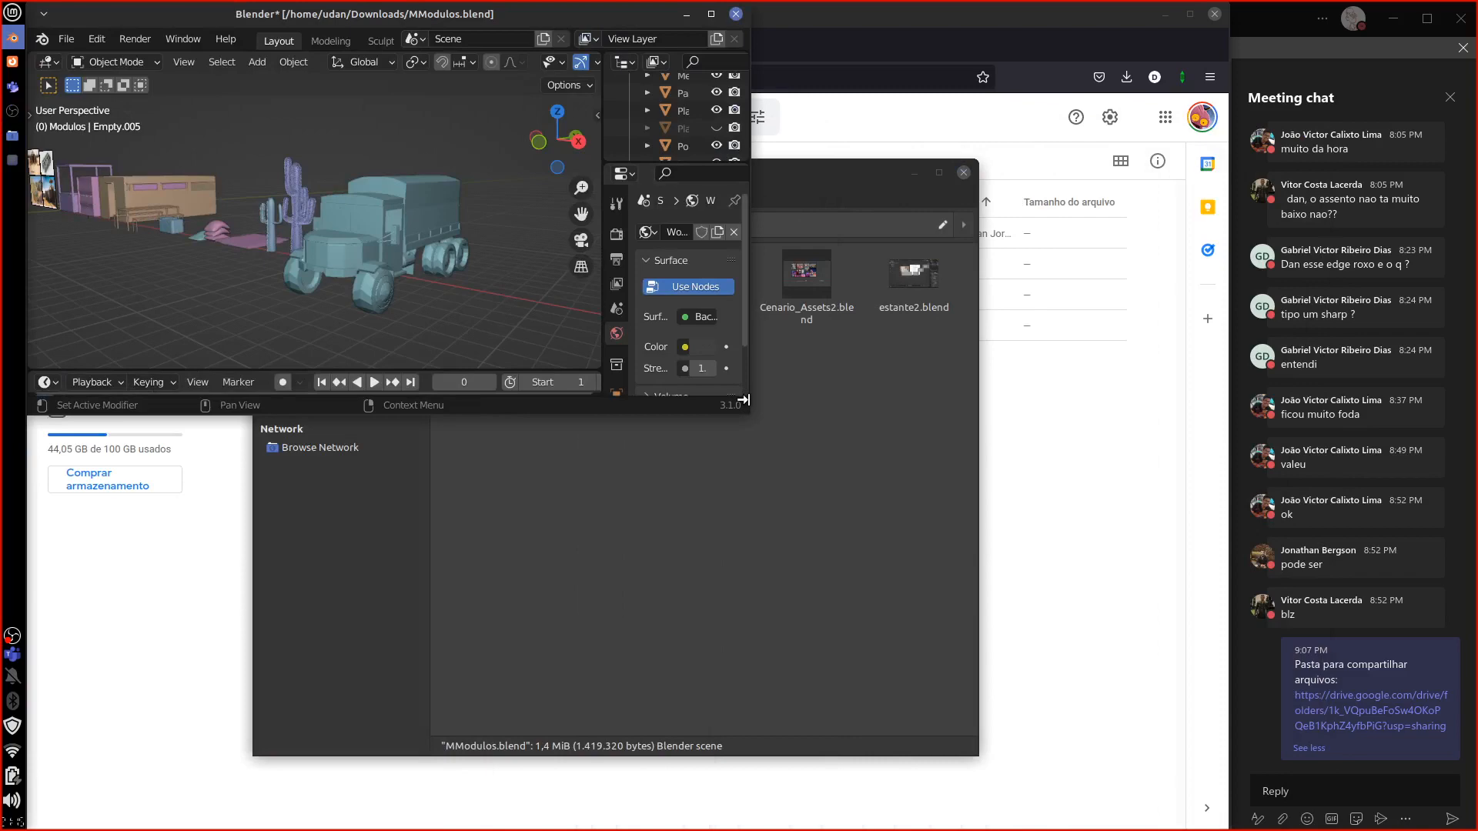
# Step: Switch to Blender and enlarge its window until it fills the screen area beside the meeting chat
pyautogui.moveTo(742, 399); pyautogui.dragTo(1227, 404)
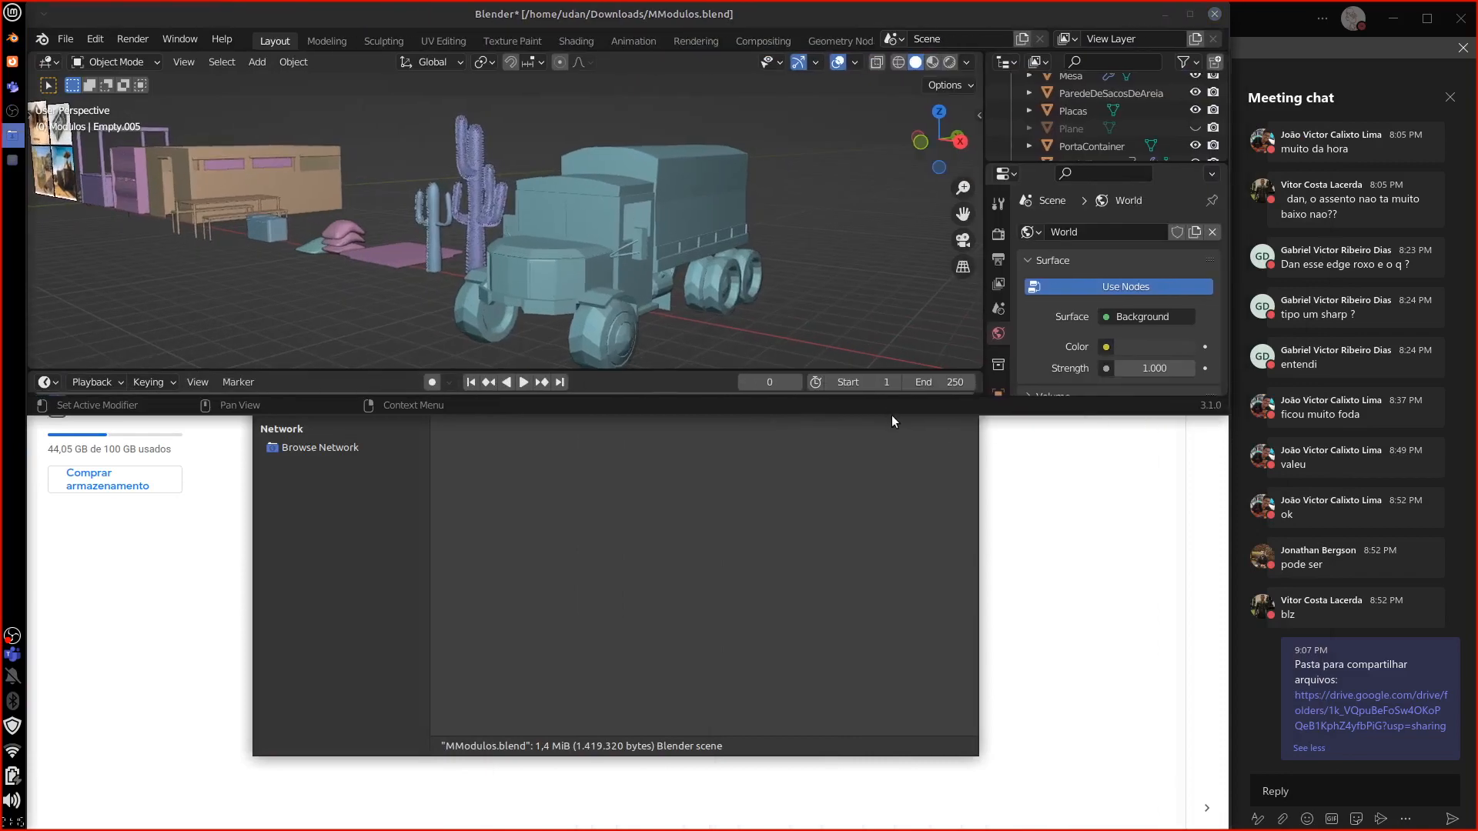
pyautogui.moveTo(892, 415); pyautogui.dragTo(911, 824)
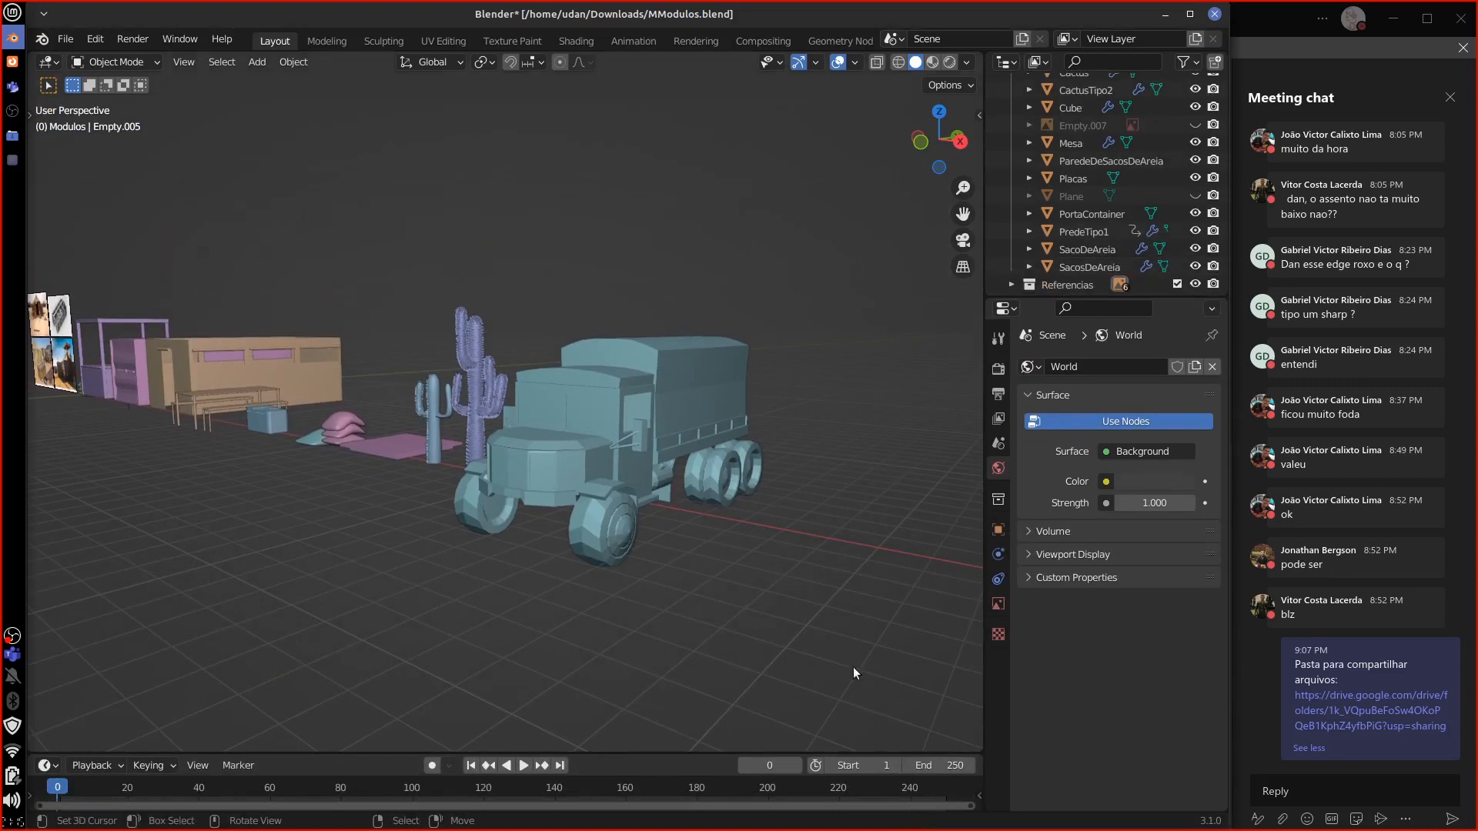
# Step: Examine the truck, cacti and other modules of the scene from several angles
pyautogui.moveTo(852, 666); pyautogui.dragTo(745, 580, button='middle')
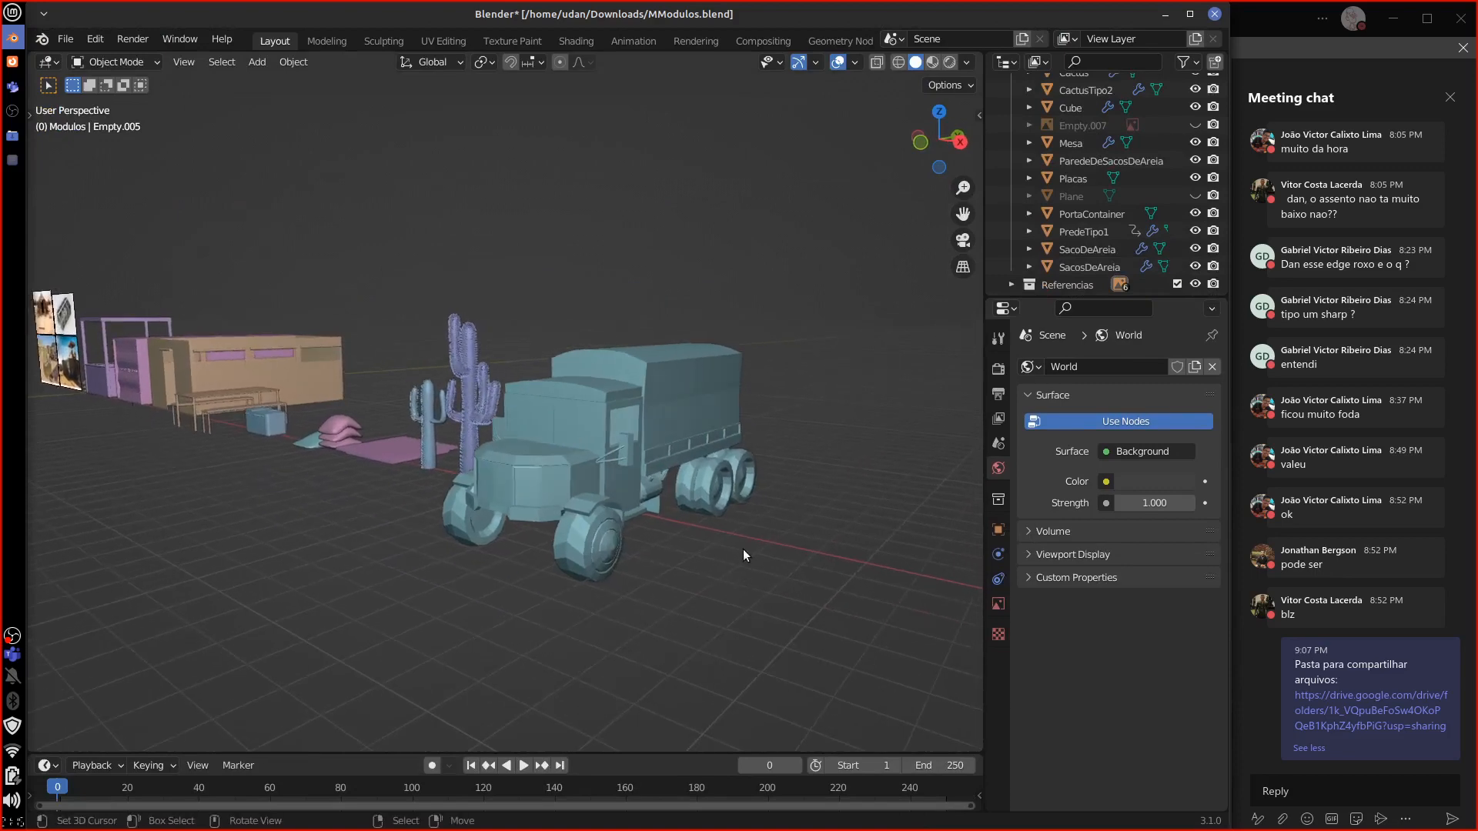
pyautogui.moveTo(743, 556); pyautogui.dragTo(696, 580, button='middle')
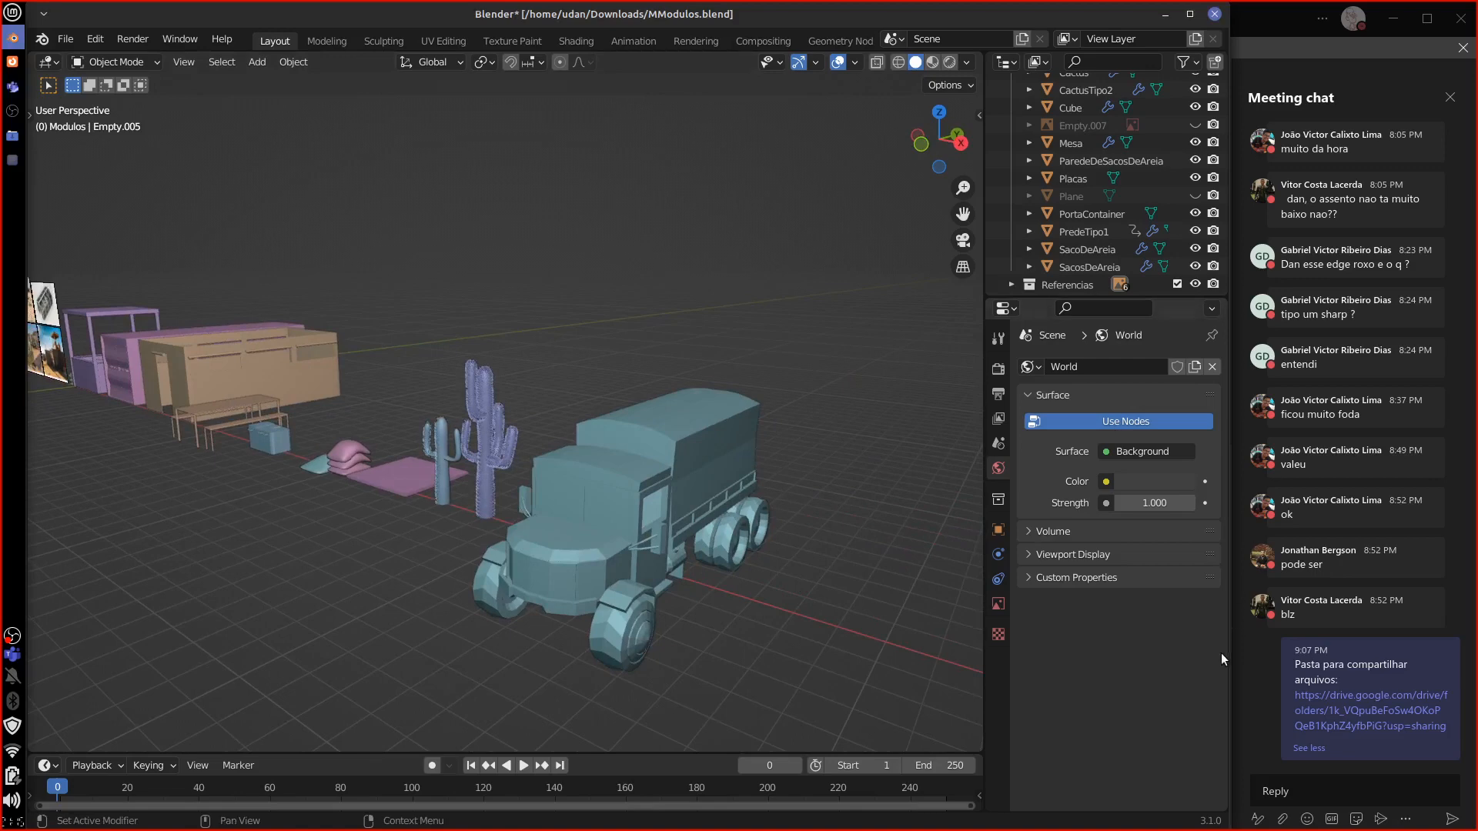
pyautogui.moveTo(709, 646)
pyautogui.mouseDown(button='middle')
pyautogui.moveTo(705, 667)
pyautogui.moveTo(855, 667)
pyautogui.moveTo(685, 649)
pyautogui.mouseUp(button='middle')
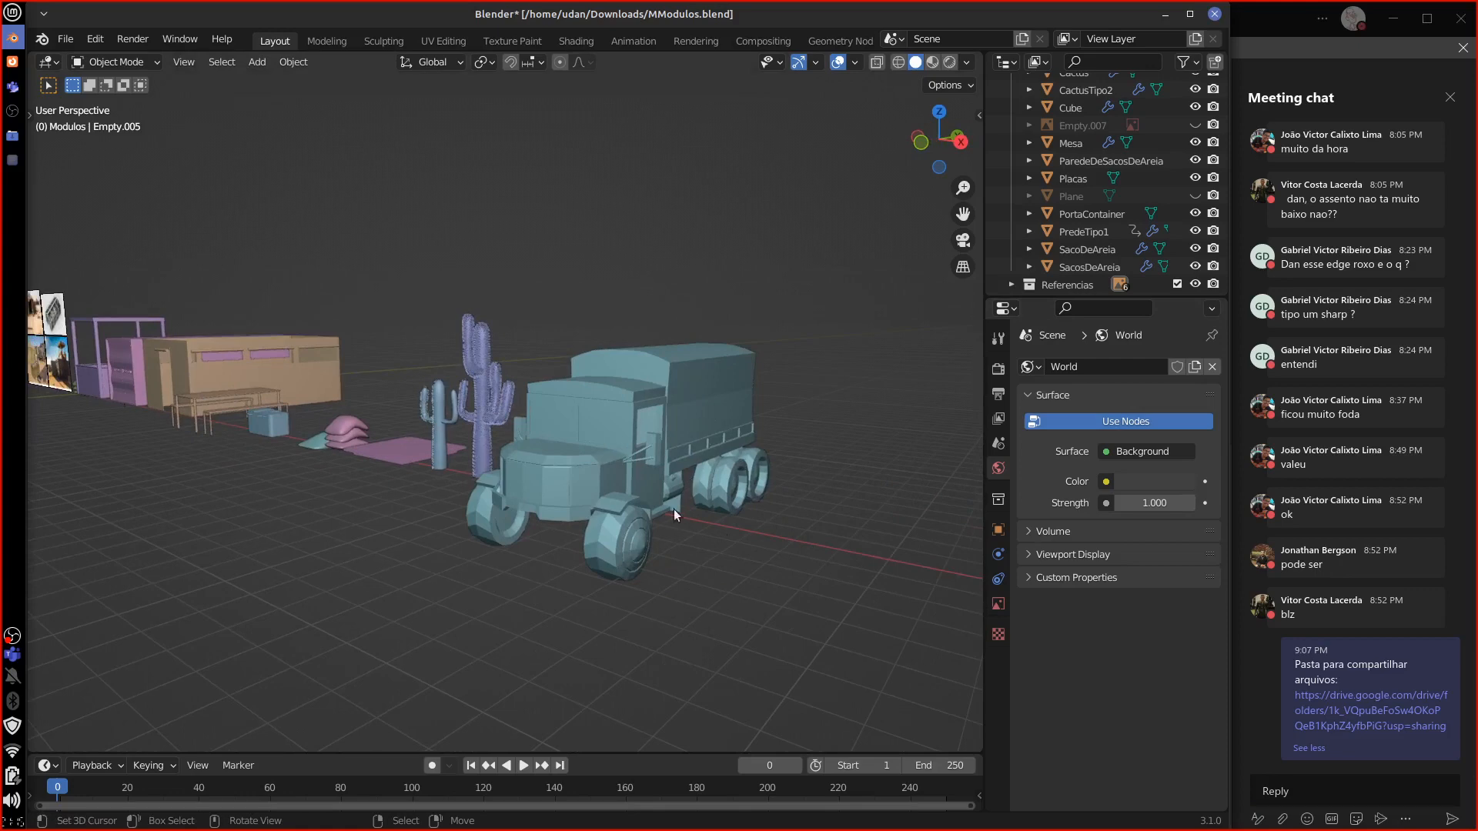
pyautogui.scroll(3, 672, 539)
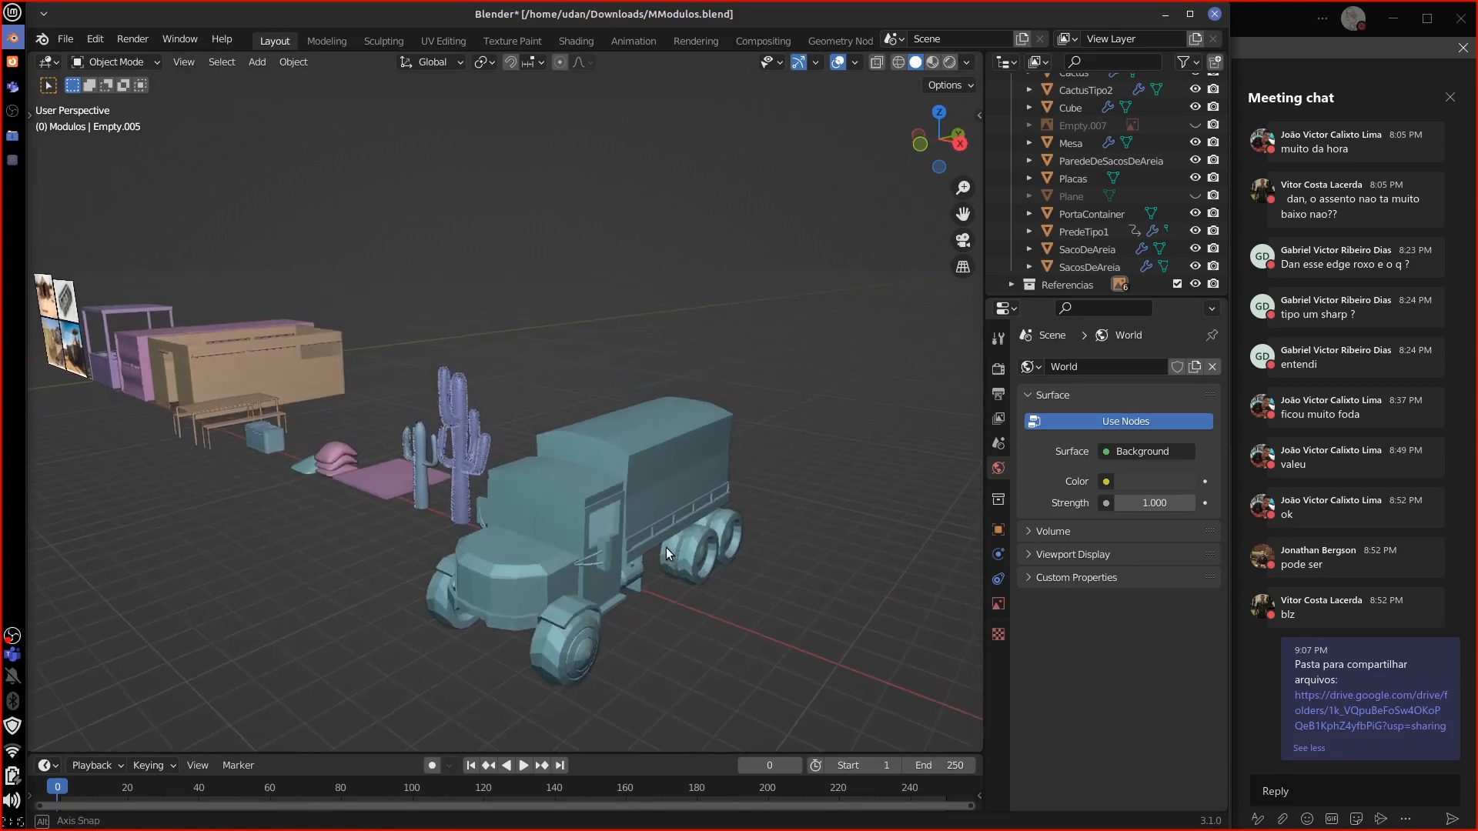
pyautogui.scroll(4, 672, 542)
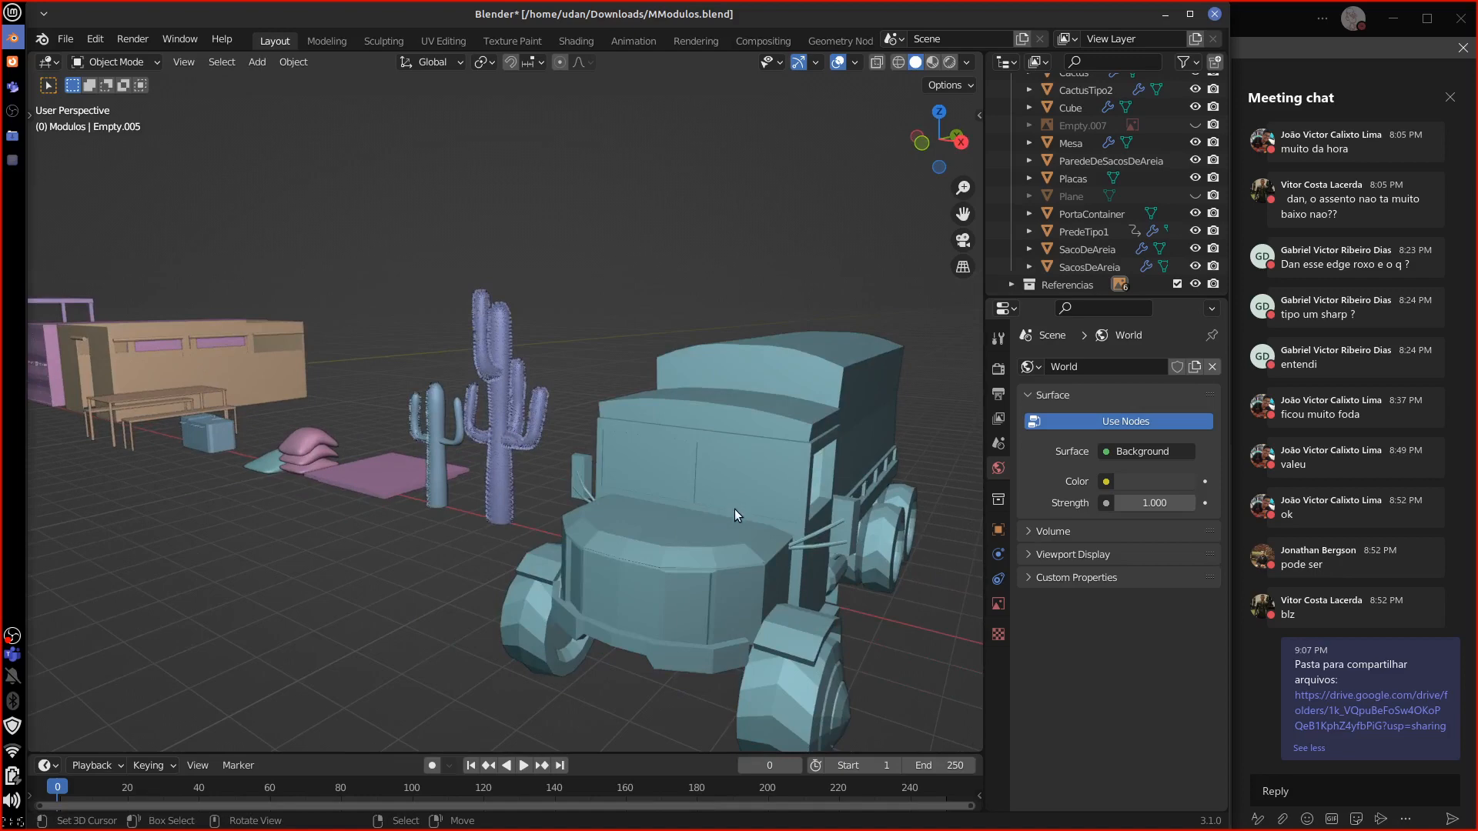
pyautogui.moveTo(731, 515); pyautogui.dragTo(760, 492, button='middle')
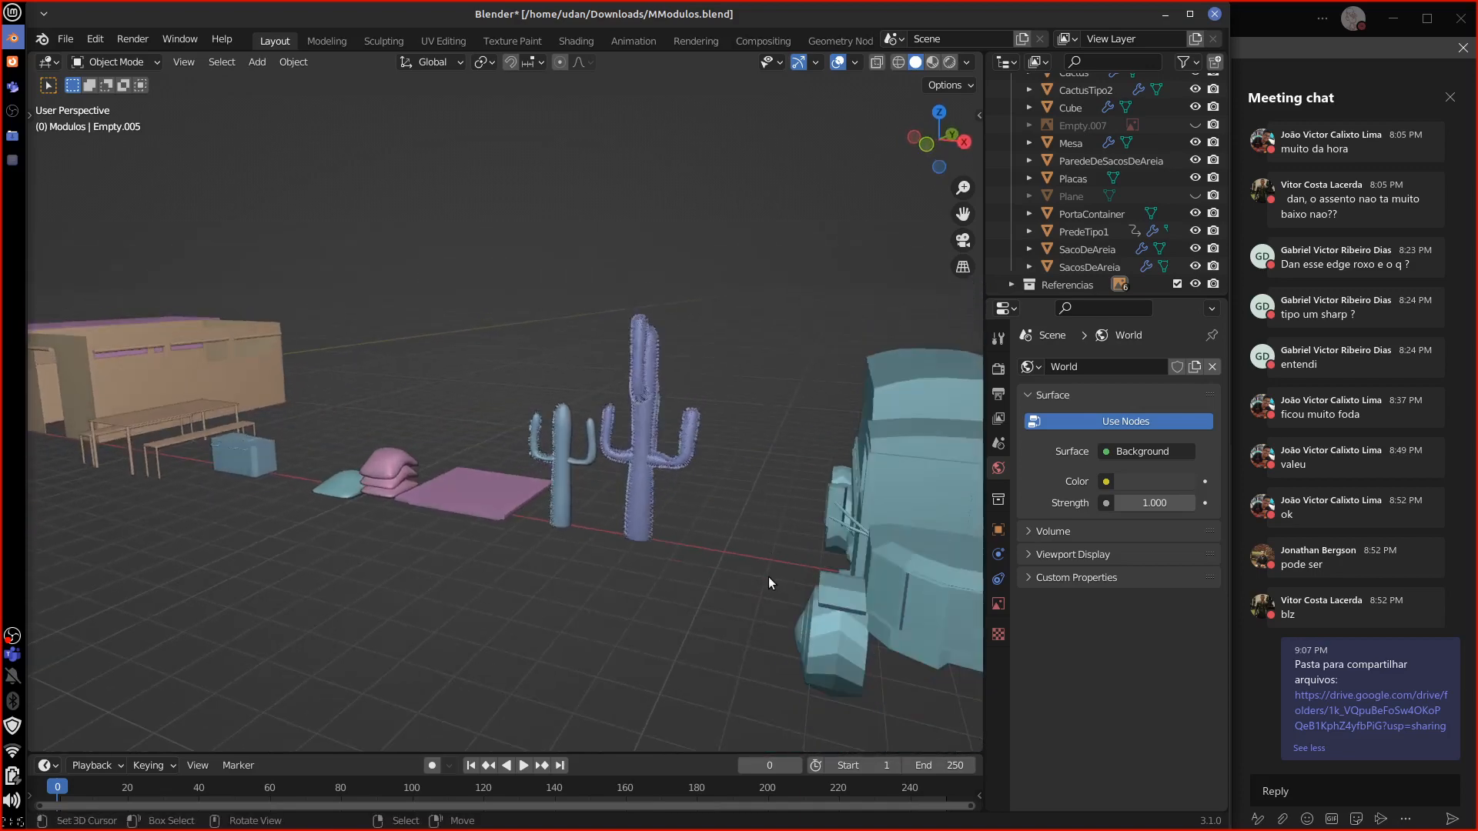
pyautogui.scroll(-3, 764, 580)
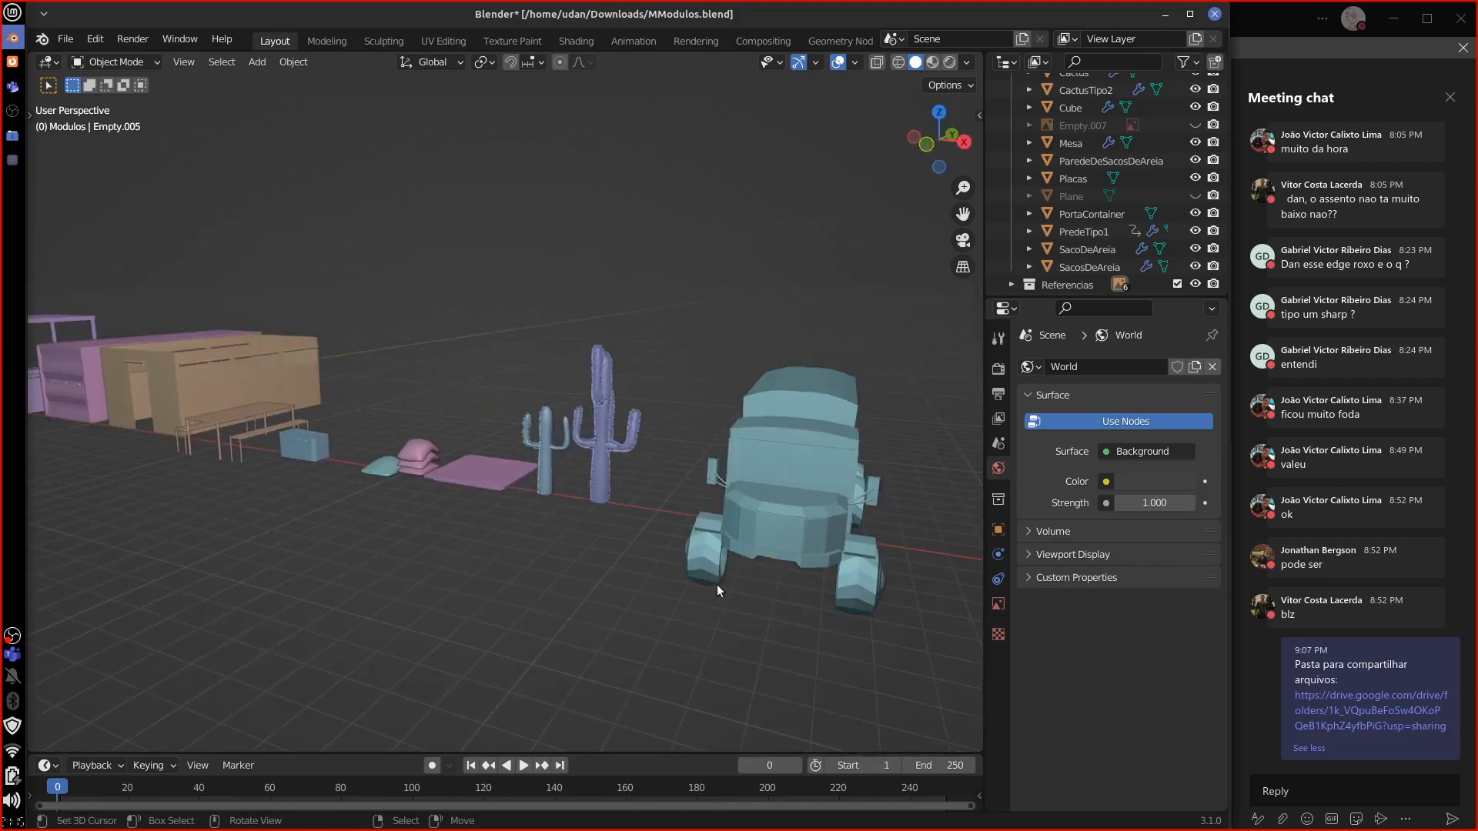
# Step: In the orthographic top view, move the table with its benches -7 m in X and 5 m in Y, inside the roofless hut
pyautogui.moveTo(577, 544); pyautogui.dragTo(269, 436, button='middle')
pyautogui.click(270, 435)
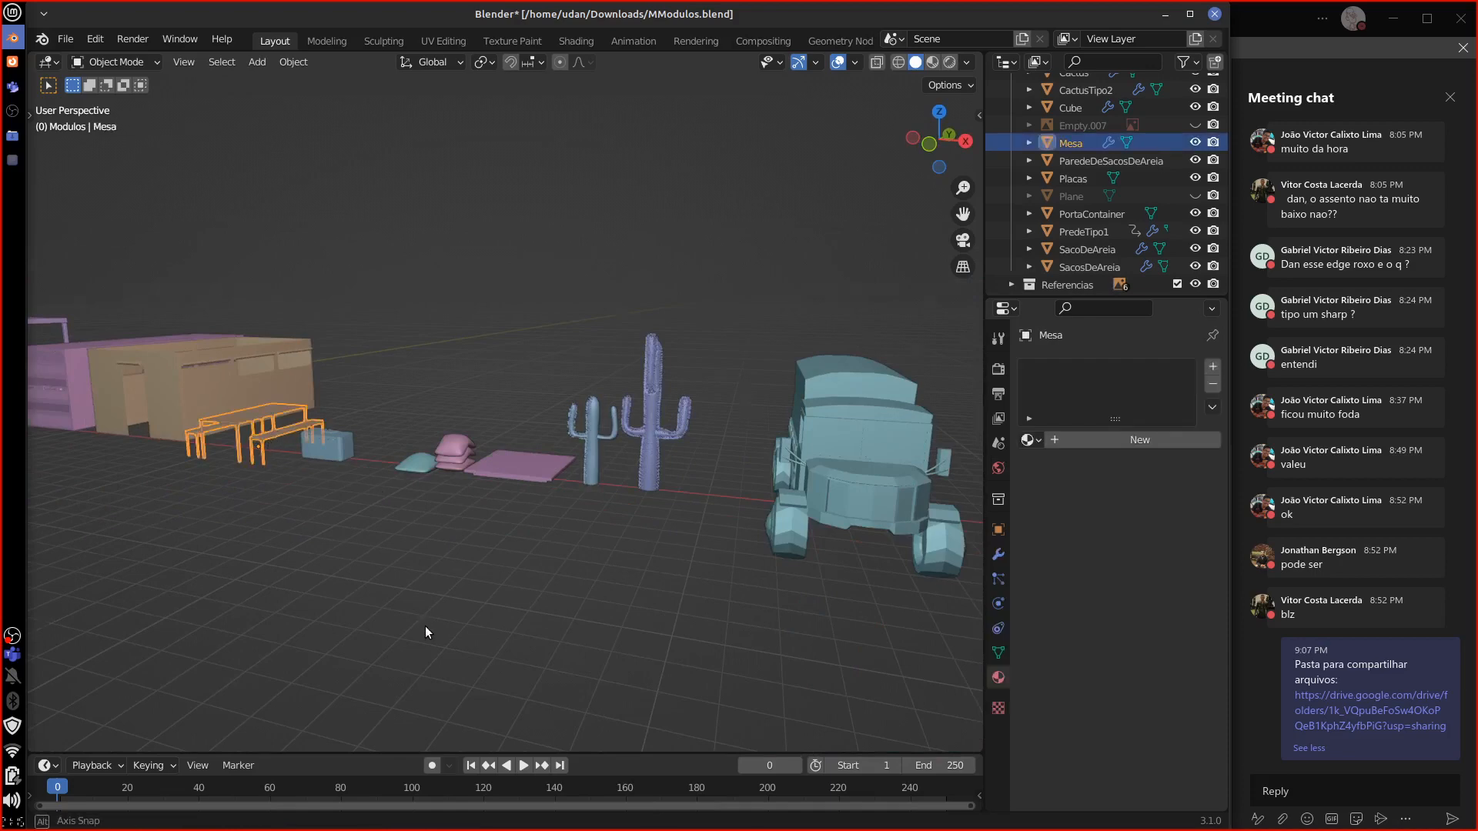
pyautogui.moveTo(424, 626); pyautogui.dragTo(458, 584, button='middle')
pyautogui.scroll(2, 500, 639)
pyautogui.press('g')
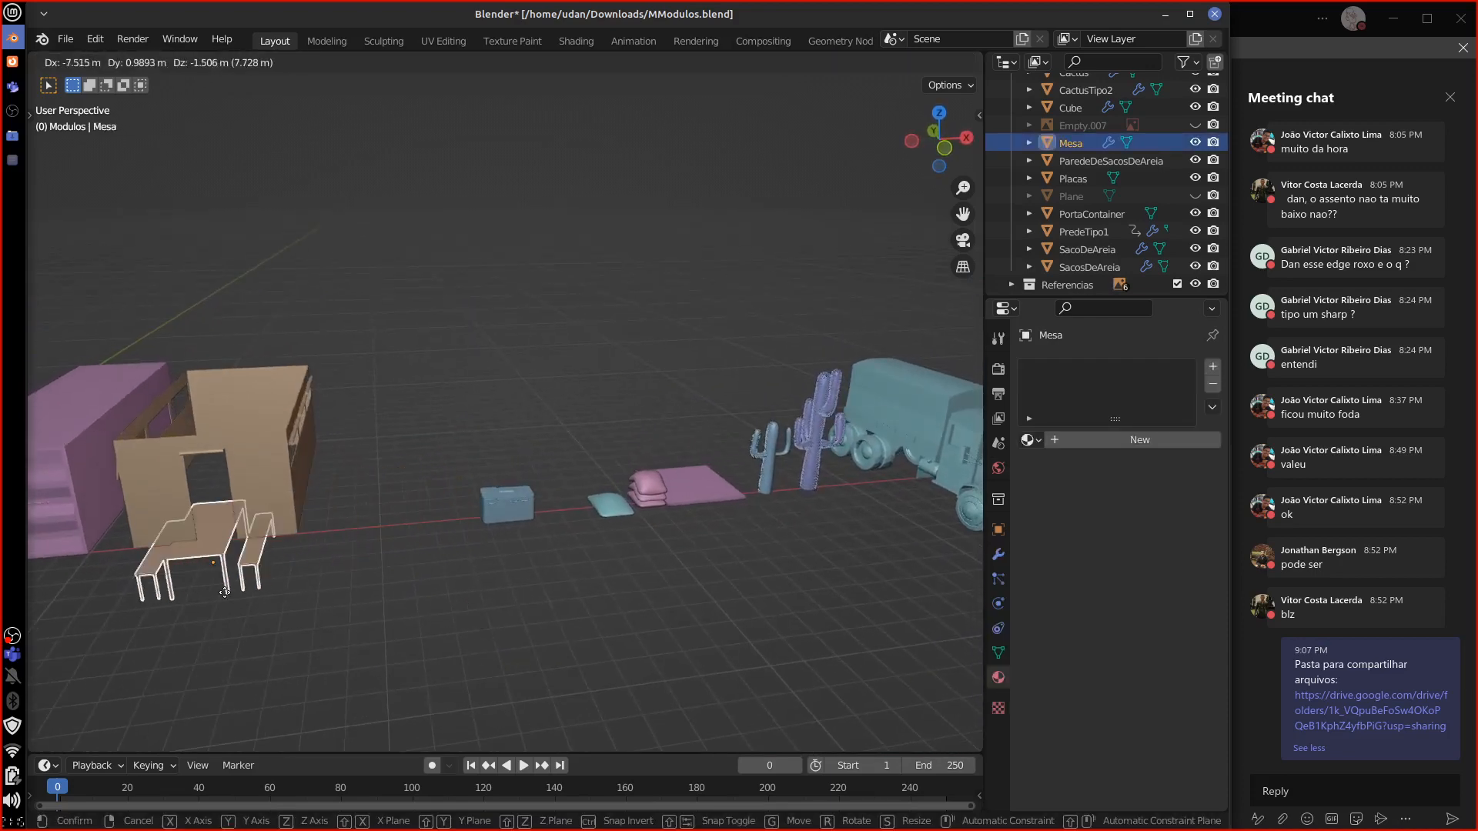
pyautogui.rightClick(247, 575)
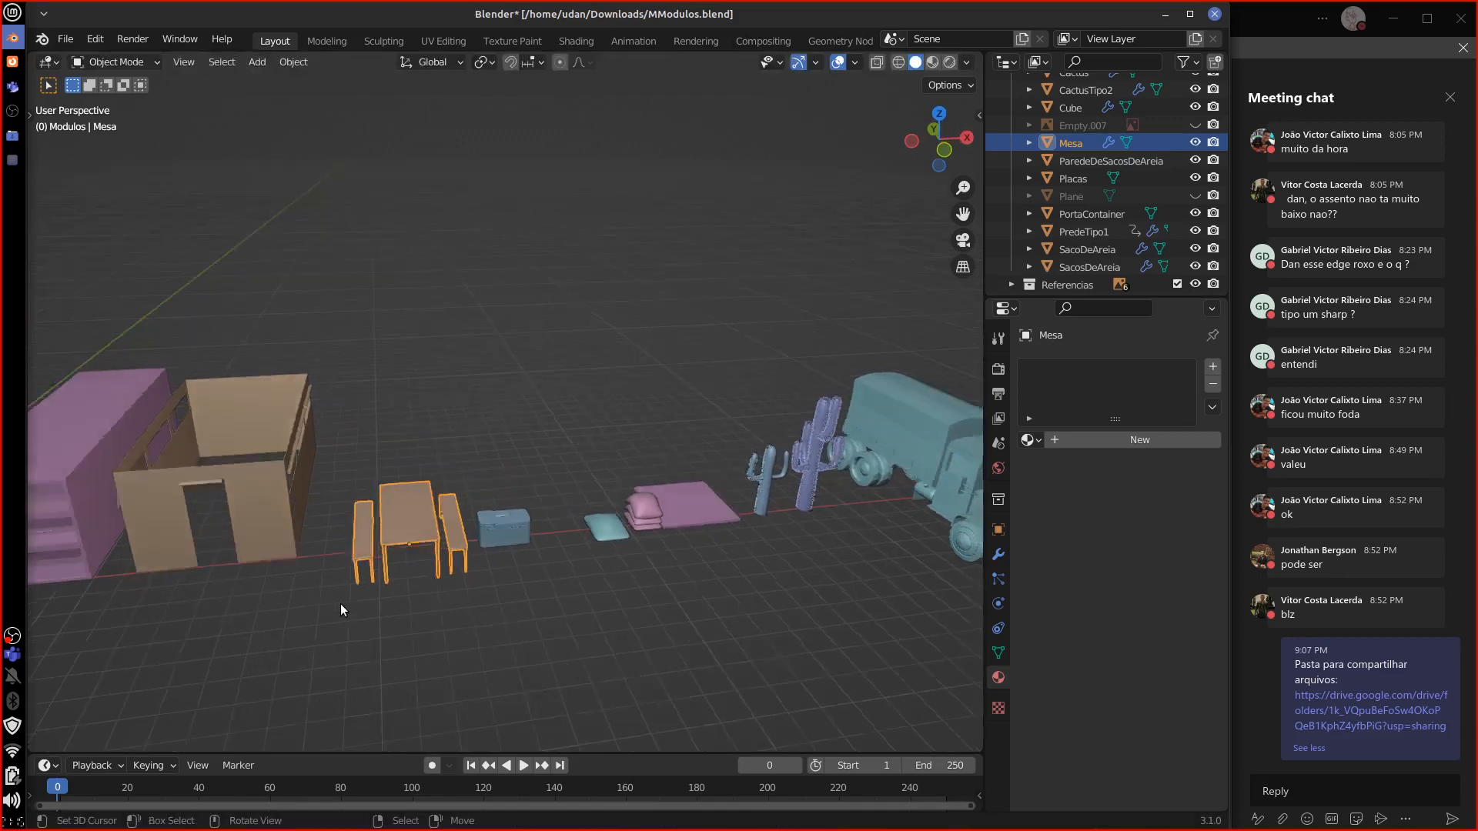
pyautogui.press('KP_7')
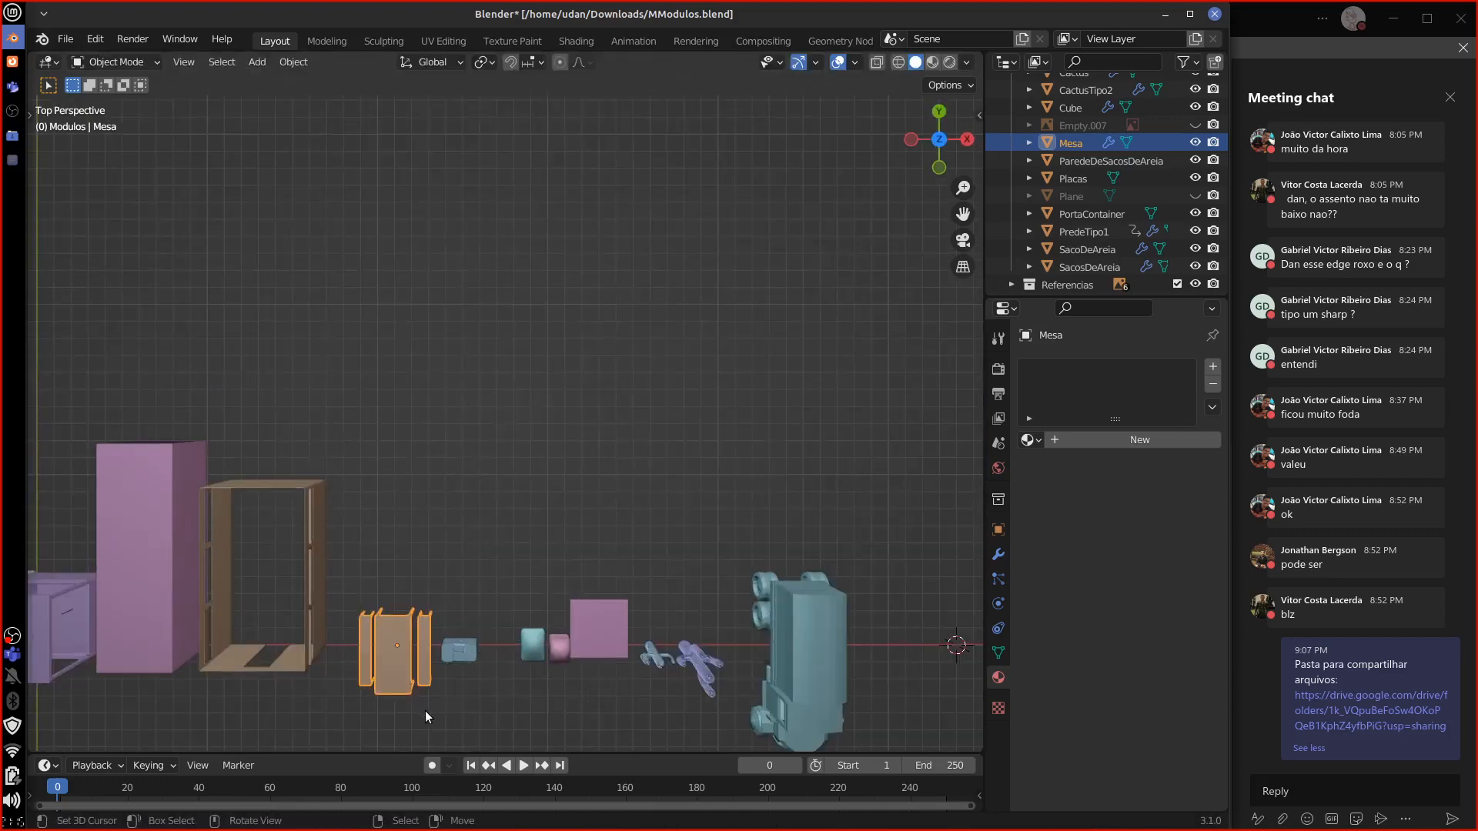
pyautogui.press('KP_5')
pyautogui.press('g')
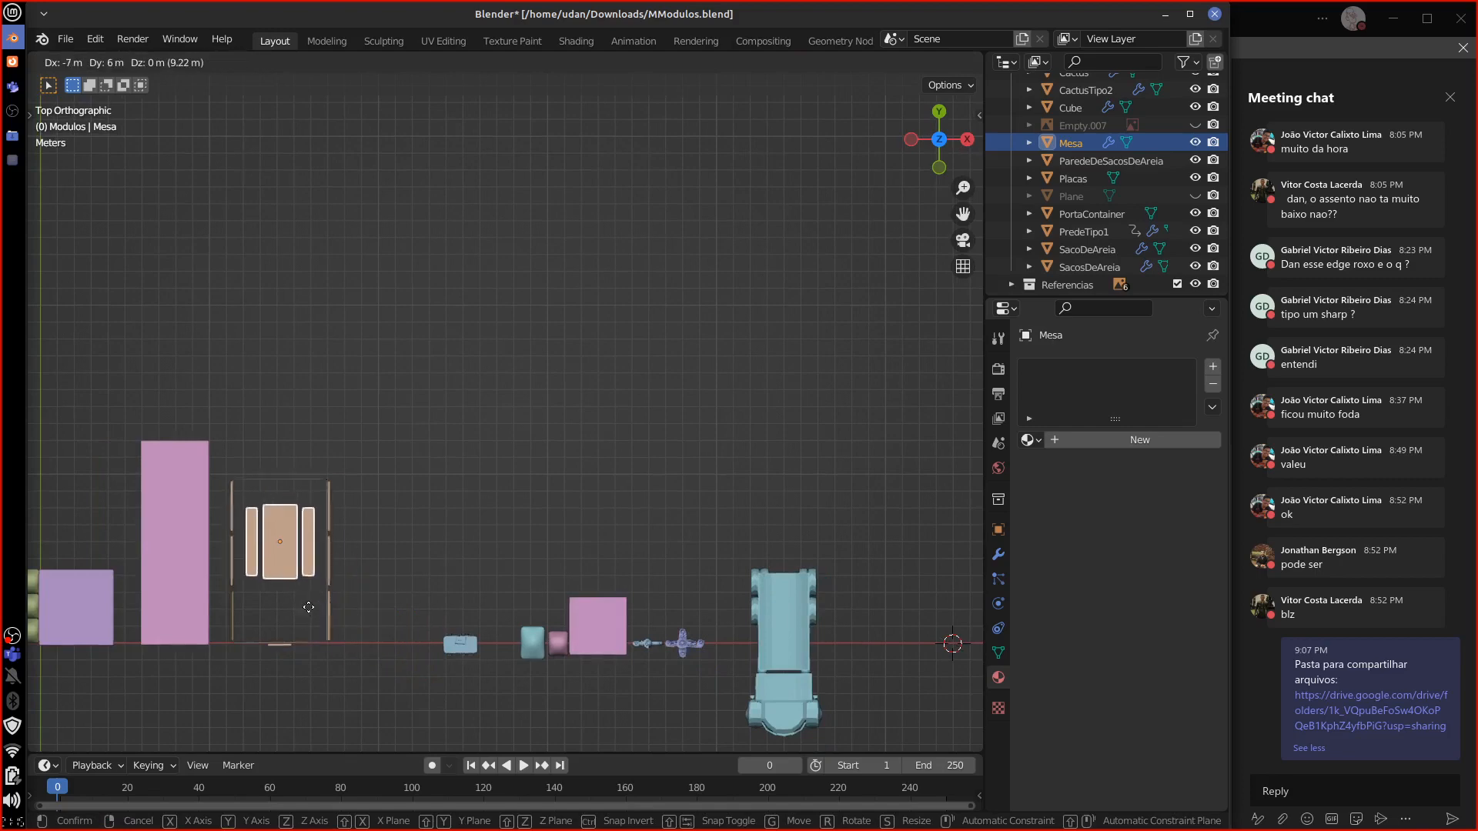
pyautogui.click(313, 615)
pyautogui.moveTo(313, 616); pyautogui.dragTo(553, 506, button='middle')
pyautogui.scroll(2, 387, 556)
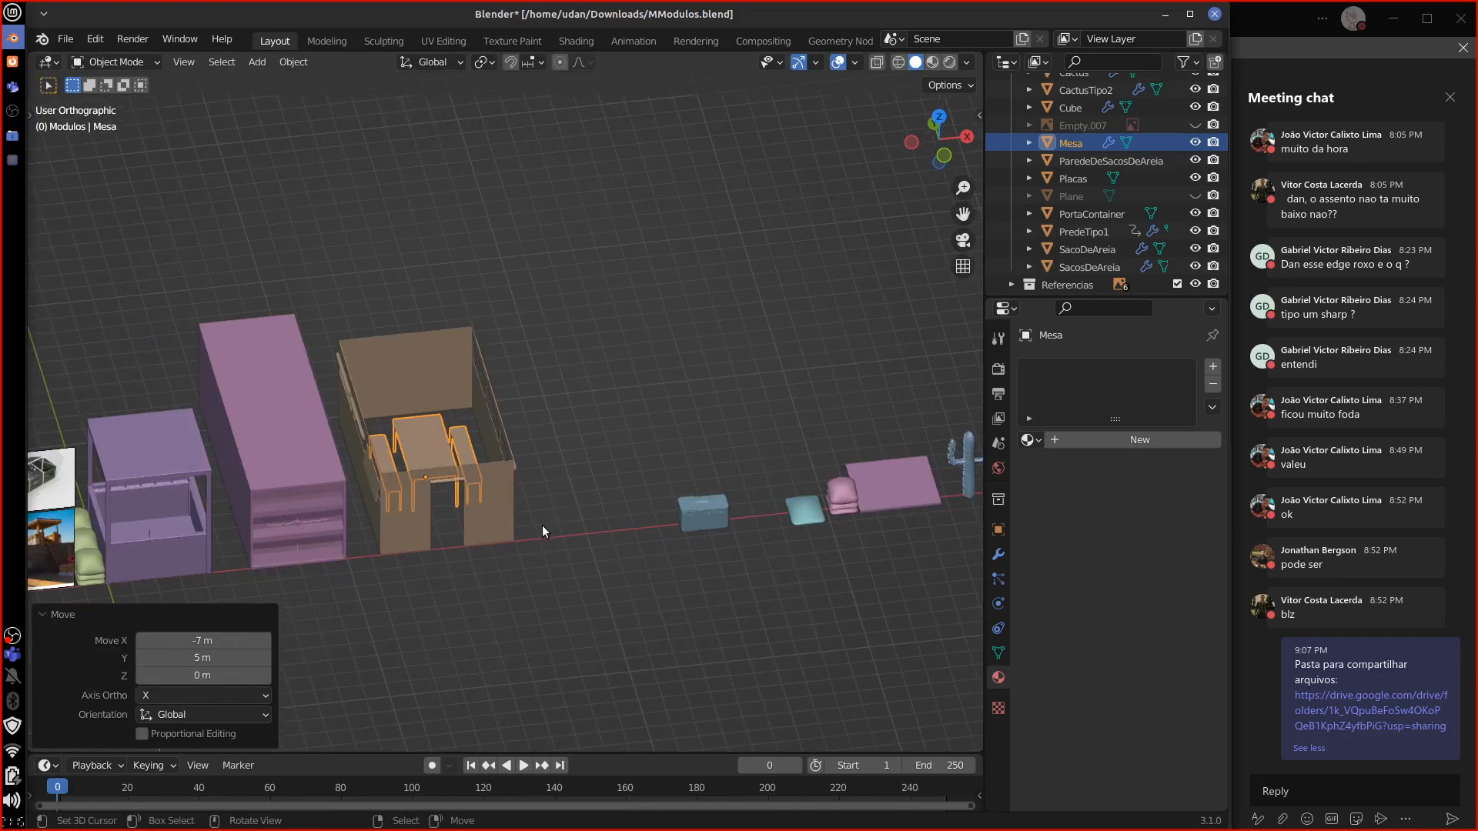
# Step: Move the table with its benches 7 m in X and -1 m in Y, back outside the hut
pyautogui.press('KP_7')
pyautogui.press('g')
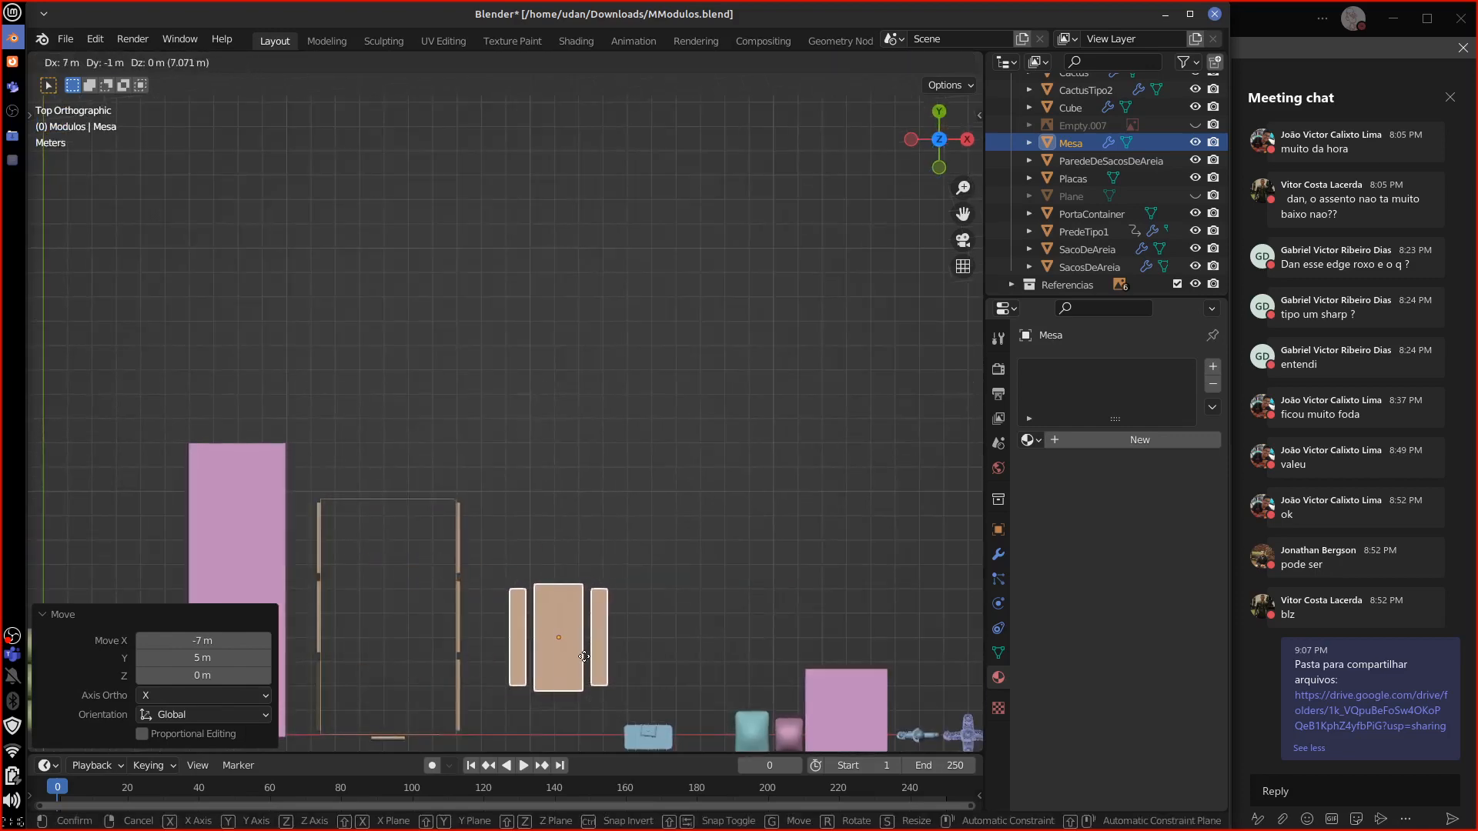
pyautogui.click(584, 653)
pyautogui.keyDown('shift'); pyautogui.moveTo(606, 708); pyautogui.dragTo(647, 594, button='middle'); pyautogui.keyUp('shift')
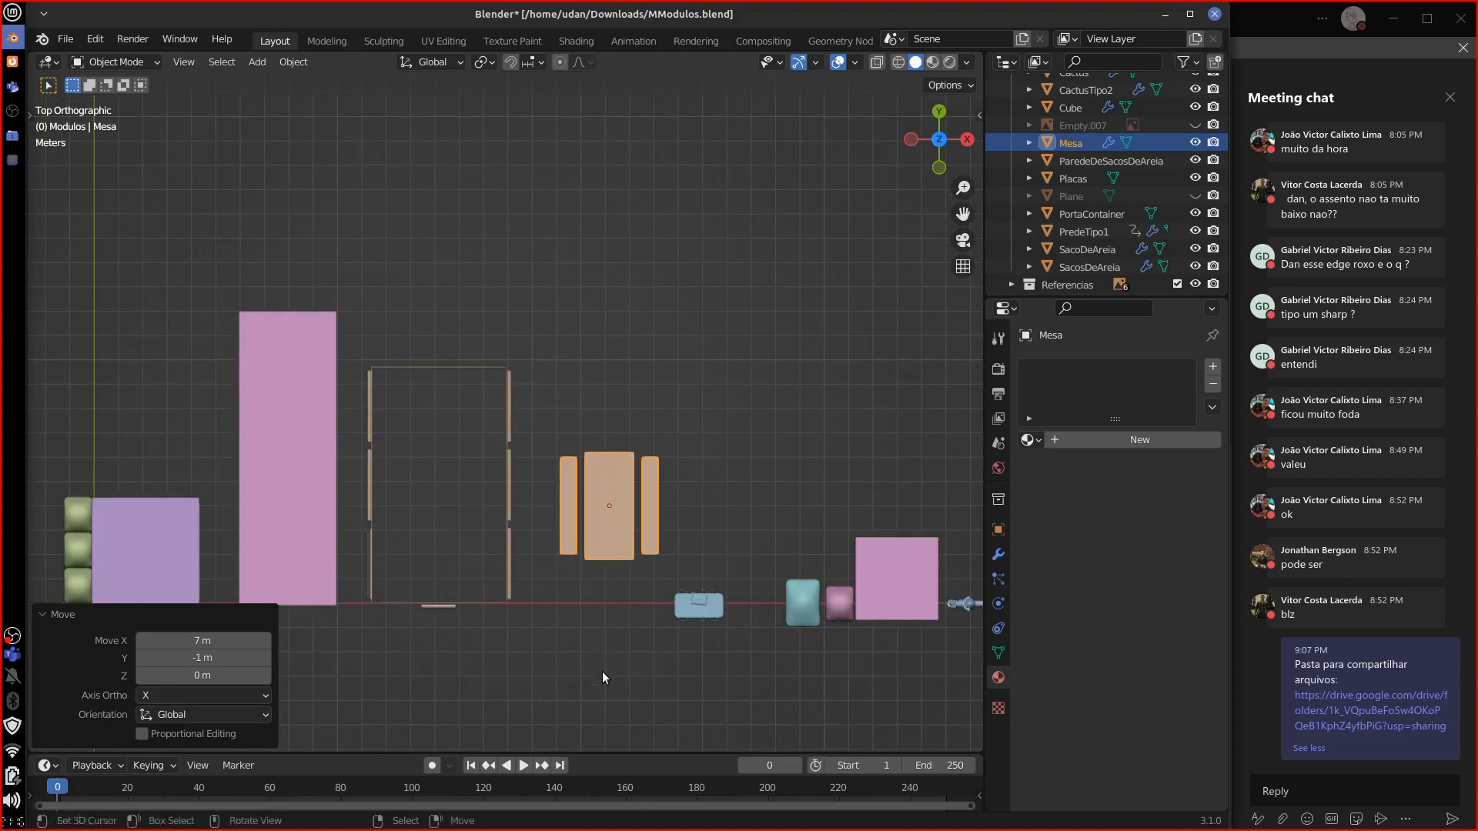
pyautogui.moveTo(602, 671); pyautogui.dragTo(566, 545, button='middle')
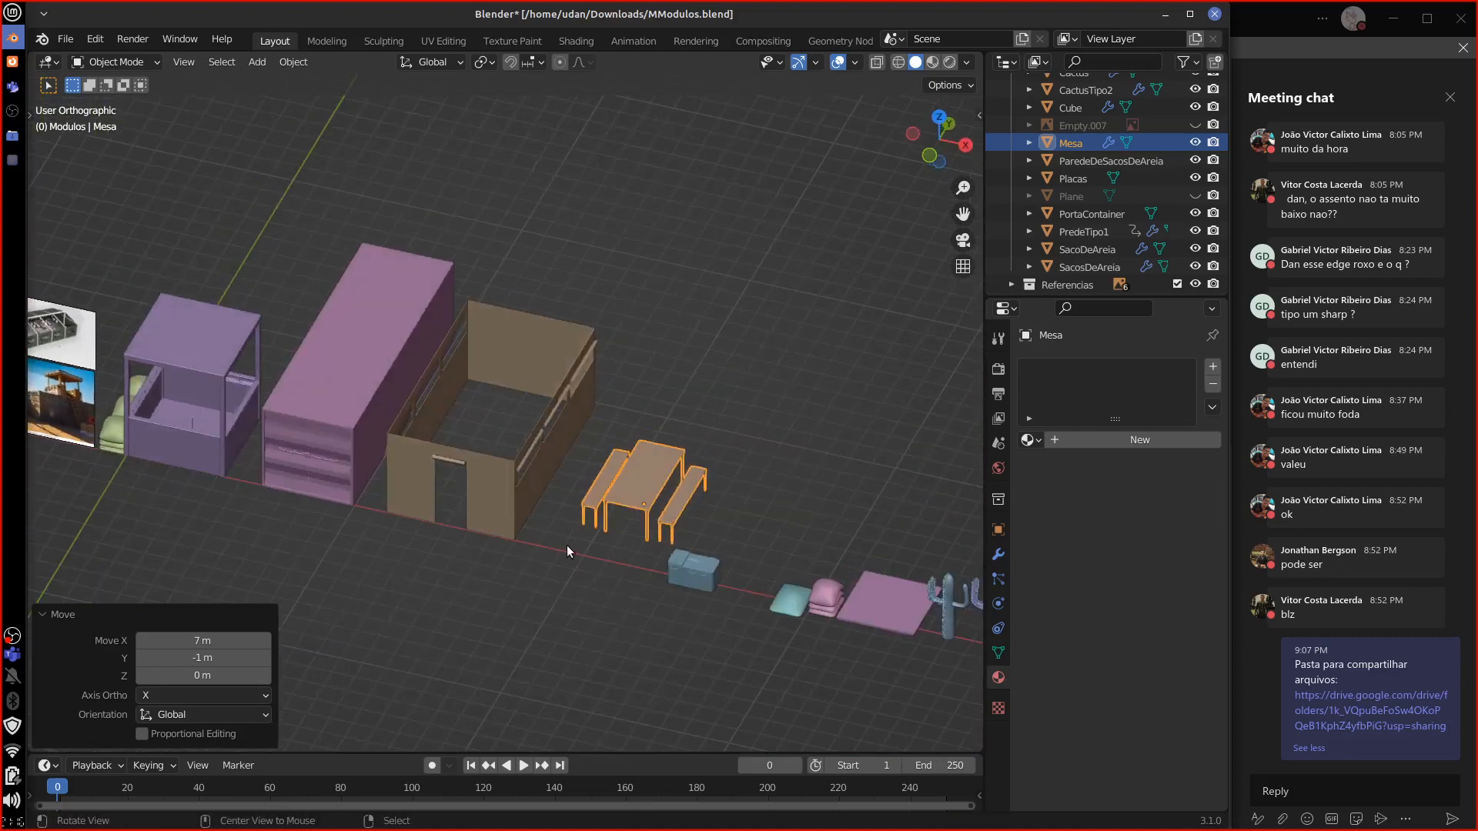
# Step: Select the roofless hut and display its Solidify modifier settings
pyautogui.click(506, 508)
pyautogui.scroll(3, 507, 517)
pyautogui.scroll(3, 510, 534)
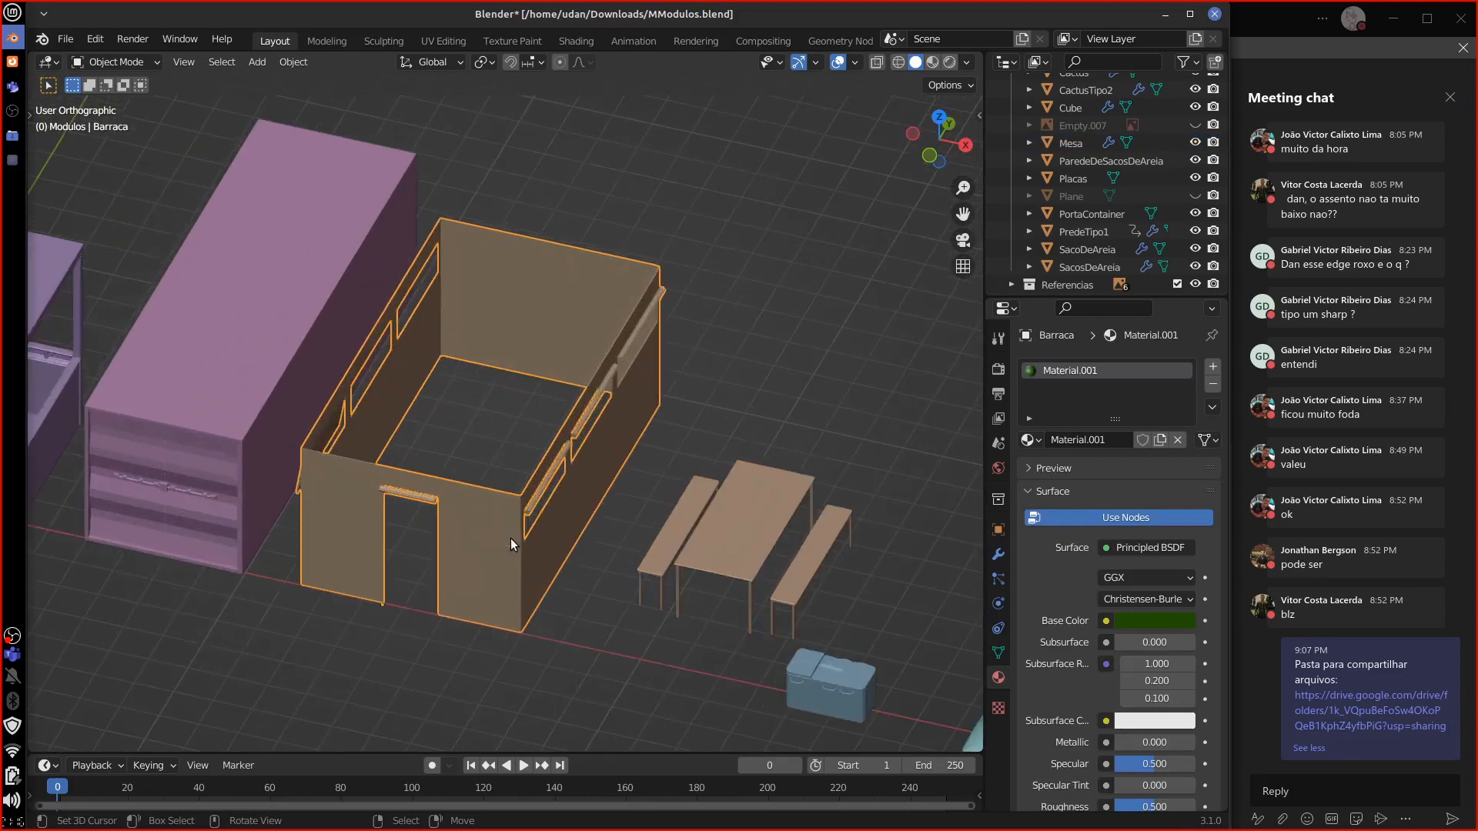
pyautogui.moveTo(514, 558); pyautogui.dragTo(514, 579, button='middle')
pyautogui.click(998, 554)
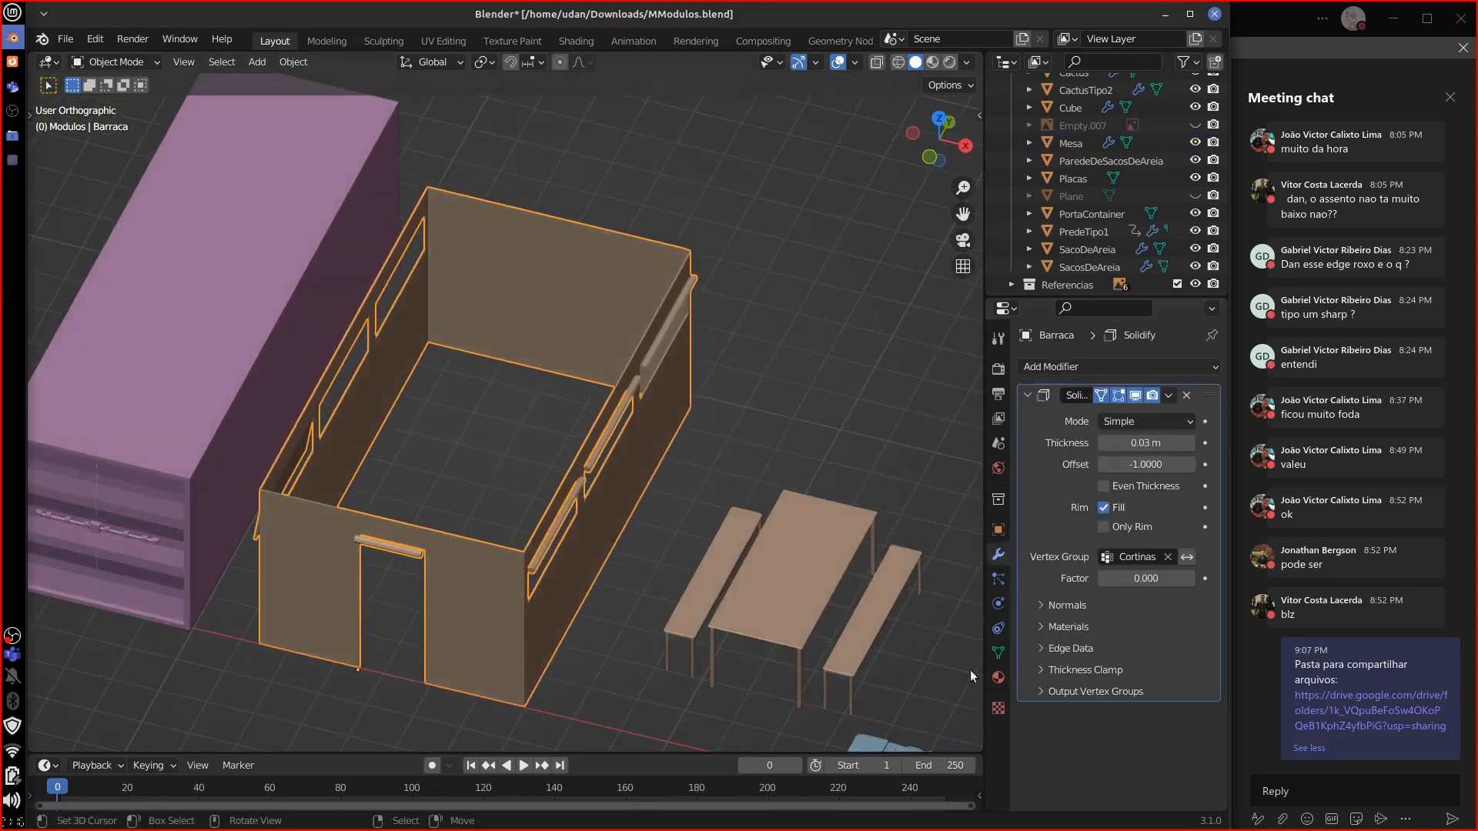
pyautogui.scroll(6, 583, 631)
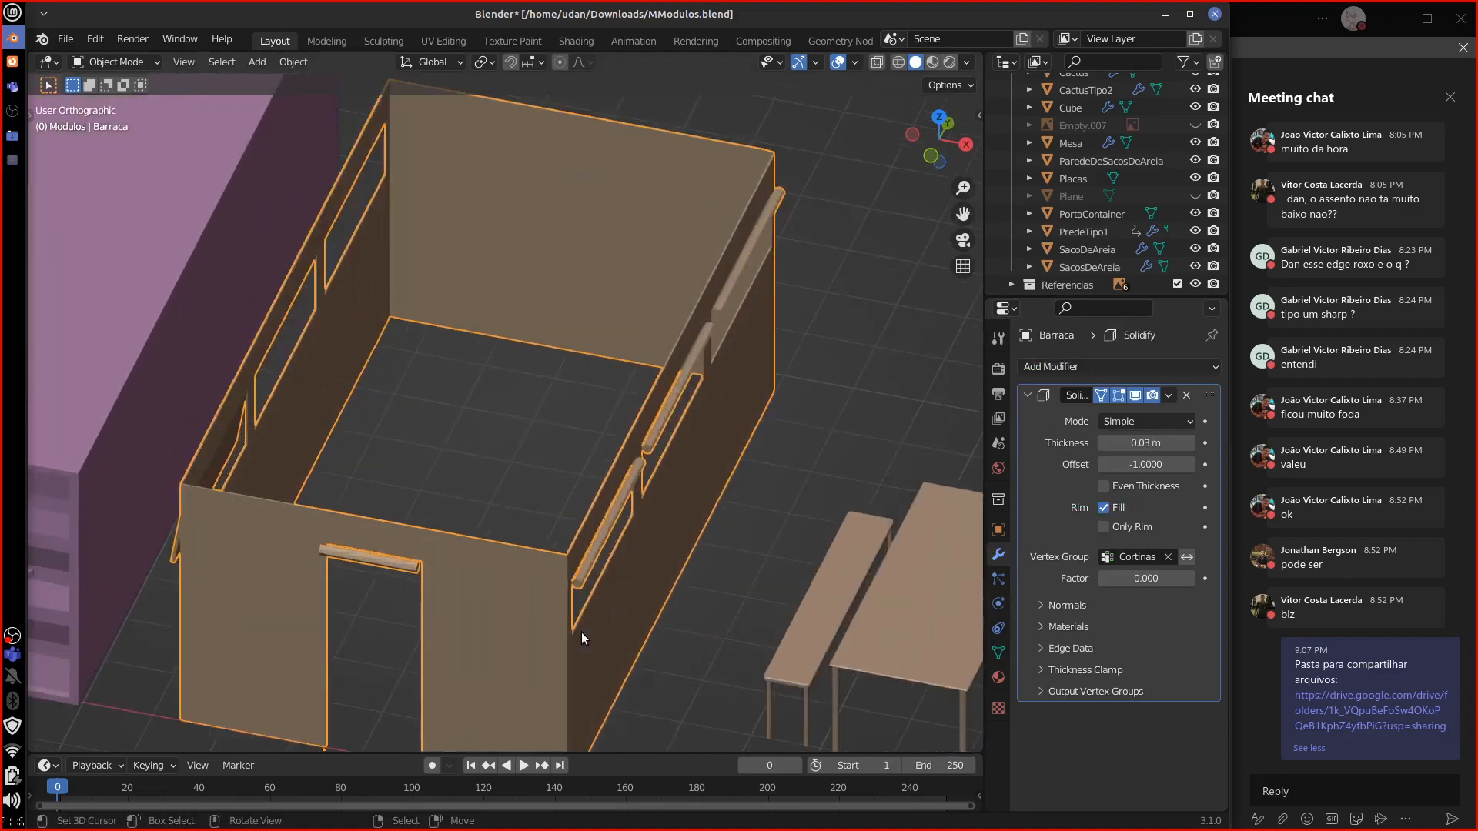
pyautogui.moveTo(596, 635); pyautogui.dragTo(518, 570, button='middle')
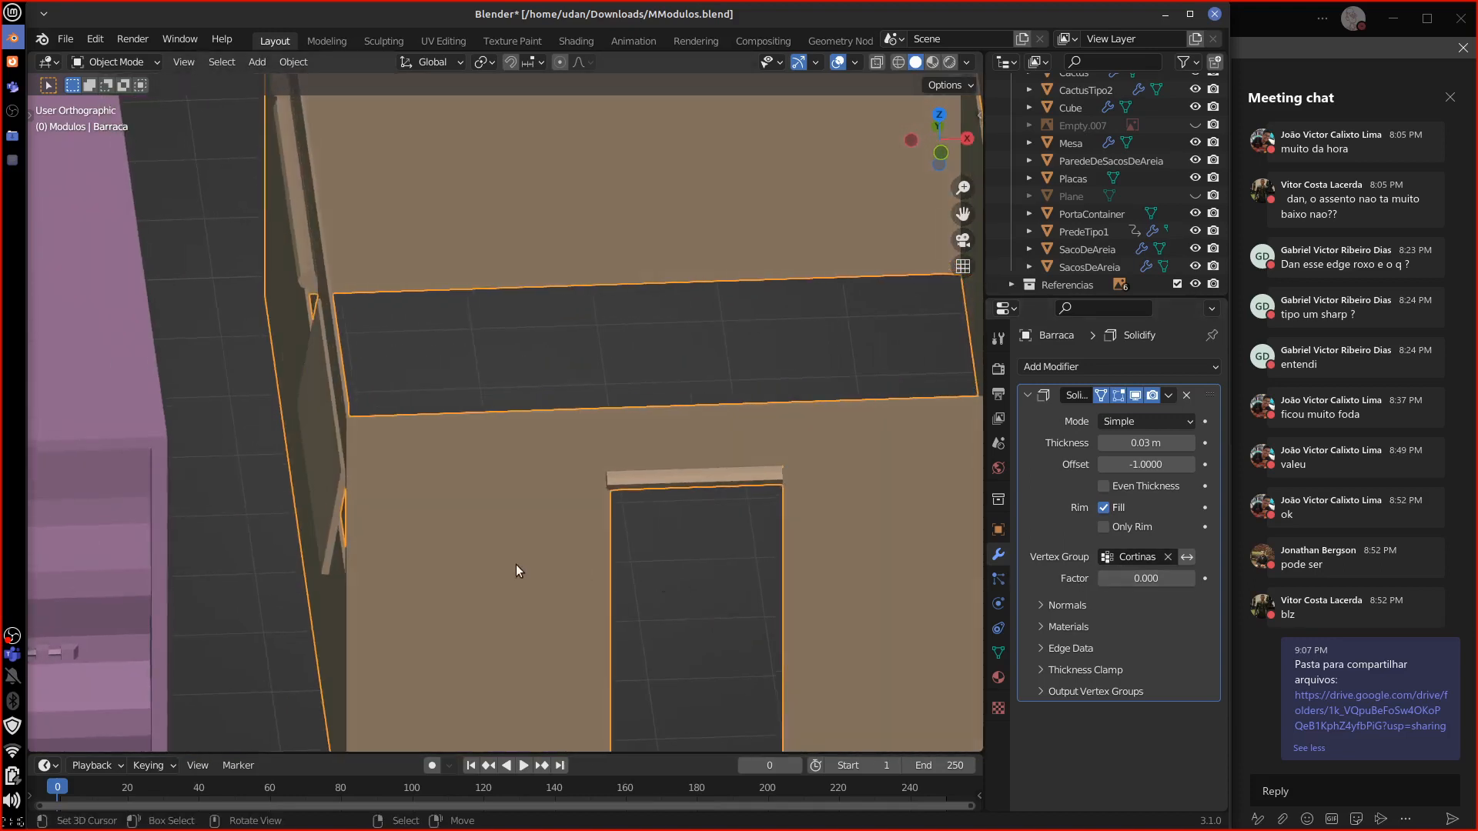
# Step: Inspect the hut's mesh in Edit Mode around the doorway and its rolled curtain
pyautogui.press('Tab')
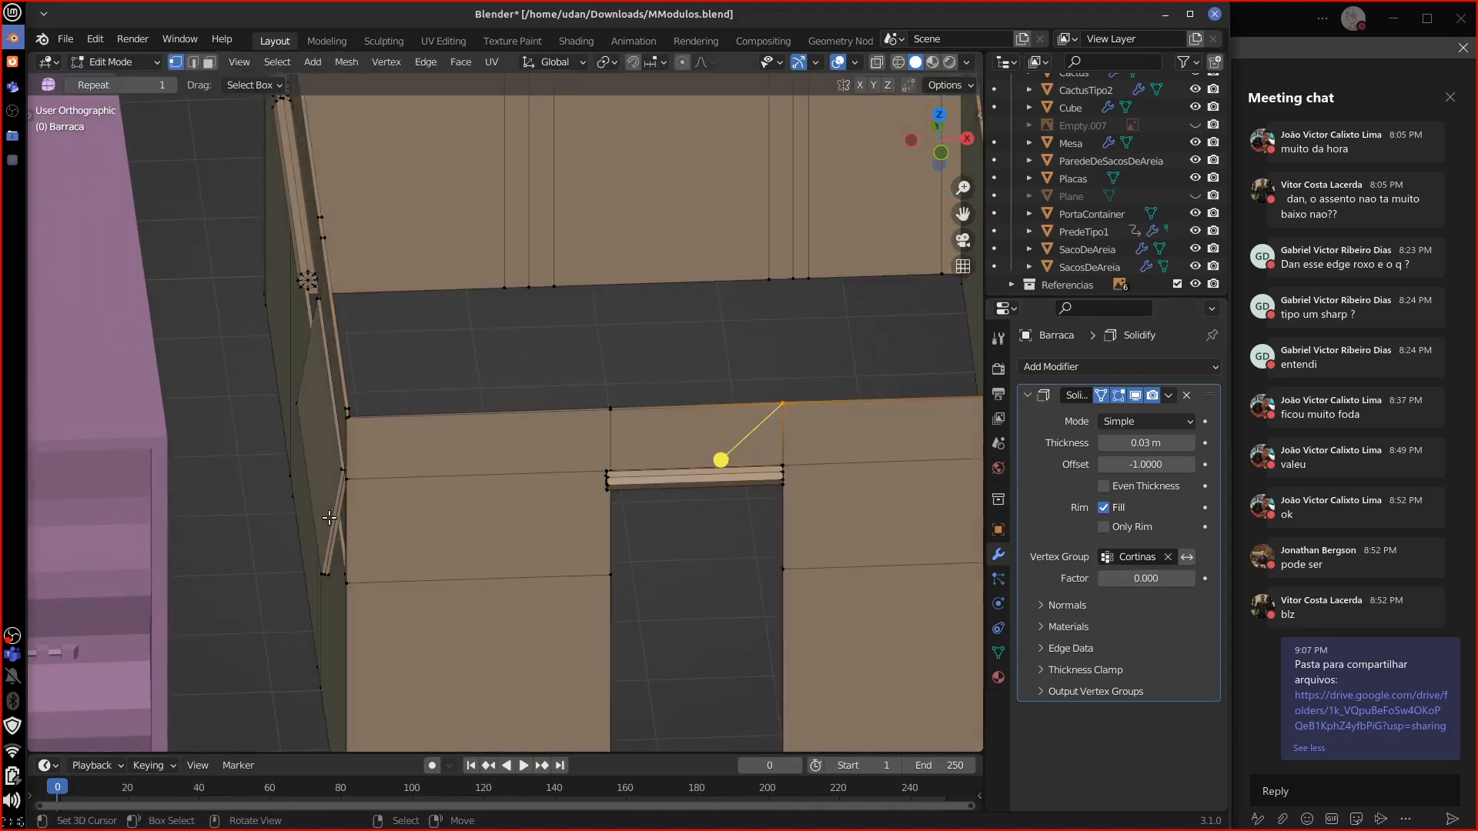
pyautogui.press('Tab')
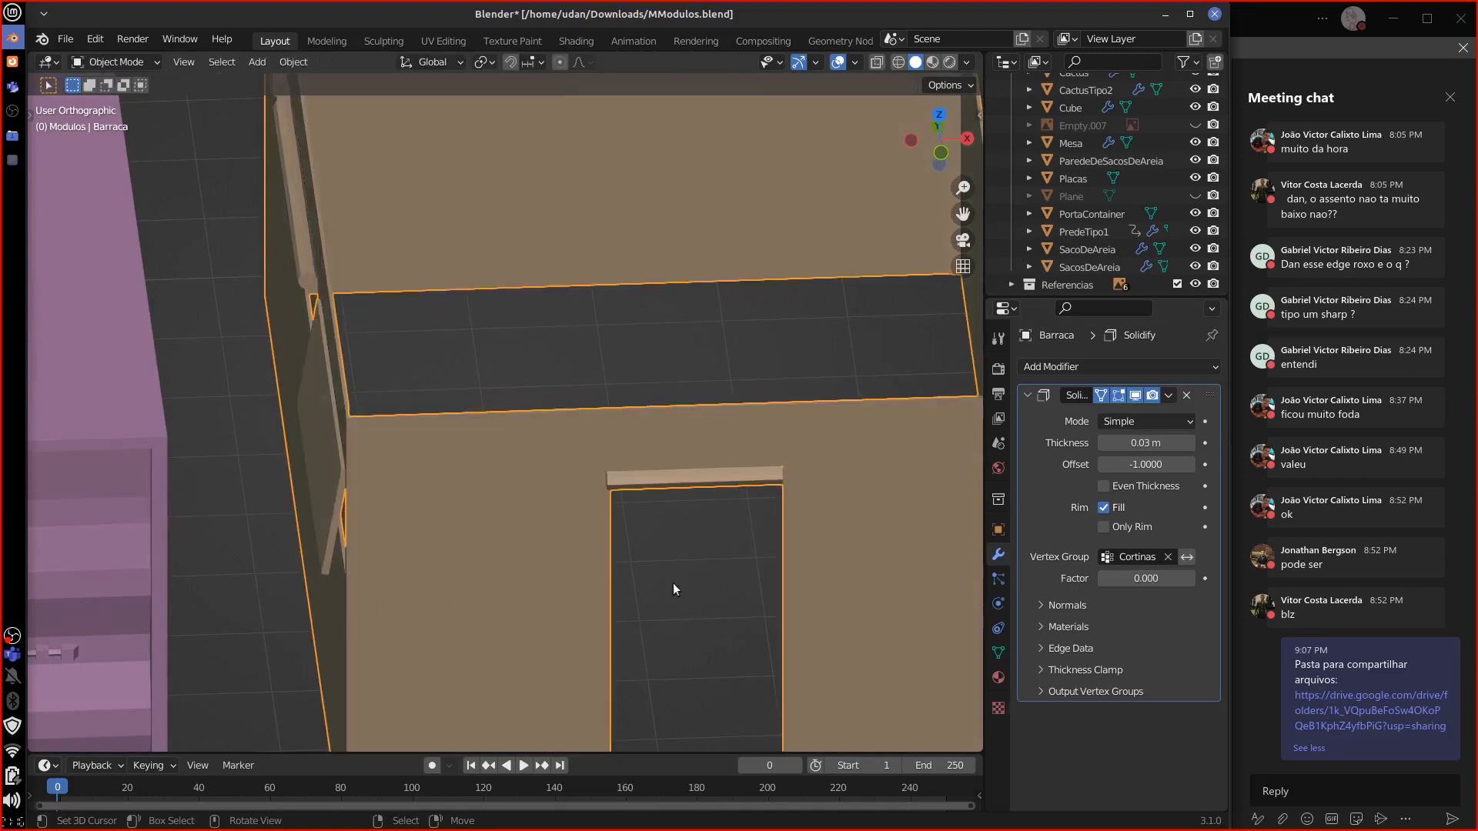
pyautogui.scroll(-5, 673, 584)
pyautogui.press('Tab')
pyautogui.press('k')
pyautogui.click(233, 328)
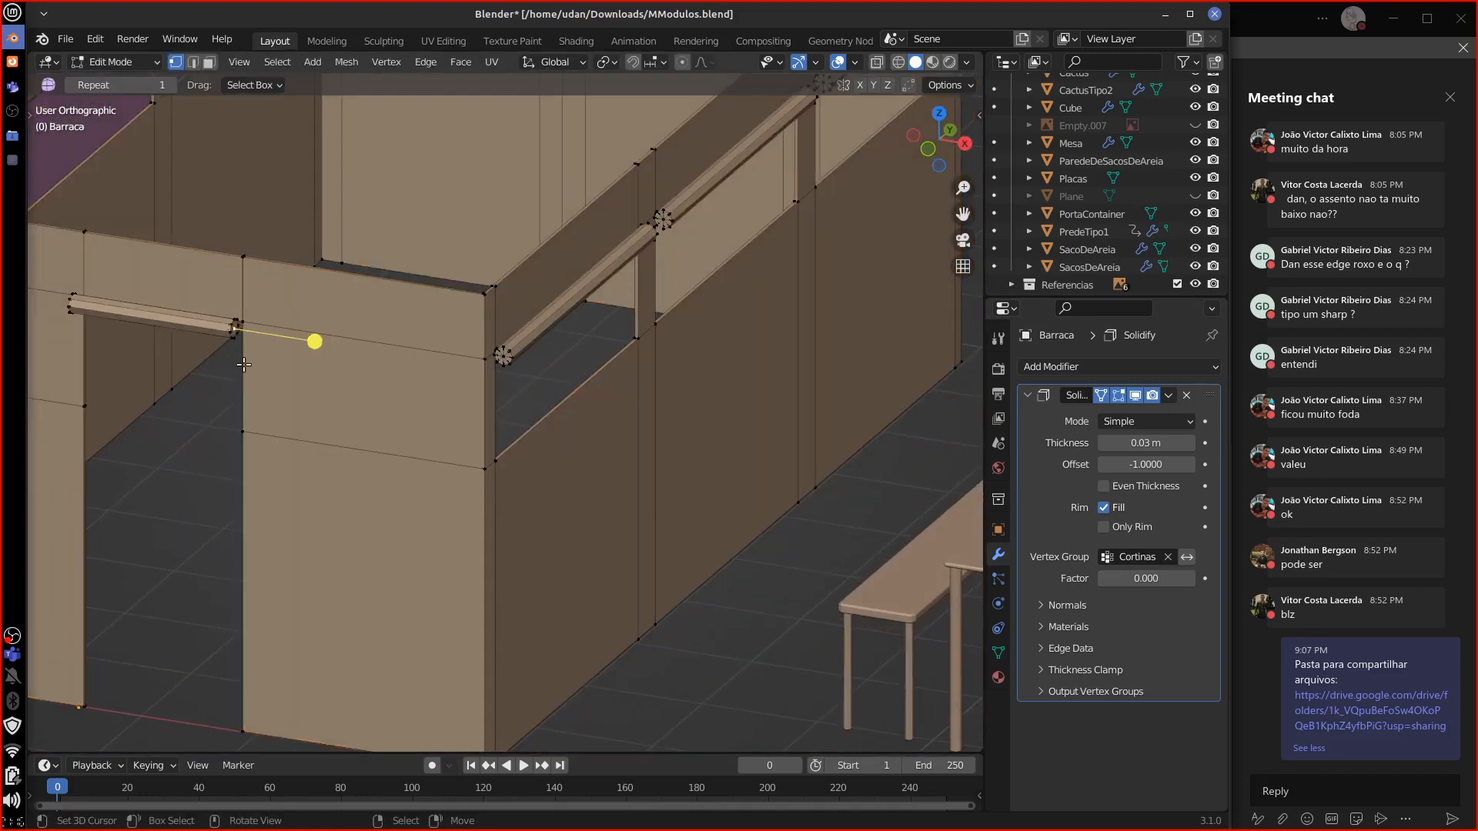
pyautogui.press('Escape')
pyautogui.press('Tab')
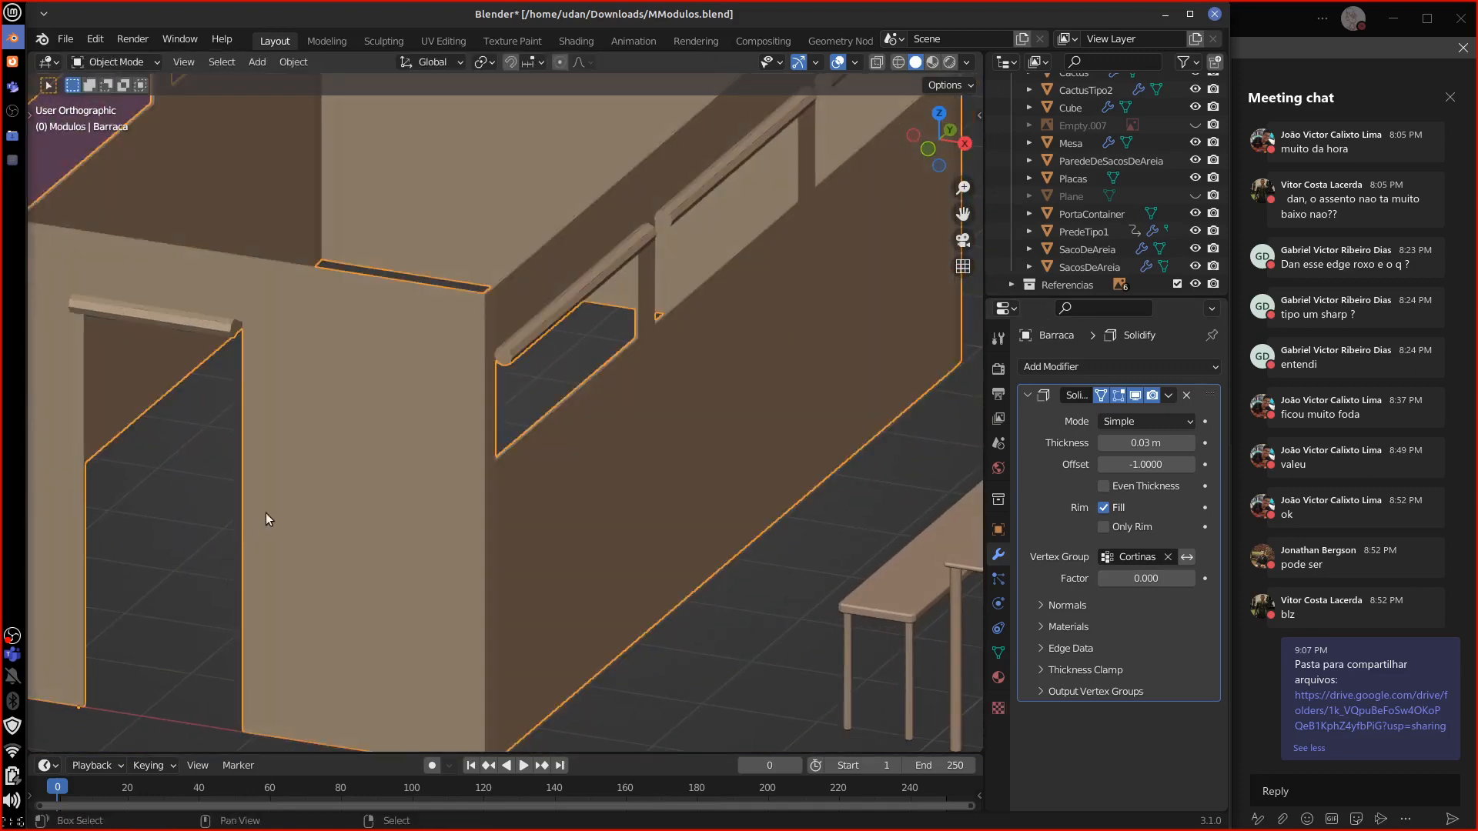
# Step: Try to mark the doorway's side and its rolled curtain with freehand strokes
pyautogui.keyDown('shift'); pyautogui.moveTo(267, 520); pyautogui.dragTo(423, 514, button='middle'); pyautogui.keyUp('shift')
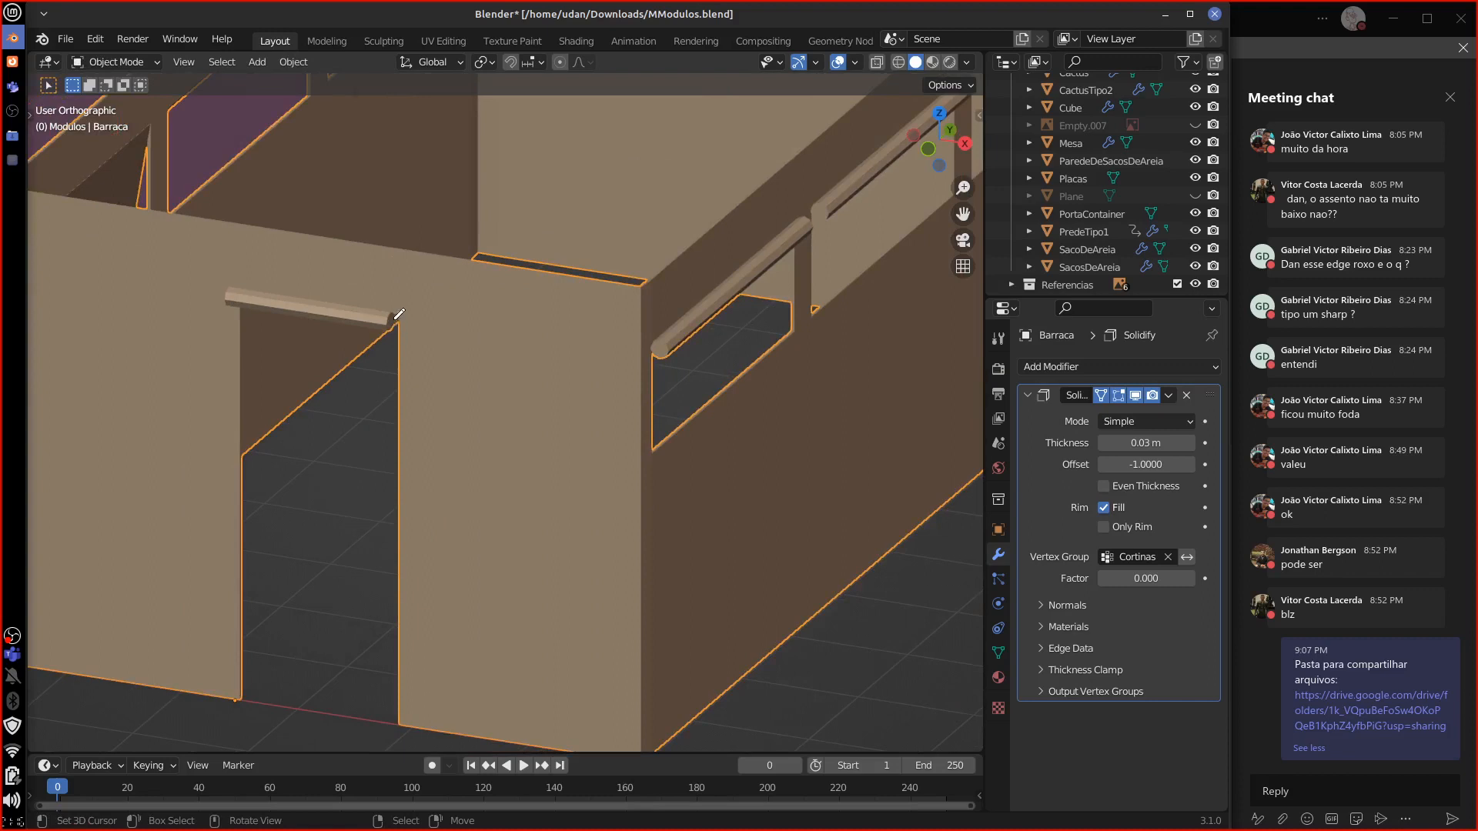
pyautogui.moveTo(394, 325)
pyautogui.mouseDown()
pyautogui.moveTo(377, 728)
pyautogui.moveTo(286, 722)
pyautogui.moveTo(380, 696)
pyautogui.moveTo(400, 387)
pyautogui.mouseUp()
pyautogui.moveTo(385, 334); pyautogui.dragTo(238, 299)
pyautogui.keyDown('shift'); pyautogui.moveTo(627, 508); pyautogui.dragTo(615, 597, button='middle'); pyautogui.keyUp('shift')
pyautogui.keyDown('shift'); pyautogui.moveTo(777, 508); pyautogui.dragTo(612, 526, button='middle'); pyautogui.keyUp('shift')
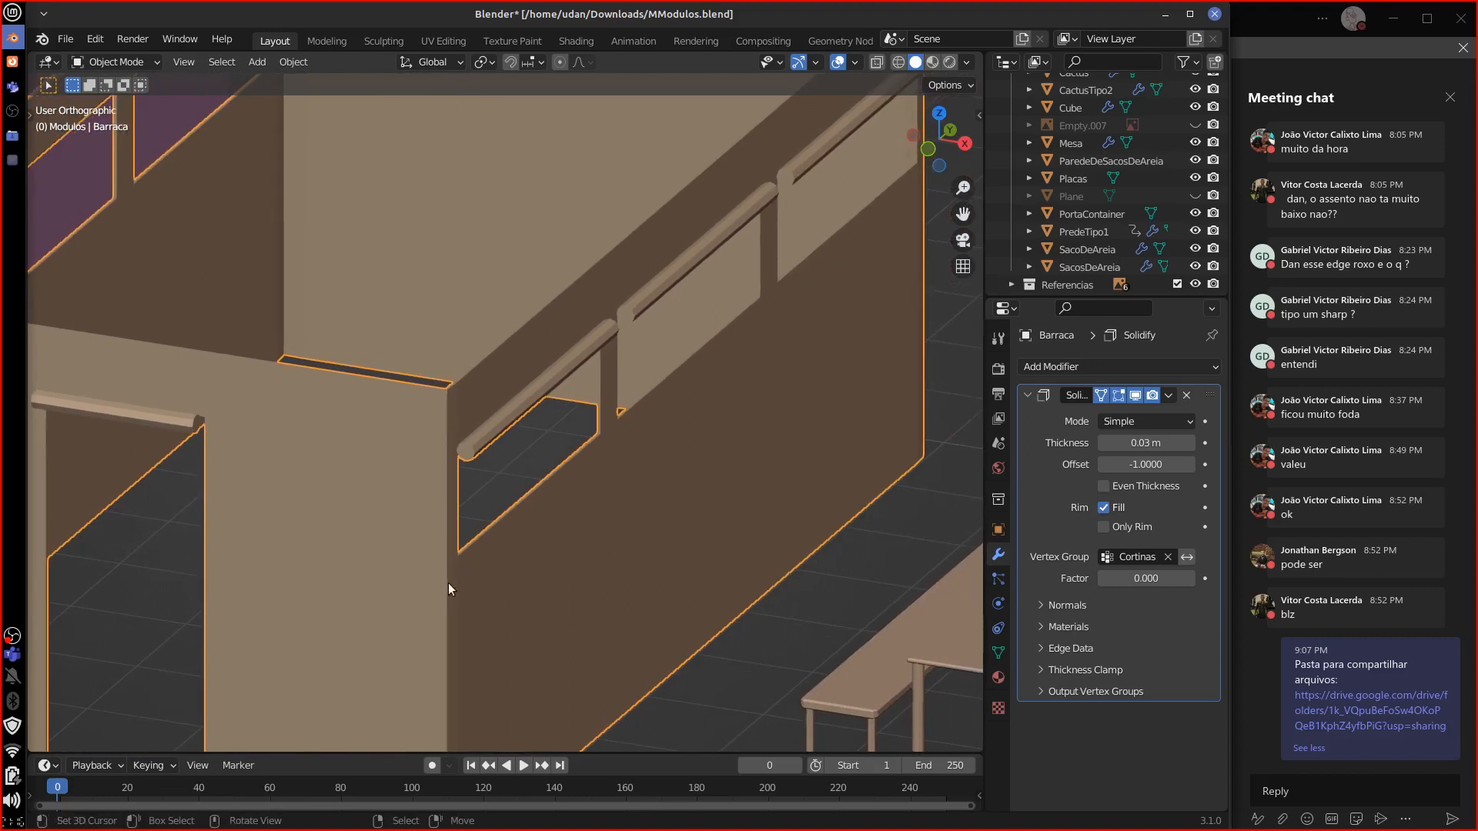
# Step: In Edit Mode, select all linked geometry of the rolled curtain above the side window nearest the doorway, and show the tool list
pyautogui.press('Tab')
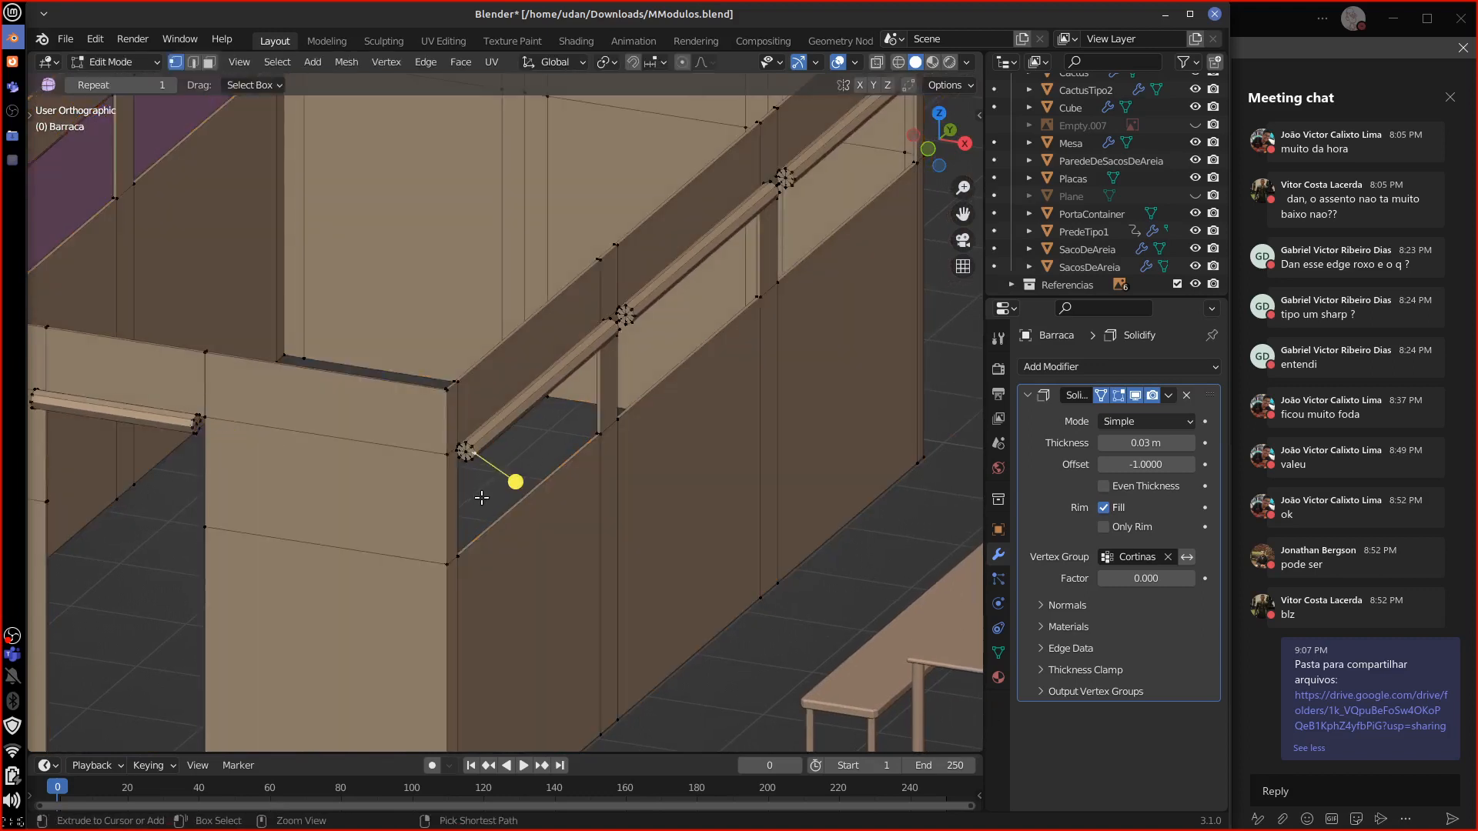
pyautogui.hotkey('ctrl', 'l')
pyautogui.scroll(4, 498, 506)
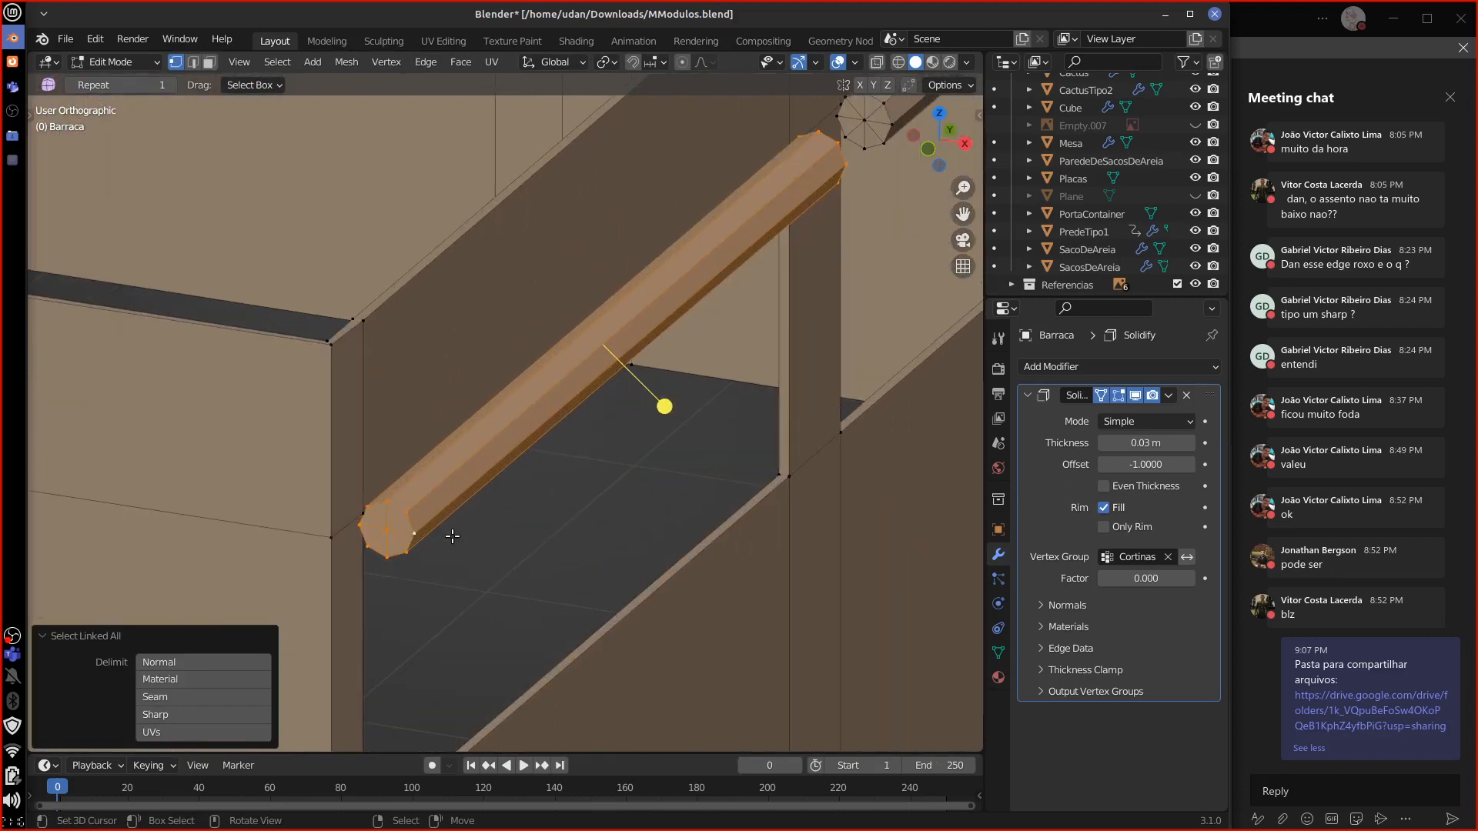
pyautogui.click(30, 113)
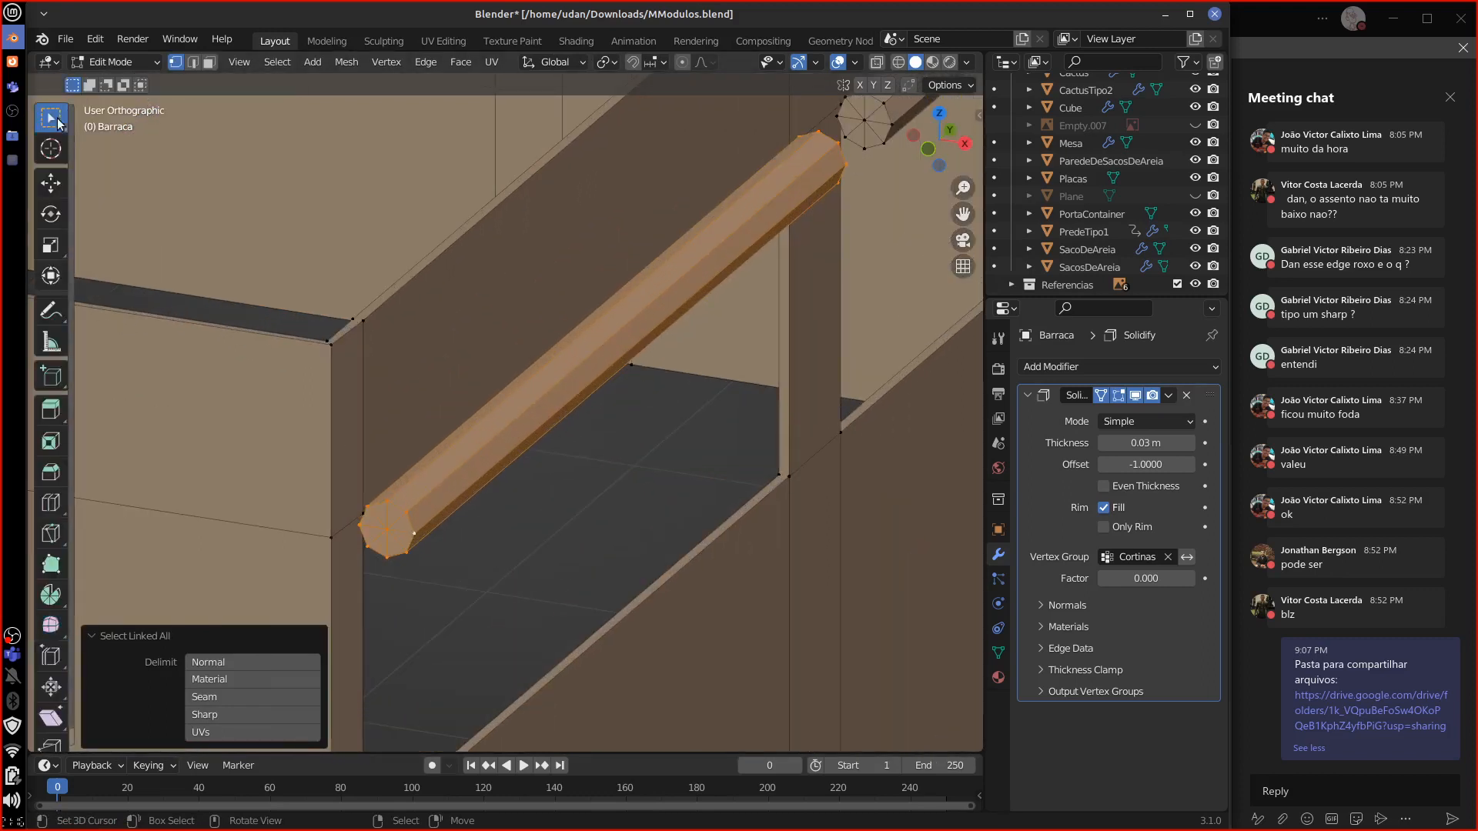
# Step: Examine the selected rolled curtain and the window opening beneath it
pyautogui.scroll(-4, 705, 537)
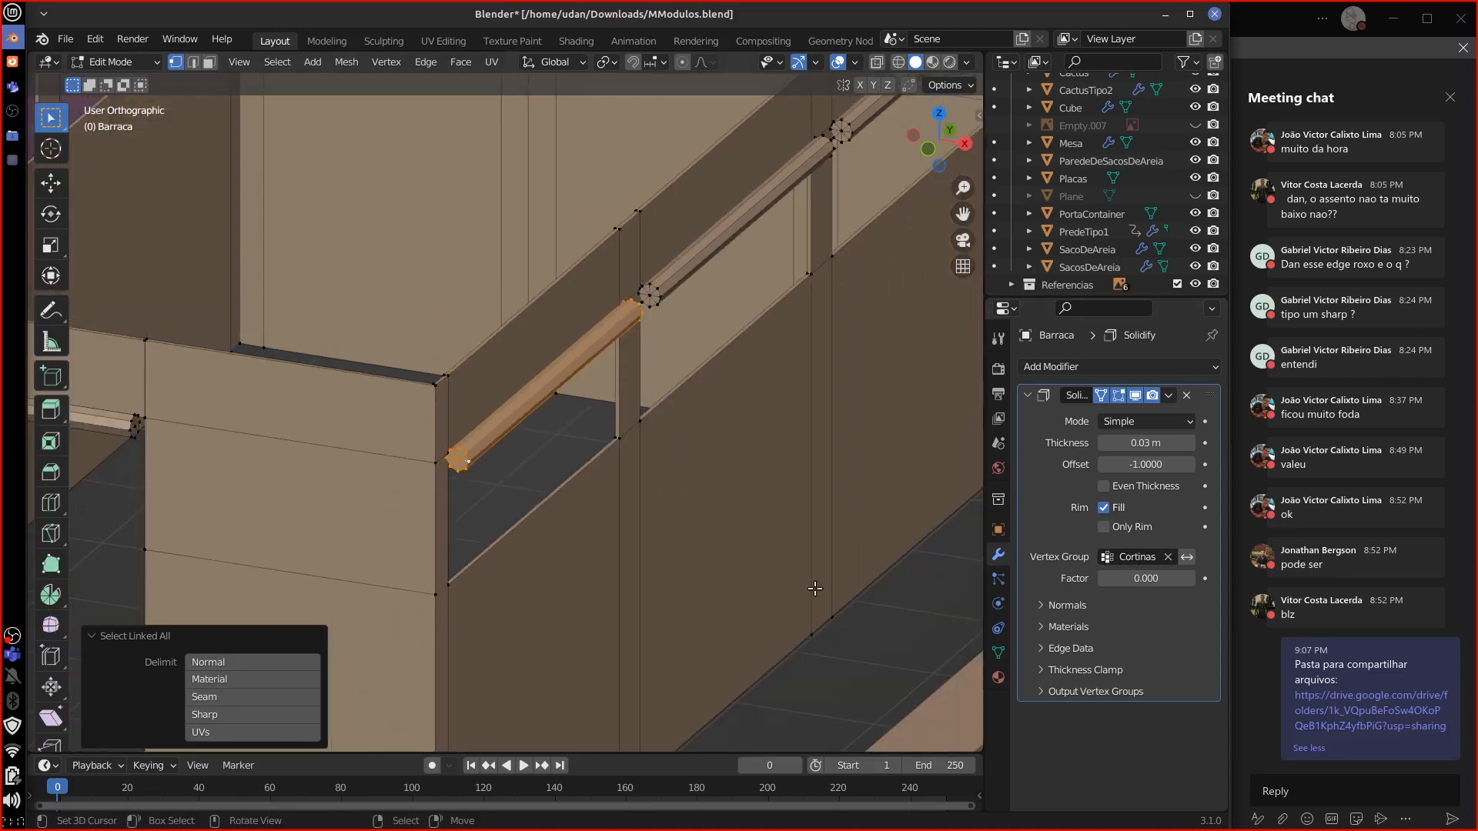
pyautogui.moveTo(593, 454); pyautogui.dragTo(598, 457, button='middle')
pyautogui.scroll(-3, 605, 492)
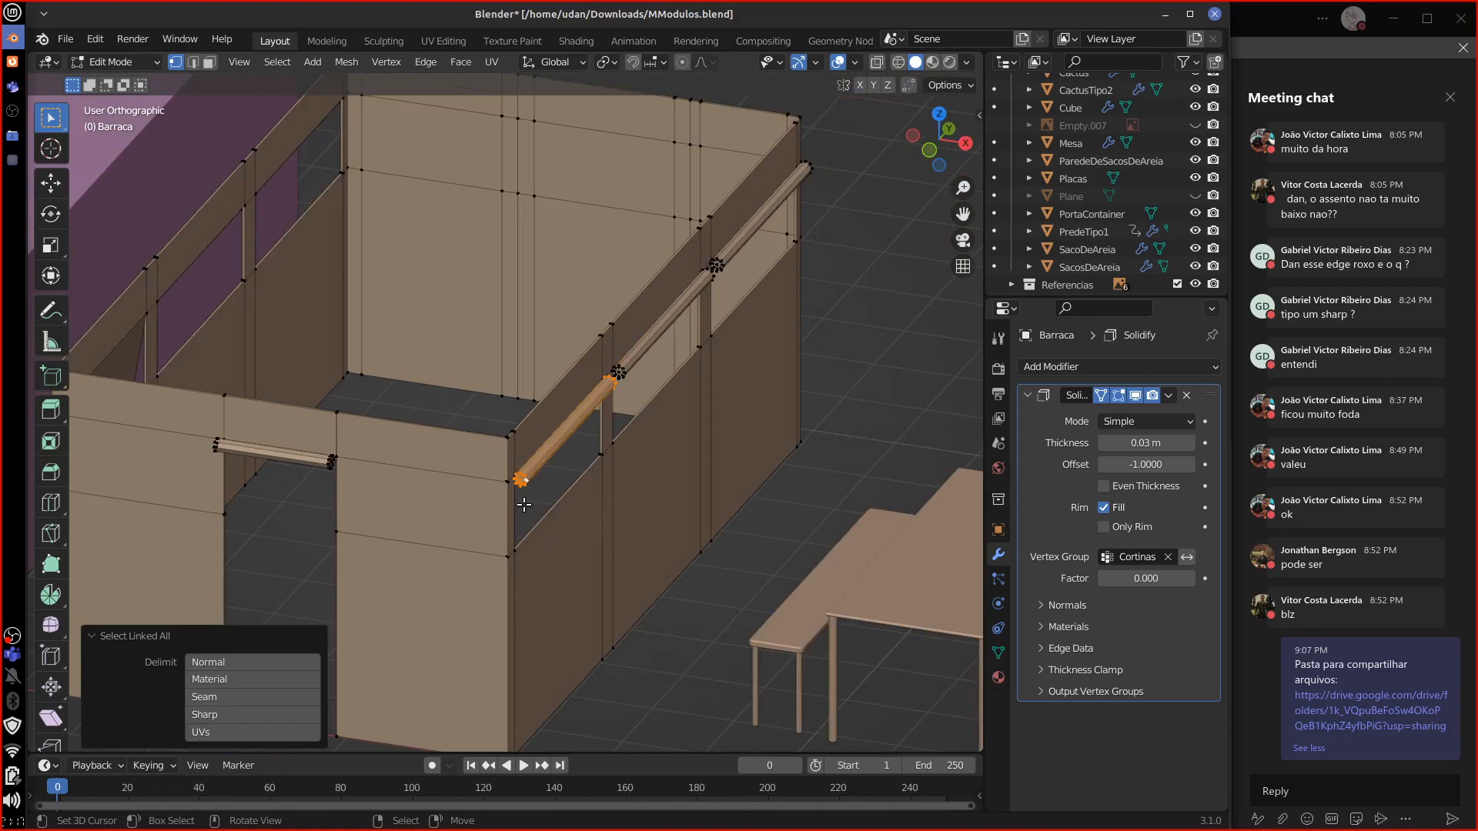
pyautogui.moveTo(541, 547); pyautogui.dragTo(558, 714)
pyautogui.moveTo(527, 504); pyautogui.dragTo(556, 716, button='right')
pyautogui.scroll(5, 537, 550)
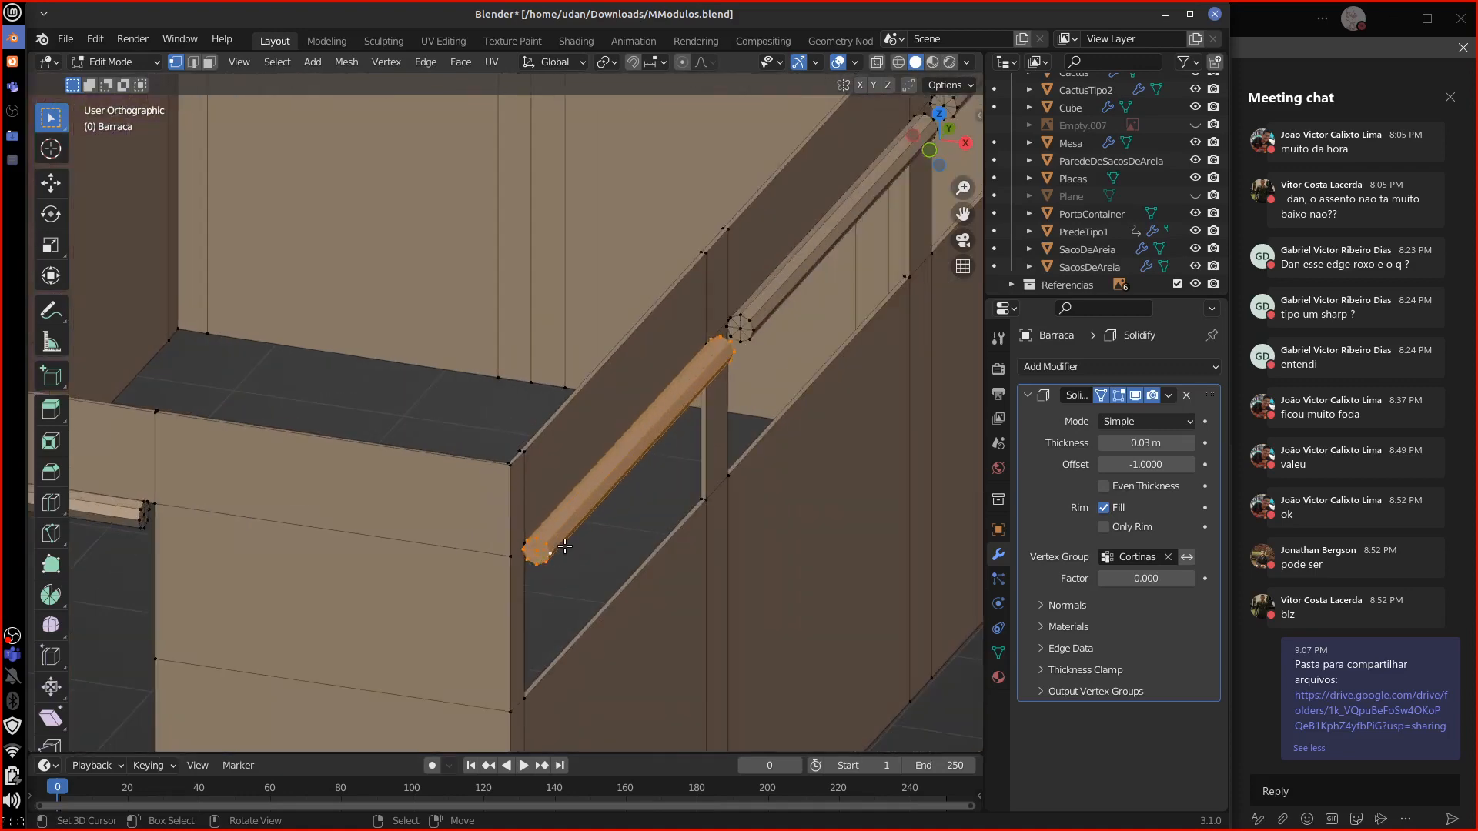
pyautogui.keyDown('shift'); pyautogui.moveTo(619, 479); pyautogui.dragTo(537, 352, button='middle'); pyautogui.keyUp('shift')
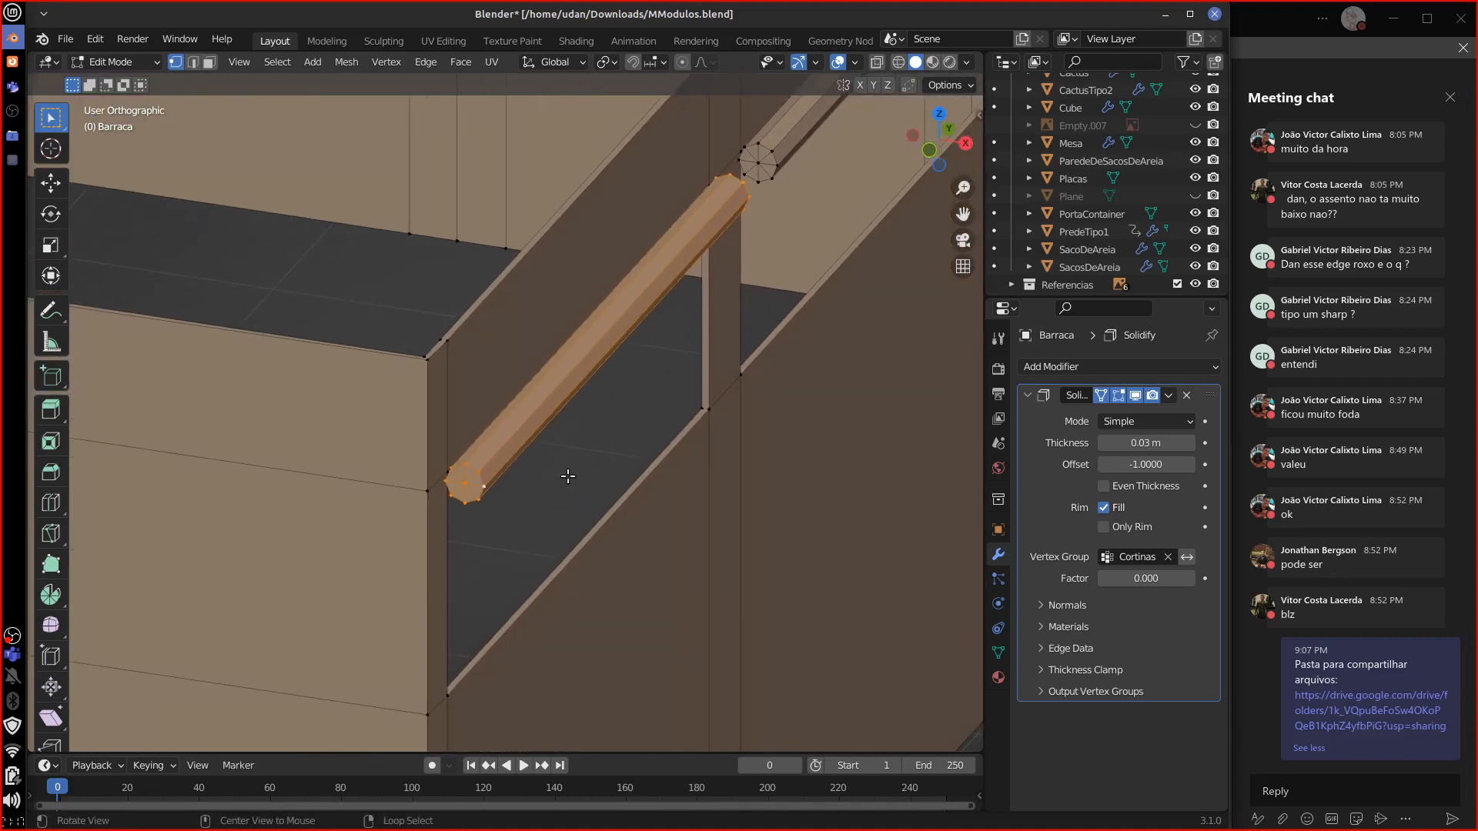
# Step: Inspect the window curtain's end and the neighbouring curtains along the hut's side wall, from close up and farther away
pyautogui.moveTo(567, 475); pyautogui.dragTo(564, 601, button='middle')
pyautogui.scroll(-4, 563, 600)
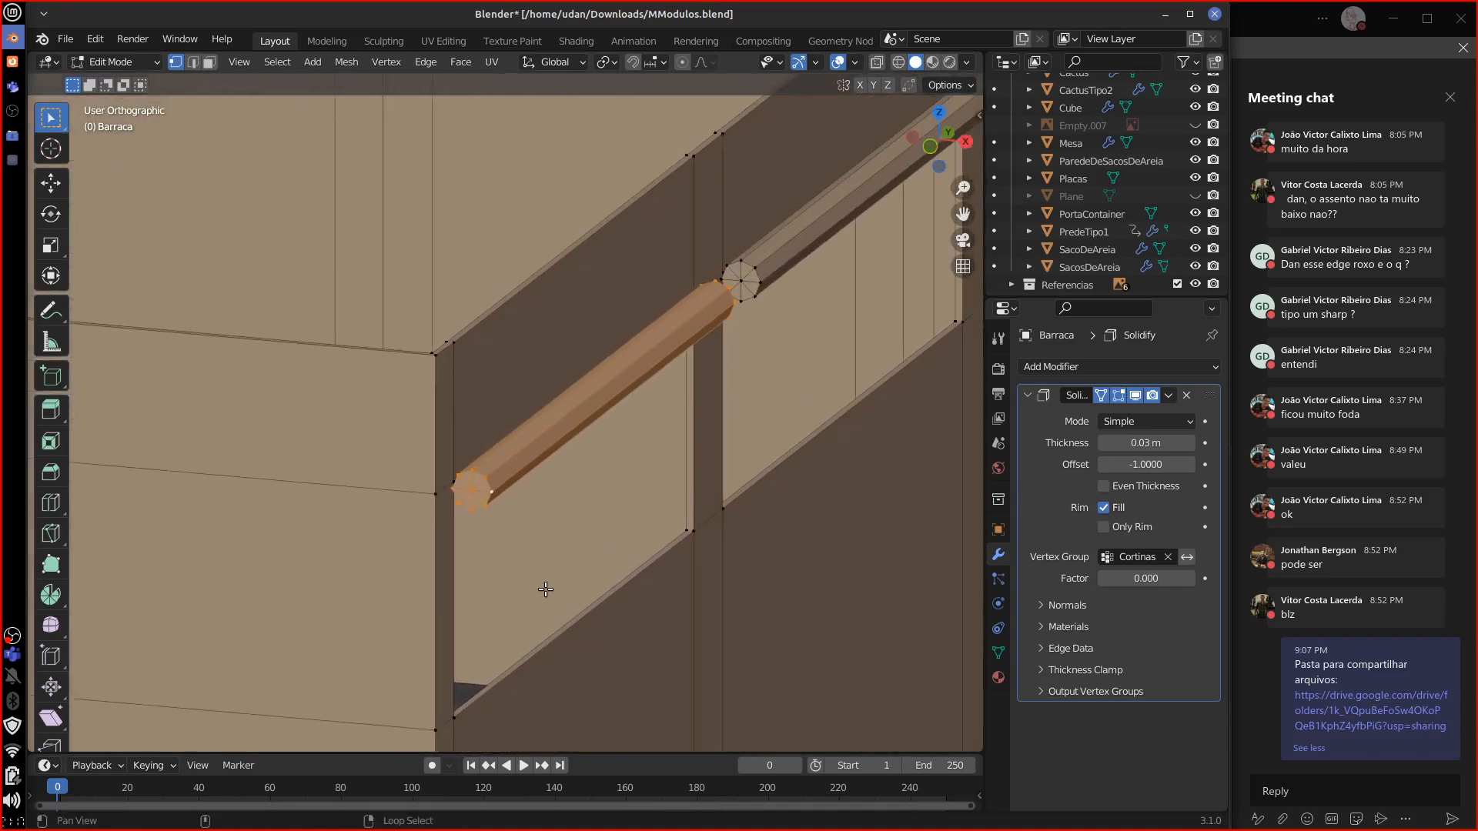
pyautogui.press('Tab')
pyautogui.press('Tab')
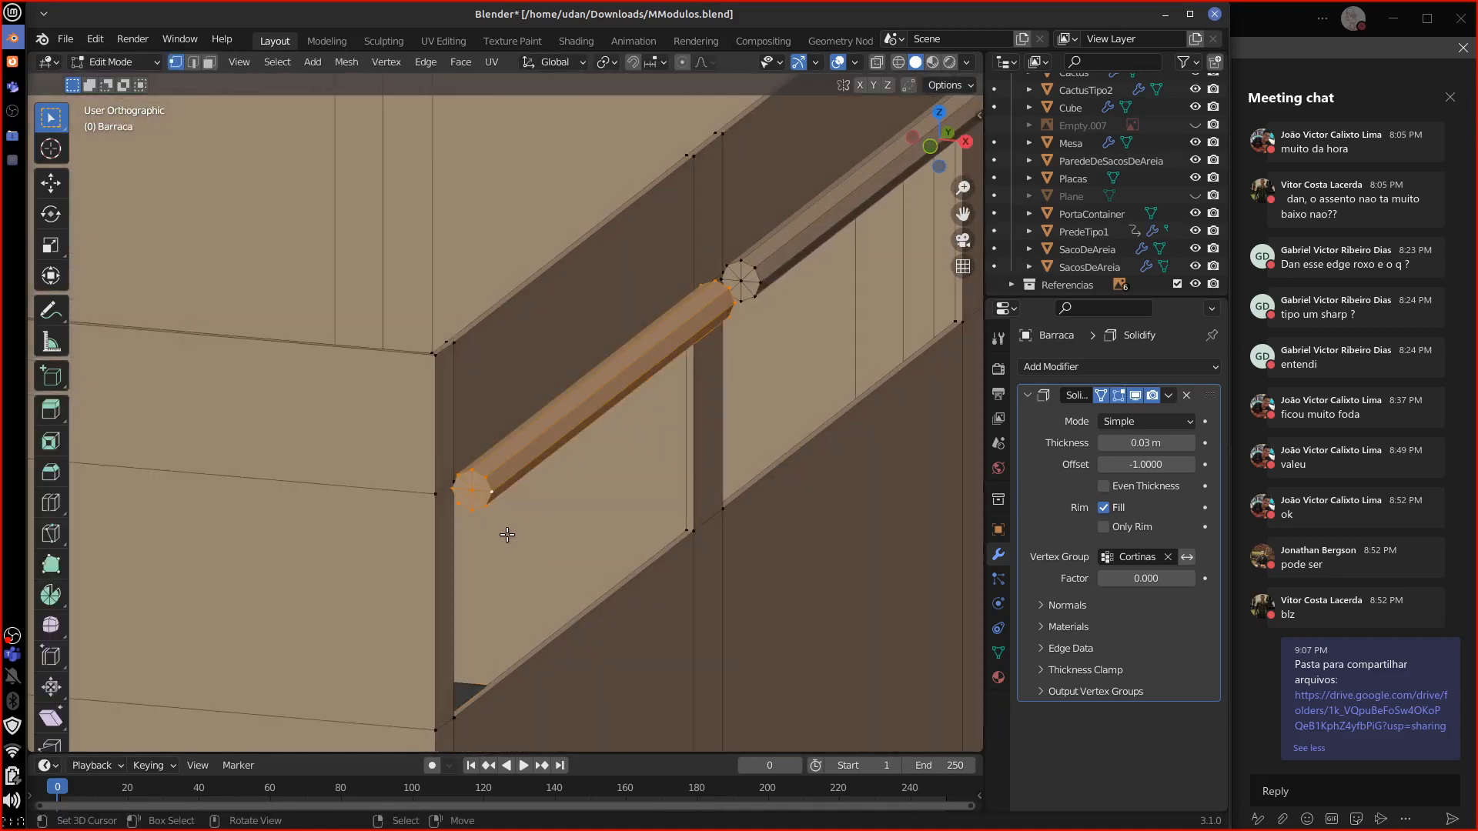
pyautogui.scroll(3, 513, 562)
pyautogui.scroll(-5, 515, 565)
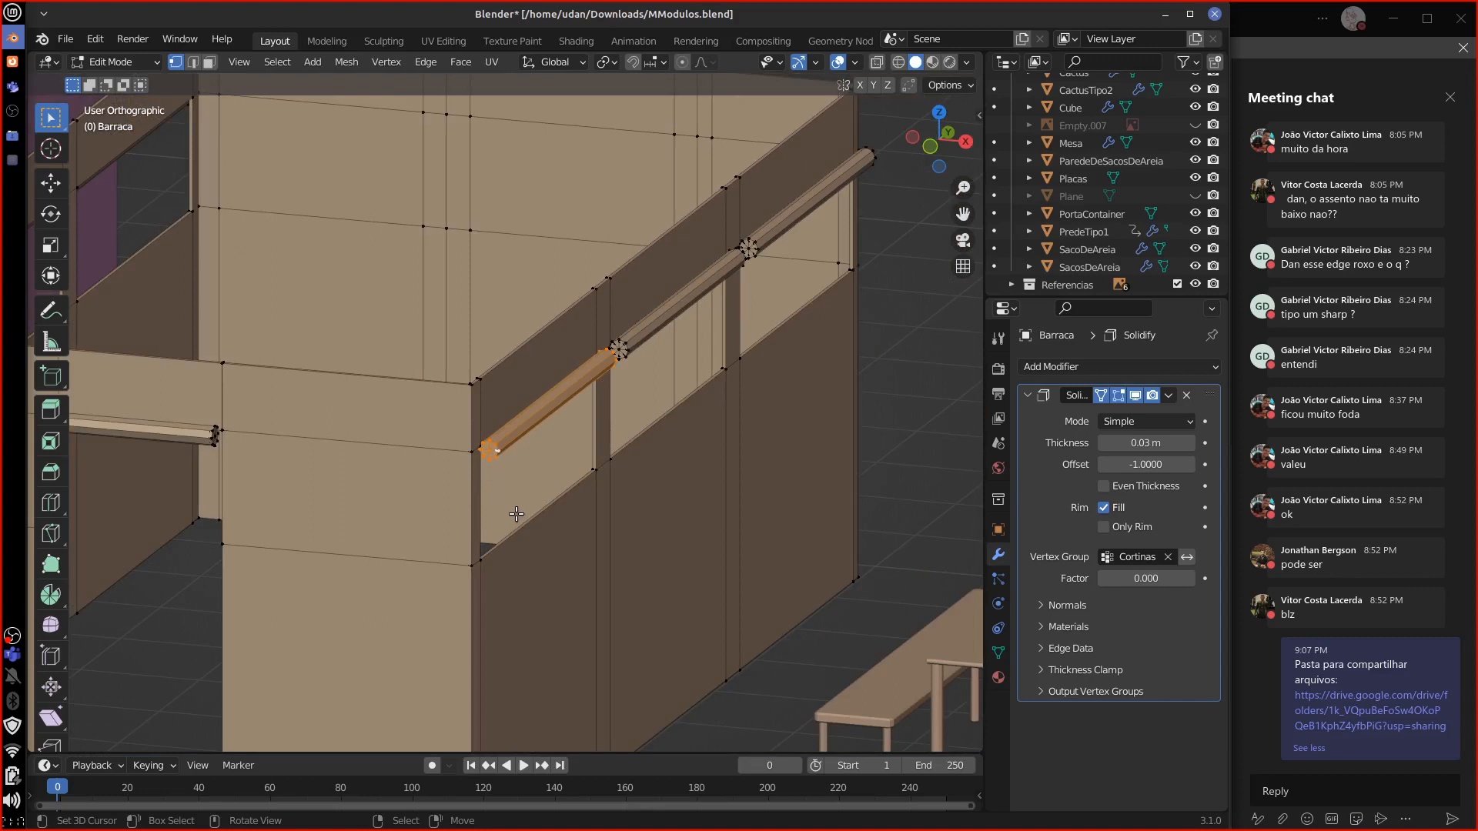
pyautogui.scroll(9, 515, 513)
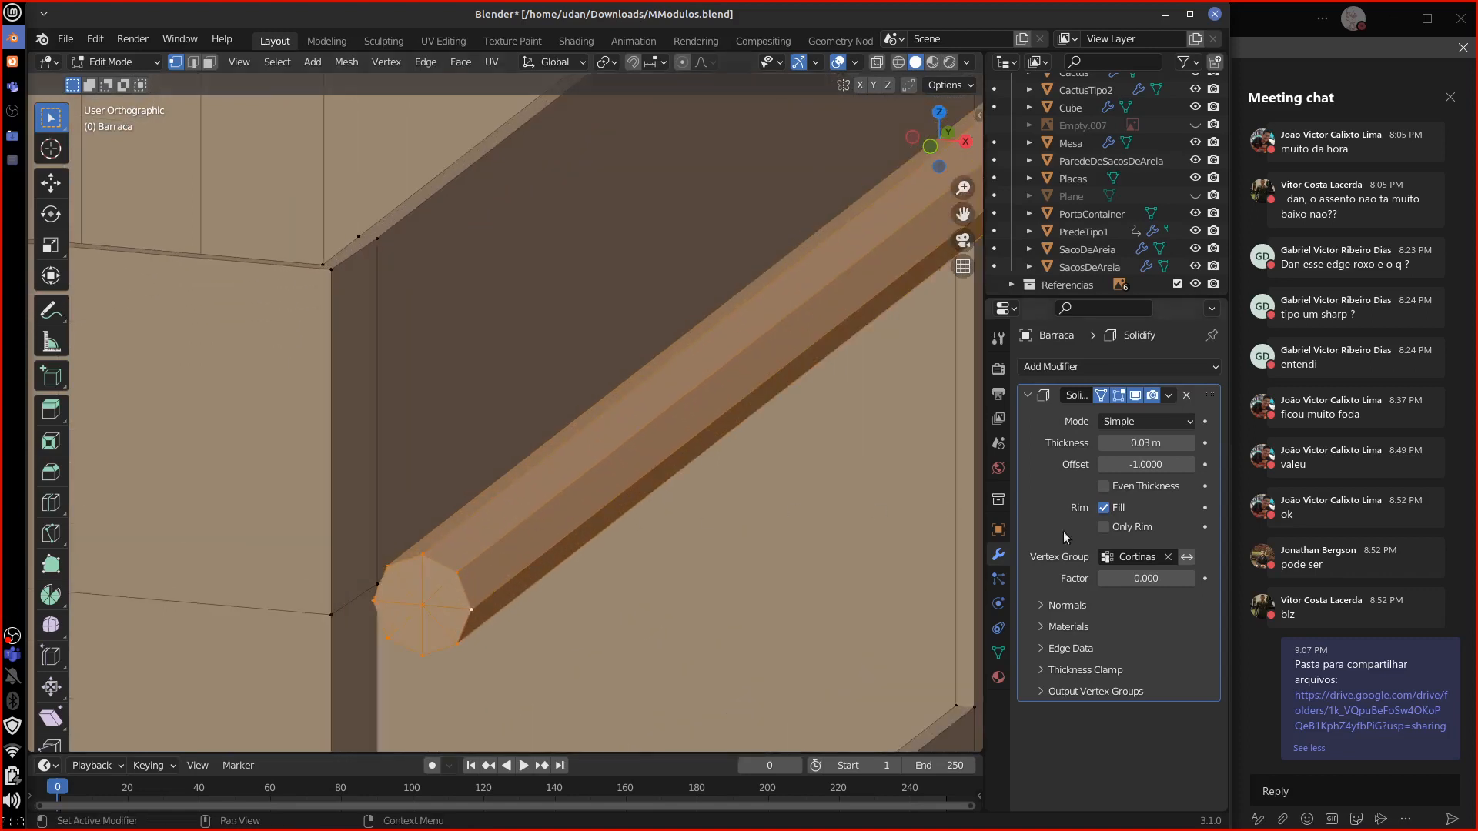
# Step: Invert the Cortinas vertex group in the Solidify modifier and display the hut mesh's vertex groups in Edit Mode
pyautogui.click(1185, 557)
pyautogui.press('Tab')
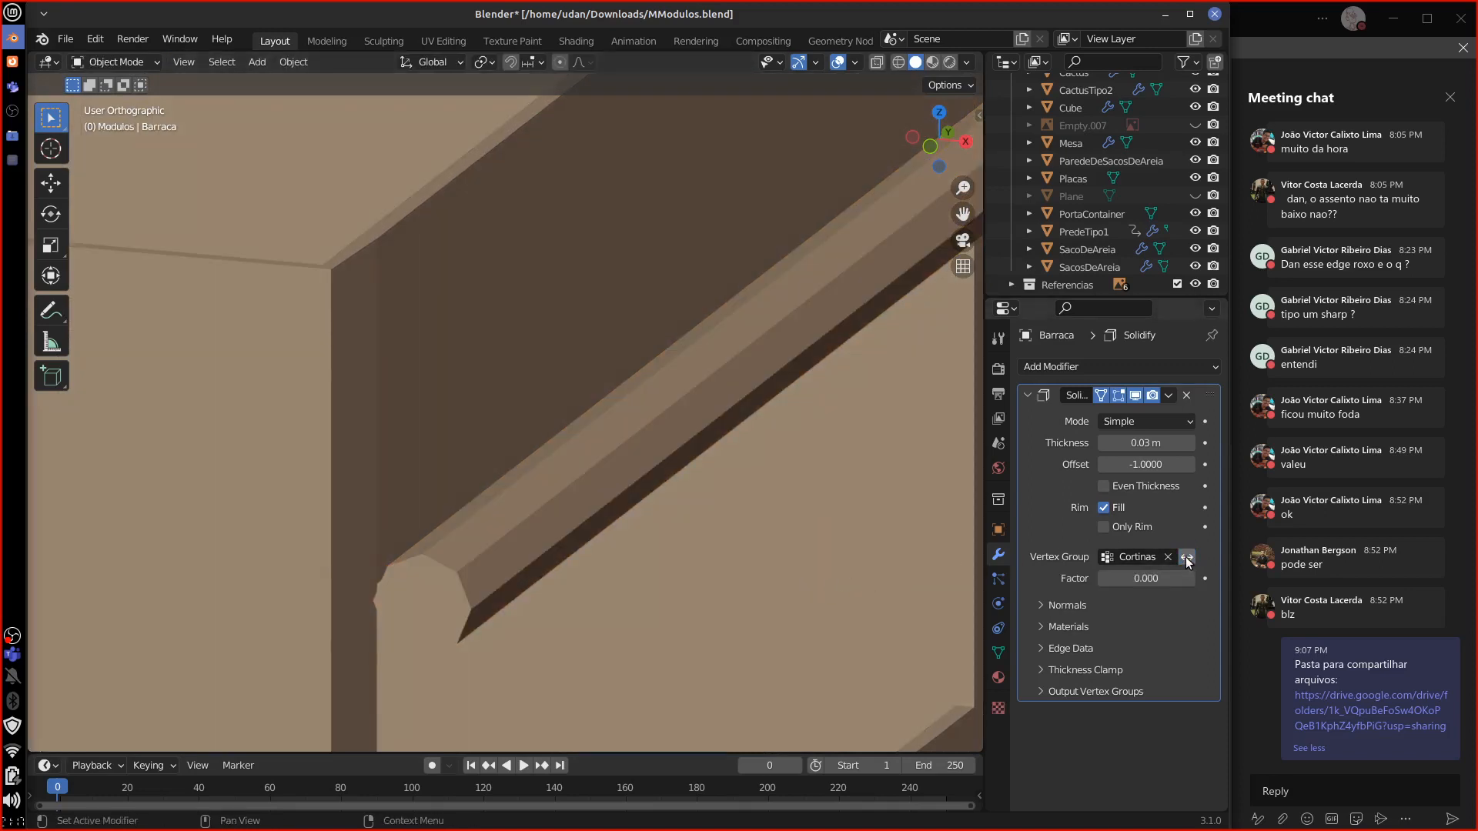
pyautogui.click(999, 653)
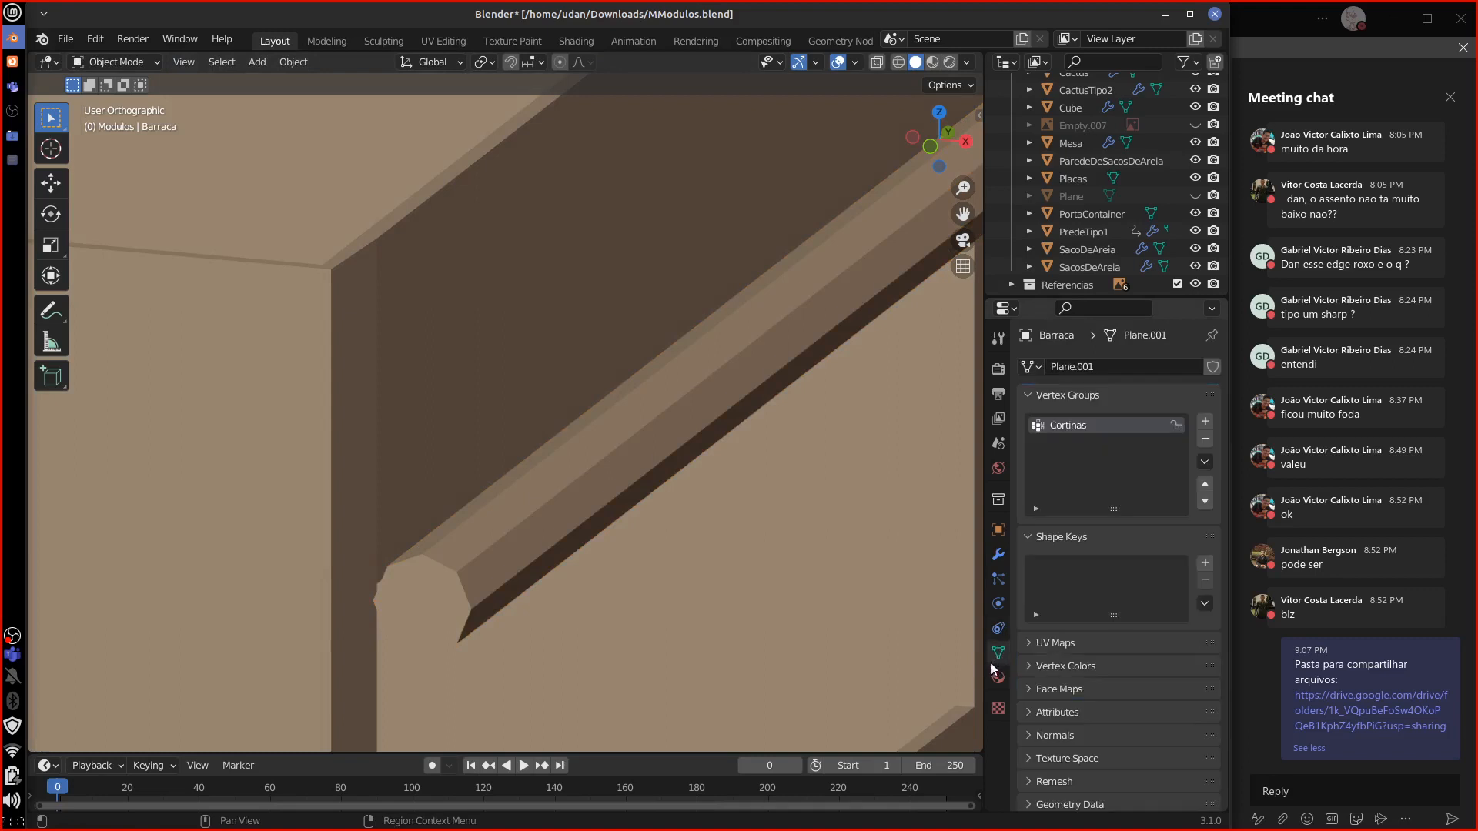
pyautogui.press('Tab')
# Step: Enable the Vertex Group Weights overlay for the hut's mesh
pyautogui.scroll(-5, 709, 654)
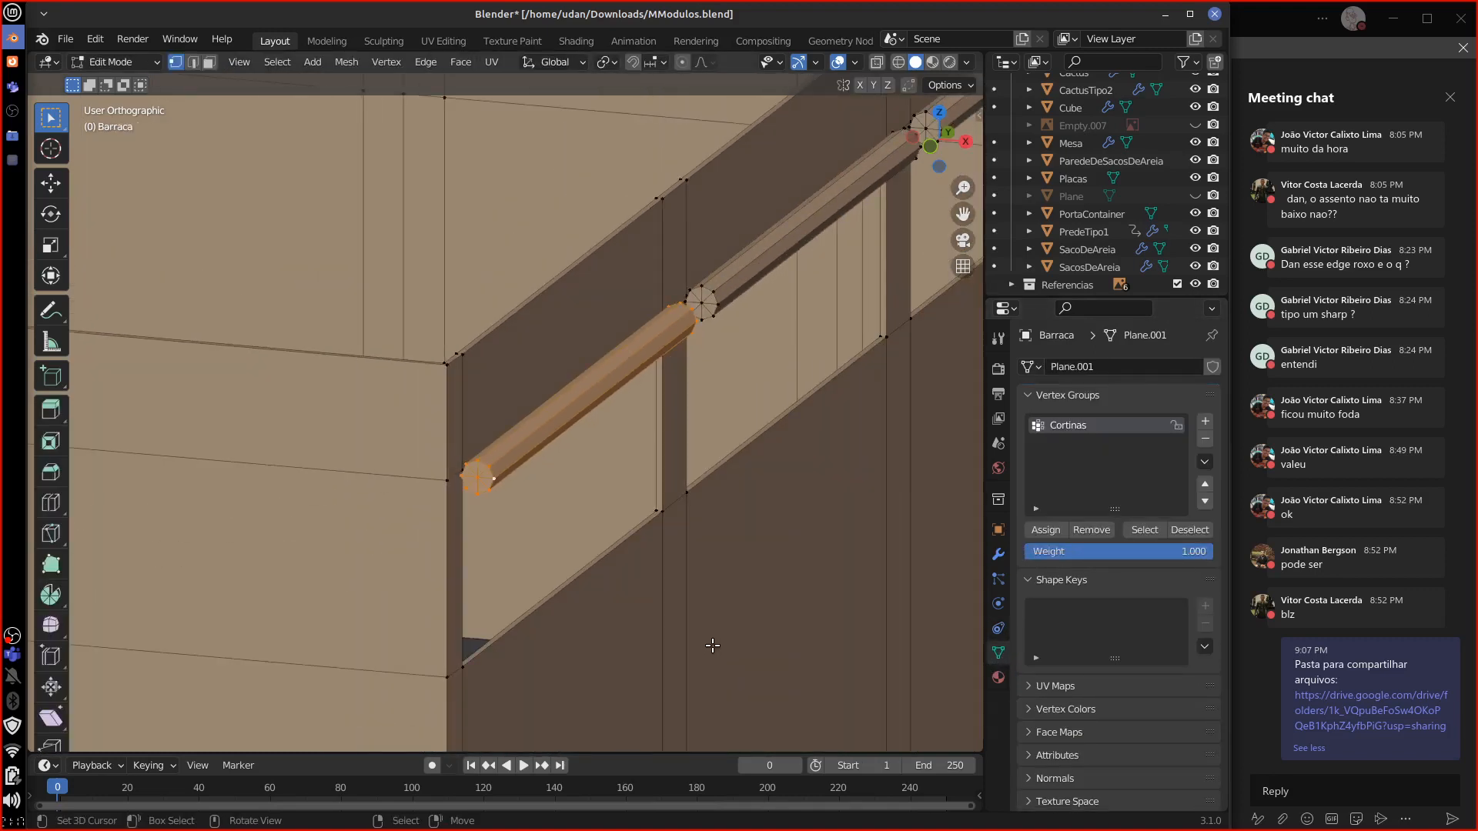
pyautogui.scroll(-4, 712, 646)
pyautogui.scroll(3, 709, 654)
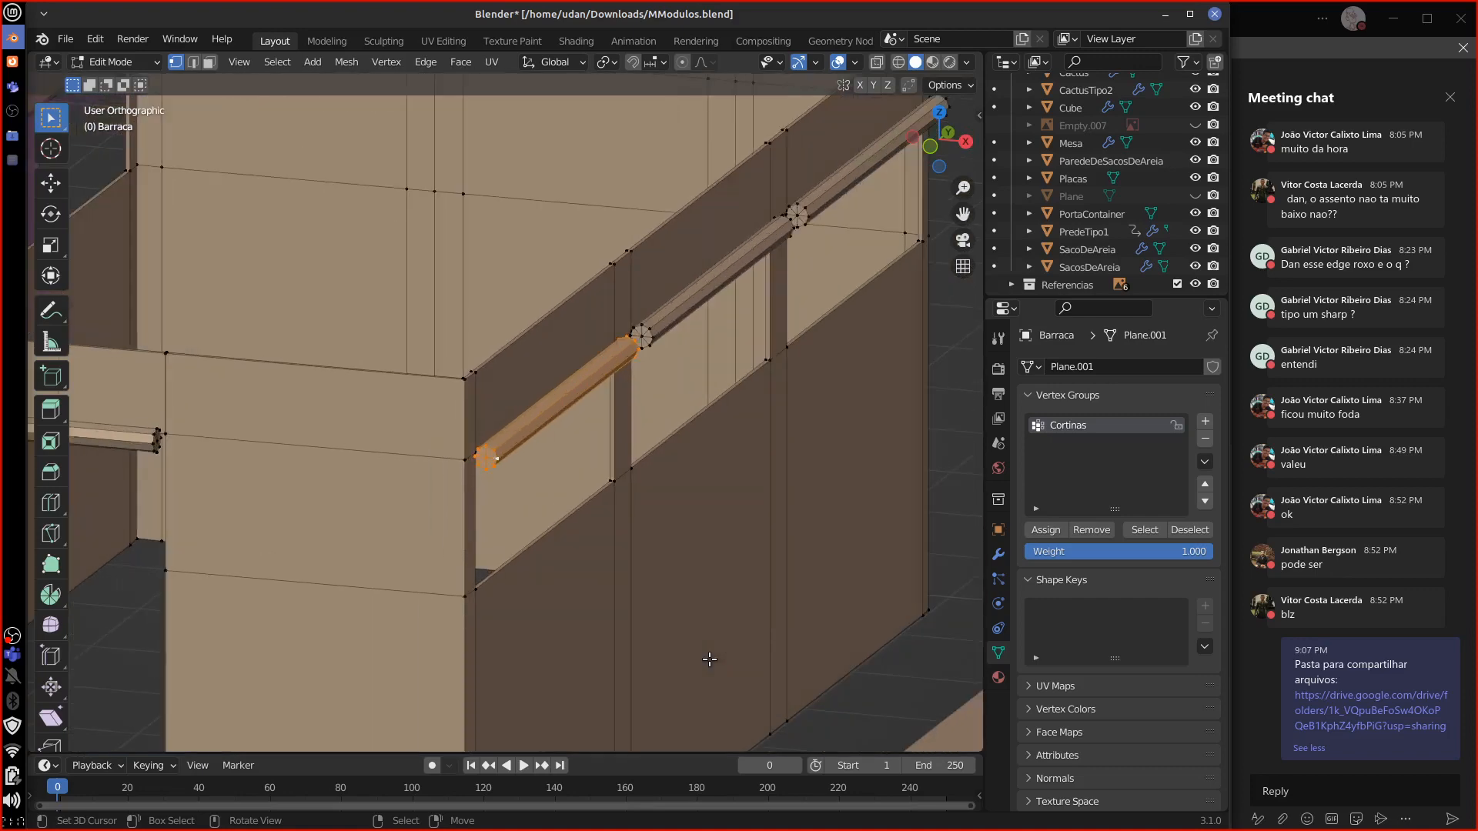
pyautogui.scroll(1, 710, 658)
pyautogui.scroll(-1, 710, 657)
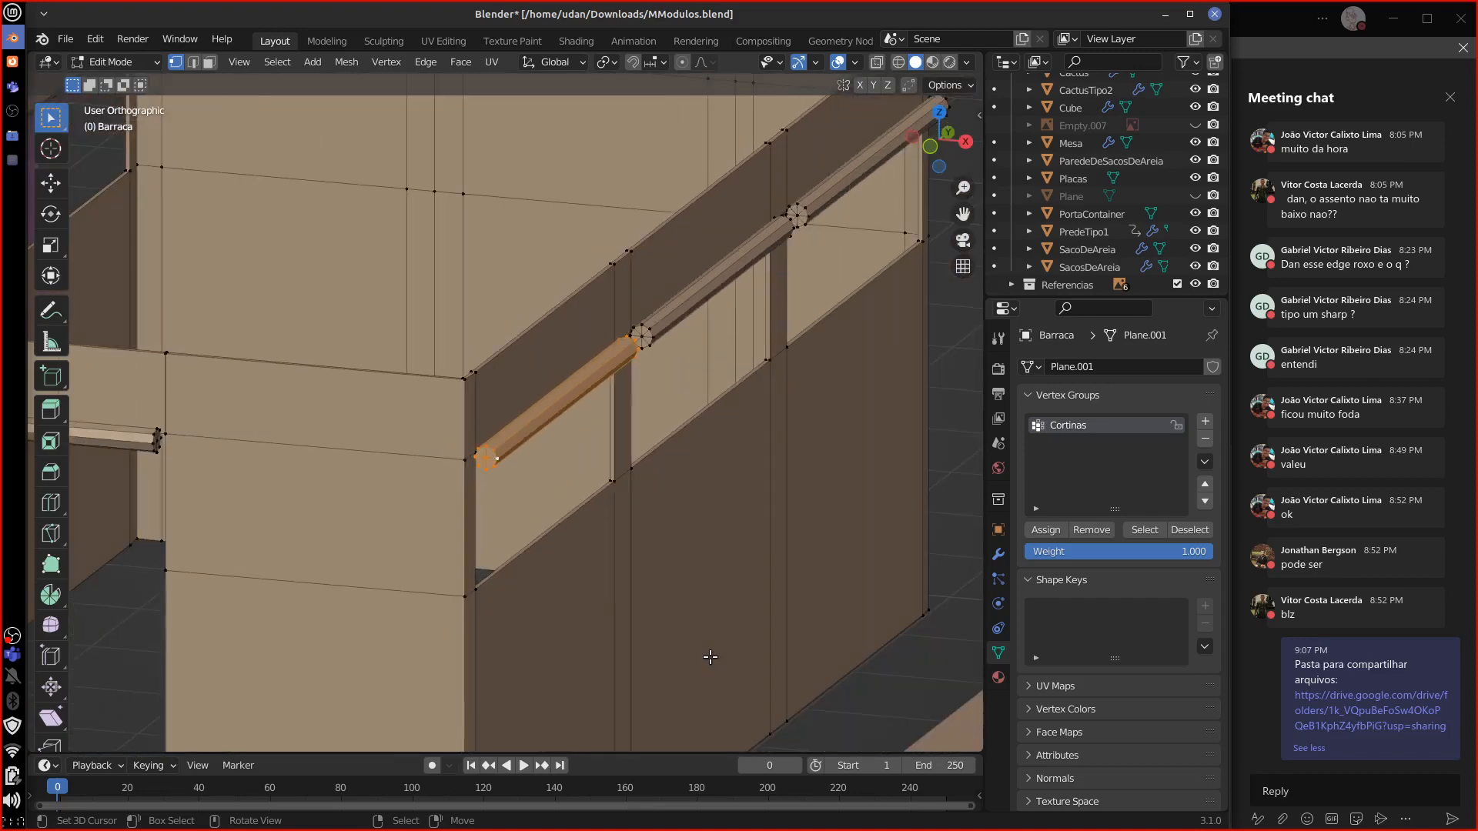
pyautogui.click(968, 63)
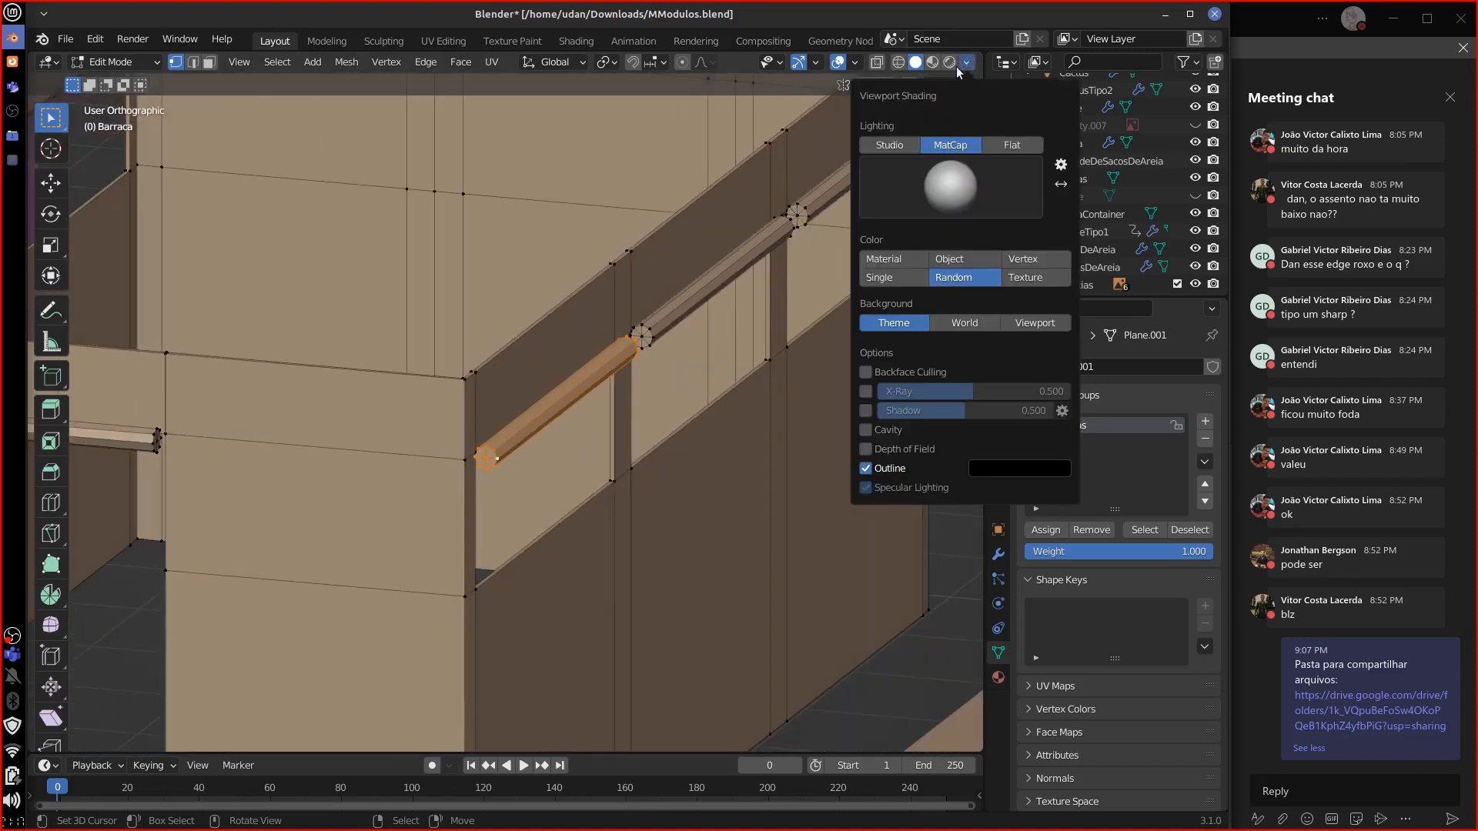
pyautogui.click(855, 61)
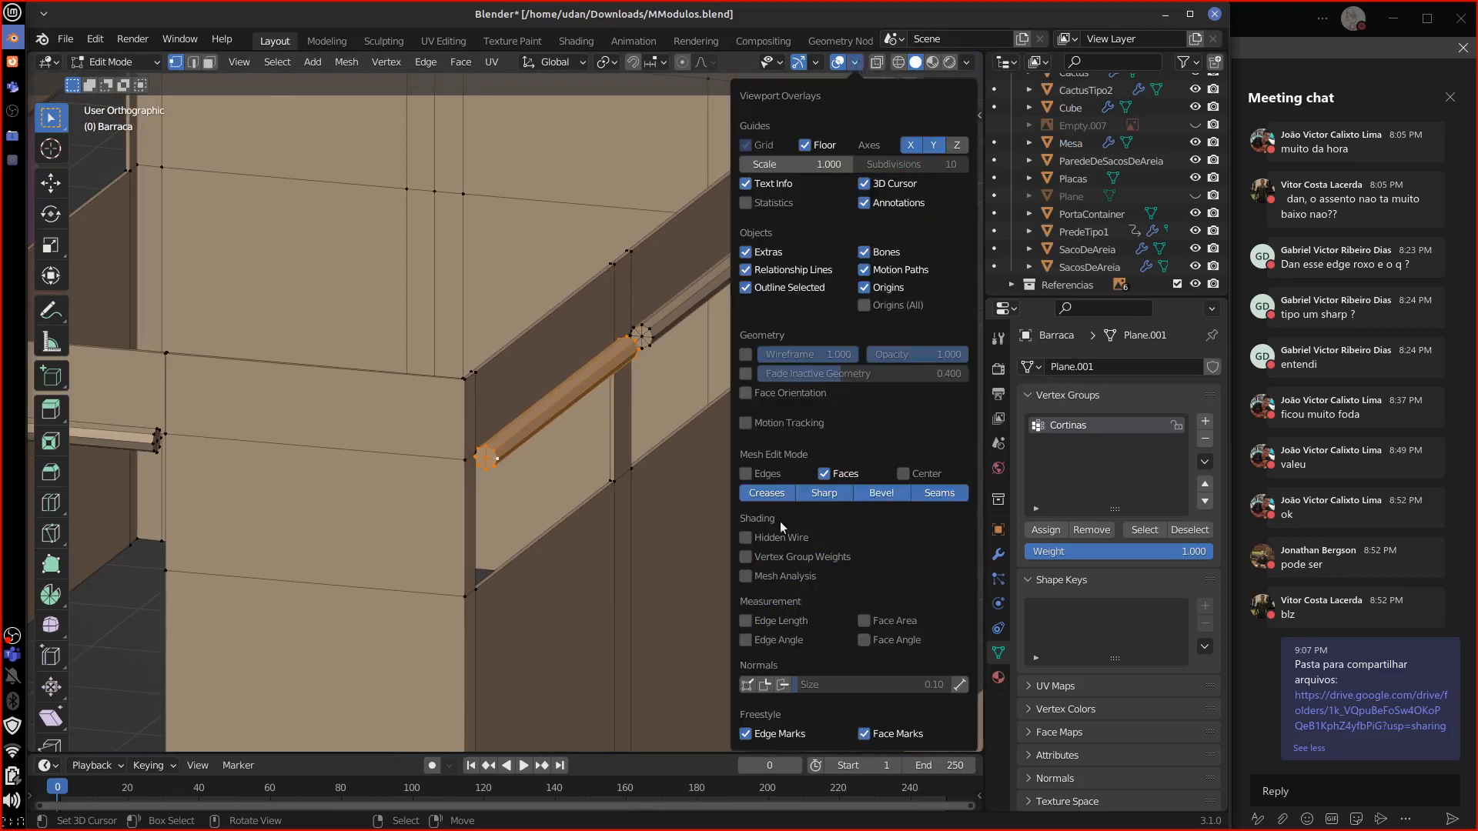
pyautogui.click(816, 558)
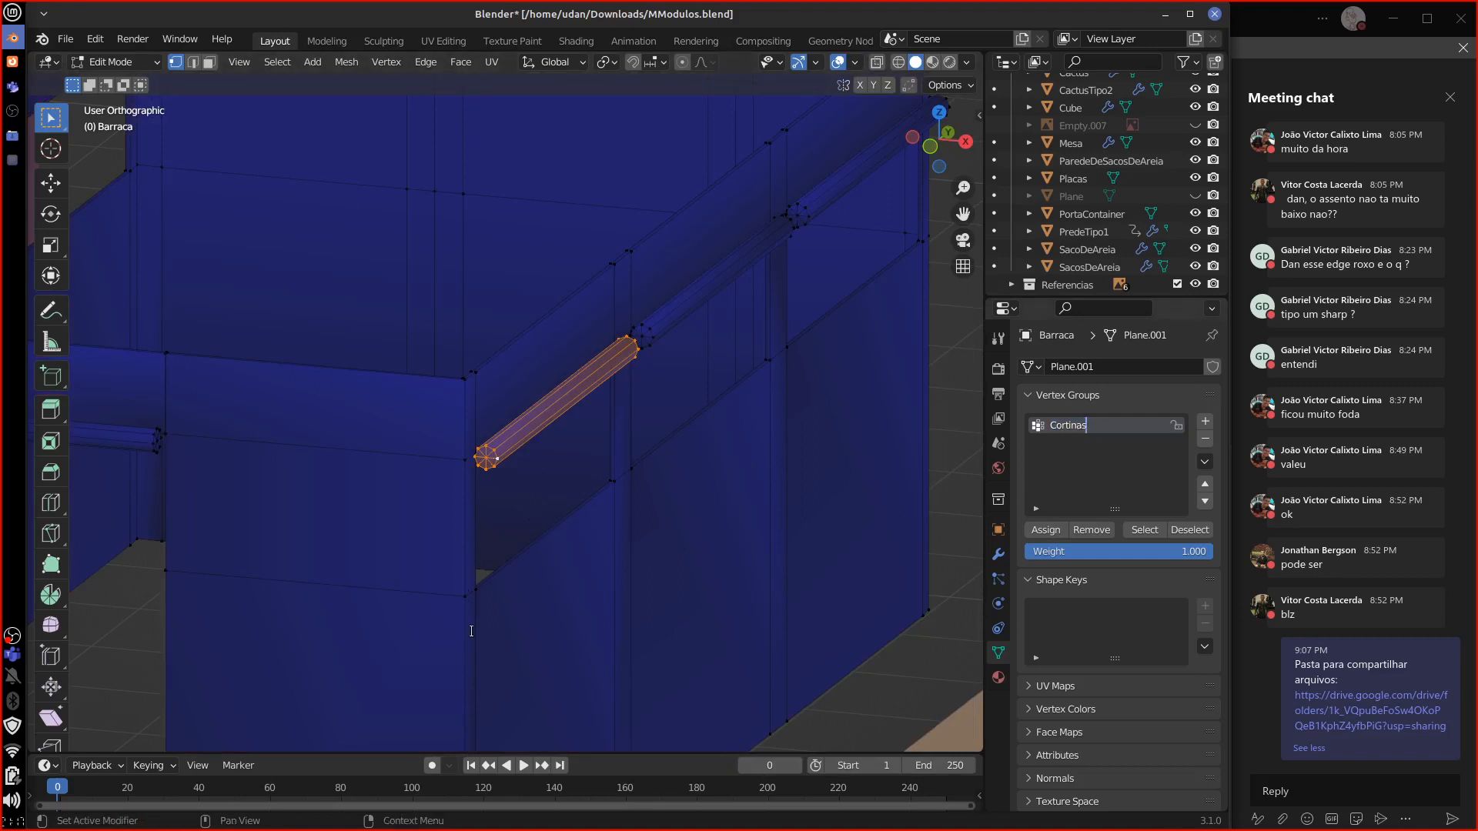
# Step: Assign each of the three rolled curtains above the side windows to the Cortinas vertex group with weight 1.000
pyautogui.click(1051, 529)
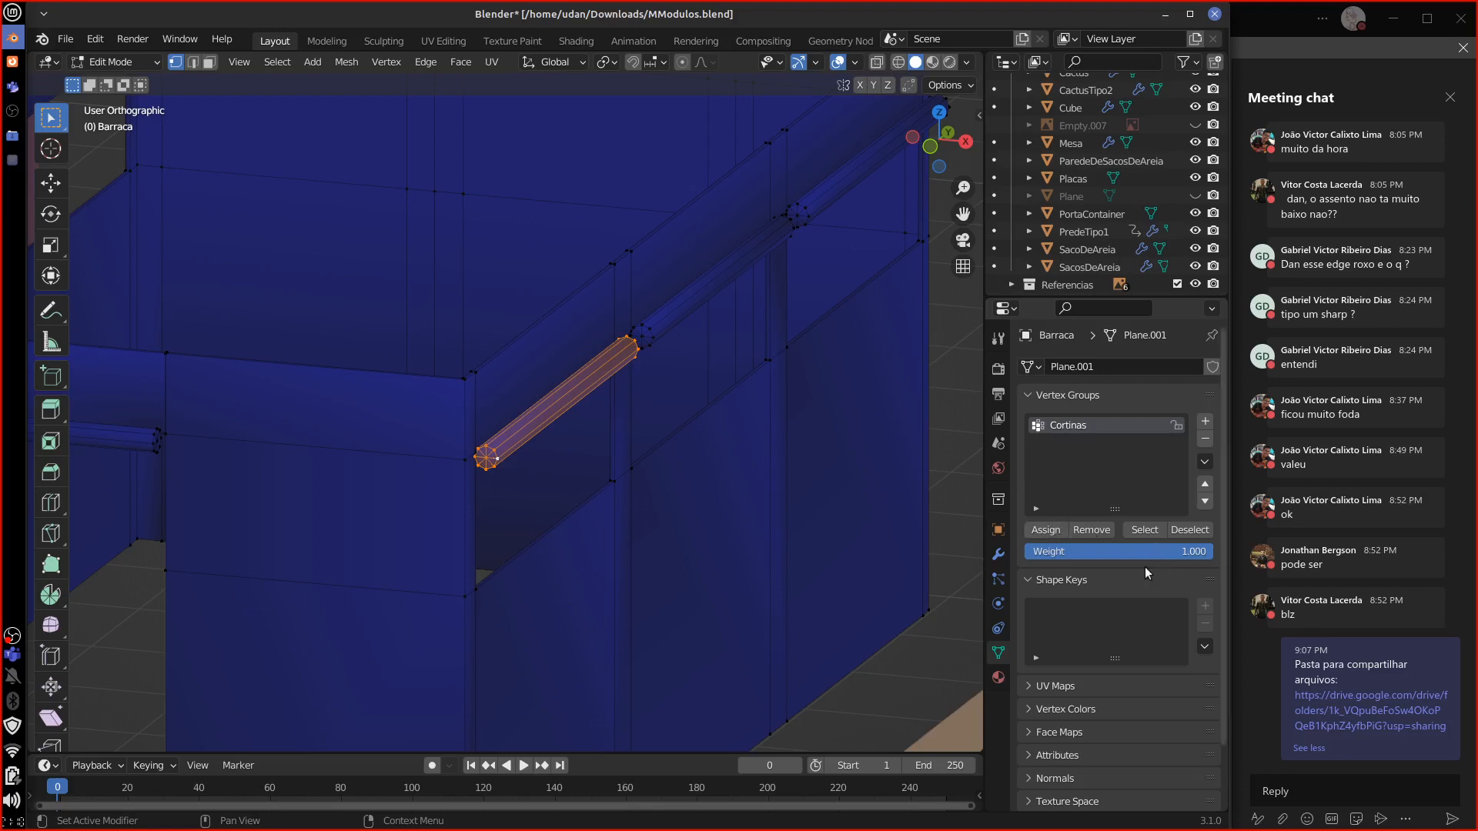
pyautogui.click(1053, 531)
pyautogui.click(650, 333)
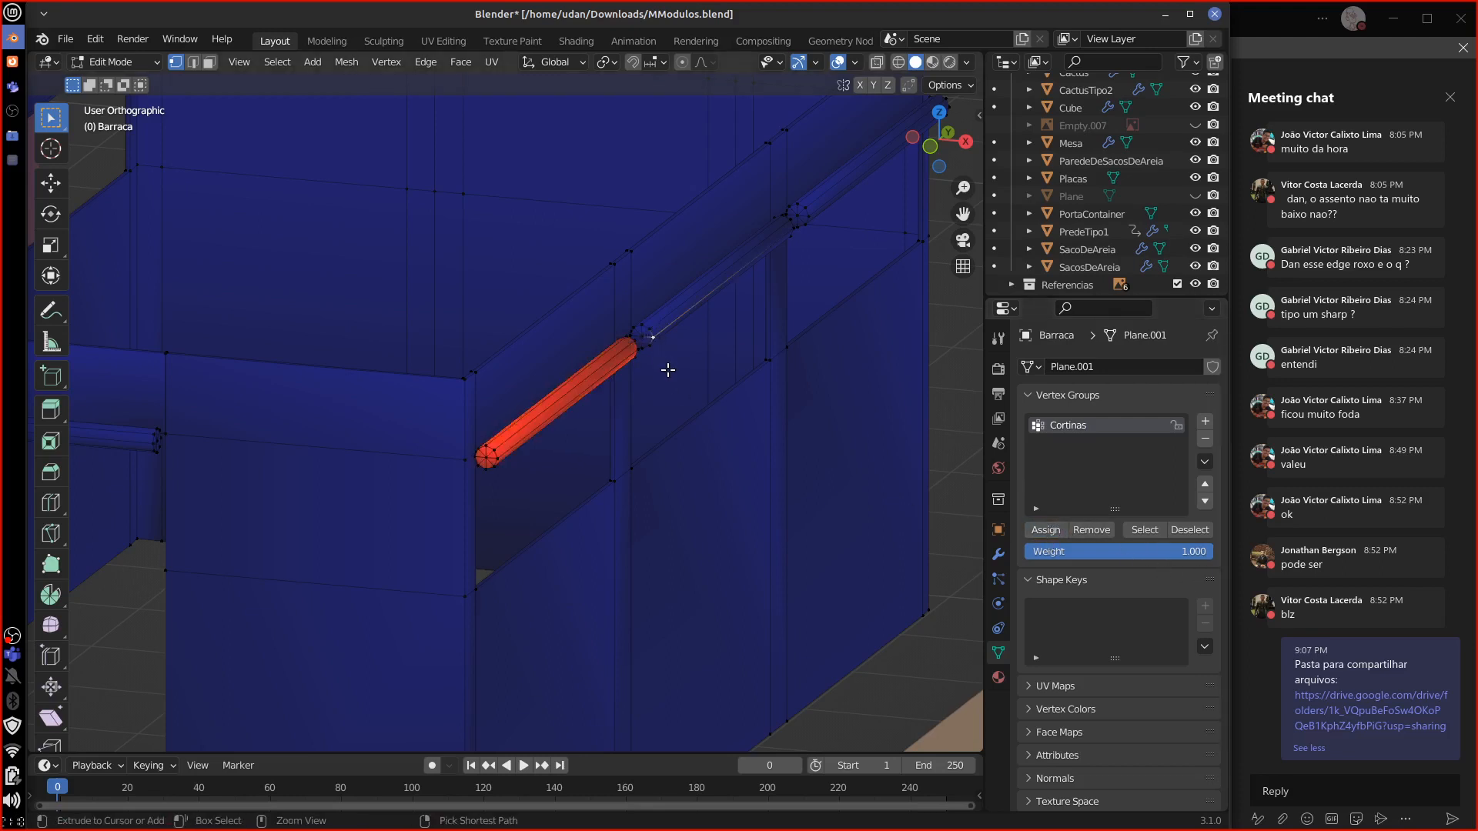
pyautogui.hotkey('ctrl', 'l')
pyautogui.click(1045, 529)
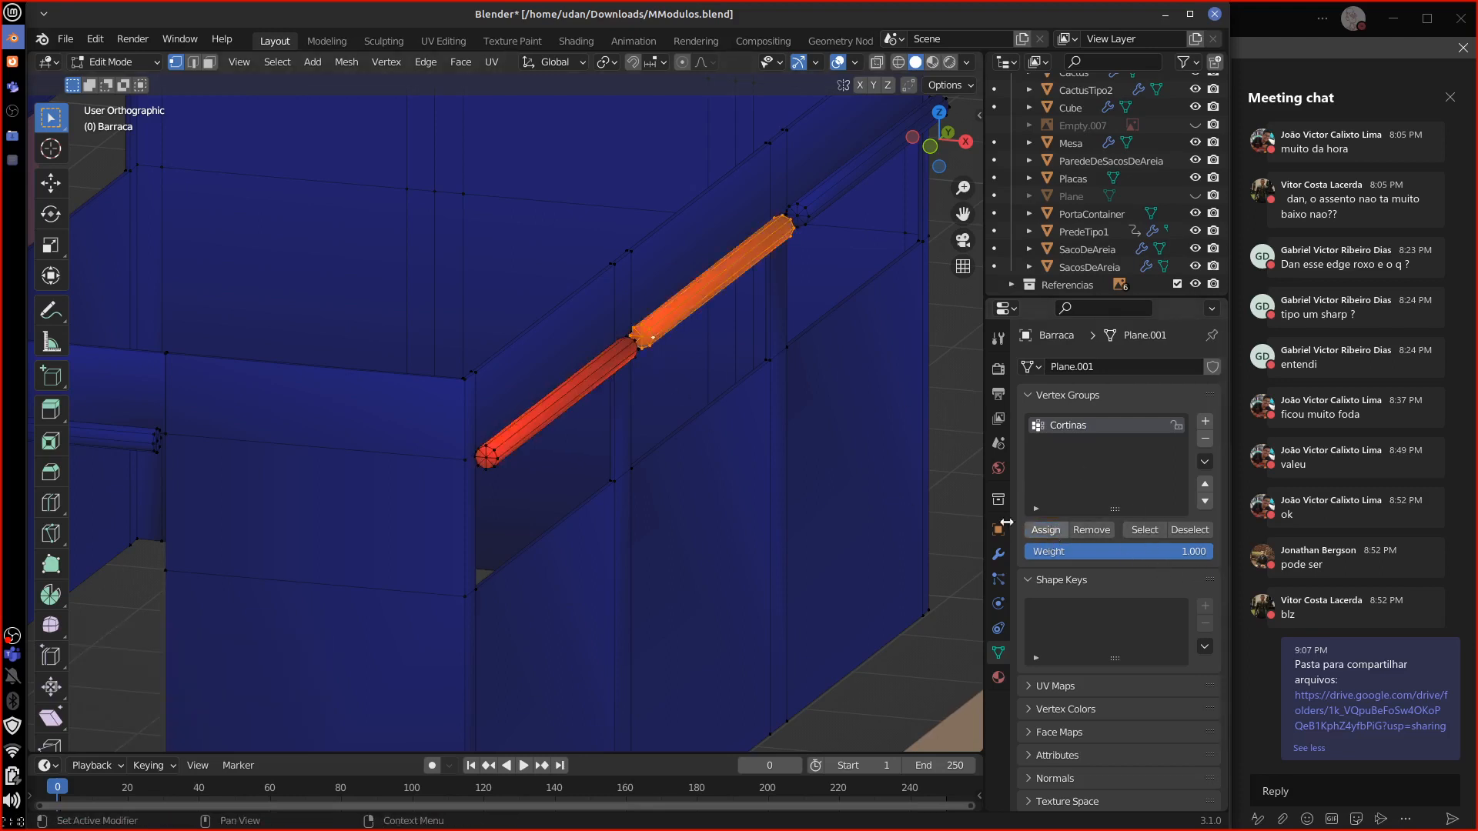
pyautogui.click(808, 216)
pyautogui.hotkey('ctrl', 'l')
pyautogui.click(1046, 530)
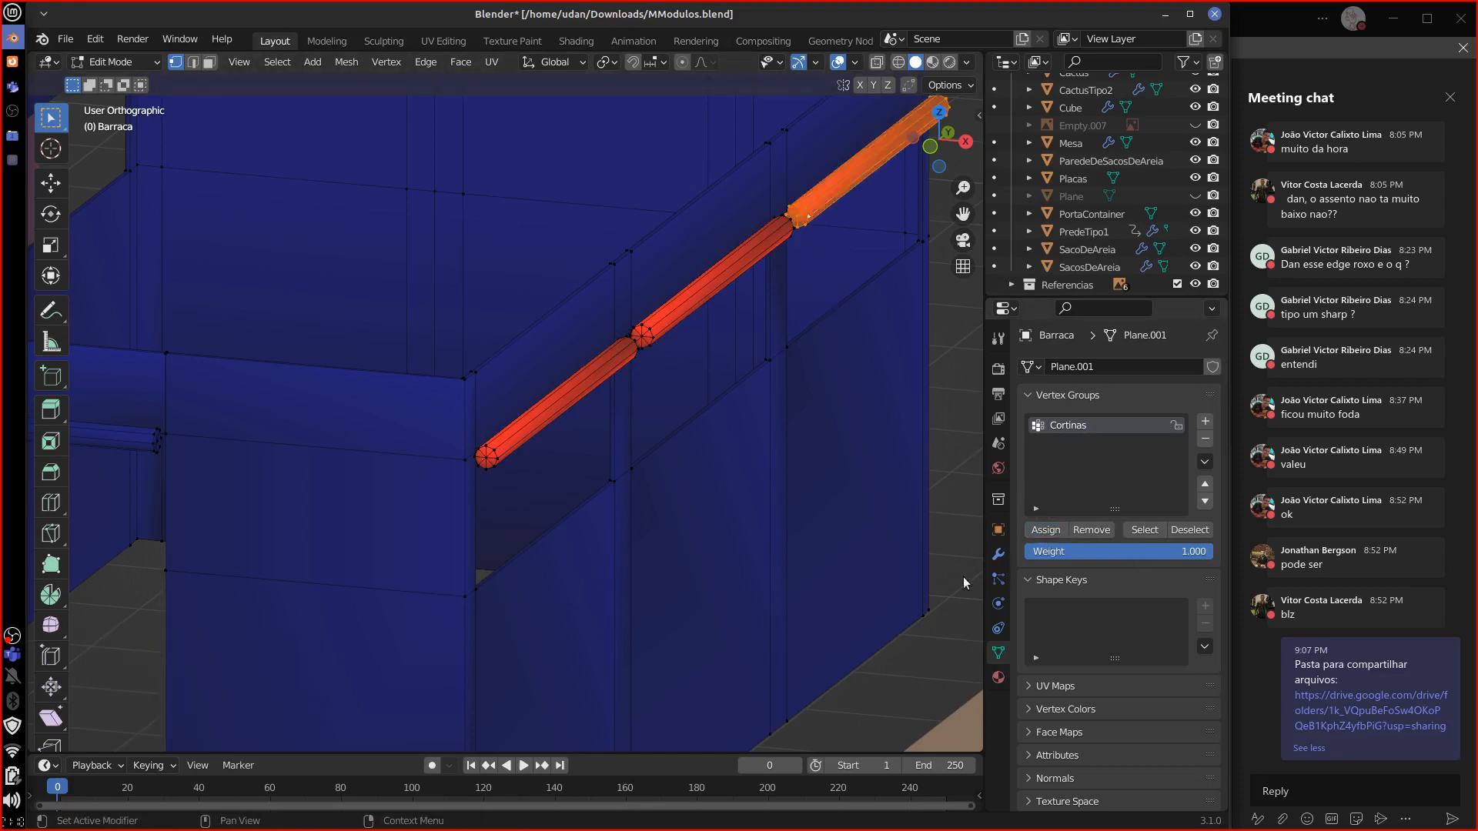
# Step: Select all linked geometry of the doorway's rolled curtain and assign it to the Cortinas vertex group with weight 1.000
pyautogui.hotkey('shift', 'space')
pyautogui.moveTo(471, 551); pyautogui.dragTo(548, 556, button='middle')
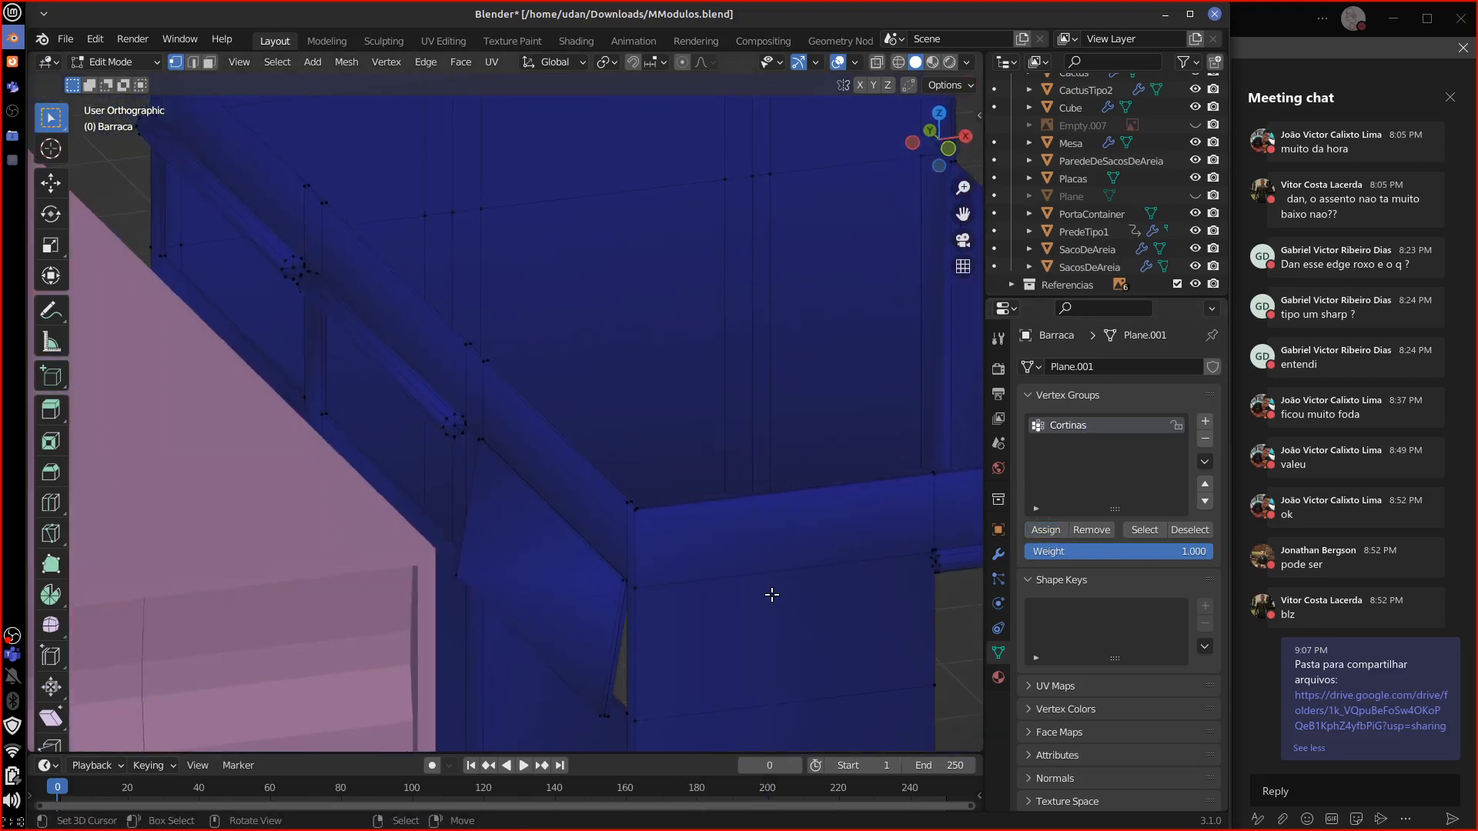
pyautogui.hotkey('shift', 'space')
pyautogui.click(793, 593)
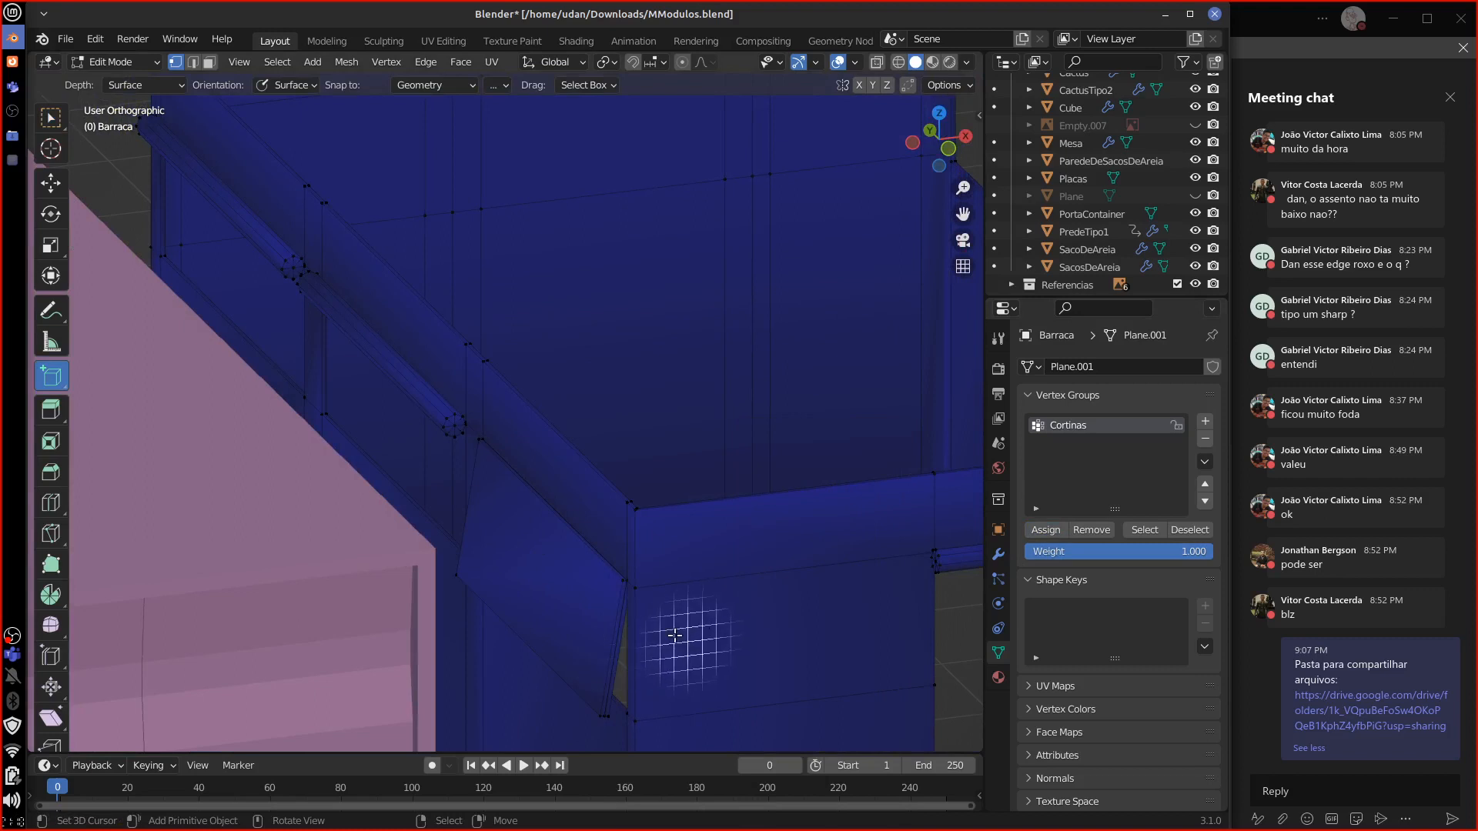
pyautogui.click(57, 127)
pyautogui.moveTo(845, 646); pyautogui.dragTo(772, 544, button='middle')
pyautogui.hotkey('ctrl', 'l')
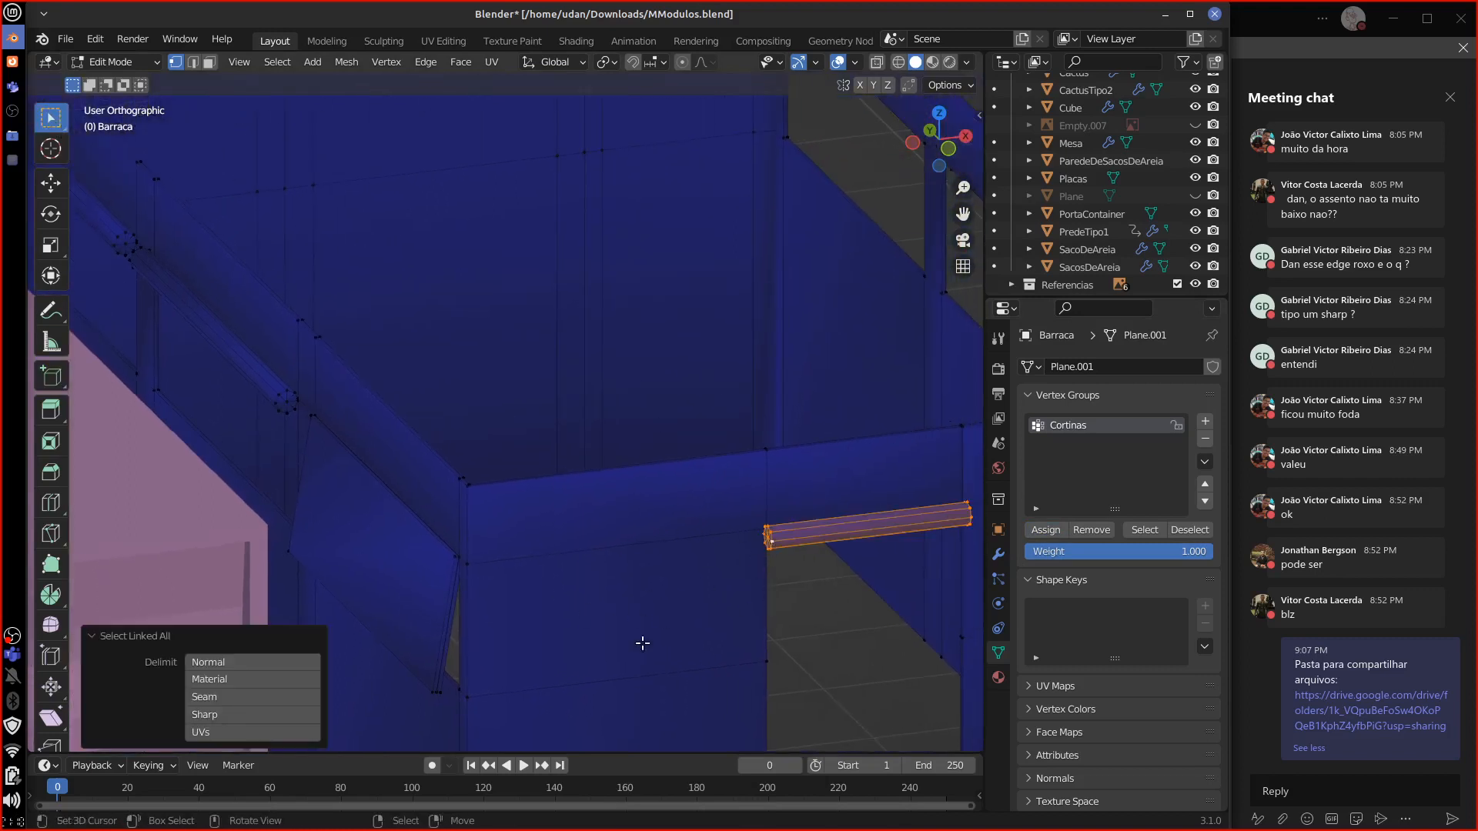
pyautogui.click(1045, 529)
# Step: Return the hut to Object Mode and turn off the vertex group inversion in its Solidify modifier
pyautogui.press('Tab')
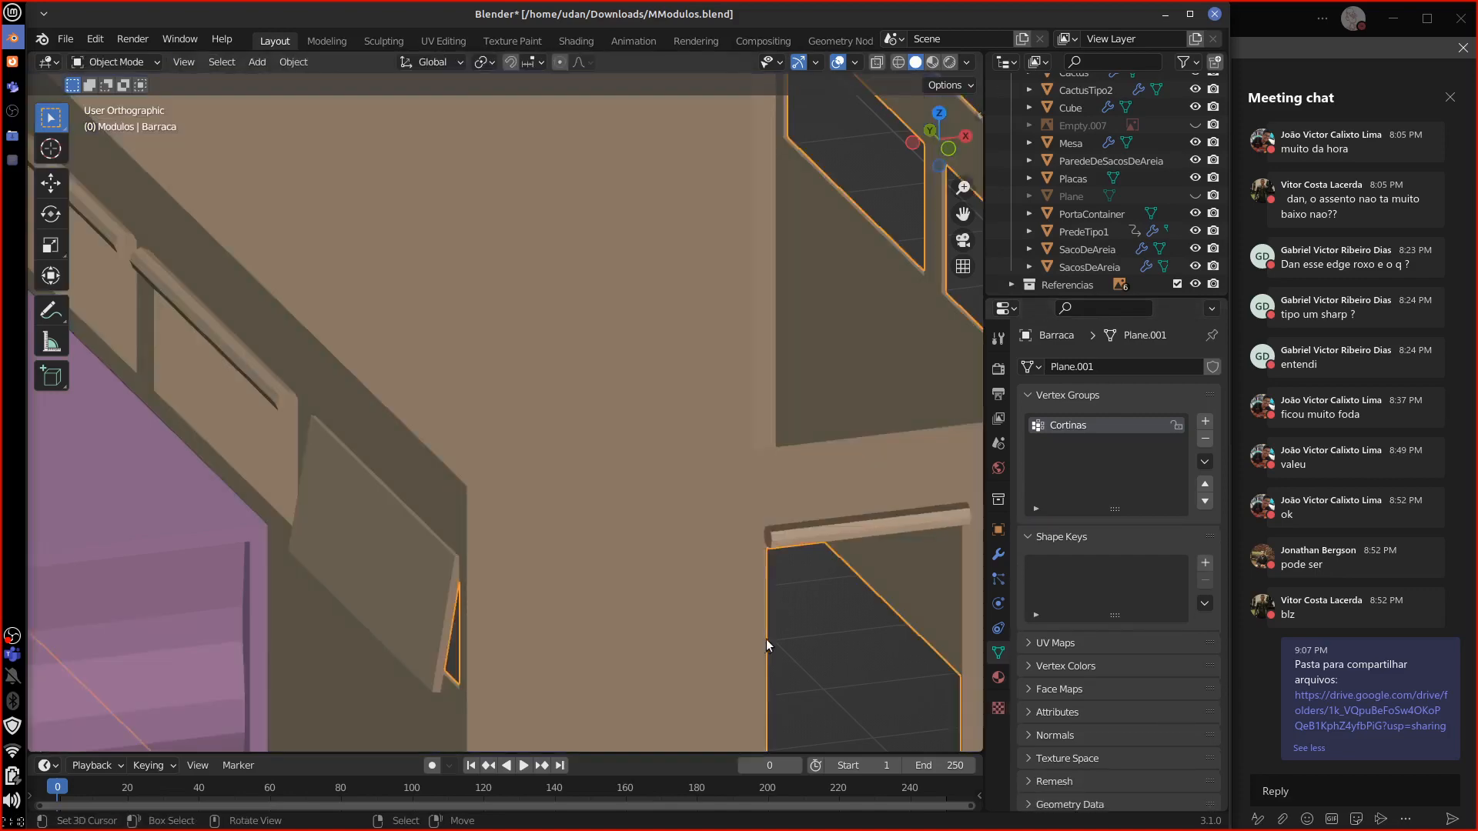
pyautogui.moveTo(818, 620); pyautogui.dragTo(704, 614, button='middle')
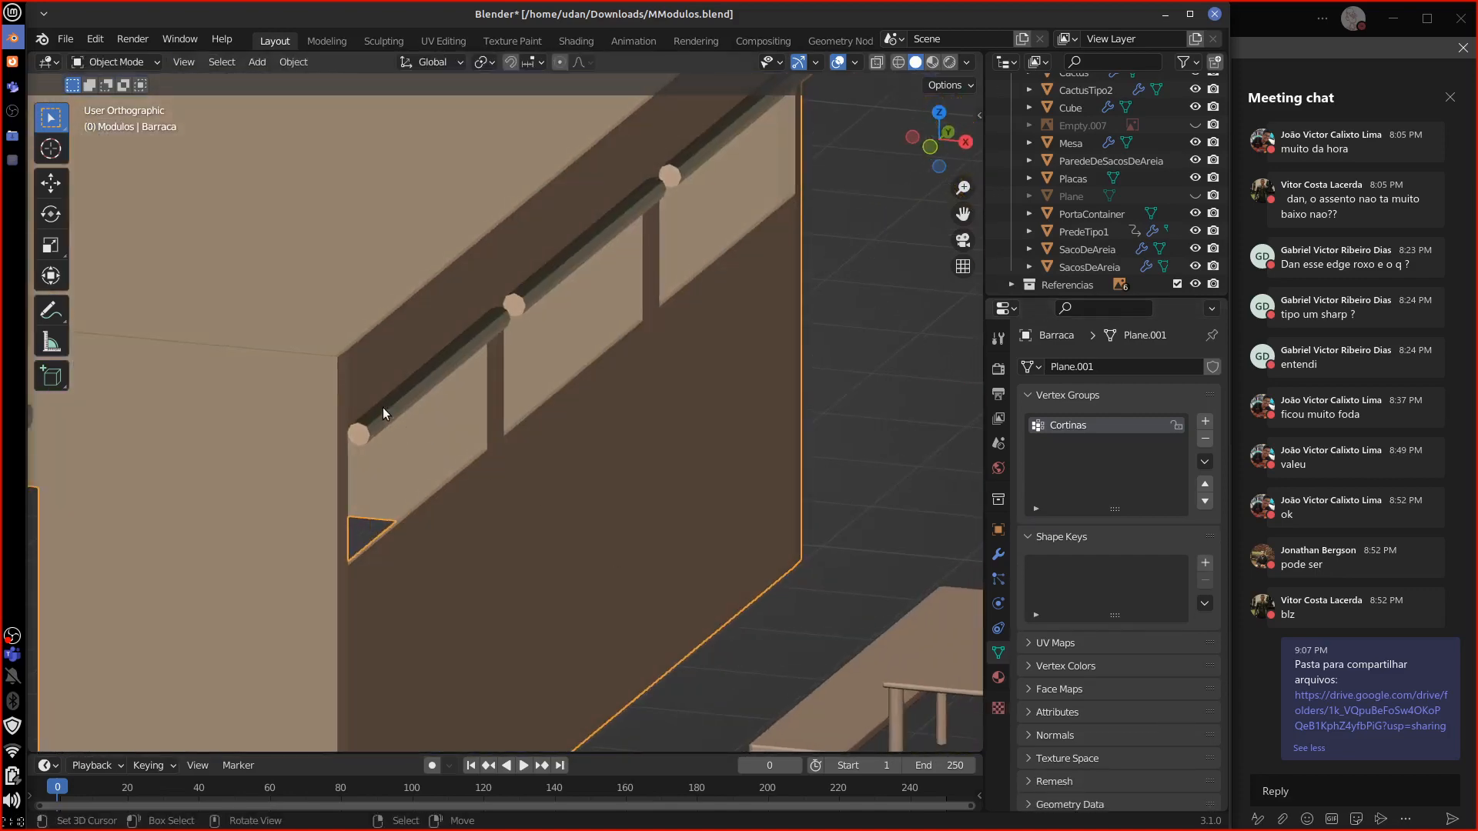
pyautogui.click(998, 554)
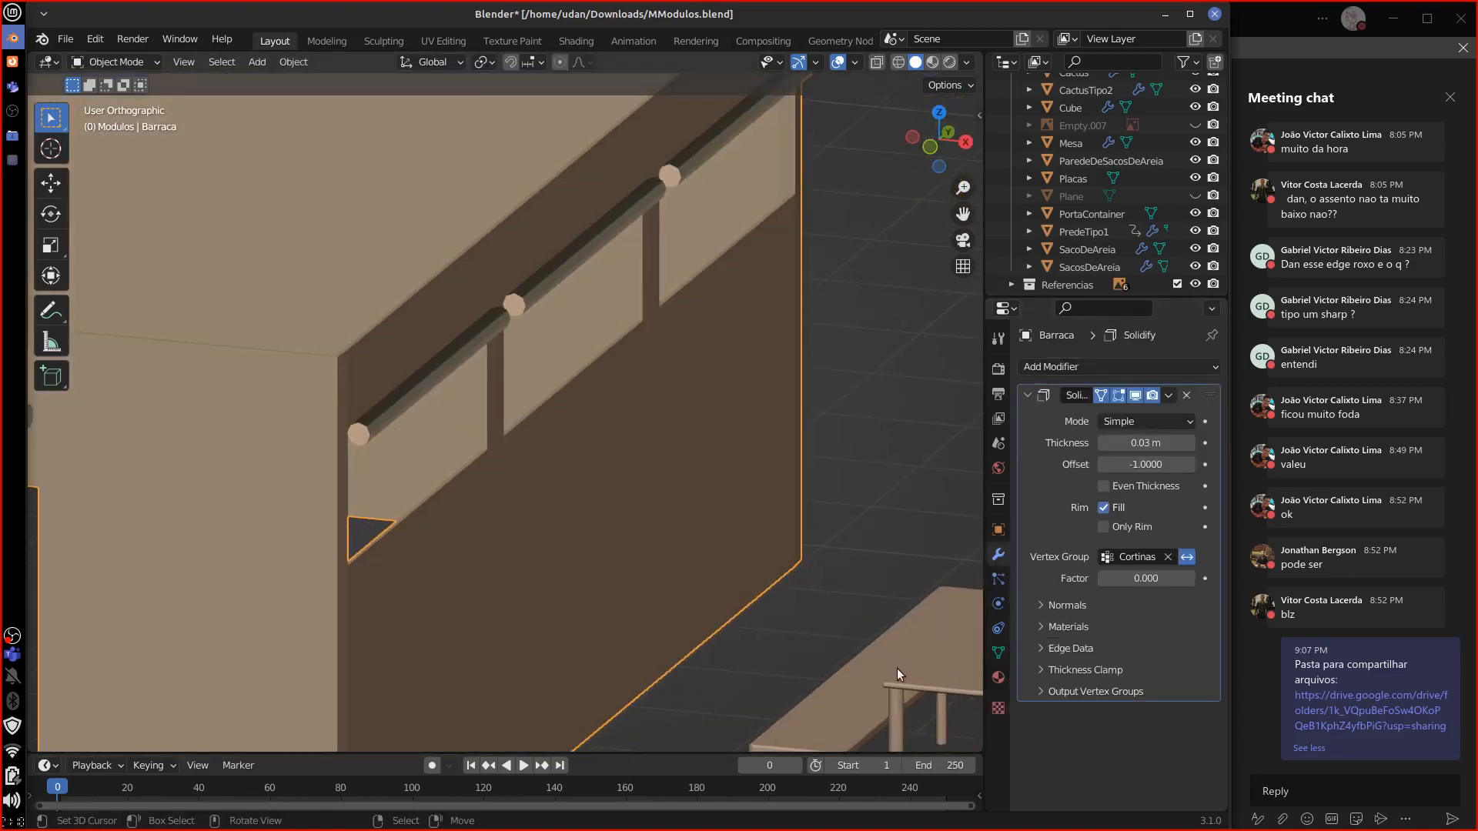
pyautogui.click(1185, 556)
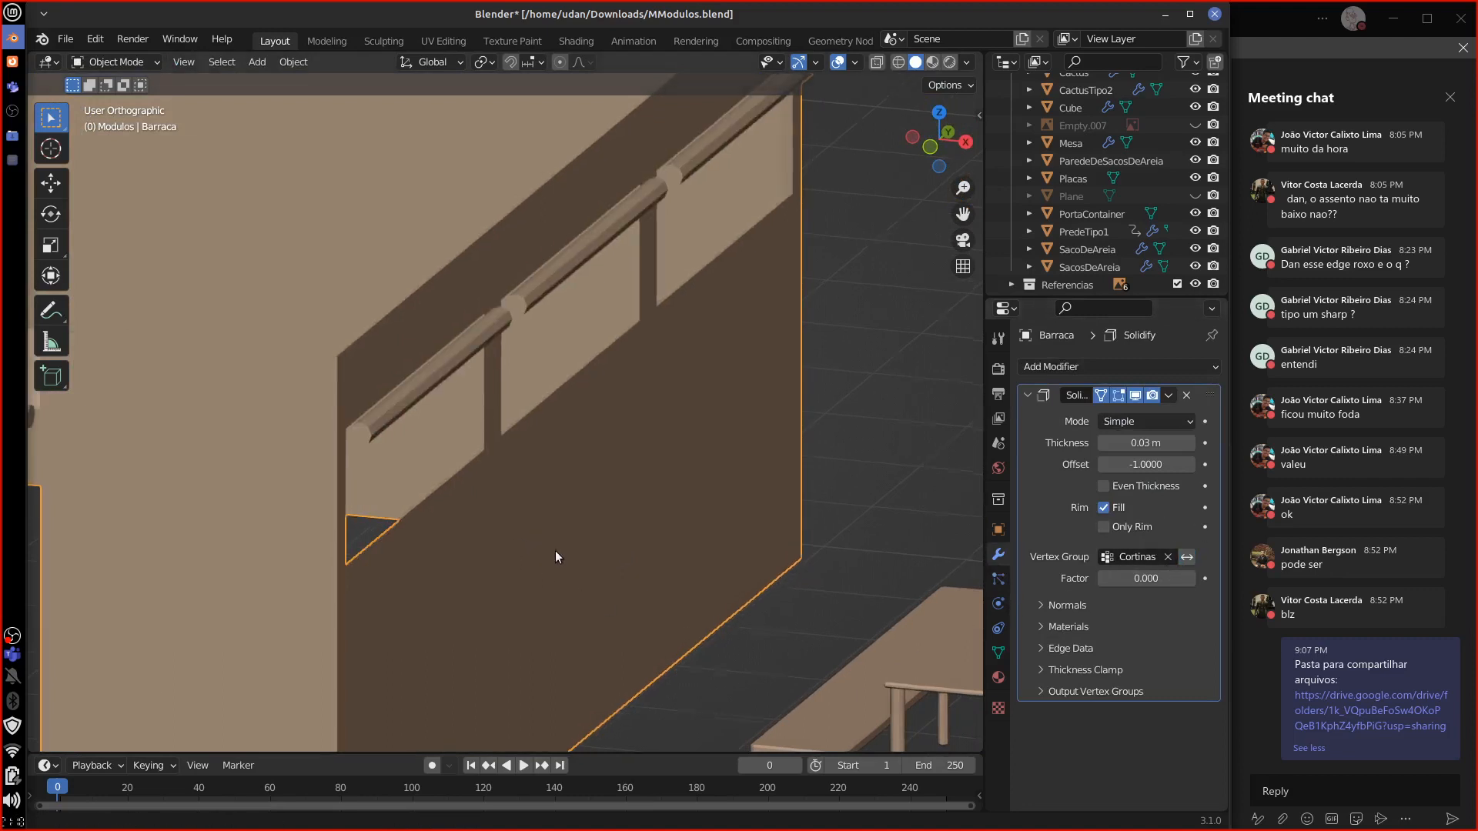
# Step: Check the hut's rolled curtains and enable Cavity in the viewport shading
pyautogui.keyDown('shift'); pyautogui.moveTo(556, 551); pyautogui.dragTo(636, 565, button='middle'); pyautogui.keyUp('shift')
pyautogui.moveTo(590, 505); pyautogui.dragTo(602, 498, button='middle')
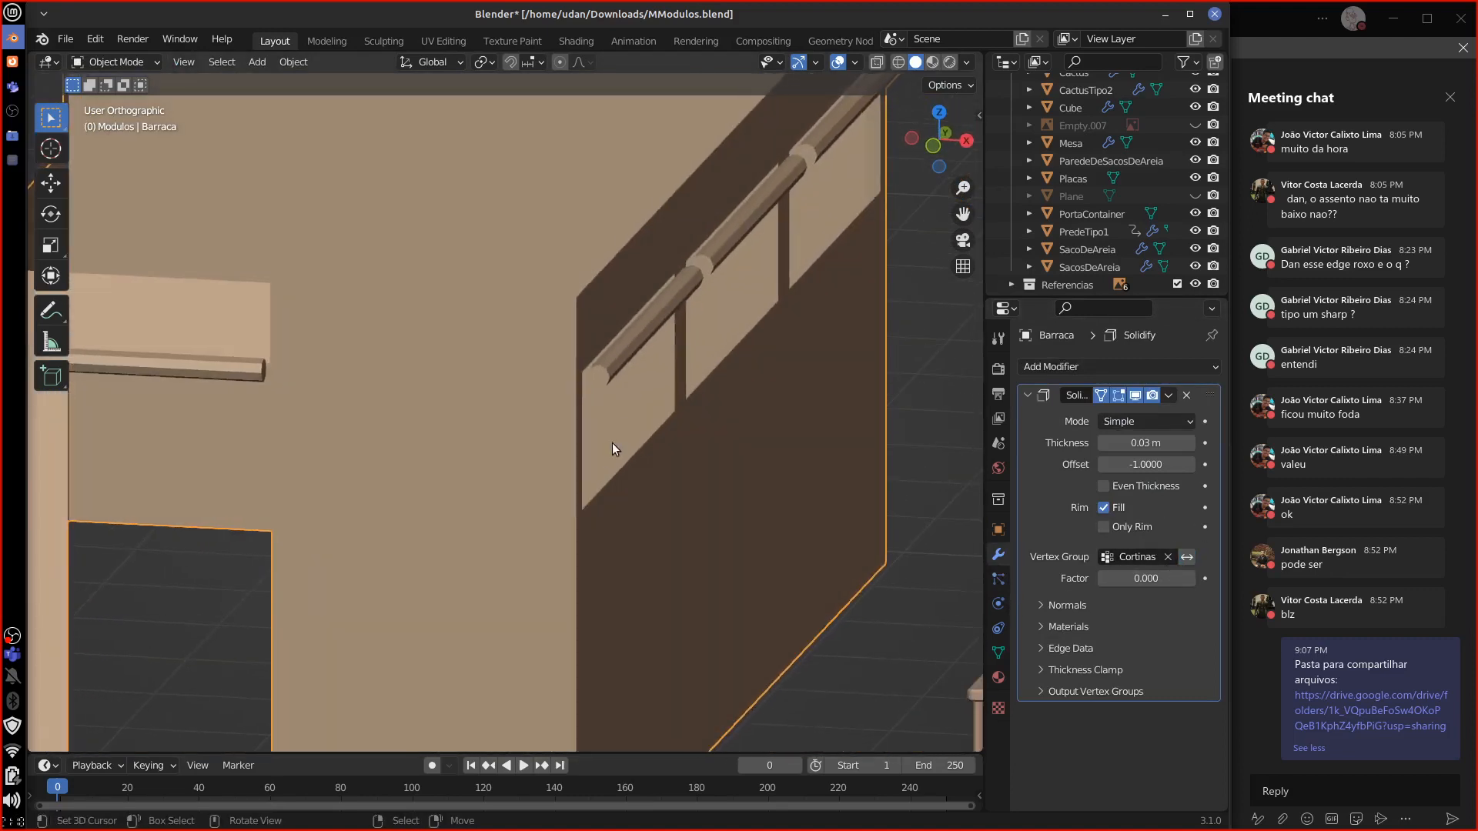
pyautogui.keyDown('shift'); pyautogui.moveTo(697, 391); pyautogui.dragTo(631, 550, button='middle'); pyautogui.keyUp('shift')
pyautogui.scroll(-2, 636, 559)
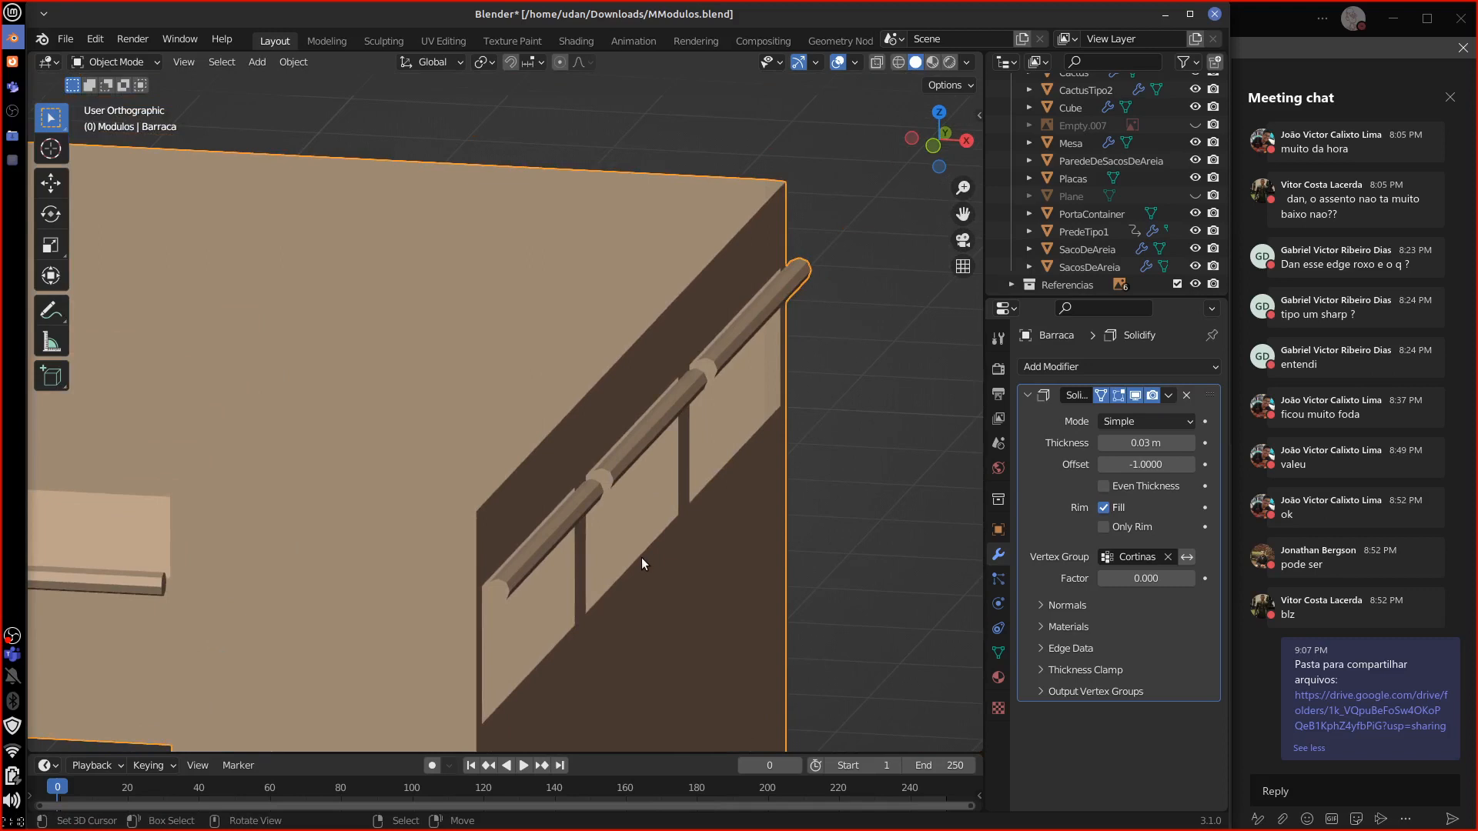
pyautogui.scroll(-4, 641, 559)
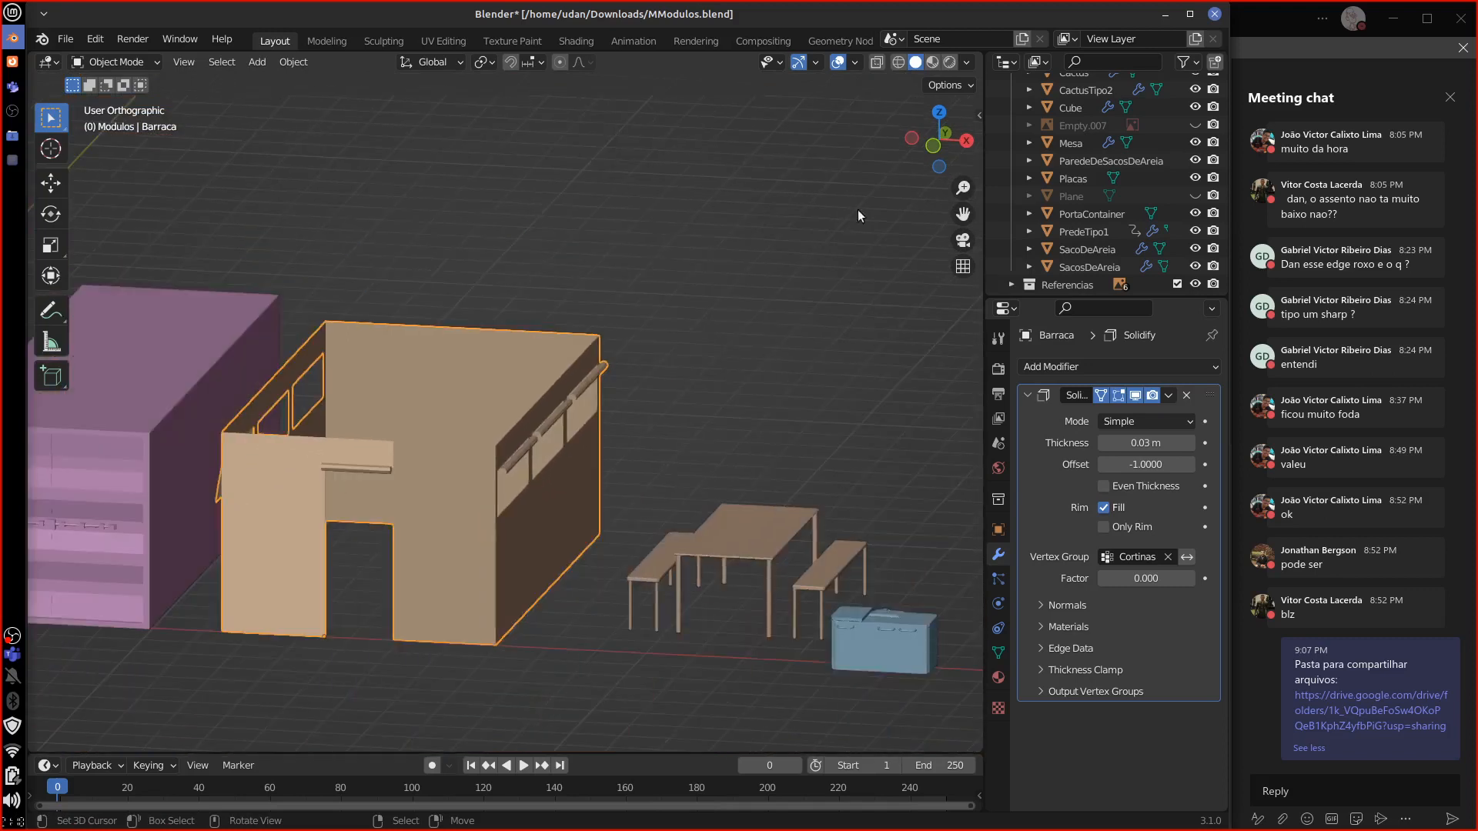
pyautogui.click(964, 62)
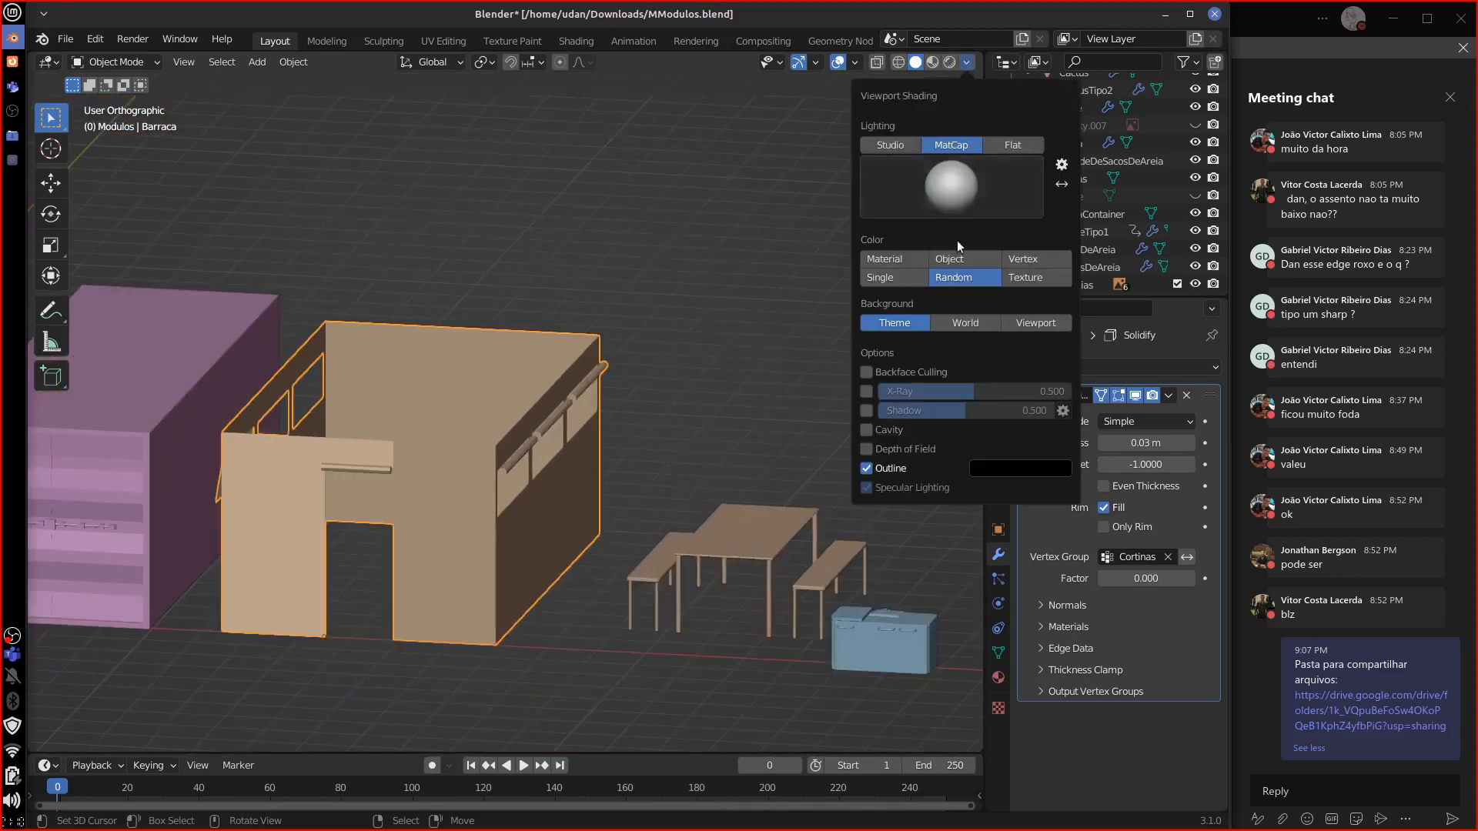
pyautogui.click(879, 434)
# Step: Isolate the blue box beside the table and benches in local view and examine its corners and lid
pyautogui.keyDown('shift'); pyautogui.moveTo(750, 585); pyautogui.dragTo(620, 645, button='middle'); pyautogui.keyUp('shift')
pyautogui.click(660, 603)
pyautogui.press('KP_Divide')
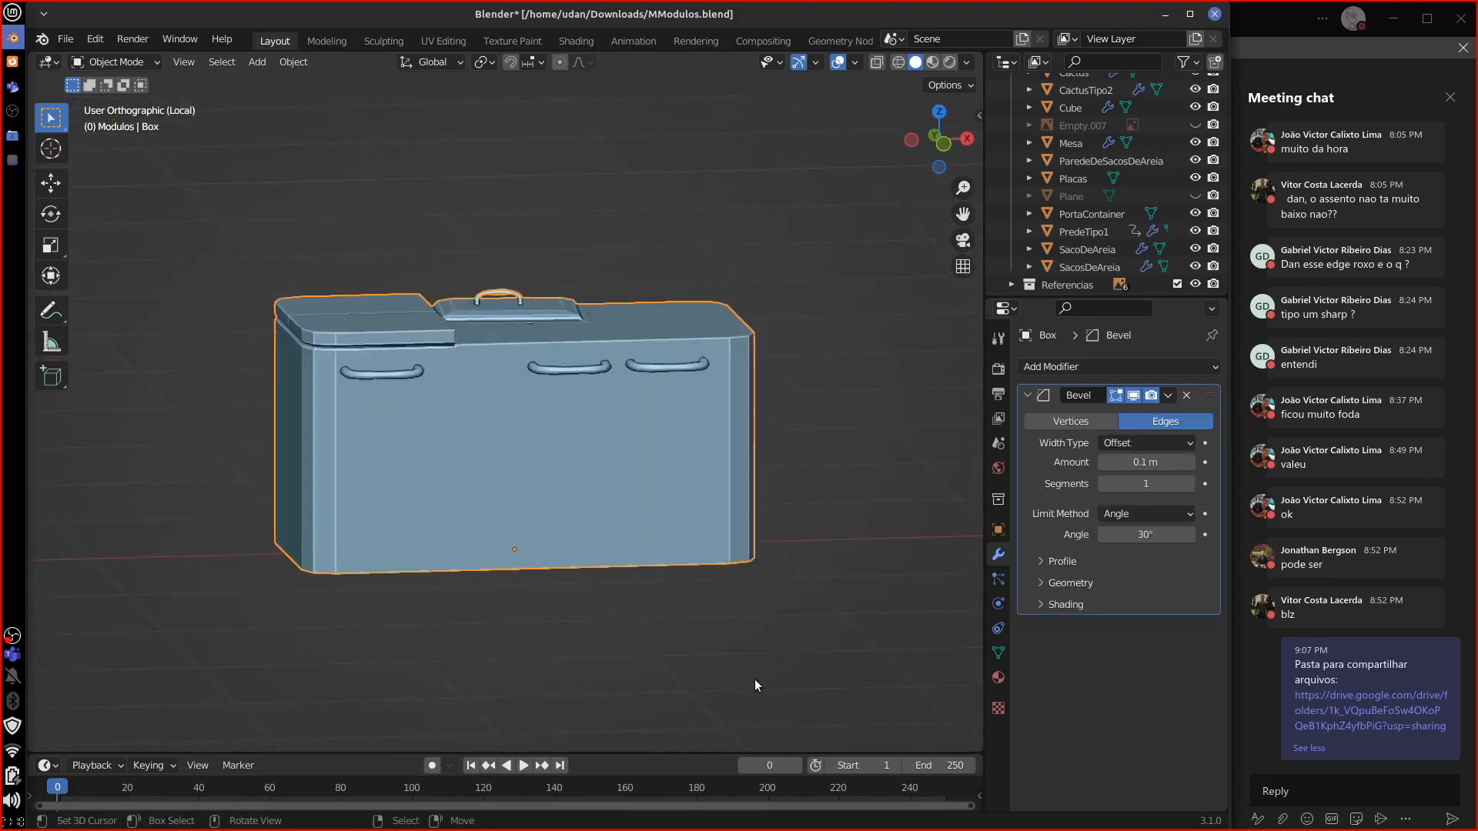
pyautogui.moveTo(617, 567); pyautogui.dragTo(627, 413, button='middle')
pyautogui.moveTo(630, 534); pyautogui.dragTo(472, 579, button='middle')
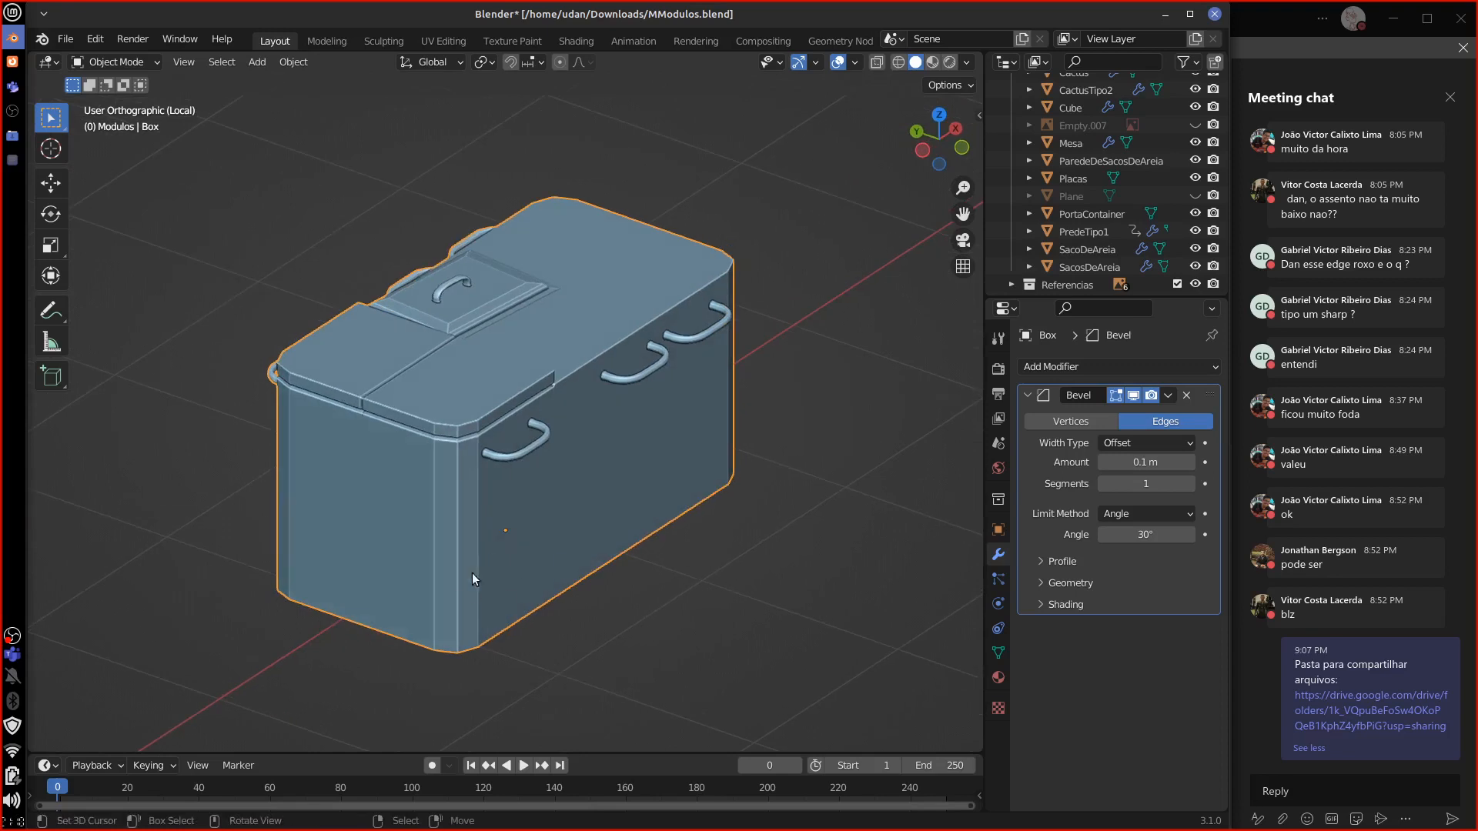
# Step: Try 3 segments in the box's Bevel modifier, check its Profile settings, and restore the segments to 1
pyautogui.click(1188, 482)
pyautogui.click(1189, 485)
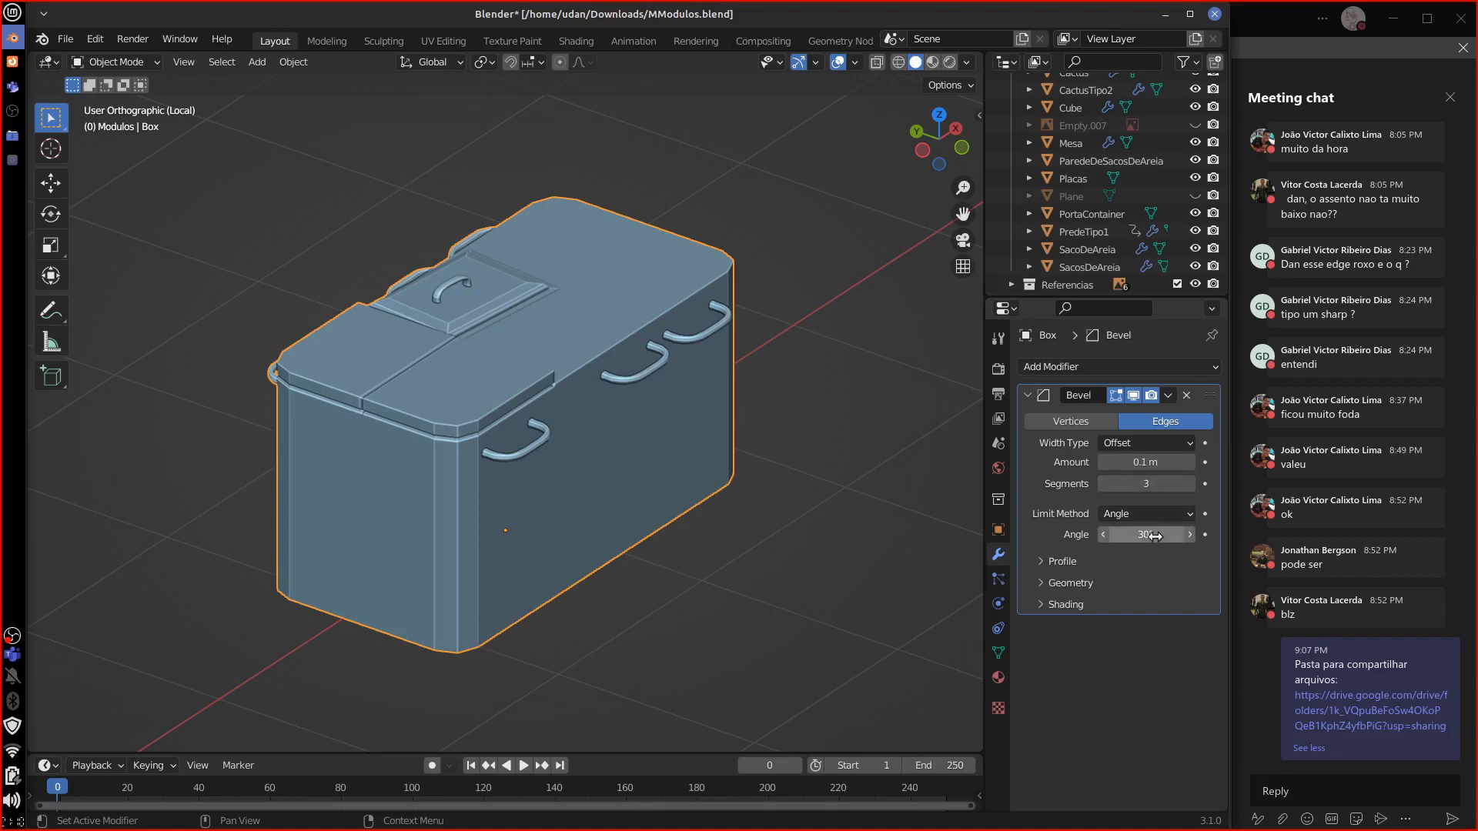
pyautogui.click(1082, 561)
pyautogui.click(1087, 562)
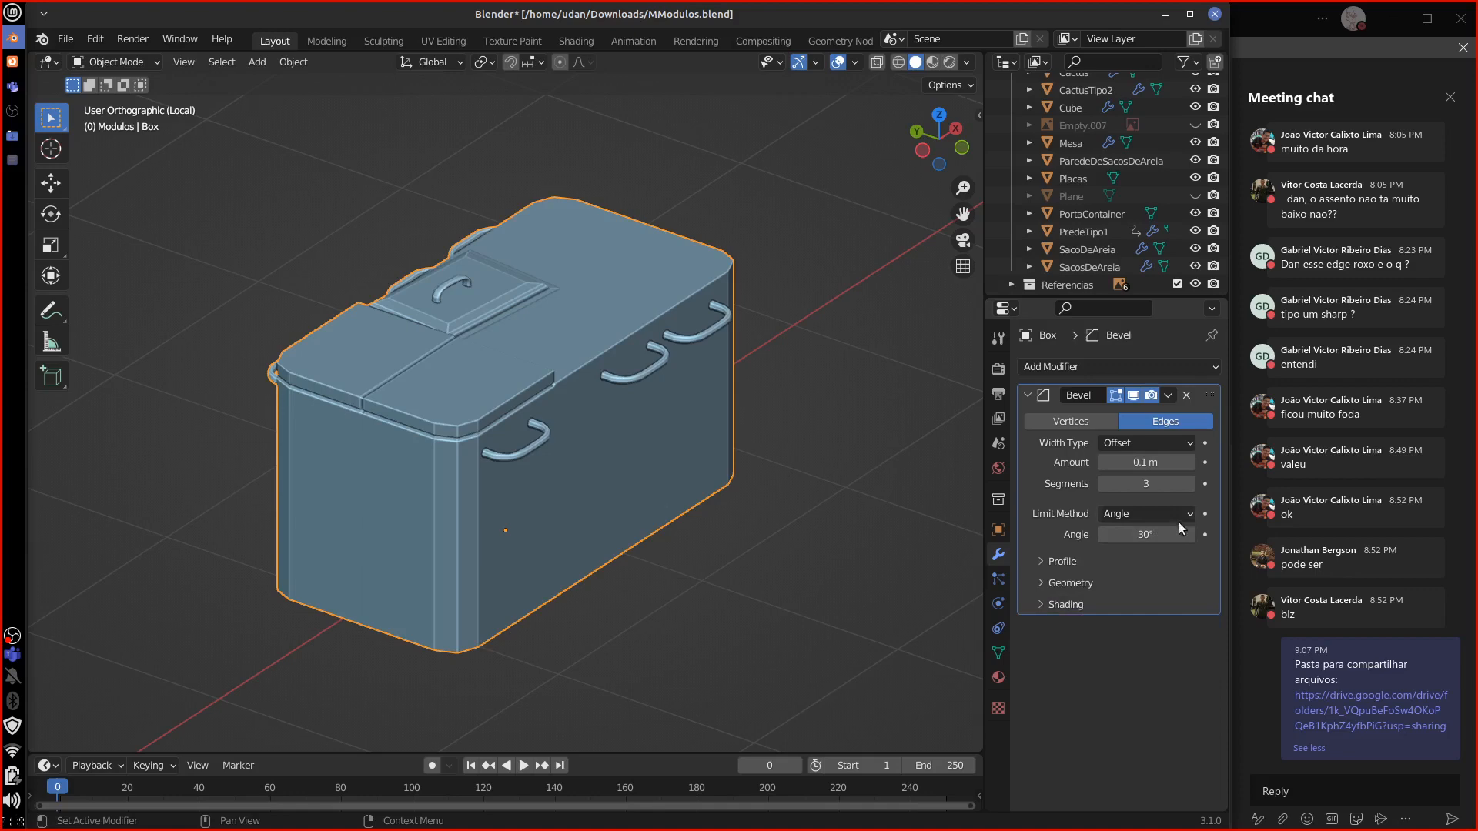
pyautogui.click(1104, 484)
pyautogui.click(1103, 484)
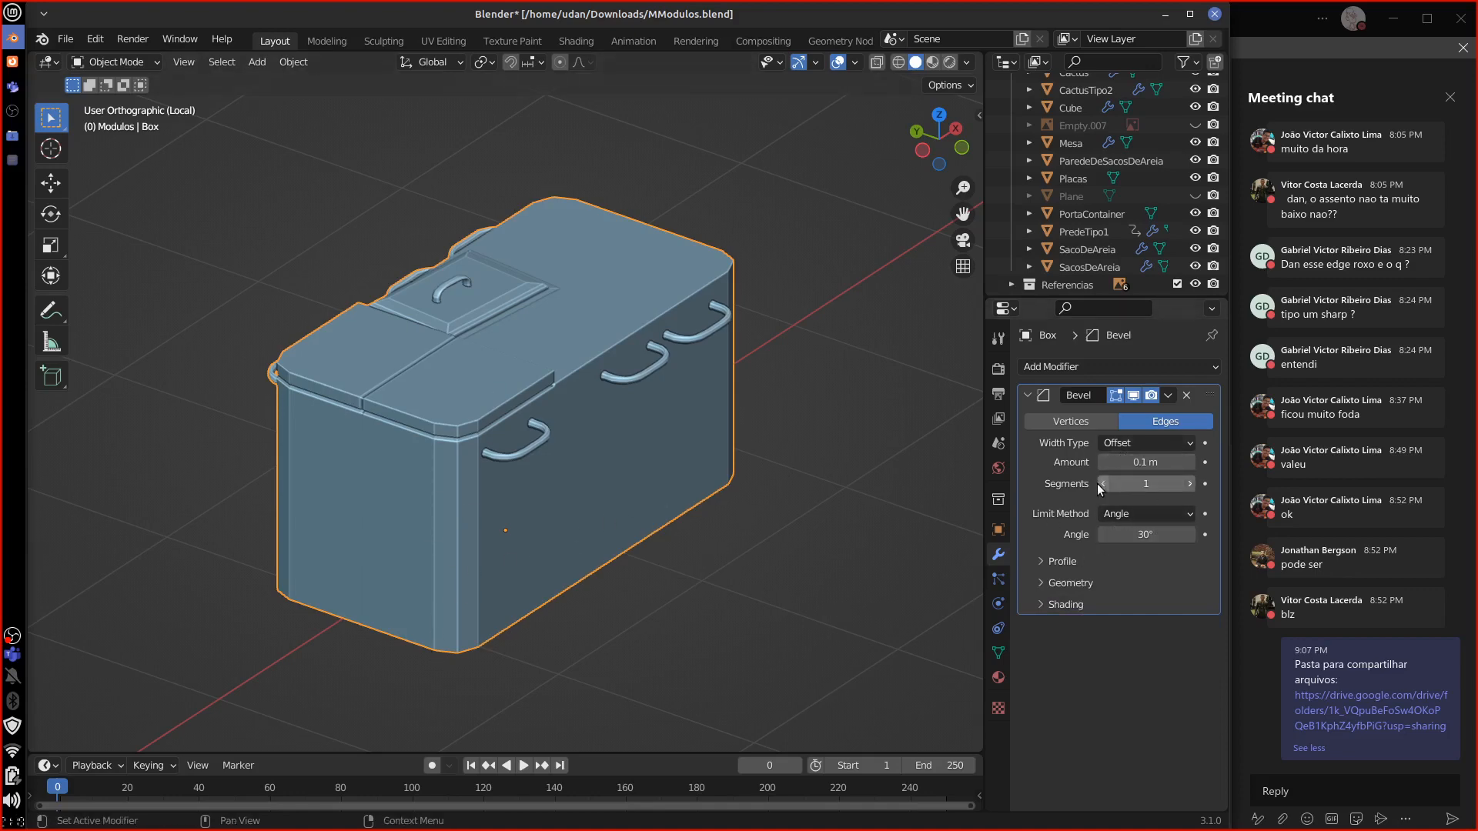
# Step: Set the box's Bevel modifier to 4 segments
pyautogui.click(1116, 396)
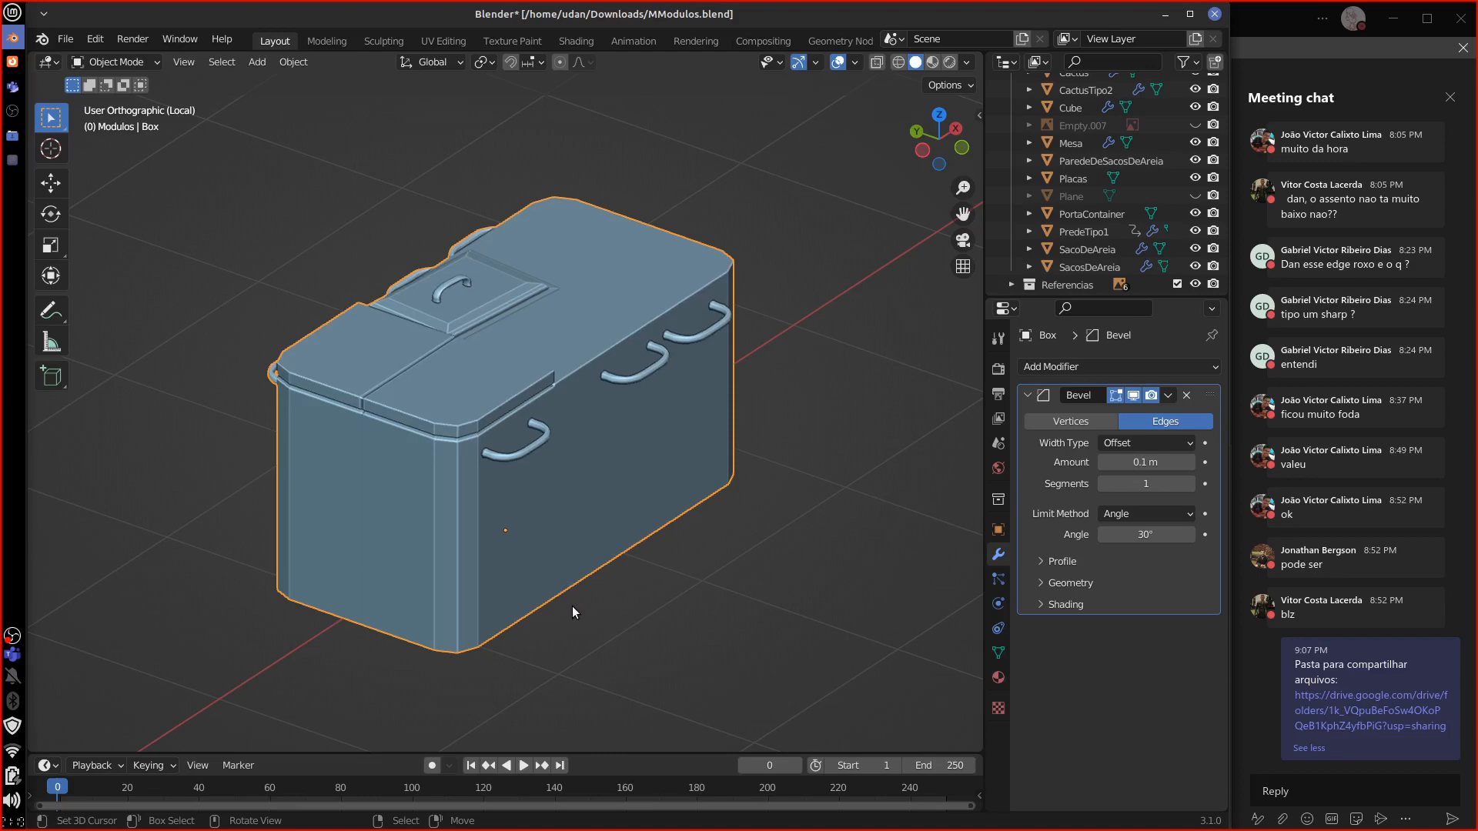
pyautogui.click(1189, 483)
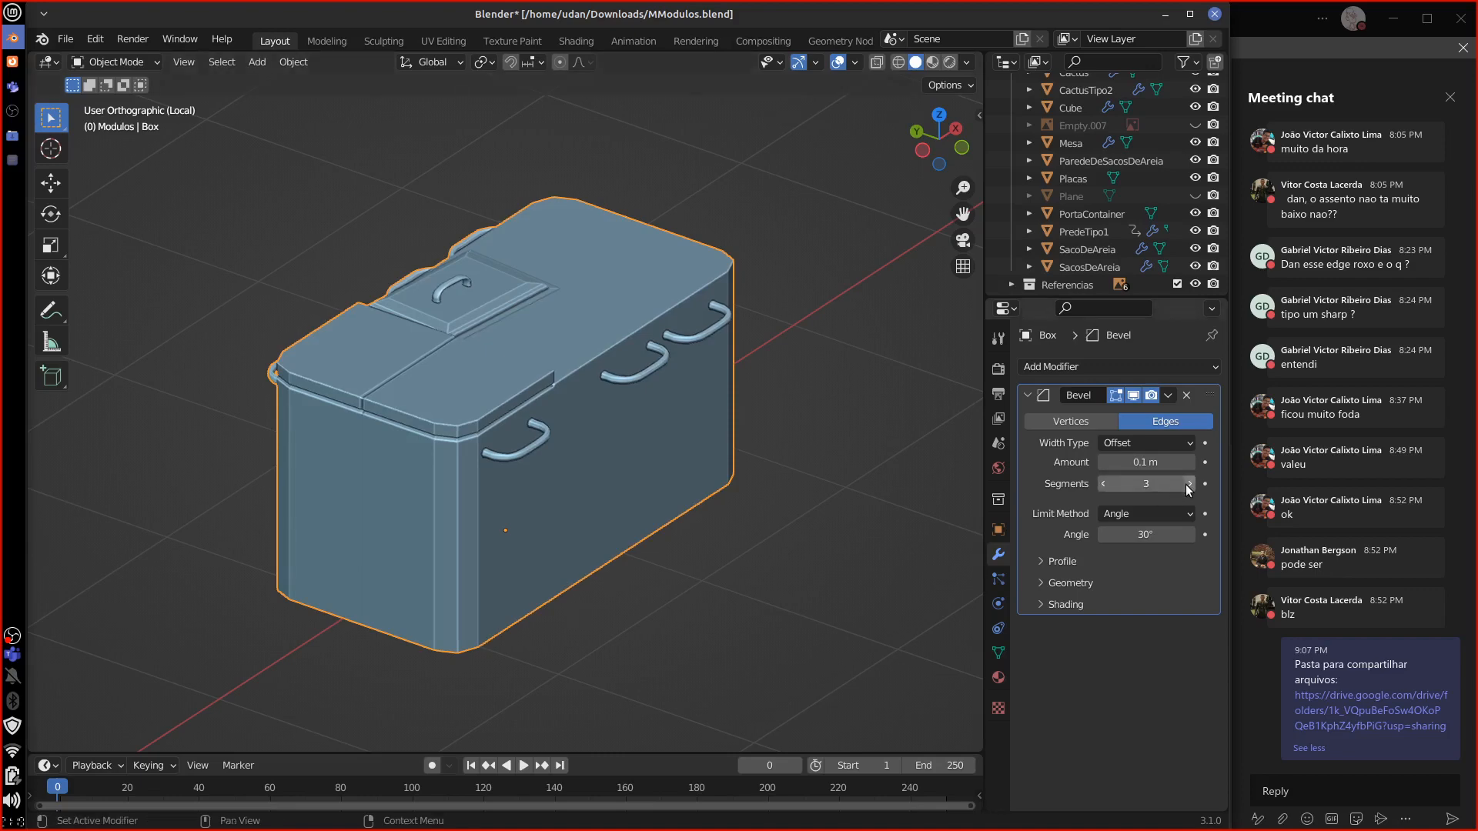
pyautogui.click(1105, 485)
pyautogui.click(1105, 485)
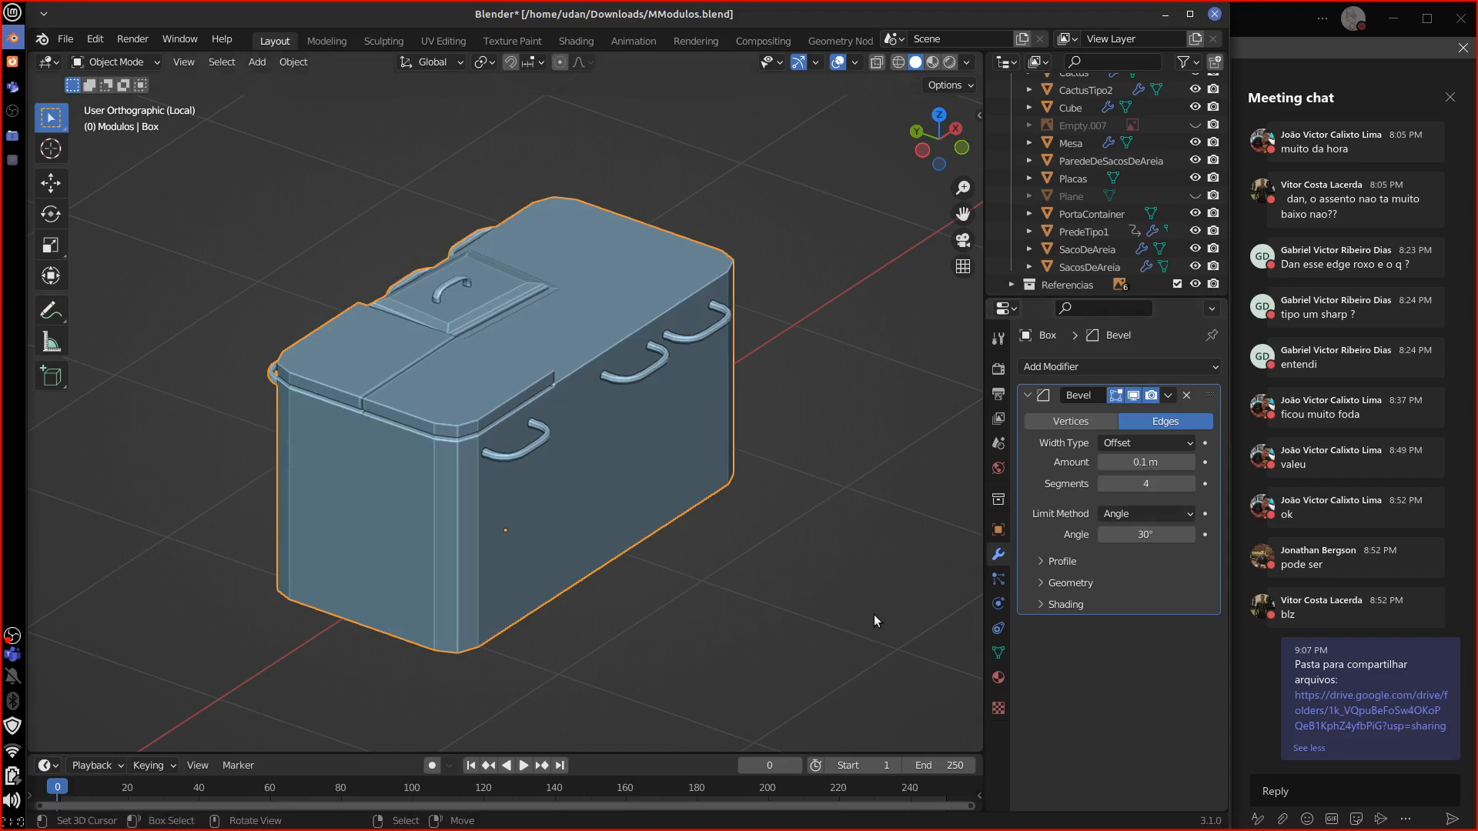
# Step: Leave the box's local view and select the flat pink slab between the sandbag stack and the cacti
pyautogui.keyDown('shift'); pyautogui.moveTo(976, 637); pyautogui.dragTo(587, 605, button='middle'); pyautogui.keyUp('shift')
pyautogui.scroll(-6, 637, 624)
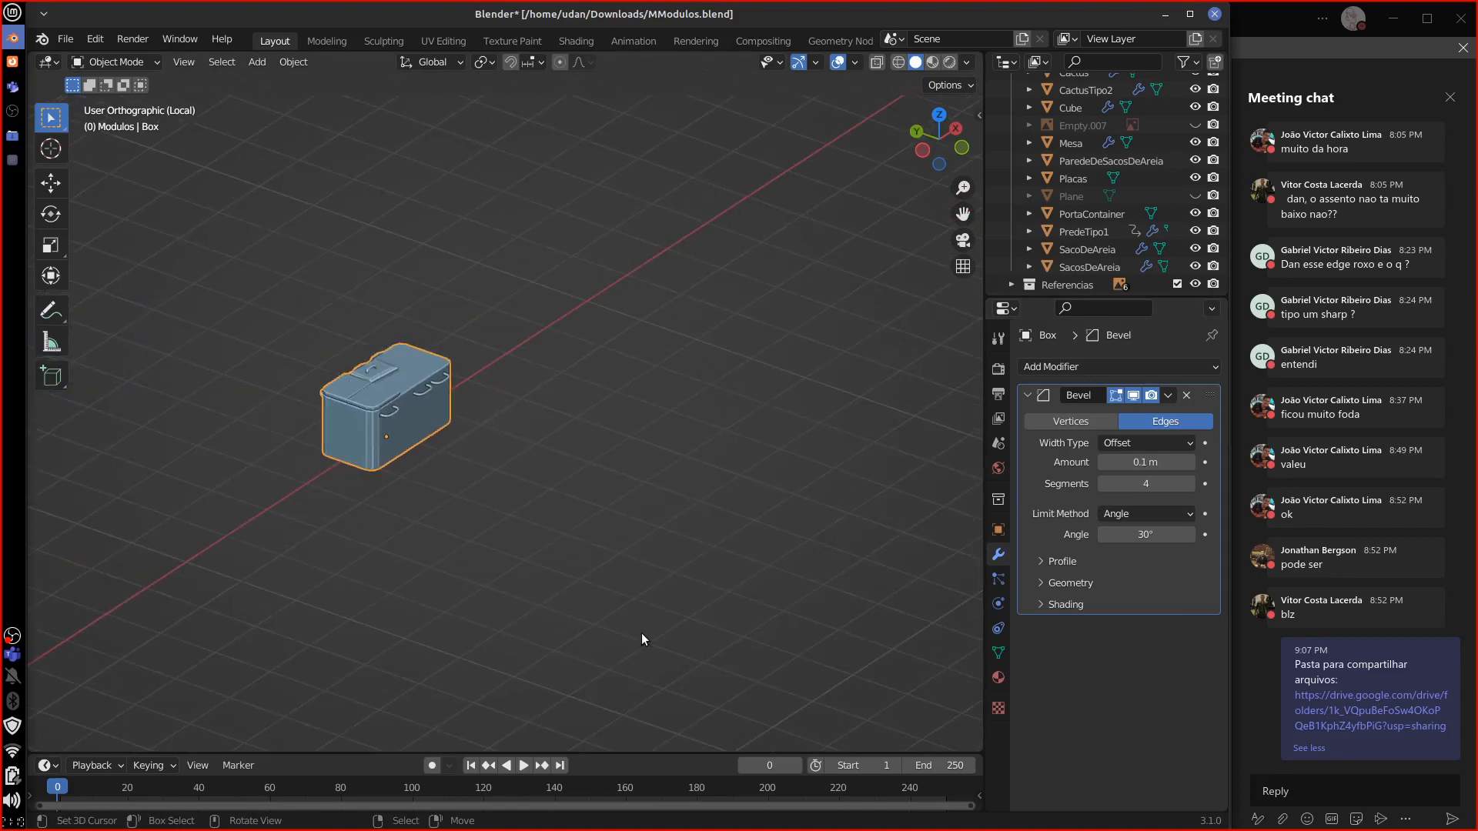
pyautogui.press('/')
pyautogui.keyDown('shift'); pyautogui.moveTo(972, 665); pyautogui.dragTo(630, 657, button='middle'); pyautogui.keyUp('shift')
pyautogui.moveTo(565, 695); pyautogui.dragTo(593, 585, button='middle')
pyautogui.scroll(3, 585, 608)
pyautogui.click(576, 637)
pyautogui.scroll(4, 583, 587)
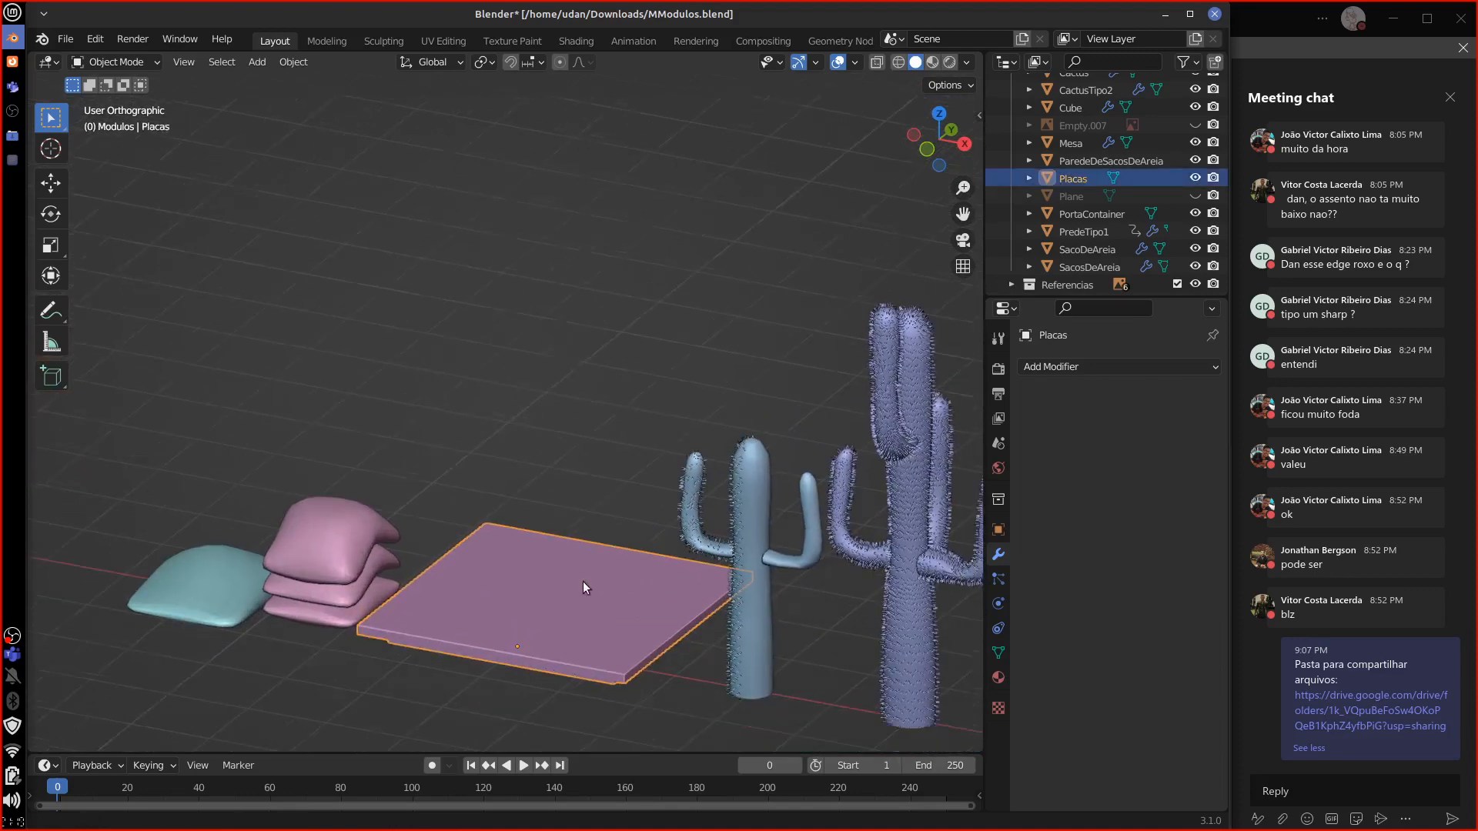
# Step: Examine the slab's mesh in Edit Mode and its stepped profile from the front view
pyautogui.press('Tab')
pyautogui.scroll(4, 587, 574)
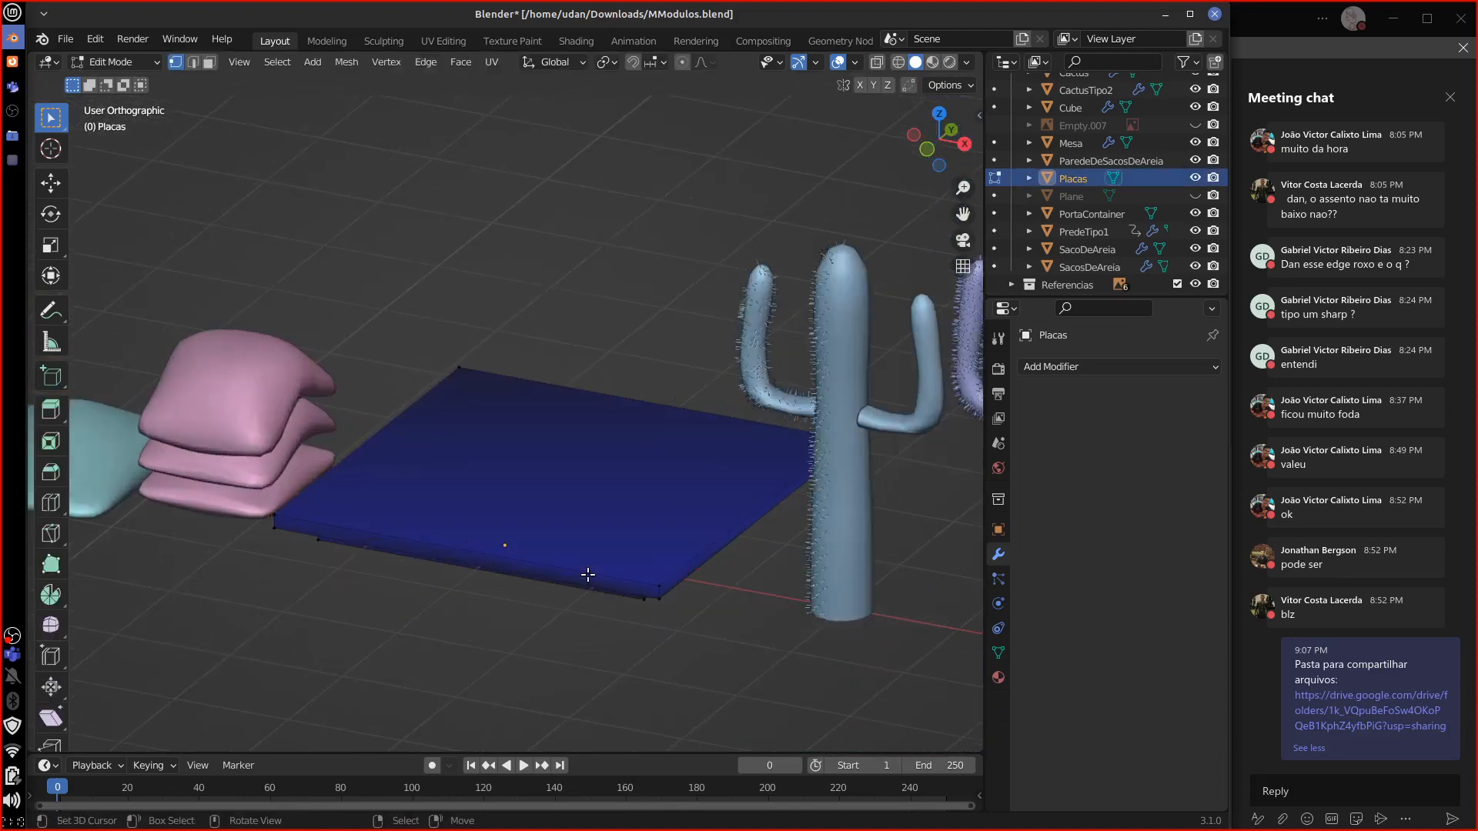
pyautogui.moveTo(587, 577); pyautogui.dragTo(548, 574, button='middle')
pyautogui.press('Tab')
pyautogui.click(967, 60)
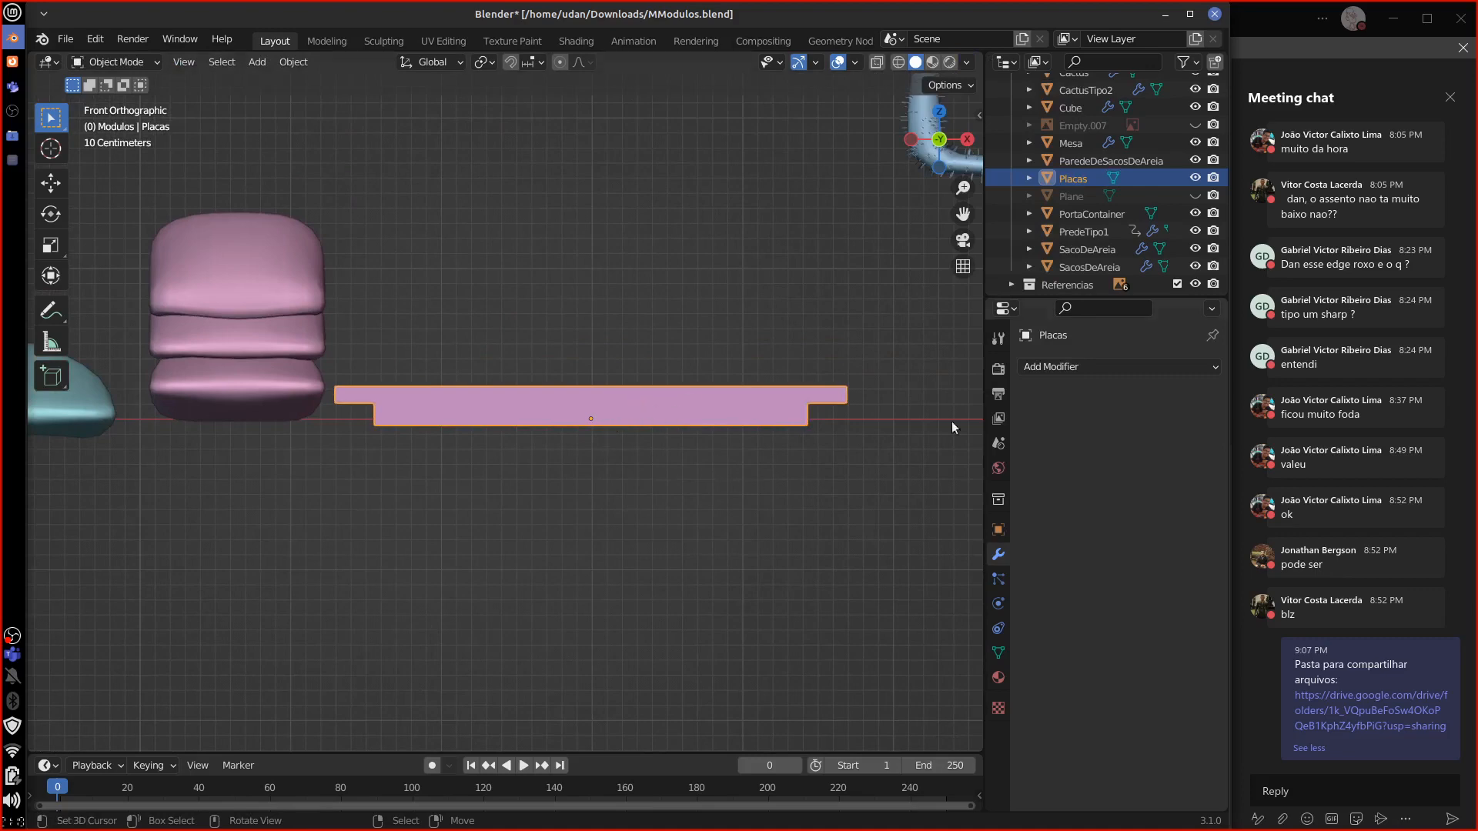
# Step: Add a Bevel modifier to the slab, set its amount to 0.00896 m, and inspect the beveled edges
pyautogui.click(1101, 368)
pyautogui.click(887, 434)
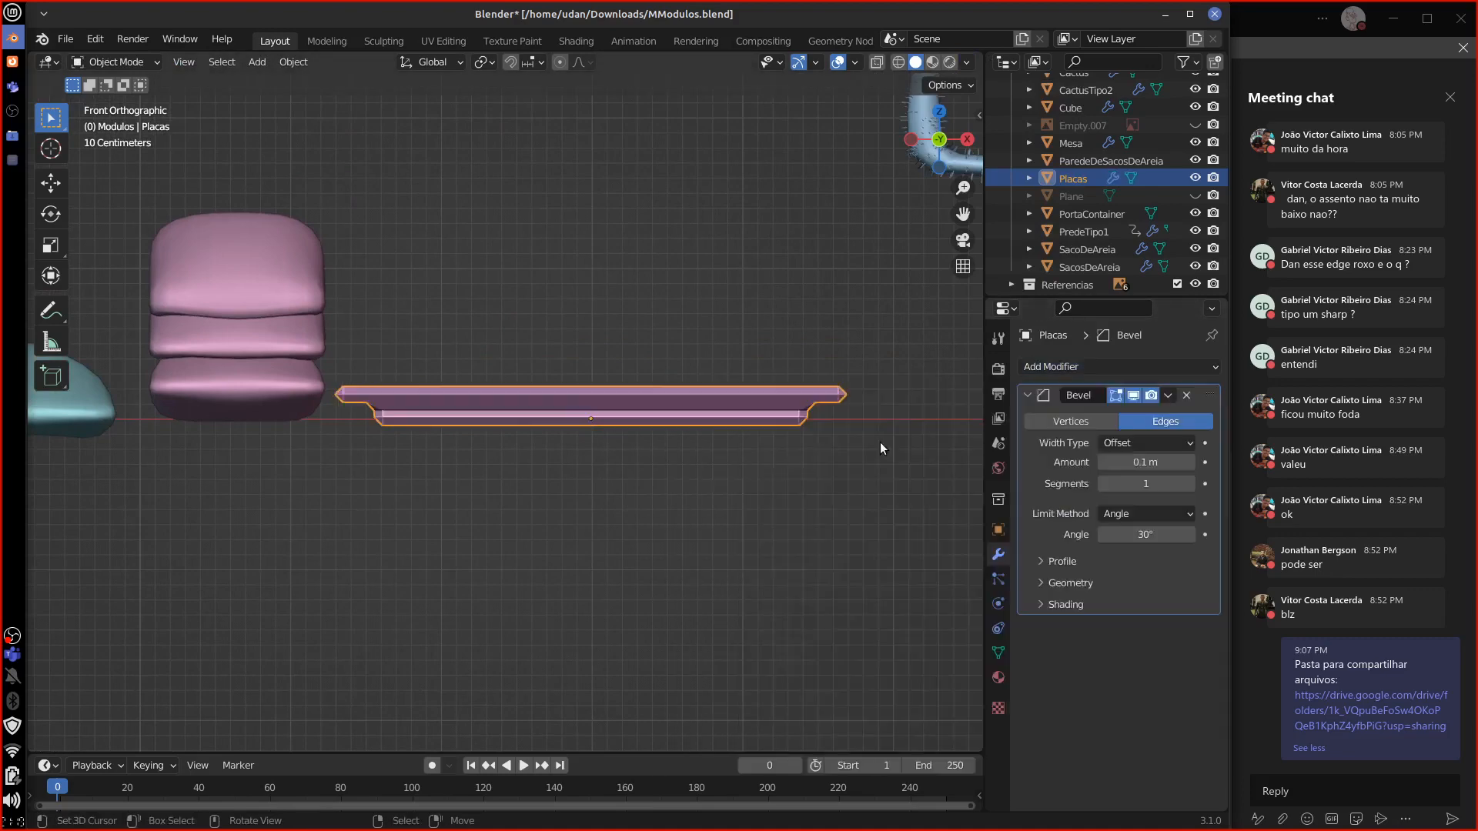
pyautogui.moveTo(1107, 462); pyautogui.dragTo(1132, 465)
pyautogui.moveTo(820, 497); pyautogui.dragTo(811, 510, button='middle')
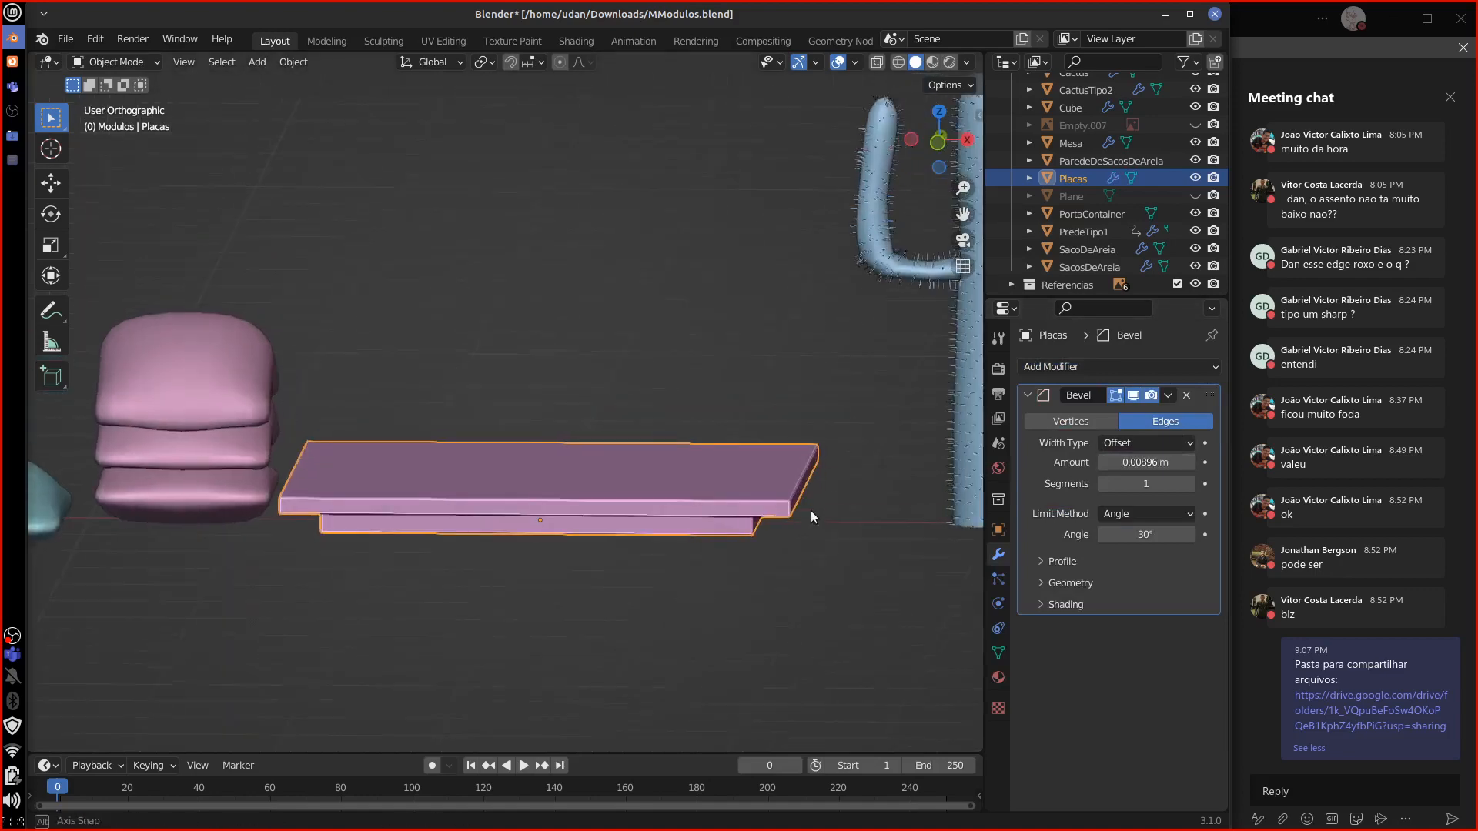
pyautogui.press('Tab')
pyautogui.press('Tab')
pyautogui.moveTo(731, 551); pyautogui.dragTo(585, 544, button='middle')
pyautogui.scroll(3, 589, 579)
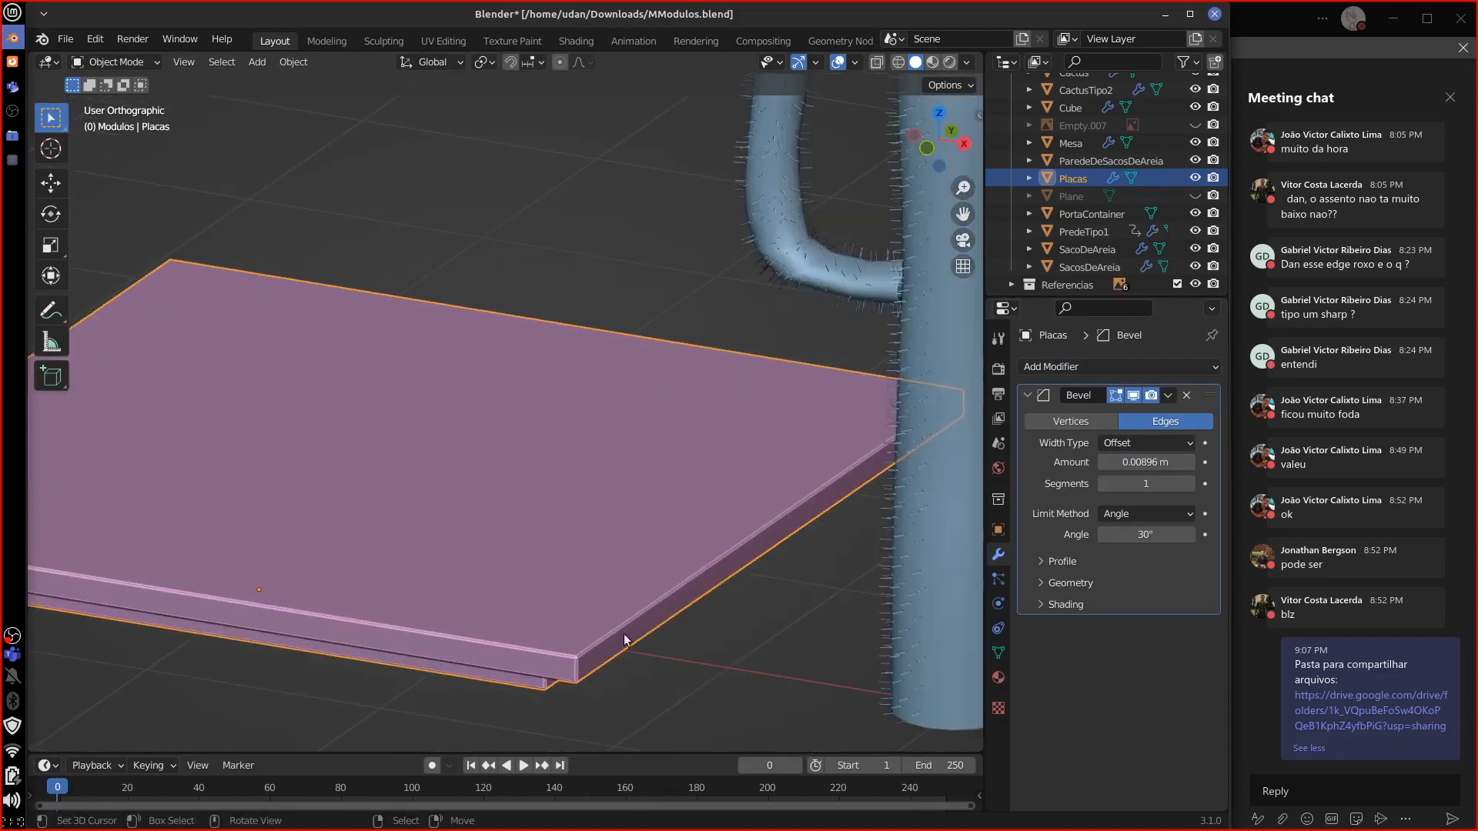
pyautogui.scroll(-4, 631, 640)
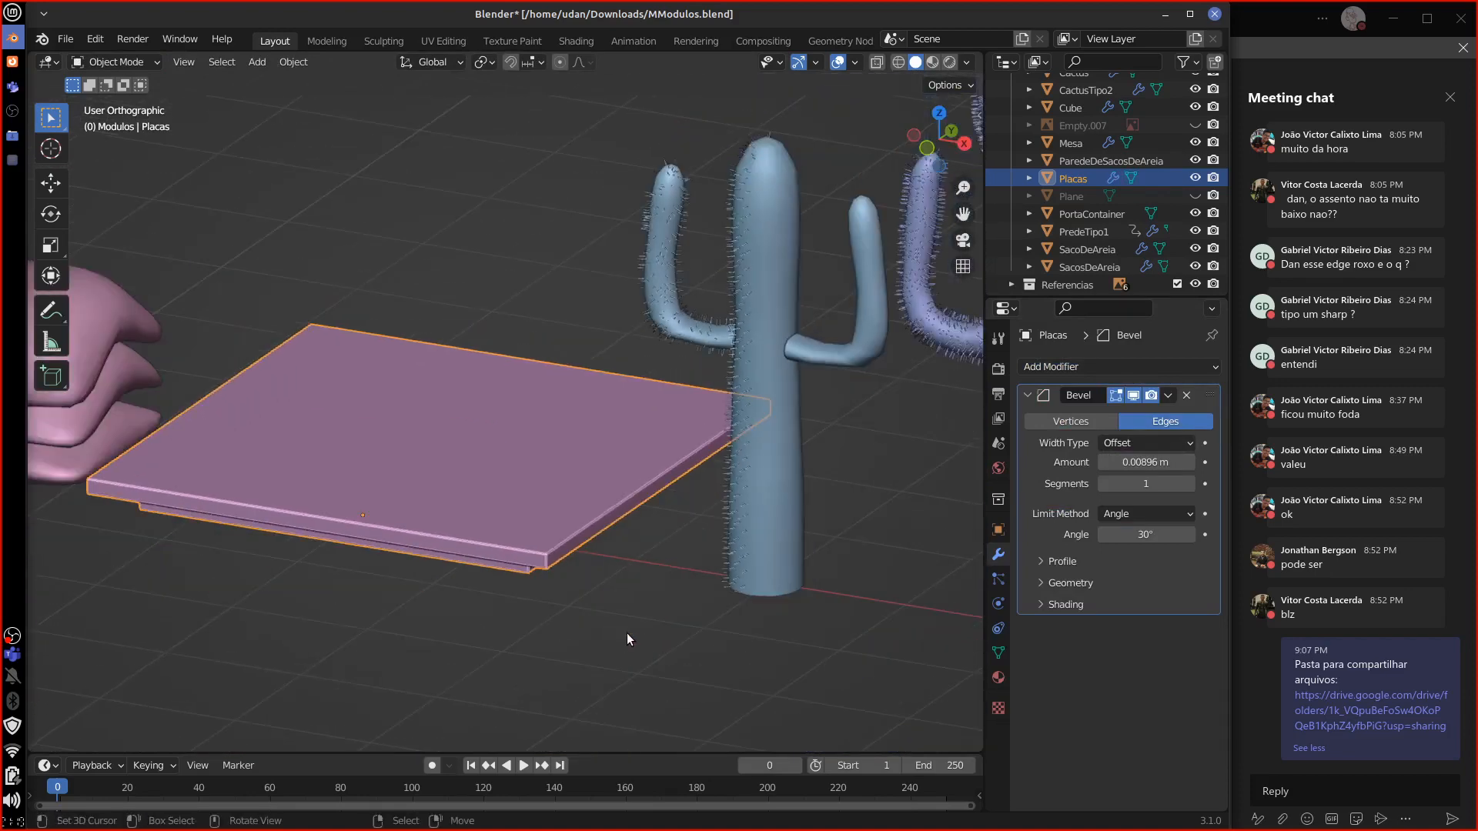
# Step: Select the stacked sandbags and compare their mesh in Edit Mode with the smoothed Object Mode shape
pyautogui.moveTo(626, 632); pyautogui.dragTo(644, 584, button='middle')
pyautogui.keyDown('shift'); pyautogui.moveTo(790, 555); pyautogui.dragTo(842, 617, button='middle'); pyautogui.keyUp('shift')
pyautogui.click(405, 381)
pyautogui.press('Tab')
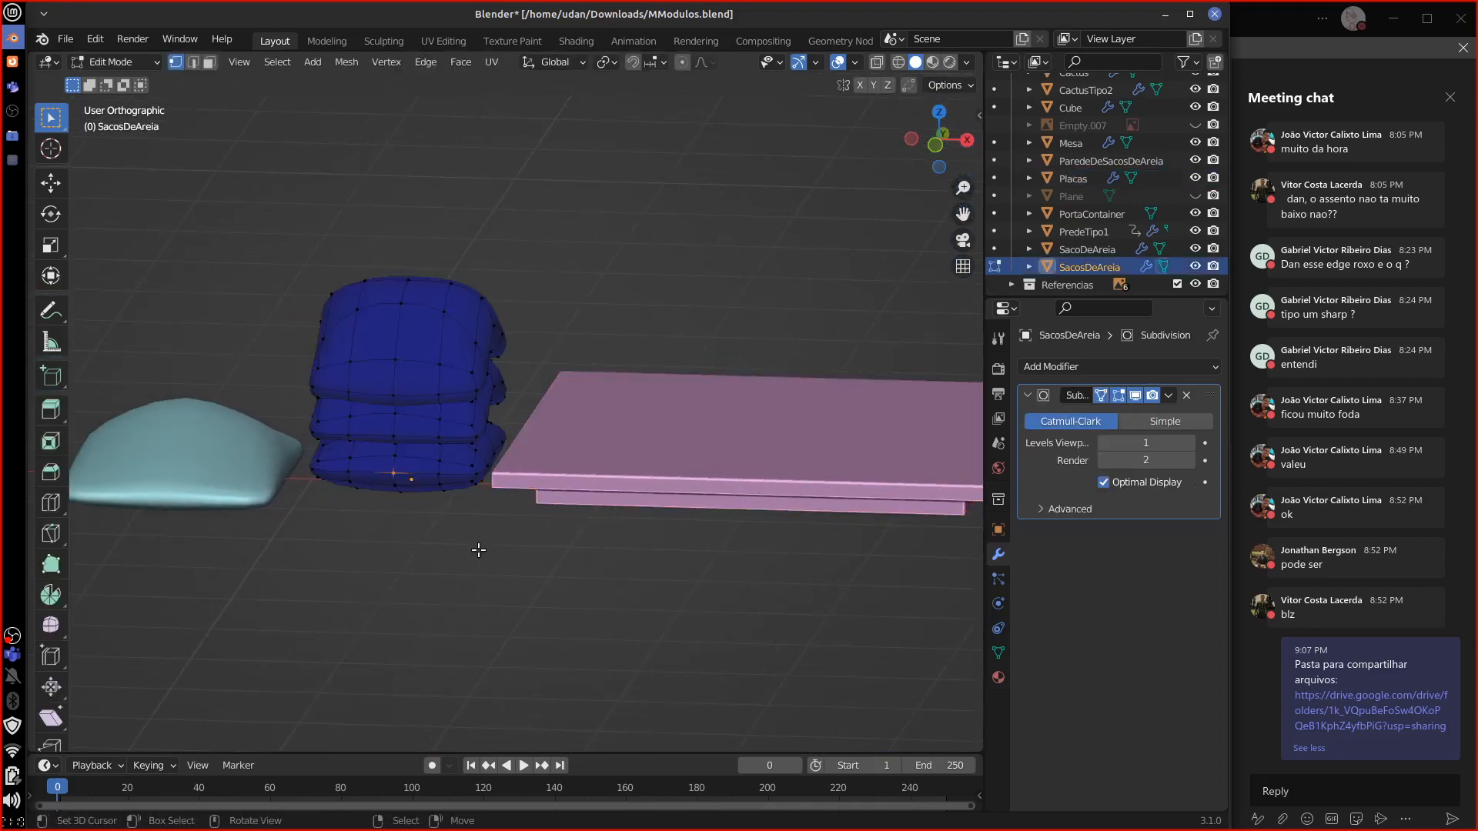
pyautogui.press('Tab')
pyautogui.press('Tab')
pyautogui.press('Tab')
pyautogui.moveTo(492, 511); pyautogui.dragTo(552, 463, button='middle')
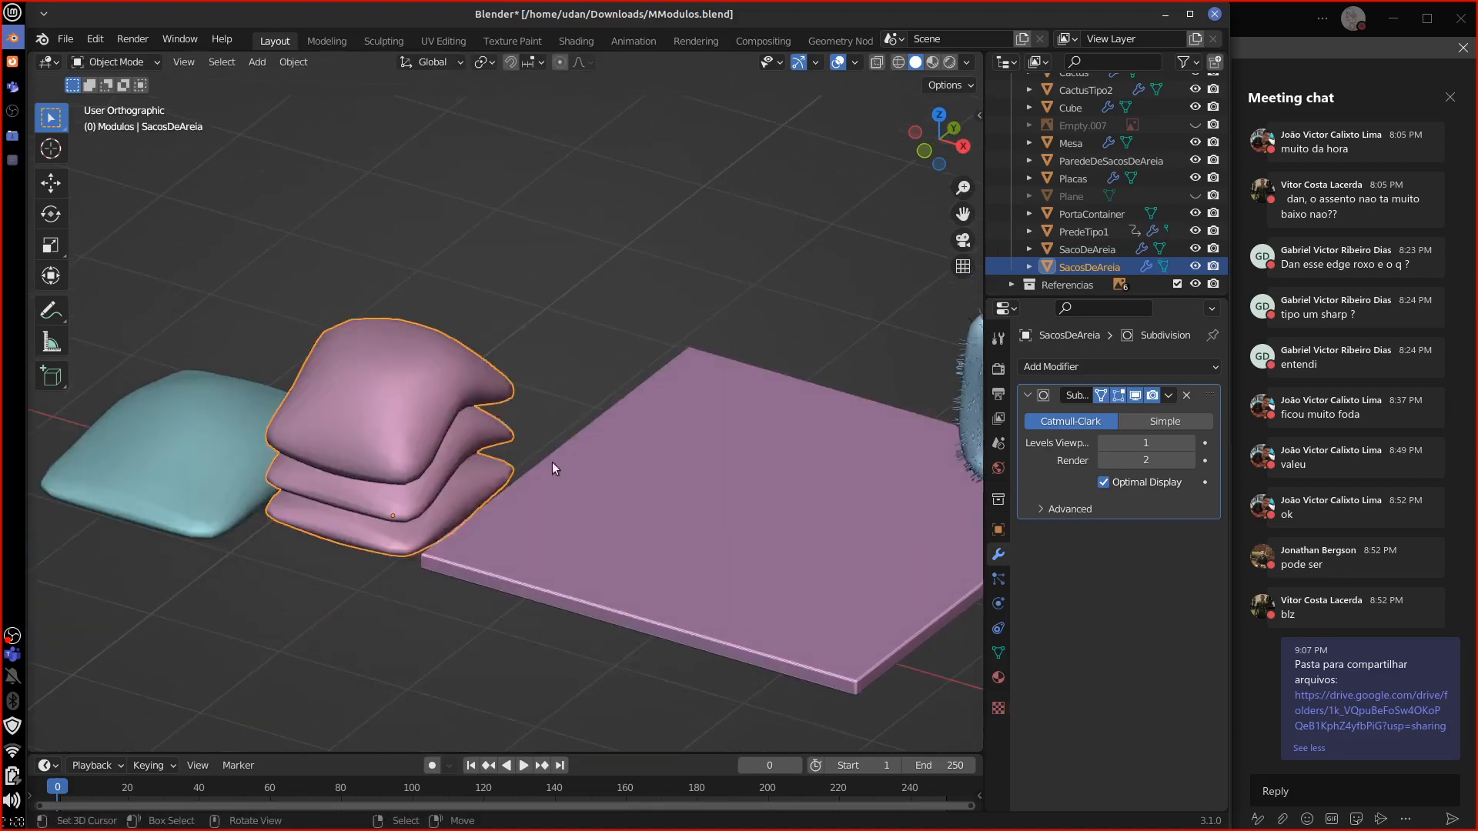
# Step: Crease the edges at one front corner of the top sandbag and check the result in Object Mode
pyautogui.press('Tab')
pyautogui.moveTo(426, 487); pyautogui.dragTo(389, 465, button='middle')
pyautogui.click(380, 460)
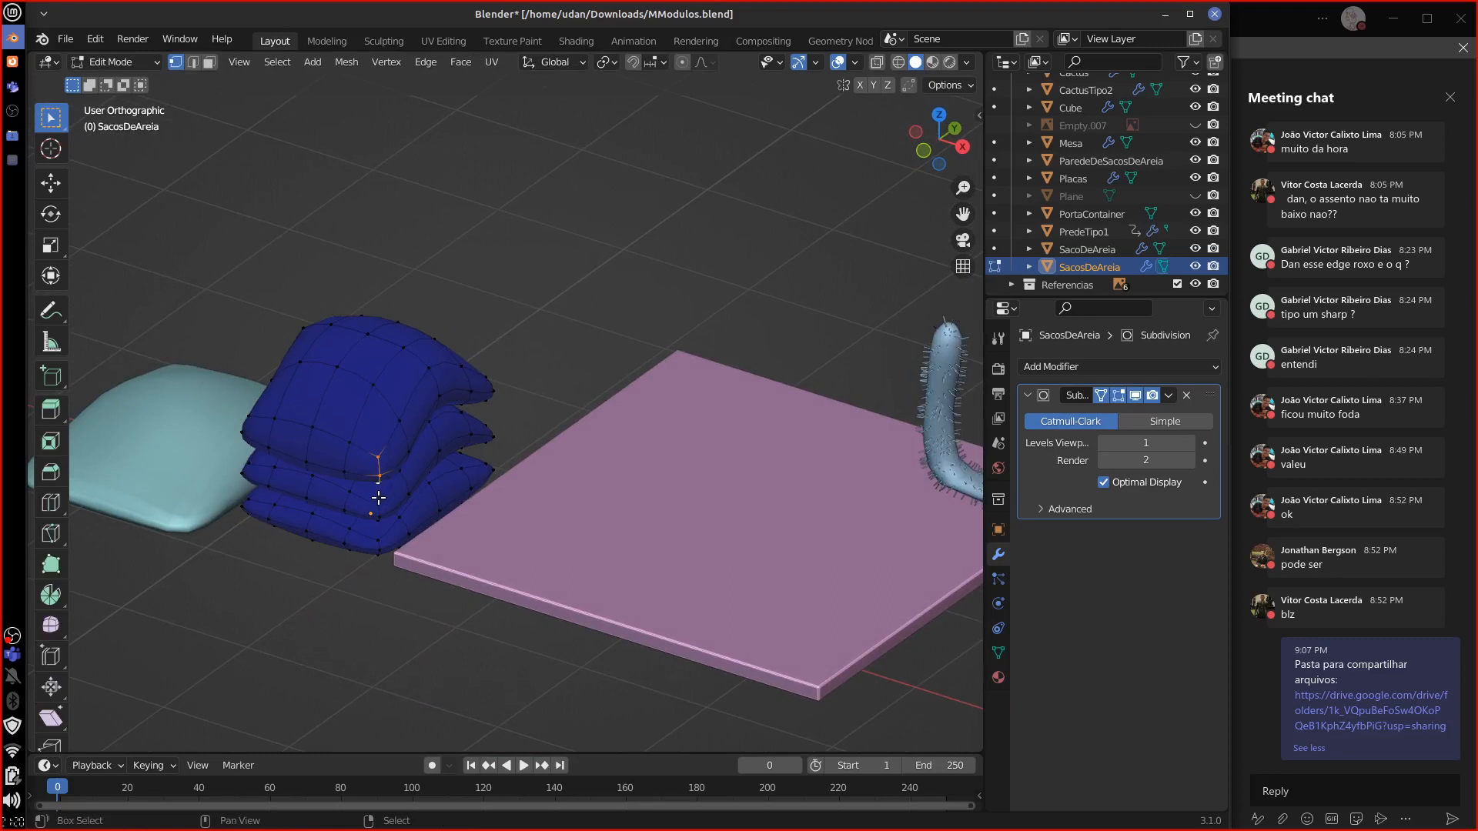
pyautogui.hotkey('shift', 'e')
pyautogui.click(412, 552)
pyautogui.press('Tab')
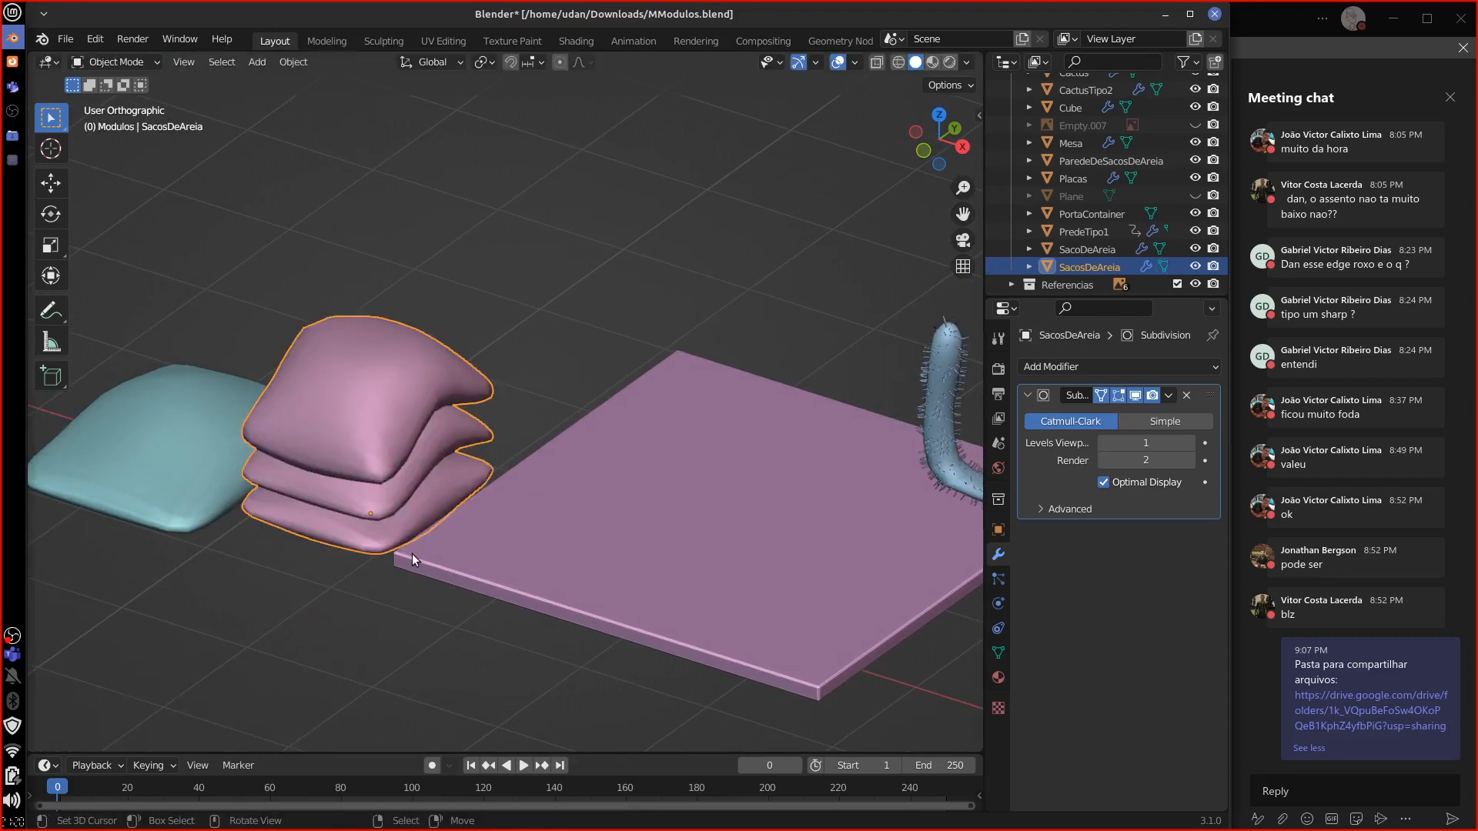
# Step: Look up the Edge operations and crease the edge at the top sandbag's opposite front corner
pyautogui.moveTo(445, 529); pyautogui.dragTo(499, 485, button='middle')
pyautogui.press('Tab')
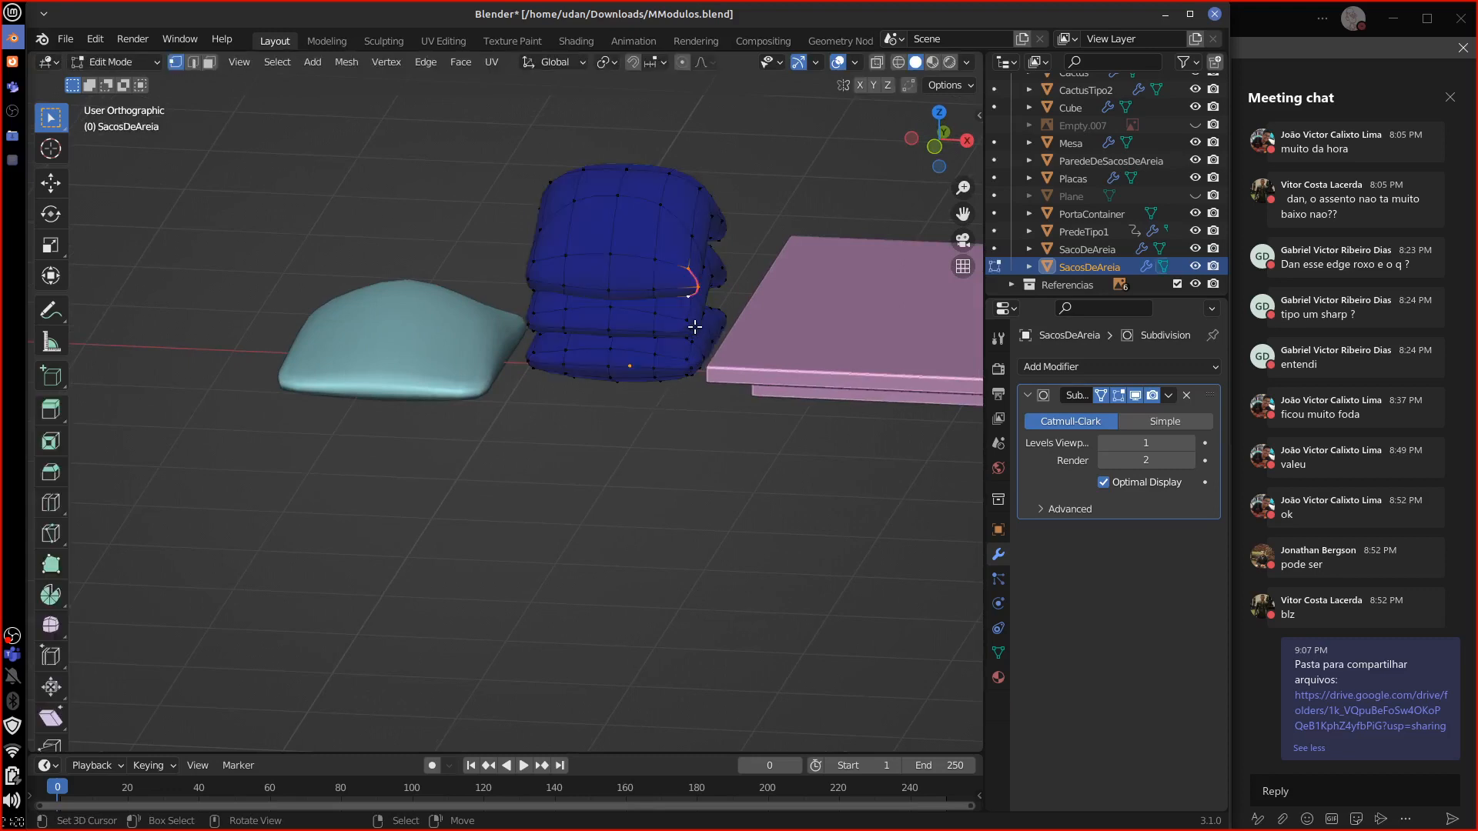
pyautogui.keyDown('shift'); pyautogui.moveTo(705, 319); pyautogui.dragTo(669, 384, button='middle'); pyautogui.keyUp('shift')
pyautogui.click(426, 62)
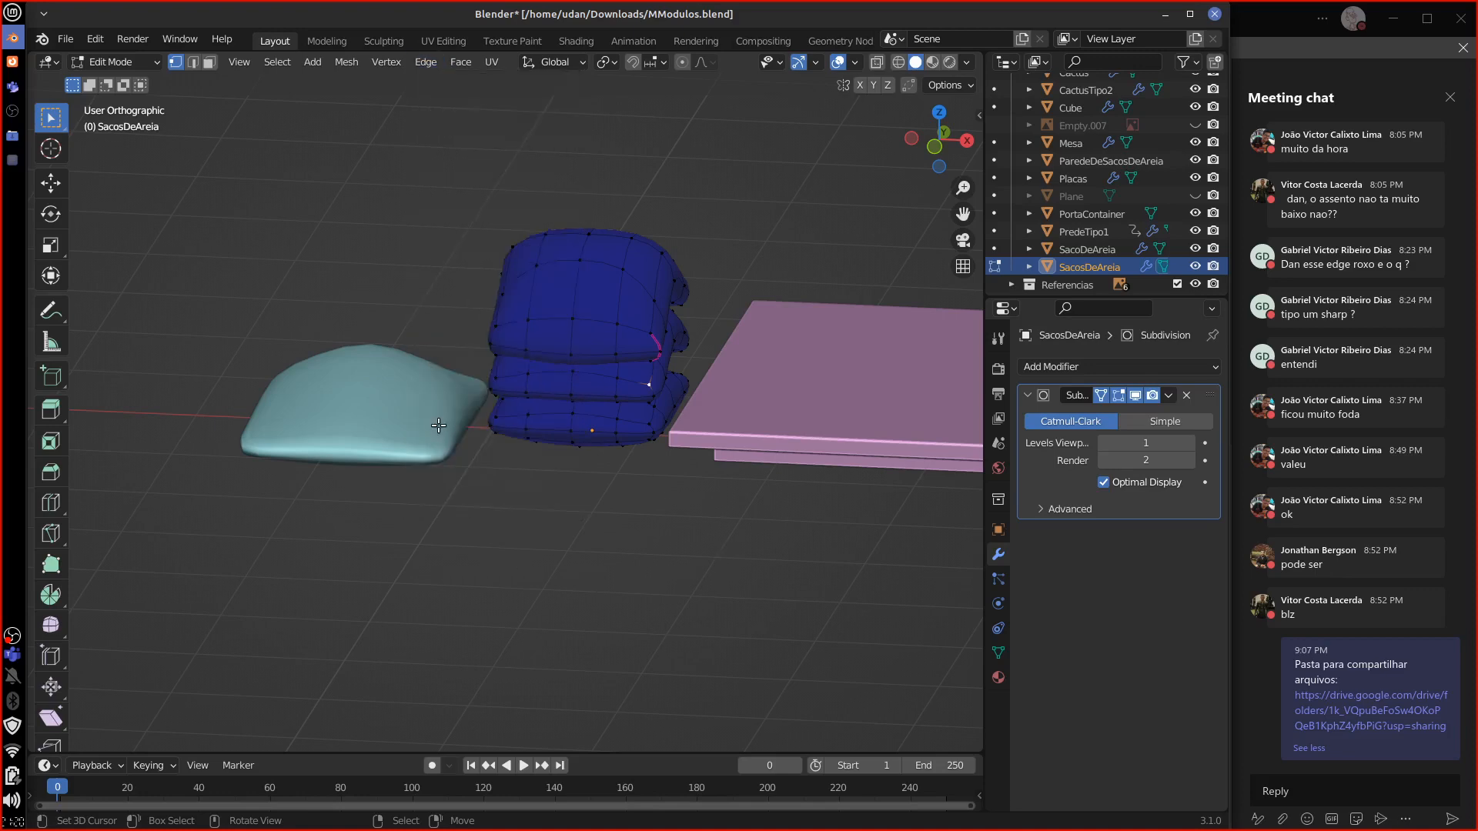
pyautogui.click(426, 62)
pyautogui.moveTo(641, 395)
pyautogui.keyDown('shift'); pyautogui.mouseDown(button='middle')
pyautogui.moveTo(768, 353)
pyautogui.moveTo(616, 402)
pyautogui.mouseUp(button='middle'); pyautogui.keyUp('shift')
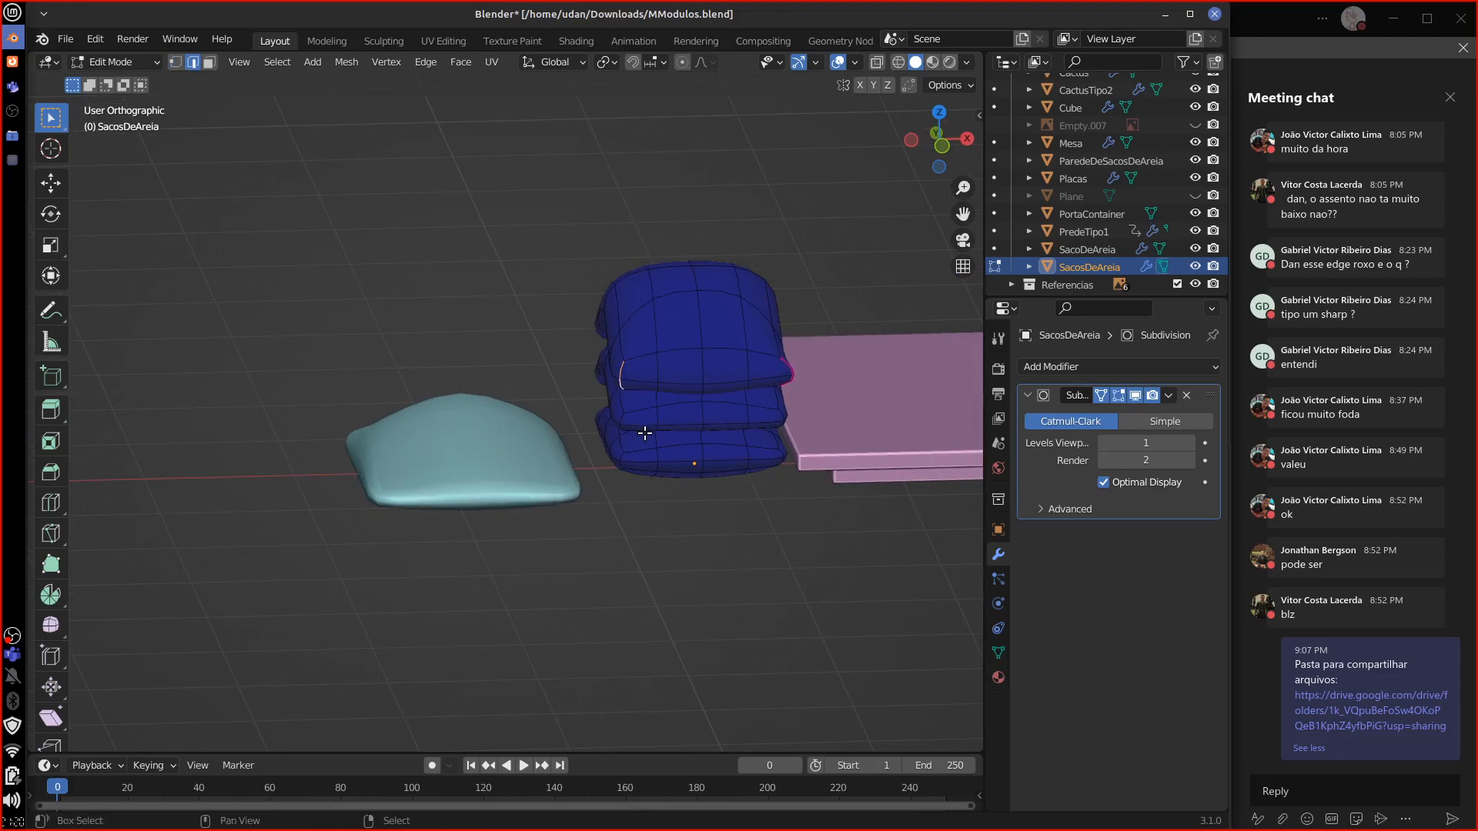
pyautogui.hotkey('shift', 'e')
pyautogui.click(545, 643)
pyautogui.press('Tab')
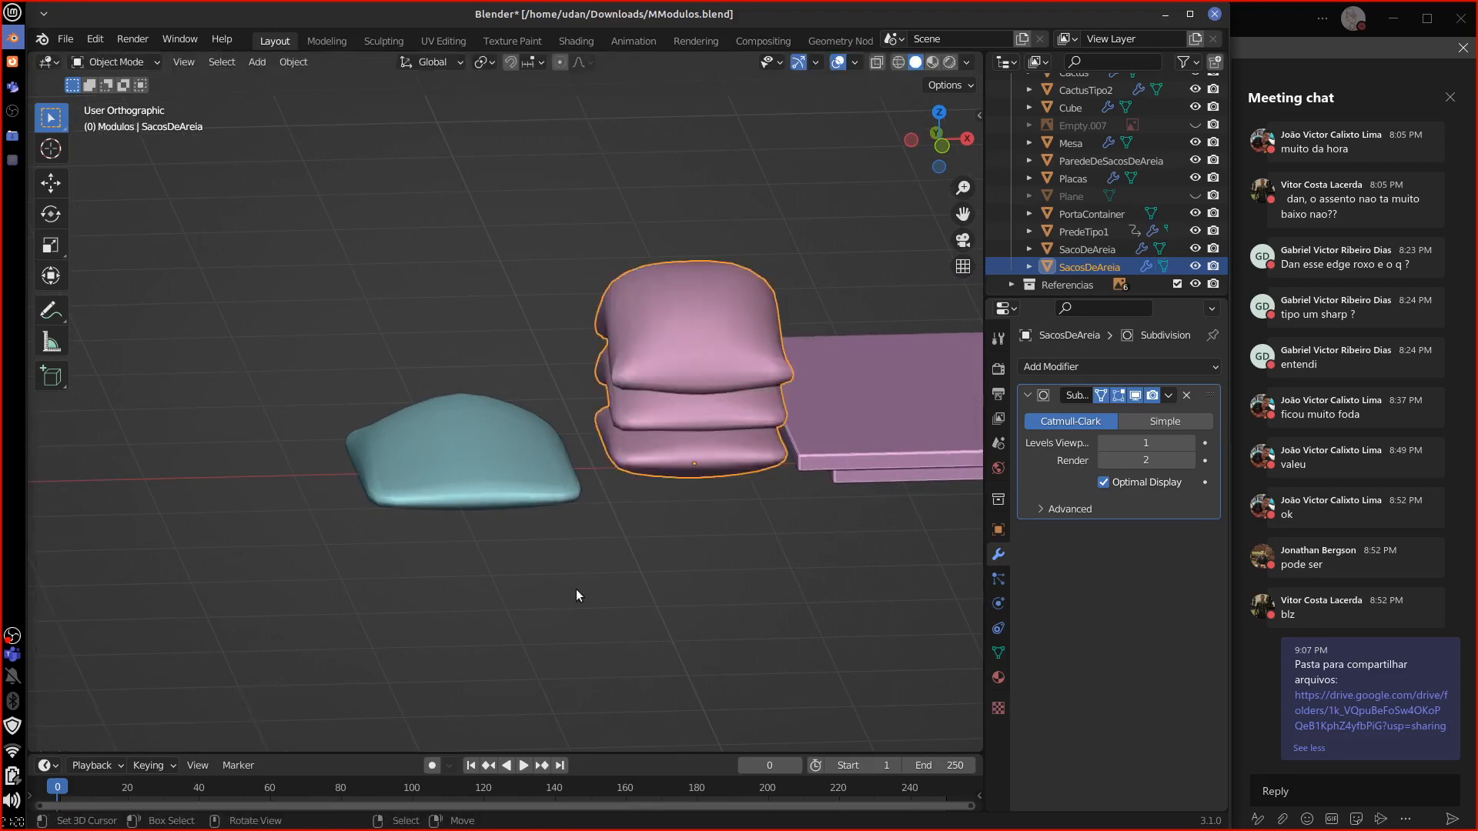
# Step: Sketch a temporary freehand outline of a drooping, folded sandbag in front of the stack and clear it
pyautogui.moveTo(576, 591); pyautogui.dragTo(607, 548, button='middle')
pyautogui.keyDown('shift'); pyautogui.moveTo(438, 645); pyautogui.dragTo(488, 556, button='middle'); pyautogui.keyUp('shift')
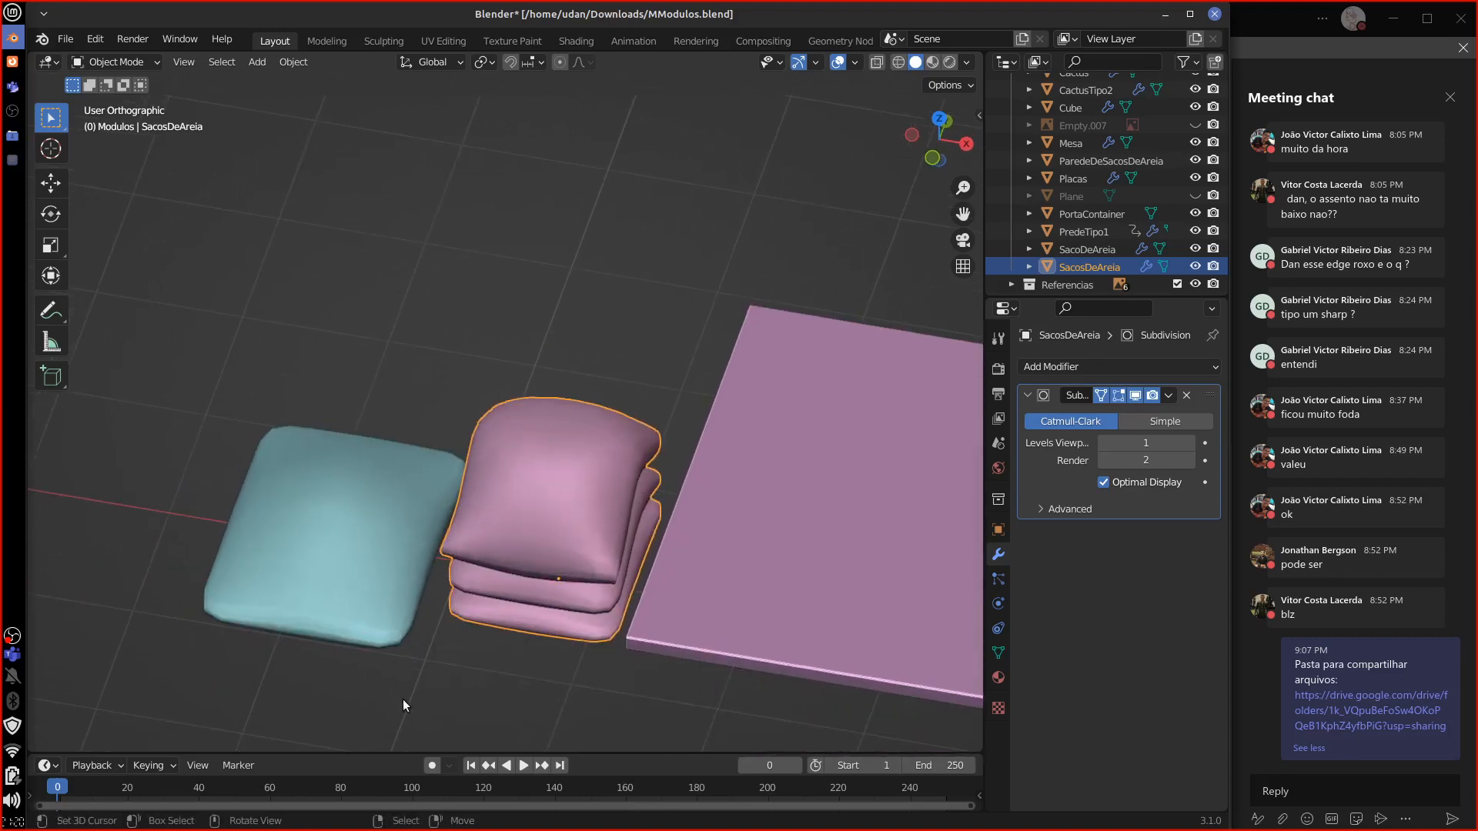
pyautogui.keyDown('shift'); pyautogui.moveTo(785, 604); pyautogui.dragTo(321, 485, button='middle'); pyautogui.keyUp('shift')
pyautogui.keyDown('shift'); pyautogui.moveTo(885, 569); pyautogui.dragTo(704, 561, button='middle'); pyautogui.keyUp('shift')
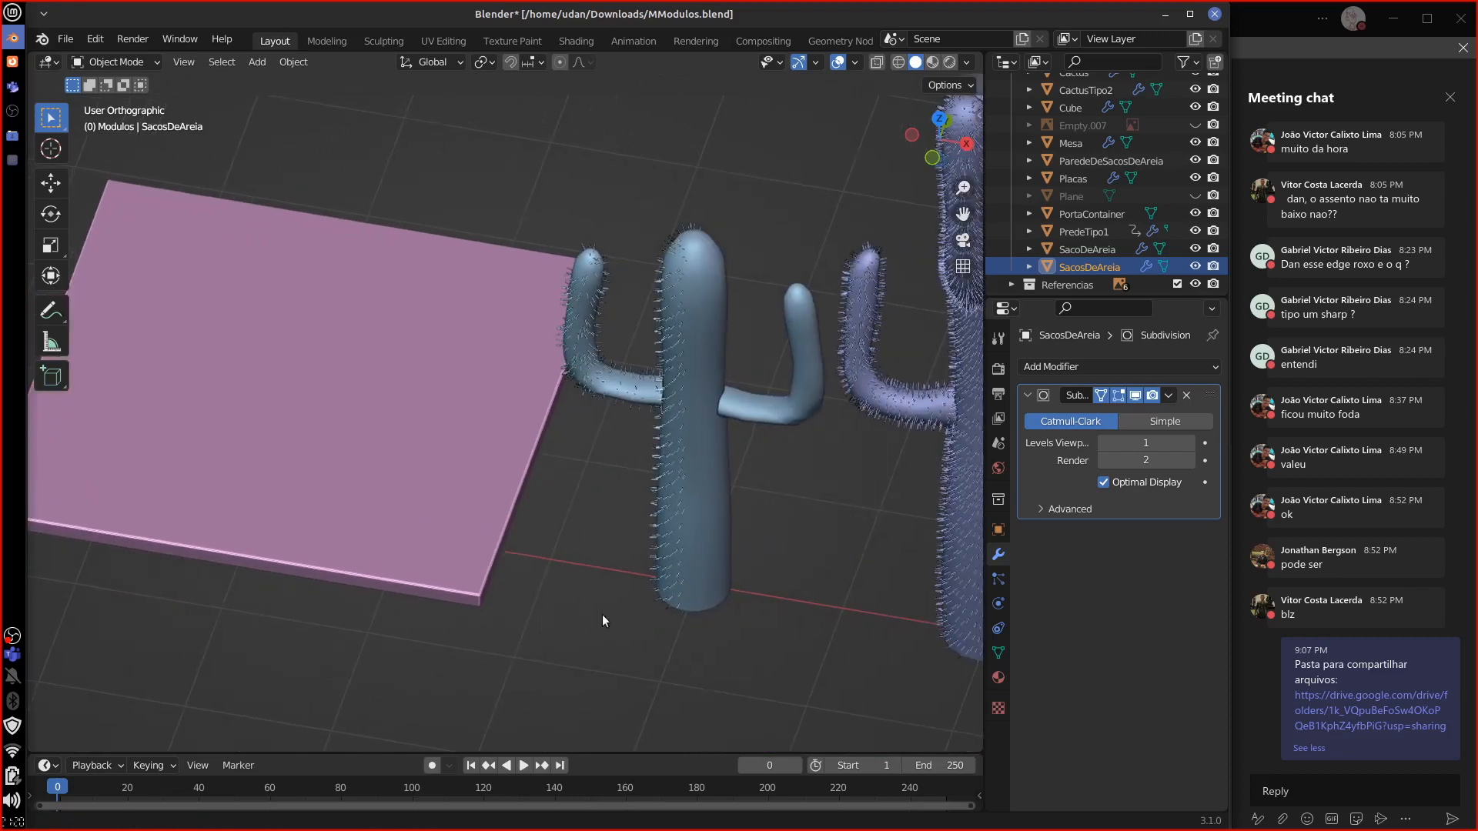
pyautogui.keyDown('shift'); pyautogui.moveTo(602, 614); pyautogui.dragTo(801, 603, button='middle'); pyautogui.keyUp('shift')
pyautogui.keyDown('shift'); pyautogui.moveTo(503, 608); pyautogui.dragTo(657, 608, button='middle'); pyautogui.keyUp('shift')
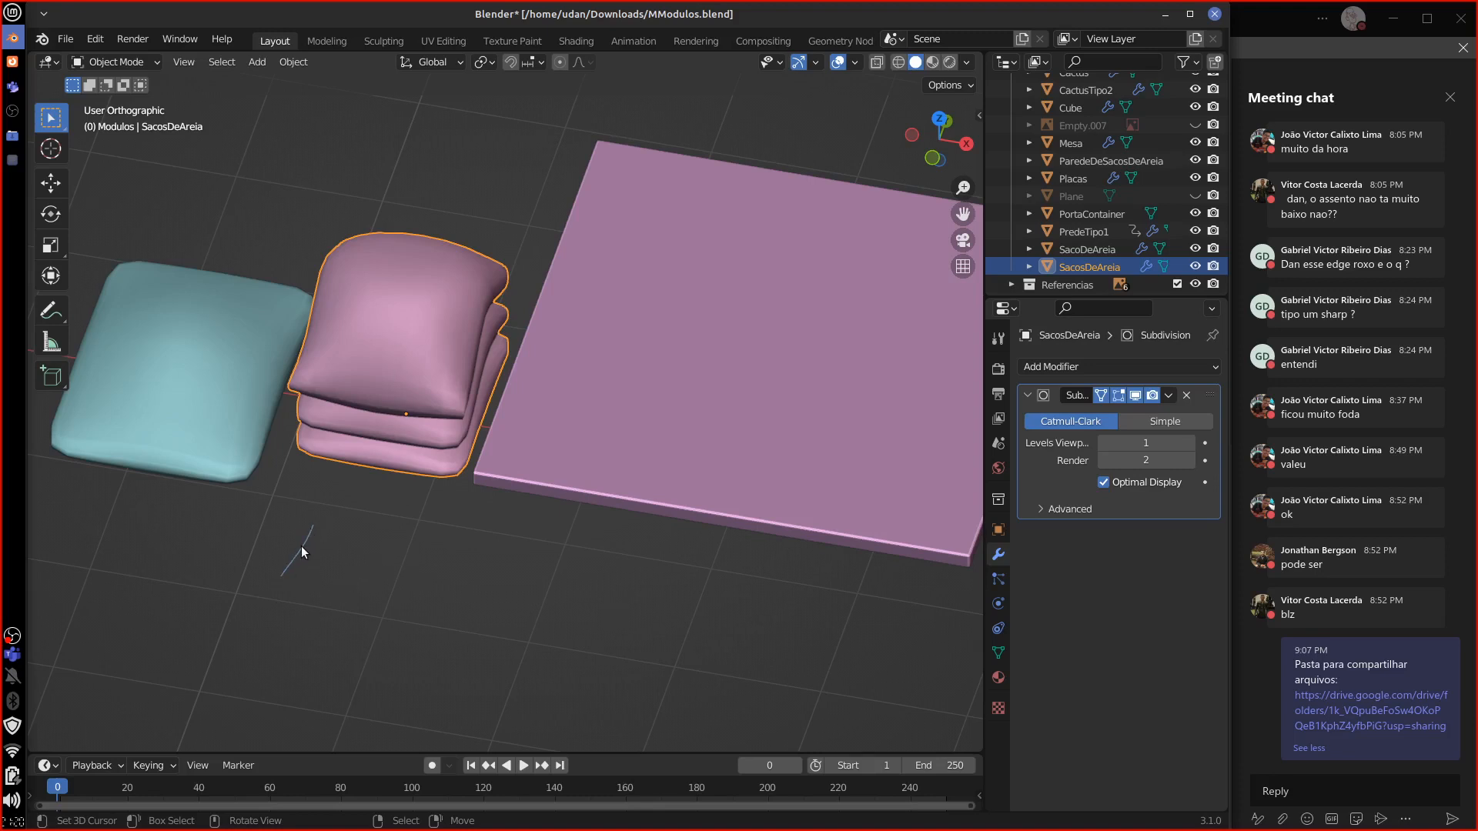
pyautogui.moveTo(302, 548)
pyautogui.mouseDown()
pyautogui.moveTo(250, 653)
pyautogui.moveTo(360, 709)
pyautogui.moveTo(398, 622)
pyautogui.mouseUp()
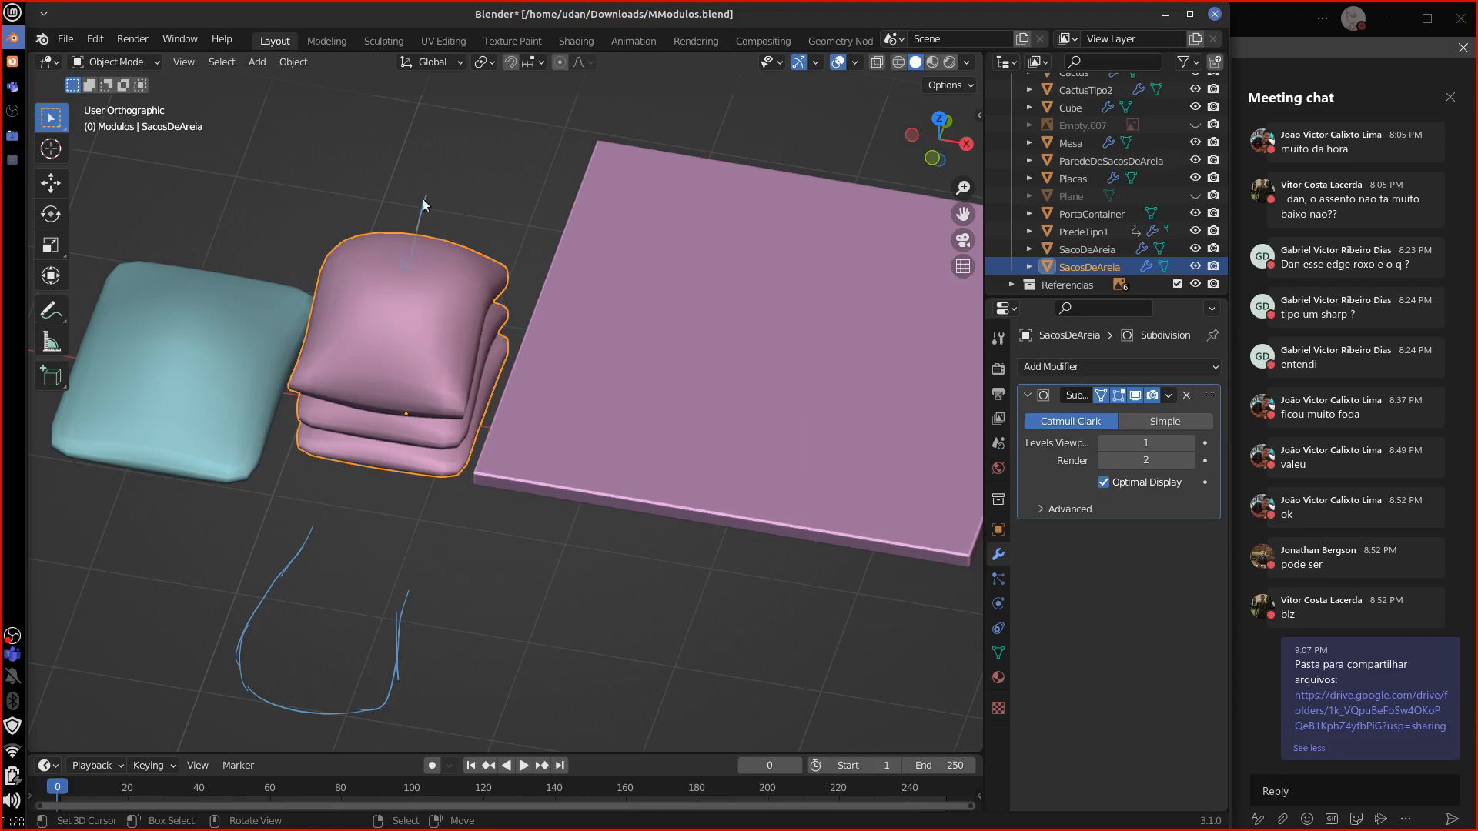
pyautogui.moveTo(423, 204); pyautogui.dragTo(403, 259, button='right')
pyautogui.moveTo(285, 576)
pyautogui.mouseDown()
pyautogui.moveTo(364, 501)
pyautogui.moveTo(426, 512)
pyautogui.mouseUp()
pyautogui.moveTo(422, 585); pyautogui.dragTo(466, 587)
pyautogui.moveTo(449, 513); pyautogui.dragTo(447, 600)
pyautogui.moveTo(428, 594)
pyautogui.mouseDown()
pyautogui.moveTo(477, 564)
pyautogui.moveTo(461, 527)
pyautogui.mouseUp()
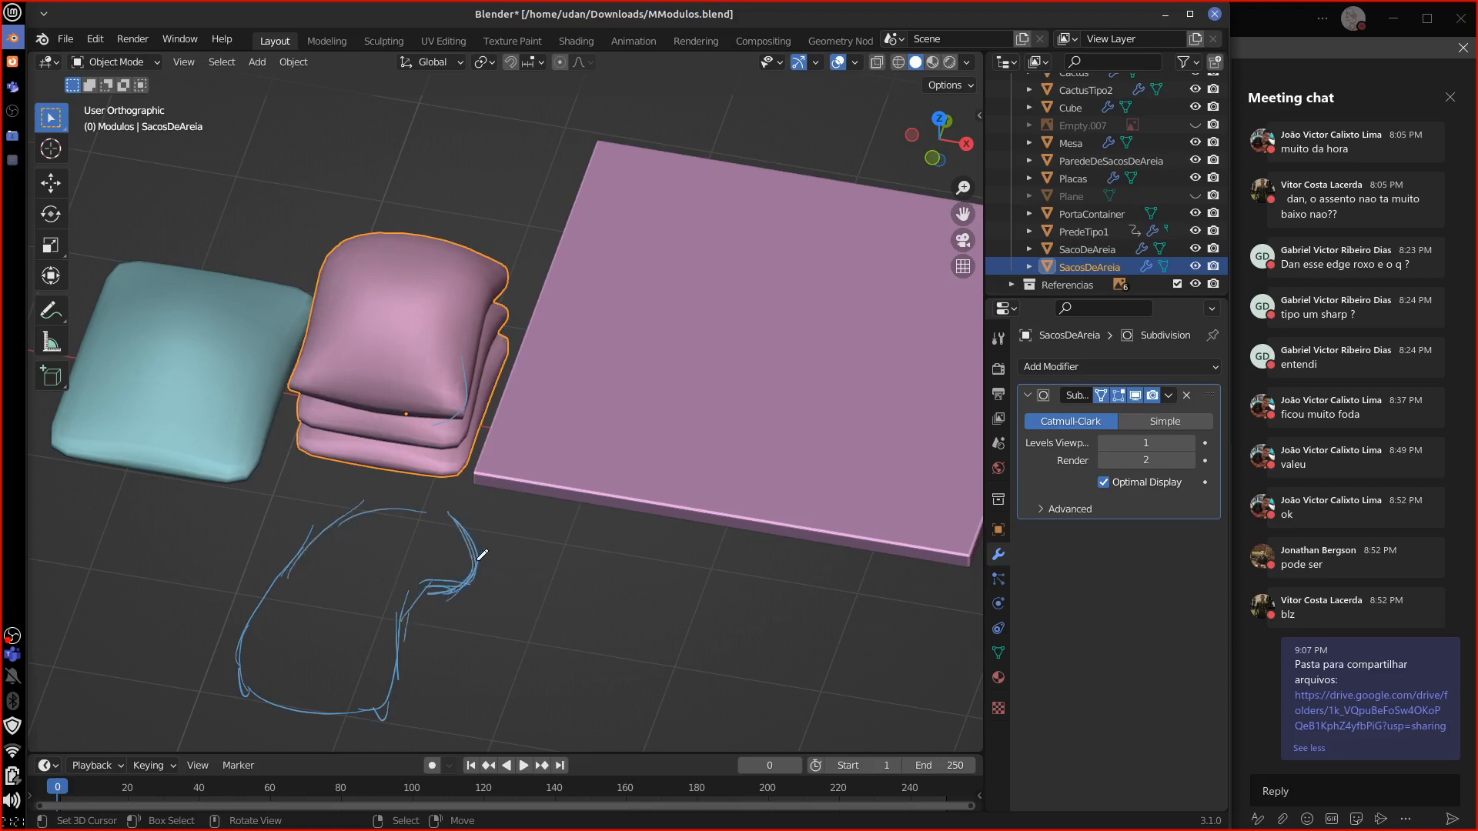
pyautogui.moveTo(471, 591)
pyautogui.mouseDown(button='right')
pyautogui.moveTo(373, 689)
pyautogui.moveTo(419, 696)
pyautogui.moveTo(245, 675)
pyautogui.mouseUp(button='right')
pyautogui.moveTo(341, 527)
pyautogui.mouseDown(button='right')
pyautogui.moveTo(416, 529)
pyautogui.moveTo(465, 503)
pyautogui.moveTo(454, 563)
pyautogui.moveTo(486, 355)
pyautogui.mouseUp(button='right')
# Step: Select the tall purple cactus and set its hair particle system's number to 1000
pyautogui.keyDown('shift'); pyautogui.moveTo(754, 612); pyautogui.dragTo(172, 592, button='middle'); pyautogui.keyUp('shift')
pyautogui.keyDown('shift'); pyautogui.moveTo(489, 617); pyautogui.dragTo(416, 658, button='middle'); pyautogui.keyUp('shift')
pyautogui.click(869, 531)
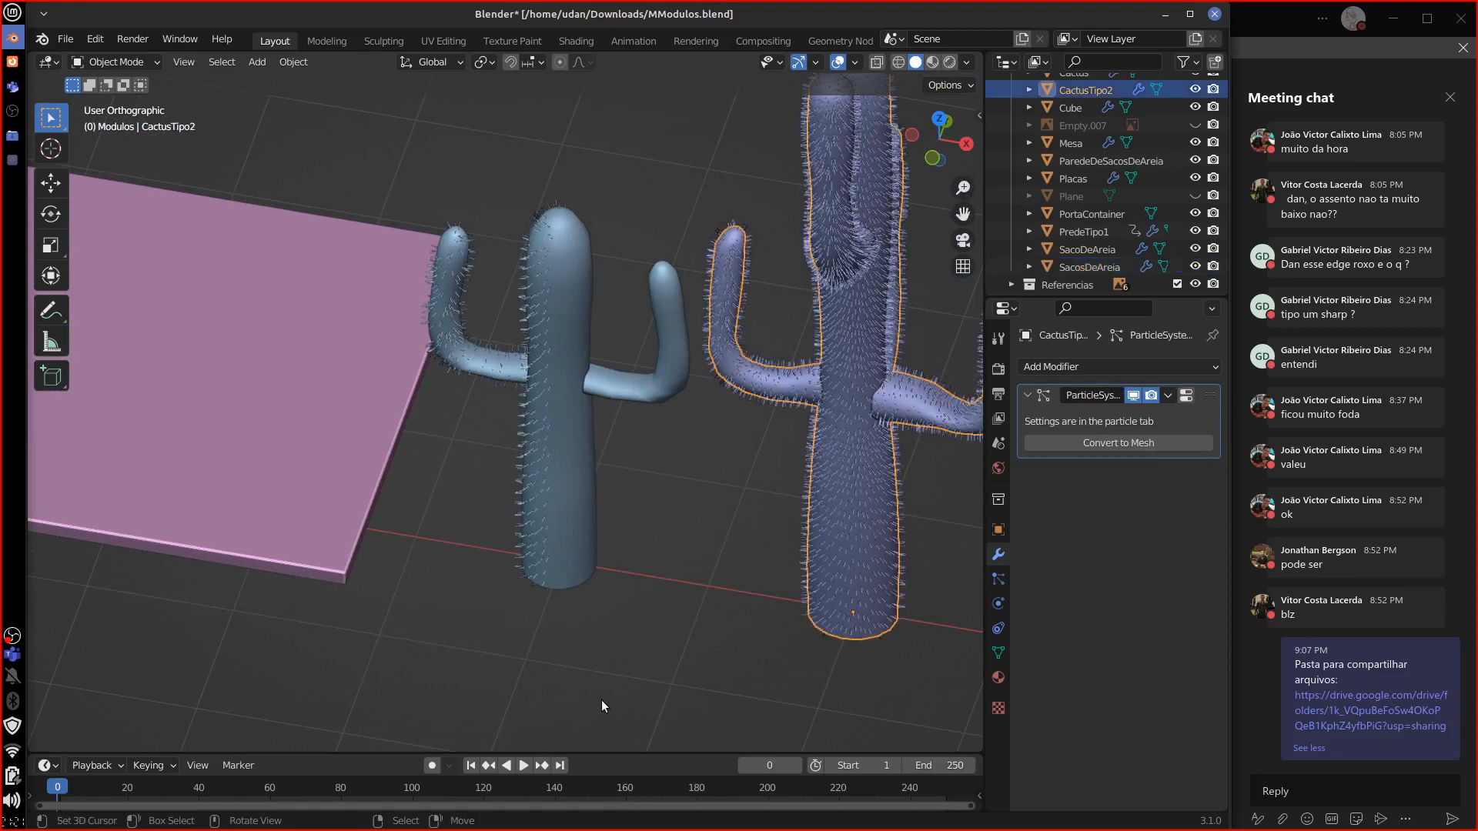
pyautogui.click(998, 653)
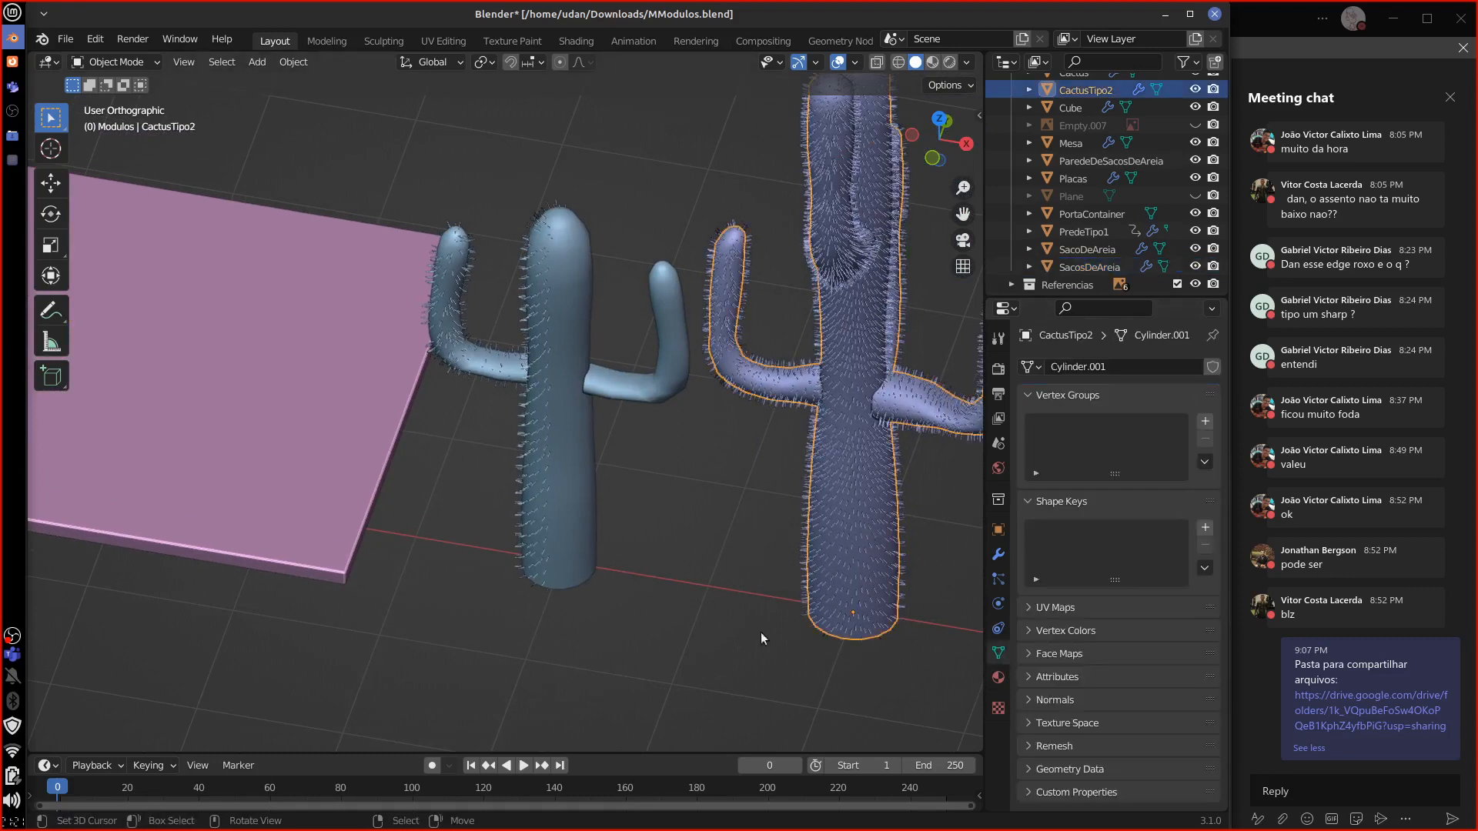
pyautogui.keyDown('shift'); pyautogui.moveTo(759, 647); pyautogui.dragTo(630, 621, button='middle'); pyautogui.keyUp('shift')
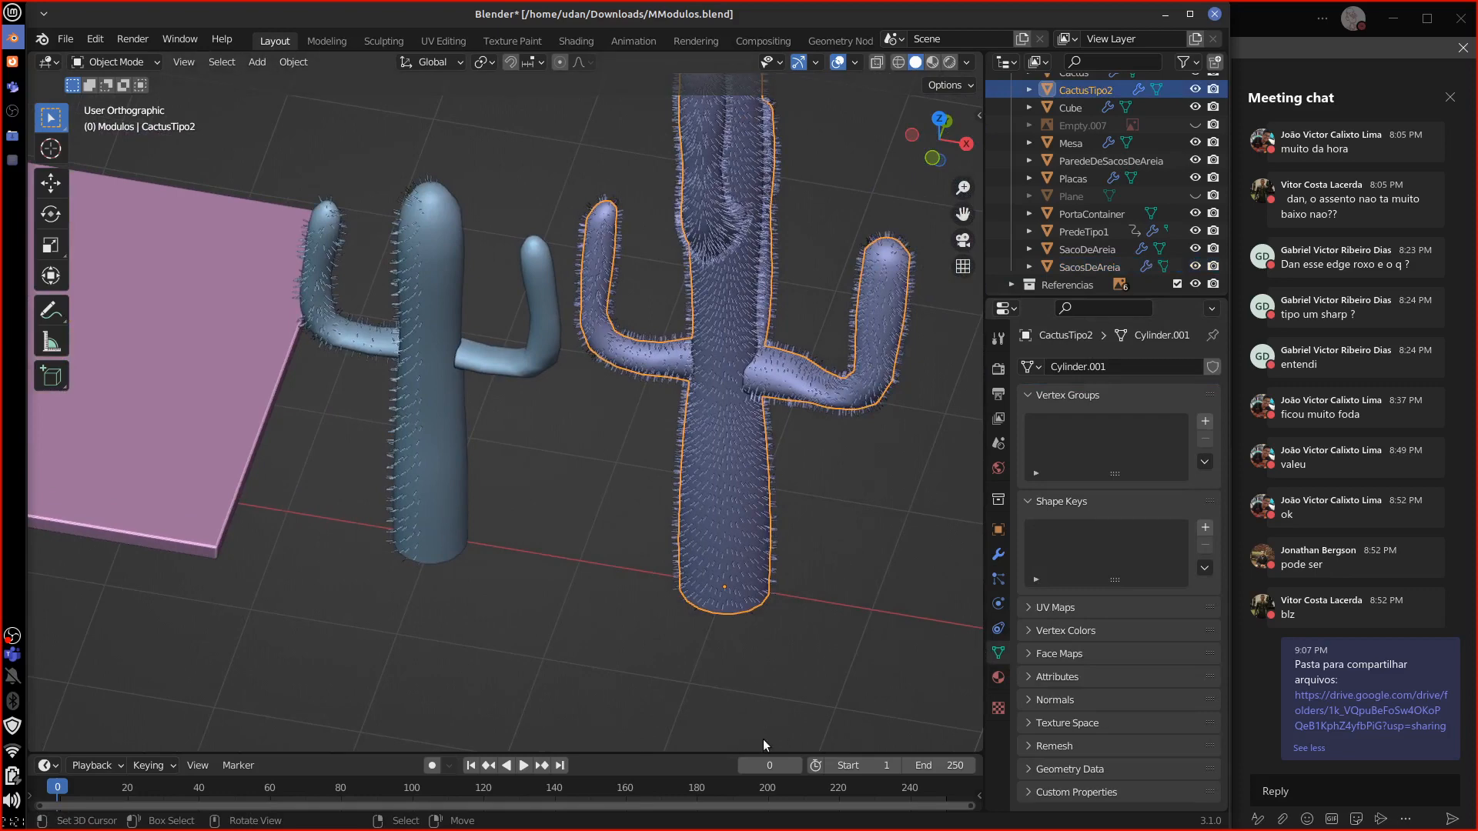
pyautogui.moveTo(827, 574); pyautogui.dragTo(932, 569, button='middle')
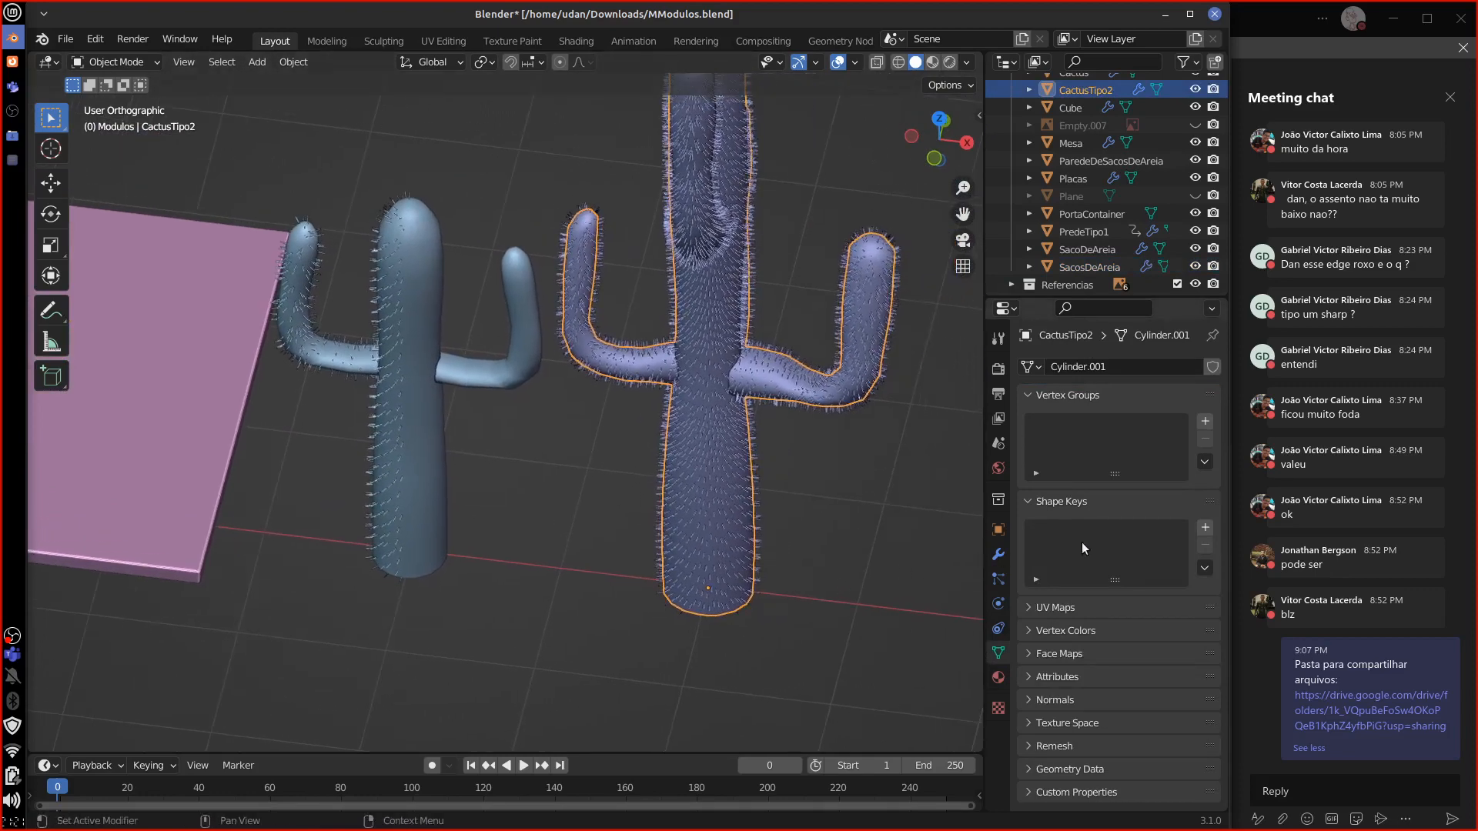
pyautogui.click(998, 578)
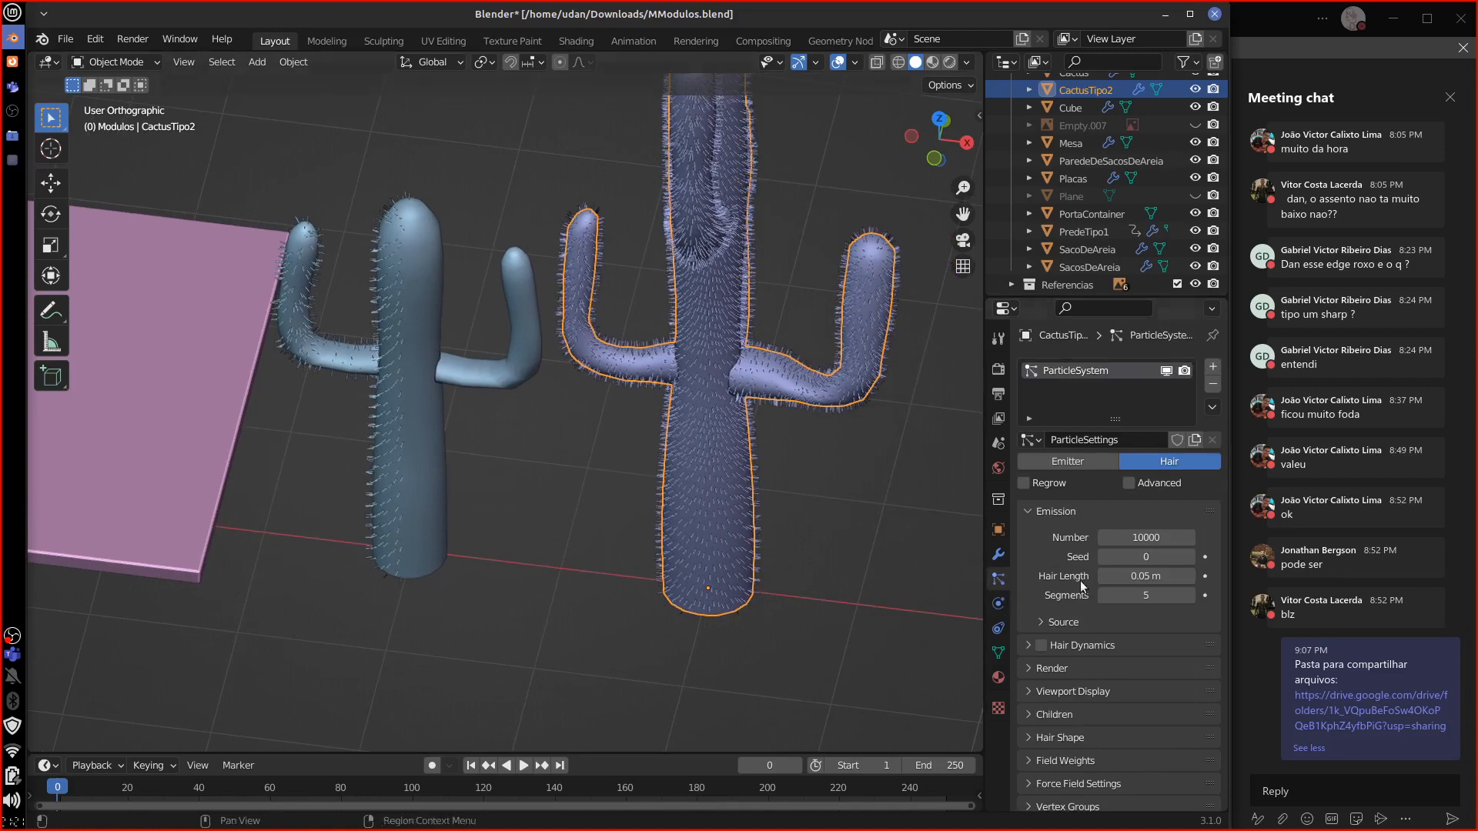
pyautogui.click(1147, 538)
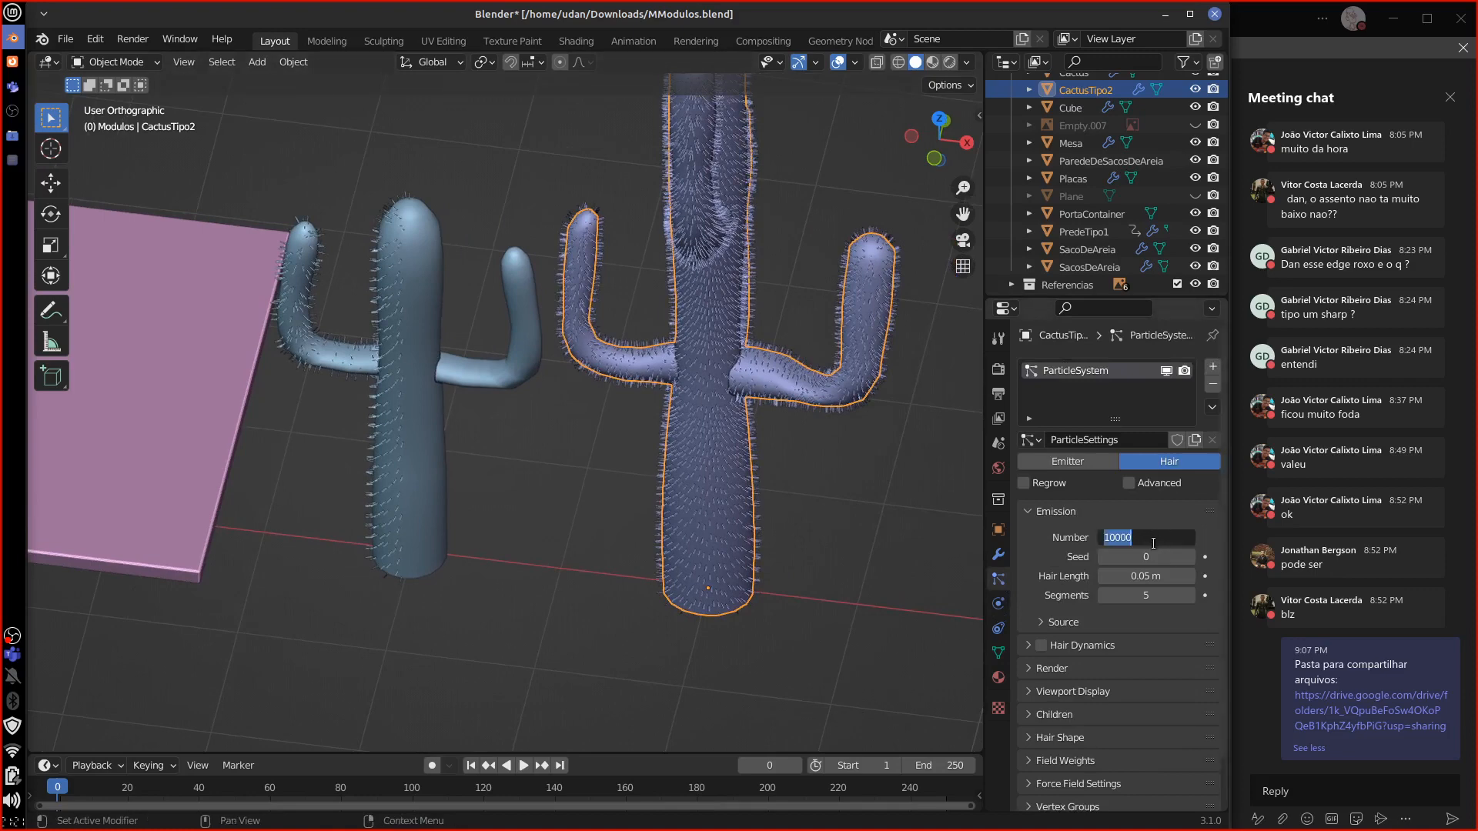
pyautogui.write('1')
pyautogui.write('000')
pyautogui.press('Return')
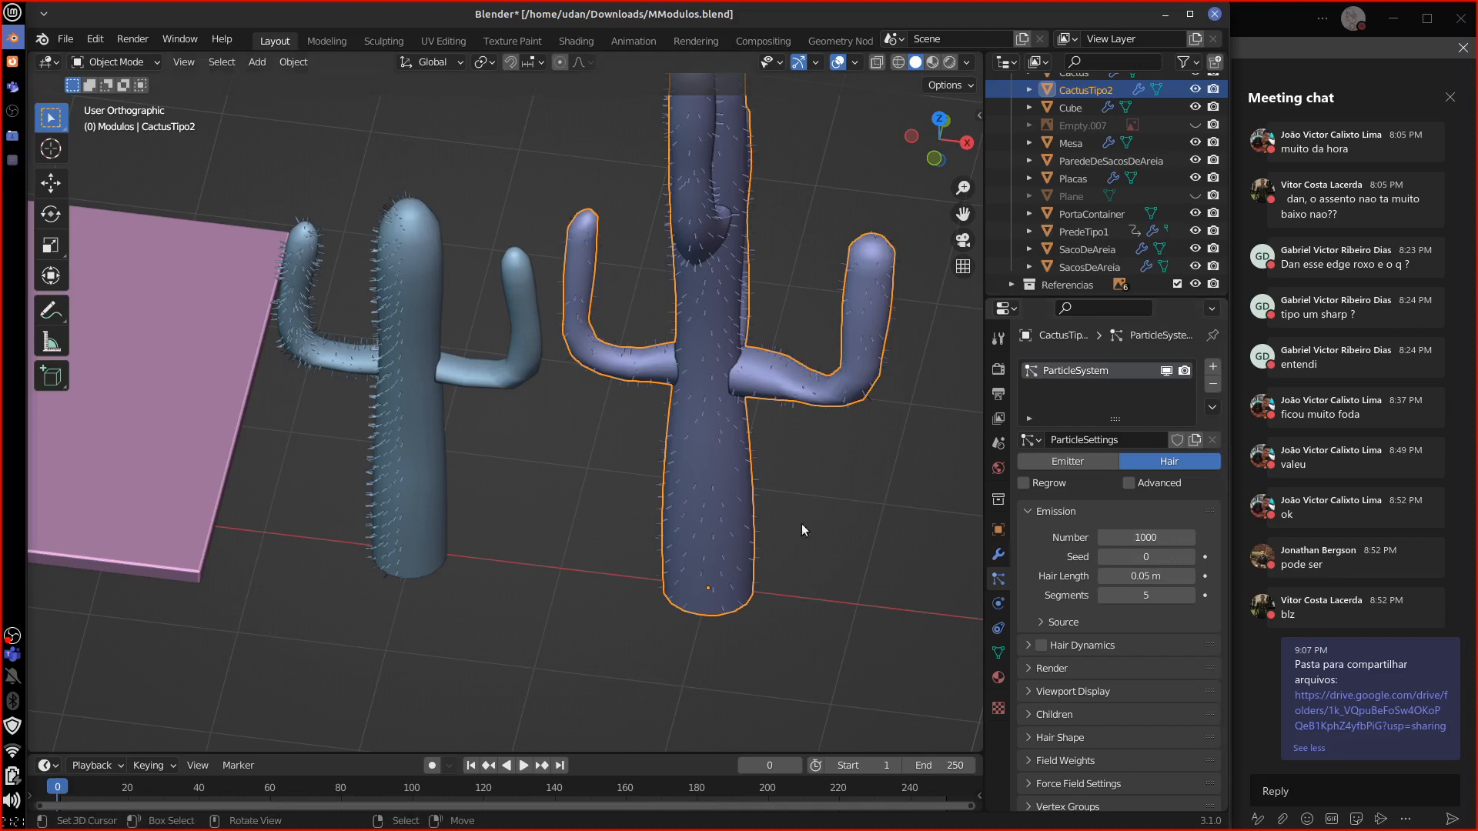
# Step: Set the tall cactus's hair particles to render as Object
pyautogui.moveTo(879, 524); pyautogui.dragTo(879, 524, button='middle')
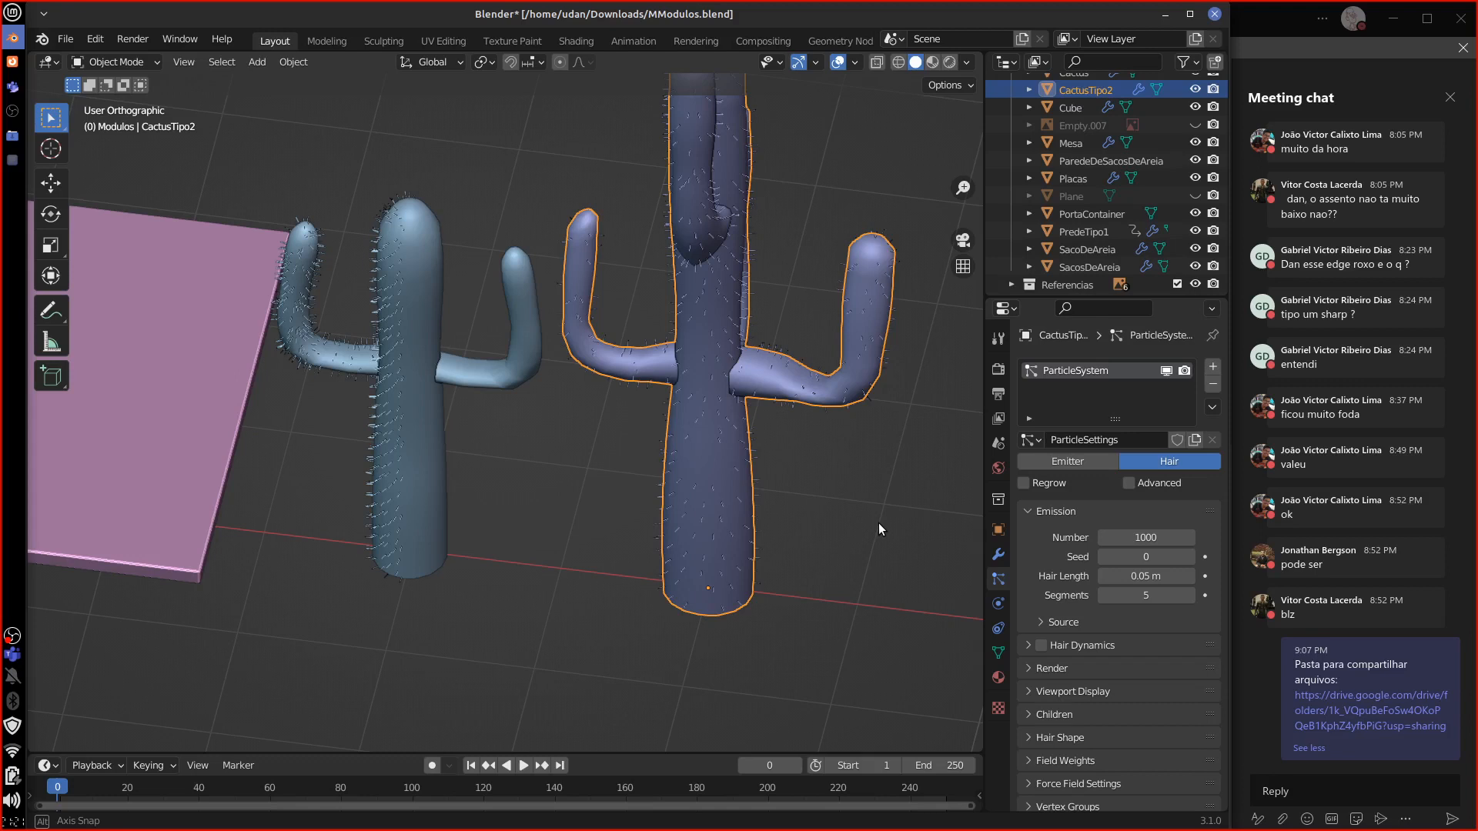
pyautogui.moveTo(879, 523); pyautogui.dragTo(878, 522, button='middle')
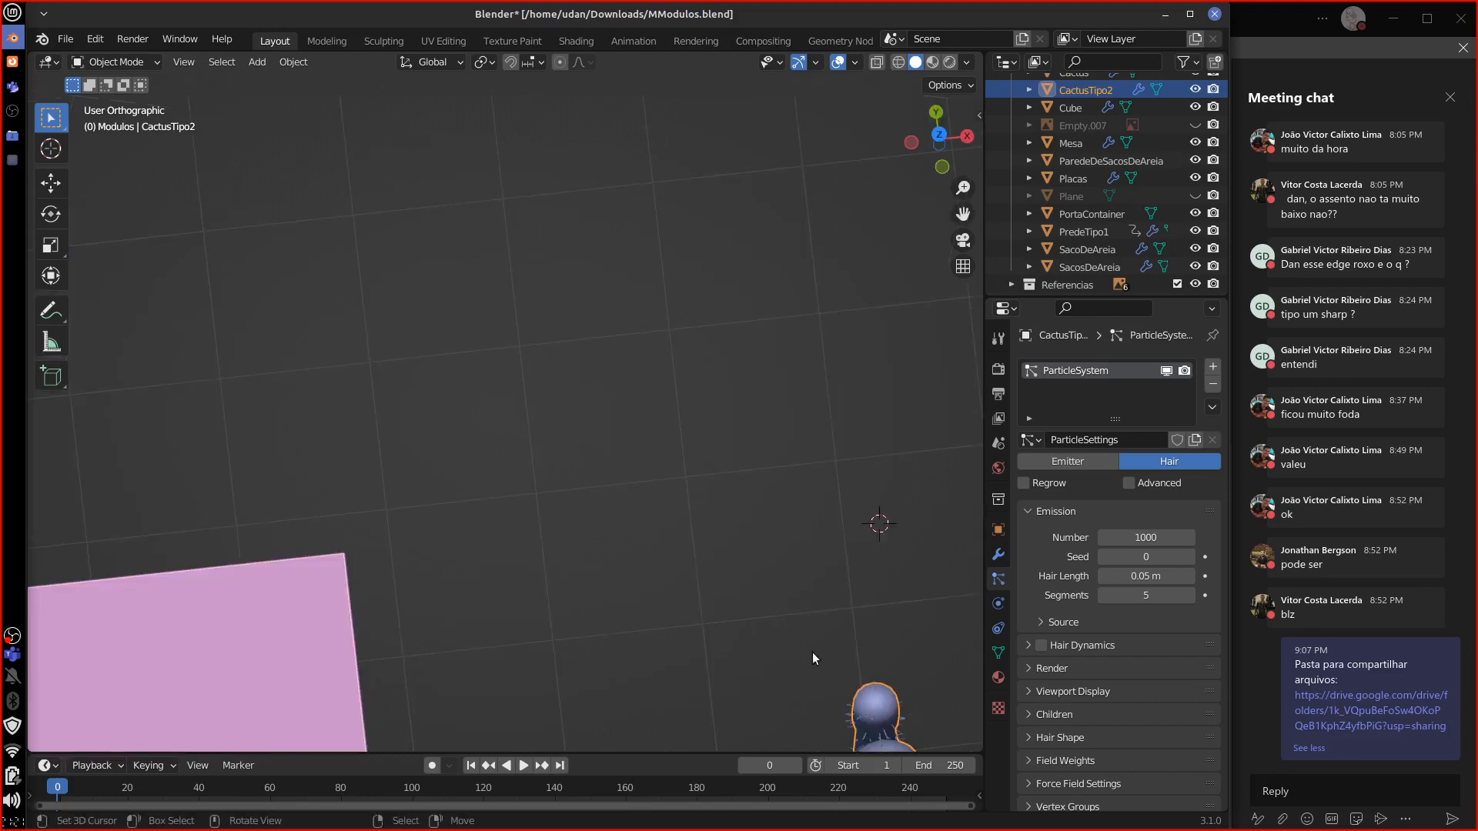
pyautogui.moveTo(811, 653); pyautogui.dragTo(1116, 586, button='middle')
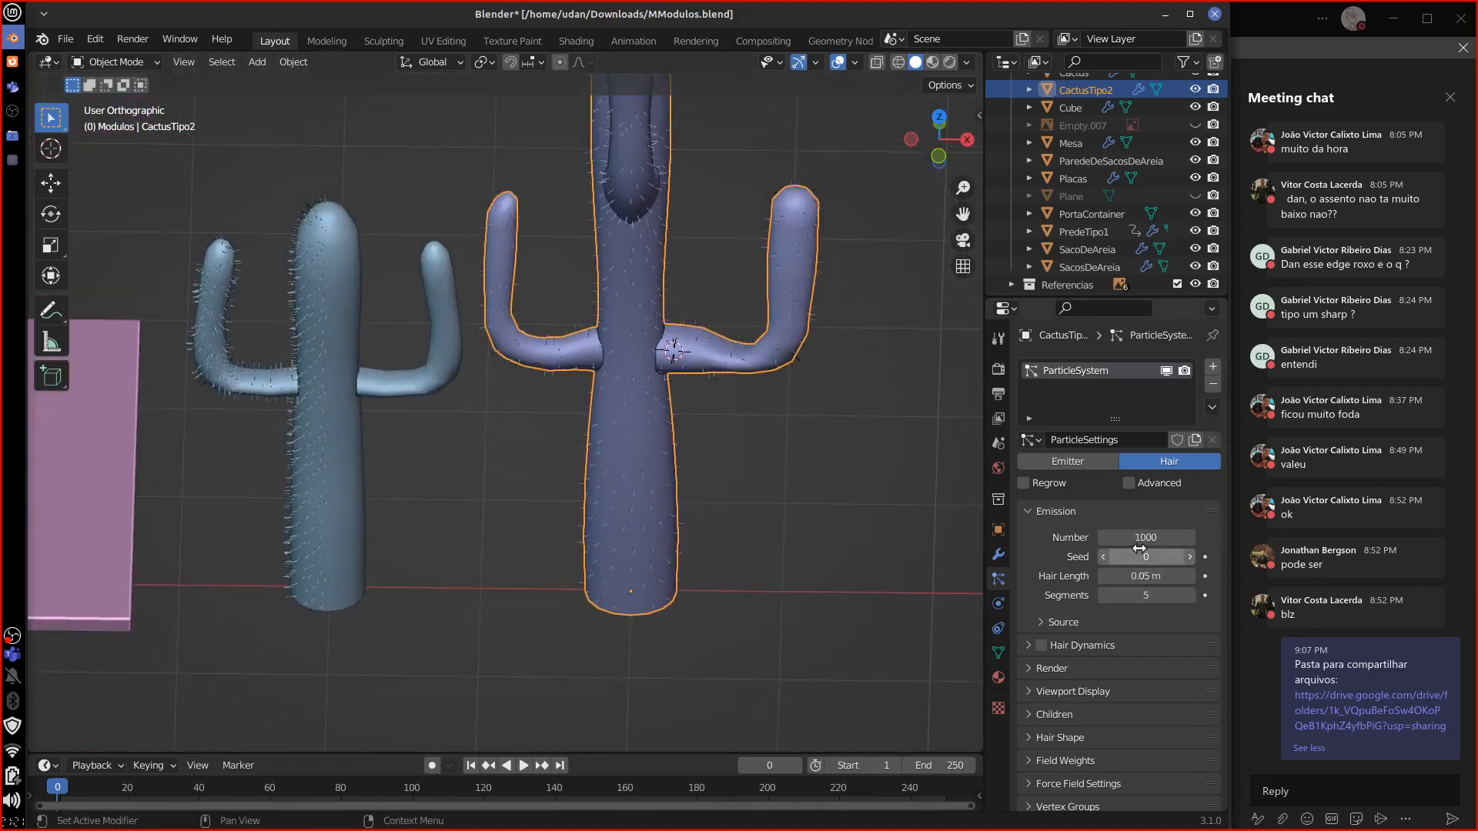
pyautogui.click(1062, 512)
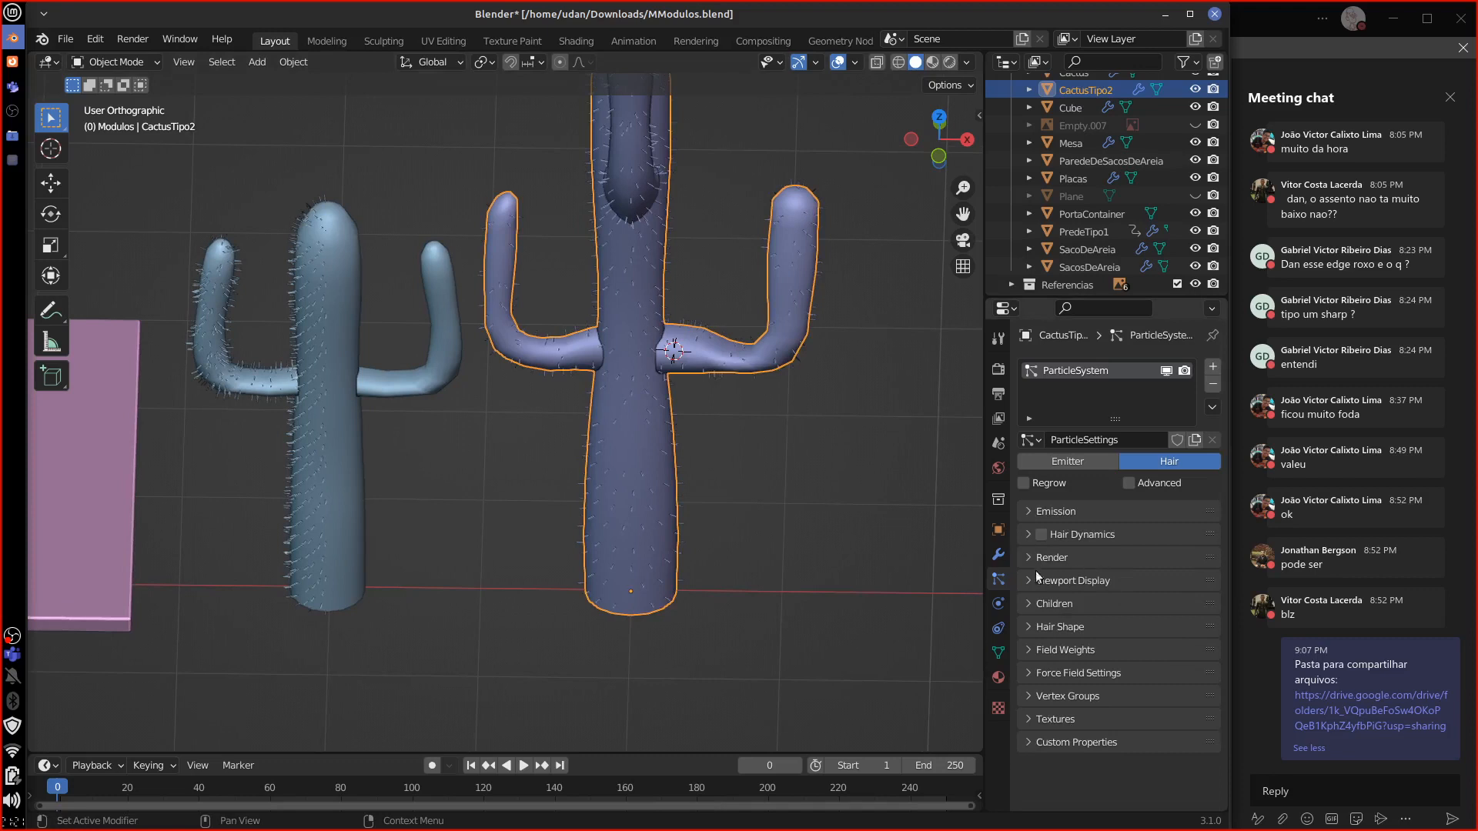
pyautogui.click(1079, 559)
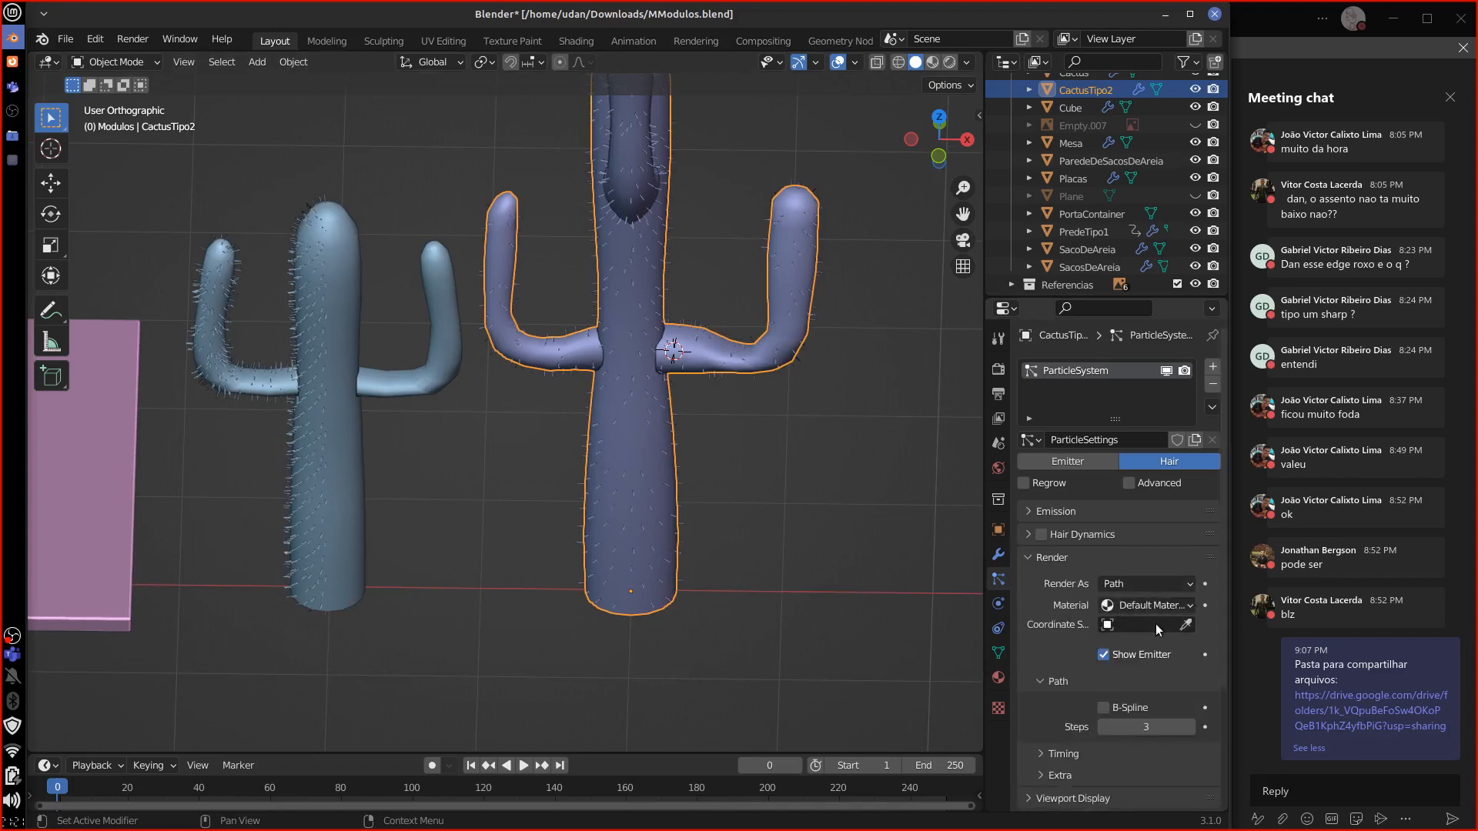
pyautogui.click(1158, 584)
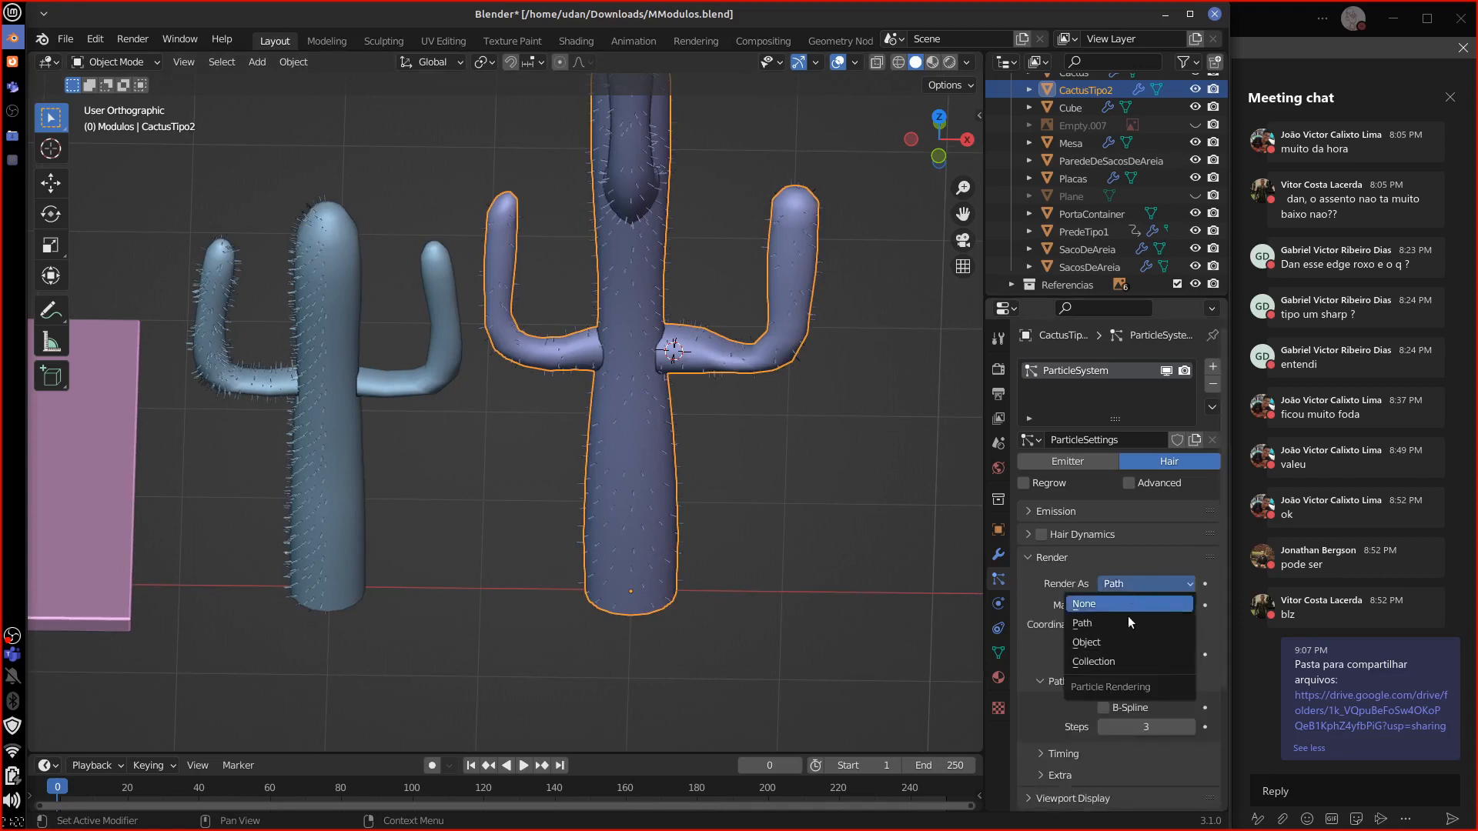
pyautogui.click(1109, 643)
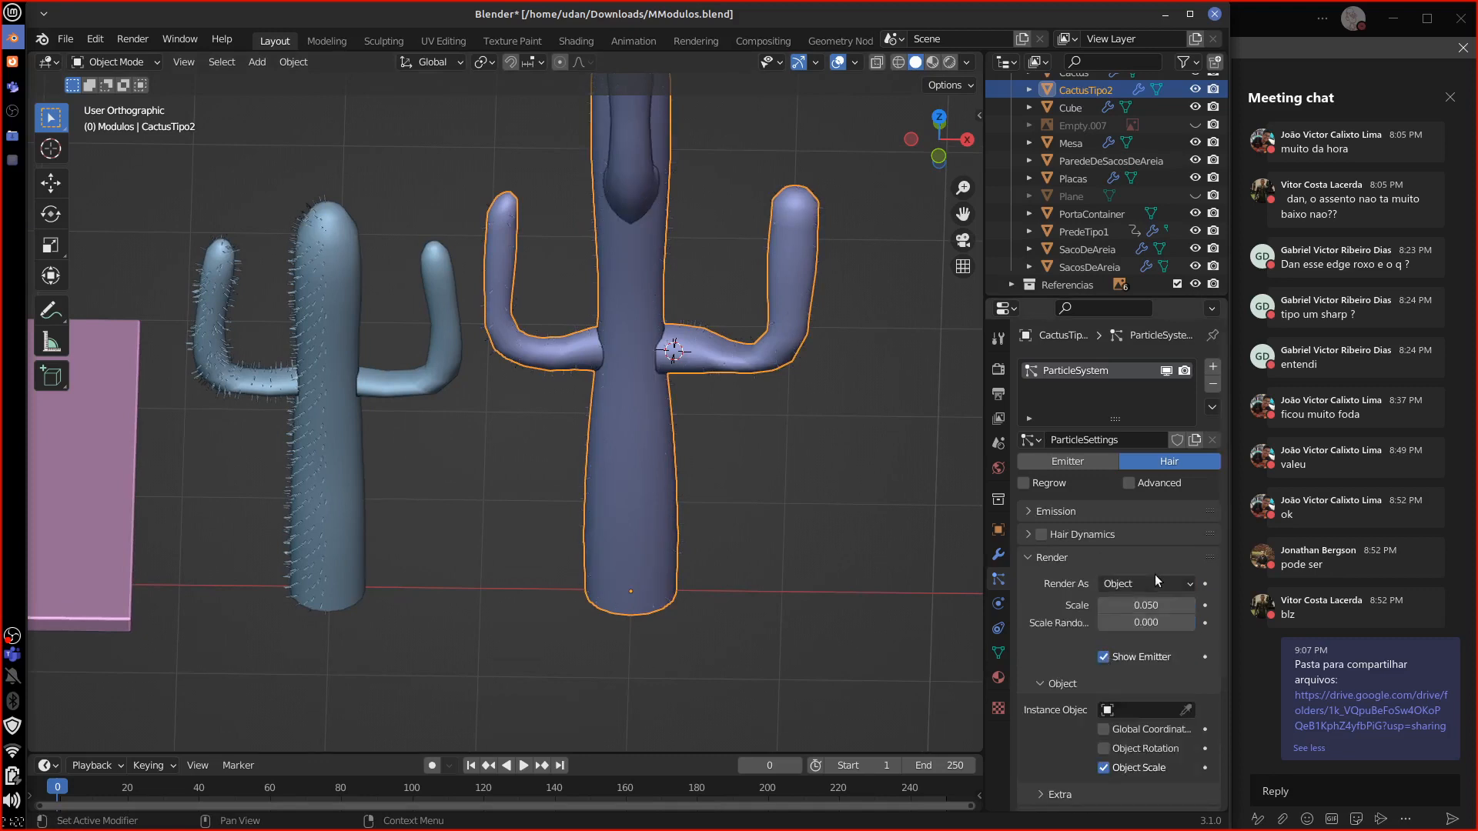
# Step: Set the tall purple cactus's hair particles to render as Path
pyautogui.click(1153, 583)
pyautogui.click(1125, 621)
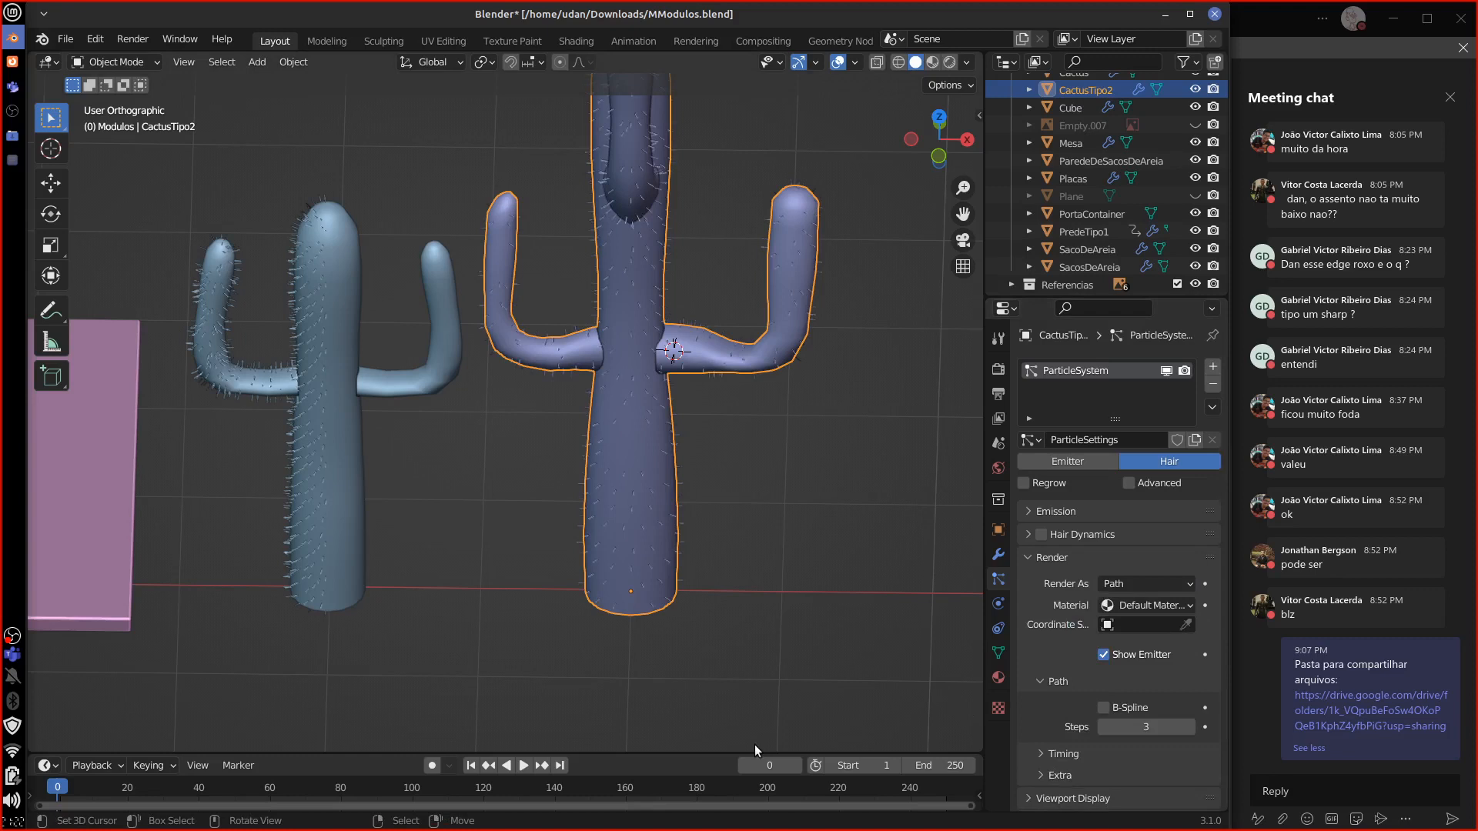
pyautogui.click(1146, 584)
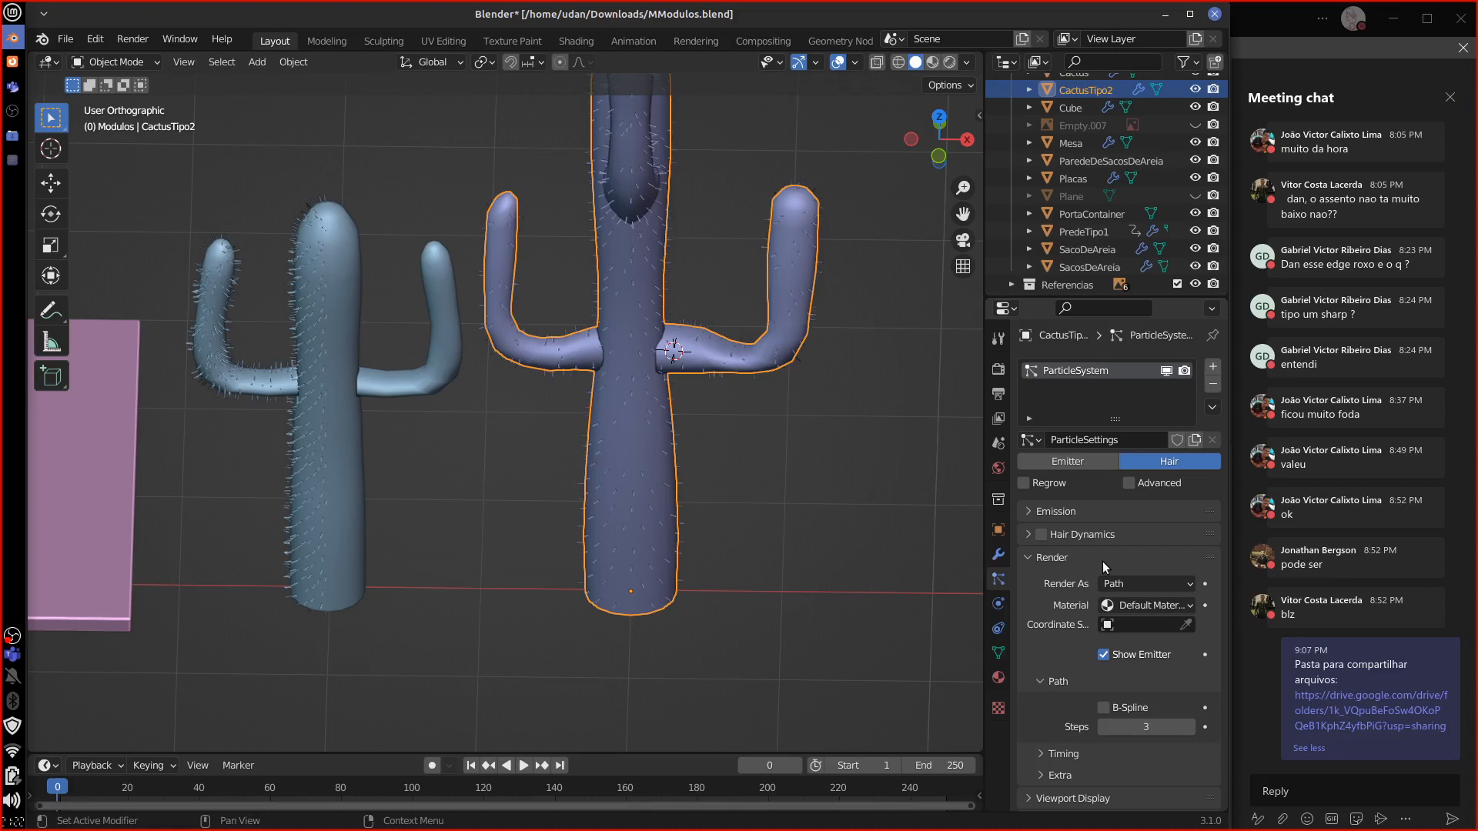
pyautogui.moveTo(775, 293); pyautogui.dragTo(751, 293, button='middle')
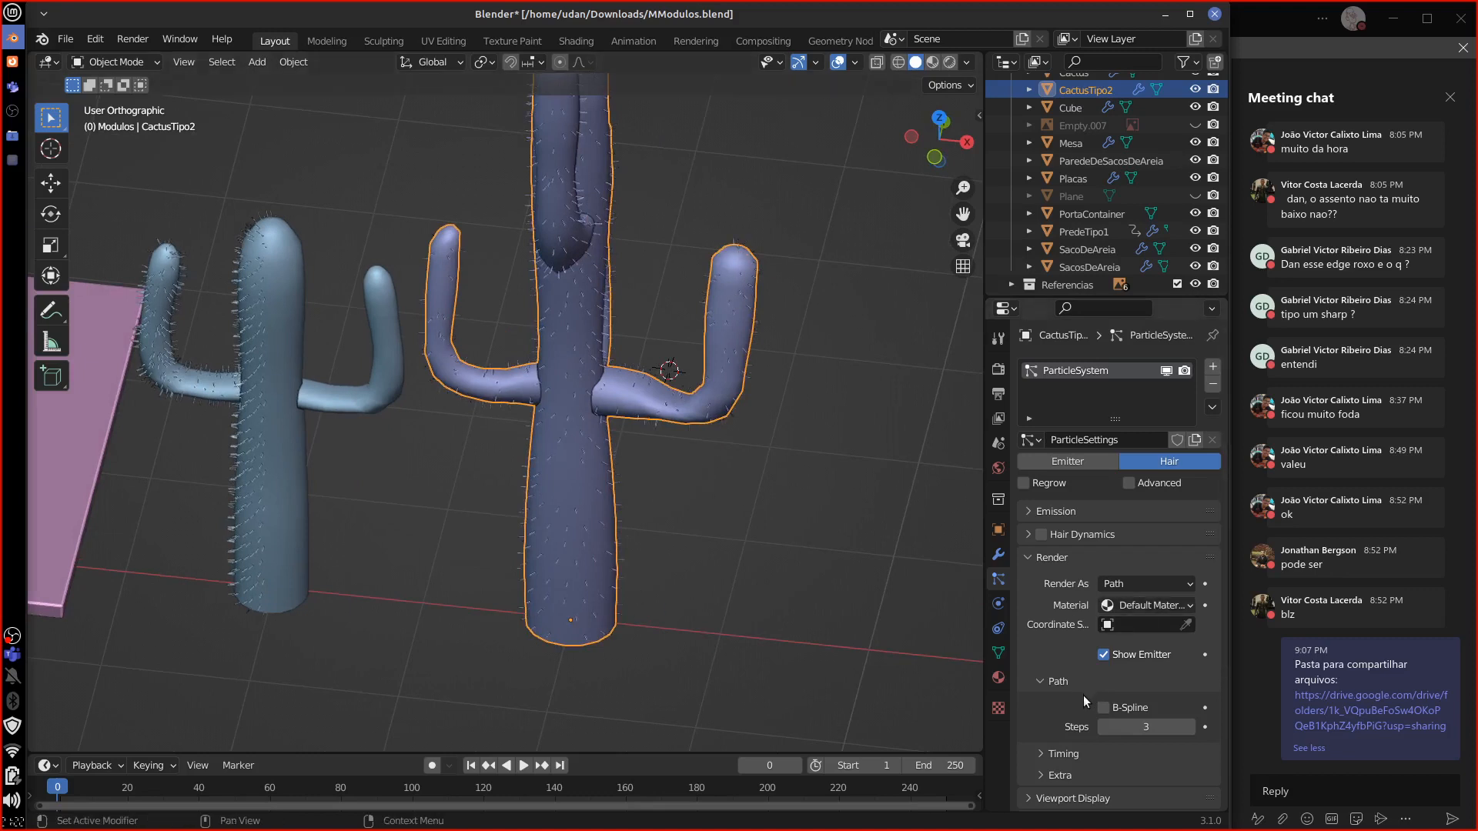
pyautogui.keyDown('shift'); pyautogui.moveTo(908, 655); pyautogui.dragTo(874, 636, button='middle'); pyautogui.keyUp('shift')
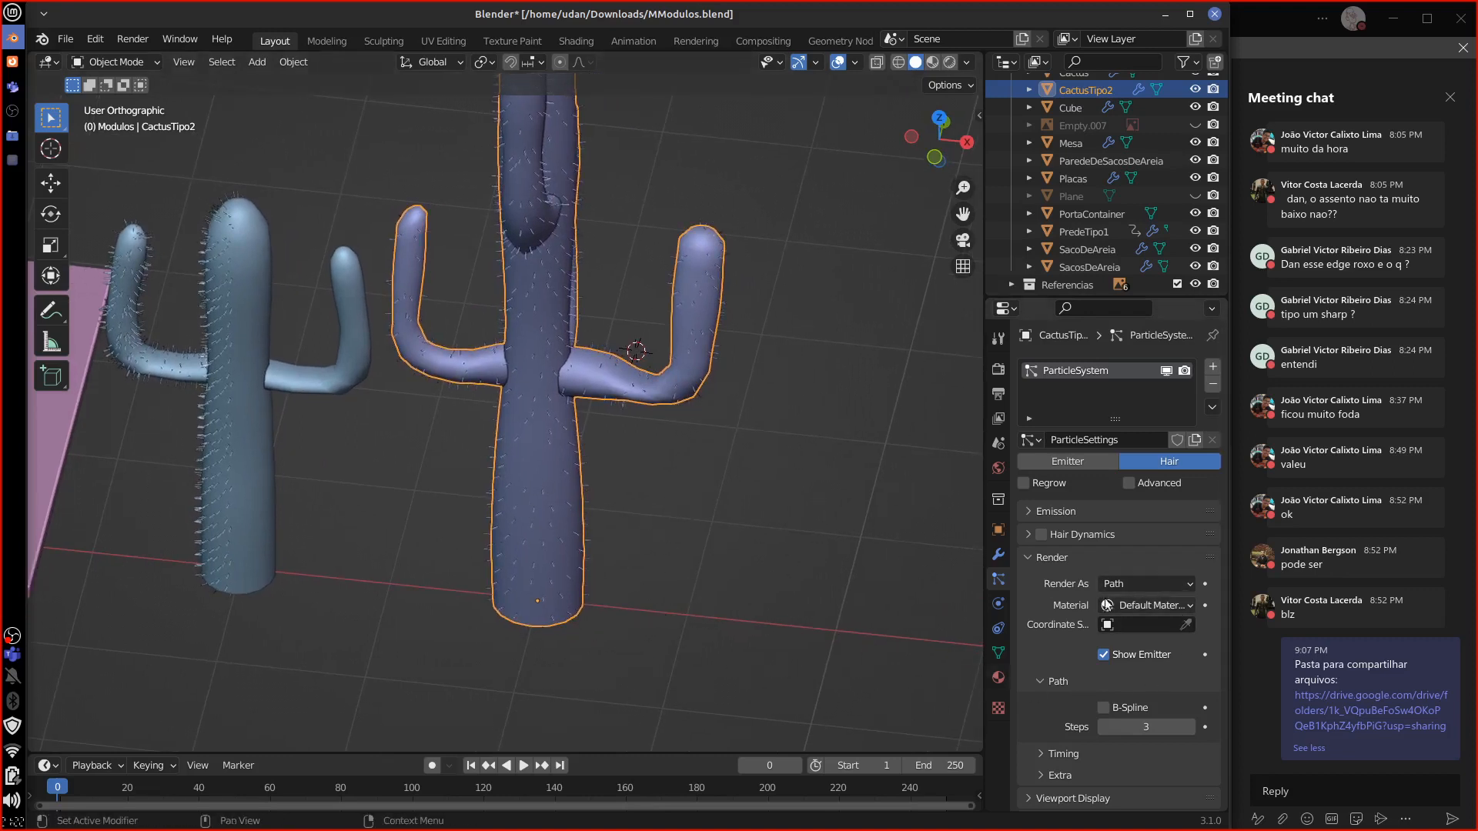
# Step: Reduce the tall cactus's hair emission number to 100
pyautogui.click(1074, 557)
pyautogui.click(1060, 511)
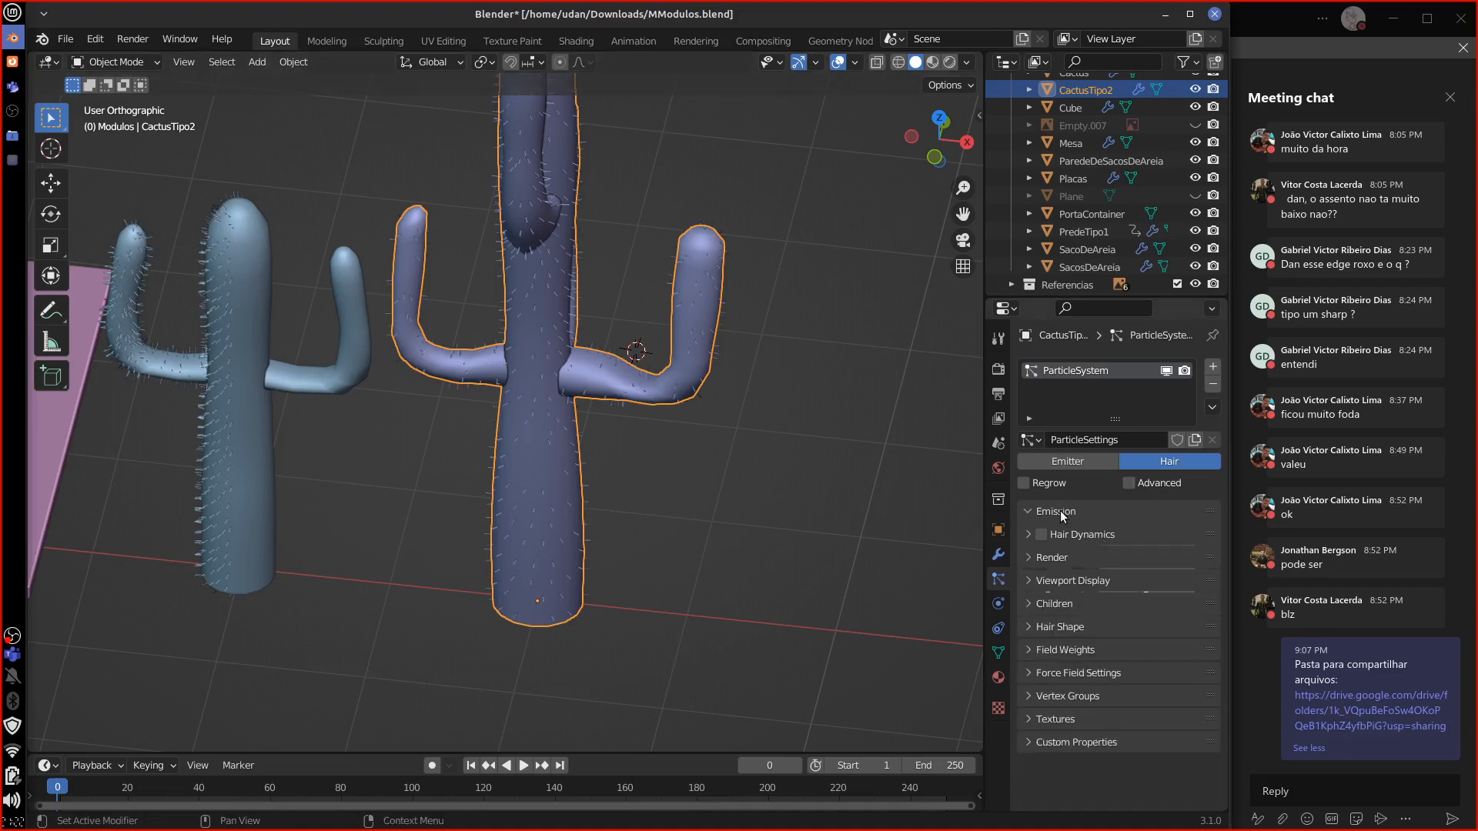
pyautogui.click(1162, 538)
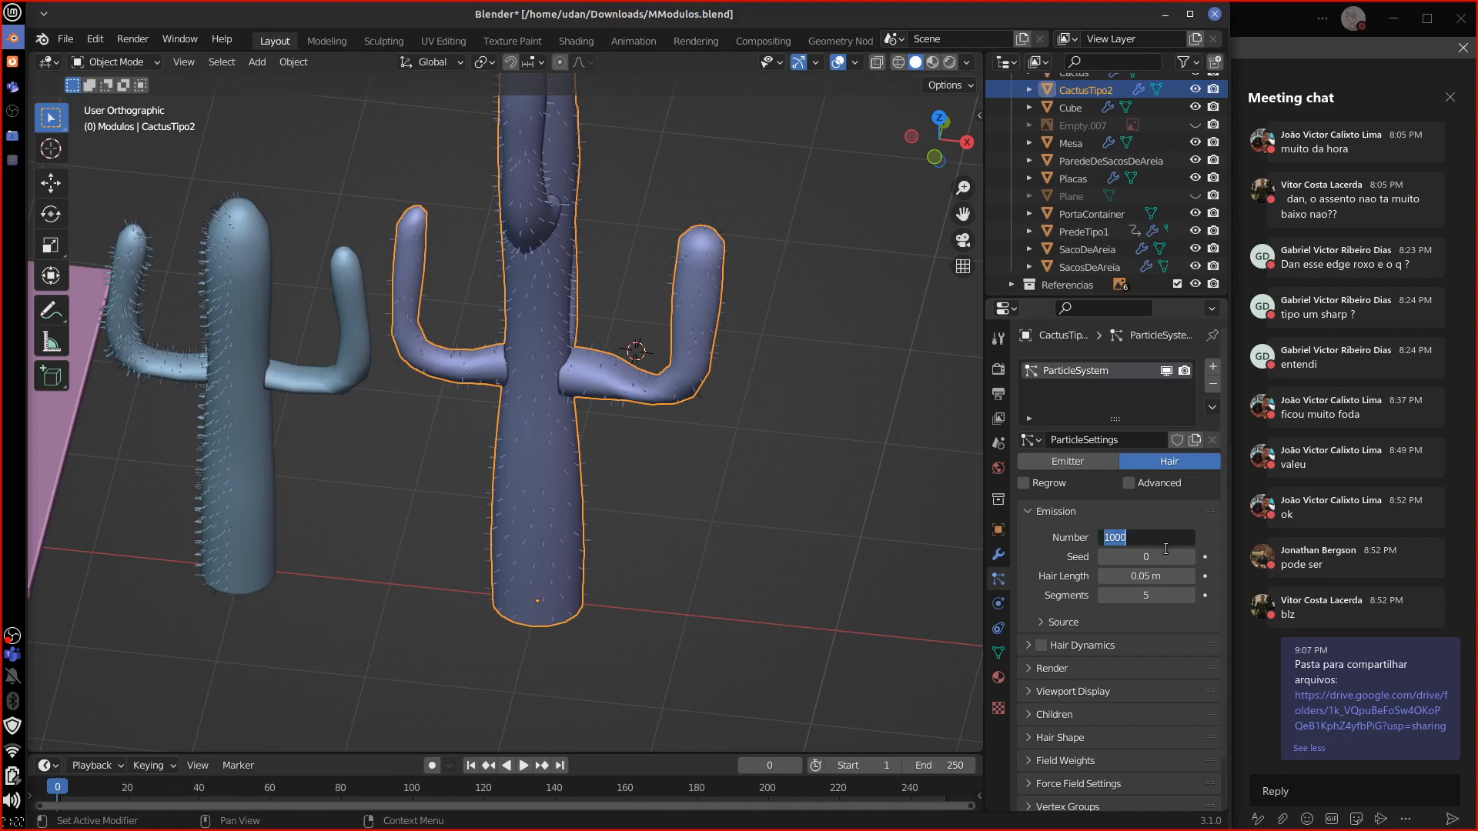
pyautogui.write('10')
pyautogui.press('Return')
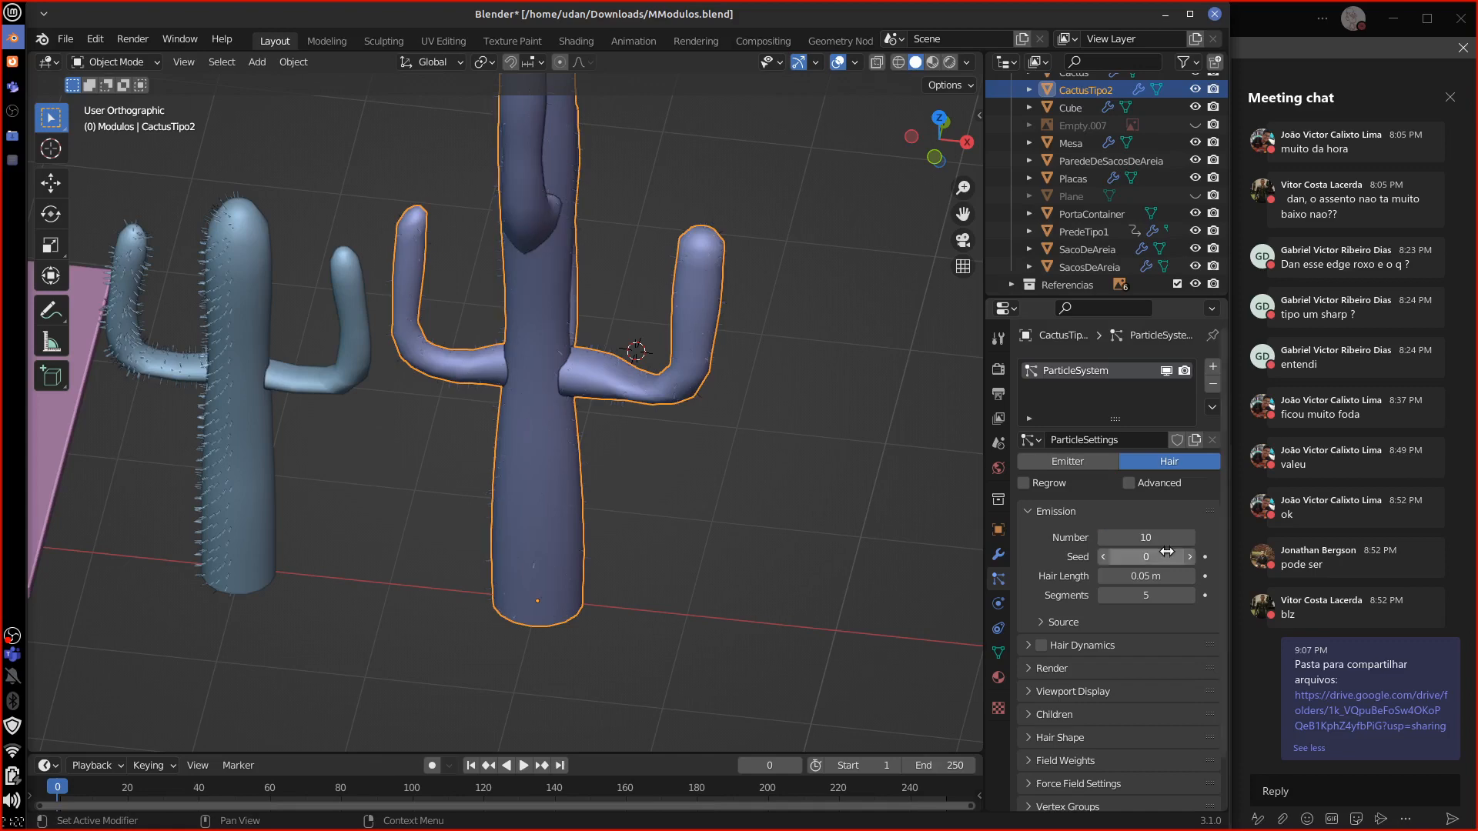
pyautogui.click(1170, 546)
pyautogui.write('100')
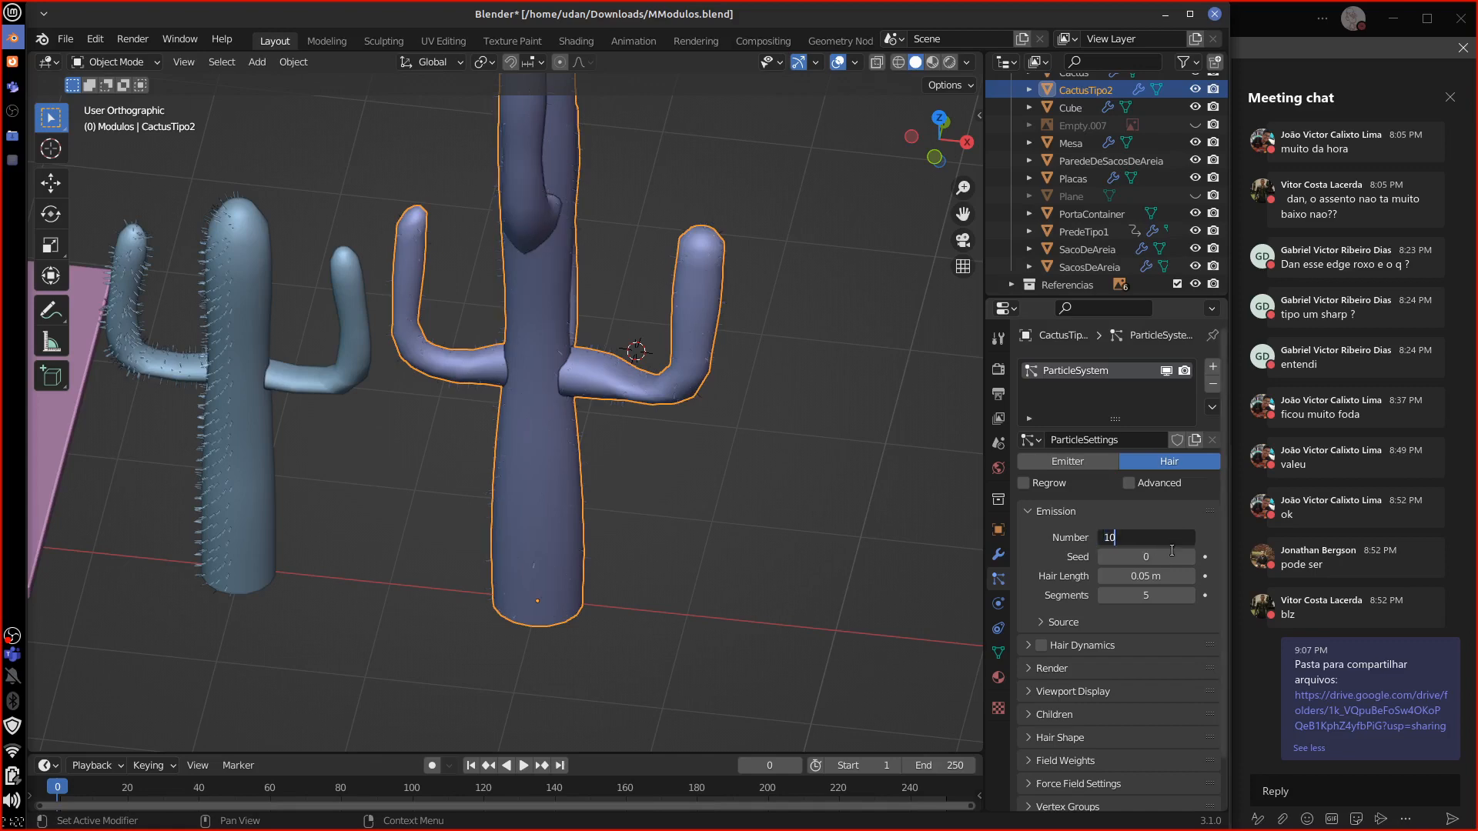
pyautogui.press('Return')
pyautogui.click(1091, 512)
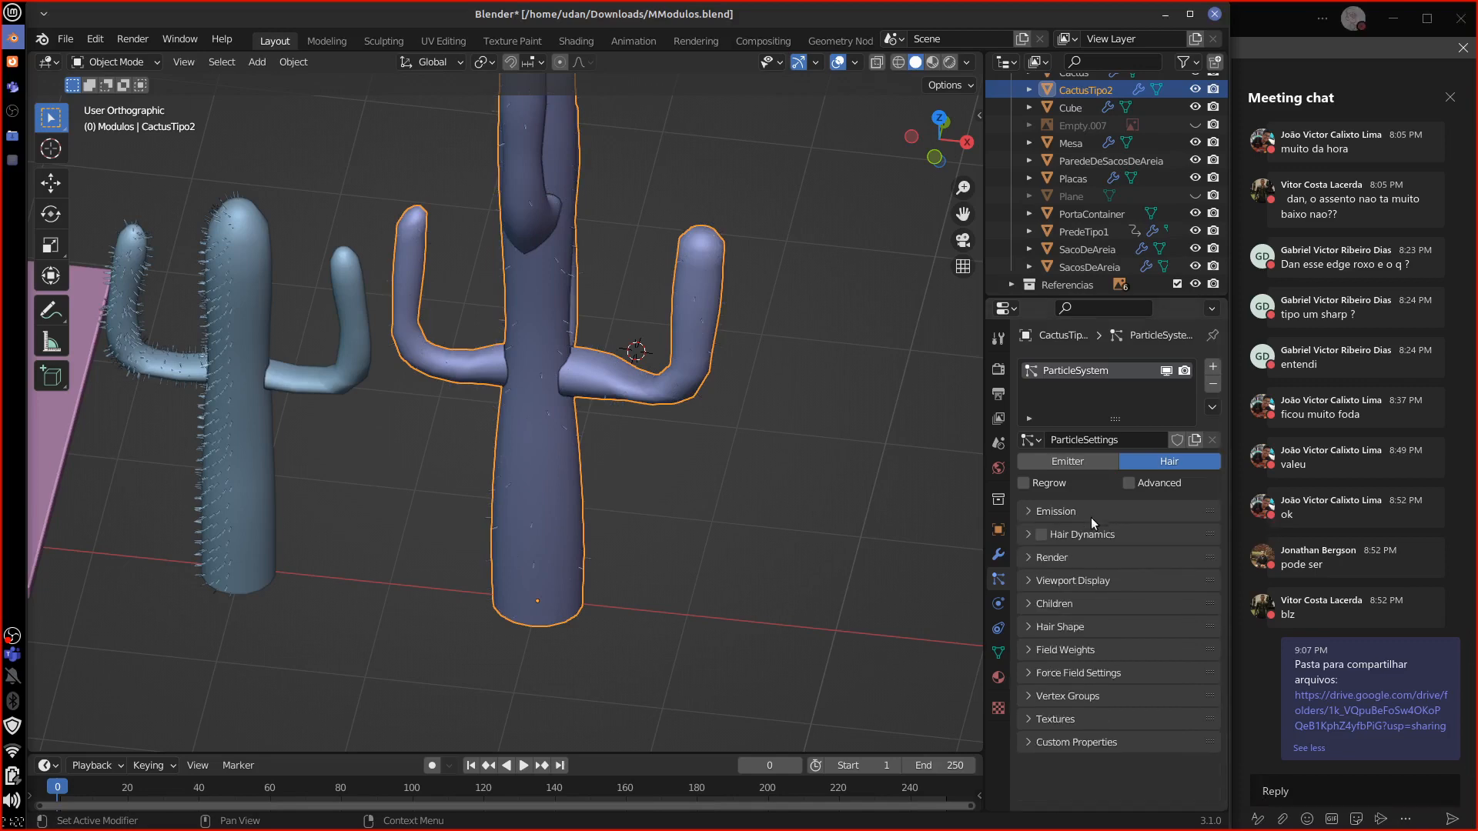
# Step: Give the tall cactus's hair interpolated children with display amount 29, render amount 139, length 0.597 and threshold 0.163
pyautogui.click(1108, 604)
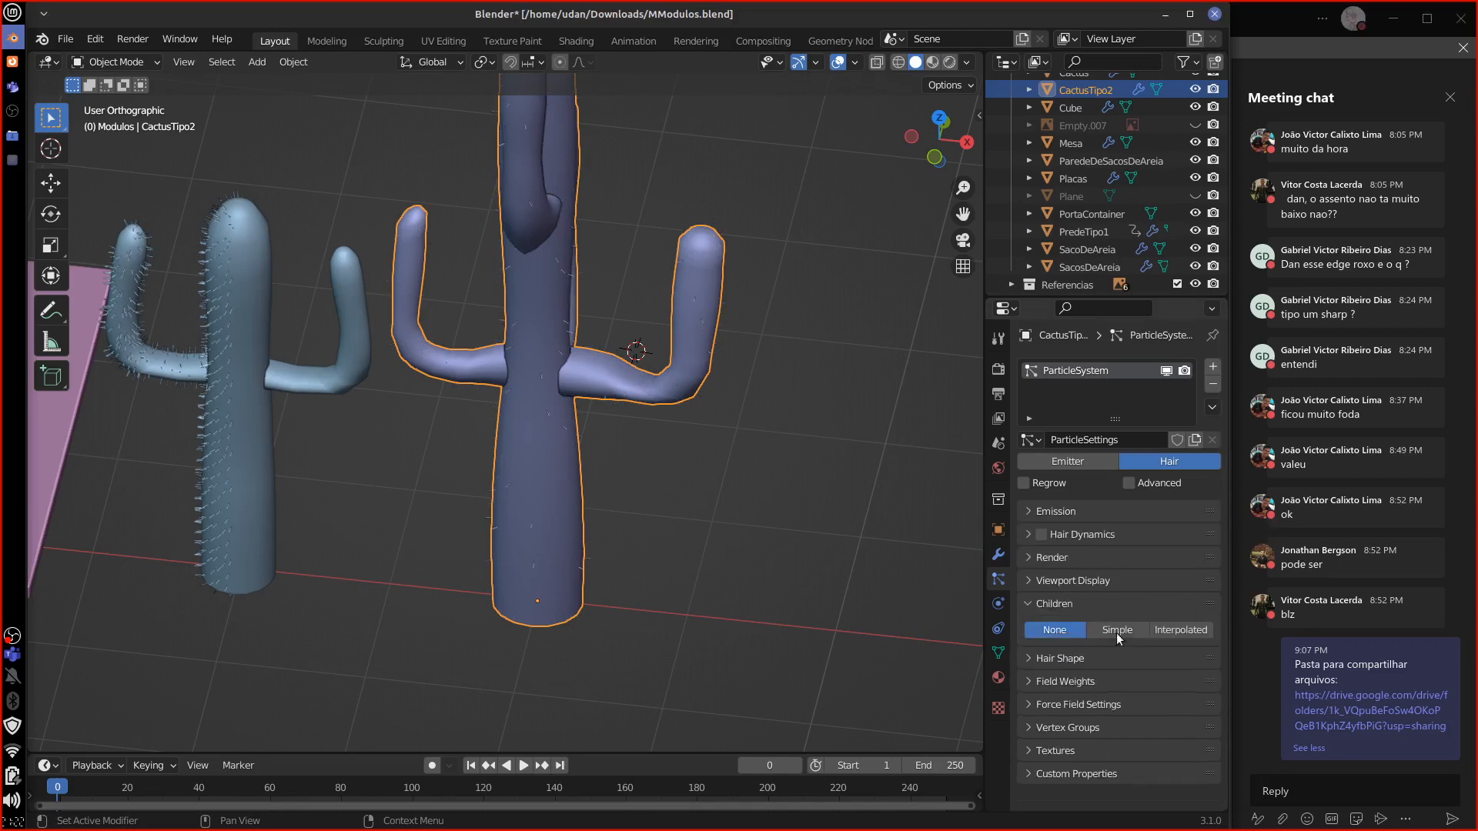
pyautogui.click(1124, 631)
pyautogui.click(1175, 630)
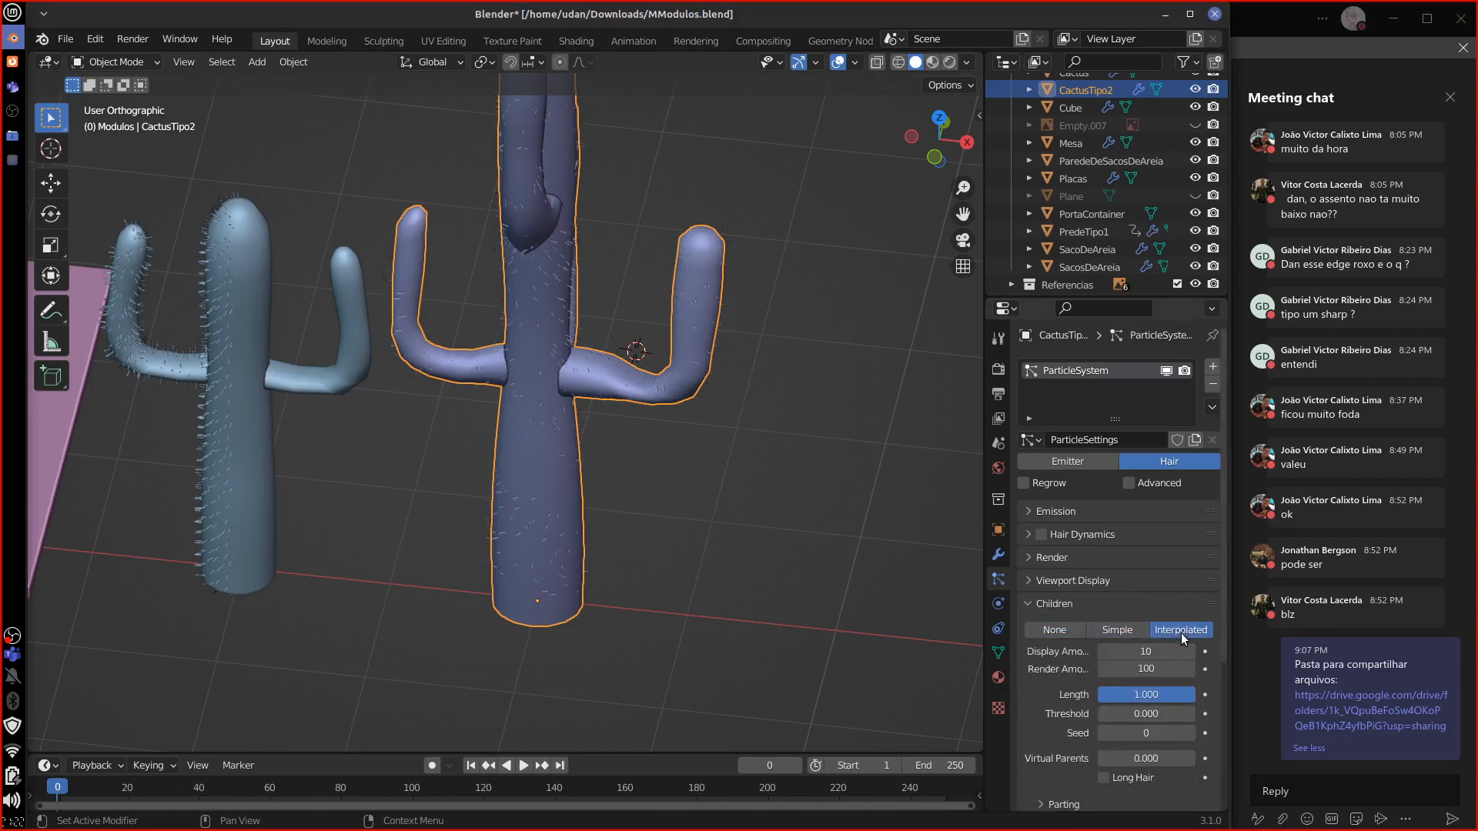
pyautogui.moveTo(1167, 655); pyautogui.dragTo(1168, 713)
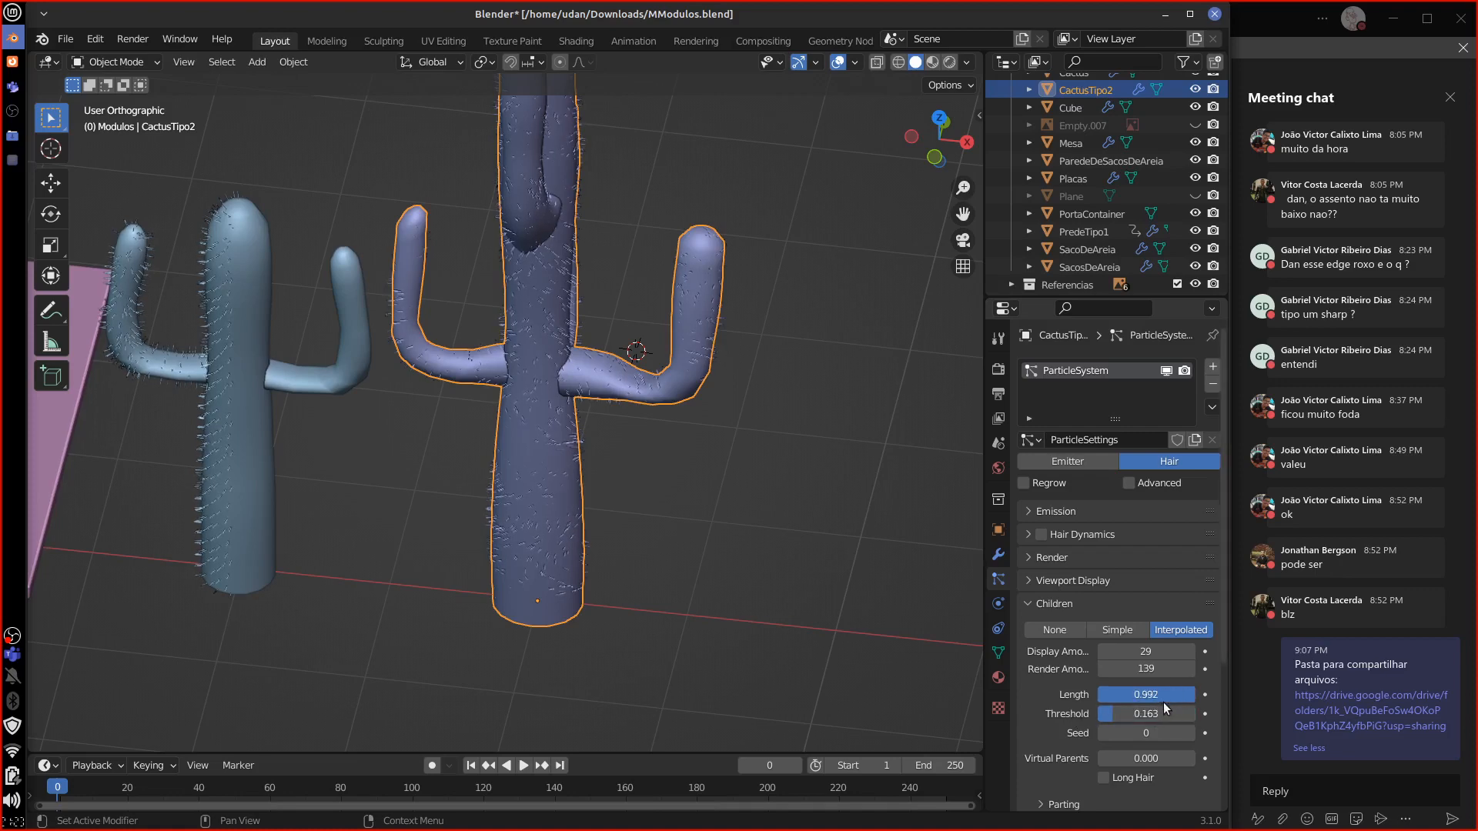
pyautogui.moveTo(1128, 705); pyautogui.dragTo(1129, 704)
# Step: Set the tall cactus's child hair parting to 0.426 with min 0.376 and max 0.037, and its clump to 0.016
pyautogui.moveTo(1222, 659); pyautogui.dragTo(1212, 779)
pyautogui.click(1090, 631)
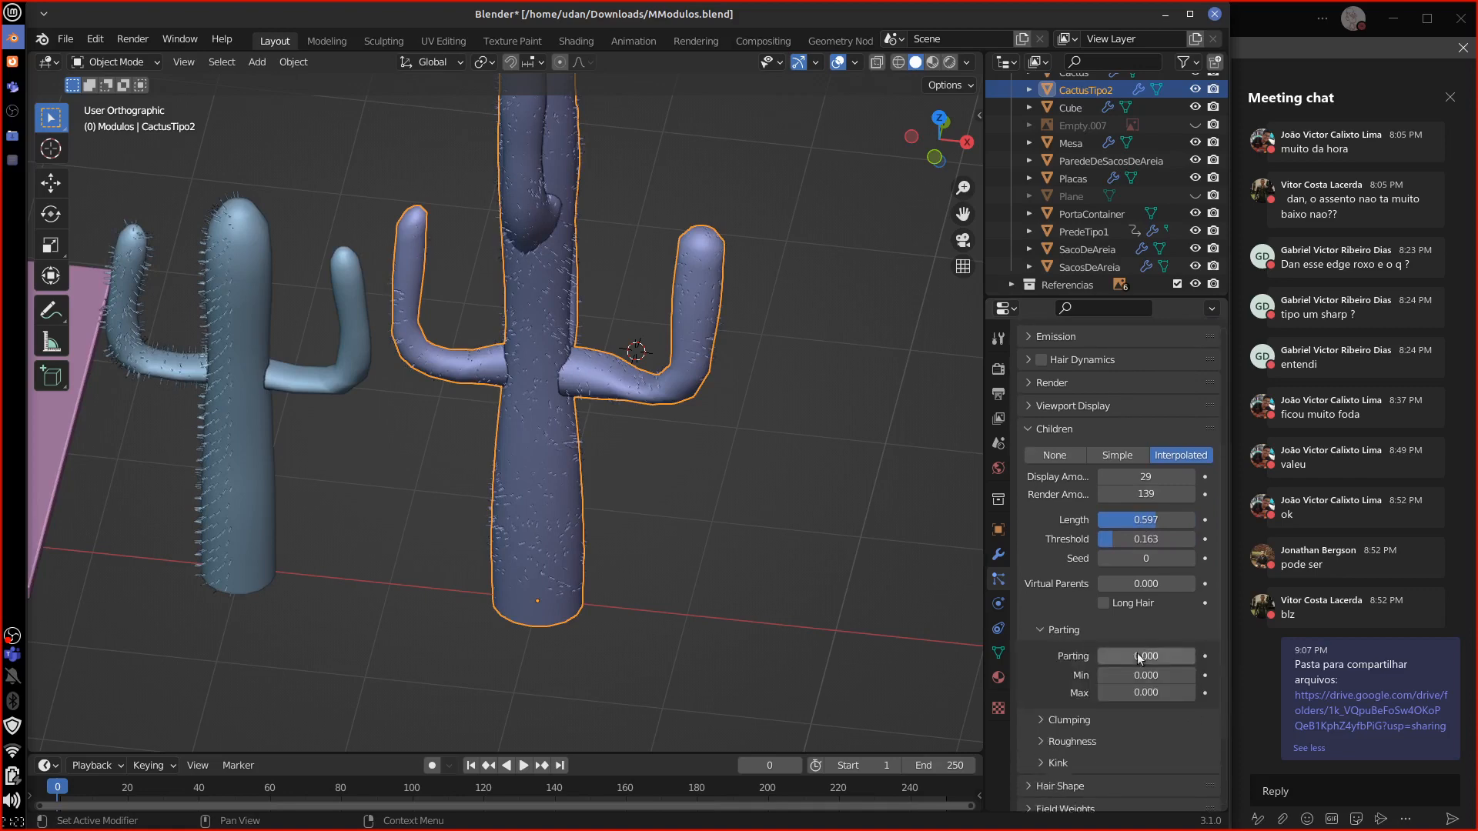
pyautogui.moveTo(1142, 662); pyautogui.dragTo(1140, 663)
pyautogui.moveTo(1124, 674)
pyautogui.mouseDown()
pyautogui.moveTo(1167, 681)
pyautogui.moveTo(1145, 692)
pyautogui.mouseUp()
pyautogui.click(1104, 719)
pyautogui.moveTo(1150, 767)
pyautogui.mouseDown()
pyautogui.moveTo(1165, 770)
pyautogui.moveTo(1134, 774)
pyautogui.mouseUp()
pyautogui.scroll(5, 750, 496)
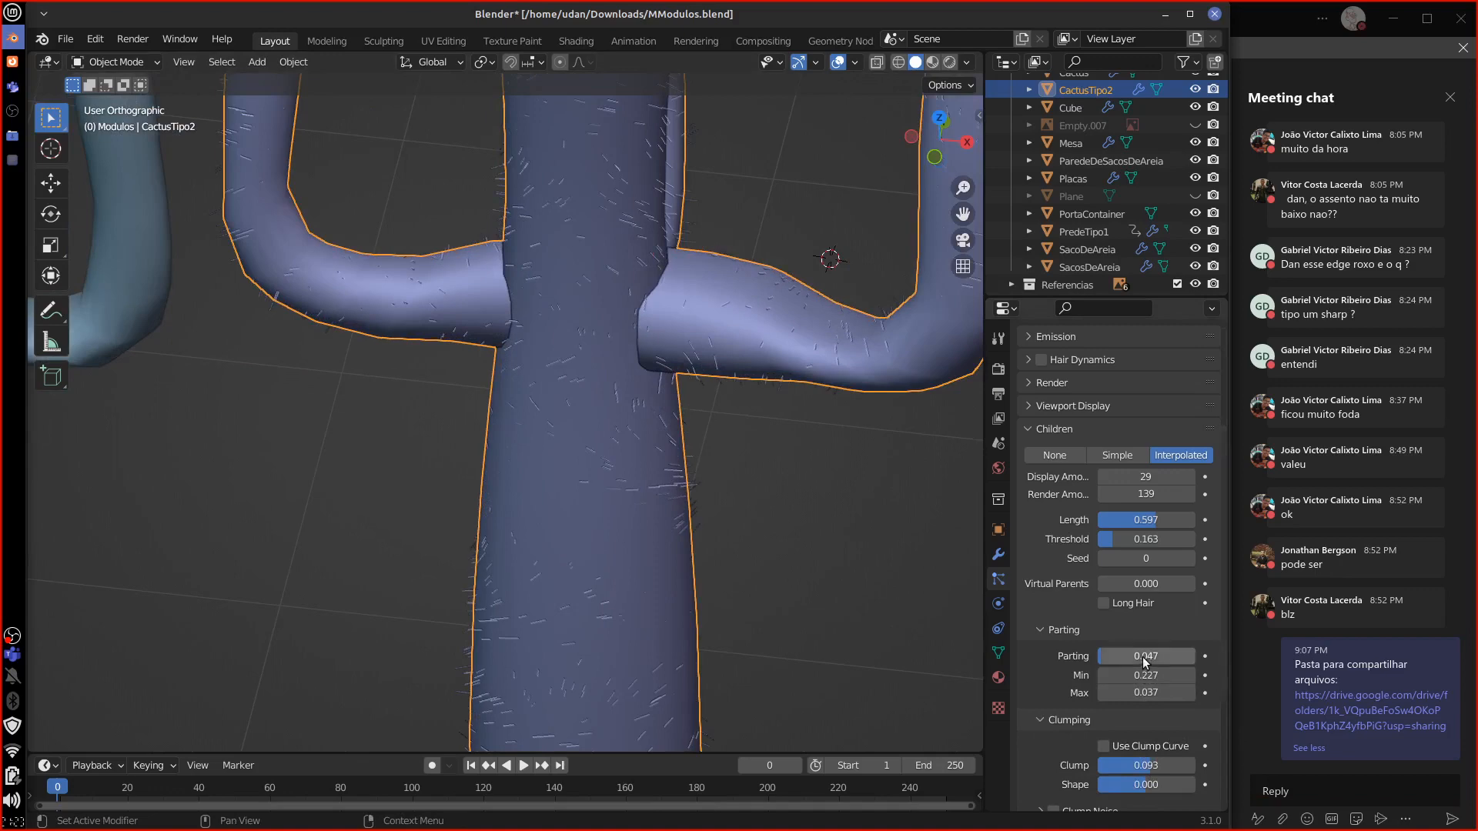
pyautogui.moveTo(1142, 657); pyautogui.dragTo(1143, 769)
pyautogui.moveTo(847, 585); pyautogui.dragTo(880, 623, button='middle')
pyautogui.scroll(-2, 826, 590)
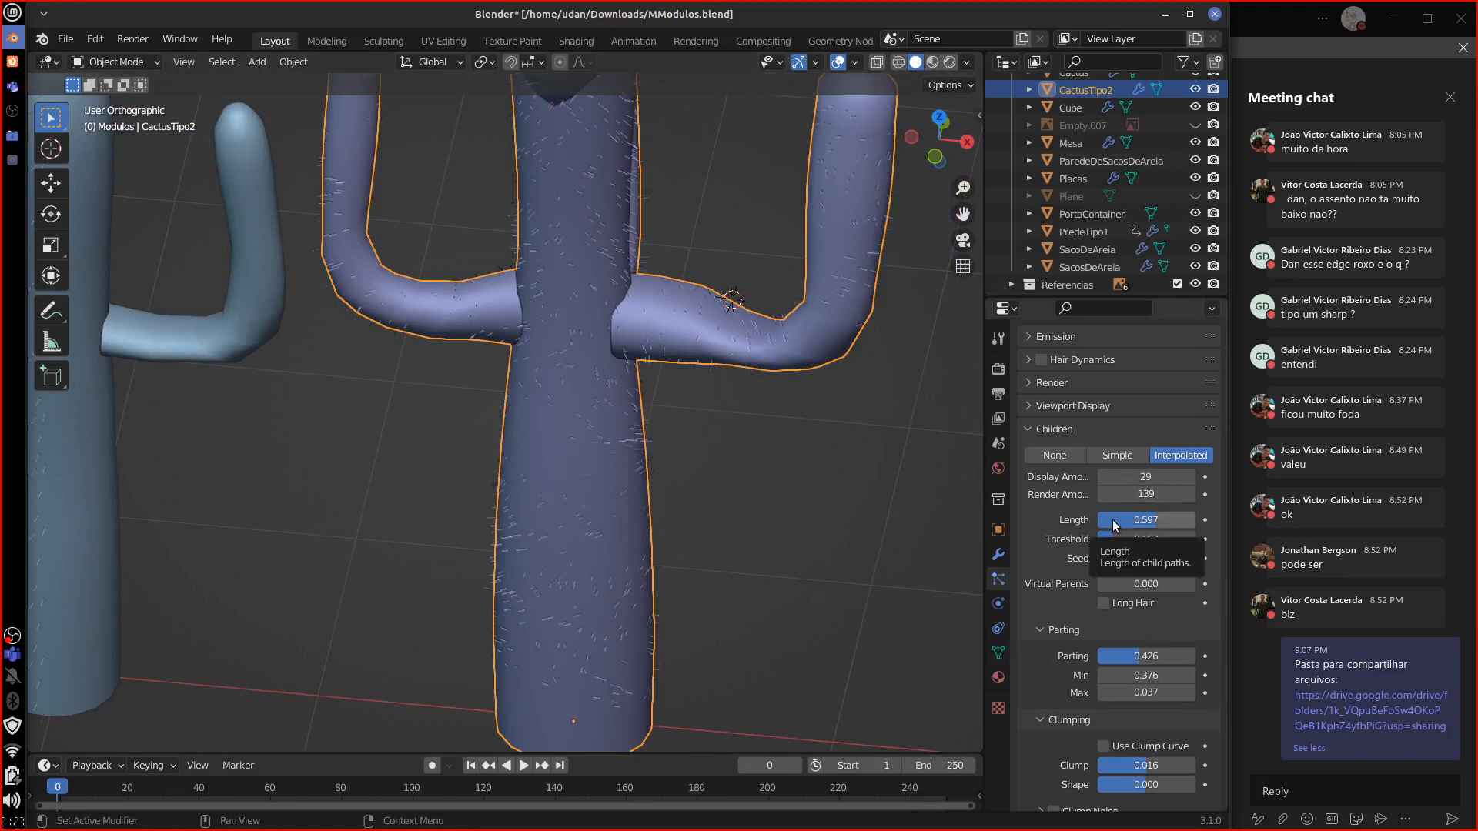
# Step: Select the shorter blue cactus and try to move its ParticleSystem modifier within the modifier stack
pyautogui.keyDown('shift'); pyautogui.moveTo(308, 598); pyautogui.dragTo(428, 576, button='middle'); pyautogui.keyUp('shift')
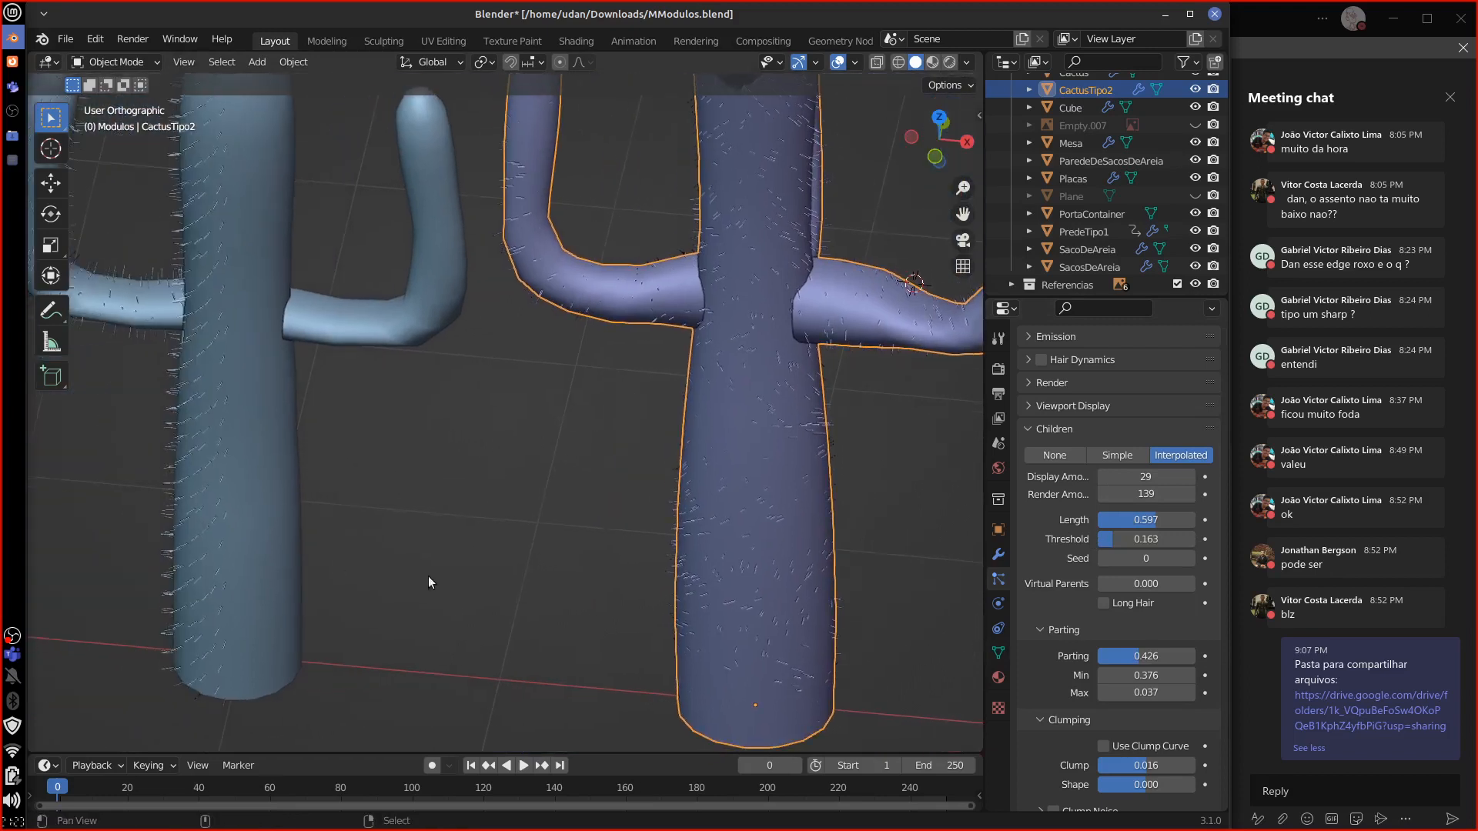
pyautogui.click(265, 537)
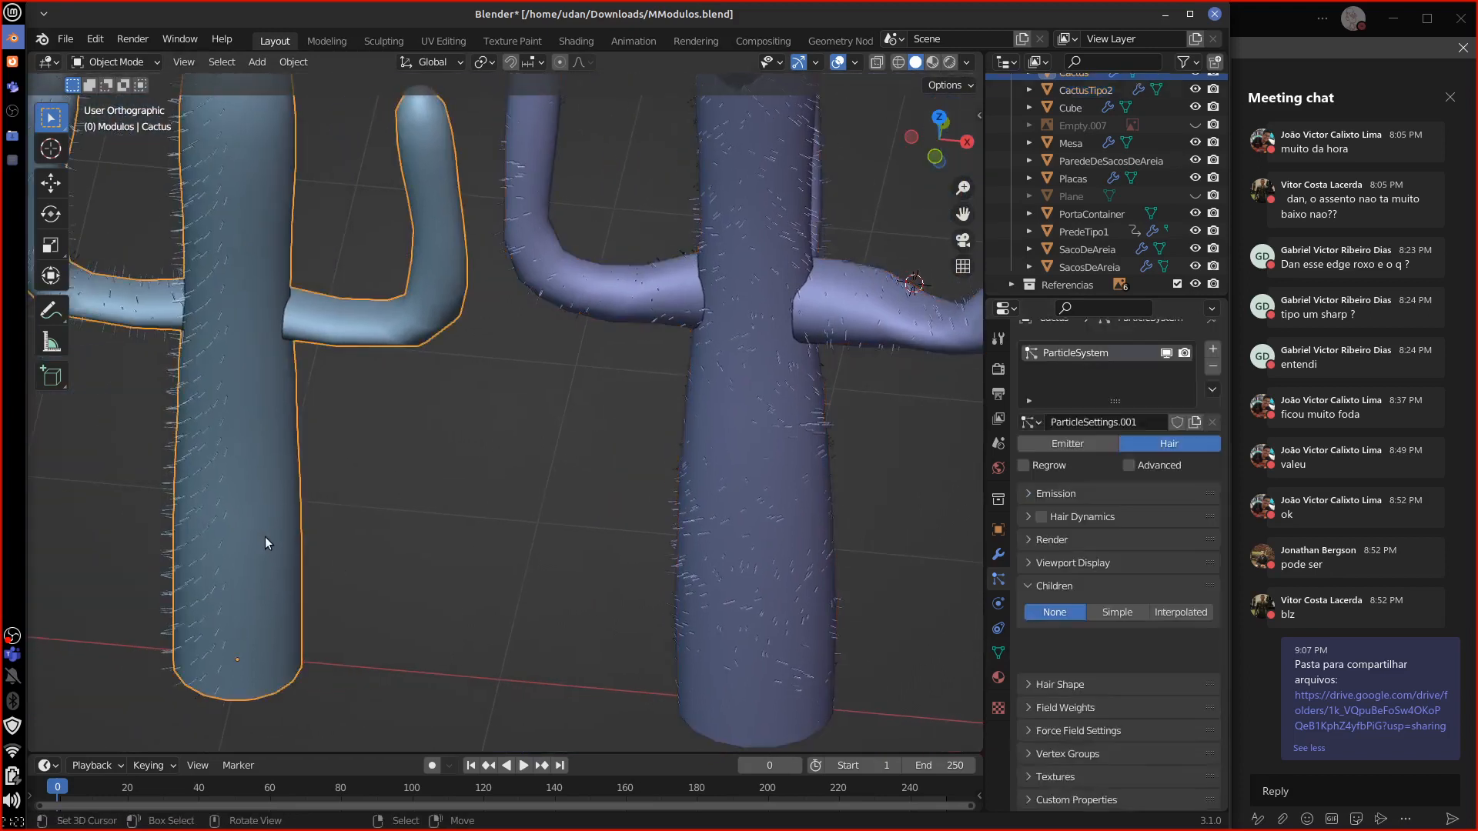
pyautogui.click(998, 554)
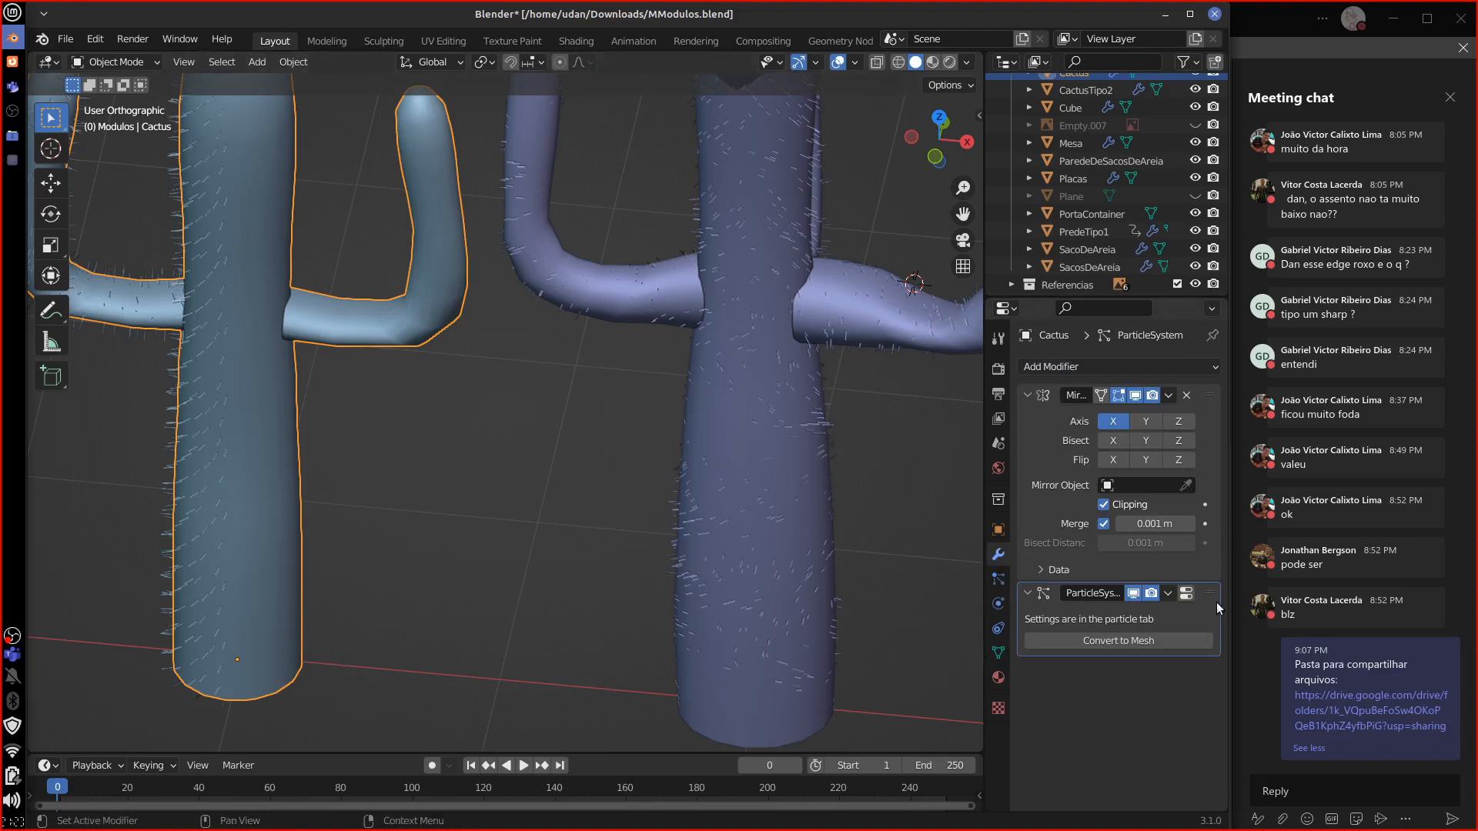
pyautogui.moveTo(1210, 594)
pyautogui.mouseDown()
pyautogui.moveTo(1199, 380)
pyautogui.moveTo(1201, 670)
pyautogui.moveTo(1191, 616)
pyautogui.mouseUp()
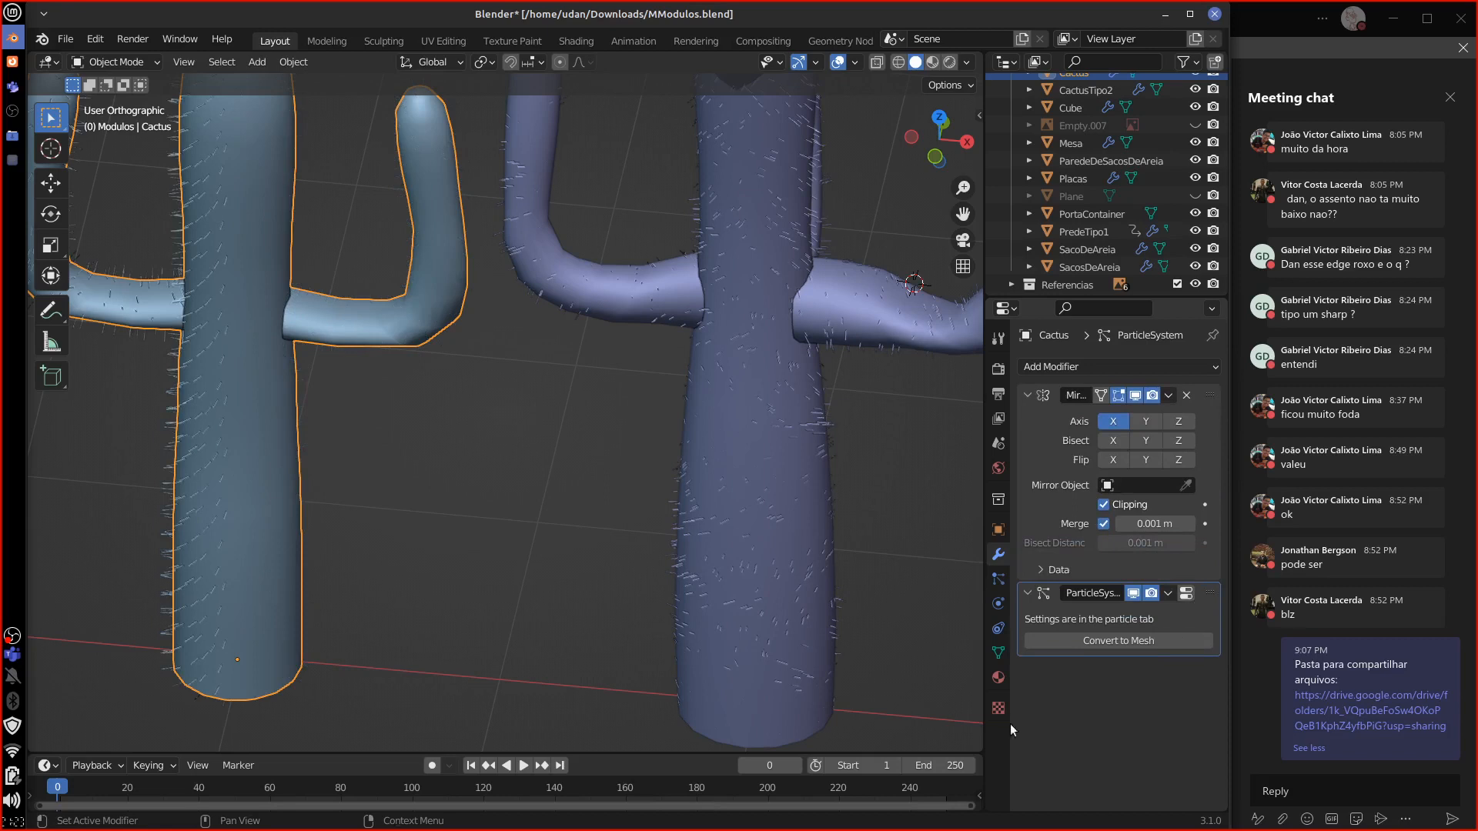
# Step: Expand the blue cactus's hair Emission and Source settings and widen the properties editor
pyautogui.click(999, 580)
pyautogui.click(1120, 510)
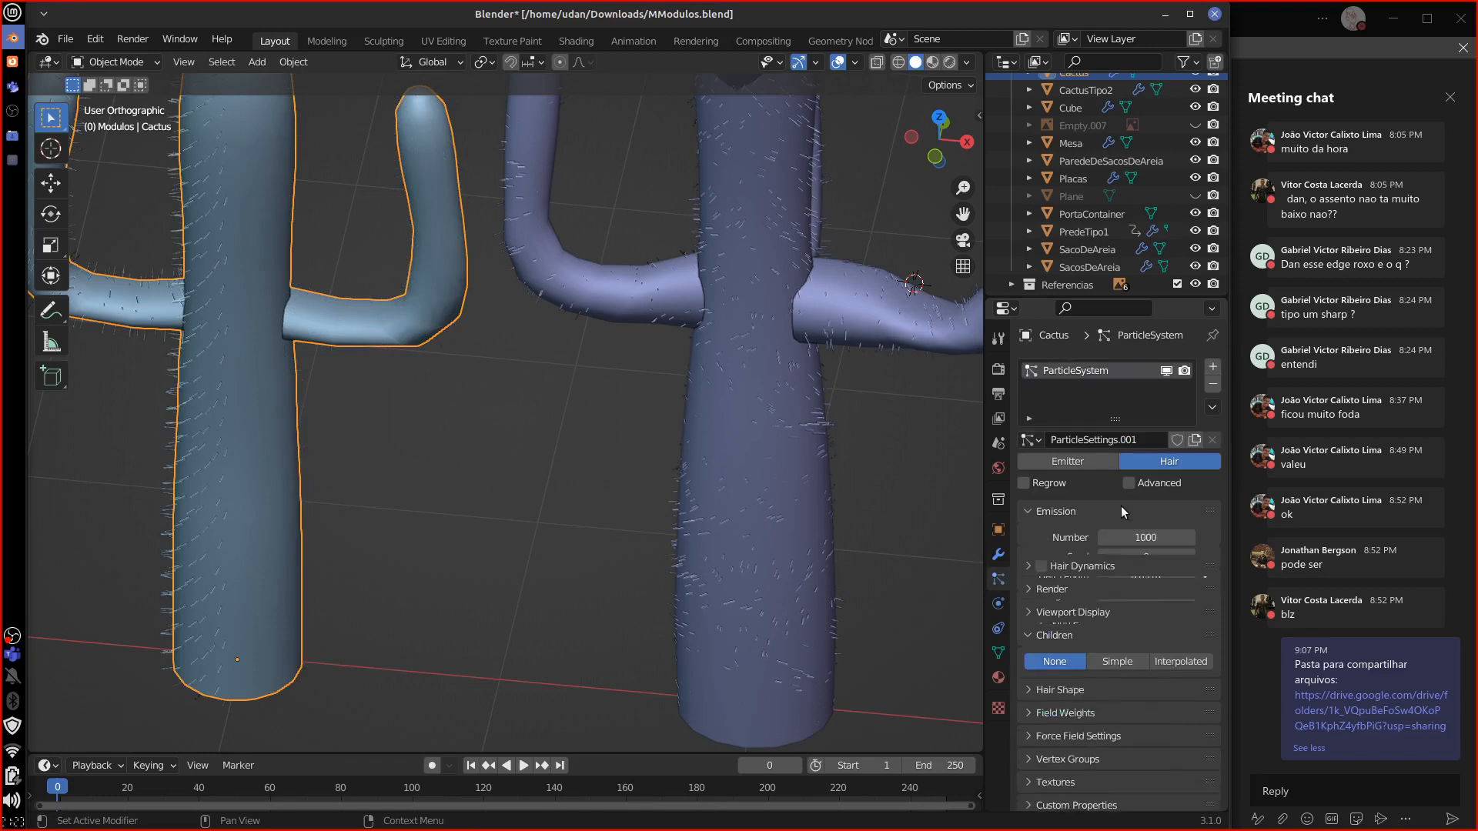
pyautogui.click(1135, 623)
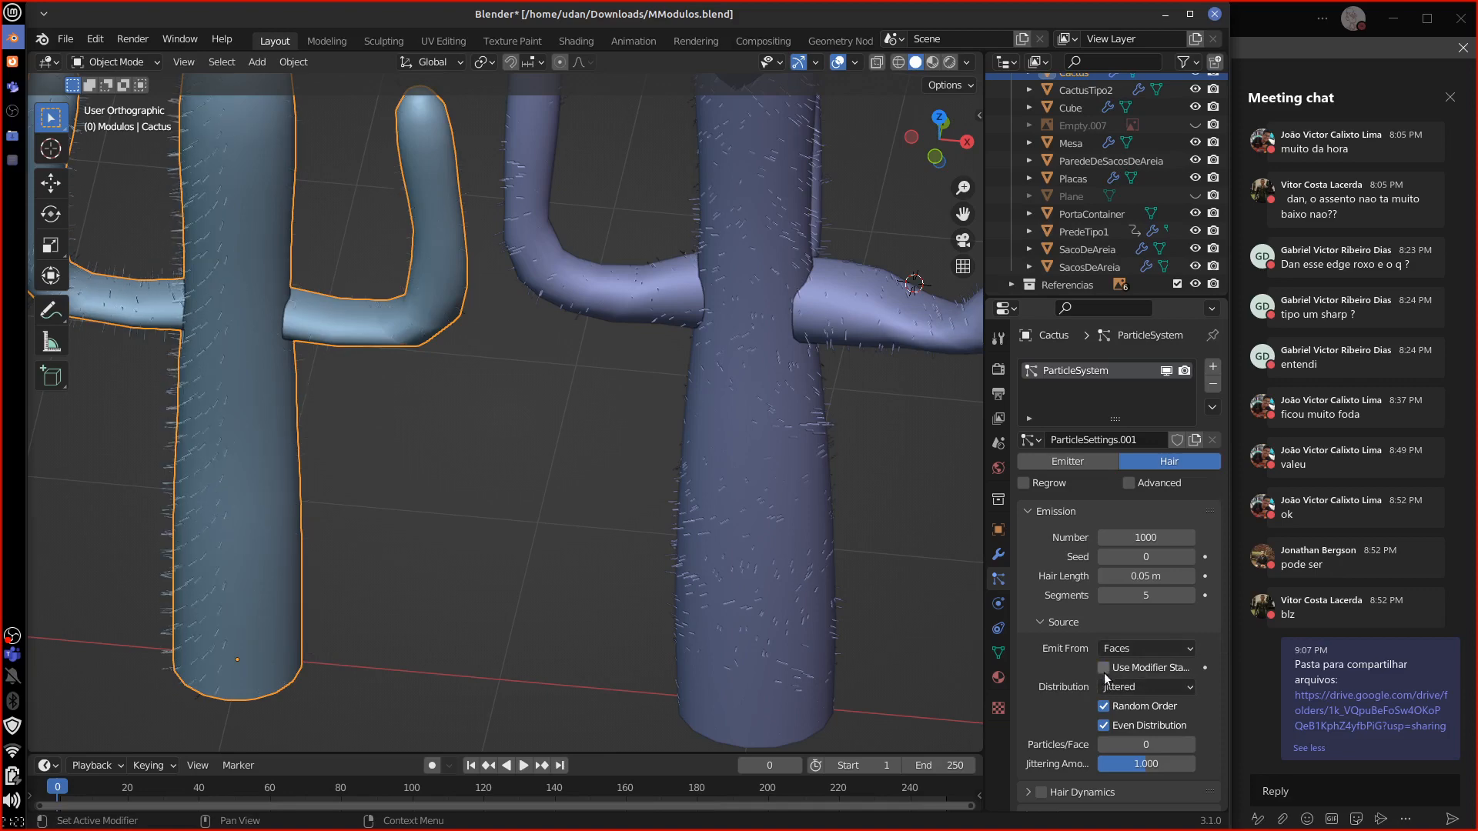
pyautogui.moveTo(1007, 720); pyautogui.dragTo(927, 708)
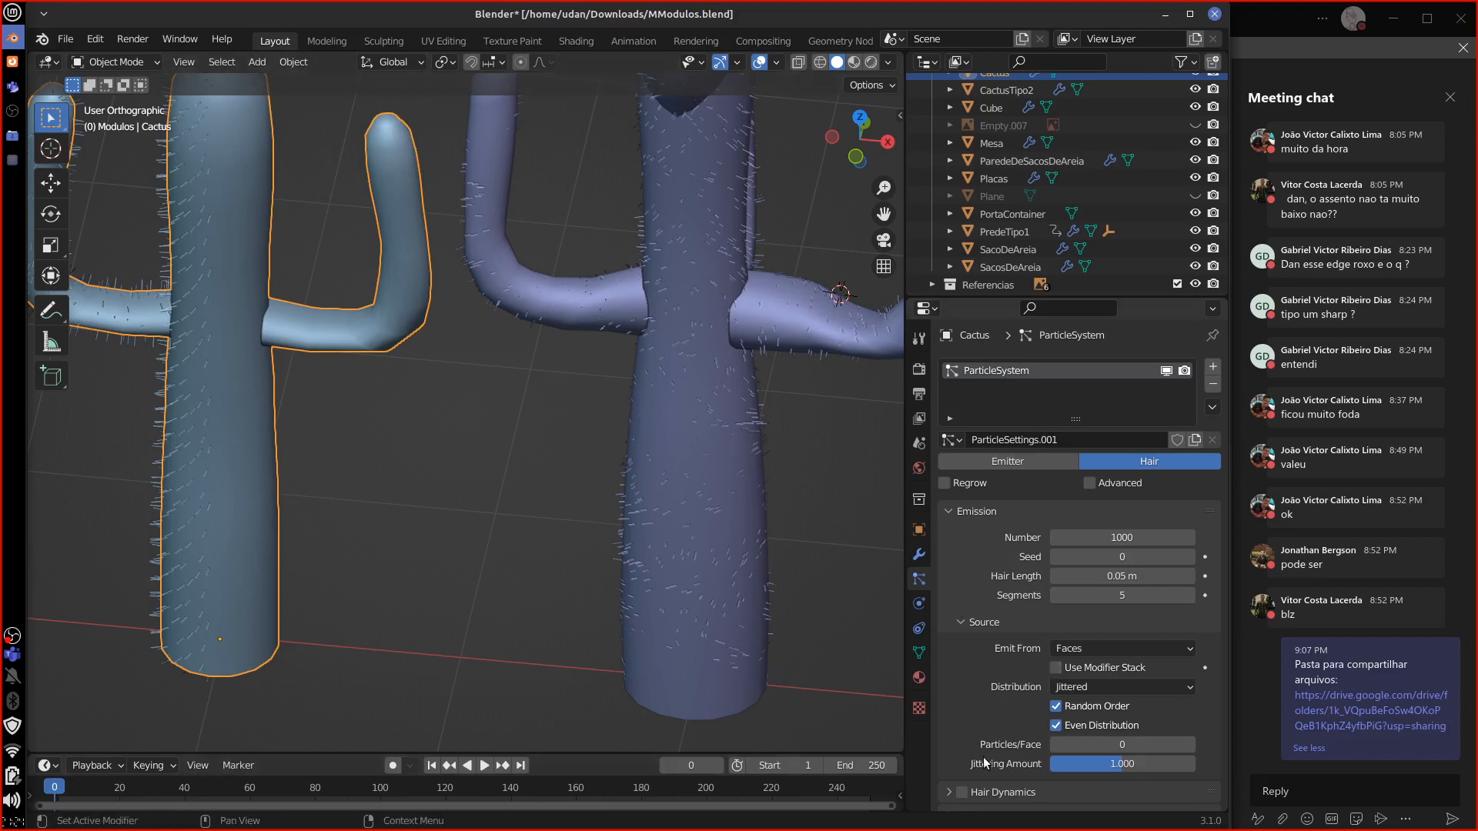
# Step: Check the blue cactus's Mirror and ParticleSystem modifiers and enable Use Modifier Stack for its hair emission
pyautogui.click(918, 553)
pyautogui.moveTo(1212, 593); pyautogui.dragTo(1168, 636)
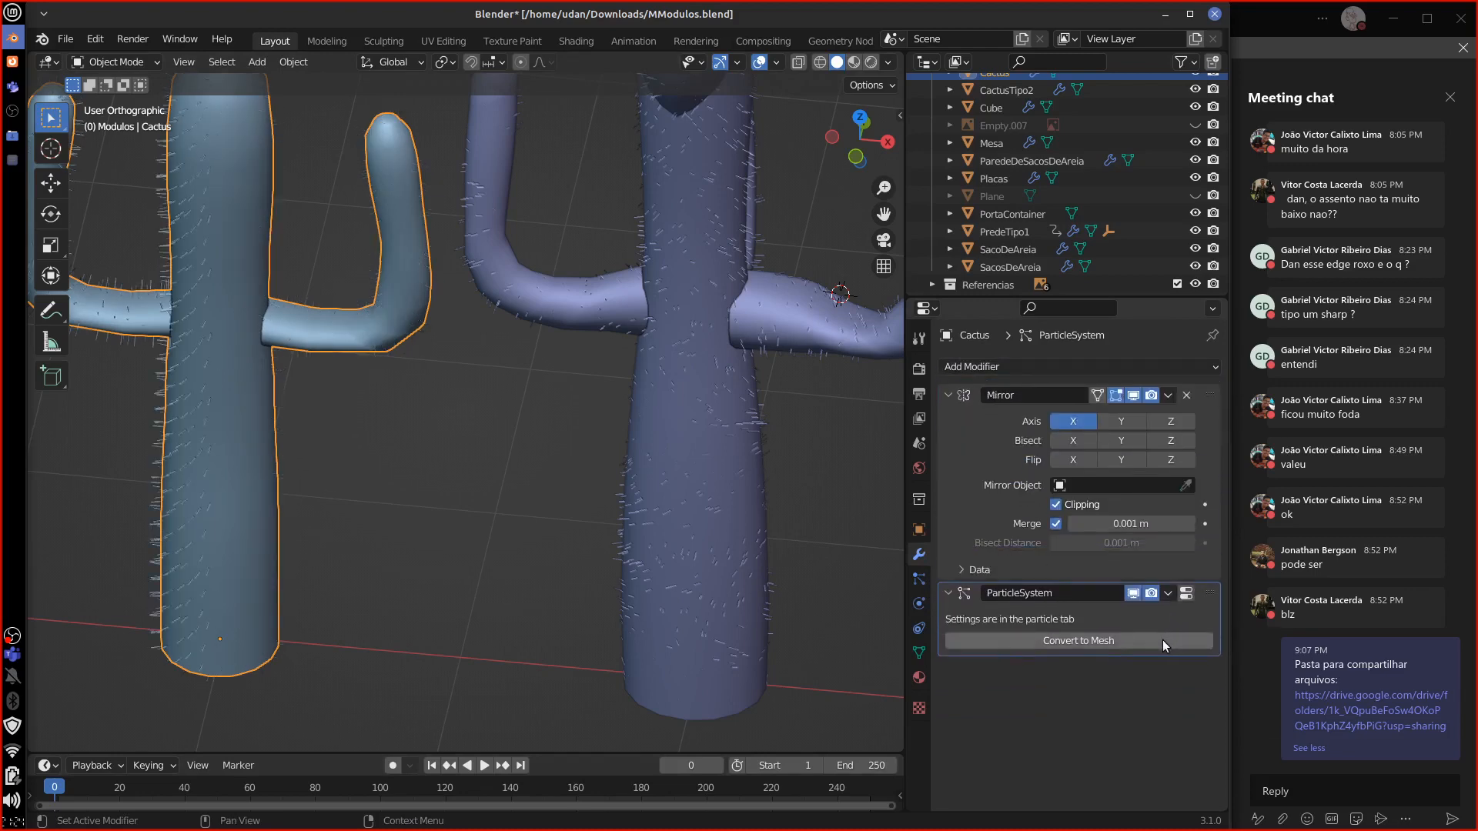
pyautogui.click(918, 578)
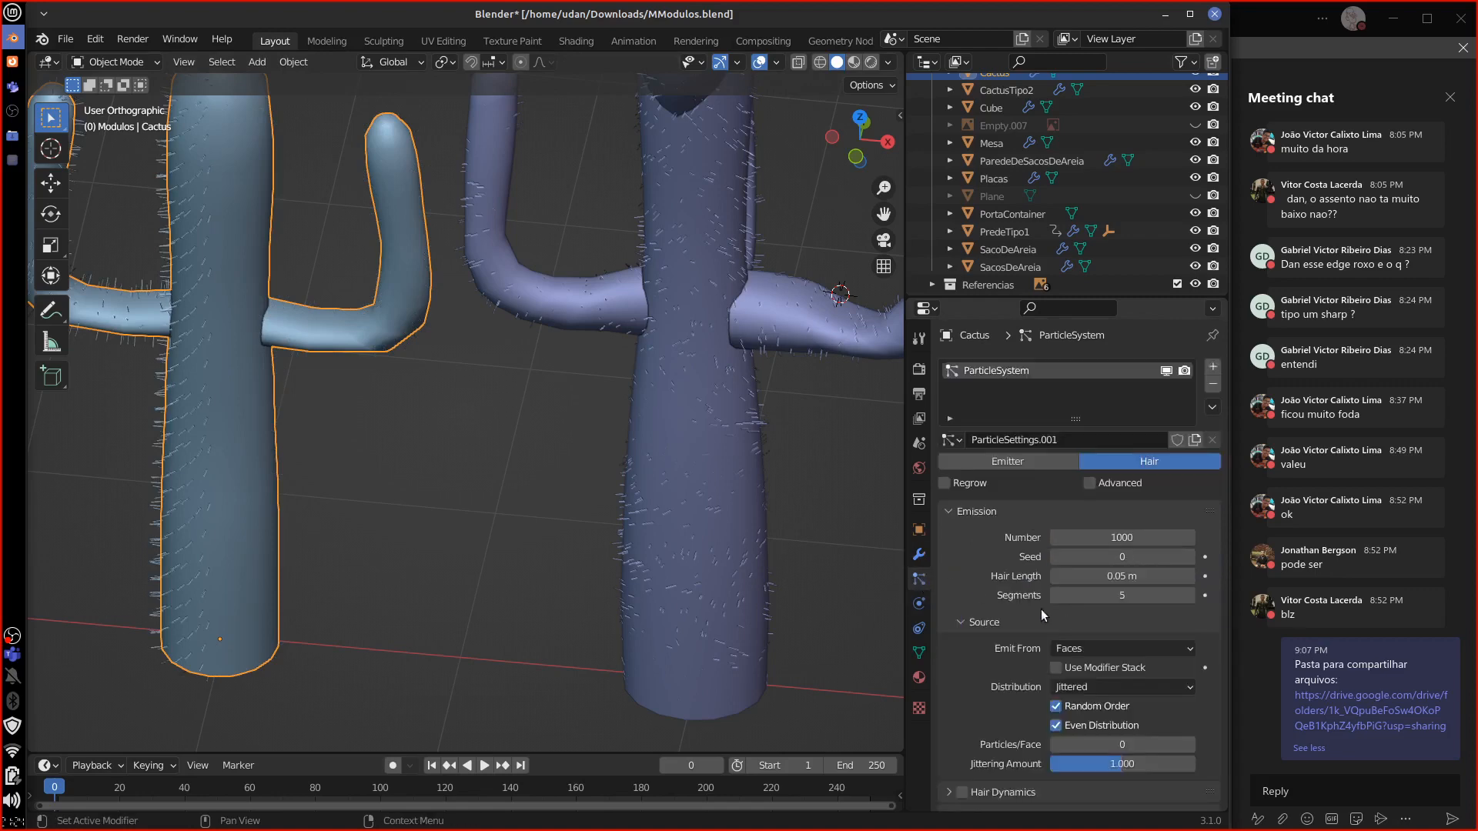
pyautogui.click(1056, 668)
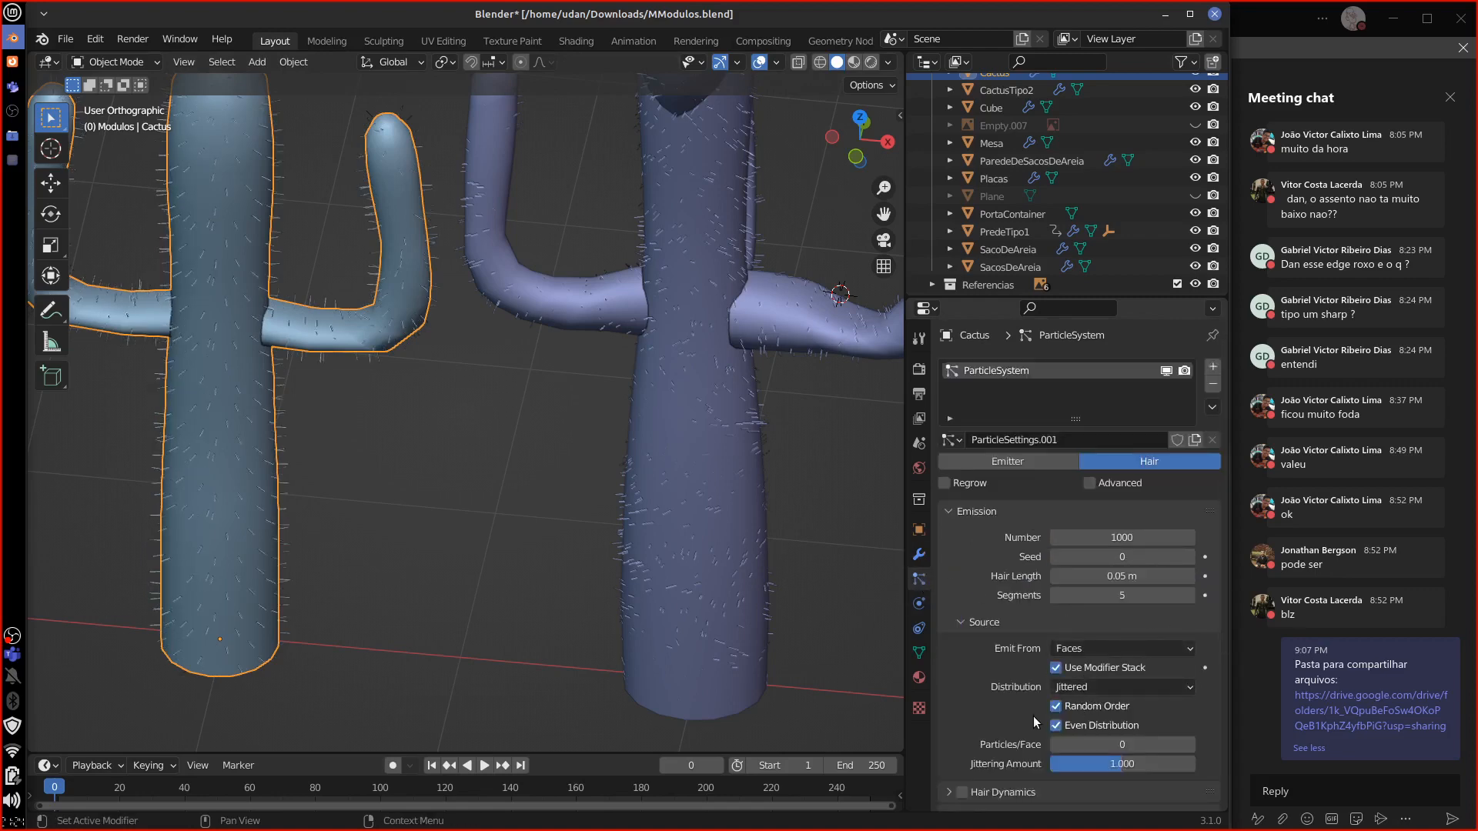
pyautogui.scroll(-3, 672, 630)
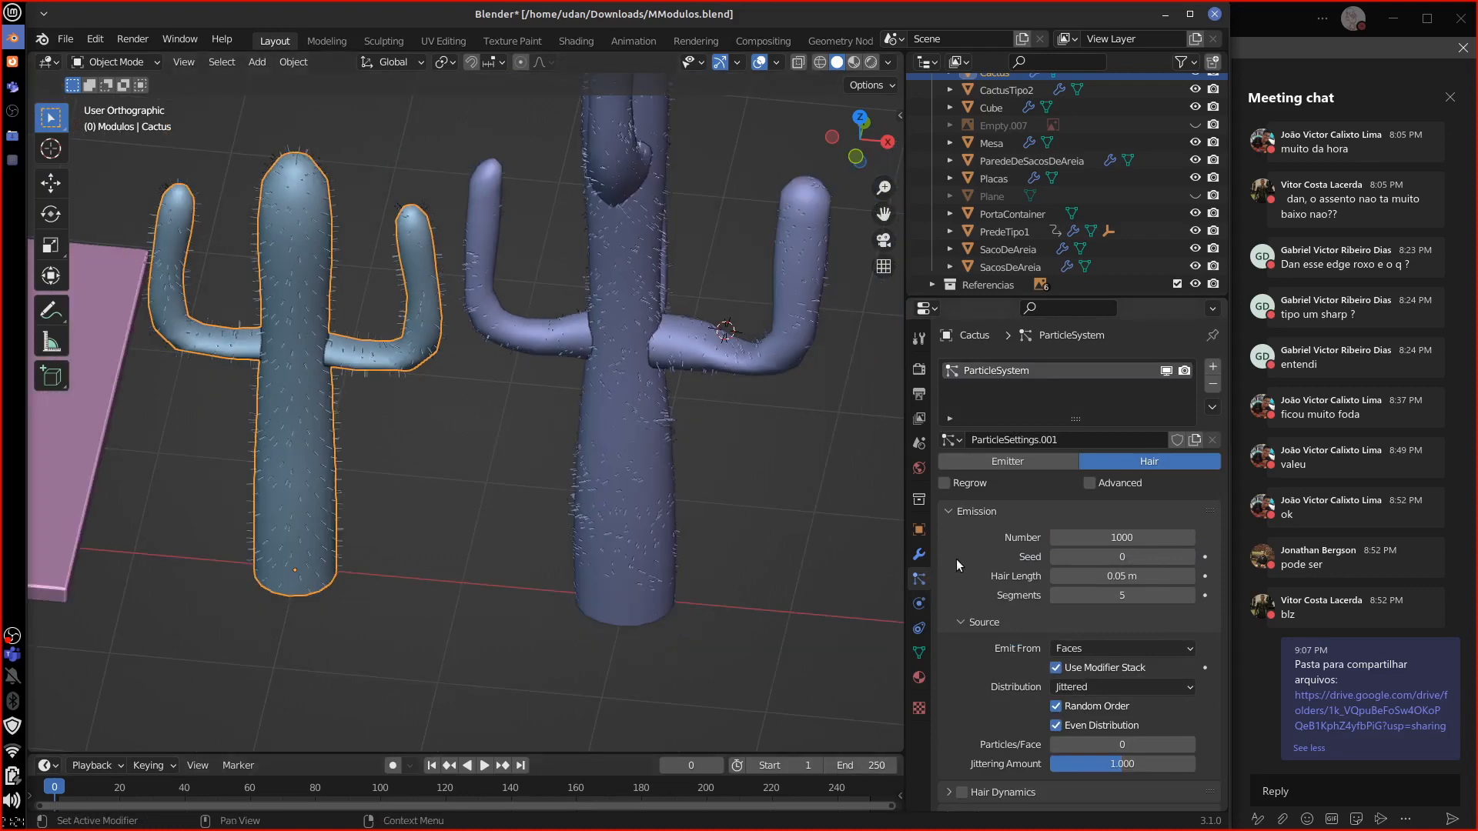
pyautogui.click(918, 554)
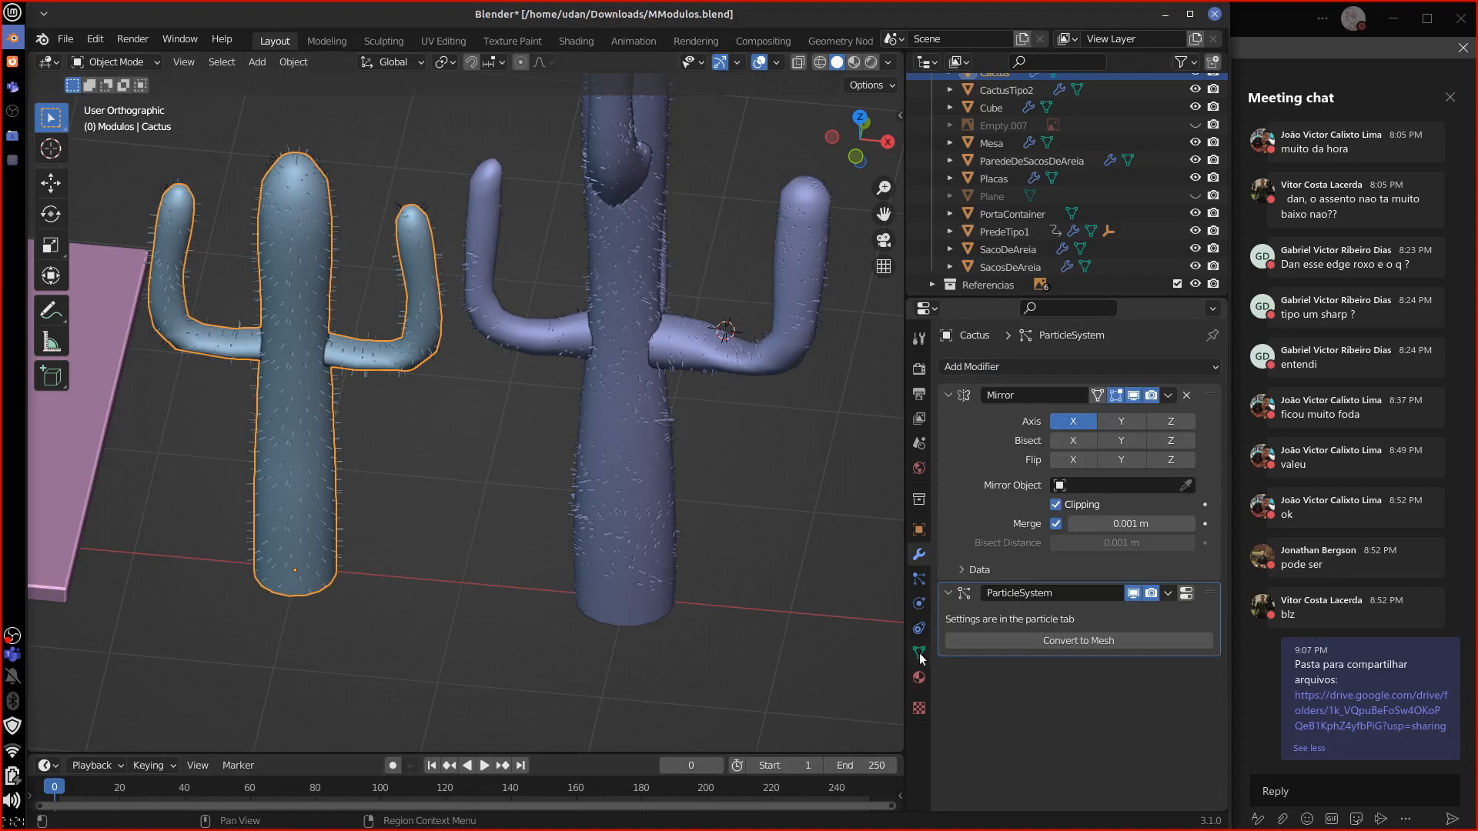
pyautogui.click(918, 579)
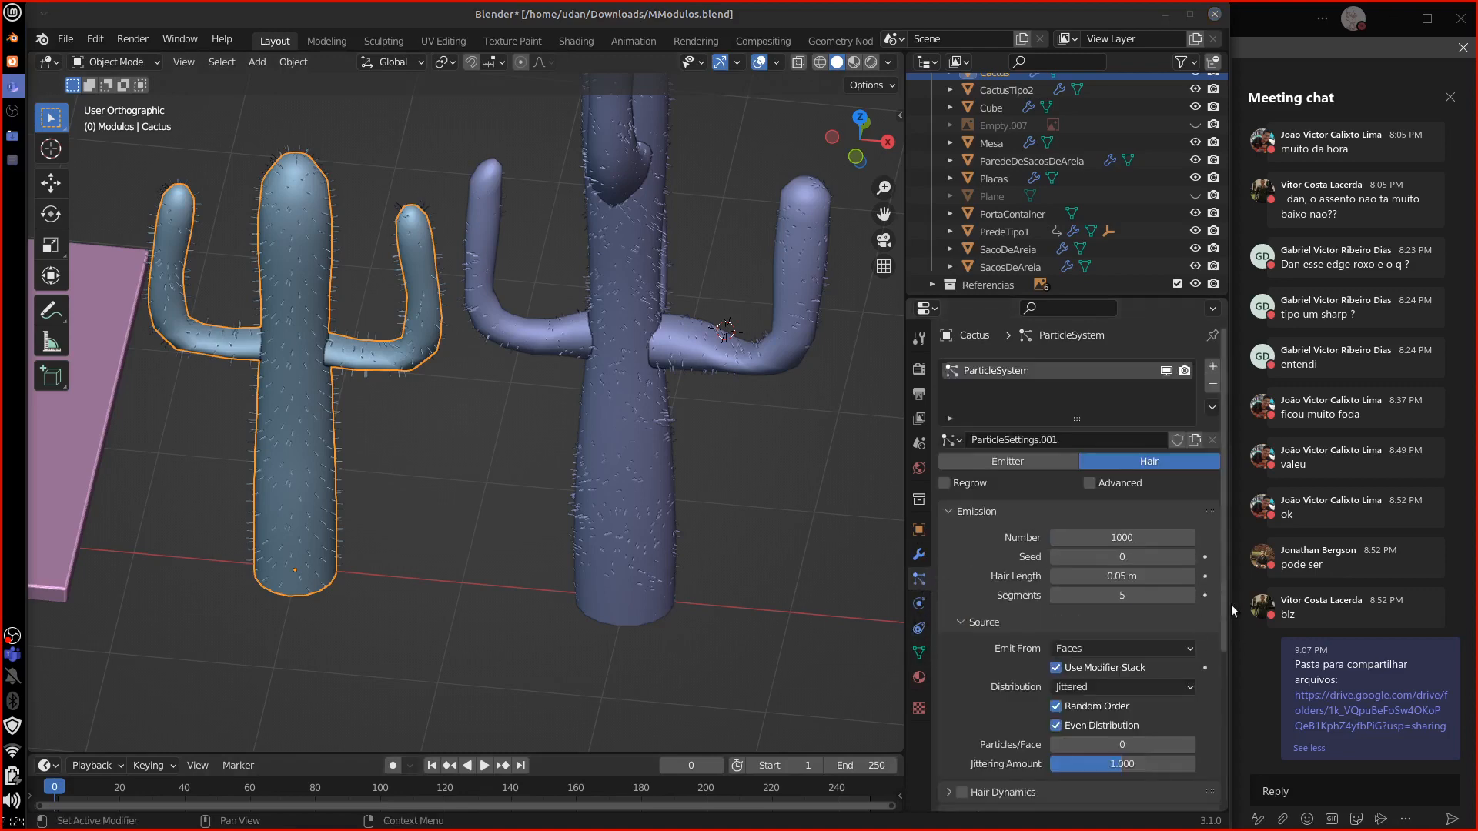
# Step: Set the blue cactus's hair emission number to 100
pyautogui.scroll(-1, 1225, 591)
pyautogui.moveTo(715, 531); pyautogui.dragTo(638, 371, button='middle')
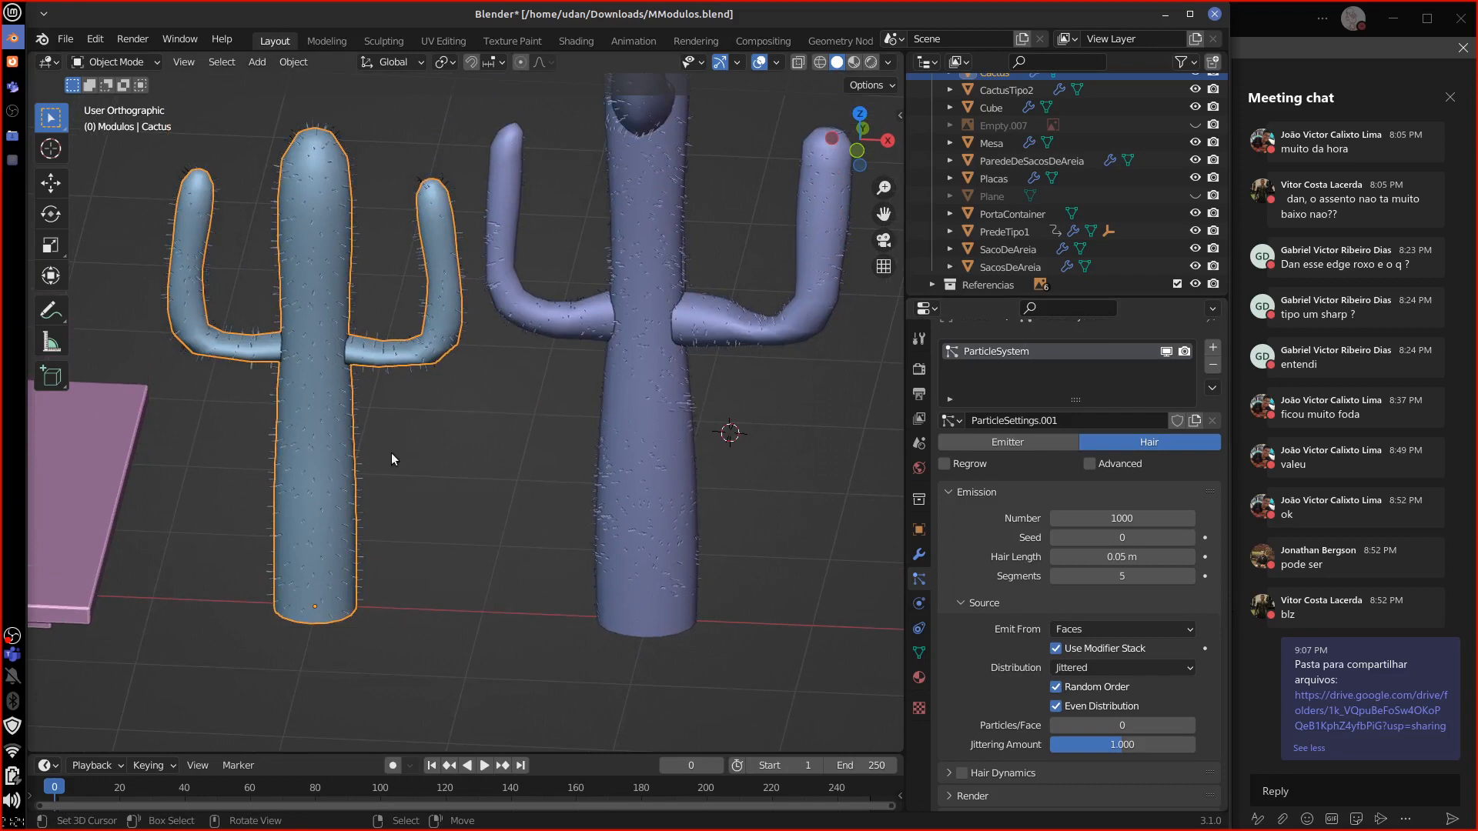
pyautogui.scroll(-5, 1219, 731)
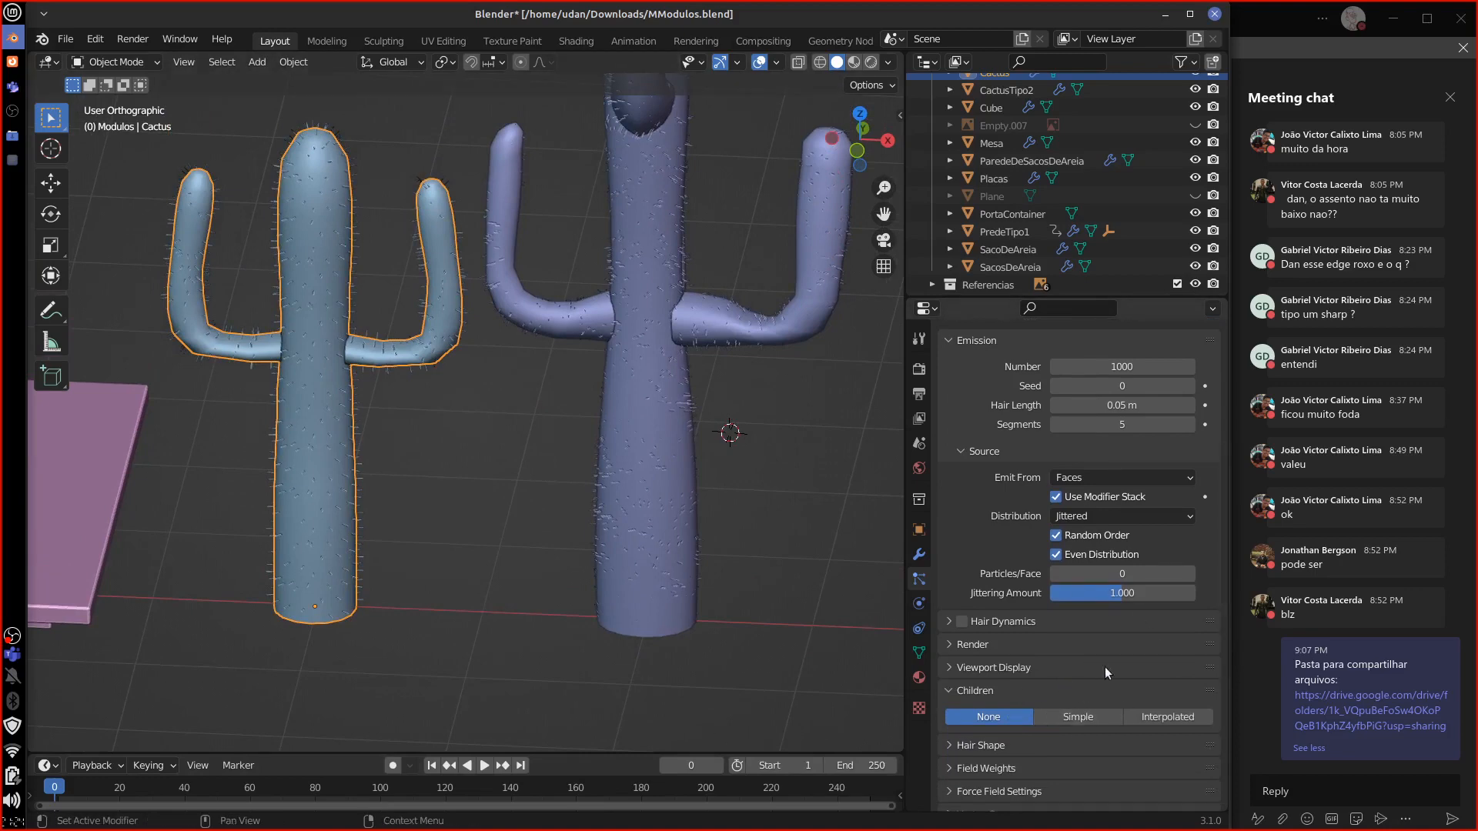
pyautogui.click(1137, 367)
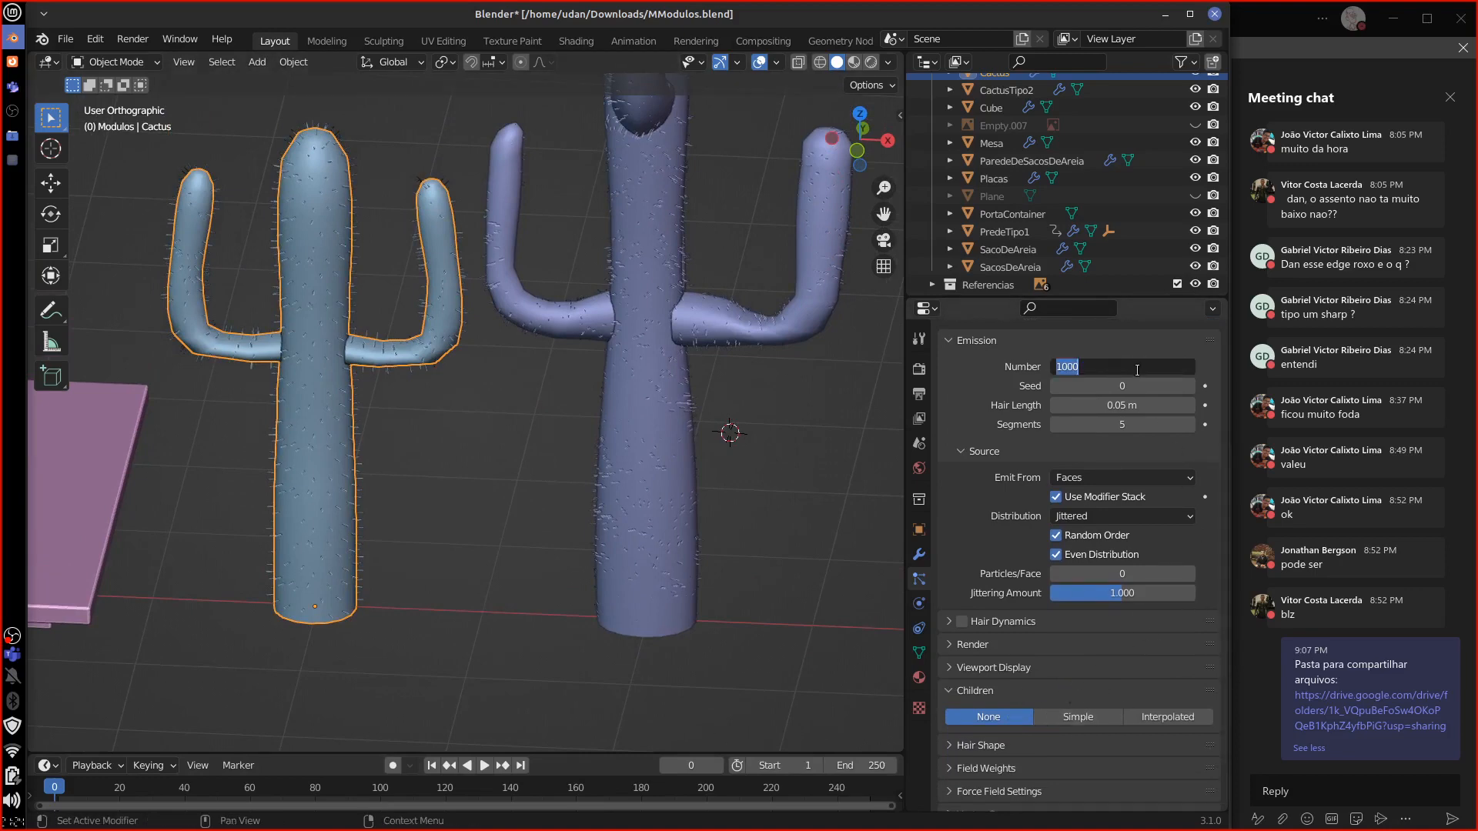
pyautogui.write('100')
pyautogui.press('Return')
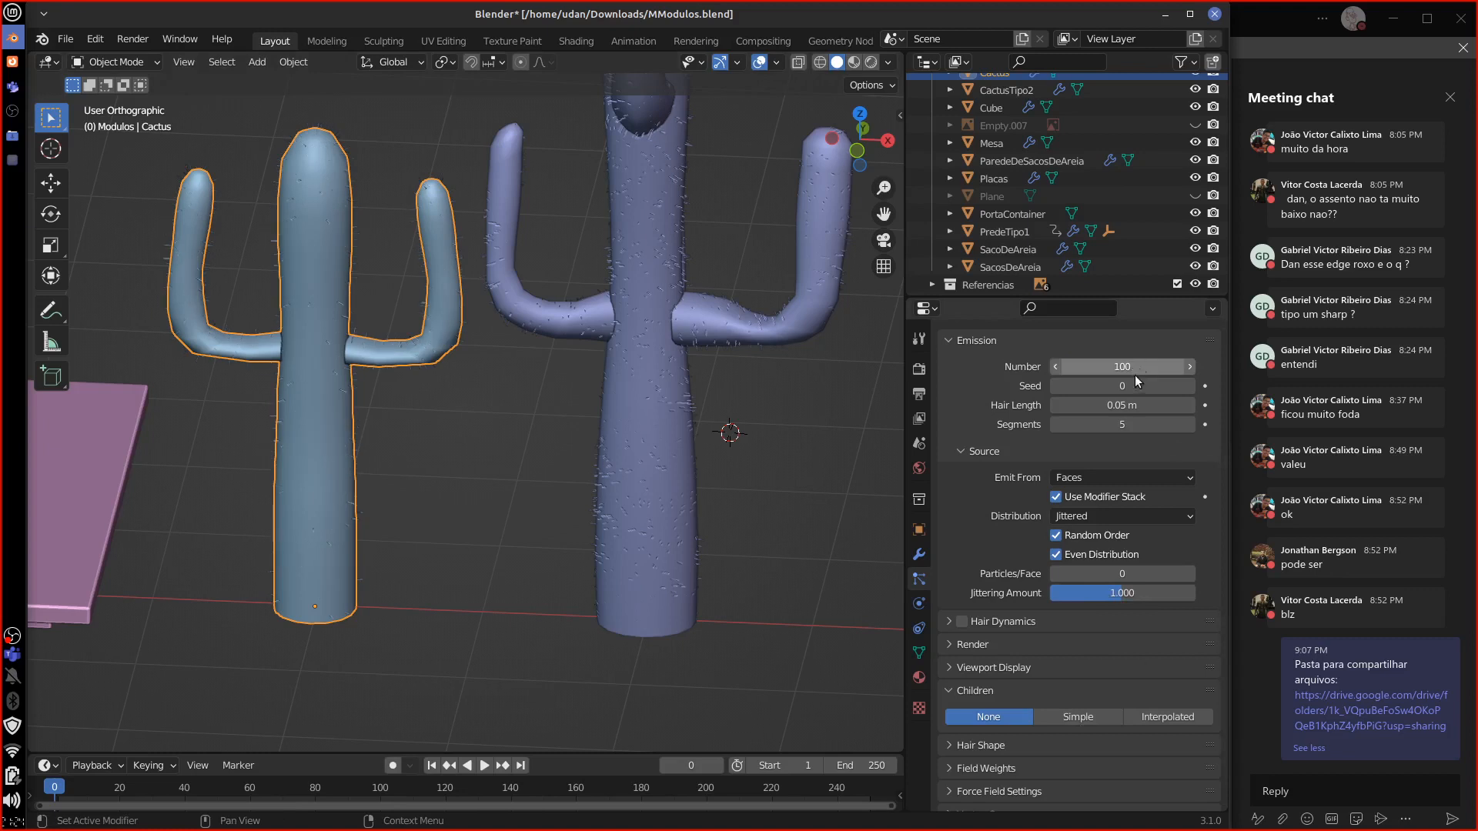
# Step: Give the blue cactus's hair interpolated children and set their parting to 0.277, with min 0.063 and max 0.214
pyautogui.click(1090, 716)
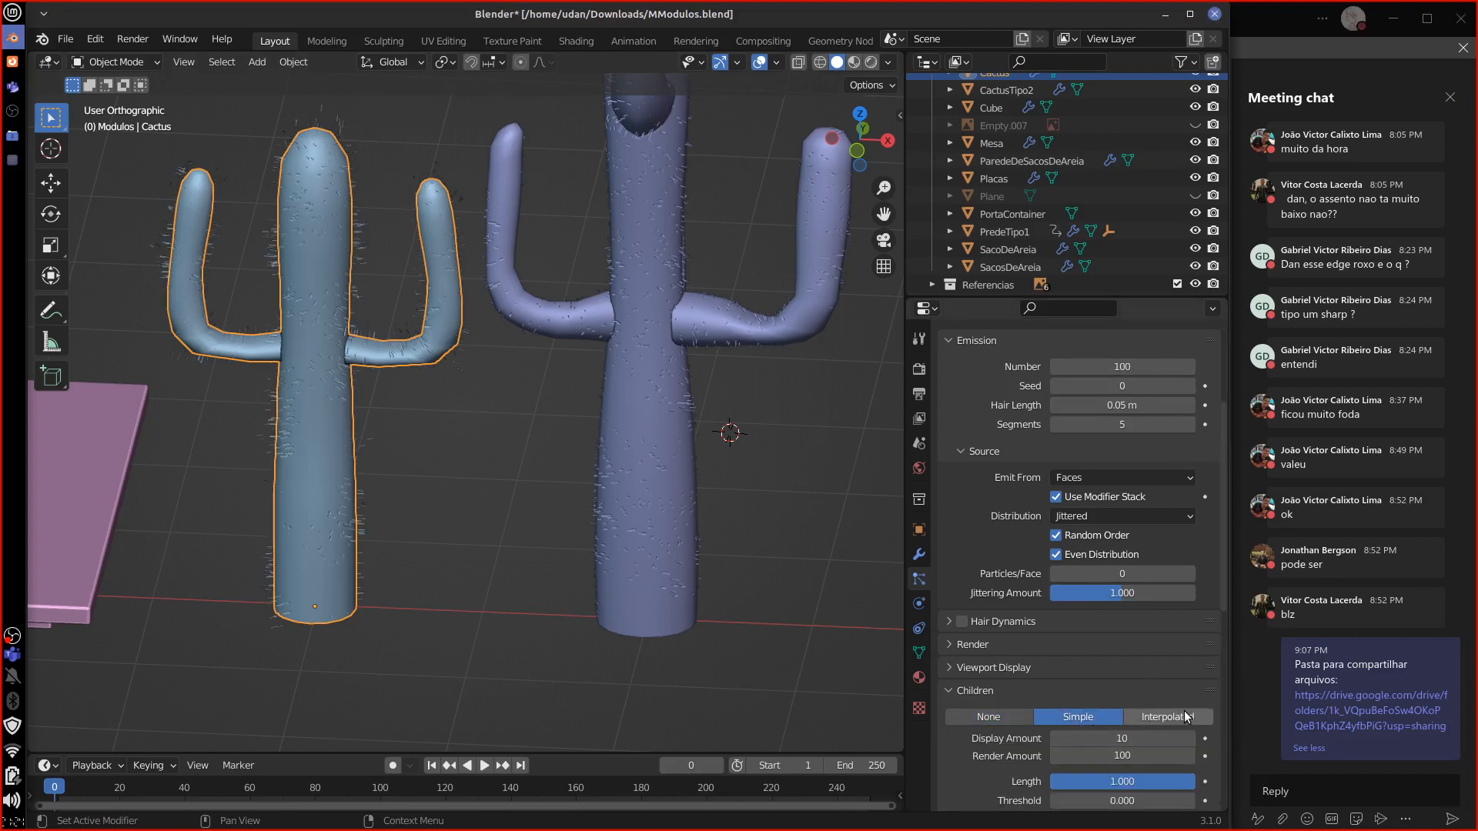
pyautogui.click(1177, 719)
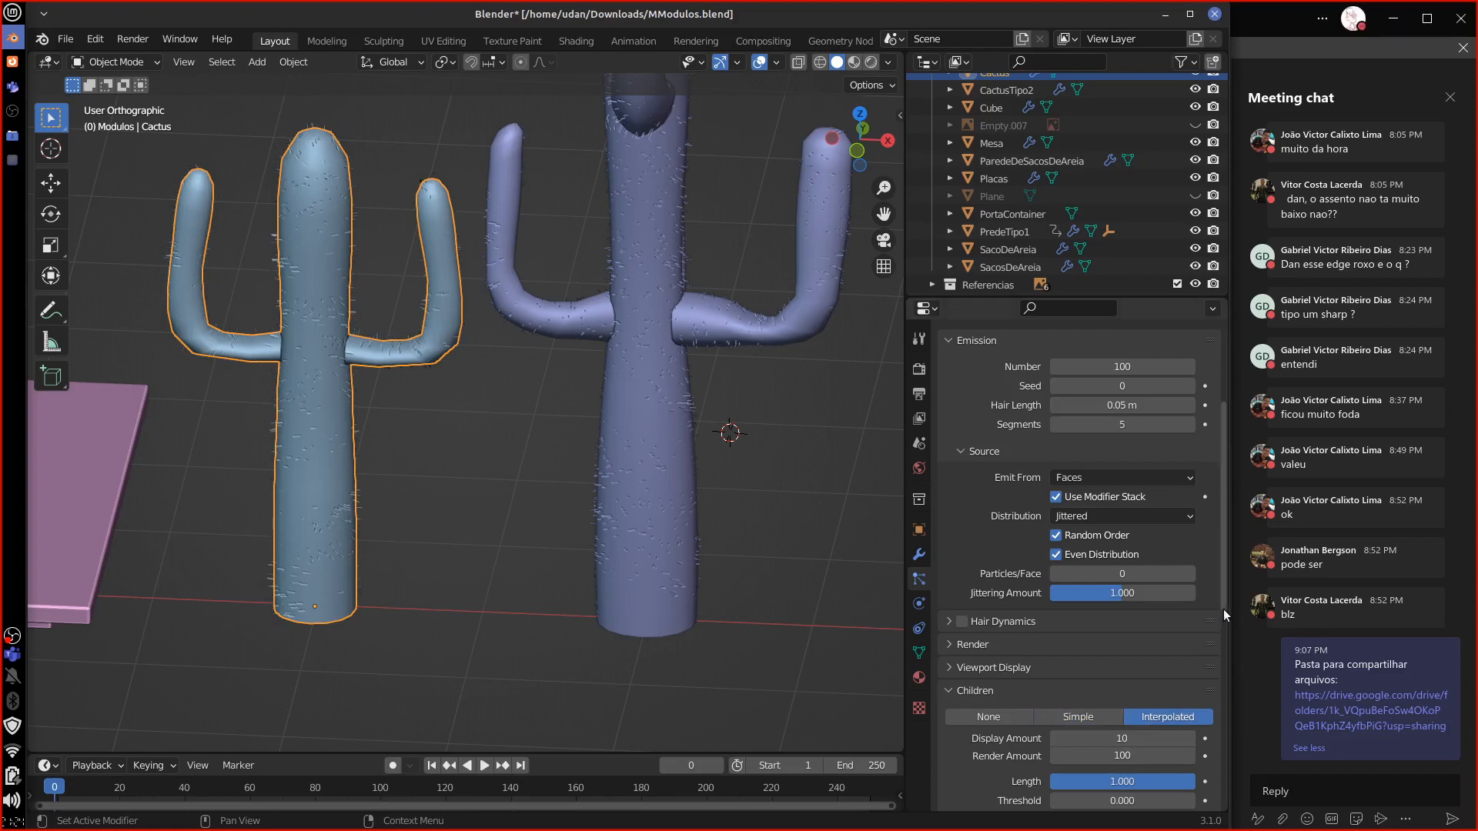
pyautogui.moveTo(1222, 608); pyautogui.dragTo(1213, 674)
pyautogui.moveTo(1131, 746); pyautogui.dragTo(1186, 782)
pyautogui.moveTo(1224, 691); pyautogui.dragTo(1219, 786)
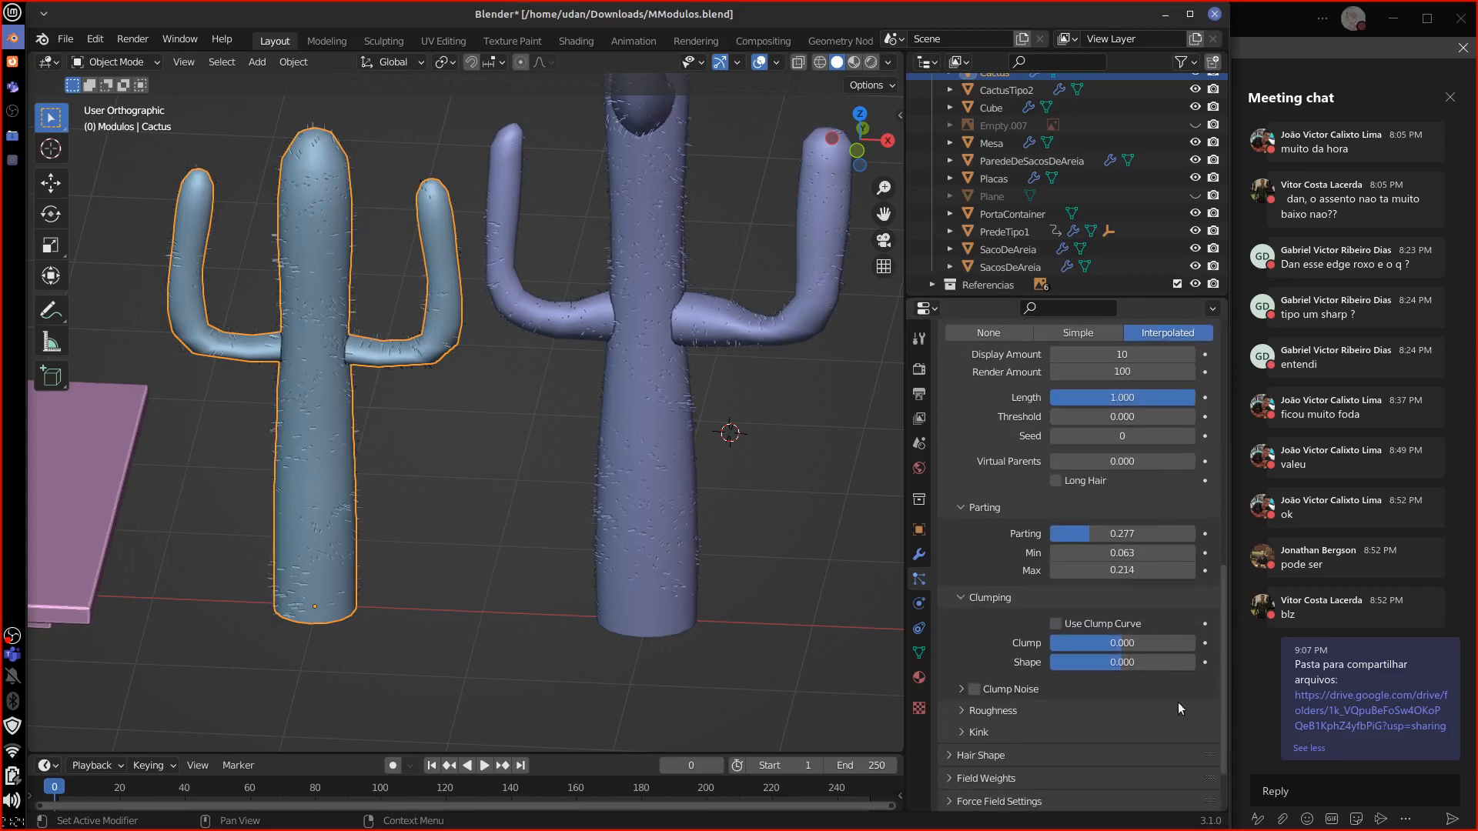
# Step: Set the blue cactus's hair children clump to -0.126 and compare its spines with the neighbouring cactus
pyautogui.moveTo(1141, 647)
pyautogui.mouseDown()
pyautogui.moveTo(1160, 653)
pyautogui.moveTo(1114, 654)
pyautogui.mouseUp()
pyautogui.moveTo(615, 588); pyautogui.dragTo(612, 621, button='middle')
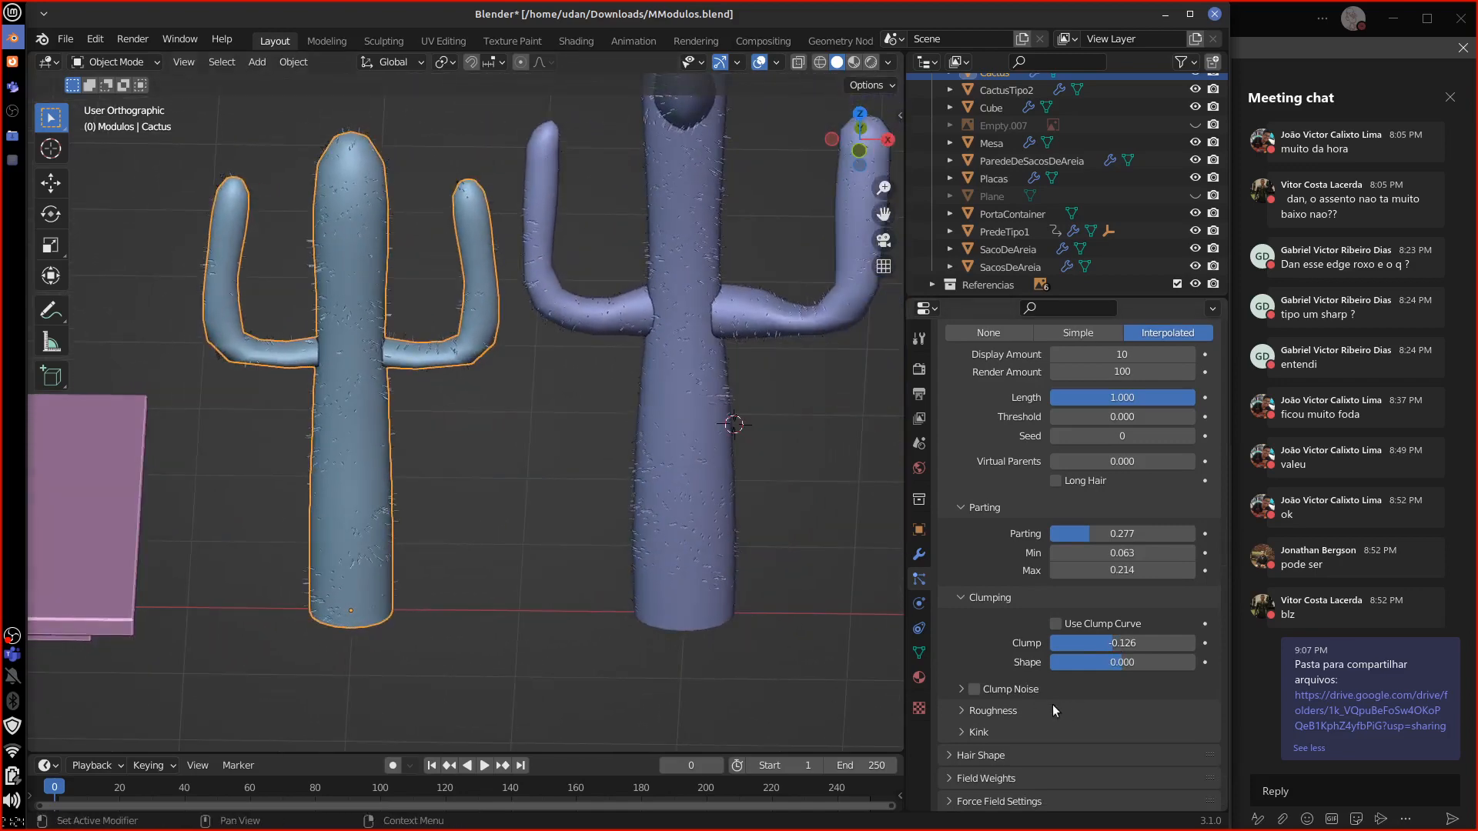
pyautogui.scroll(20, 1221, 673)
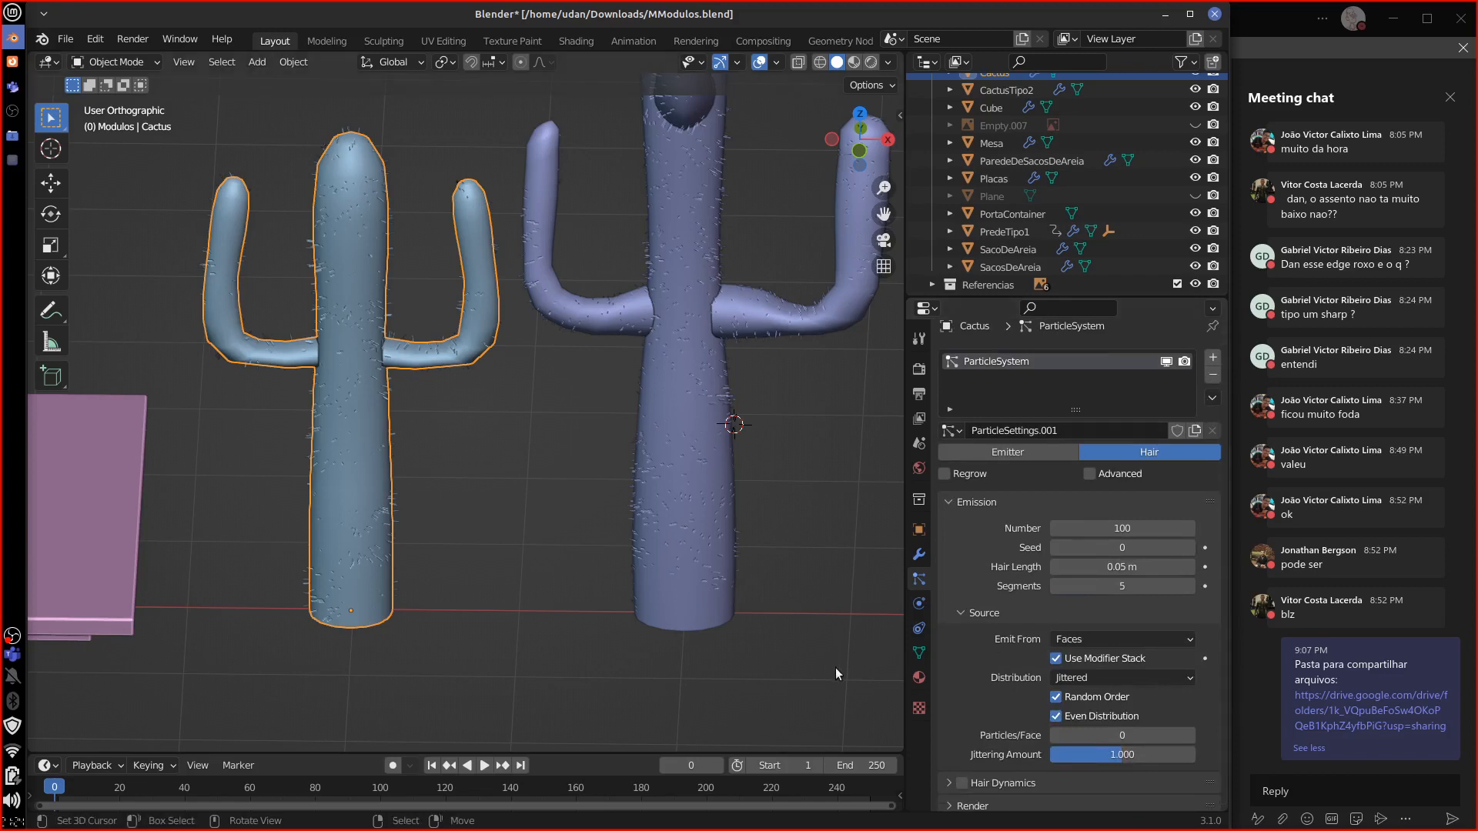
pyautogui.keyDown('shift'); pyautogui.moveTo(756, 456); pyautogui.dragTo(718, 493, button='middle'); pyautogui.keyUp('shift')
pyautogui.keyDown('shift'); pyautogui.moveTo(697, 515); pyautogui.dragTo(730, 429, button='middle'); pyautogui.keyUp('shift')
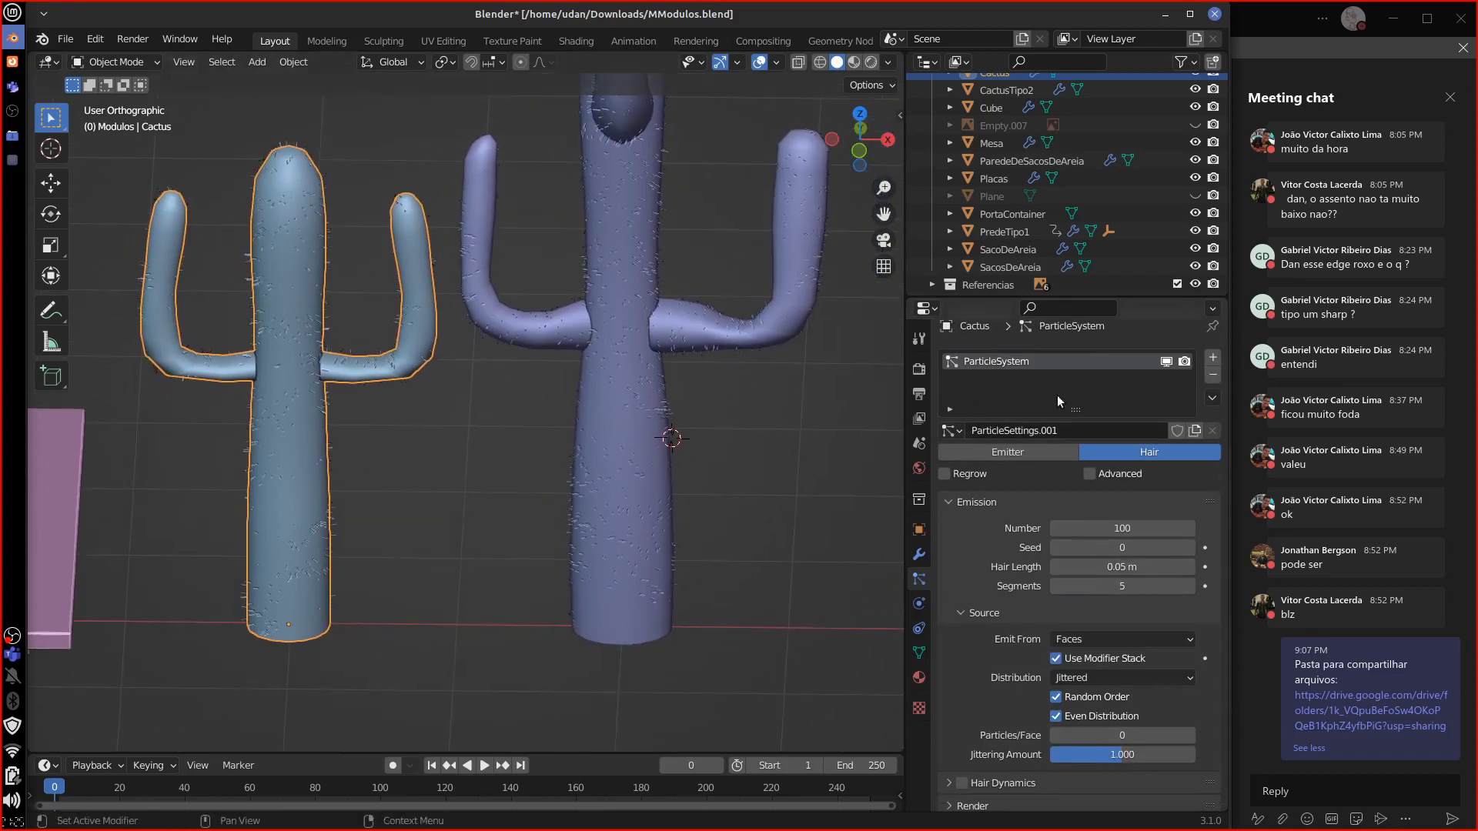
pyautogui.click(919, 653)
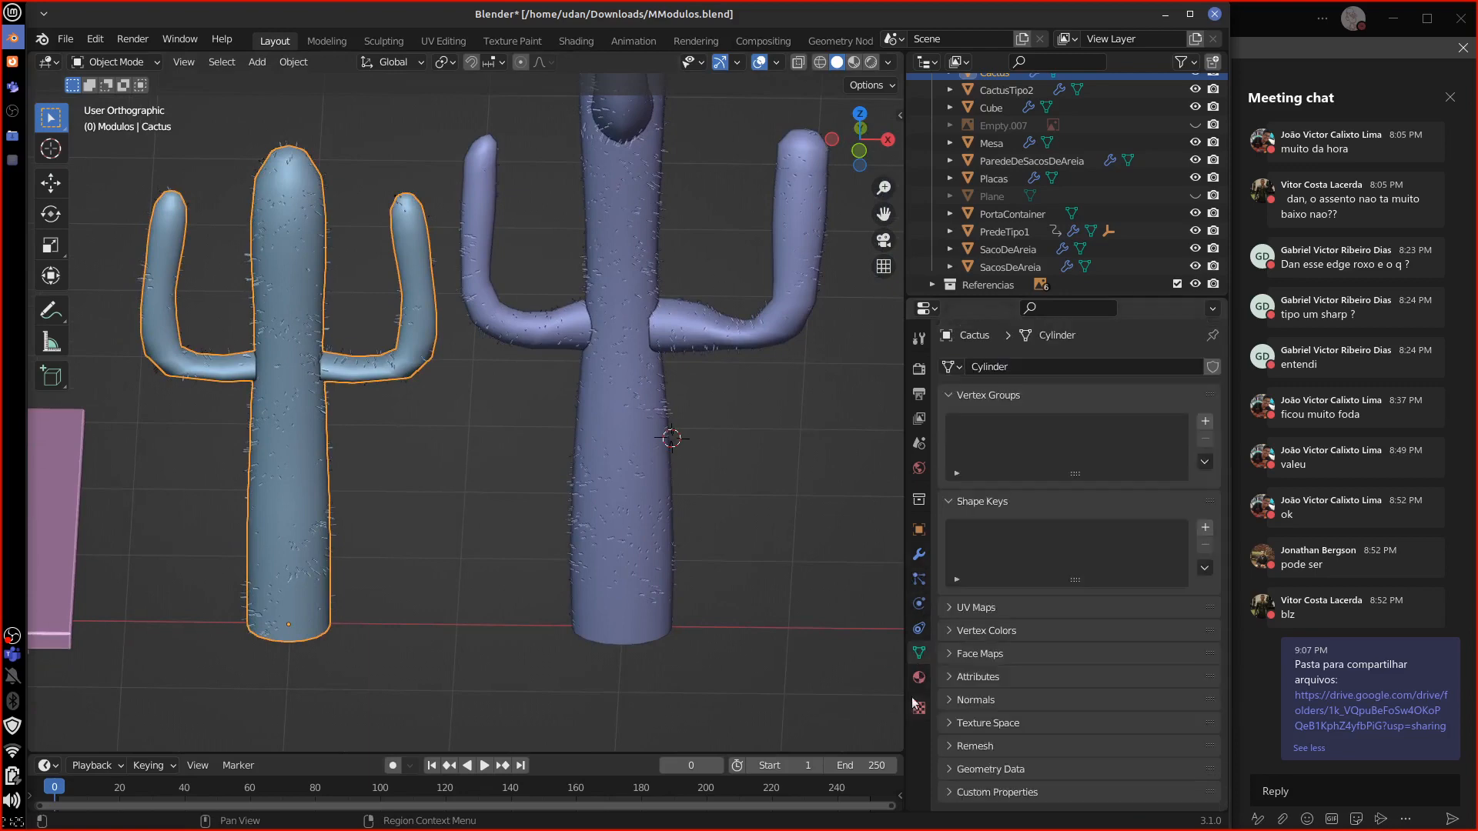
pyautogui.click(919, 579)
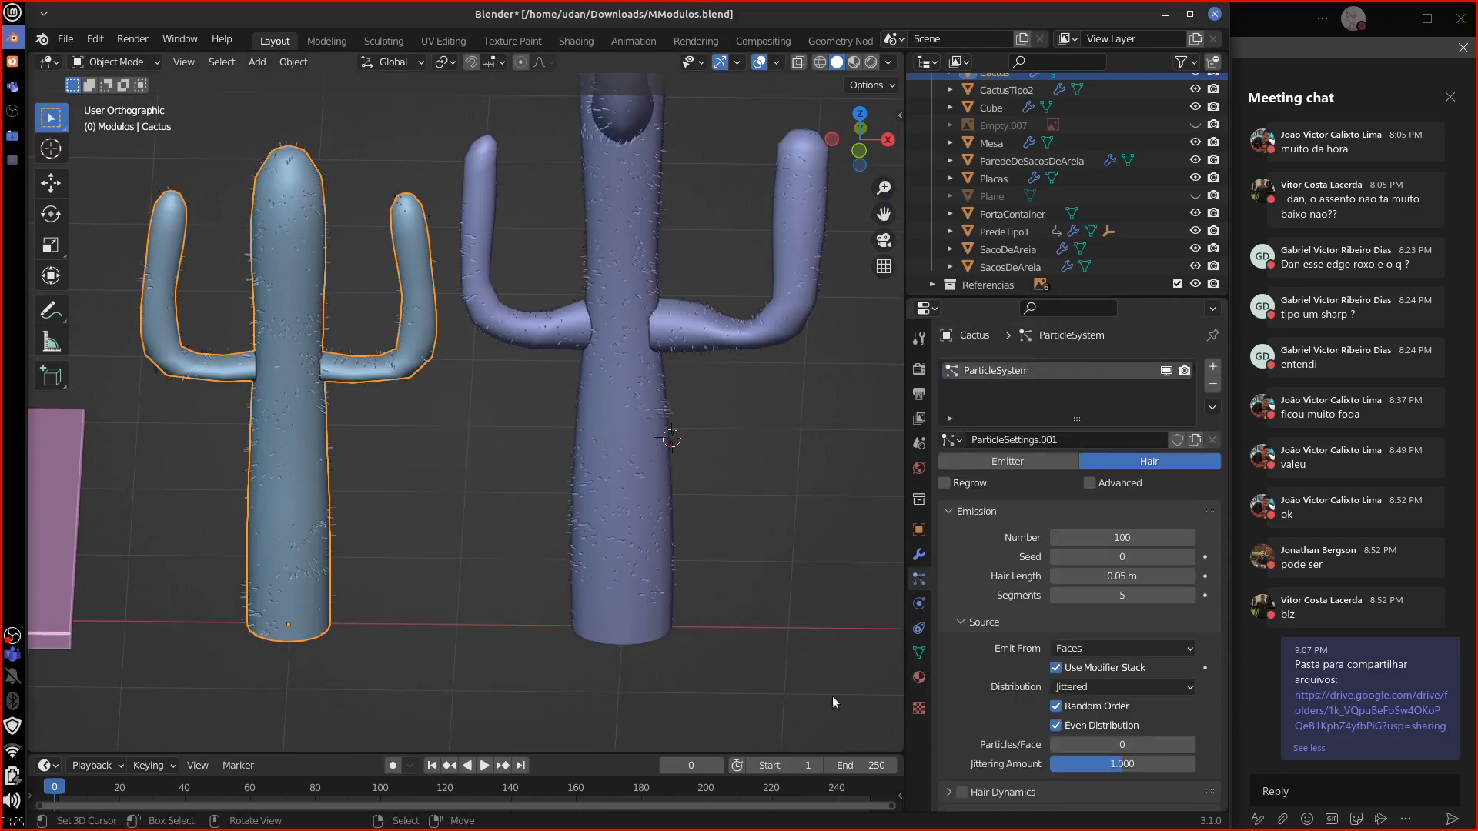
# Step: Examine the truck's wheels, cab and hood from both sides, checking its mesh in Edit Mode
pyautogui.keyDown('shift'); pyautogui.moveTo(833, 695); pyautogui.dragTo(455, 470, button='middle'); pyautogui.keyUp('shift')
pyautogui.scroll(-3, 631, 610)
pyautogui.scroll(4, 455, 470)
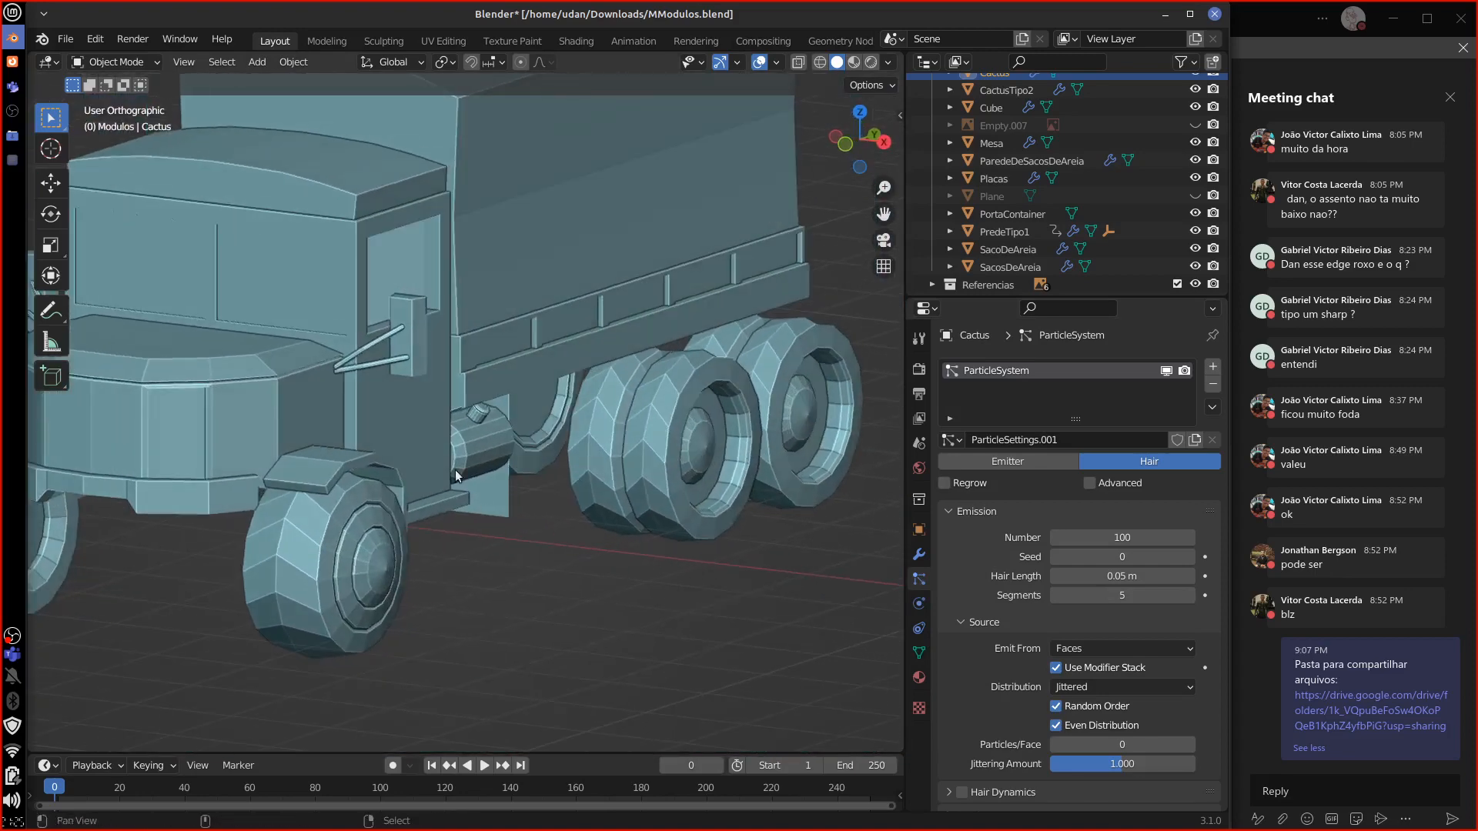
pyautogui.click(300, 378)
pyautogui.press('Tab')
pyautogui.press('Tab')
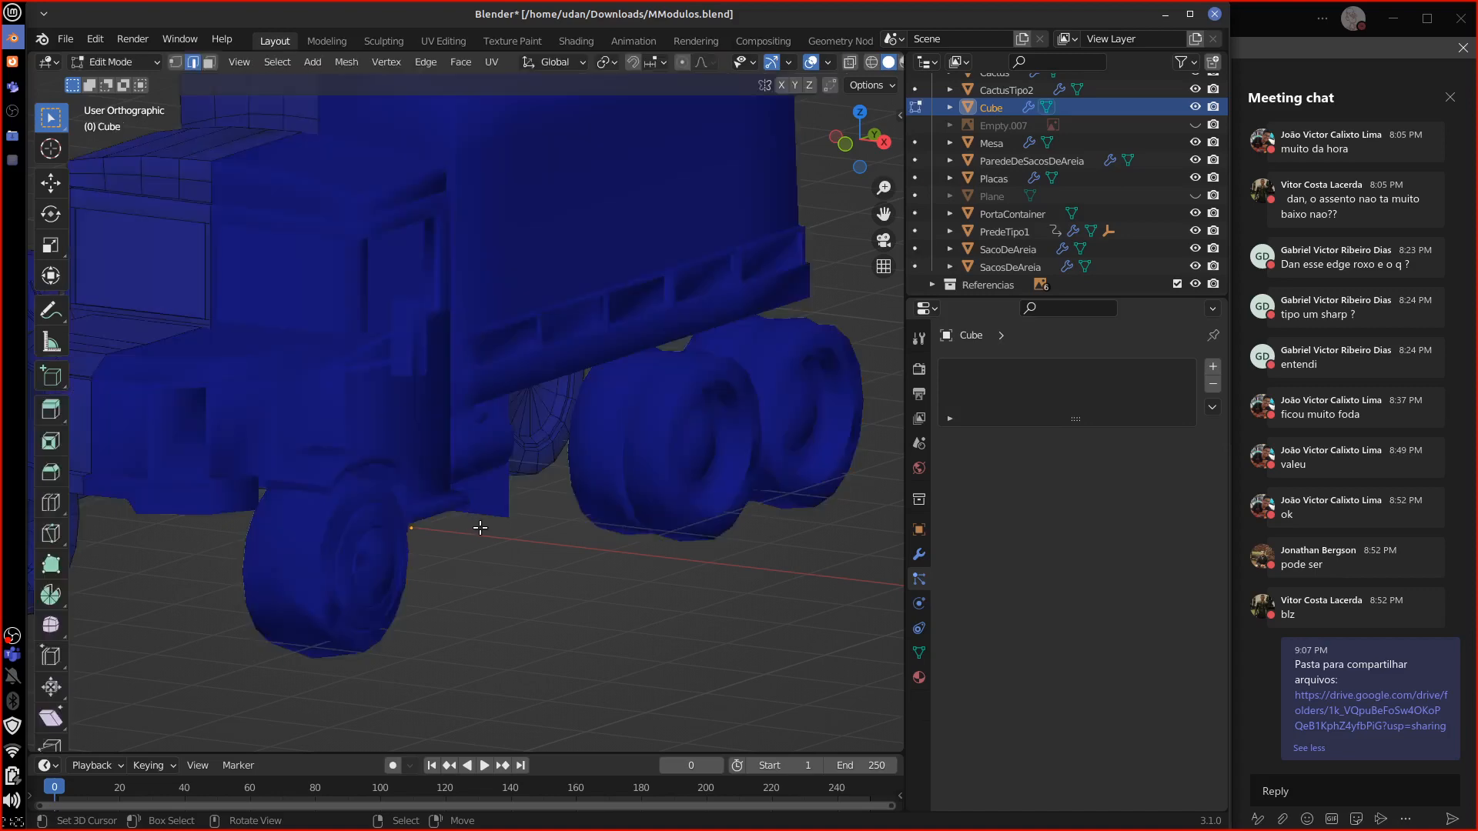
pyautogui.keyDown('shift'); pyautogui.moveTo(558, 577); pyautogui.dragTo(762, 720, button='middle'); pyautogui.keyUp('shift')
pyautogui.press('Tab')
pyautogui.moveTo(613, 645); pyautogui.dragTo(792, 586, button='middle')
pyautogui.keyDown('shift'); pyautogui.moveTo(833, 514); pyautogui.dragTo(718, 626, button='middle'); pyautogui.keyUp('shift')
pyautogui.hotkey('ctrl', 'l')
pyautogui.press('Tab')
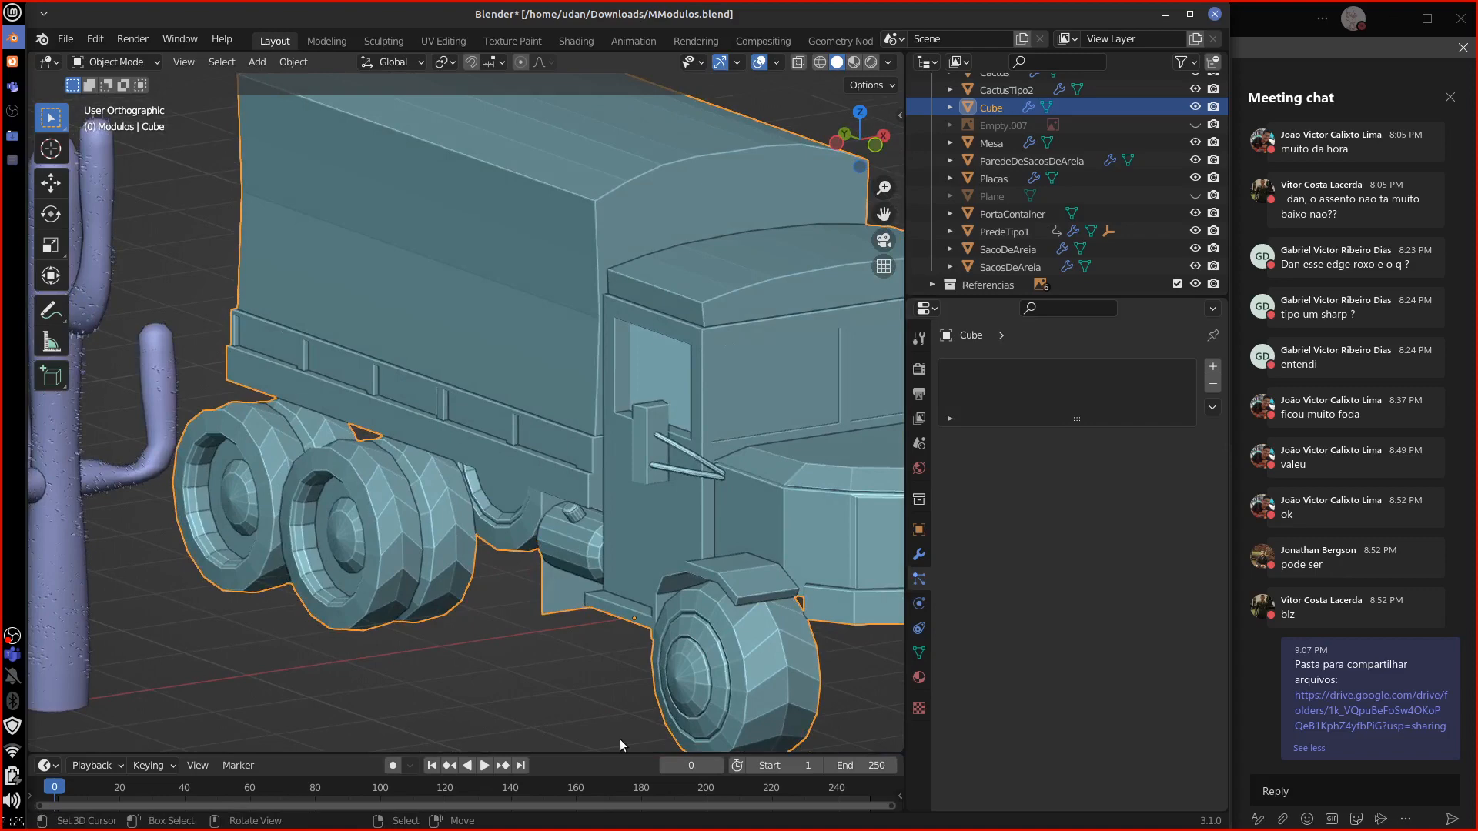
pyautogui.moveTo(796, 501); pyautogui.dragTo(563, 476, button='middle')
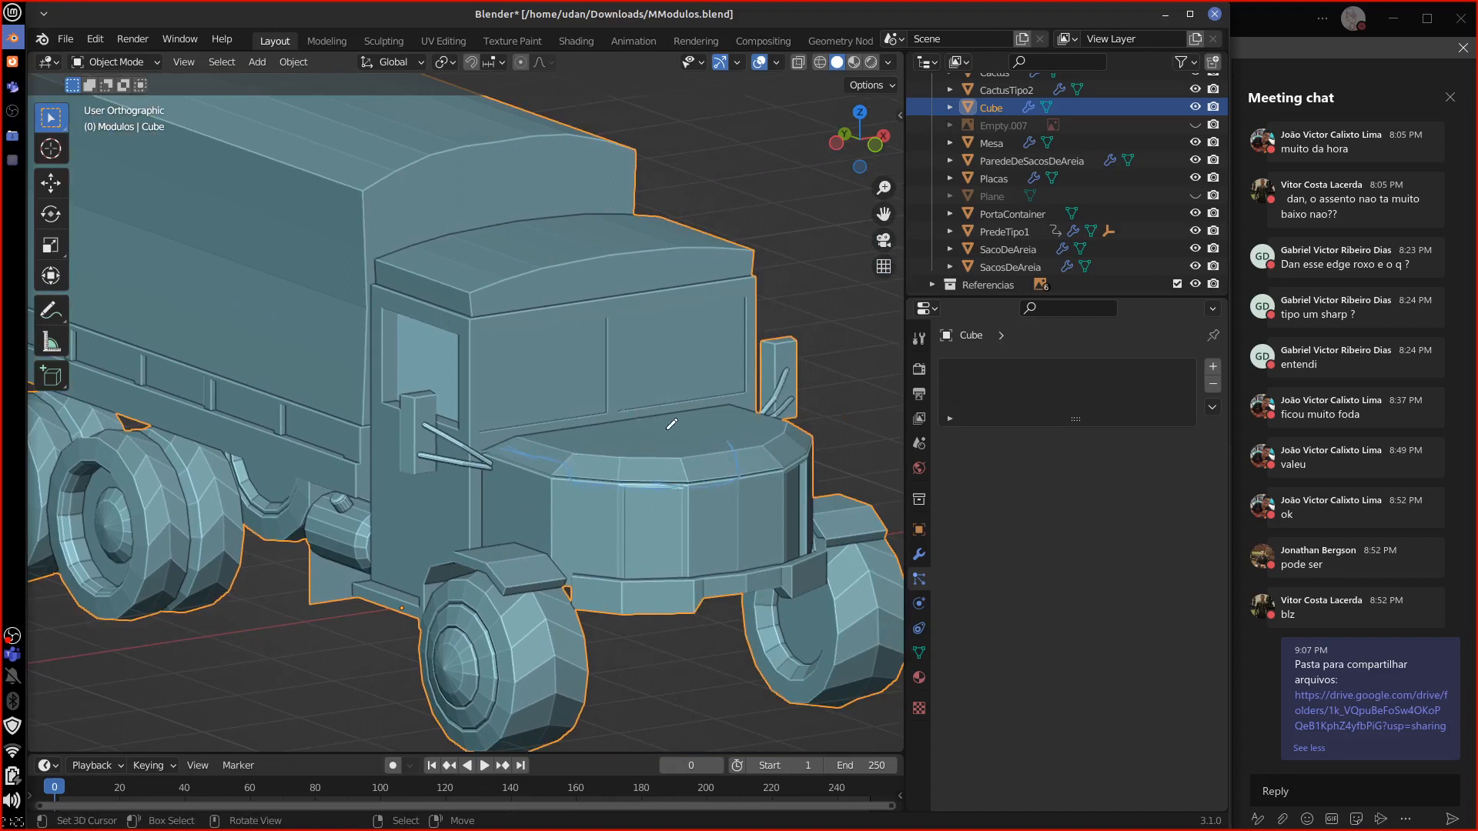
# Step: Annotate the curves of the truck's front hood with freehand strokes
pyautogui.moveTo(671, 424)
pyautogui.mouseDown()
pyautogui.moveTo(545, 450)
pyautogui.moveTo(517, 437)
pyautogui.moveTo(600, 456)
pyautogui.moveTo(578, 574)
pyautogui.mouseUp()
pyautogui.moveTo(568, 489)
pyautogui.mouseDown()
pyautogui.moveTo(534, 531)
pyautogui.moveTo(568, 579)
pyautogui.mouseUp()
pyautogui.scroll(-5, 579, 597)
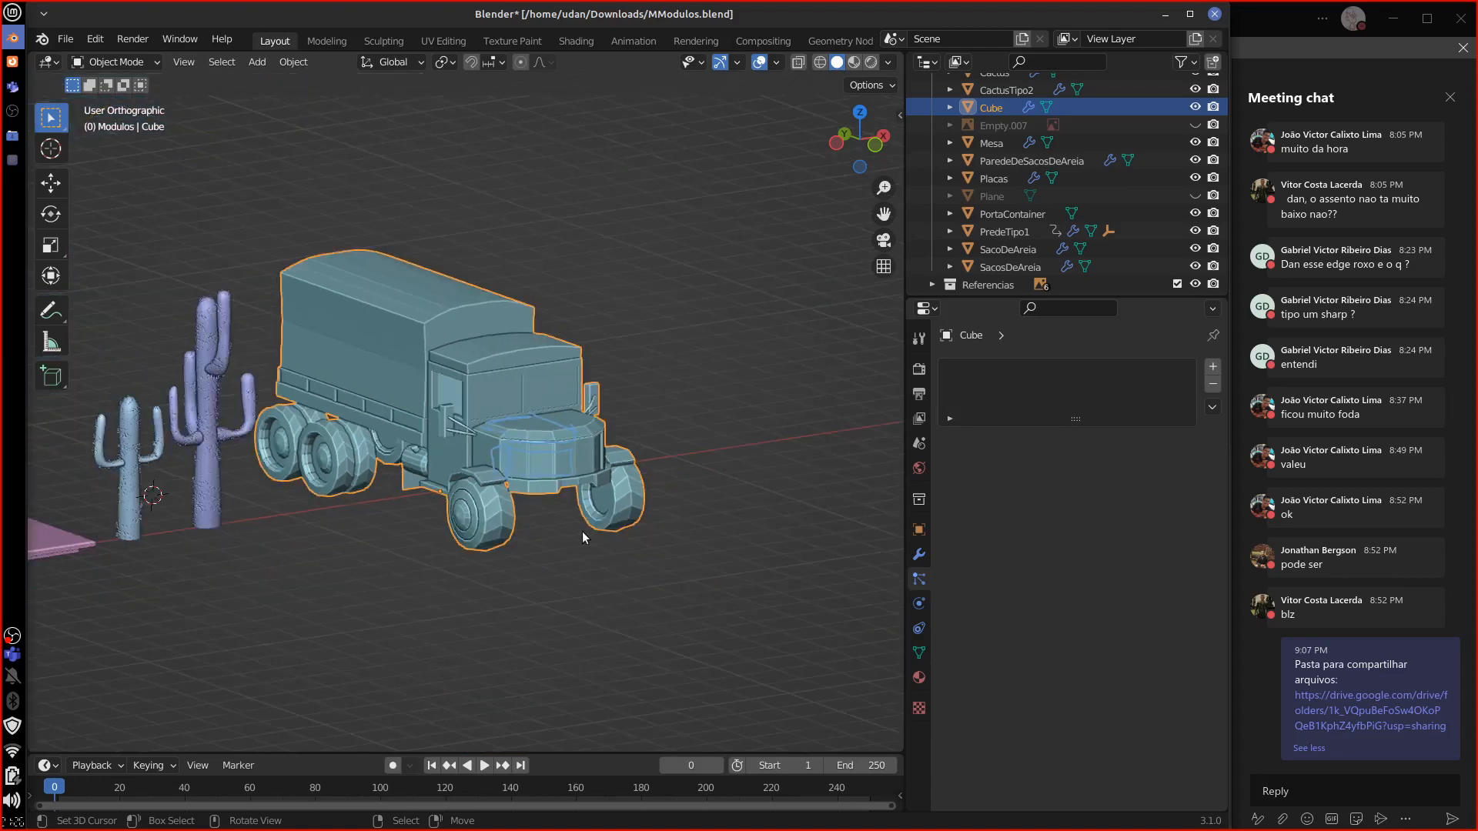
# Step: Deselect the truck and circle the whole vehicle with a large freehand annotation
pyautogui.press('x')
pyautogui.hotkey('alt', 'a')
pyautogui.moveTo(386, 256)
pyautogui.mouseDown()
pyautogui.moveTo(290, 588)
pyautogui.moveTo(462, 219)
pyautogui.moveTo(219, 292)
pyautogui.mouseUp()
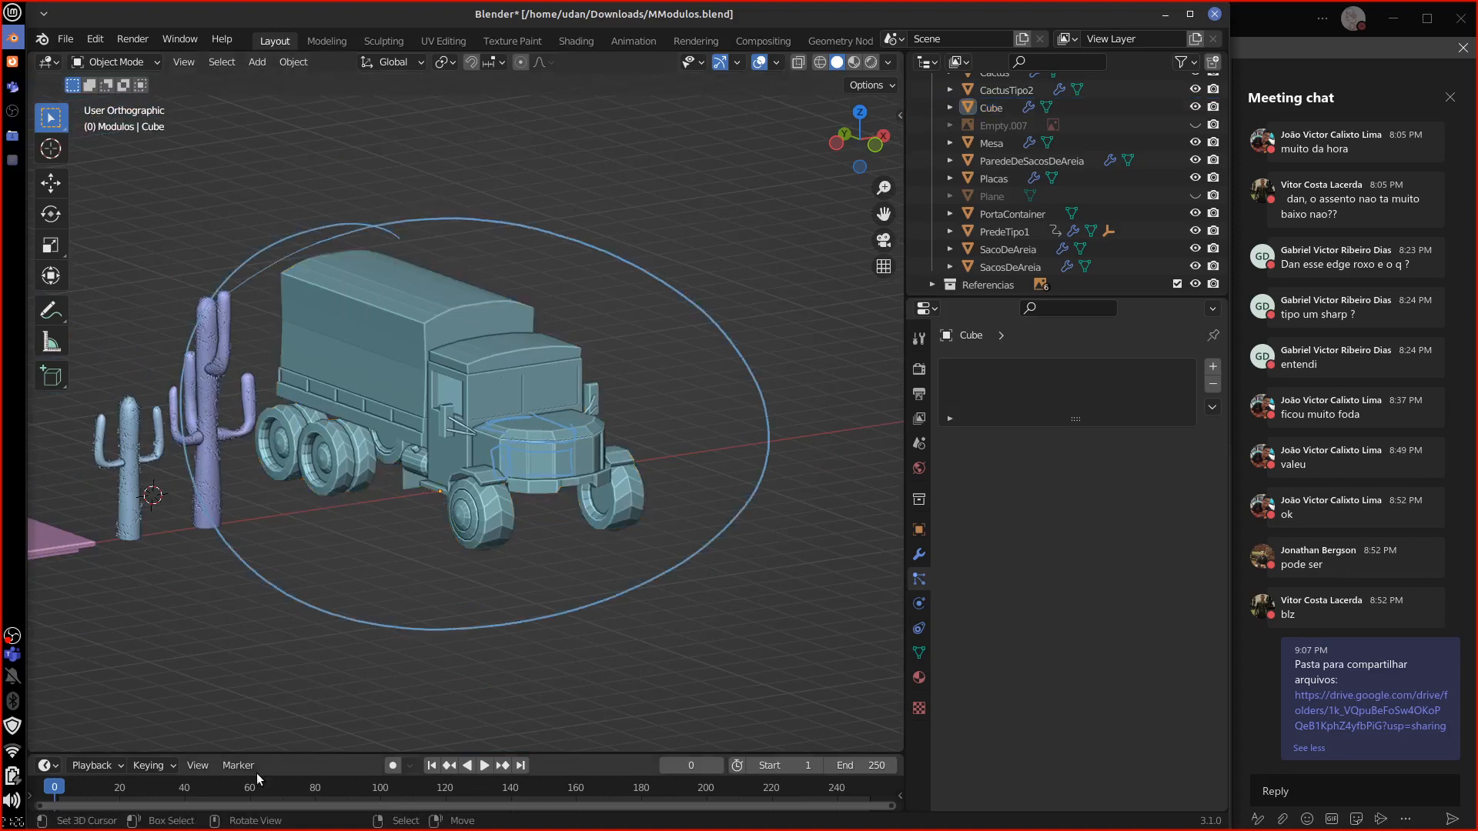
pyautogui.moveTo(416, 615)
pyautogui.mouseDown()
pyautogui.moveTo(712, 512)
pyautogui.moveTo(545, 261)
pyautogui.mouseUp()
# Step: Erase the freehand annotations around the truck and on its hood
pyautogui.moveTo(442, 220)
pyautogui.mouseDown(button='right')
pyautogui.moveTo(190, 439)
pyautogui.moveTo(578, 618)
pyautogui.moveTo(662, 324)
pyautogui.moveTo(728, 462)
pyautogui.moveTo(587, 257)
pyautogui.moveTo(538, 474)
pyautogui.moveTo(380, 659)
pyautogui.moveTo(287, 638)
pyautogui.moveTo(280, 528)
pyautogui.moveTo(262, 579)
pyautogui.mouseUp(button='right')
pyautogui.moveTo(658, 609)
pyautogui.keyDown('shift'); pyautogui.mouseDown(button='middle')
pyautogui.moveTo(779, 579)
pyautogui.moveTo(403, 614)
pyautogui.moveTo(736, 575)
pyautogui.moveTo(718, 612)
pyautogui.moveTo(648, 627)
pyautogui.mouseUp(button='middle'); pyautogui.keyUp('shift')
pyautogui.keyDown('shift'); pyautogui.moveTo(801, 627); pyautogui.dragTo(553, 569, button='middle'); pyautogui.keyUp('shift')
pyautogui.scroll(2, 690, 623)
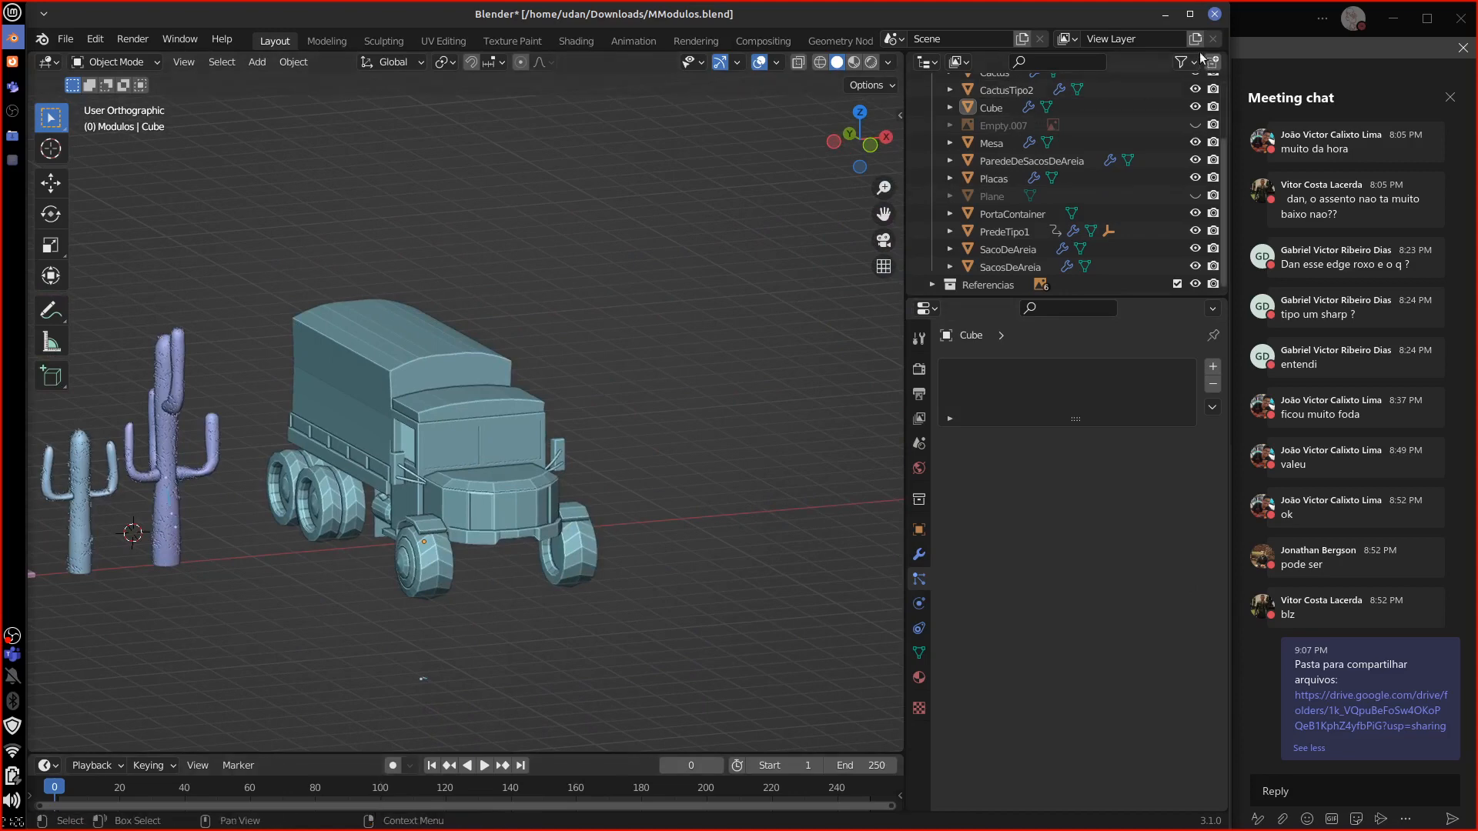
# Step: Close the MModulos.blend scene and delete MModulos.blend from the Downloads folder
pyautogui.click(1214, 14)
pyautogui.click(549, 458)
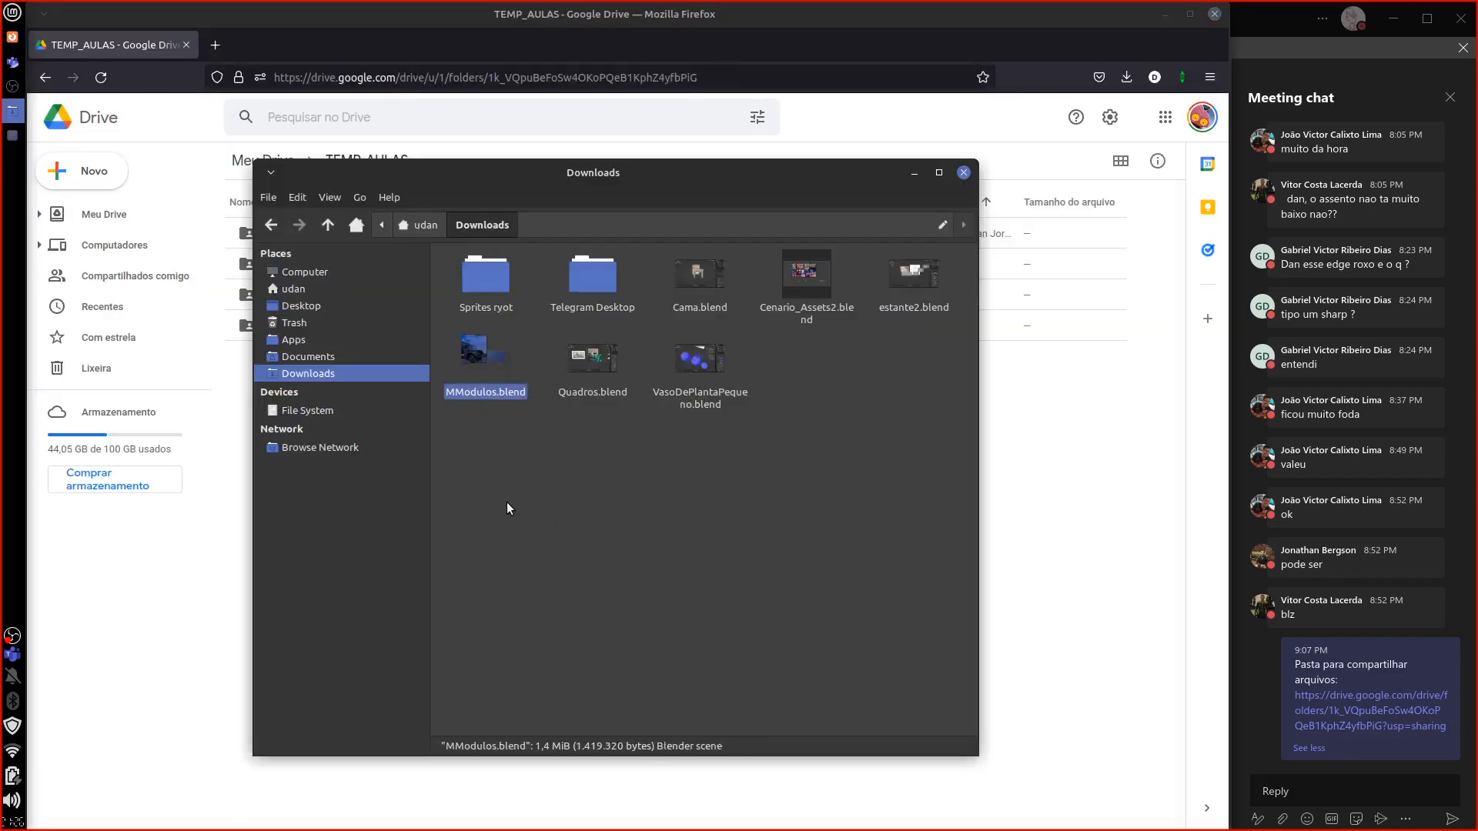
pyautogui.press('Delete')
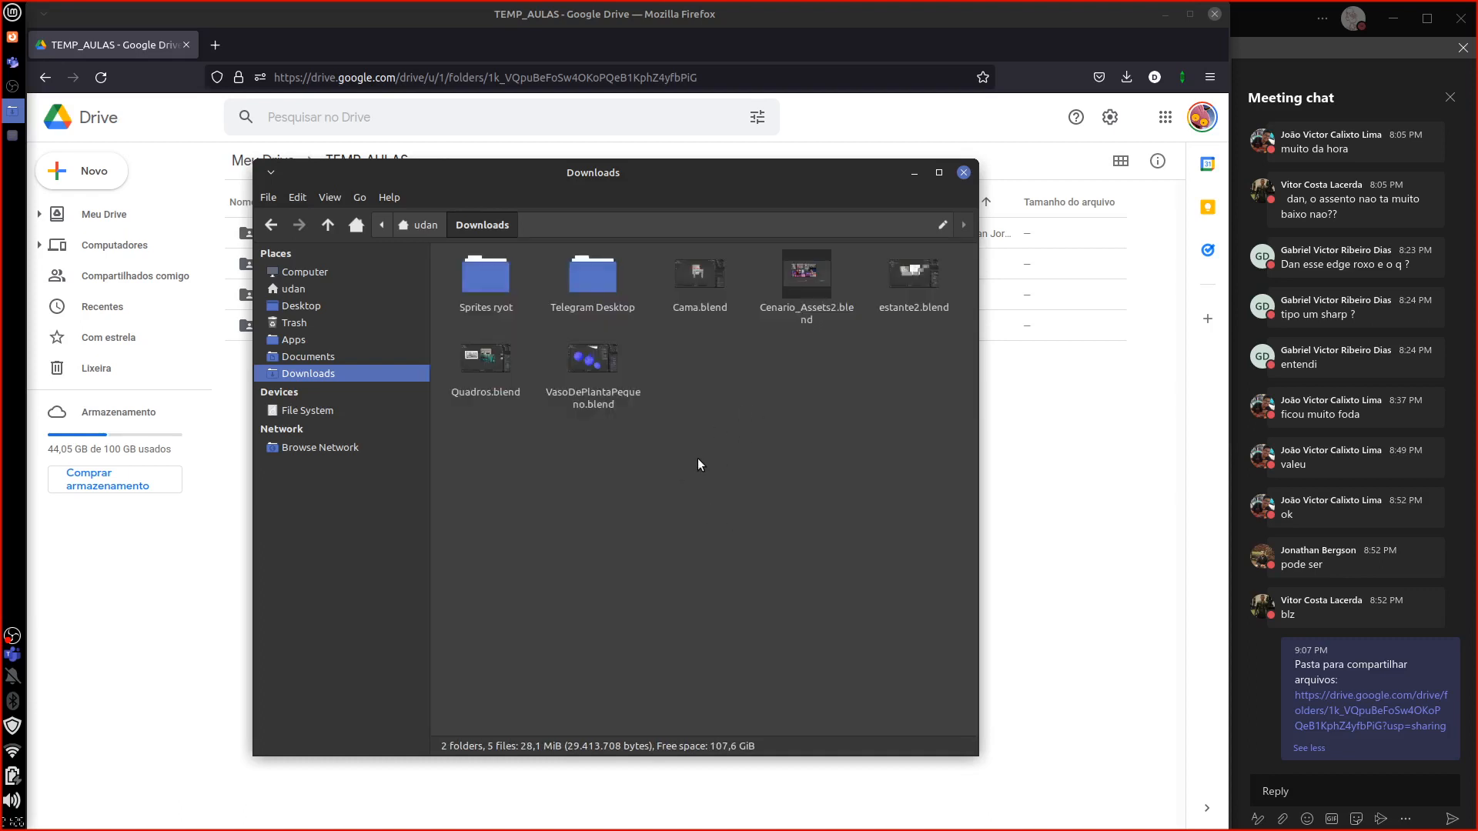
# Step: Open Cama.blend from the Downloads folder in Blender and delete the magenta reference image behind the furniture
pyautogui.click(695, 311)
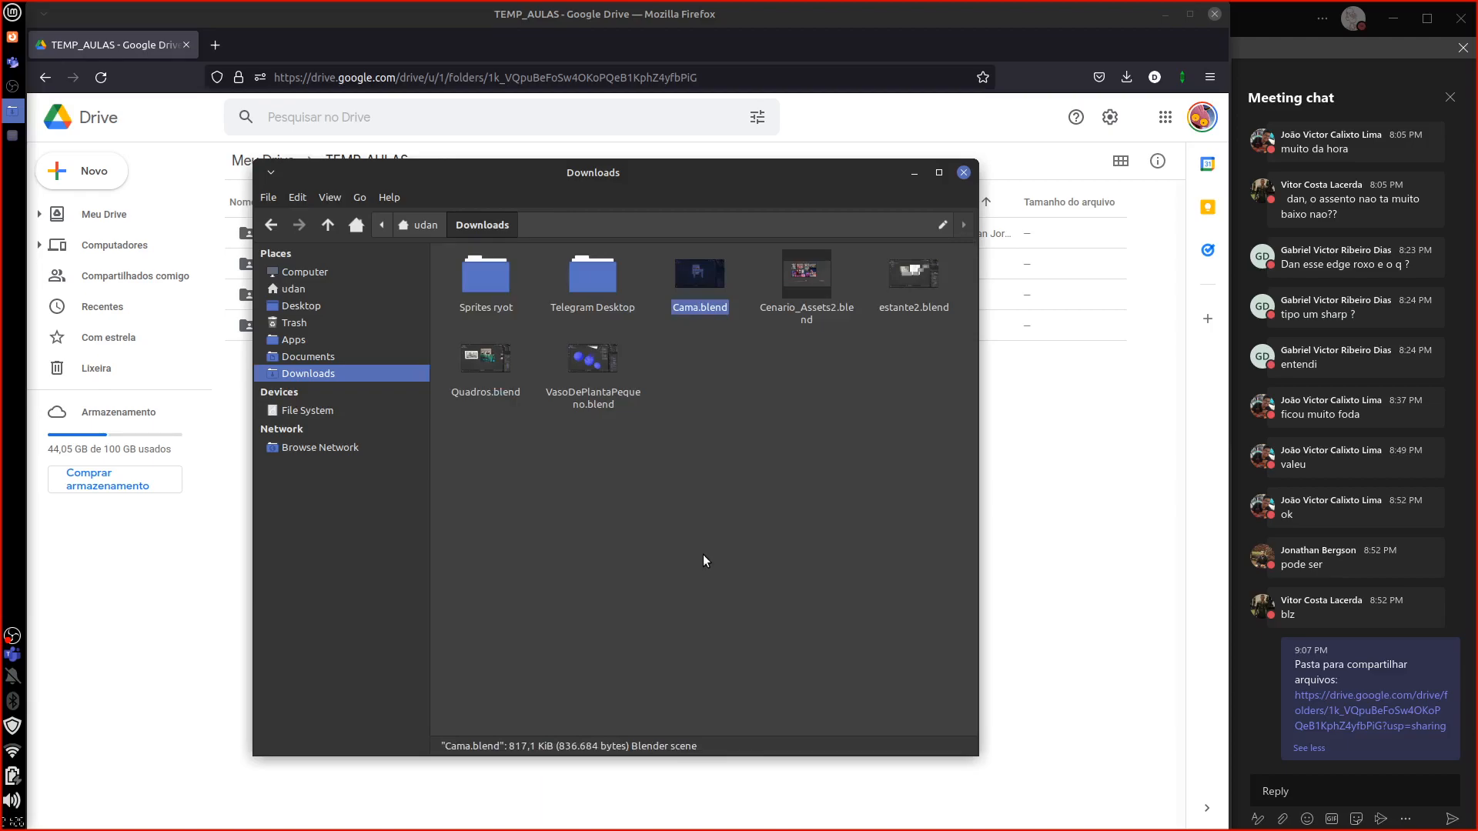
pyautogui.press('Return')
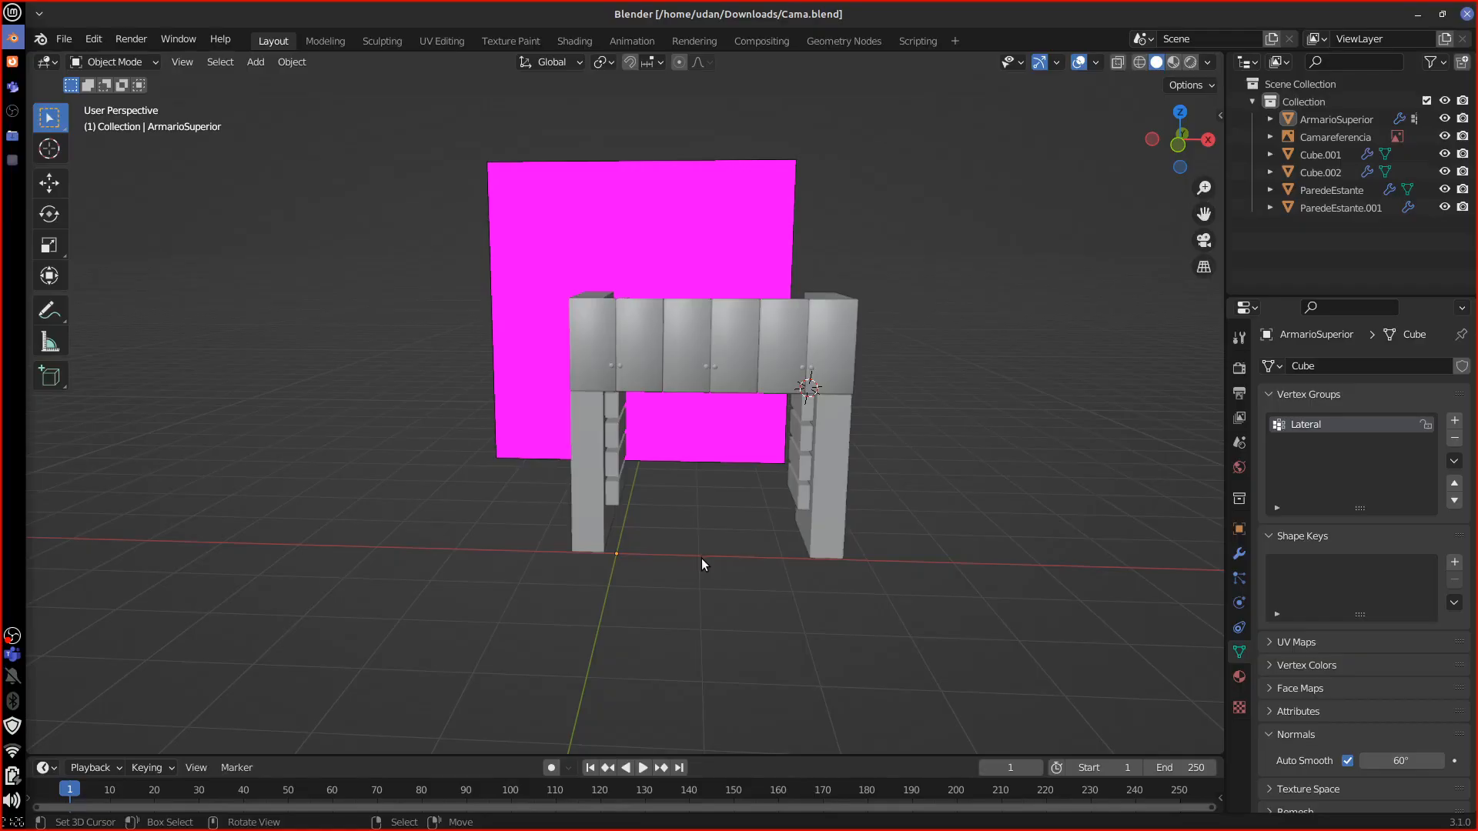
pyautogui.moveTo(690, 538); pyautogui.dragTo(713, 566, button='middle')
pyautogui.click(708, 200)
pyautogui.press('Delete')
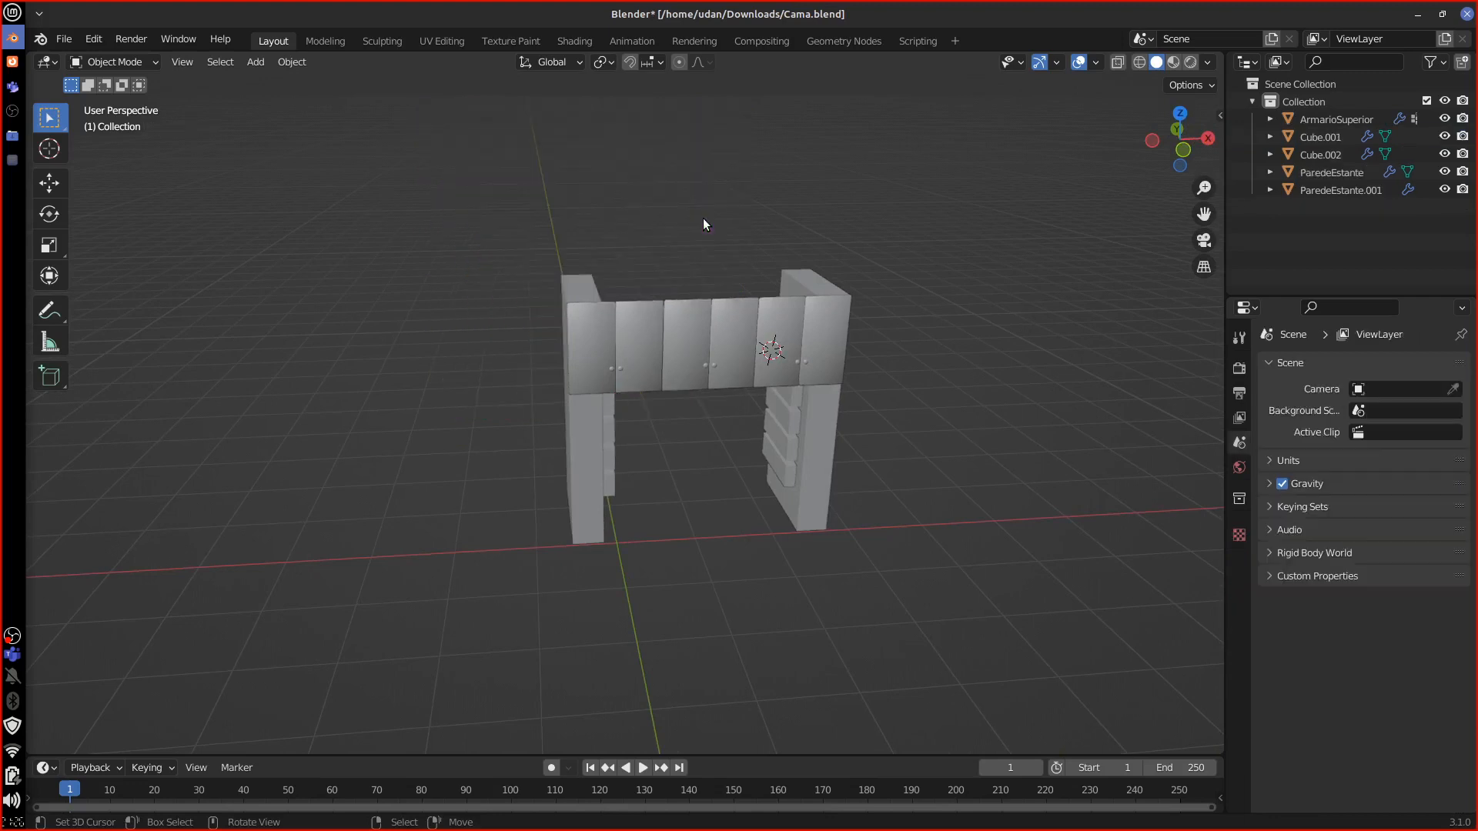
# Step: Select the upper cabinet and check the viewport shading options
pyautogui.moveTo(745, 487); pyautogui.dragTo(742, 387, button='middle')
pyautogui.click(742, 384)
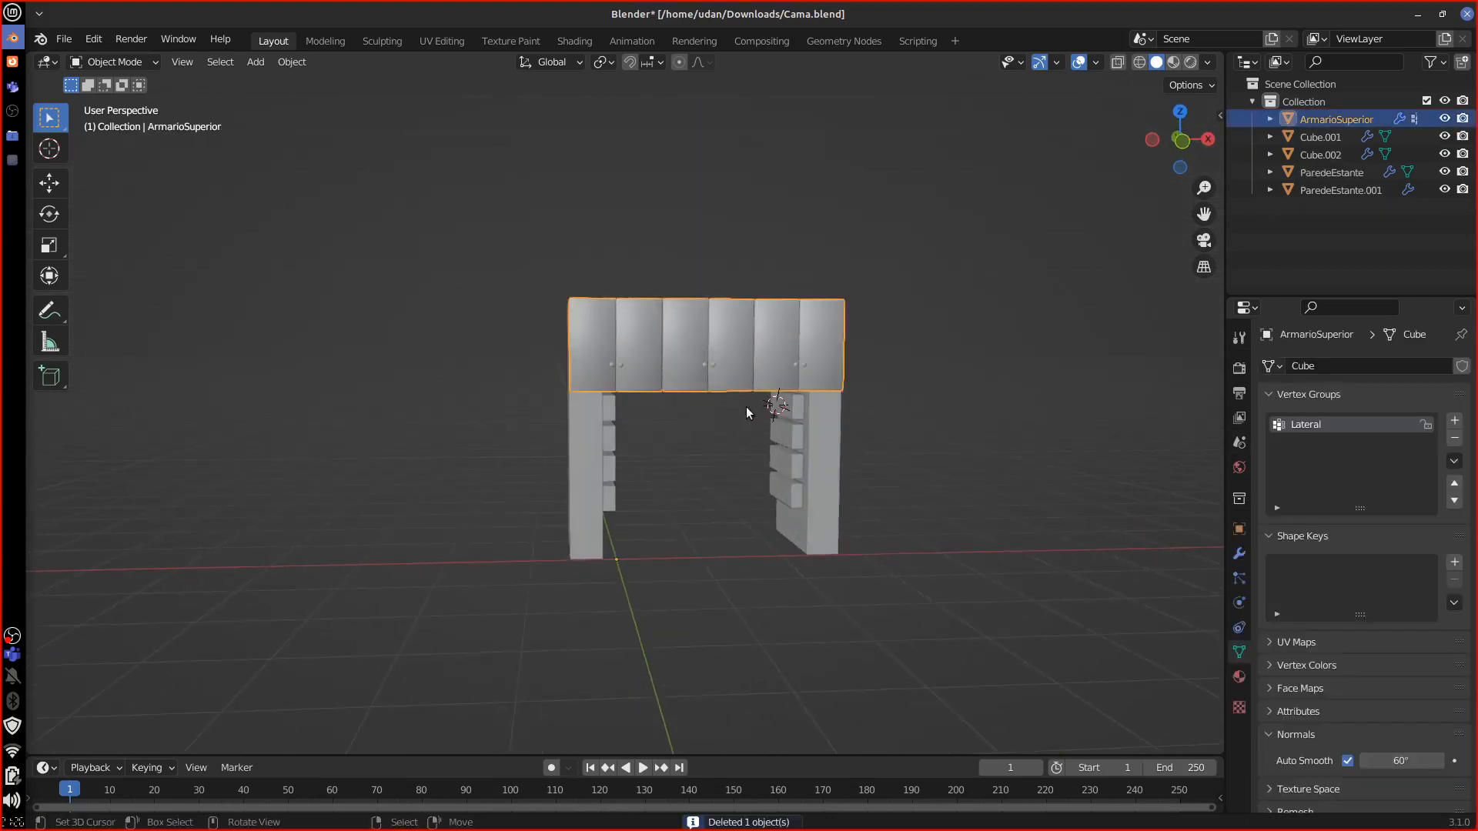
pyautogui.click(1207, 61)
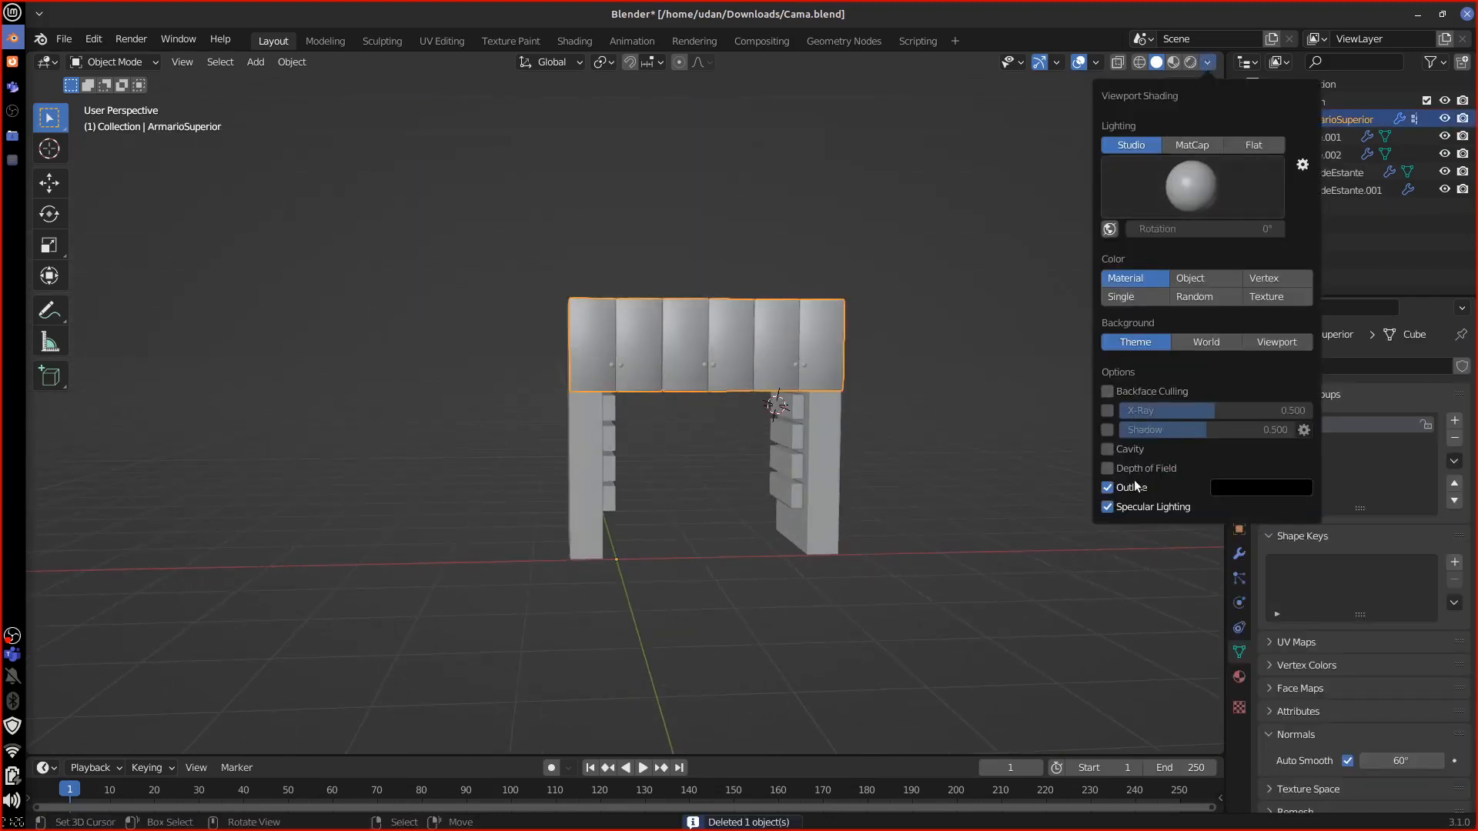
pyautogui.moveTo(828, 524)
pyautogui.mouseDown(button='middle')
pyautogui.moveTo(858, 666)
pyautogui.moveTo(749, 559)
pyautogui.moveTo(865, 448)
pyautogui.moveTo(913, 429)
pyautogui.moveTo(1151, 462)
pyautogui.moveTo(792, 545)
pyautogui.moveTo(811, 528)
pyautogui.moveTo(785, 521)
pyautogui.moveTo(834, 499)
pyautogui.moveTo(817, 513)
pyautogui.mouseUp(button='middle')
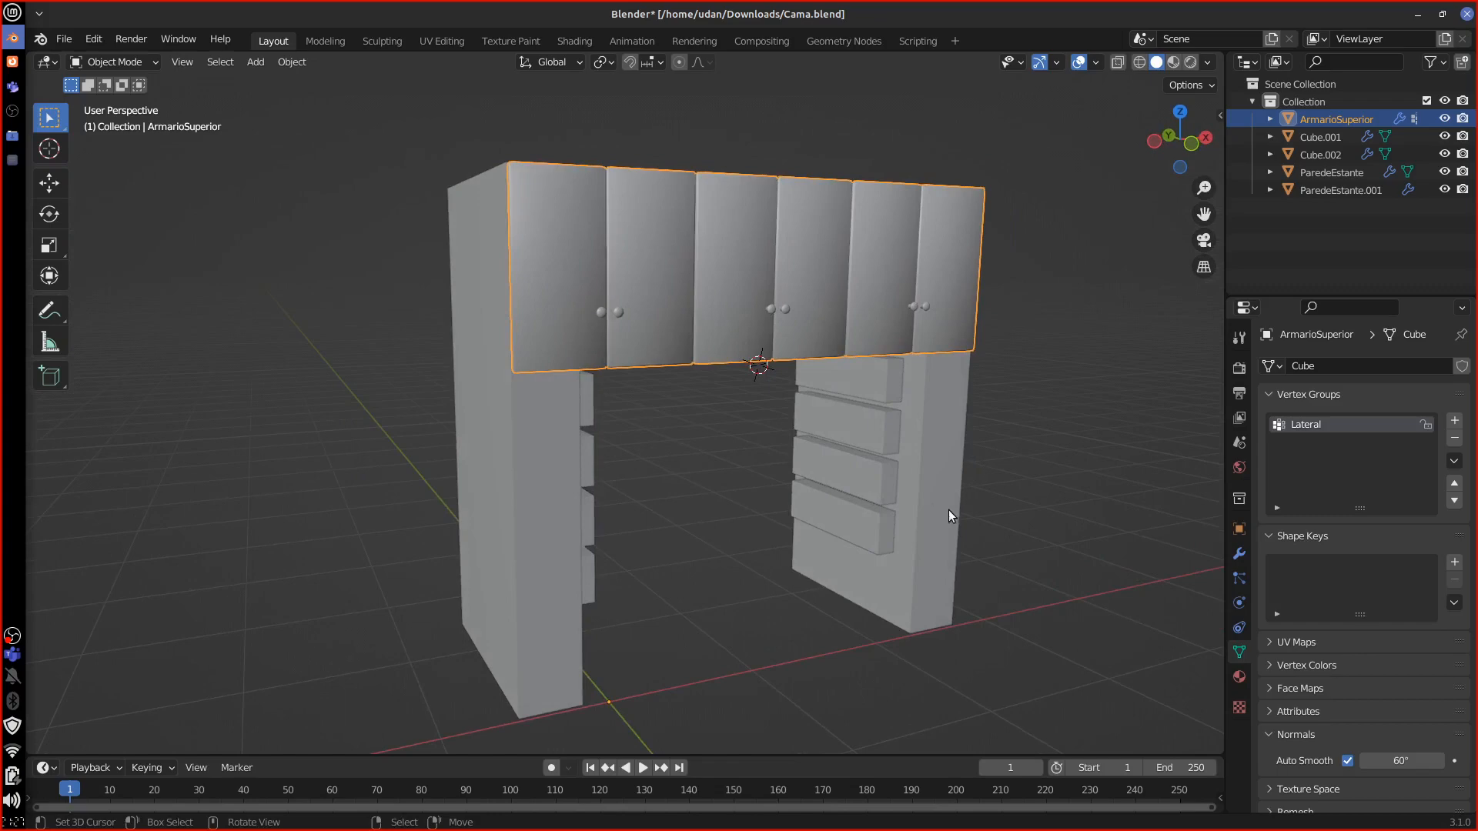
# Step: Select the stacked blocks of Cube.001 inside the side panel and examine them up close, including in Edit Mode
pyautogui.moveTo(948, 510); pyautogui.dragTo(819, 533, button='middle')
pyautogui.click(788, 521)
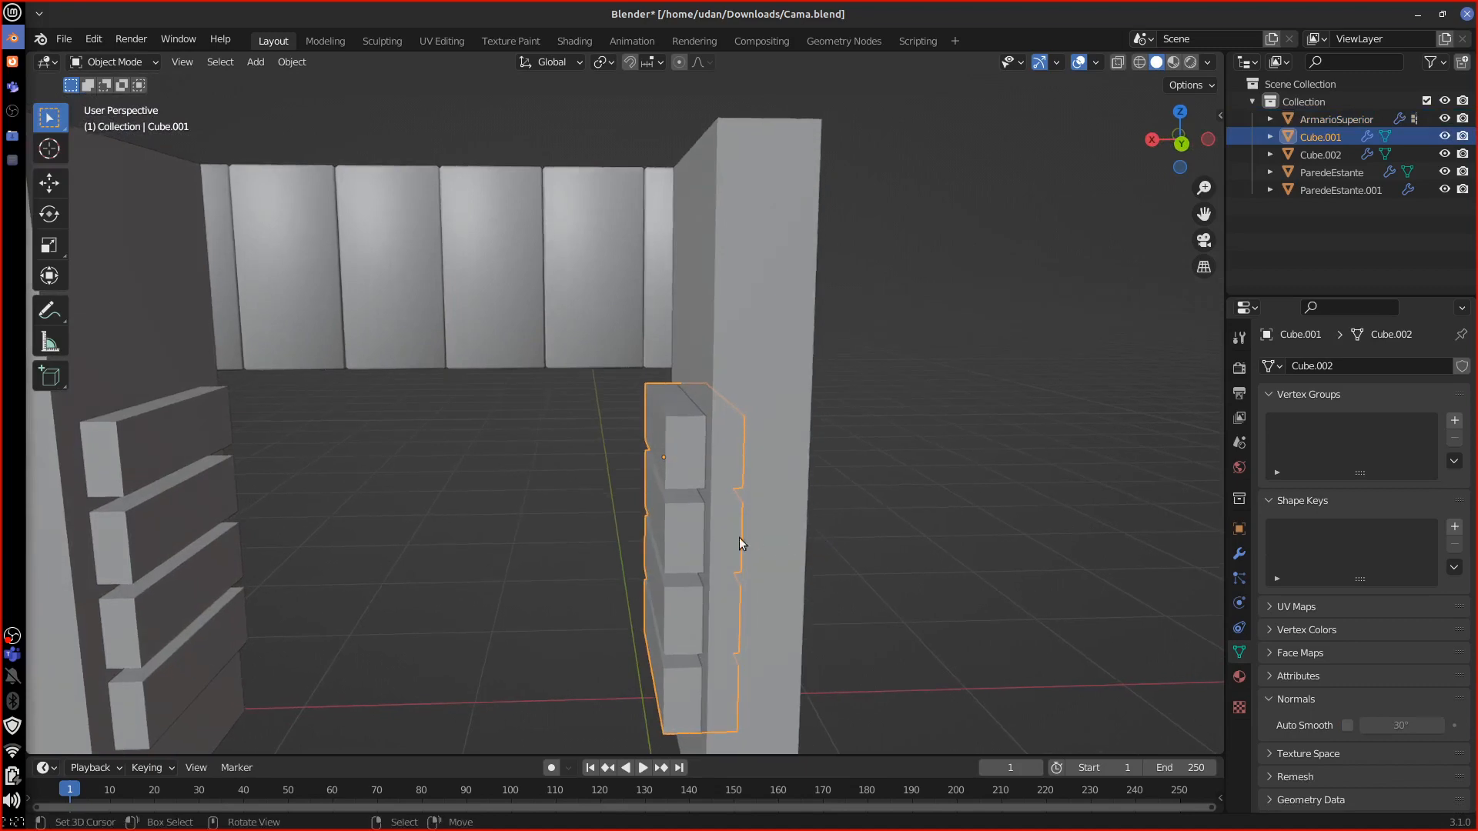
pyautogui.scroll(2, 737, 439)
pyautogui.moveTo(797, 531); pyautogui.dragTo(820, 525, button='middle')
pyautogui.keyDown('shift'); pyautogui.moveTo(921, 498); pyautogui.dragTo(824, 491, button='middle'); pyautogui.keyUp('shift')
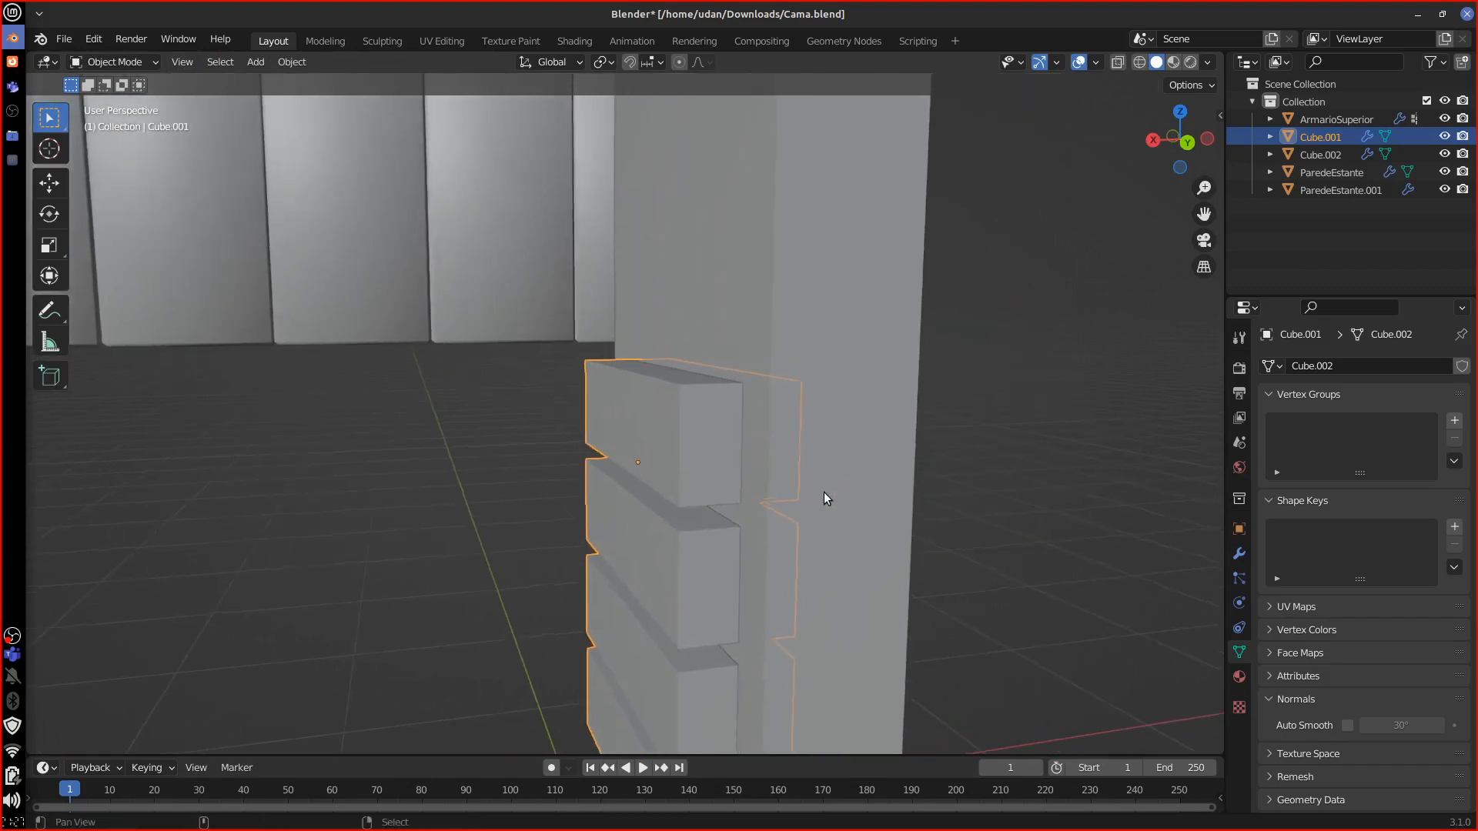
pyautogui.moveTo(804, 553); pyautogui.dragTo(810, 548, button='middle')
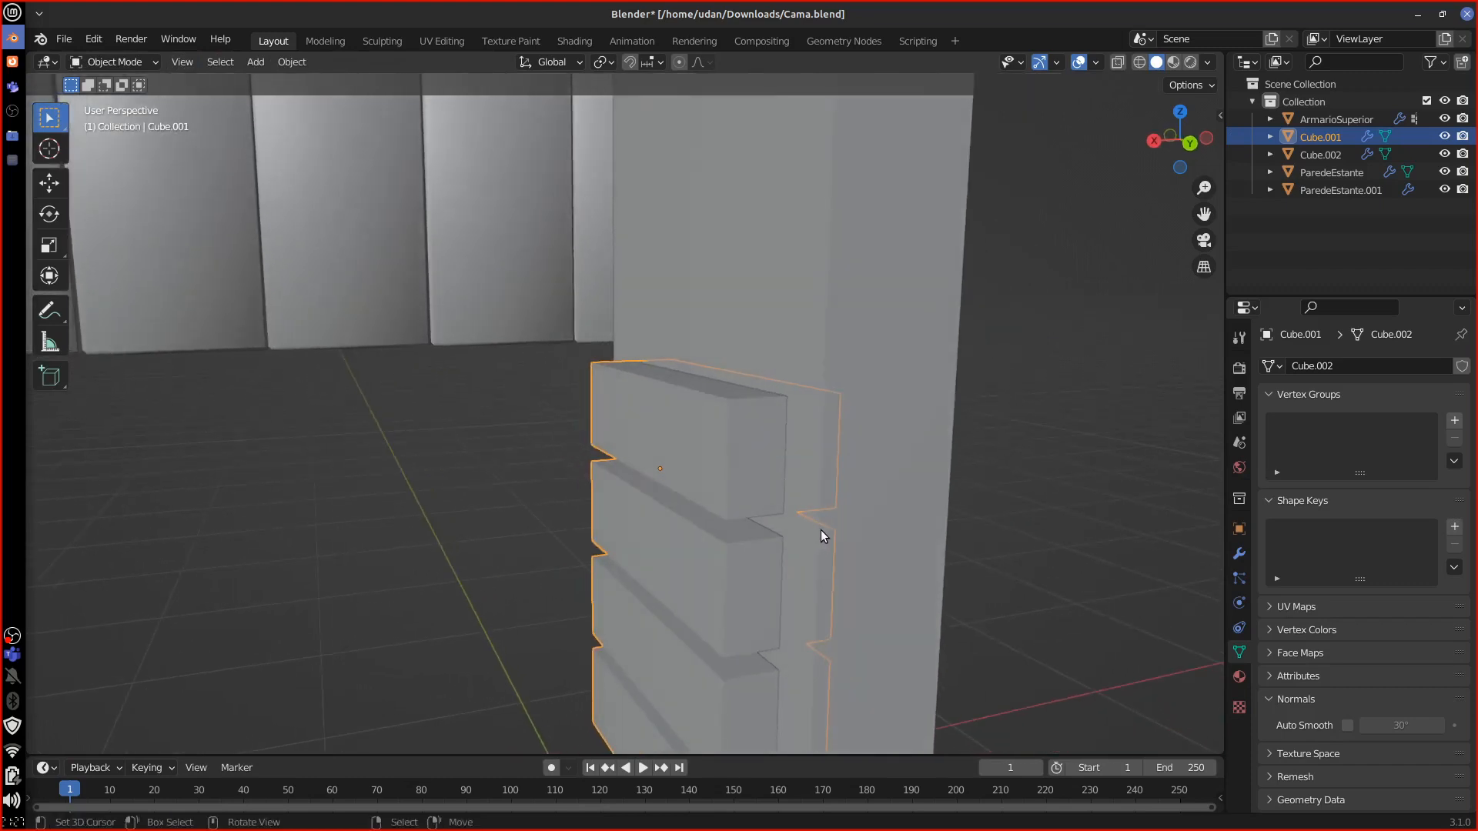
pyautogui.press('Tab')
pyautogui.press('Tab')
# Step: Select the ParedeEstante side panel and inspect its mesh in Edit Mode
pyautogui.click(828, 395)
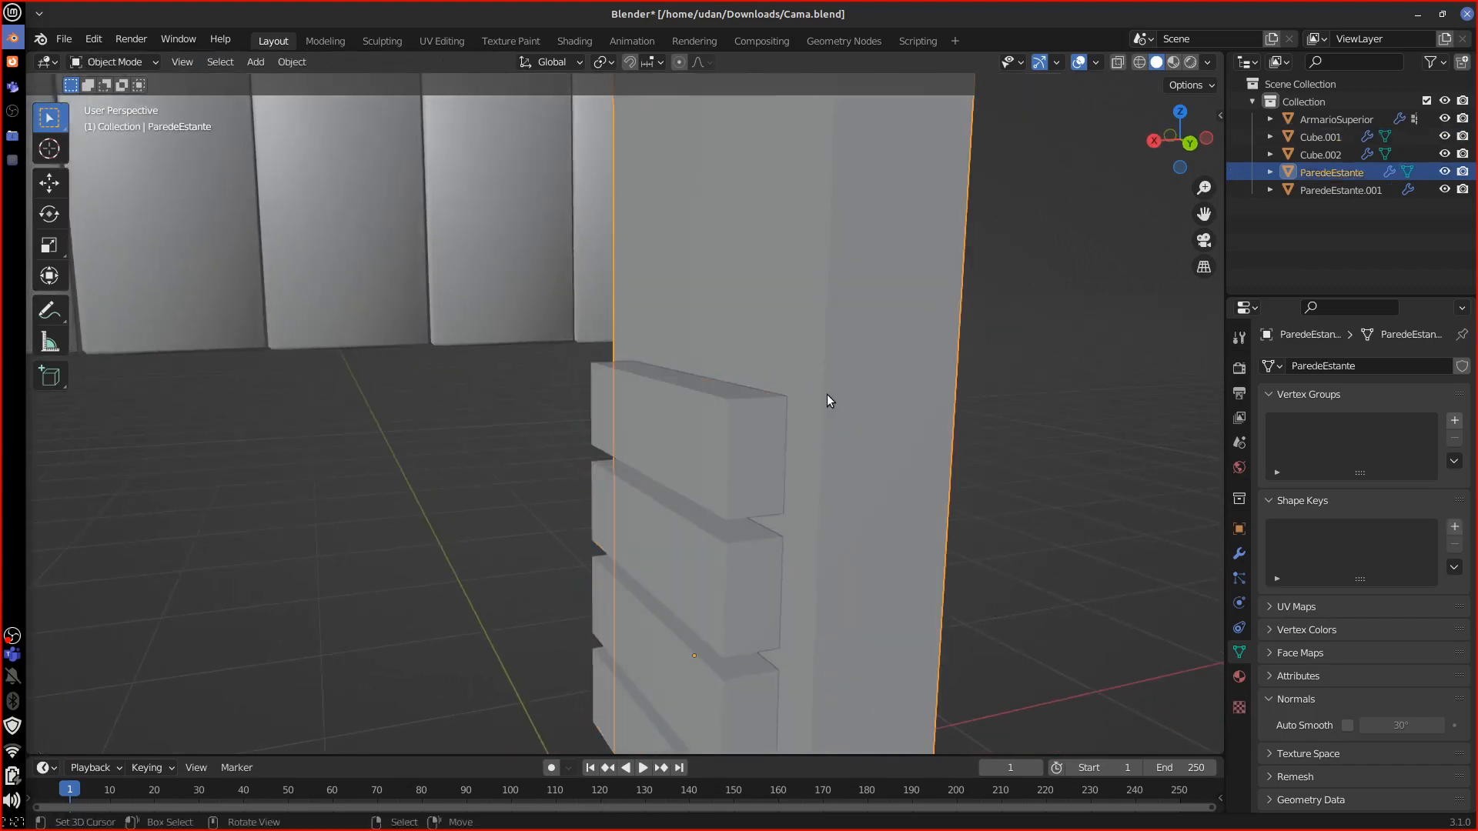
pyautogui.press('Tab')
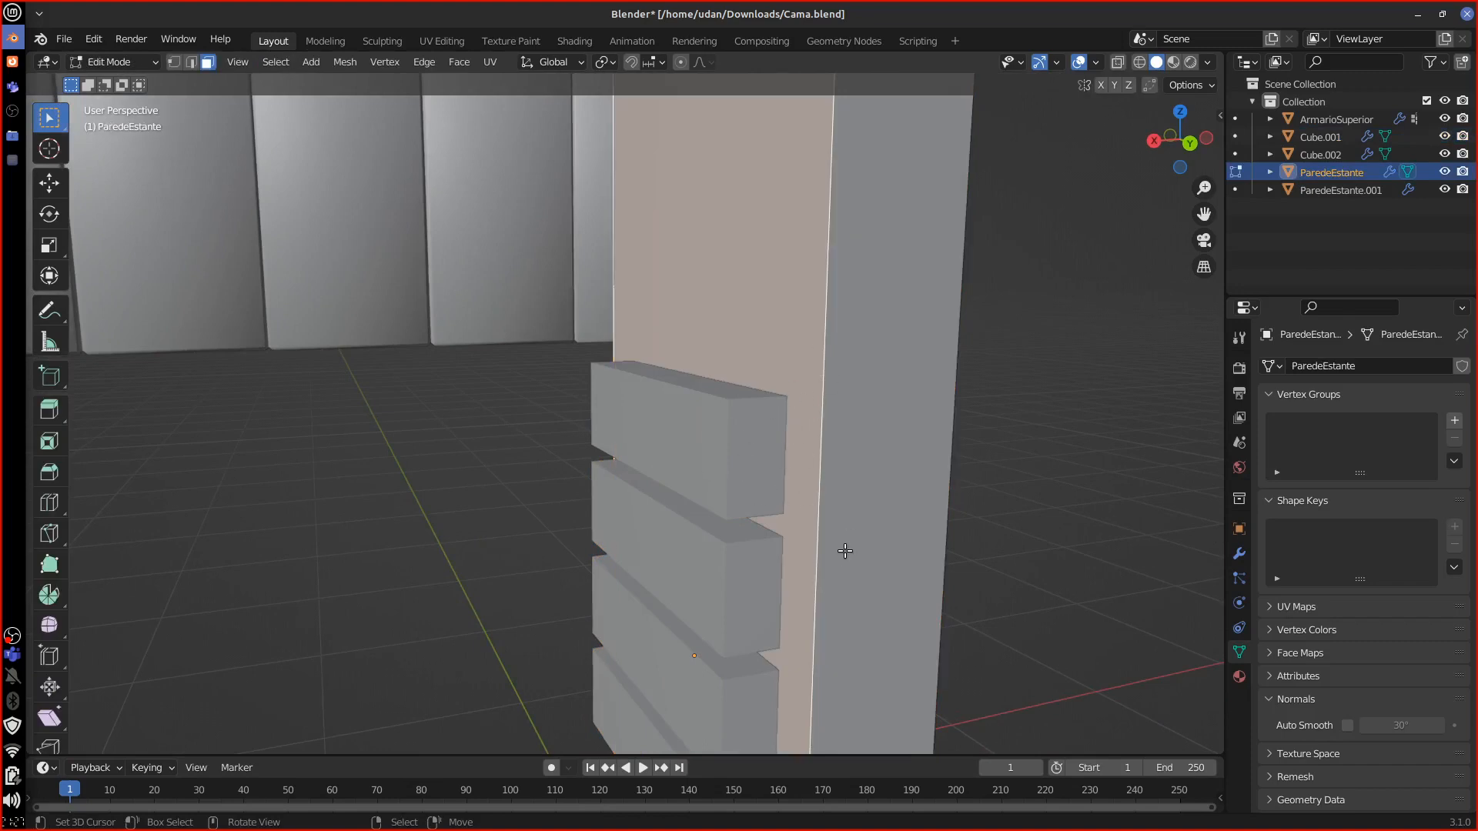
pyautogui.press('Tab')
pyautogui.moveTo(834, 553); pyautogui.dragTo(842, 556, button='middle')
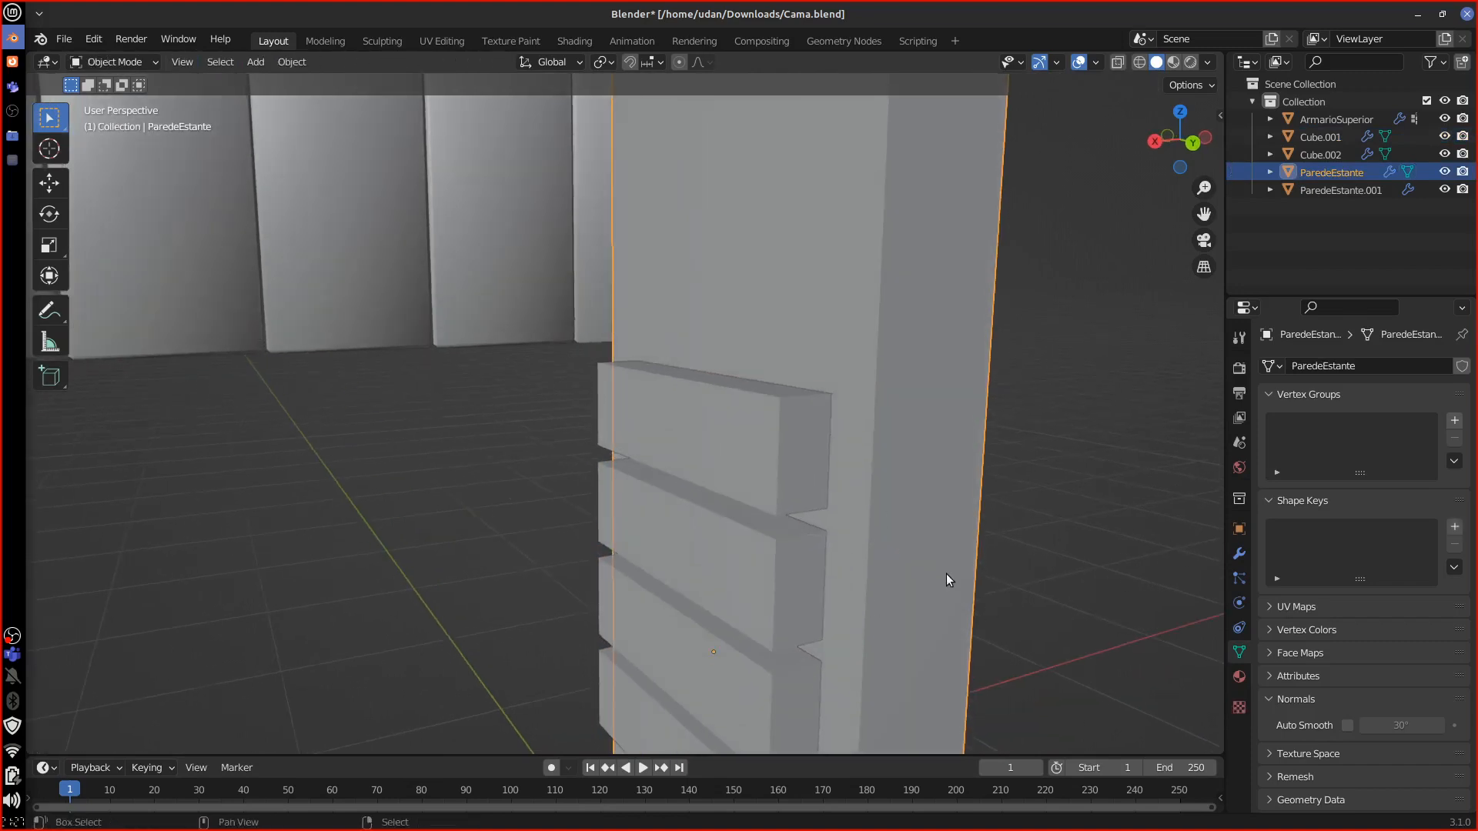
pyautogui.keyDown('shift'); pyautogui.moveTo(1025, 617); pyautogui.dragTo(973, 564, button='middle'); pyautogui.keyUp('shift')
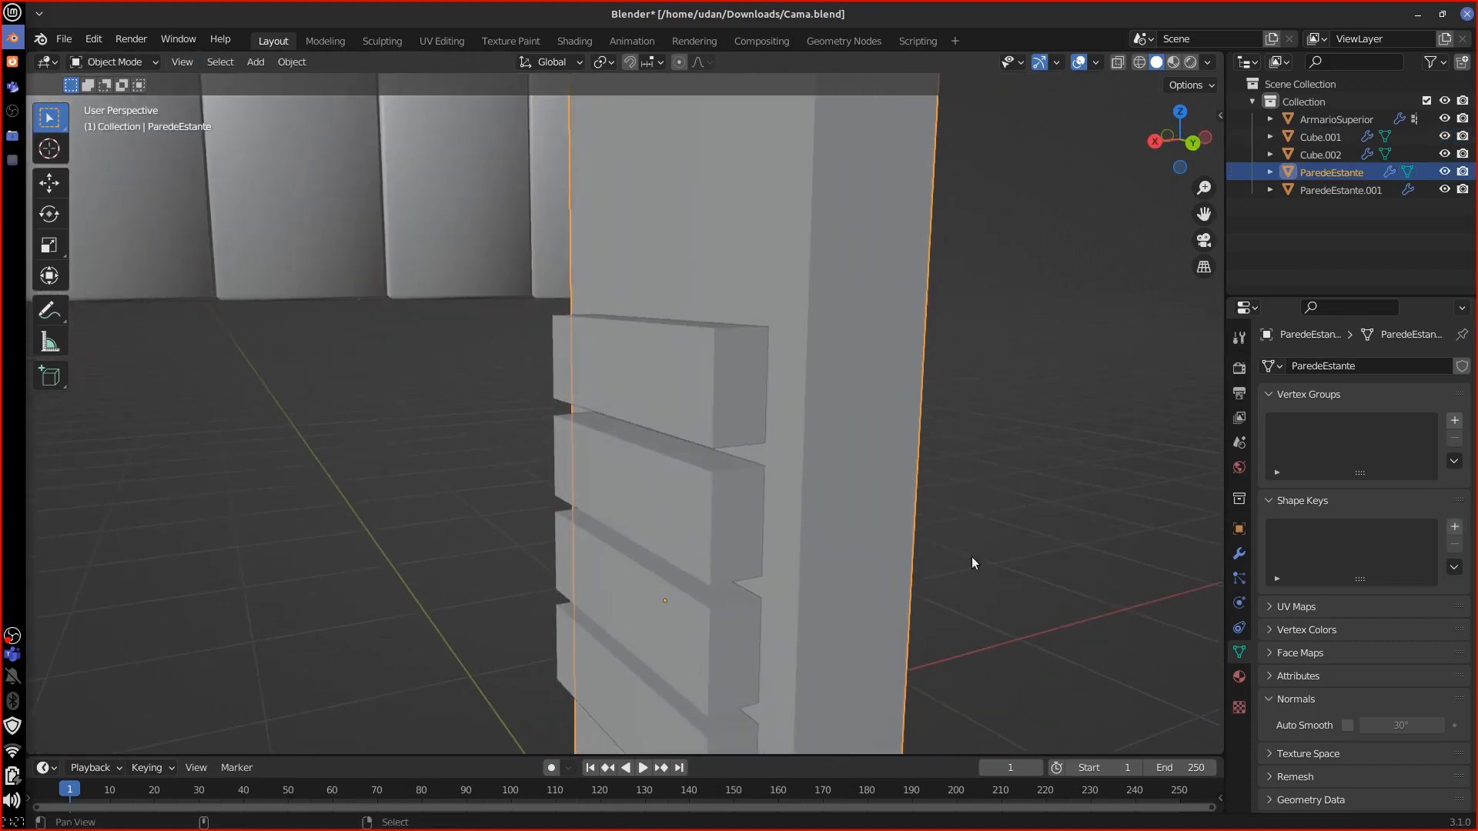
# Step: Check the Boolean modifier on the ParedeEstante panel and the Array modifier on Cube.001
pyautogui.click(1252, 553)
pyautogui.moveTo(1197, 561); pyautogui.dragTo(1061, 579, button='middle')
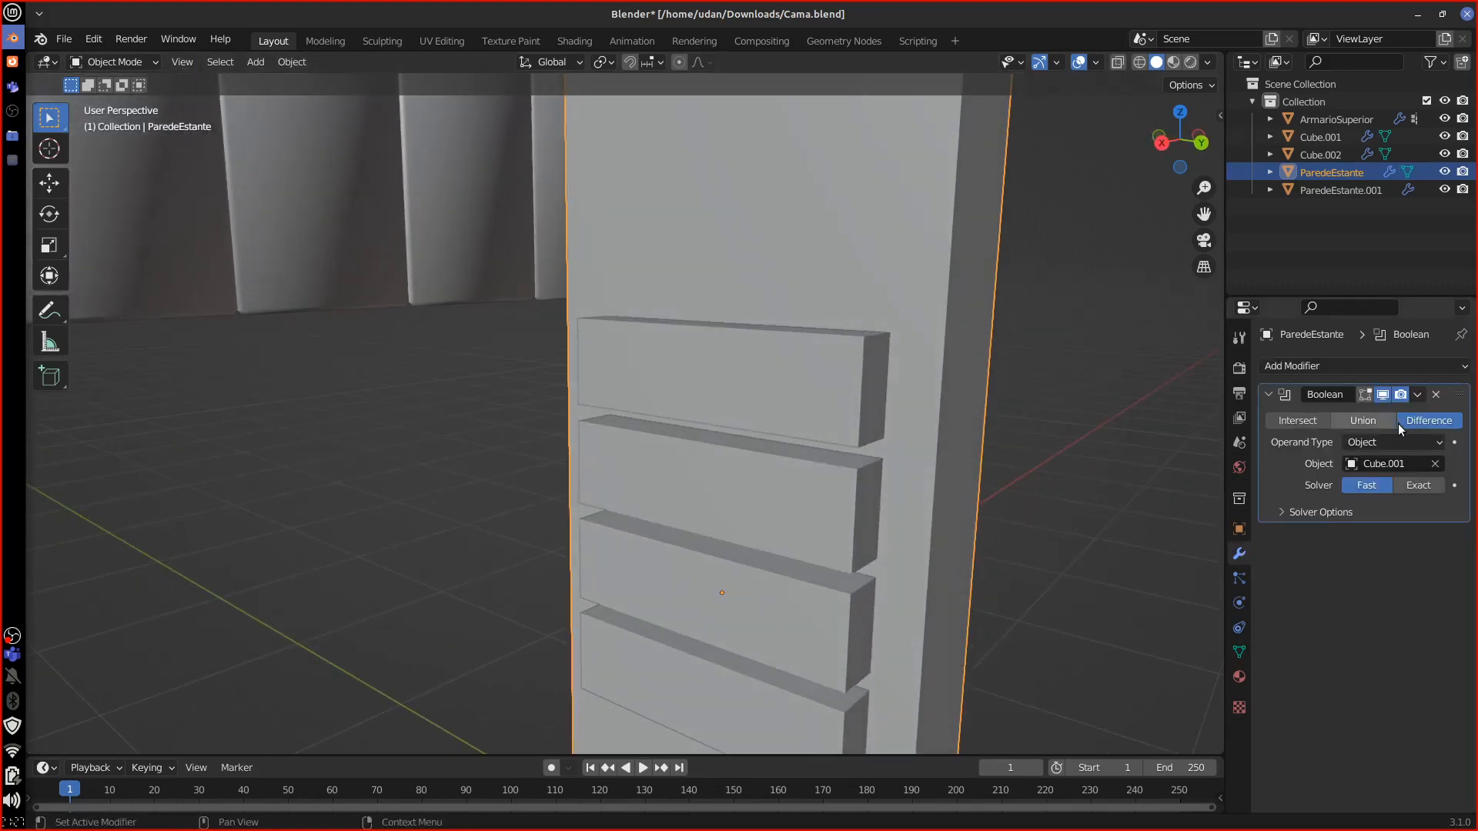
pyautogui.moveTo(989, 534); pyautogui.dragTo(811, 505, button='middle')
pyautogui.click(726, 367)
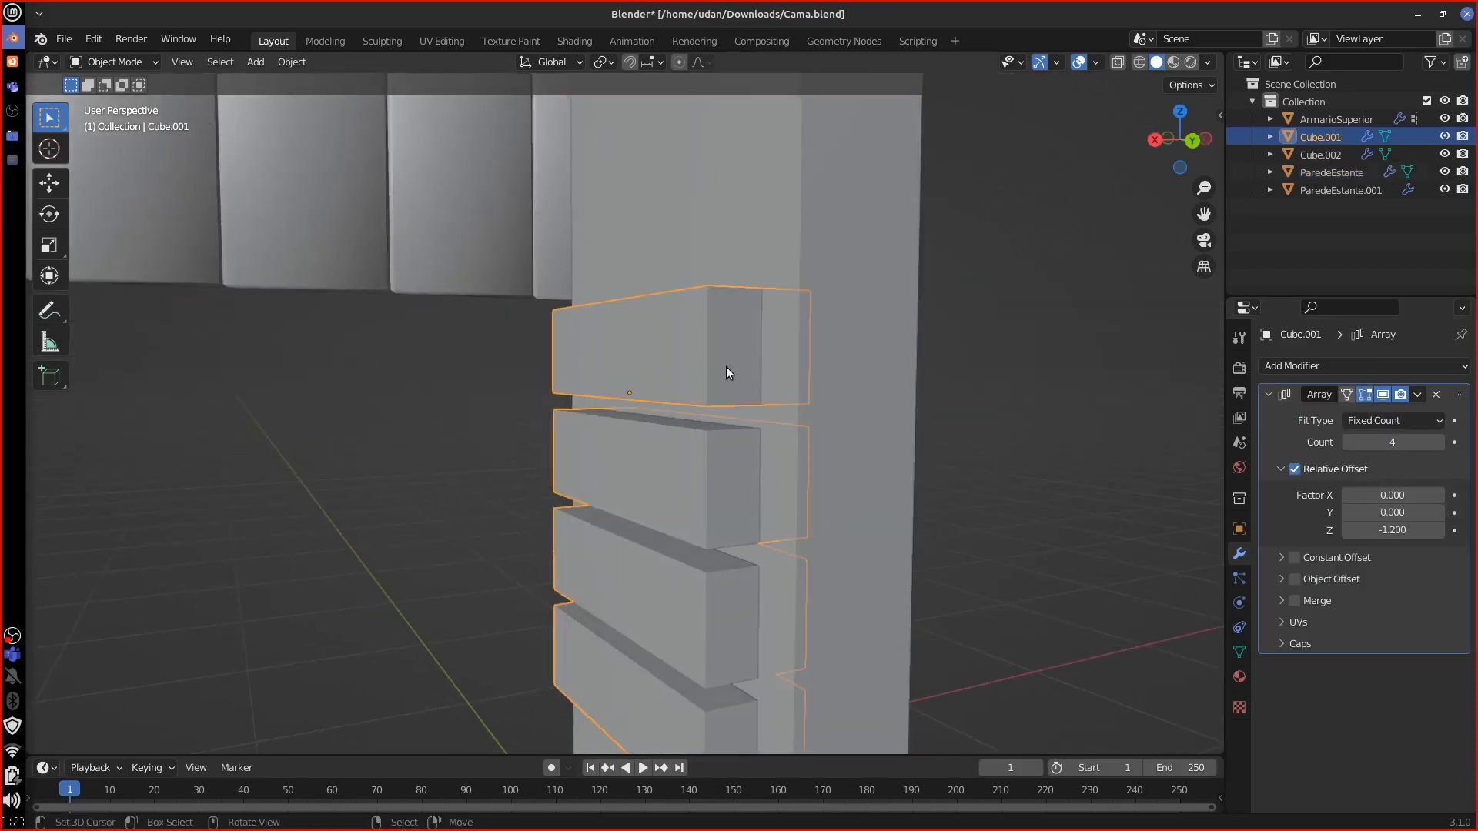
pyautogui.click(793, 378)
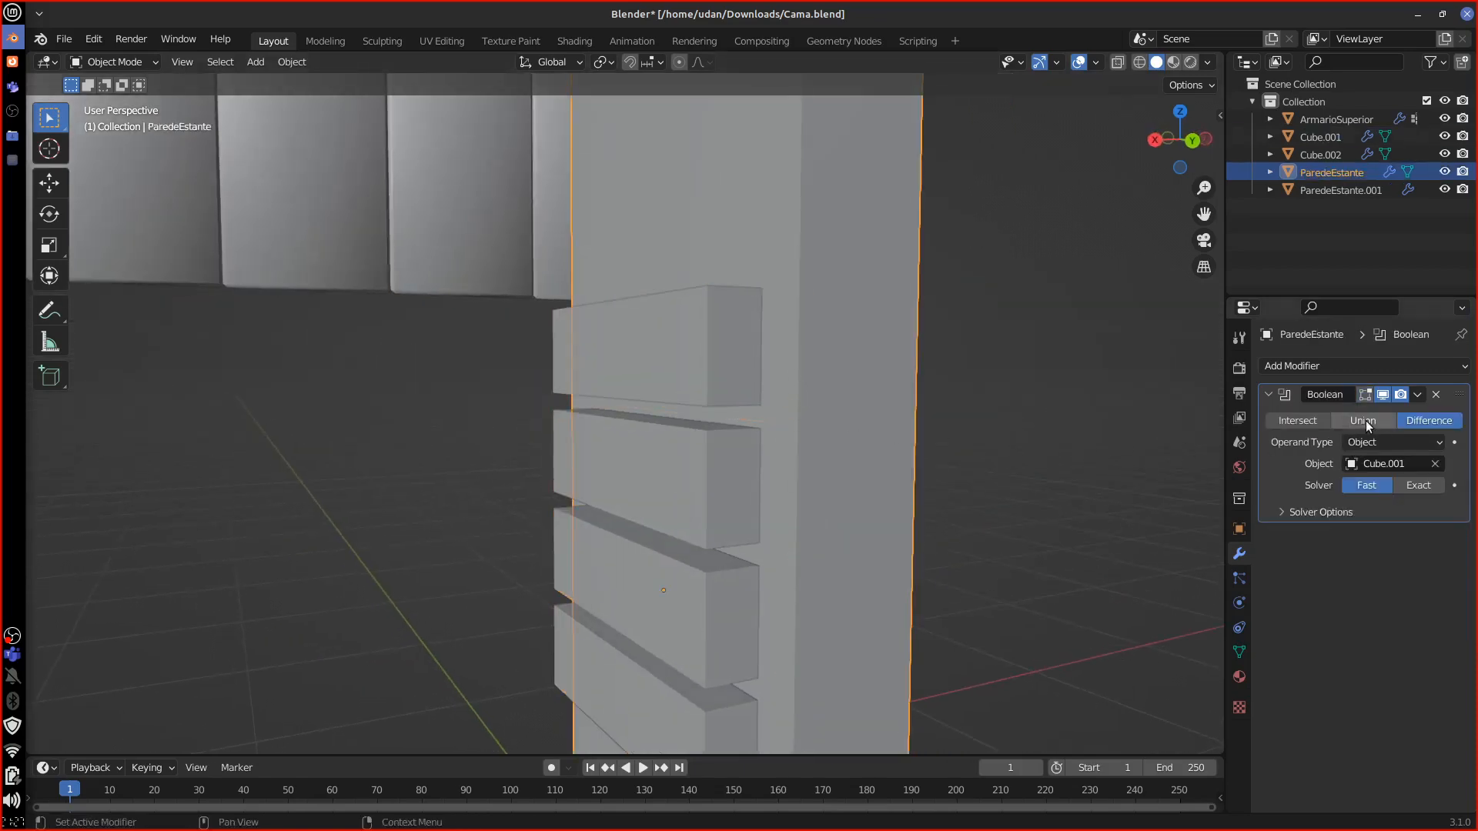
# Step: Try to move the Cube.001 blocks relative to the ParedeEstante panel
pyautogui.moveTo(893, 597); pyautogui.dragTo(861, 567, button='middle')
pyautogui.scroll(-6, 900, 610)
pyautogui.scroll(4, 861, 570)
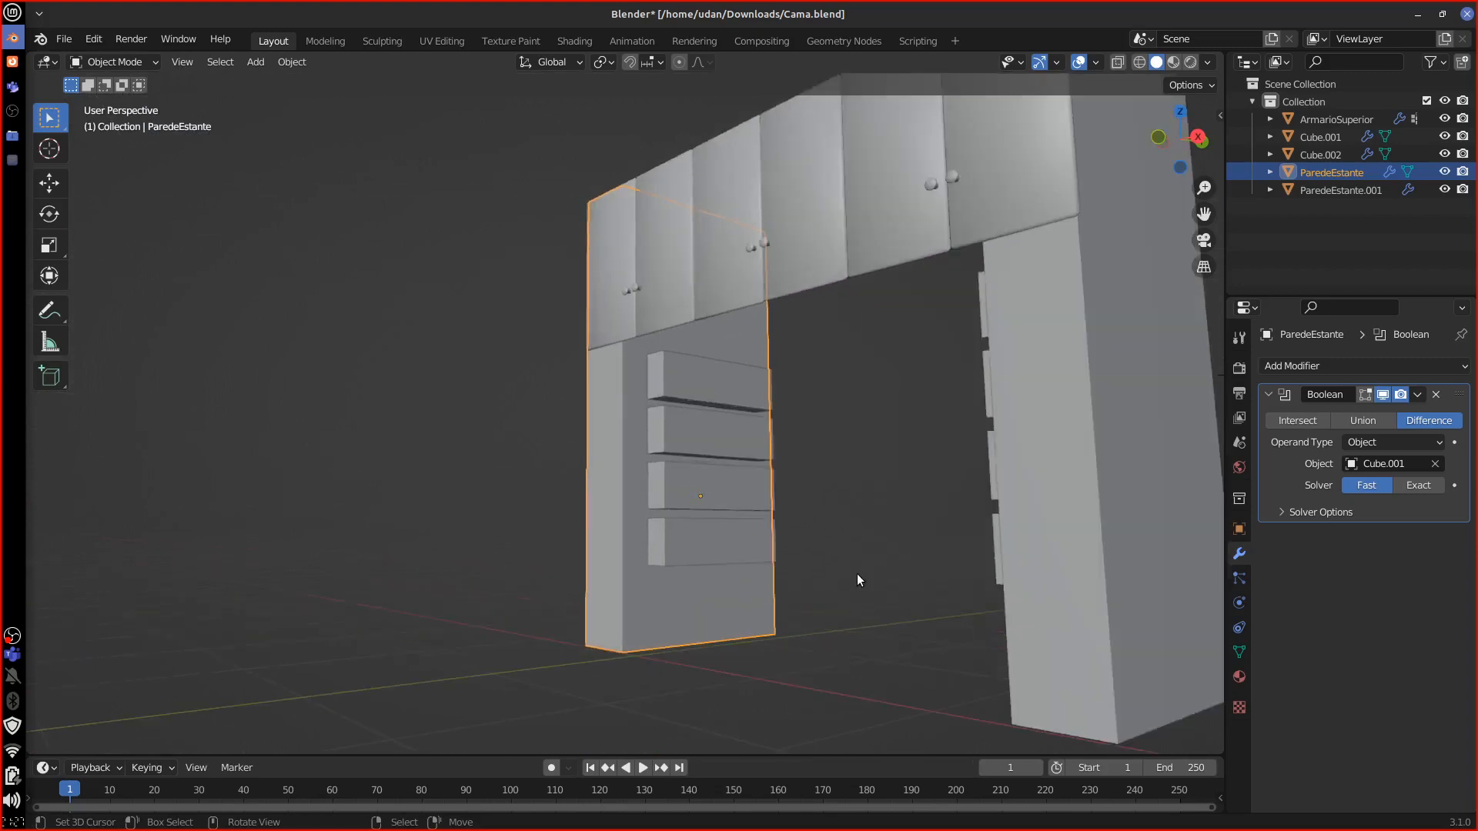
pyautogui.scroll(2, 859, 579)
pyautogui.click(726, 446)
pyautogui.press('g')
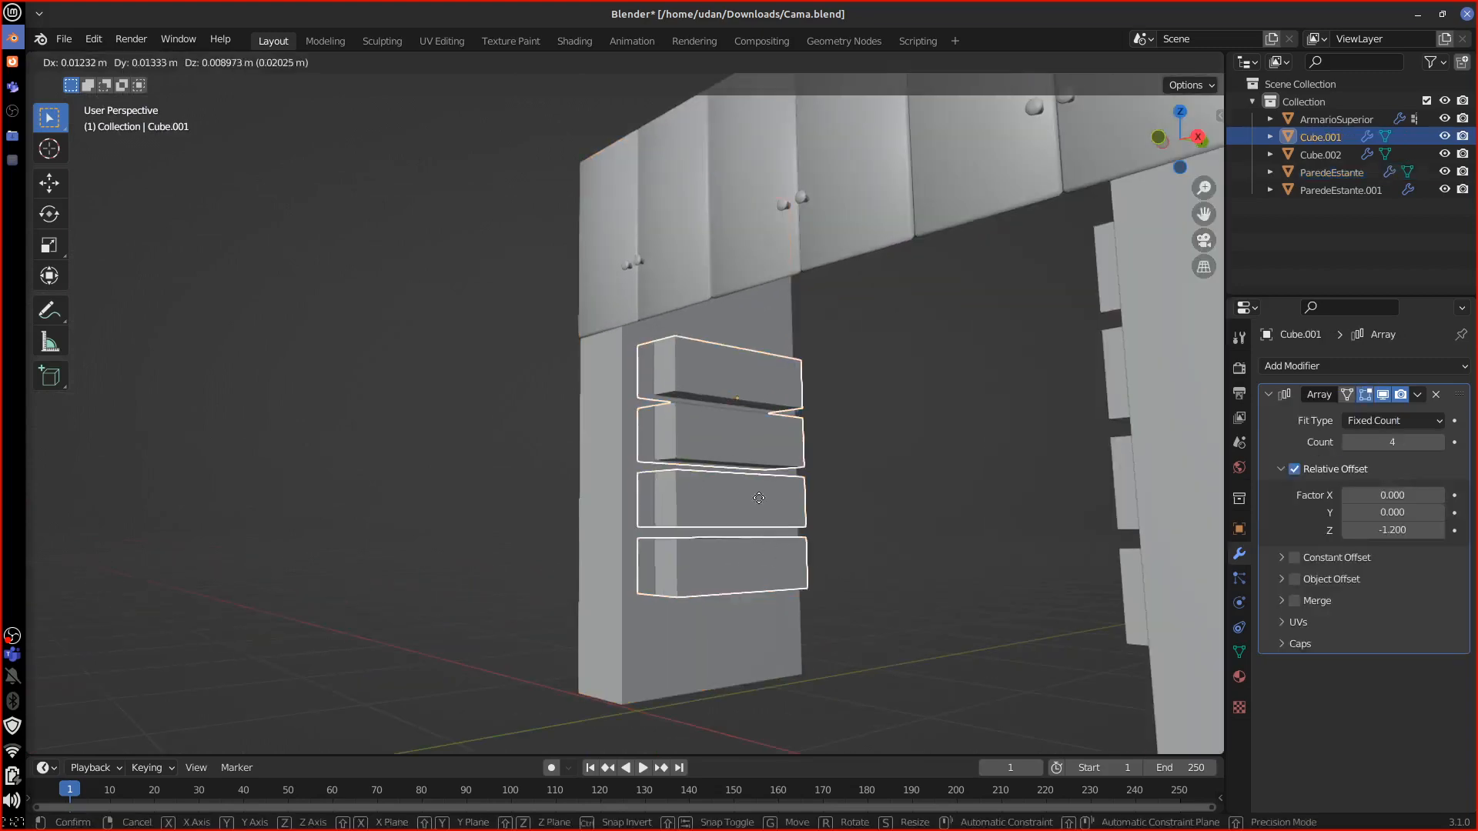
pyautogui.press('Escape')
# Step: Hide Cube.001 in the viewport to expose the Boolean cutouts in the side panel
pyautogui.scroll(-3, 885, 529)
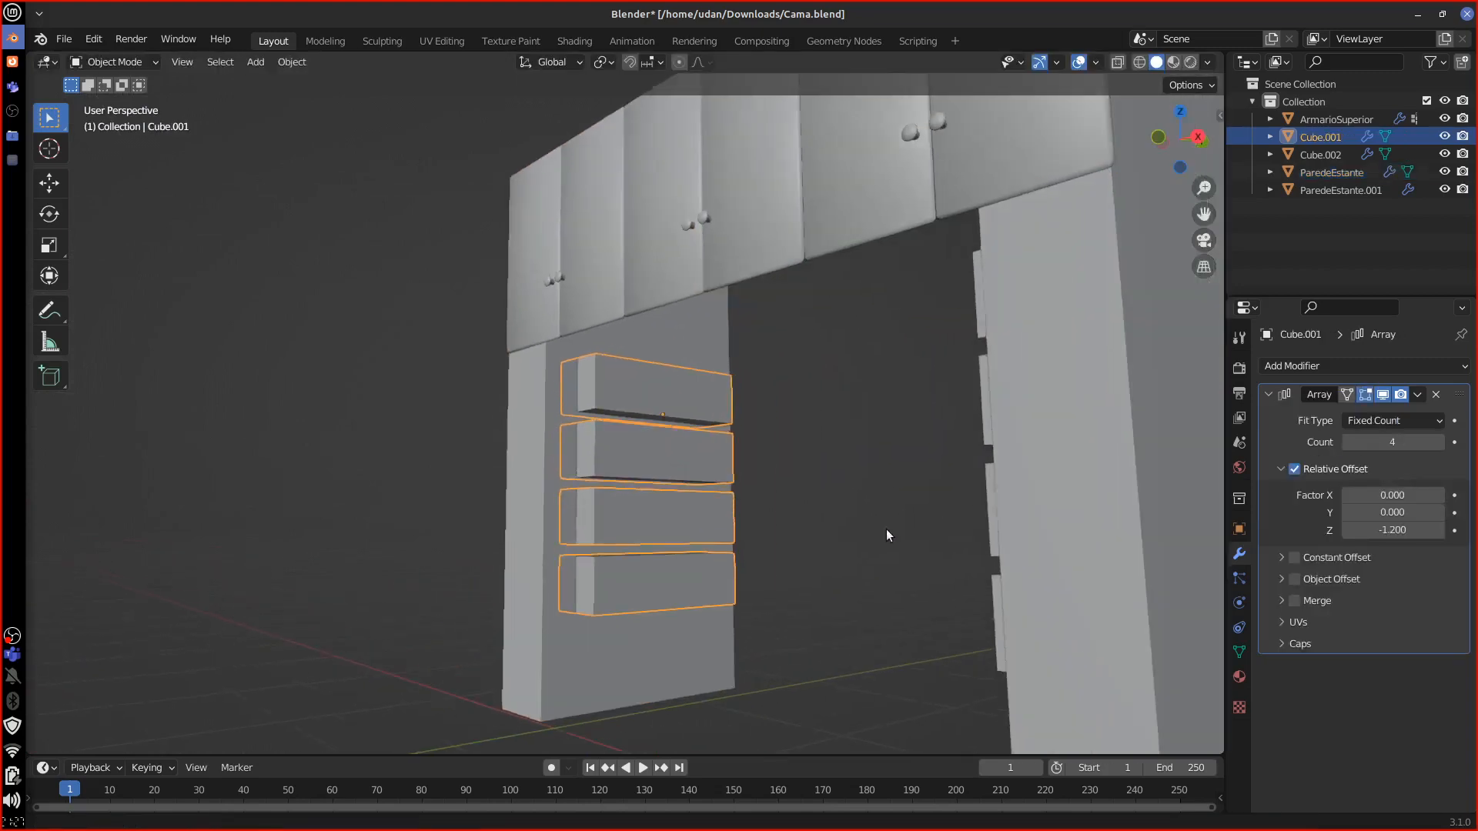
pyautogui.moveTo(885, 529); pyautogui.dragTo(626, 593, button='middle')
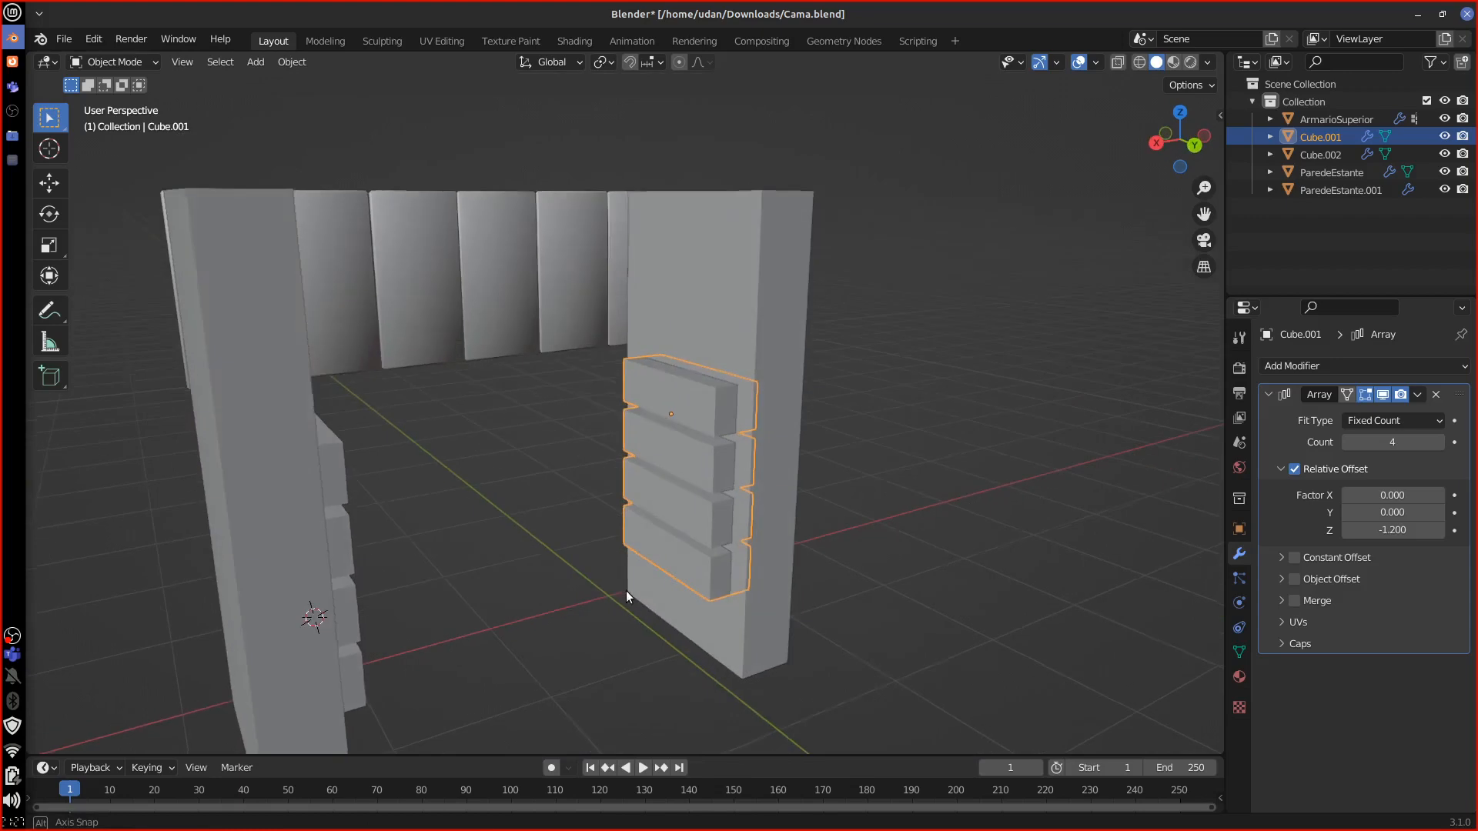
pyautogui.click(1445, 137)
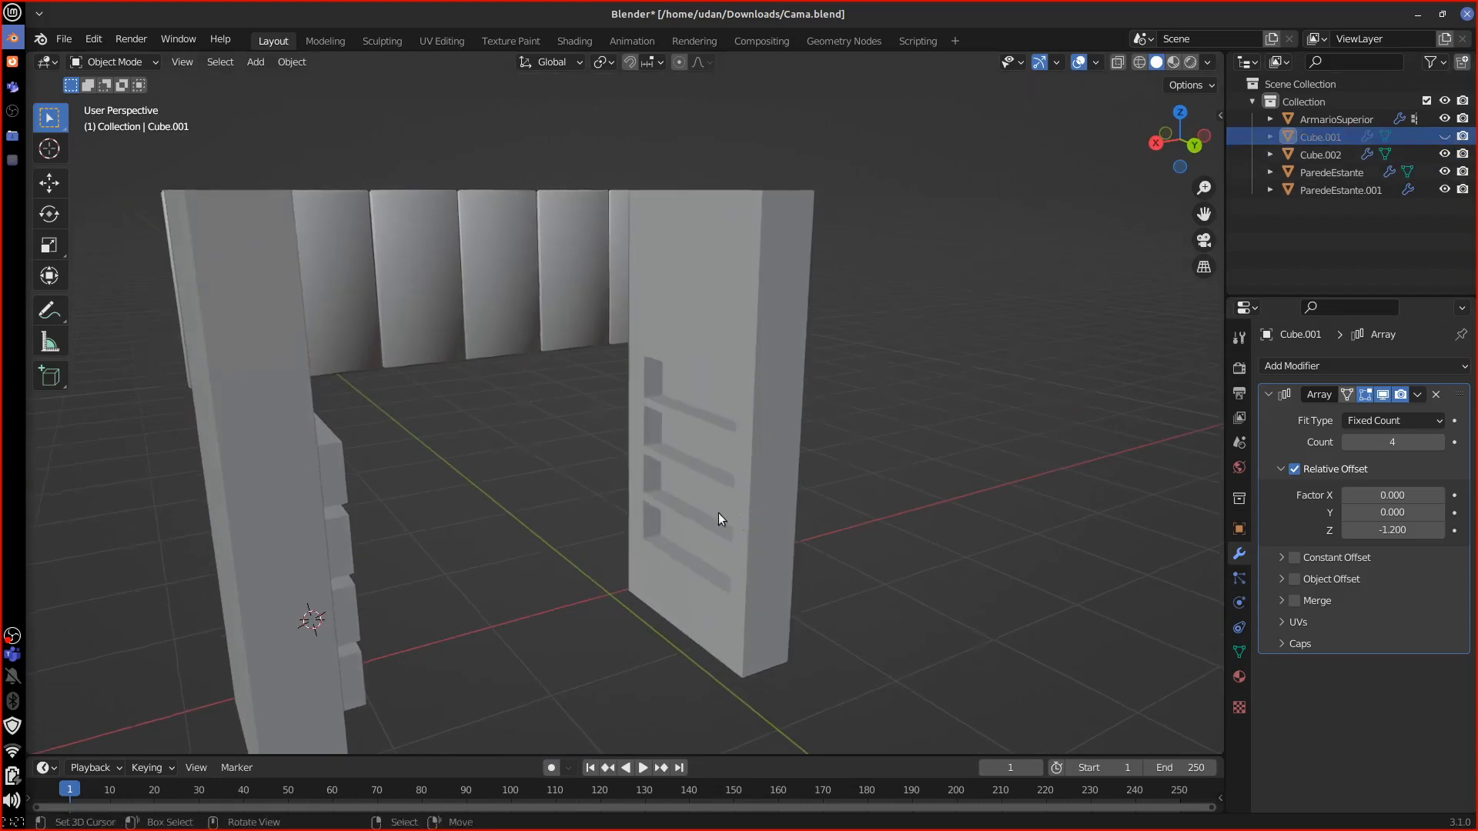
# Step: Hide Cube.002 in the viewport and delete the duplicate side panel ParedeEstante.001
pyautogui.moveTo(719, 514); pyautogui.dragTo(584, 499, button='middle')
pyautogui.click(385, 425)
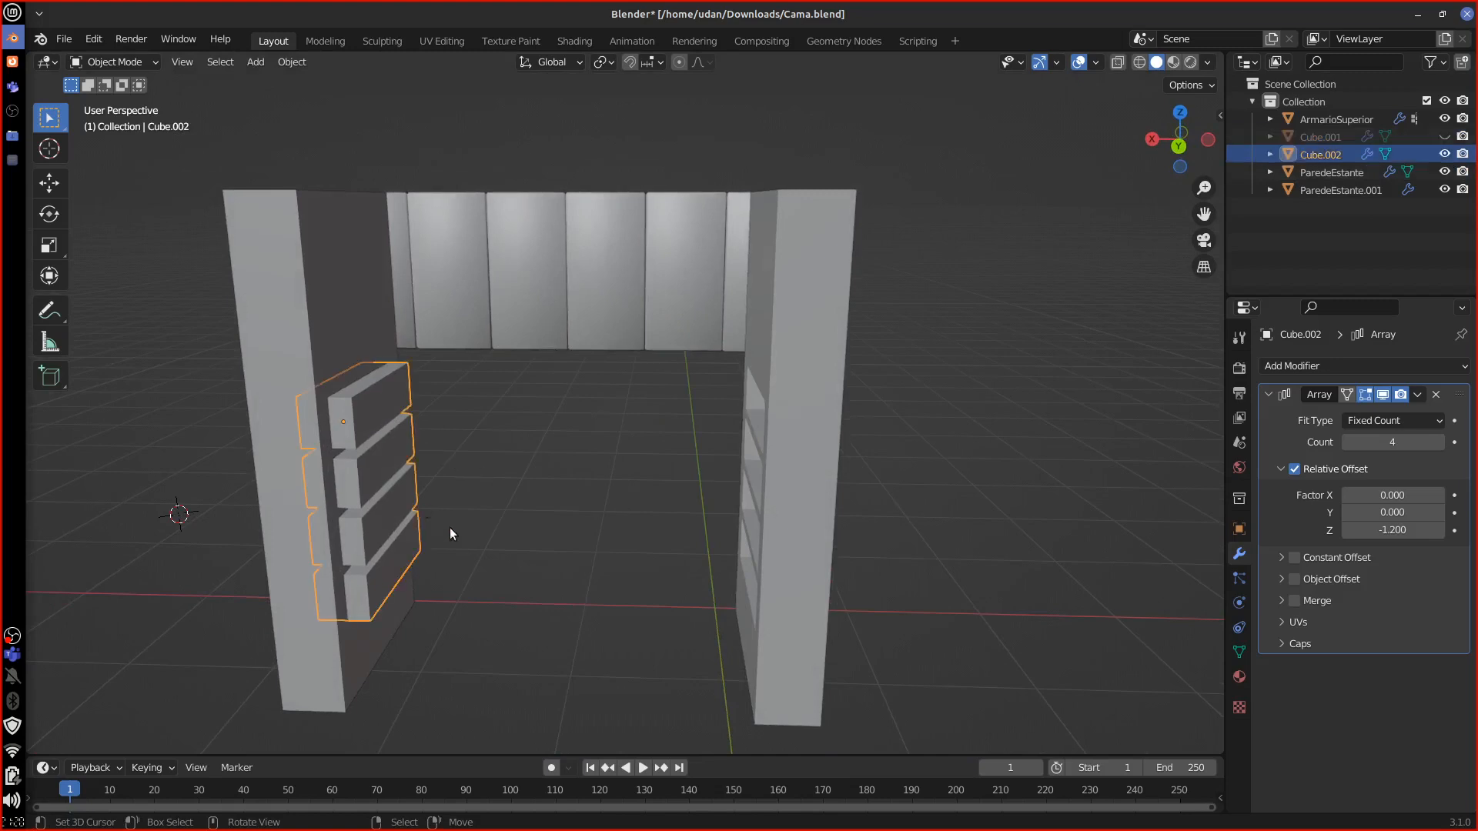
pyautogui.click(1445, 154)
pyautogui.moveTo(886, 512); pyautogui.dragTo(716, 561, button='middle')
pyautogui.click(786, 534)
pyautogui.click(343, 503)
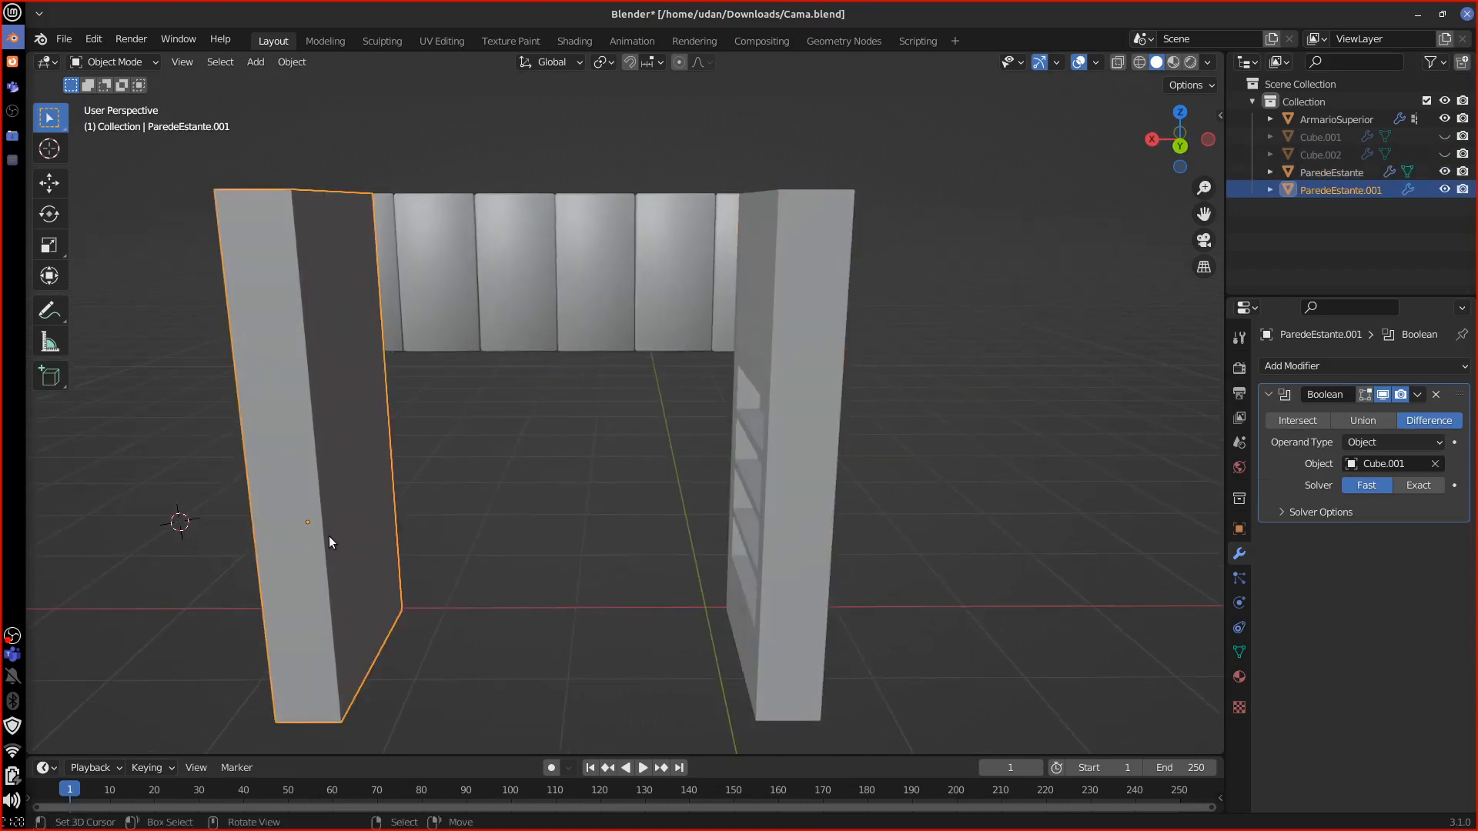
pyautogui.press('Delete')
# Step: Add a Mirror modifier on the X axis to the ParedeEstante panel
pyautogui.click(805, 528)
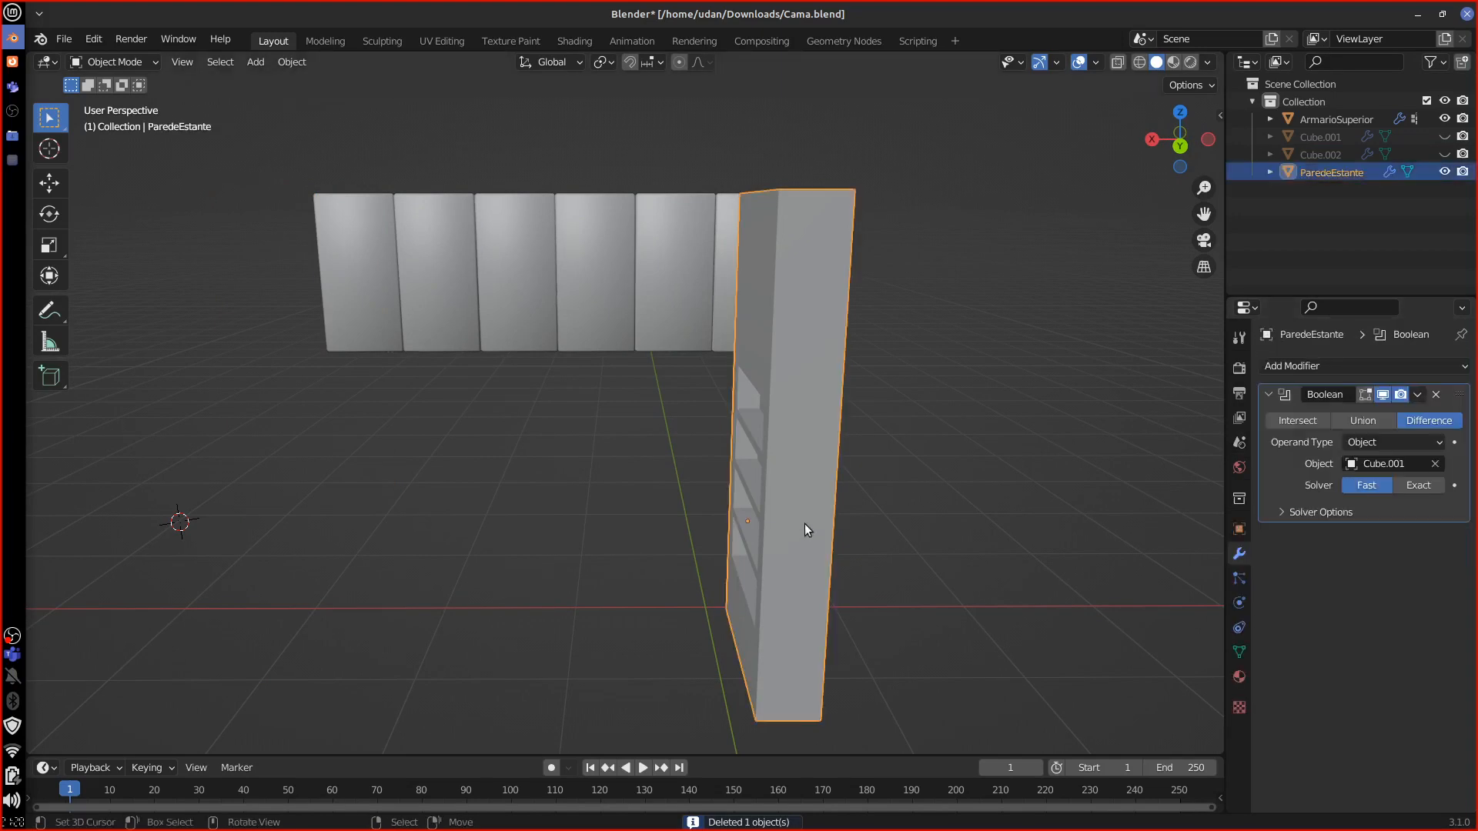
pyautogui.click(1333, 357)
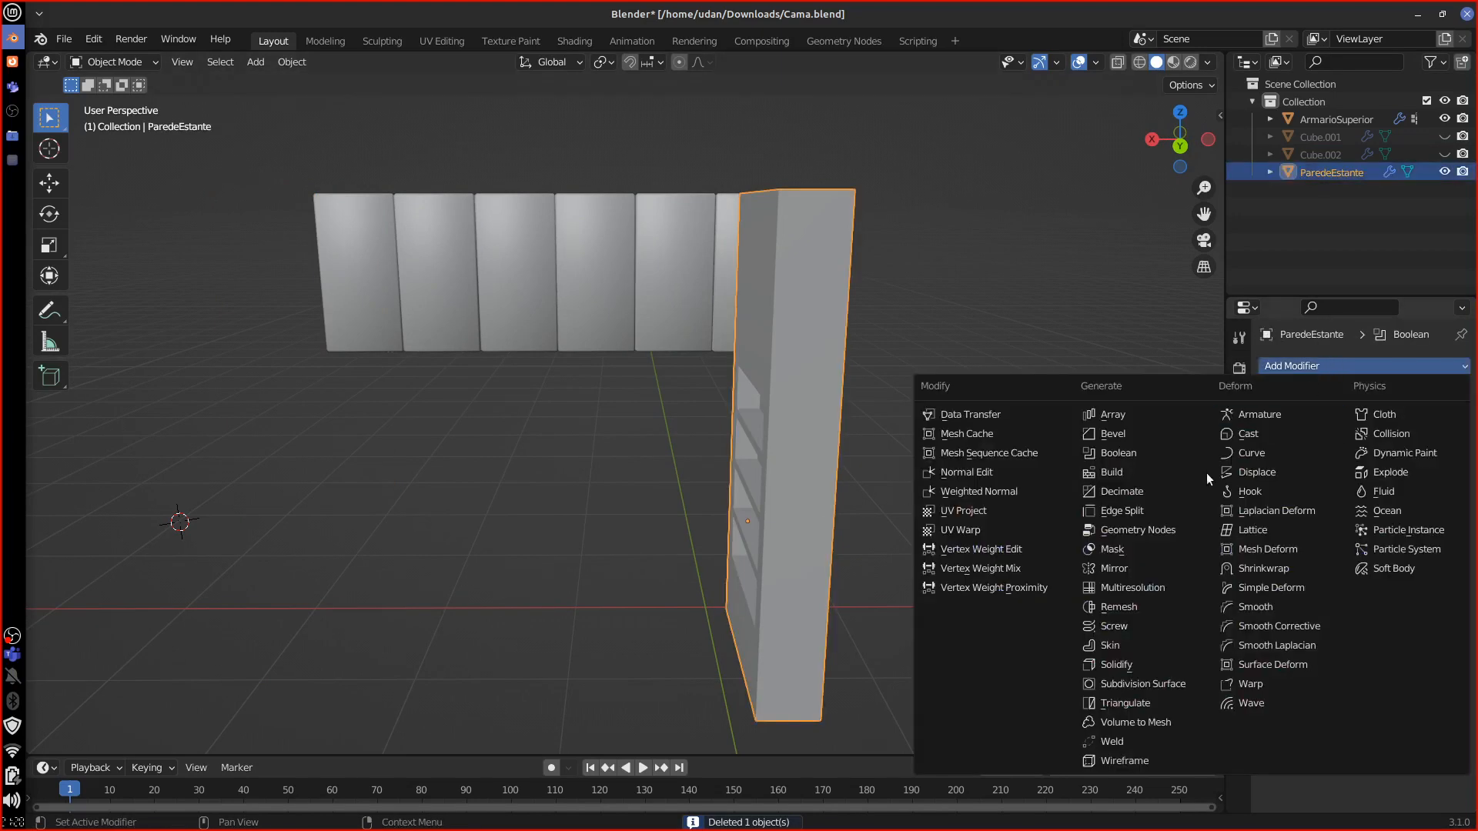
pyautogui.click(1134, 574)
# Step: Move the ArmarioSuperior cabinets and the ParedeEstante panel together by -1.1 m along X in front orthographic view
pyautogui.click(618, 293)
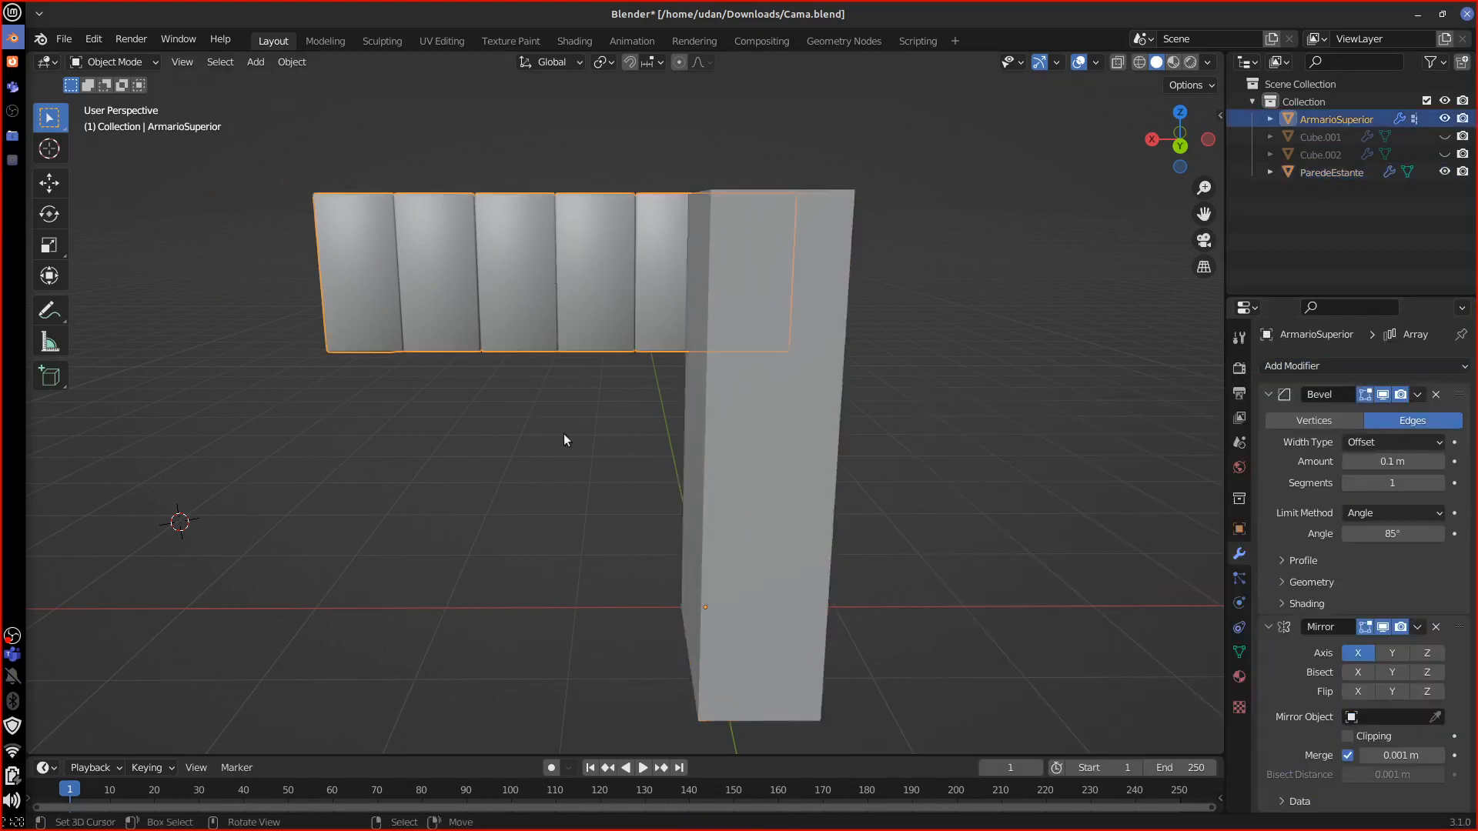
pyautogui.moveTo(633, 622); pyautogui.dragTo(891, 604, button='middle')
pyautogui.scroll(-5, 847, 623)
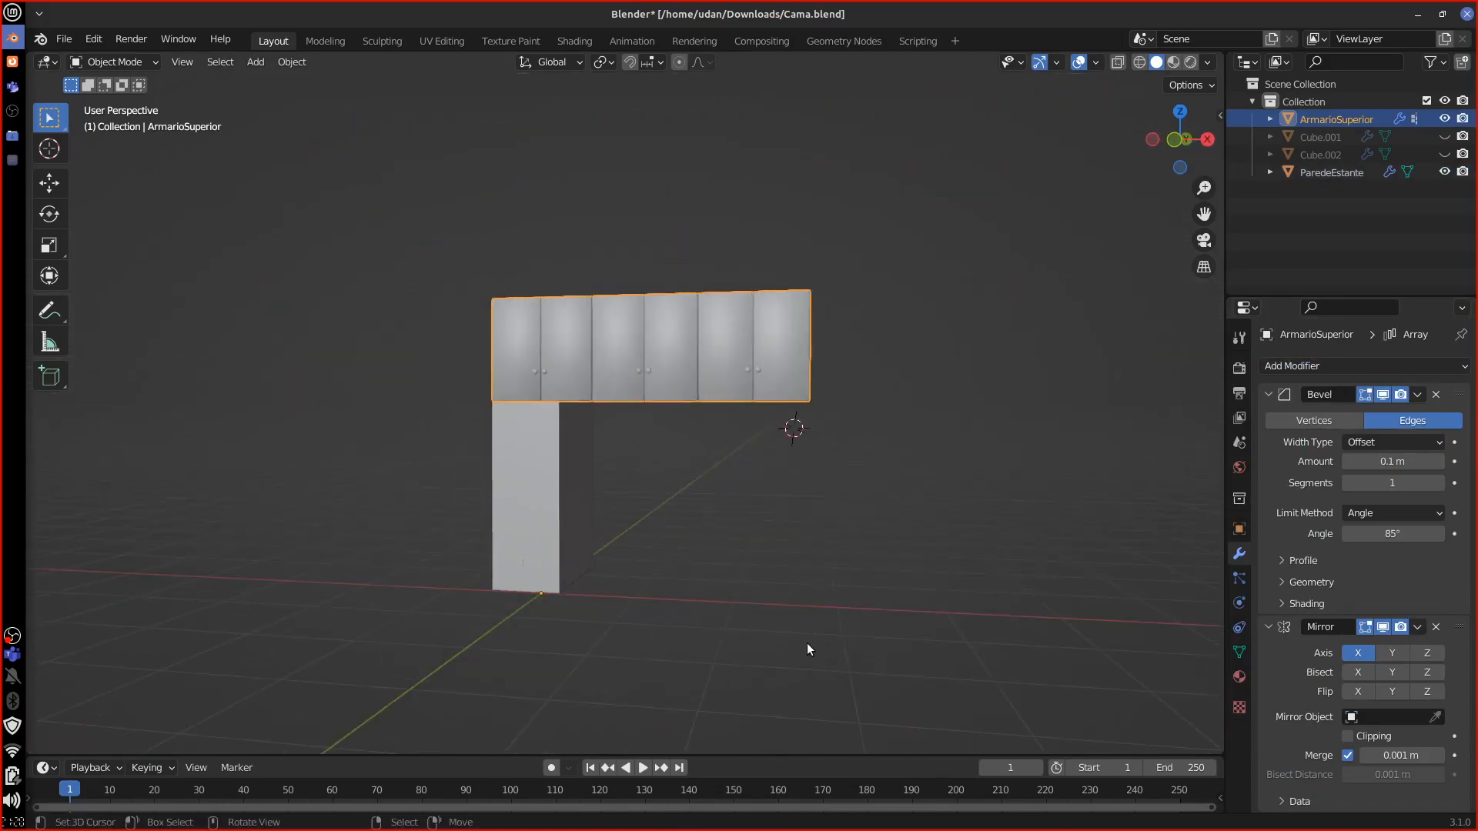
pyautogui.press('KP_1')
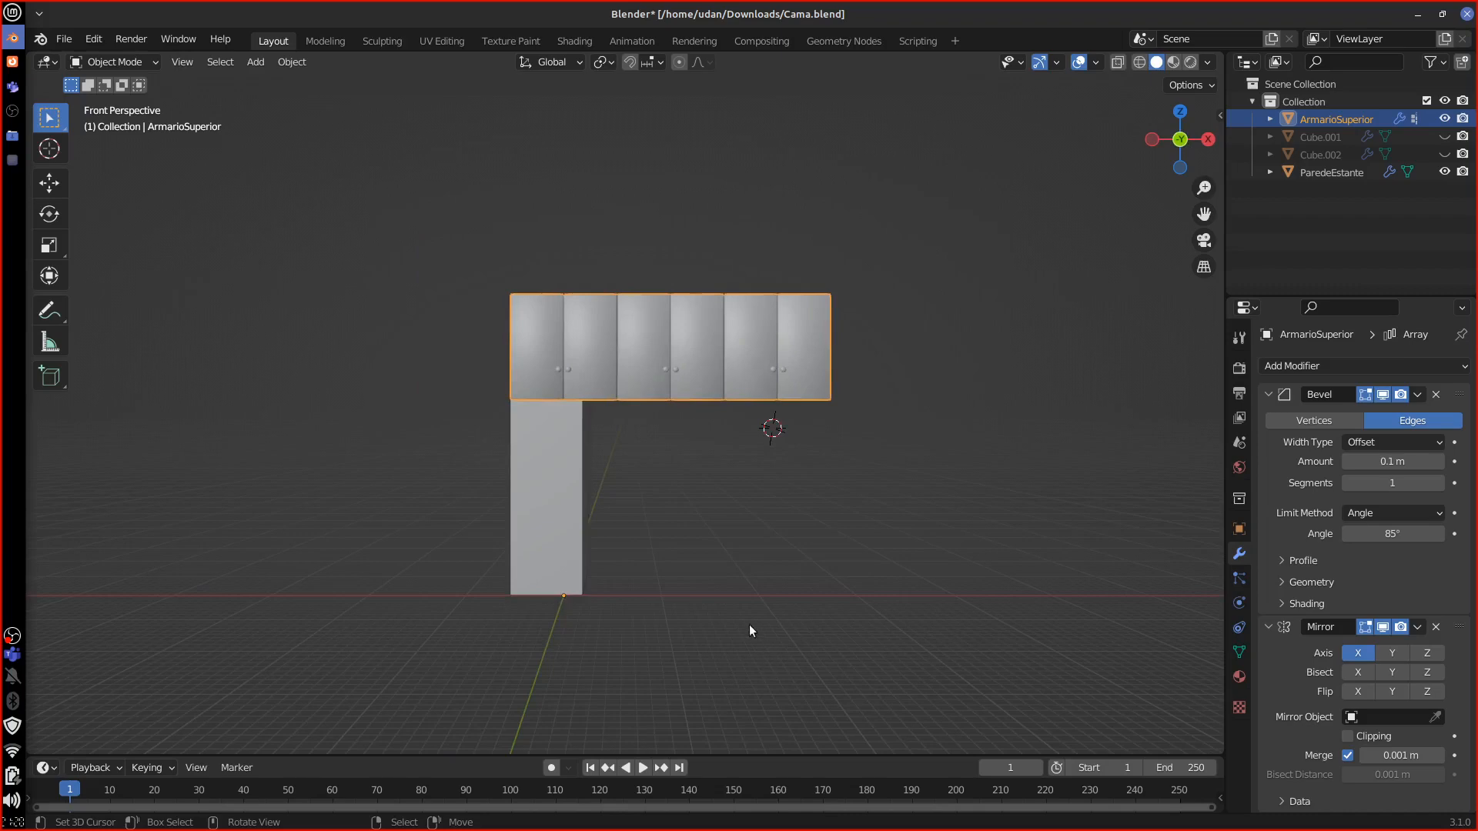
pyautogui.press('KP_5')
pyautogui.keyDown('shift'); pyautogui.click(548, 528); pyautogui.keyUp('shift')
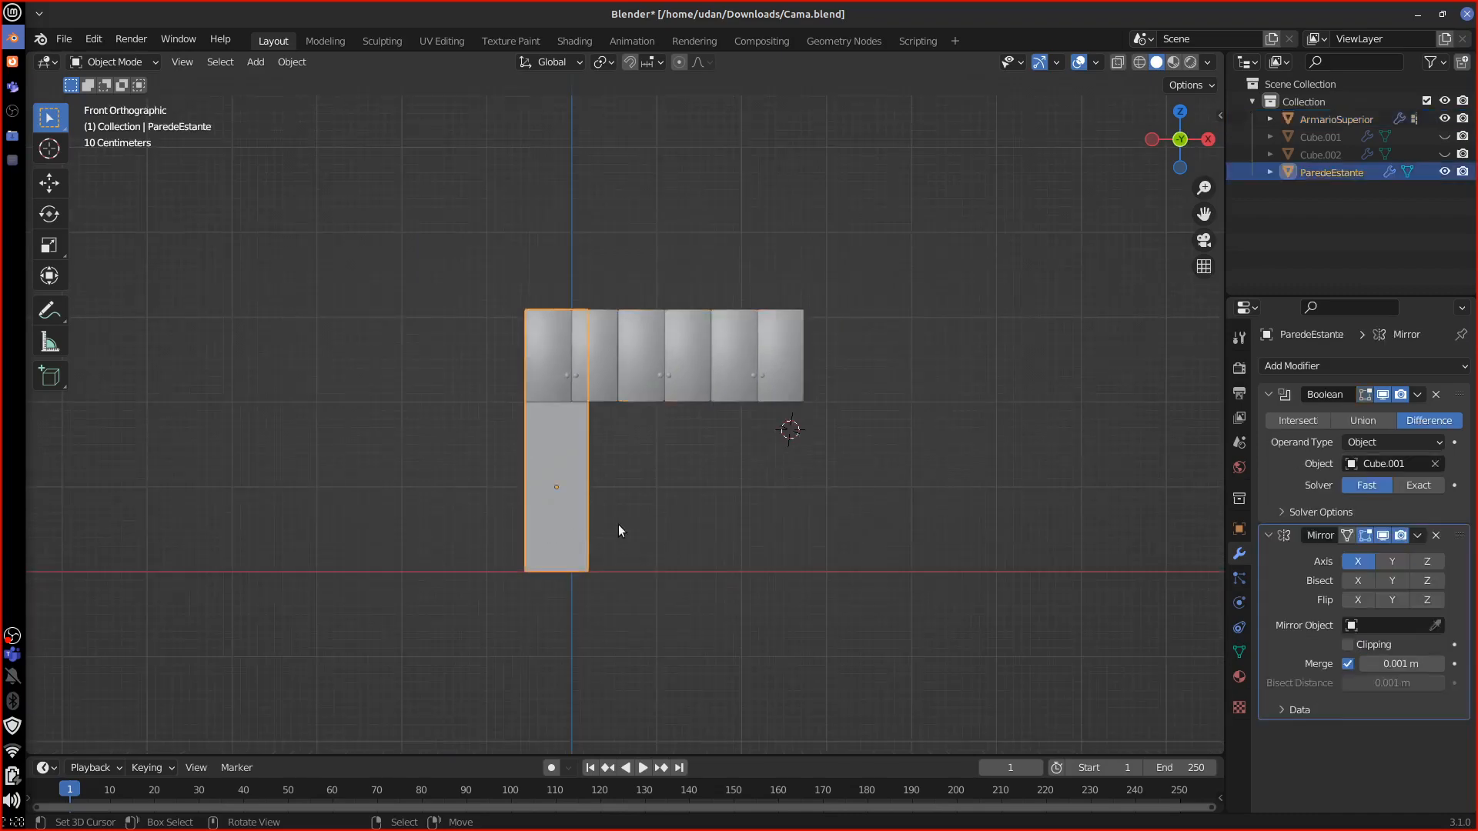
pyautogui.keyDown('shift'); pyautogui.click(667, 382); pyautogui.keyUp('shift')
pyautogui.press('g')
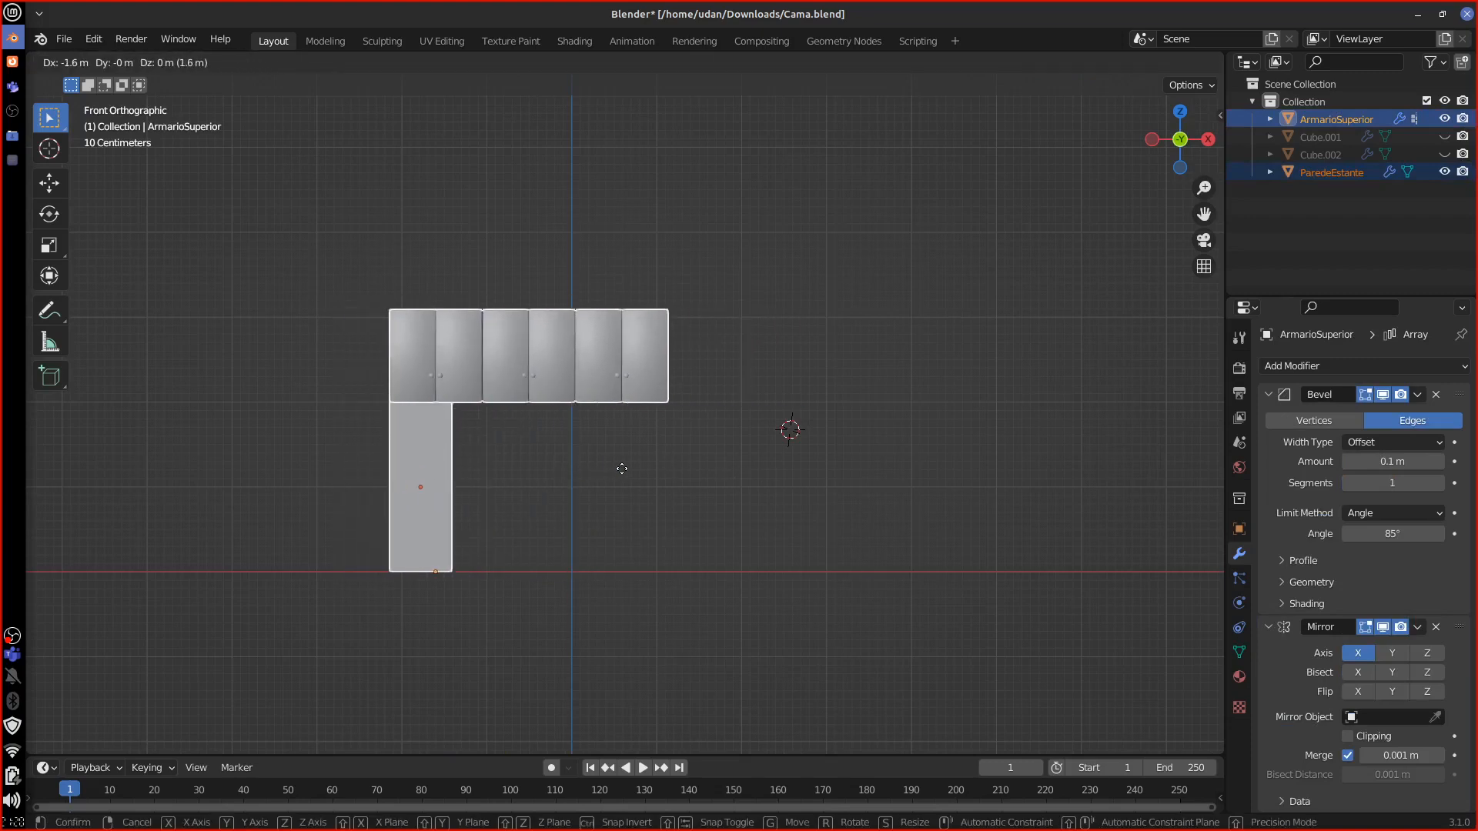
pyautogui.click(656, 471)
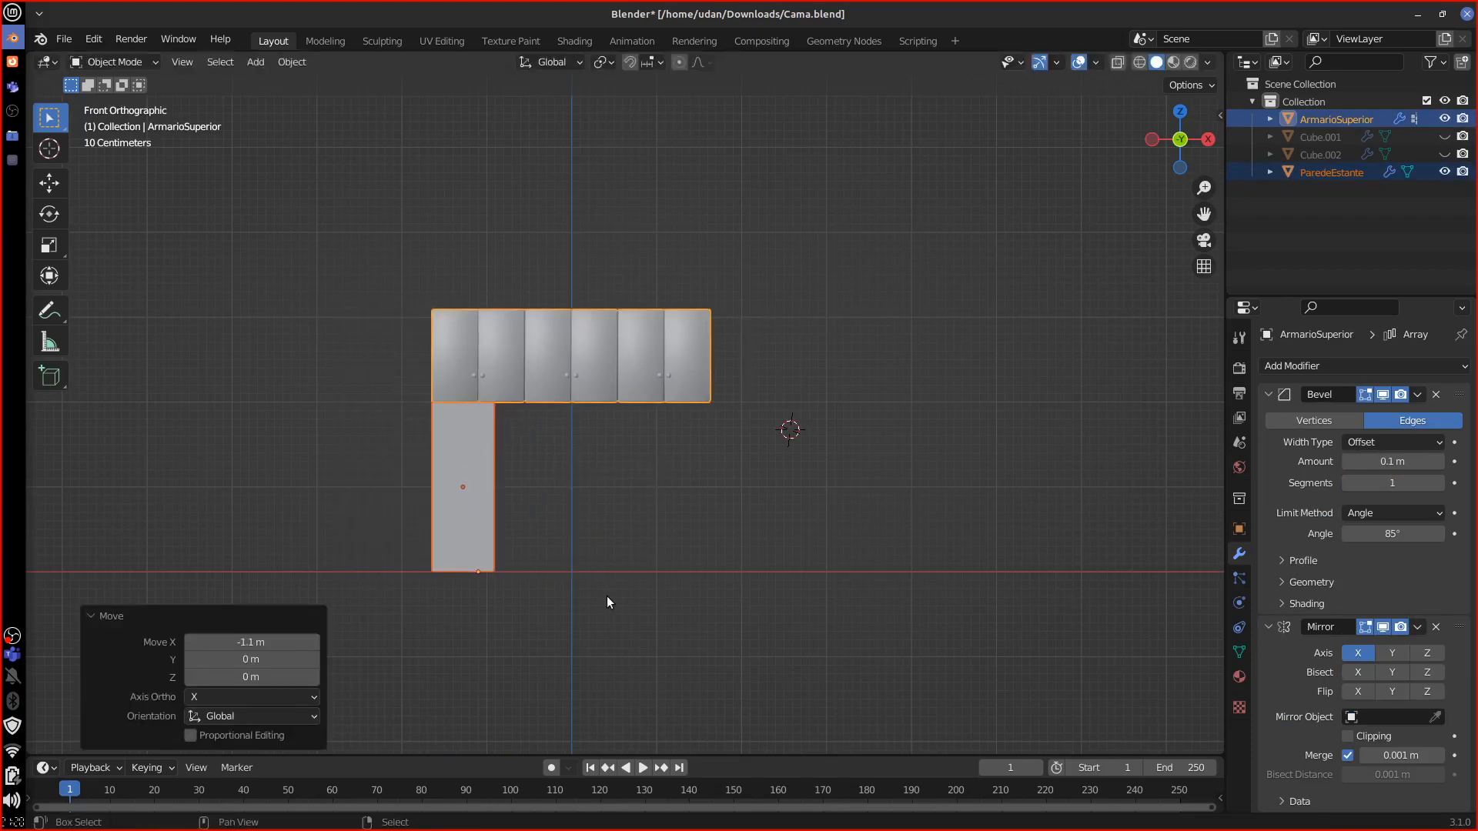
# Step: Reset the 3D cursor to the world origin and set the ParedeEstante panel's origin to the 3D cursor
pyautogui.press('KP_Decimal')
pyautogui.click(461, 608)
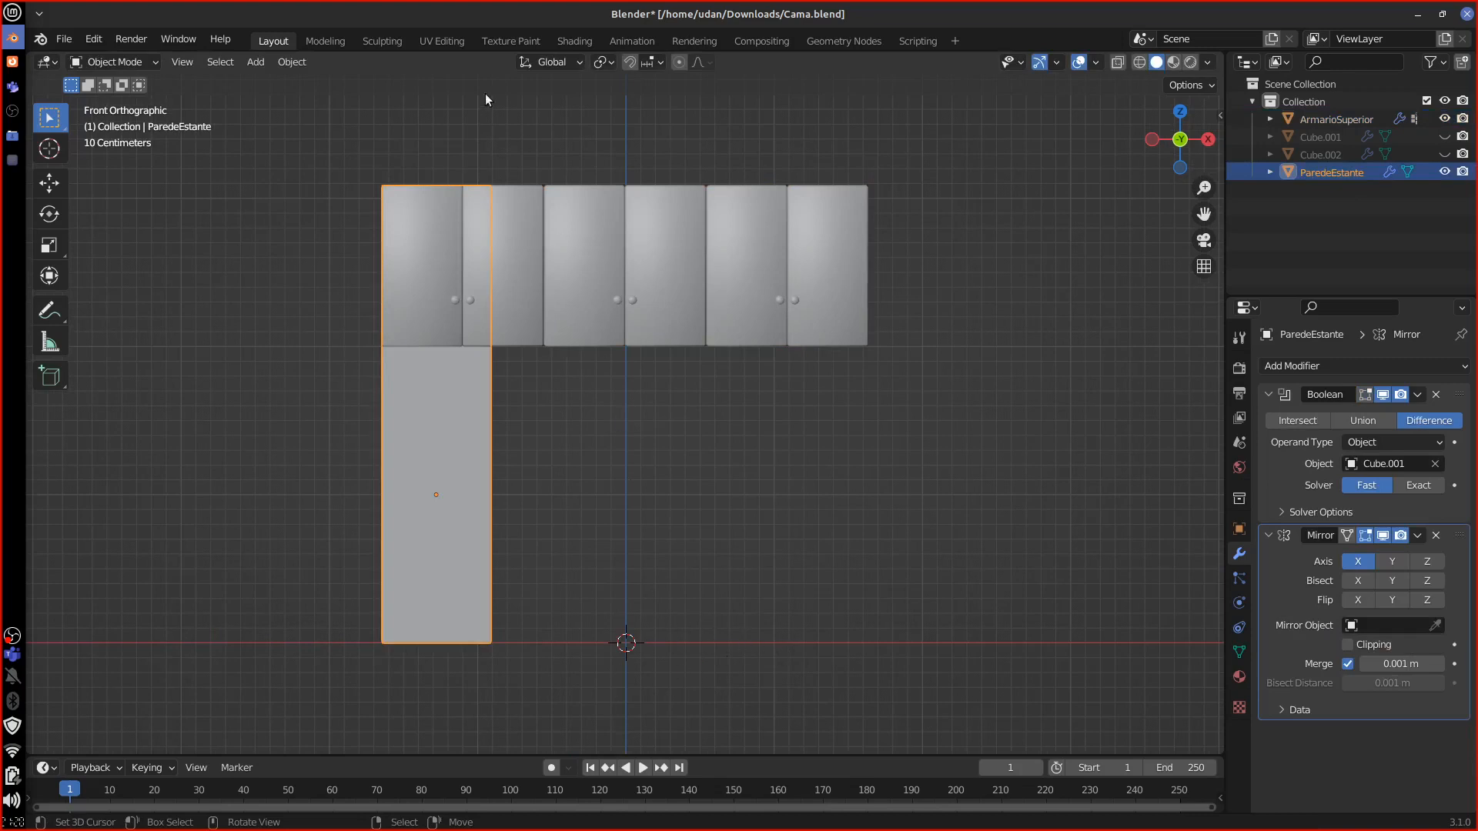
pyautogui.click(292, 61)
pyautogui.moveTo(394, 100)
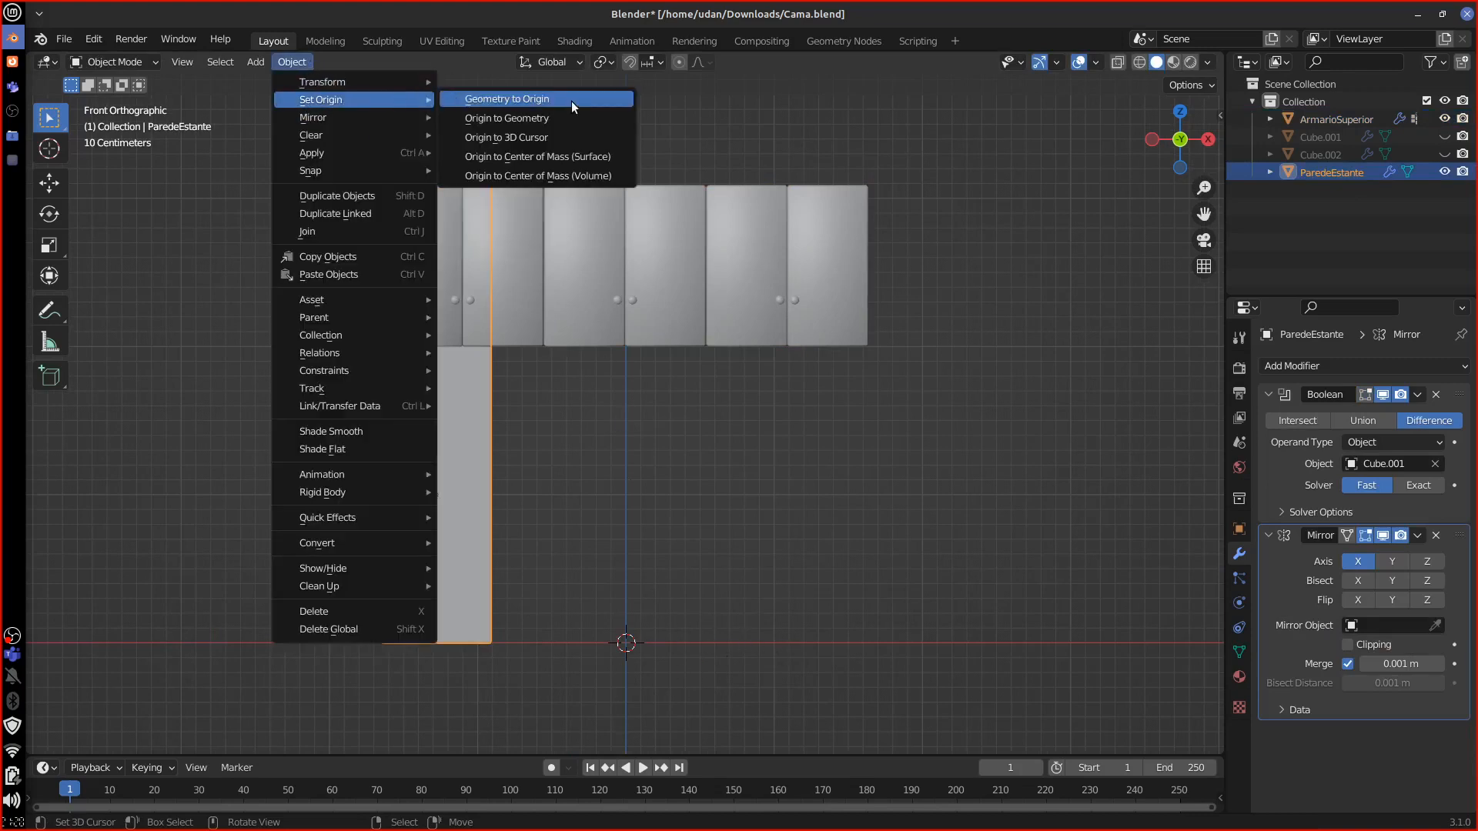
pyautogui.click(576, 137)
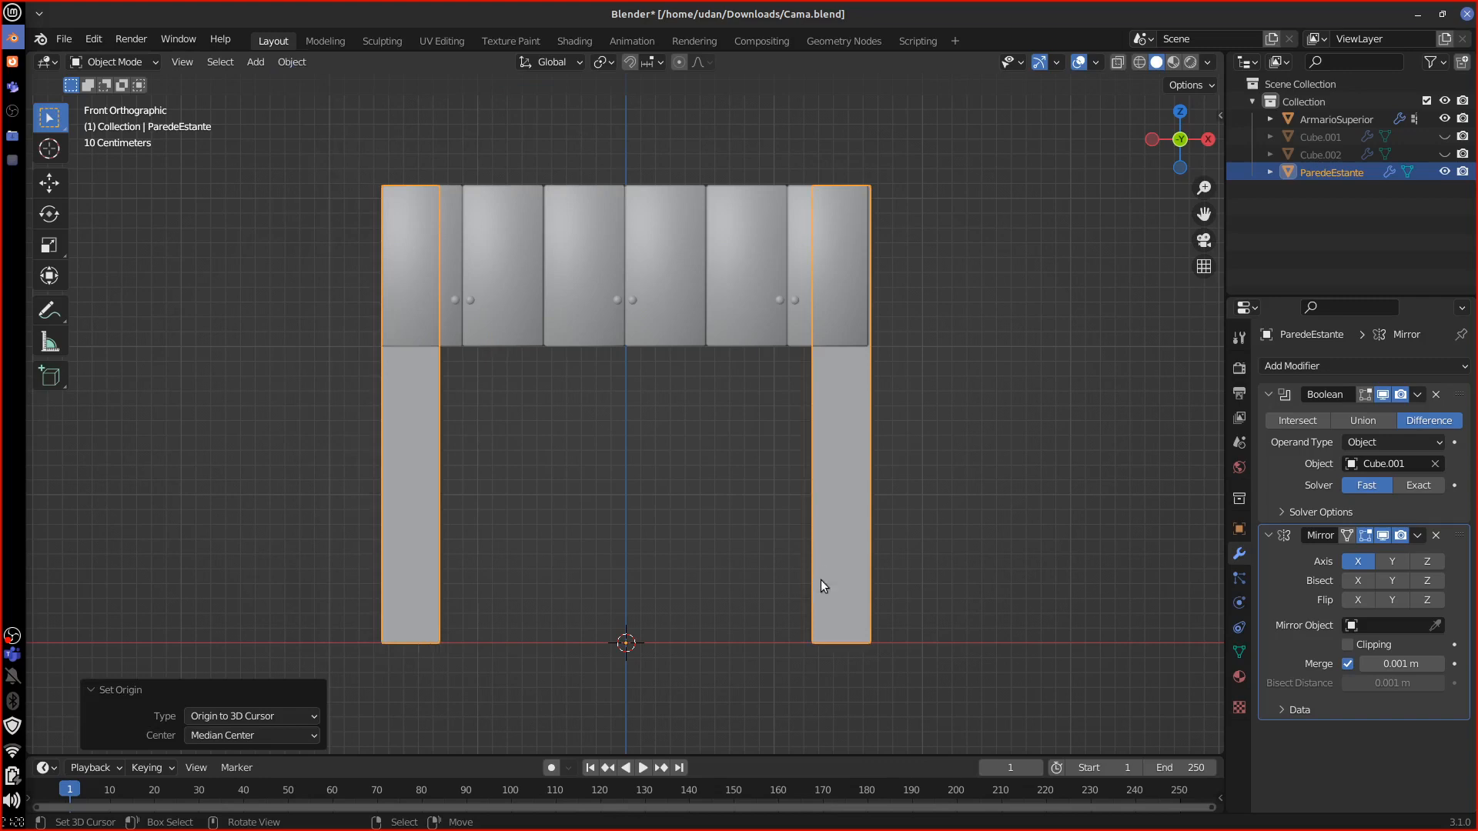
pyautogui.moveTo(823, 587); pyautogui.dragTo(702, 540, button='middle')
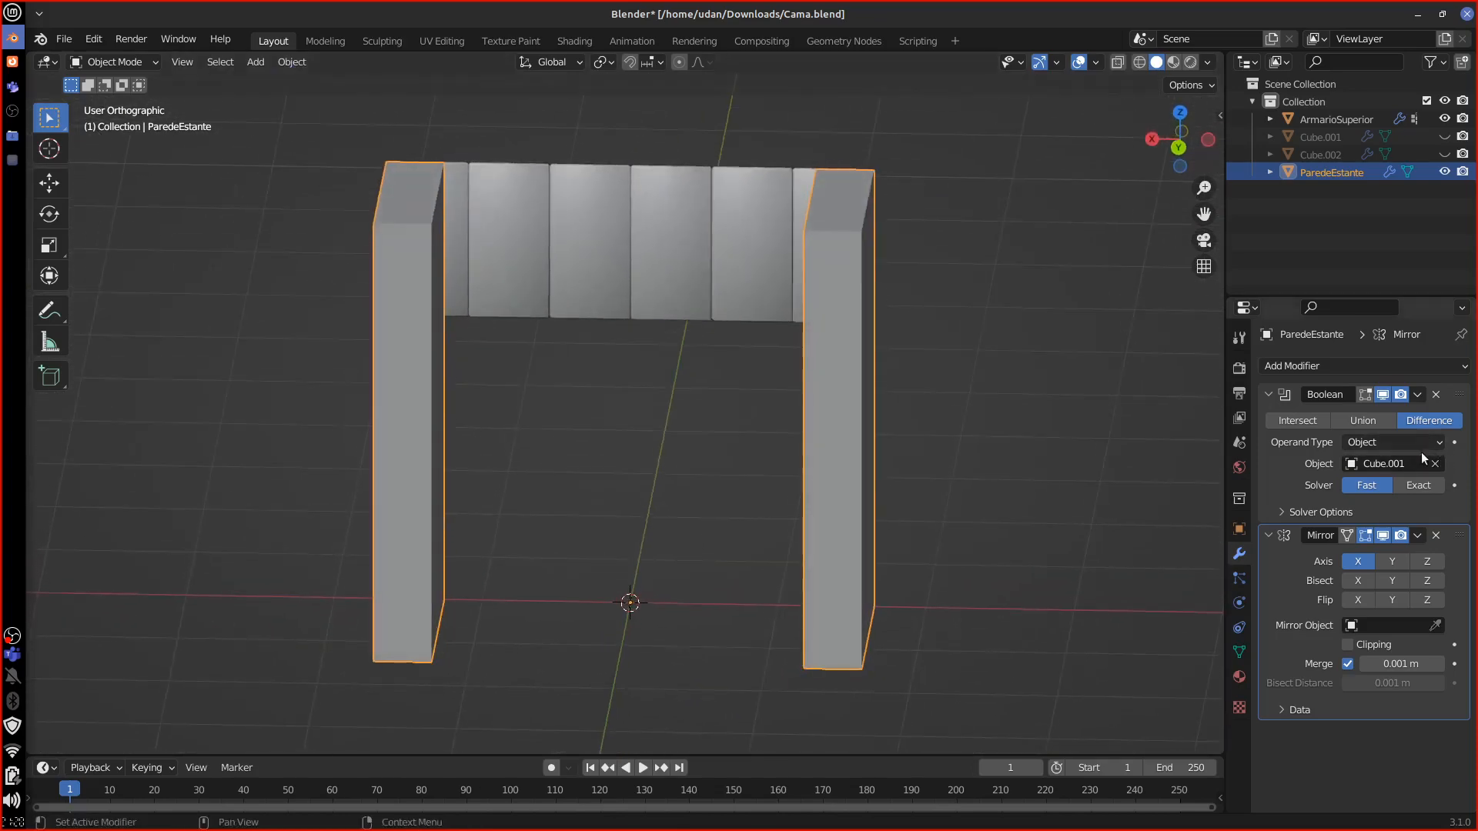
# Step: Unhide Cube.001 and Cube.002, and move the Cube.001 blocks -1.1 m along X into the side panel
pyautogui.moveTo(805, 528); pyautogui.dragTo(747, 531, button='middle')
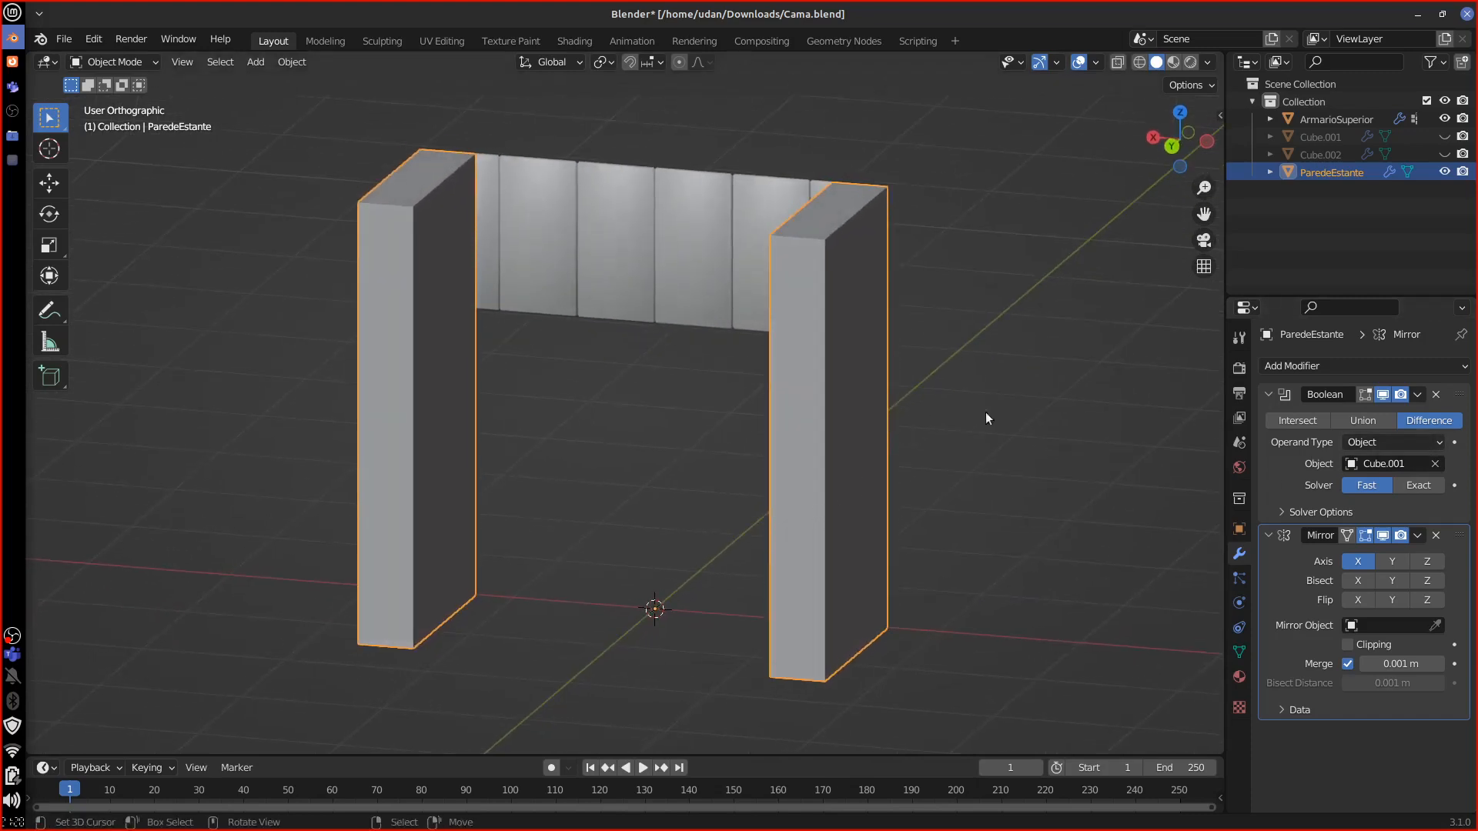
pyautogui.click(1443, 137)
pyautogui.click(1443, 155)
pyautogui.moveTo(857, 537); pyautogui.dragTo(693, 521, button='middle')
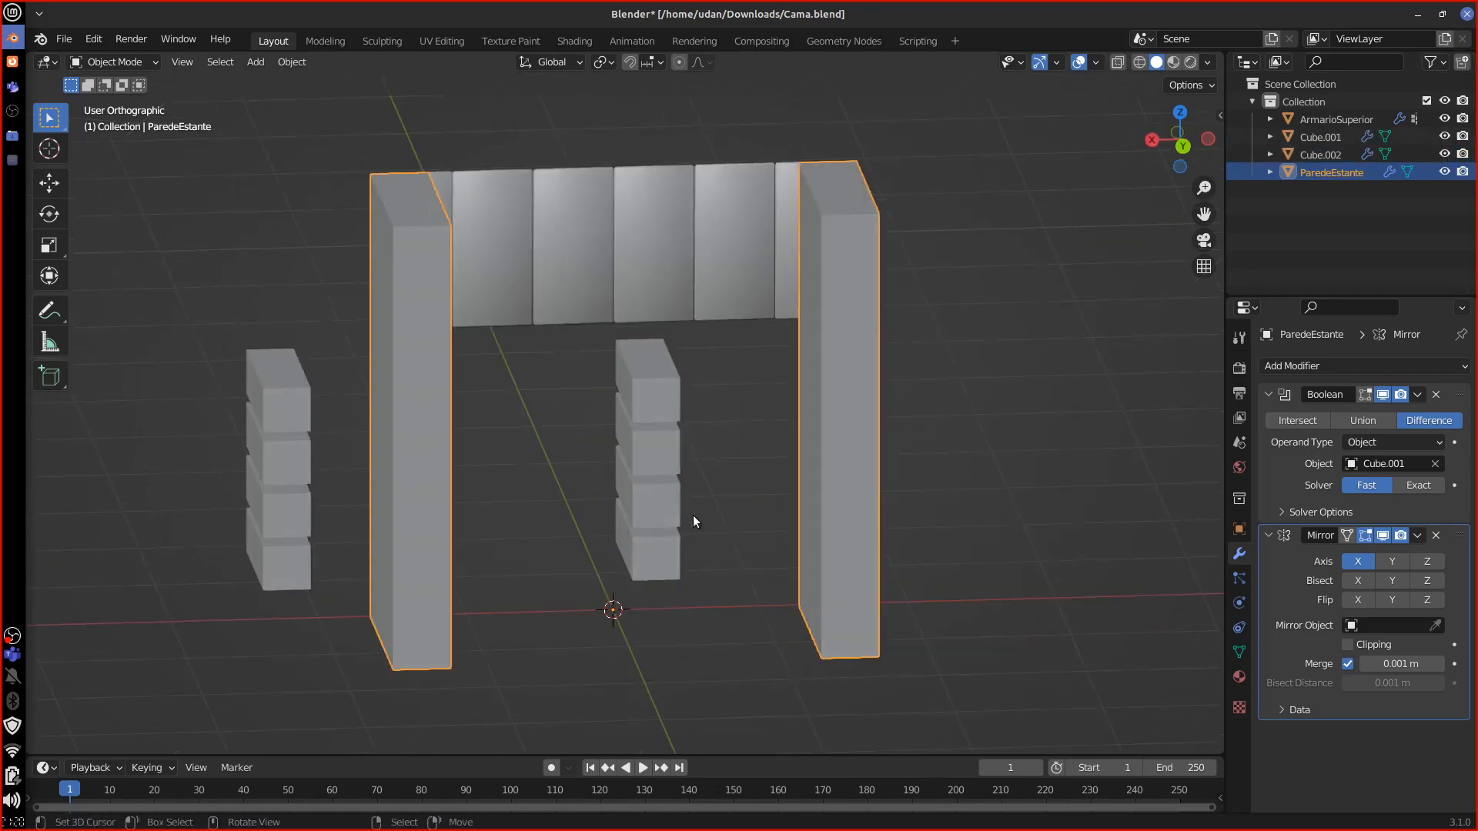
pyautogui.click(651, 497)
pyautogui.press('g')
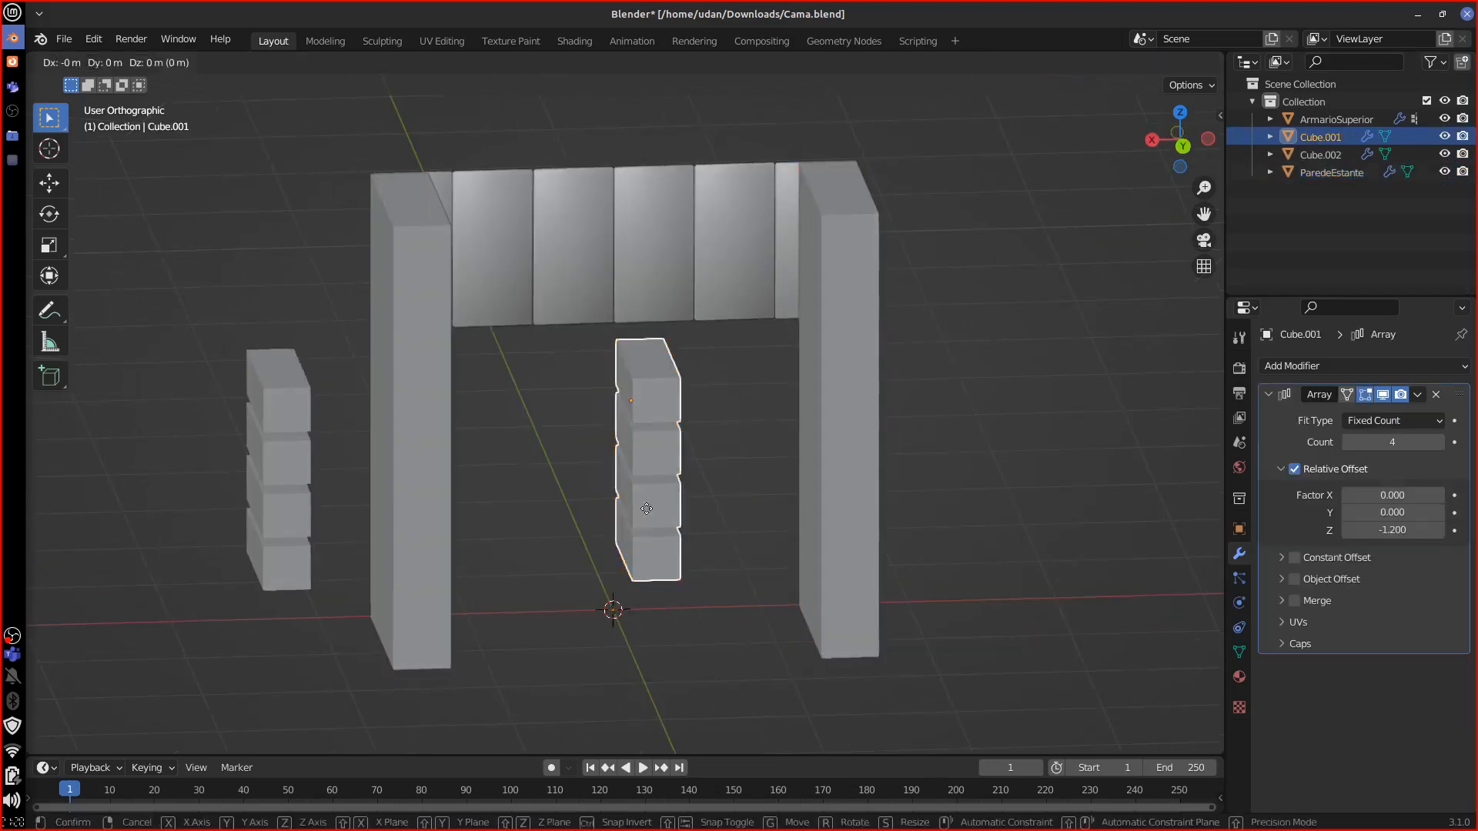
pyautogui.press('x')
pyautogui.click(803, 494)
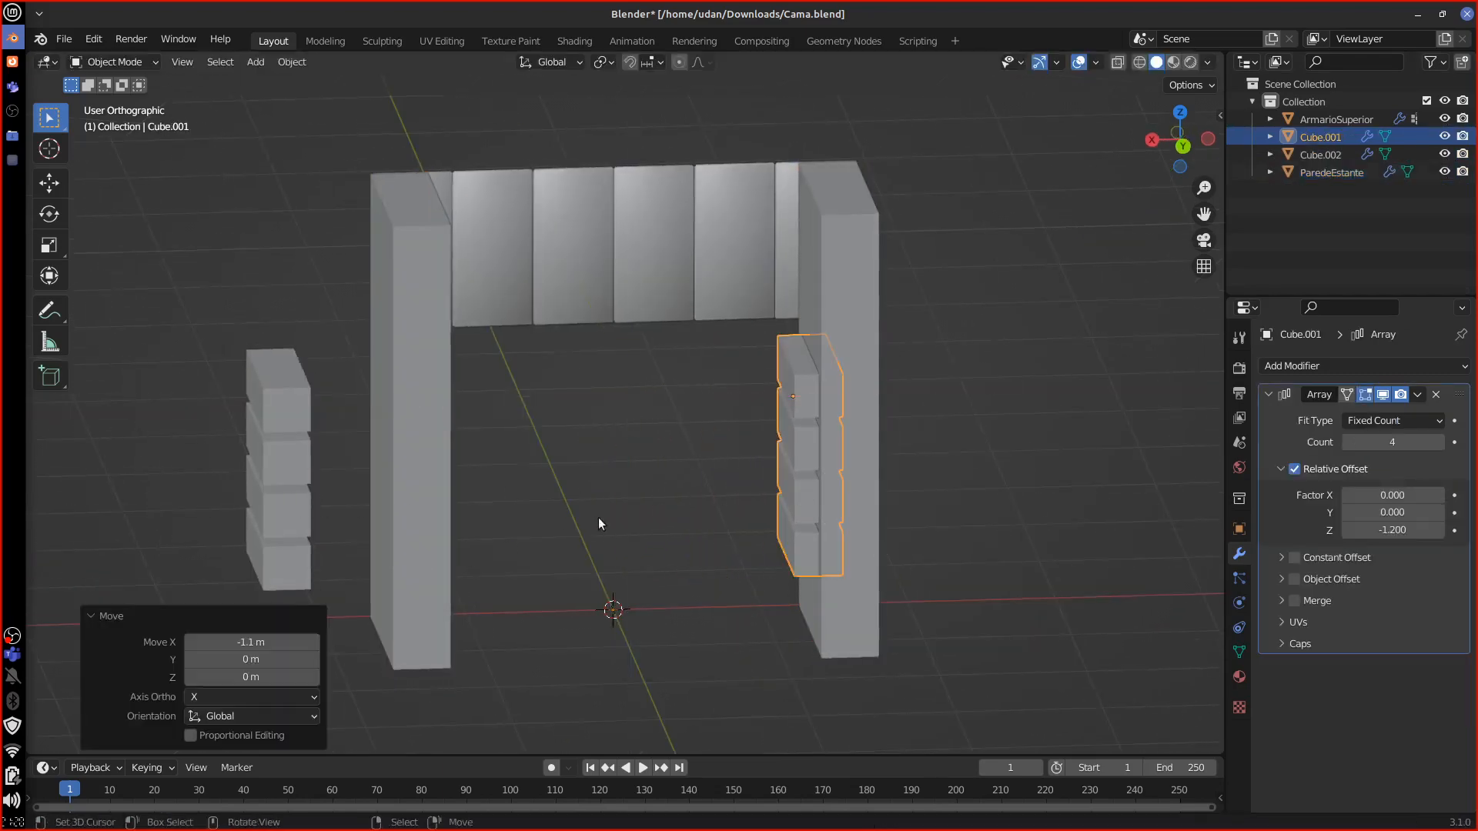
# Step: Delete the redundant Cube.002 blocks and hide Cube.001 in the viewport to expose the shelf cutouts
pyautogui.click(291, 490)
pyautogui.press('Delete')
pyautogui.moveTo(433, 554); pyautogui.dragTo(741, 535, button='middle')
pyautogui.click(741, 535)
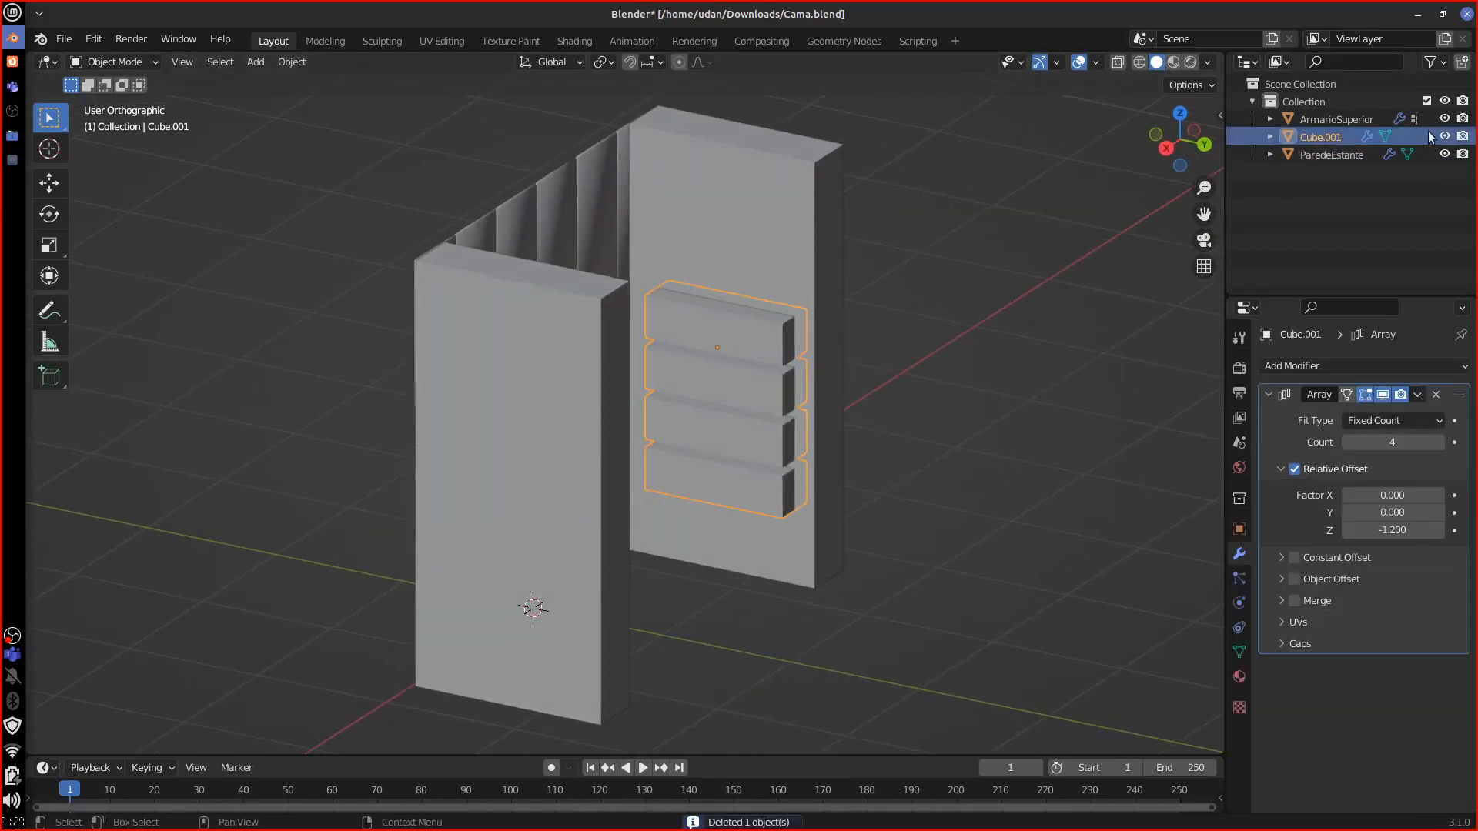
pyautogui.press('h')
pyautogui.moveTo(974, 441); pyautogui.dragTo(739, 517, button='middle')
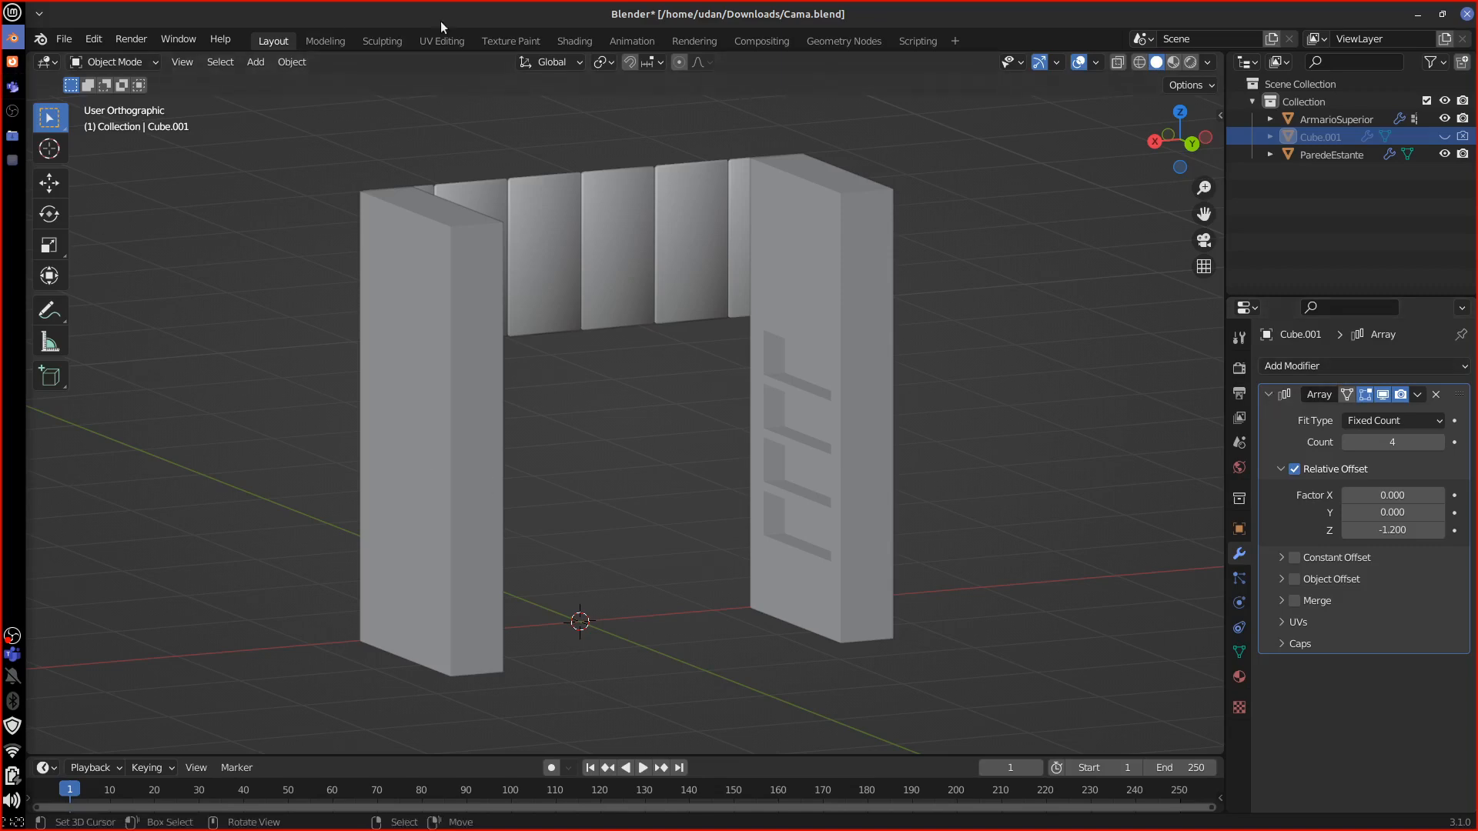
# Step: Resize the Blender window so it fills the screen area beside the meeting chat's reference picture
pyautogui.moveTo(763, 11); pyautogui.dragTo(17, 23)
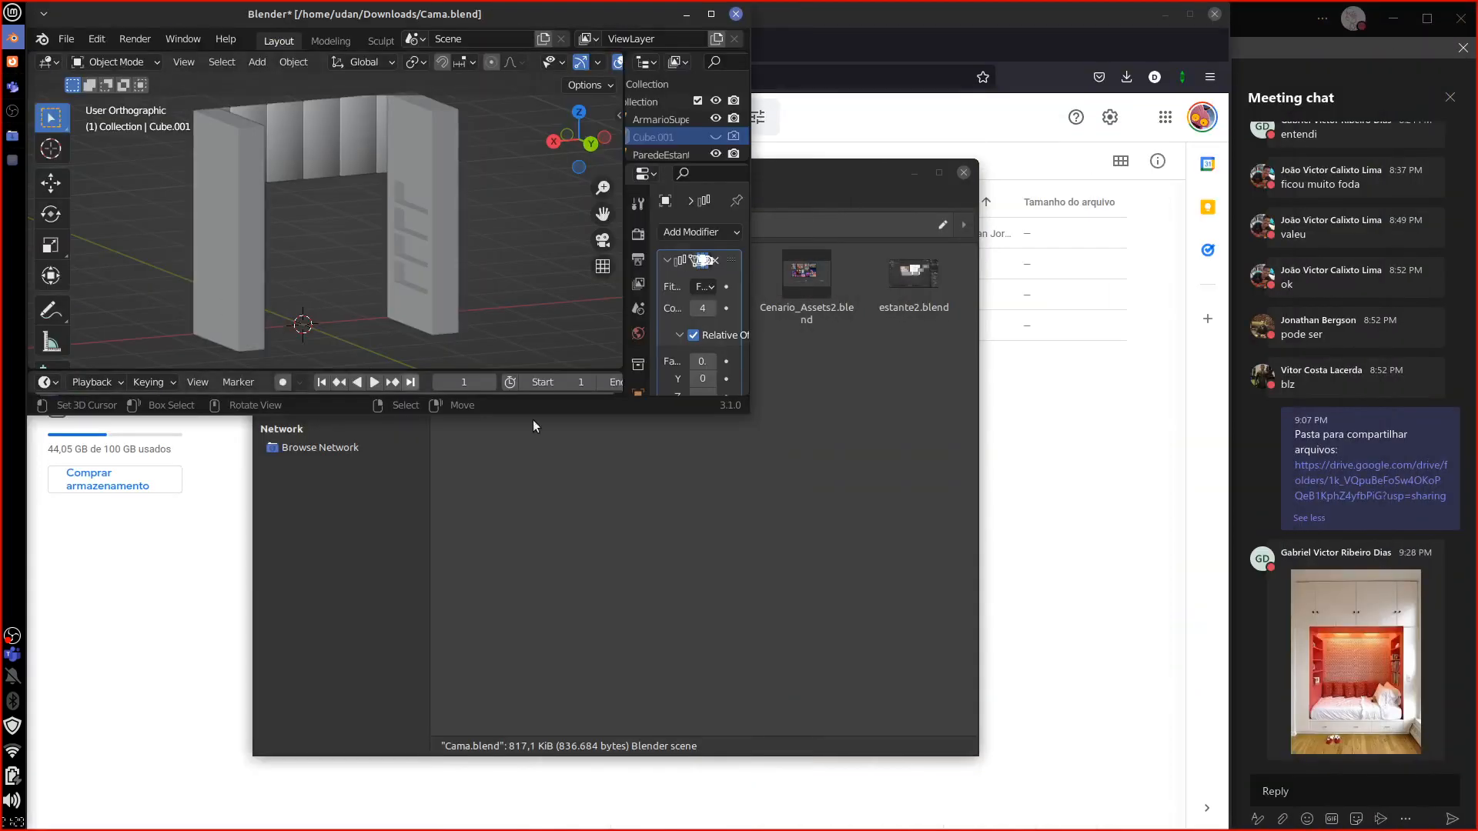
pyautogui.click(745, 413)
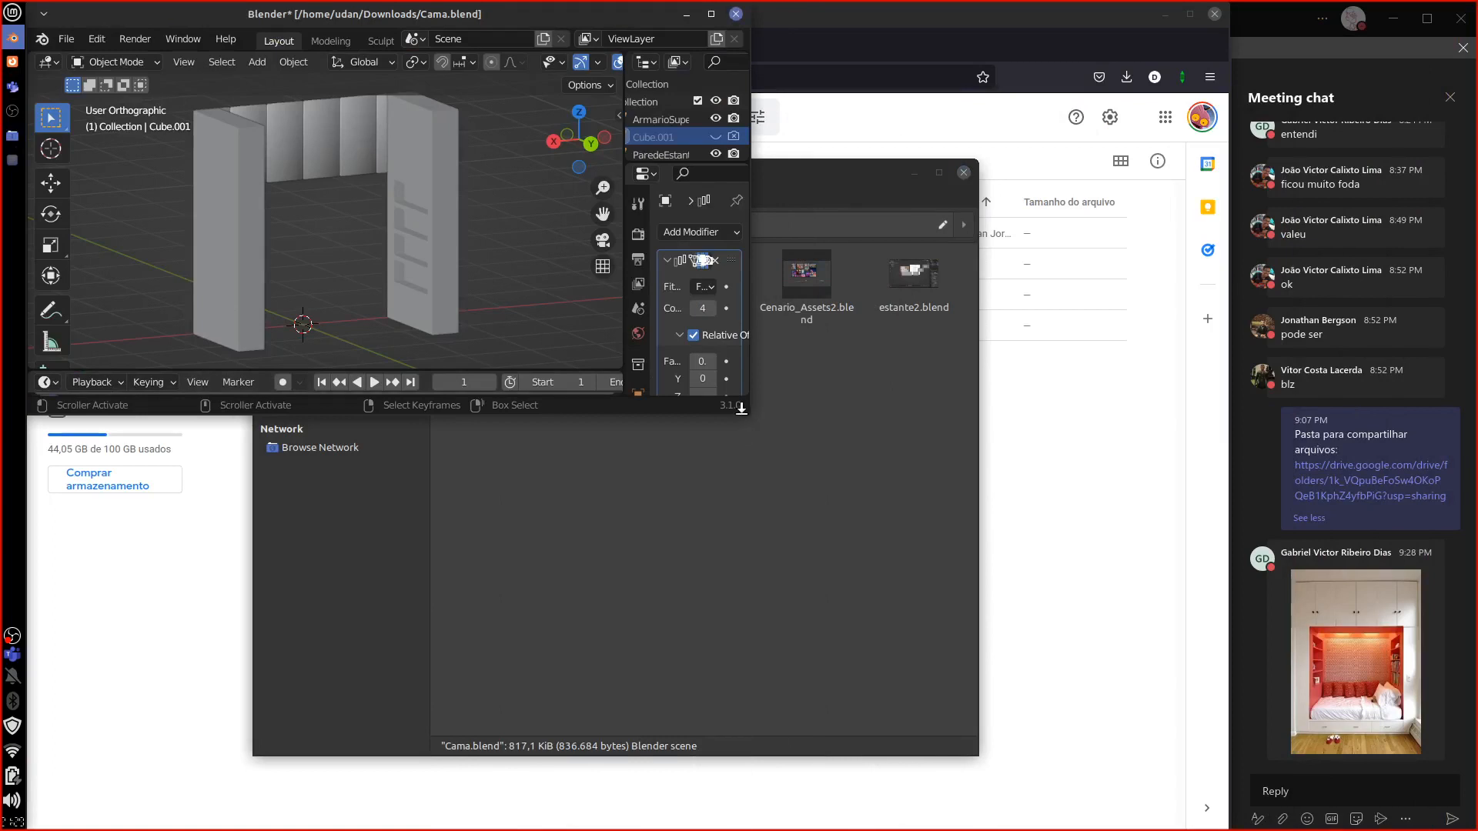
pyautogui.moveTo(742, 409); pyautogui.dragTo(743, 826)
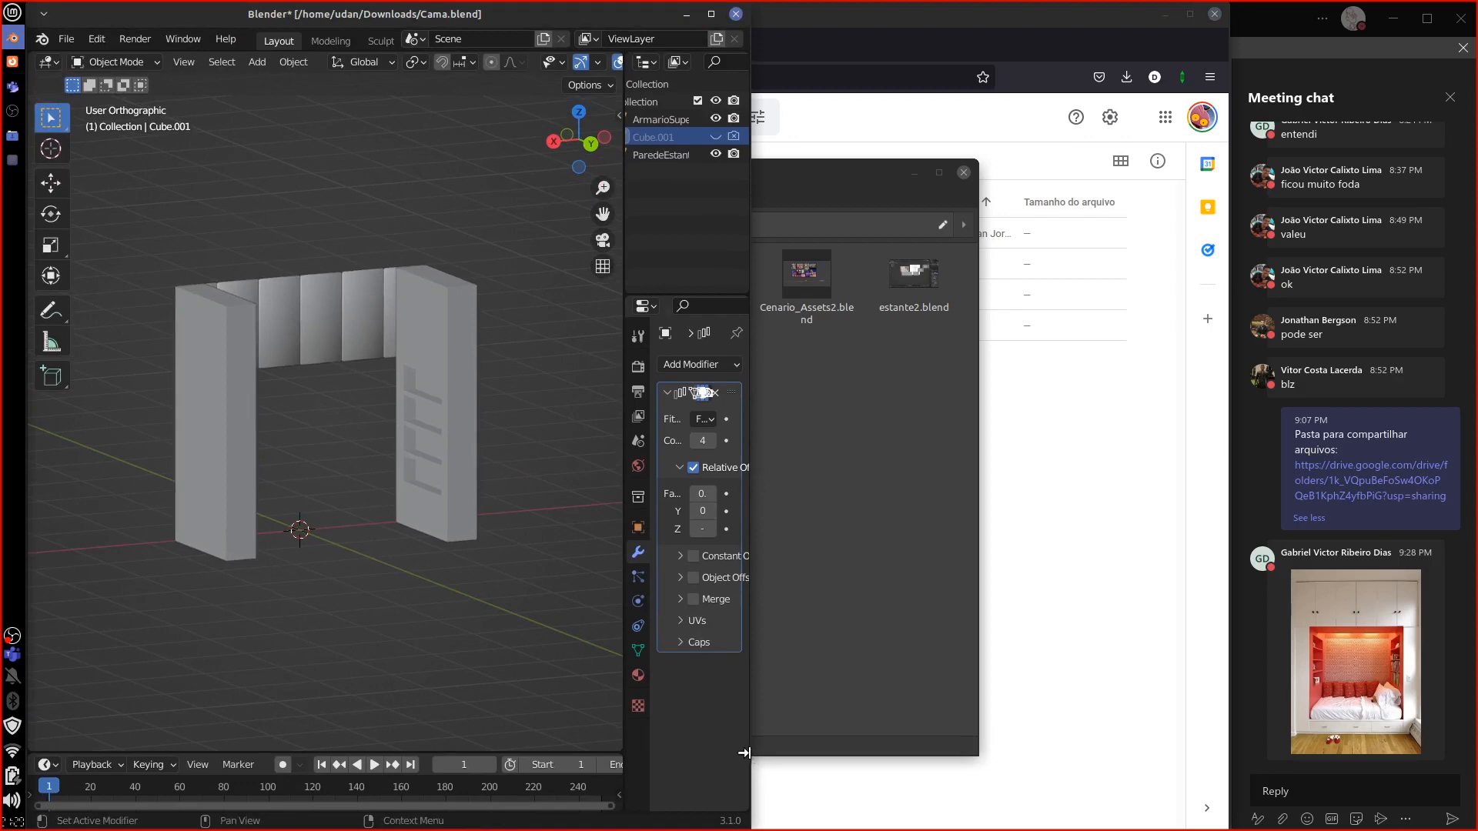
pyautogui.moveTo(744, 752); pyautogui.dragTo(1219, 746)
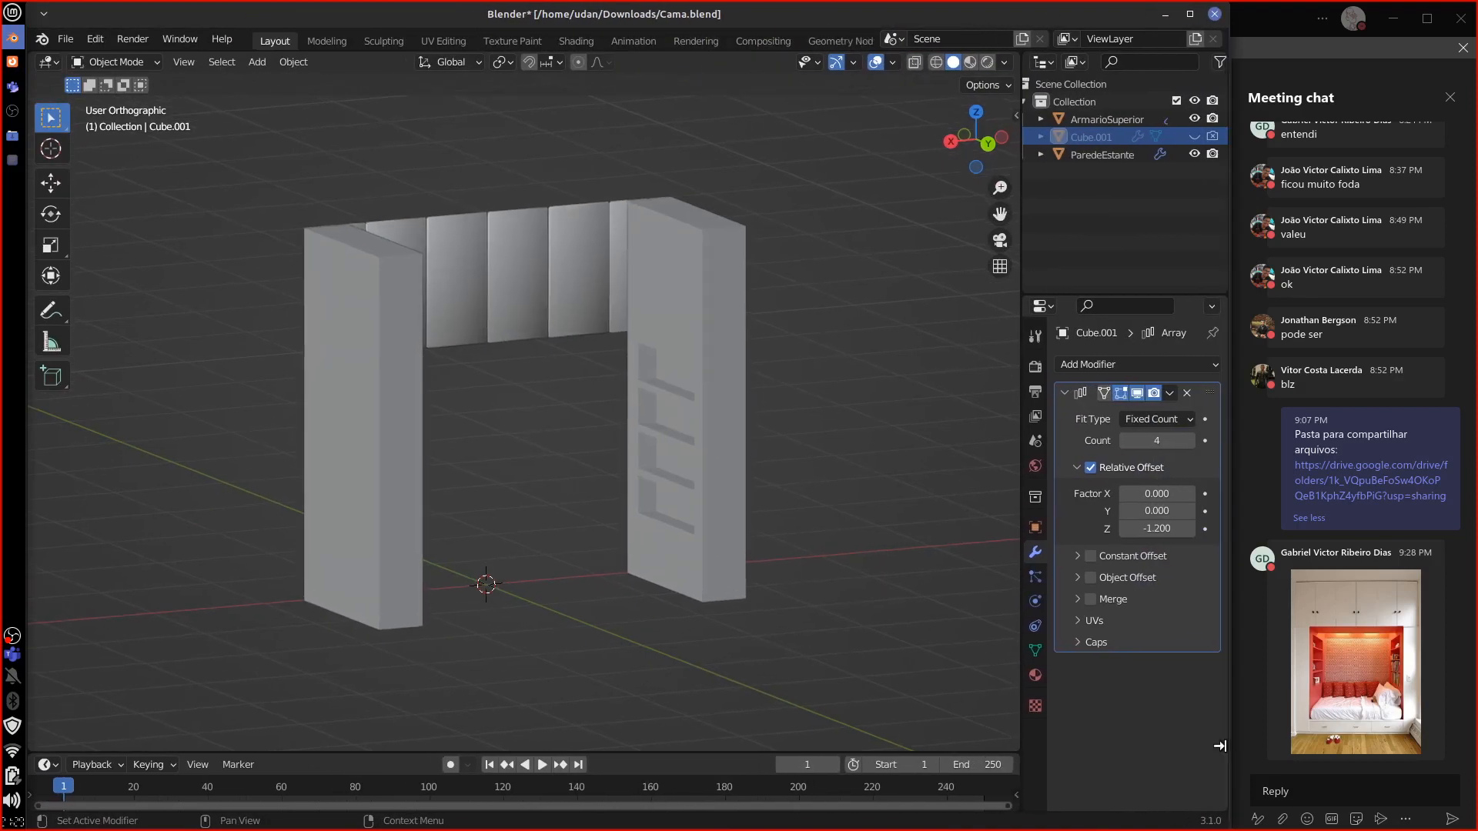
# Step: View the camaReferencia.jpg bed reference in the meeting chat, switch back to Blender, and examine the ParedeEstante panels against it
pyautogui.click(1339, 696)
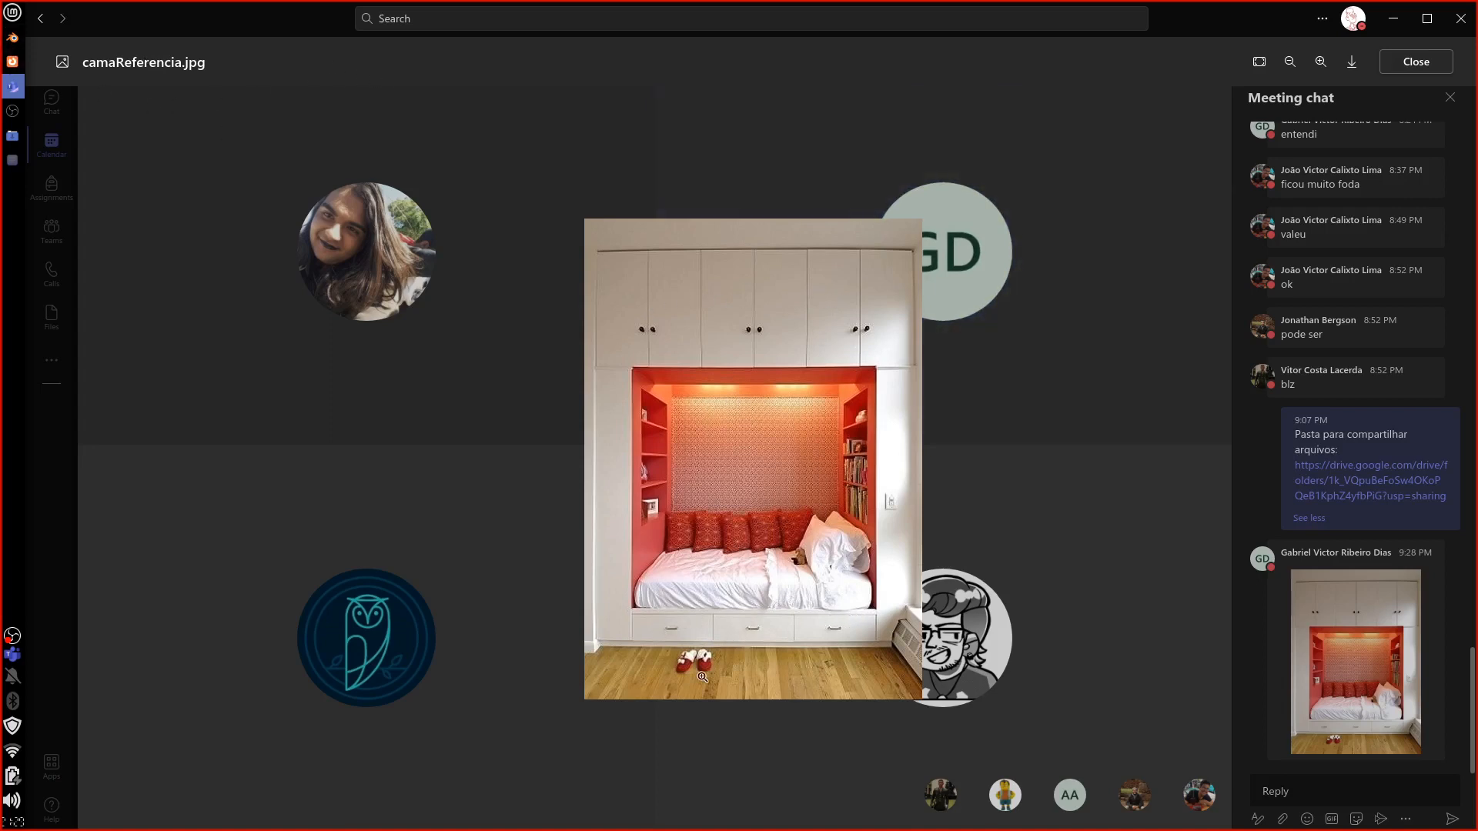
pyautogui.click(12, 37)
pyautogui.moveTo(672, 541); pyautogui.dragTo(948, 508, button='middle')
pyautogui.click(1040, 118)
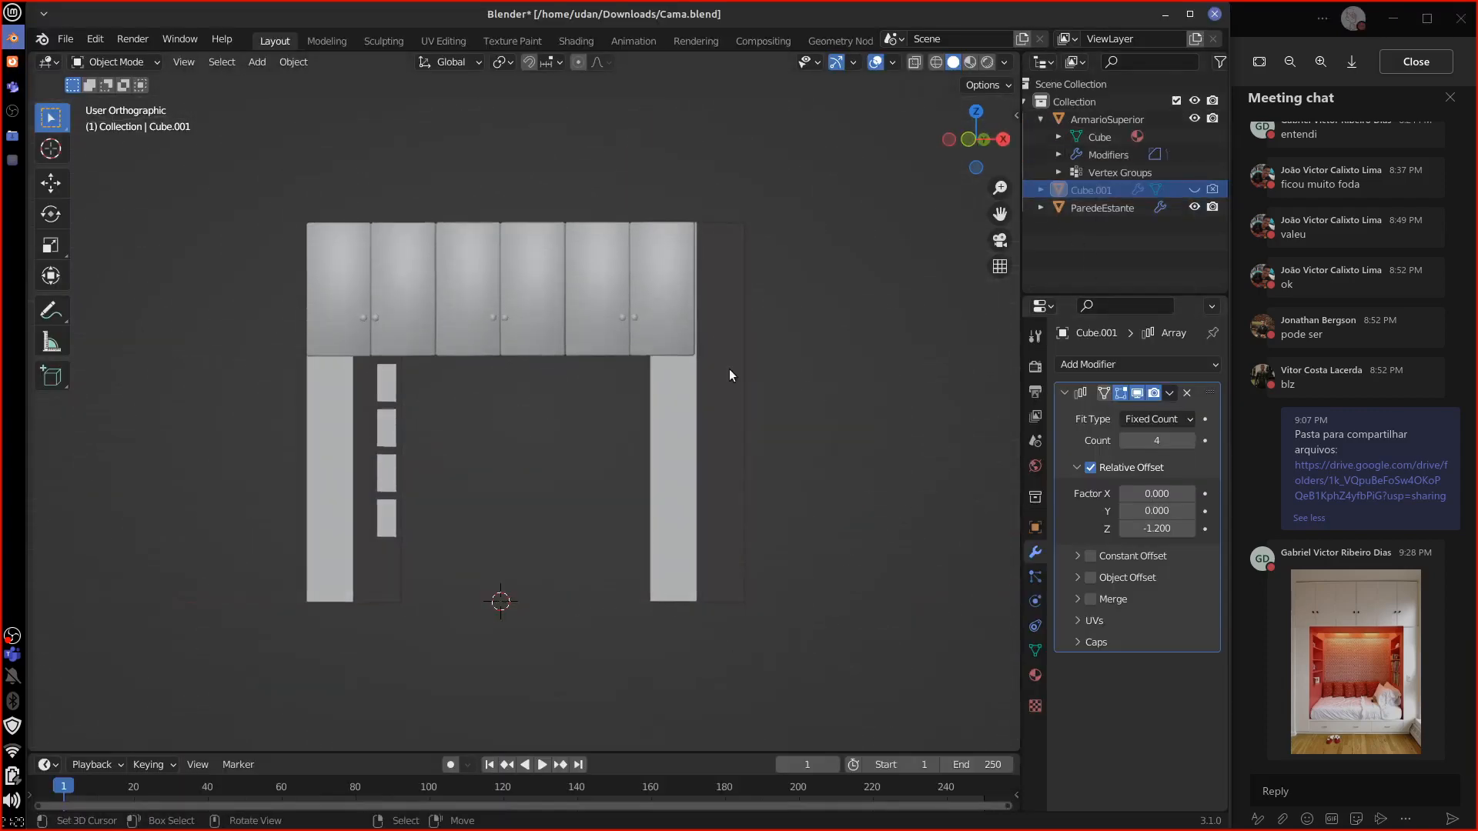
pyautogui.moveTo(631, 608); pyautogui.dragTo(620, 390, button='middle')
pyautogui.click(538, 497)
pyautogui.press('Tab')
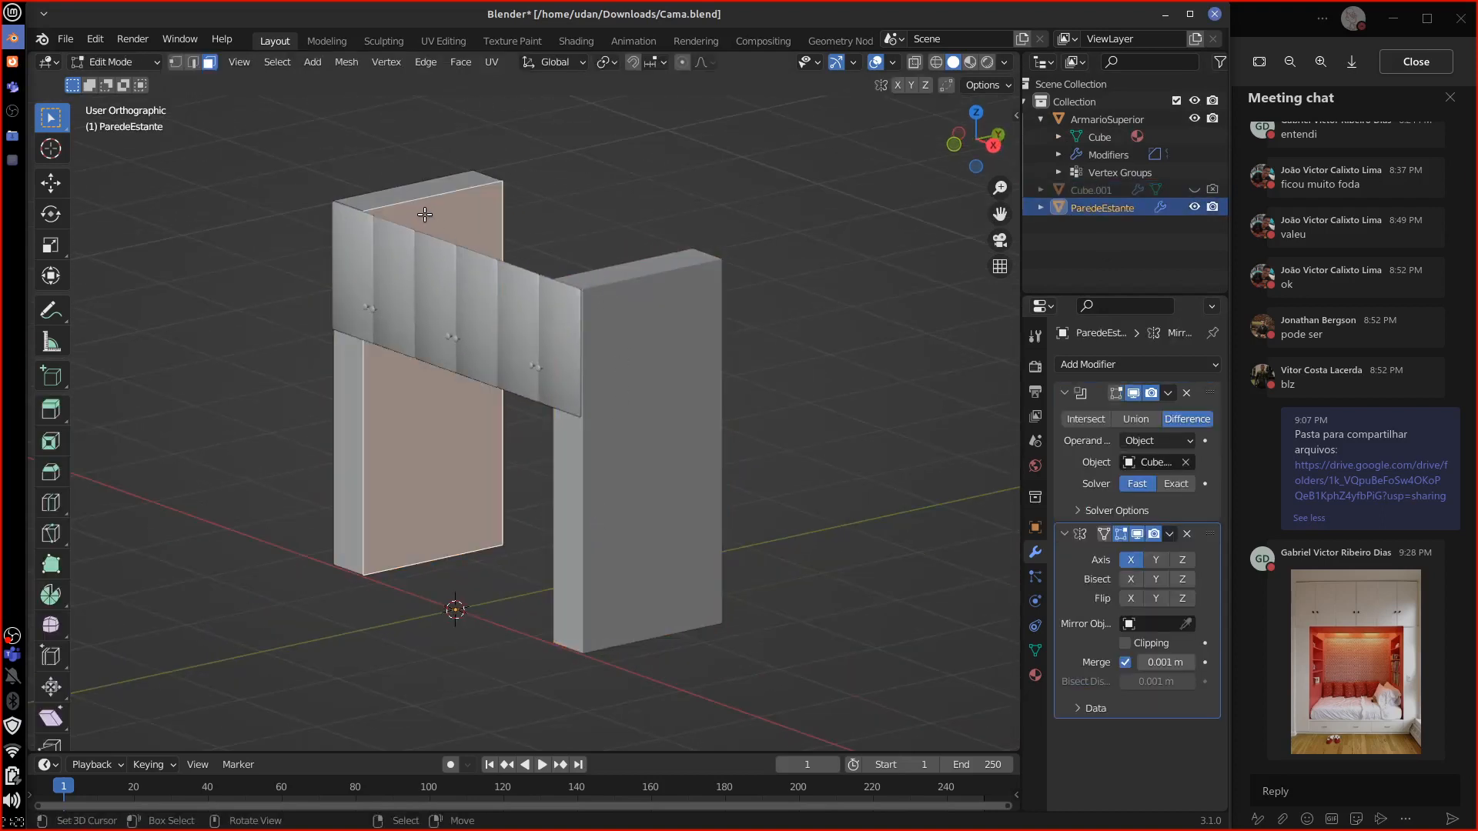
pyautogui.press('Tab')
pyautogui.press('KP_1')
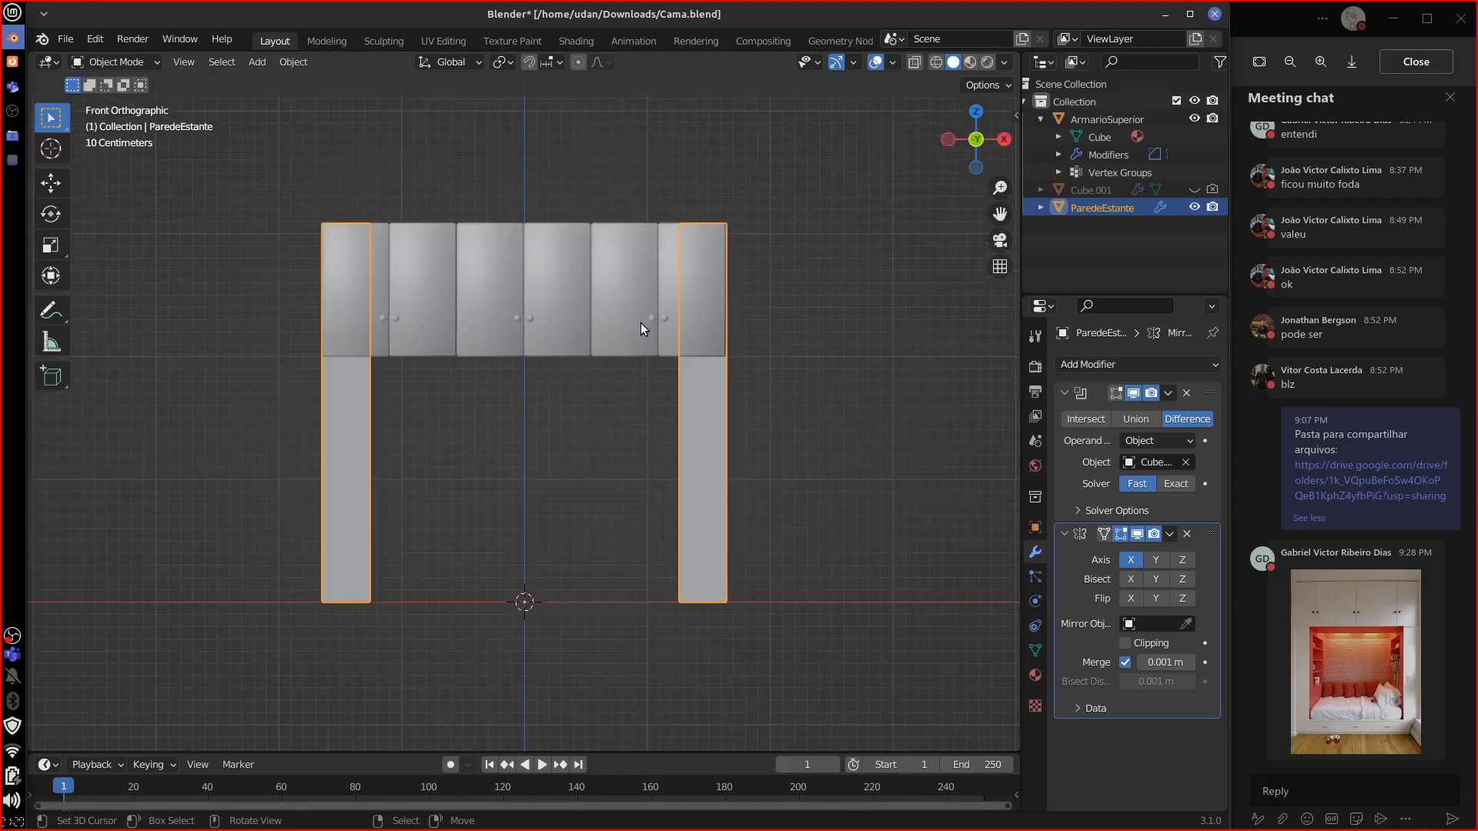
pyautogui.hotkey('shift', 'a')
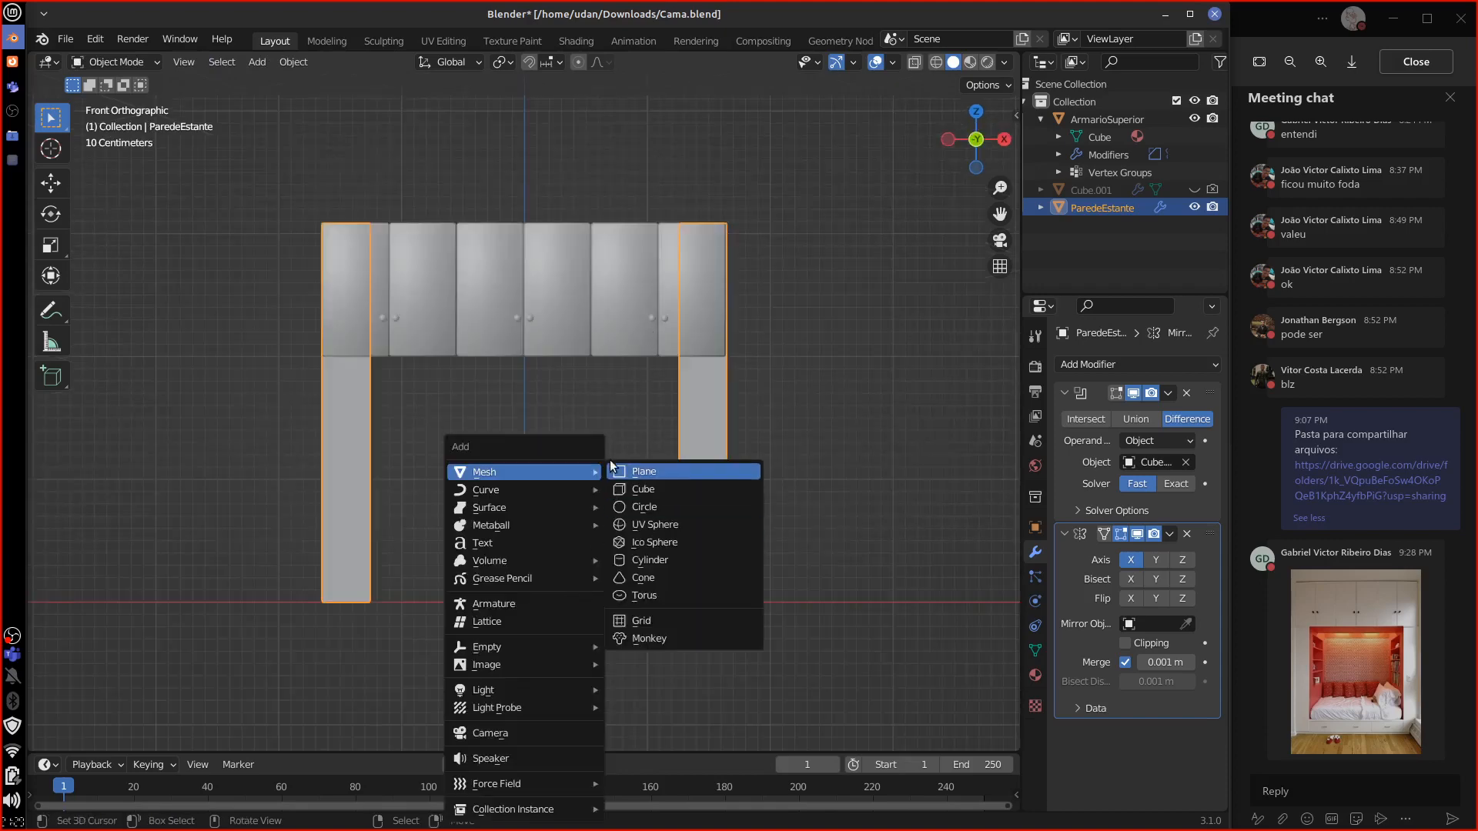
pyautogui.click(669, 472)
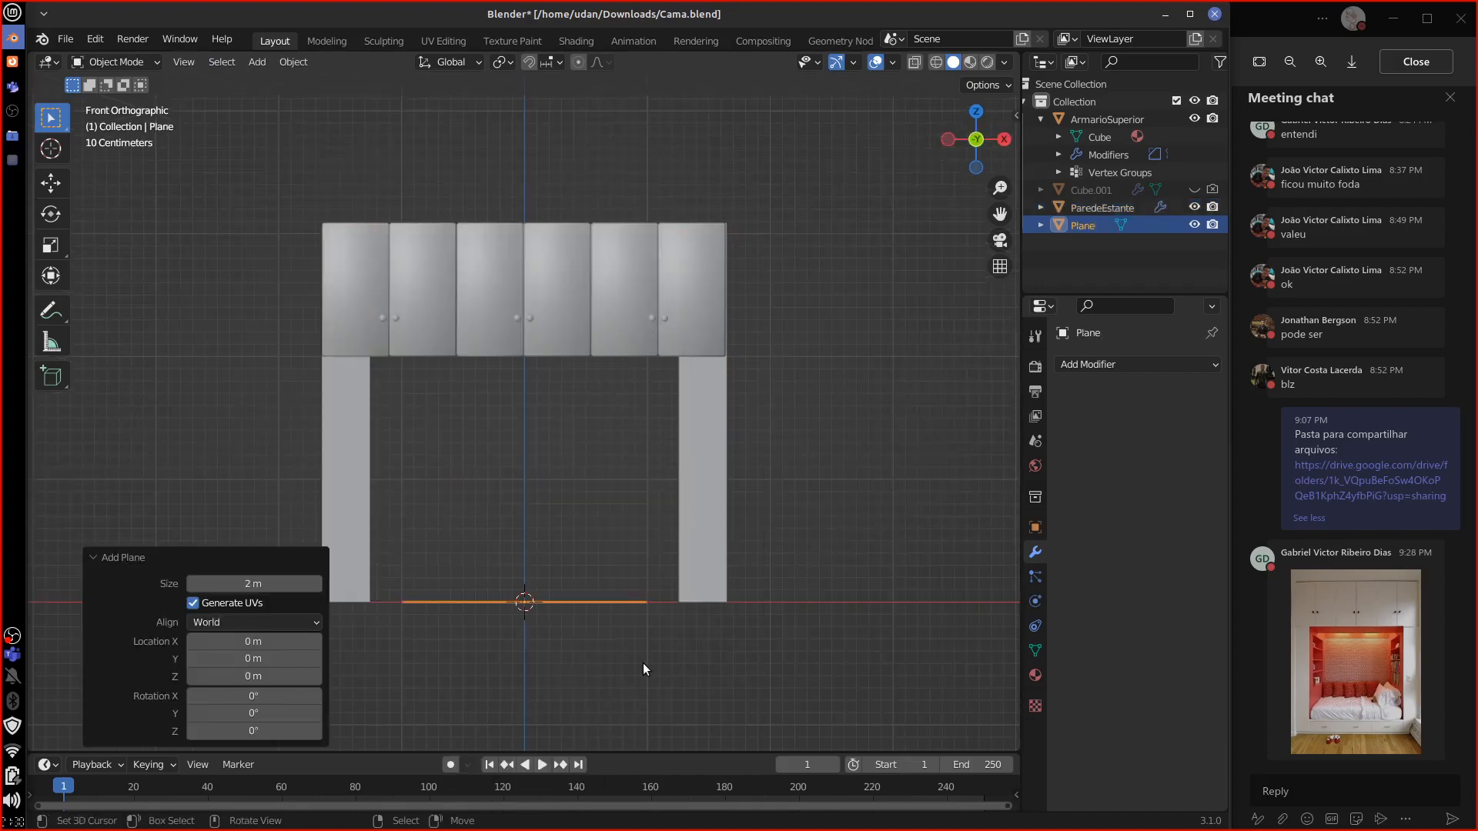
pyautogui.hotkey('ctrl', 'z')
# Step: Add a 2 m cube at the world origin between the side panels and enter Edit Mode on it
pyautogui.hotkey('shift', 'a')
pyautogui.moveTo(642, 653)
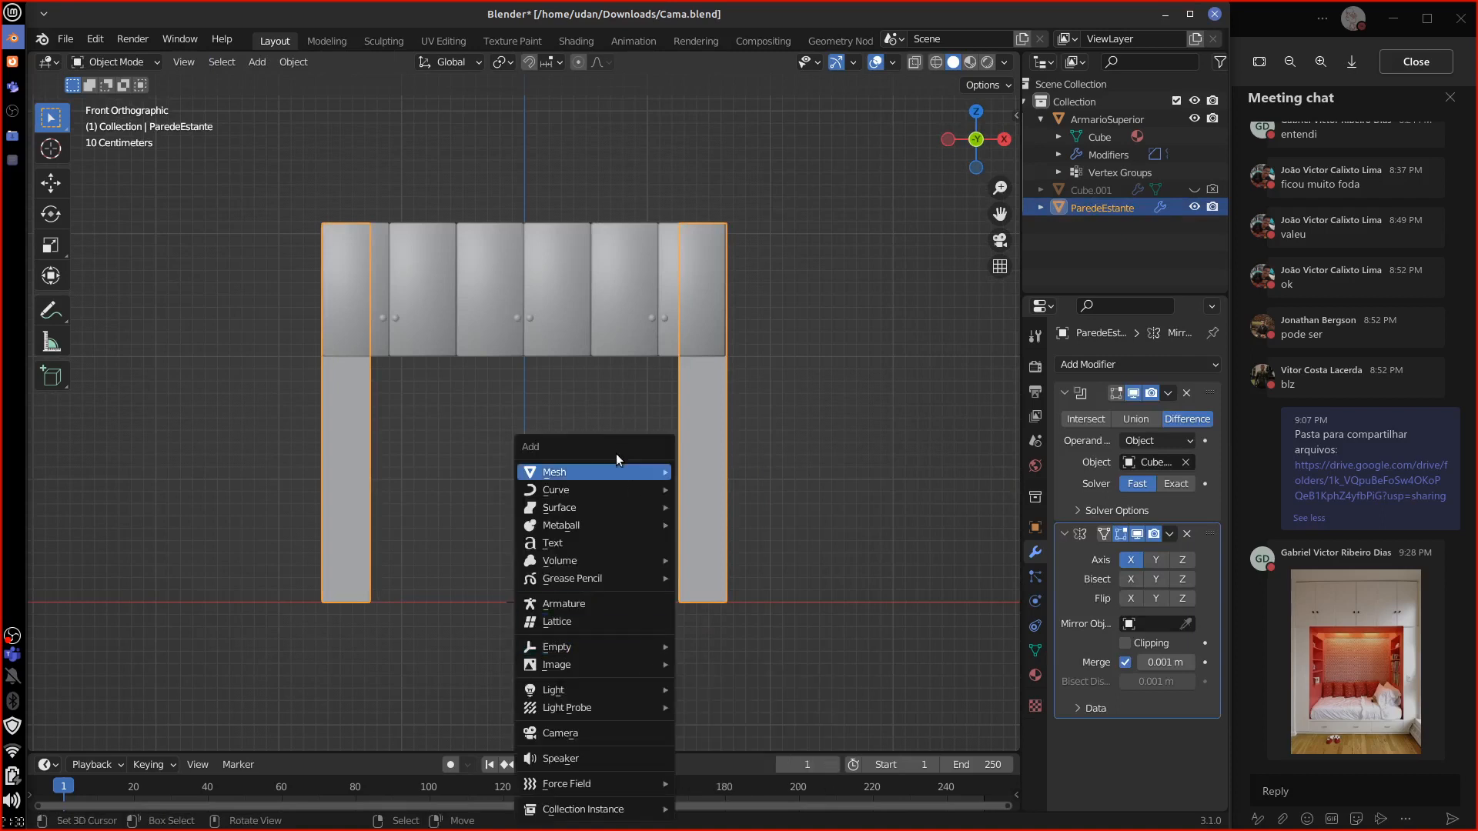
pyautogui.moveTo(608, 565)
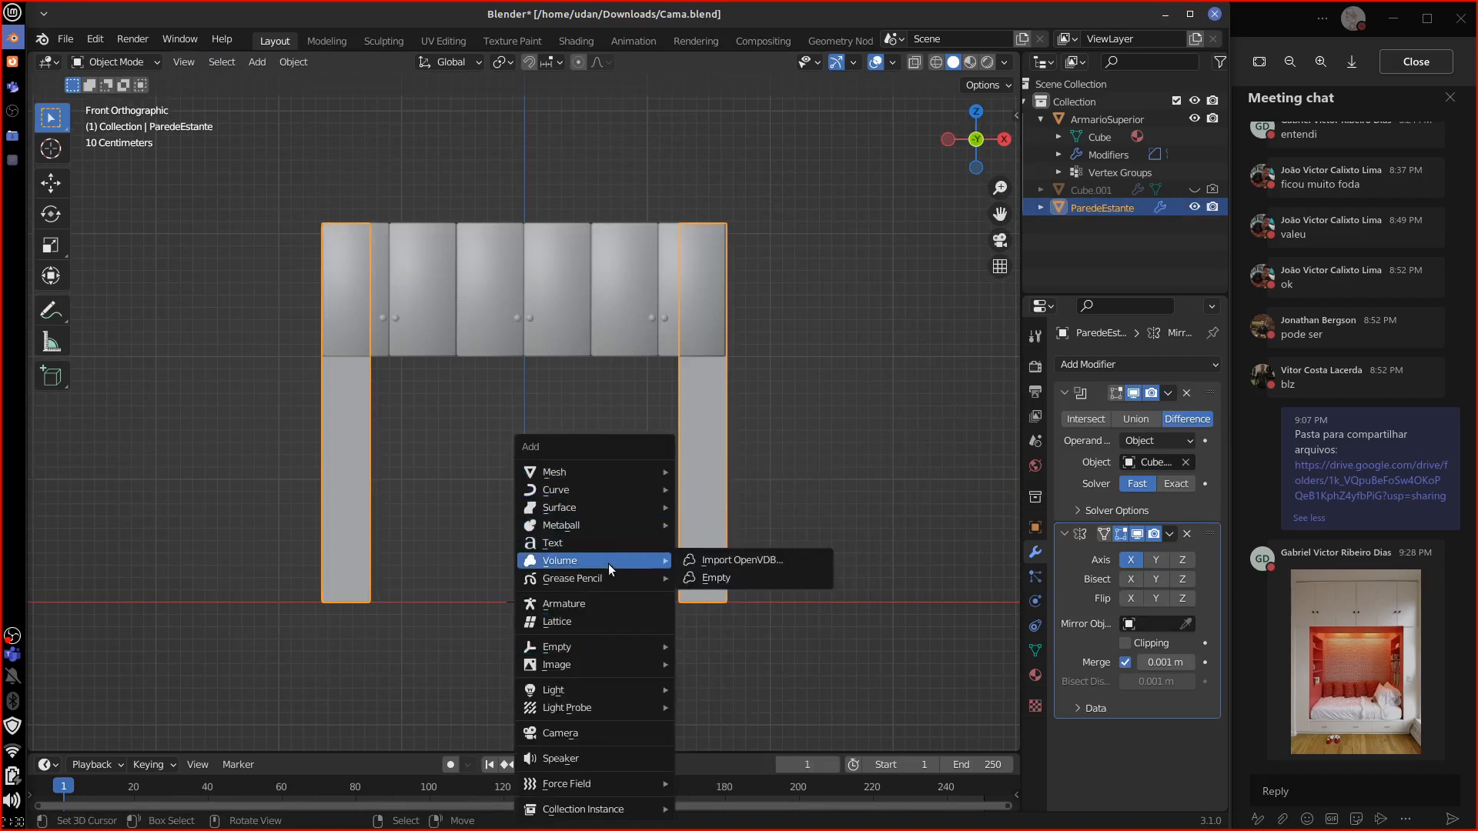
pyautogui.moveTo(611, 482)
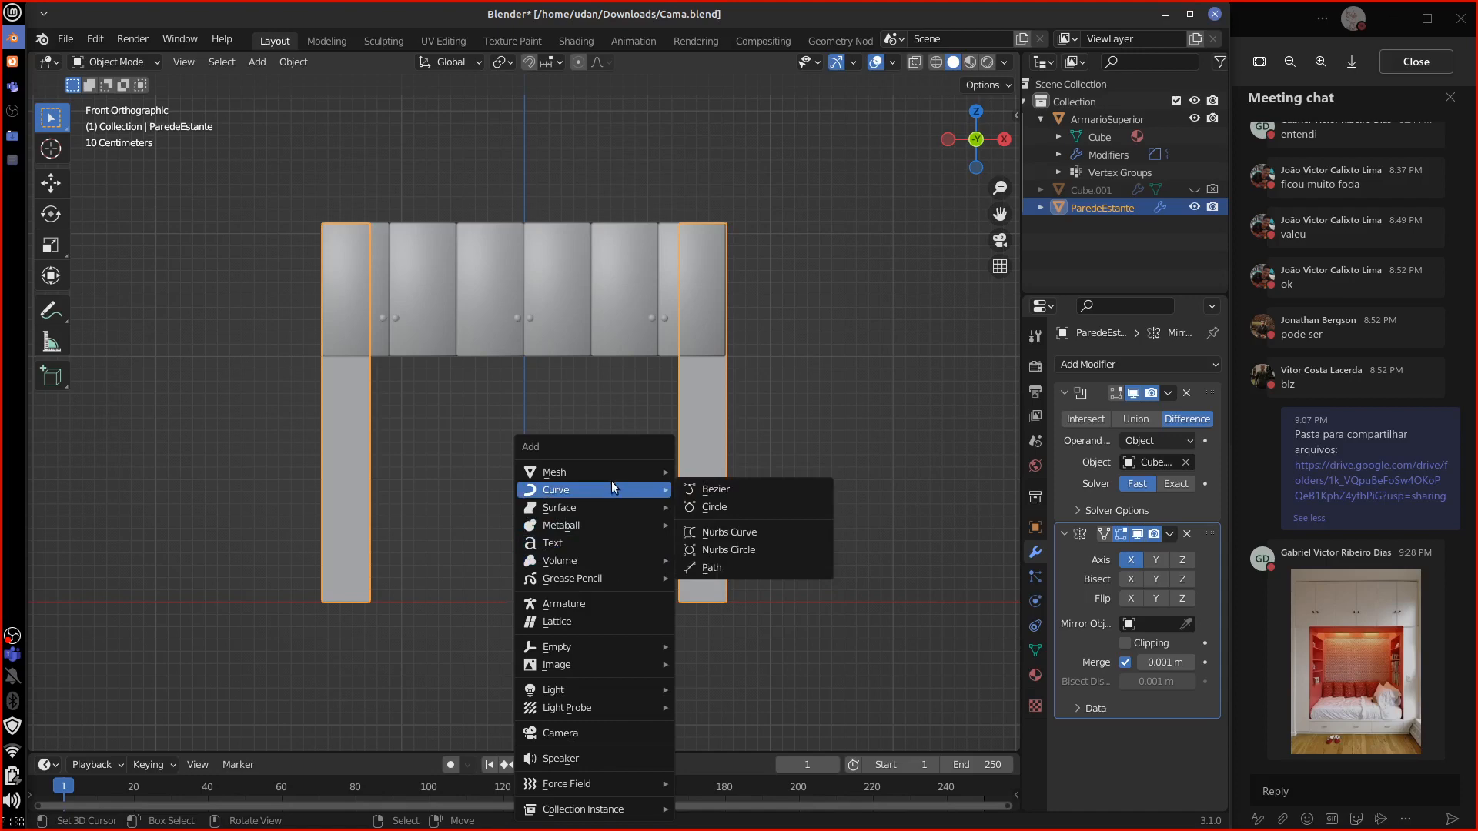
pyautogui.click(769, 485)
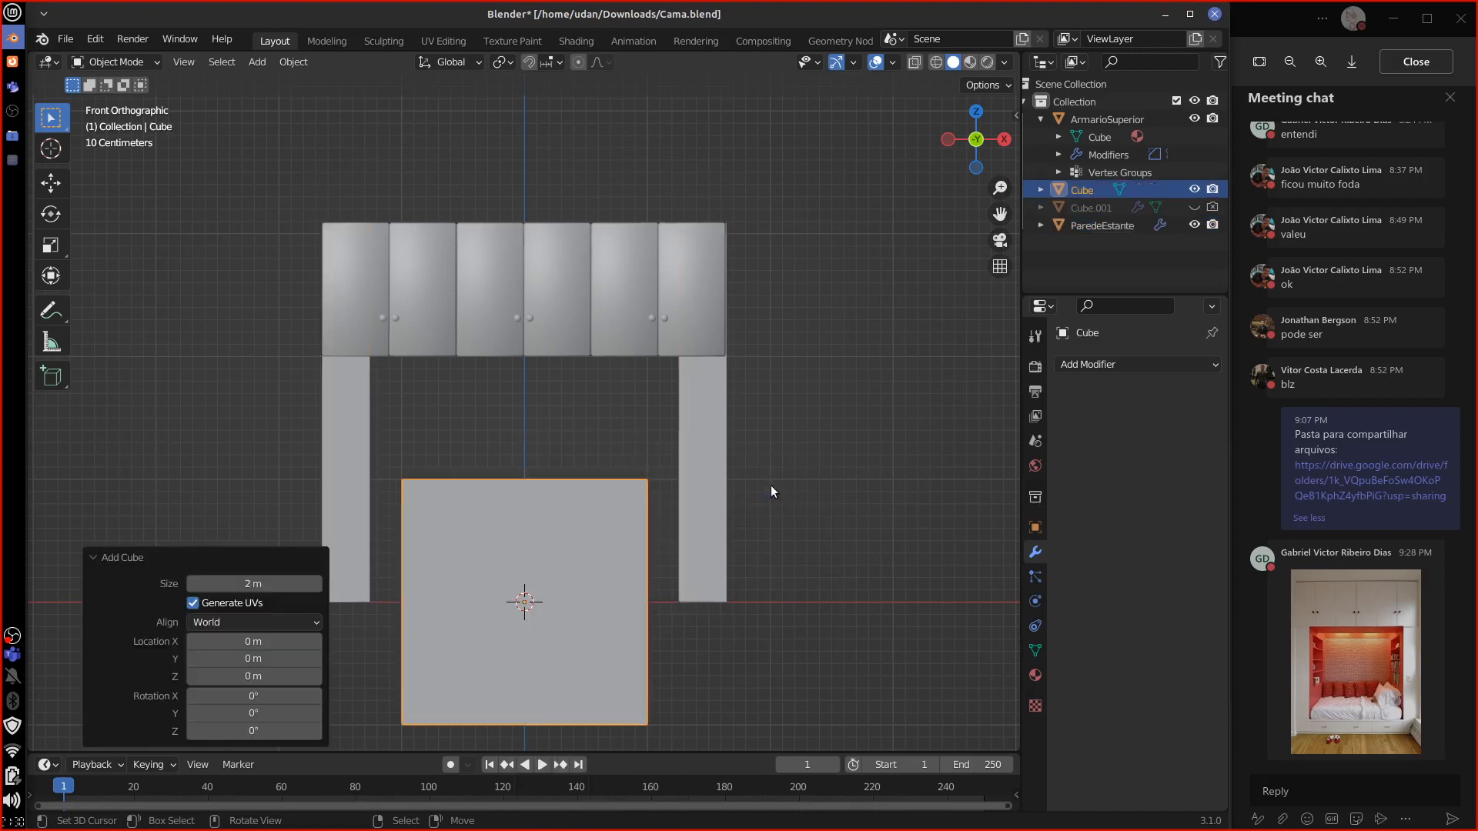
pyautogui.write('s')
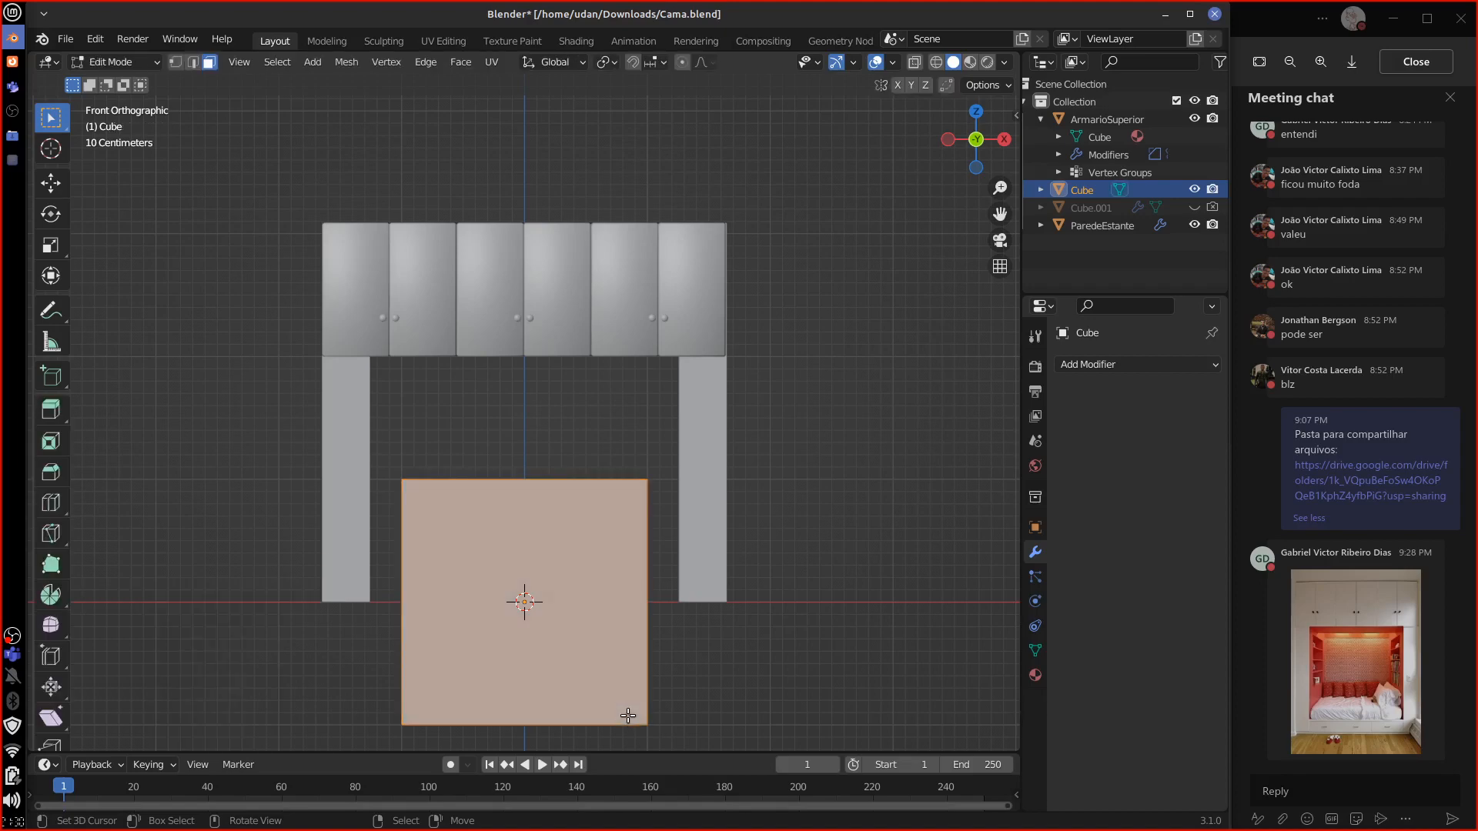
# Step: Scale the new cube's mesh uniformly to 0.1 and raise it 0.5 m along Z
pyautogui.write('0.1')
pyautogui.press('Return')
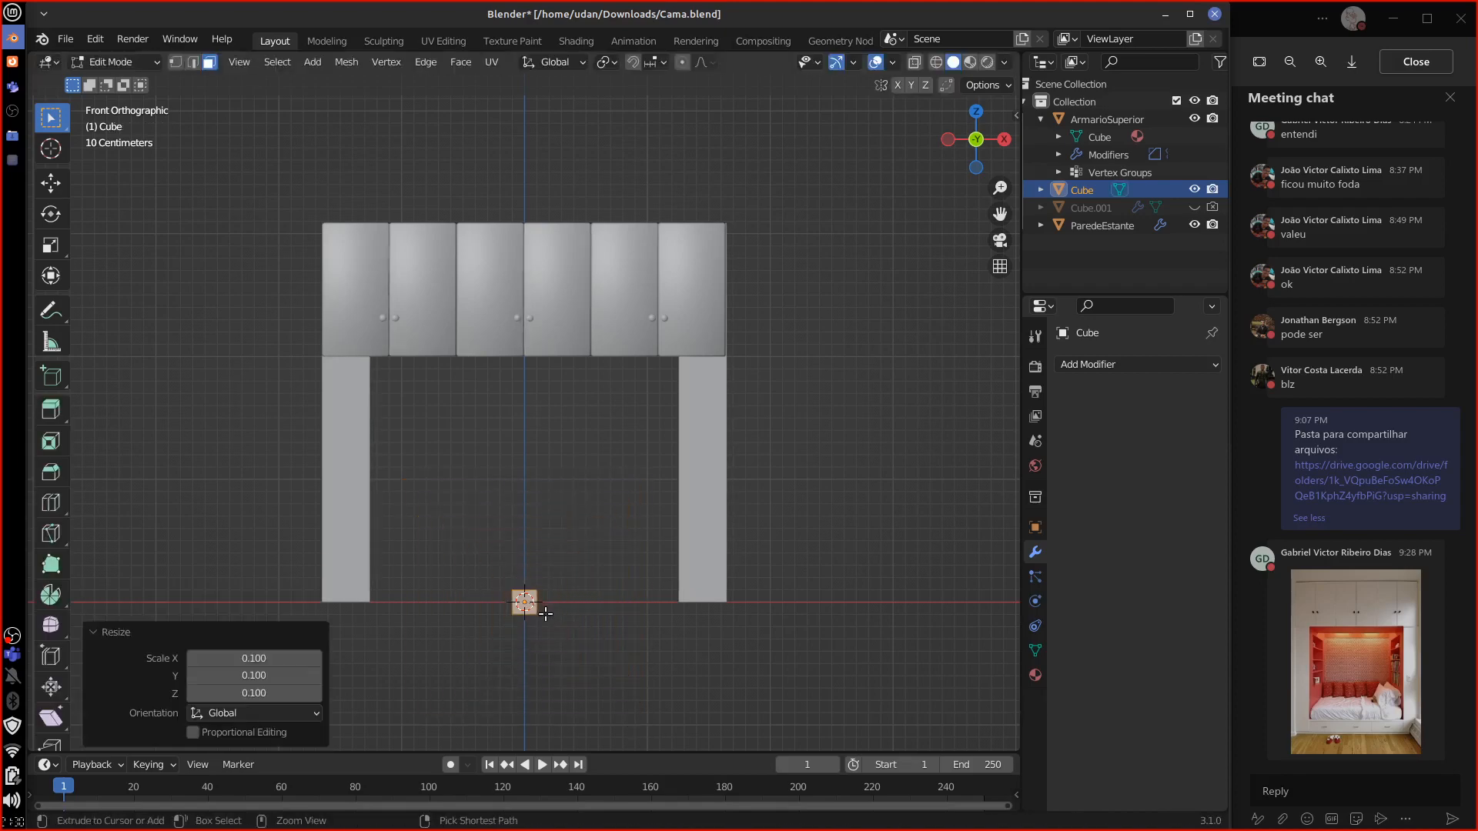
pyautogui.write('gz0.5')
pyautogui.press('Return')
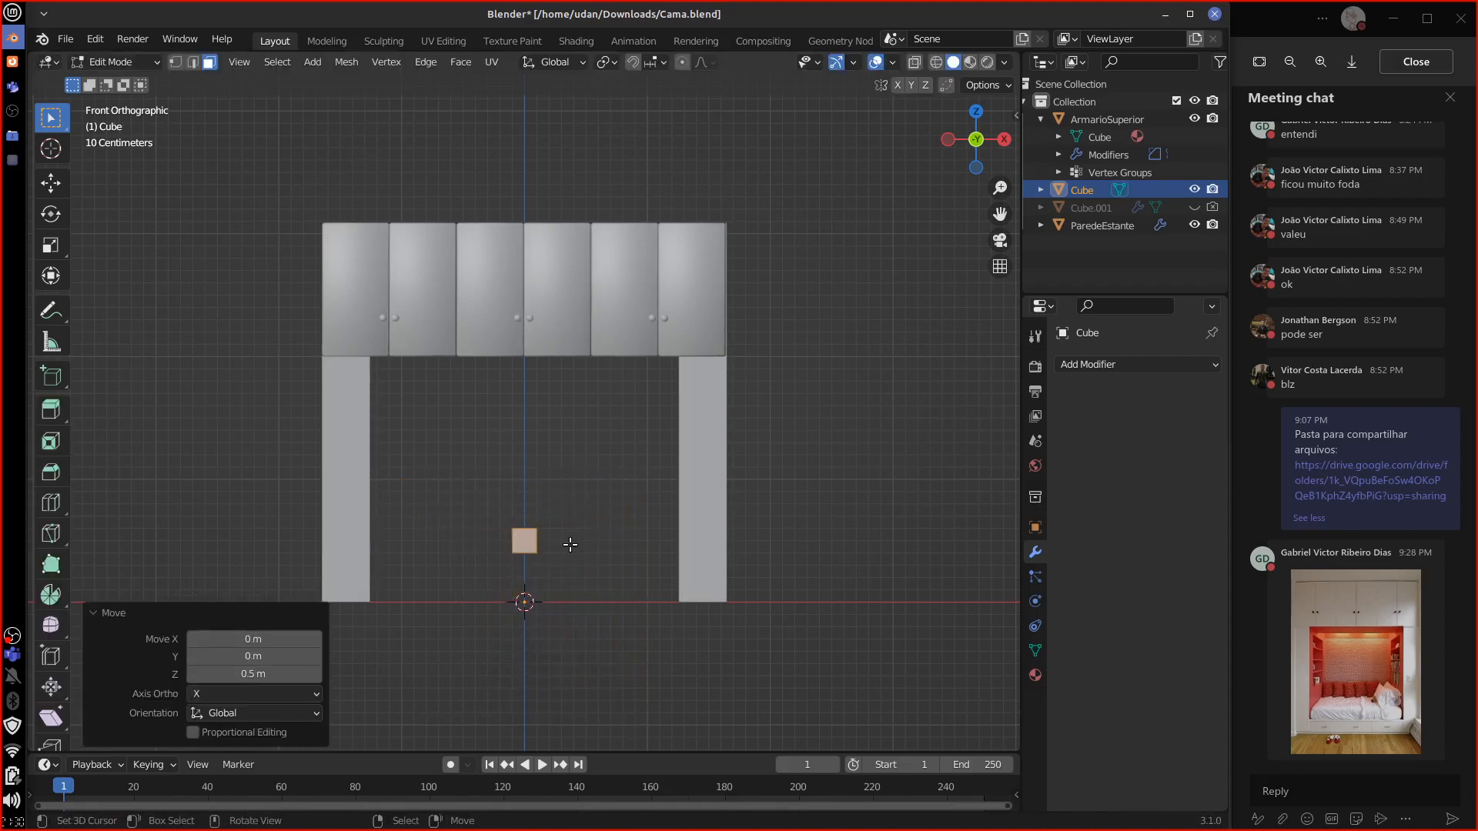
# Step: Stretch the small block by 12.4 along X to span between the side panels and by 6.3 along Y
pyautogui.press('s')
pyautogui.press('x')
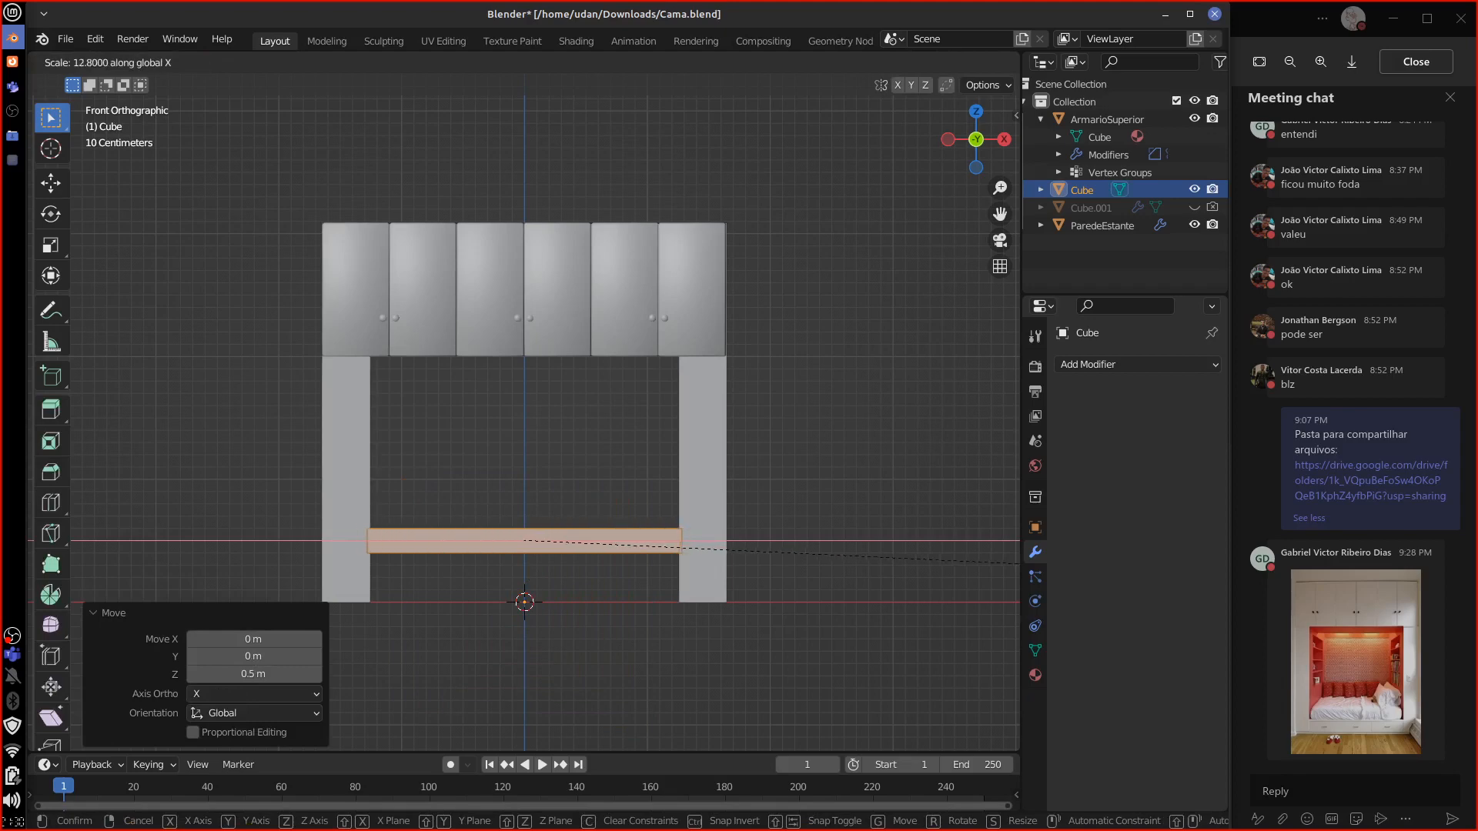
pyautogui.click(864, 567)
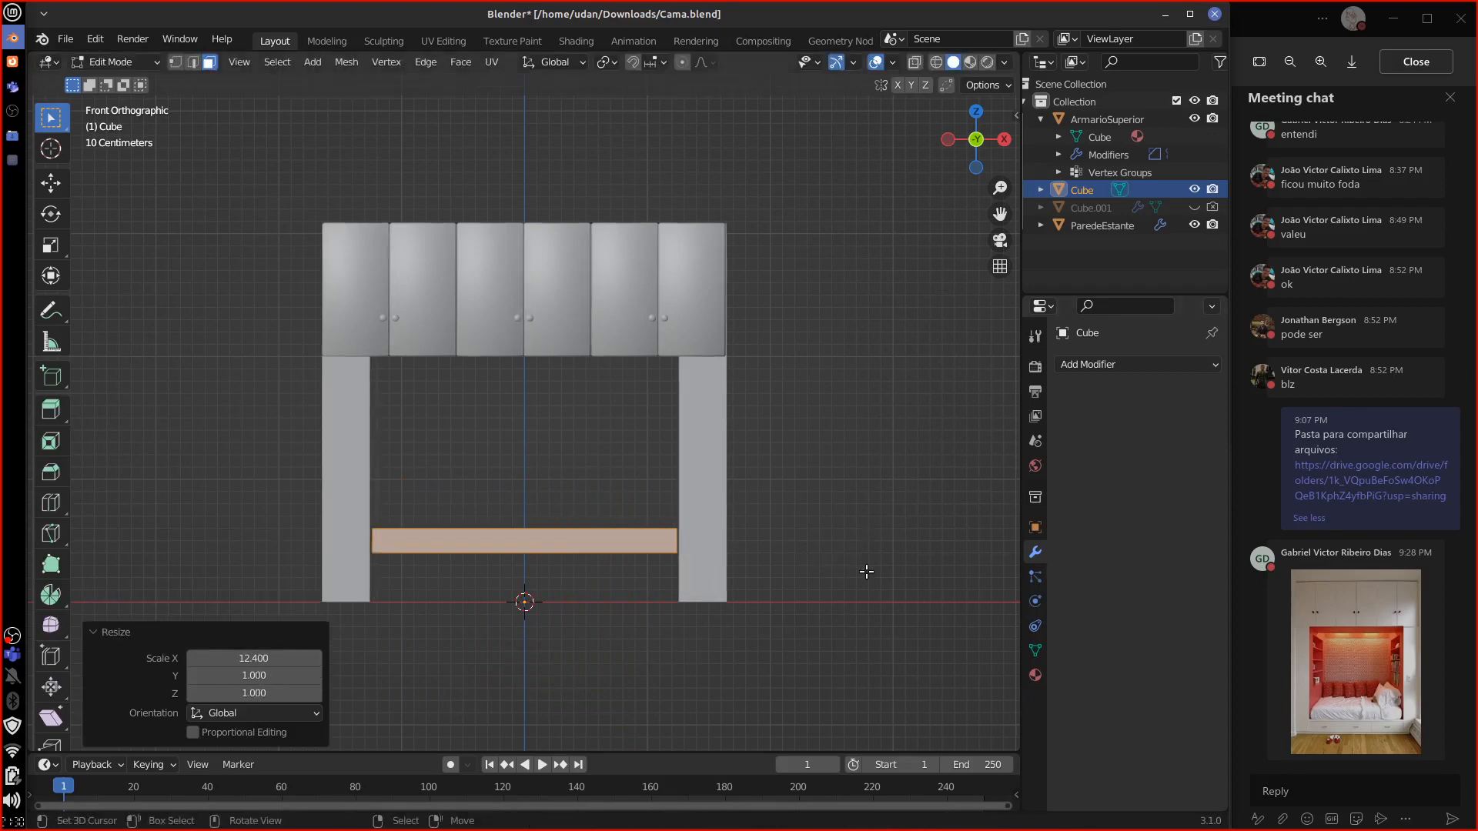
pyautogui.press('KP_3')
pyautogui.hotkey('shift', 'z')
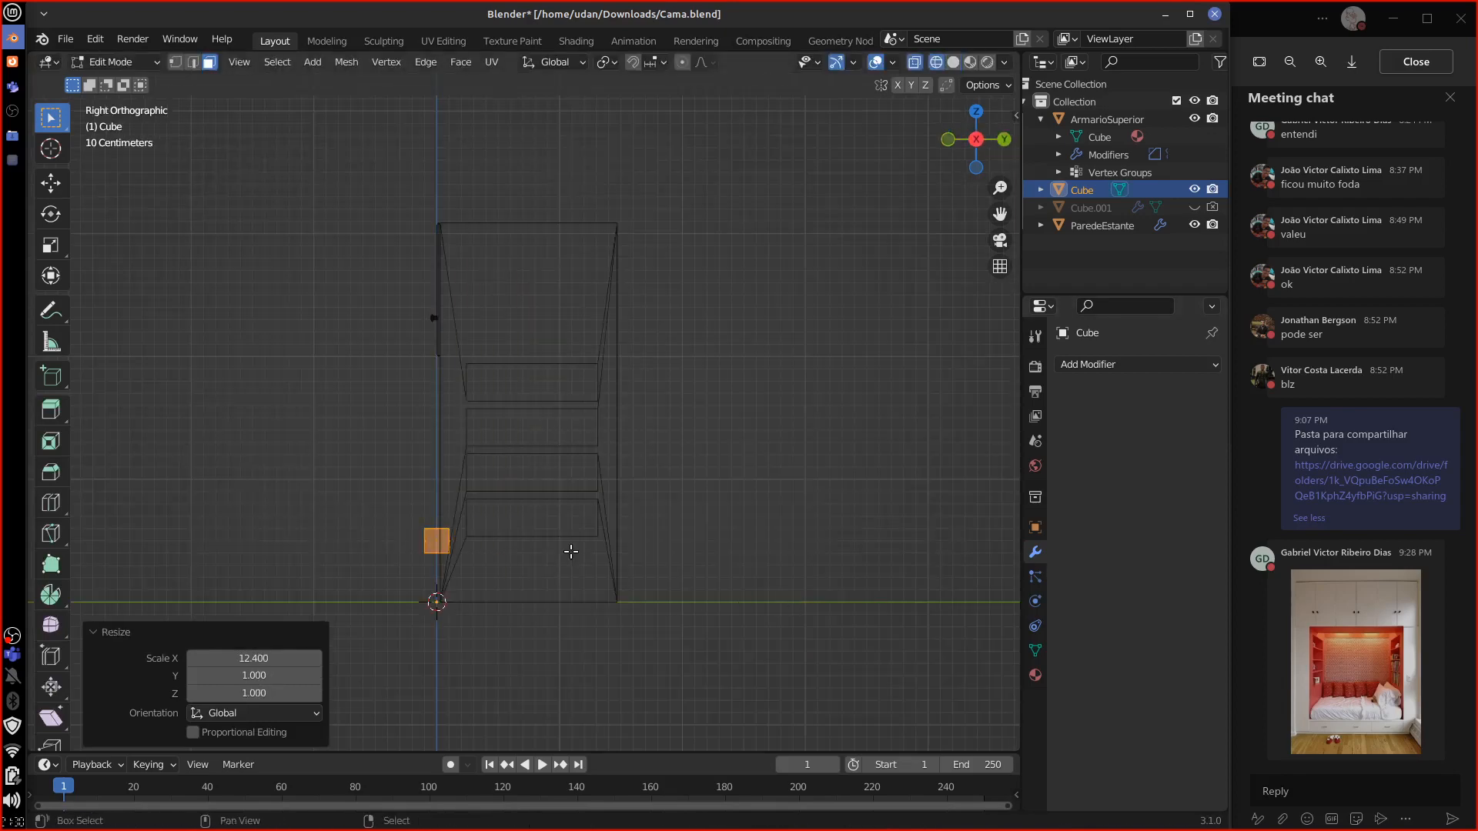
pyautogui.press('s')
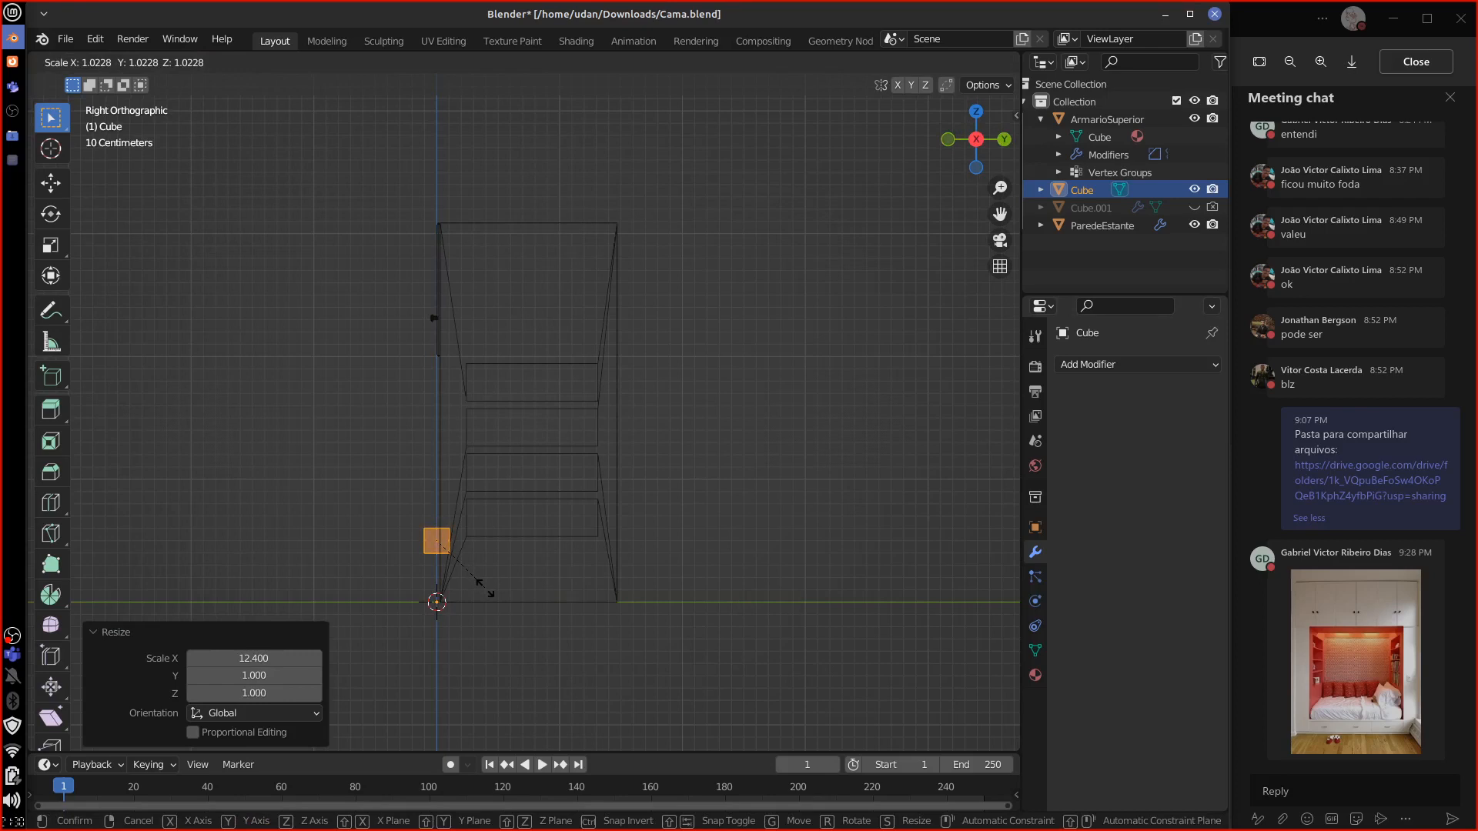
pyautogui.press('y')
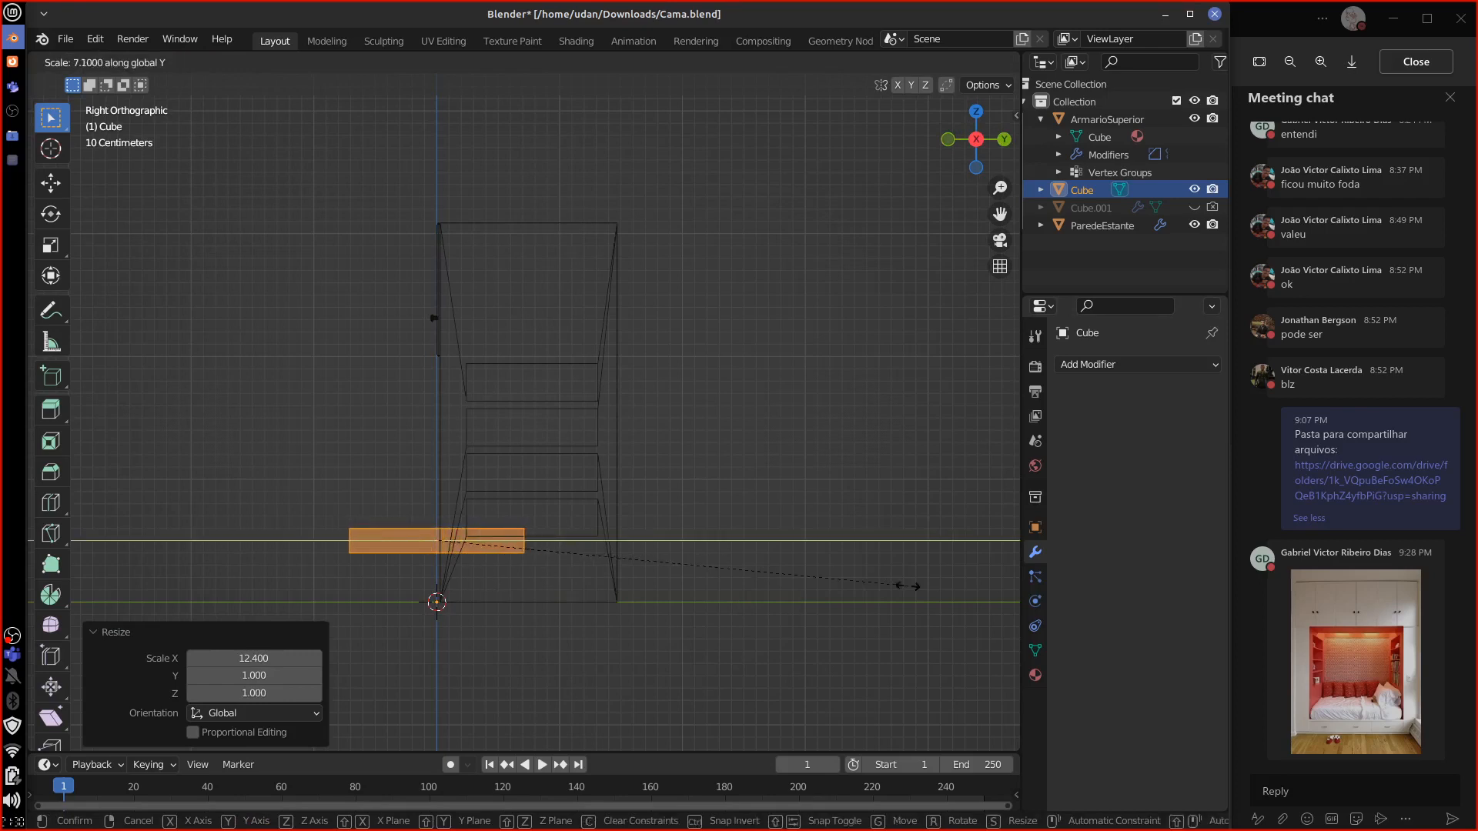
pyautogui.keyDown('ctrl'); pyautogui.click(862, 584); pyautogui.keyUp('ctrl')
# Step: Move the block 0.65 m along Y into the furniture and flatten it to 0.3 along Z as a bed board
pyautogui.press('g')
pyautogui.press('y')
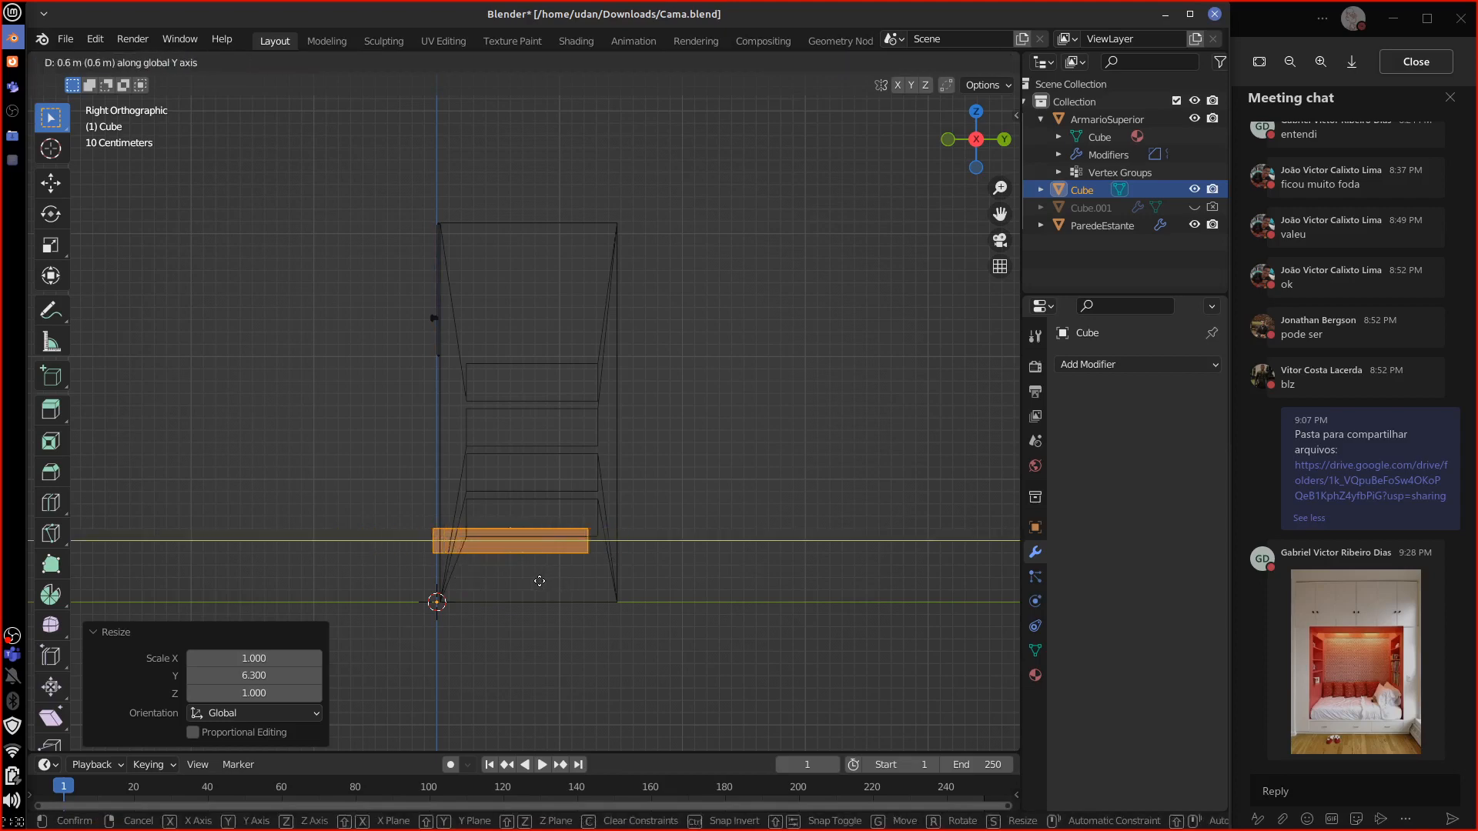
pyautogui.click(542, 581)
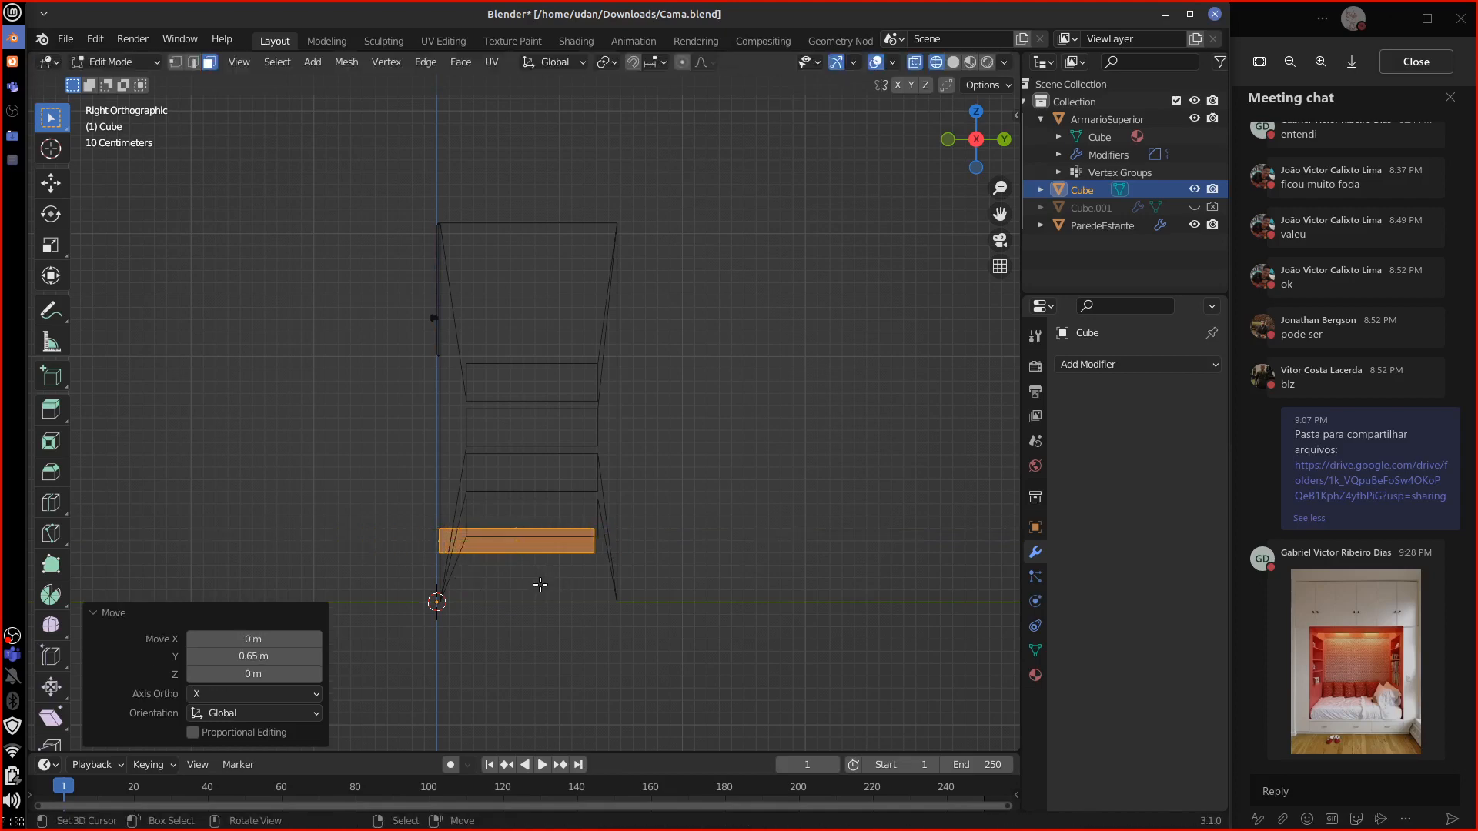
pyautogui.press('s')
pyautogui.press('z')
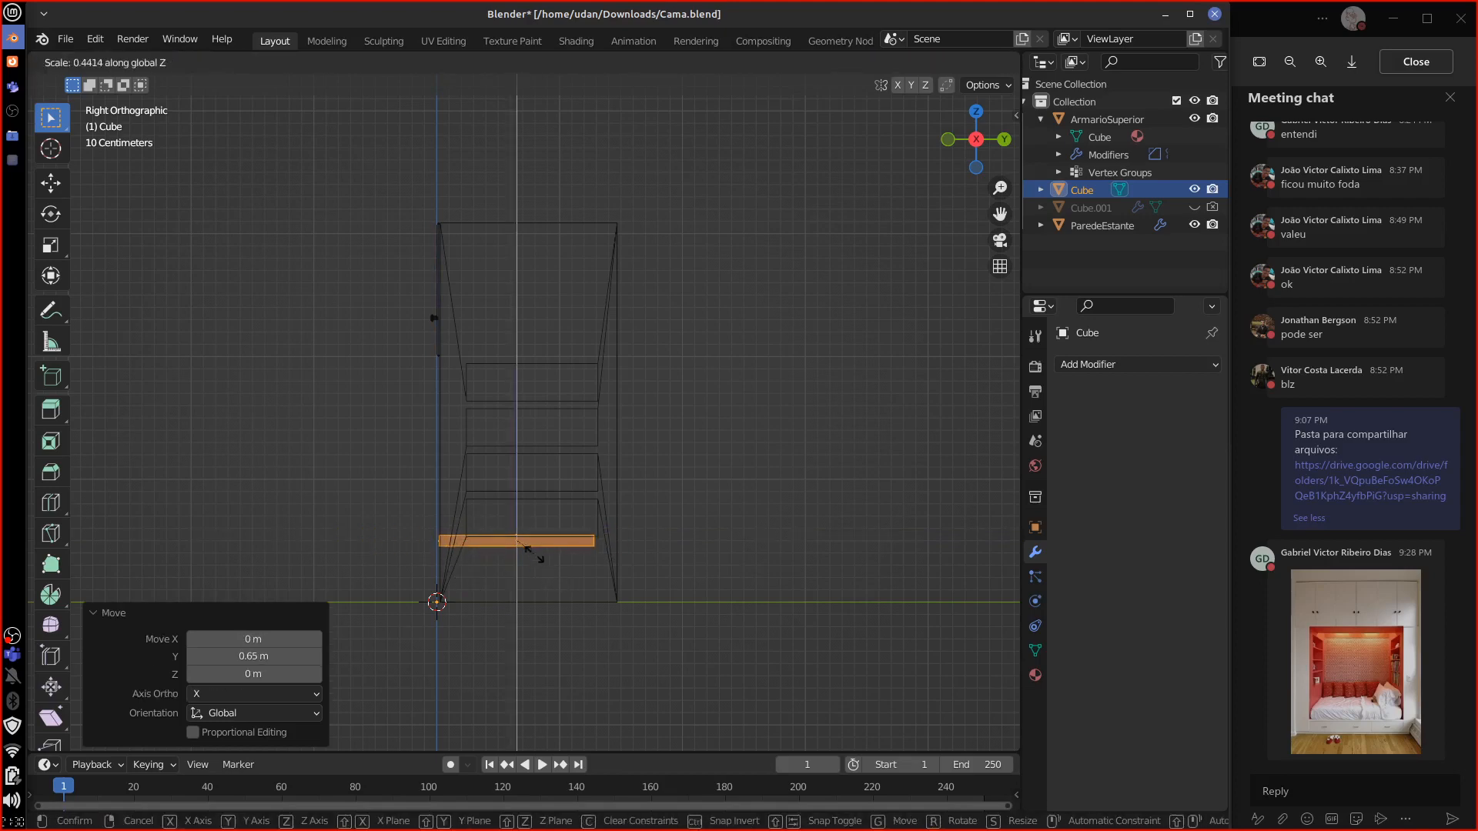
pyautogui.click(527, 559)
# Step: Shift the bed board 0.01 m along Y to line it up with the side panels' front edge
pyautogui.press('KP_1')
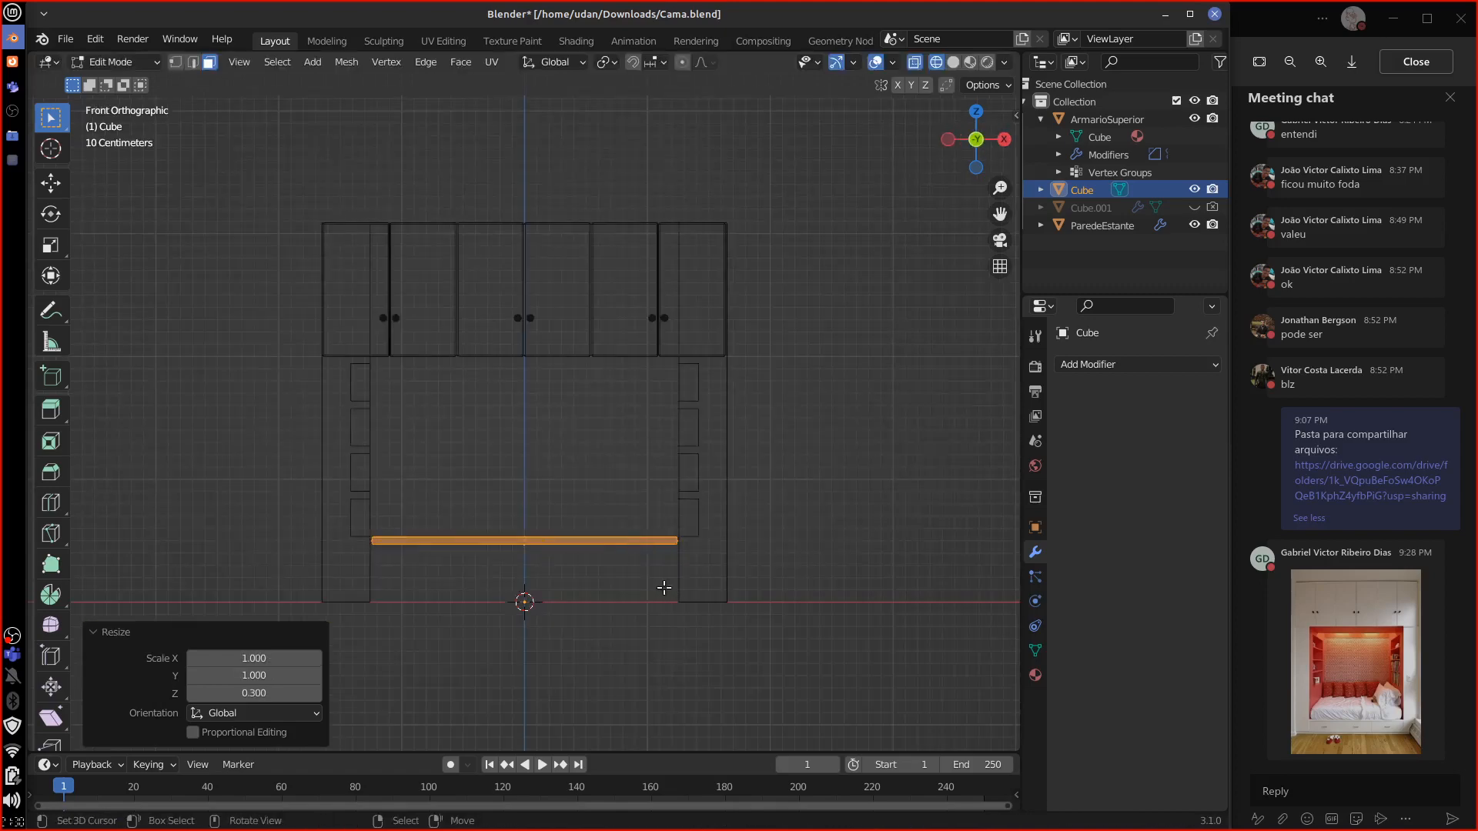
pyautogui.scroll(3, 649, 590)
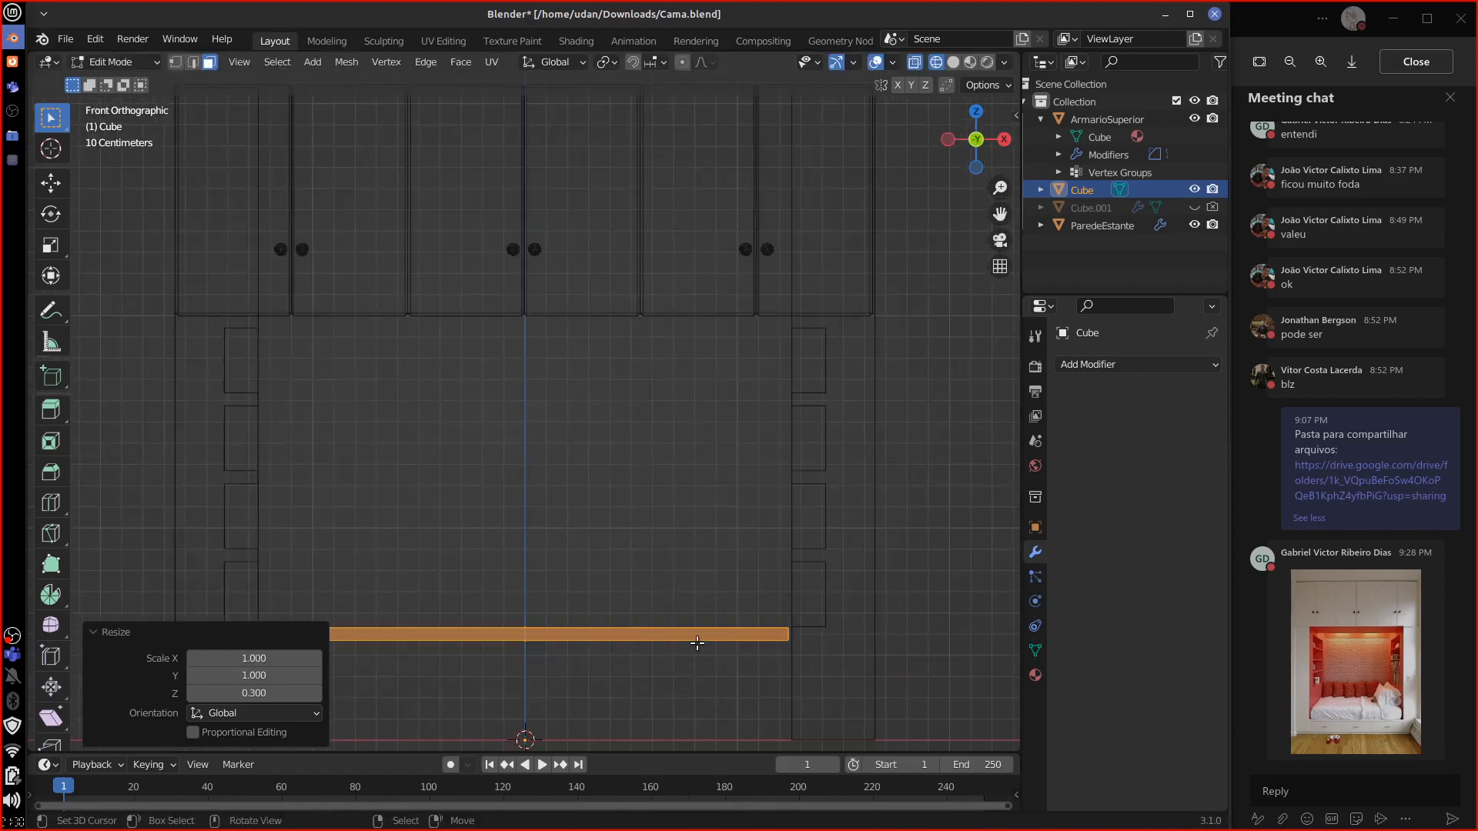
pyautogui.keyDown('shift'); pyautogui.moveTo(644, 676); pyautogui.dragTo(594, 530, button='middle'); pyautogui.keyUp('shift')
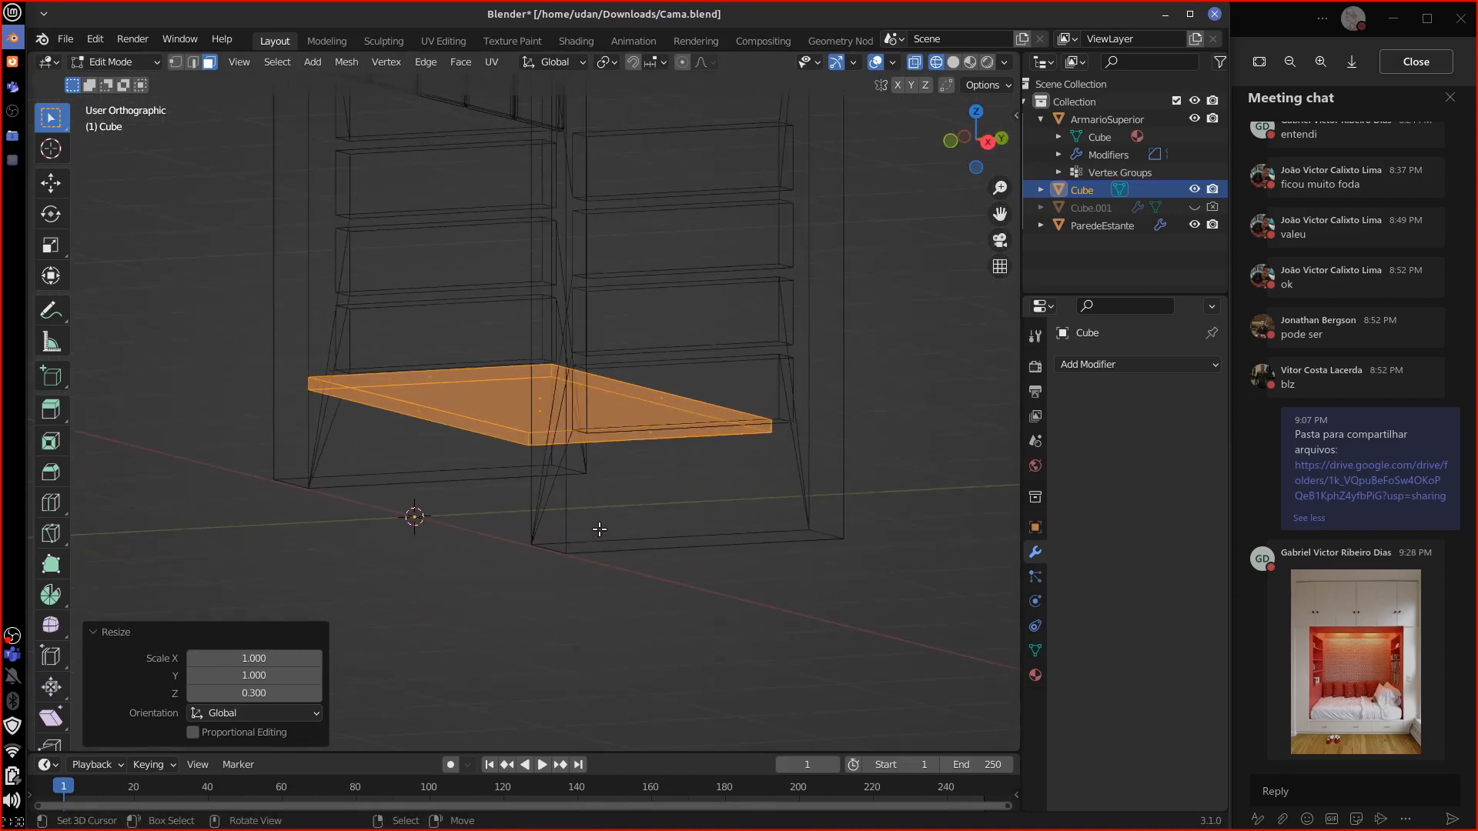
pyautogui.press('KP_3')
pyautogui.press('g')
pyautogui.press('y')
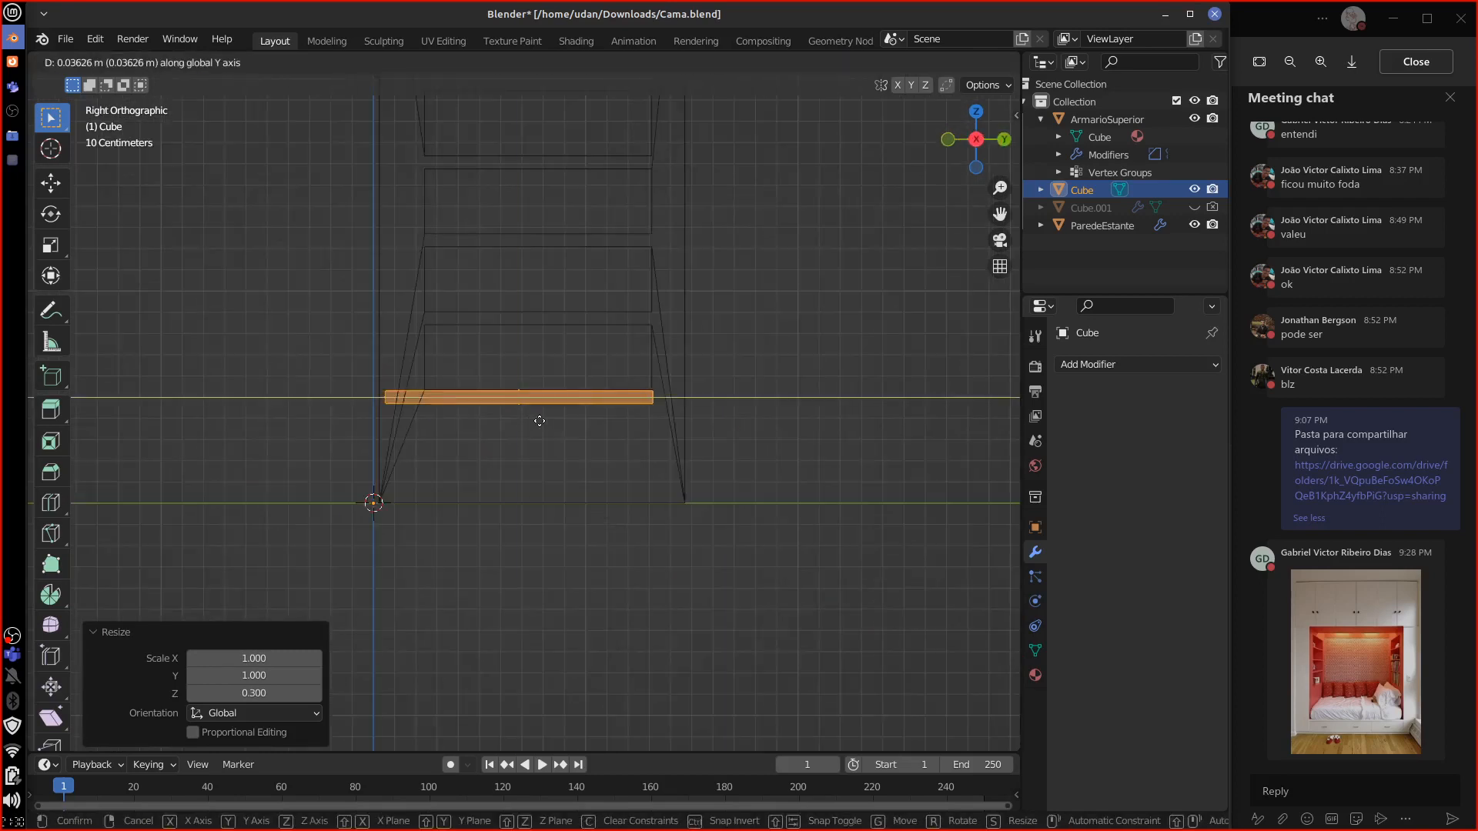
pyautogui.click(509, 429)
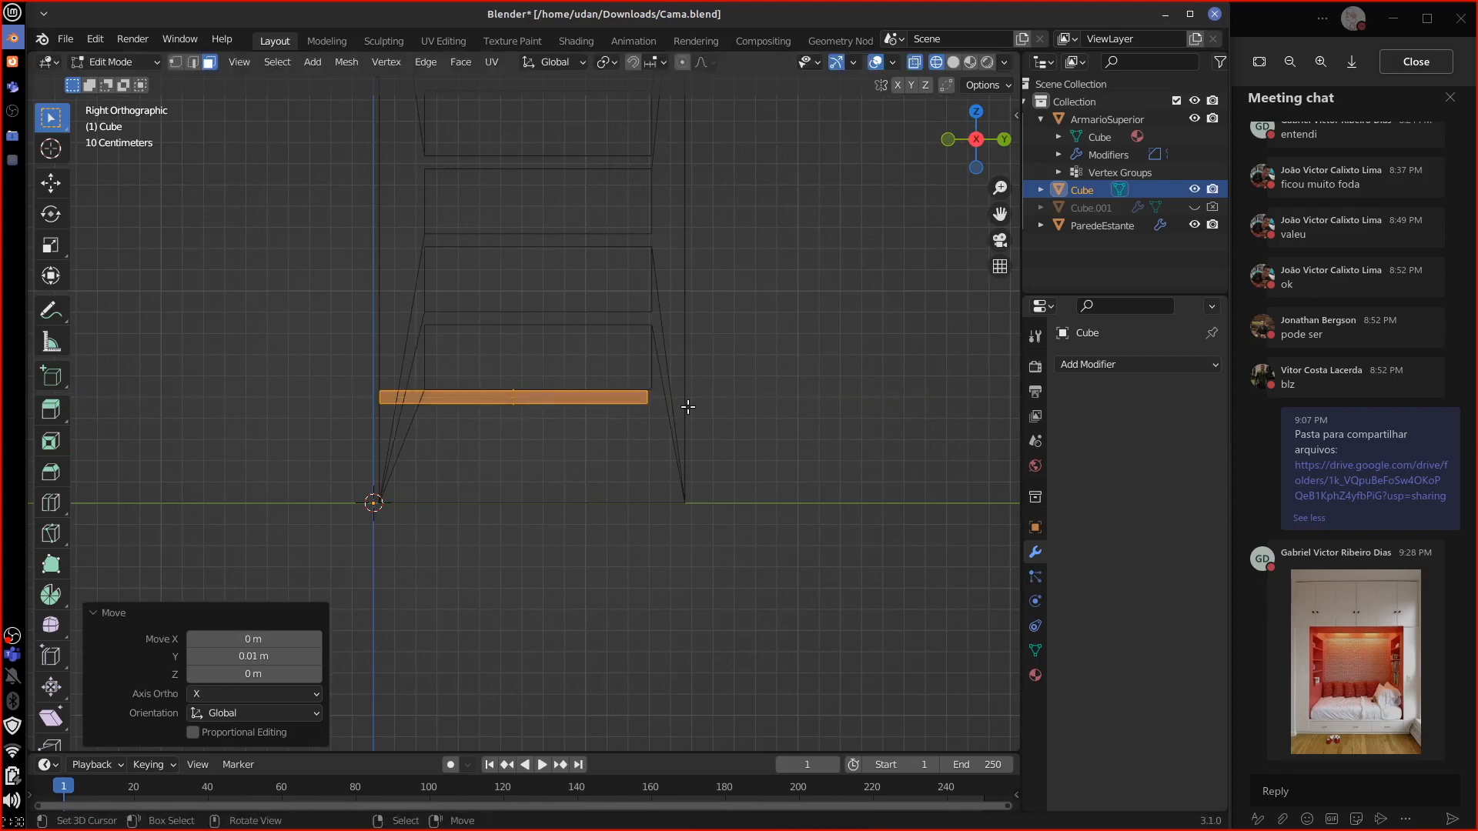
# Step: Extend the bed board's rear face about 0.18 m along Y to the back edge of the side panels
pyautogui.moveTo(684, 407); pyautogui.dragTo(617, 431, button='middle')
pyautogui.click(617, 431)
pyautogui.press('KP_1')
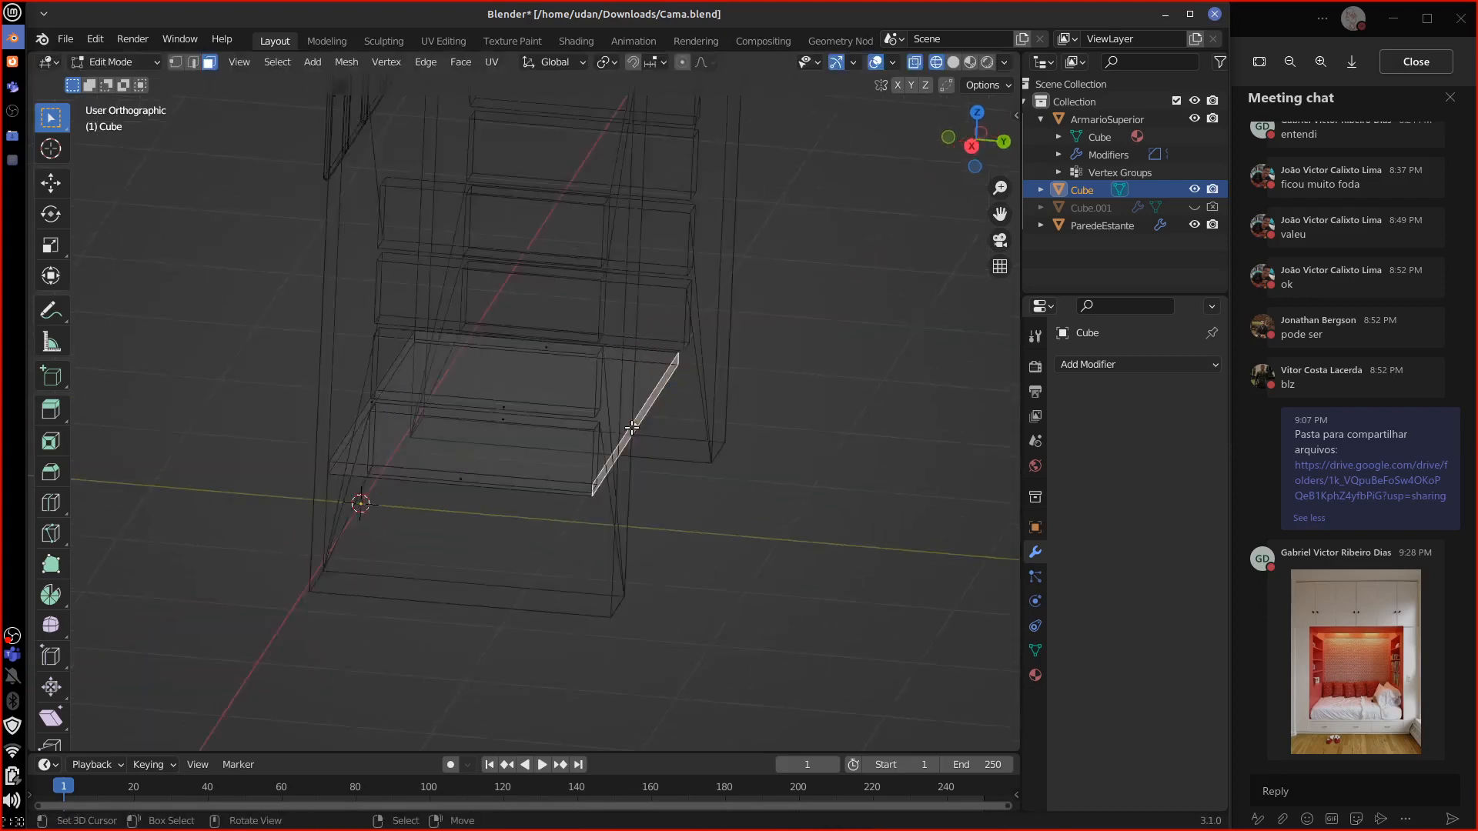
pyautogui.press('KP_3')
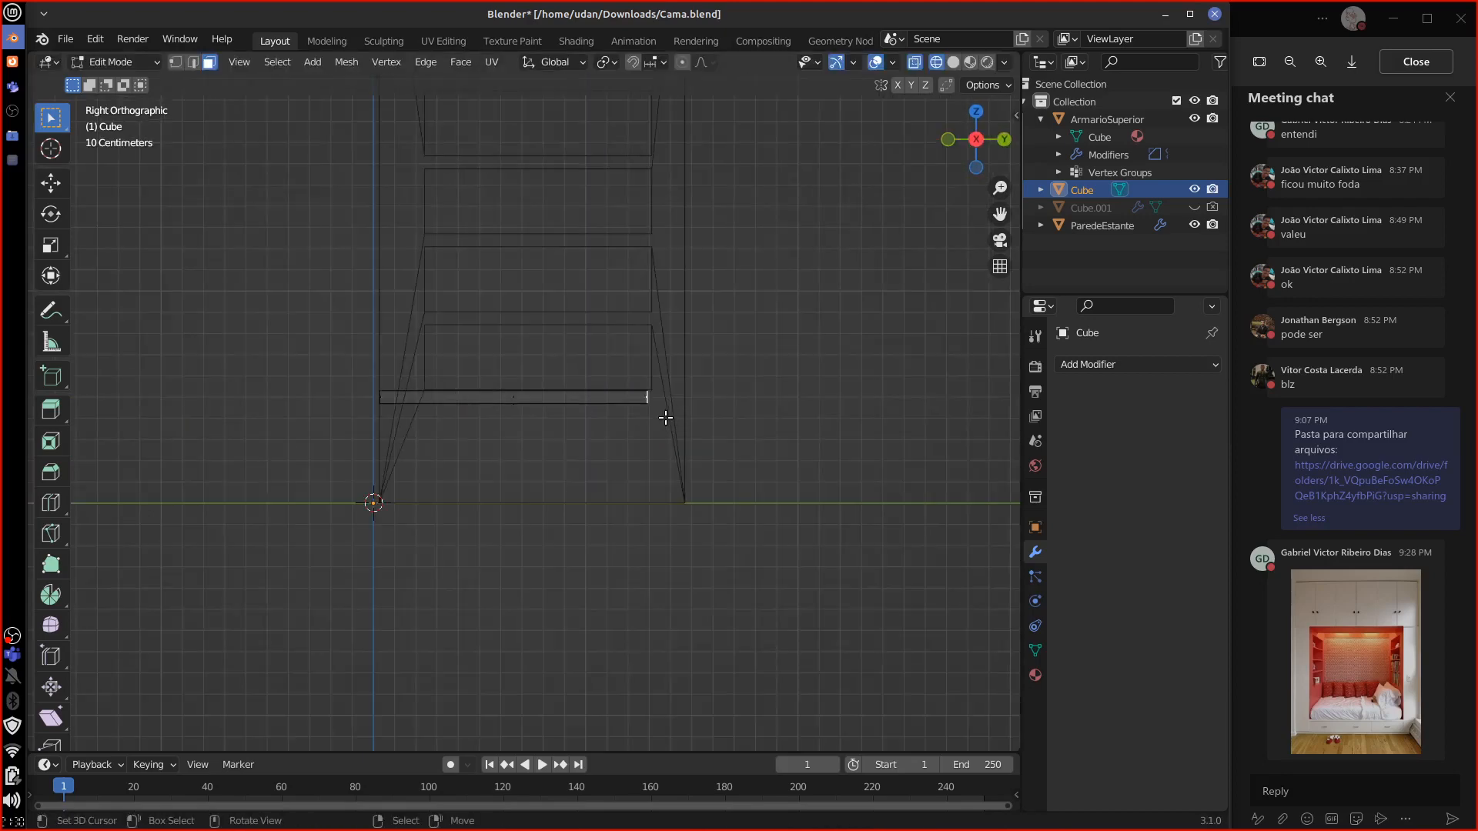
pyautogui.press('g')
pyautogui.press('y')
pyautogui.click(689, 422)
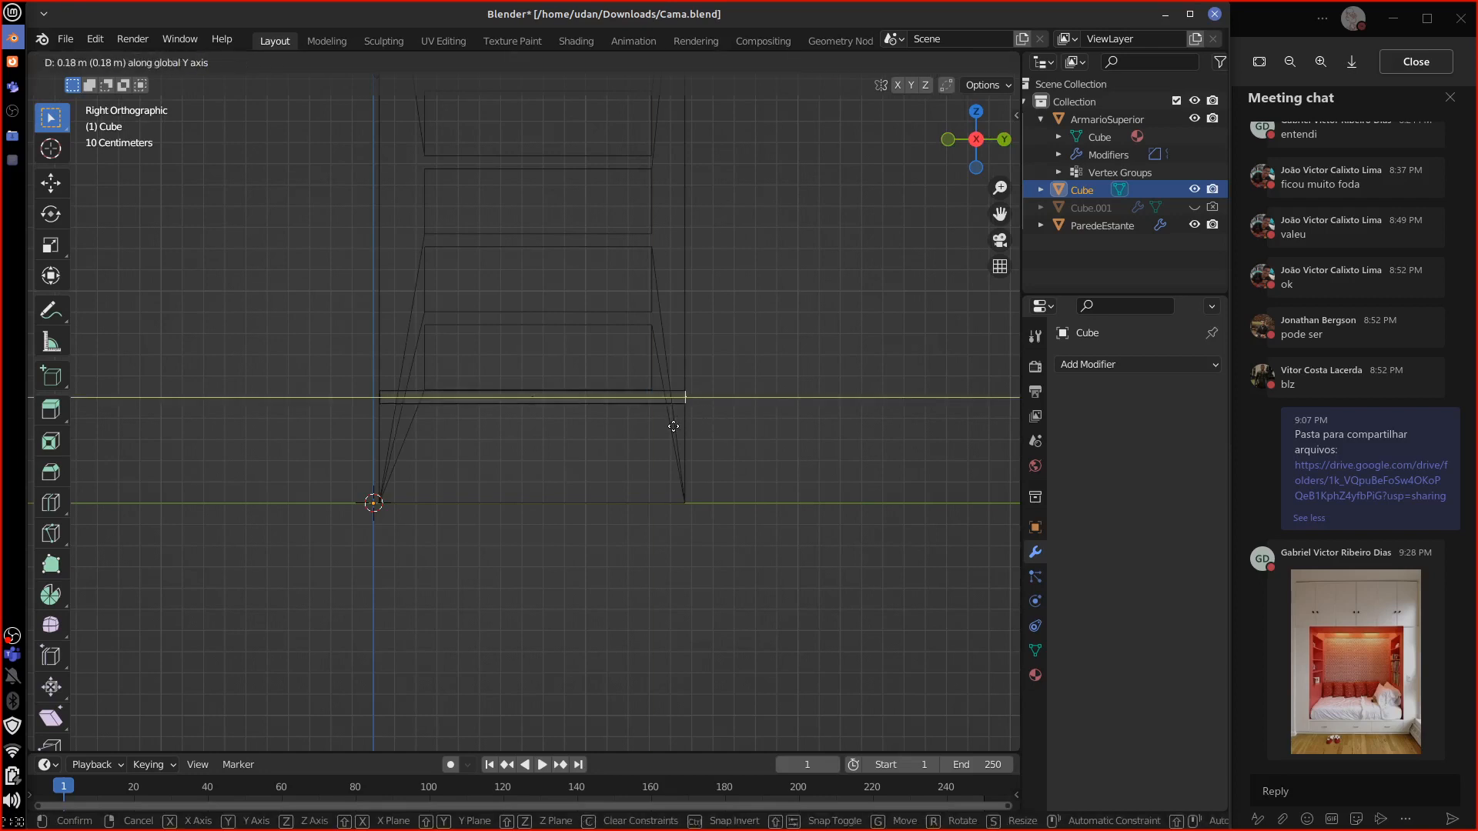
# Step: Duplicate the whole bed board and lower the copy about 0.47 m along Z to floor level
pyautogui.moveTo(614, 442)
pyautogui.mouseDown(button='middle')
pyautogui.moveTo(717, 469)
pyautogui.moveTo(615, 436)
pyautogui.mouseUp(button='middle')
pyautogui.click(615, 437)
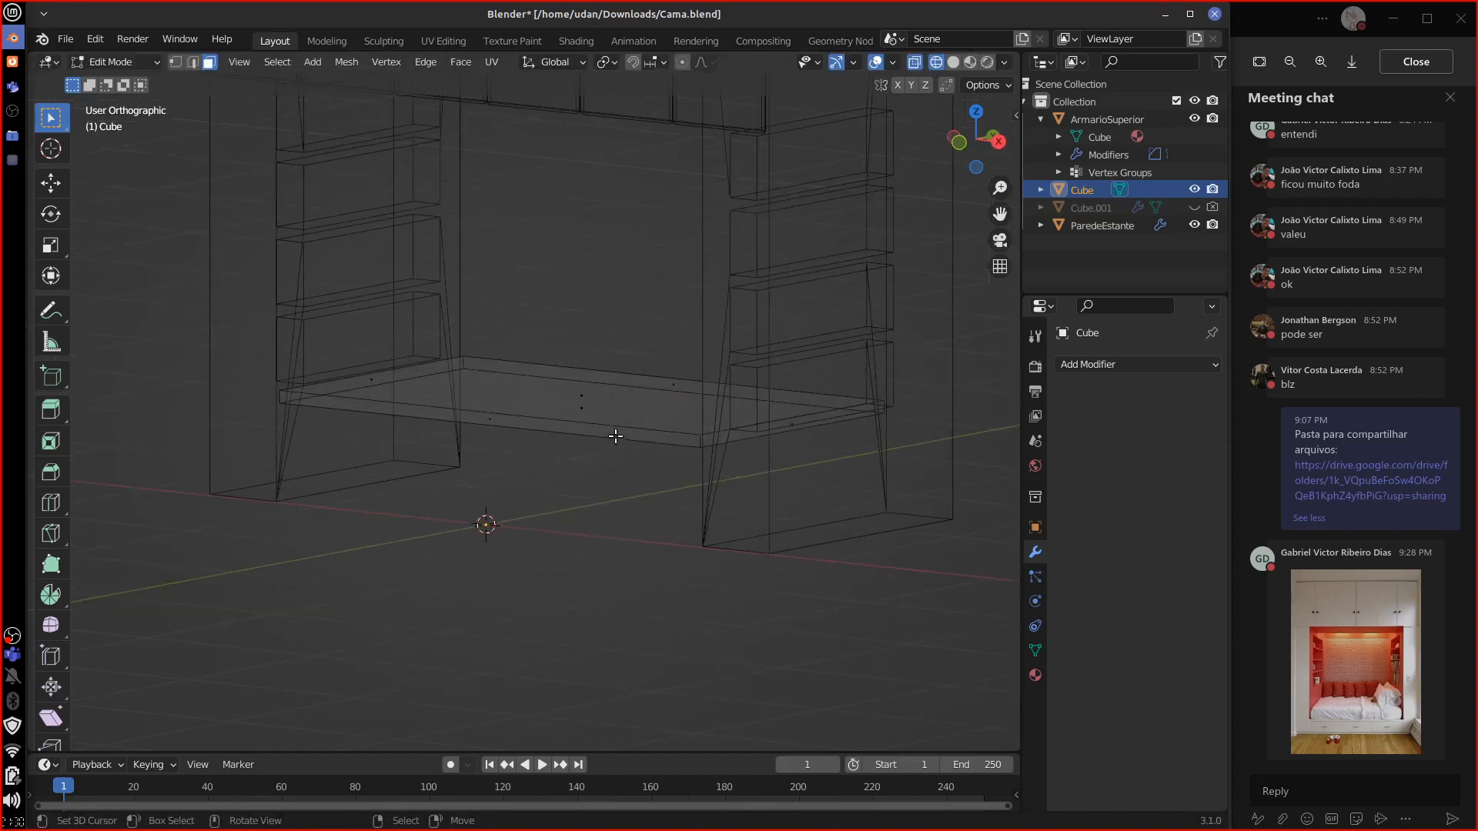
pyautogui.click(562, 429)
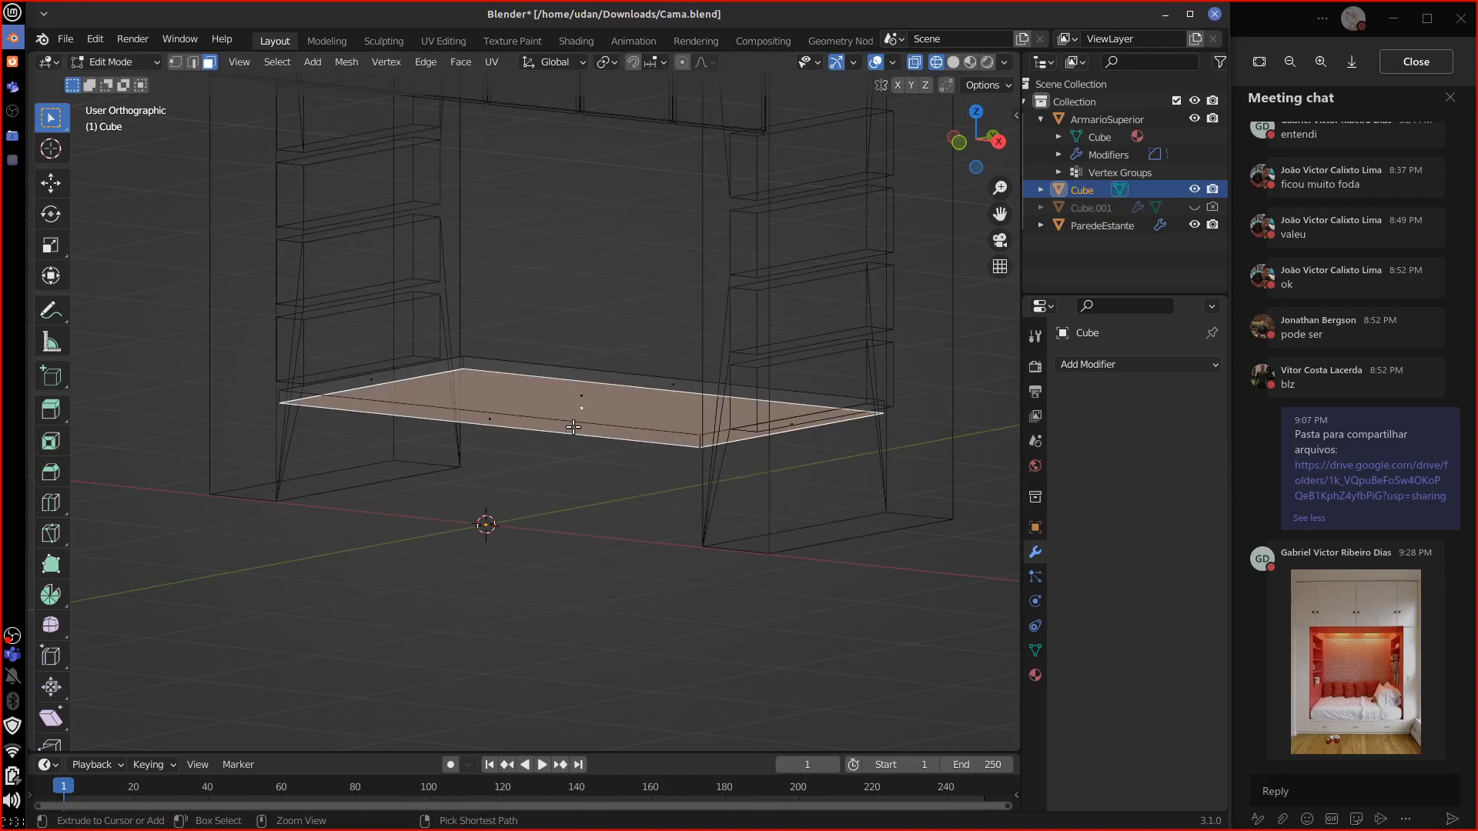
pyautogui.hotkey('ctrl', 'l')
pyautogui.press('KP_1')
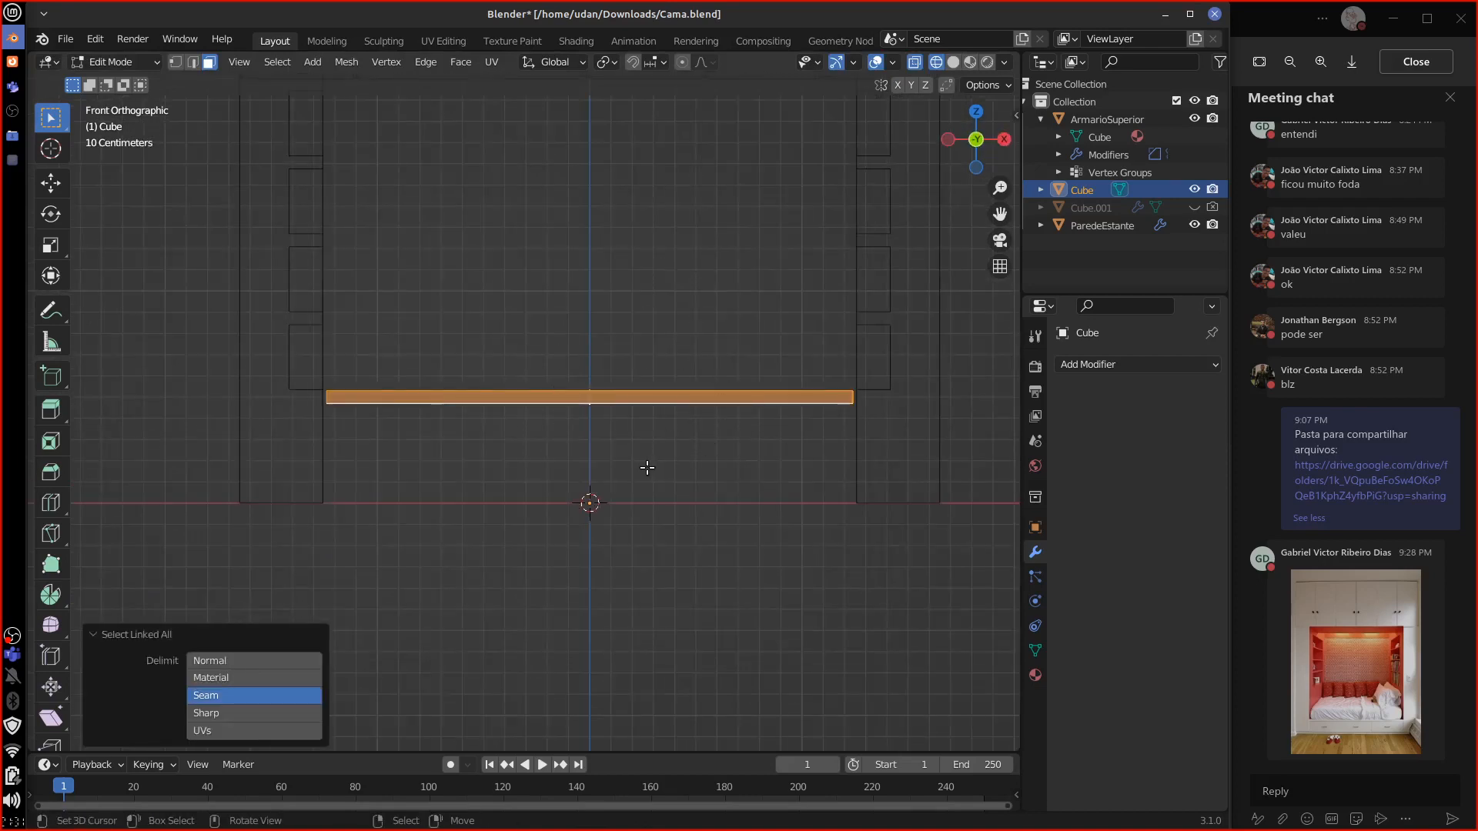
pyautogui.moveTo(646, 467); pyautogui.dragTo(537, 471, button='middle')
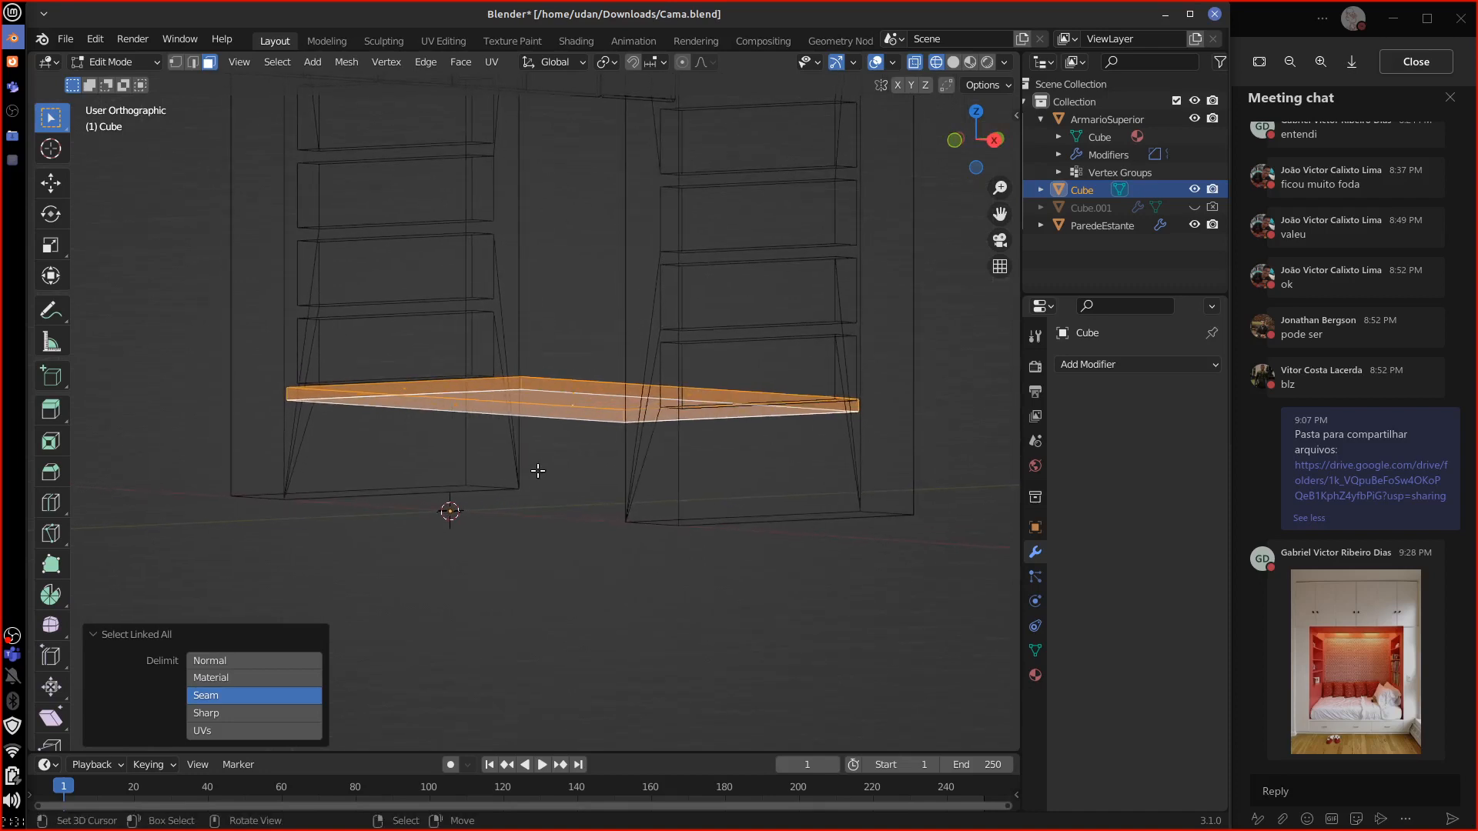
pyautogui.press('g')
pyautogui.press('z')
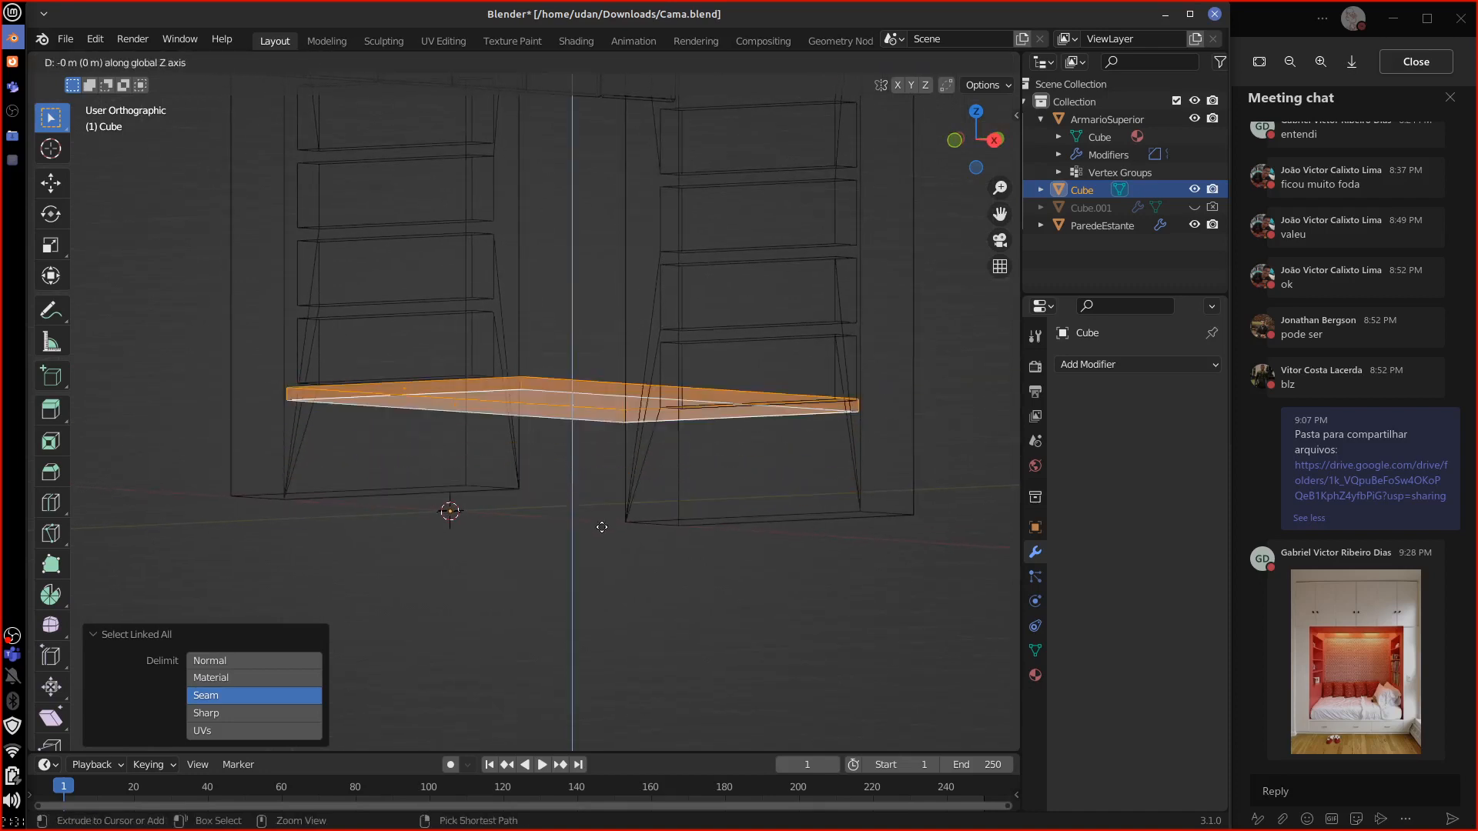
pyautogui.click(584, 588)
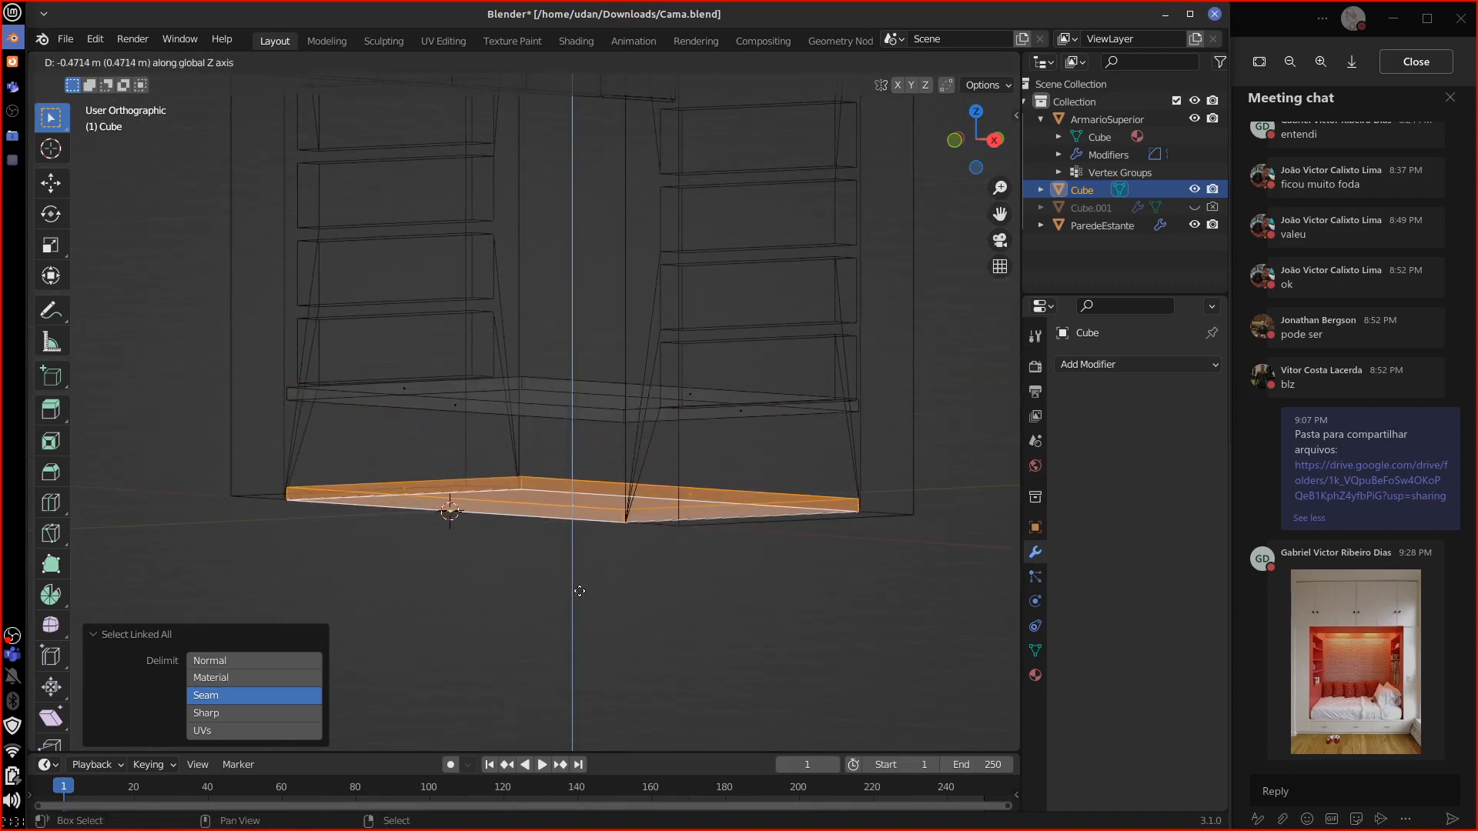
# Step: Move the lower board's rear face -1.4 m along Y to leave a narrow strip at the front
pyautogui.moveTo(762, 567); pyautogui.dragTo(659, 553, button='middle')
pyautogui.press('KP_3')
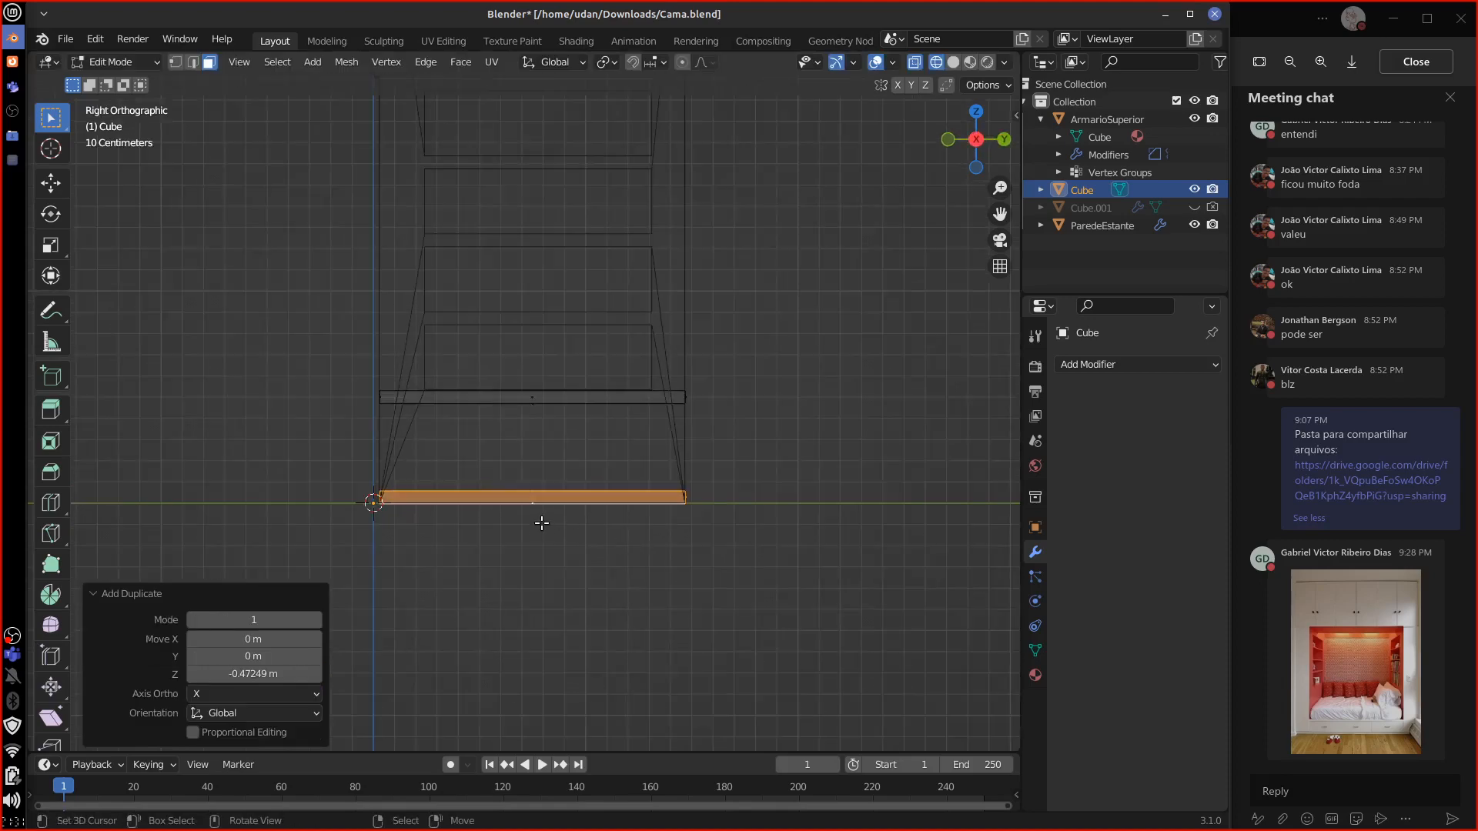
pyautogui.moveTo(716, 508); pyautogui.dragTo(684, 514, button='middle')
pyautogui.press('KP_1')
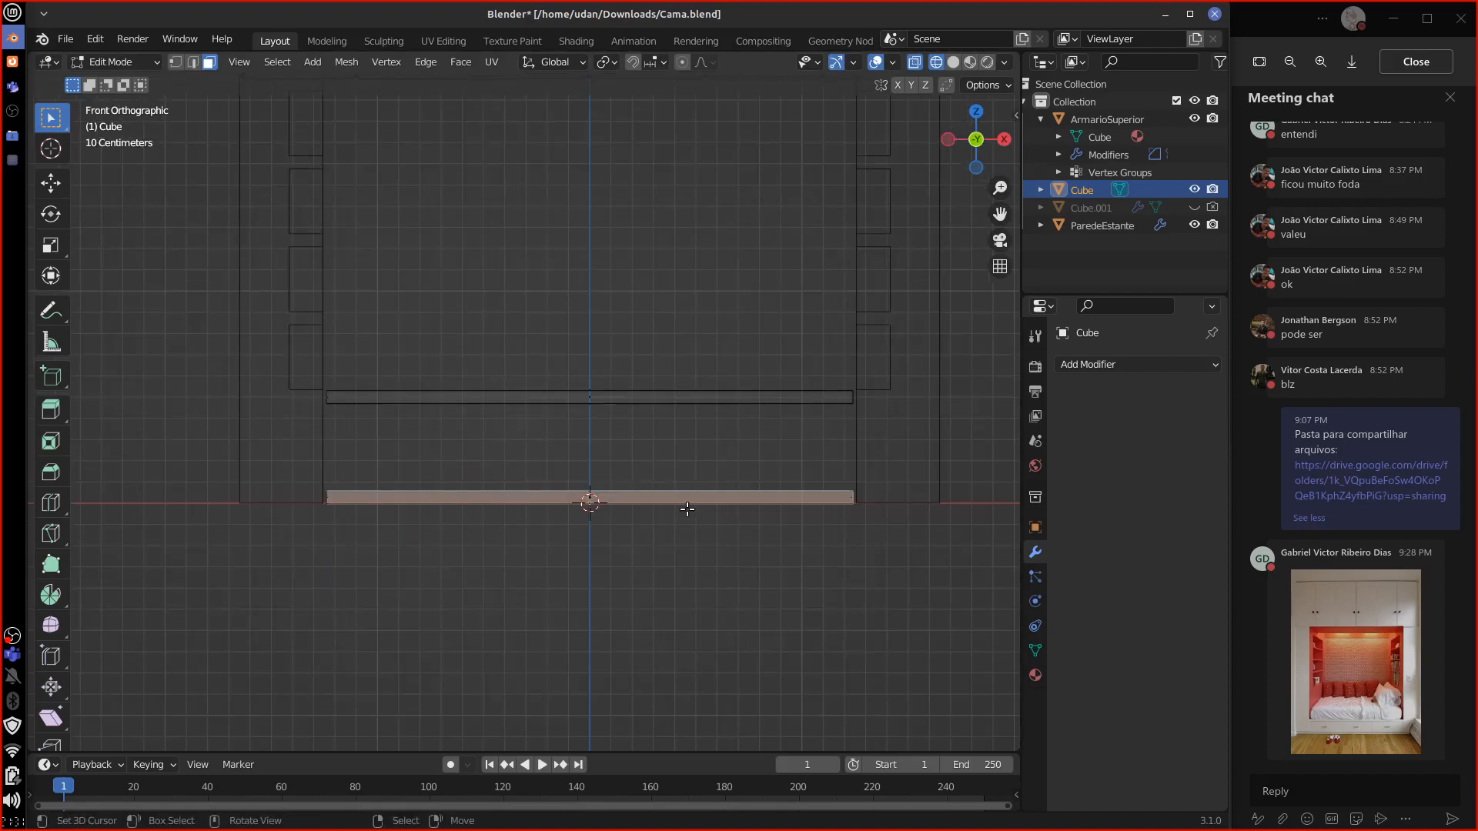
pyautogui.press('KP_3')
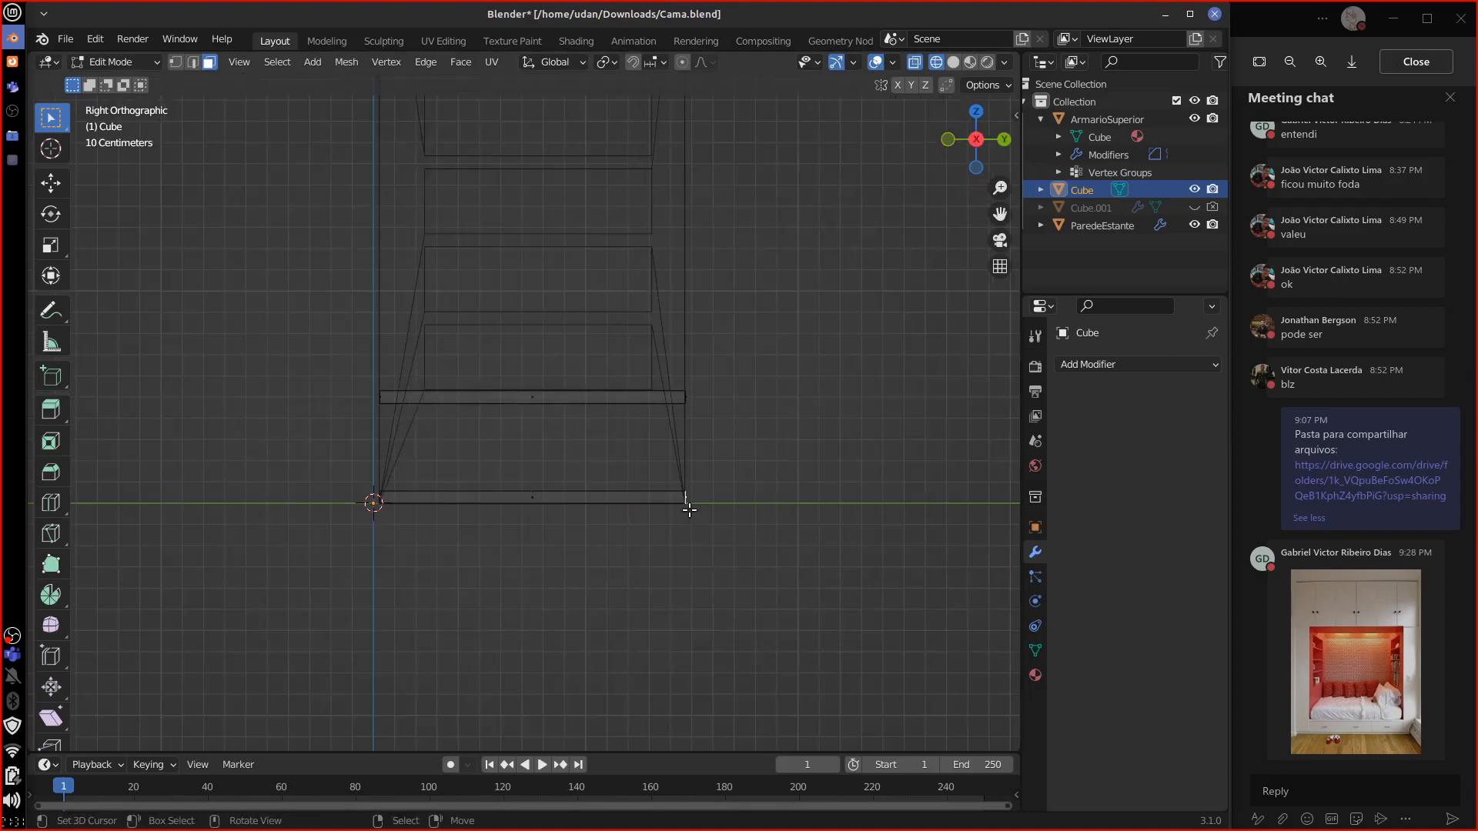
pyautogui.press('g')
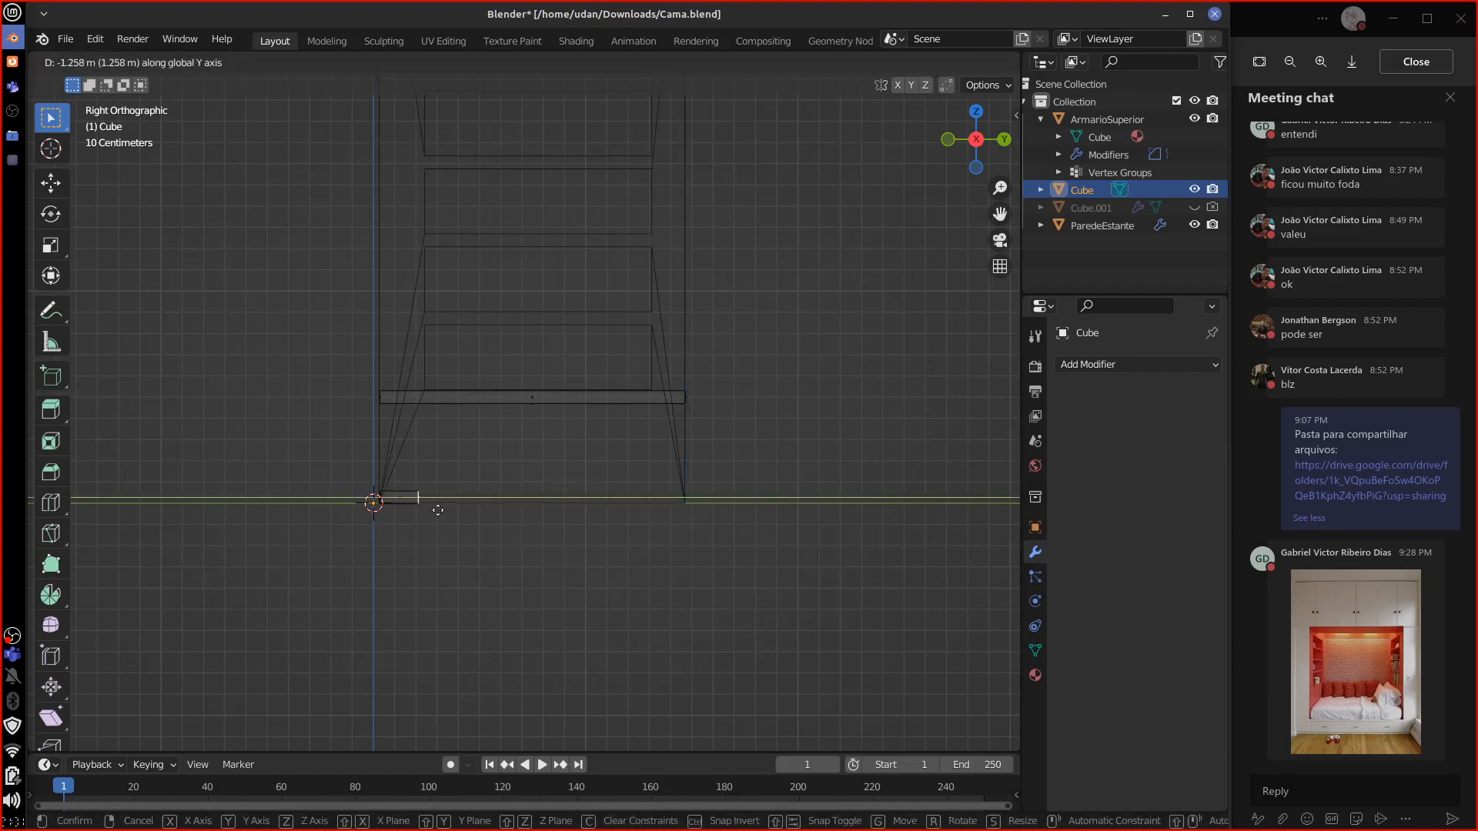
pyautogui.click(419, 511)
pyautogui.moveTo(418, 511); pyautogui.dragTo(564, 520, button='middle')
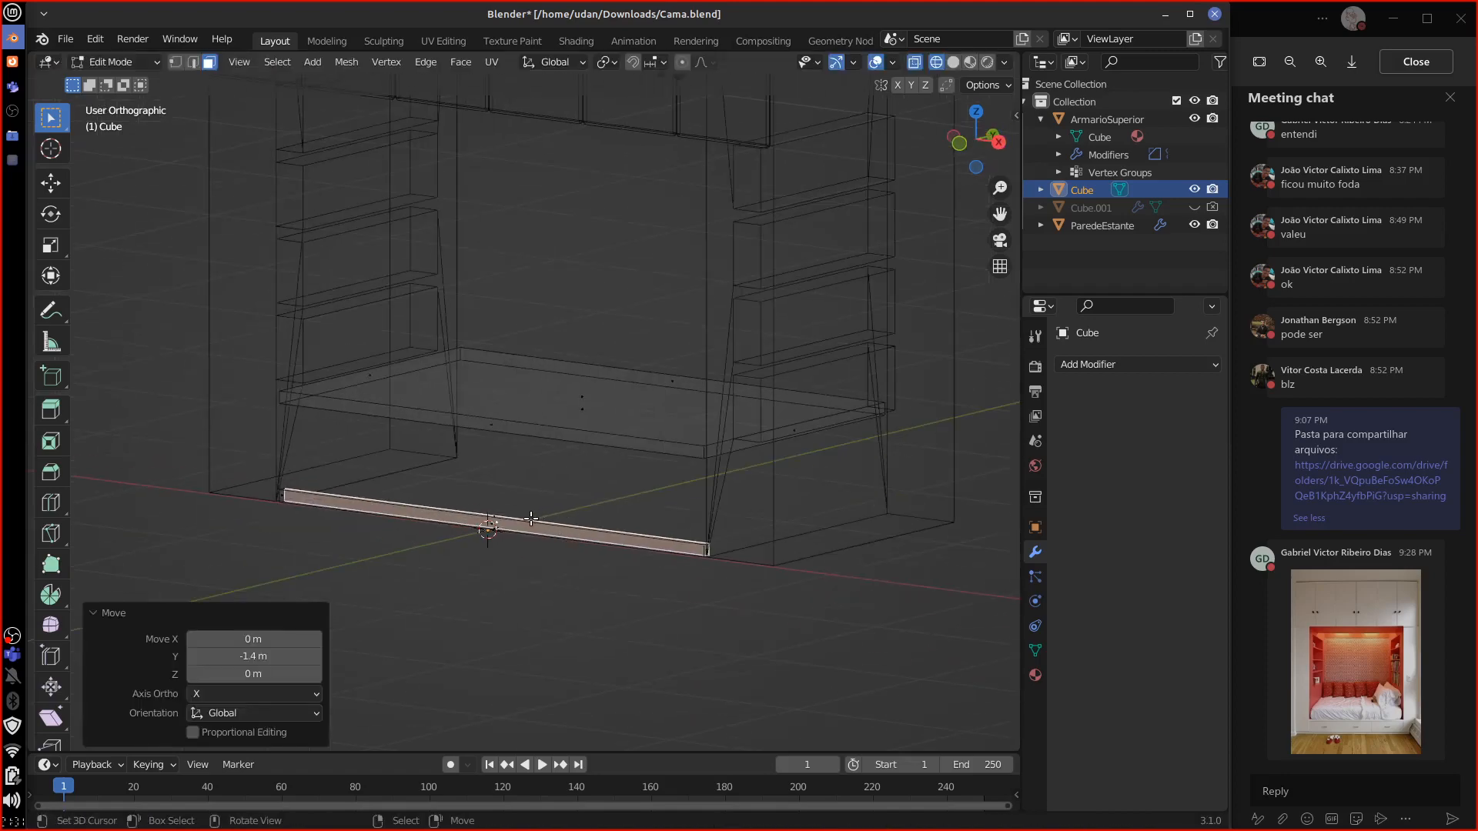
# Step: Raise the top face of the front floor strip 0.03 m along Z
pyautogui.click(532, 525)
pyautogui.press('KP_1')
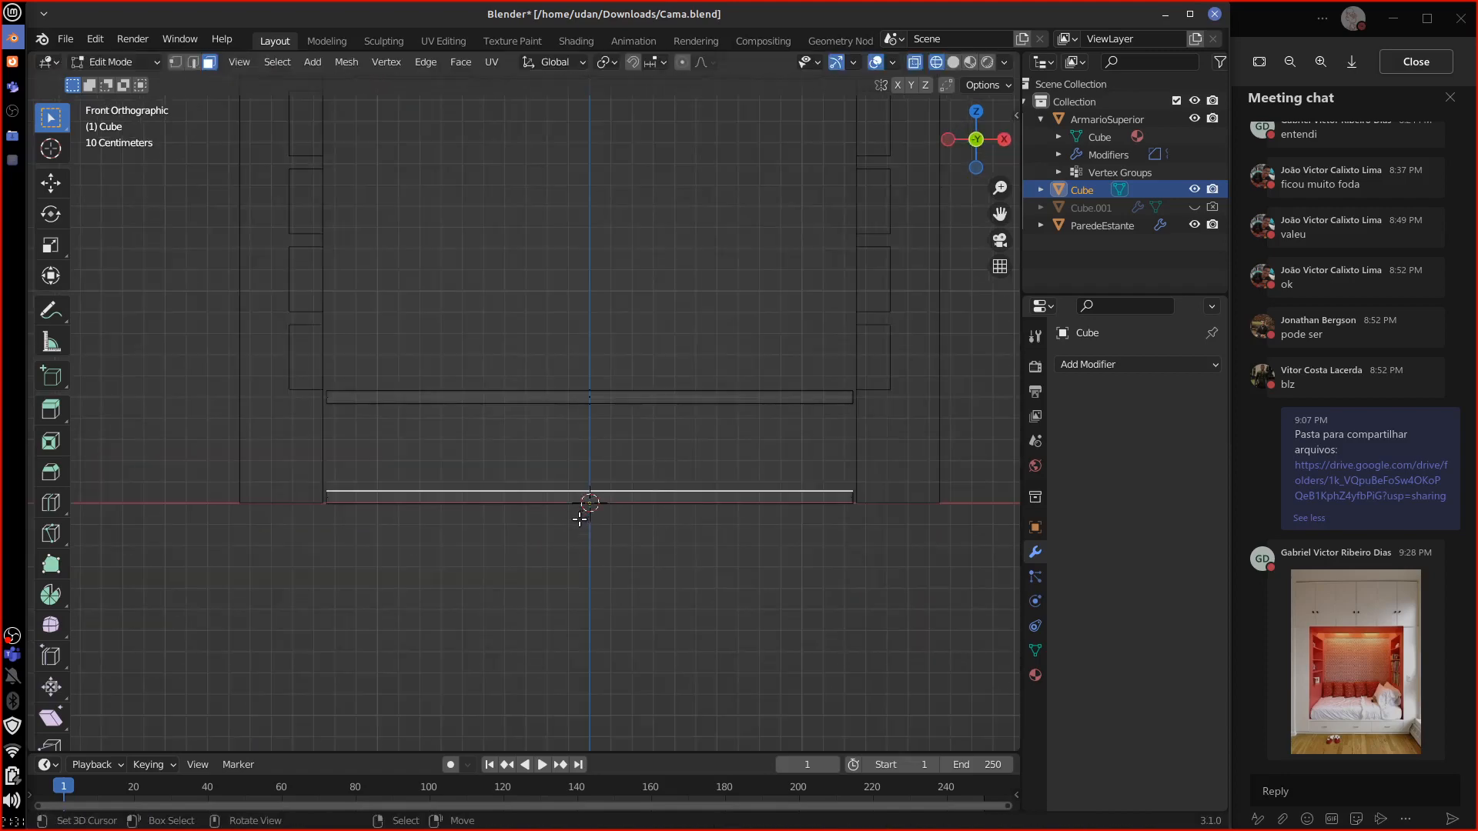
pyautogui.press('g')
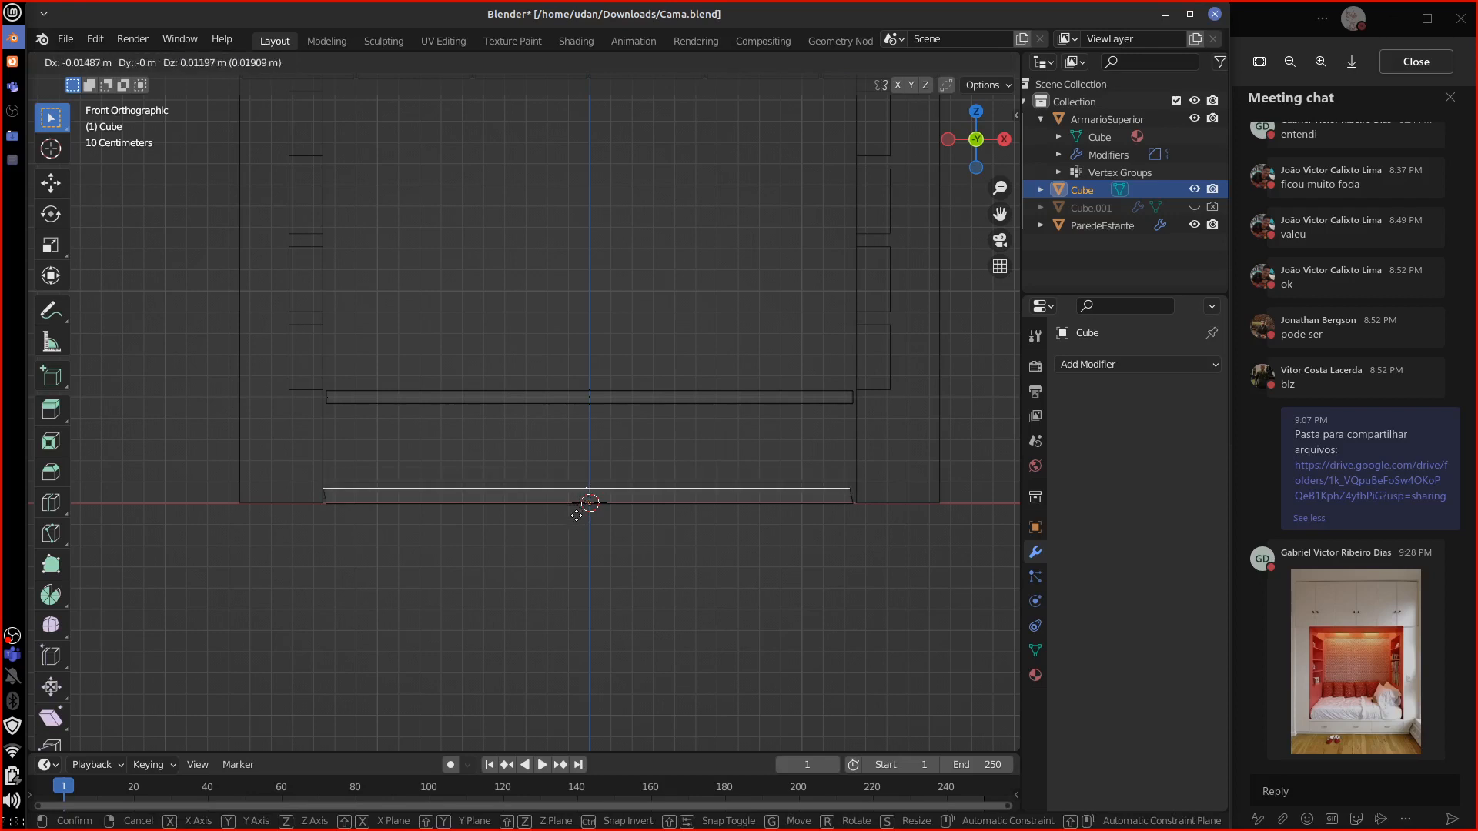
pyautogui.click(576, 514)
pyautogui.press('g')
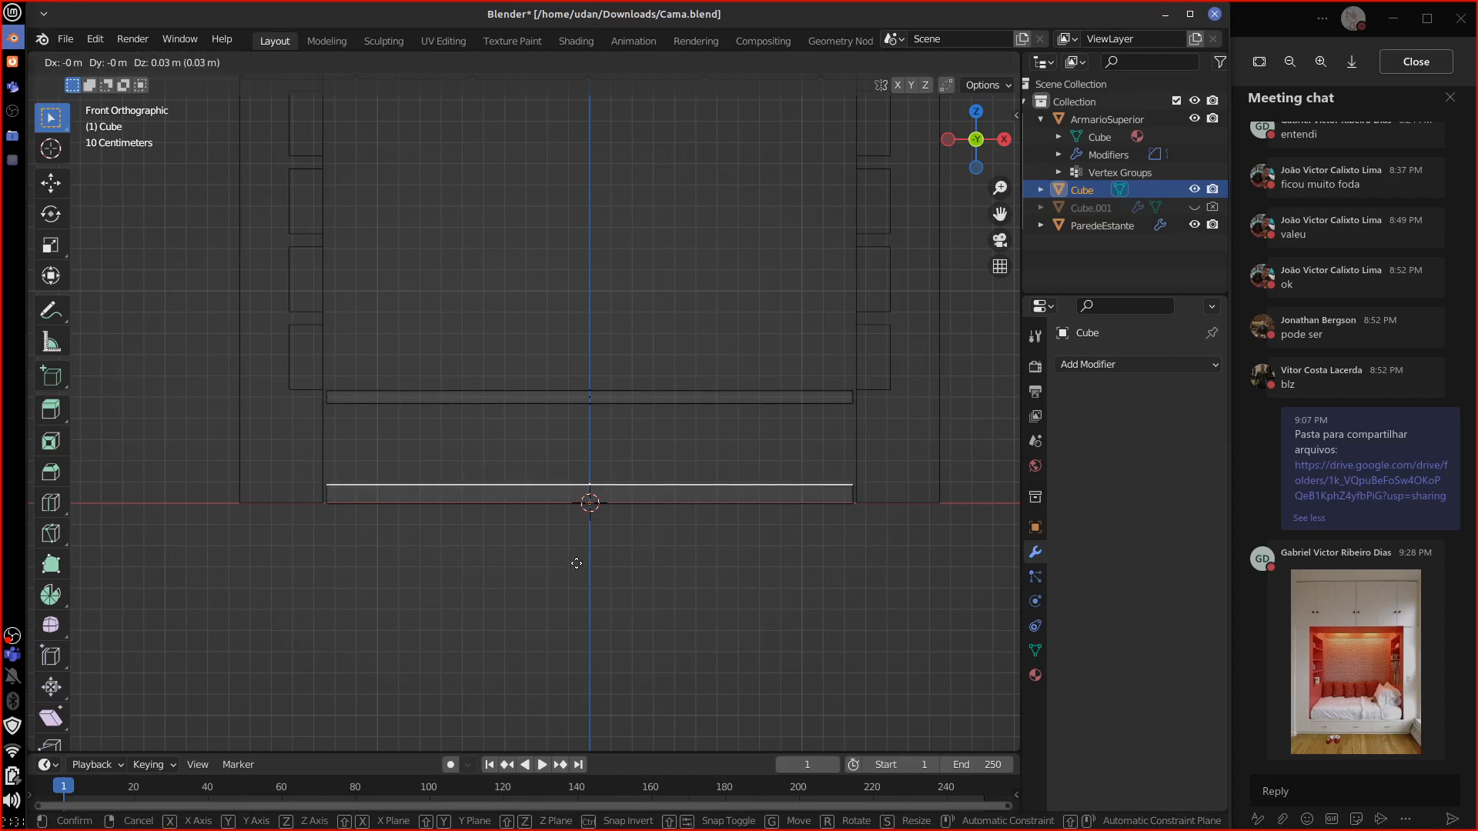
pyautogui.click(579, 562)
# Step: Select the whole front floor strip and shift it 0.05 m along Y to recess it behind the bed's front edge
pyautogui.press('KP_4')
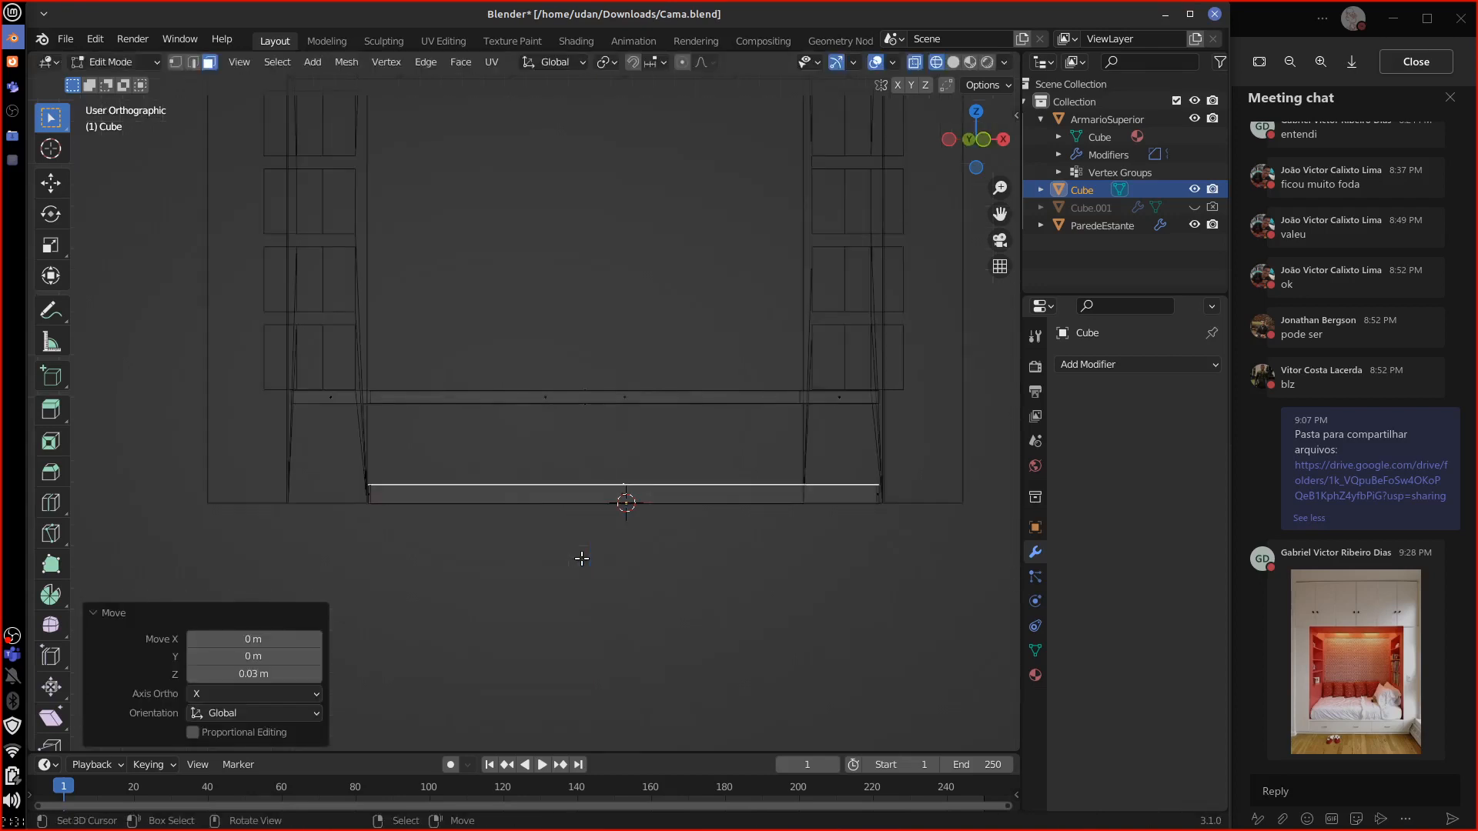
pyautogui.press('KP_3')
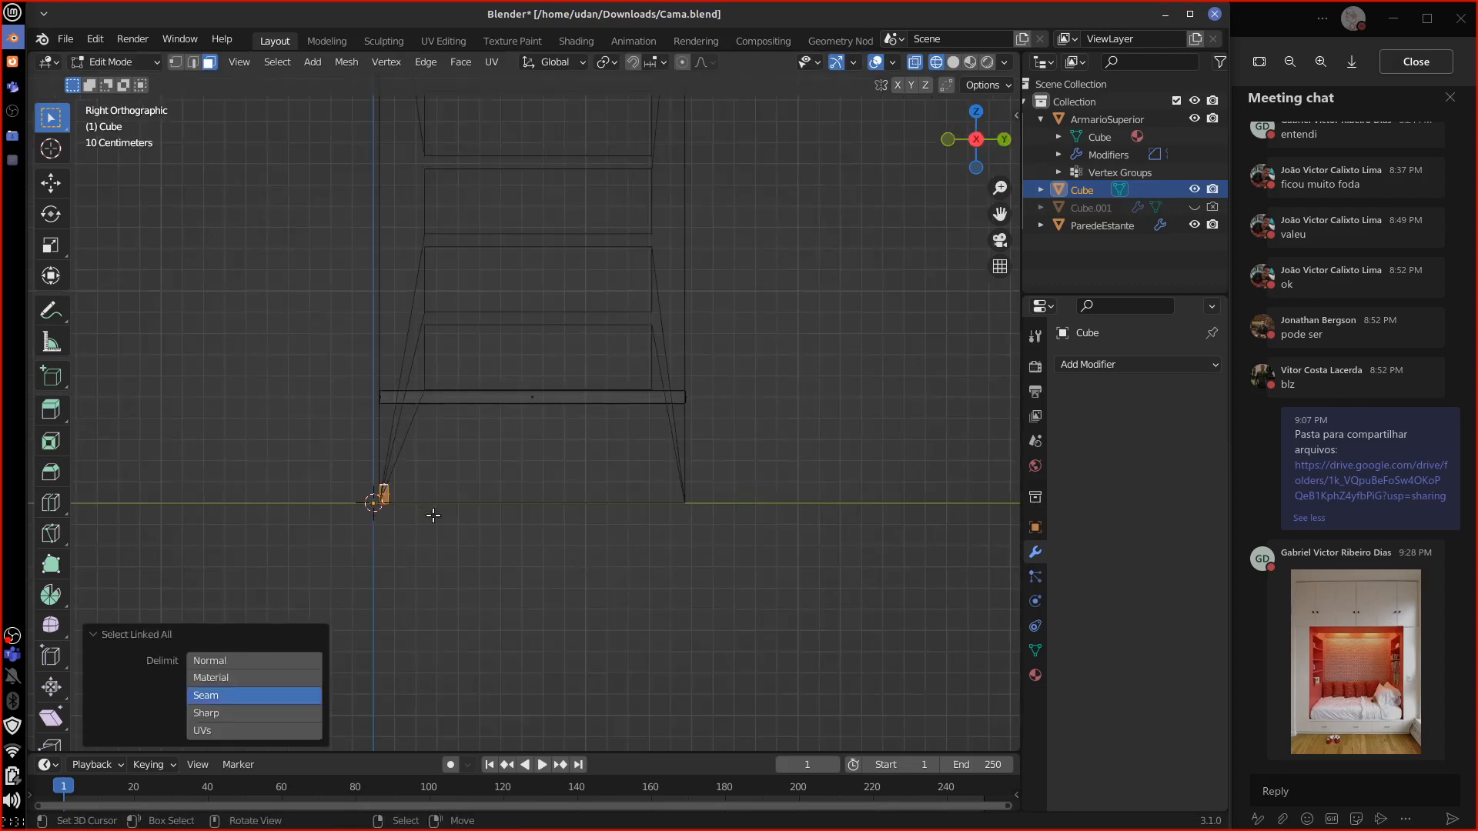
pyautogui.scroll(4, 429, 524)
pyautogui.keyDown('shift'); pyautogui.moveTo(308, 575); pyautogui.dragTo(423, 538, button='middle'); pyautogui.keyUp('shift')
pyautogui.press('g')
pyautogui.press('y')
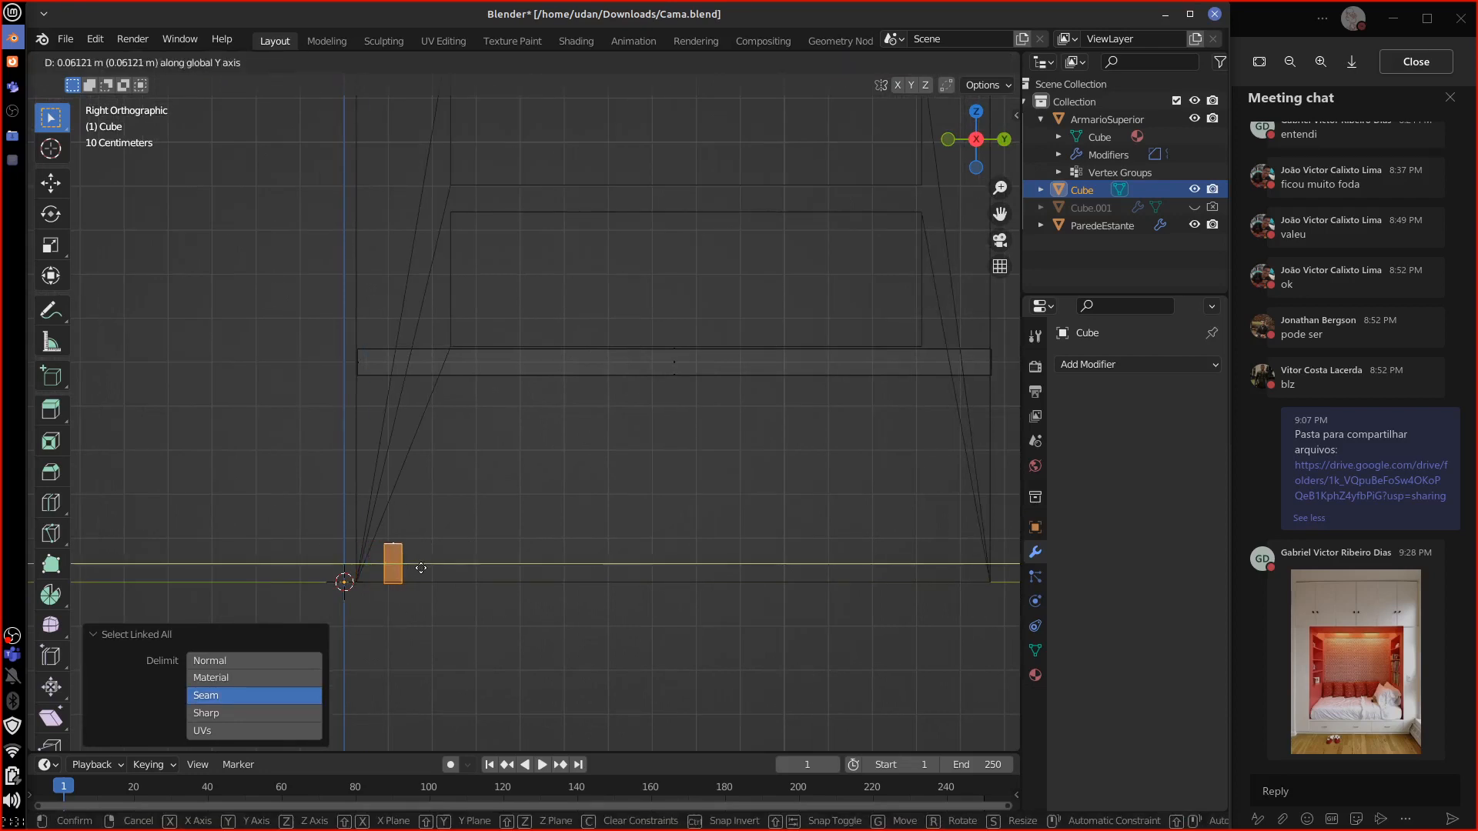
pyautogui.keyDown('ctrl'); pyautogui.click(374, 574); pyautogui.keyUp('ctrl')
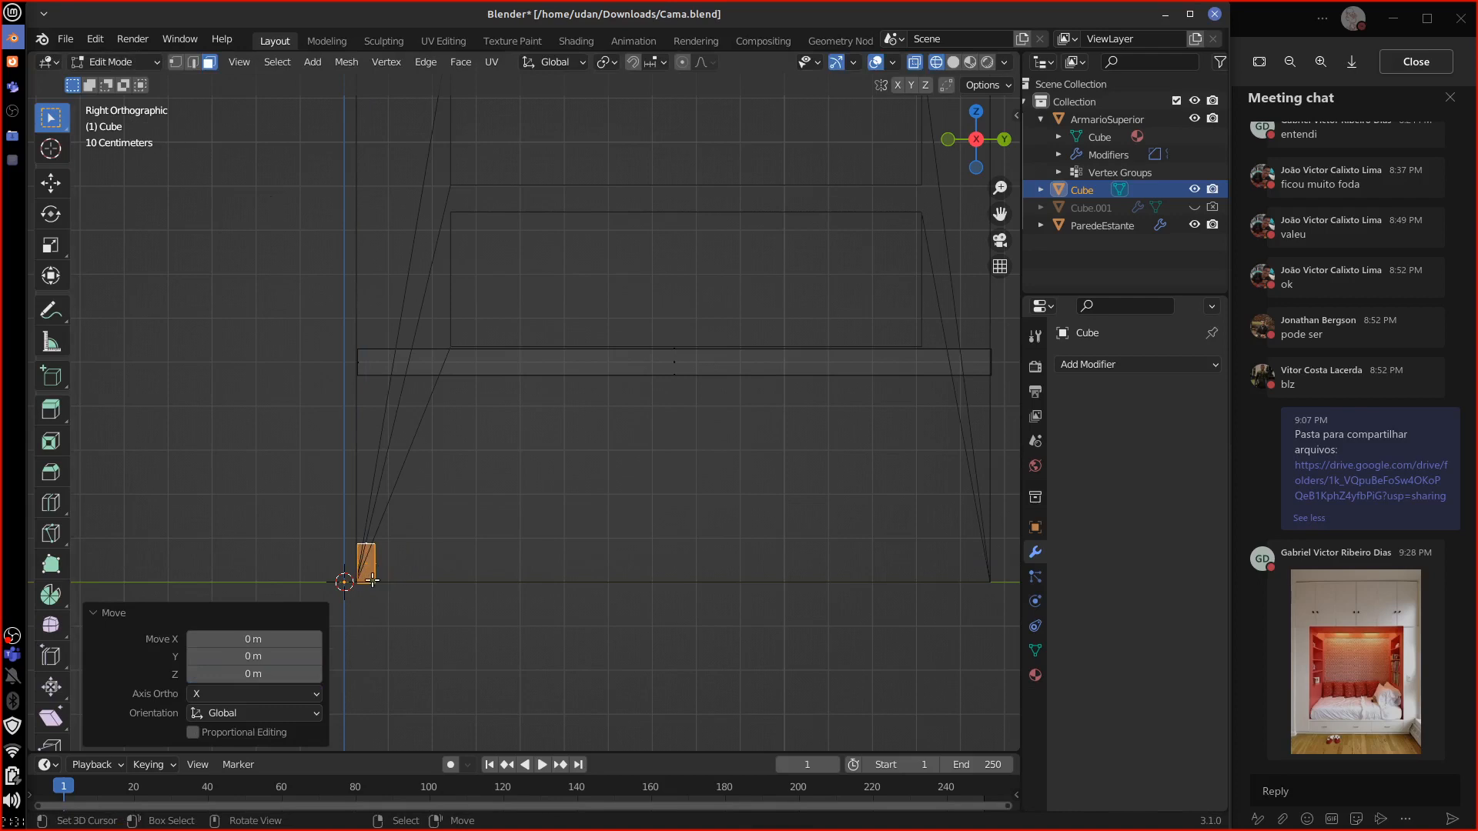
pyautogui.press('g')
pyautogui.press('shift')
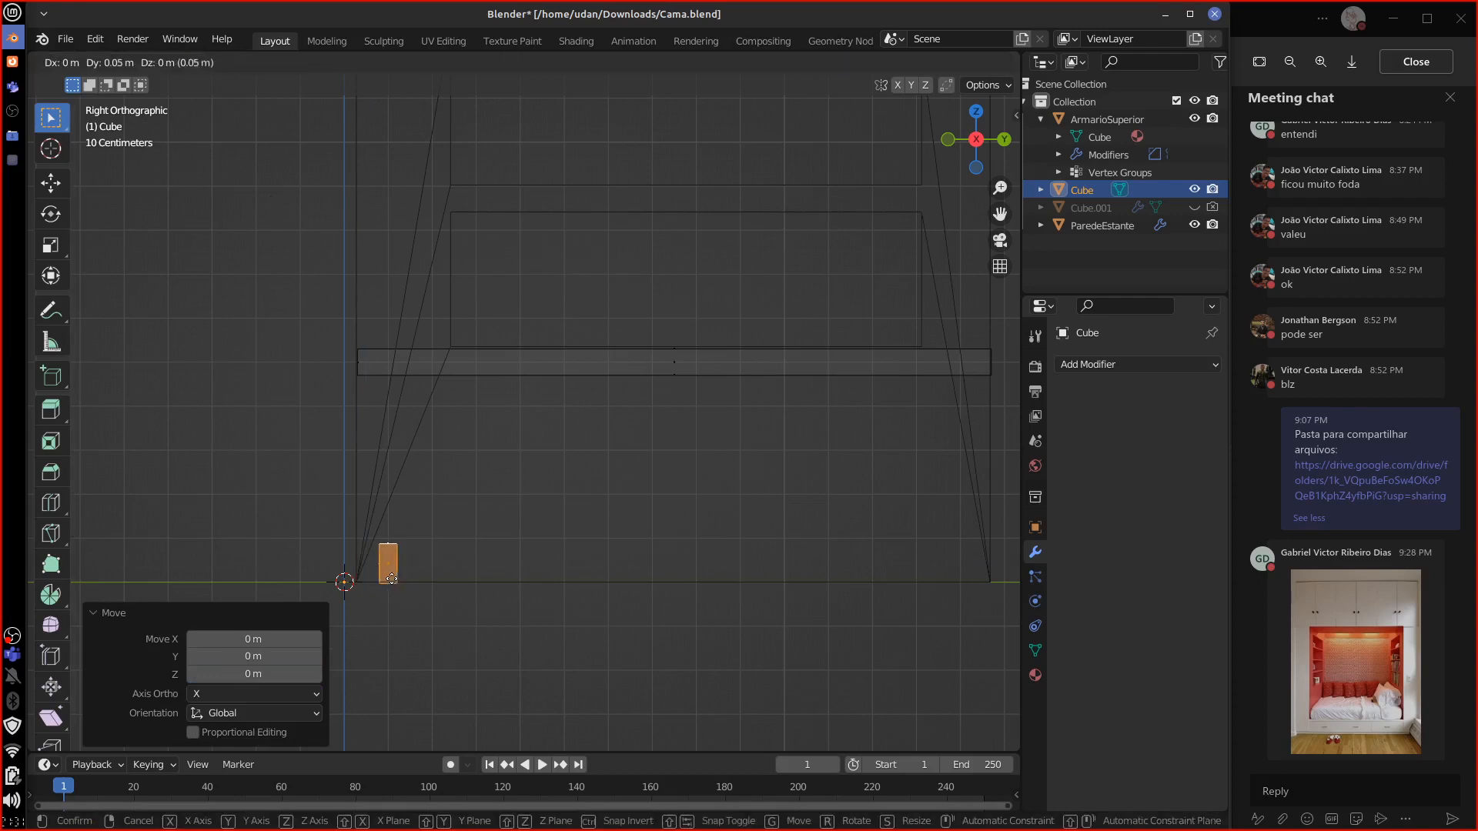
pyautogui.click(394, 576)
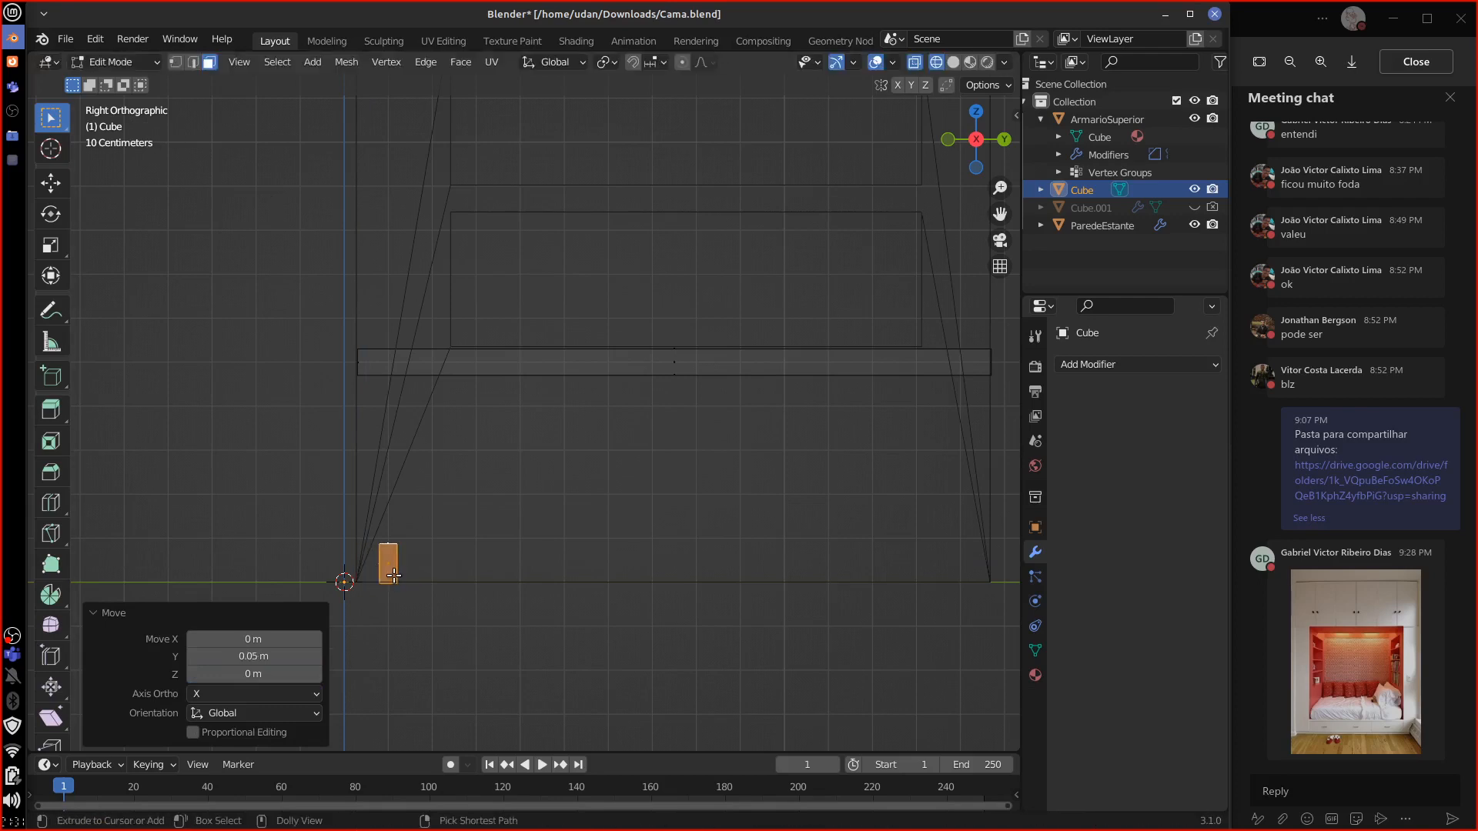
# Step: Duplicate the recessed strip and place the copy -0.05 m along Y at the bed's front, raised between the floor and the bed board
pyautogui.press('g')
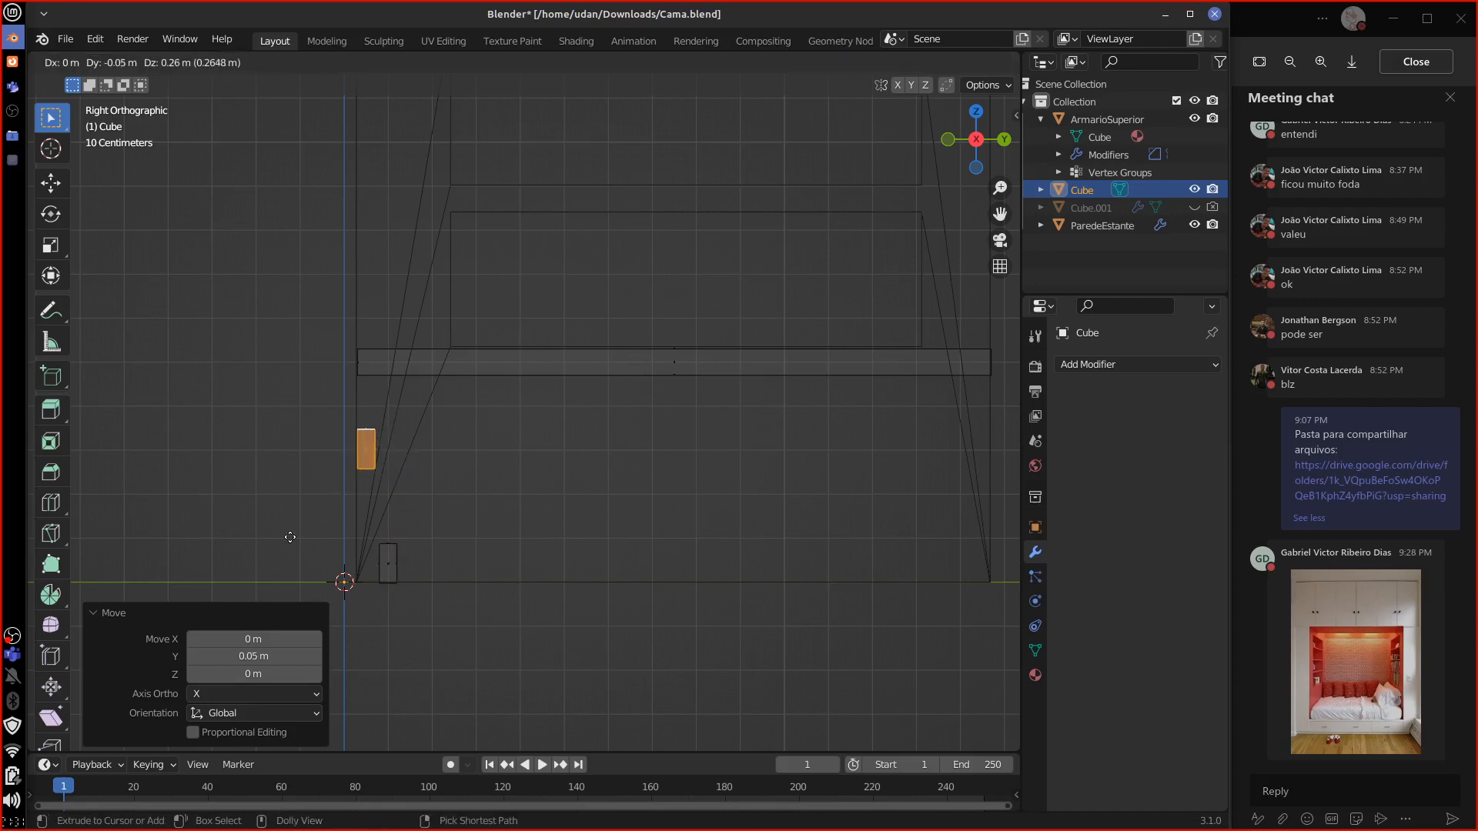
pyautogui.press('Escape')
pyautogui.press('Tab')
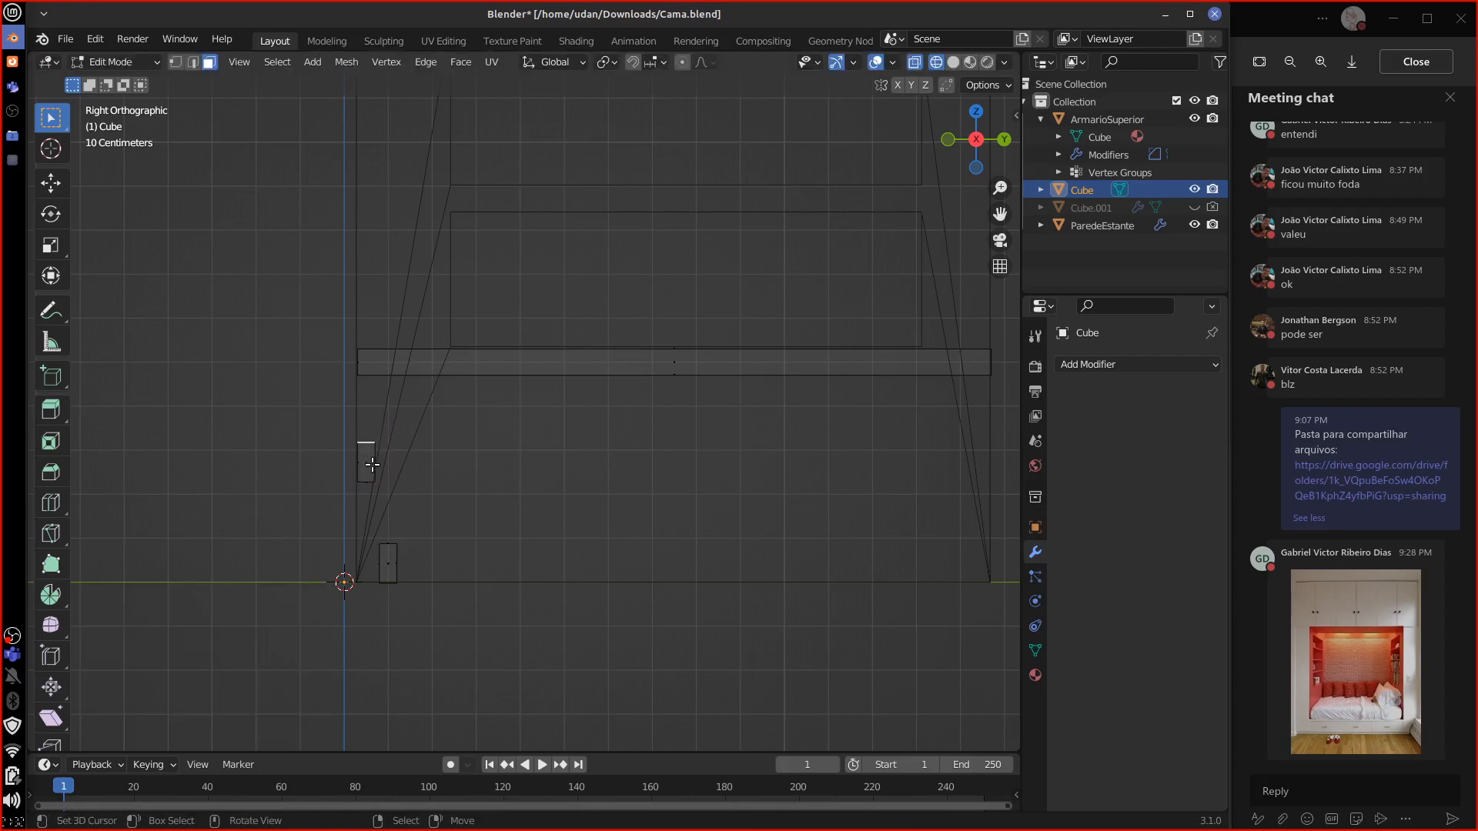
# Step: Extend the raised copy's top face 0.15 m up to the bed board's underside and lower its bottom face to the floor strip's top level
pyautogui.press('g')
pyautogui.press('z')
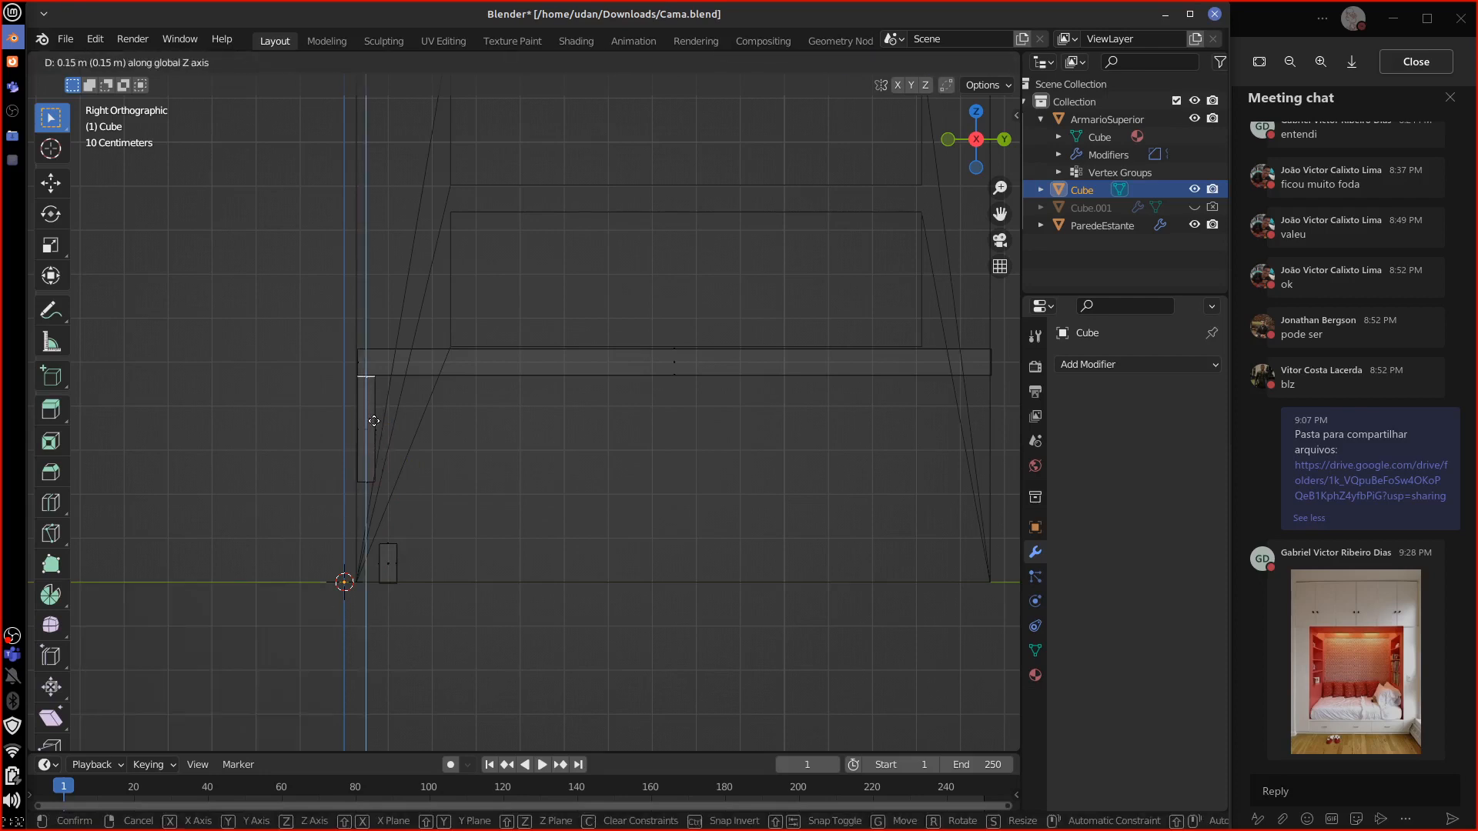
pyautogui.click(373, 421)
pyautogui.rightClick(367, 490)
pyautogui.press('g')
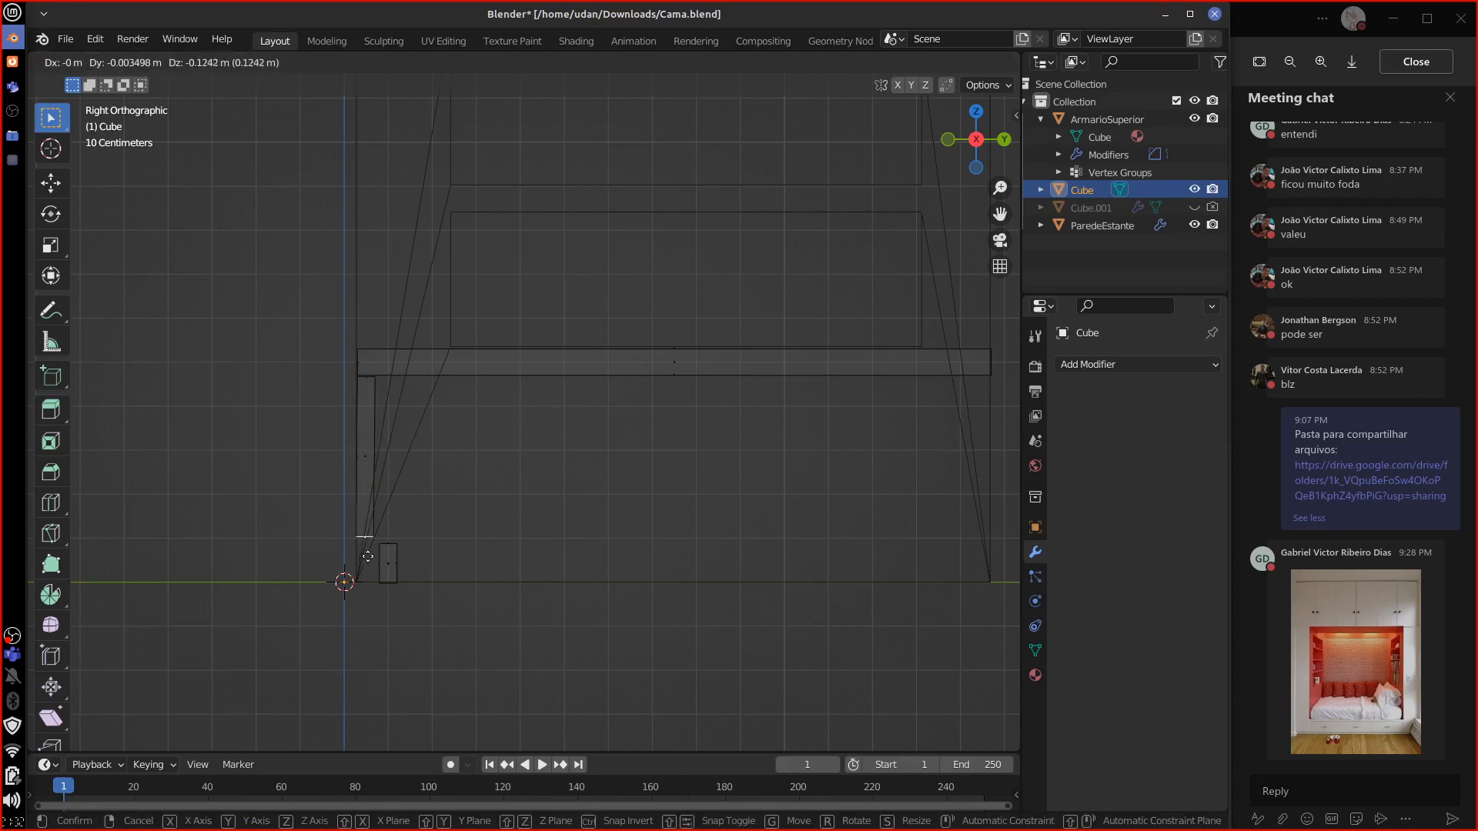
pyautogui.press('z')
pyautogui.click(369, 555)
# Step: Raise the recessed floor strip's top face 0.02 m along Z to overlap behind the front panel
pyautogui.click(387, 537)
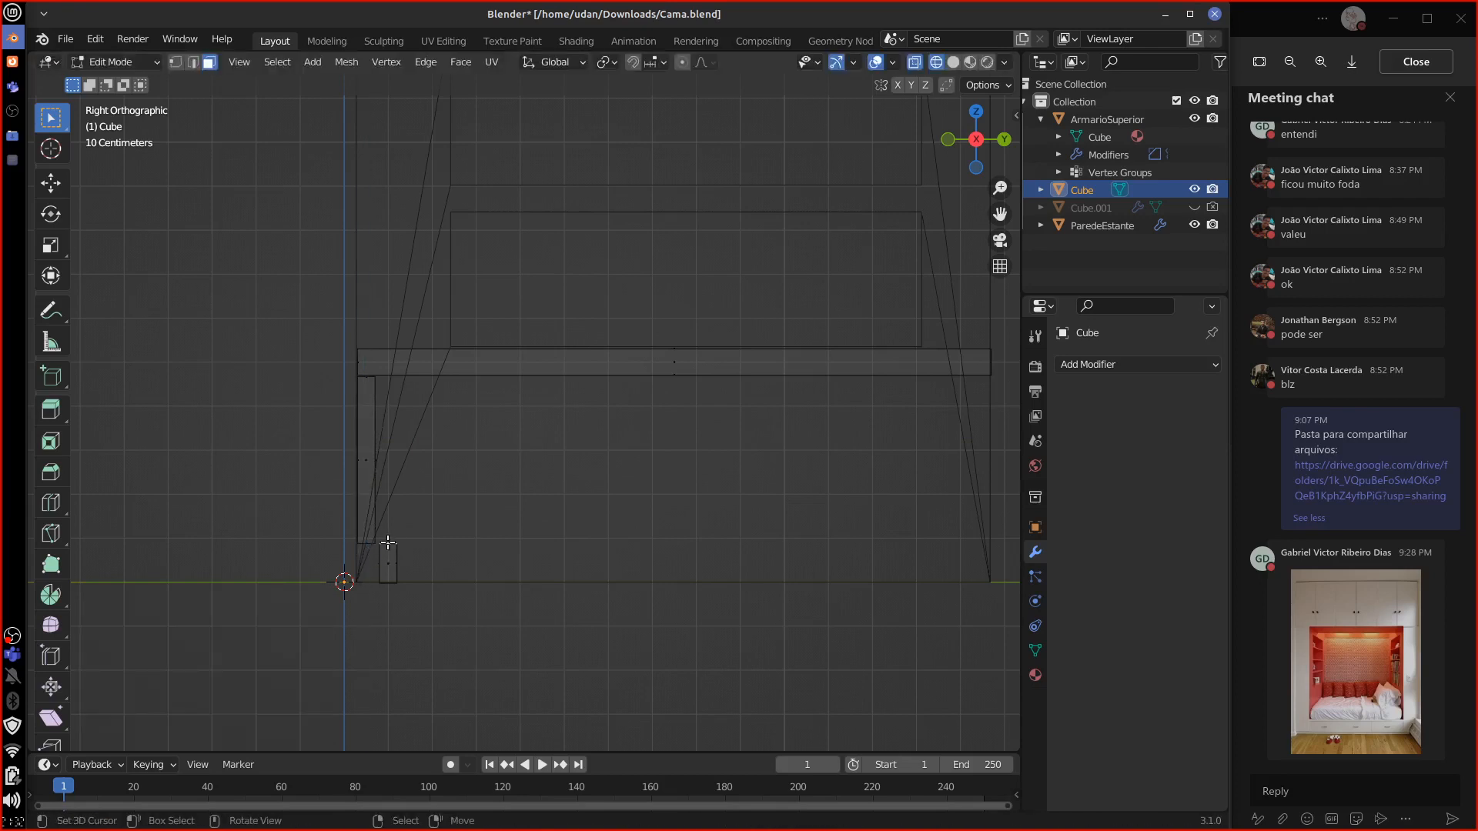
pyautogui.press('g')
pyautogui.press('z')
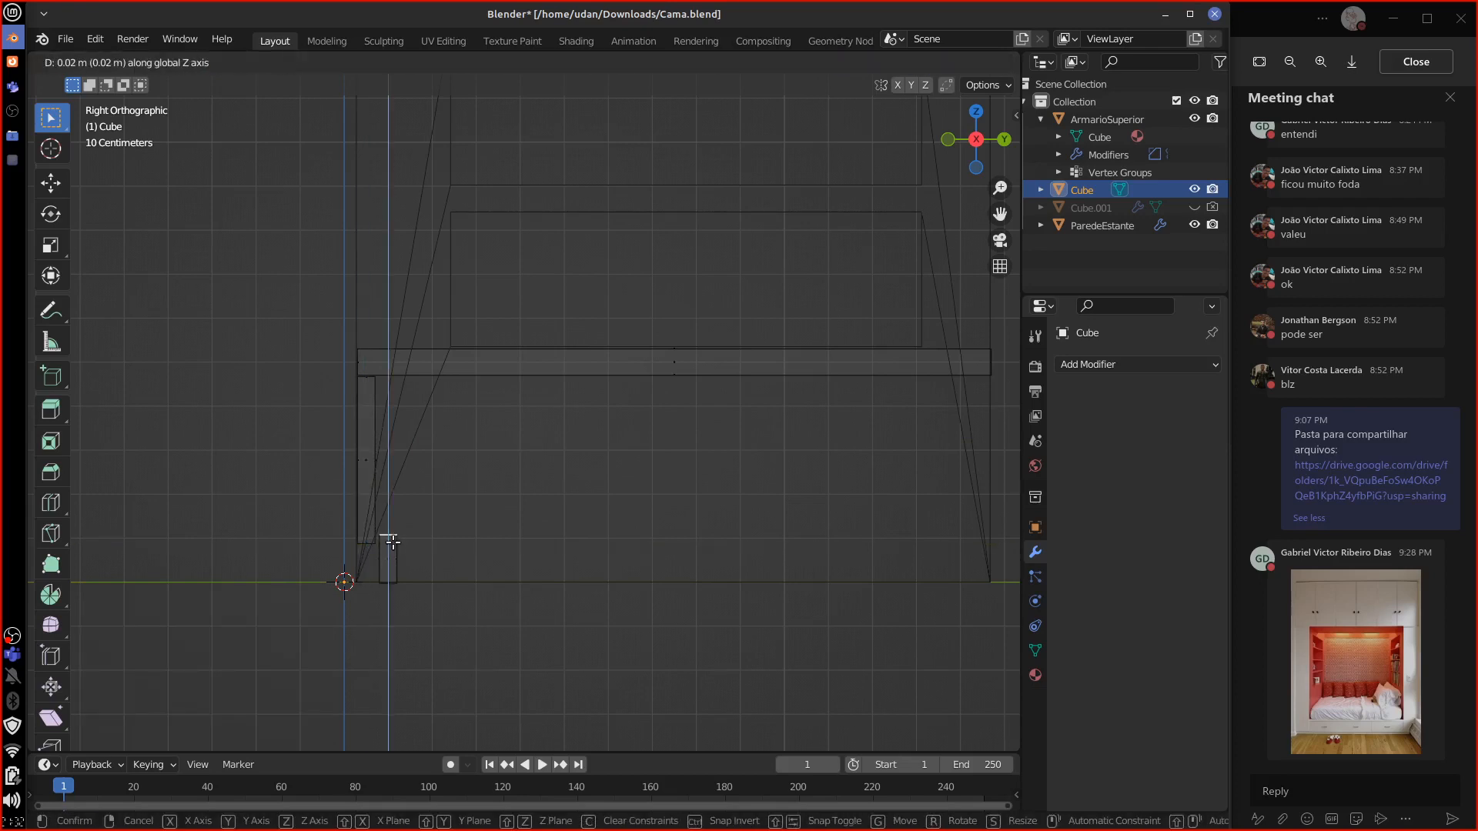
pyautogui.click(388, 544)
pyautogui.click(390, 553)
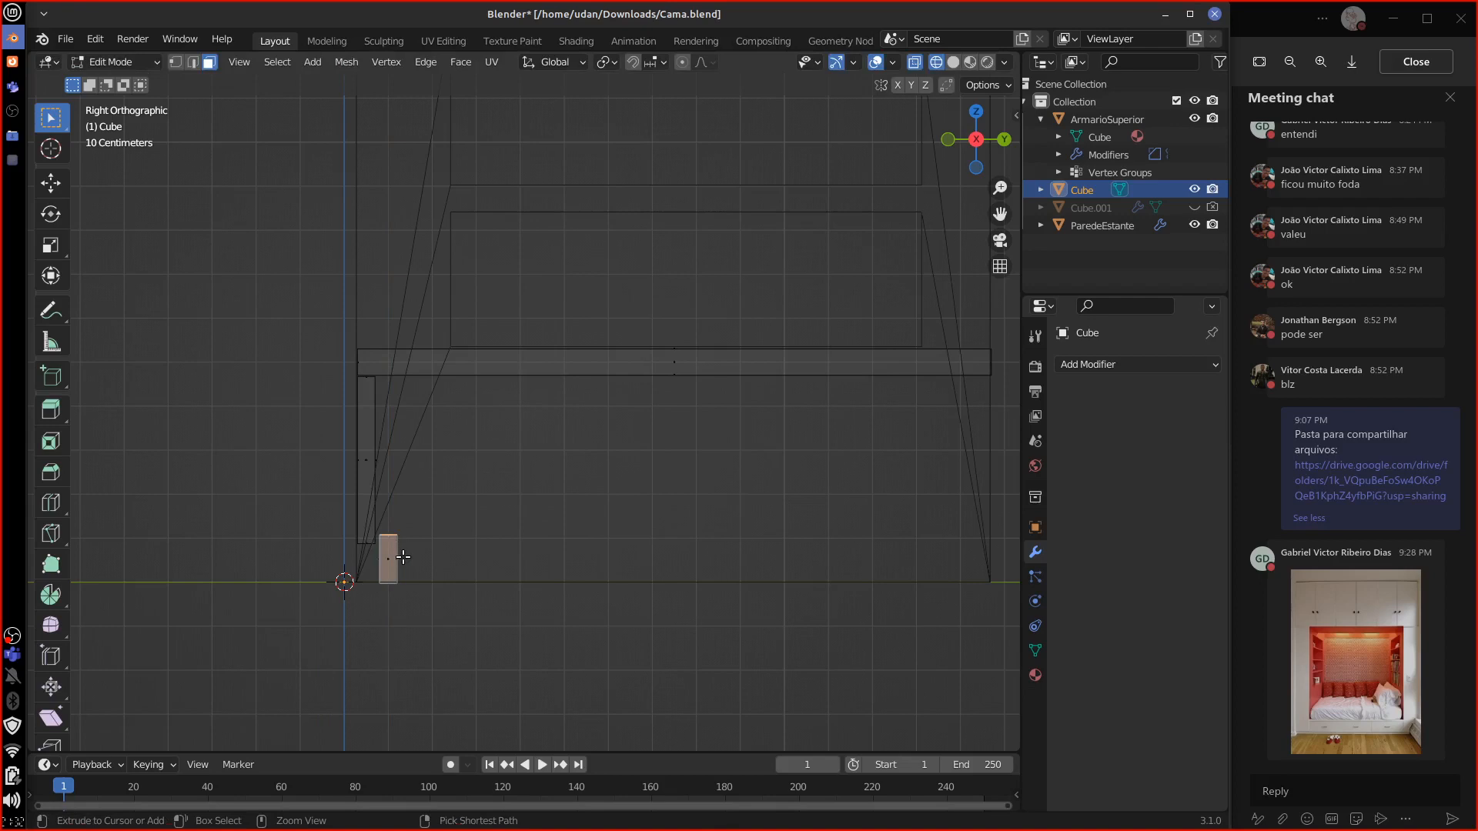
pyautogui.hotkey('ctrl', 'l')
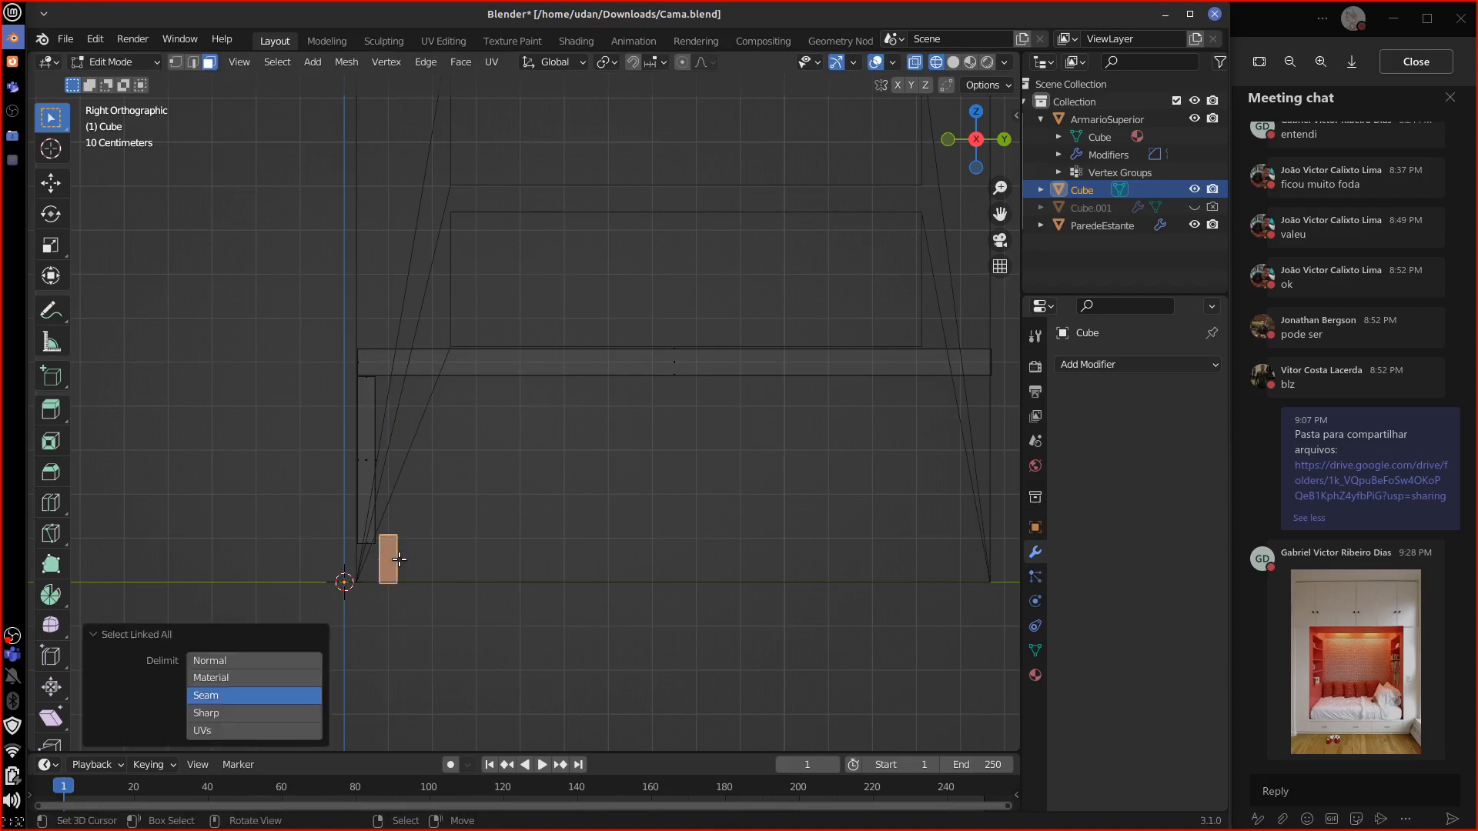
pyautogui.press('g')
pyautogui.press('y')
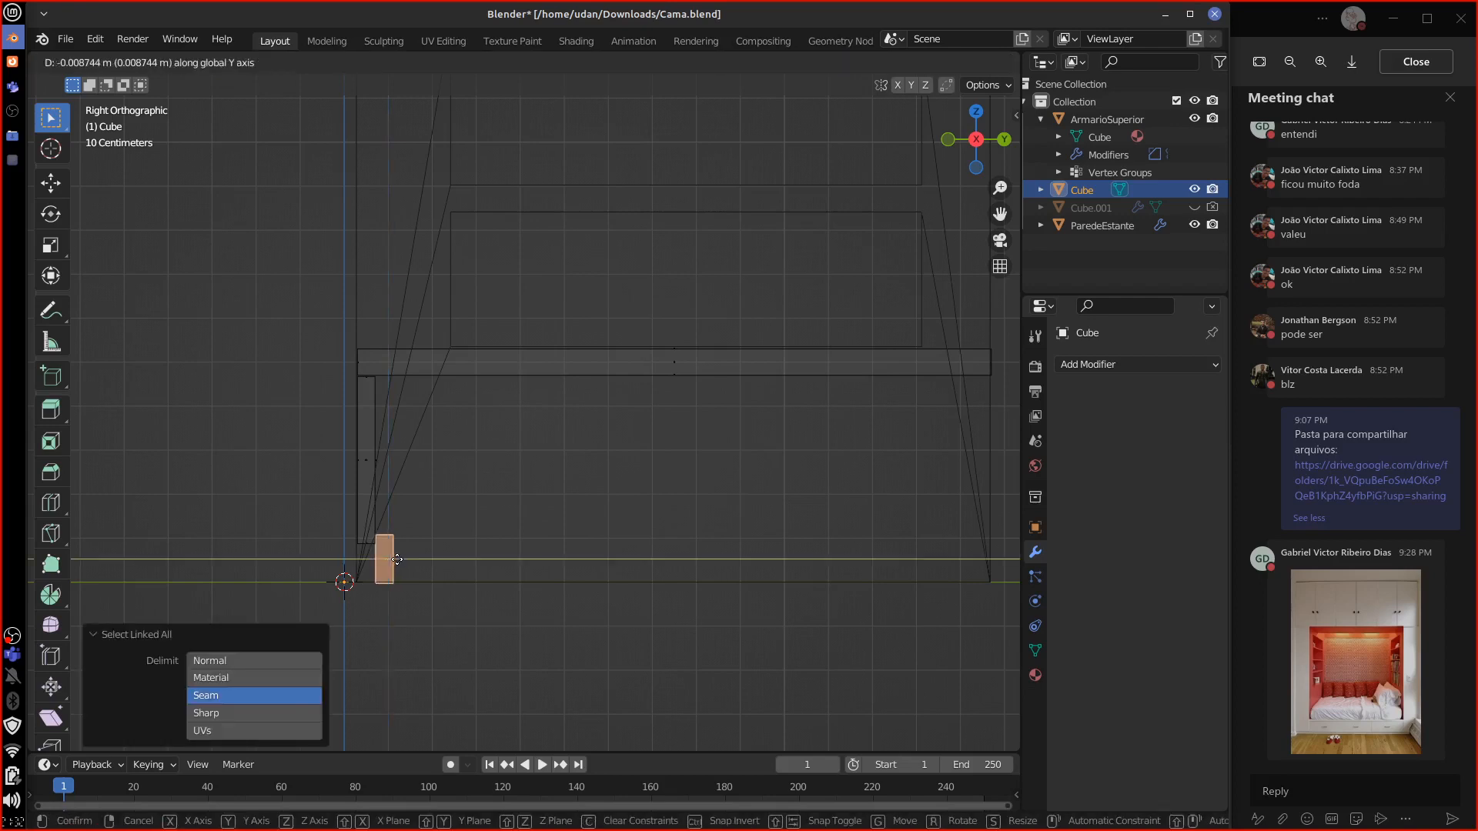
pyautogui.click(402, 560)
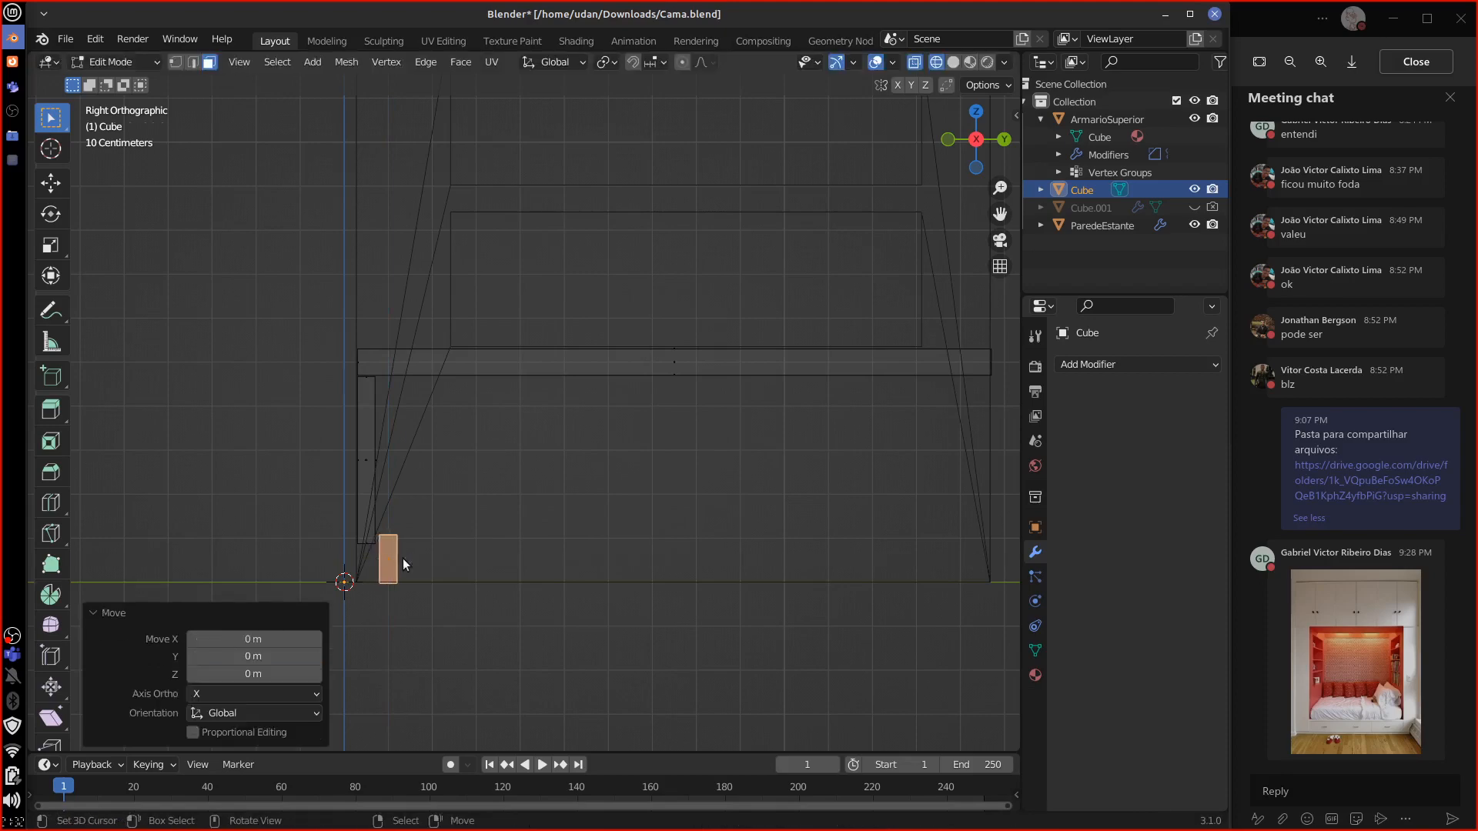
# Step: Move the front panel's right end face -1.8 m along X to shorten it to the first drawer front
pyautogui.press('Tab')
pyautogui.moveTo(403, 557)
pyautogui.mouseDown(button='middle')
pyautogui.moveTo(671, 576)
pyautogui.moveTo(551, 559)
pyautogui.moveTo(548, 579)
pyautogui.moveTo(604, 568)
pyautogui.mouseUp(button='middle')
pyautogui.hotkey('shift', 'z')
pyautogui.press('Tab')
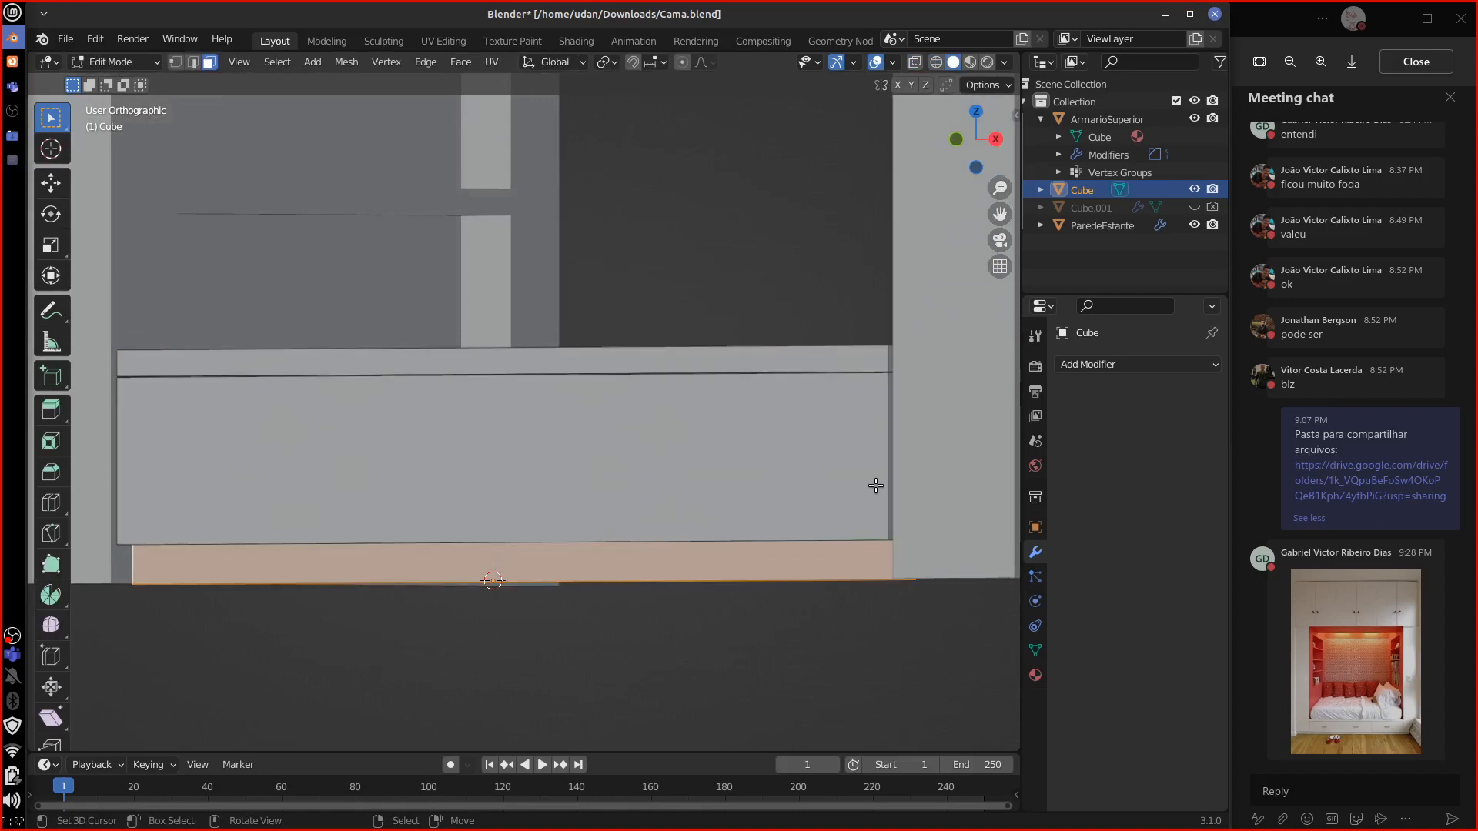
pyautogui.click(876, 485)
pyautogui.hotkey('alt', 'a')
pyautogui.press('KP_1')
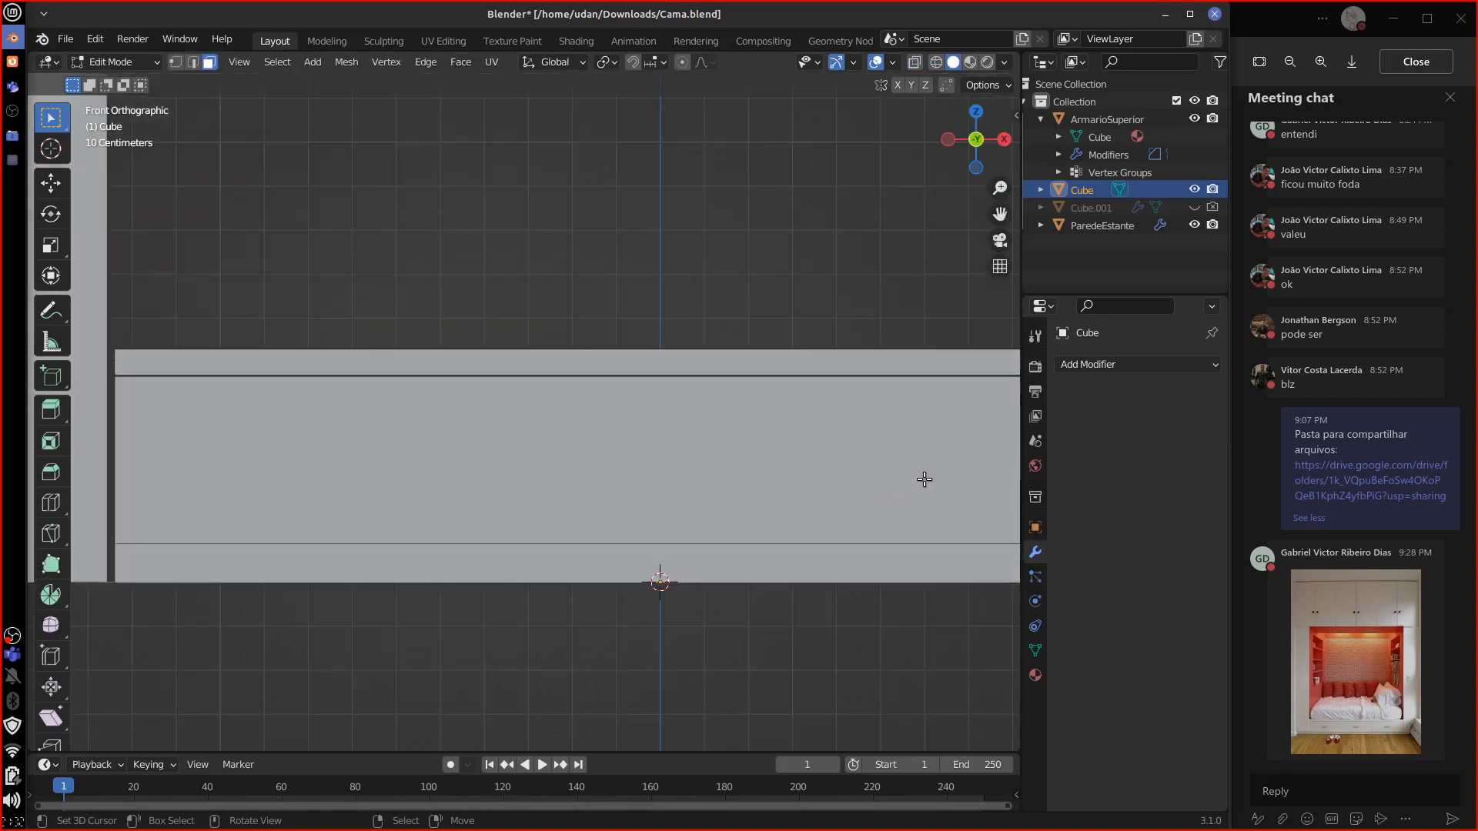
pyautogui.click(962, 495)
pyautogui.press('g')
pyautogui.press('x')
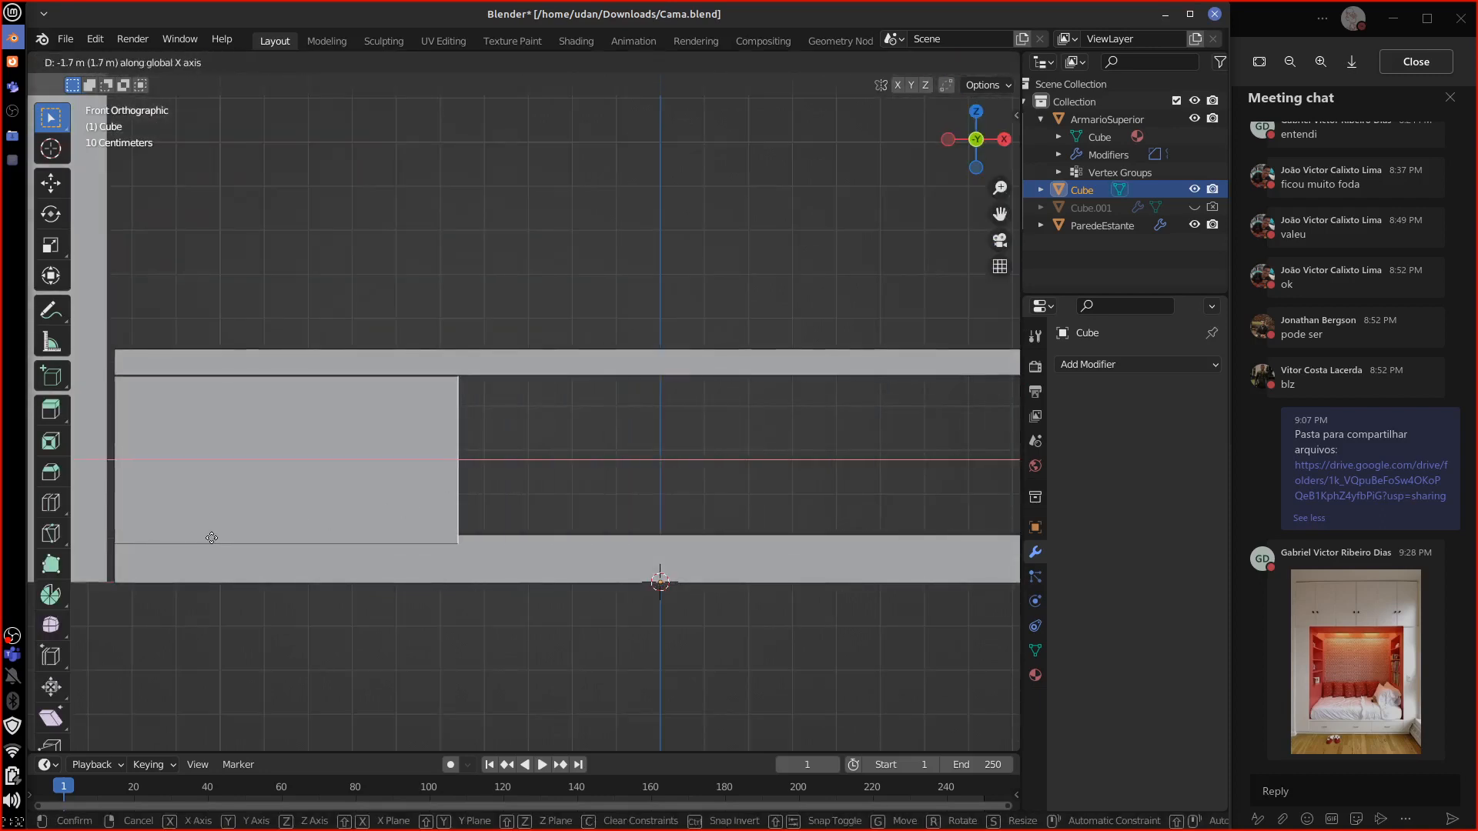
pyautogui.click(182, 535)
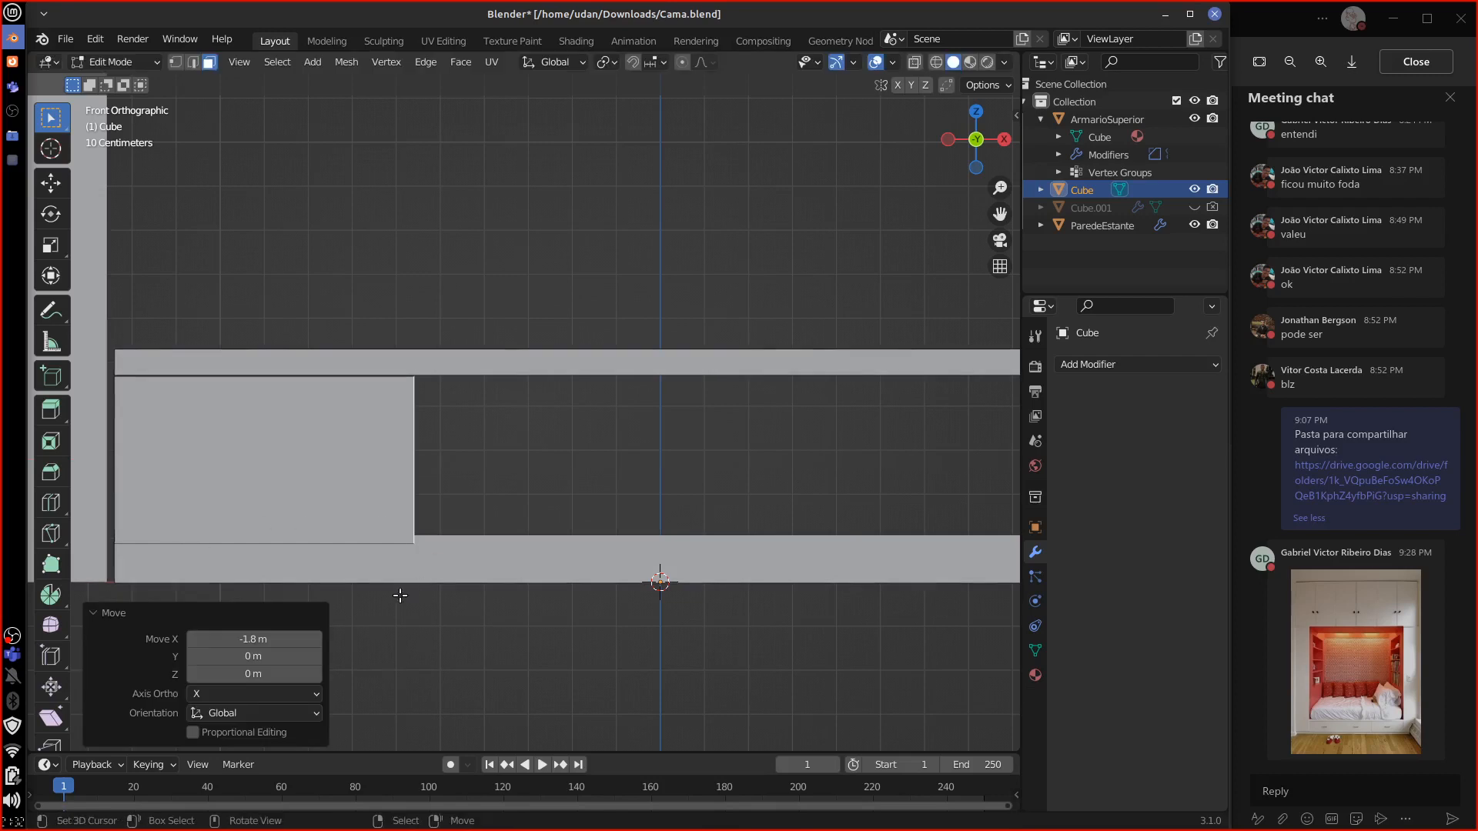
pyautogui.press('Tab')
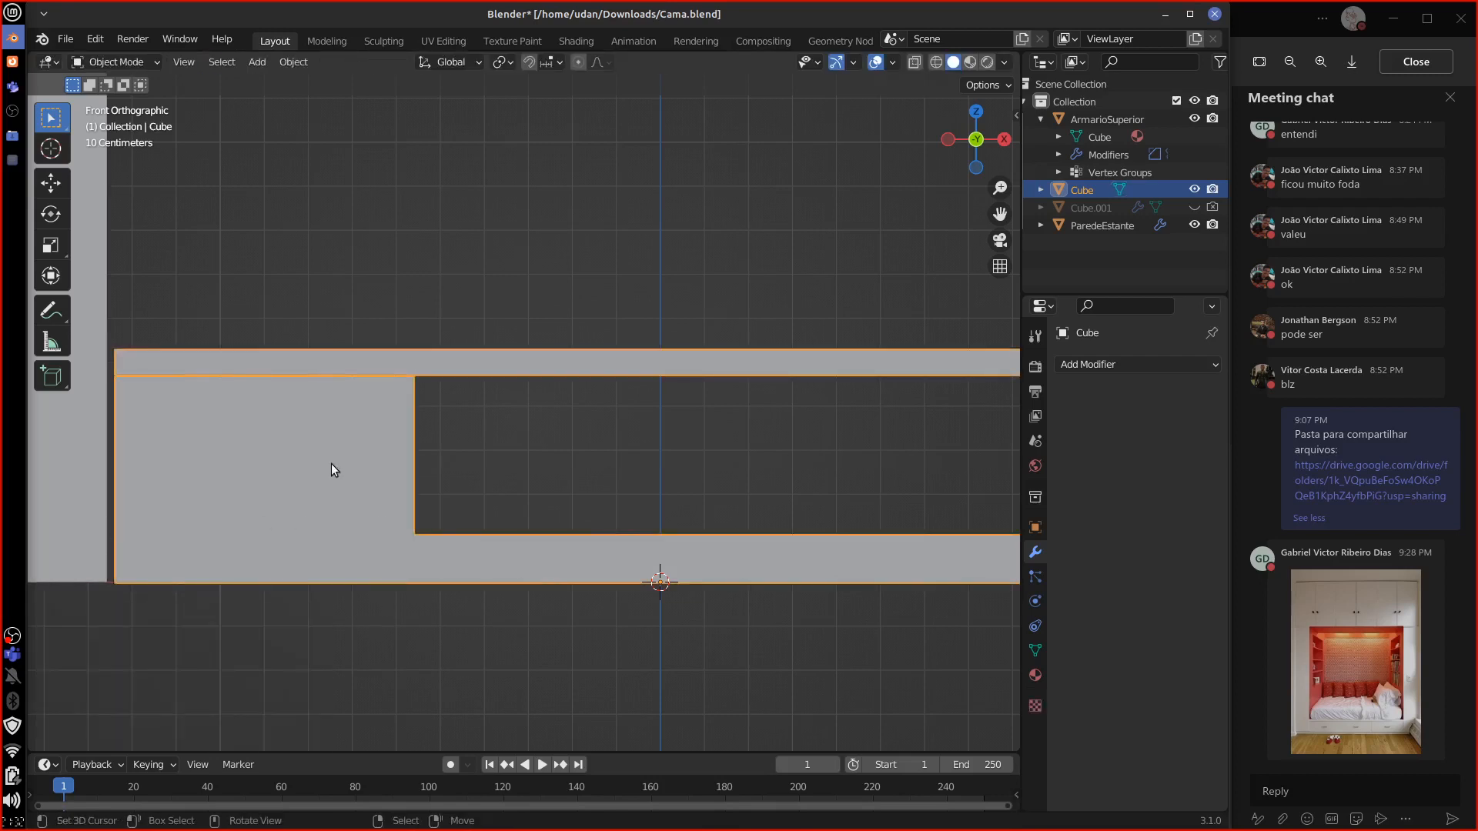
pyautogui.moveTo(769, 417); pyautogui.dragTo(666, 533, button='middle')
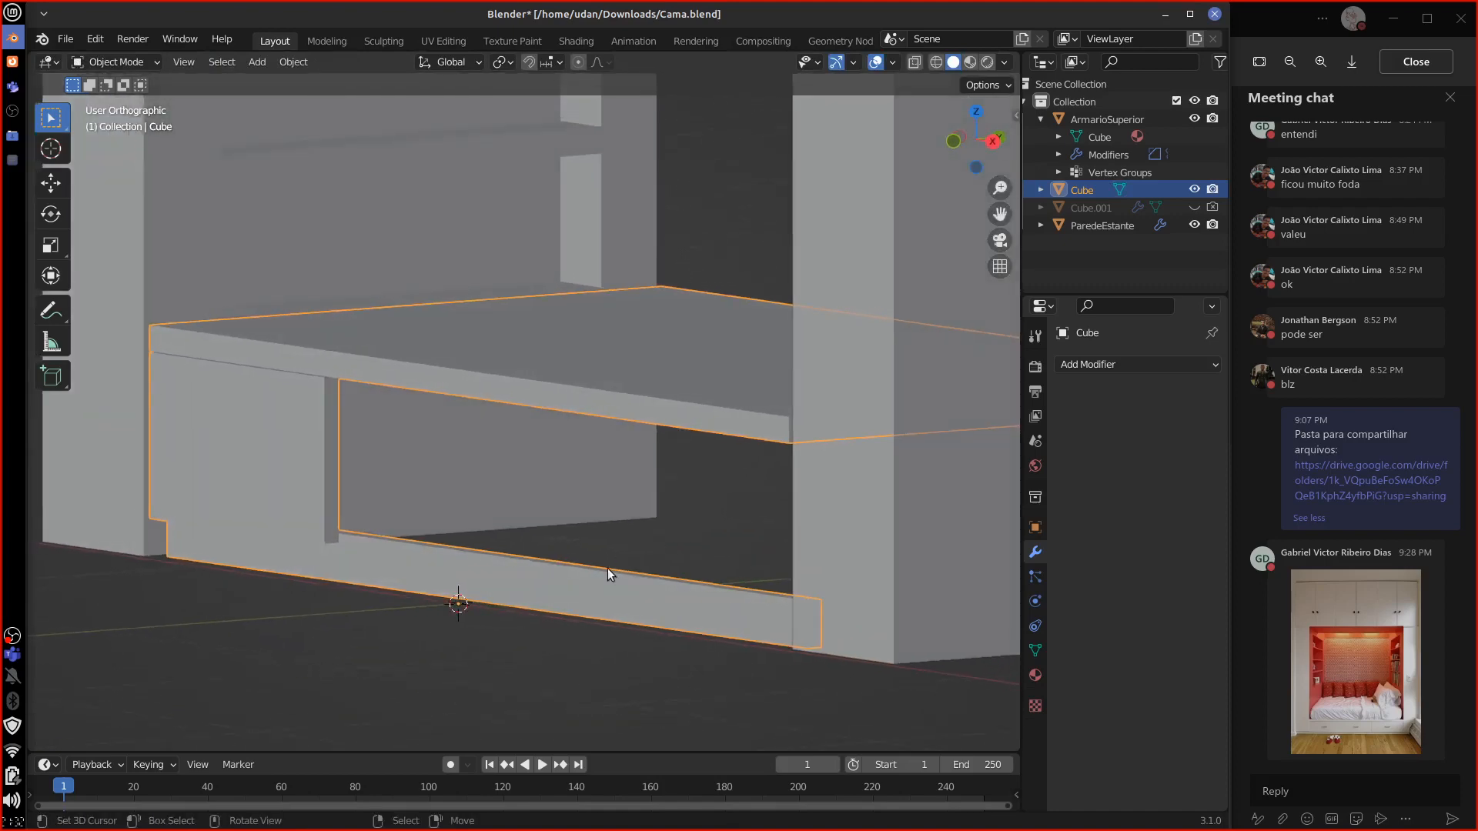
# Step: Switch to Teams, examine the drawers under the bed in camaReferencia.jpg, and return to Blender
pyautogui.click(1341, 617)
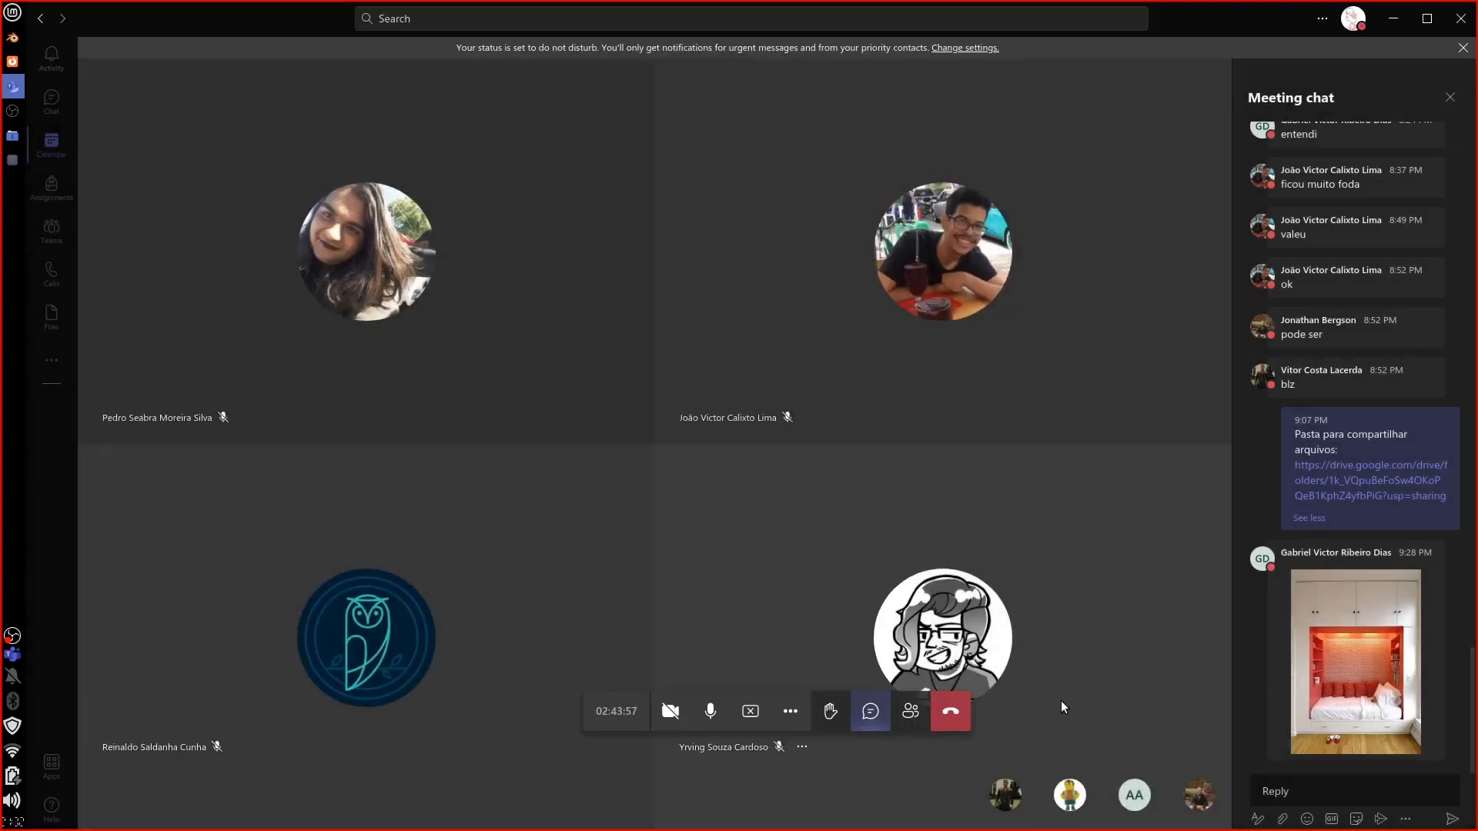
pyautogui.click(1369, 622)
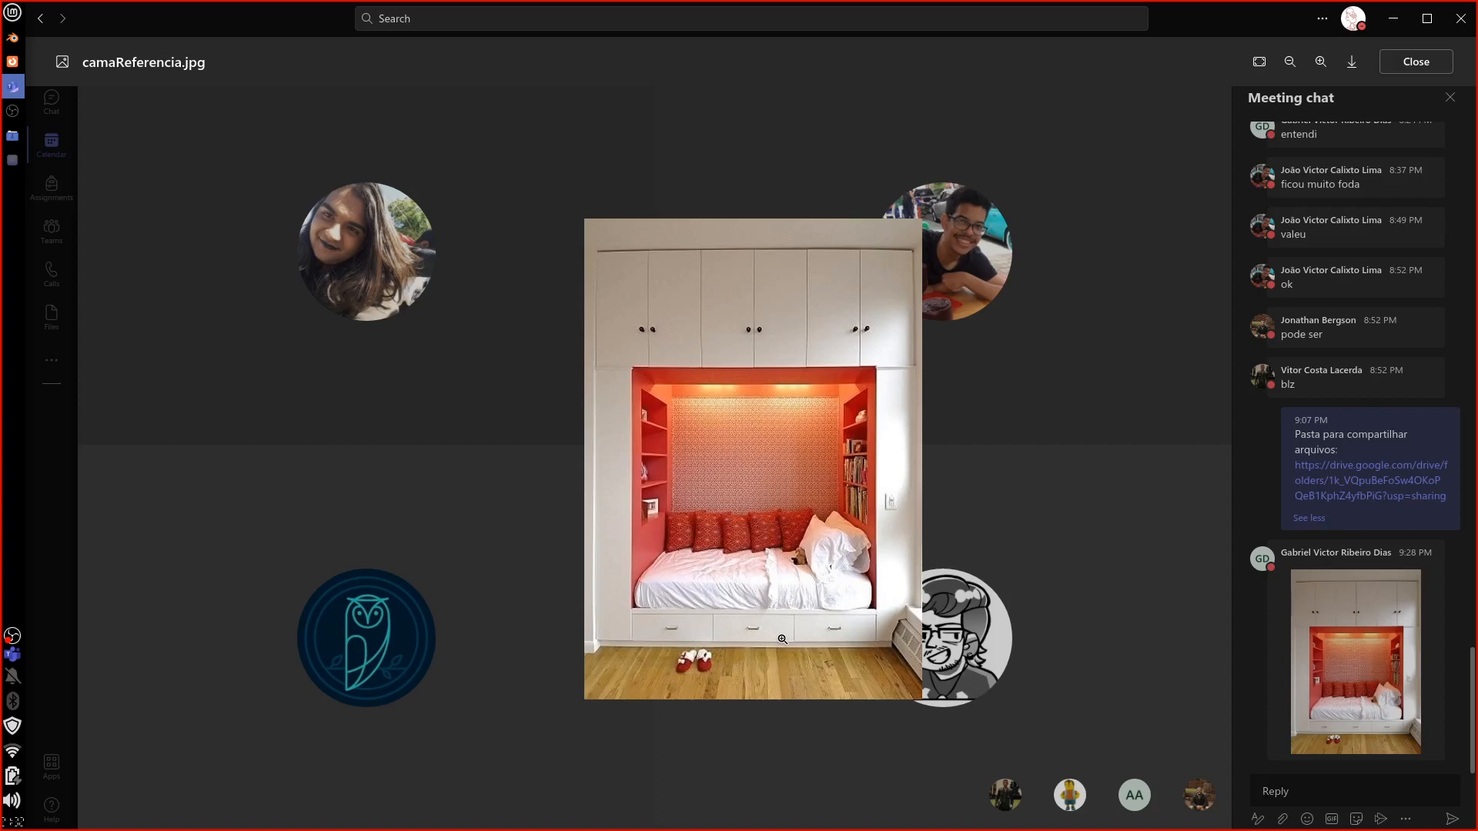
pyautogui.click(12, 37)
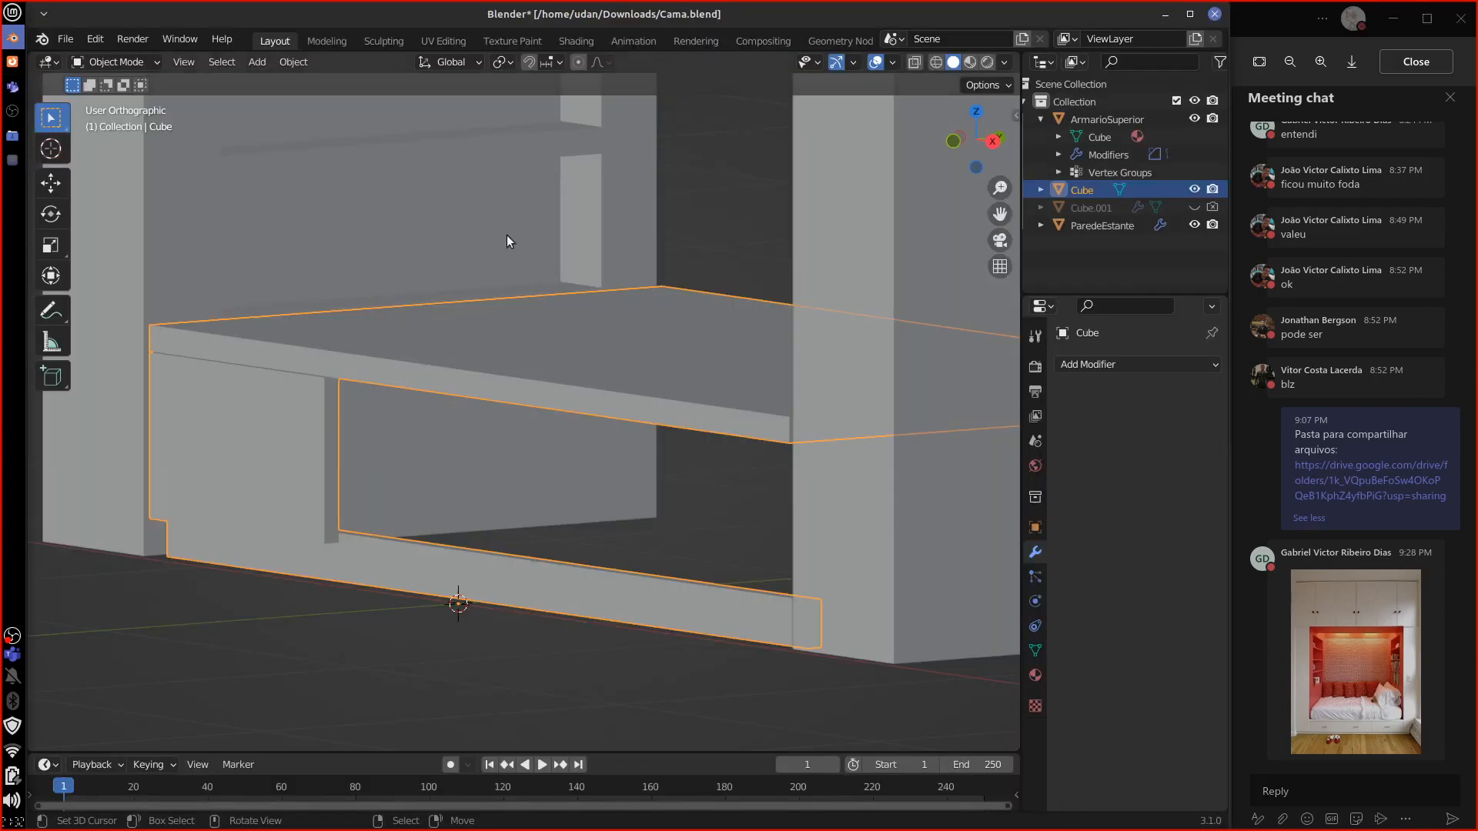
# Step: Add a Bevel modifier to the bed base and set its amount to 0.001 m
pyautogui.keyDown('alt'); pyautogui.moveTo(720, 518); pyautogui.dragTo(833, 511, button='middle'); pyautogui.keyUp('alt')
pyautogui.moveTo(203, 354); pyautogui.dragTo(198, 356, button='middle')
pyautogui.moveTo(328, 577); pyautogui.dragTo(459, 604, button='middle')
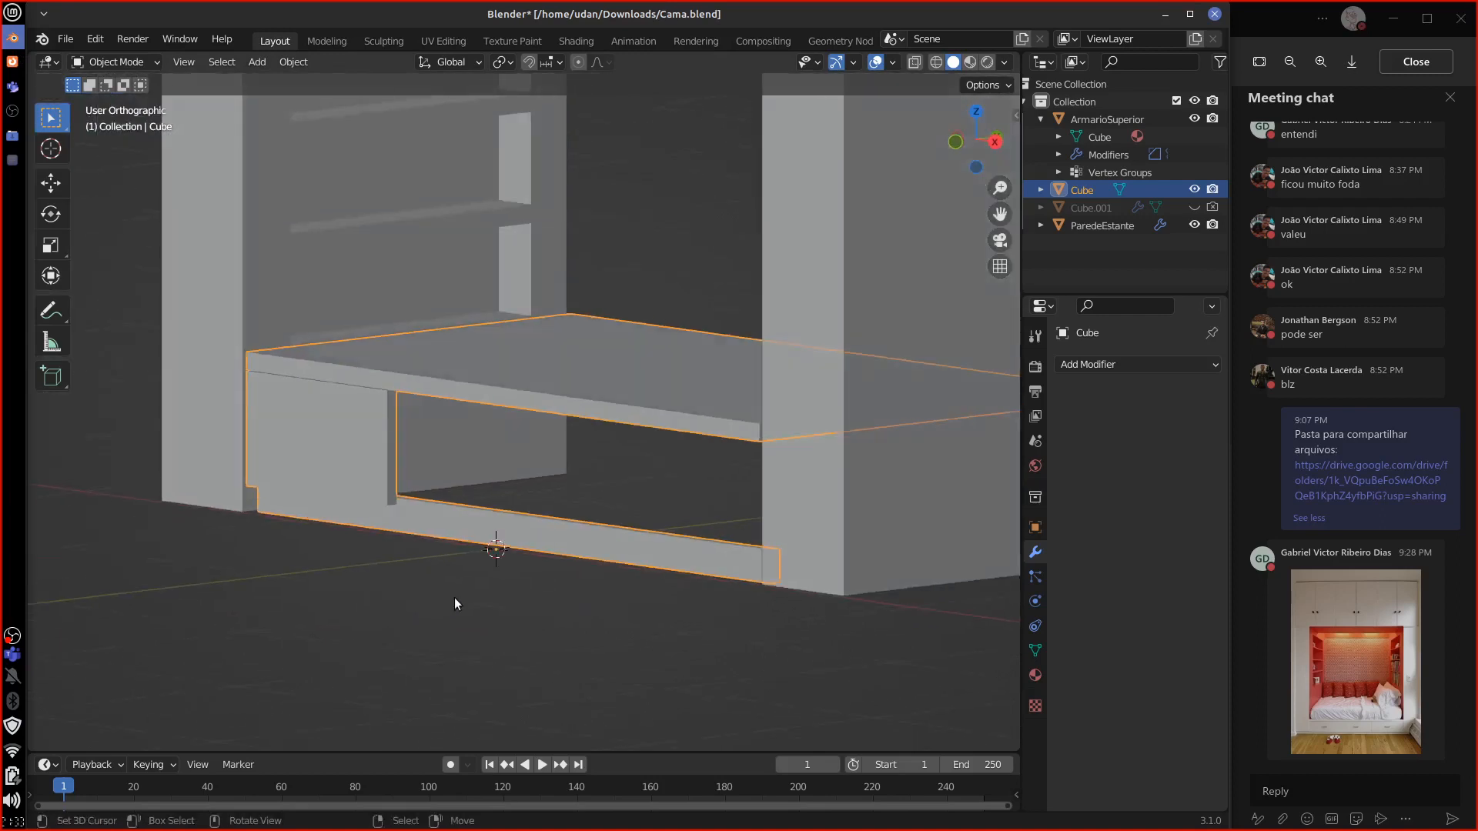
pyautogui.click(1073, 364)
pyautogui.click(893, 432)
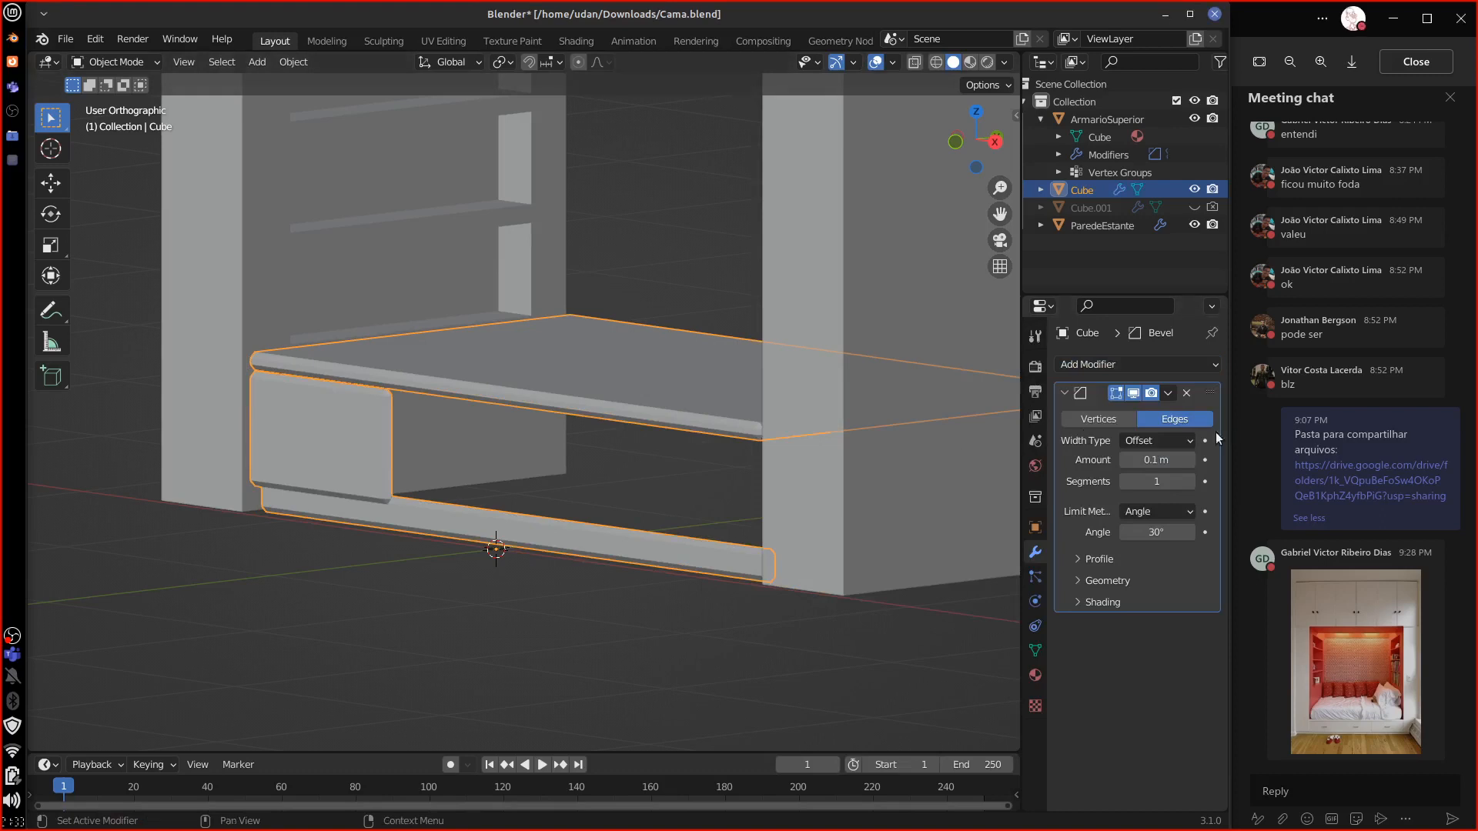
pyautogui.moveTo(1095, 466); pyautogui.dragTo(1067, 478)
pyautogui.moveTo(450, 489); pyautogui.dragTo(798, 496, button='middle')
pyautogui.scroll(5, 480, 464)
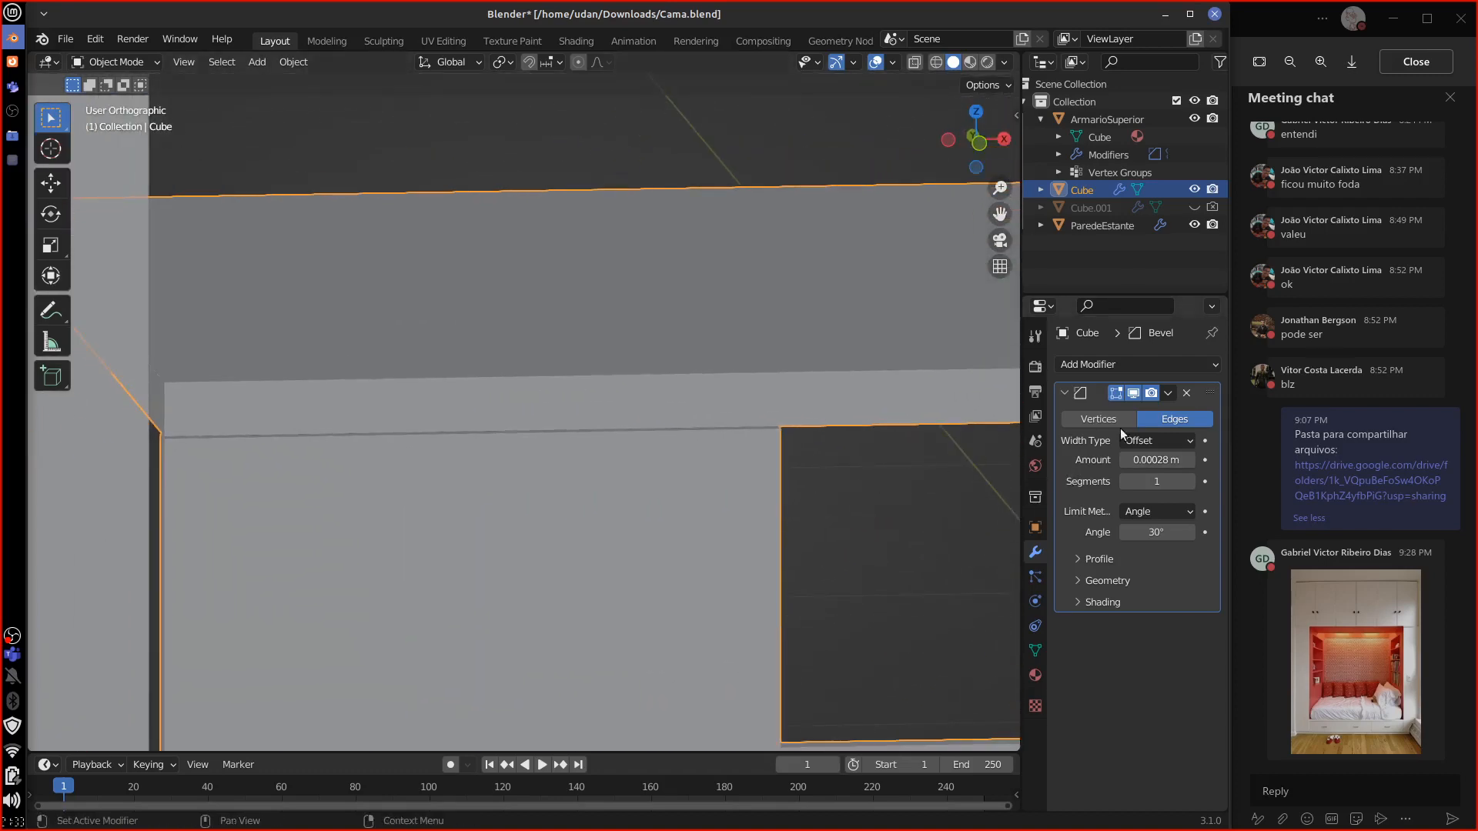
pyautogui.click(1158, 454)
pyautogui.moveTo(1144, 460); pyautogui.dragTo(1162, 461)
pyautogui.write('1')
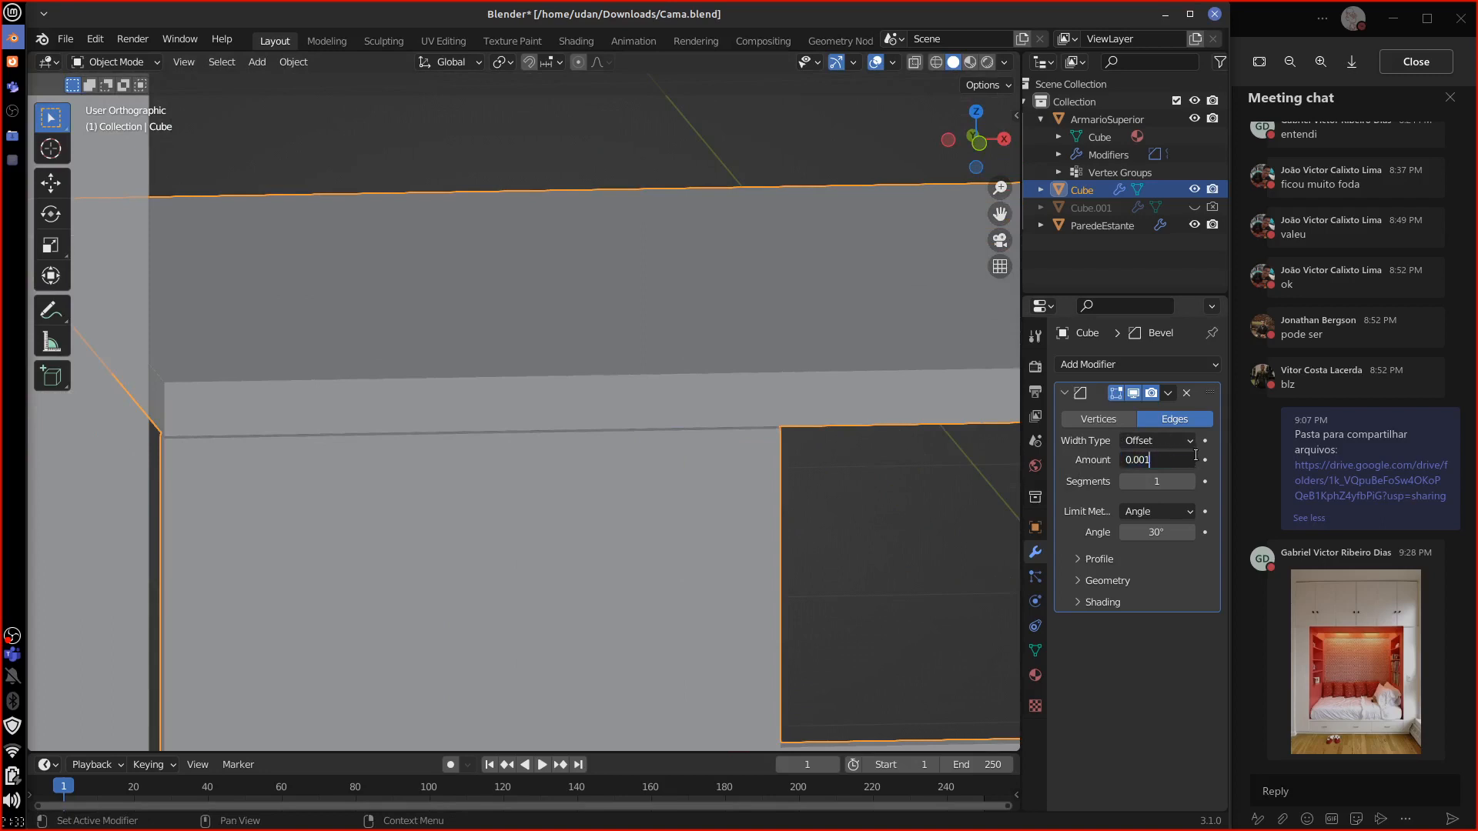
pyautogui.press('Return')
# Step: Try a bevel amount of 0.002 m on the bed base, and remove the Bevel modifier
pyautogui.moveTo(833, 511); pyautogui.dragTo(631, 506, button='middle')
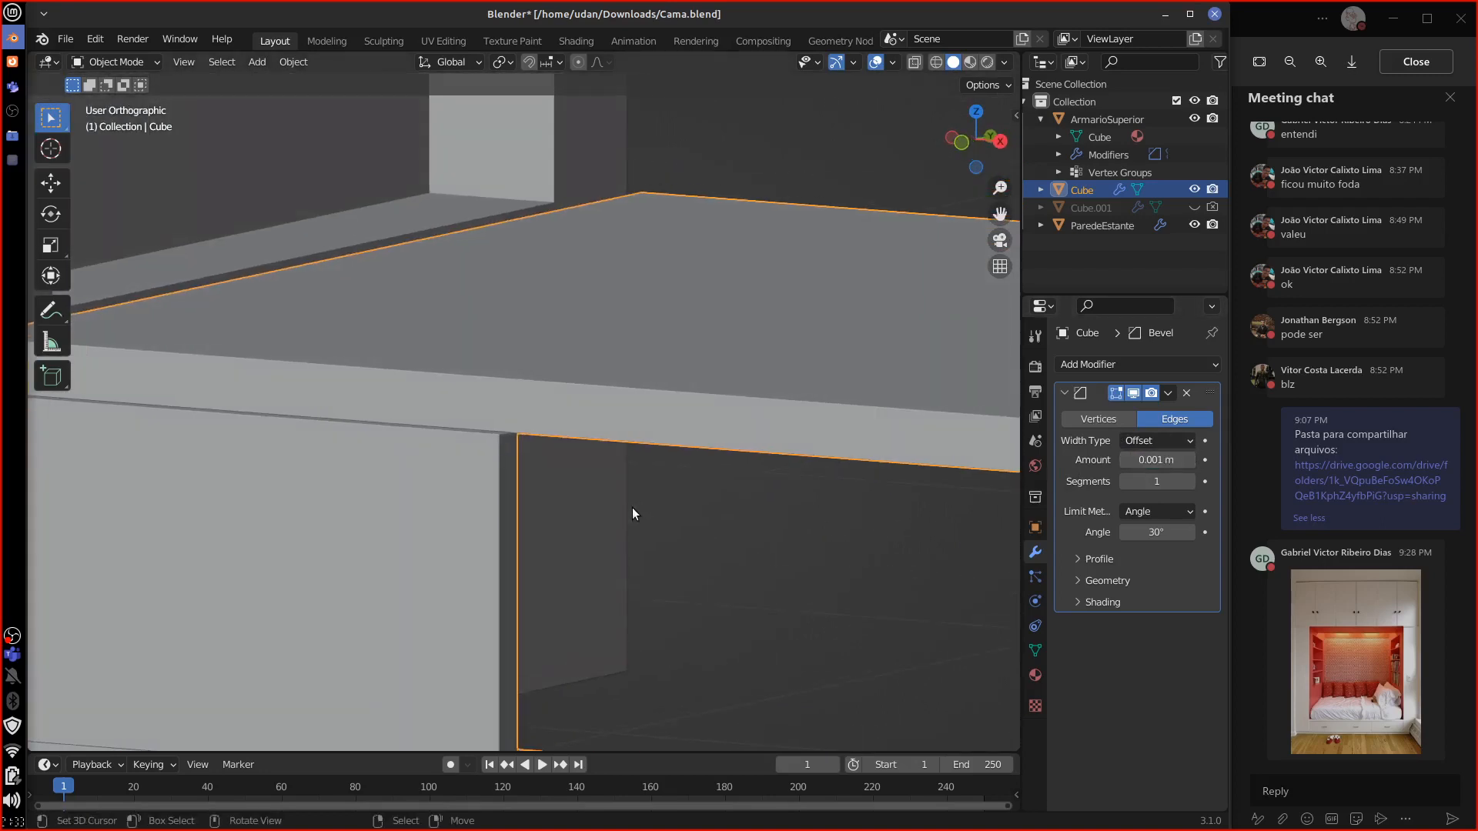
pyautogui.scroll(5, 630, 510)
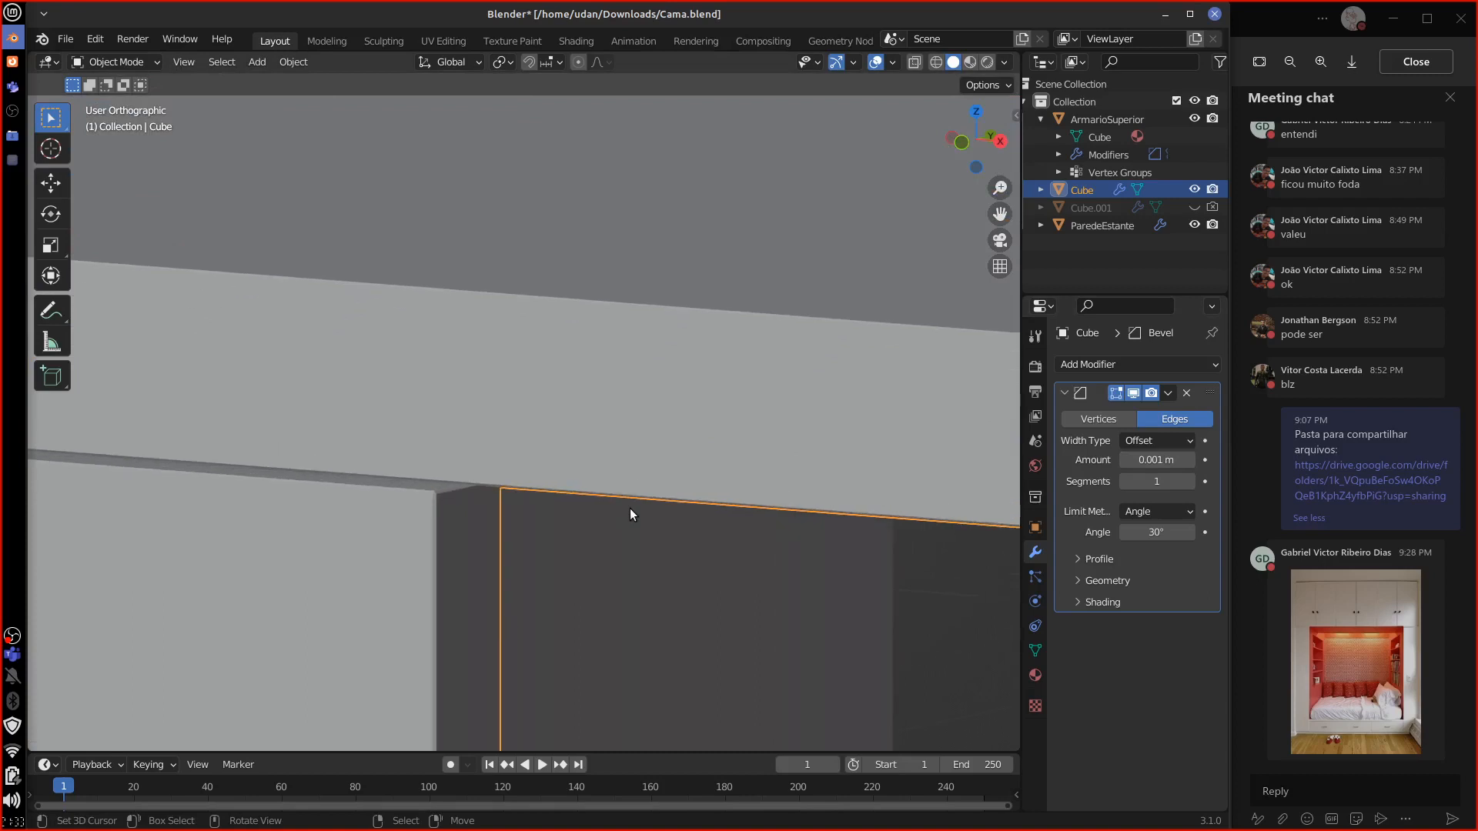
pyautogui.keyDown('shift'); pyautogui.moveTo(626, 483); pyautogui.dragTo(603, 554, button='middle'); pyautogui.keyUp('shift')
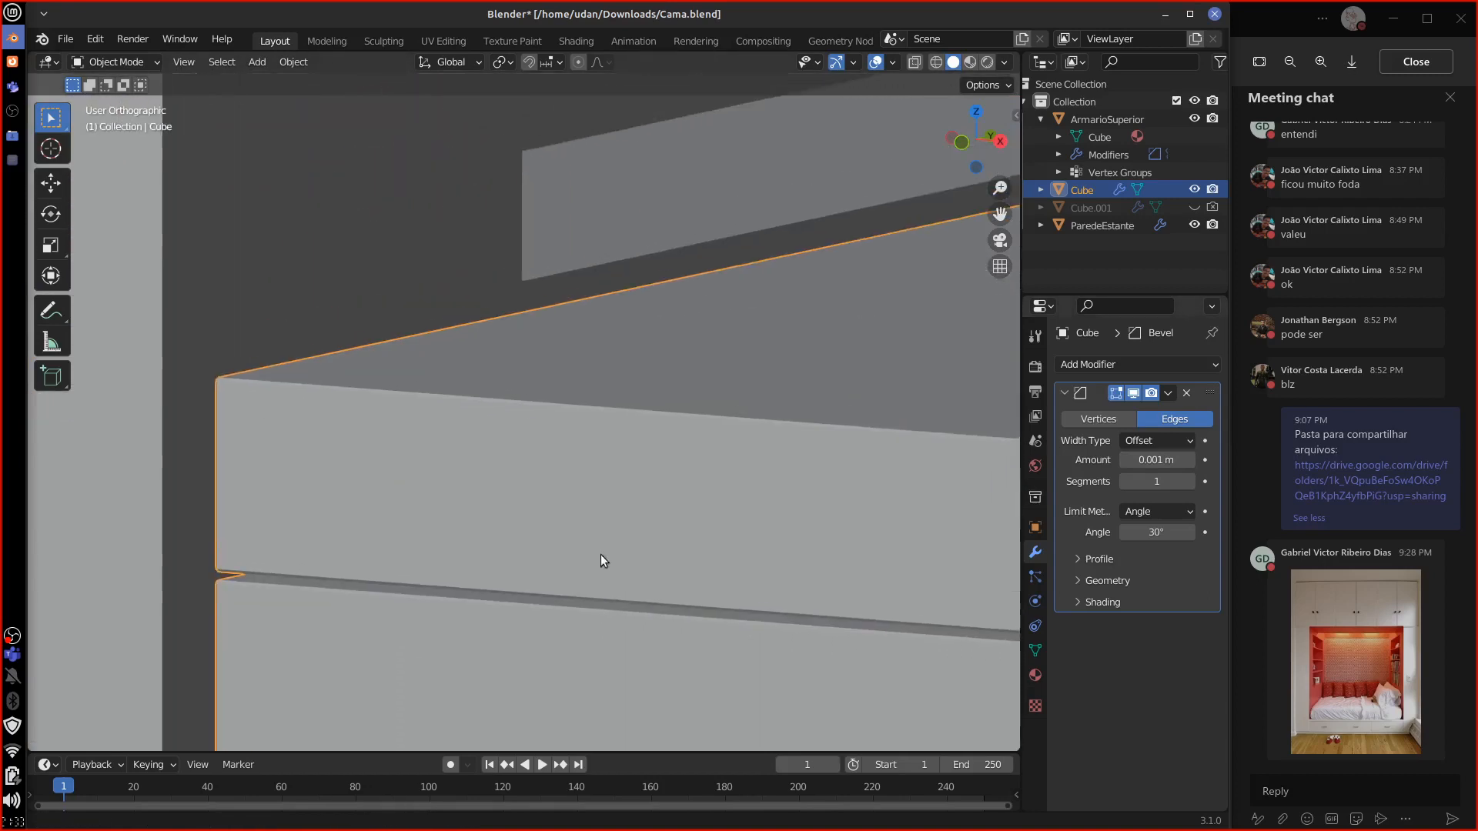
pyautogui.click(1161, 459)
pyautogui.moveTo(1145, 463); pyautogui.dragTo(1198, 466)
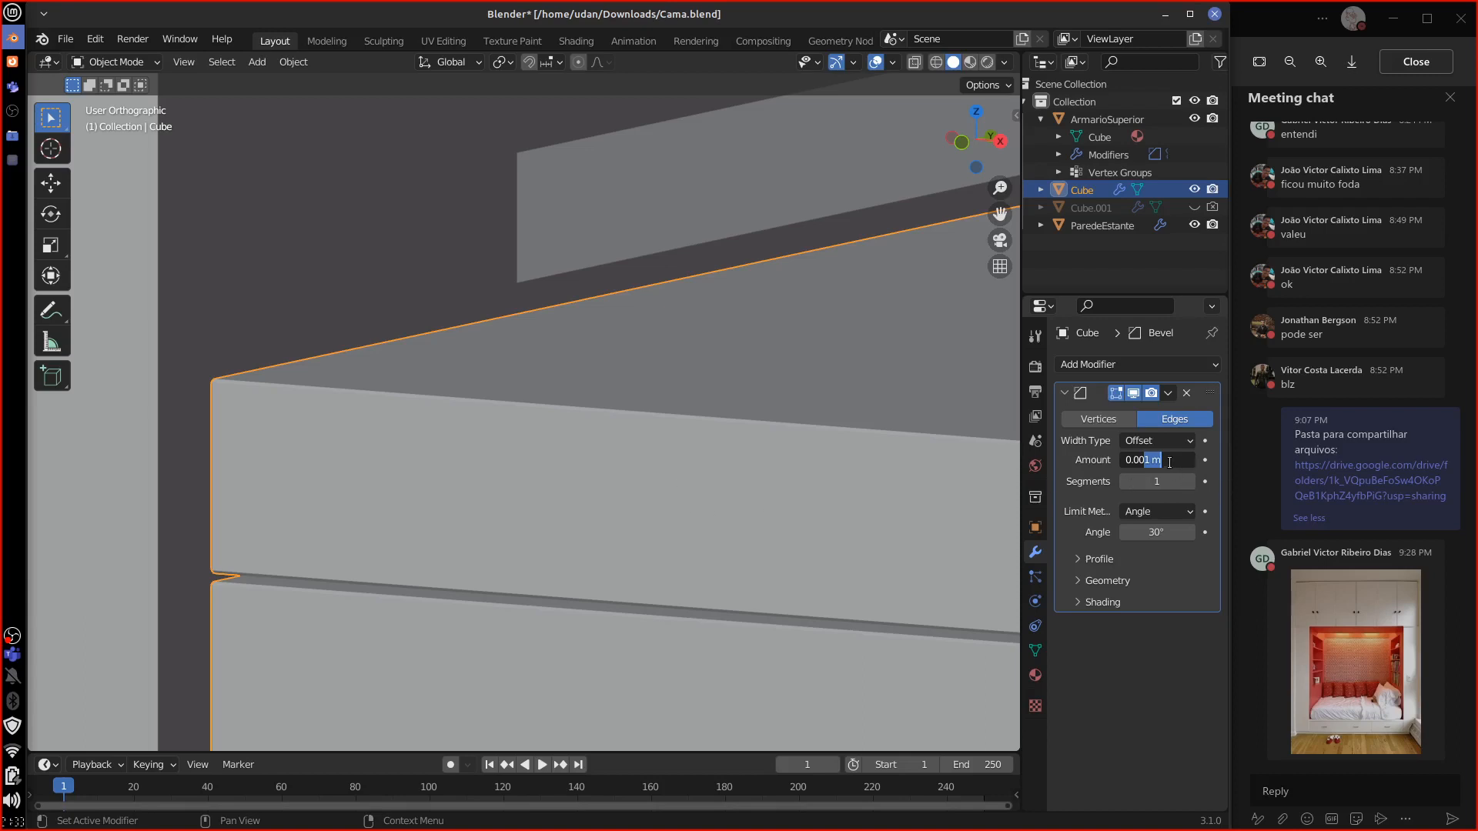
pyautogui.write('2')
pyautogui.press('Return')
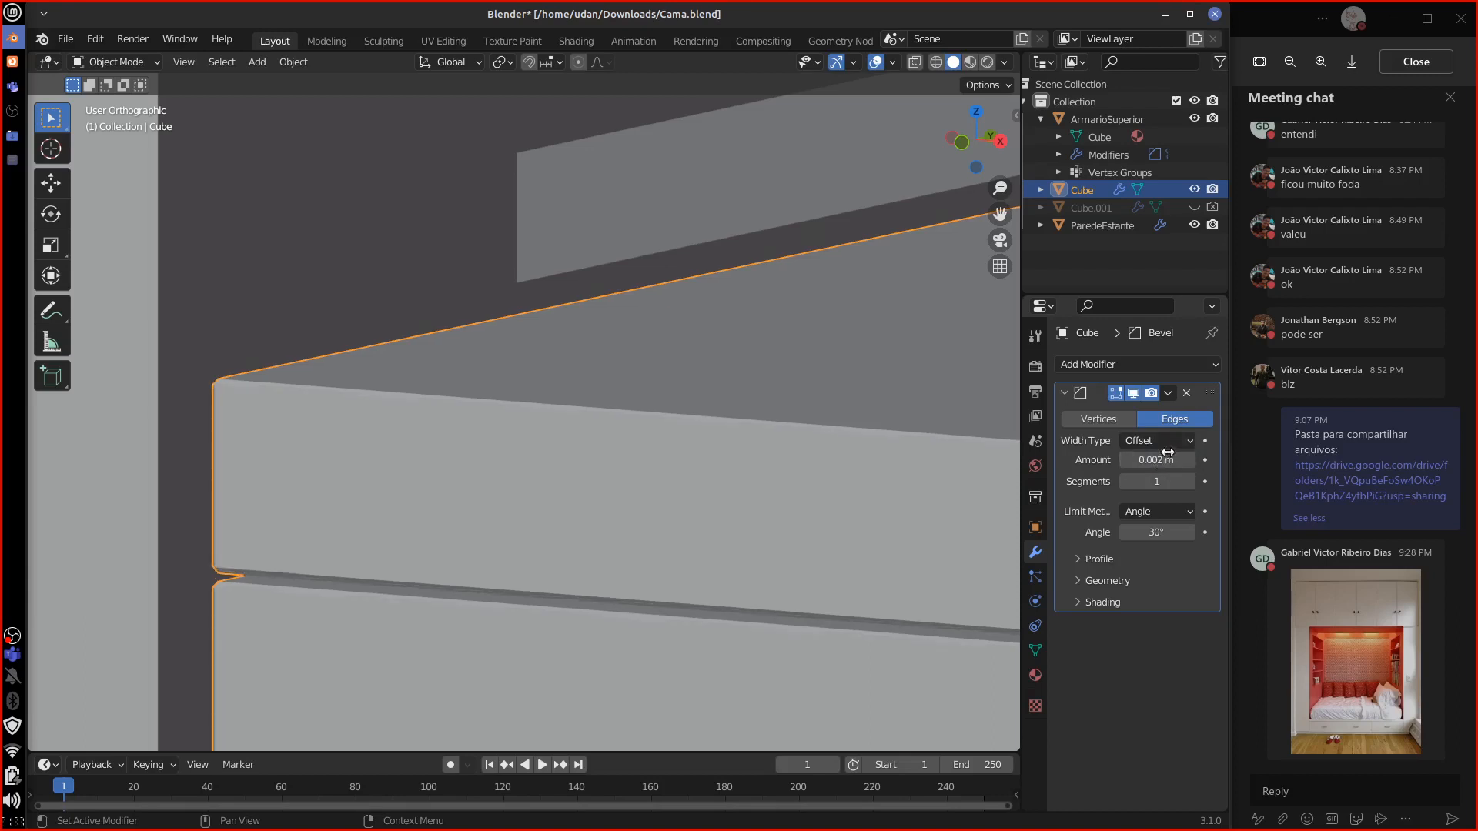
pyautogui.click(1186, 392)
pyautogui.scroll(-5, 691, 562)
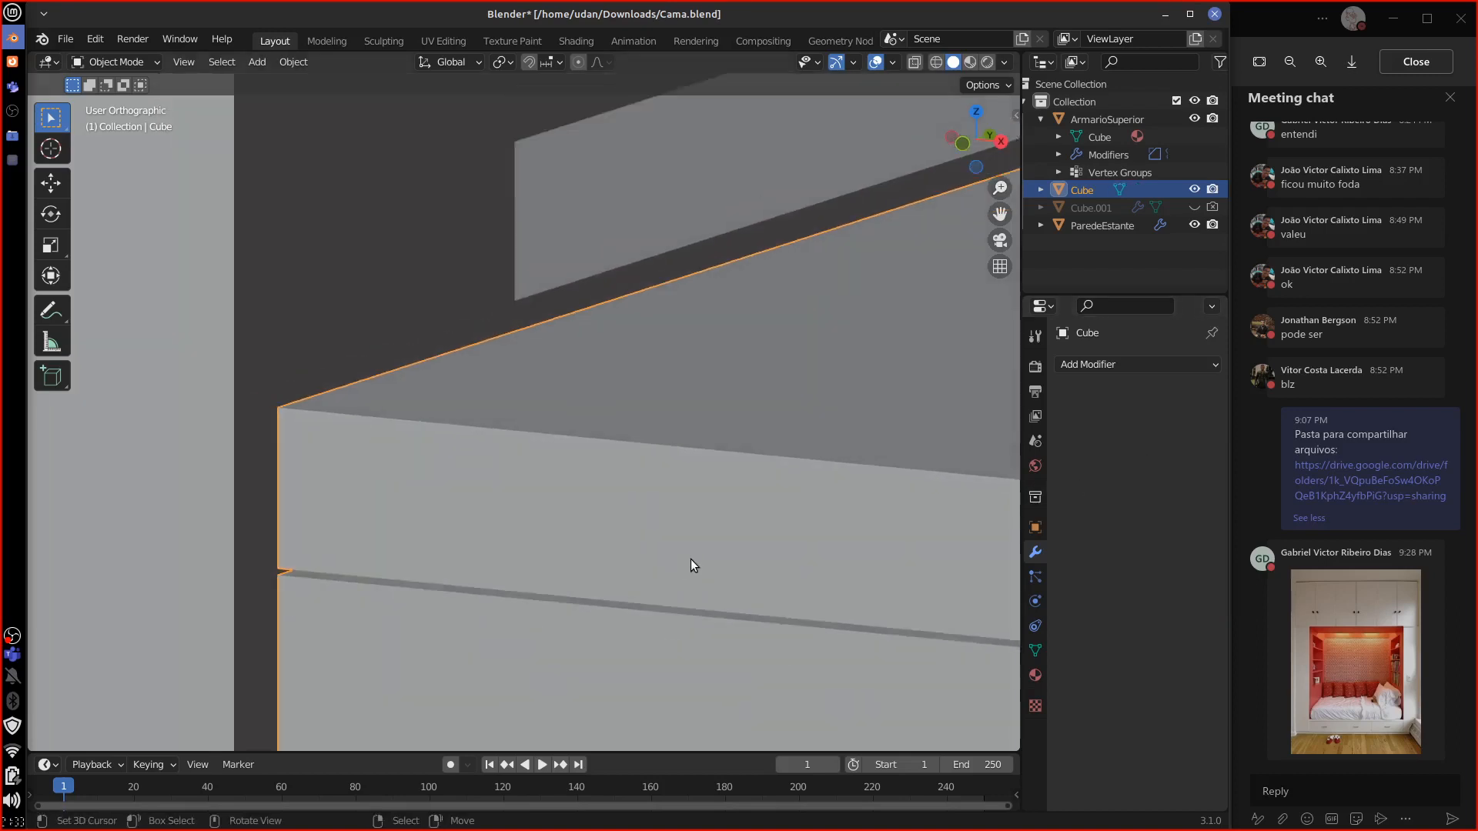
# Step: Duplicate the entire drawer front panel in place in the bed base mesh
pyautogui.moveTo(691, 573); pyautogui.dragTo(751, 559, button='middle')
pyautogui.scroll(-5, 656, 578)
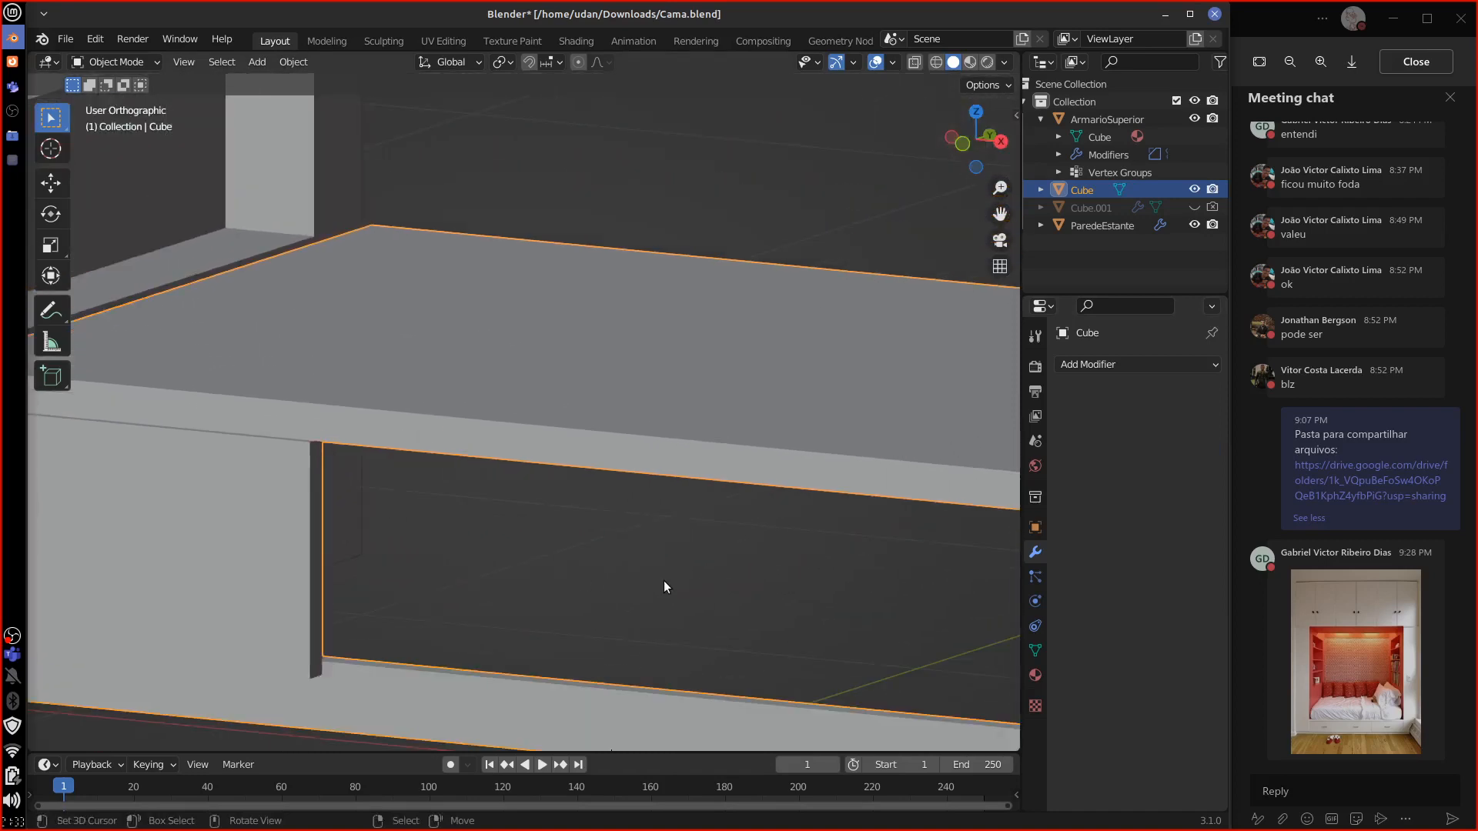
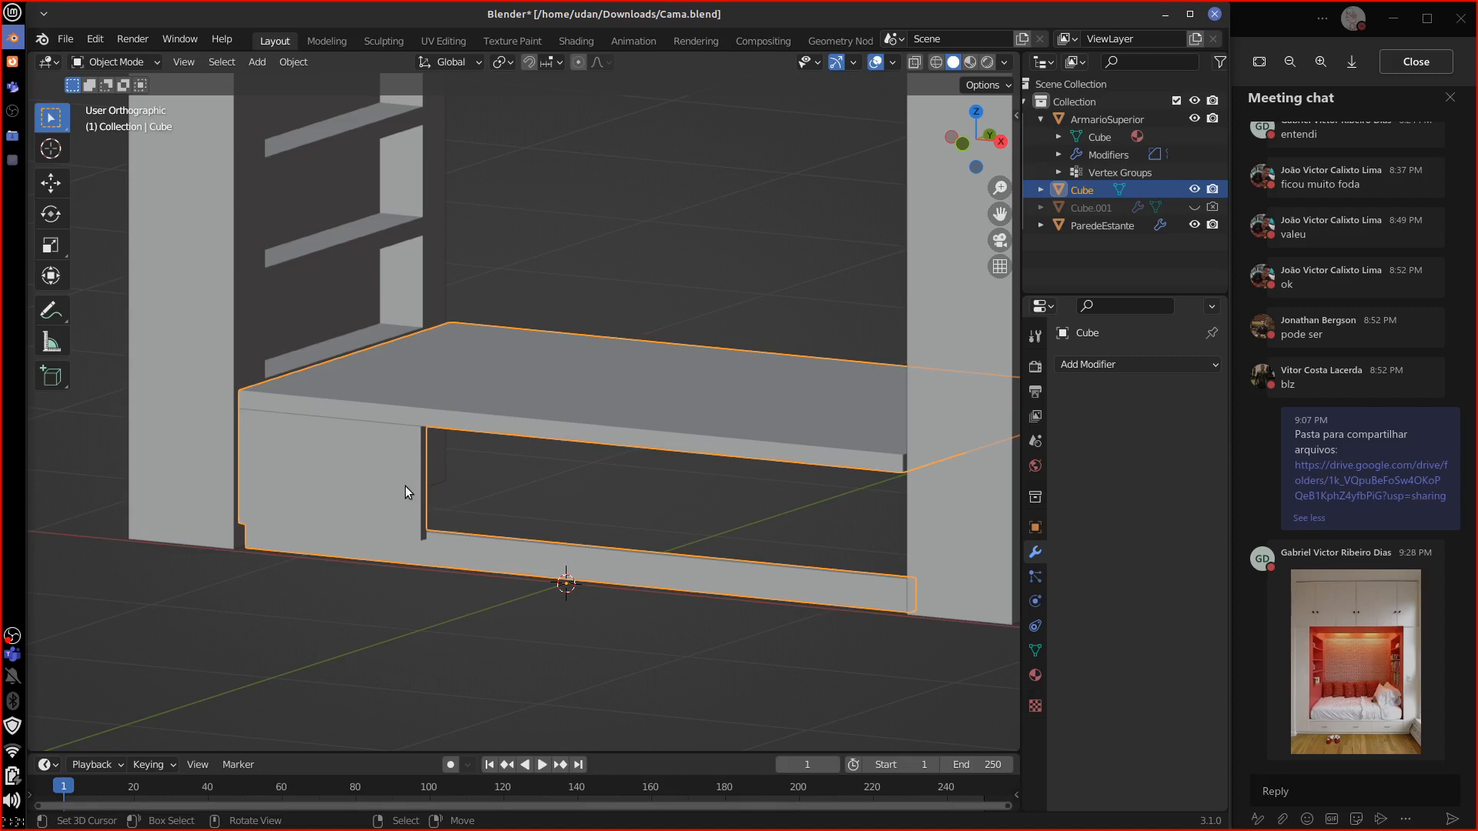
pyautogui.press('KP_1')
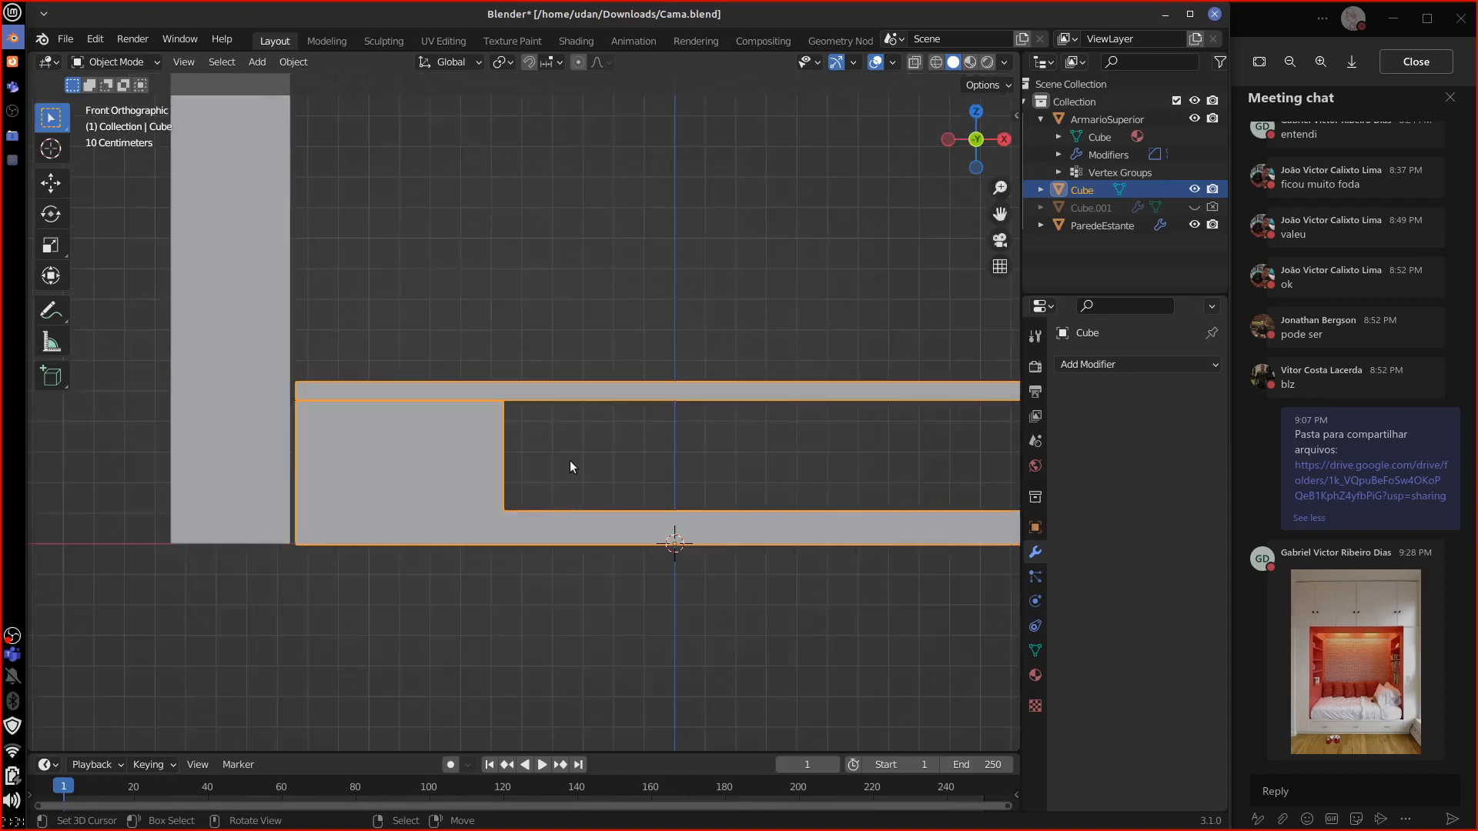
pyautogui.press('Tab')
pyautogui.click(466, 472)
pyautogui.hotkey('ctrl', 'l')
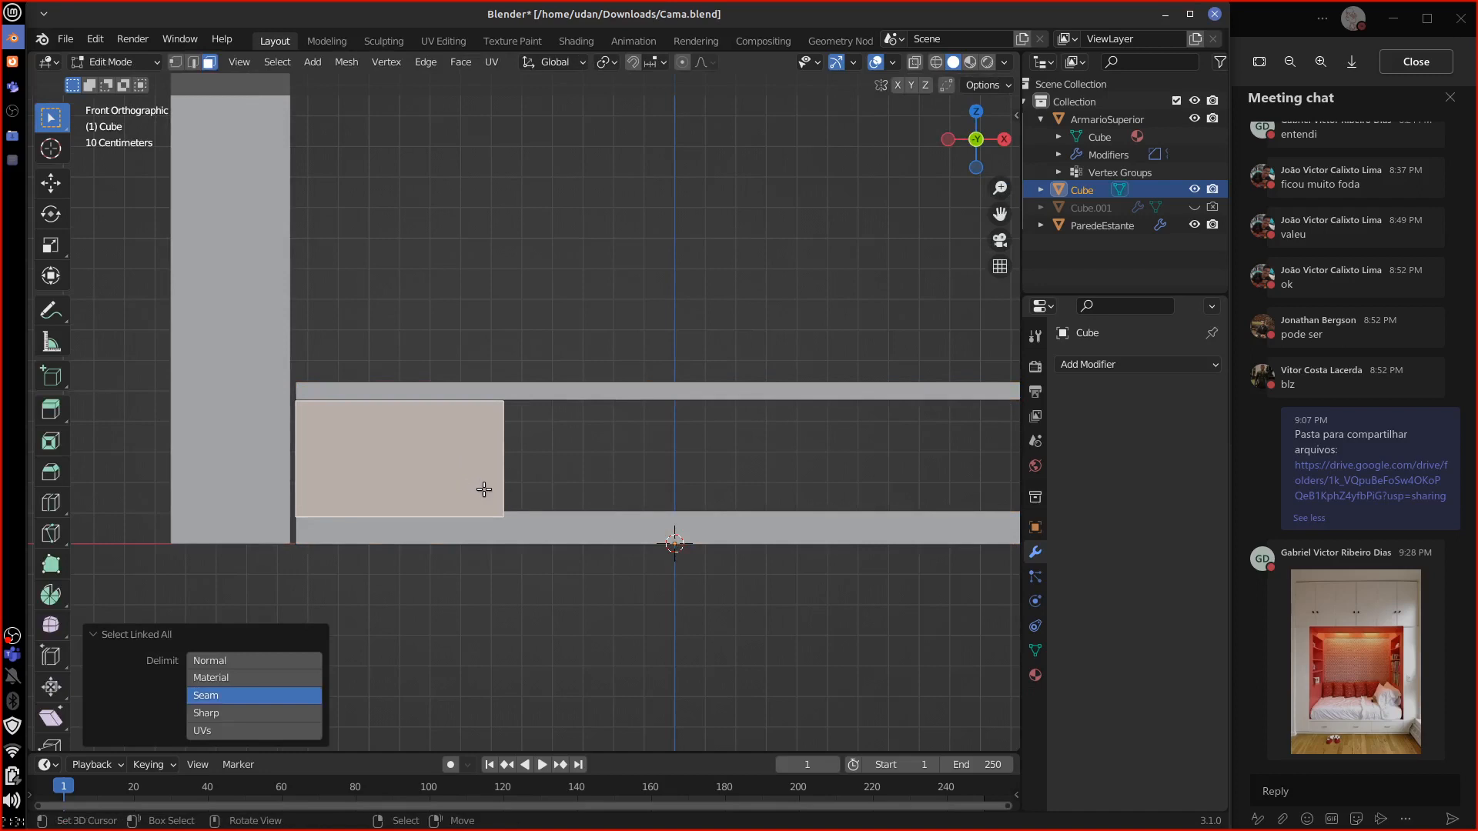
pyautogui.press('KP_7')
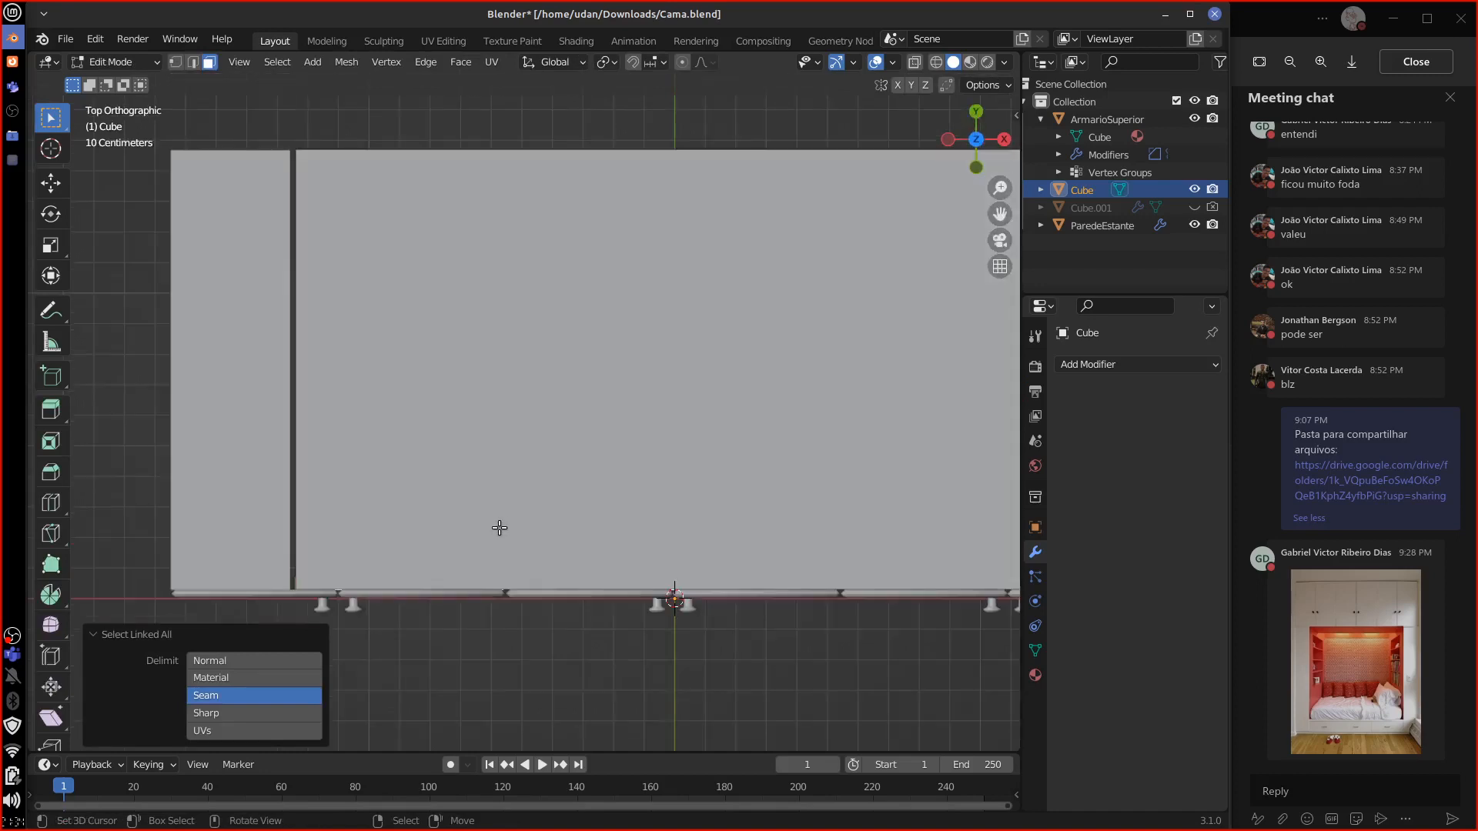
pyautogui.hotkey('shift', 'd')
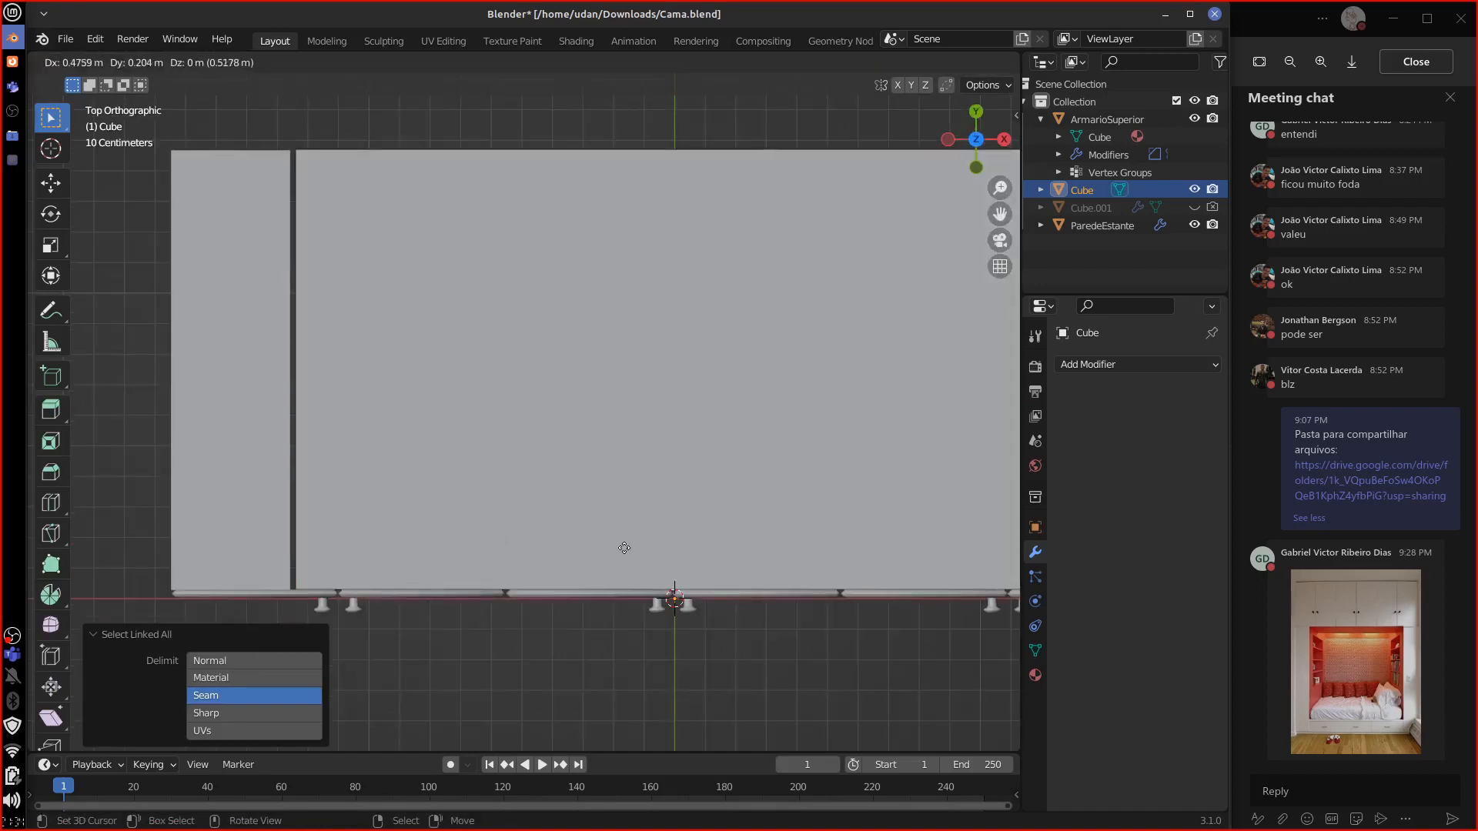
pyautogui.rightClick(676, 543)
# Step: Rotate the copied panel -90° about Z and place it as a divider behind the drawer front's inner end
pyautogui.hotkey('alt', 'z')
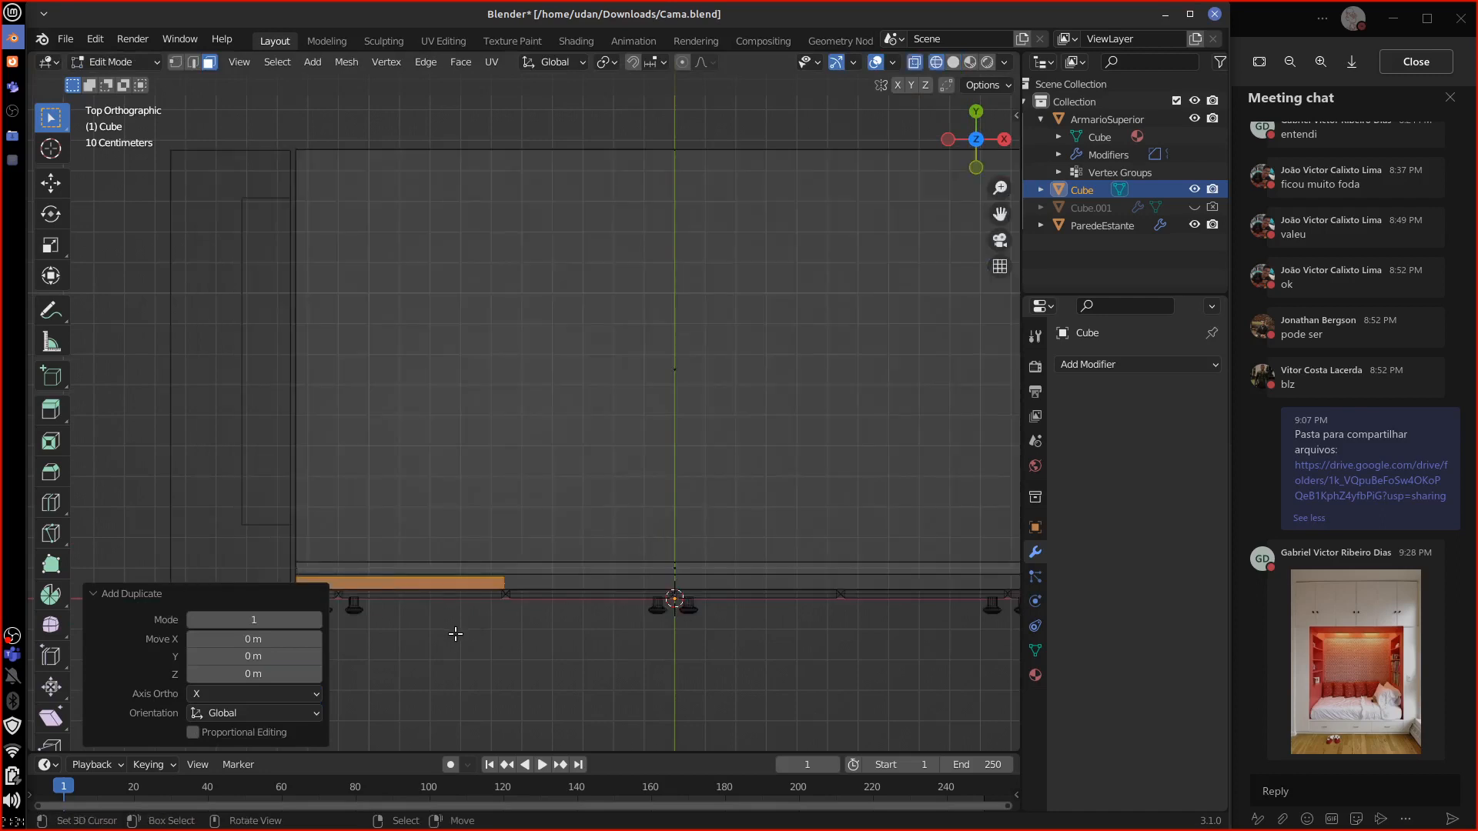
pyautogui.press('r')
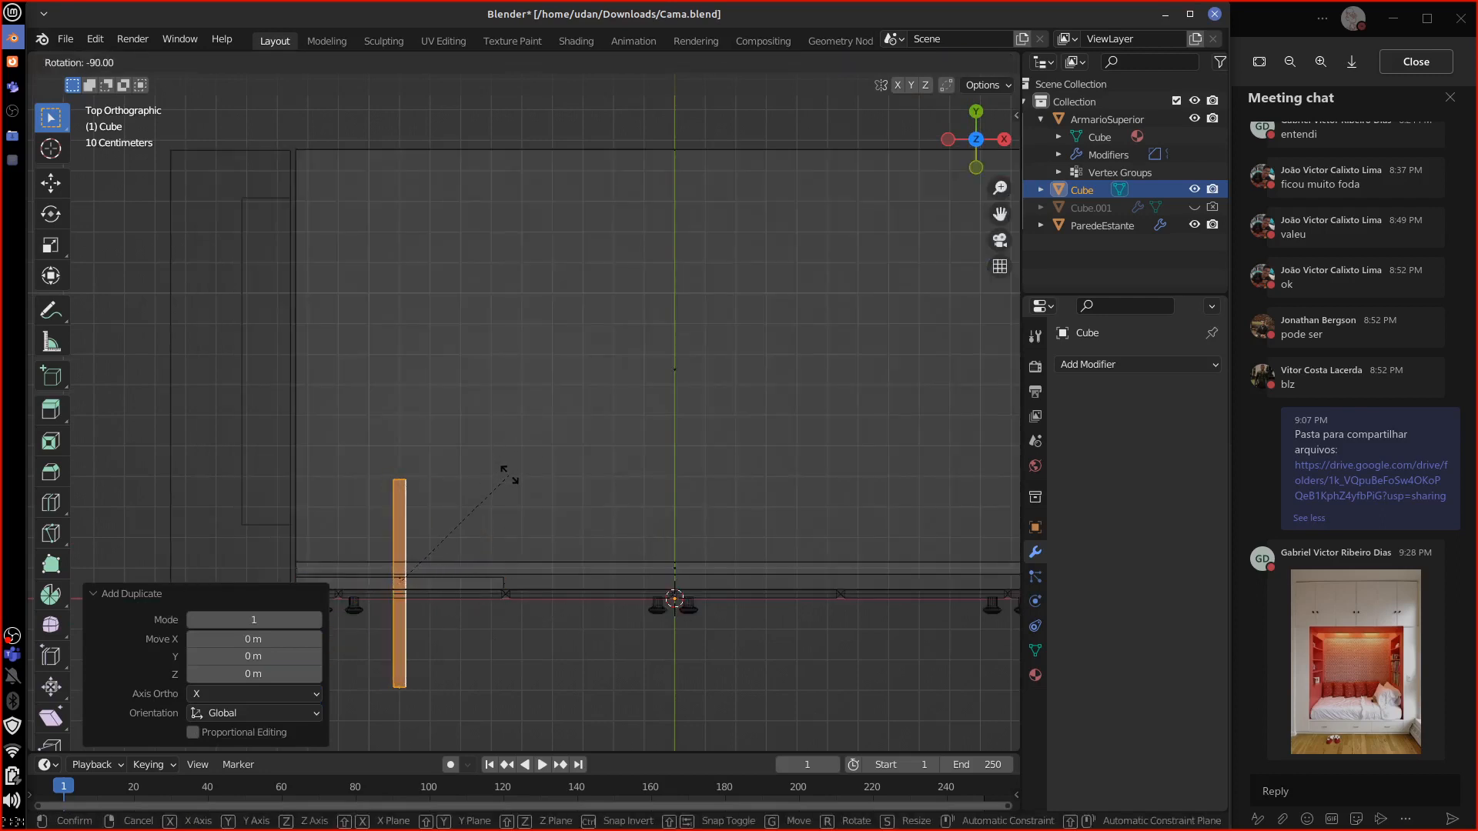
pyautogui.keyDown('ctrl'); pyautogui.click(510, 475); pyautogui.keyUp('ctrl')
pyautogui.press('g')
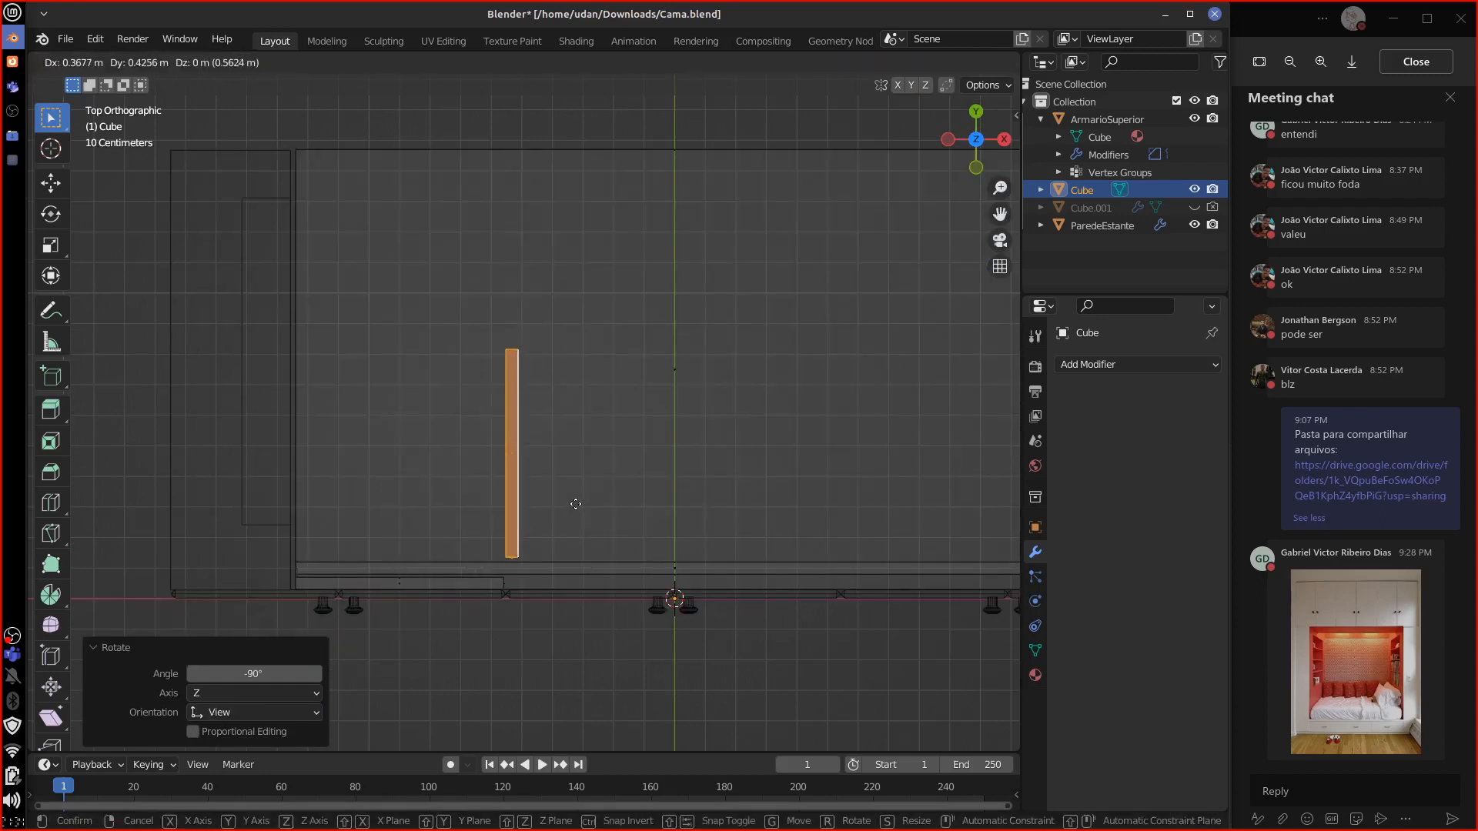
pyautogui.click(522, 534)
# Step: Extend the divider toward the back of the bed by moving its far end face 0.66 m along Y
pyautogui.press('Tab')
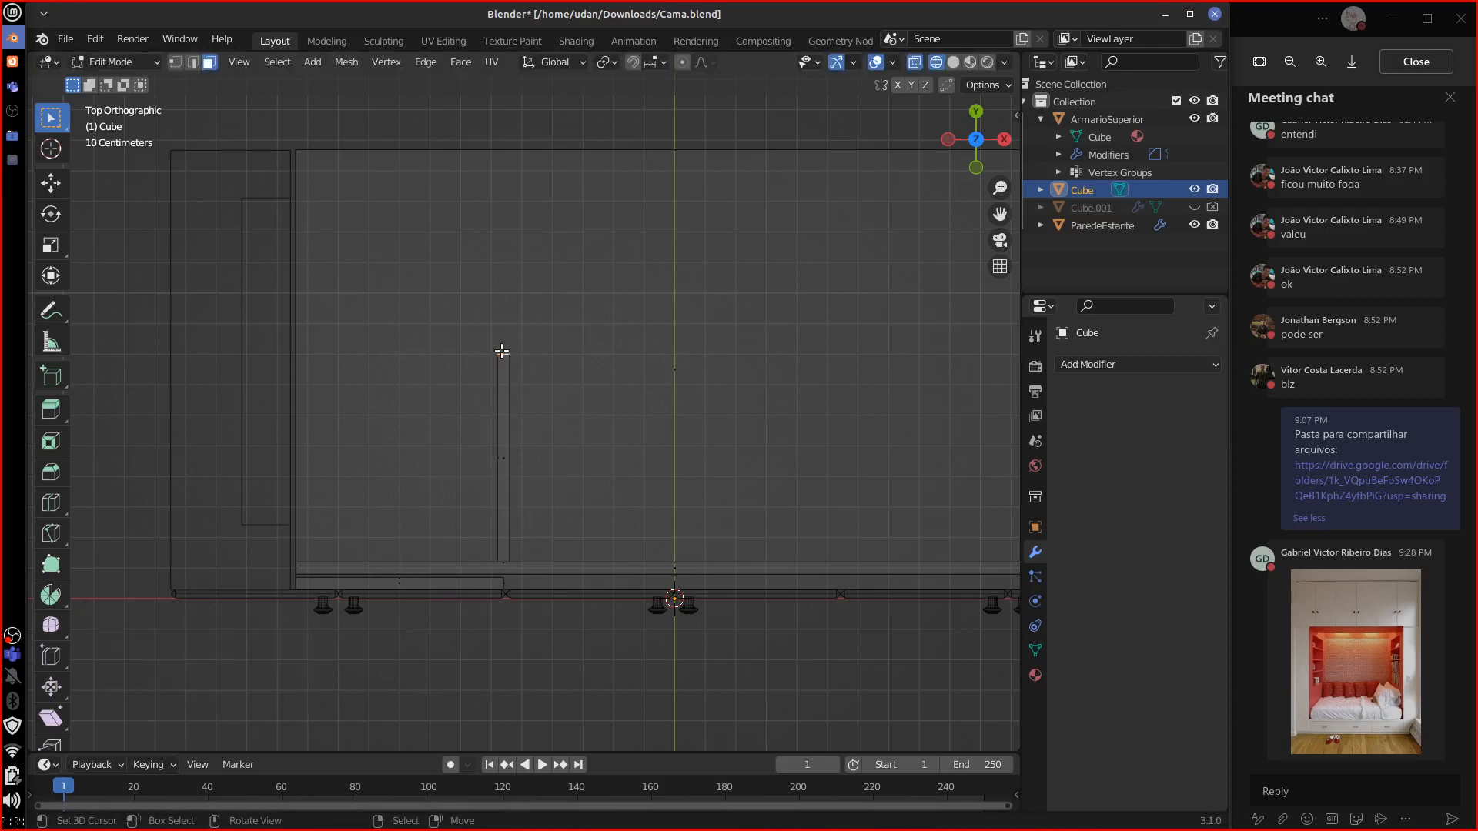
pyautogui.press('g')
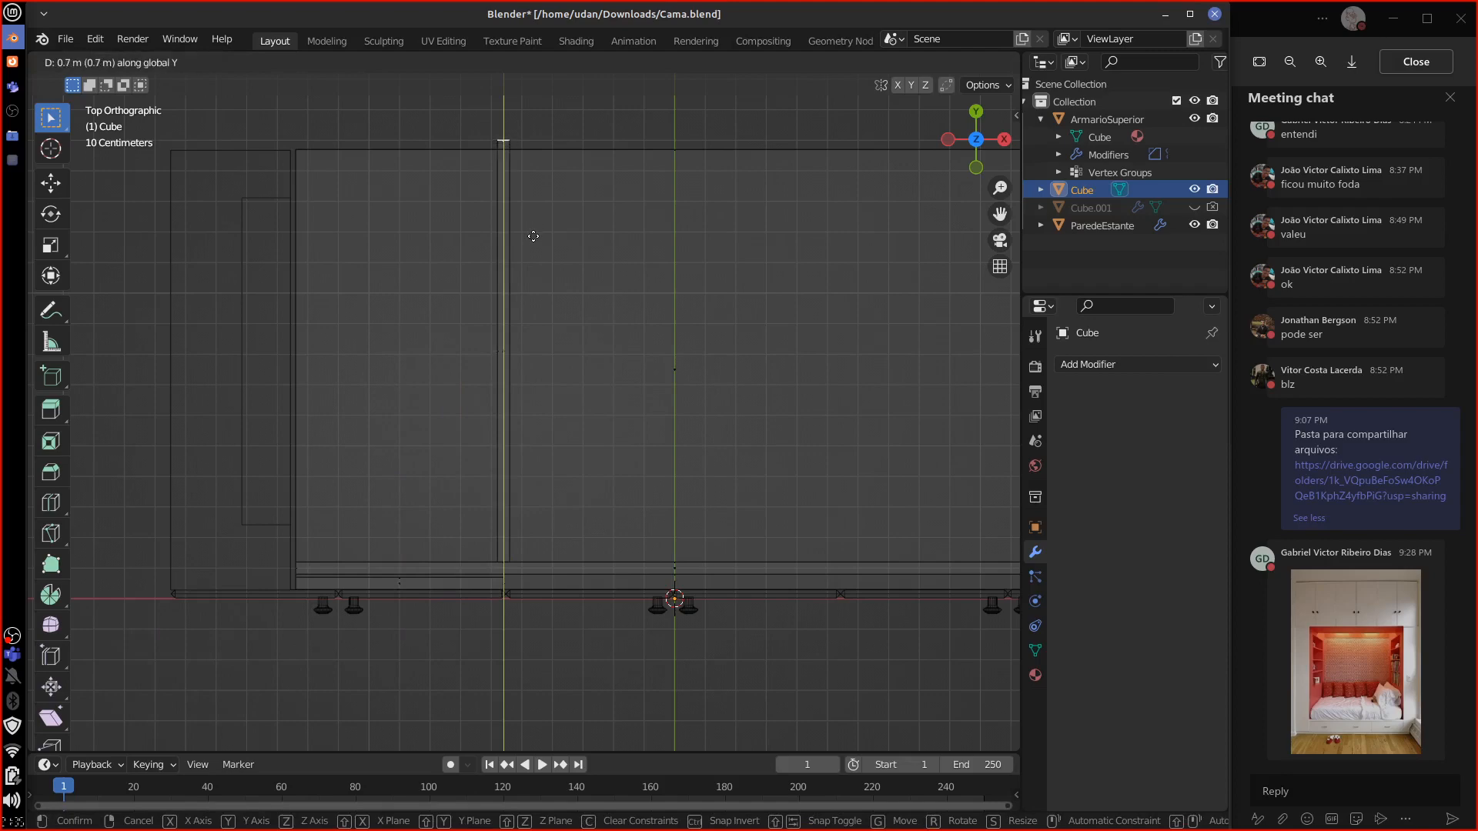
pyautogui.click(528, 208)
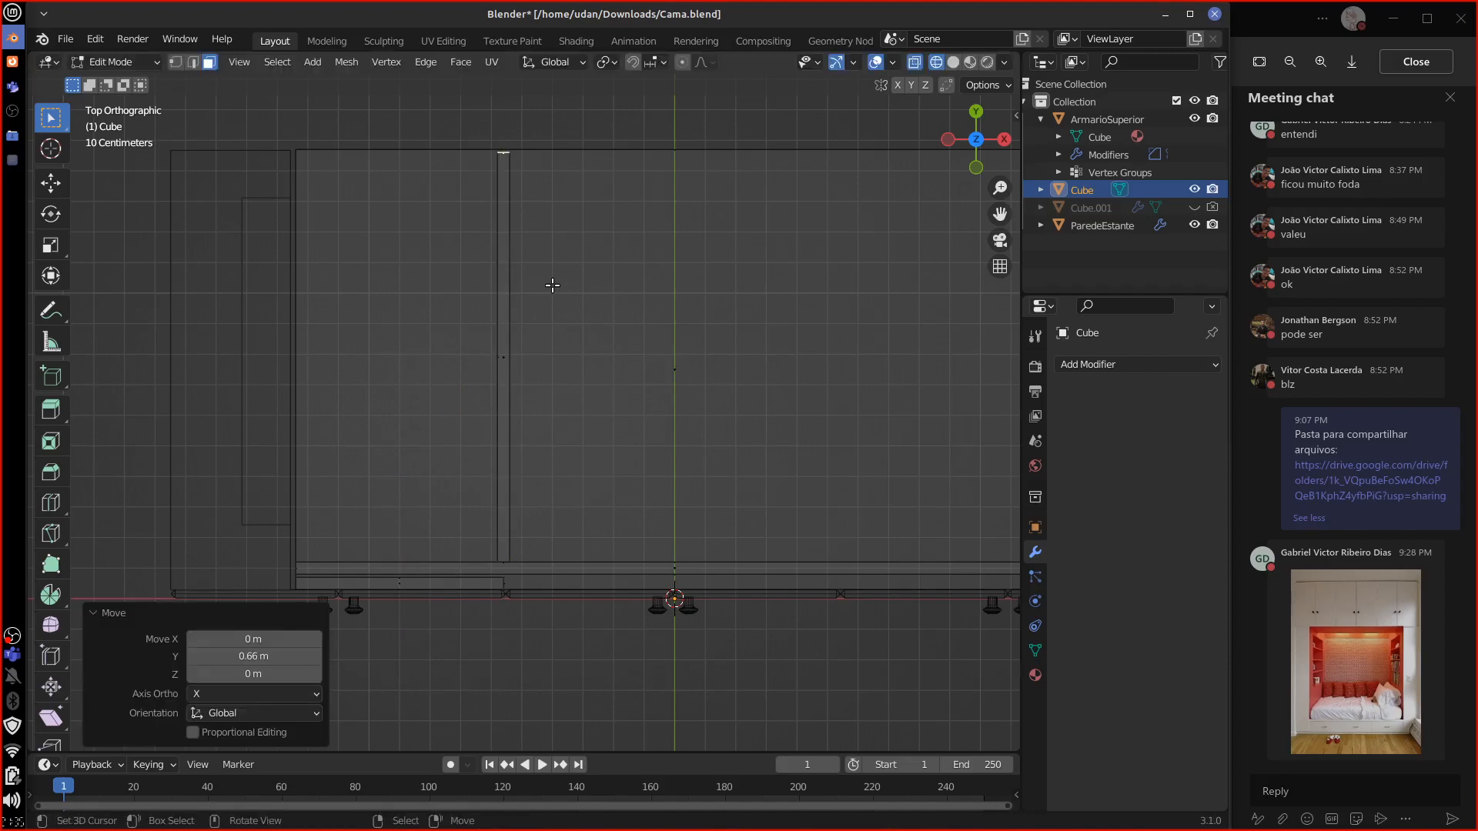
pyautogui.moveTo(613, 565); pyautogui.dragTo(584, 438, button='middle')
pyautogui.press('Tab')
pyautogui.press('Tab')
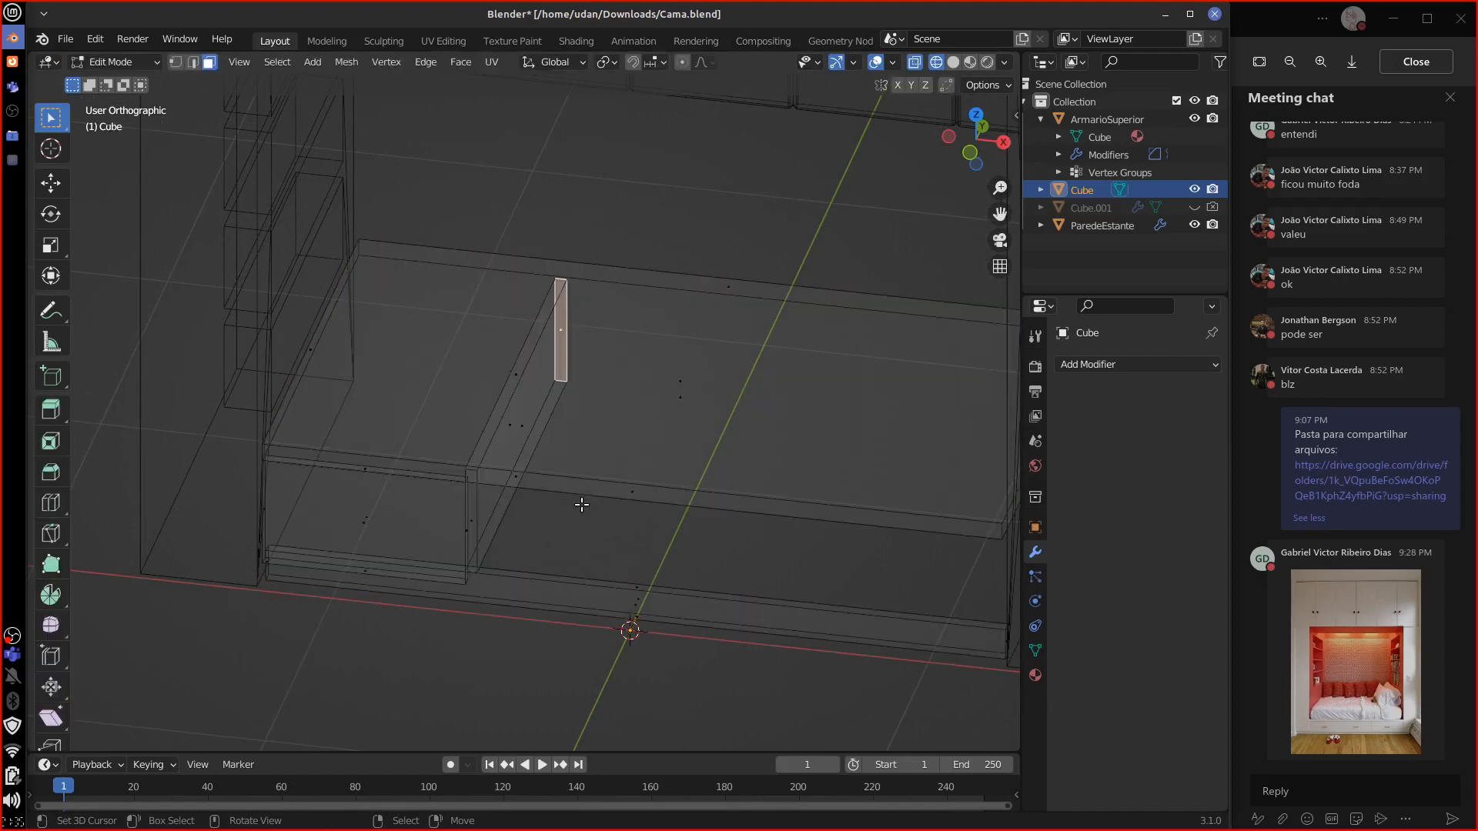
pyautogui.press('Tab')
pyautogui.moveTo(581, 505); pyautogui.dragTo(619, 454, button='middle')
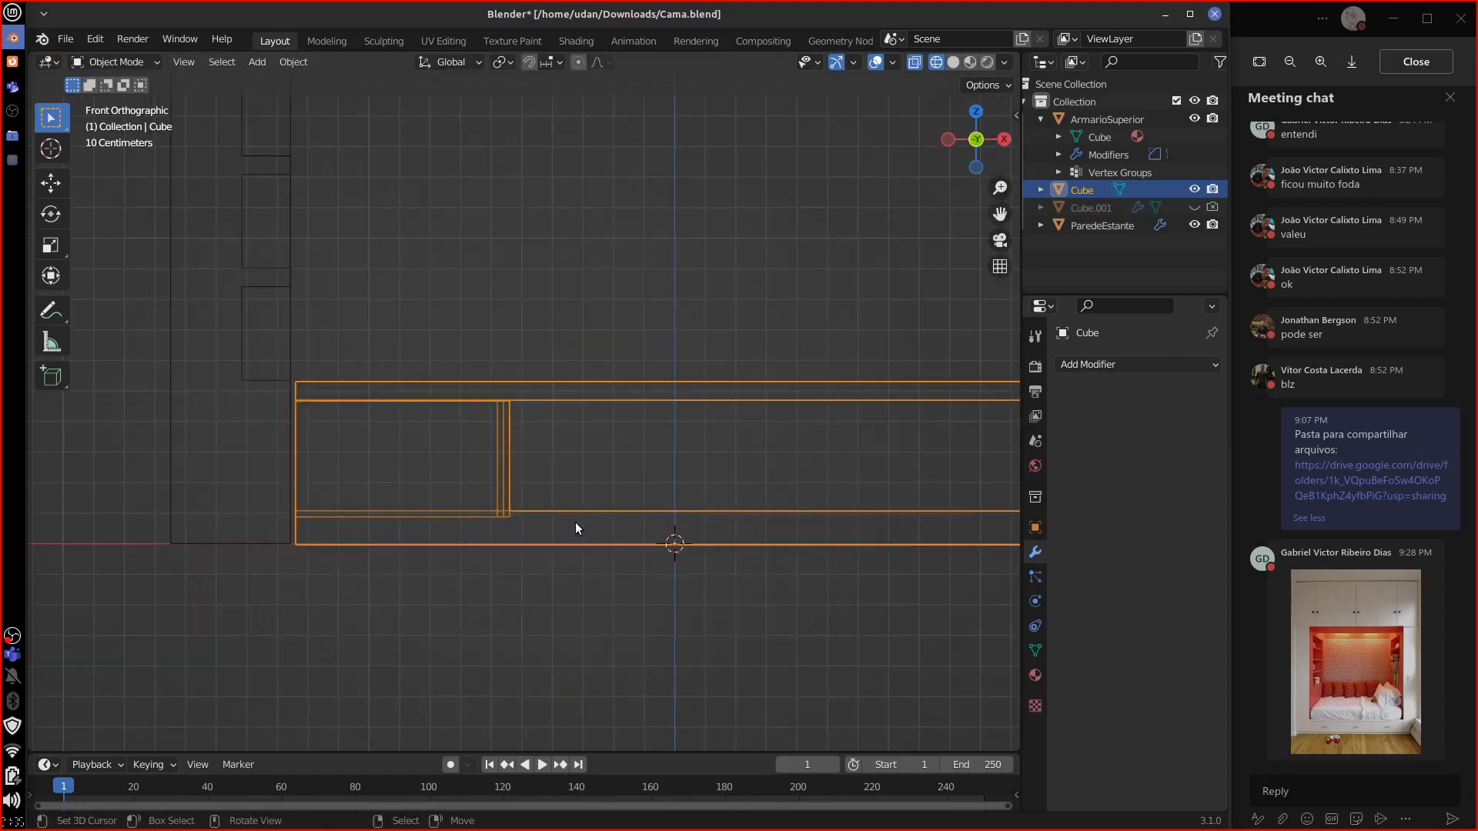
pyautogui.moveTo(489, 520); pyautogui.dragTo(452, 561, button='middle')
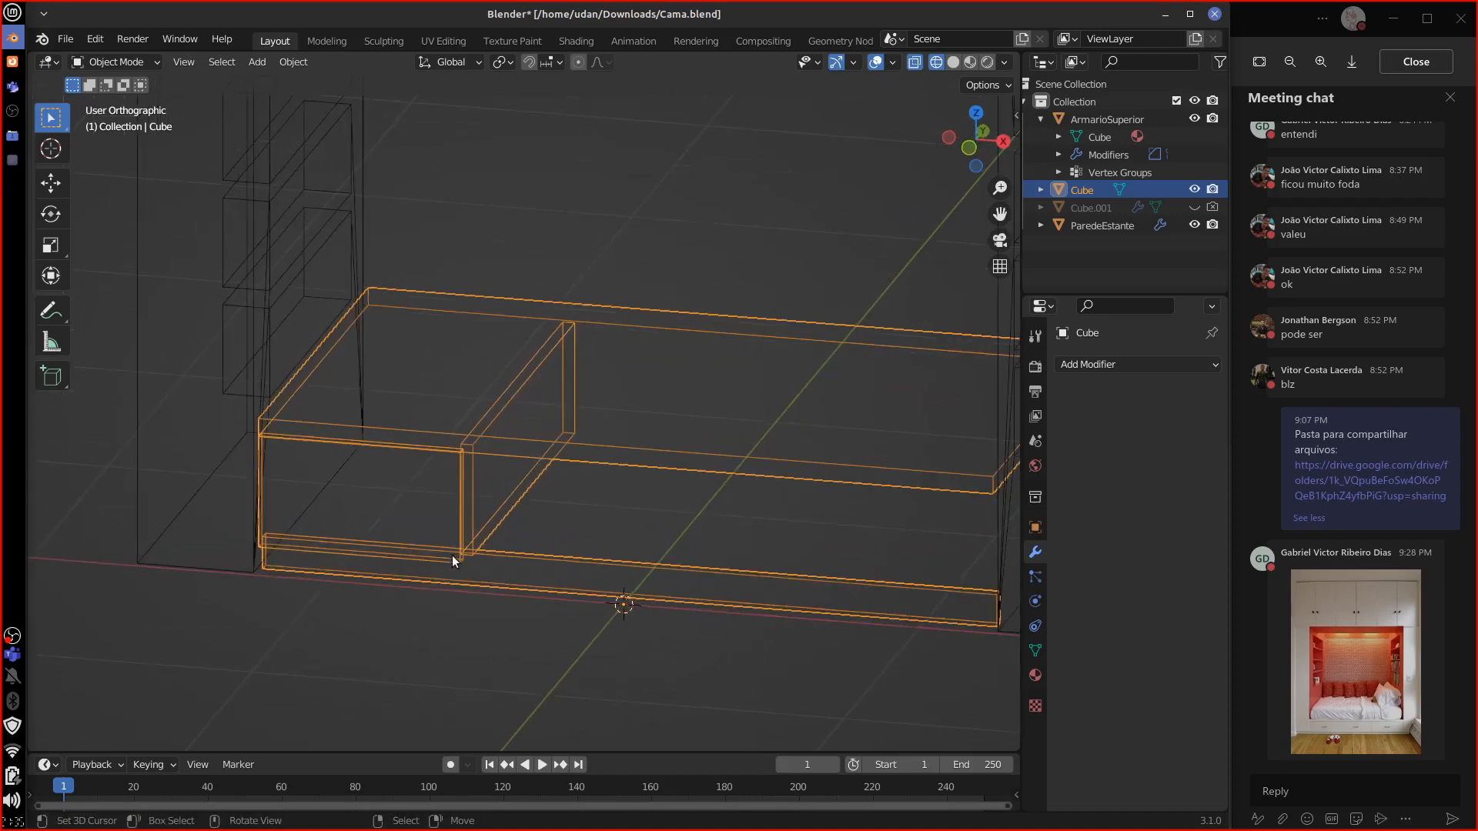
# Step: Select the whole drawer front panel again and make another copy of it in place
pyautogui.press('Tab')
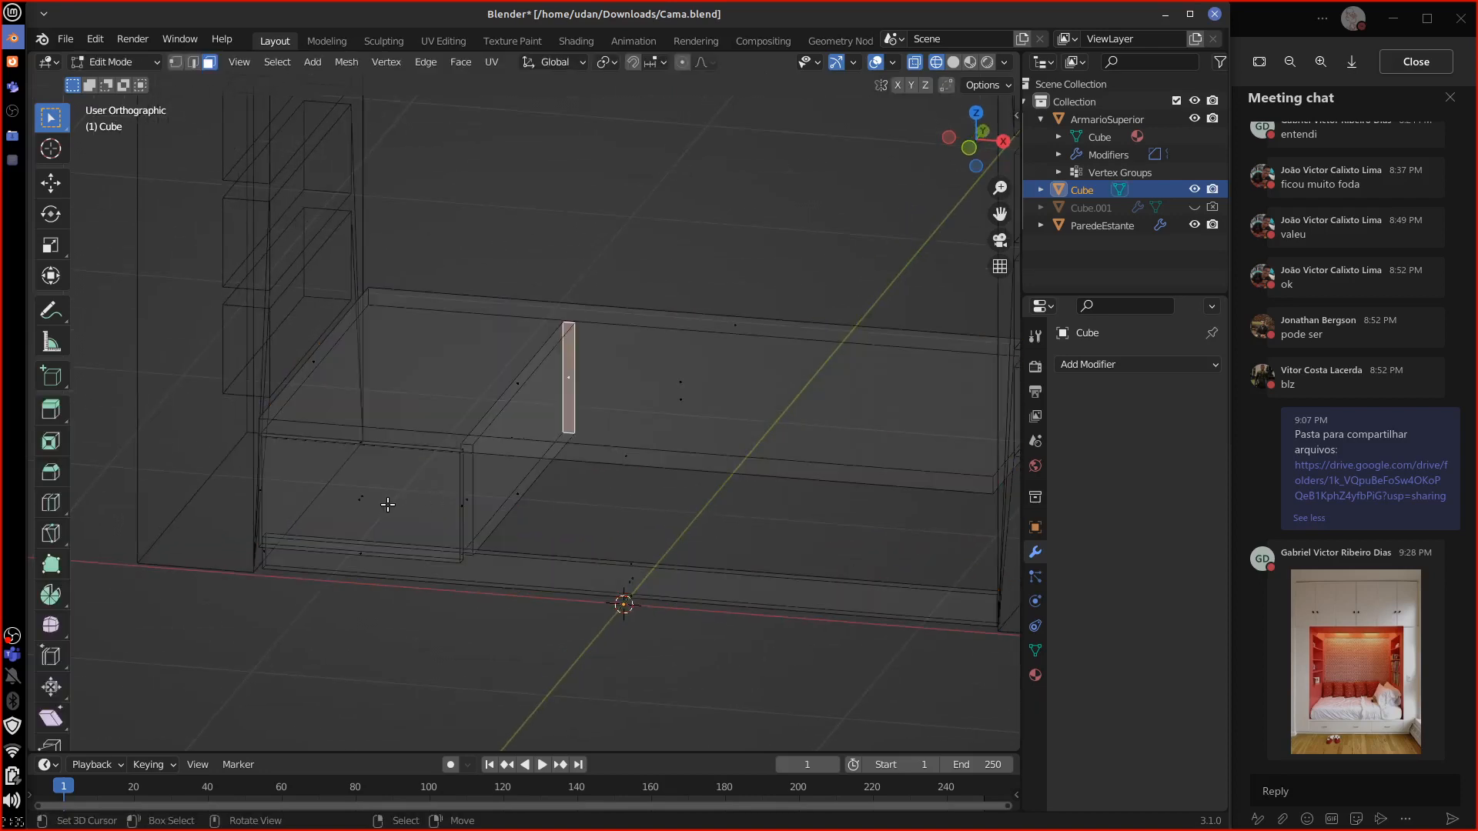
pyautogui.click(387, 509)
pyautogui.hotkey('ctrl', 'l')
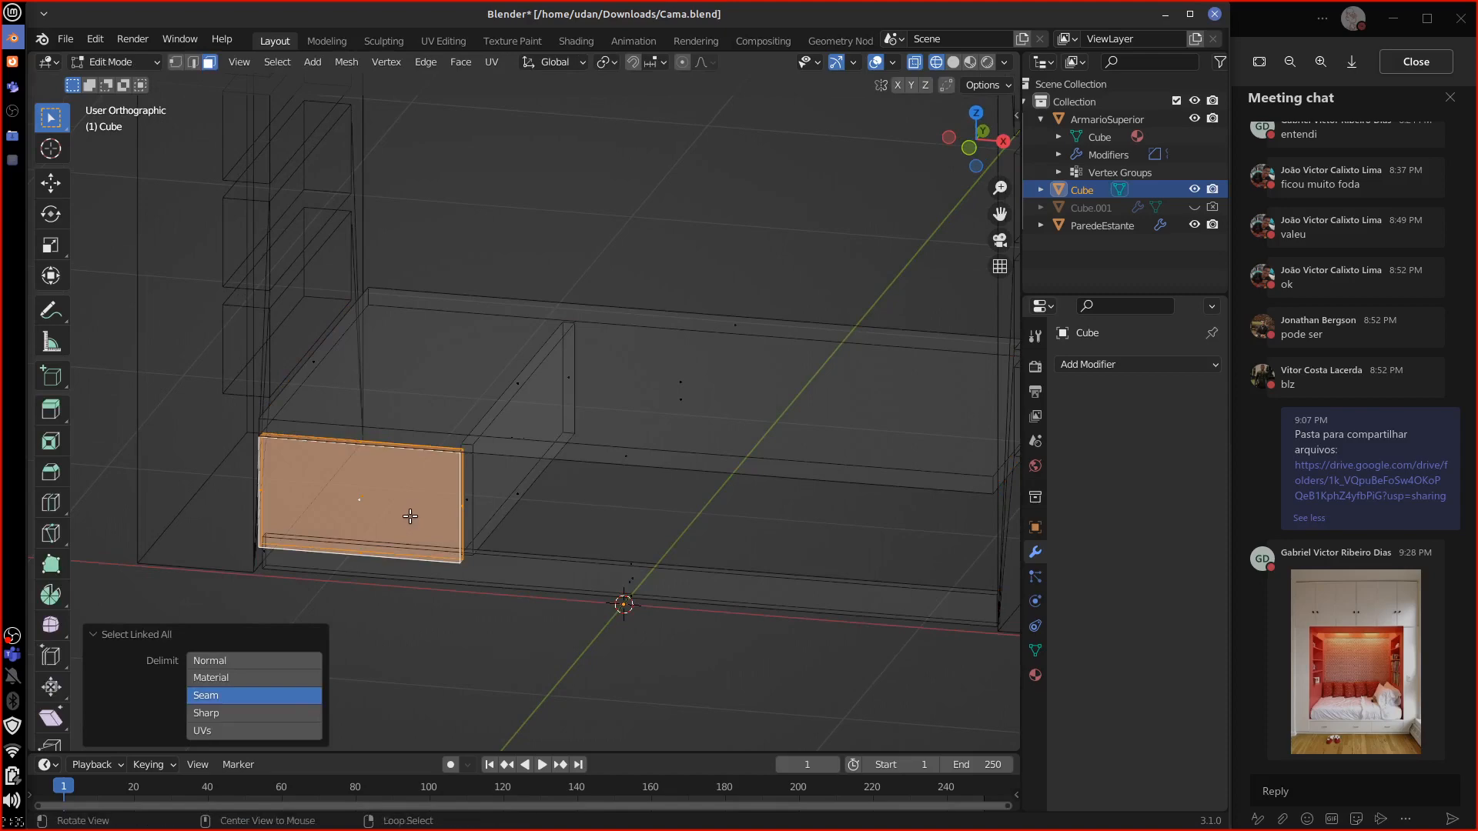
pyautogui.moveTo(393, 522); pyautogui.dragTo(392, 605, button='middle')
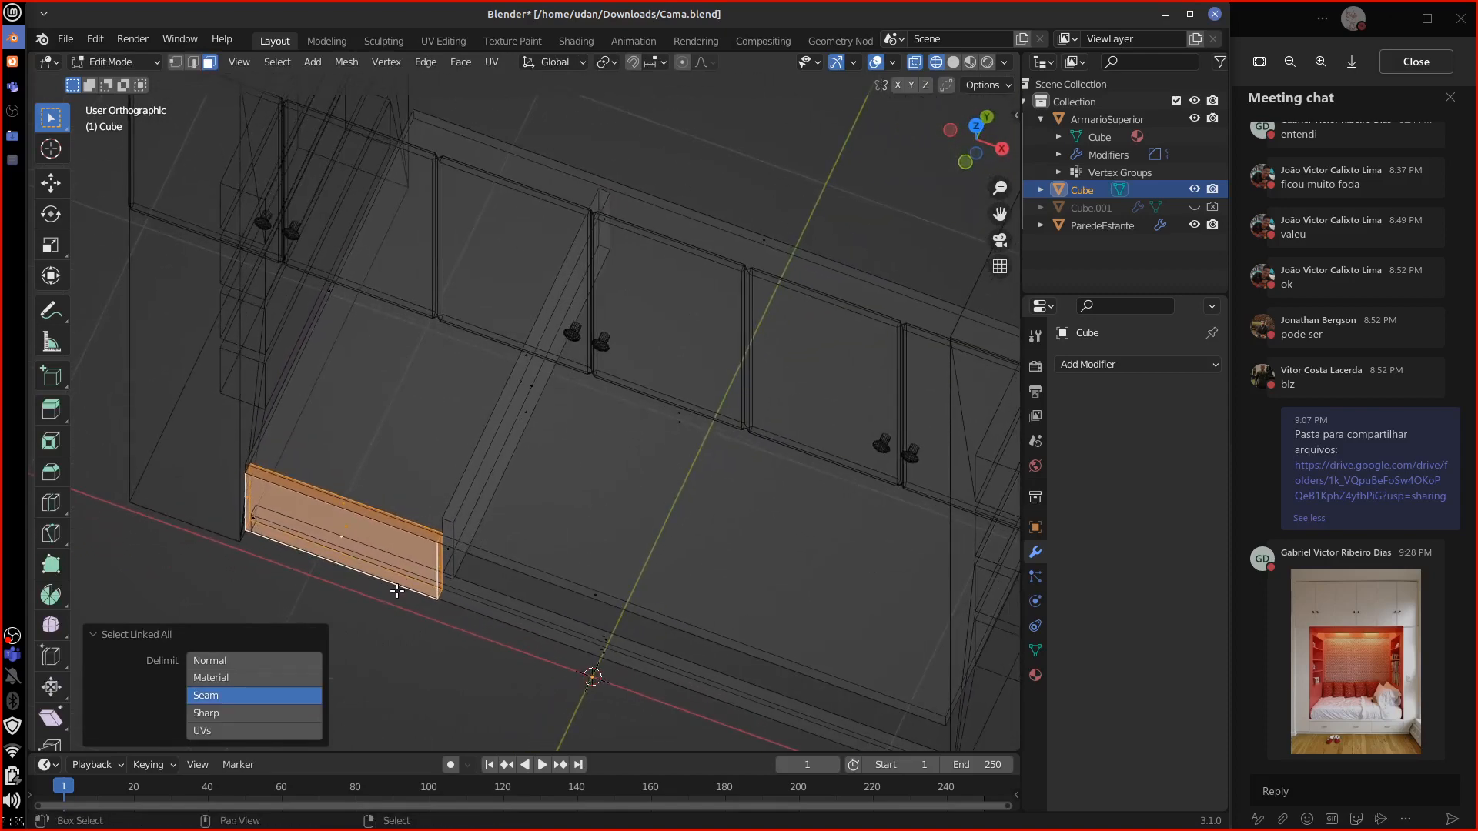
pyautogui.hotkey('shift', 'd')
pyautogui.press('Escape')
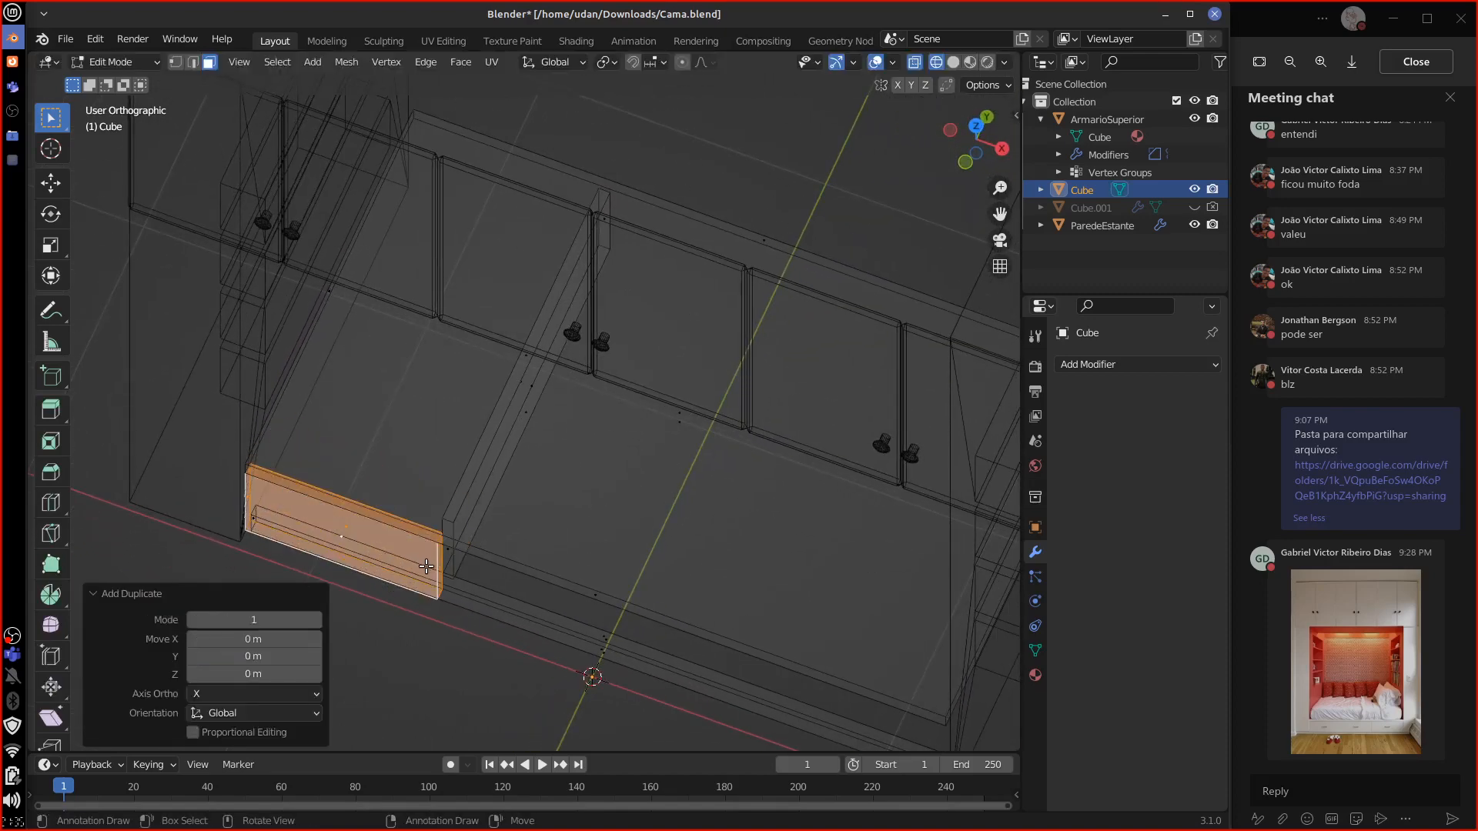
# Step: Rotate the new copy 90° about Z and place it behind the drawer front, alongside the divider, as a drawer side
pyautogui.press('KP_7')
pyautogui.press('g')
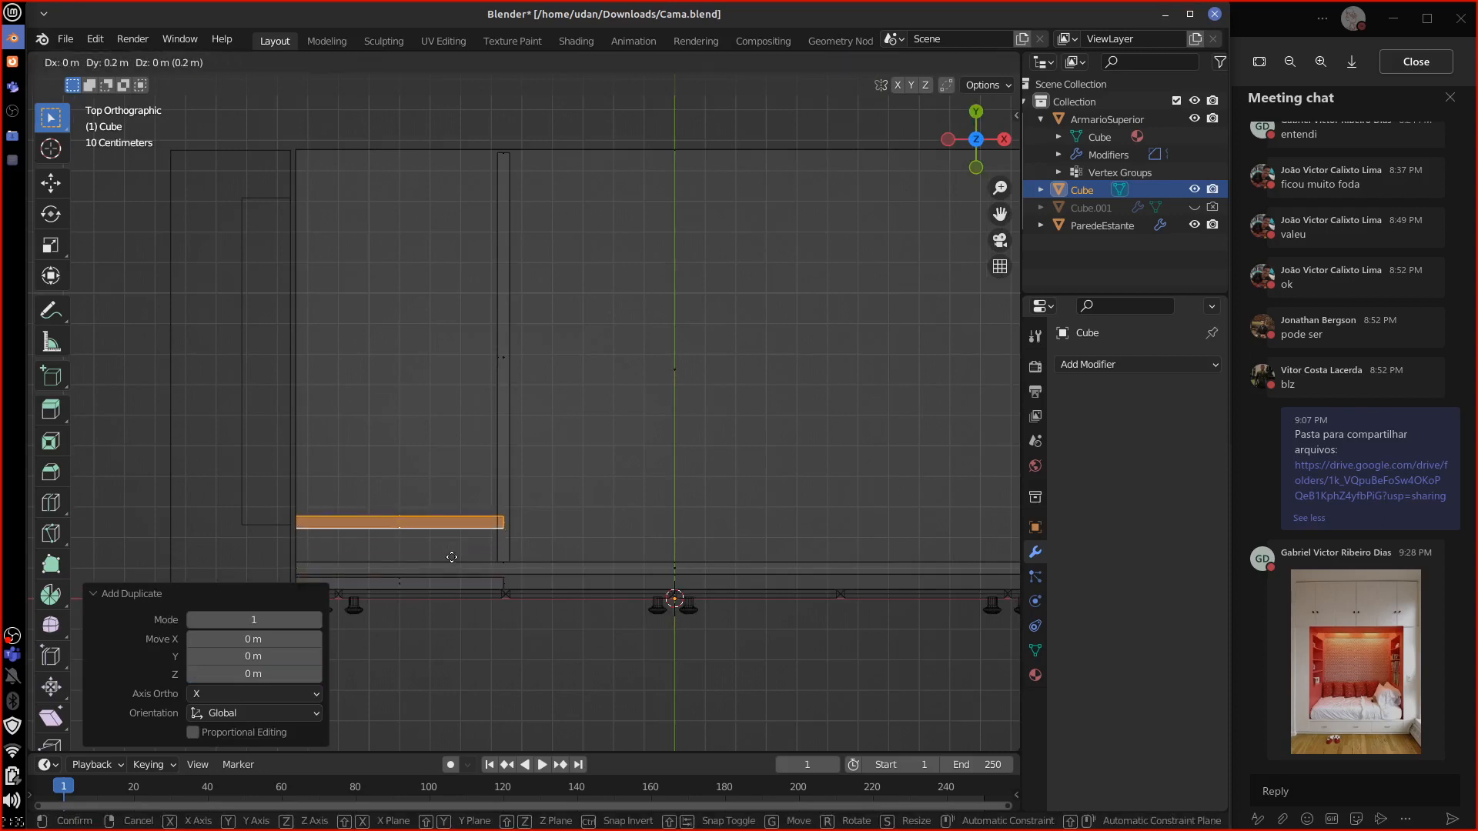
pyautogui.click(451, 577)
pyautogui.press('r')
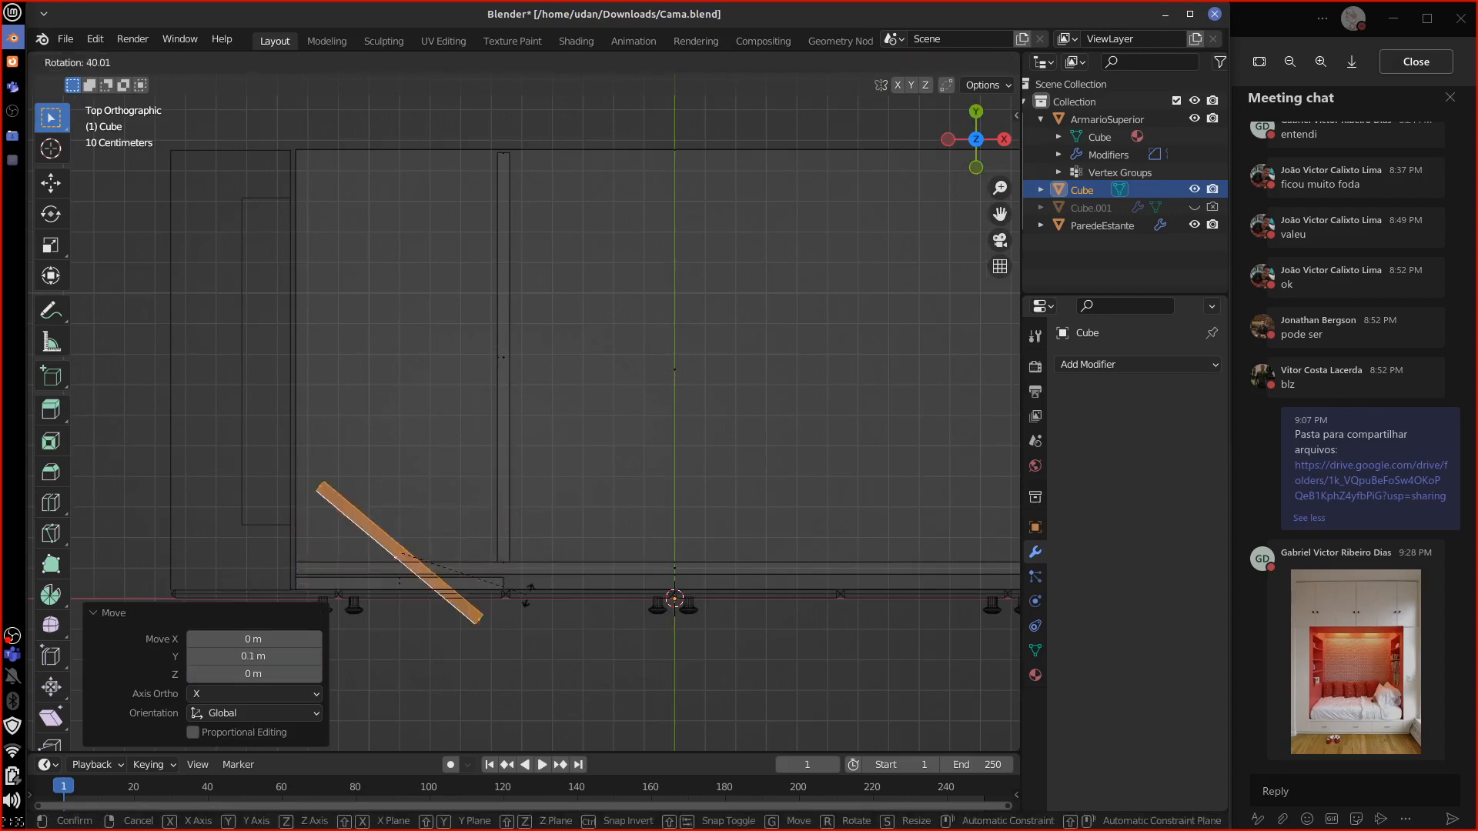
pyautogui.click(444, 653)
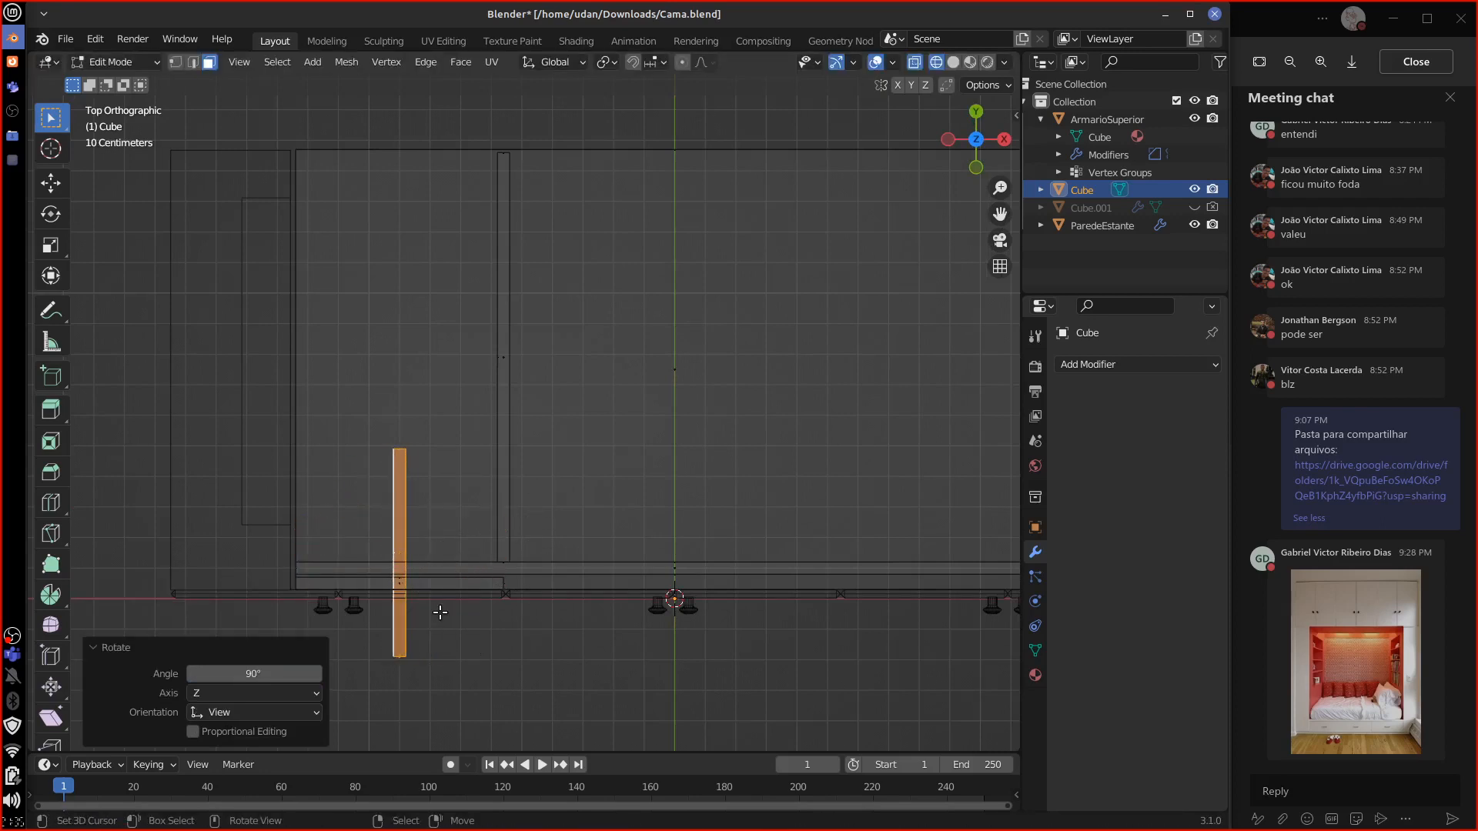
pyautogui.press('g')
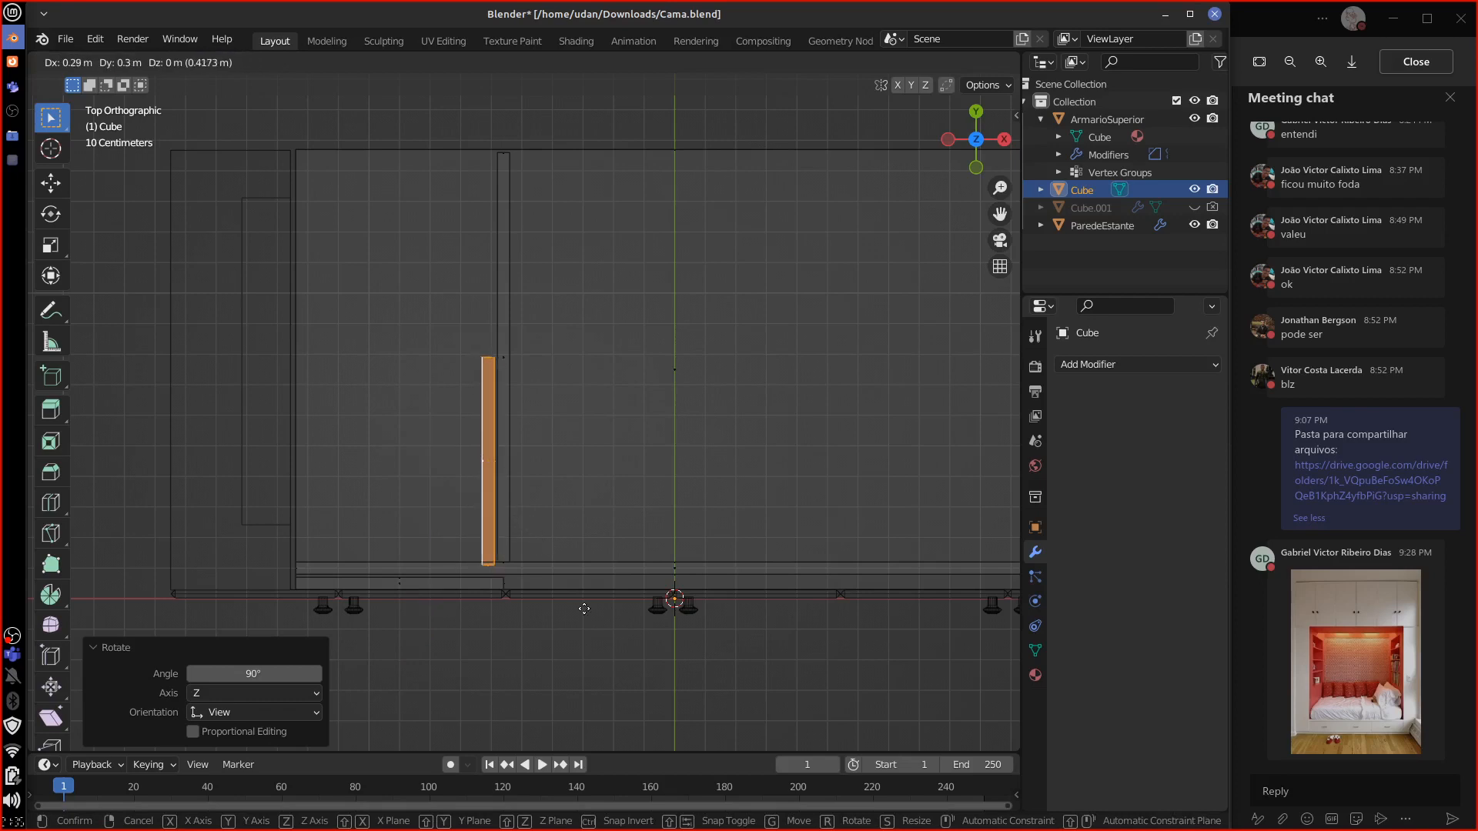
pyautogui.click(613, 708)
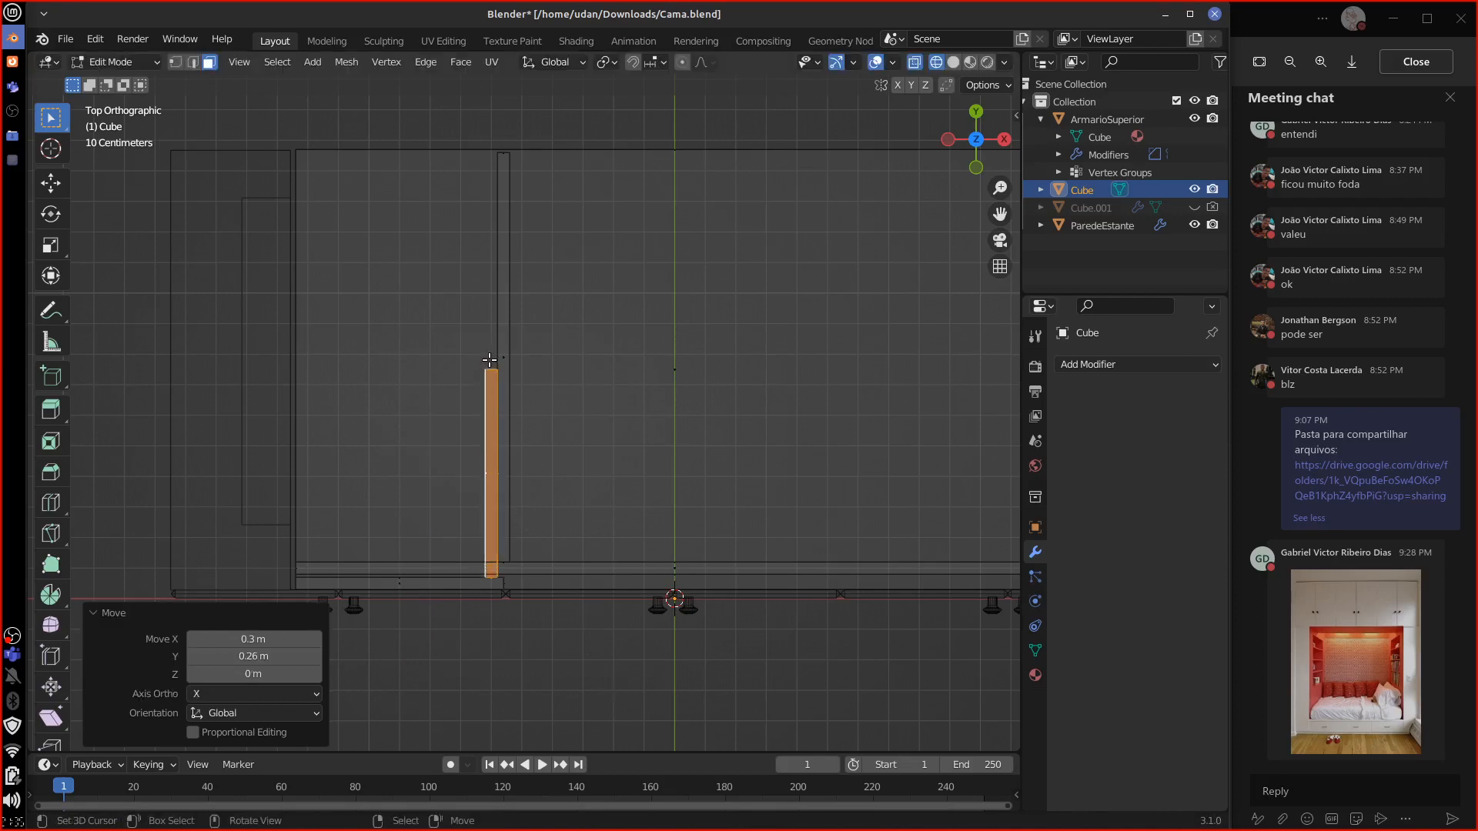
# Step: Lengthen the drawer side by moving its far end face 0.65 m along Y
pyautogui.press('Tab')
pyautogui.press('g')
pyautogui.press('y')
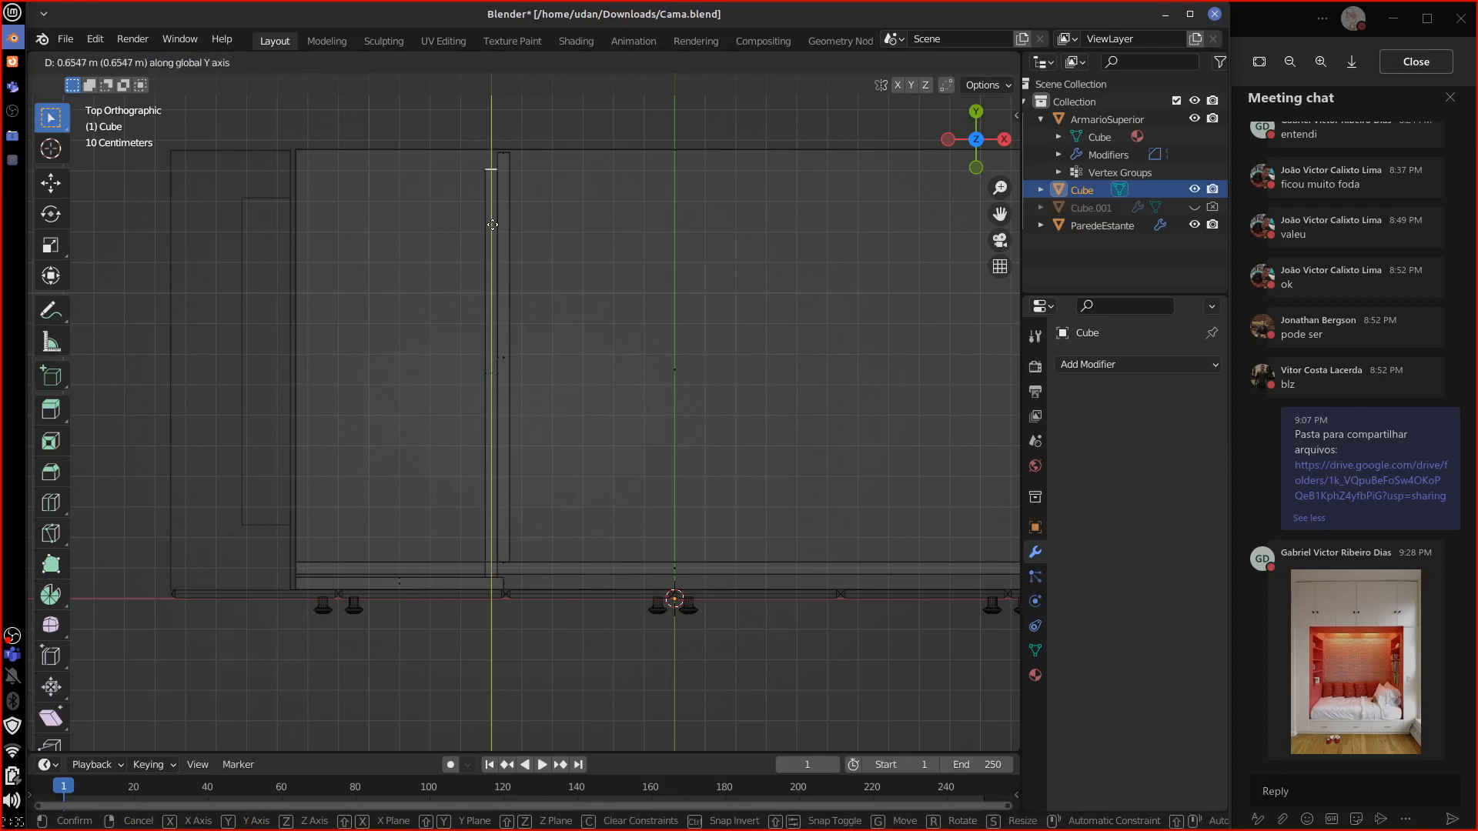
pyautogui.click(494, 223)
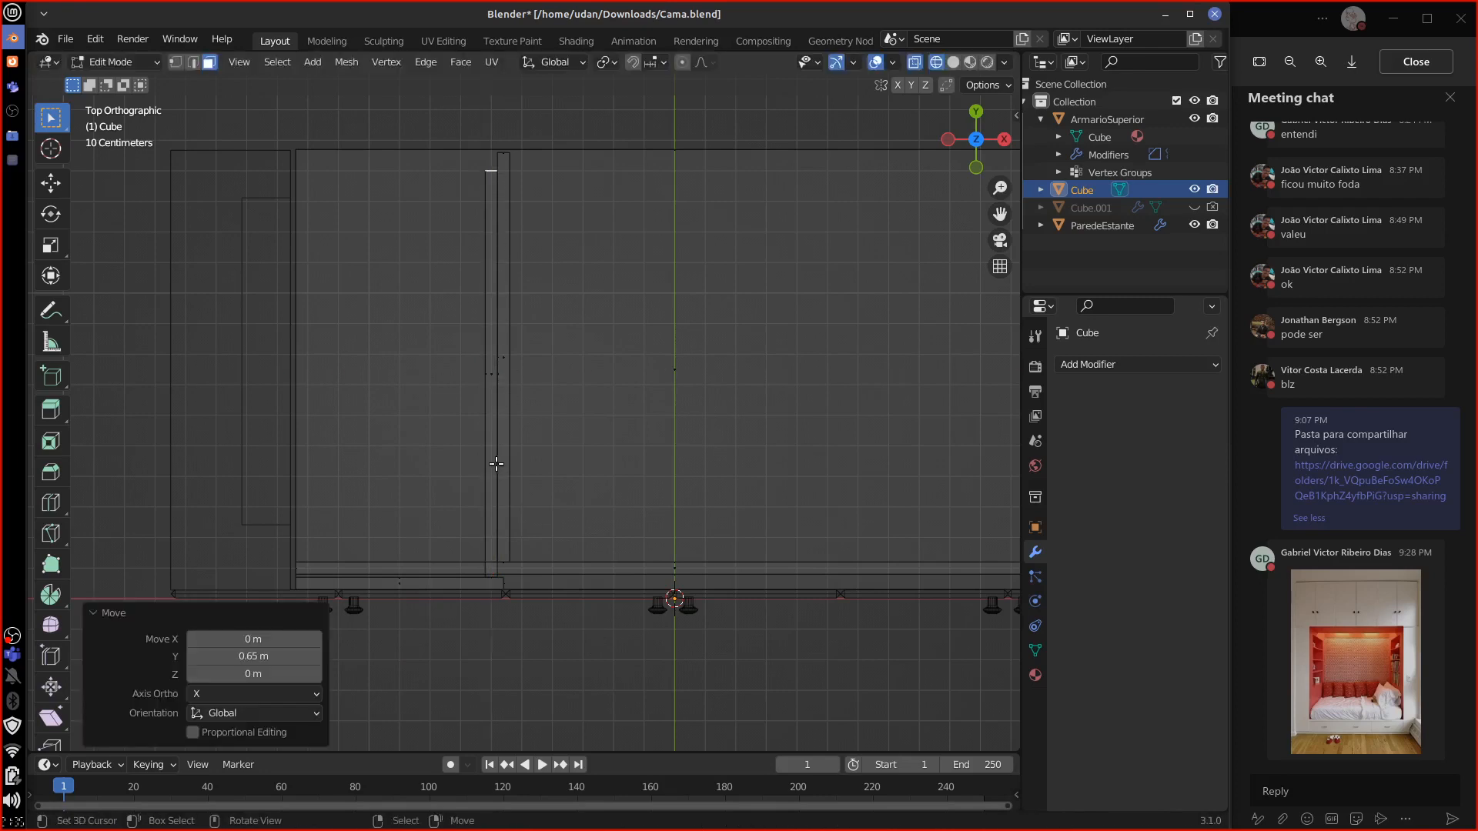
# Step: Duplicate the drawer side and place the copy -0.61 m along X, flush behind the drawer front's outer end
pyautogui.click(488, 392)
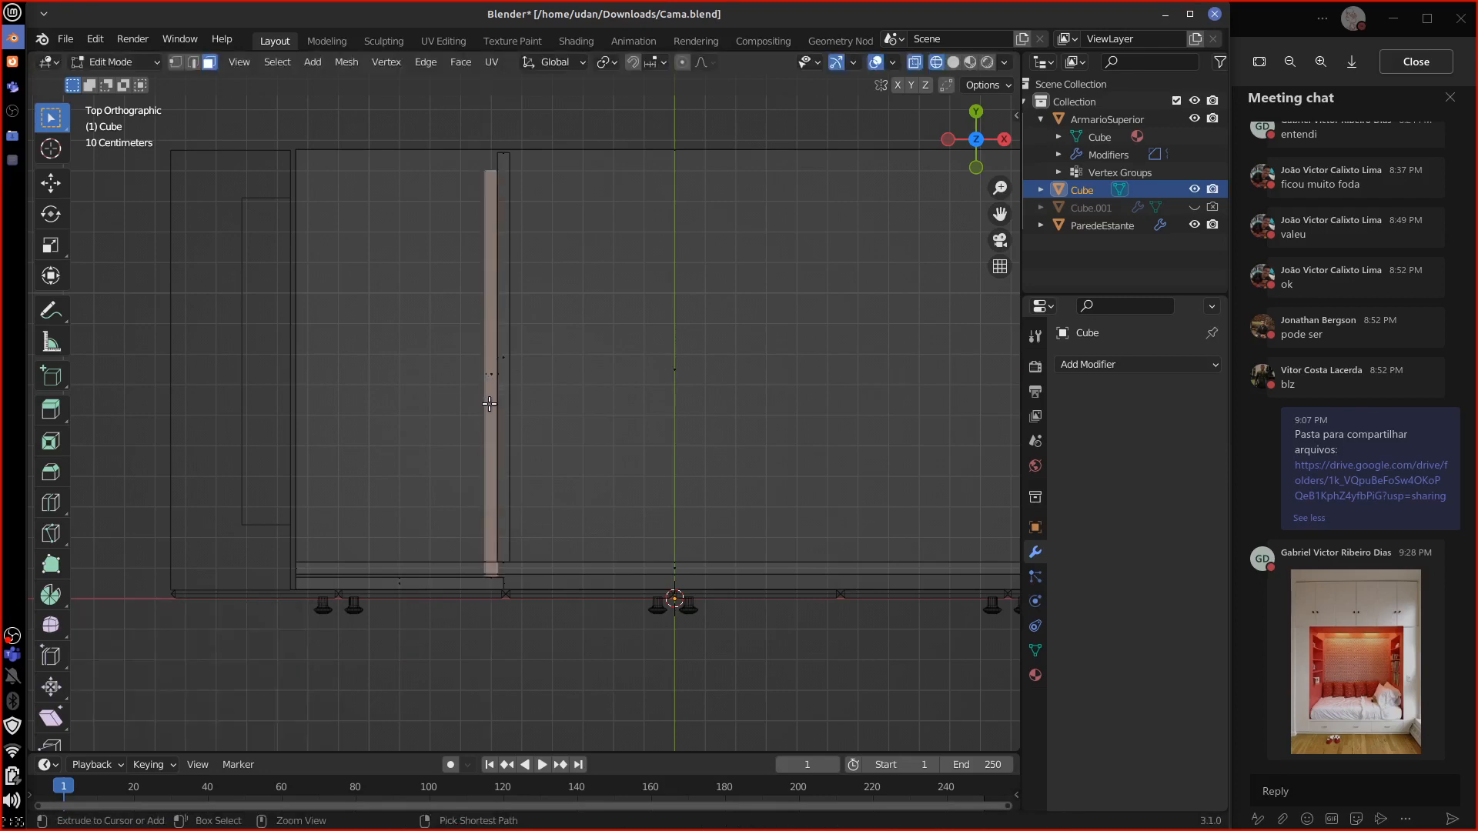
pyautogui.hotkey('ctrl', 'l')
pyautogui.press('g')
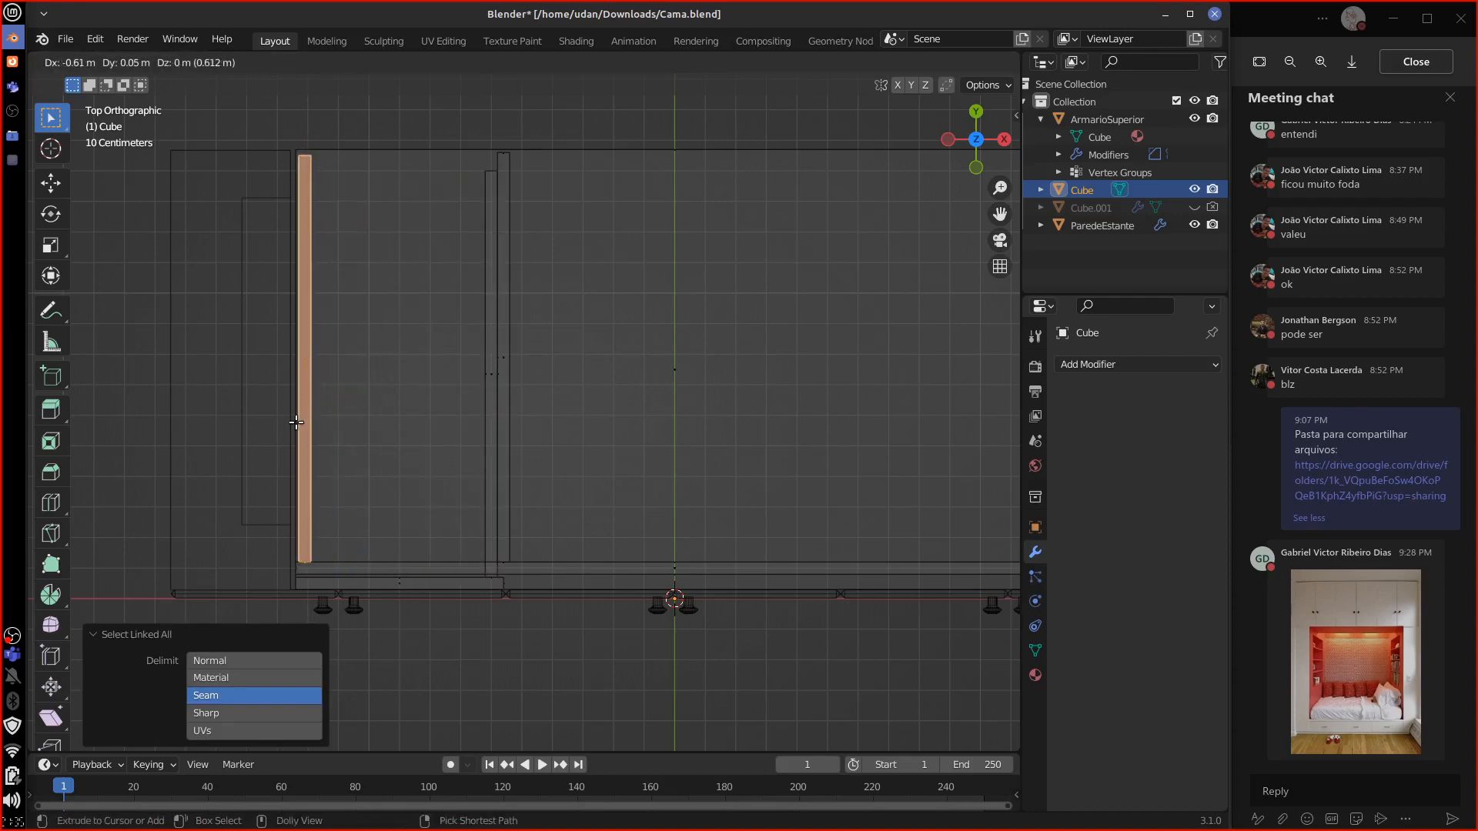
pyautogui.click(295, 423)
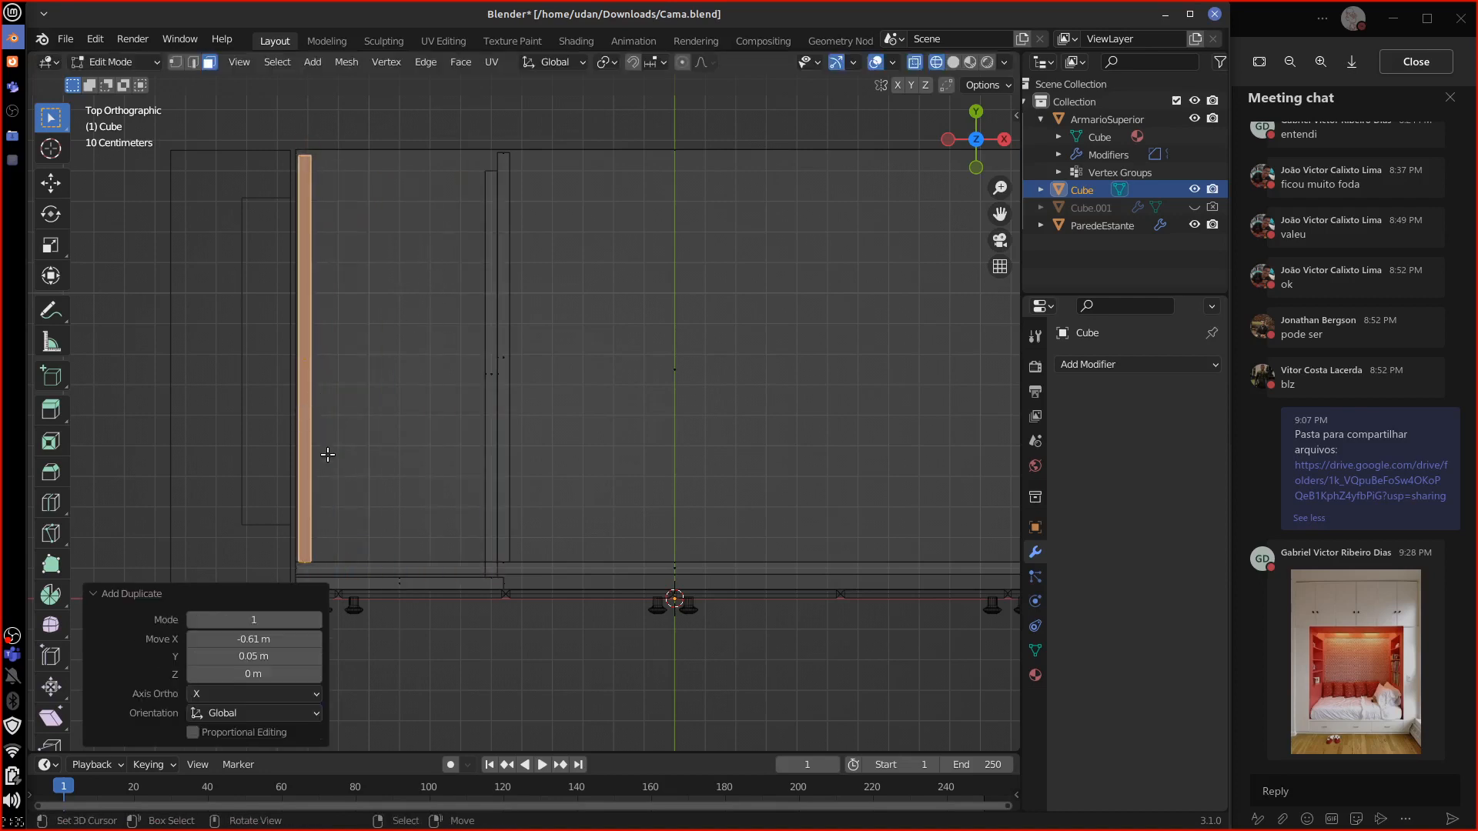
pyautogui.press('g')
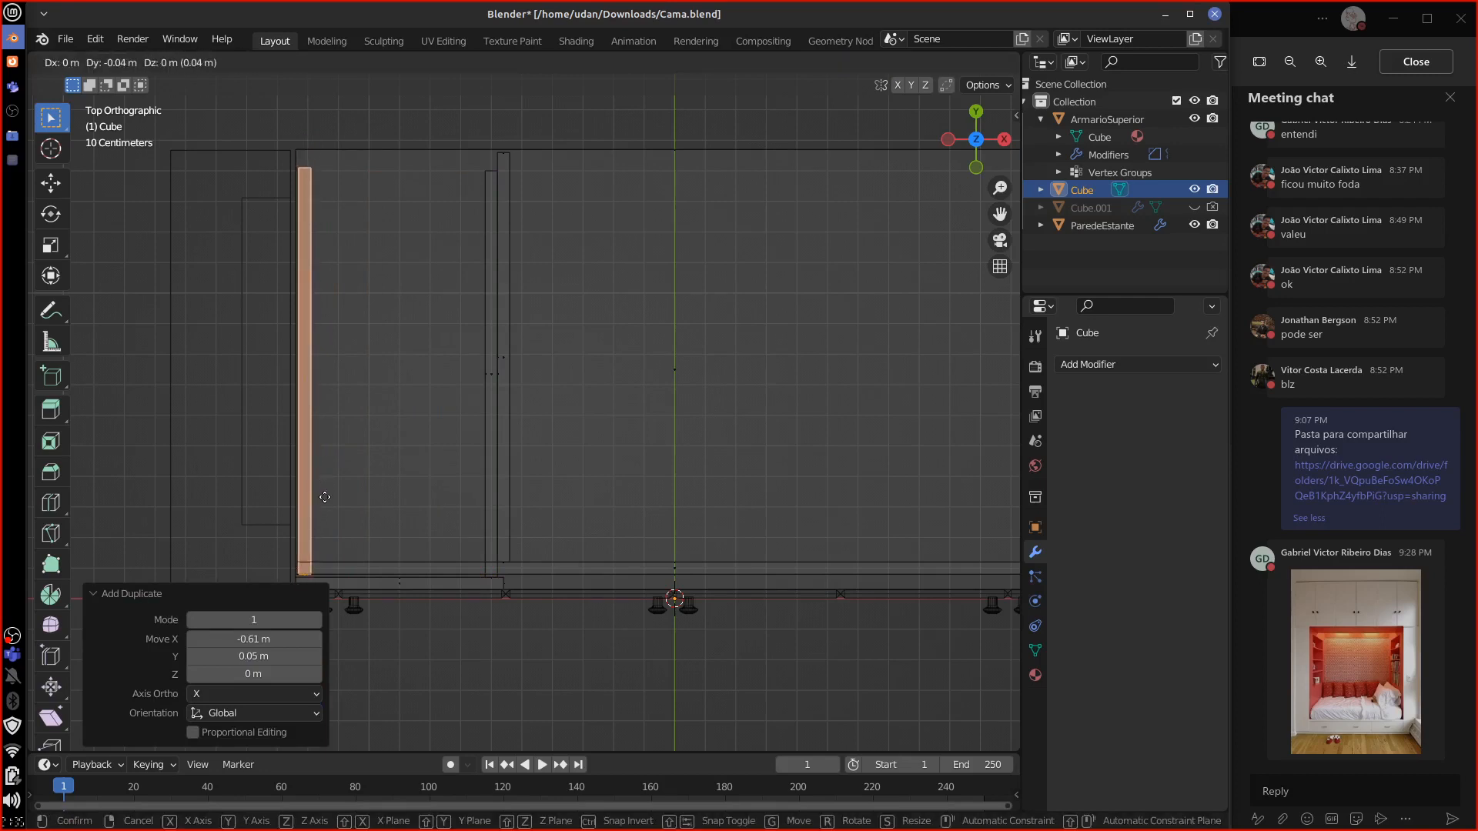
pyautogui.click(323, 523)
# Step: Duplicate the outer drawer side, rotate the copy -90° about Z, and scale it to 0.5 along X
pyautogui.hotkey('shift', 'd')
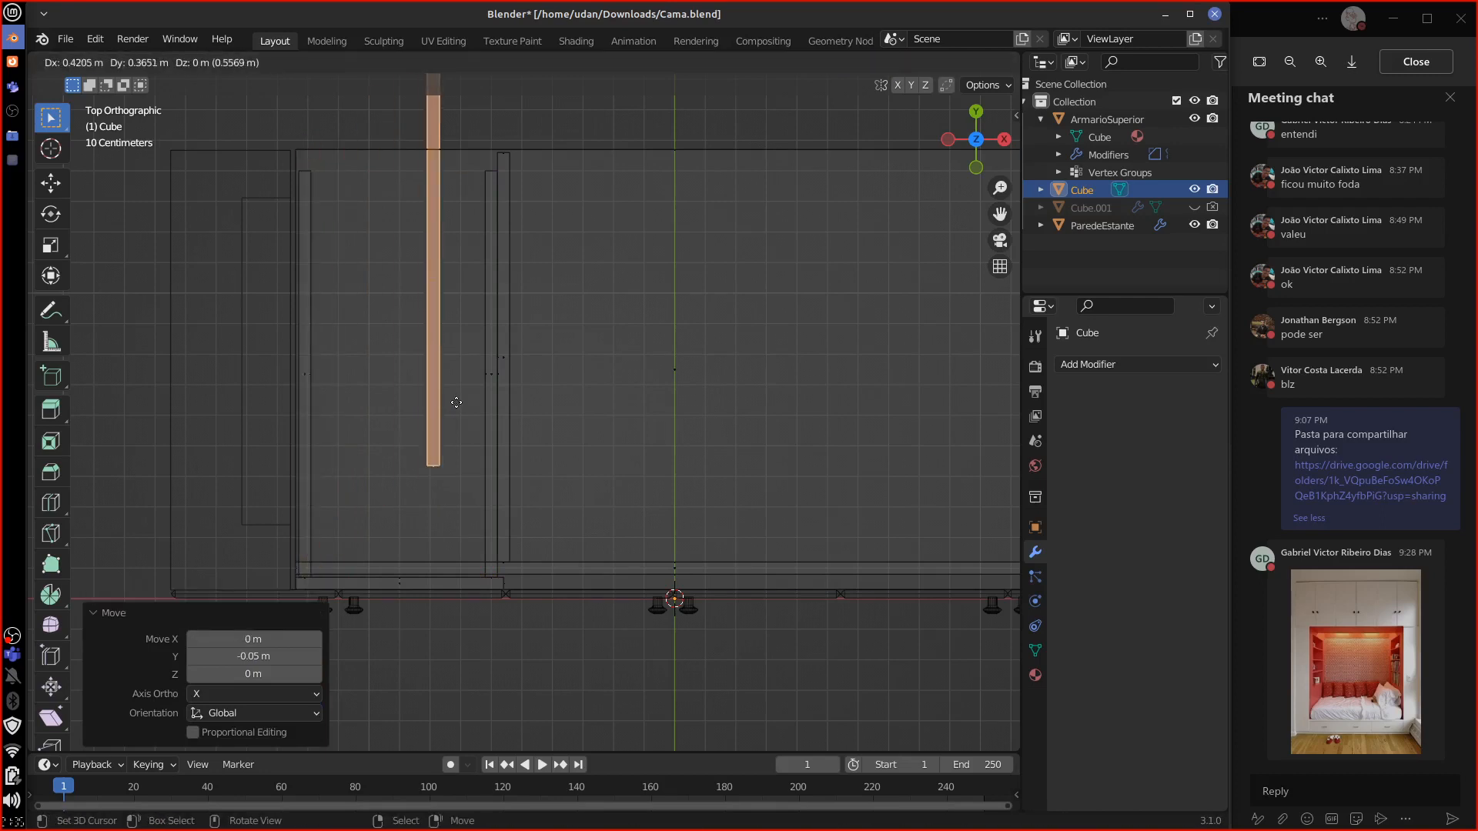
pyautogui.click(454, 412)
pyautogui.press('r')
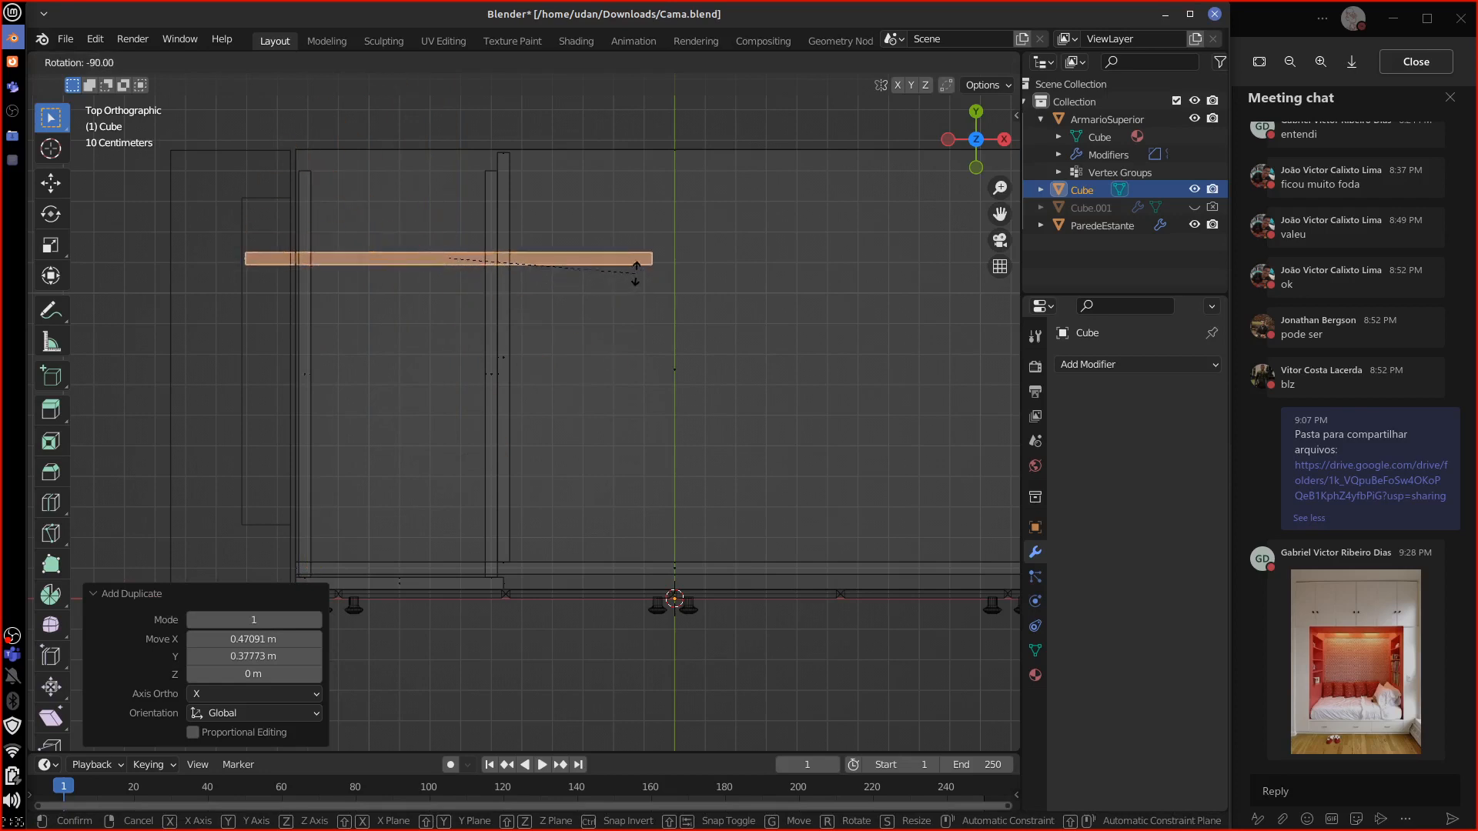
pyautogui.click(640, 273)
pyautogui.press('s')
pyautogui.press('x')
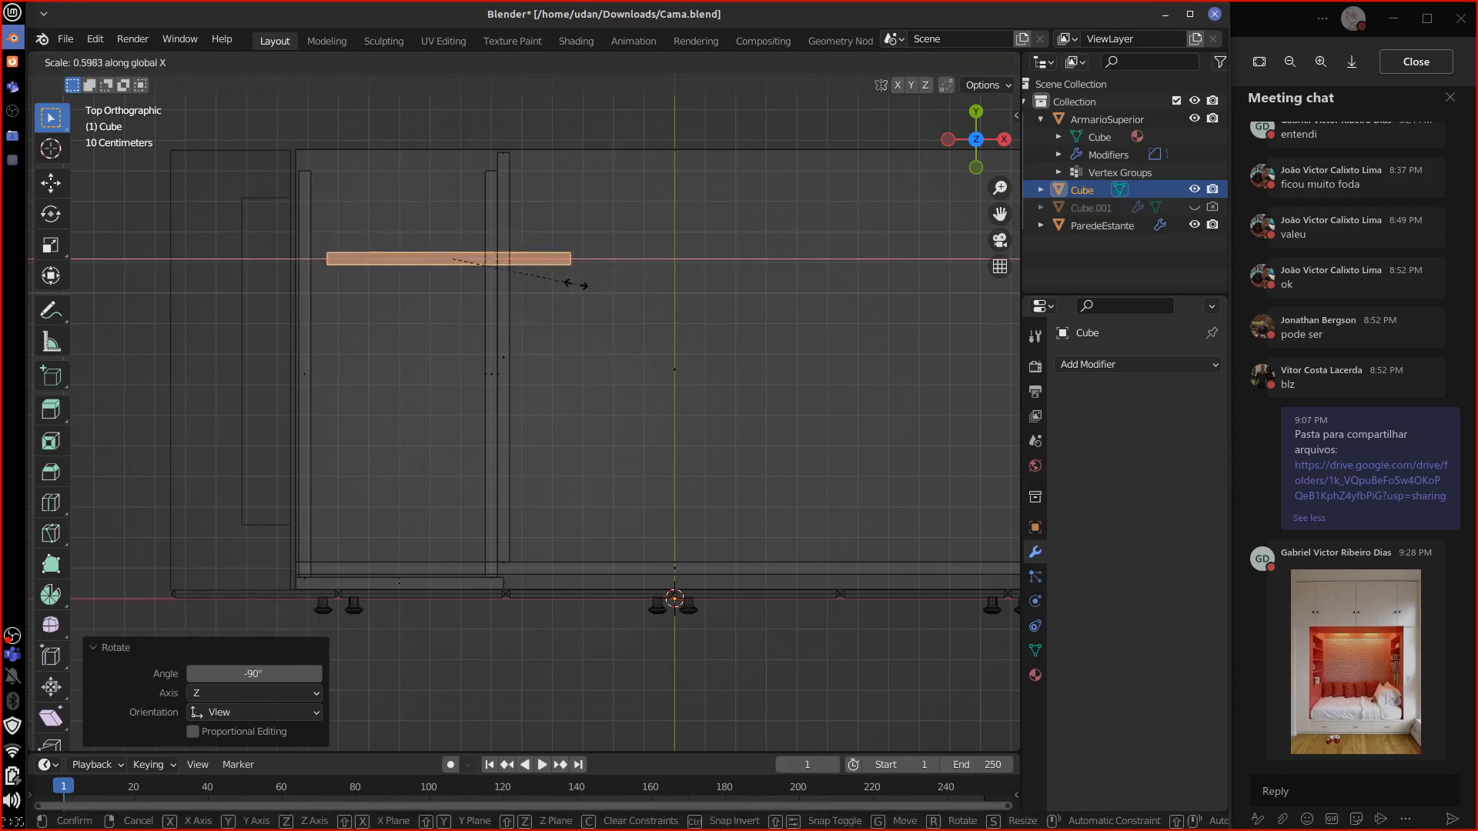
pyautogui.click(556, 285)
# Step: Place the rotated panel across the far ends of the drawer sides as the drawer back and scale it to 0.94 along X
pyautogui.press('g')
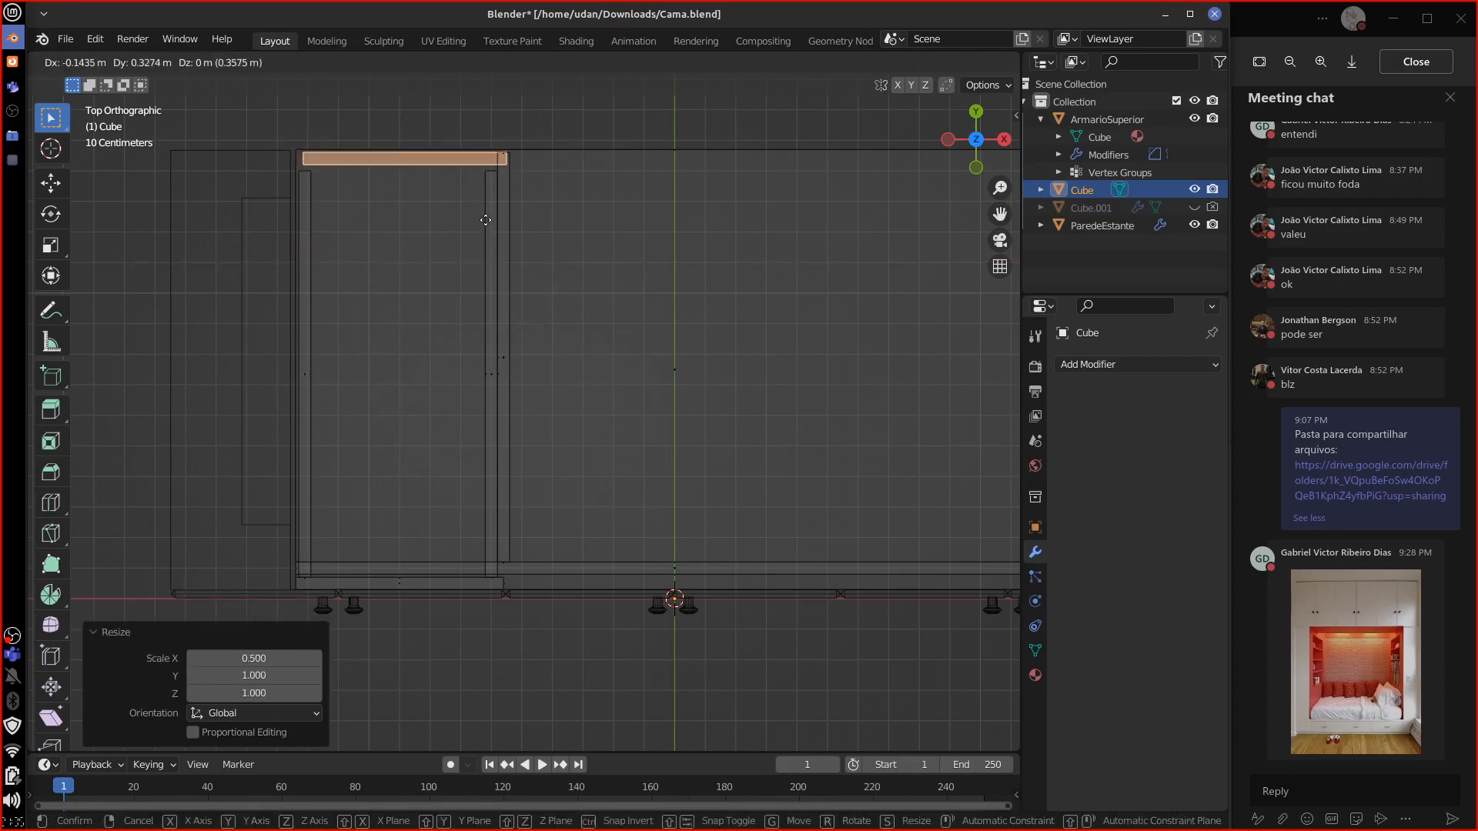
pyautogui.click(433, 267)
pyautogui.press('s')
pyautogui.press('x')
pyautogui.click(548, 180)
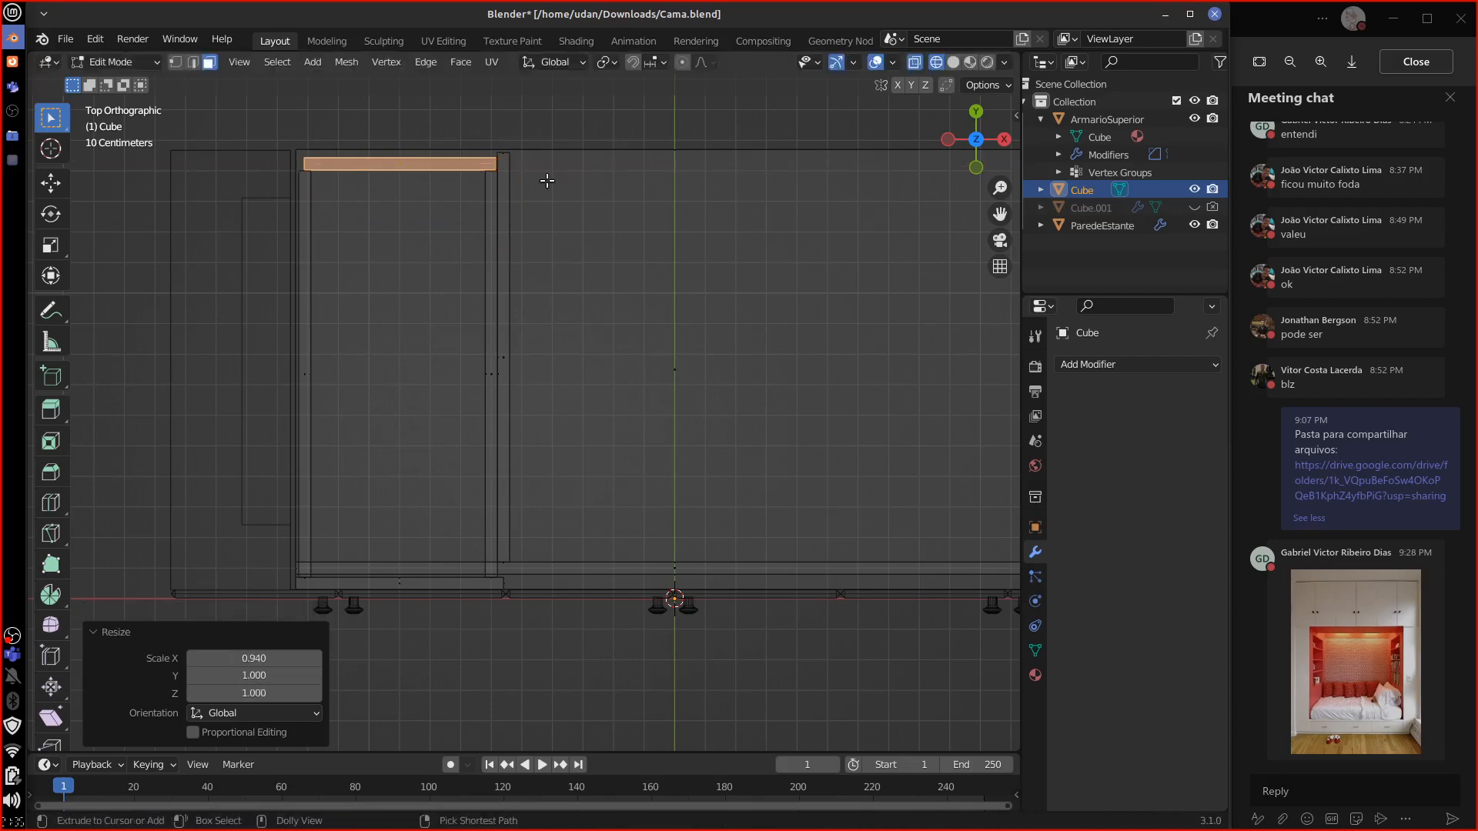
# Step: Select the whole drawer by its linked geometry: front, both side panels and back panel
pyautogui.hotkey('ctrl', 'l')
pyautogui.keyDown('shift'); pyautogui.click(491, 374); pyautogui.keyUp('shift')
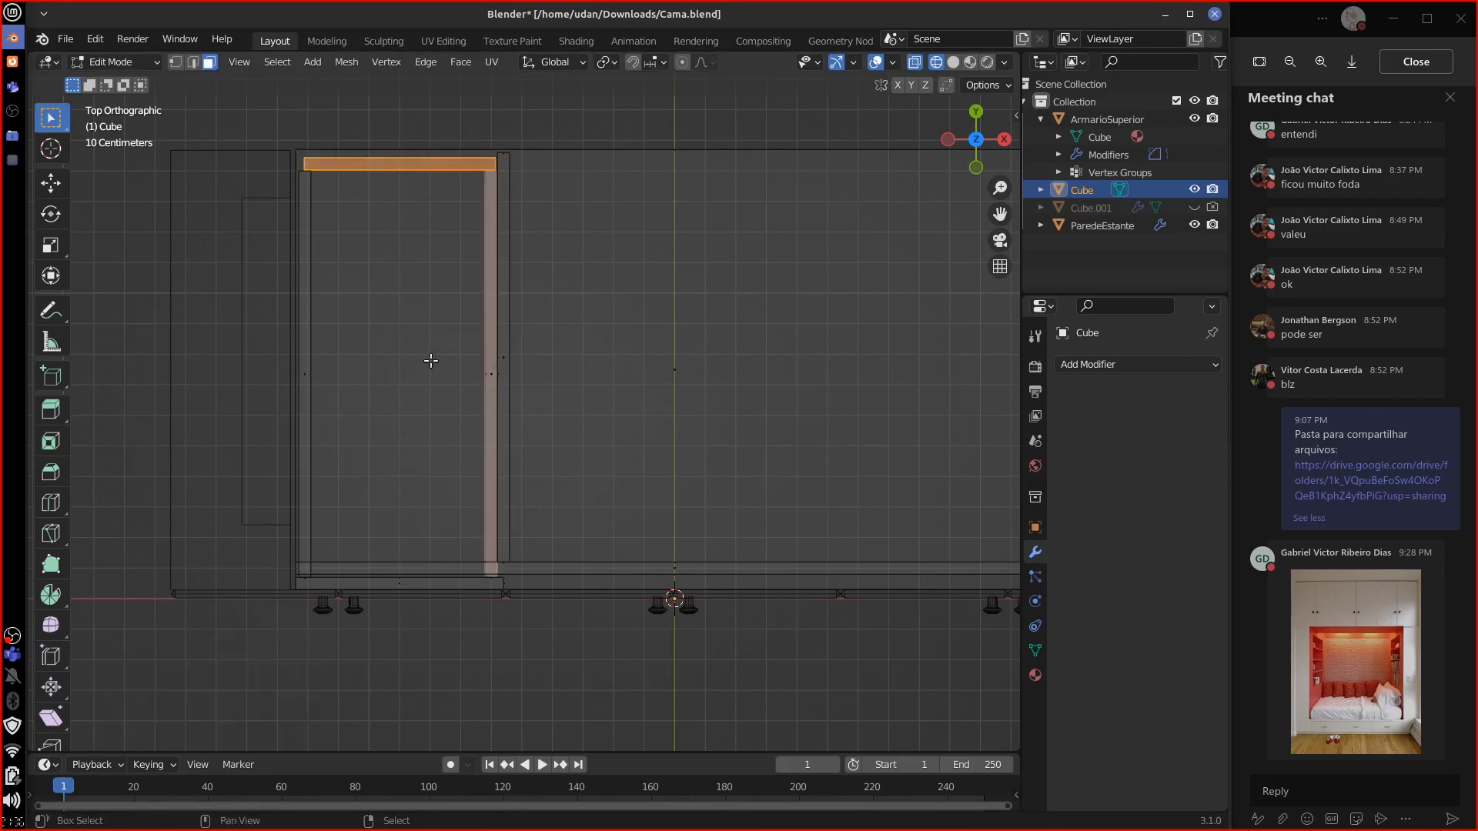
pyautogui.keyDown('shift'); pyautogui.click(305, 375); pyautogui.keyUp('shift')
pyautogui.keyDown('shift'); pyautogui.click(428, 587); pyautogui.keyUp('shift')
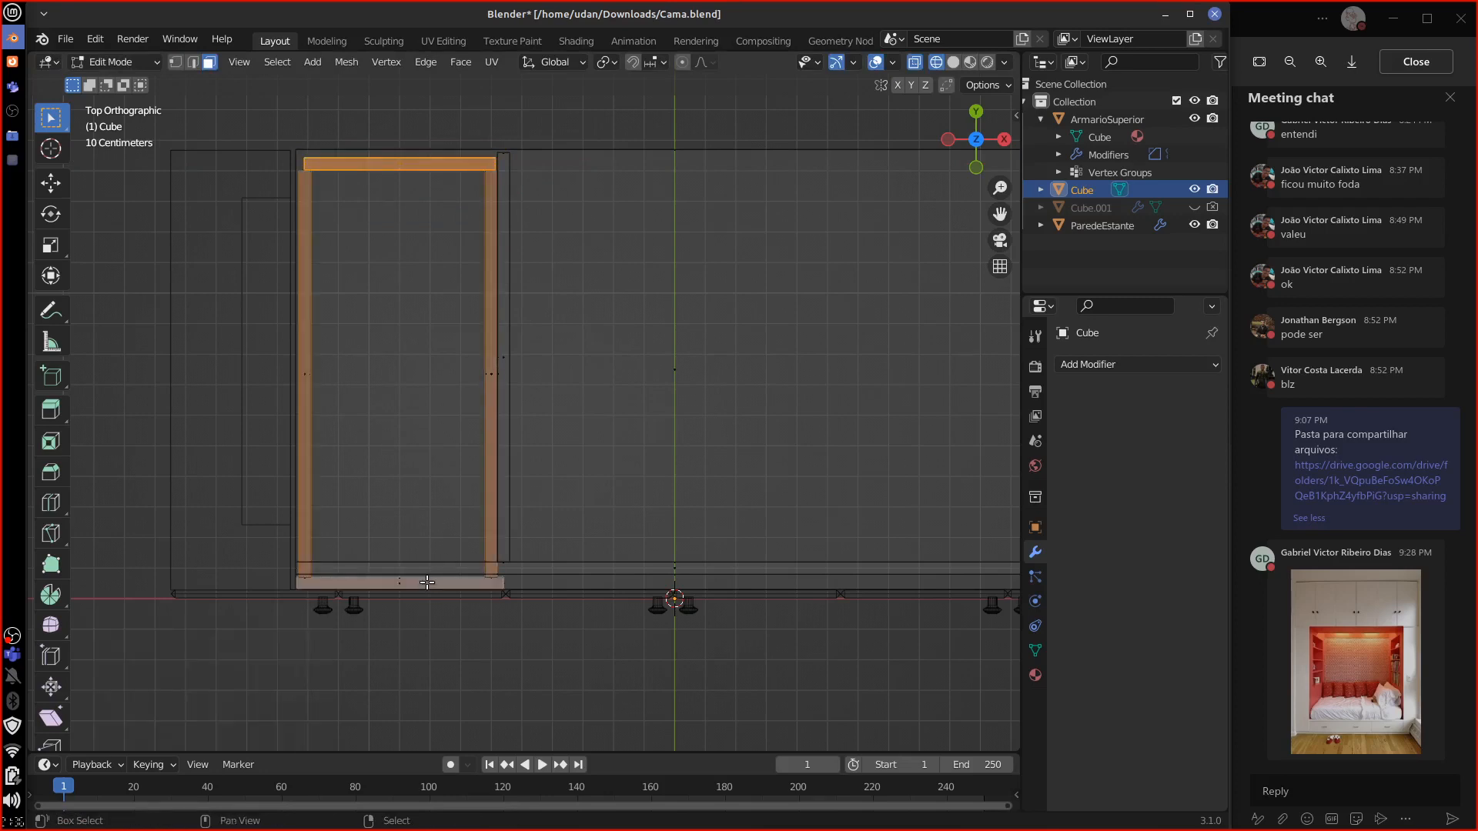
pyautogui.hotkey('ctrl', 'l')
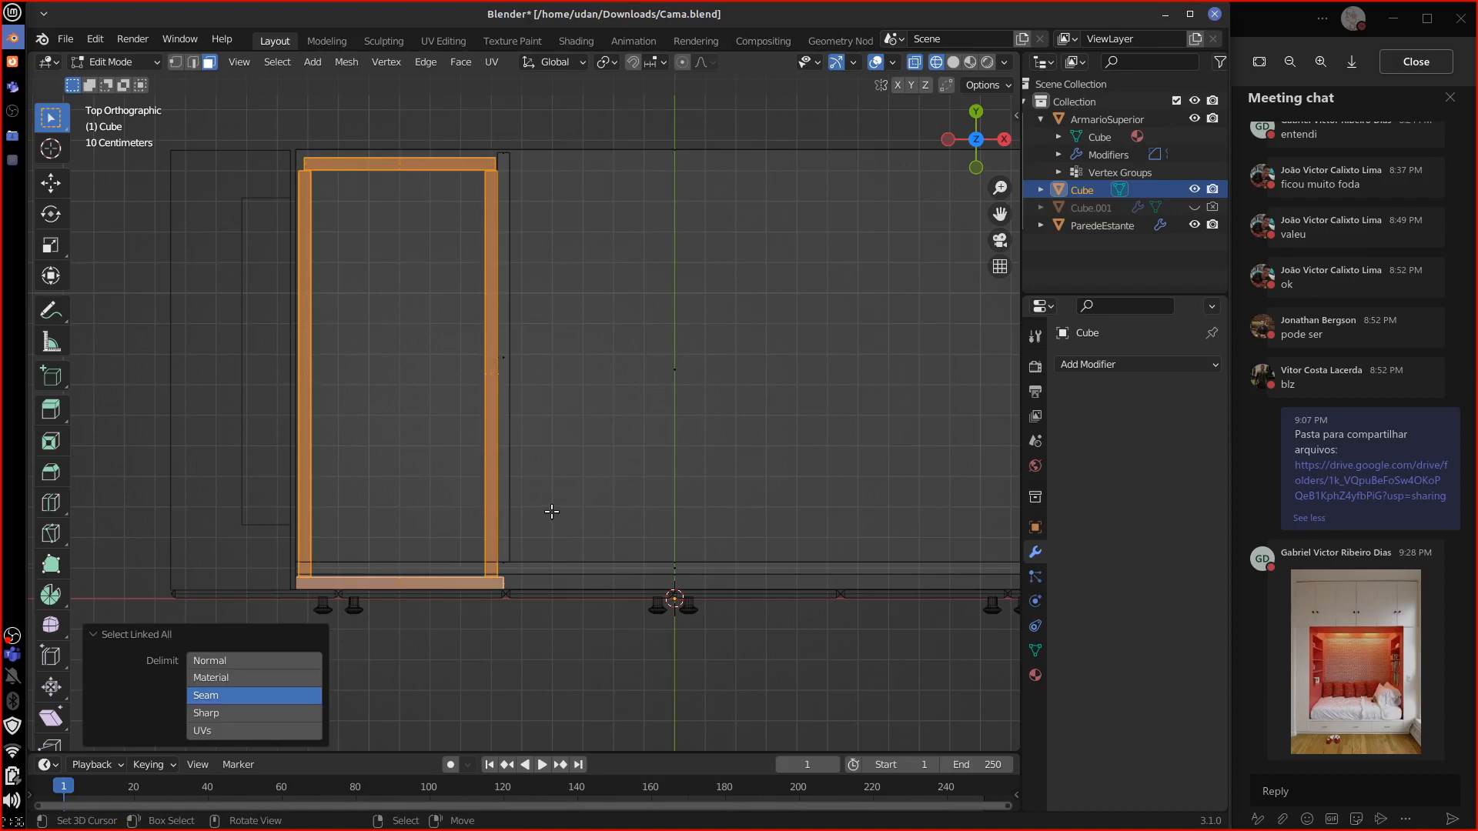
# Step: Show the model in solid shading and pull the selected drawer out of the bed base, about -0.52 m along Y
pyautogui.press('KP_1')
pyautogui.moveTo(552, 510); pyautogui.dragTo(627, 514, button='middle')
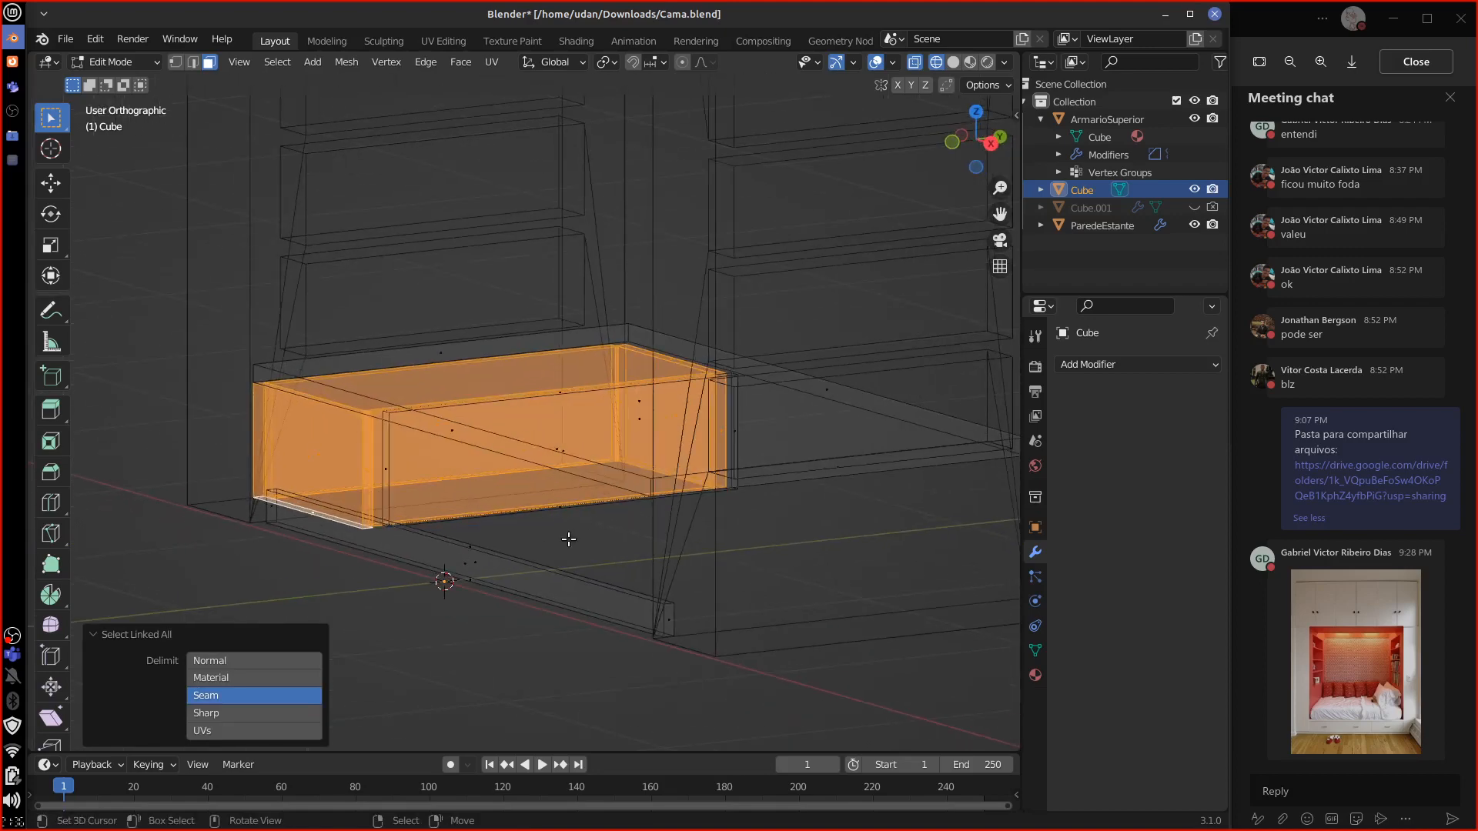
pyautogui.hotkey('shift', 'z')
pyautogui.press('g')
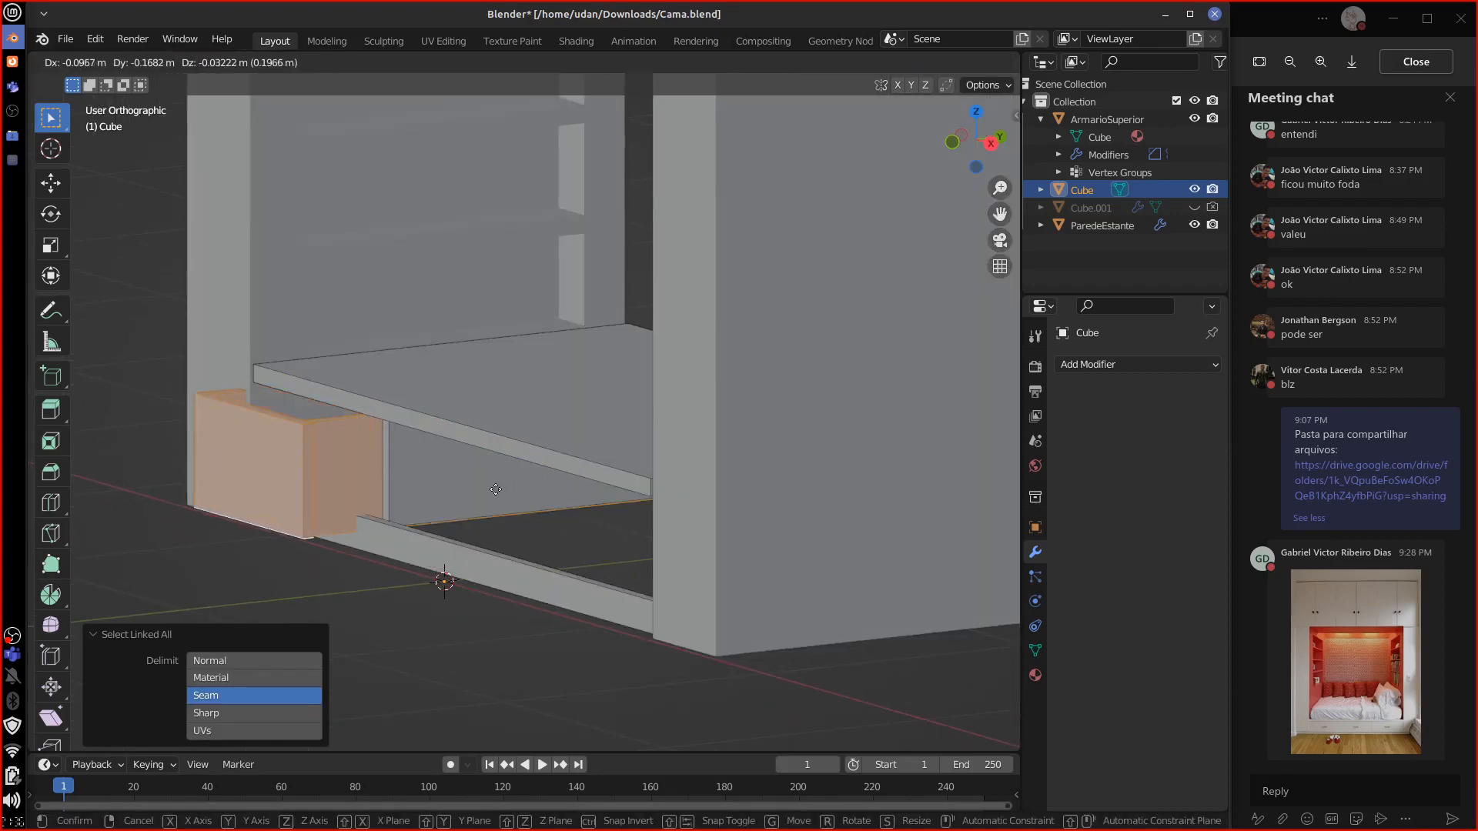
pyautogui.press('y')
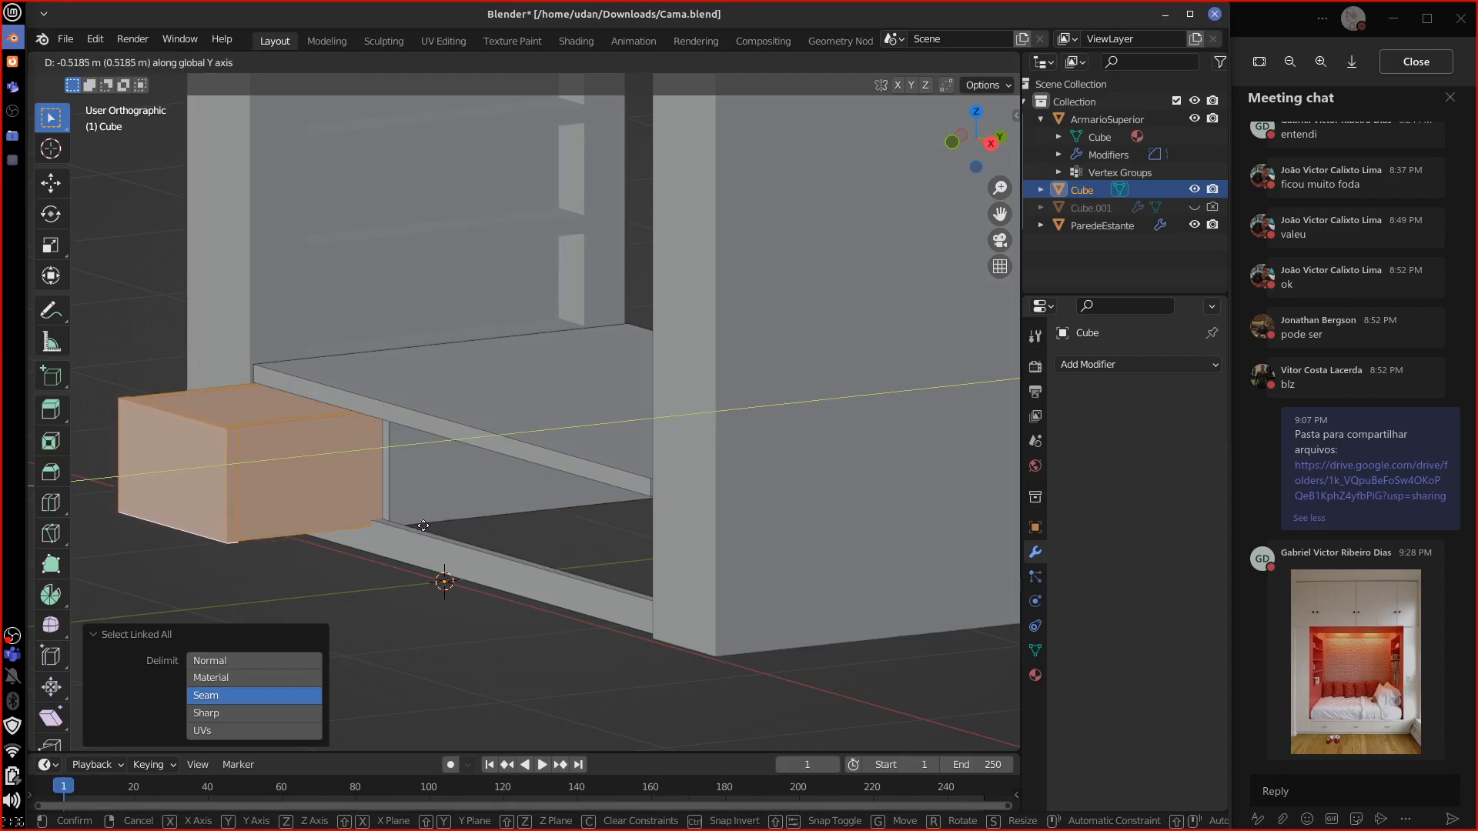
pyautogui.click(423, 525)
pyautogui.moveTo(423, 526); pyautogui.dragTo(426, 555, button='middle')
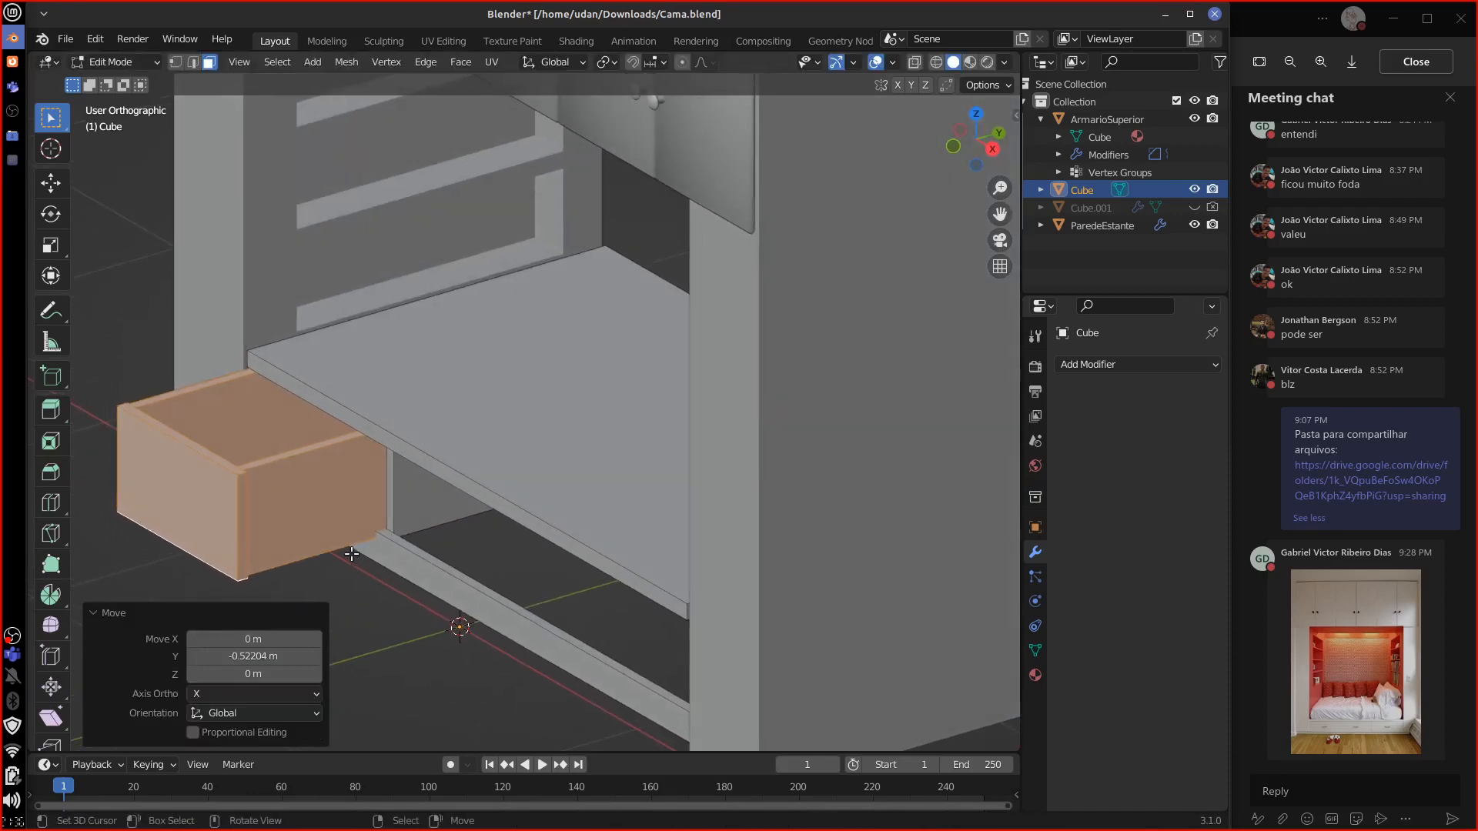
pyautogui.press('g')
pyautogui.press('y')
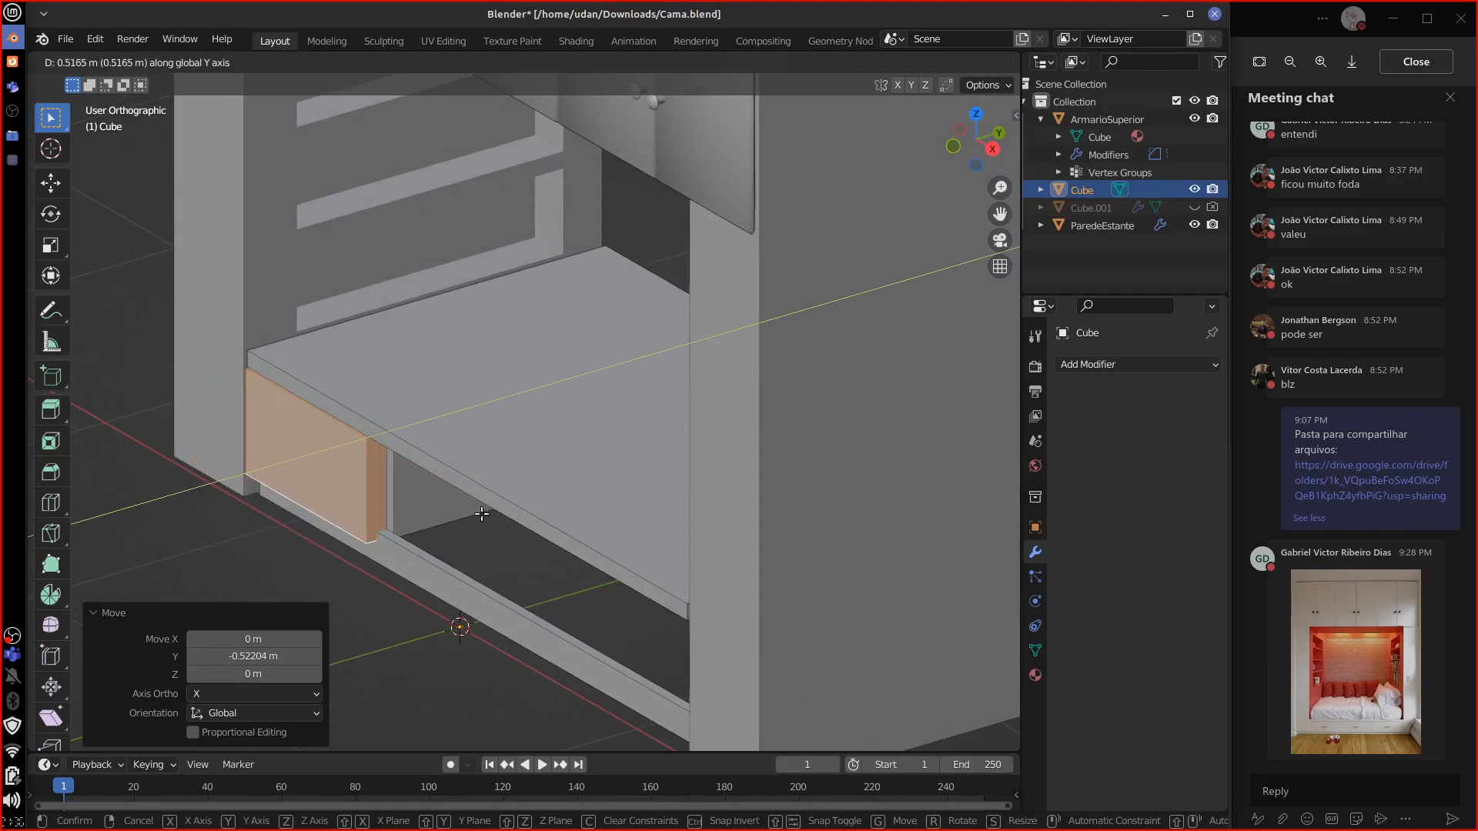
pyautogui.press('Escape')
# Step: Switch to Microsoft Teams, examine the drawers in the enlarged reference image camaReferencia.jpg, and return to Blender
pyautogui.press('KP_3')
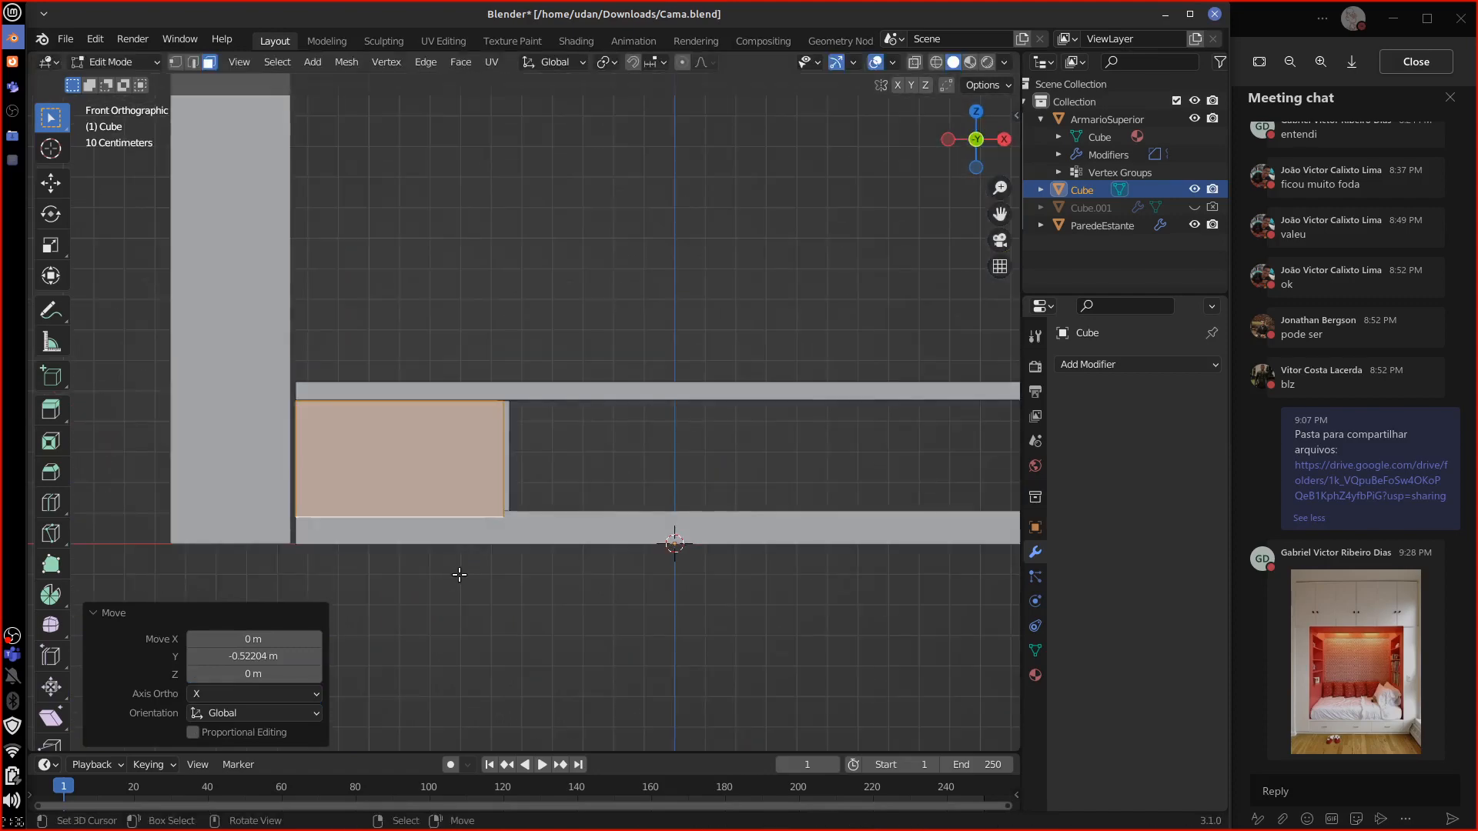
pyautogui.click(1362, 668)
pyautogui.press('Escape')
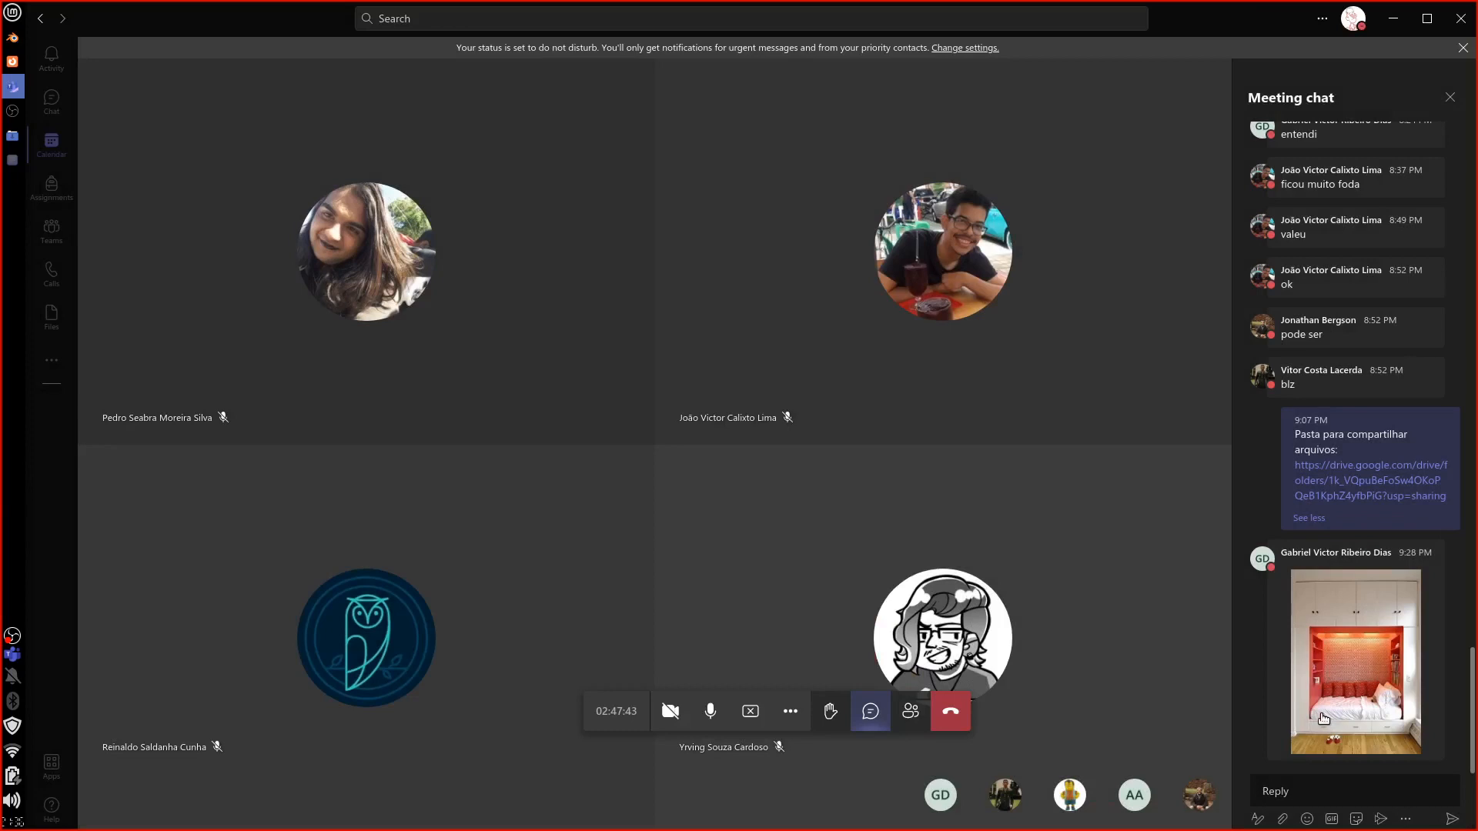
pyautogui.click(1362, 668)
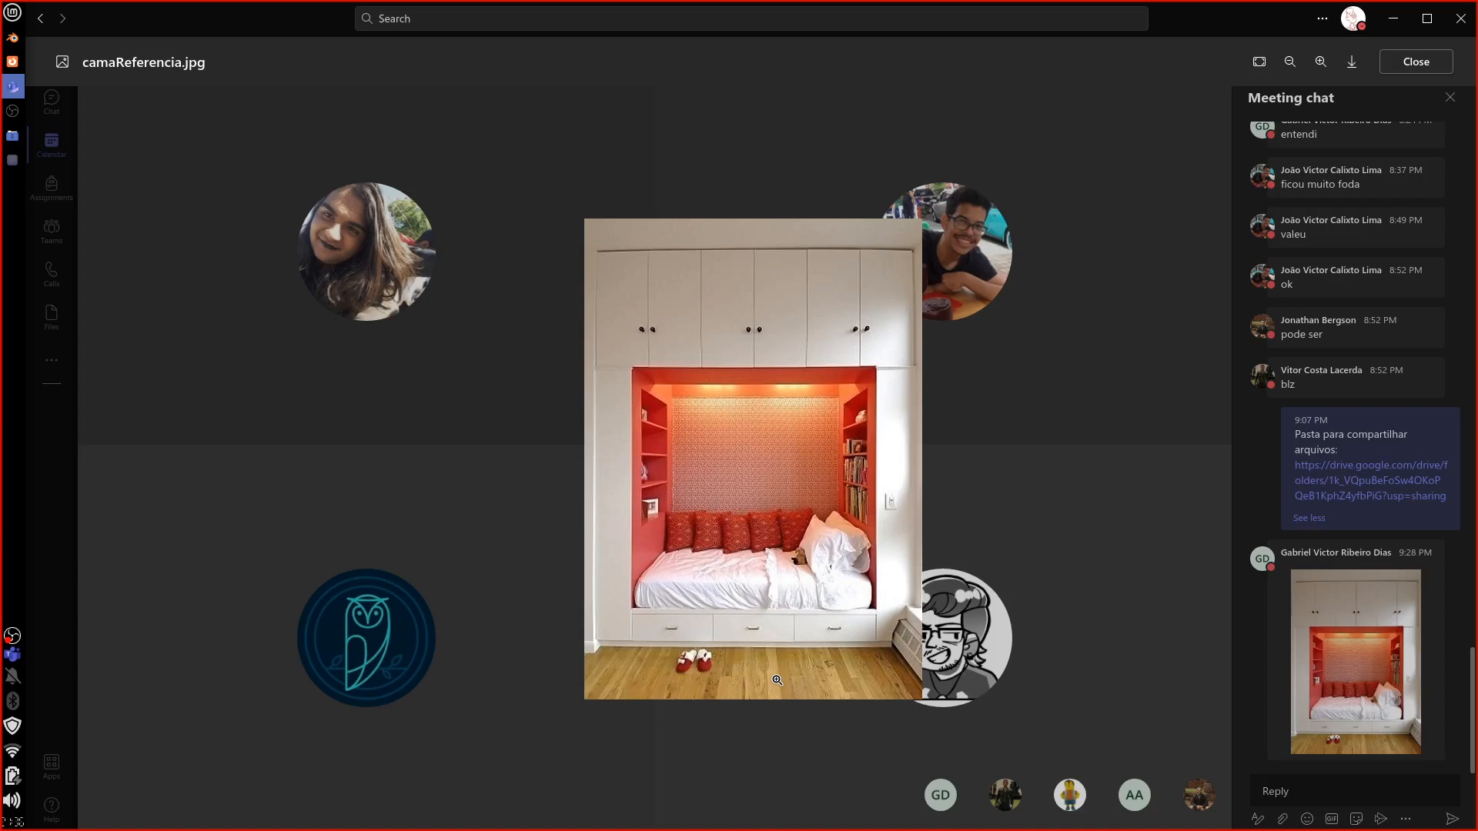
pyautogui.click(6, 37)
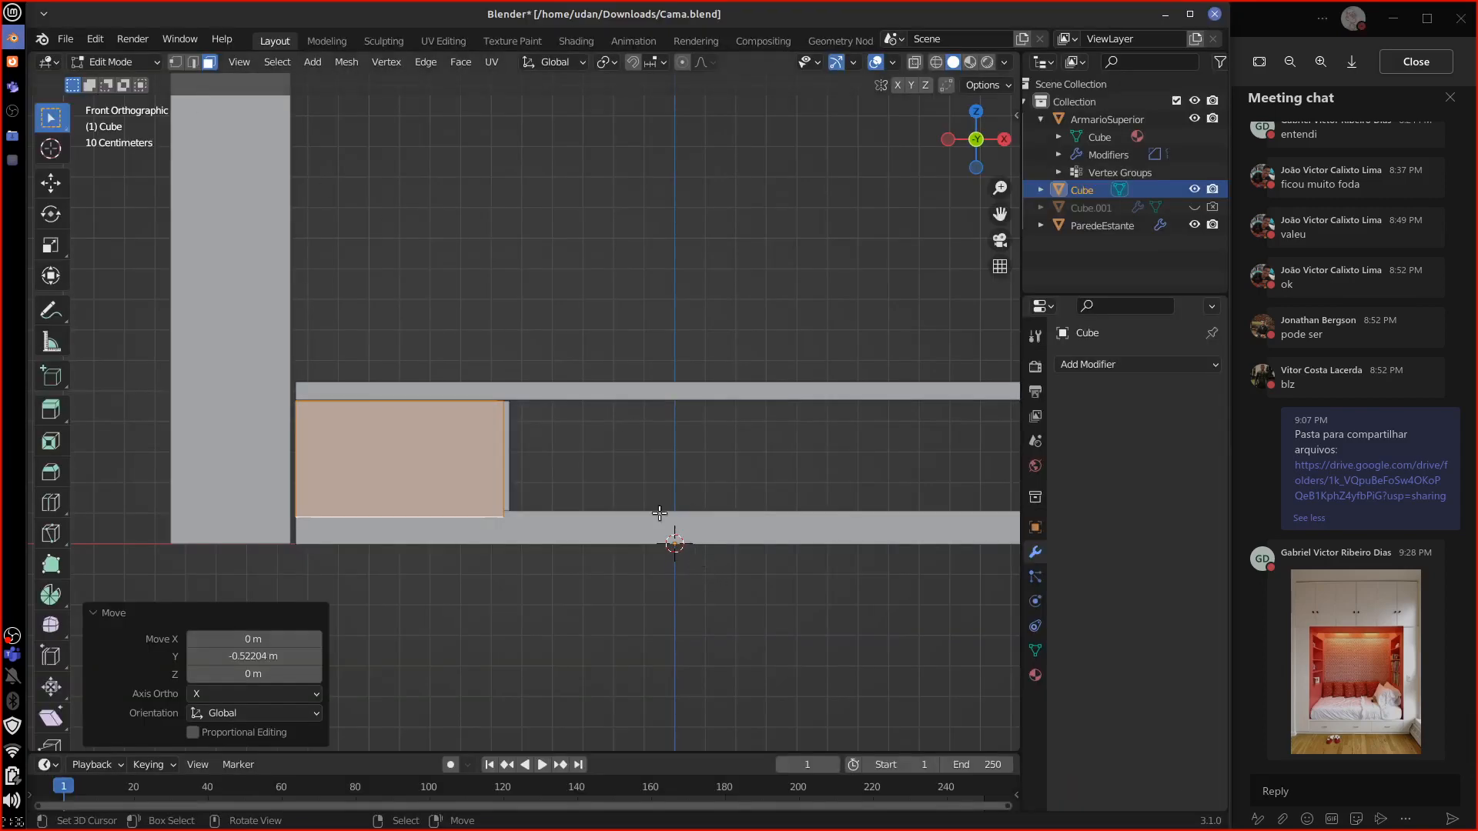
# Step: Slide the pulled-out drawer about 0.51 m along Y back into the bed base
pyautogui.moveTo(659, 513); pyautogui.dragTo(544, 527, button='middle')
pyautogui.press('g')
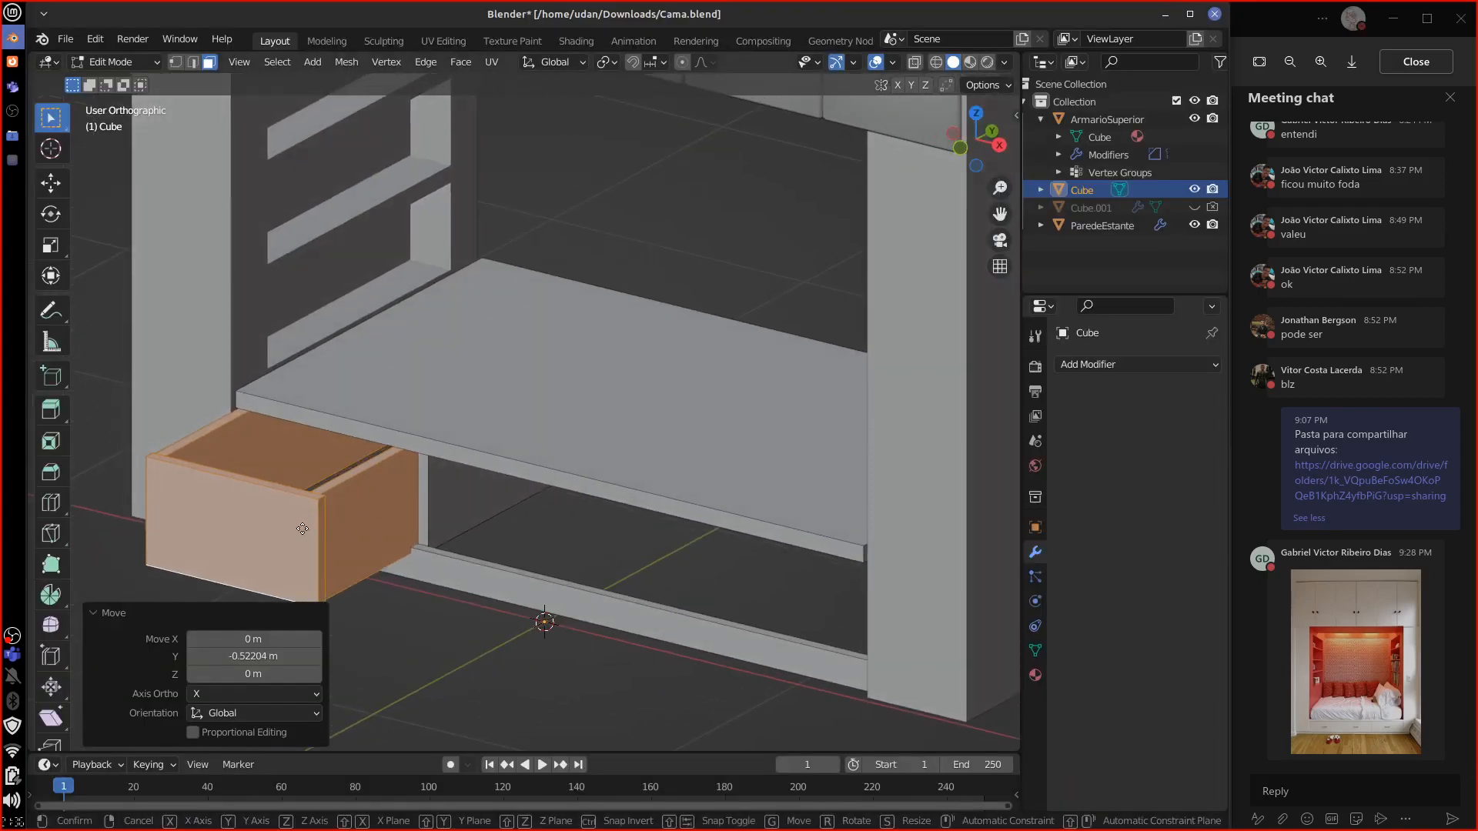
pyautogui.press('y')
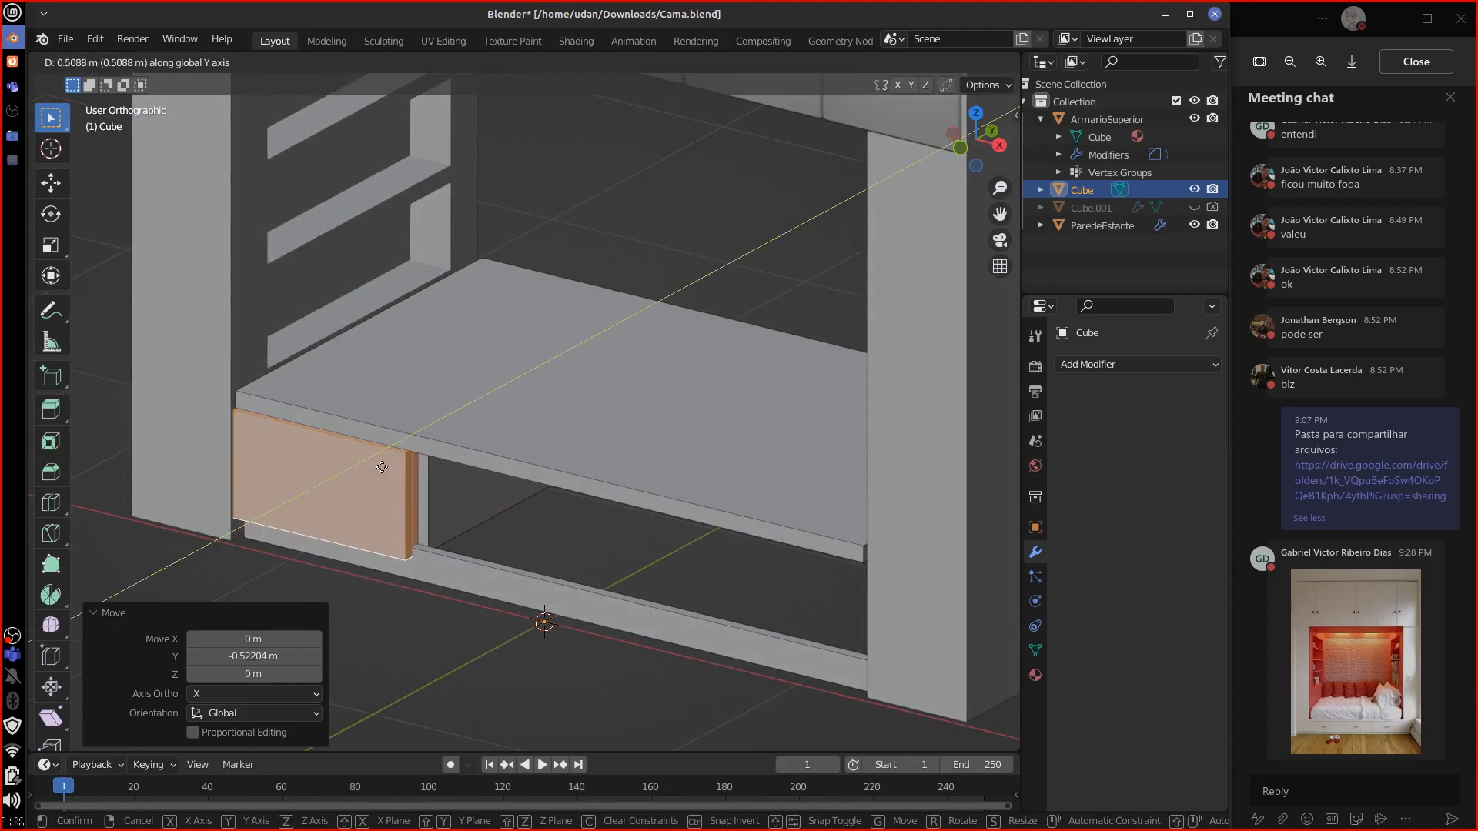
# Step: Move the drawer box about 0.527 m along the global Y axis, back under the bed platform
pyautogui.click(381, 463)
pyautogui.moveTo(723, 438); pyautogui.dragTo(582, 525, button='middle')
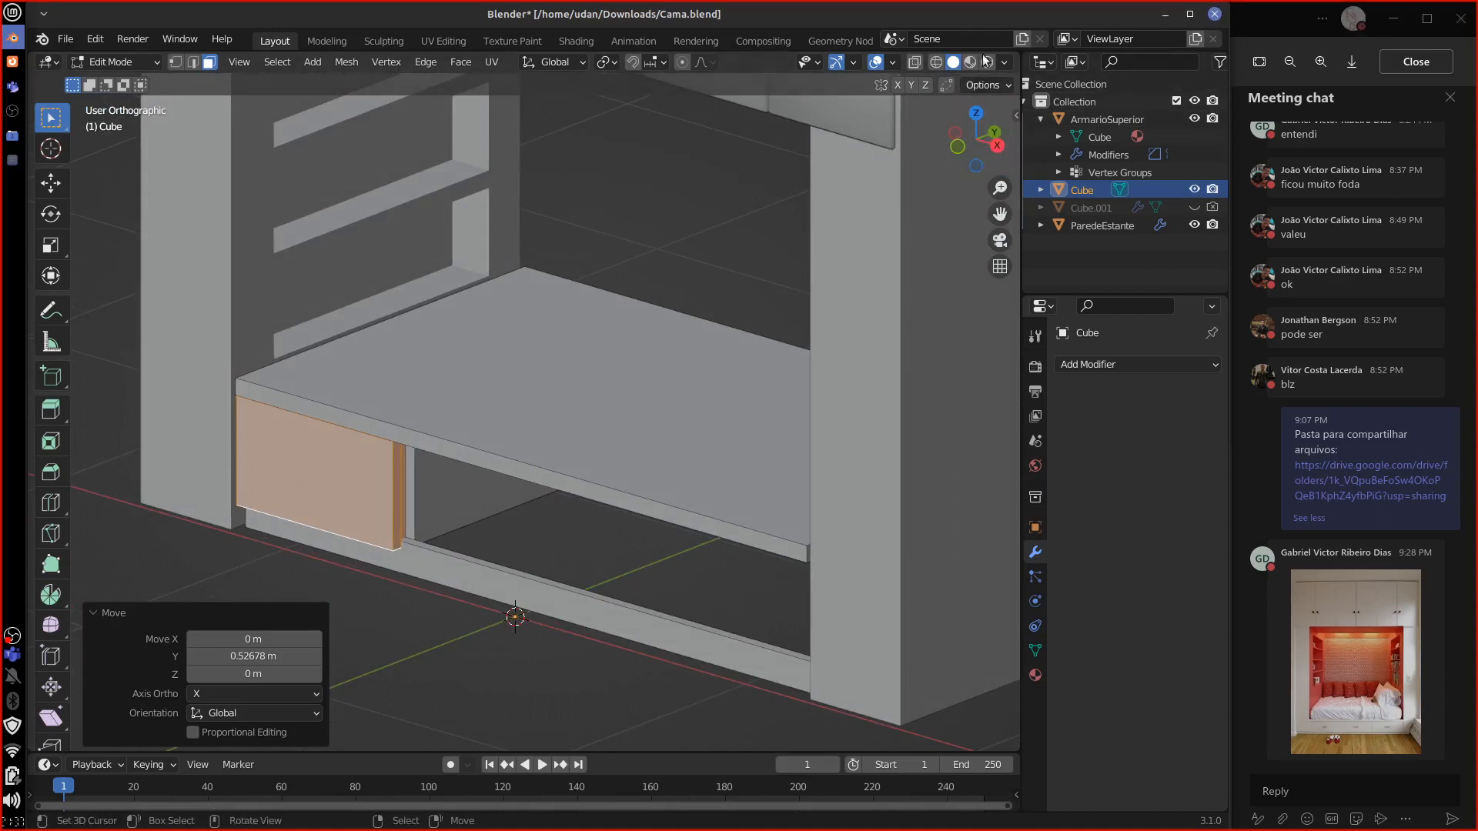
pyautogui.moveTo(837, 413); pyautogui.dragTo(837, 511, button='middle')
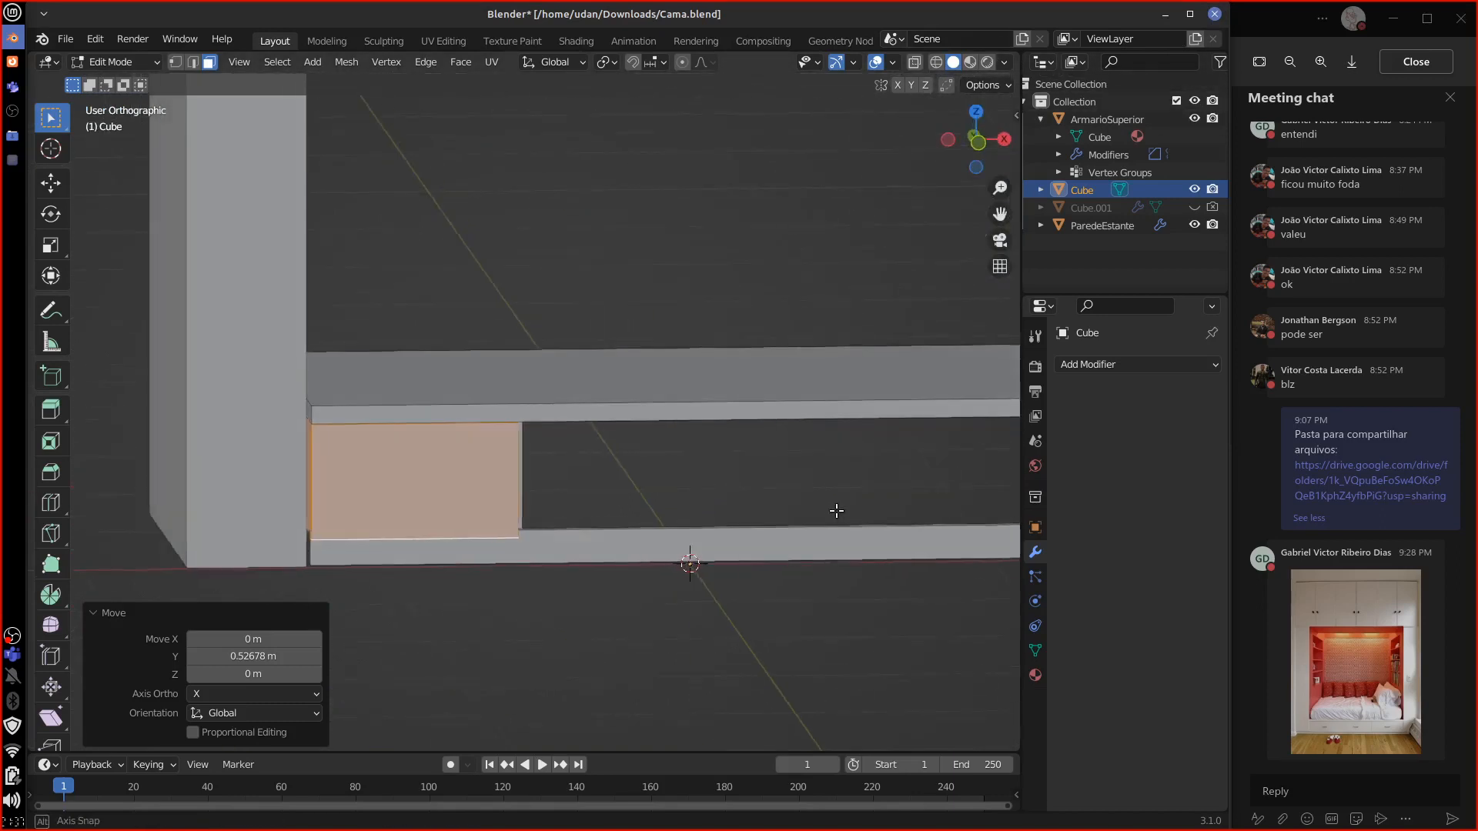
pyautogui.moveTo(874, 442); pyautogui.dragTo(916, 431, button='middle')
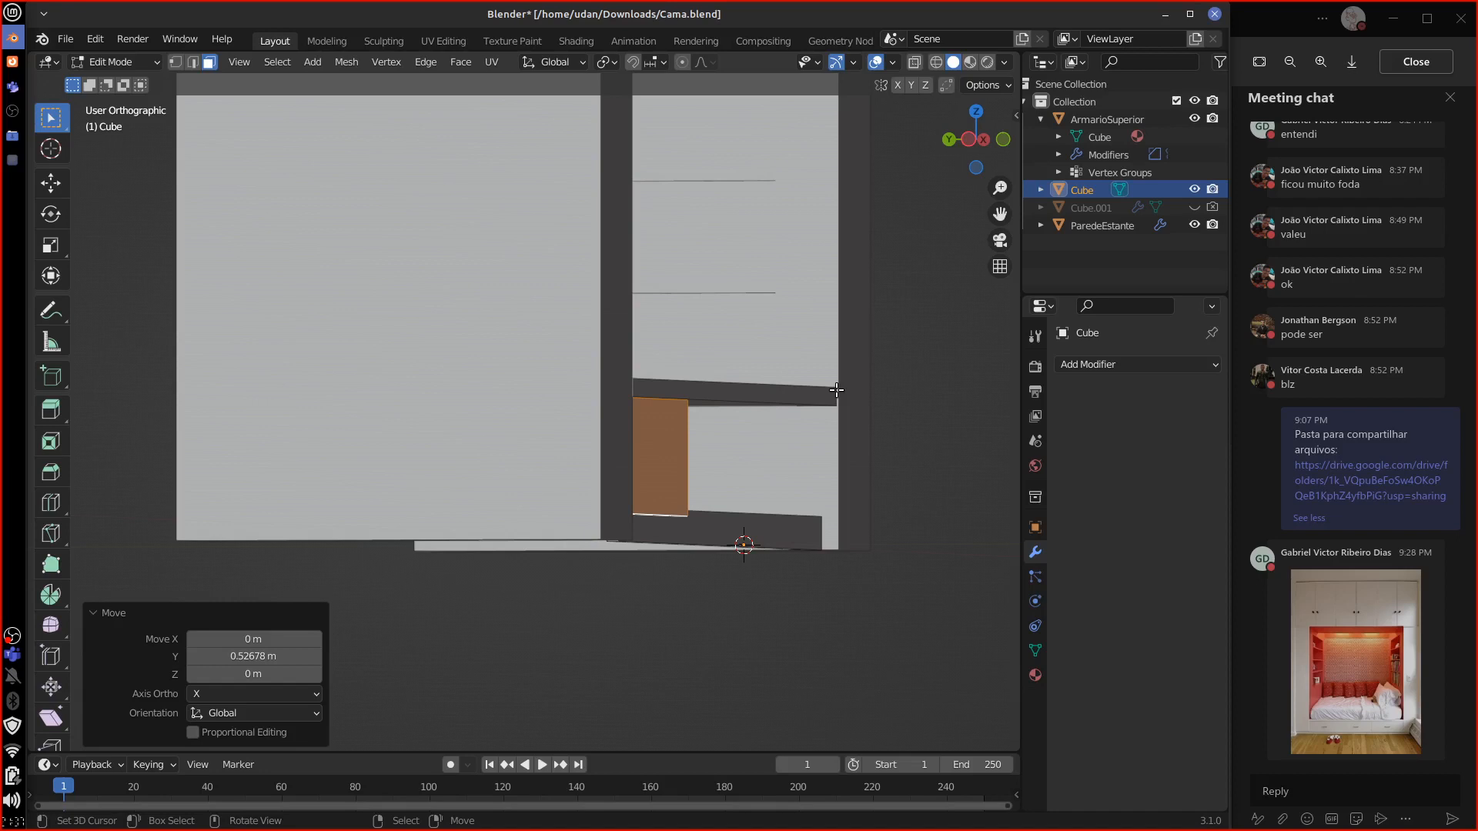
# Step: Close the Cama.blend project and the camaReferencia.jpg preview in Microsoft Teams
pyautogui.click(1214, 14)
pyautogui.click(569, 458)
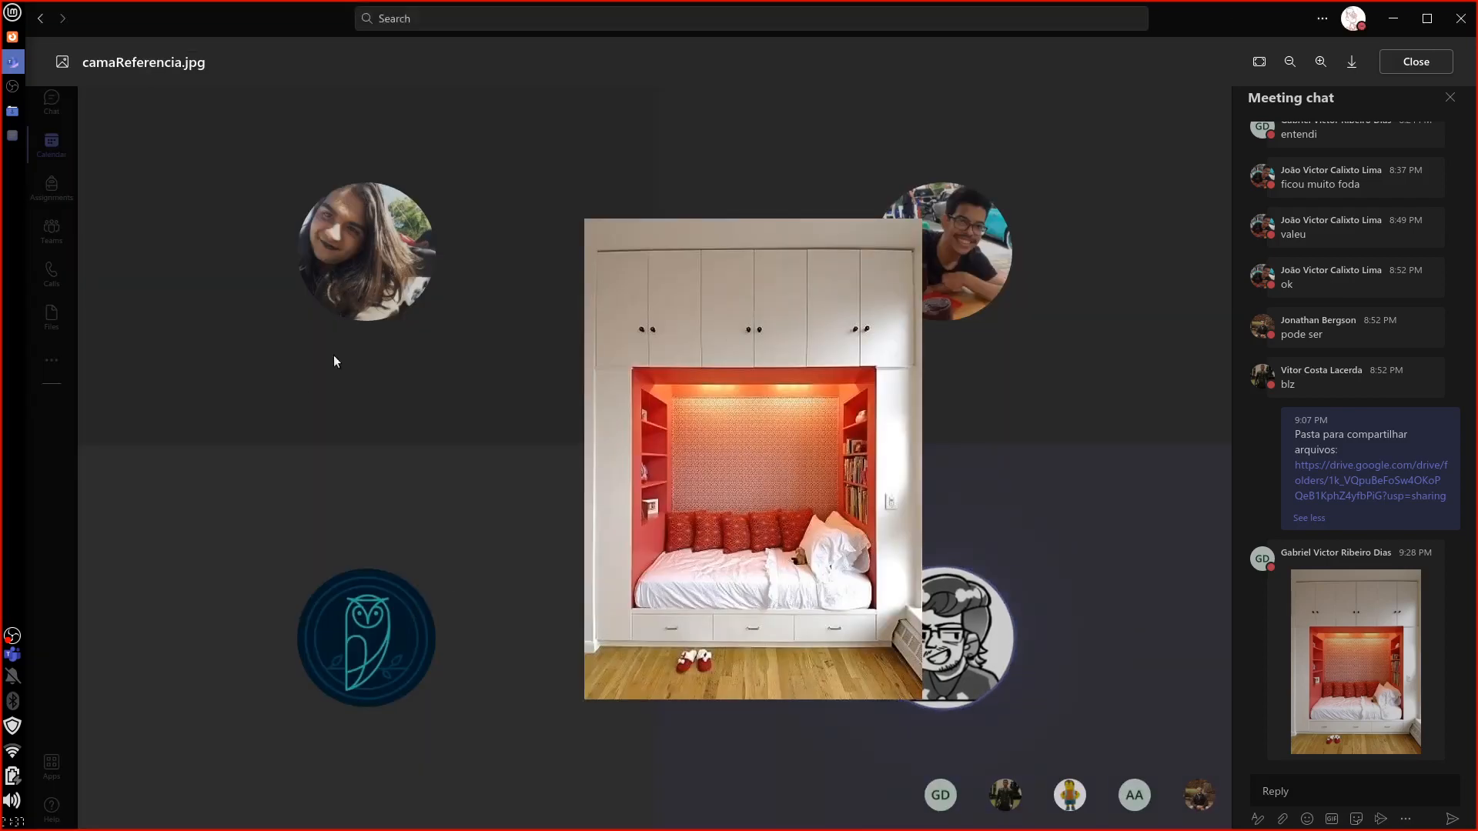
pyautogui.click(257, 441)
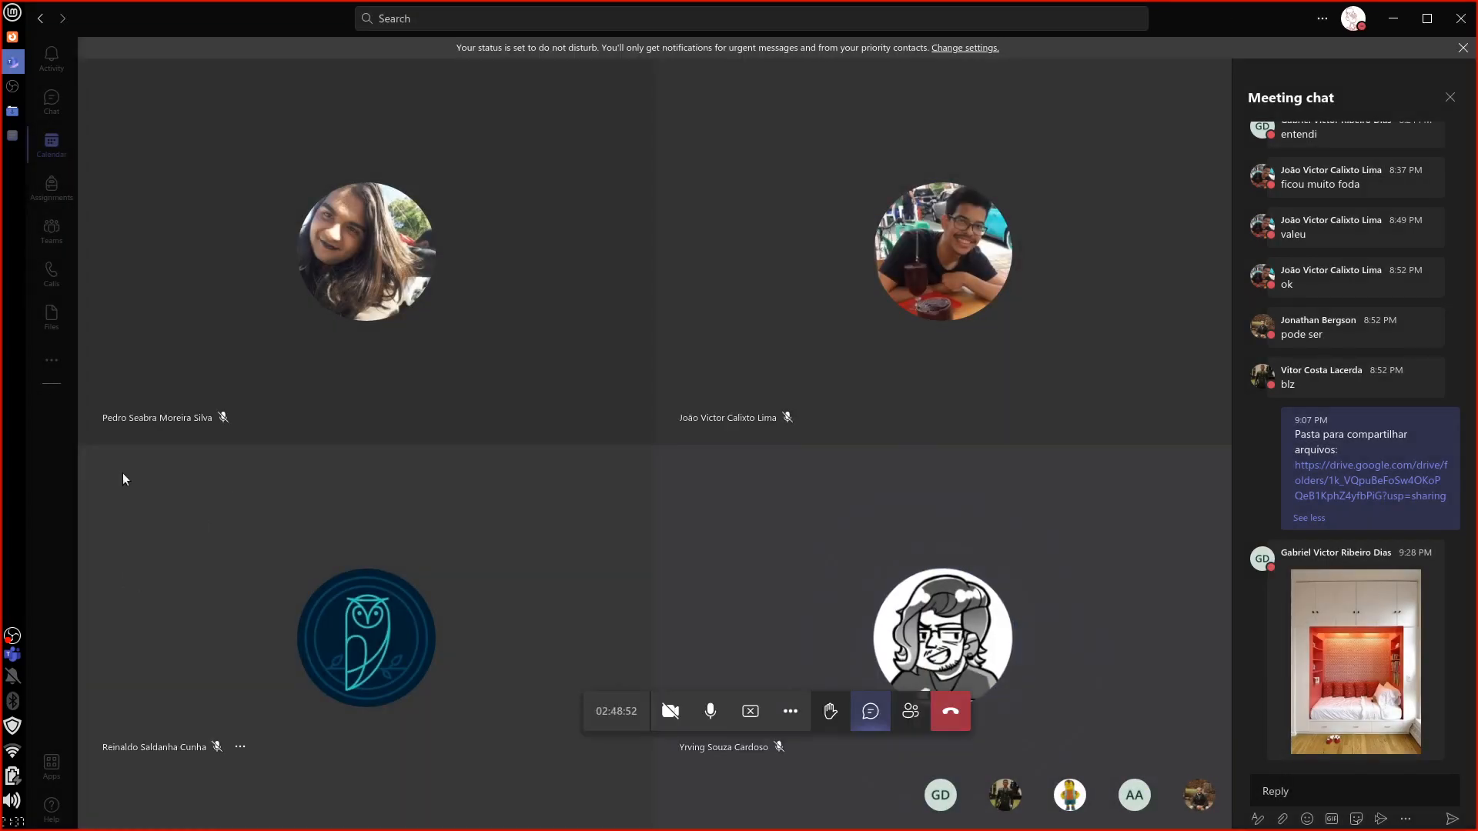
# Step: Switch to the file manager and delete Cama.blend from the Downloads folder
pyautogui.click(12, 37)
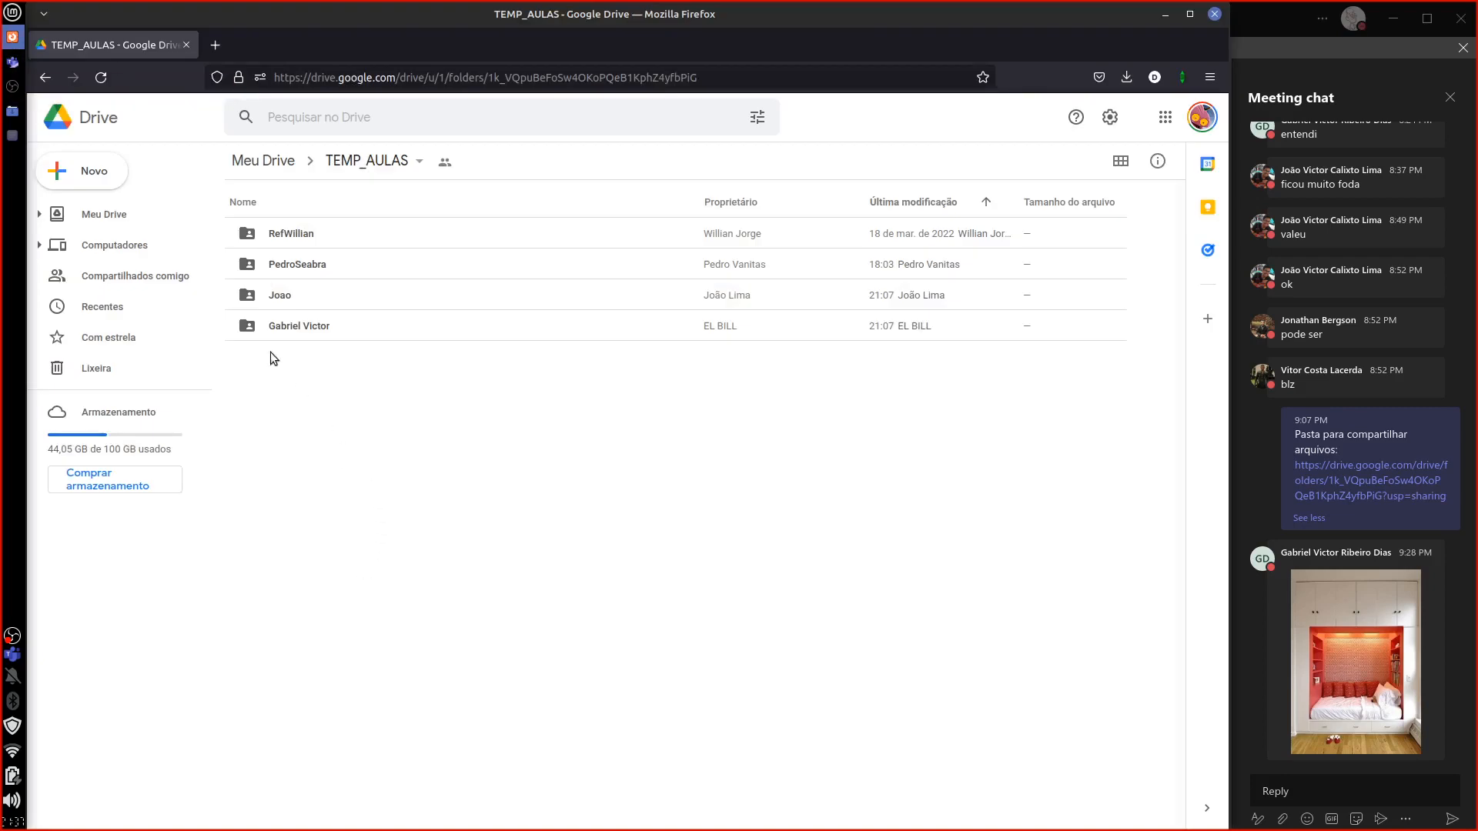
pyautogui.click(12, 110)
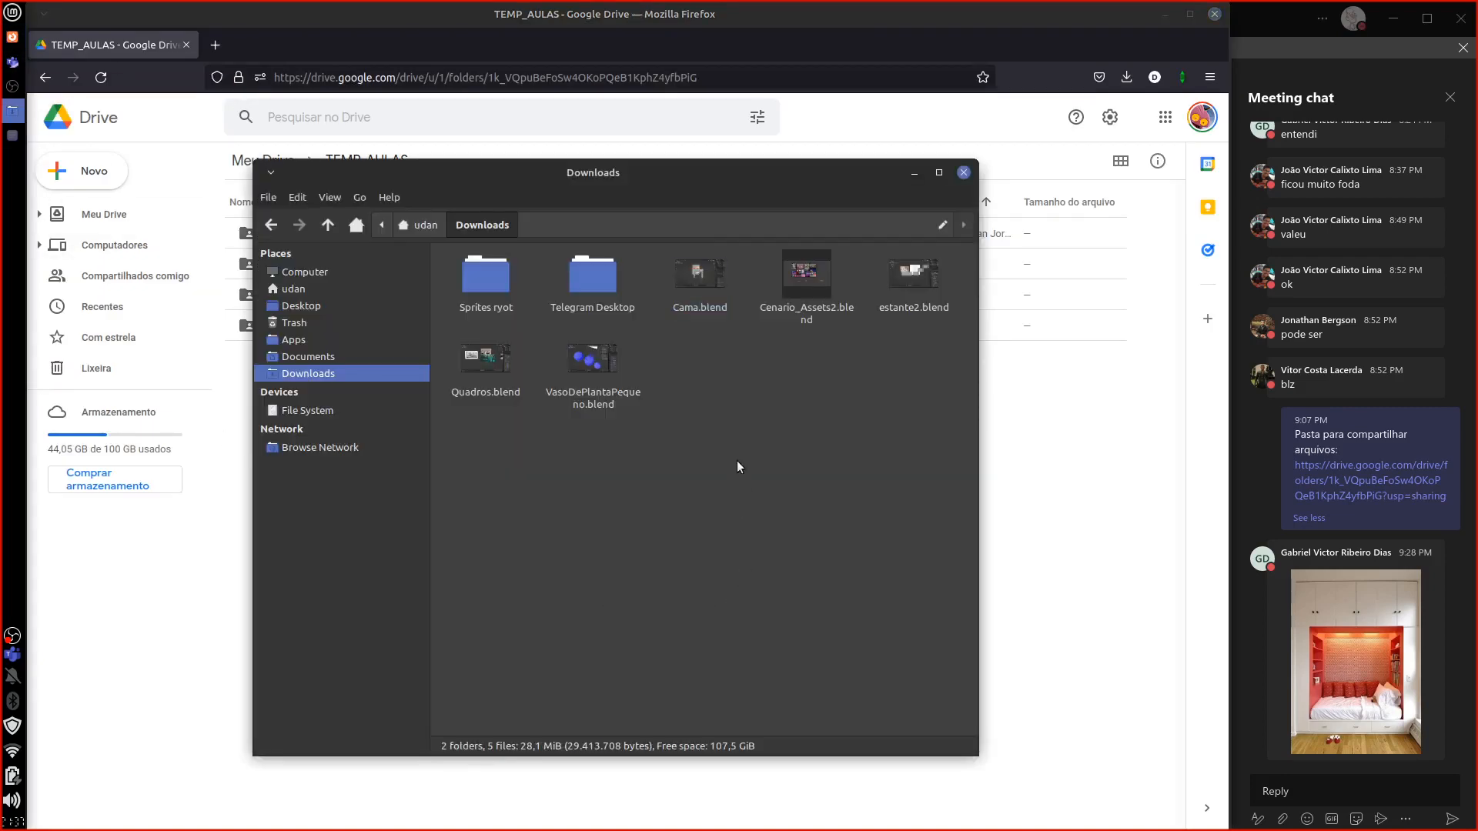
pyautogui.click(700, 304)
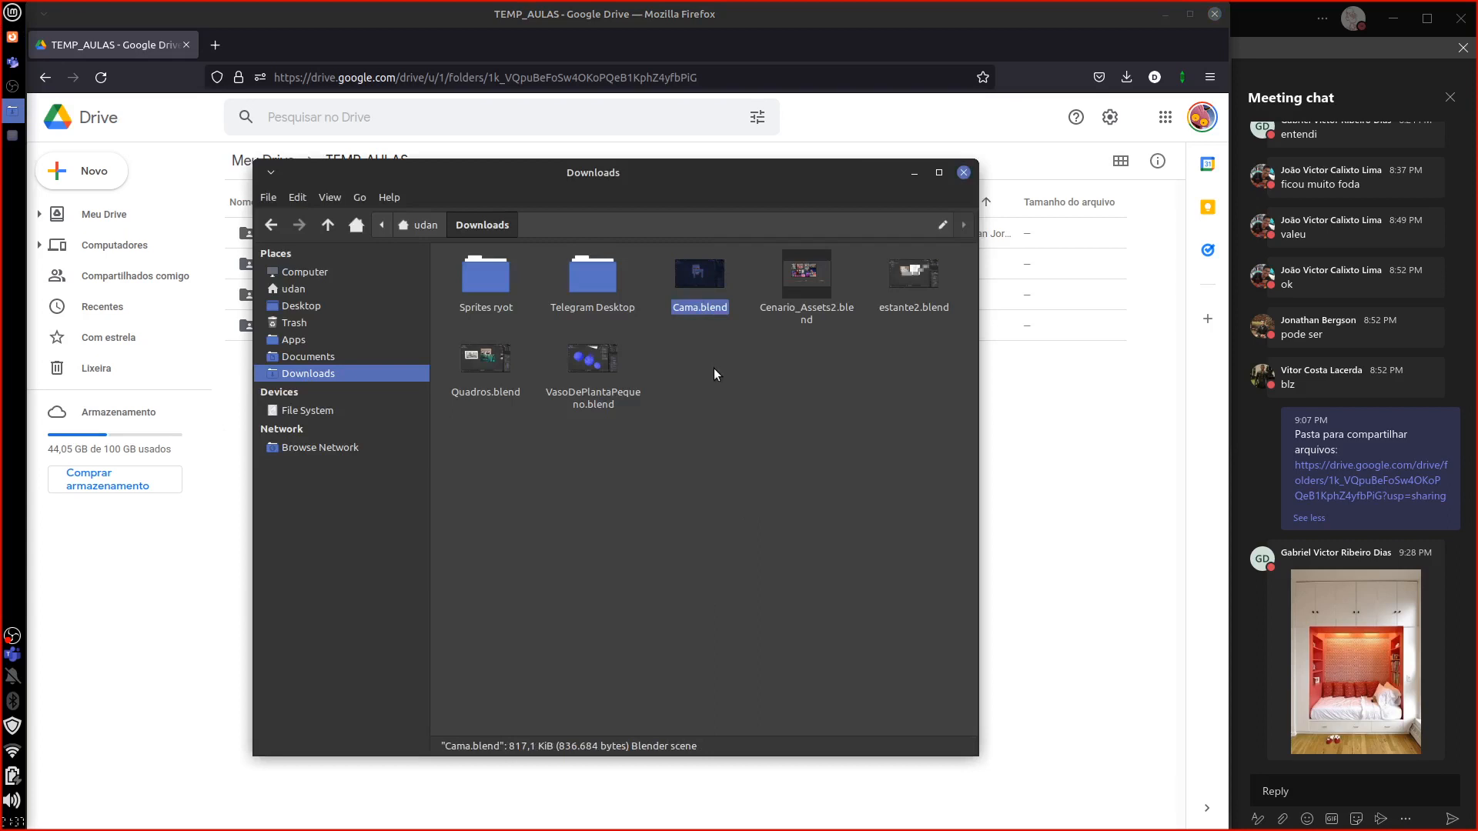
pyautogui.press('Delete')
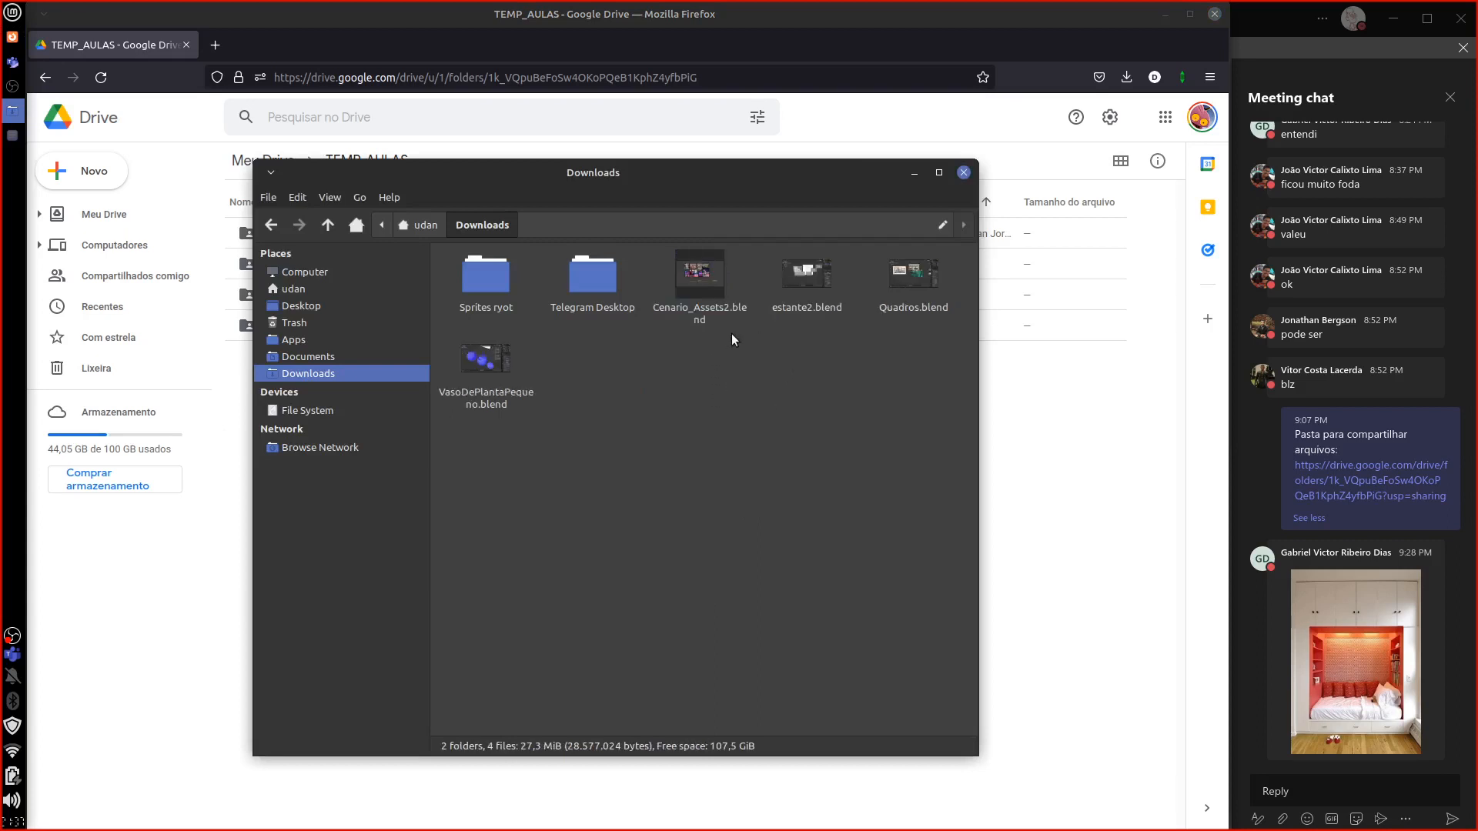
# Step: Open estante2.blend from the Downloads folder in Blender and fit its window beside the meeting chat
pyautogui.doubleClick(811, 311)
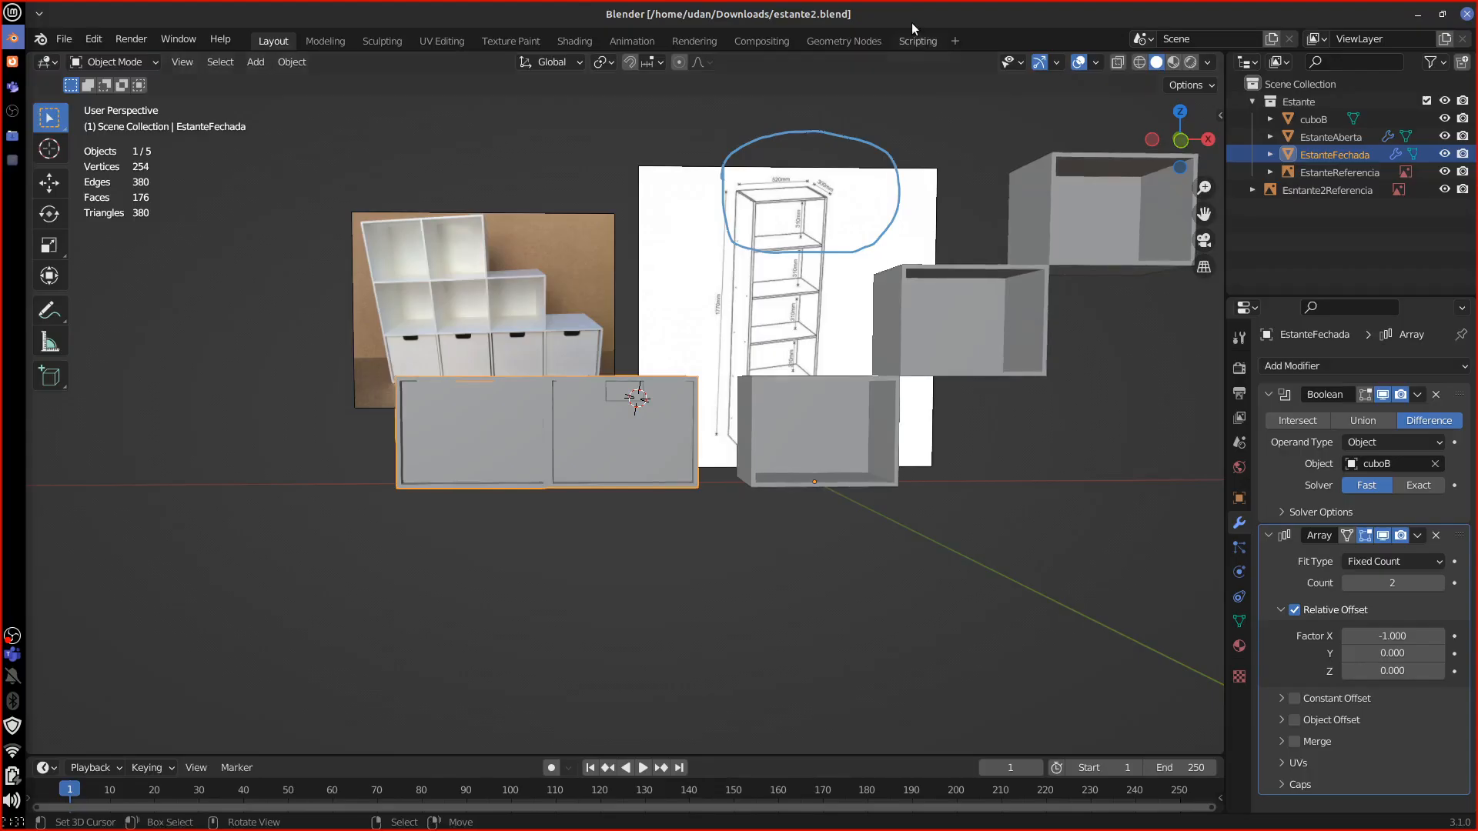
pyautogui.moveTo(911, 21); pyautogui.dragTo(1, 192)
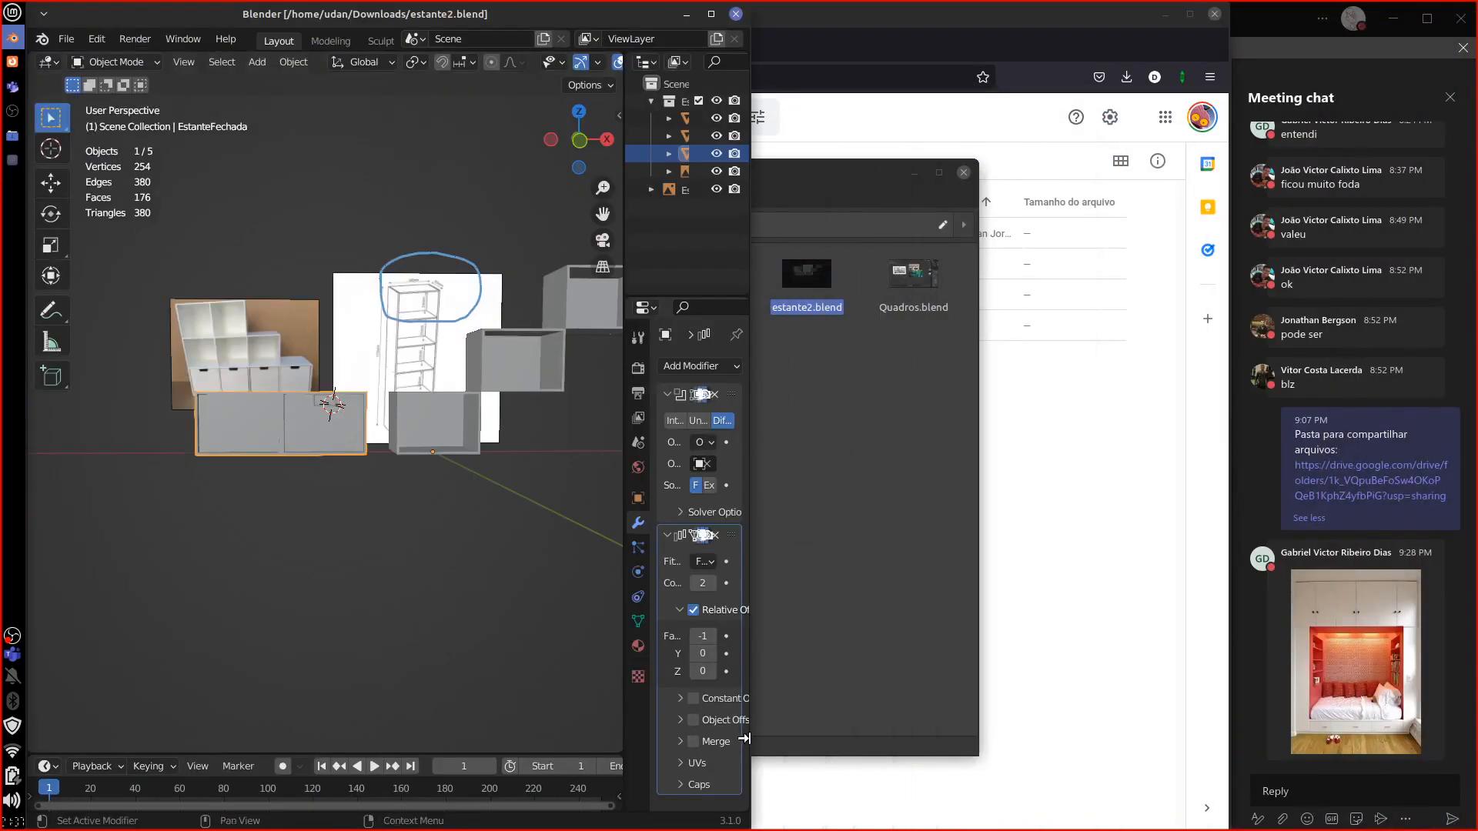
pyautogui.moveTo(743, 741); pyautogui.dragTo(1214, 691)
# Step: Select the EstanteFechada cabinet and examine its front panels and the small cuboB cutter from several angles
pyautogui.moveTo(704, 497); pyautogui.dragTo(588, 428, button='middle')
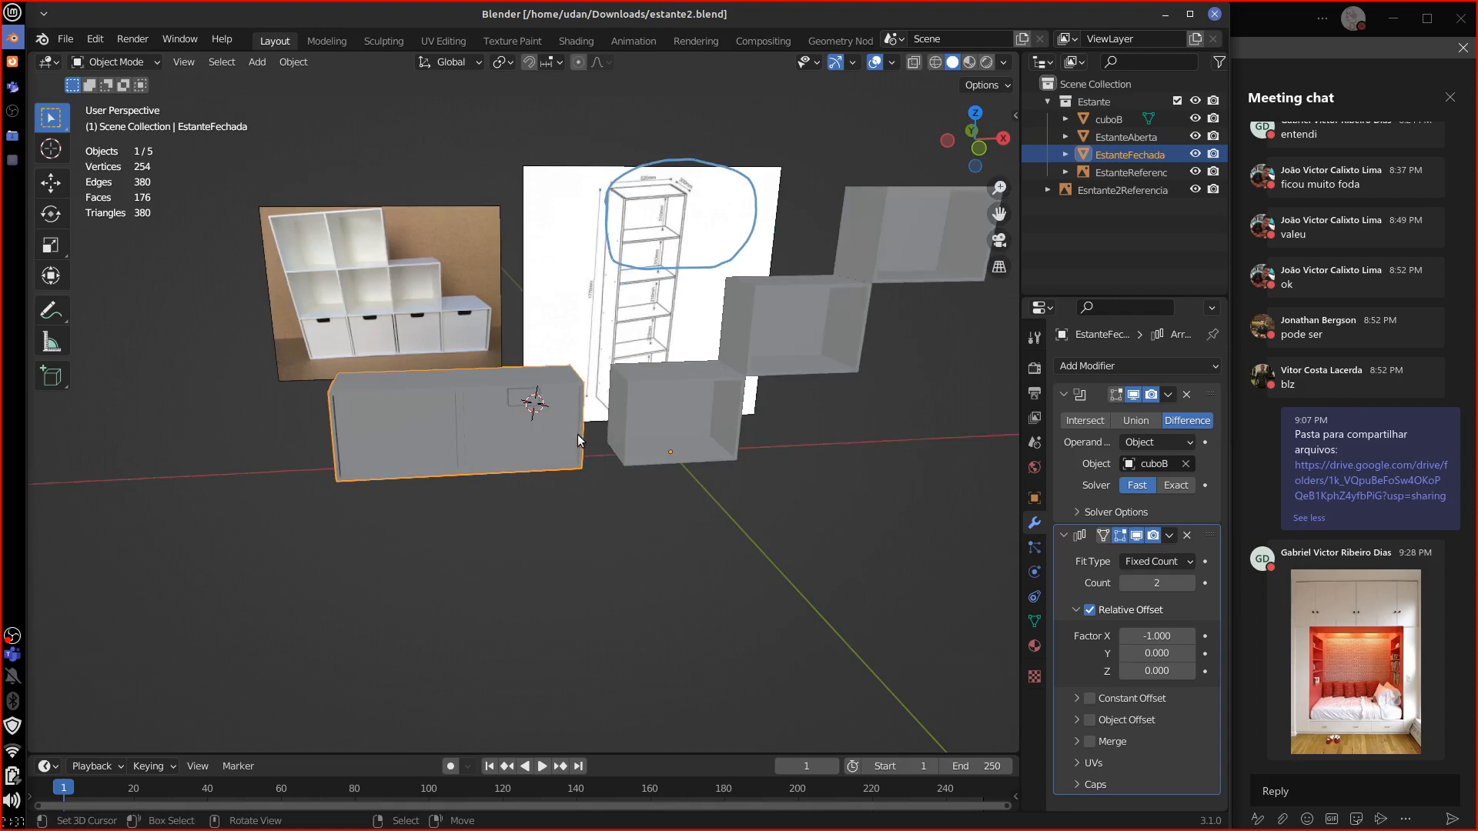
pyautogui.scroll(4, 557, 444)
pyautogui.rightClick(552, 440)
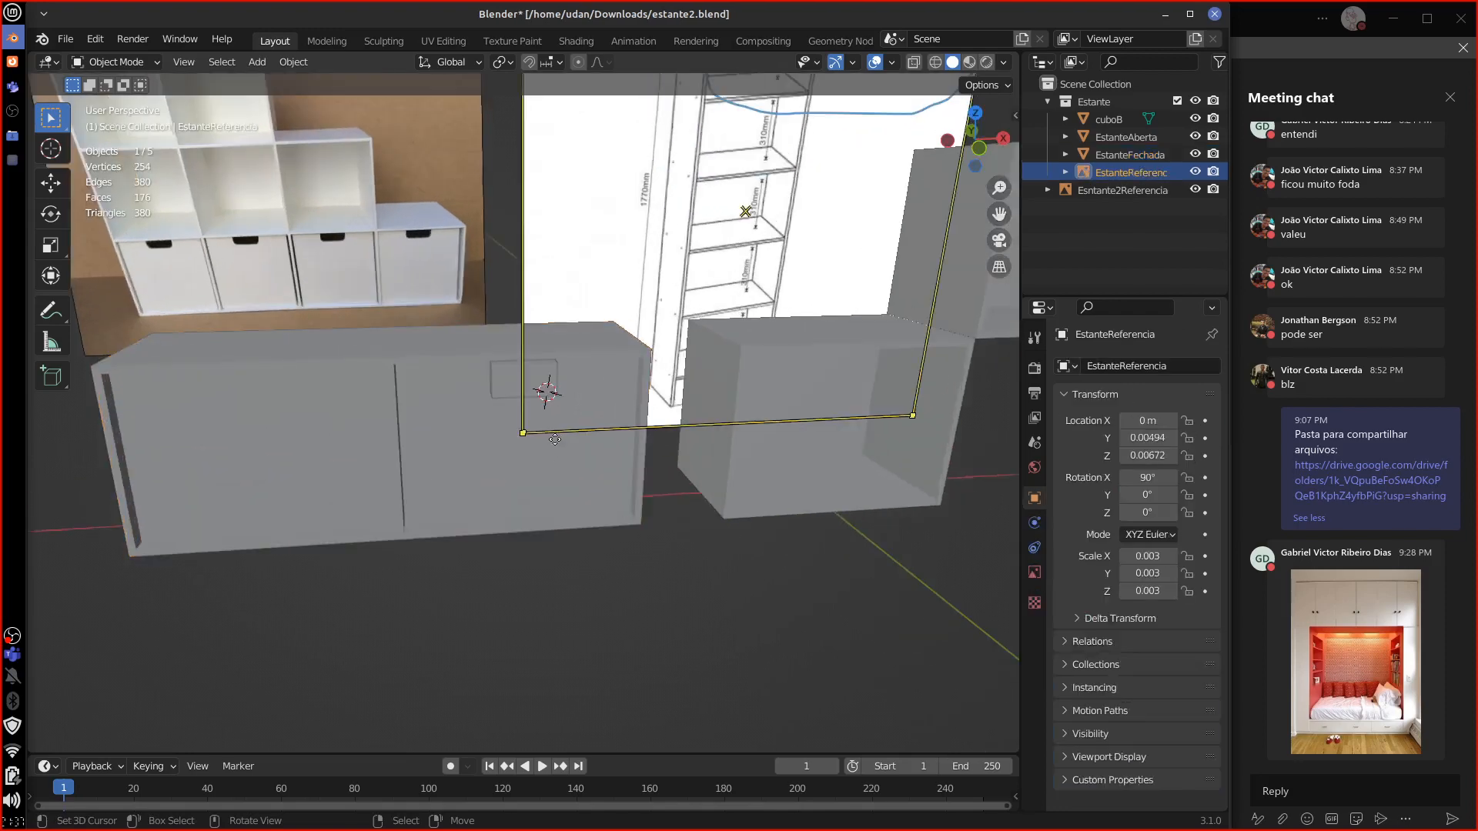
pyautogui.moveTo(553, 437); pyautogui.dragTo(578, 428, button='middle')
pyautogui.rightClick(560, 431)
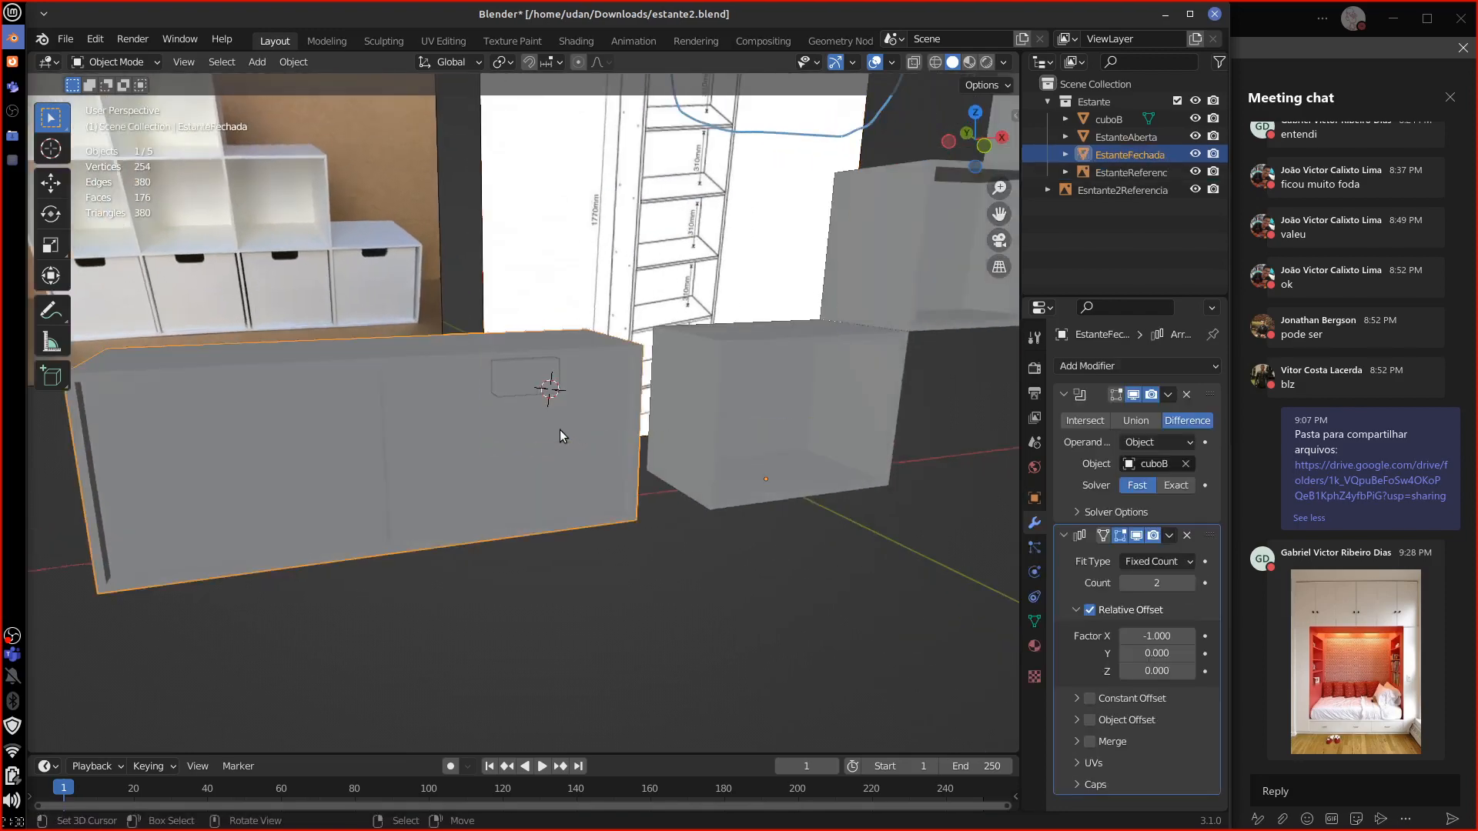
pyautogui.click(106, 63)
pyautogui.moveTo(493, 475); pyautogui.dragTo(747, 424, button='middle')
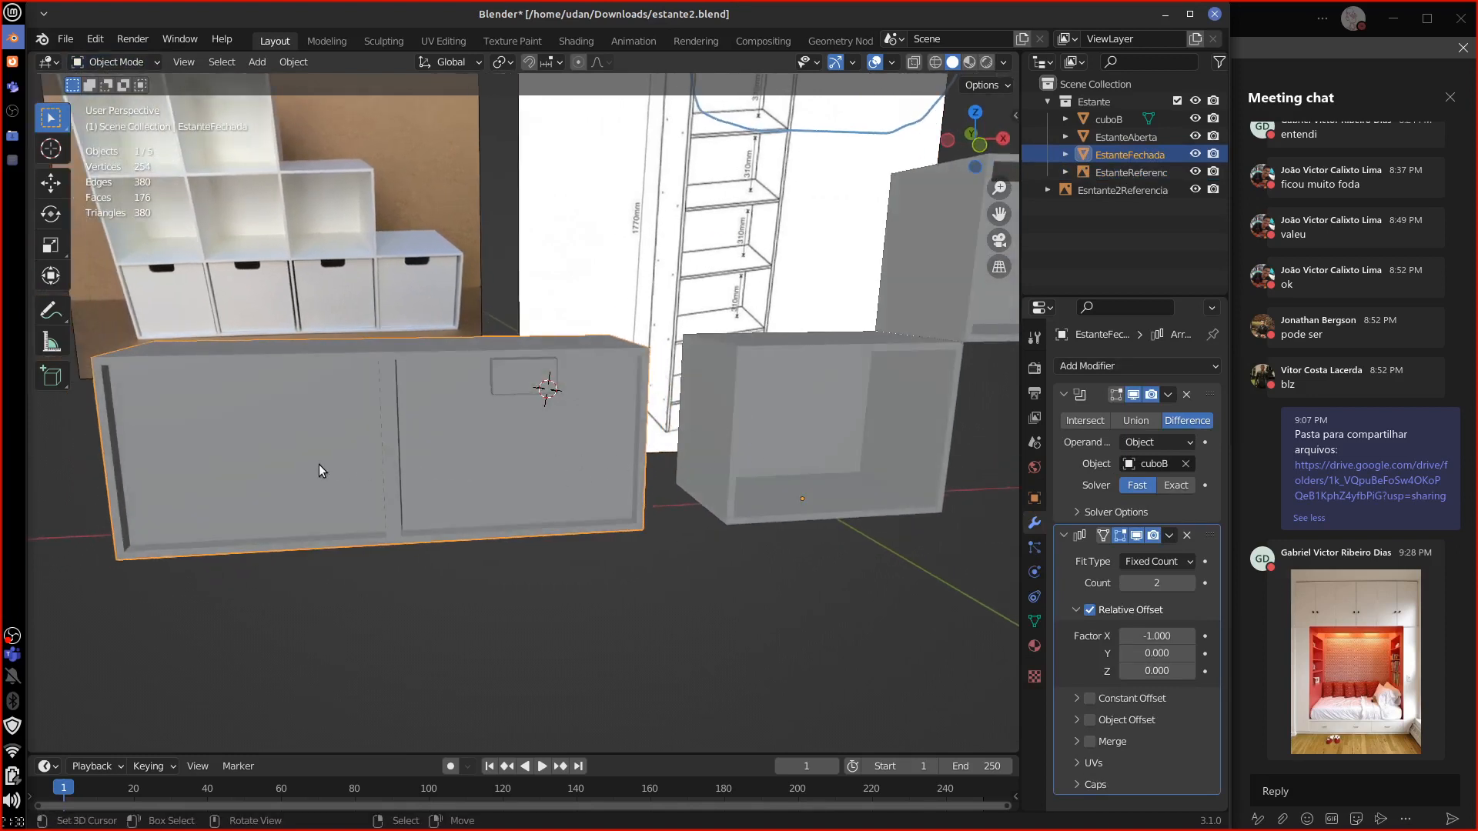
pyautogui.rightClick(530, 425)
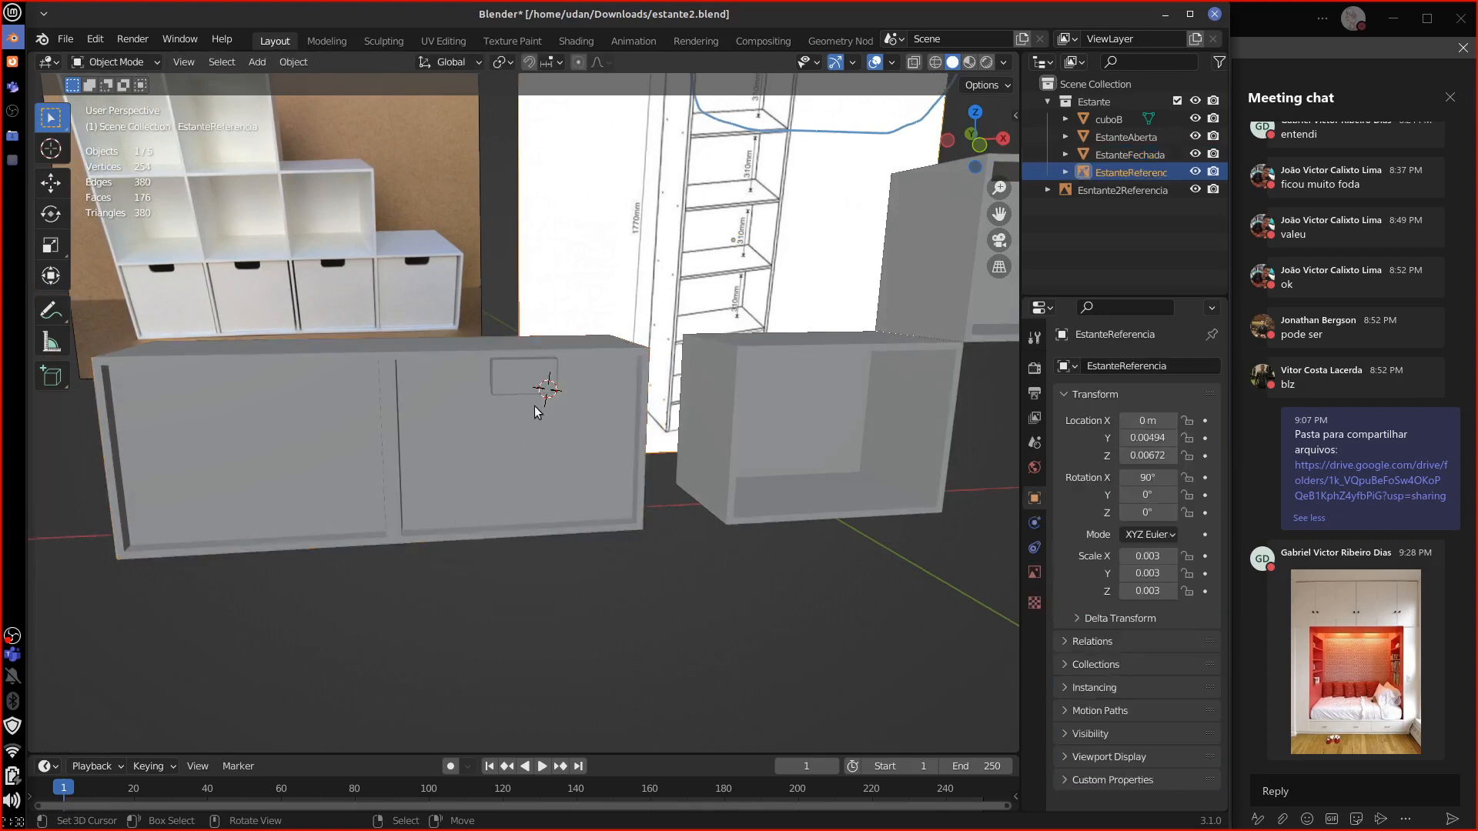
pyautogui.rightClick(534, 405)
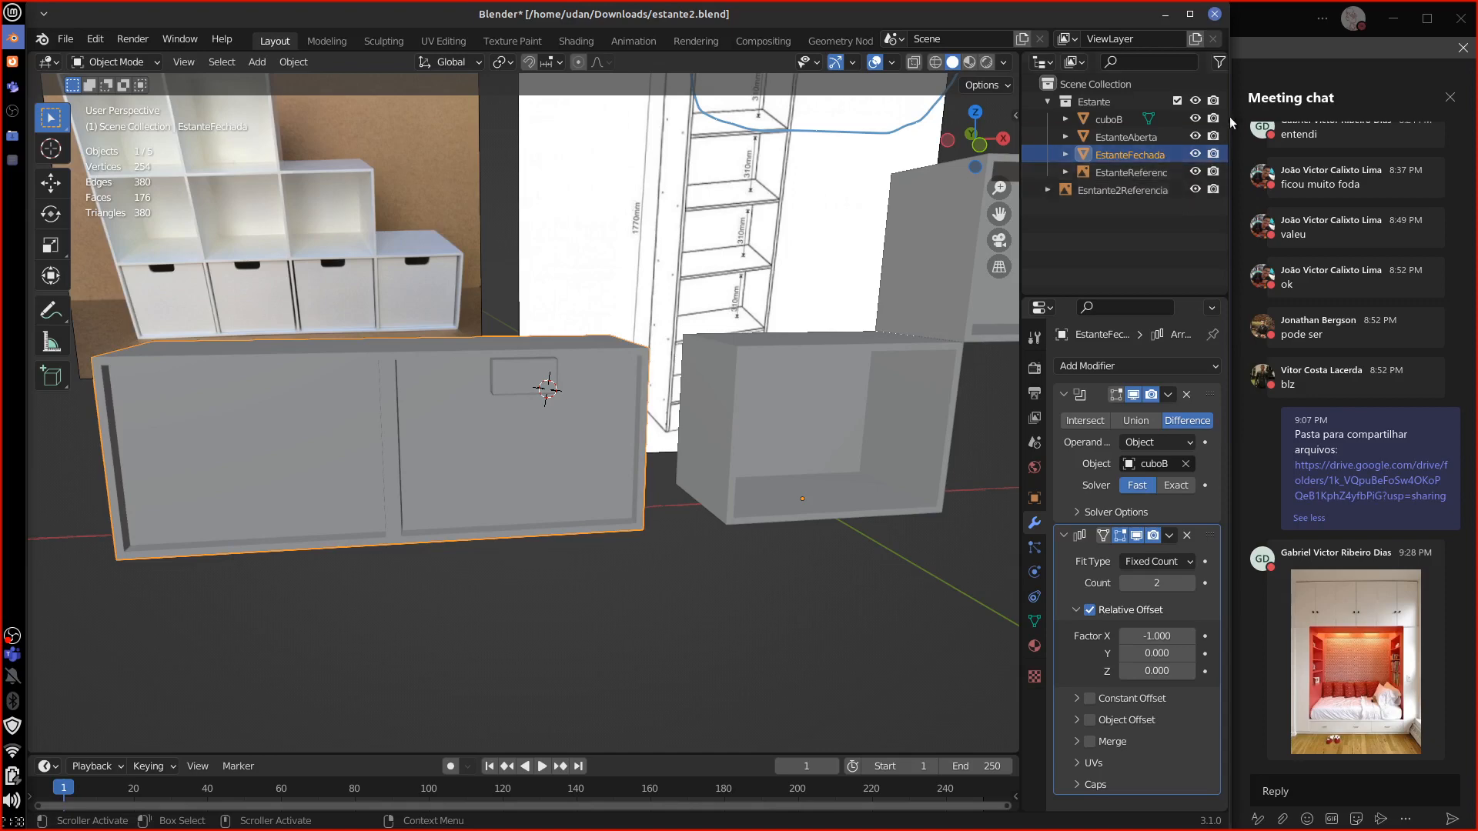
# Step: Temporarily hide the cuboB cutter to examine the front of EstanteFechada, and select and show cuboB again
pyautogui.click(1194, 118)
pyautogui.moveTo(638, 462); pyautogui.dragTo(538, 496, button='middle')
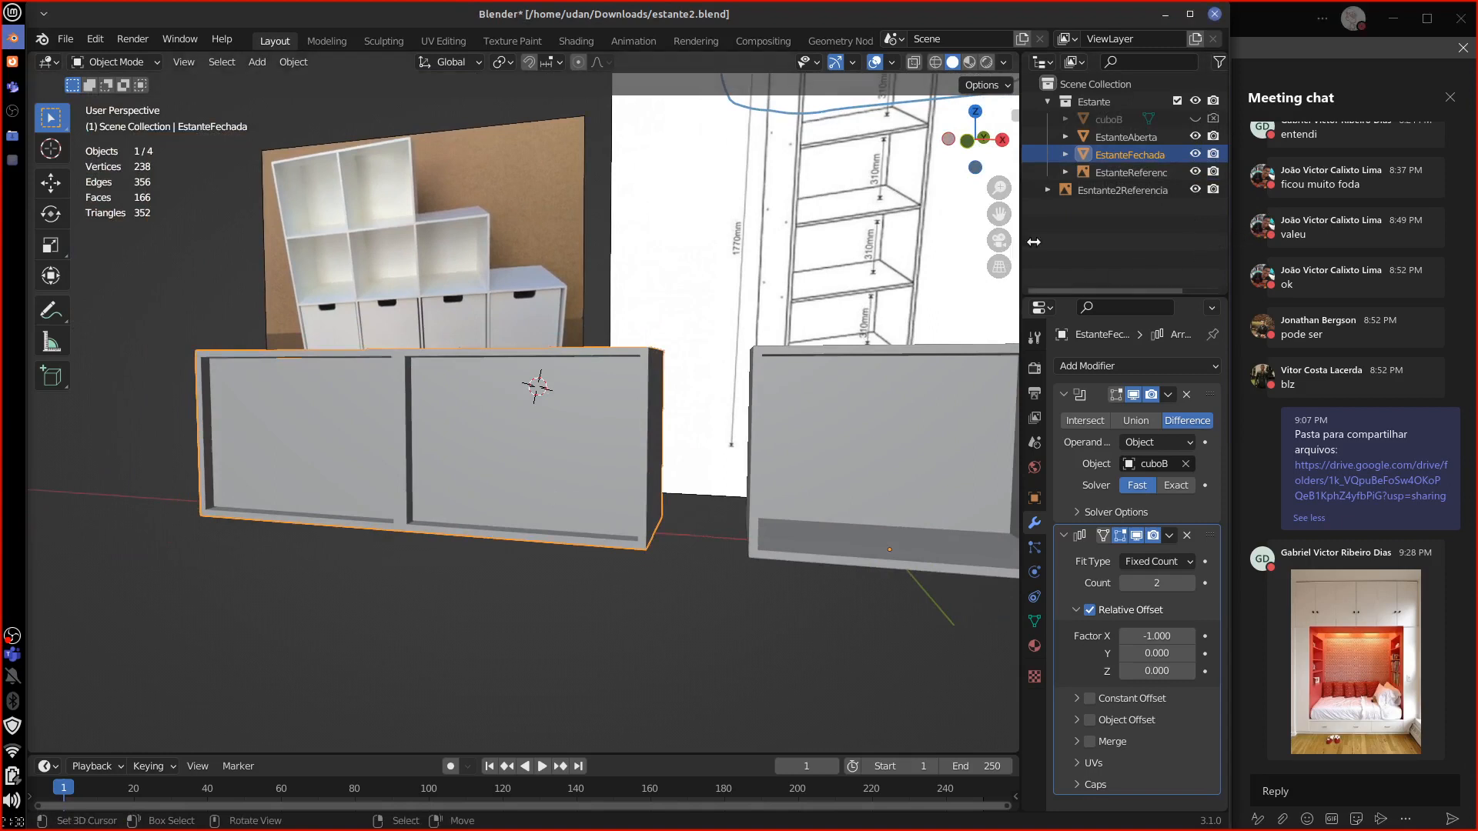
pyautogui.moveTo(861, 659); pyautogui.dragTo(578, 446, button='middle')
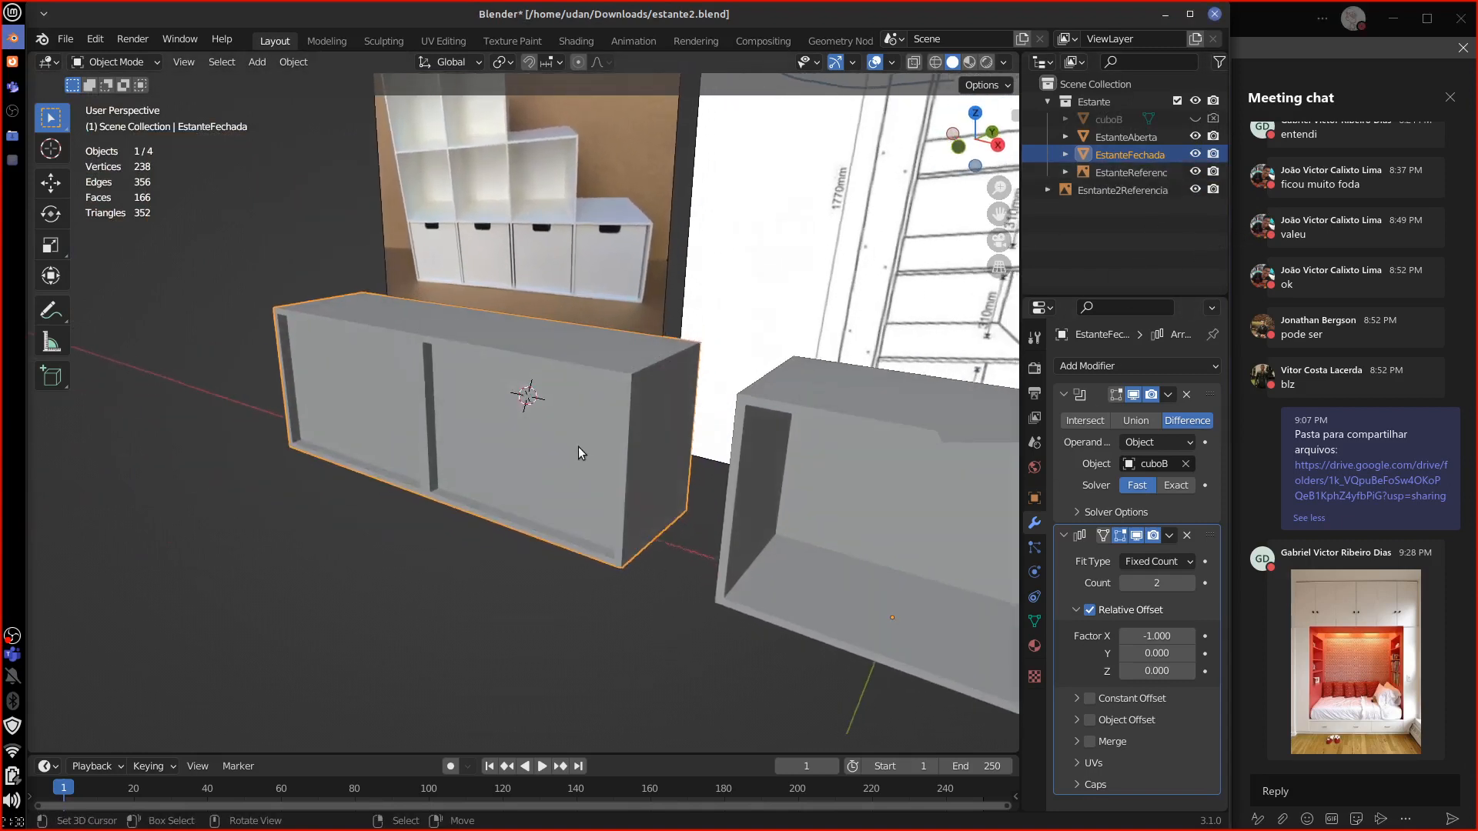
pyautogui.click(1003, 63)
pyautogui.moveTo(916, 414)
pyautogui.mouseDown(button='middle')
pyautogui.moveTo(741, 534)
pyautogui.moveTo(751, 501)
pyautogui.mouseUp(button='middle')
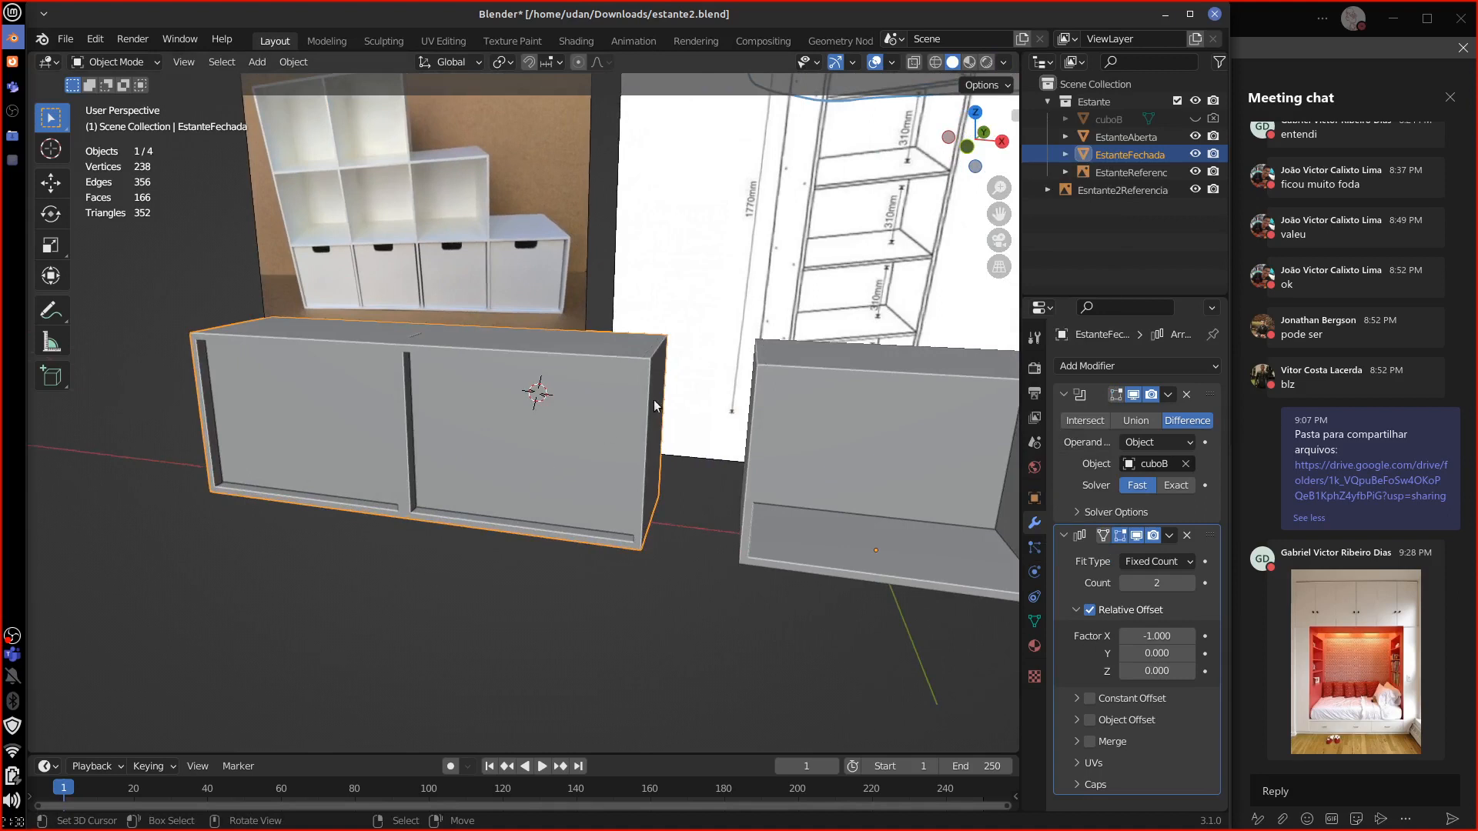
pyautogui.click(1116, 120)
pyautogui.click(1195, 120)
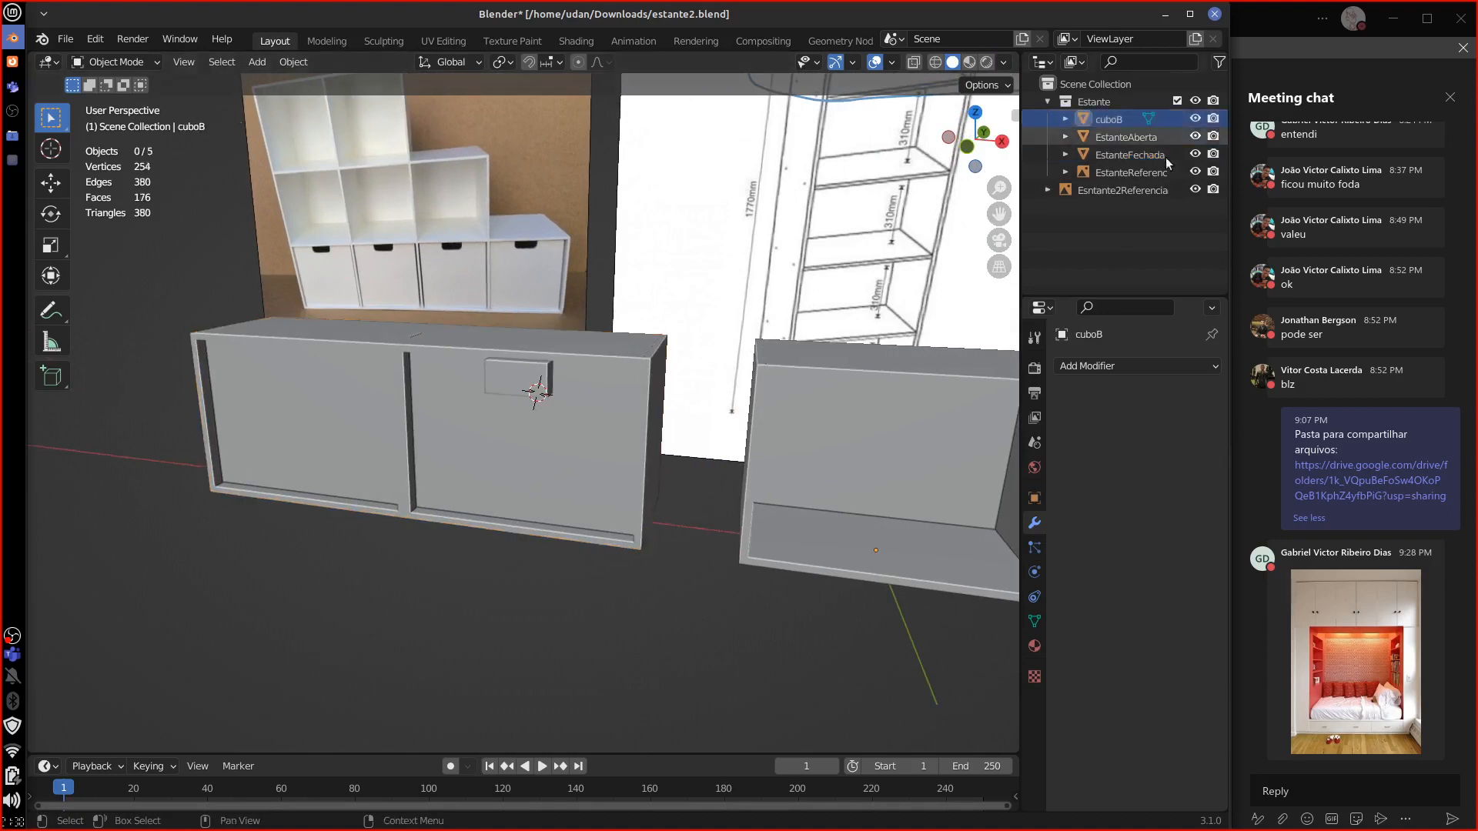
# Step: Try moving the cuboB cutter freely across the front of the EstanteFechada cabinet
pyautogui.moveTo(556, 509); pyautogui.dragTo(557, 404, button='middle')
pyautogui.press('g')
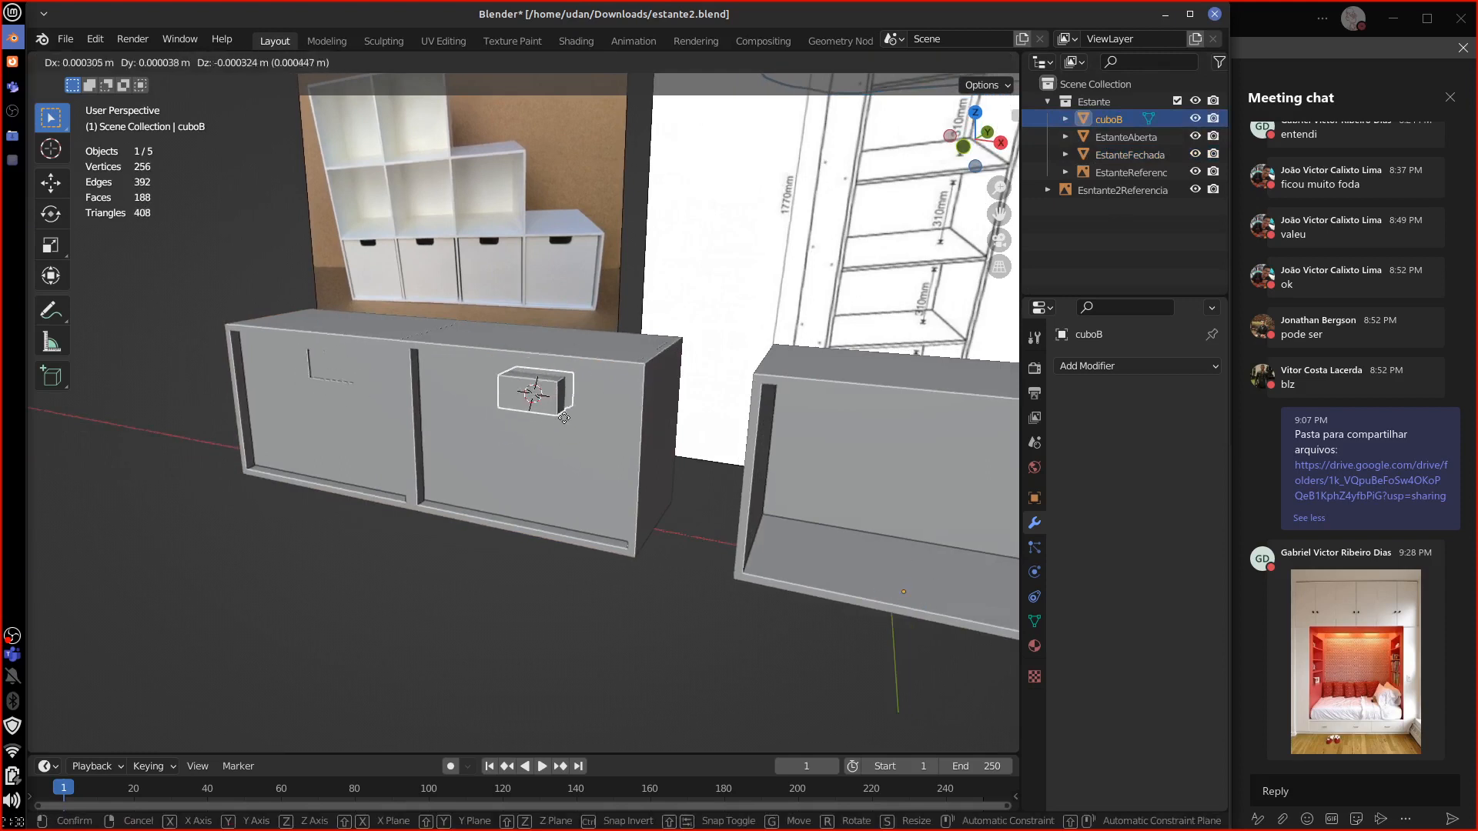
pyautogui.click(551, 416)
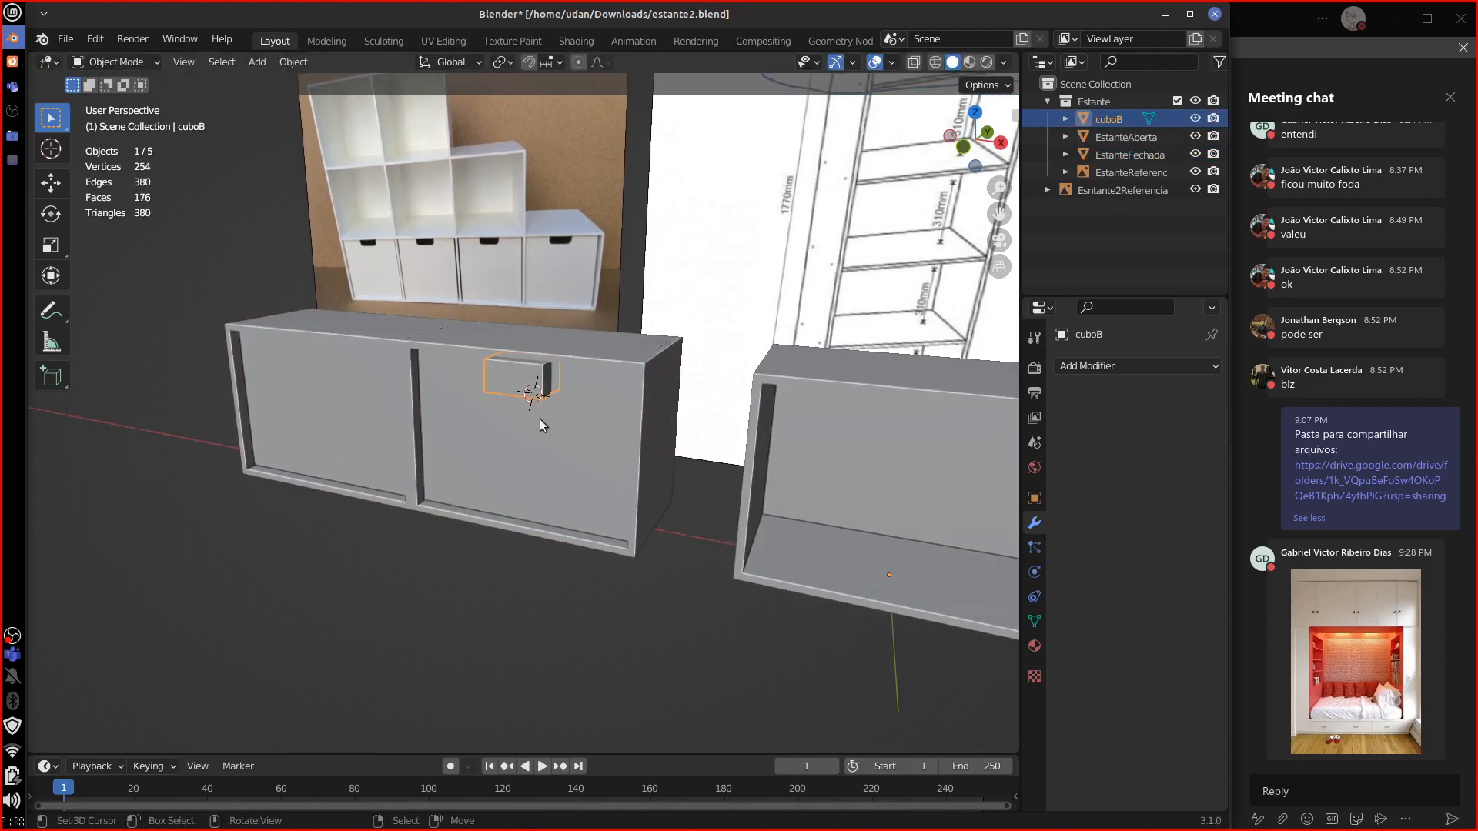
pyautogui.moveTo(539, 419); pyautogui.dragTo(806, 525, button='middle')
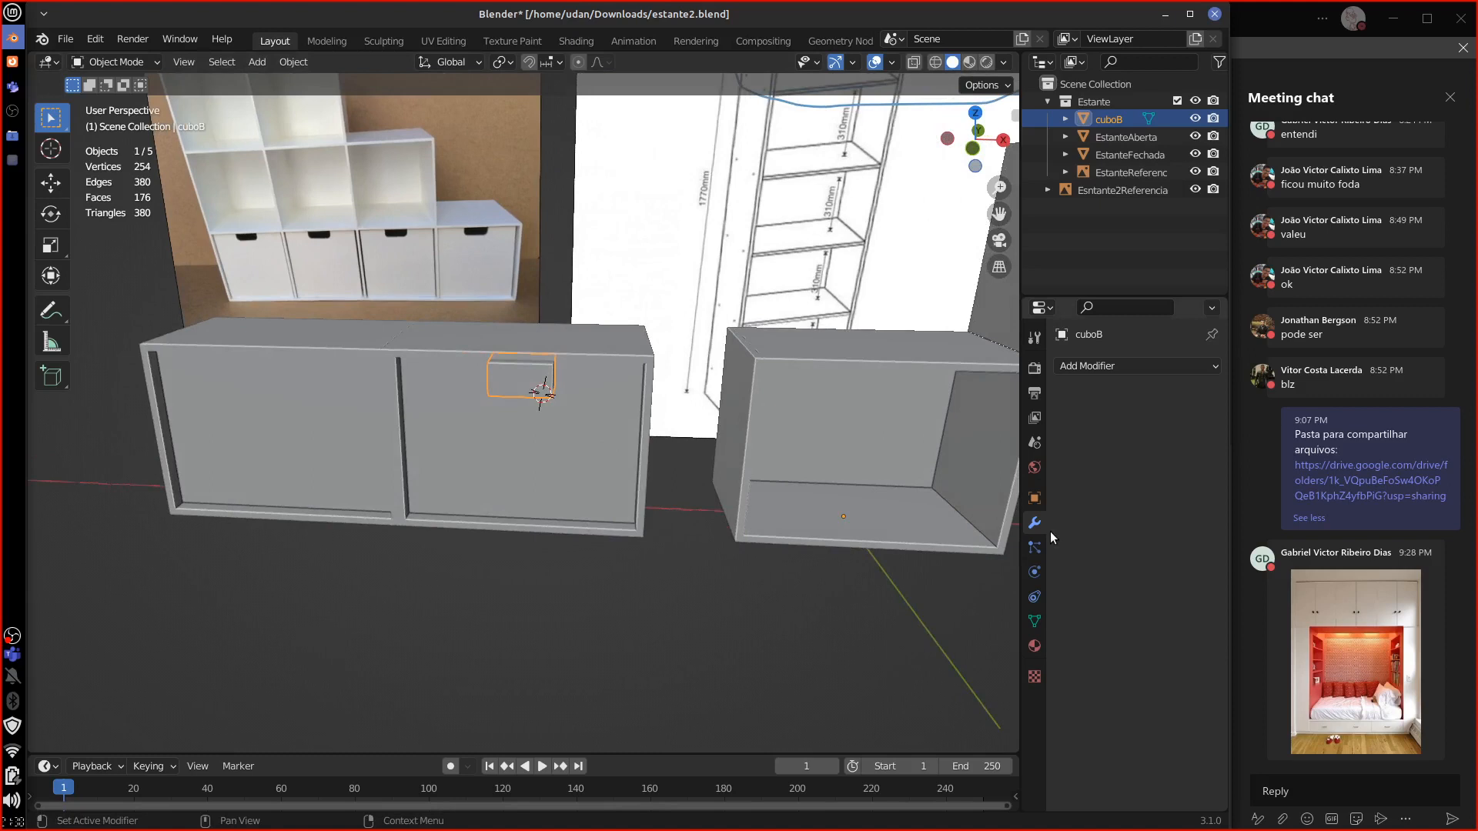
# Step: Set cuboB's viewport display type to Wire
pyautogui.click(1033, 498)
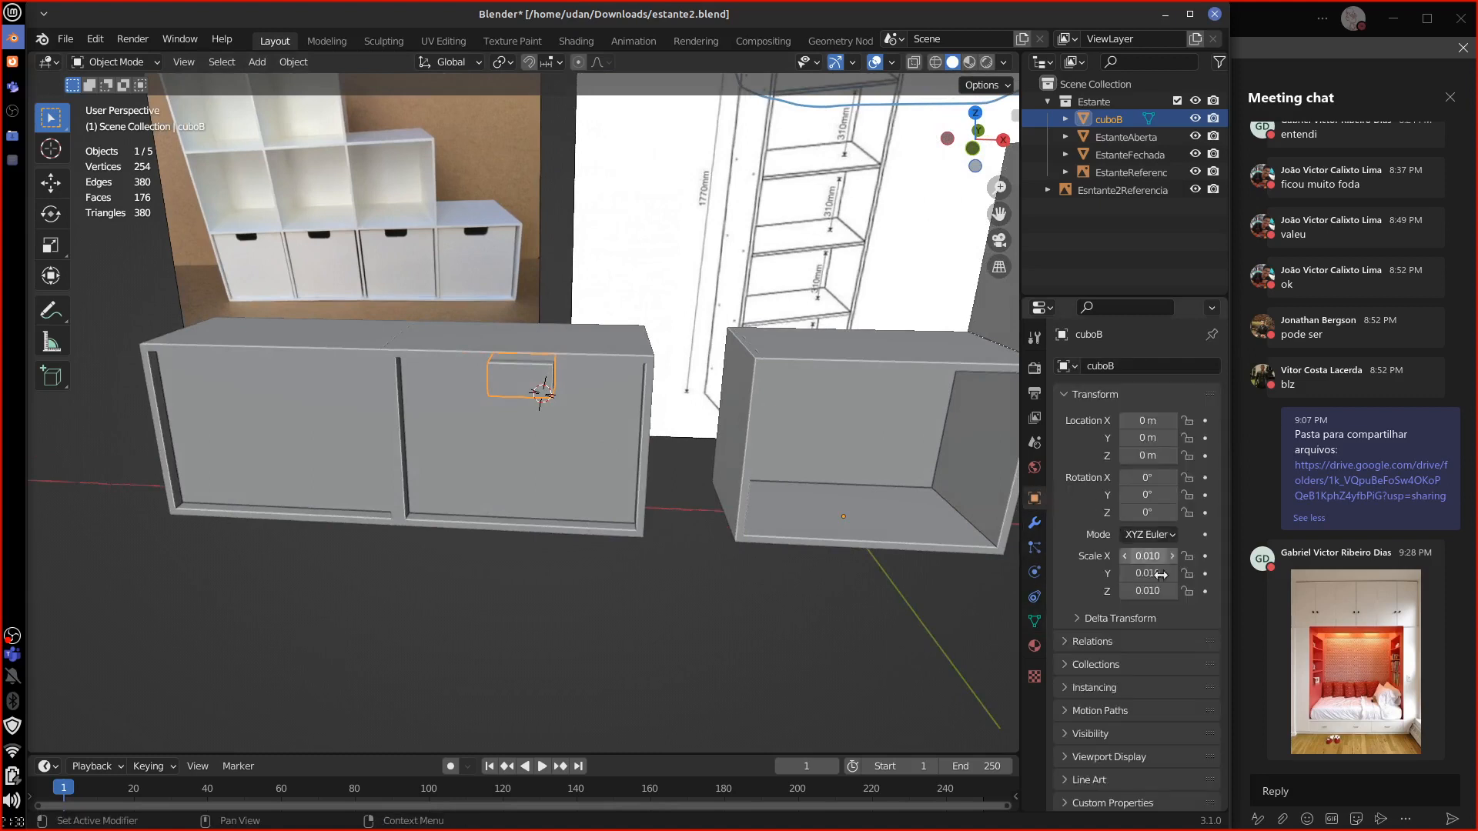
pyautogui.click(1067, 396)
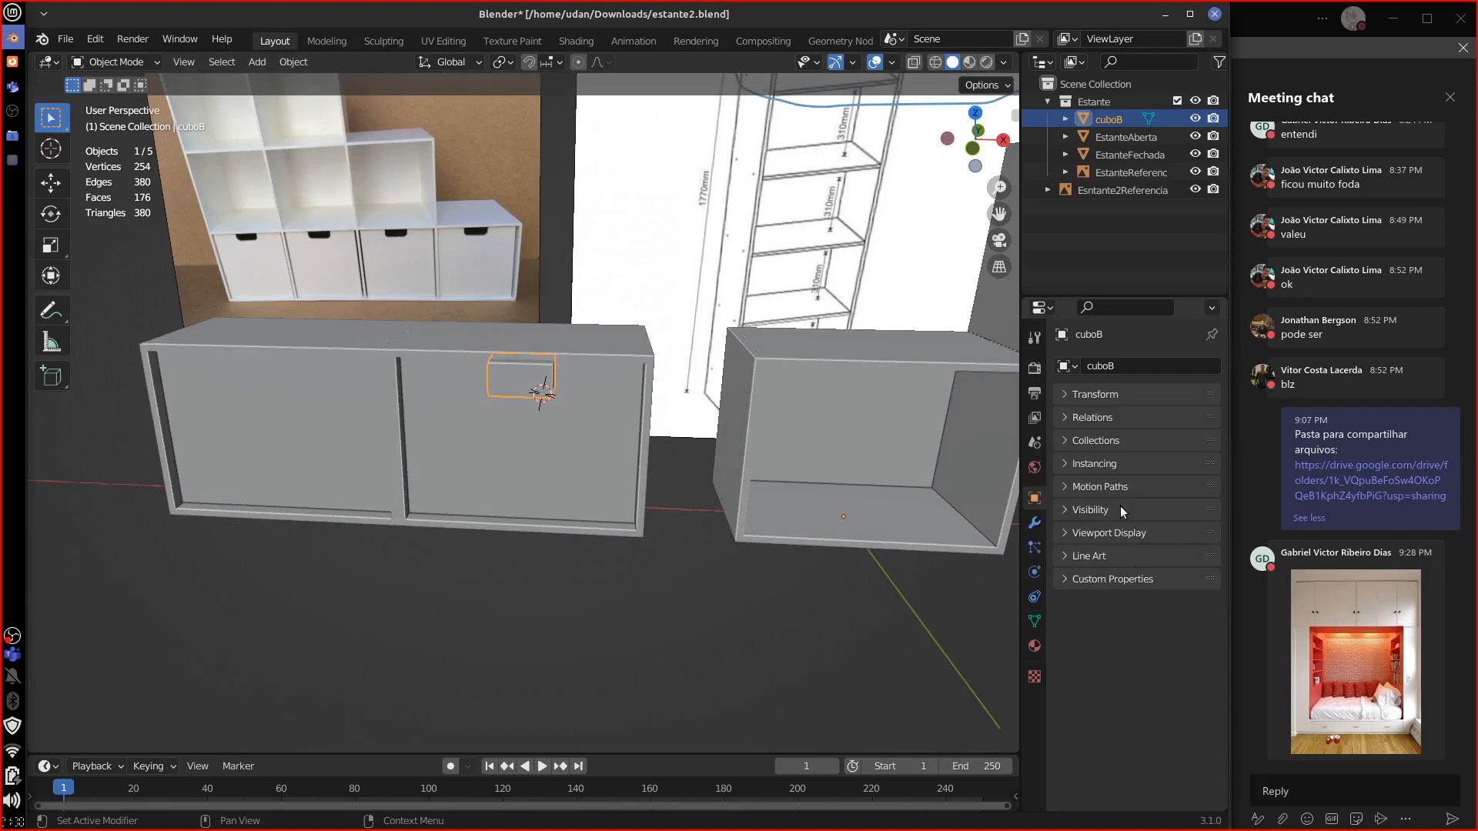
pyautogui.click(1130, 533)
pyautogui.click(1154, 715)
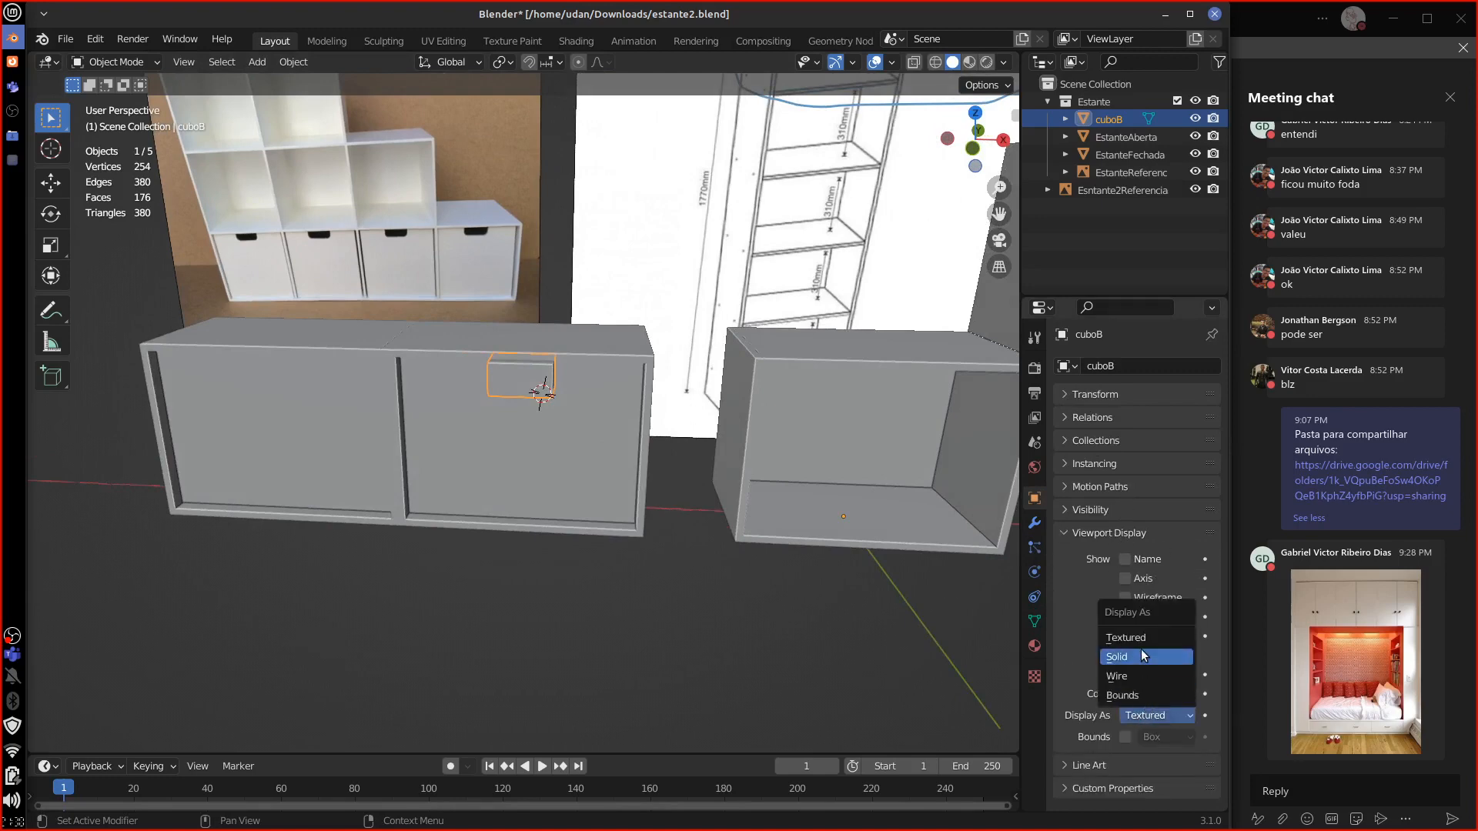
pyautogui.click(1120, 676)
pyautogui.moveTo(808, 535)
pyautogui.mouseDown(button='middle')
pyautogui.moveTo(768, 542)
pyautogui.moveTo(764, 566)
pyautogui.moveTo(861, 552)
pyautogui.moveTo(863, 567)
pyautogui.moveTo(804, 582)
pyautogui.mouseUp(button='middle')
# Step: Remove the Array modifier from the EstanteFechada cabinet, keeping its Boolean modifier
pyautogui.click(552, 454)
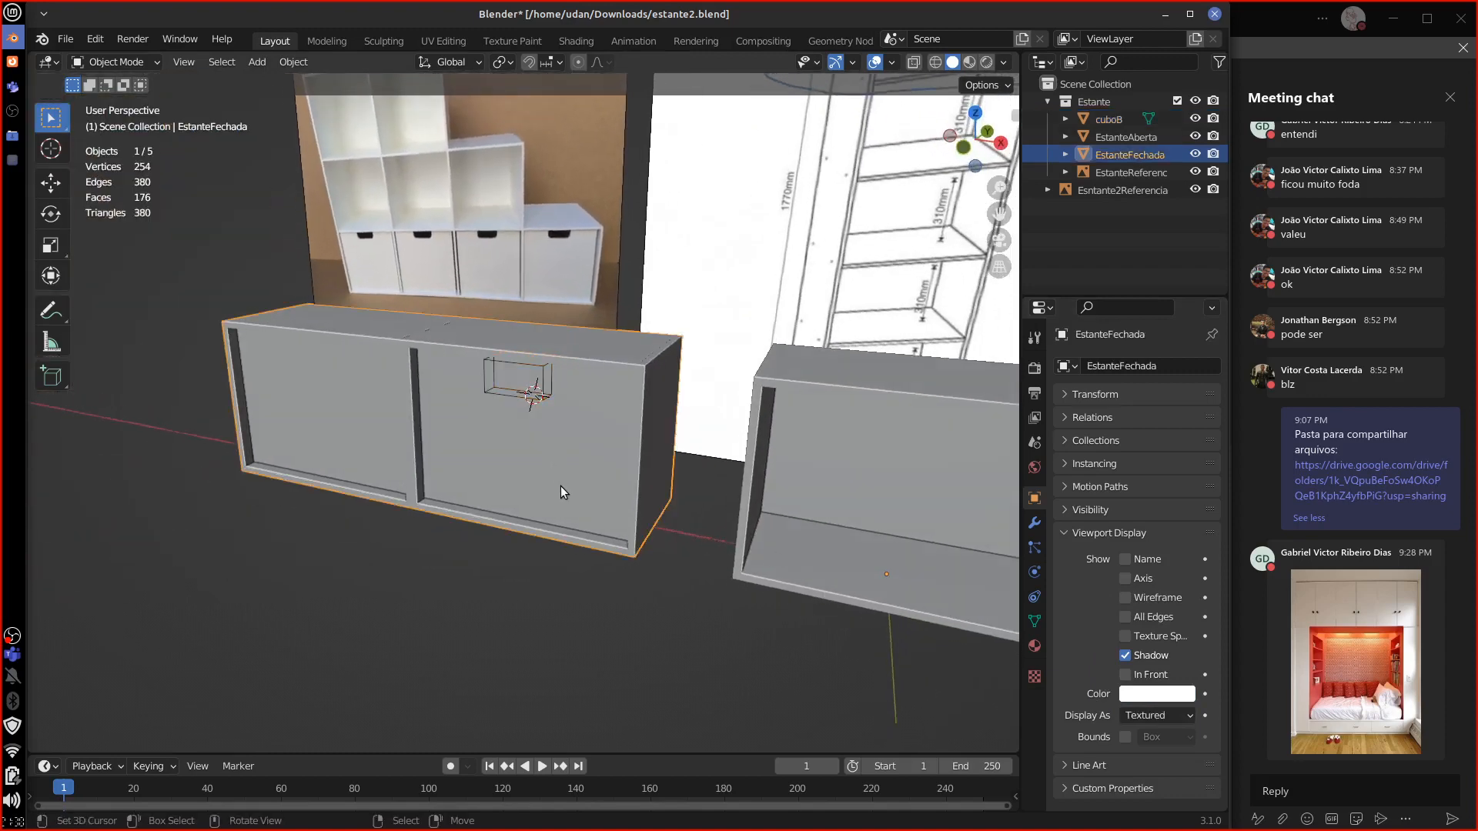
pyautogui.click(1034, 523)
pyautogui.click(1064, 534)
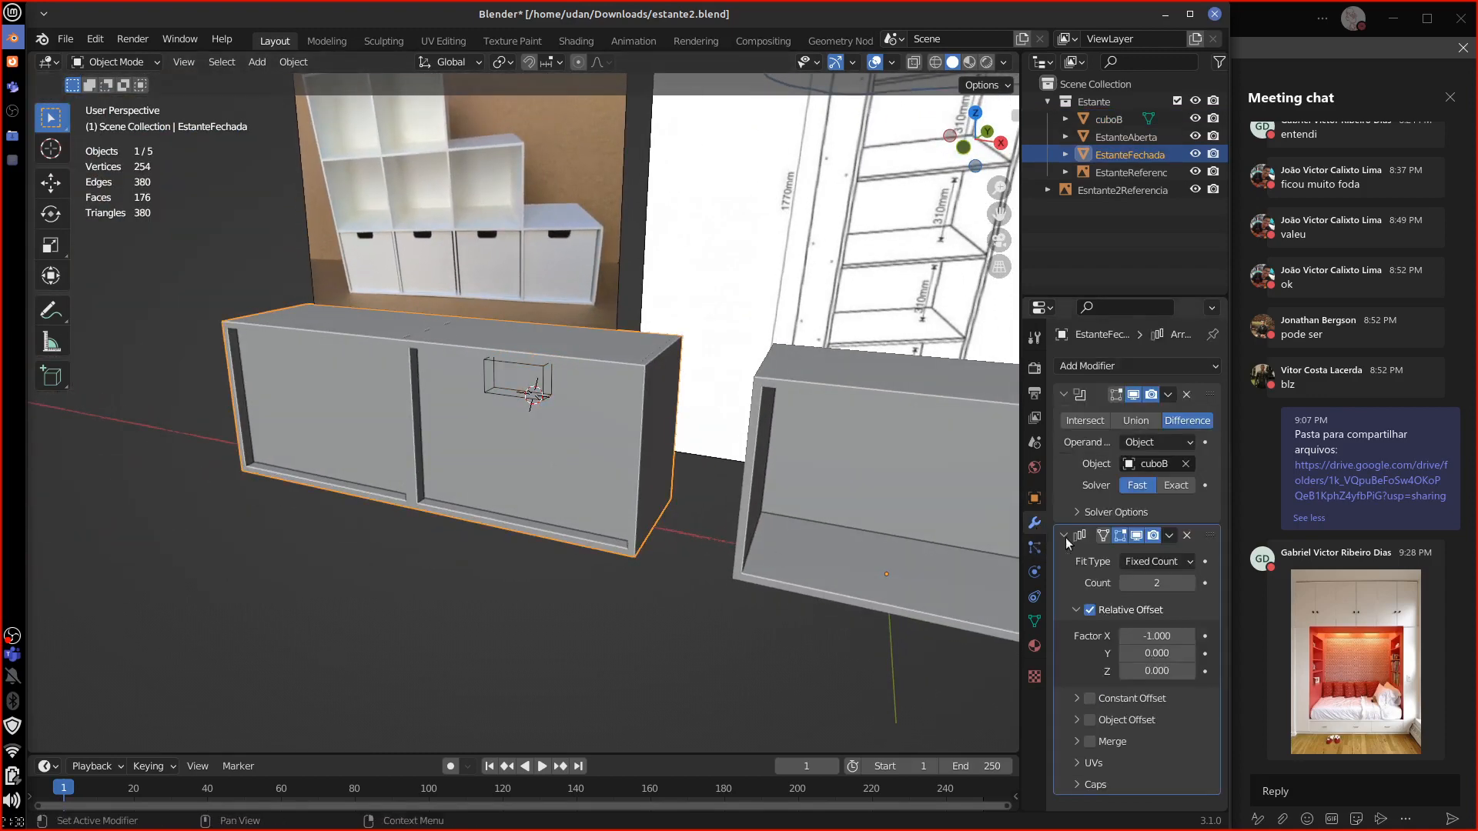
pyautogui.click(1187, 537)
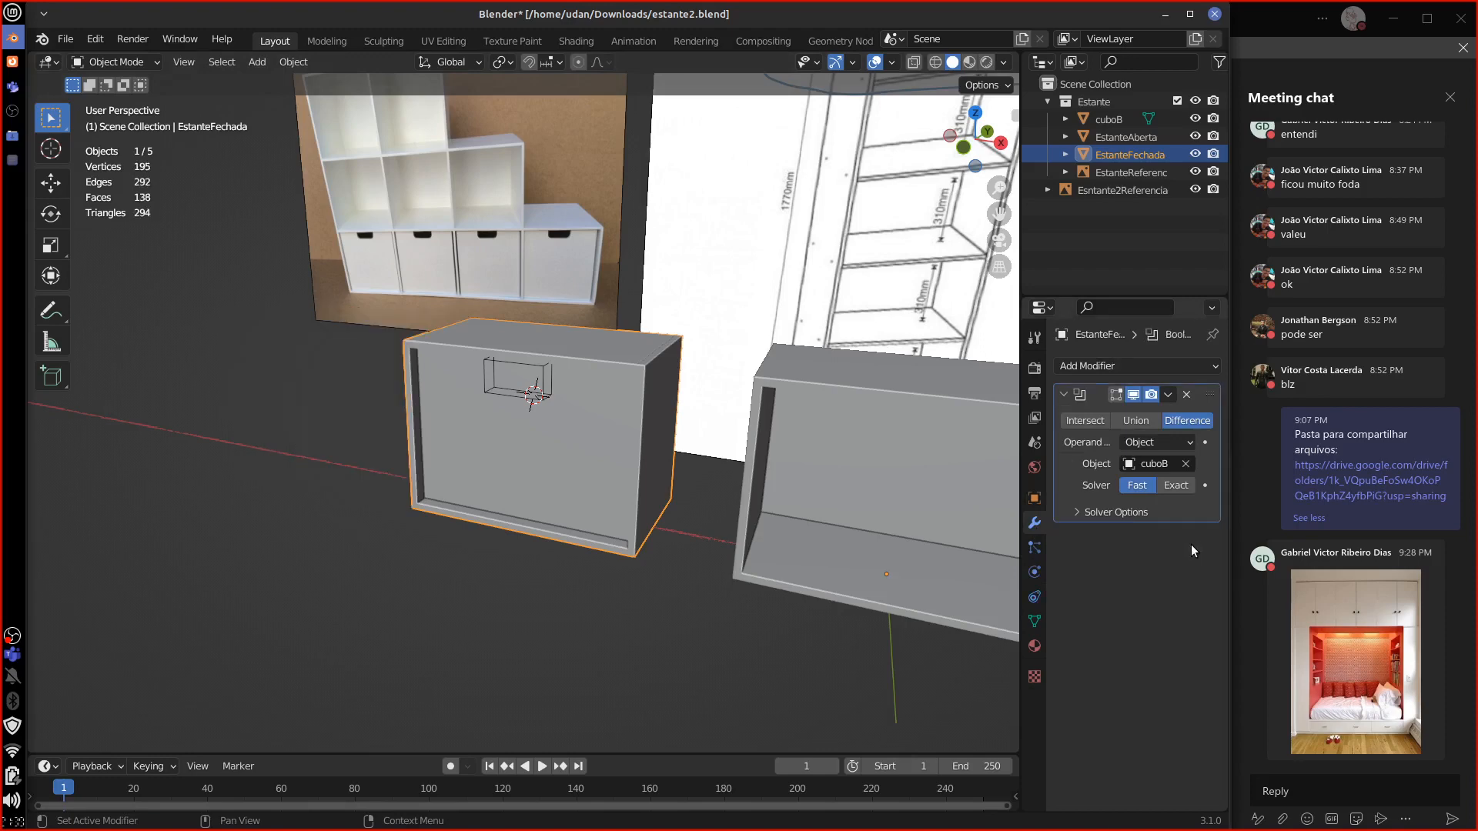
# Step: Try the Exact solver on EstanteFechada's Boolean modifier and return the solver to Fast
pyautogui.moveTo(927, 578); pyautogui.dragTo(571, 440, button='middle')
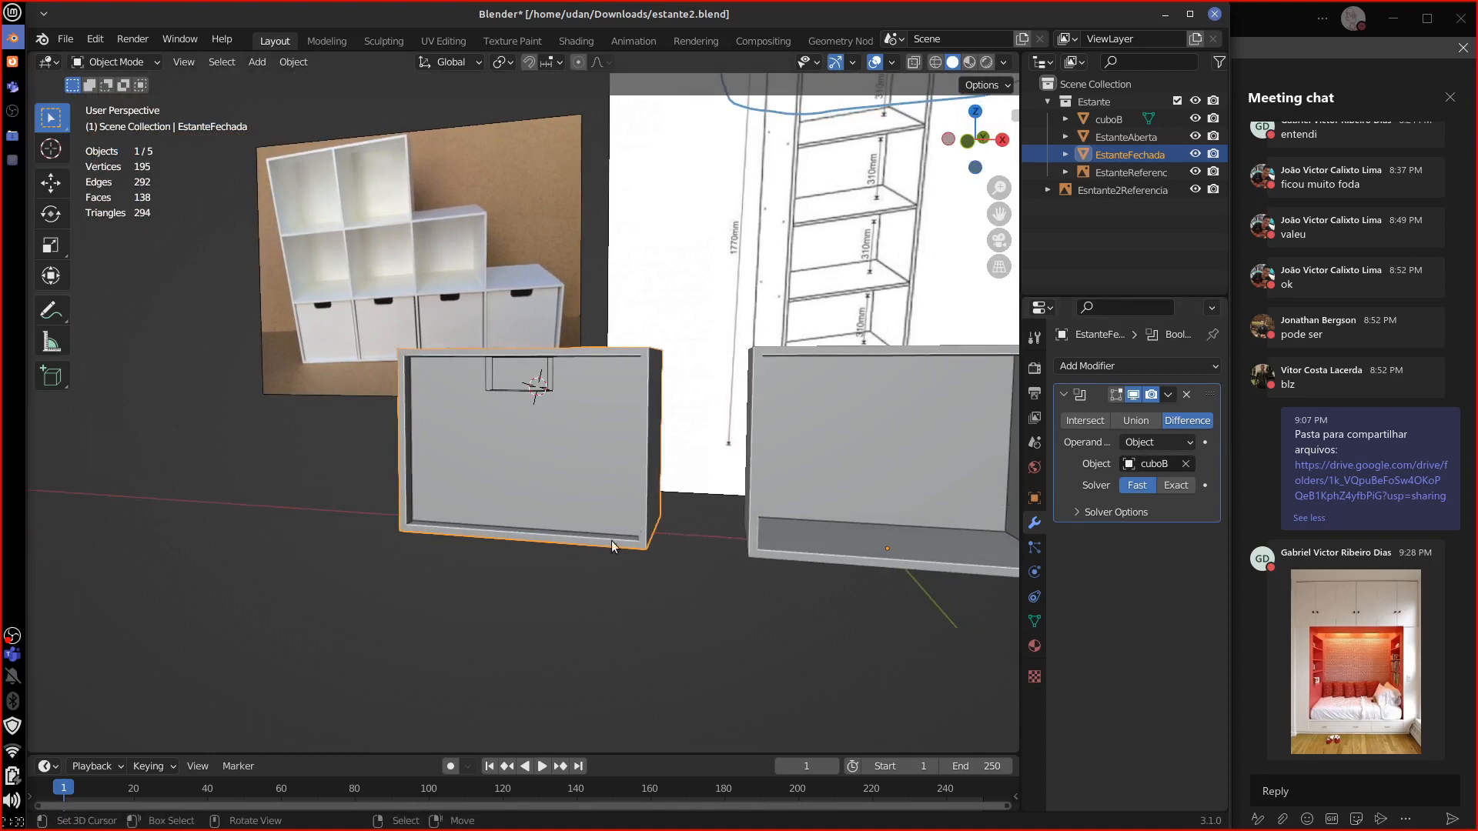
pyautogui.click(1183, 486)
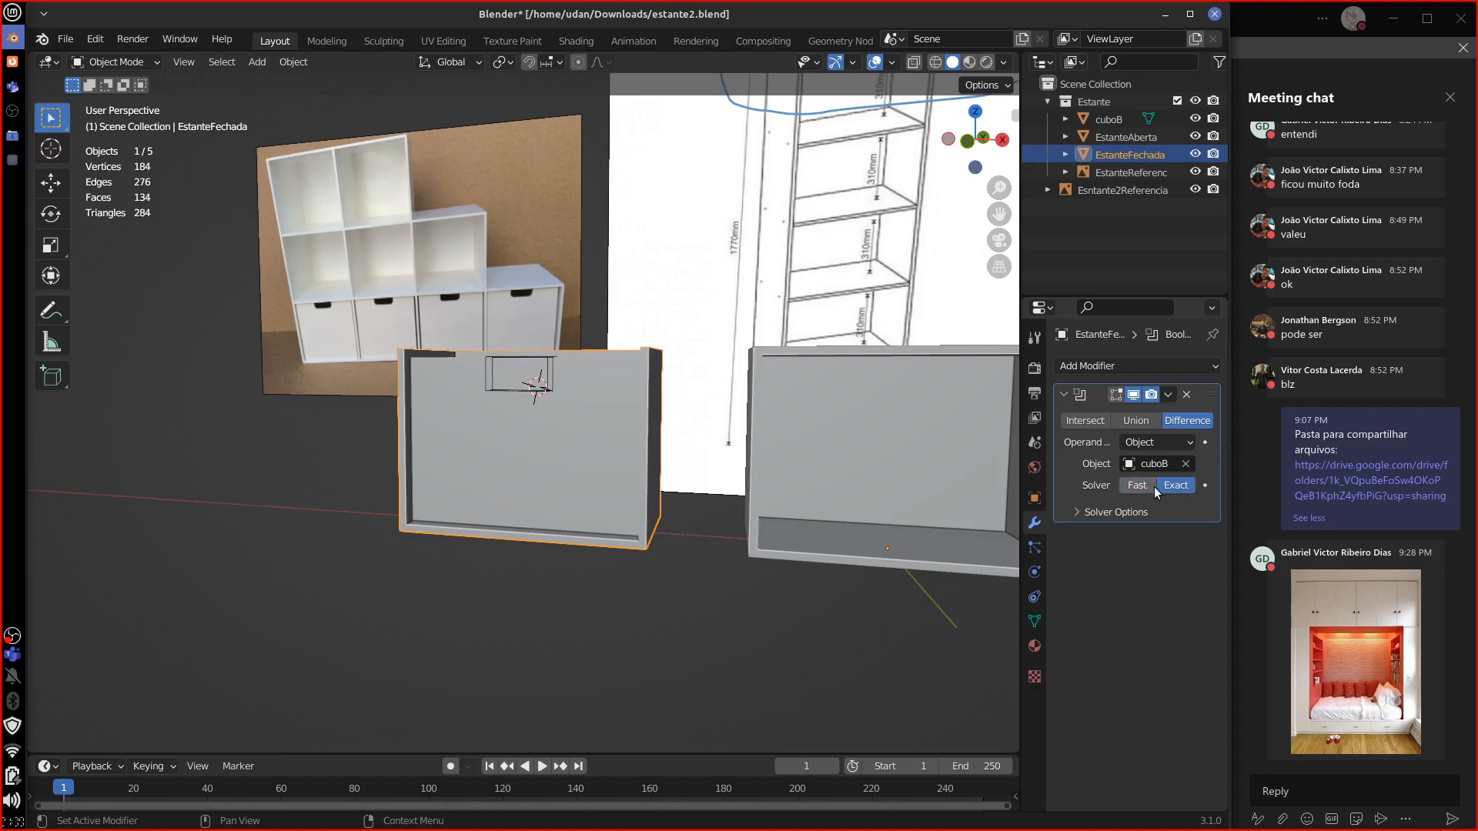
pyautogui.click(1137, 485)
pyautogui.moveTo(539, 569); pyautogui.dragTo(640, 548, button='middle')
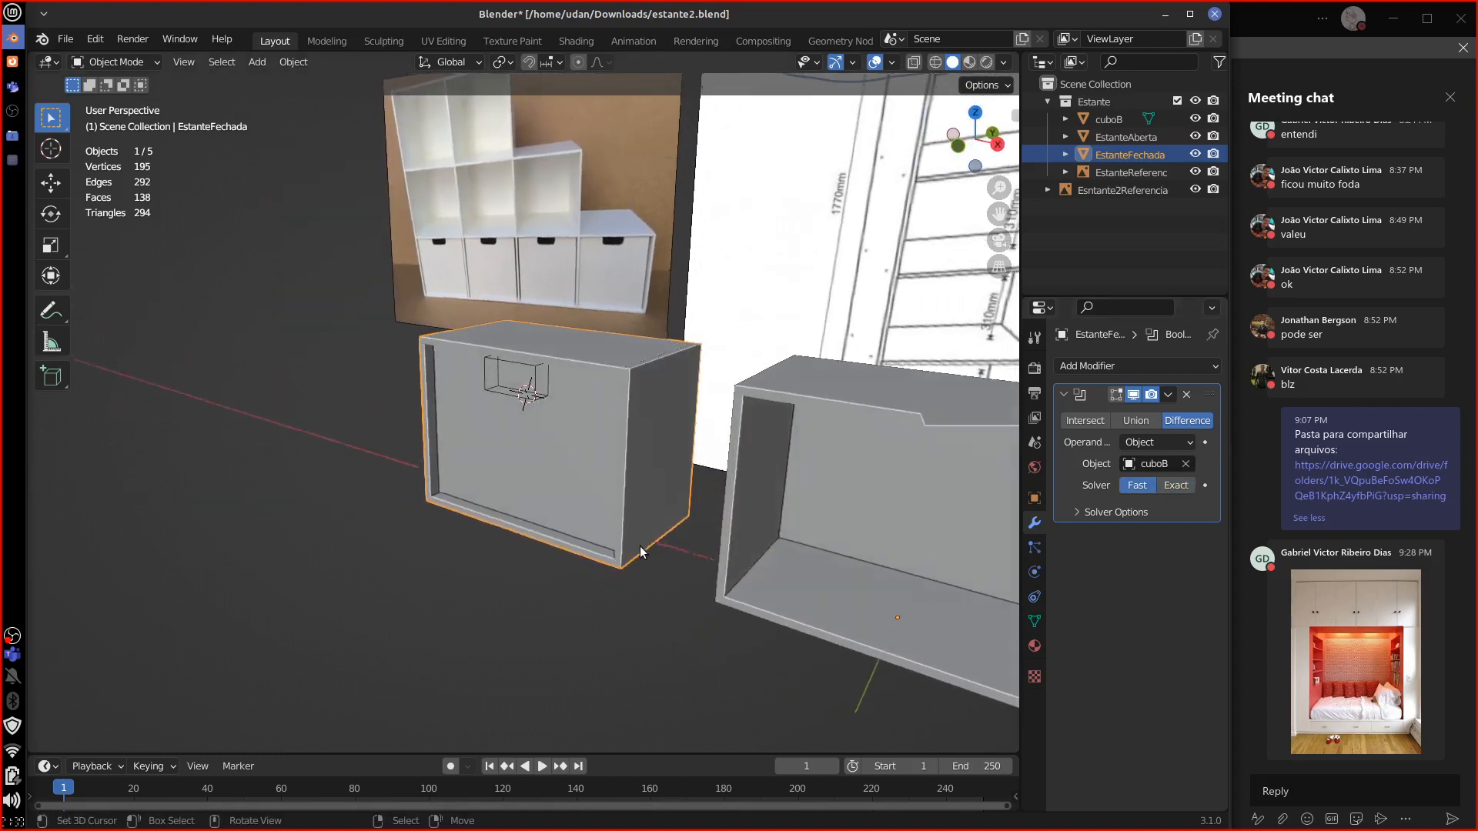
# Step: Select the cuboB cutter and display its transform values and dimensions in the viewport
pyautogui.click(529, 405)
pyautogui.scroll(4, 568, 424)
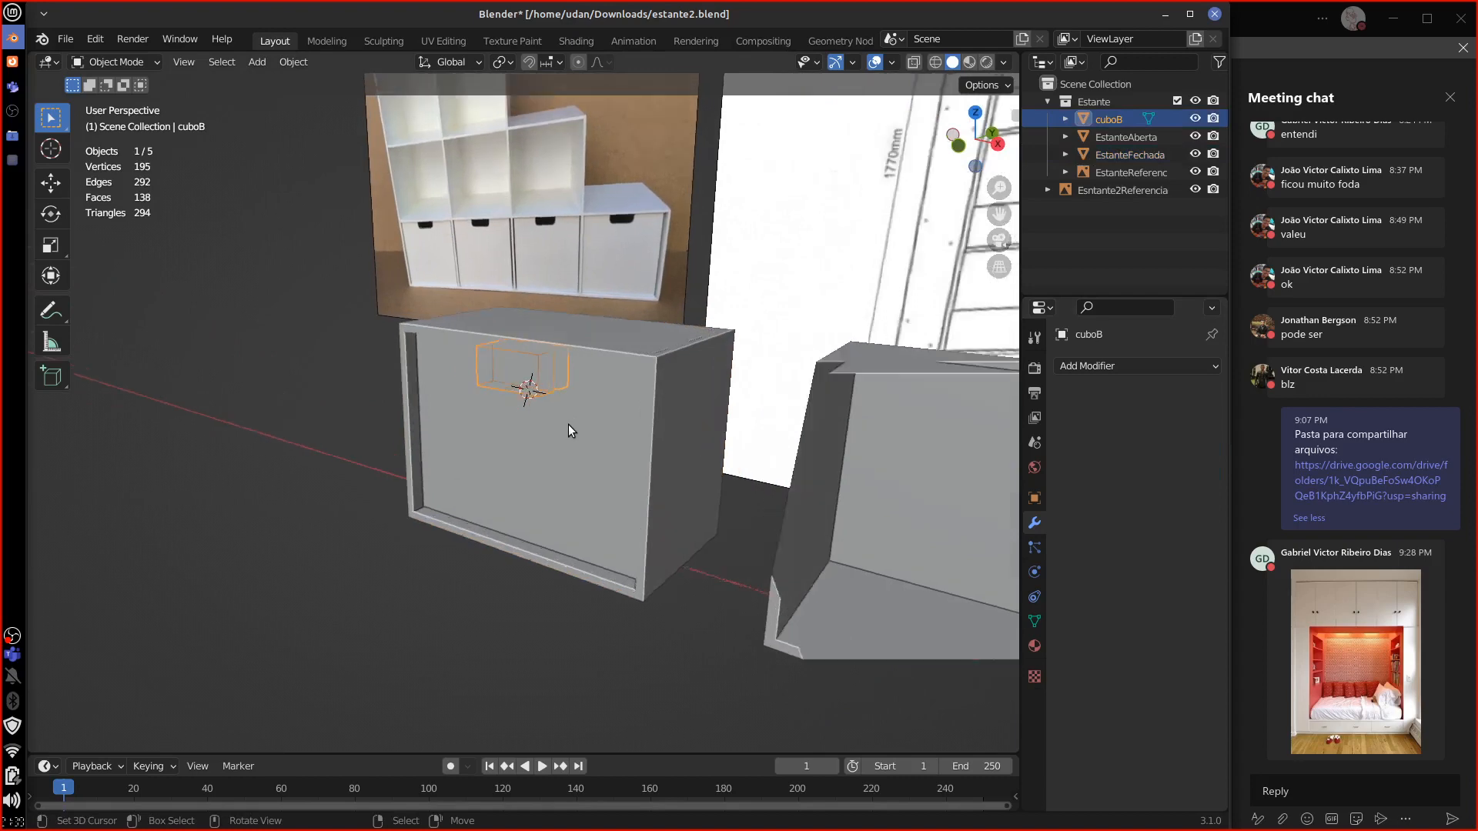
pyautogui.moveTo(571, 403); pyautogui.dragTo(703, 478, button='middle')
pyautogui.click(1013, 115)
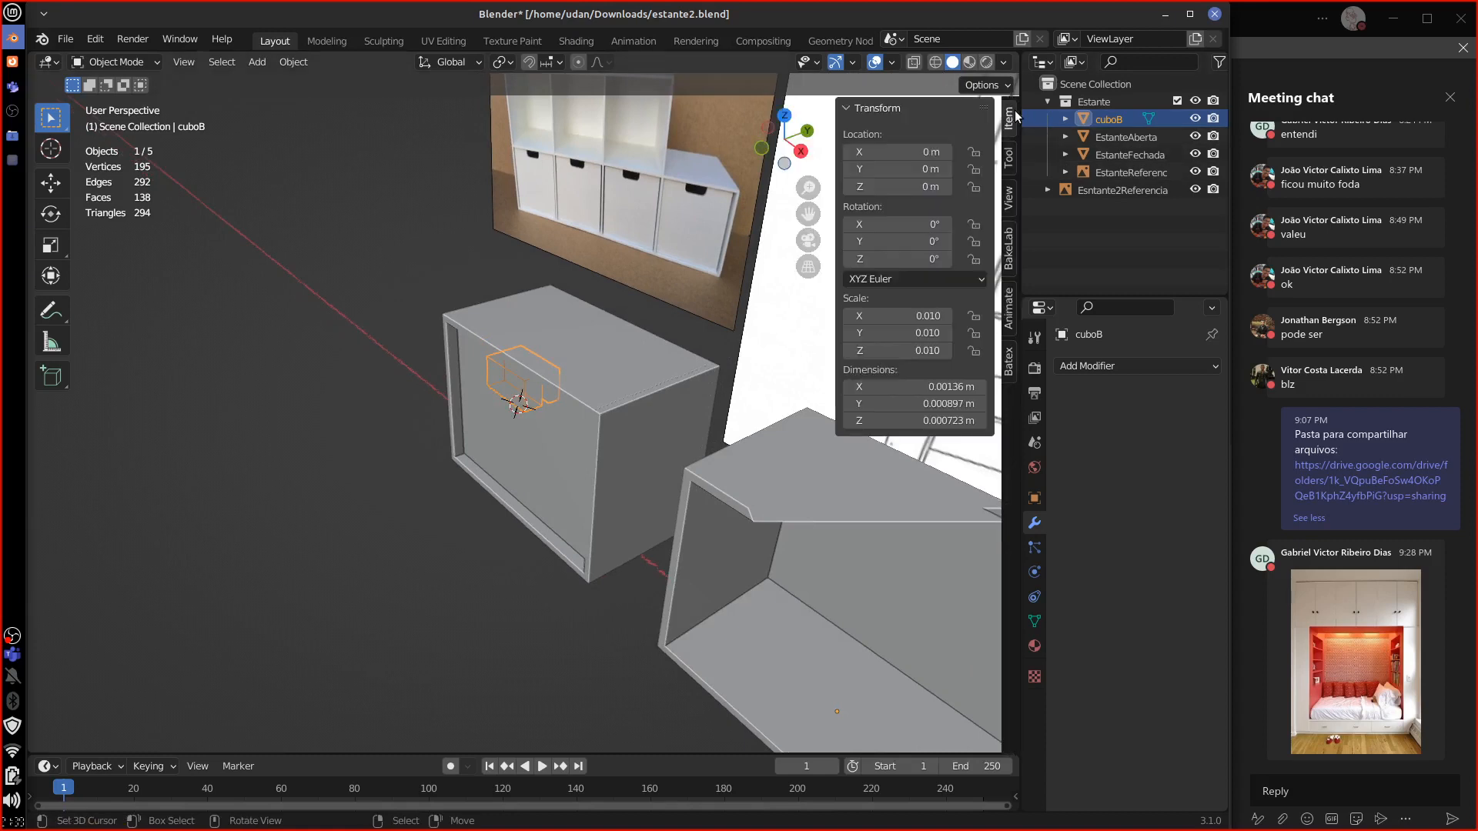
# Step: Set the viewport's clip start to 0.001 m and hide the sidebar
pyautogui.click(1008, 198)
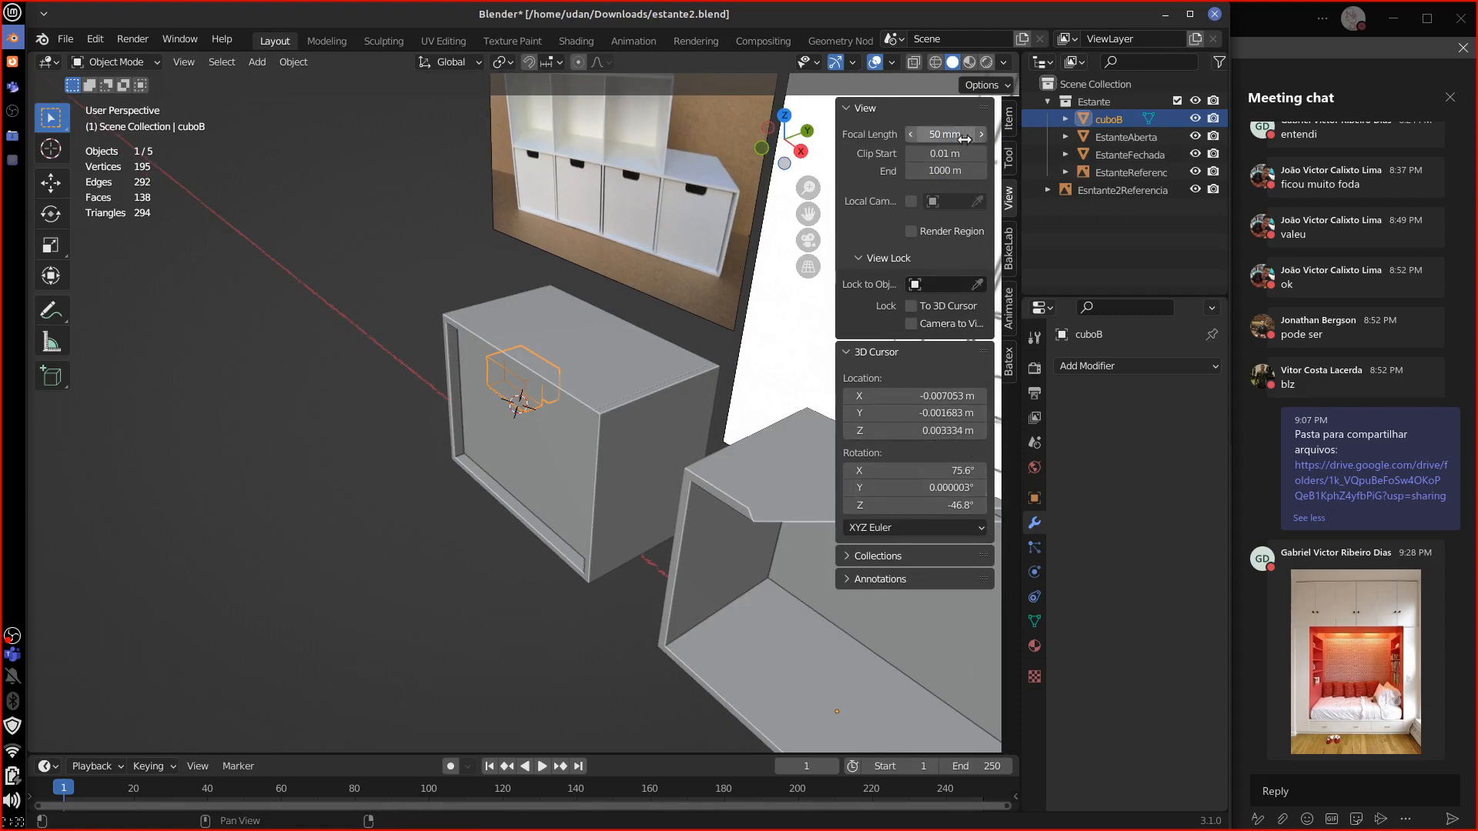
pyautogui.moveTo(957, 153); pyautogui.dragTo(923, 162)
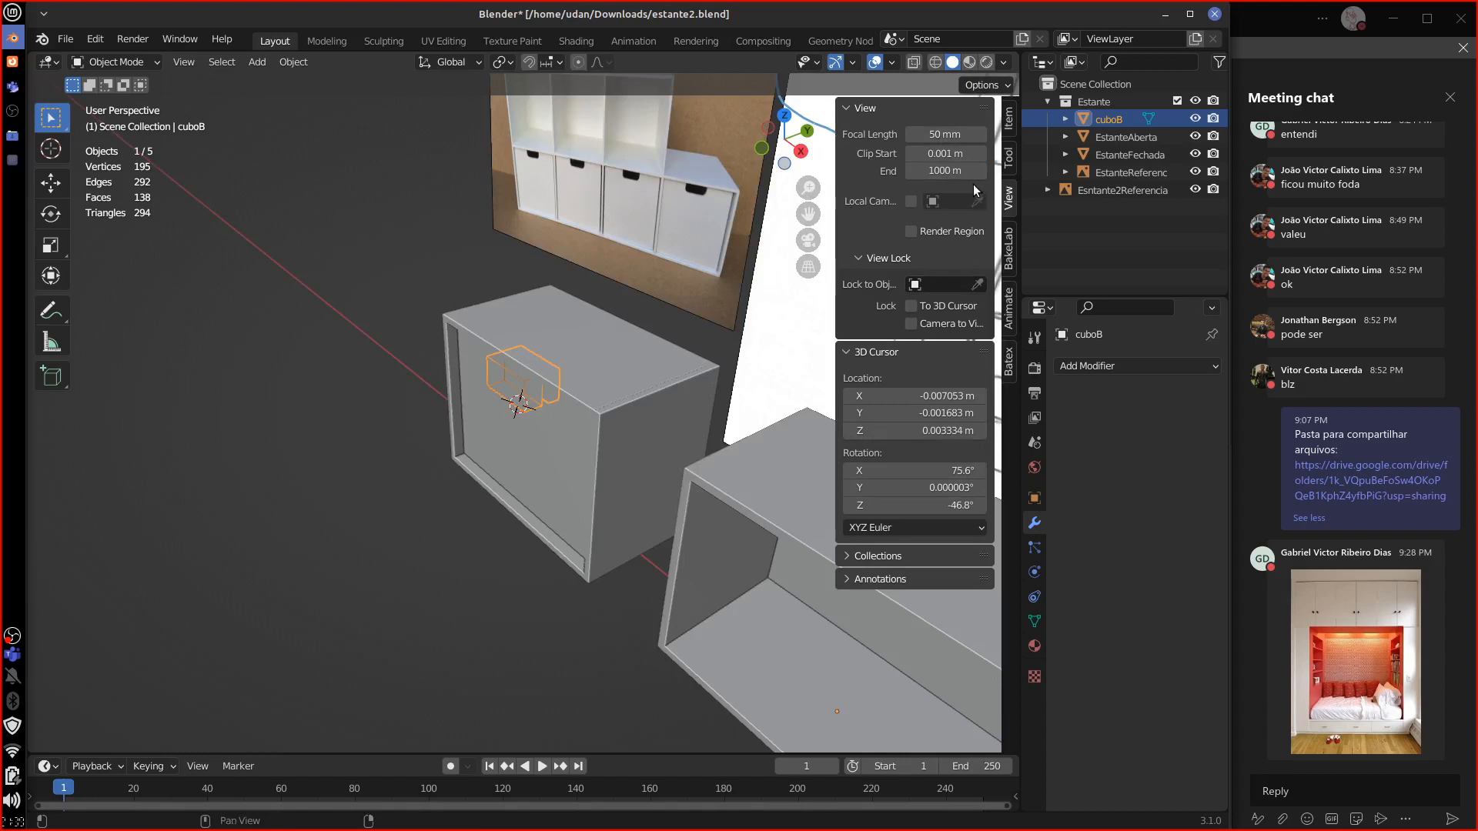
pyautogui.moveTo(562, 677); pyautogui.dragTo(590, 588, button='middle')
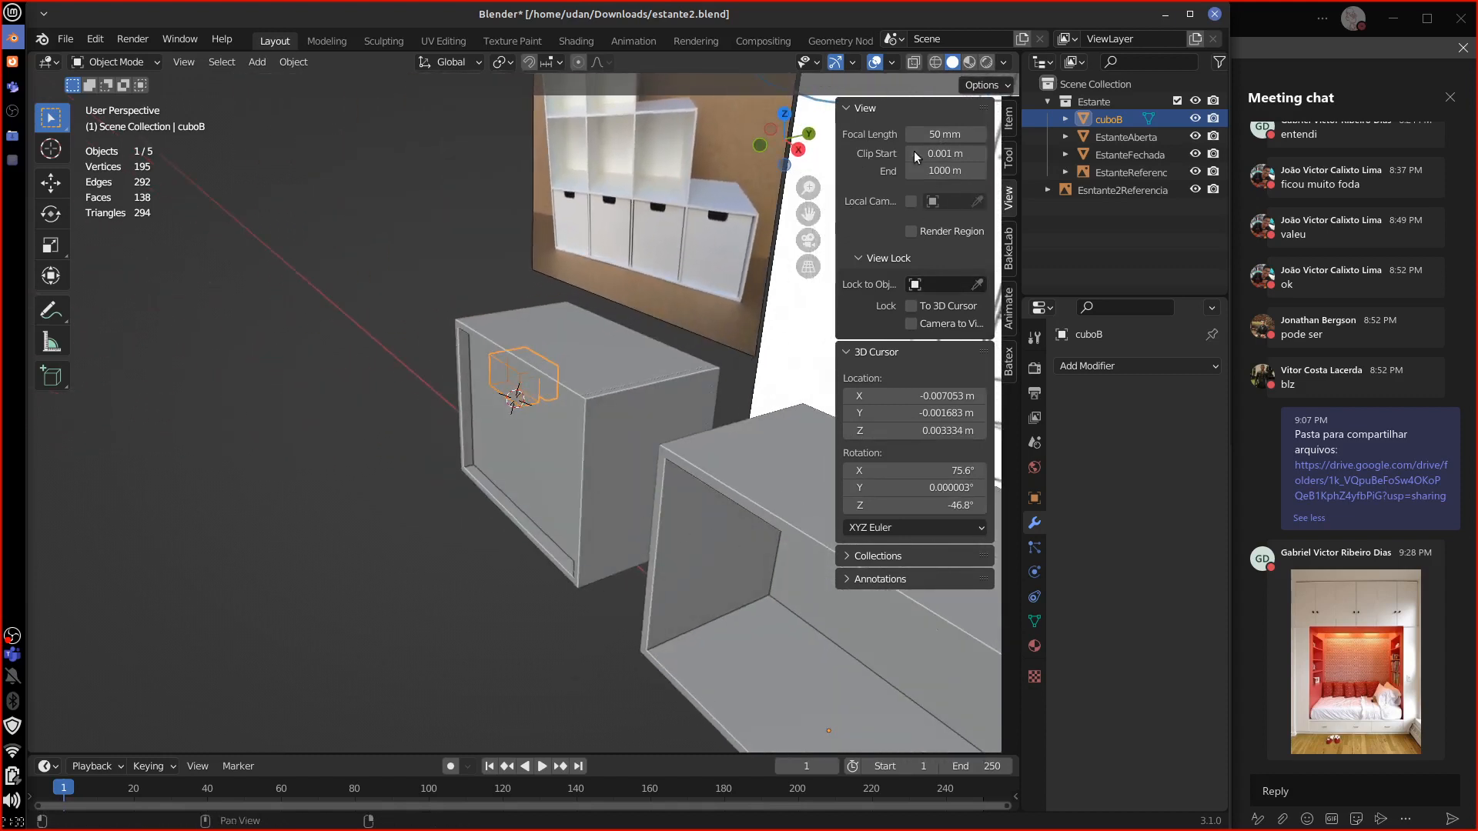
pyautogui.moveTo(835, 254); pyautogui.dragTo(1017, 254)
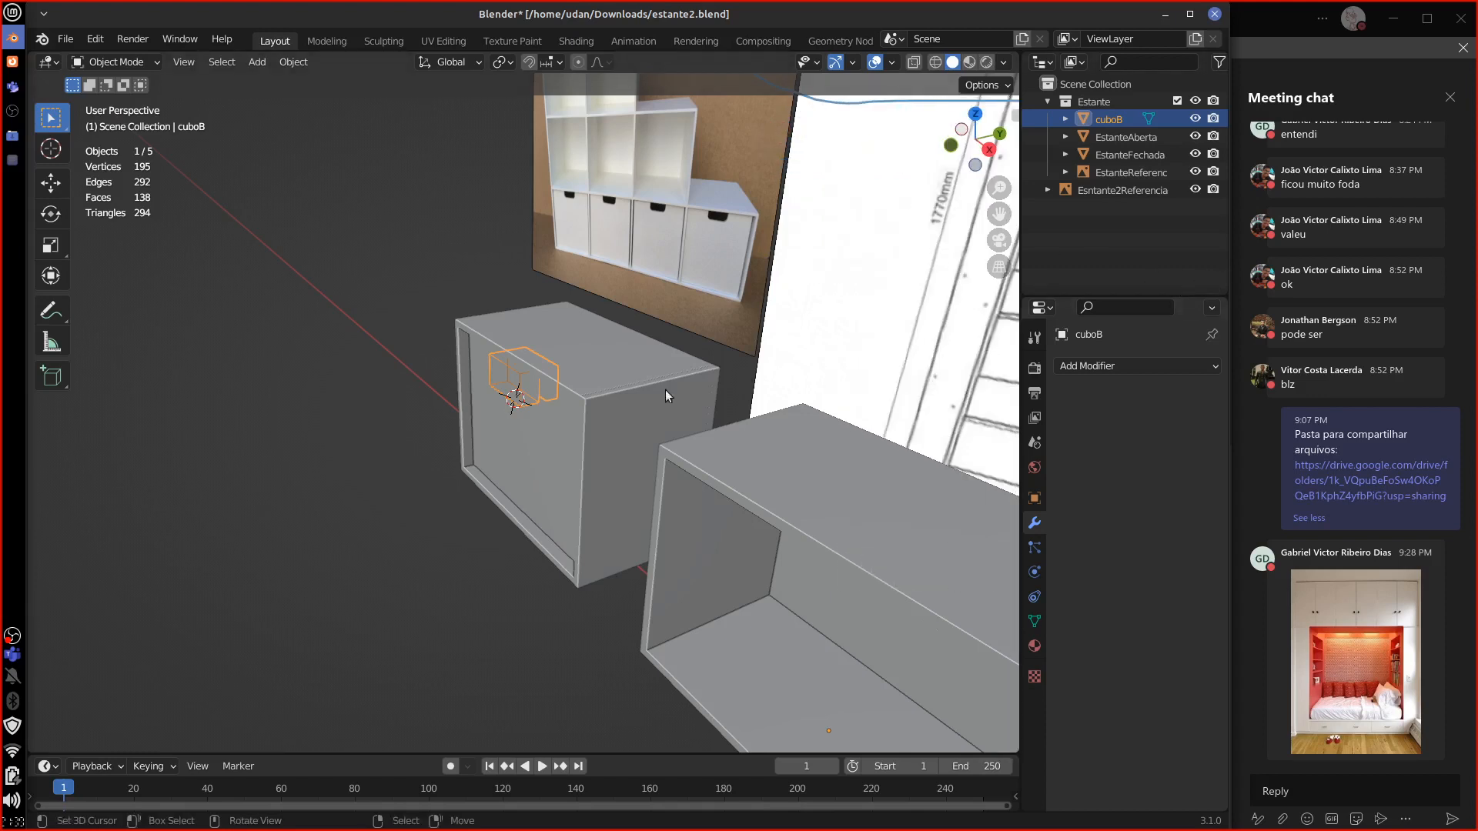
# Step: Move the cuboB cutter up about 0.000357 m along the global Z axis, towards the cabinet's upper edge
pyautogui.moveTo(665, 390); pyautogui.dragTo(566, 399, button='middle')
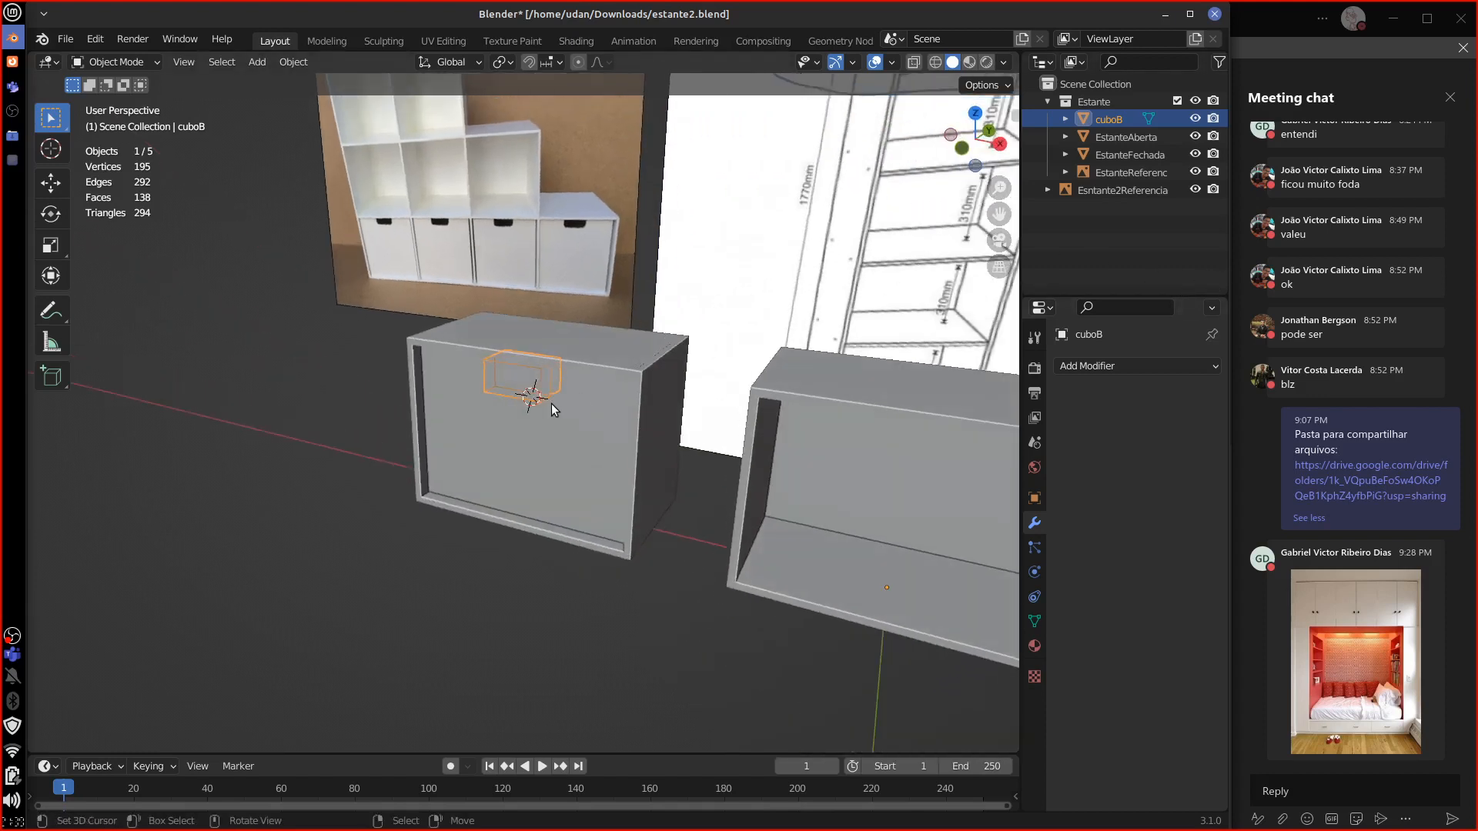
pyautogui.press('g')
pyautogui.press('z')
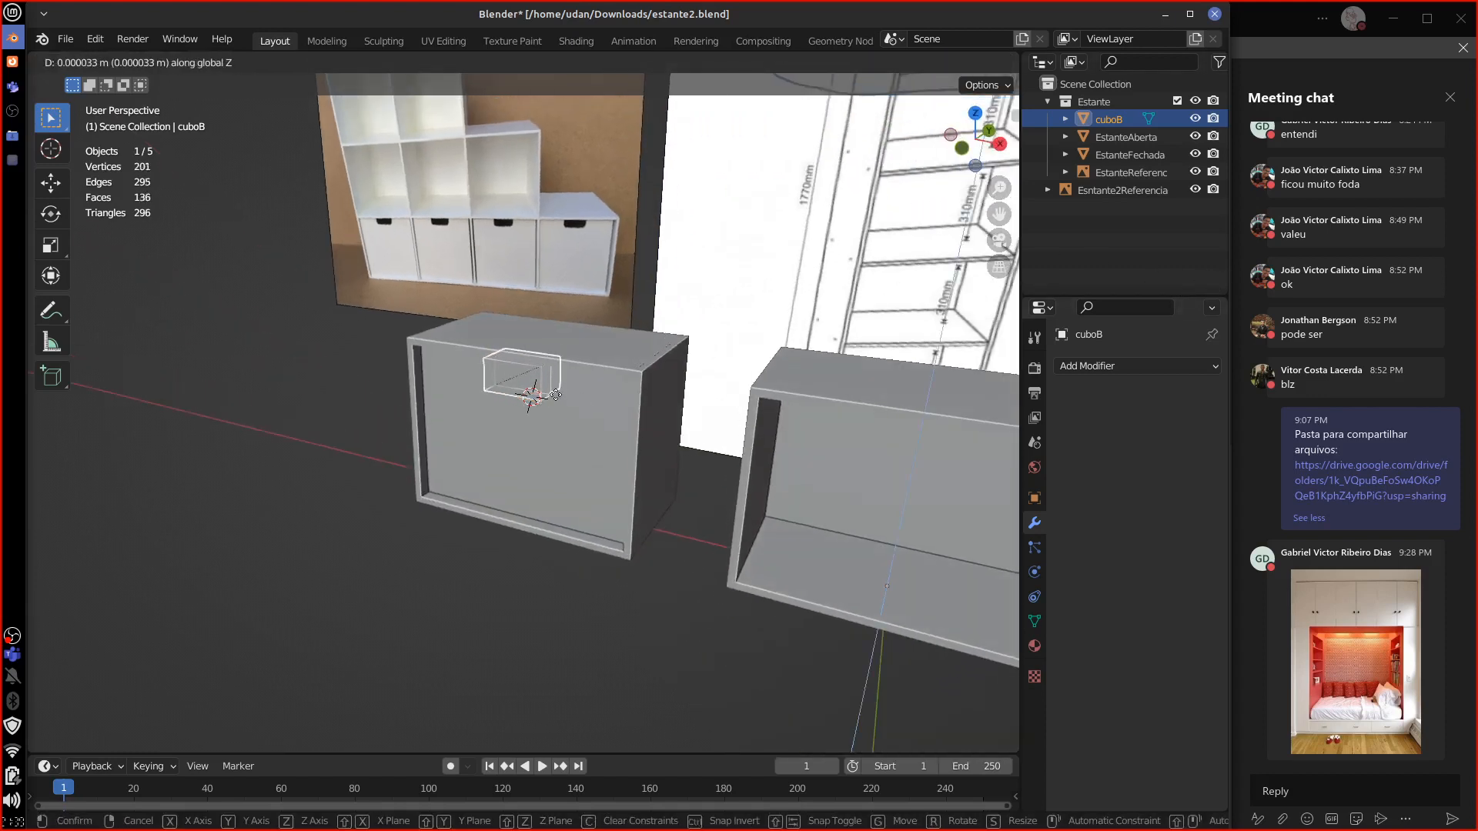
pyautogui.click(558, 387)
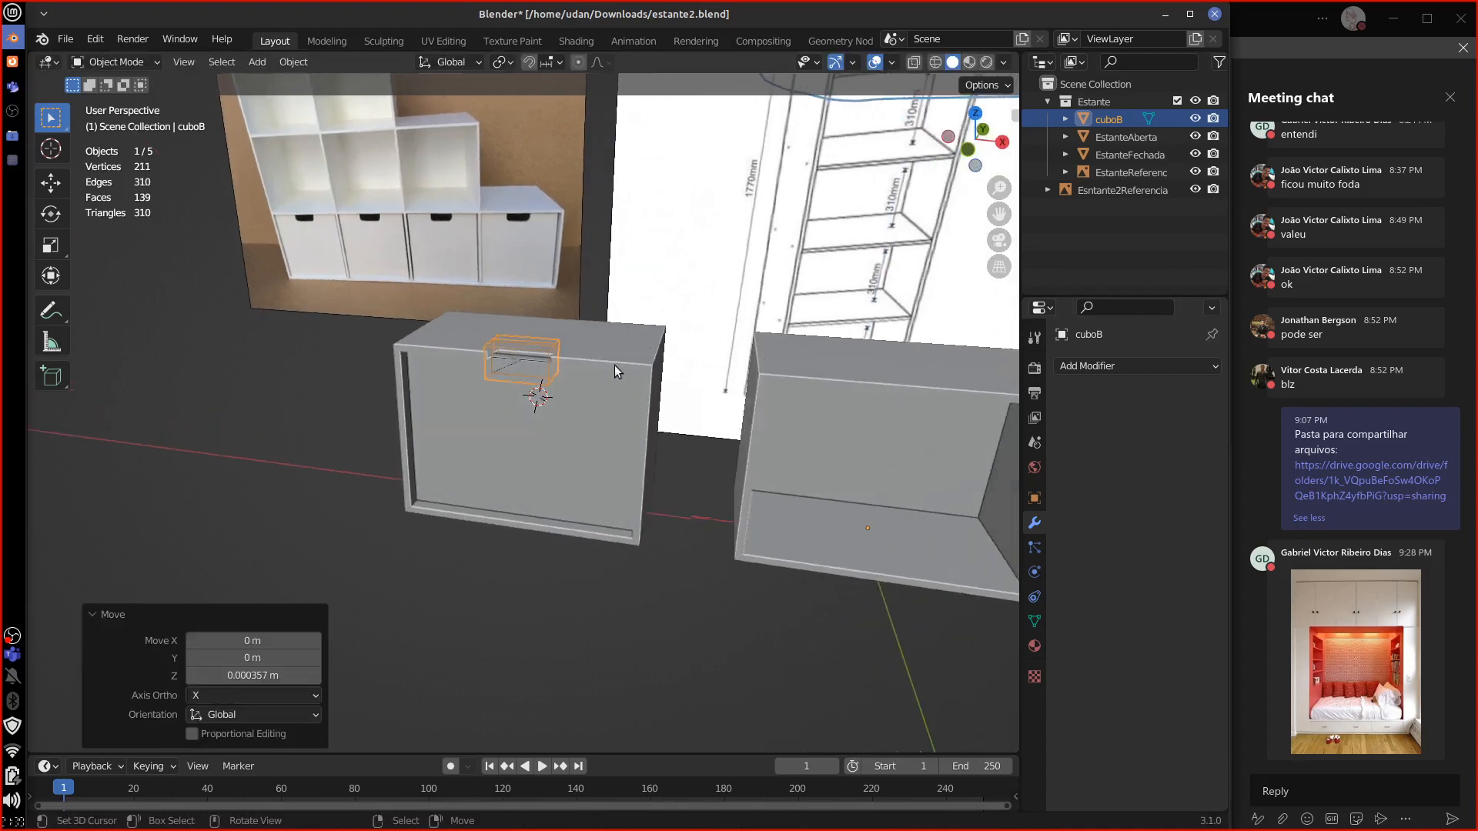
# Step: Separate the linked front panel geometry of EstanteFechada into its own object and return to Object Mode
pyautogui.click(614, 367)
pyautogui.press('Tab')
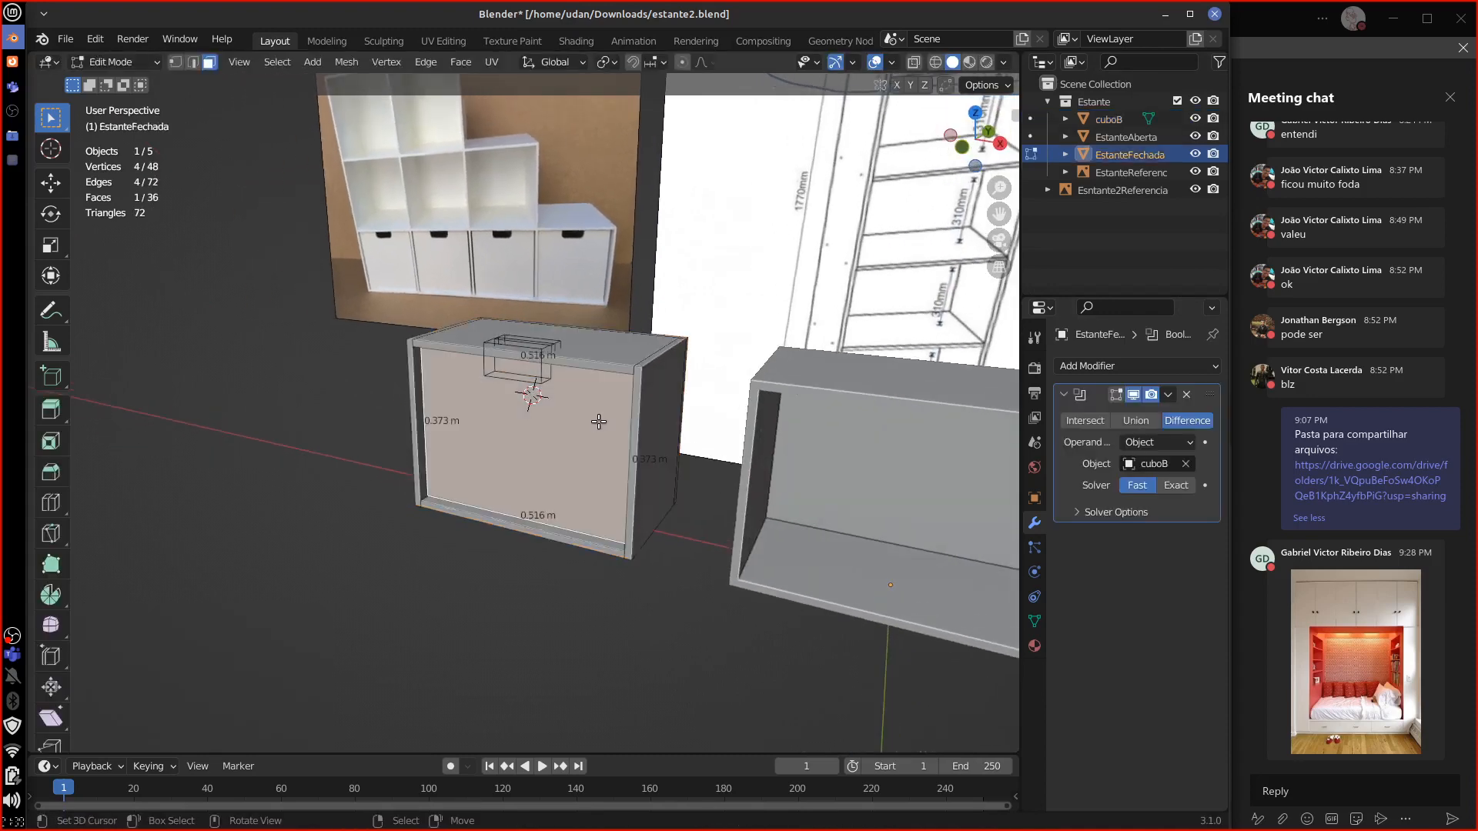
pyautogui.moveTo(604, 425); pyautogui.dragTo(610, 423, button='middle')
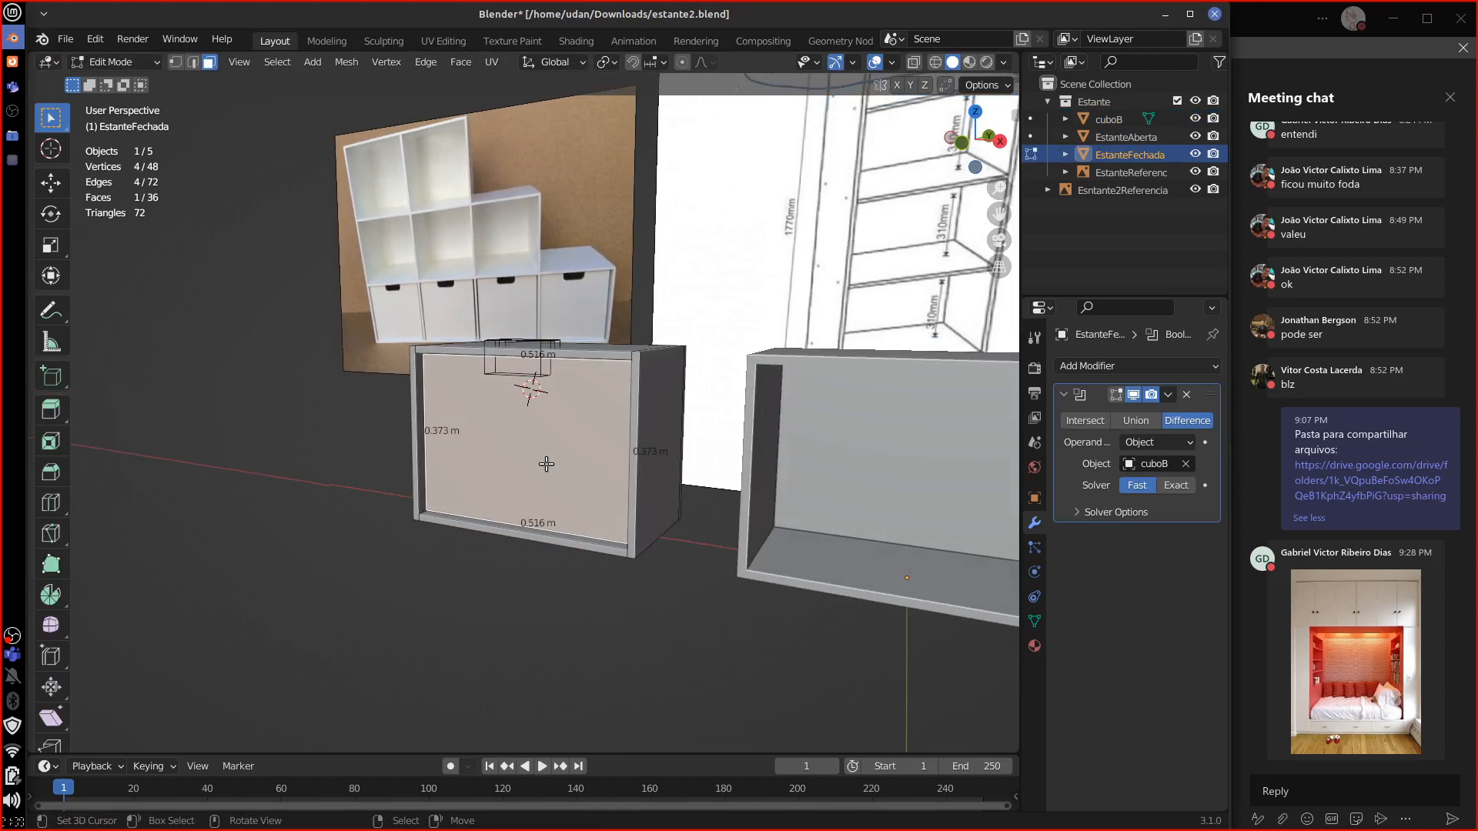
pyautogui.hotkey('ctrl', 'l')
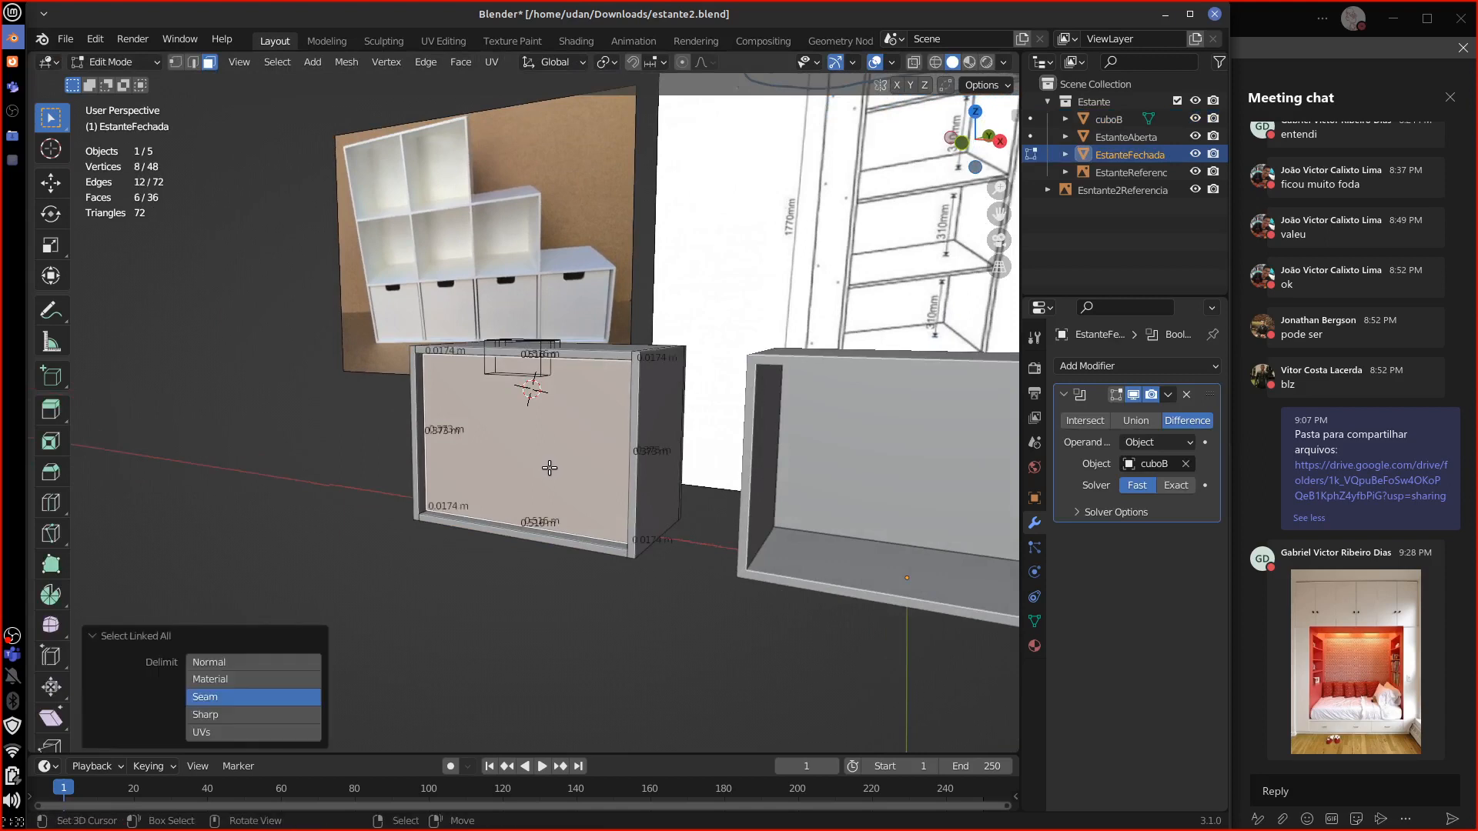
pyautogui.press('p')
pyautogui.click(548, 463)
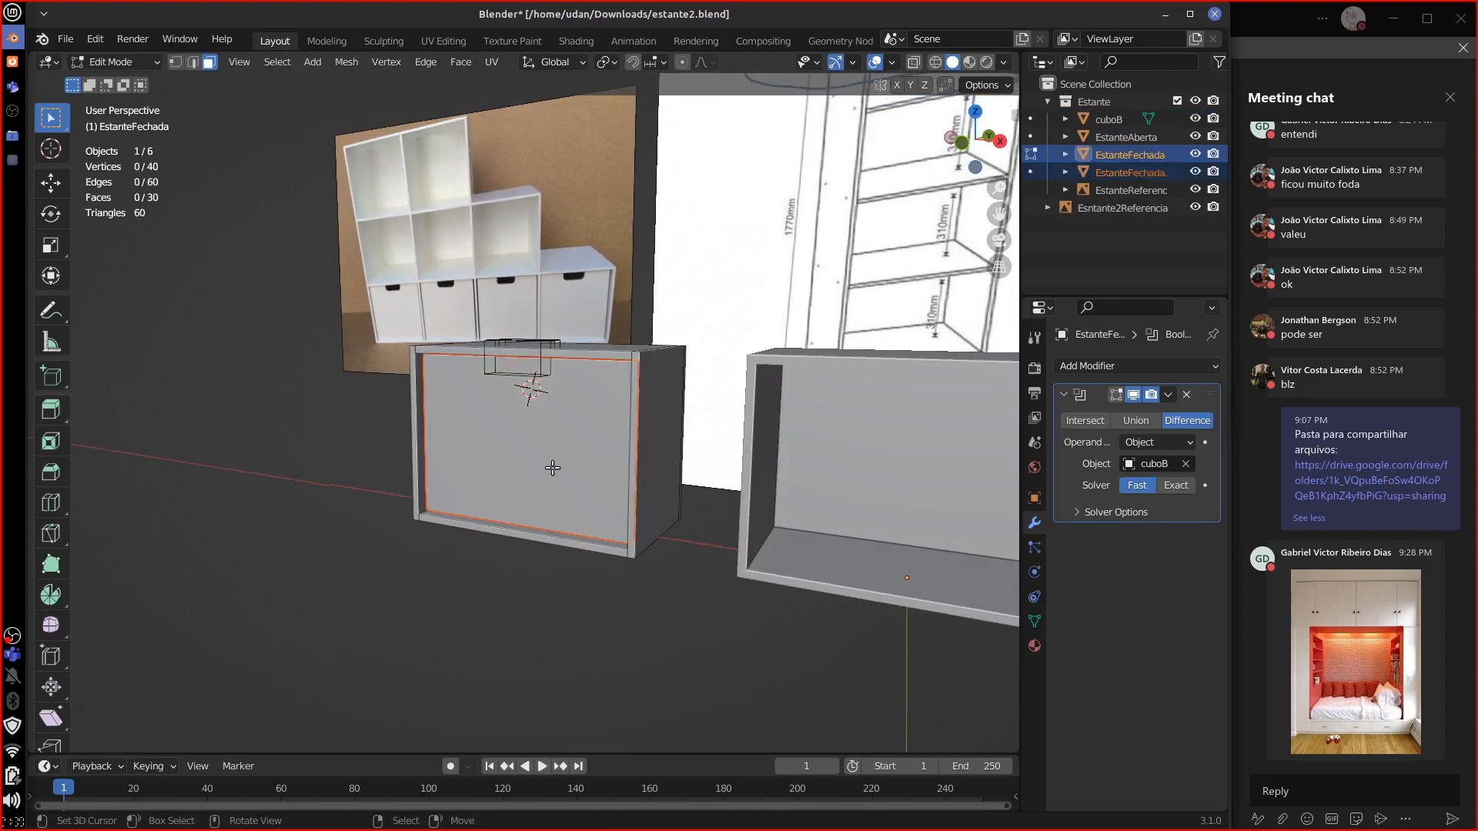
pyautogui.press('Tab')
# Step: Move the cuboB cutter down along the global Z axis, back within the front panel's upper area
pyautogui.click(542, 362)
pyautogui.press('g')
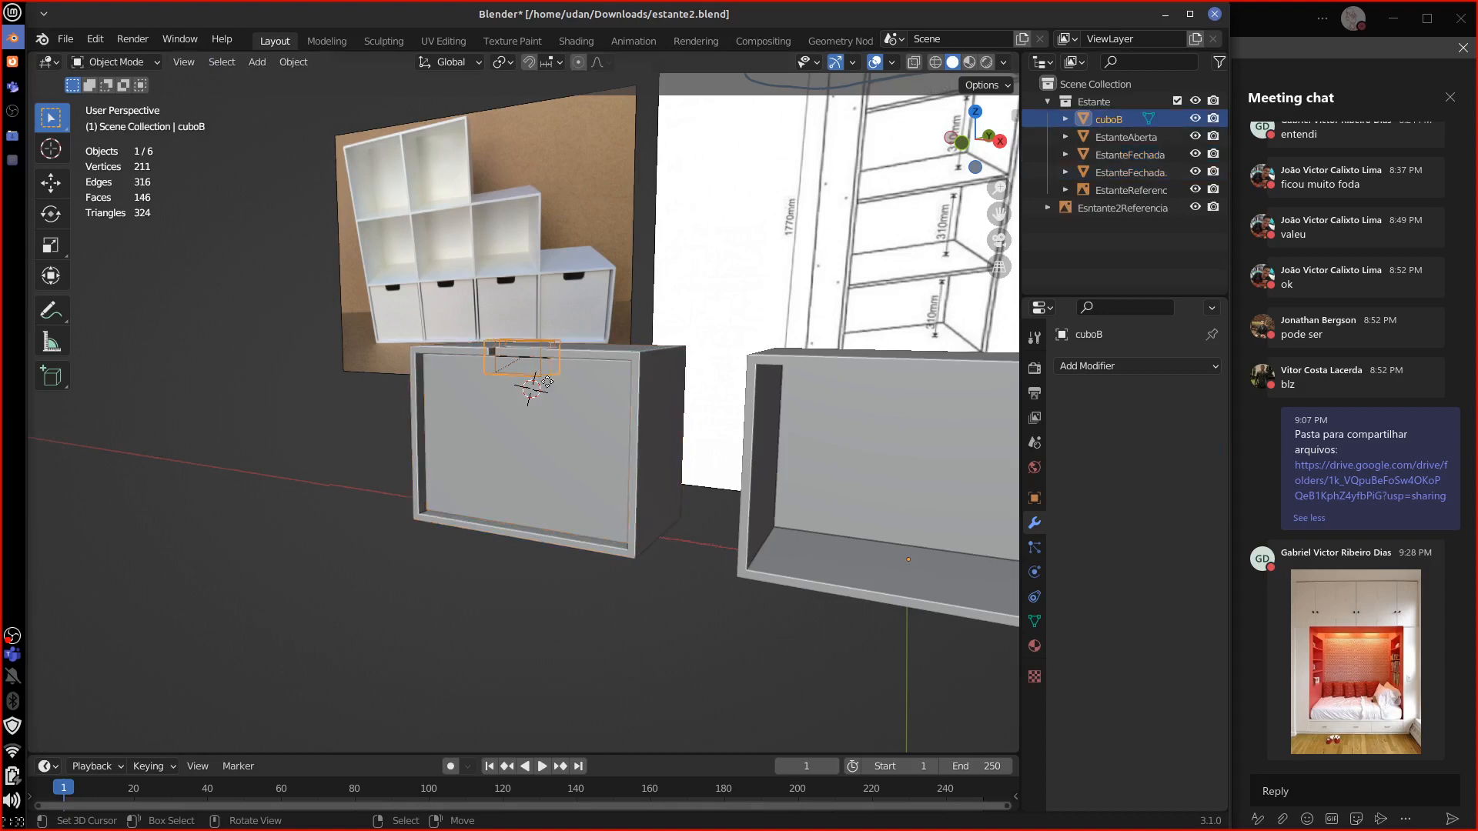
pyautogui.press('z')
pyautogui.click(546, 403)
# Step: Remove the Boolean modifiers from the separated front panel and from the EstanteFechada cabinet
pyautogui.click(565, 423)
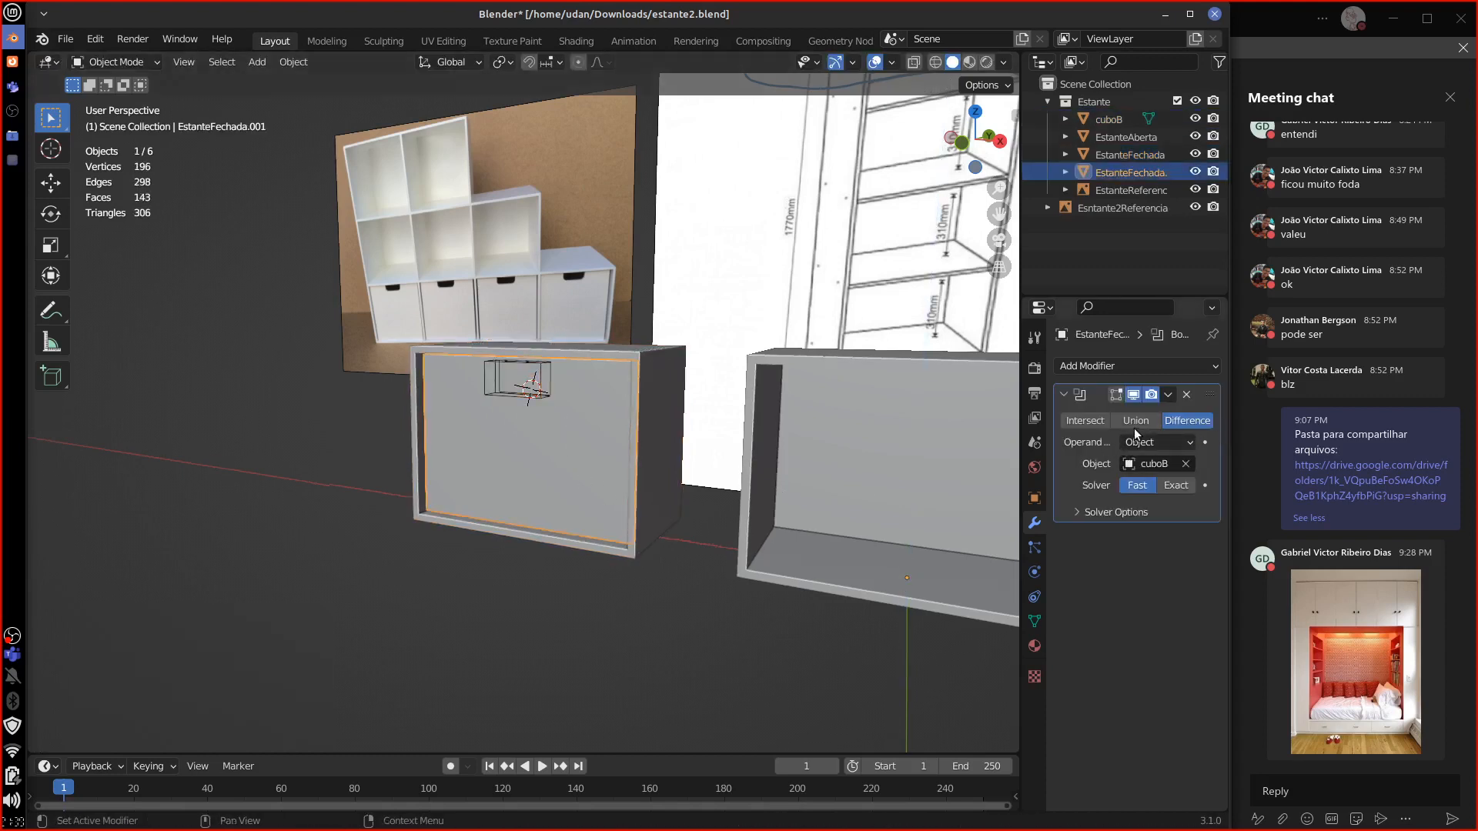
pyautogui.click(1186, 395)
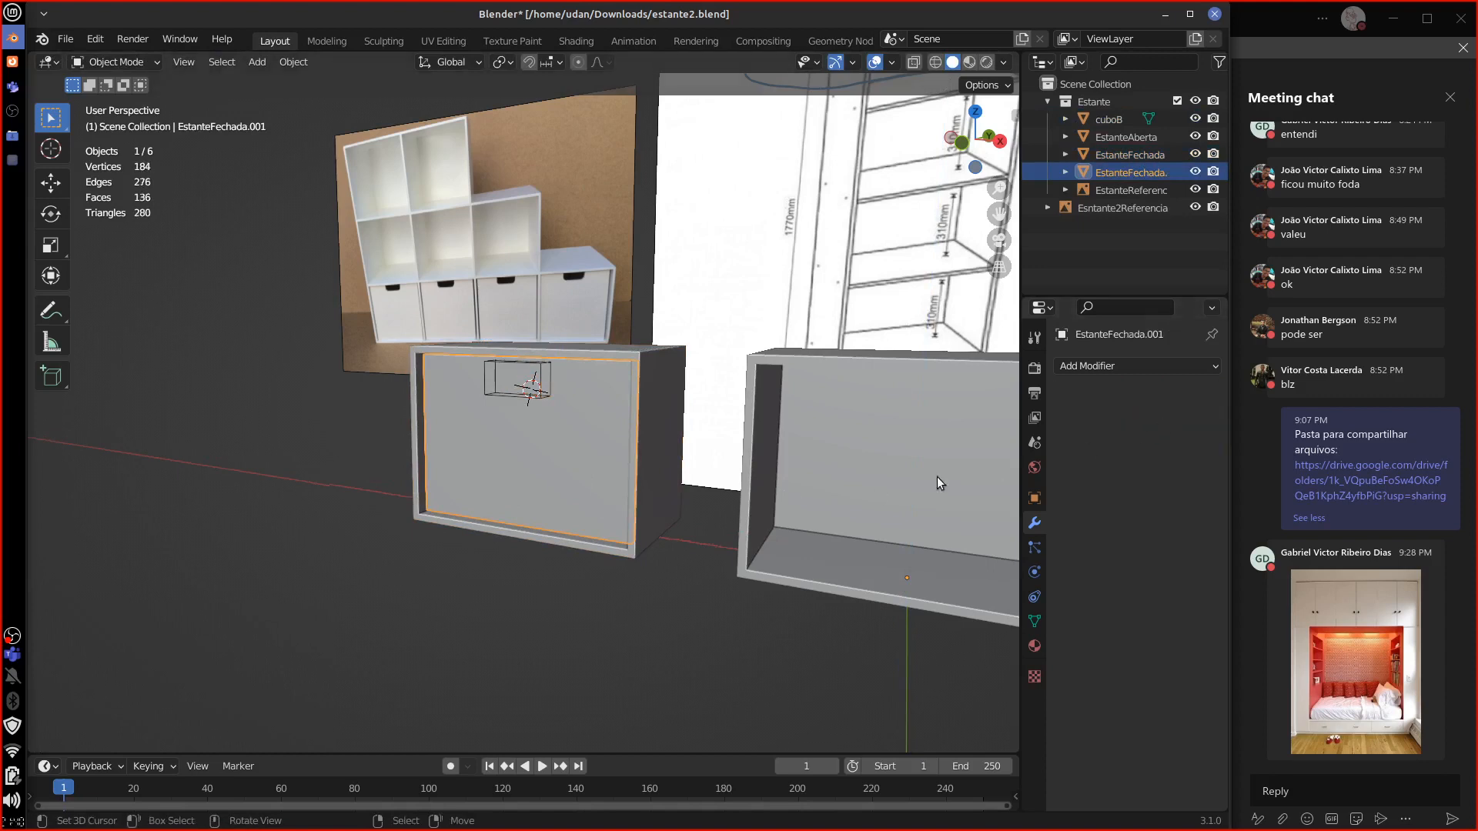
pyautogui.click(640, 377)
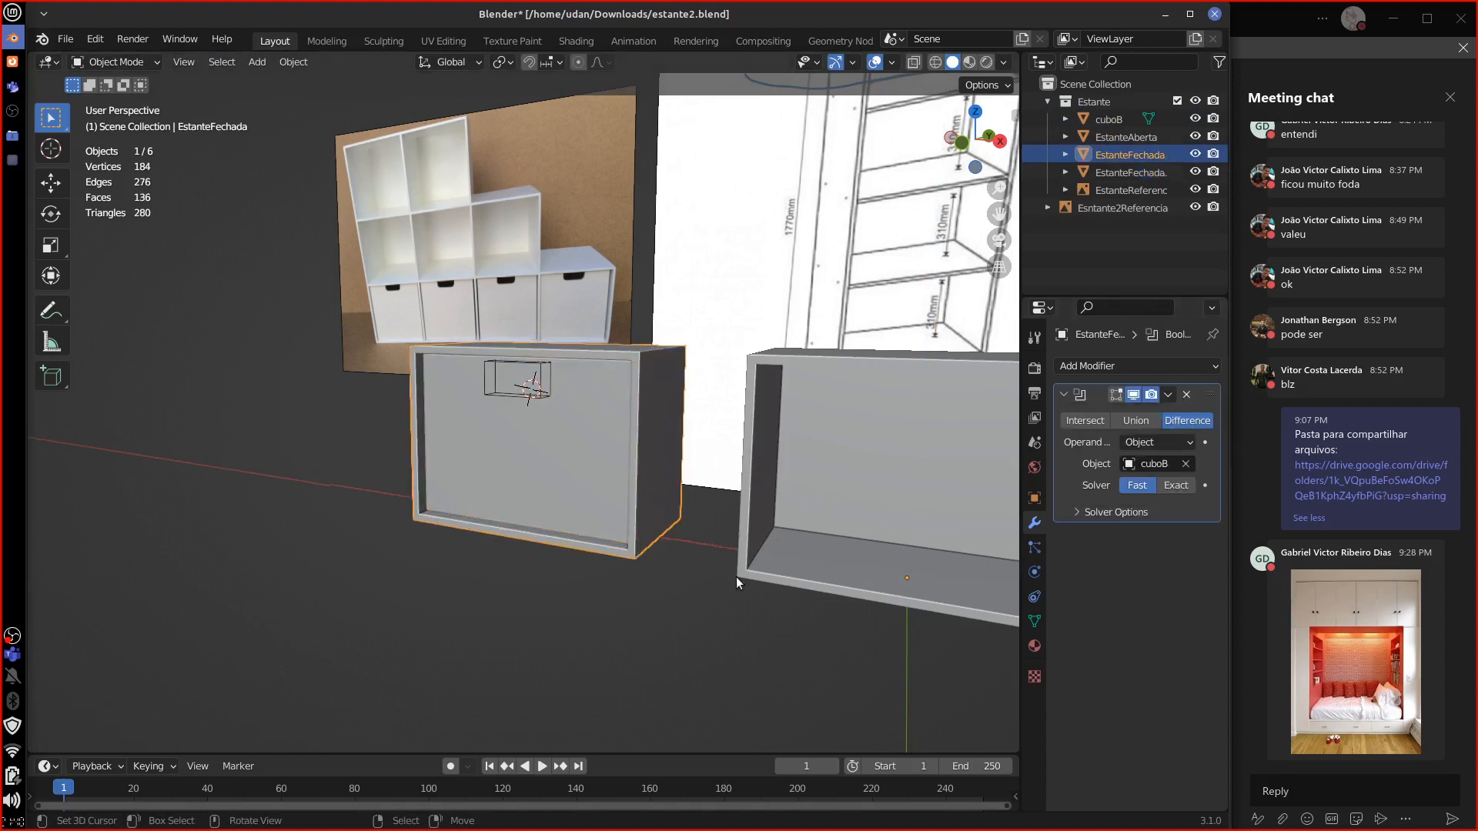
pyautogui.click(1186, 395)
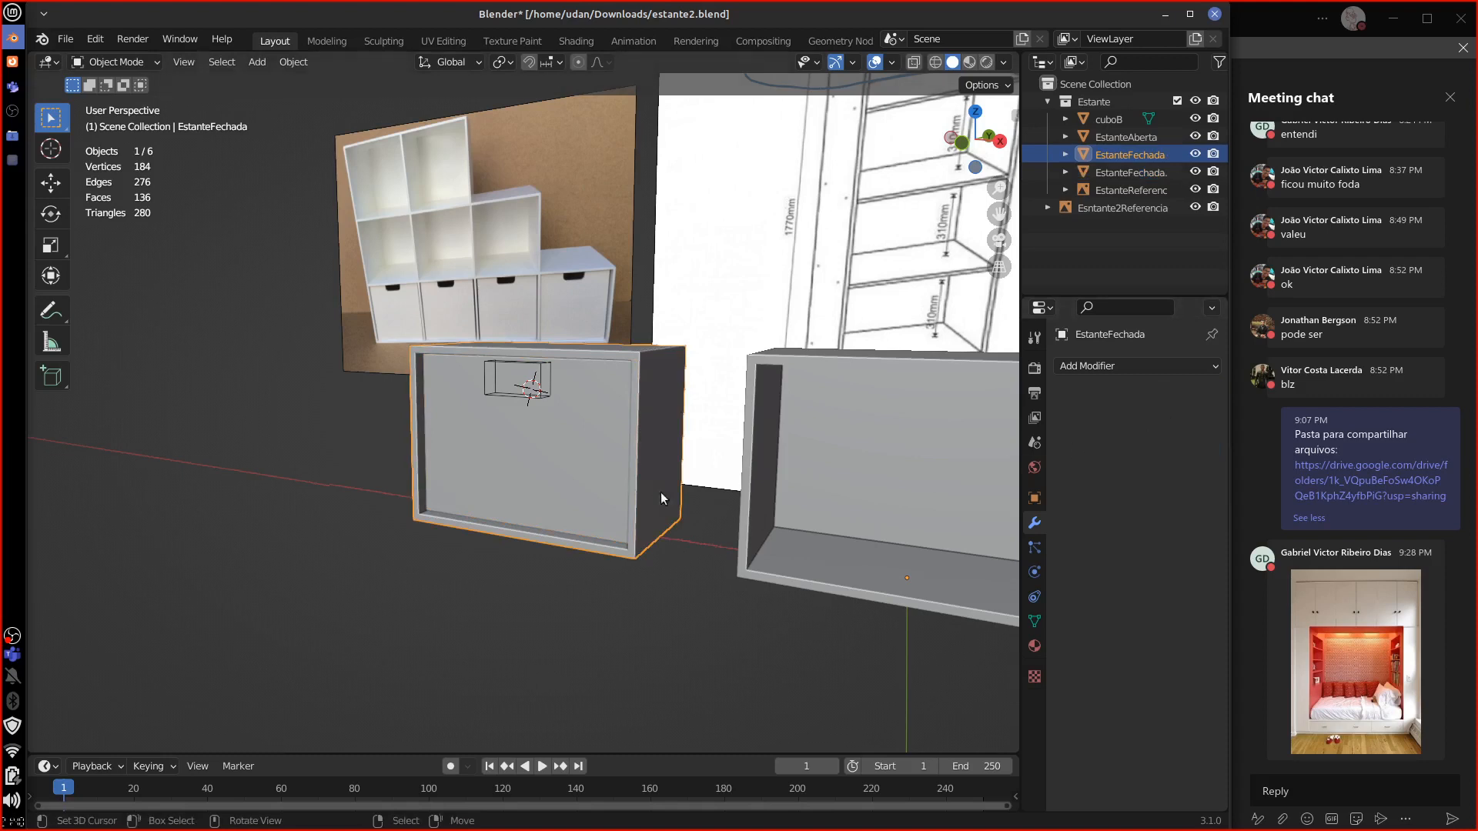
# Step: Isolate the separated front panel in local view and turn on the Face Orientation overlay
pyautogui.click(608, 465)
pyautogui.moveTo(566, 446); pyautogui.dragTo(554, 534, button='middle')
pyautogui.press('KP_Divide')
pyautogui.click(890, 62)
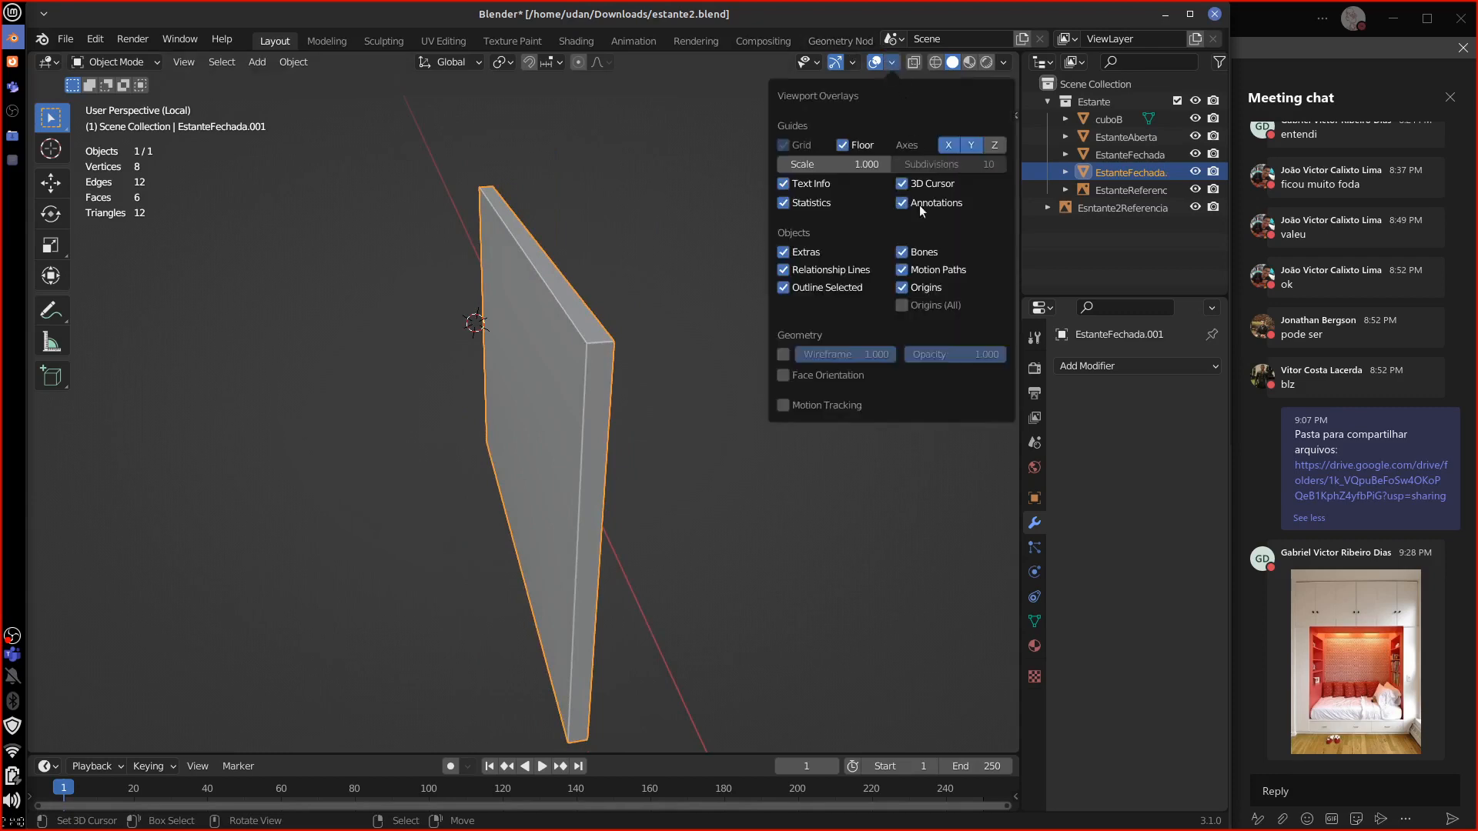
pyautogui.click(836, 376)
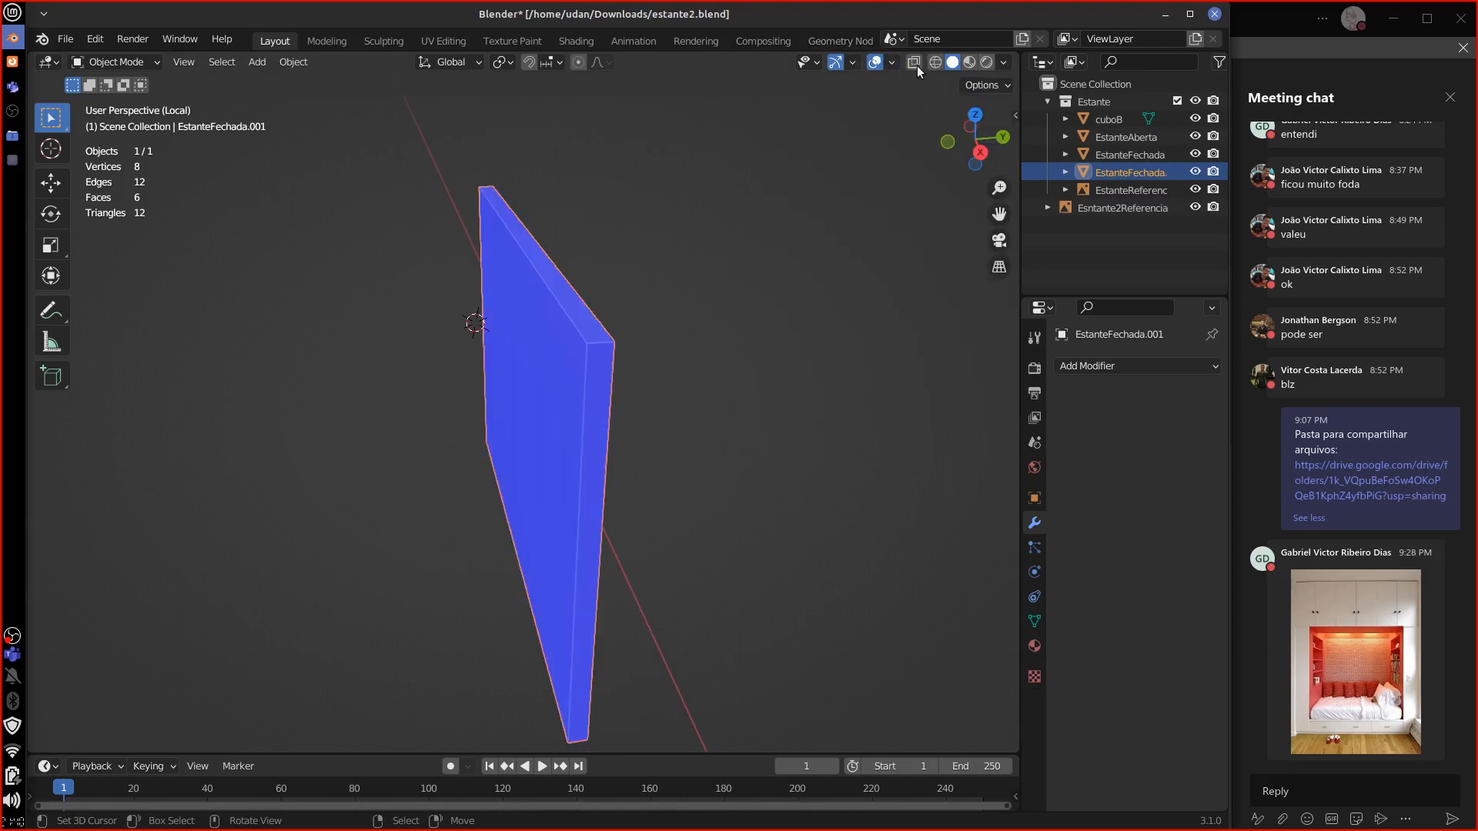
# Step: Select cuboB, leave local view and inspect the face orientation of the cutter and the cabinet
pyautogui.click(1130, 120)
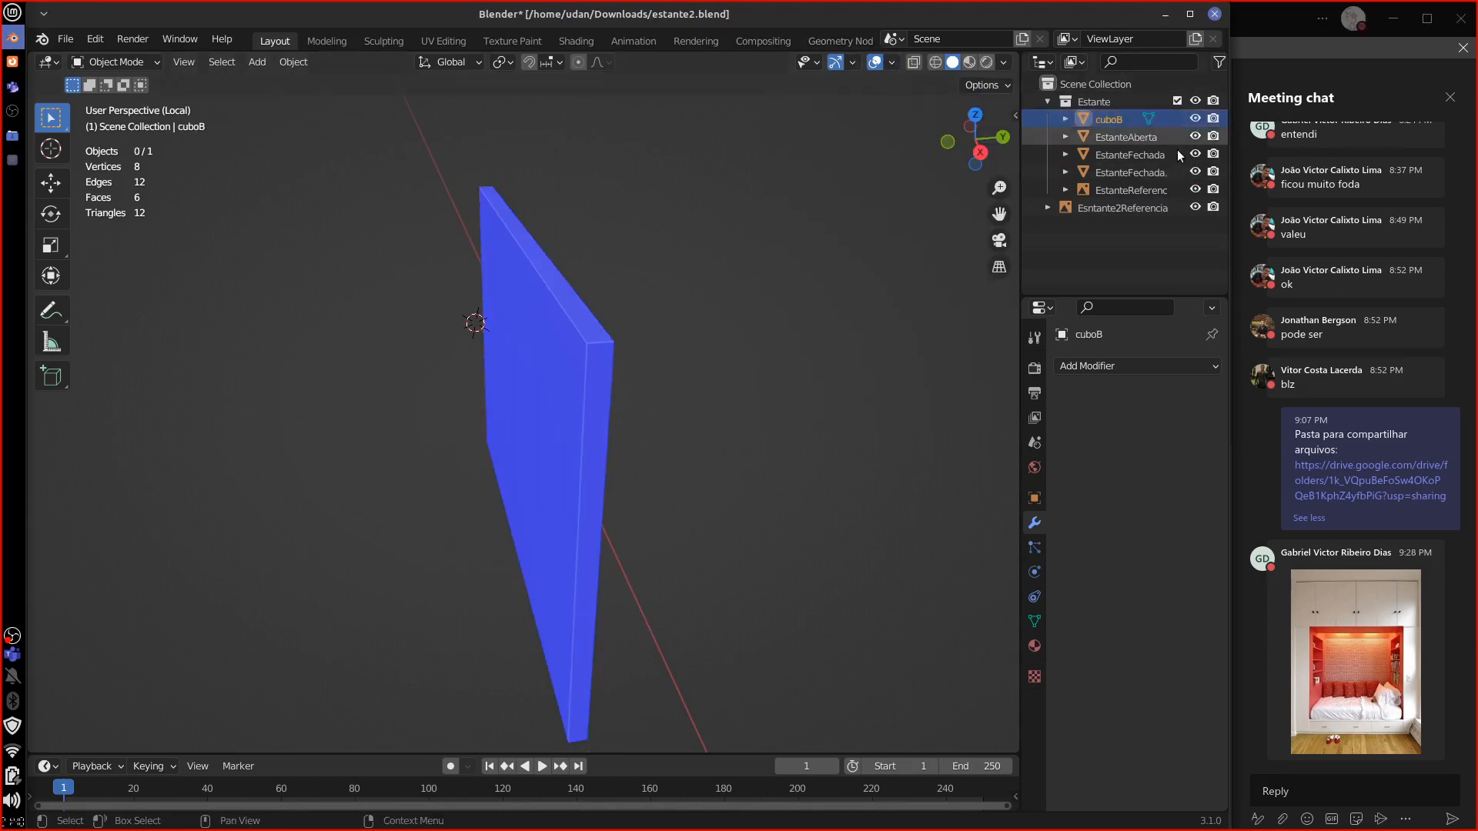
pyautogui.press('KP_Divide')
pyautogui.moveTo(797, 512); pyautogui.dragTo(779, 544, button='middle')
pyautogui.scroll(2, 572, 434)
pyautogui.moveTo(584, 417); pyautogui.dragTo(614, 481, button='middle')
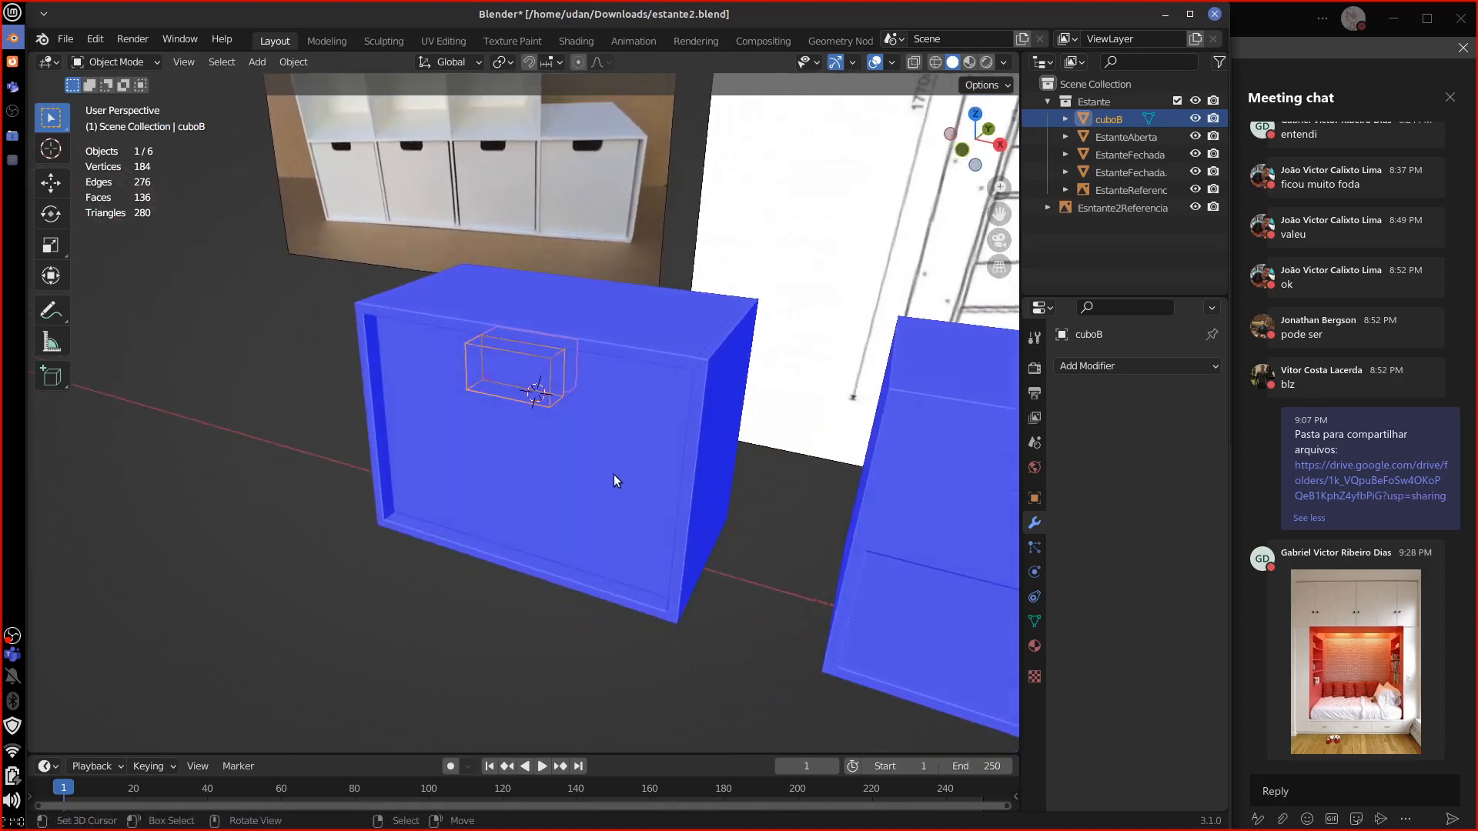
# Step: Move the cuboB cutter down about 0.000539 m along the global Z axis on the front panel
pyautogui.moveTo(551, 527); pyautogui.dragTo(654, 446, button='middle')
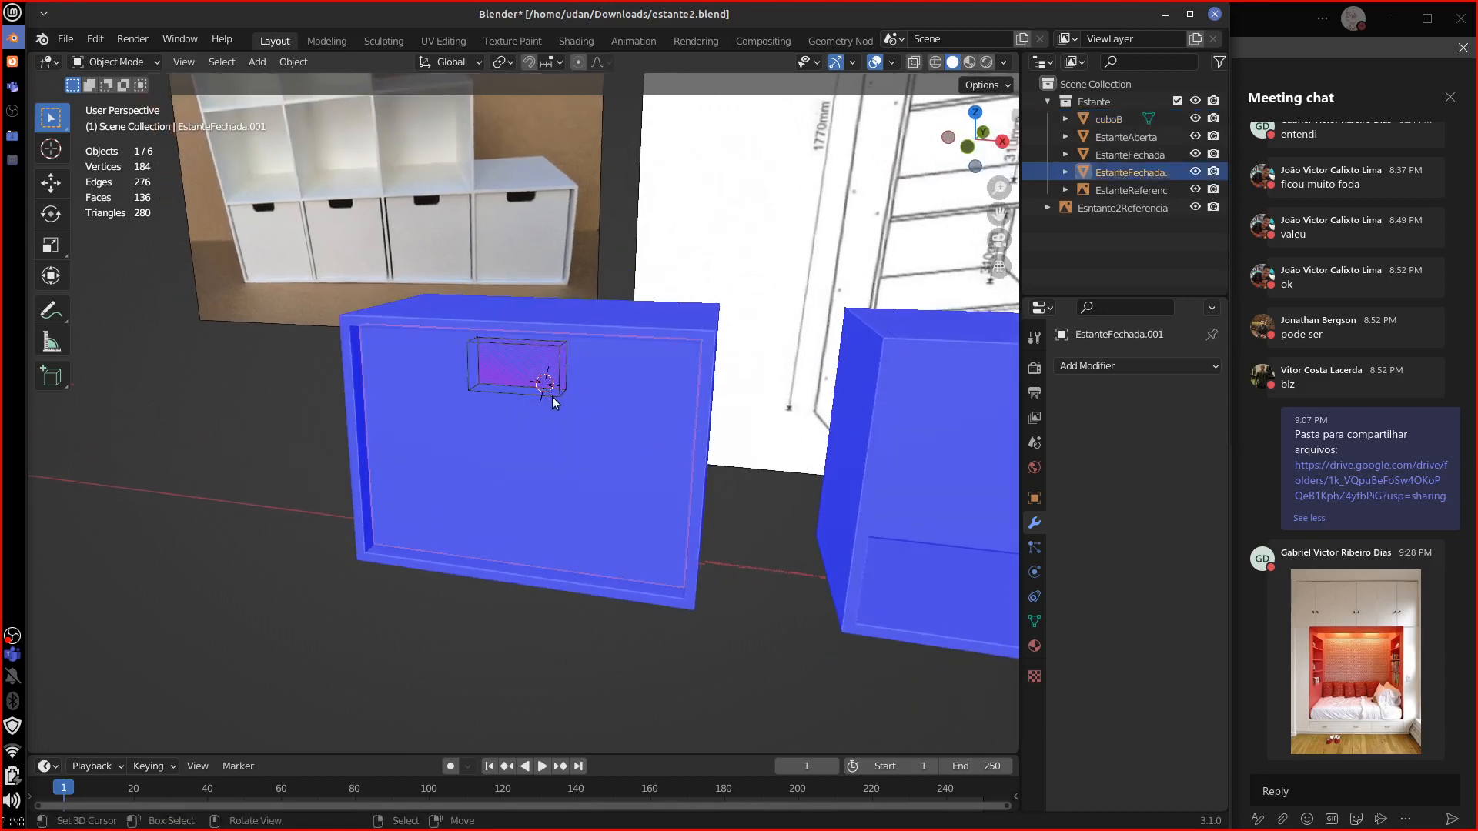
pyautogui.press('g')
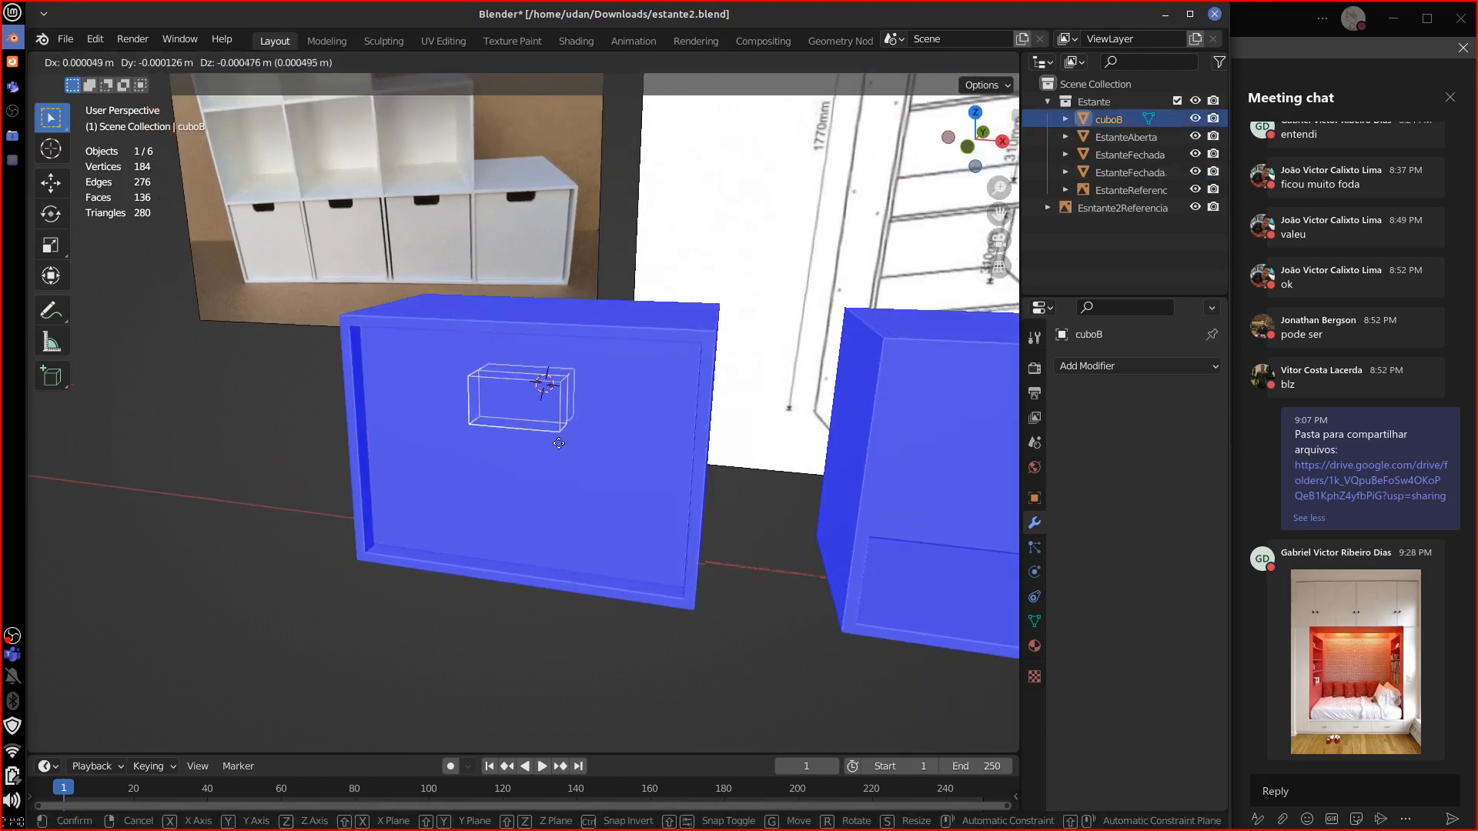
pyautogui.click(554, 444)
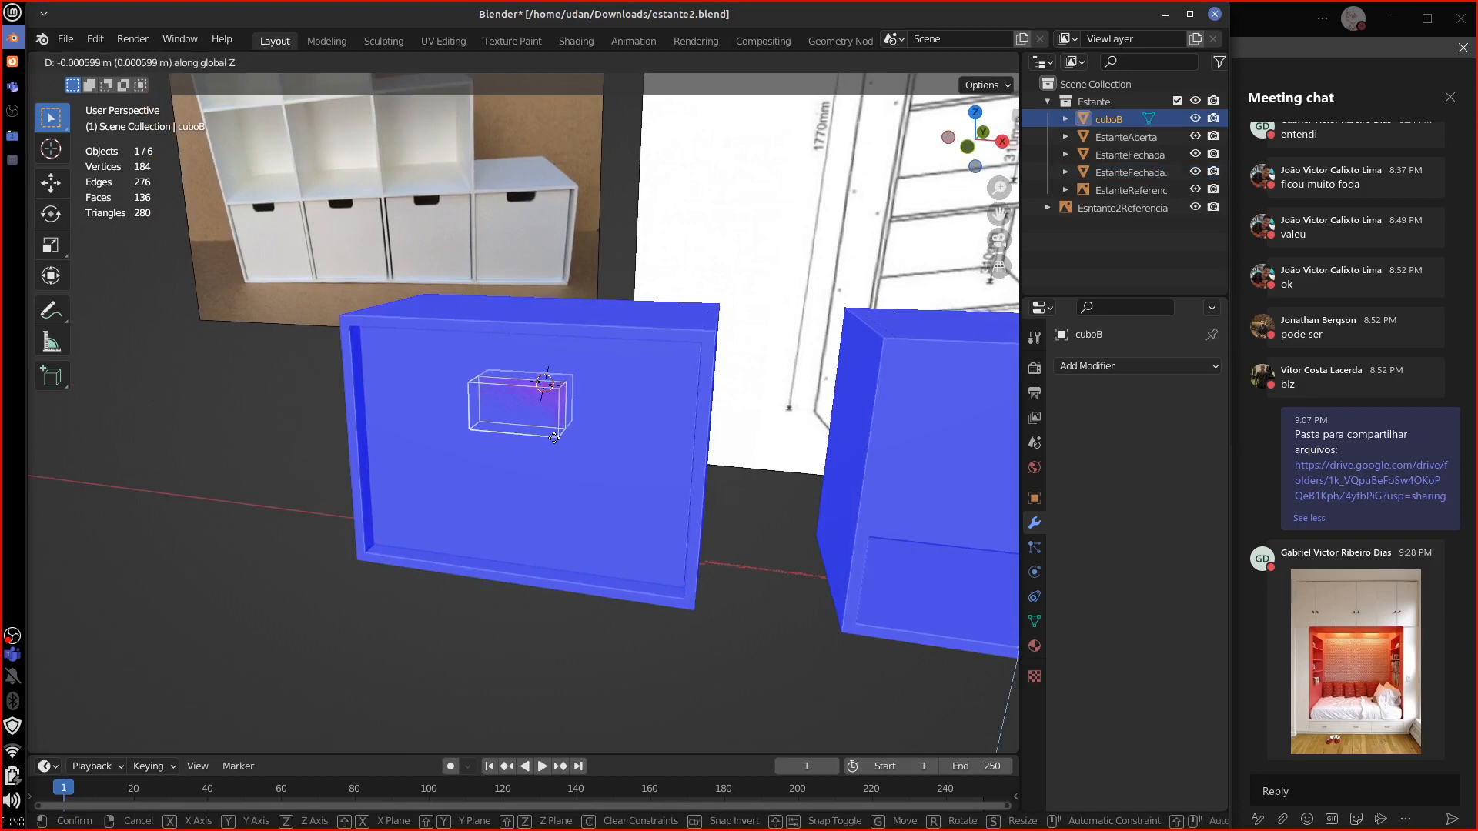
pyautogui.moveTo(558, 436)
pyautogui.mouseDown(button='middle')
pyautogui.moveTo(656, 441)
pyautogui.moveTo(556, 458)
pyautogui.mouseUp(button='middle')
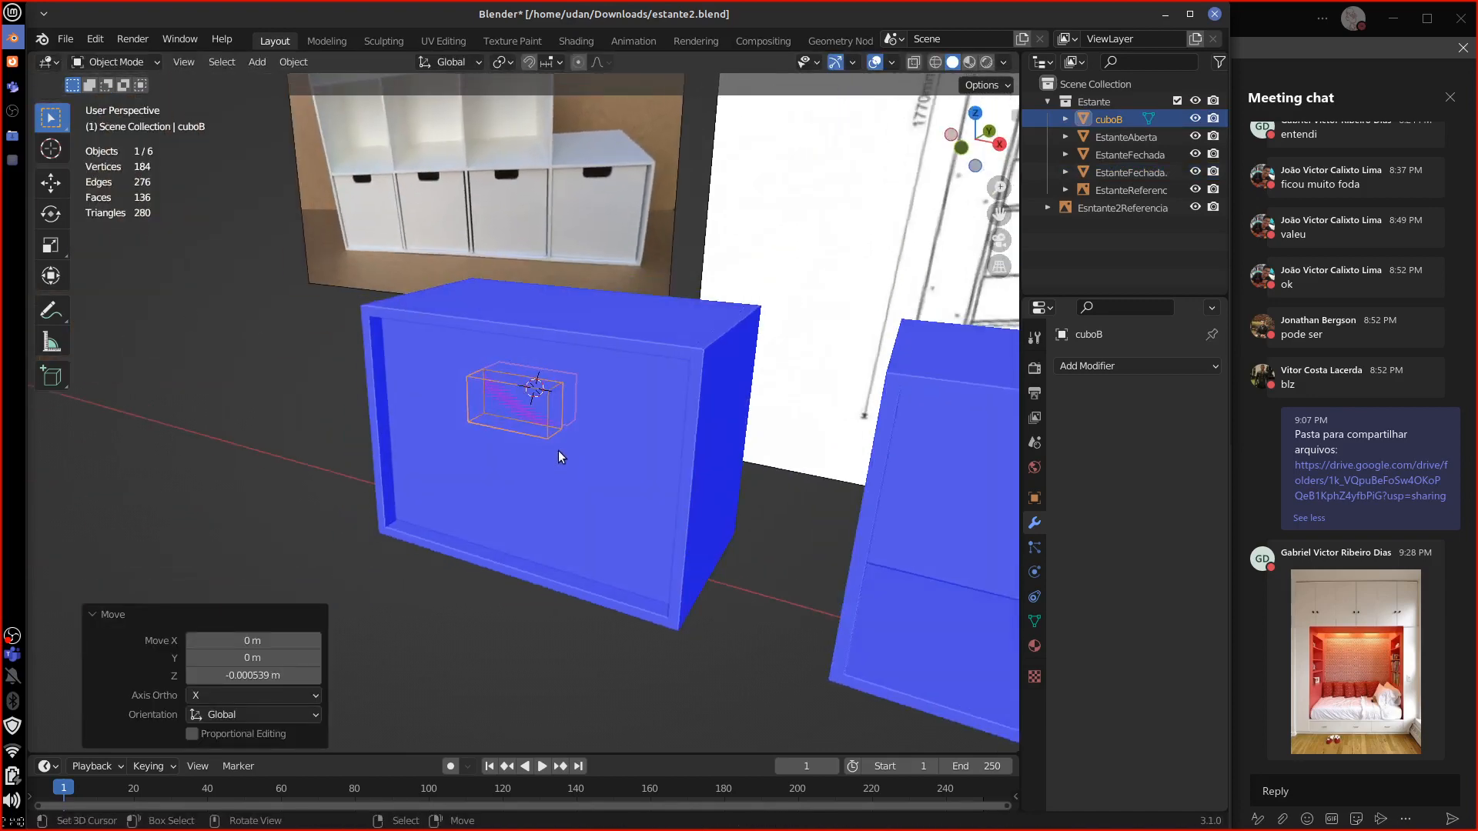
# Step: Set cuboB's viewport display type to Solid to check its face orientation
pyautogui.press('Tab')
pyautogui.press('Tab')
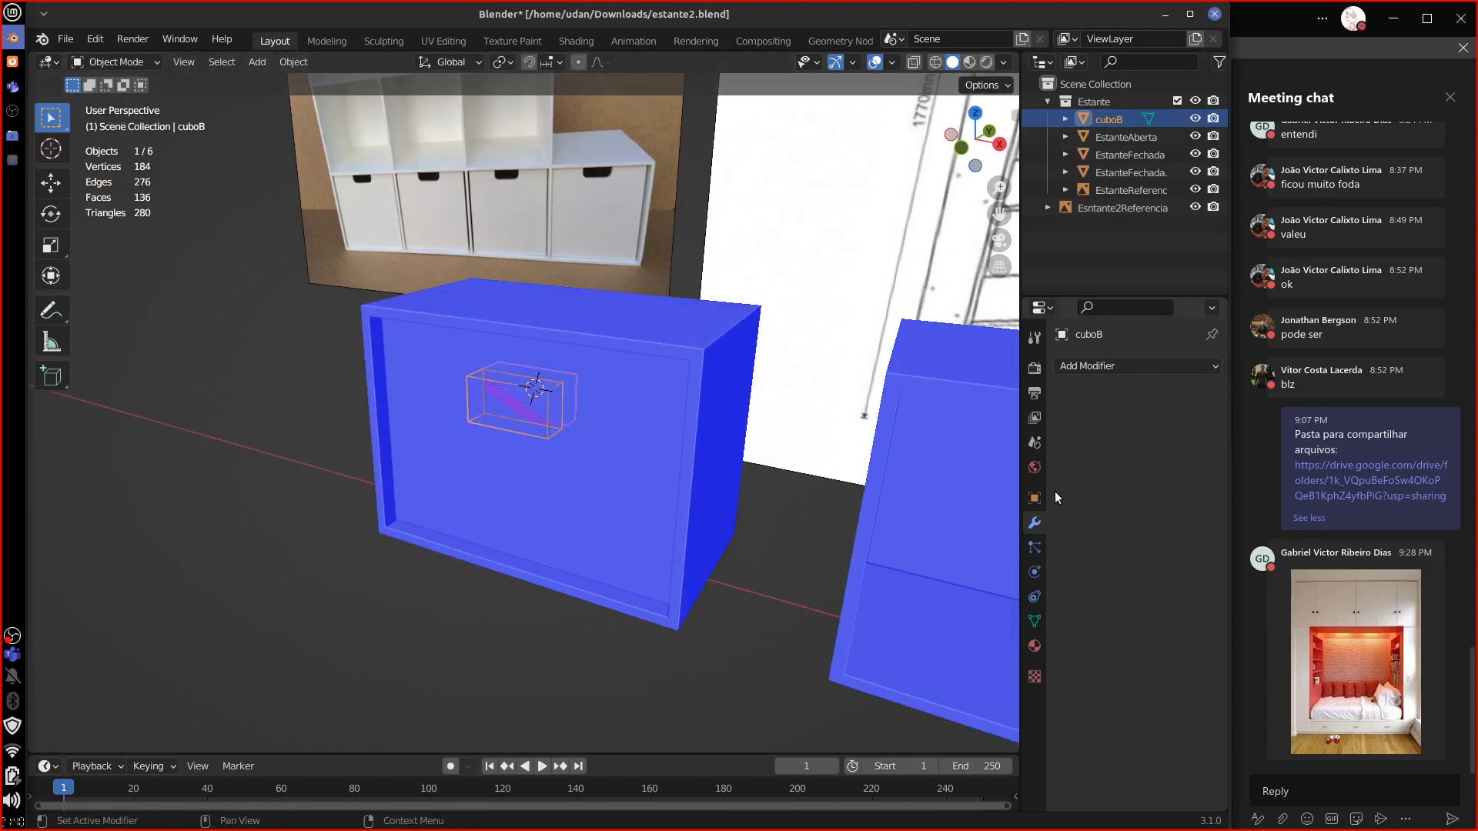
pyautogui.click(1035, 621)
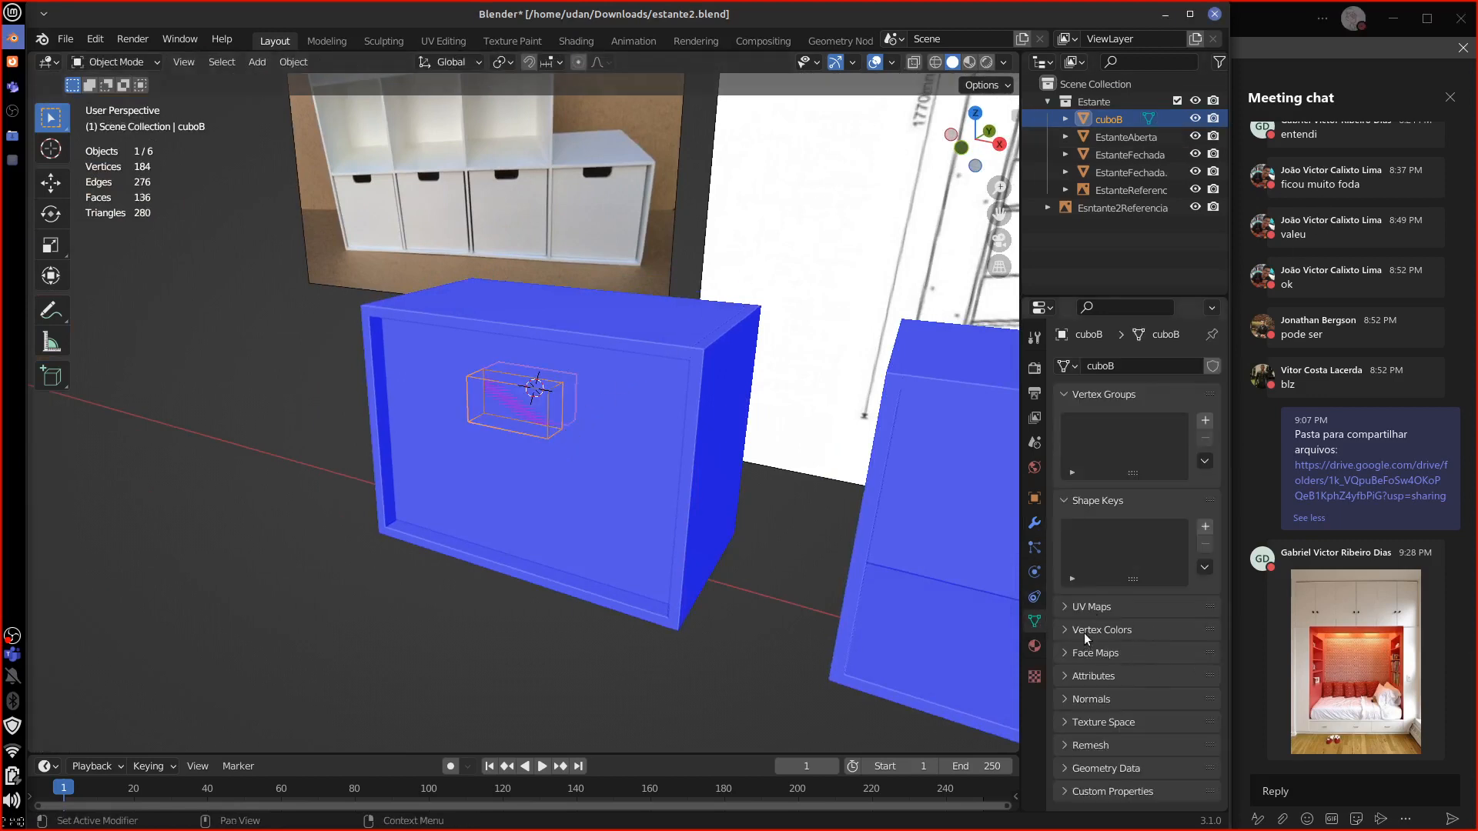
pyautogui.click(1034, 522)
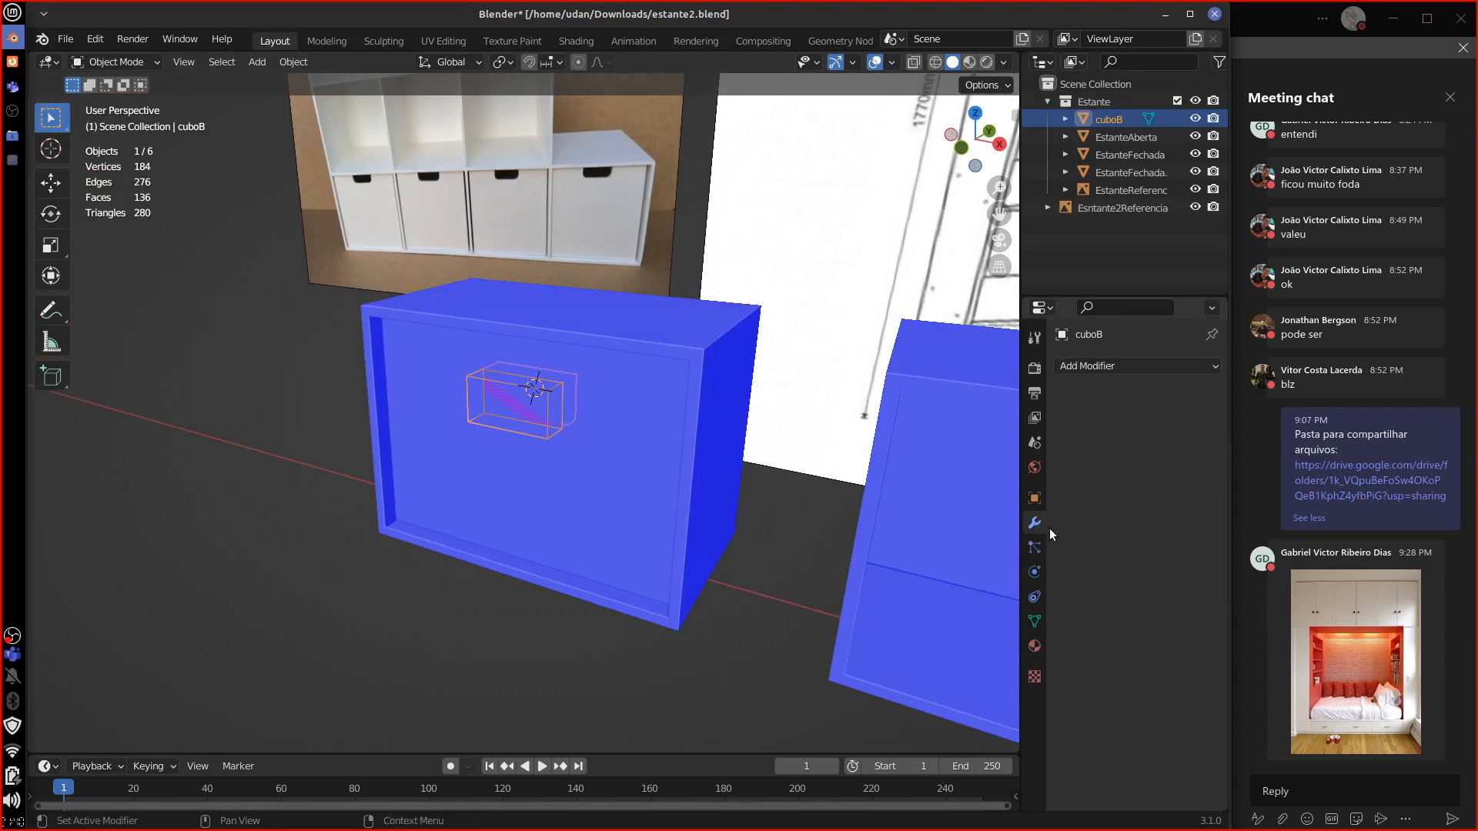
pyautogui.click(1034, 498)
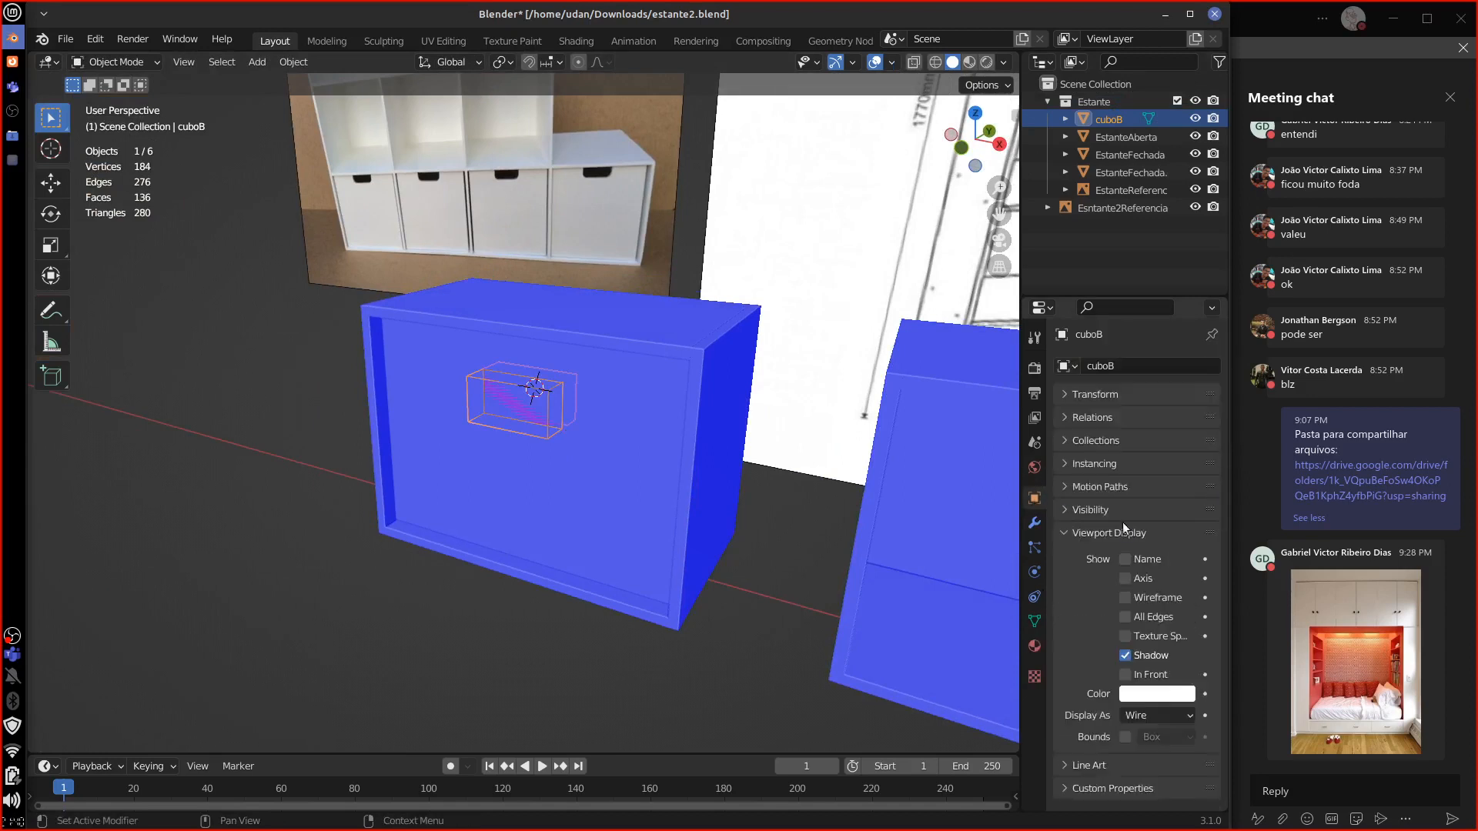
pyautogui.click(1161, 718)
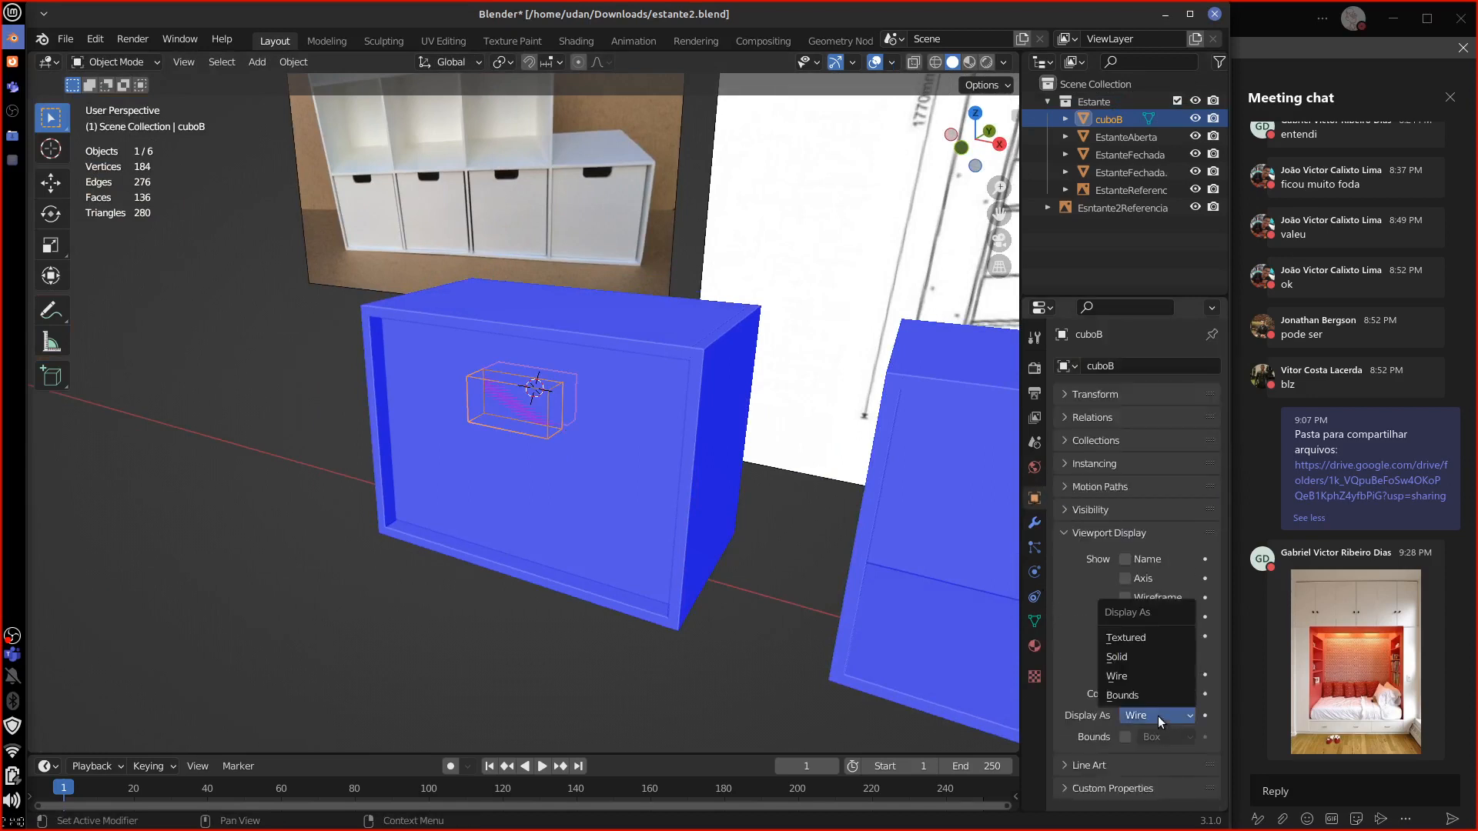
pyautogui.click(1132, 656)
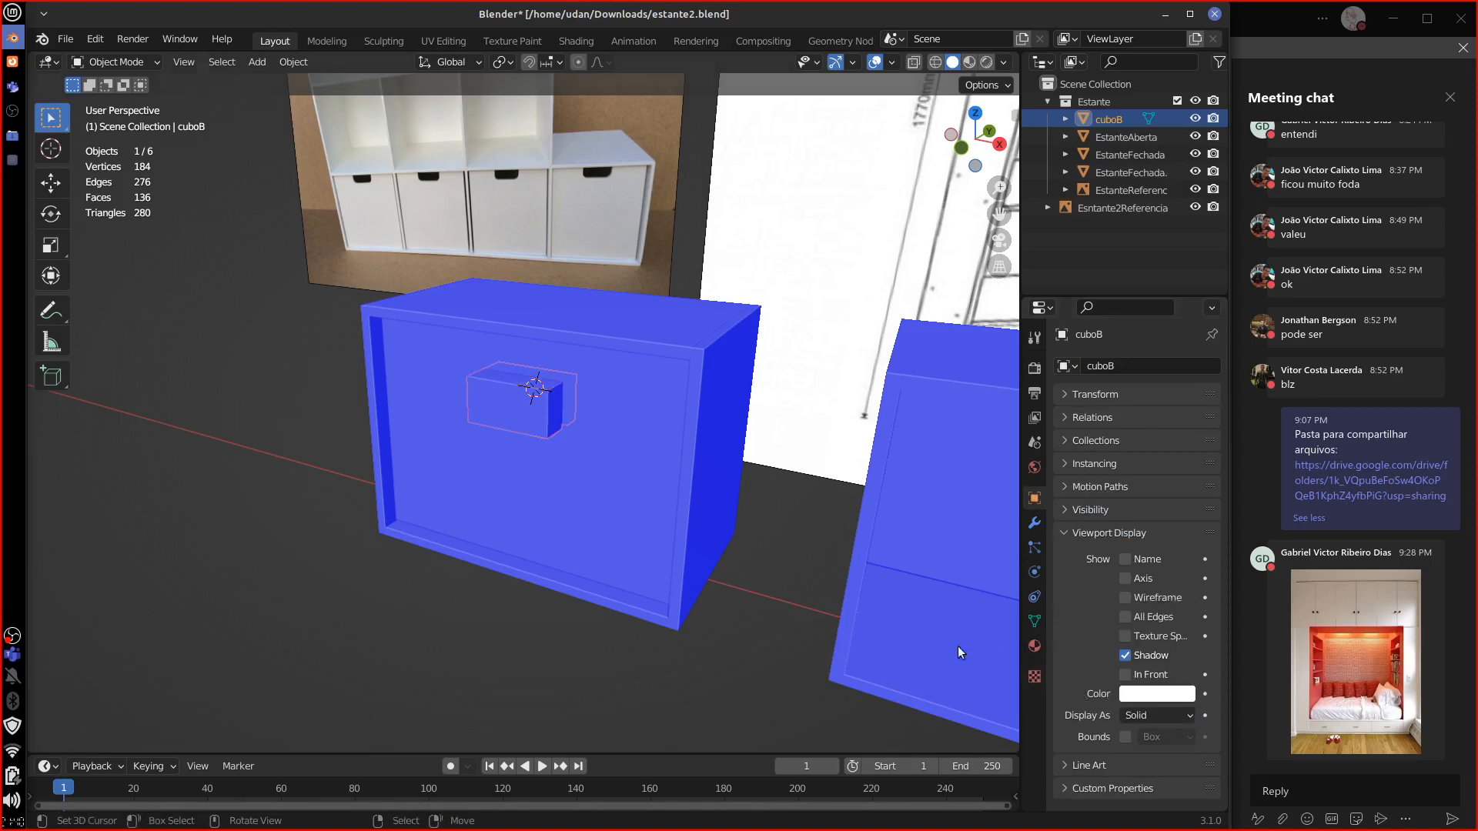
pyautogui.moveTo(958, 645); pyautogui.dragTo(770, 612, button='middle')
# Step: Add a Boolean Difference modifier to the separated front panel with cuboB as the cutter object
pyautogui.click(1035, 523)
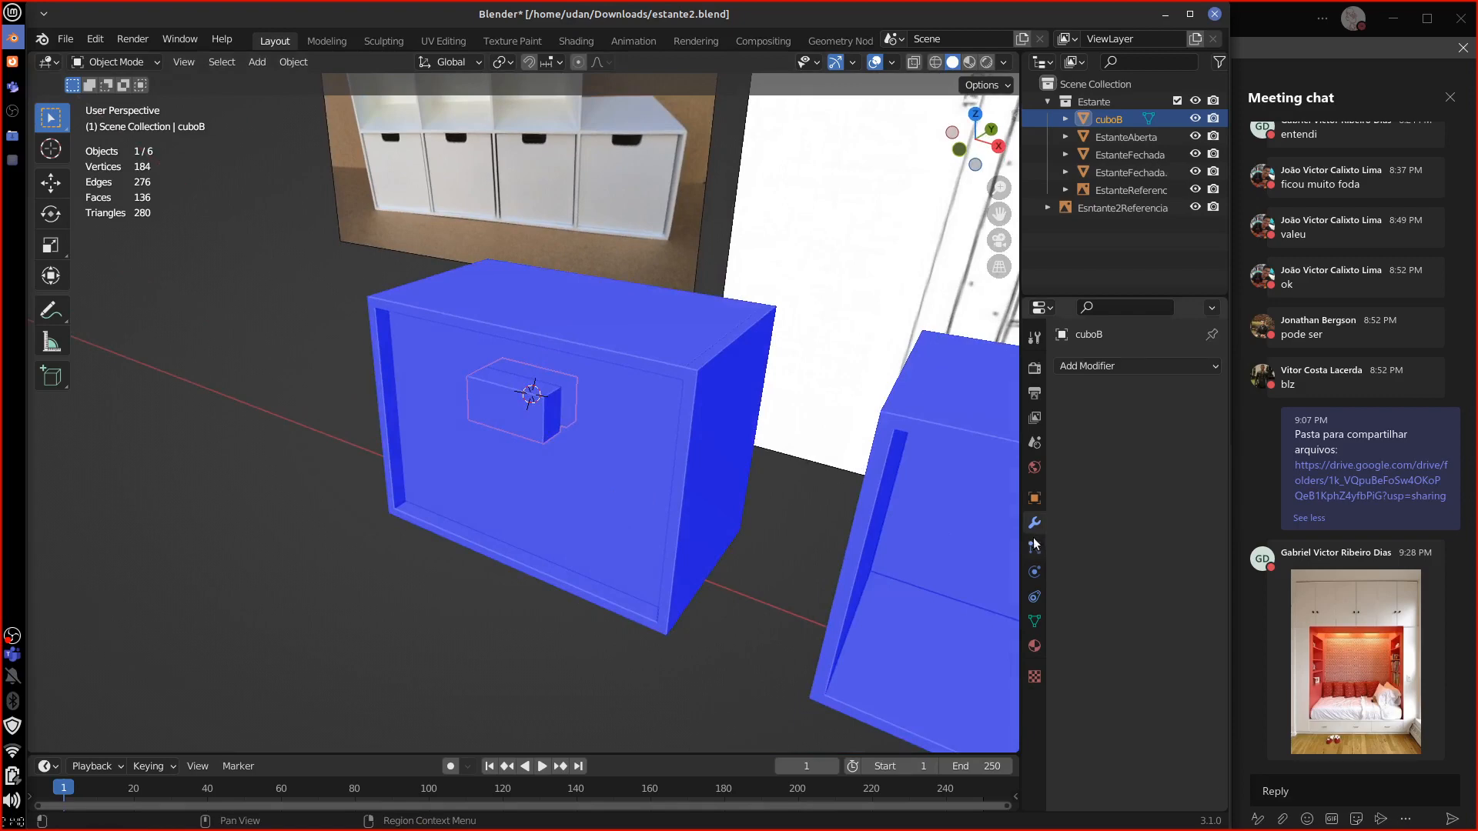
pyautogui.moveTo(672, 517); pyautogui.dragTo(606, 453, button='middle')
pyautogui.click(608, 458)
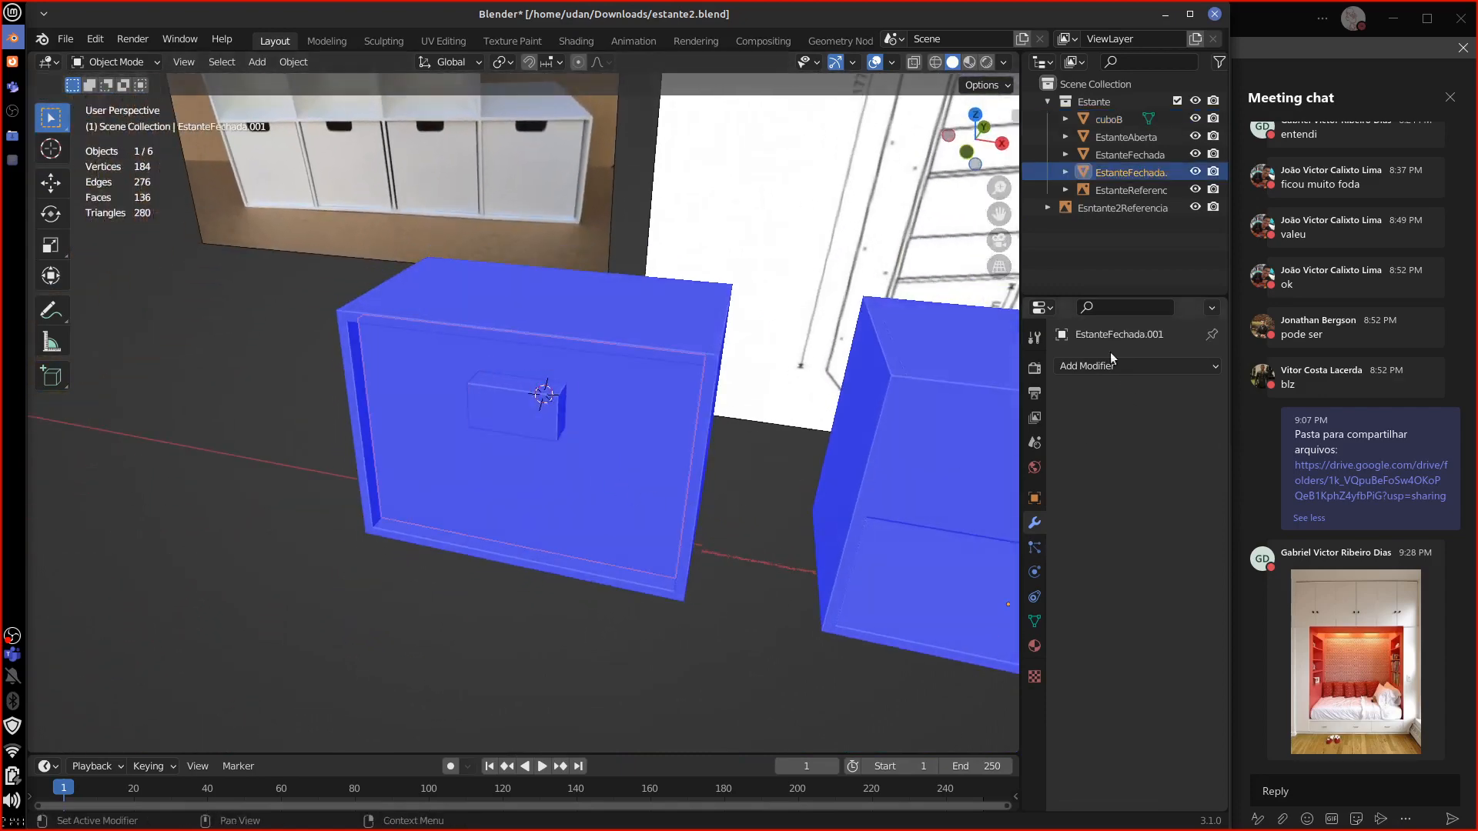
pyautogui.click(1138, 367)
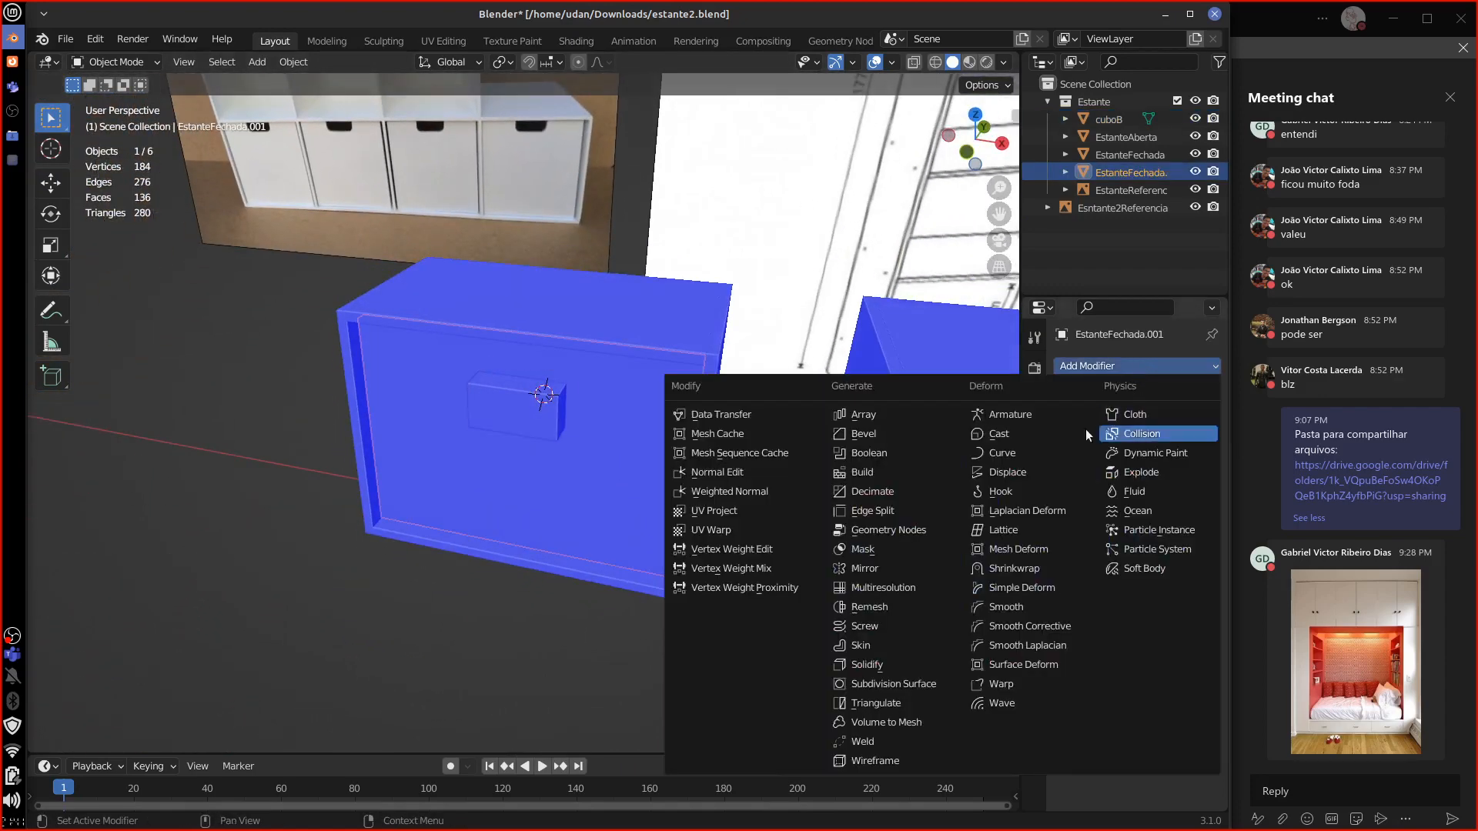
pyautogui.click(890, 453)
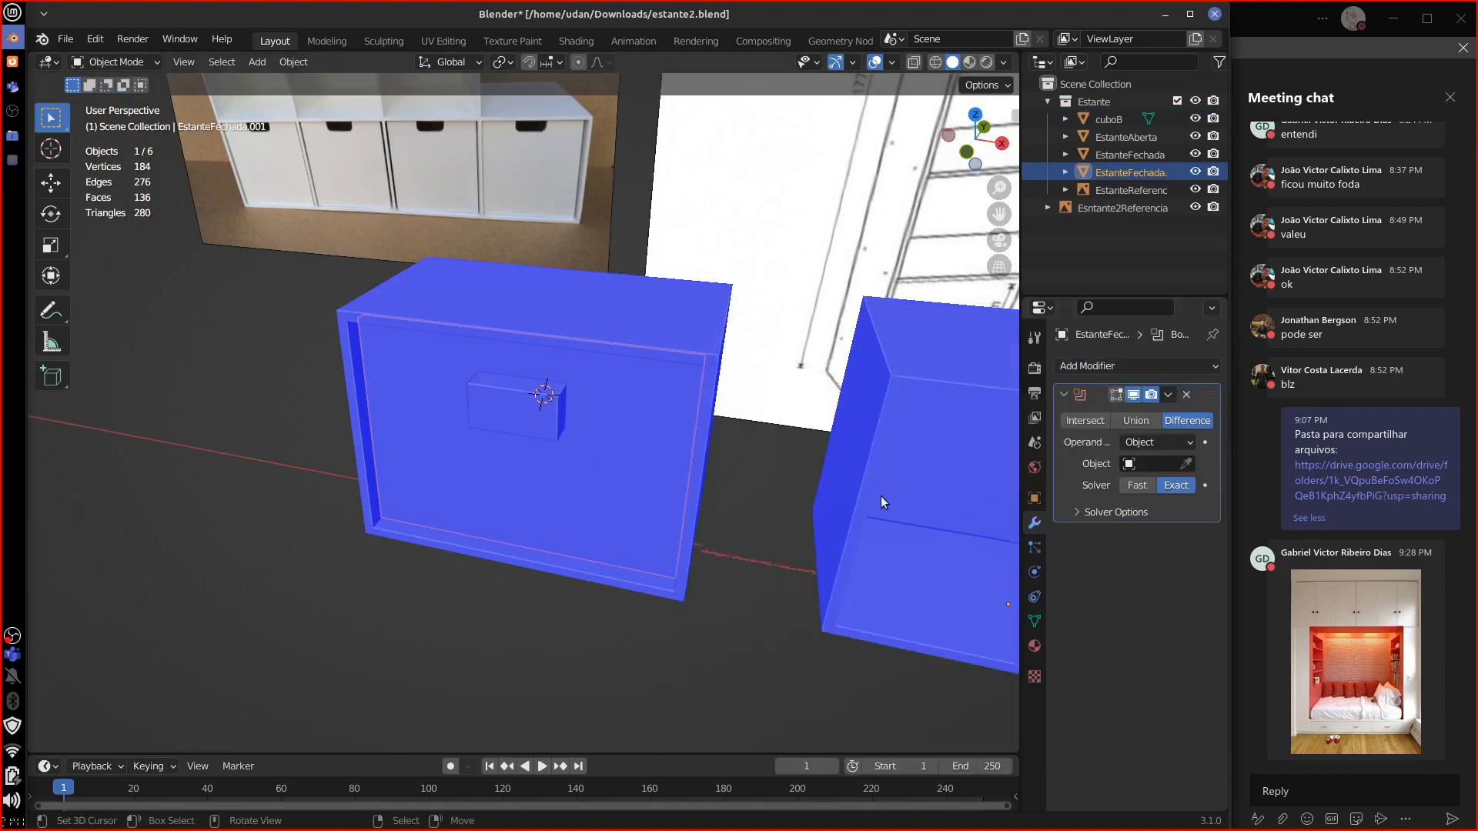
pyautogui.click(1161, 463)
pyautogui.click(1130, 492)
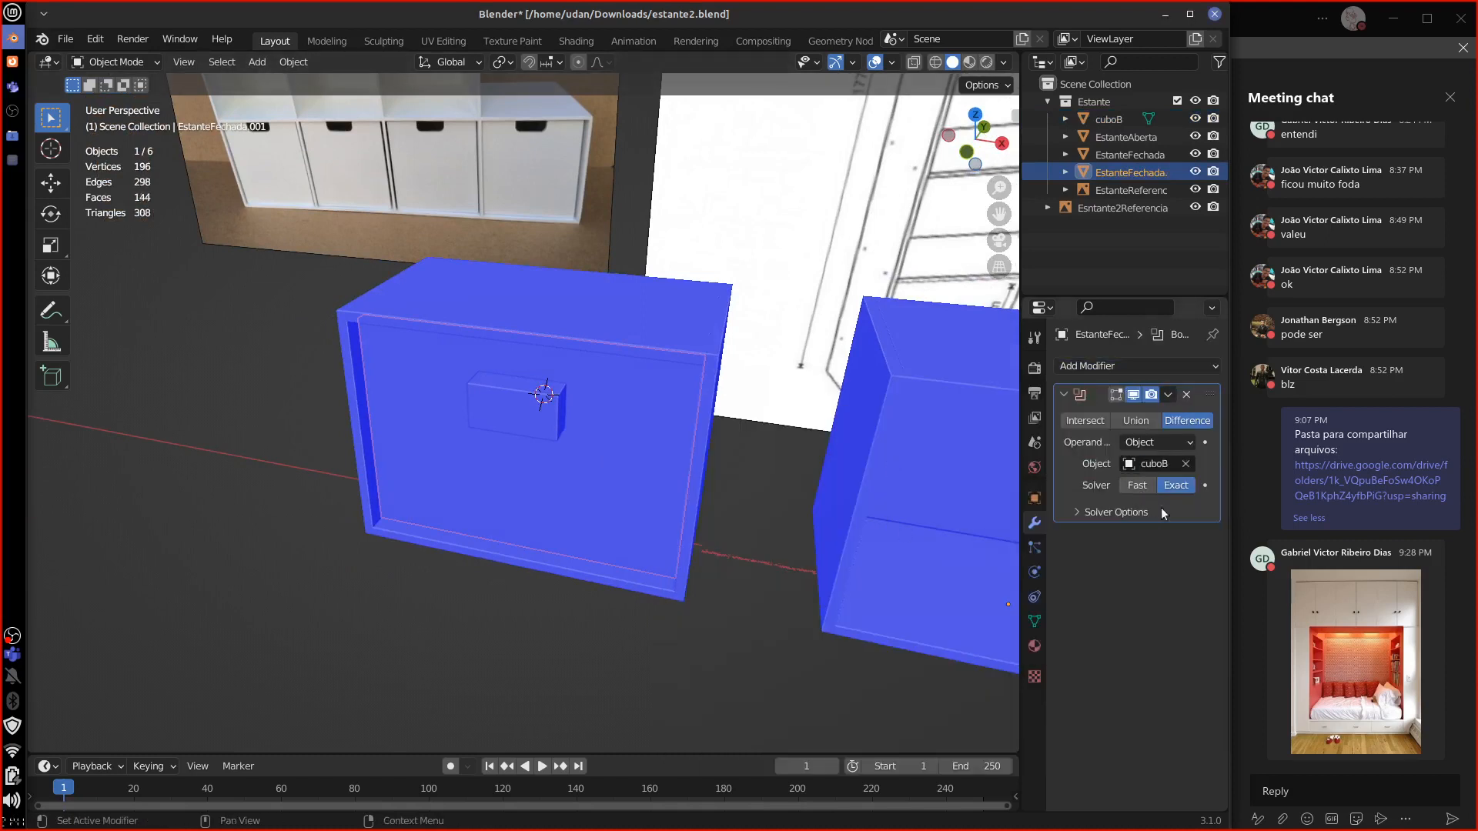
# Step: Try the Union and Intersect operations on the front panel's Boolean modifier, return it to Difference and expand its solver options
pyautogui.click(1125, 422)
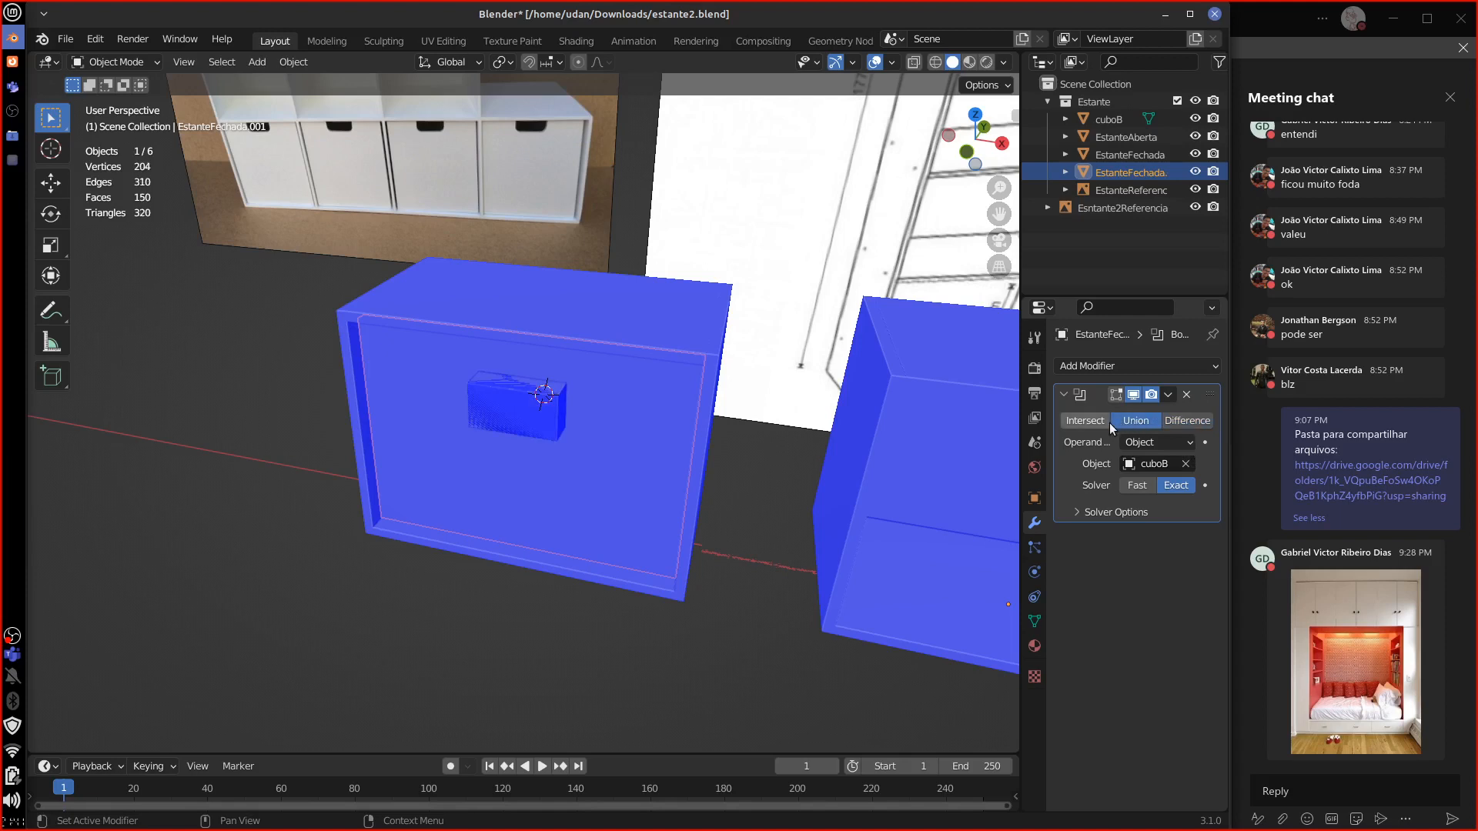
pyautogui.click(1097, 422)
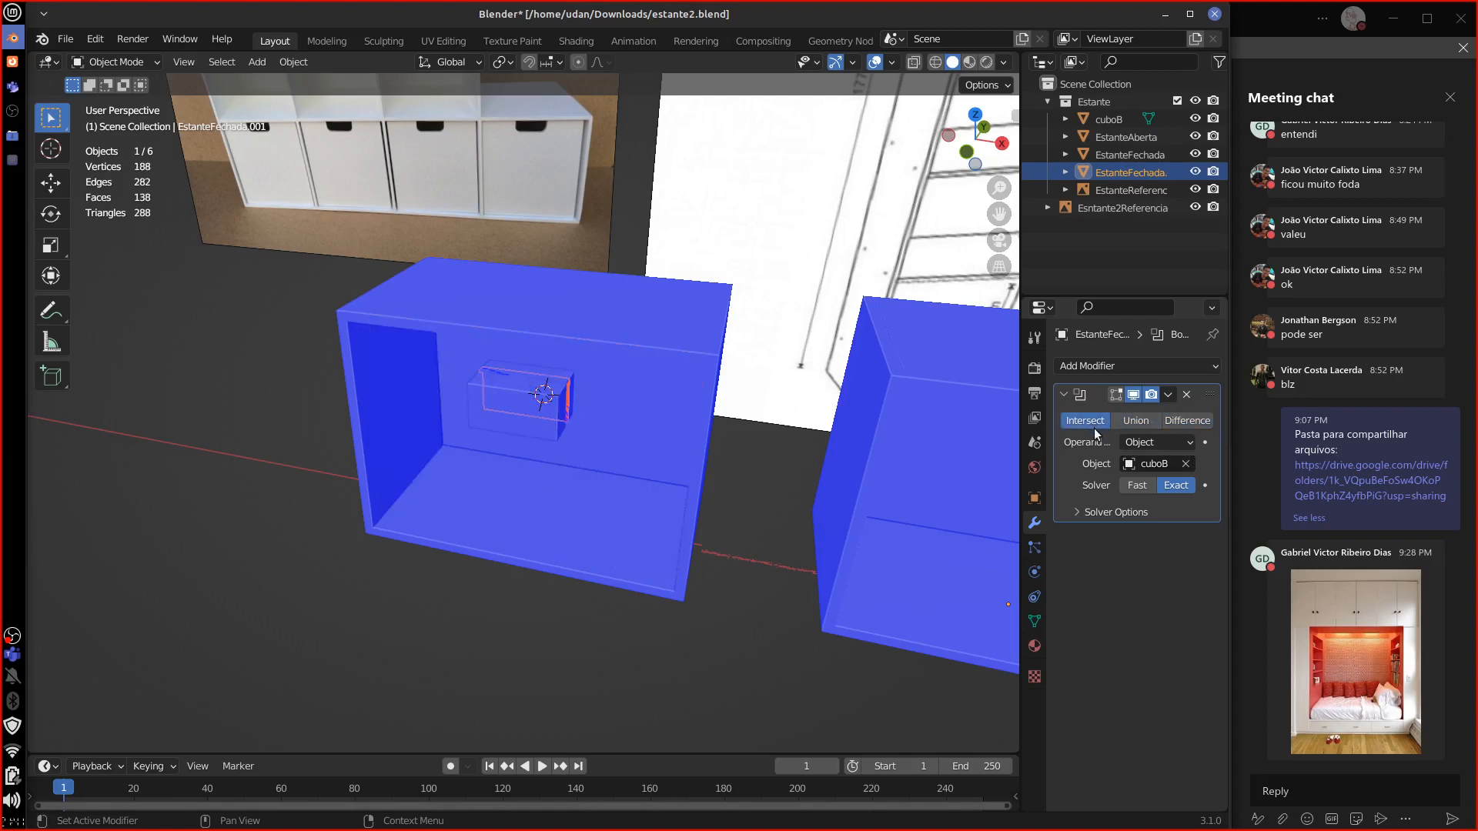
pyautogui.click(1187, 420)
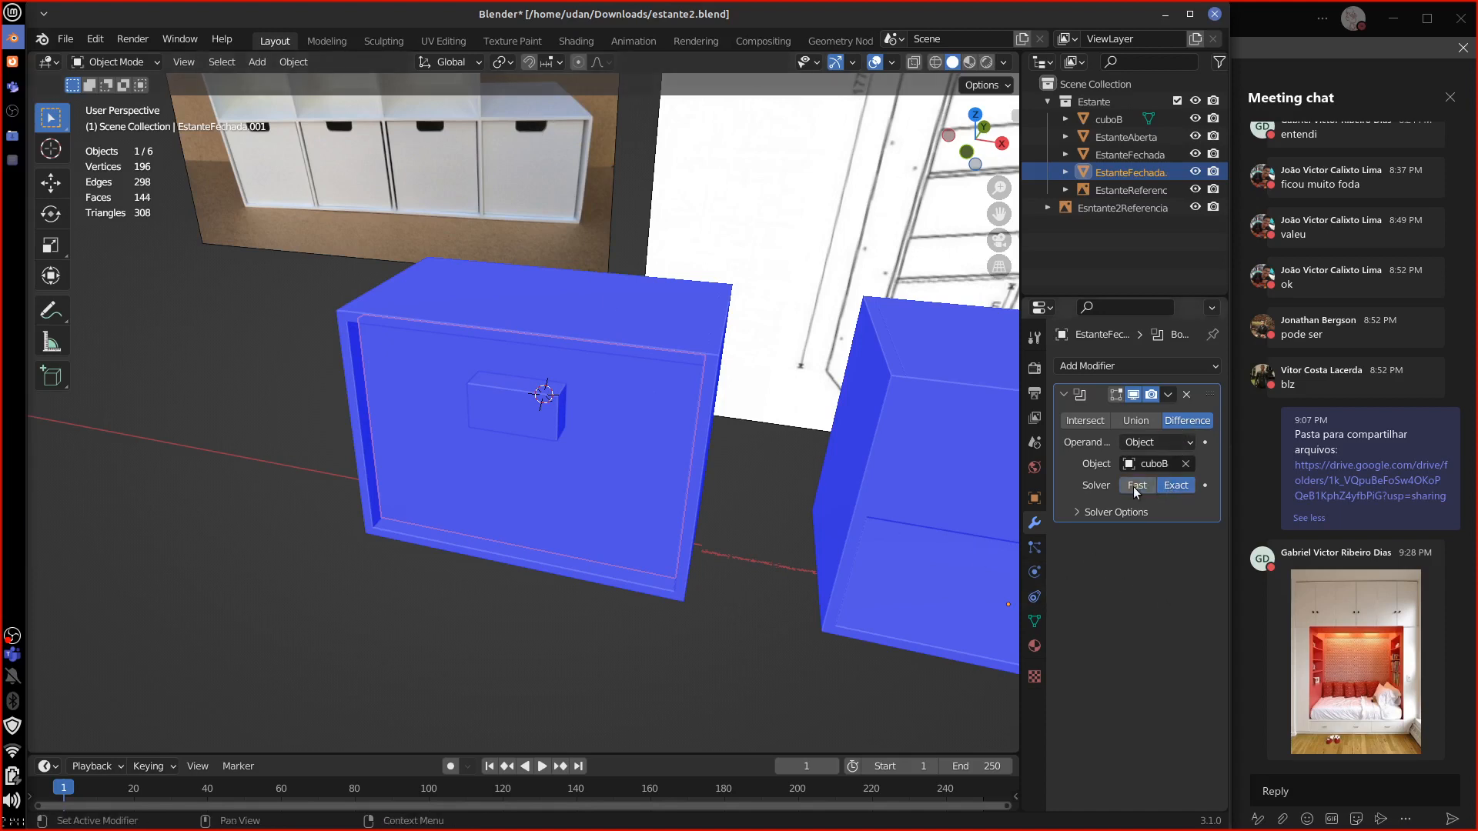
pyautogui.click(1179, 512)
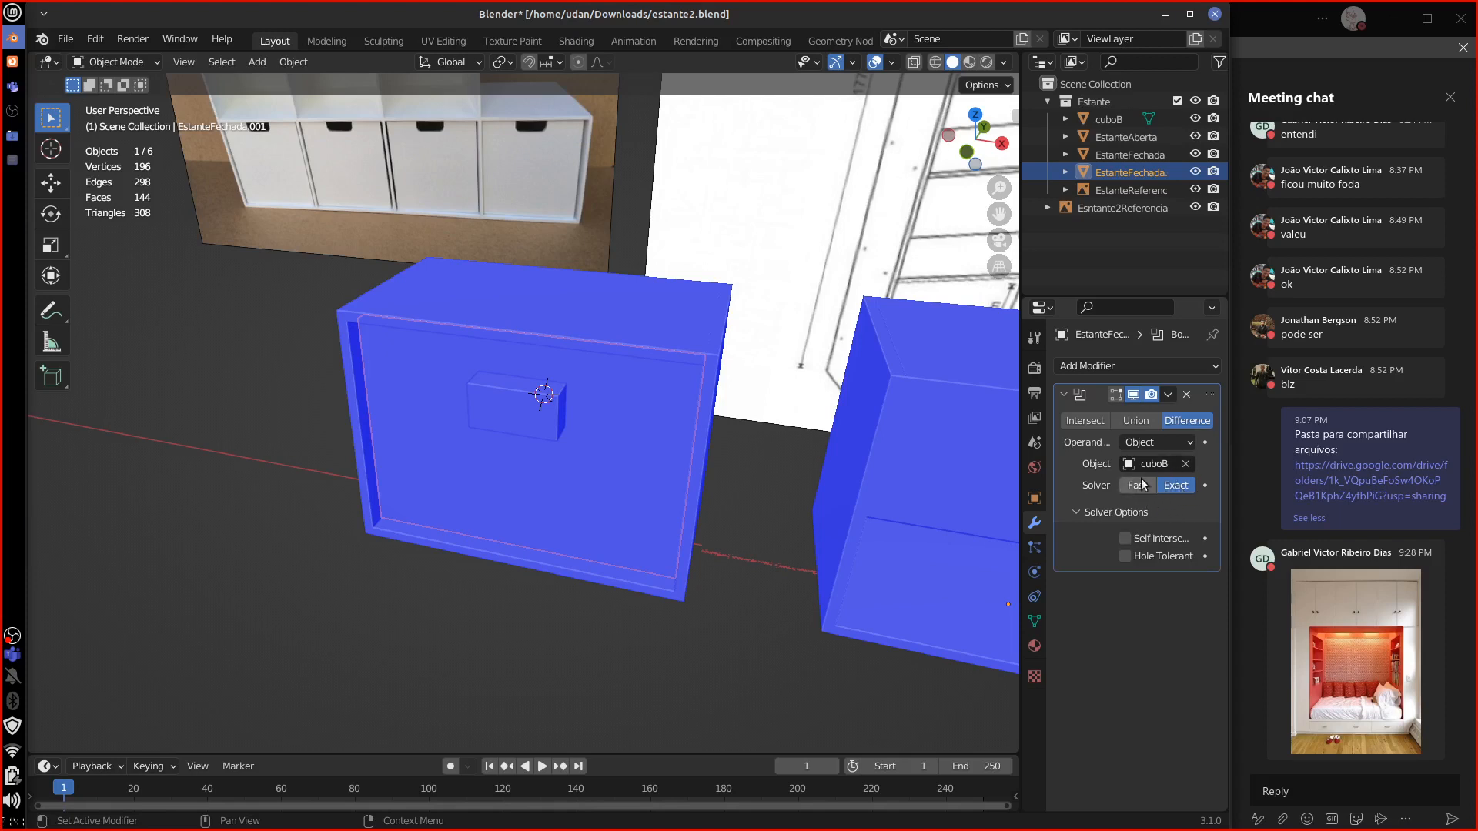
# Step: Show the front panel's mesh data properties and hide cuboB to examine the Boolean cut up close
pyautogui.click(1034, 621)
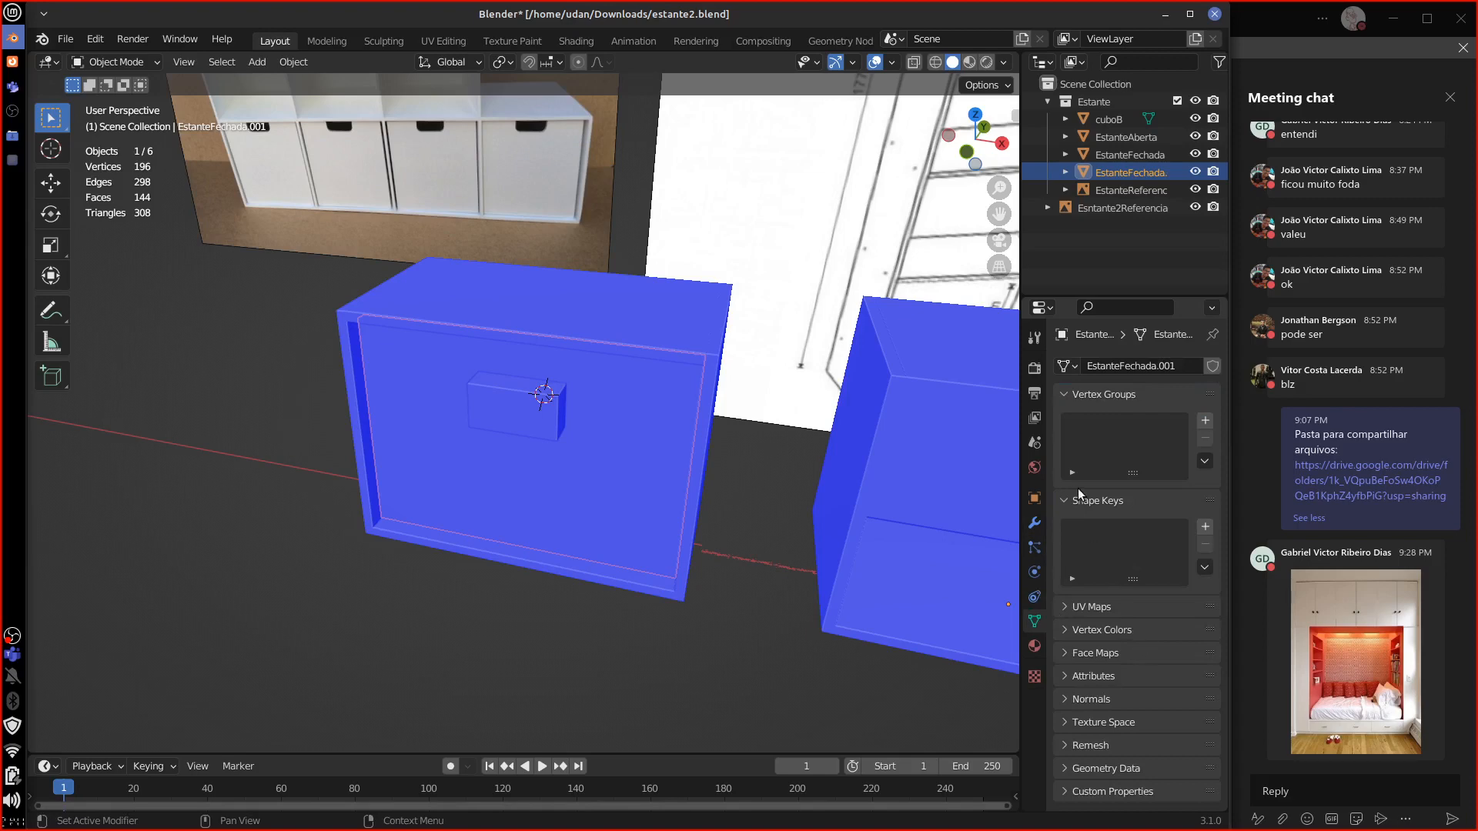
pyautogui.click(1195, 119)
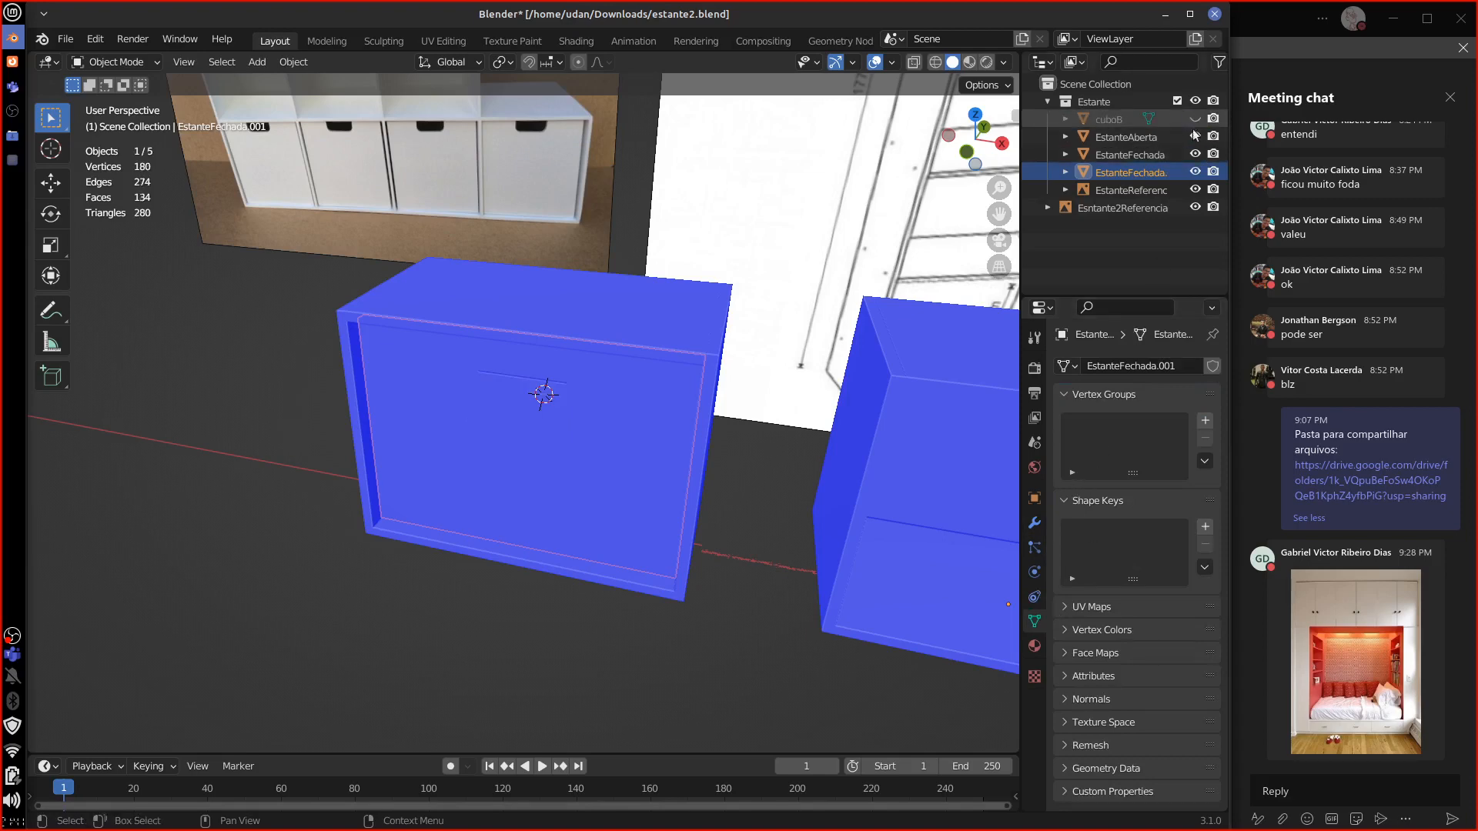
pyautogui.moveTo(573, 462); pyautogui.dragTo(659, 375, button='middle')
pyautogui.scroll(1, 596, 388)
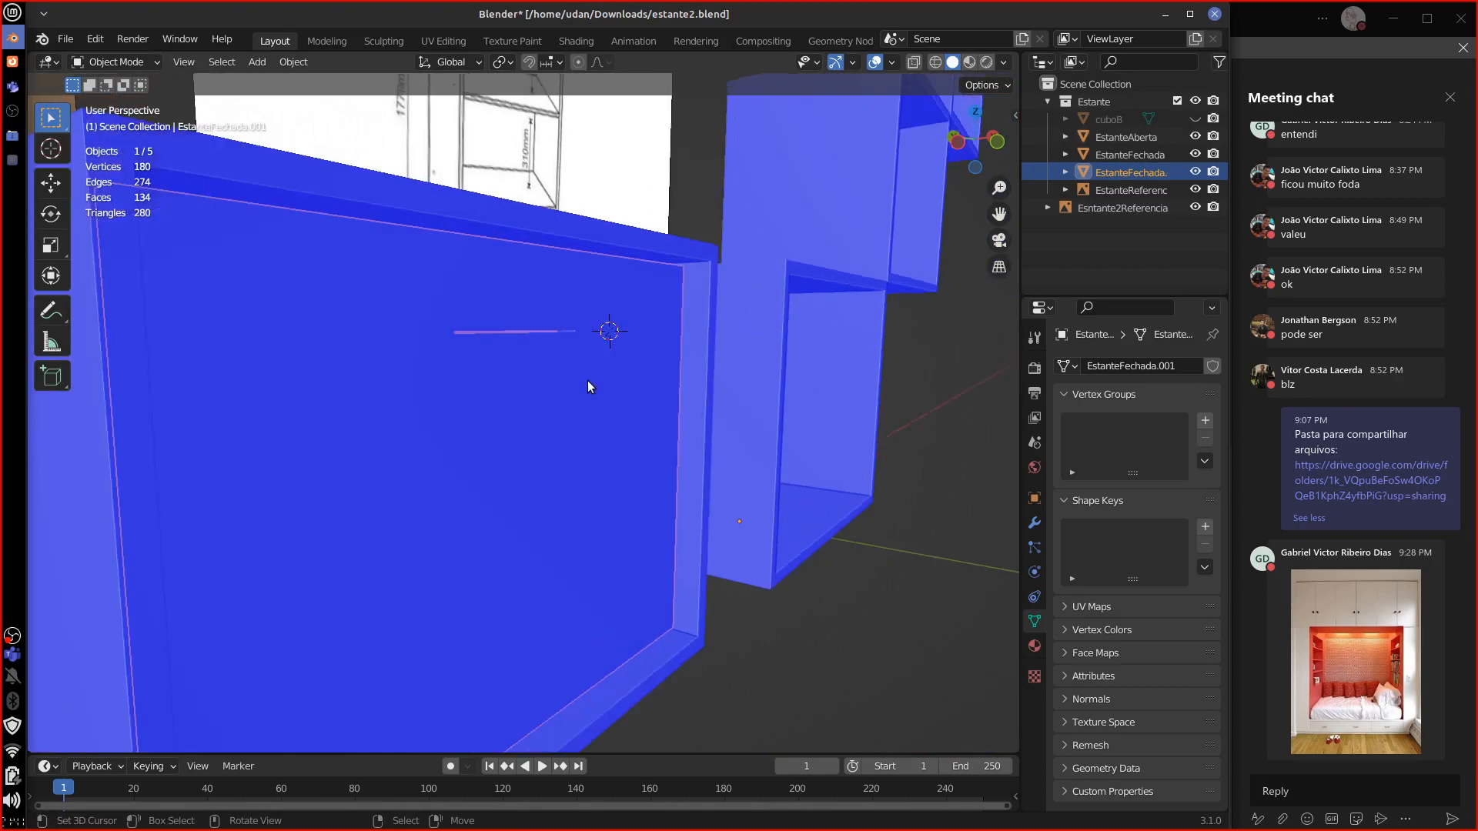
pyautogui.press('Tab')
pyautogui.press('Tab')
# Step: Unhide cuboB, enter Edit Mode on it and merge its linked geometry by distance at 0.0001 m
pyautogui.click(1108, 119)
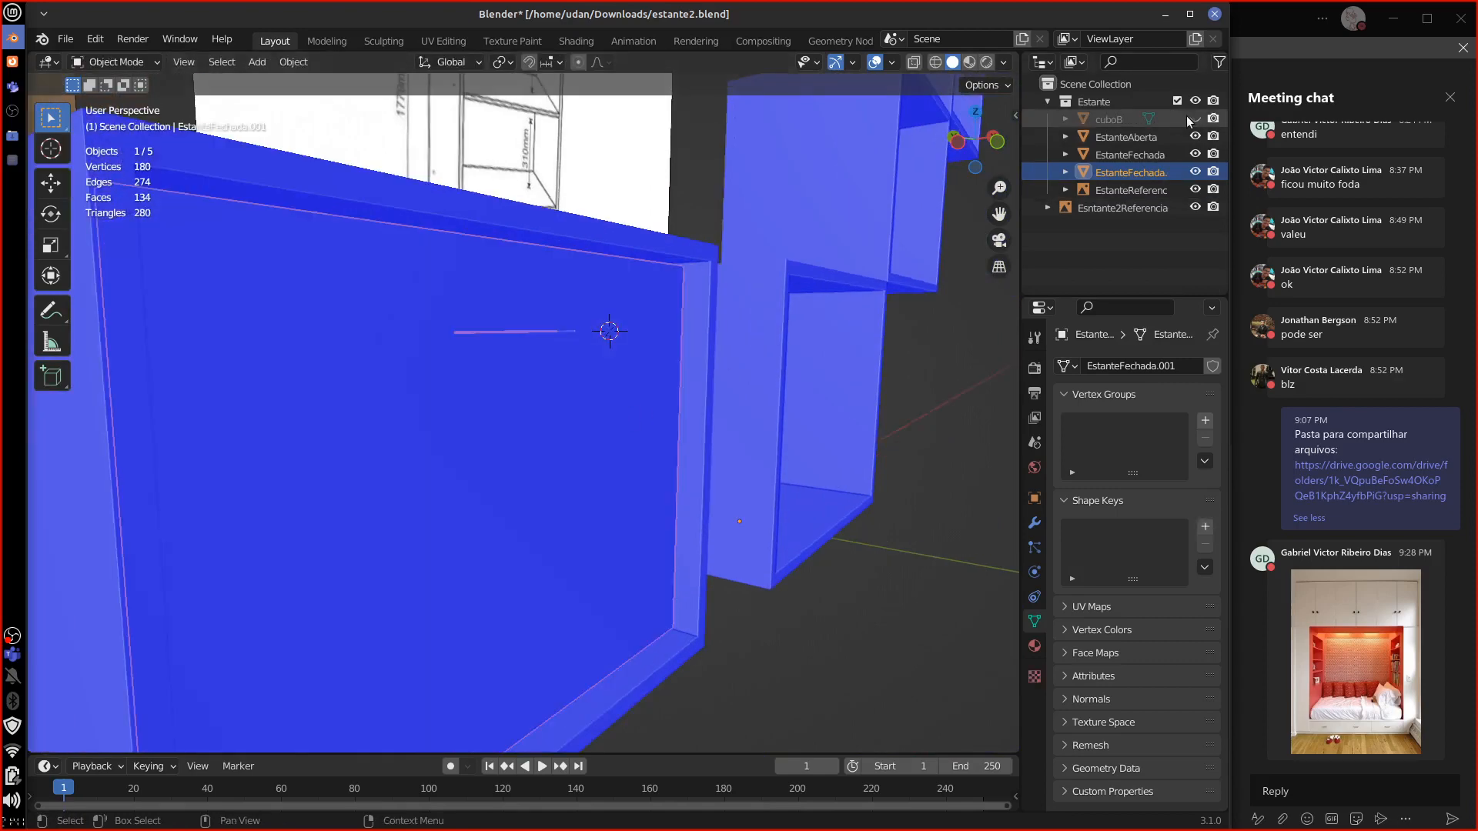
pyautogui.click(1194, 120)
pyautogui.press('KP_Decimal')
pyautogui.press('Tab')
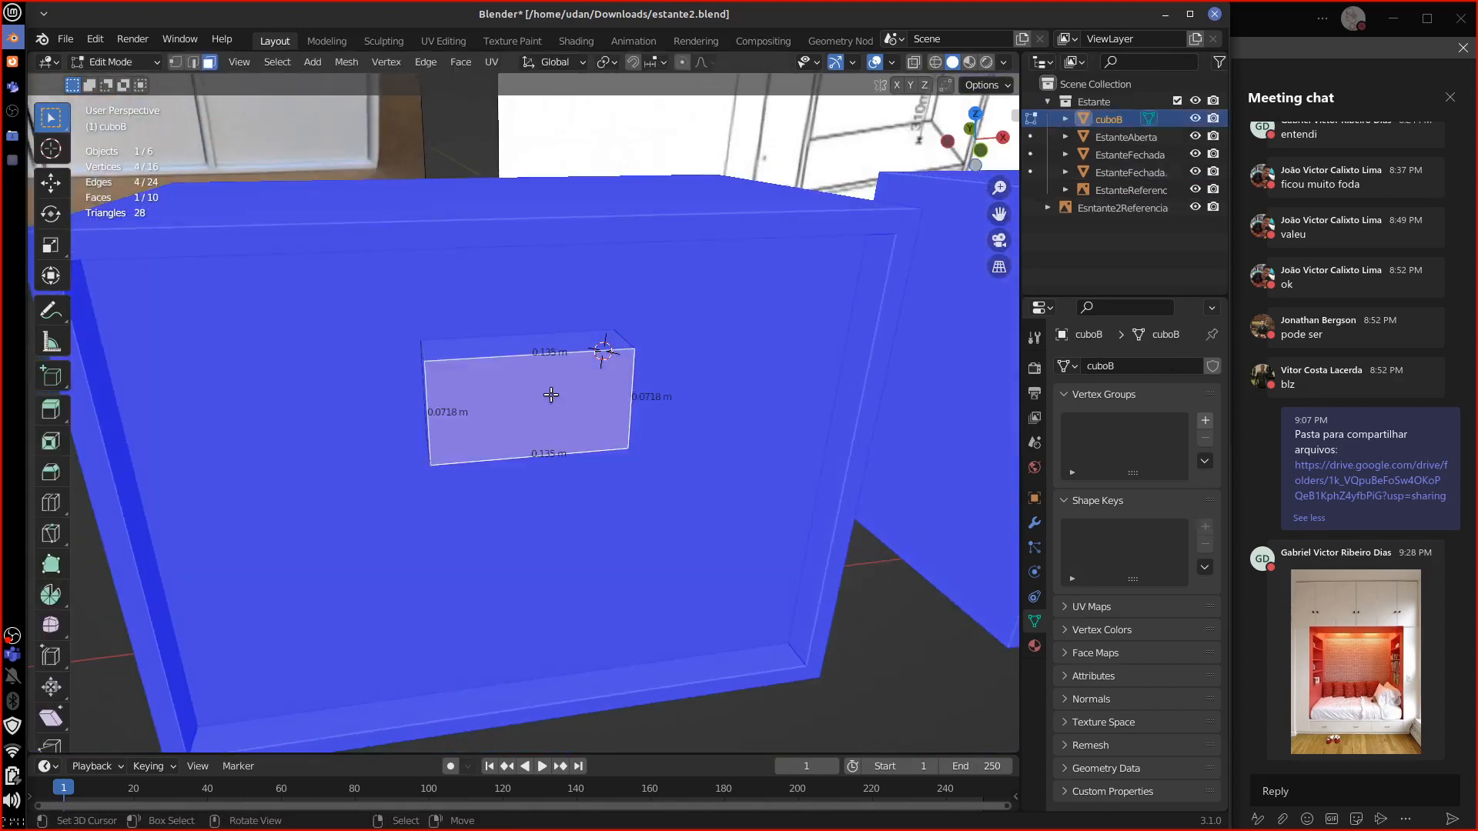
pyautogui.hotkey('ctrl', 'l')
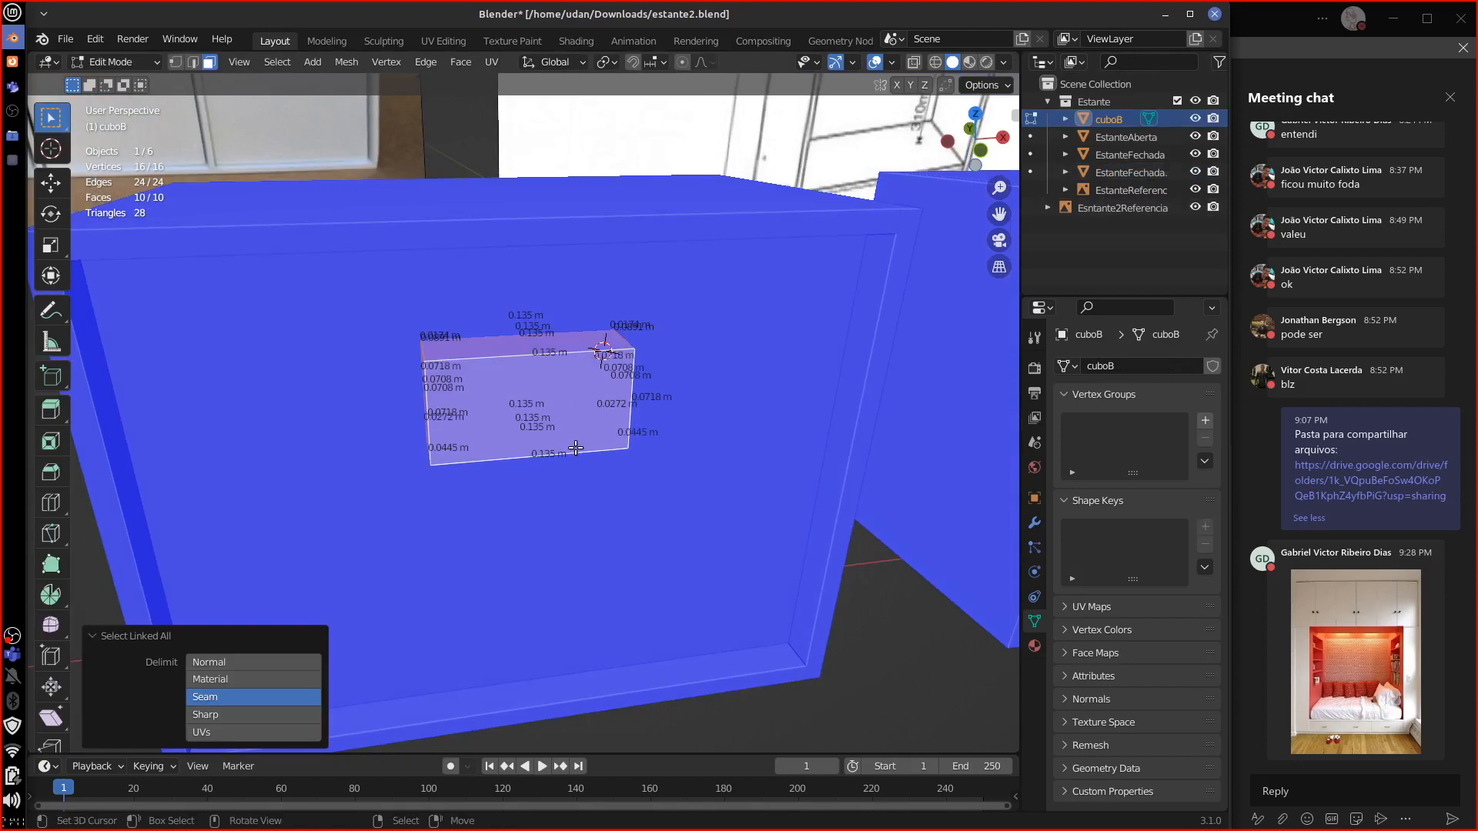
pyautogui.press('m')
pyautogui.click(568, 514)
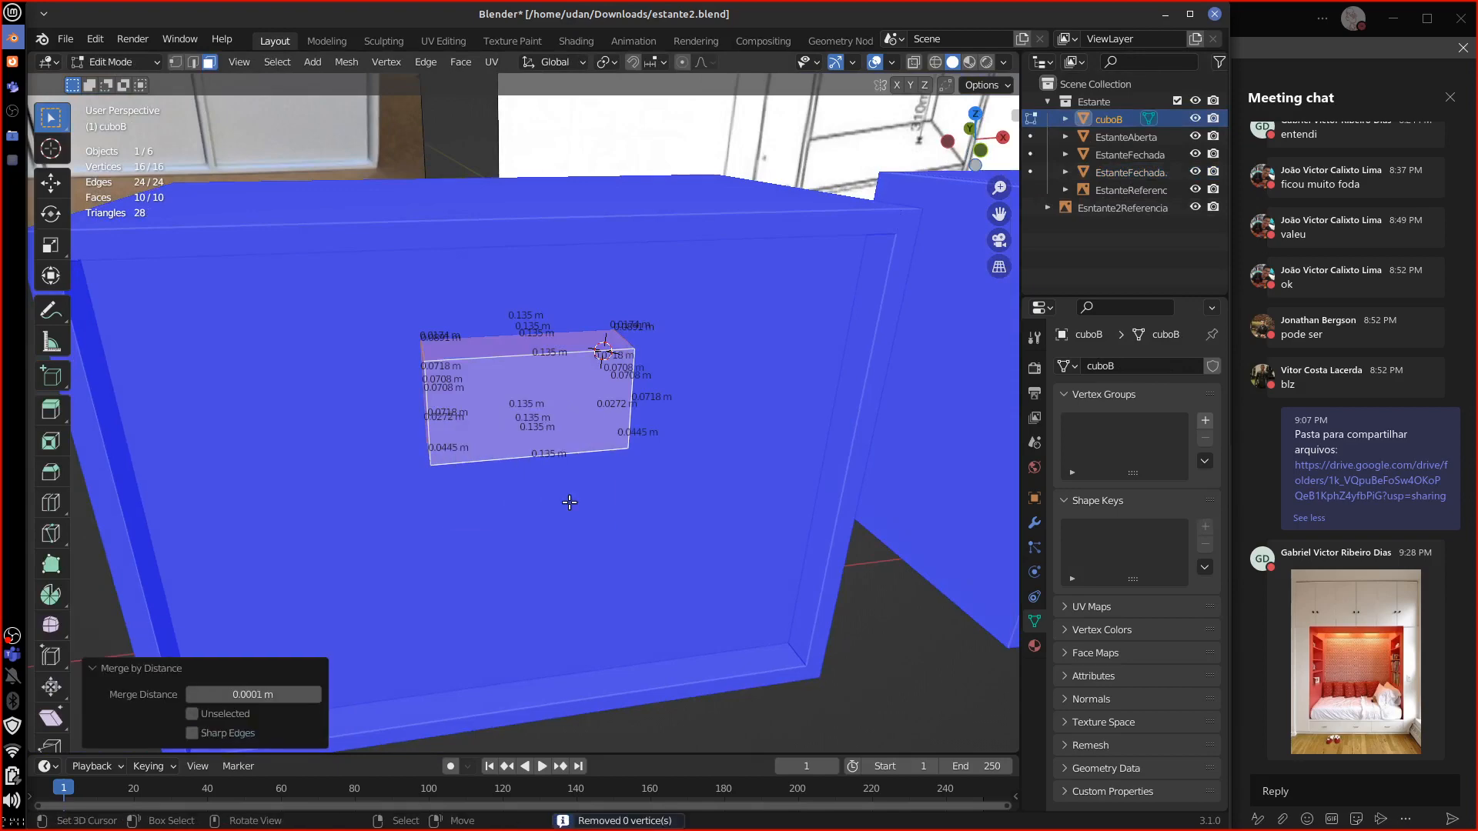
pyautogui.moveTo(569, 502); pyautogui.dragTo(606, 351, button='middle')
pyautogui.click(553, 354)
pyautogui.press('g')
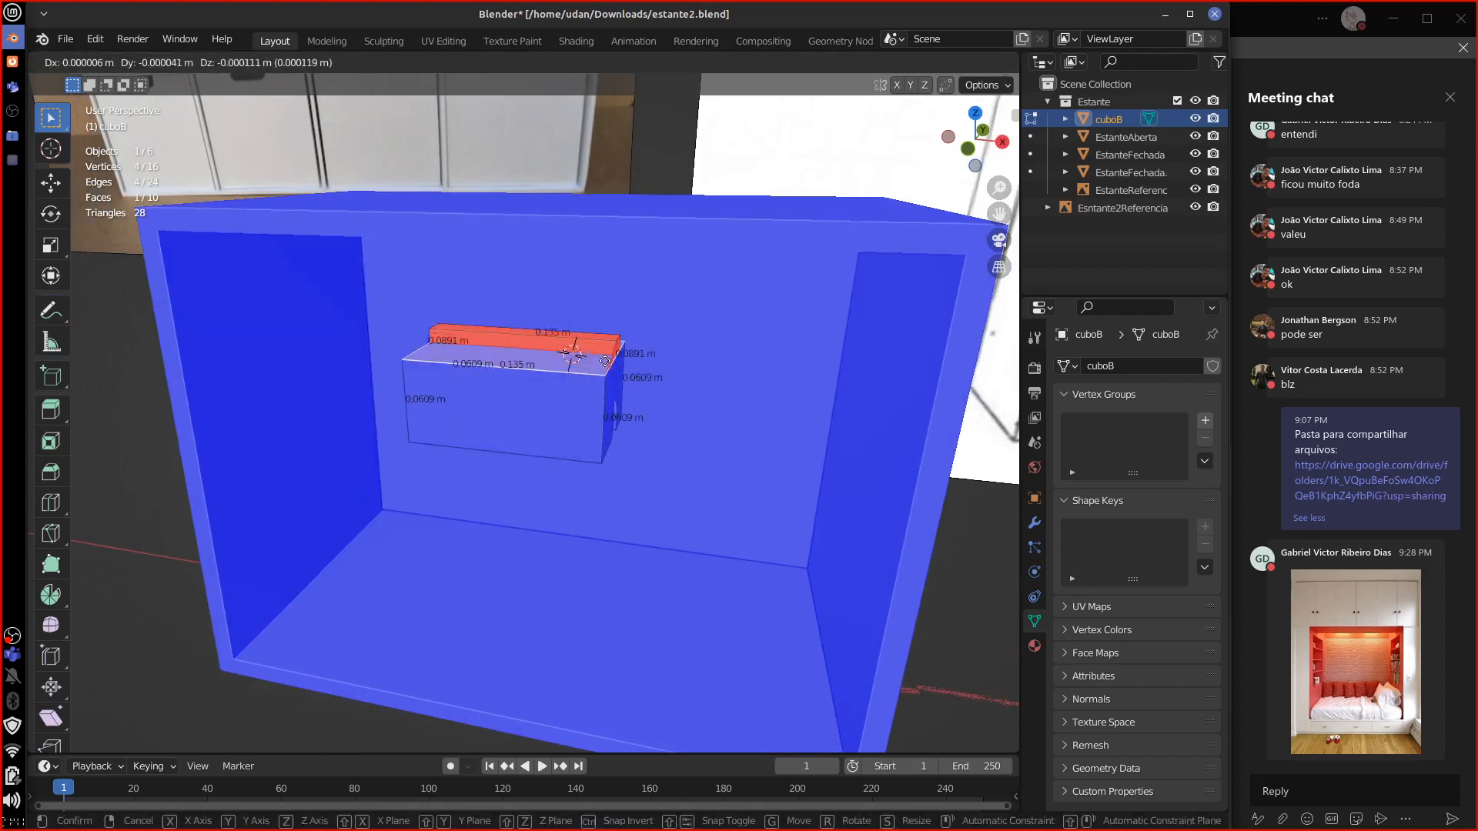
pyautogui.rightClick(616, 401)
pyautogui.moveTo(643, 408); pyautogui.dragTo(654, 422, button='middle')
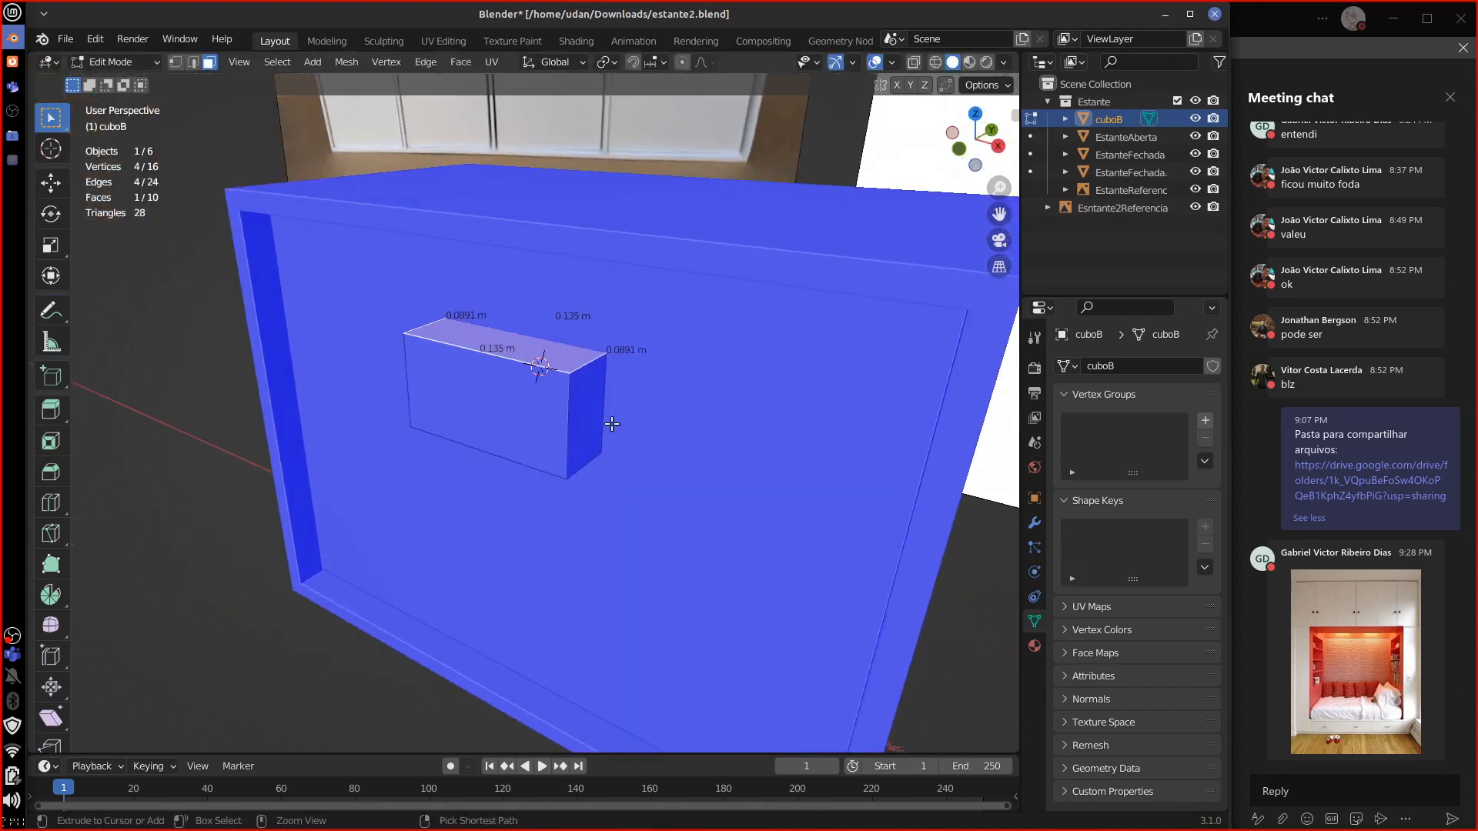
# Step: Isolate cuboB in local view and move the inner face of its underside notch down about 0.000682 m along Z
pyautogui.hotkey('ctrl', 'l')
pyautogui.press('KP_Divide')
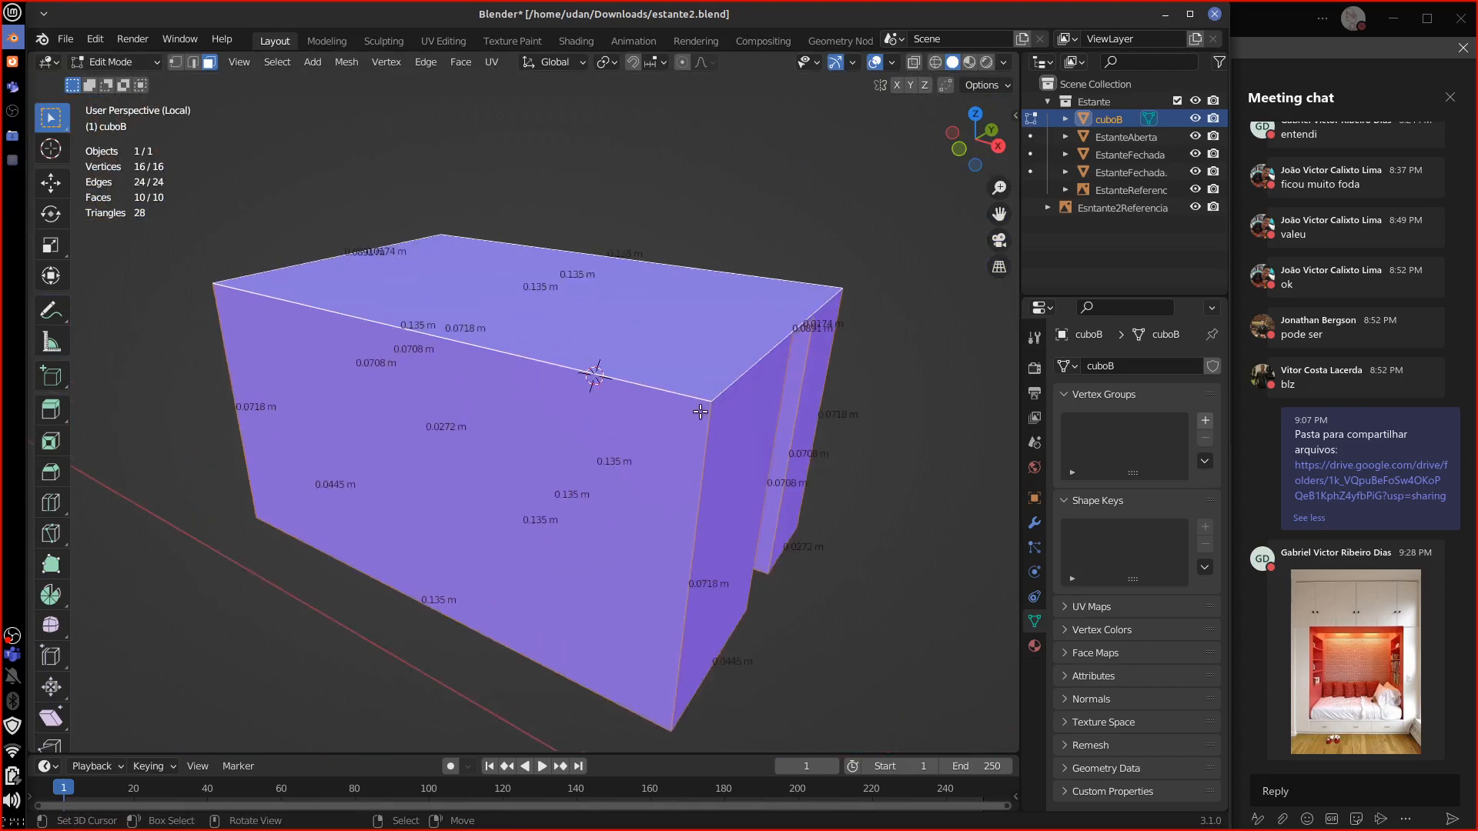
pyautogui.moveTo(608, 393); pyautogui.dragTo(588, 295, button='middle')
pyautogui.click(588, 294)
pyautogui.moveTo(608, 371); pyautogui.dragTo(591, 310, button='middle')
pyautogui.press('g')
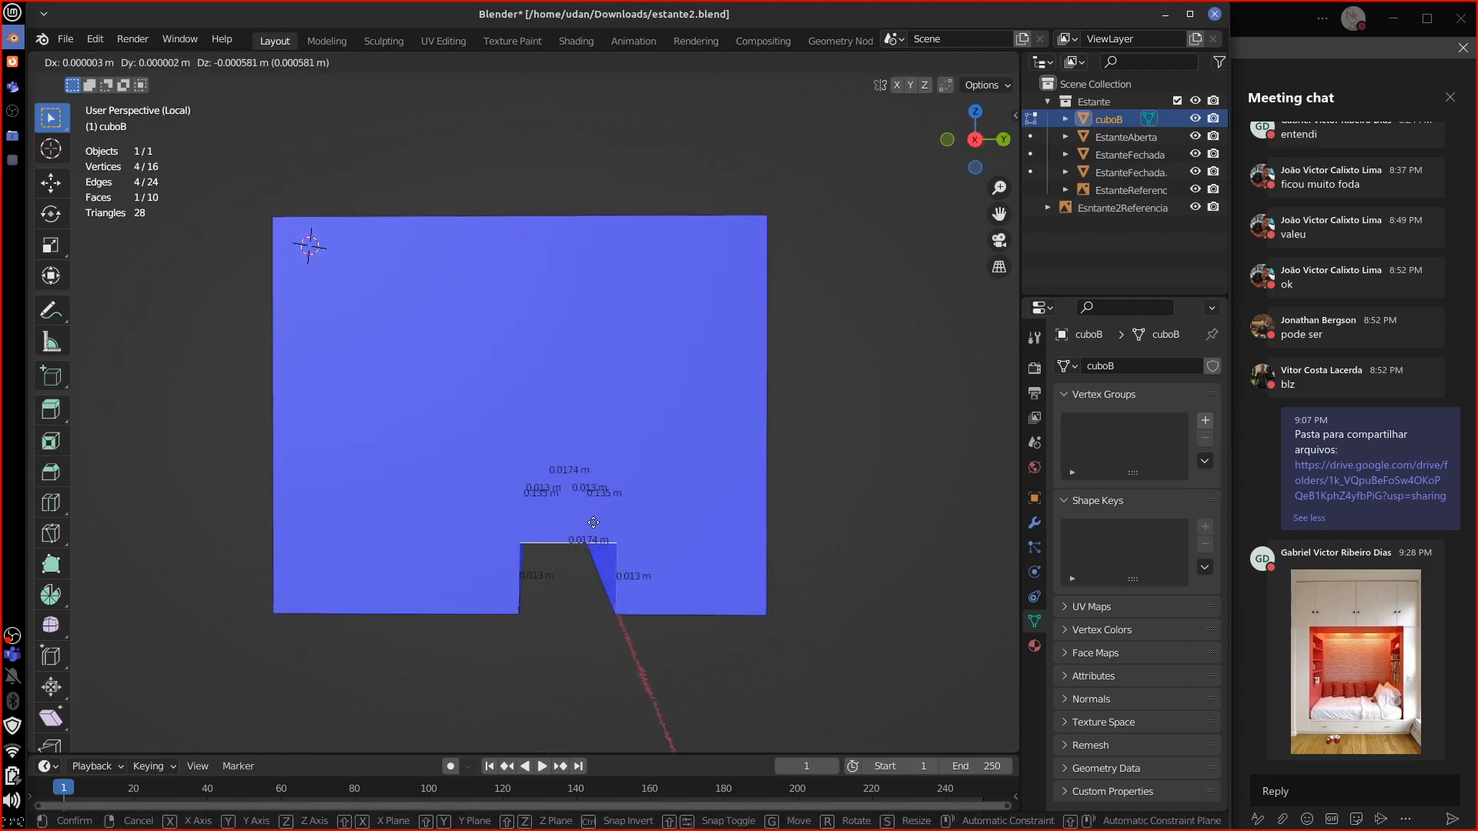
pyautogui.press('z')
pyautogui.click(595, 588)
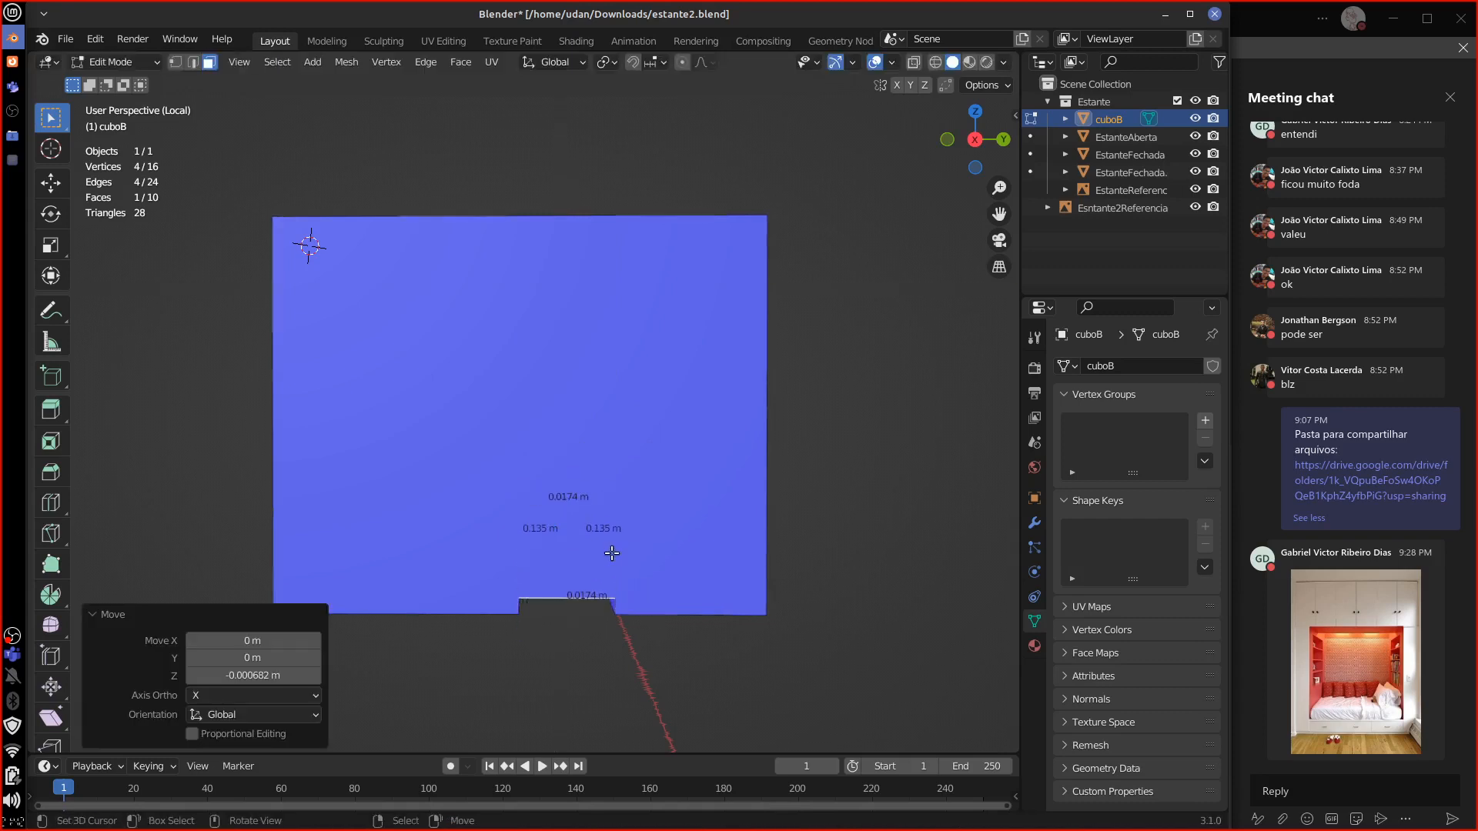
pyautogui.moveTo(595, 589); pyautogui.dragTo(749, 546, button='middle')
pyautogui.click(680, 522)
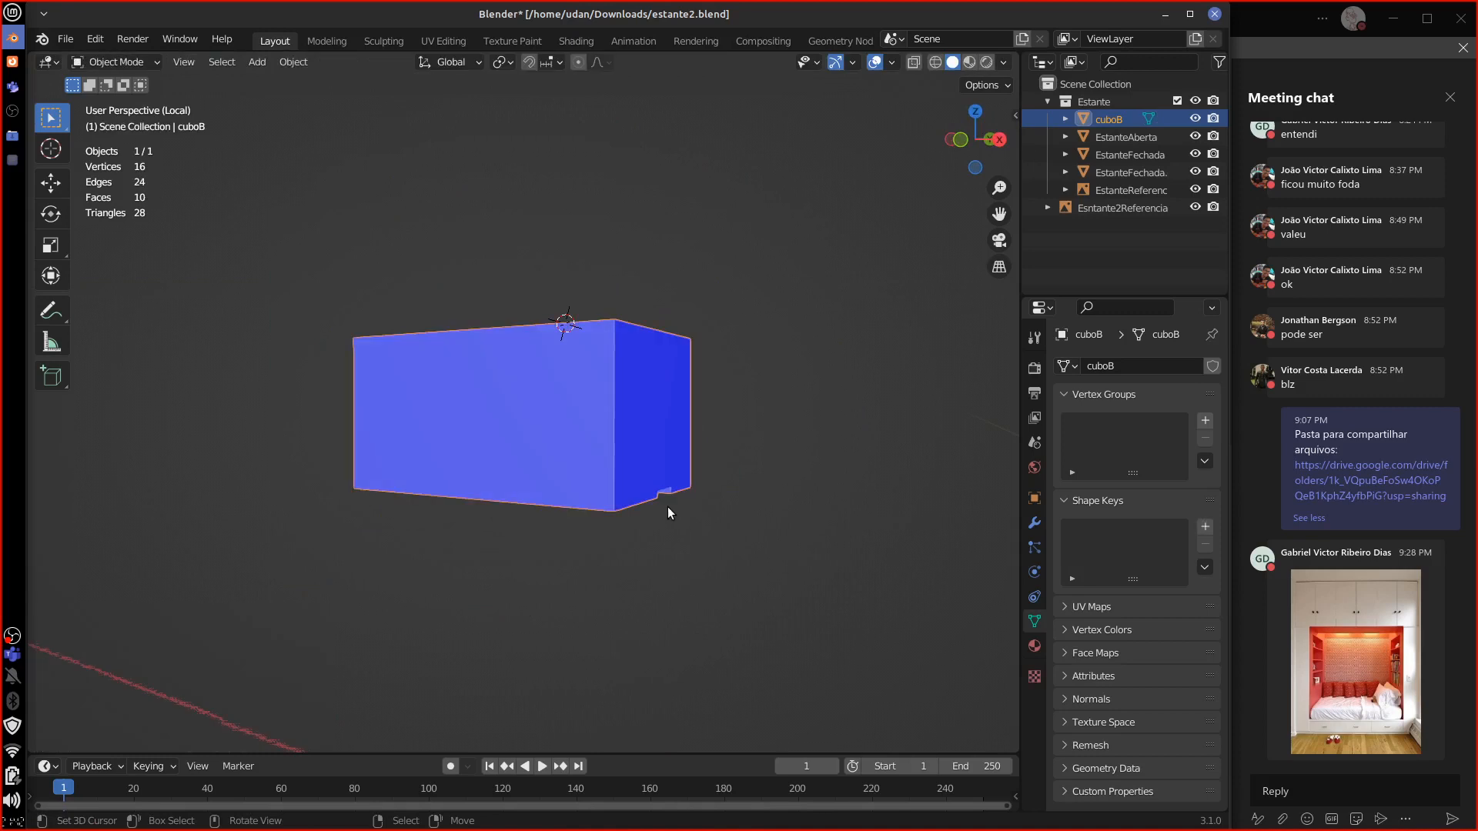
# Step: Select all of cuboB's linked geometry and snap the 3D cursor to the object's origin from the front view
pyautogui.moveTo(671, 513); pyautogui.dragTo(620, 497, button='middle')
pyautogui.click(621, 496)
pyautogui.hotkey('ctrl', 'l')
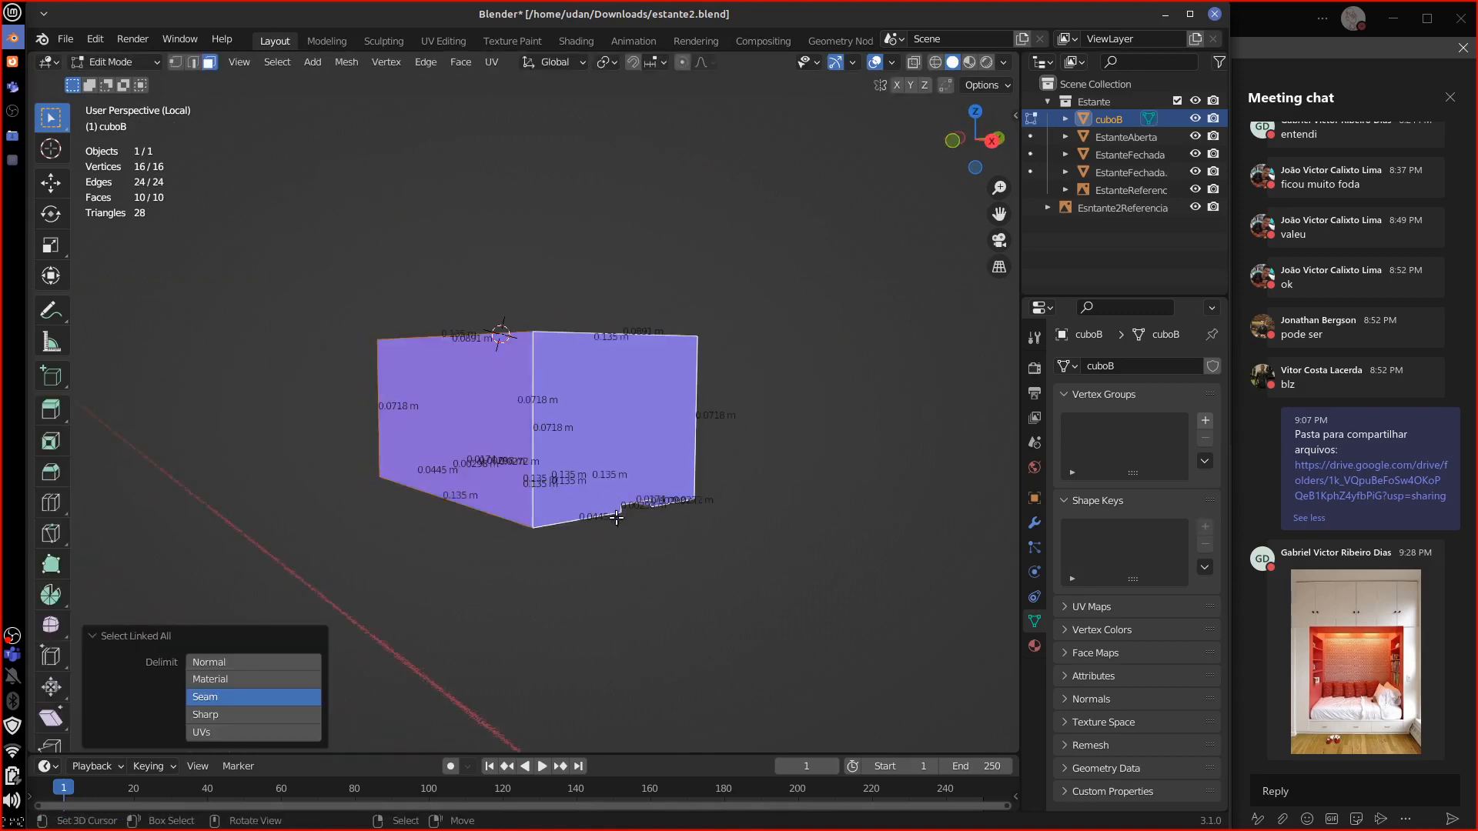
pyautogui.press('KP_1')
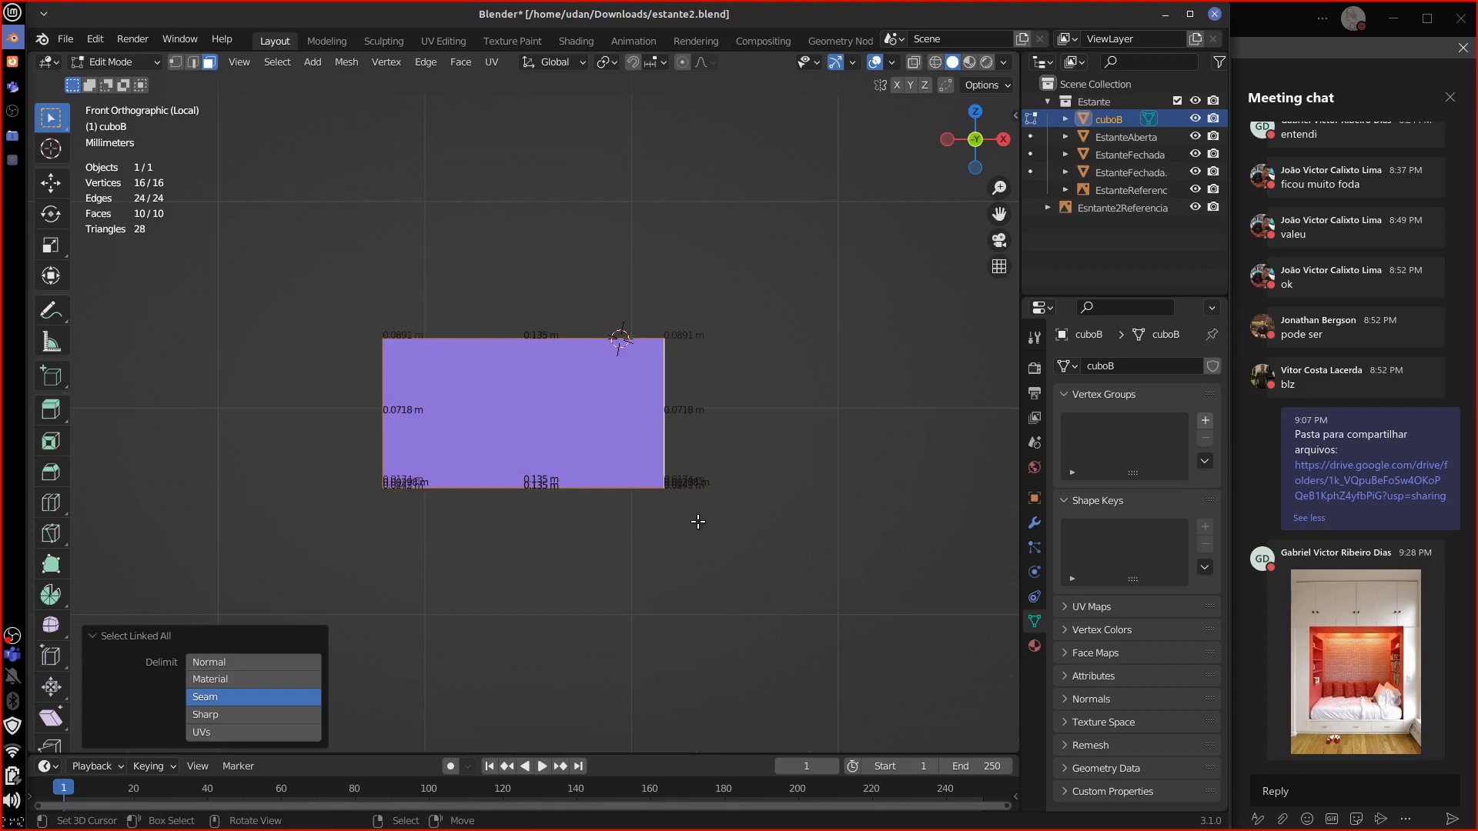
pyautogui.scroll(-9, 697, 522)
pyautogui.keyDown('shift'); pyautogui.moveTo(586, 552); pyautogui.dragTo(541, 572, button='middle'); pyautogui.keyUp('shift')
pyautogui.press('Tab')
pyautogui.press('Tab')
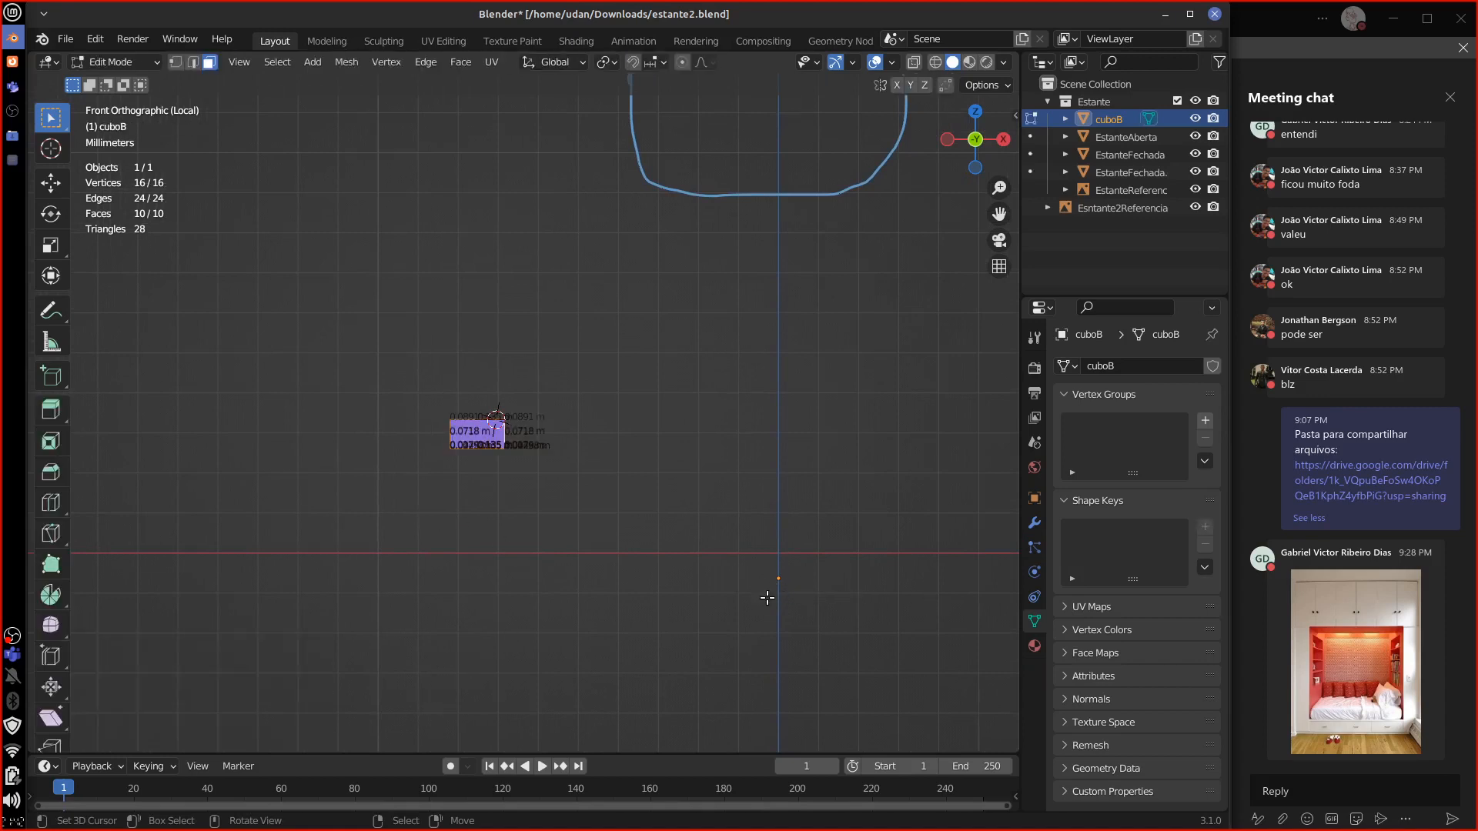
pyautogui.press('Tab')
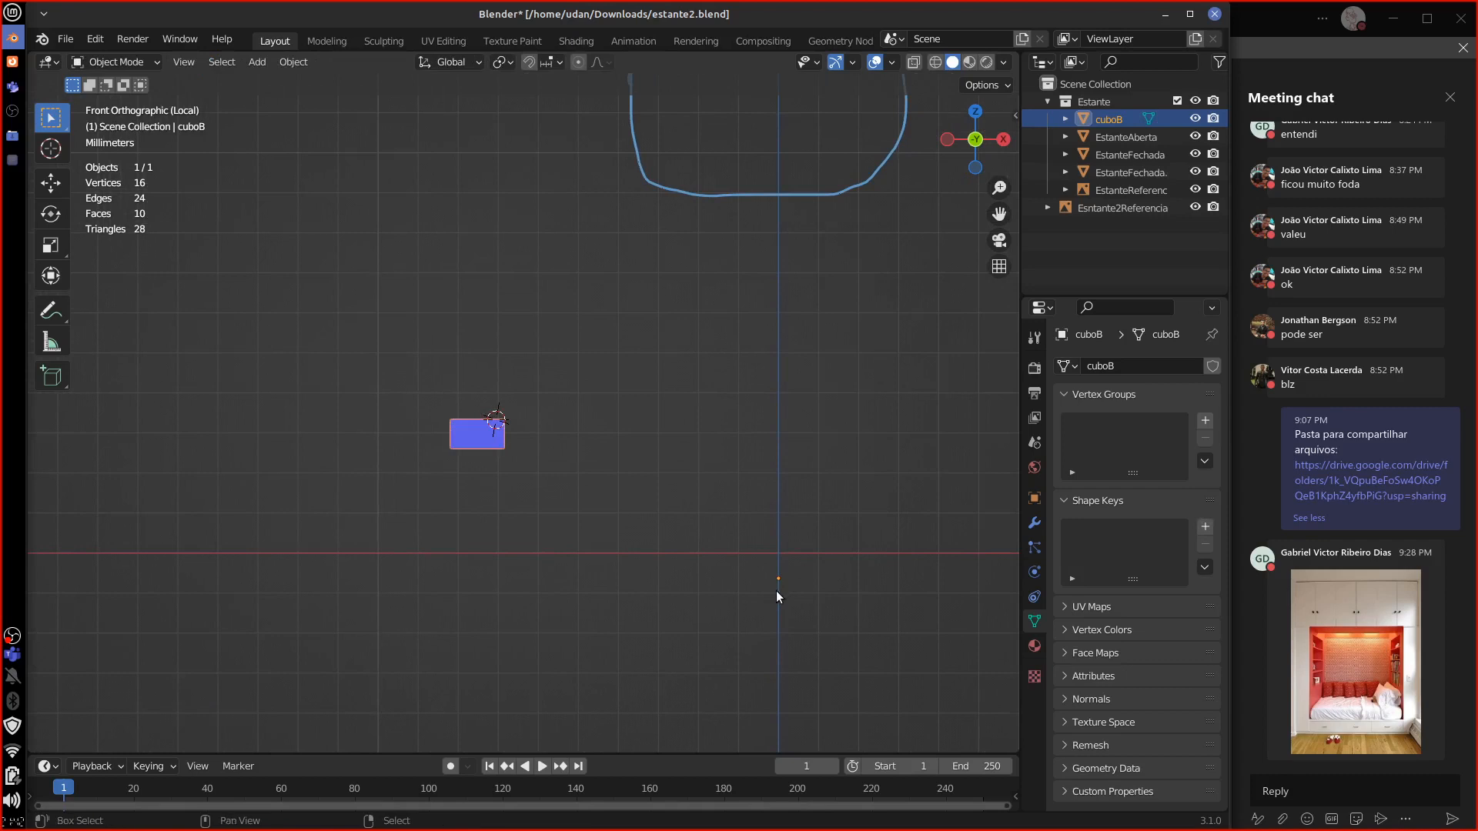
pyautogui.hotkey('shift', 's')
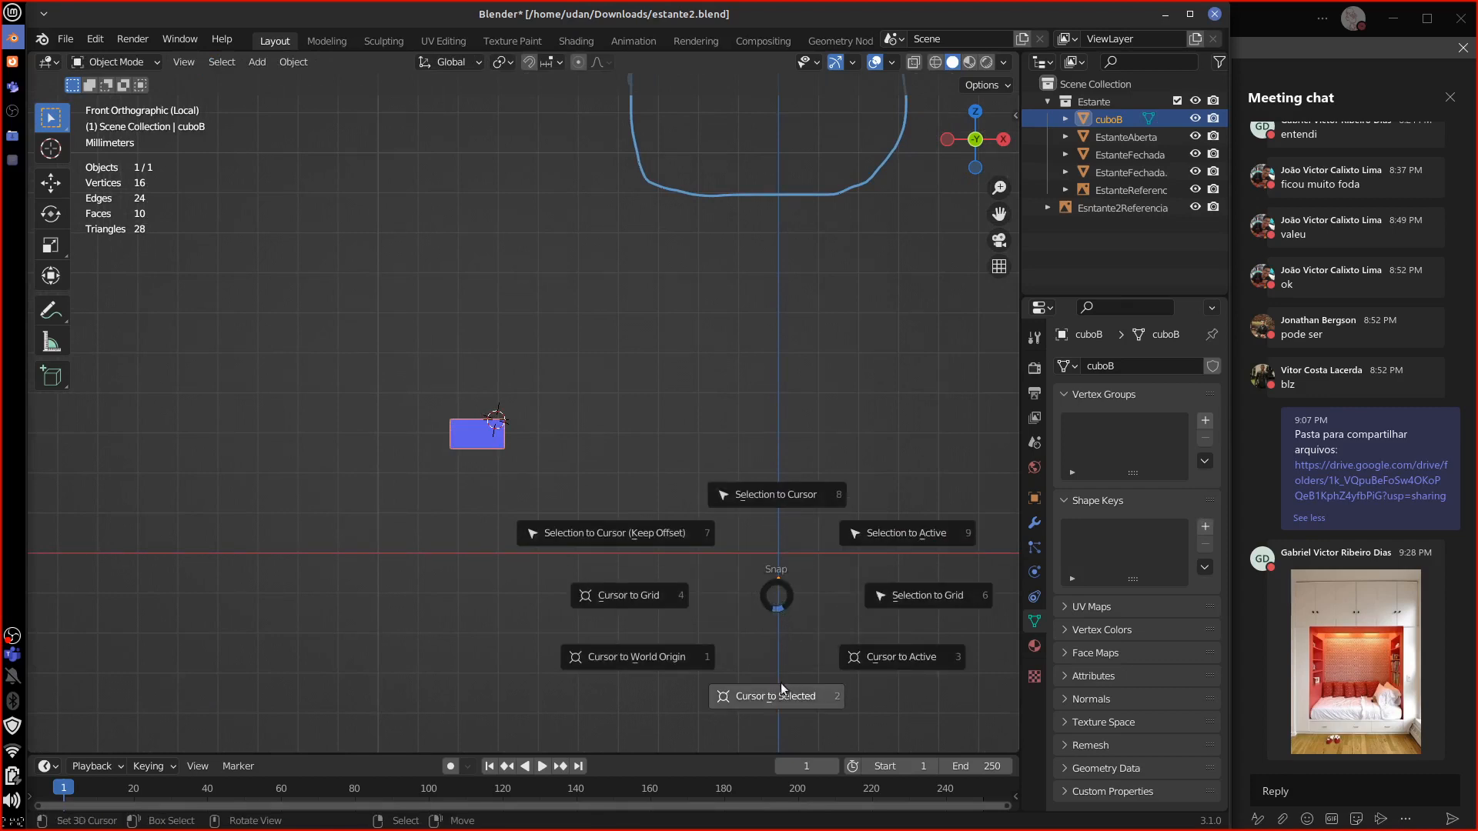
pyautogui.click(784, 679)
# Step: Delete all of cuboB's faces in Edit Mode
pyautogui.press('Tab')
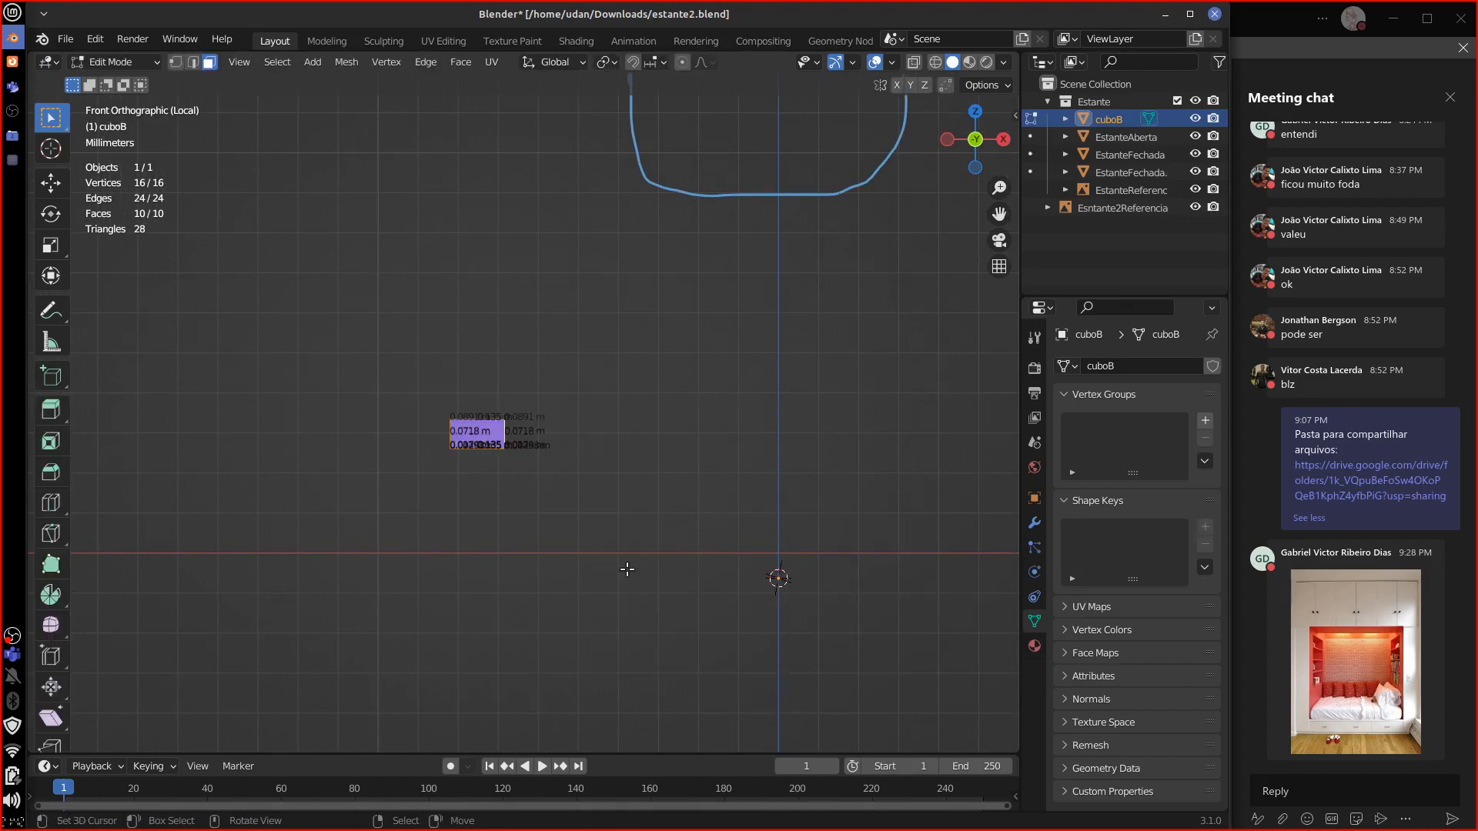
pyautogui.press('x')
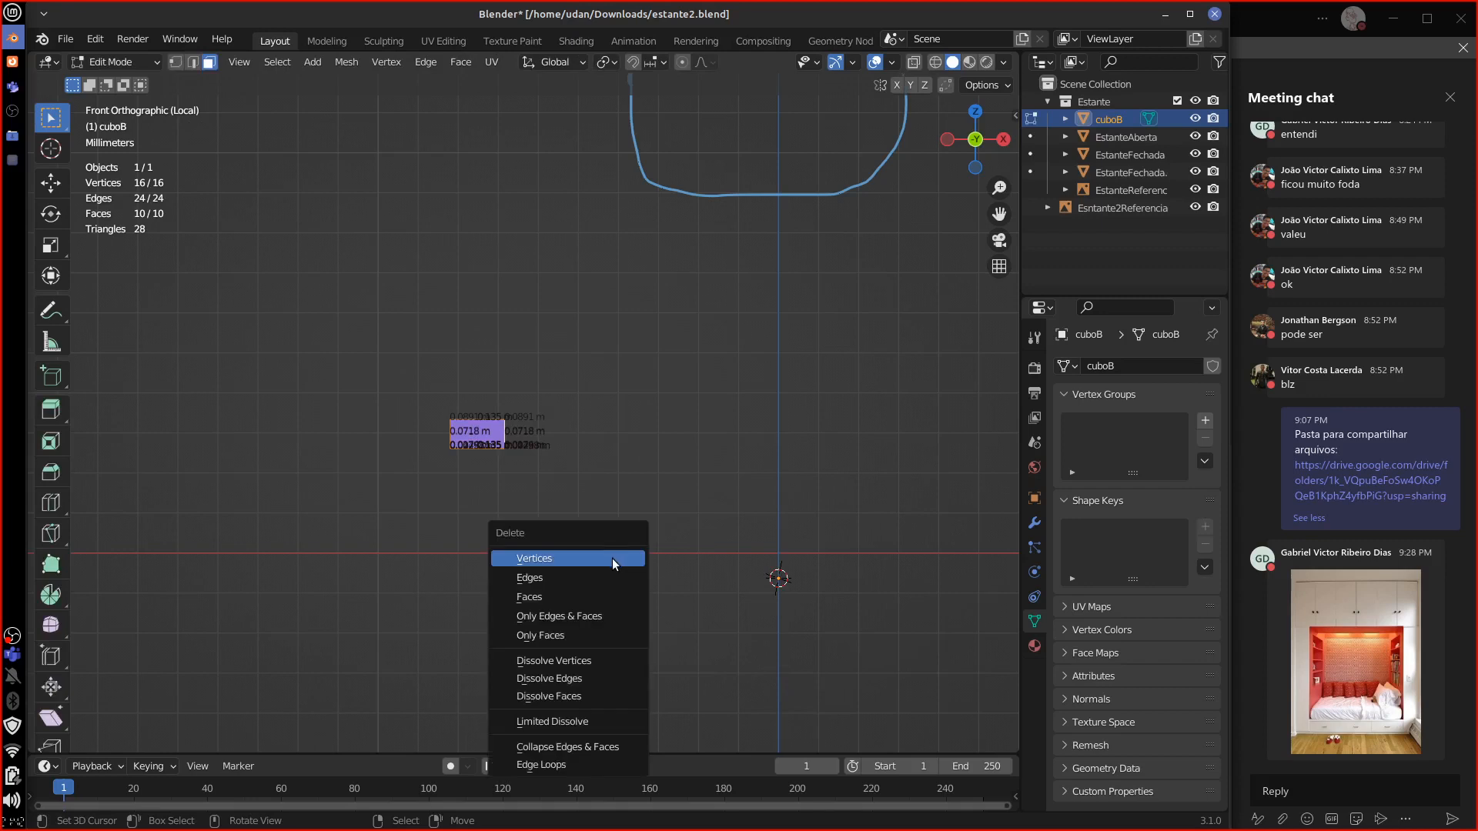
pyautogui.click(602, 597)
# Step: Add a new cube at the 3D cursor inside cuboB and scale it uniformly by about 0.130
pyautogui.hotkey('shift', 'a')
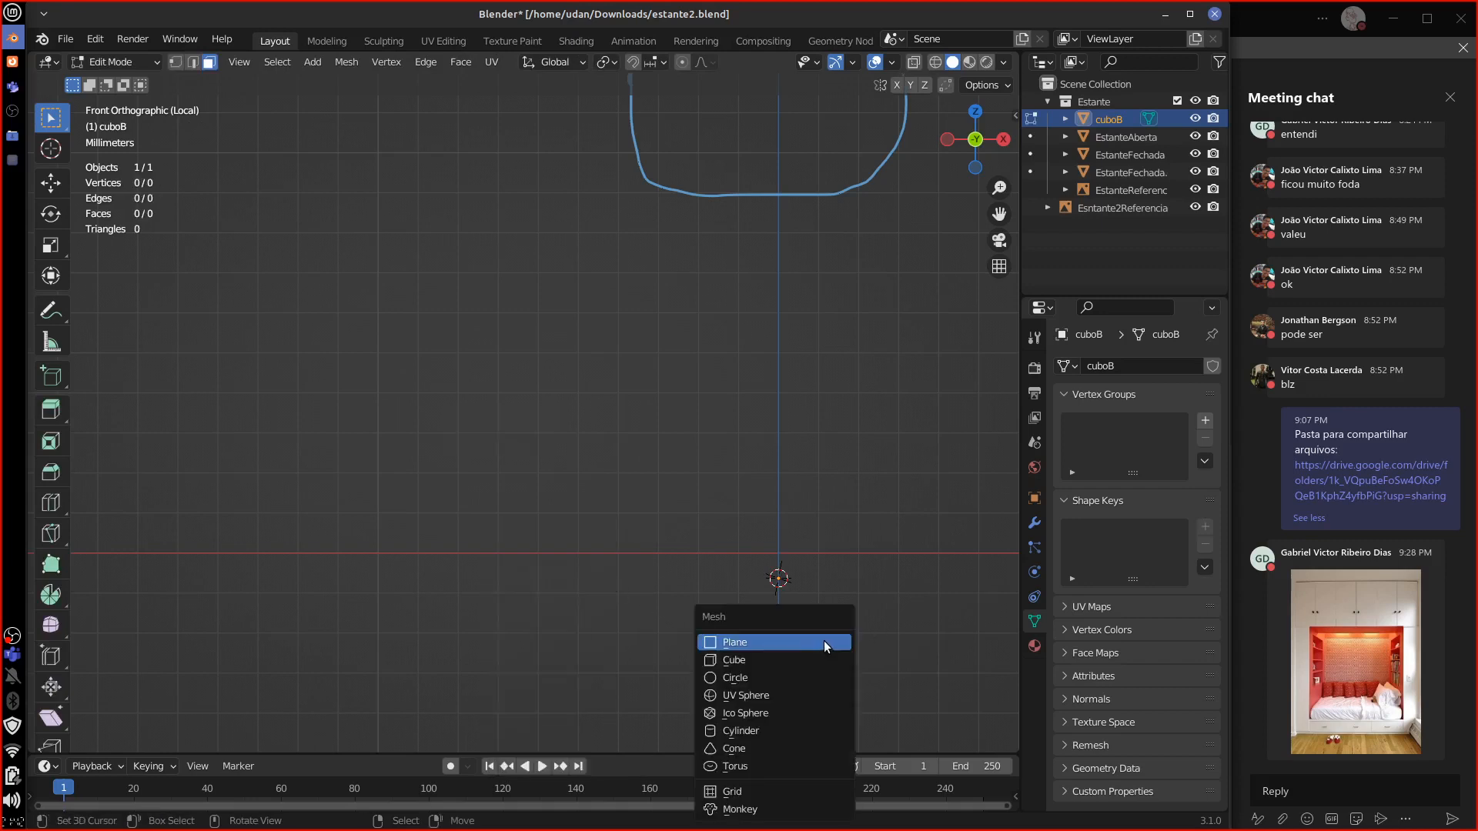
pyautogui.click(803, 668)
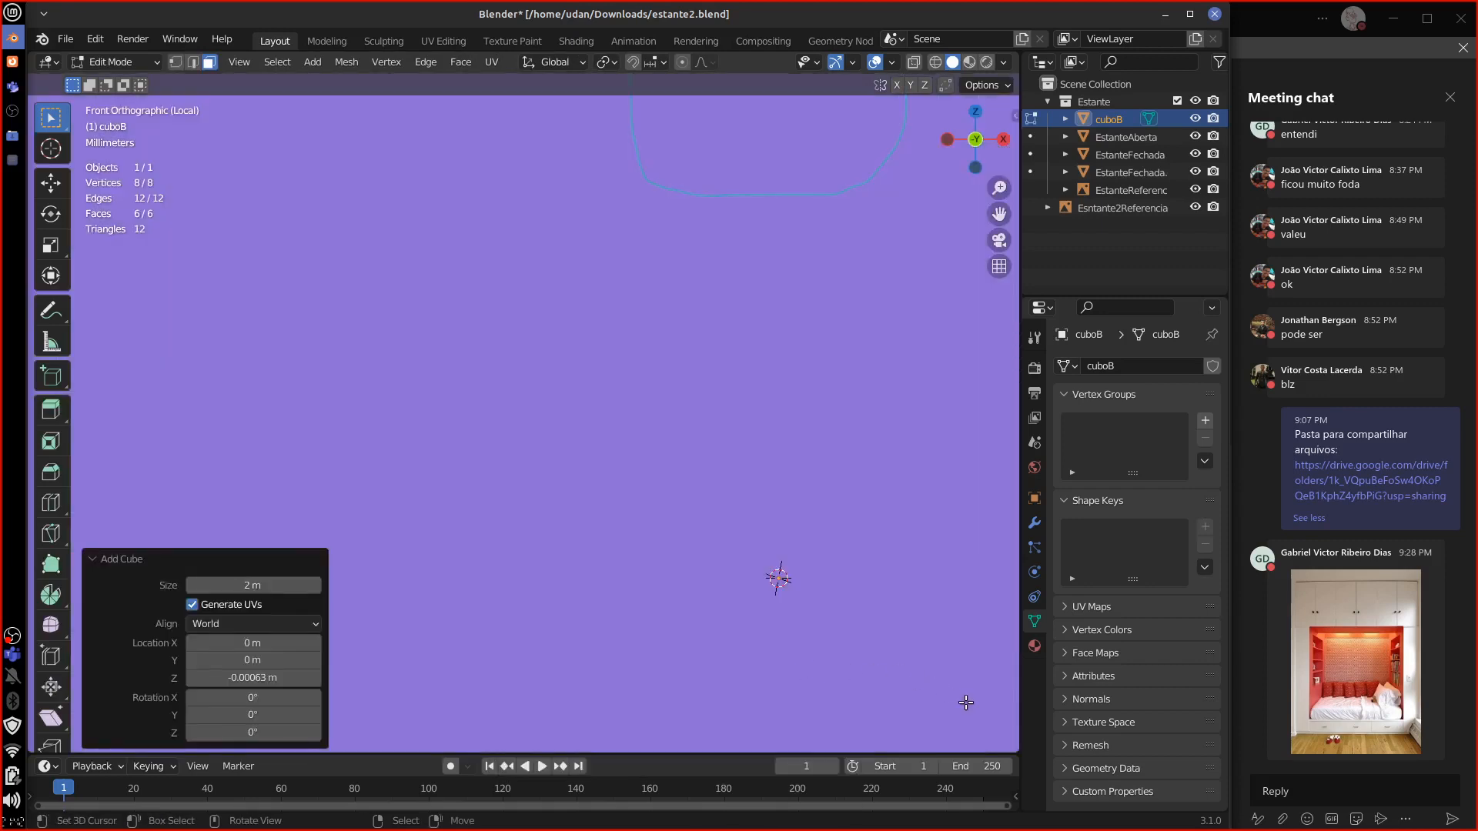
pyautogui.press('s')
pyautogui.click(807, 571)
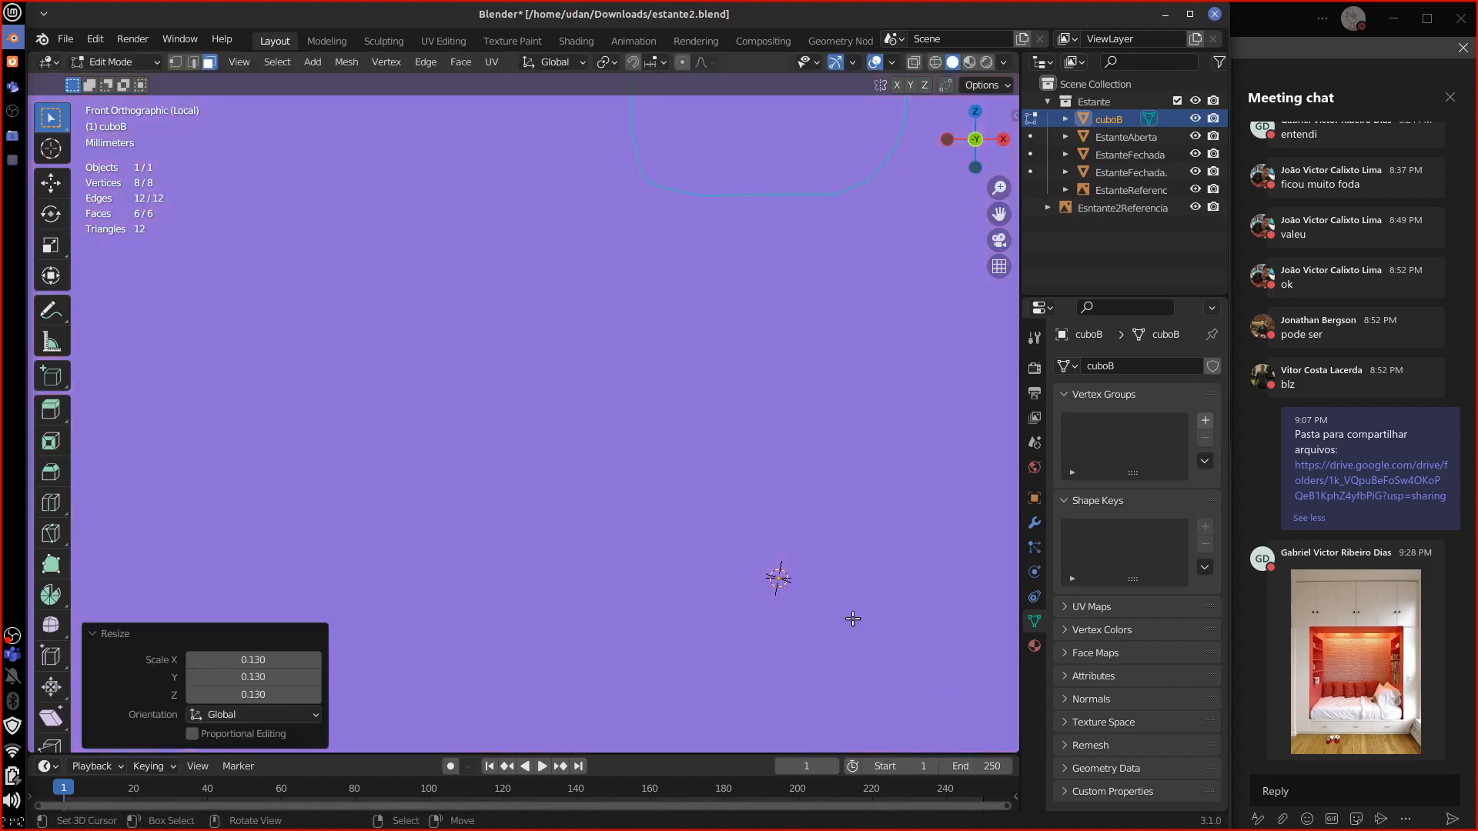
pyautogui.press('s')
pyautogui.click(779, 574)
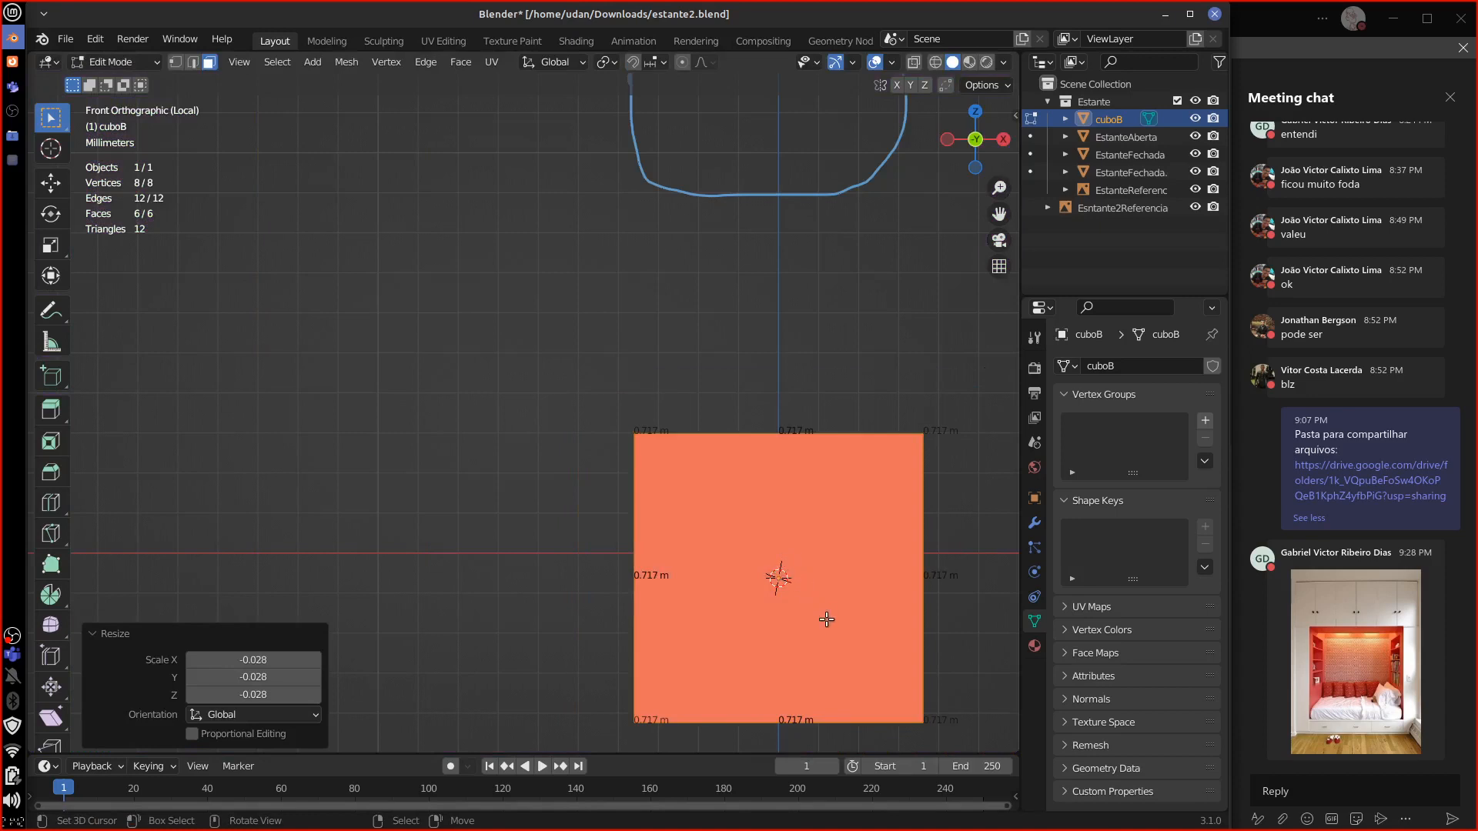
pyautogui.hotkey('ctrl', 'z')
# Step: Scale the new cube down uniformly to about 0.2 m per side
pyautogui.press('s')
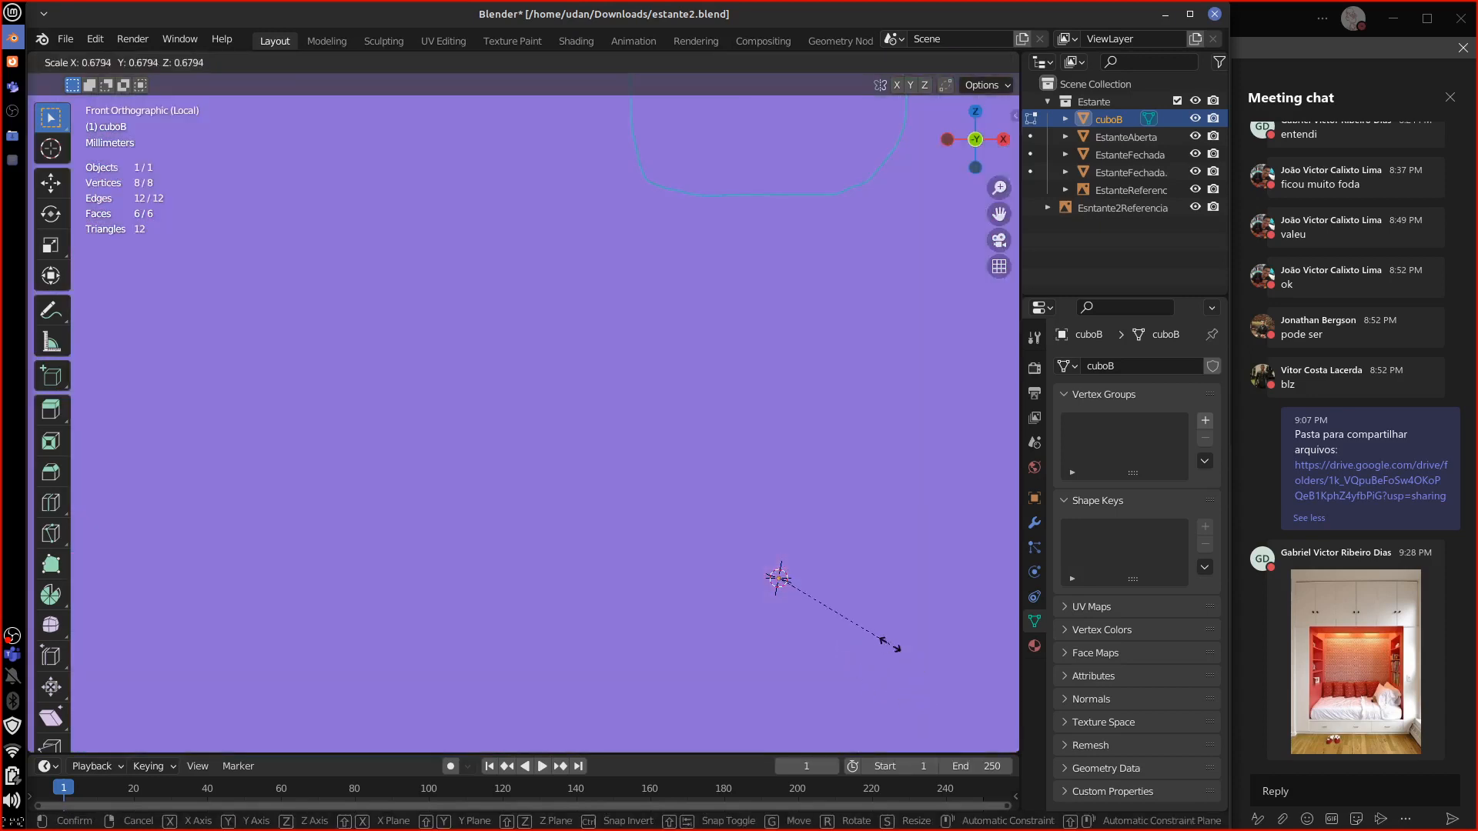
pyautogui.click(824, 592)
pyautogui.press('s')
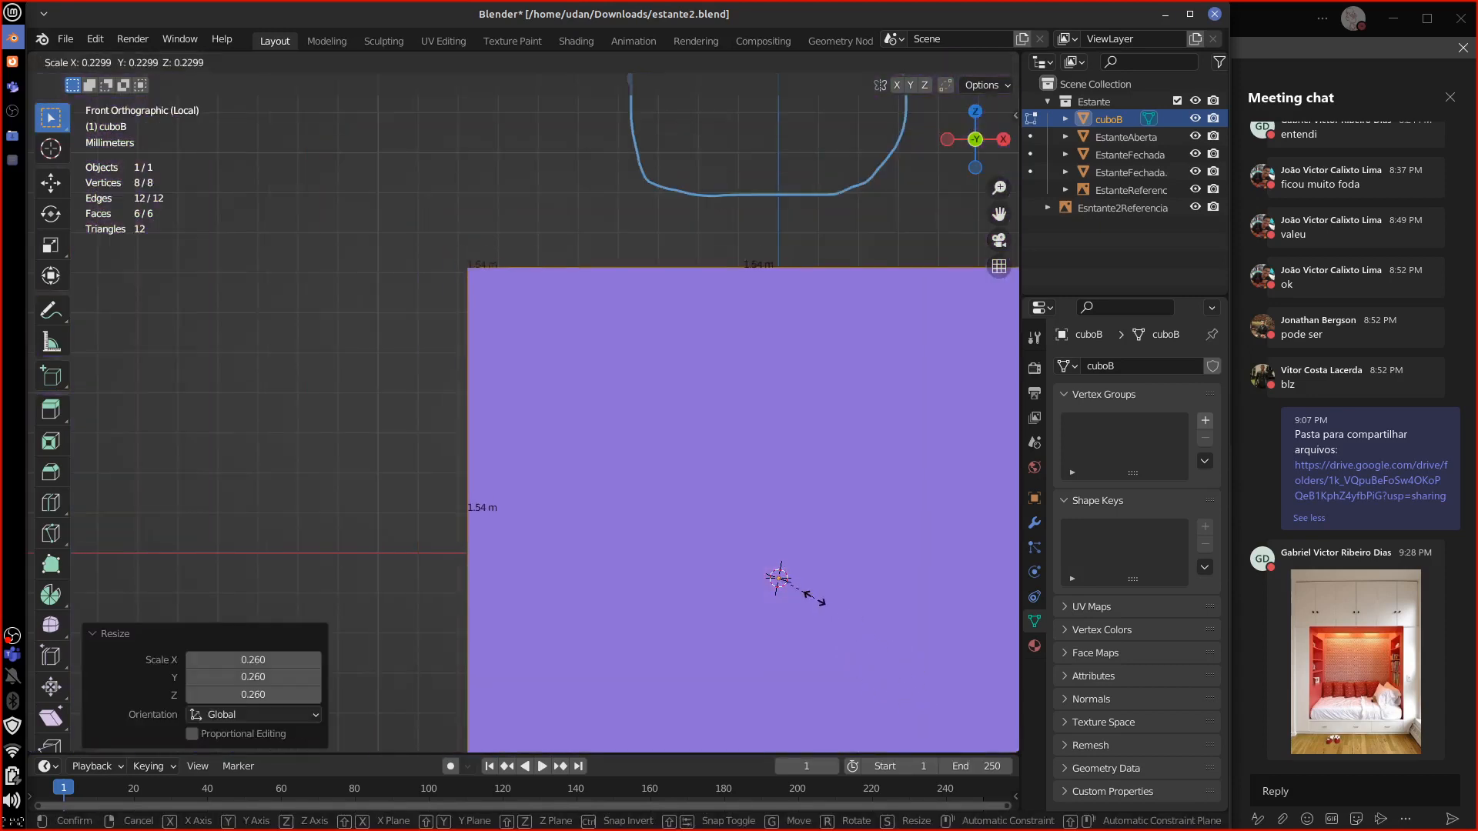
pyautogui.click(818, 597)
pyautogui.press('s')
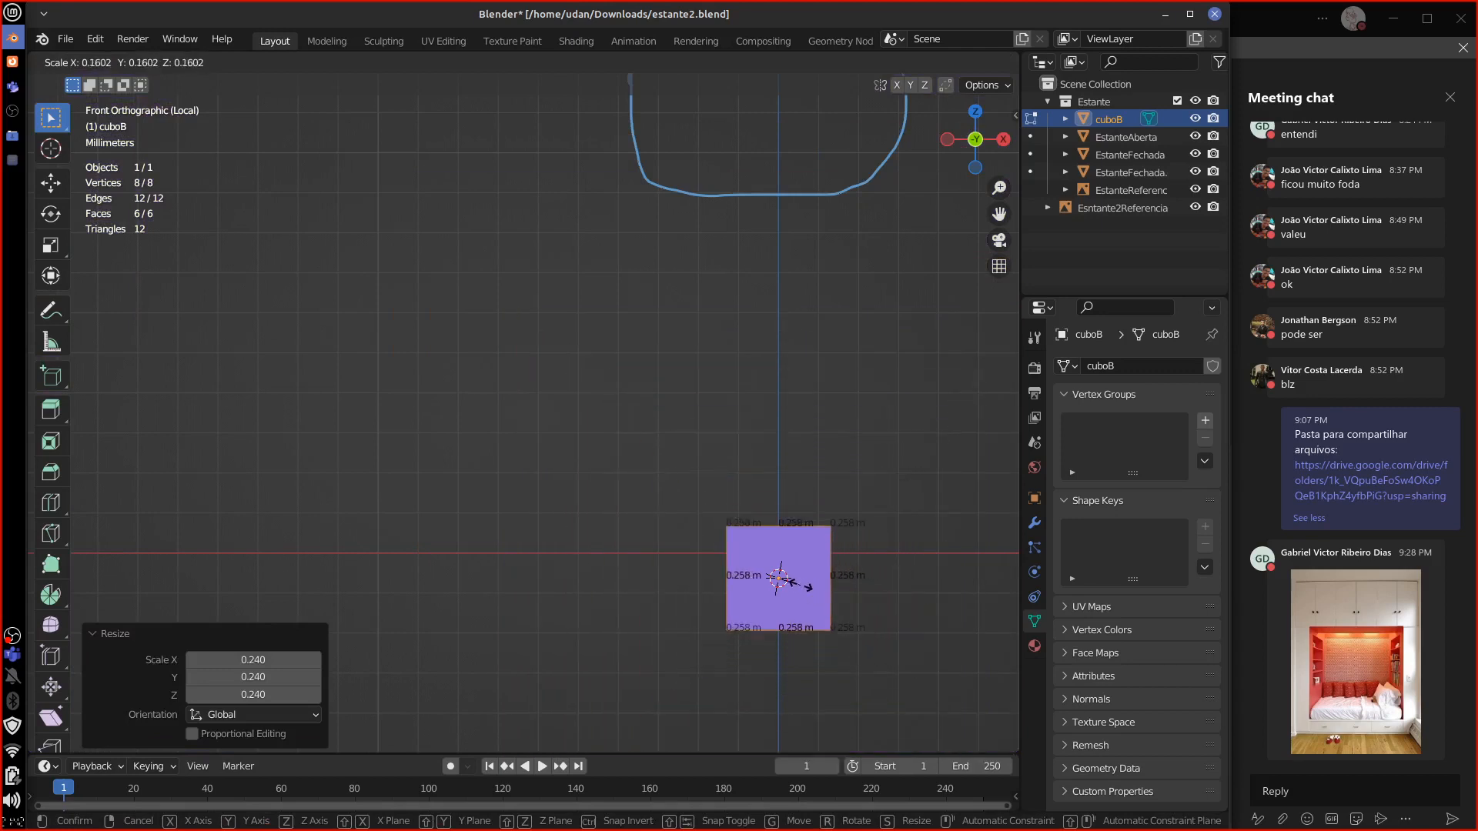
pyautogui.click(798, 575)
# Step: Scale the cube by 2 along X and uniformly by about 0.625, making it about 0.254 m wide and 0.127 m high
pyautogui.press('s')
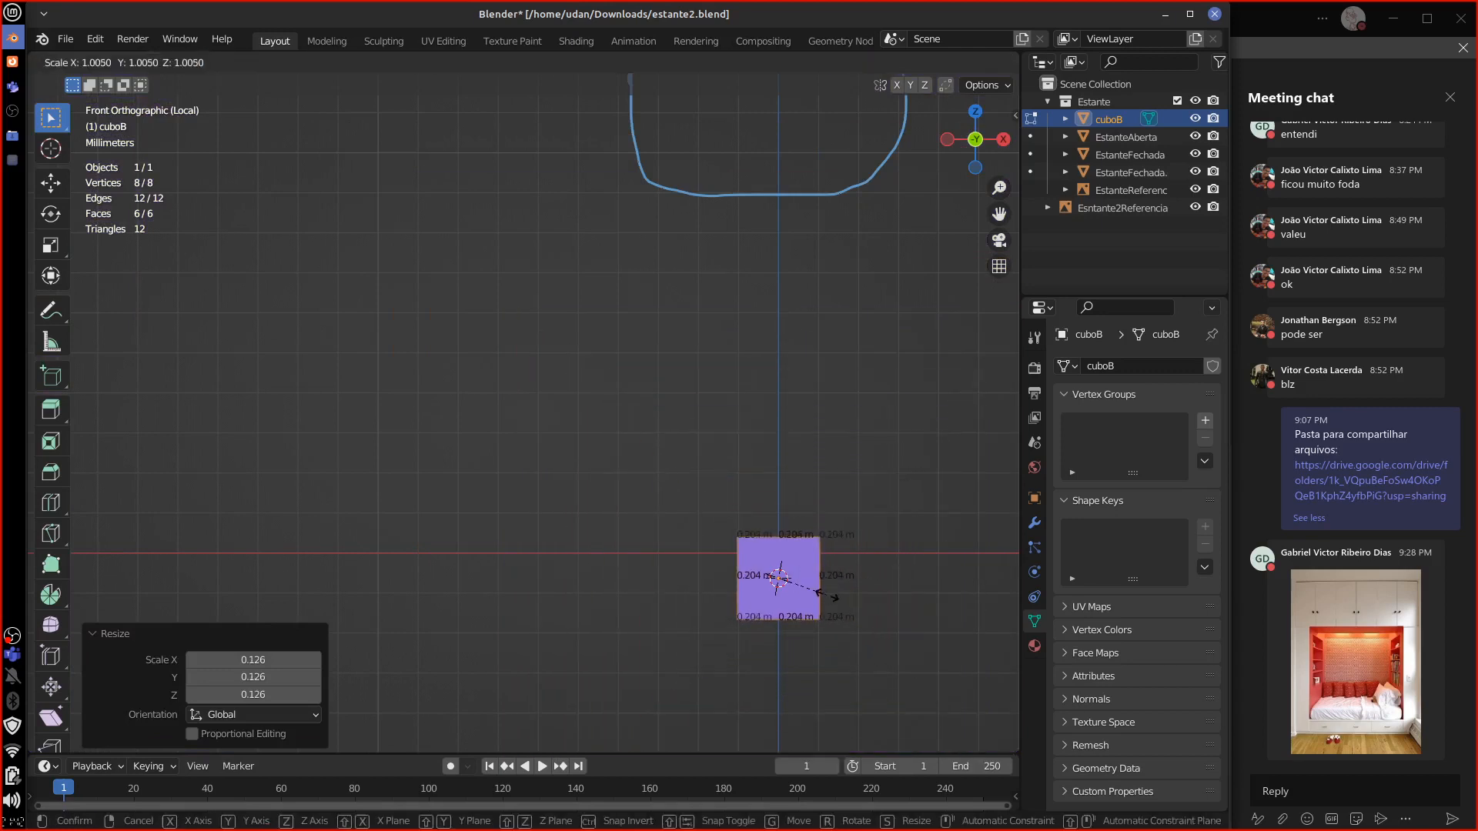
pyautogui.press('x')
pyautogui.keyDown('ctrl'); pyautogui.click(877, 610); pyautogui.keyUp('ctrl')
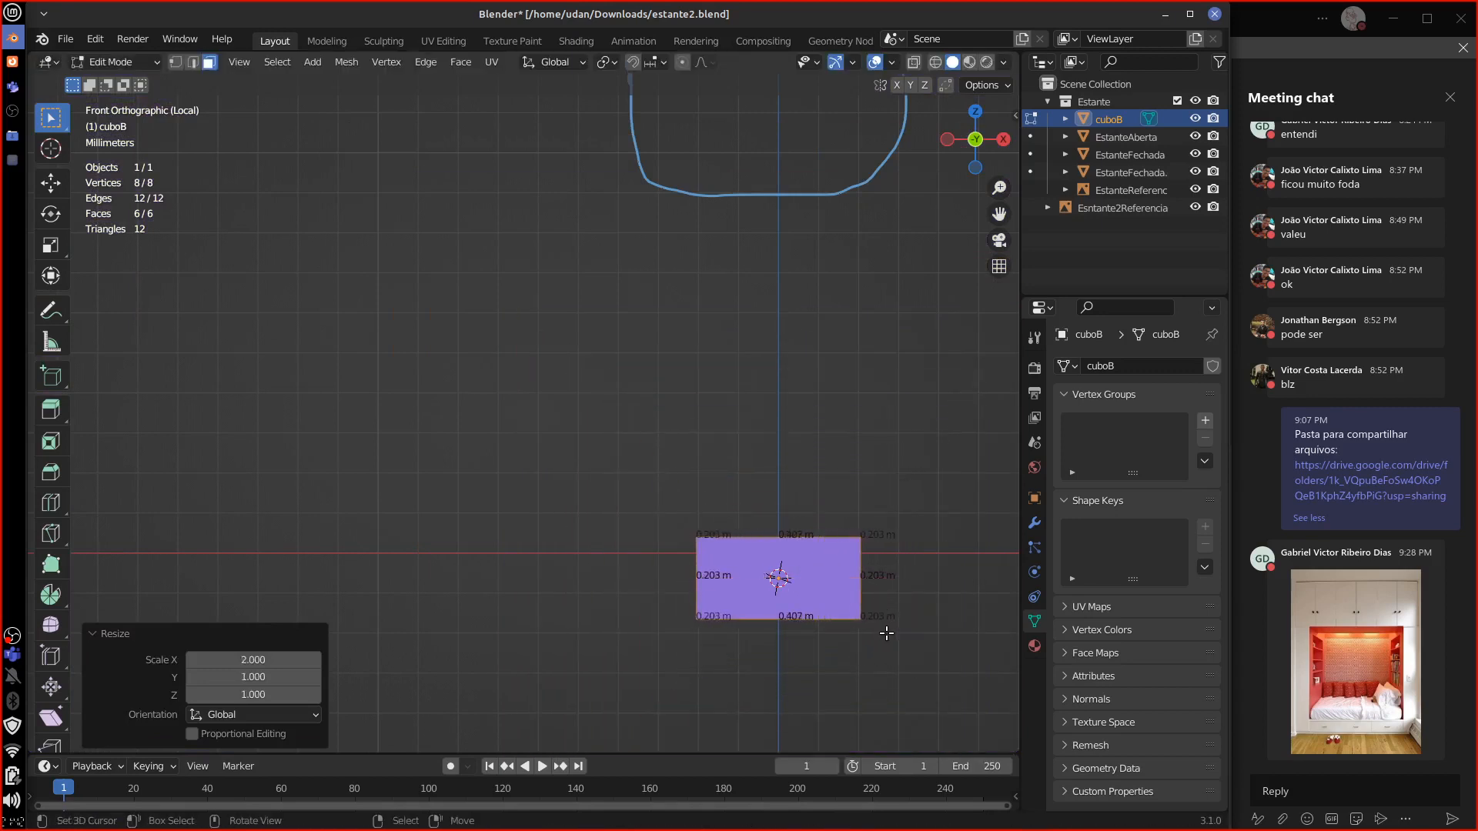
pyautogui.press('s')
pyautogui.click(847, 611)
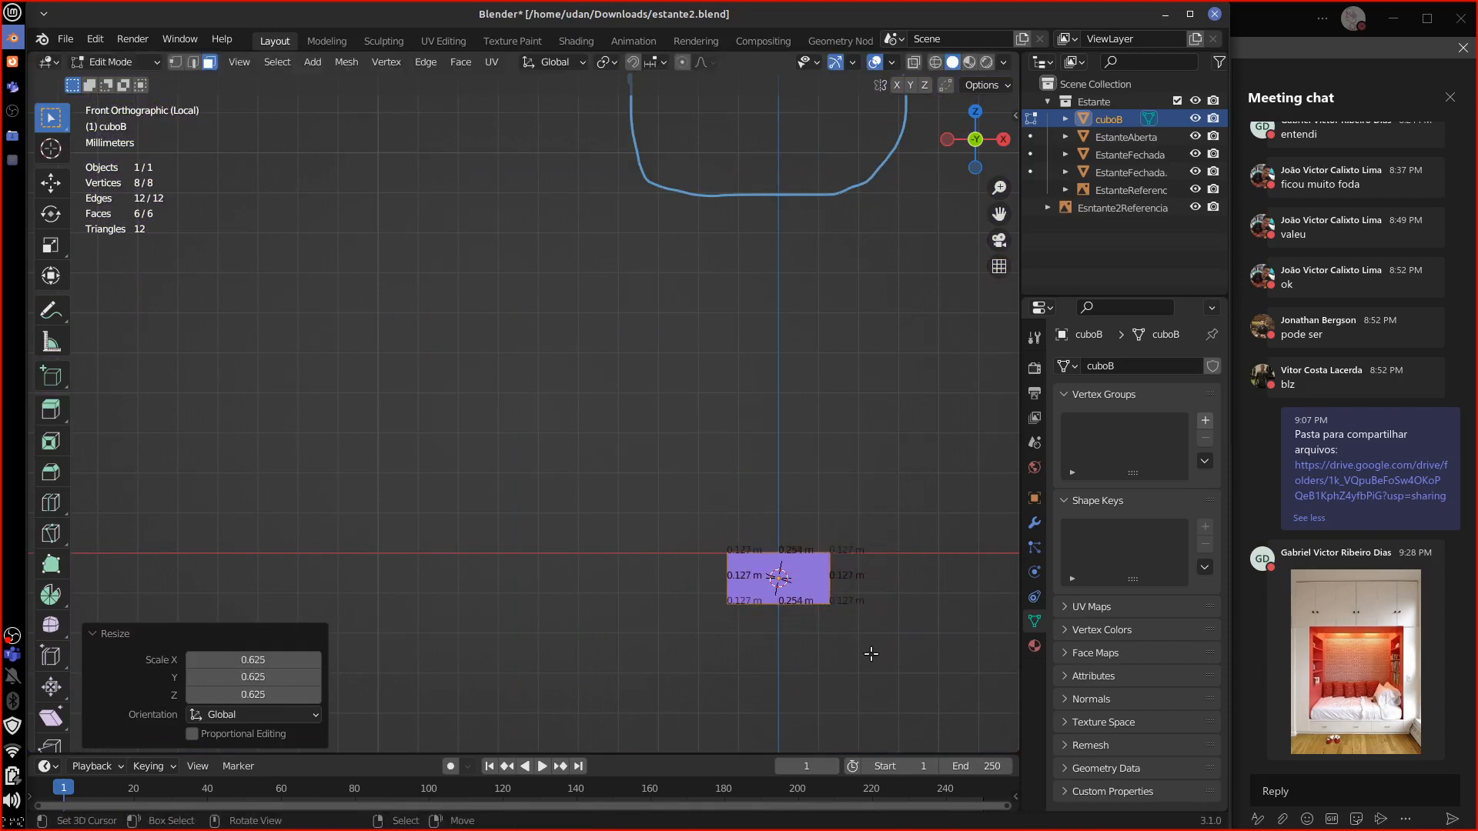
# Step: Bevel the two lower side edges of the cuboB block with a width of about 0.046 m
pyautogui.scroll(3, 871, 654)
pyautogui.keyDown('alt'); pyautogui.keyDown('shift'); pyautogui.moveTo(858, 538); pyautogui.dragTo(742, 504); pyautogui.keyUp('shift'); pyautogui.keyUp('alt')
pyautogui.click(785, 440)
pyautogui.click(193, 62)
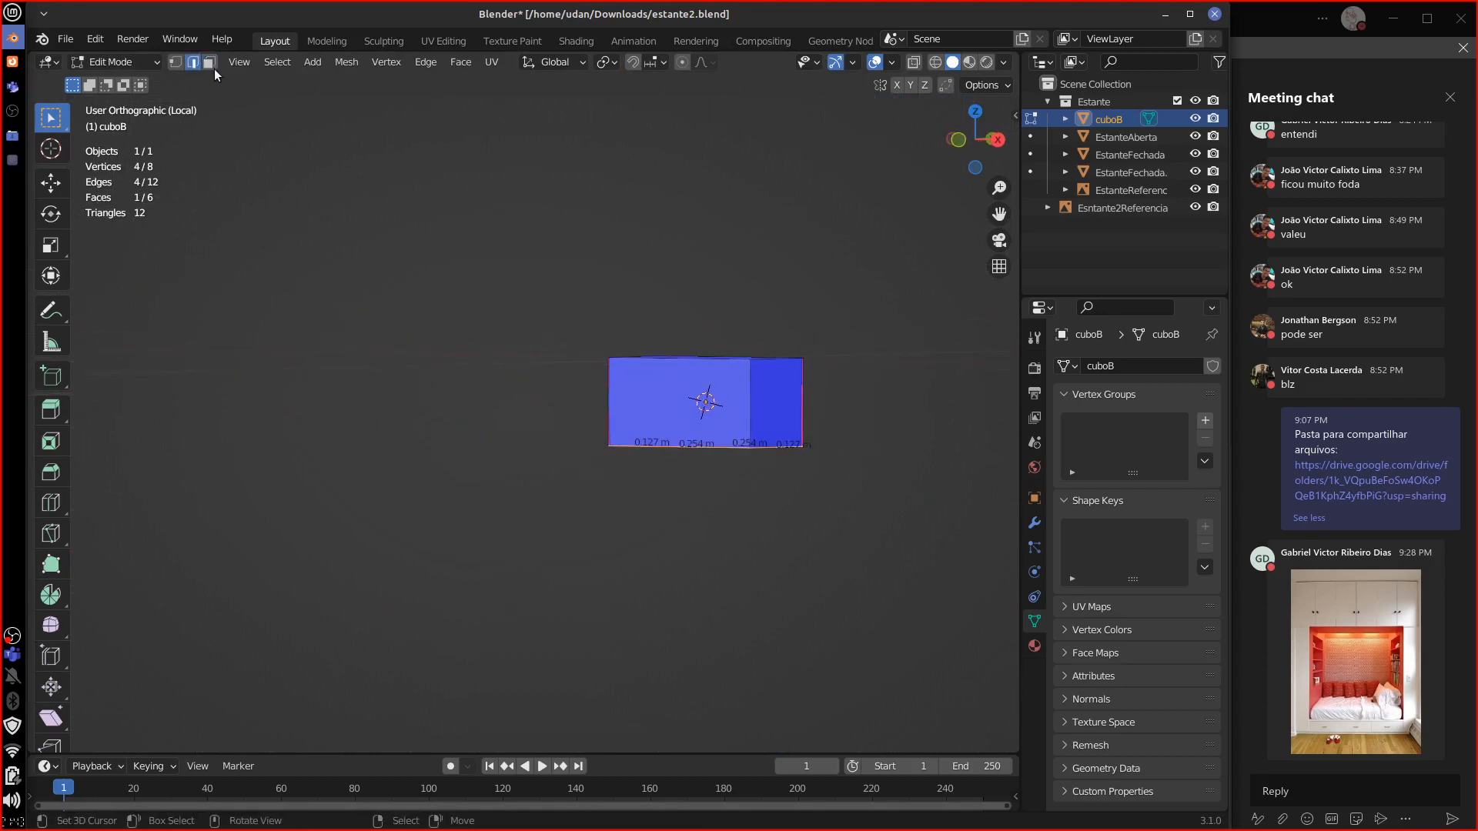
pyautogui.rightClick(776, 449)
pyautogui.keyDown('alt'); pyautogui.moveTo(685, 467); pyautogui.dragTo(792, 475); pyautogui.keyUp('alt')
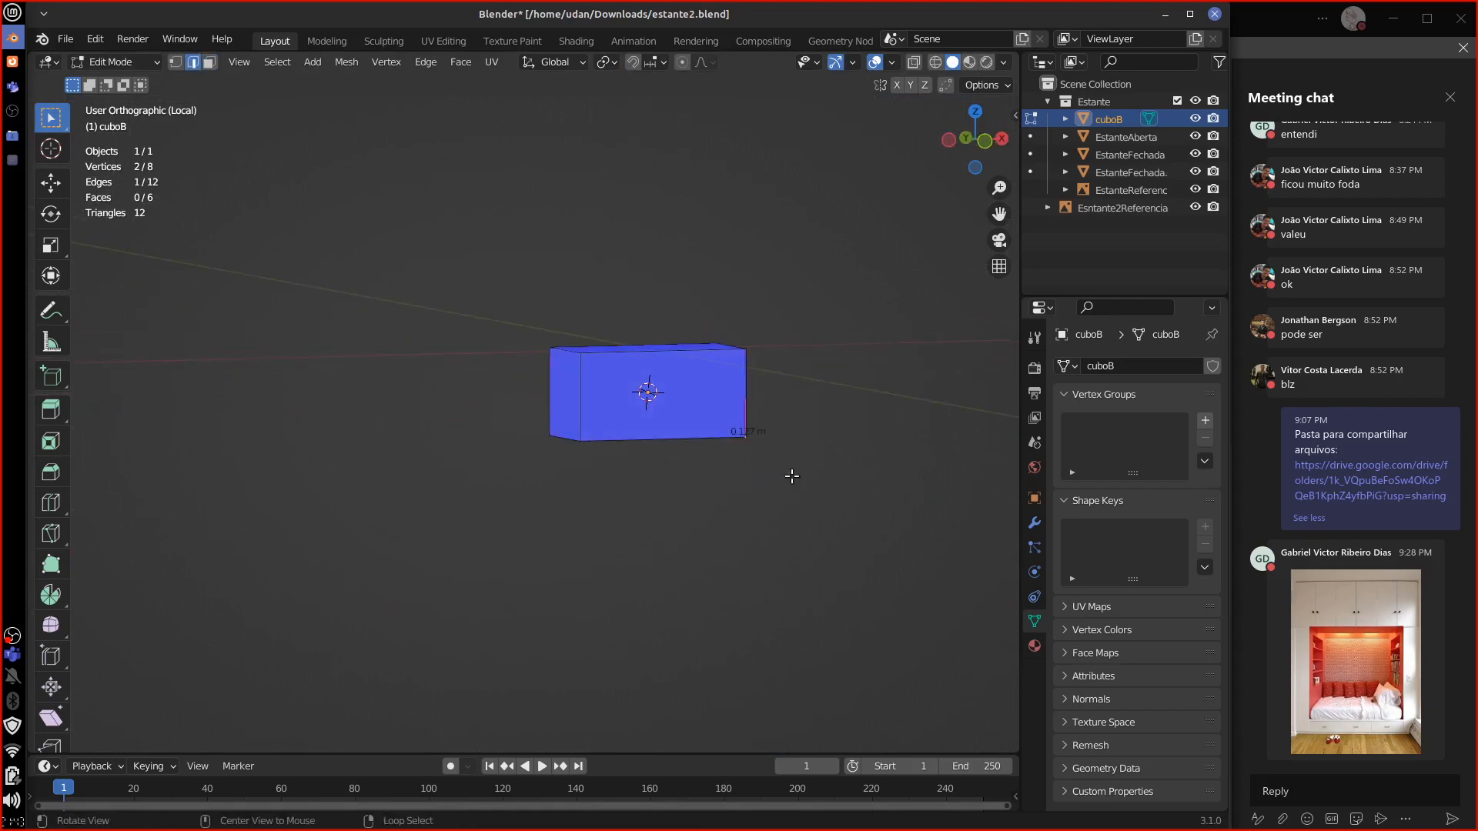
pyautogui.keyDown('shift'); pyautogui.rightClick(570, 446); pyautogui.keyUp('shift')
pyautogui.keyDown('alt'); pyautogui.moveTo(637, 466); pyautogui.dragTo(706, 472); pyautogui.keyUp('alt')
pyautogui.hotkey('ctrl', 'b')
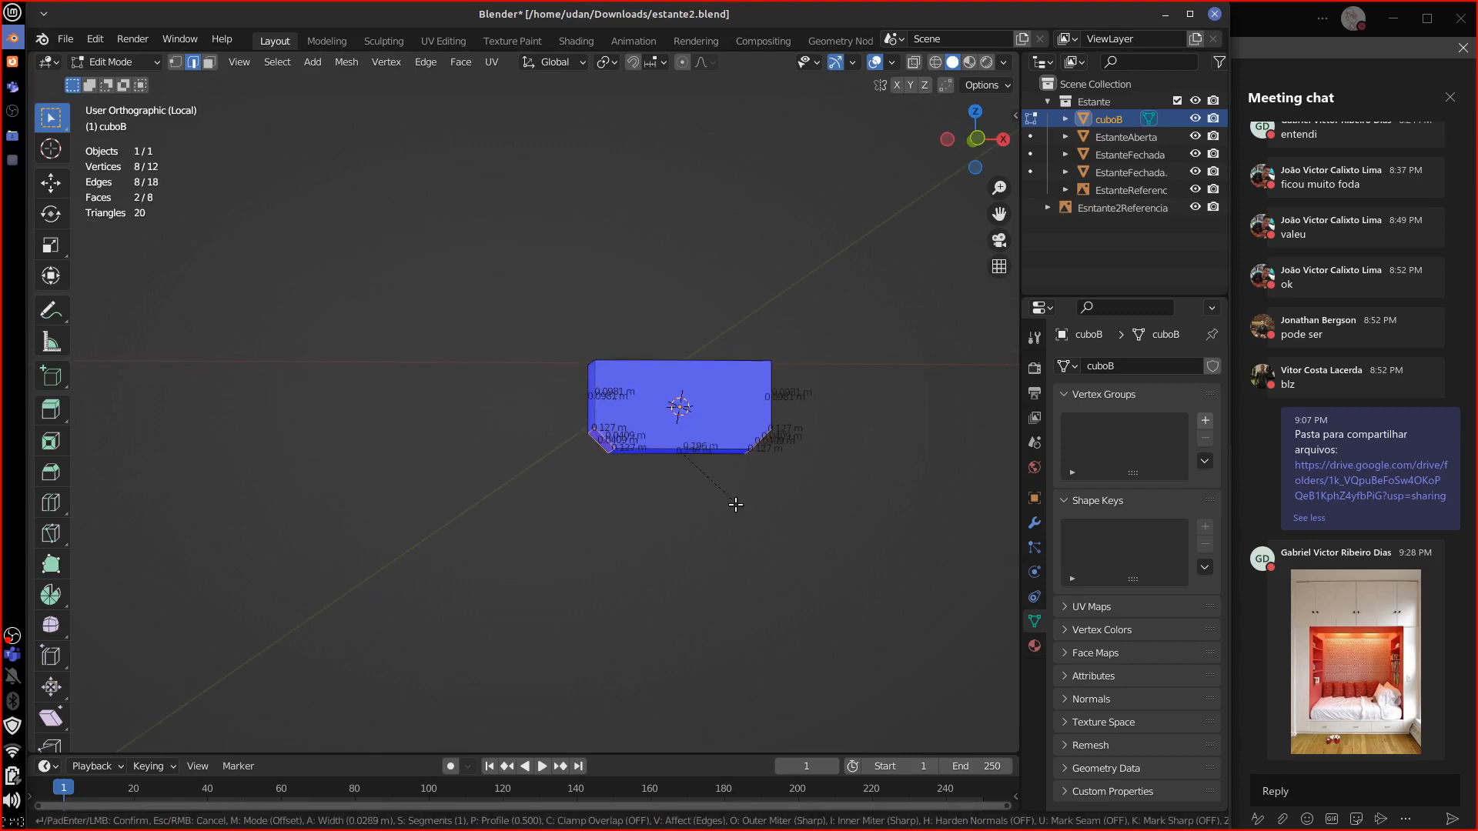
pyautogui.click(732, 514)
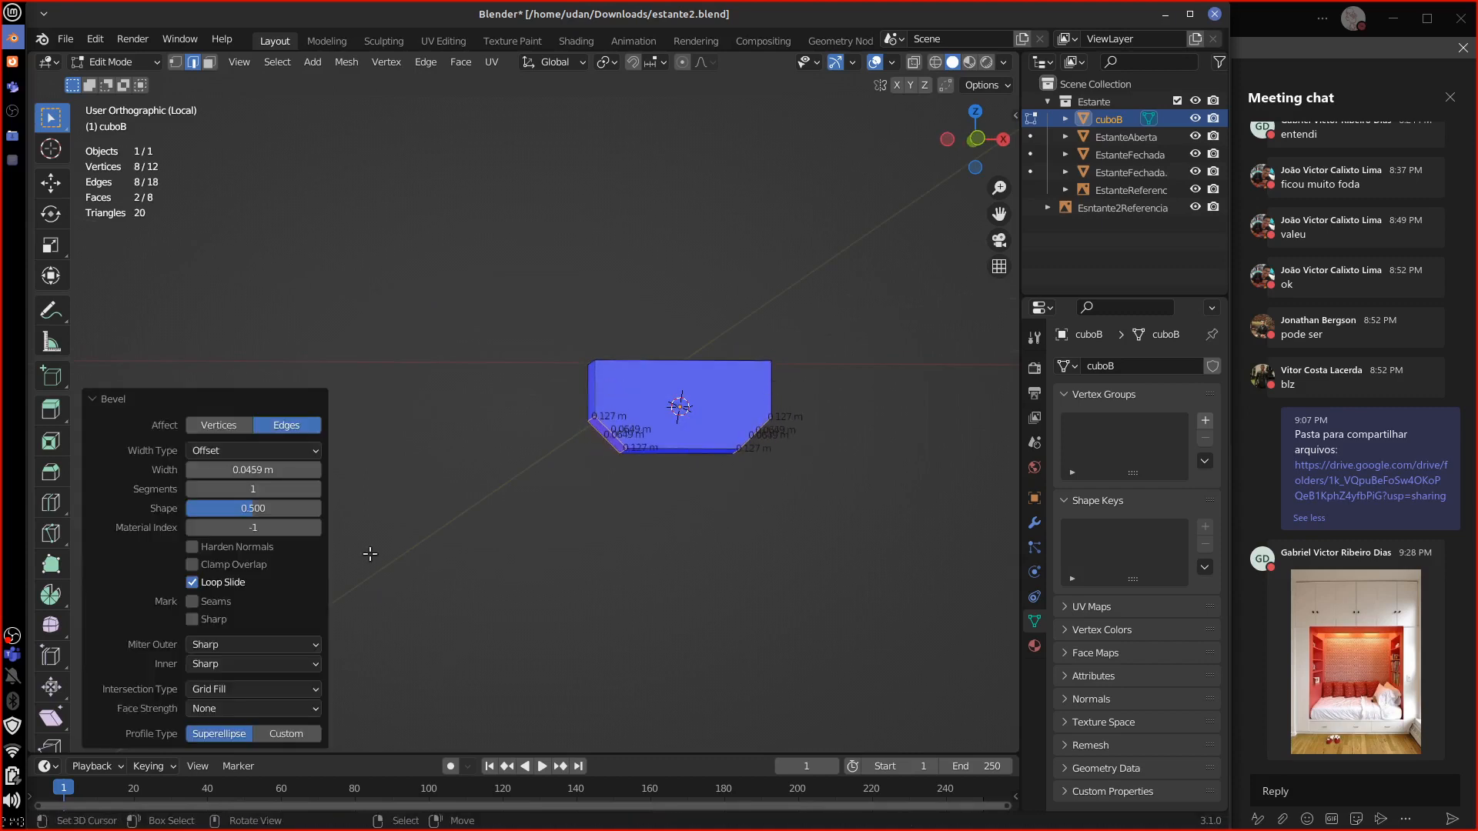
# Step: Set the bevel to 4 segments to round the block's lower corners
pyautogui.click(315, 488)
pyautogui.click(316, 487)
pyautogui.click(315, 490)
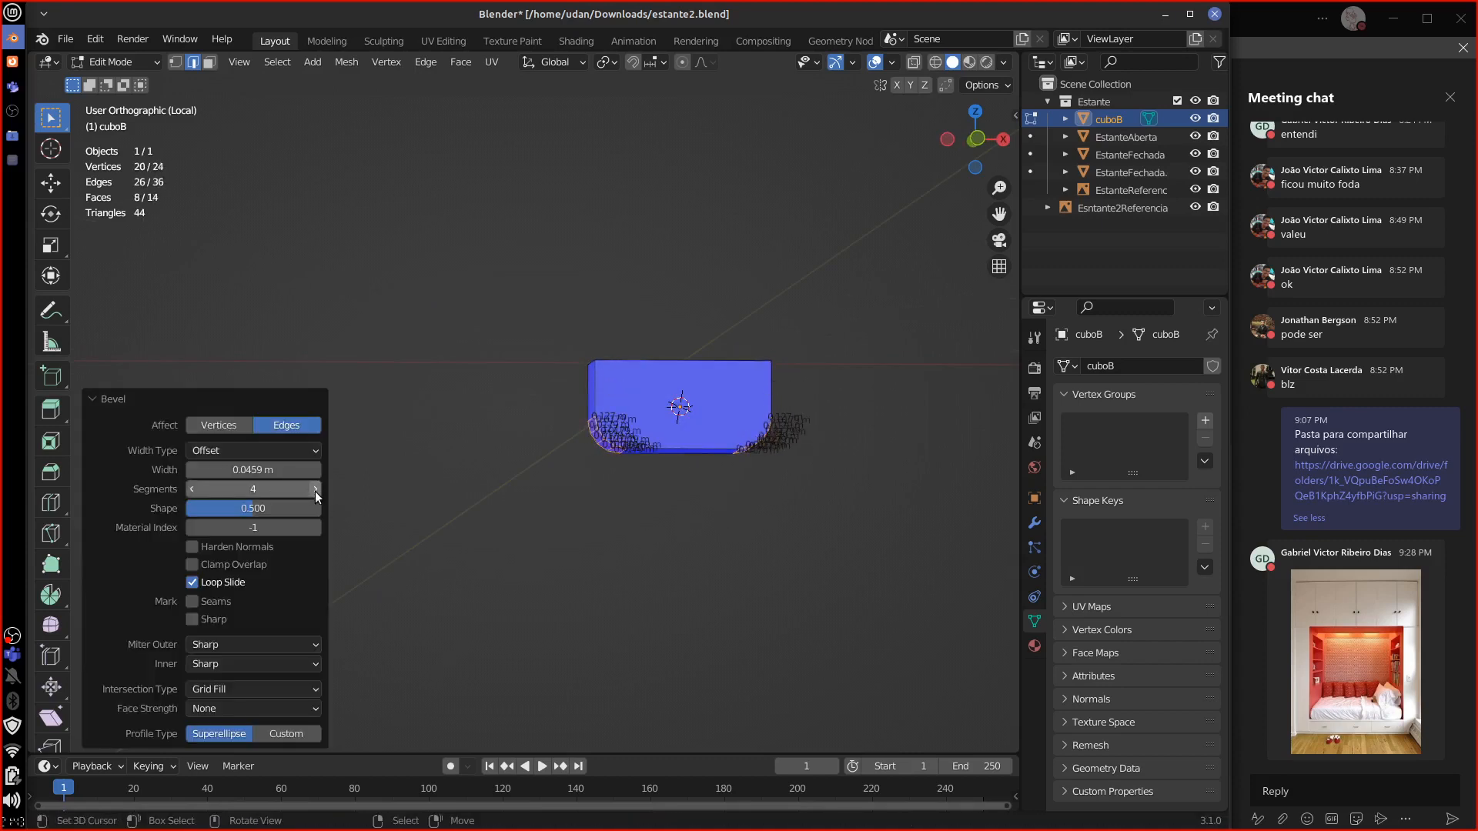
# Step: Return to Object Mode, leave local view, and move cuboB onto the upper middle of the closed cabinet's front panel
pyautogui.press('Tab')
pyautogui.moveTo(710, 531); pyautogui.dragTo(616, 556, button='middle')
pyautogui.press('KP_Divide')
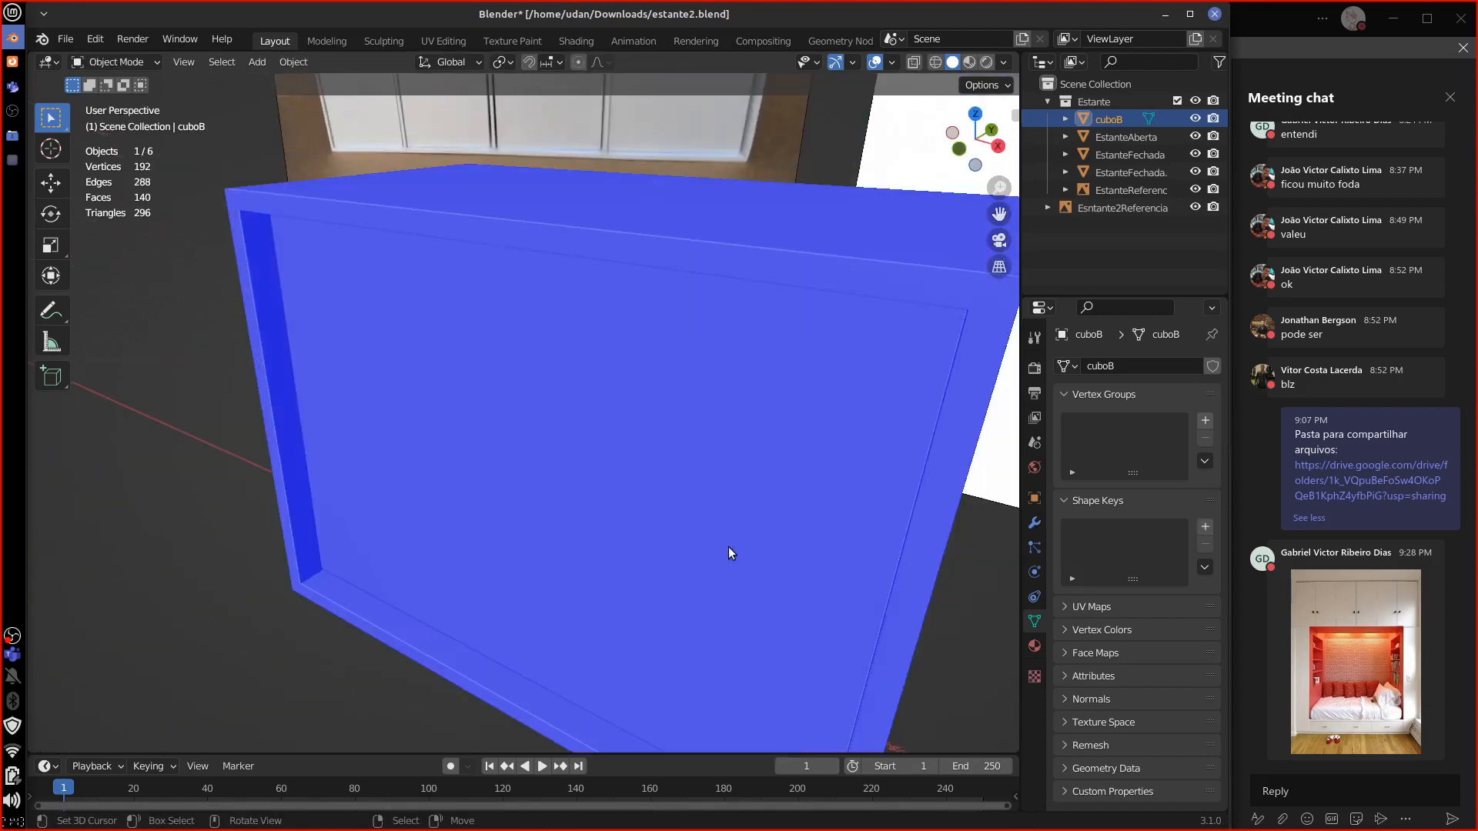
pyautogui.scroll(-7, 728, 547)
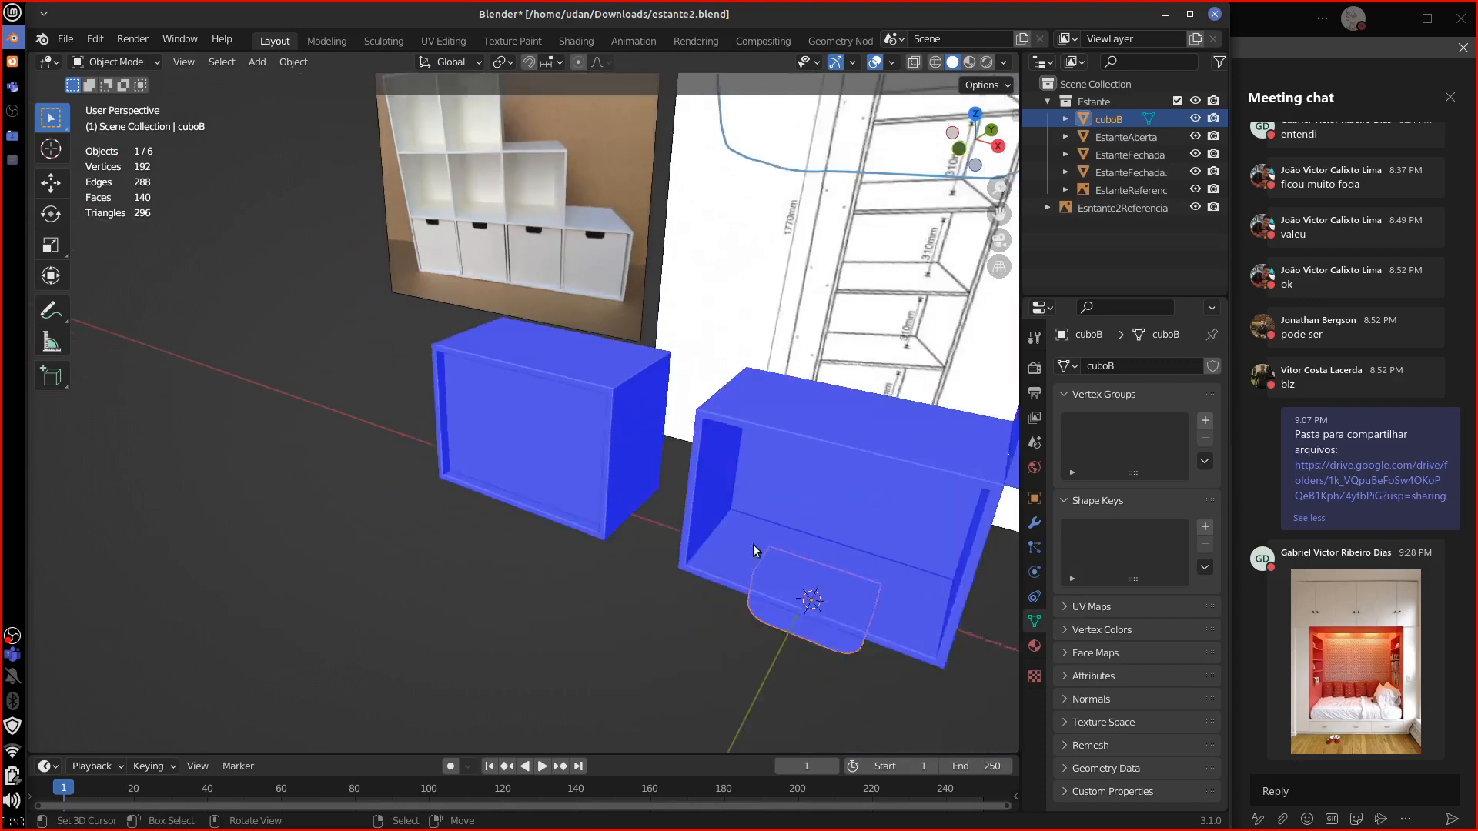
pyautogui.press('KP_1')
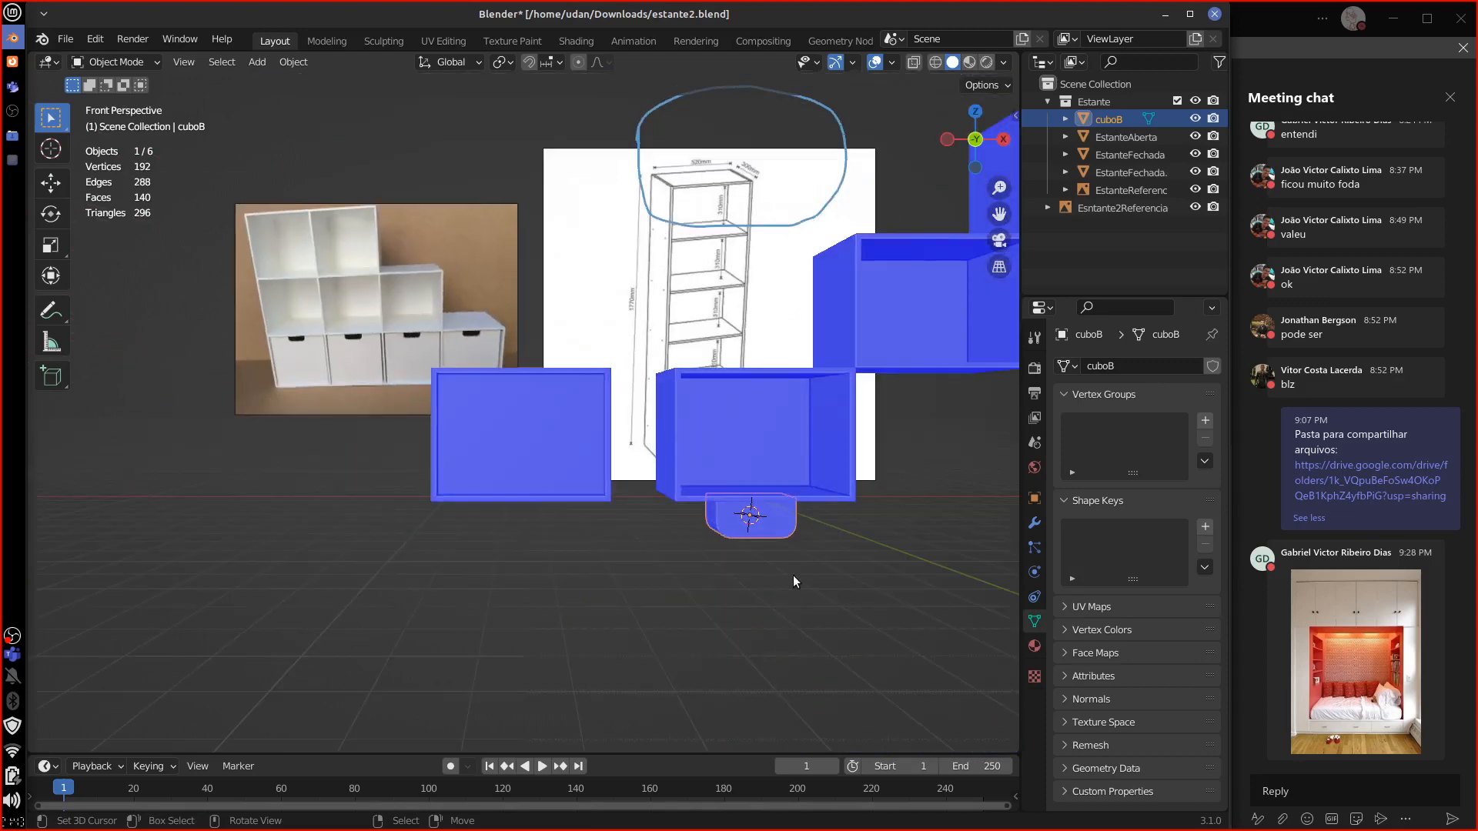
pyautogui.press('g')
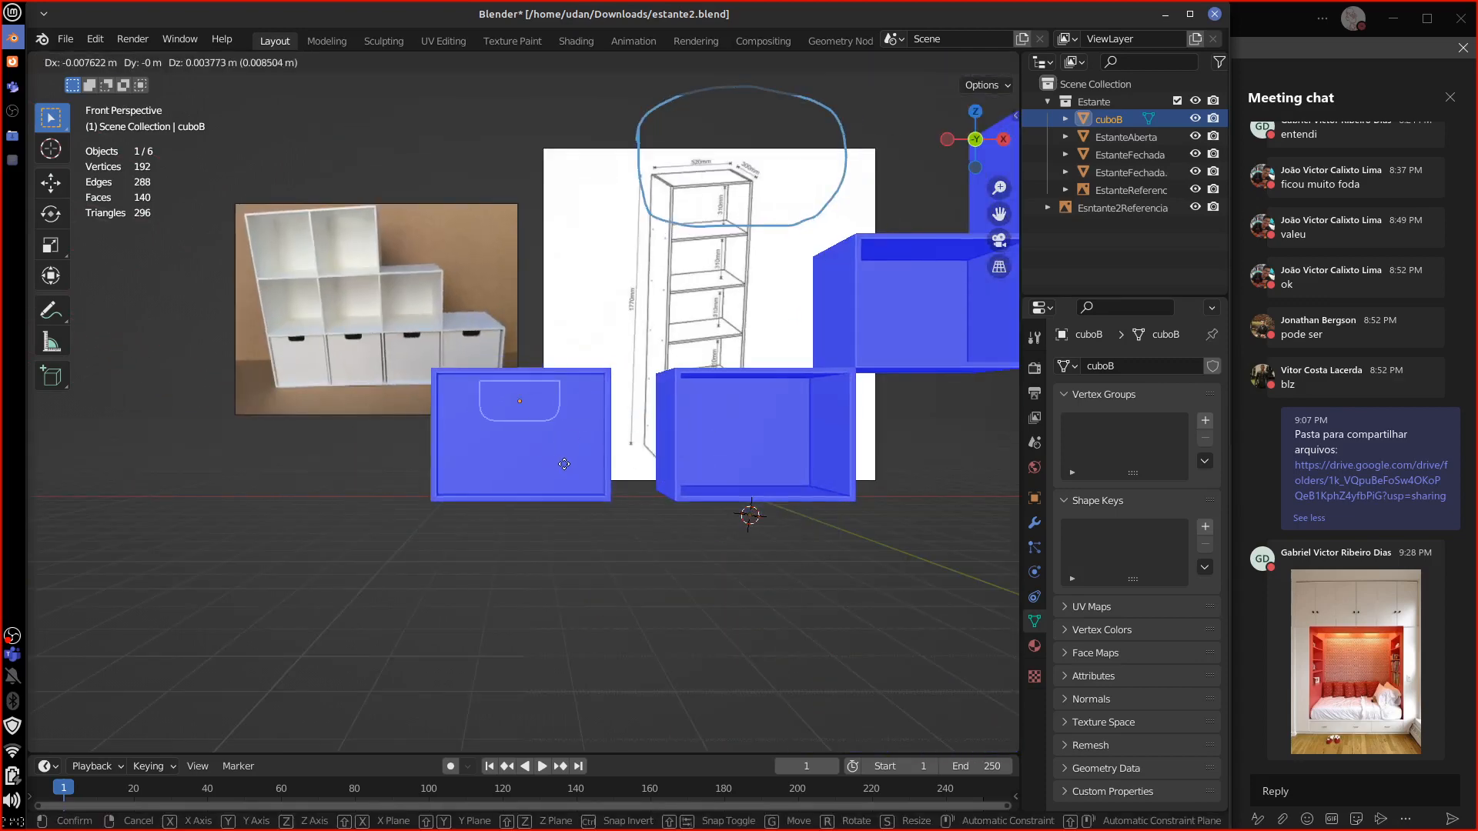
pyautogui.click(574, 463)
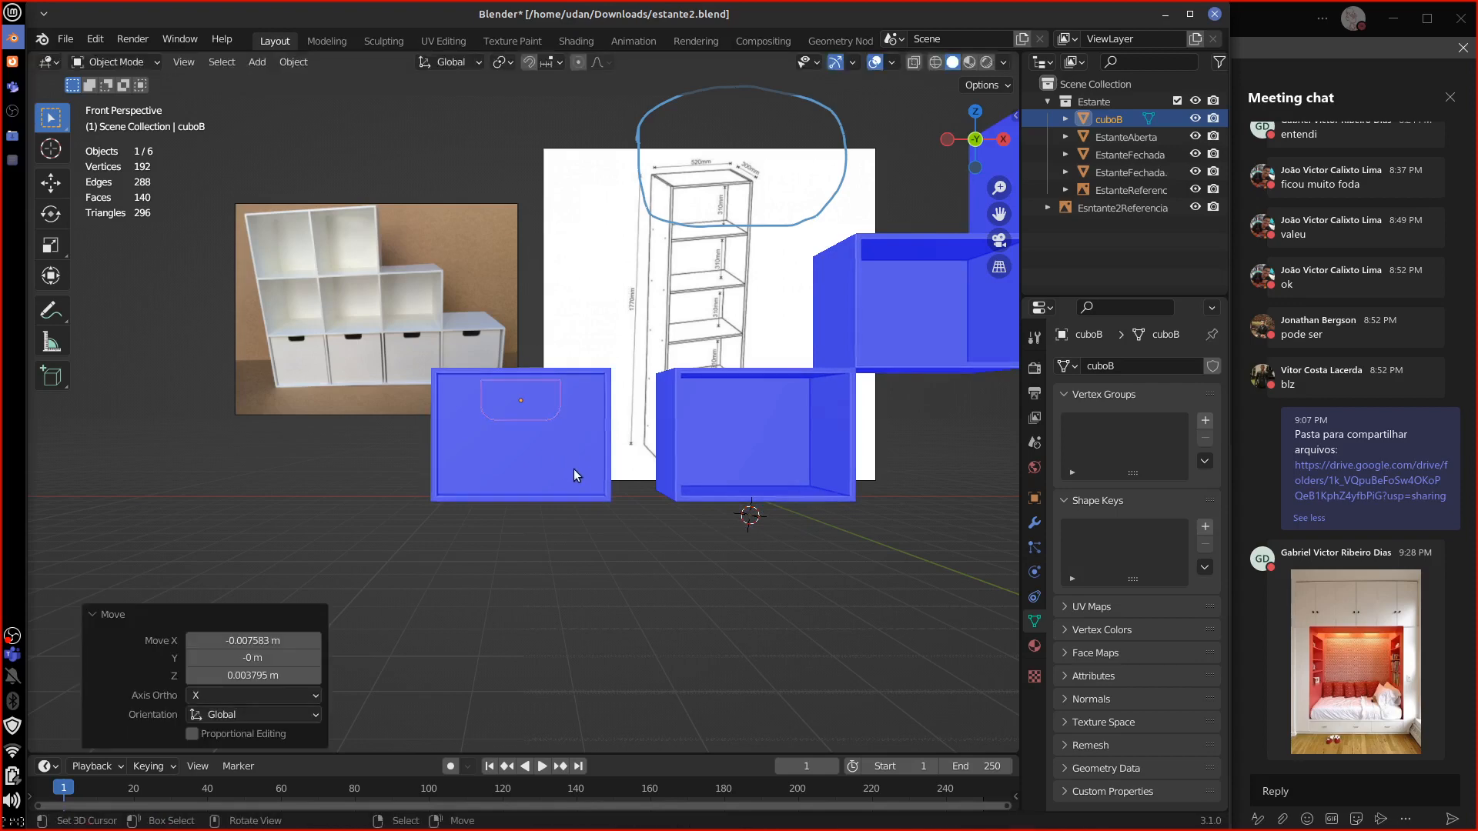
# Step: Move cuboB about -0.0015 m along Y so it intersects the closed cabinet's front panel
pyautogui.press('KP_7')
pyautogui.hotkey('shift', 'd')
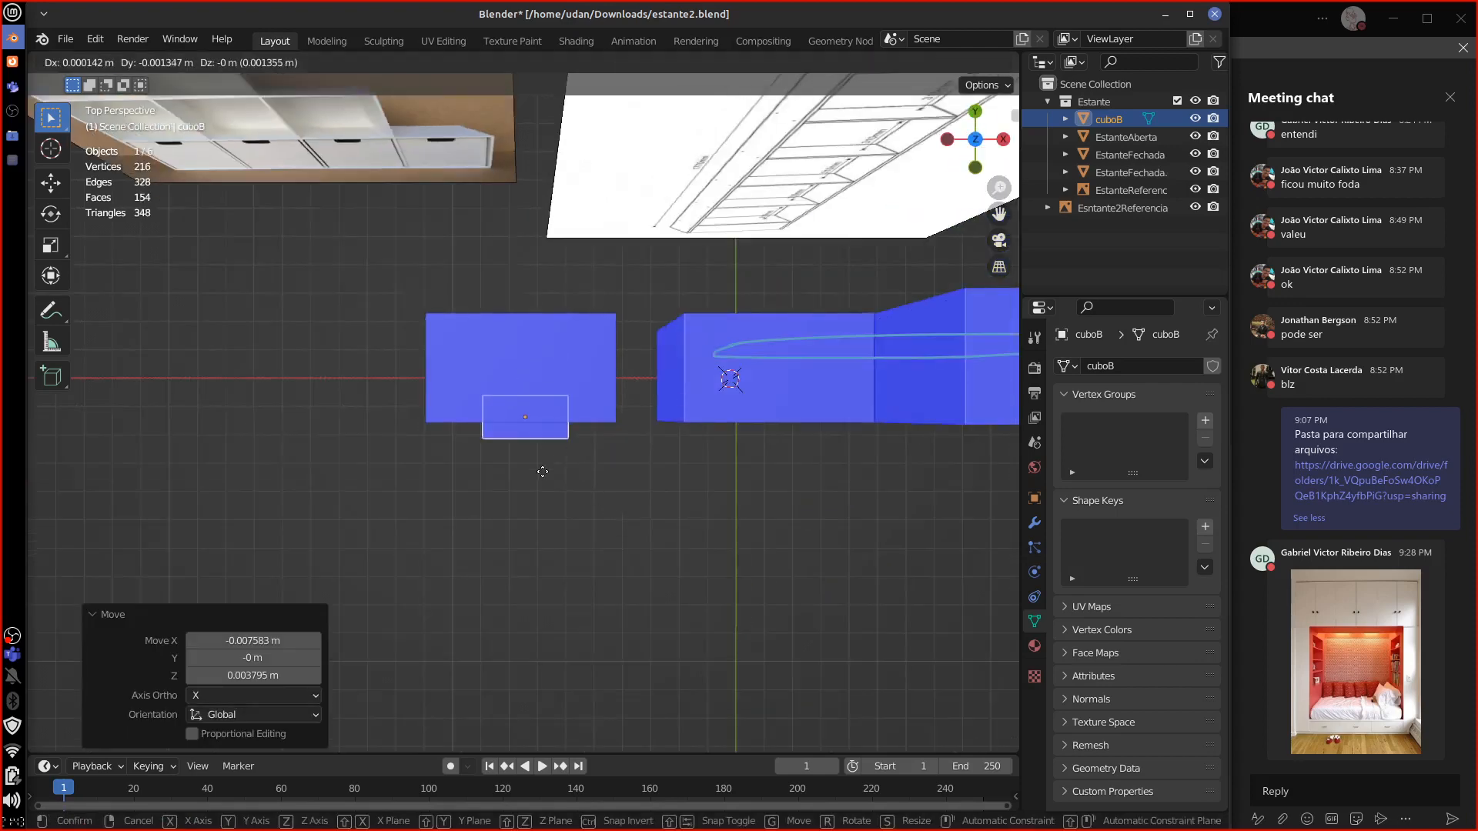
pyautogui.click(540, 472)
pyautogui.press('KP_1')
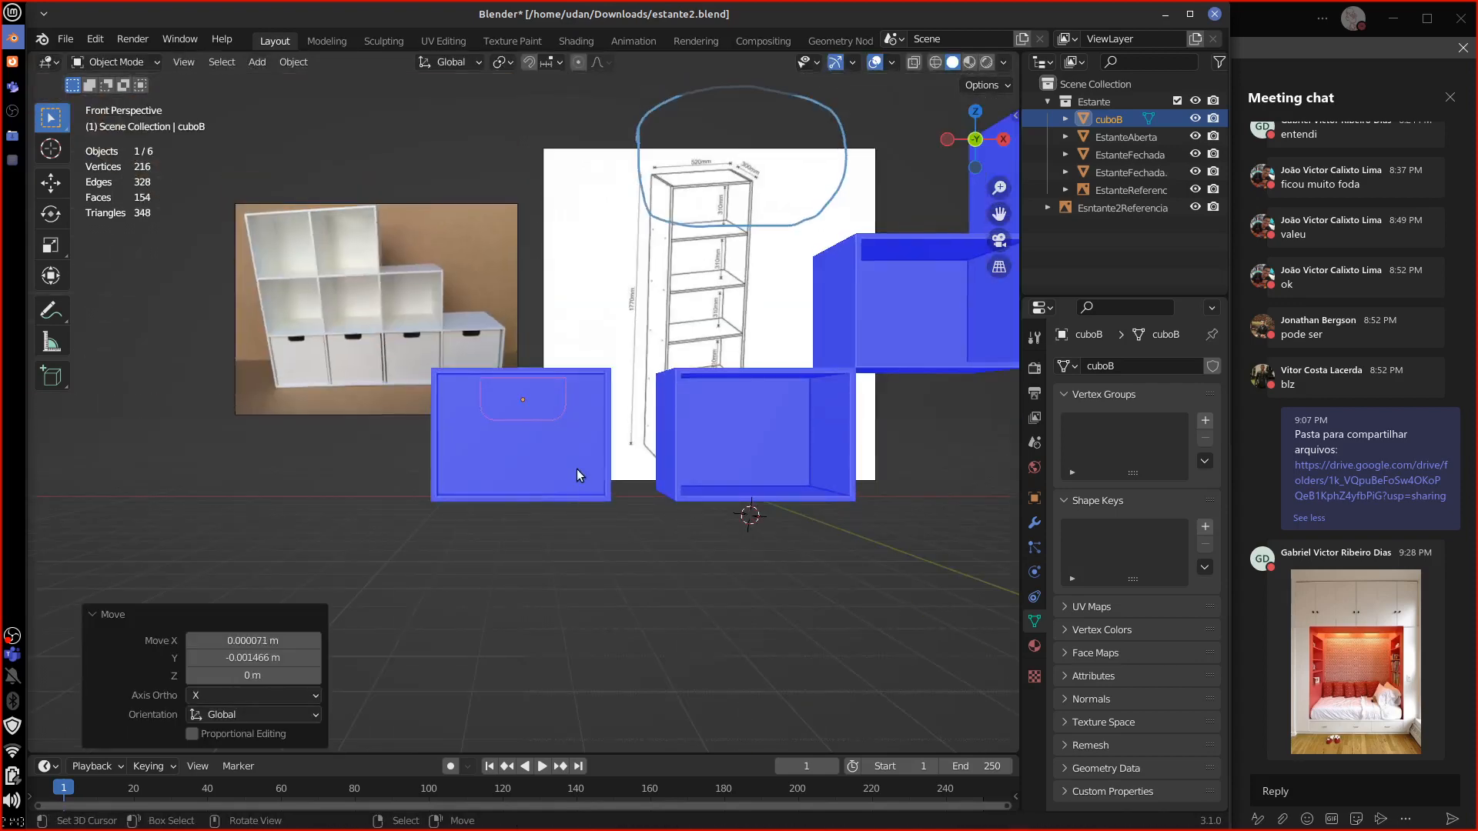
pyautogui.scroll(6, 576, 469)
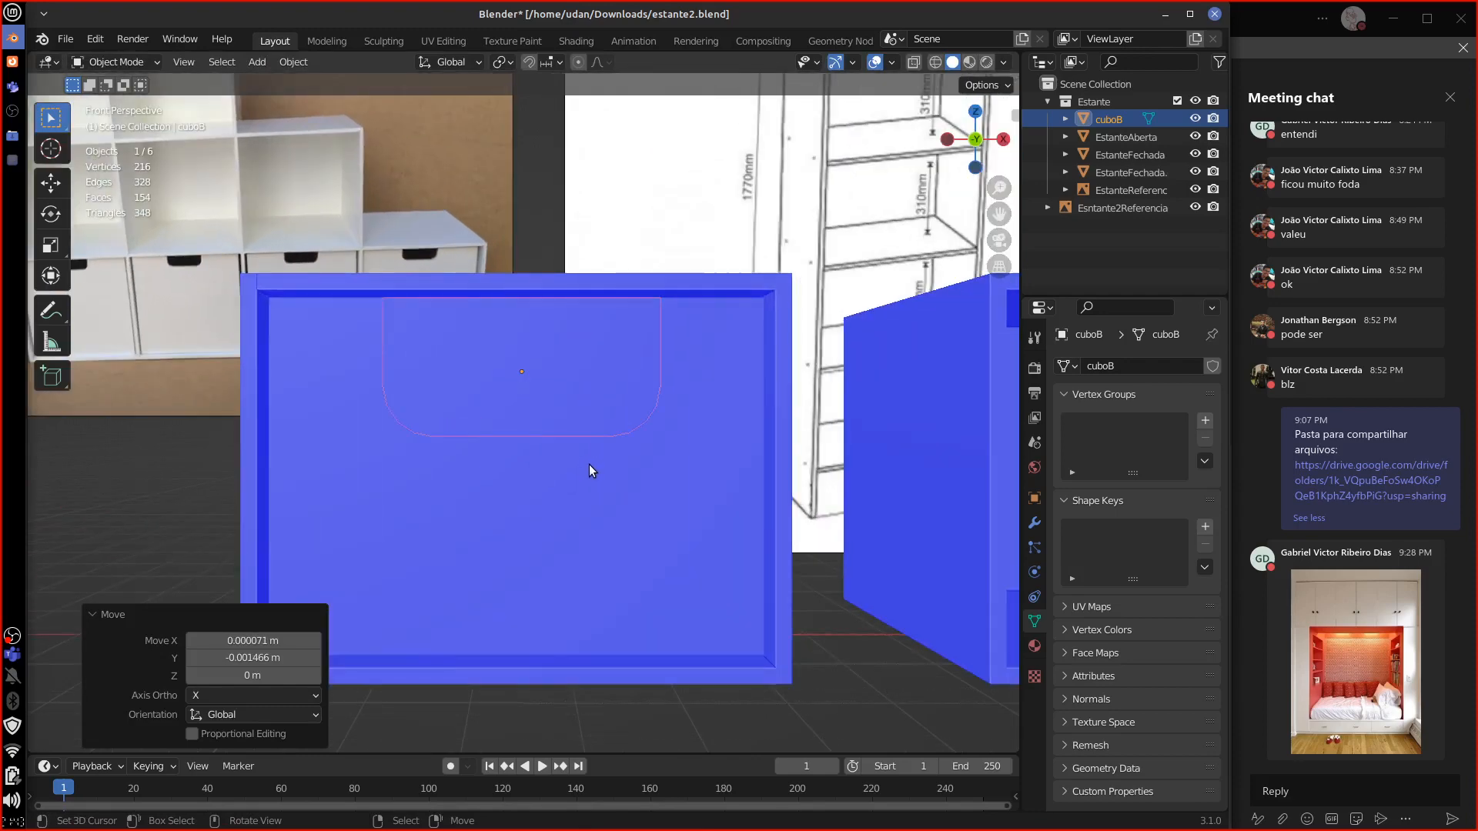
pyautogui.press('g')
pyautogui.click(589, 464)
# Step: Hide cuboB temporarily to examine the handle cutout in the front panel, and show it again
pyautogui.click(1194, 118)
pyautogui.moveTo(677, 431); pyautogui.dragTo(597, 466, button='middle')
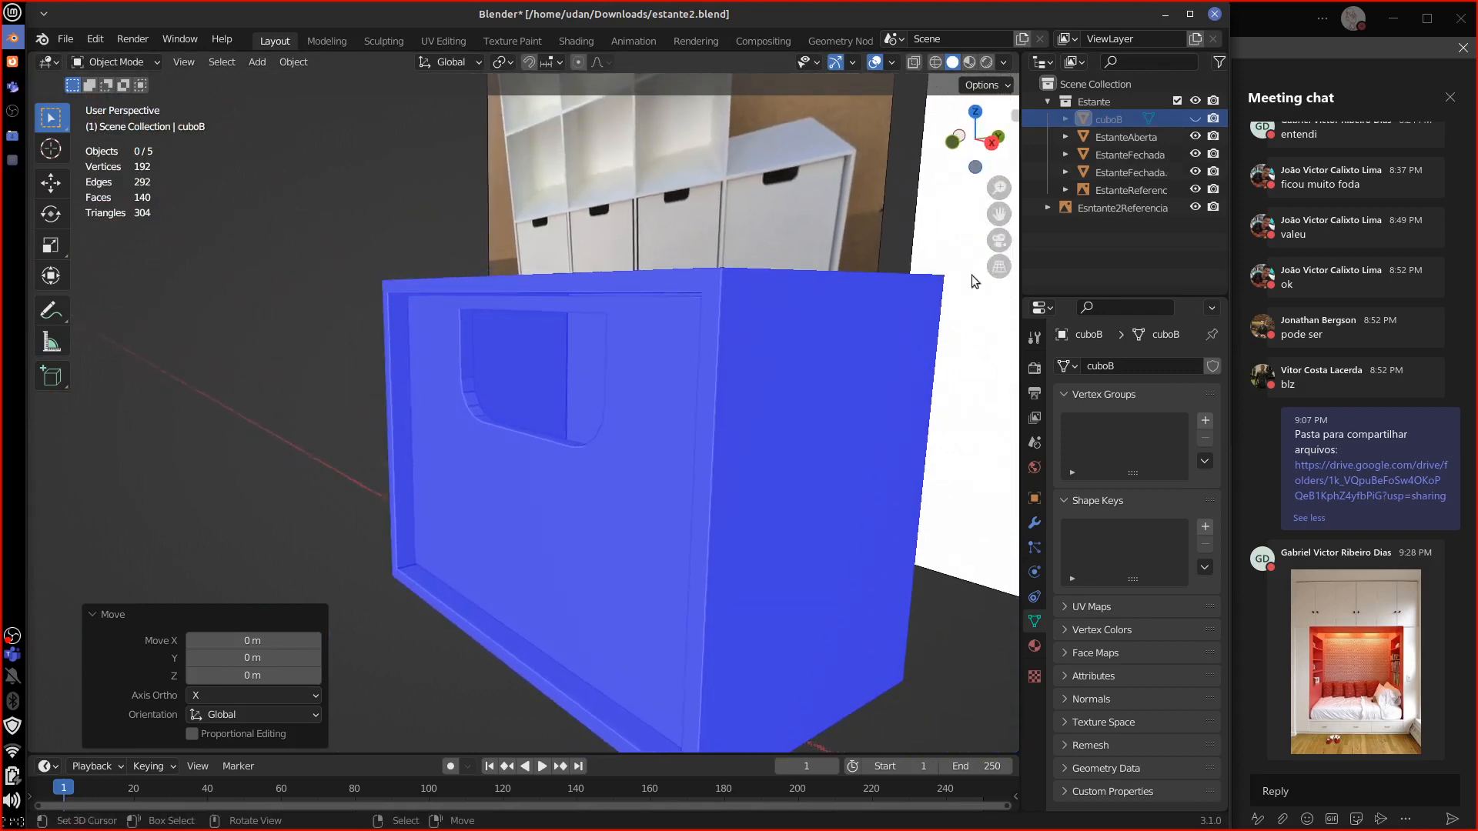
pyautogui.click(1194, 119)
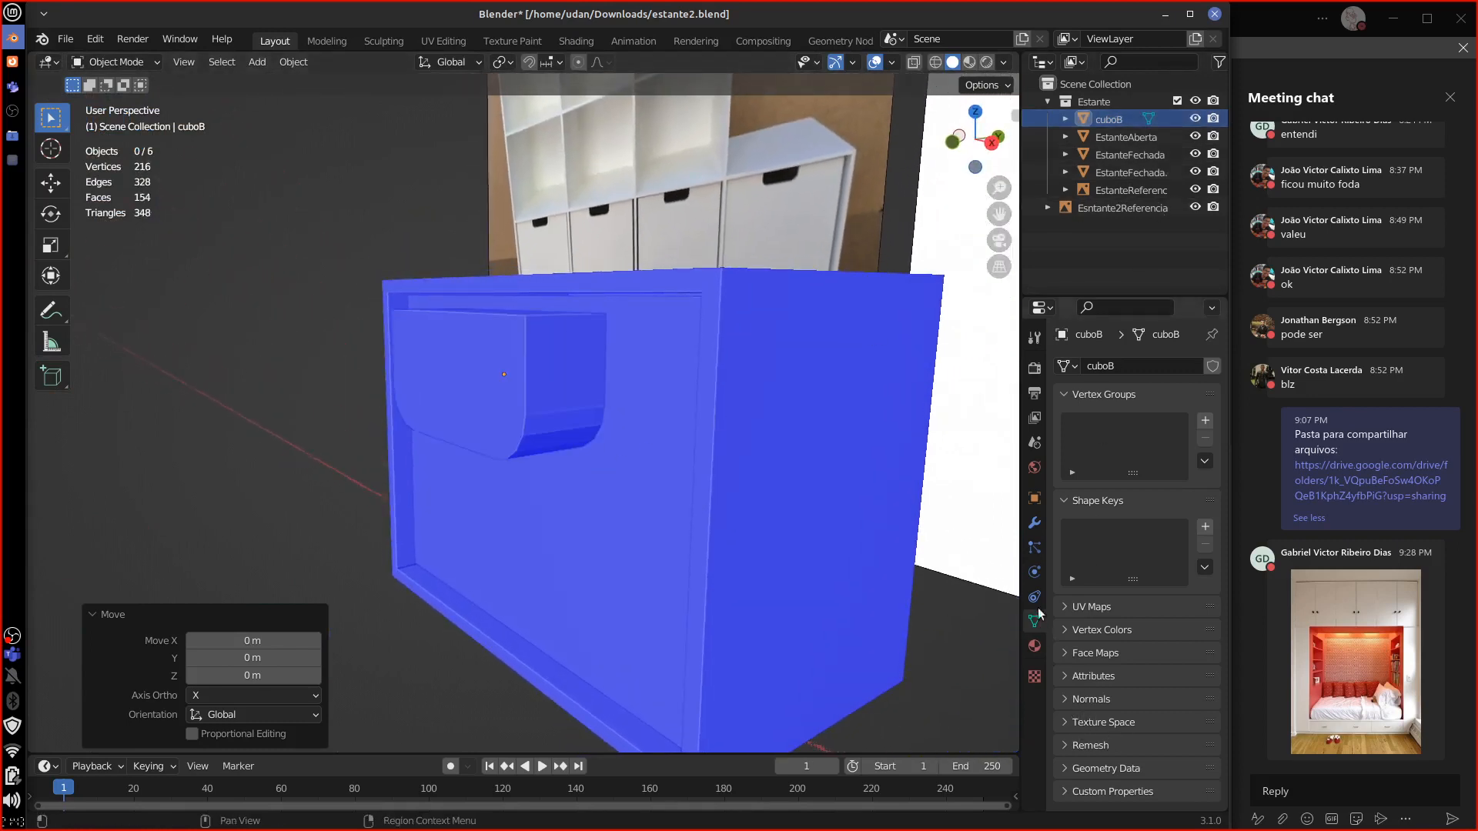
# Step: Set cuboB's viewport display to Wire so the cutout can be seen through it
pyautogui.click(1034, 498)
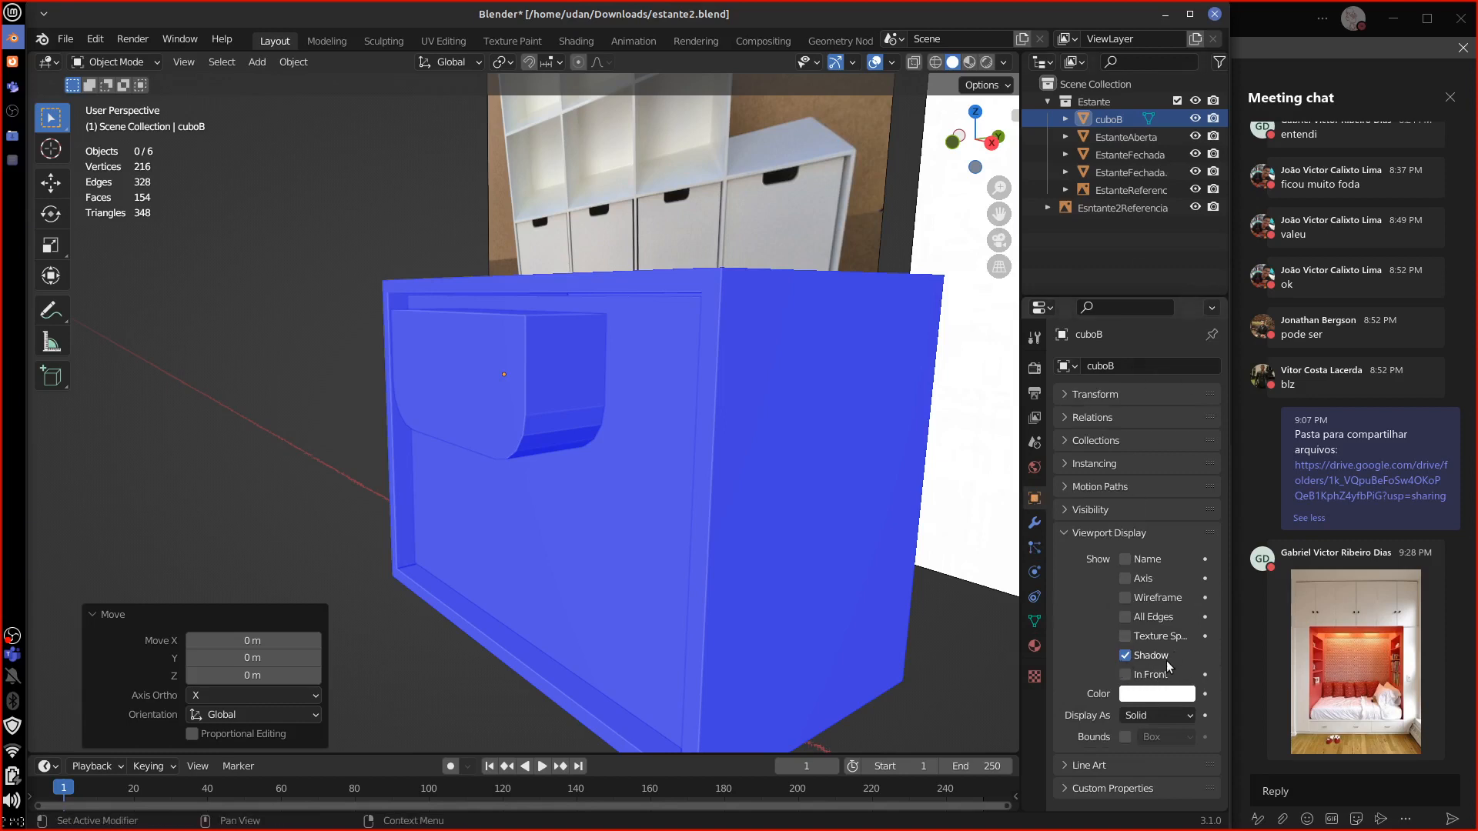
pyautogui.click(1085, 532)
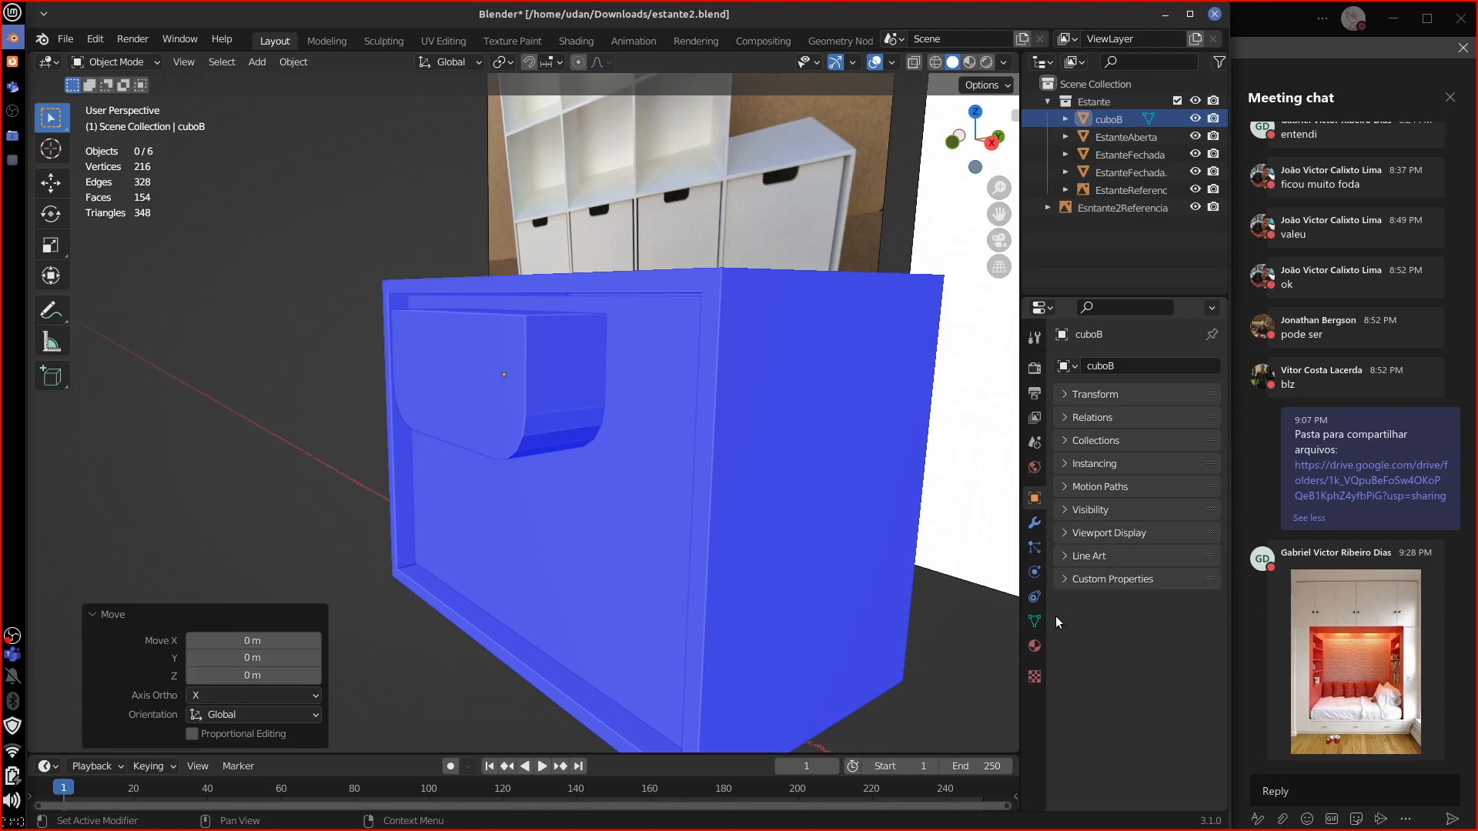
pyautogui.click(1142, 533)
pyautogui.click(1152, 715)
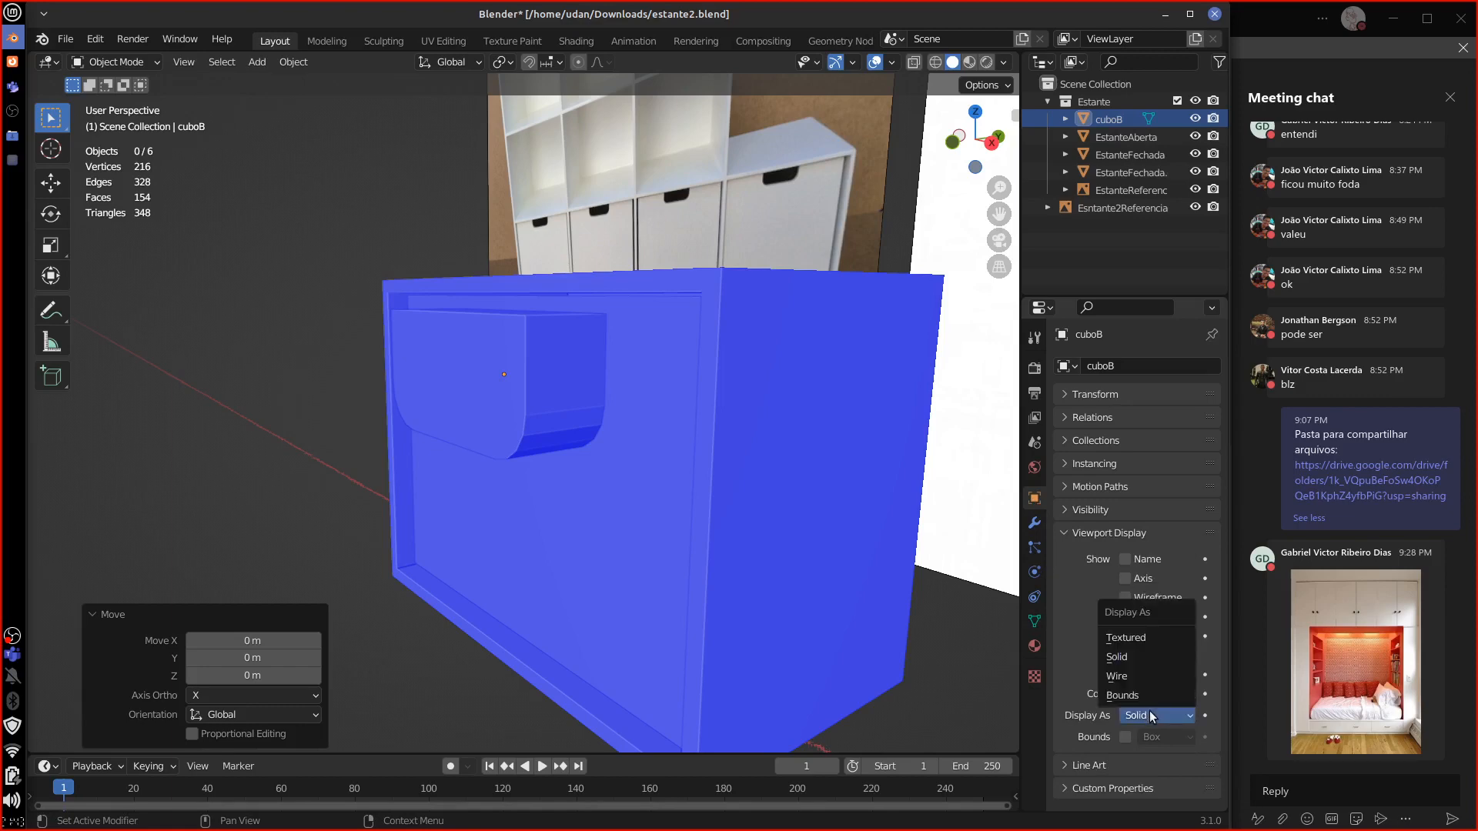
pyautogui.click(1145, 676)
pyautogui.moveTo(962, 677); pyautogui.dragTo(600, 438, button='middle')
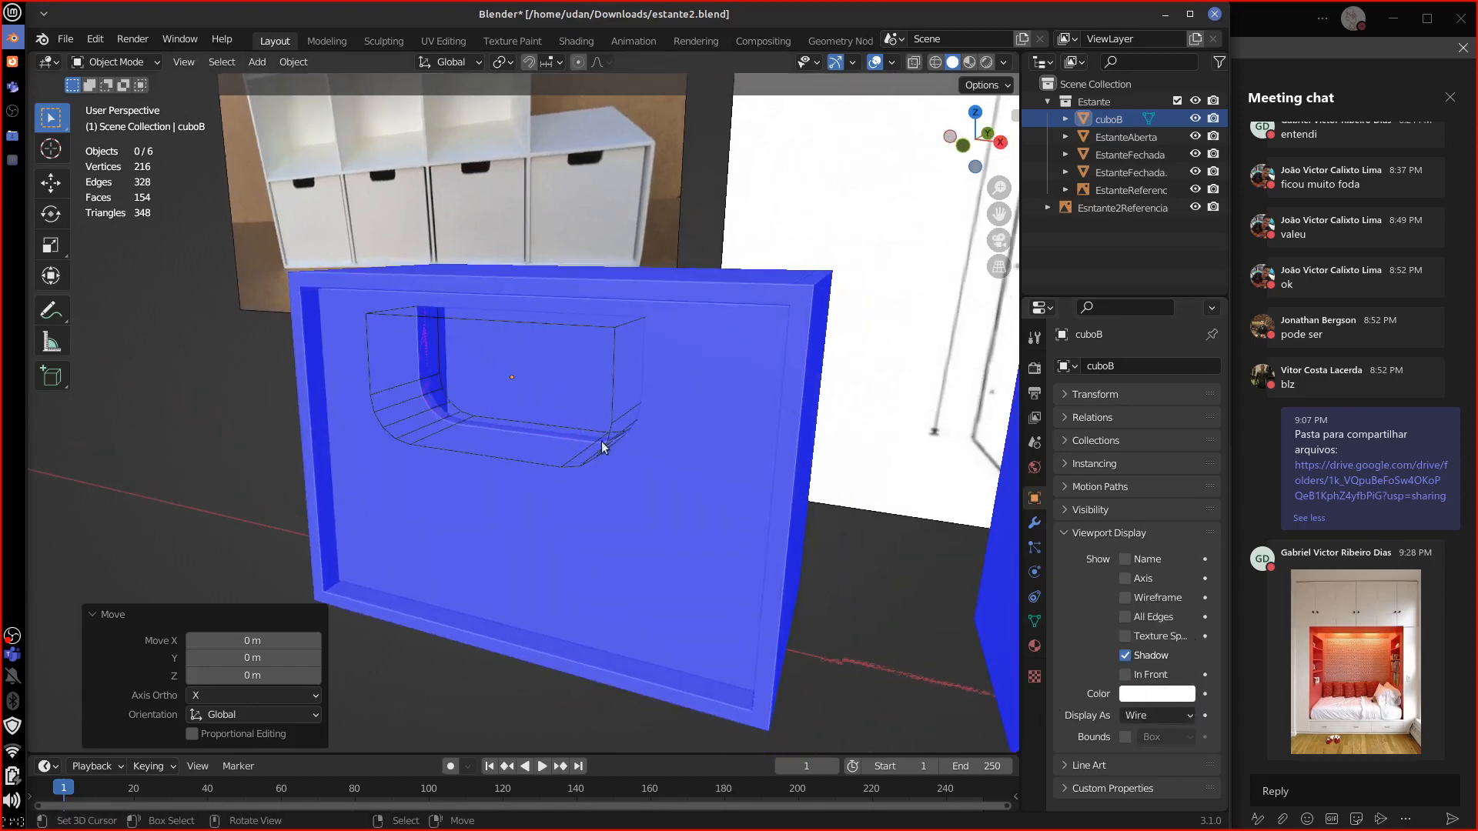
# Step: Raise cuboB about 0.0002 m along Z in the front view
pyautogui.click(602, 437)
pyautogui.click(608, 451)
pyautogui.press('KP_1')
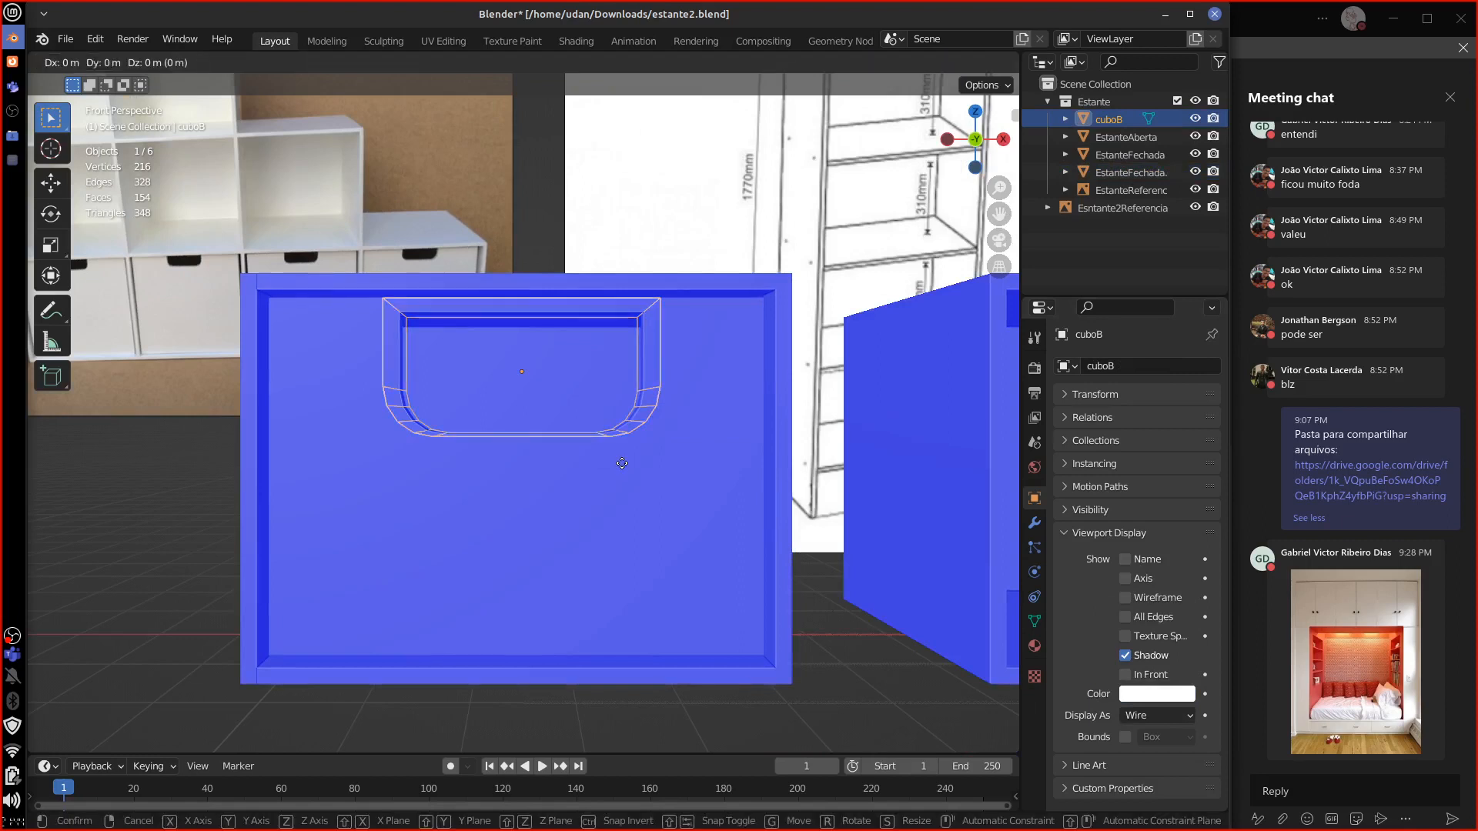
pyautogui.press('g')
pyautogui.press('z')
pyautogui.click(631, 441)
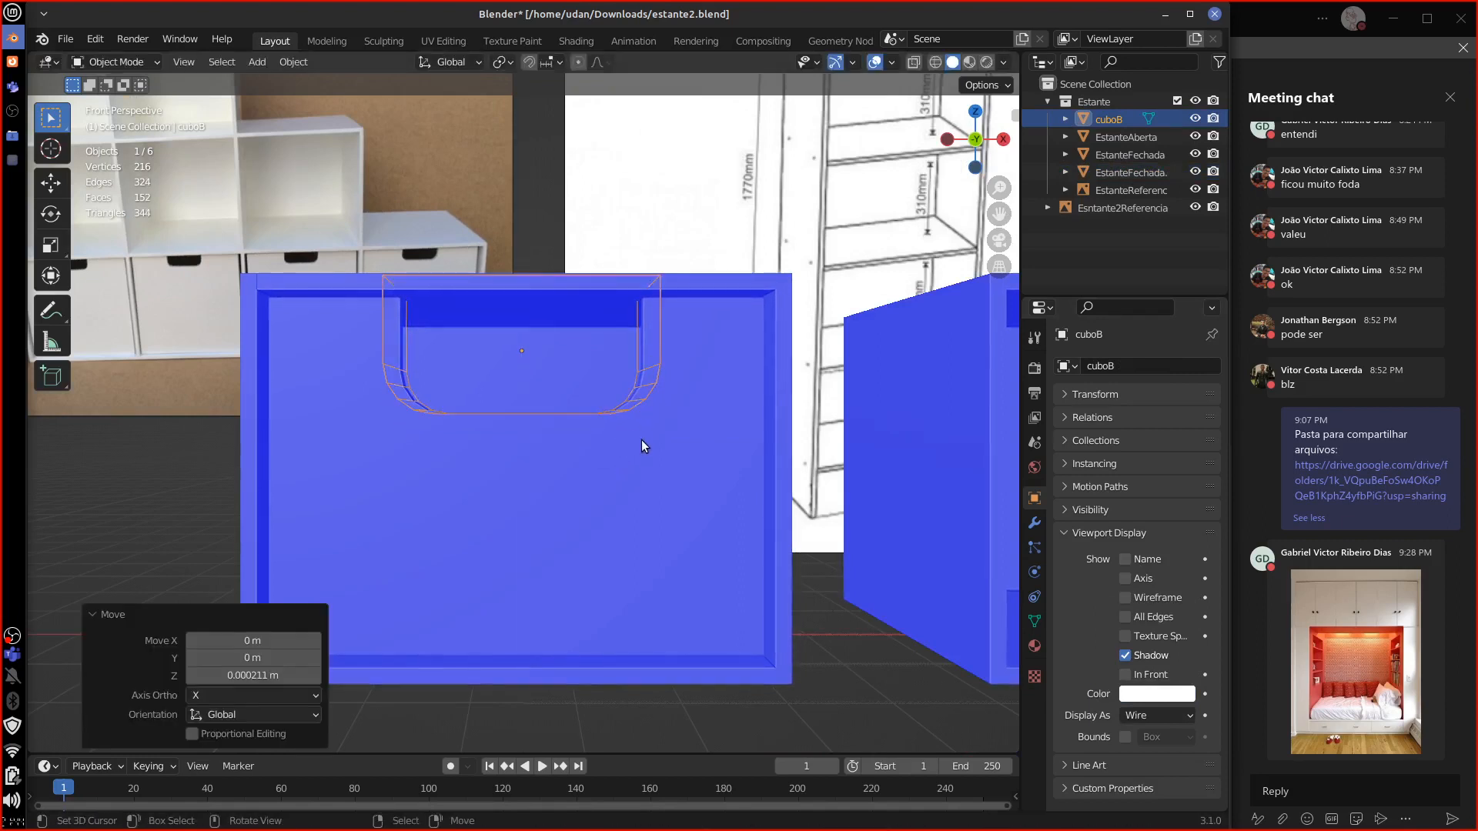
# Step: Scale cuboB's whole mesh uniformly by 0.6 in Edit Mode
pyautogui.moveTo(640, 440); pyautogui.dragTo(653, 474, button='middle')
pyautogui.press('Tab')
pyautogui.press('a')
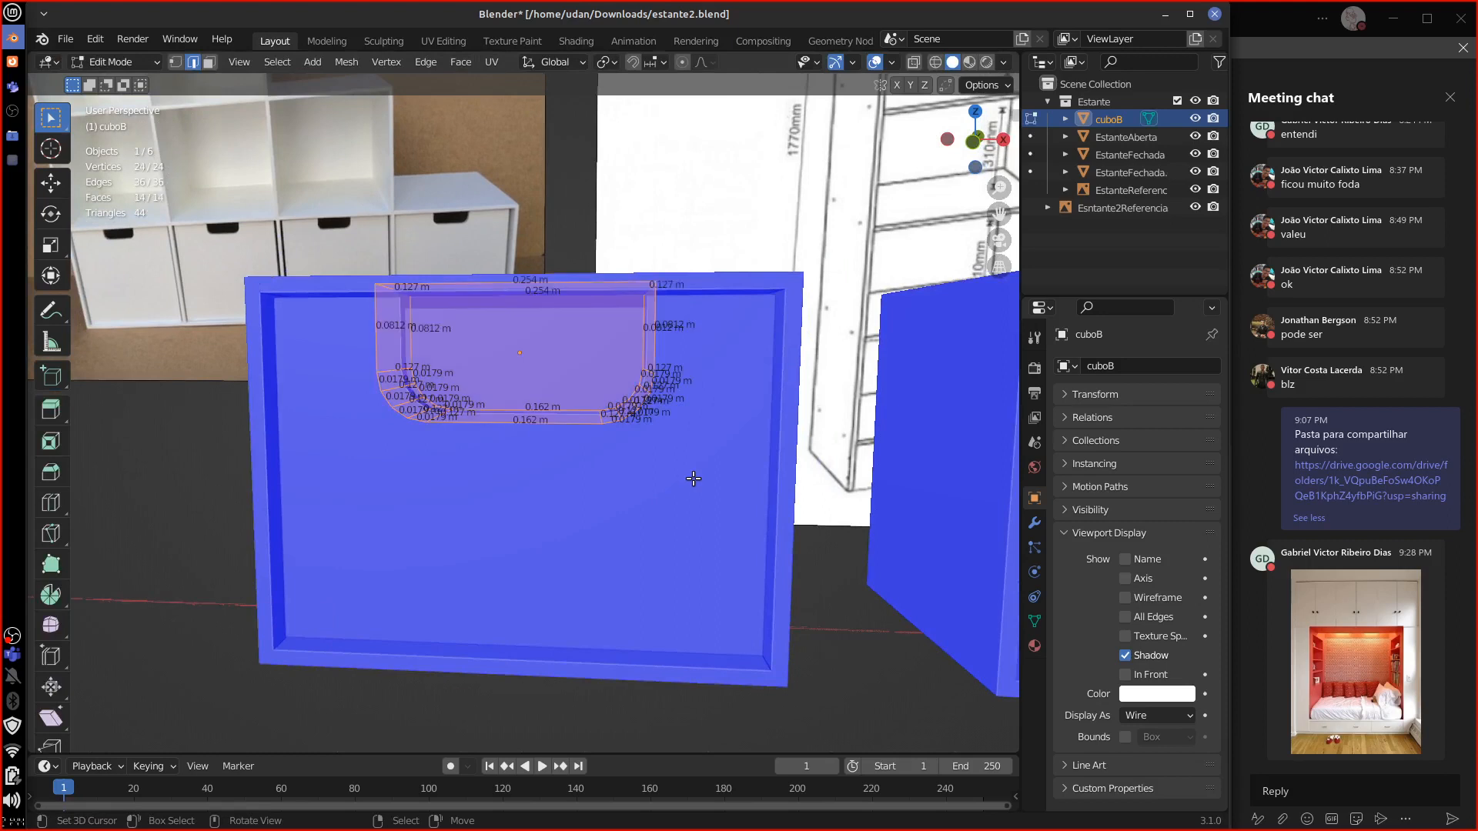
pyautogui.press('s')
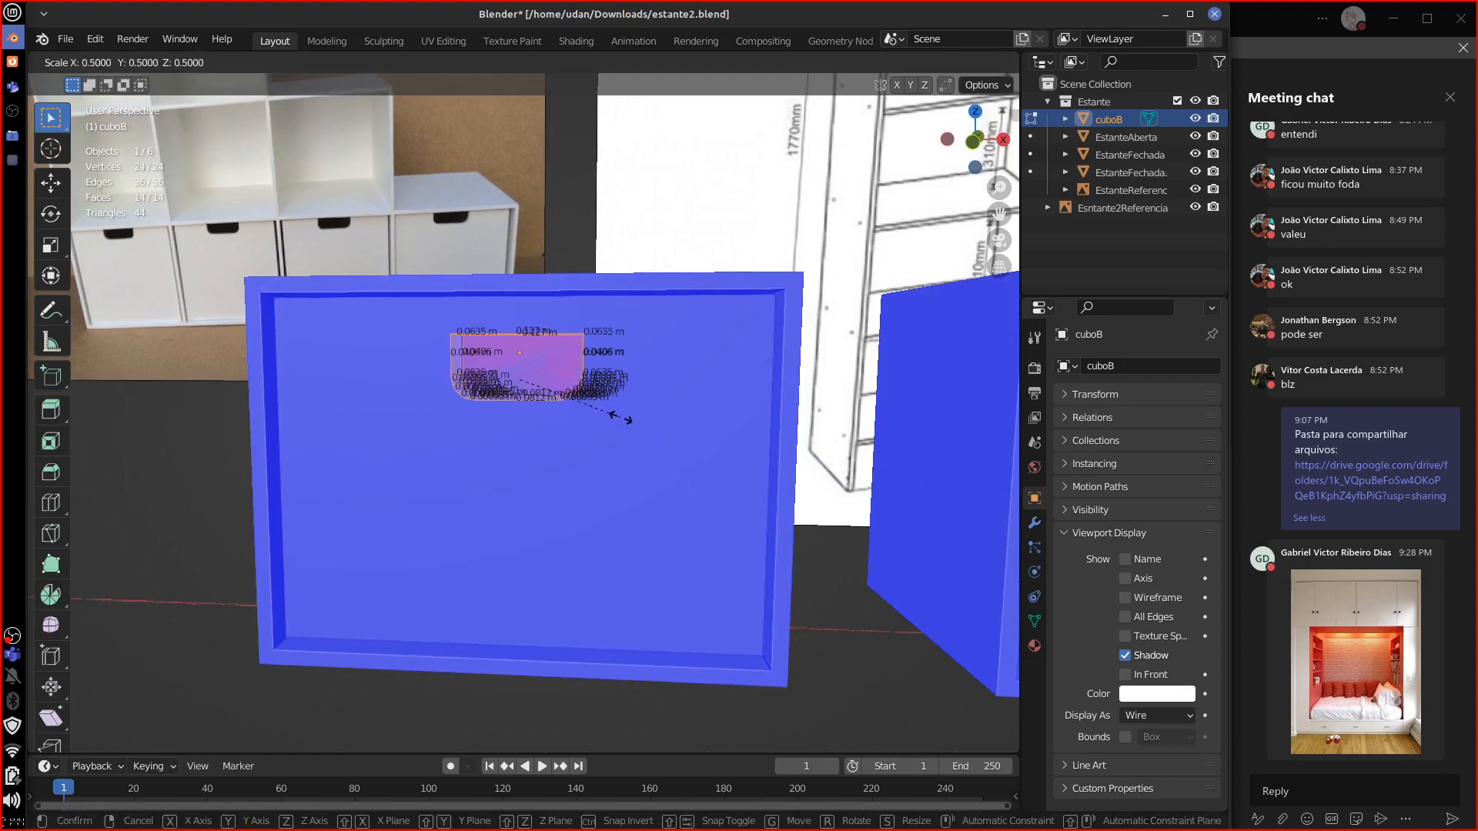
pyautogui.click(623, 419)
# Step: Scale cuboB's mesh by 1.7 along Y in the right-side wireframe view
pyautogui.press('KP_3')
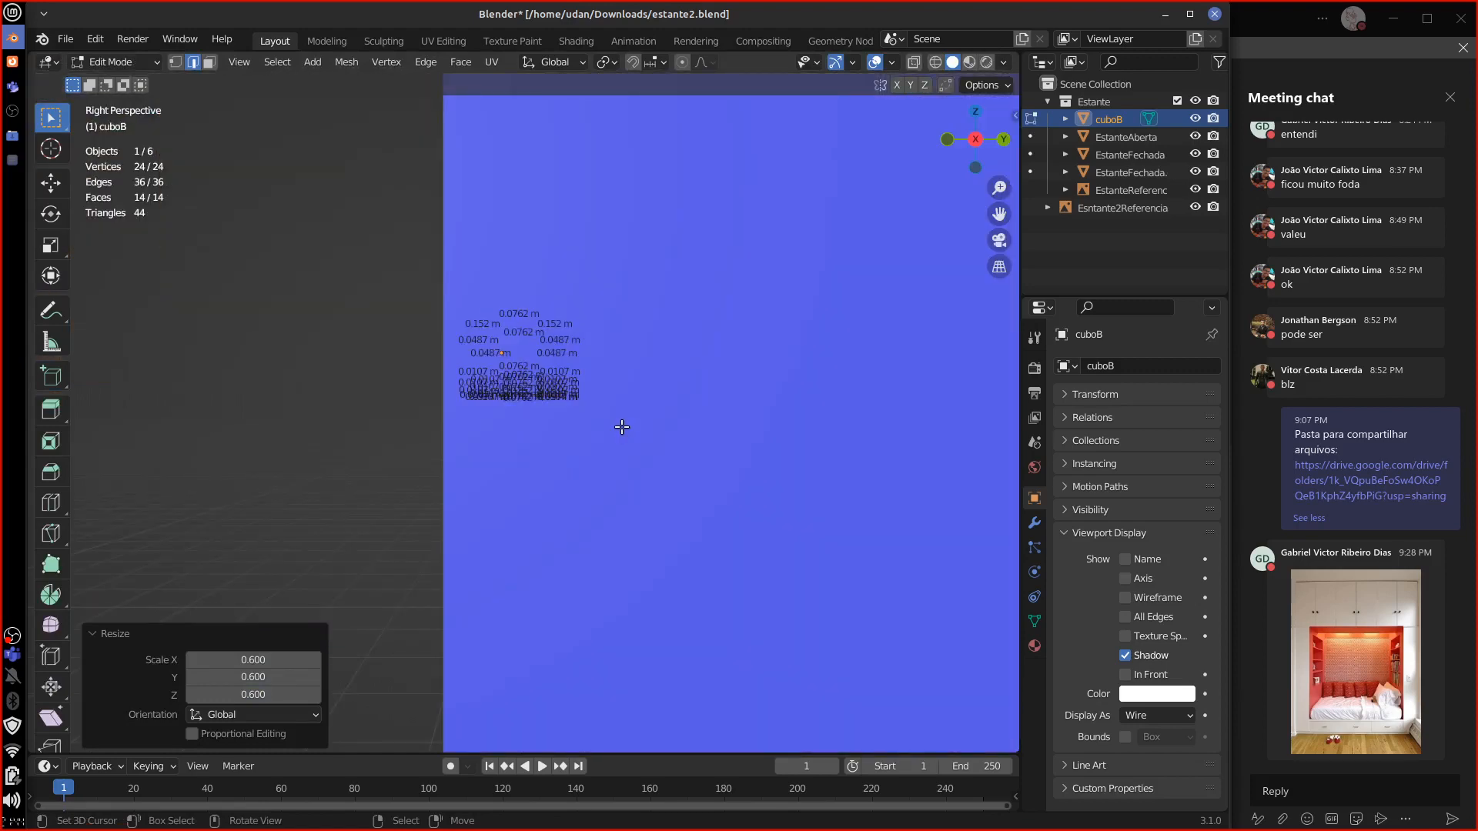
pyautogui.hotkey('shift', 'z')
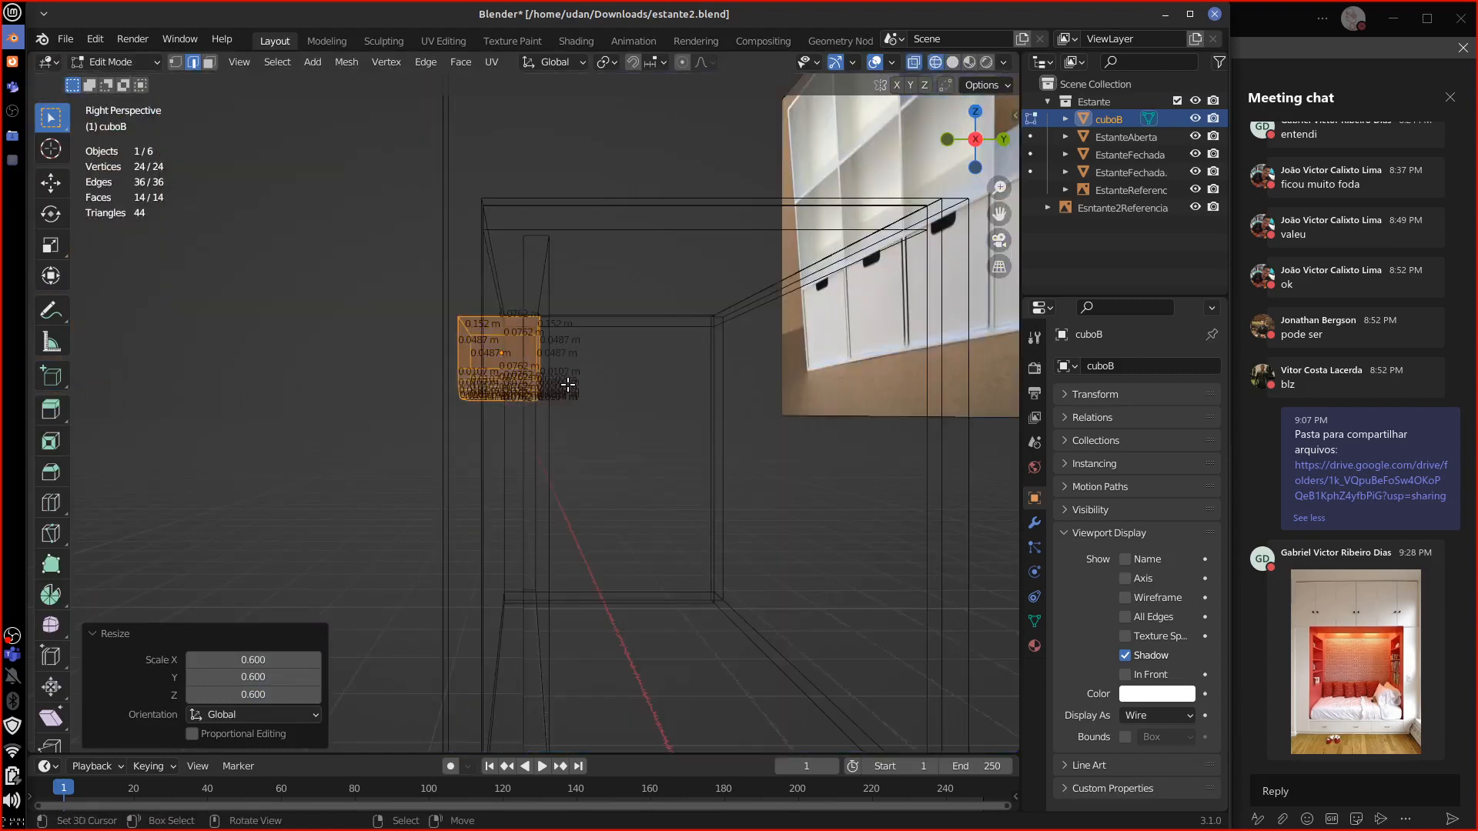
pyautogui.press('s')
pyautogui.press('y')
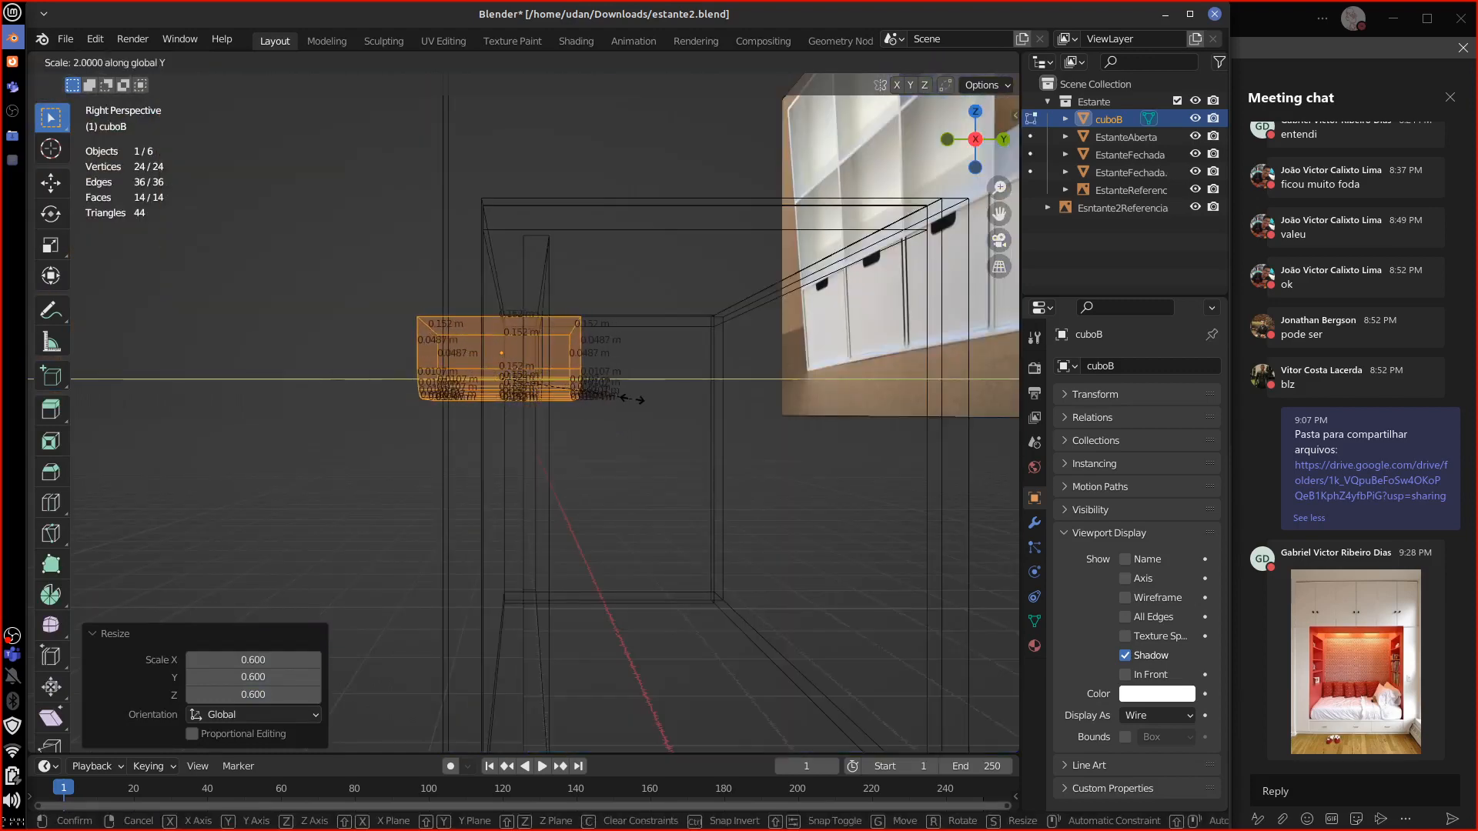
pyautogui.click(596, 401)
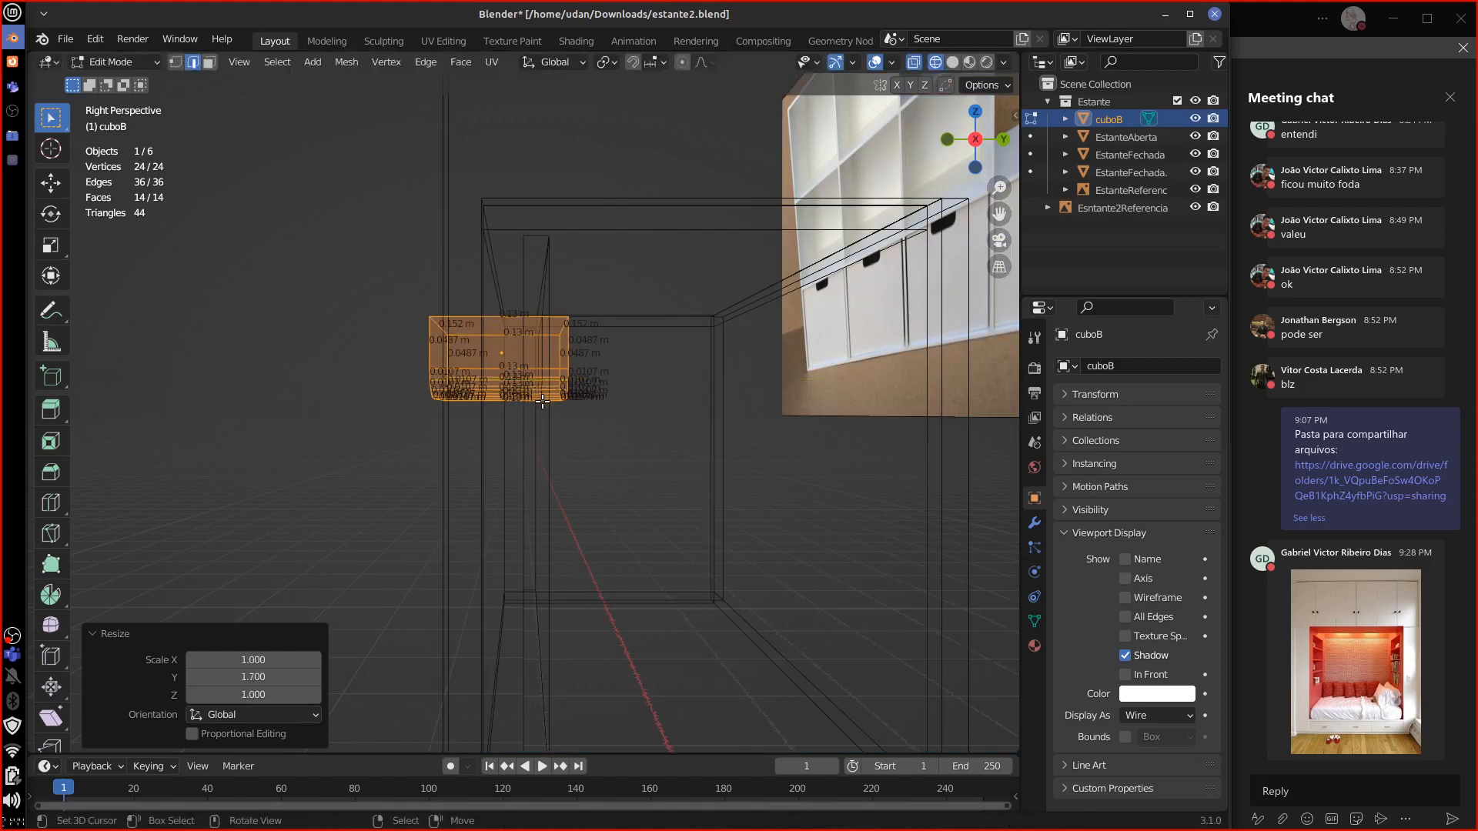
# Step: Move cuboB 0.0003 m along Y and Z in Object Mode to centre it through the panel's upper end, and restore solid shading
pyautogui.press('KP_5')
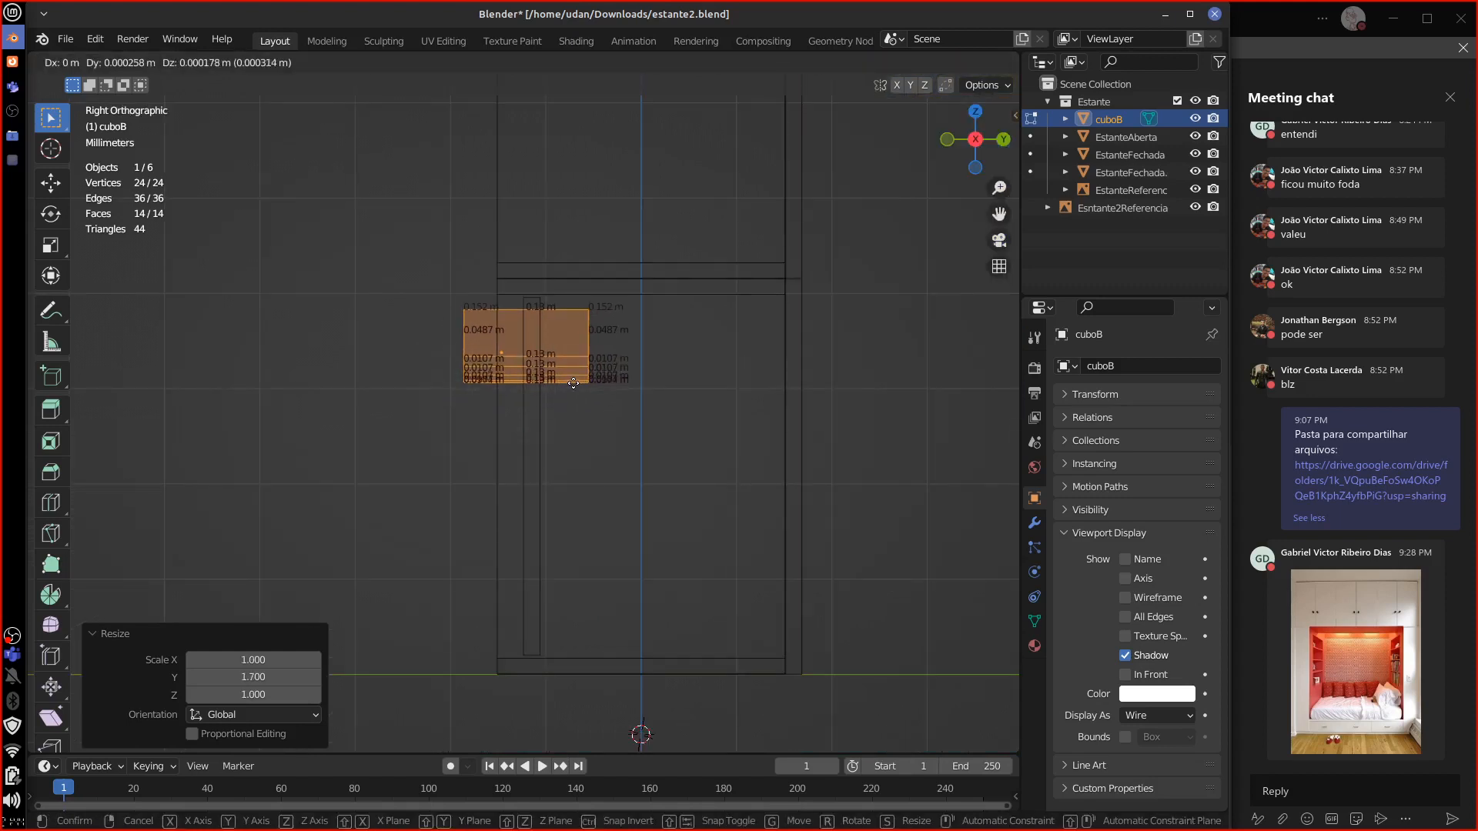
pyautogui.press('Tab')
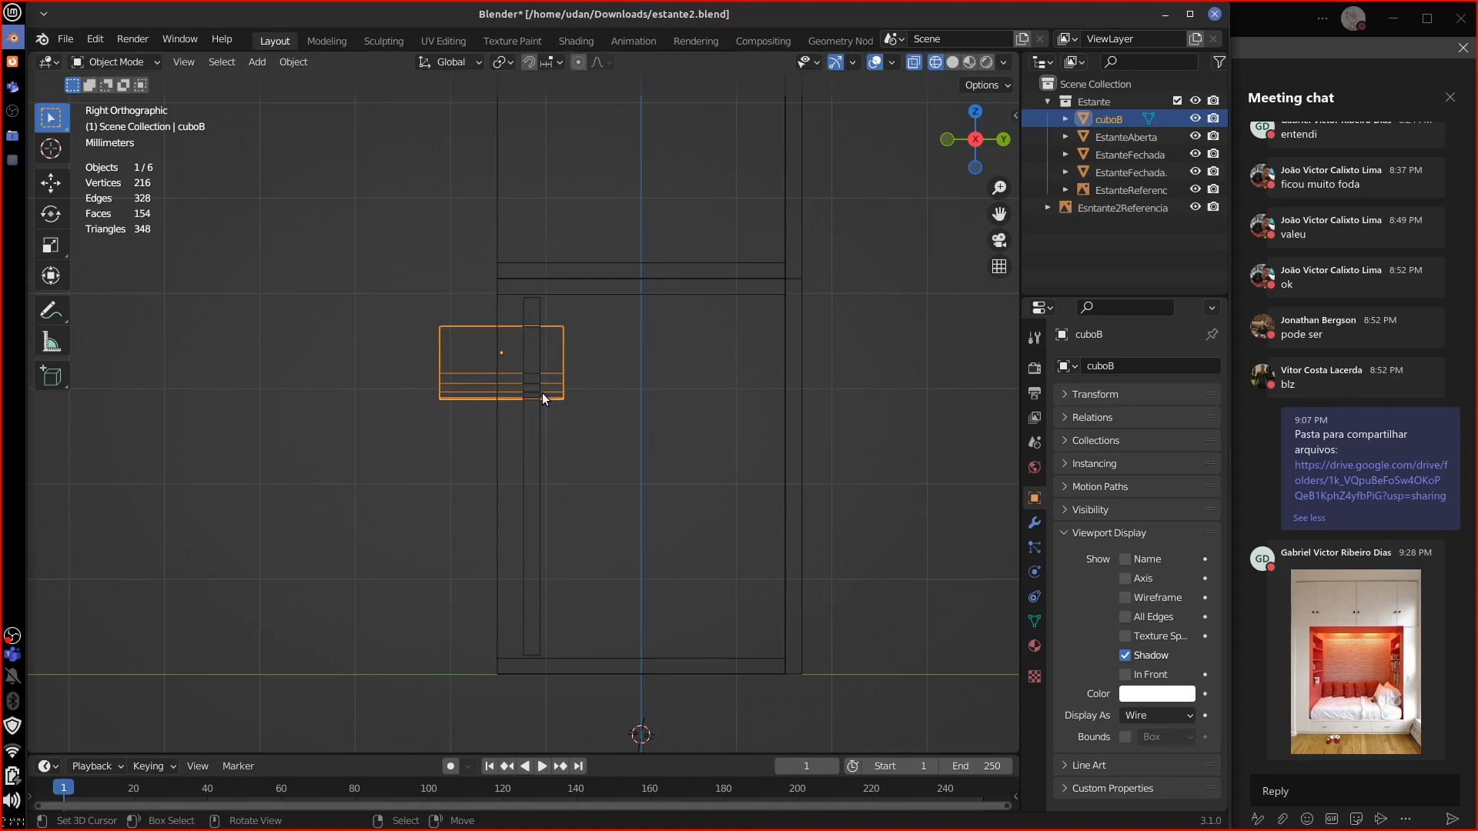
pyautogui.press('g')
pyautogui.click(573, 374)
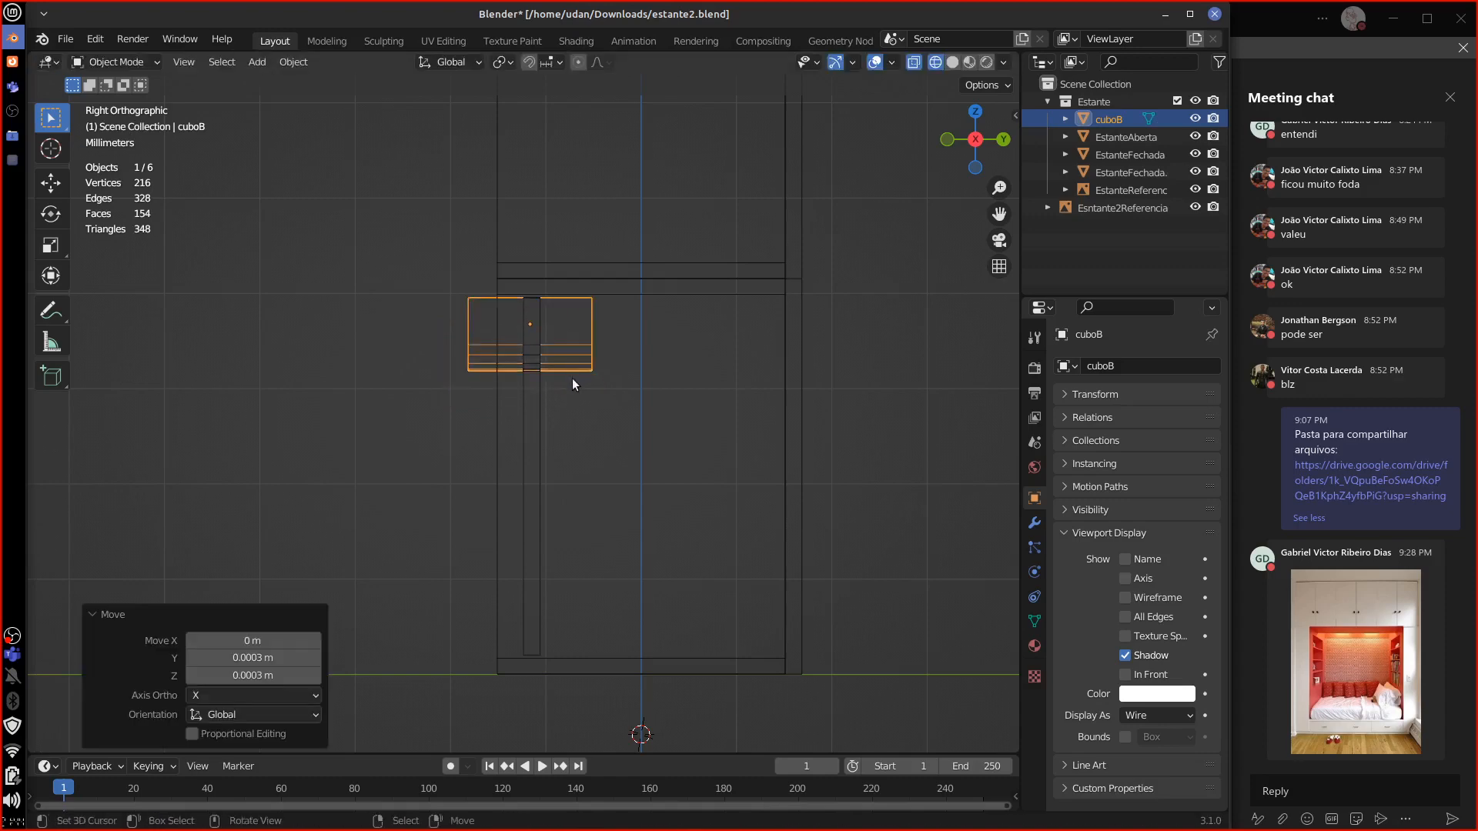
pyautogui.moveTo(571, 377)
pyautogui.mouseDown(button='middle')
pyautogui.moveTo(616, 414)
pyautogui.moveTo(695, 422)
pyautogui.moveTo(805, 404)
pyautogui.moveTo(769, 429)
pyautogui.moveTo(718, 386)
pyautogui.moveTo(633, 409)
pyautogui.moveTo(621, 423)
pyautogui.moveTo(636, 439)
pyautogui.moveTo(620, 441)
pyautogui.moveTo(632, 435)
pyautogui.mouseUp(button='middle')
pyautogui.hotkey('shift', 'z')
# Step: Examine the closed cabinet's handle cutout and the shelf modules against the reference photo
pyautogui.keyDown('shift'); pyautogui.moveTo(806, 223); pyautogui.dragTo(715, 380, button='middle'); pyautogui.keyUp('shift')
pyautogui.keyDown('shift'); pyautogui.moveTo(912, 362); pyautogui.dragTo(704, 391, button='middle'); pyautogui.keyUp('shift')
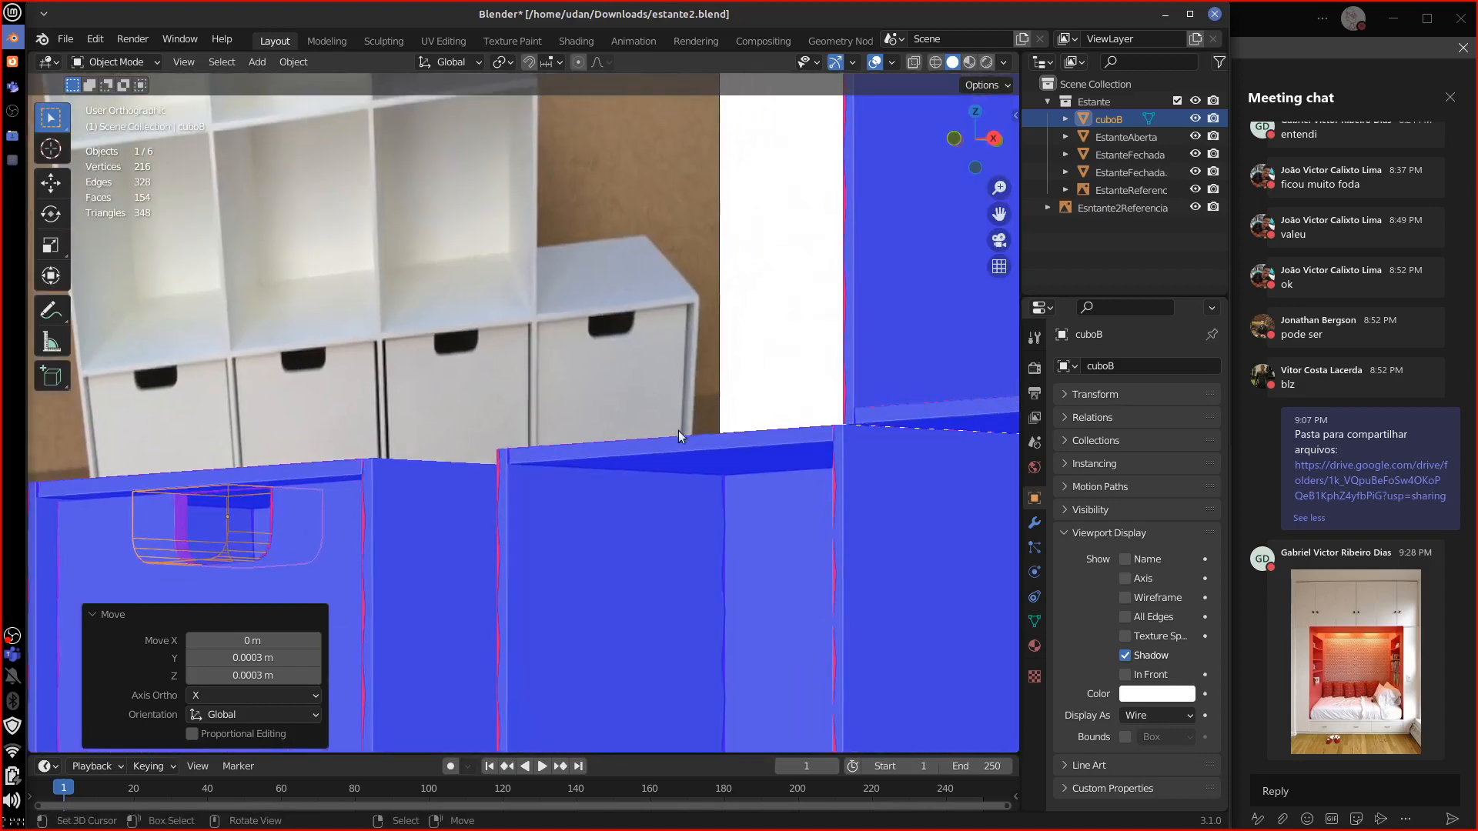
pyautogui.keyDown('shift'); pyautogui.moveTo(653, 483); pyautogui.dragTo(844, 313, button='middle'); pyautogui.keyUp('shift')
pyautogui.click(463, 535)
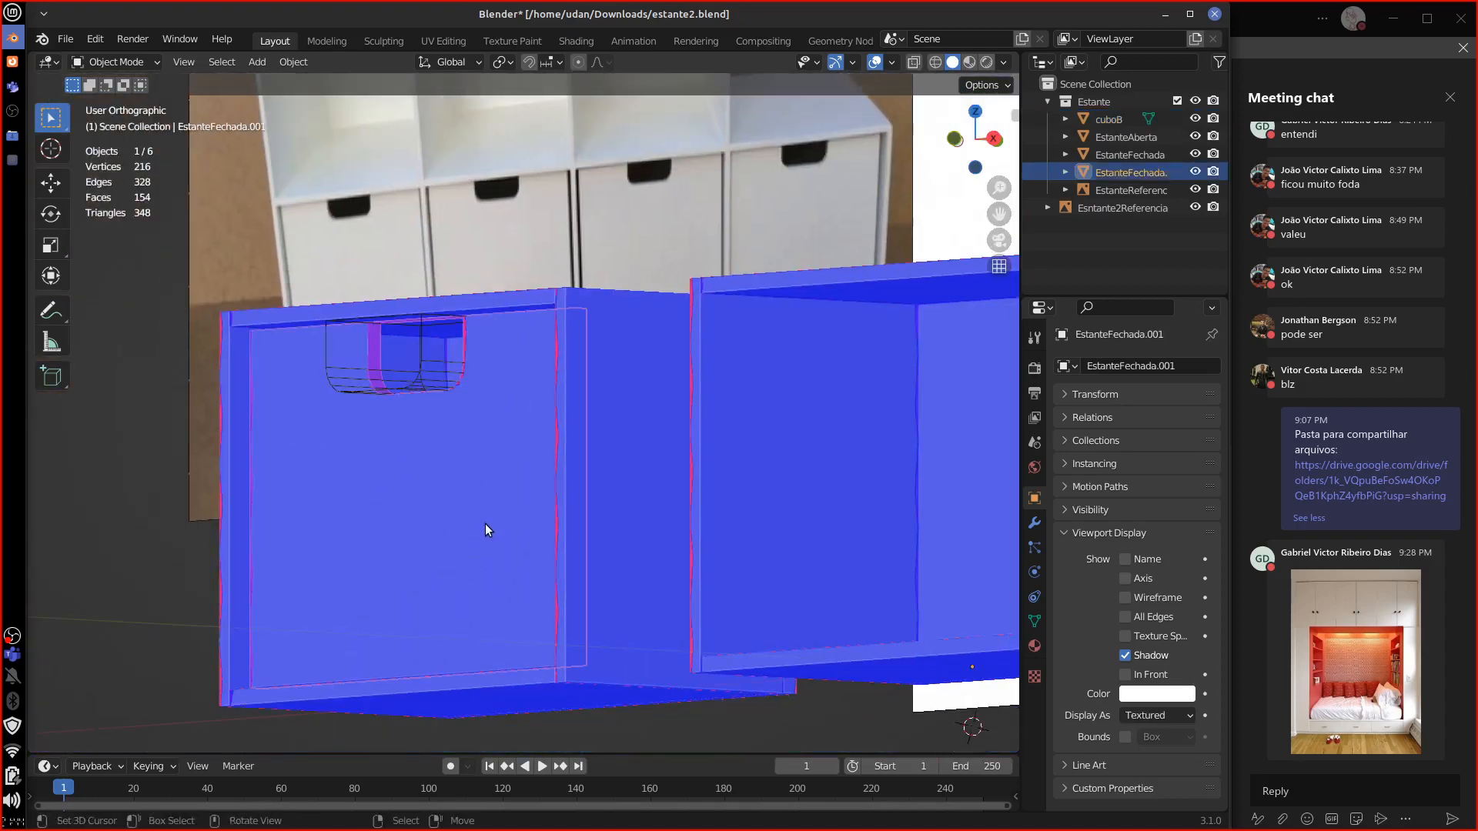
pyautogui.moveTo(485, 523); pyautogui.dragTo(577, 539, button='middle')
pyautogui.keyDown('shift'); pyautogui.moveTo(849, 544); pyautogui.dragTo(638, 537, button='middle'); pyautogui.keyUp('shift')
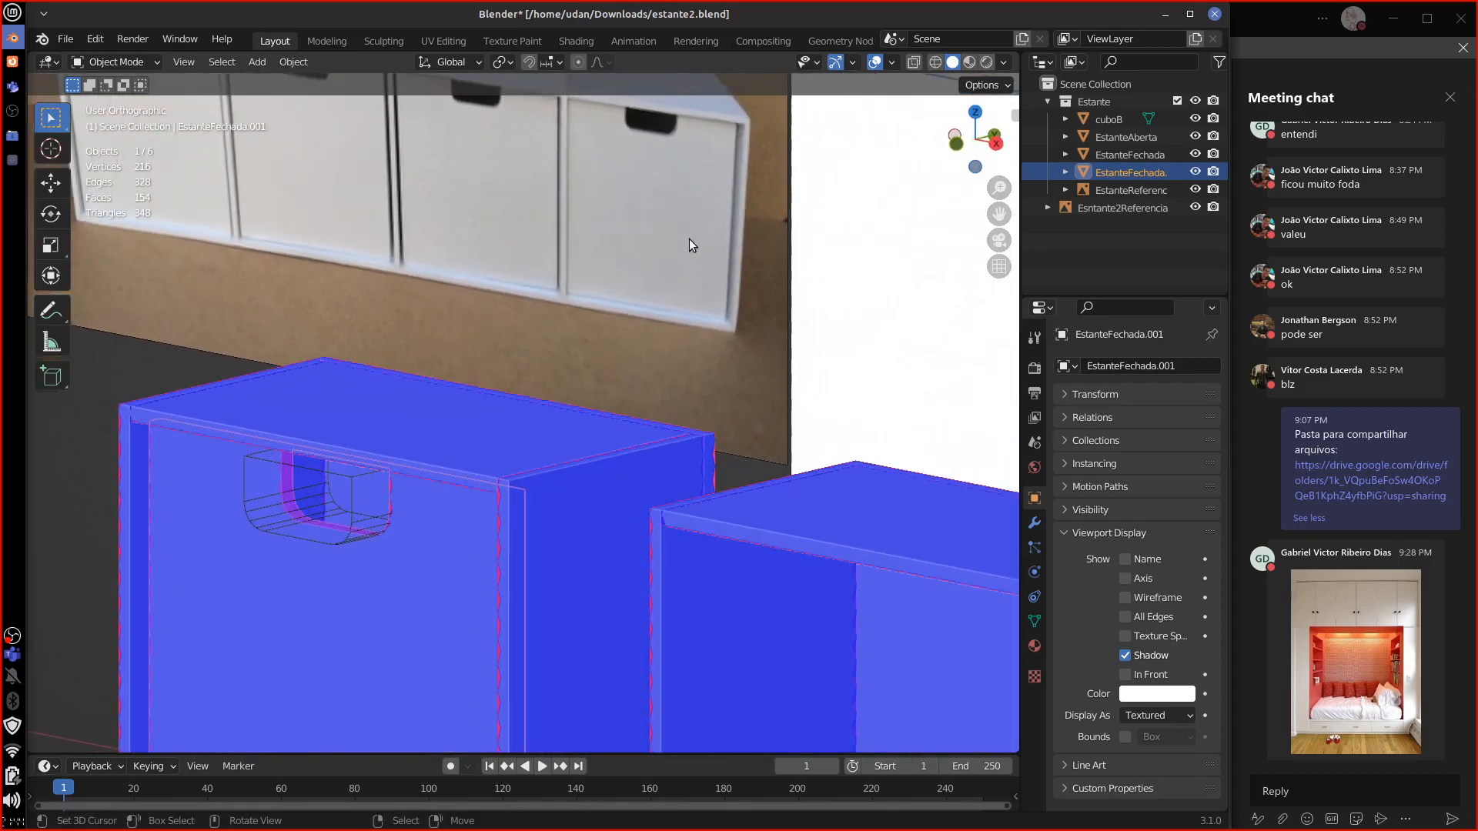
pyautogui.scroll(-5, 704, 289)
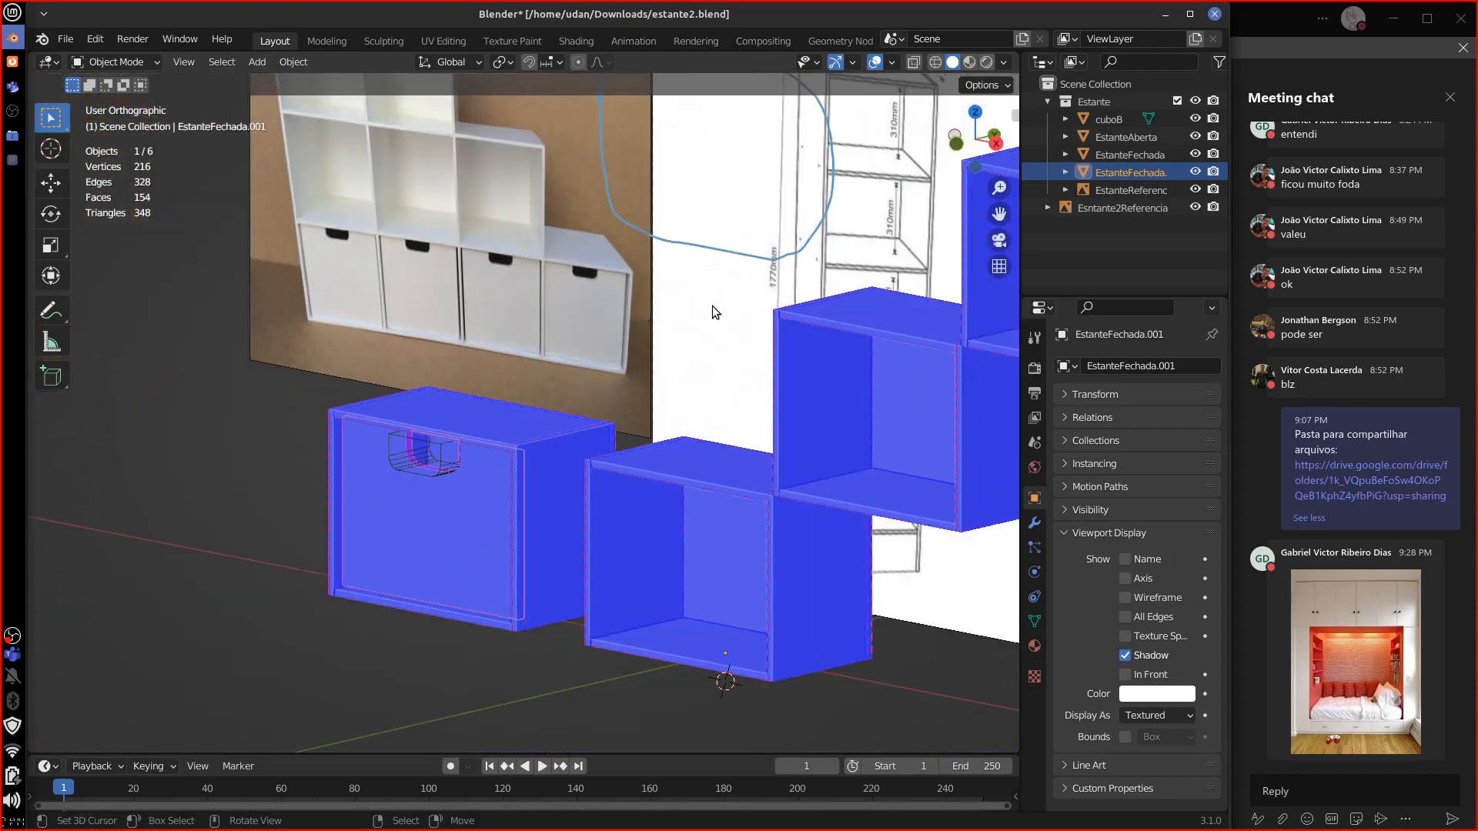
pyautogui.moveTo(841, 396); pyautogui.dragTo(792, 412, button='middle')
pyautogui.scroll(-4, 792, 416)
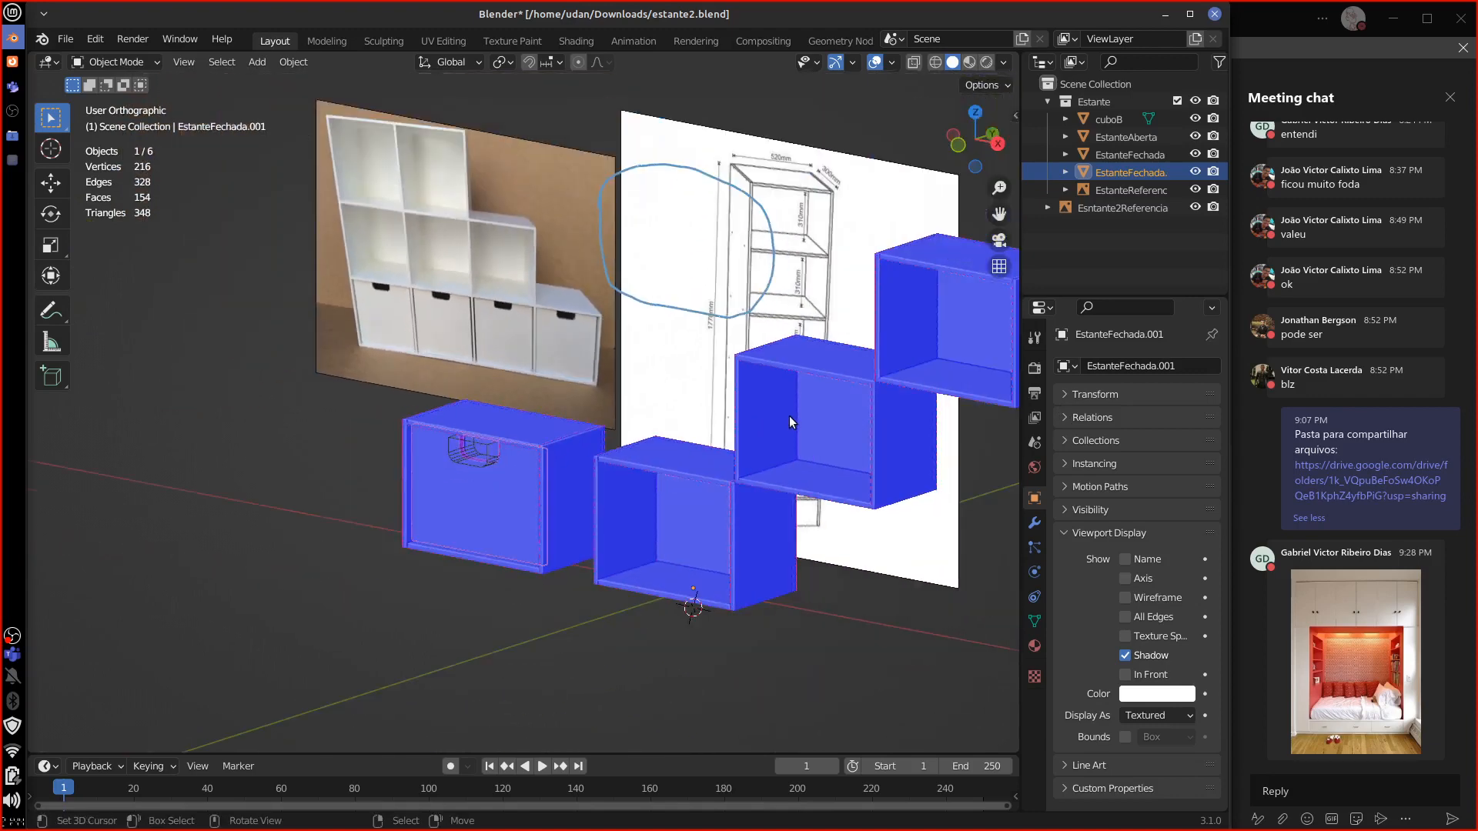
# Step: Select the open shelf module EstanteAberta and inspect its Array modifier settings
pyautogui.scroll(-2, 808, 428)
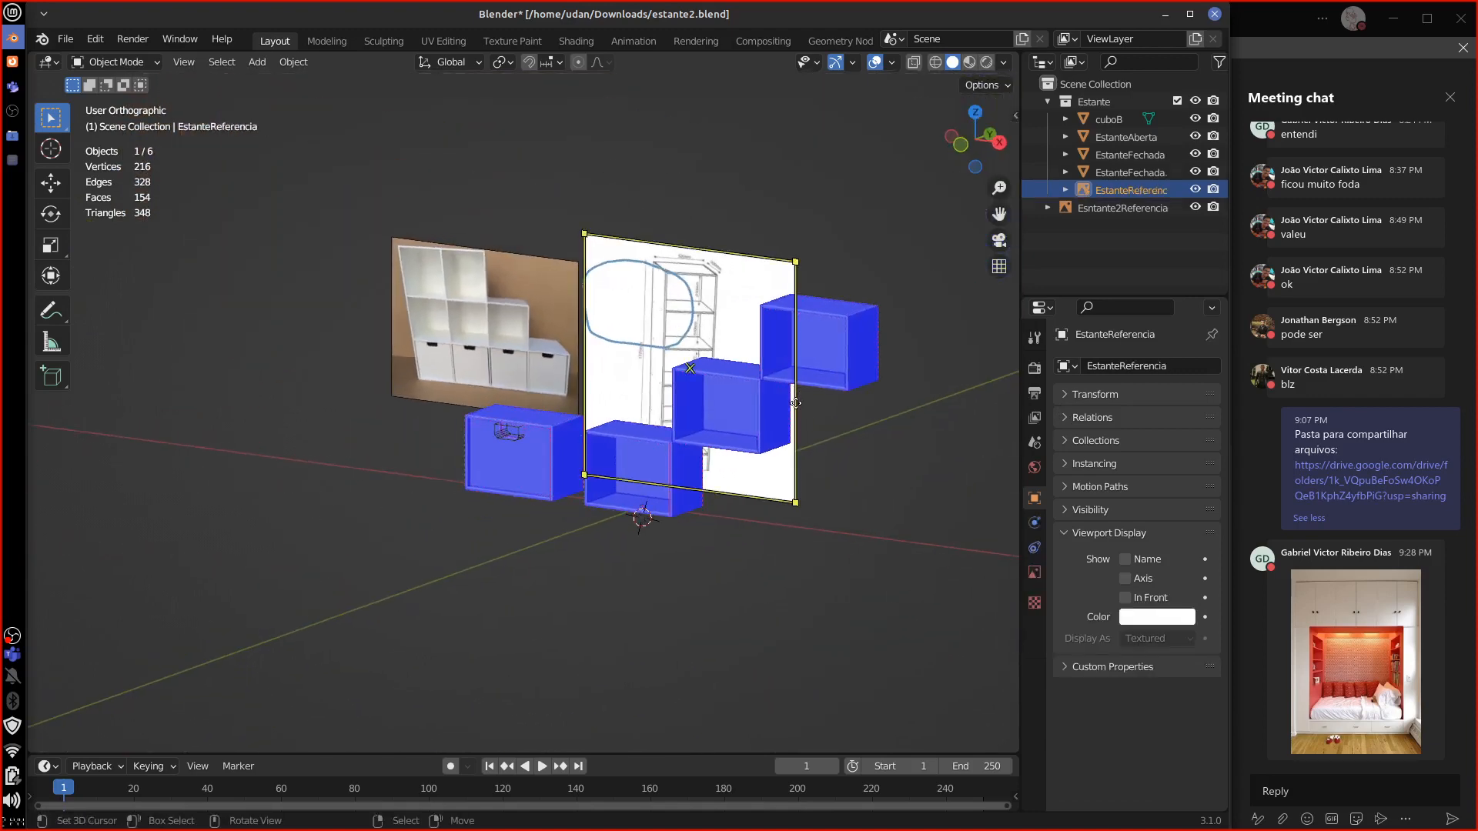
pyautogui.click(824, 369)
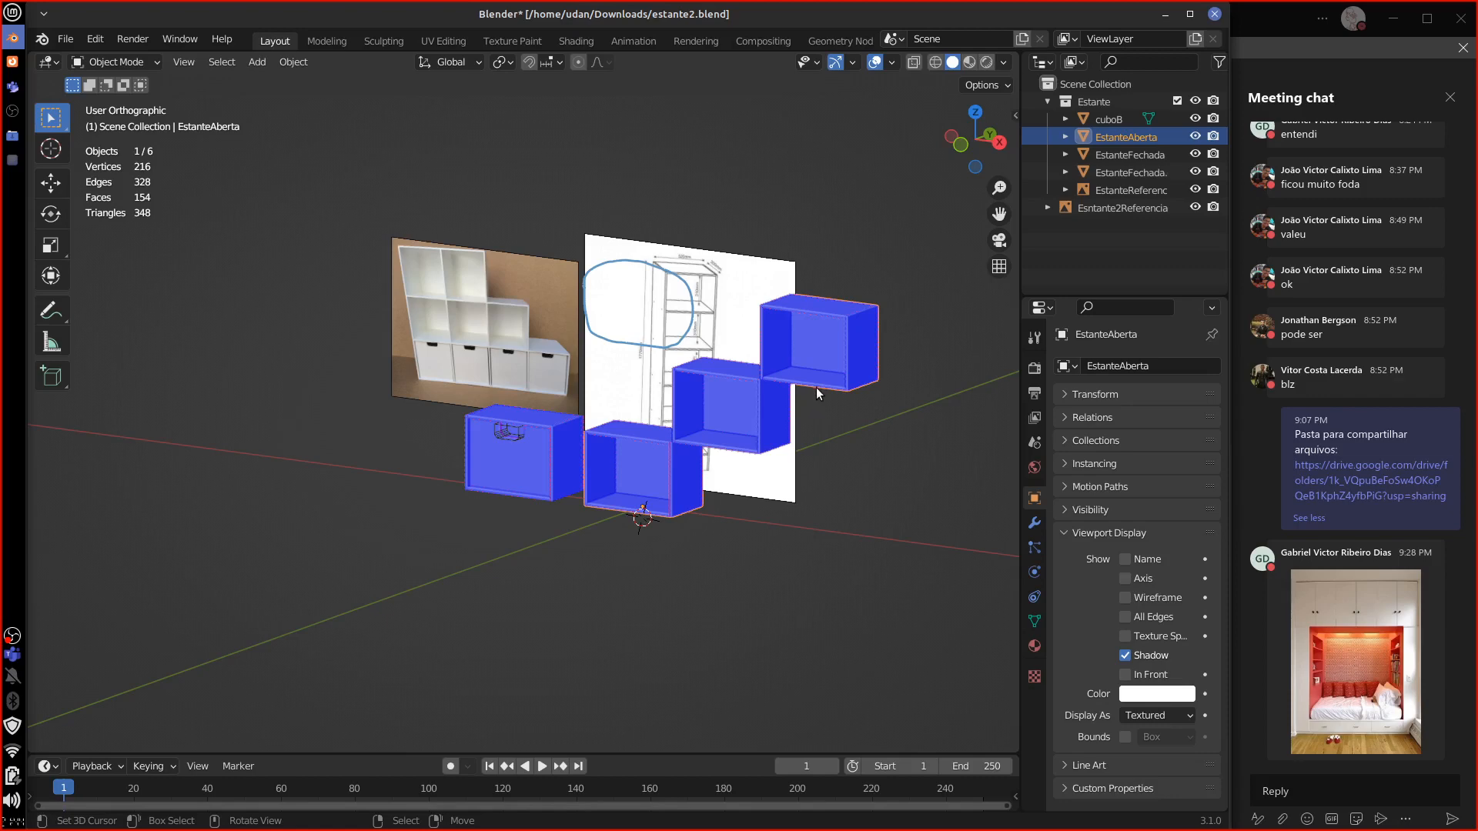
pyautogui.moveTo(816, 386); pyautogui.dragTo(908, 384, button='middle')
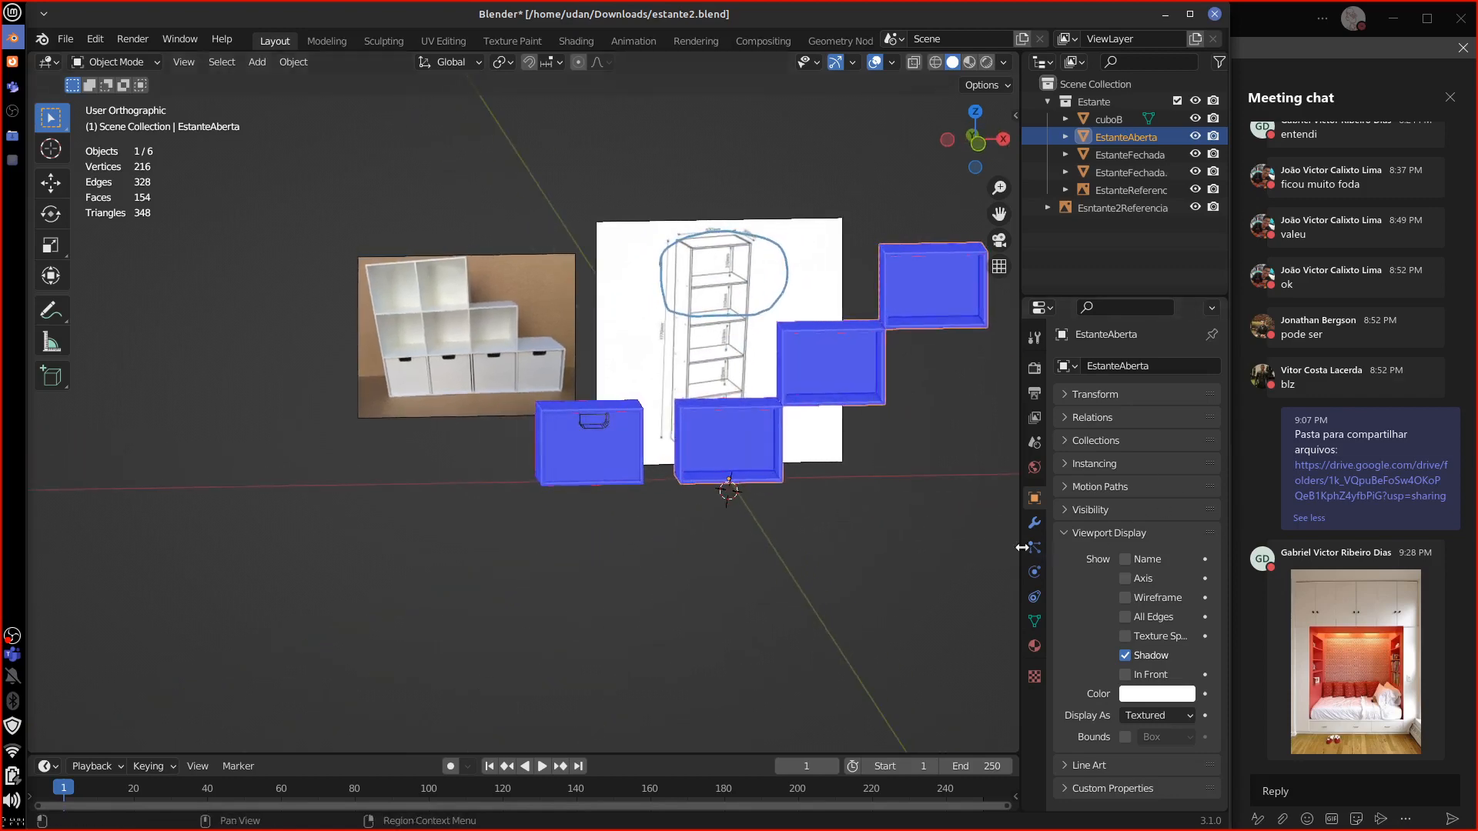
pyautogui.click(1035, 523)
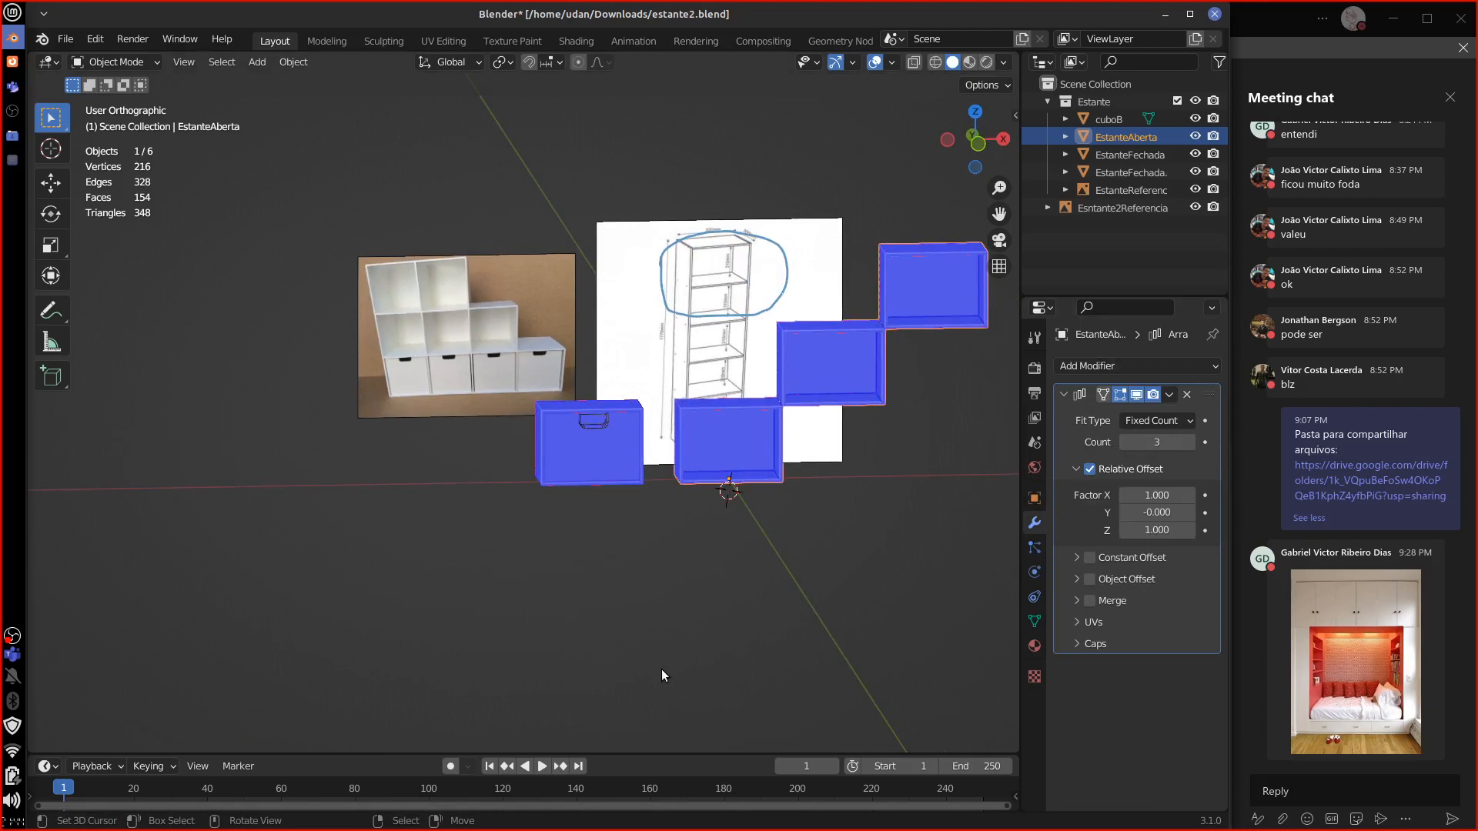
pyautogui.moveTo(696, 602); pyautogui.dragTo(838, 412, button='middle')
pyautogui.click(838, 408)
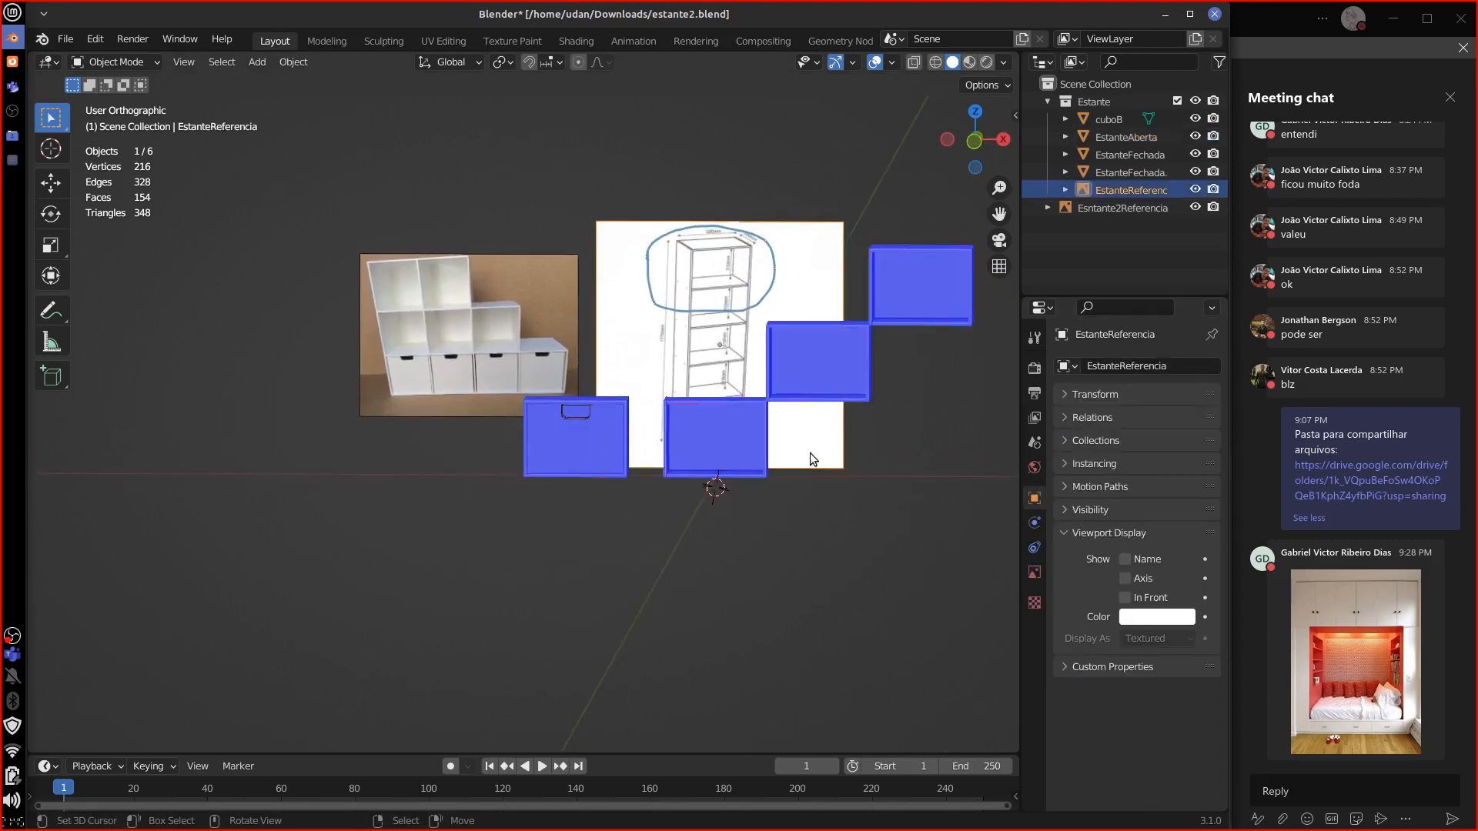
pyautogui.click(856, 394)
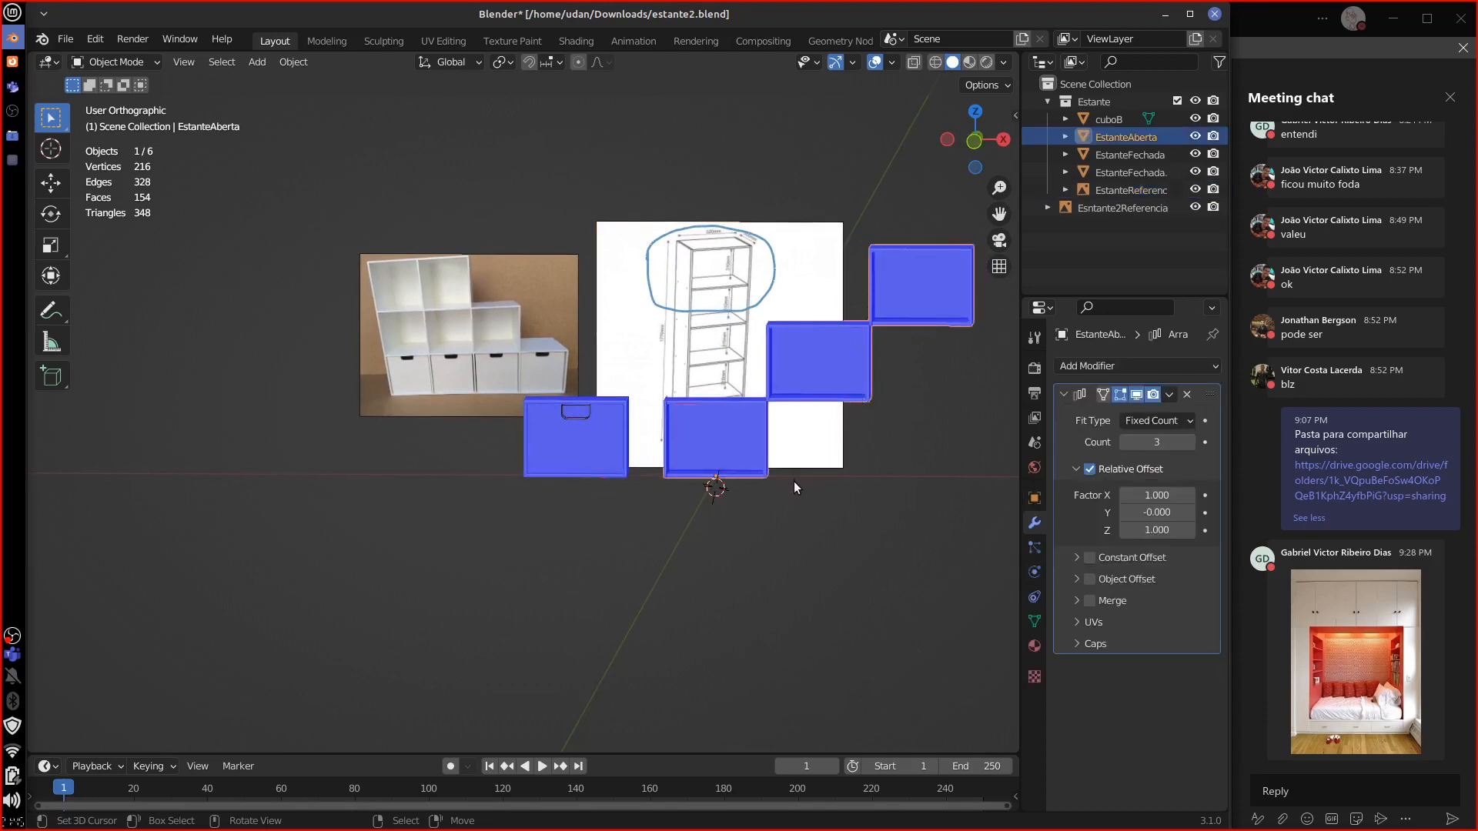
# Step: Examine the stepped array of open shelf modules from the right, from the front and at an angle against the reference images
pyautogui.press('KP_3')
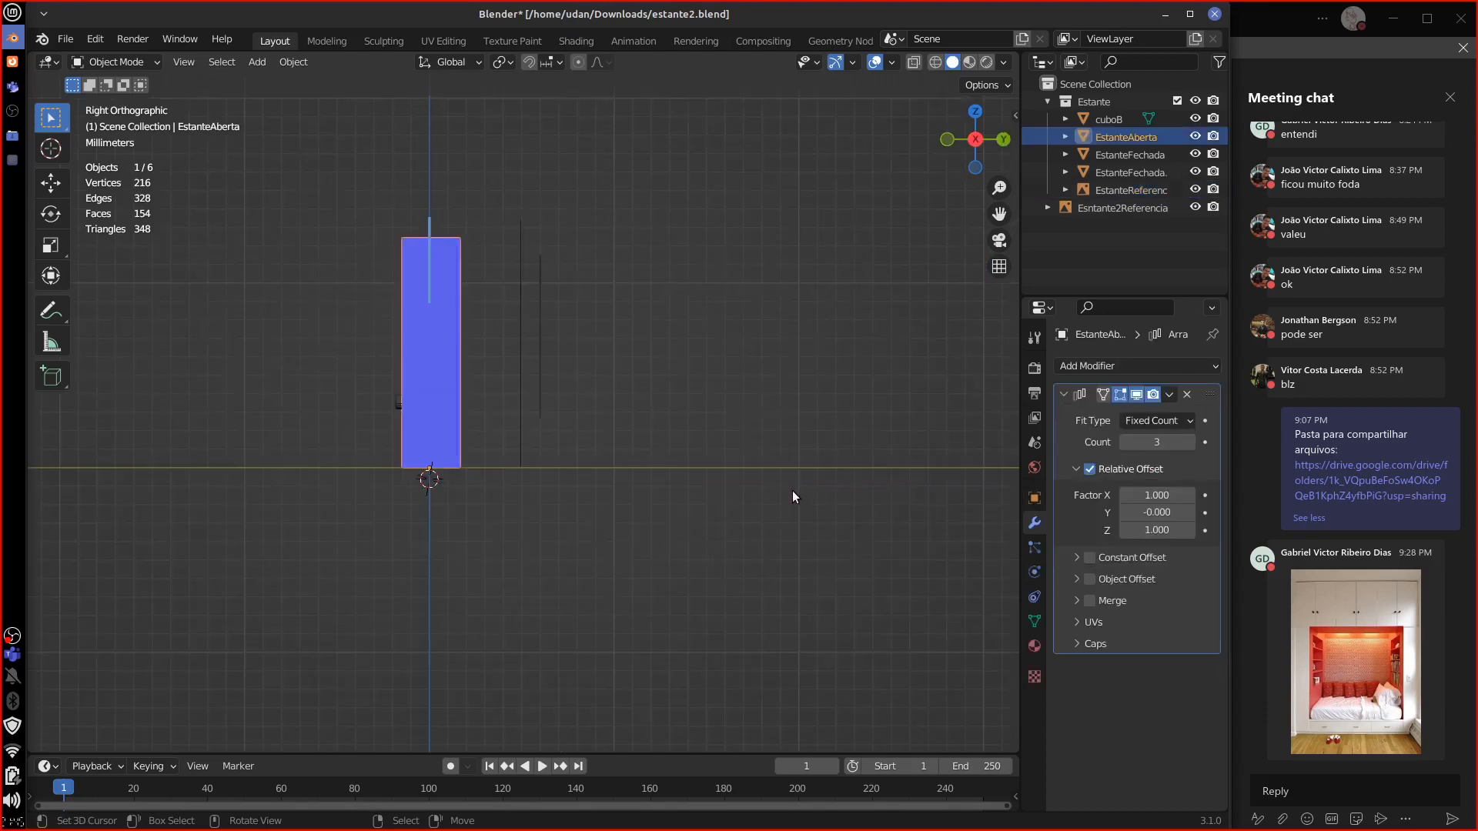
pyautogui.press('KP_1')
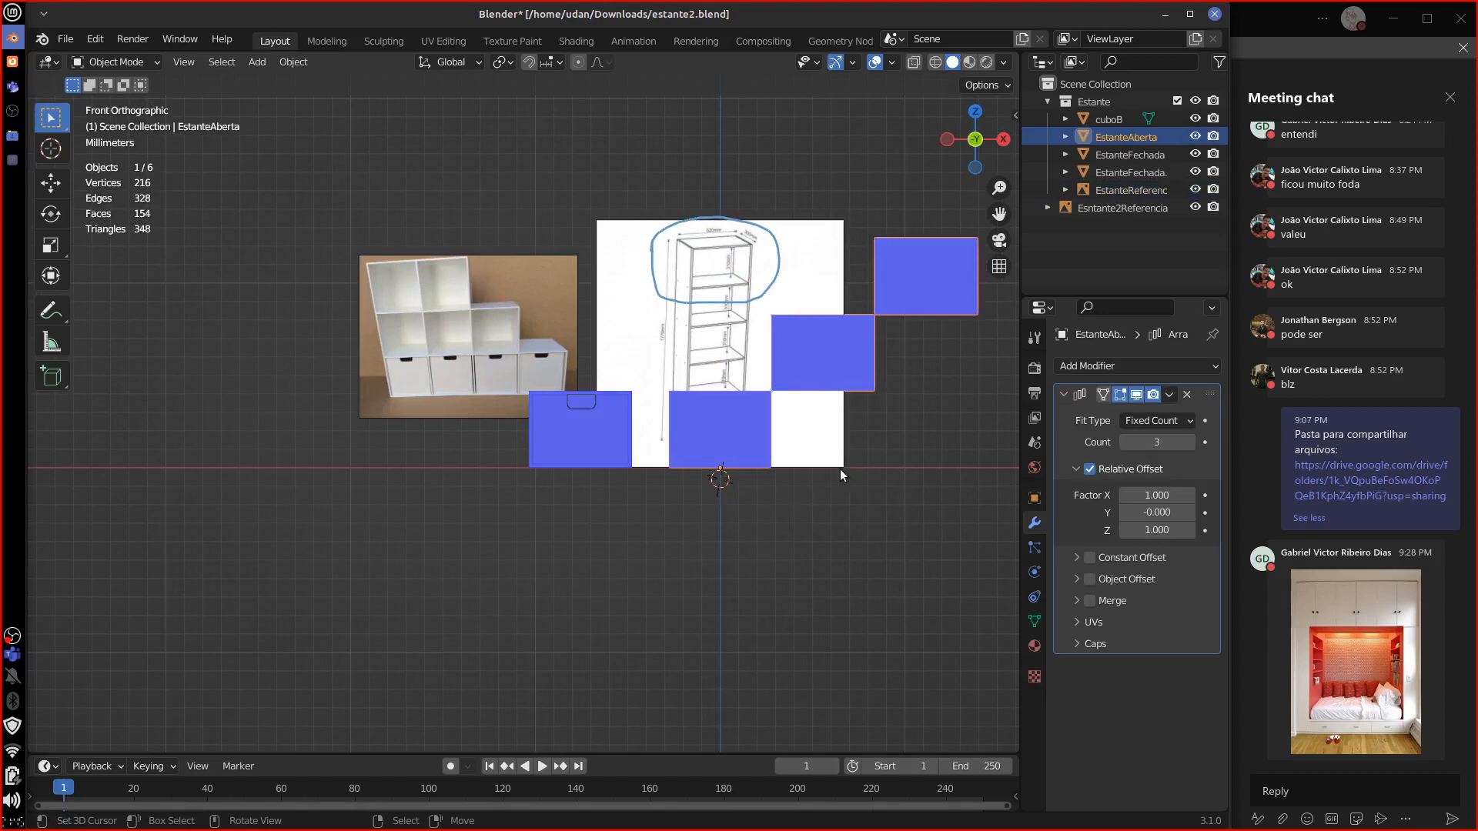
pyautogui.keyDown('shift'); pyautogui.moveTo(840, 473); pyautogui.dragTo(656, 494, button='middle'); pyautogui.keyUp('shift')
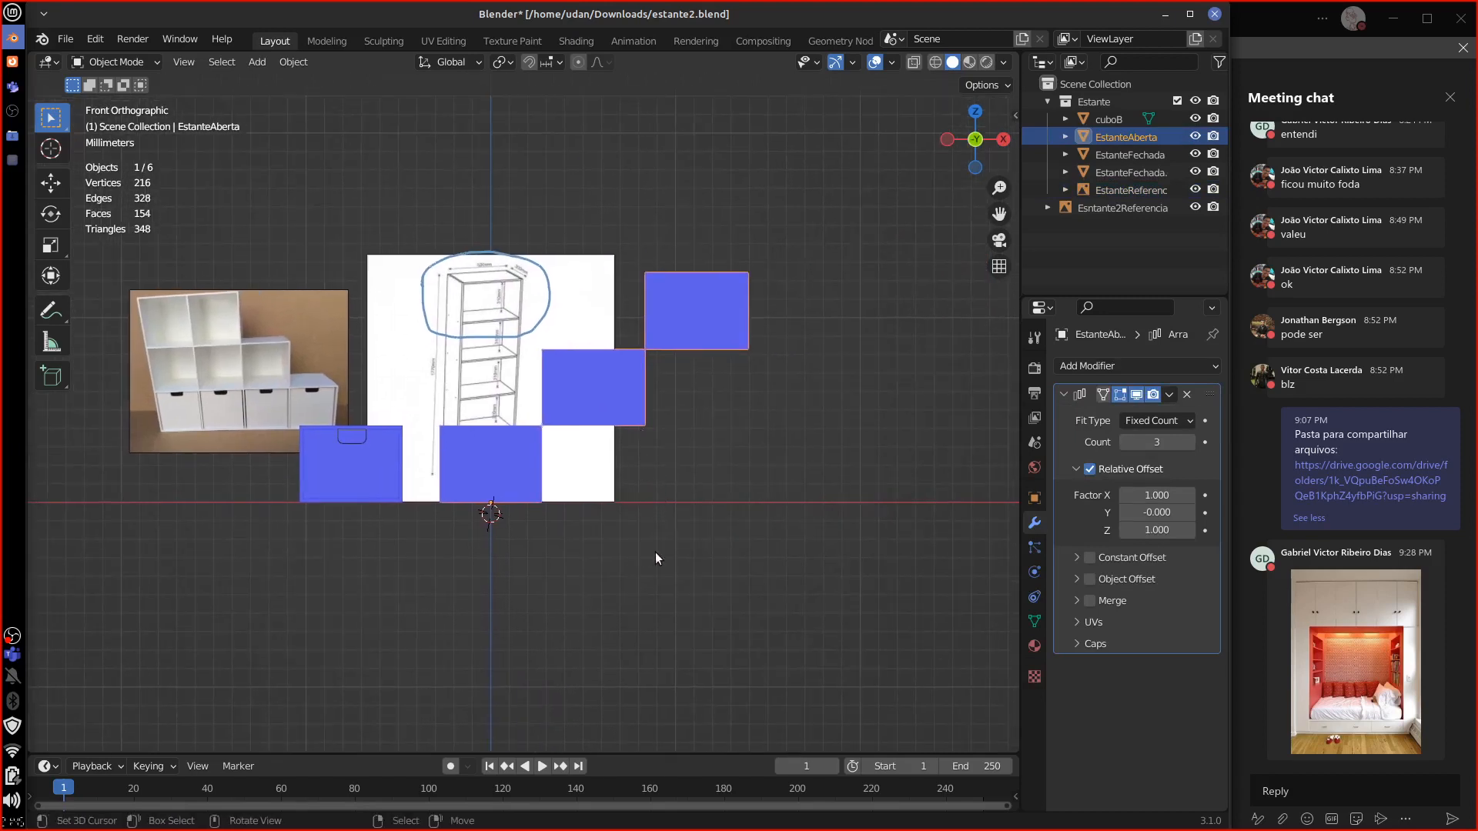
pyautogui.moveTo(654, 552); pyautogui.dragTo(682, 613, button='middle')
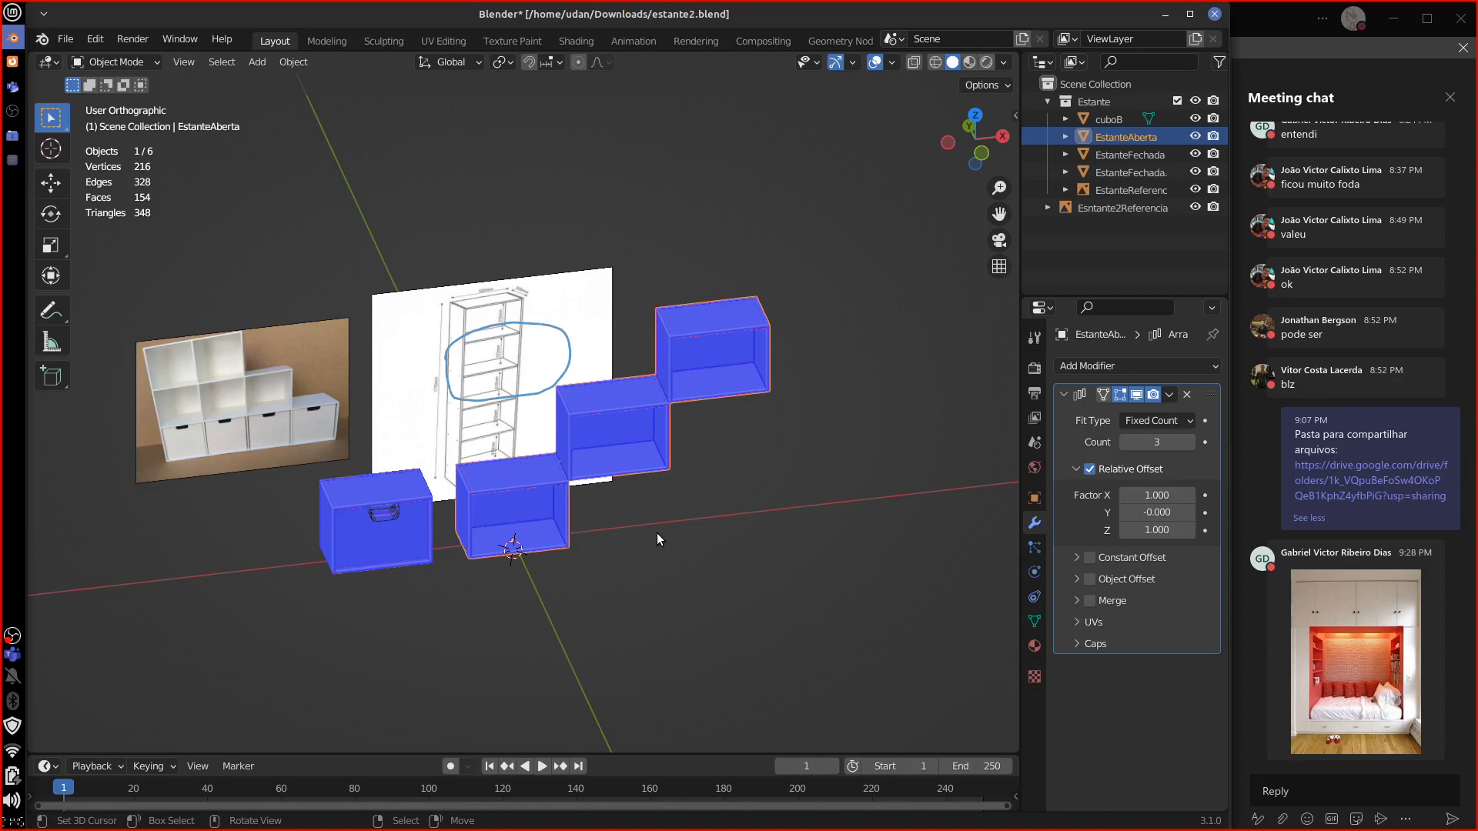
pyautogui.scroll(3, 292, 462)
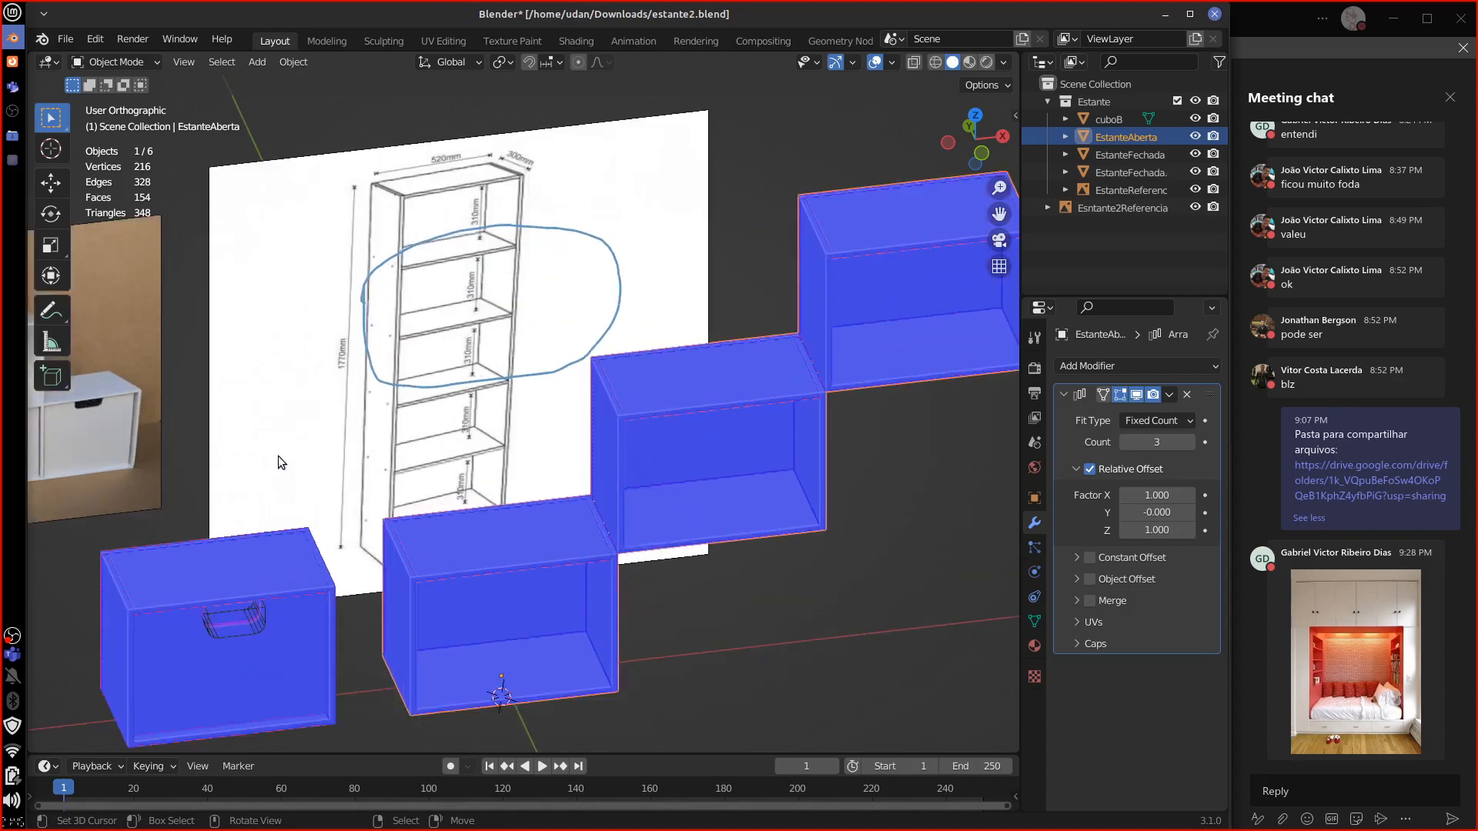
pyautogui.moveTo(249, 451)
pyautogui.keyDown('shift'); pyautogui.mouseDown(button='middle')
pyautogui.moveTo(594, 416)
pyautogui.moveTo(526, 402)
pyautogui.moveTo(517, 369)
pyautogui.moveTo(579, 479)
pyautogui.moveTo(552, 431)
pyautogui.moveTo(562, 405)
pyautogui.mouseUp(button='middle'); pyautogui.keyUp('shift')
pyautogui.keyDown('shift'); pyautogui.moveTo(729, 419); pyautogui.dragTo(628, 425, button='middle'); pyautogui.keyUp('shift')
pyautogui.scroll(-5, 716, 413)
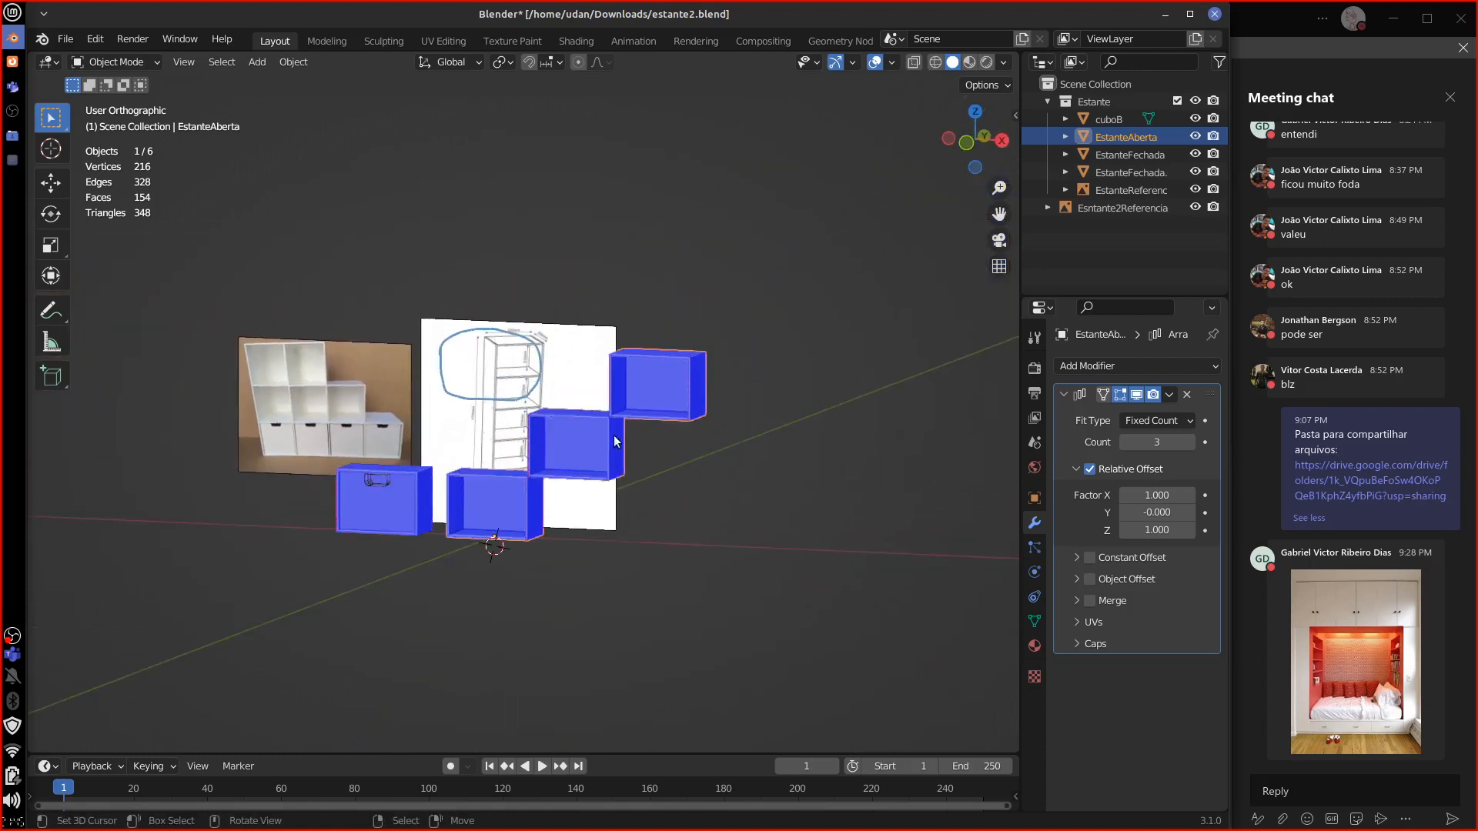
# Step: Remove the Array modifier from EstanteAberta and select the closed cabinet's front panel
pyautogui.click(1186, 394)
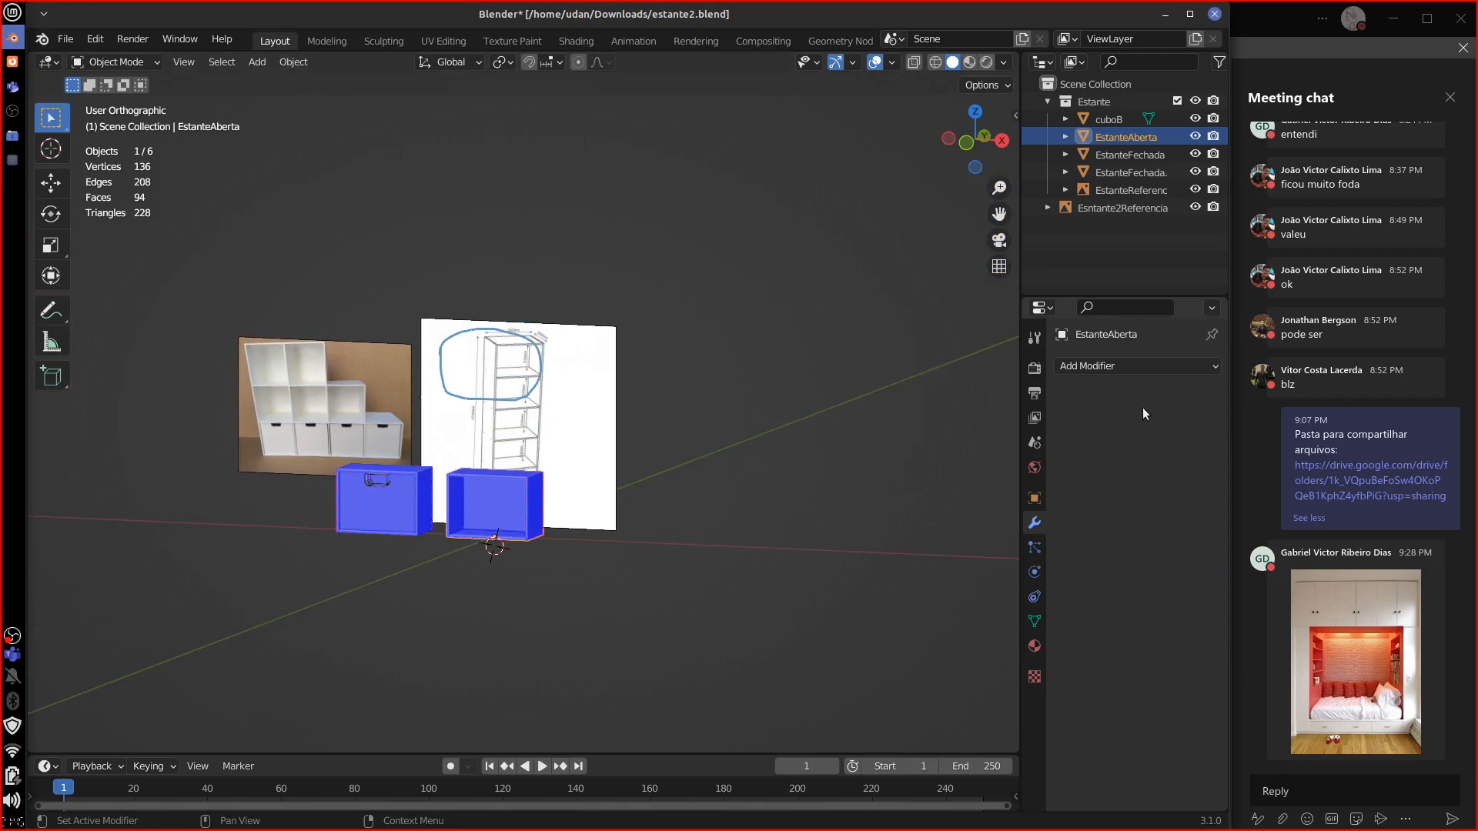
pyautogui.moveTo(610, 566); pyautogui.dragTo(649, 585, button='middle')
pyautogui.rightClick(442, 510)
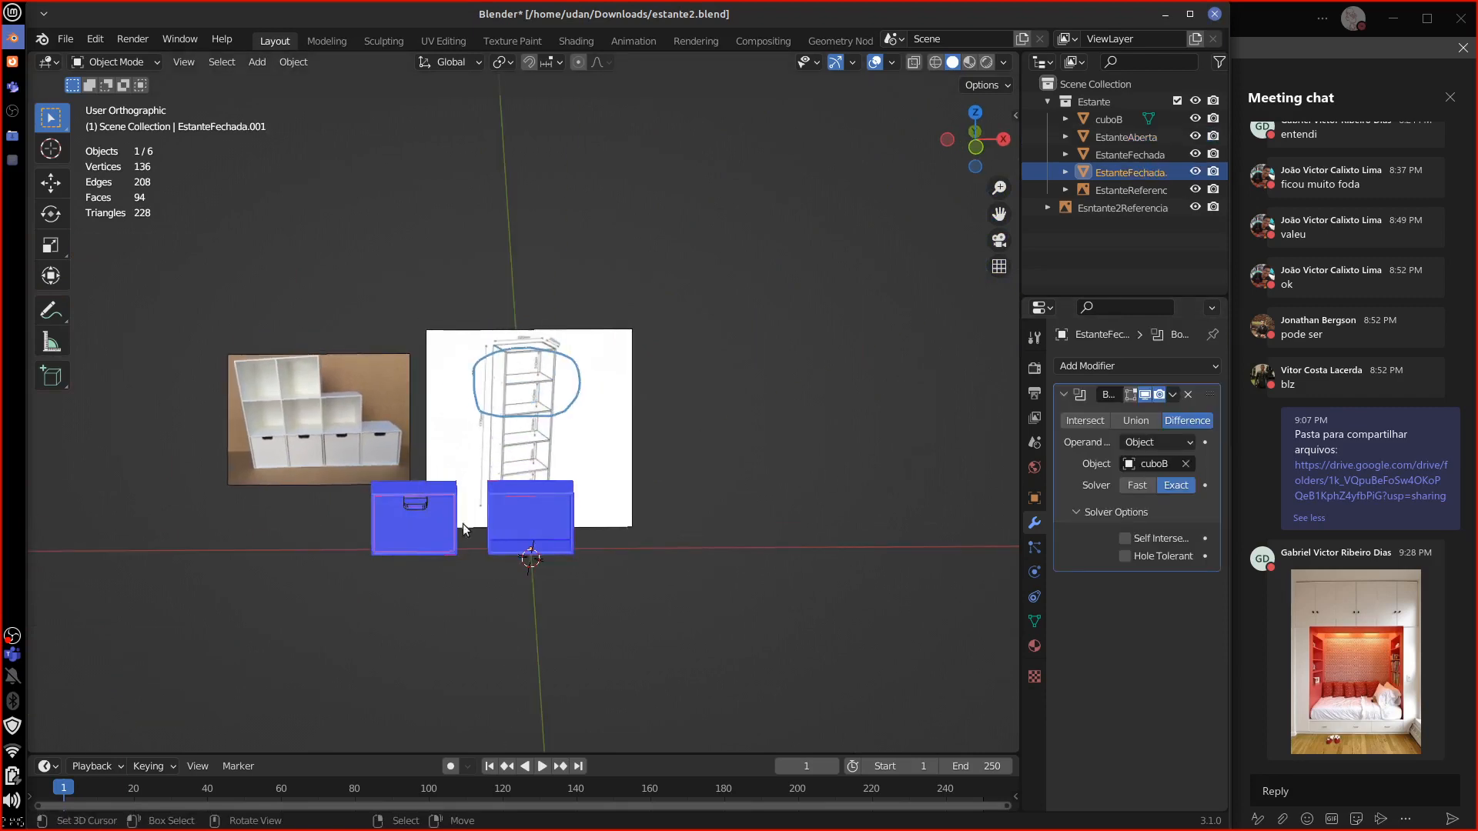
pyautogui.moveTo(472, 553); pyautogui.dragTo(420, 569, button='middle')
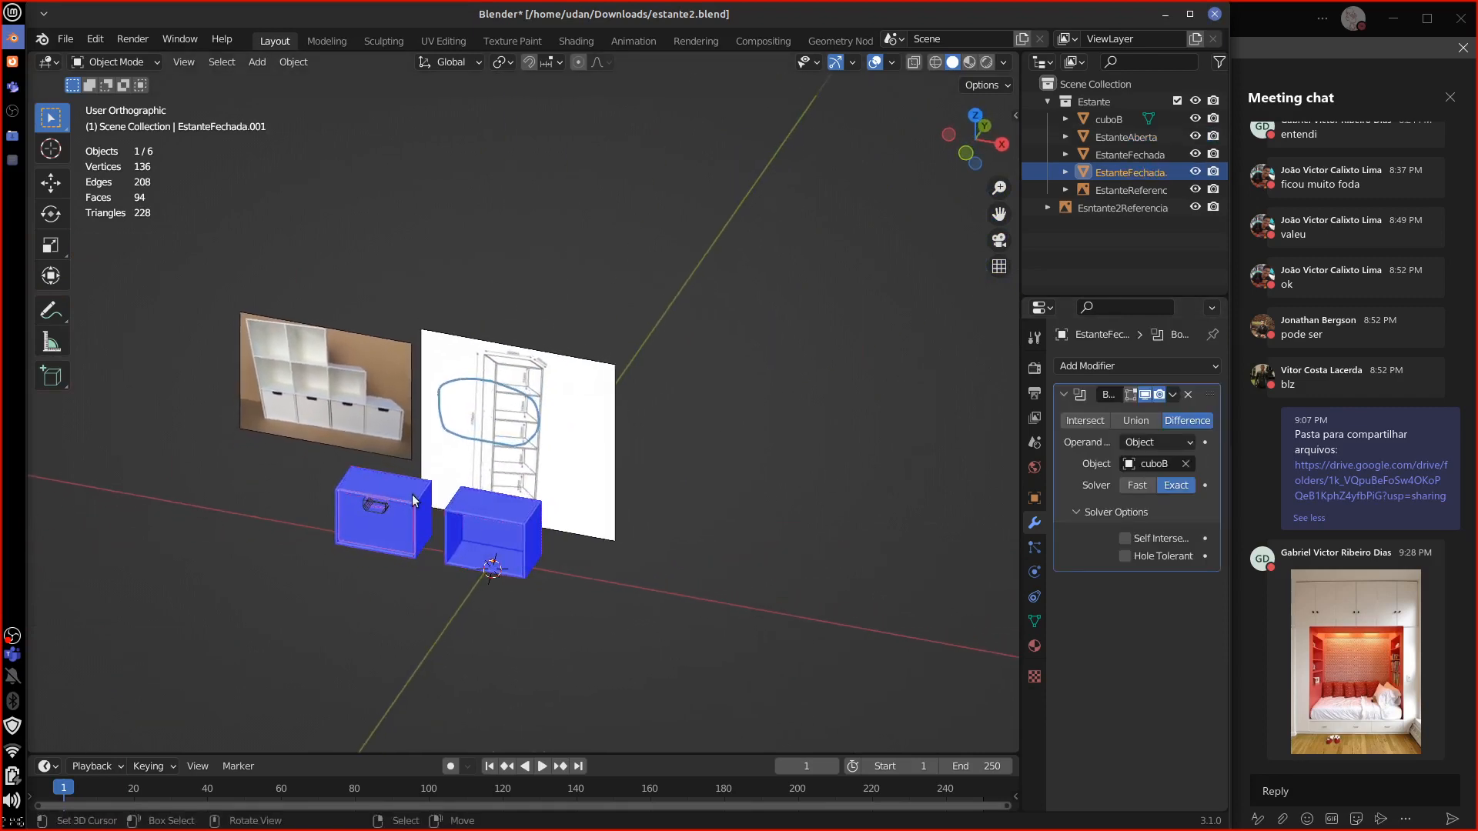
# Step: Move the EstanteFechada body away from its front panel and shift the EstanteAberta module to separate the shelf pieces
pyautogui.click(428, 512)
pyautogui.moveTo(427, 512); pyautogui.dragTo(738, 487)
pyautogui.click(502, 561)
pyautogui.press('g')
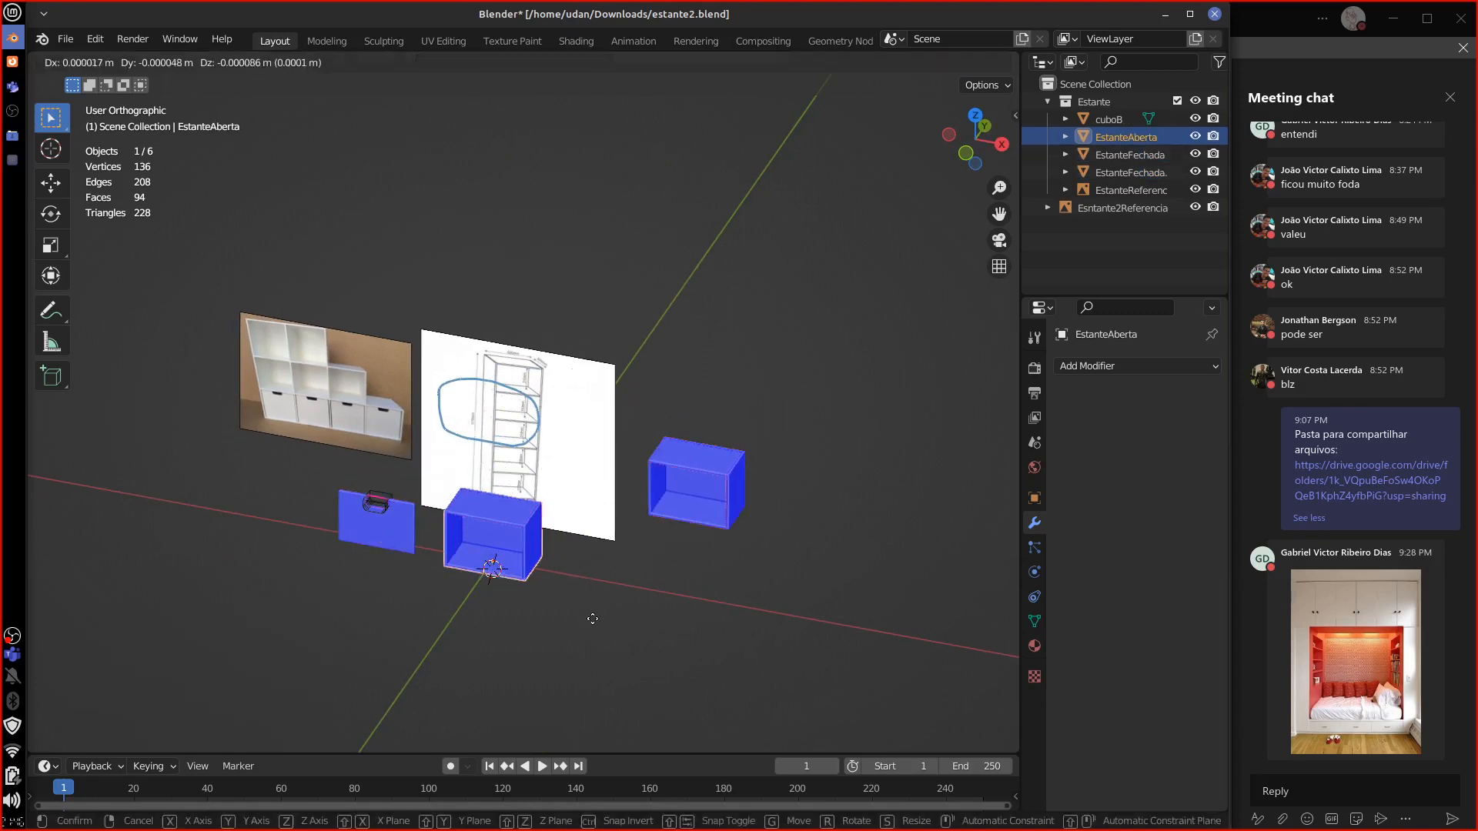
pyautogui.click(611, 585)
pyautogui.moveTo(718, 493); pyautogui.dragTo(727, 495, button='right')
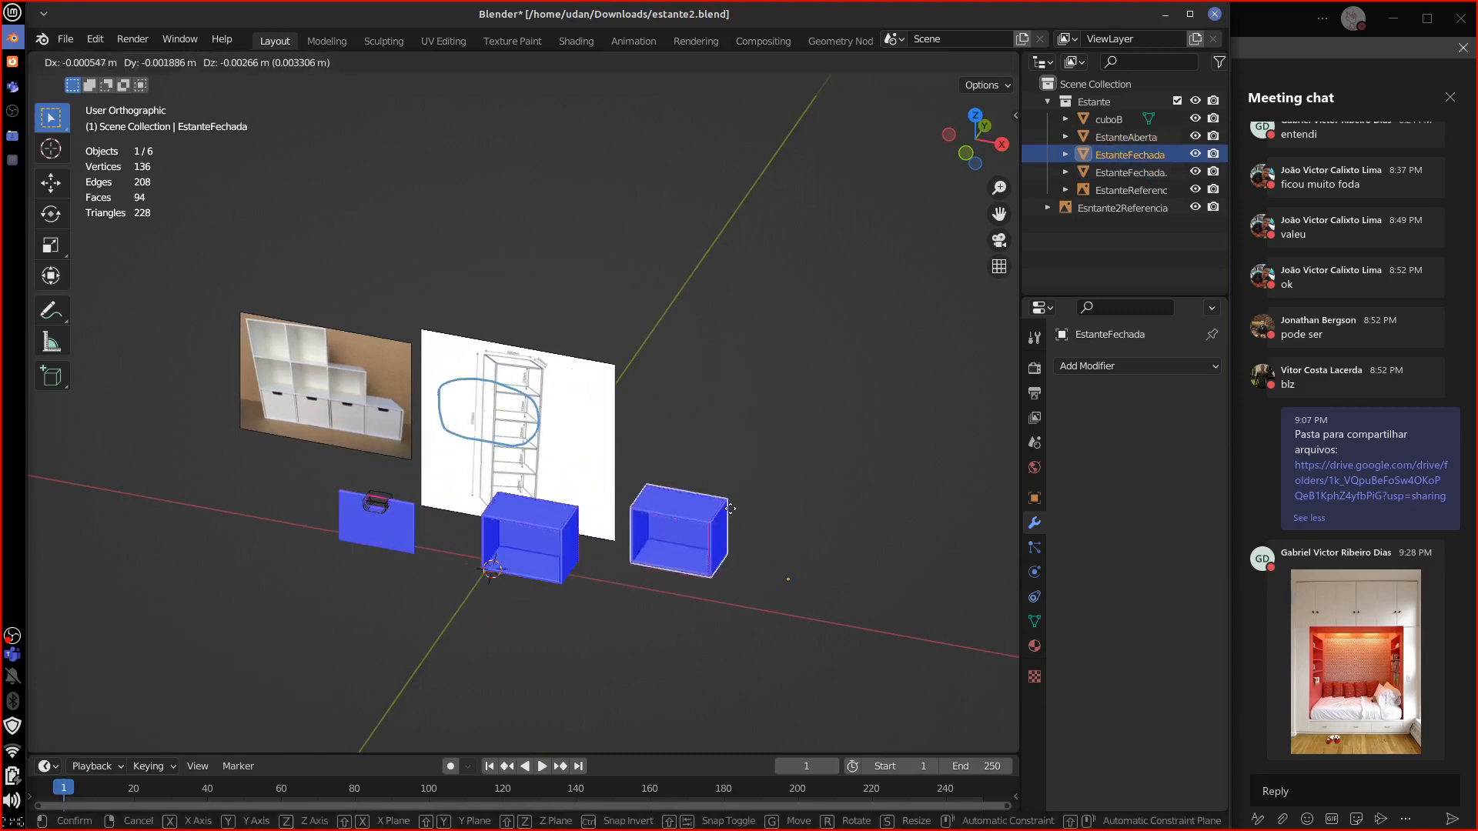
pyautogui.click(726, 510)
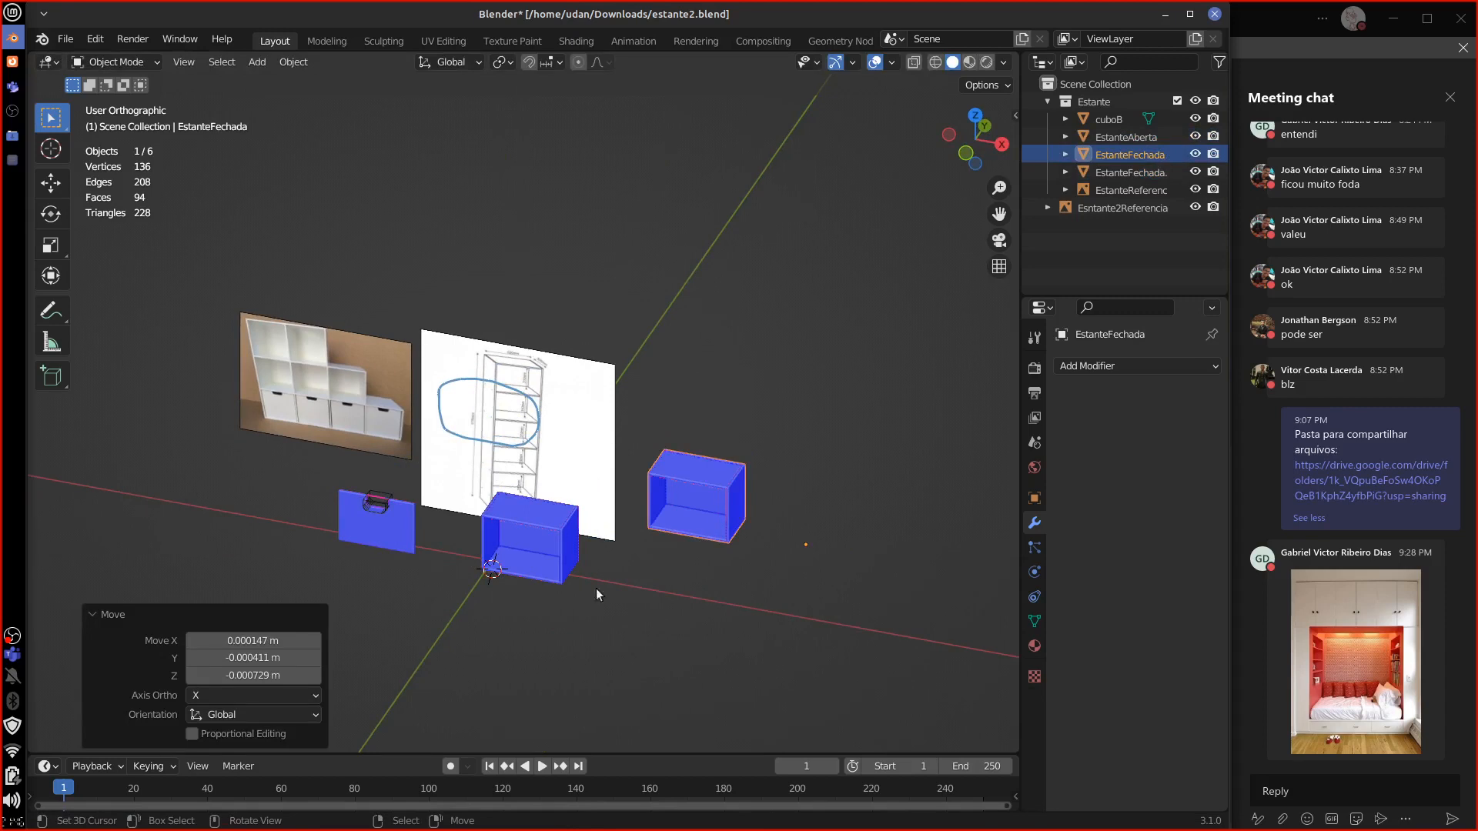
pyautogui.click(415, 539)
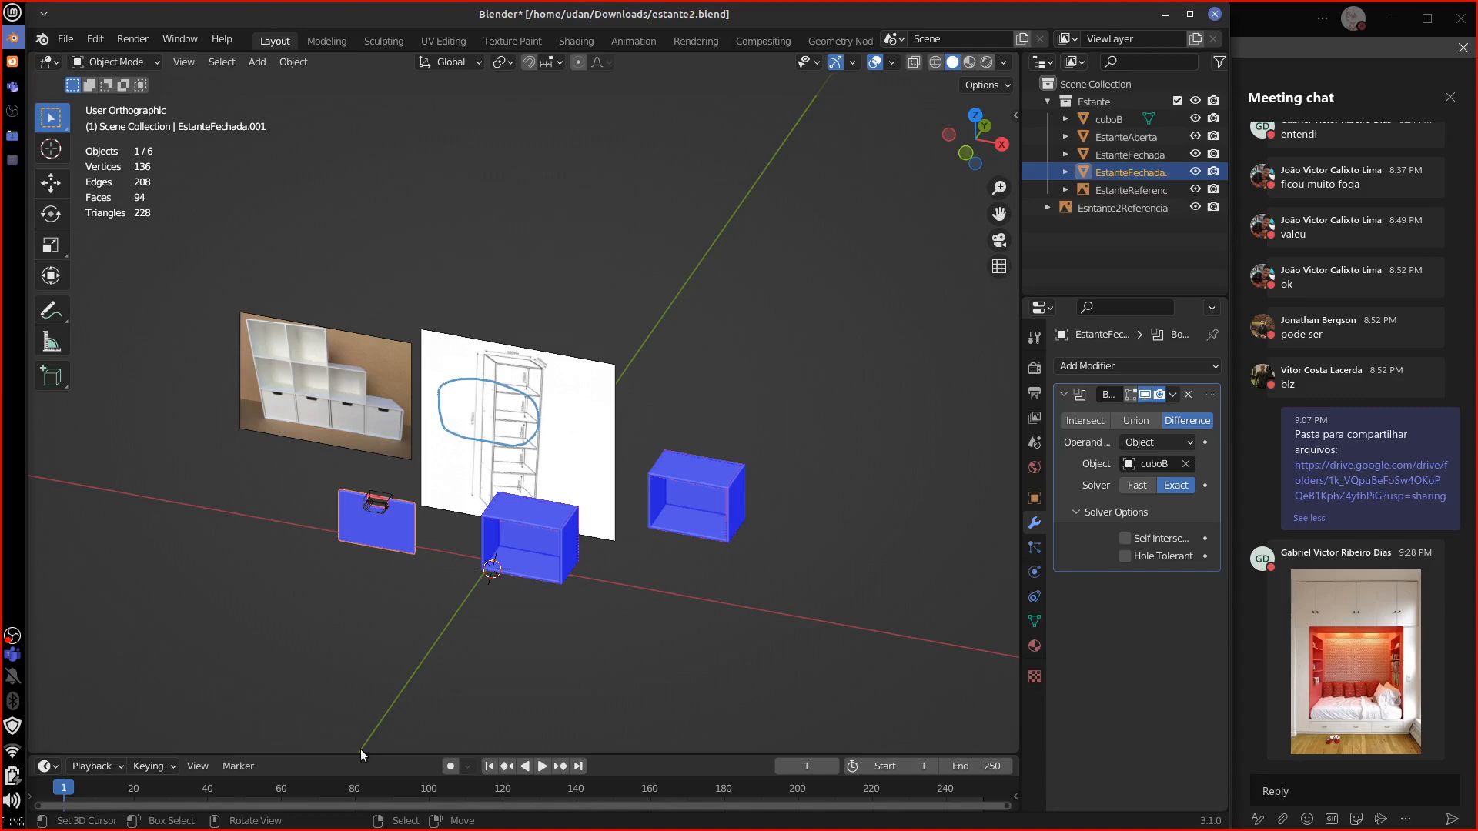
# Step: Close estante2.blend without saving its changes and delete the file from the Downloads folder
pyautogui.click(1214, 14)
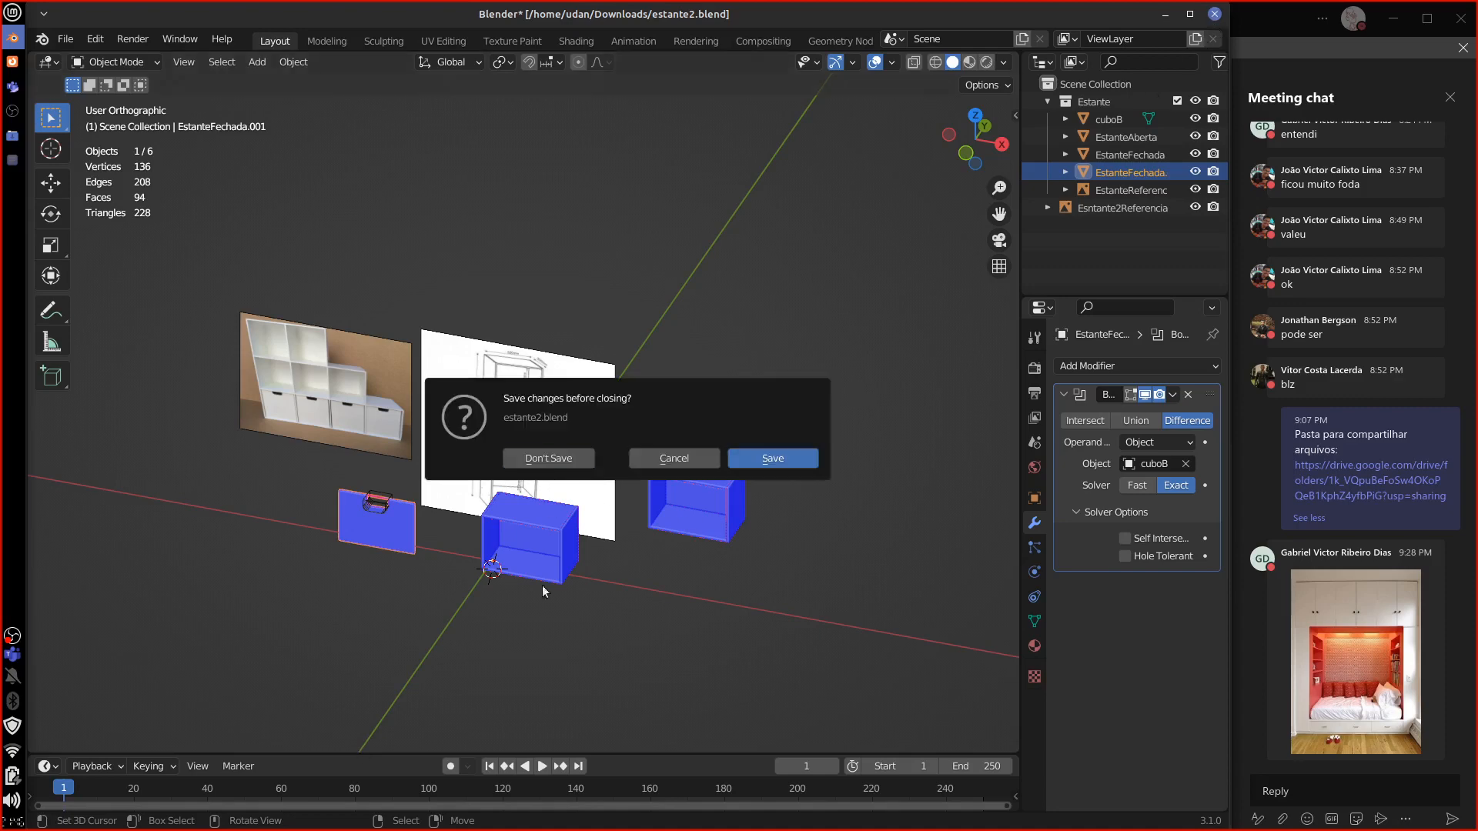
pyautogui.click(542, 458)
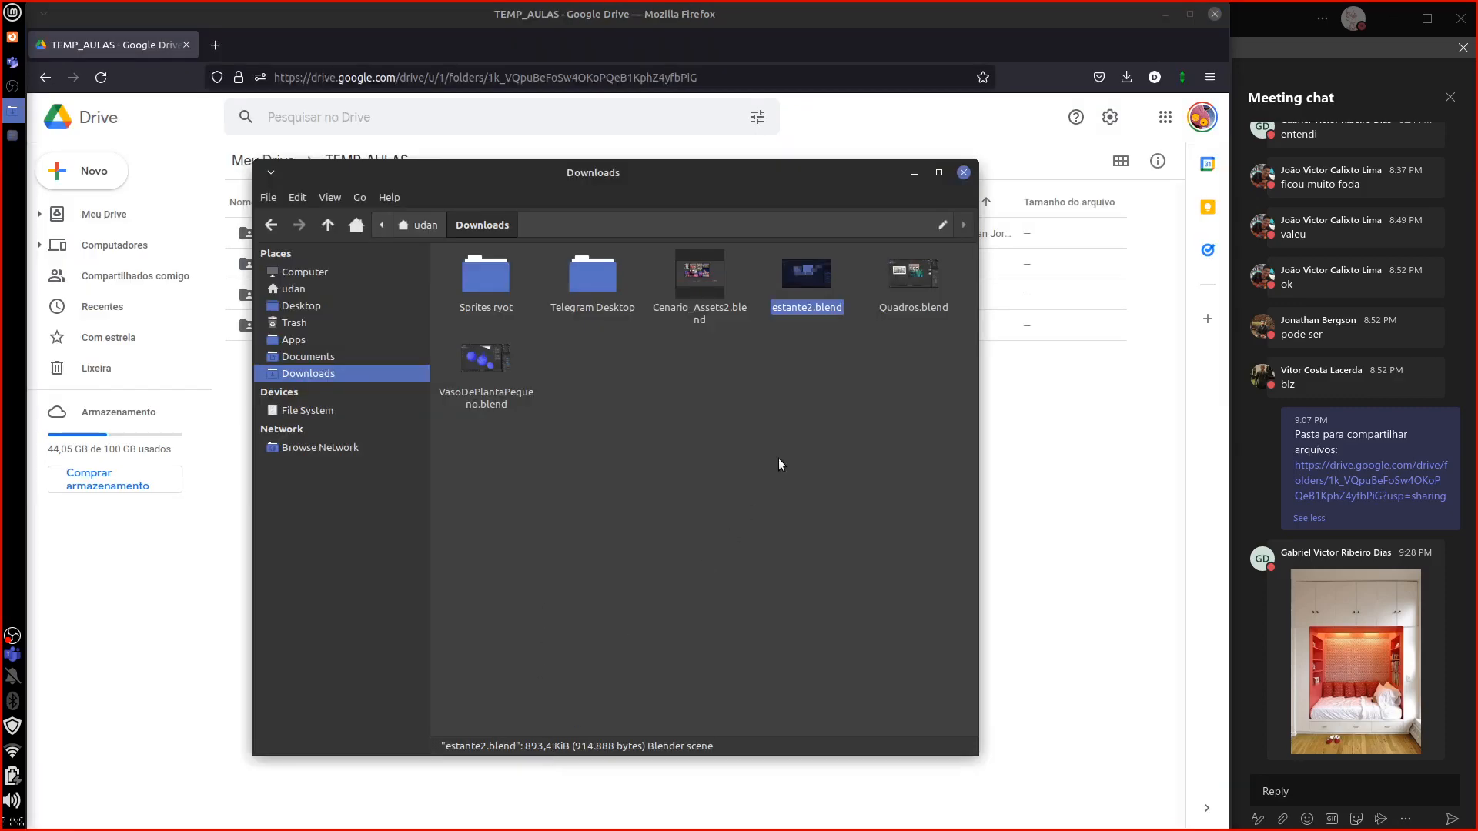
pyautogui.press('Delete')
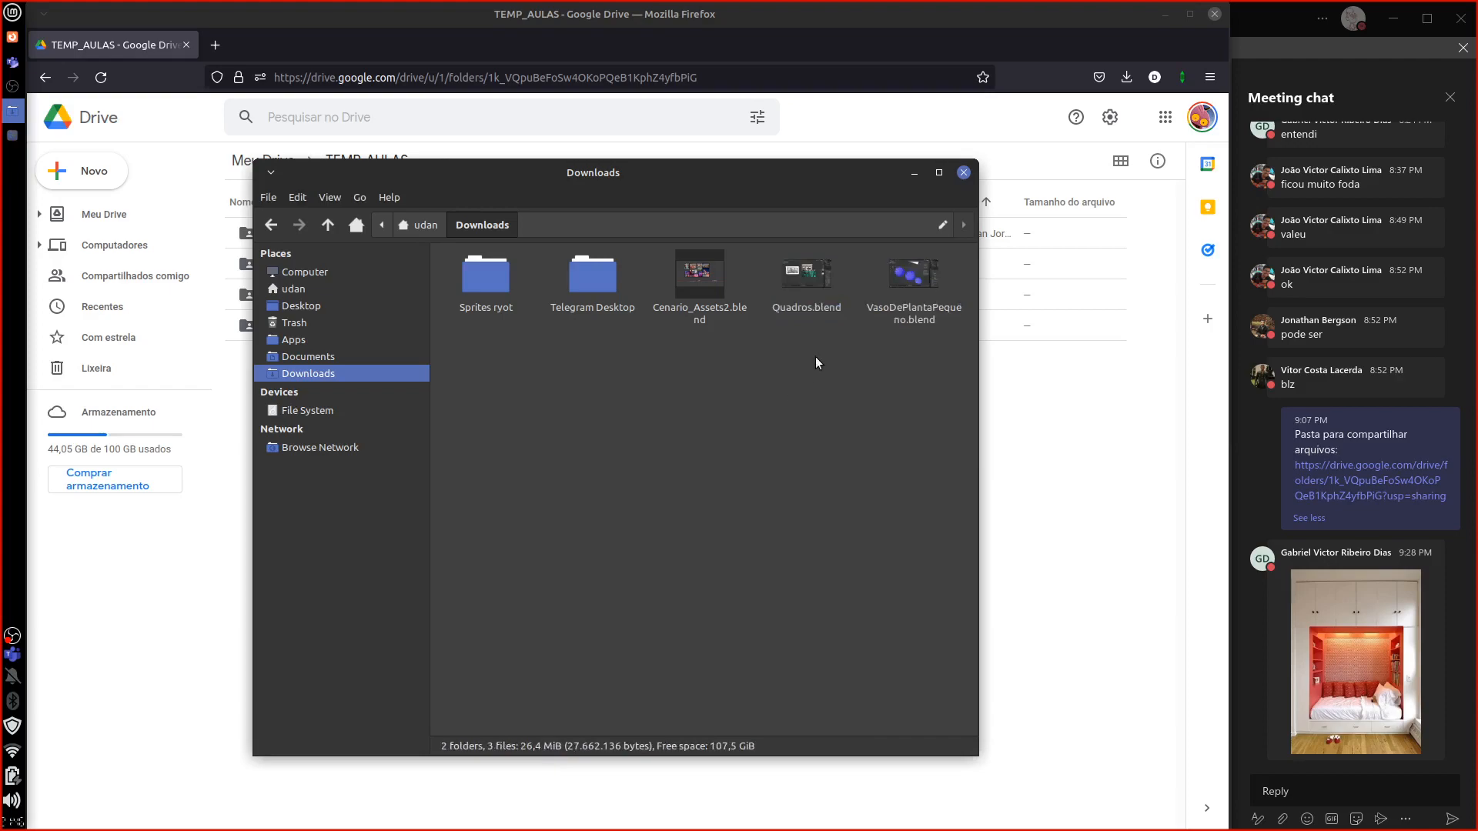
# Step: Open Quadros.blend from the Downloads folder and select the Quadro picture frames
pyautogui.doubleClick(805, 308)
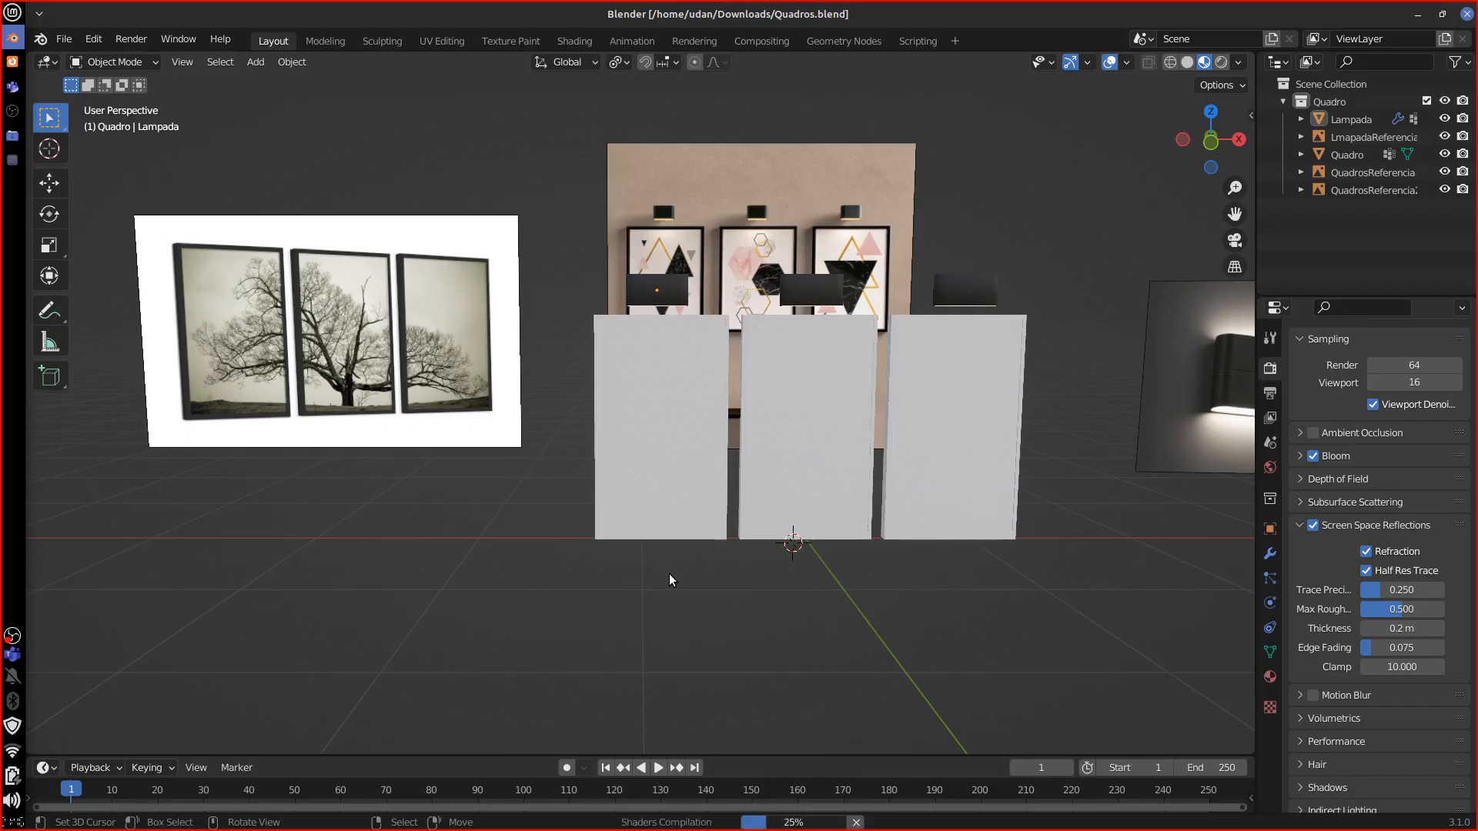
pyautogui.moveTo(725, 608); pyautogui.dragTo(902, 492, button='middle')
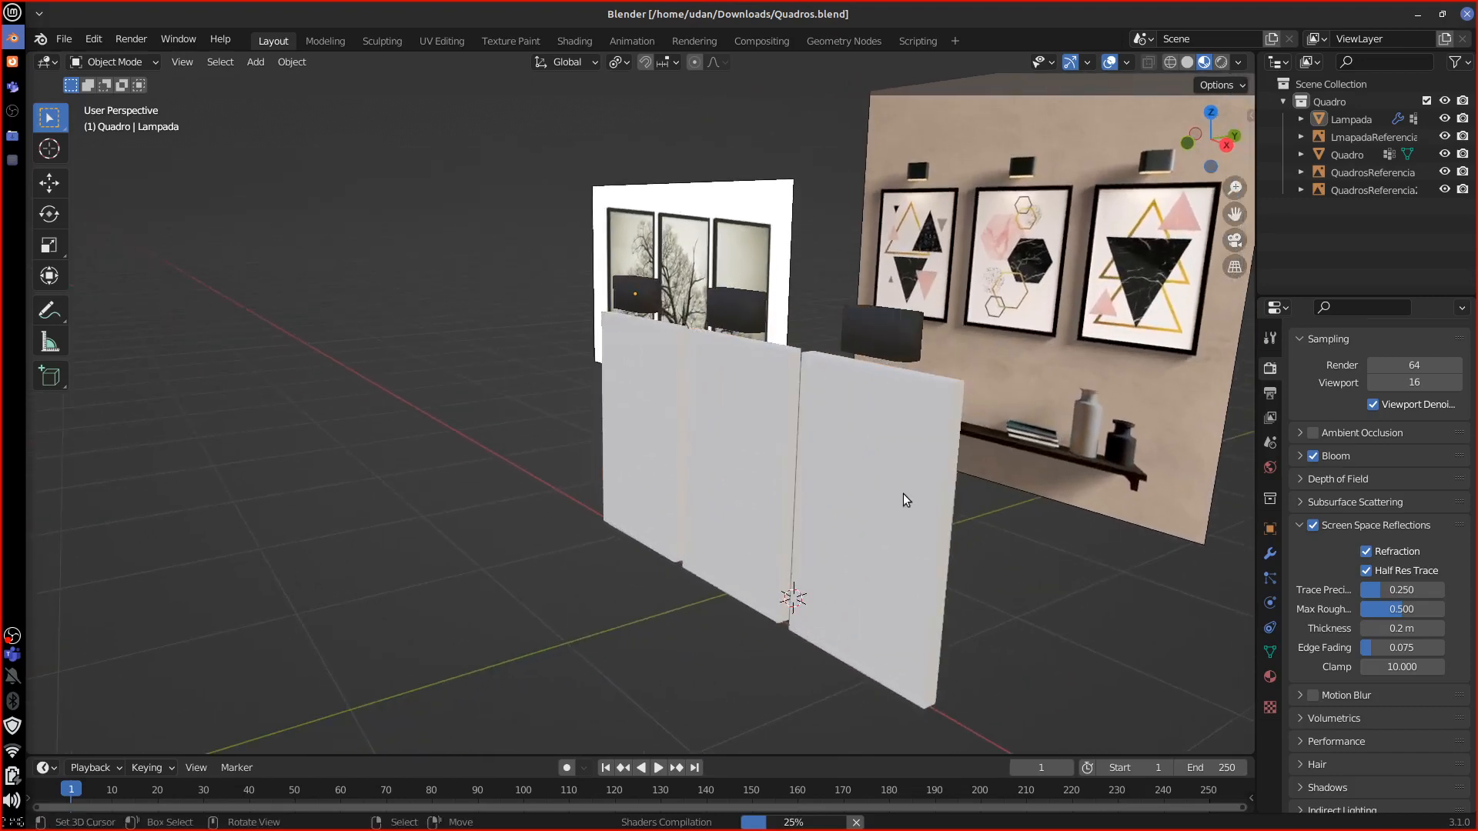
pyautogui.click(904, 494)
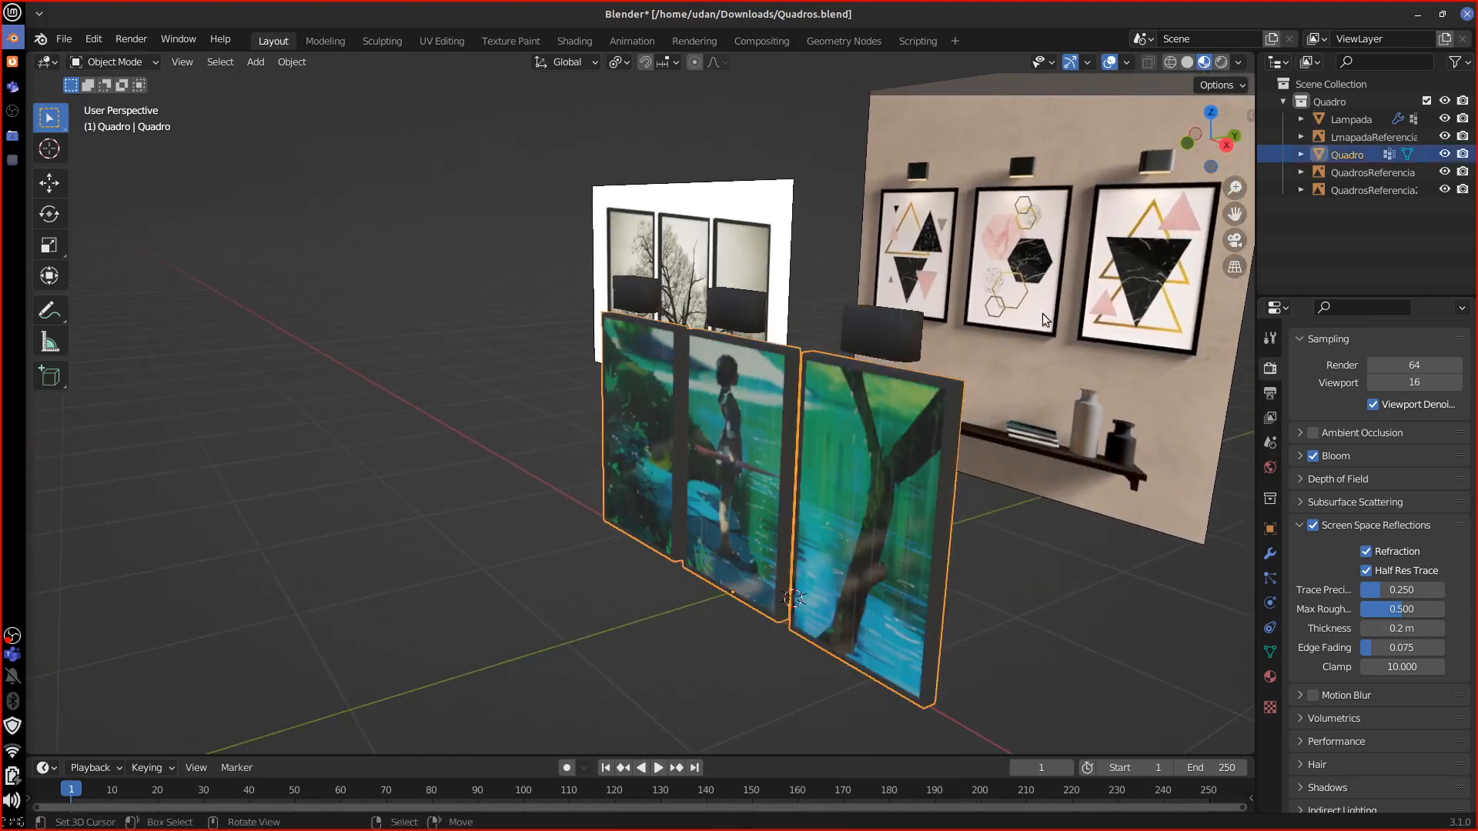
pyautogui.moveTo(990, 522); pyautogui.dragTo(1168, 161, button='middle')
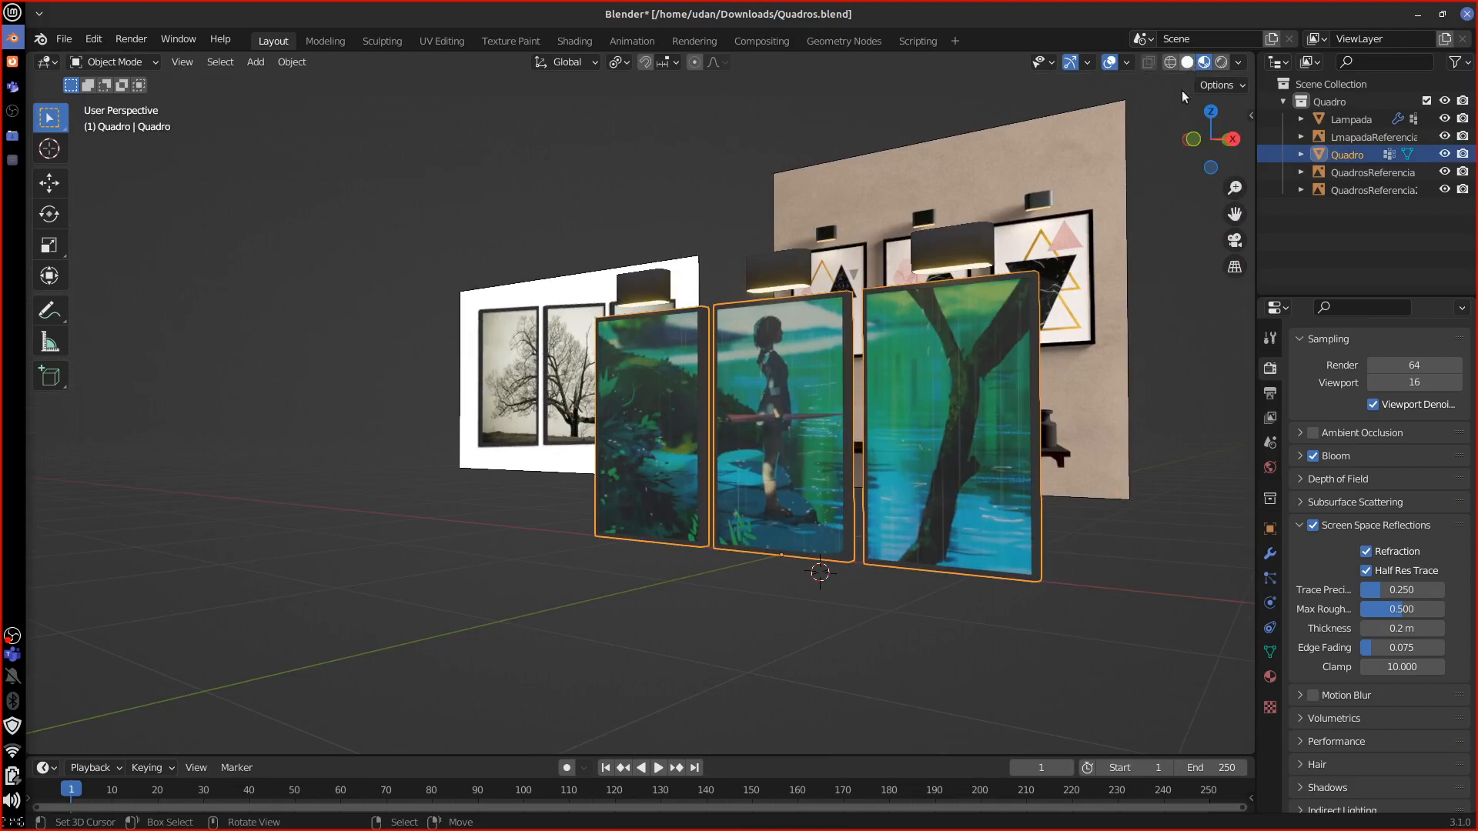
# Step: Switch the viewport to solid shading and examine the Quadro frames' geometry in Object and Edit Mode
pyautogui.click(1186, 62)
pyautogui.moveTo(942, 600)
pyautogui.mouseDown(button='middle')
pyautogui.moveTo(990, 574)
pyautogui.moveTo(924, 608)
pyautogui.mouseUp(button='middle')
pyautogui.scroll(3, 929, 597)
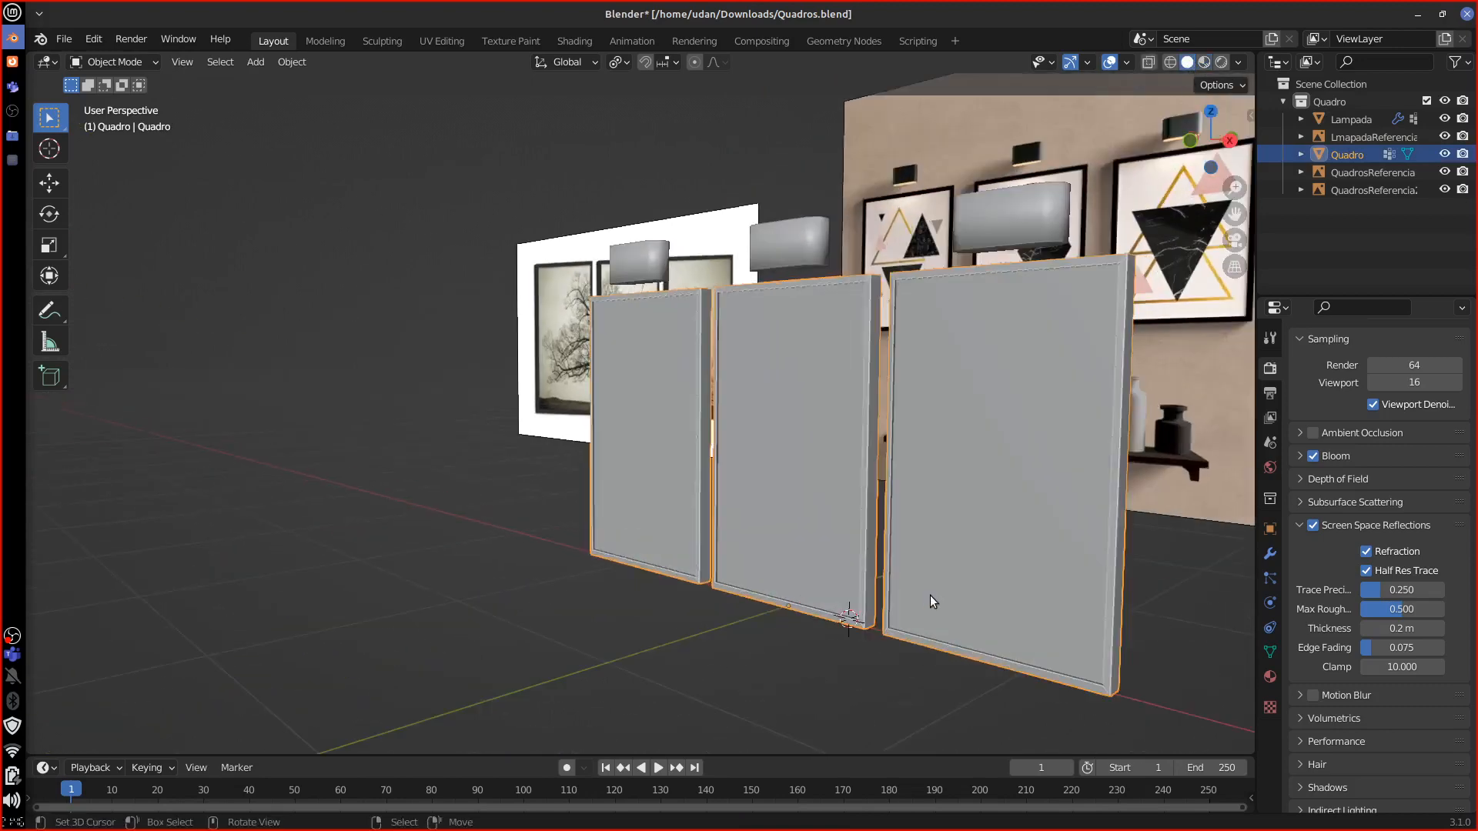
pyautogui.scroll(2, 929, 594)
pyautogui.moveTo(1018, 543); pyautogui.dragTo(742, 547, button='middle')
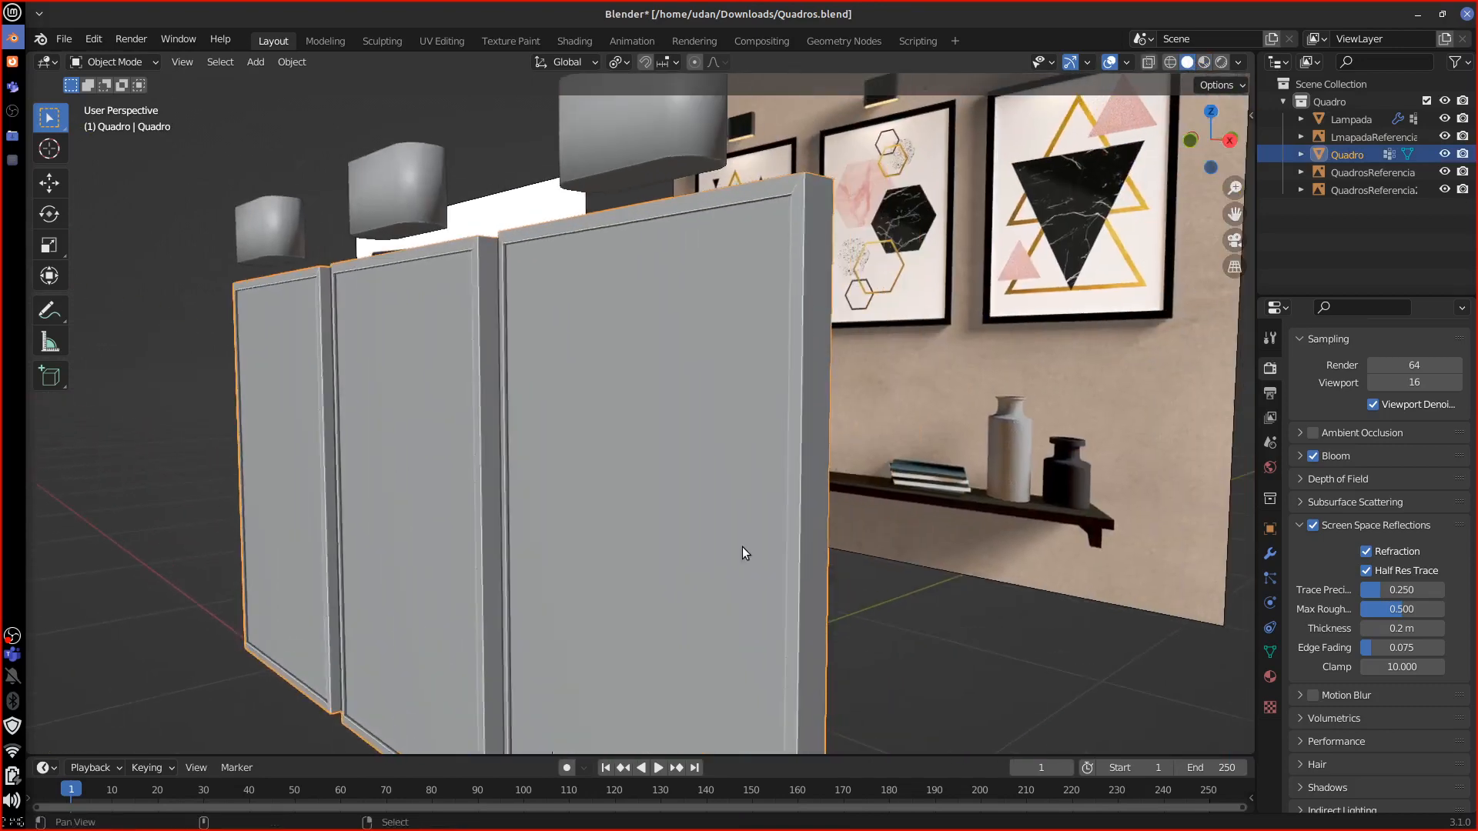
pyautogui.press('Tab')
pyautogui.click(802, 196)
pyautogui.moveTo(802, 195); pyautogui.dragTo(802, 562, button='middle')
pyautogui.press('Tab')
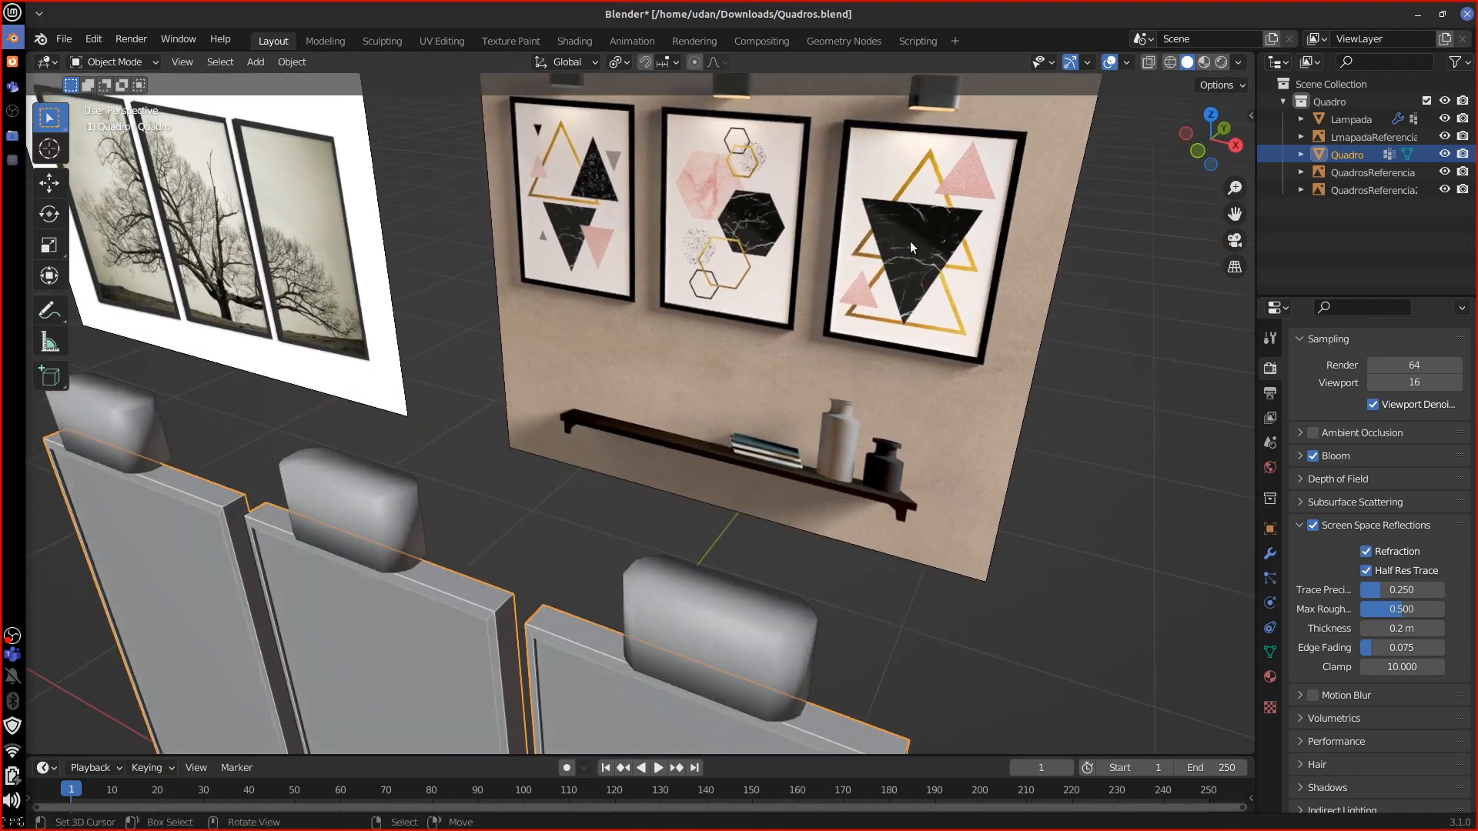
# Step: Examine the Lampada lamp's geometry in Edit Mode, from the front and from close below
pyautogui.click(760, 668)
pyautogui.press('Tab')
pyautogui.moveTo(795, 591); pyautogui.dragTo(715, 460, button='middle')
pyautogui.press('Tab')
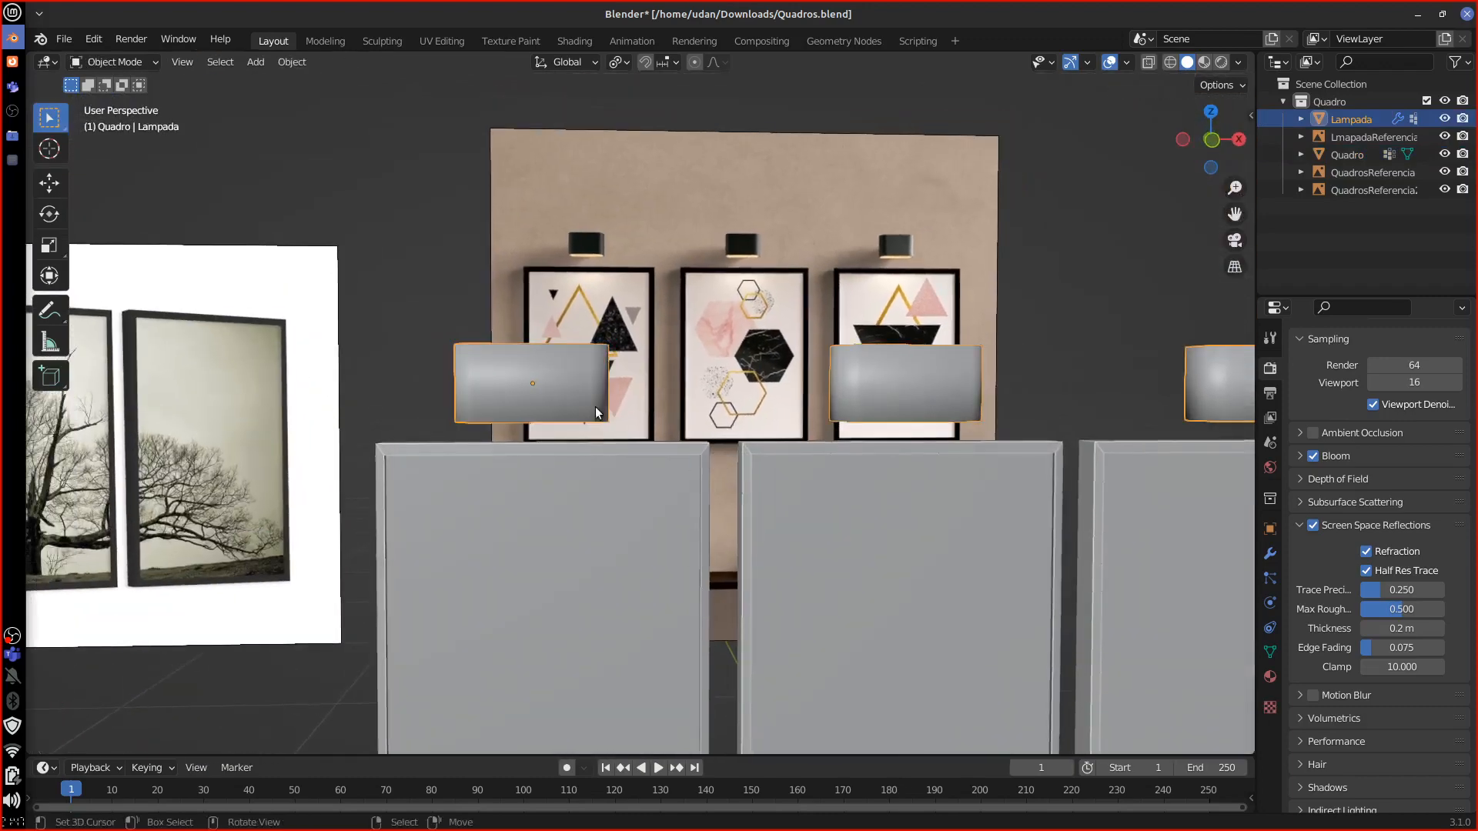
pyautogui.click(648, 344)
pyautogui.moveTo(648, 344); pyautogui.dragTo(567, 373, button='middle')
pyautogui.scroll(4, 551, 391)
pyautogui.click(386, 381)
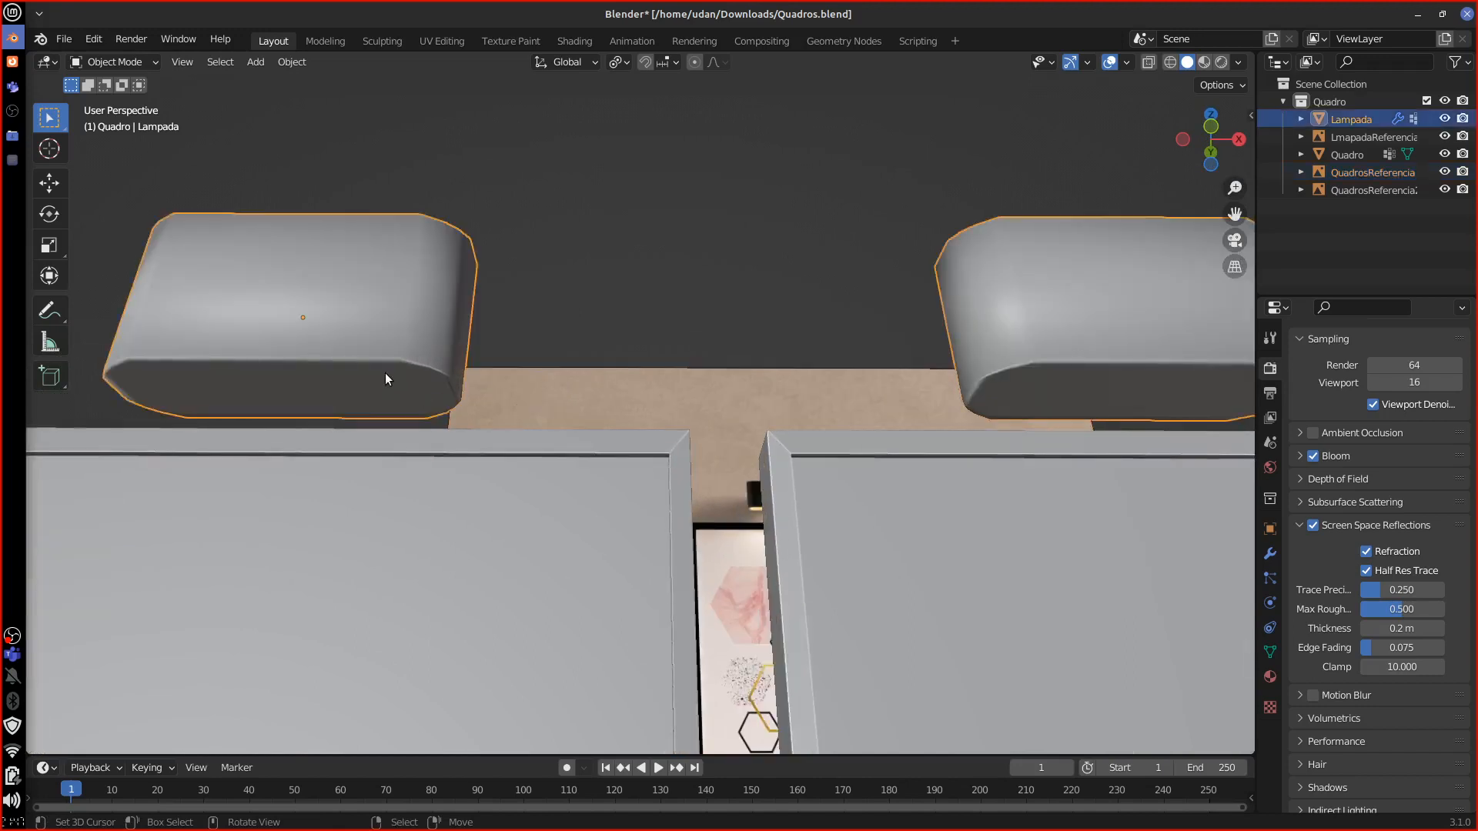
# Step: Clear the sharp marks from all edges of the Lampada lamp mesh
pyautogui.press('Tab')
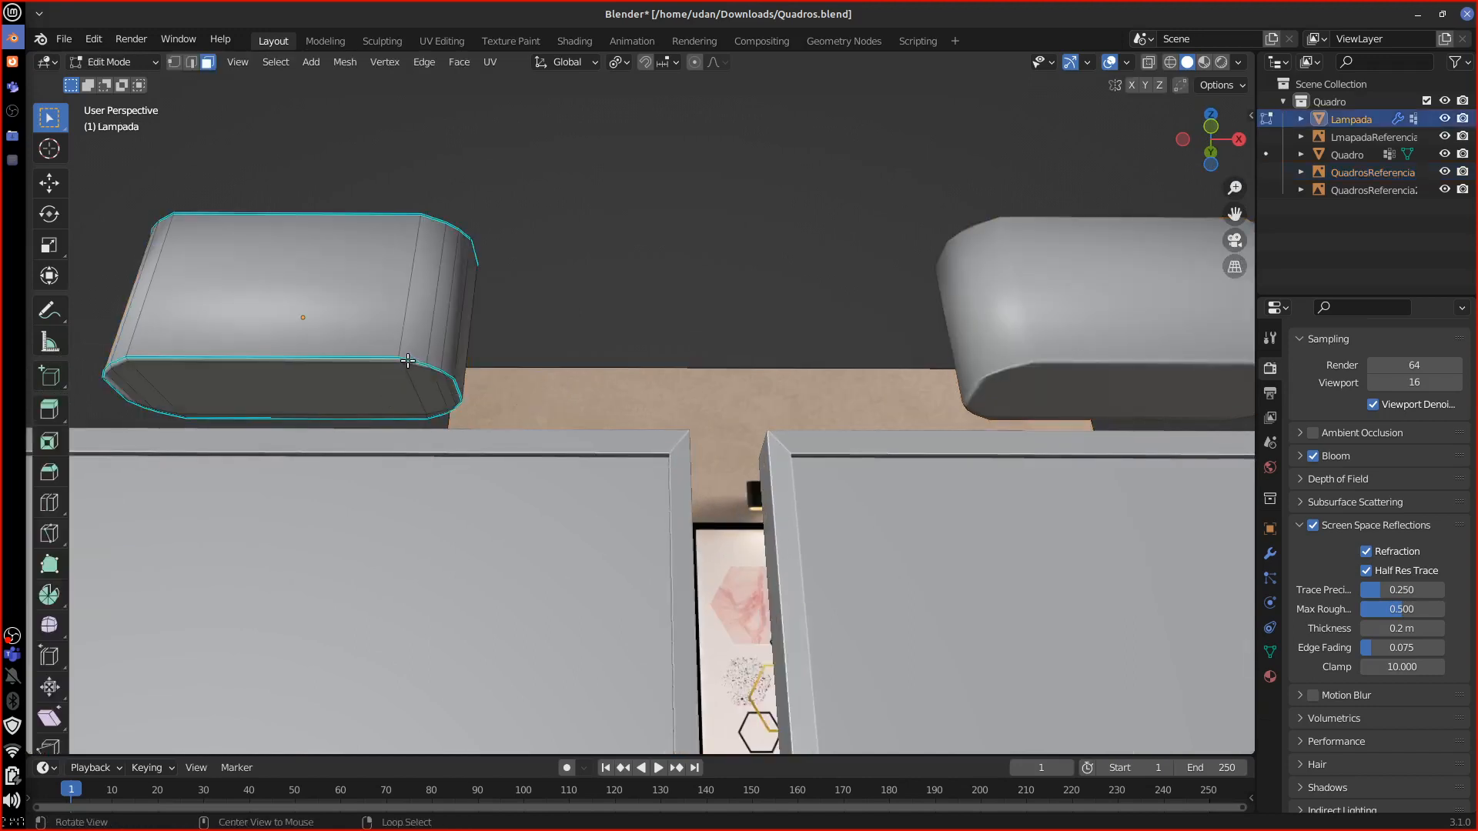
pyautogui.keyDown('alt'); pyautogui.click(409, 367); pyautogui.keyUp('alt')
pyautogui.press('a')
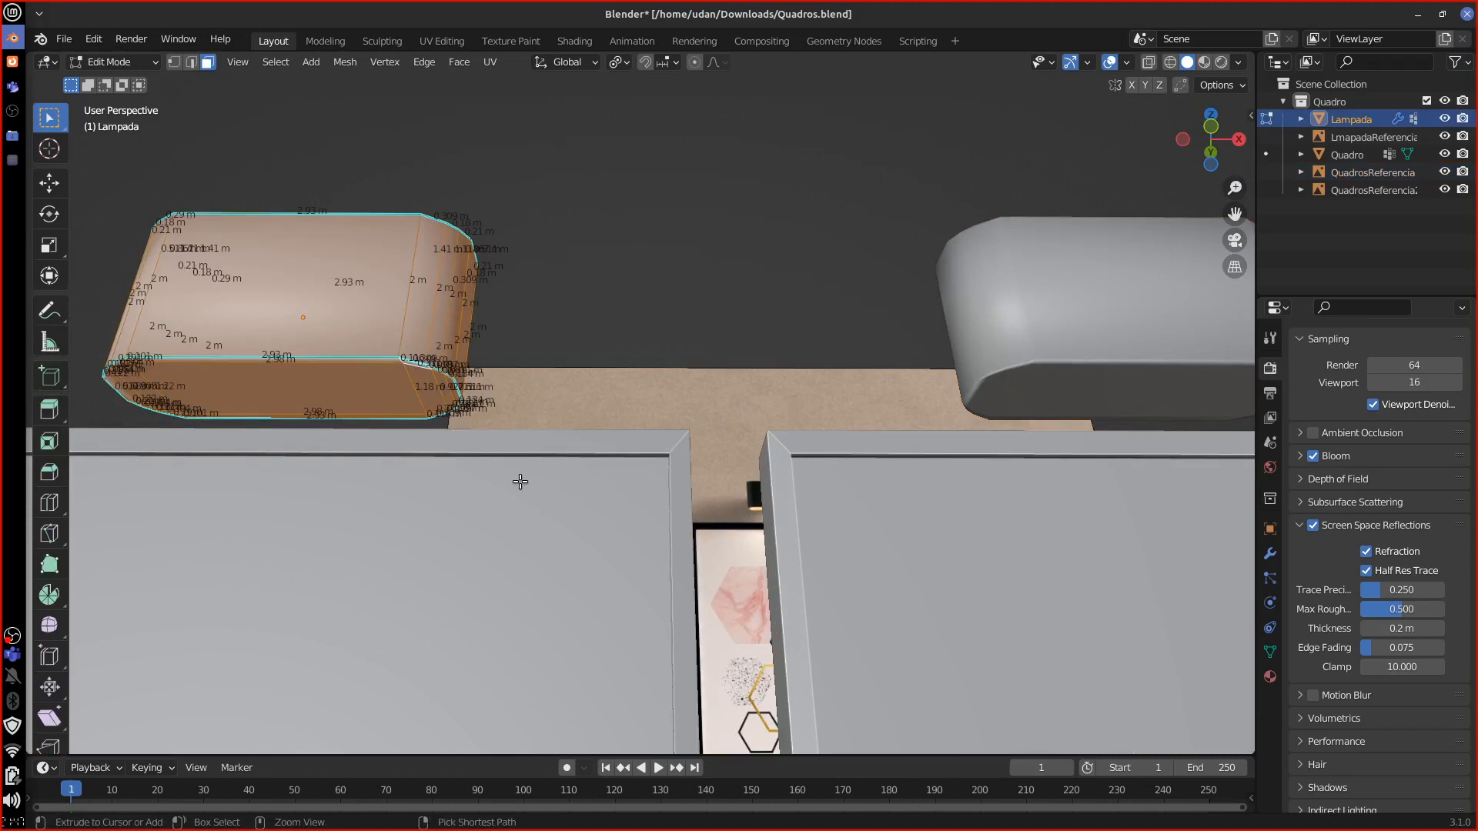
pyautogui.hotkey('ctrl', 'e')
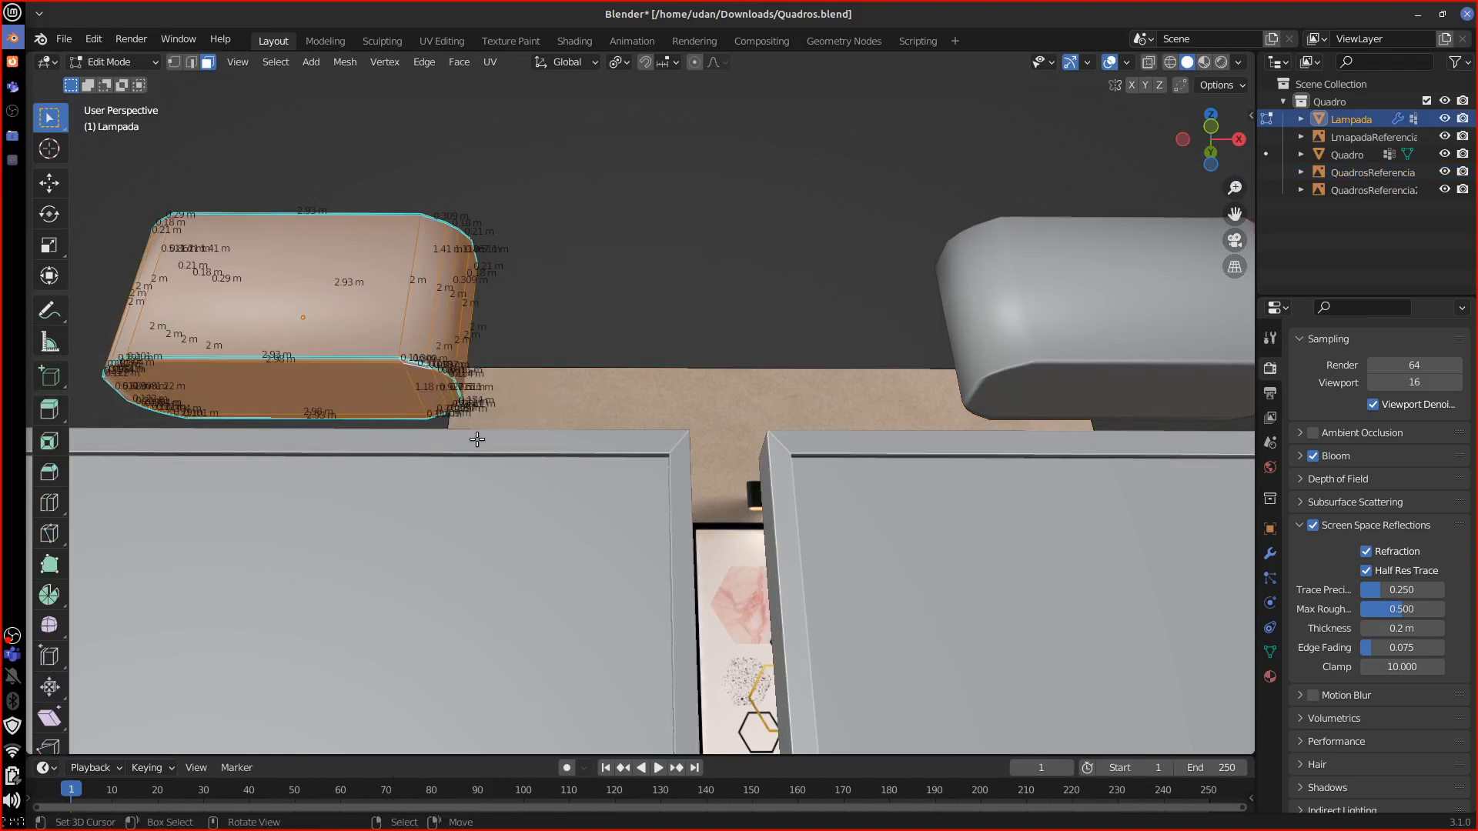
pyautogui.hotkey('shift', 'e')
pyautogui.click(412, 383)
pyautogui.hotkey('ctrl', 'e')
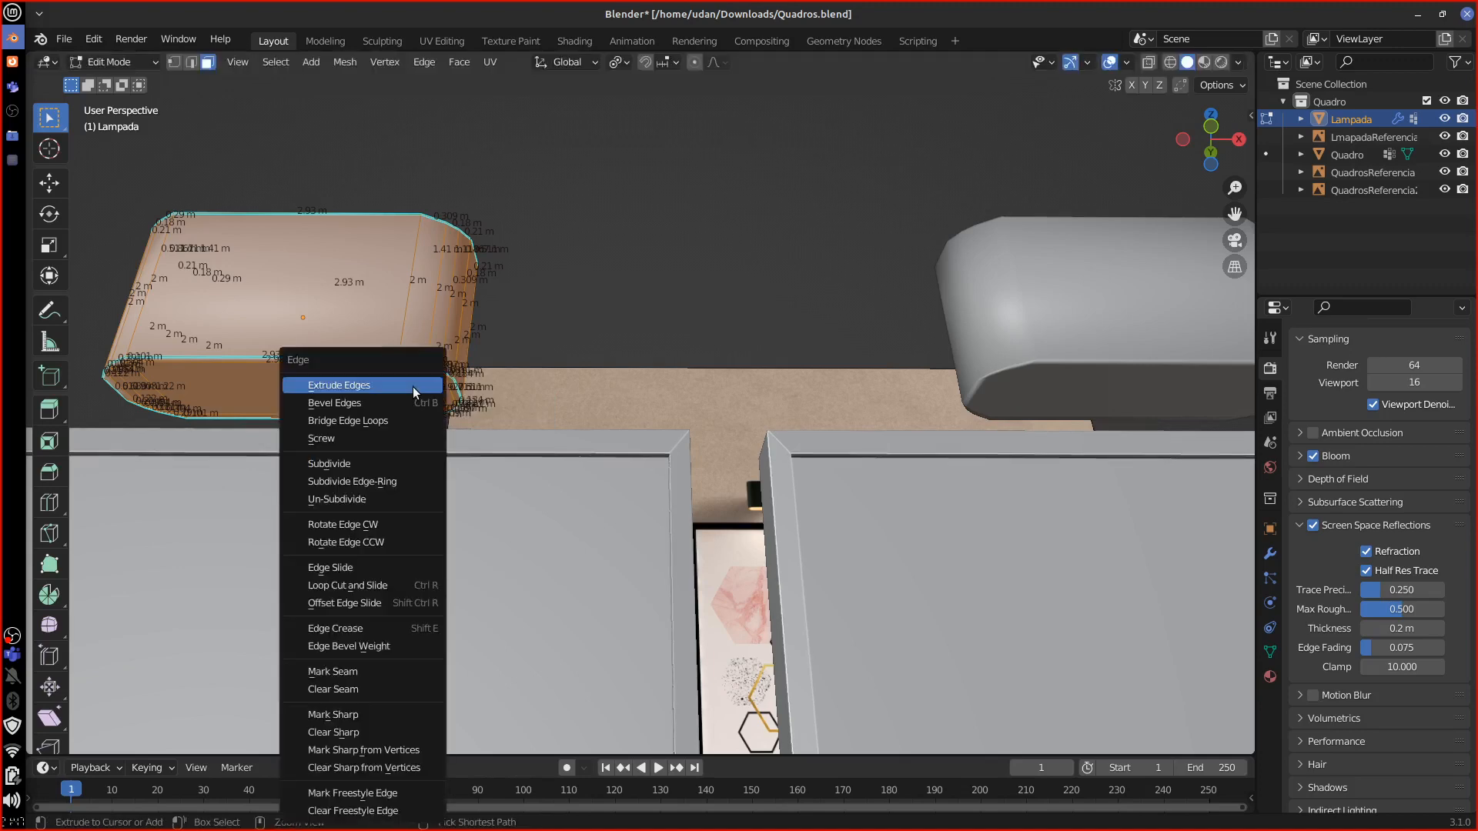
pyautogui.click(394, 715)
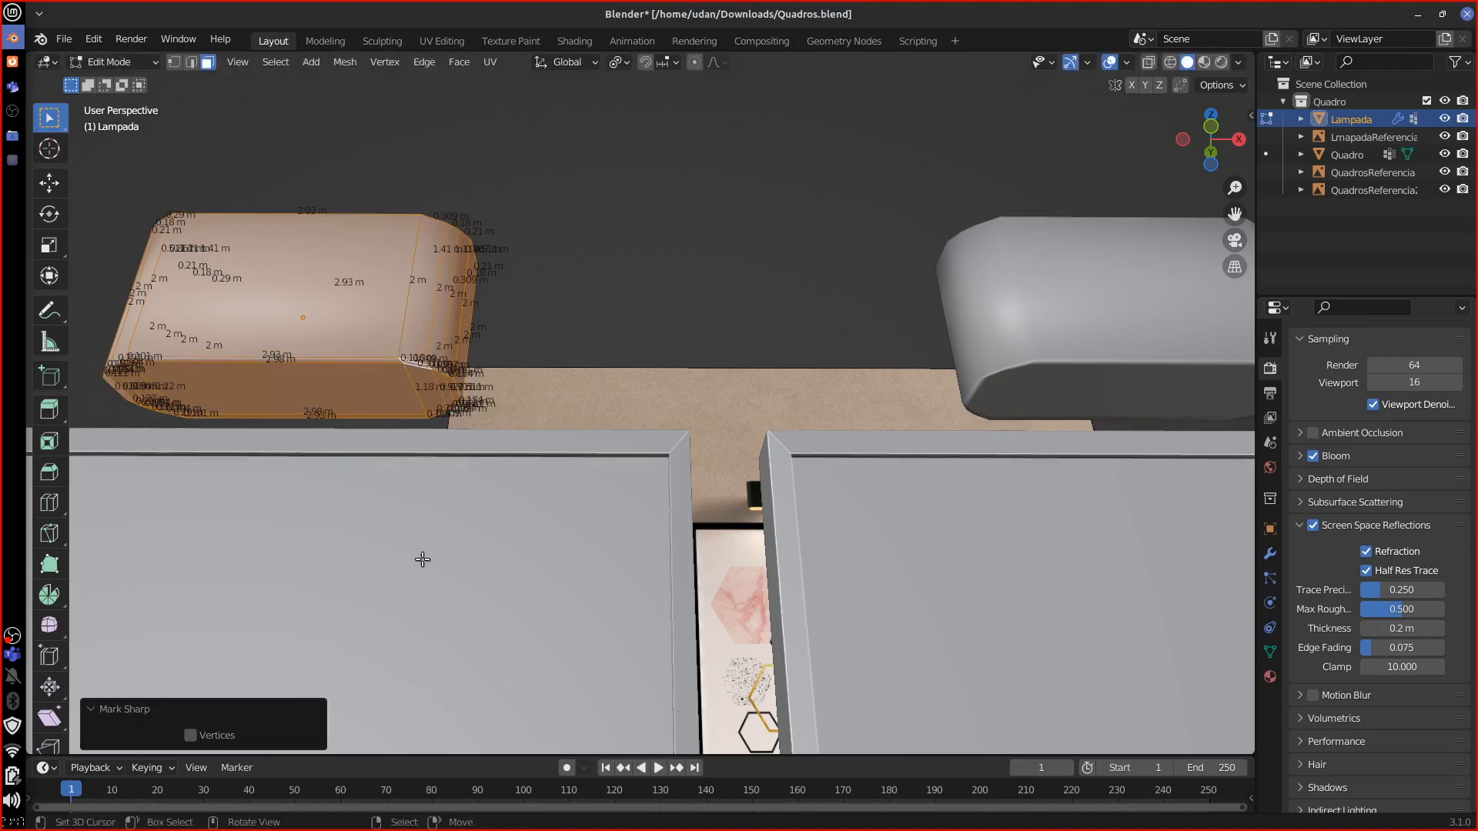
# Step: Examine the Lampada lamp's shading in Object and Edit Mode and look at its Array modifier settings
pyautogui.moveTo(467, 400); pyautogui.dragTo(500, 358, button='middle')
pyautogui.press('Tab')
pyautogui.moveTo(528, 243); pyautogui.dragTo(490, 356, button='middle')
pyautogui.press('Tab')
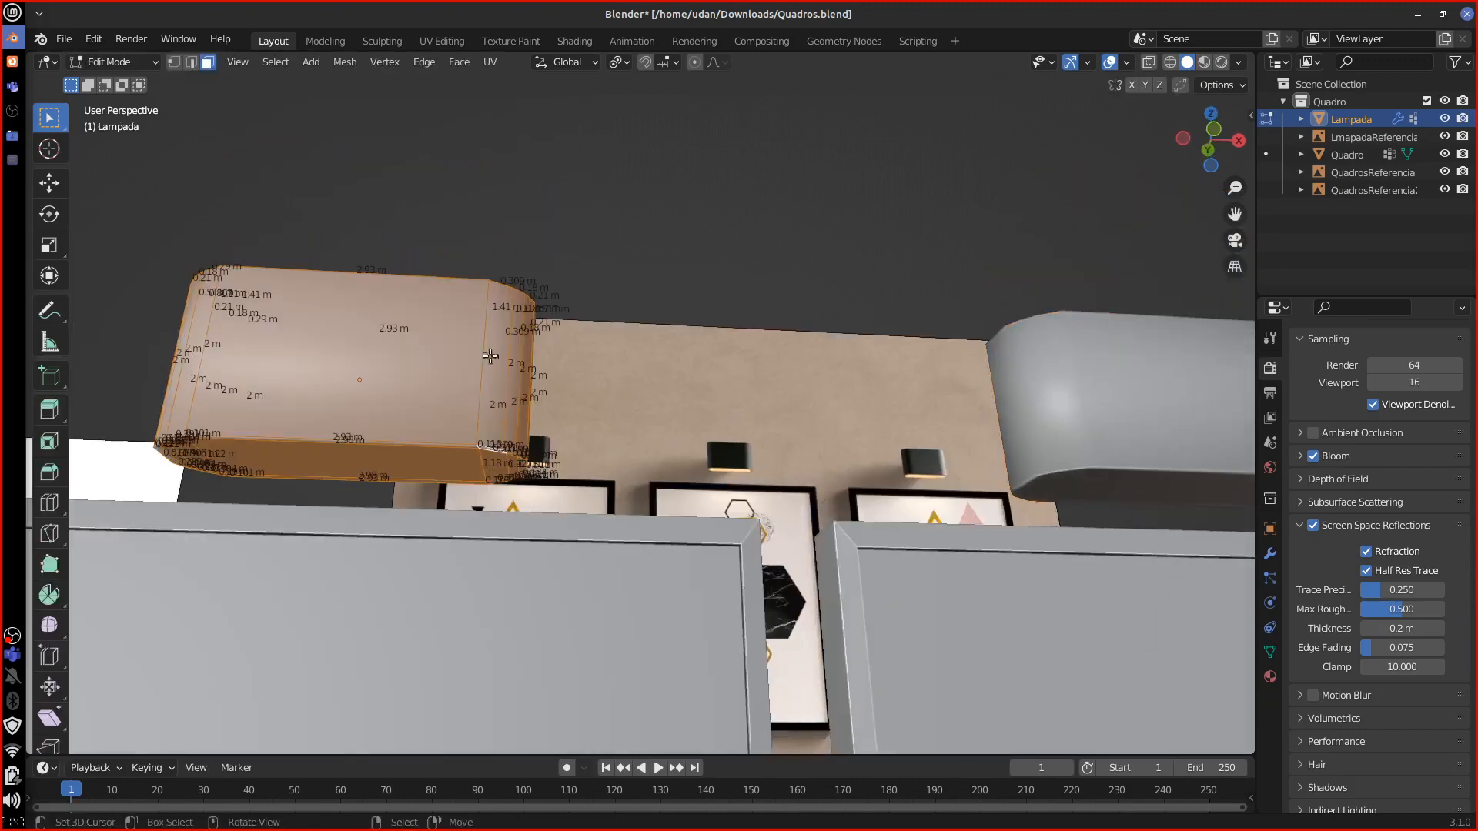
pyautogui.click(1270, 553)
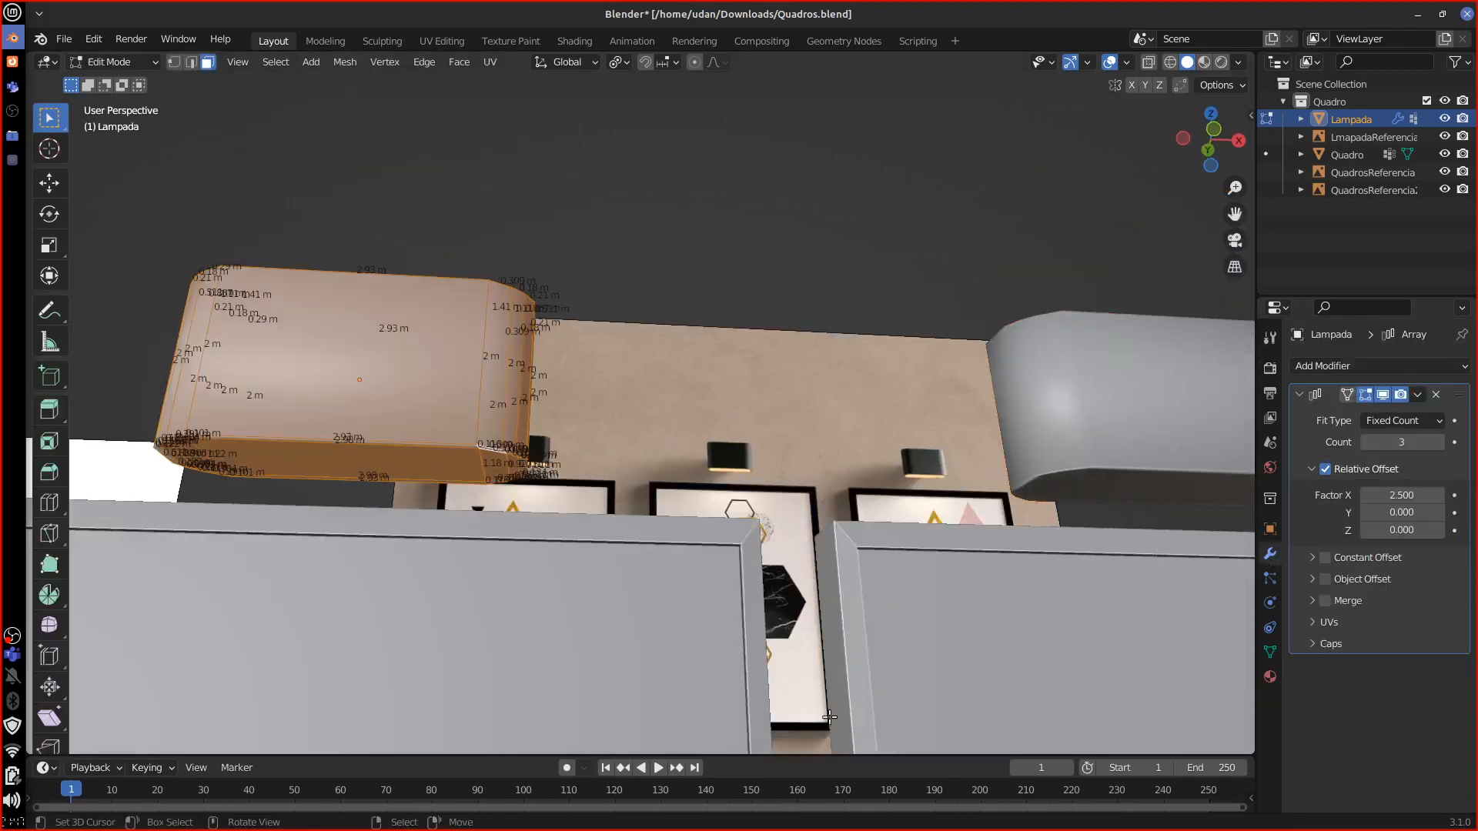
pyautogui.scroll(5, 581, 361)
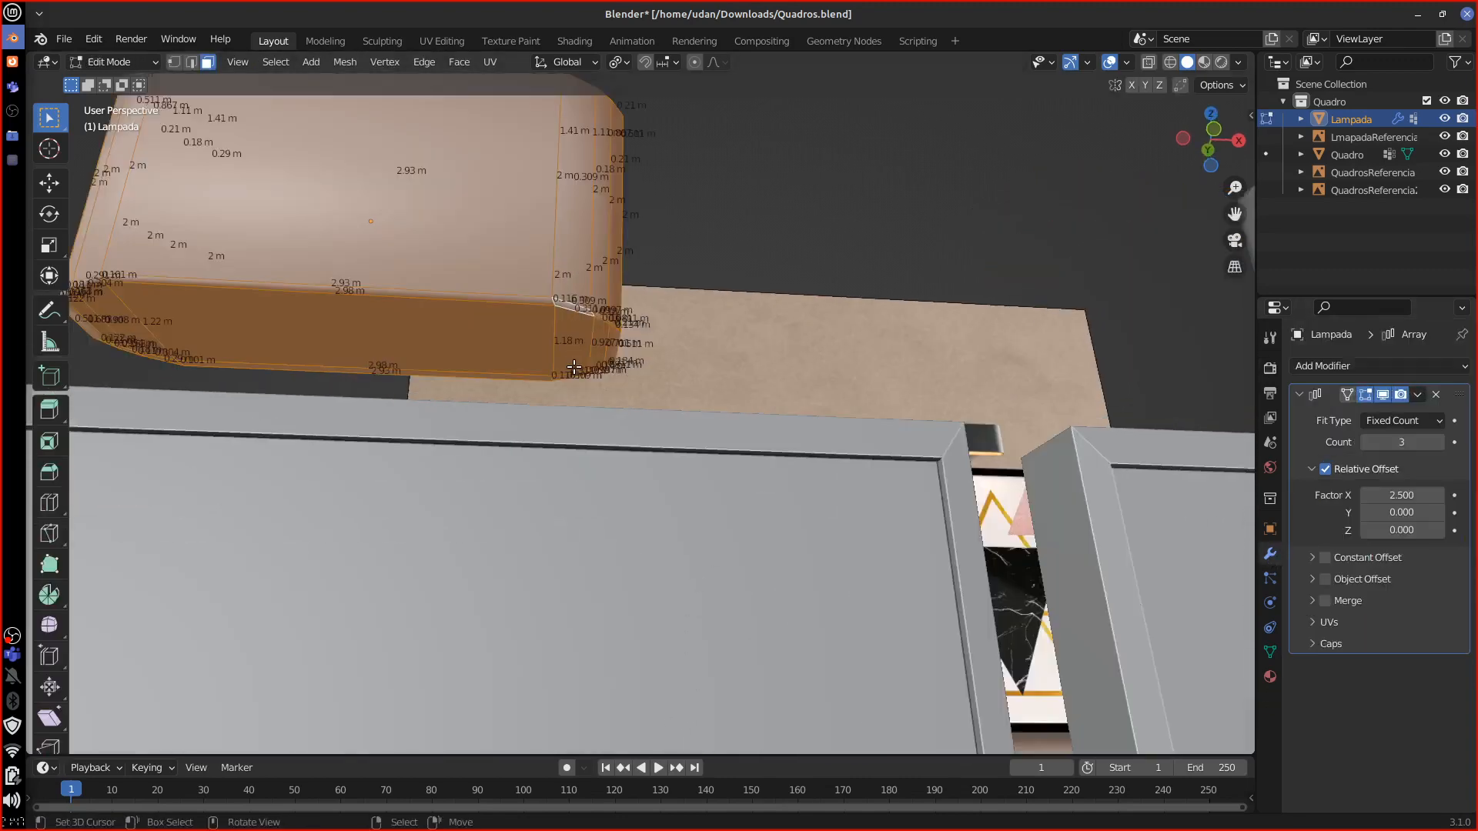
pyautogui.moveTo(582, 363); pyautogui.dragTo(732, 421, button='middle')
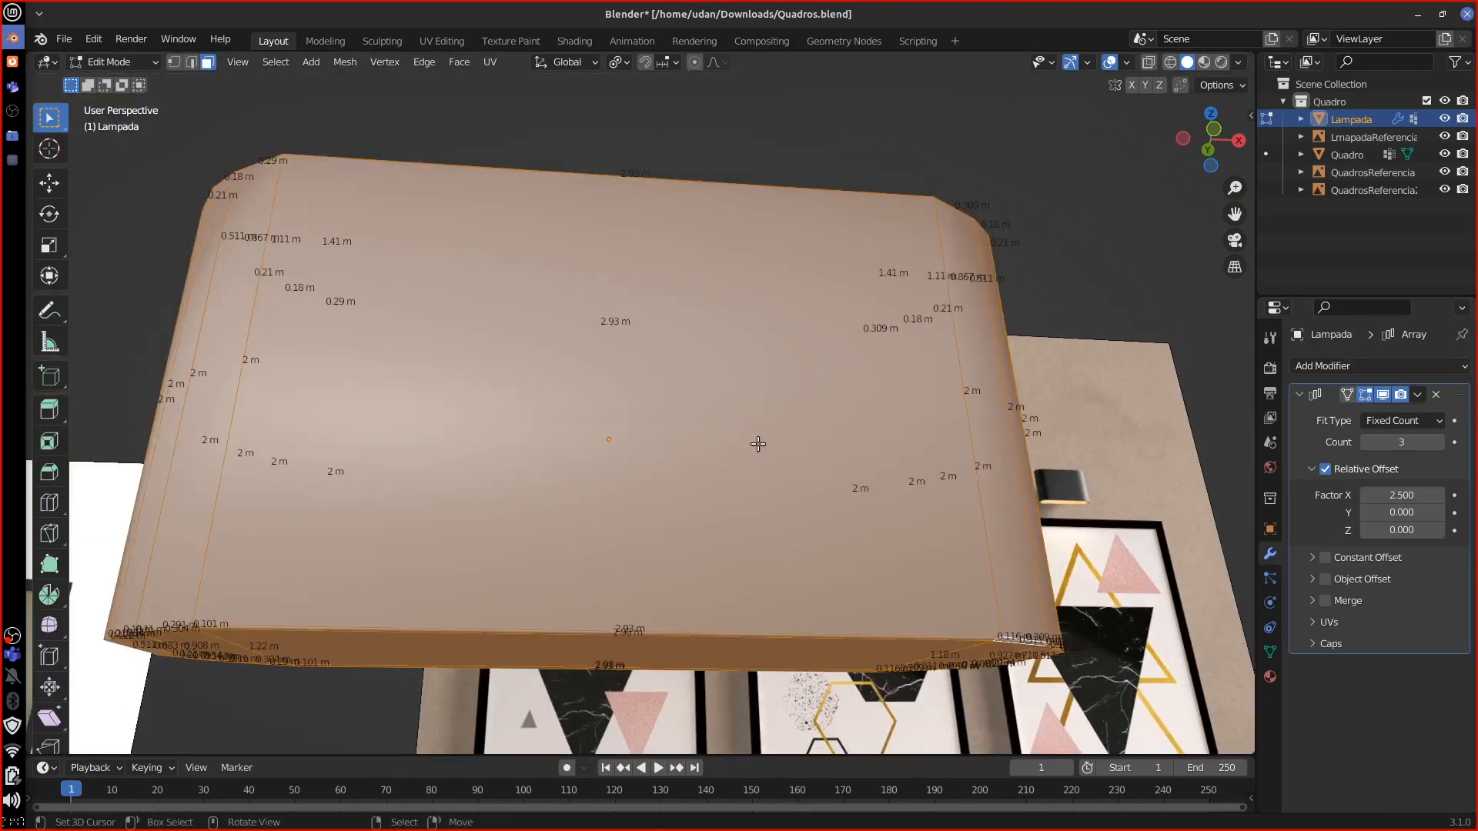
pyautogui.scroll(-5, 753, 444)
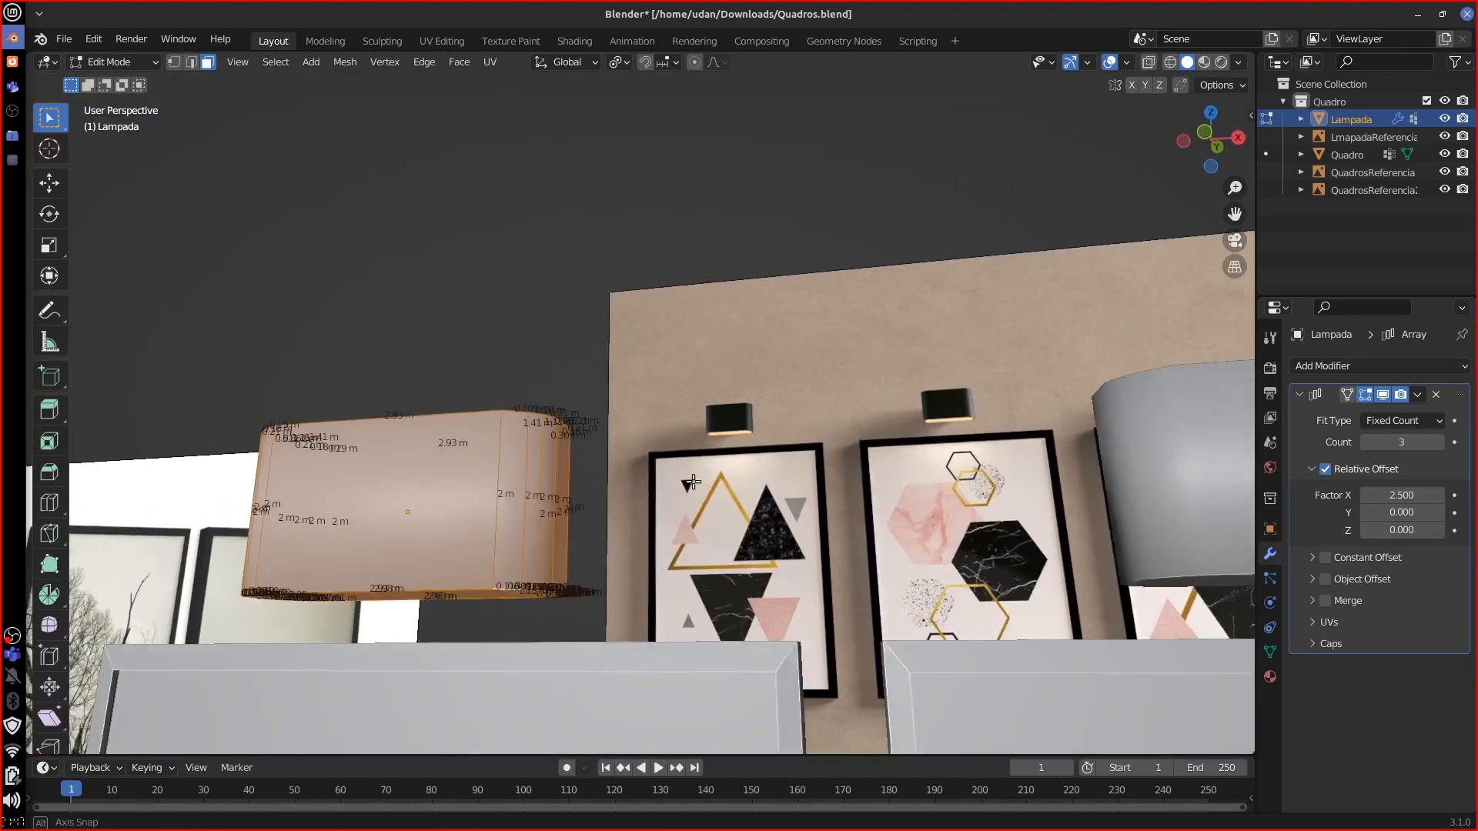
pyautogui.moveTo(753, 454); pyautogui.dragTo(617, 531, button='middle')
pyautogui.press('Tab')
pyautogui.press('Tab')
pyautogui.keyDown('alt'); pyautogui.moveTo(507, 612); pyautogui.dragTo(579, 549); pyautogui.keyUp('alt')
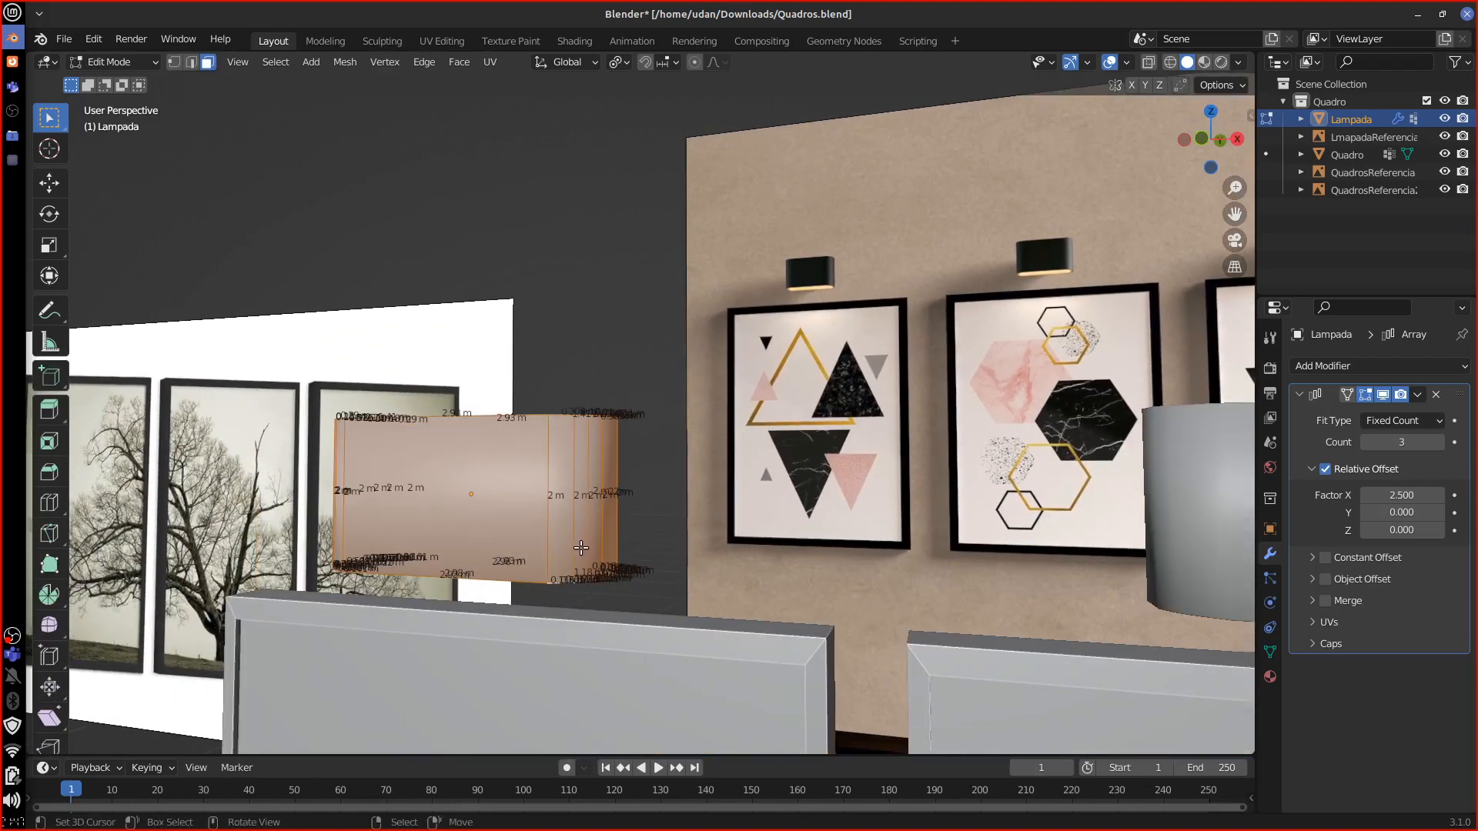
# Step: Enable Auto Smooth at 30° in the Lampada mesh's Normals settings and return to Object Mode
pyautogui.click(1270, 651)
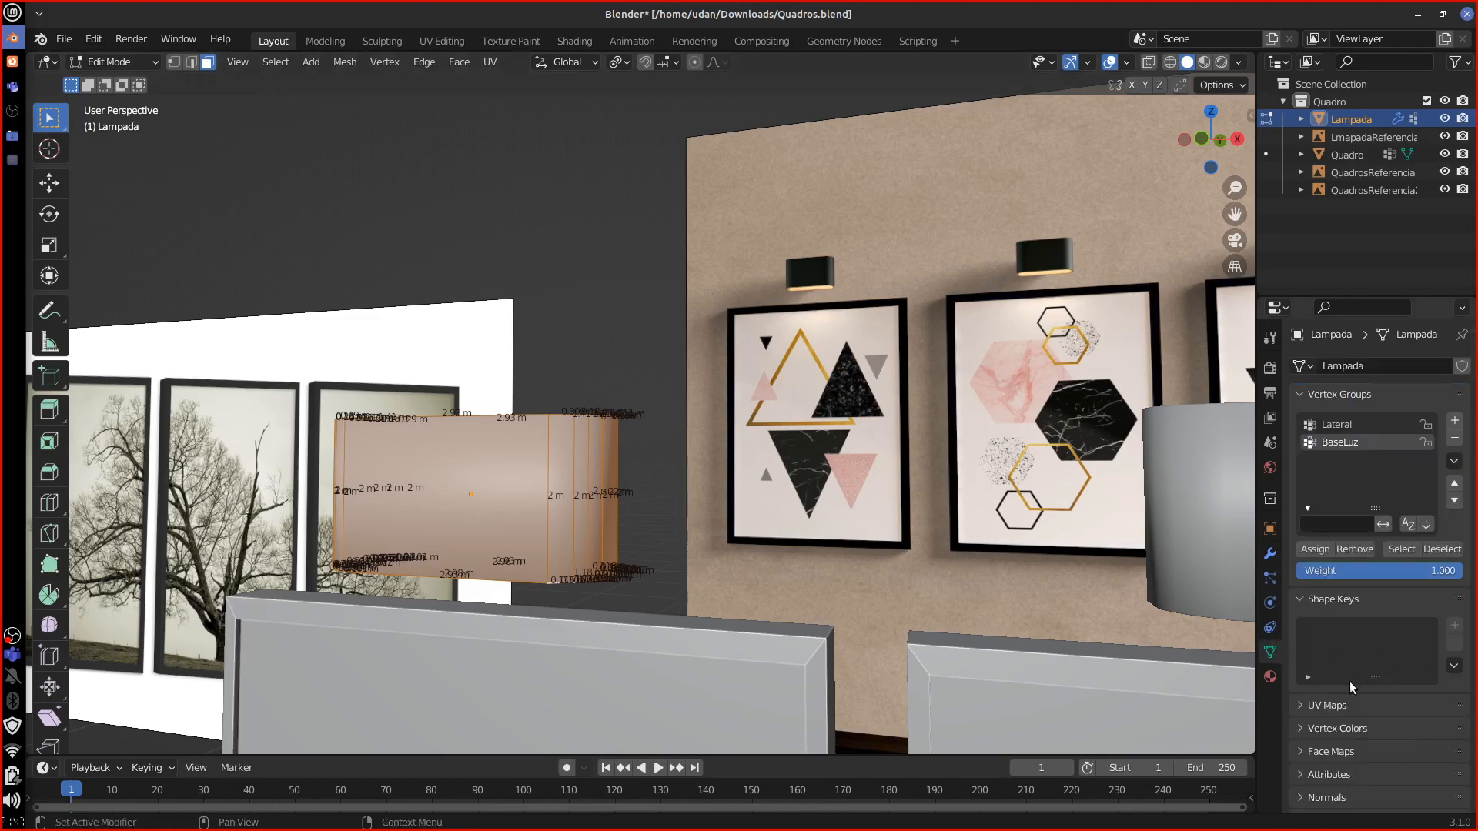
pyautogui.click(1337, 600)
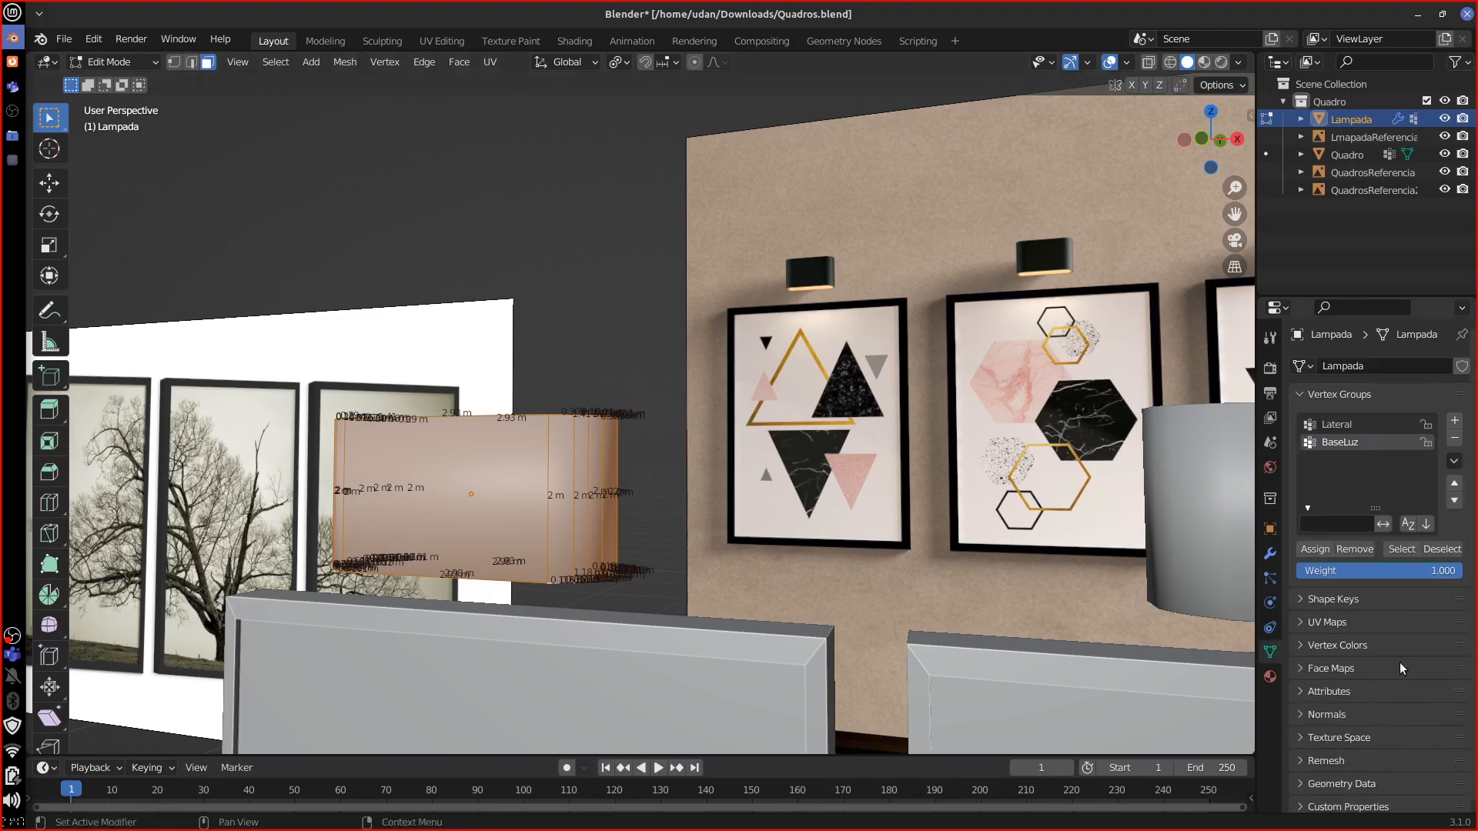
pyautogui.click(1370, 714)
pyautogui.click(1365, 741)
pyautogui.moveTo(705, 537)
pyautogui.mouseDown(button='middle')
pyautogui.moveTo(737, 506)
pyautogui.moveTo(788, 548)
pyautogui.mouseUp(button='middle')
pyautogui.press('Tab')
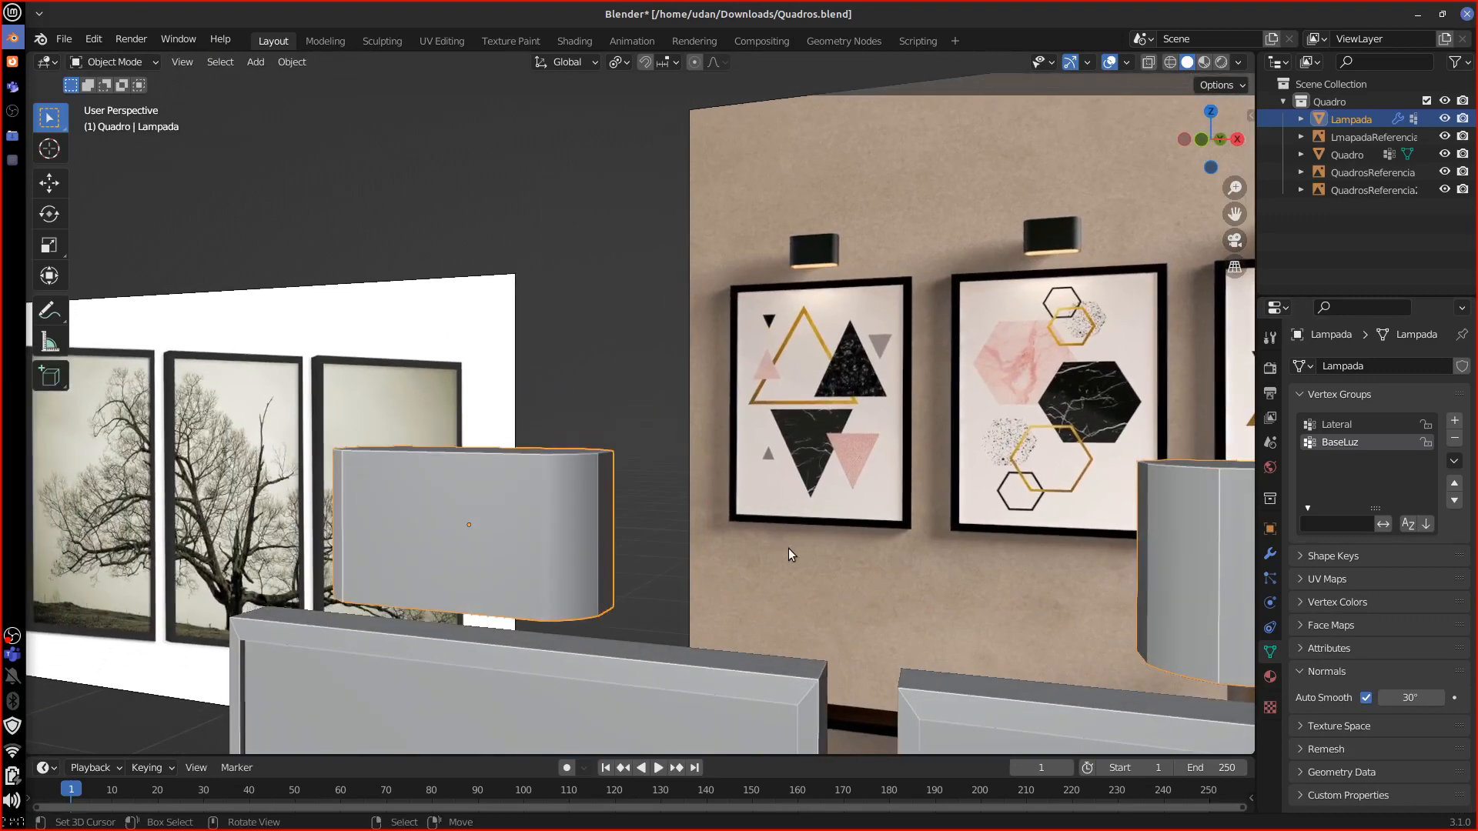
pyautogui.moveTo(1024, 644); pyautogui.dragTo(1013, 650, button='middle')
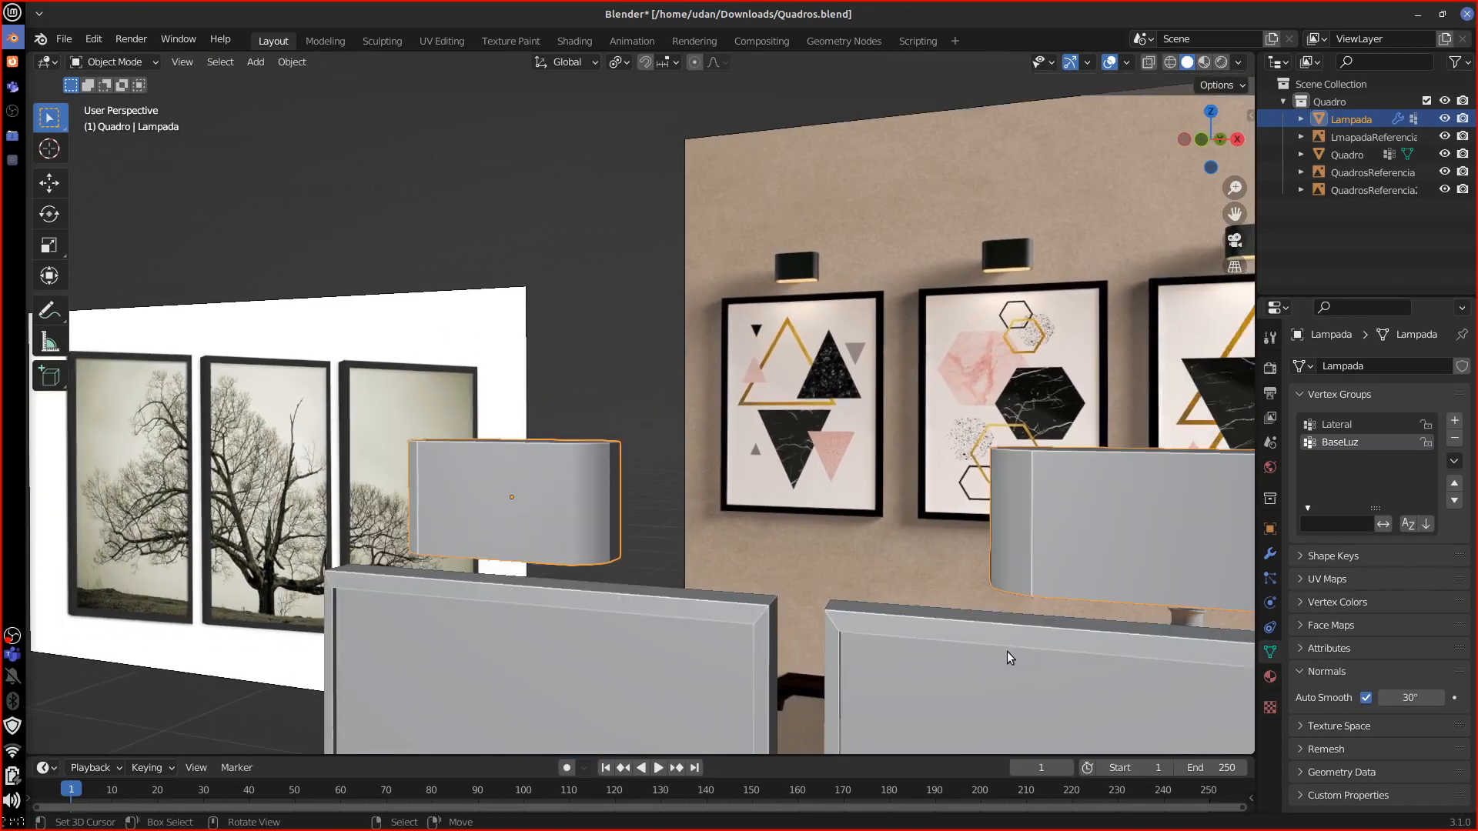
# Step: Raise the Lampada lamp's Auto Smooth angle to 34.3°
pyautogui.moveTo(1417, 698); pyautogui.dragTo(1430, 697)
pyautogui.moveTo(1038, 580); pyautogui.dragTo(1088, 574, button='middle')
pyautogui.moveTo(1410, 697); pyautogui.dragTo(1423, 697)
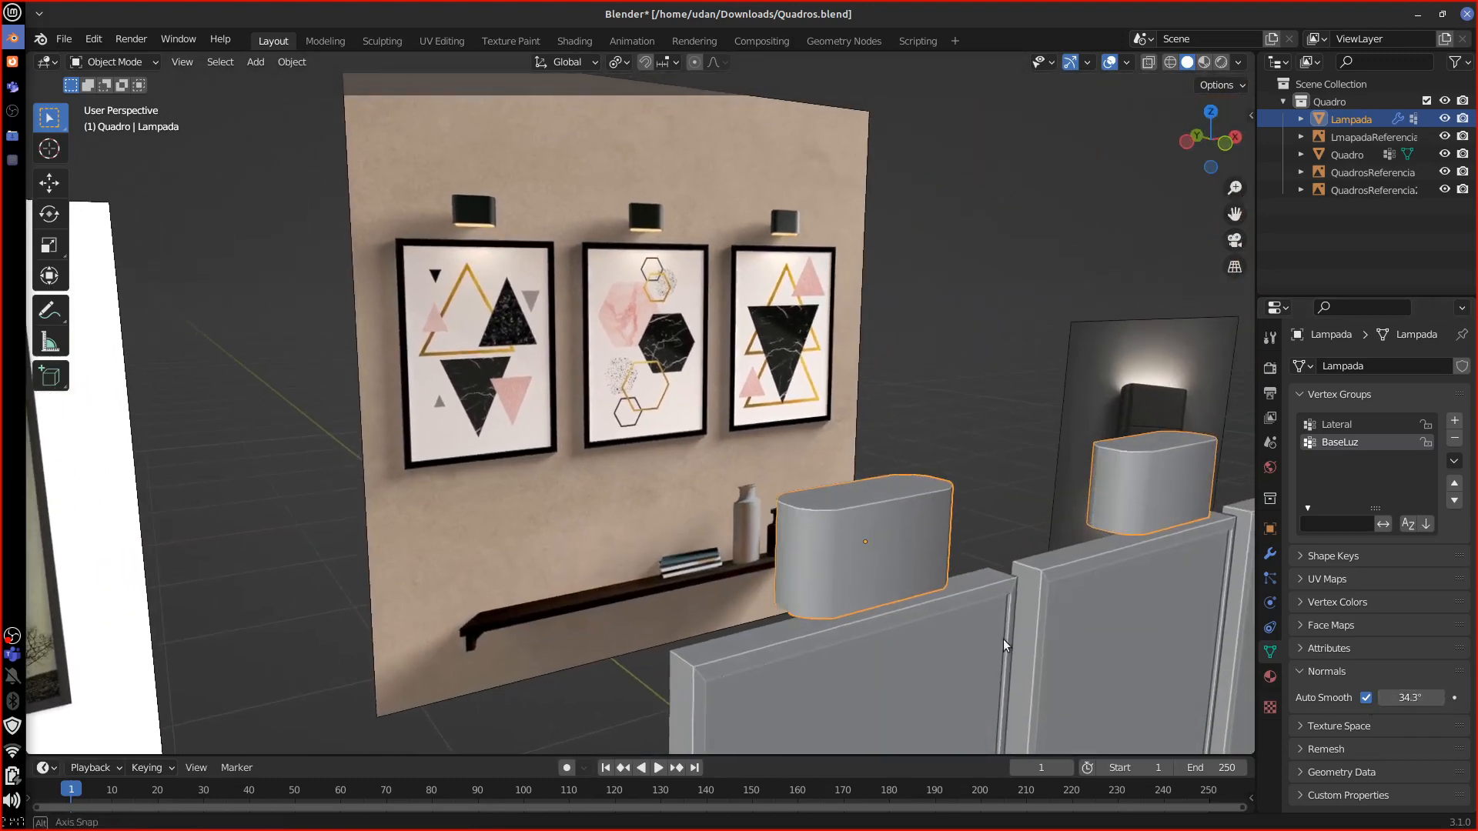
# Step: Inspect the individual faces on the Lampada lamp's underside in Edit Mode
pyautogui.moveTo(1004, 639); pyautogui.dragTo(867, 464, button='middle')
pyautogui.press('Tab')
pyautogui.click(867, 464)
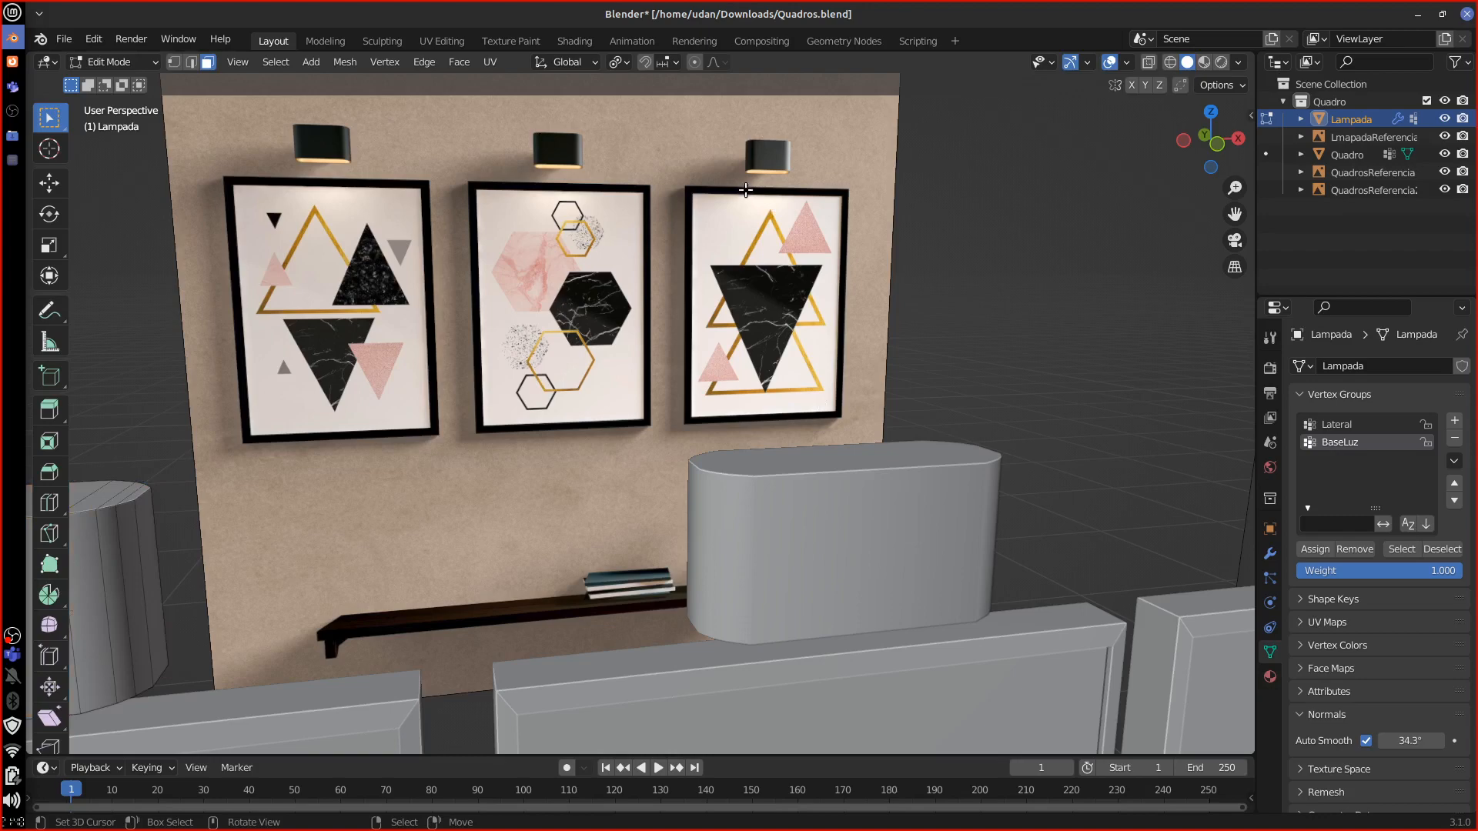
pyautogui.moveTo(884, 484); pyautogui.dragTo(686, 353, button='middle')
pyautogui.click(555, 345)
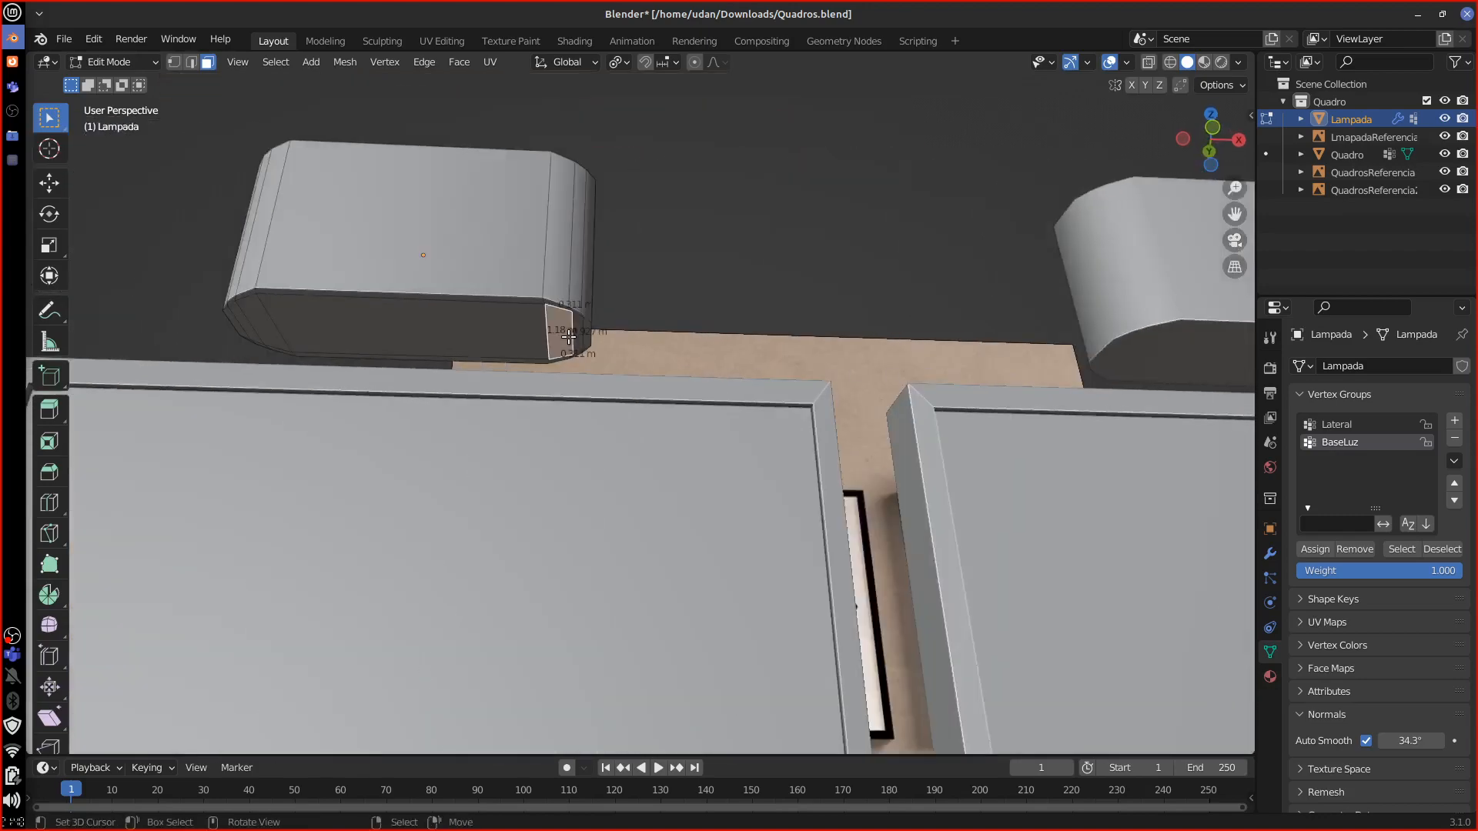
pyautogui.keyDown('alt'); pyautogui.click(443, 320); pyautogui.keyUp('alt')
pyautogui.hotkey('alt', 'a')
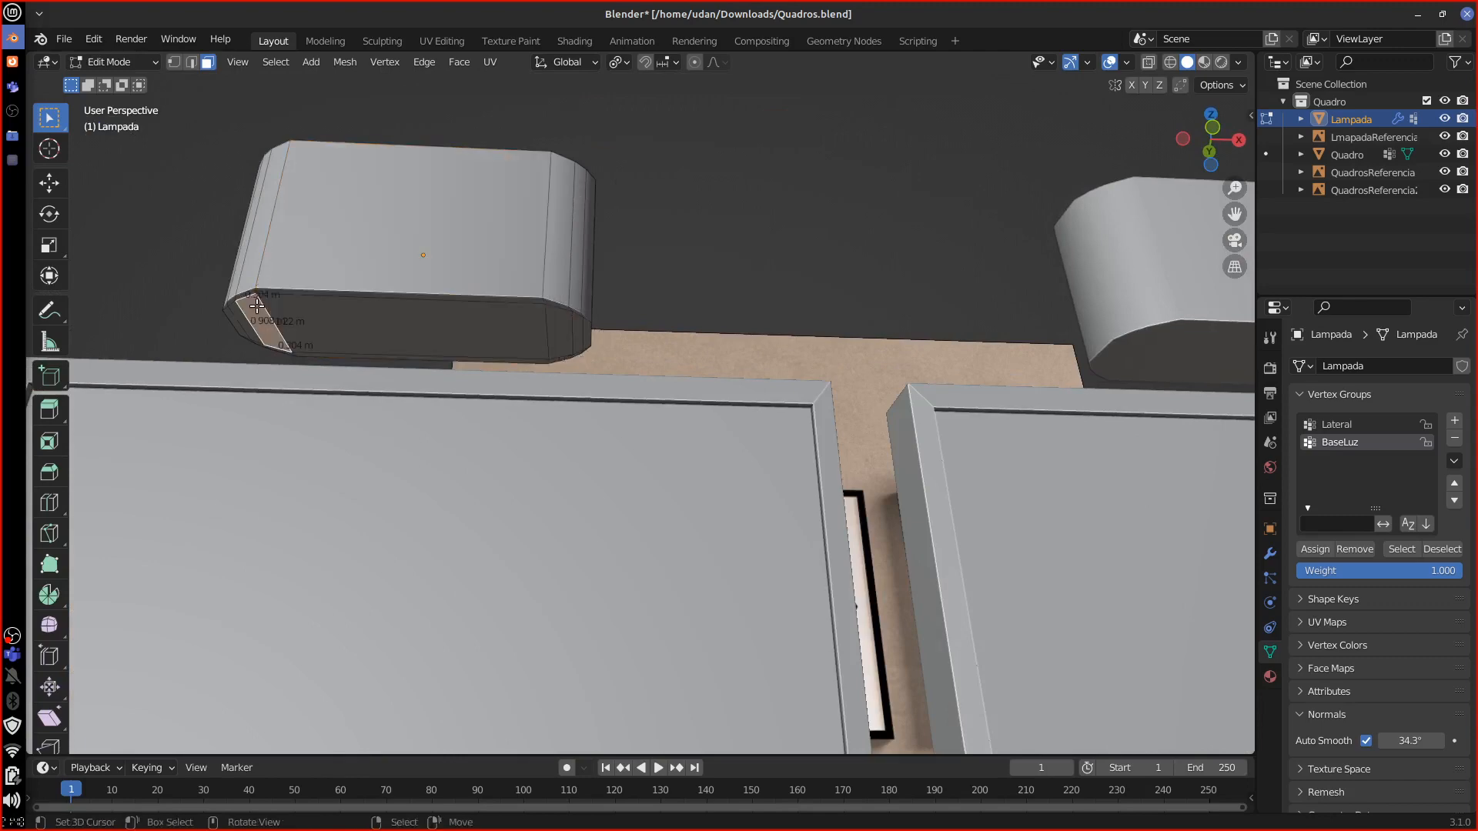
pyautogui.scroll(5, 348, 297)
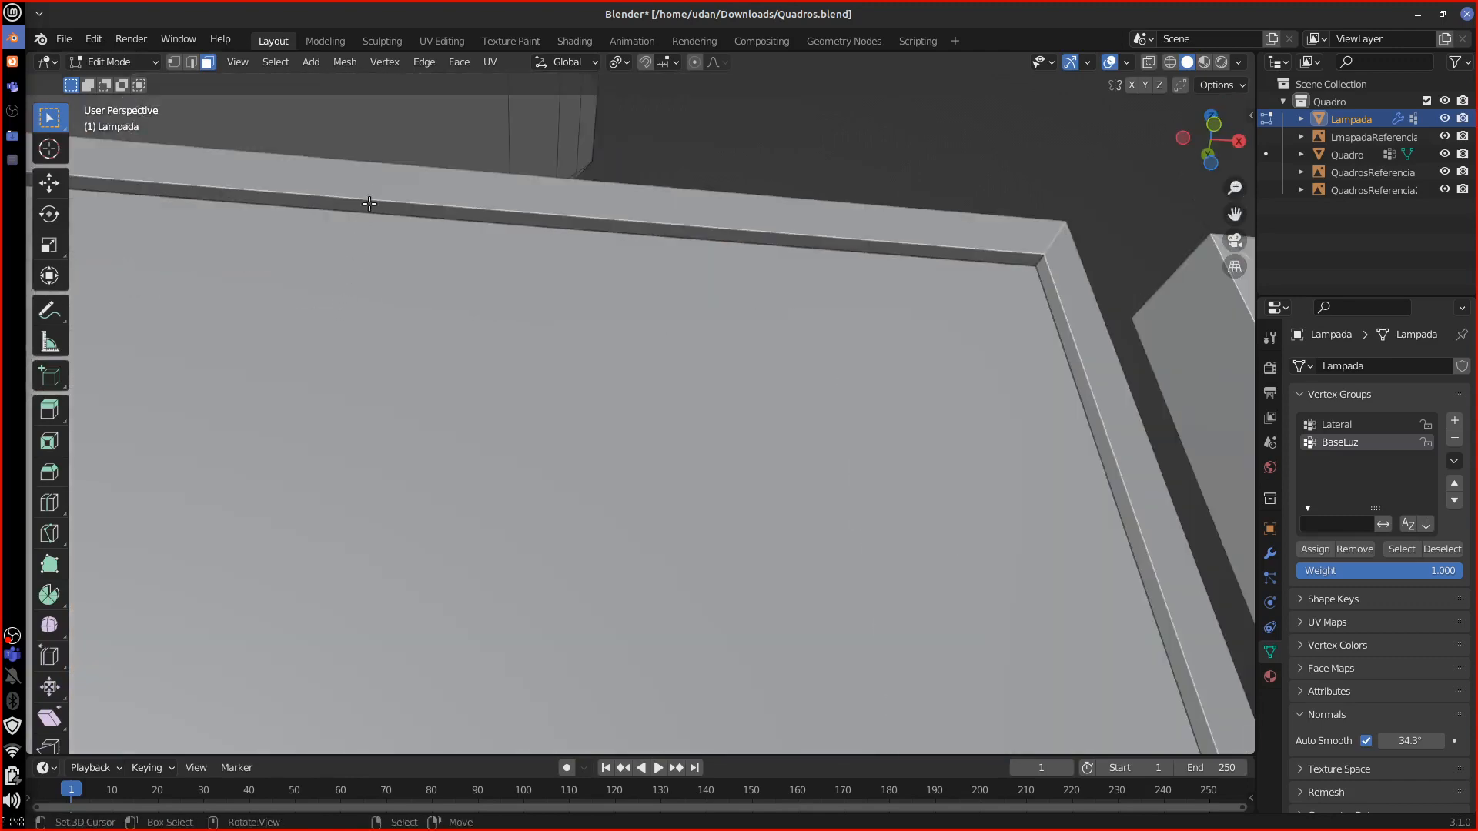
# Step: Try to select the narrow rim around the lamp's underside as a face loop
pyautogui.keyDown('alt'); pyautogui.keyDown('shift'); pyautogui.moveTo(376, 181); pyautogui.dragTo(661, 378); pyautogui.keyUp('shift'); pyautogui.keyUp('alt')
pyautogui.keyDown('alt'); pyautogui.keyDown('shift'); pyautogui.moveTo(633, 447); pyautogui.dragTo(619, 422); pyautogui.keyUp('shift'); pyautogui.keyUp('alt')
pyautogui.click(557, 464)
pyautogui.rightClick(563, 462)
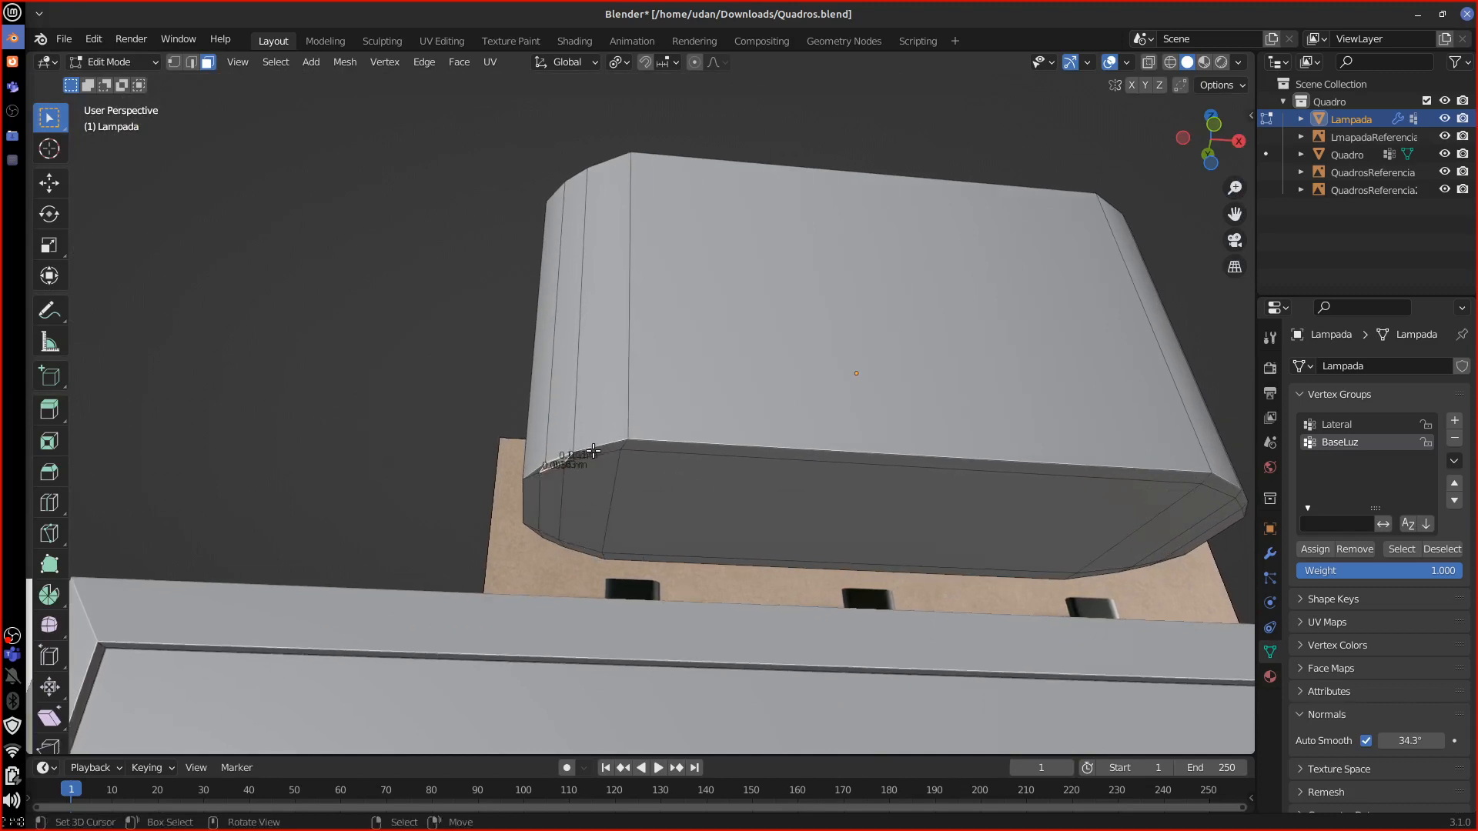
pyautogui.keyDown('alt'); pyautogui.rightClick(596, 451); pyautogui.keyUp('alt')
pyautogui.keyDown('alt'); pyautogui.rightClick(618, 448); pyautogui.keyUp('alt')
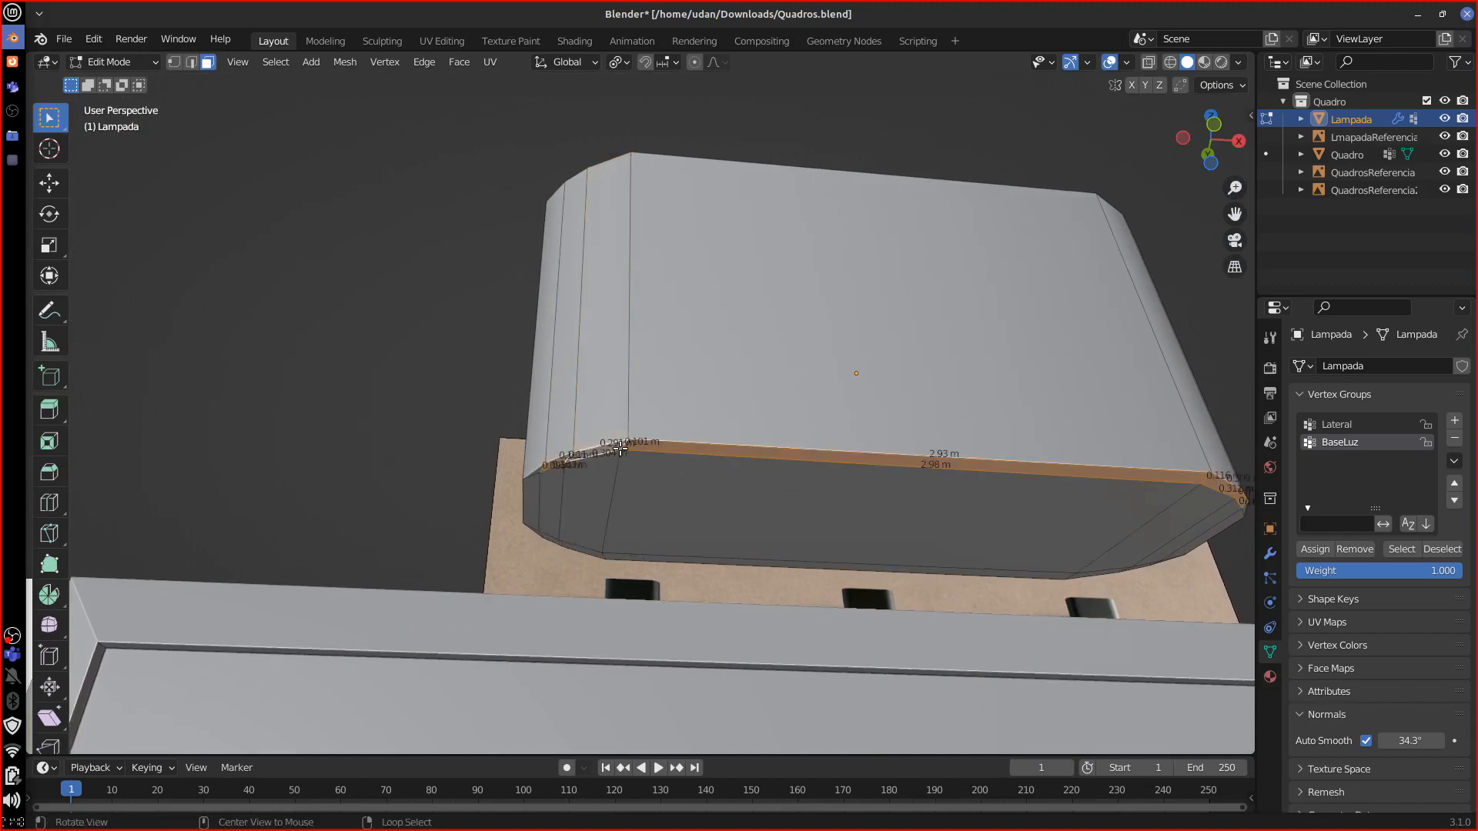
pyautogui.keyDown('alt'); pyautogui.rightClick(607, 553); pyautogui.keyUp('alt')
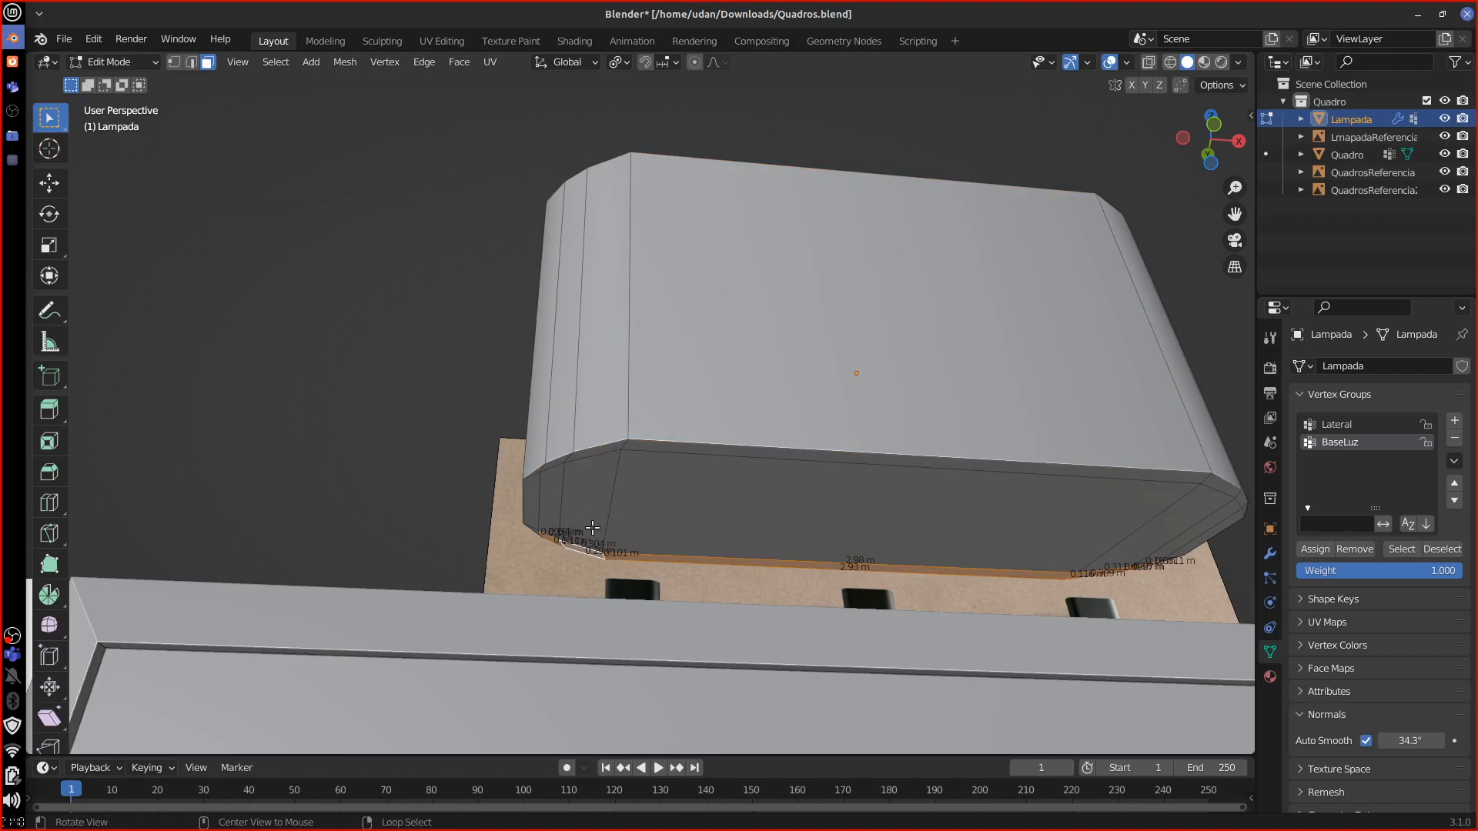
pyautogui.keyDown('alt'); pyautogui.click(617, 446); pyautogui.keyUp('alt')
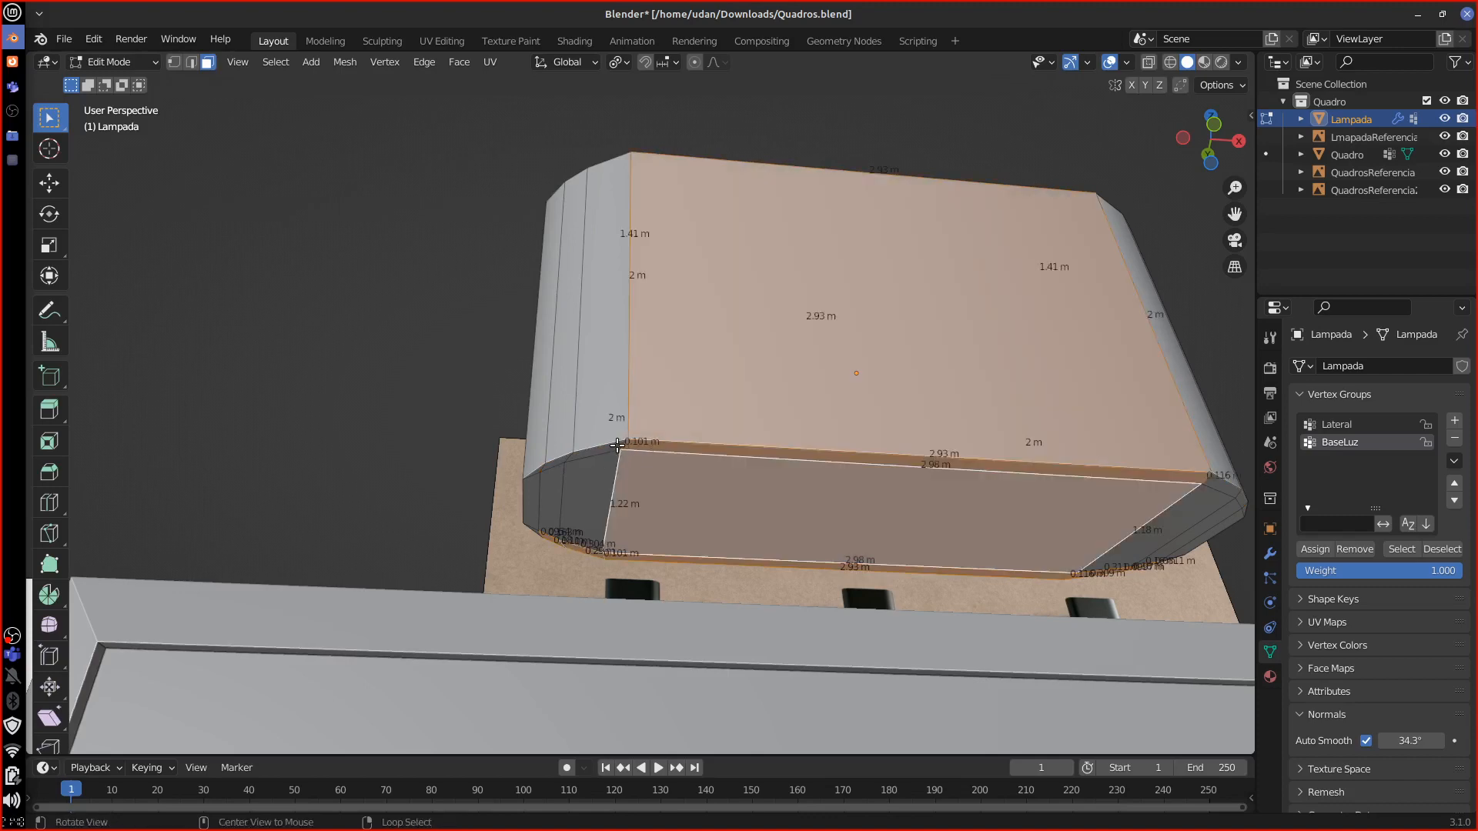
pyautogui.keyDown('alt'); pyautogui.click(617, 448); pyautogui.keyUp('alt')
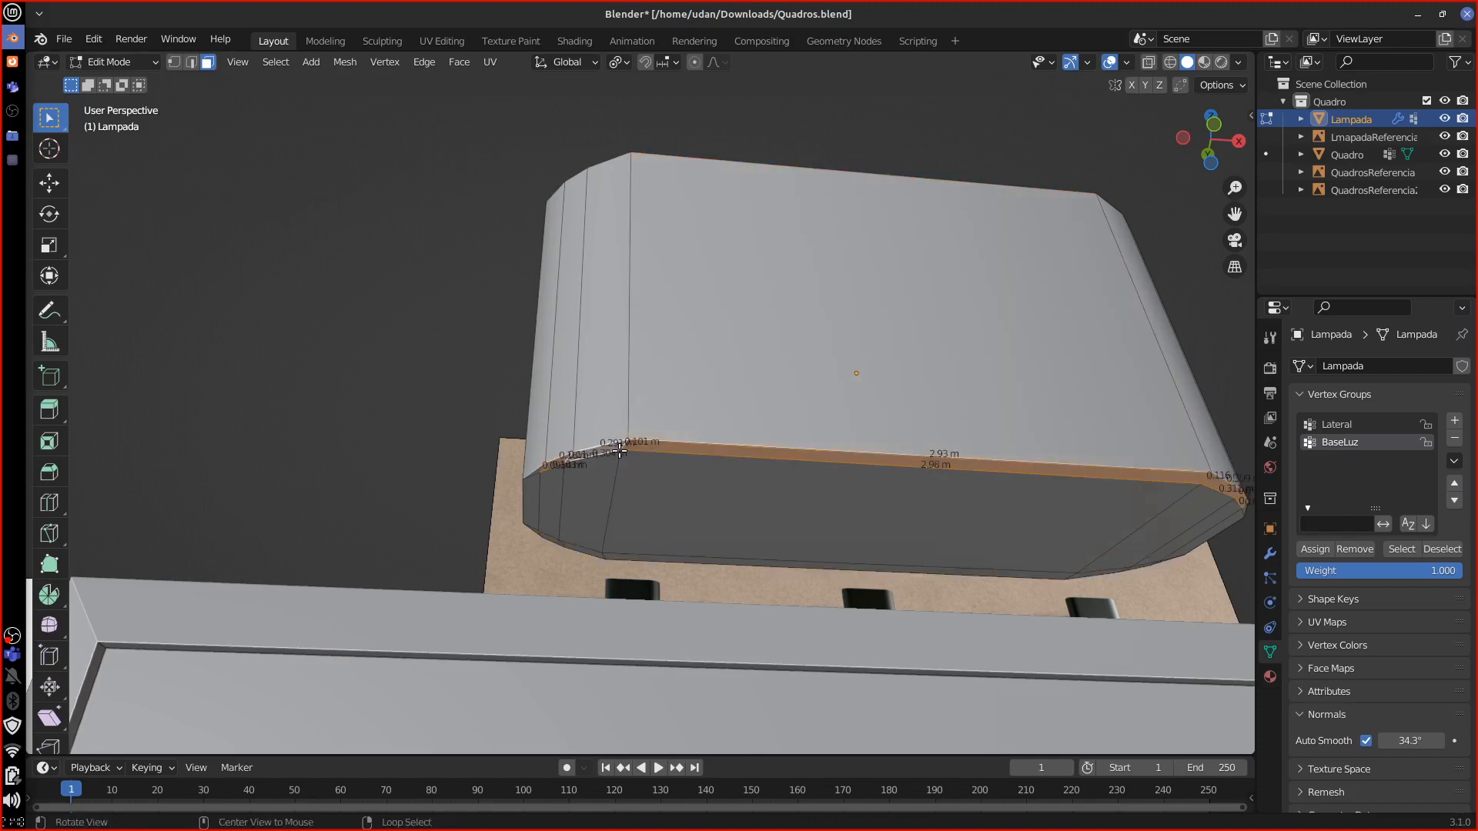
pyautogui.keyDown('shift'); pyautogui.click(1072, 576); pyautogui.keyUp('shift')
pyautogui.keyDown('alt'); pyautogui.click(1068, 575); pyautogui.keyUp('alt')
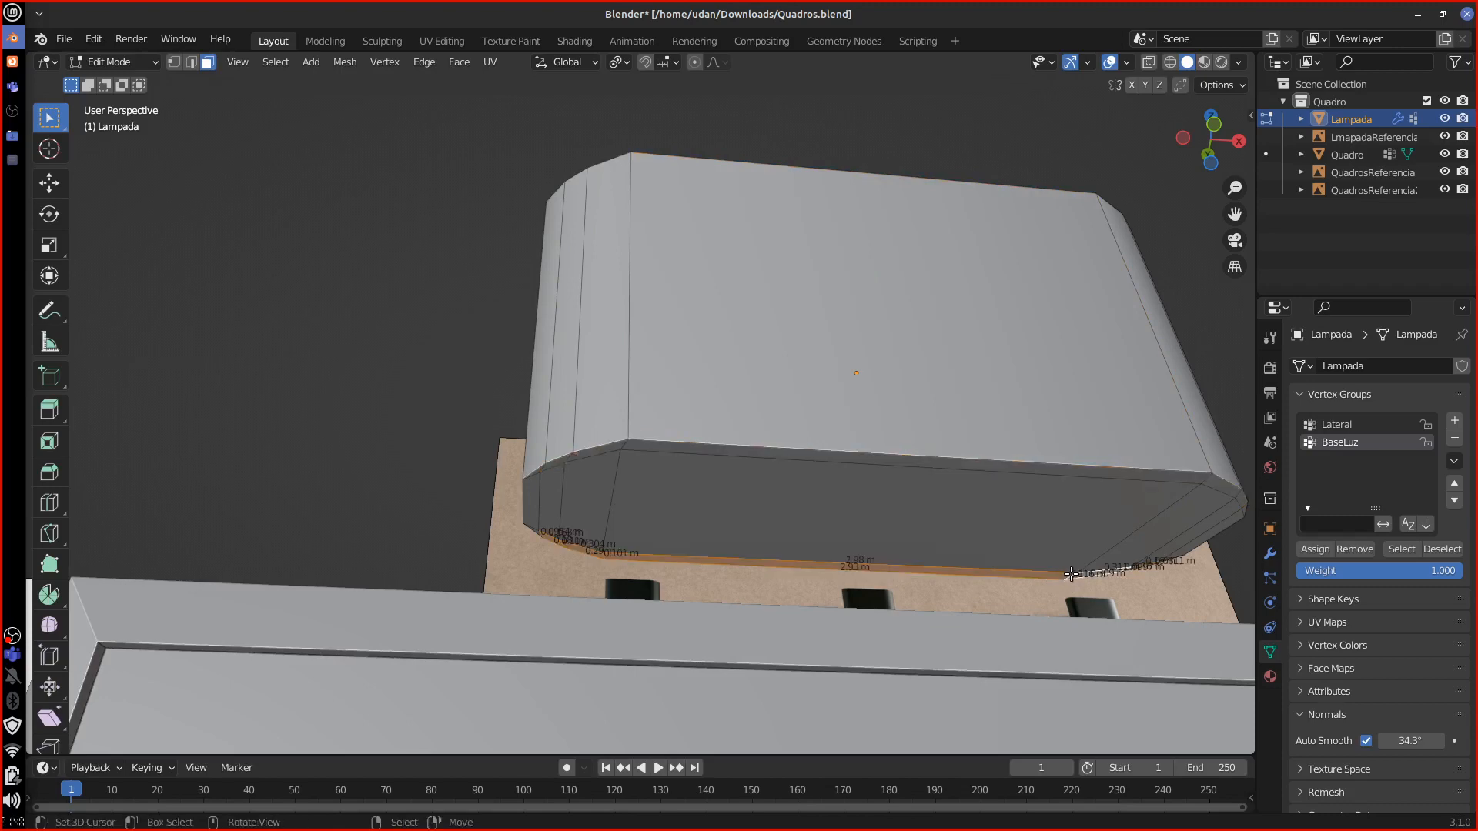
pyautogui.click(1163, 522)
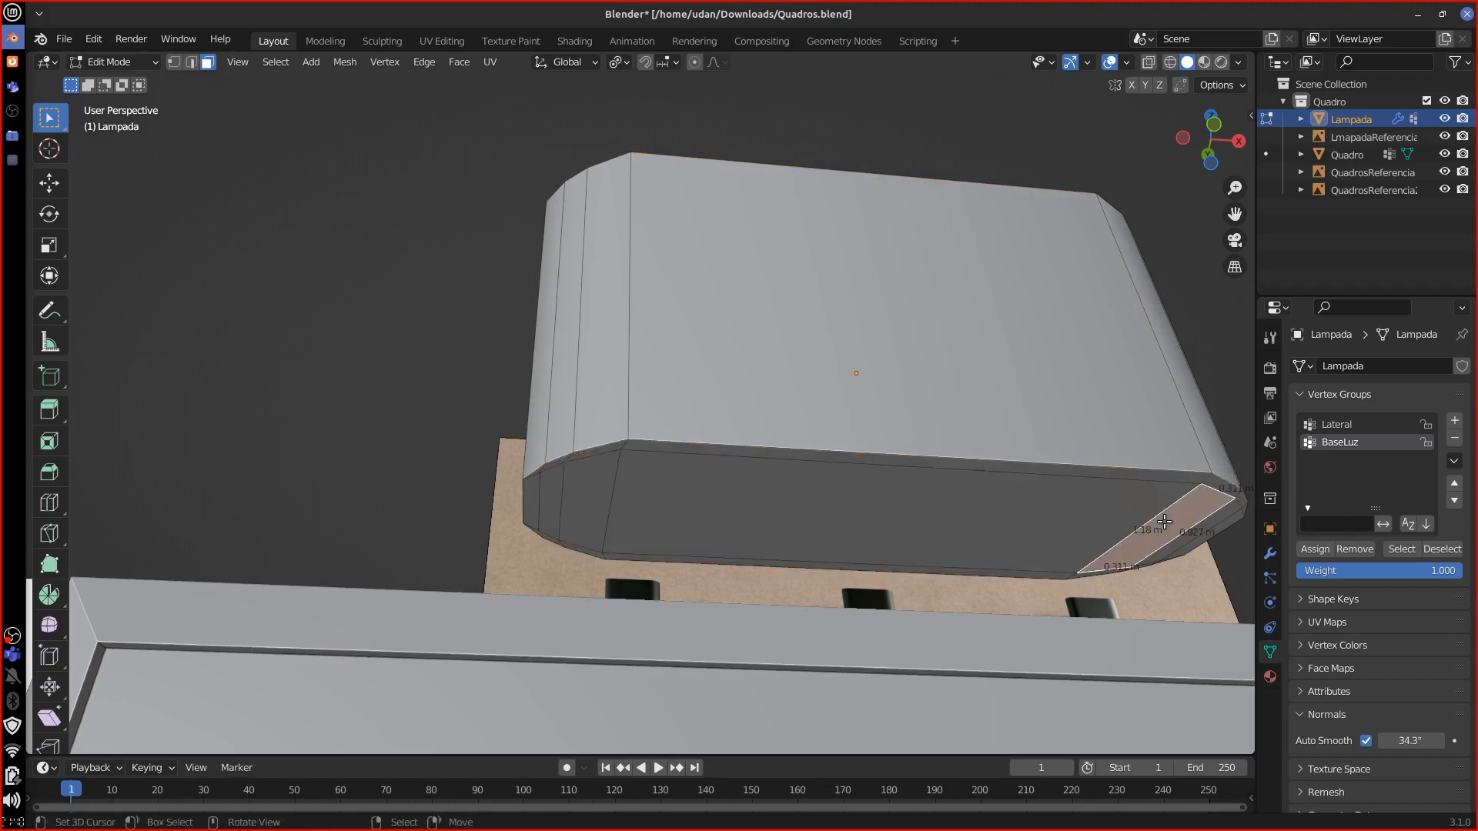
# Step: Delete the Lampada lamp's bottom face together with the corner faces and narrow rim faces surrounding it
pyautogui.click(548, 502)
pyautogui.keyDown('shift'); pyautogui.click(558, 464); pyautogui.keyUp('shift')
pyautogui.keyDown('shift'); pyautogui.click(595, 454); pyautogui.keyUp('shift')
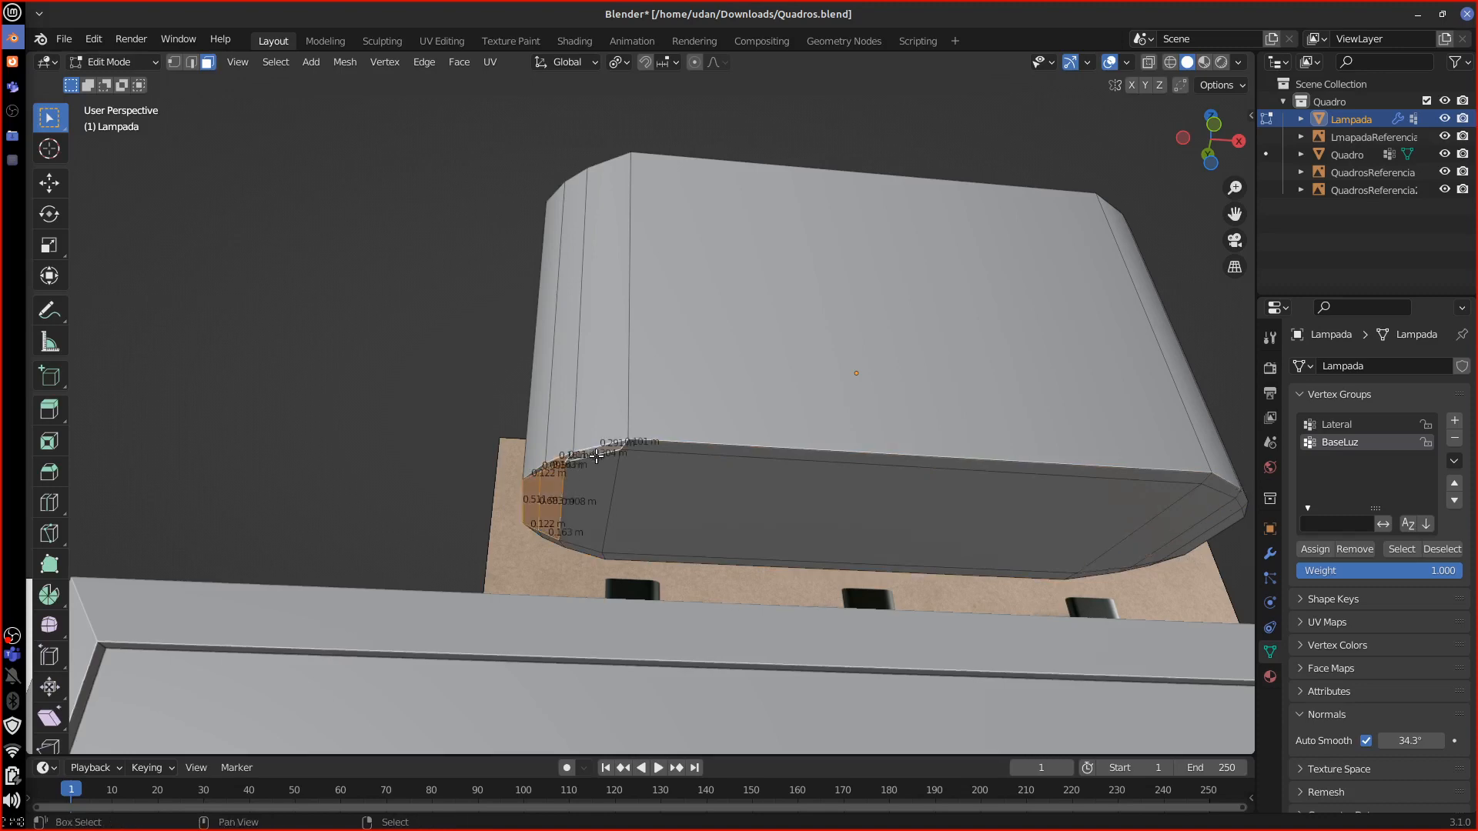
pyautogui.keyDown('shift'); pyautogui.click(591, 504); pyautogui.keyUp('shift')
pyautogui.keyDown('shift'); pyautogui.click(579, 548); pyautogui.keyUp('shift')
pyautogui.keyDown('shift'); pyautogui.click(550, 539); pyautogui.keyUp('shift')
pyautogui.keyDown('shift'); pyautogui.click(552, 528); pyautogui.keyUp('shift')
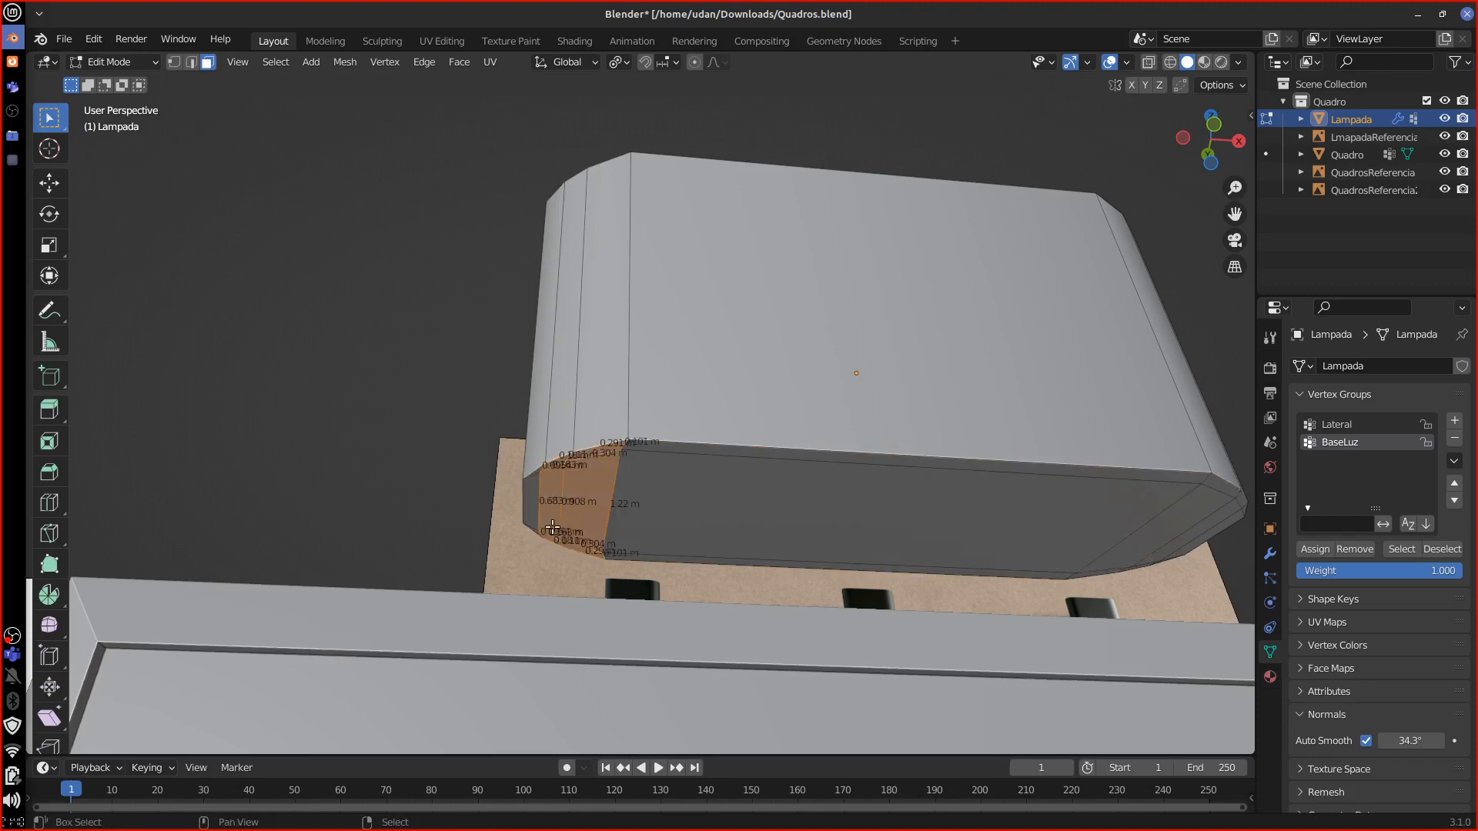
pyautogui.keyDown('shift'); pyautogui.click(538, 512); pyautogui.keyUp('shift')
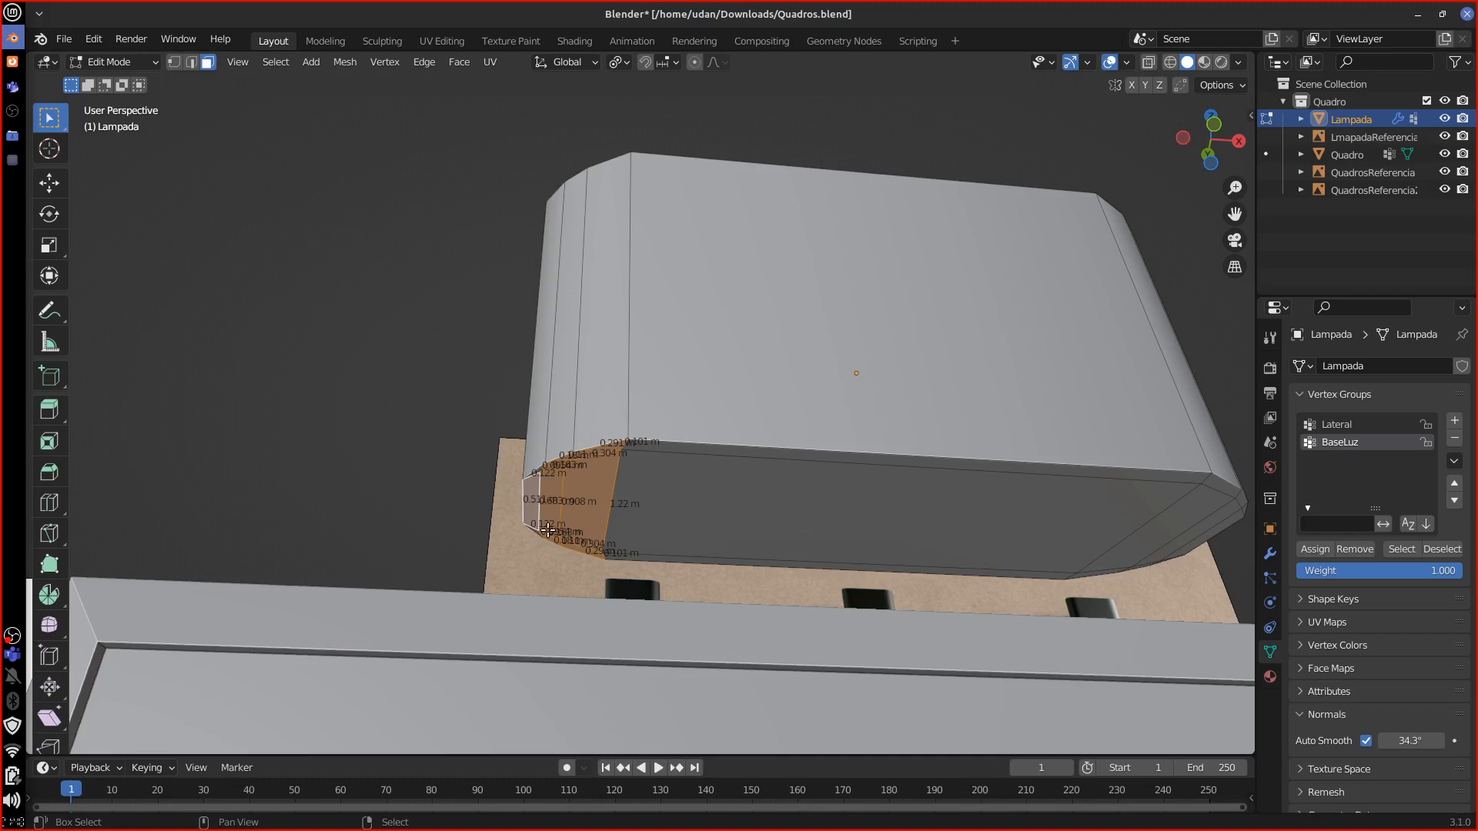
pyautogui.keyDown('shift'); pyautogui.click(693, 501); pyautogui.keyUp('shift')
pyautogui.keyDown('shift'); pyautogui.click(706, 452); pyautogui.keyUp('shift')
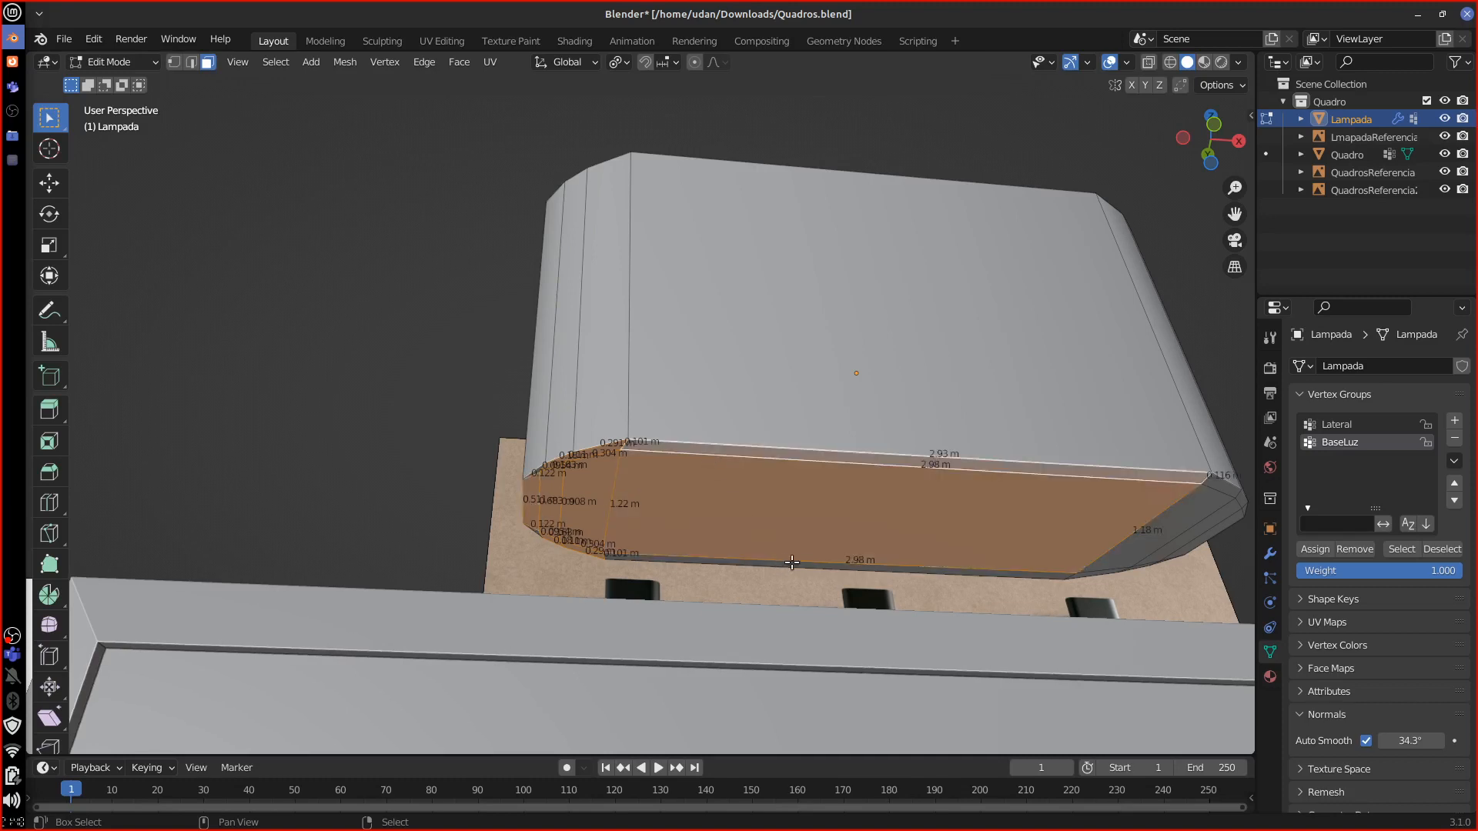
pyautogui.keyDown('shift'); pyautogui.click(953, 570); pyautogui.keyUp('shift')
pyautogui.keyDown('shift'); pyautogui.click(1139, 564); pyautogui.keyUp('shift')
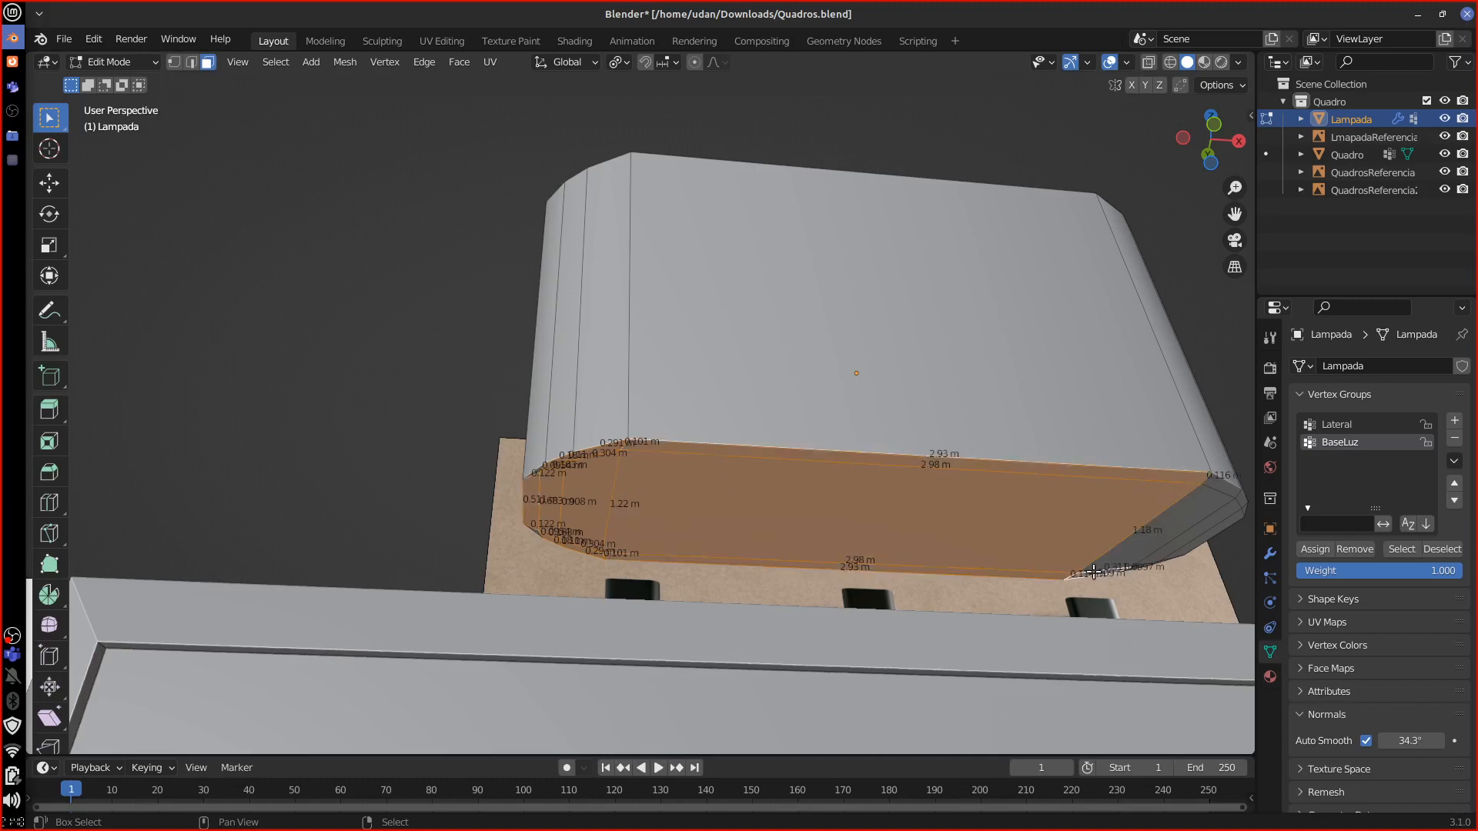
pyautogui.keyDown('shift'); pyautogui.click(1139, 550); pyautogui.keyUp('shift')
pyautogui.keyDown('shift'); pyautogui.click(1182, 538); pyautogui.keyUp('shift')
pyautogui.keyDown('shift'); pyautogui.click(1213, 532); pyautogui.keyUp('shift')
pyautogui.moveTo(1213, 532); pyautogui.dragTo(954, 460, button='middle')
pyautogui.keyDown('shift'); pyautogui.click(853, 387); pyautogui.keyUp('shift')
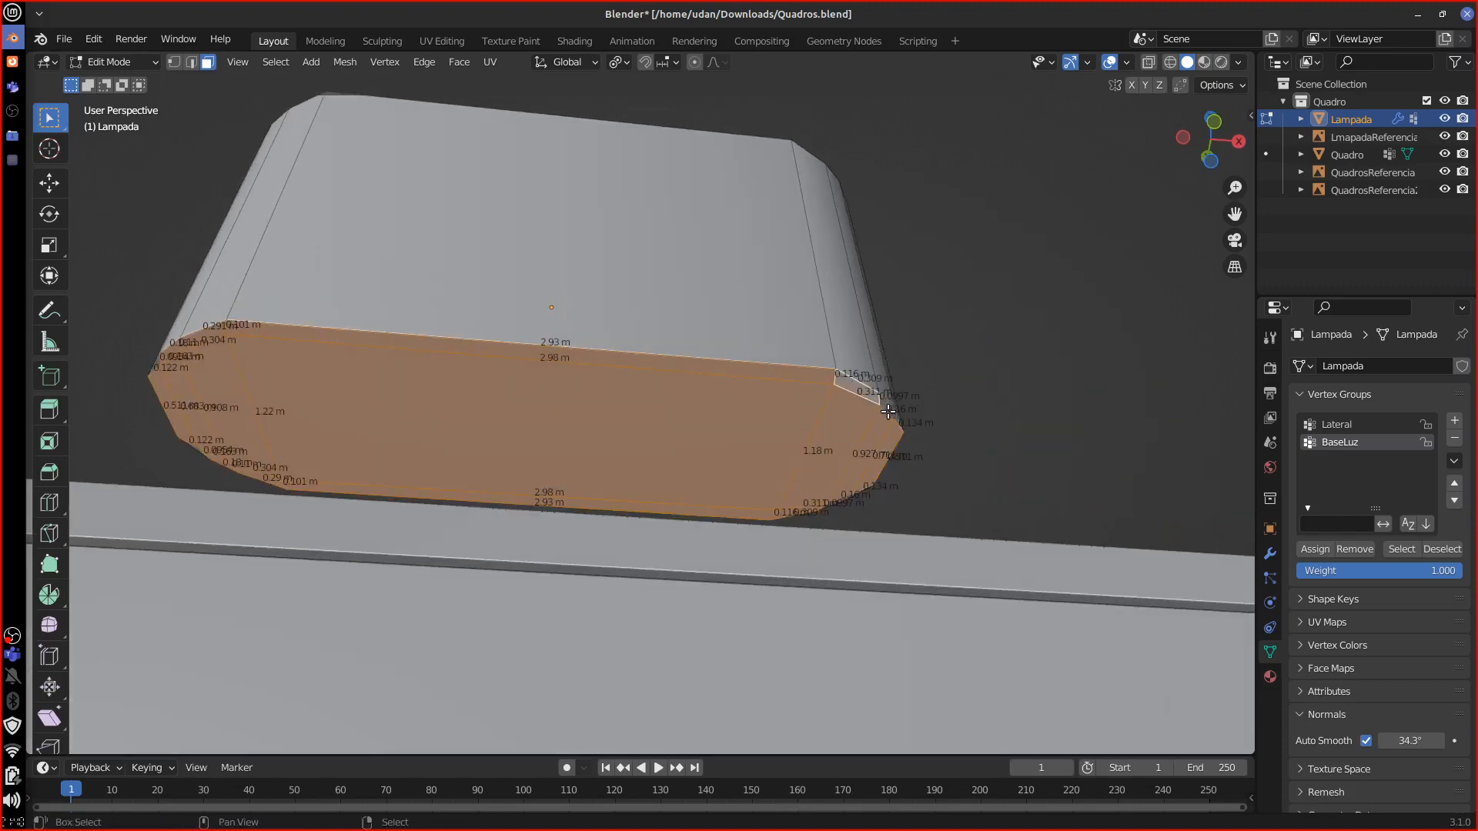
pyautogui.keyDown('shift'); pyautogui.click(887, 409); pyautogui.keyUp('shift')
pyautogui.keyDown('shift'); pyautogui.click(894, 422); pyautogui.keyUp('shift')
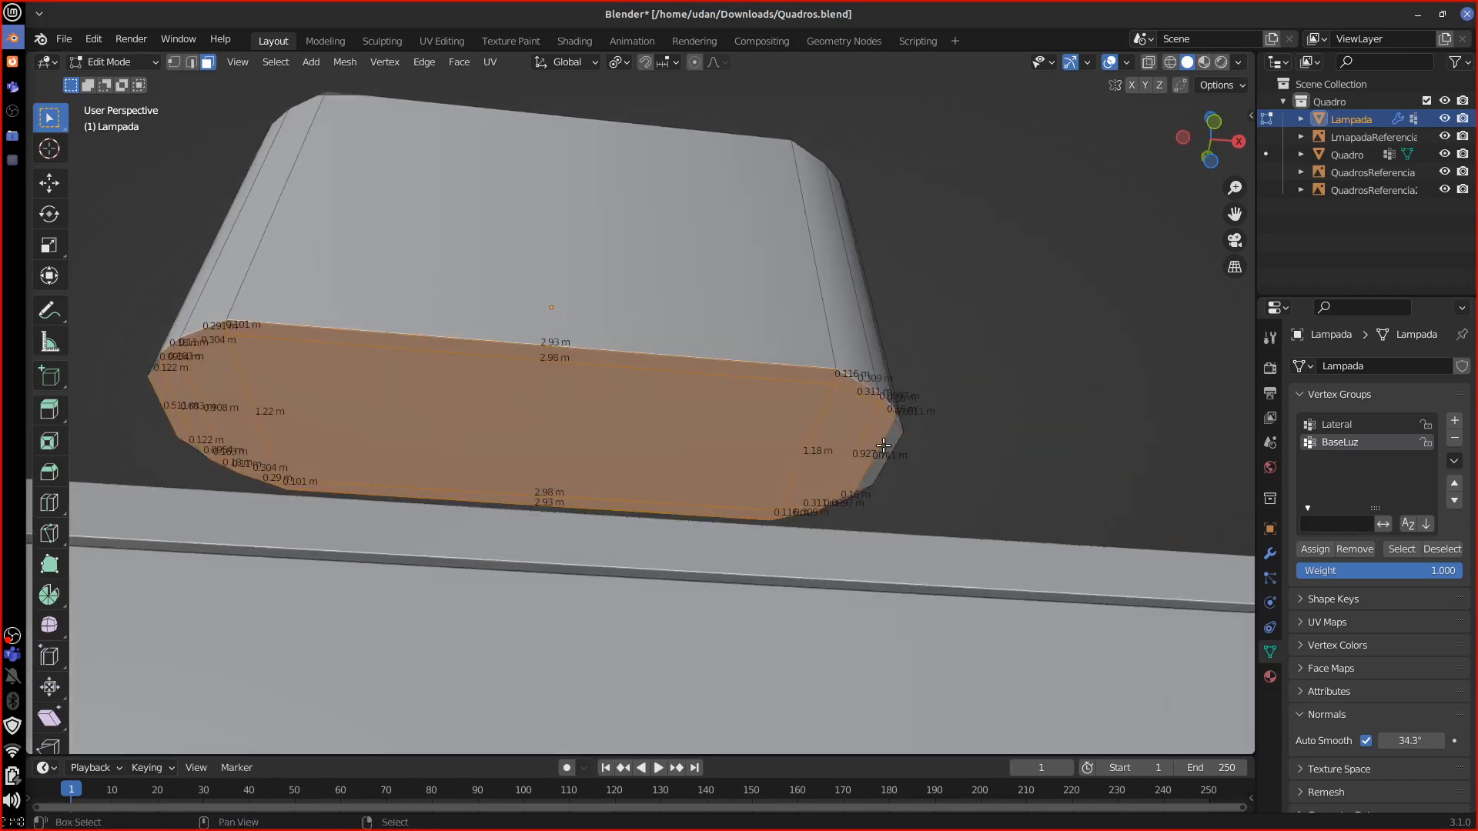
pyautogui.keyDown('shift'); pyautogui.click(884, 445); pyautogui.keyUp('shift')
pyautogui.press('x')
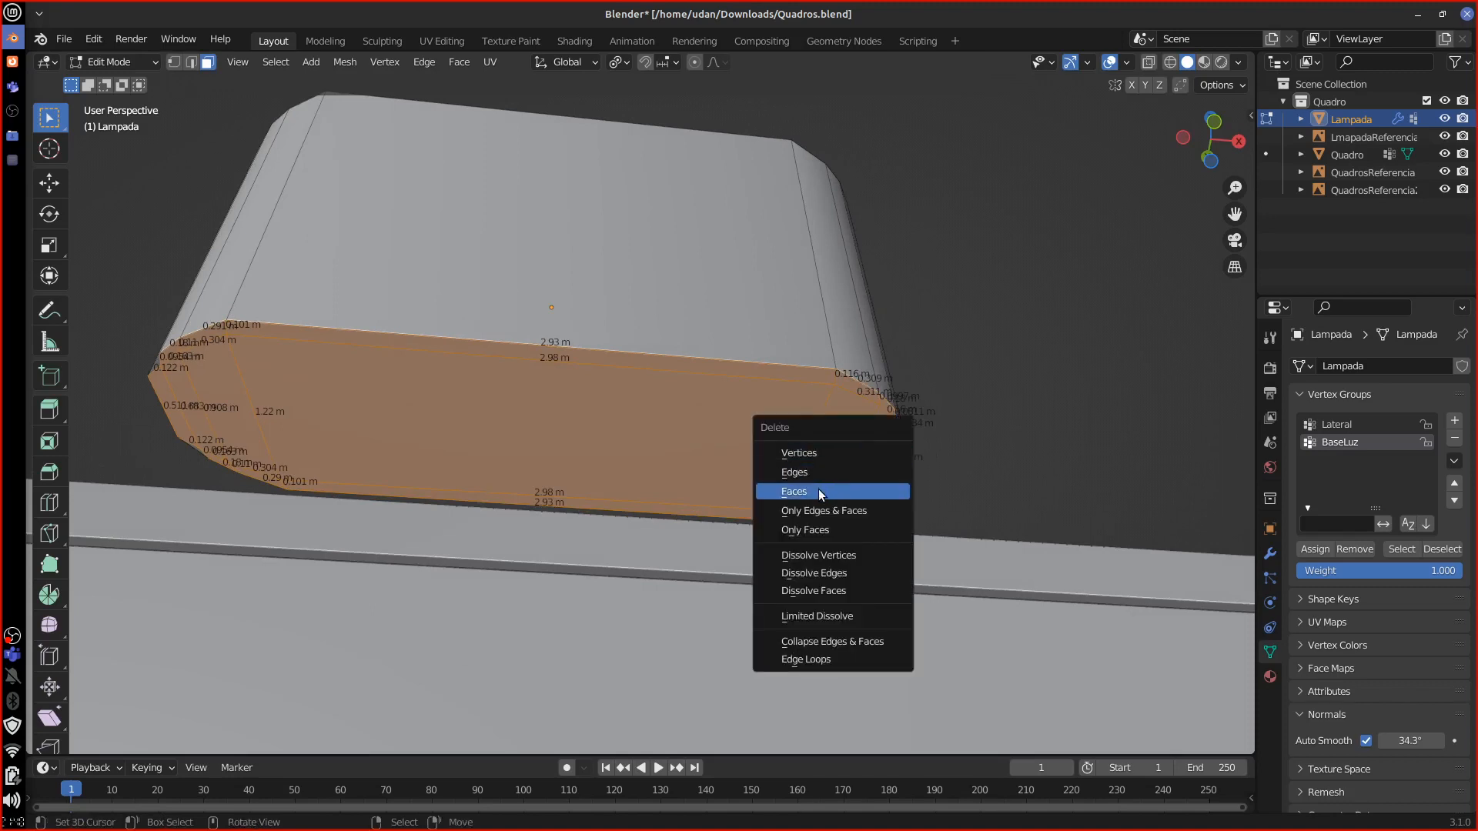
pyautogui.click(819, 489)
# Step: Delete the leftover sliver faces at the -X end of the lamp's open underside
pyautogui.click(155, 363)
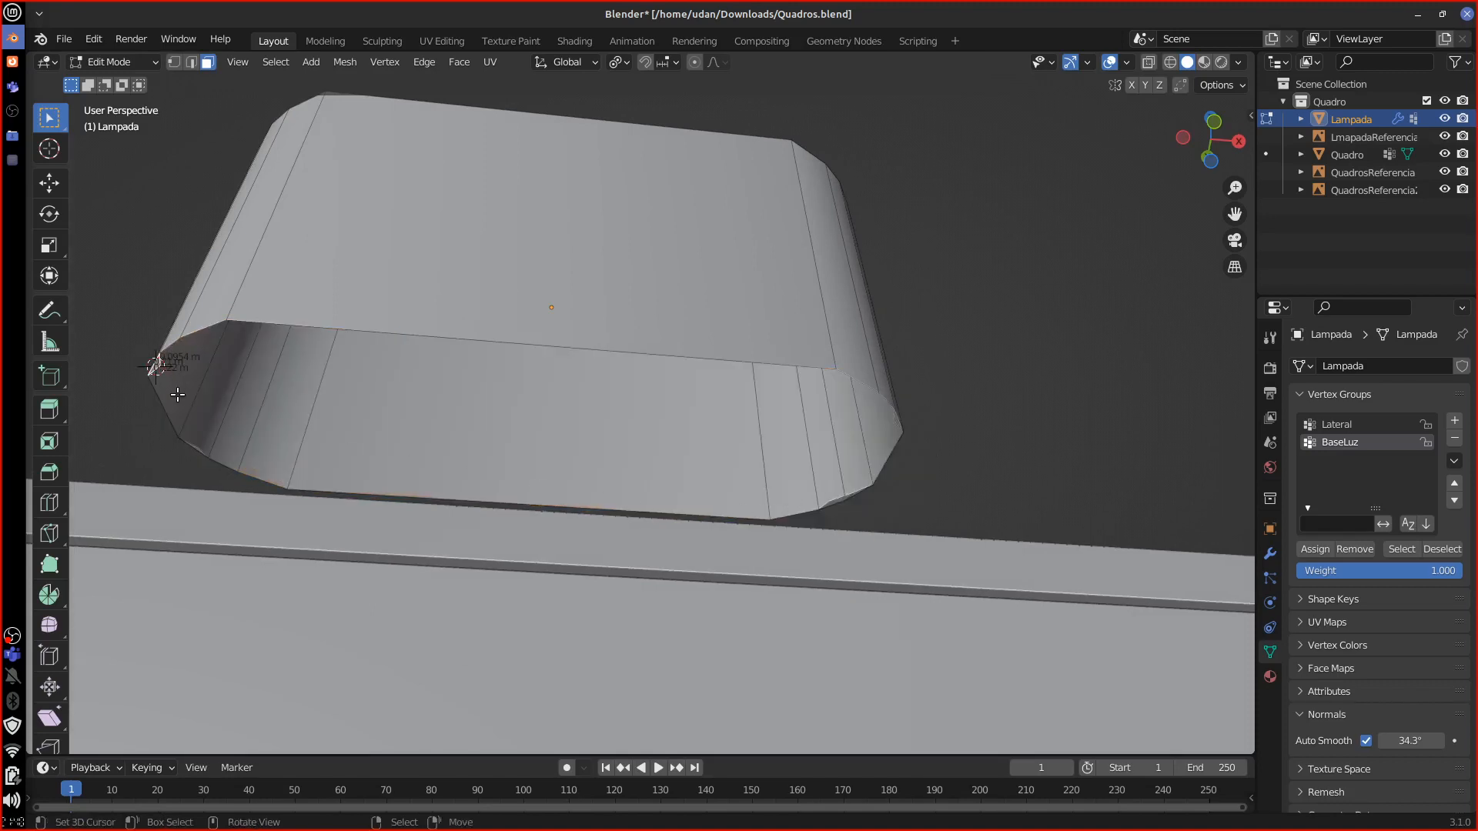
pyautogui.press('x')
pyautogui.click(179, 396)
pyautogui.click(200, 444)
pyautogui.click(201, 445)
pyautogui.press('x')
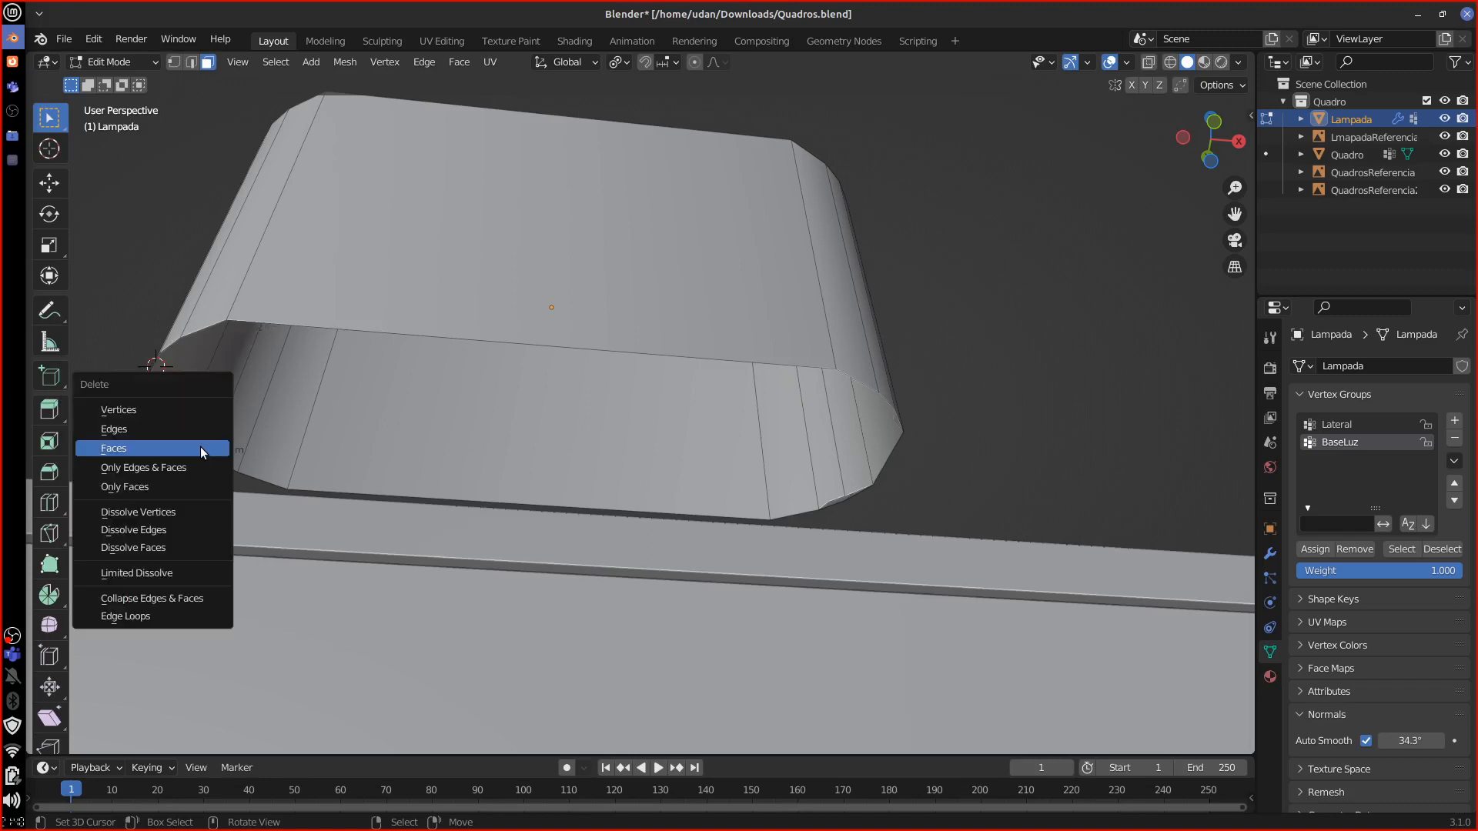
pyautogui.click(197, 445)
# Step: Delete the leftover sliver faces at the +X end of the lamp's open underside
pyautogui.click(893, 428)
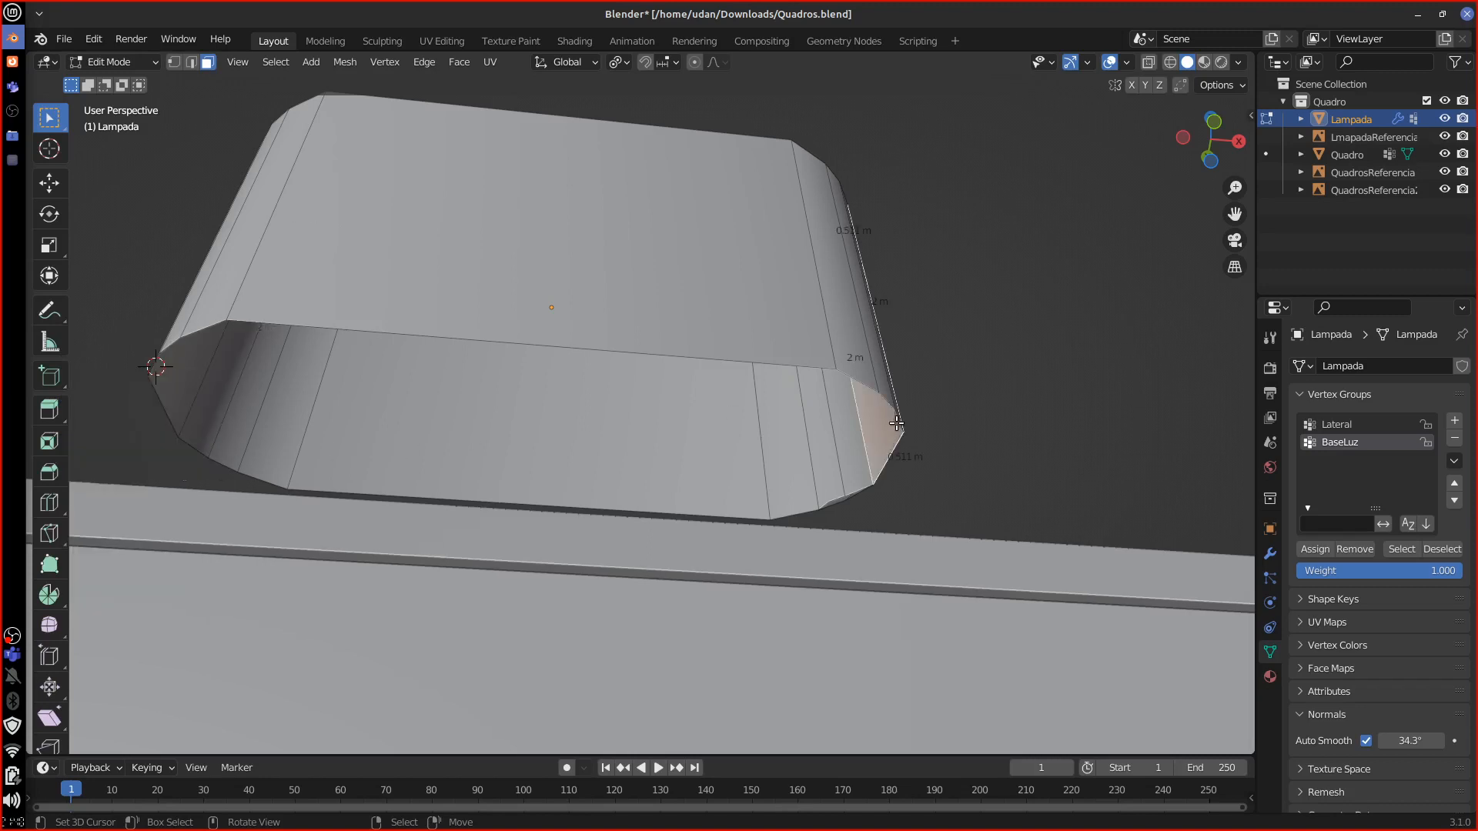
pyautogui.click(899, 421)
pyautogui.click(899, 428)
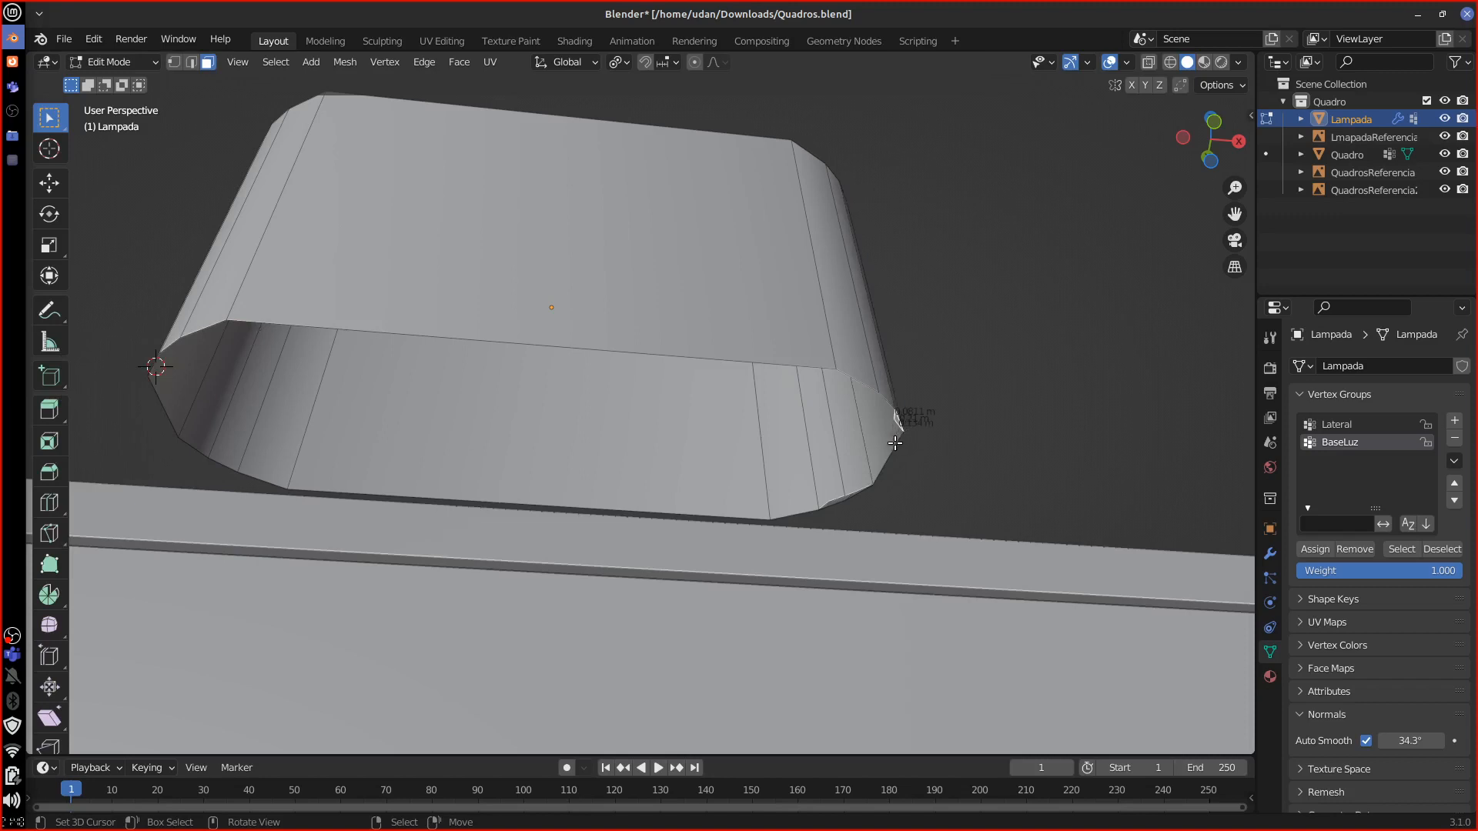
pyautogui.press('x')
pyautogui.click(894, 440)
pyautogui.click(845, 499)
pyautogui.press('x')
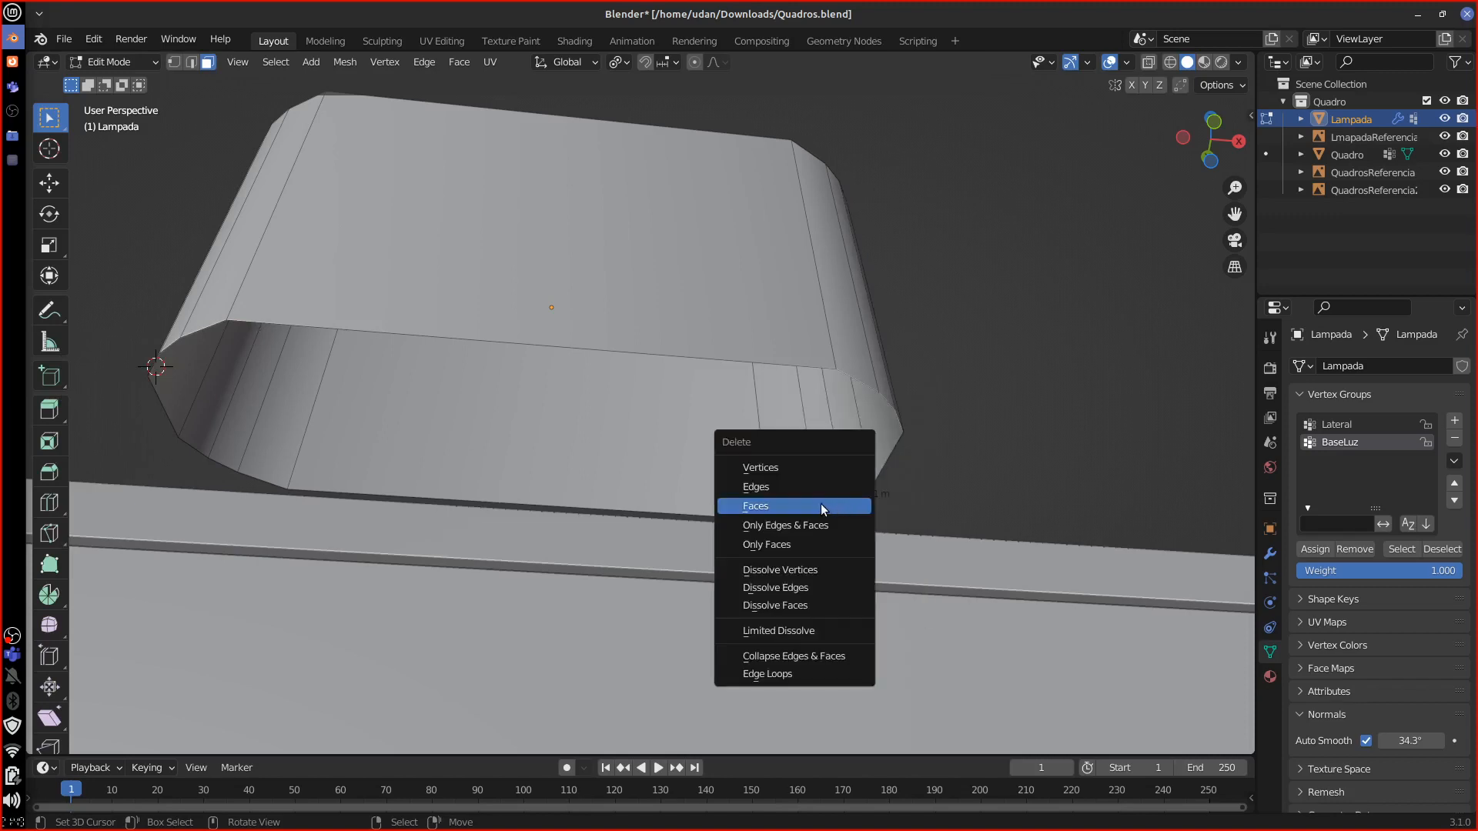
pyautogui.click(822, 508)
# Step: Extrude the lamp's open bottom edge loop in place and scale it to 0.94 to form an inner rim
pyautogui.click(174, 62)
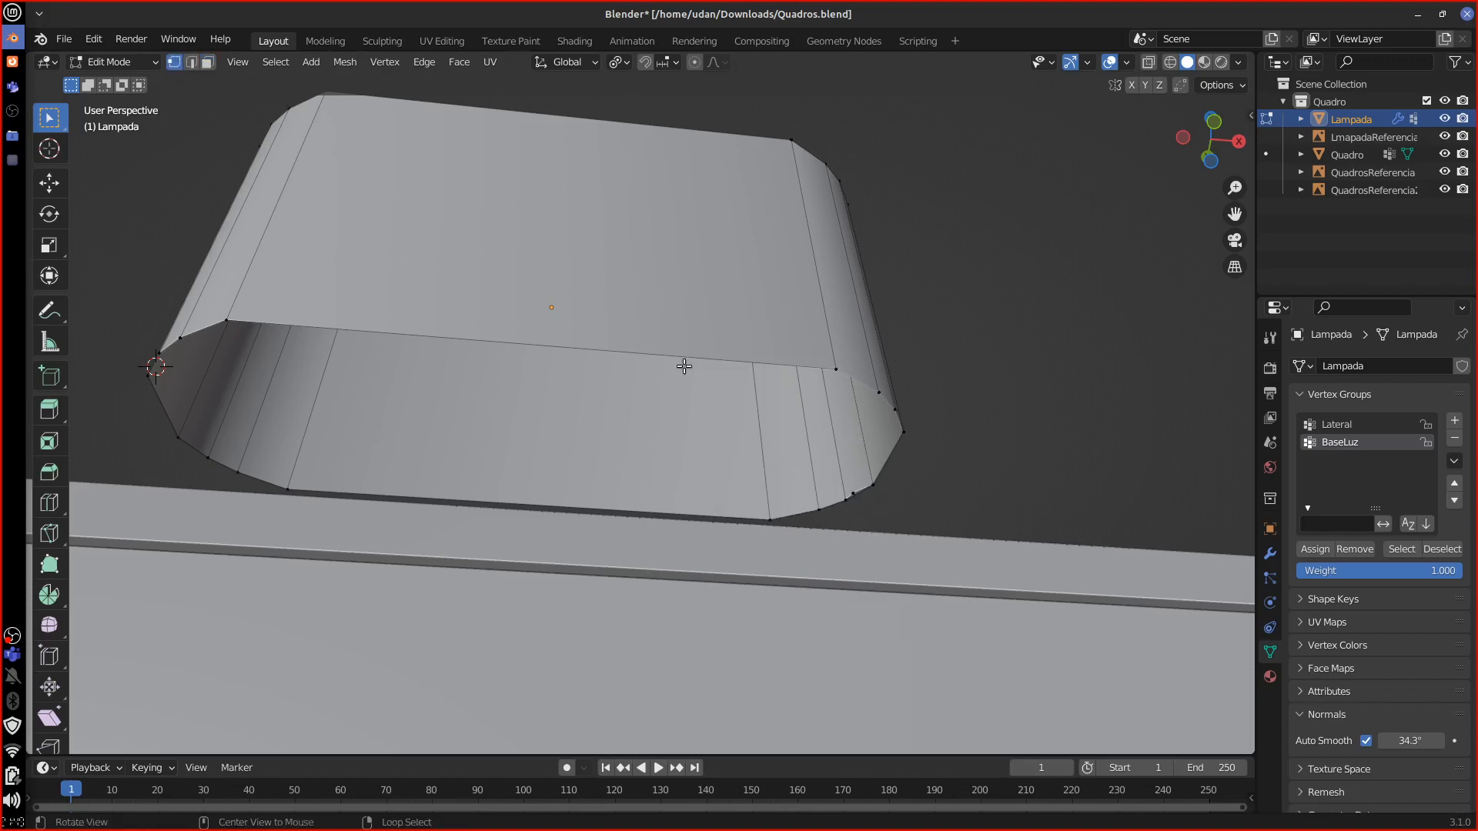
pyautogui.keyDown('alt'); pyautogui.rightClick(838, 376); pyautogui.keyUp('alt')
pyautogui.moveTo(875, 447)
pyautogui.keyDown('shift'); pyautogui.mouseDown(button='middle')
pyautogui.moveTo(892, 426)
pyautogui.moveTo(888, 446)
pyautogui.mouseUp(button='middle'); pyautogui.keyUp('shift')
pyautogui.press('e')
pyautogui.rightClick(904, 465)
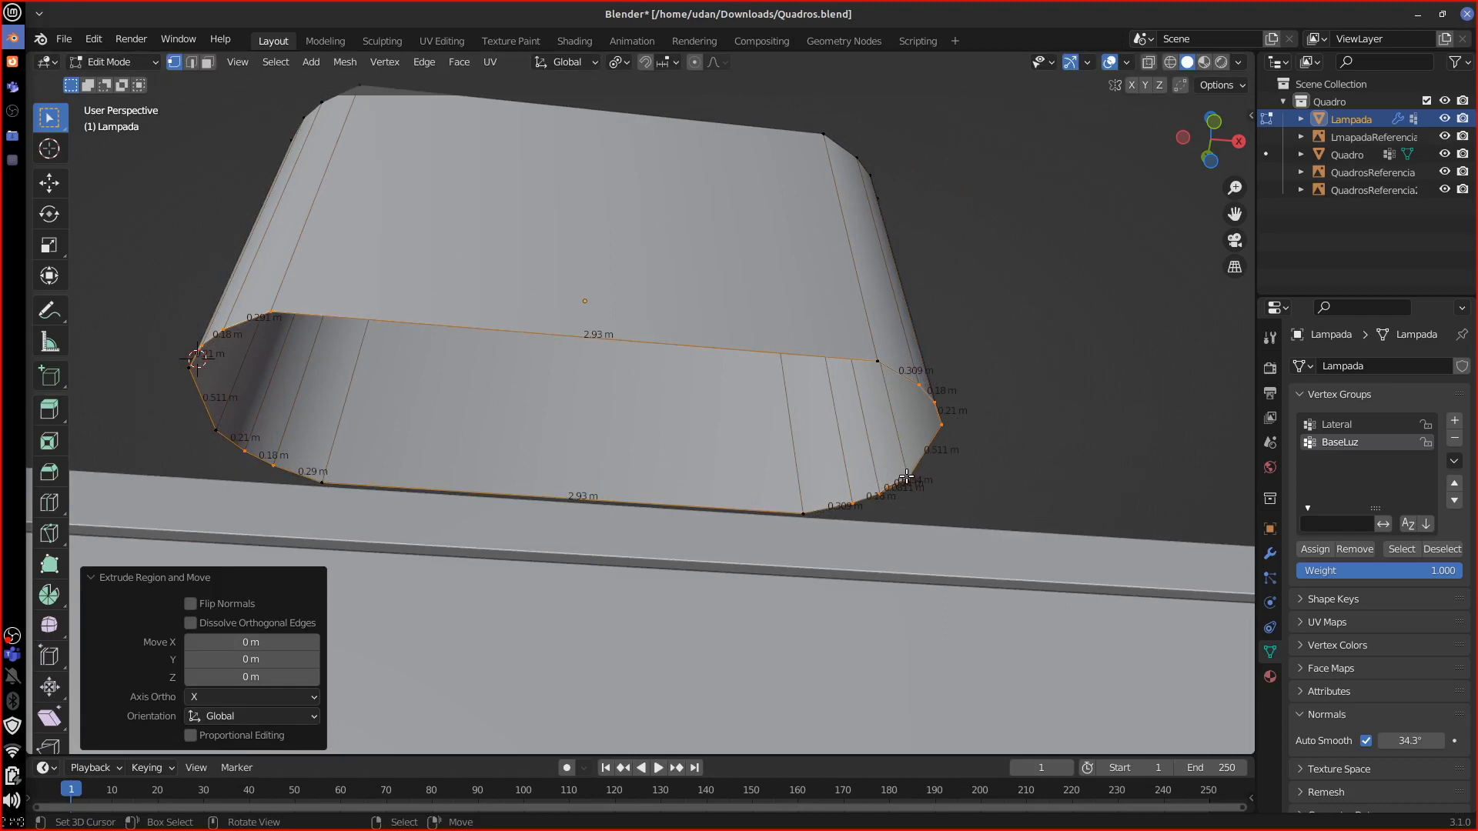
pyautogui.press('a')
pyautogui.hotkey('ctrl', 'z')
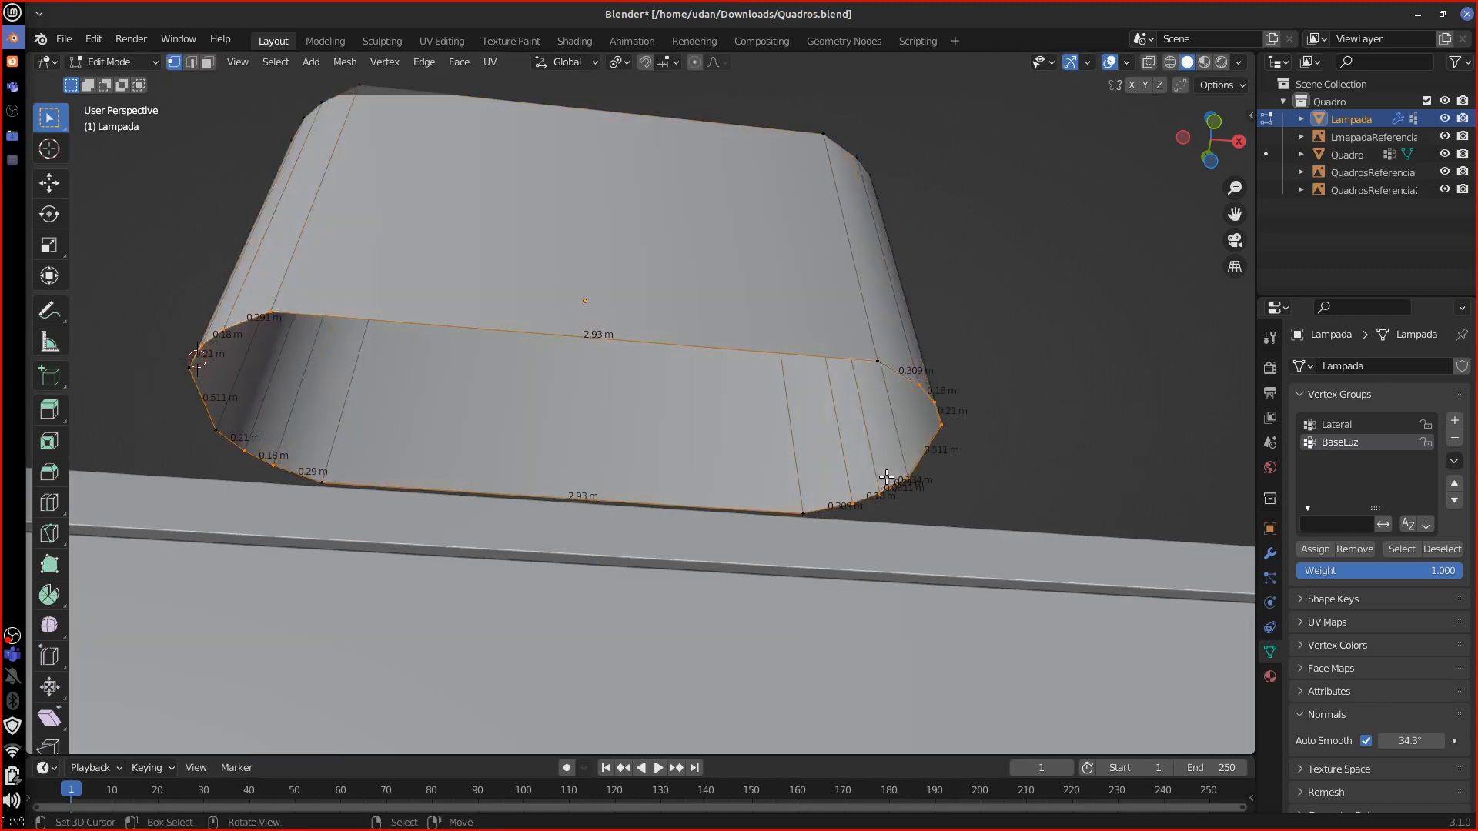
pyautogui.press('s')
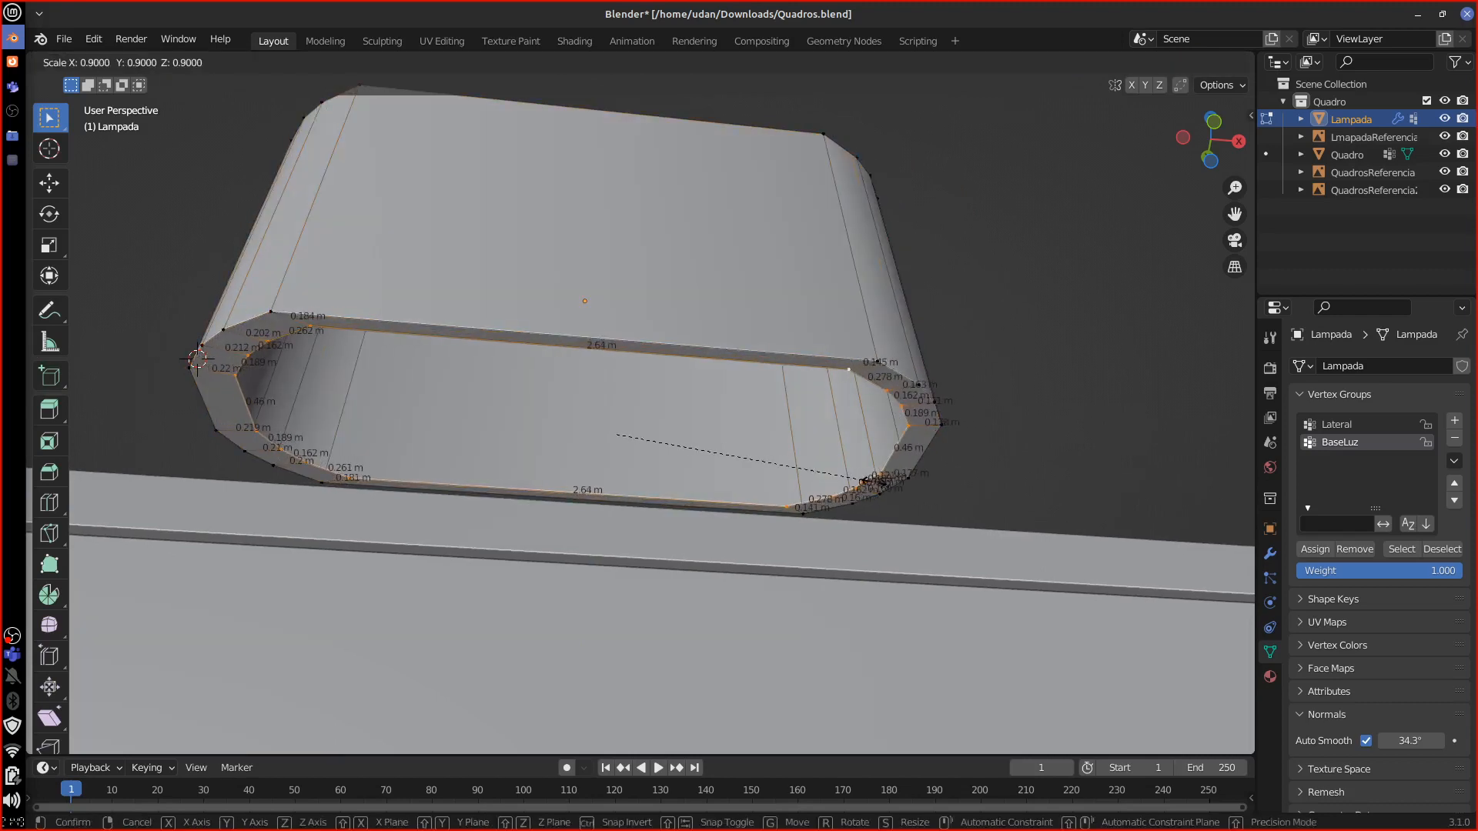
pyautogui.click(914, 477)
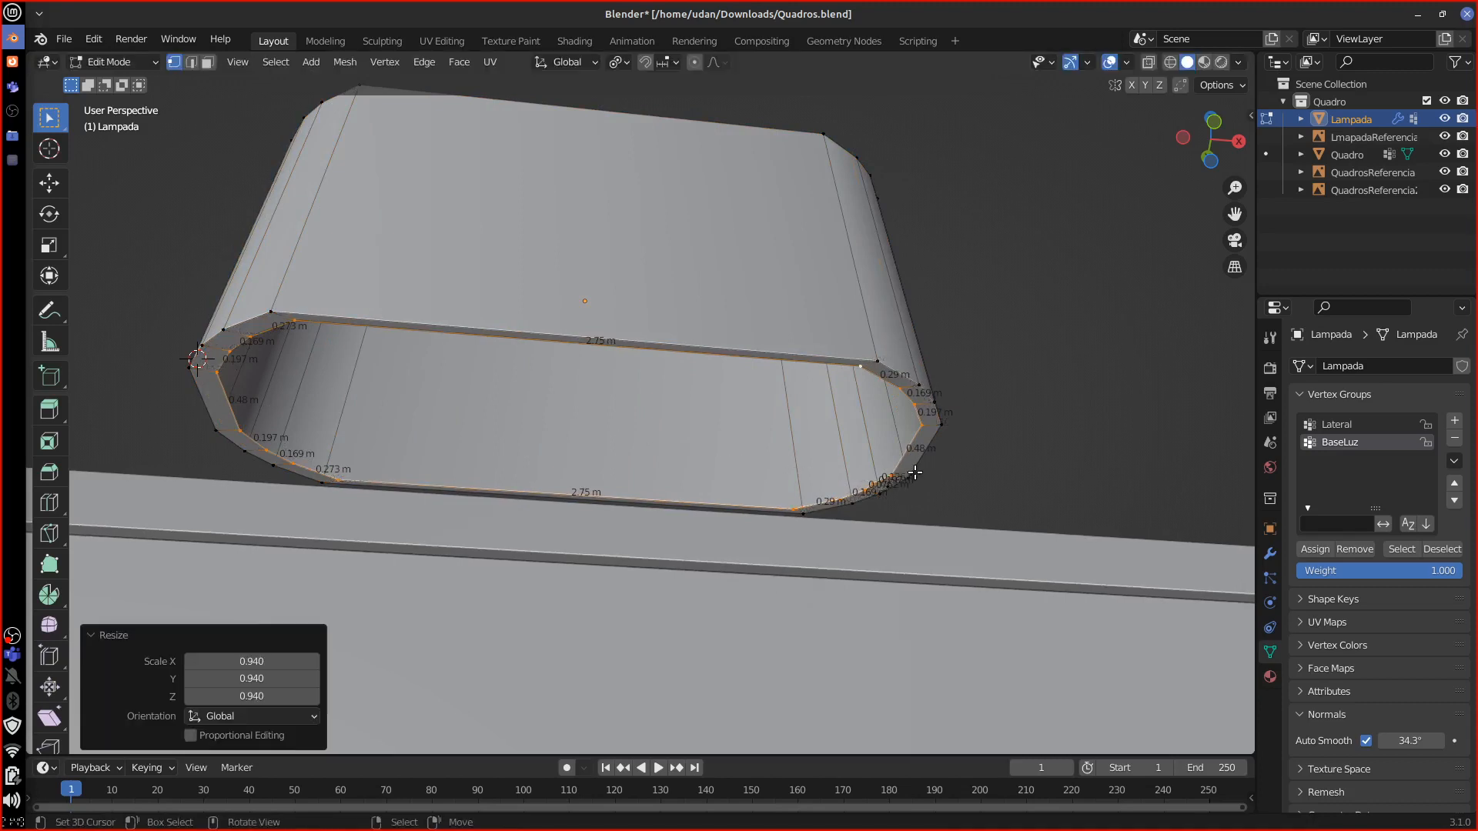
# Step: Try scaling the inner rim loop to 0.9 along Y and extruding it about 0.11 m into the lamp
pyautogui.press('s')
pyautogui.press('y')
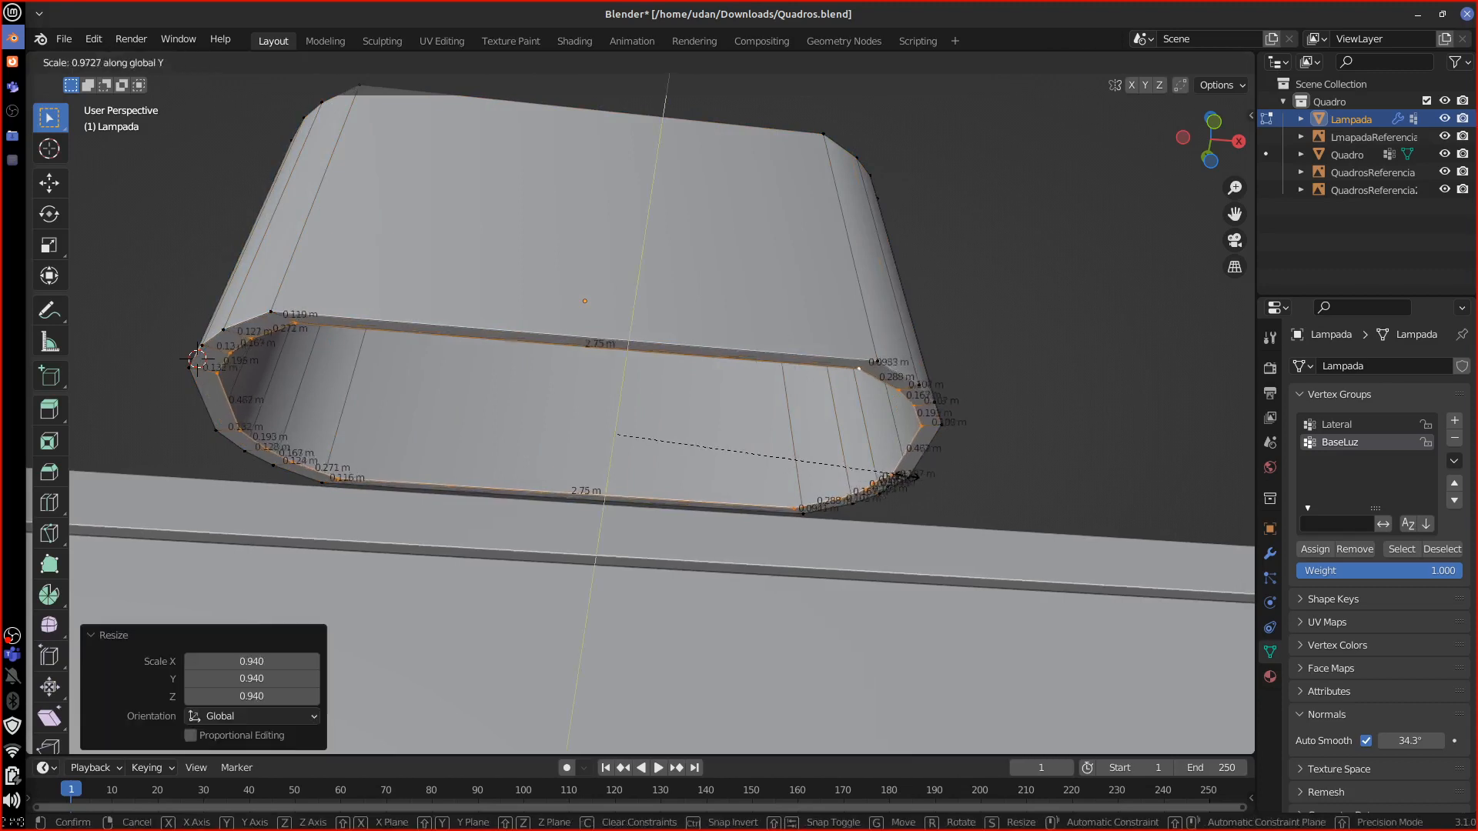
pyautogui.keyDown('ctrl'); pyautogui.click(869, 490); pyautogui.keyUp('ctrl')
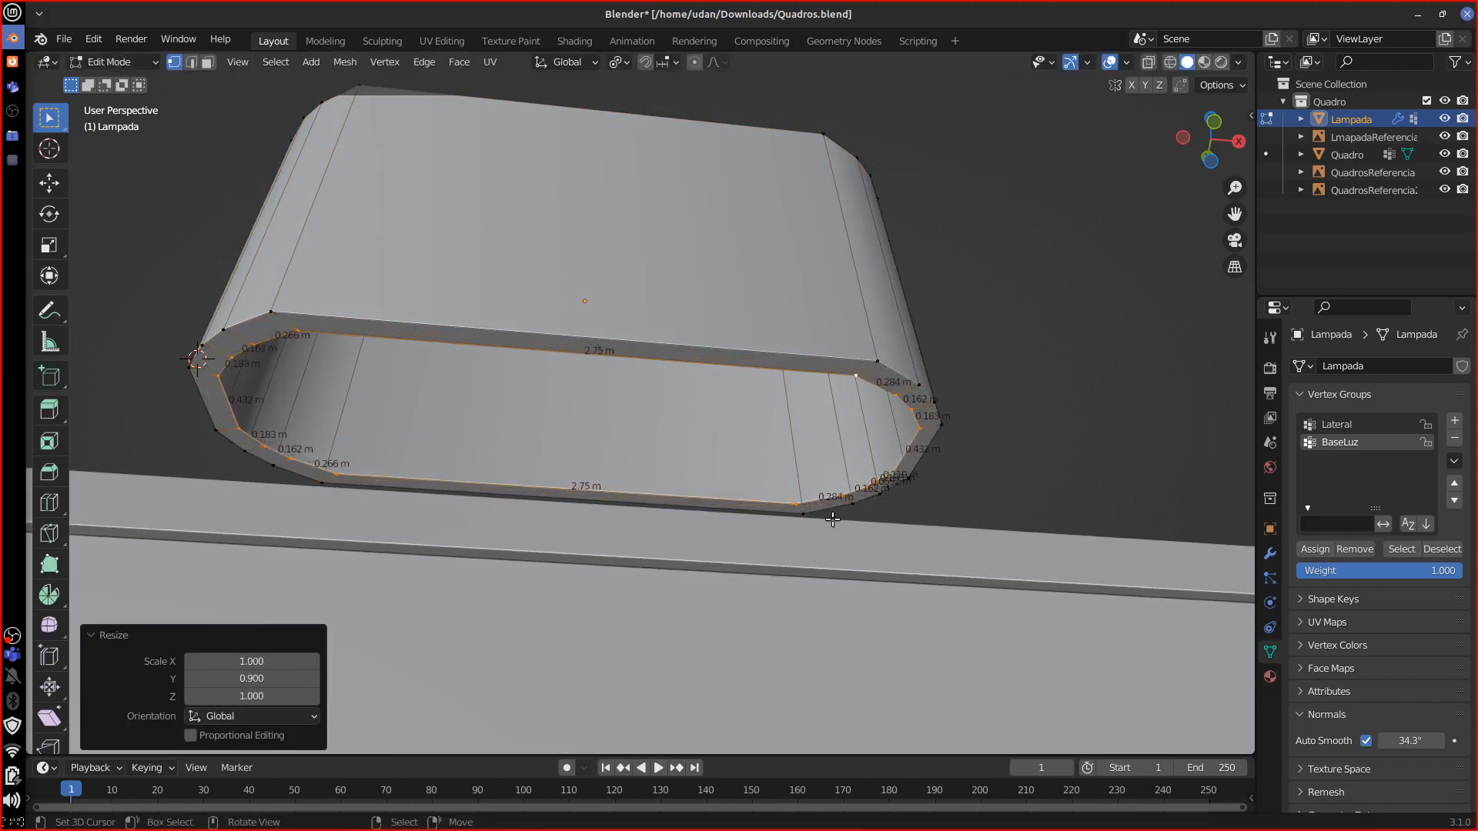
pyautogui.press('e')
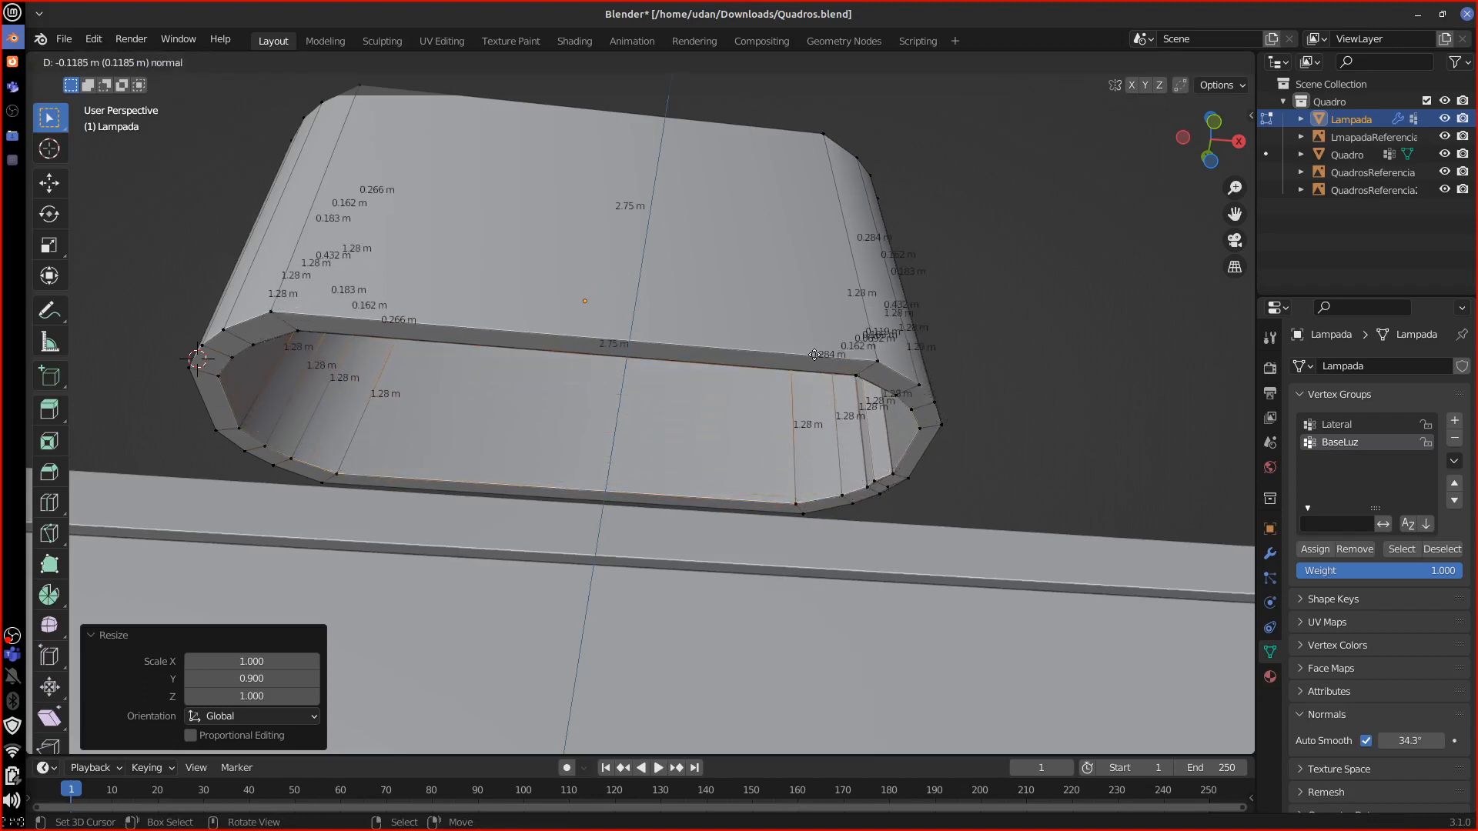
pyautogui.click(828, 388)
# Step: Compare the lamp's shape with the wall lamps in the reference picture from the front orthographic view
pyautogui.keyDown('alt'); pyautogui.moveTo(828, 388); pyautogui.dragTo(871, 277); pyautogui.keyUp('alt')
pyautogui.keyDown('shift'); pyautogui.moveTo(871, 277); pyautogui.dragTo(887, 246, button='middle'); pyautogui.keyUp('shift')
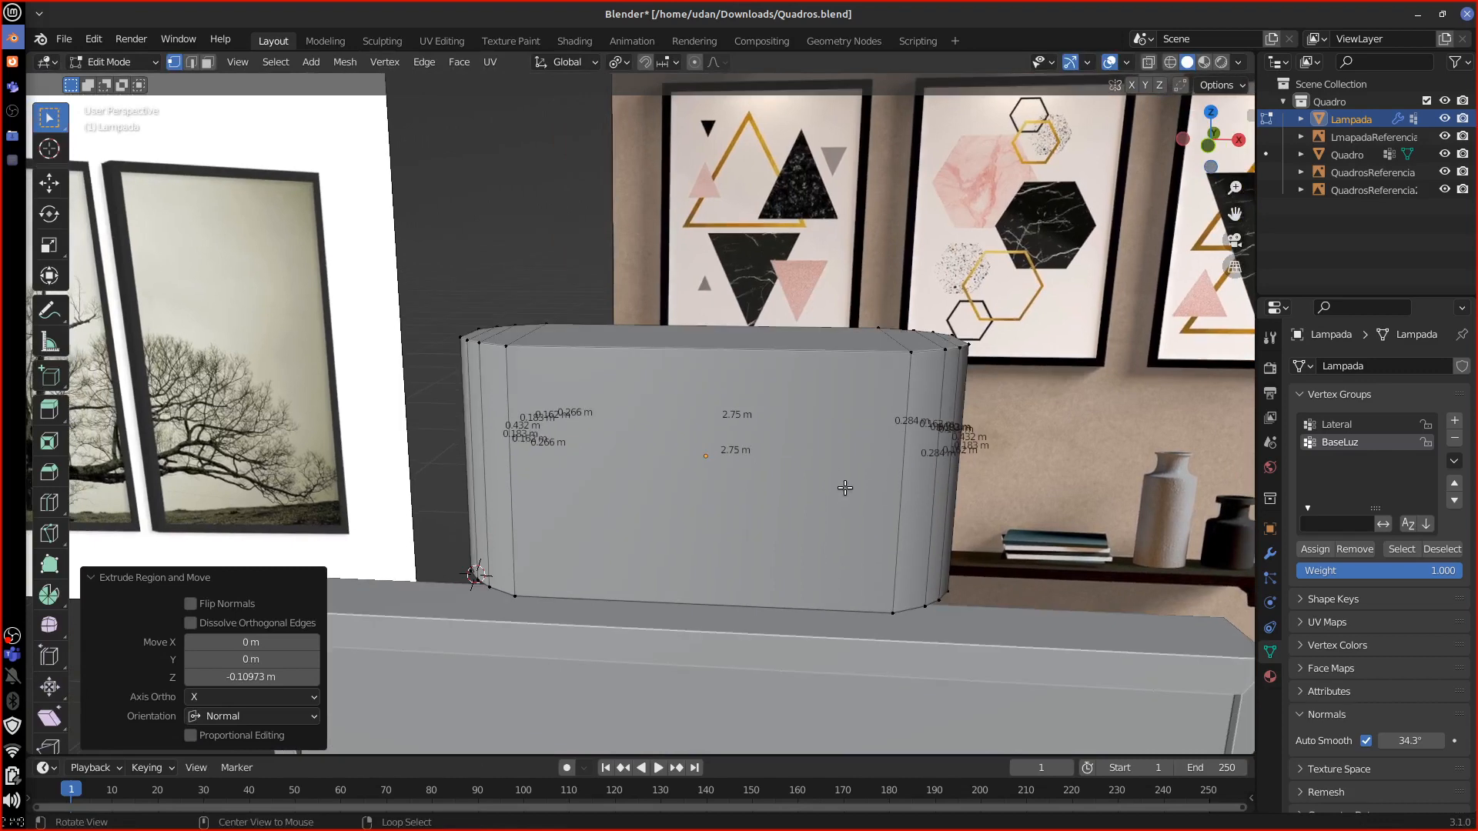
pyautogui.moveTo(844, 489); pyautogui.dragTo(854, 461, button='middle')
pyautogui.press('KP_1')
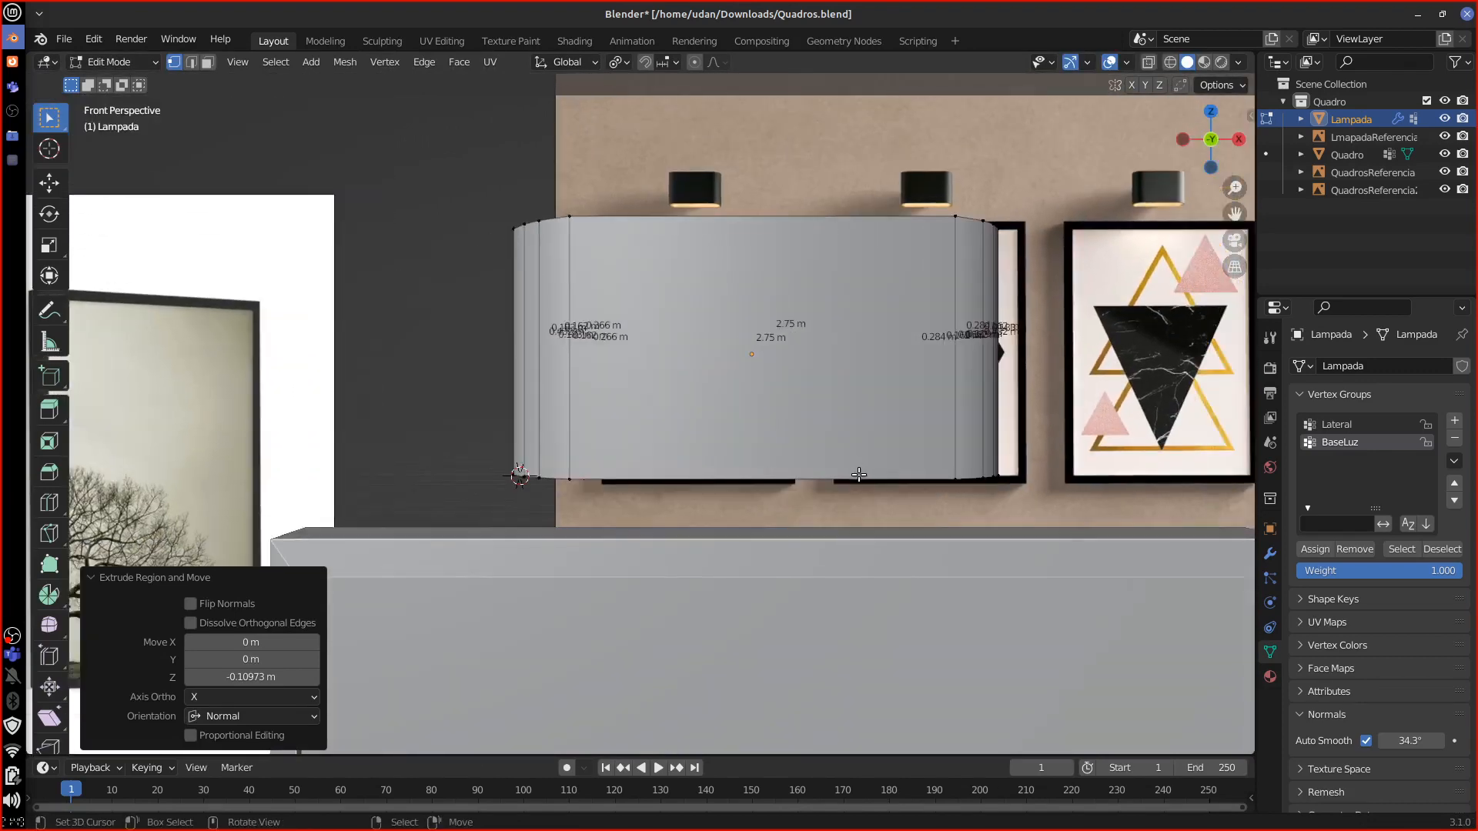
pyautogui.press('KP_5')
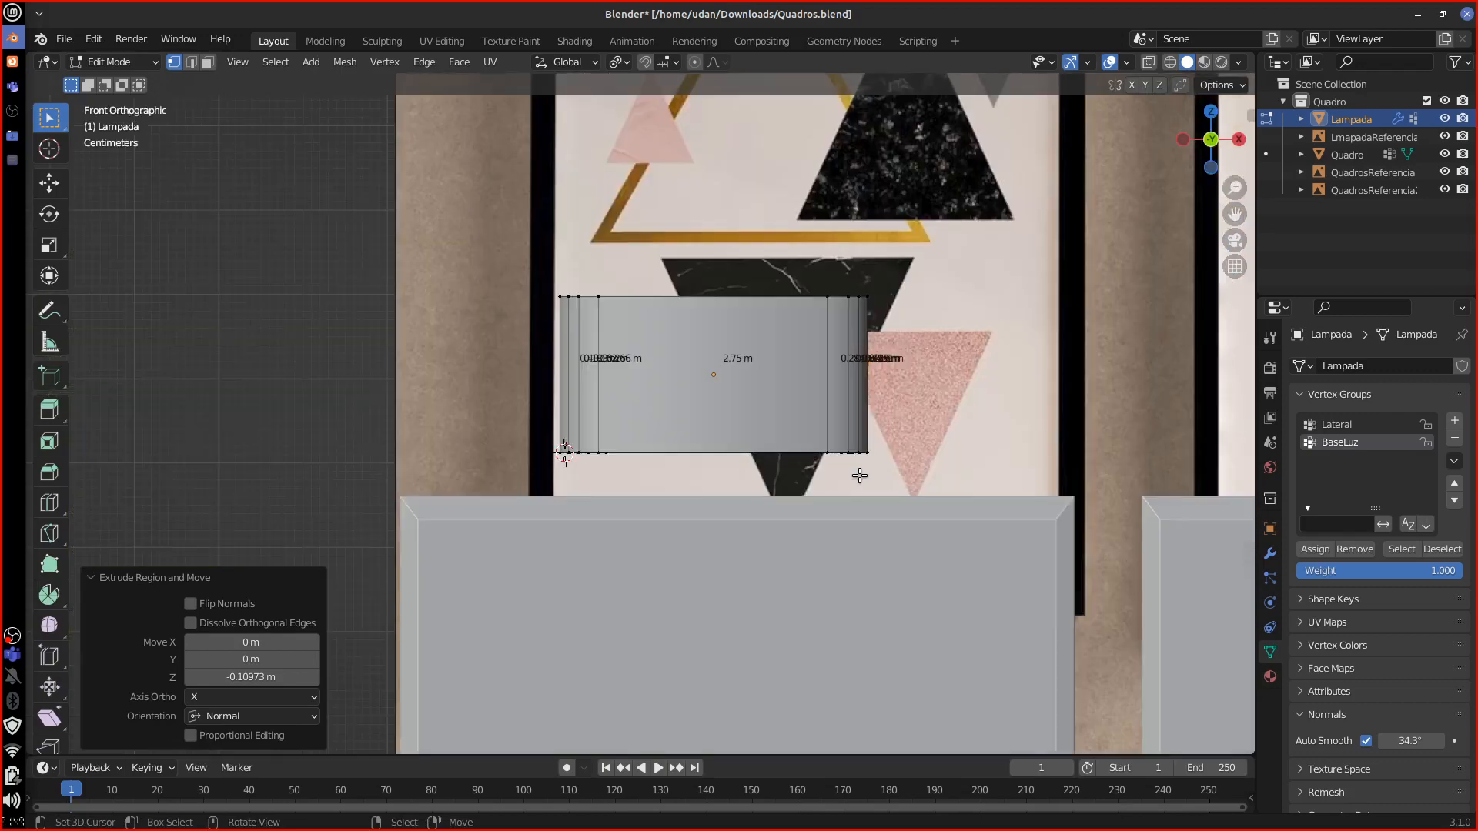
pyautogui.keyDown('shift'); pyautogui.moveTo(921, 381); pyautogui.dragTo(811, 643, button='middle'); pyautogui.keyUp('shift')
pyautogui.keyDown('shift'); pyautogui.moveTo(873, 339); pyautogui.dragTo(811, 530, button='middle'); pyautogui.keyUp('shift')
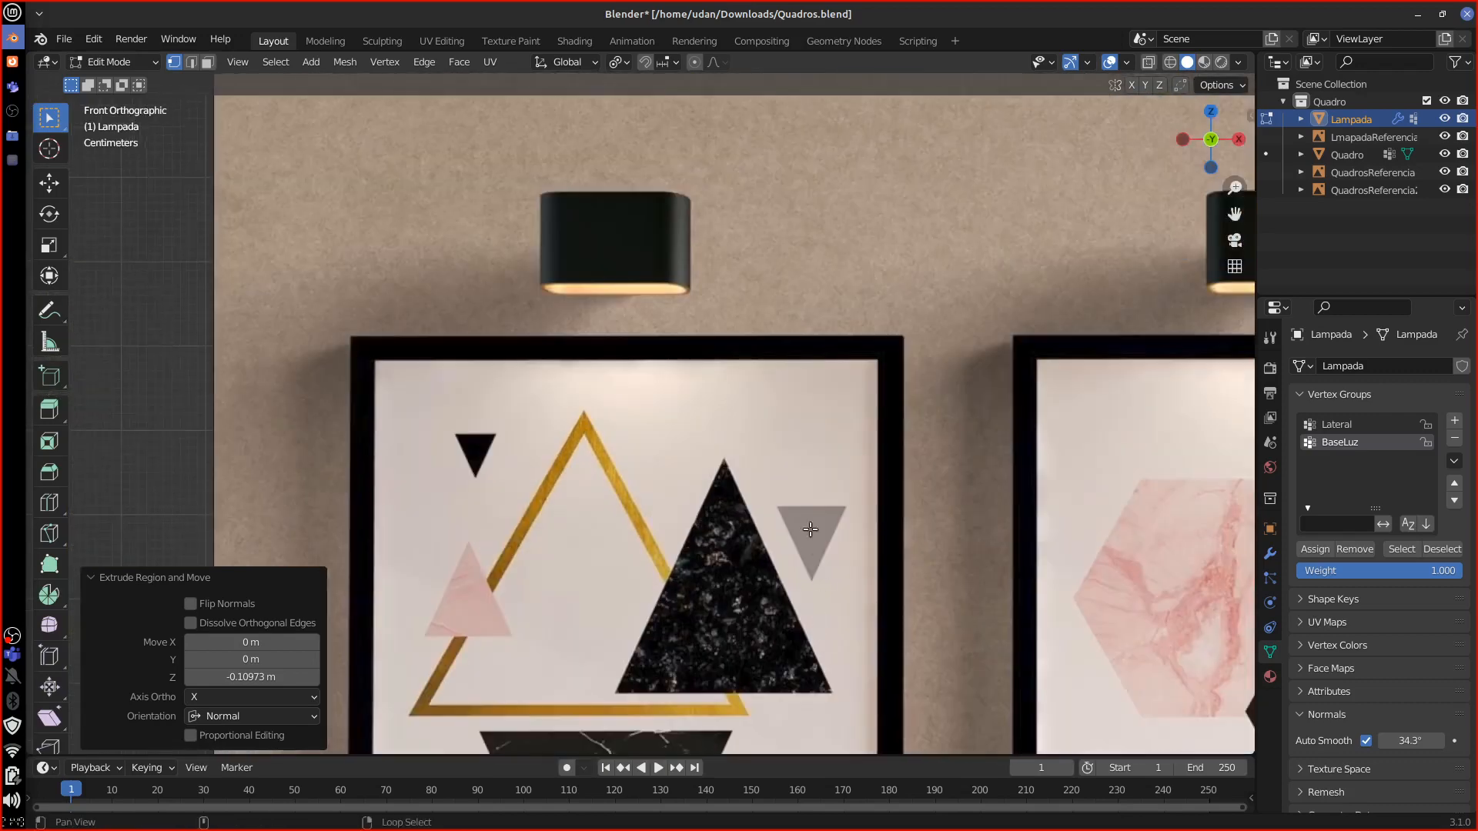
pyautogui.keyDown('shift'); pyautogui.moveTo(659, 646); pyautogui.dragTo(748, 304, button='middle'); pyautogui.keyUp('shift')
pyautogui.moveTo(750, 501); pyautogui.dragTo(729, 449, button='middle')
# Step: Enable X-ray in front view and extrude the inner rim loop 0.17 m upward along Z inside the lamp
pyautogui.press('KP_1')
pyautogui.scroll(2, 724, 510)
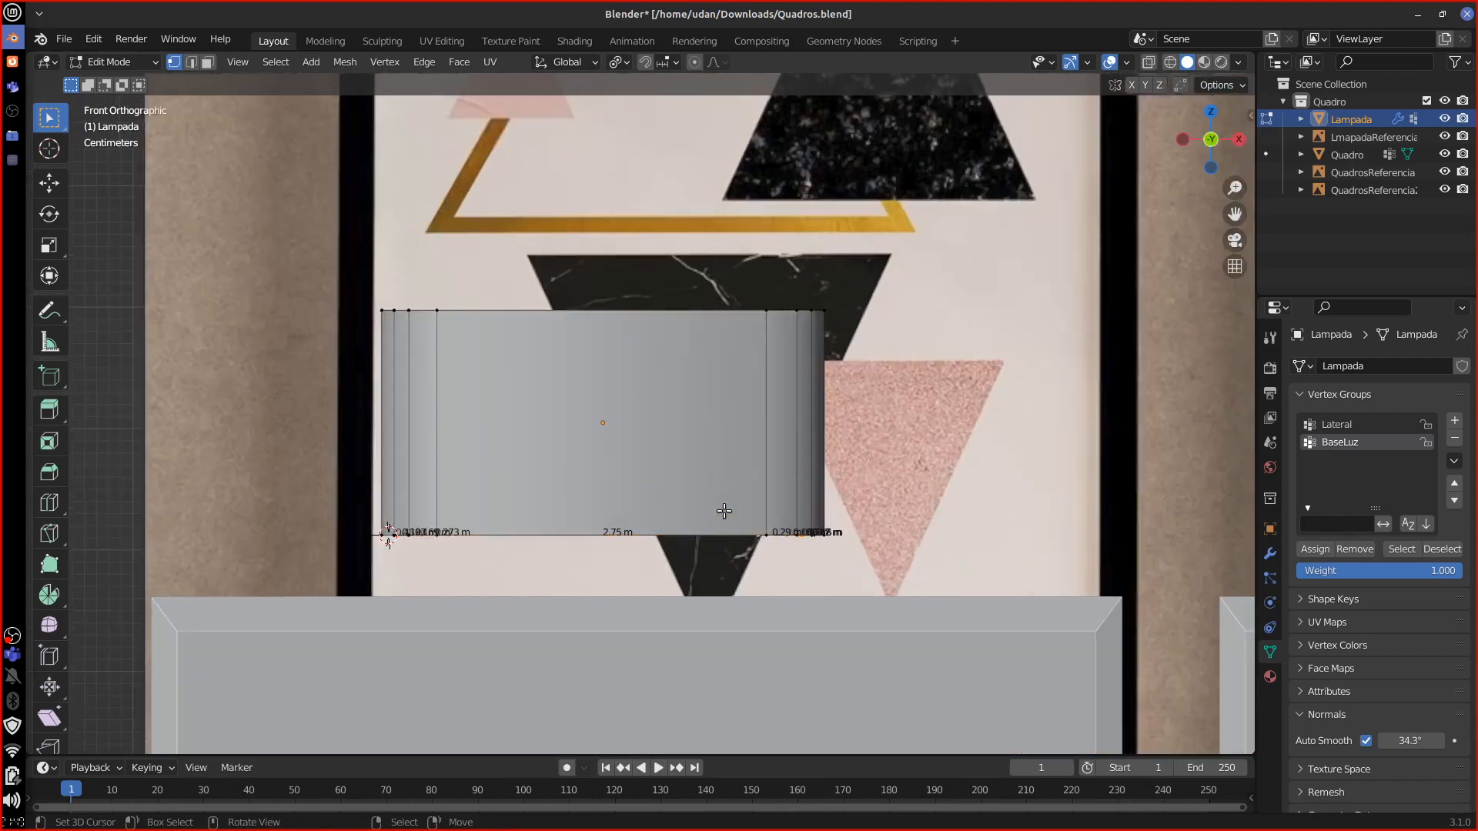
pyautogui.click(1148, 61)
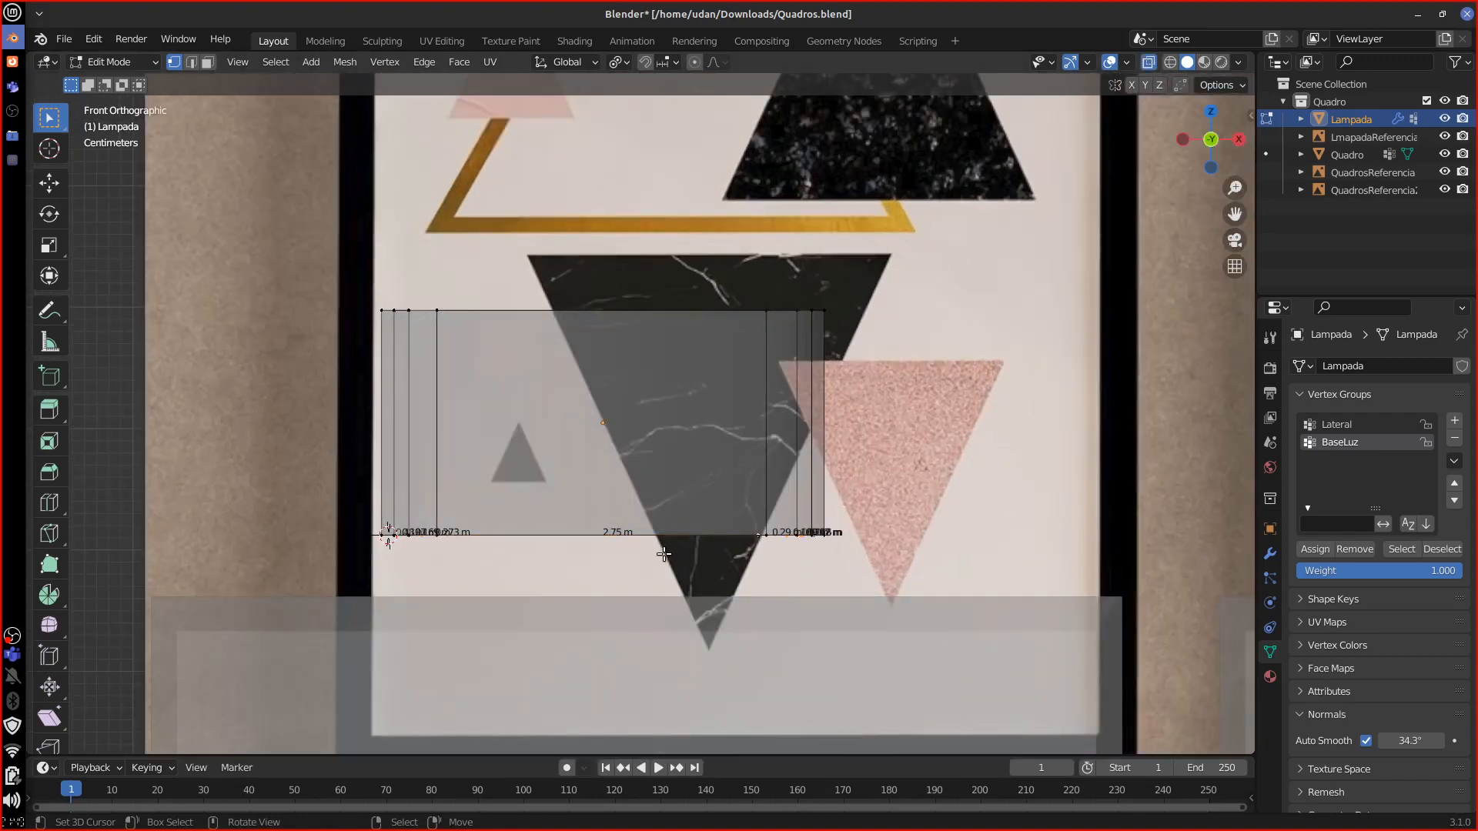
pyautogui.press('e')
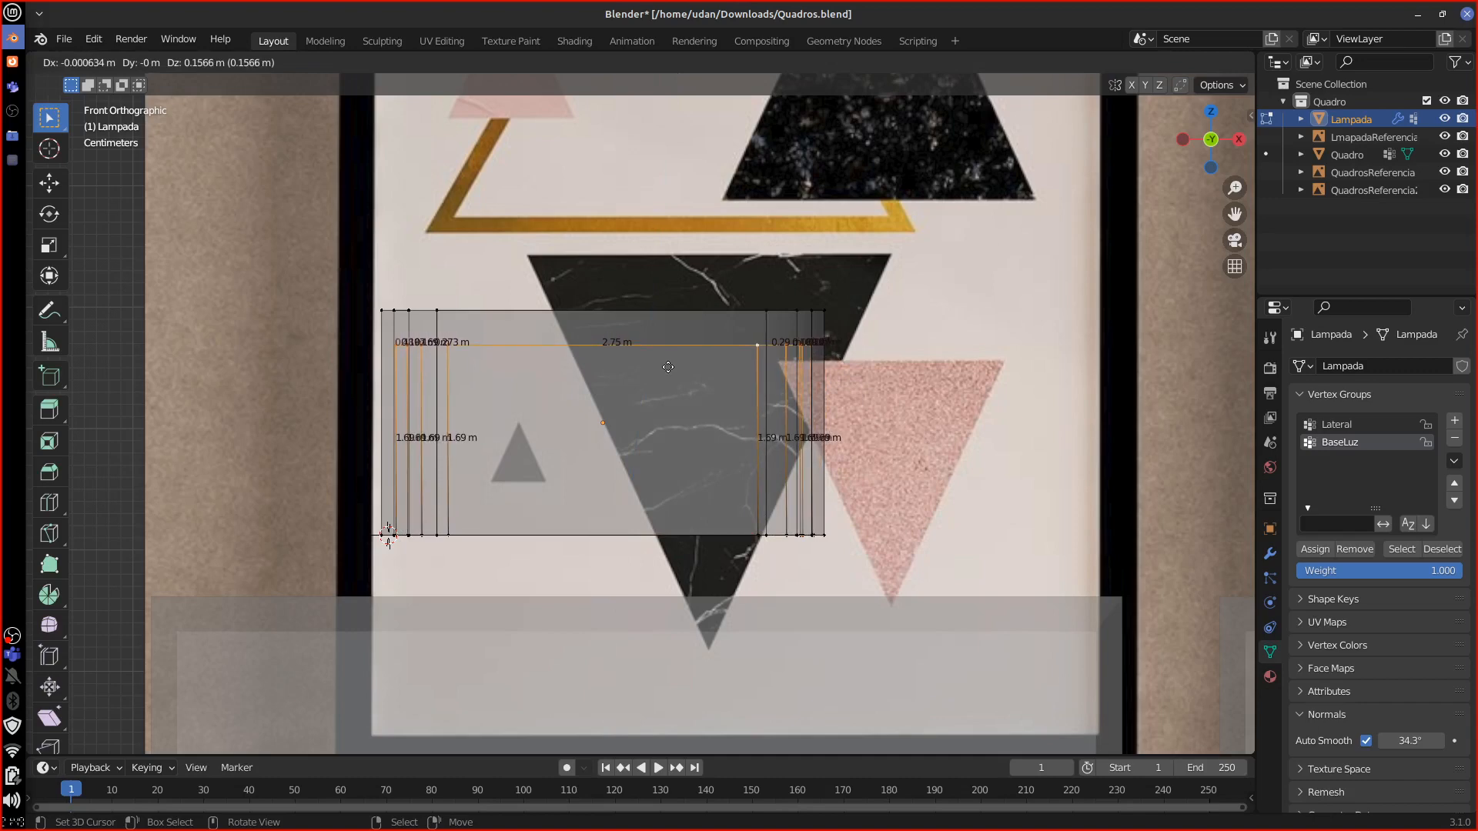
pyautogui.press('Escape')
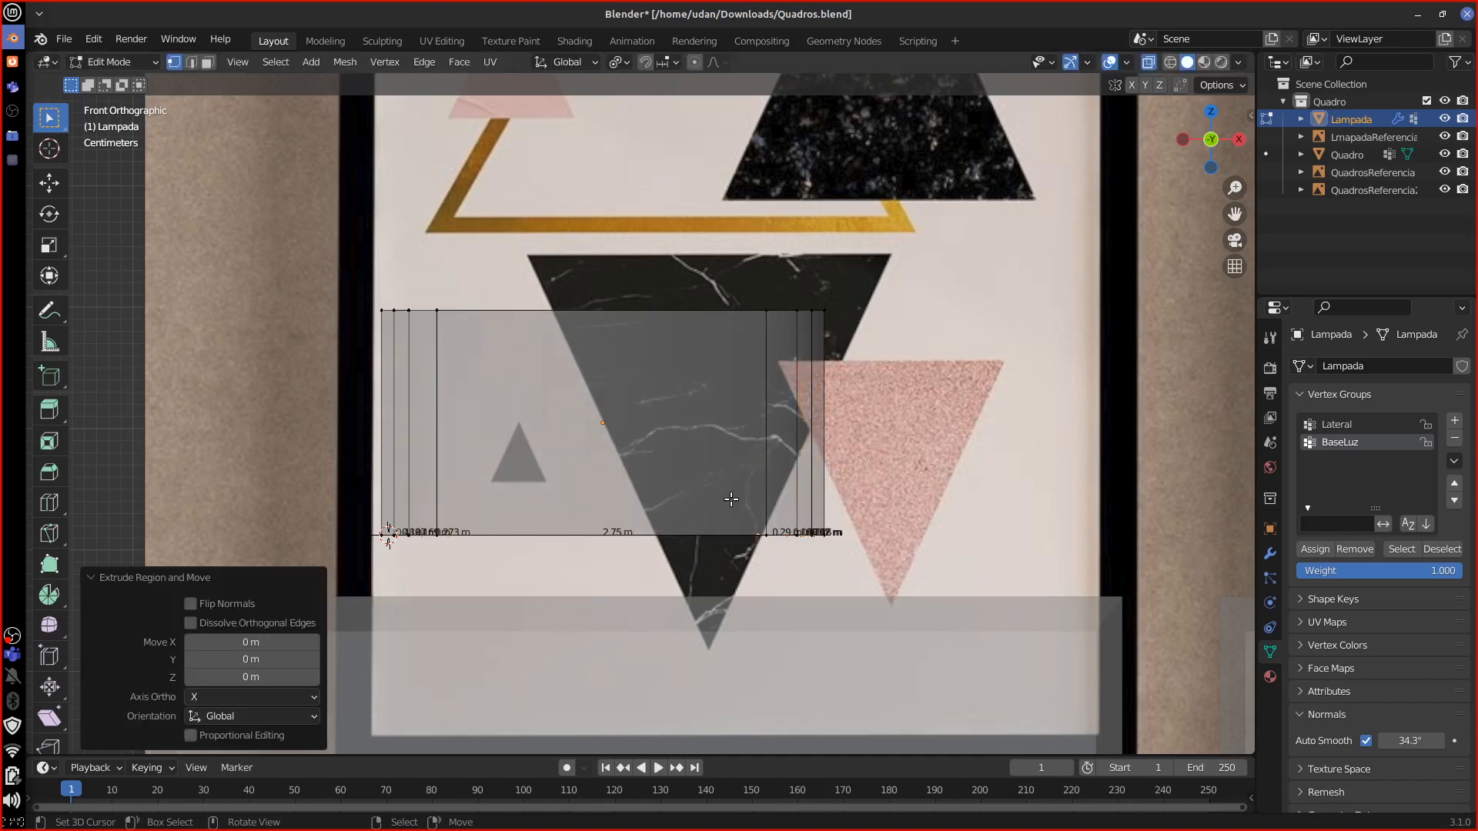
pyautogui.press('g')
pyautogui.press('z')
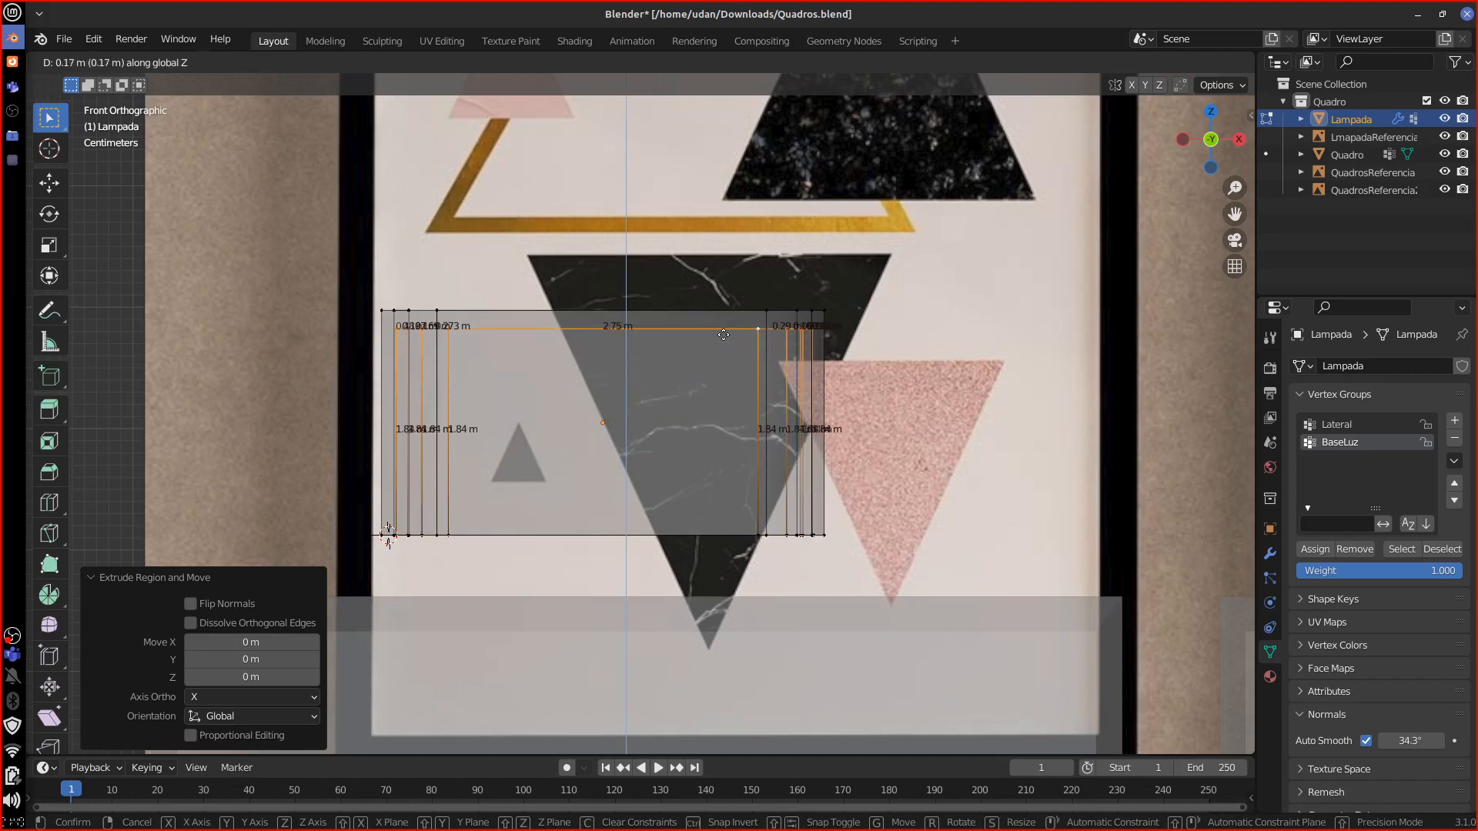
pyautogui.click(724, 335)
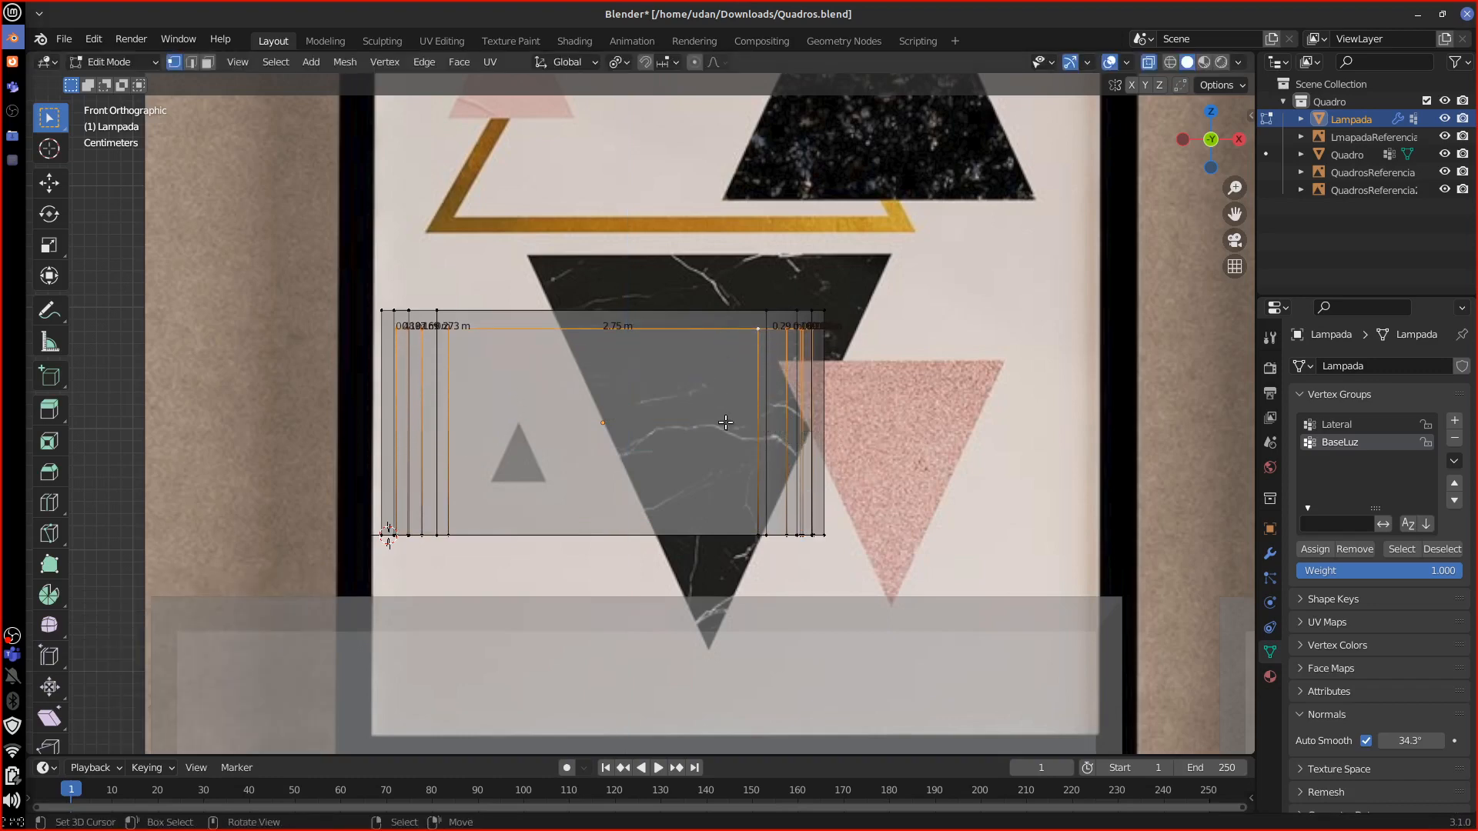
# Step: Turn off X-ray and isolate the Lampada object in local view to check its hollow underside
pyautogui.moveTo(728, 455); pyautogui.dragTo(707, 400, button='middle')
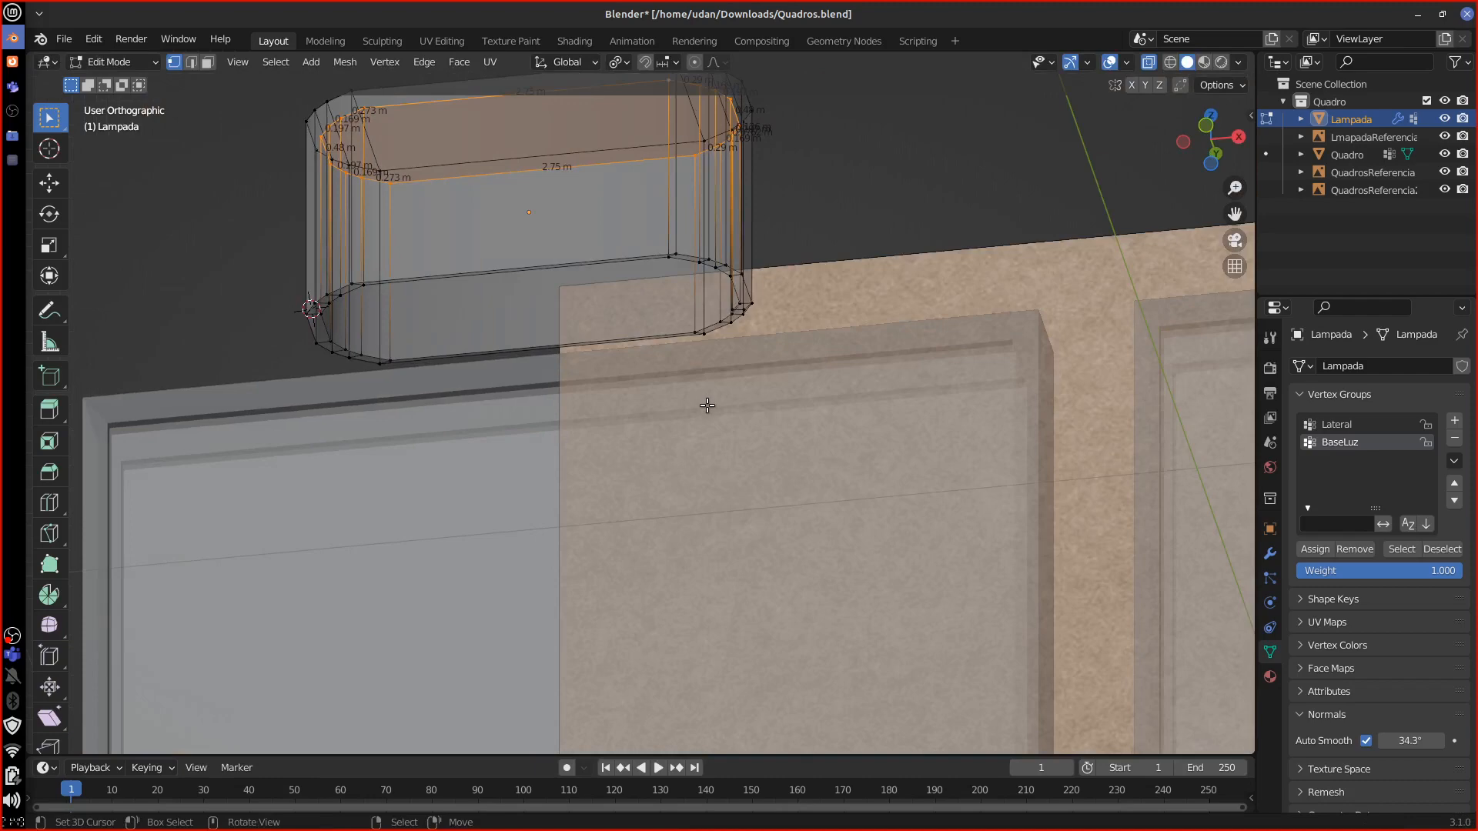
pyautogui.hotkey('shift', 'z')
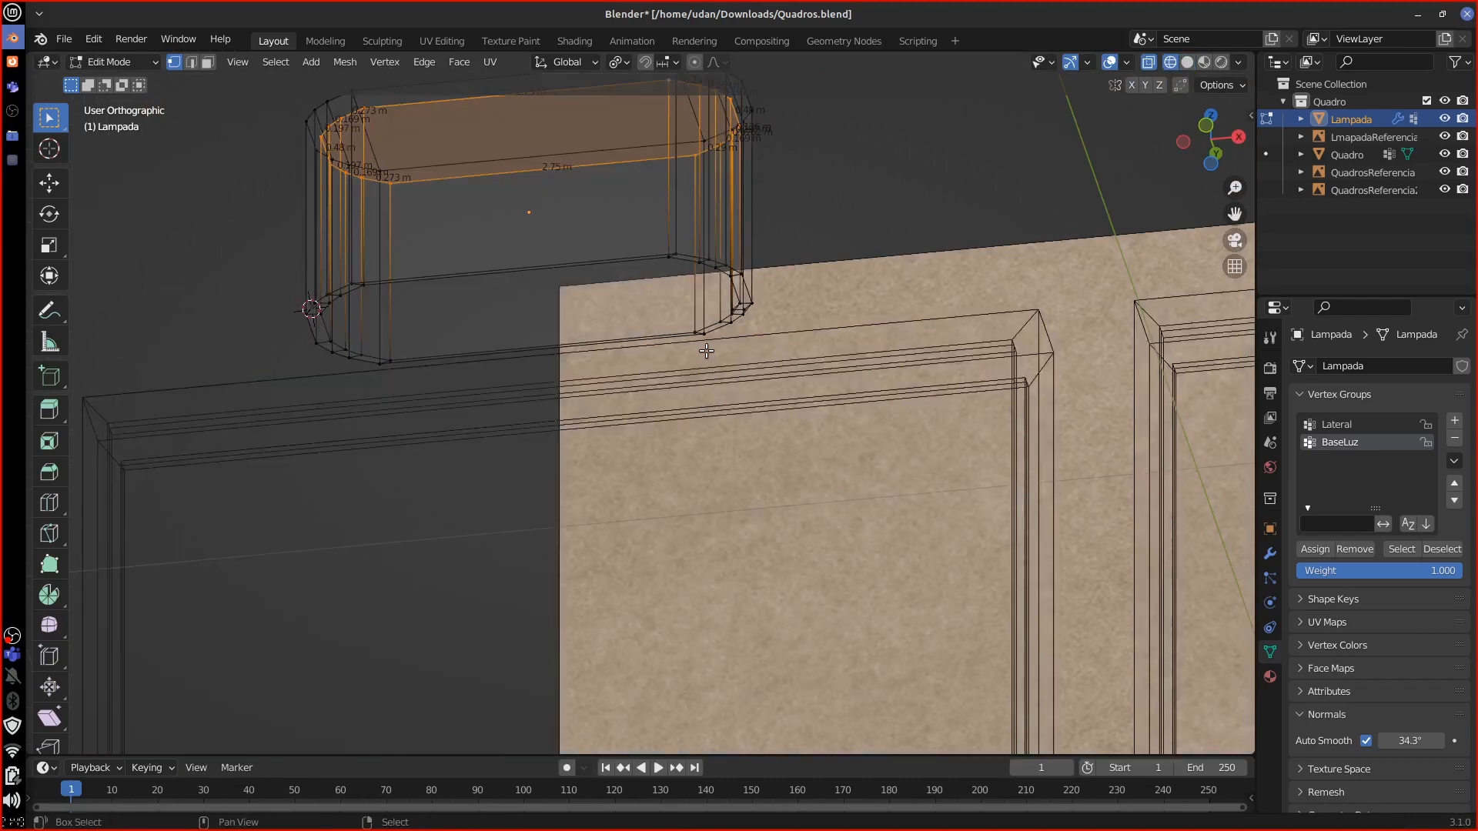
pyautogui.hotkey('shift', 'z')
pyautogui.click(1152, 64)
pyautogui.scroll(2, 745, 319)
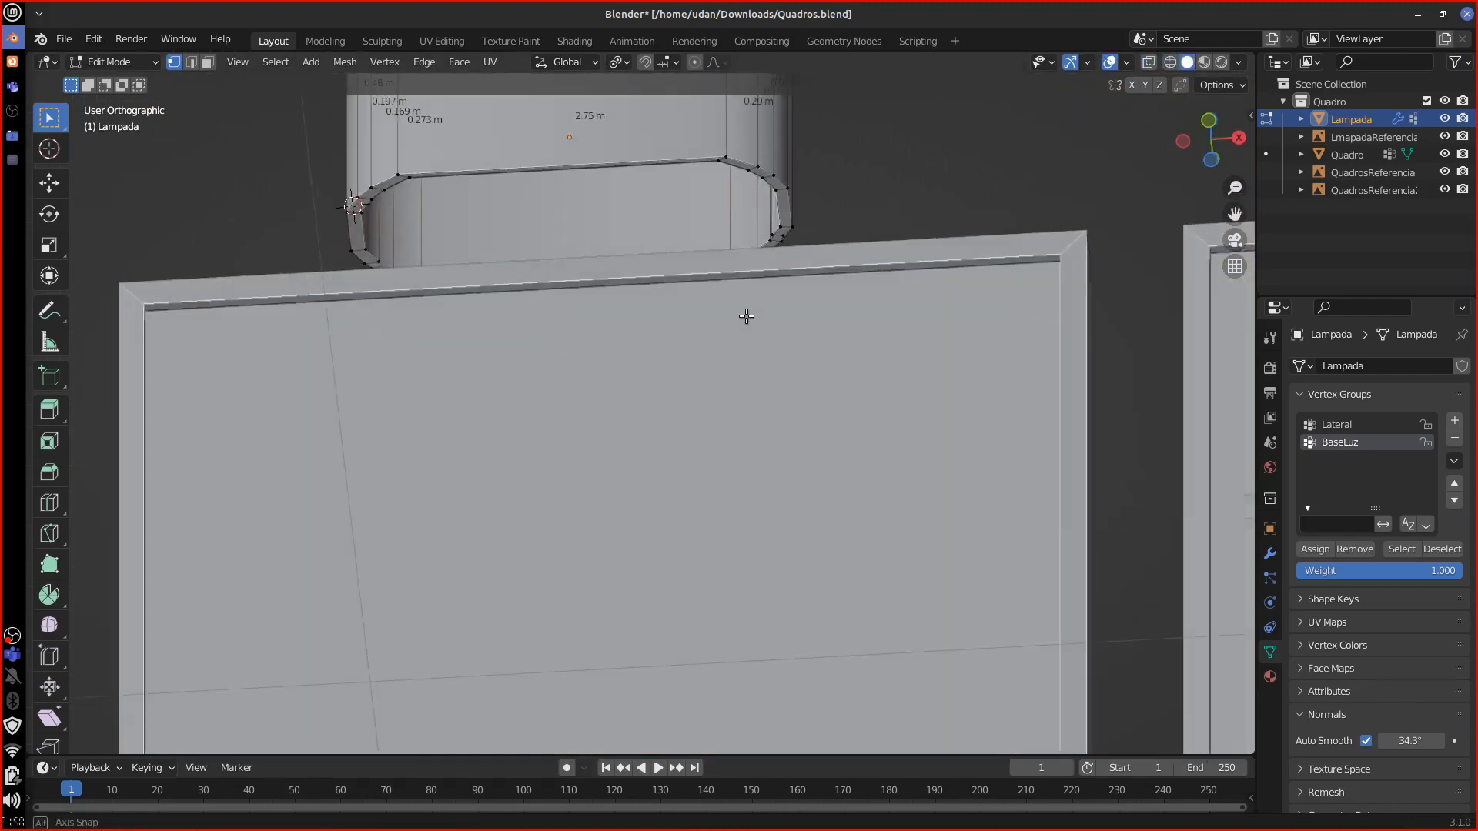
pyautogui.scroll(-1, 745, 323)
pyautogui.press('KP_Divide')
pyautogui.moveTo(749, 333); pyautogui.dragTo(705, 384, button='middle')
pyautogui.scroll(6, 705, 384)
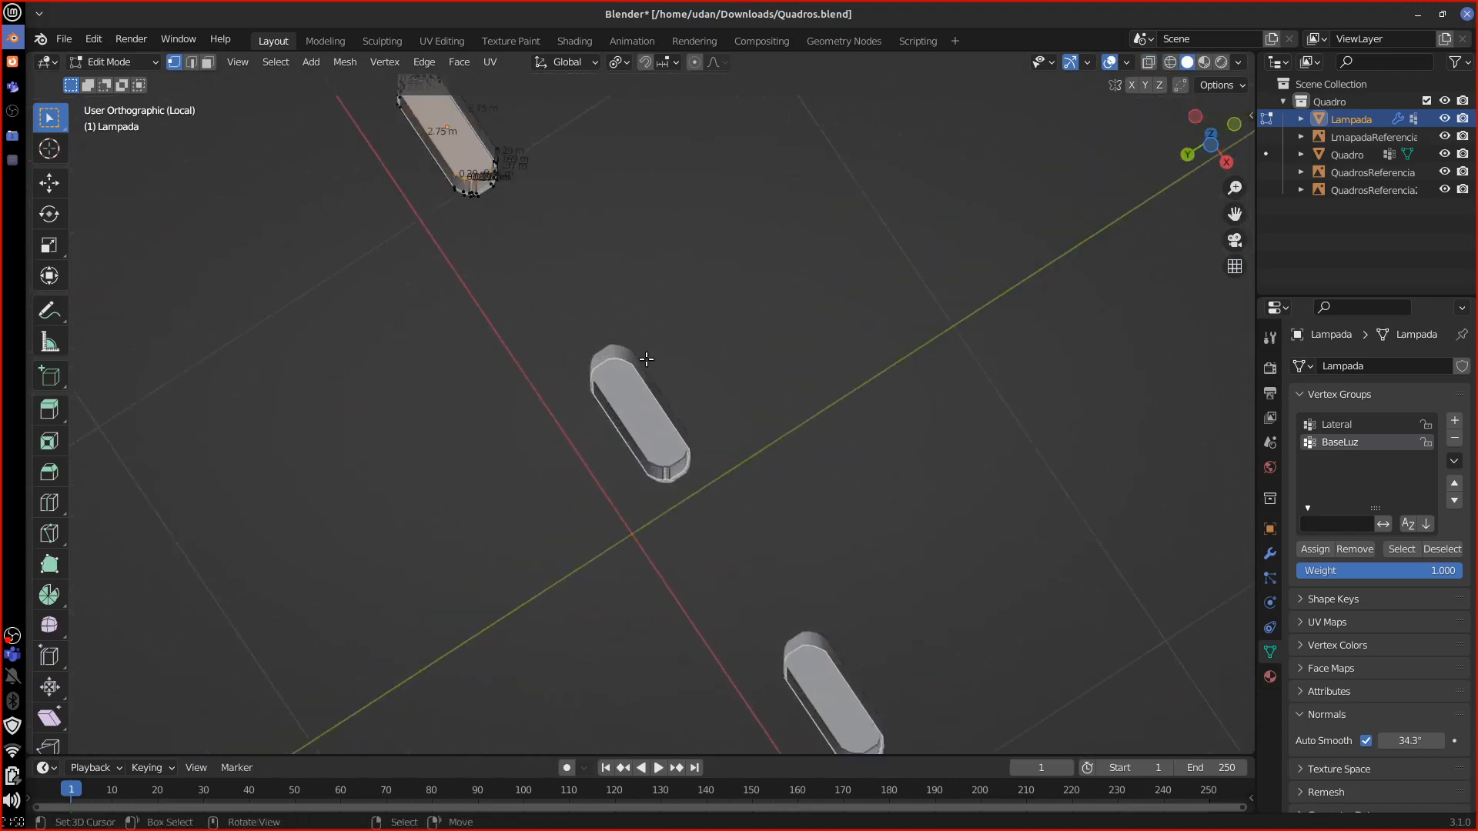
# Step: Check the isolated Lampada's top face and rim in Edit Mode, and return from local view to the full scene
pyautogui.moveTo(607, 341); pyautogui.dragTo(674, 690, button='middle')
pyautogui.press('Tab')
pyautogui.press('Tab')
pyautogui.press('Tab')
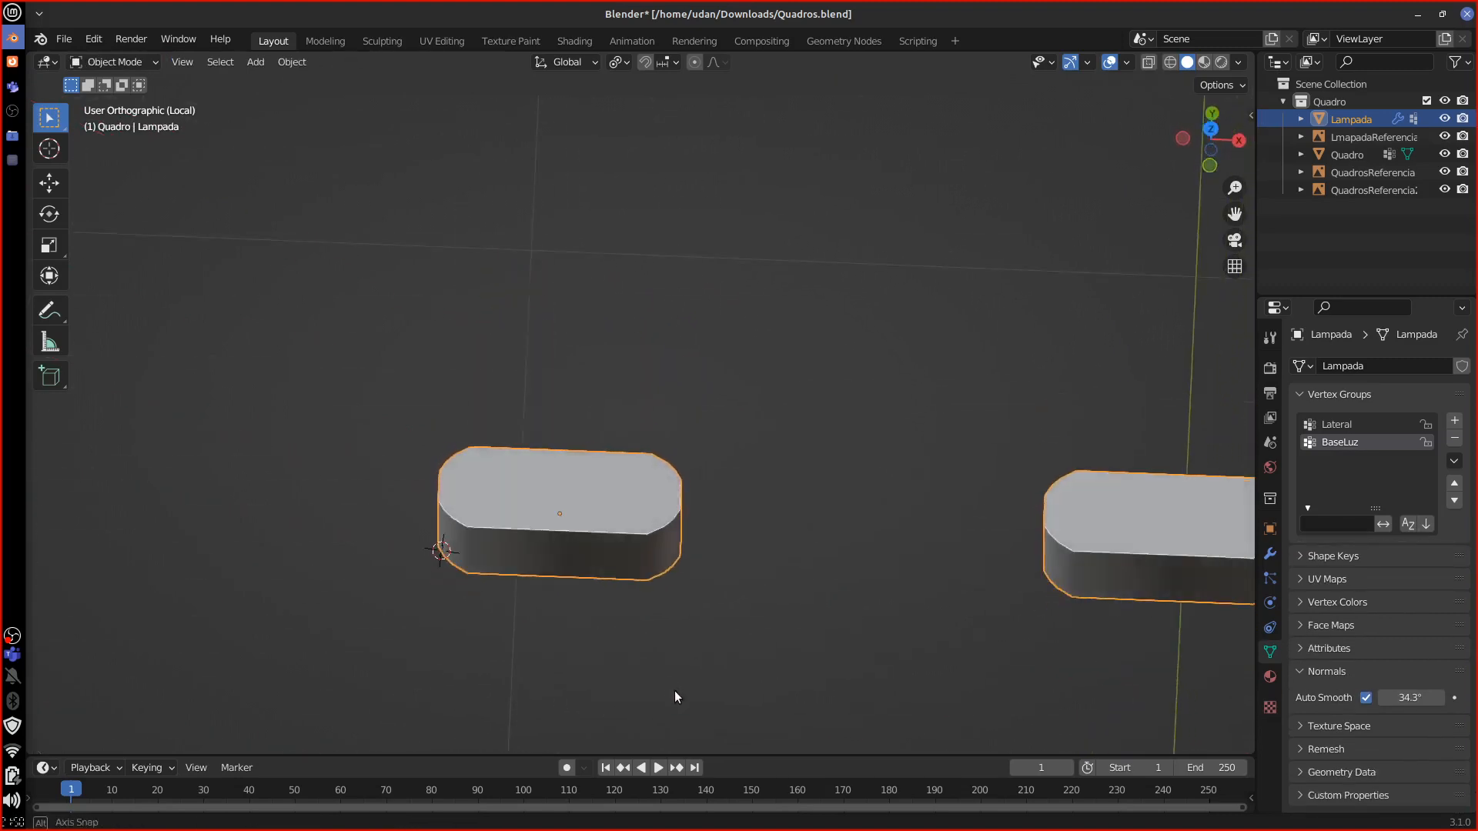
pyautogui.press('Tab')
pyautogui.moveTo(672, 621); pyautogui.dragTo(656, 528, button='middle')
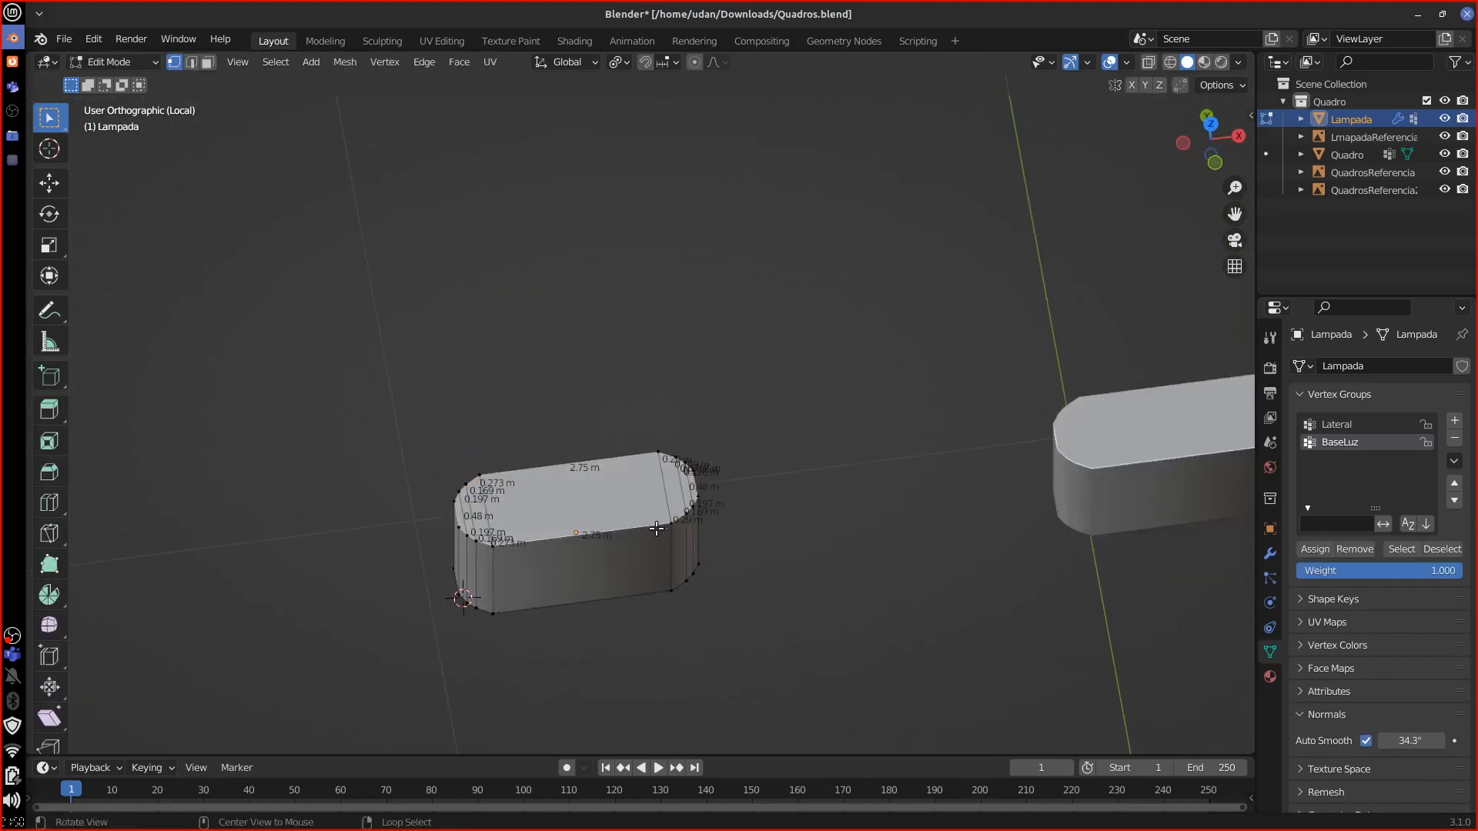
pyautogui.keyDown('alt'); pyautogui.click(656, 528); pyautogui.keyUp('alt')
pyautogui.press('KP_Divide')
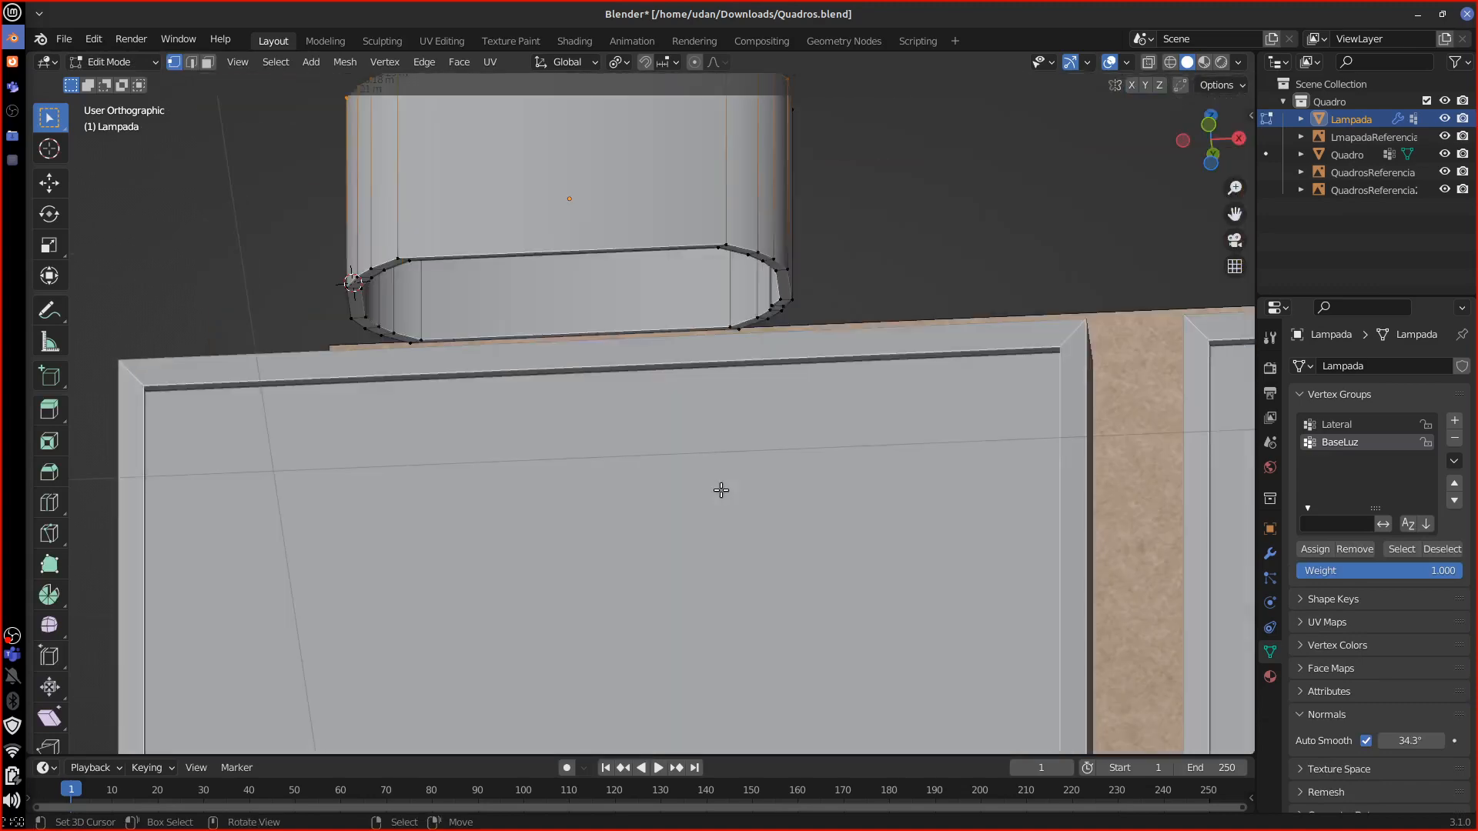
# Step: Examine the Lampada's rounded body and underside opening against the black wall lamp in the reference picture
pyautogui.moveTo(719, 489); pyautogui.dragTo(659, 722, button='middle')
pyautogui.moveTo(933, 100)
pyautogui.keyDown('shift'); pyautogui.mouseDown(button='middle')
pyautogui.moveTo(855, 229)
pyautogui.moveTo(688, 715)
pyautogui.mouseUp(button='middle'); pyautogui.keyUp('shift')
pyautogui.keyDown('shift'); pyautogui.moveTo(671, 607); pyautogui.dragTo(838, 365, button='middle'); pyautogui.keyUp('shift')
pyautogui.keyDown('shift'); pyautogui.moveTo(724, 539); pyautogui.dragTo(772, 426, button='middle'); pyautogui.keyUp('shift')
pyautogui.keyDown('alt'); pyautogui.keyDown('shift'); pyautogui.moveTo(686, 689); pyautogui.dragTo(778, 377); pyautogui.keyUp('shift'); pyautogui.keyUp('alt')
pyautogui.keyDown('alt'); pyautogui.keyDown('shift'); pyautogui.moveTo(708, 658); pyautogui.dragTo(749, 403); pyautogui.keyUp('shift'); pyautogui.keyUp('alt')
pyautogui.keyDown('alt'); pyautogui.moveTo(719, 518); pyautogui.dragTo(649, 488); pyautogui.keyUp('alt')
pyautogui.moveTo(648, 488); pyautogui.dragTo(791, 481, button='middle')
pyautogui.click(707, 451)
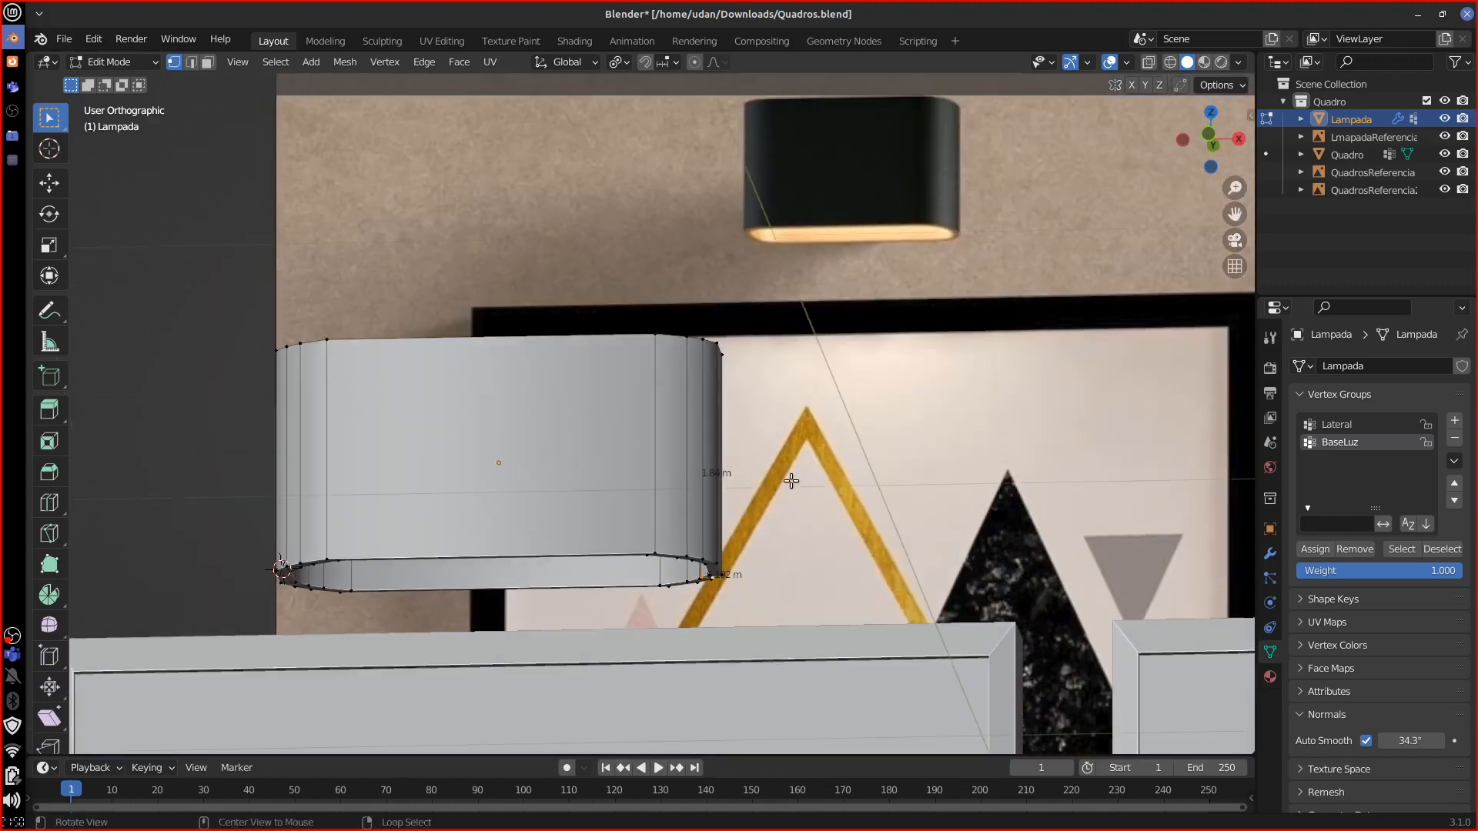
# Step: Annotate the Lampada in top view with vertical and horizontal symmetry lines, one quarter's outline and arrows at the other corners
pyautogui.press('KP_7')
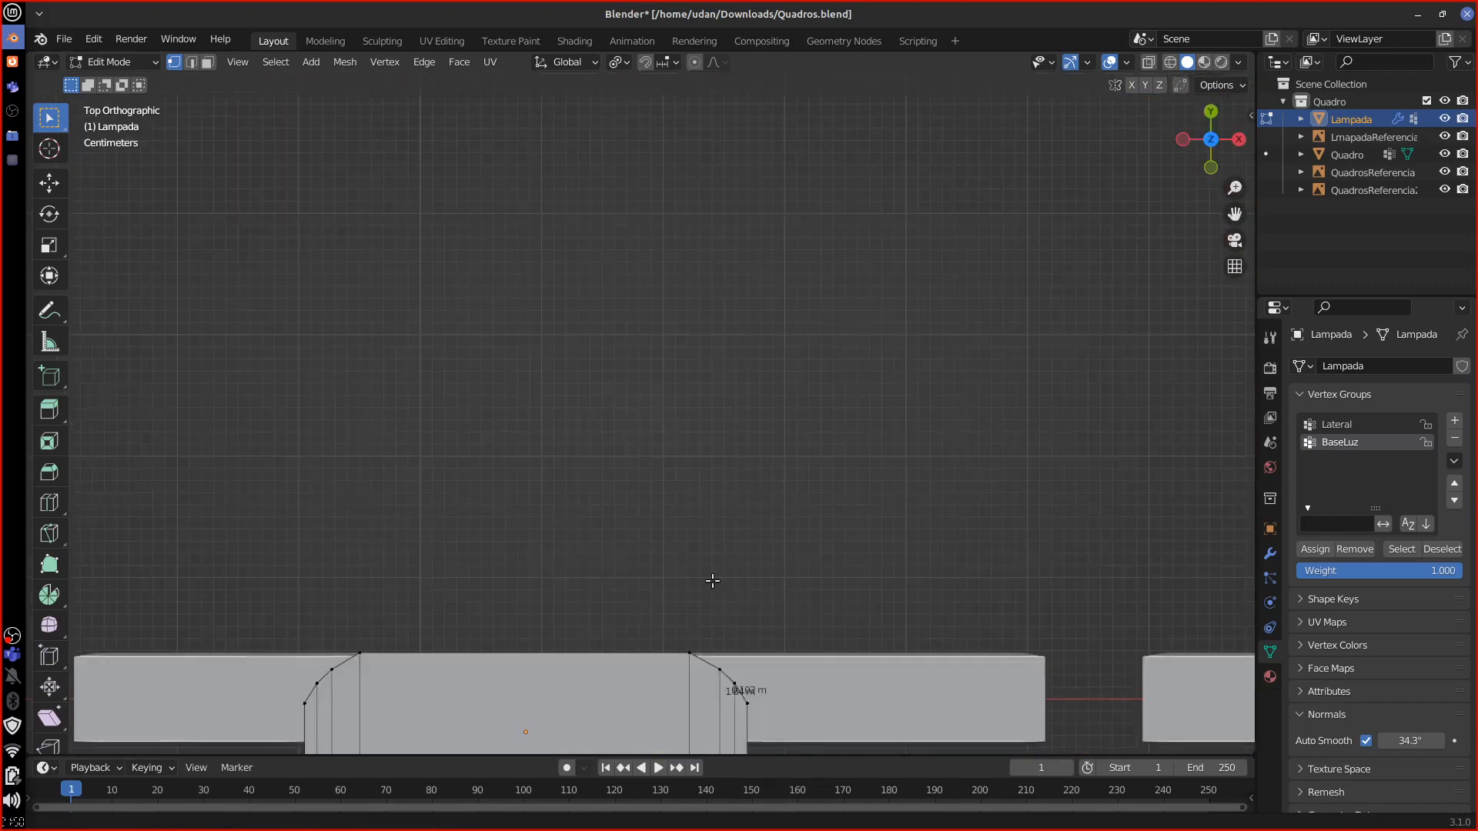
pyautogui.keyDown('shift'); pyautogui.moveTo(716, 619); pyautogui.dragTo(624, 256, button='middle'); pyautogui.keyUp('shift')
pyautogui.moveTo(521, 256); pyautogui.dragTo(522, 551)
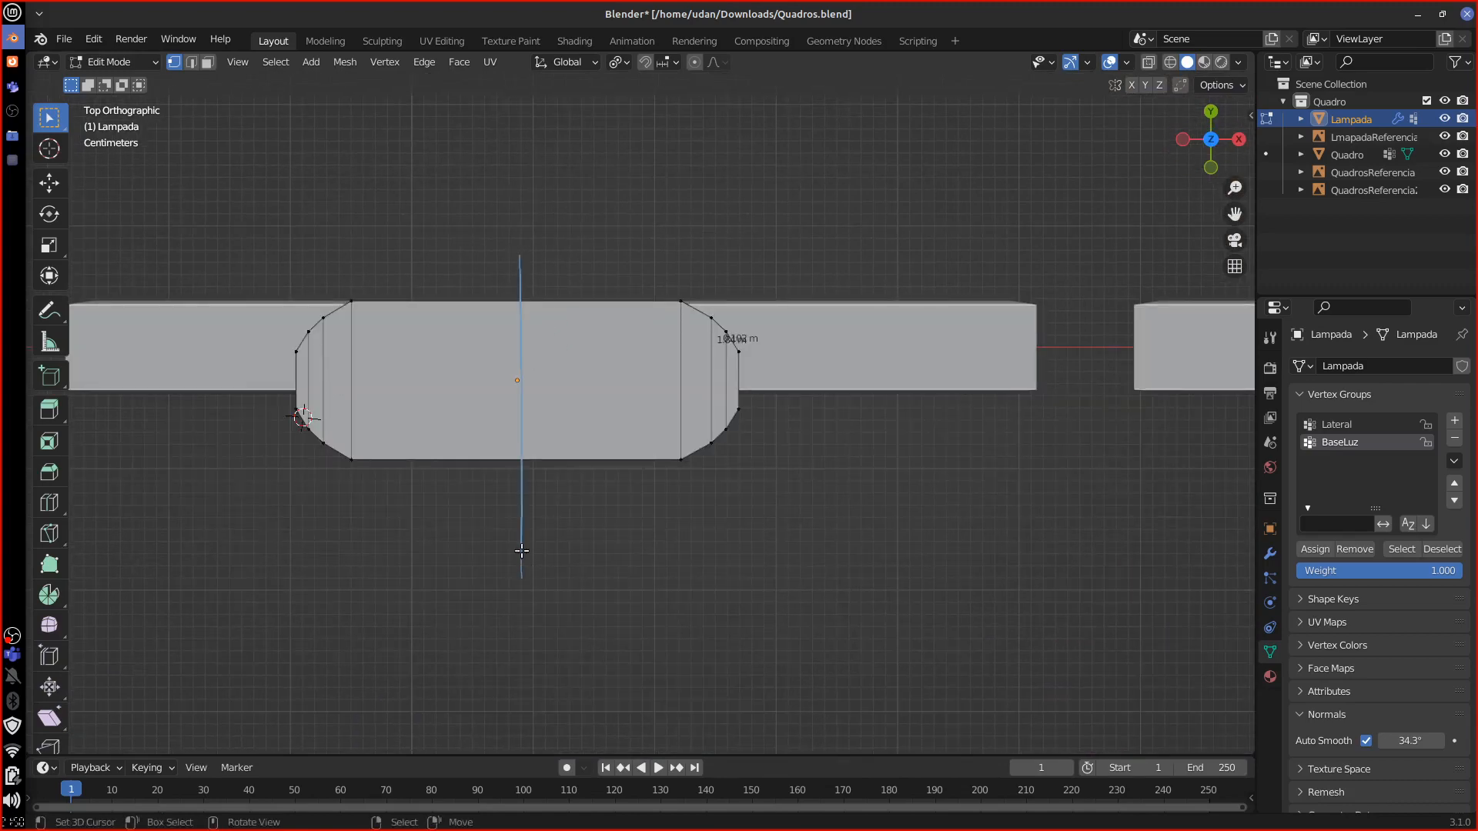
pyautogui.moveTo(228, 392); pyautogui.dragTo(906, 391)
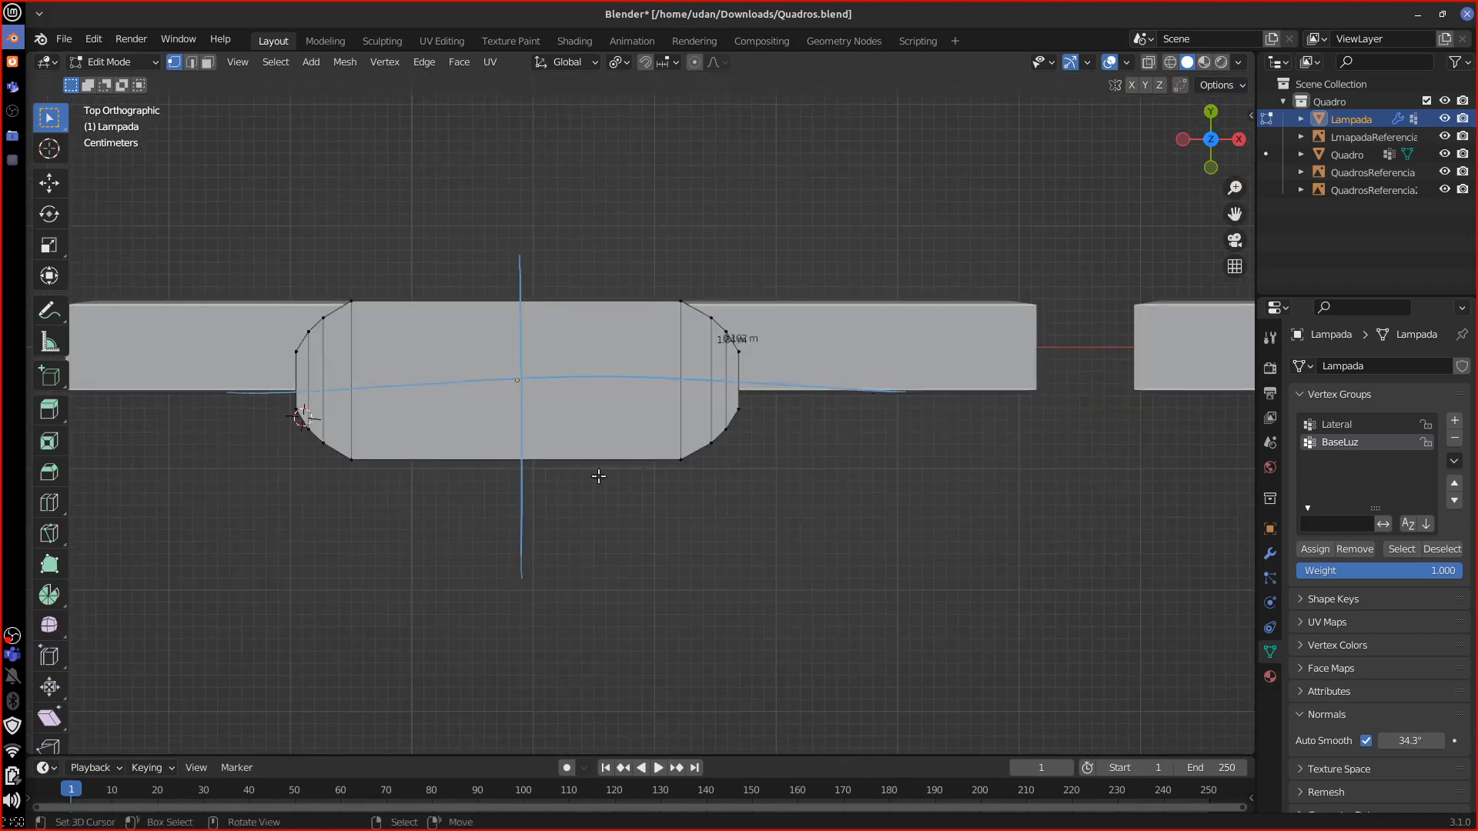
pyautogui.moveTo(524, 461); pyautogui.dragTo(704, 457)
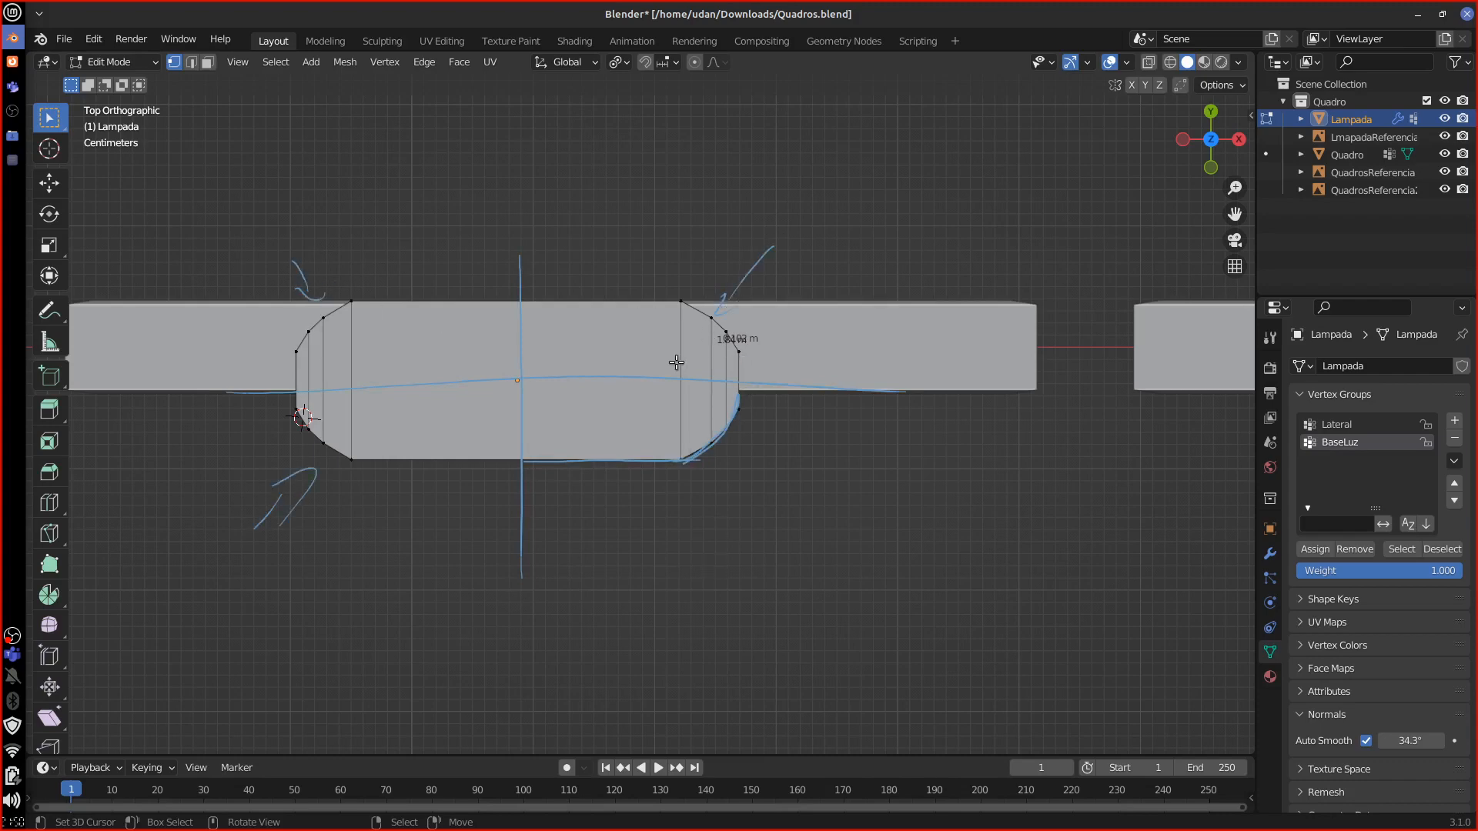
# Step: Compare the three frames and lamps with the reference pictures and check the Quadro object's mesh
pyautogui.moveTo(718, 483); pyautogui.dragTo(828, 591, button='middle')
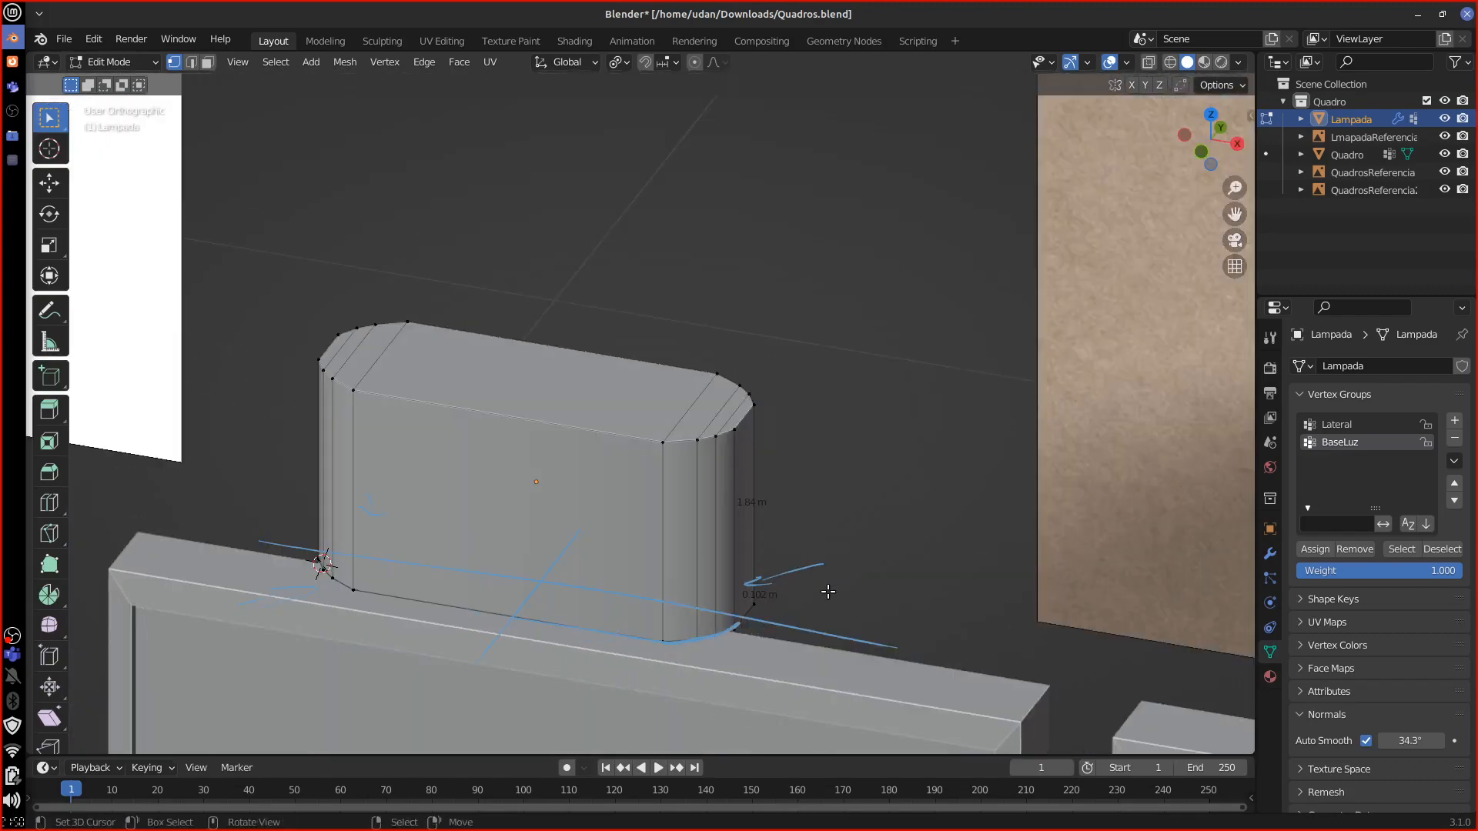
pyautogui.scroll(-10, 832, 592)
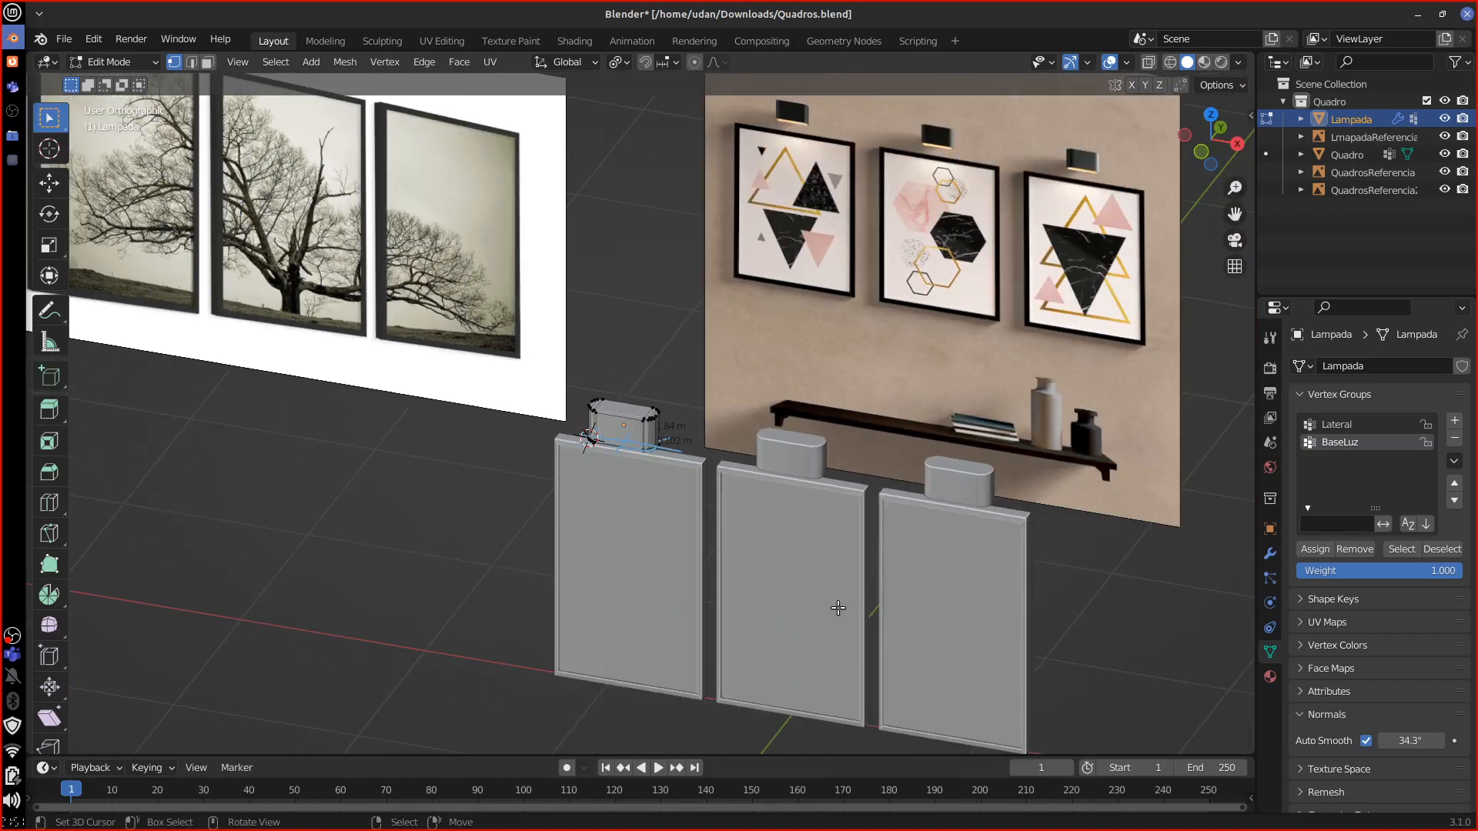
pyautogui.keyDown('shift'); pyautogui.moveTo(926, 624); pyautogui.dragTo(884, 647, button='middle'); pyautogui.keyUp('shift')
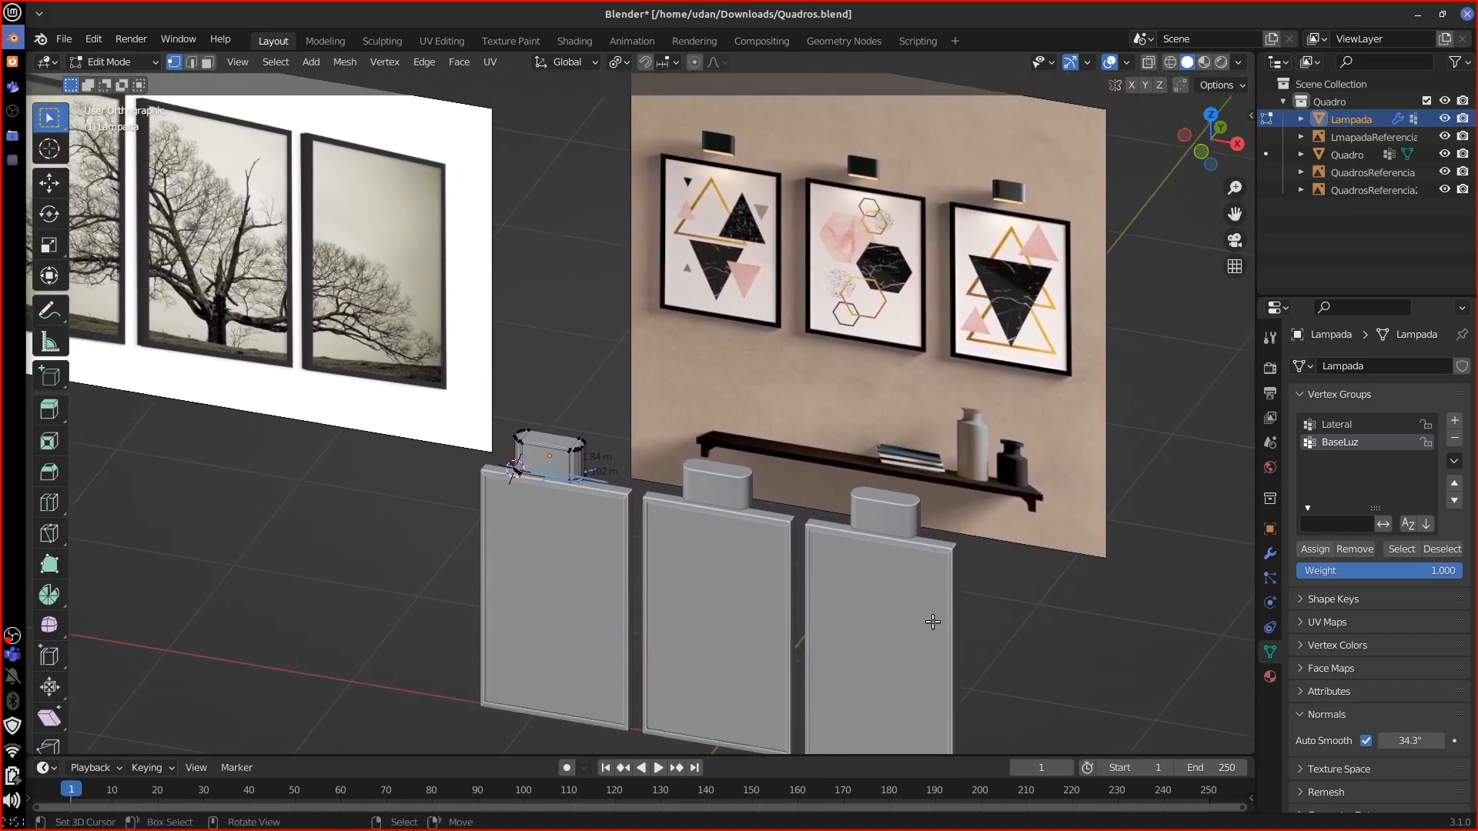
pyautogui.press('Tab')
pyautogui.click(947, 612)
pyautogui.press('Tab')
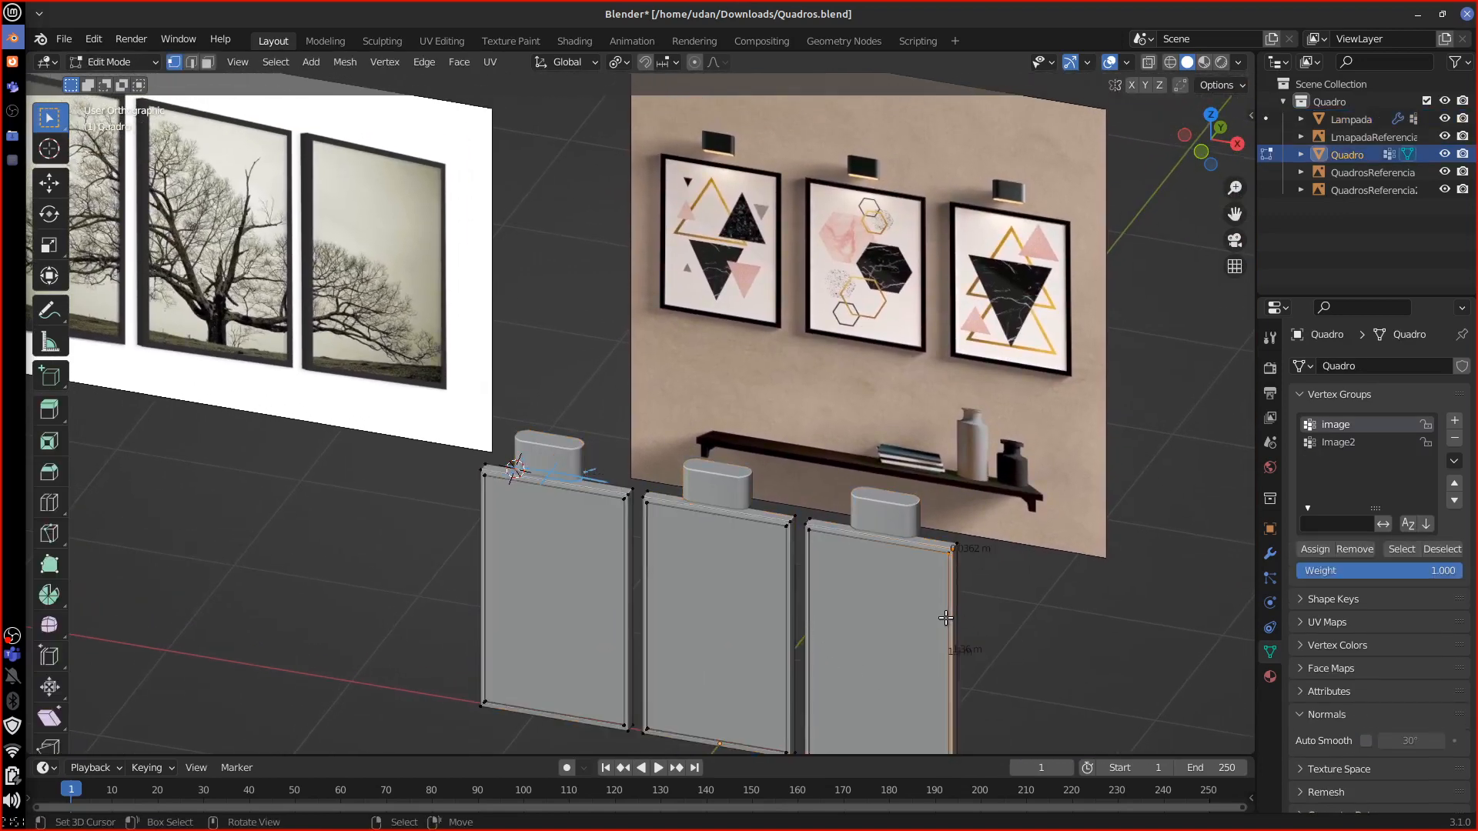
pyautogui.press('Tab')
pyautogui.keyDown('shift'); pyautogui.moveTo(871, 648); pyautogui.dragTo(913, 634, button='middle'); pyautogui.keyUp('shift')
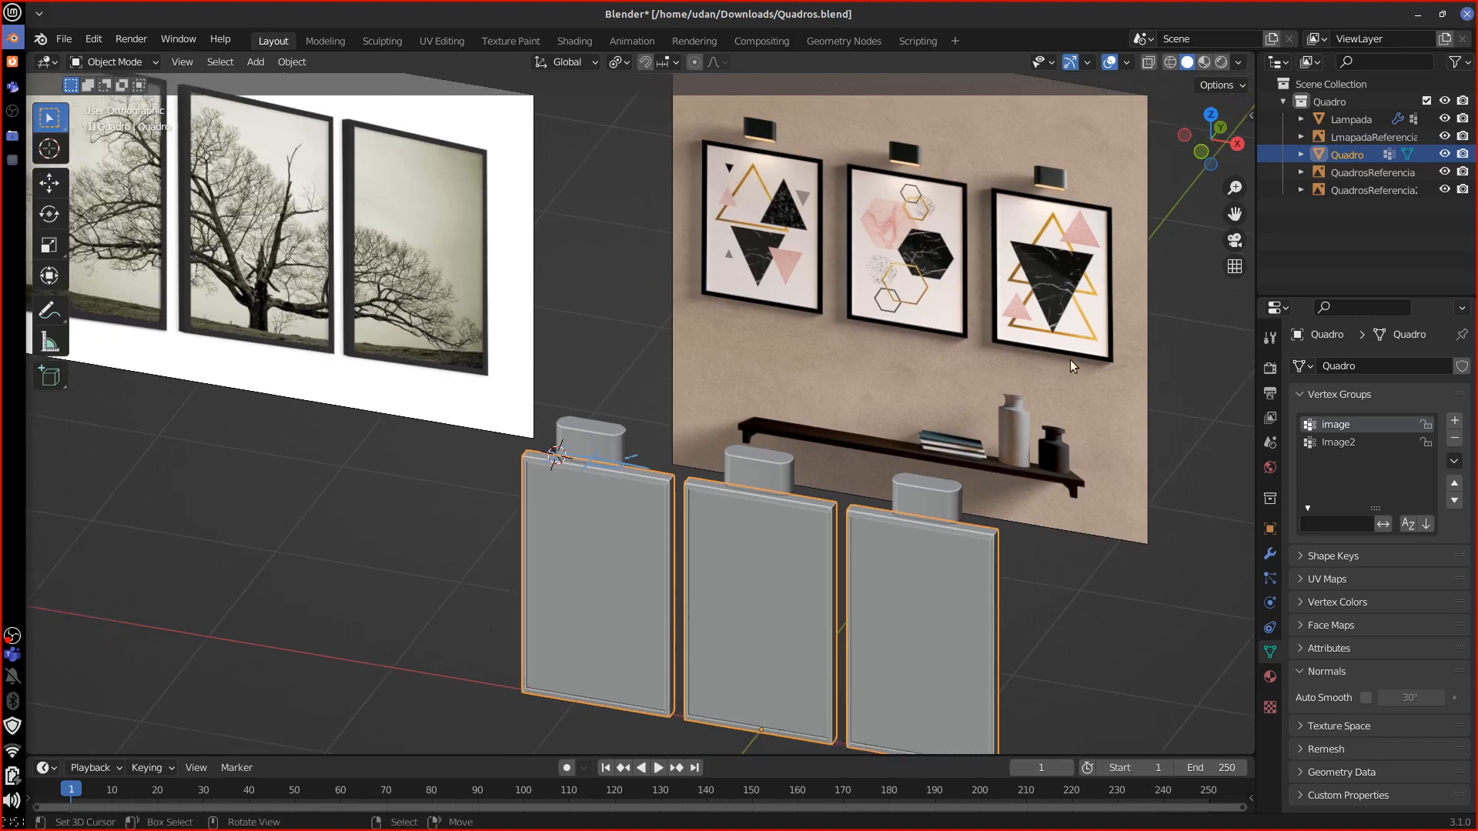
# Step: Close Quadros.blend without saving the changes and reopen it from the Downloads folder
pyautogui.click(1467, 15)
pyautogui.click(673, 459)
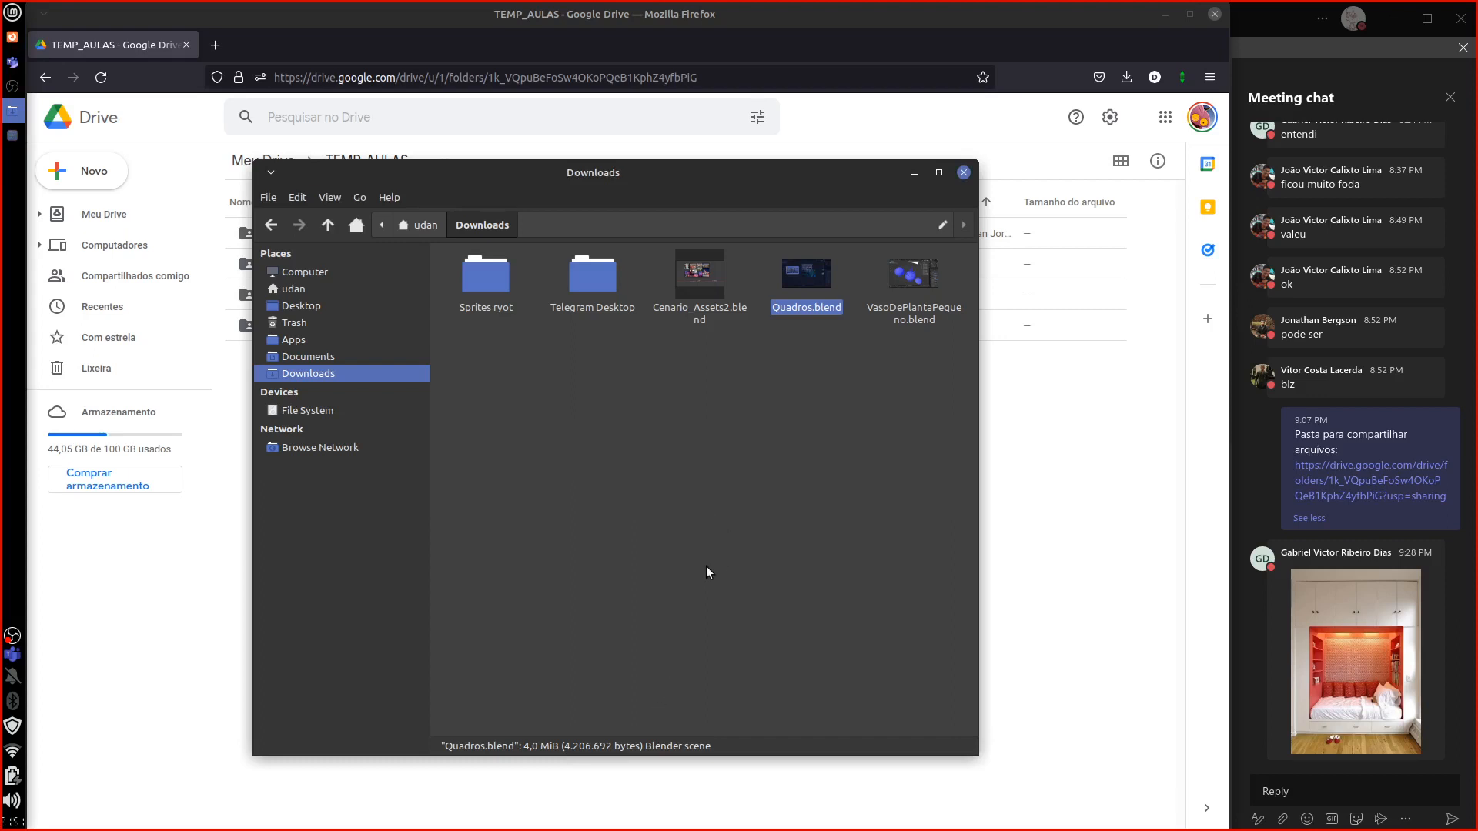
pyautogui.doubleClick(810, 309)
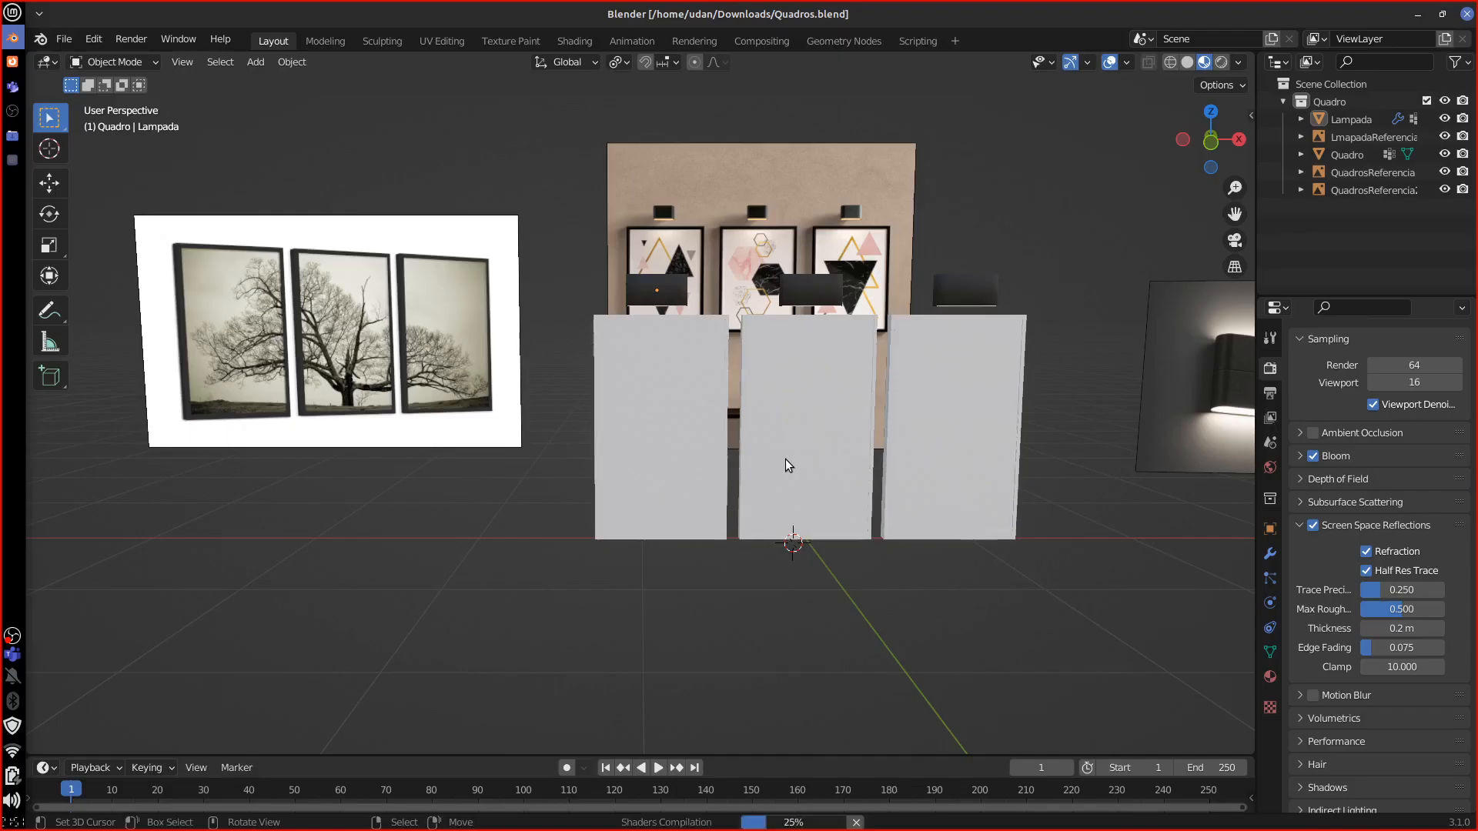
# Step: Set the Specular of the Quadro object's Glass material to 1.000 in the Shading workspace
pyautogui.moveTo(786, 459); pyautogui.dragTo(926, 509, button='middle')
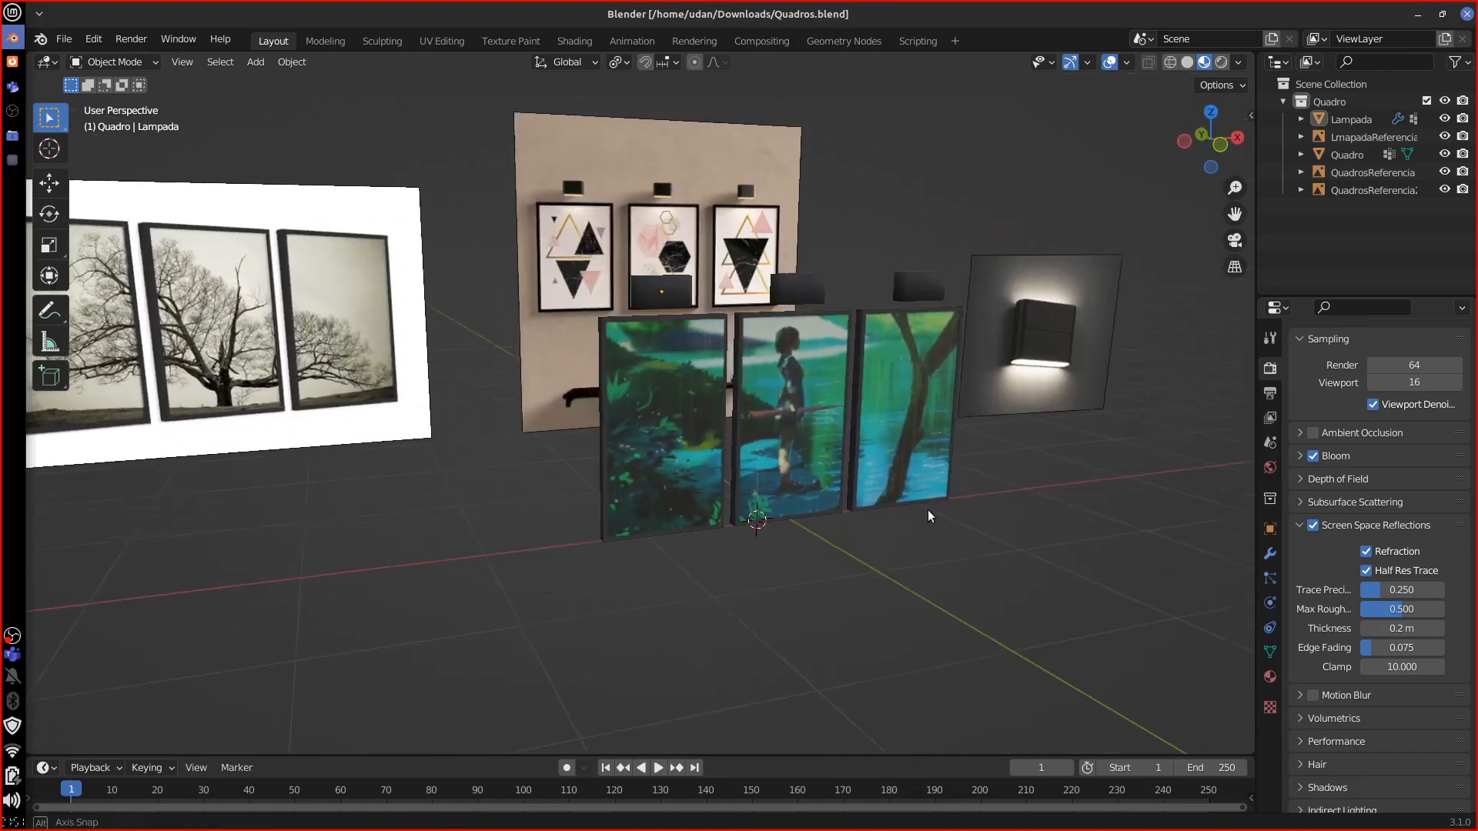
pyautogui.click(911, 445)
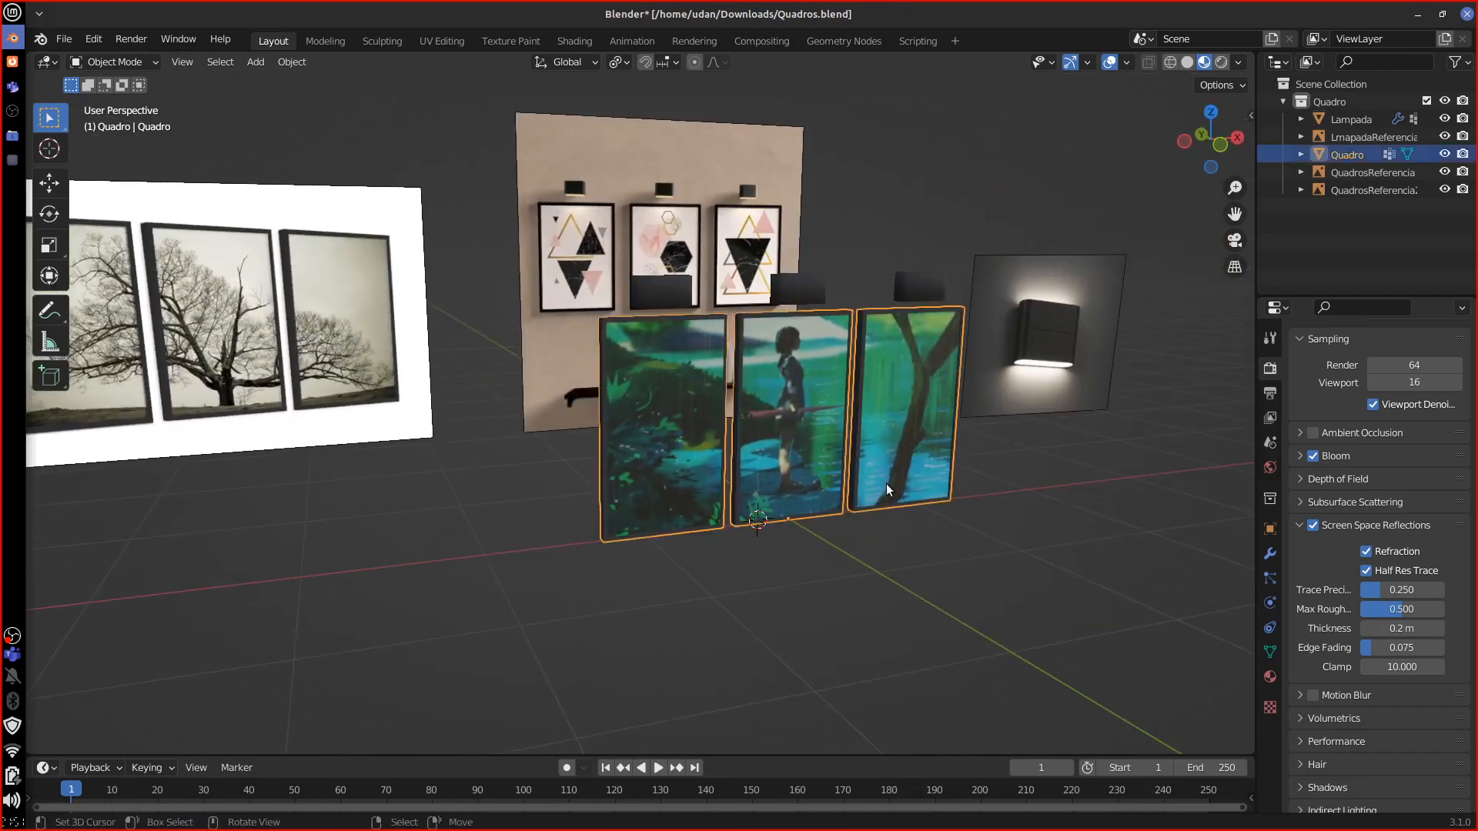
pyautogui.click(579, 41)
pyautogui.scroll(8, 1027, 608)
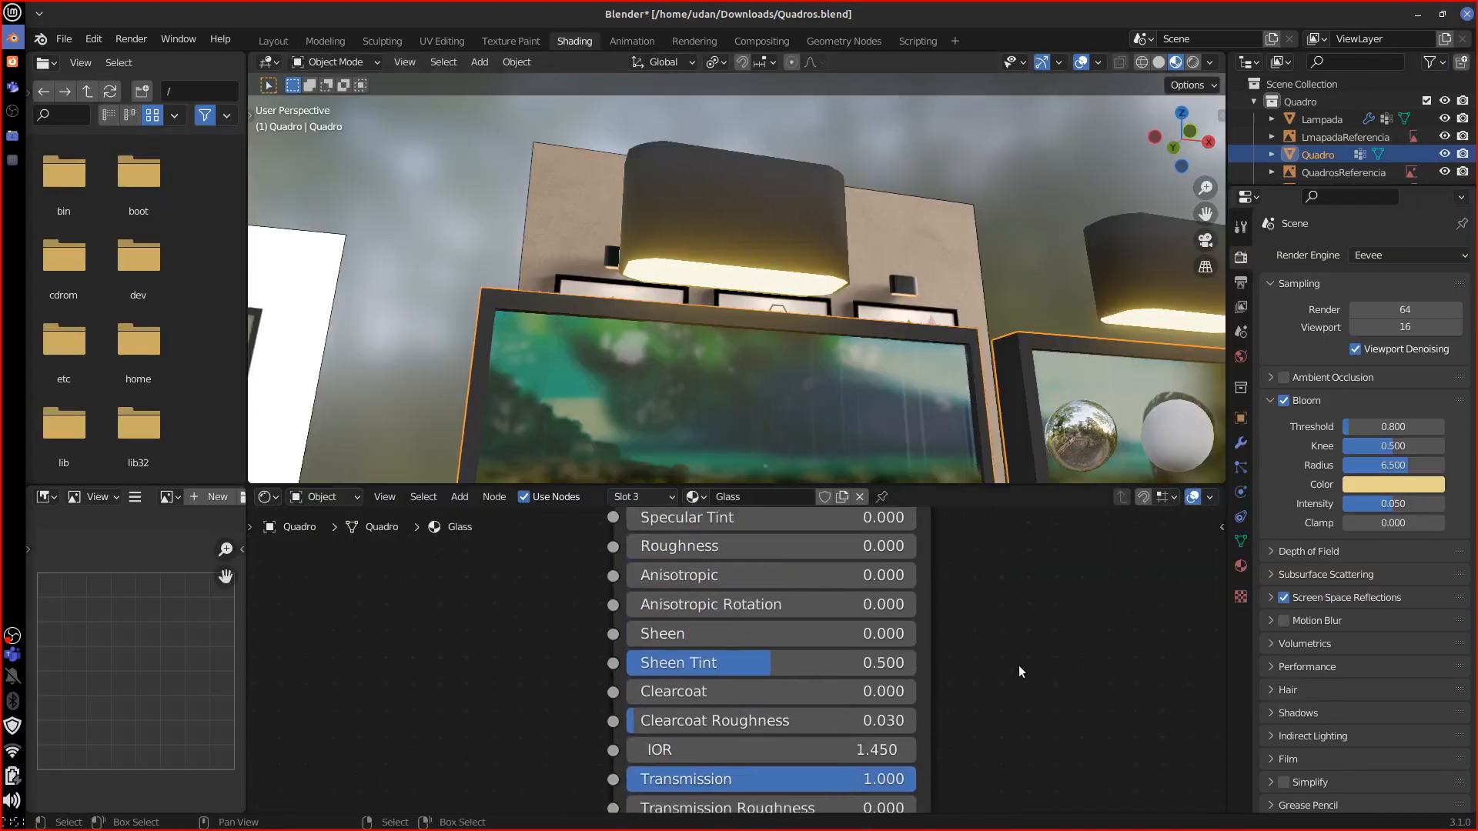
pyautogui.scroll(-2, 985, 689)
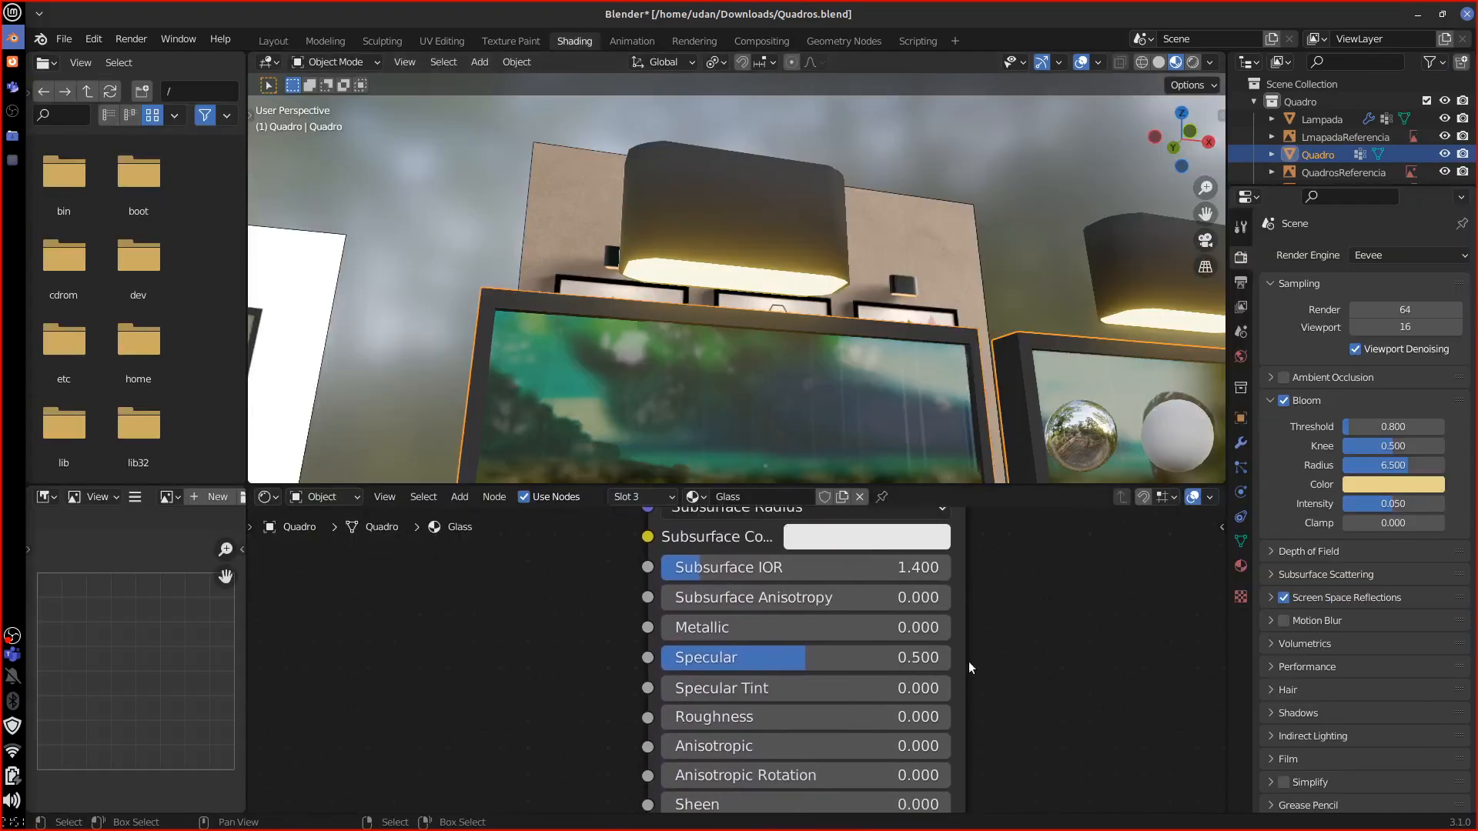
pyautogui.moveTo(834, 660); pyautogui.dragTo(1028, 664)
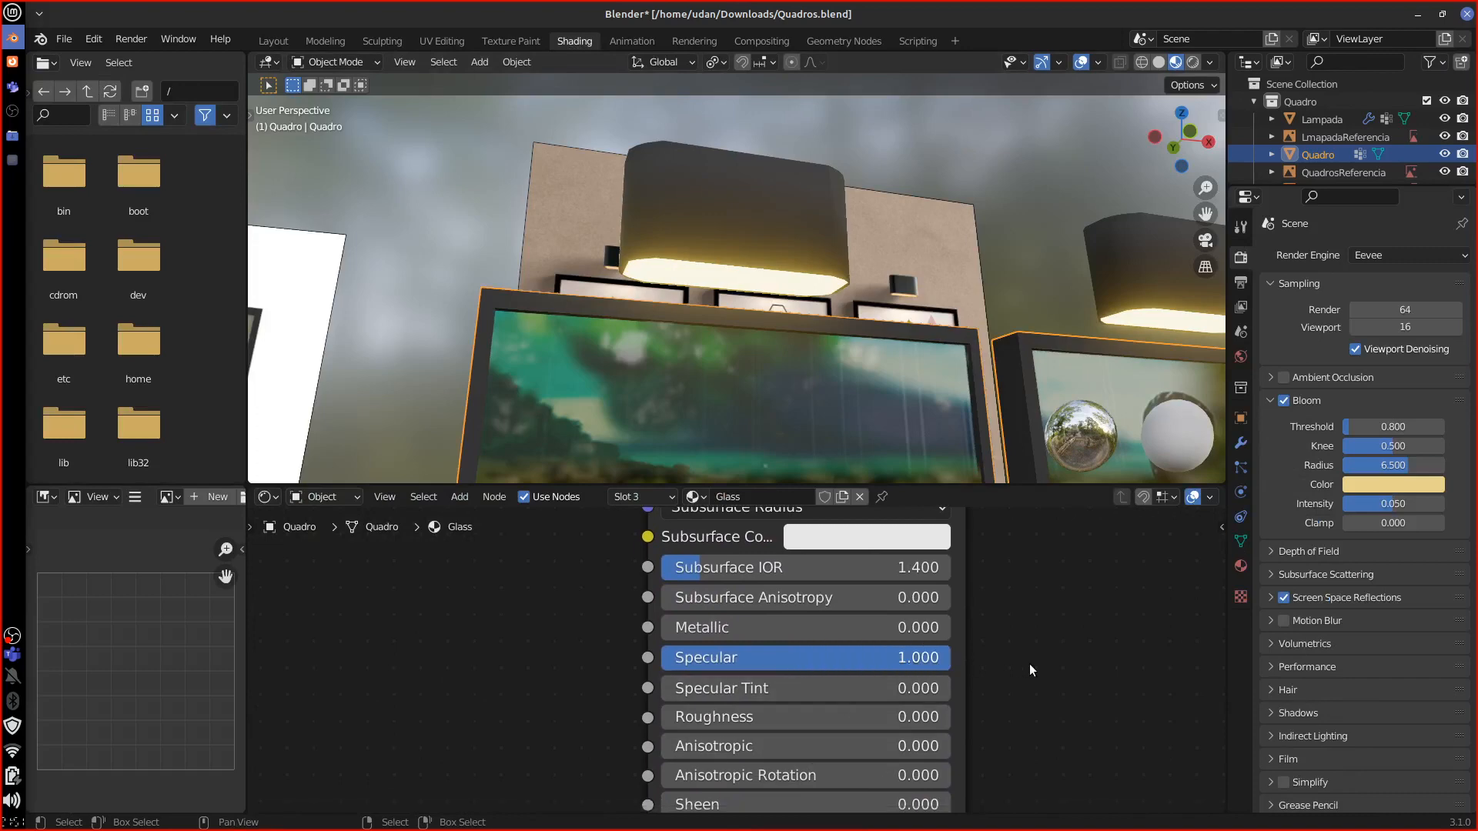
# Step: Check the glass reflections on the frames and change the material preview lighting from the forest to an interior HDRI
pyautogui.moveTo(977, 694); pyautogui.dragTo(969, 704, button='middle')
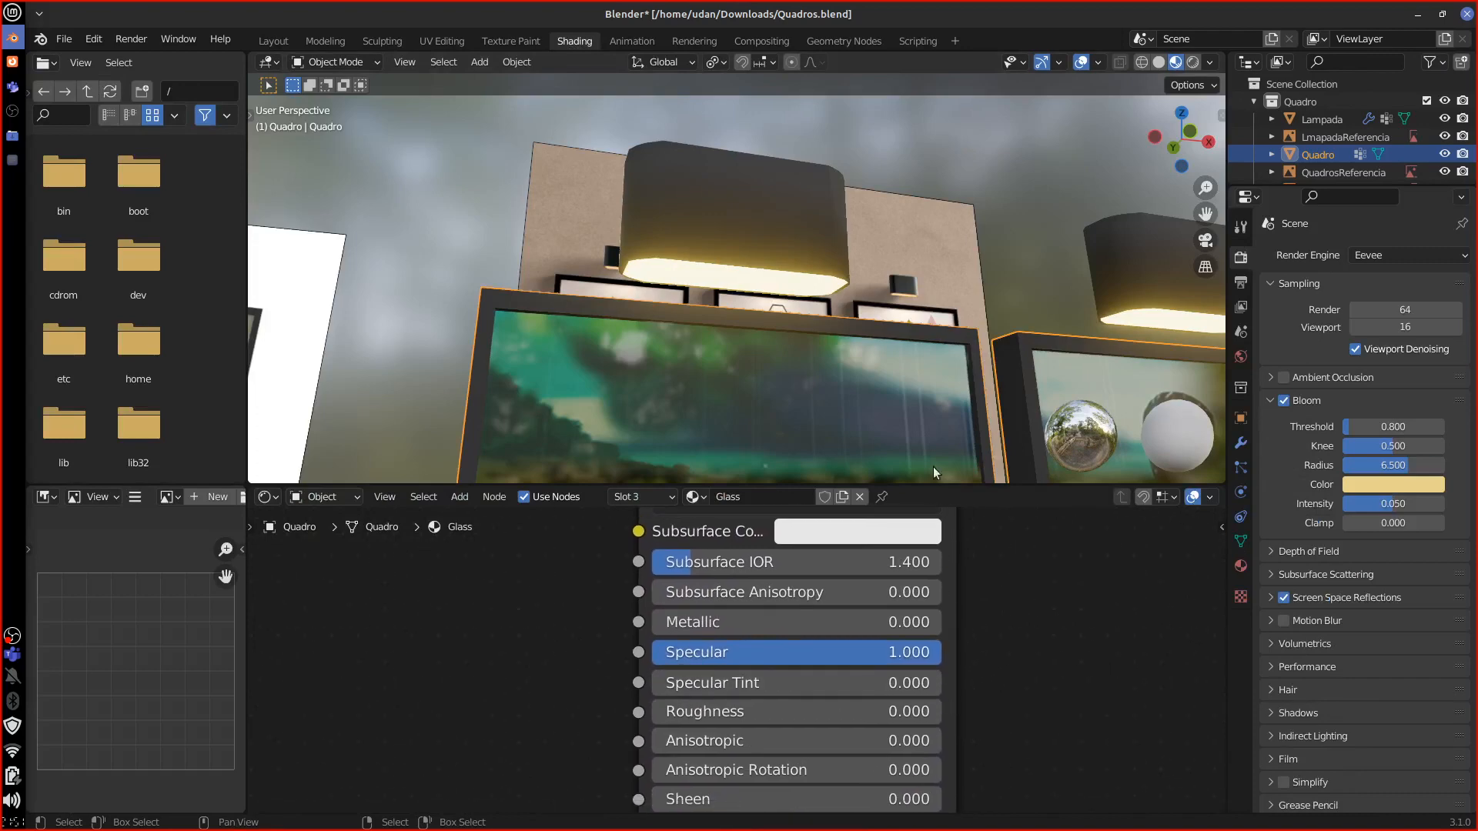
pyautogui.moveTo(933, 466); pyautogui.dragTo(951, 265, button='middle')
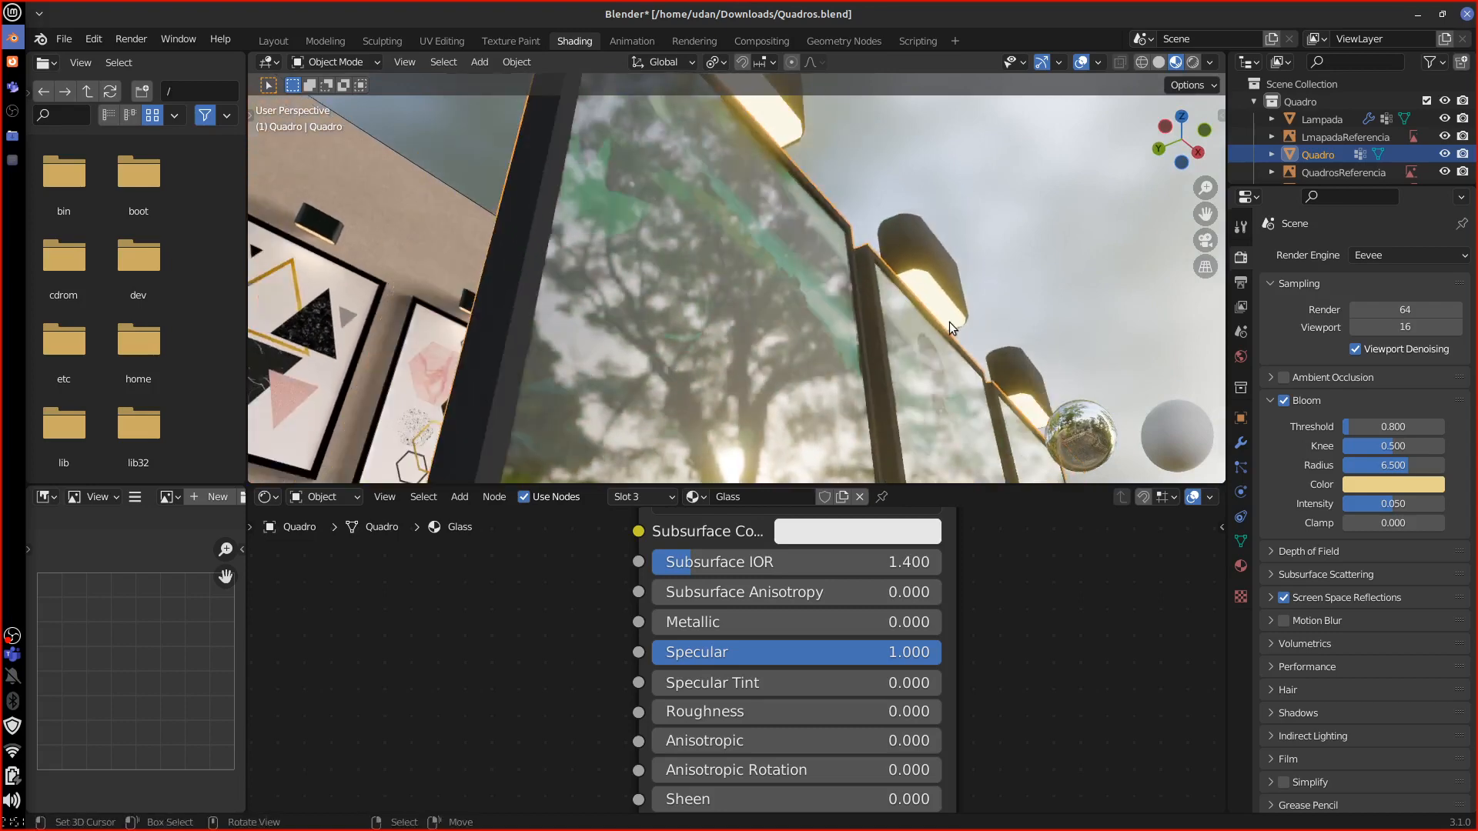
pyautogui.moveTo(949, 322); pyautogui.dragTo(914, 362, button='middle')
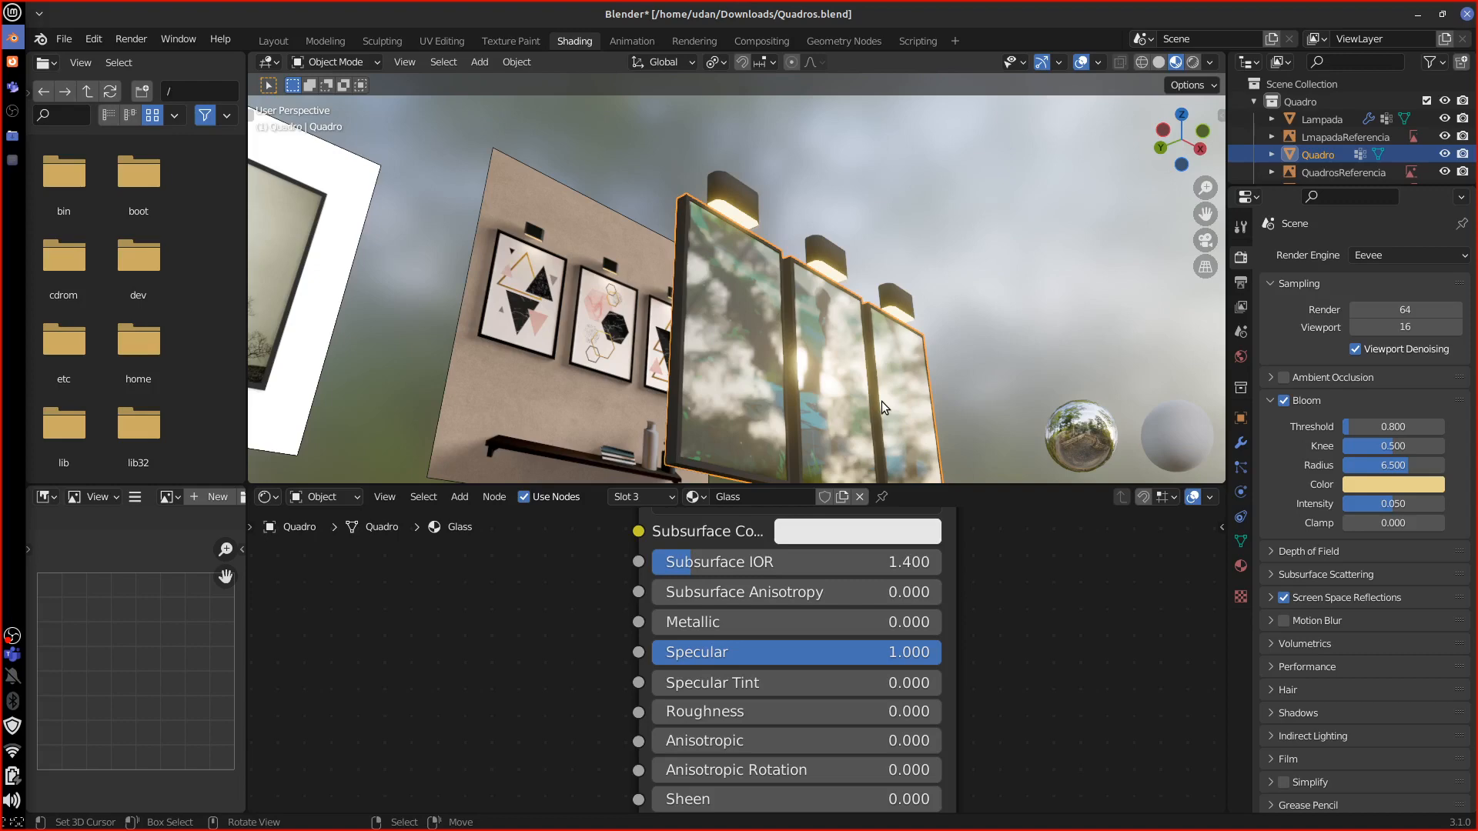
pyautogui.moveTo(881, 400); pyautogui.dragTo(866, 380, button='middle')
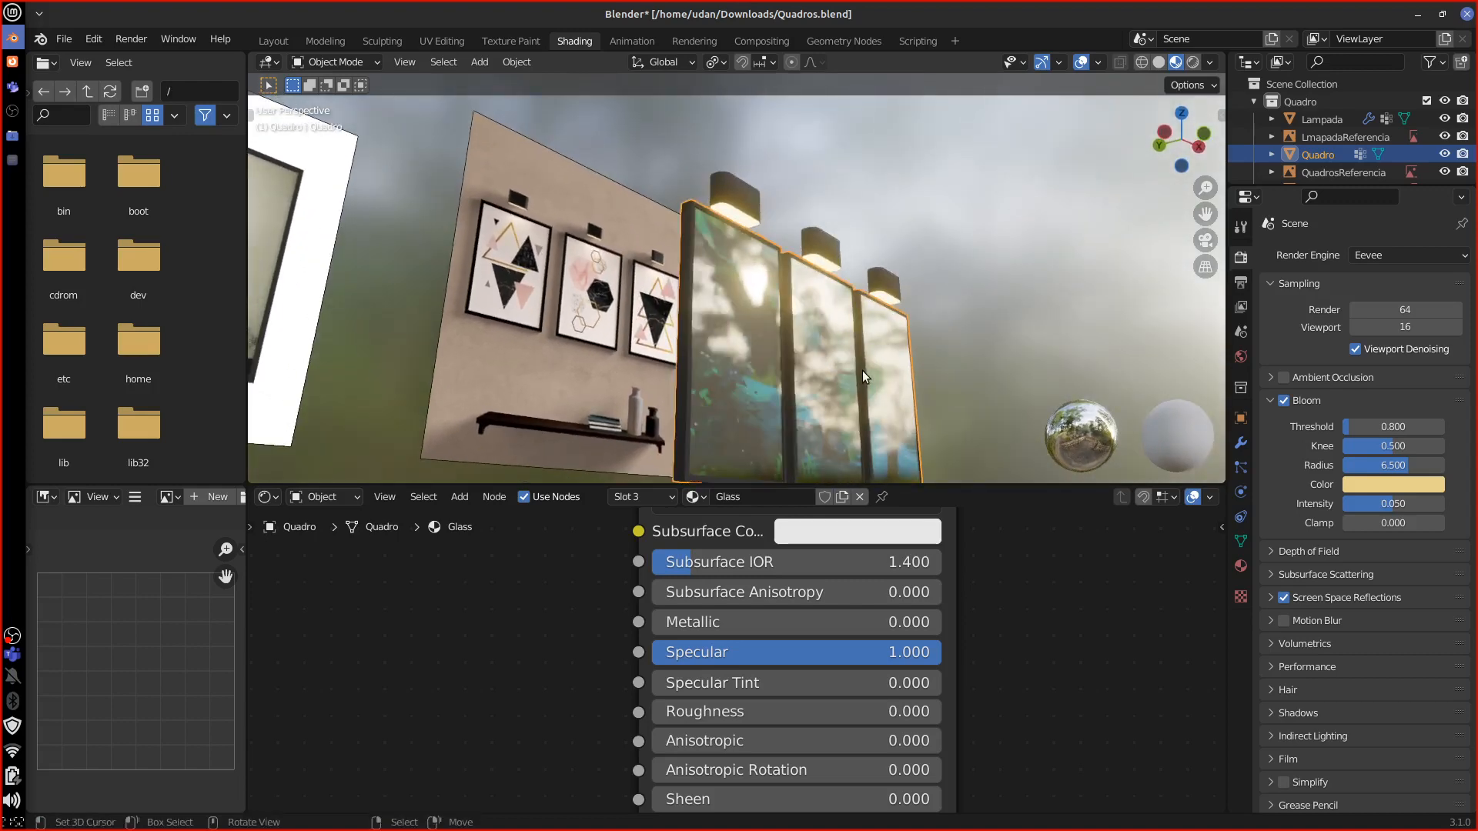
pyautogui.click(1211, 65)
pyautogui.click(1199, 202)
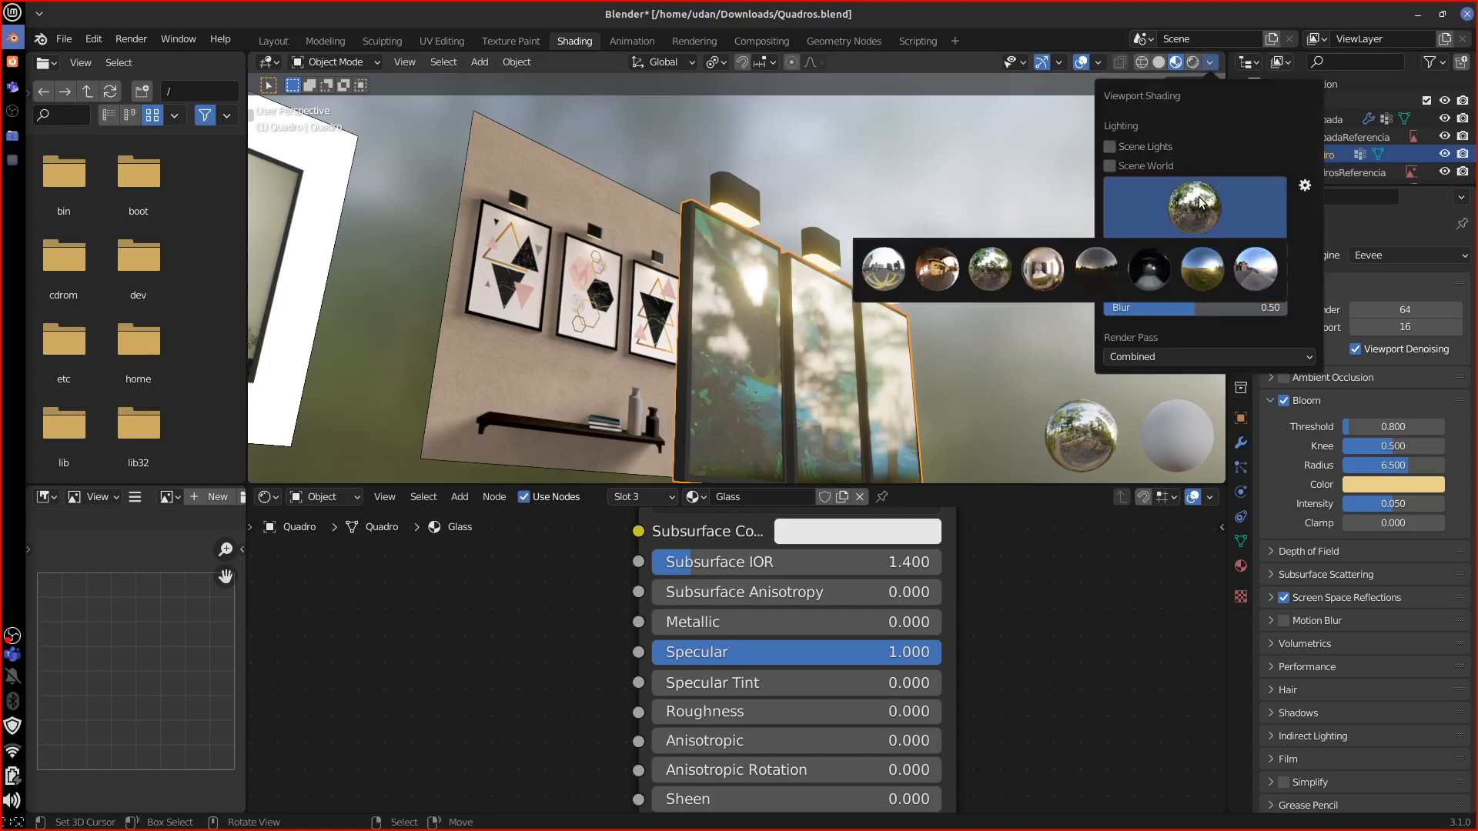
pyautogui.click(1047, 288)
# Step: Examine the glass reflections on the three framed pictures from several angles under the interior HDRI lighting
pyautogui.moveTo(977, 343)
pyautogui.mouseDown(button='middle')
pyautogui.moveTo(1009, 360)
pyautogui.moveTo(777, 374)
pyautogui.moveTo(892, 404)
pyautogui.moveTo(939, 393)
pyautogui.moveTo(917, 377)
pyautogui.moveTo(774, 390)
pyautogui.moveTo(824, 394)
pyautogui.mouseUp(button='middle')
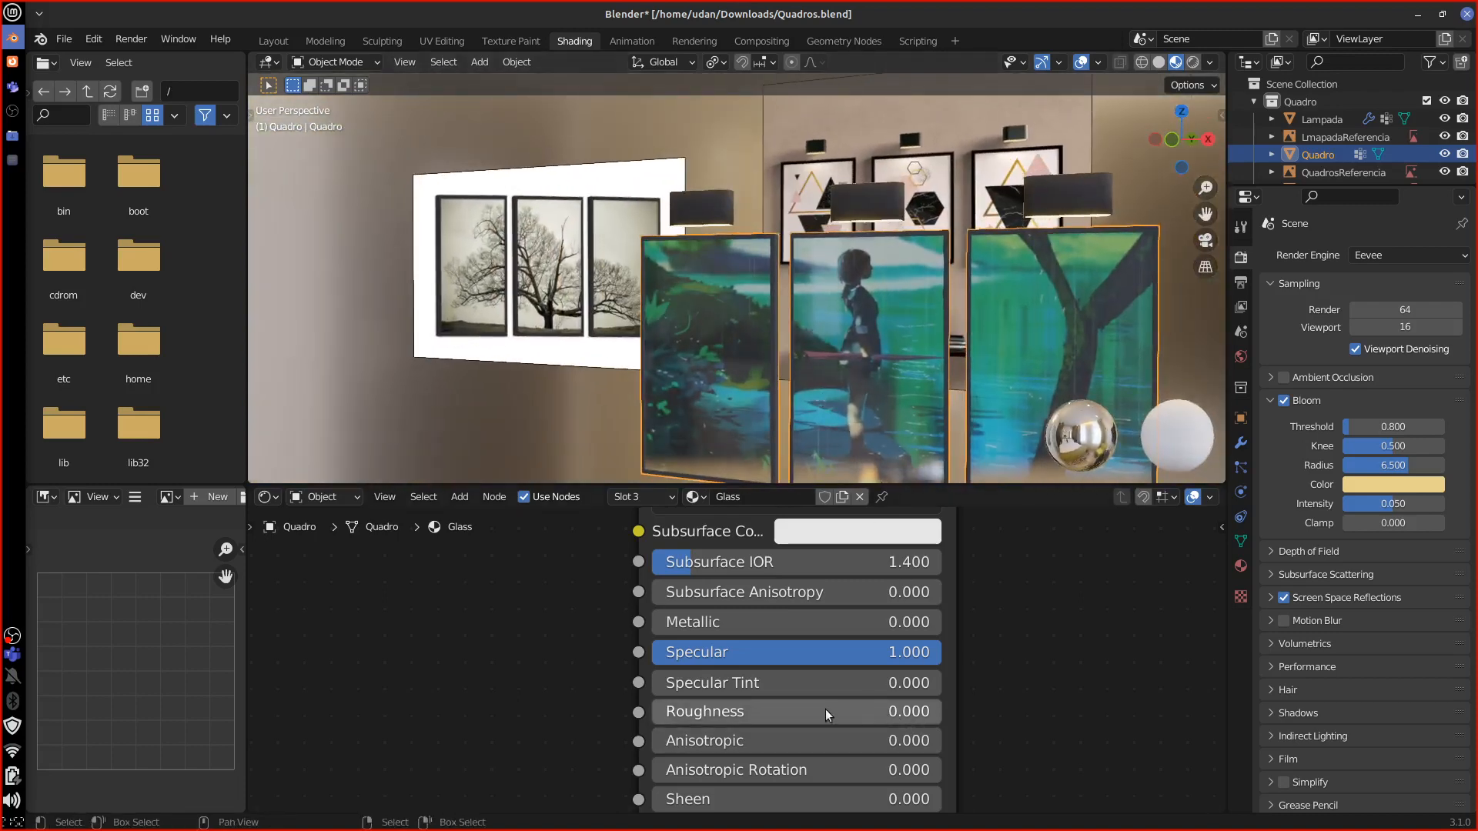
pyautogui.moveTo(955, 385); pyautogui.dragTo(1027, 293, button='middle')
pyautogui.click(1211, 62)
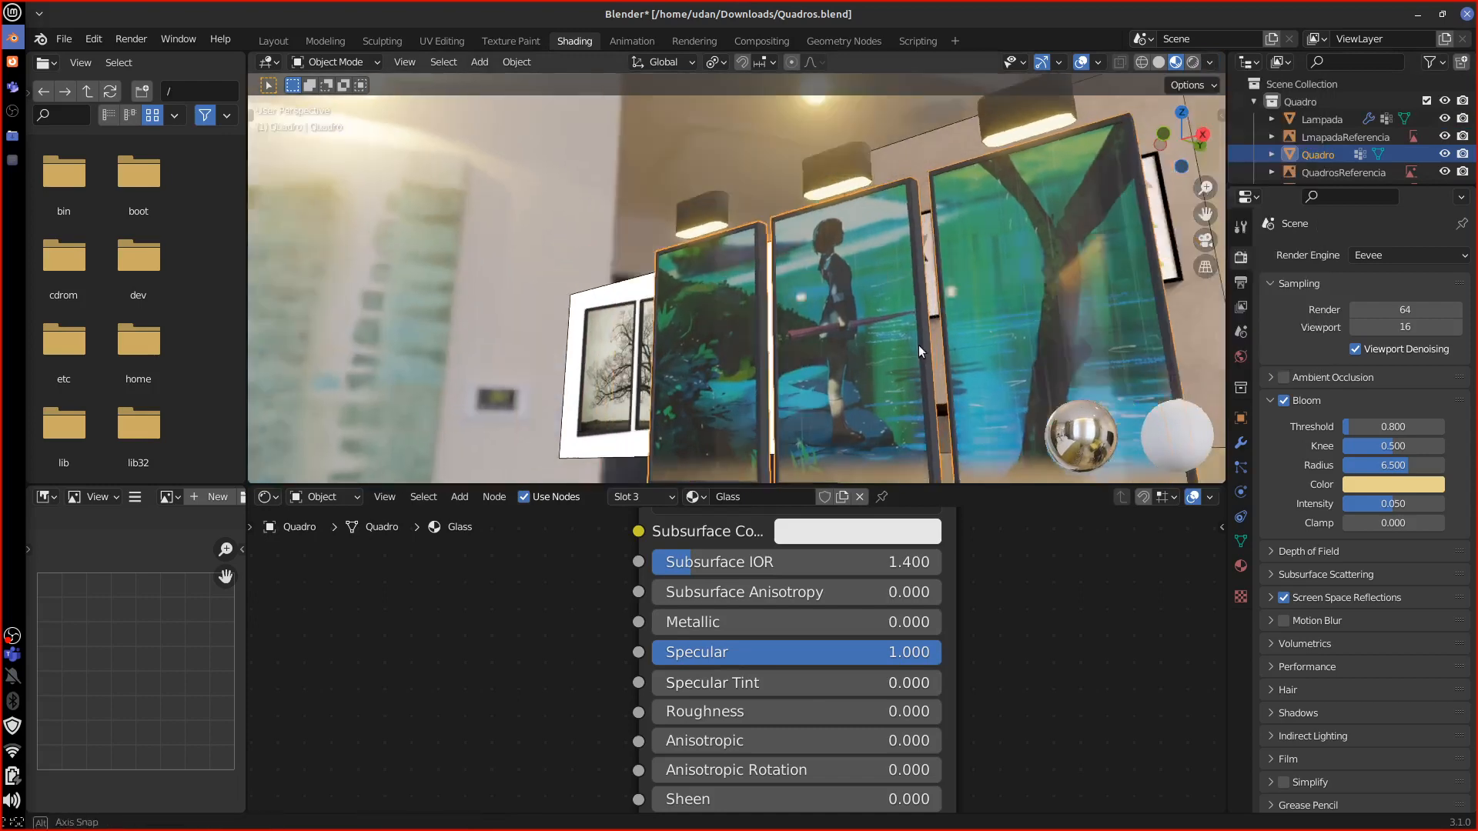
pyautogui.moveTo(917, 345)
pyautogui.mouseDown(button='middle')
pyautogui.moveTo(971, 337)
pyautogui.moveTo(1157, 371)
pyautogui.moveTo(907, 376)
pyautogui.moveTo(944, 359)
pyautogui.moveTo(866, 319)
pyautogui.mouseUp(button='middle')
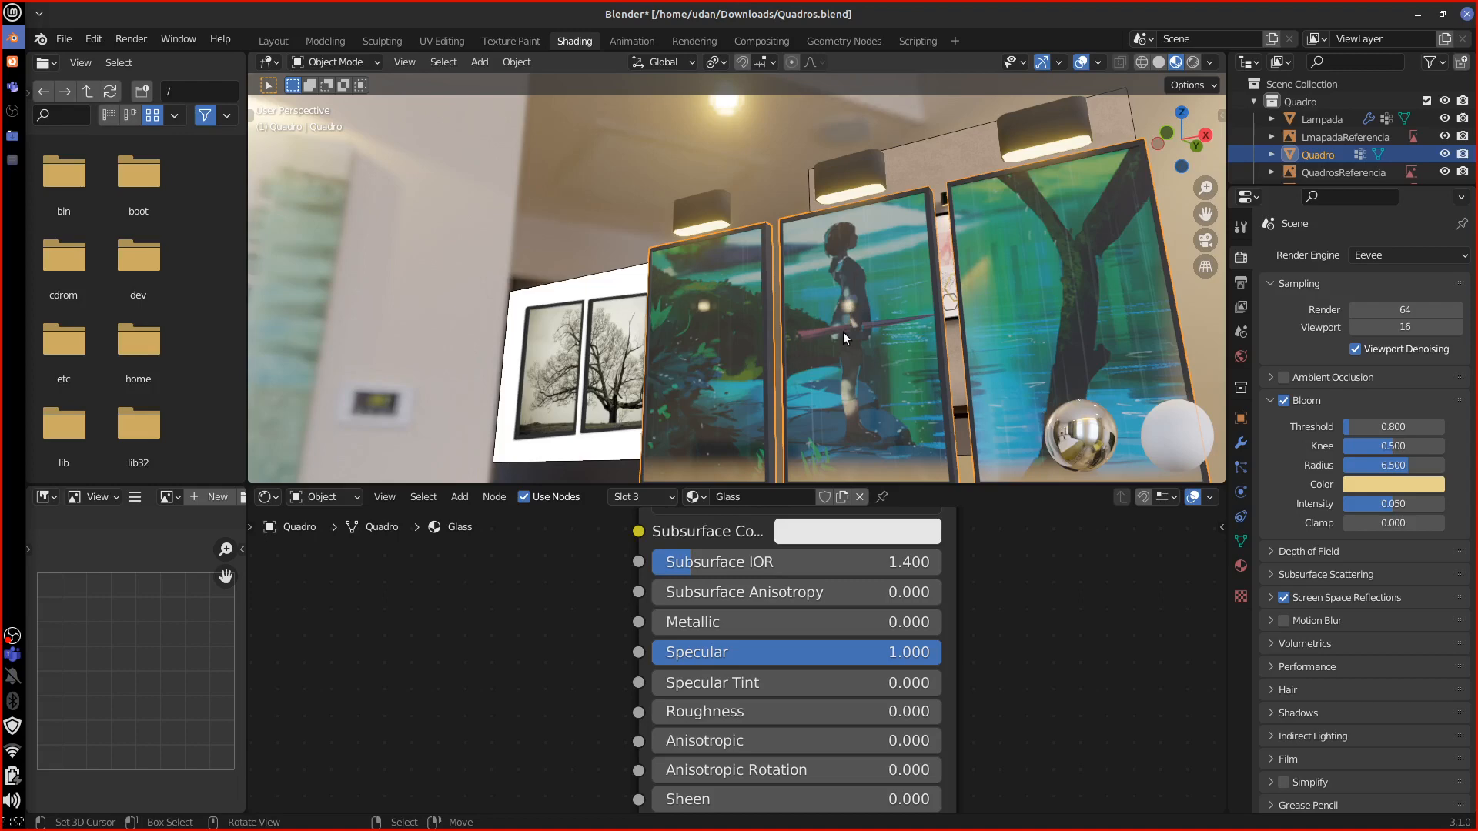
pyautogui.scroll(-5, 908, 362)
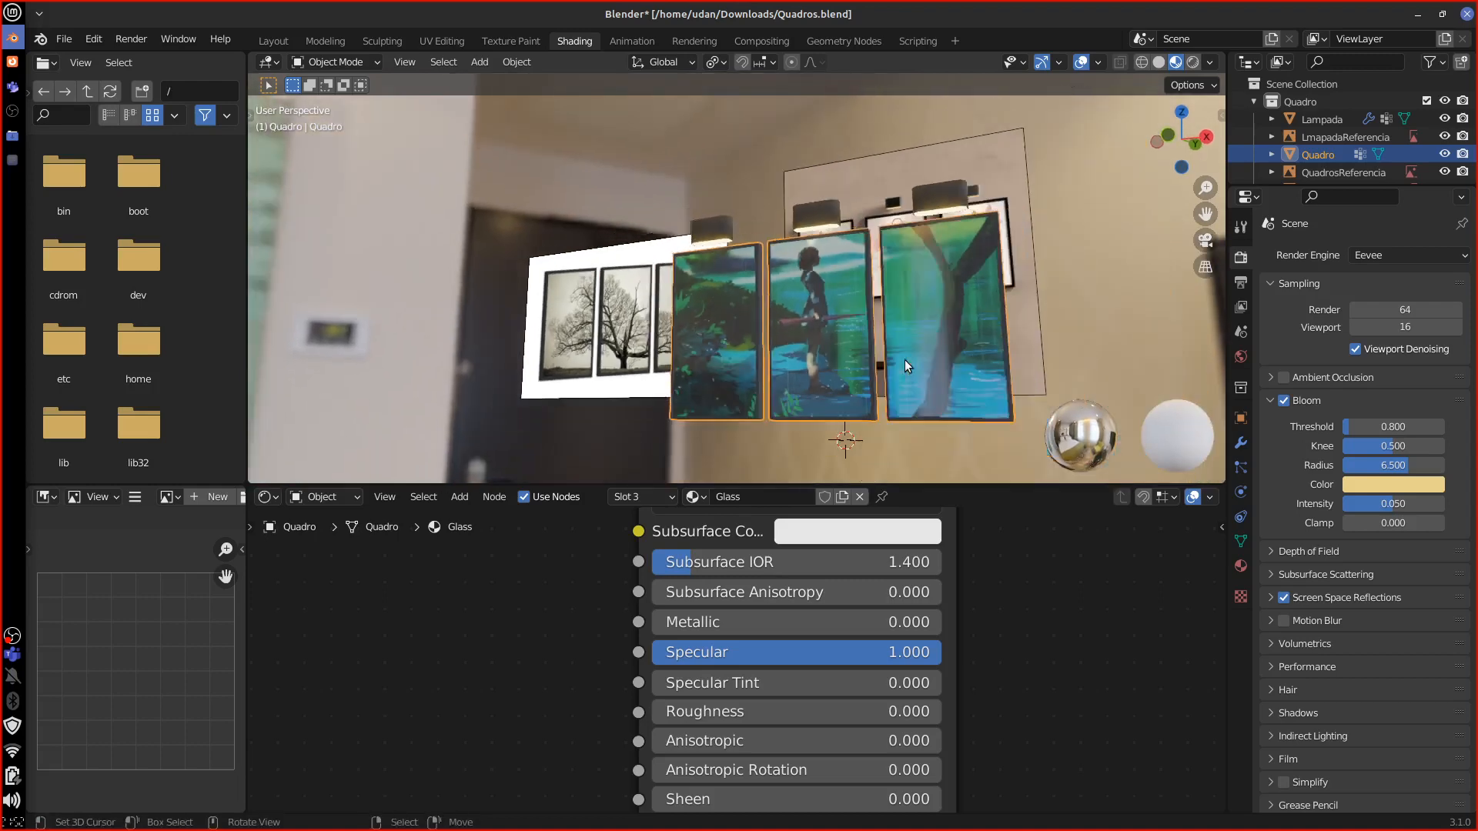
pyautogui.moveTo(903, 359); pyautogui.dragTo(976, 345, button='middle')
pyautogui.scroll(6, 924, 371)
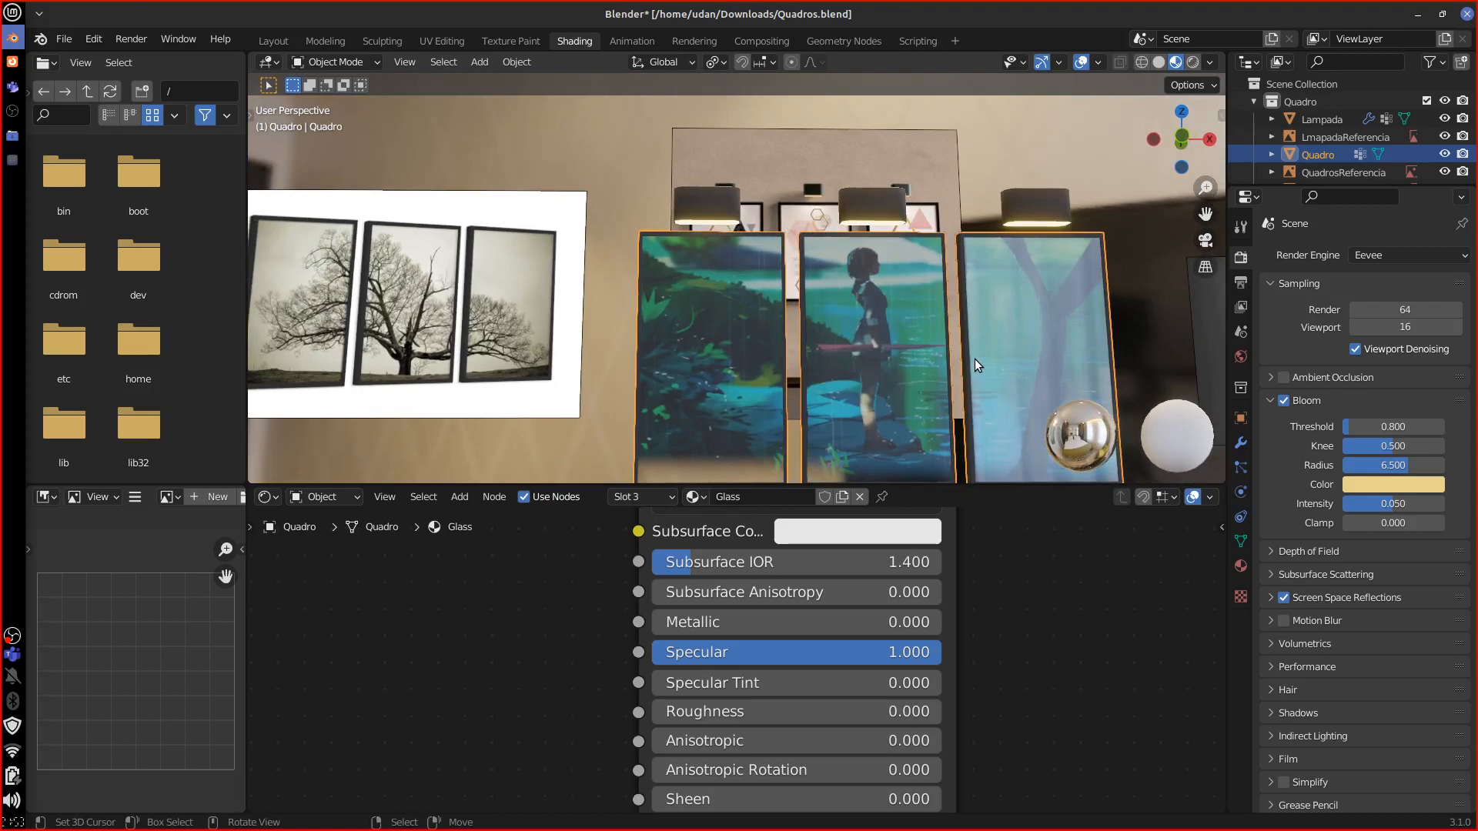
pyautogui.moveTo(974, 359)
pyautogui.mouseDown(button='middle')
pyautogui.moveTo(1036, 475)
pyautogui.moveTo(1004, 372)
pyautogui.moveTo(954, 386)
pyautogui.moveTo(1017, 310)
pyautogui.mouseUp(button='middle')
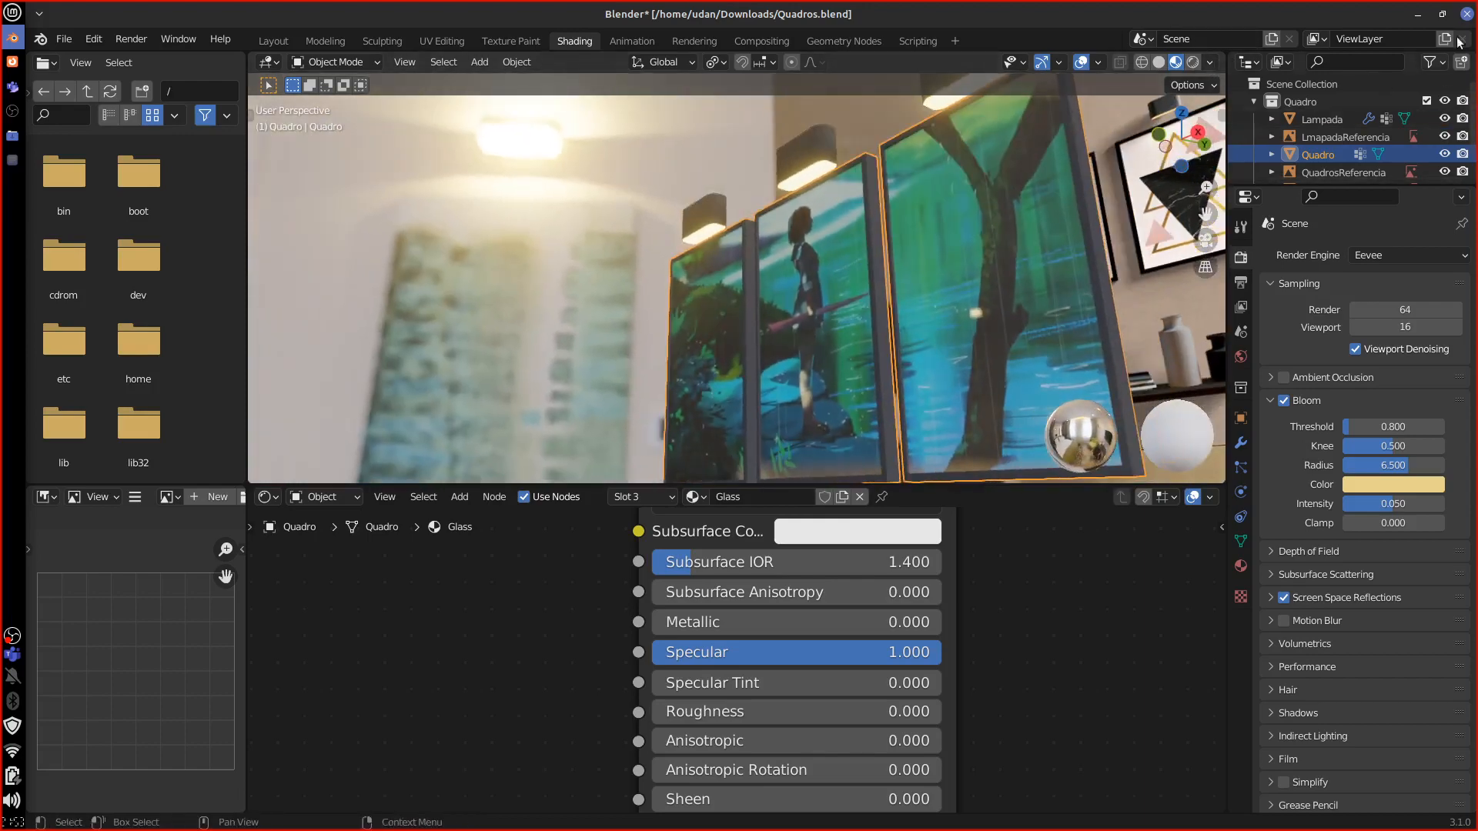
# Step: Resize the Blender window to fit beside the meeting chat and switch to the TEMP_AULAS Google Drive folder in Firefox
pyautogui.moveTo(1358, 20); pyautogui.dragTo(26, 208)
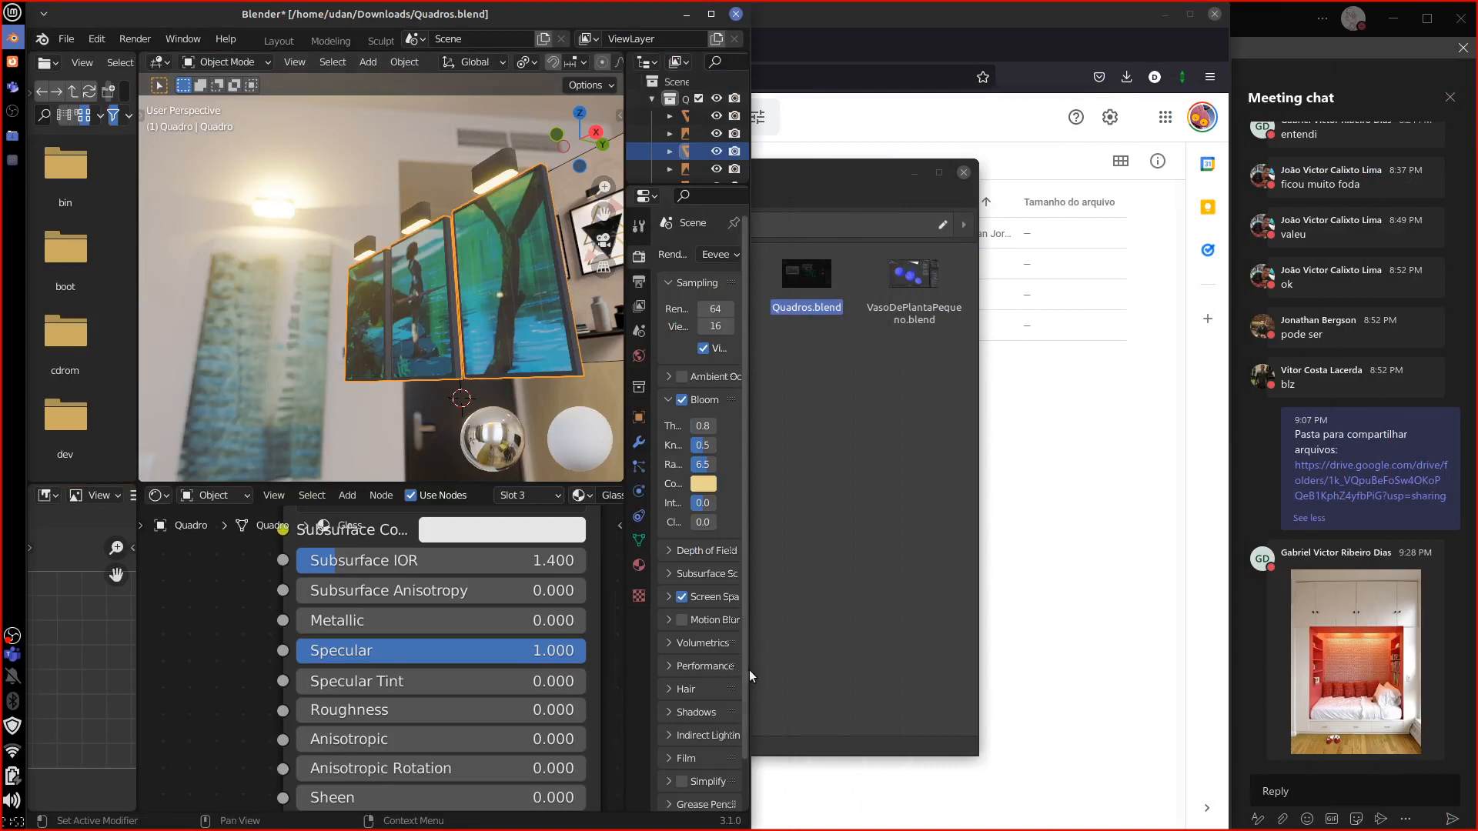
pyautogui.moveTo(754, 676); pyautogui.dragTo(1141, 669)
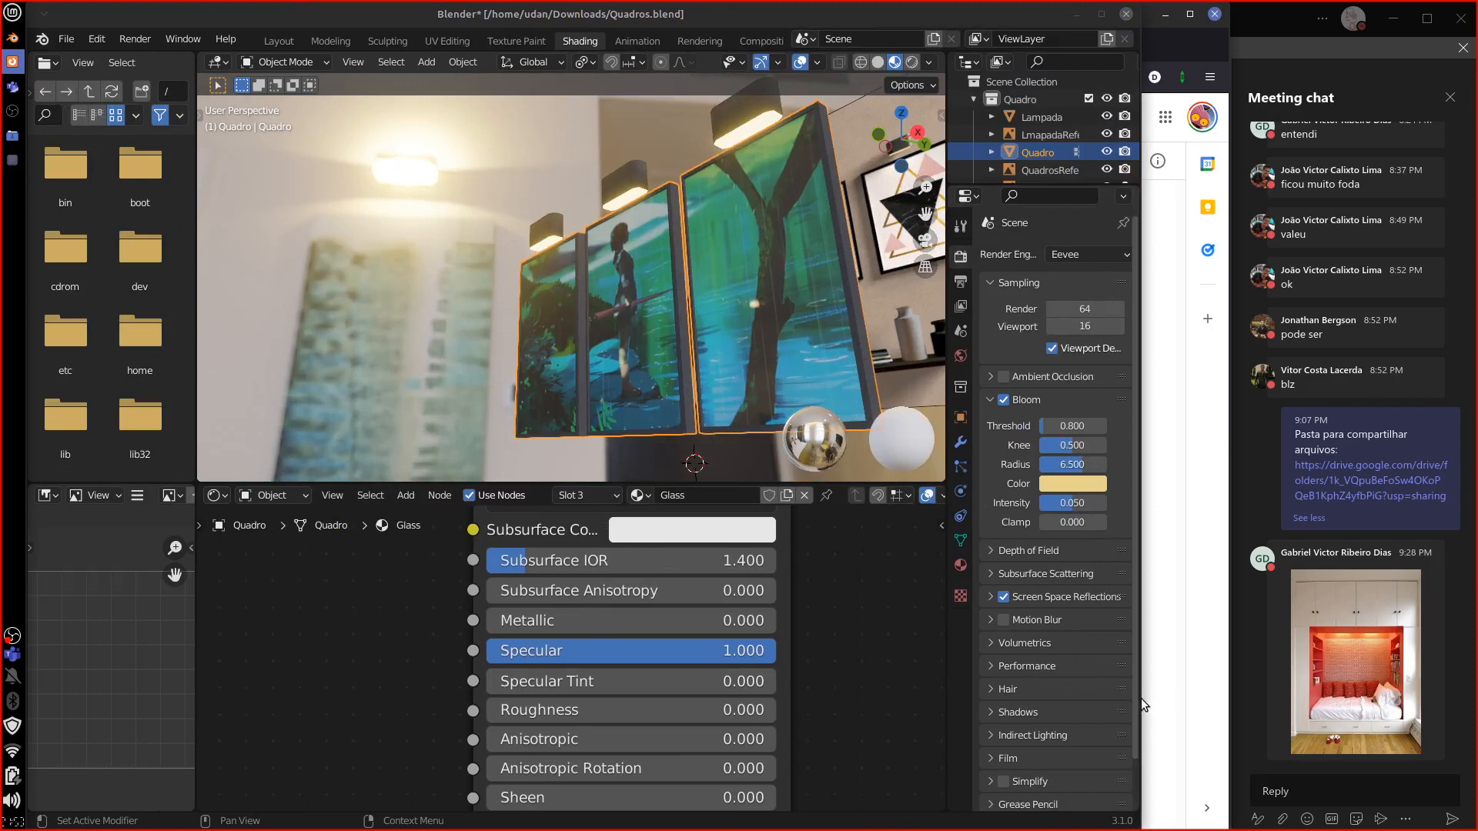
pyautogui.moveTo(1143, 705); pyautogui.dragTo(1219, 695)
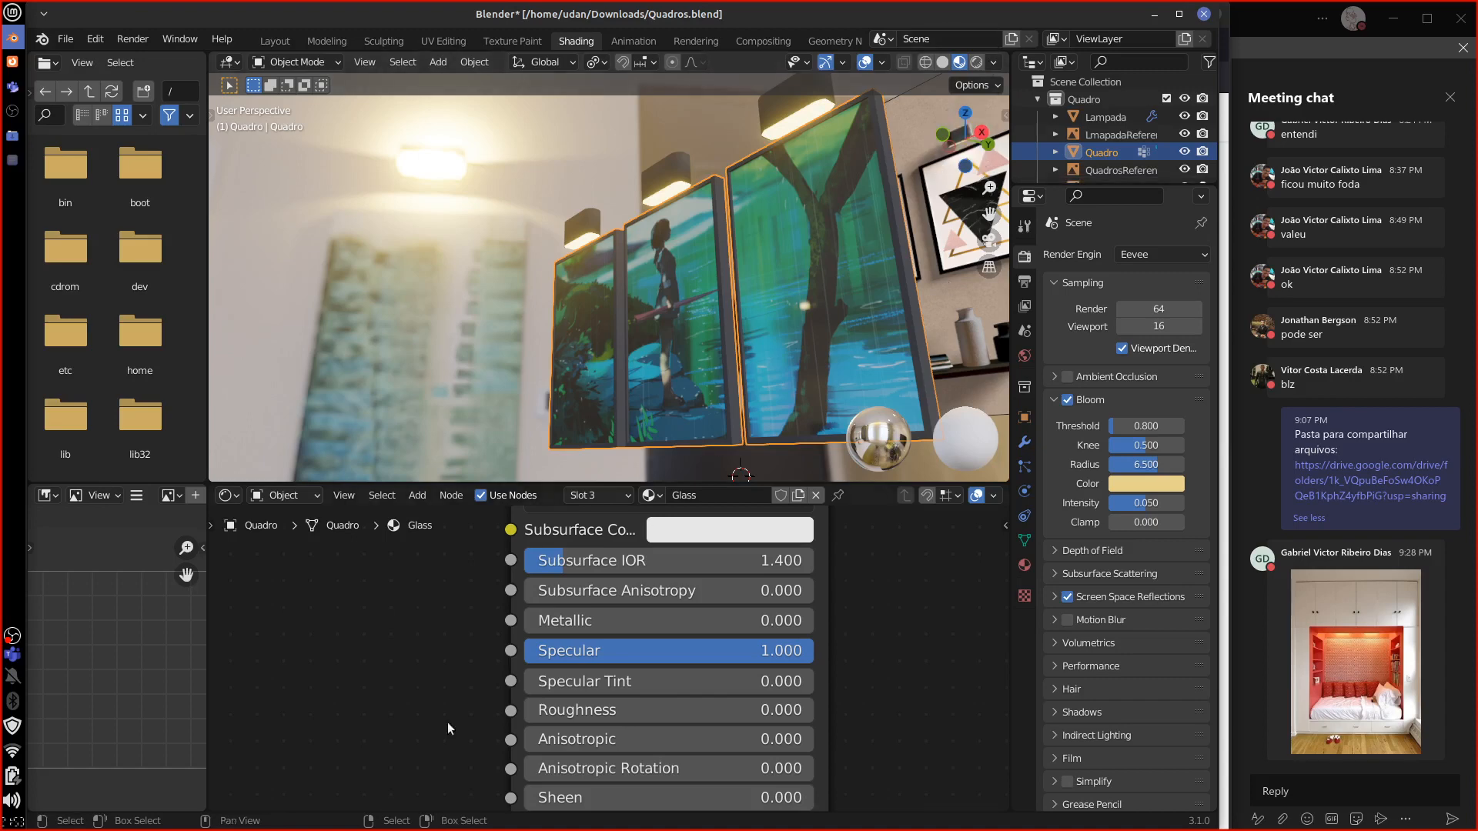
pyautogui.click(13, 61)
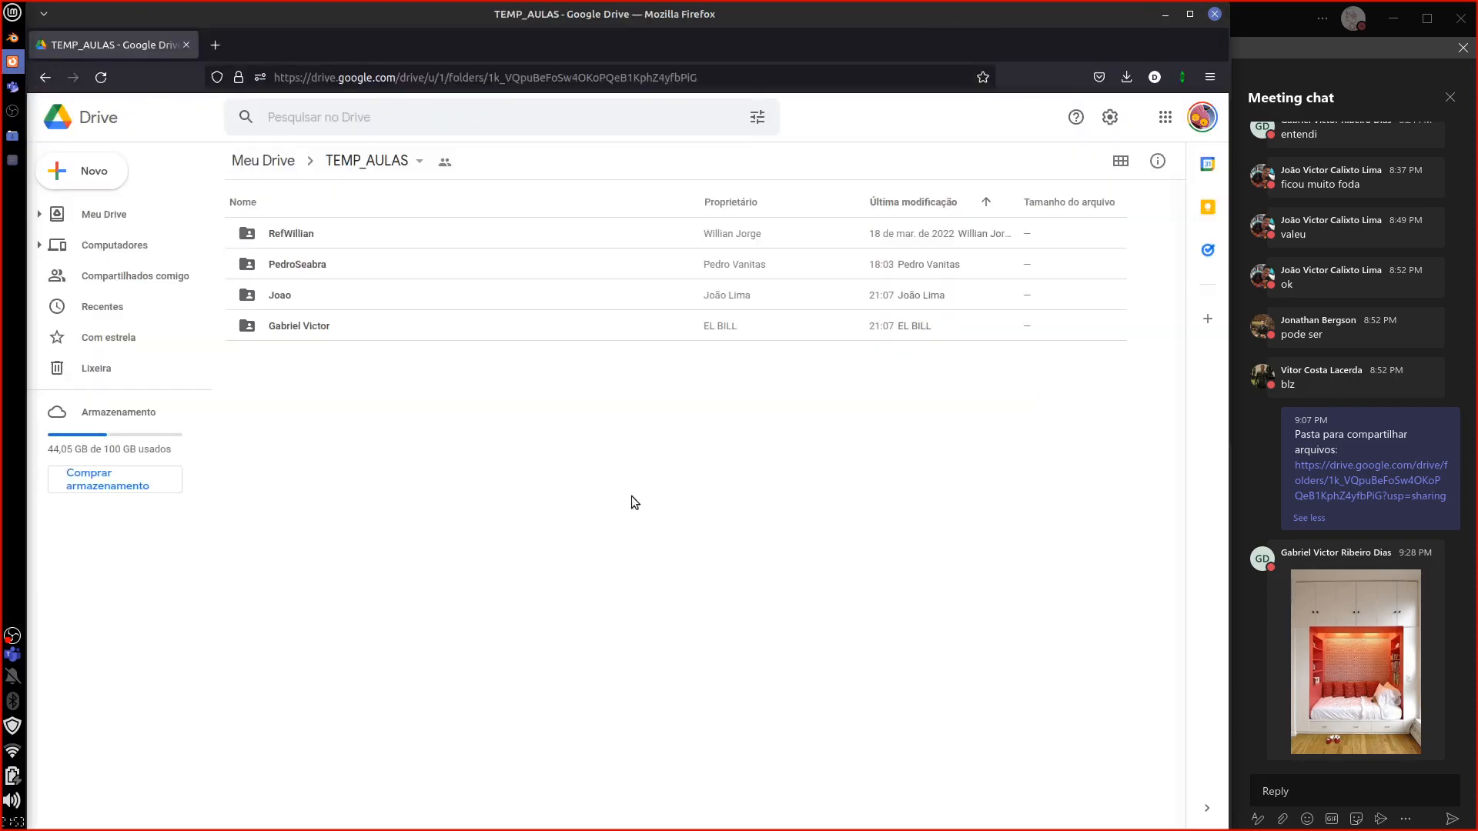
# Step: Search Google Images for "skybox" in a new tab and preview the cloudy and sunset cube-map images
pyautogui.click(216, 45)
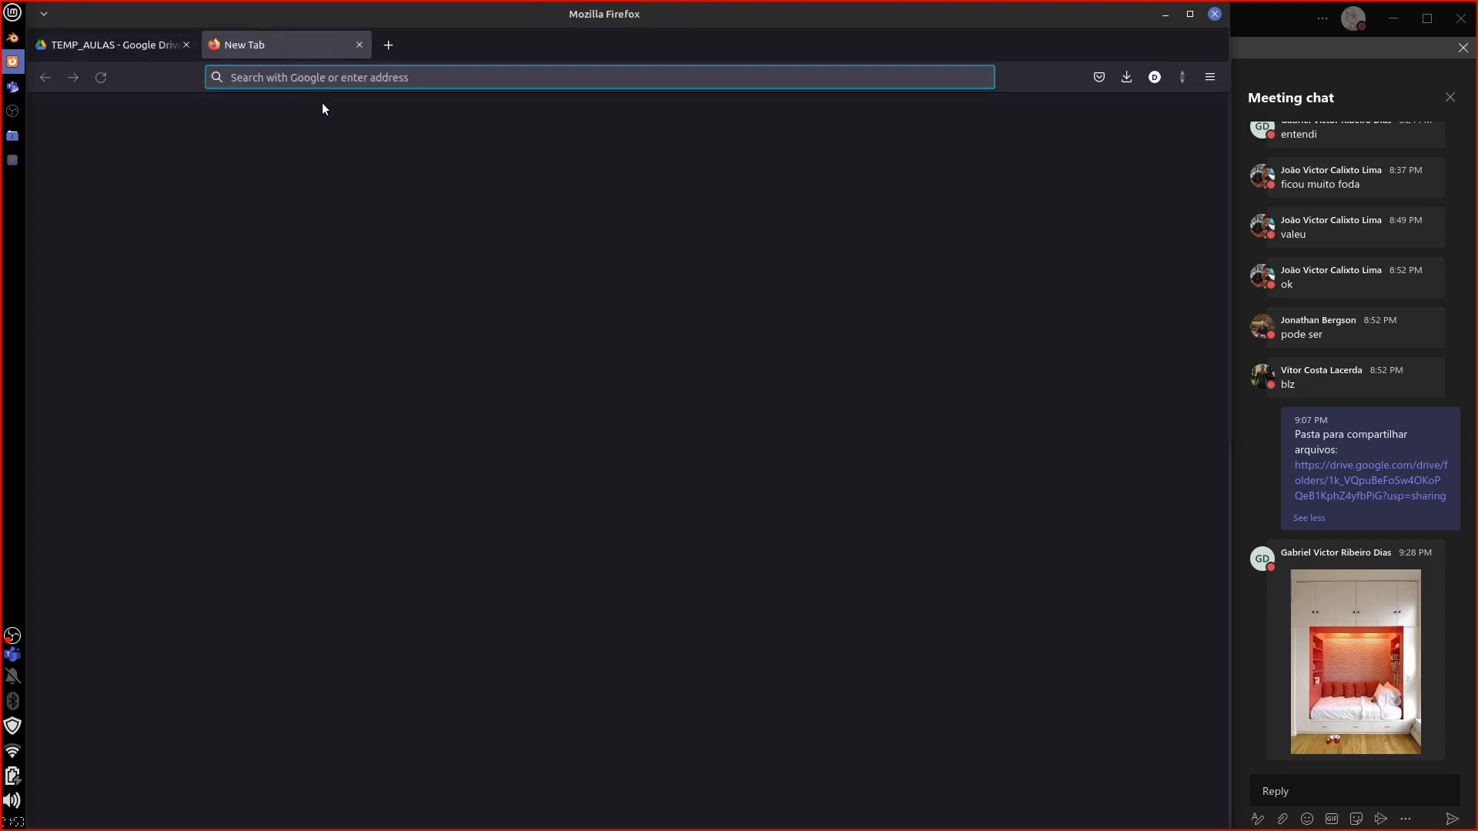
pyautogui.write('sk')
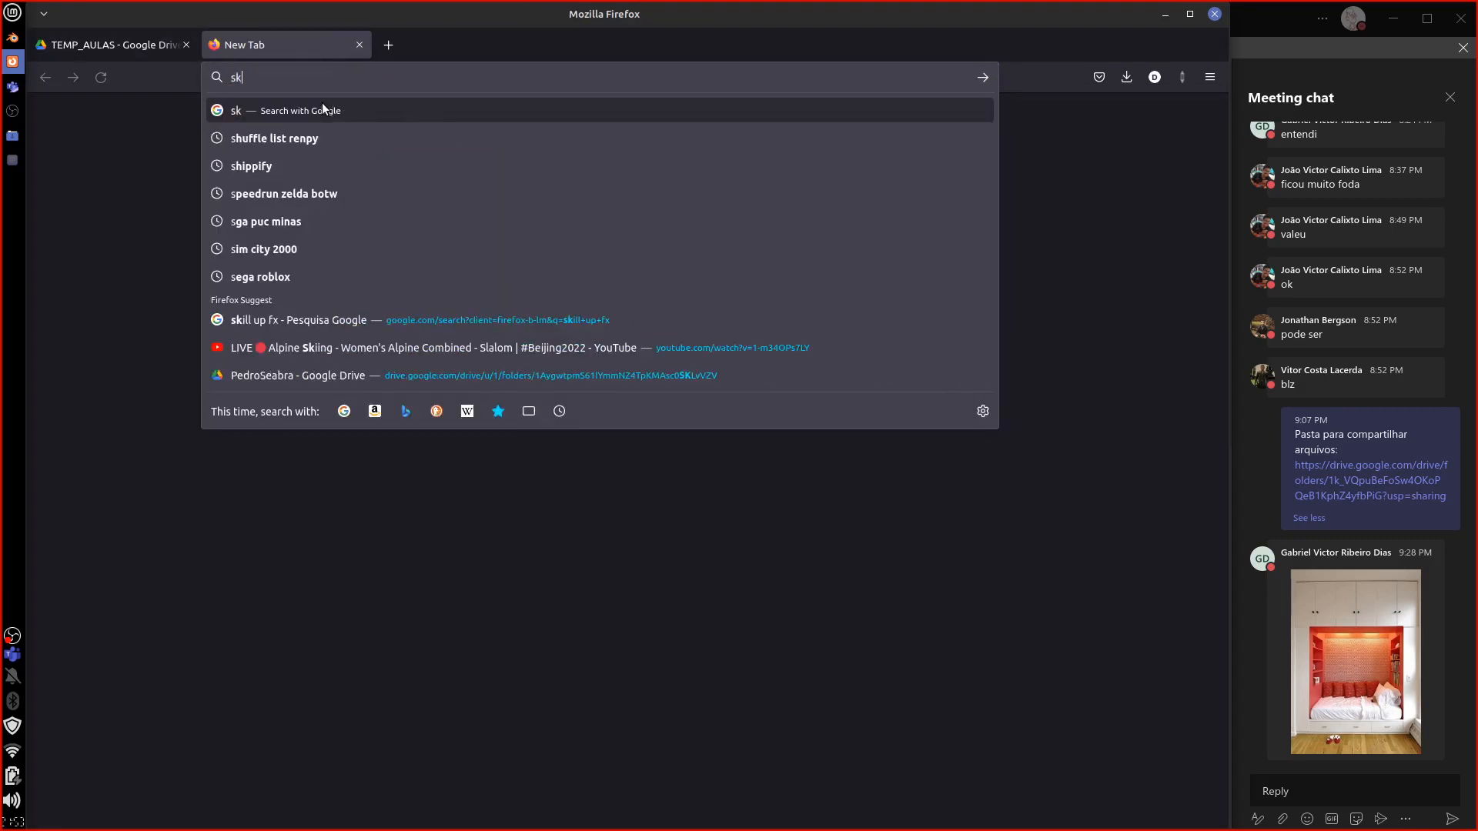
pyautogui.write('ybox')
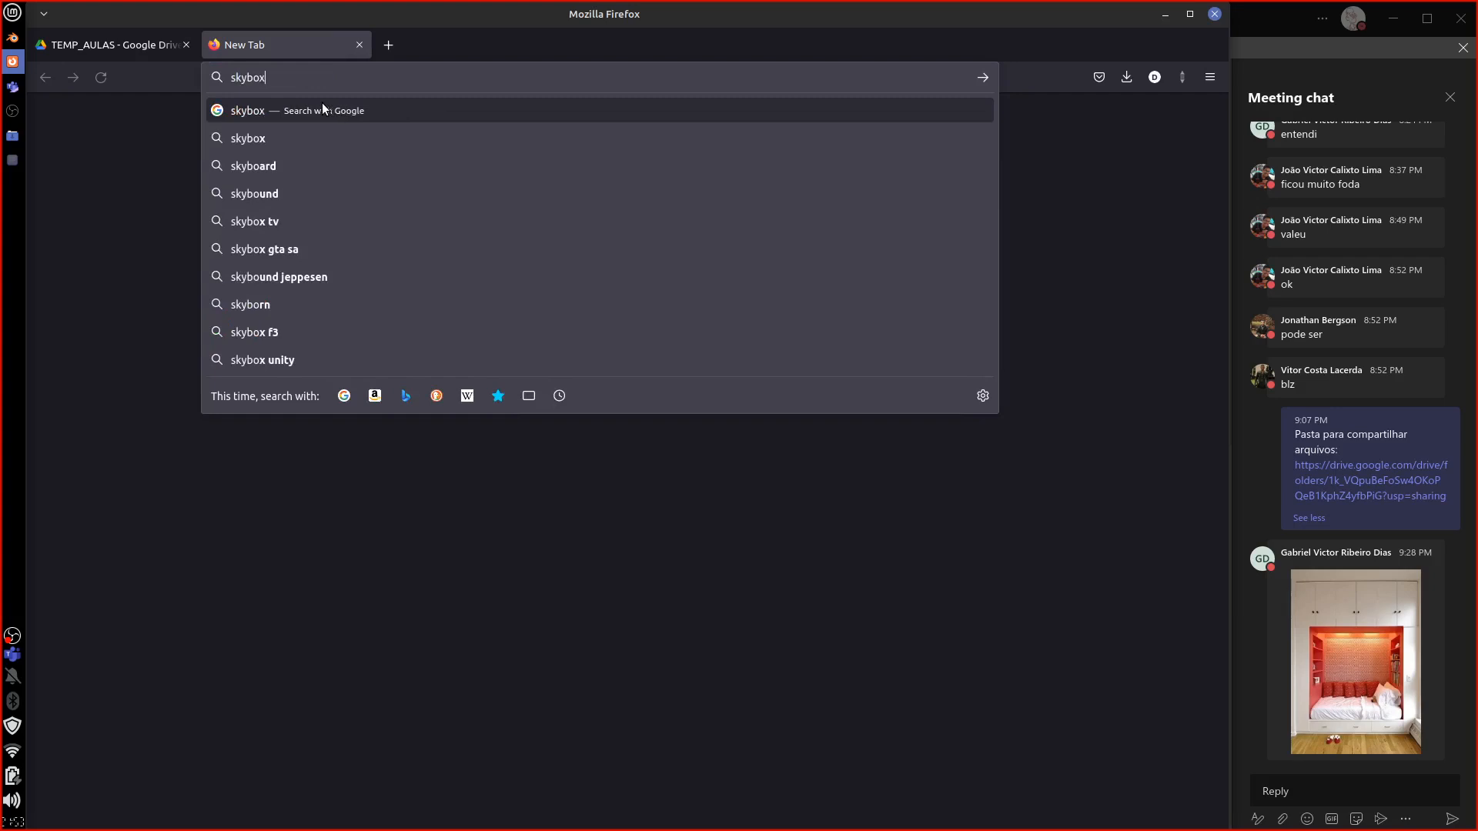
pyautogui.press('Return')
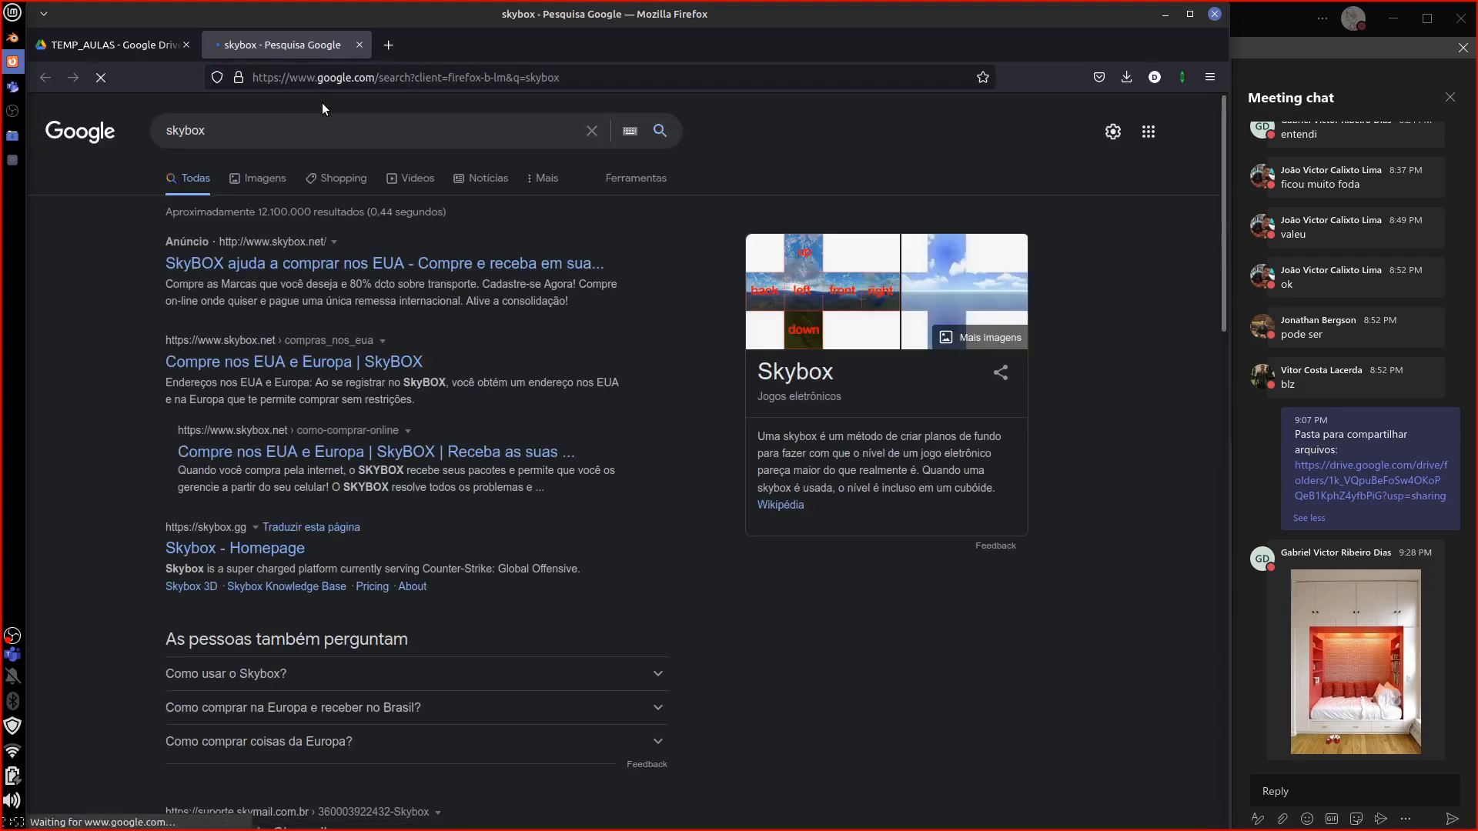
pyautogui.click(258, 178)
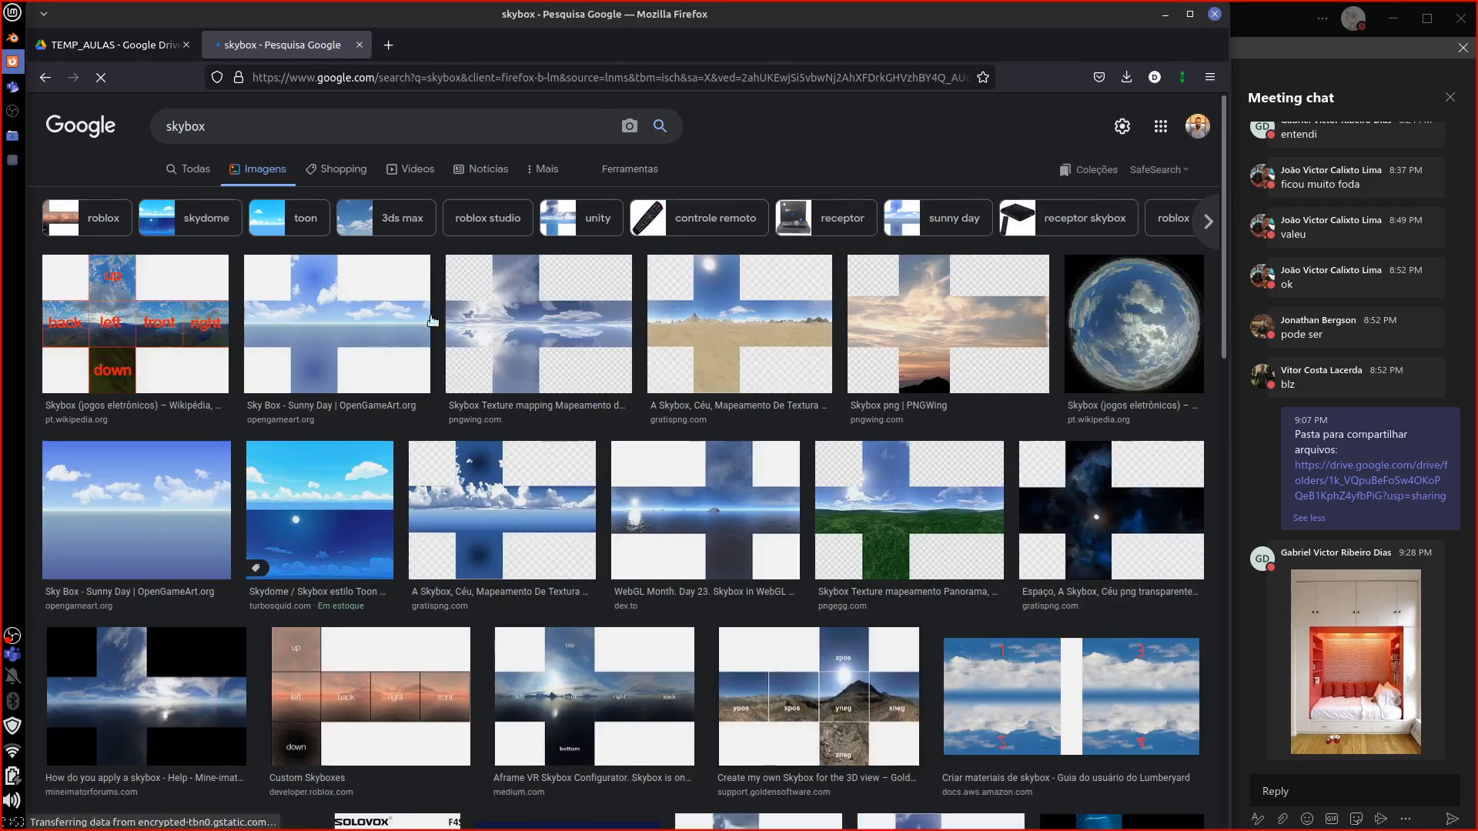
pyautogui.click(529, 338)
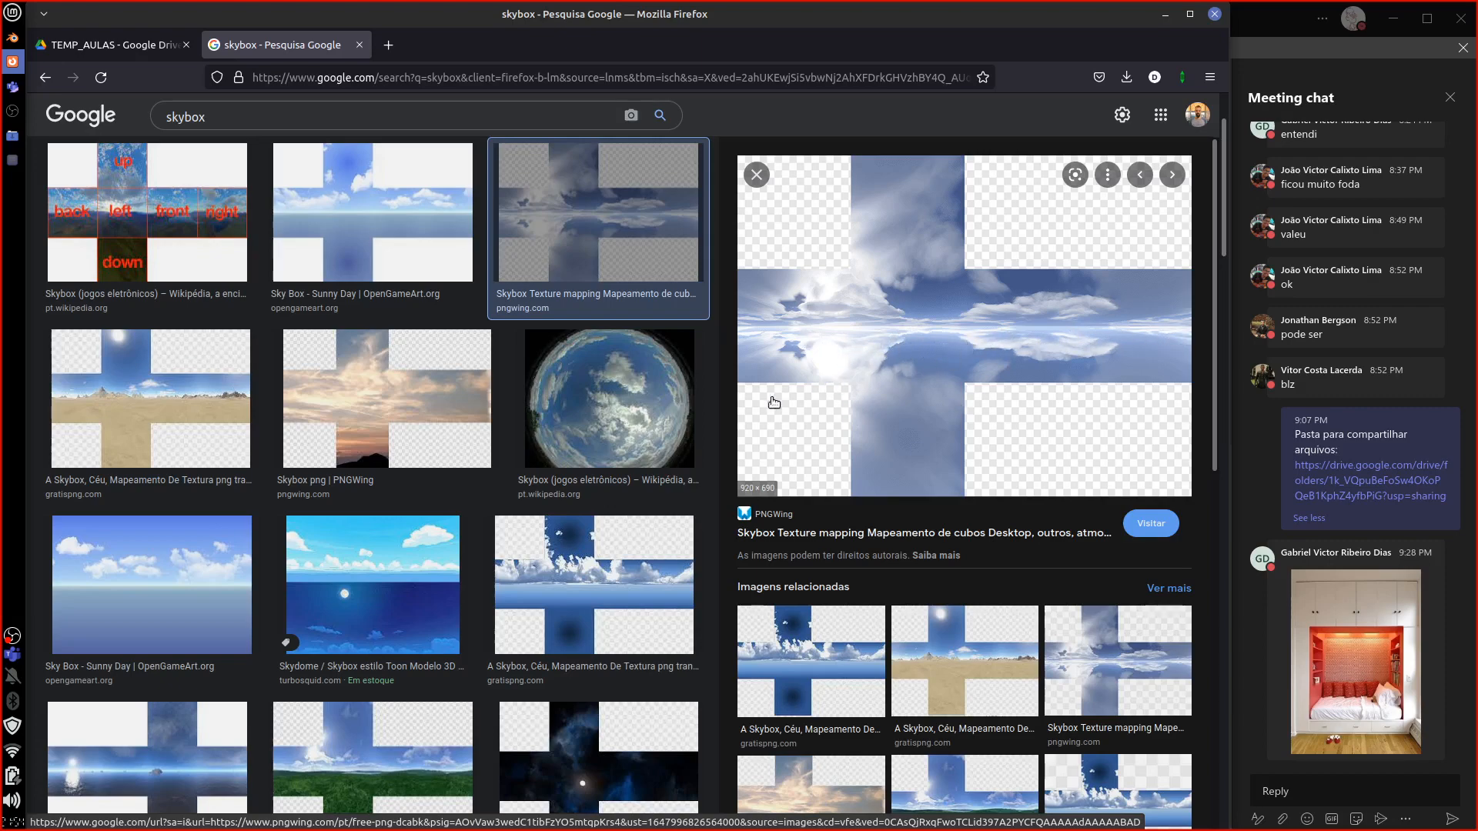
pyautogui.click(395, 408)
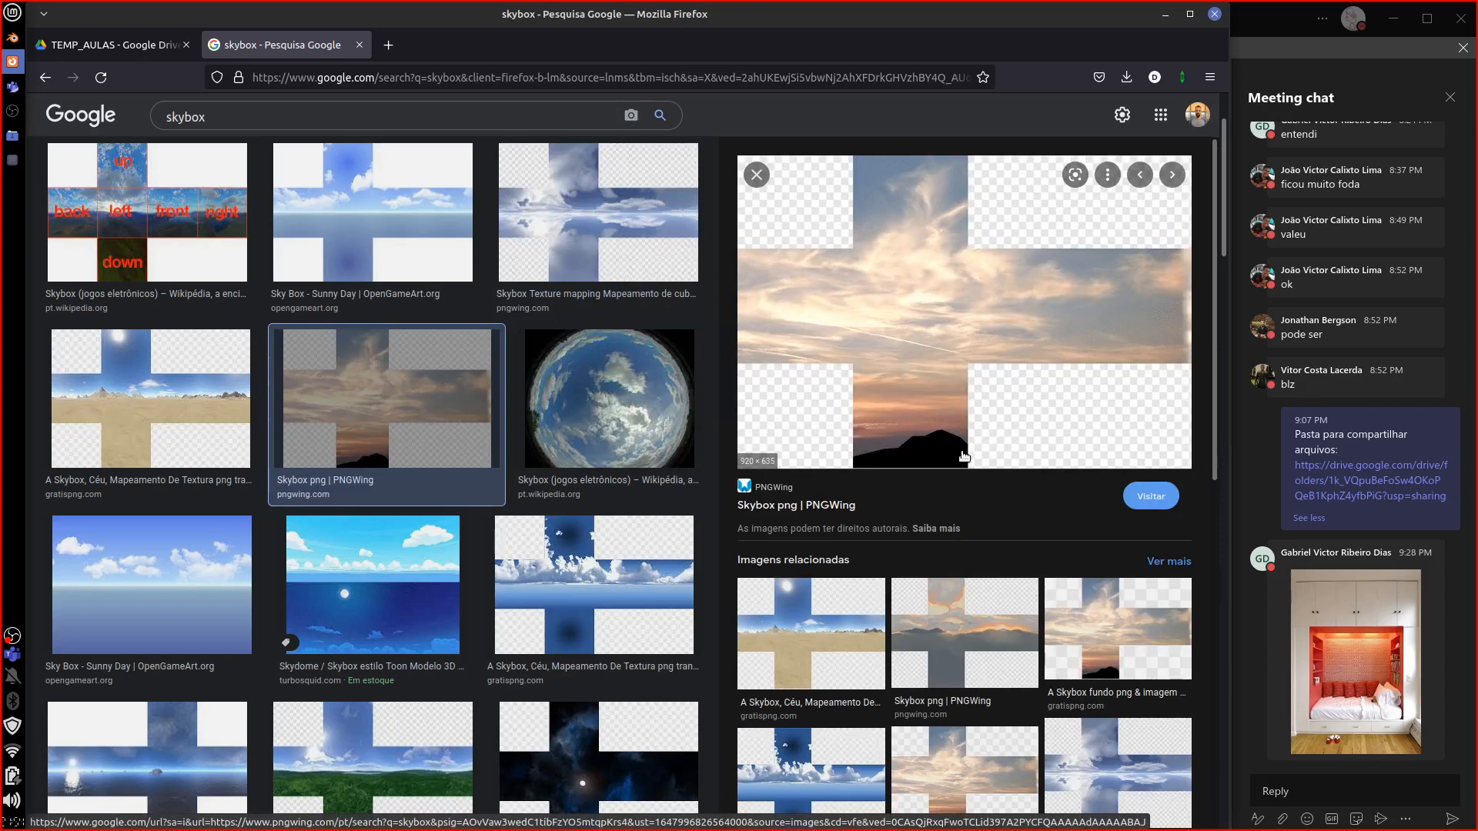
# Step: Search images for "skybox interior" and preview the empty-room panorama and the indoor cube map before closing the search tab
pyautogui.click(289, 109)
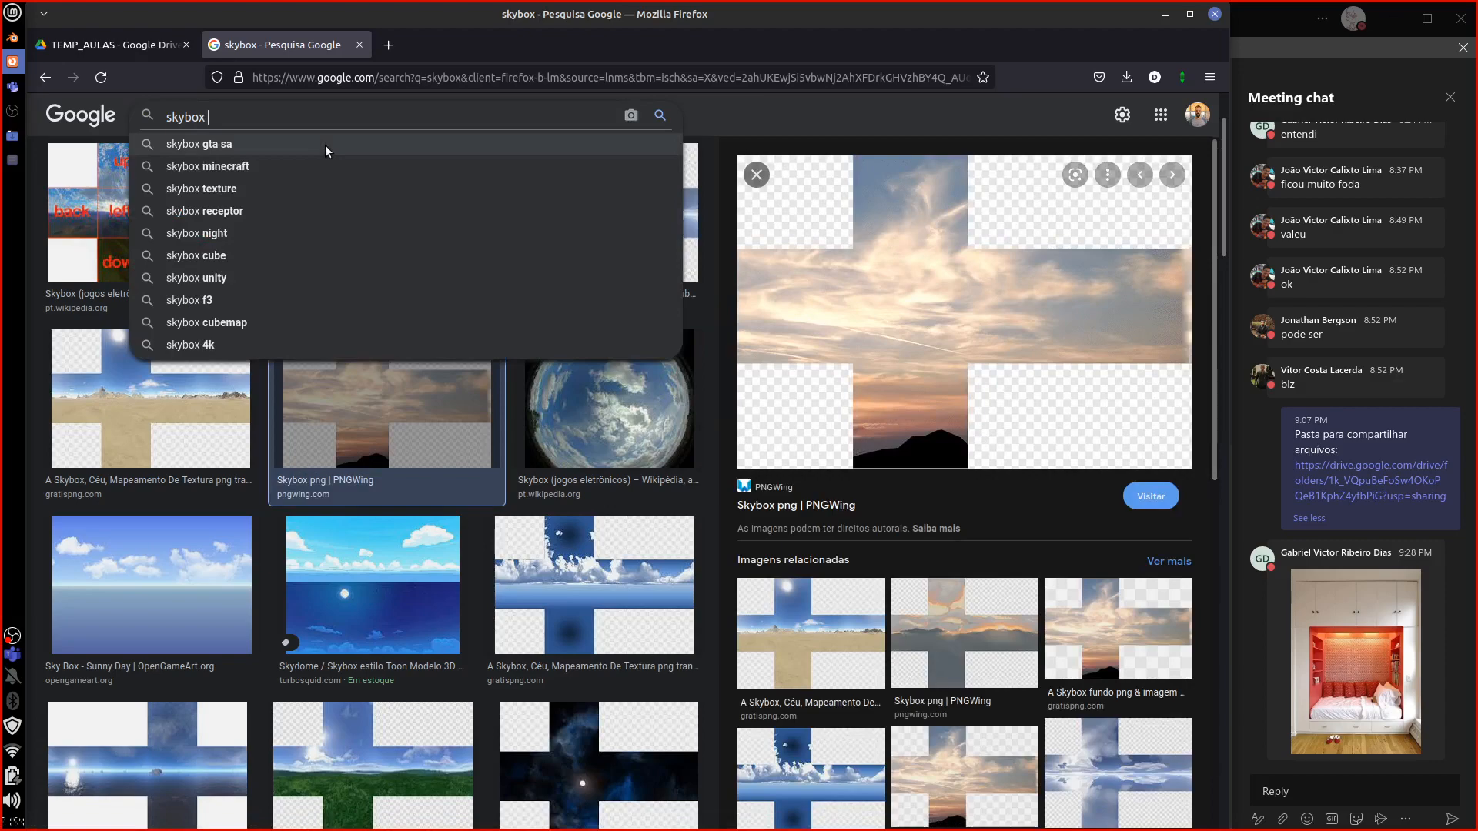
pyautogui.write('interior')
pyautogui.press('Return')
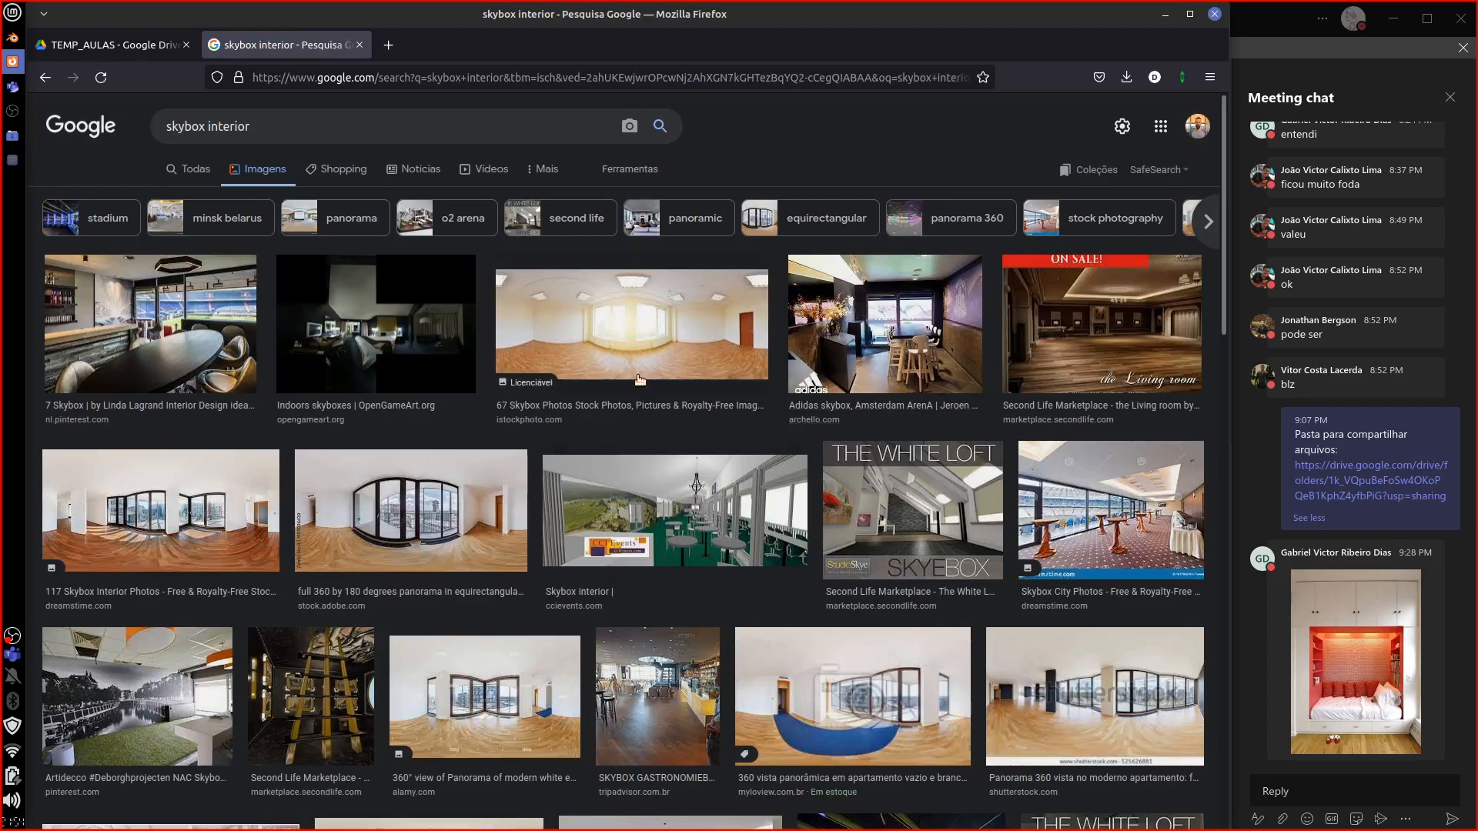
pyautogui.click(645, 343)
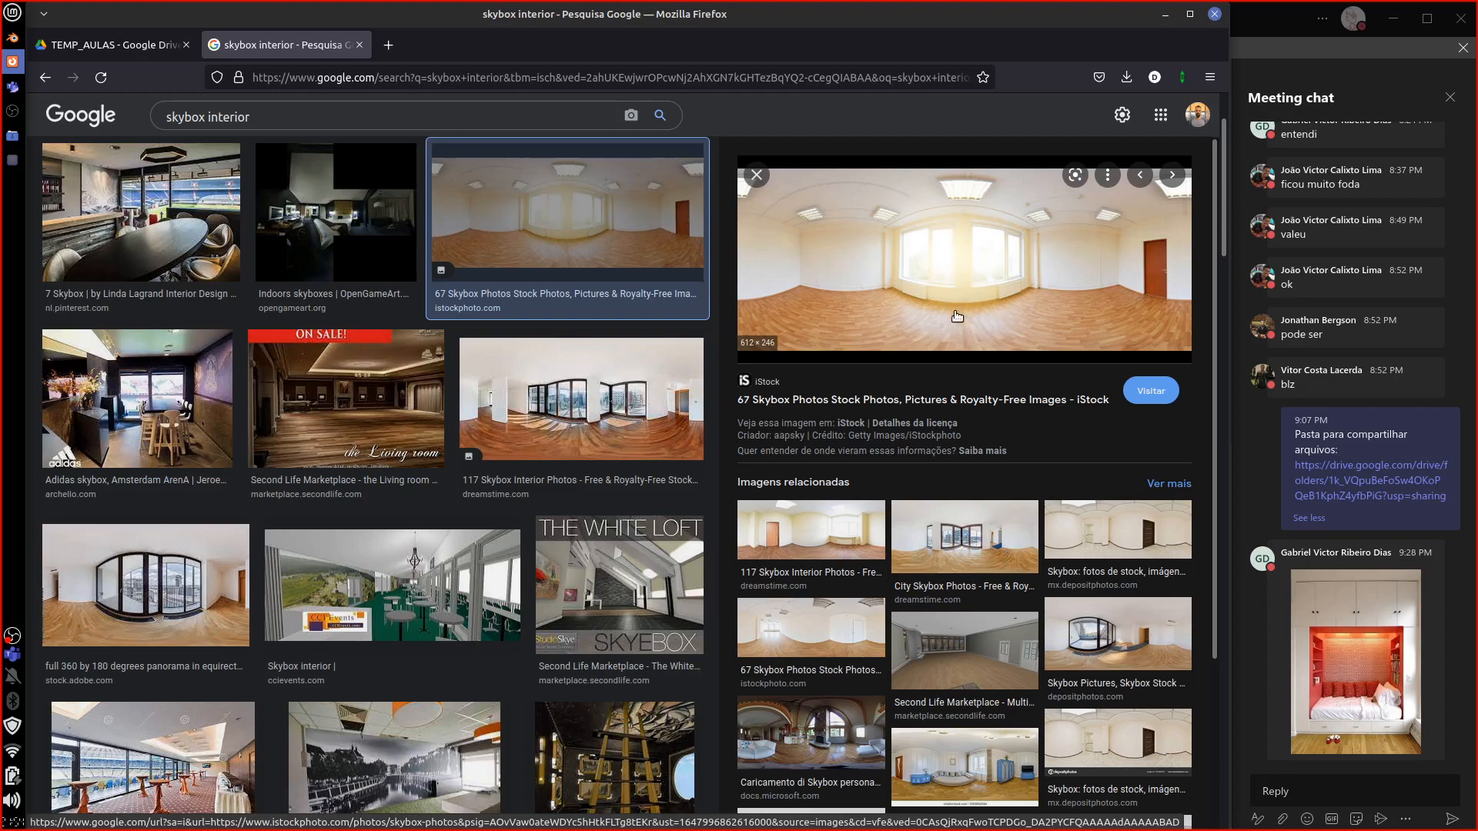
pyautogui.click(358, 231)
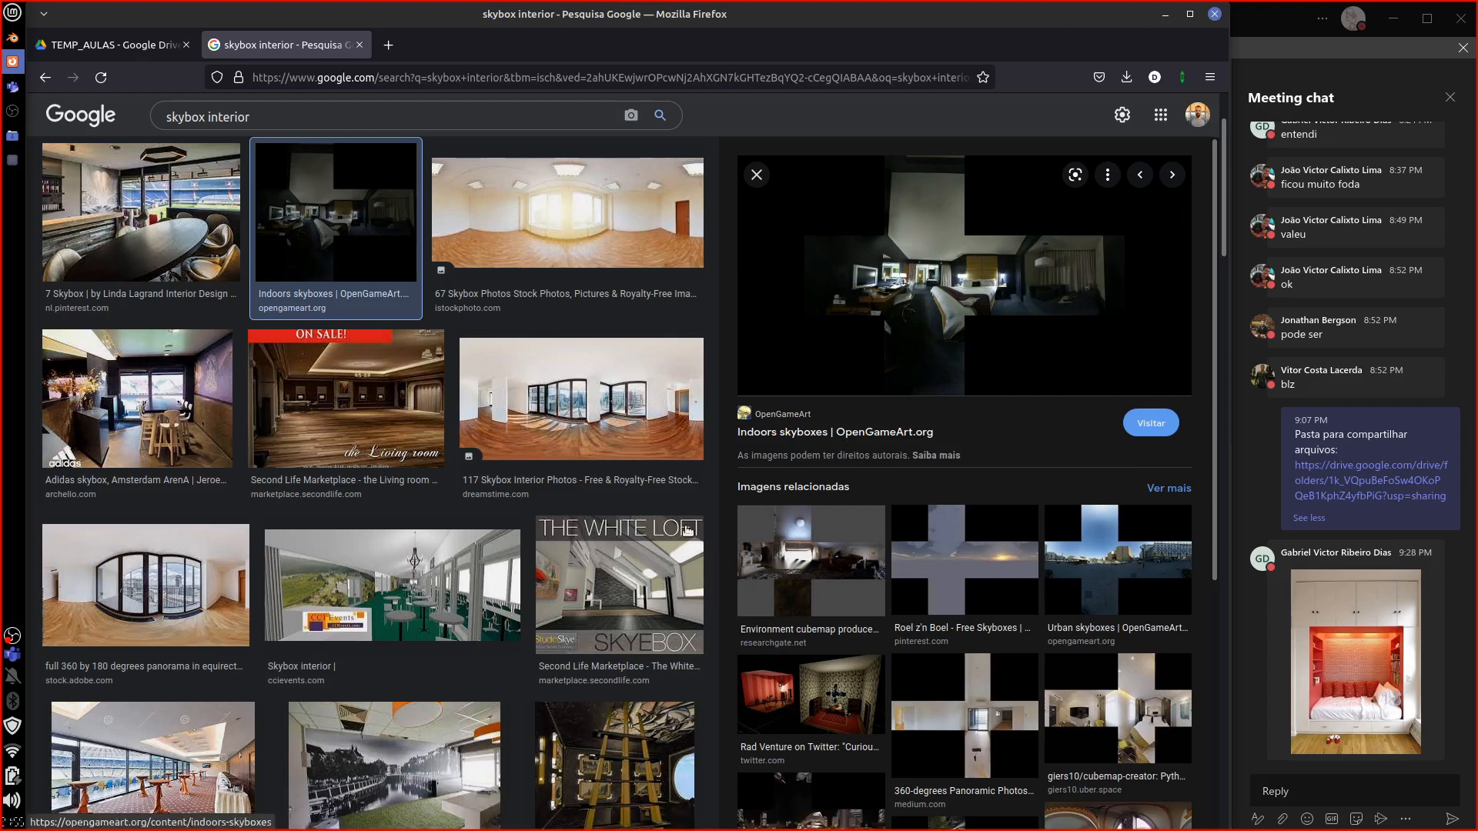
pyautogui.click(359, 44)
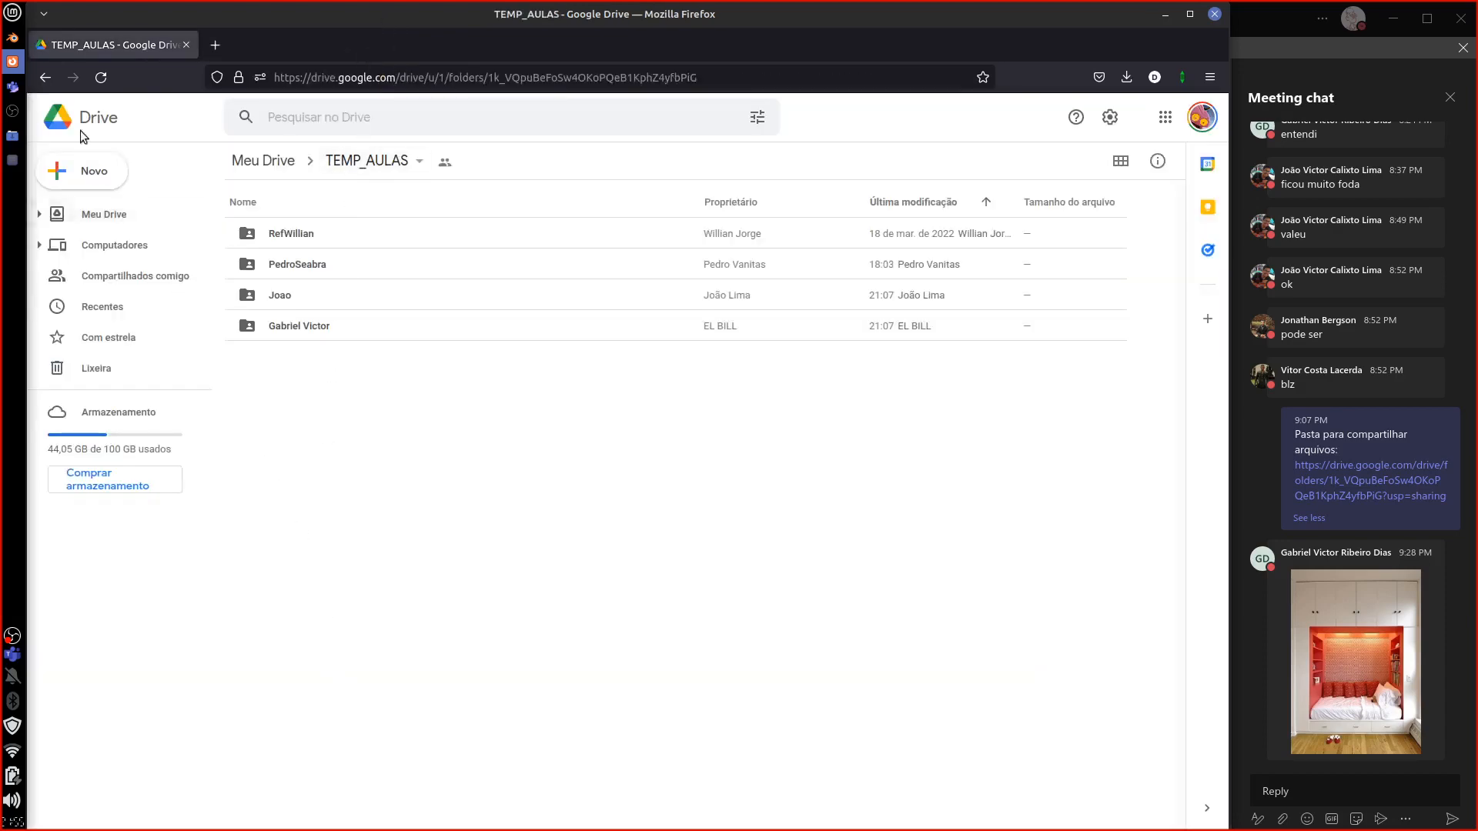
# Step: Switch back to Blender and examine the glass reflections on the three framed pictures from near and far
pyautogui.click(12, 37)
pyautogui.scroll(-2, 923, 391)
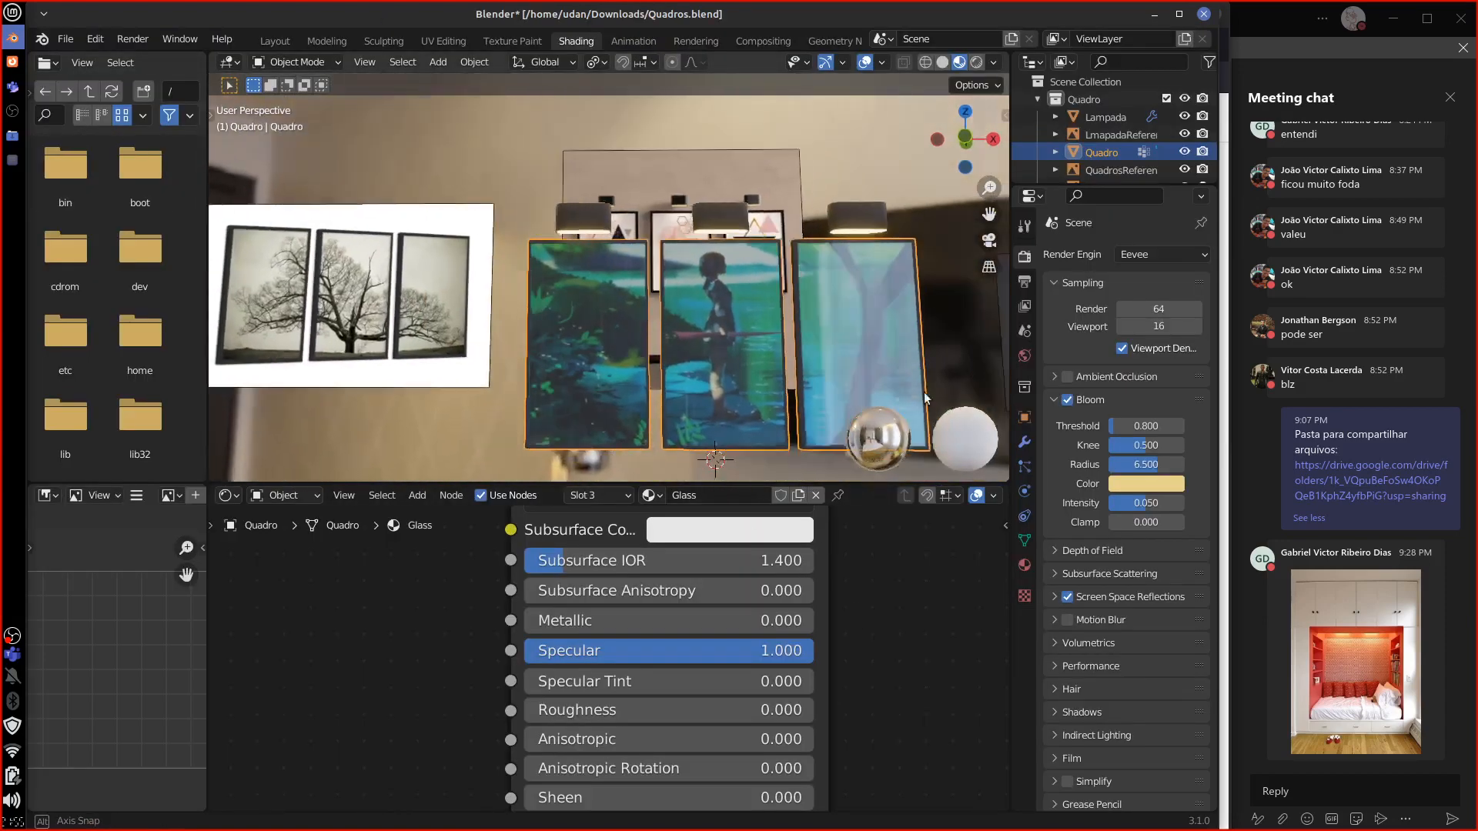
pyautogui.scroll(-2, 936, 397)
pyautogui.scroll(-2, 853, 385)
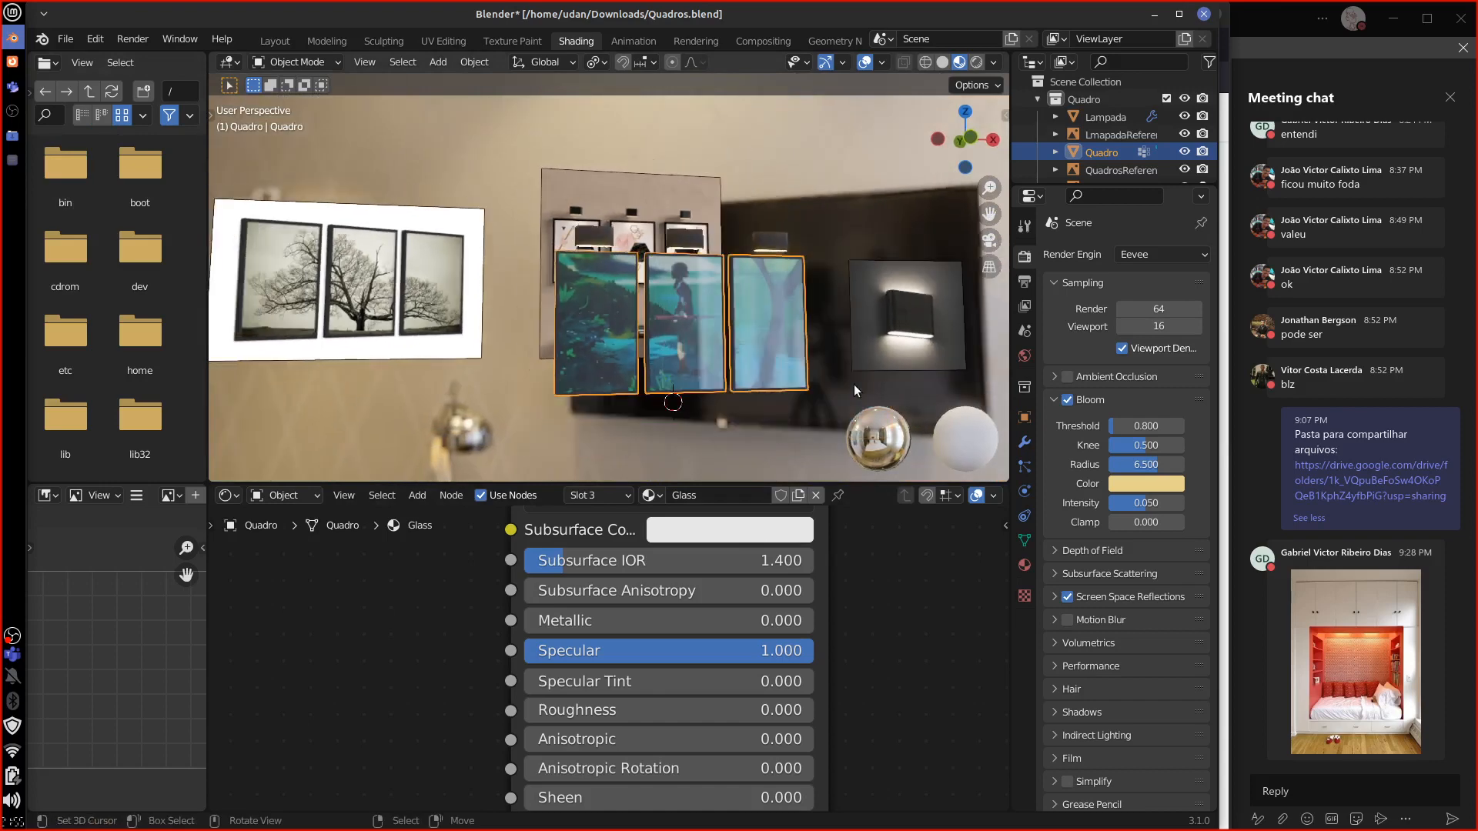
pyautogui.scroll(-2, 853, 385)
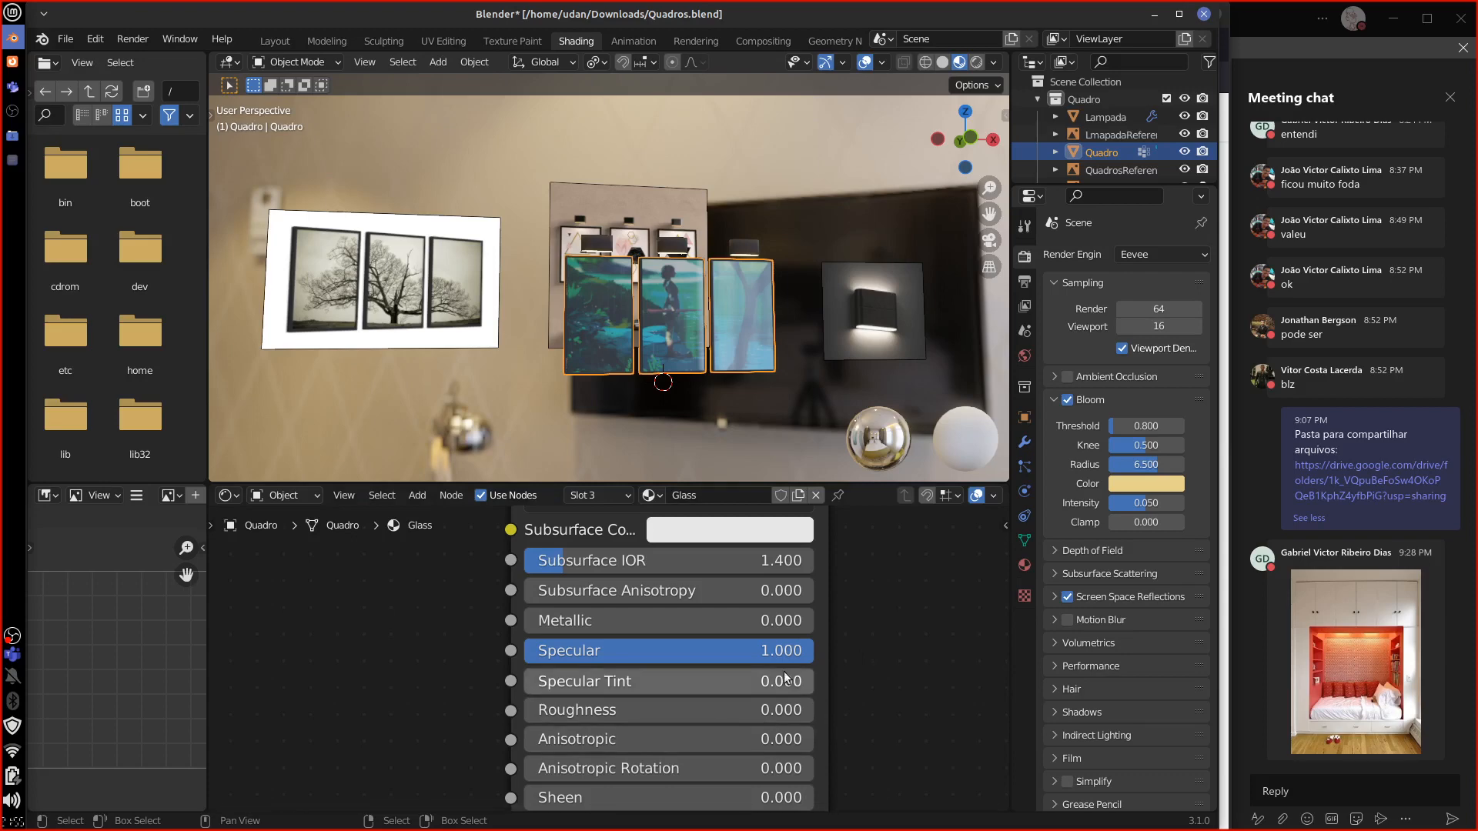
pyautogui.moveTo(843, 626); pyautogui.dragTo(764, 617, button='middle')
pyautogui.moveTo(770, 415); pyautogui.dragTo(756, 350, button='middle')
pyautogui.scroll(6, 788, 364)
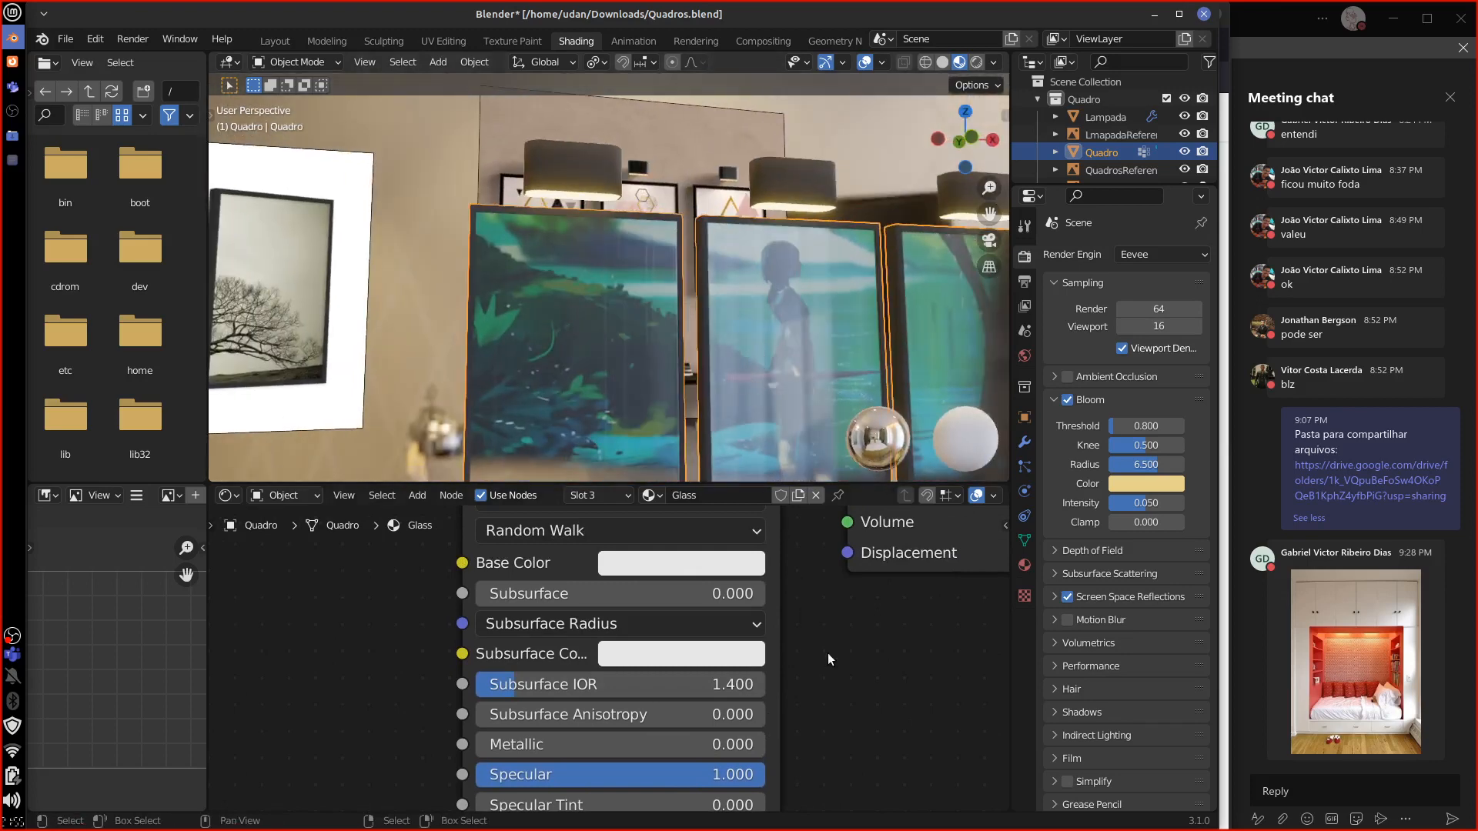
pyautogui.moveTo(828, 650)
pyautogui.mouseDown(button='middle')
pyautogui.moveTo(857, 654)
pyautogui.moveTo(841, 661)
pyautogui.mouseUp(button='middle')
pyautogui.moveTo(843, 396); pyautogui.dragTo(877, 381, button='middle')
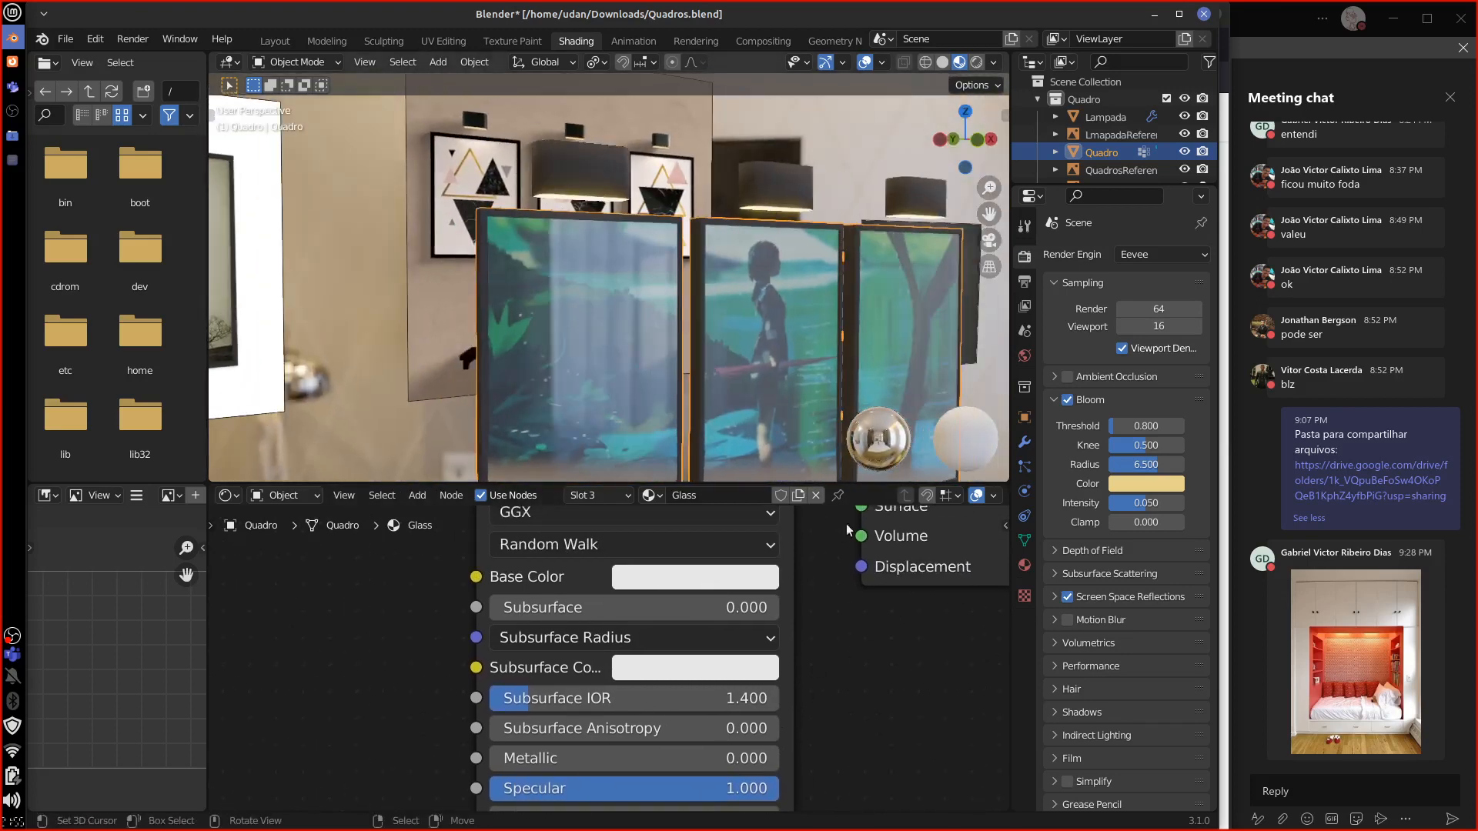
# Step: Set the Roughness of the Quadro object's Glass material to 0.01
pyautogui.moveTo(845, 553); pyautogui.dragTo(861, 699, button='middle')
pyautogui.moveTo(844, 790); pyautogui.dragTo(859, 515, button='middle')
pyautogui.moveTo(829, 655); pyautogui.dragTo(851, 610, button='middle')
pyautogui.moveTo(583, 681)
pyautogui.mouseDown()
pyautogui.moveTo(606, 682)
pyautogui.moveTo(582, 682)
pyautogui.mouseUp()
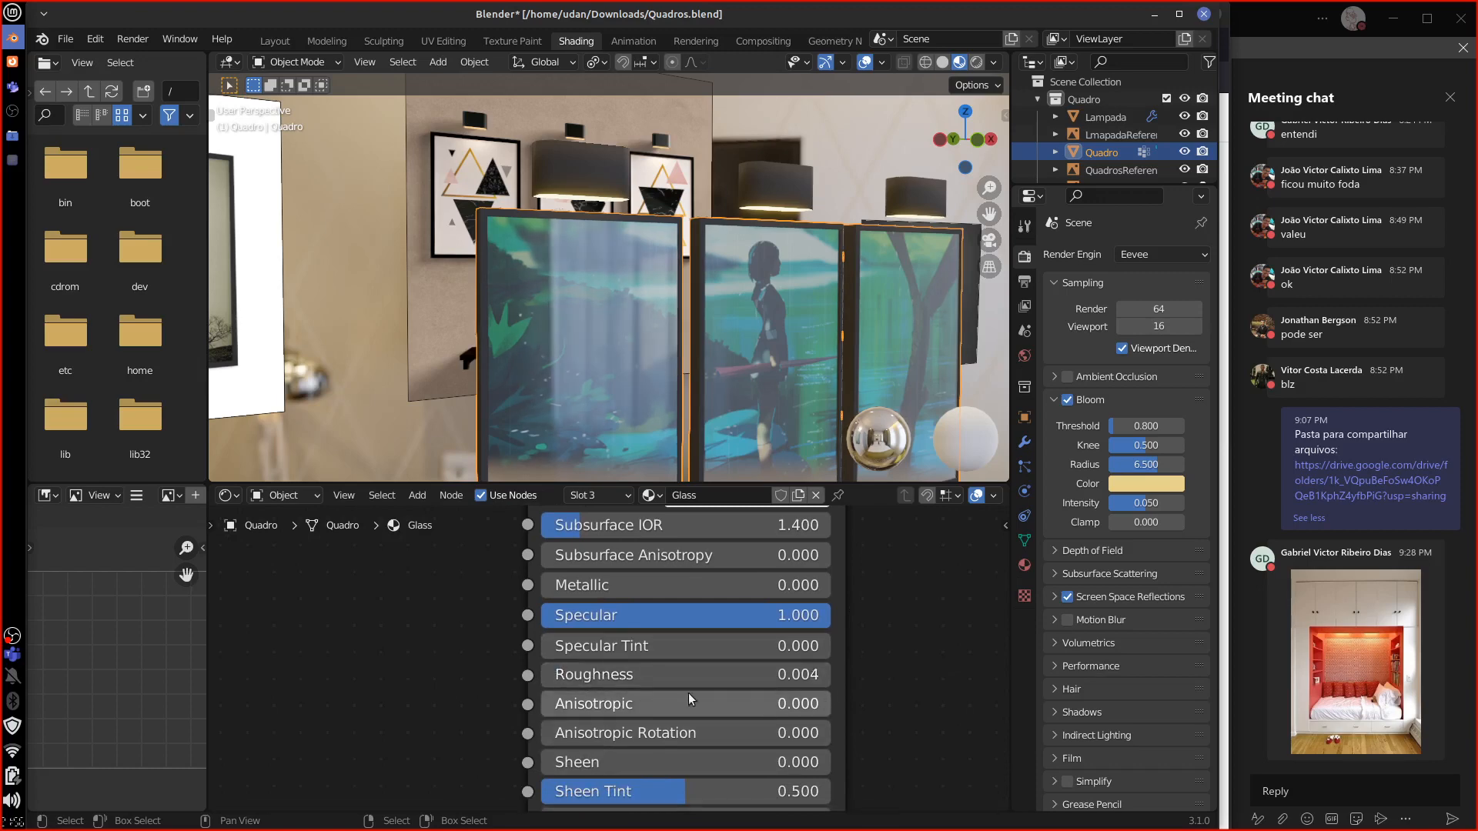
pyautogui.click(735, 681)
pyautogui.click(605, 680)
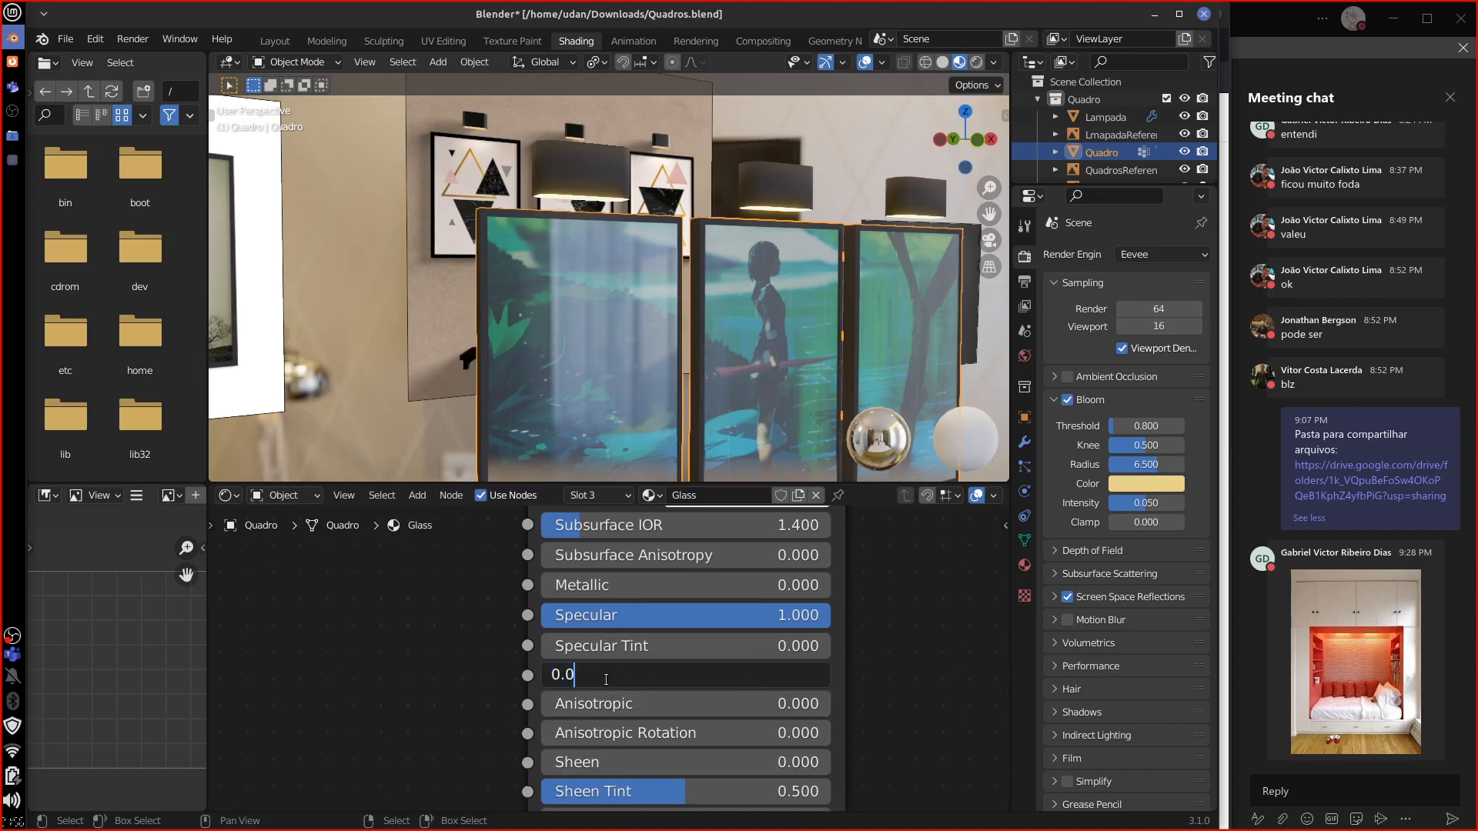
pyautogui.write('1')
pyautogui.press('Return')
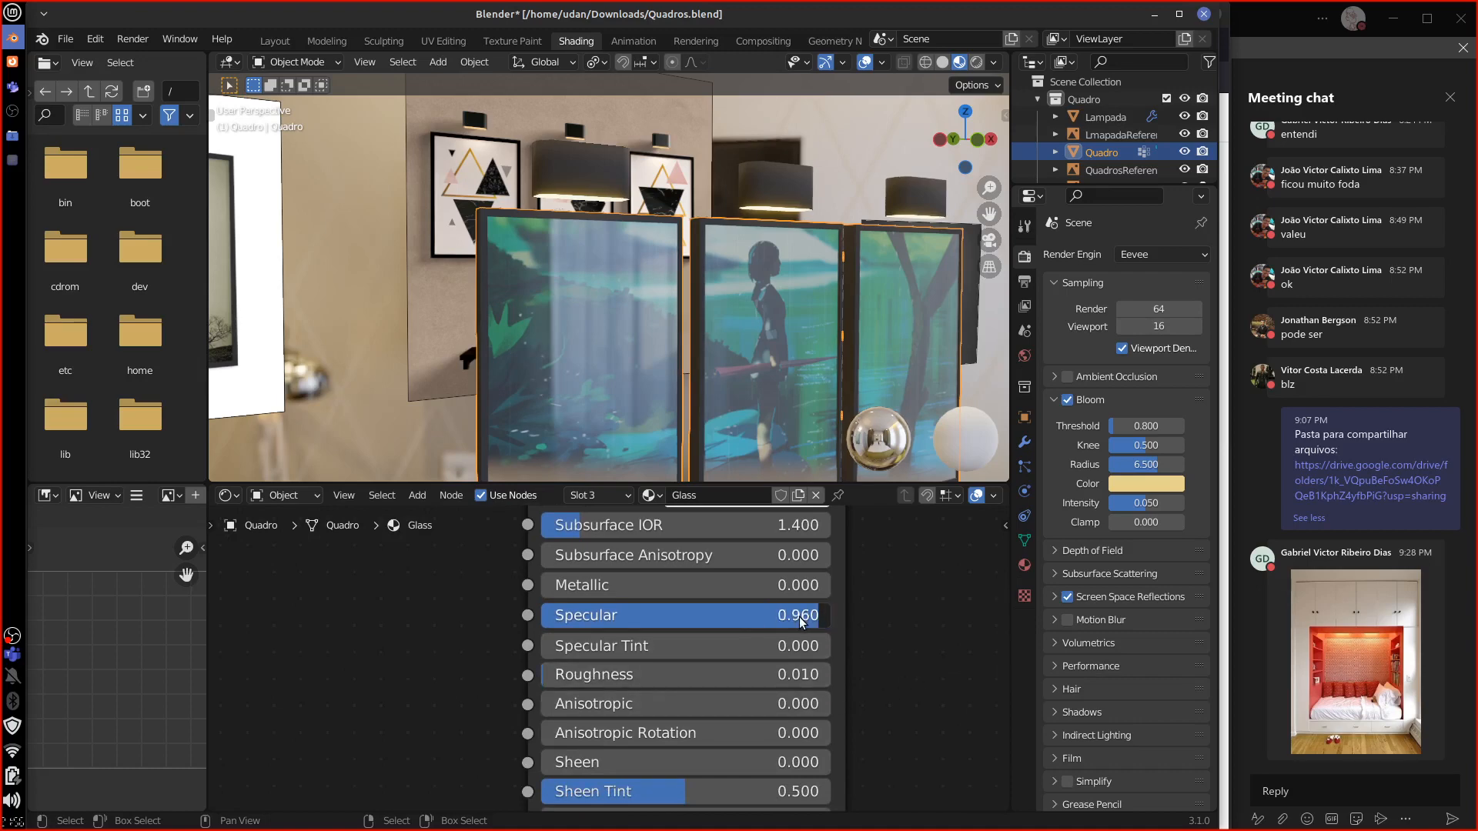
# Step: Test the Glass material's Specular, leaving it at 1.000, and compare the reflections on the frames from several angles
pyautogui.moveTo(884, 355); pyautogui.dragTo(874, 394, button='middle')
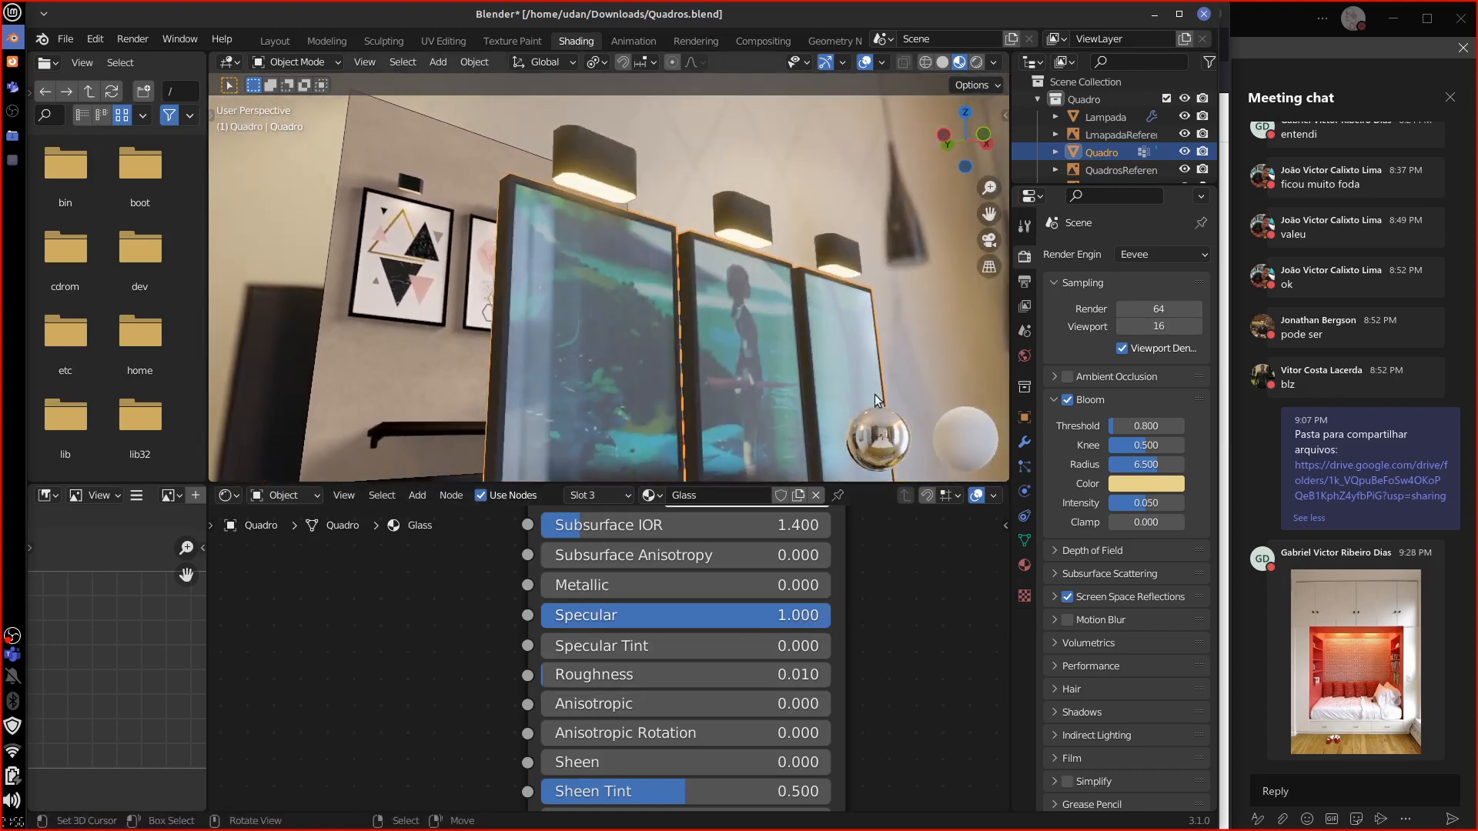
pyautogui.moveTo(824, 615)
pyautogui.mouseDown()
pyautogui.moveTo(809, 615)
pyautogui.moveTo(831, 615)
pyautogui.mouseUp()
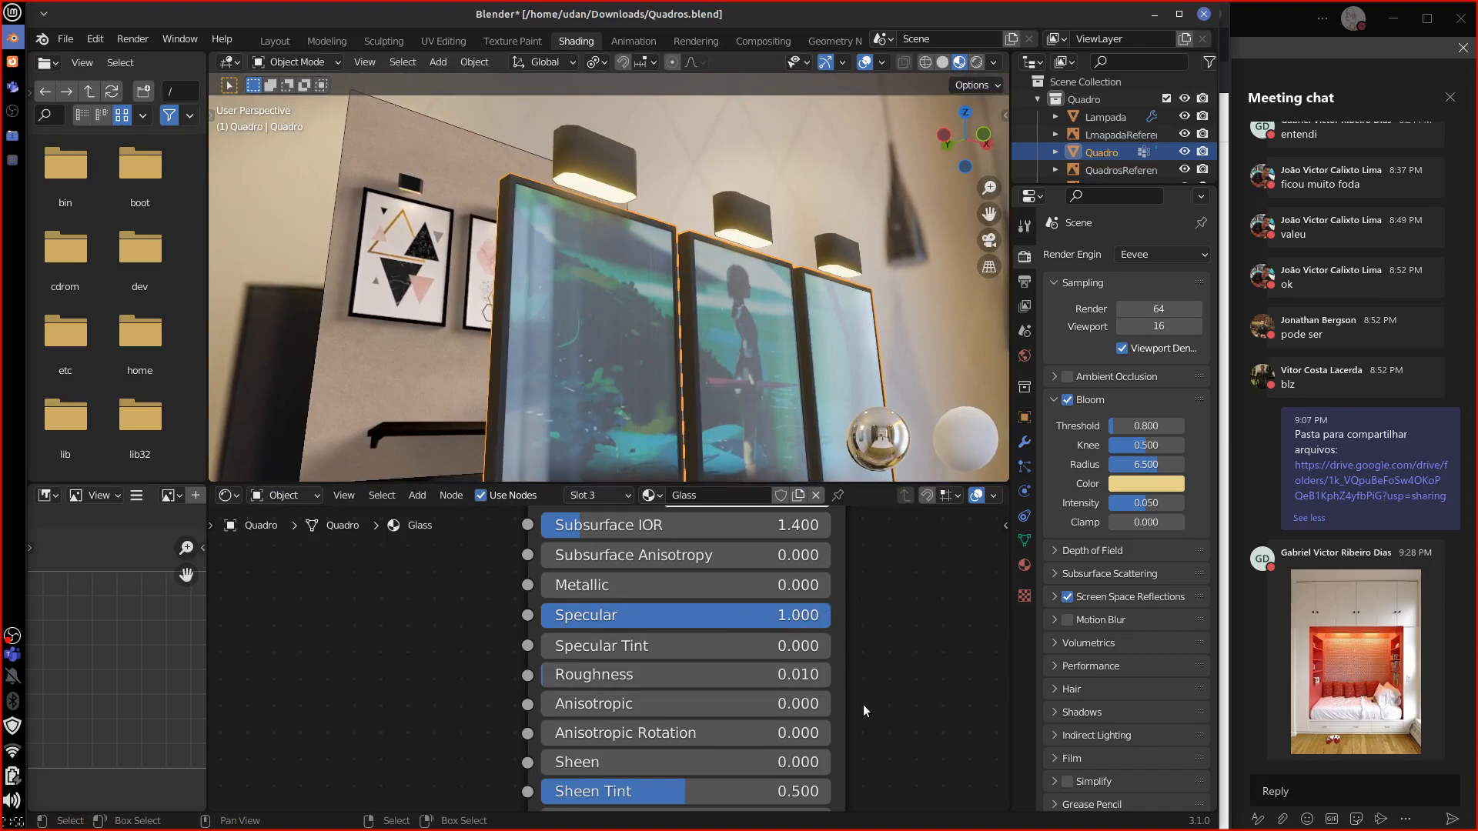
pyautogui.moveTo(864, 705); pyautogui.dragTo(783, 683, button='middle')
pyautogui.moveTo(825, 271); pyautogui.dragTo(671, 292, button='middle')
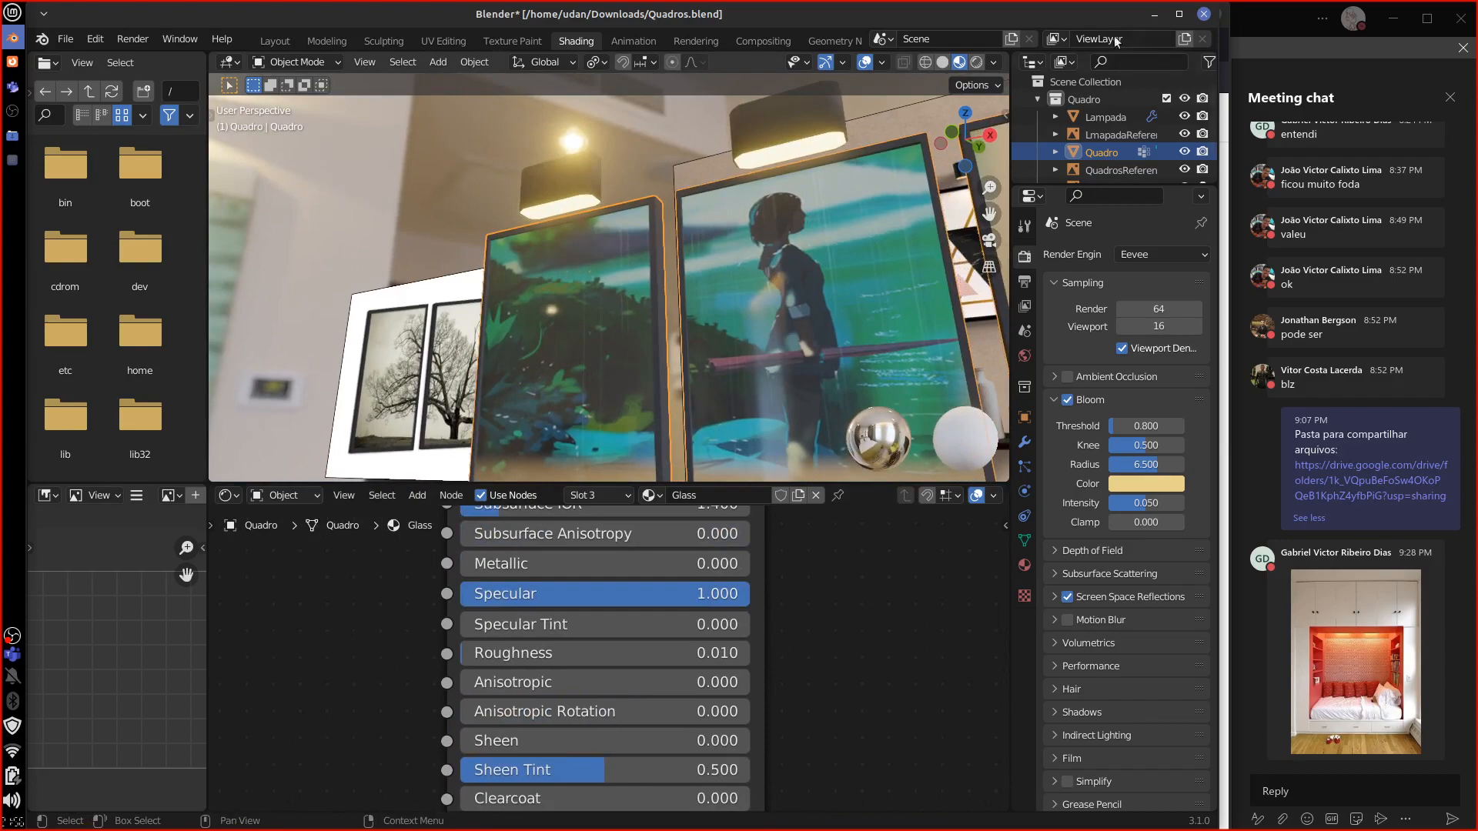
pyautogui.moveTo(776, 311); pyautogui.dragTo(861, 299, button='middle')
# Step: Isolate the Lampada object in local view and show the settings of its Luz material
pyautogui.click(605, 180)
pyautogui.moveTo(611, 200); pyautogui.dragTo(466, 286, button='middle')
pyautogui.press('KP_Divide')
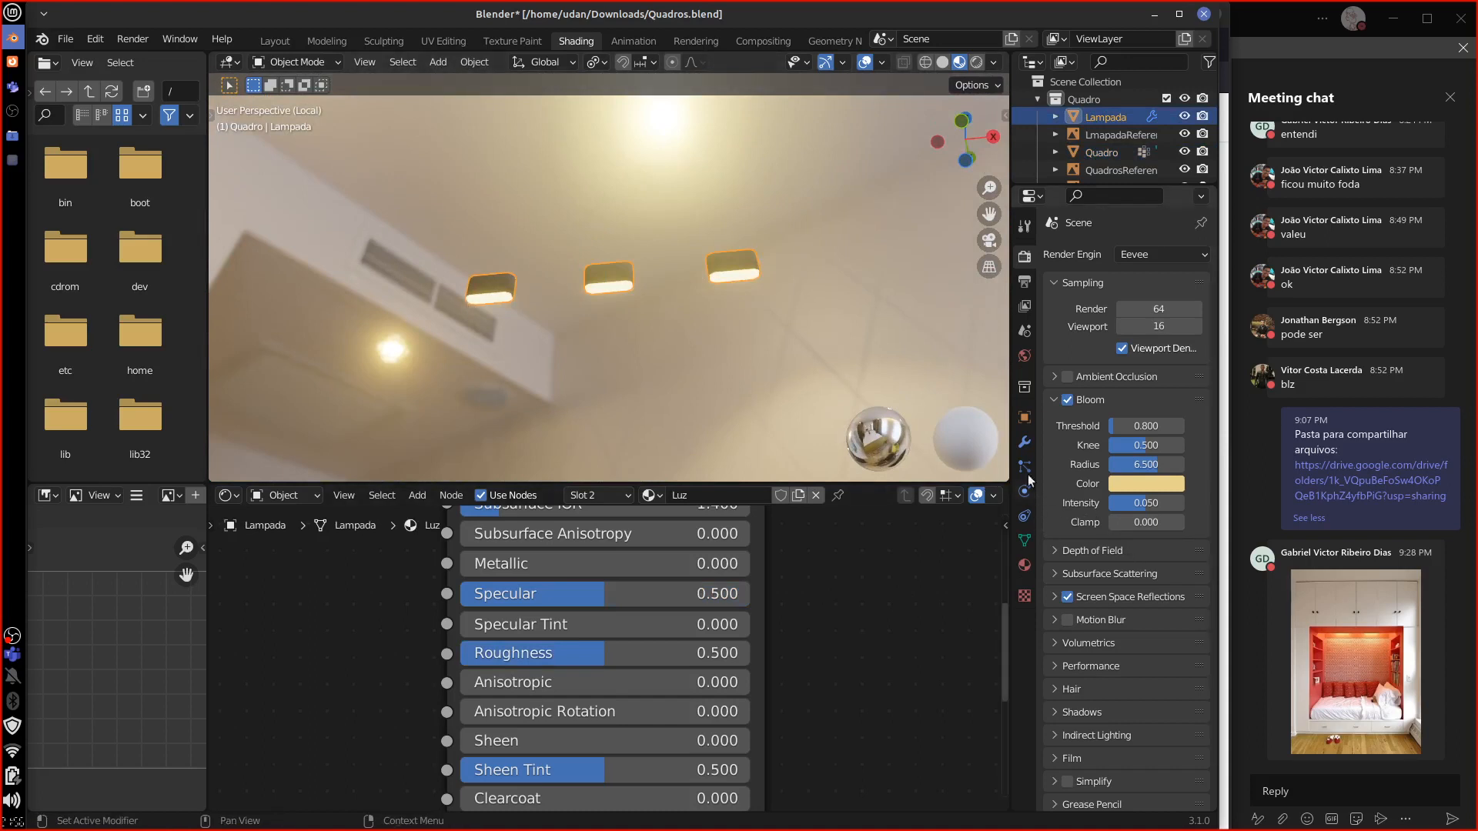
pyautogui.click(1023, 565)
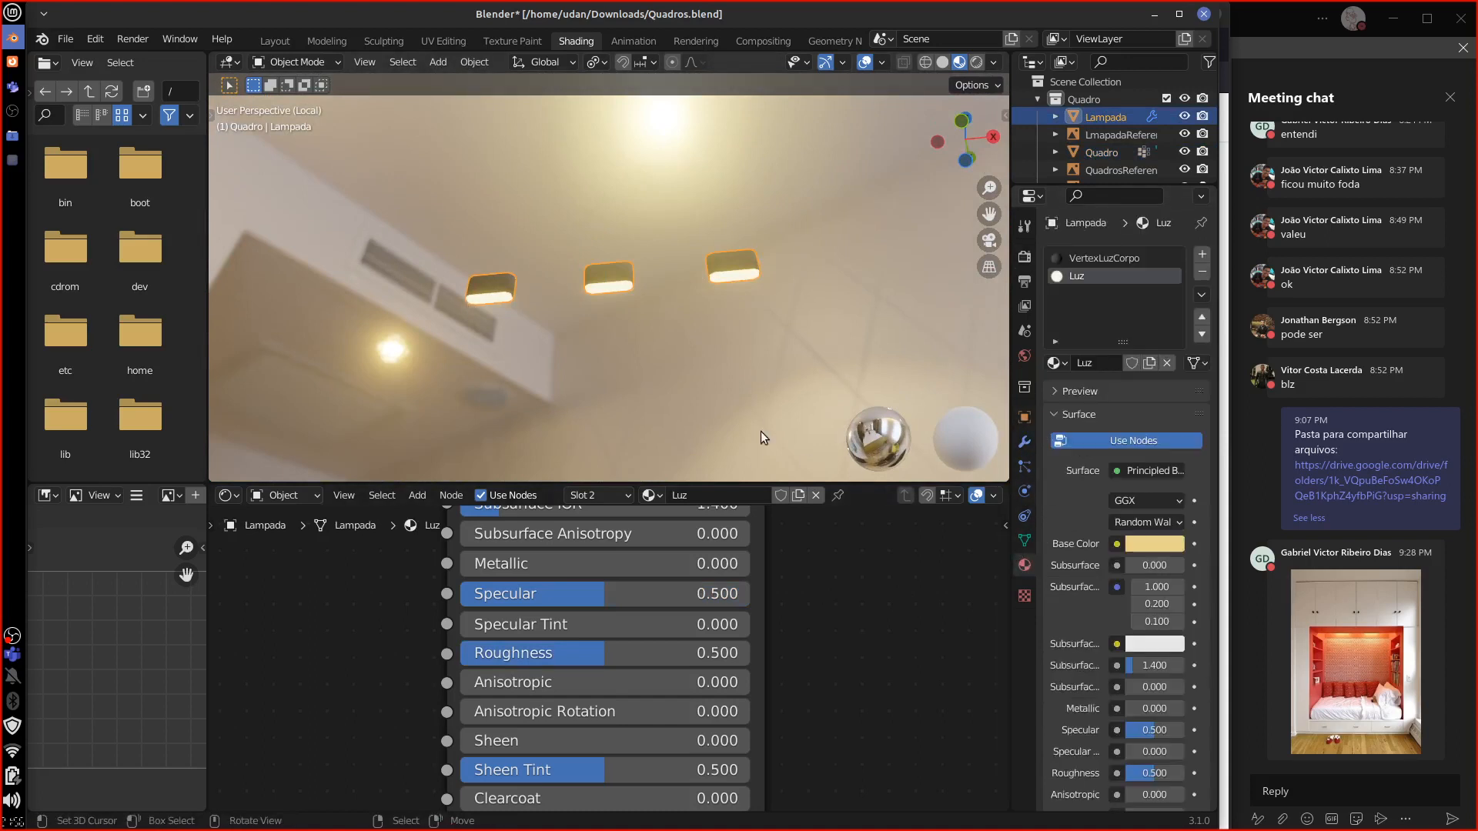
pyautogui.scroll(5, 500, 319)
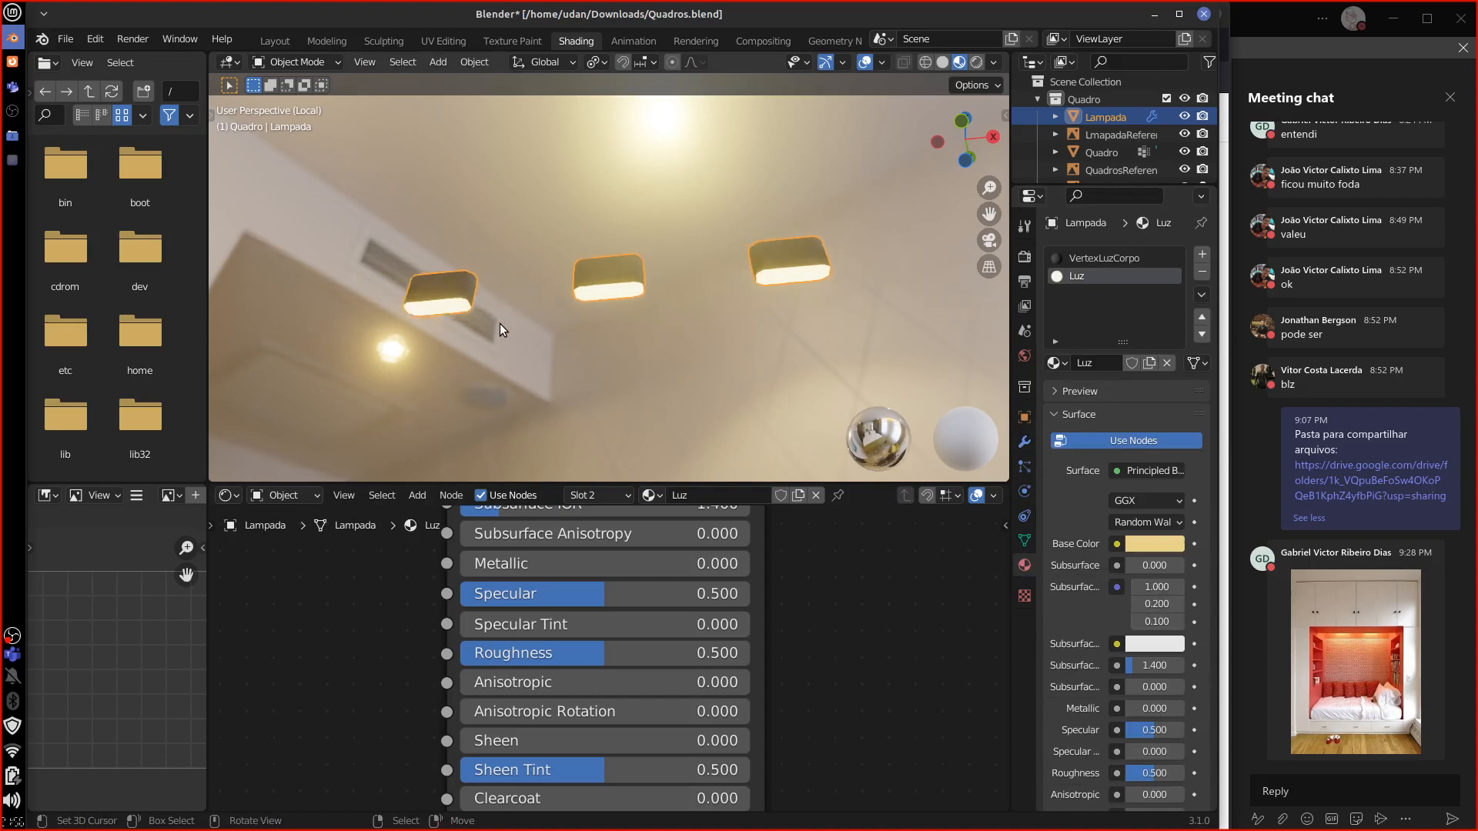
# Step: Examine the shape and glowing underside of the isolated lamps up close and return to the full scene
pyautogui.moveTo(469, 378); pyautogui.dragTo(616, 358, button='middle')
pyautogui.press('Tab')
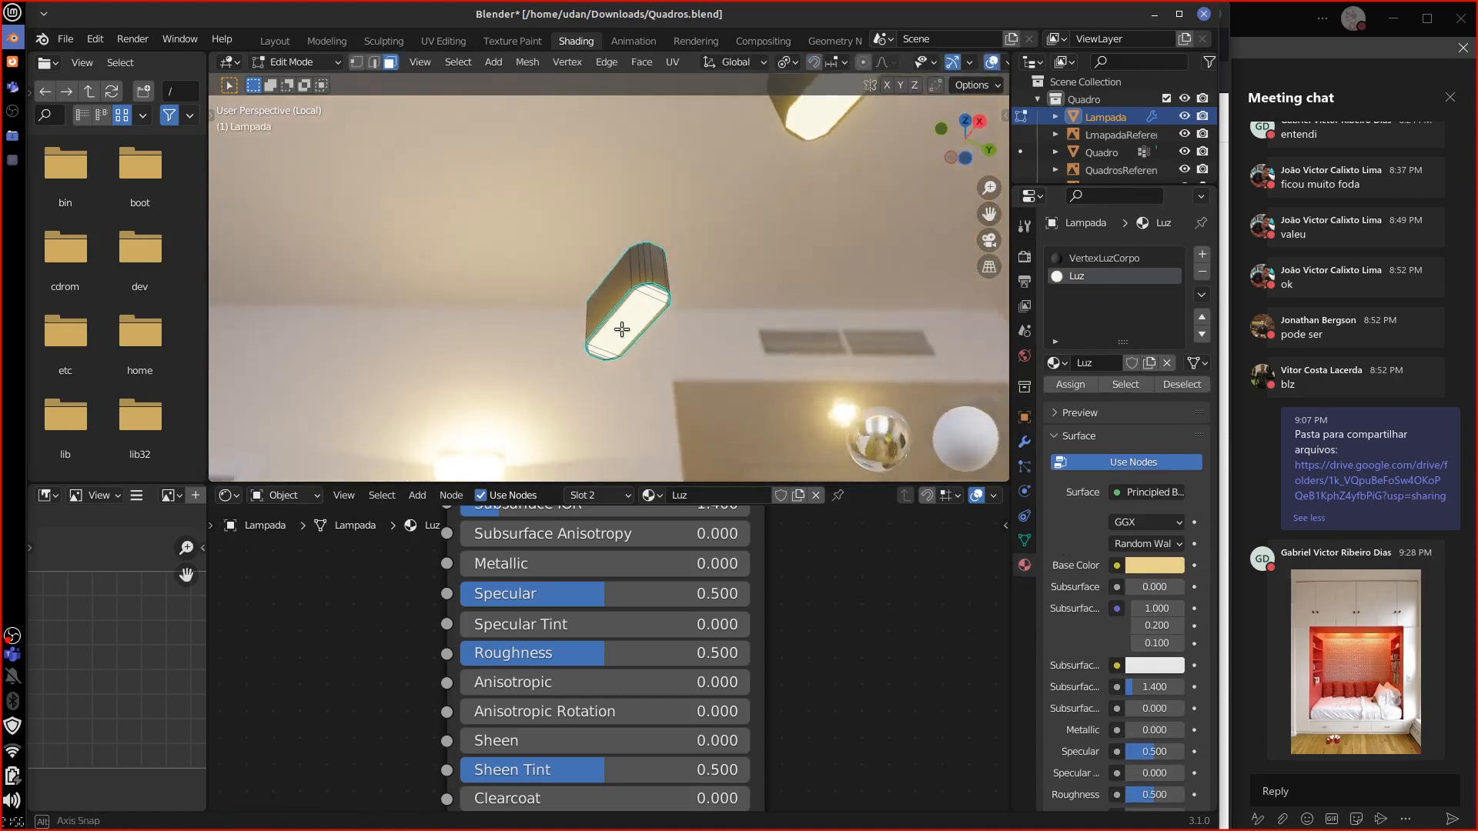
pyautogui.press('KP_Decimal')
pyautogui.press('Tab')
pyautogui.moveTo(637, 330); pyautogui.dragTo(703, 396, button='middle')
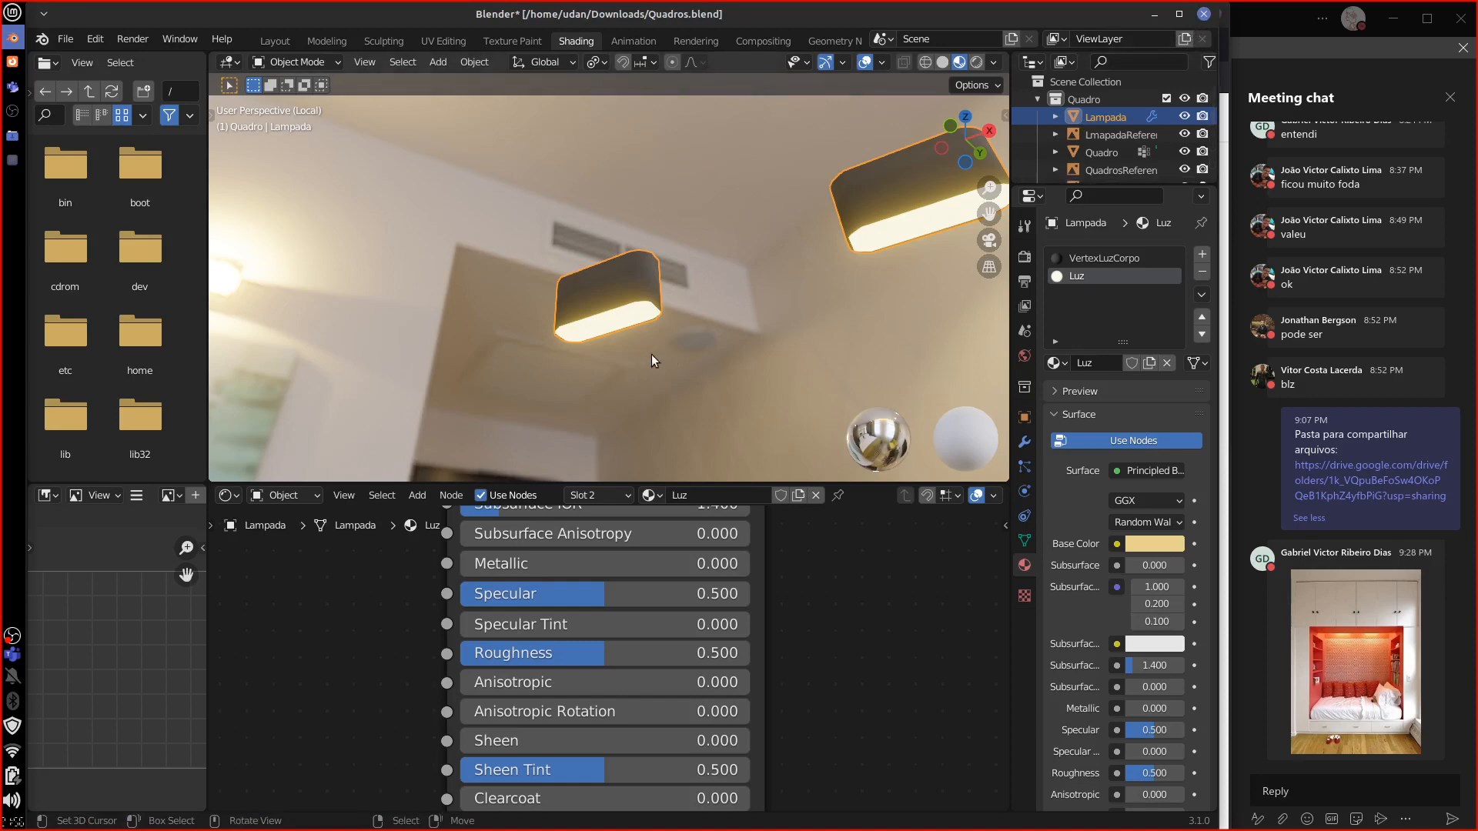
pyautogui.moveTo(651, 355)
pyautogui.mouseDown(button='middle')
pyautogui.moveTo(668, 372)
pyautogui.moveTo(637, 320)
pyautogui.moveTo(613, 361)
pyautogui.moveTo(734, 408)
pyautogui.moveTo(705, 422)
pyautogui.moveTo(674, 382)
pyautogui.moveTo(690, 344)
pyautogui.moveTo(695, 377)
pyautogui.moveTo(785, 399)
pyautogui.moveTo(759, 451)
pyautogui.moveTo(797, 421)
pyautogui.moveTo(805, 494)
pyautogui.mouseUp(button='middle')
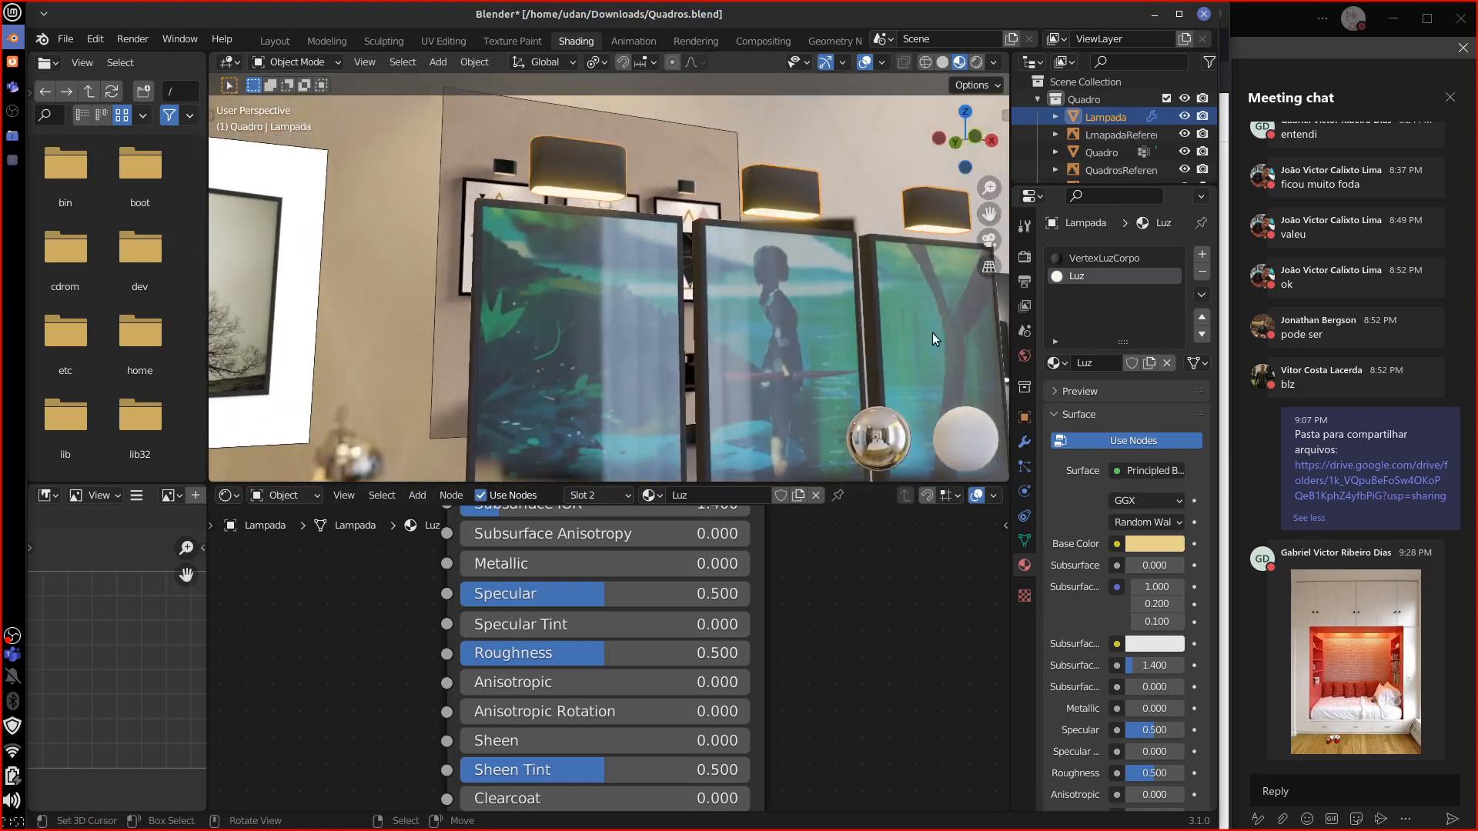
# Step: Switch the viewport to Rendered shading and set the render engine to Cycles
pyautogui.click(976, 62)
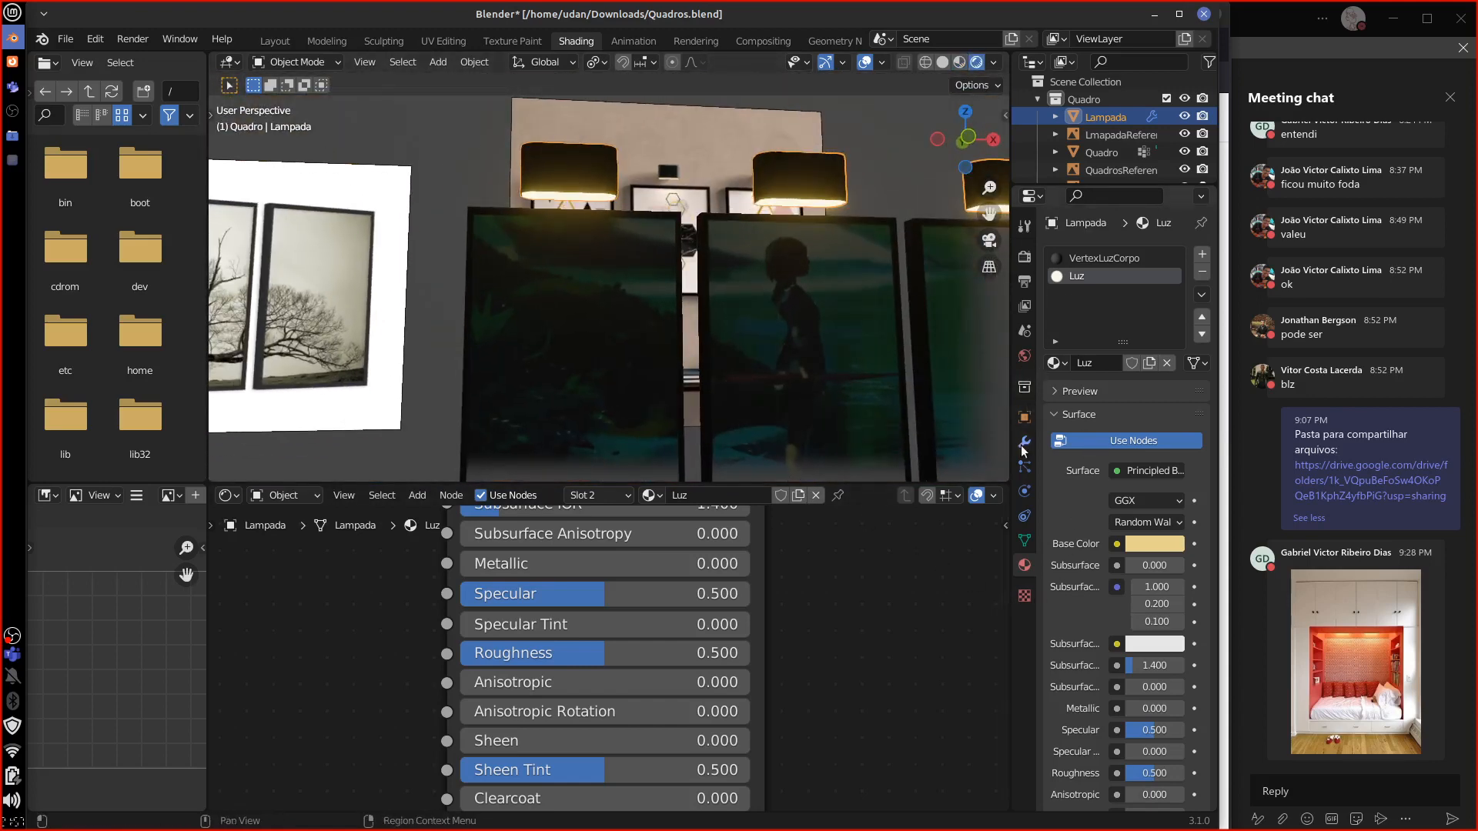
pyautogui.click(1025, 258)
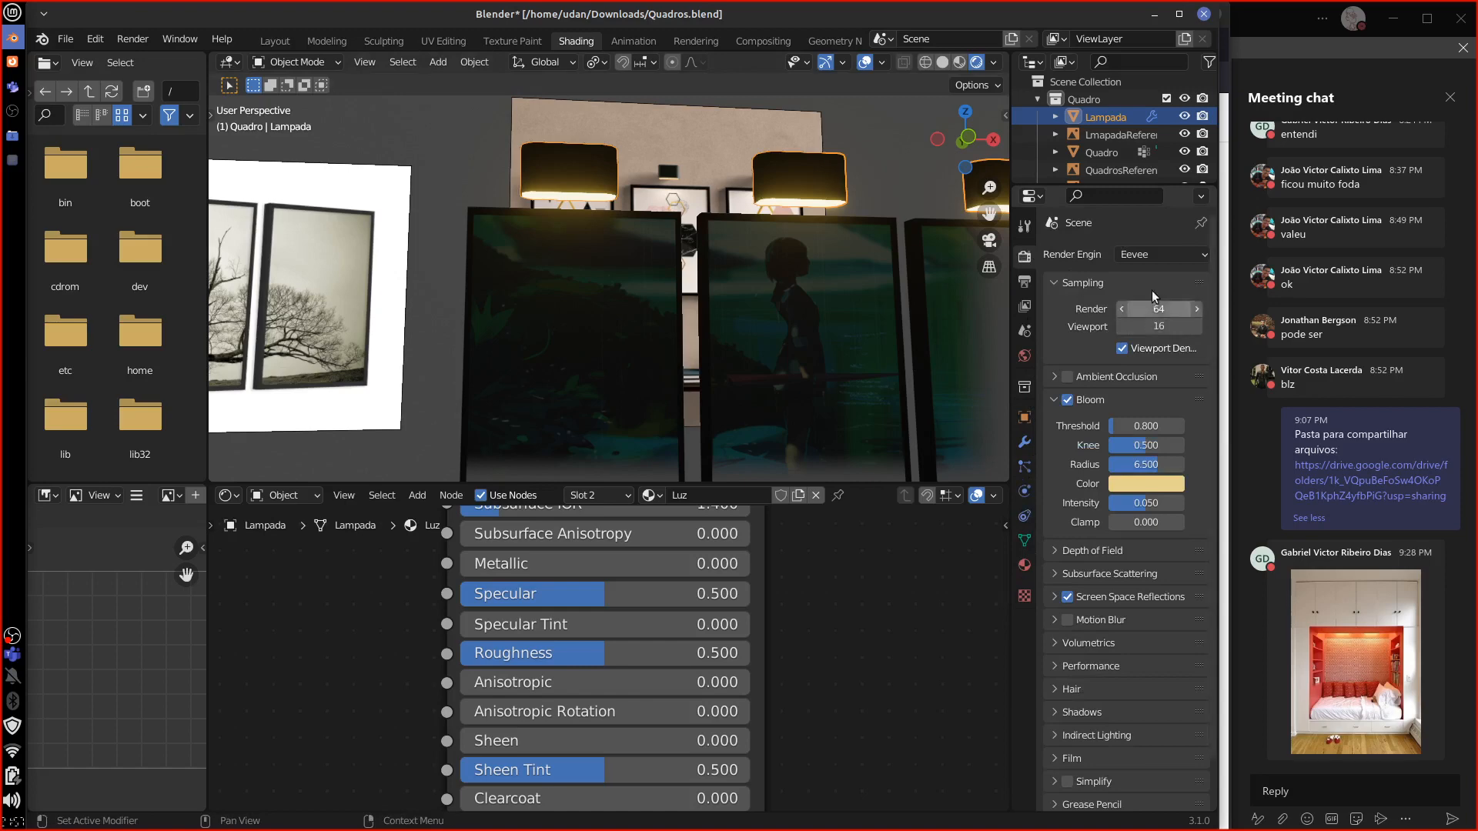
pyautogui.click(1154, 254)
pyautogui.click(1144, 314)
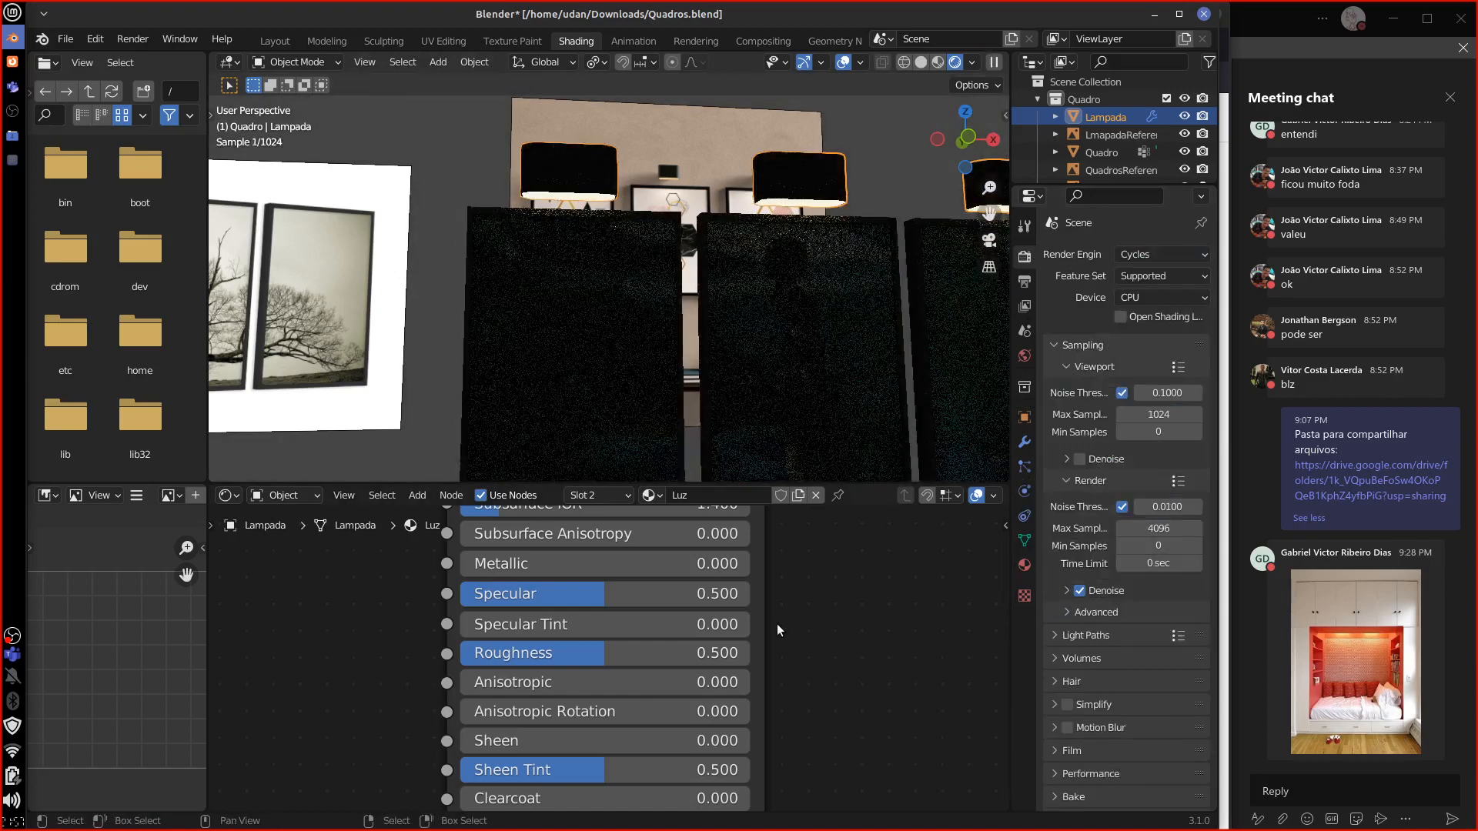
# Step: Set the Emission Strength of the Luz material to 1000
pyautogui.scroll(-5, 791, 689)
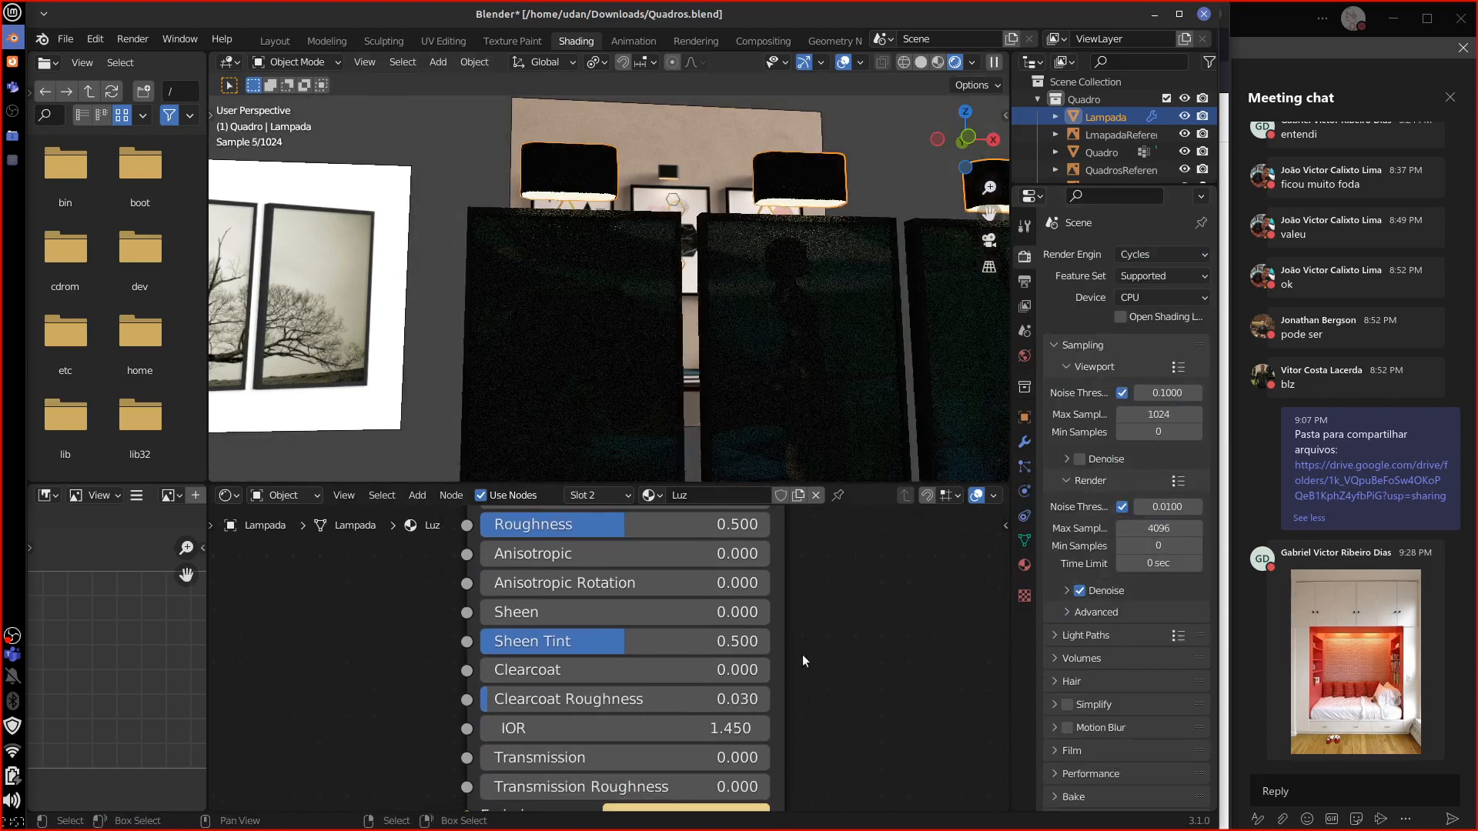
pyautogui.moveTo(697, 741); pyautogui.dragTo(912, 738)
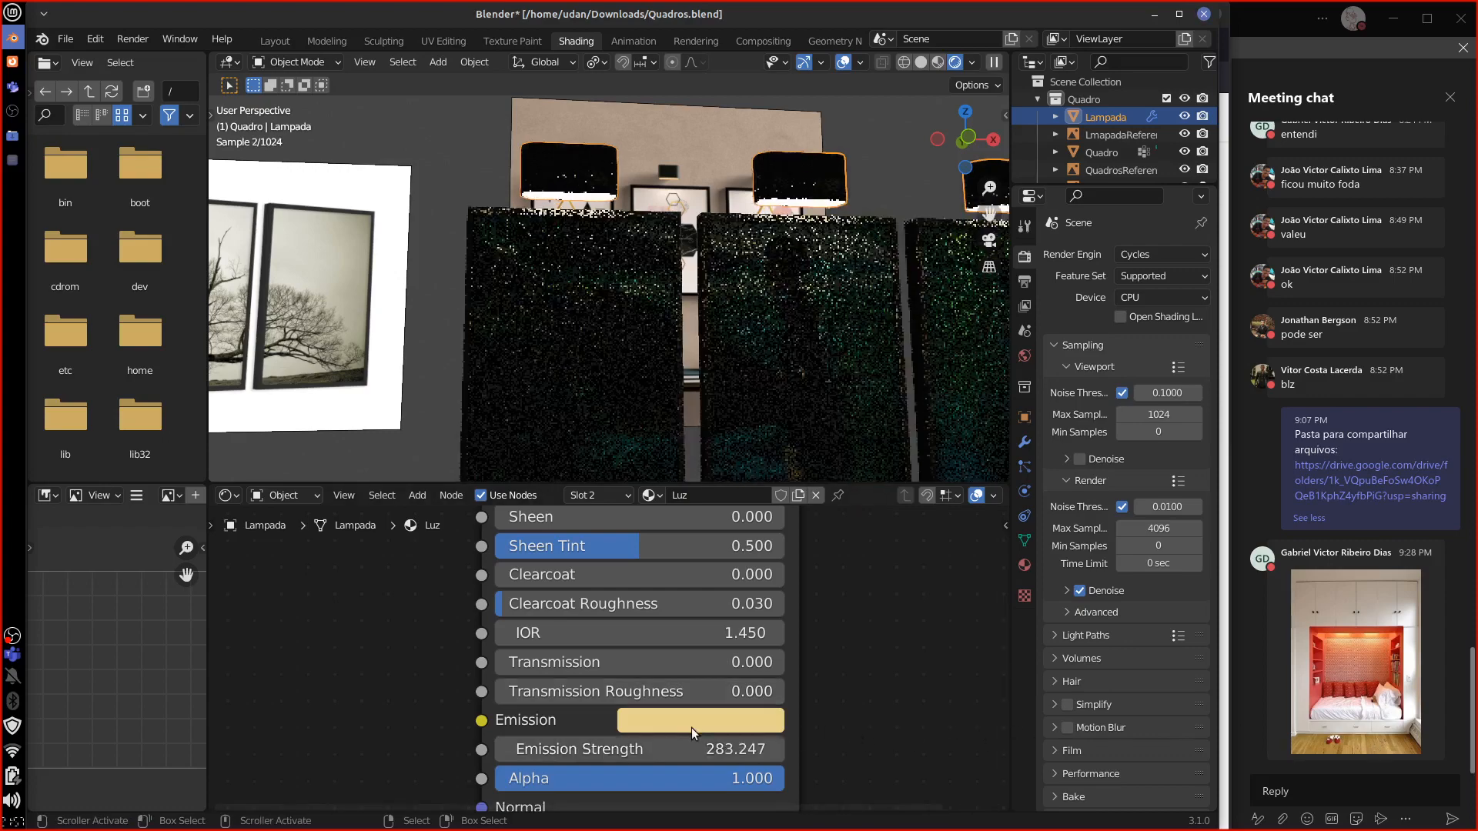
pyautogui.click(710, 741)
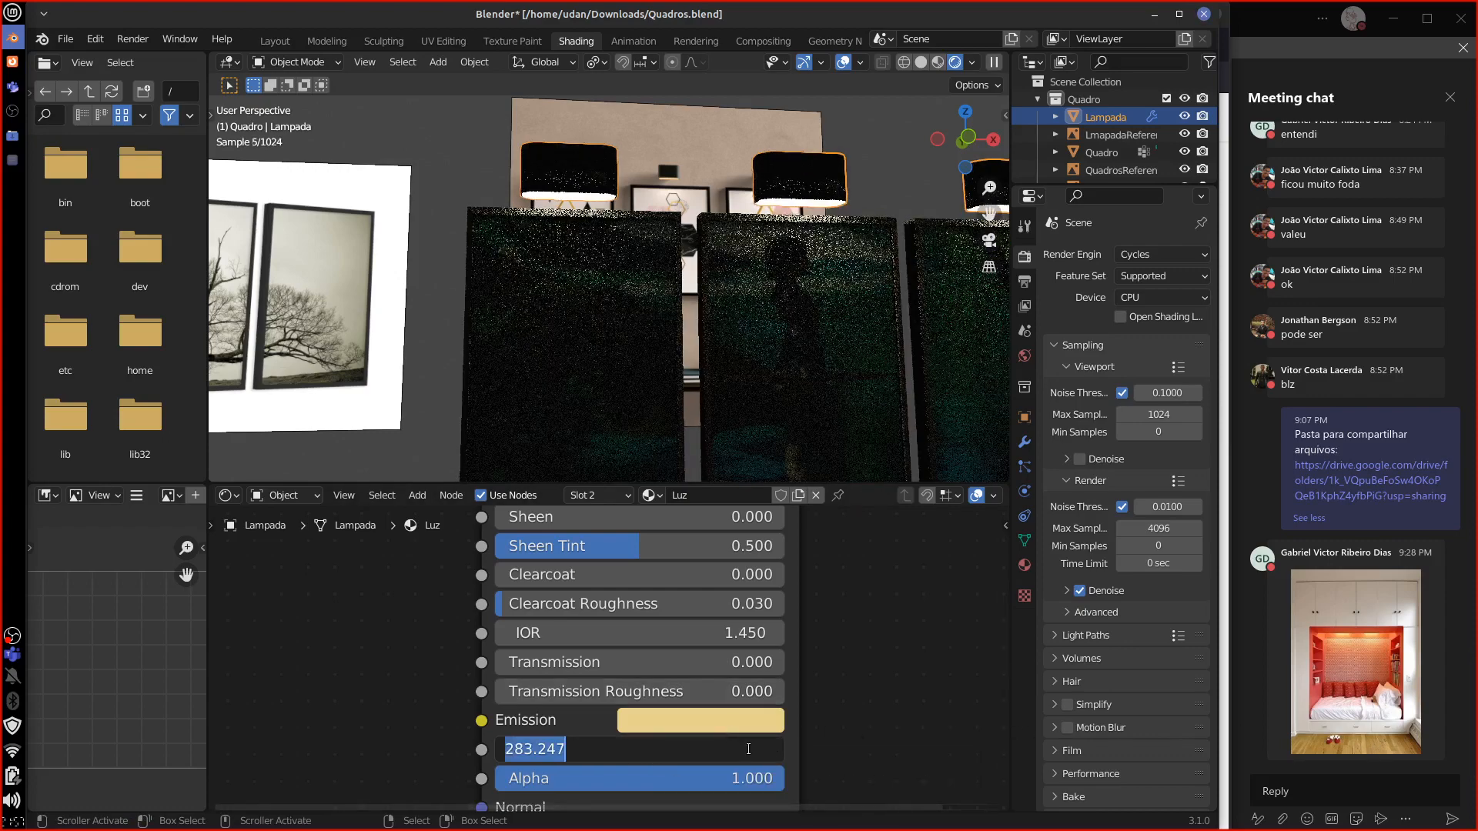
pyautogui.write('1000')
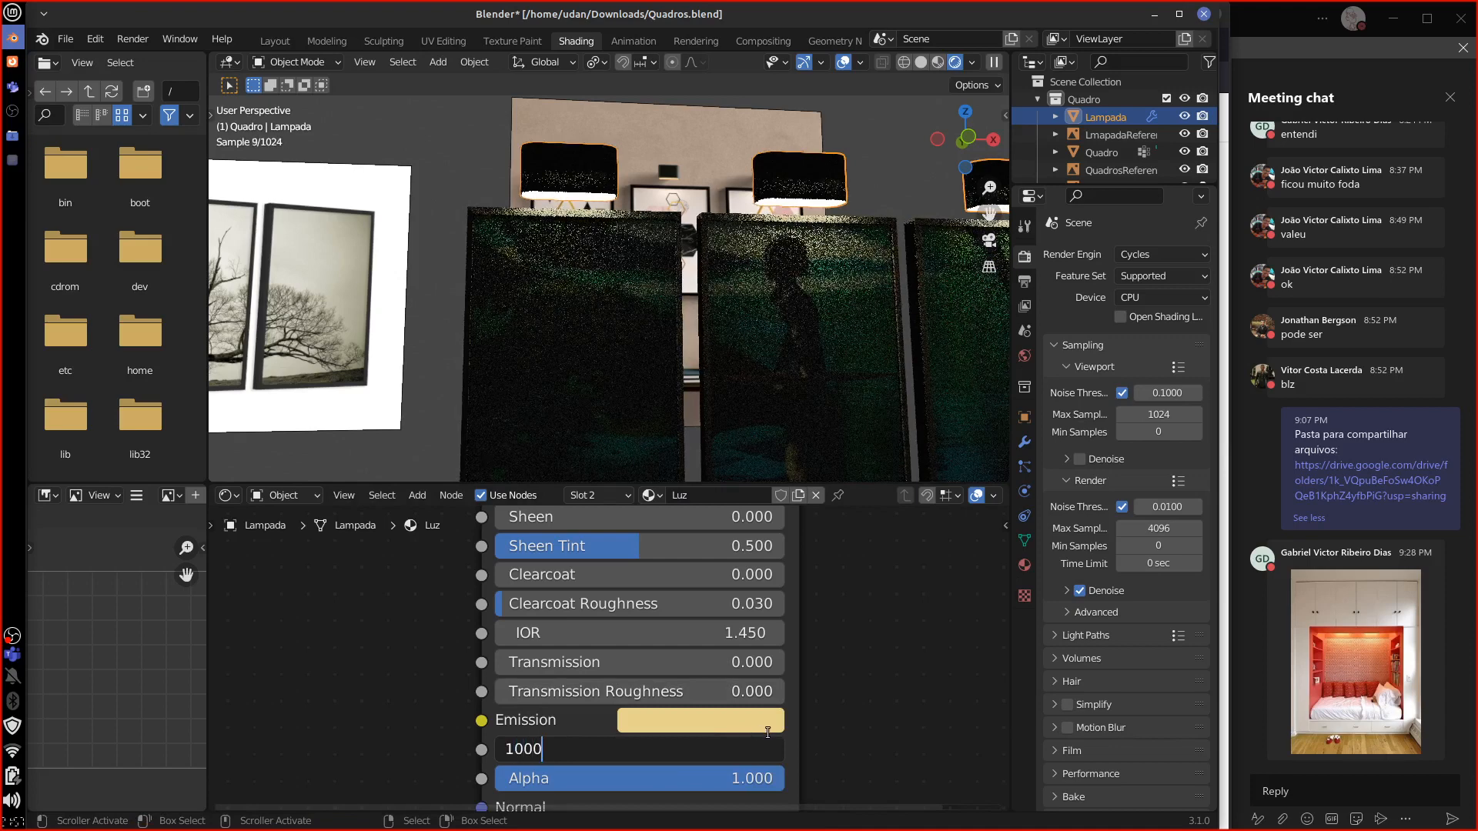
pyautogui.press('Return')
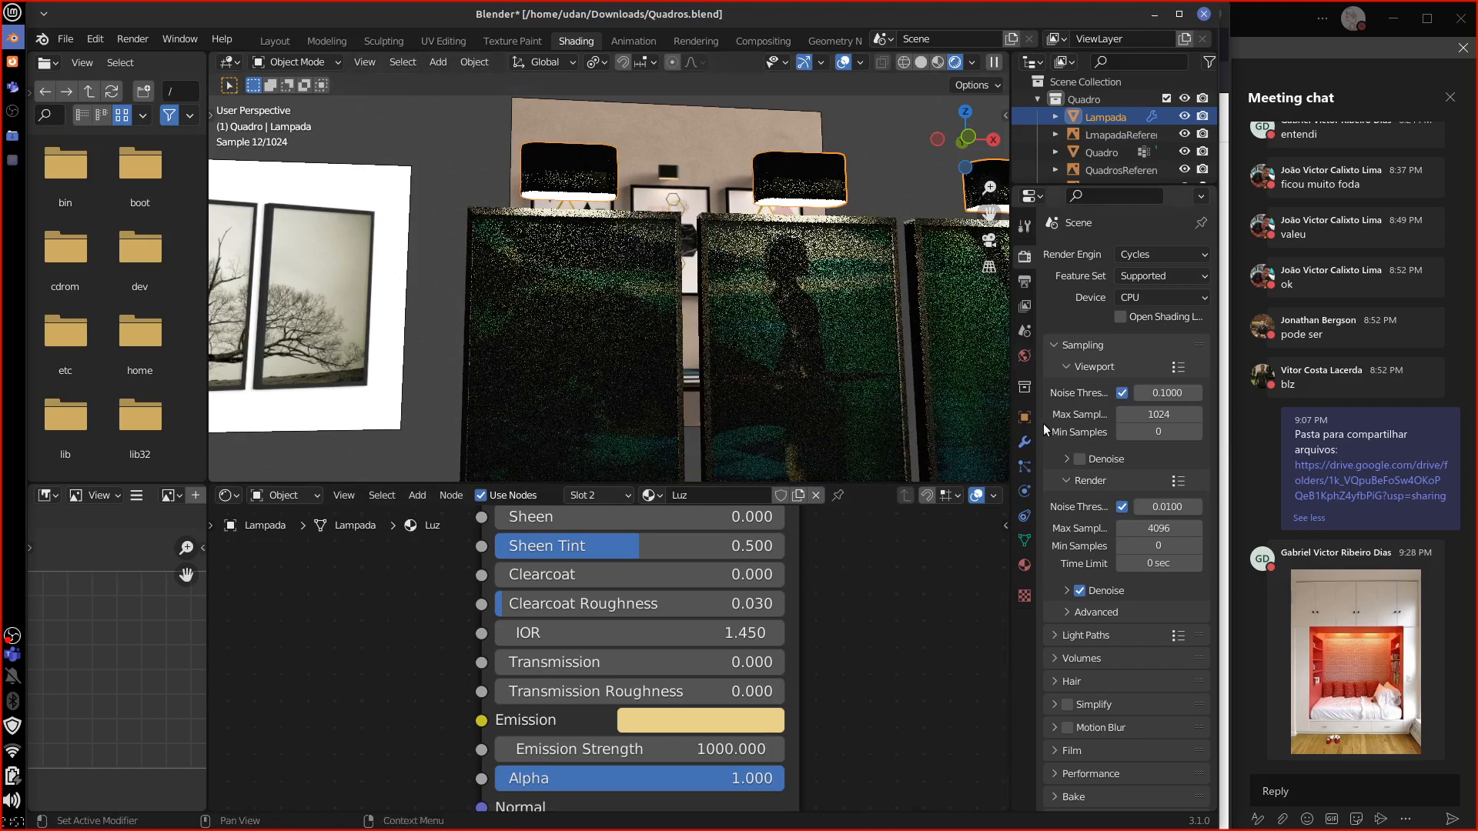
# Step: Darken the World background color to black
pyautogui.click(1024, 355)
pyautogui.click(1156, 360)
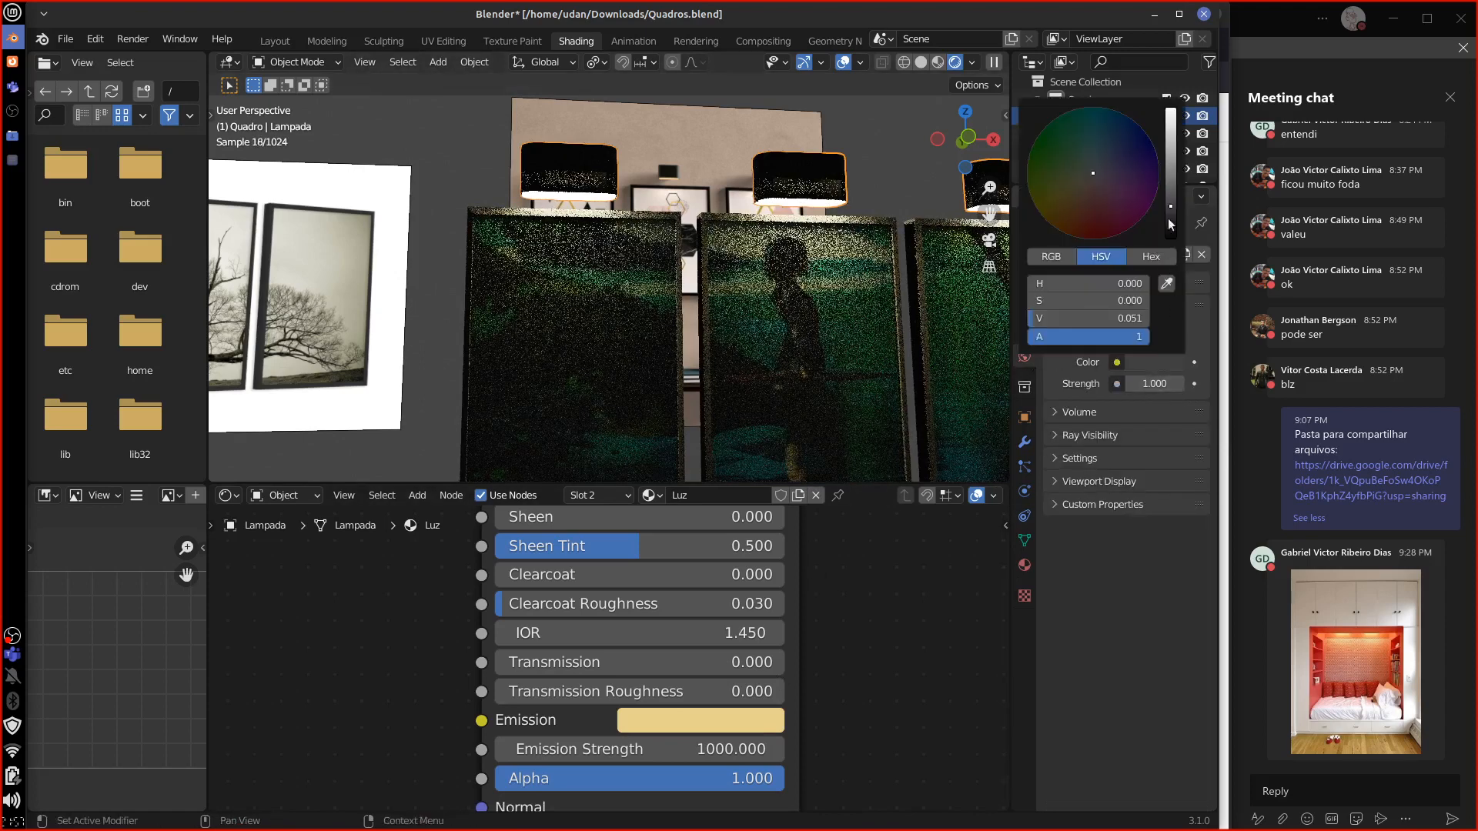
pyautogui.moveTo(1166, 219); pyautogui.dragTo(1169, 235)
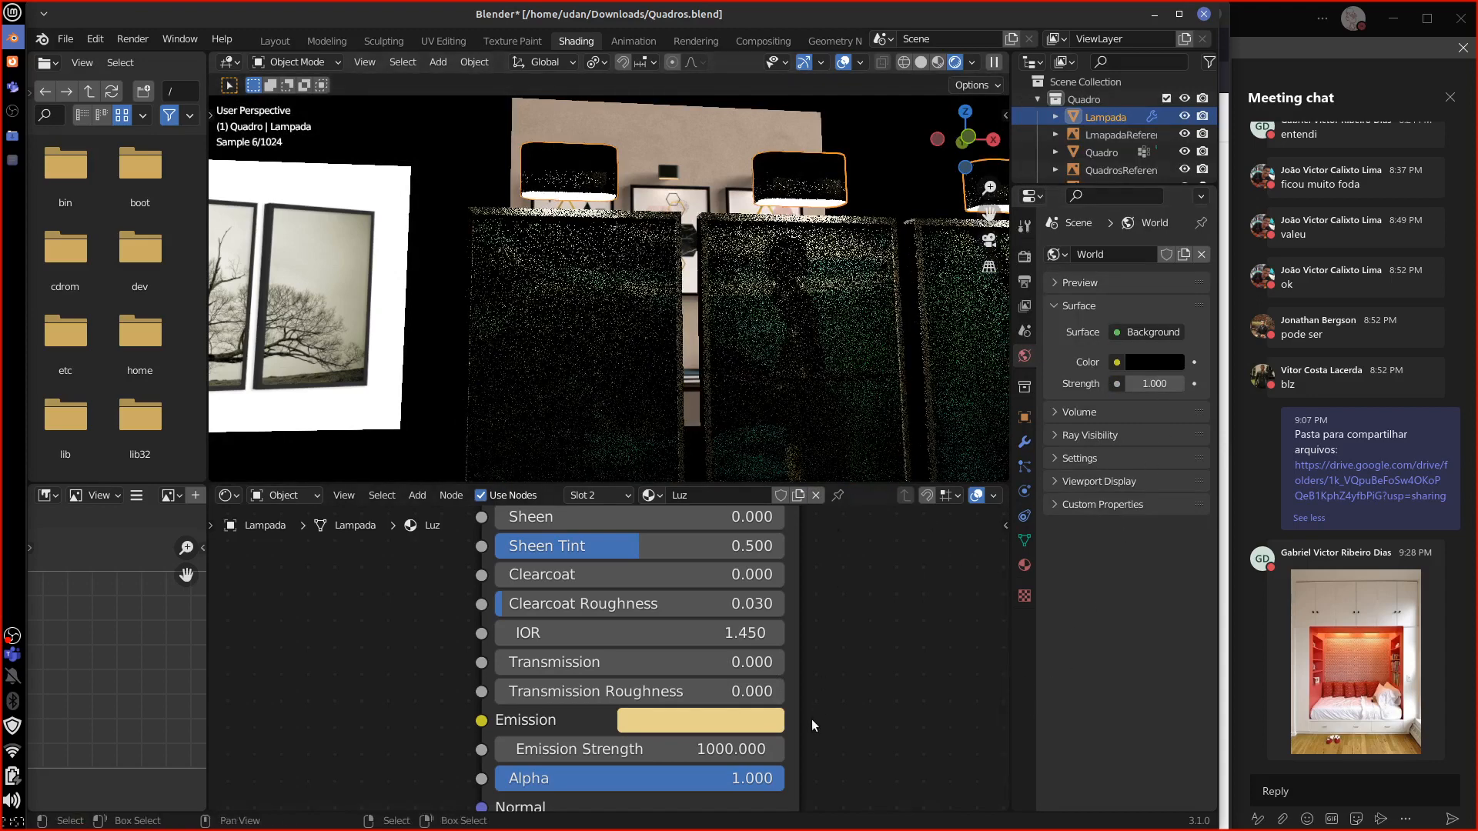
# Step: Test the Luz material's Emission Strength at 1 and 100, and leave it at 0
pyautogui.click(734, 741)
pyautogui.write('1')
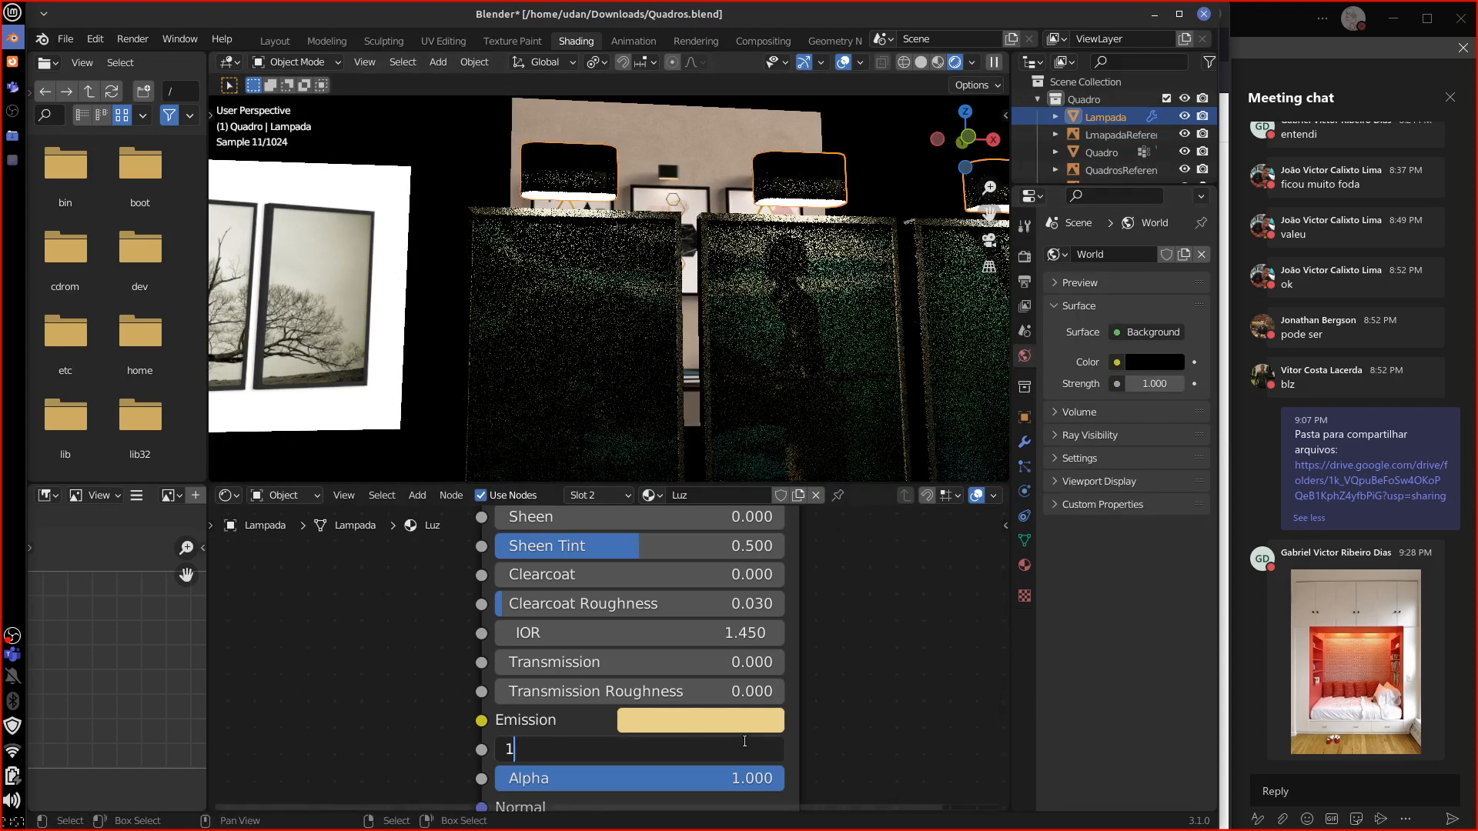
pyautogui.press('Return')
pyautogui.click(746, 740)
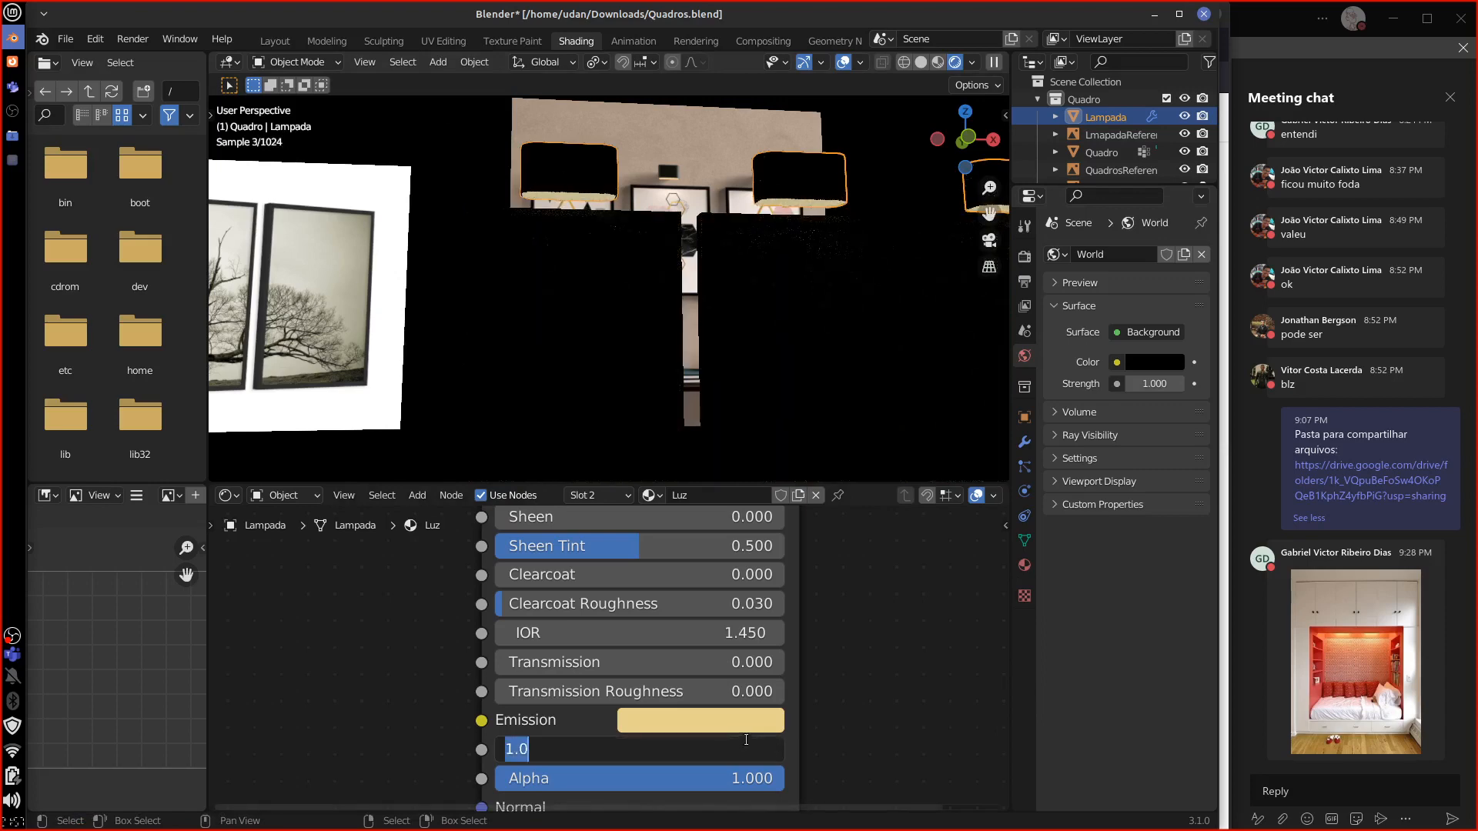
pyautogui.write('100')
pyautogui.press('Return')
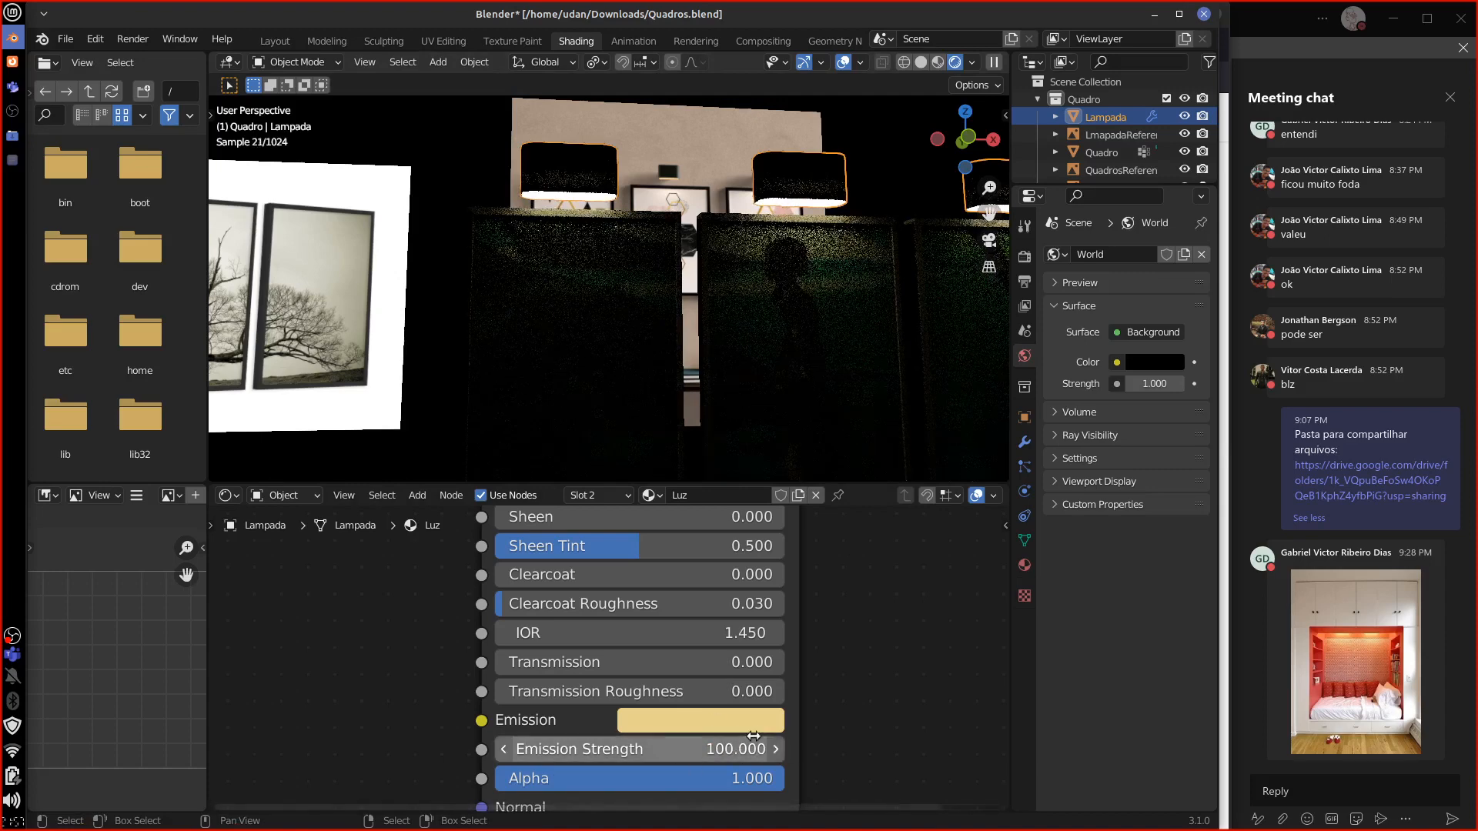
pyautogui.click(745, 754)
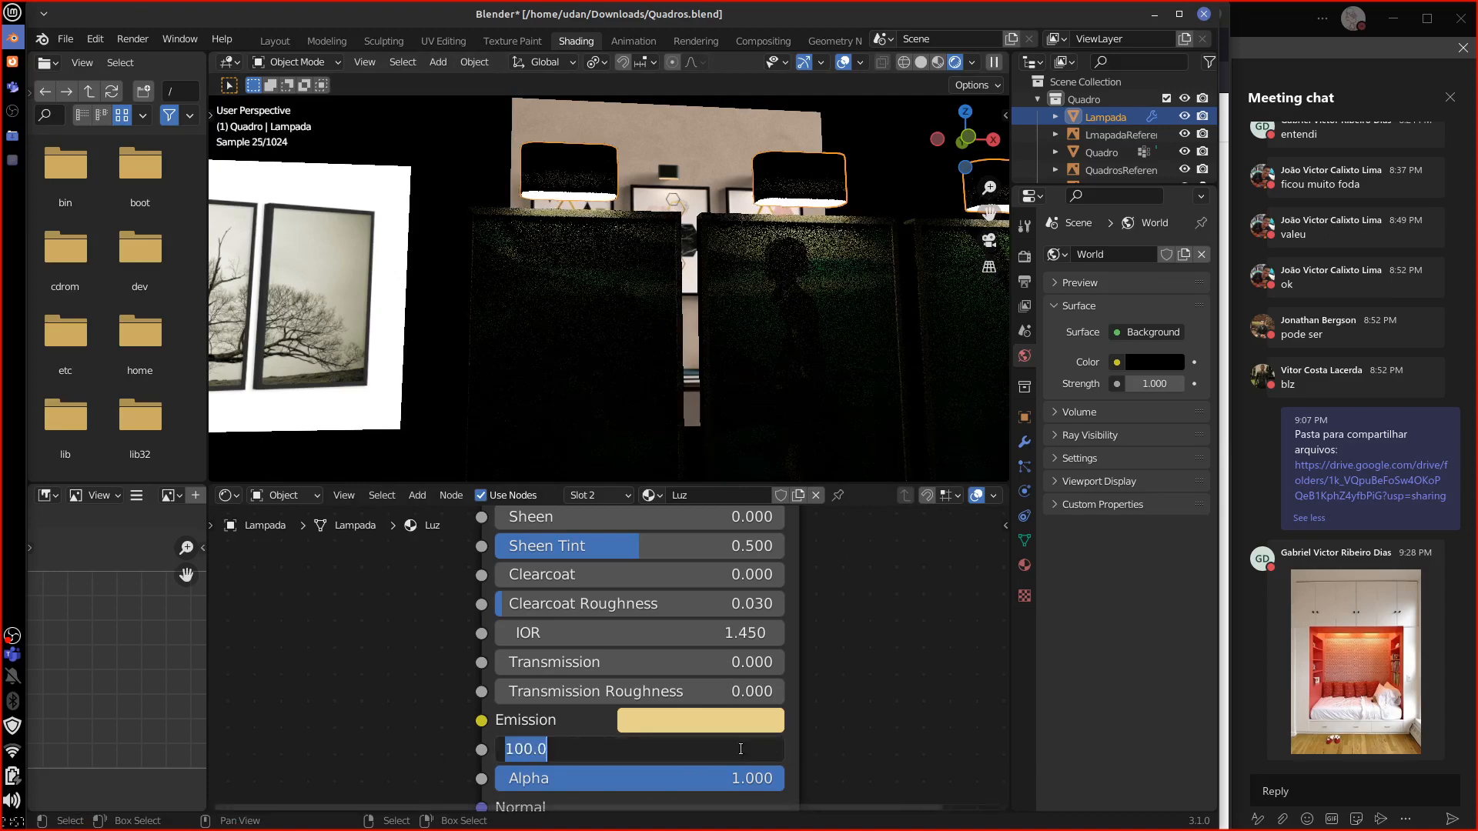
pyautogui.write('0')
pyautogui.press('Return')
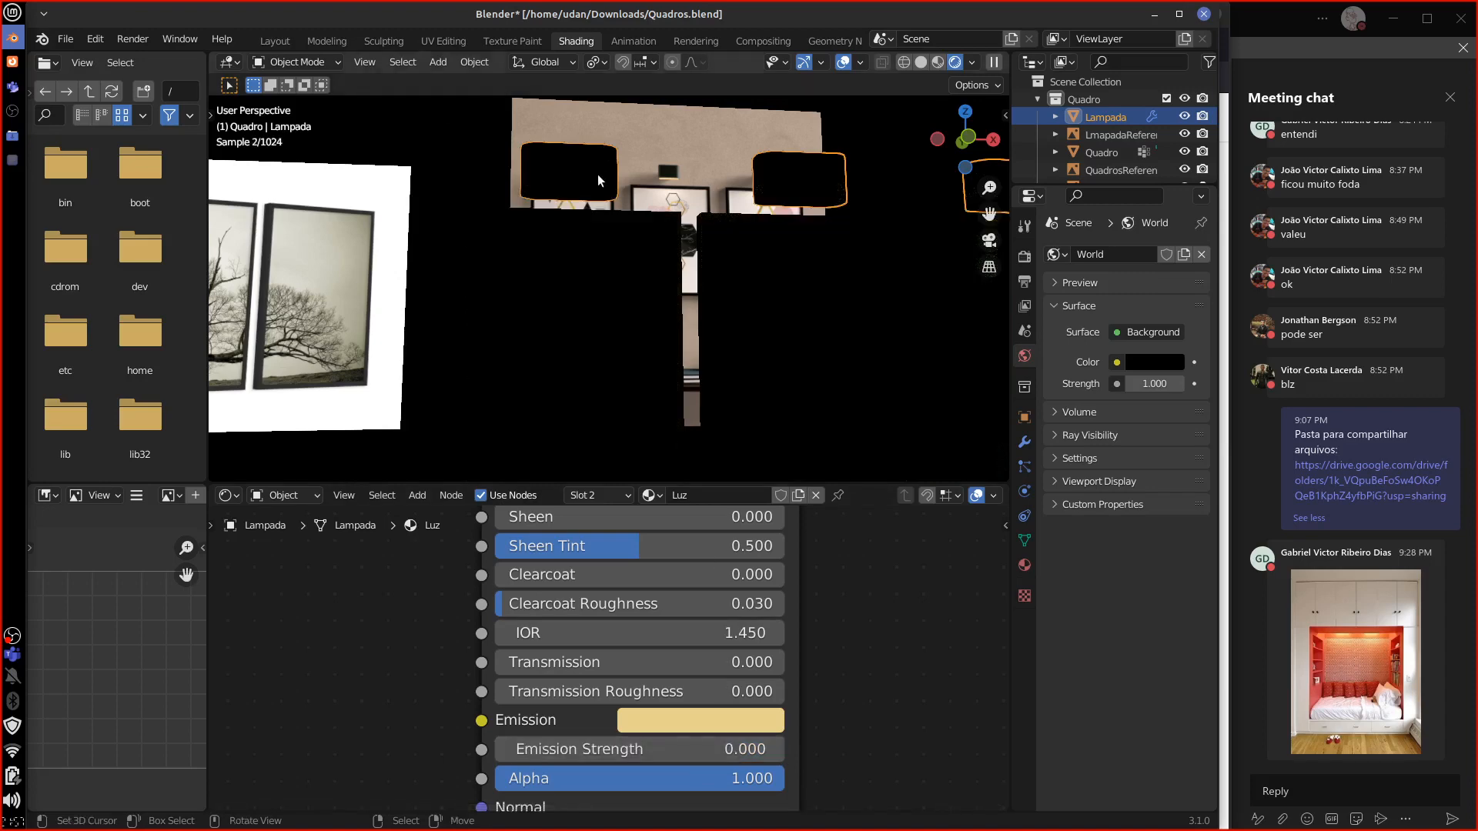
# Step: Snap the 3D cursor to the selected lamp and add a Point light there, adjusting its position slightly
pyautogui.hotkey('shift', 's')
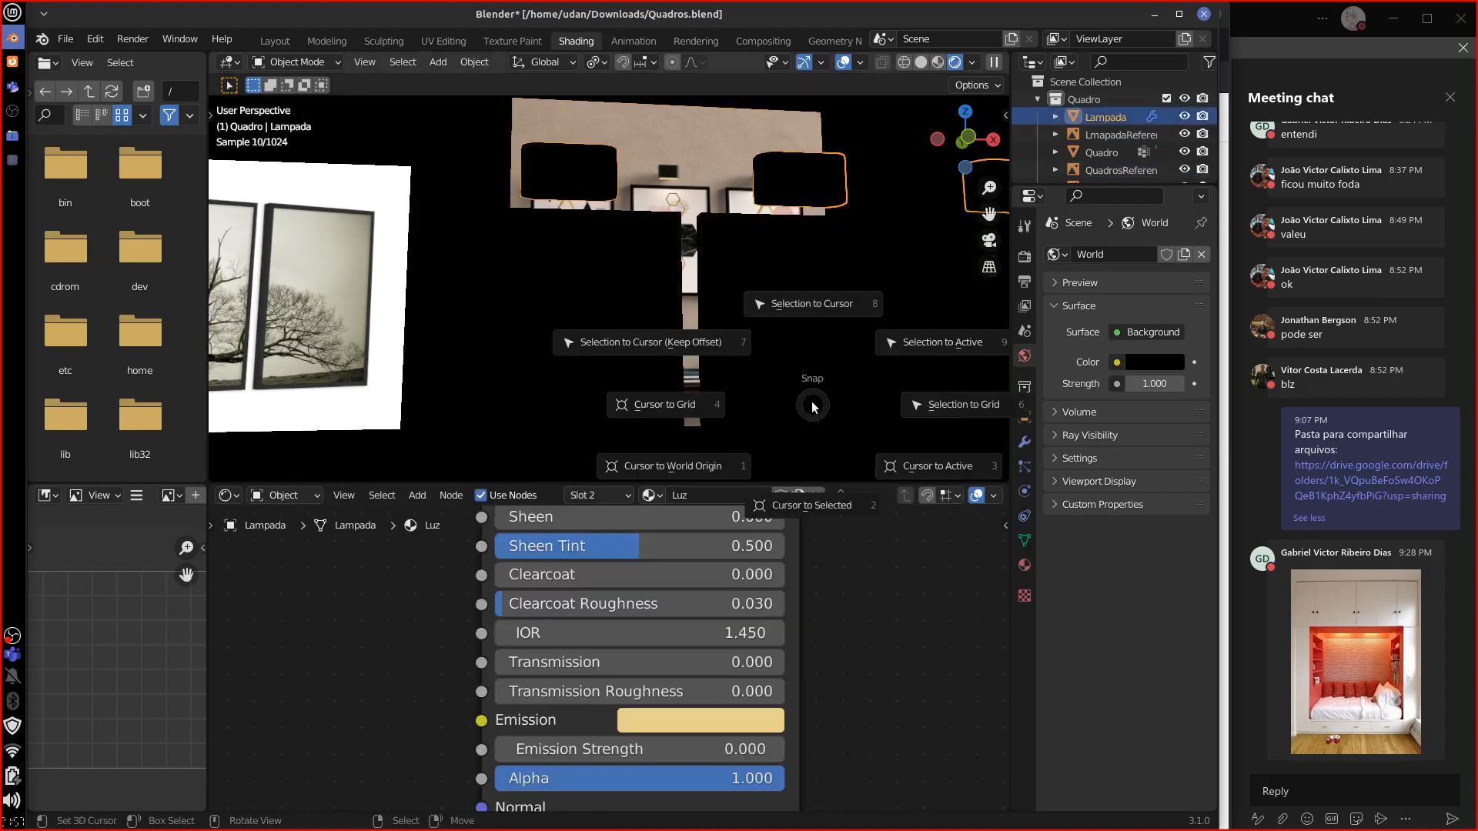
pyautogui.click(819, 508)
pyautogui.hotkey('shift', 'a')
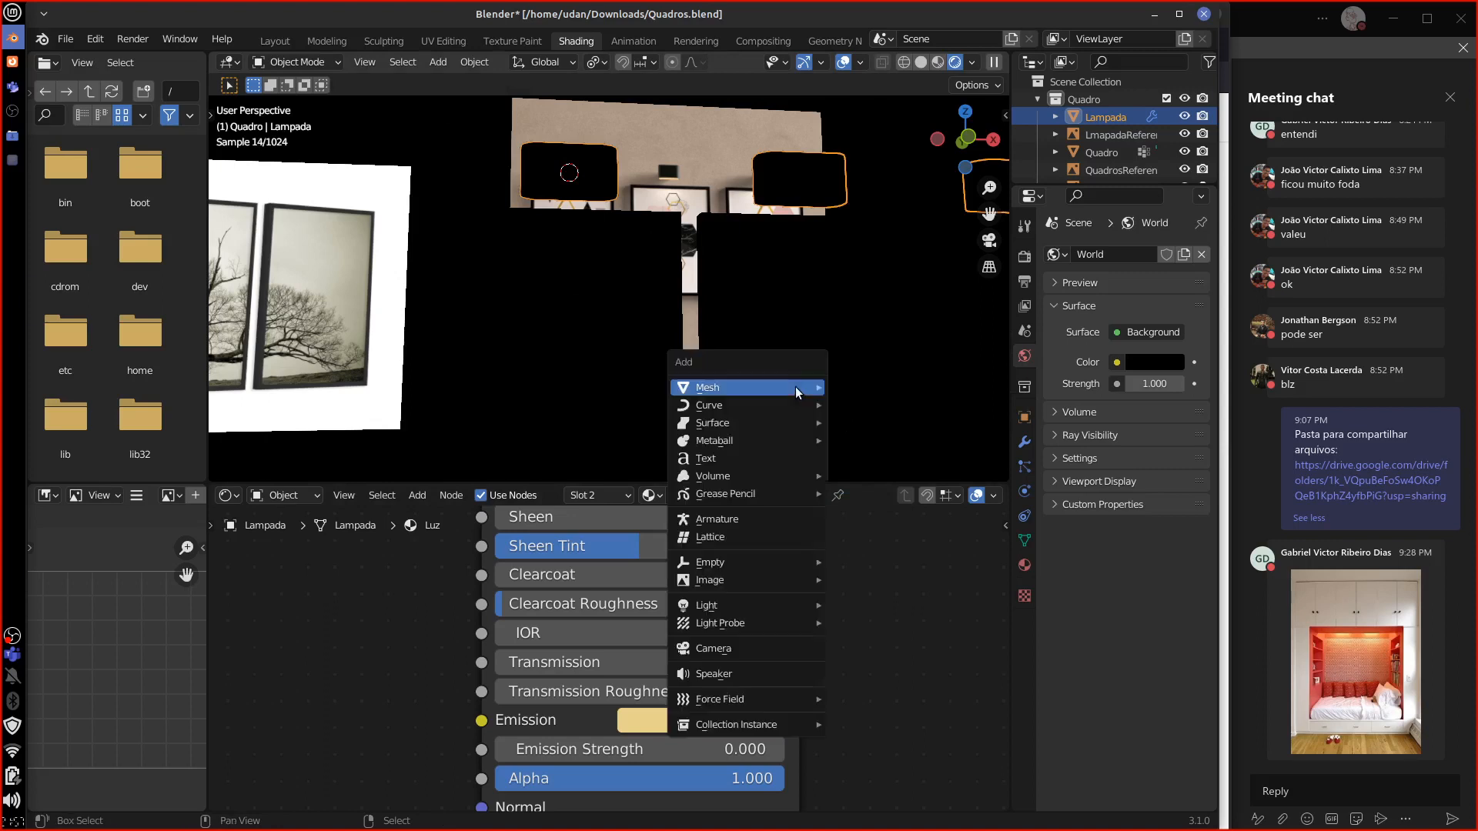
pyautogui.moveTo(773, 605)
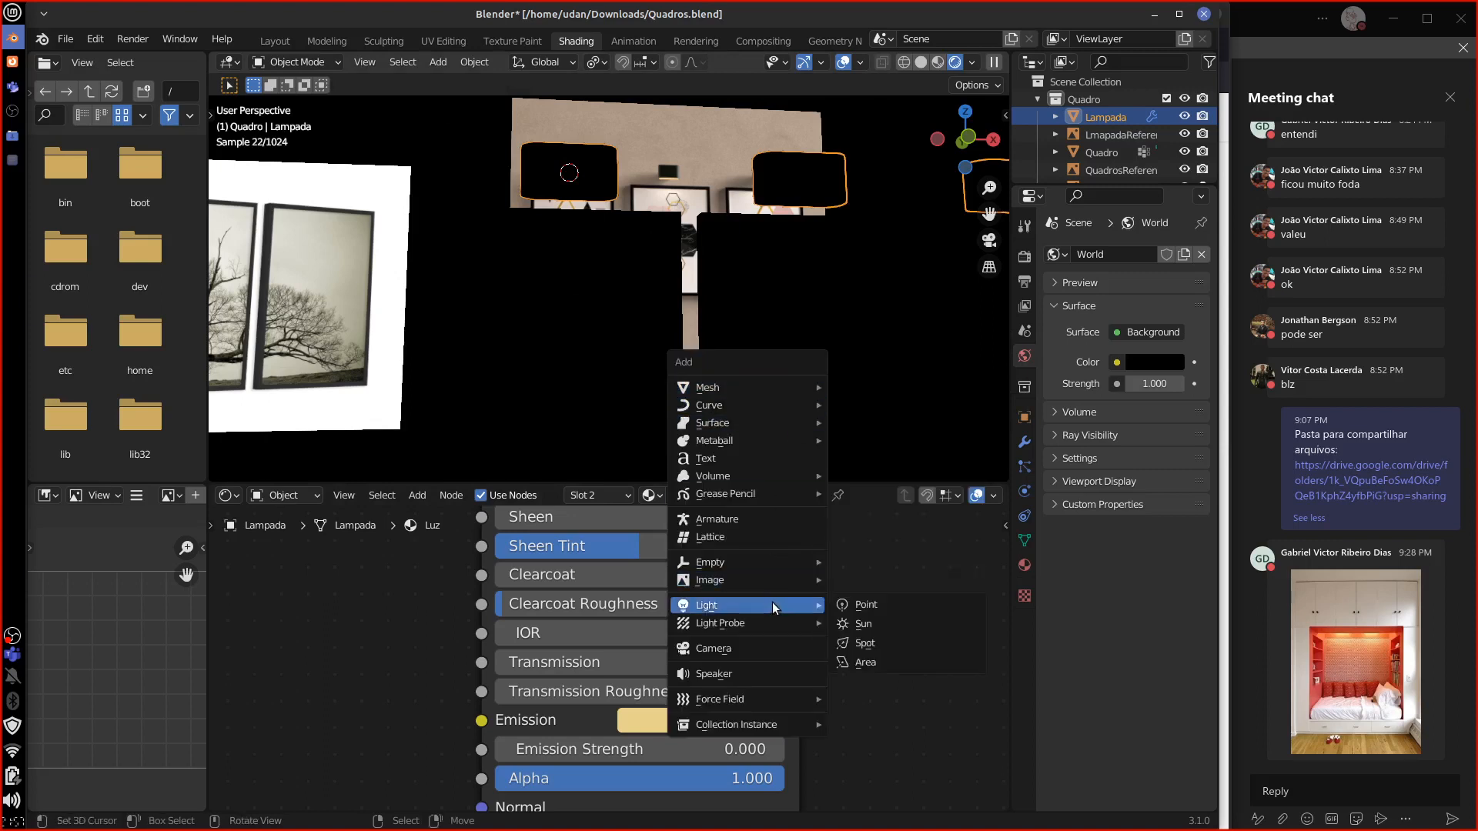
pyautogui.click(886, 606)
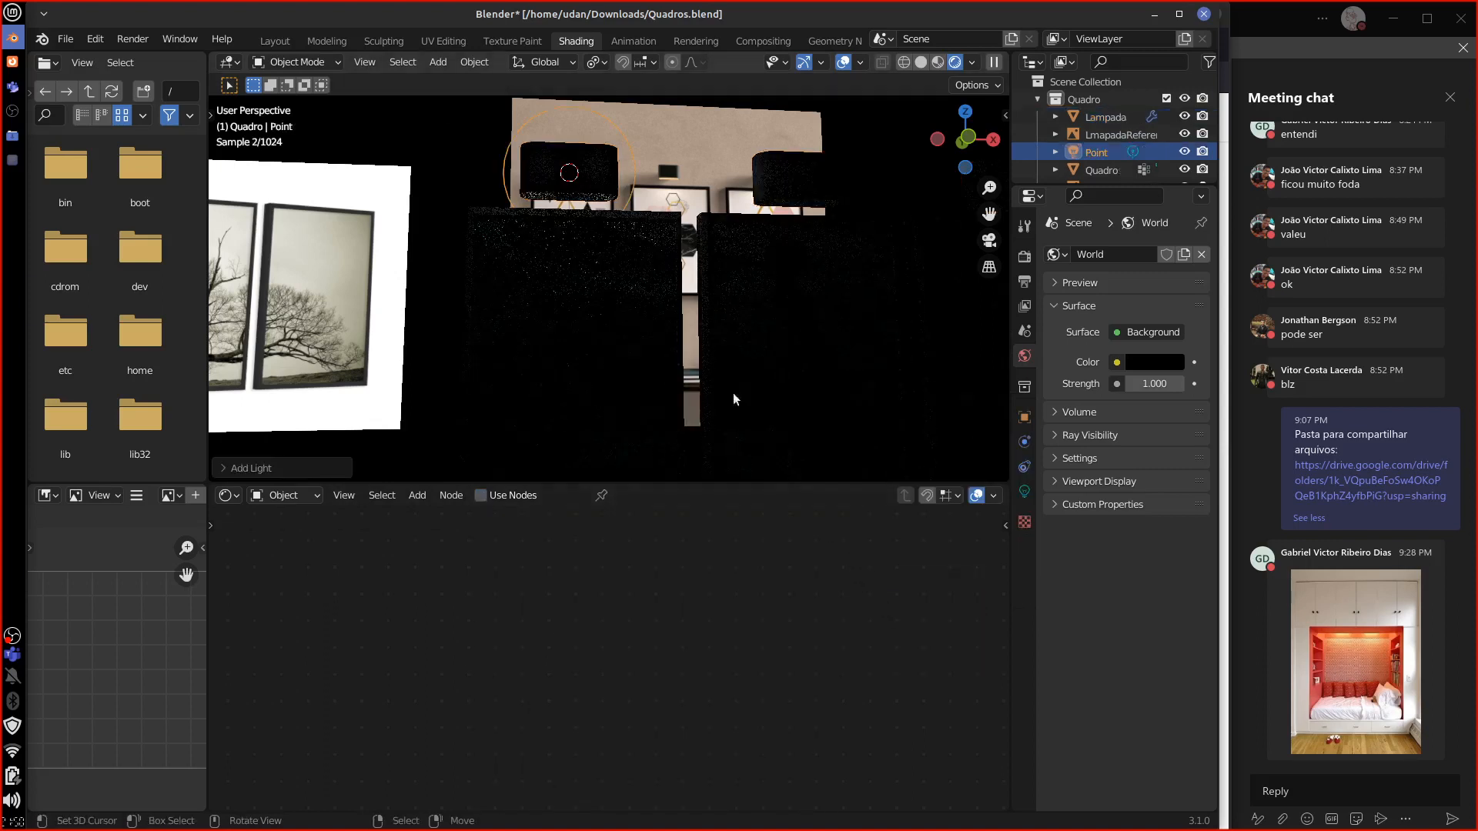
pyautogui.moveTo(765, 323); pyautogui.dragTo(602, 206, button='middle')
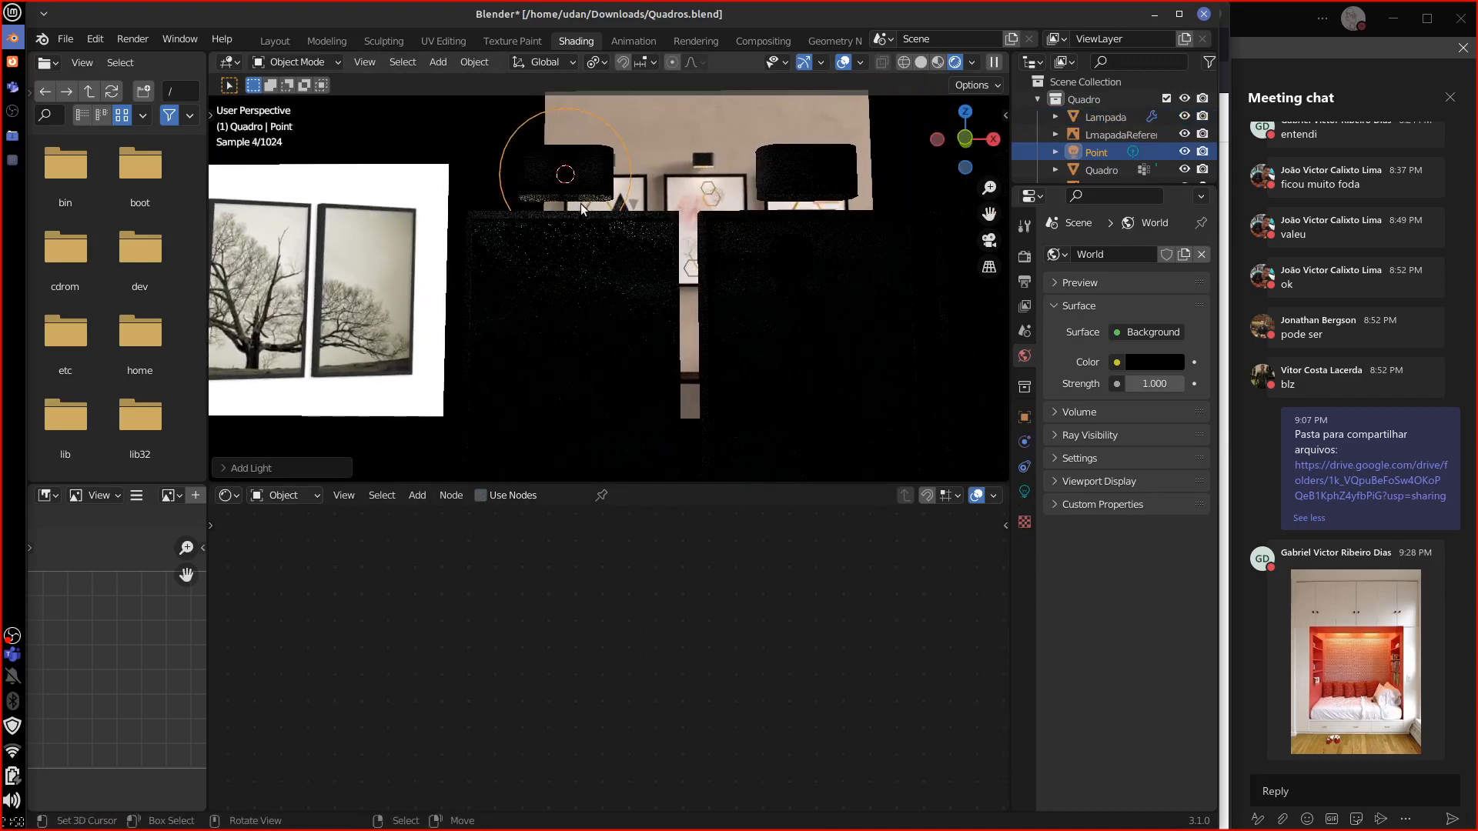
pyautogui.press('g')
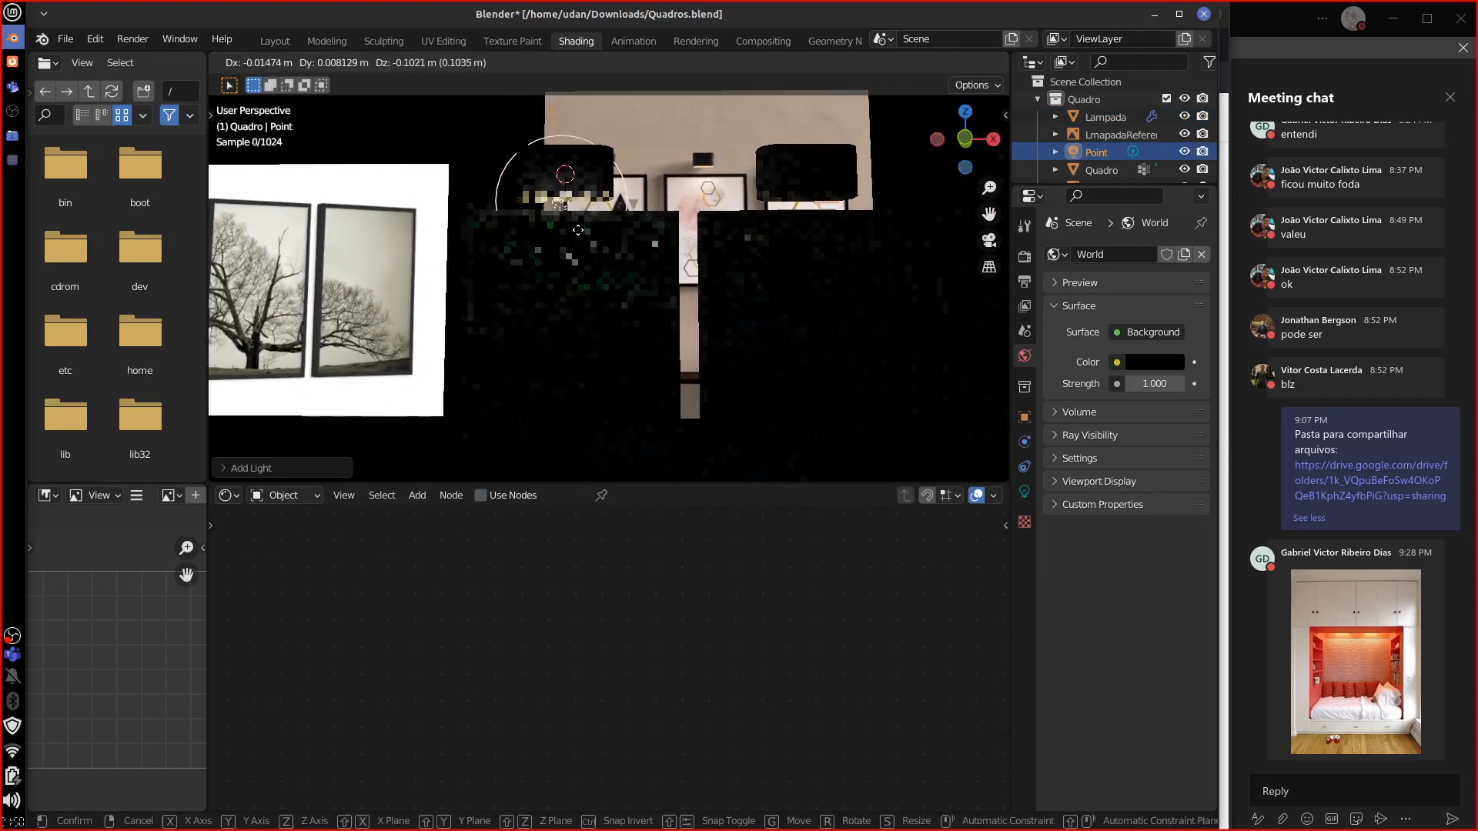
pyautogui.click(577, 222)
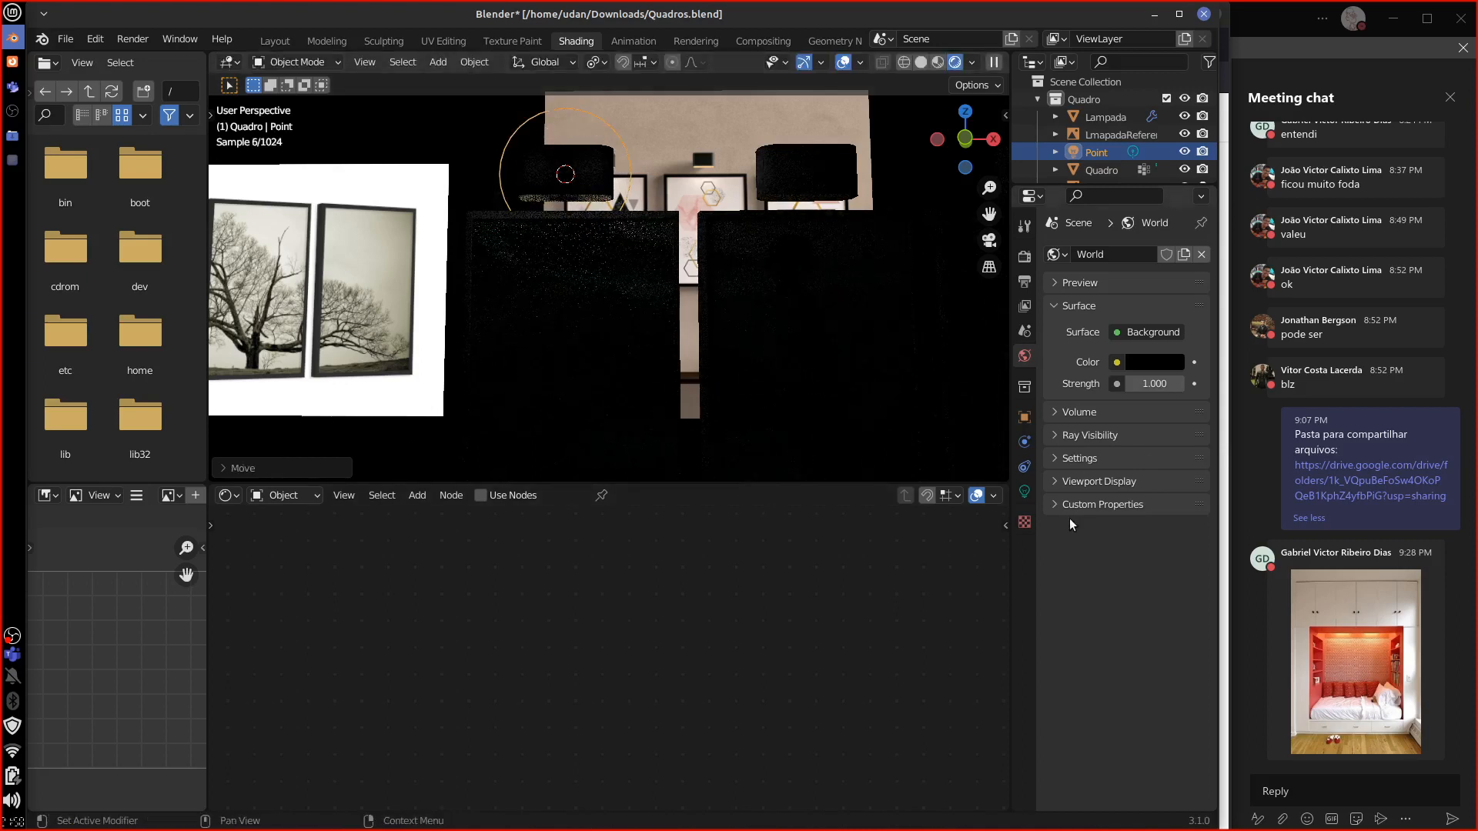
# Step: Set the point light's radius to 0.479 m and its power to 1000 W
pyautogui.click(1025, 491)
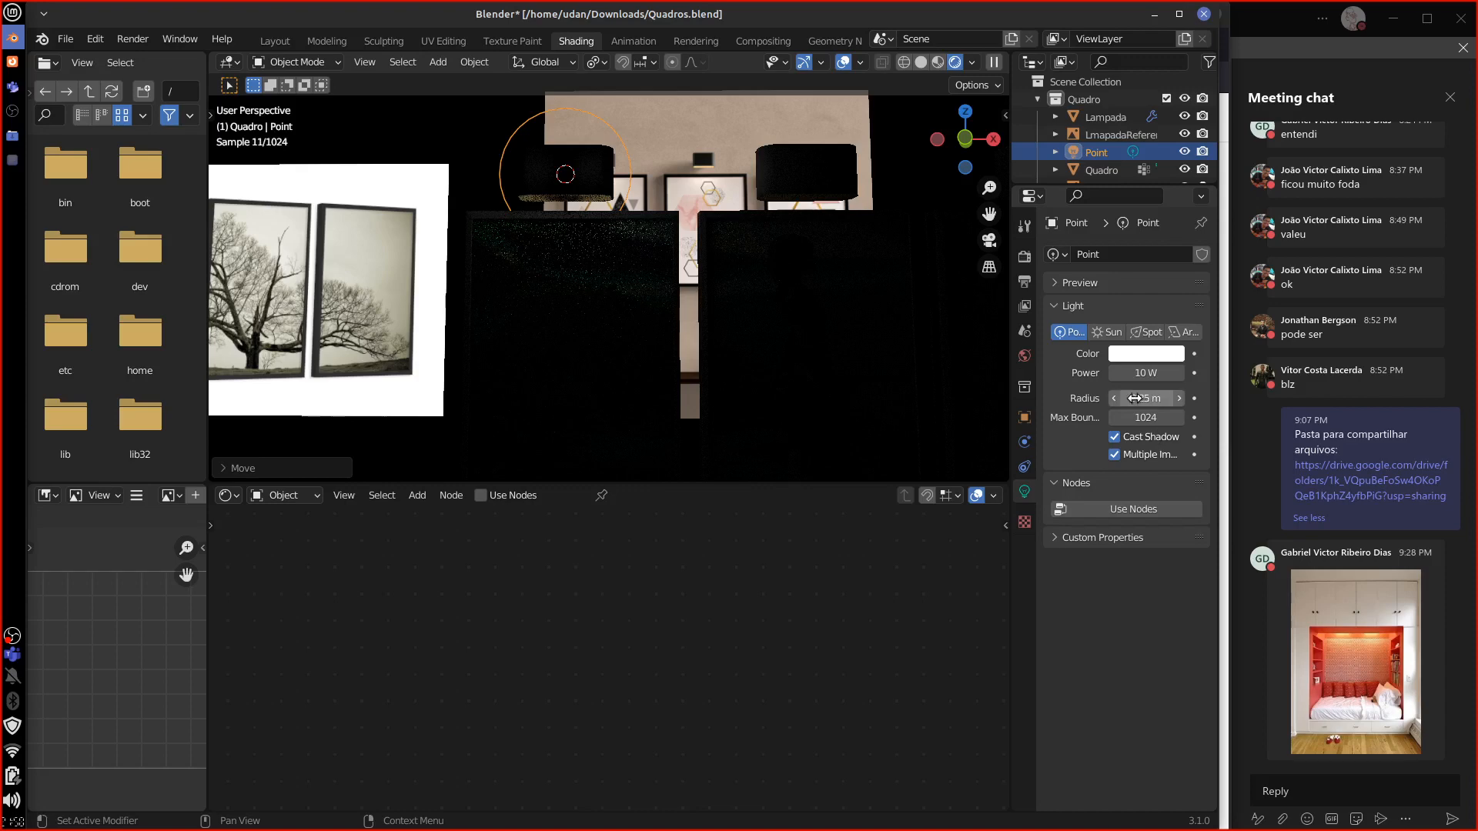
pyautogui.moveTo(1134, 398); pyautogui.dragTo(1204, 383)
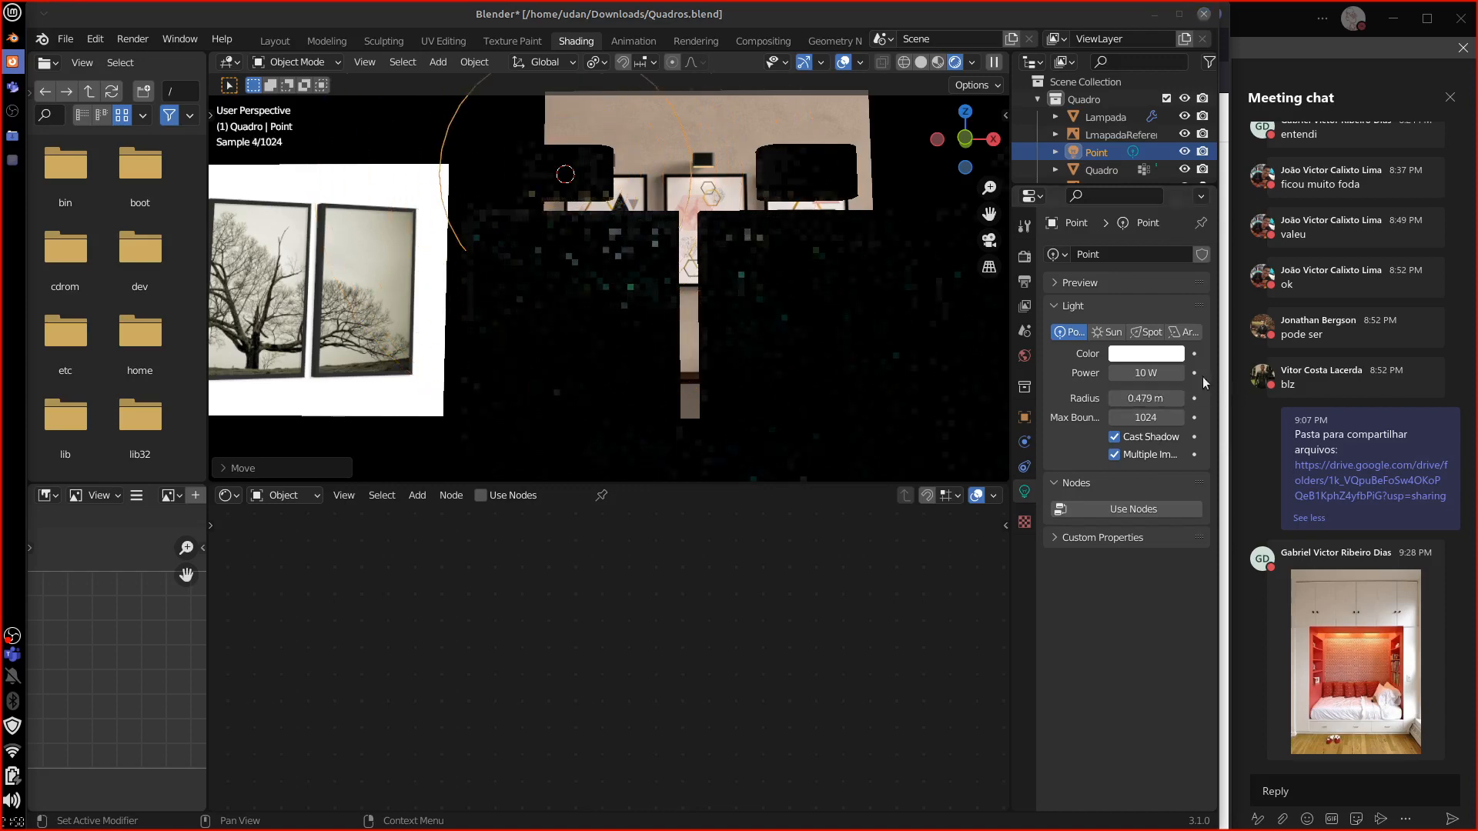
pyautogui.click(1150, 374)
pyautogui.write('1')
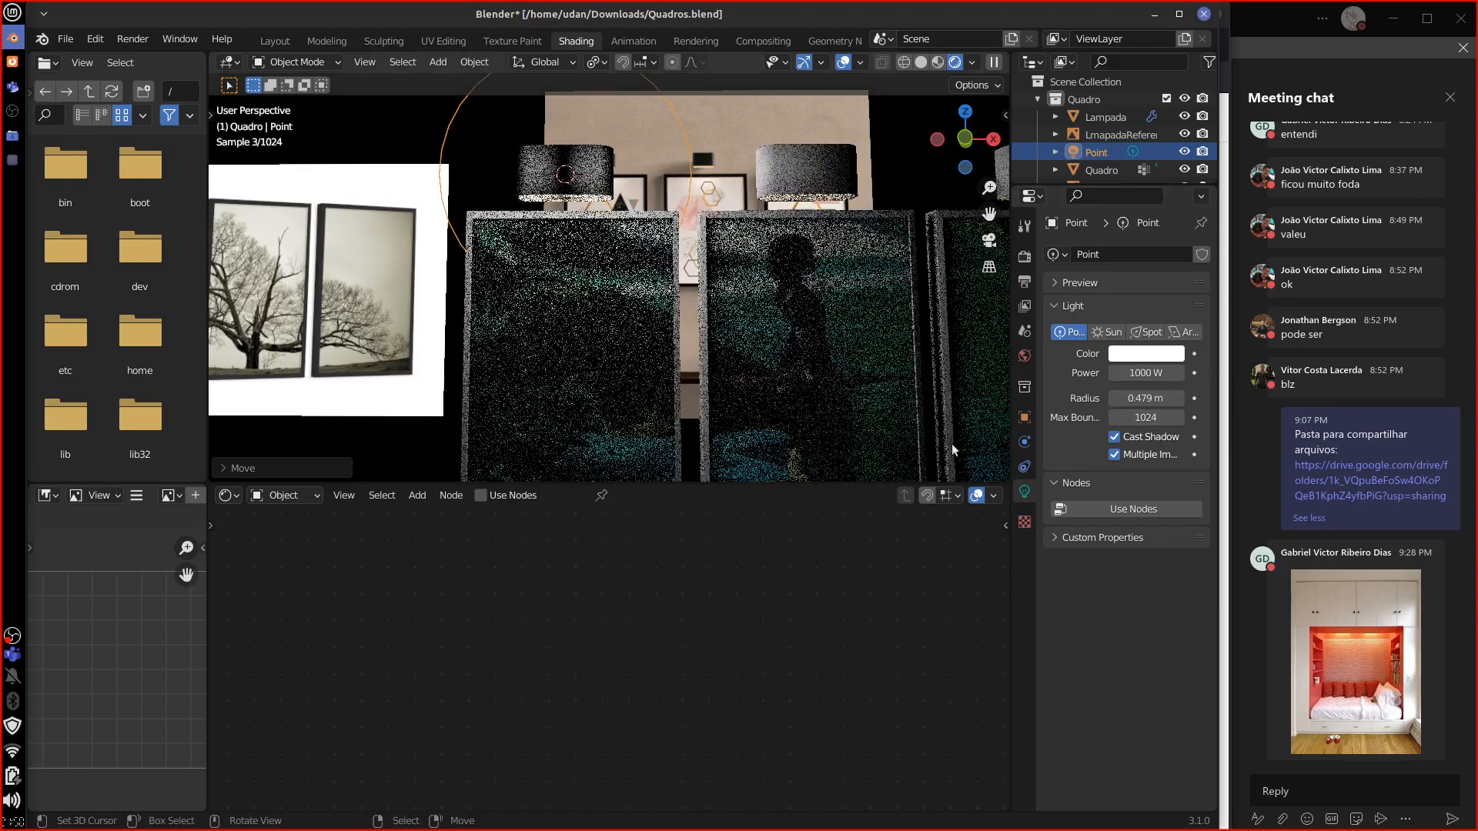
# Step: Try scaling the point light in the viewport and reduce its radius to 0.176 m
pyautogui.click(700, 223)
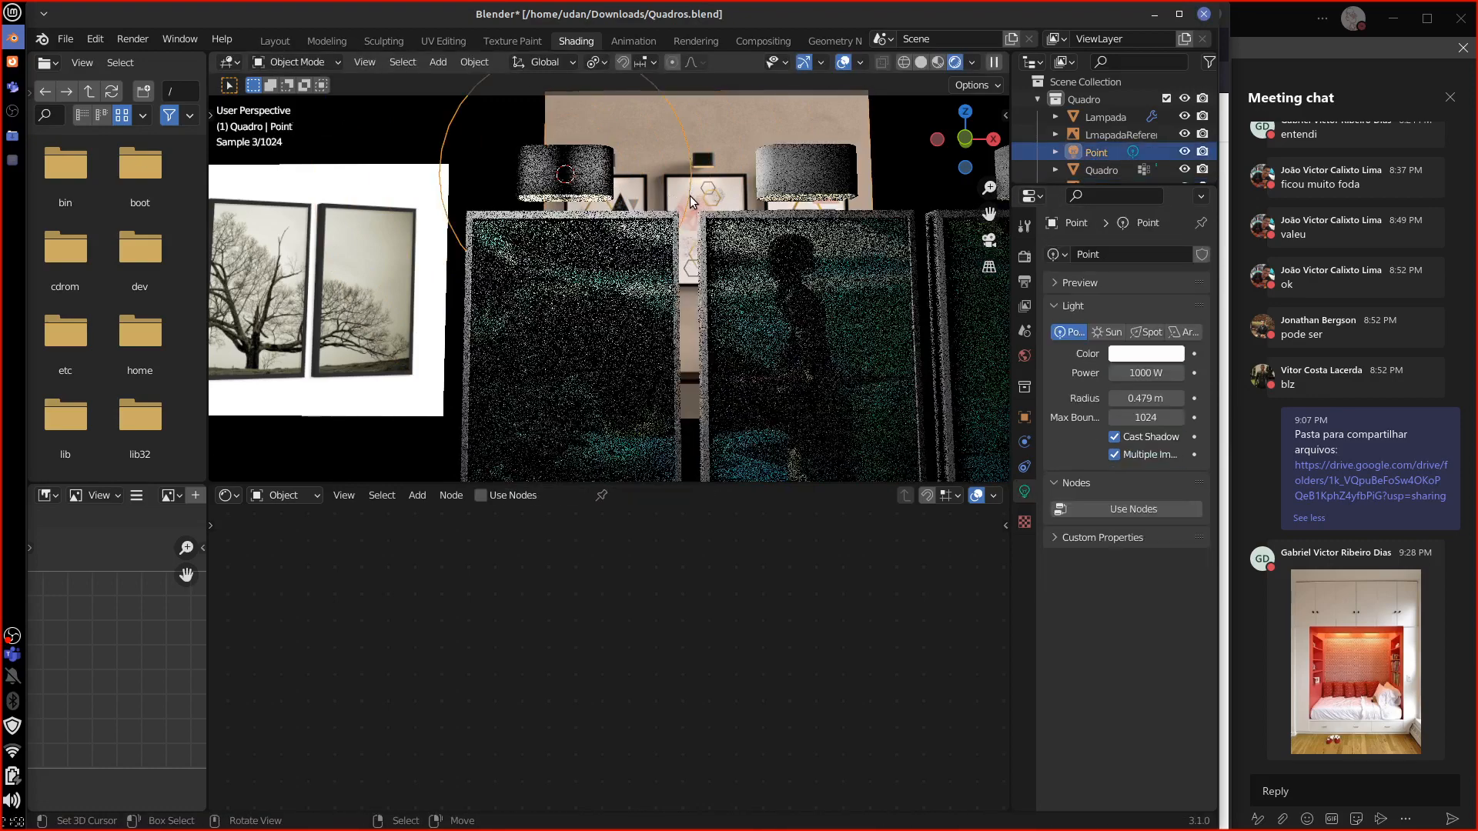
pyautogui.press('s')
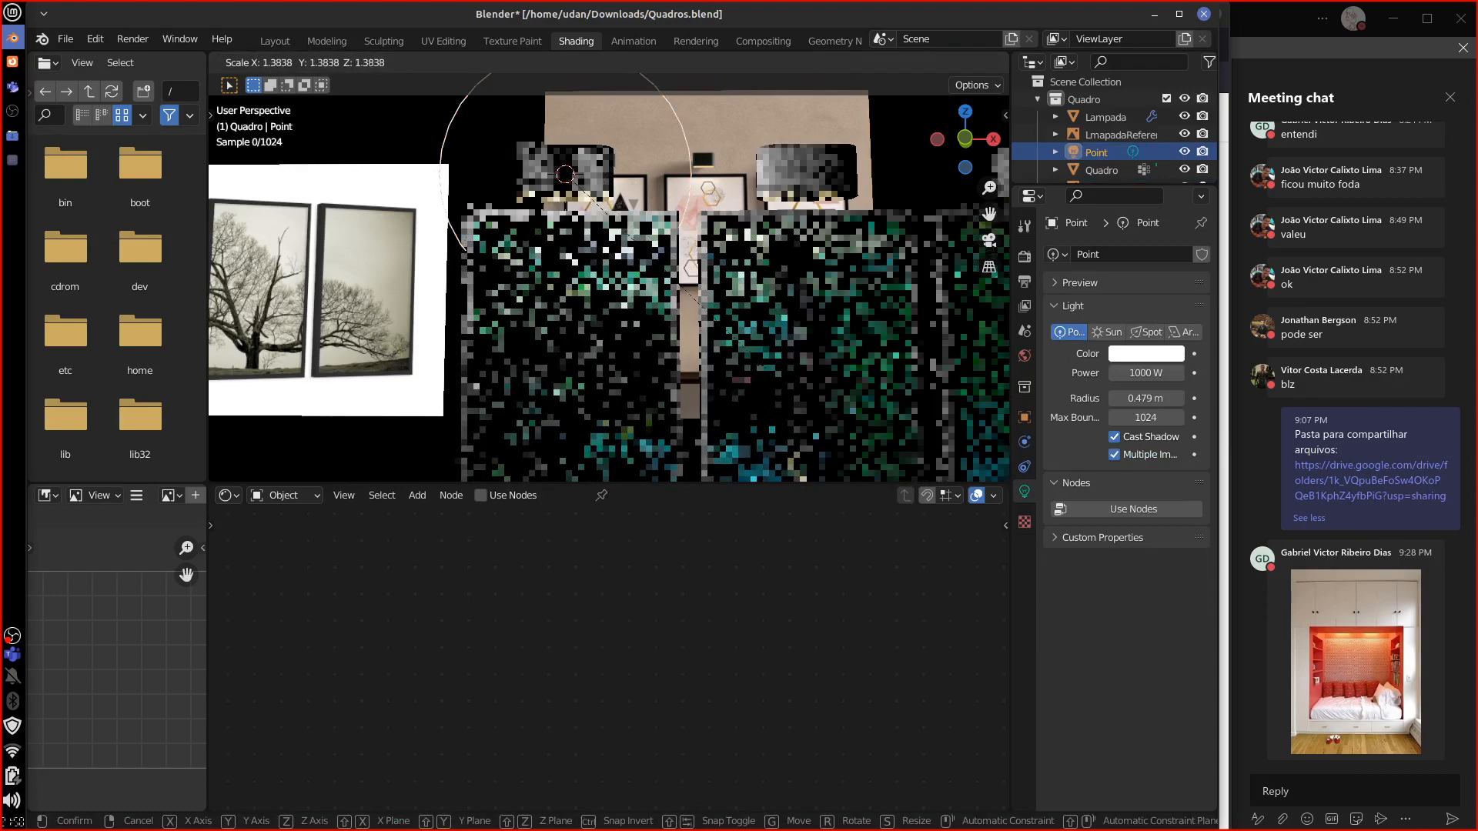
pyautogui.click(758, 366)
pyautogui.moveTo(1159, 402); pyautogui.dragTo(1094, 406)
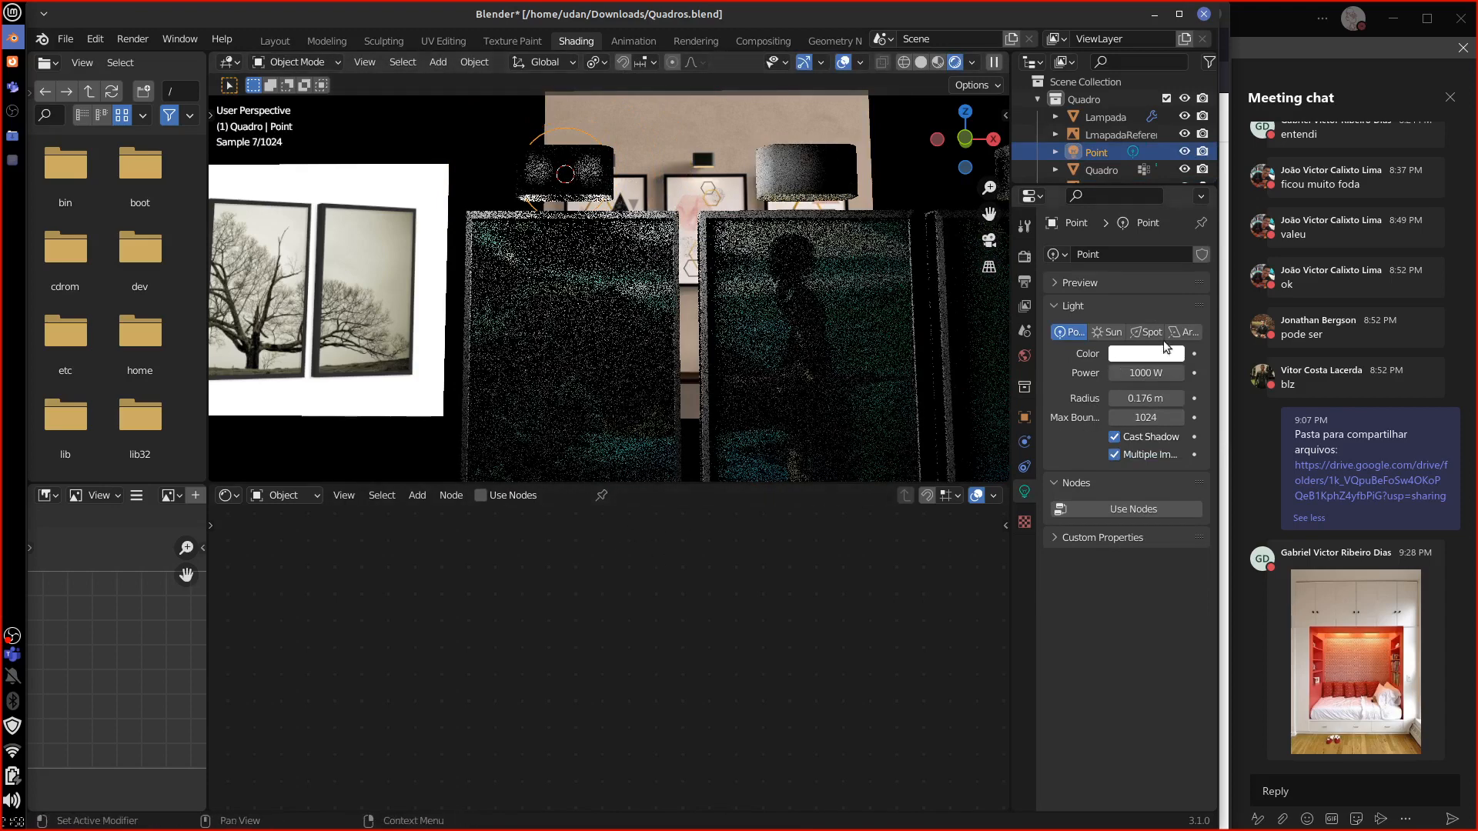
# Step: Change the light's type to Spot and check its beam below the lampshade
pyautogui.click(1147, 331)
pyautogui.moveTo(631, 367); pyautogui.dragTo(662, 393, button='middle')
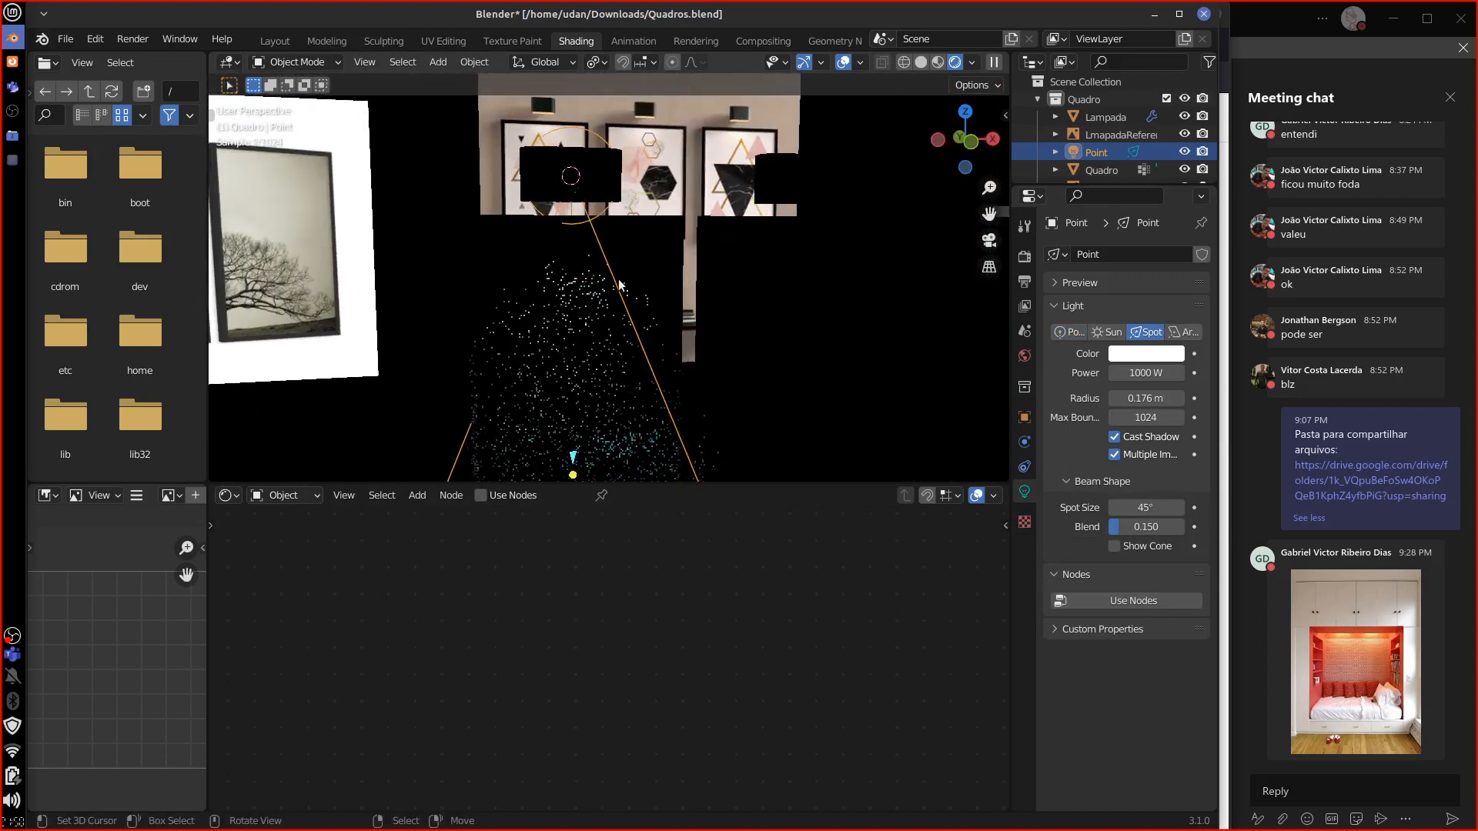
# Step: Reposition the spot light beneath the first lamp and widen its spot size to 77.6°
pyautogui.press('g')
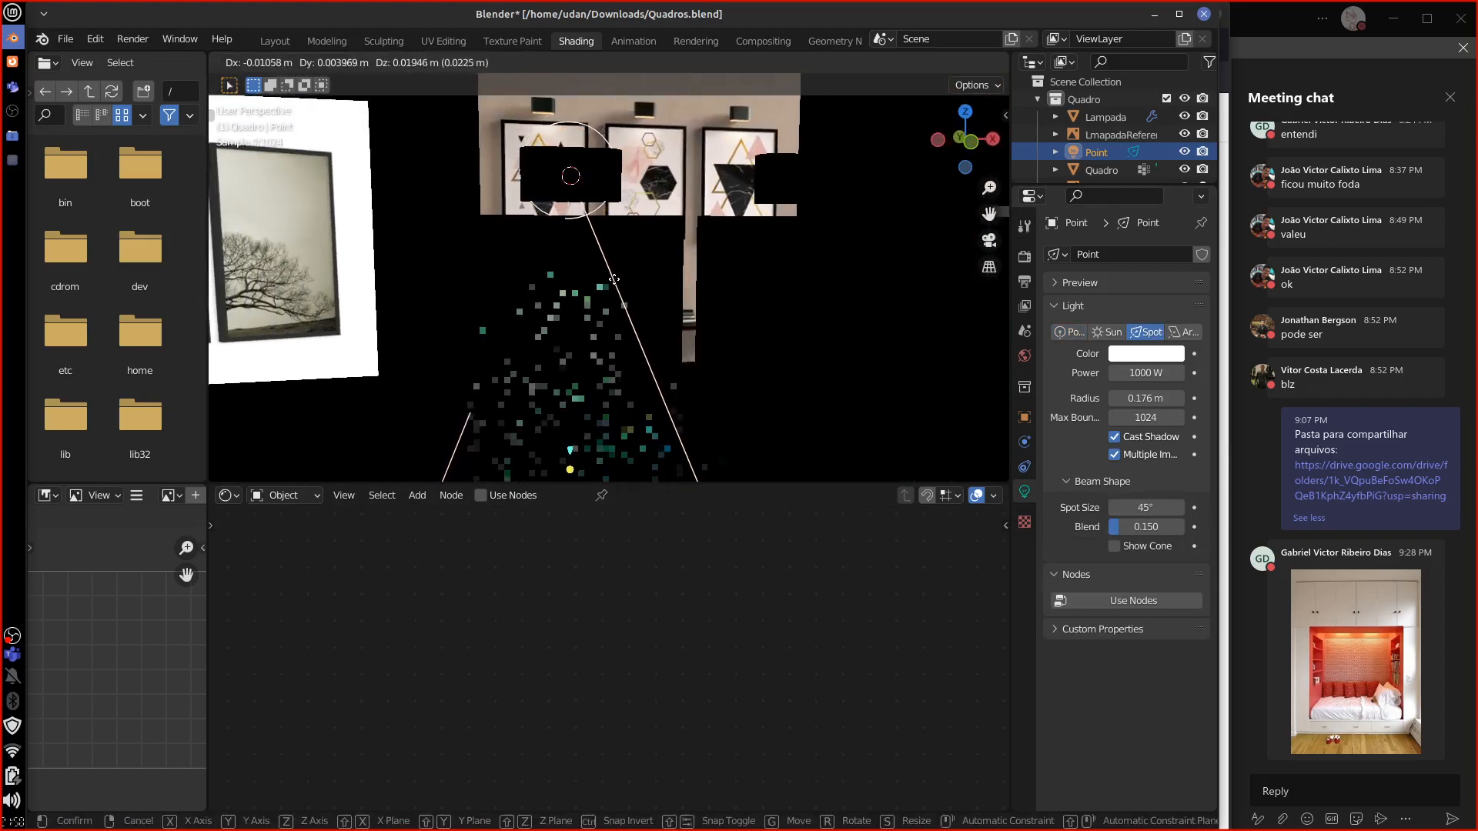
pyautogui.click(640, 339)
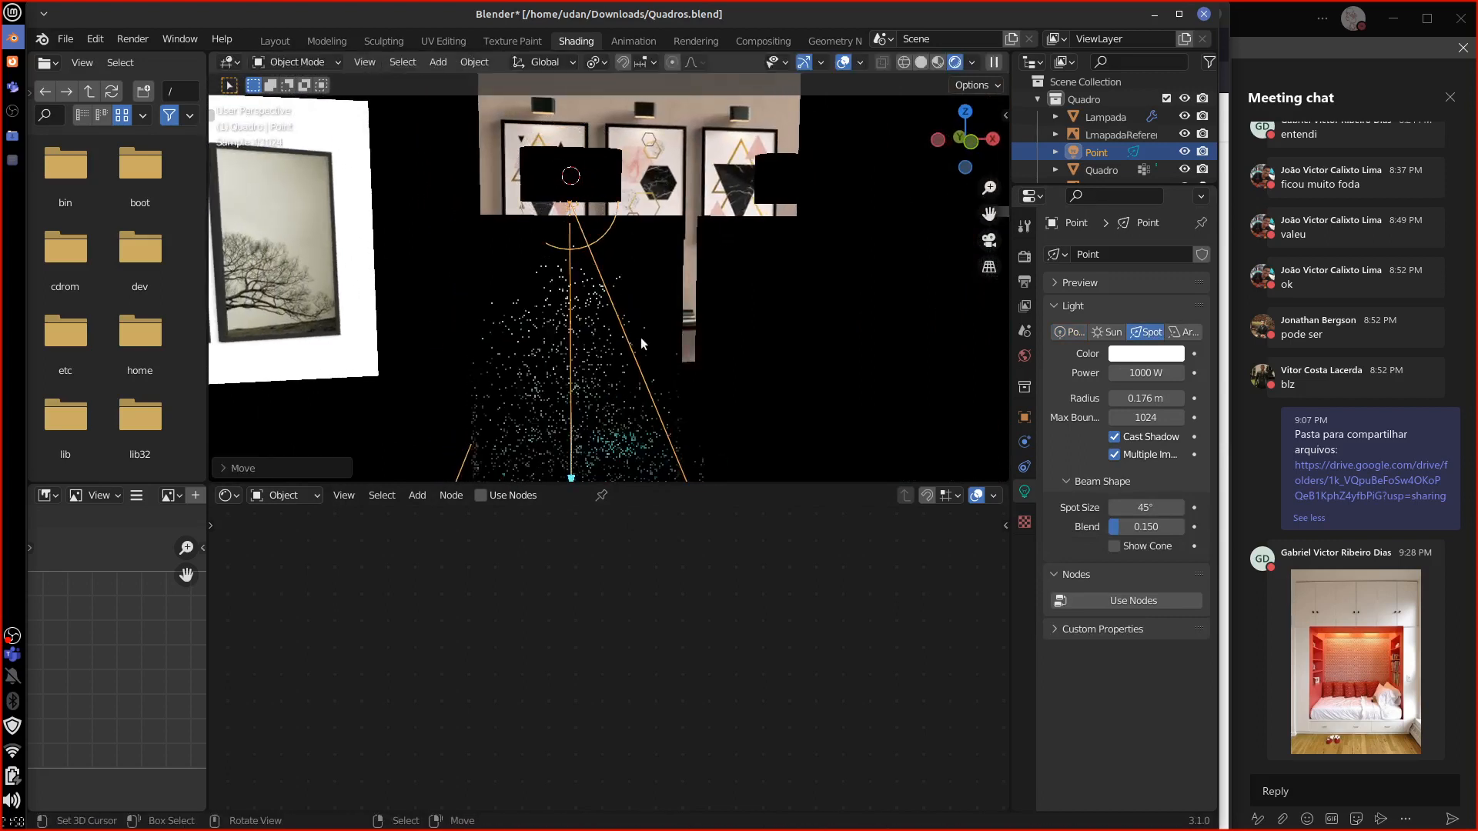
pyautogui.press('KP_1')
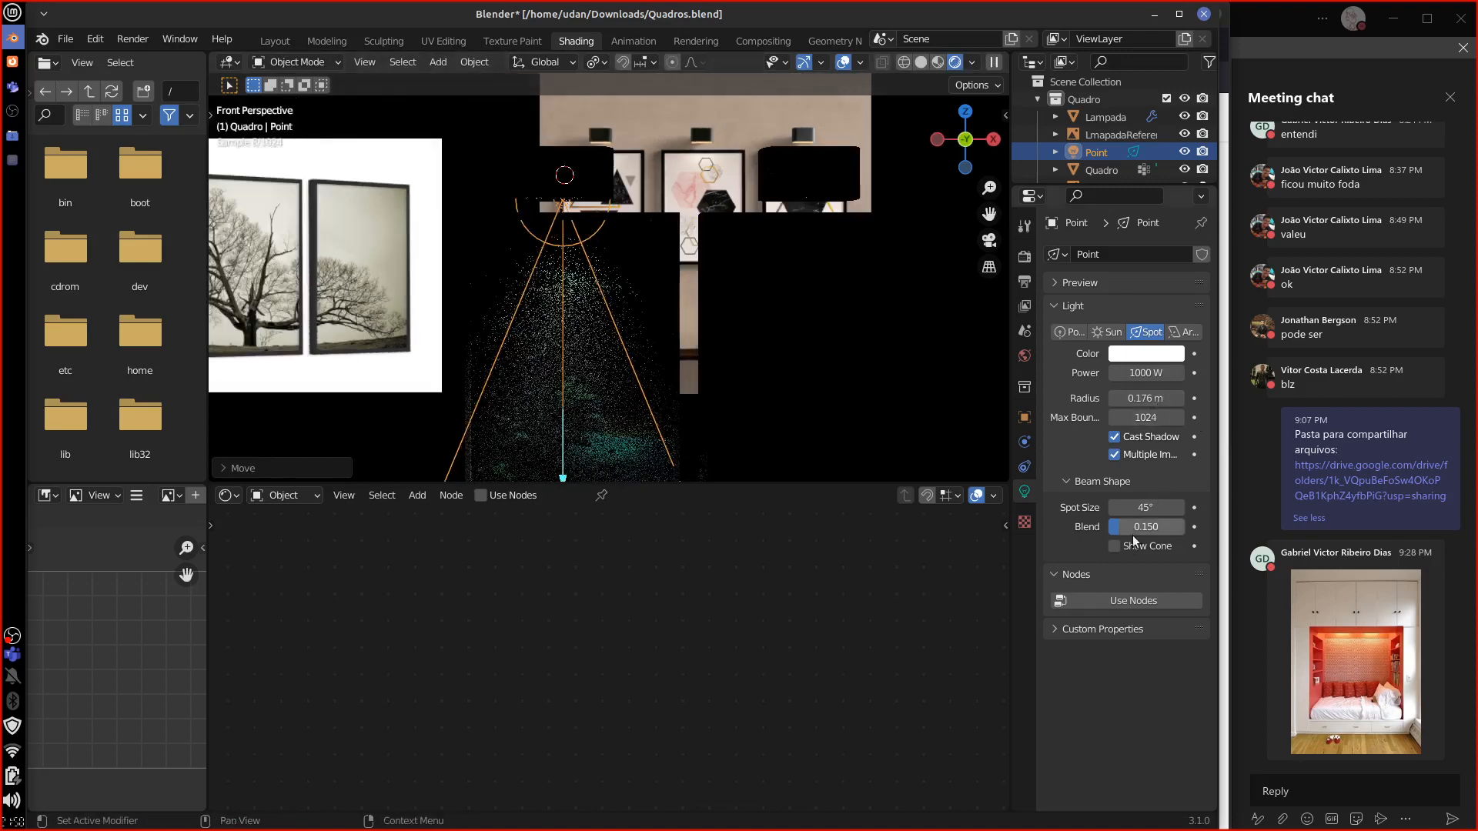
pyautogui.moveTo(1121, 507); pyautogui.dragTo(1284, 508)
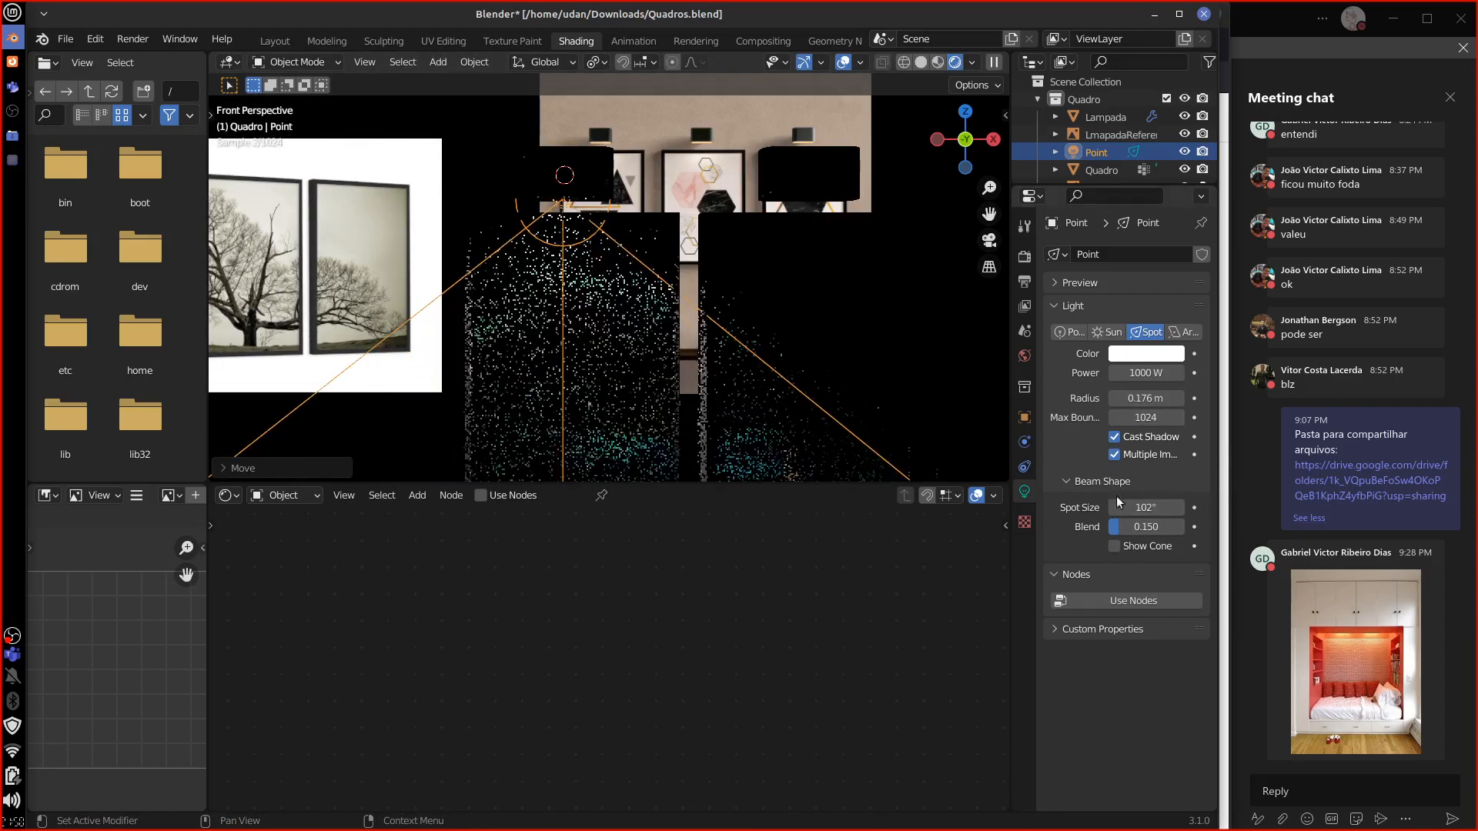
pyautogui.moveTo(1126, 504); pyautogui.dragTo(1088, 539)
pyautogui.press('g')
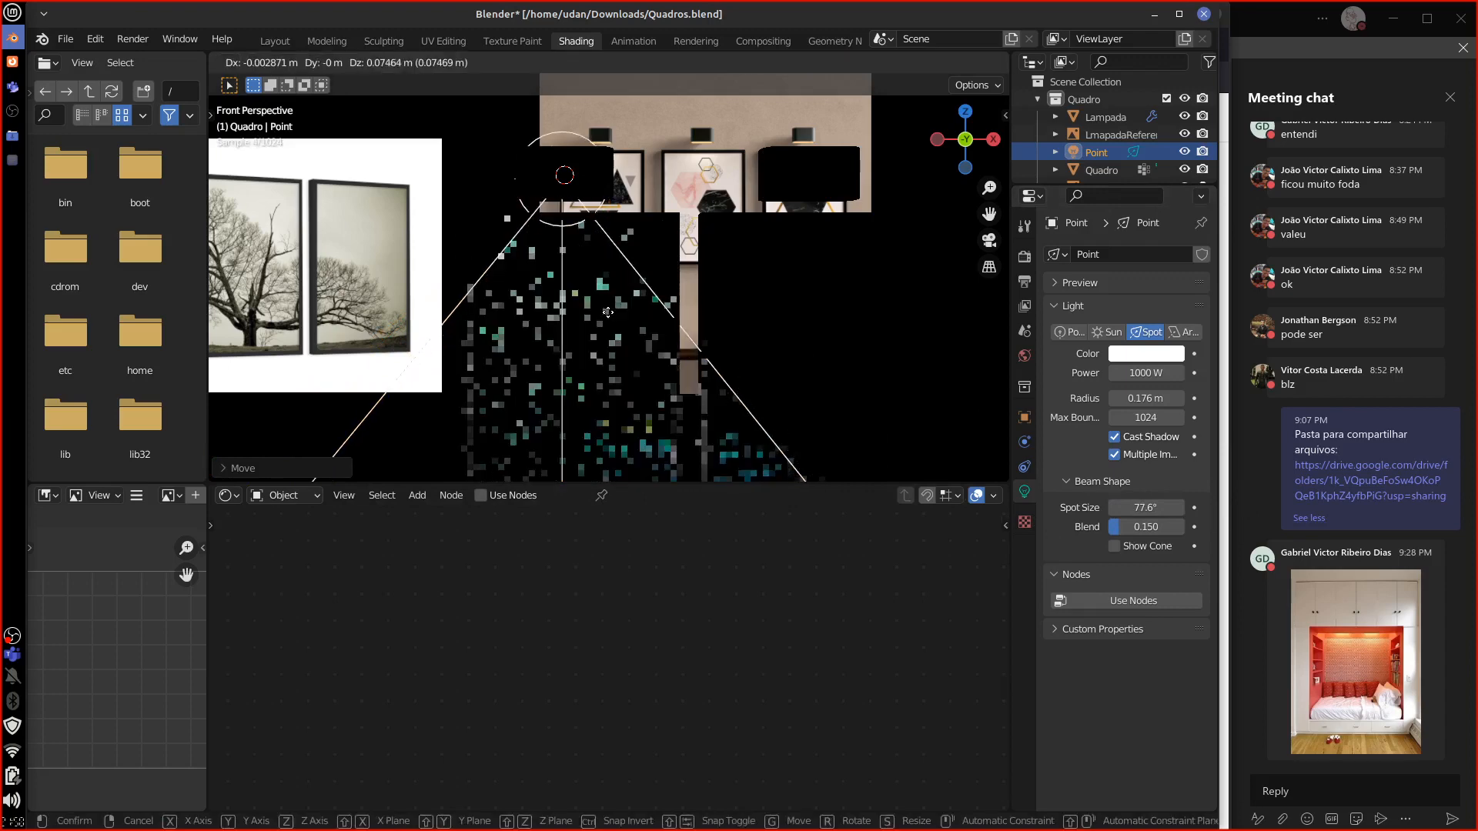
pyautogui.click(608, 316)
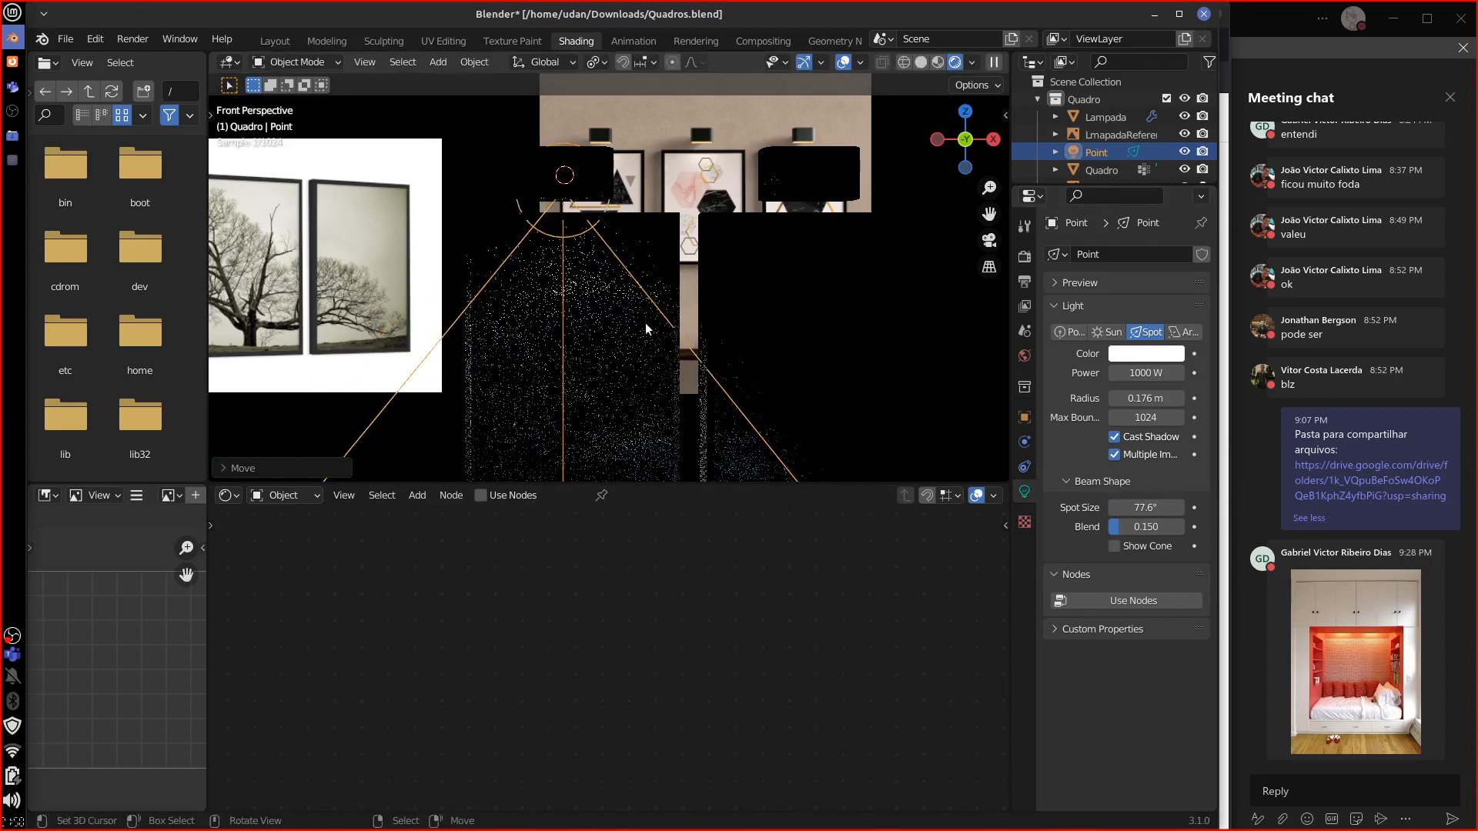
# Step: Switch the scene's render engine to Eevee with the viewport in rendered shading
pyautogui.moveTo(595, 187); pyautogui.dragTo(584, 311, button='middle')
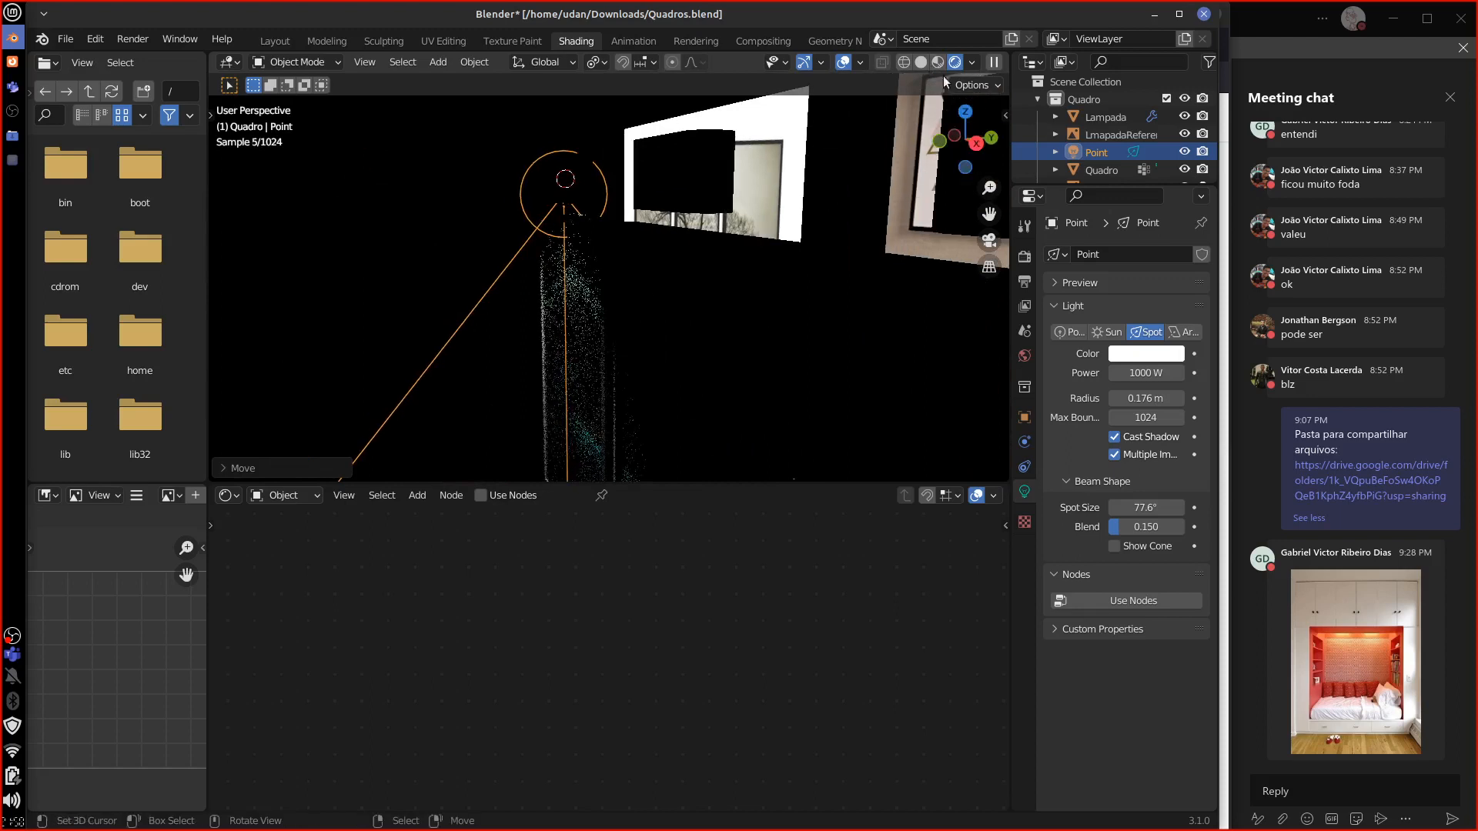
pyautogui.press('z')
pyautogui.click(976, 61)
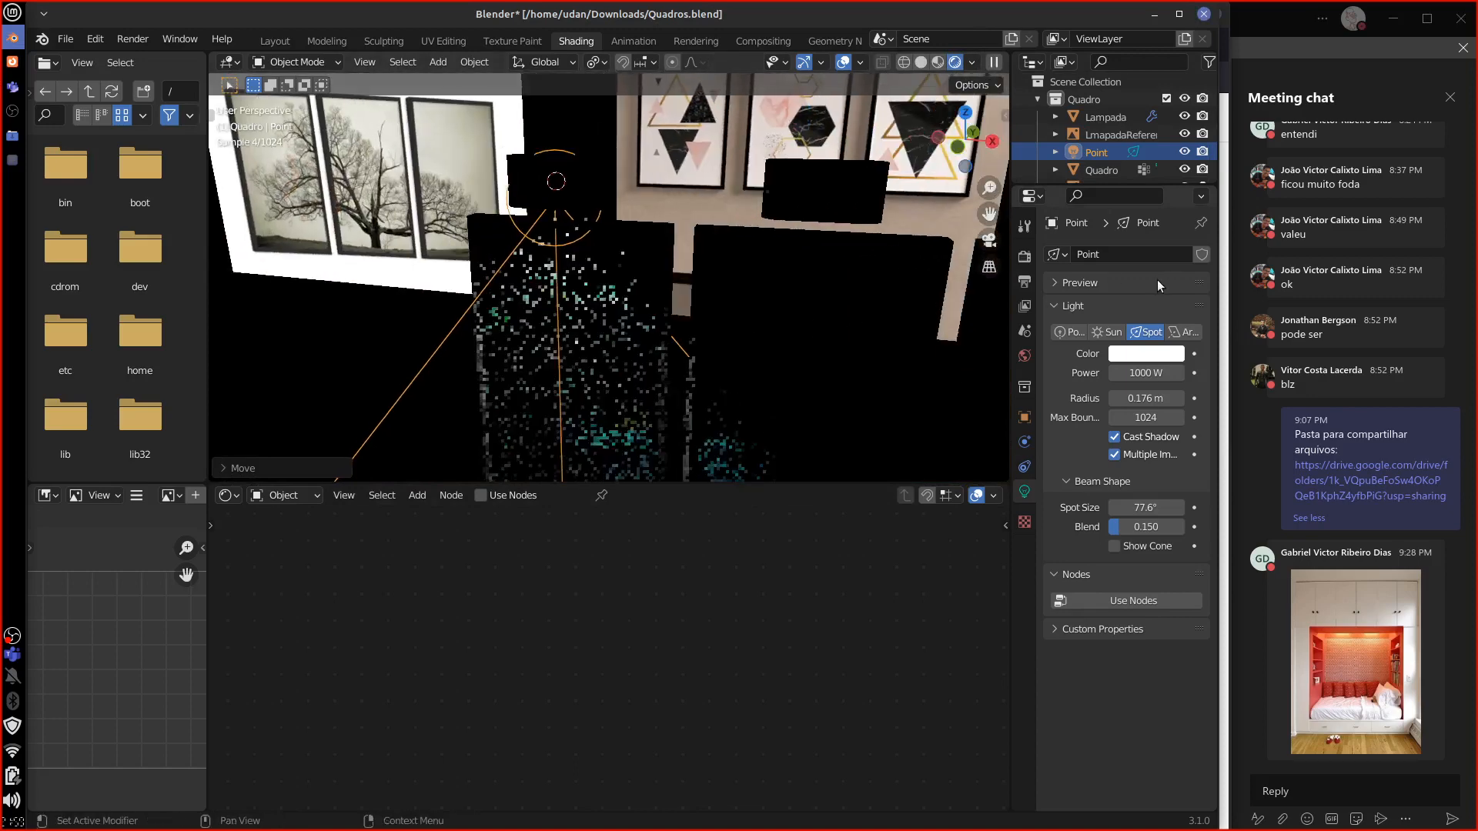
pyautogui.click(1024, 256)
pyautogui.click(1161, 254)
pyautogui.click(1160, 274)
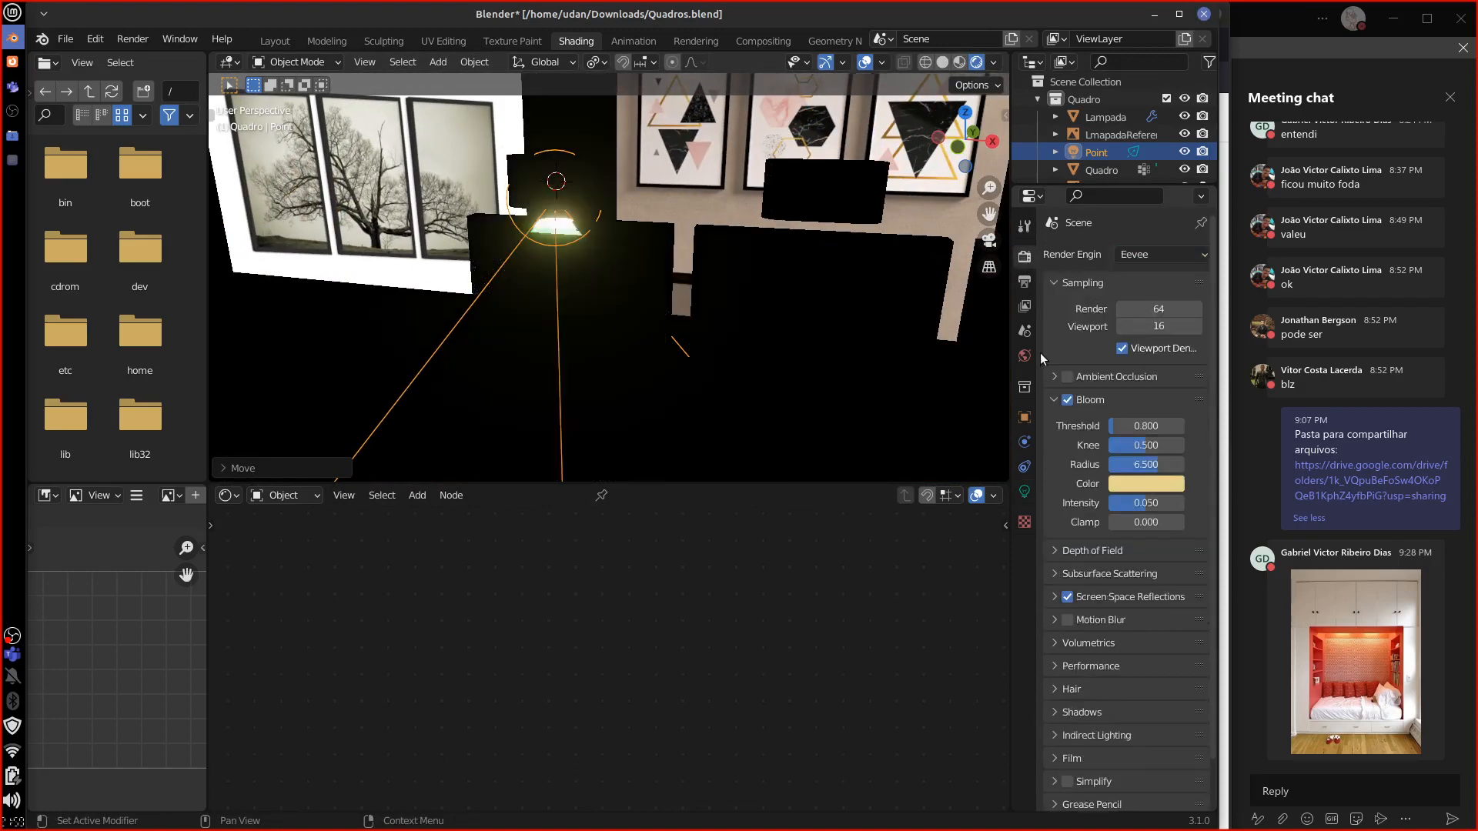
pyautogui.moveTo(660, 479); pyautogui.dragTo(661, 411, button='middle')
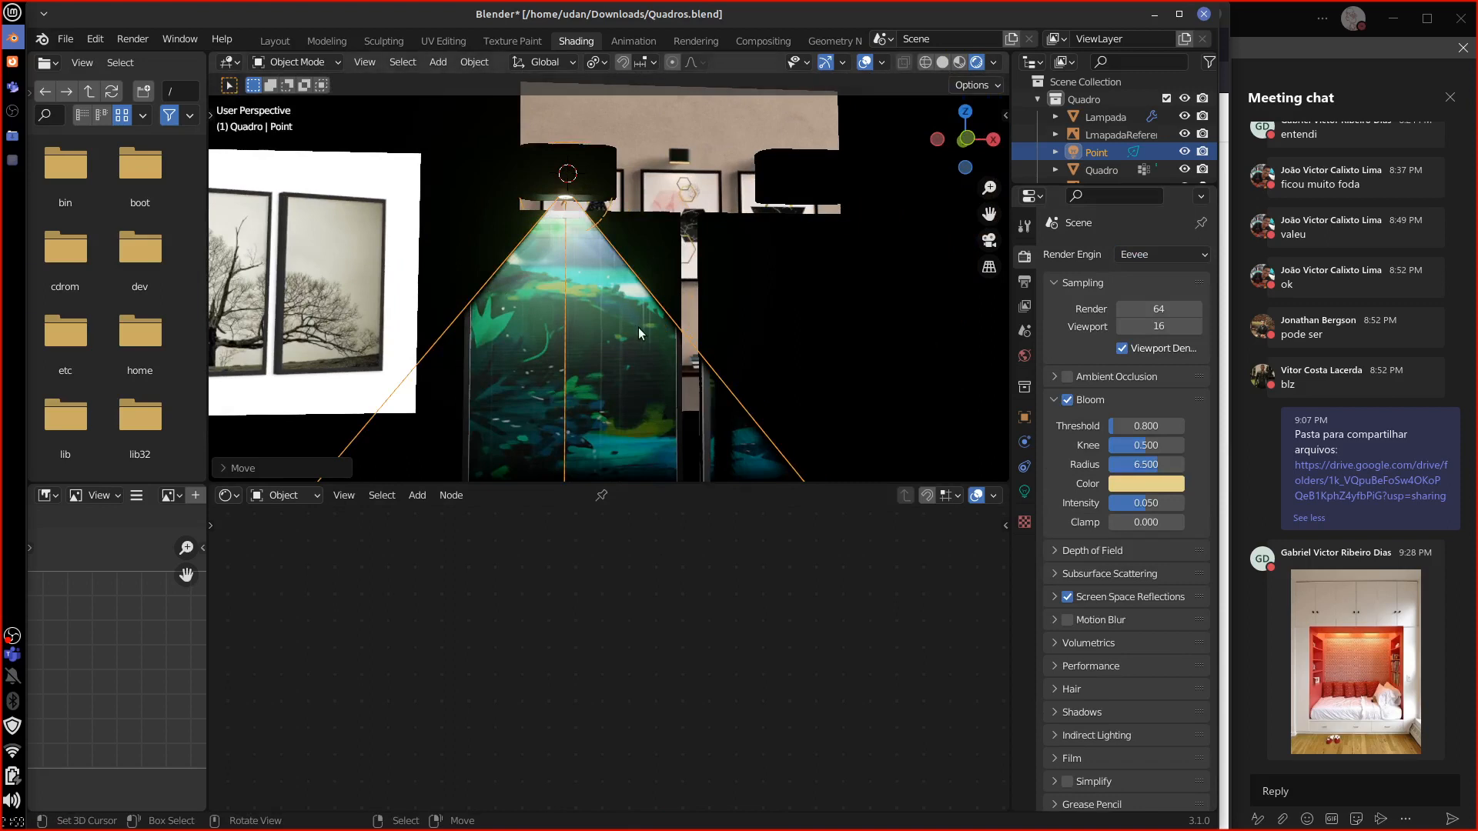
pyautogui.moveTo(638, 327); pyautogui.dragTo(641, 340, button='middle')
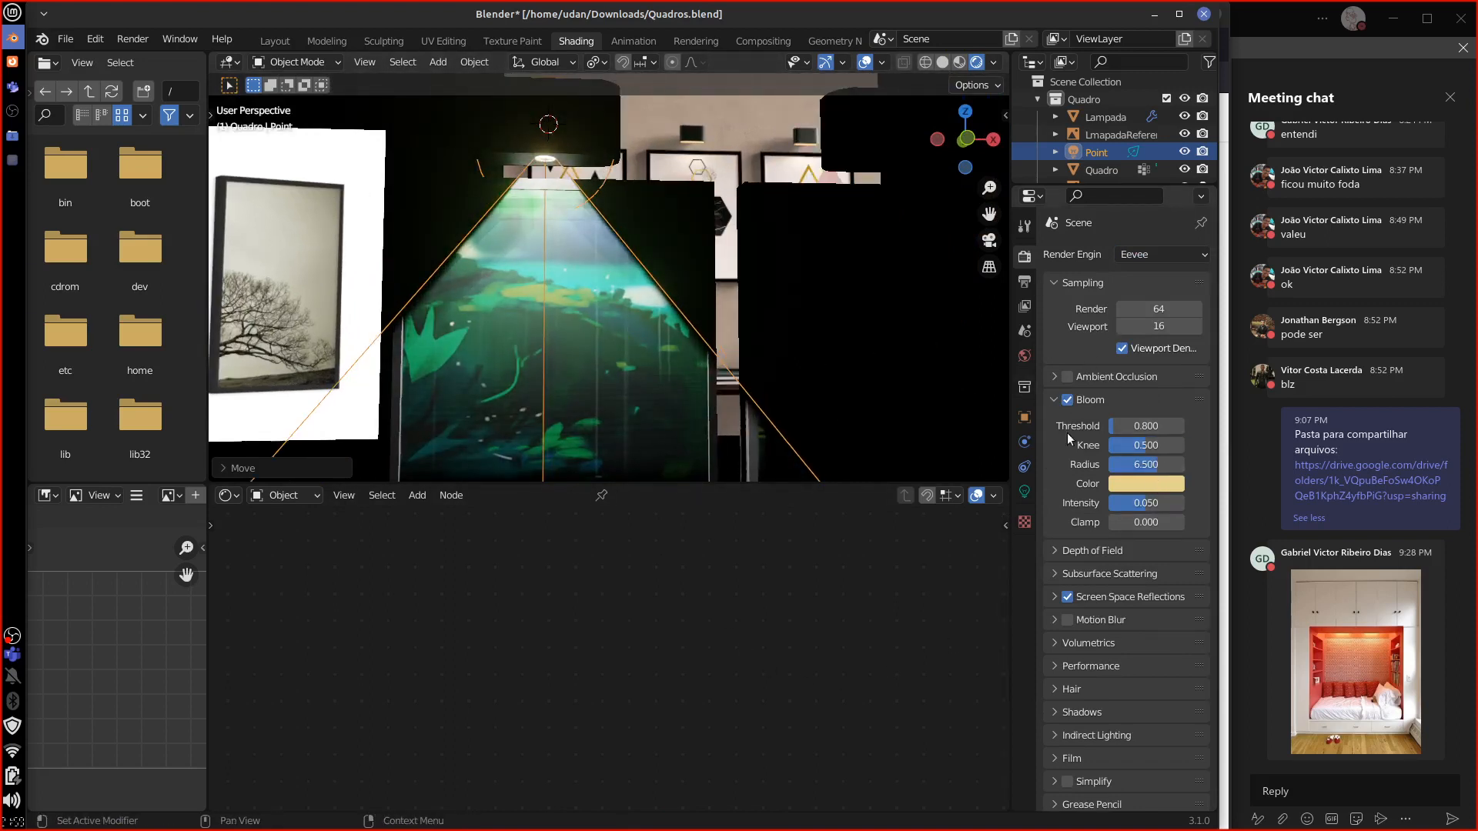
# Step: Change the lamp's light type to Point and reduce its radius to 0 m
pyautogui.click(1025, 492)
pyautogui.click(1067, 331)
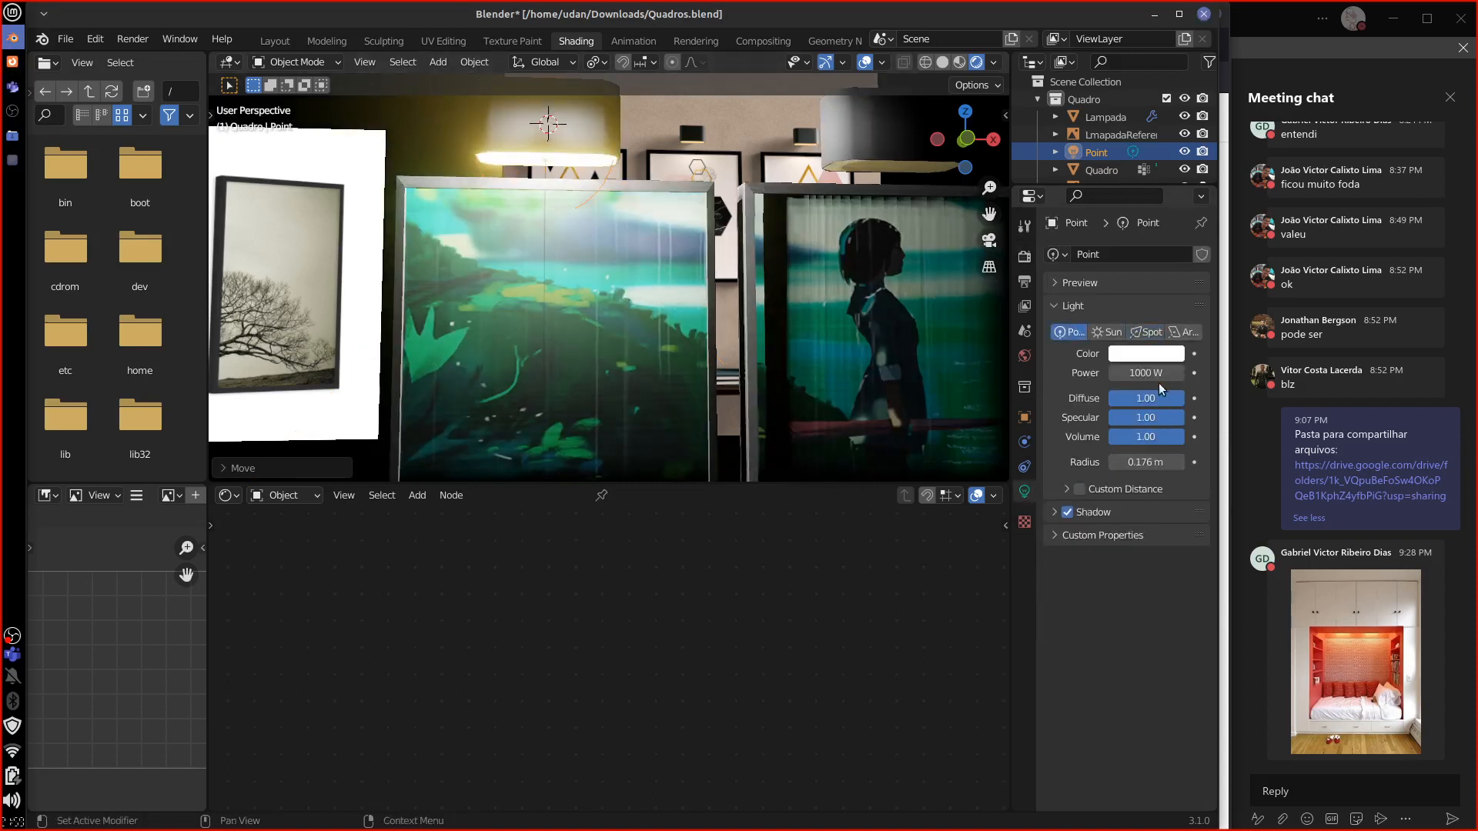
pyautogui.moveTo(1155, 462); pyautogui.dragTo(1097, 467)
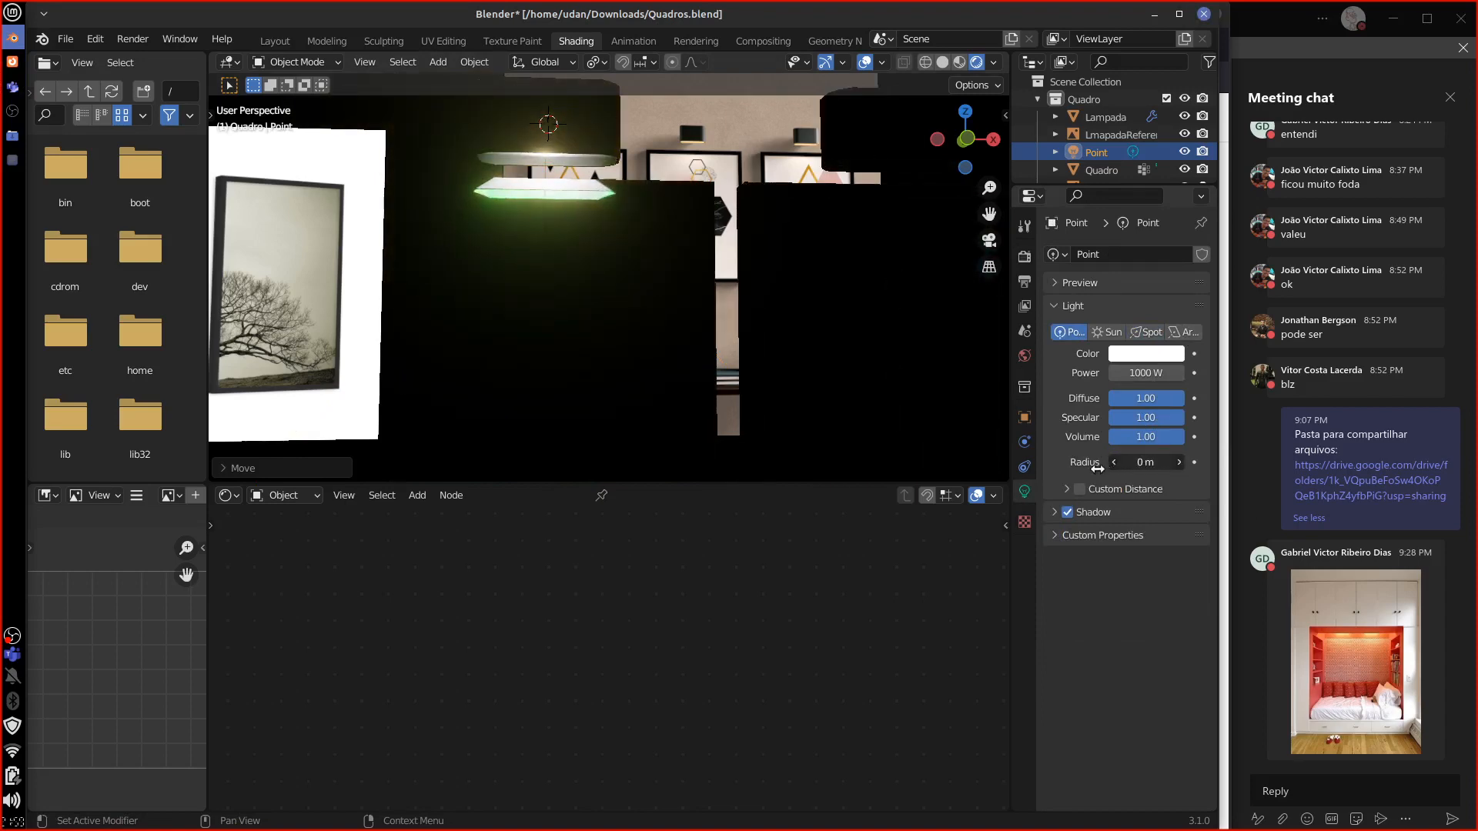
pyautogui.moveTo(637, 323); pyautogui.dragTo(601, 323, button='middle')
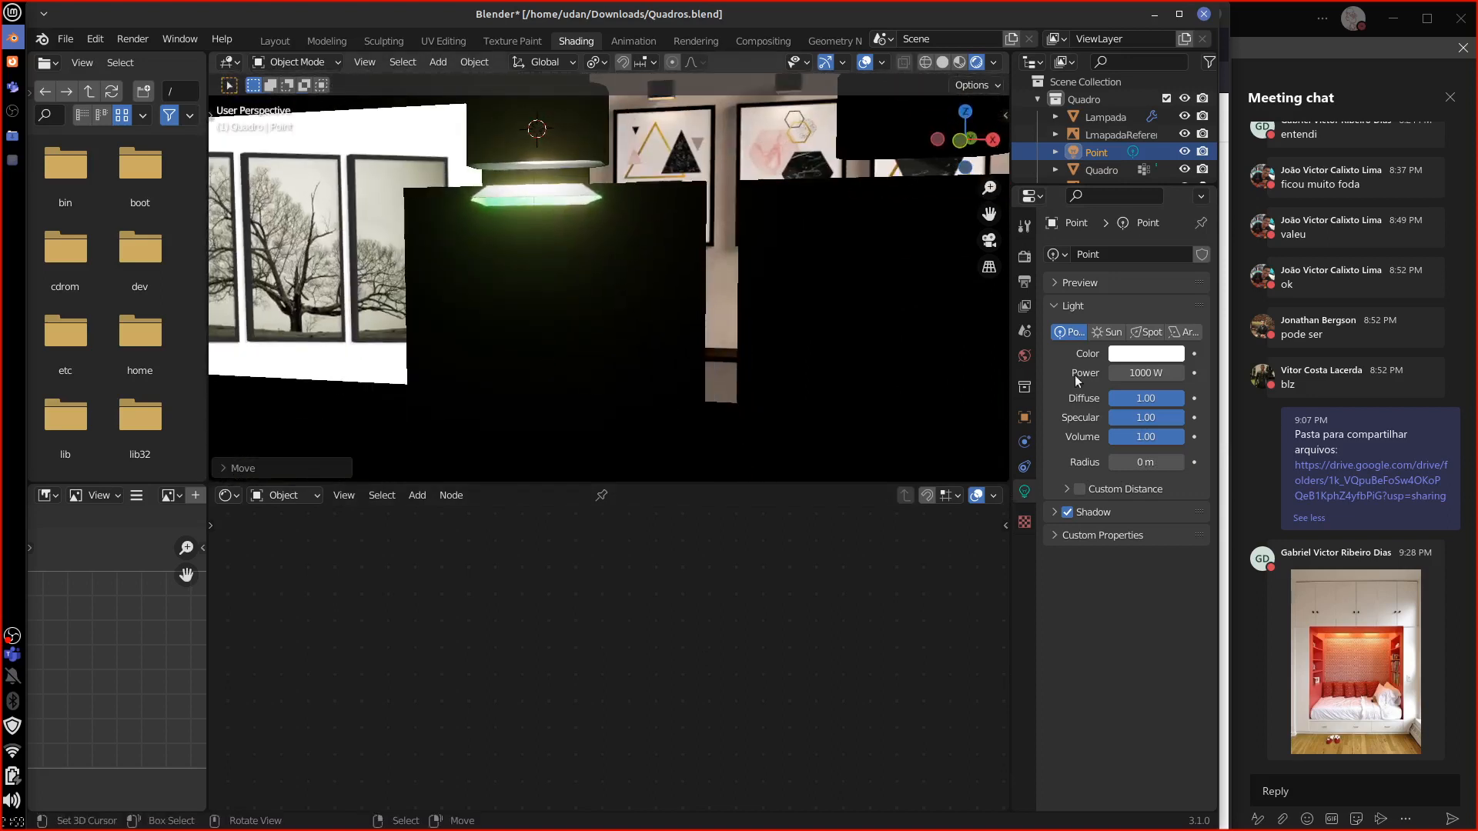
# Step: Expand the point light's shadow settings, toggle contact shadows on and off, and set the power to 413.23 W
pyautogui.click(1113, 511)
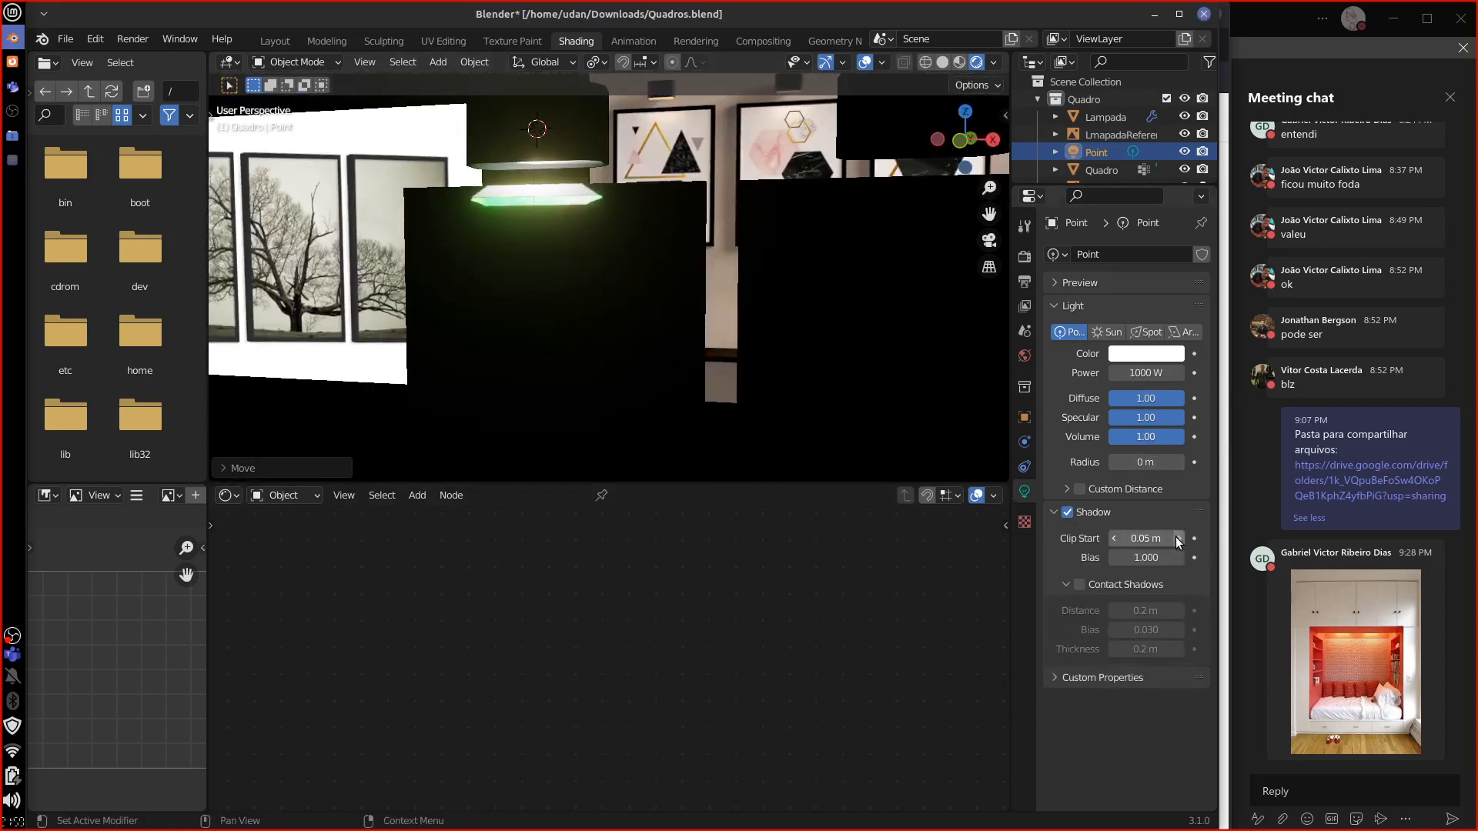
pyautogui.click(1120, 583)
pyautogui.click(1120, 583)
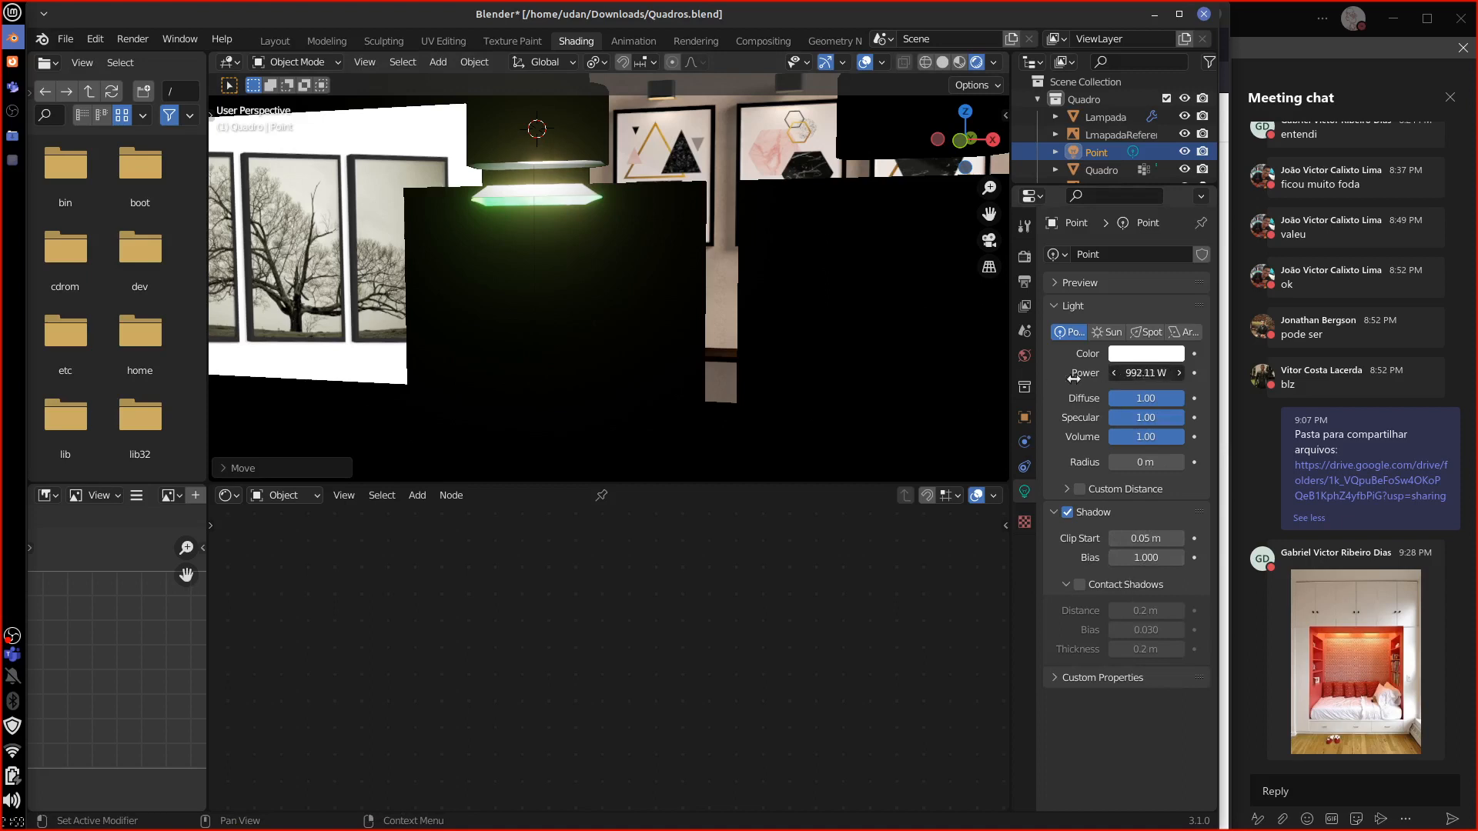
pyautogui.moveTo(806, 420); pyautogui.dragTo(386, 427)
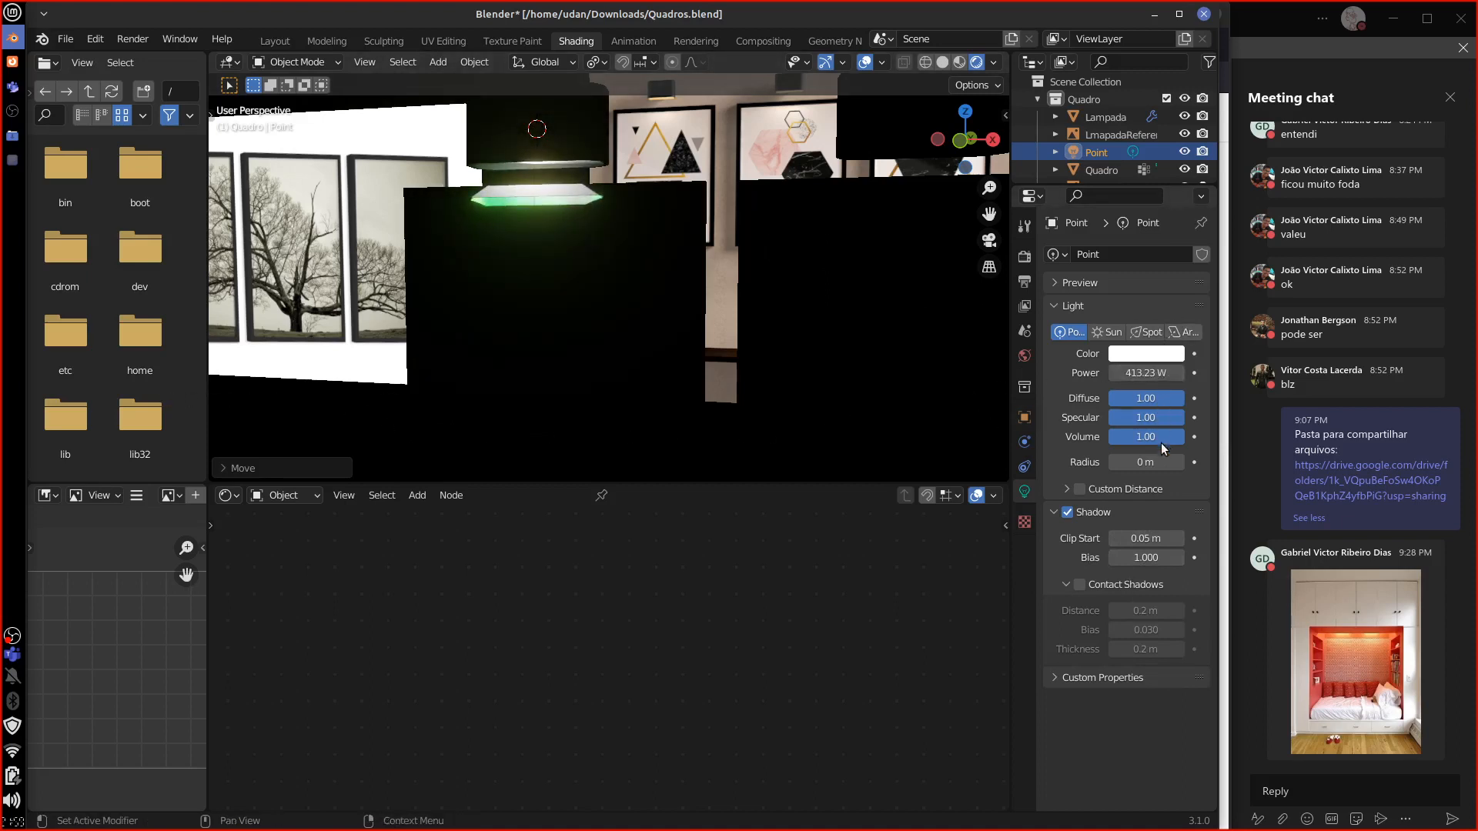
# Step: Enable the point light's custom distance and set its radius to 0.0672 m
pyautogui.click(1111, 484)
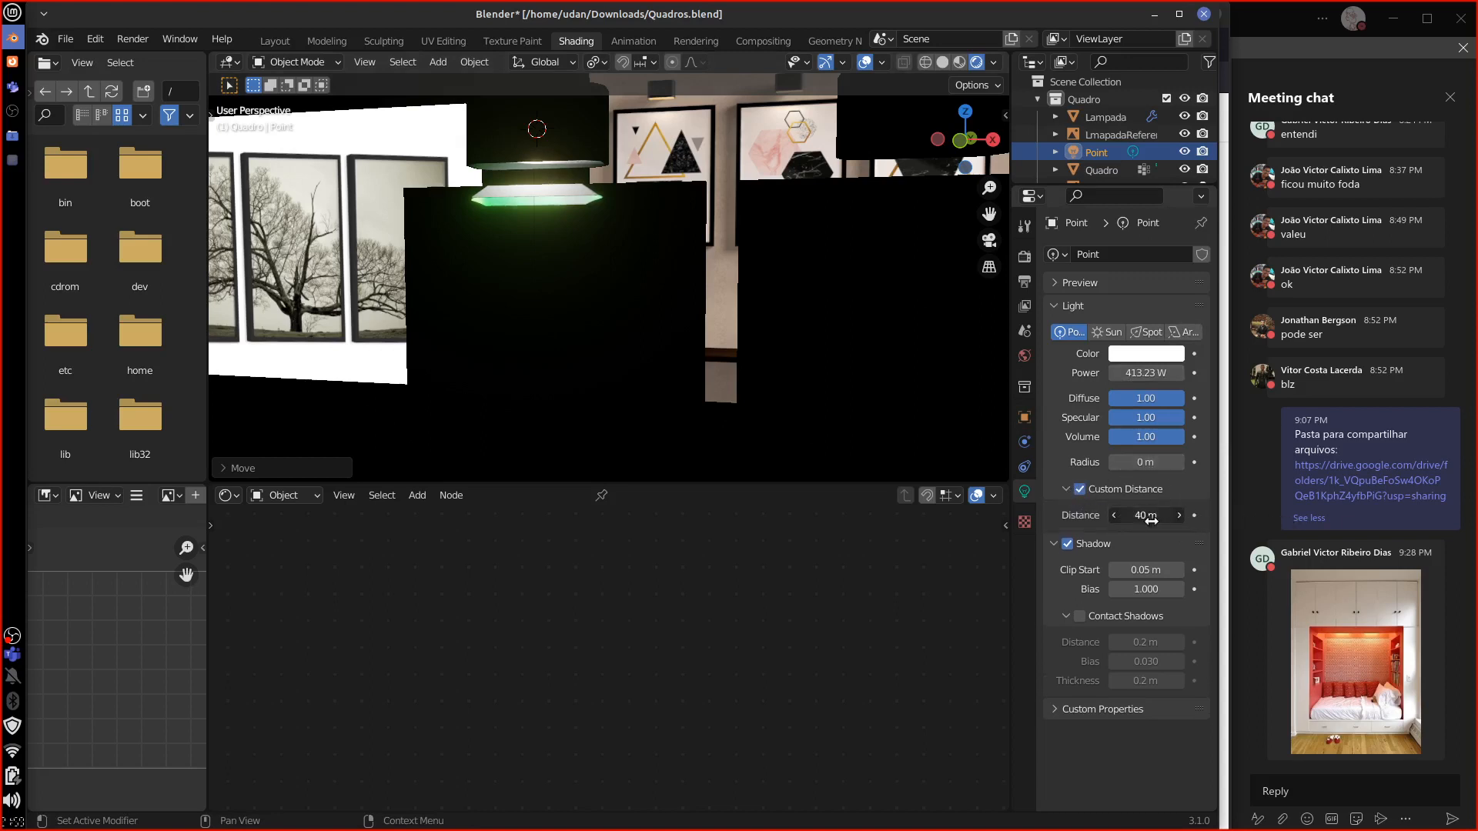
pyautogui.moveTo(1145, 461); pyautogui.dragTo(1101, 464)
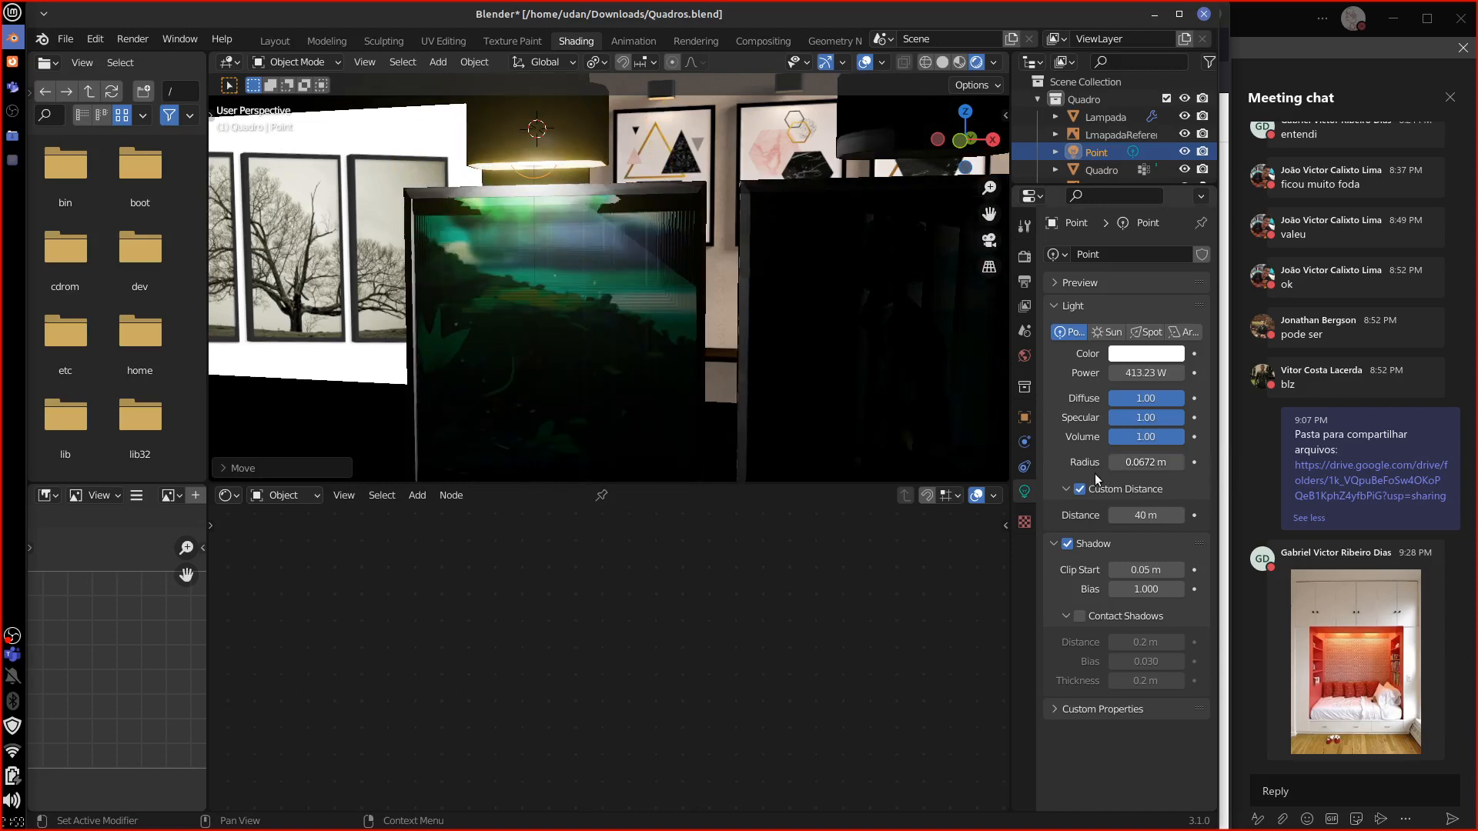
pyautogui.moveTo(819, 357); pyautogui.dragTo(637, 168, button='middle')
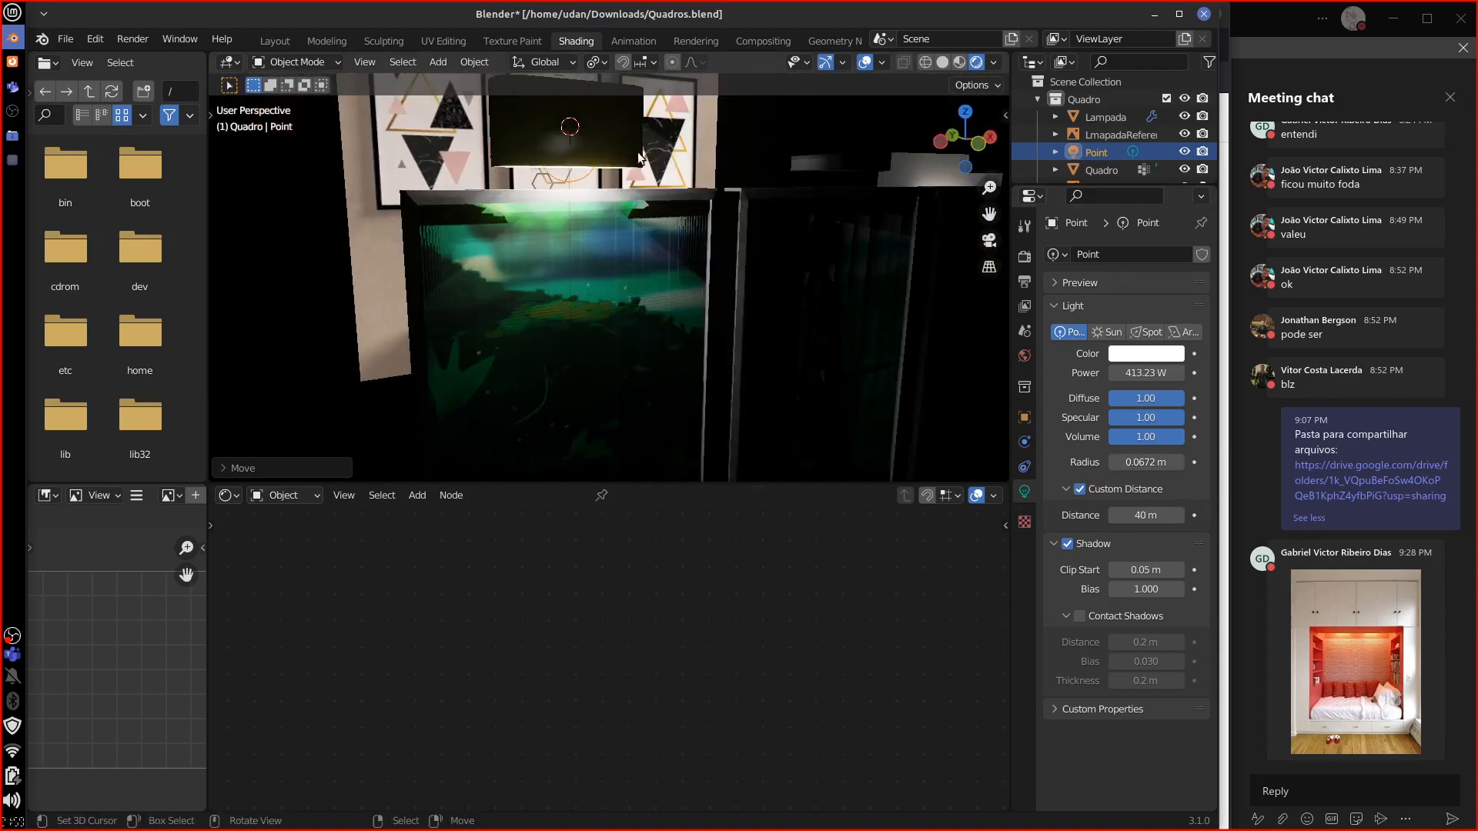
# Step: Isolate the Lampada object in local view and show it in solid shading
pyautogui.click(636, 168)
pyautogui.press('KP_Divide')
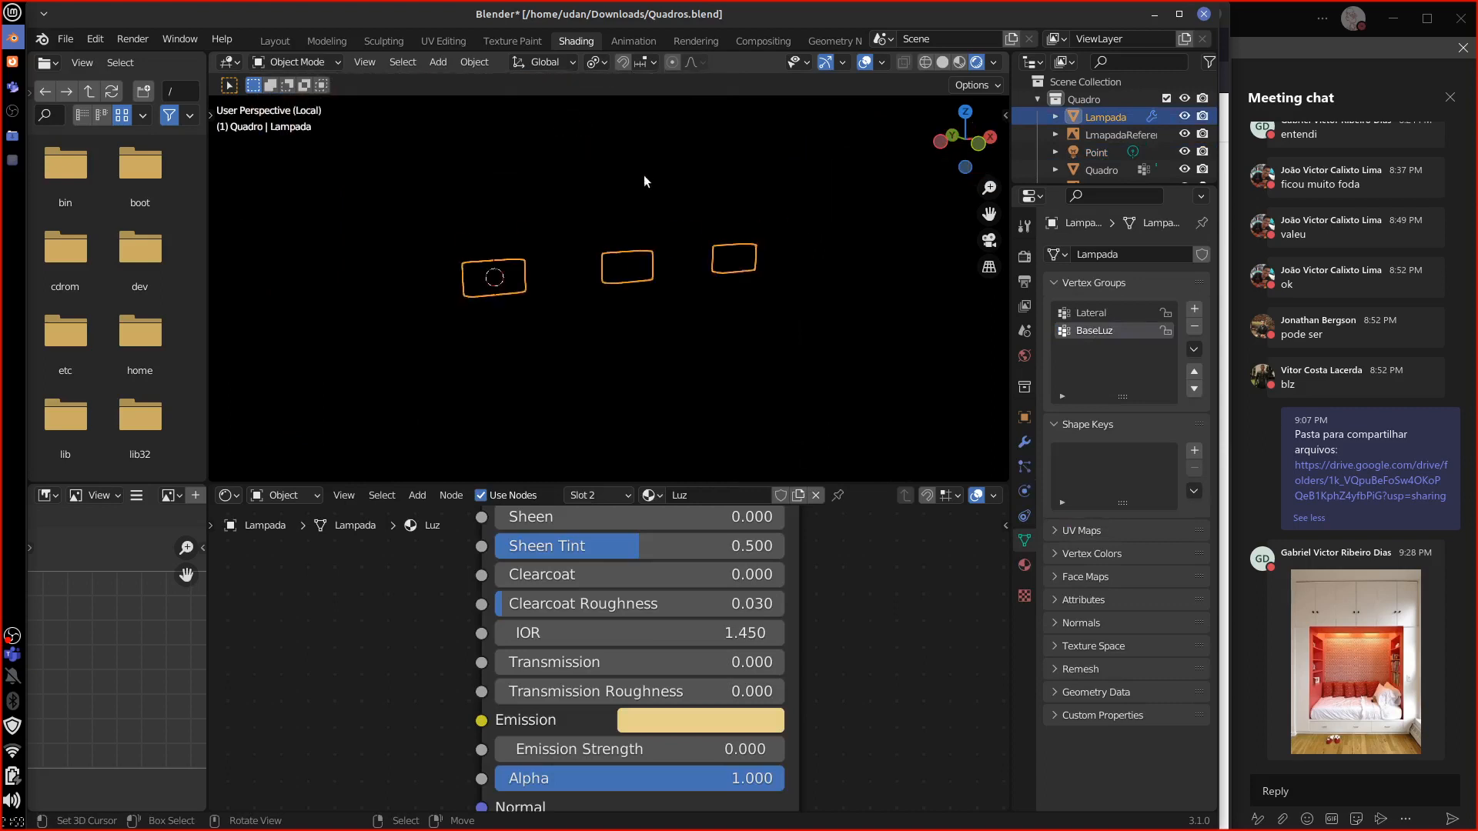
pyautogui.moveTo(674, 252)
pyautogui.mouseDown(button='middle')
pyautogui.moveTo(639, 253)
pyautogui.moveTo(698, 253)
pyautogui.moveTo(644, 274)
pyautogui.mouseUp(button='middle')
pyautogui.click(942, 62)
pyautogui.scroll(7, 569, 357)
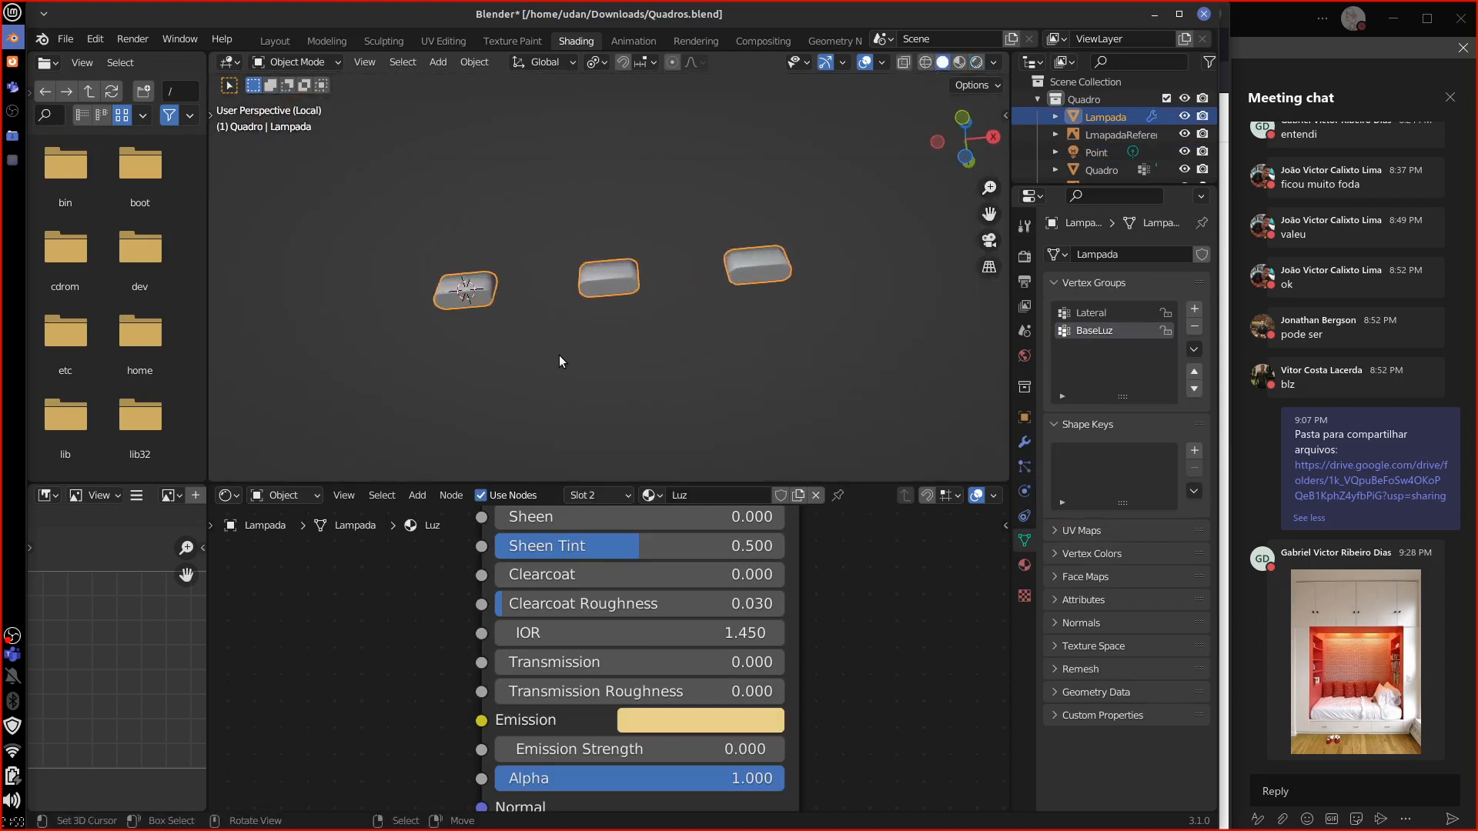
pyautogui.moveTo(739, 344); pyautogui.dragTo(574, 345, button='middle')
# Step: Select the remaining underside faces of the Lampada mesh and extrude the base inward to hollow out the lamp
pyautogui.press('Tab')
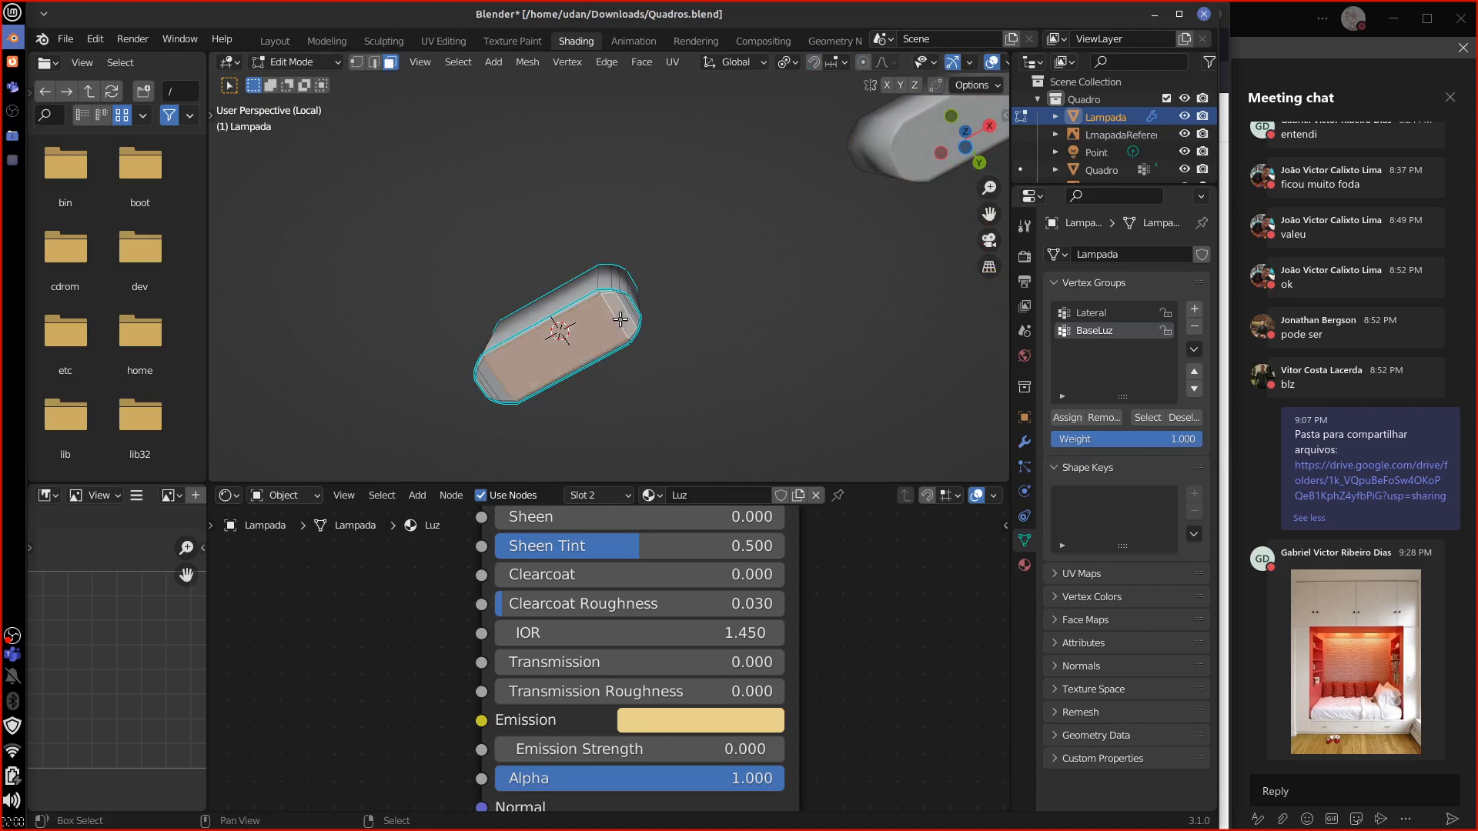
pyautogui.moveTo(649, 344); pyautogui.dragTo(479, 351, button='middle')
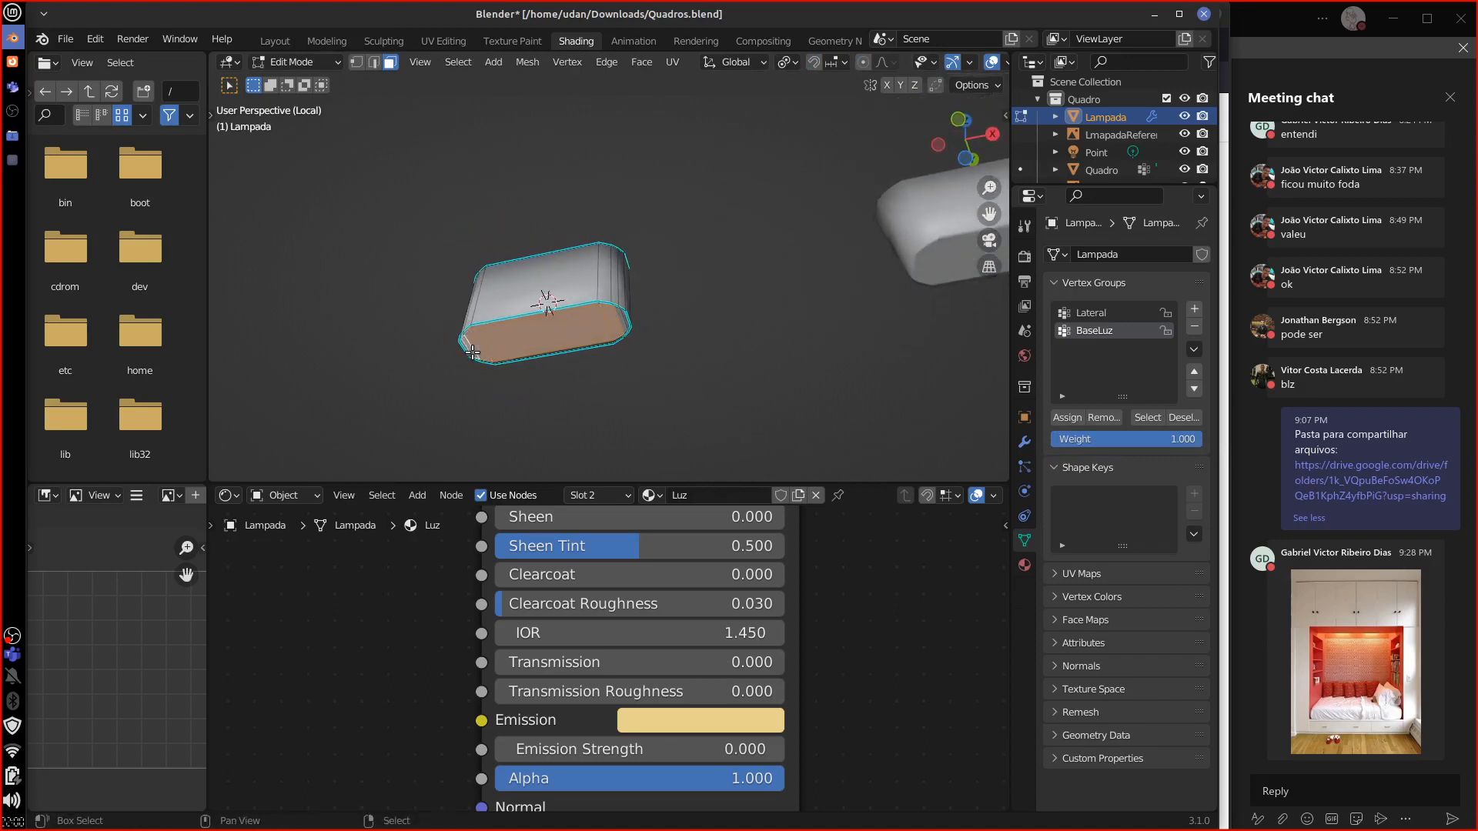
pyautogui.keyDown('shift'); pyautogui.click(620, 325); pyautogui.keyUp('shift')
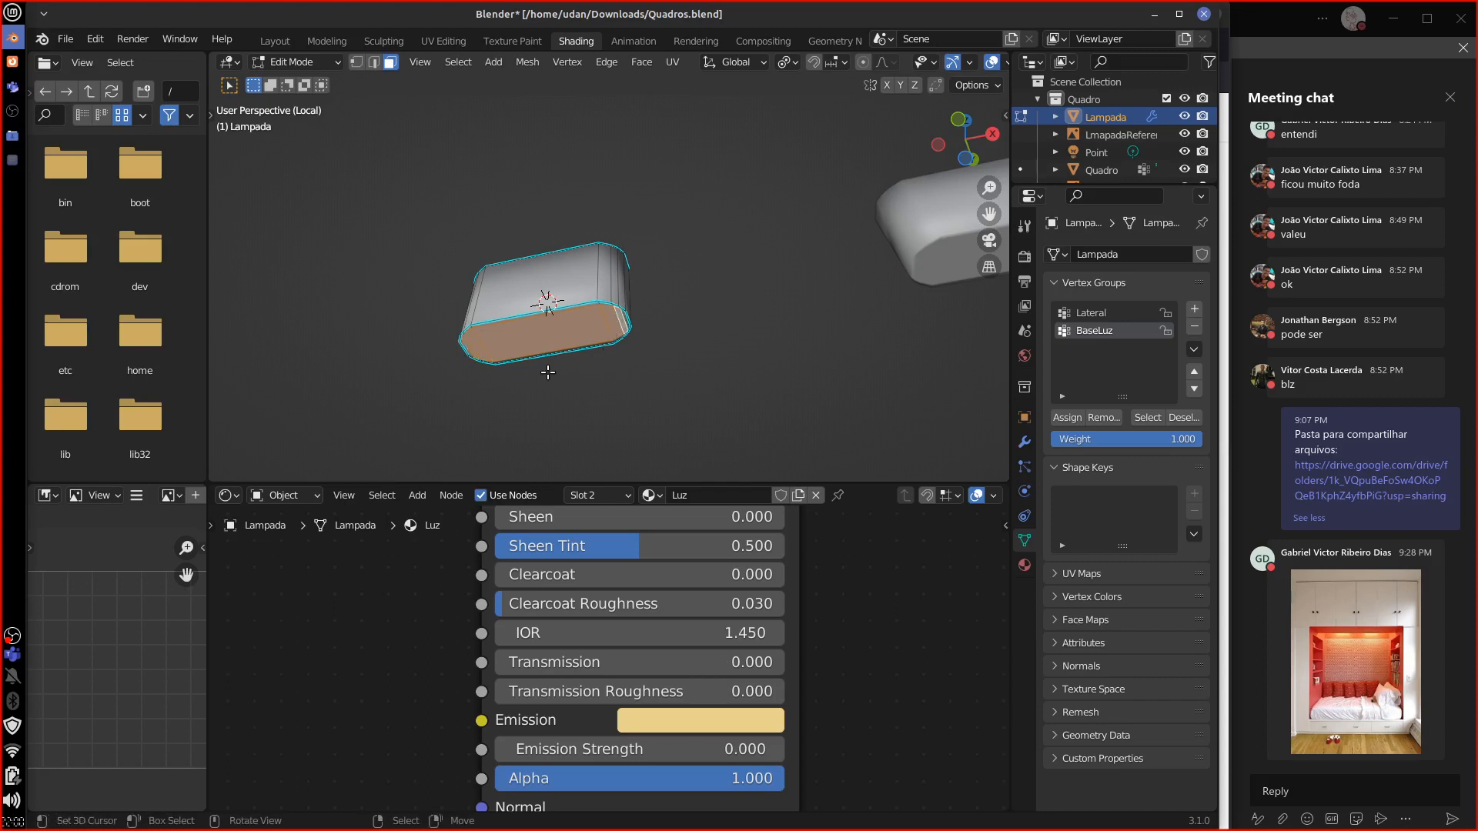
pyautogui.press('e')
pyautogui.click(553, 339)
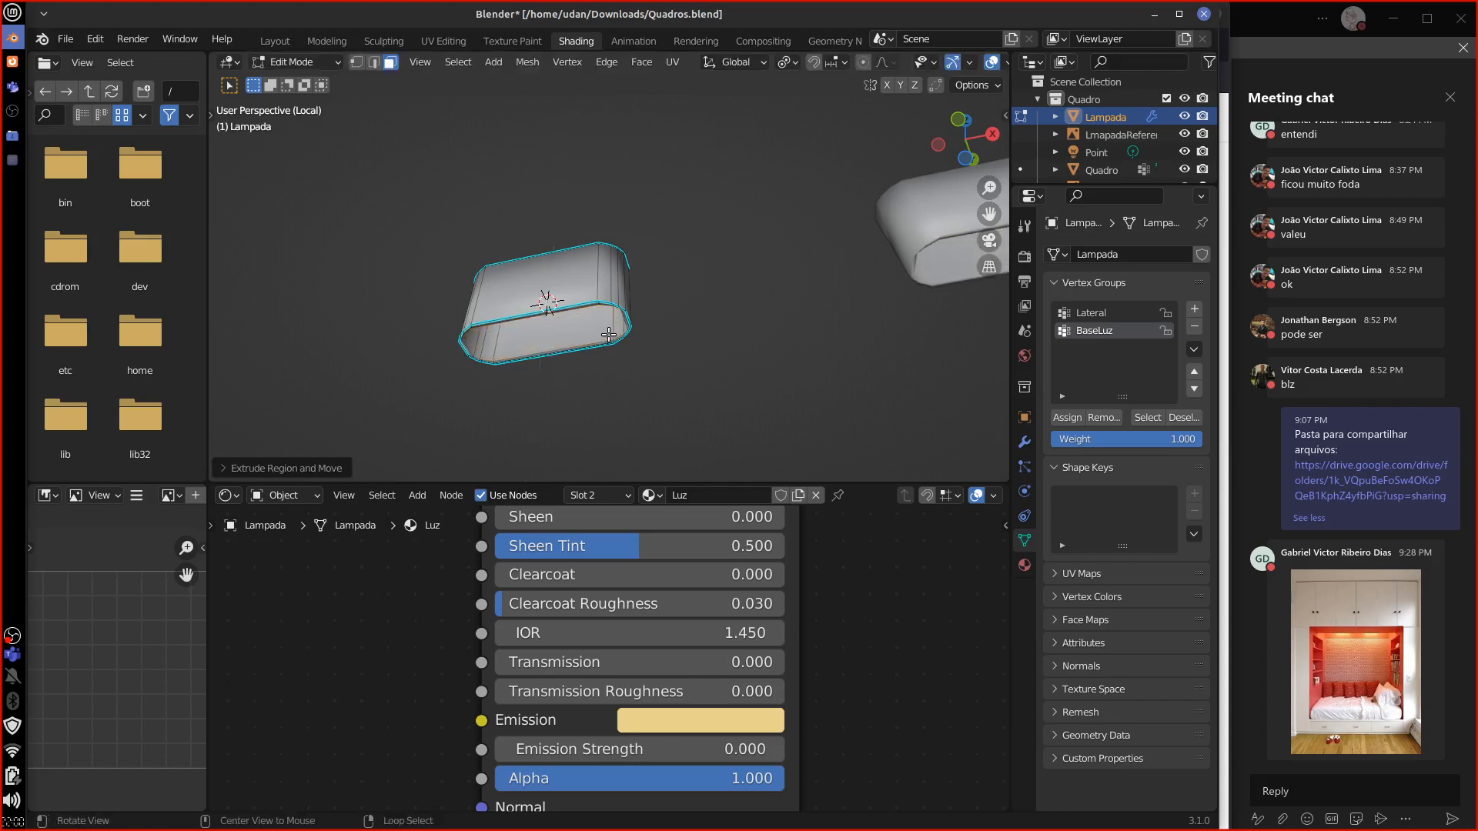
pyautogui.moveTo(554, 339); pyautogui.dragTo(601, 237, button='middle')
pyautogui.press('Tab')
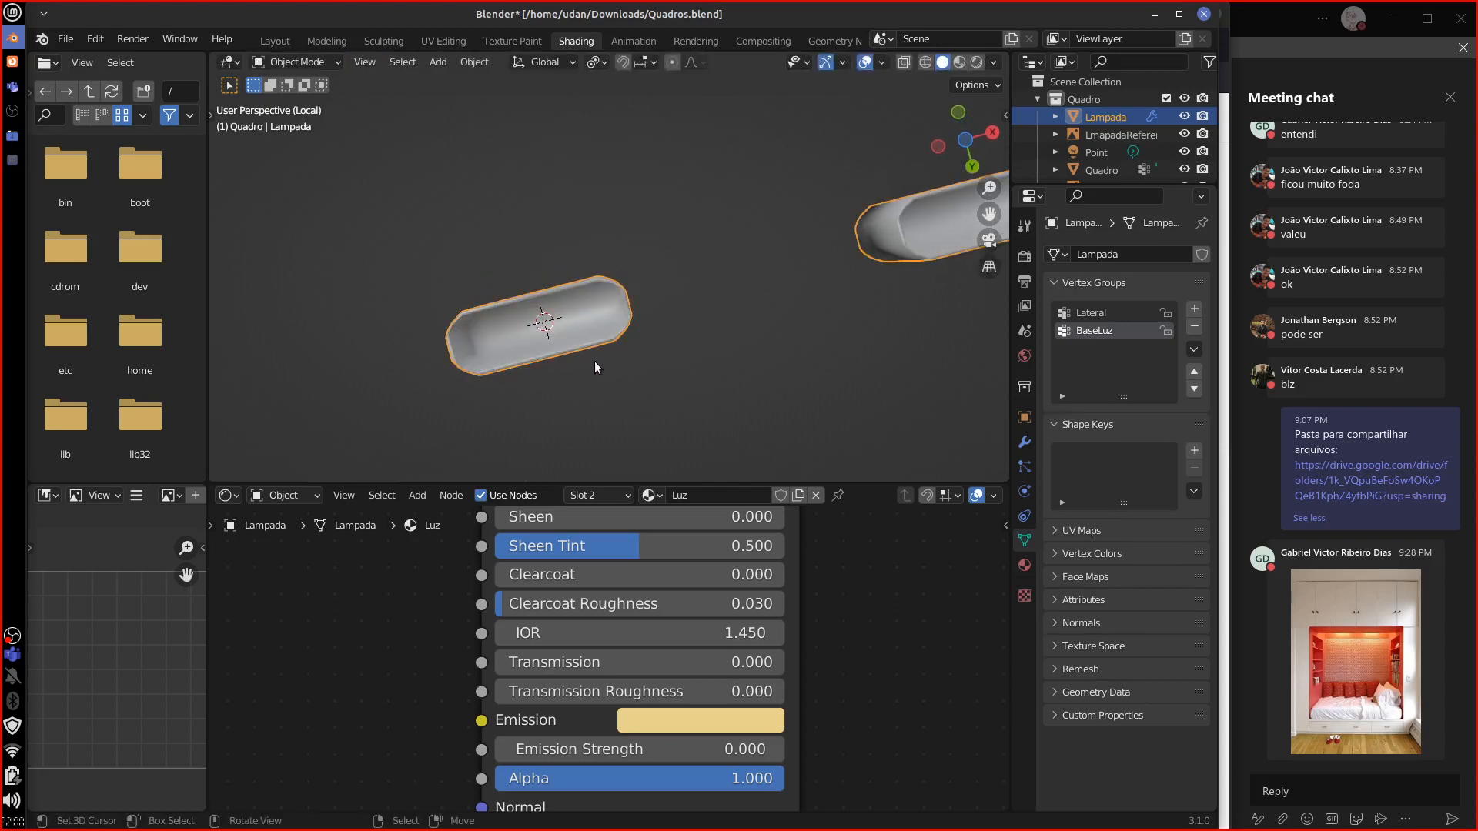
# Step: Exit local view and return to rendered shading to check the hollowed lamps above the frames
pyautogui.press('KP_Divide')
pyautogui.moveTo(723, 276); pyautogui.dragTo(962, 80, button='middle')
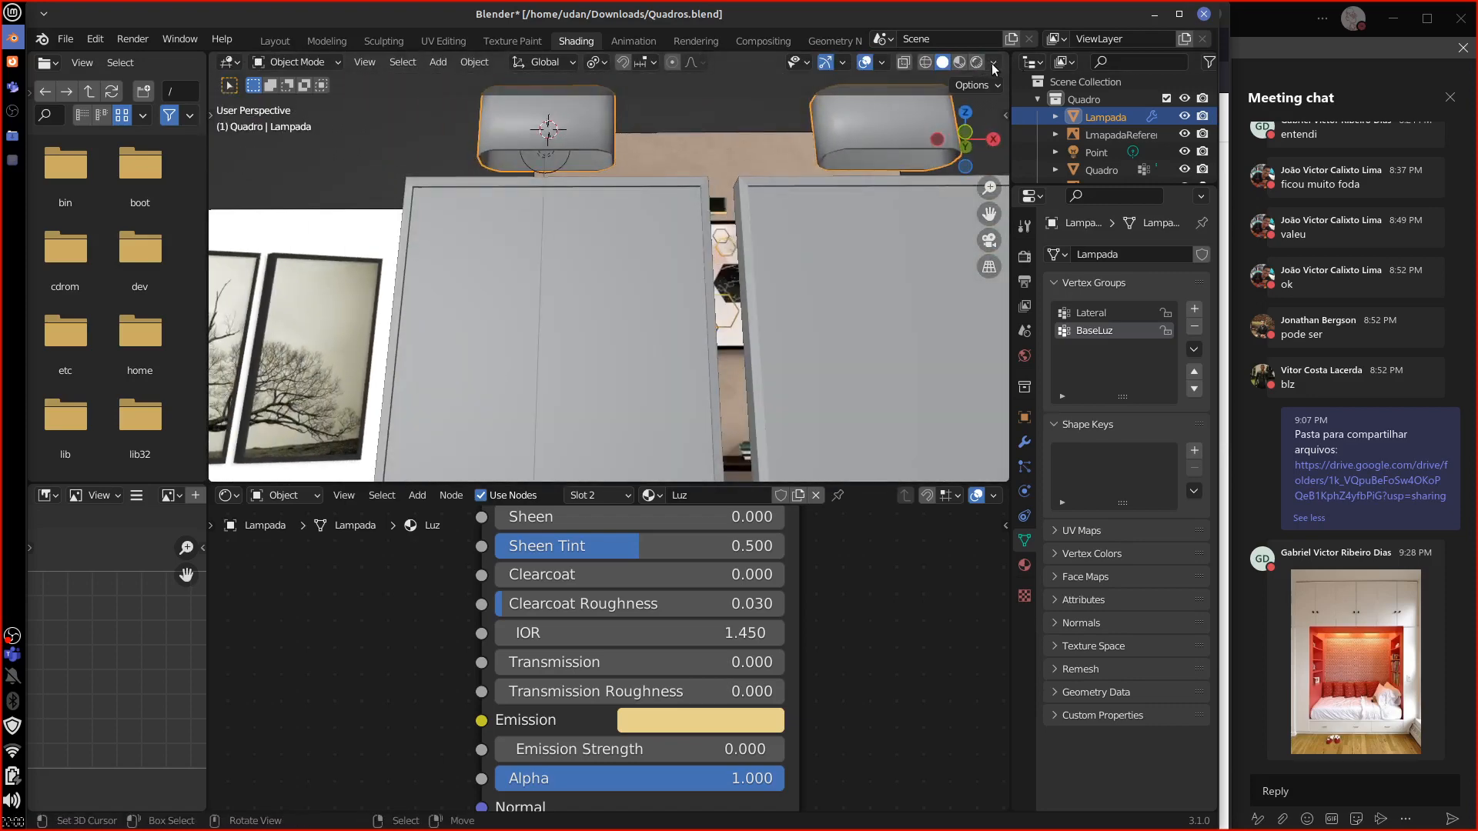
pyautogui.click(977, 62)
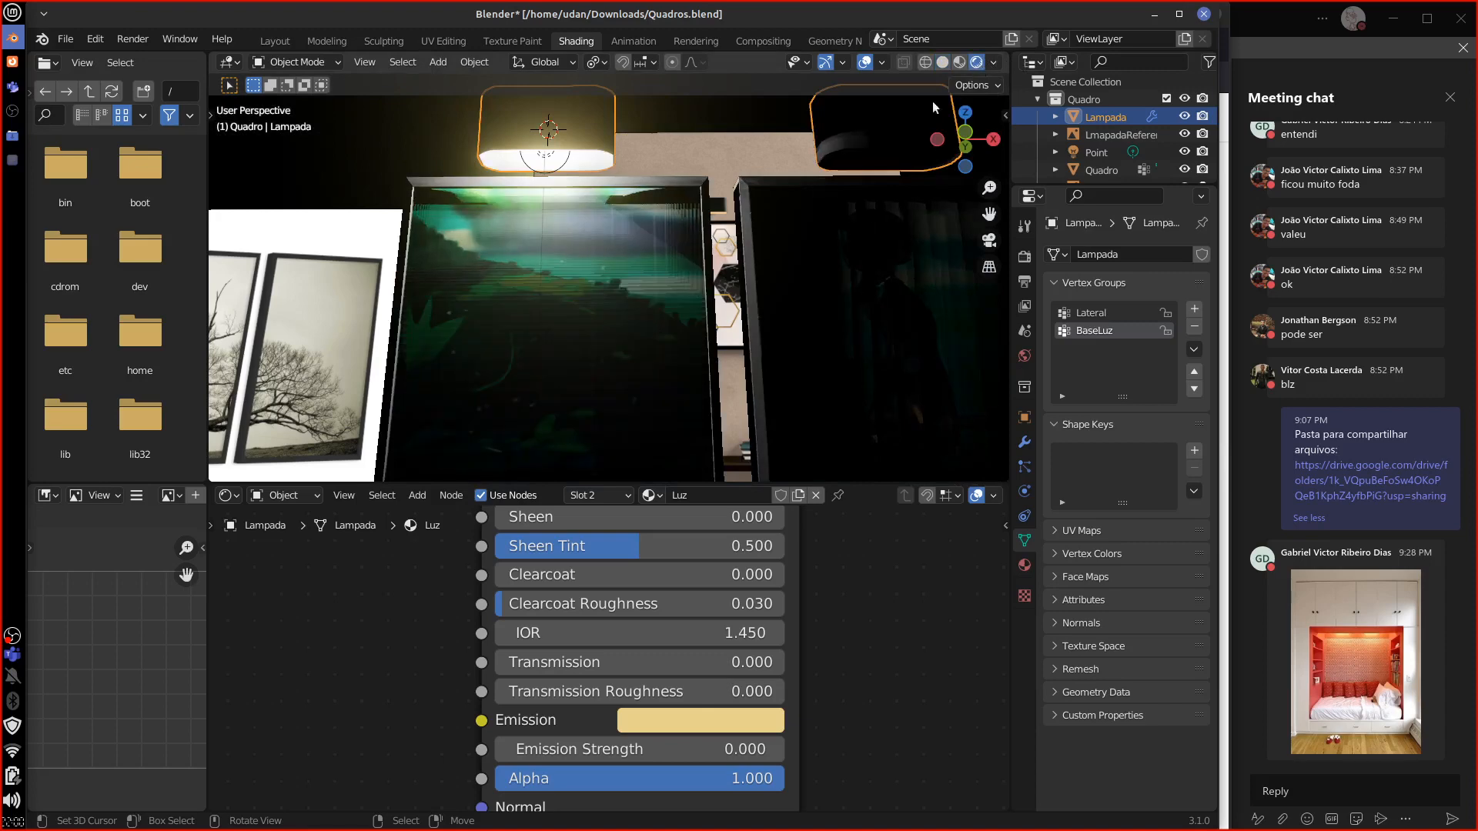
pyautogui.moveTo(931, 100)
pyautogui.mouseDown(button='middle')
pyautogui.moveTo(567, 353)
pyautogui.moveTo(649, 334)
pyautogui.moveTo(637, 346)
pyautogui.mouseUp(button='middle')
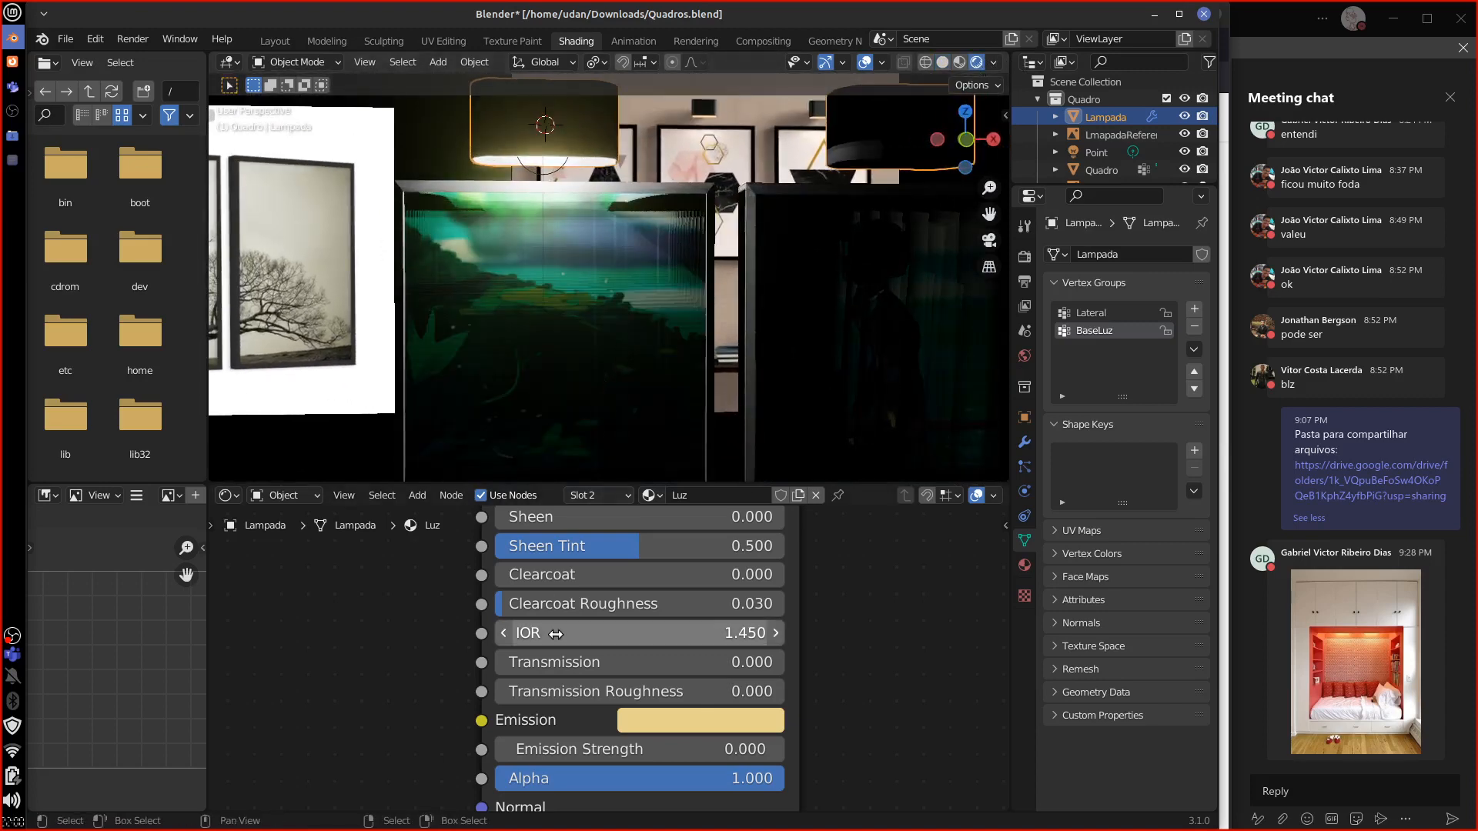
# Step: Enable contact shadows on the Point light and set its radius to 0.156 m and power to 379.28 W
pyautogui.click(1024, 441)
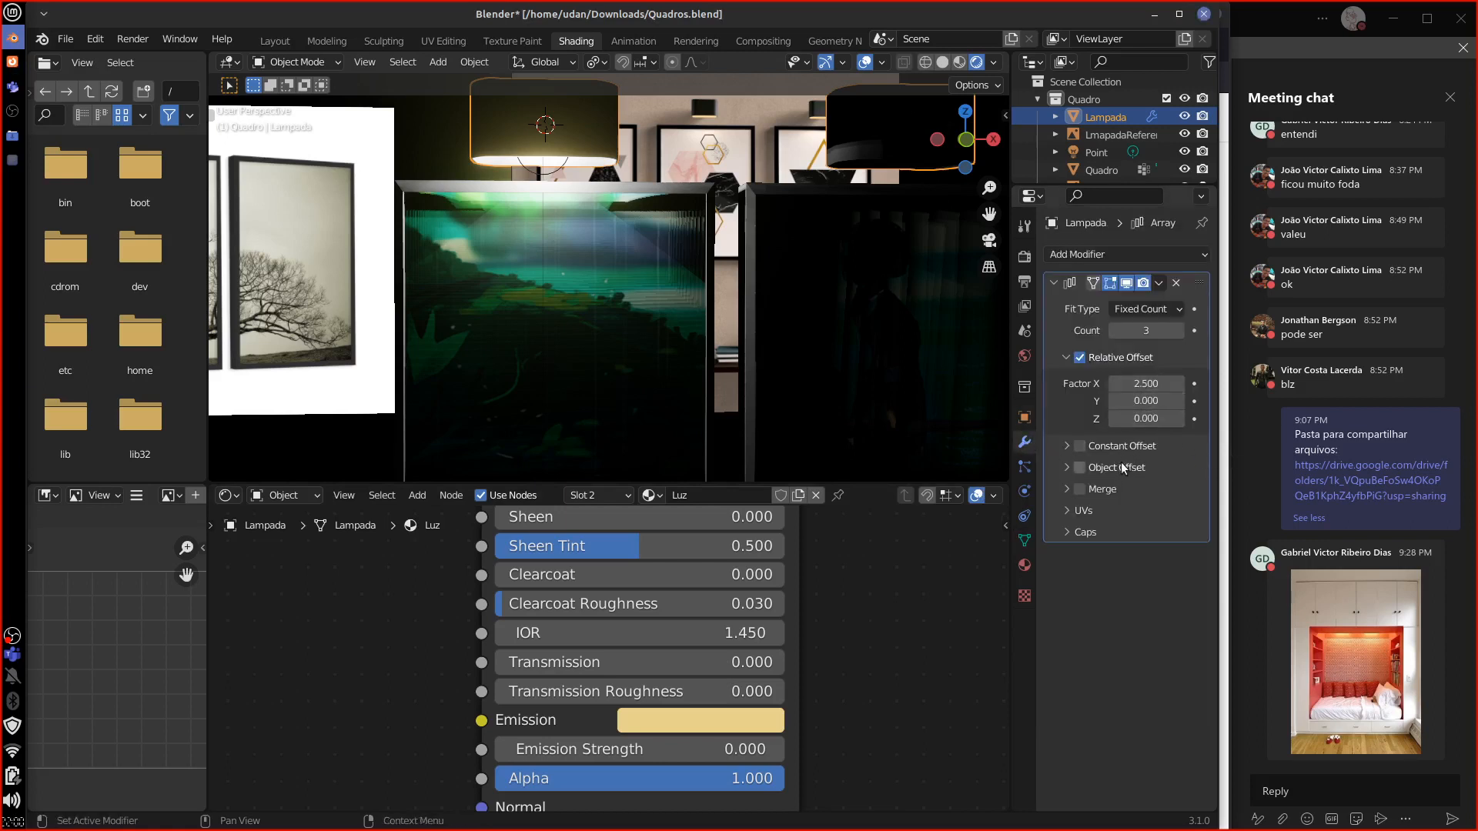
pyautogui.click(1081, 153)
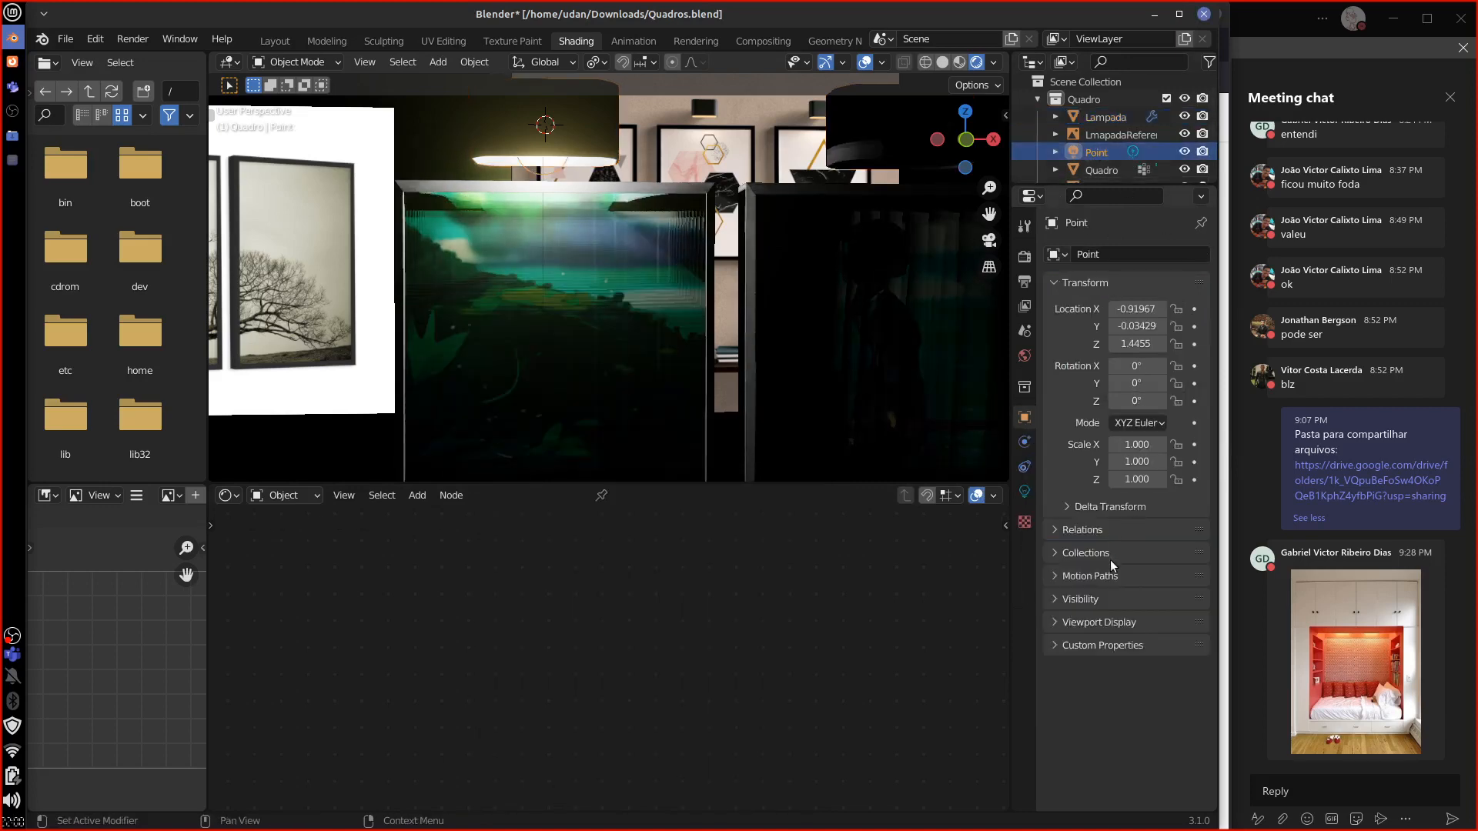
pyautogui.moveTo(1014, 489); pyautogui.dragTo(1017, 489)
pyautogui.click(1027, 491)
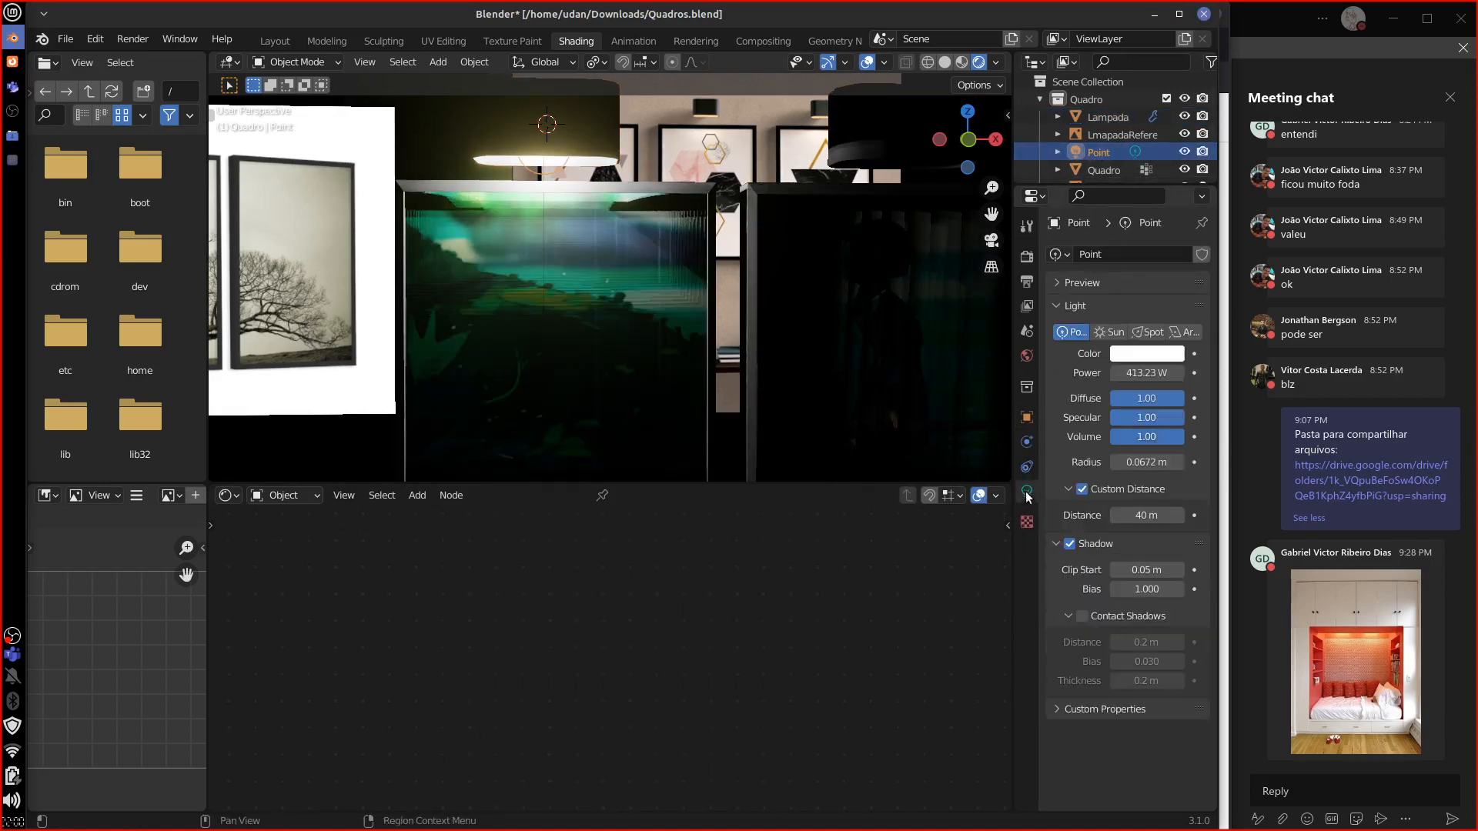
pyautogui.click(1083, 617)
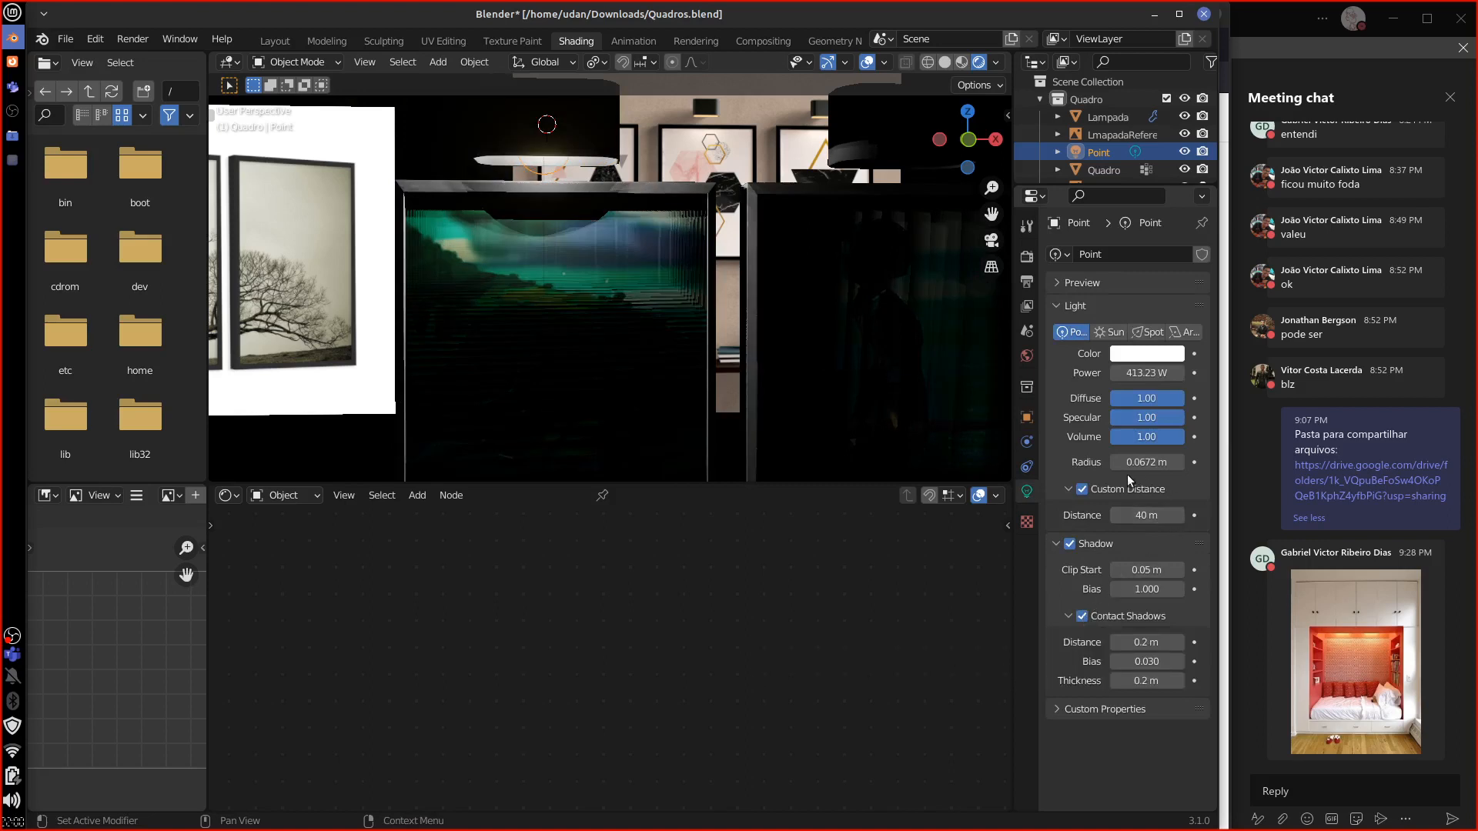
pyautogui.moveTo(1131, 464); pyautogui.dragTo(1159, 463)
pyautogui.moveTo(1151, 371); pyautogui.dragTo(962, 399)
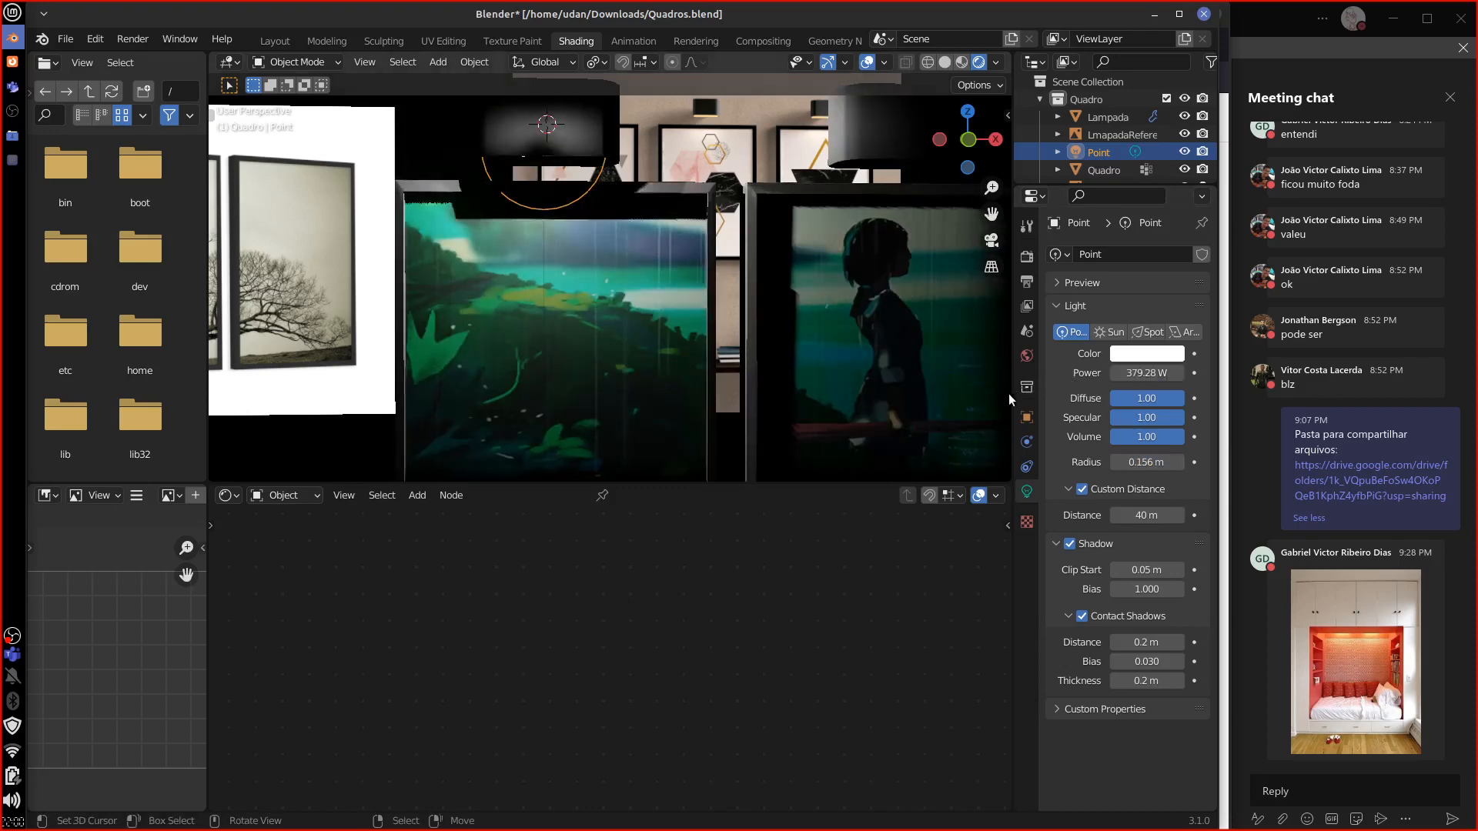
# Step: Set the Point light's power to 100 W and give it a warm yellow colour
pyautogui.moveTo(1139, 373); pyautogui.dragTo(1101, 372)
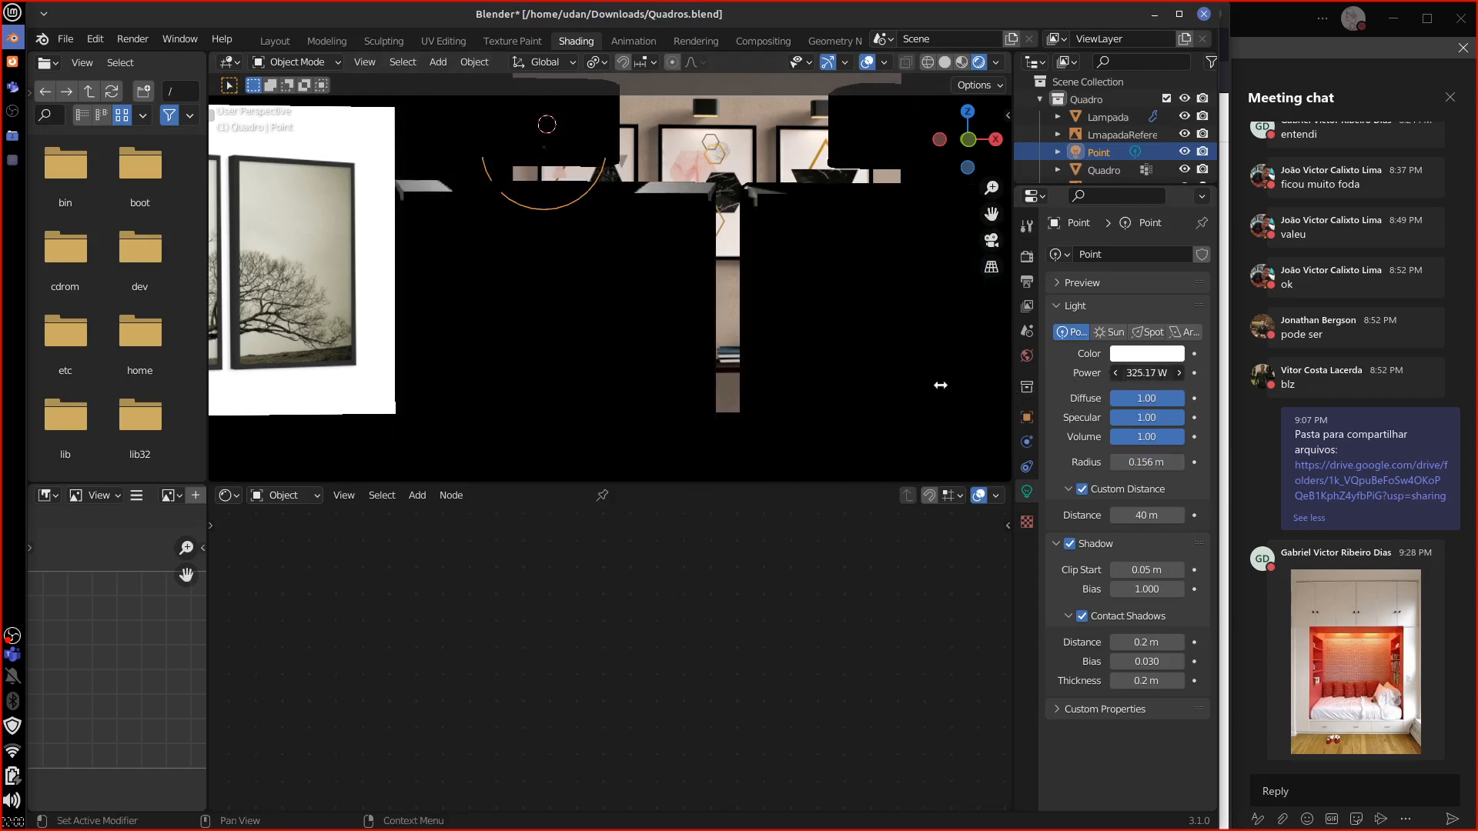
pyautogui.moveTo(941, 385); pyautogui.dragTo(851, 427)
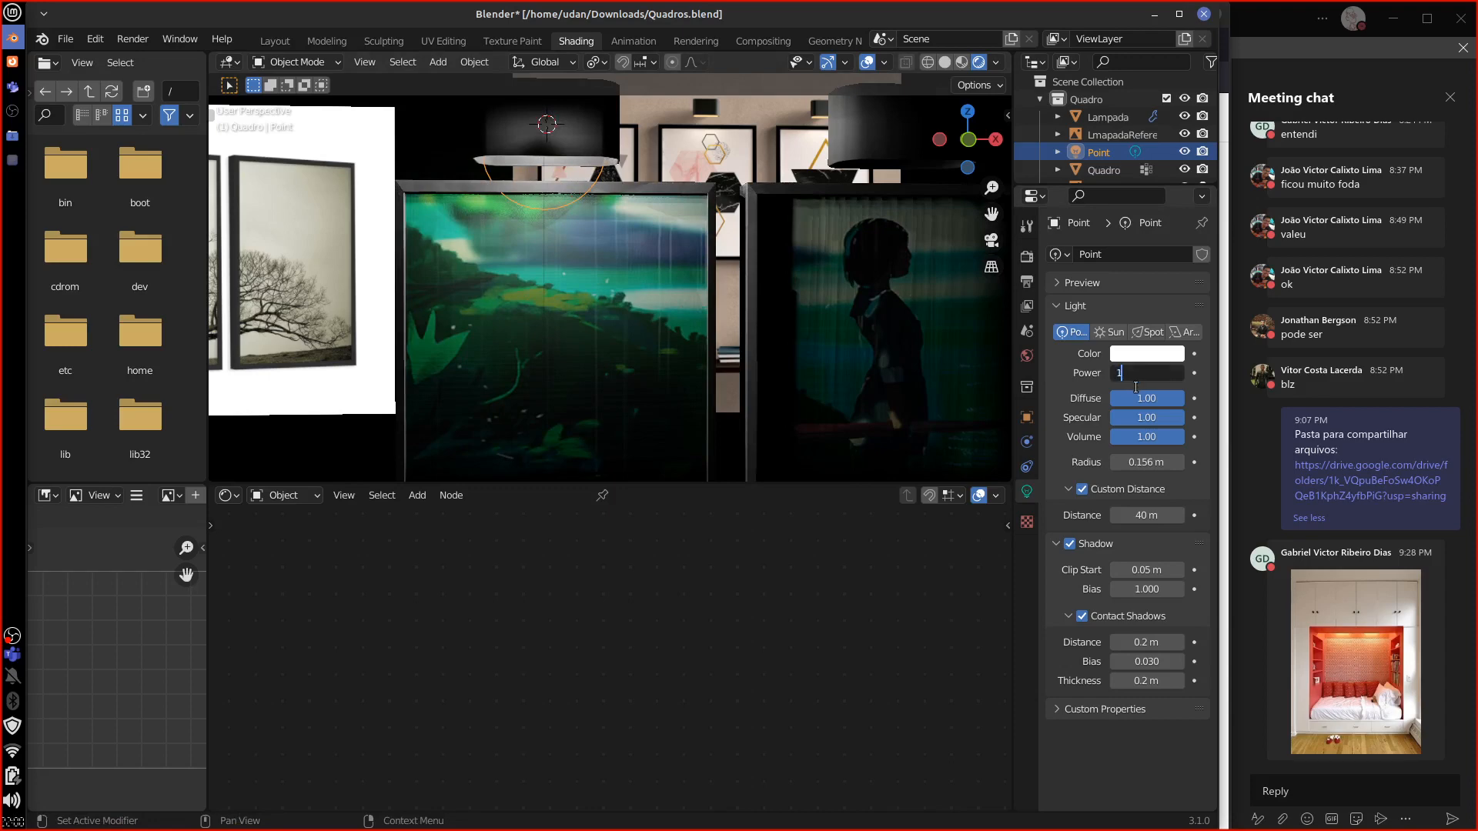
pyautogui.write('0')
pyautogui.press('Return')
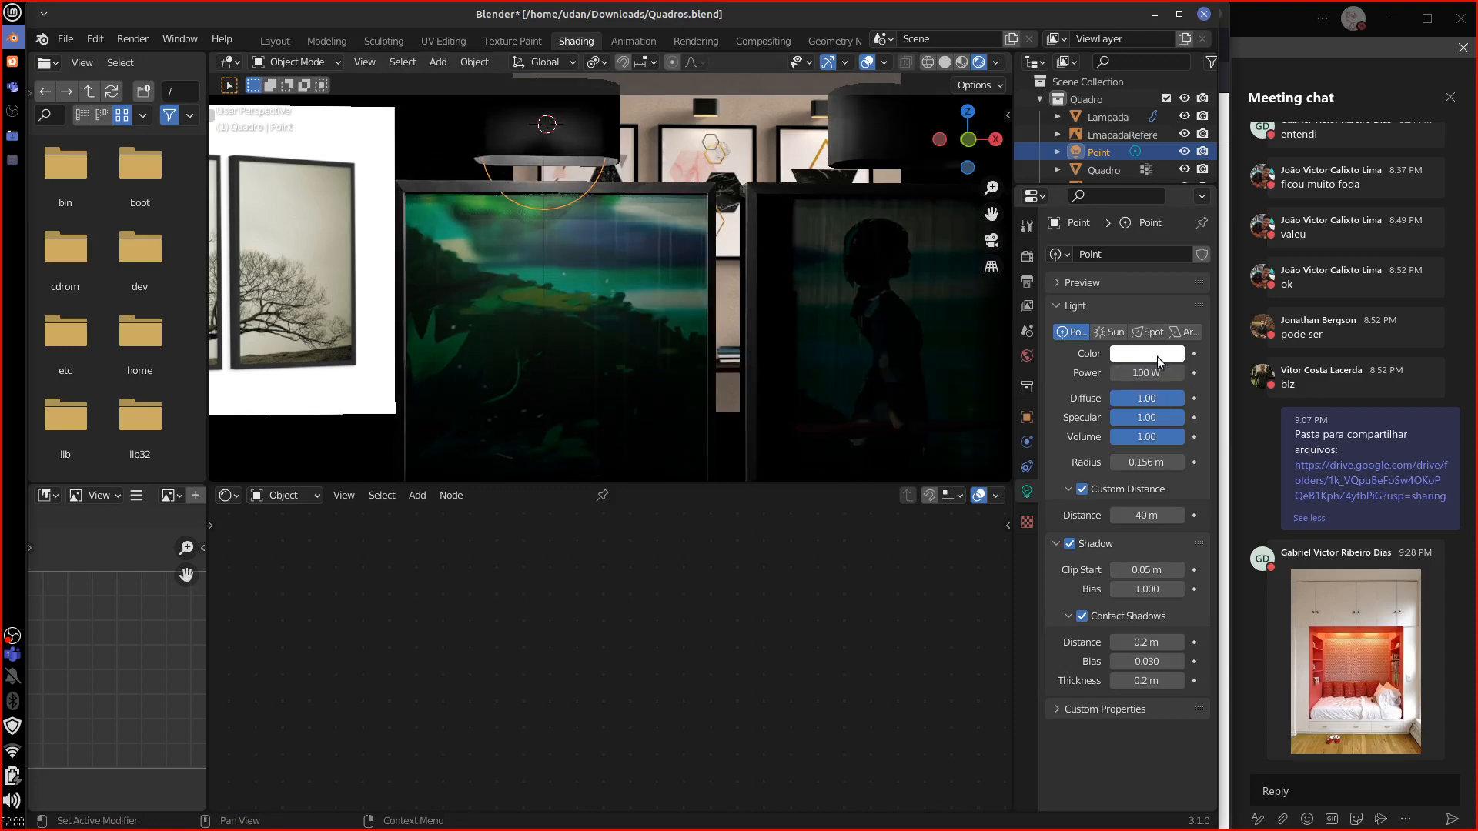
pyautogui.click(1155, 354)
pyautogui.click(1090, 208)
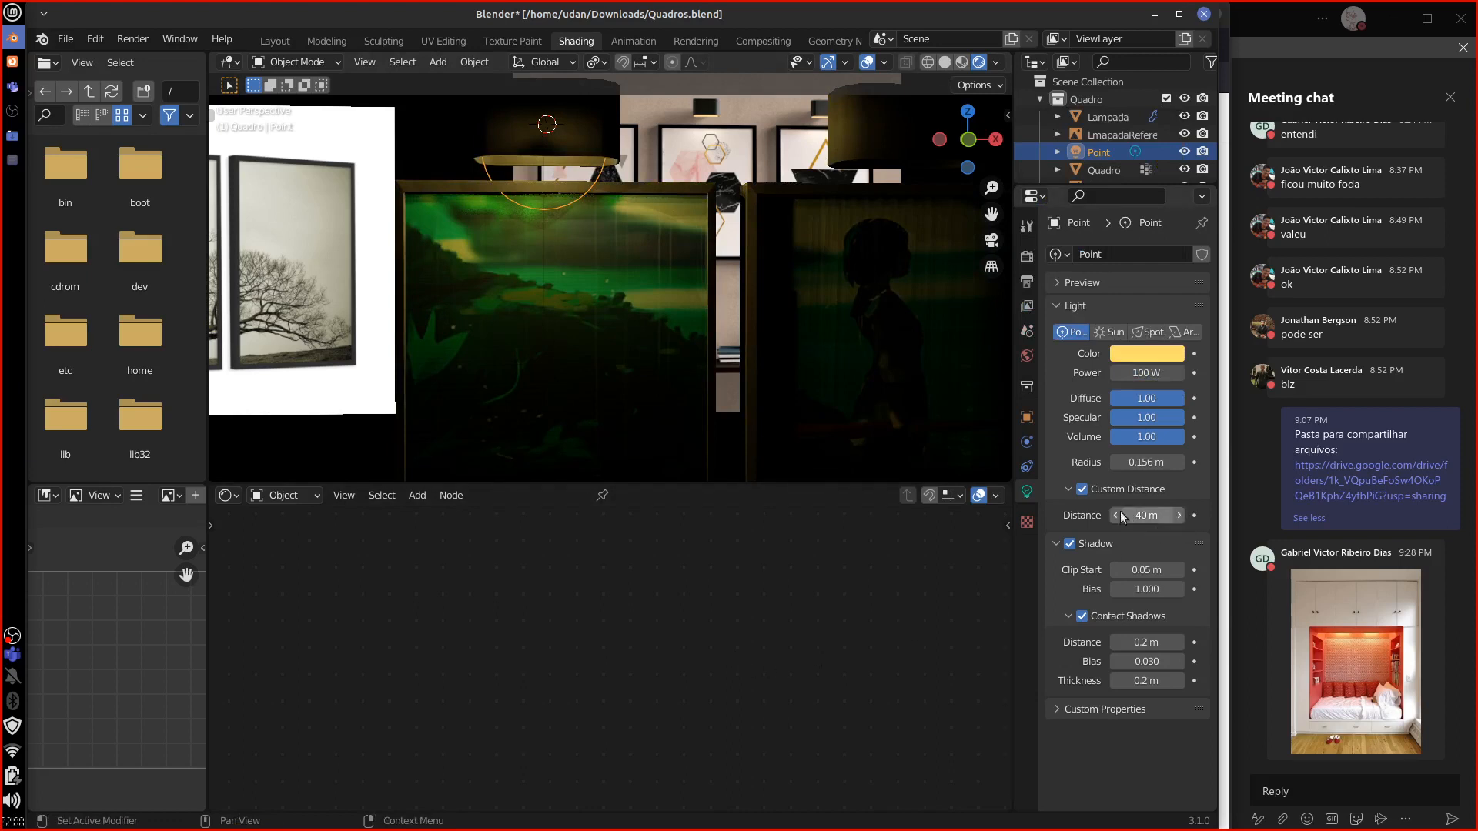
# Step: Turn off the Point light's custom distance and set its shadow bias to 0.640
pyautogui.click(1081, 488)
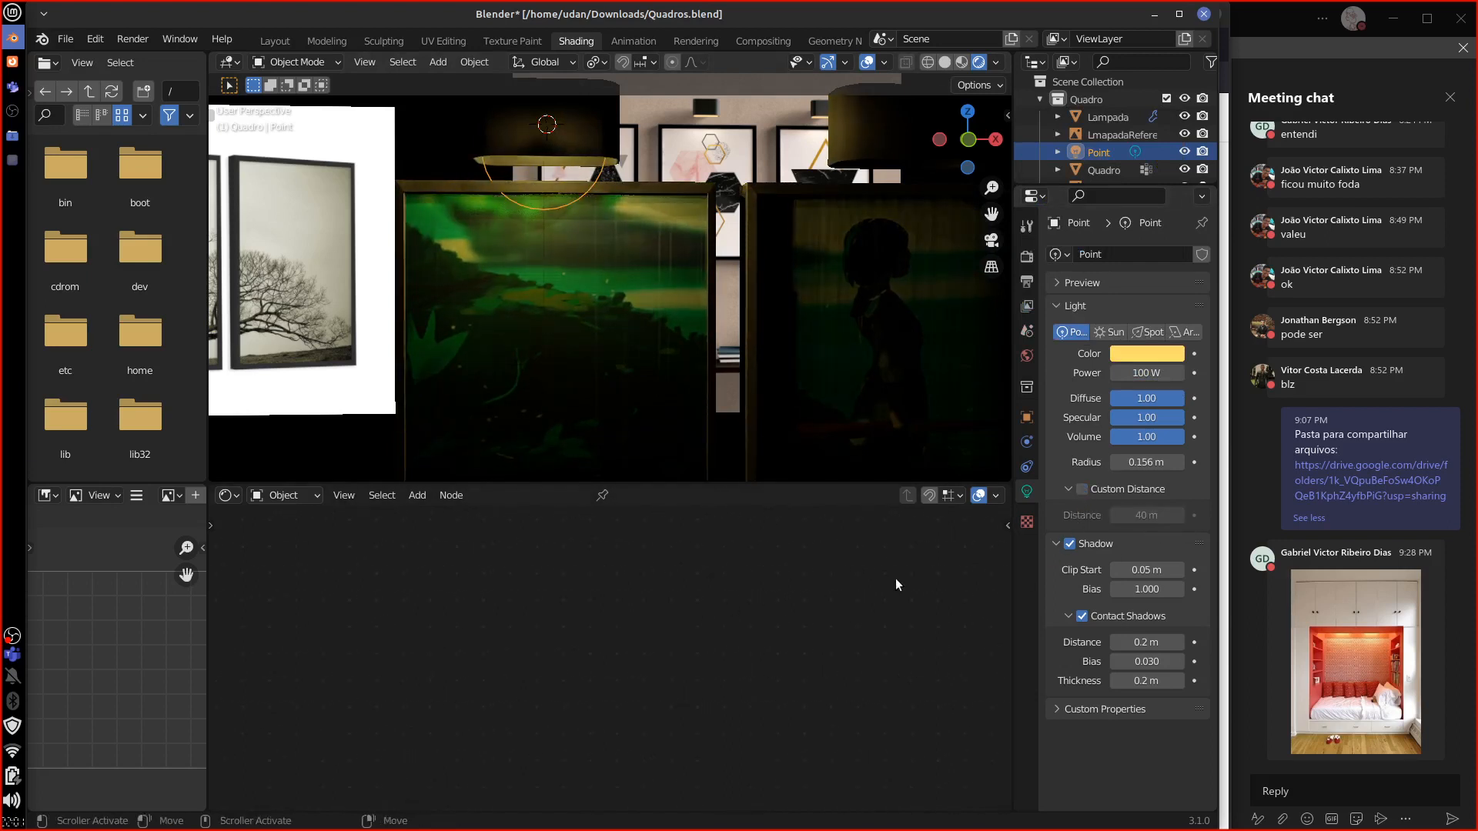
pyautogui.moveTo(1152, 590); pyautogui.dragTo(1108, 590)
pyautogui.moveTo(994, 604); pyautogui.dragTo(1171, 585)
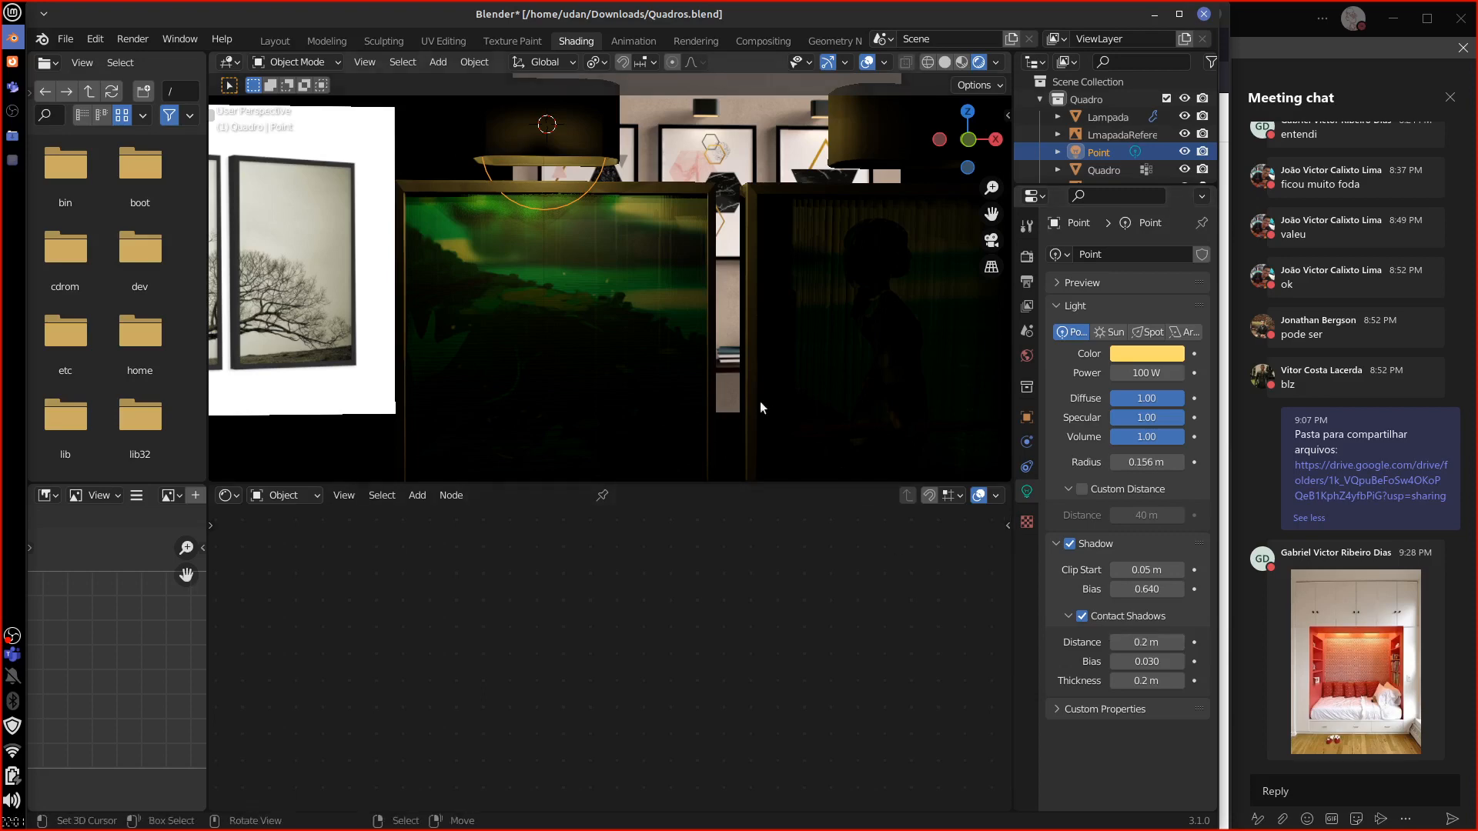
# Step: Raise the Point light's power to 200 W and further to 500 W, comparing the lit frames from different angles
pyautogui.moveTo(760, 400); pyautogui.dragTo(728, 391, button='middle')
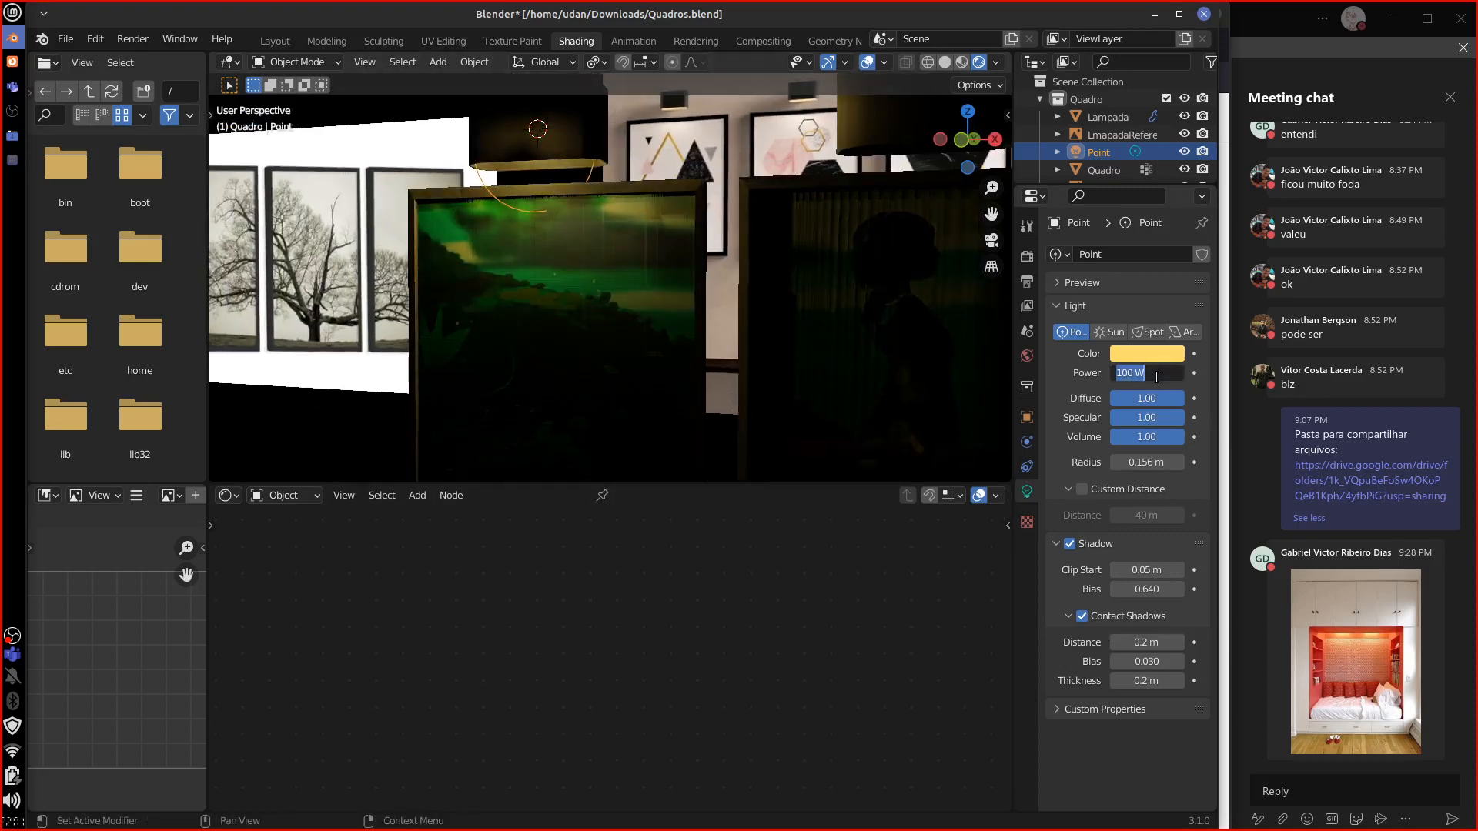
pyautogui.press('Return')
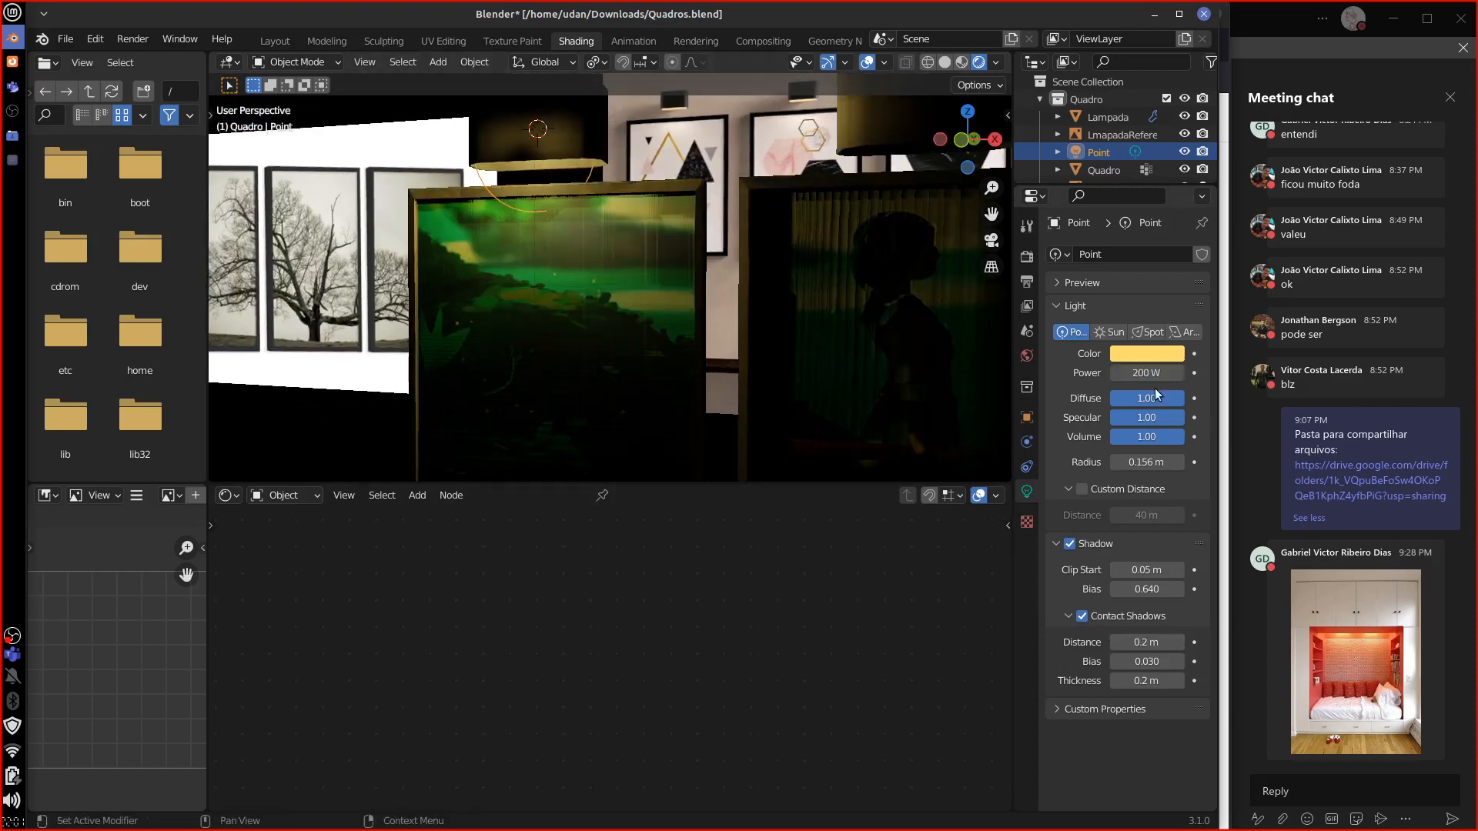
pyautogui.moveTo(890, 434); pyautogui.dragTo(917, 432, button='middle')
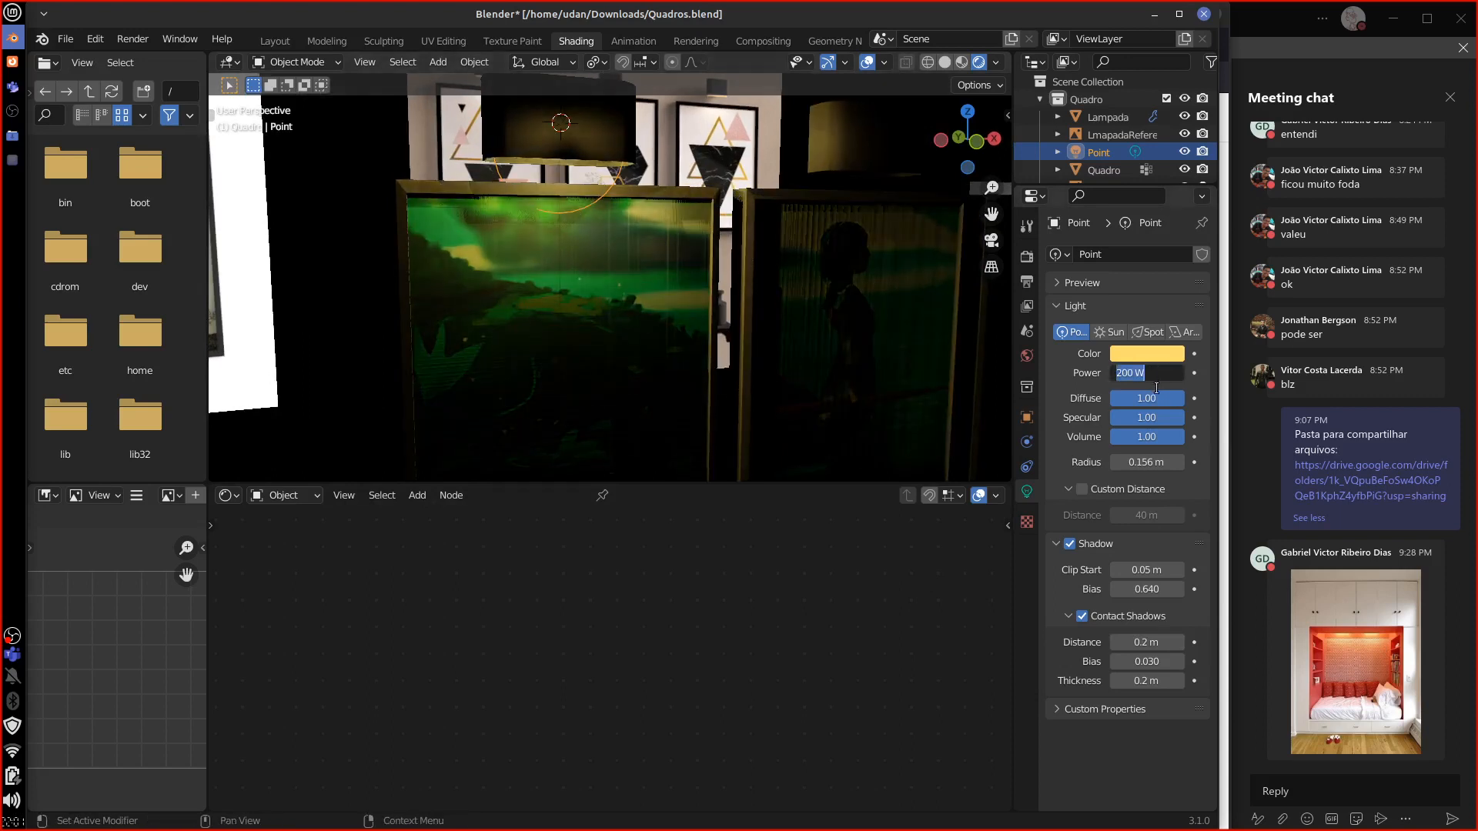
pyautogui.write('[')
pyautogui.press('Return')
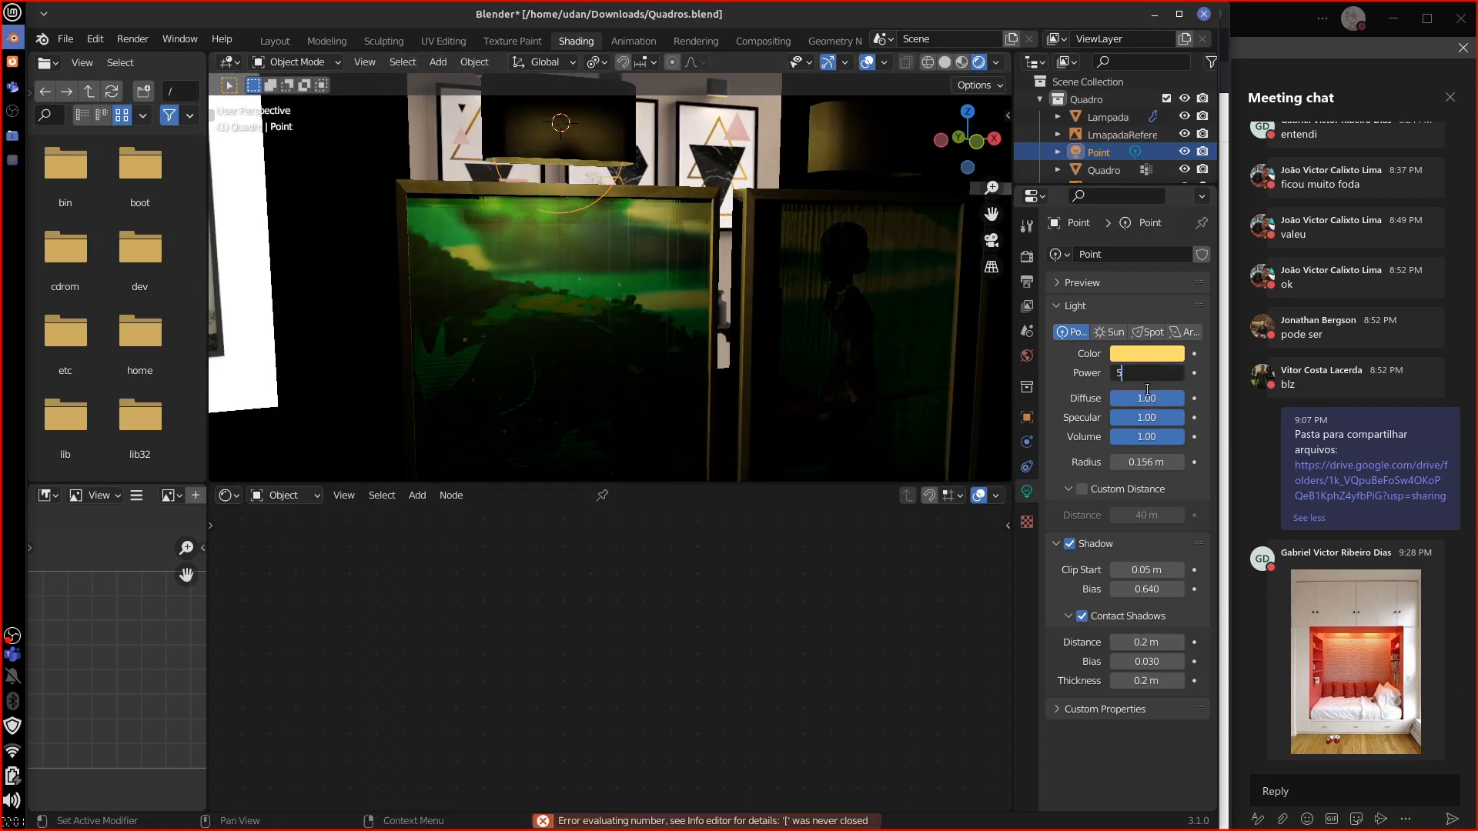
pyautogui.write('500')
pyautogui.press('Return')
pyautogui.moveTo(970, 423); pyautogui.dragTo(885, 408, button='middle')
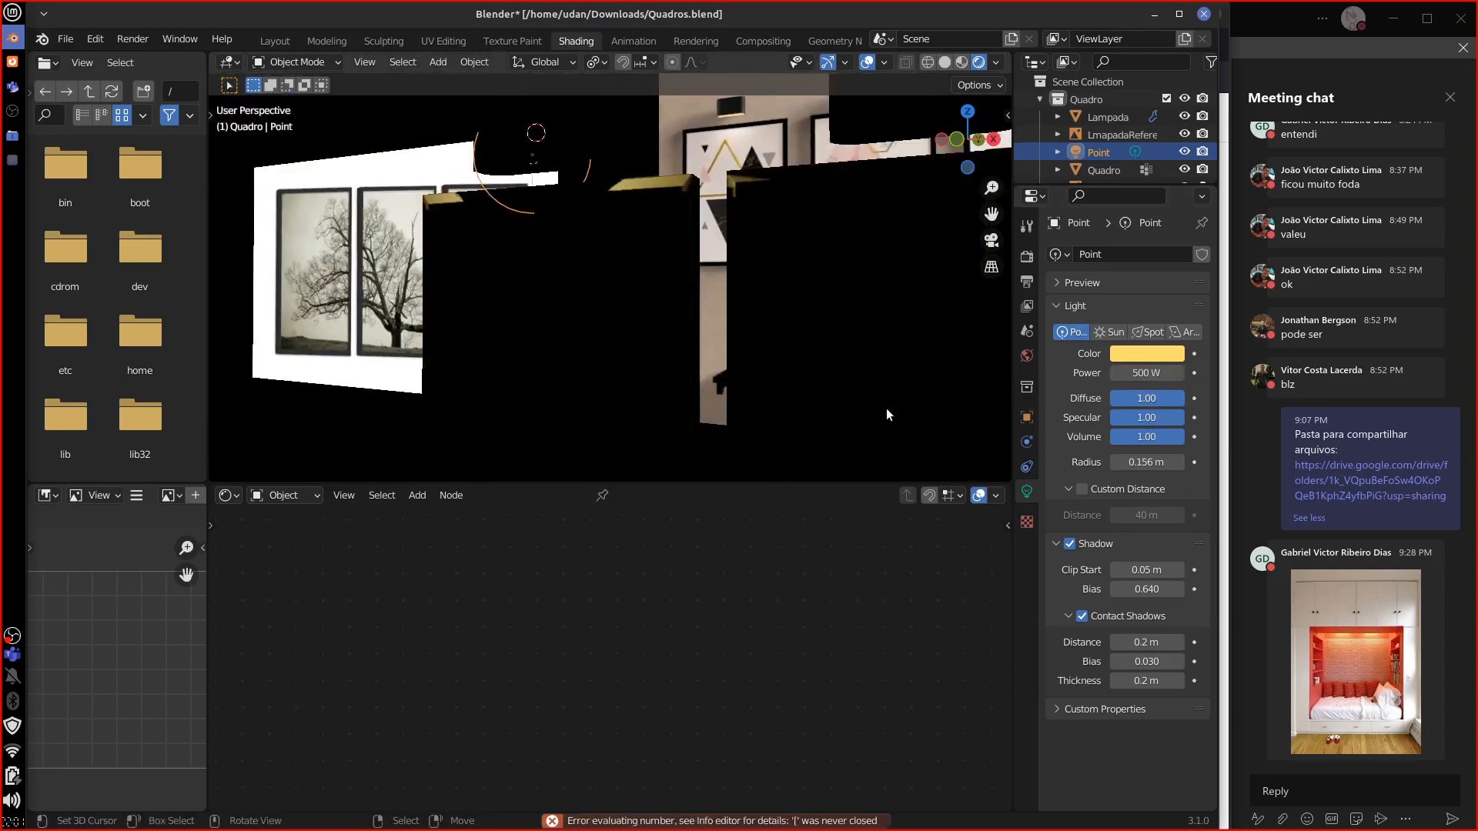
pyautogui.click(1219, 459)
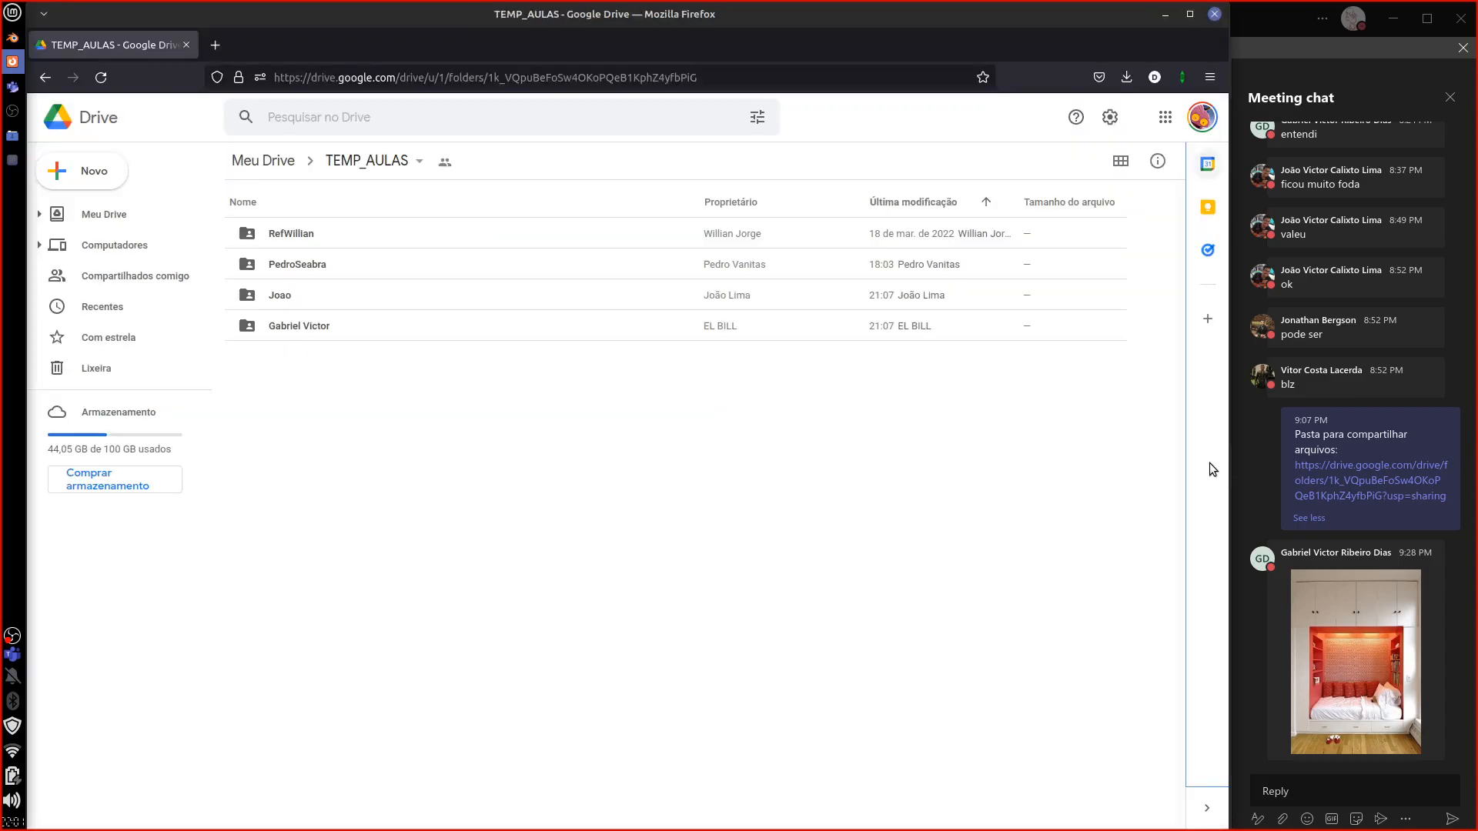
pyautogui.click(13, 37)
# Step: Change the lamp's light to the Spot type and raise it along the global Z axis
pyautogui.moveTo(870, 391); pyautogui.dragTo(896, 415, button='middle')
pyautogui.moveTo(565, 178); pyautogui.dragTo(718, 229, button='middle')
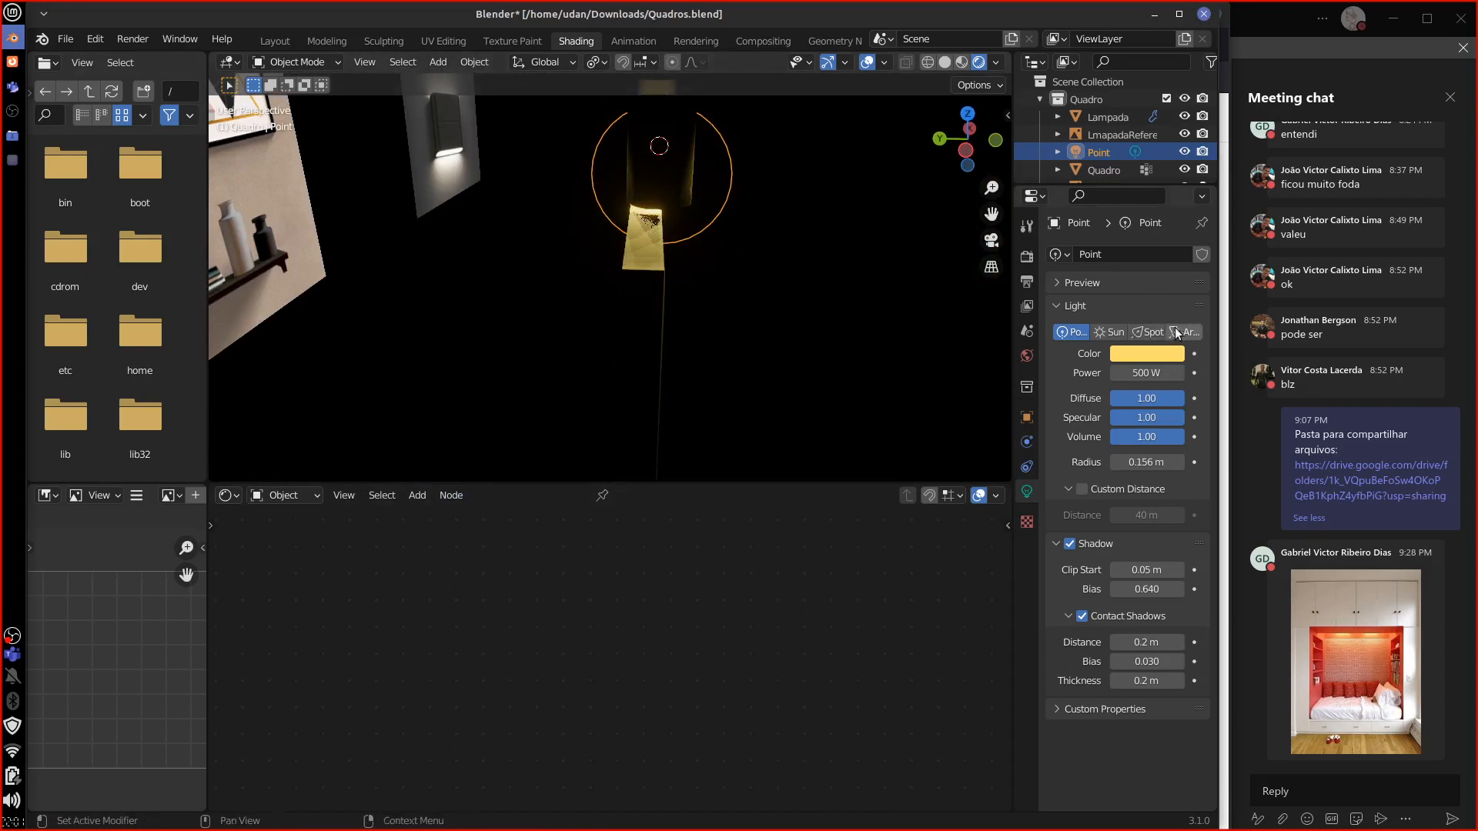
pyautogui.click(1135, 333)
pyautogui.moveTo(846, 343)
pyautogui.mouseDown(button='middle')
pyautogui.moveTo(662, 317)
pyautogui.moveTo(686, 288)
pyautogui.moveTo(700, 304)
pyautogui.moveTo(723, 289)
pyautogui.moveTo(635, 313)
pyautogui.mouseUp(button='middle')
pyautogui.press('g')
pyautogui.press('z')
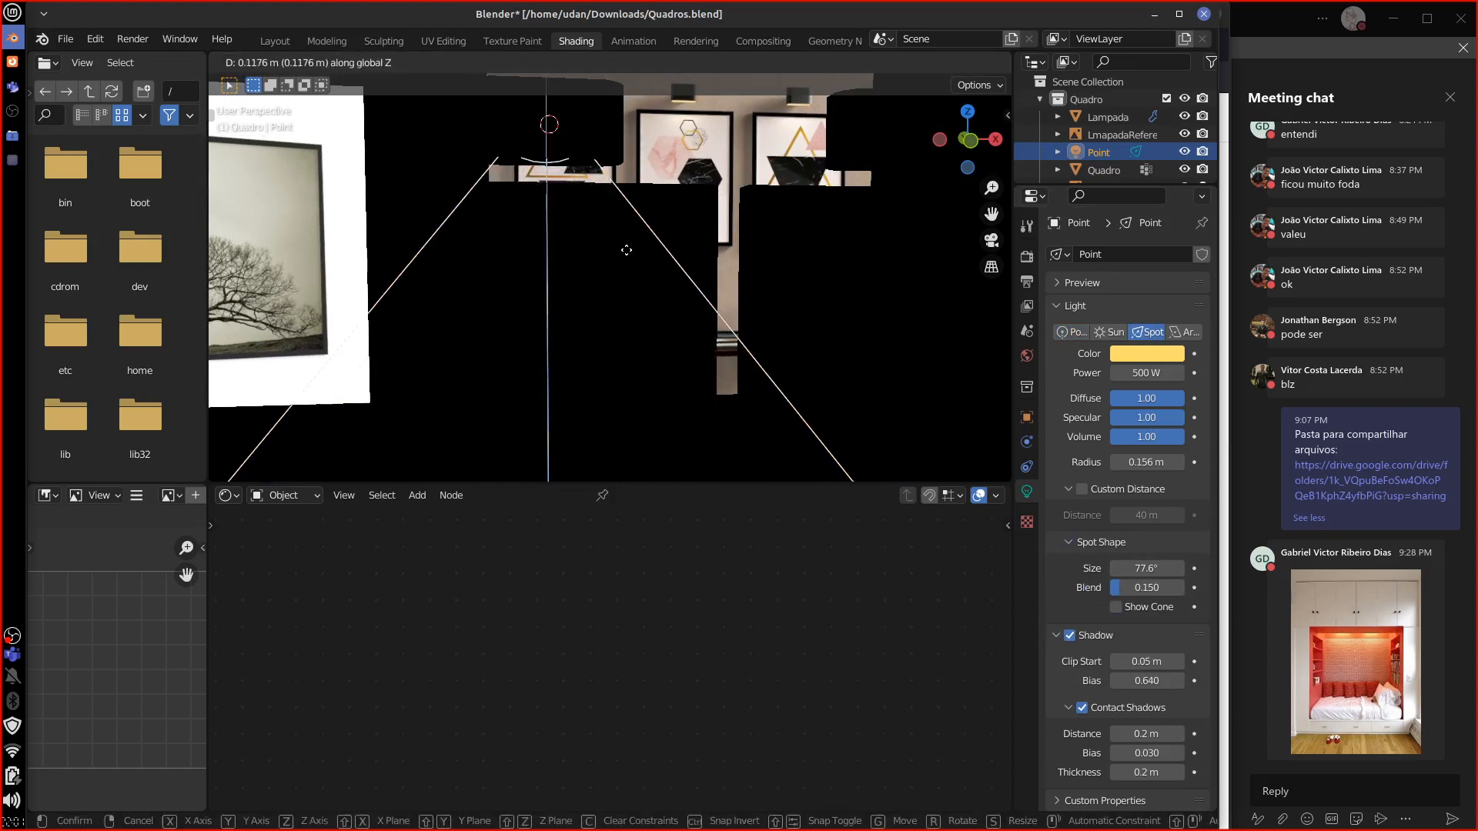
pyautogui.click(625, 239)
# Step: Shift the spot light slightly near the lamp and narrow its spot size to 49.7°
pyautogui.moveTo(625, 239); pyautogui.dragTo(620, 388, button='middle')
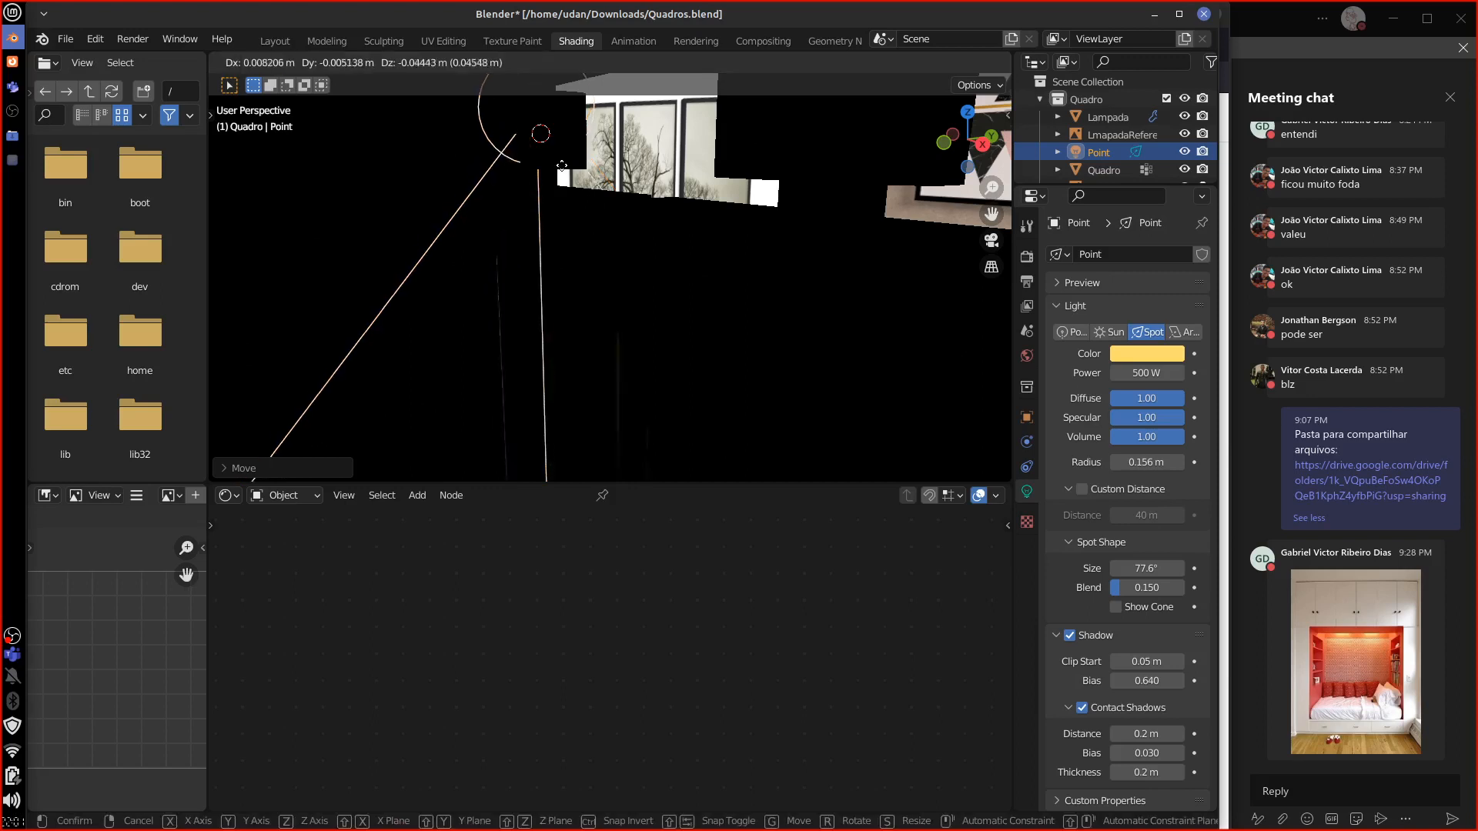
pyautogui.moveTo(739, 409); pyautogui.dragTo(647, 362, button='middle')
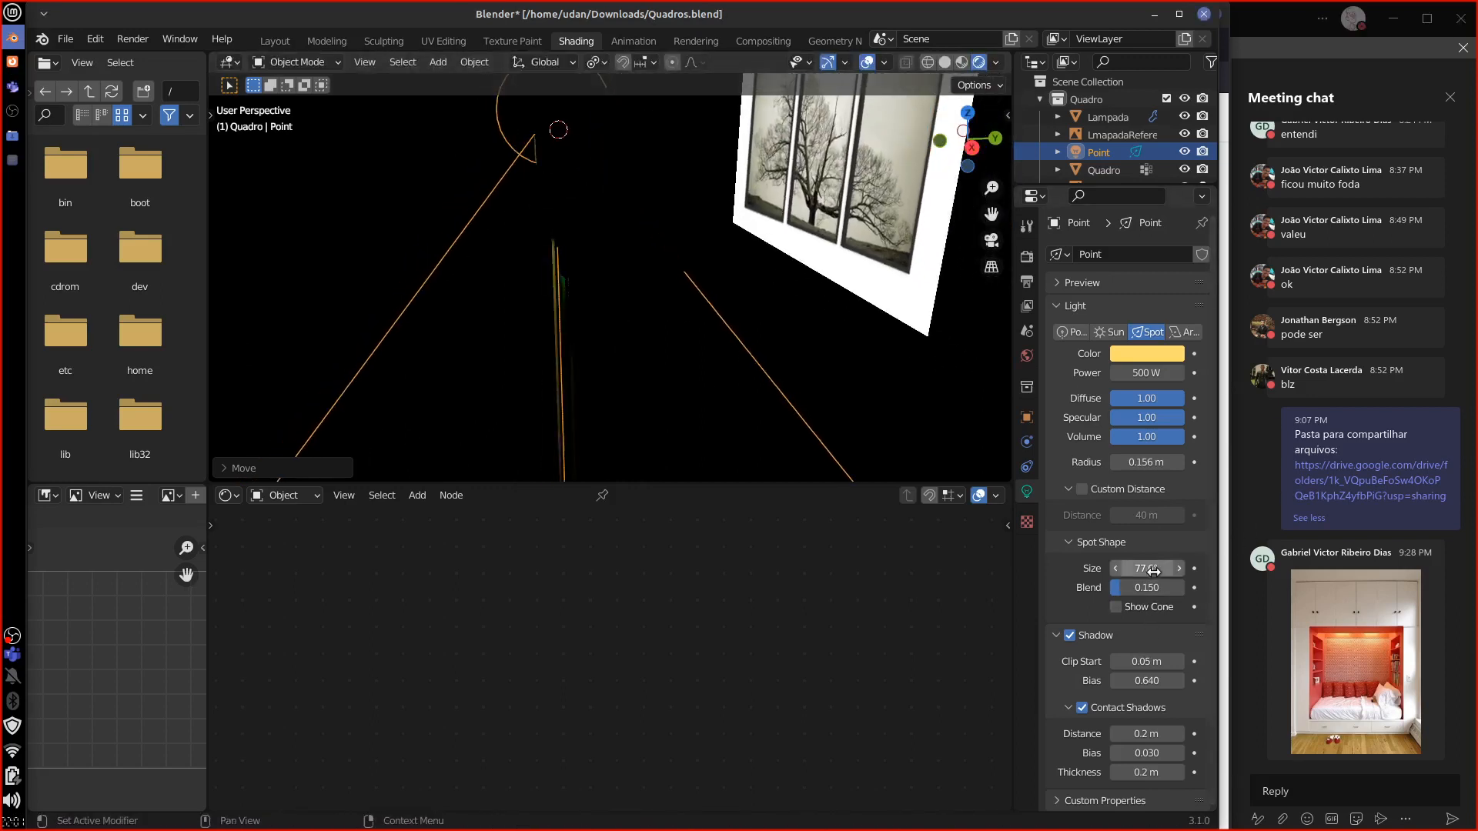
pyautogui.moveTo(1134, 571); pyautogui.dragTo(911, 570)
pyautogui.moveTo(847, 446); pyautogui.dragTo(843, 380, button='middle')
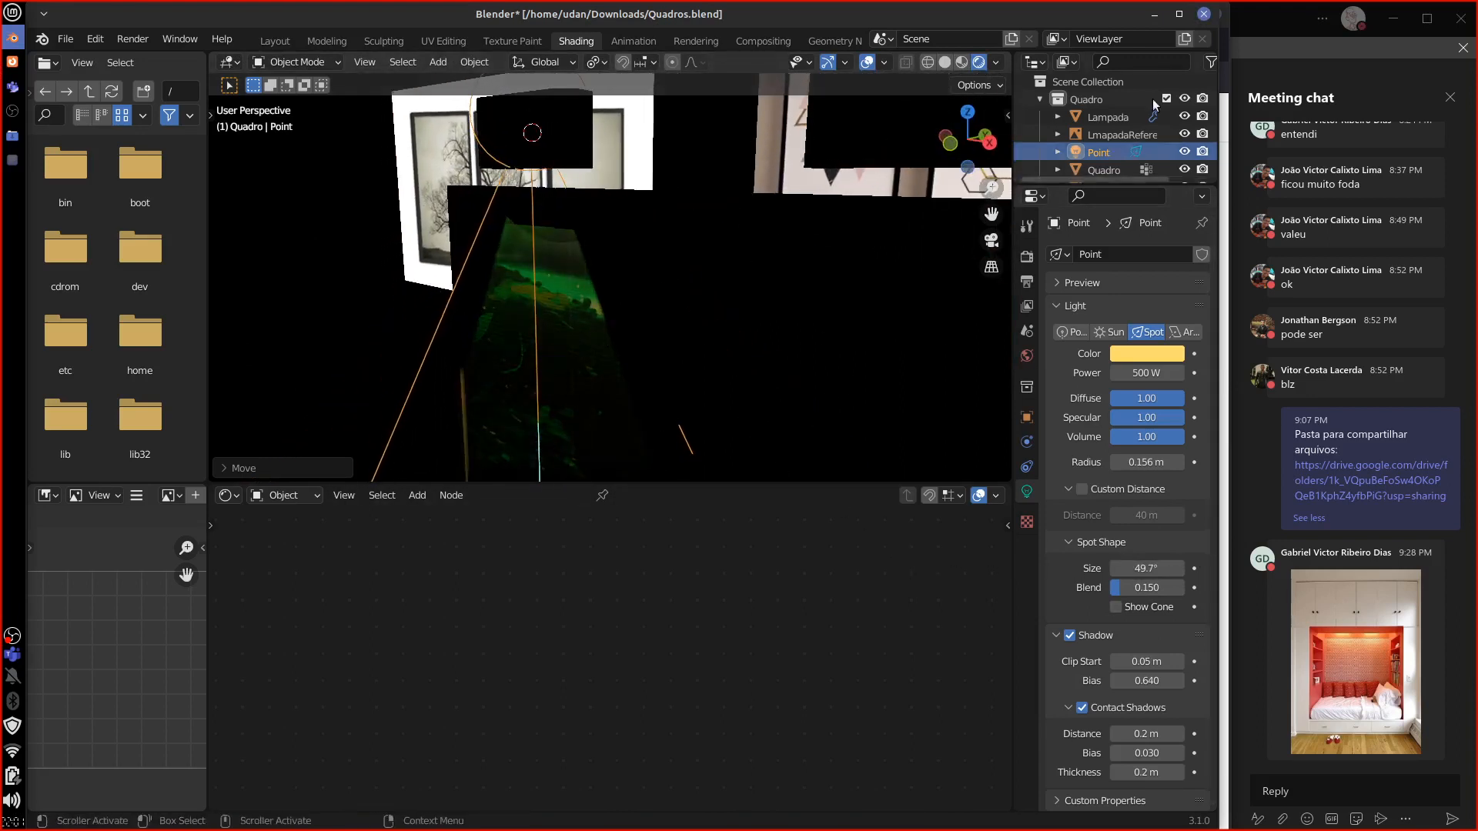
# Step: Try the Area and Sun types on the lamp's light and return it to the Point type
pyautogui.click(1184, 331)
pyautogui.moveTo(651, 408); pyautogui.dragTo(546, 389, button='middle')
pyautogui.click(1110, 331)
pyautogui.moveTo(973, 358); pyautogui.dragTo(923, 374, button='middle')
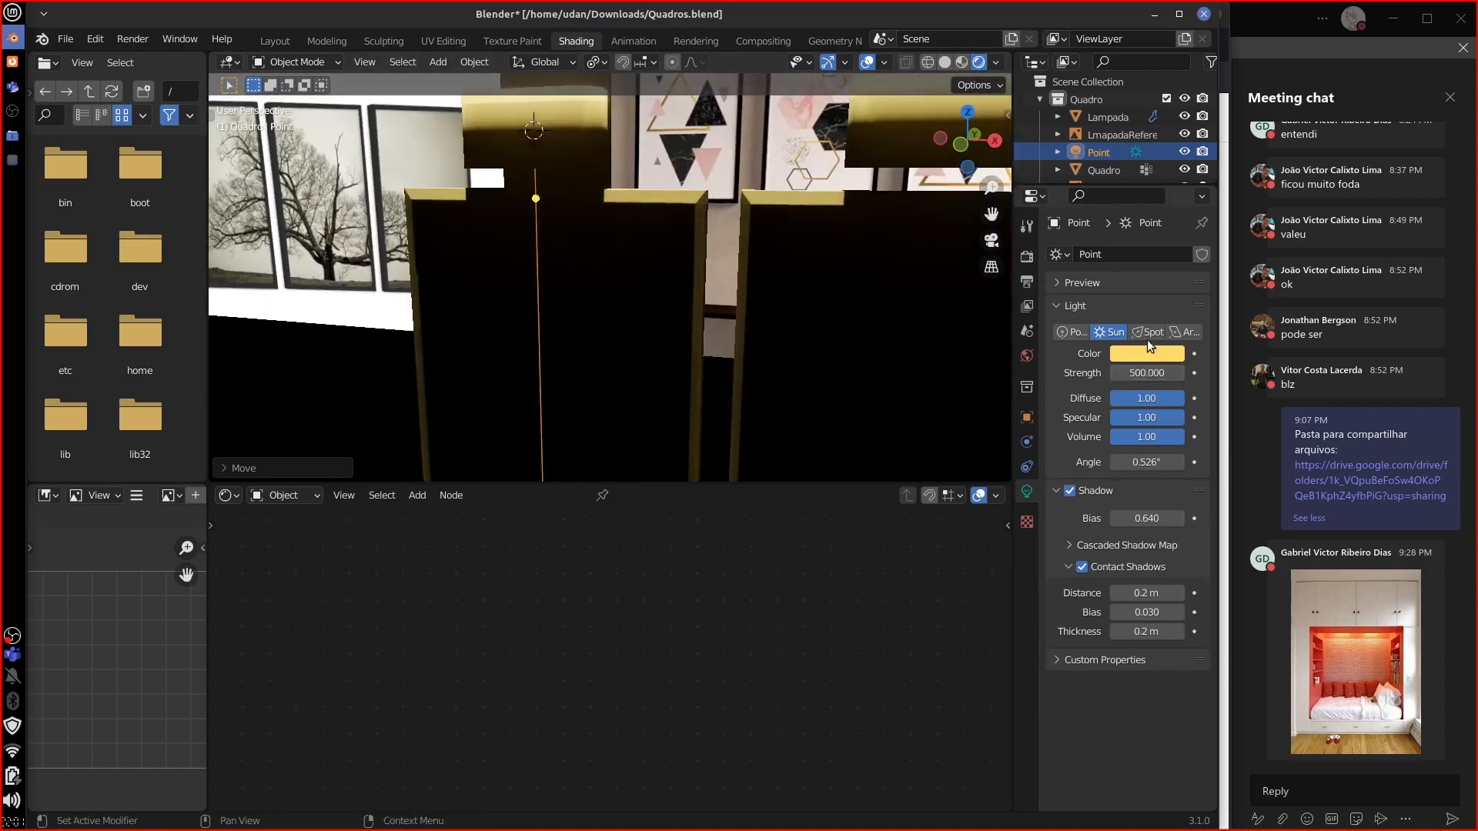
pyautogui.click(1076, 333)
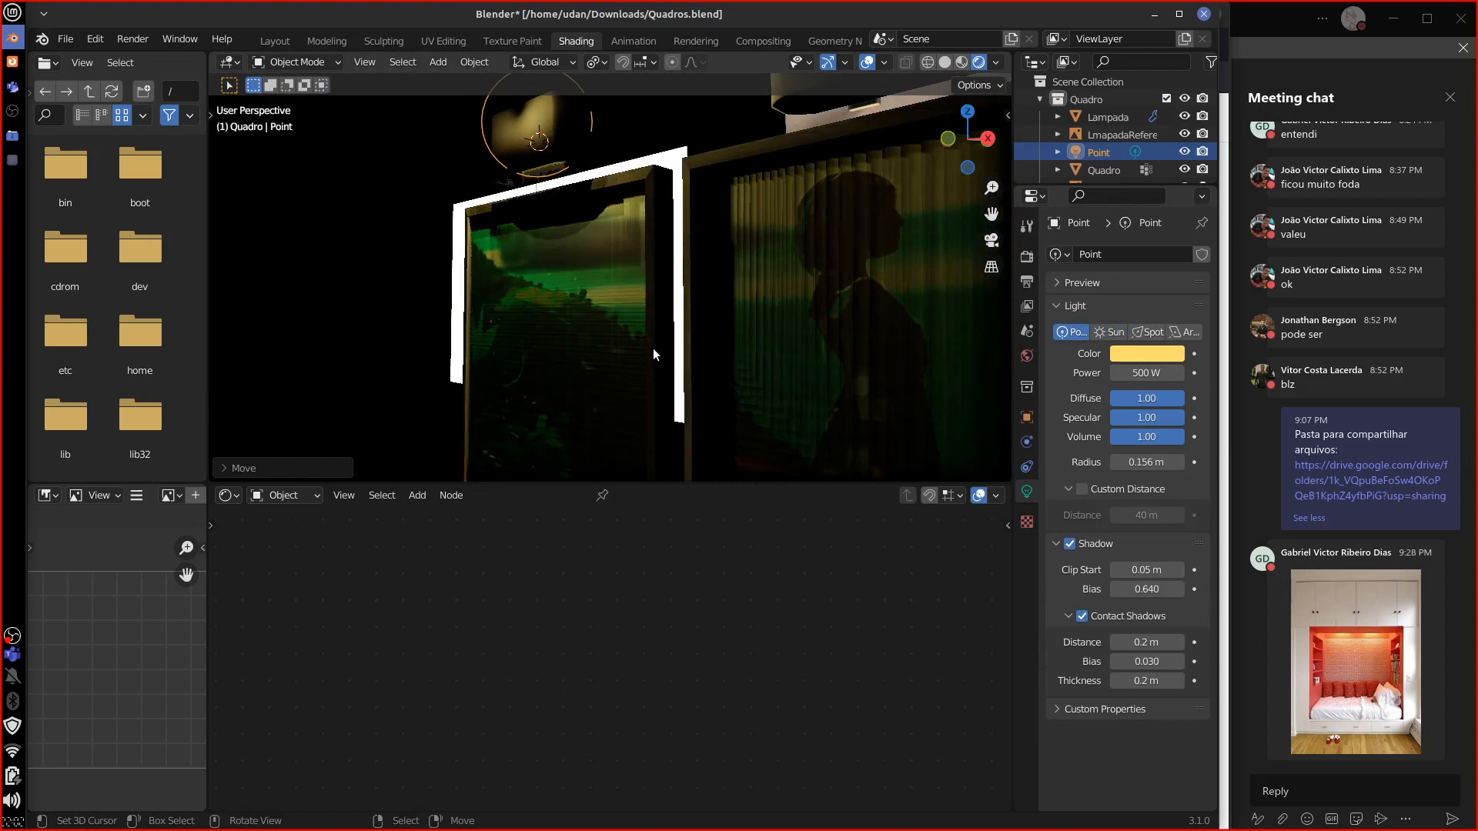
# Step: Move the Point light down out of the lampshade to just above the first picture's upper edge
pyautogui.moveTo(652, 348); pyautogui.dragTo(722, 378, button='middle')
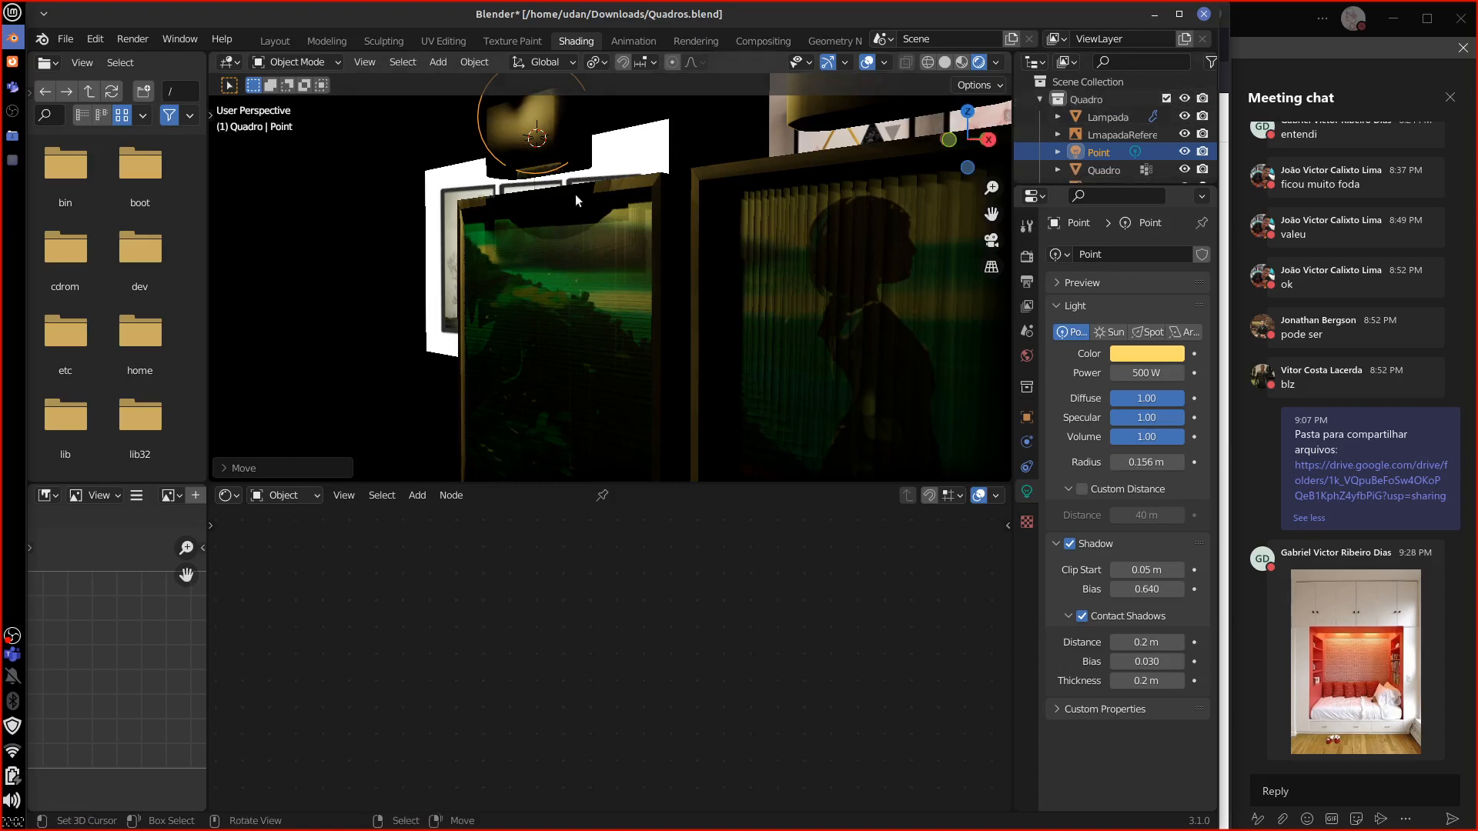
pyautogui.press('g')
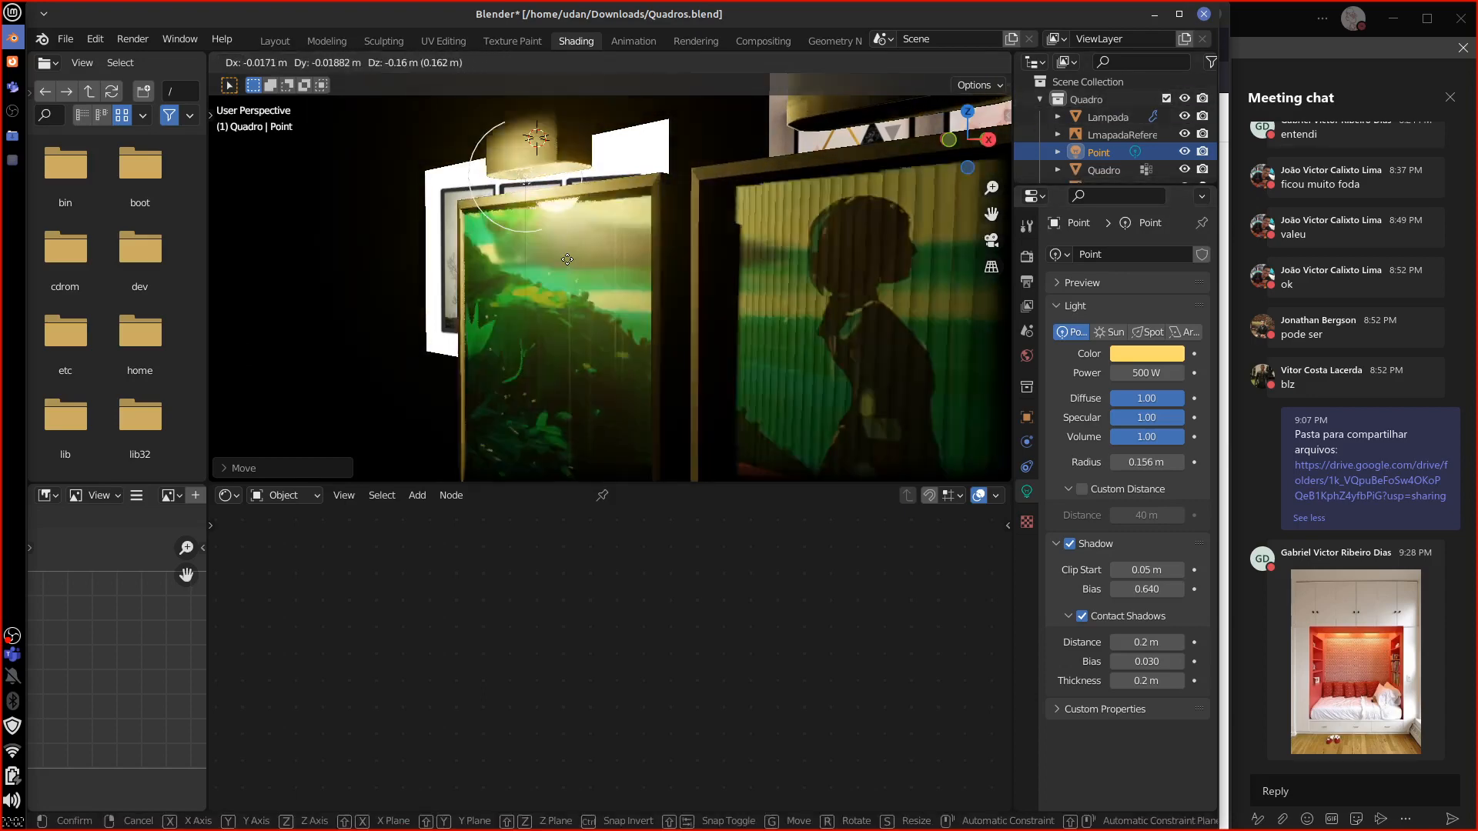
pyautogui.click(576, 267)
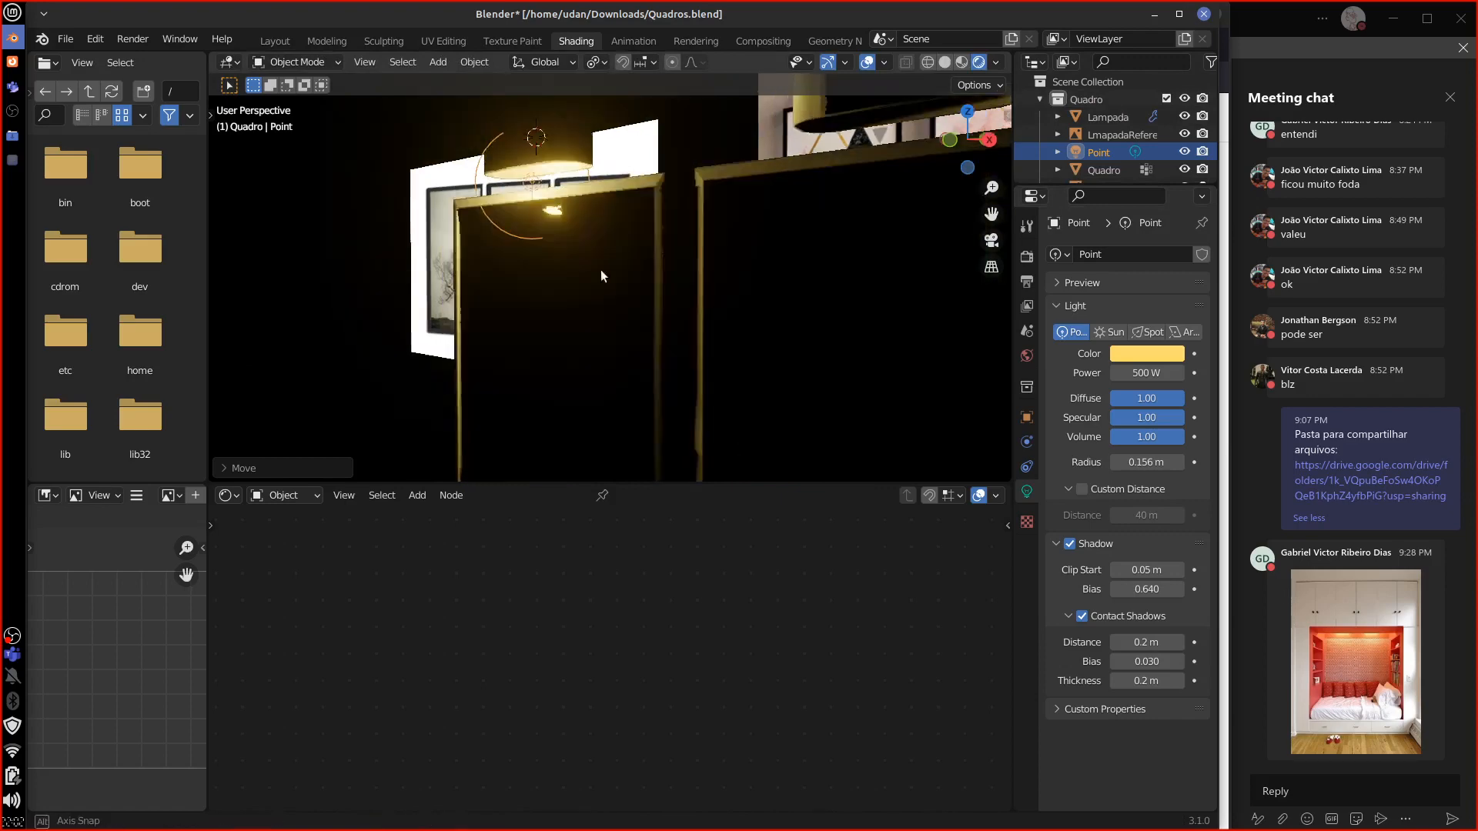
pyautogui.moveTo(602, 275); pyautogui.dragTo(575, 214, button='middle')
pyautogui.press('g')
pyautogui.click(589, 241)
pyautogui.press('g')
pyautogui.click(587, 224)
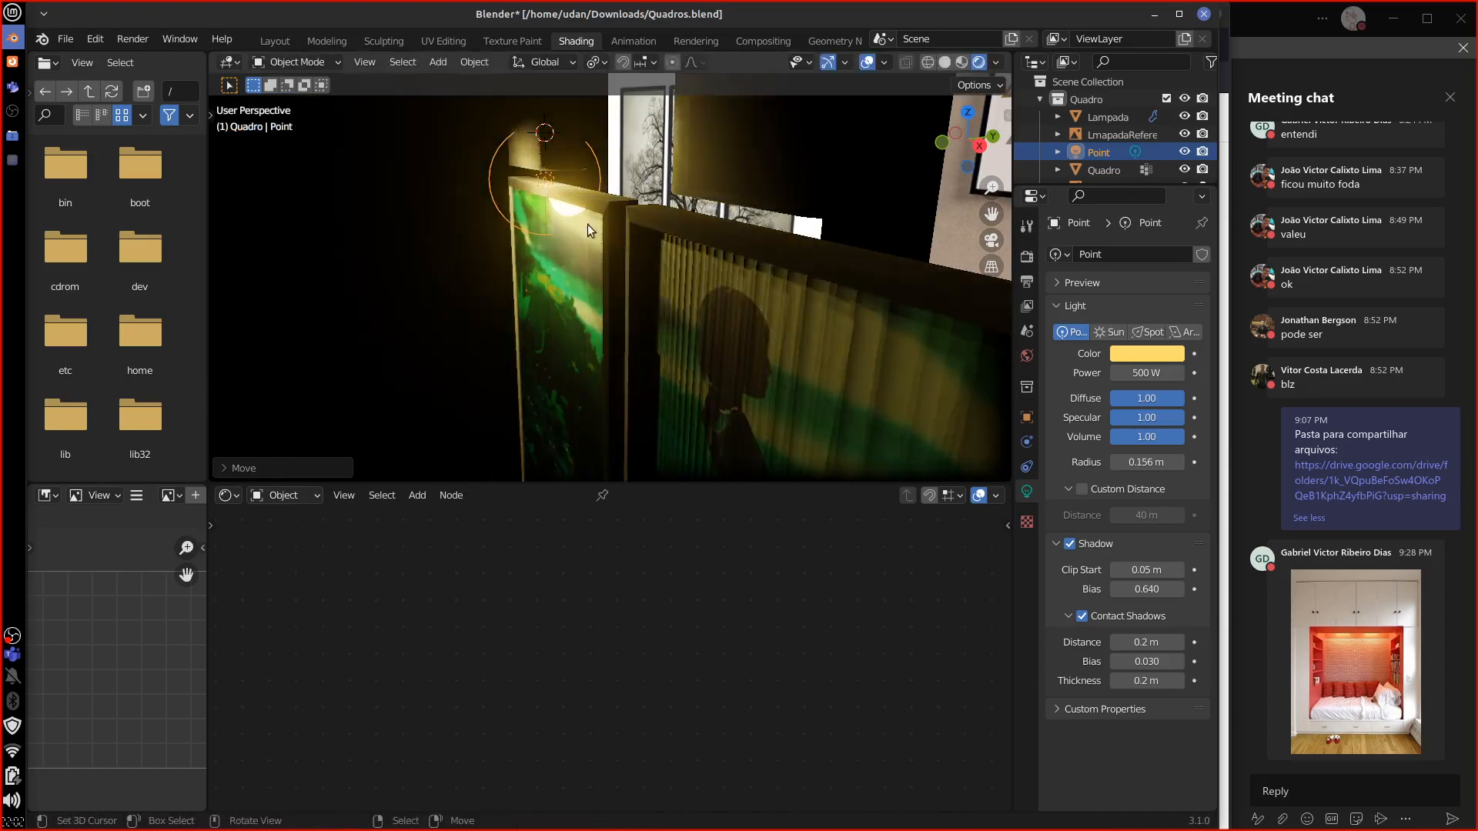
pyautogui.press('g')
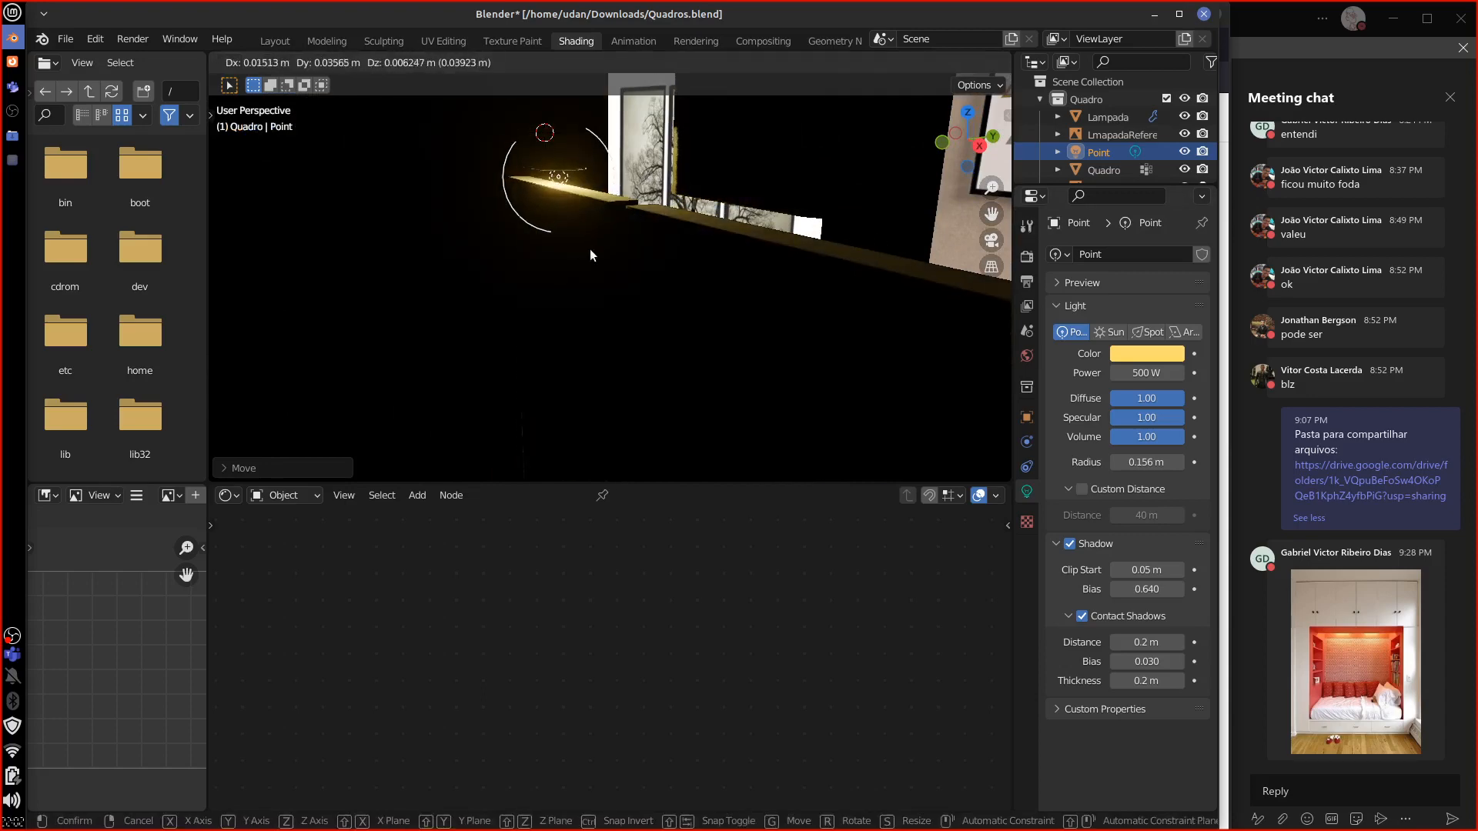
pyautogui.click(591, 251)
# Step: Set the Point light's power to 100 W and its radius to 0.173 m
pyautogui.moveTo(593, 250); pyautogui.dragTo(762, 246, button='middle')
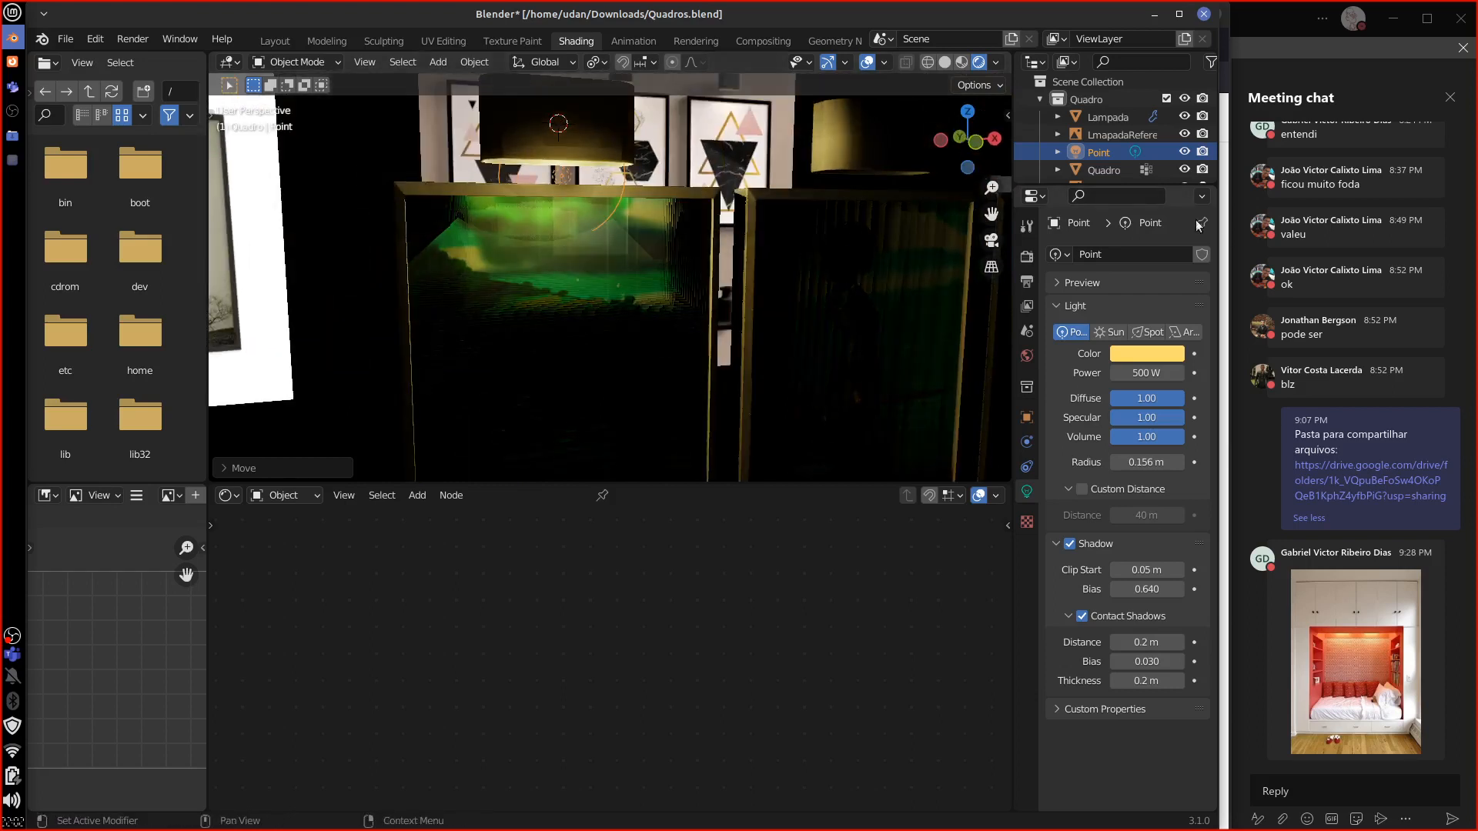
pyautogui.click(1161, 374)
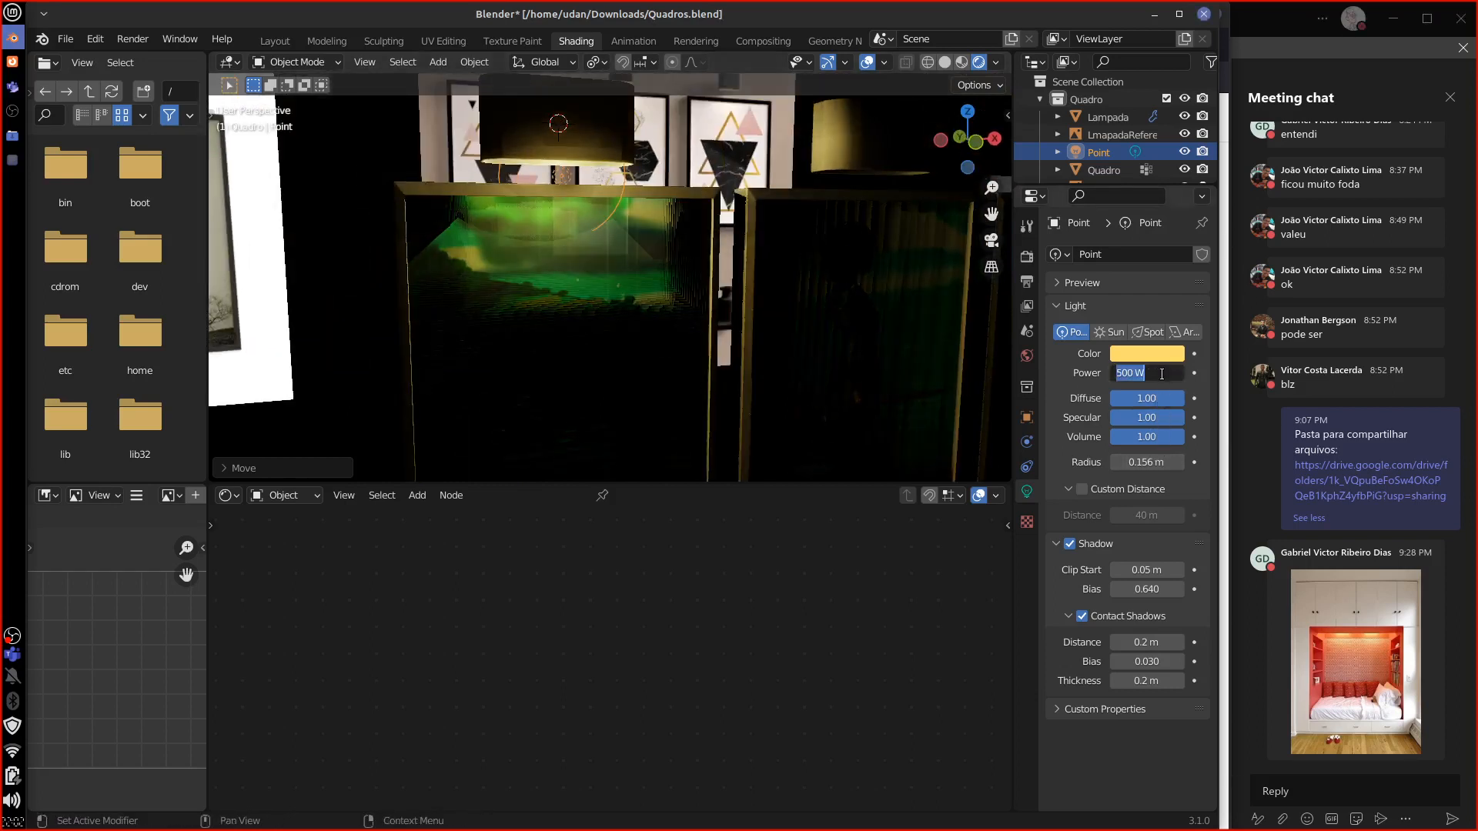
pyautogui.write('1')
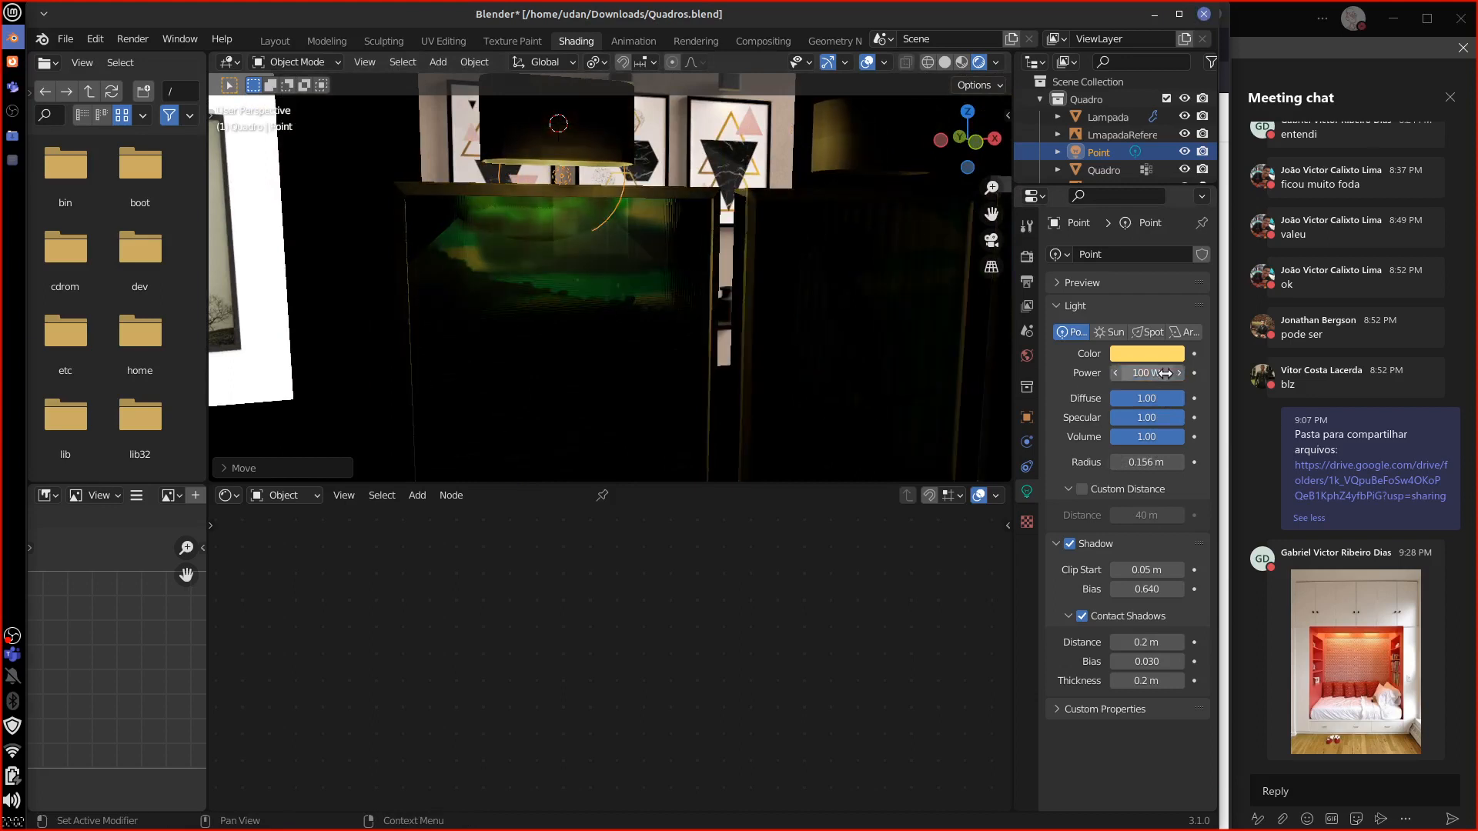
pyautogui.press('Return')
pyautogui.moveTo(1169, 461)
pyautogui.mouseDown()
pyautogui.moveTo(1220, 472)
pyautogui.moveTo(1171, 462)
pyautogui.mouseUp()
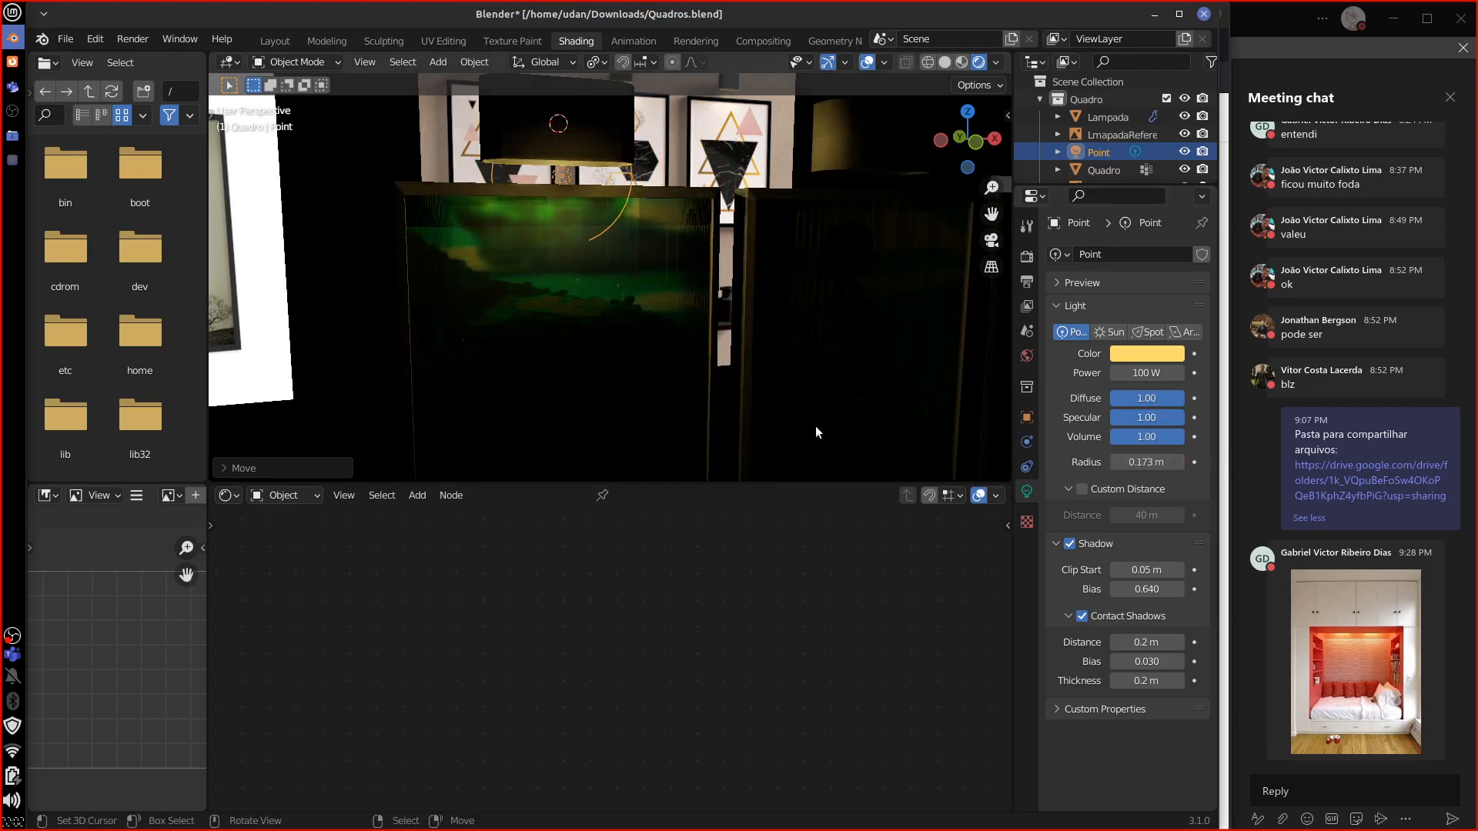
# Step: Compare the framed pictures in material preview and rendered shading from a wider view
pyautogui.moveTo(815, 426); pyautogui.dragTo(723, 386, button='middle')
pyautogui.scroll(-5, 735, 405)
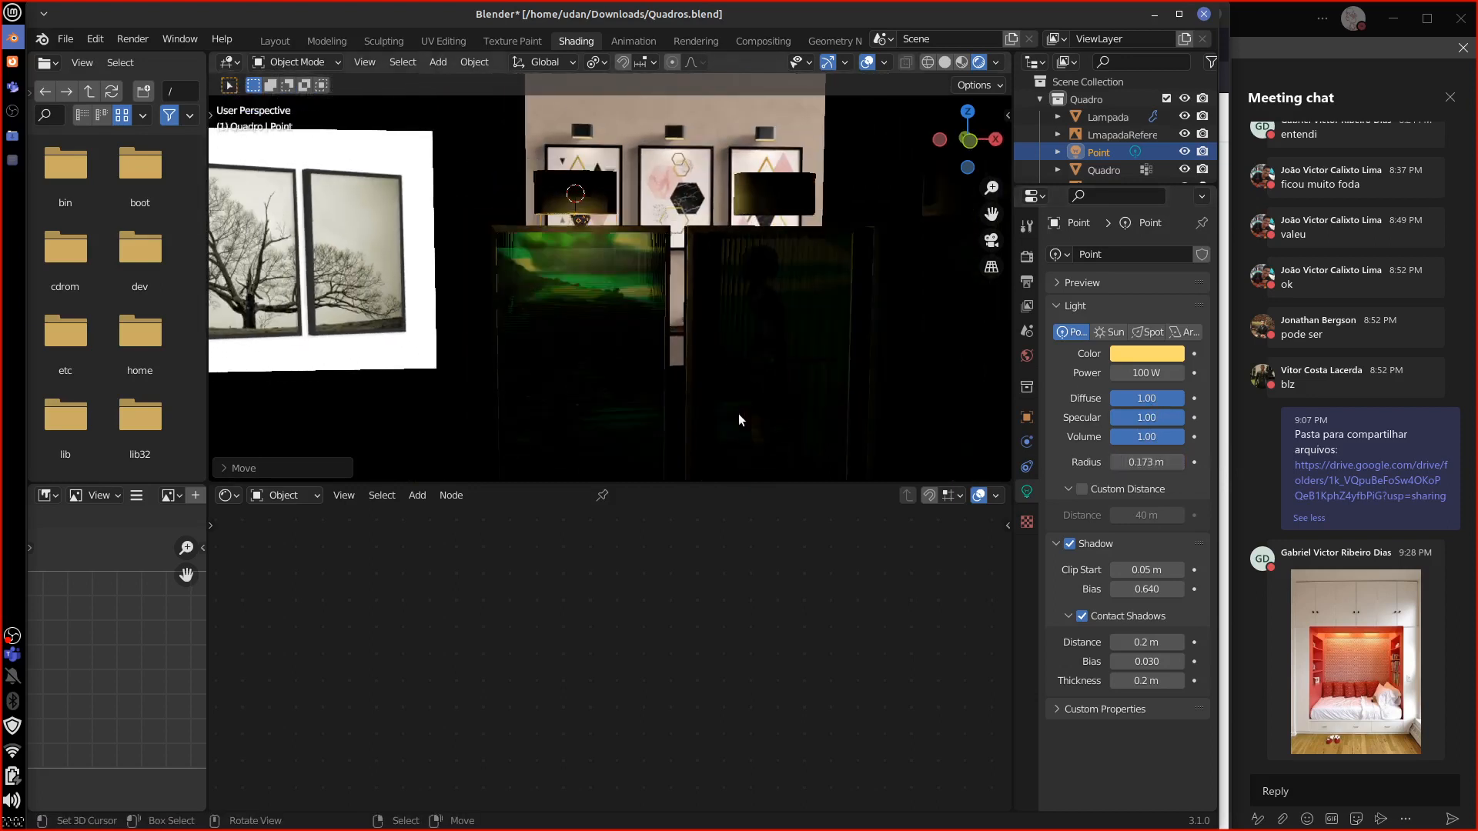
pyautogui.moveTo(957, 320); pyautogui.dragTo(736, 250, button='middle')
pyautogui.press('z')
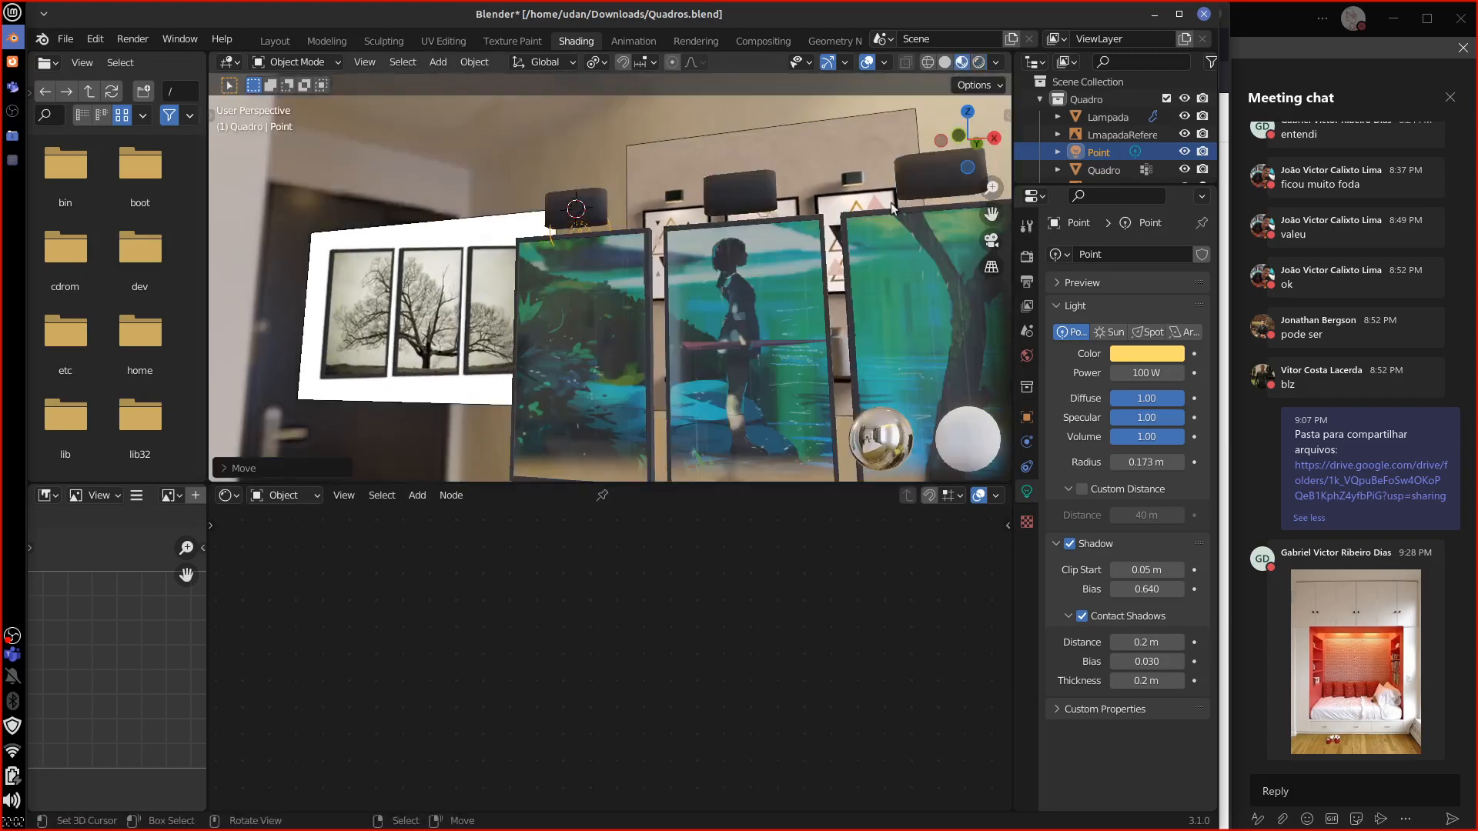
pyautogui.click(978, 62)
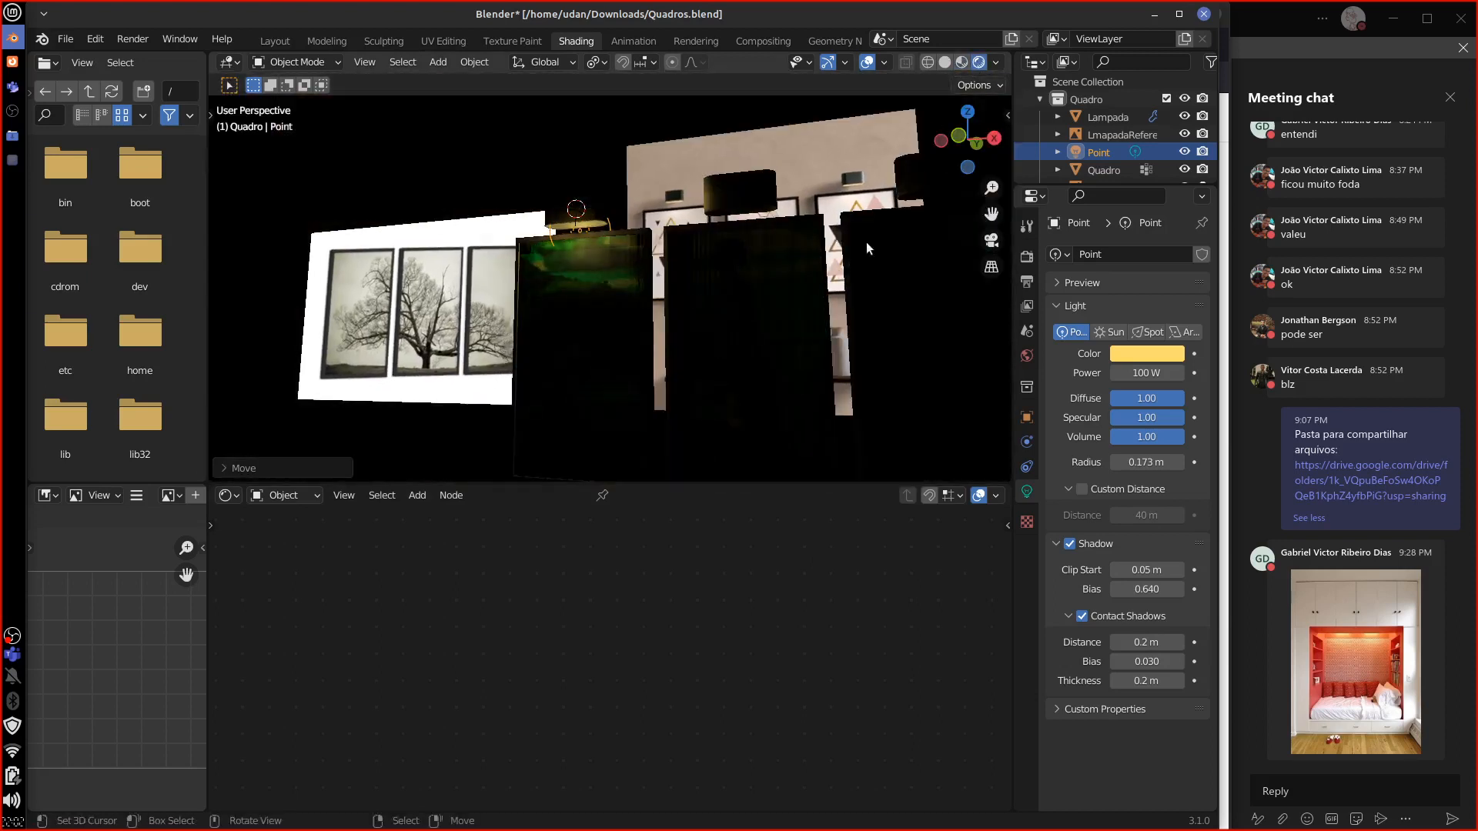
pyautogui.moveTo(865, 244); pyautogui.dragTo(857, 292, button='middle')
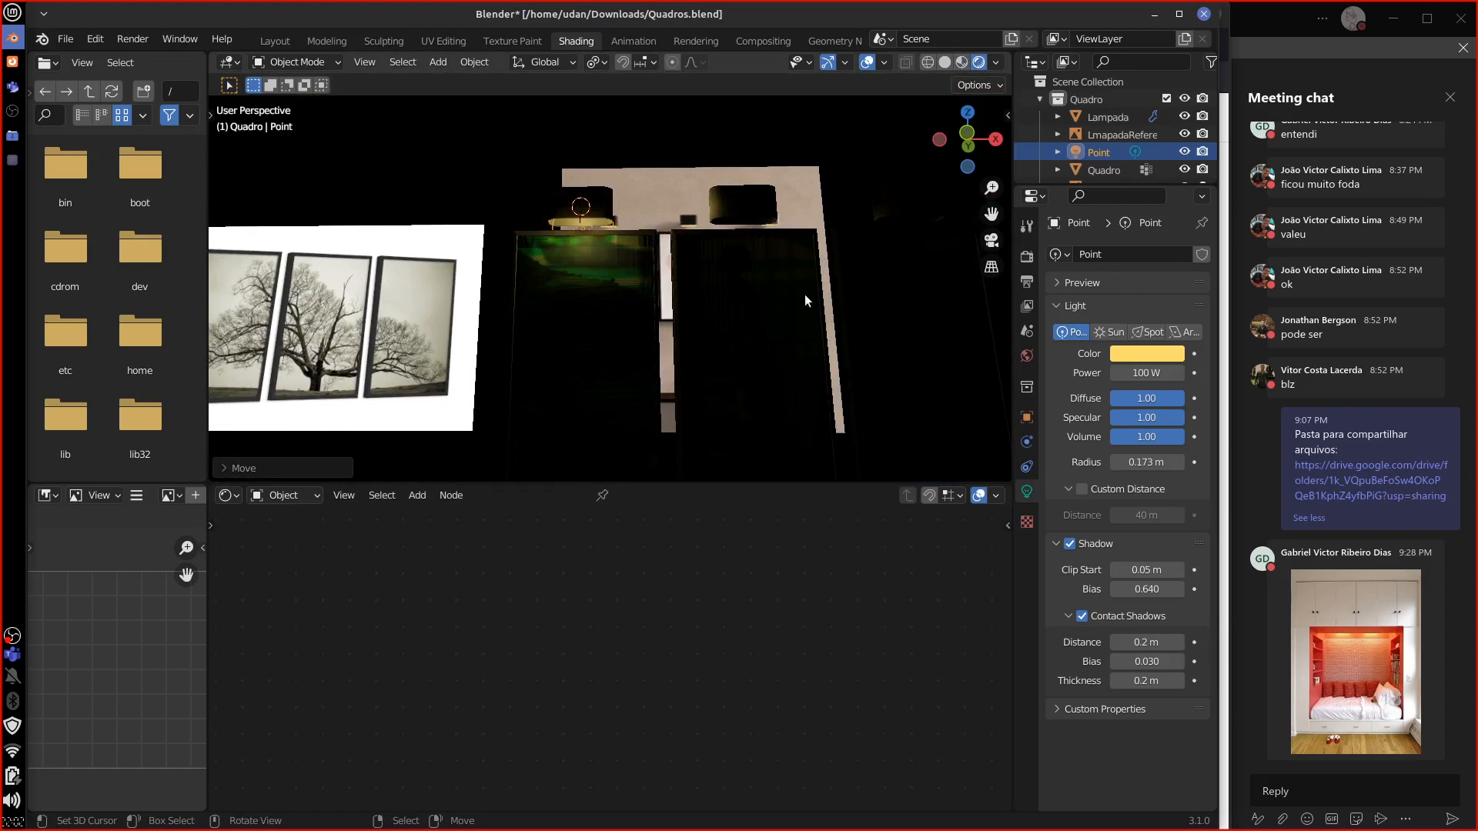
# Step: Close Quadros.blend without saving the changes and show the Downloads folder in the file manager
pyautogui.click(1203, 16)
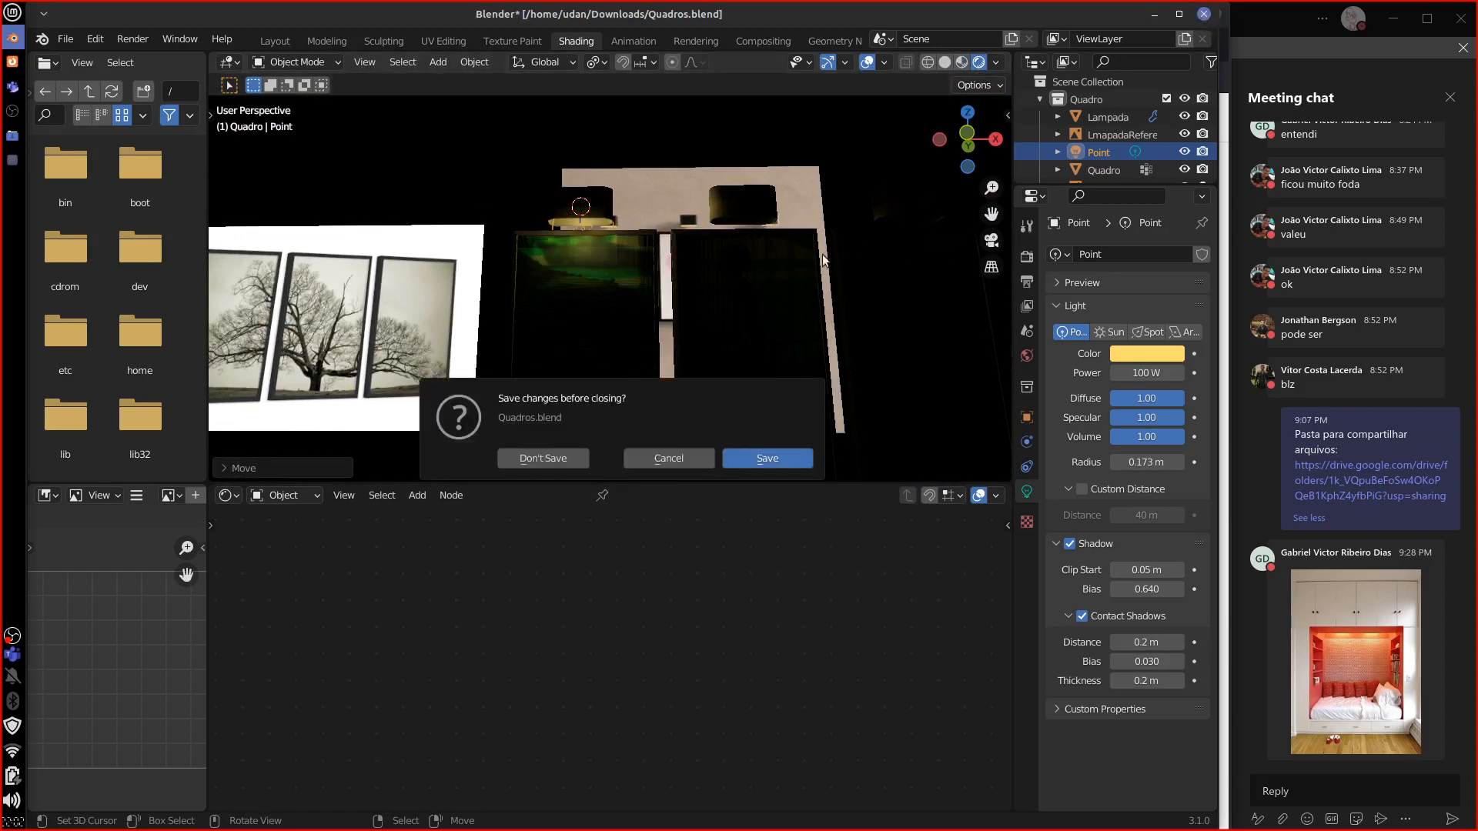
pyautogui.click(545, 458)
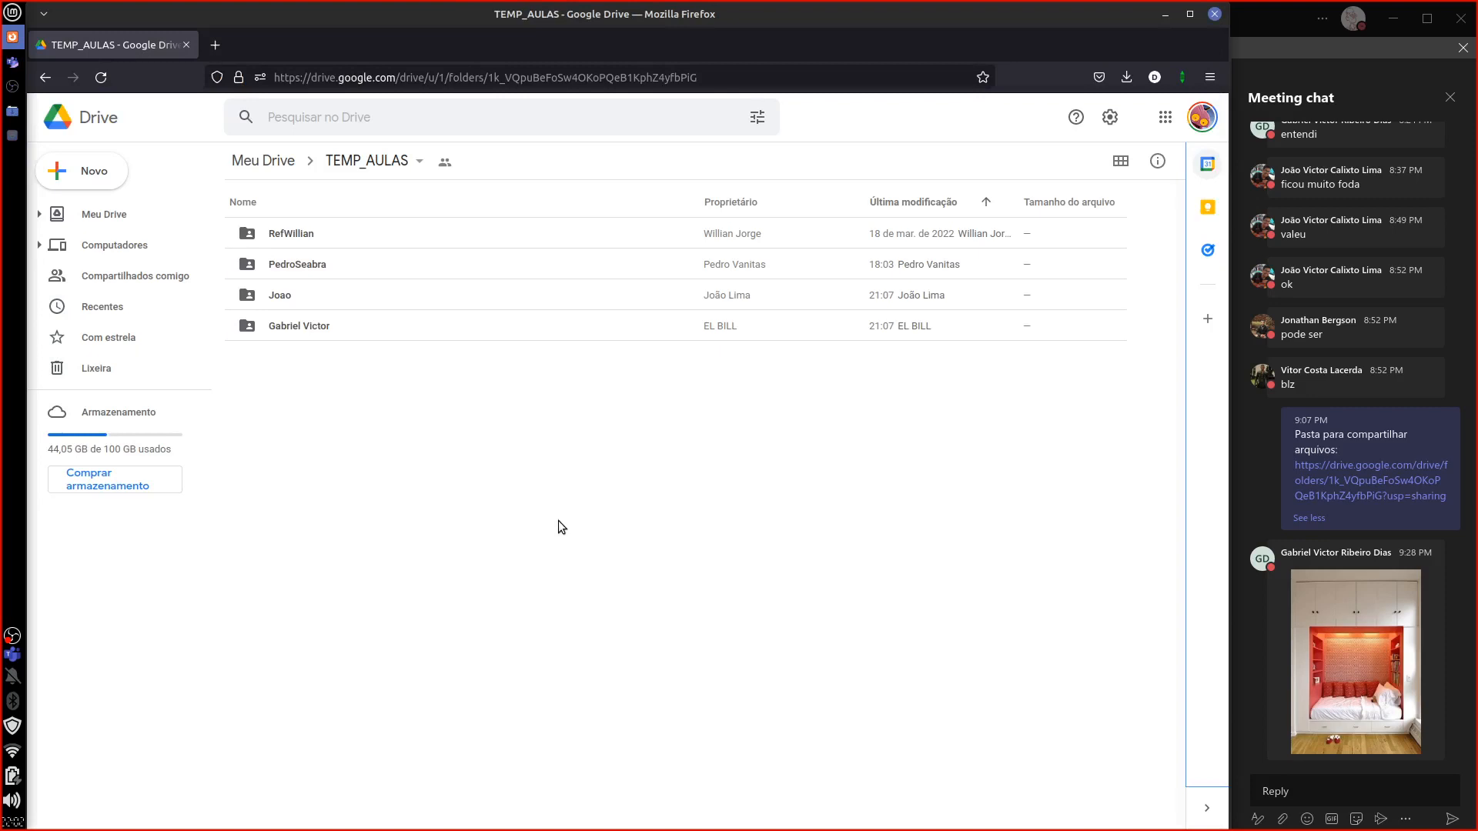
pyautogui.click(18, 111)
pyautogui.click(749, 505)
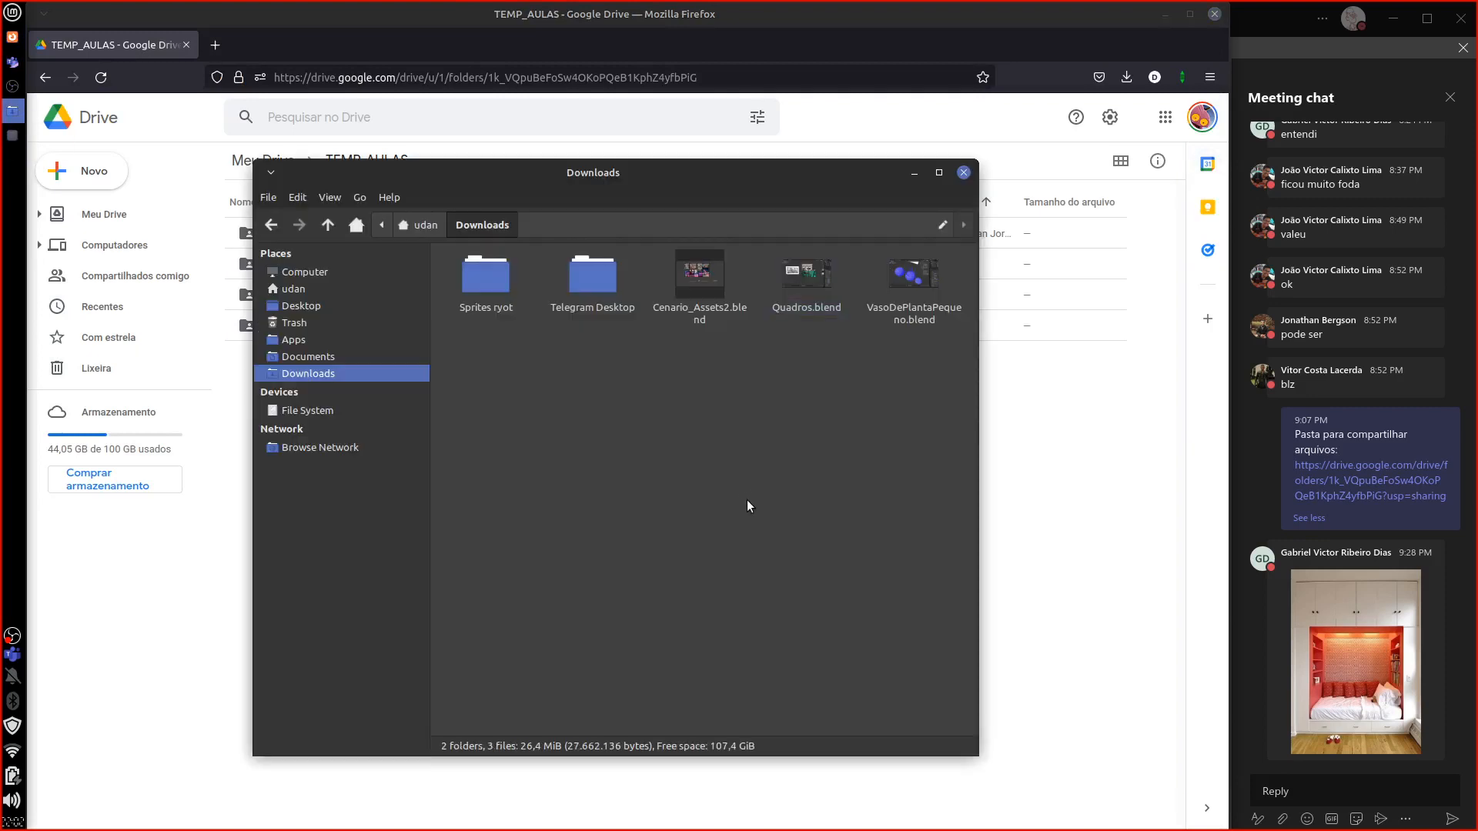
# Step: Delete Quadros.blend from the Downloads folder and open VasoDePlantaPequeno.blend in Blender
pyautogui.click(800, 297)
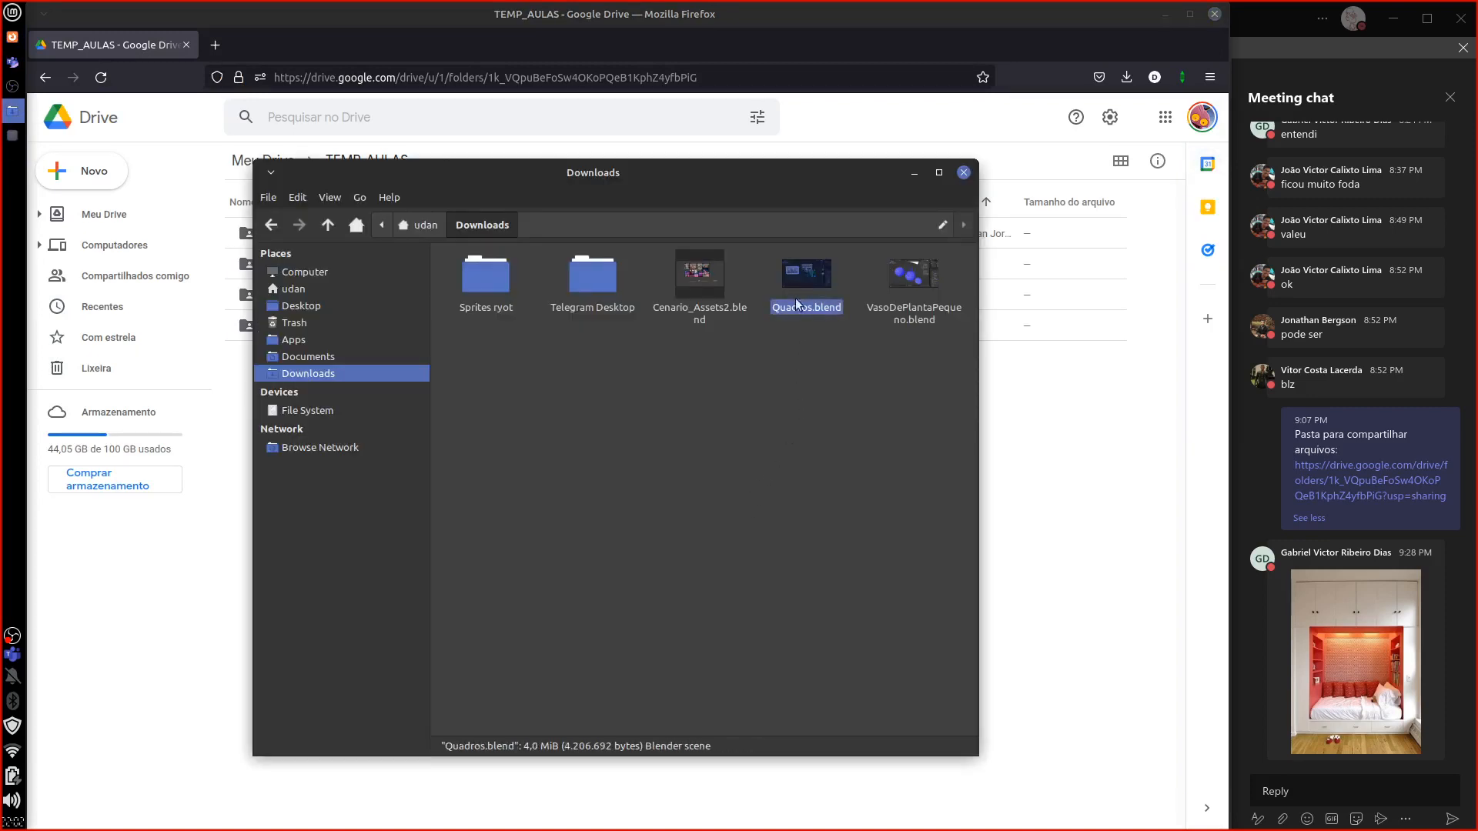
pyautogui.press('Delete')
pyautogui.doubleClick(815, 304)
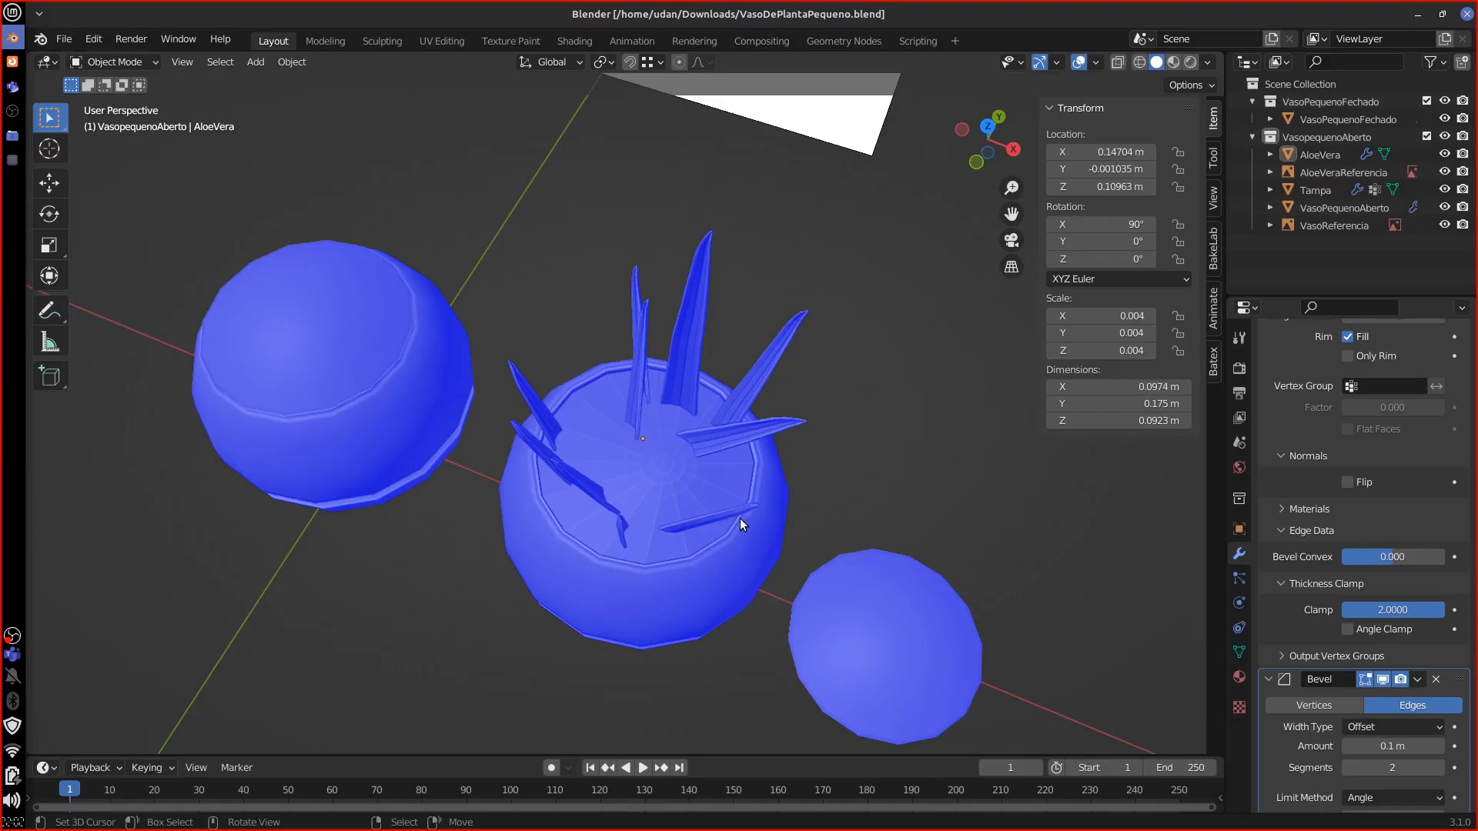
# Step: Examine the two plant pots, the aloe leaves and the reference images, ending in the front view
pyautogui.moveTo(741, 518); pyautogui.dragTo(820, 342, button='middle')
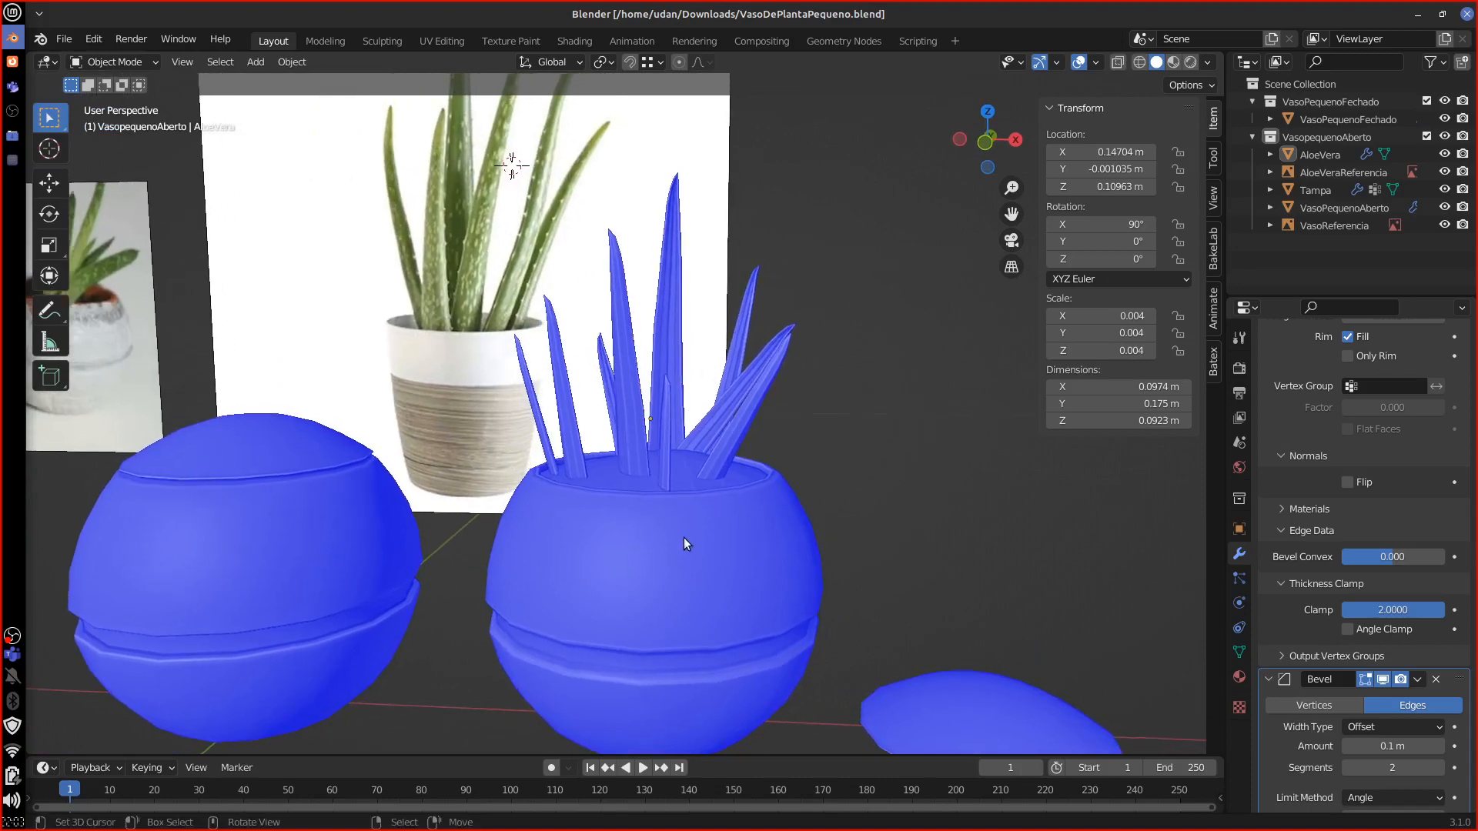
pyautogui.moveTo(488, 360); pyautogui.dragTo(673, 572, button='middle')
pyautogui.scroll(-2, 665, 603)
pyautogui.scroll(-2, 665, 607)
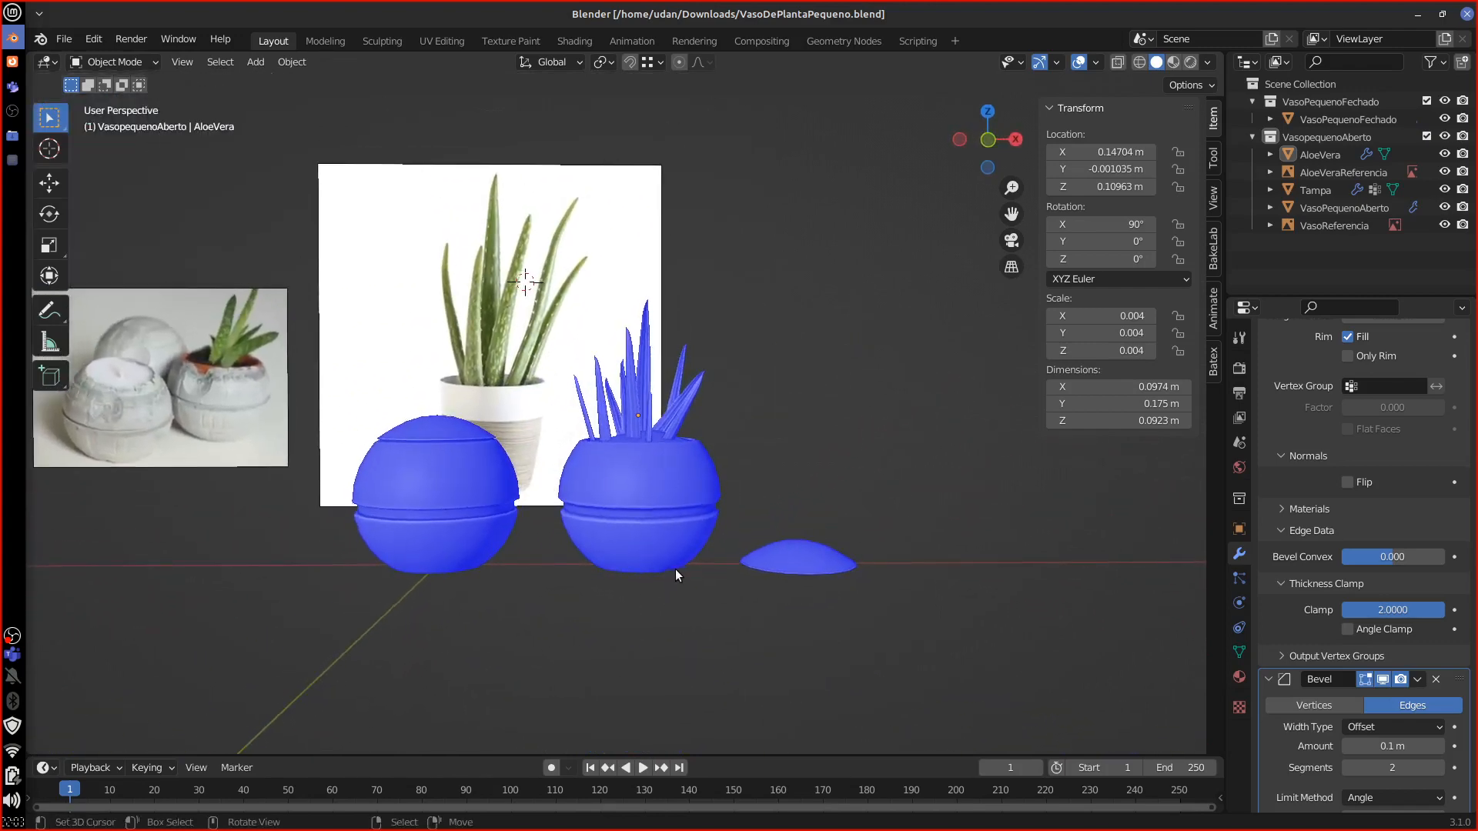
pyautogui.press('KP_1')
pyautogui.scroll(3, 668, 419)
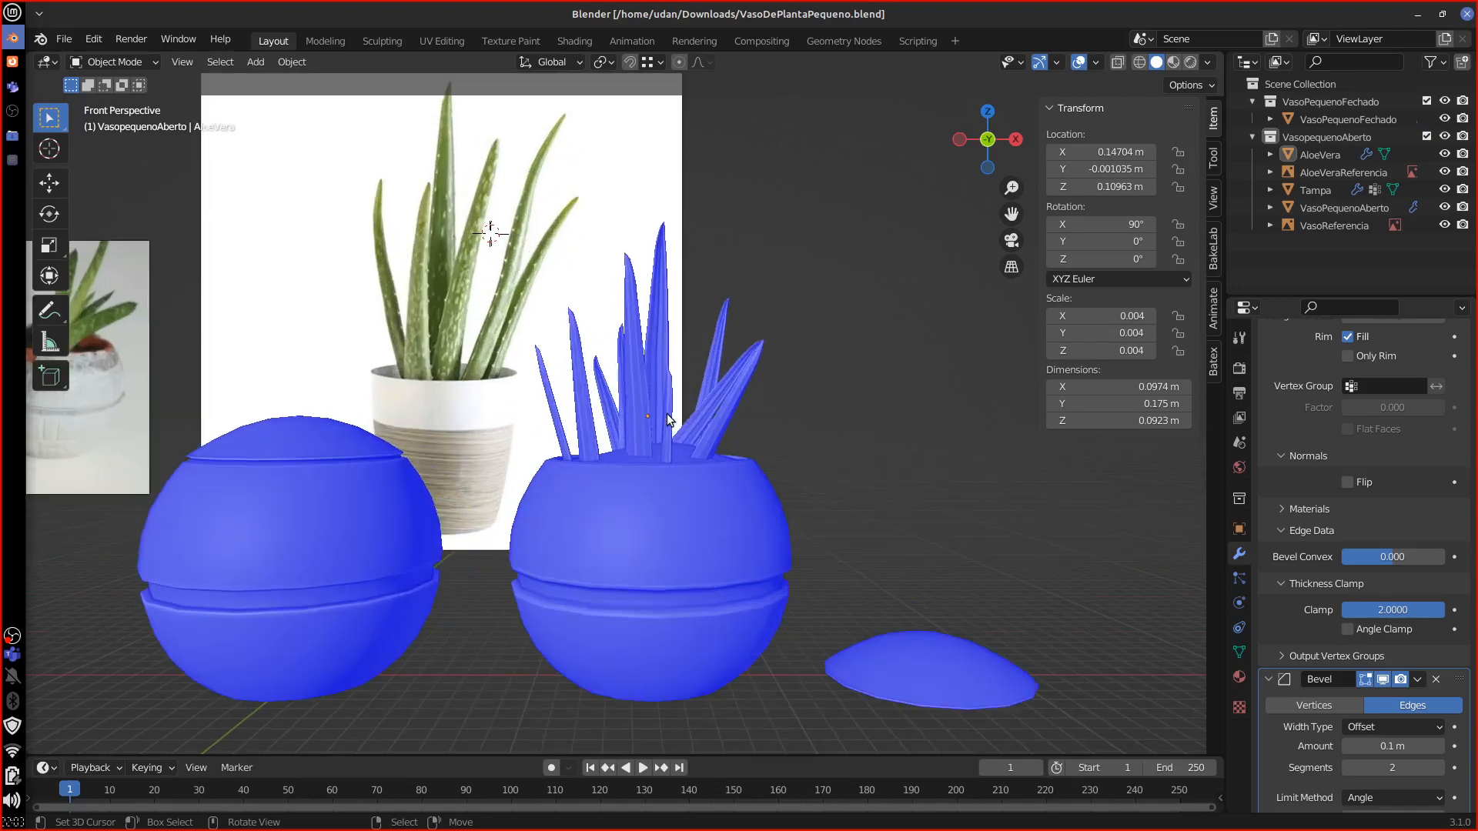
pyautogui.scroll(3, 631, 575)
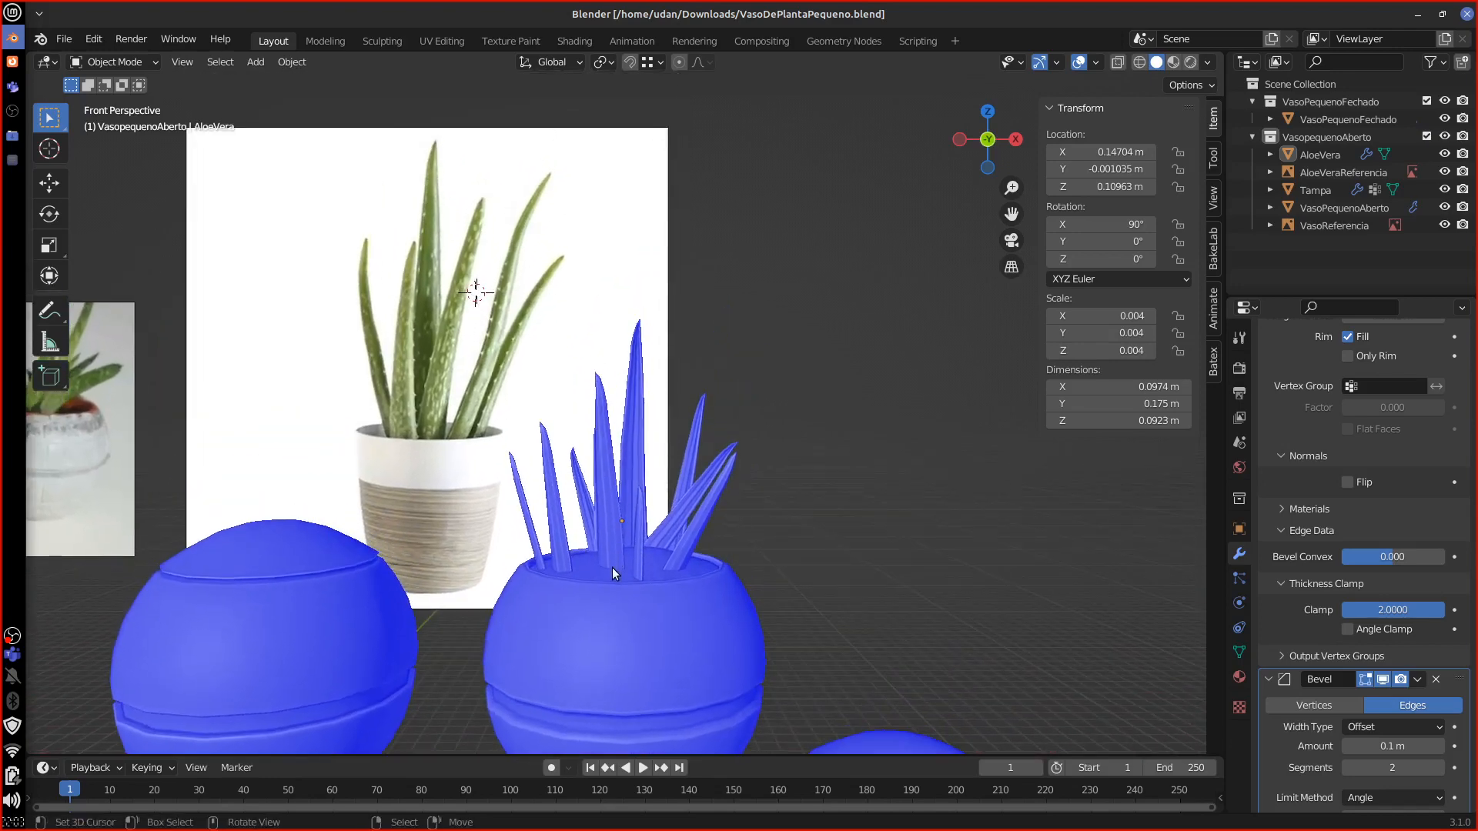
# Step: Annotate a long leaf outline over the modelled aloe and trace the curved leaves in the AloeVeraReferencia image
pyautogui.moveTo(614, 573)
pyautogui.mouseDown()
pyautogui.moveTo(678, 206)
pyautogui.moveTo(701, 156)
pyautogui.moveTo(628, 598)
pyautogui.mouseUp()
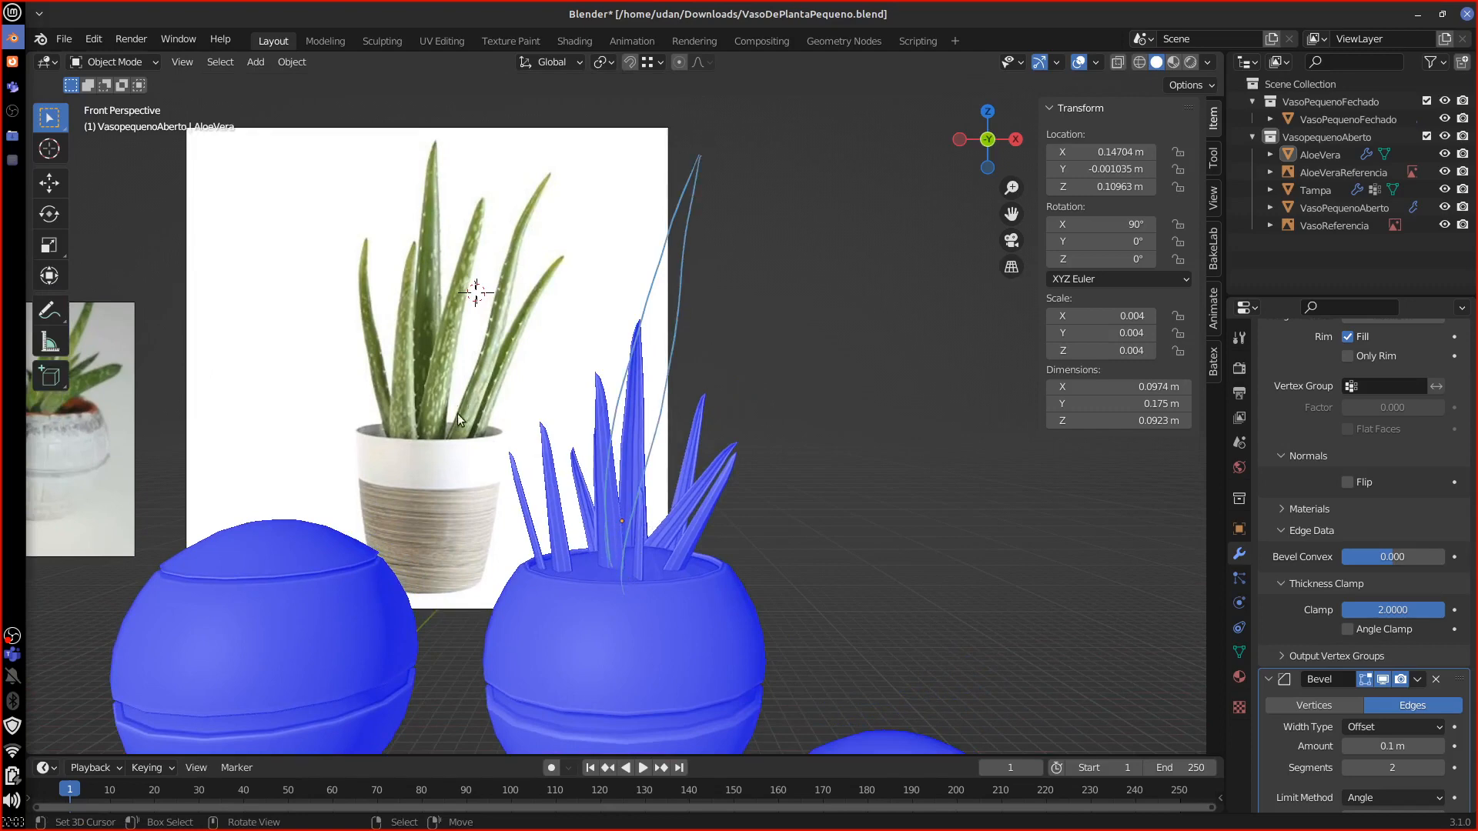
pyautogui.moveTo(458, 418); pyautogui.dragTo(574, 153)
pyautogui.moveTo(472, 410); pyautogui.dragTo(581, 150)
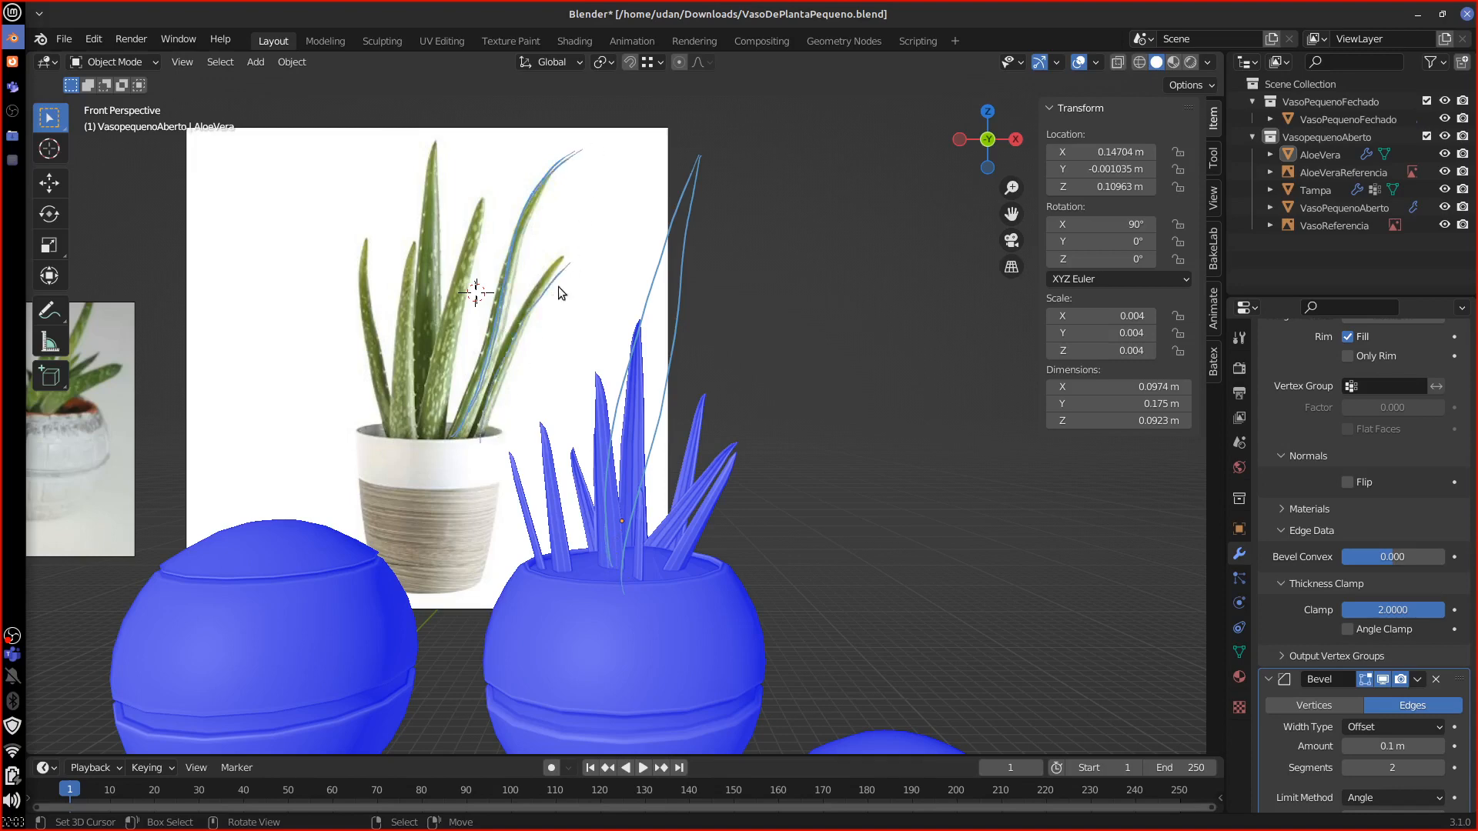
pyautogui.moveTo(481, 433); pyautogui.dragTo(549, 276)
pyautogui.moveTo(488, 166)
pyautogui.mouseDown()
pyautogui.moveTo(429, 471)
pyautogui.moveTo(371, 319)
pyautogui.moveTo(390, 168)
pyautogui.mouseUp()
pyautogui.moveTo(424, 427); pyautogui.dragTo(444, 117)
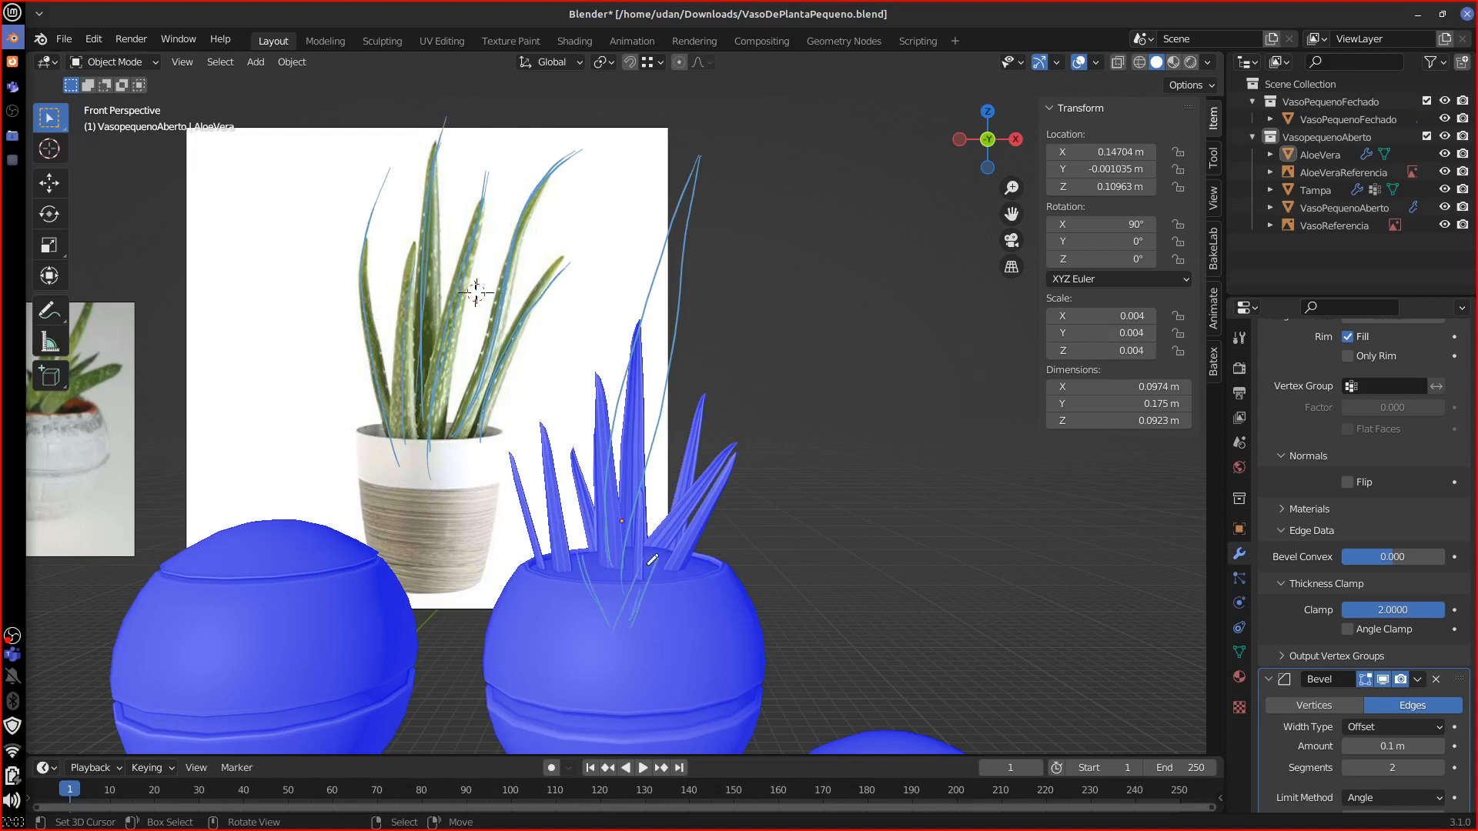
# Step: Annotate outward-curving leaf lines around the modelled aloe and draw a circle above the plant
pyautogui.moveTo(630, 608); pyautogui.dragTo(788, 354)
pyautogui.moveTo(648, 525); pyautogui.dragTo(769, 297)
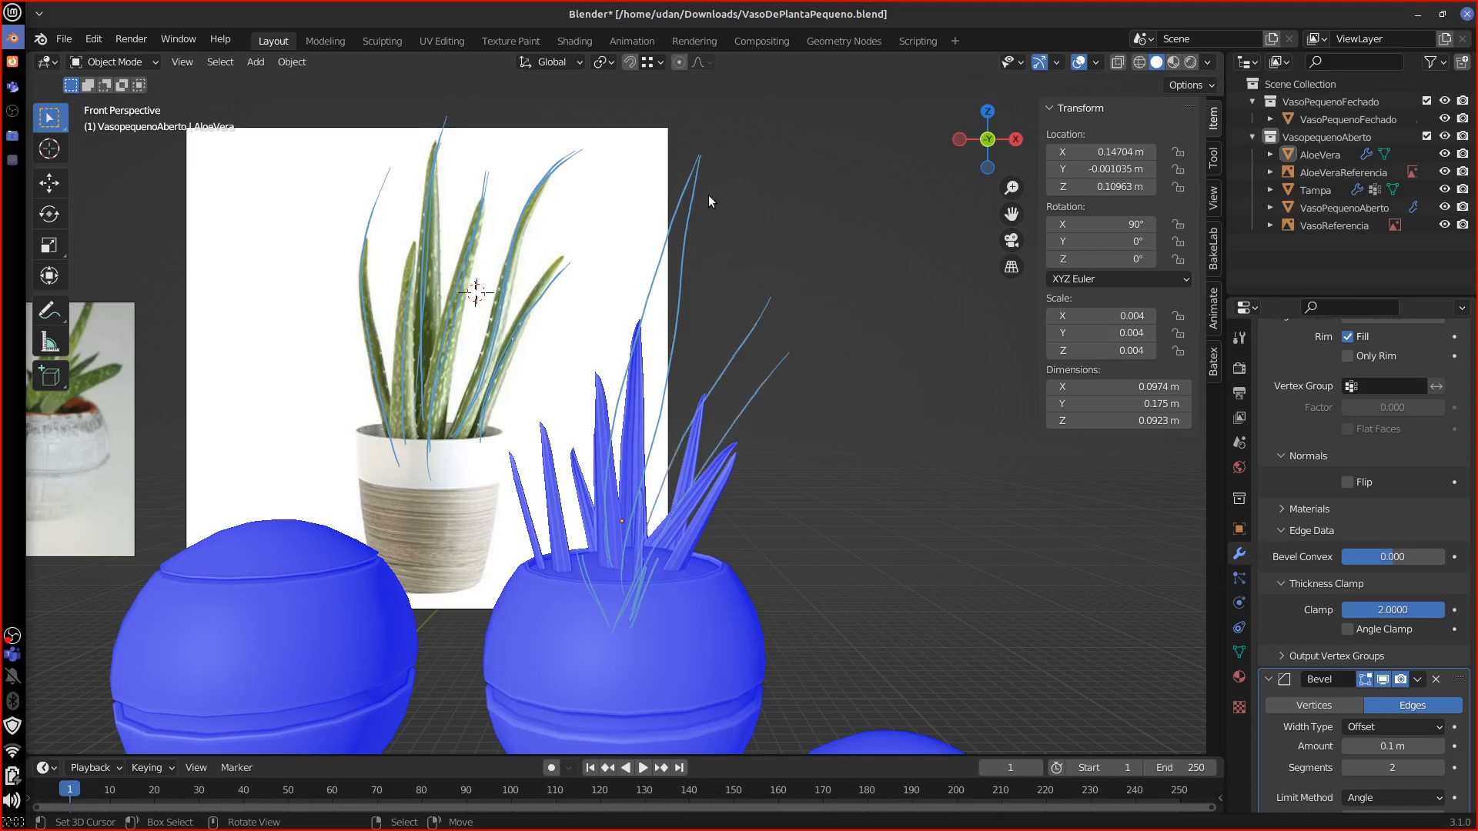
pyautogui.moveTo(813, 122); pyautogui.dragTo(830, 166)
pyautogui.moveTo(582, 585)
pyautogui.mouseDown()
pyautogui.moveTo(608, 275)
pyautogui.moveTo(599, 586)
pyautogui.mouseUp()
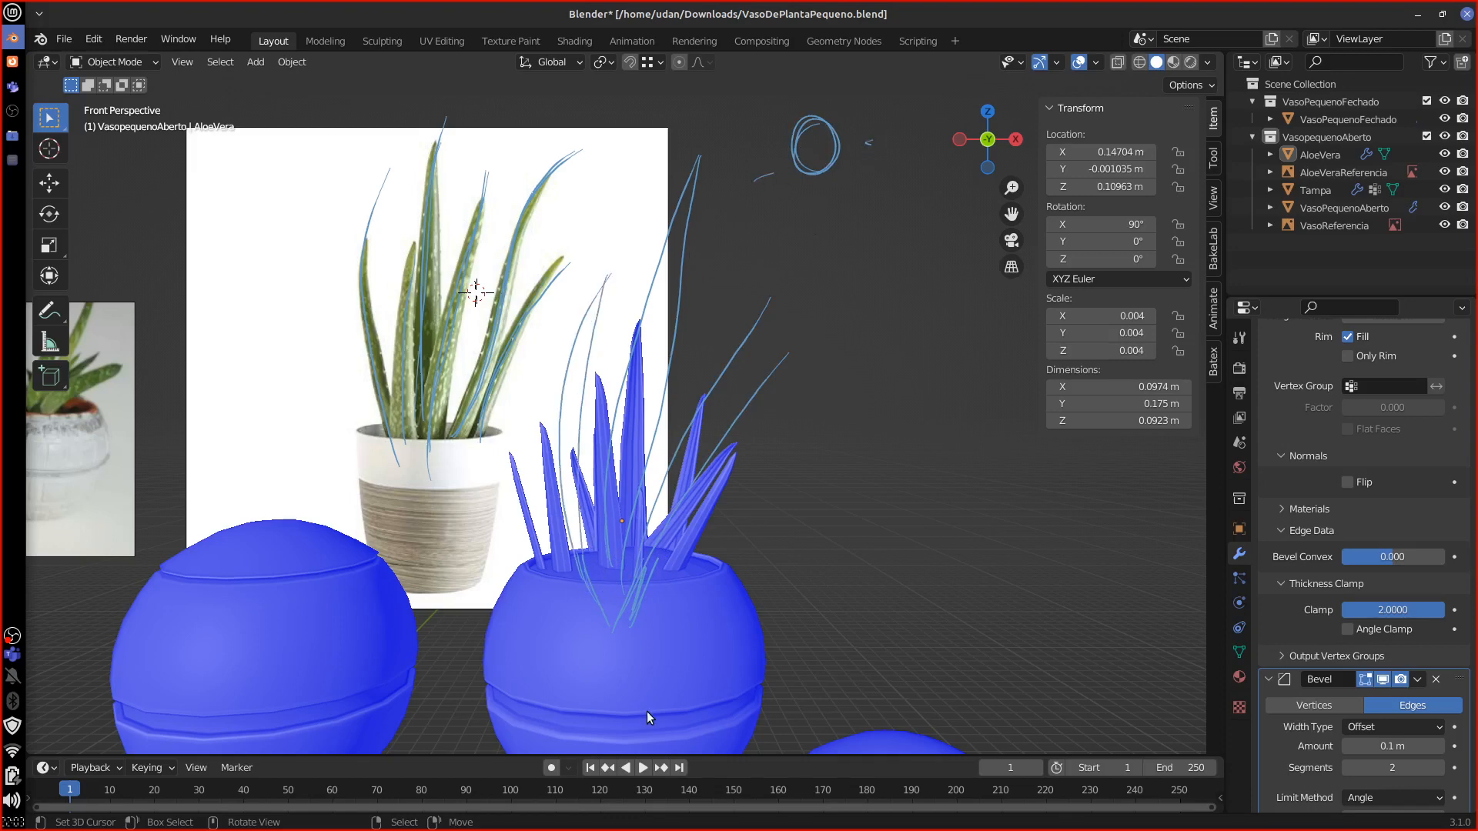
# Step: Move the AloeVeraReferencia image about 0.007 m along X and about 0.047 m up along Z
pyautogui.scroll(-3, 791, 279)
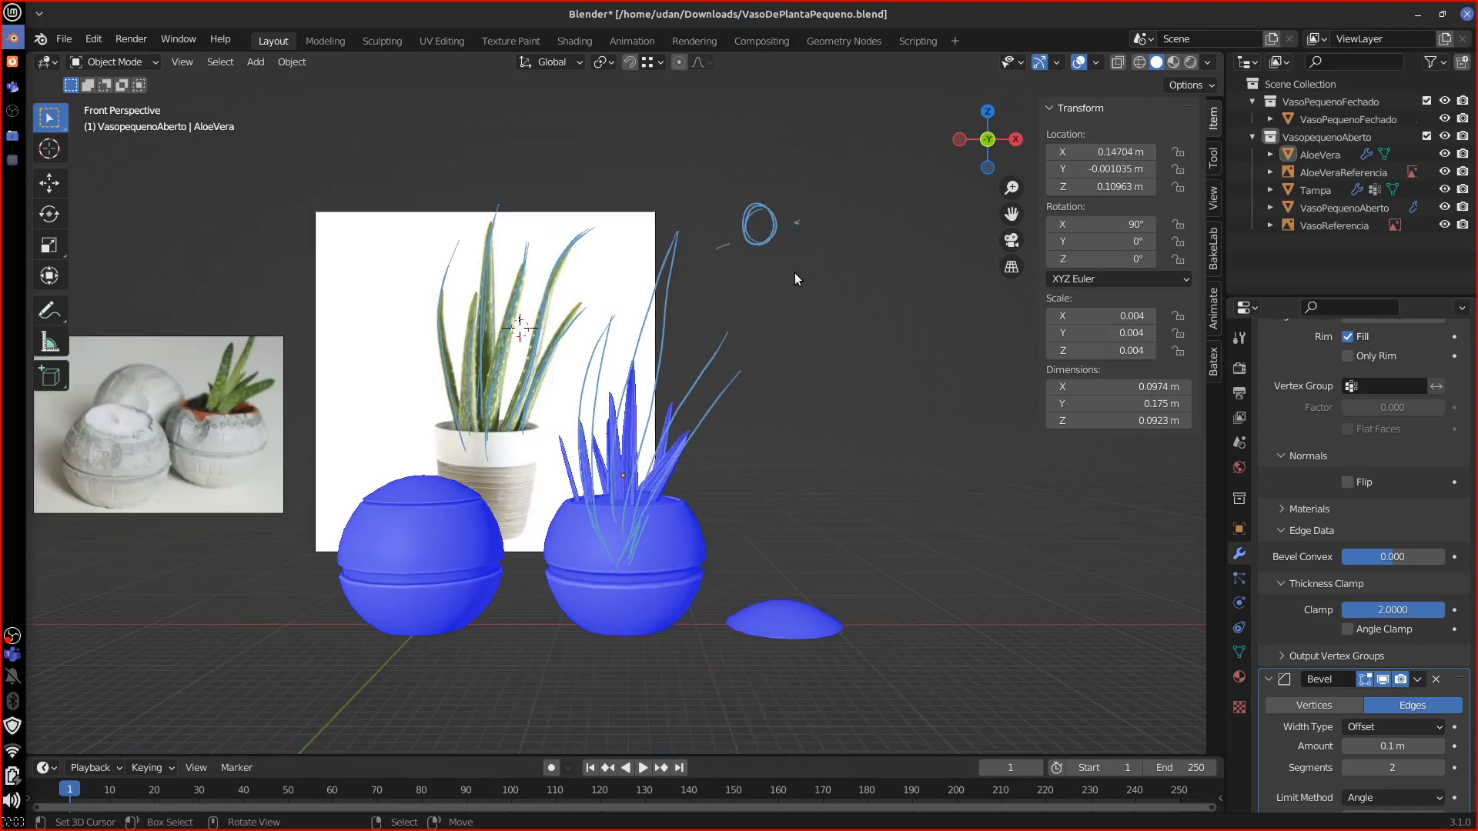
pyautogui.scroll(3, 253, 423)
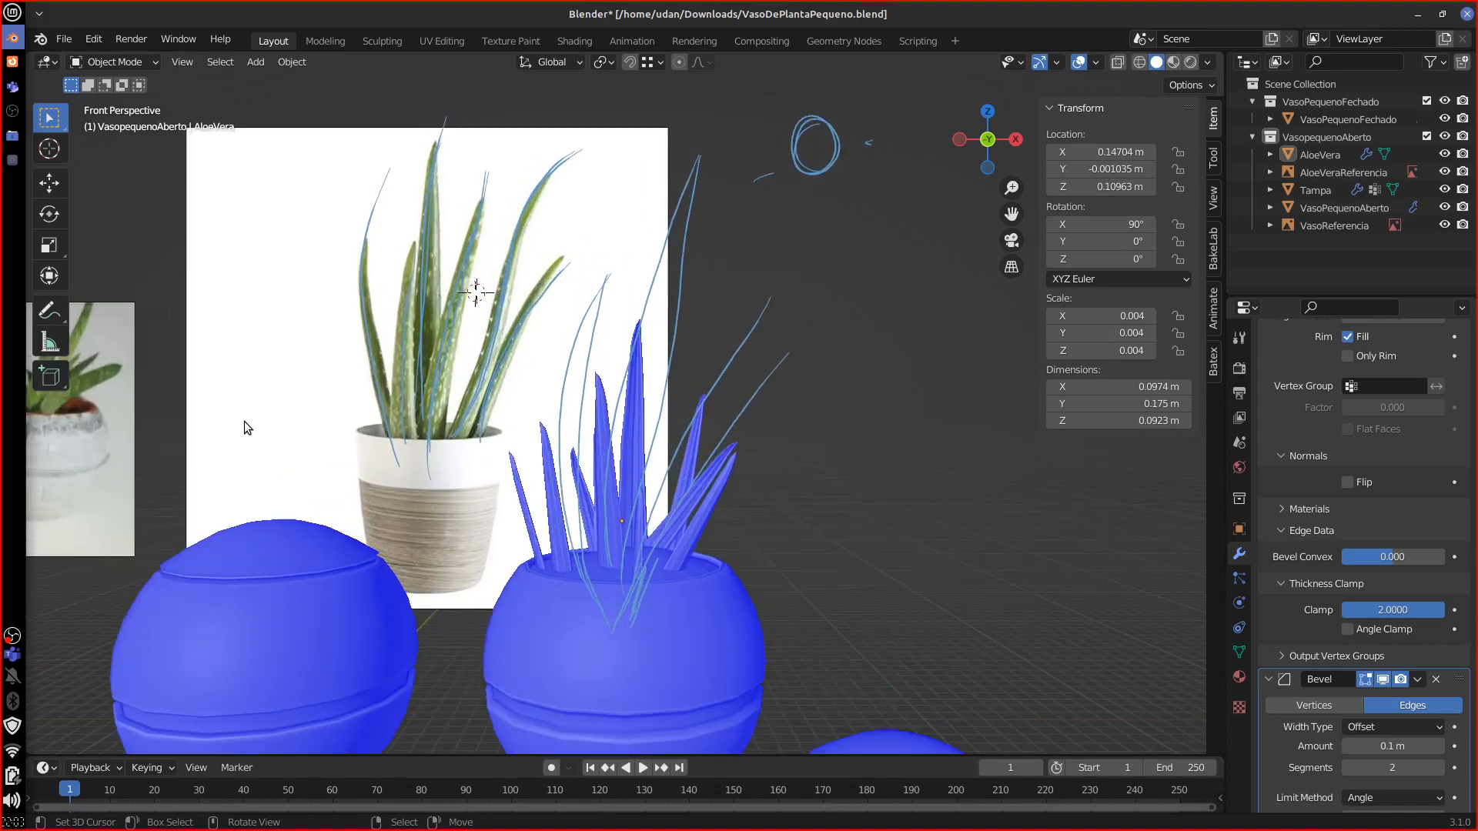
pyautogui.keyDown('shift'); pyautogui.moveTo(183, 451); pyautogui.dragTo(527, 450, button='middle'); pyautogui.keyUp('shift')
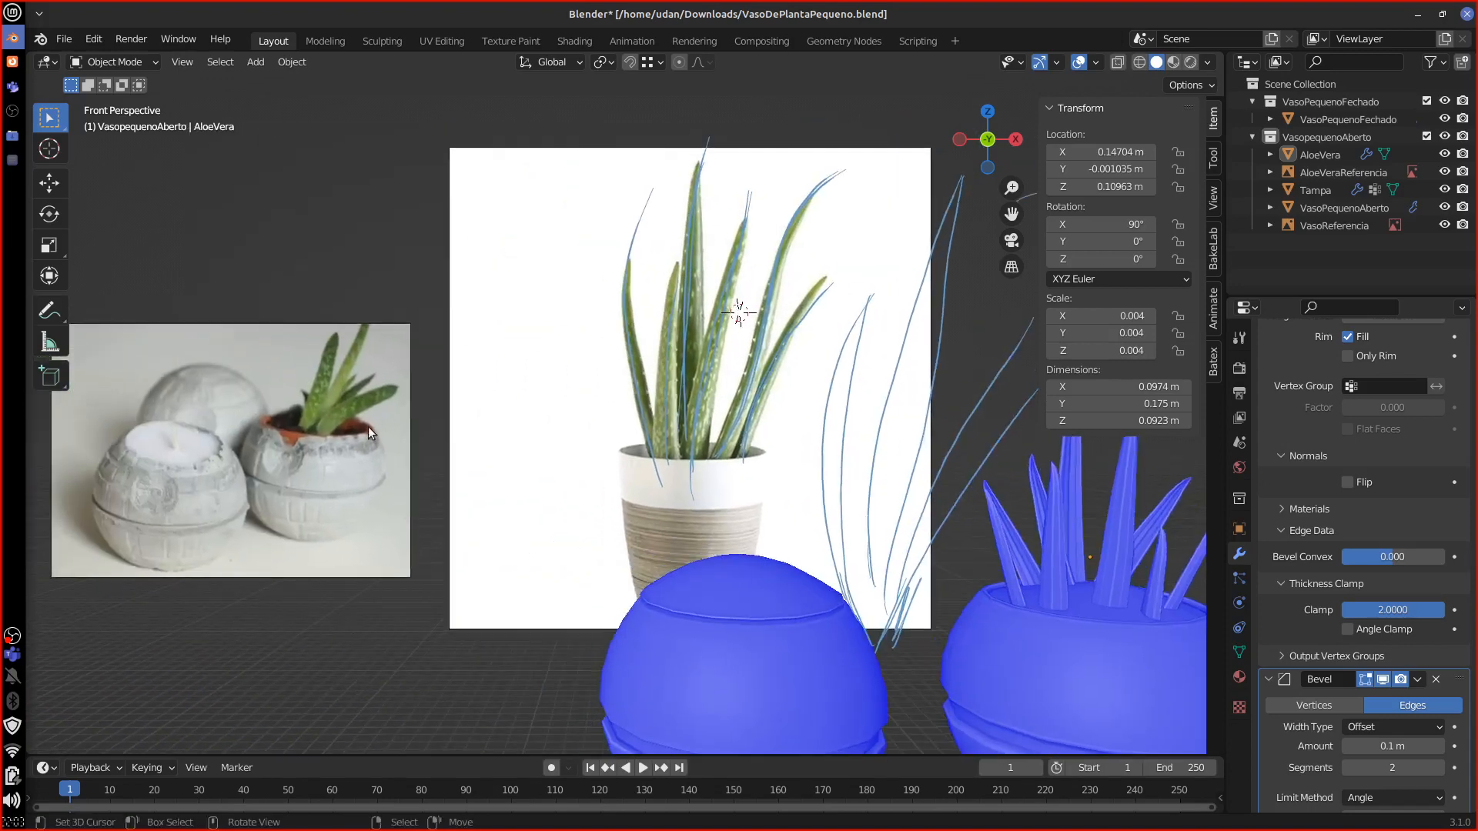
pyautogui.scroll(2, 367, 432)
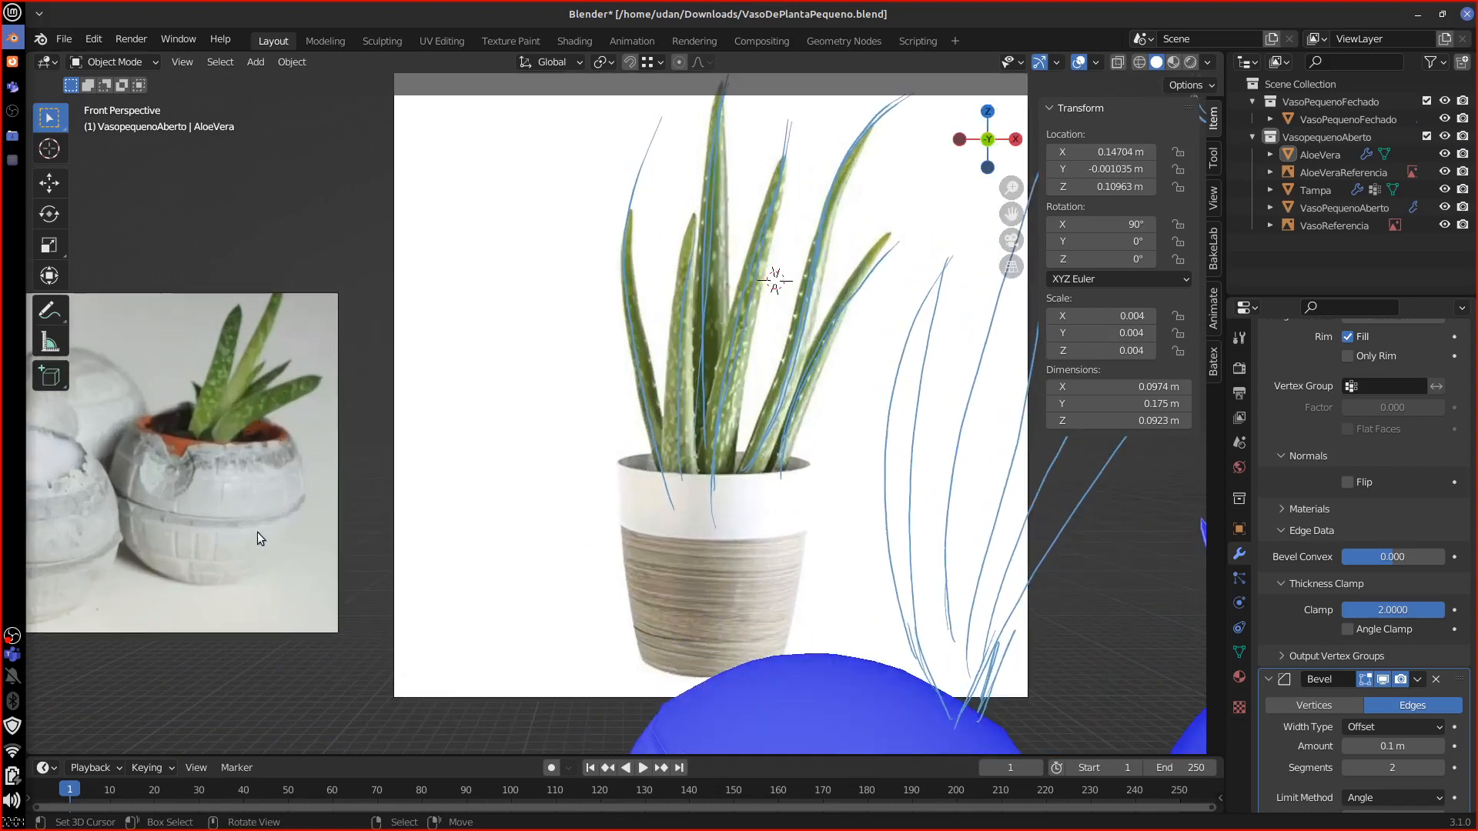
pyautogui.moveTo(749, 470); pyautogui.dragTo(749, 402)
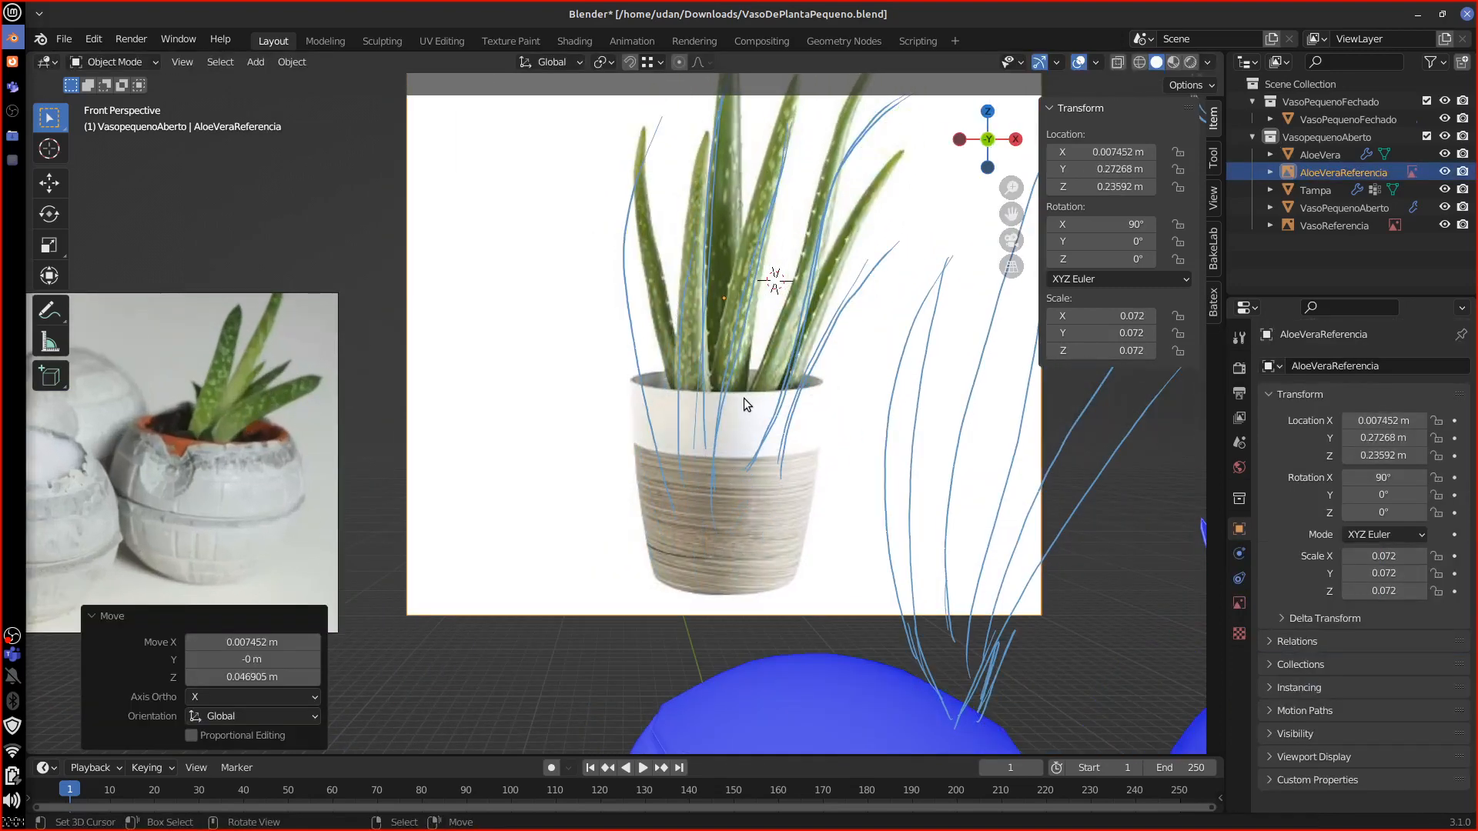
pyautogui.keyDown('shift'); pyautogui.moveTo(257, 425); pyautogui.dragTo(257, 452, button='middle'); pyautogui.keyUp('shift')
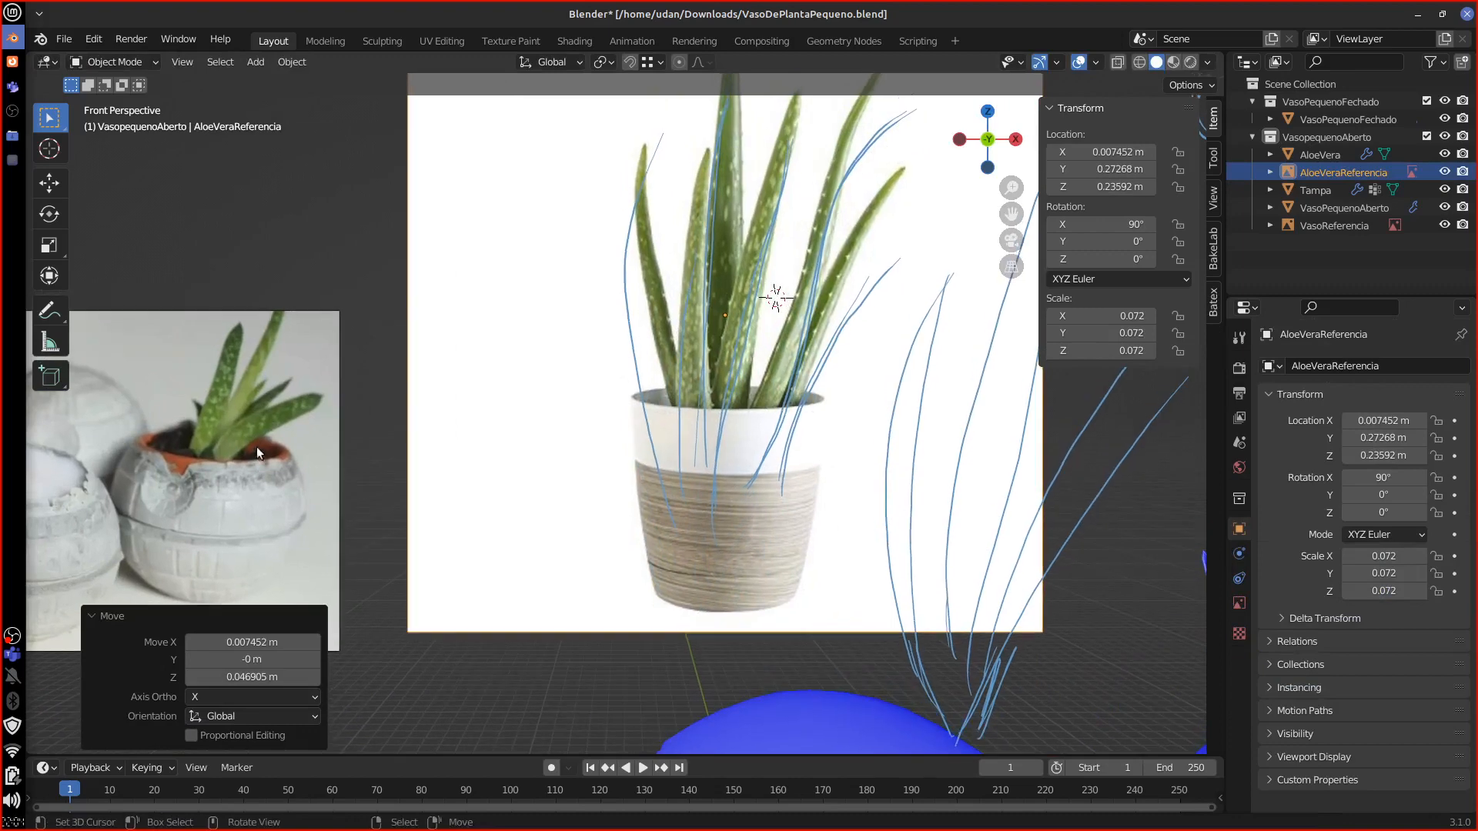
# Step: Annotate the aloe leaves in the VasoReferencia photo with curved strokes and mark the base where they meet
pyautogui.press('d')
pyautogui.moveTo(328, 389); pyautogui.dragTo(211, 461)
pyautogui.moveTo(307, 362); pyautogui.dragTo(198, 460)
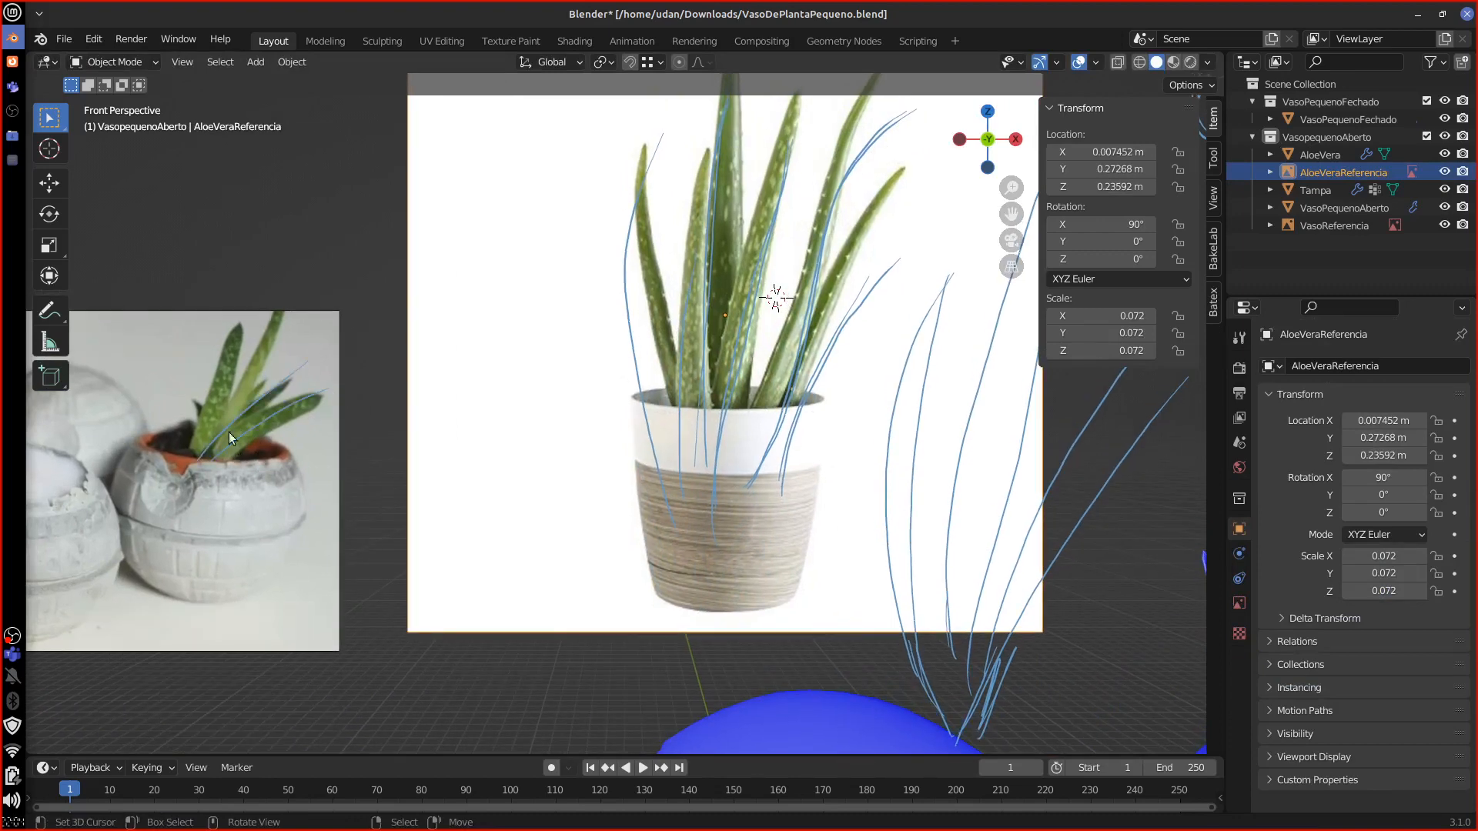
pyautogui.moveTo(284, 282); pyautogui.dragTo(198, 460)
pyautogui.moveTo(239, 330); pyautogui.dragTo(201, 450)
pyautogui.keyDown('shift'); pyautogui.moveTo(740, 566); pyautogui.dragTo(225, 459, button='middle'); pyautogui.keyUp('shift')
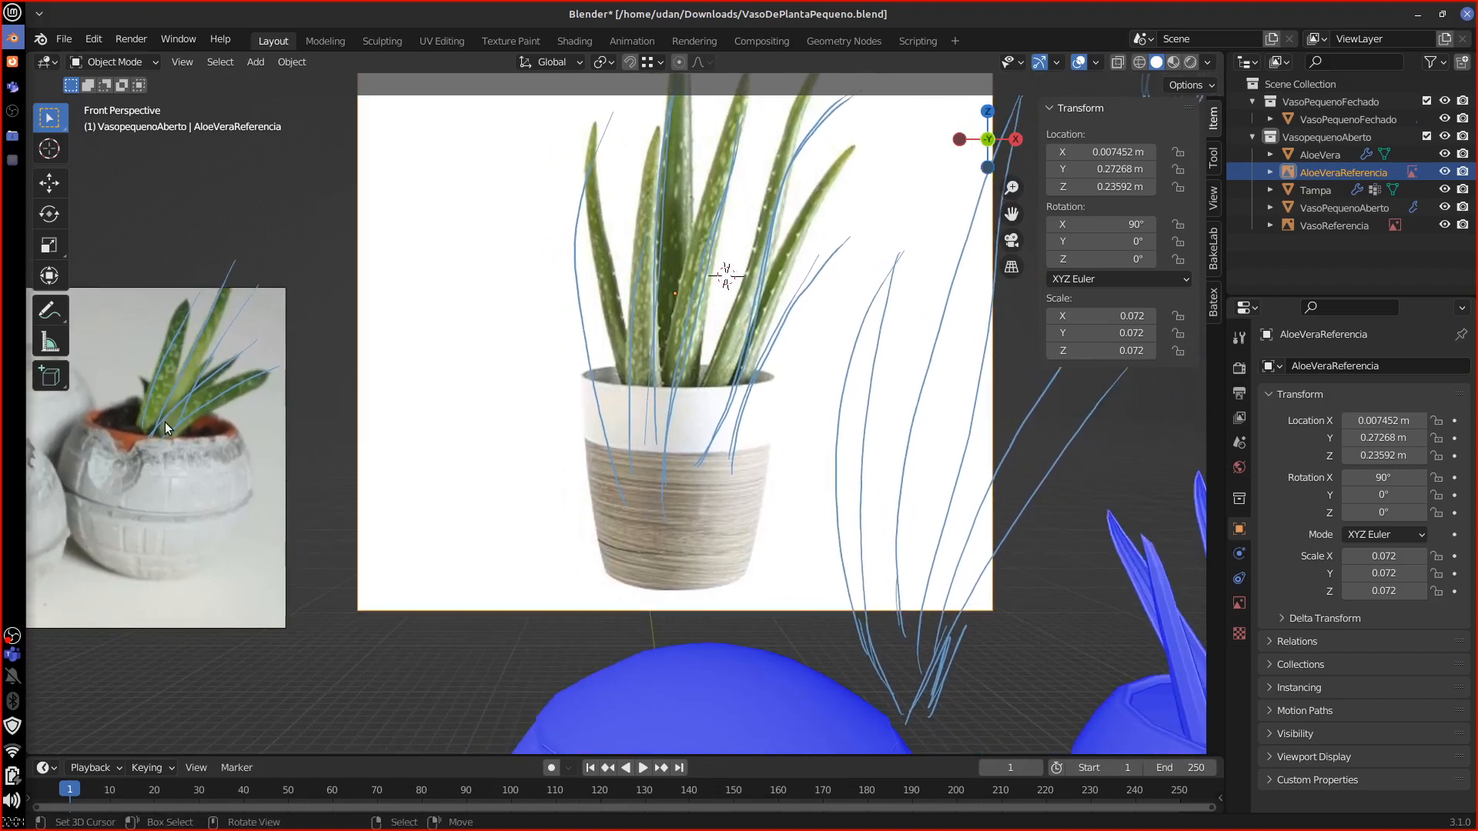
pyautogui.moveTo(139, 413); pyautogui.dragTo(157, 452)
# Step: Erase the annotated leaf lines around the modelled aloe and the circle above it
pyautogui.scroll(-5, 1000, 608)
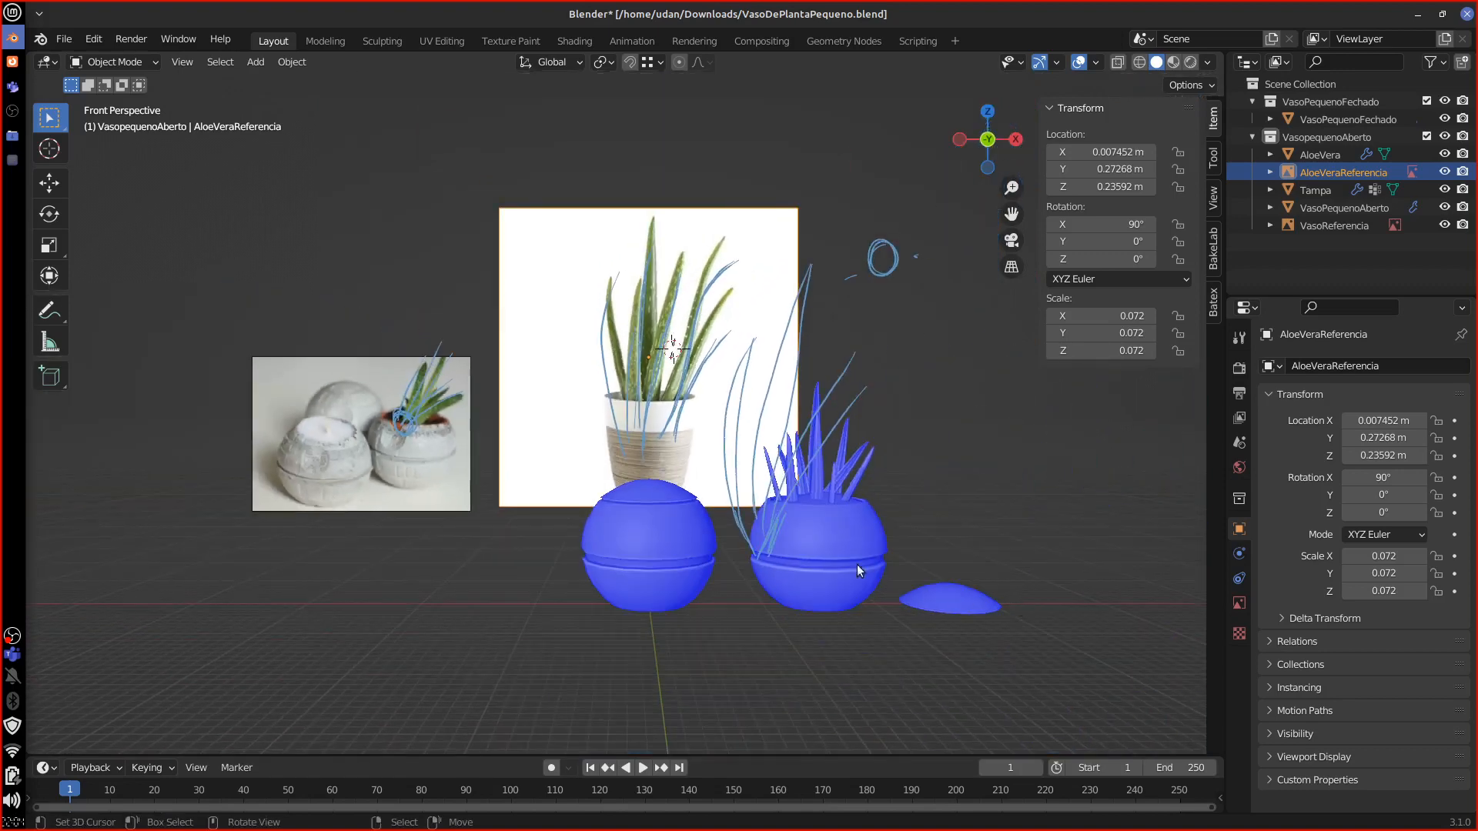
pyautogui.moveTo(864, 364)
pyautogui.mouseDown(button='right')
pyautogui.moveTo(769, 544)
pyautogui.moveTo(745, 468)
pyautogui.moveTo(755, 381)
pyautogui.moveTo(735, 362)
pyautogui.mouseUp(button='right')
pyautogui.moveTo(762, 450); pyautogui.dragTo(776, 471)
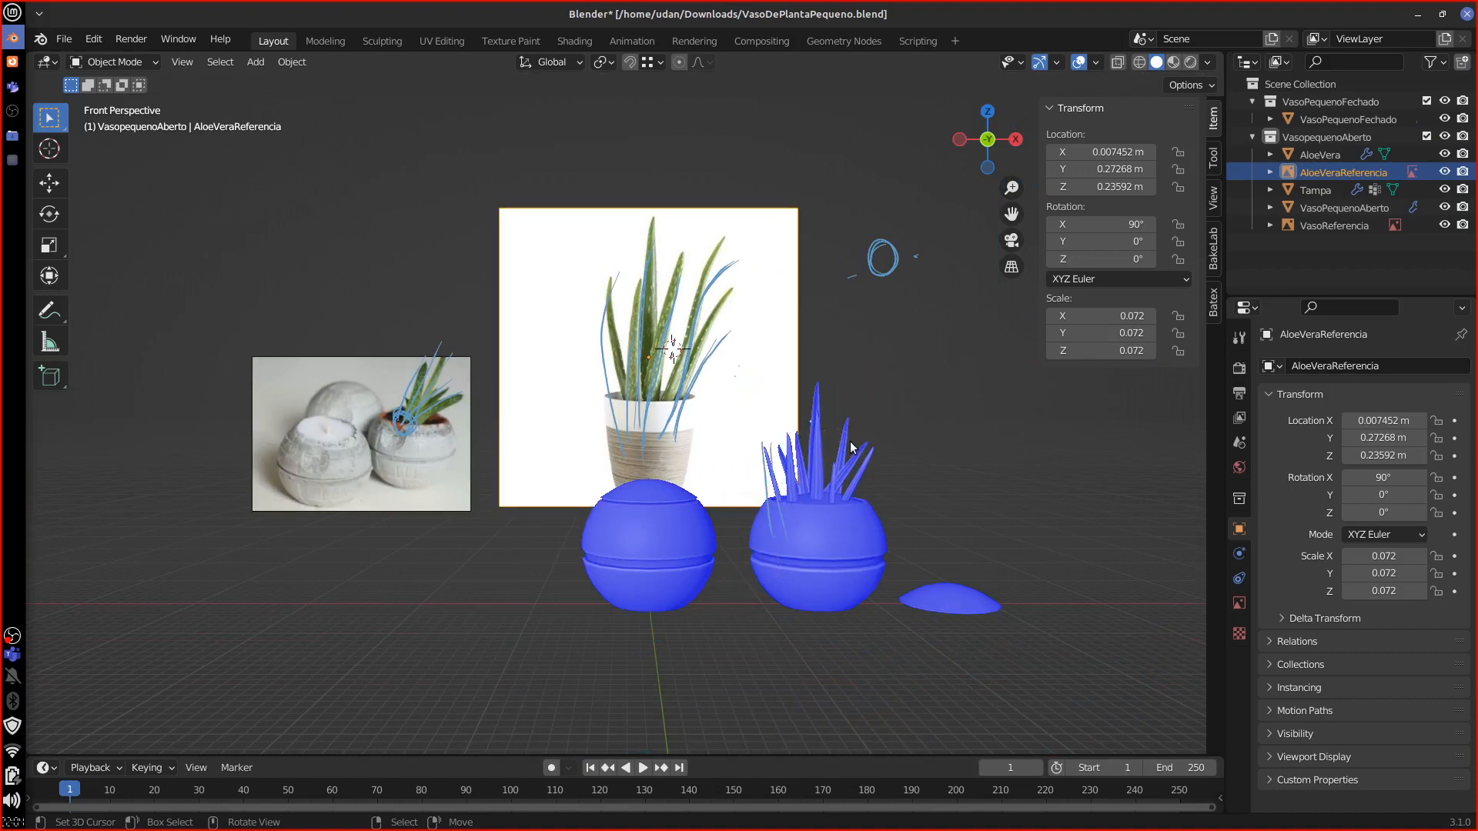
pyautogui.moveTo(857, 433)
pyautogui.mouseDown()
pyautogui.moveTo(849, 554)
pyautogui.moveTo(831, 528)
pyautogui.mouseUp()
pyautogui.moveTo(773, 531)
pyautogui.mouseDown(button='right')
pyautogui.moveTo(780, 439)
pyautogui.moveTo(874, 423)
pyautogui.mouseUp(button='right')
pyautogui.moveTo(875, 415); pyautogui.dragTo(897, 372)
pyautogui.moveTo(901, 255); pyautogui.dragTo(905, 235, button='right')
# Step: Sketch fresh curved leaf lines over the modelled aloe, and erase them along with the strokes on the AloeVeraReferencia image
pyautogui.moveTo(823, 577); pyautogui.dragTo(872, 322)
pyautogui.moveTo(839, 551); pyautogui.dragTo(874, 380)
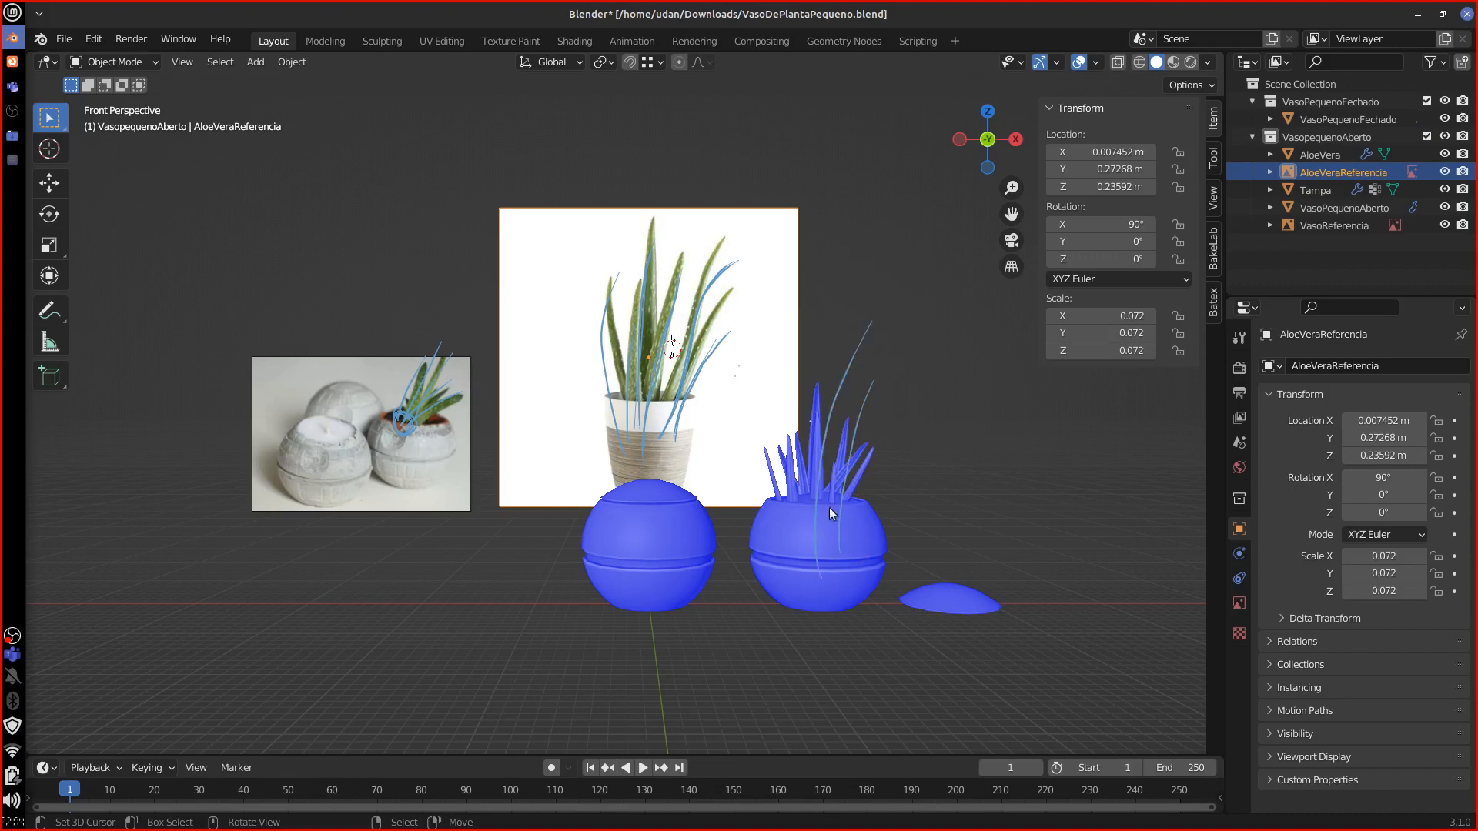
pyautogui.hotkey('ctrl', 'z')
pyautogui.moveTo(827, 515); pyautogui.dragTo(865, 402)
pyautogui.moveTo(798, 449); pyautogui.dragTo(825, 366)
pyautogui.moveTo(914, 209); pyautogui.dragTo(911, 234)
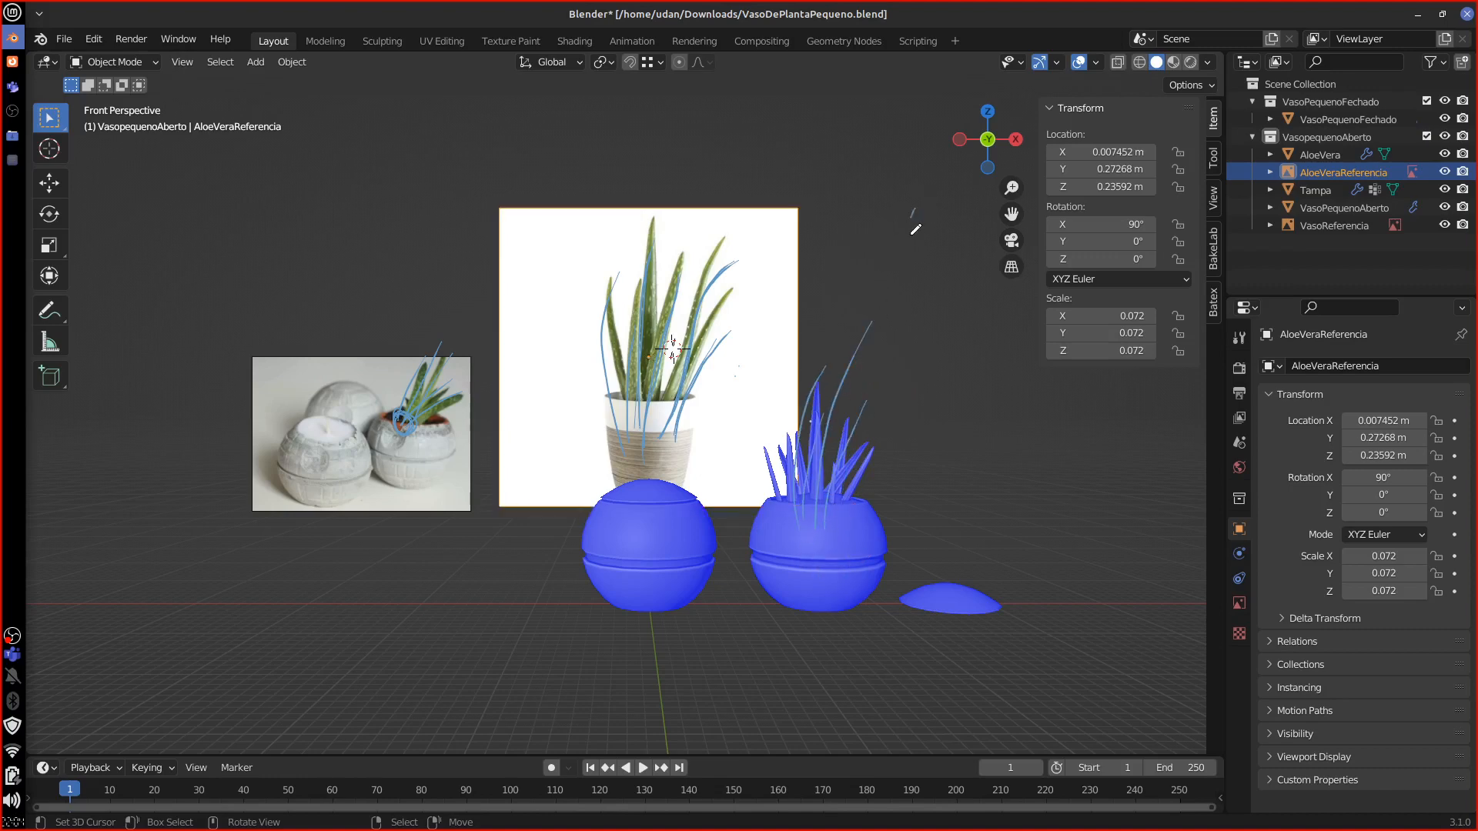
pyautogui.moveTo(910, 292)
pyautogui.mouseDown(button='right')
pyautogui.moveTo(910, 231)
pyautogui.moveTo(833, 443)
pyautogui.moveTo(749, 235)
pyautogui.moveTo(695, 188)
pyautogui.moveTo(622, 223)
pyautogui.moveTo(748, 317)
pyautogui.moveTo(740, 292)
pyautogui.mouseUp(button='right')
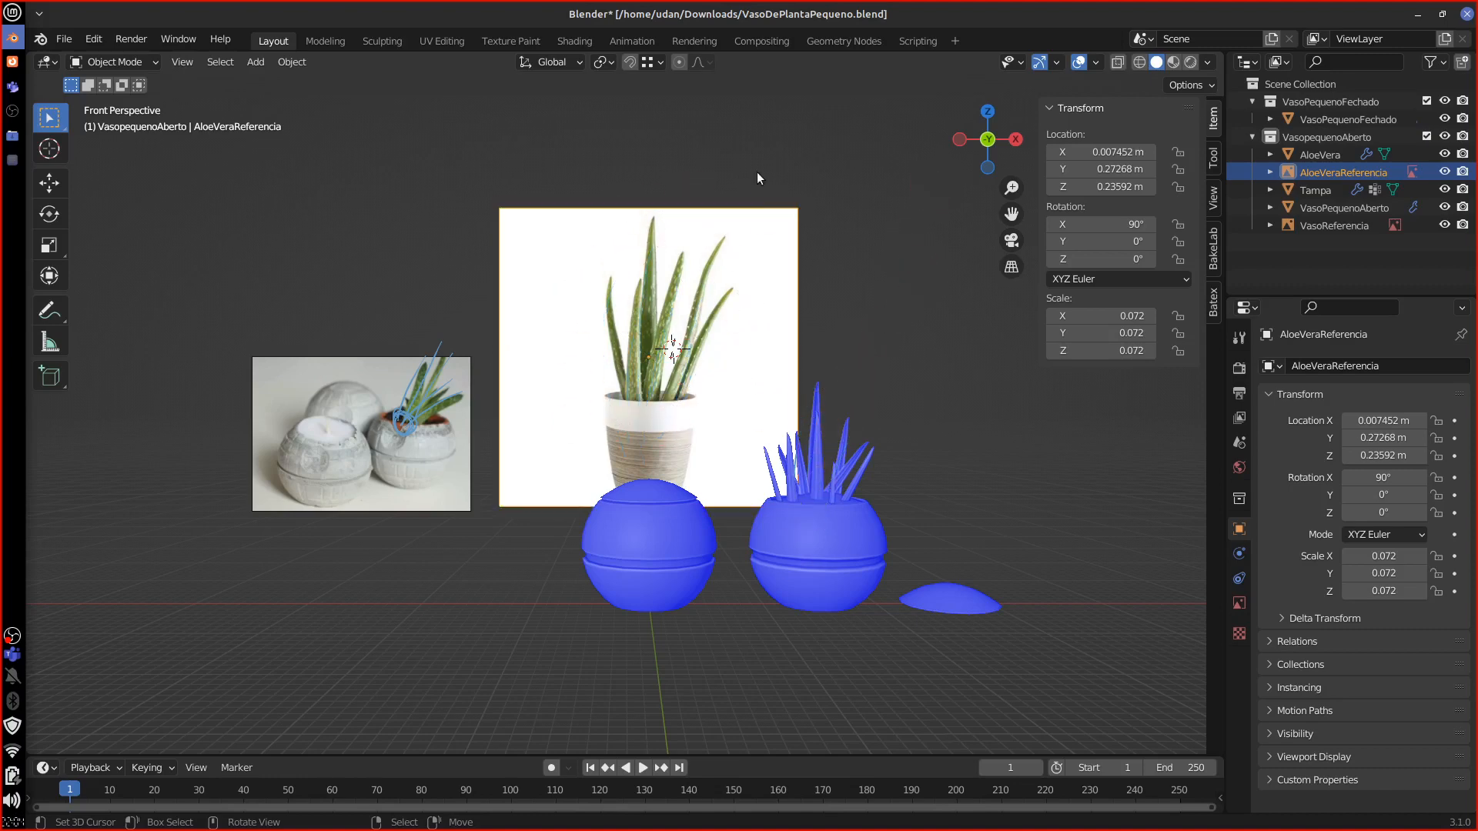
# Step: Annotate a circle above the AloeVeraReferencia image with slanted ray lines running down across the aloe leaves
pyautogui.moveTo(779, 125); pyautogui.dragTo(609, 372)
pyautogui.moveTo(770, 157); pyautogui.dragTo(685, 445)
pyautogui.moveTo(828, 160); pyautogui.dragTo(712, 449)
pyautogui.moveTo(771, 187); pyautogui.dragTo(674, 457)
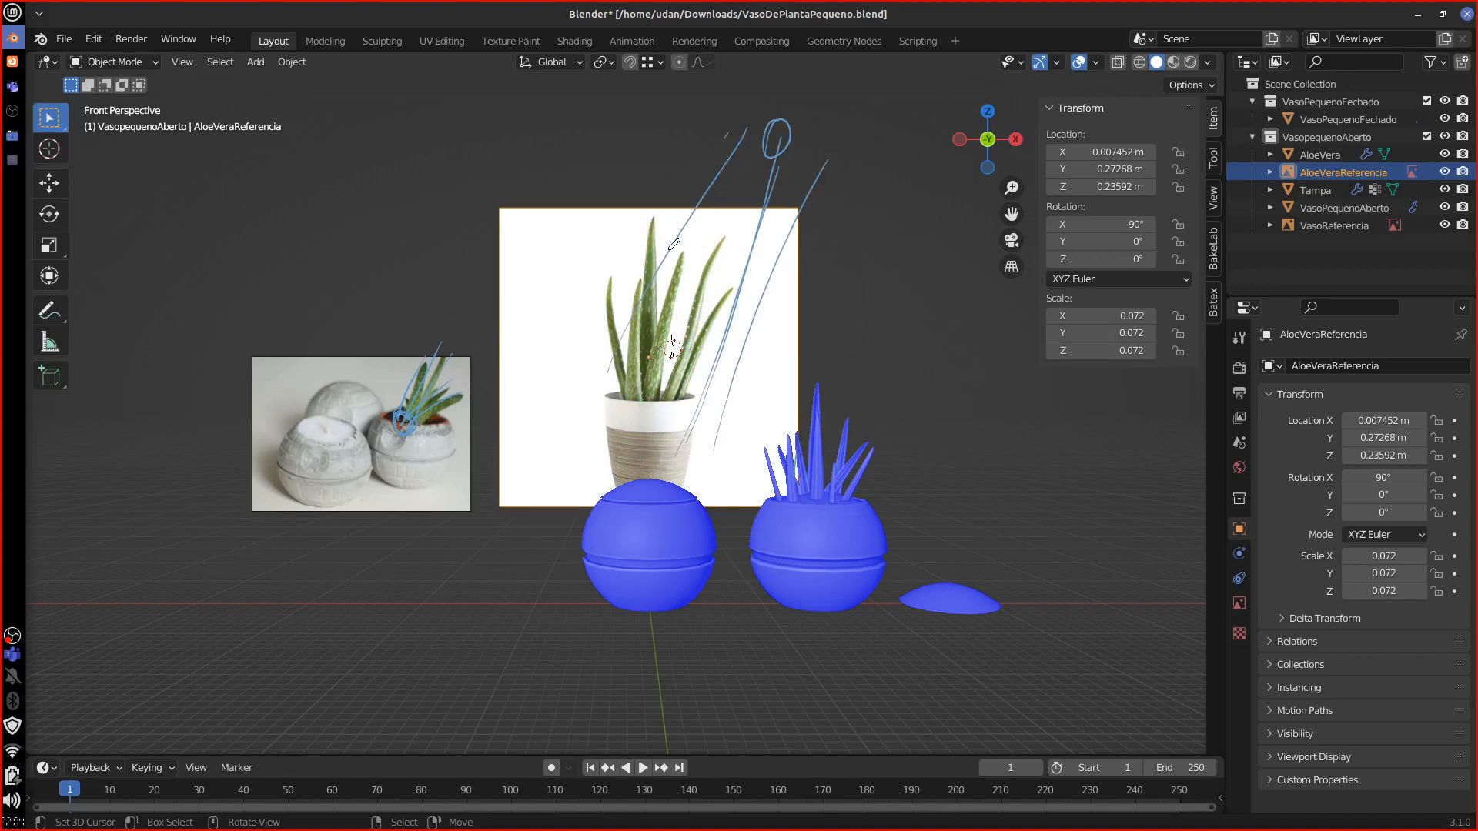
pyautogui.moveTo(727, 135)
pyautogui.mouseDown()
pyautogui.moveTo(591, 421)
pyautogui.moveTo(618, 274)
pyautogui.mouseUp()
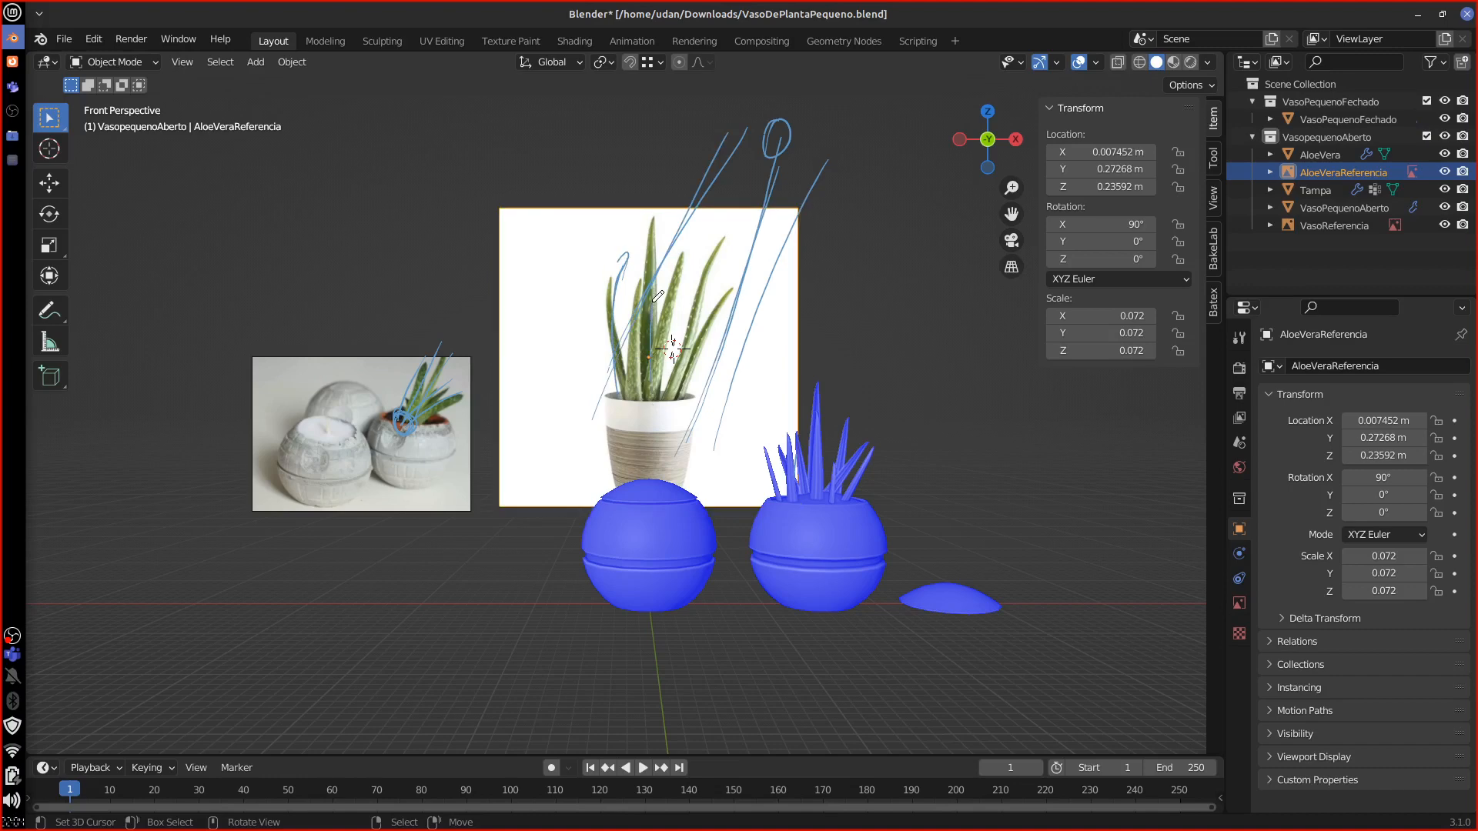
# Step: Shrink the AloeVeraReferencia image slightly from its upper edge
pyautogui.click(654, 353)
pyautogui.moveTo(670, 202); pyautogui.dragTo(675, 229)
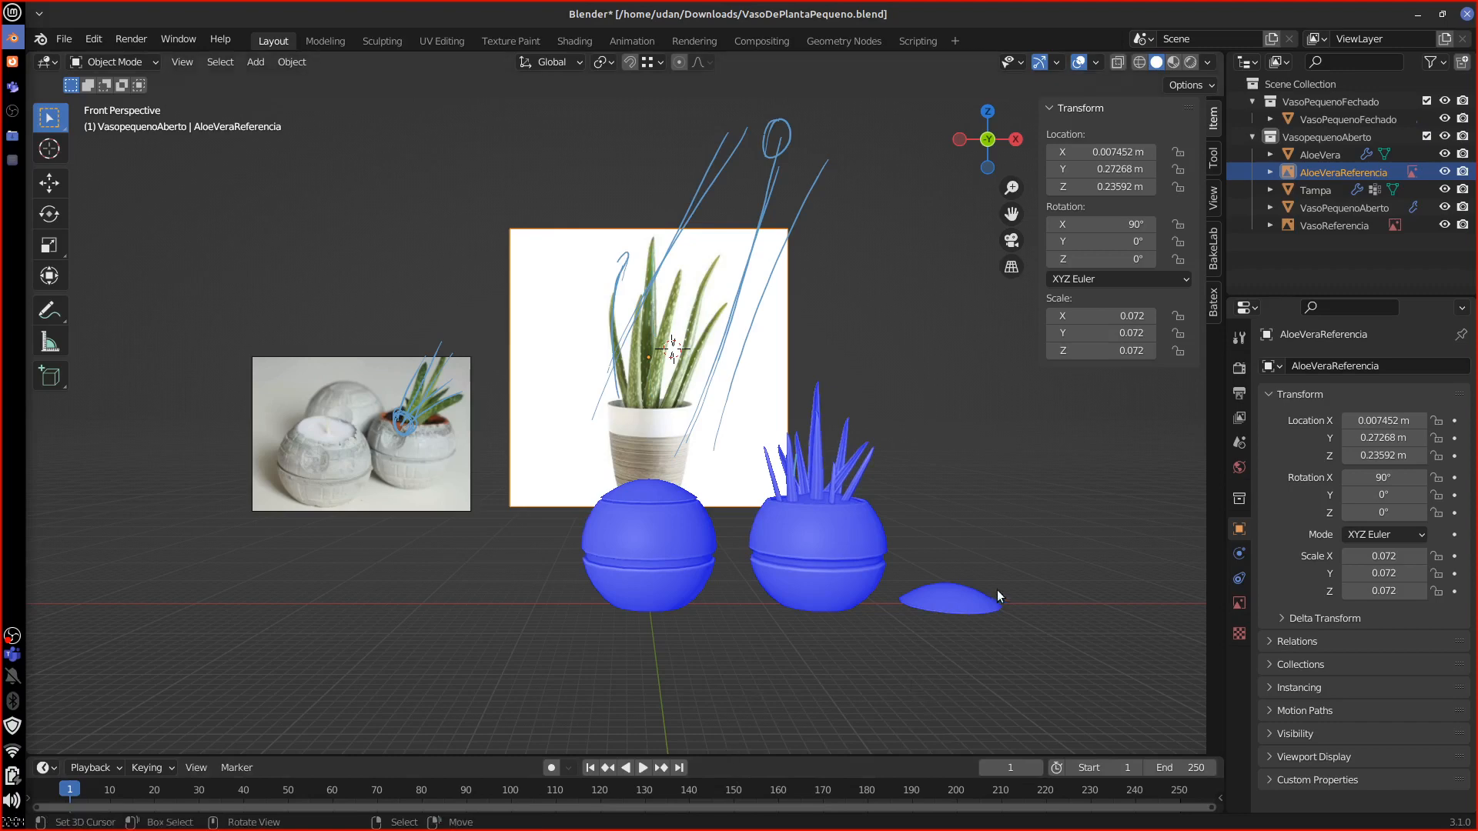
pyautogui.moveTo(1014, 651); pyautogui.dragTo(677, 651, button='middle')
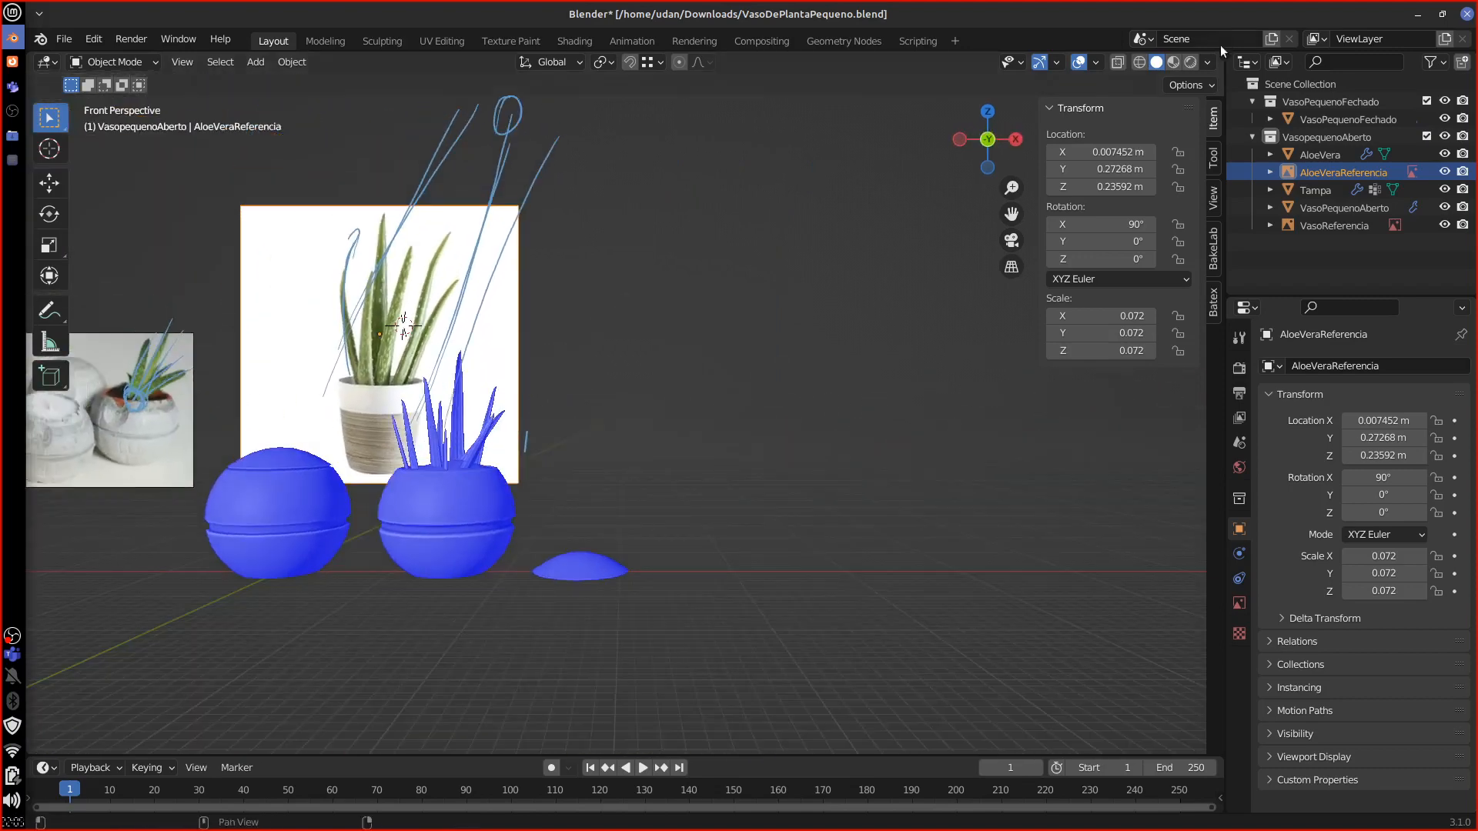
# Step: Resize the Blender window to sit beside the meeting chat, and erase the annotation strokes over both reference images
pyautogui.moveTo(1325, 21); pyautogui.dragTo(0, 335)
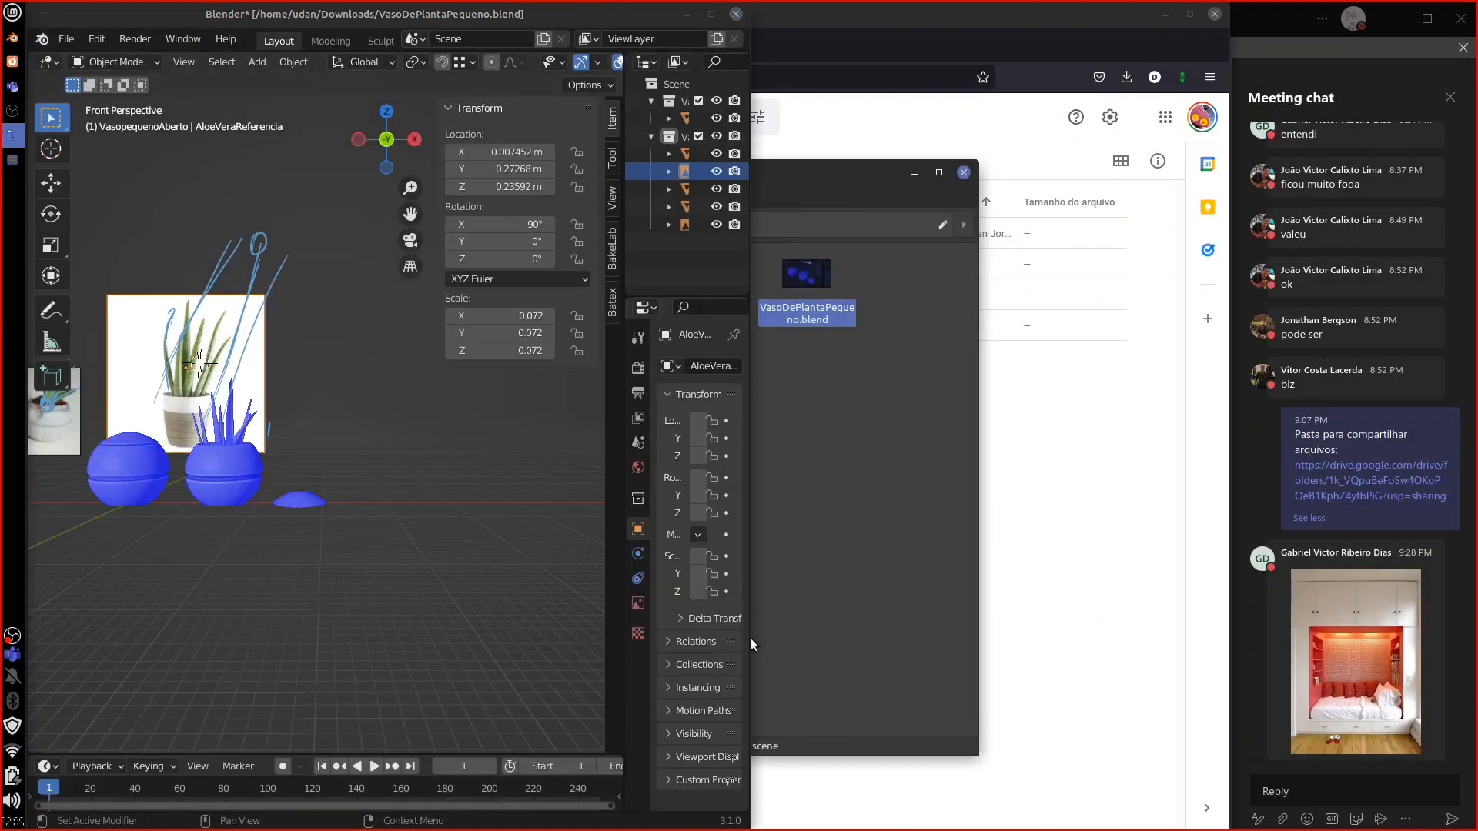
pyautogui.moveTo(751, 639); pyautogui.dragTo(1222, 629)
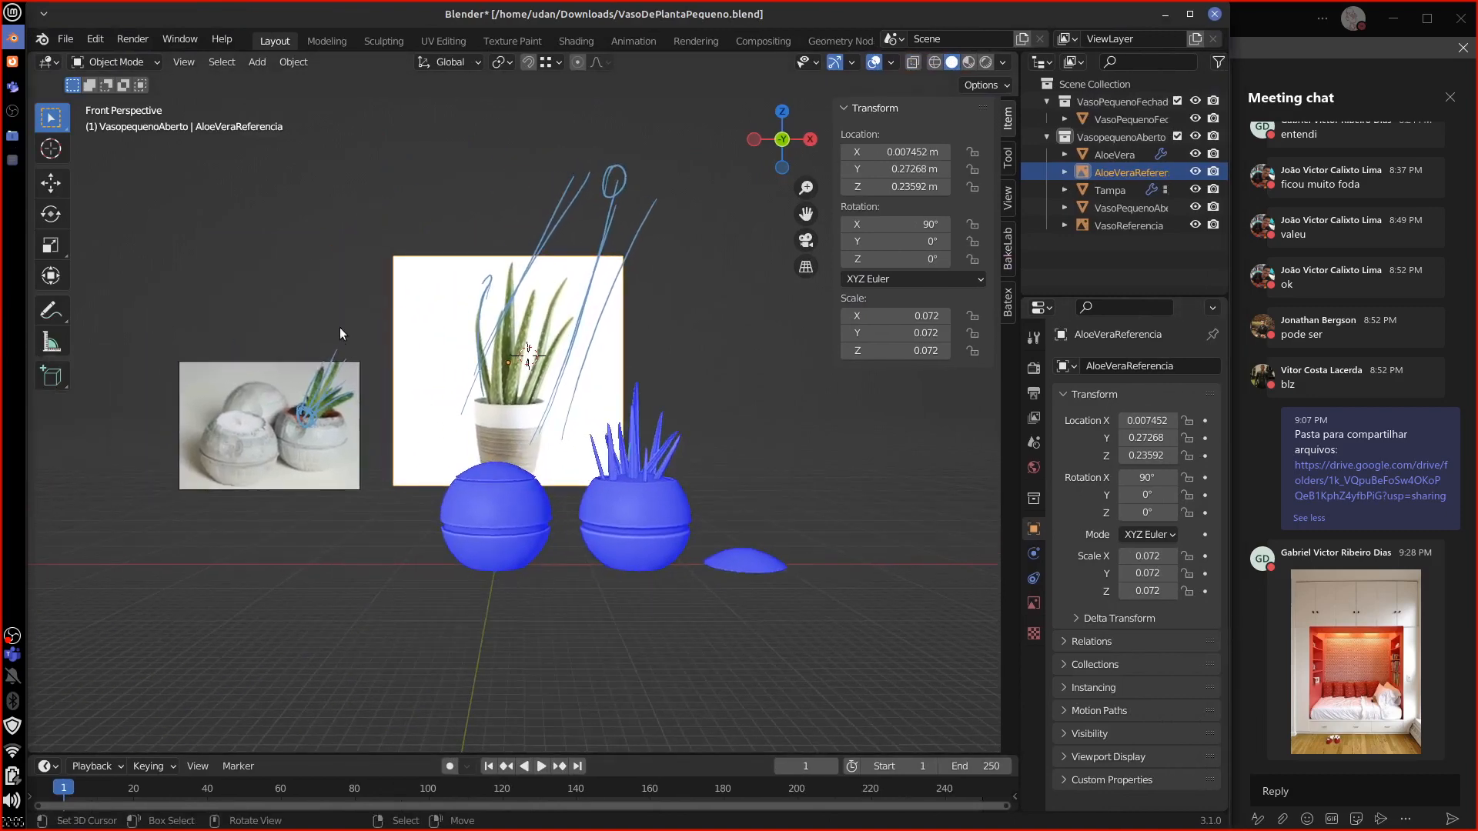
pyautogui.moveTo(337, 346)
pyautogui.mouseDown(button='right')
pyautogui.moveTo(340, 360)
pyautogui.moveTo(658, 197)
pyautogui.moveTo(597, 171)
pyautogui.moveTo(694, 300)
pyautogui.mouseUp(button='right')
pyautogui.moveTo(583, 372)
pyautogui.mouseDown(button='right')
pyautogui.moveTo(612, 439)
pyautogui.moveTo(441, 454)
pyautogui.moveTo(437, 418)
pyautogui.mouseUp(button='right')
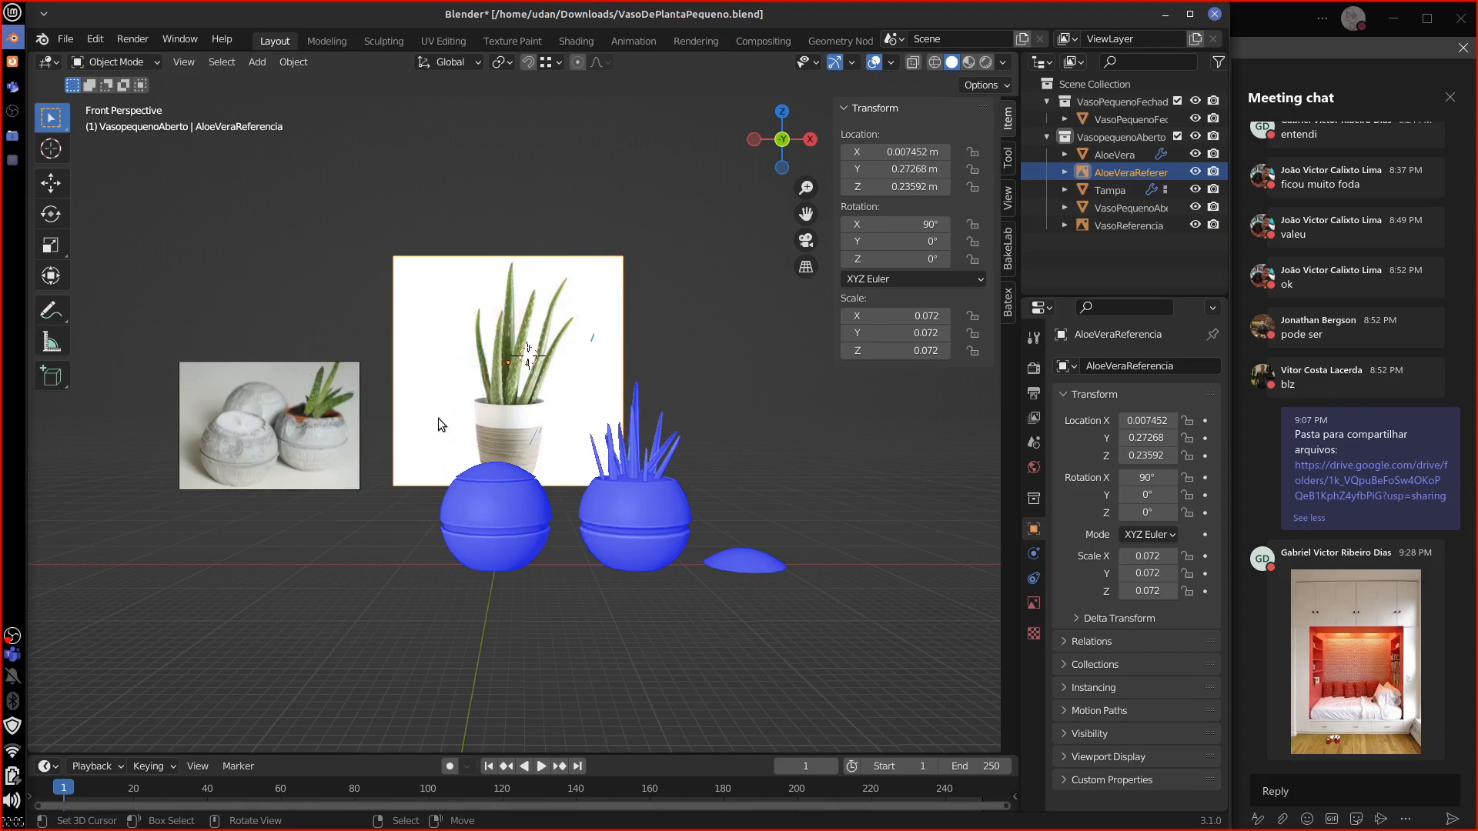
# Step: Add a Subdivision Surface modifier to the open pot, VasoPequenoAberto
pyautogui.scroll(3, 429, 552)
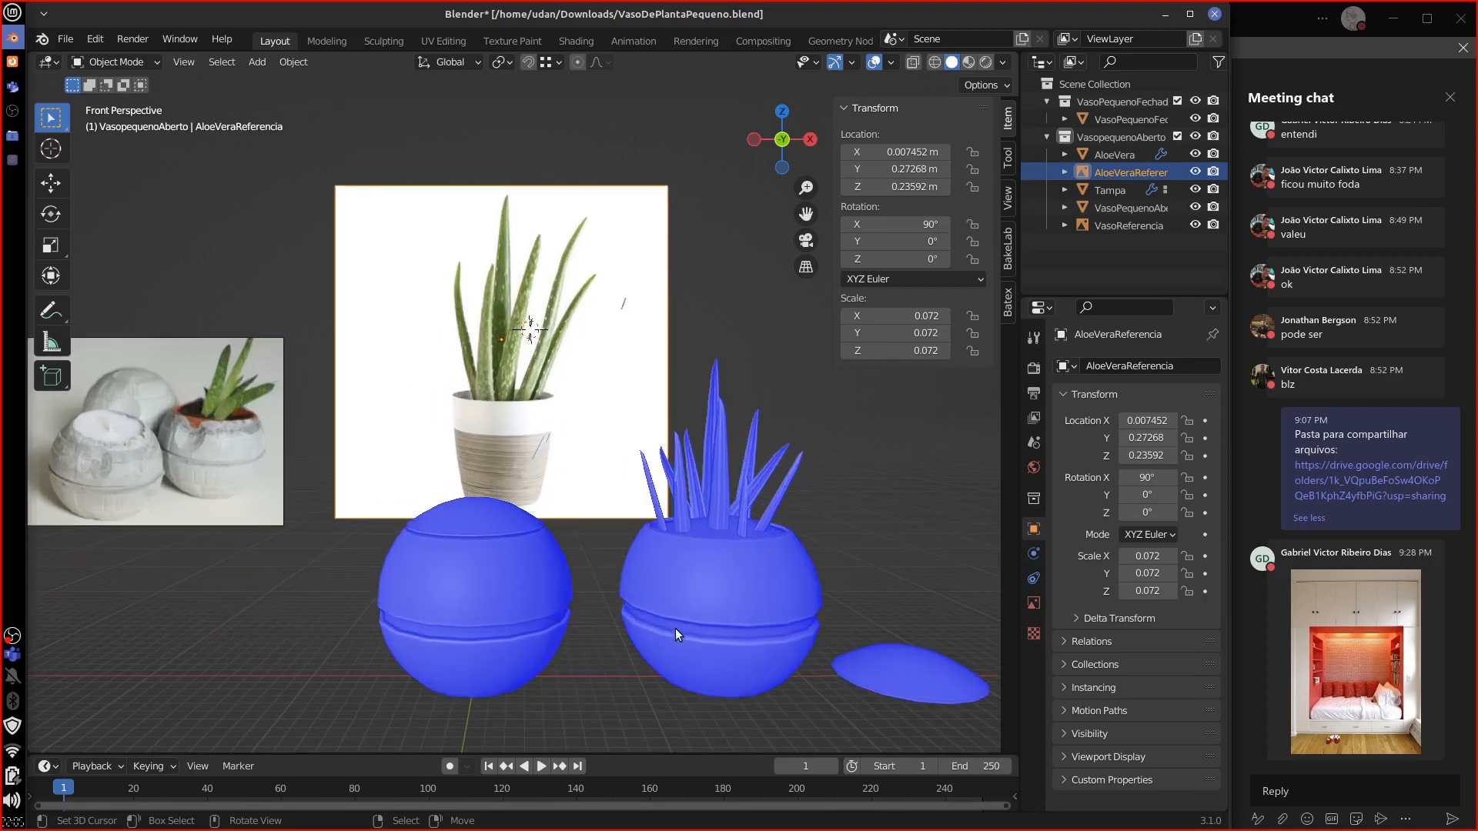
pyautogui.keyDown('shift'); pyautogui.moveTo(622, 599); pyautogui.dragTo(633, 551, button='middle'); pyautogui.keyUp('shift')
pyautogui.rightClick(760, 555)
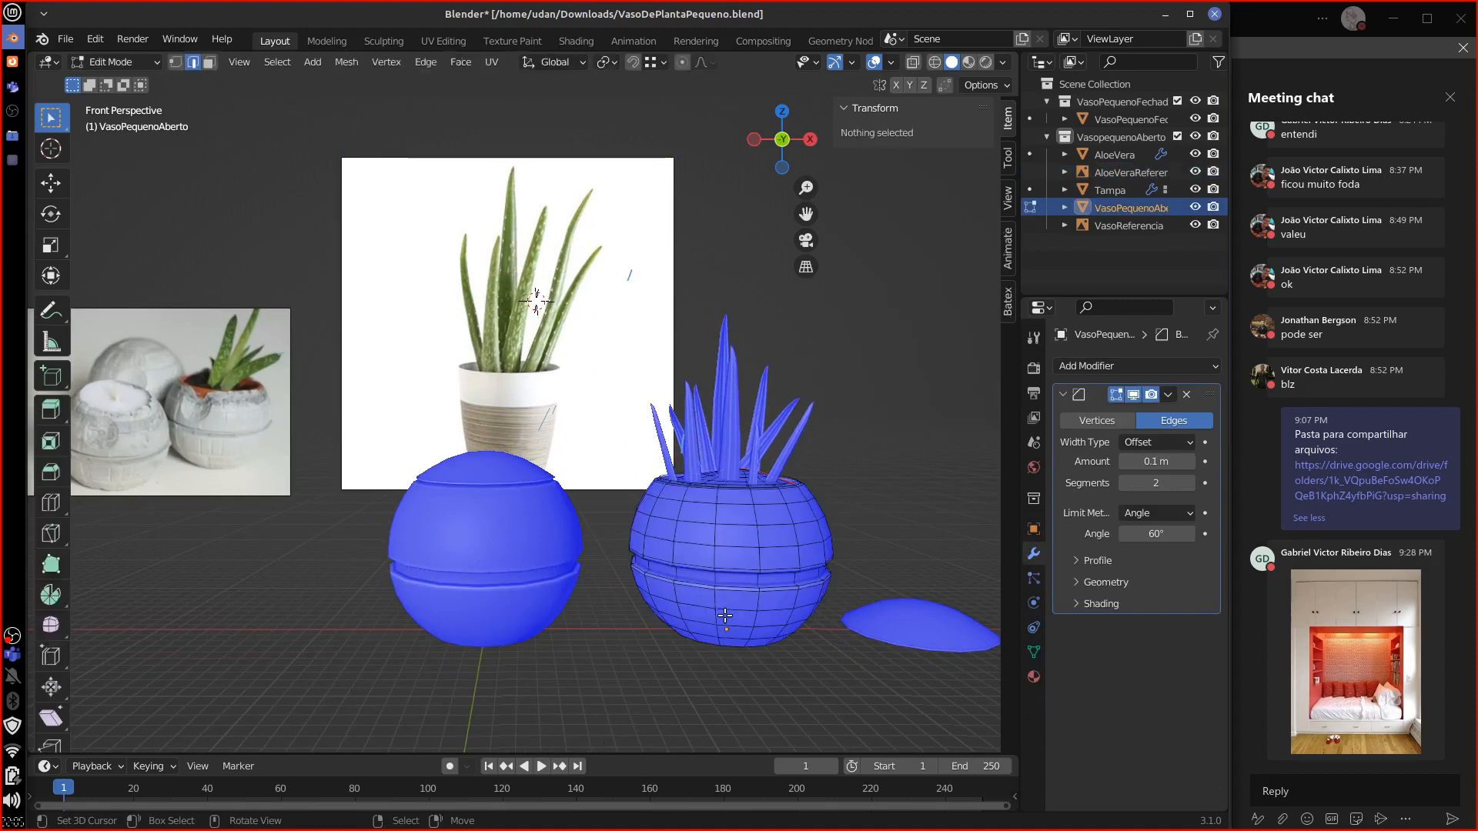
pyautogui.moveTo(682, 624); pyautogui.dragTo(835, 608, button='middle')
pyautogui.click(1115, 364)
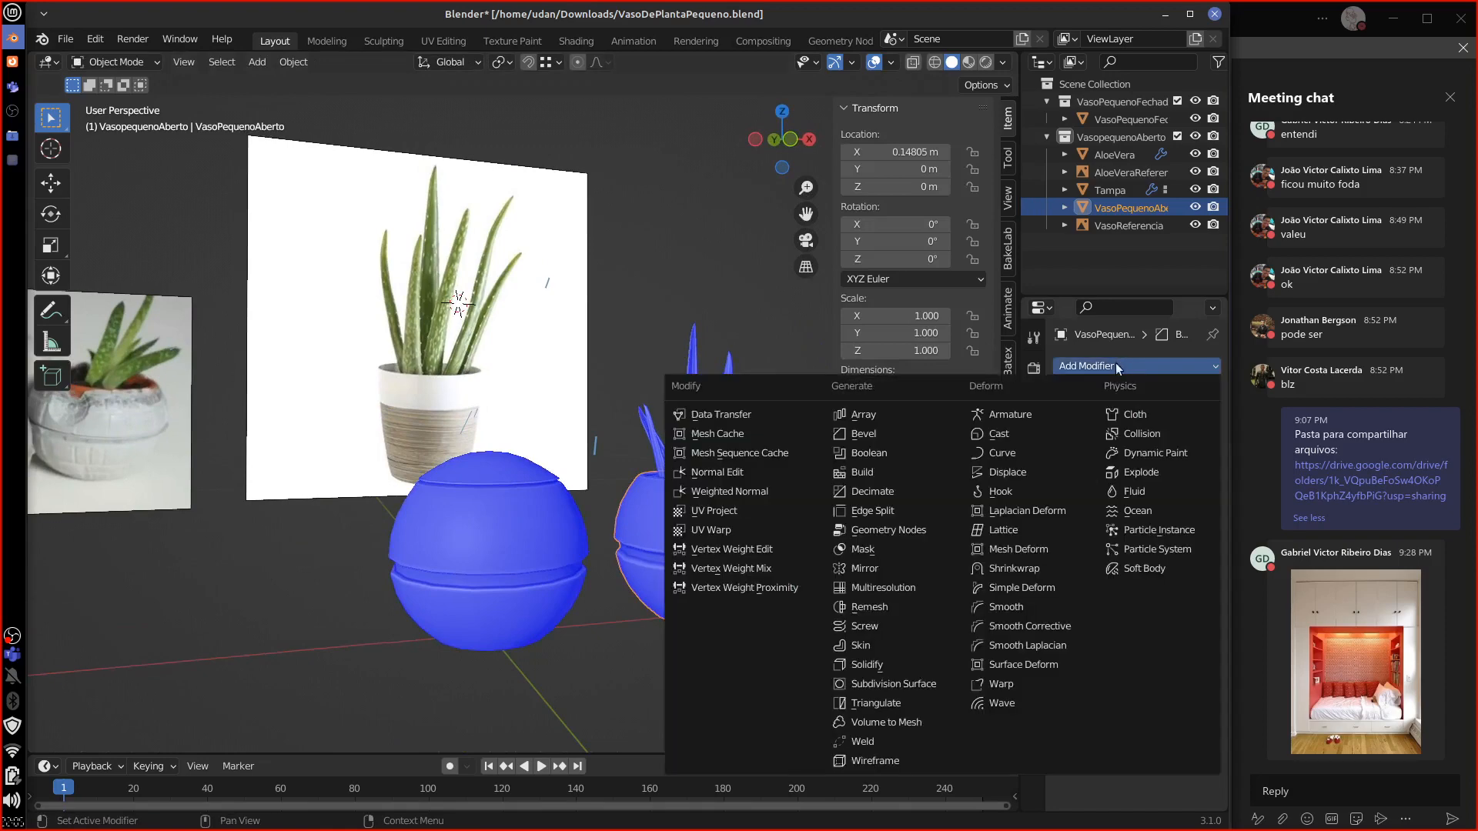
pyautogui.click(914, 686)
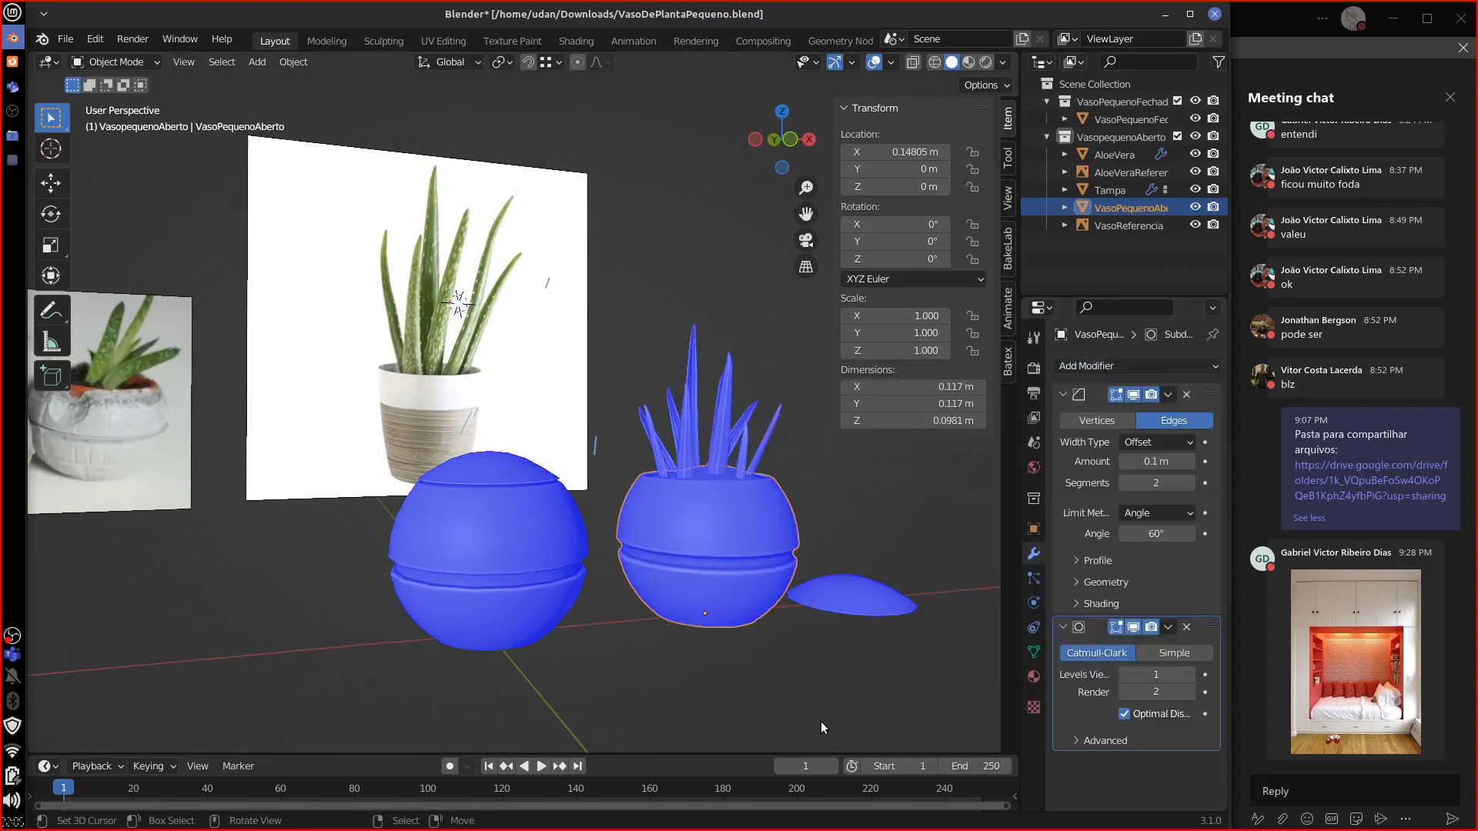
# Step: Set the Bevel modifier's segments to 1 on the closed pot, VasoPequenoFechado
pyautogui.moveTo(820, 722); pyautogui.dragTo(770, 672, button='middle')
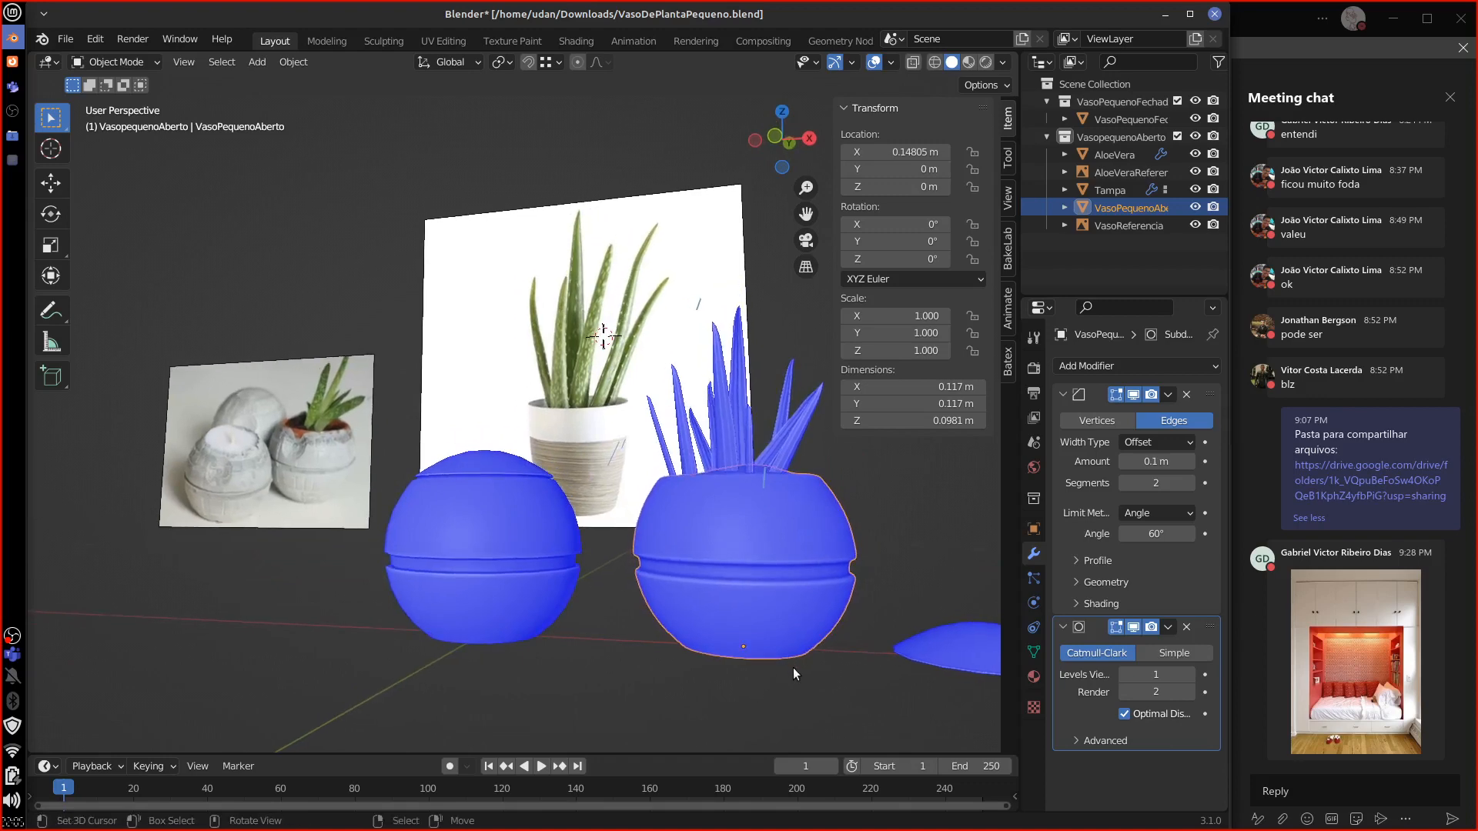
pyautogui.scroll(2, 794, 674)
pyautogui.moveTo(880, 621); pyautogui.dragTo(718, 548, button='middle')
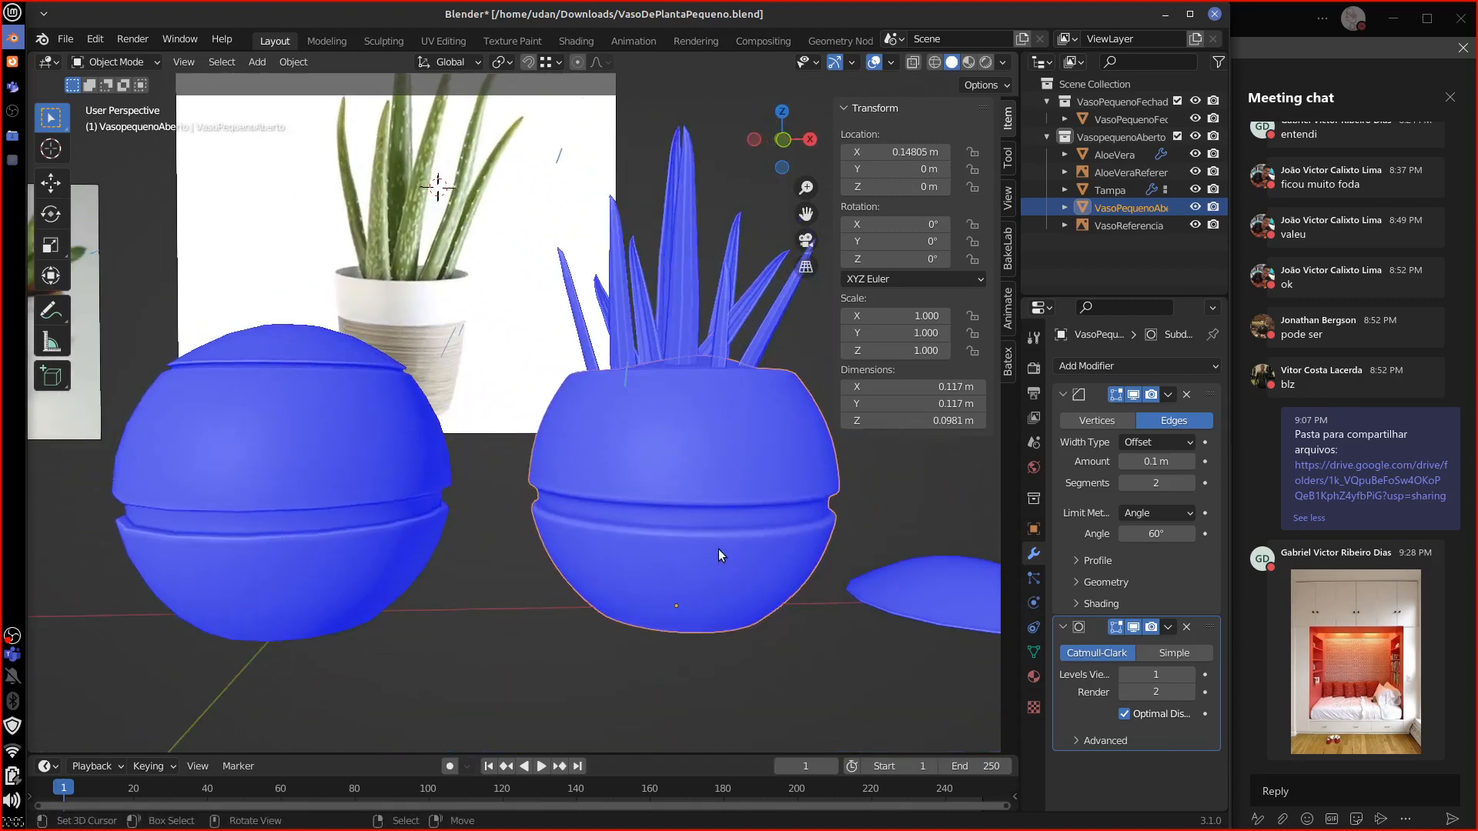
pyautogui.click(343, 578)
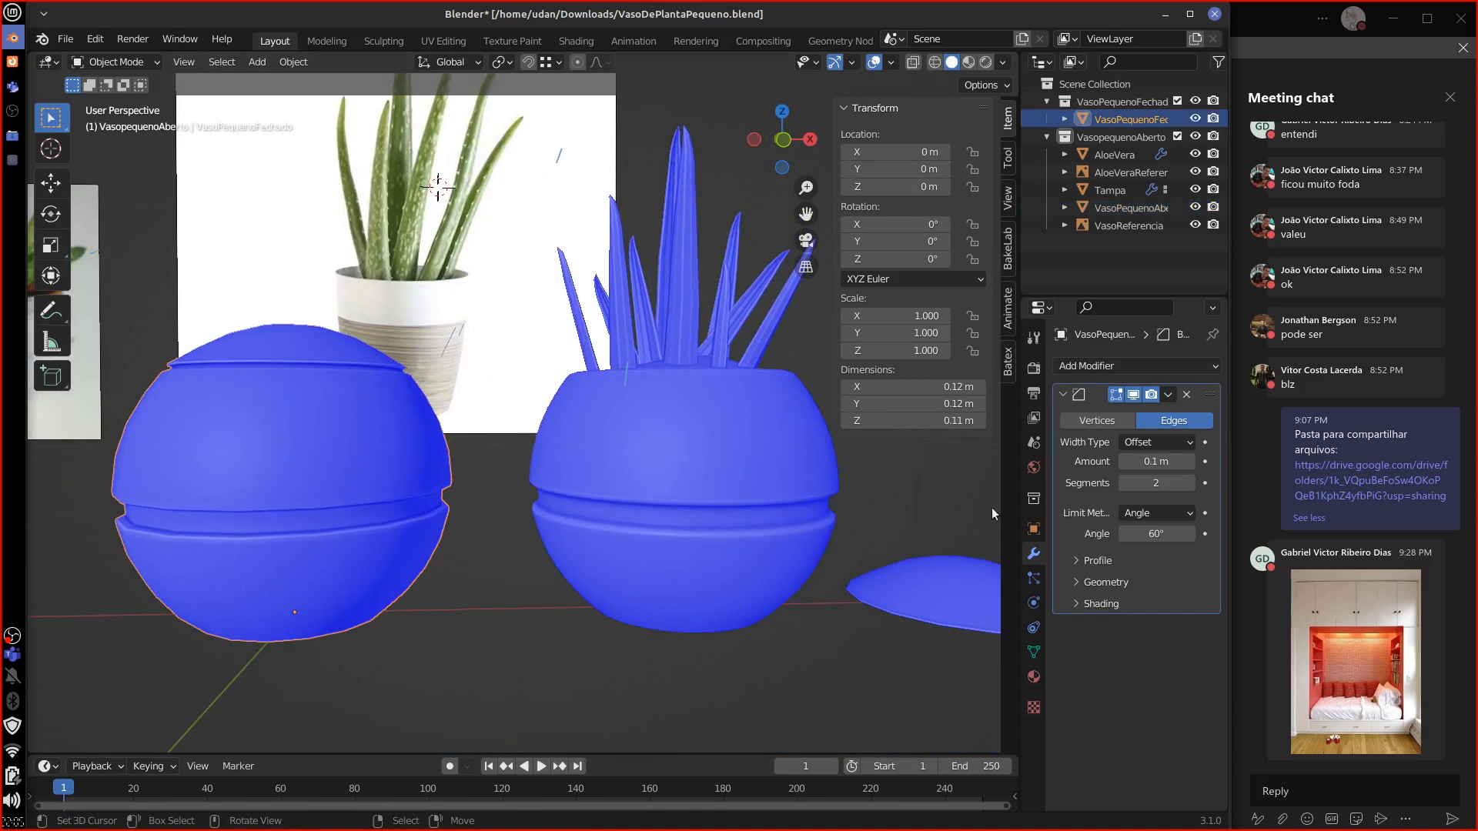
pyautogui.click(1125, 483)
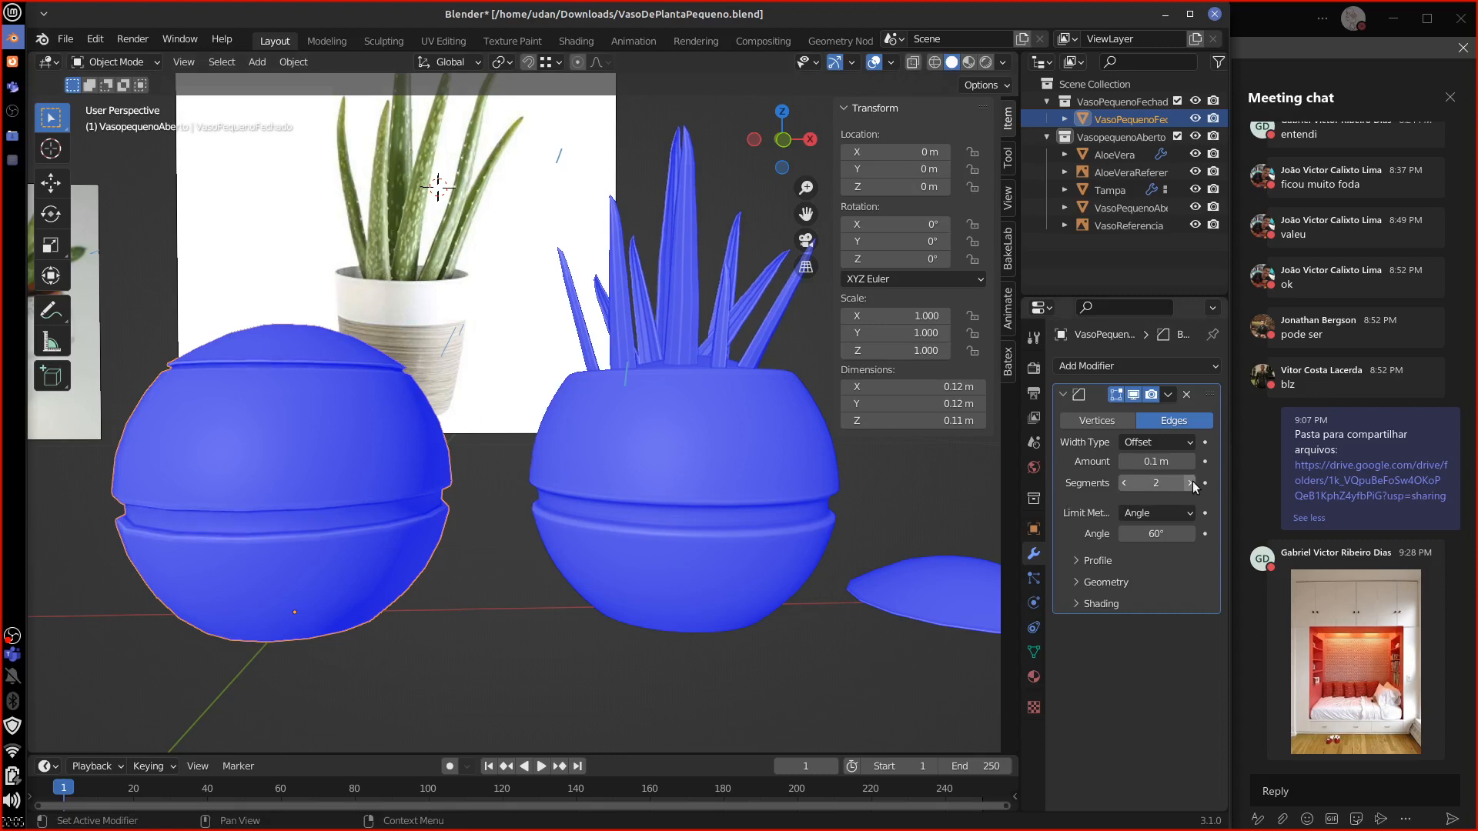
pyautogui.click(1124, 483)
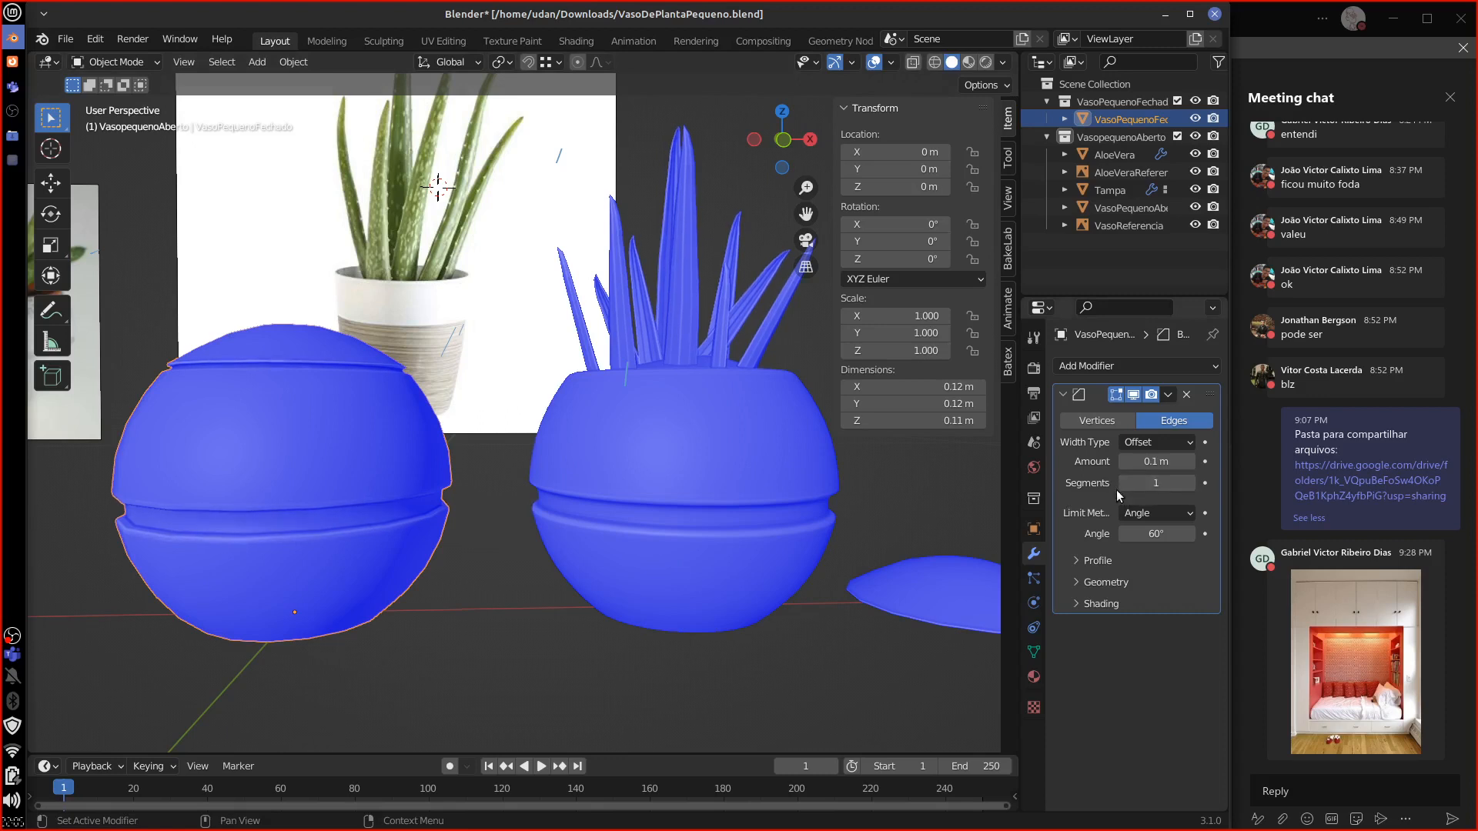
# Step: On the open pot, keep the Bevel at 2 segments and set the Subdivision Surface viewport level to 2
pyautogui.moveTo(694, 669); pyautogui.dragTo(598, 607, button='middle')
pyautogui.click(649, 573)
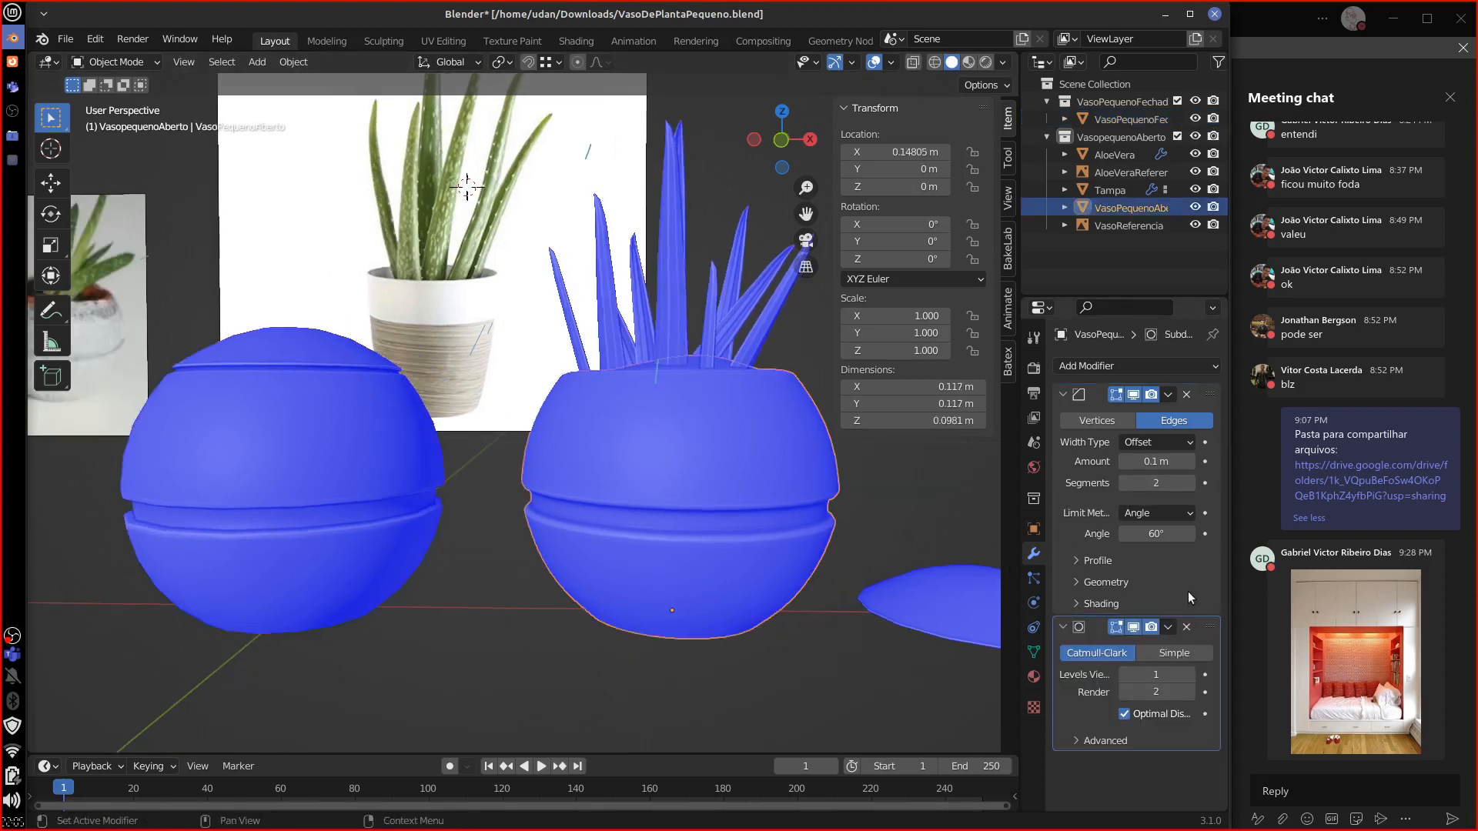
pyautogui.click(1124, 484)
pyautogui.click(1189, 484)
pyautogui.click(1189, 674)
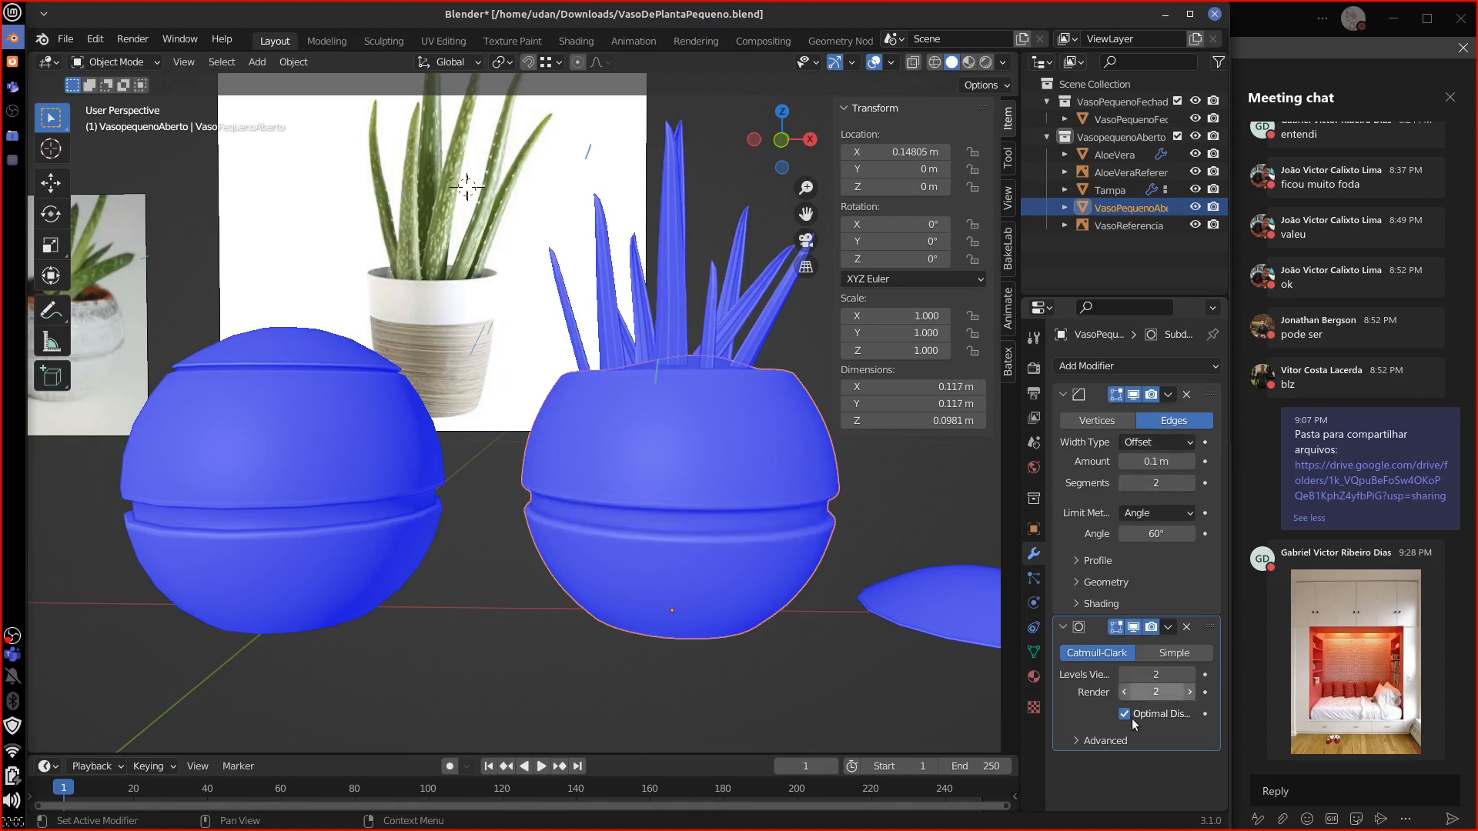
pyautogui.click(294, 468)
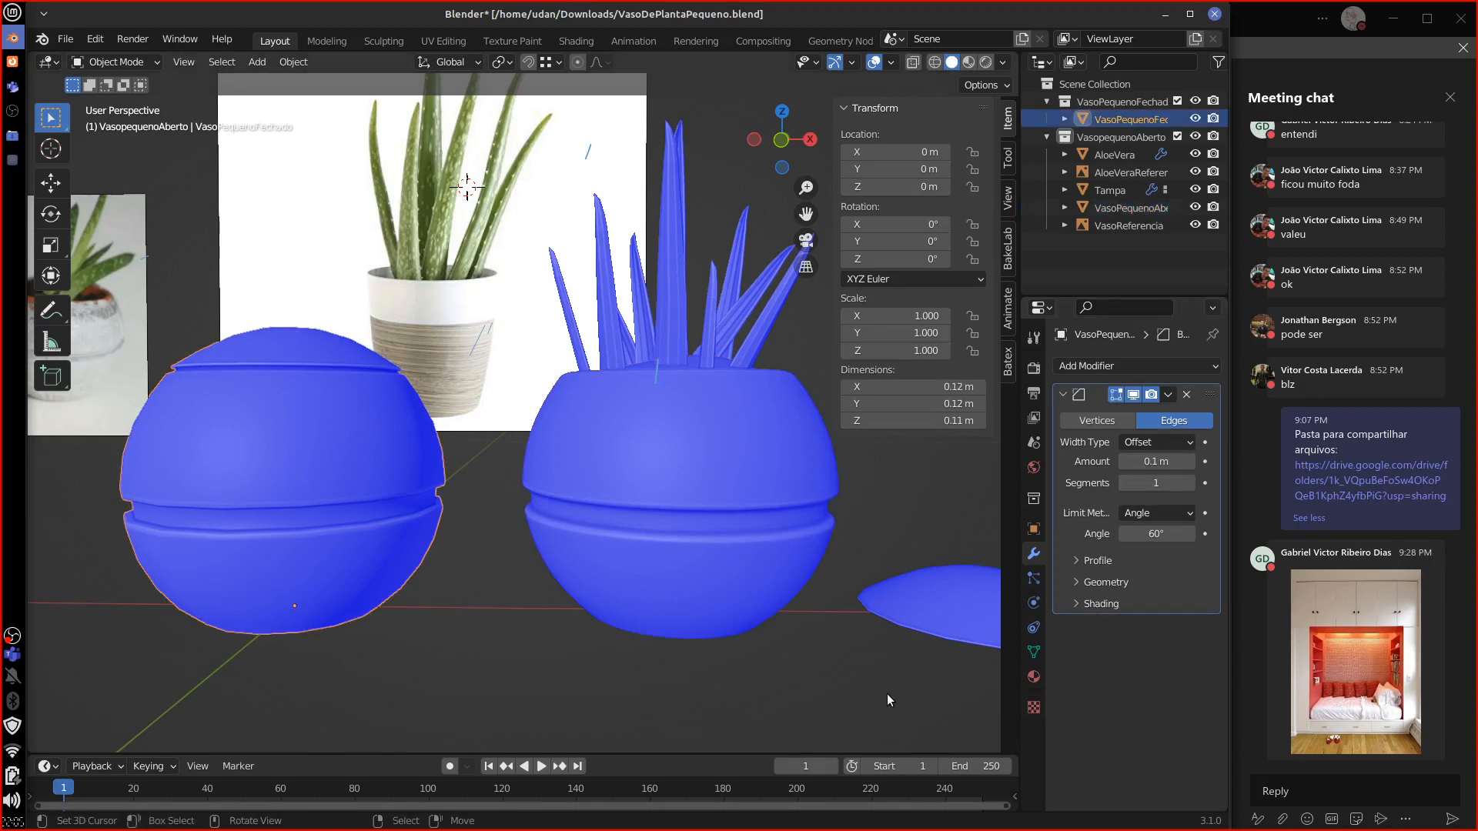
pyautogui.click(743, 506)
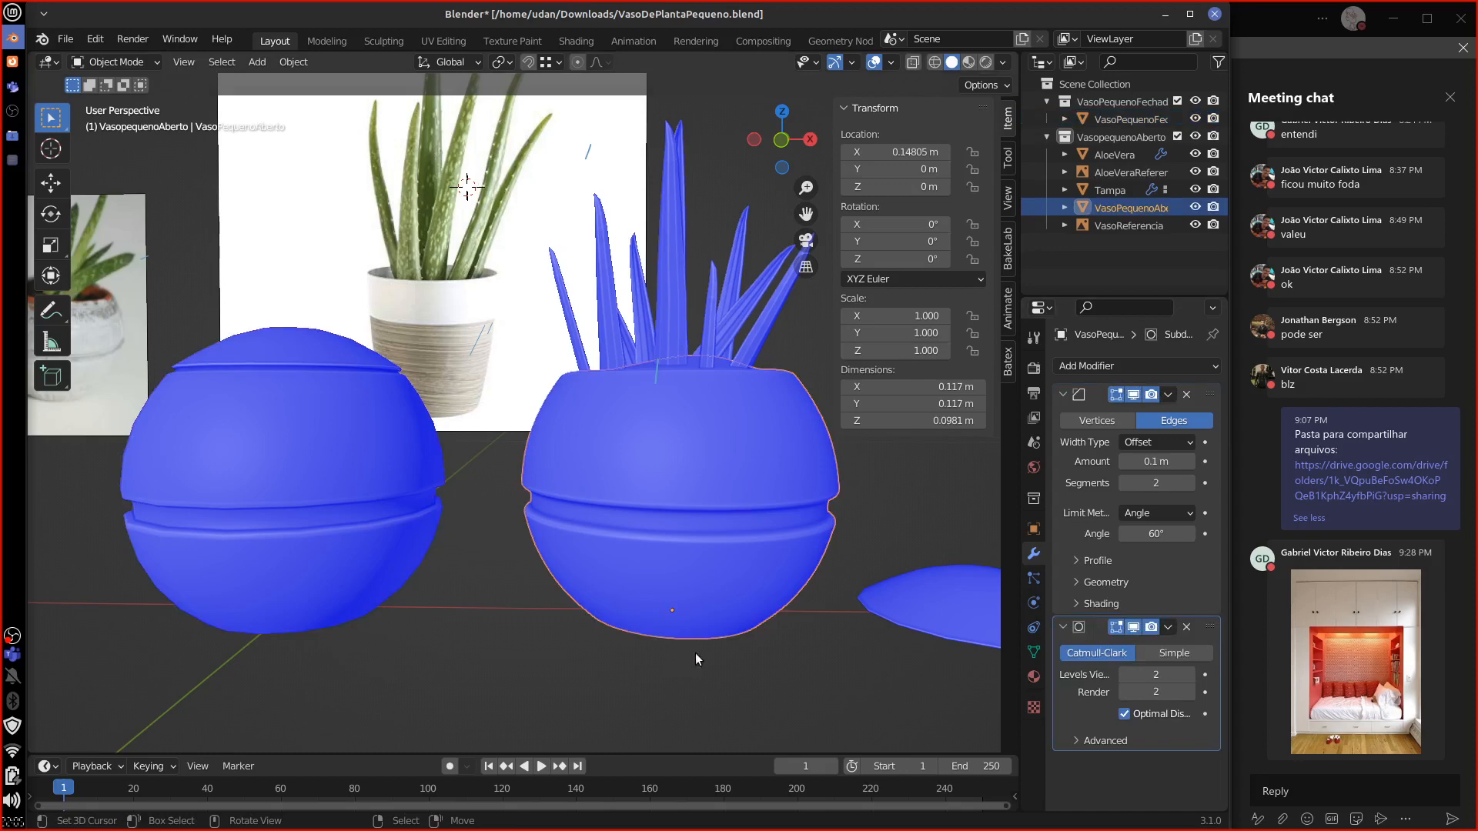
# Step: Remove the Bevel modifier from the AloeVera leaves
pyautogui.moveTo(696, 659); pyautogui.dragTo(726, 471, button='middle')
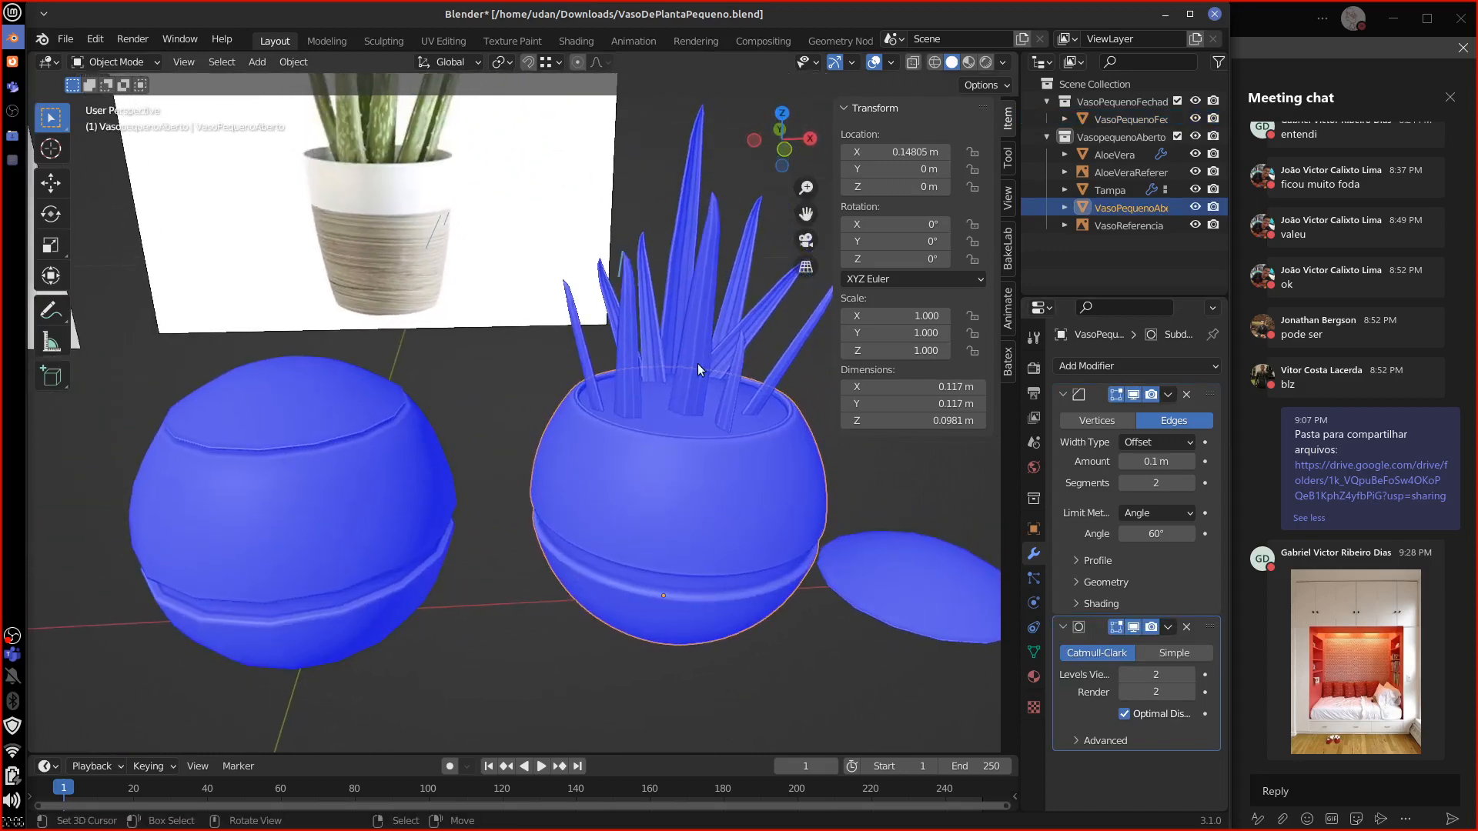
pyautogui.click(704, 265)
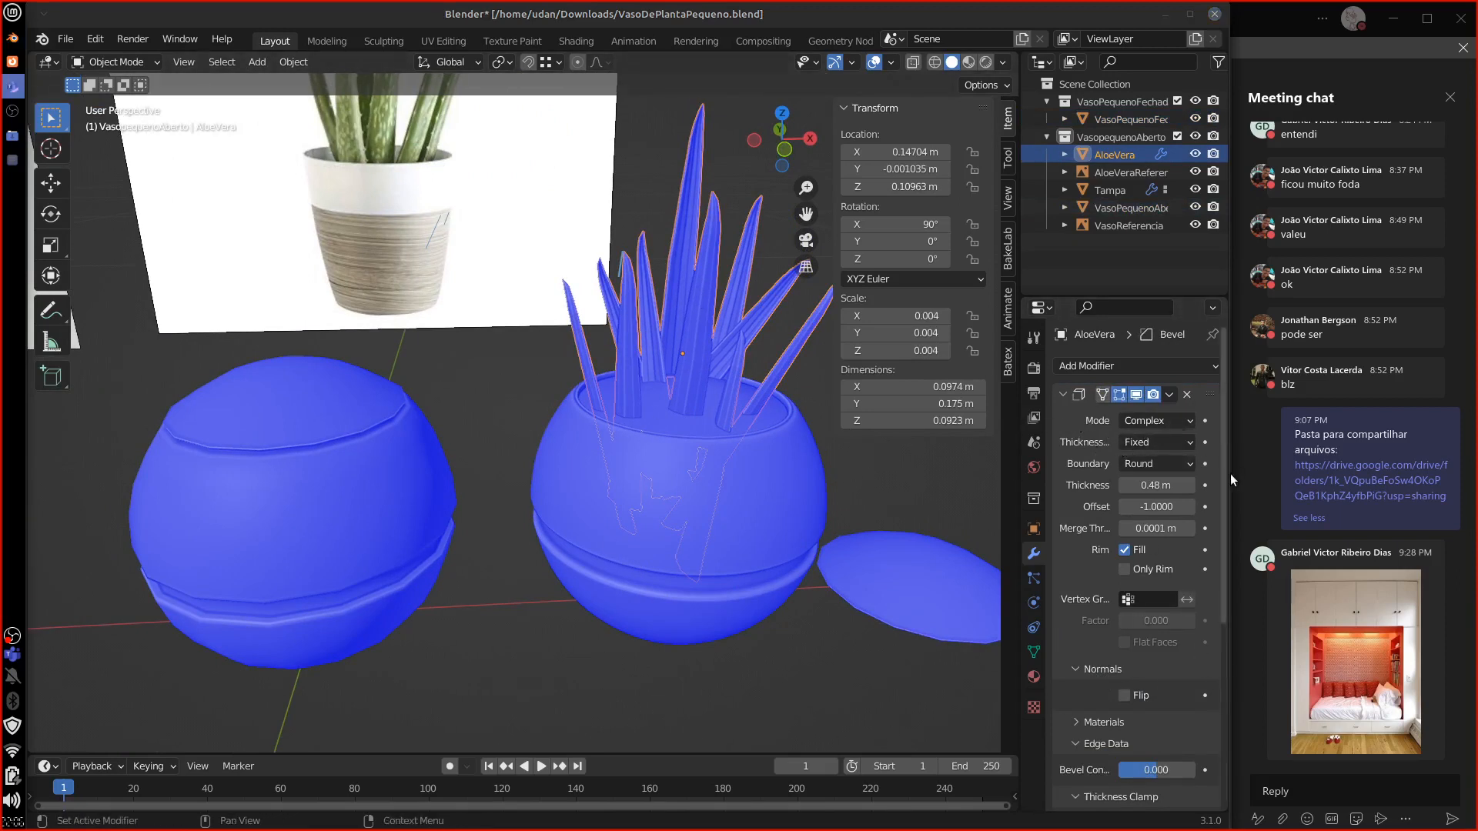
pyautogui.moveTo(1225, 474); pyautogui.dragTo(1203, 681)
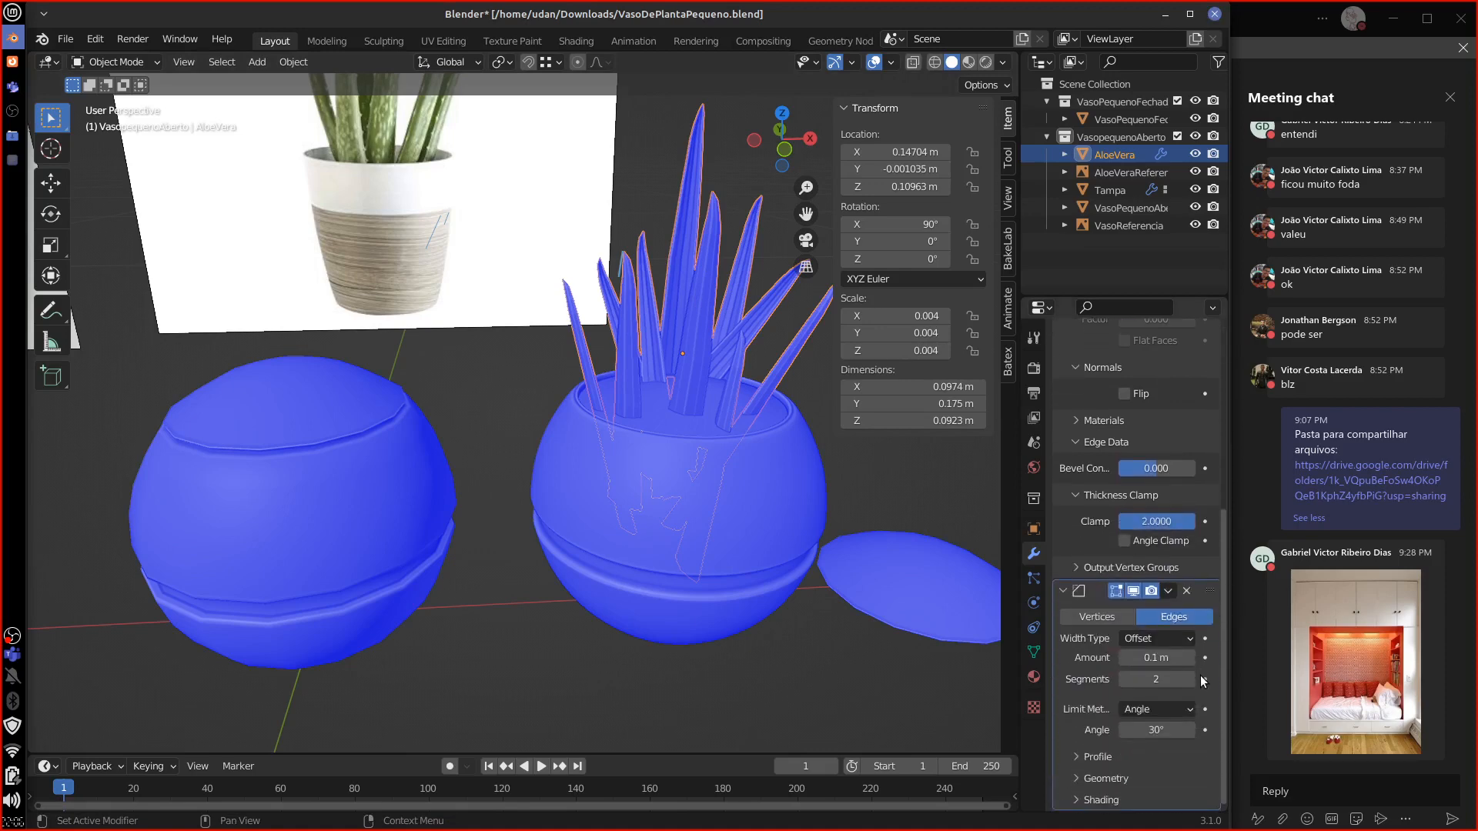
pyautogui.scroll(2, 1201, 677)
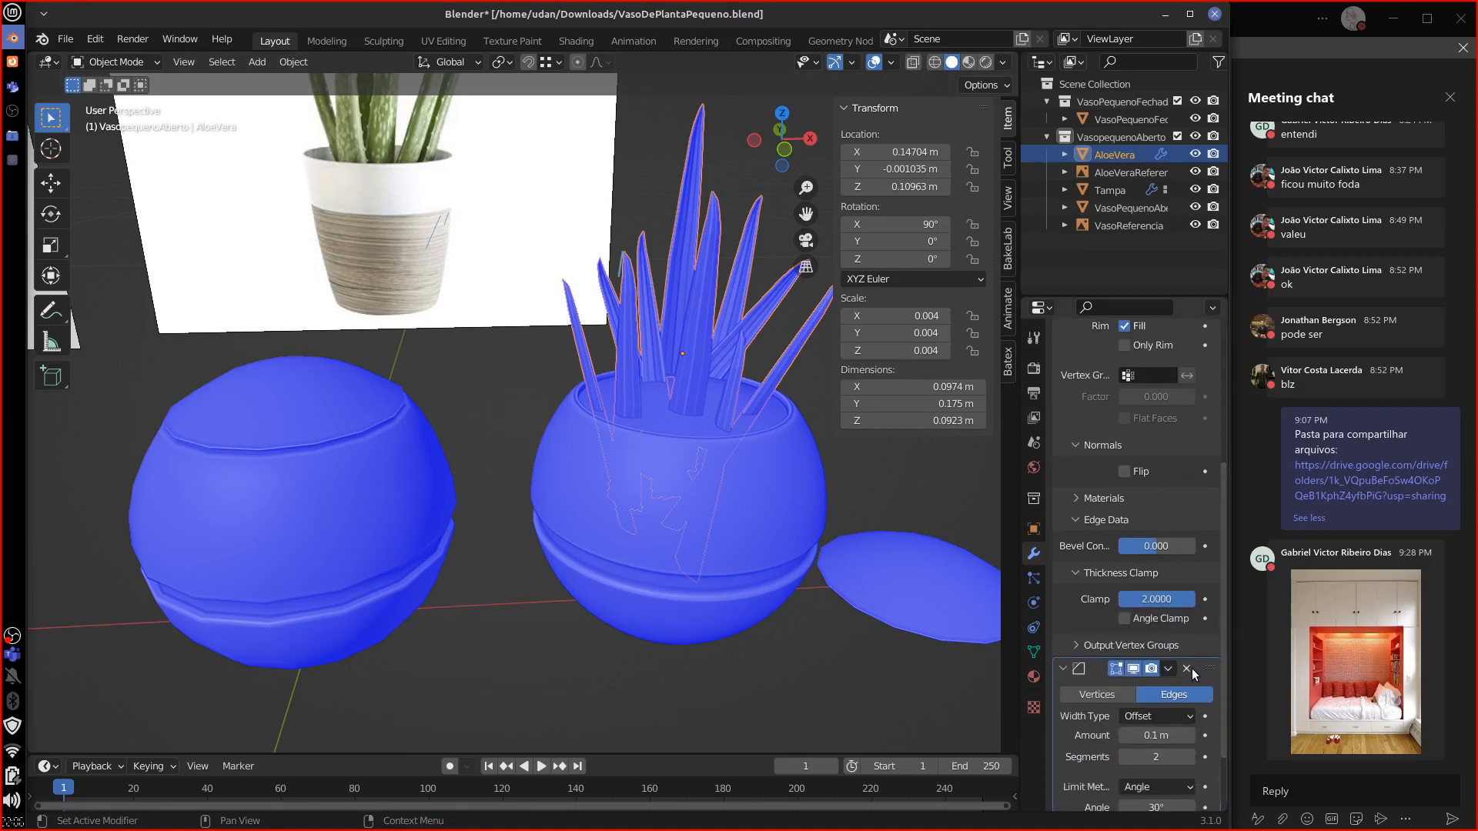
pyautogui.scroll(4, 1193, 674)
pyautogui.moveTo(816, 585); pyautogui.dragTo(738, 602, button='middle')
pyautogui.moveTo(1224, 591); pyautogui.dragTo(1226, 482)
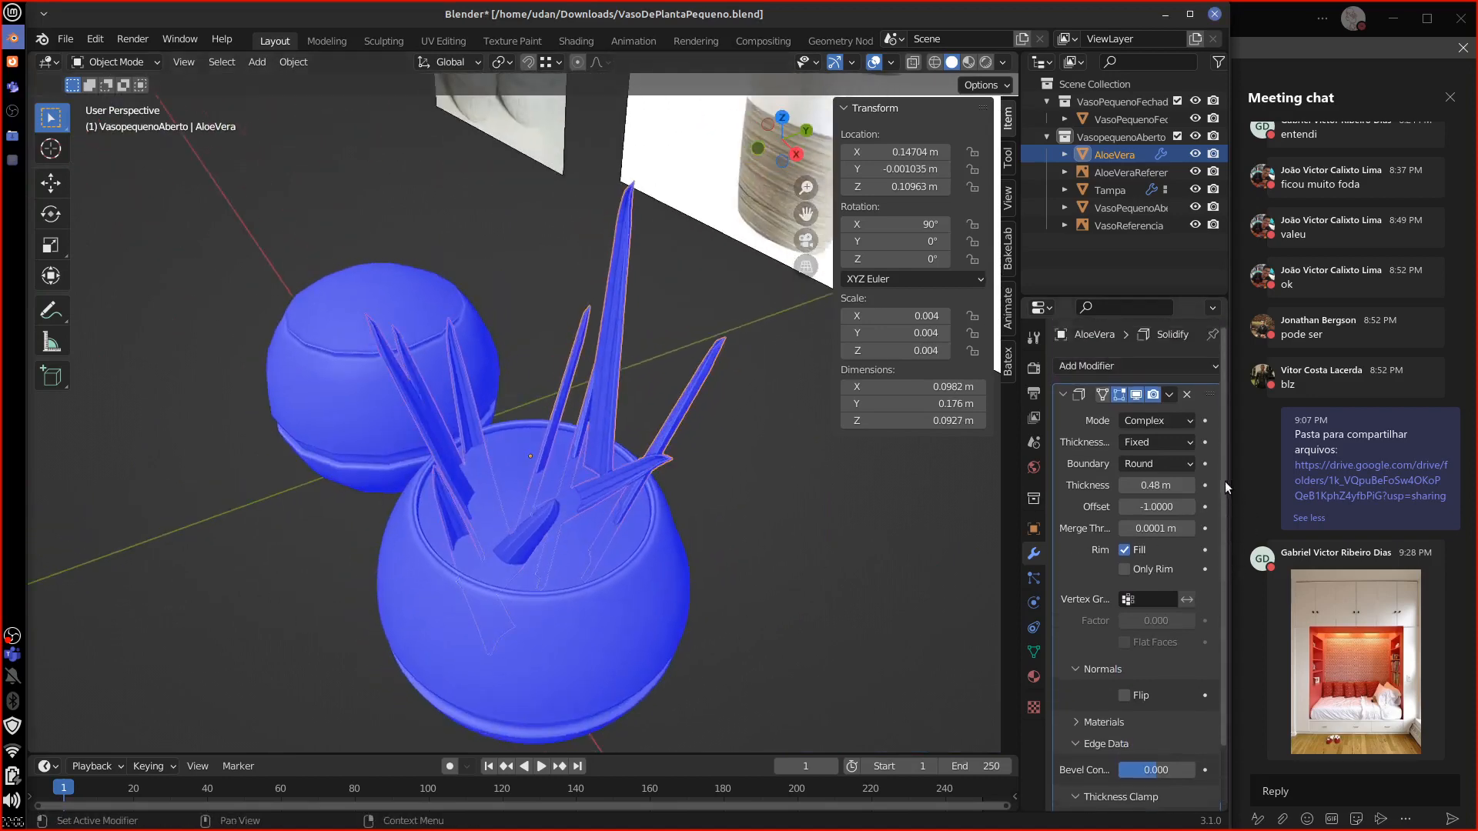
# Step: Add a Subdivision Surface modifier to the AloeVera leaves and set its viewport level to 2
pyautogui.click(1135, 365)
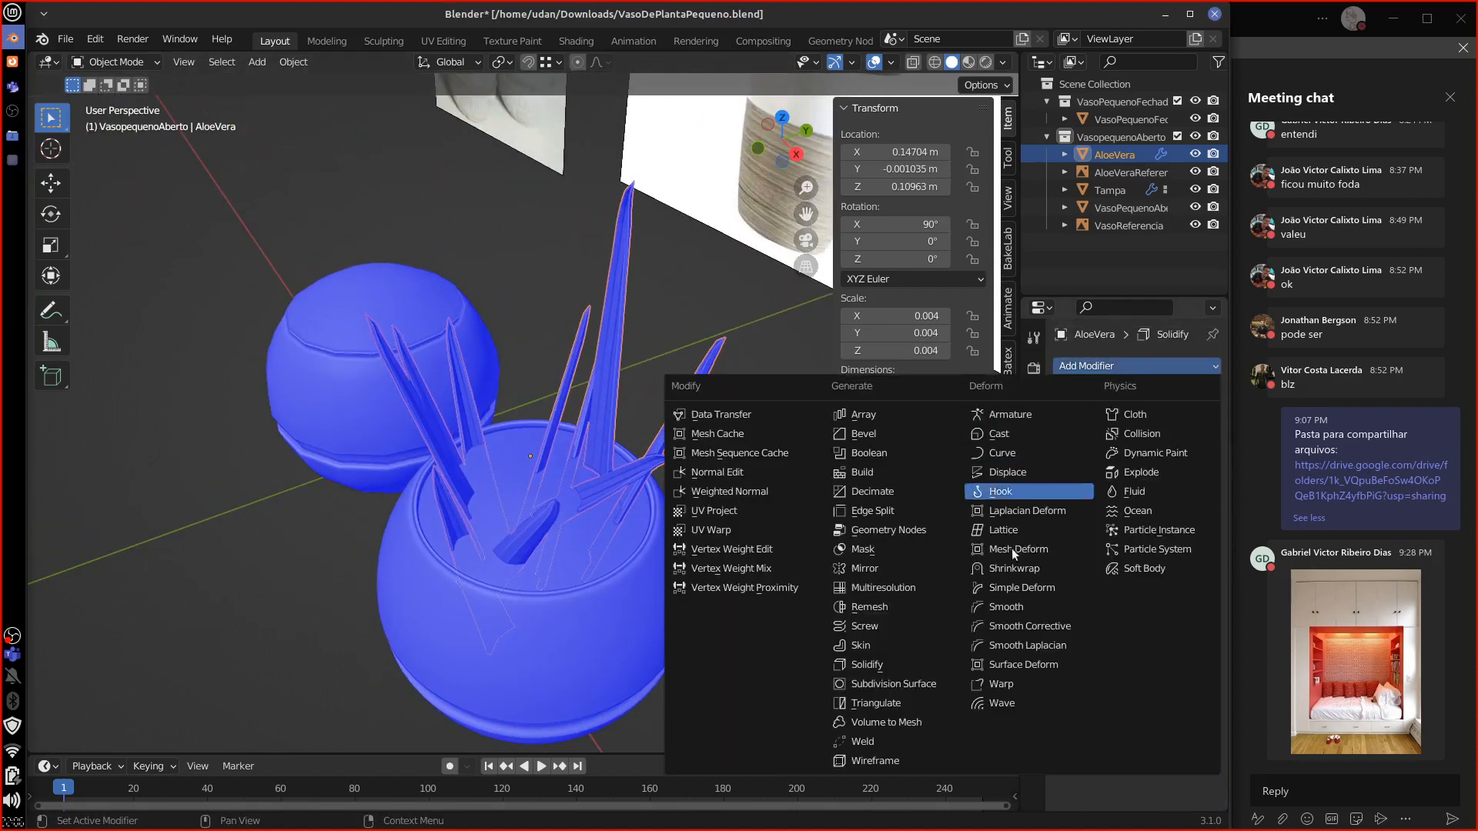
pyautogui.click(945, 683)
pyautogui.moveTo(922, 695); pyautogui.dragTo(789, 579, button='middle')
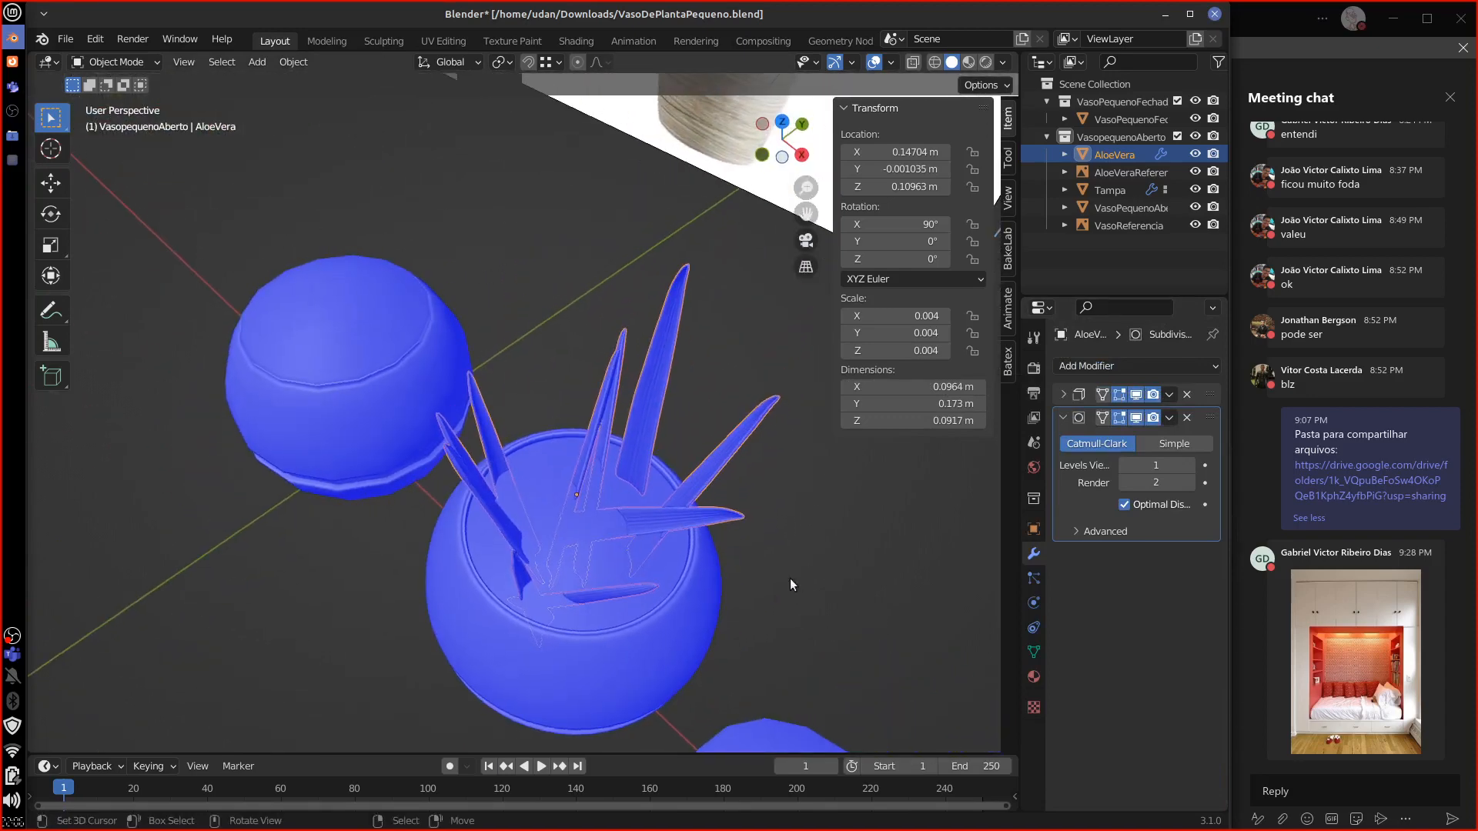
pyautogui.click(293, 62)
pyautogui.click(367, 433)
pyautogui.moveTo(602, 552); pyautogui.dragTo(776, 566, button='middle')
pyautogui.scroll(4, 783, 514)
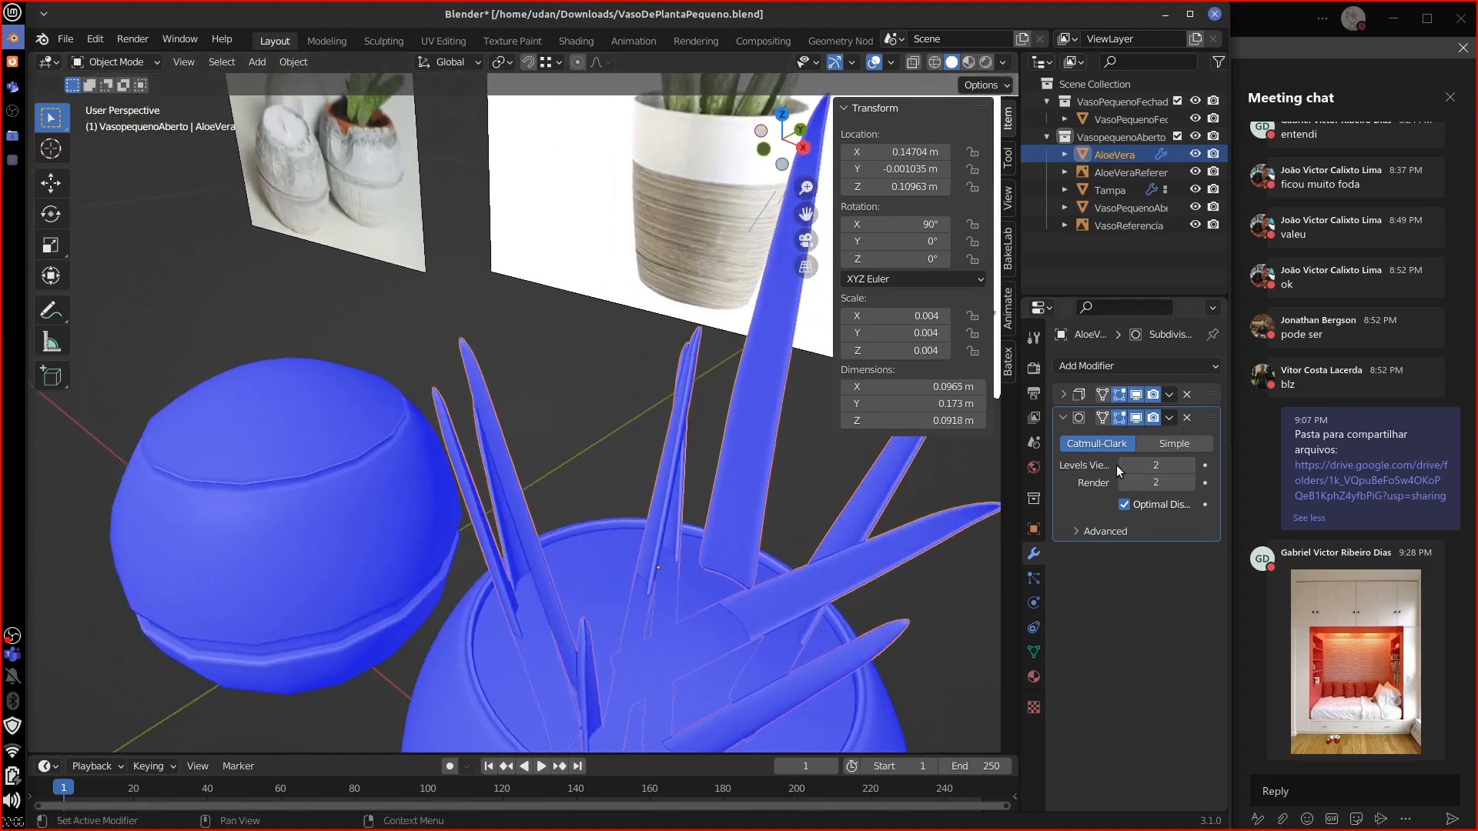
# Step: Switch the AloeVera Solidify modifier to Simple mode and set its thickness to 1.189 m
pyautogui.click(1065, 395)
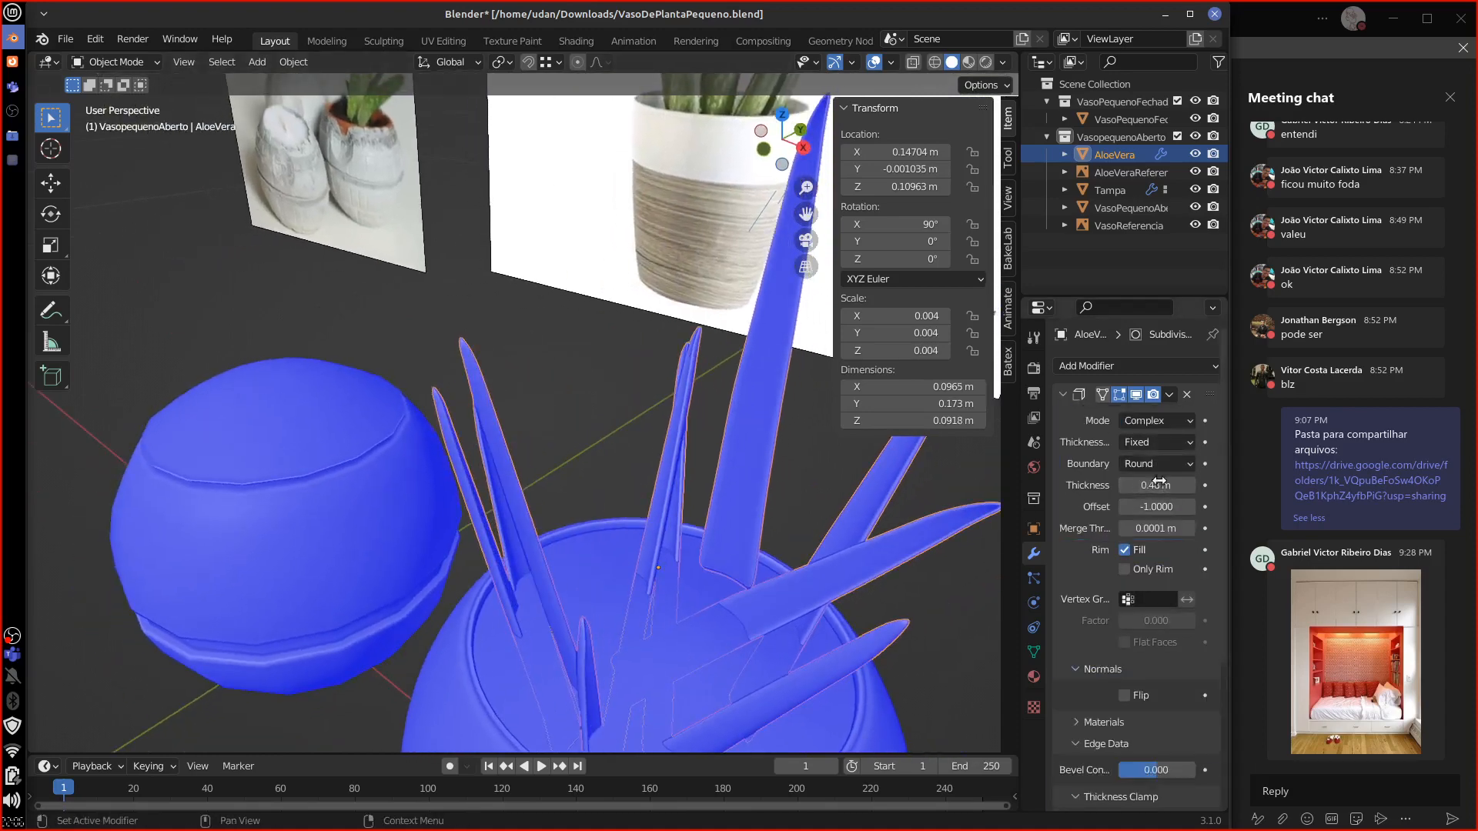
pyautogui.moveTo(1157, 484)
pyautogui.mouseDown()
pyautogui.moveTo(831, 549)
pyautogui.moveTo(916, 539)
pyautogui.moveTo(1170, 459)
pyautogui.mouseUp()
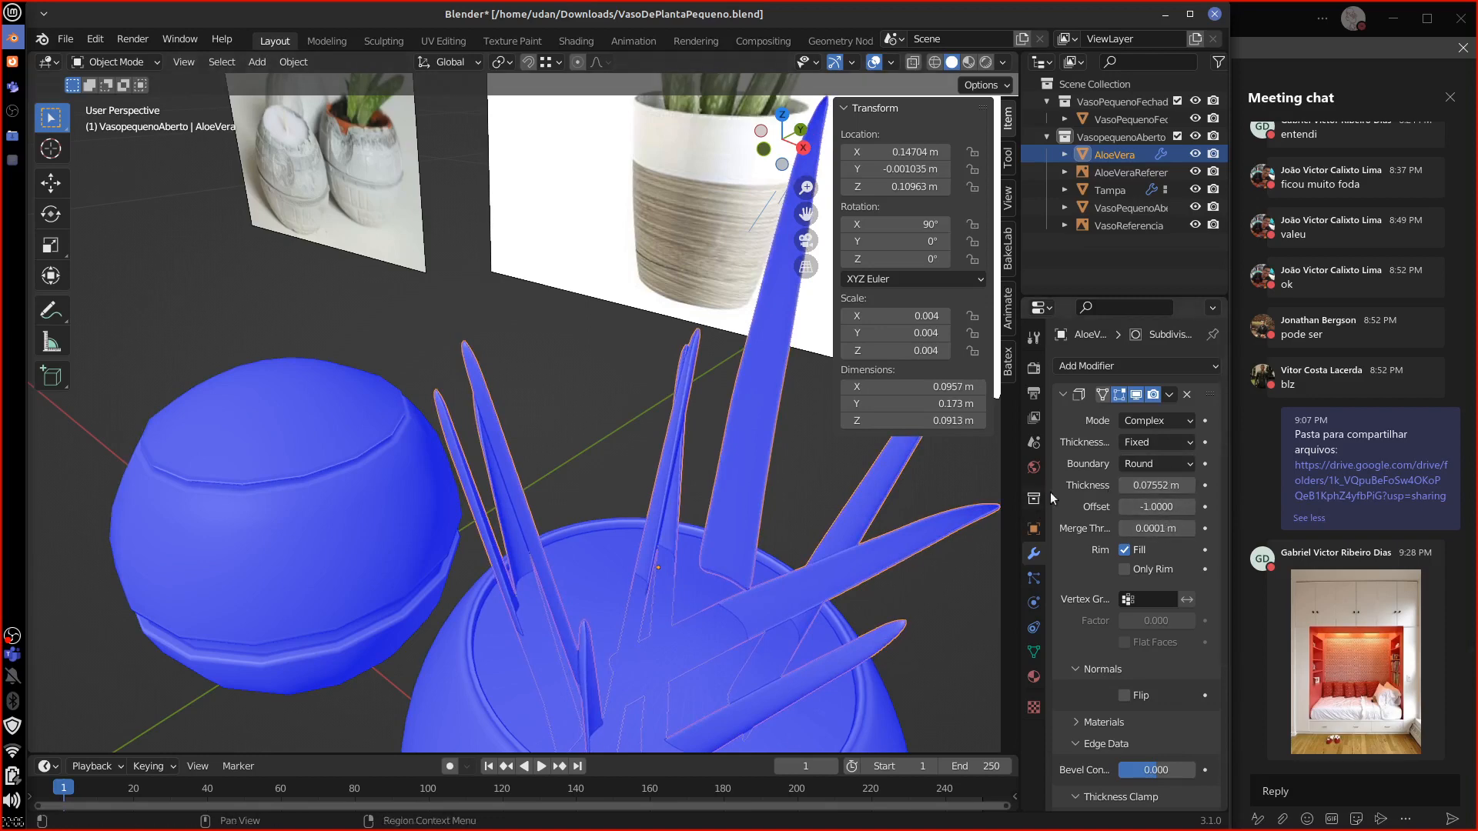
pyautogui.click(1157, 442)
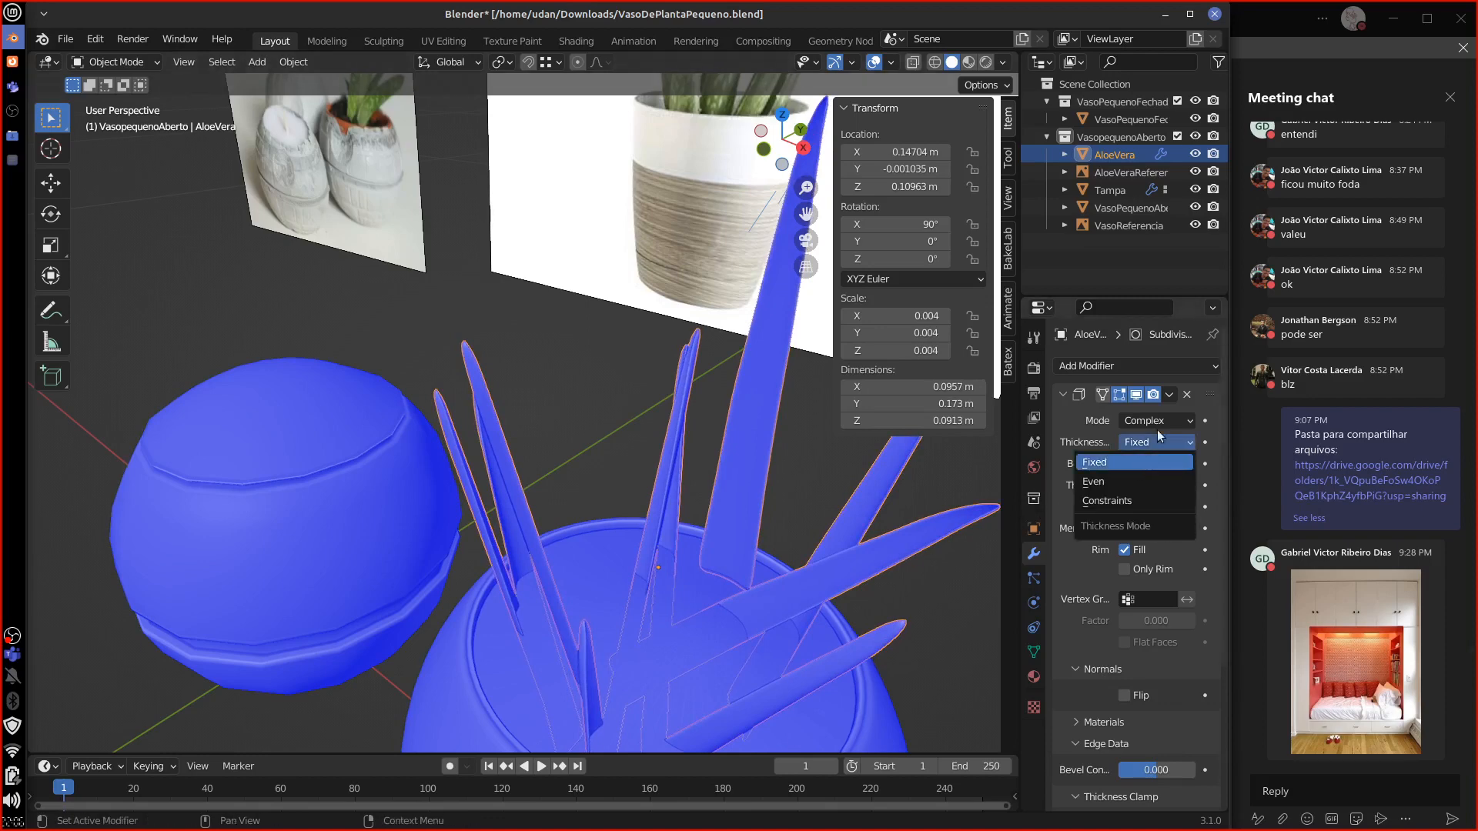
pyautogui.click(1157, 421)
pyautogui.click(1146, 447)
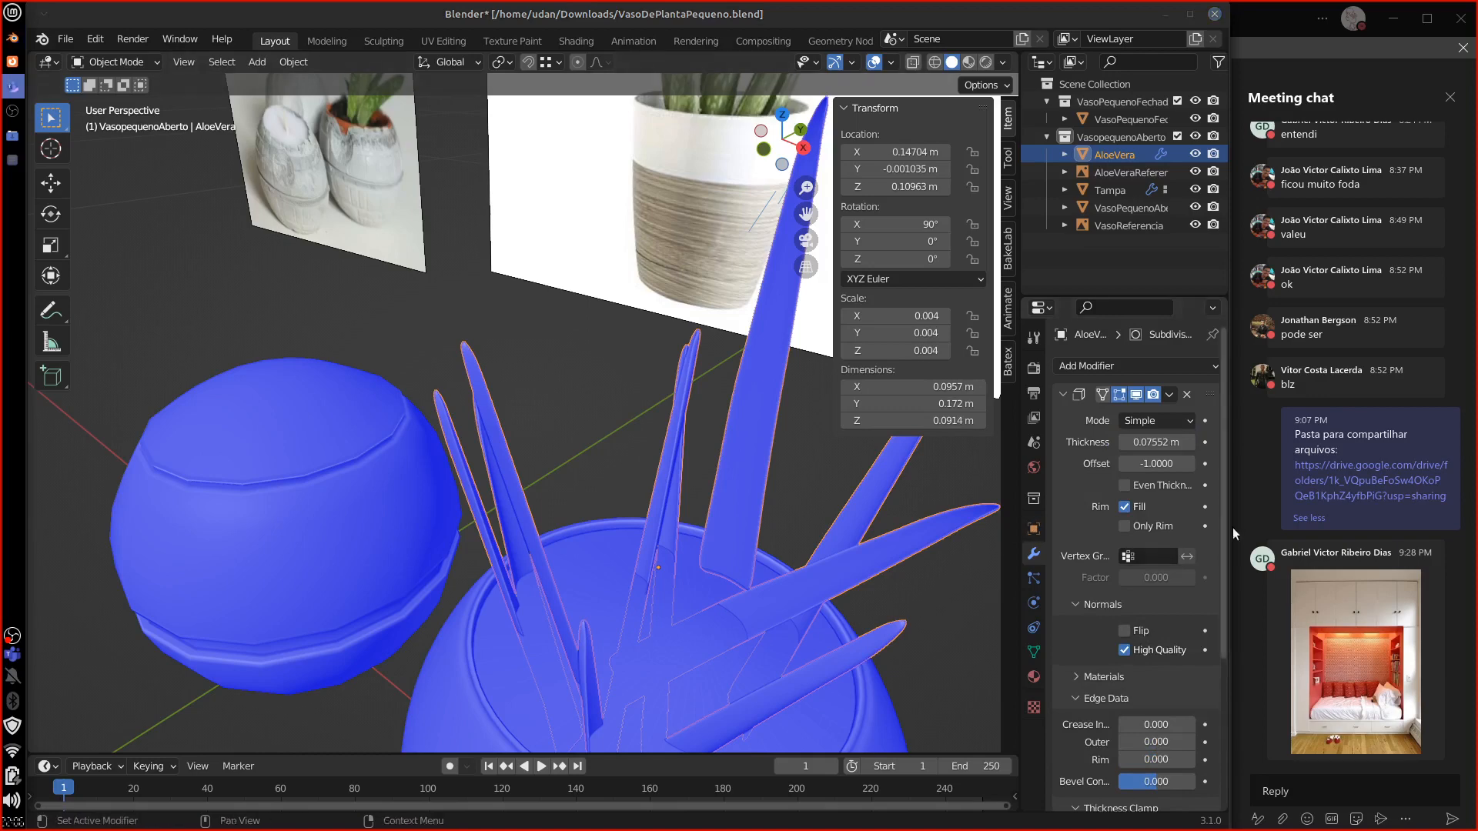
pyautogui.moveTo(1154, 442); pyautogui.dragTo(1280, 452)
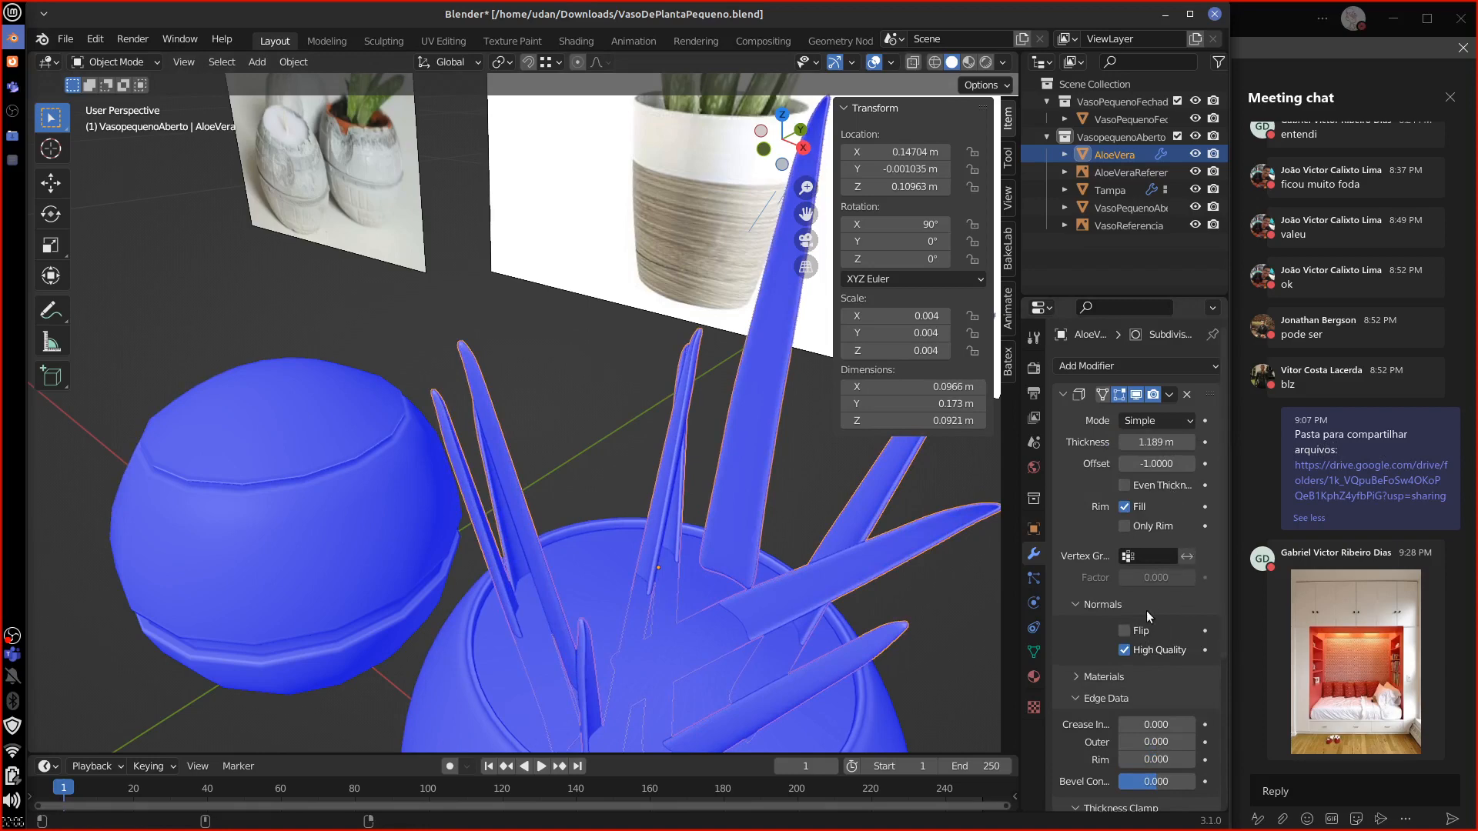
# Step: Annotate branching corner lines in the empty space beside the closed pot and the VasoReferencia image
pyautogui.moveTo(909, 601); pyautogui.dragTo(850, 622, button='middle')
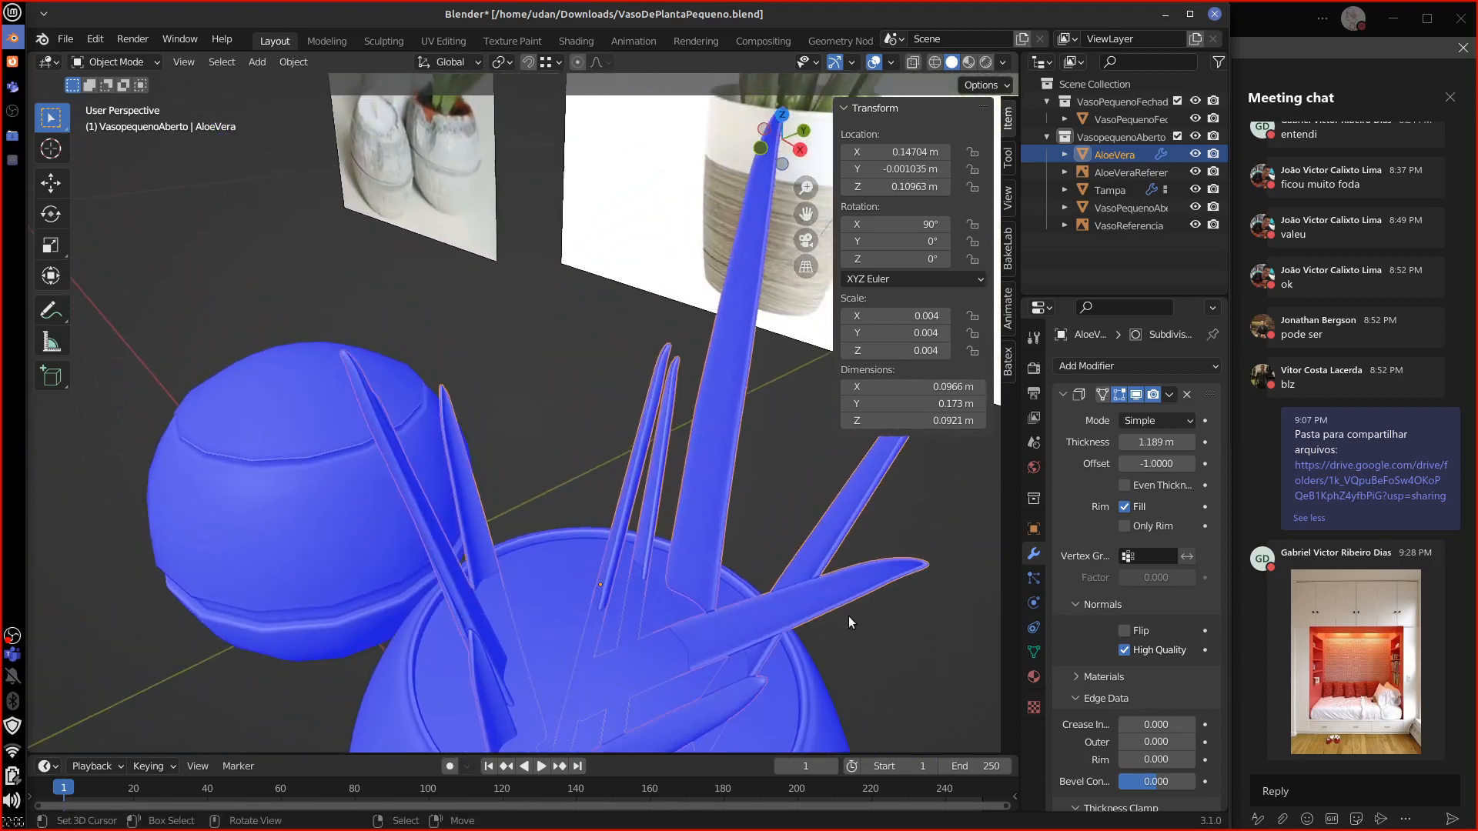
pyautogui.scroll(-5, 847, 592)
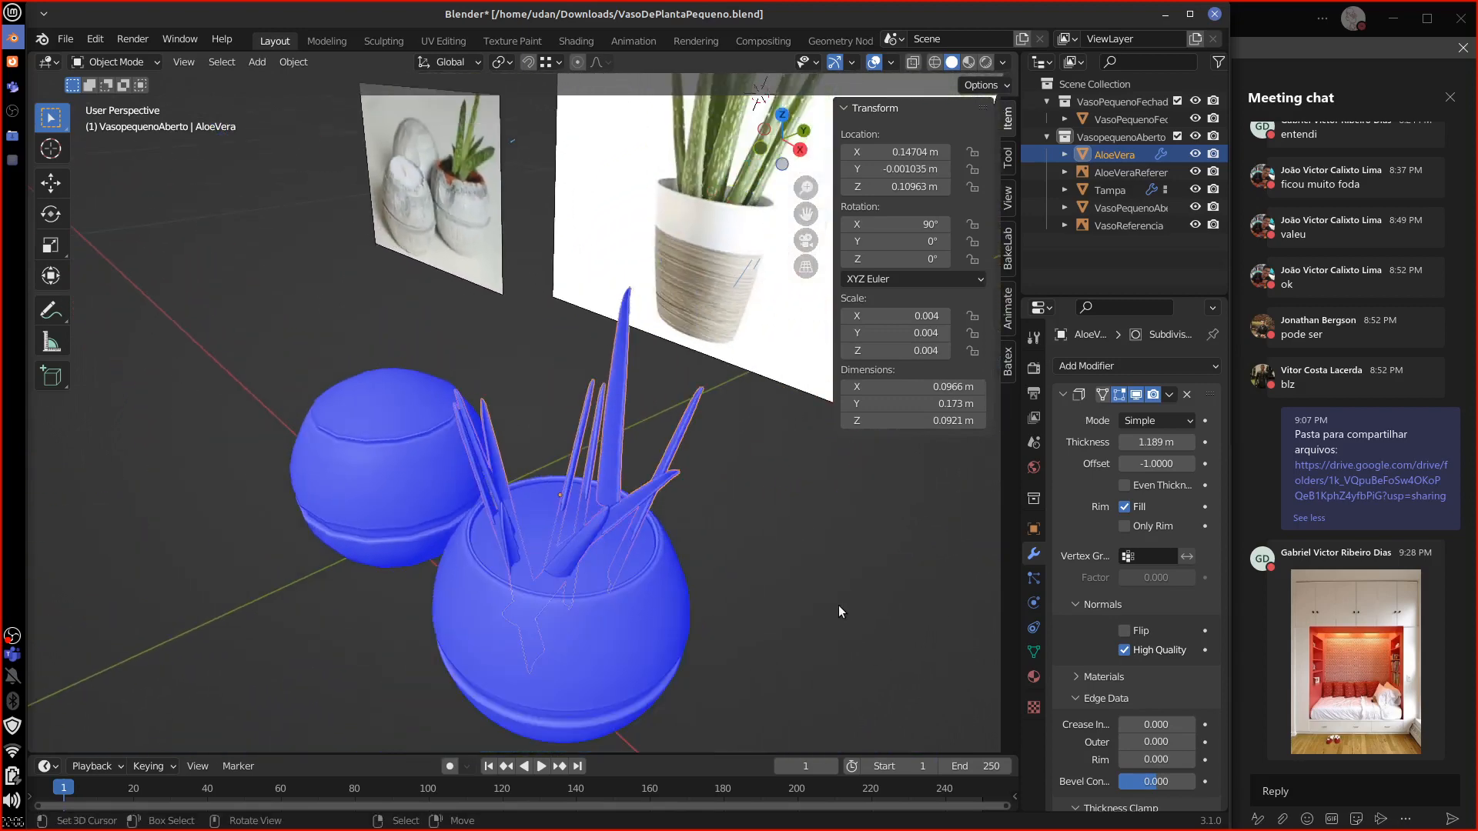
pyautogui.moveTo(822, 639); pyautogui.dragTo(718, 608, button='middle')
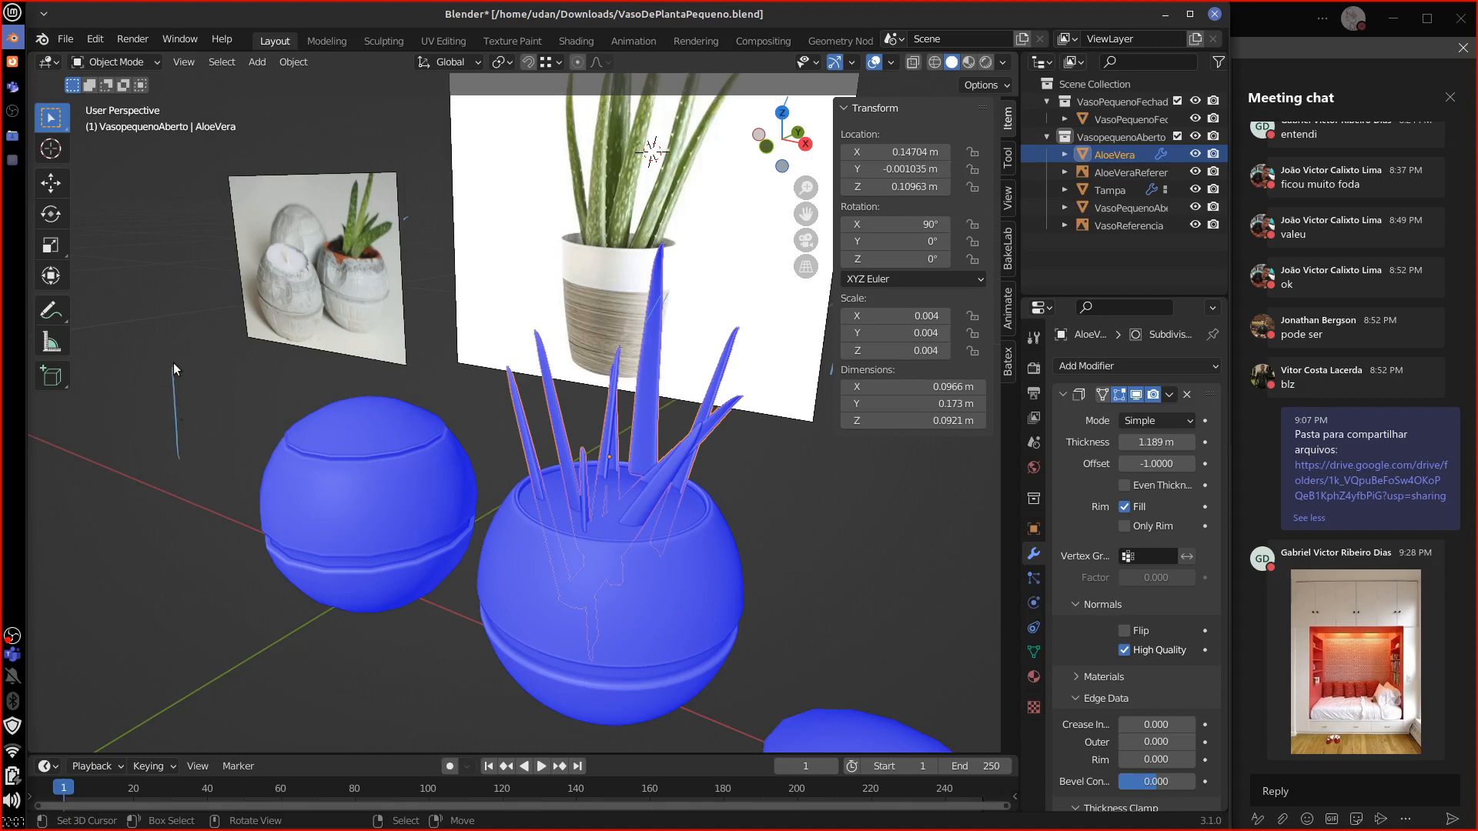
pyautogui.moveTo(193, 348); pyautogui.dragTo(335, 334)
pyautogui.moveTo(193, 348); pyautogui.dragTo(247, 398)
pyautogui.moveTo(195, 347)
pyautogui.mouseDown()
pyautogui.moveTo(251, 403)
pyautogui.moveTo(236, 497)
pyautogui.mouseUp()
pyautogui.moveTo(129, 409)
pyautogui.mouseDown()
pyautogui.moveTo(132, 310)
pyautogui.moveTo(200, 295)
pyautogui.moveTo(170, 349)
pyautogui.mouseUp()
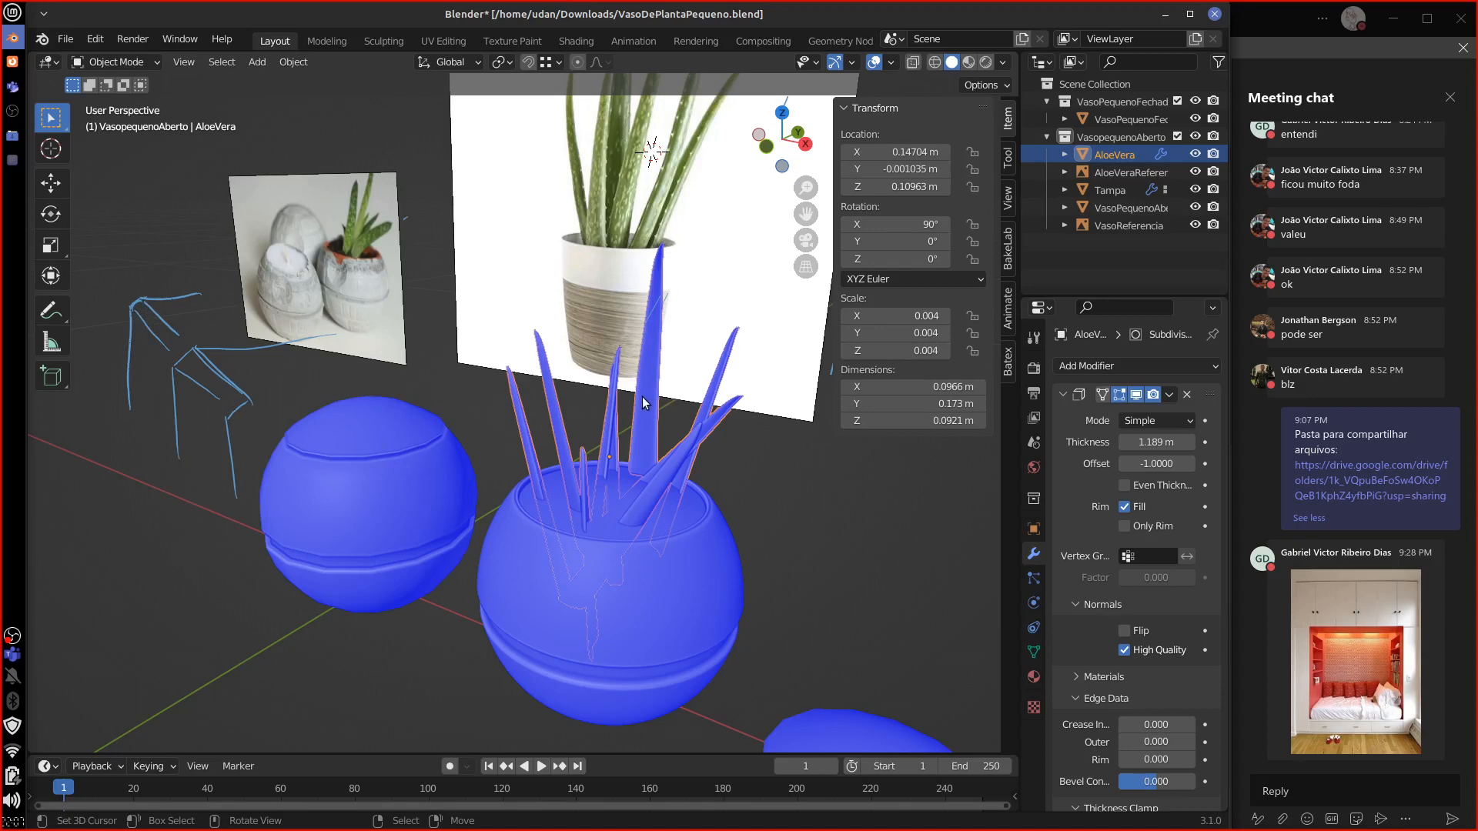
# Step: Enter Edit Mode on the AloeVera leaves and remove their Solidify and Subdivision Surface modifiers
pyautogui.press('Tab')
pyautogui.moveTo(696, 460); pyautogui.dragTo(717, 489, button='middle')
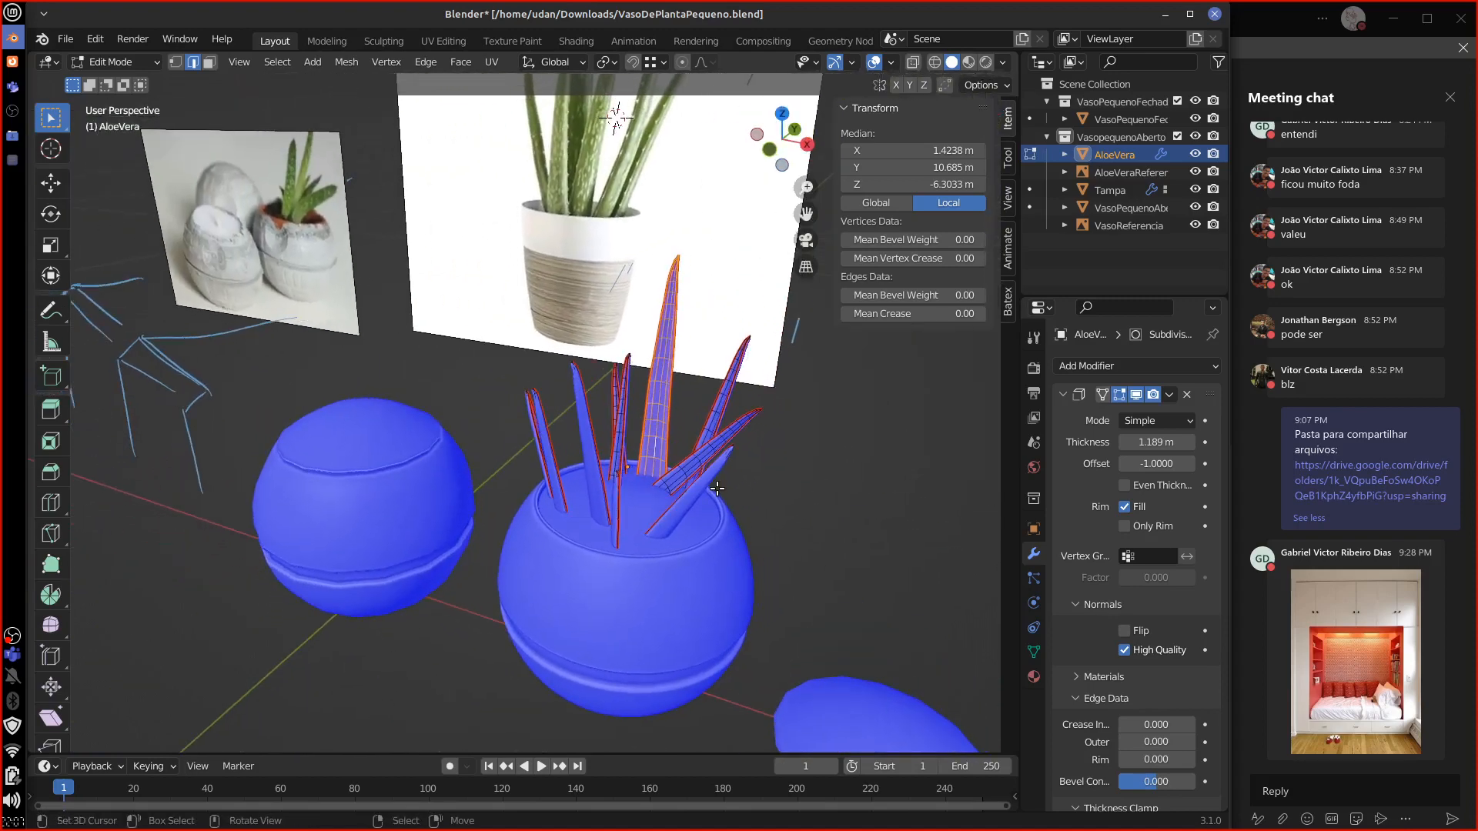
pyautogui.scroll(4, 720, 489)
pyautogui.moveTo(875, 511); pyautogui.dragTo(654, 510, button='middle')
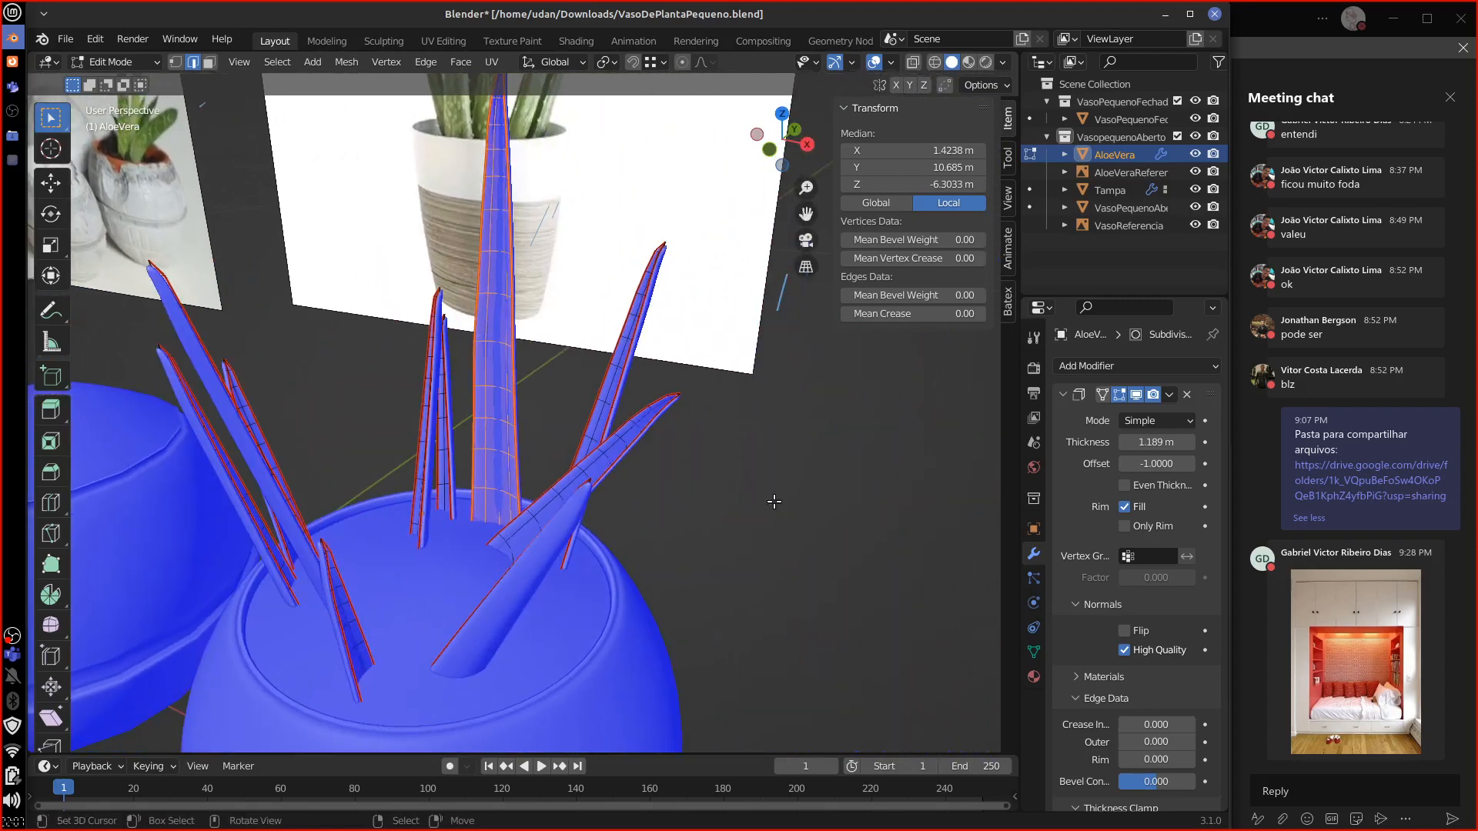
pyautogui.click(1186, 394)
pyautogui.click(1187, 395)
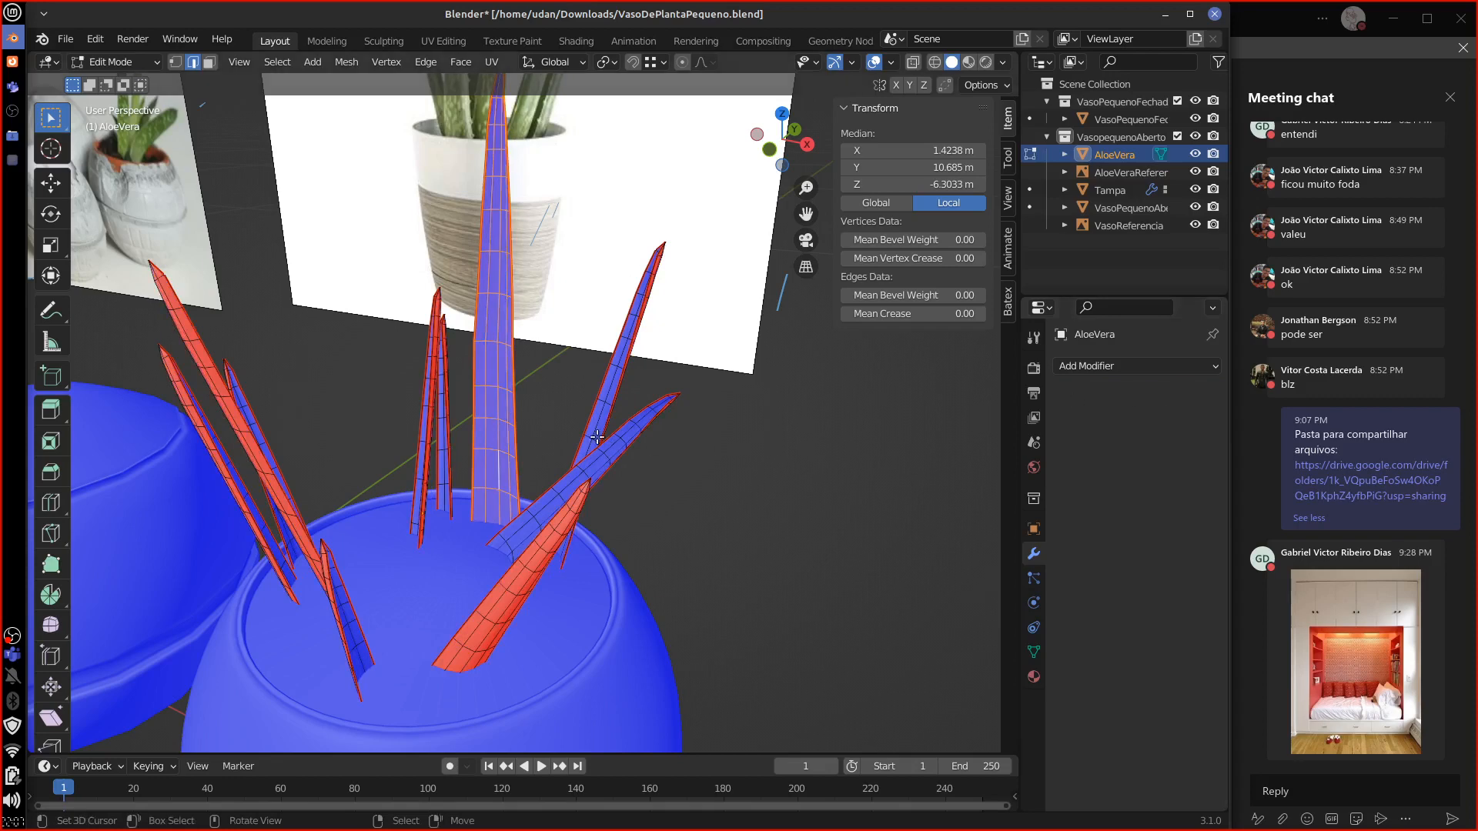
# Step: Annotate an arrow and a question mark beside the tallest aloe leaf, and open the UV mapping options for the whole mesh
pyautogui.moveTo(577, 409); pyautogui.dragTo(530, 360, button='middle')
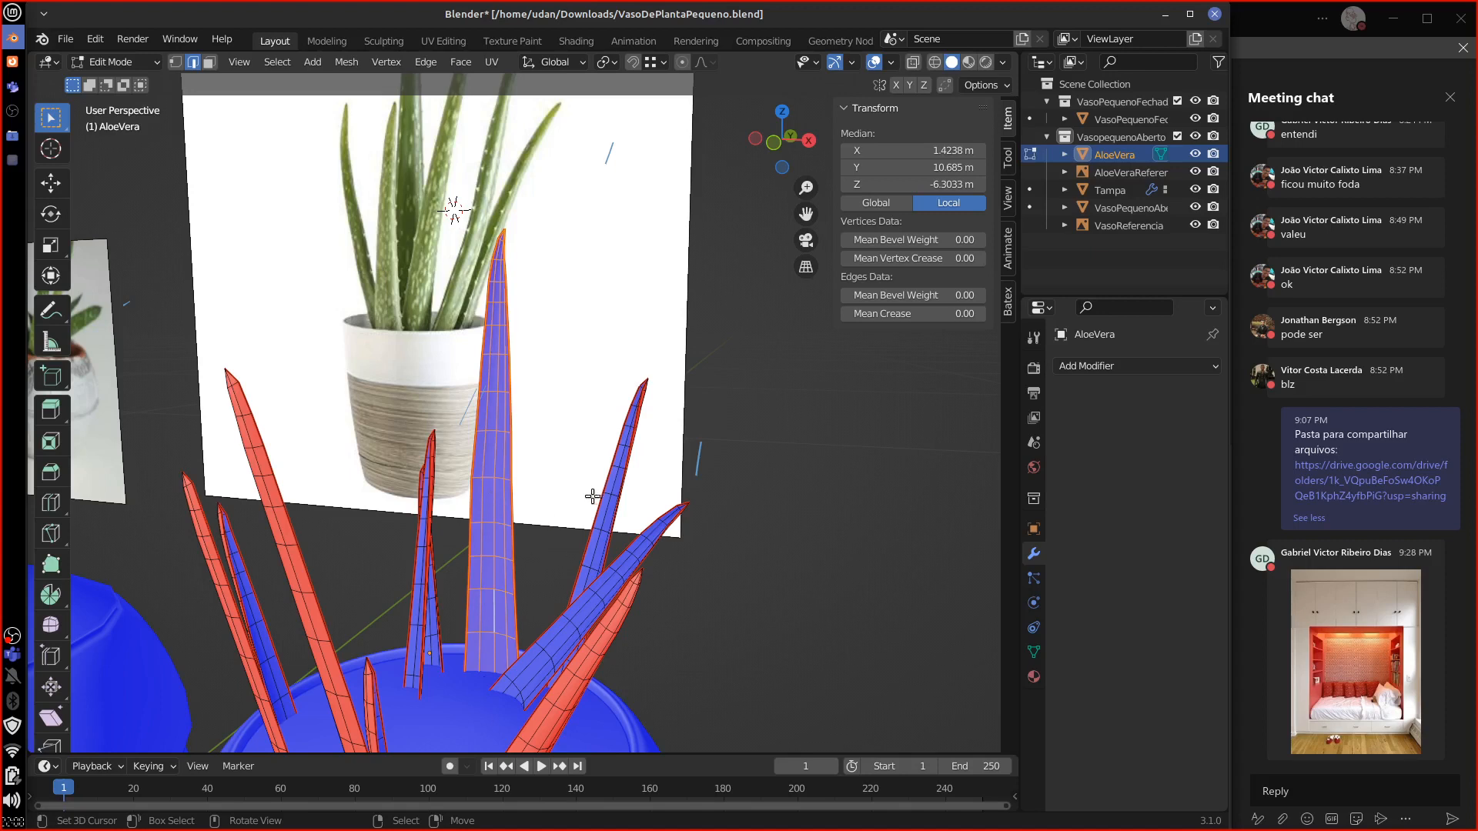
pyautogui.moveTo(512, 434); pyautogui.dragTo(571, 416)
pyautogui.press('a')
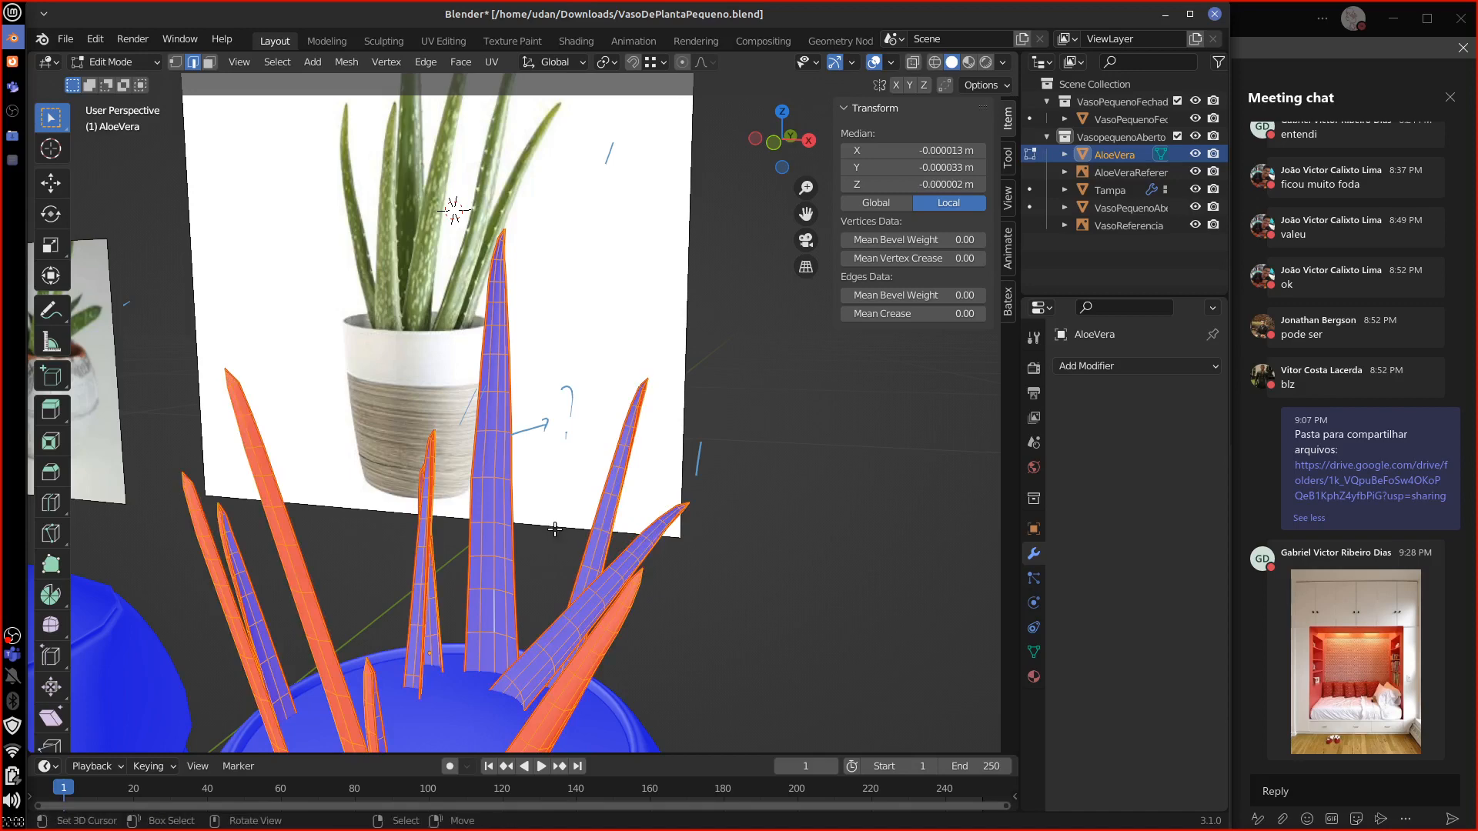
pyautogui.press('u')
pyautogui.click(555, 529)
# Step: Select an edge on the tallest leaf's border and annotate a tall rectangle with an outgoing arrow beside the leaf
pyautogui.scroll(4, 542, 425)
pyautogui.click(485, 492)
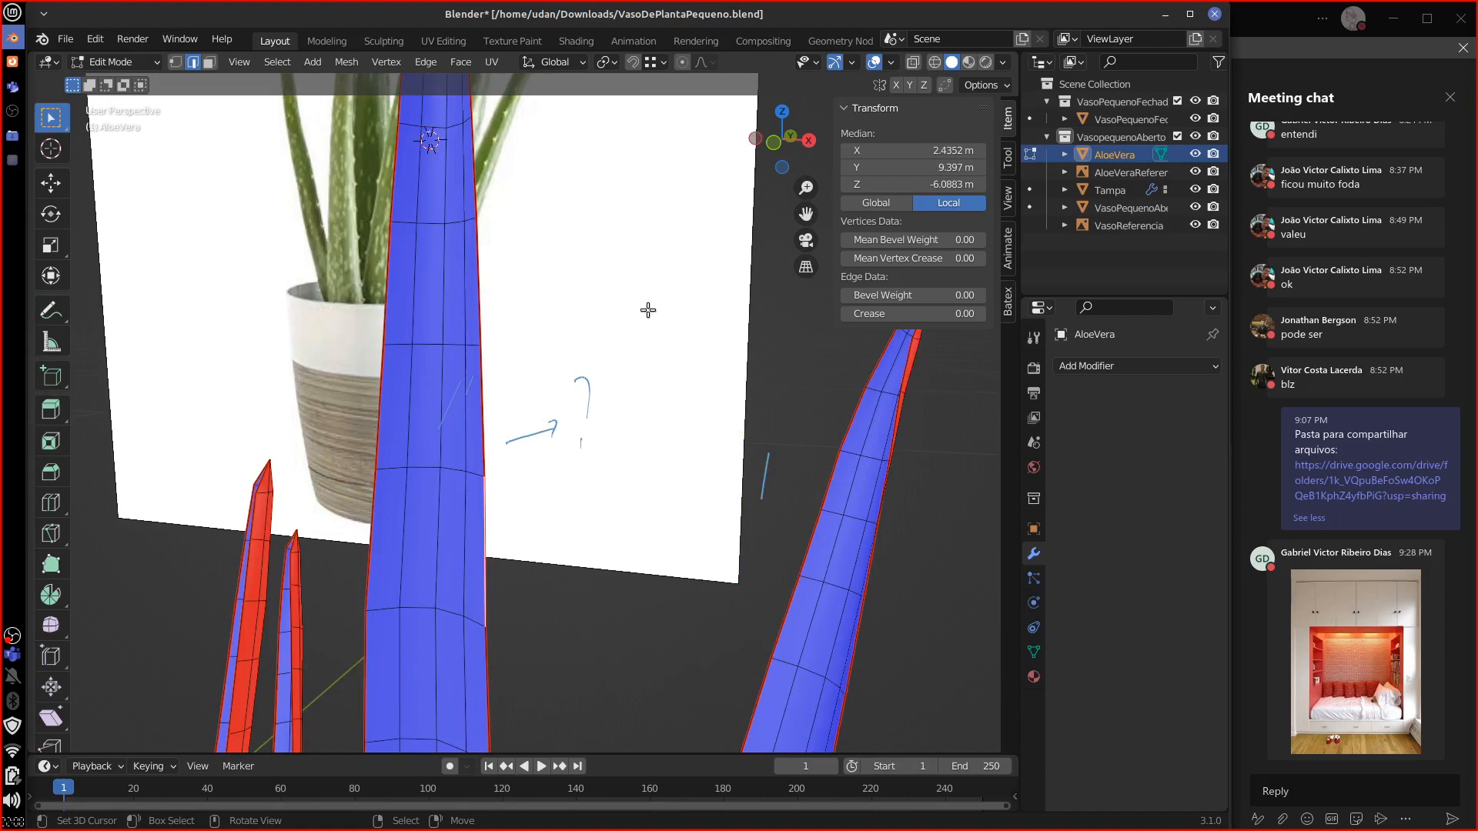
pyautogui.moveTo(649, 283); pyautogui.dragTo(646, 431)
pyautogui.moveTo(650, 283)
pyautogui.mouseDown()
pyautogui.moveTo(696, 279)
pyautogui.moveTo(656, 440)
pyautogui.mouseUp()
pyautogui.moveTo(723, 351); pyautogui.dragTo(752, 341)
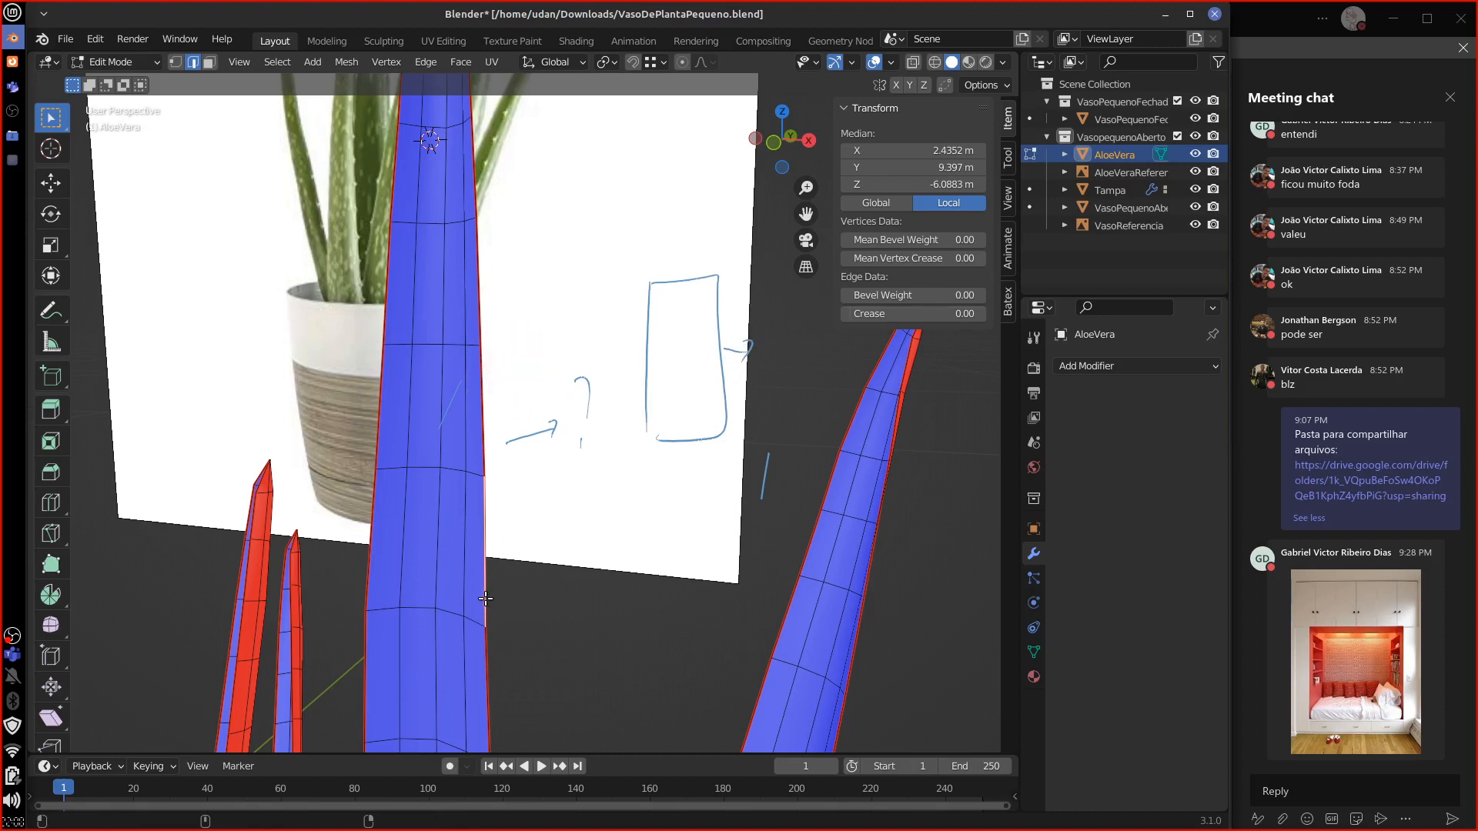
# Step: Clear the UV seams from all edges of the AloeVera leaves mesh
pyautogui.press('a')
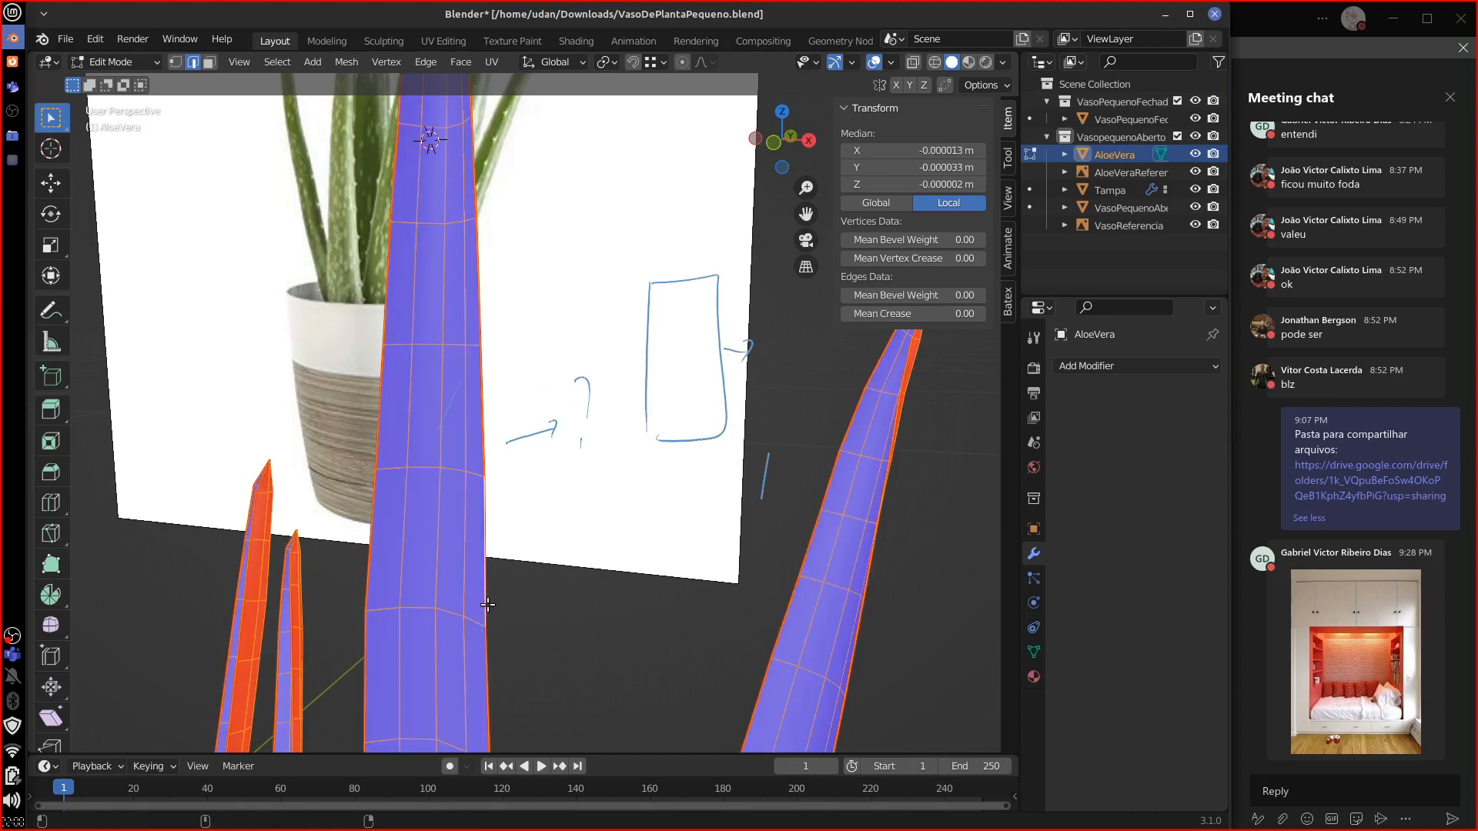
pyautogui.press('u')
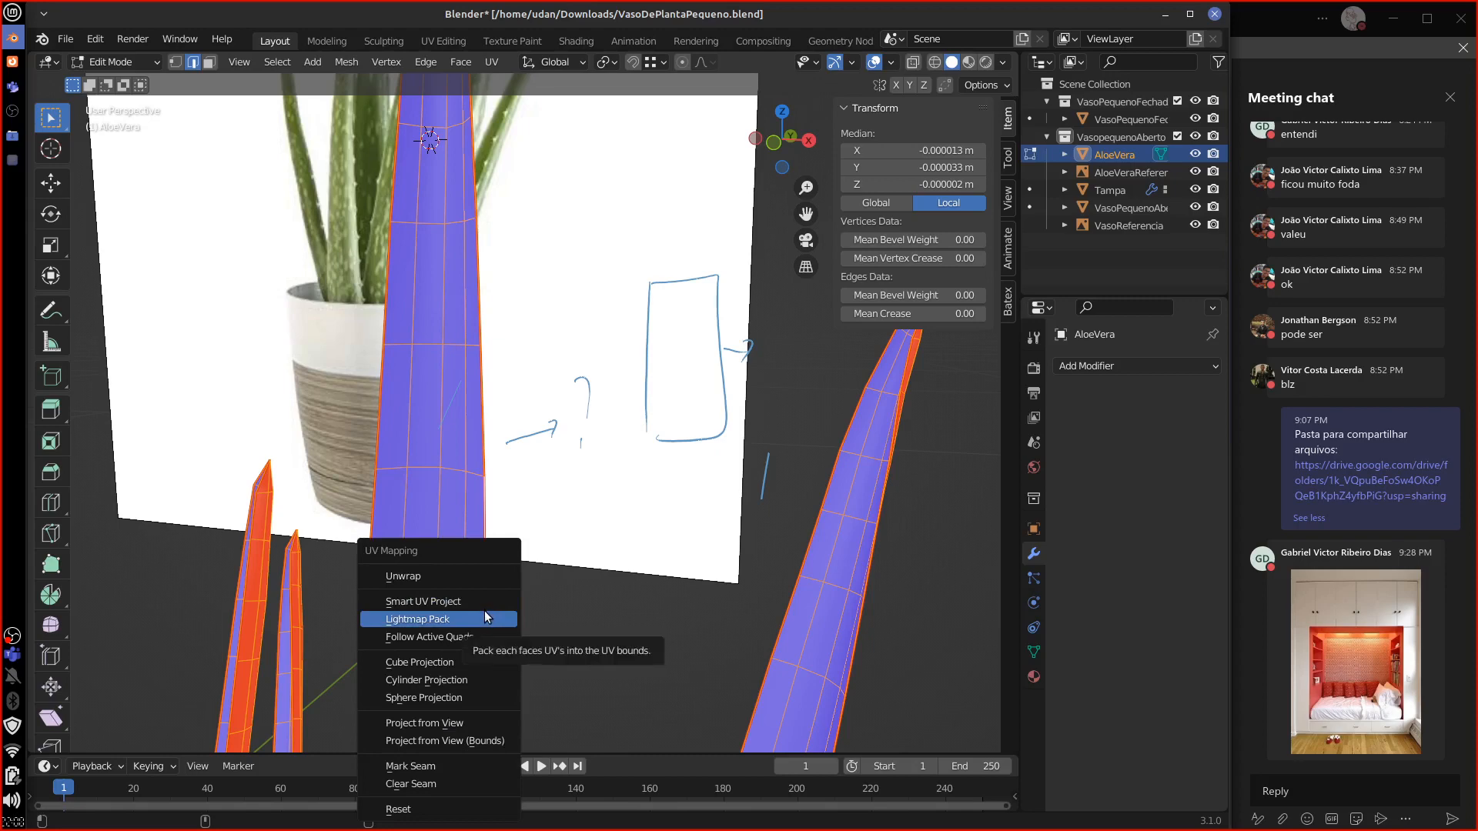
pyautogui.click(468, 782)
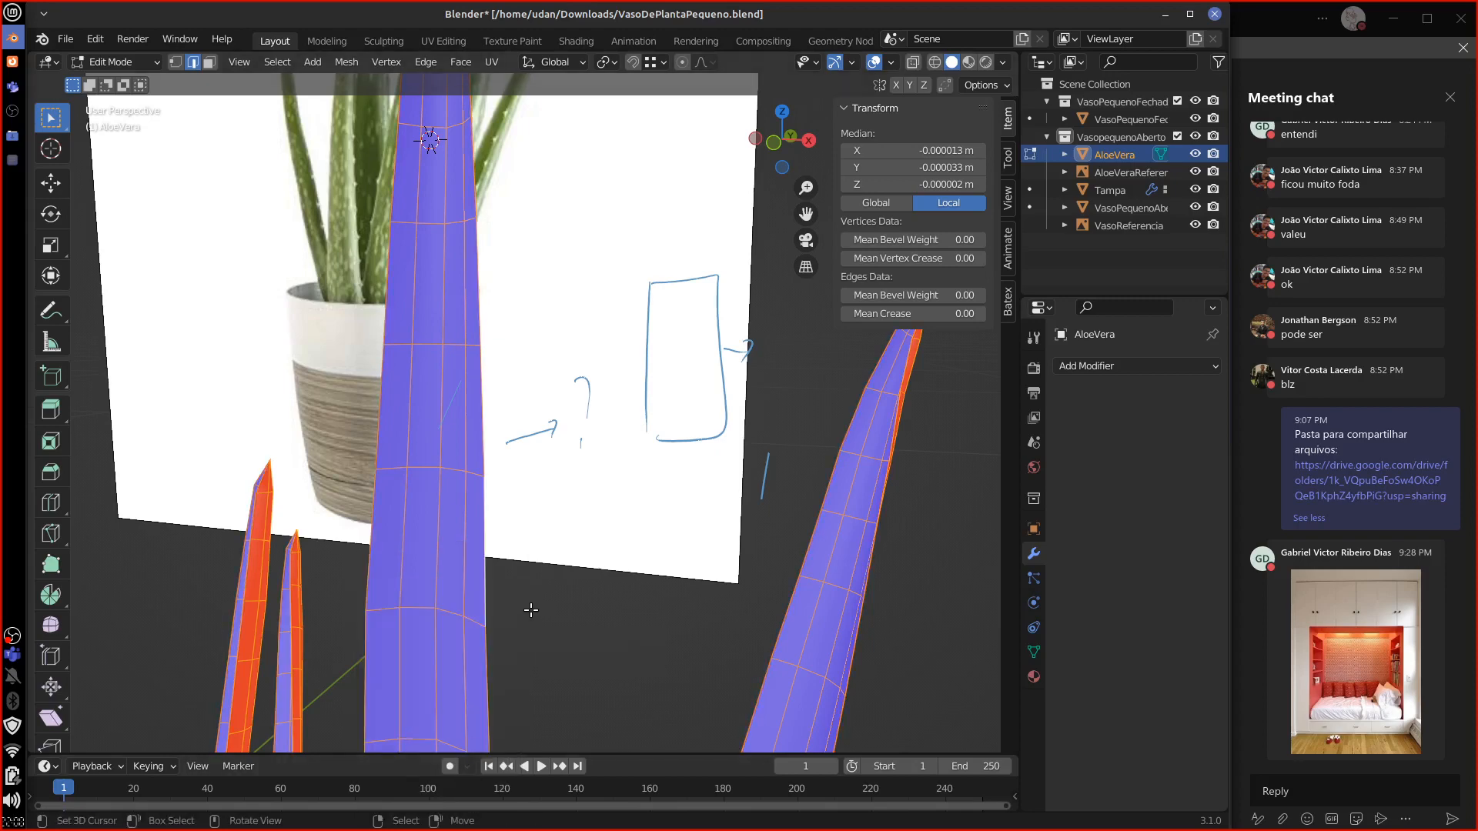
# Step: Add a Solidify modifier to the AloeVera leaves
pyautogui.scroll(-4, 533, 615)
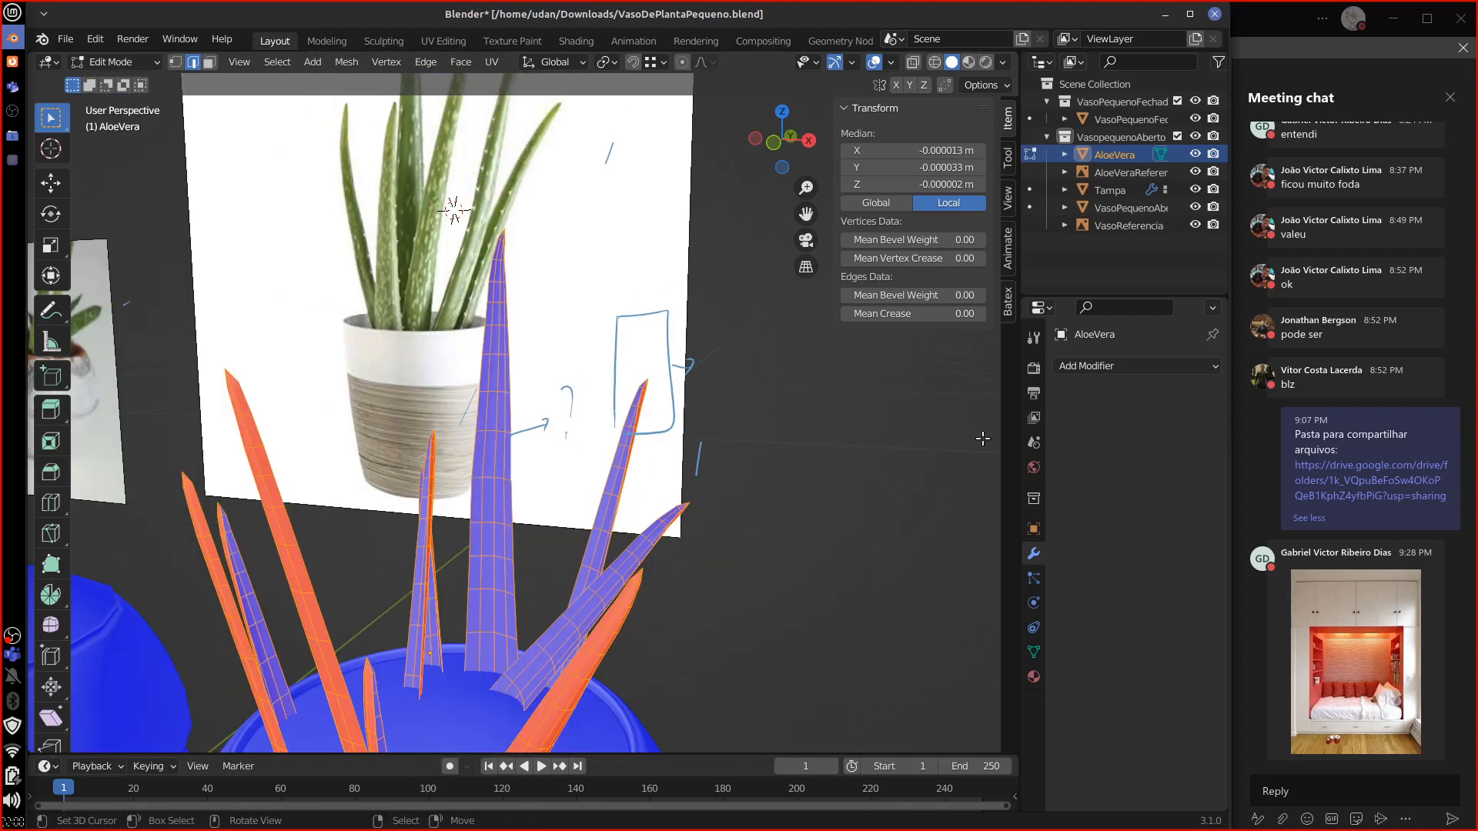
pyautogui.click(1126, 367)
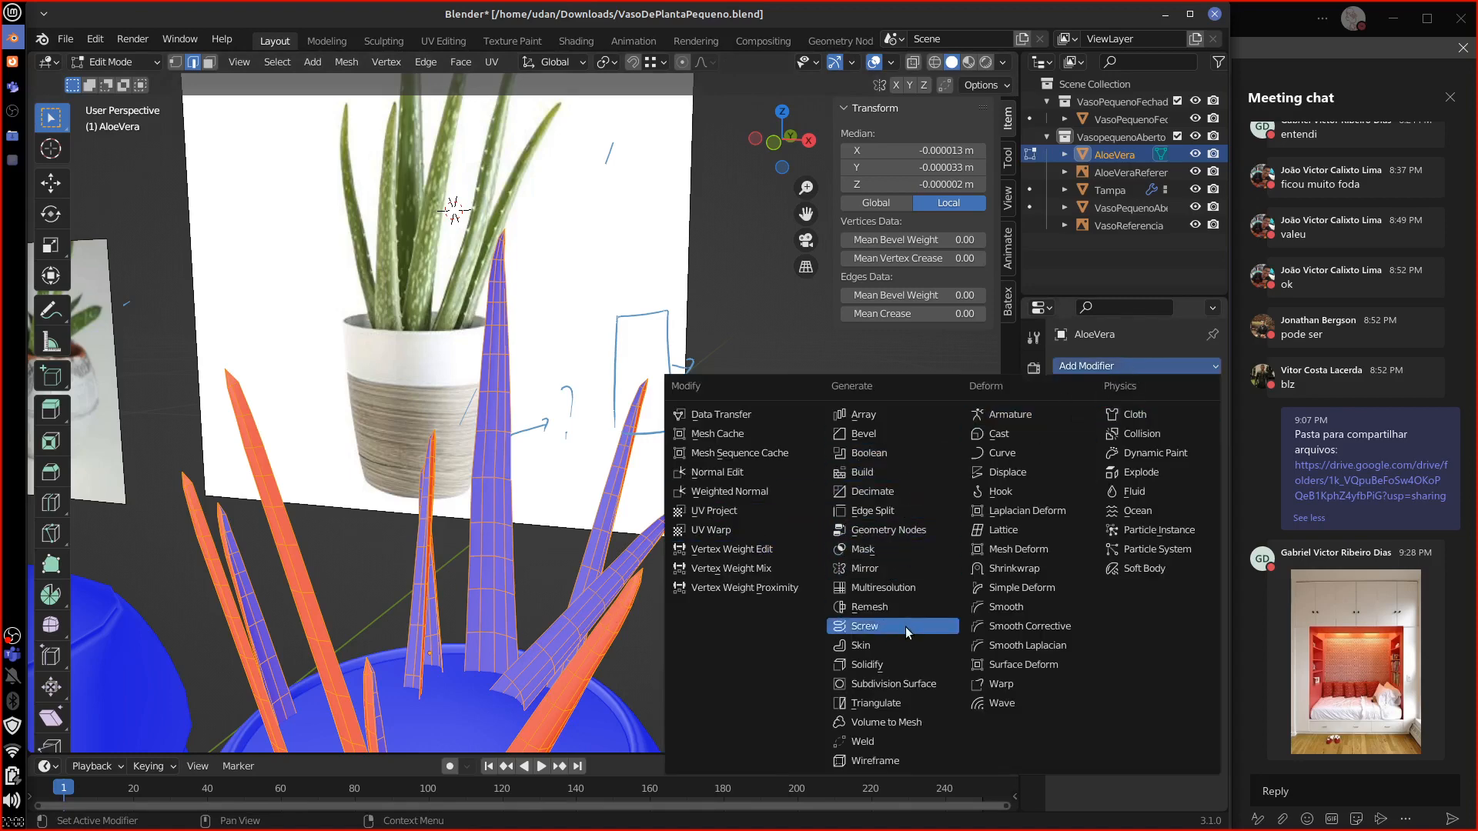
pyautogui.click(905, 663)
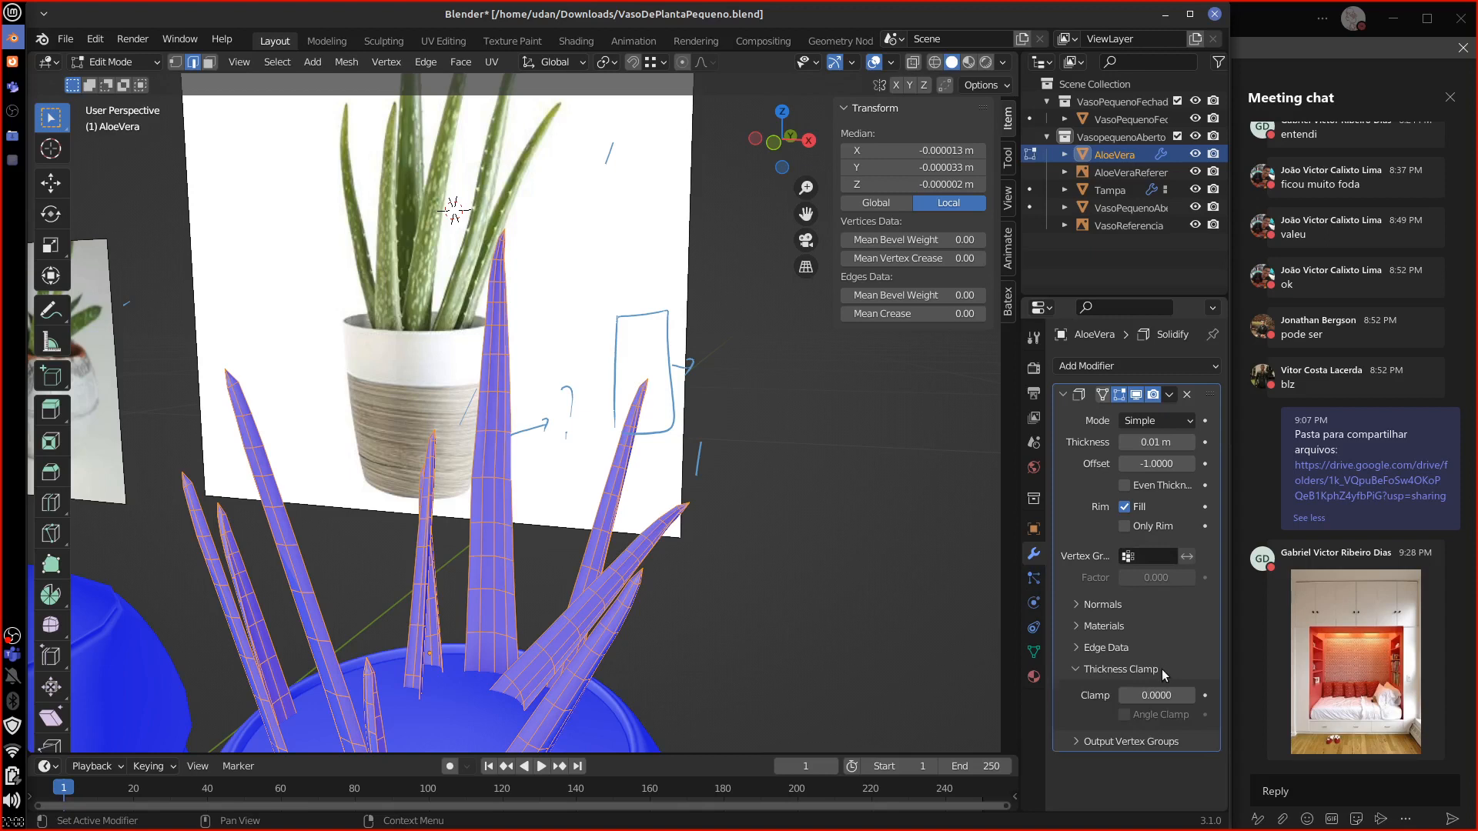
# Step: Look through the Solidify modifier's Edge Data, Materials and Normals settings and examine the thickened leaves from several angles
pyautogui.click(1163, 647)
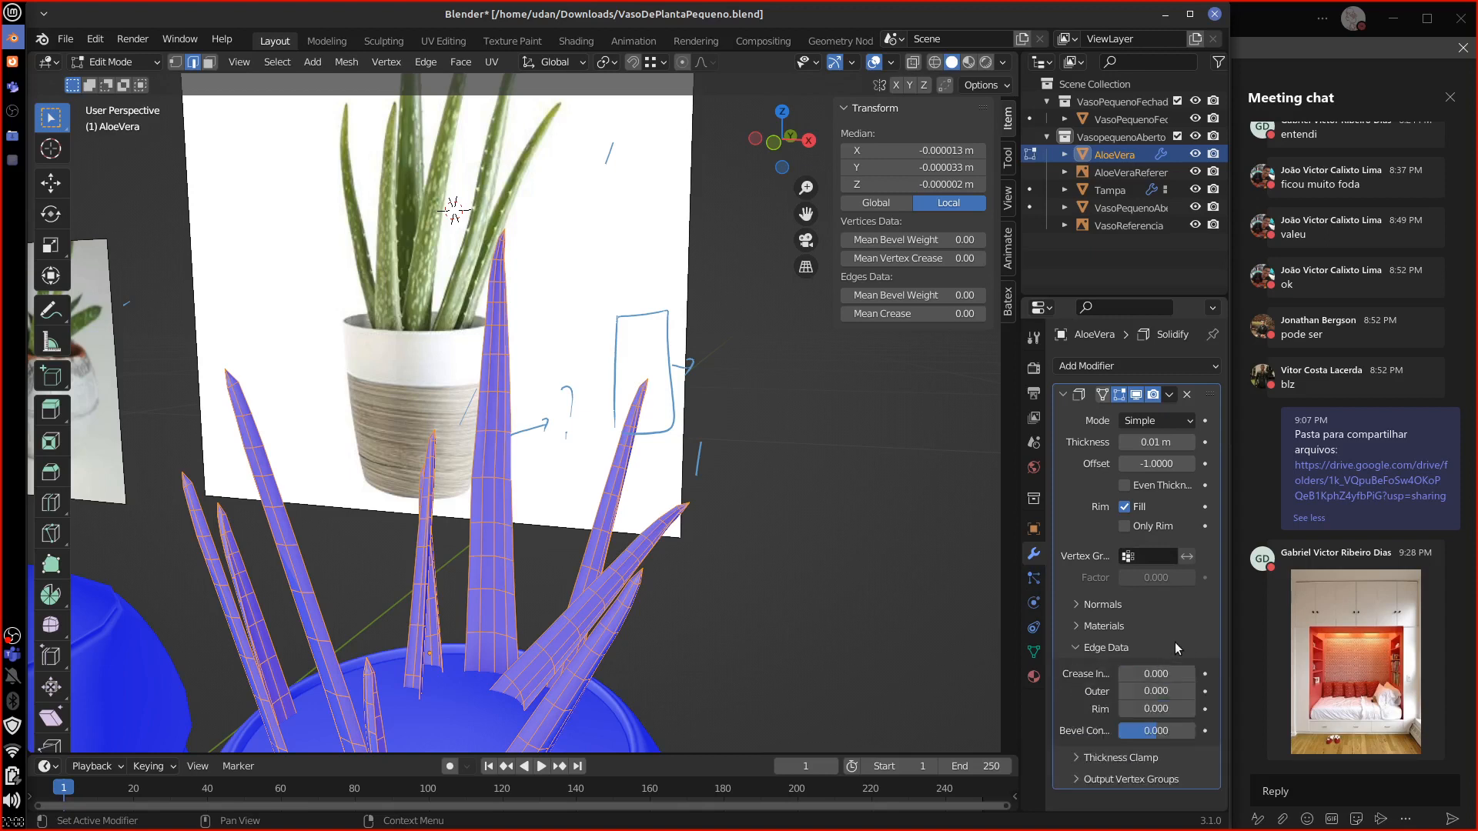
pyautogui.click(1174, 645)
pyautogui.click(1166, 627)
pyautogui.click(1168, 622)
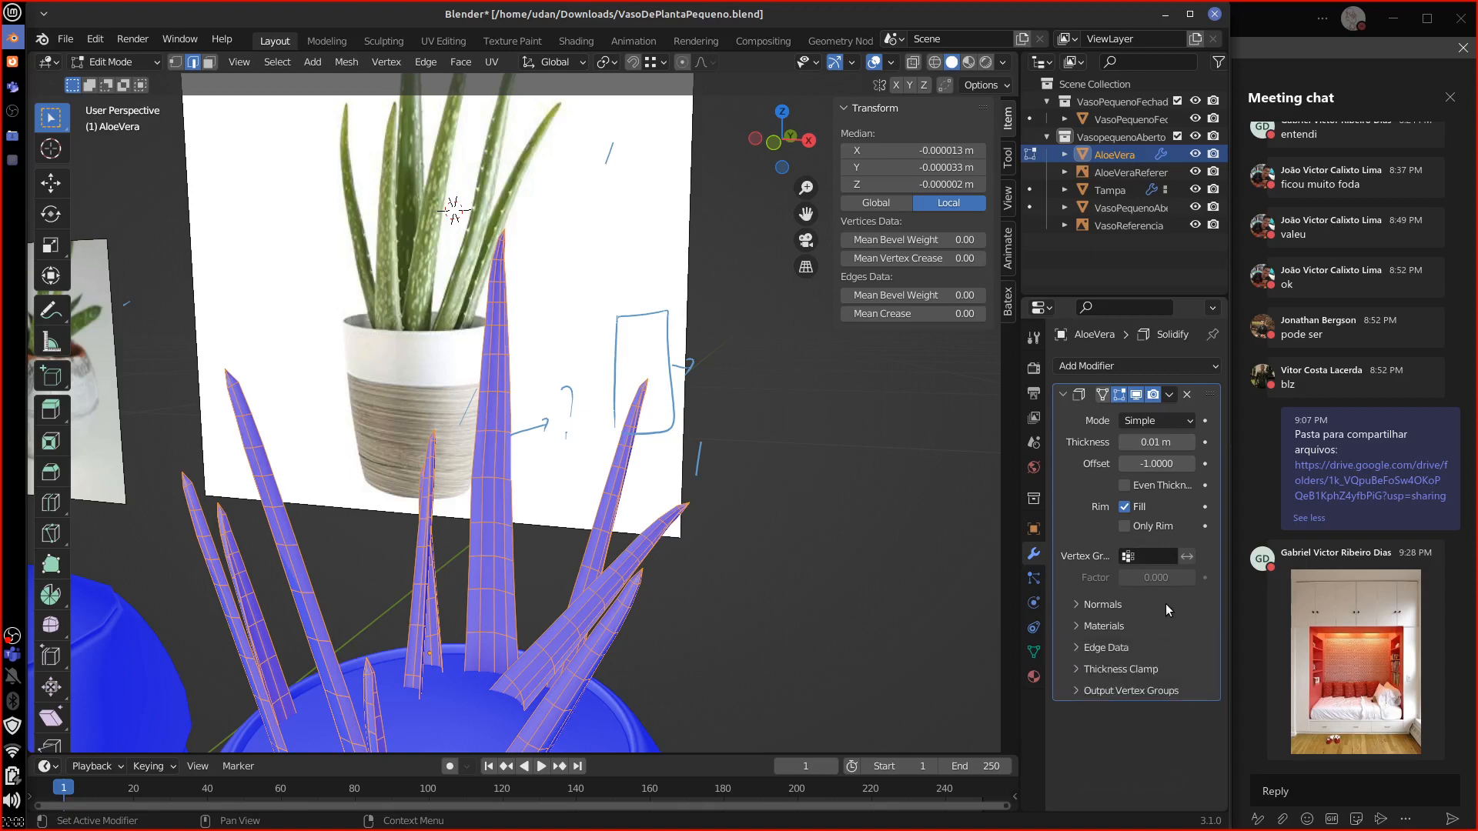
pyautogui.click(1165, 603)
pyautogui.click(1167, 602)
pyautogui.moveTo(615, 539); pyautogui.dragTo(519, 559, button='middle')
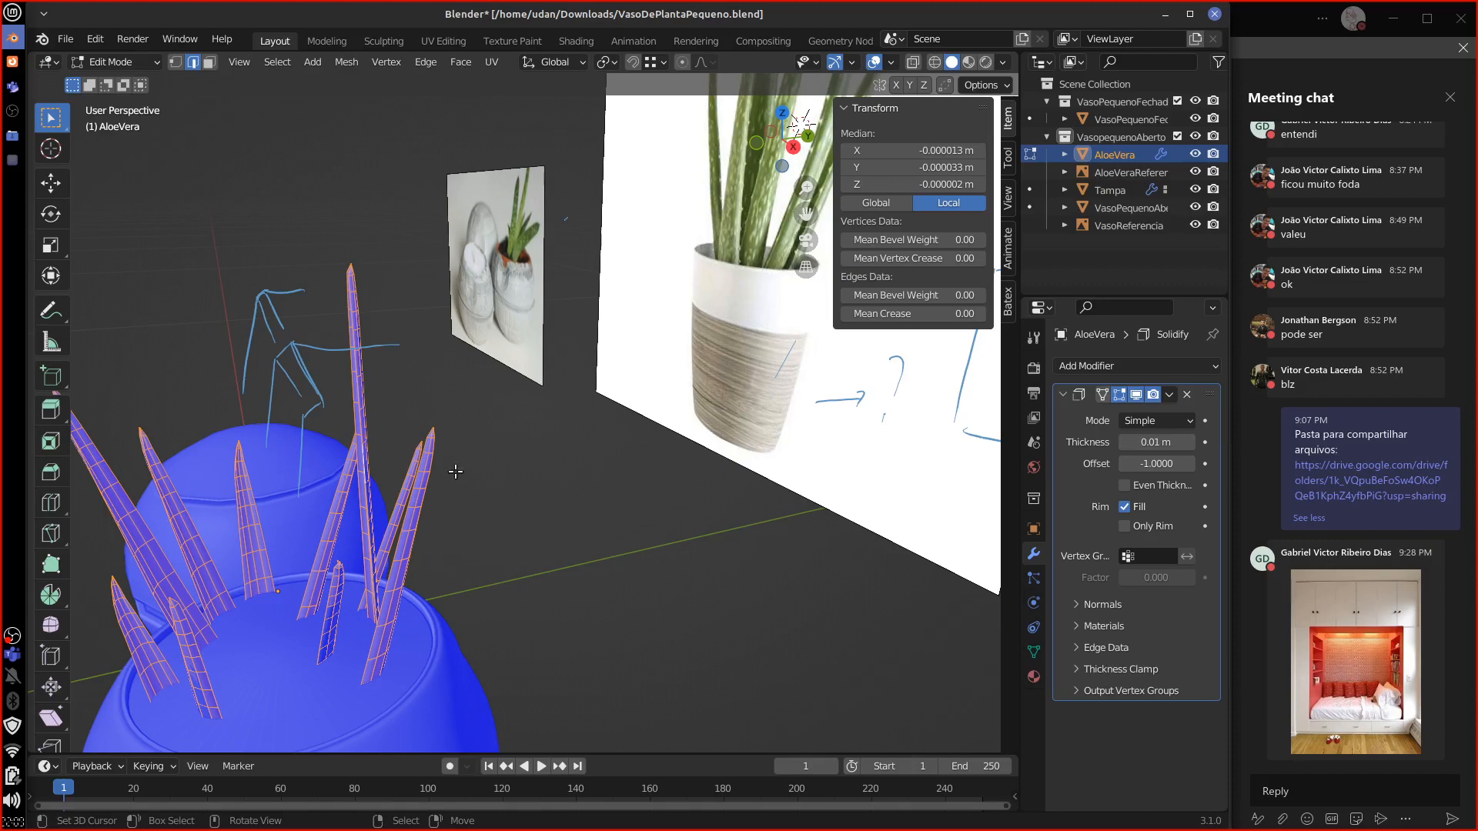
pyautogui.moveTo(455, 471); pyautogui.dragTo(473, 547, button='middle')
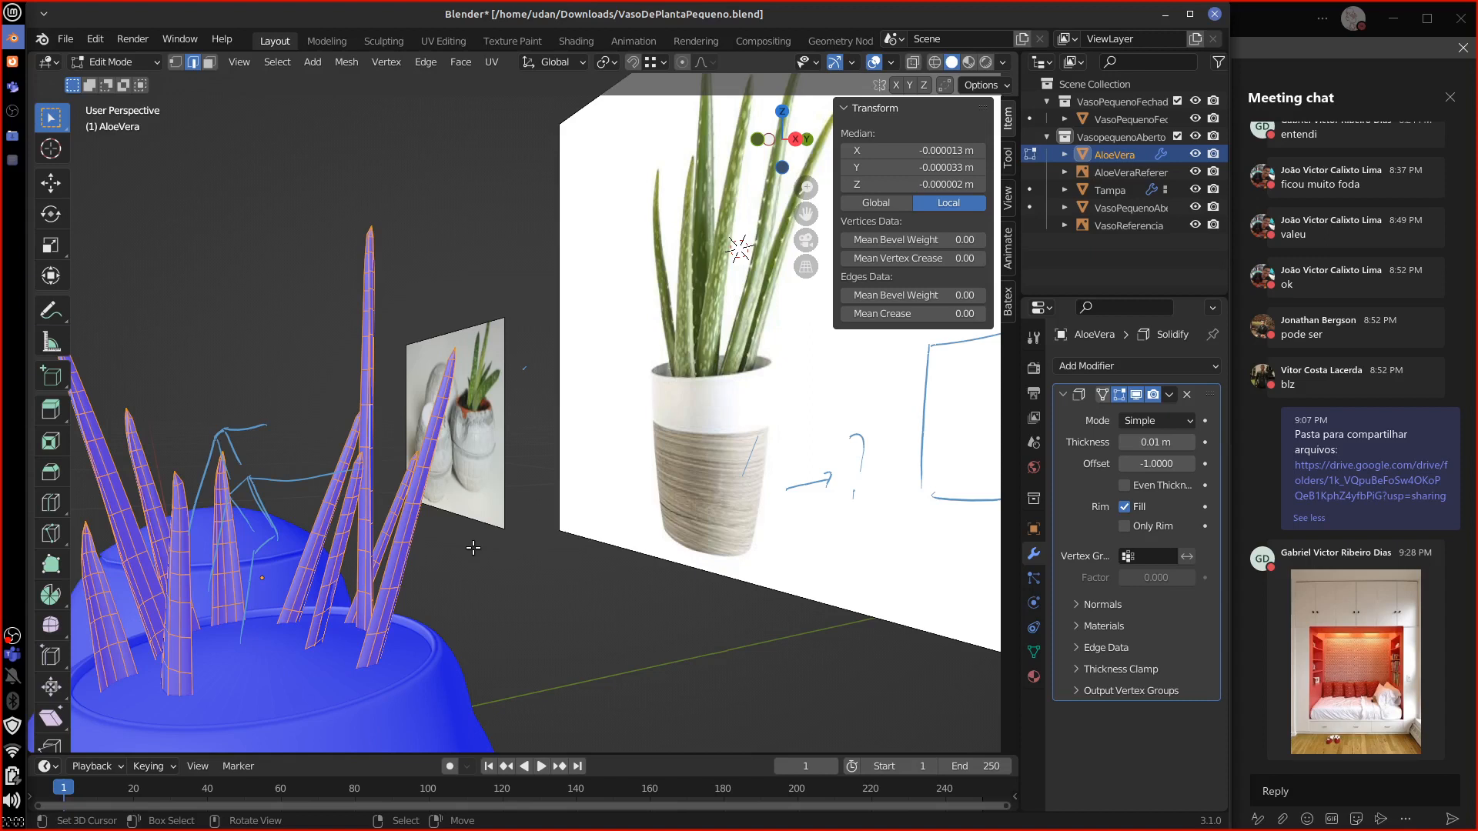
pyautogui.click(1096, 627)
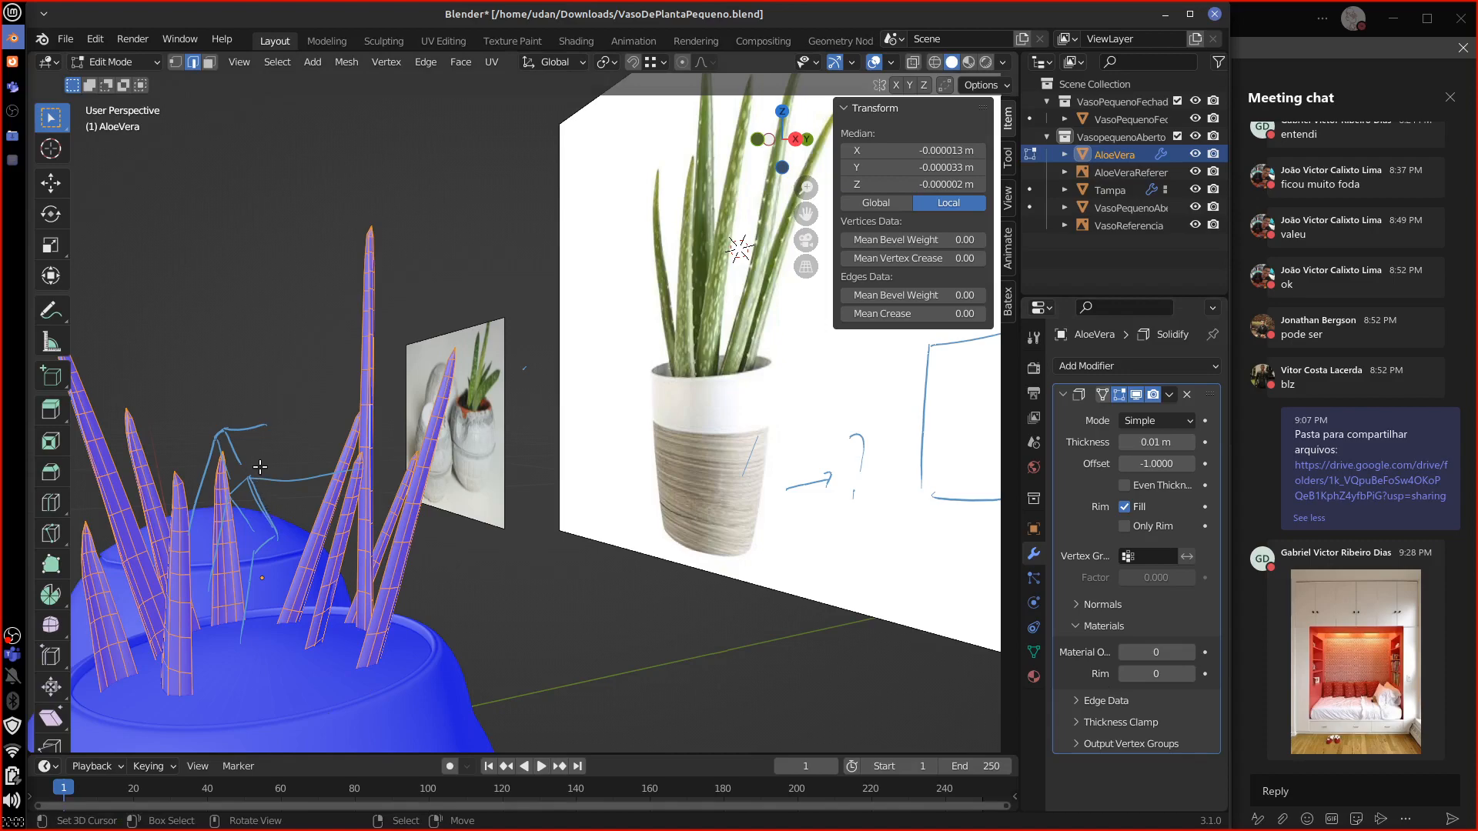
pyautogui.moveTo(260, 467); pyautogui.dragTo(555, 366, button='middle')
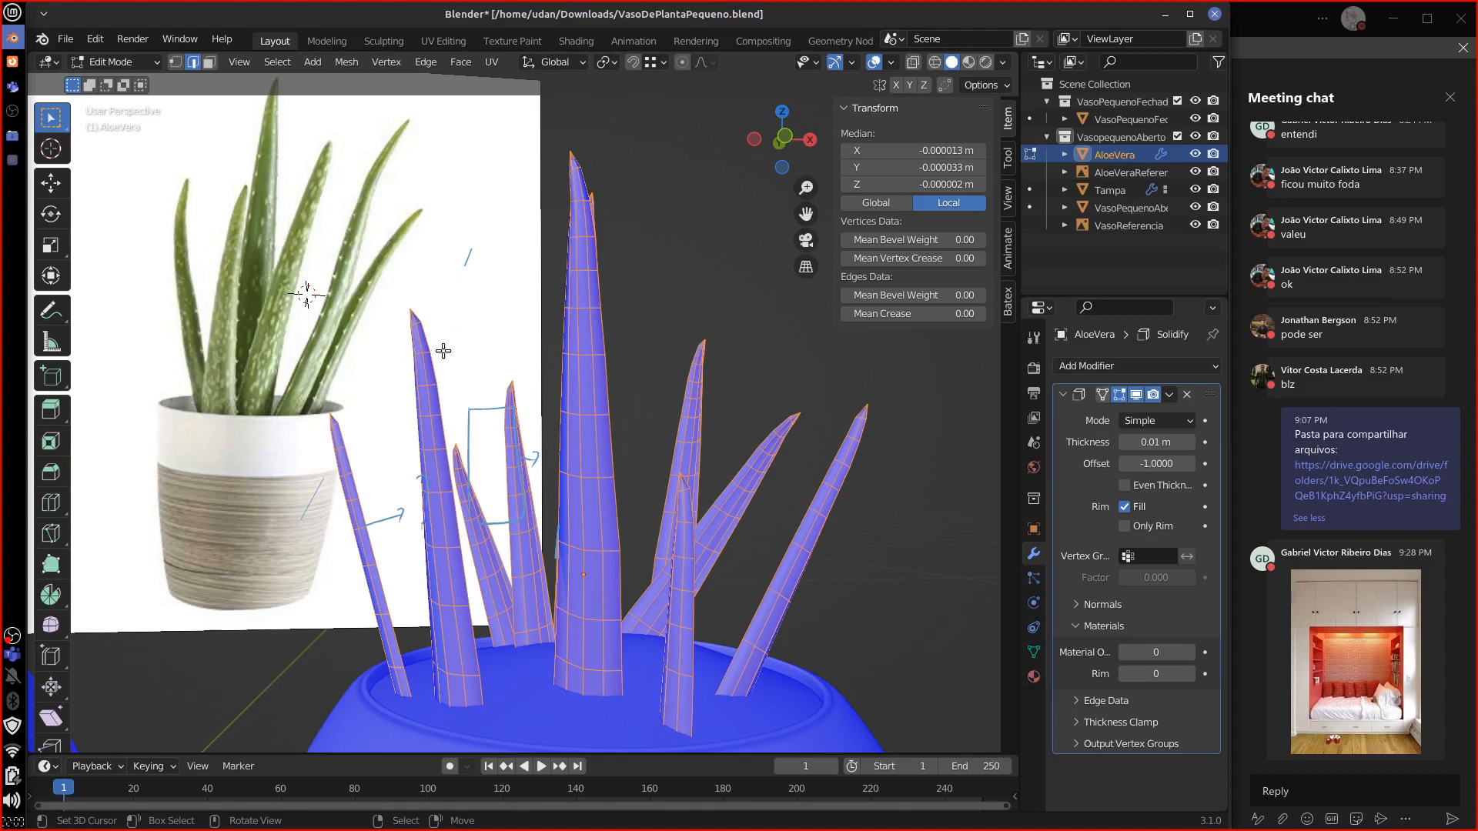
pyautogui.moveTo(788, 550); pyautogui.dragTo(561, 709, button='middle')
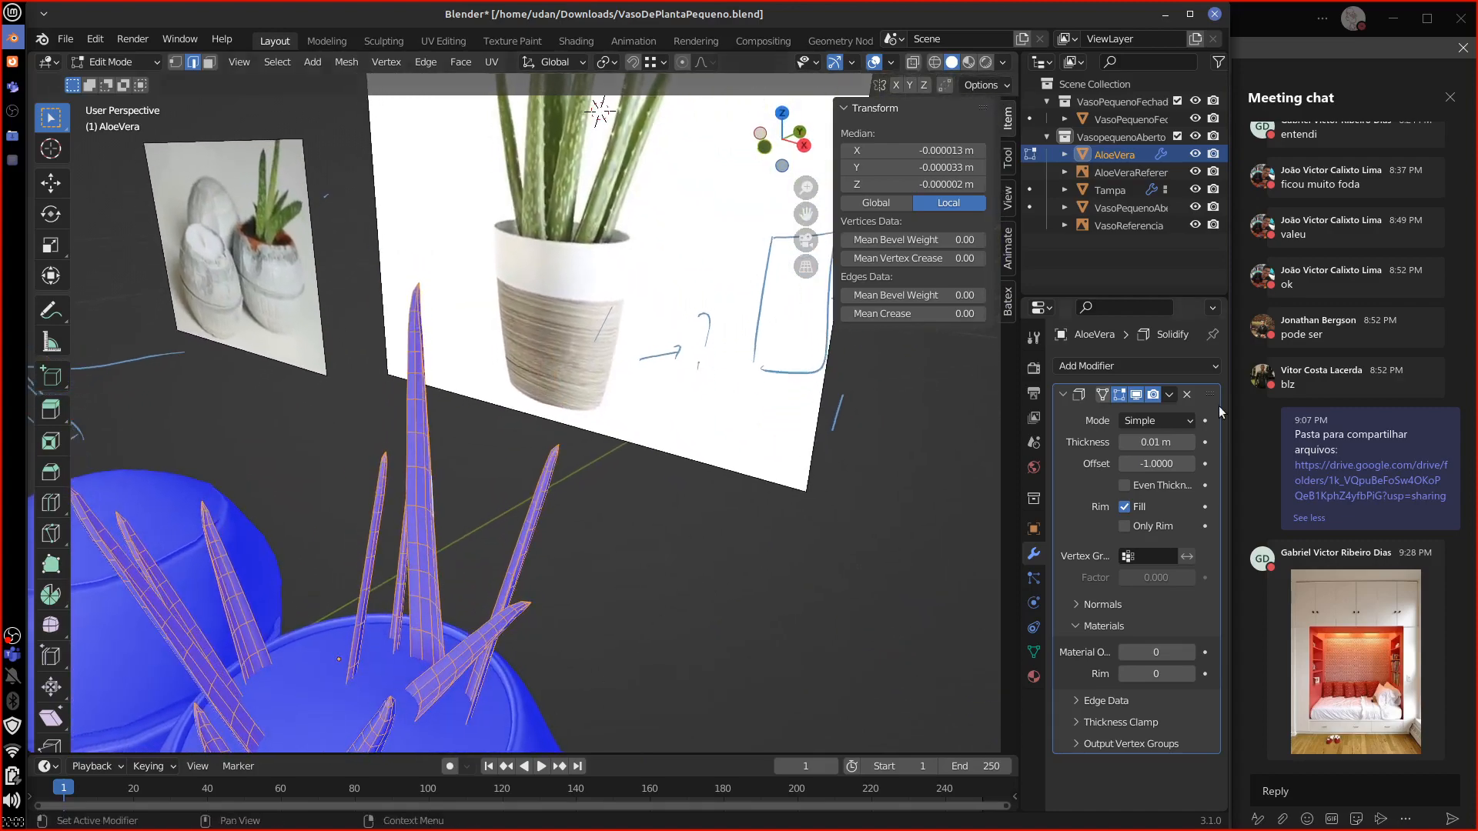
# Step: Remove the Solidify modifier from the AloeVera leaves
pyautogui.click(1190, 395)
pyautogui.moveTo(538, 384); pyautogui.dragTo(776, 508, button='middle')
pyautogui.click(1121, 366)
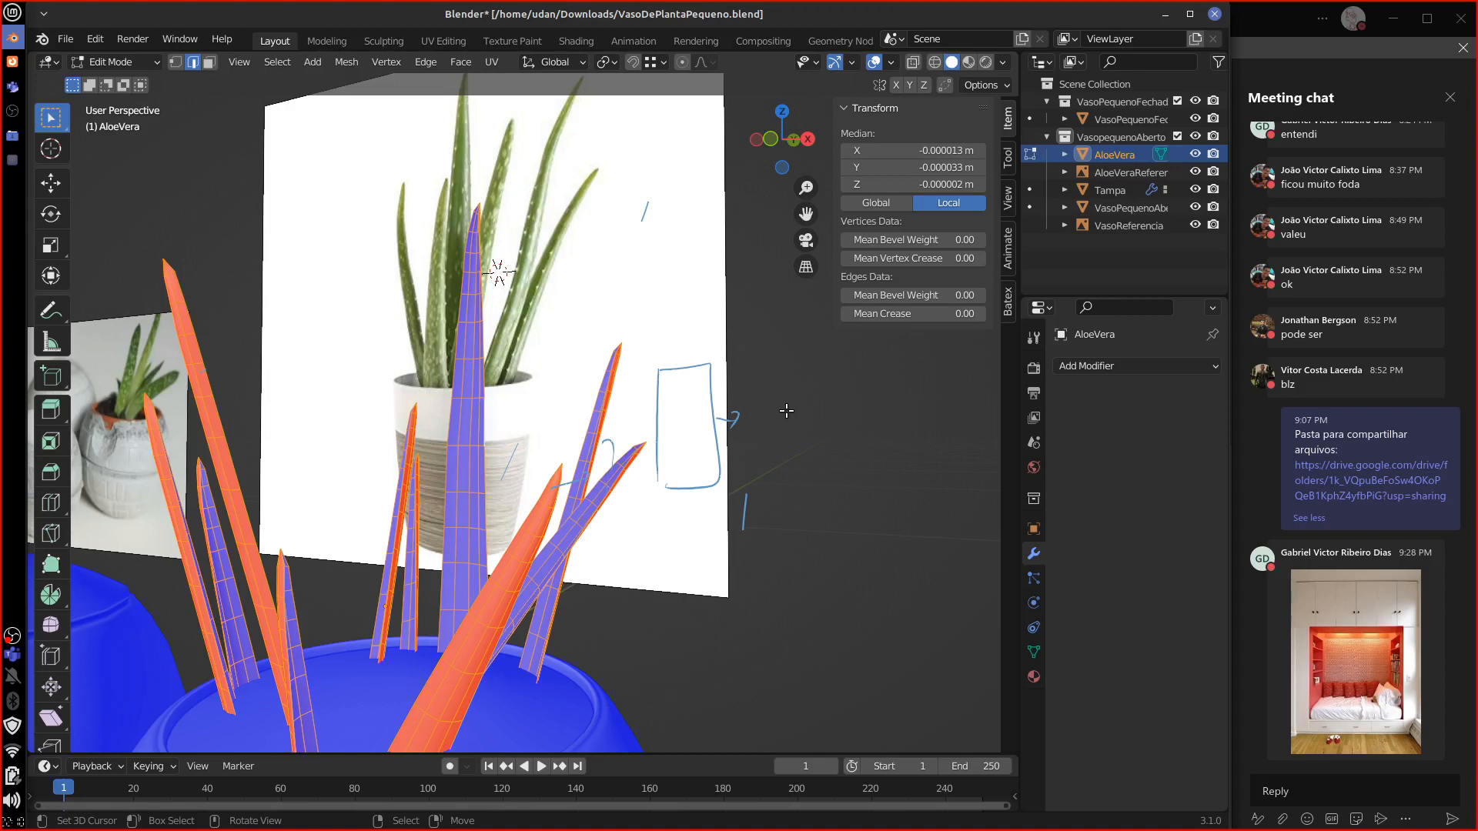
# Step: Close the plant pot project without saving and delete VasoDePlantaPequeno.blend from the Downloads folder
pyautogui.click(1215, 14)
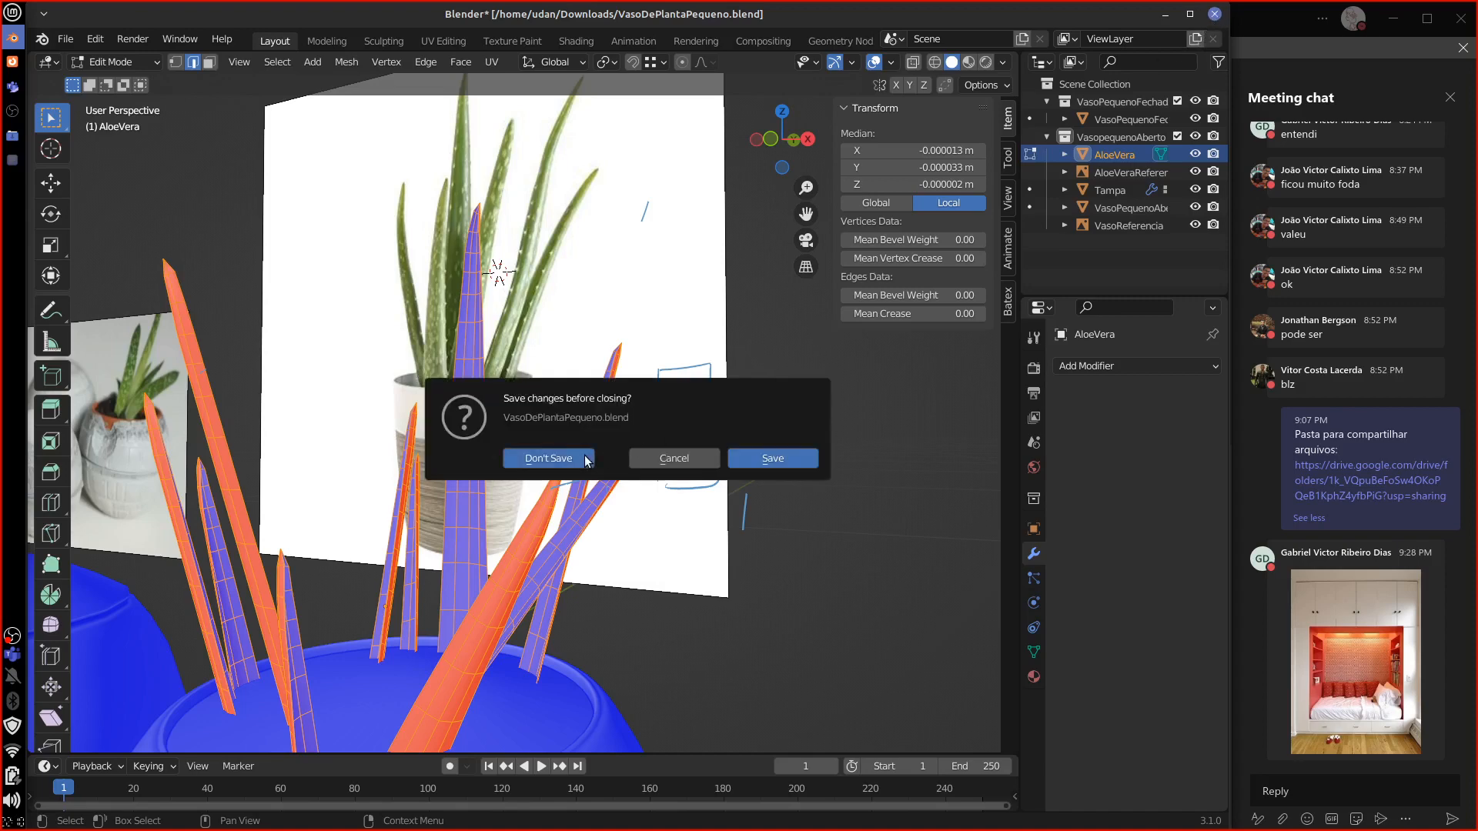
pyautogui.click(548, 458)
pyautogui.click(815, 411)
pyautogui.click(821, 325)
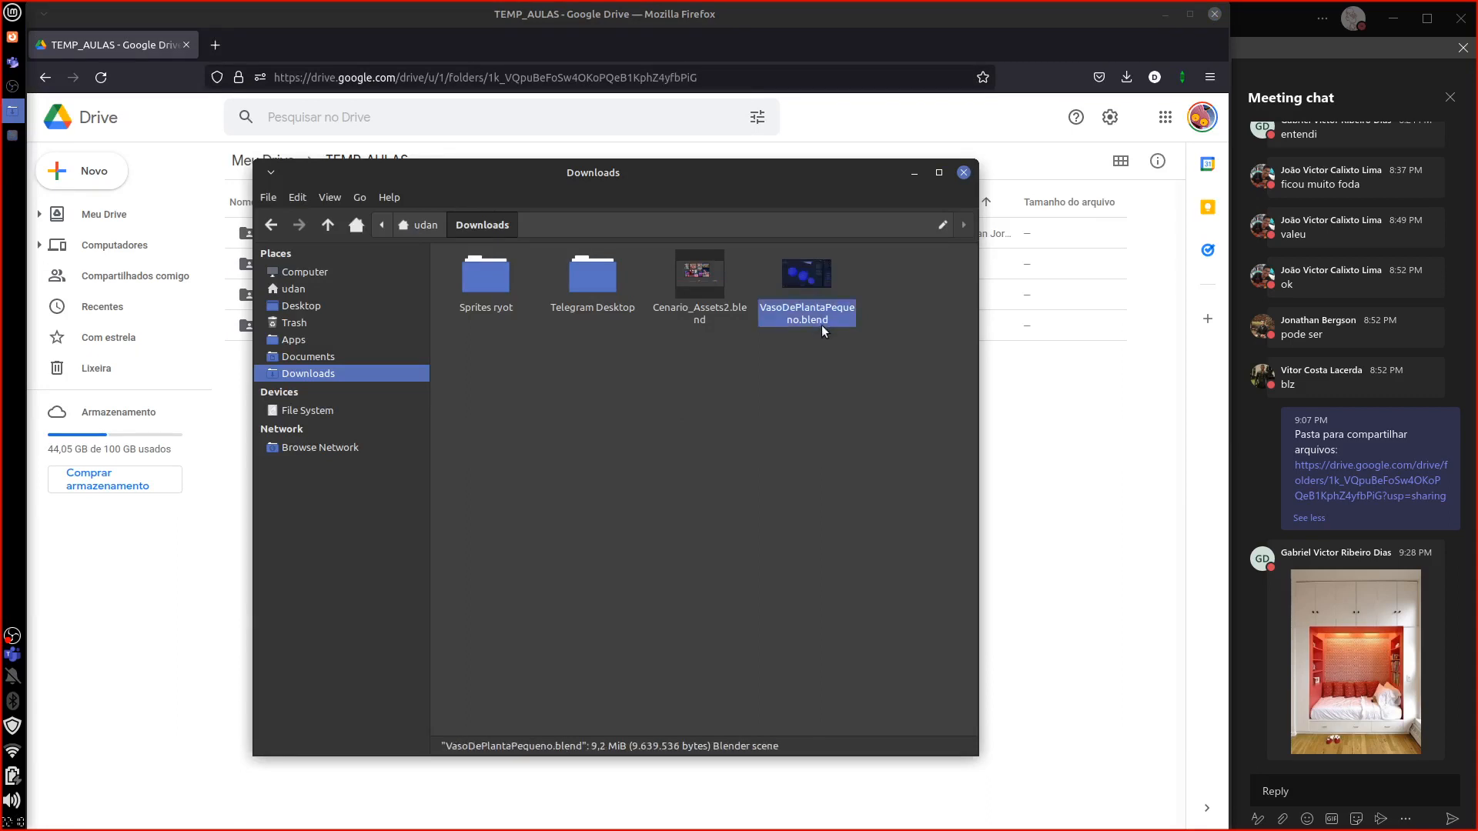
pyautogui.press('Delete')
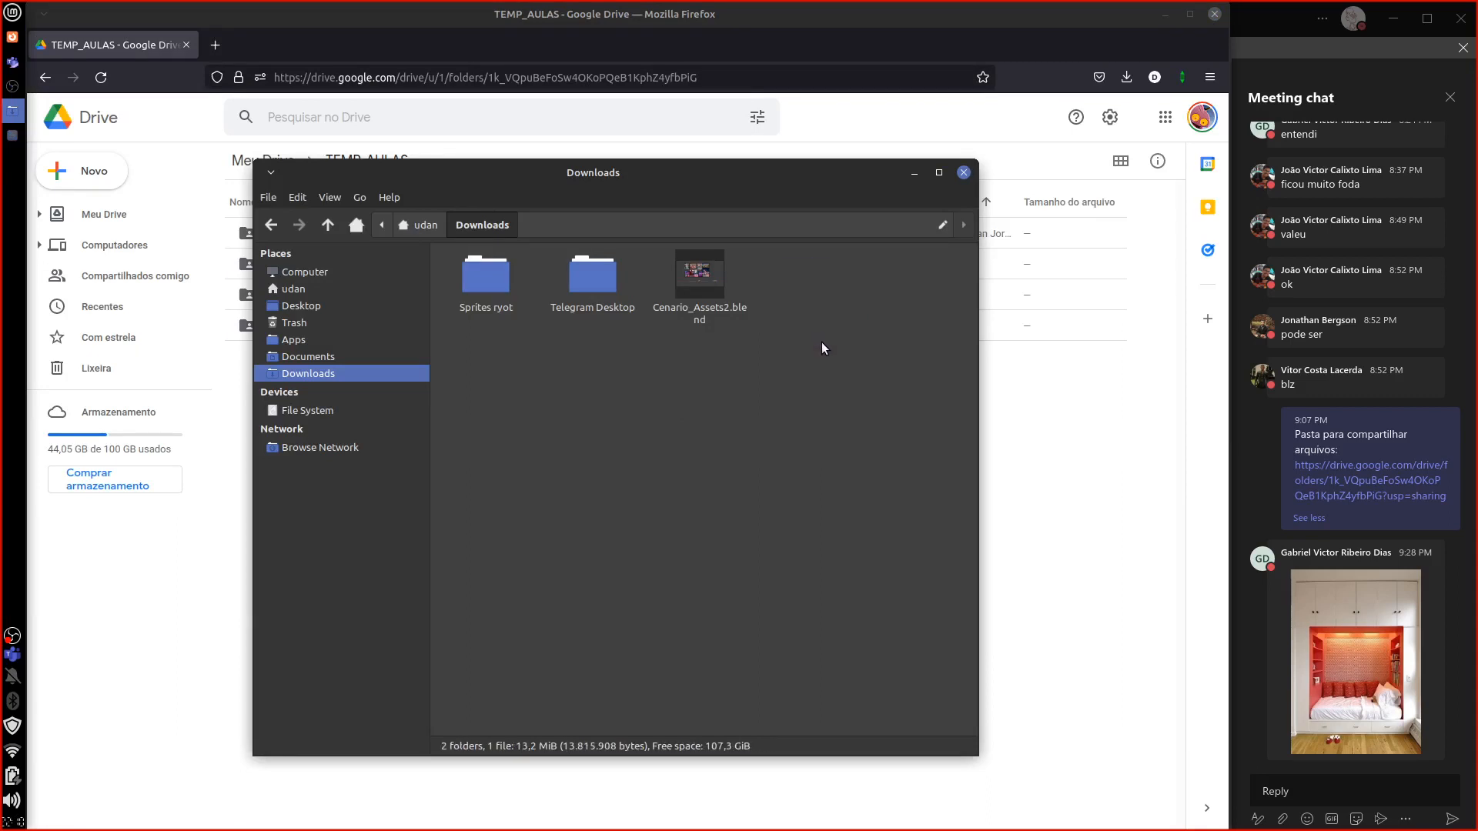
# Step: Open Cenario_Assets2.blend from Downloads in Blender and fit its window into the space beside the meeting chat
pyautogui.doubleClick(720, 294)
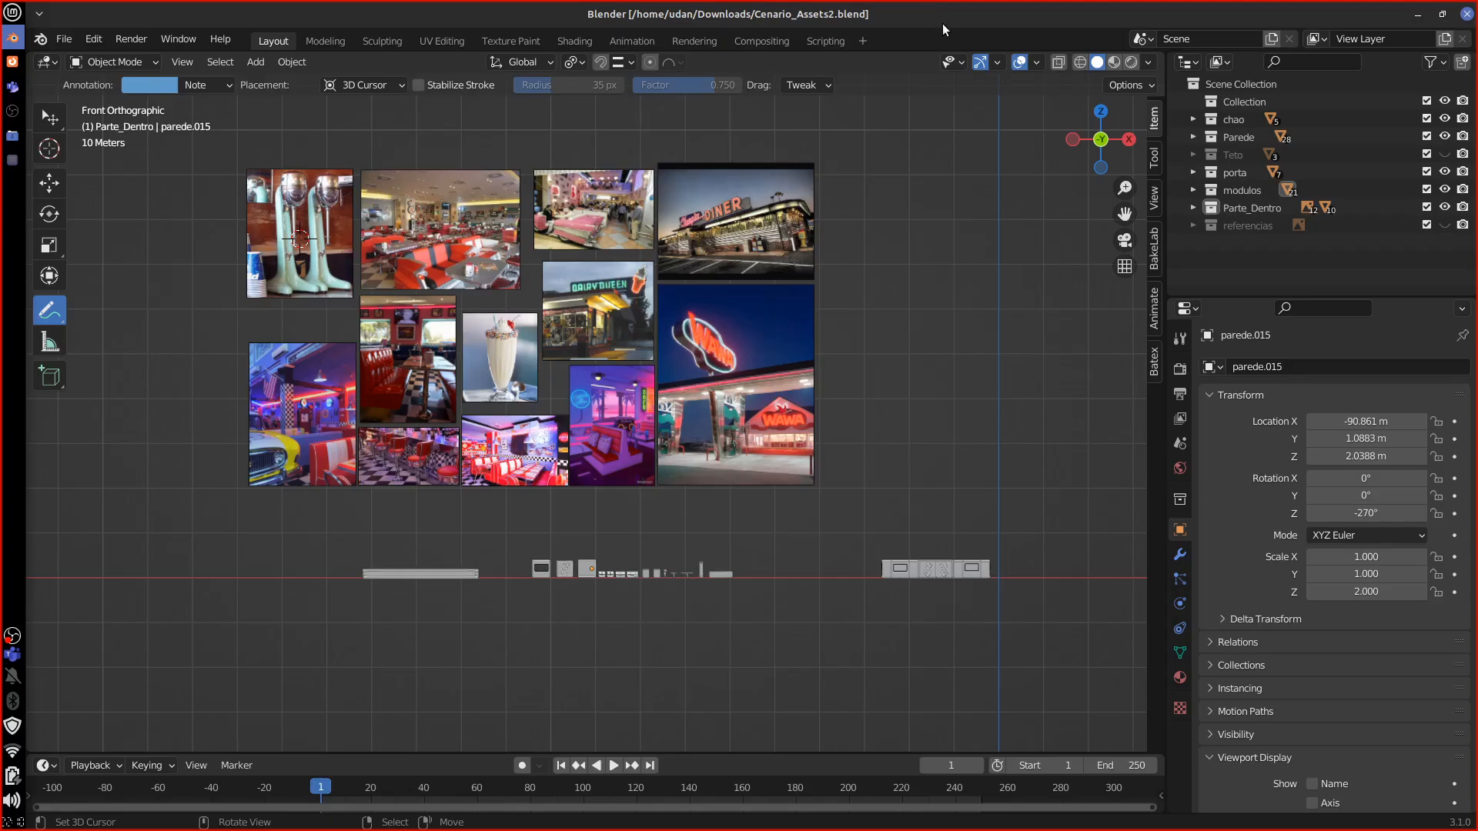
pyautogui.moveTo(942, 23); pyautogui.dragTo(27, 284)
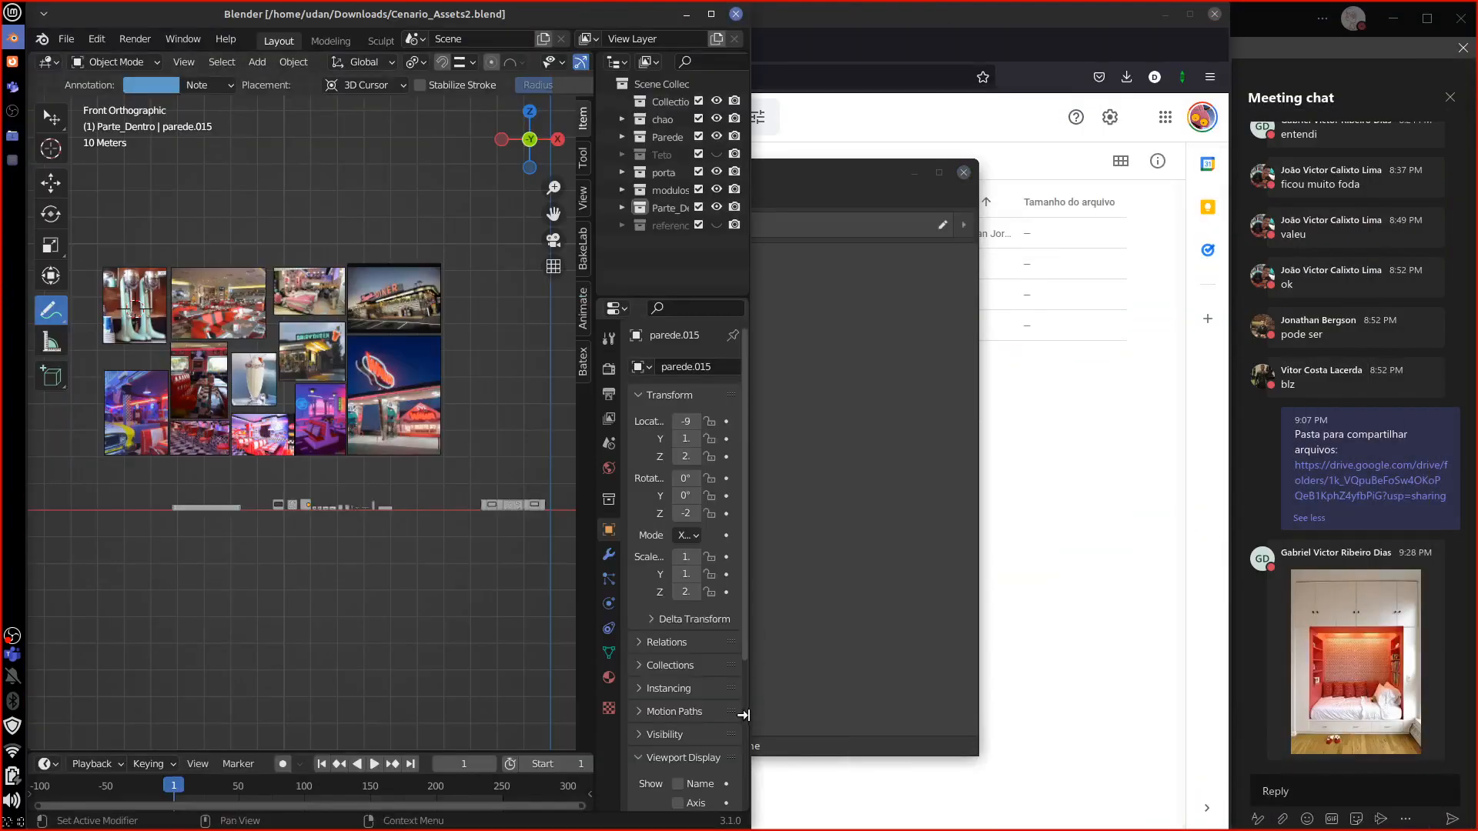
pyautogui.moveTo(743, 715); pyautogui.dragTo(1225, 693)
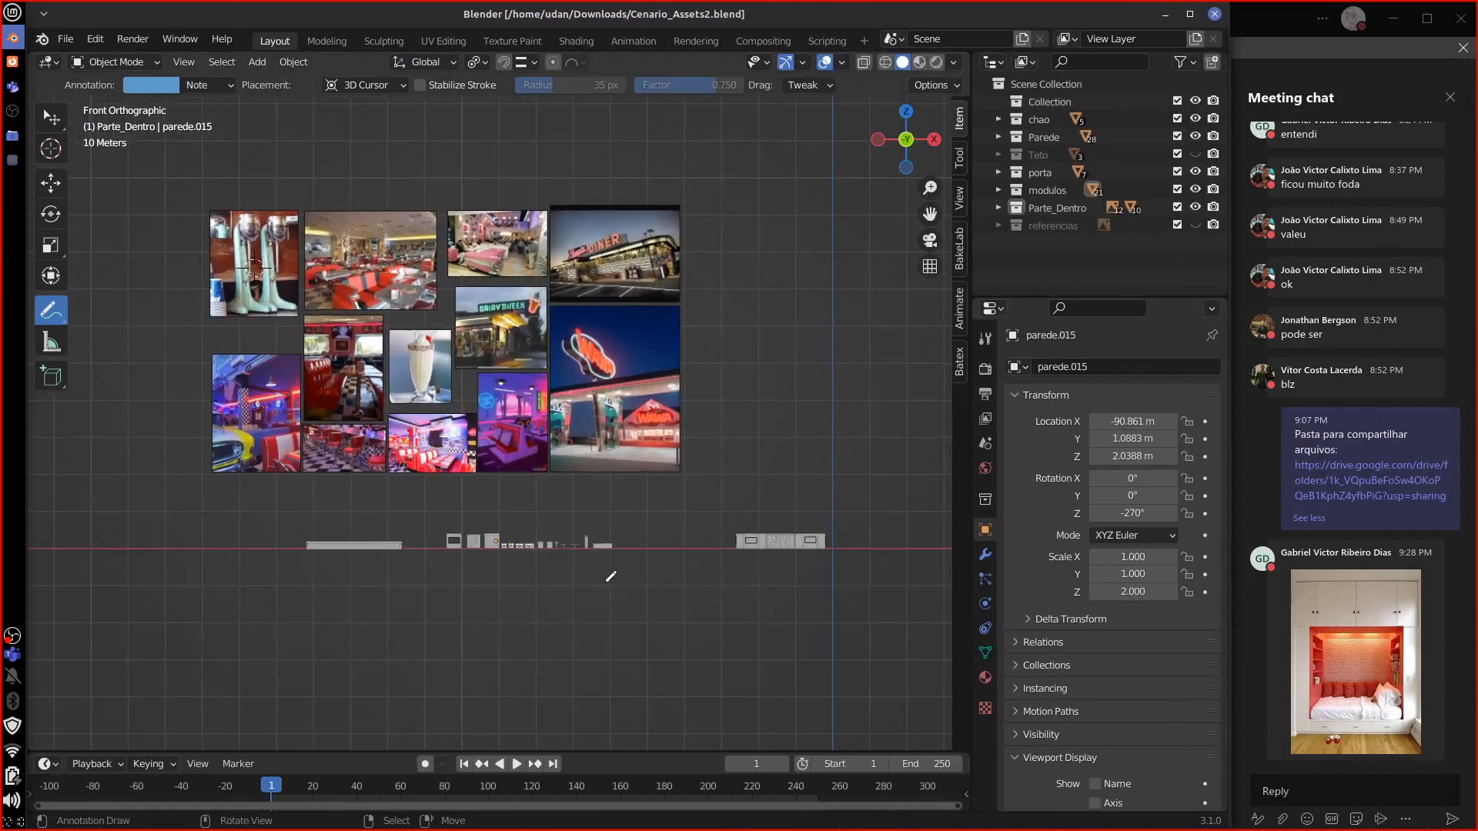
# Step: Switch to the selection tool and look over the diner reference images and the modelled pieces below them
pyautogui.click(51, 117)
pyautogui.click(608, 441)
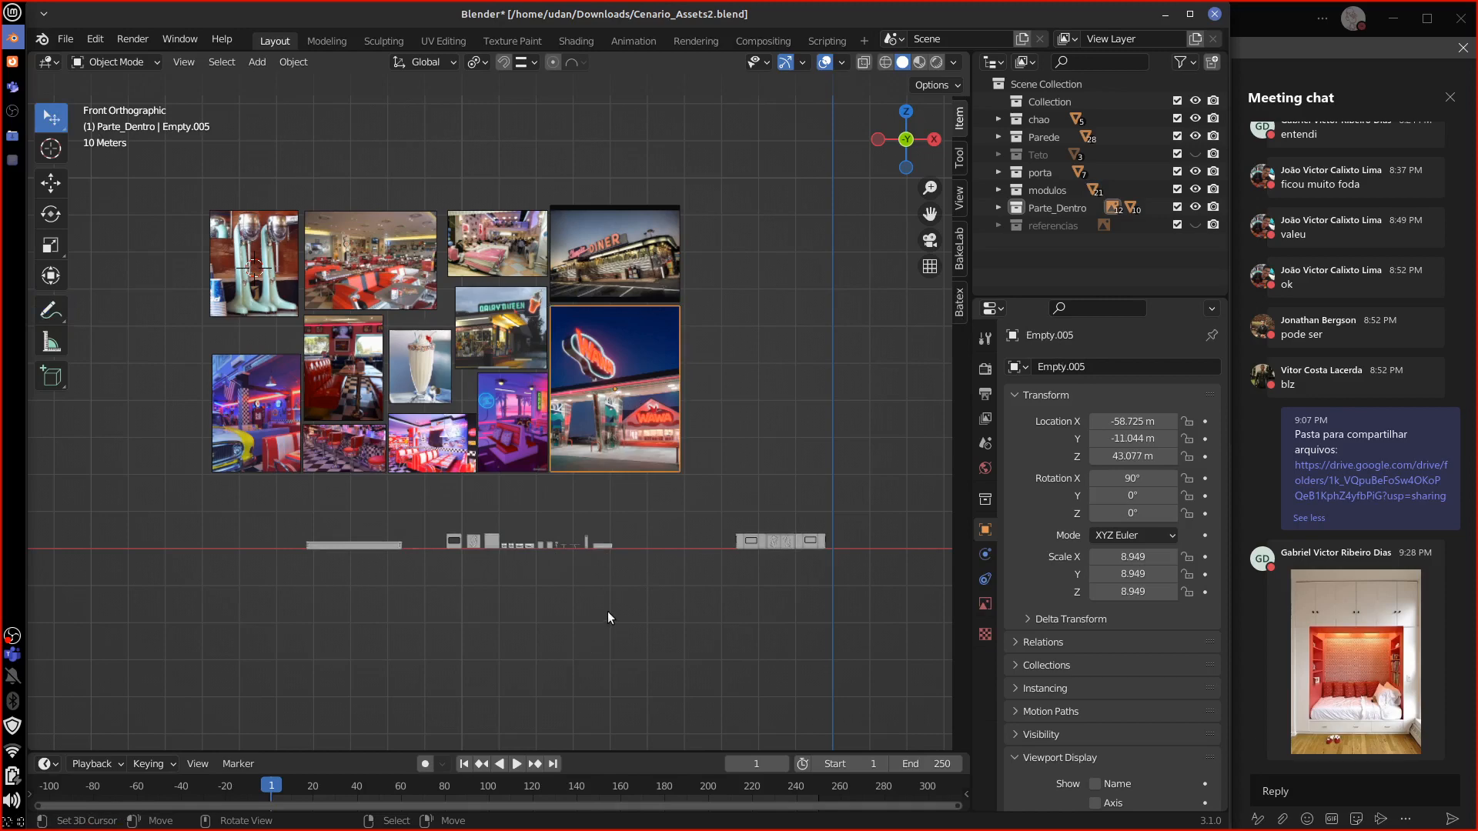
pyautogui.click(755, 544)
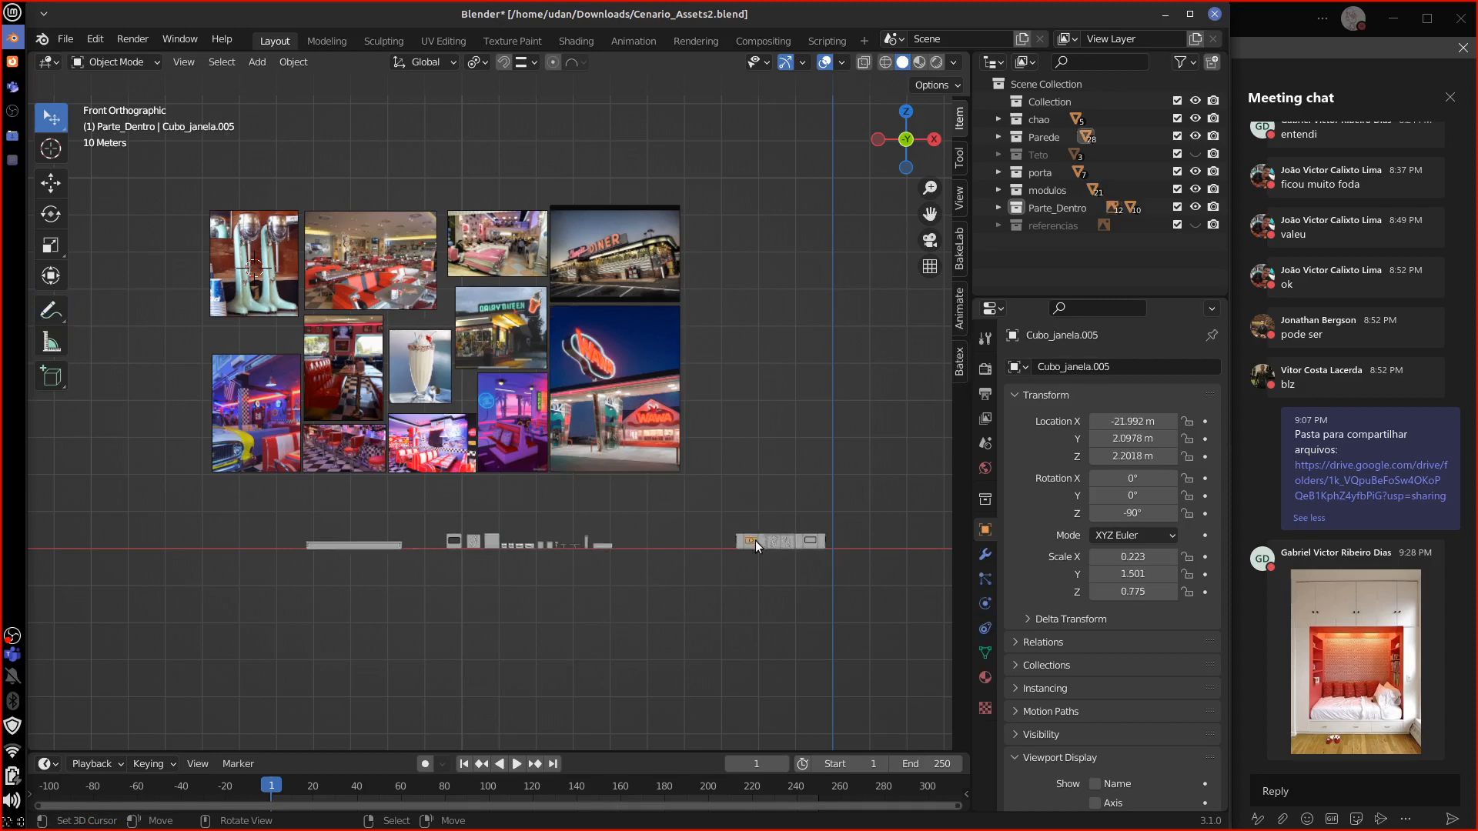
pyautogui.scroll(3, 819, 627)
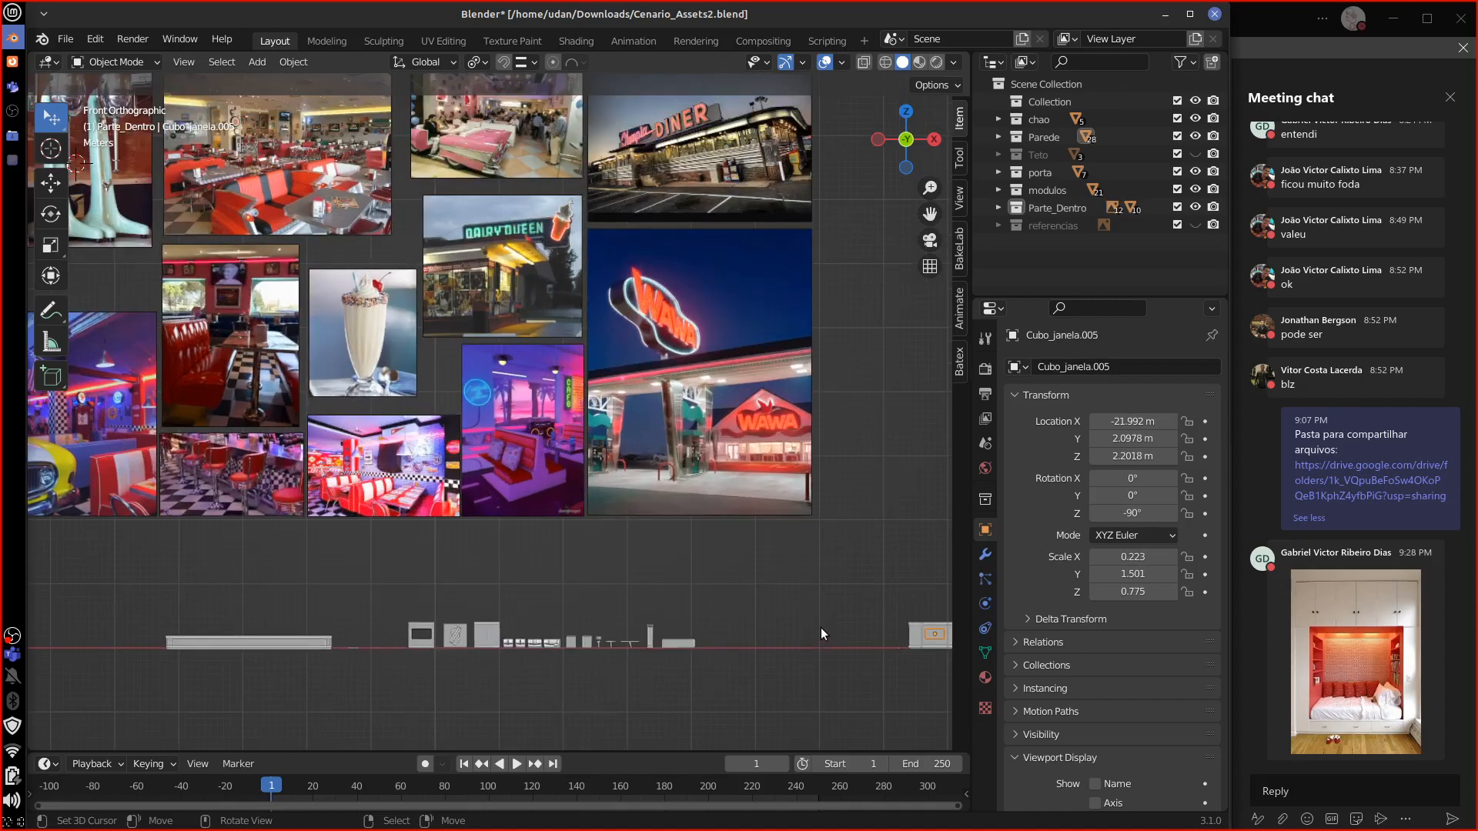
pyautogui.keyDown('shift'); pyautogui.moveTo(825, 598); pyautogui.dragTo(759, 642, button='middle'); pyautogui.keyUp('shift')
pyautogui.click(751, 484)
pyautogui.keyDown('shift'); pyautogui.moveTo(763, 509); pyautogui.dragTo(625, 591, button='middle'); pyautogui.keyUp('shift')
pyautogui.scroll(8, 625, 591)
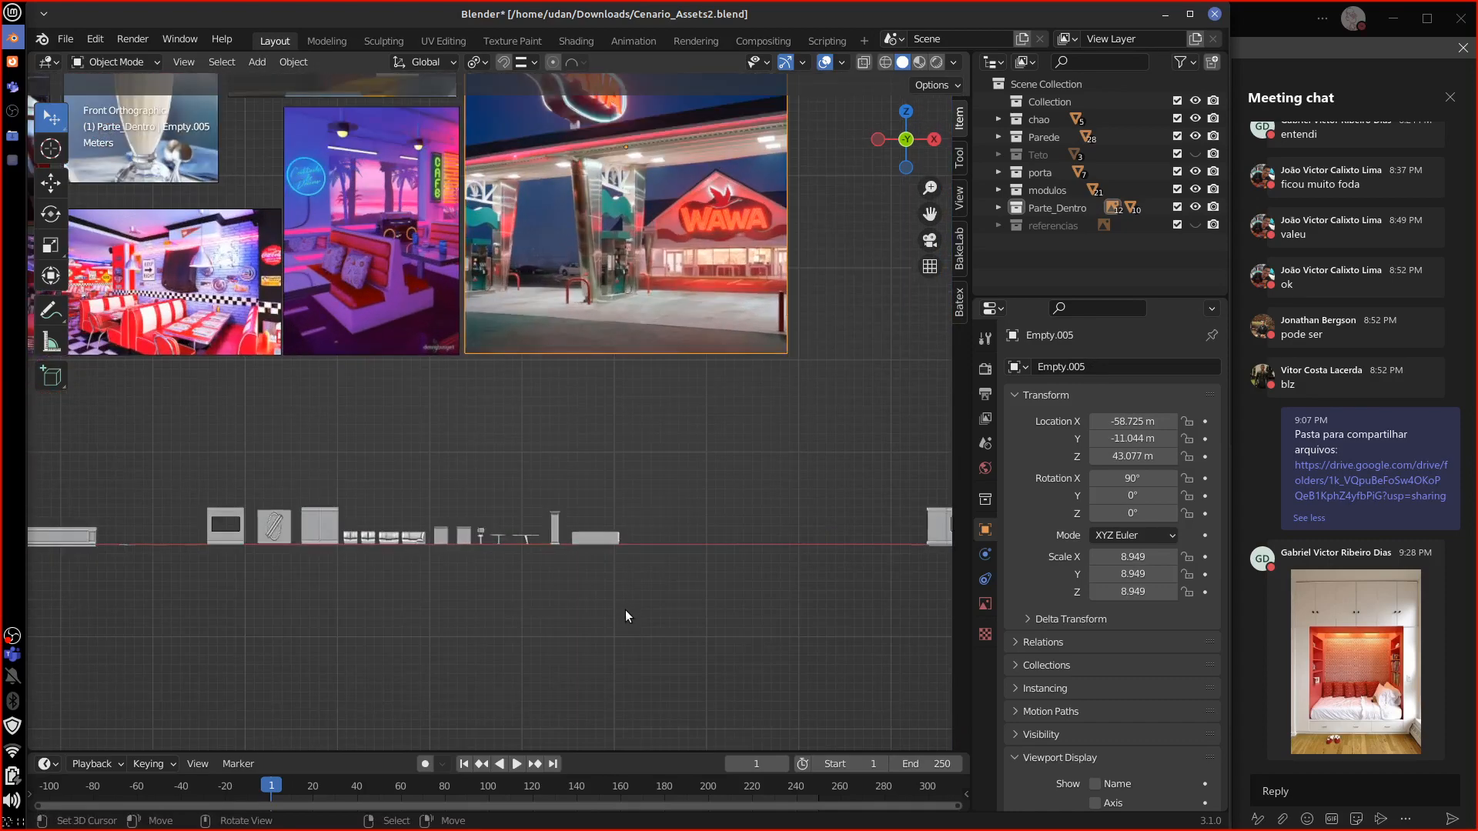
# Step: Examine the row of modelled diner pieces up close, from the tables and booth seats to the long module at its end
pyautogui.keyDown('alt'); pyautogui.keyDown('shift'); pyautogui.moveTo(523, 525); pyautogui.dragTo(625, 377); pyautogui.keyUp('shift'); pyautogui.keyUp('alt')
pyautogui.keyDown('alt'); pyautogui.keyDown('shift'); pyautogui.moveTo(414, 701); pyautogui.dragTo(715, 506); pyautogui.keyUp('shift'); pyautogui.keyUp('alt')
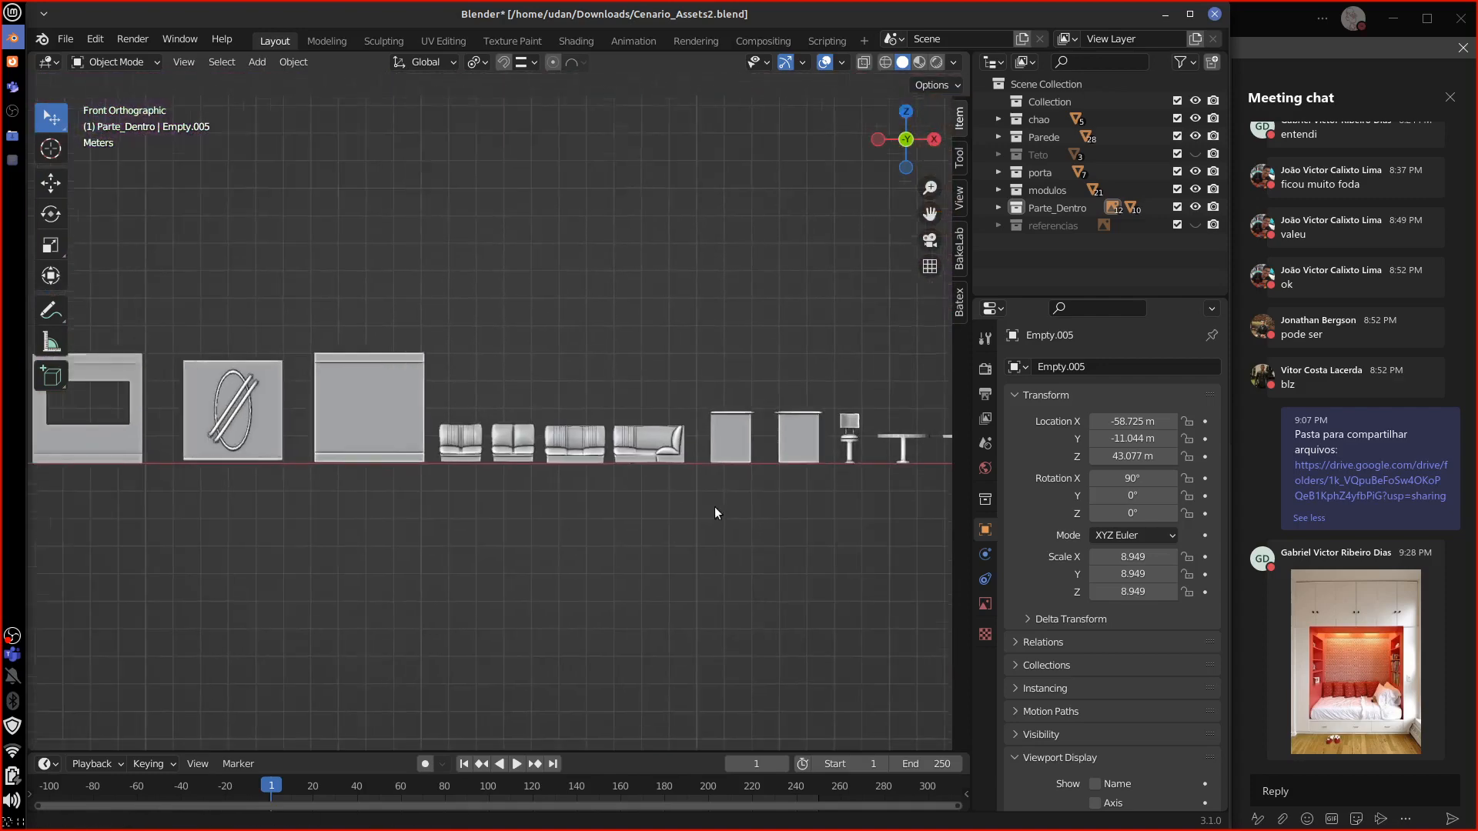
pyautogui.keyDown('alt'); pyautogui.keyDown('shift'); pyautogui.moveTo(618, 526); pyautogui.dragTo(756, 557); pyautogui.keyUp('shift'); pyautogui.keyUp('alt')
pyautogui.keyDown('alt'); pyautogui.keyDown('shift'); pyautogui.moveTo(587, 584); pyautogui.dragTo(751, 584); pyautogui.keyUp('shift'); pyautogui.keyUp('alt')
pyautogui.keyDown('alt'); pyautogui.keyDown('shift'); pyautogui.moveTo(522, 594); pyautogui.dragTo(633, 613); pyautogui.keyUp('shift'); pyautogui.keyUp('alt')
pyautogui.keyDown('alt'); pyautogui.keyDown('shift'); pyautogui.moveTo(411, 601); pyautogui.dragTo(685, 614); pyautogui.keyUp('shift'); pyautogui.keyUp('alt')
pyautogui.keyDown('alt'); pyautogui.keyDown('shift'); pyautogui.moveTo(481, 618); pyautogui.dragTo(729, 621); pyautogui.keyUp('shift'); pyautogui.keyUp('alt')
pyautogui.keyDown('shift'); pyautogui.moveTo(730, 621); pyautogui.dragTo(760, 624, button='middle'); pyautogui.keyUp('shift')
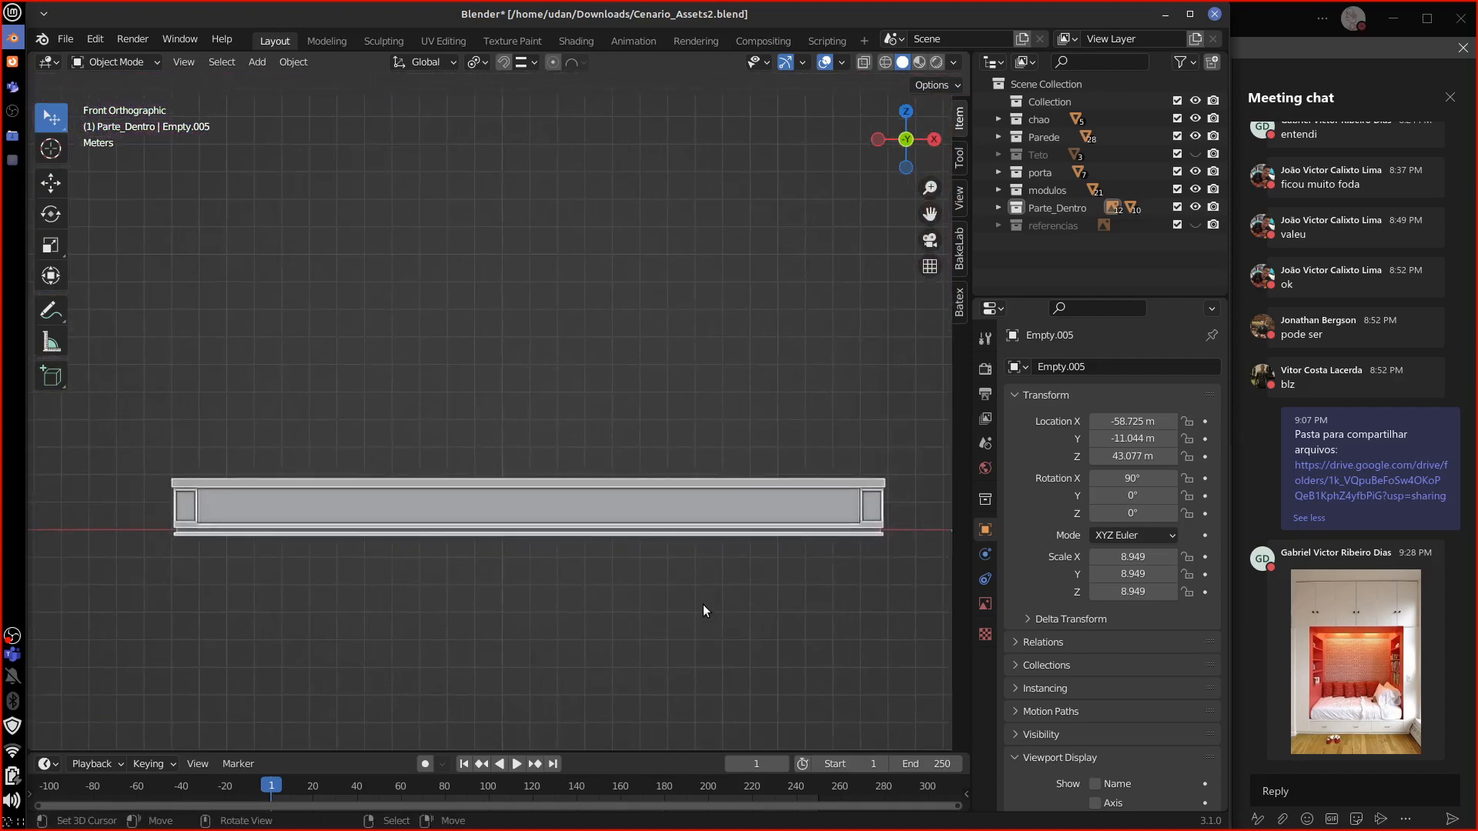
pyautogui.scroll(1, 703, 606)
pyautogui.scroll(-1, 703, 607)
pyautogui.scroll(-7, 702, 607)
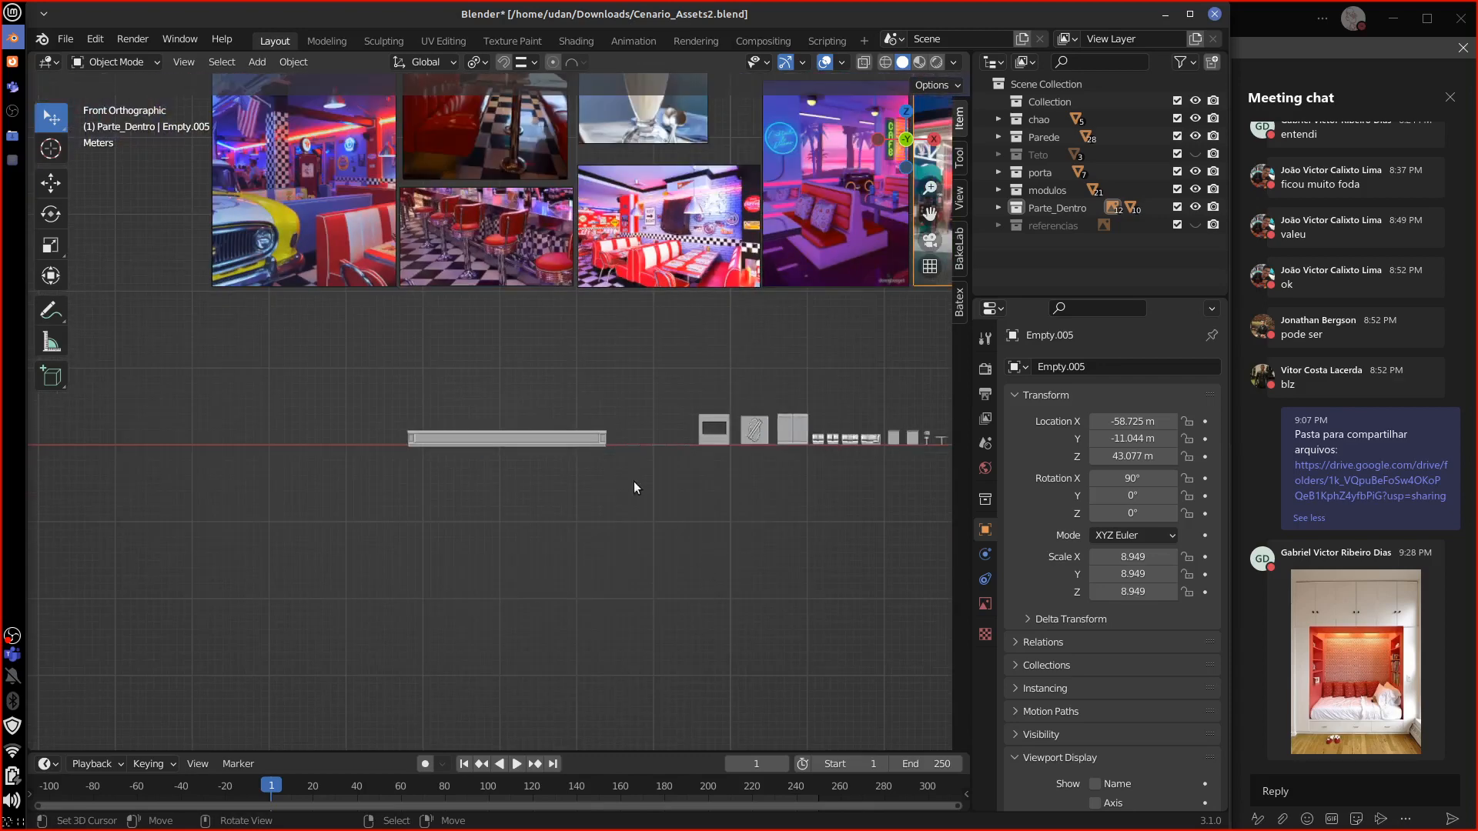
# Step: Compare the long Teto.001 module with the red booth and bar stool reference images by selecting each of them
pyautogui.keyDown('shift'); pyautogui.moveTo(589, 395); pyautogui.dragTo(584, 458, button='middle'); pyautogui.keyUp('shift')
pyautogui.click(480, 183)
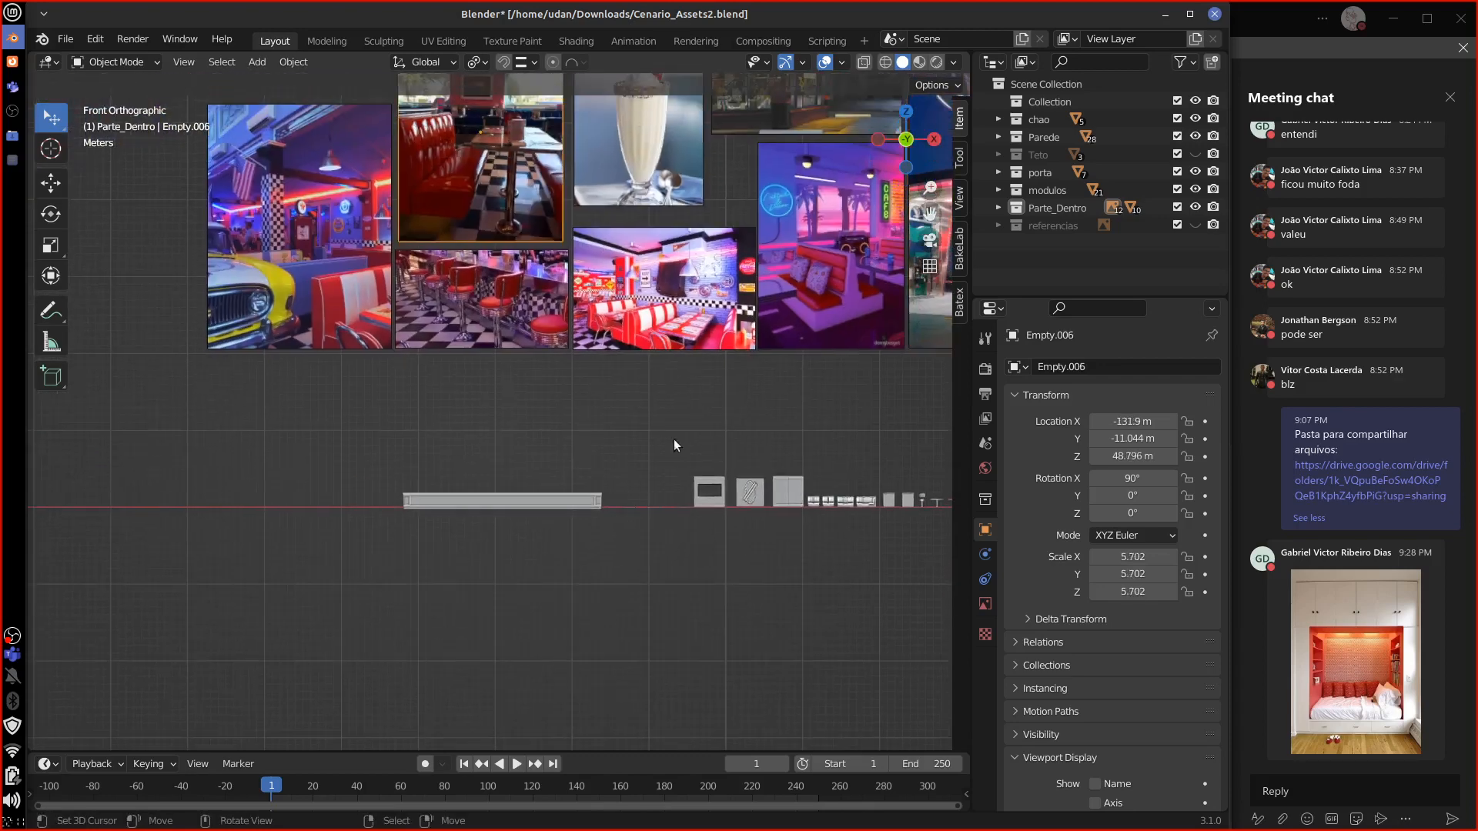
pyautogui.click(492, 502)
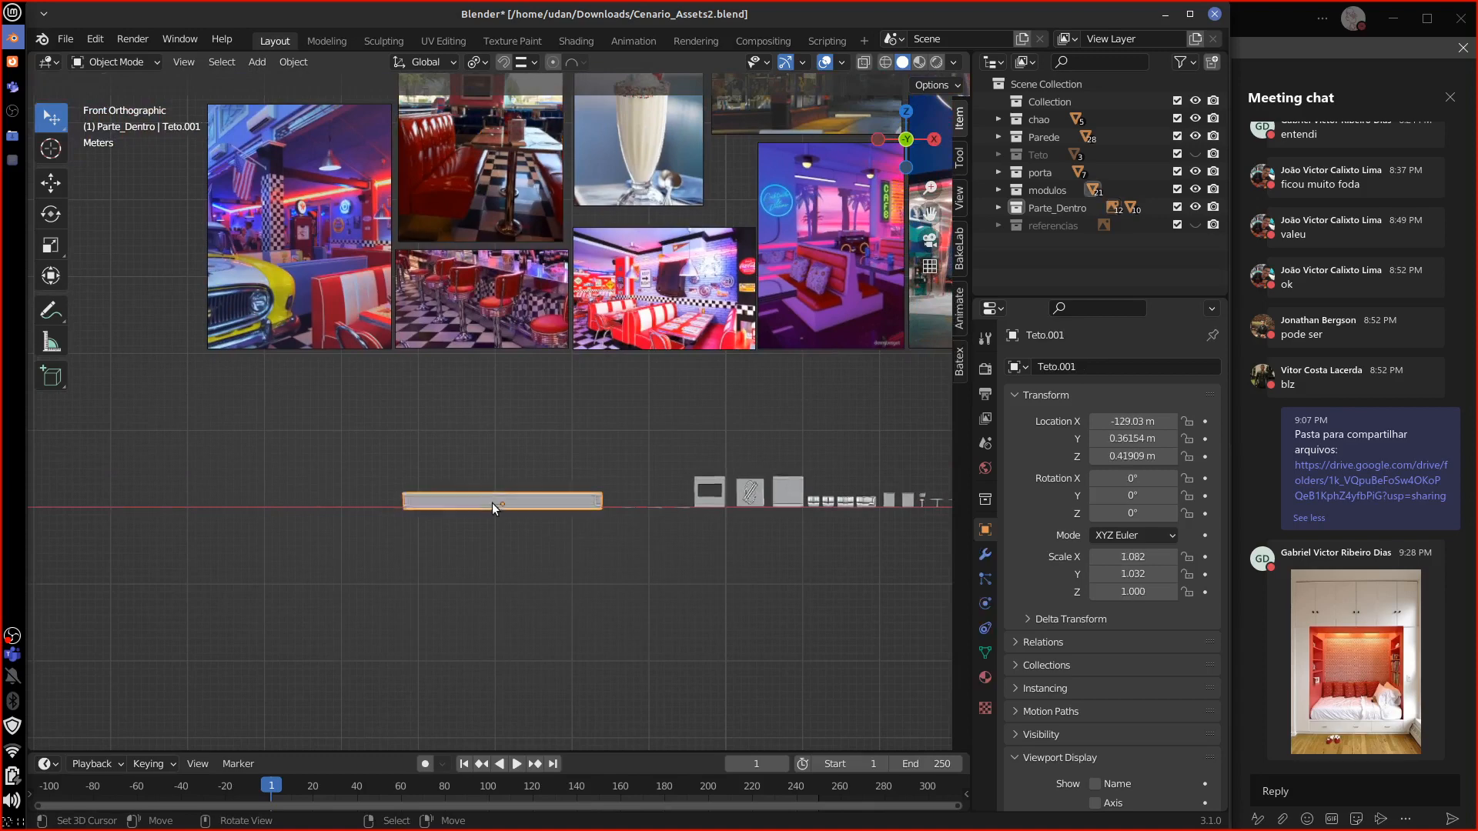
pyautogui.click(500, 304)
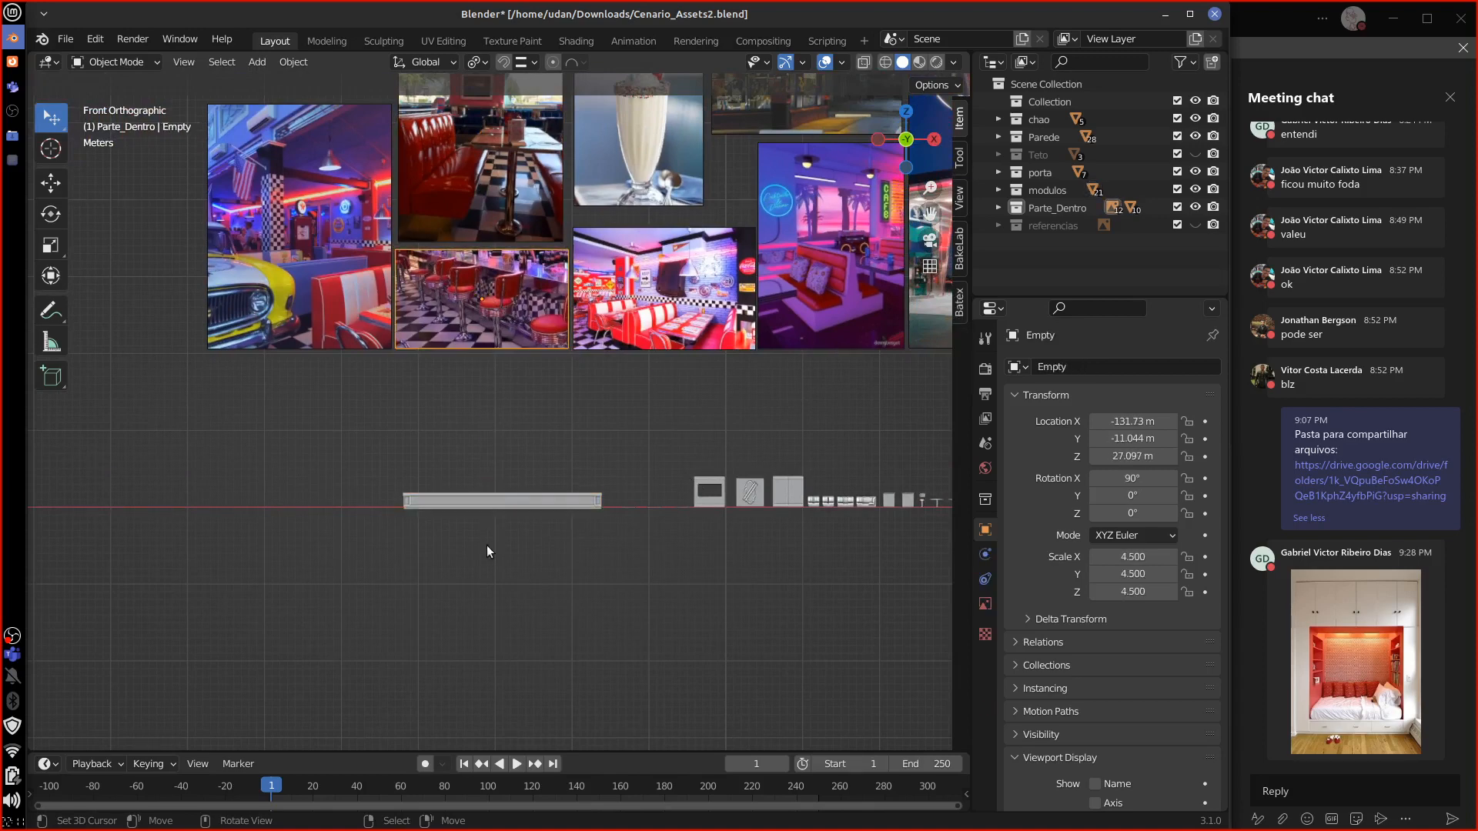
# Step: Select the corner booth seat cadeira.003, show its modifiers and isolate it in local view
pyautogui.keyDown('shift'); pyautogui.moveTo(696, 583); pyautogui.dragTo(462, 582, button='middle'); pyautogui.keyUp('shift')
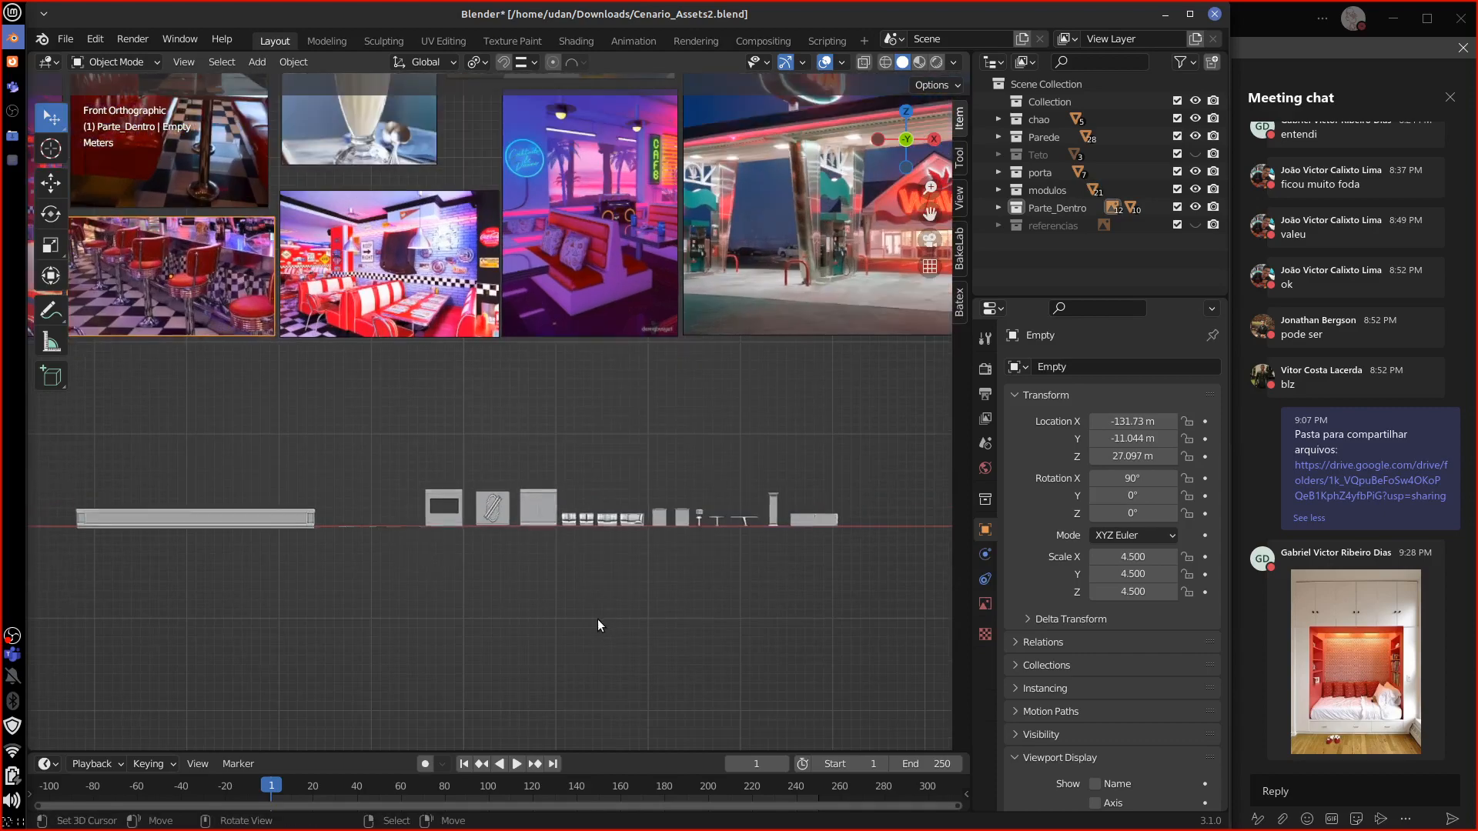
pyautogui.scroll(6, 591, 627)
pyautogui.keyDown('shift'); pyautogui.moveTo(587, 568); pyautogui.dragTo(581, 279, button='middle'); pyautogui.keyUp('shift')
pyautogui.keyDown('shift'); pyautogui.moveTo(708, 553); pyautogui.dragTo(434, 576, button='middle'); pyautogui.keyUp('shift')
pyautogui.keyDown('shift'); pyautogui.moveTo(663, 560); pyautogui.dragTo(596, 559, button='middle'); pyautogui.keyUp('shift')
pyautogui.scroll(7, 574, 531)
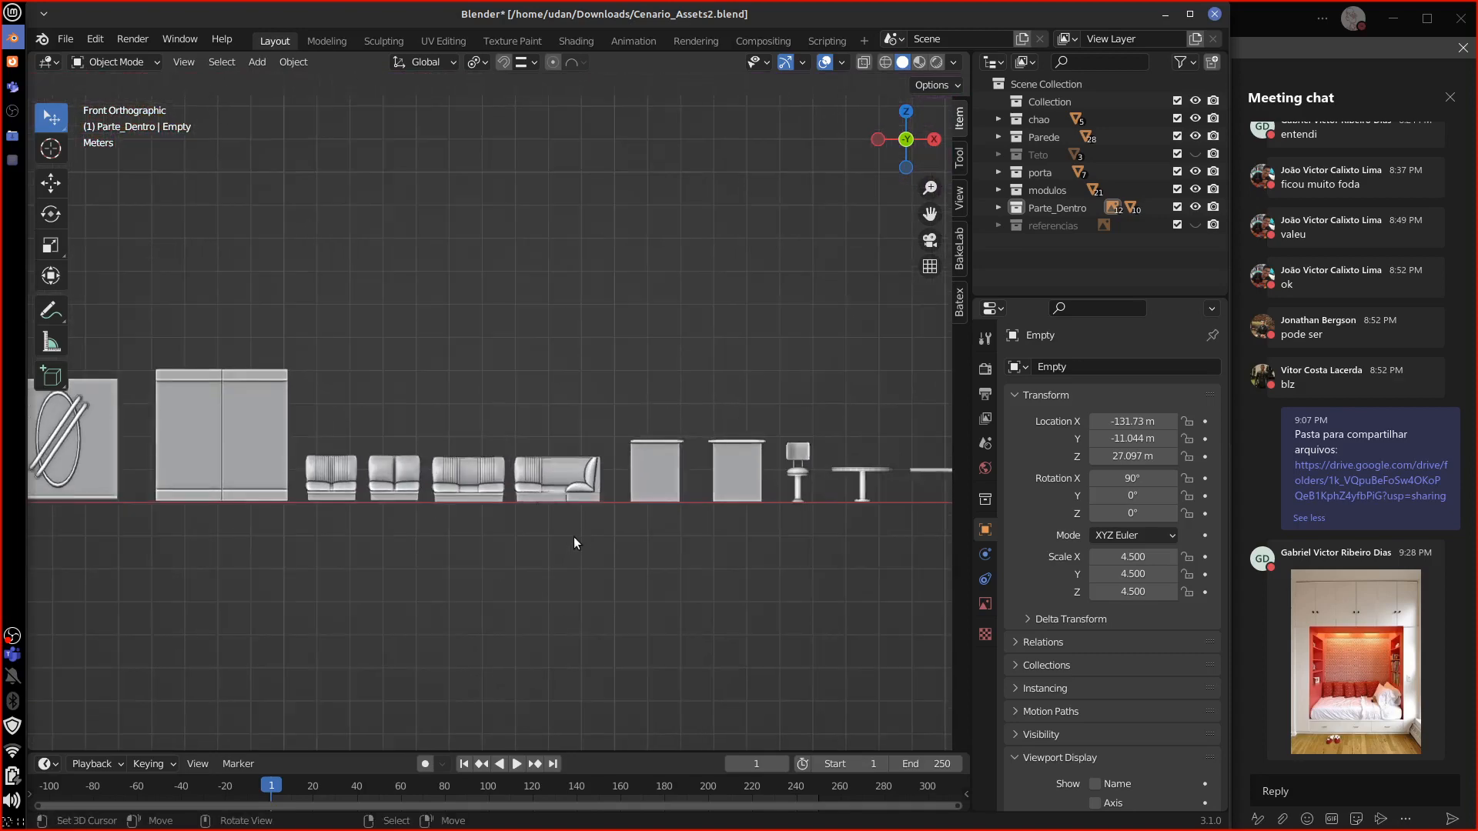
pyautogui.click(685, 612)
pyautogui.keyDown('shift'); pyautogui.moveTo(685, 611); pyautogui.dragTo(596, 542, button='middle'); pyautogui.keyUp('shift')
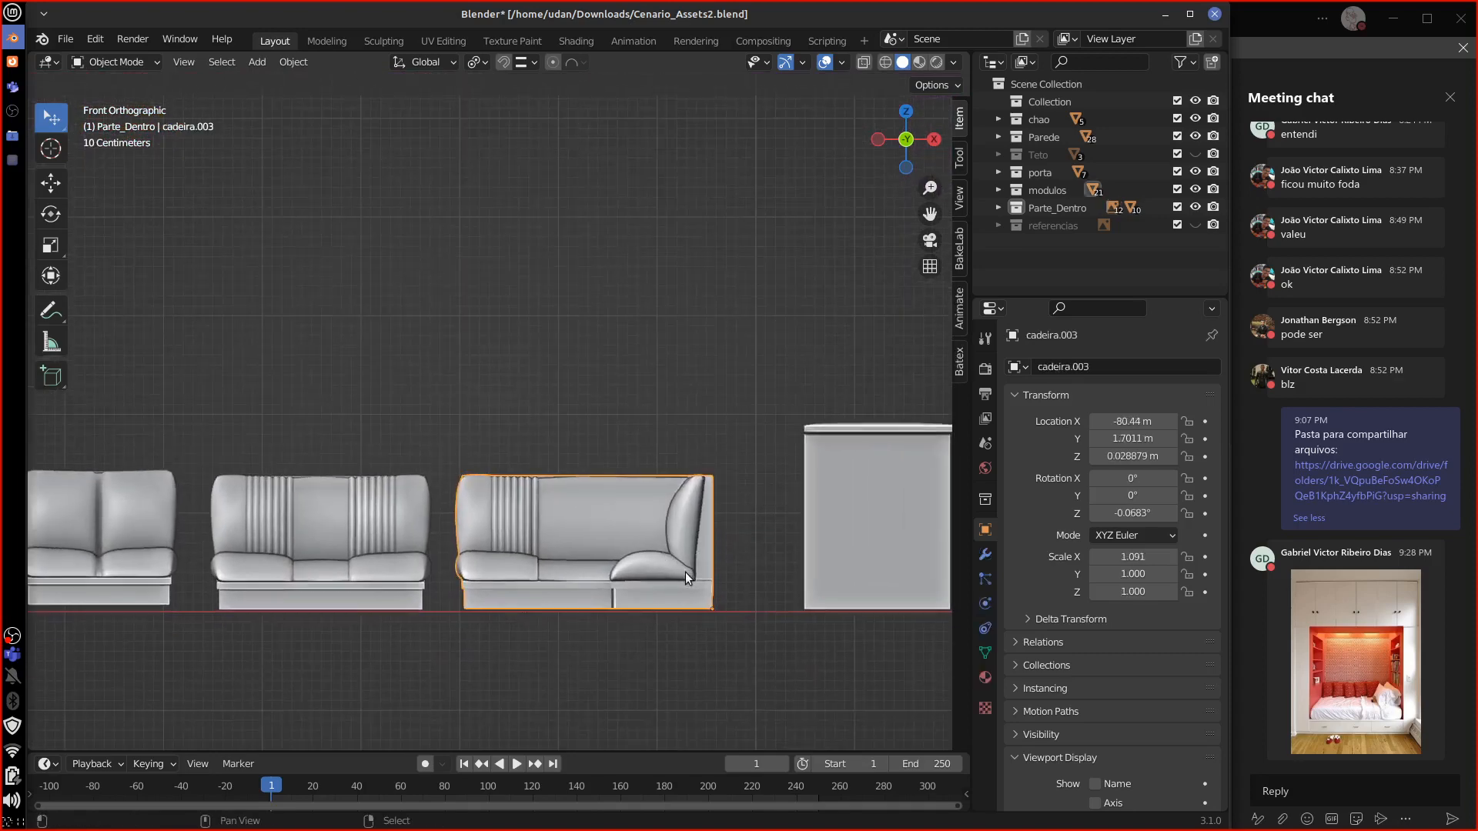
pyautogui.click(986, 556)
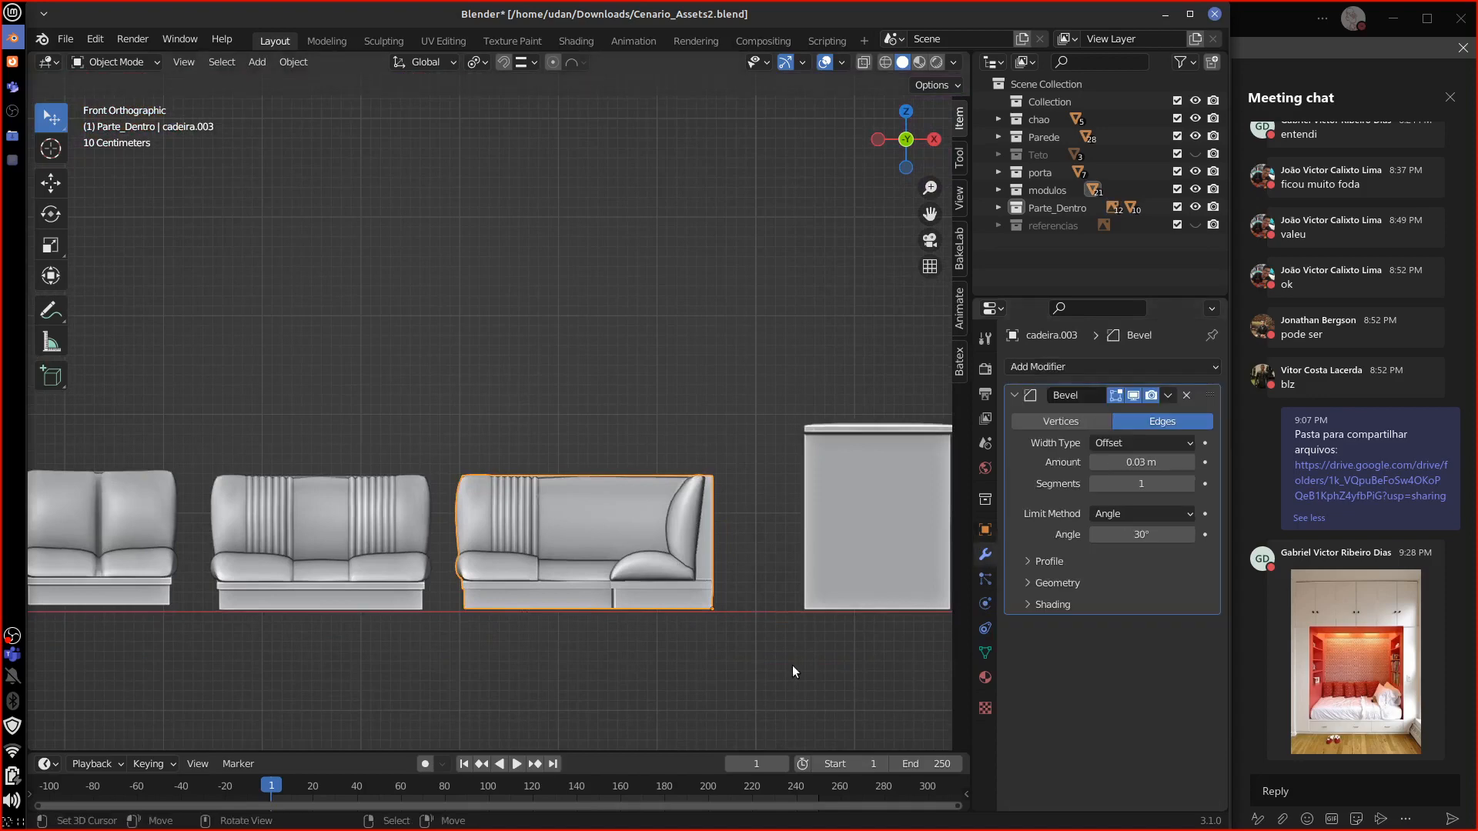
pyautogui.press('KP_Divide')
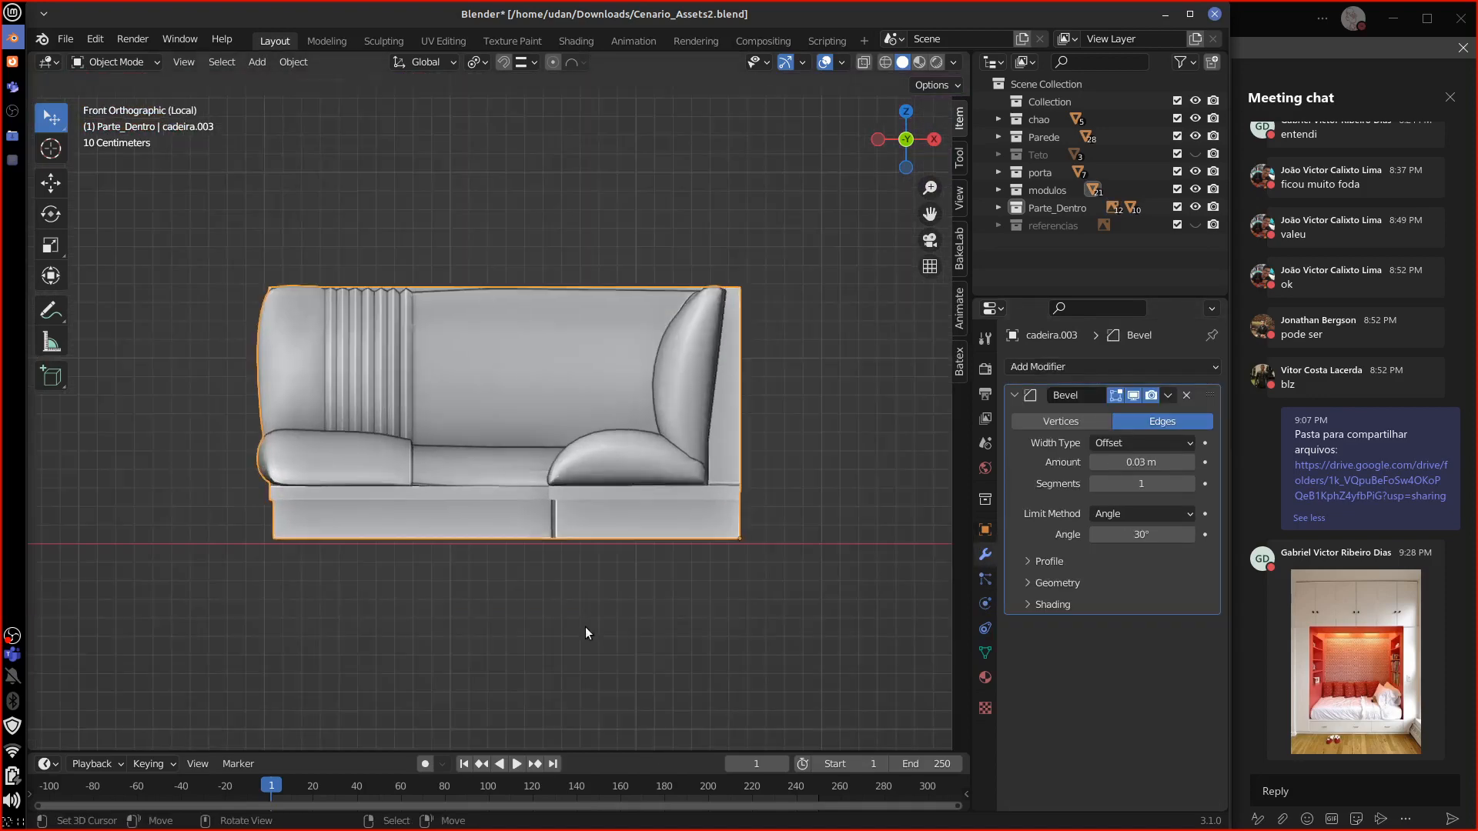
# Step: Enter Edit Mode on the booth seat, select the whole linked seat cushion mesh and temporarily circle areas of it with annotations
pyautogui.moveTo(604, 590); pyautogui.dragTo(585, 561, button='middle')
pyautogui.press('Tab')
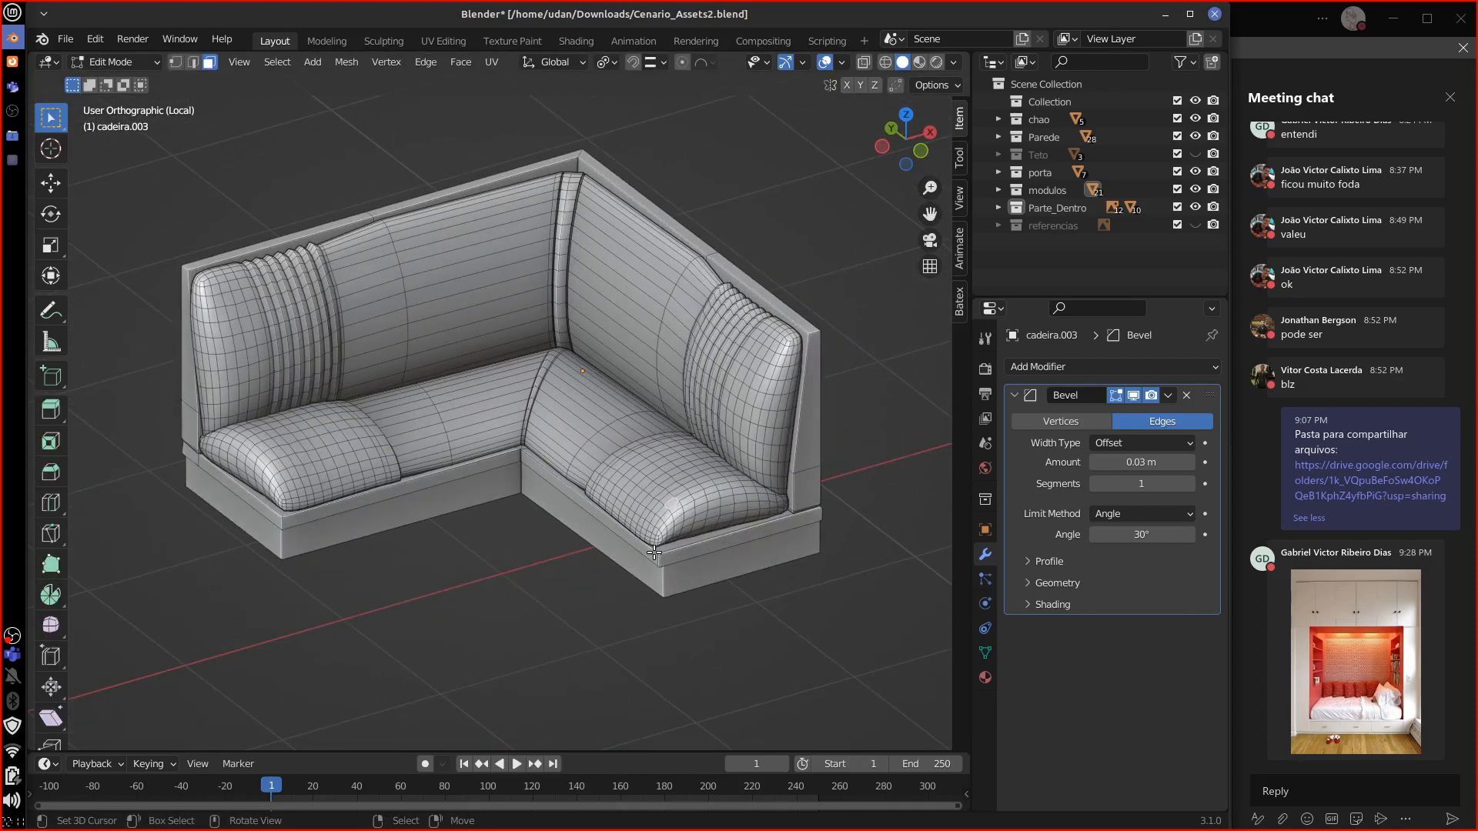
pyautogui.hotkey('ctrl', 'l')
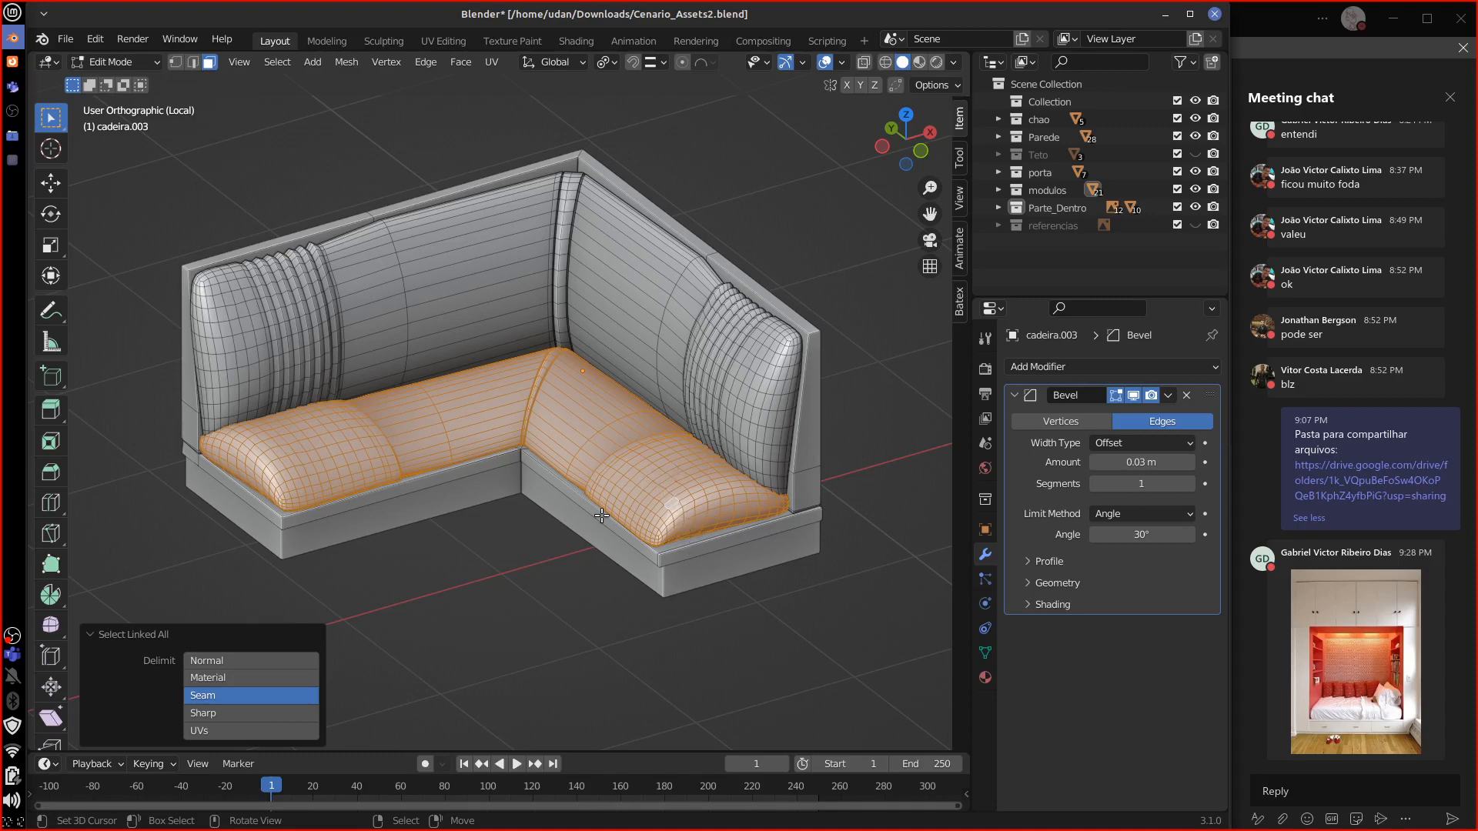
pyautogui.moveTo(646, 481); pyautogui.dragTo(676, 467, button='middle')
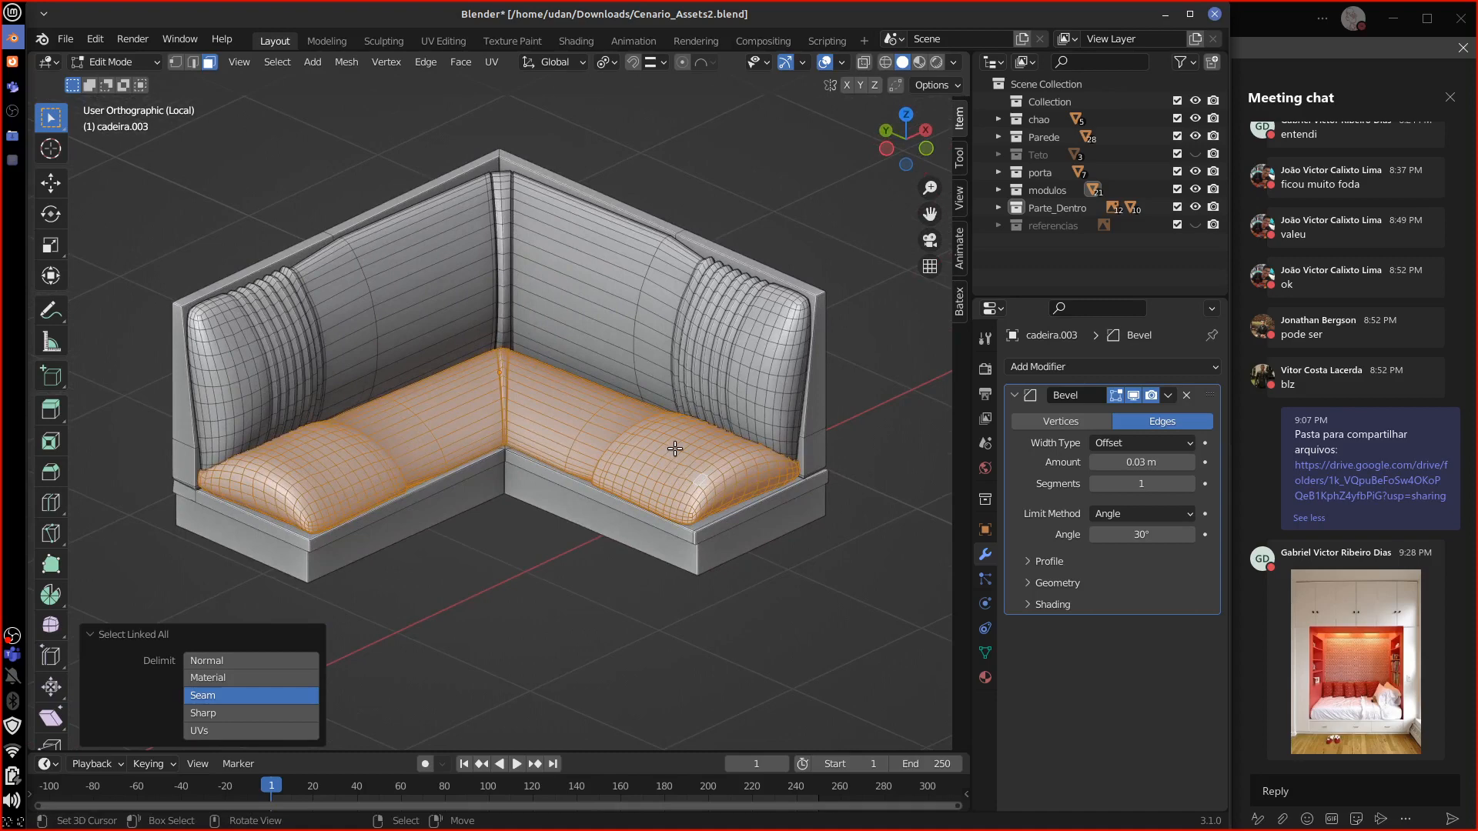
pyautogui.moveTo(674, 428)
pyautogui.mouseDown()
pyautogui.moveTo(660, 430)
pyautogui.moveTo(650, 485)
pyautogui.moveTo(645, 473)
pyautogui.mouseUp()
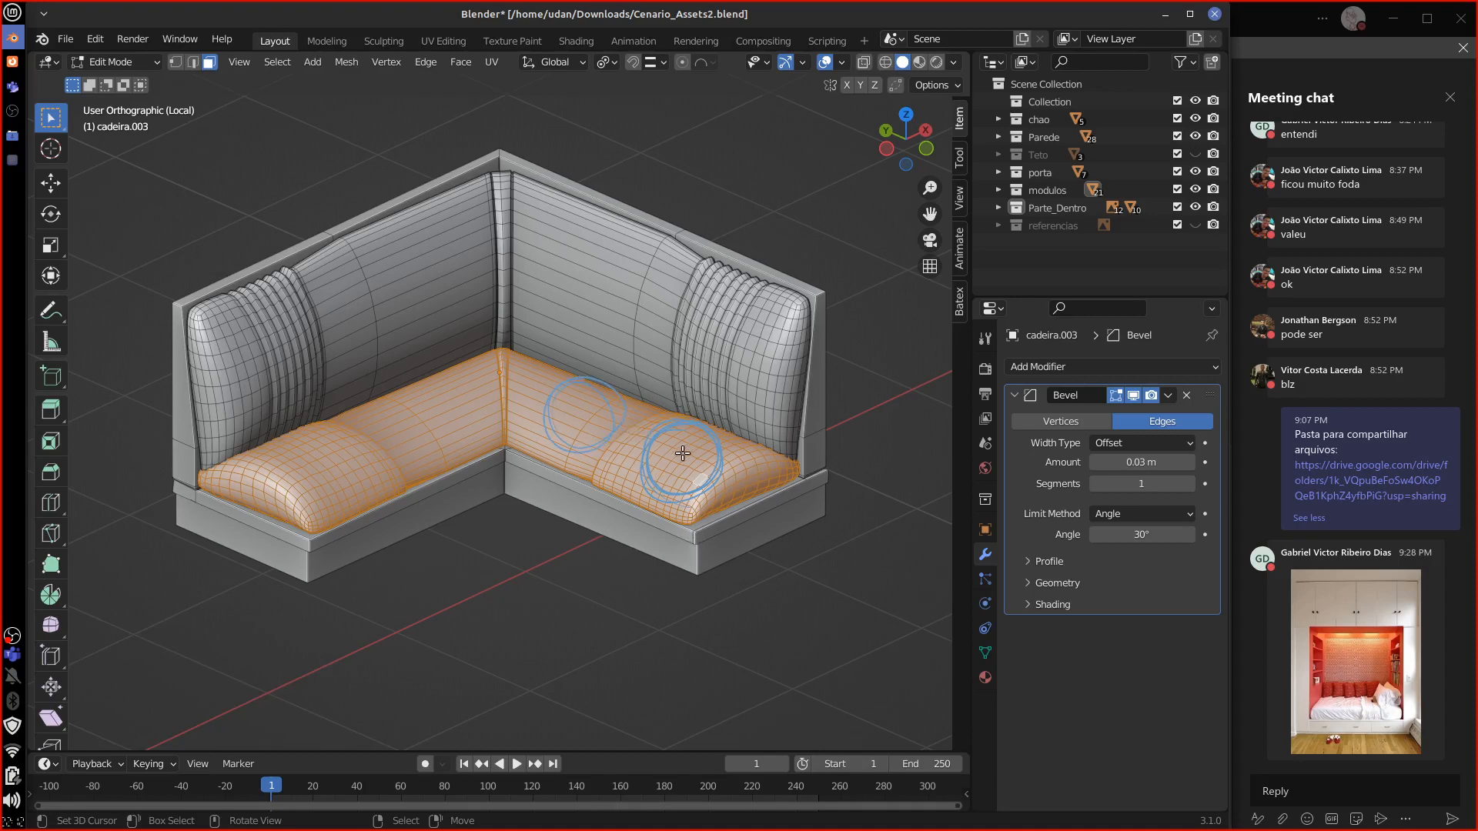
pyautogui.moveTo(693, 452)
pyautogui.mouseDown(button='right')
pyautogui.moveTo(653, 465)
pyautogui.moveTo(598, 373)
pyautogui.moveTo(700, 468)
pyautogui.mouseUp(button='right')
# Step: Add a loop cut with 6 vertical cuts across the sparse backrest section beside the inner corner
pyautogui.hotkey('ctrl', 'r')
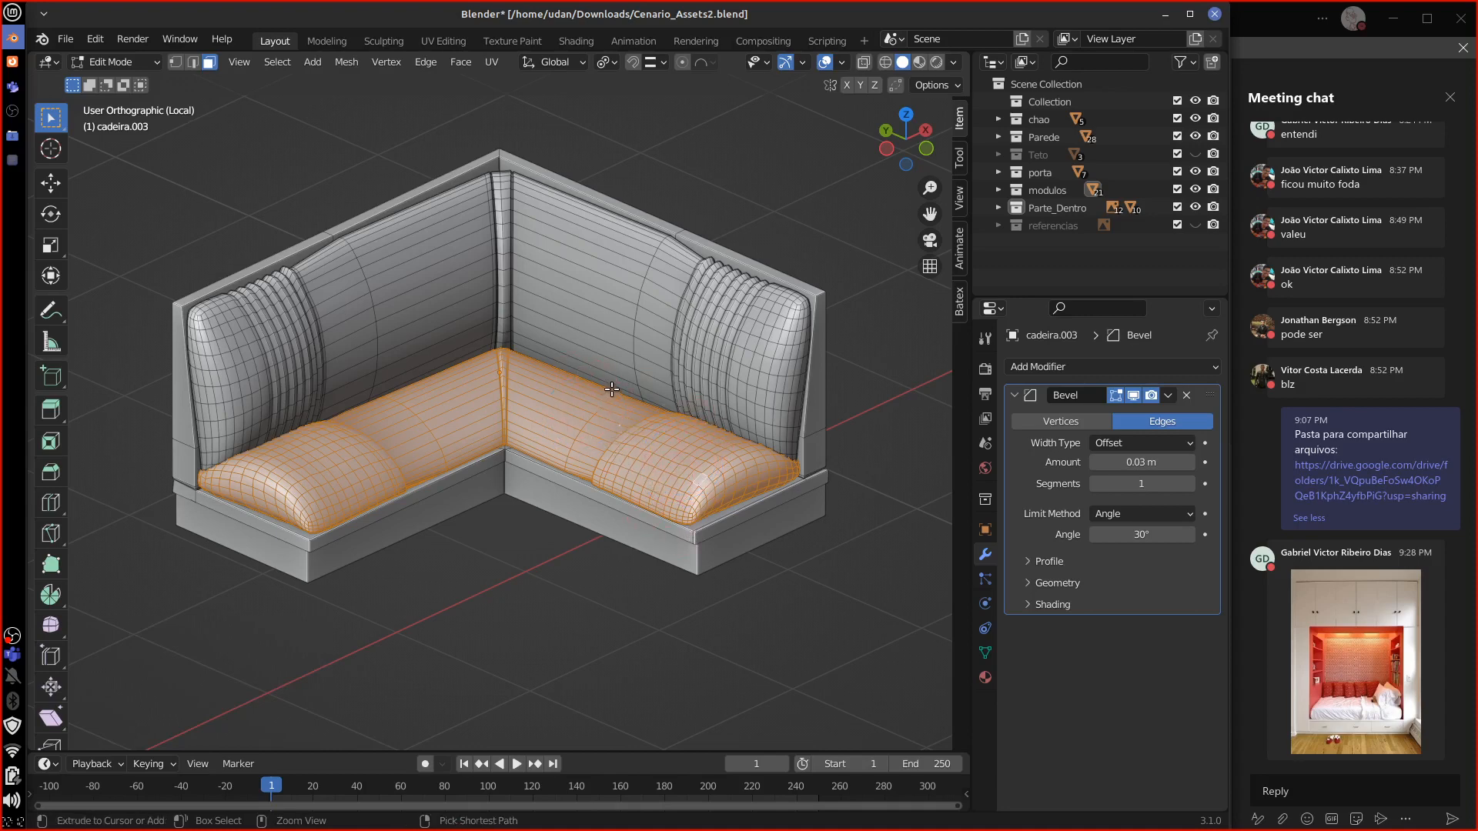
pyautogui.click(611, 300)
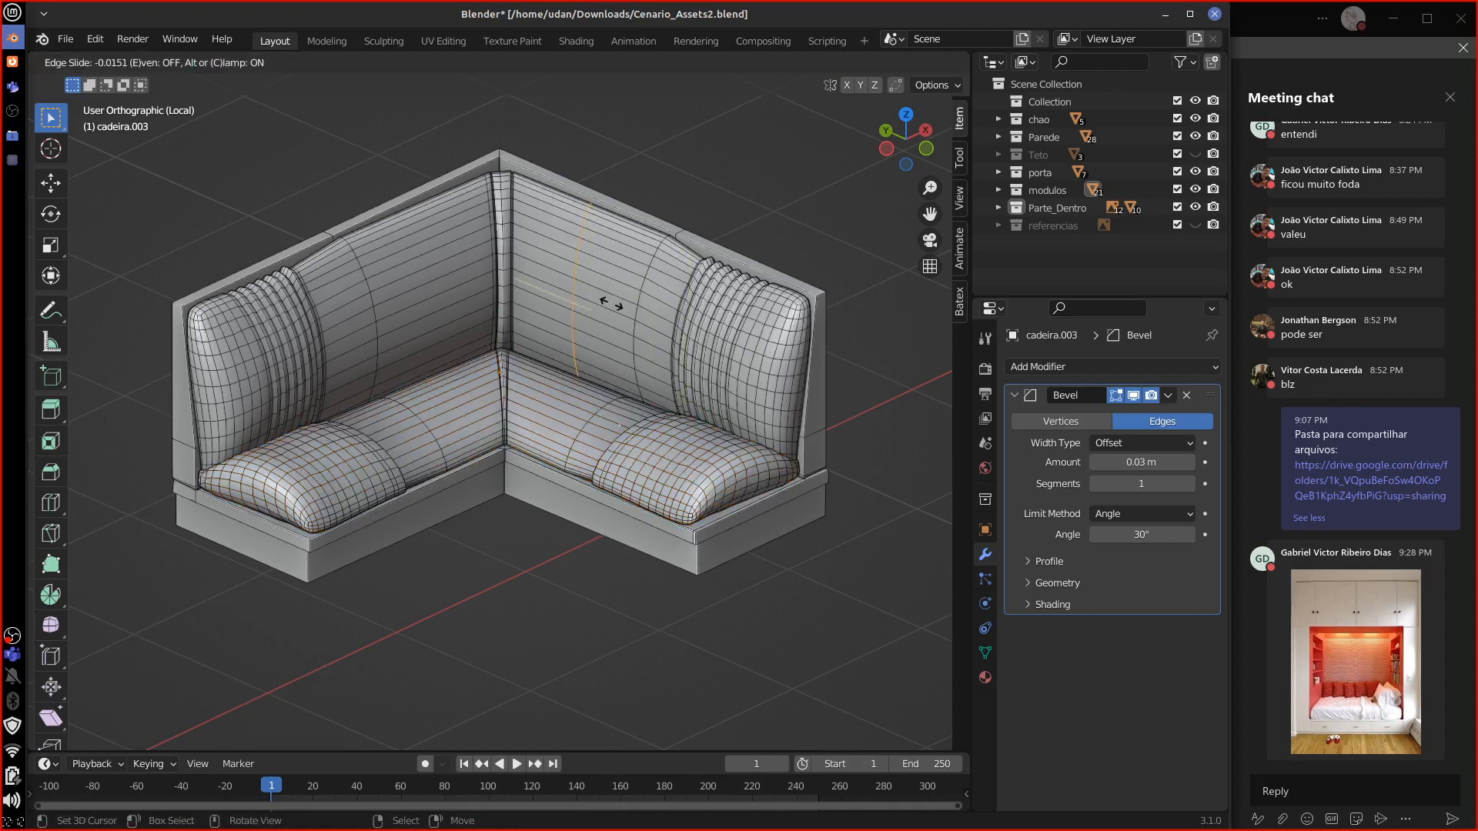
pyautogui.click(606, 306)
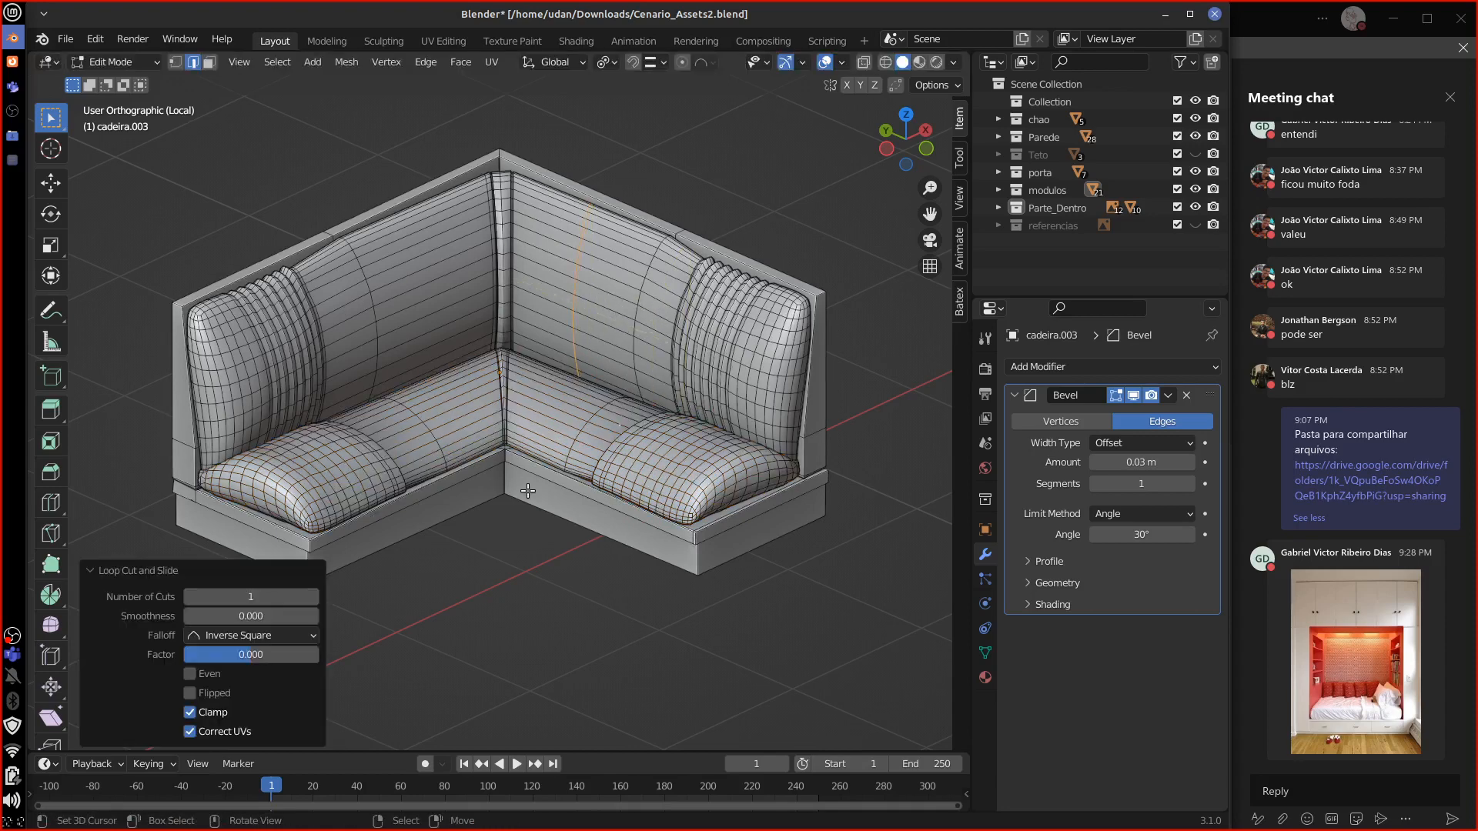
pyautogui.click(307, 599)
pyautogui.click(308, 598)
pyautogui.click(308, 599)
pyautogui.click(308, 598)
pyautogui.click(308, 599)
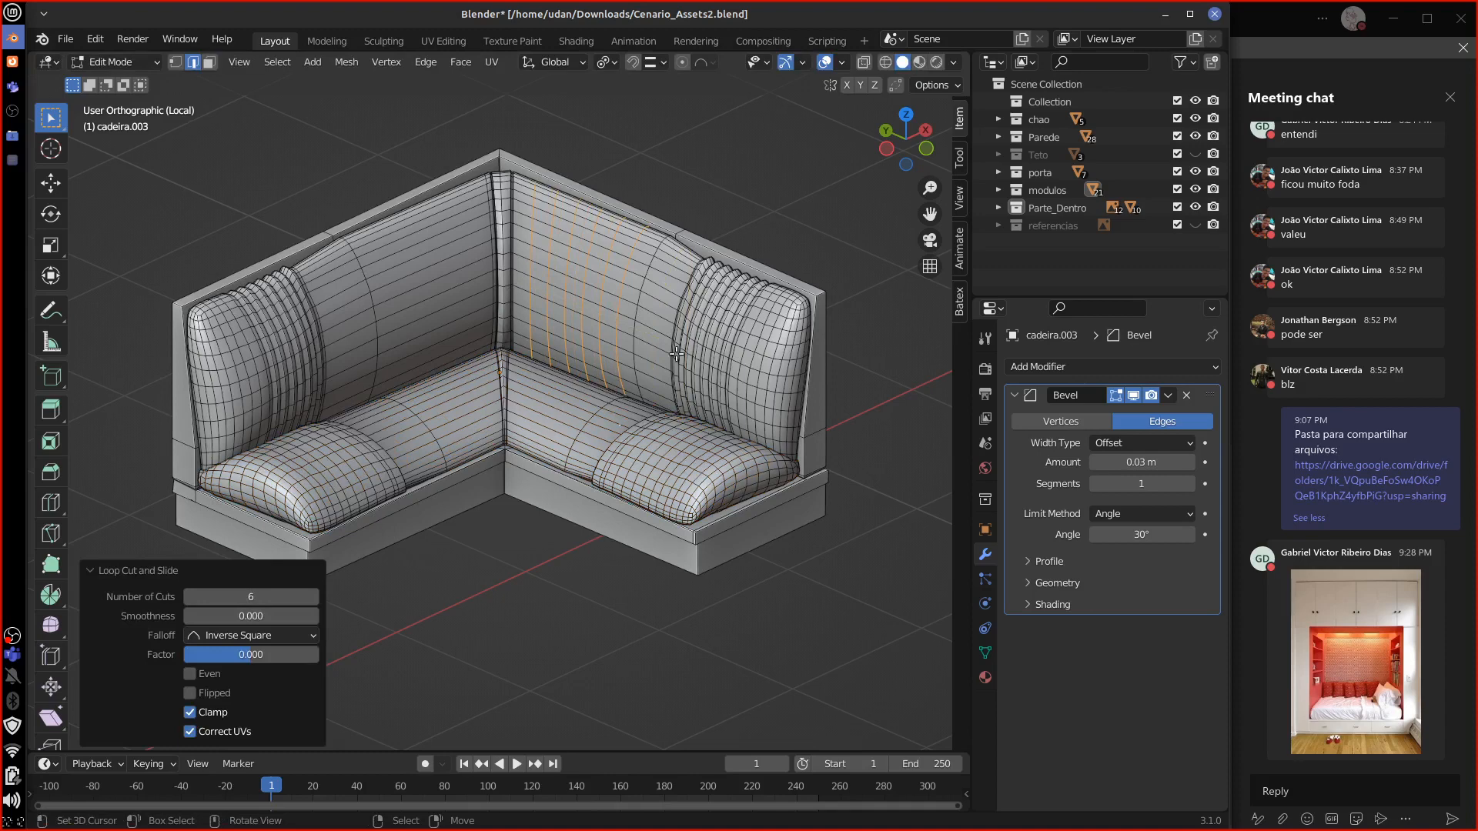
# Step: Loop cut the sparse seat section below that backrest with several evenly spaced cuts
pyautogui.hotkey('ctrl', 'r')
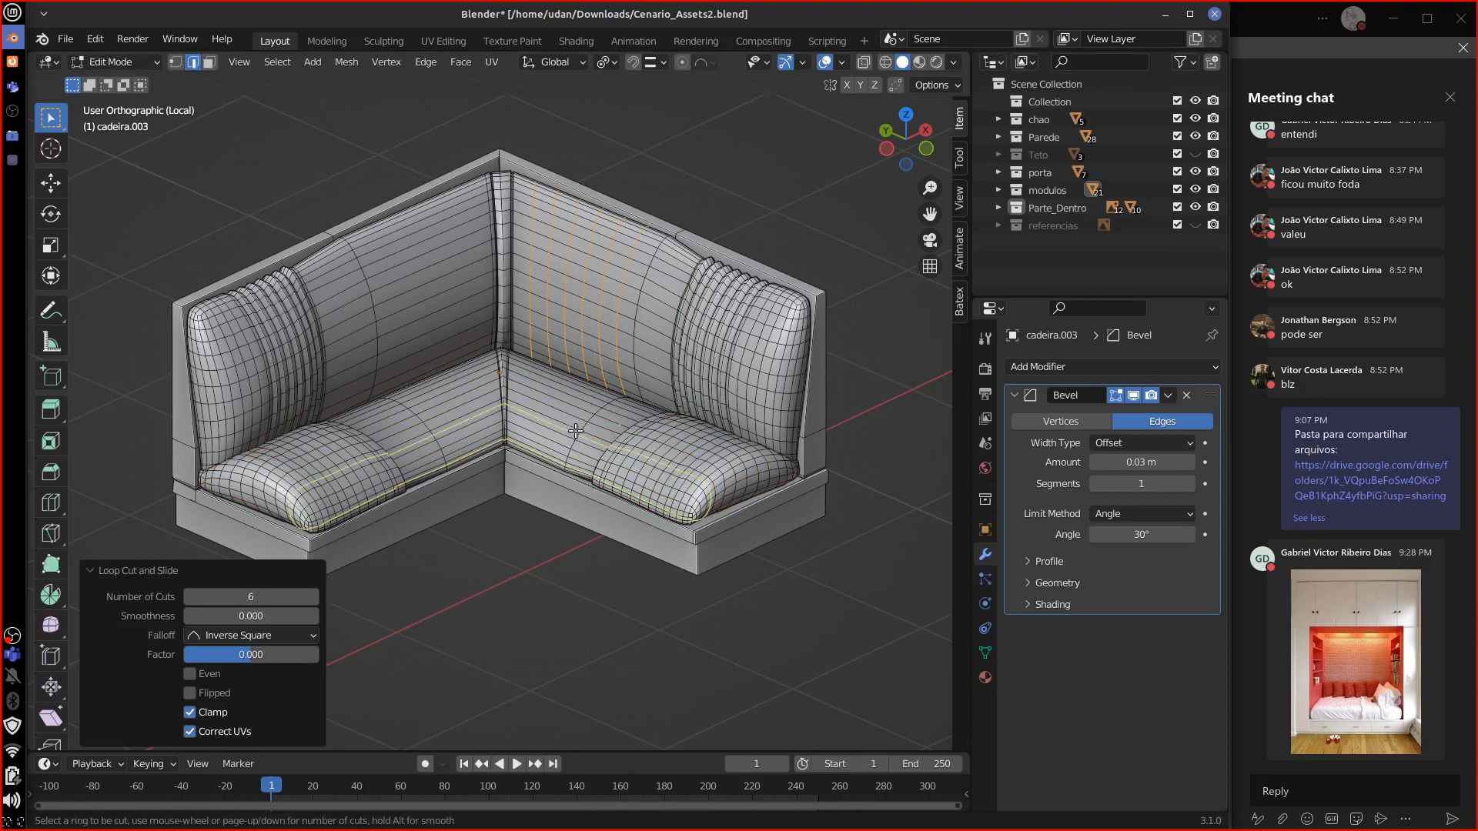
pyautogui.click(576, 410)
pyautogui.click(576, 410)
pyautogui.click(311, 598)
pyautogui.click(310, 597)
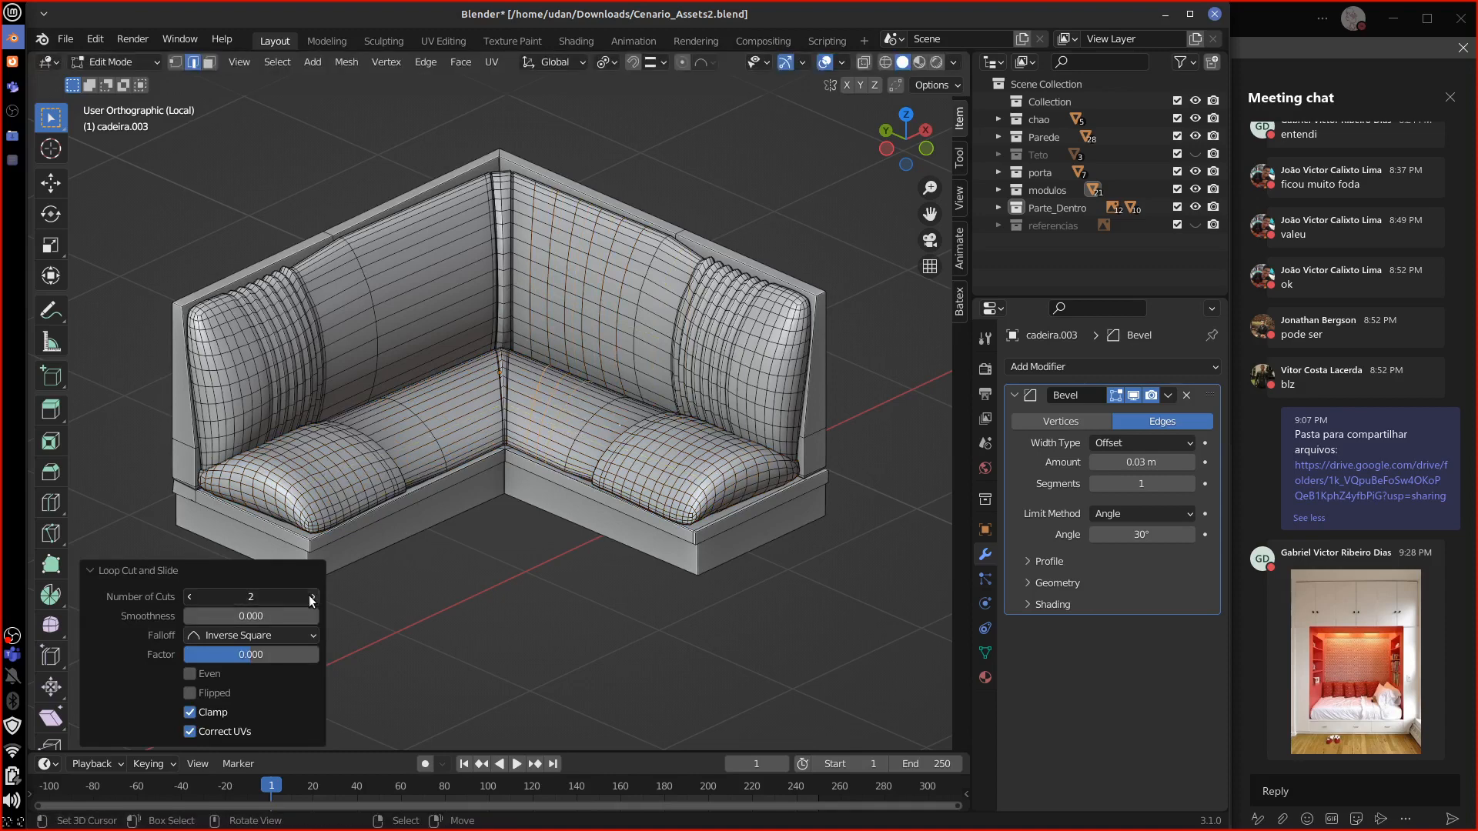
pyautogui.click(310, 597)
pyautogui.click(310, 597)
# Step: Try to move an edge on the subdivided backrest
pyautogui.rightClick(562, 397)
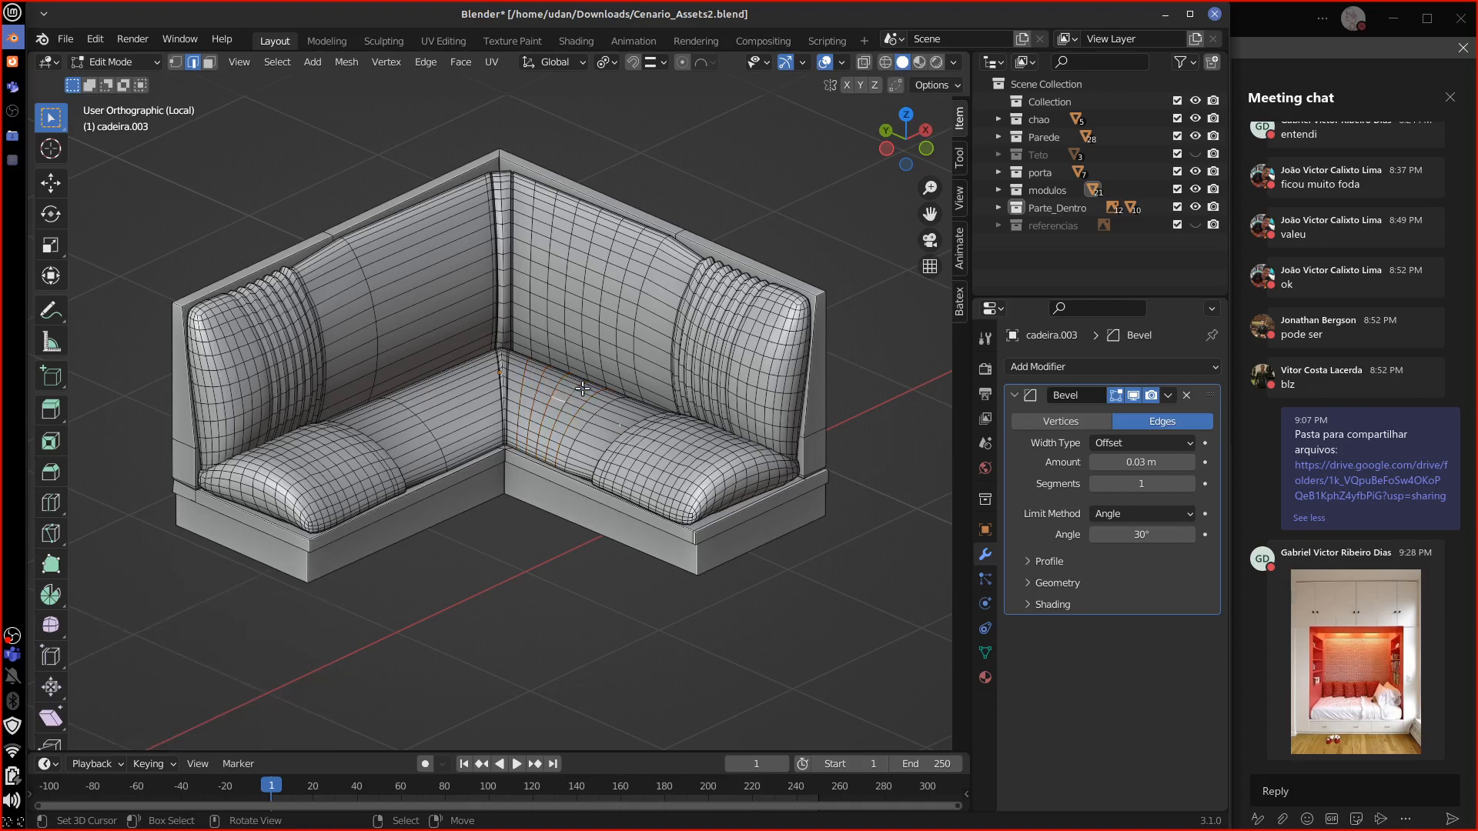
pyautogui.rightClick(585, 308)
pyautogui.moveTo(683, 352); pyautogui.dragTo(658, 337, button='middle')
pyautogui.press('g')
pyautogui.rightClick(661, 334)
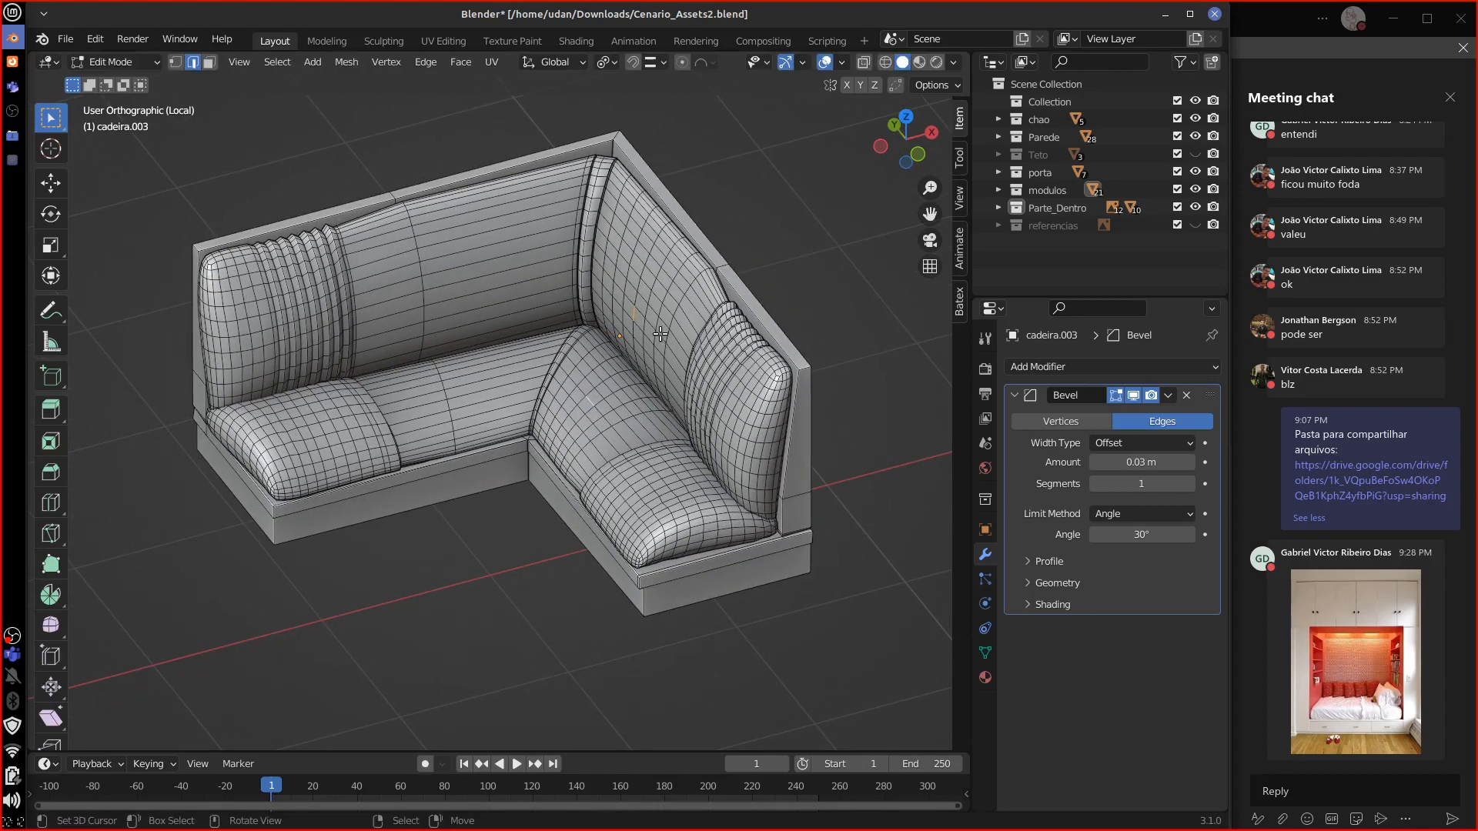
# Step: Add one more loop cut to the backrest beside the pleats and two to the seat beside its end cushion
pyautogui.moveTo(608, 423); pyautogui.dragTo(651, 415, button='middle')
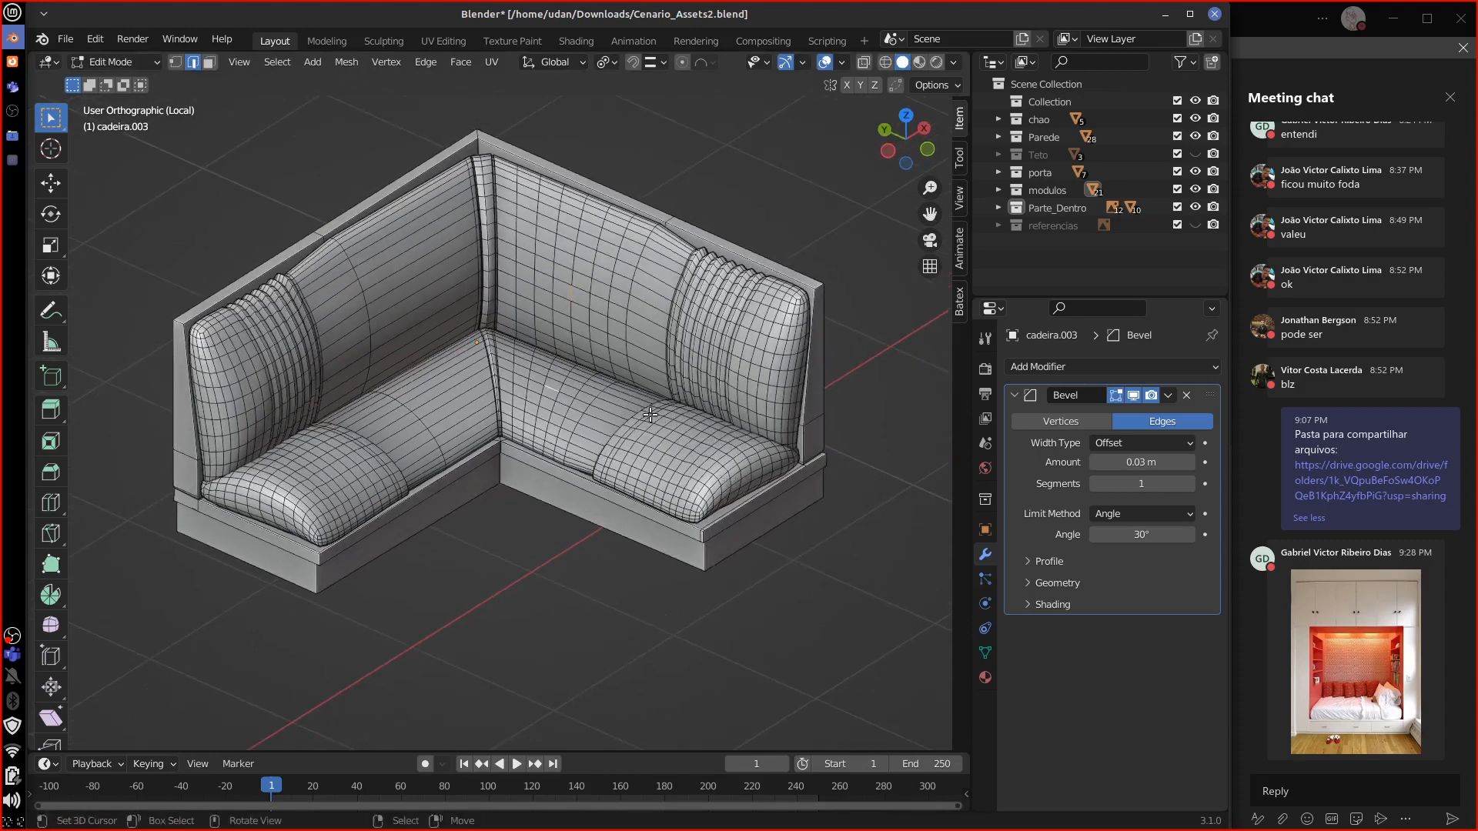
pyautogui.hotkey('ctrl', 'r')
pyautogui.click(624, 383)
pyautogui.rightClick(624, 382)
pyautogui.hotkey('ctrl', 'r')
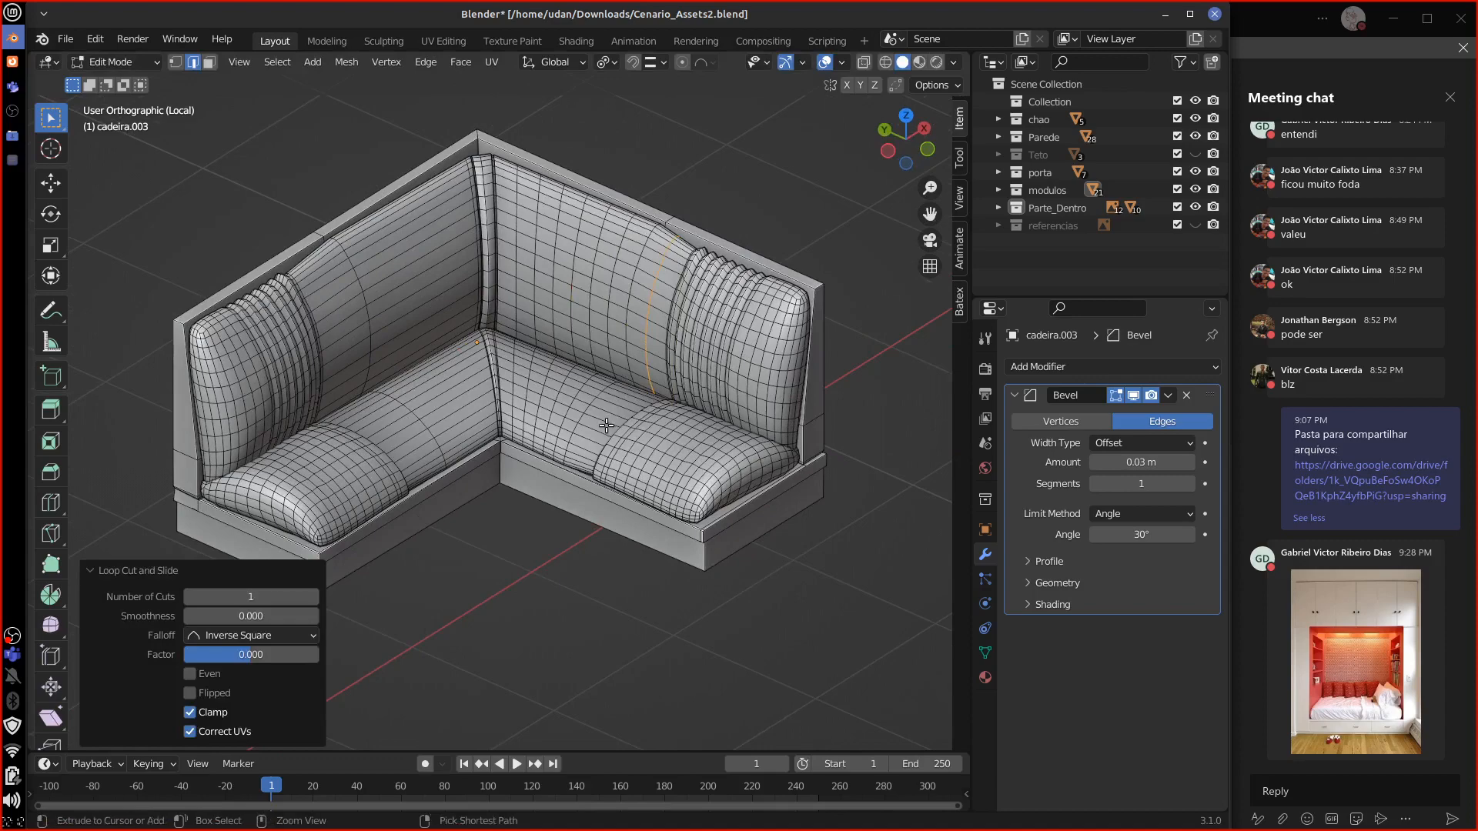
pyautogui.click(608, 428)
pyautogui.rightClick(608, 428)
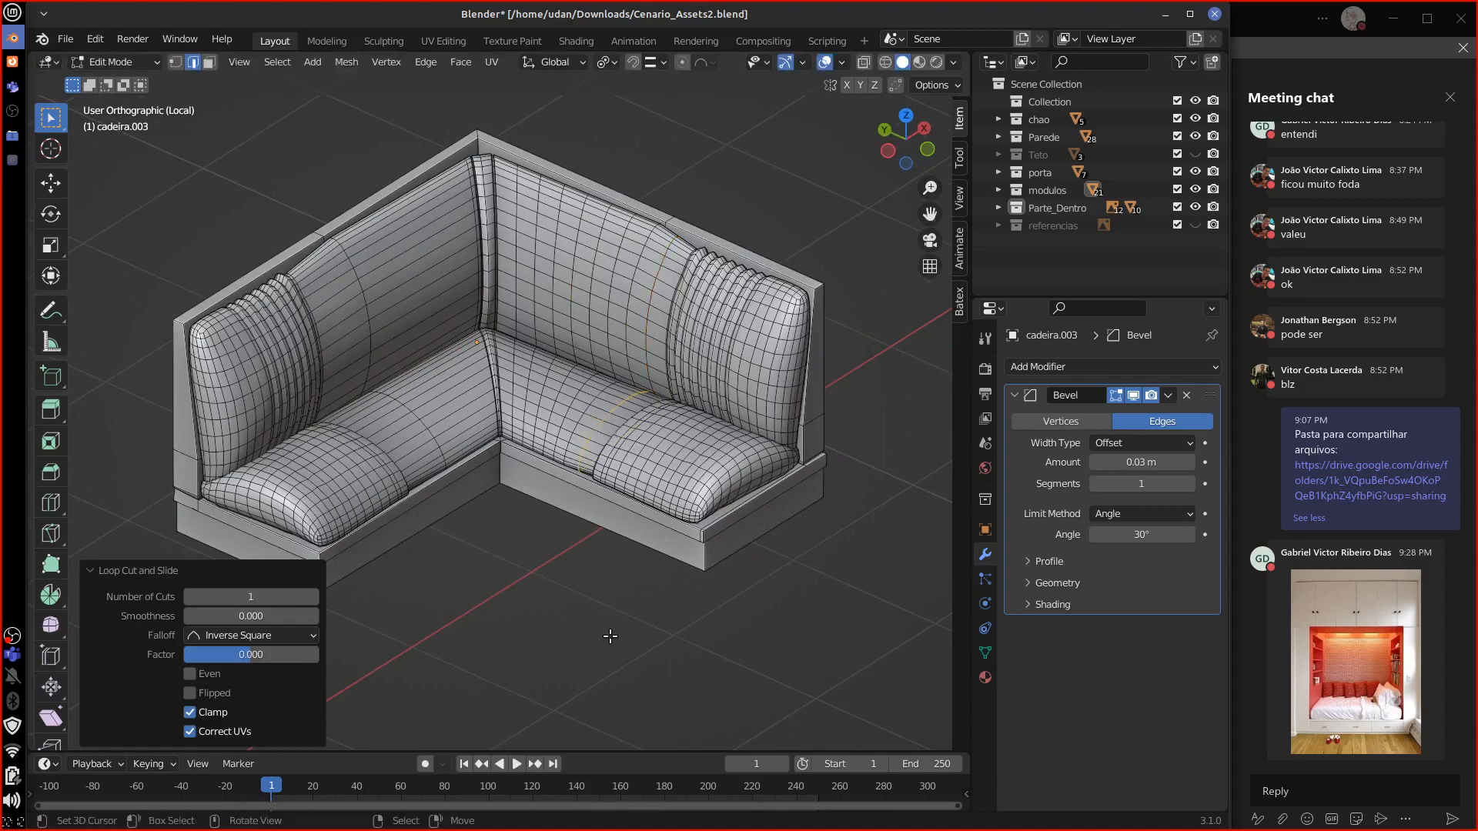
pyautogui.moveTo(608, 593); pyautogui.dragTo(644, 506, button='middle')
pyautogui.click(312, 596)
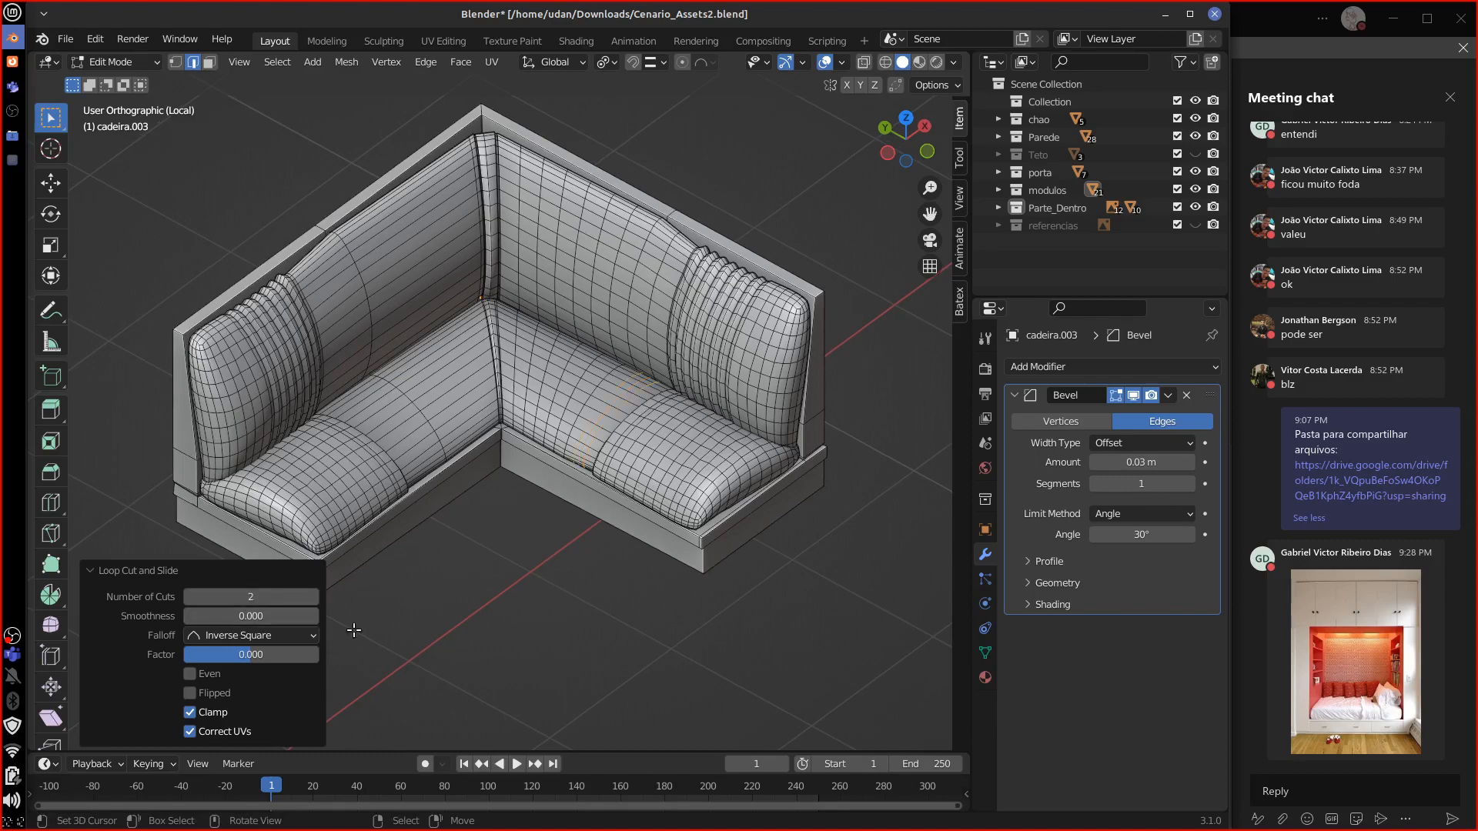
# Step: In vertex selection with Proportional Editing enabled, test-lift vertices of the subdivided seat and its end cushion with about 0.47 m influence
pyautogui.moveTo(646, 348); pyautogui.dragTo(525, 299, button='middle')
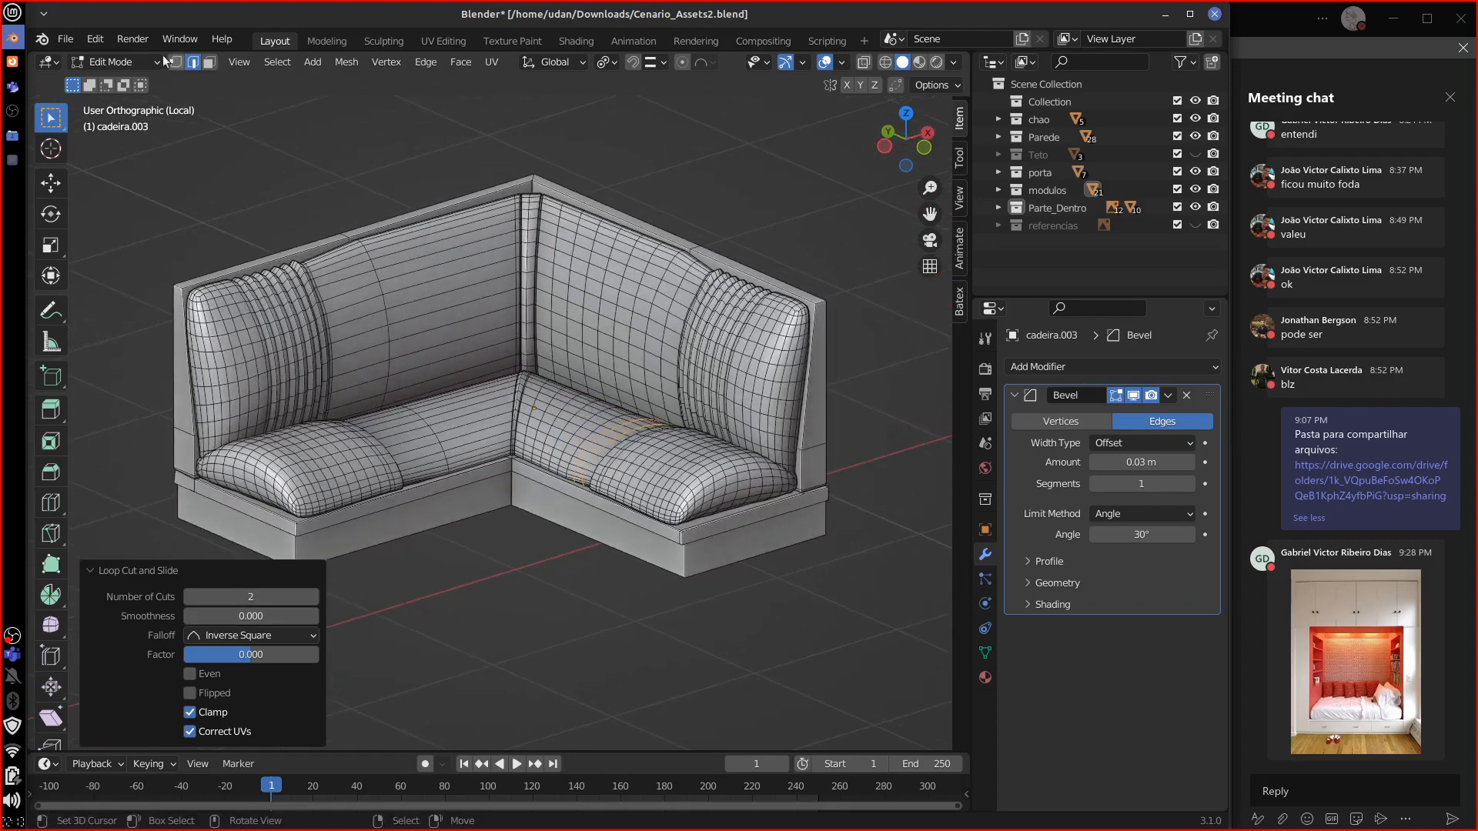
pyautogui.press('1')
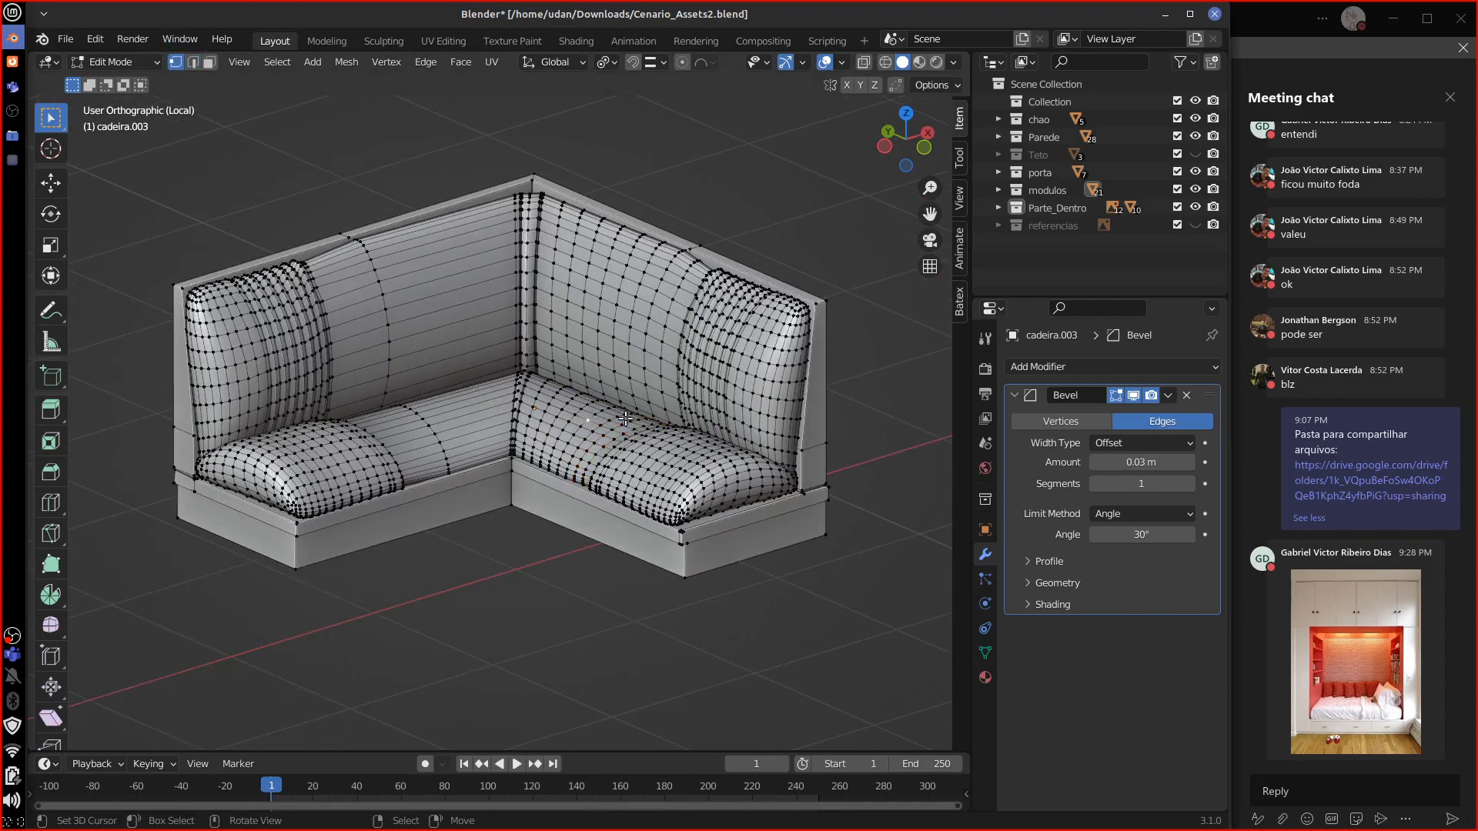
pyautogui.moveTo(592, 419); pyautogui.dragTo(595, 279, button='middle')
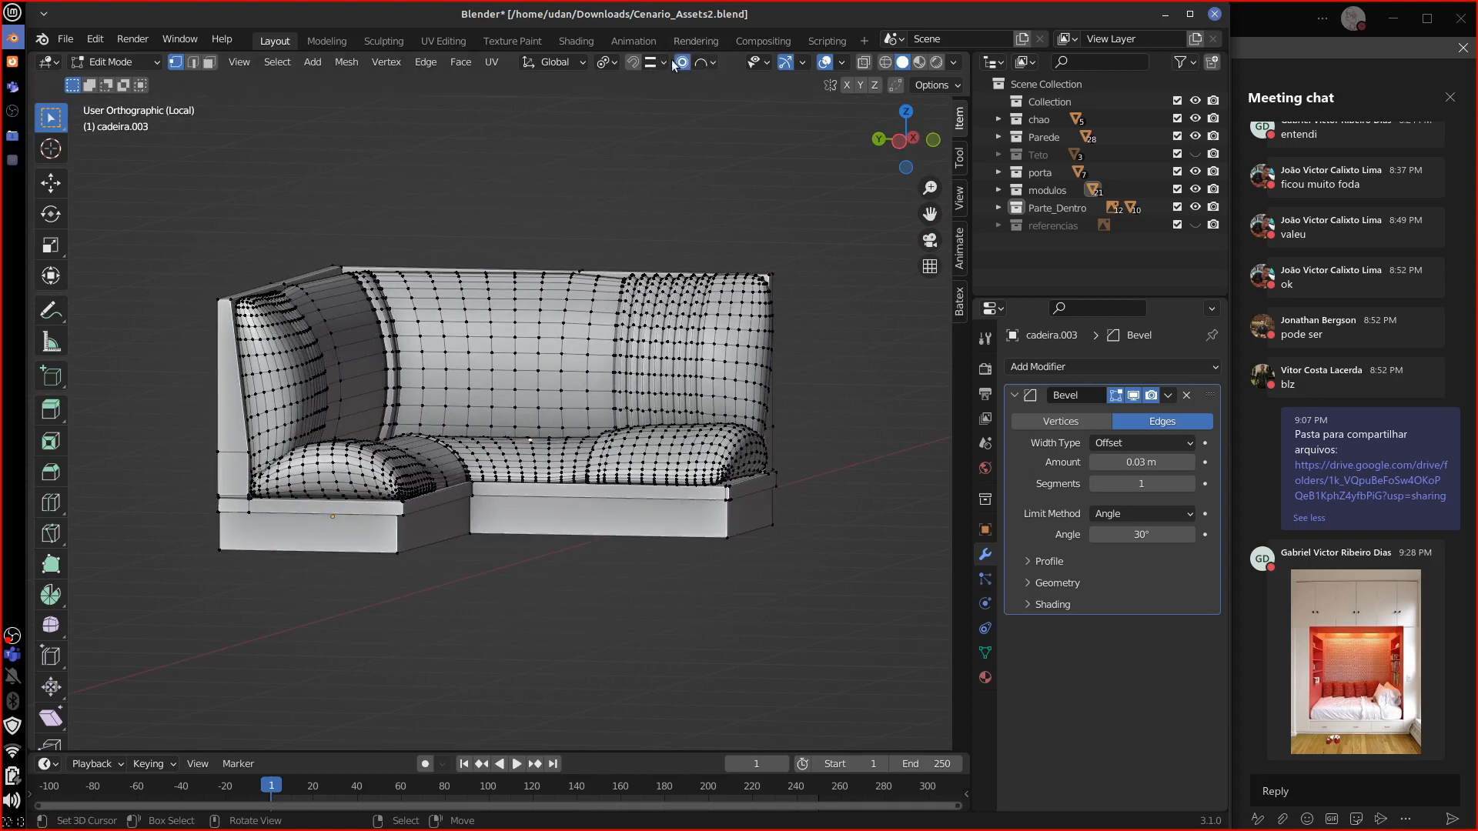
pyautogui.press('g')
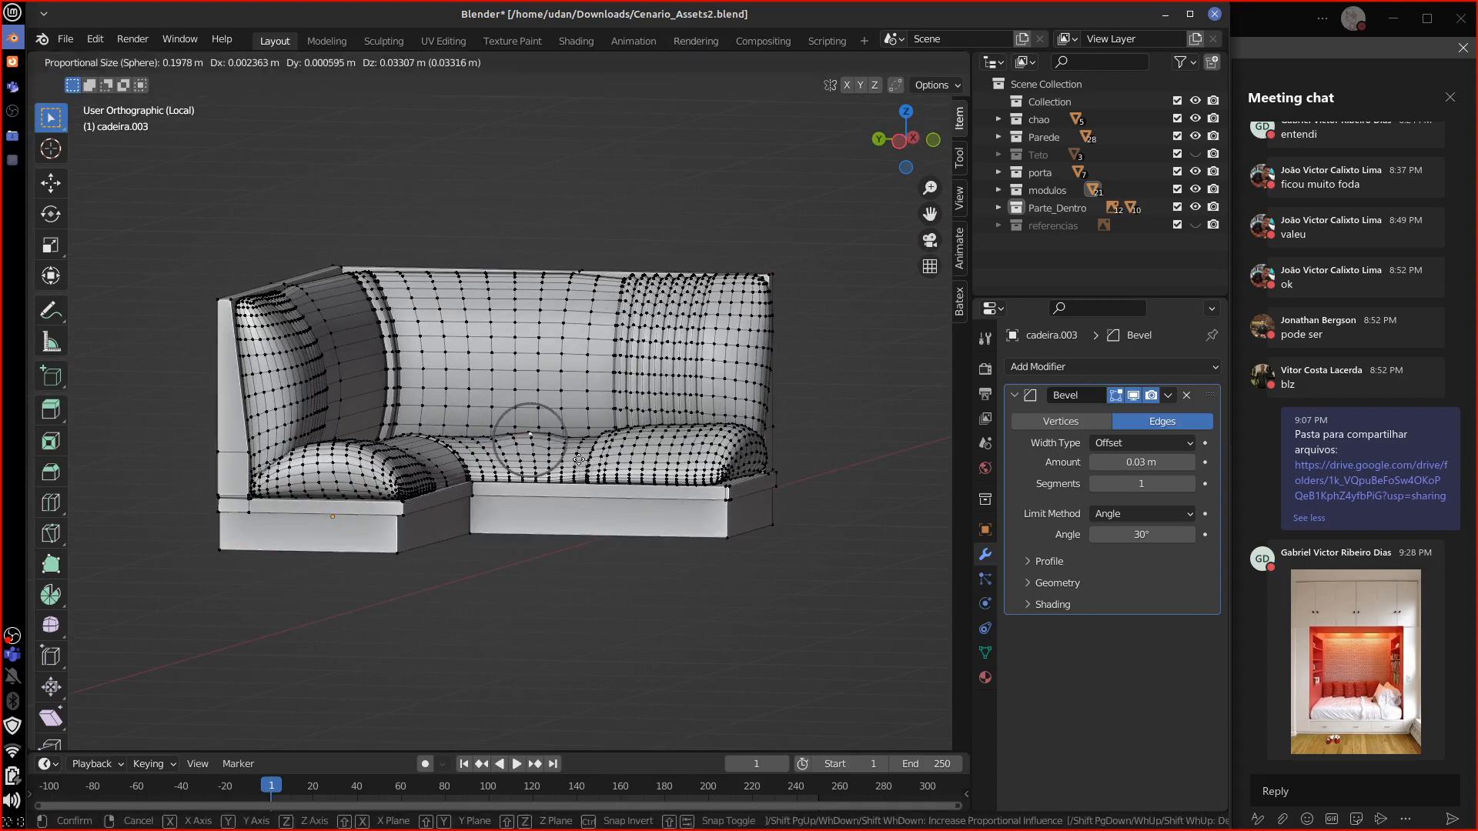
pyautogui.scroll(-5, 576, 465)
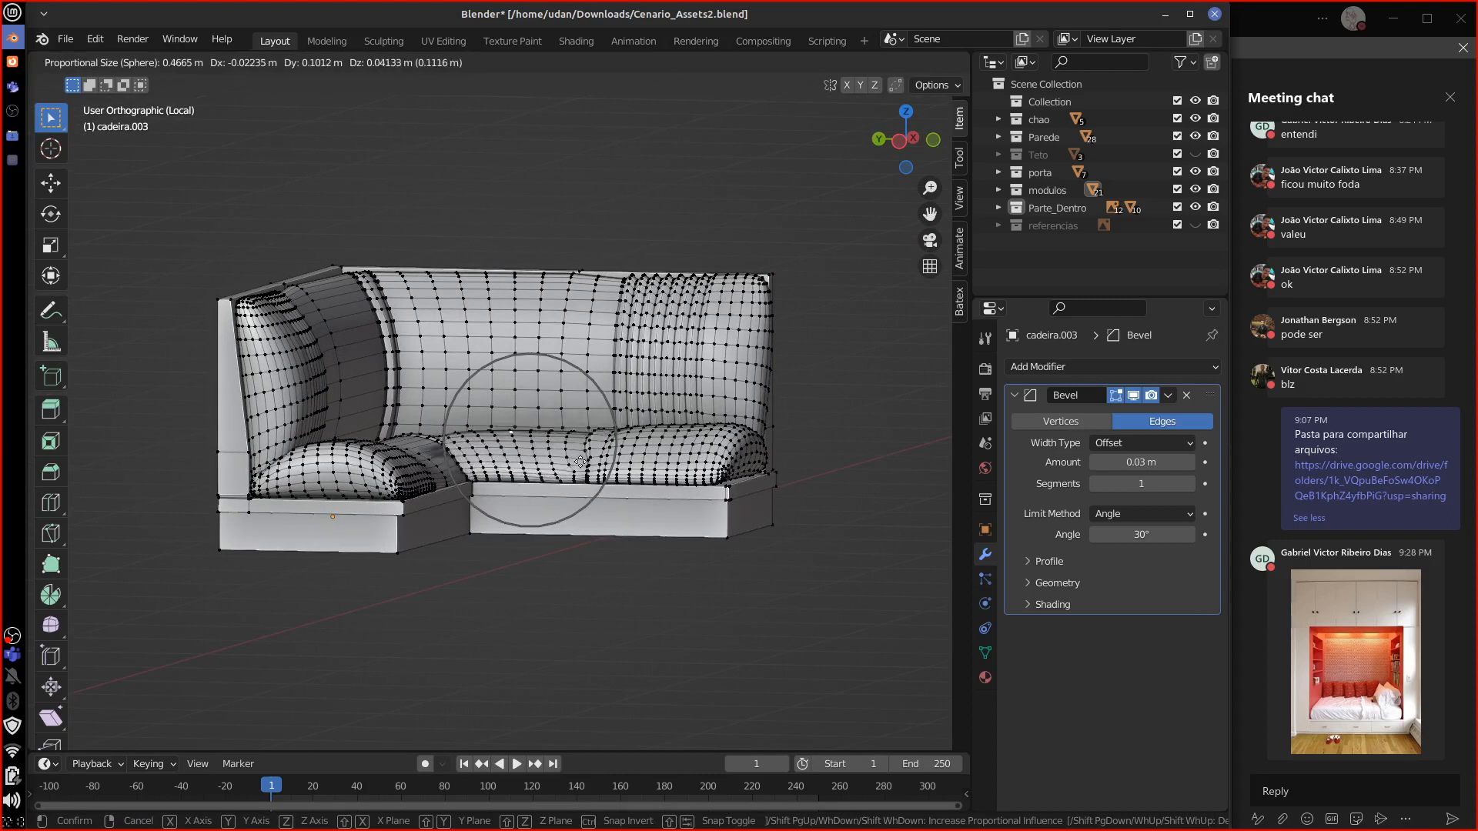
pyautogui.rightClick(575, 442)
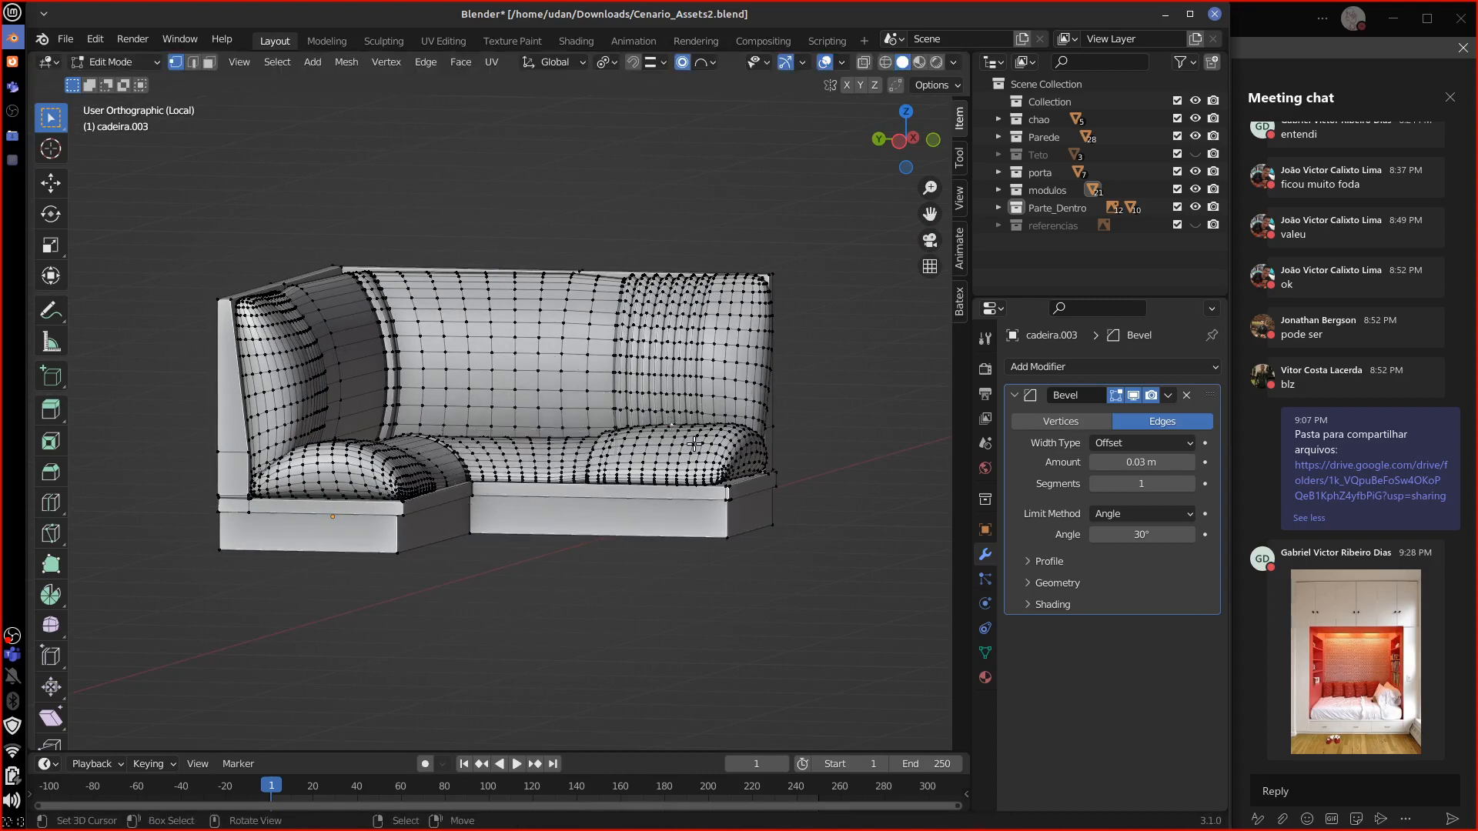
pyautogui.press('g')
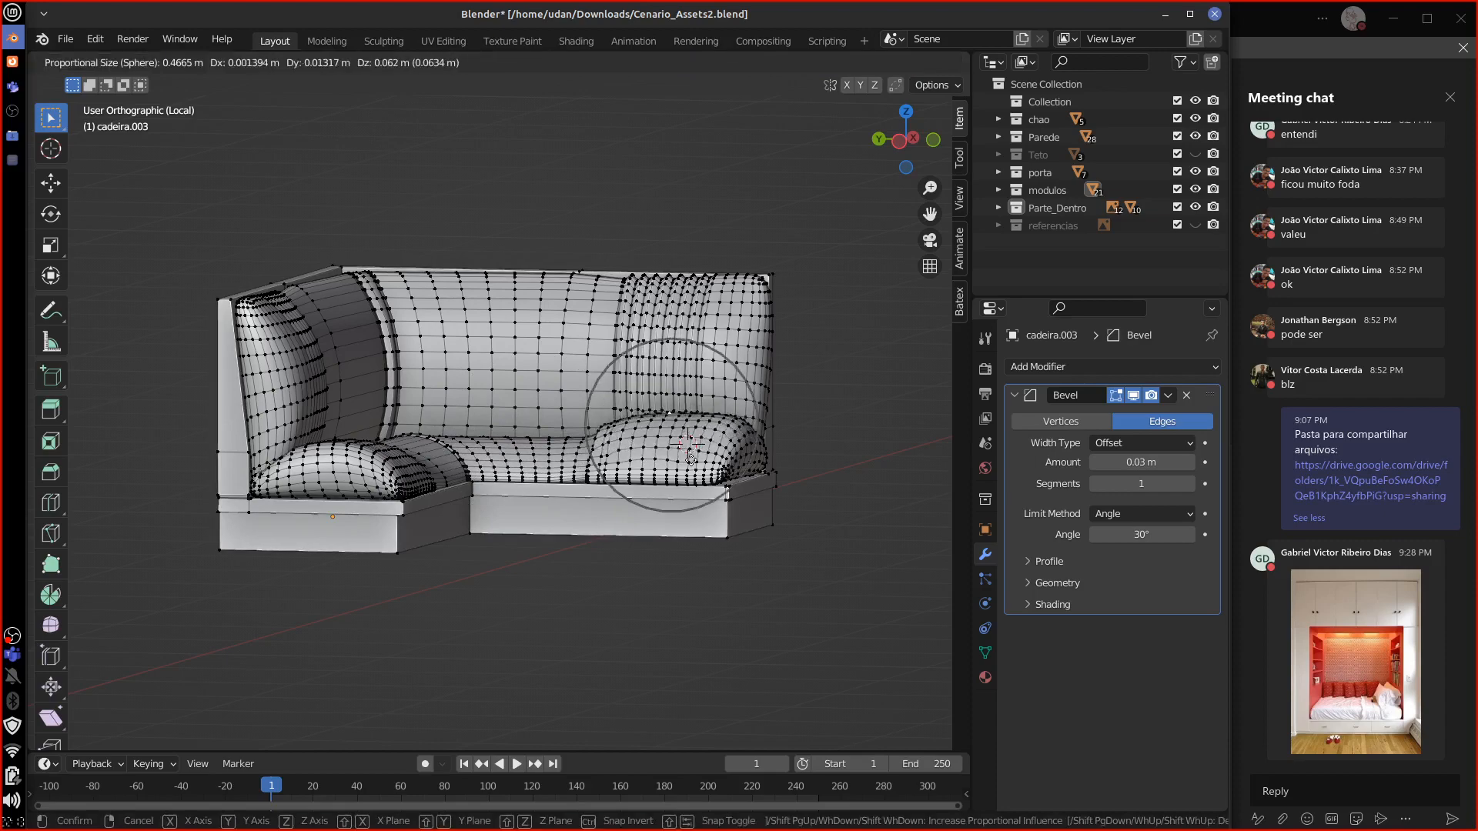
pyautogui.rightClick(681, 452)
# Step: Try the same proportional vertex move on the uncut middle seat section and on the dense end cushion of the other wing
pyautogui.moveTo(681, 452); pyautogui.dragTo(458, 509, button='middle')
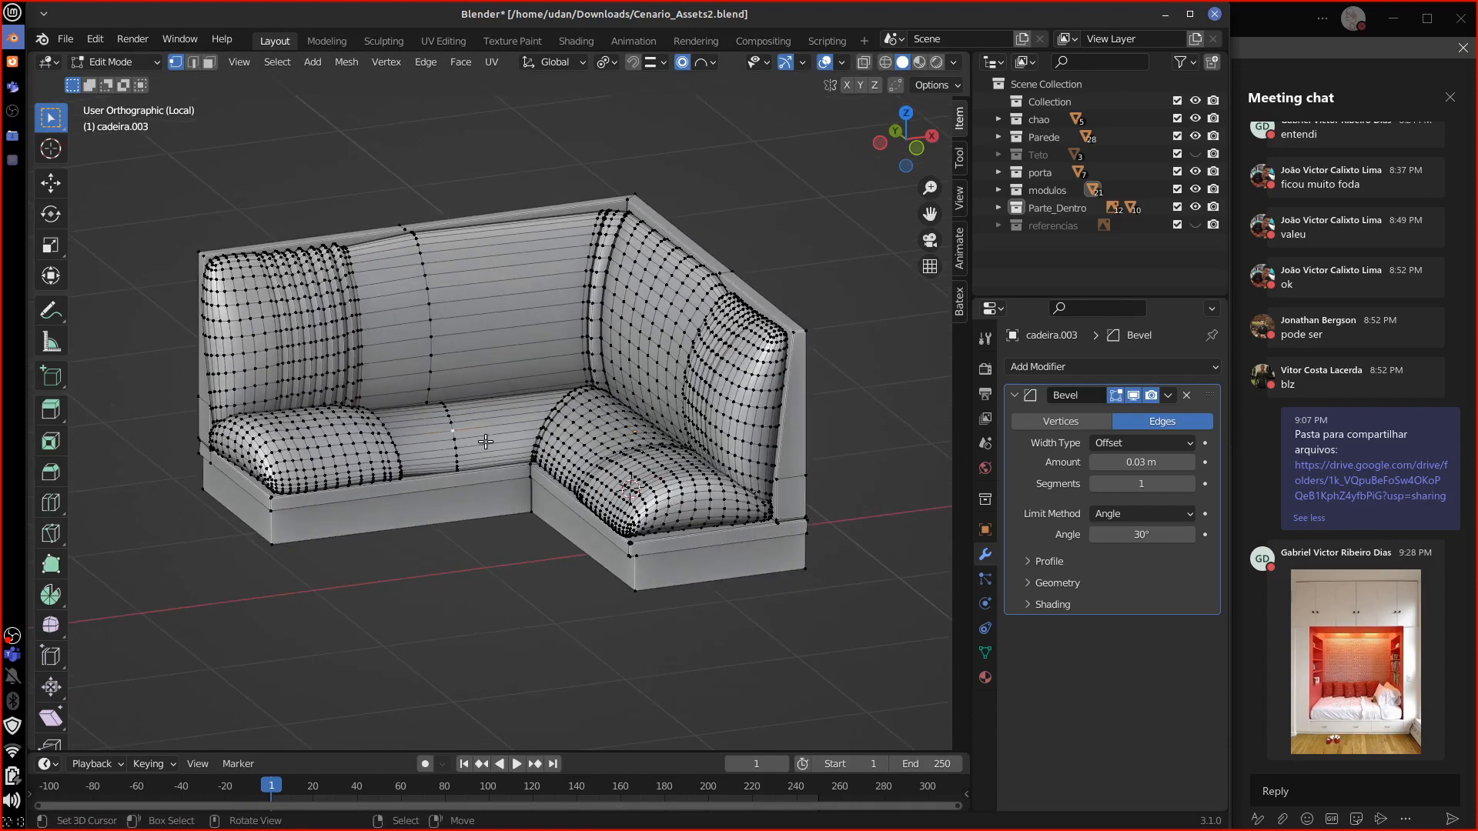
pyautogui.moveTo(486, 442); pyautogui.dragTo(554, 435, button='middle')
pyautogui.press('g')
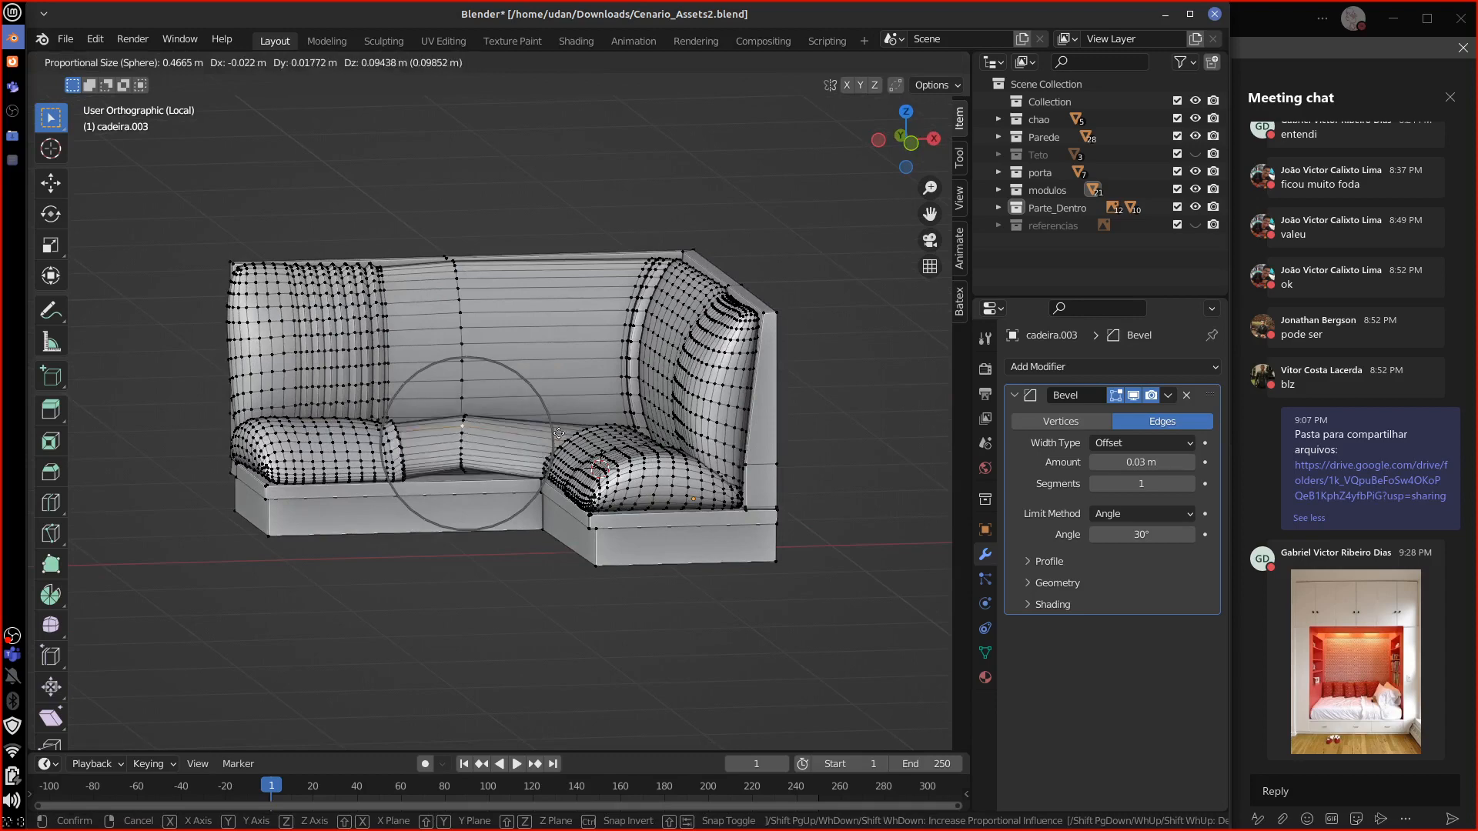
pyautogui.rightClick(560, 438)
pyautogui.rightClick(313, 441)
pyautogui.press('g')
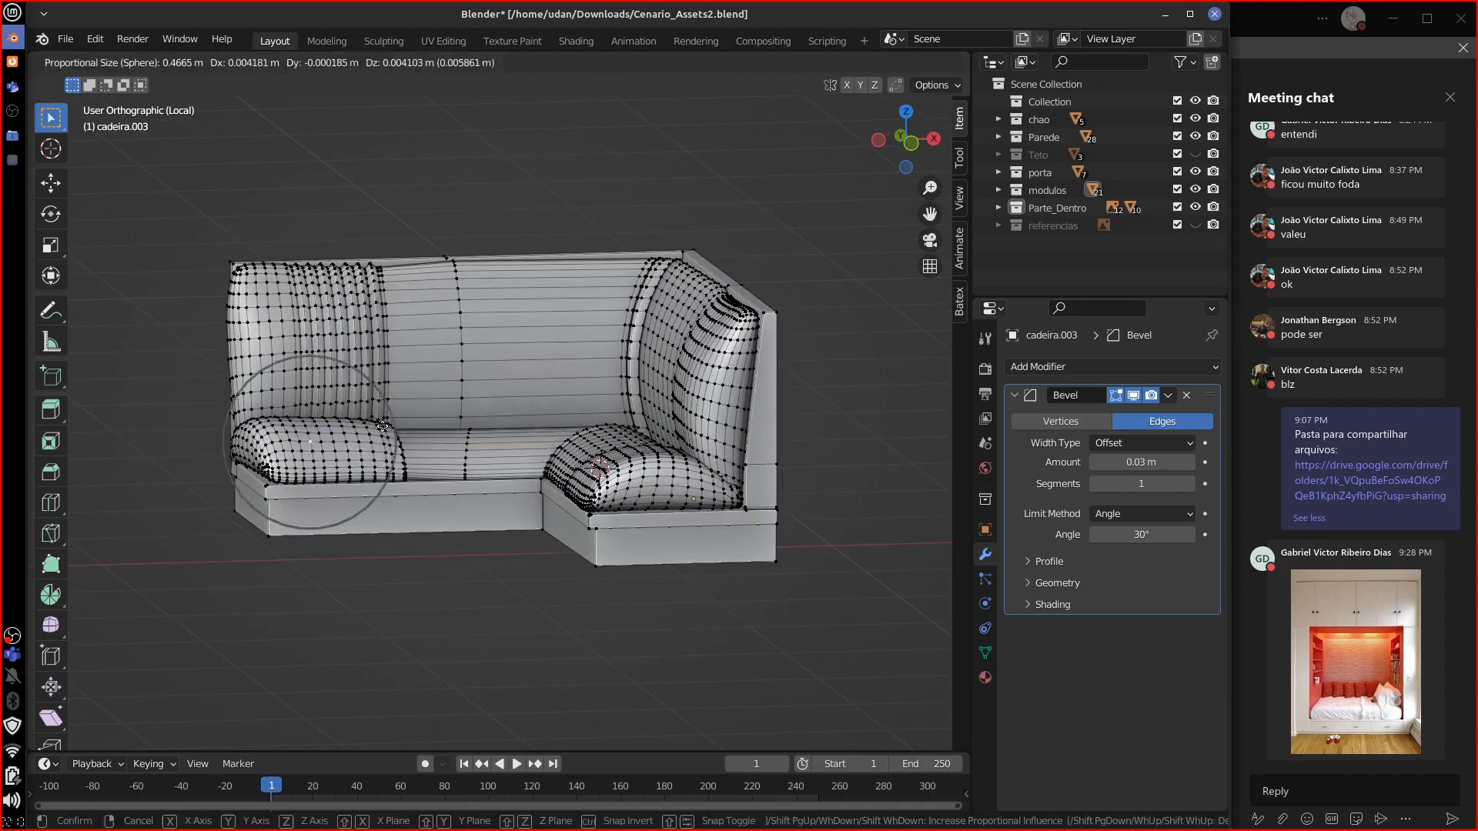
pyautogui.rightClick(372, 444)
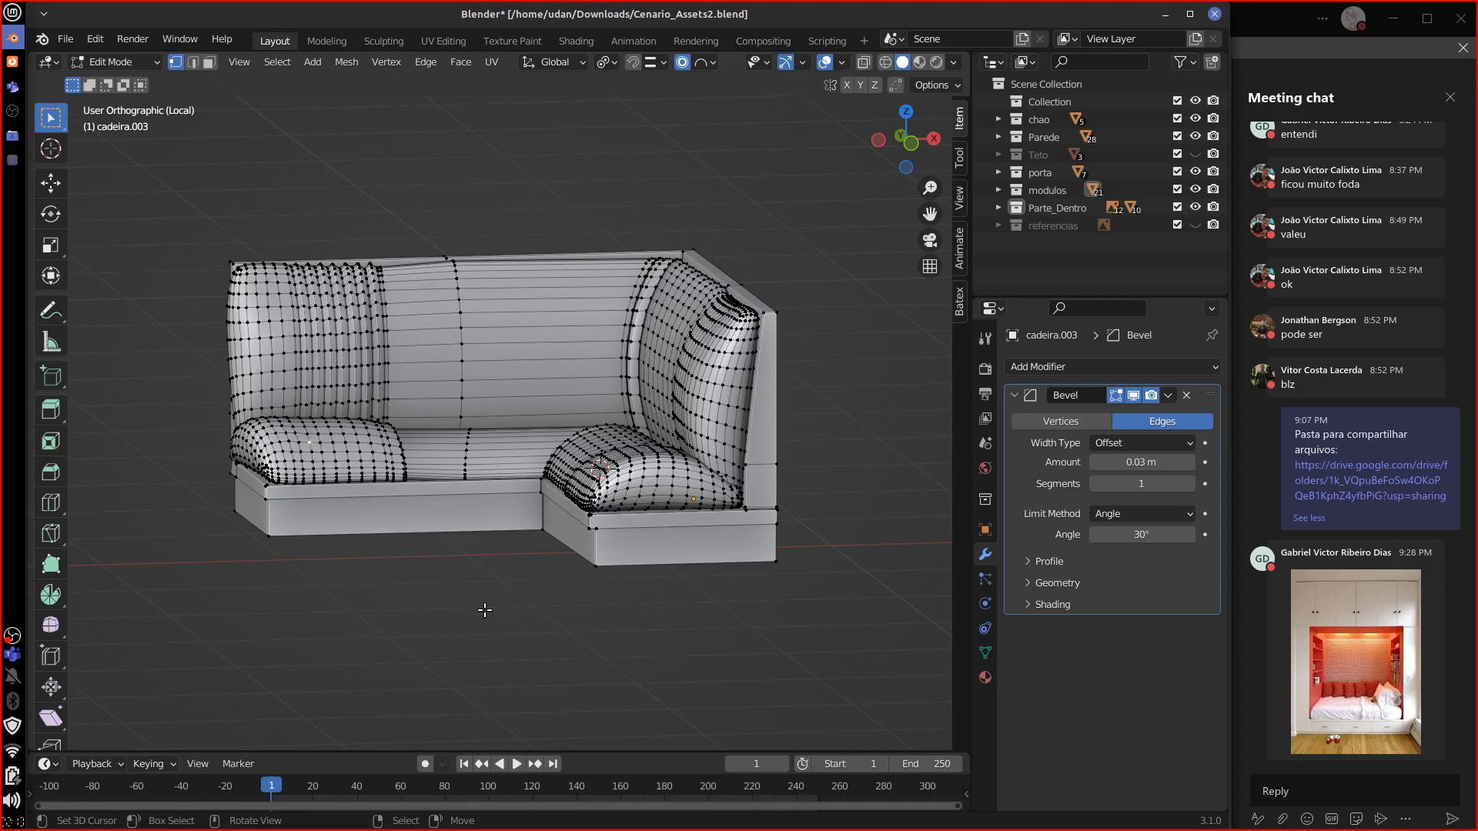
# Step: Annotate a small and a large rectangle below the booth seat and join them with two long lines
pyautogui.moveTo(305, 646)
pyautogui.mouseDown()
pyautogui.moveTo(303, 617)
pyautogui.moveTo(330, 650)
pyautogui.moveTo(308, 660)
pyautogui.mouseUp()
pyautogui.moveTo(628, 598)
pyautogui.mouseDown()
pyautogui.moveTo(628, 686)
pyautogui.moveTo(882, 611)
pyautogui.mouseUp()
pyautogui.moveTo(633, 669); pyautogui.dragTo(841, 695)
pyautogui.moveTo(843, 603); pyautogui.dragTo(833, 701)
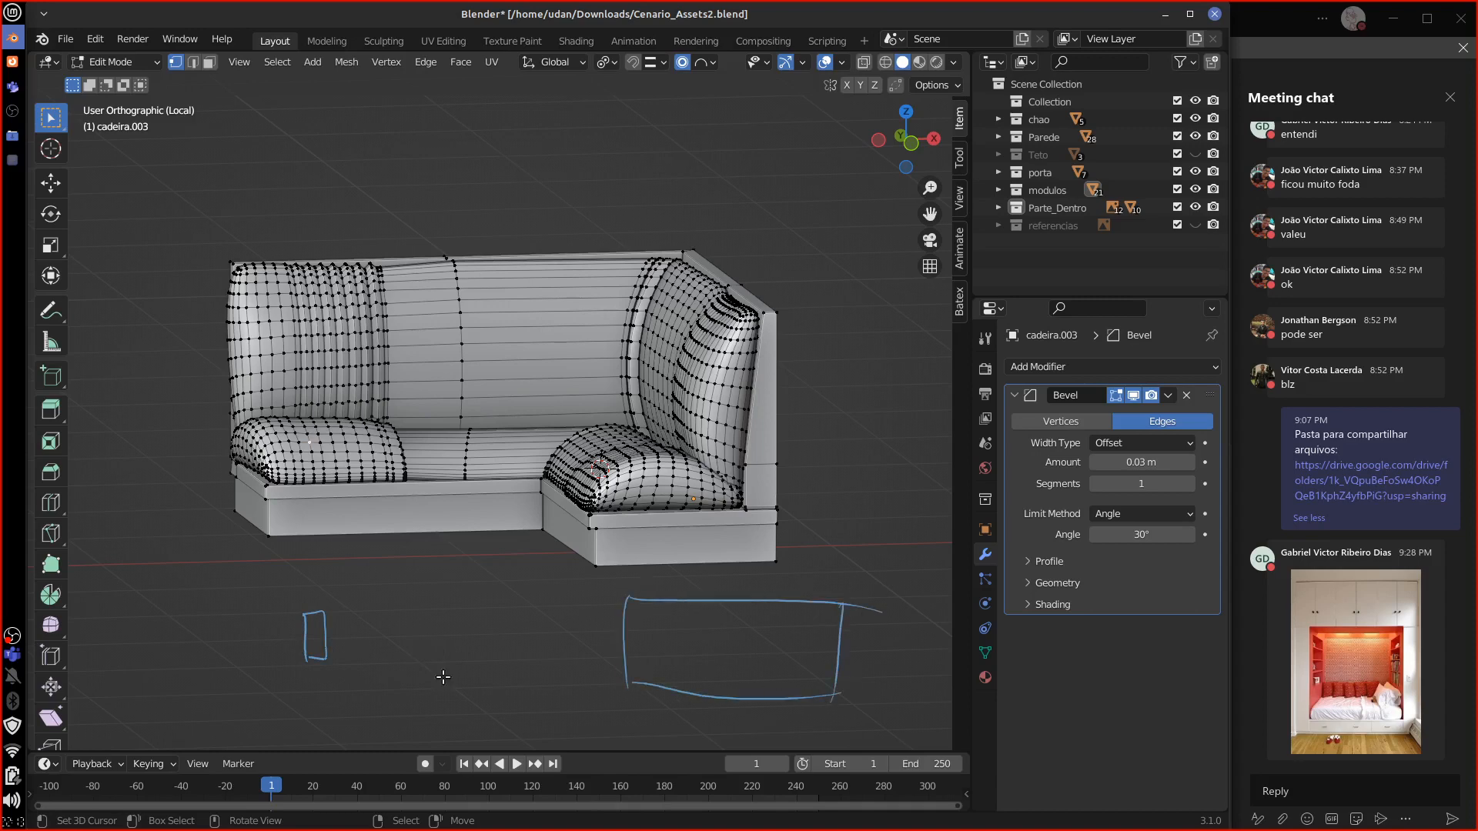
pyautogui.moveTo(315, 613); pyautogui.dragTo(626, 598)
pyautogui.moveTo(308, 661); pyautogui.dragTo(670, 699)
# Step: Divide the annotated strip with vertical lines of growing spacing and draw widening arcs above it
pyautogui.moveTo(483, 605); pyautogui.dragTo(480, 697)
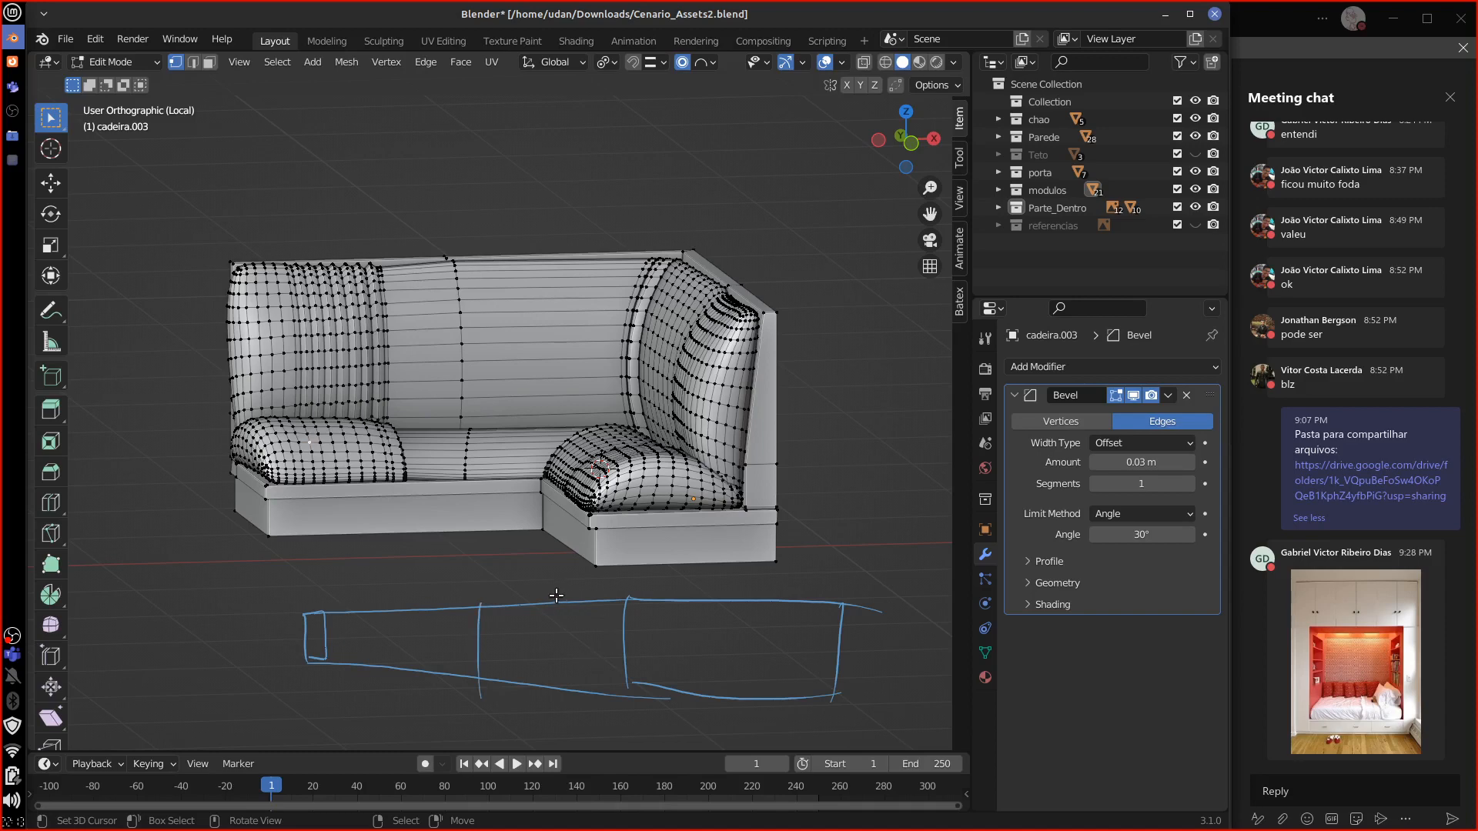
pyautogui.moveTo(552, 595); pyautogui.dragTo(549, 713)
pyautogui.moveTo(421, 603); pyautogui.dragTo(422, 700)
pyautogui.moveTo(367, 601)
pyautogui.mouseDown()
pyautogui.moveTo(366, 691)
pyautogui.moveTo(344, 695)
pyautogui.mouseUp()
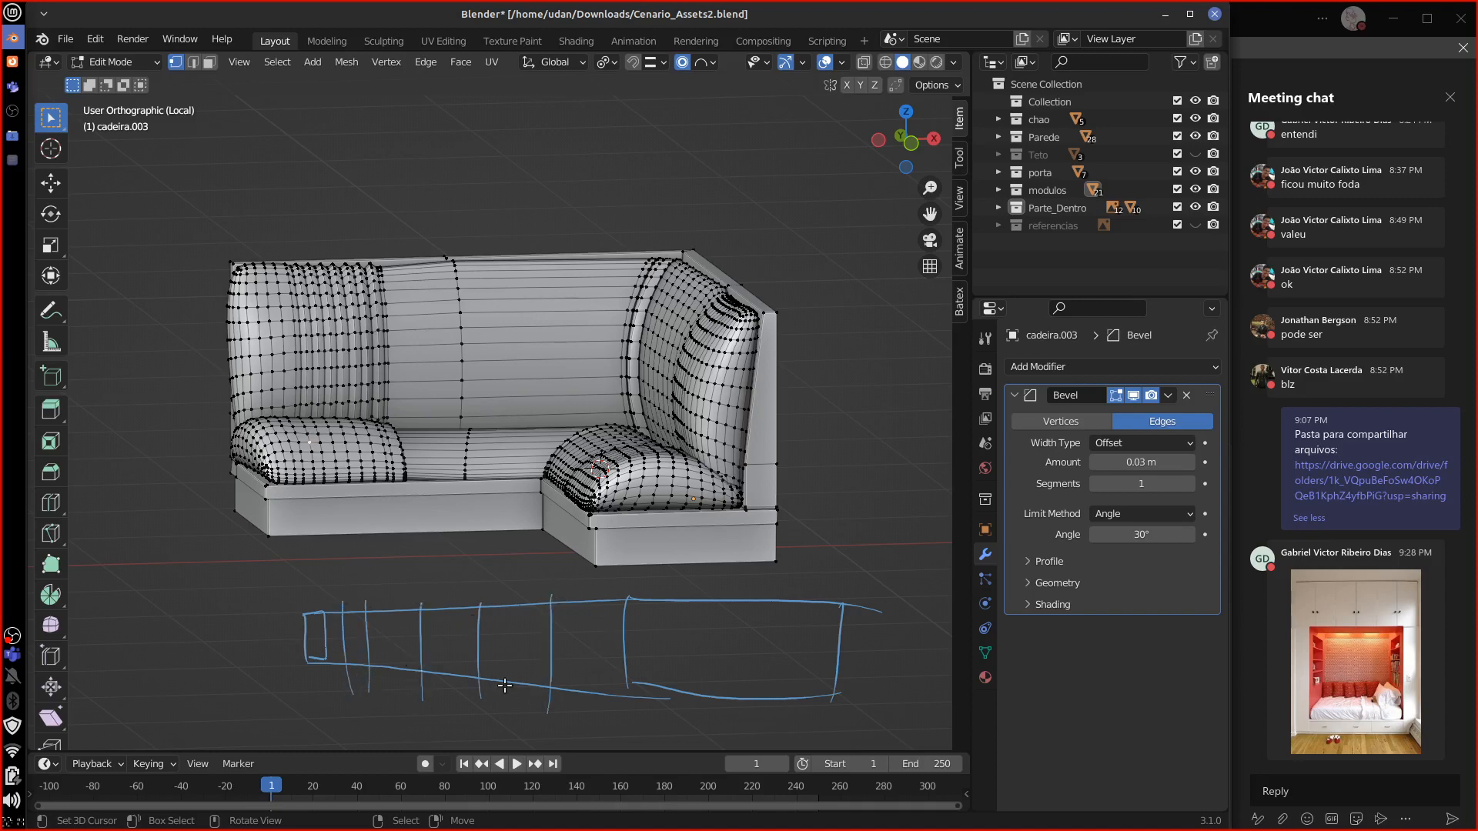
pyautogui.moveTo(310, 612)
pyautogui.mouseDown()
pyautogui.moveTo(508, 584)
pyautogui.moveTo(810, 606)
pyautogui.mouseUp()
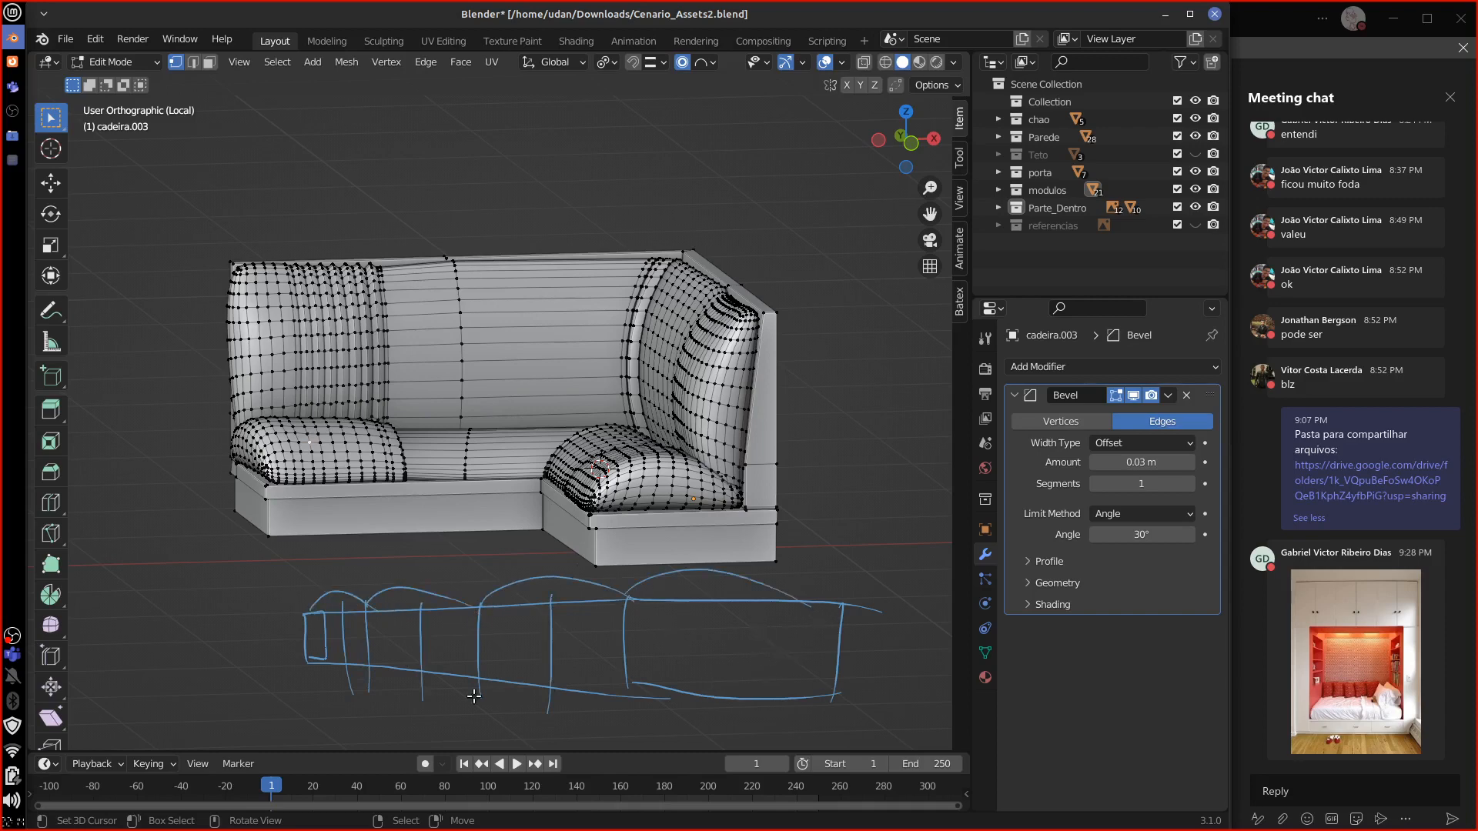
# Step: Erase the strip diagram below the seat, along with a brief mark drawn over the backrest pleats
pyautogui.keyDown('ctrl'); pyautogui.moveTo(319, 658); pyautogui.dragTo(373, 593); pyautogui.keyUp('ctrl')
pyautogui.moveTo(372, 593)
pyautogui.mouseDown(button='right')
pyautogui.moveTo(452, 672)
pyautogui.moveTo(620, 701)
pyautogui.moveTo(735, 695)
pyautogui.moveTo(694, 610)
pyautogui.mouseUp(button='right')
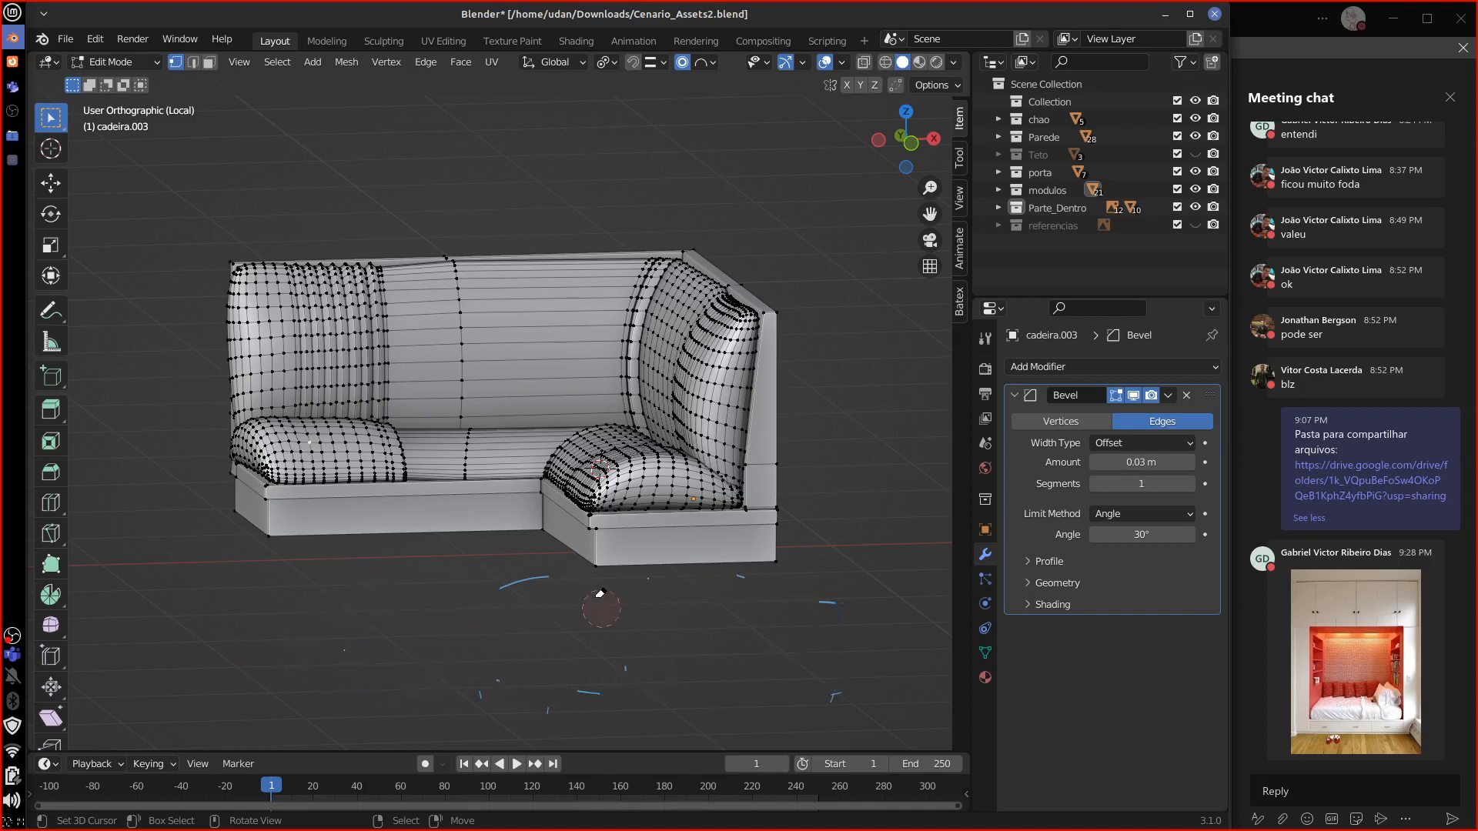
pyautogui.moveTo(601, 592); pyautogui.dragTo(804, 647, button='right')
pyautogui.moveTo(383, 266); pyautogui.dragTo(402, 529)
pyautogui.moveTo(341, 446); pyautogui.dragTo(392, 252, button='right')
pyautogui.moveTo(663, 643); pyautogui.dragTo(801, 552, button='right')
pyautogui.moveTo(873, 634)
pyautogui.mouseDown(button='right')
pyautogui.moveTo(877, 577)
pyautogui.moveTo(494, 660)
pyautogui.mouseUp(button='right')
# Step: Annotate arrows pointing at the sparse middle backrest and the dense outer end, and erase them again
pyautogui.press('d')
pyautogui.moveTo(562, 173); pyautogui.dragTo(546, 308)
pyautogui.moveTo(534, 278); pyautogui.dragTo(557, 301)
pyautogui.moveTo(278, 260); pyautogui.dragTo(273, 285)
pyautogui.moveTo(277, 221); pyautogui.dragTo(275, 289)
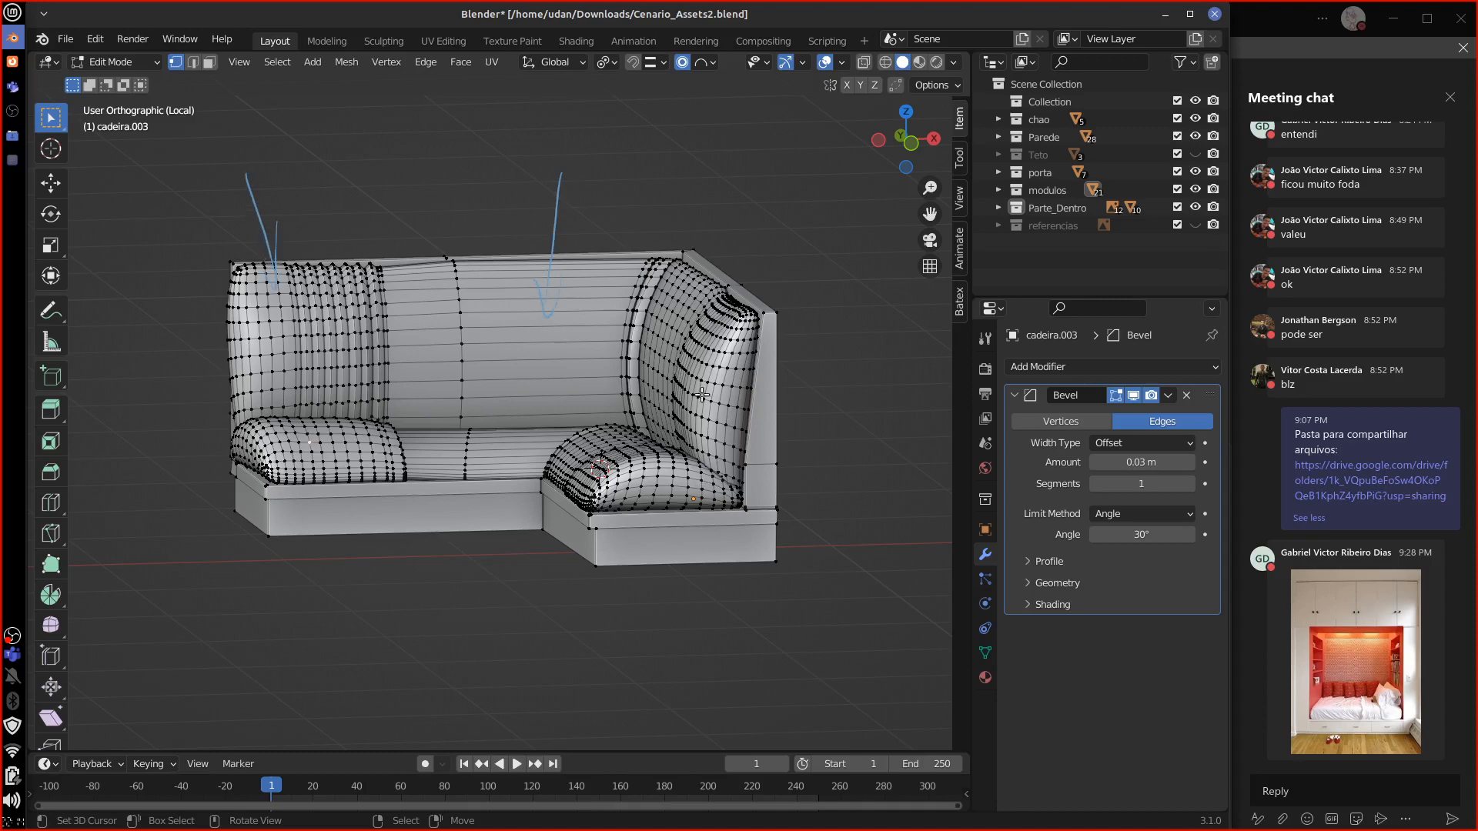
pyautogui.moveTo(557, 187); pyautogui.dragTo(492, 391, button='right')
pyautogui.moveTo(244, 168); pyautogui.dragTo(305, 324, button='right')
# Step: Leave local view and Edit Mode, and bring the large double panel beside the booth seats into view
pyautogui.press('KP_Divide')
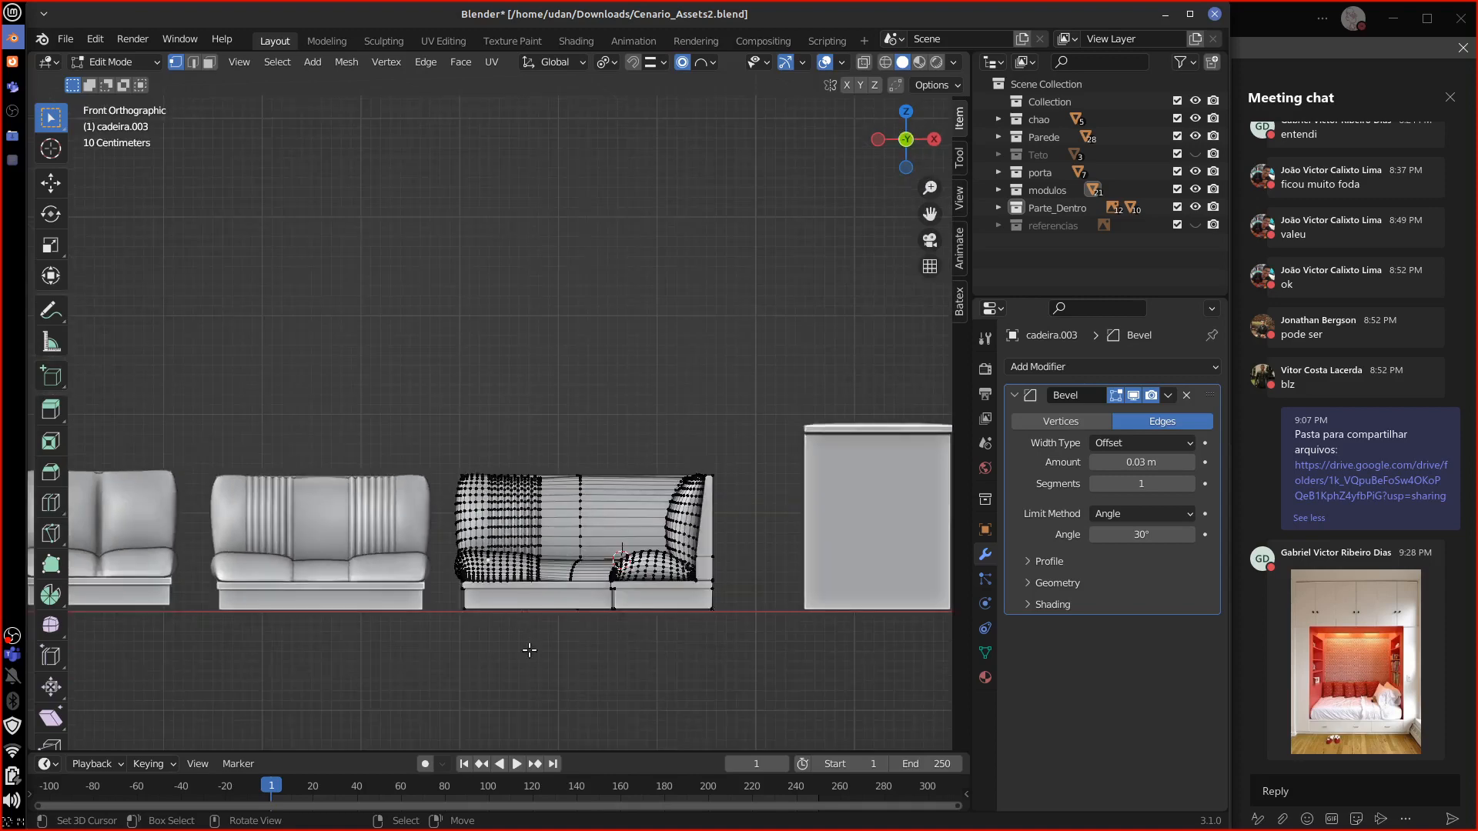
pyautogui.keyDown('shift'); pyautogui.moveTo(488, 659); pyautogui.dragTo(759, 626, button='middle'); pyautogui.keyUp('shift')
pyautogui.press('Tab')
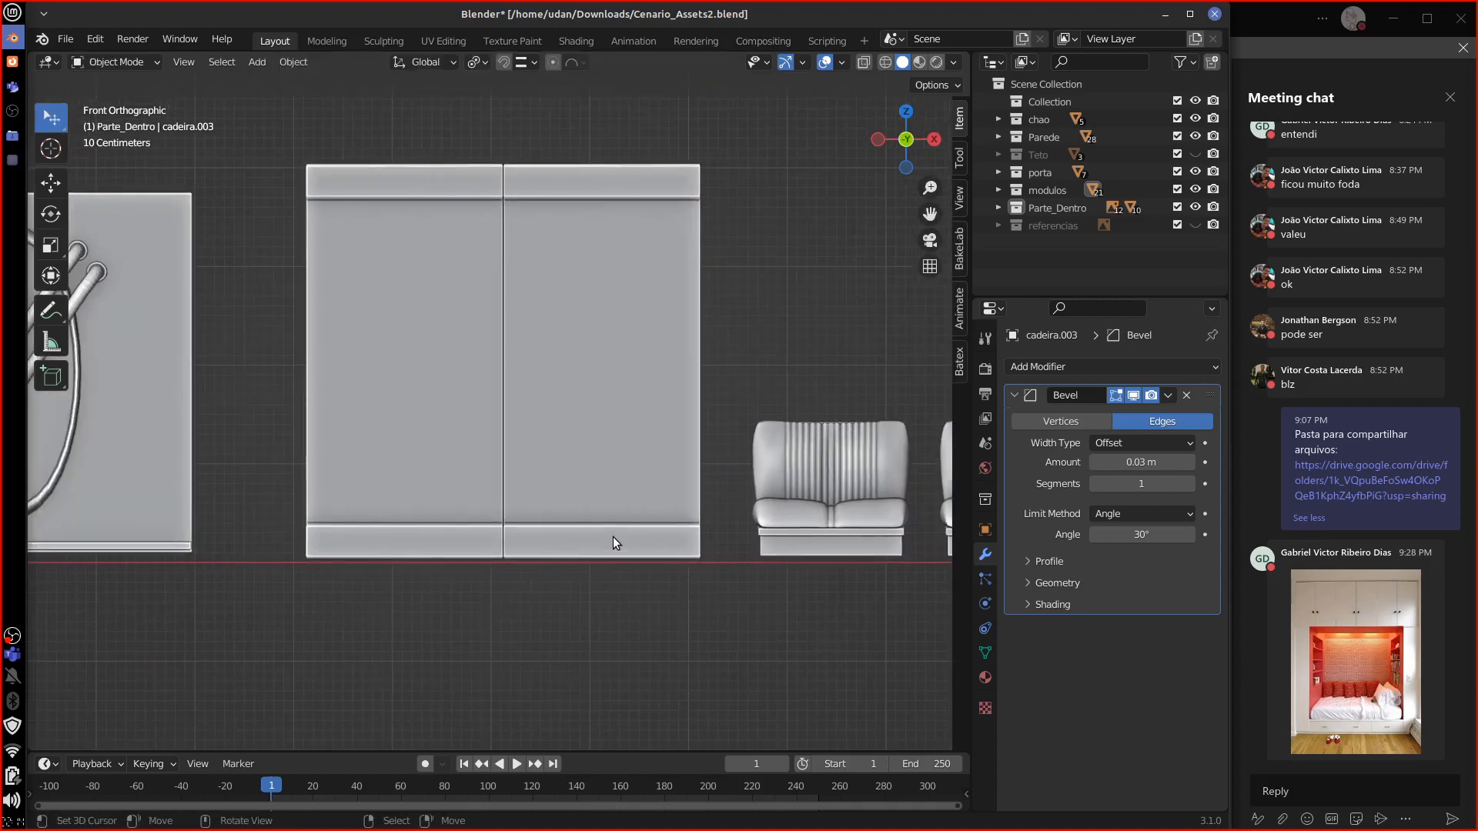
# Step: Check the meshes of the large double panel and the door with the oval handle in Edit Mode
pyautogui.rightClick(612, 537)
pyautogui.press('Tab')
pyautogui.press('Tab')
pyautogui.keyDown('shift'); pyautogui.moveTo(663, 620); pyautogui.dragTo(1010, 626, button='middle'); pyautogui.keyUp('shift')
pyautogui.rightClick(435, 496)
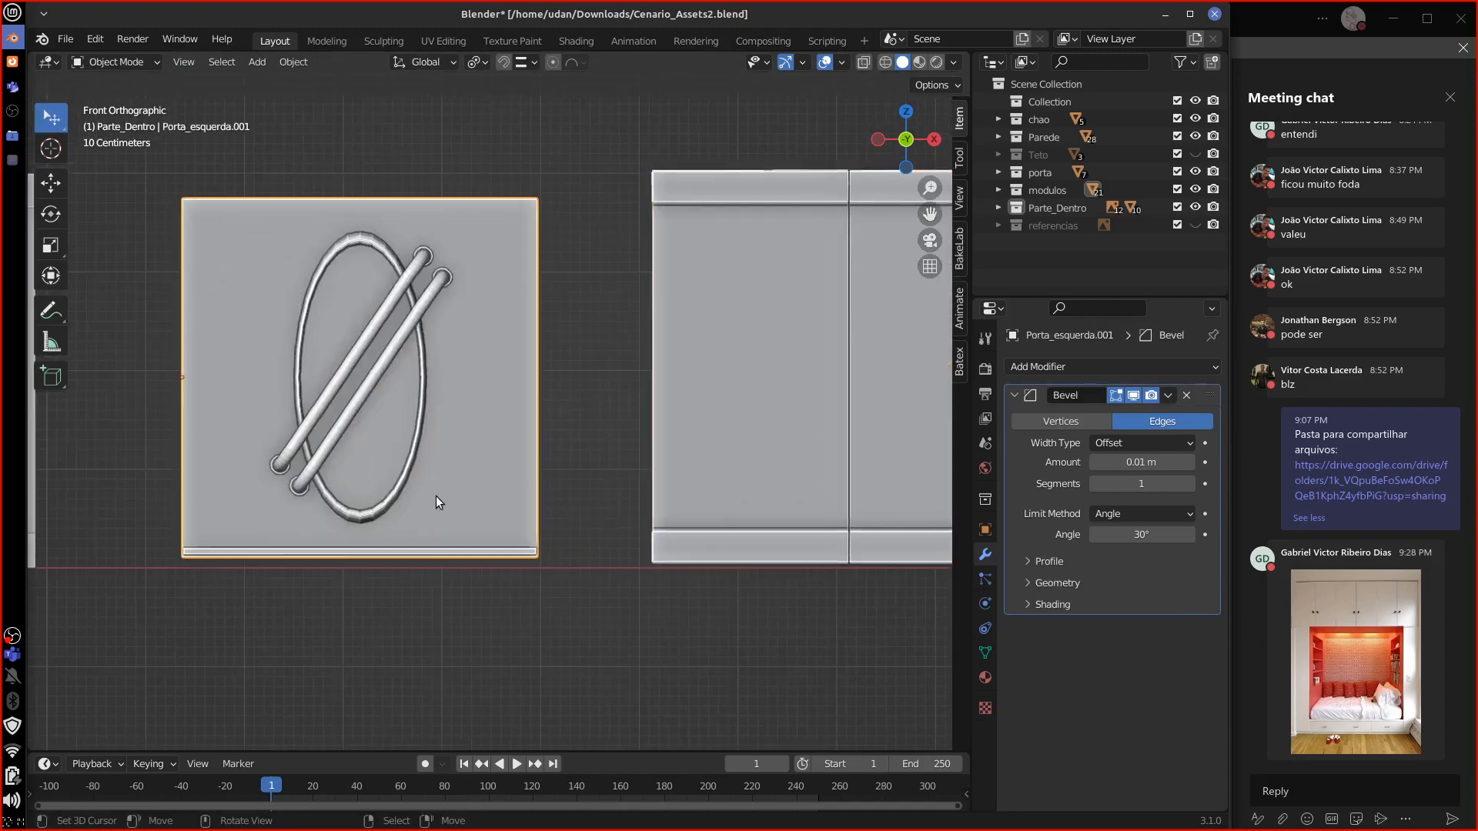
pyautogui.press('Tab')
pyautogui.moveTo(491, 584); pyautogui.dragTo(754, 620, button='middle')
pyautogui.press('Tab')
# Step: Check the mesh of the wall with the window opening in Edit Mode and return to Object Mode
pyautogui.rightClick(367, 516)
pyautogui.press('Tab')
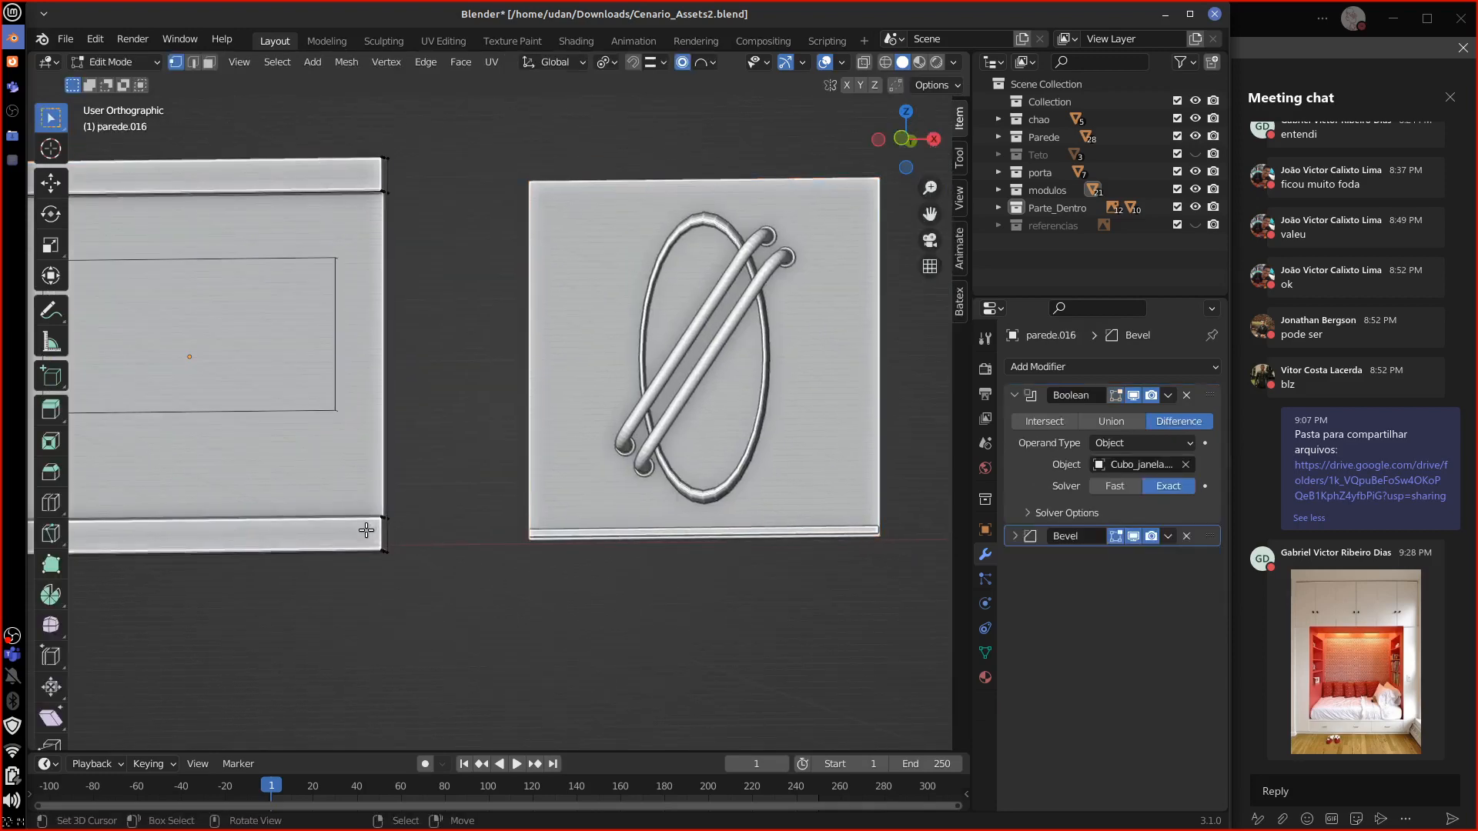
pyautogui.press('Tab')
pyautogui.keyDown('shift'); pyautogui.moveTo(334, 582); pyautogui.dragTo(519, 656, button='middle'); pyautogui.keyUp('shift')
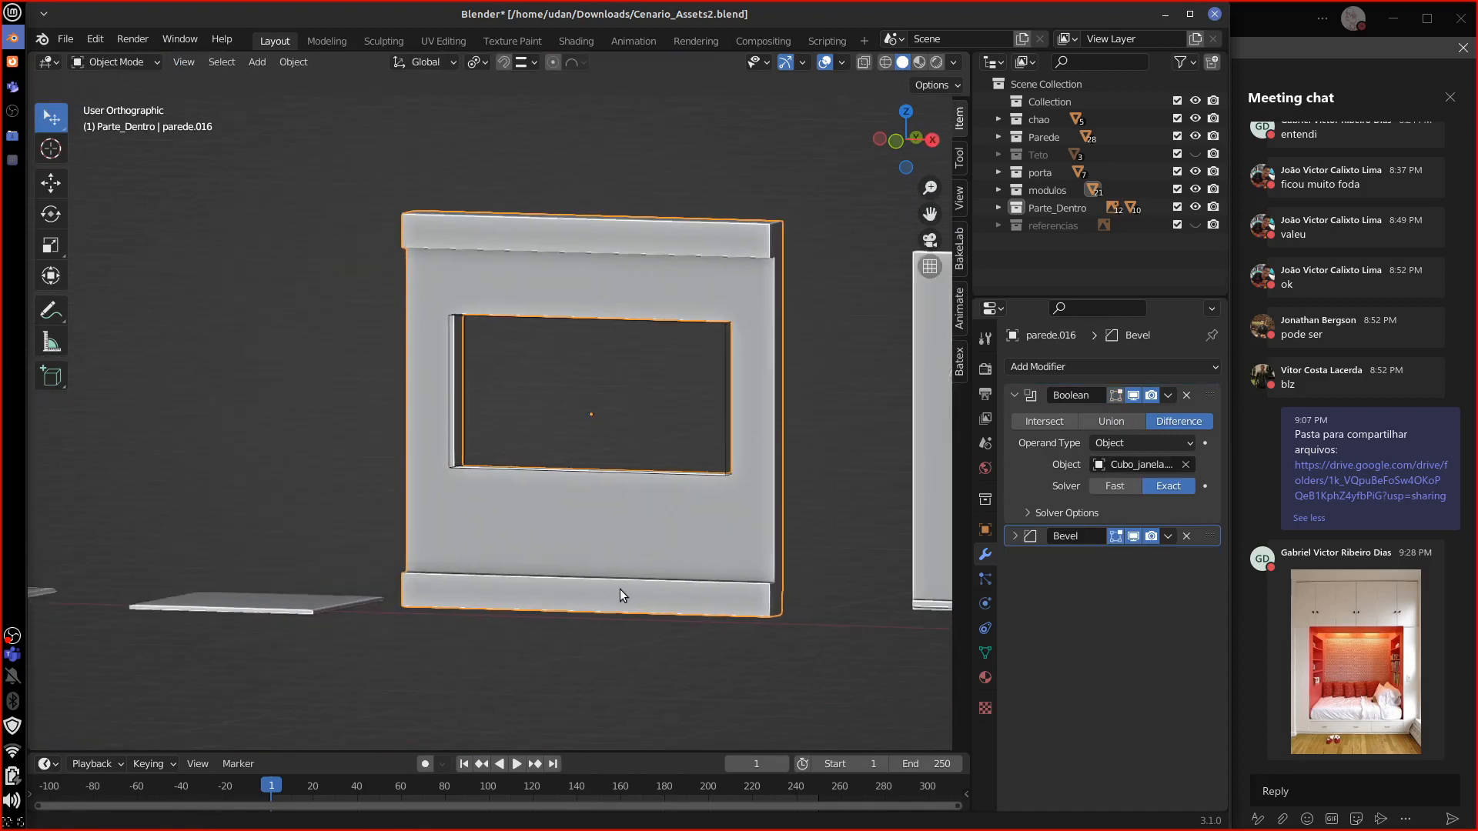
# Step: Select the corner floor tile with the cut-off corner and examine it from above
pyautogui.click(331, 603)
pyautogui.keyDown('shift'); pyautogui.moveTo(309, 648); pyautogui.dragTo(739, 662, button='middle'); pyautogui.keyUp('shift')
pyautogui.rightClick(484, 599)
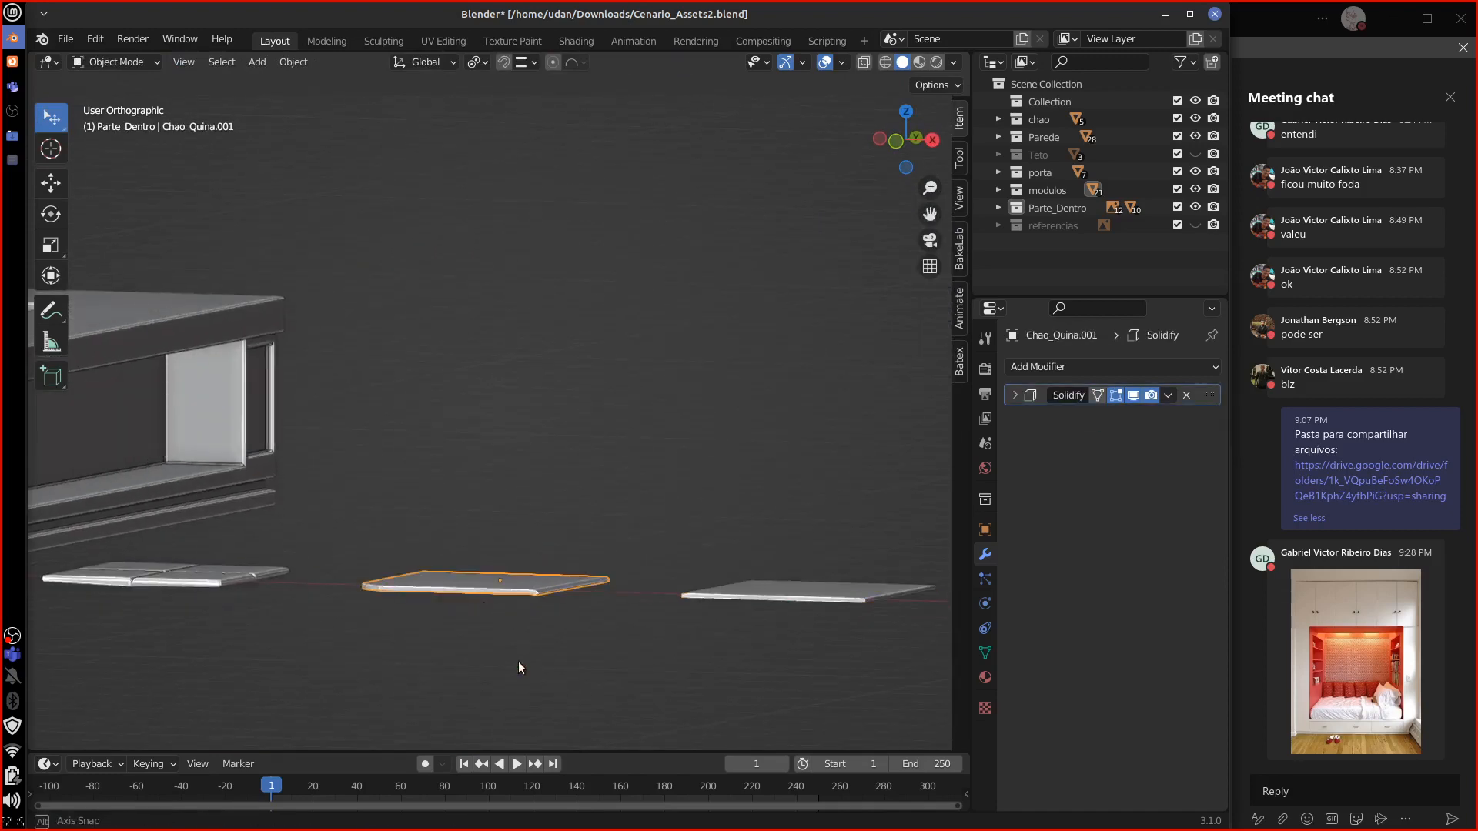
pyautogui.moveTo(519, 661); pyautogui.dragTo(598, 345, button='middle')
pyautogui.keyDown('shift'); pyautogui.moveTo(551, 587); pyautogui.dragTo(668, 391, button='middle'); pyautogui.keyUp('shift')
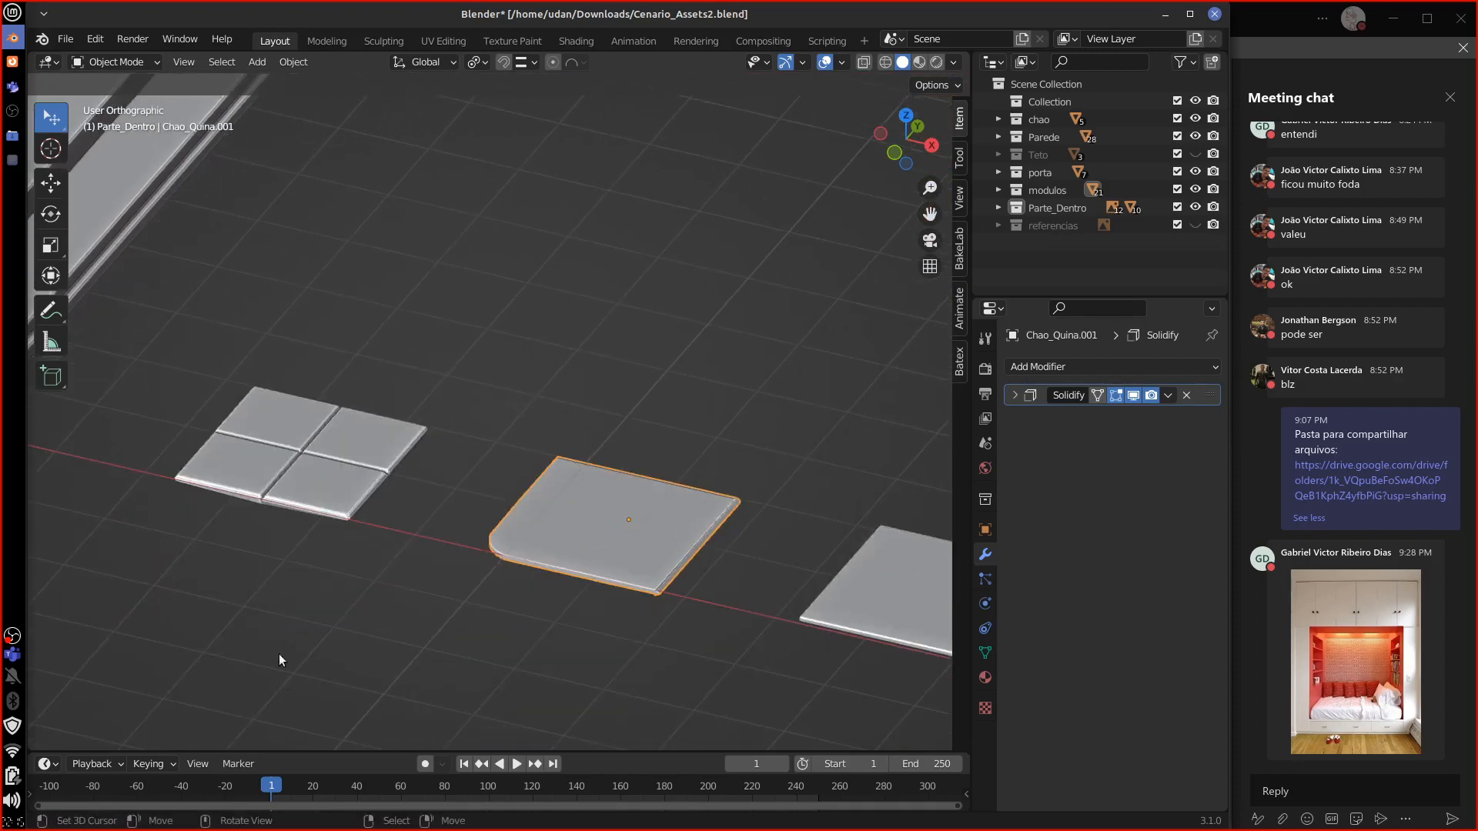
# Step: Select the floor piece made of four tiles and open its mesh in Edit Mode
pyautogui.rightClick(301, 538)
pyautogui.rightClick(317, 494)
pyautogui.moveTo(310, 592); pyautogui.dragTo(426, 571, button='middle')
pyautogui.moveTo(552, 605); pyautogui.dragTo(659, 448, button='middle')
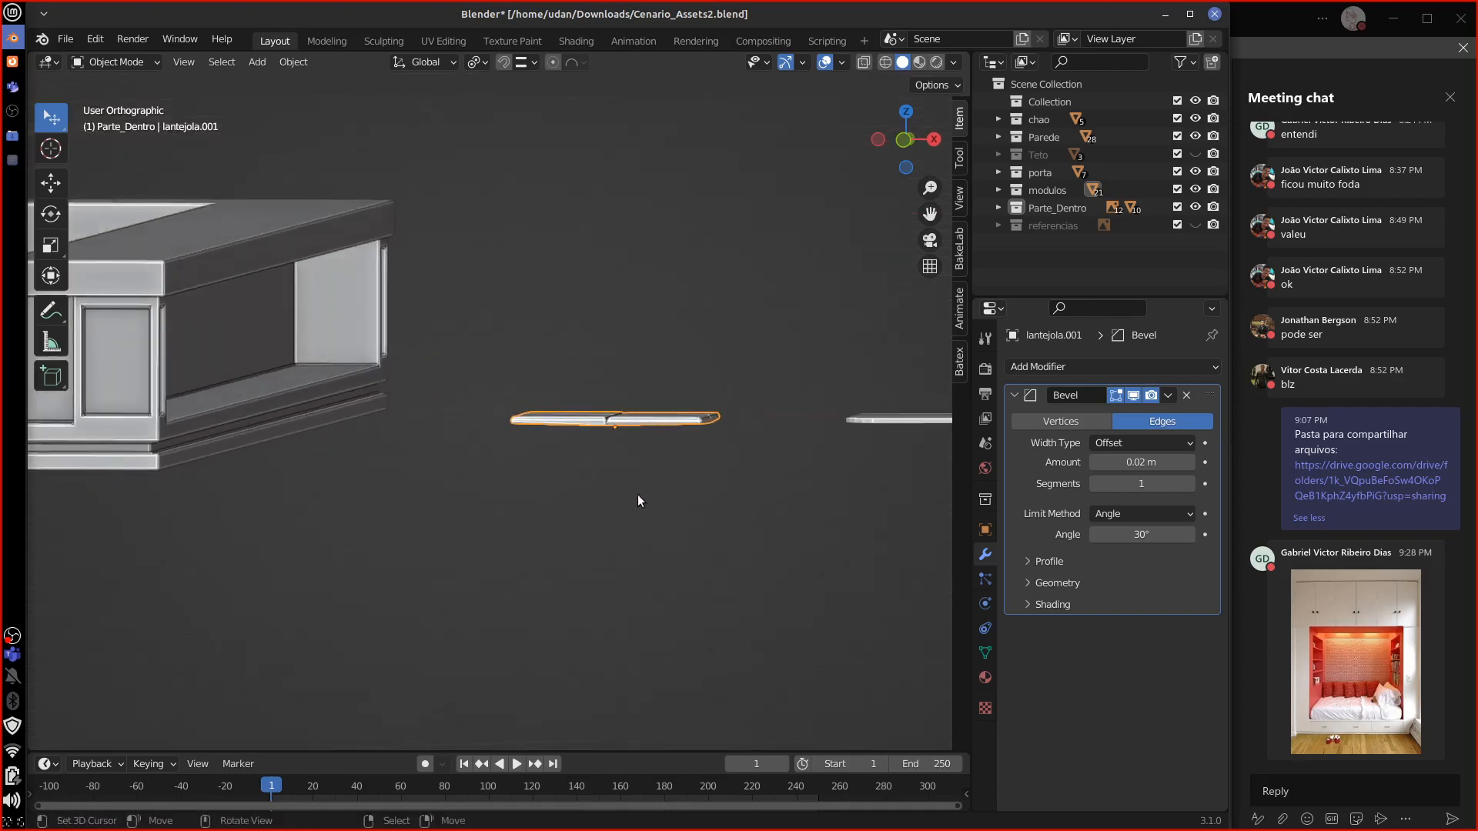
pyautogui.scroll(4, 638, 496)
pyautogui.press('Tab')
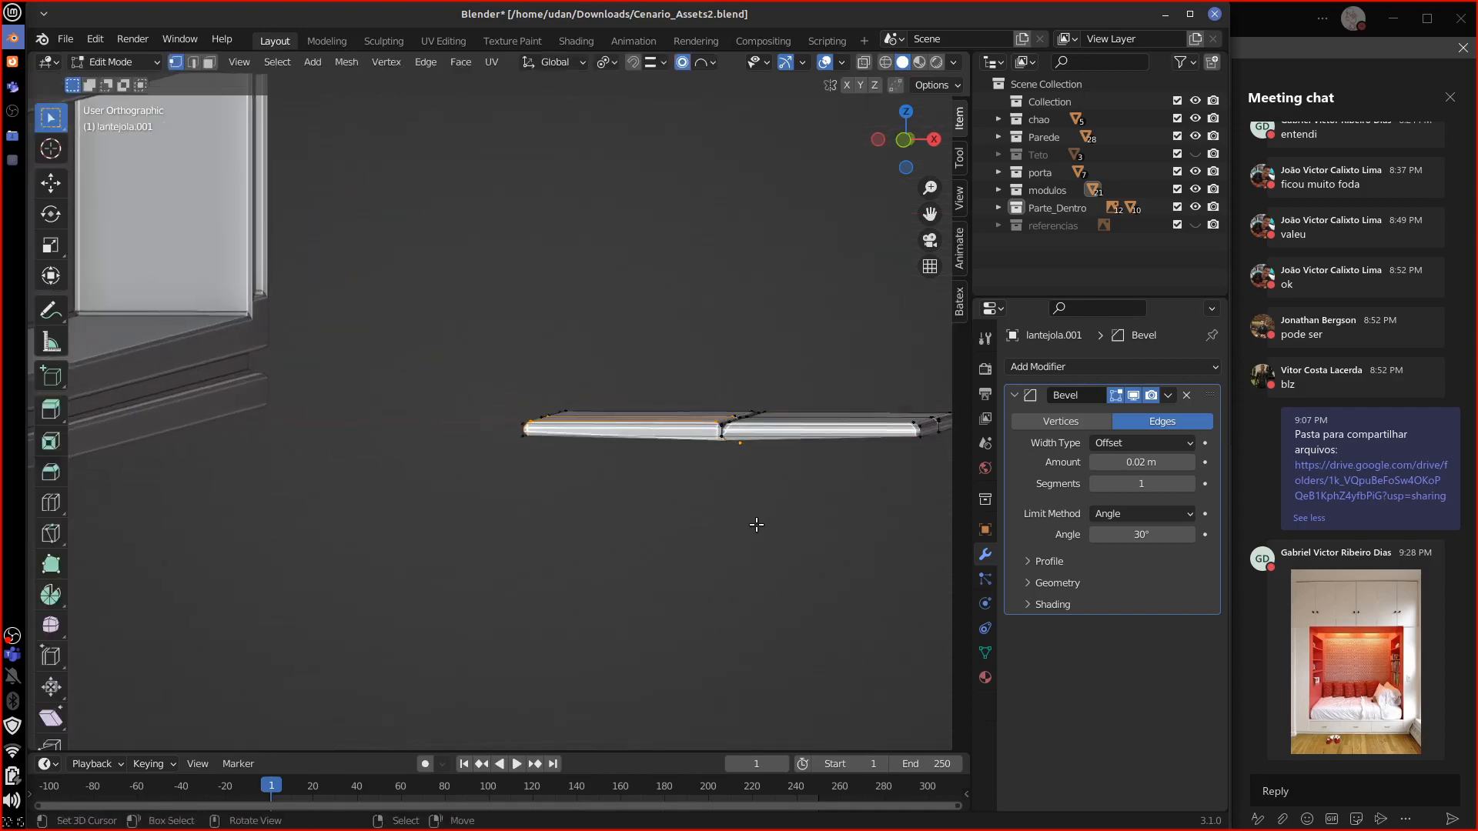
# Step: Examine the four-tile floor piece from below and change its Bevel limit method to Vertex Group
pyautogui.keyDown('alt'); pyautogui.moveTo(756, 524); pyautogui.dragTo(651, 659); pyautogui.keyUp('alt')
pyautogui.keyDown('alt'); pyautogui.keyDown('shift'); pyautogui.moveTo(700, 499); pyautogui.dragTo(488, 696); pyautogui.keyUp('shift'); pyautogui.keyUp('alt')
pyautogui.keyDown('alt'); pyautogui.moveTo(553, 544); pyautogui.dragTo(560, 531); pyautogui.keyUp('alt')
pyautogui.keyDown('shift'); pyautogui.moveTo(559, 531); pyautogui.dragTo(543, 615, button='middle'); pyautogui.keyUp('shift')
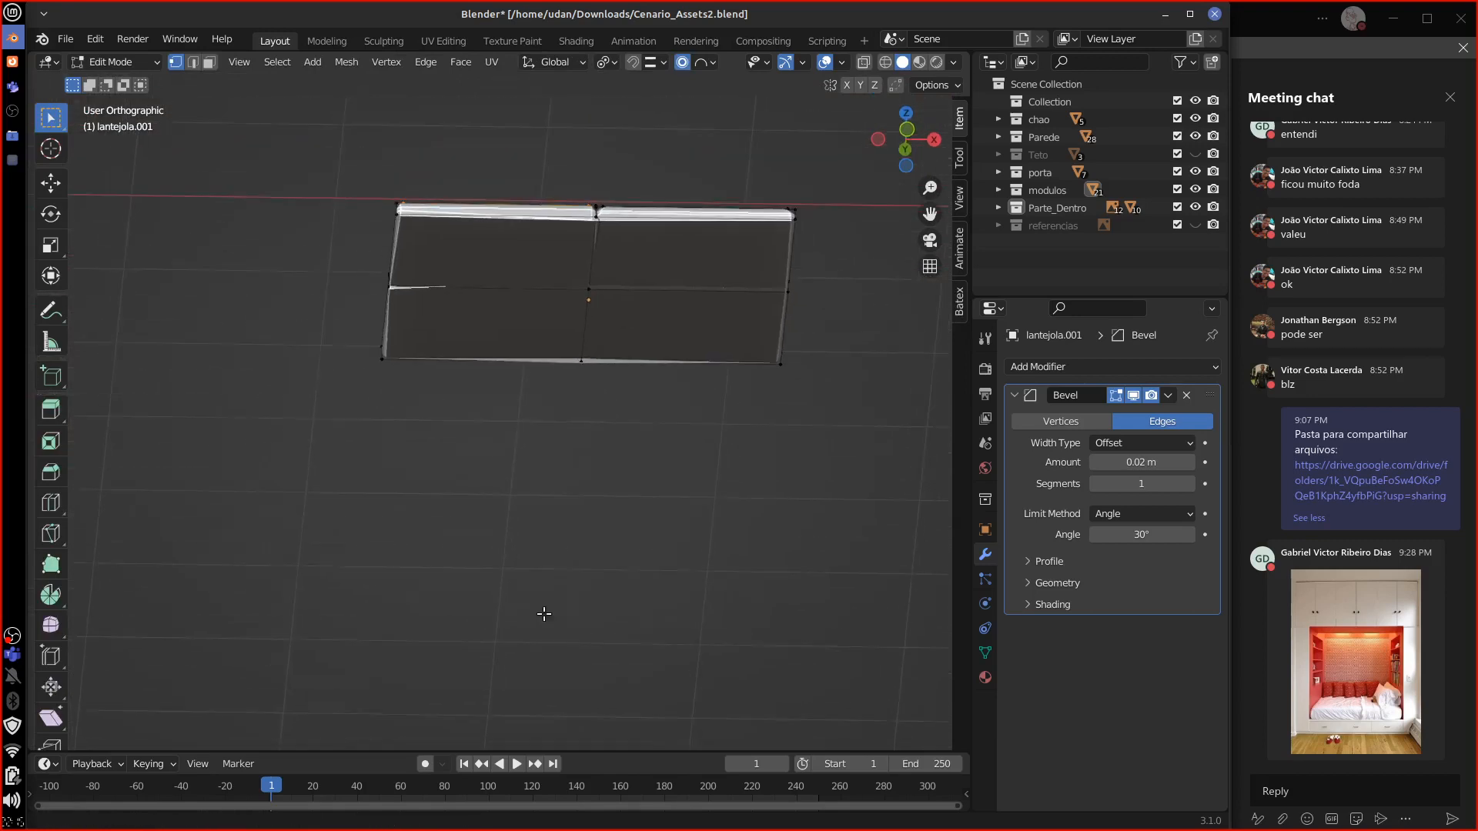
pyautogui.keyDown('shift'); pyautogui.moveTo(578, 507); pyautogui.dragTo(508, 695, button='middle'); pyautogui.keyUp('shift')
pyautogui.keyDown('shift'); pyautogui.moveTo(567, 569); pyautogui.dragTo(554, 623, button='middle'); pyautogui.keyUp('shift')
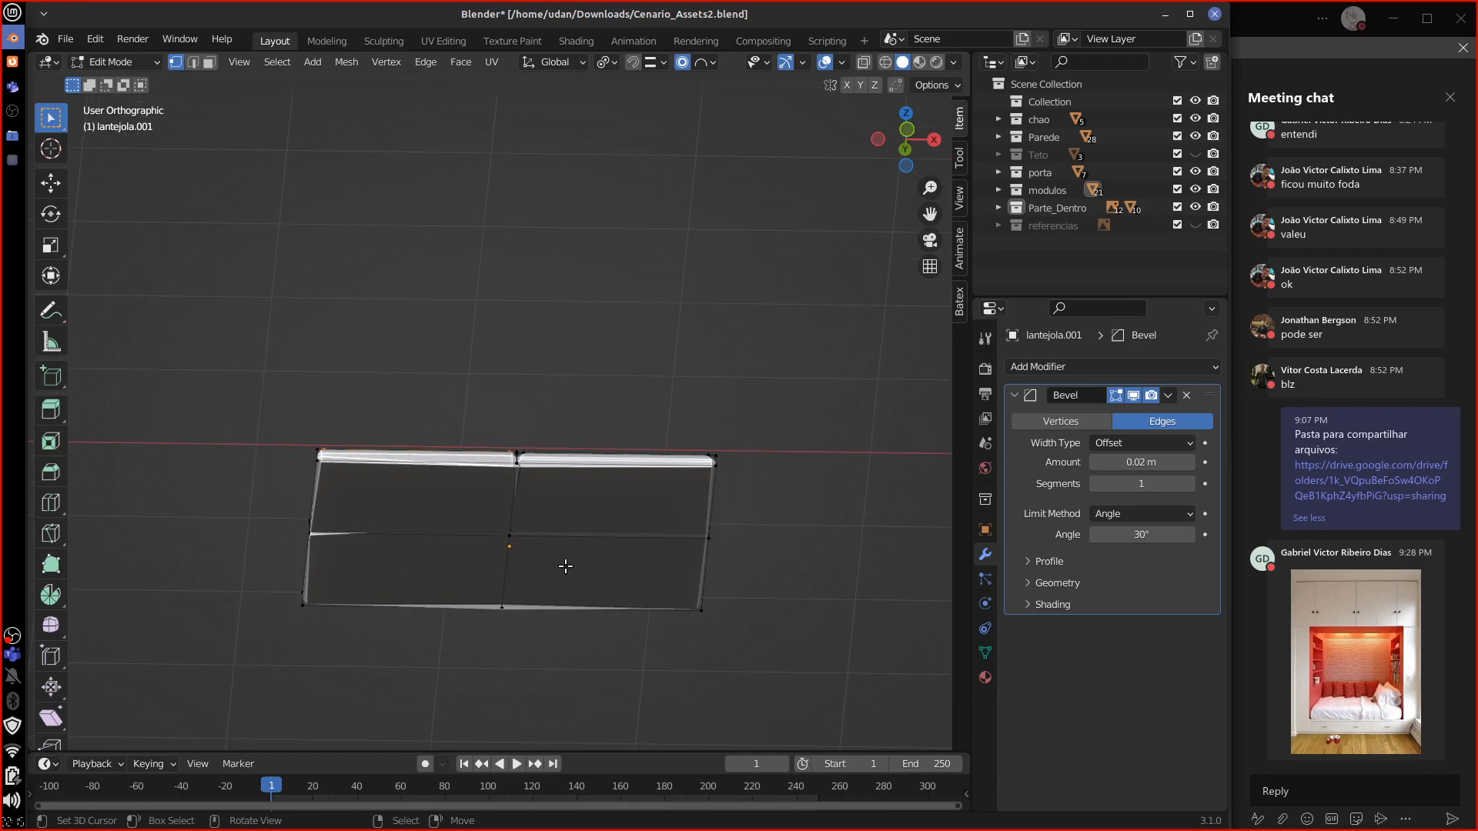
pyautogui.click(1138, 514)
pyautogui.click(1134, 580)
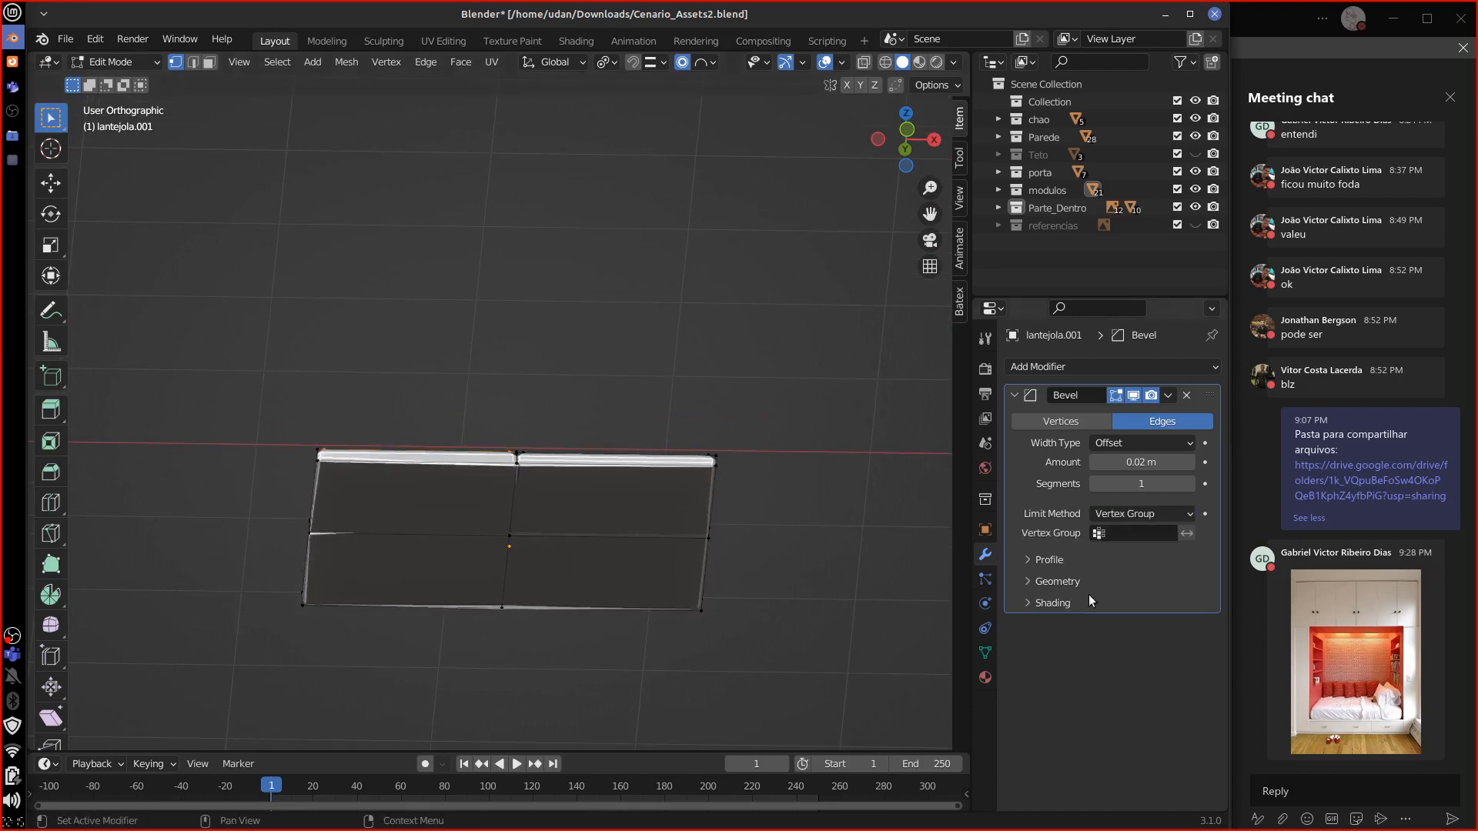
pyautogui.keyDown('shift'); pyautogui.moveTo(643, 621); pyautogui.dragTo(638, 656, button='middle'); pyautogui.keyUp('shift')
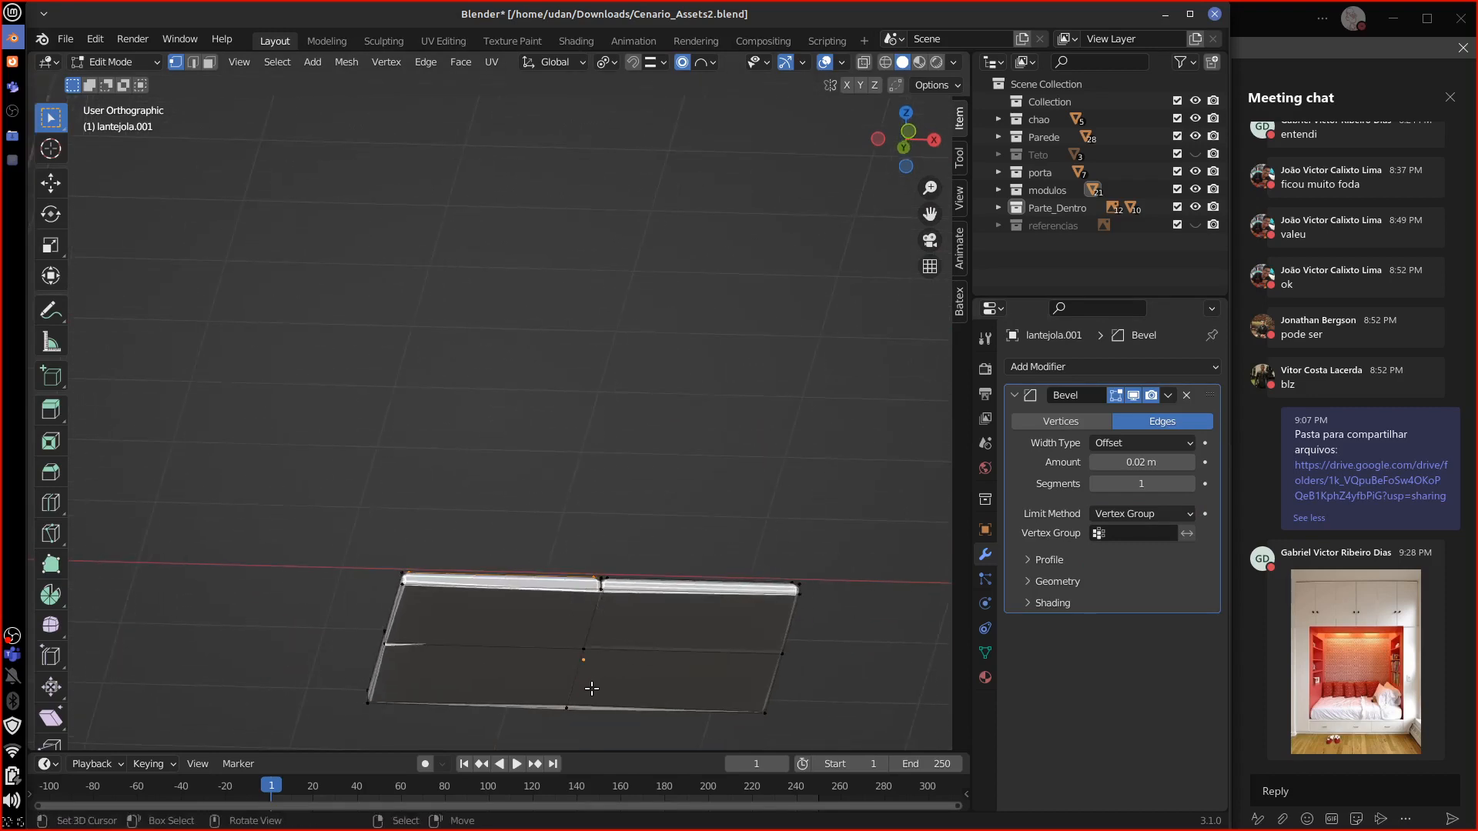
# Step: Remove the Bevel modifier from the four-tile floor piece and toggle local view on and off
pyautogui.click(1187, 396)
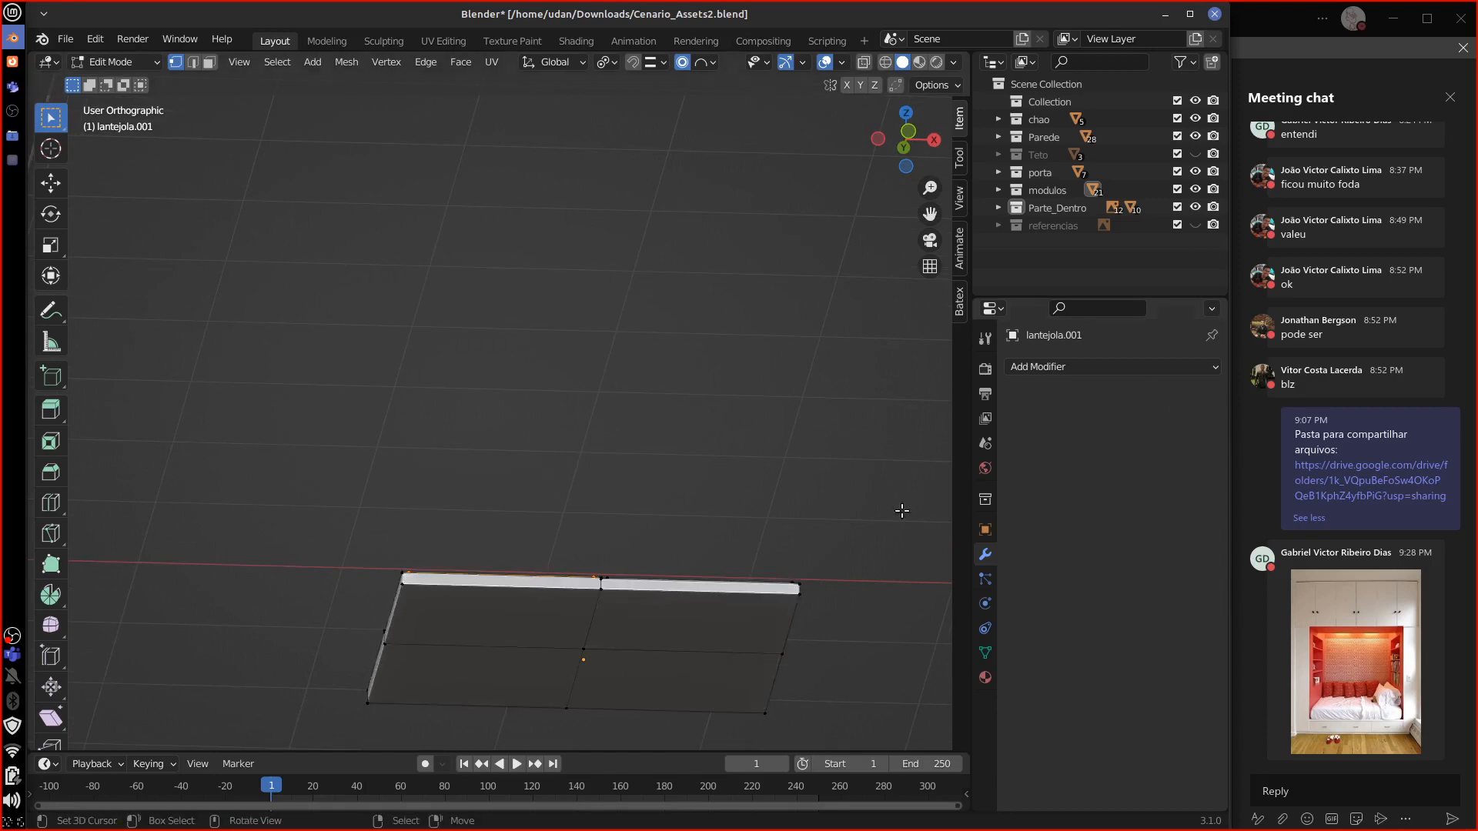
pyautogui.keyDown('shift'); pyautogui.moveTo(509, 672); pyautogui.dragTo(637, 532, button='middle'); pyautogui.keyUp('shift')
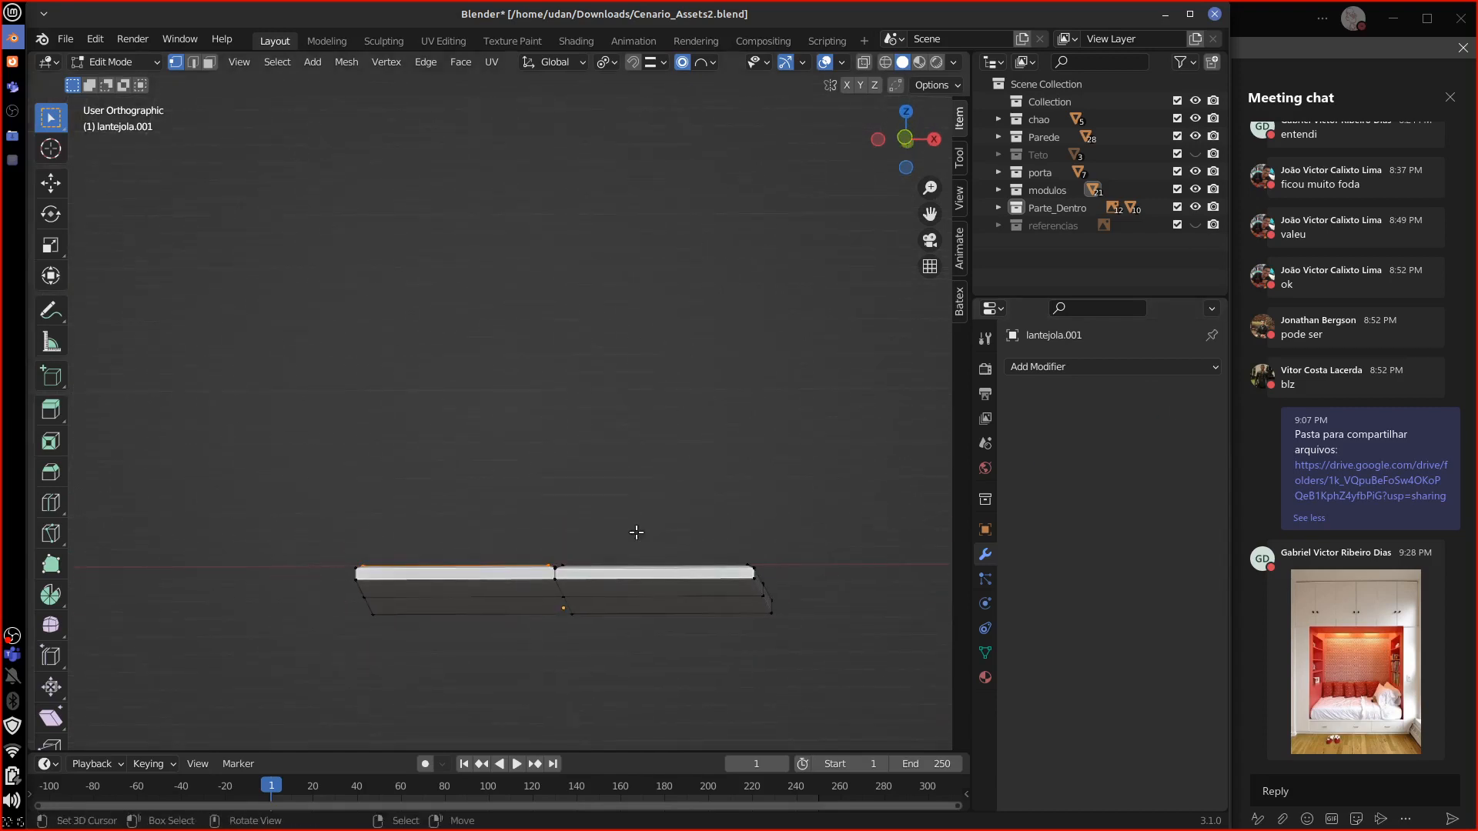
pyautogui.press('/')
pyautogui.press('/')
pyautogui.scroll(-5, 612, 602)
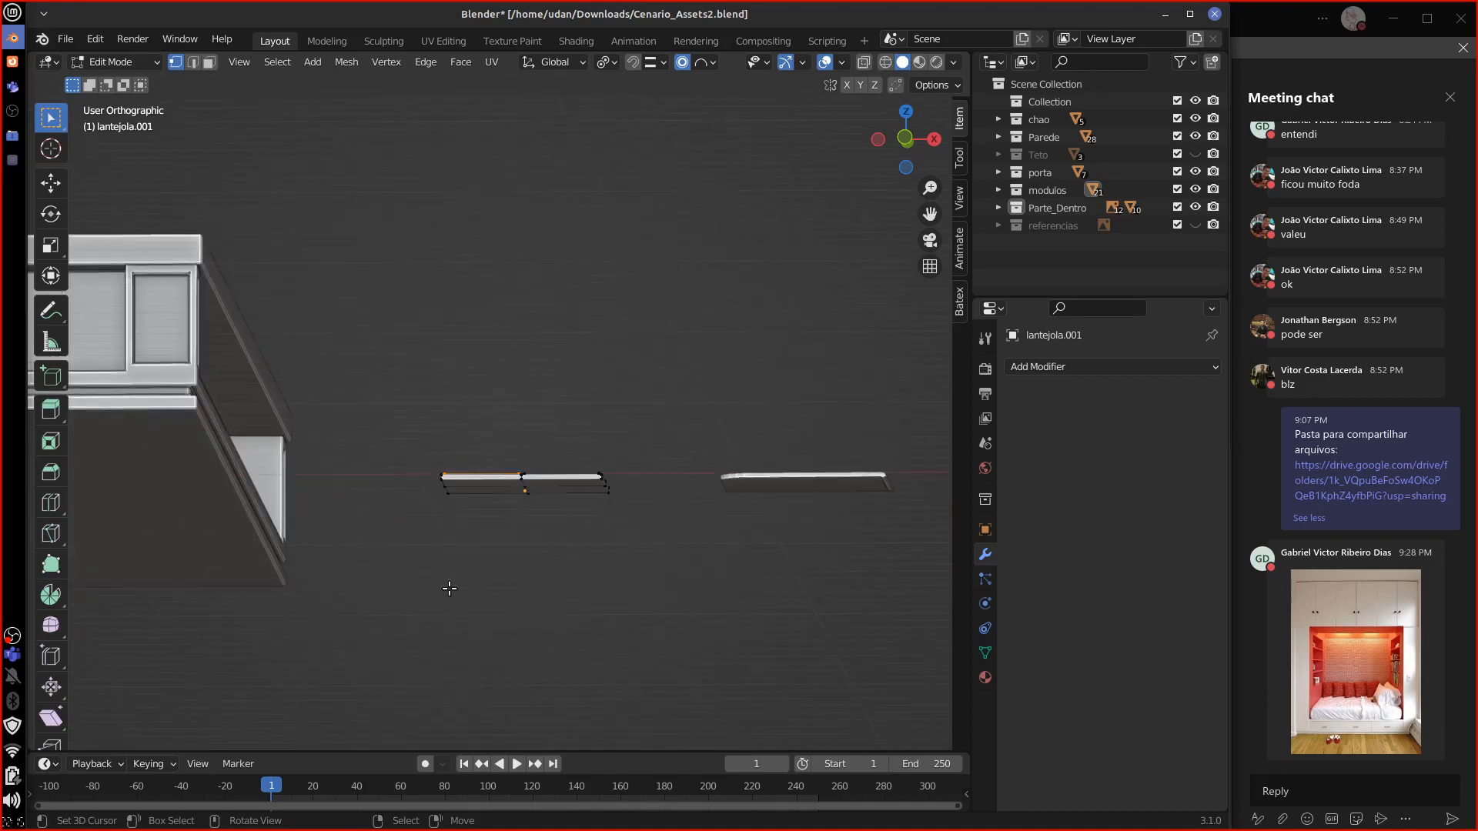
# Step: Examine the underside of the unbevelled floor piece in Object Mode and undo the Bevel modifier changes
pyautogui.keyDown('shift'); pyautogui.moveTo(251, 503); pyautogui.dragTo(605, 584, button='middle'); pyautogui.keyUp('shift')
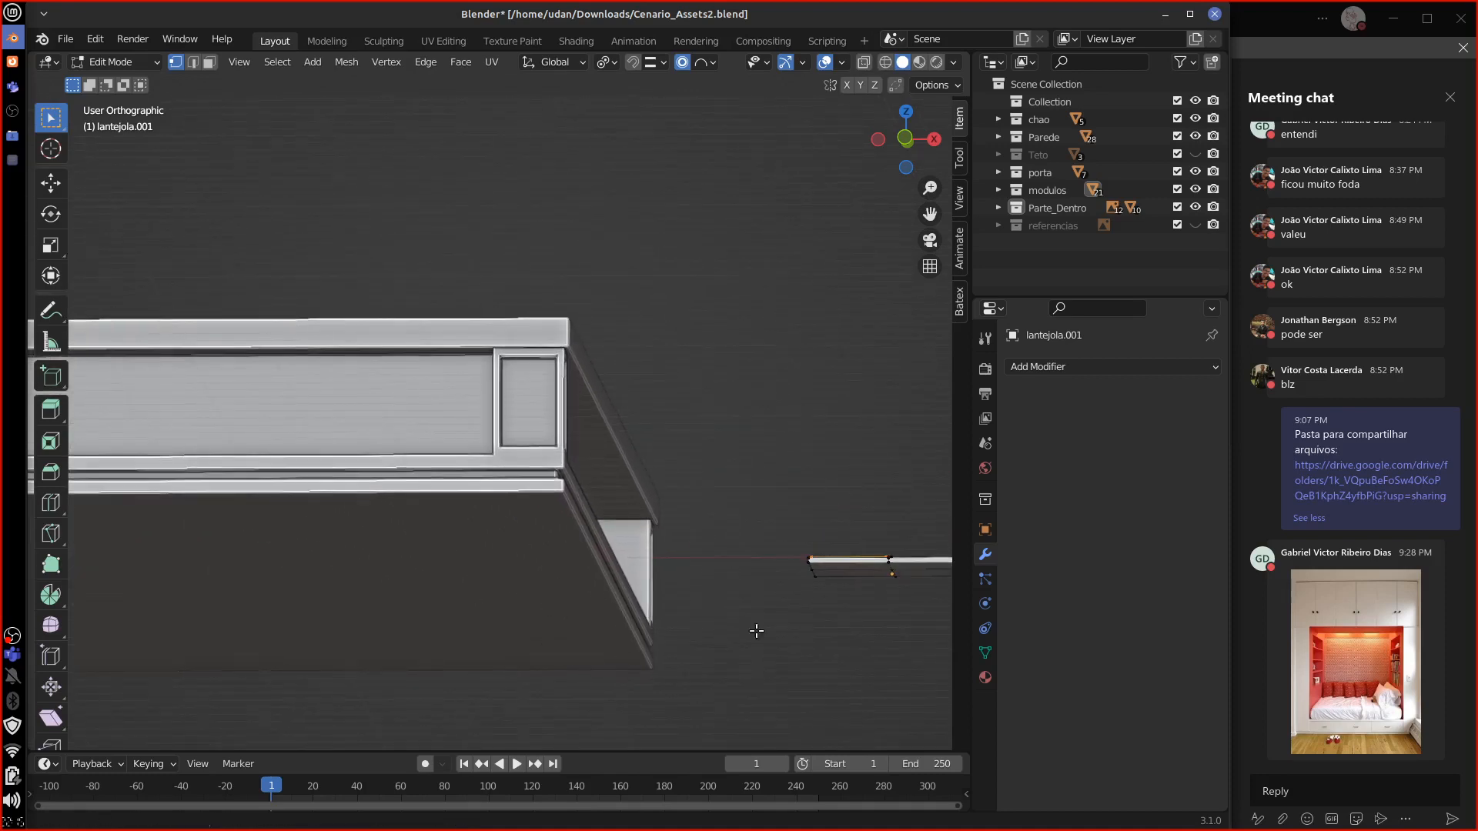
pyautogui.keyDown('shift'); pyautogui.moveTo(755, 629); pyautogui.dragTo(480, 614, button='middle'); pyautogui.keyUp('shift')
pyautogui.scroll(5, 484, 615)
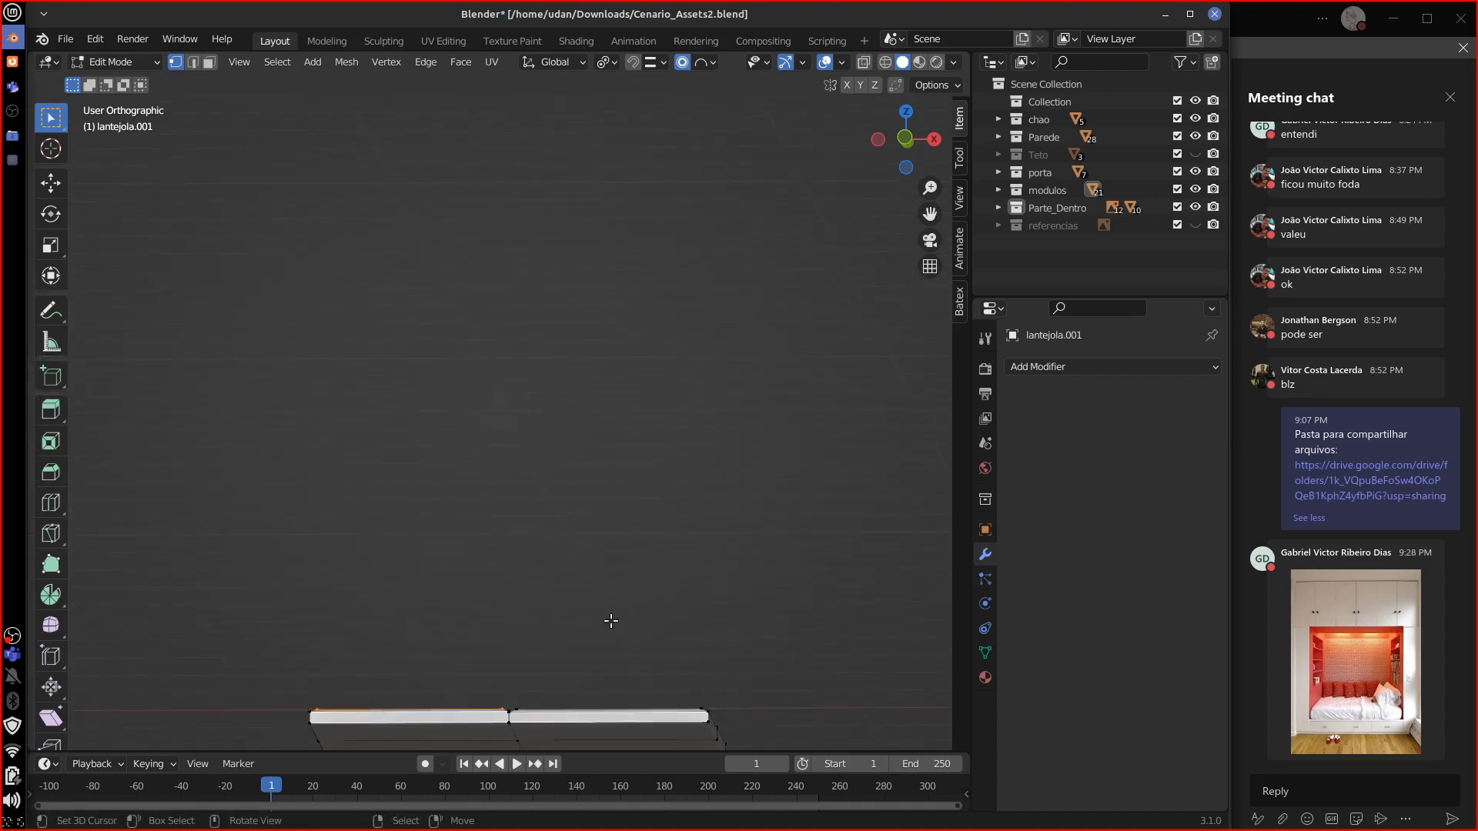
pyautogui.keyDown('alt'); pyautogui.keyDown('shift'); pyautogui.moveTo(607, 648); pyautogui.dragTo(598, 465); pyautogui.keyUp('shift'); pyautogui.keyUp('alt')
pyautogui.press('Tab')
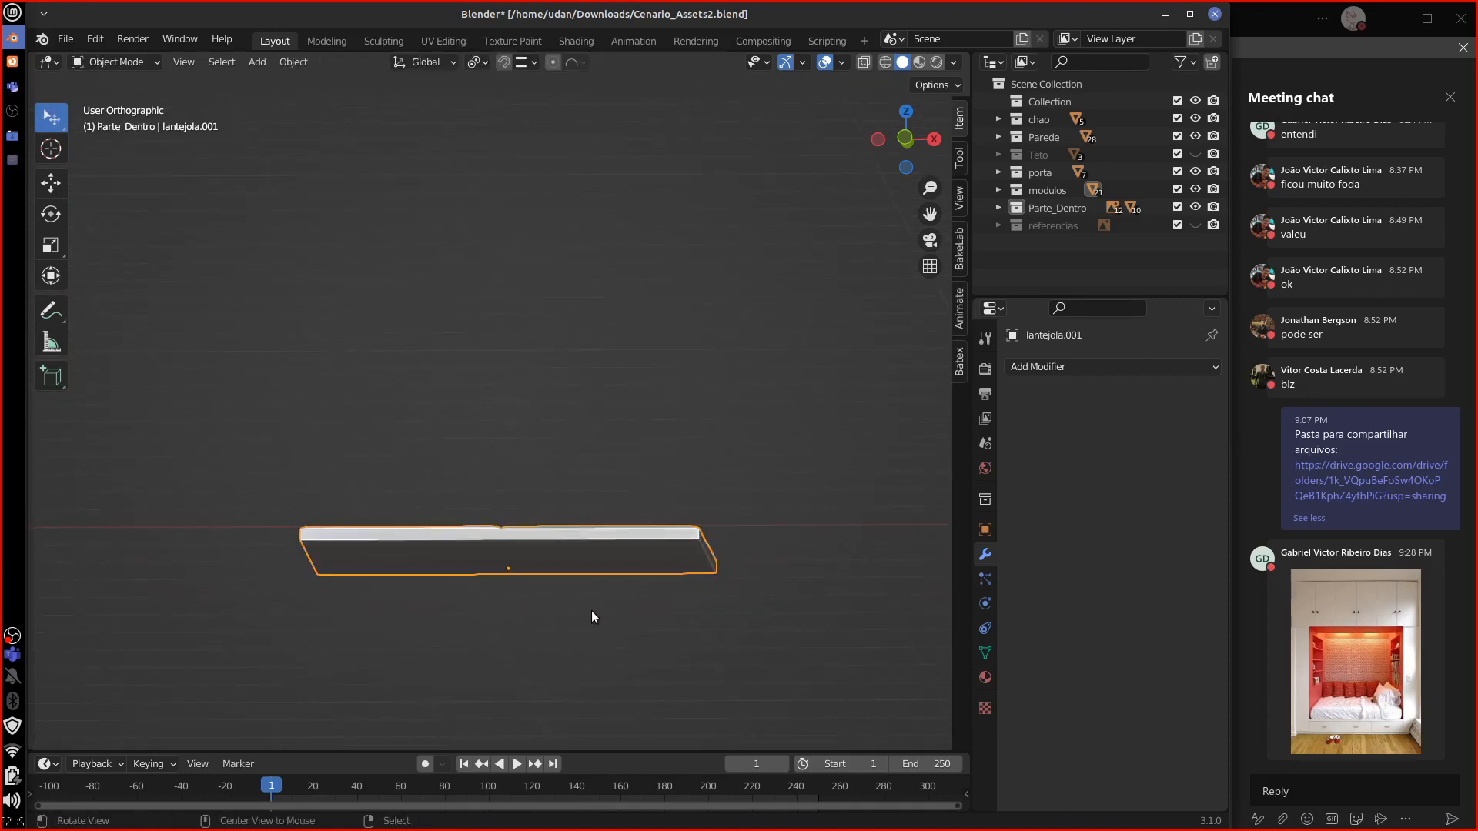
pyautogui.keyDown('alt'); pyautogui.moveTo(591, 611); pyautogui.dragTo(625, 549); pyautogui.keyUp('alt')
pyautogui.keyDown('alt'); pyautogui.keyDown('shift'); pyautogui.moveTo(672, 470); pyautogui.dragTo(562, 590); pyautogui.keyUp('shift'); pyautogui.keyUp('alt')
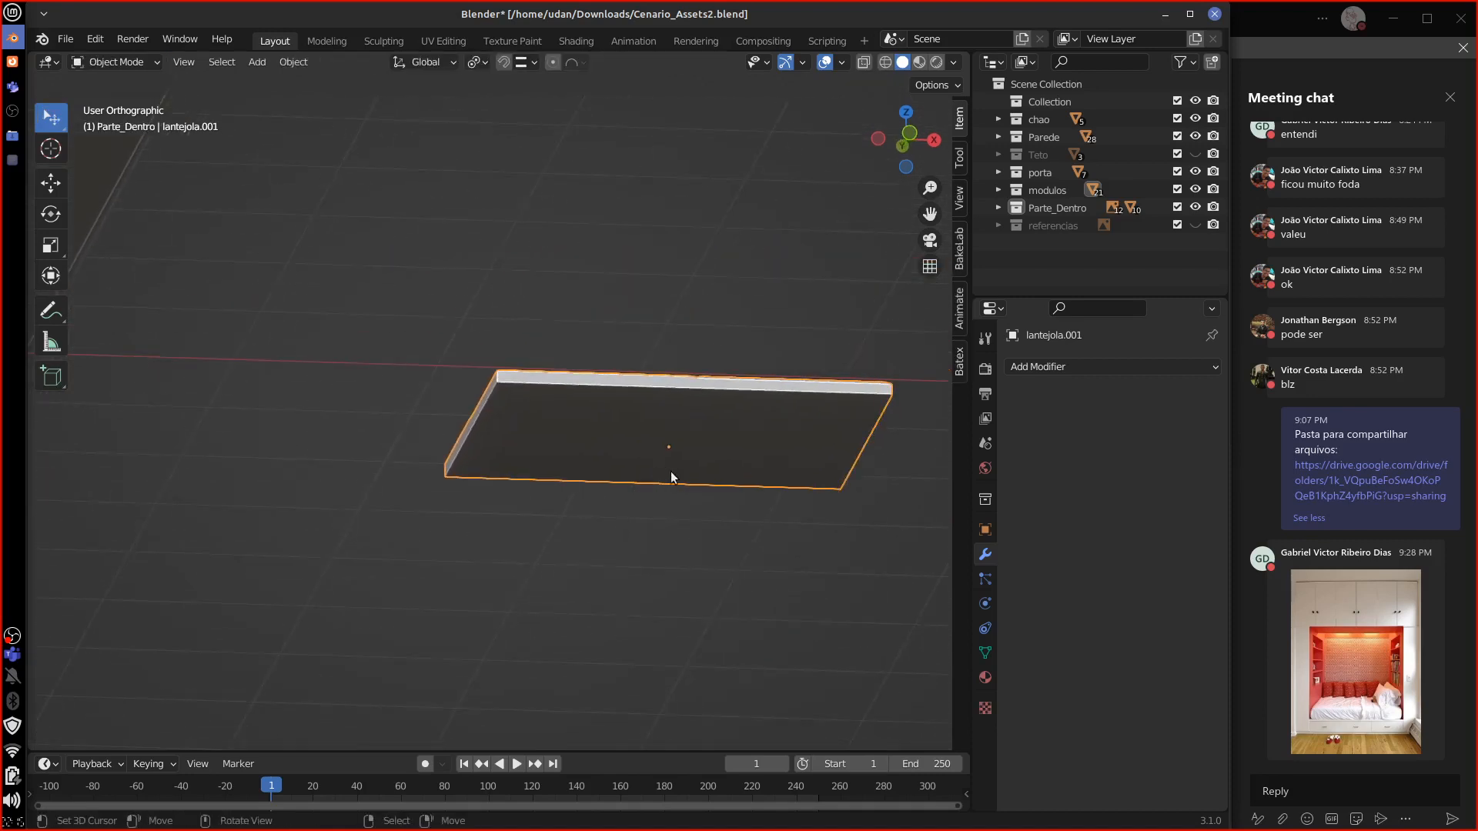
pyautogui.hotkey('ctrl', 'z')
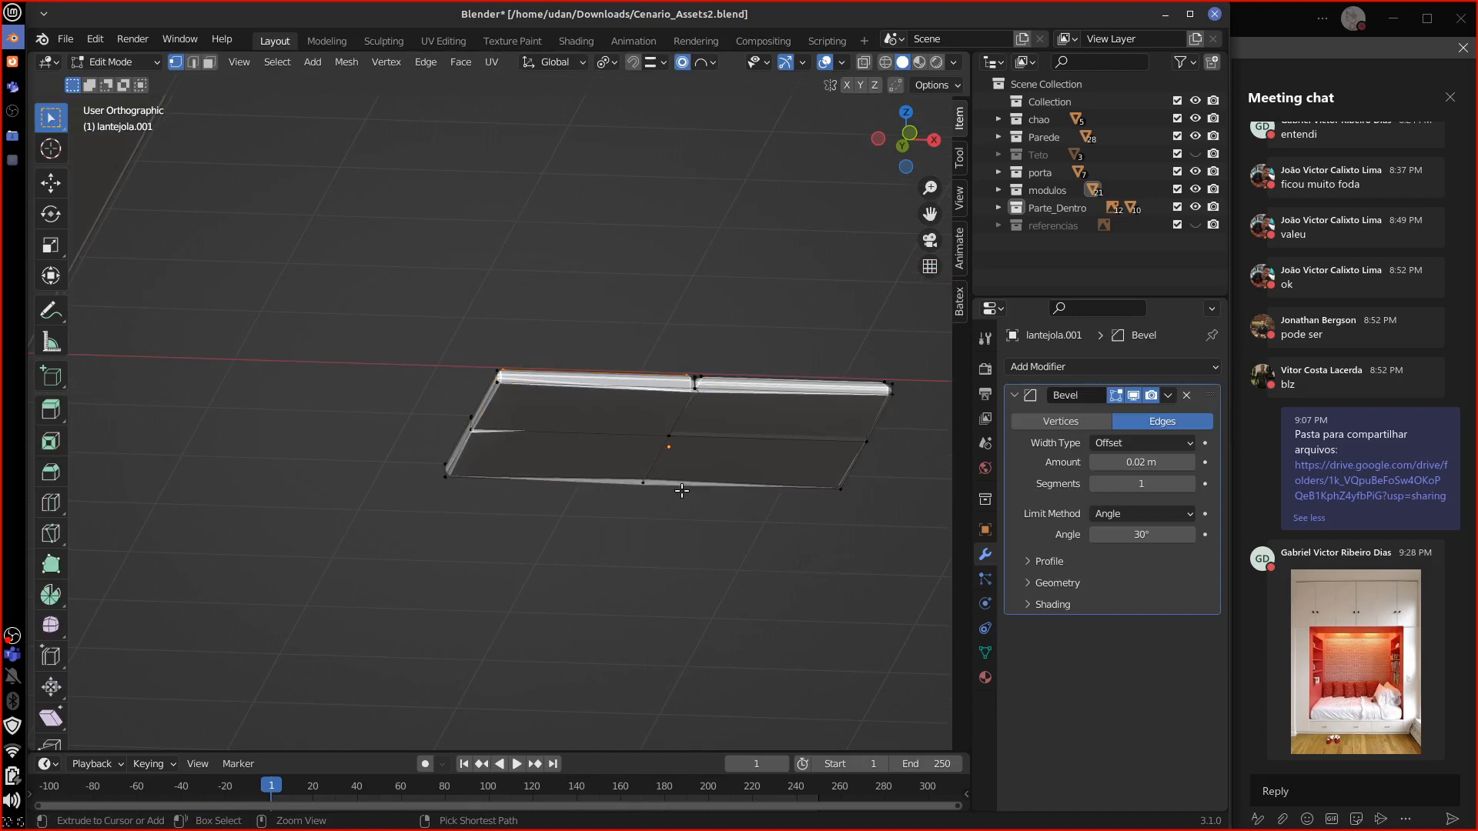
# Step: Switch to face selection, select the underside face of one tile and show the mesh in wireframe
pyautogui.keyDown('alt'); pyautogui.keyDown('shift'); pyautogui.moveTo(658, 502); pyautogui.dragTo(614, 528); pyautogui.keyUp('shift'); pyautogui.keyUp('alt')
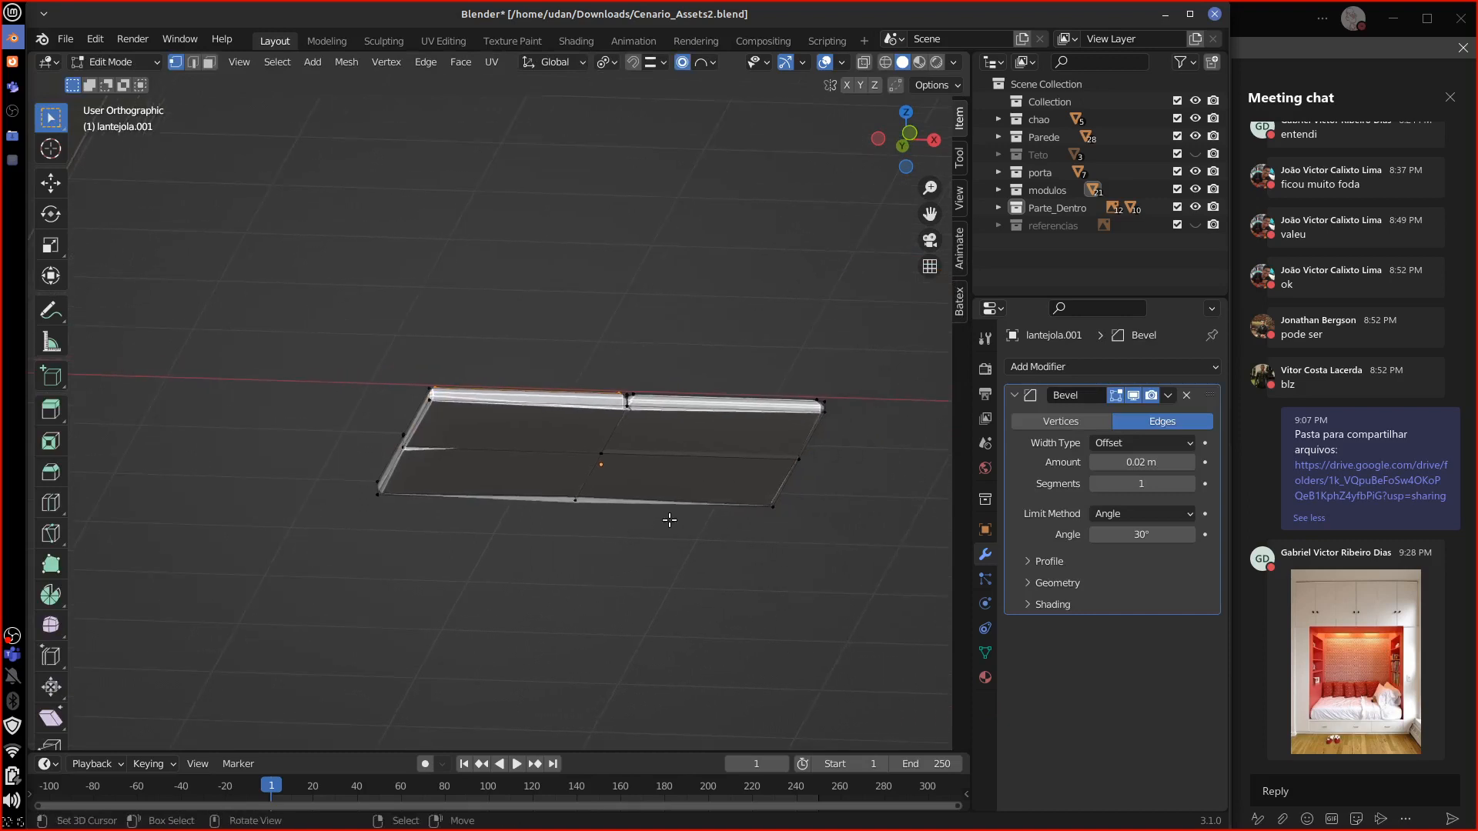
pyautogui.scroll(4, 669, 521)
pyautogui.keyDown('shift'); pyautogui.moveTo(717, 504); pyautogui.dragTo(323, 504, button='middle'); pyautogui.keyUp('shift')
pyautogui.rightClick(742, 505)
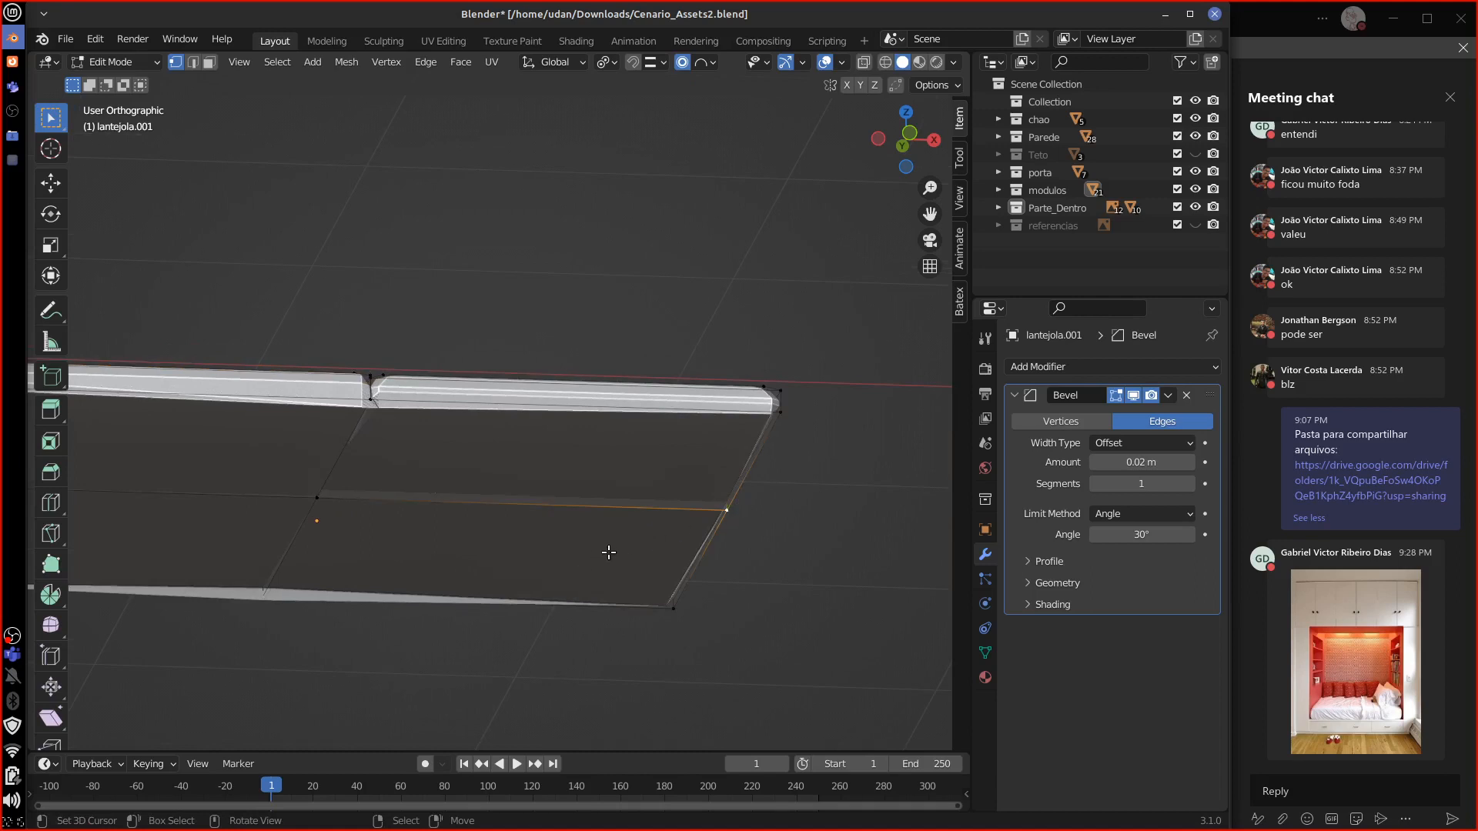
pyautogui.click(209, 63)
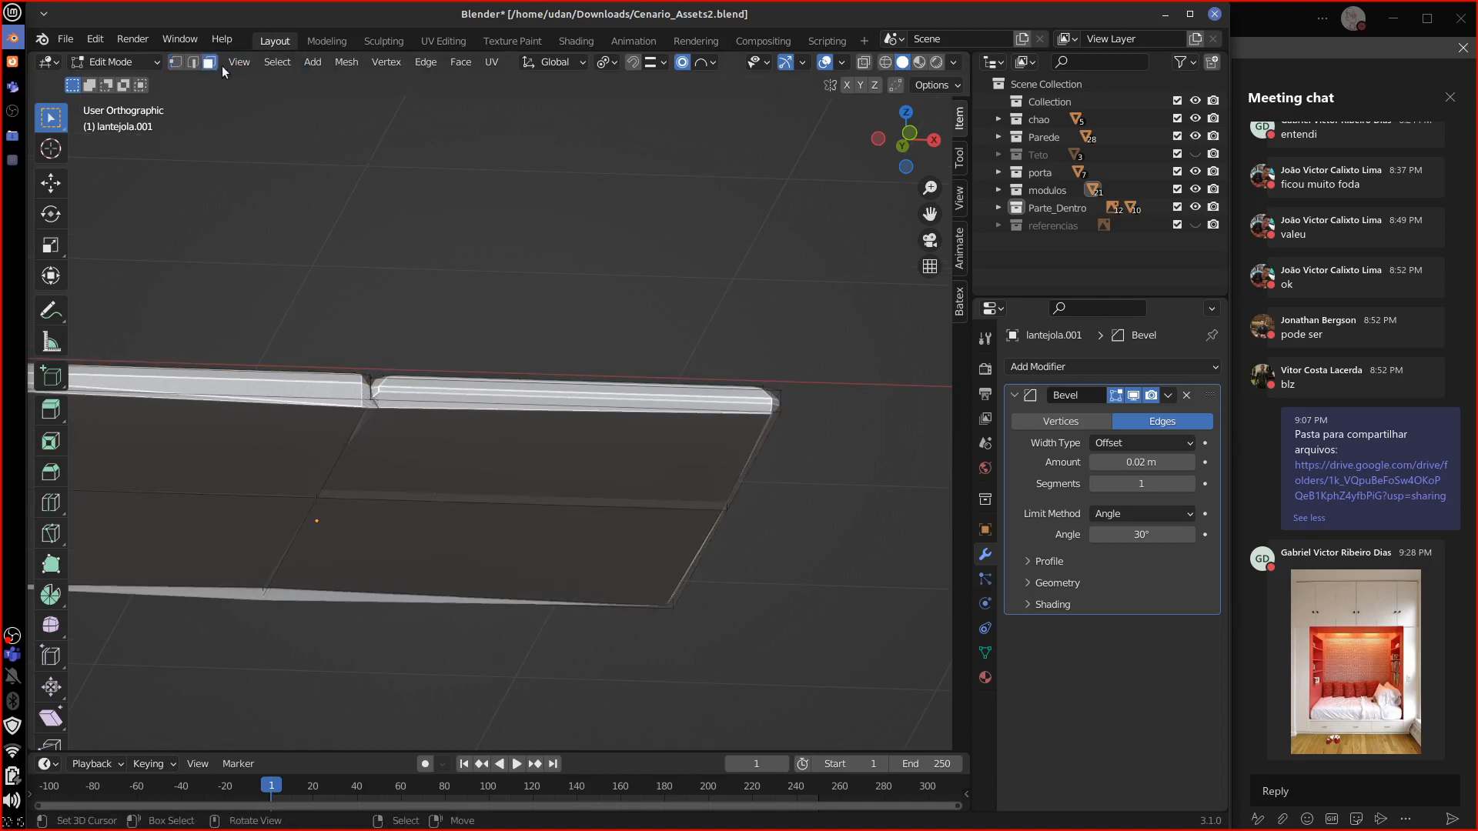
pyautogui.rightClick(556, 495)
pyautogui.hotkey('shift', 'z')
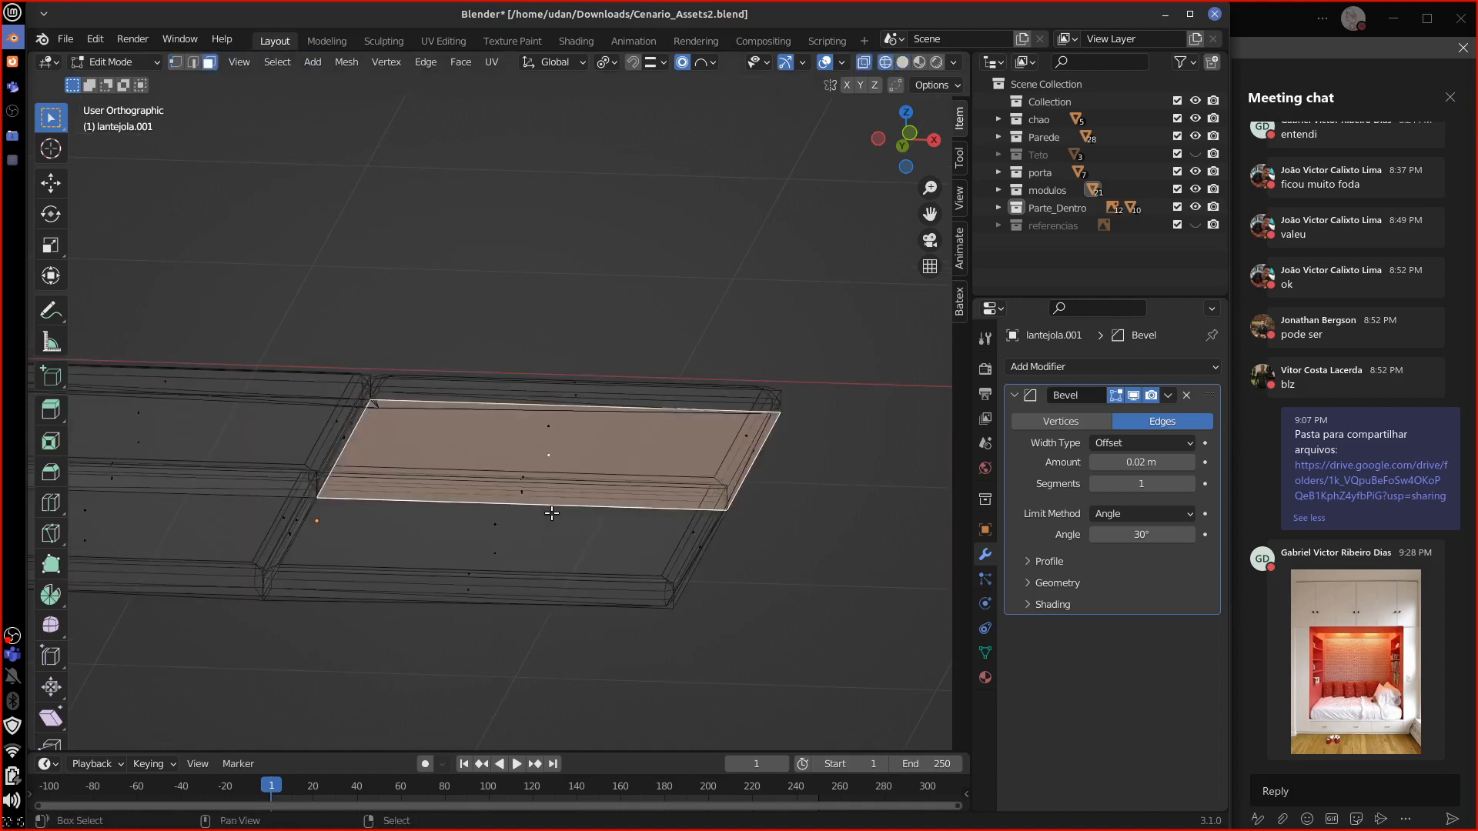
# Step: Select the inner side face between two tiles, try selecting its linked geometry, and reselect only that face
pyautogui.rightClick(551, 504)
pyautogui.moveTo(543, 562); pyautogui.dragTo(641, 489, button='middle')
pyautogui.hotkey('ctrl', 'l')
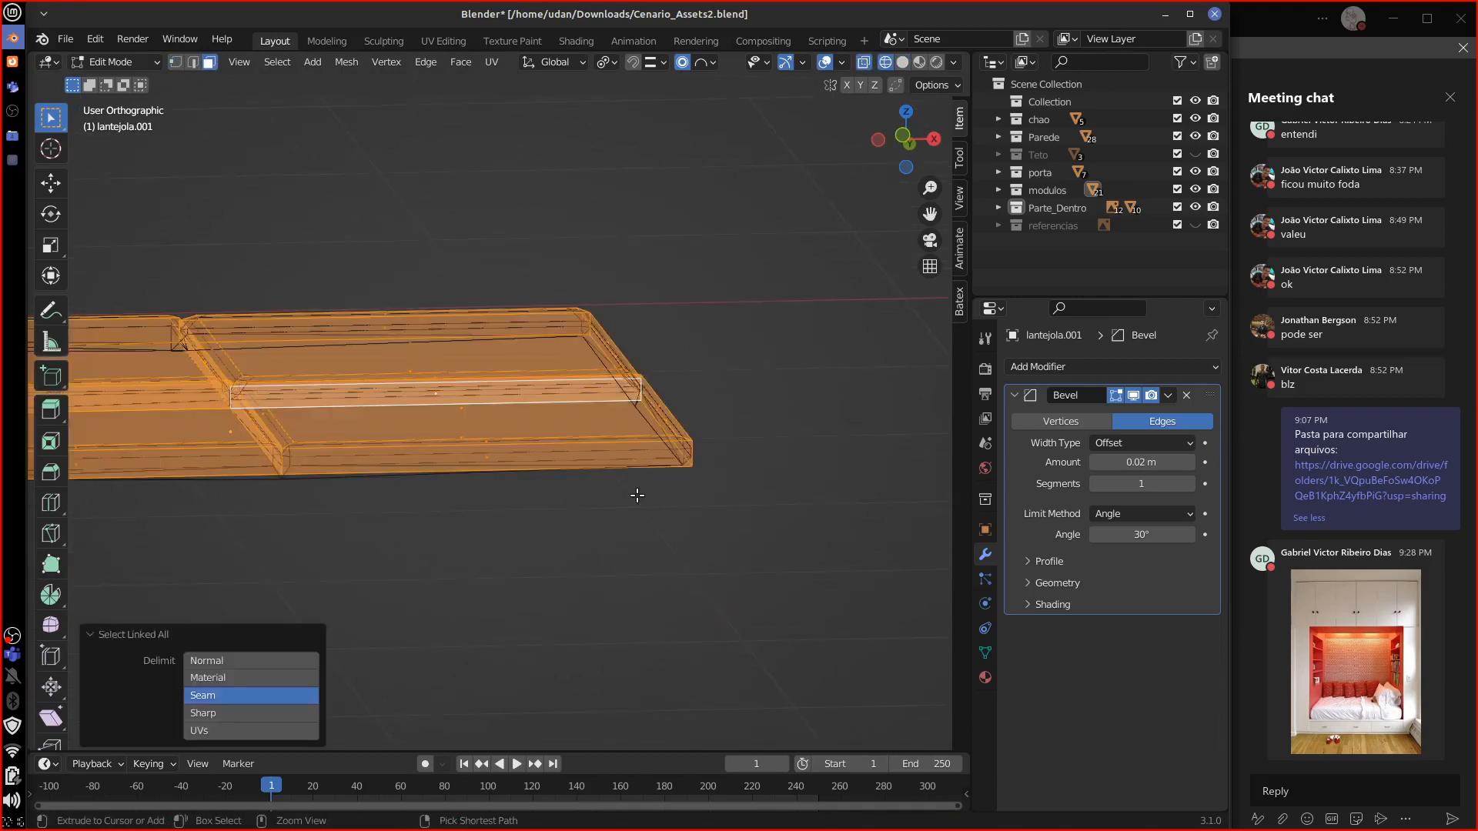
pyautogui.rightClick(479, 415)
pyautogui.rightClick(441, 404)
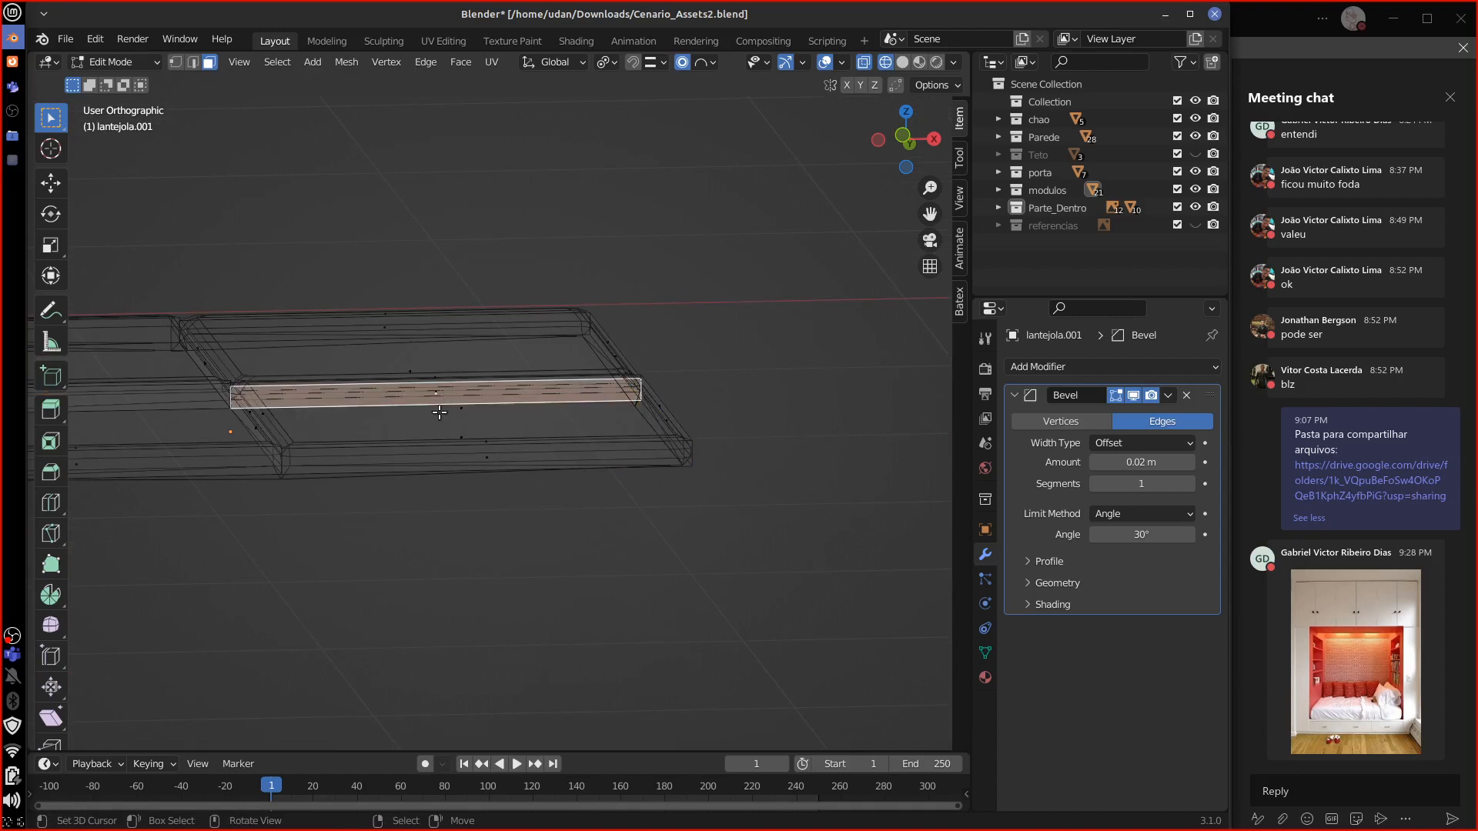
pyautogui.moveTo(441, 406); pyautogui.dragTo(509, 492, button='middle')
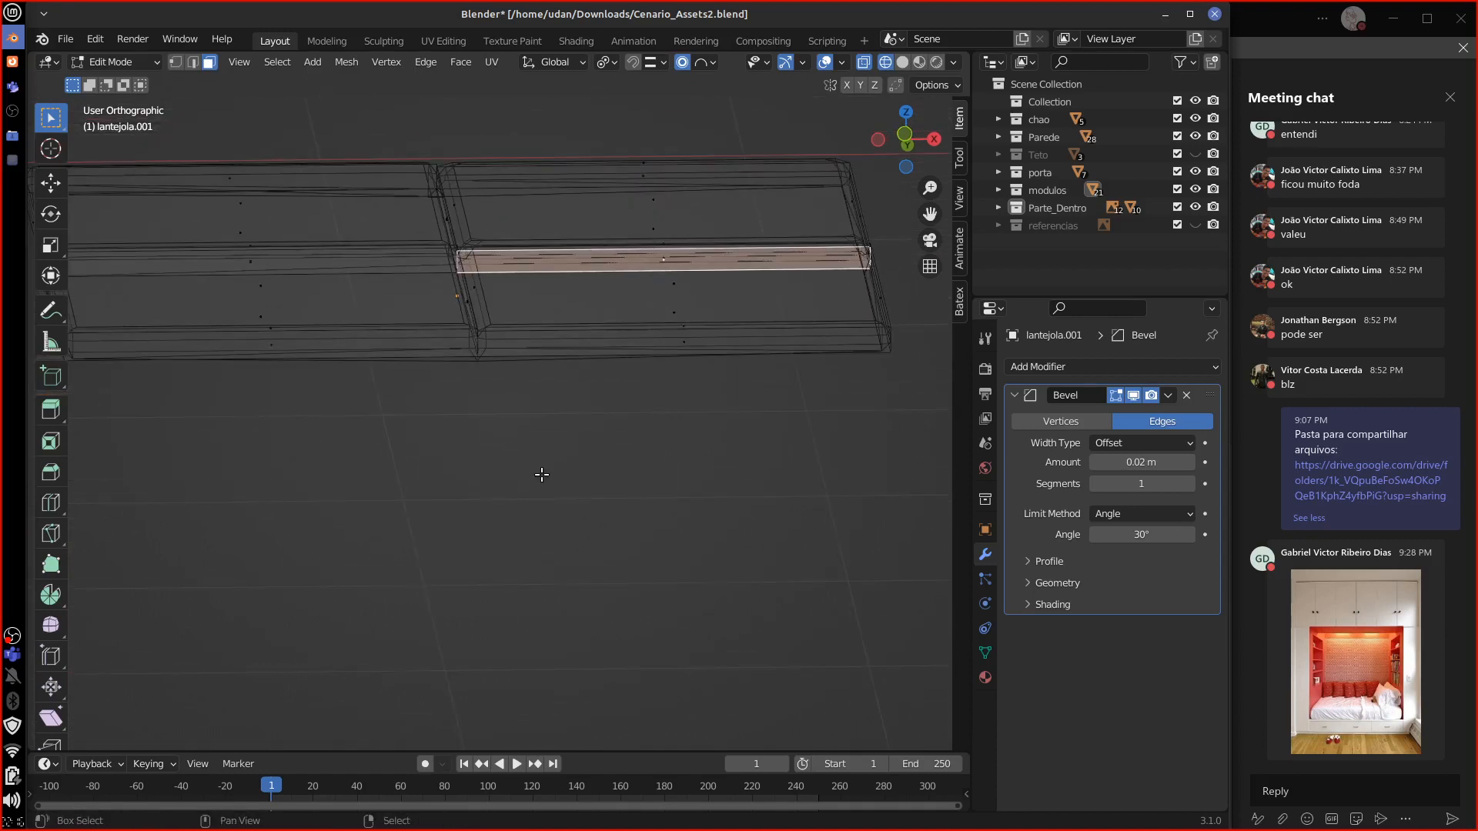
# Step: Return to solid shading, try deleting the selected inner face between the tiles, and check the bevels
pyautogui.hotkey('shift', 'z')
pyautogui.moveTo(538, 479)
pyautogui.mouseDown(button='middle')
pyautogui.moveTo(561, 444)
pyautogui.moveTo(480, 455)
pyautogui.moveTo(741, 435)
pyautogui.moveTo(805, 465)
pyautogui.moveTo(702, 455)
pyautogui.moveTo(808, 413)
pyautogui.moveTo(703, 495)
pyautogui.moveTo(706, 534)
pyautogui.moveTo(745, 488)
pyautogui.moveTo(752, 511)
pyautogui.moveTo(762, 303)
pyautogui.moveTo(729, 506)
pyautogui.moveTo(702, 567)
pyautogui.moveTo(772, 277)
pyautogui.moveTo(689, 518)
pyautogui.moveTo(576, 547)
pyautogui.moveTo(670, 485)
pyautogui.moveTo(627, 495)
pyautogui.moveTo(897, 386)
pyautogui.moveTo(667, 509)
pyautogui.moveTo(608, 505)
pyautogui.moveTo(702, 501)
pyautogui.moveTo(492, 511)
pyautogui.moveTo(757, 488)
pyautogui.mouseUp(button='middle')
pyautogui.scroll(3, 683, 461)
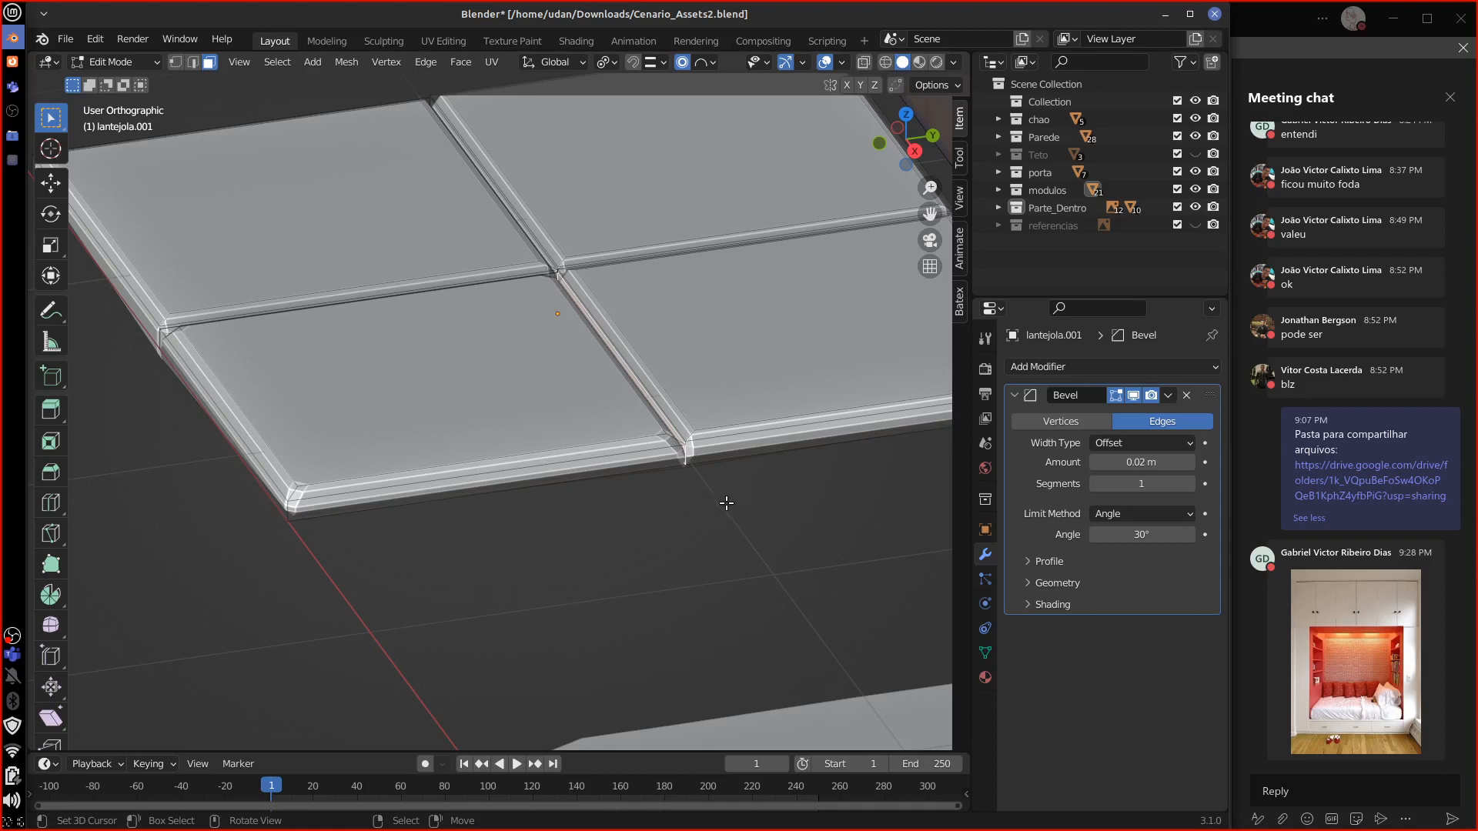
pyautogui.press('x')
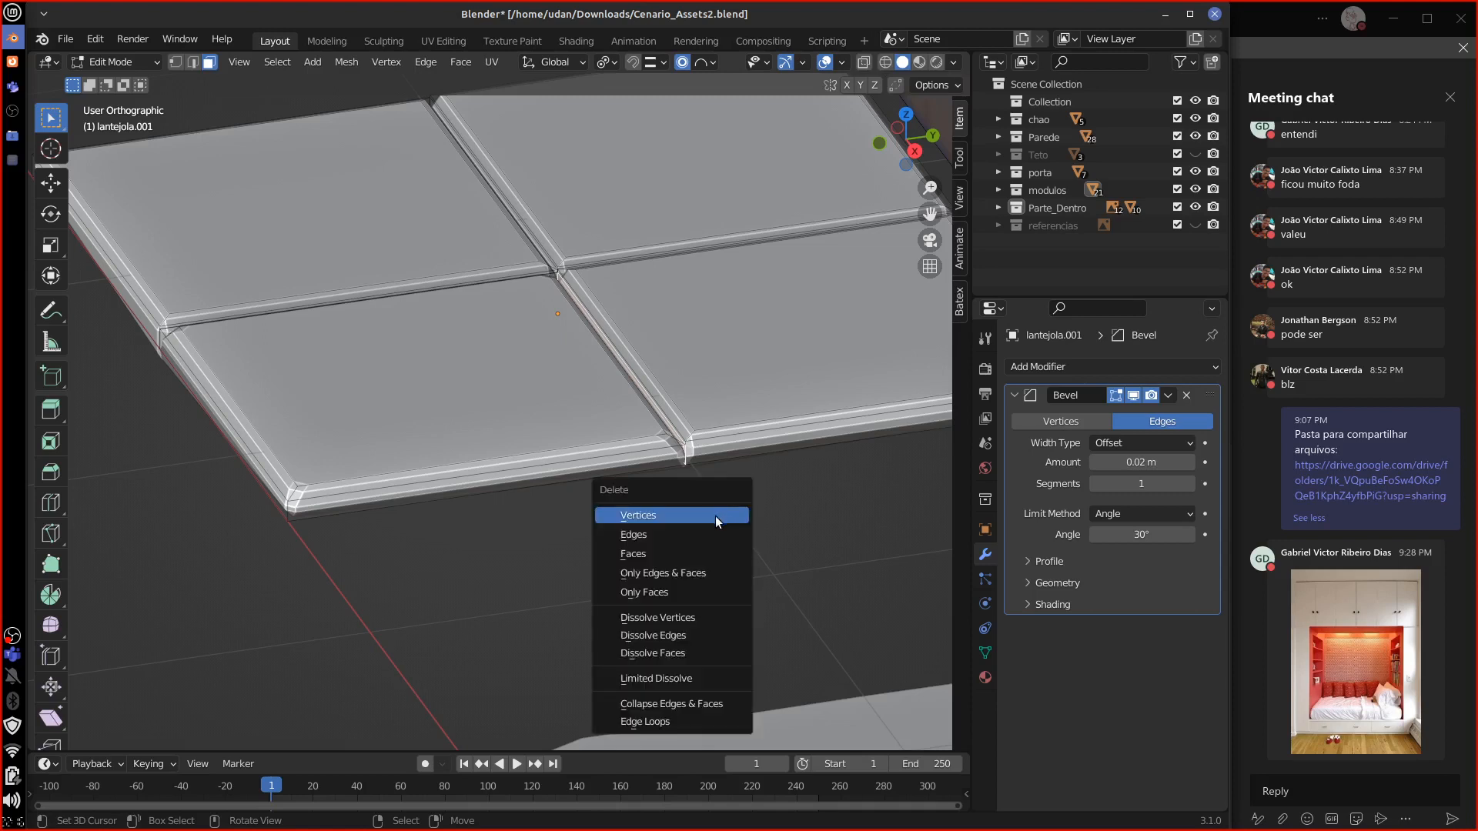
pyautogui.click(686, 552)
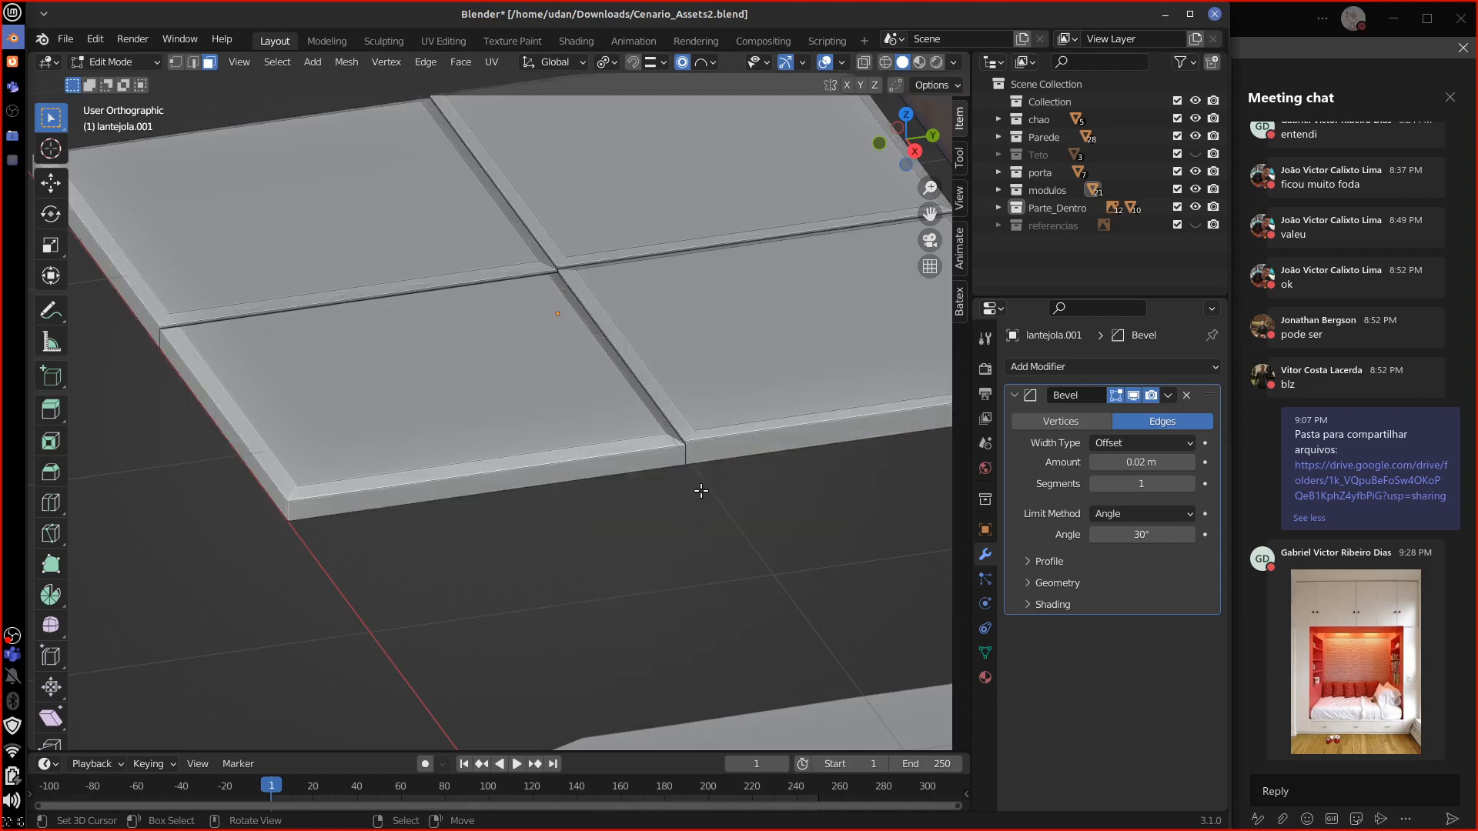
pyautogui.press('Tab')
pyautogui.press('Tab')
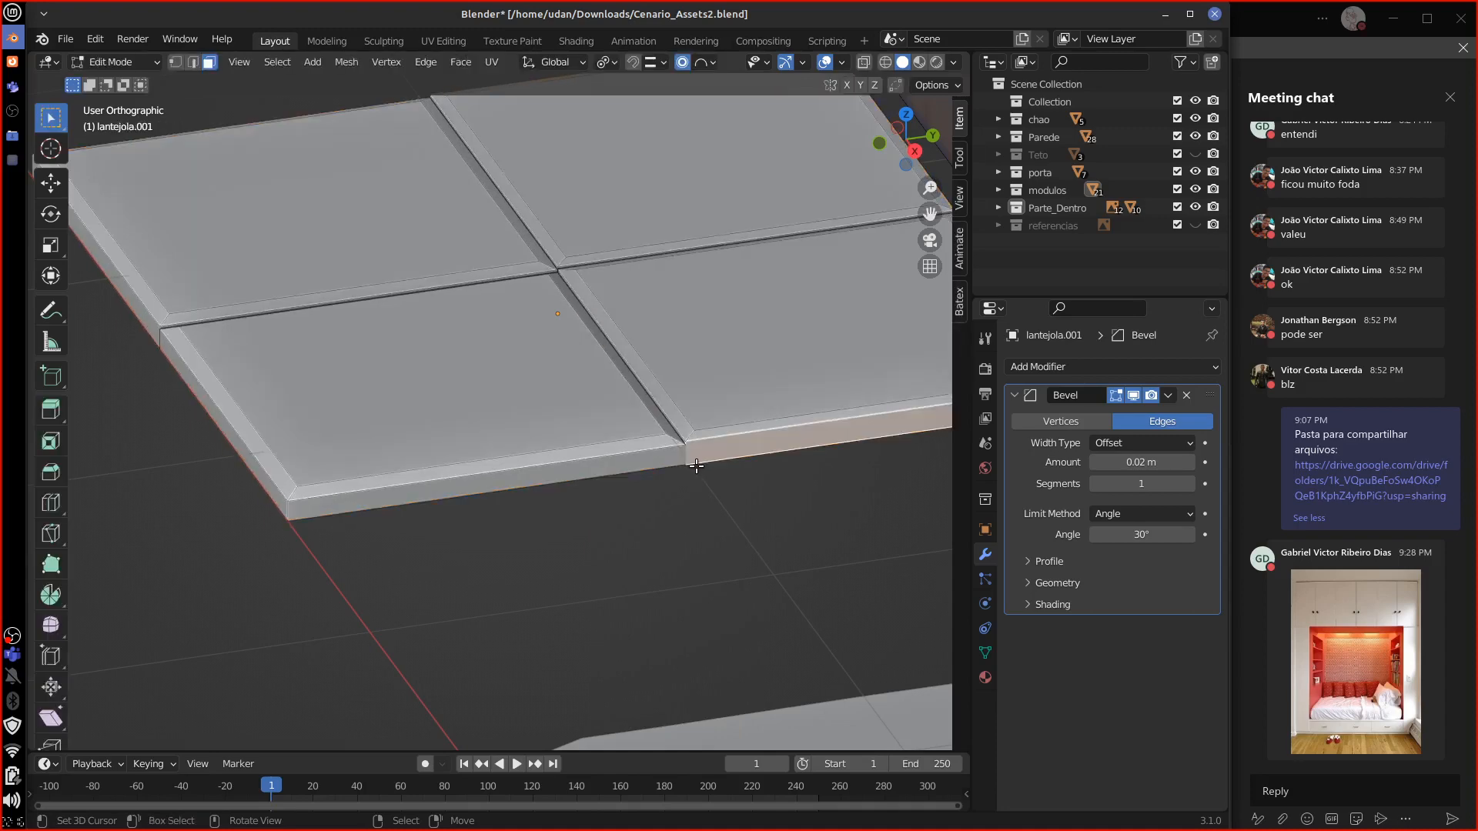
pyautogui.keyDown('ctrl'); pyautogui.click(699, 476); pyautogui.keyUp('ctrl')
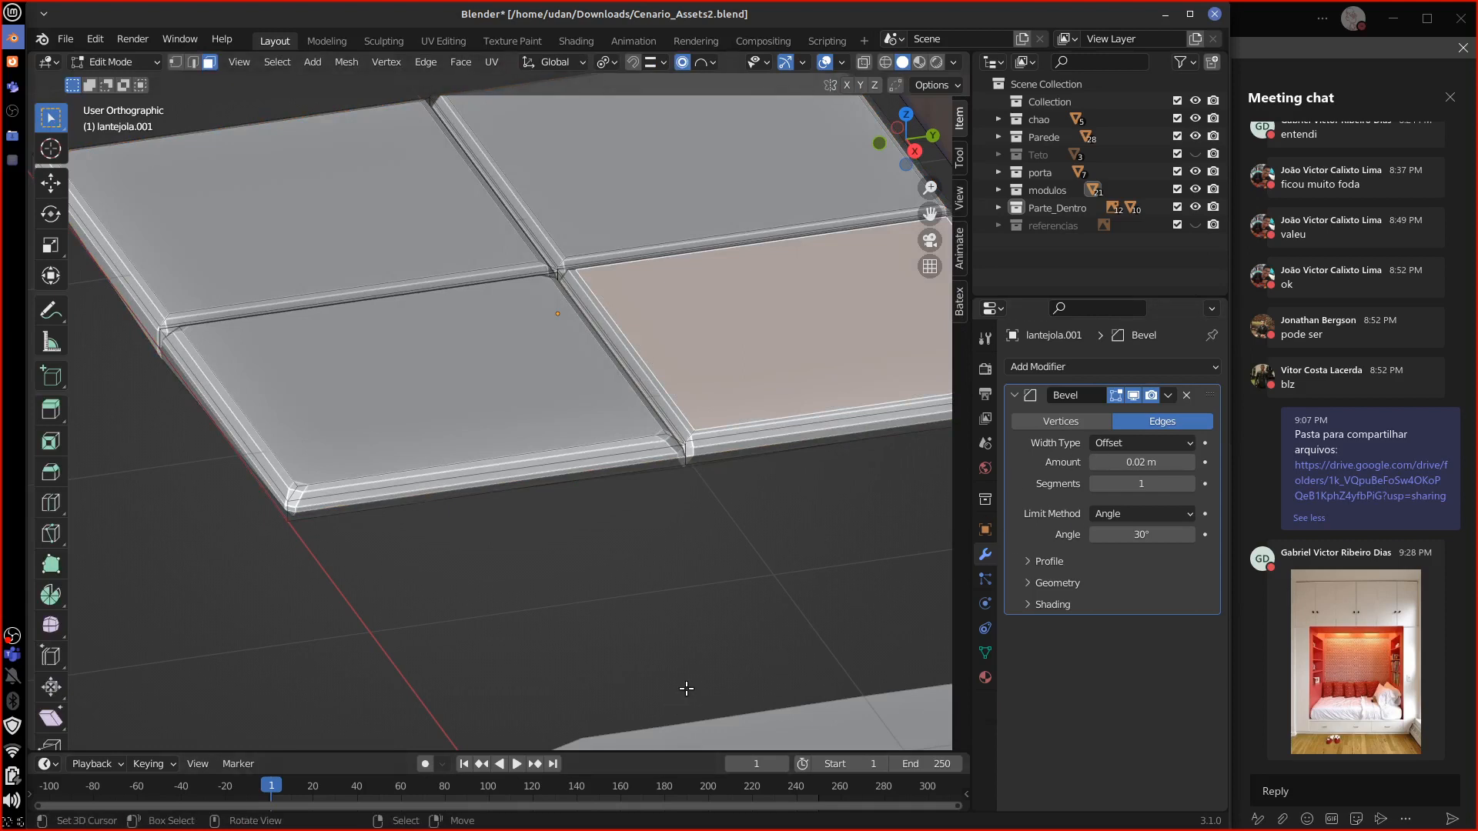
# Step: Select the face loop around one tile's rim and examine the seams on the floor piece's underside
pyautogui.moveTo(608, 486); pyautogui.dragTo(654, 439, button='middle')
pyautogui.rightClick(443, 452)
pyautogui.rightClick(456, 434)
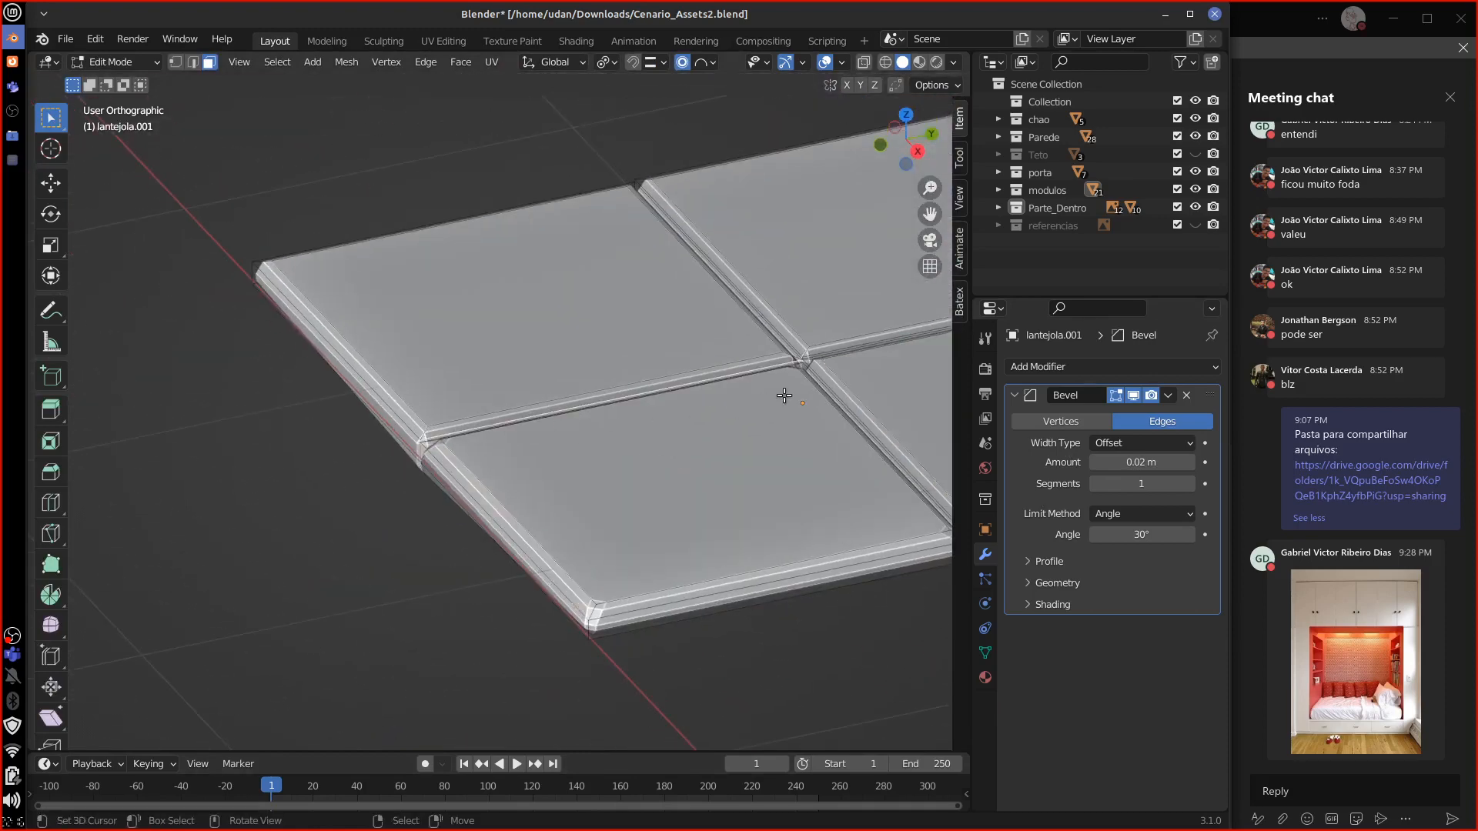
pyautogui.keyDown('alt'); pyautogui.rightClick(788, 355); pyautogui.keyUp('alt')
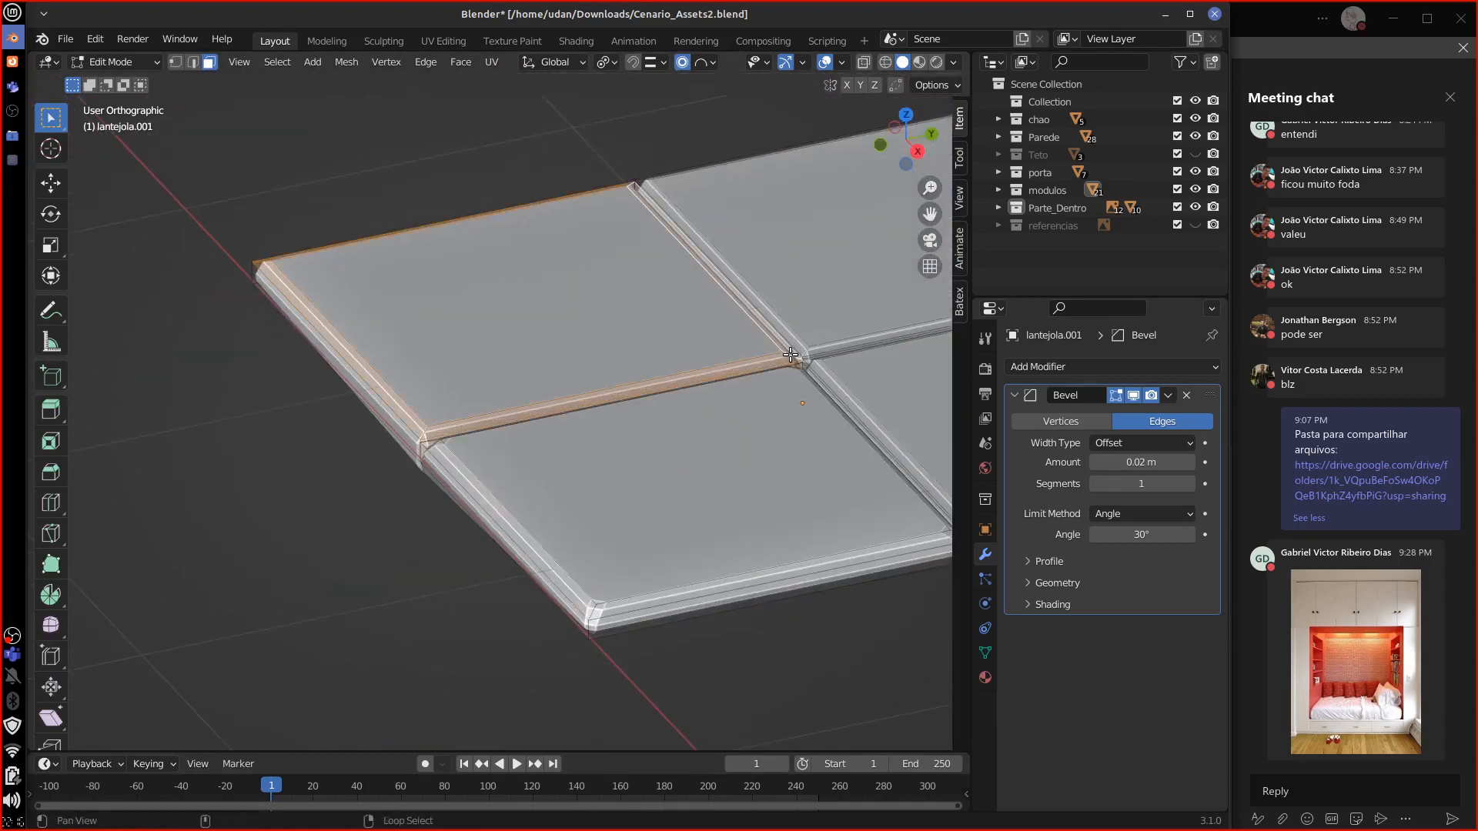
pyautogui.moveTo(716, 527); pyautogui.dragTo(401, 330, button='middle')
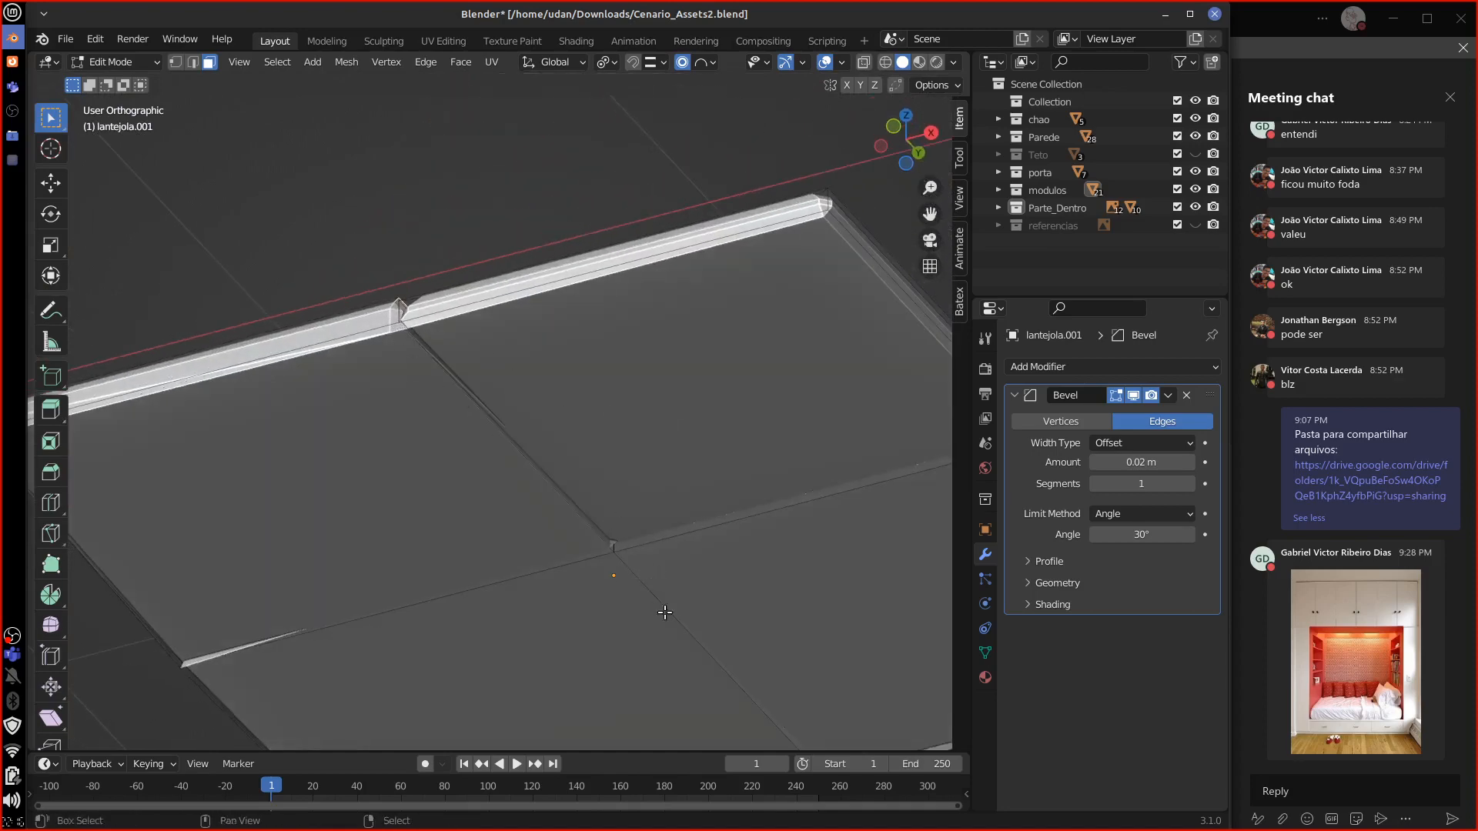
pyautogui.keyDown('shift'); pyautogui.moveTo(666, 626); pyautogui.dragTo(698, 522, button='middle'); pyautogui.keyUp('shift')
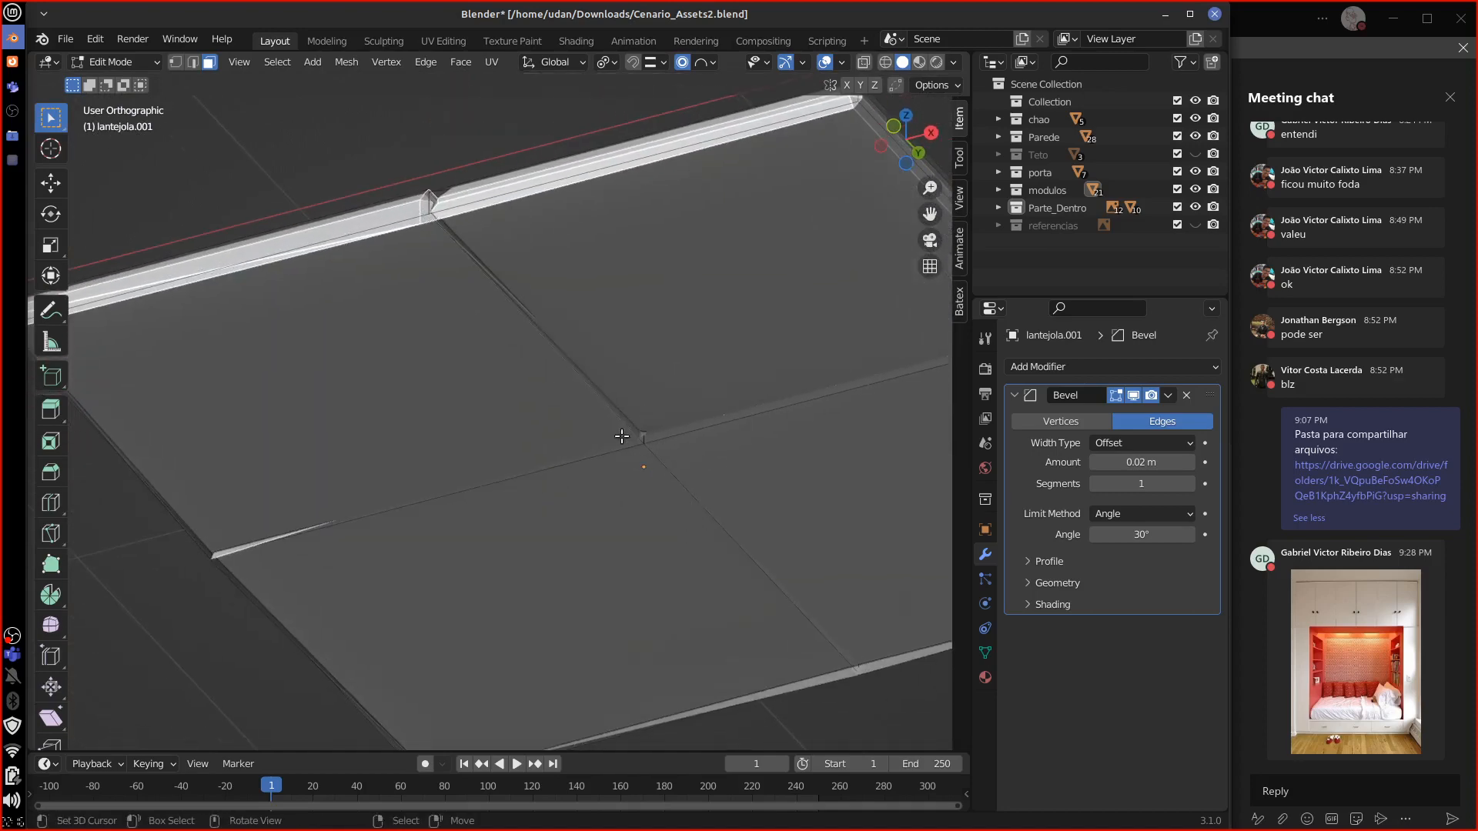
# Step: Leave mesh editing on the floor piece and select the large roof object beside it
pyautogui.moveTo(431, 593); pyautogui.dragTo(700, 580, button='middle')
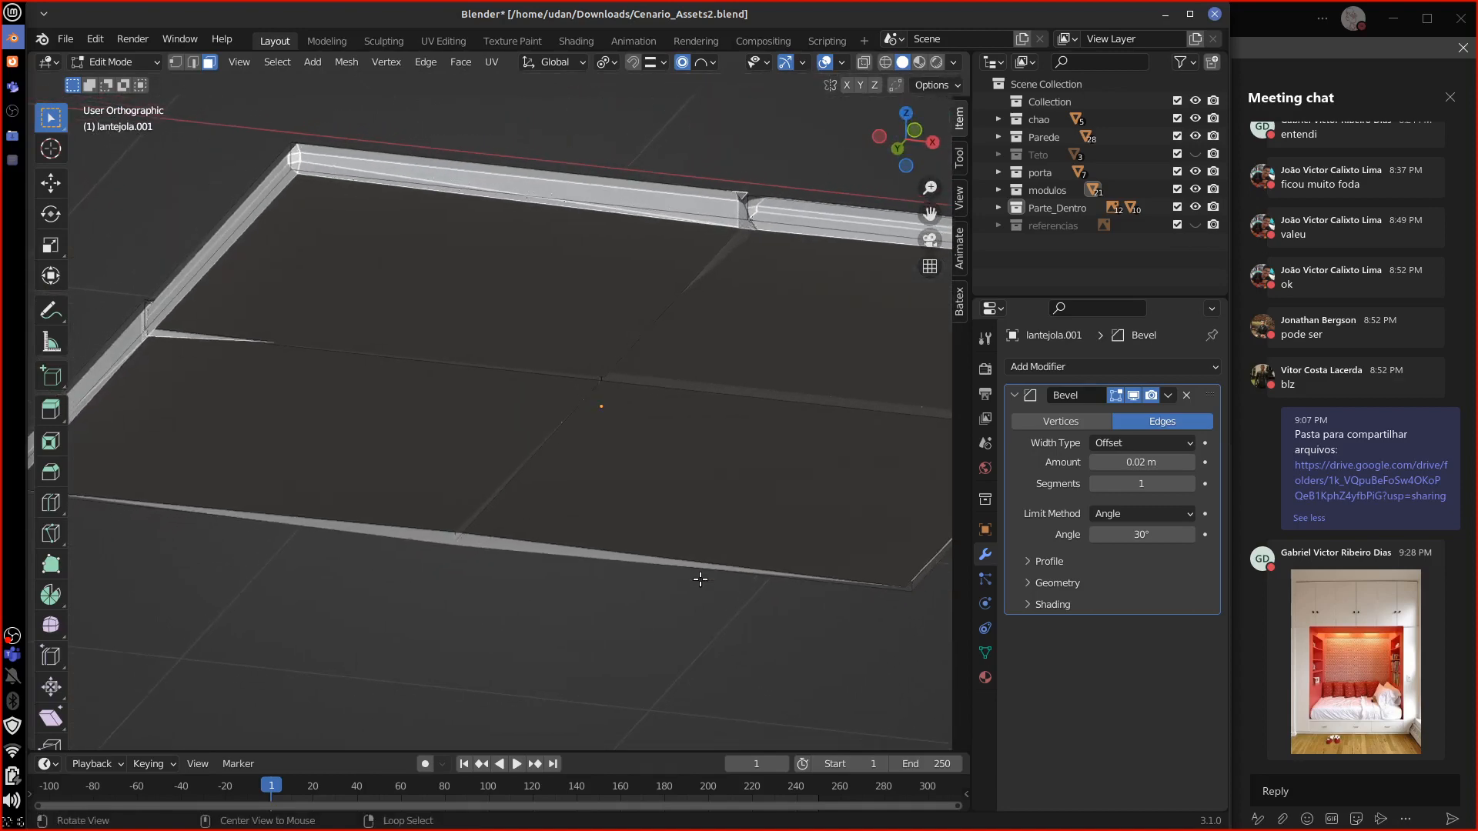
pyautogui.scroll(-5, 631, 616)
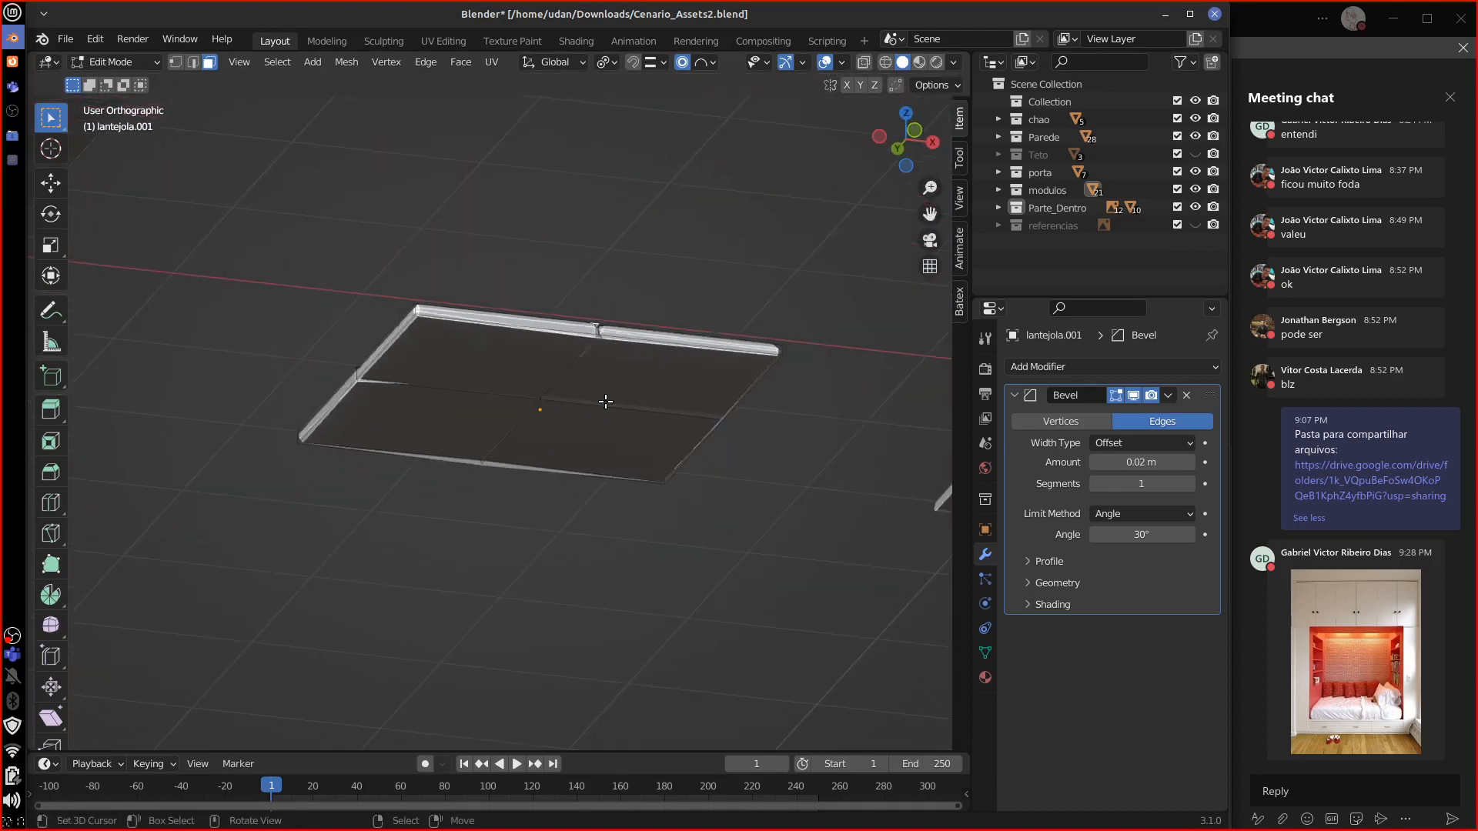
pyautogui.moveTo(606, 401); pyautogui.dragTo(464, 622, button='middle')
pyautogui.scroll(-7, 472, 618)
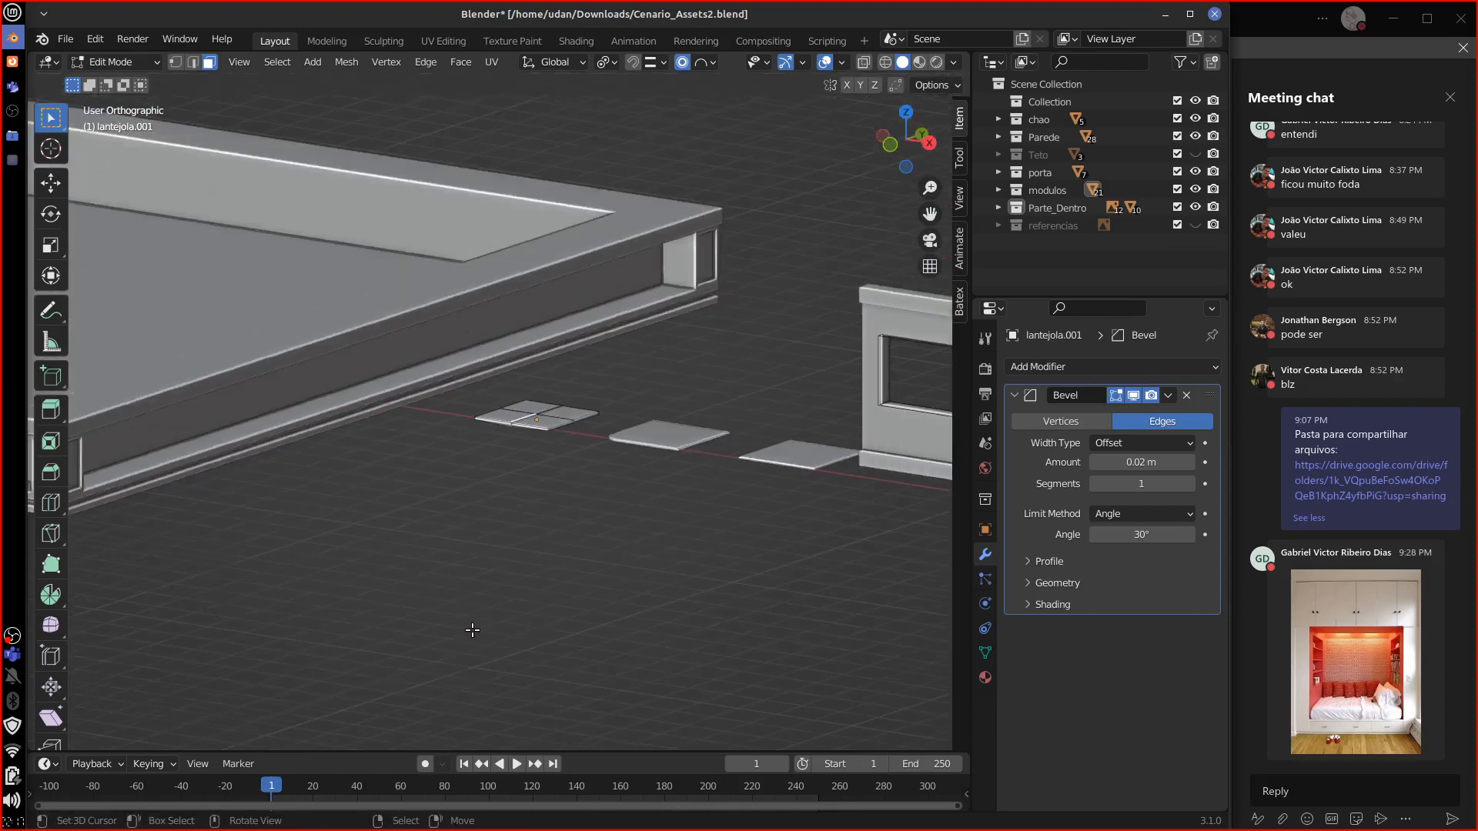
pyautogui.press('Tab')
pyautogui.rightClick(302, 369)
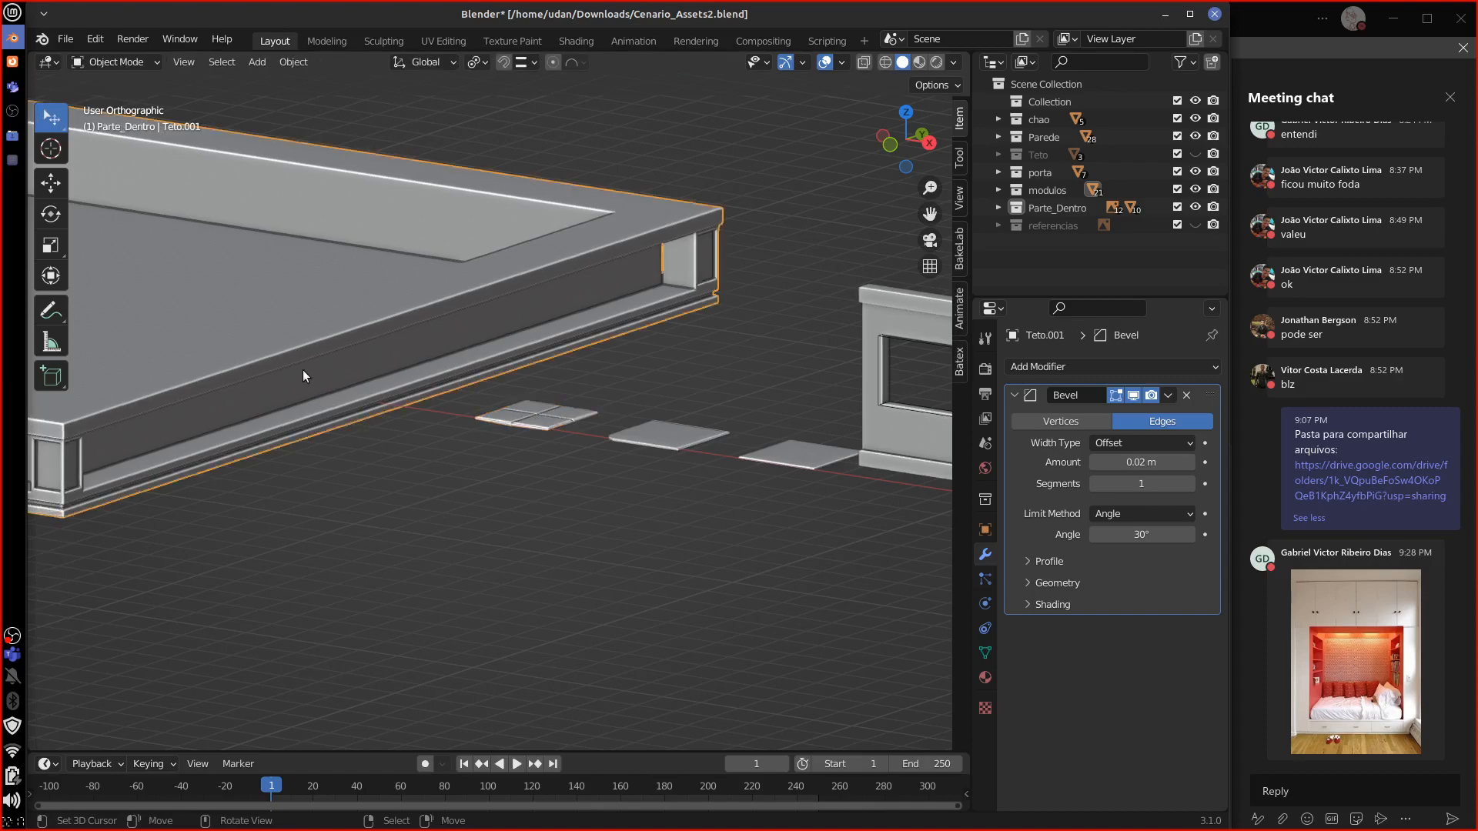
# Step: Select the objects of the assembled diner building and centre the view on them
pyautogui.keyDown('alt'); pyautogui.keyDown('shift'); pyautogui.moveTo(471, 461); pyautogui.dragTo(923, 554); pyautogui.keyUp('shift'); pyautogui.keyUp('alt')
pyautogui.moveTo(651, 625)
pyautogui.mouseDown(button='middle')
pyautogui.moveTo(744, 617)
pyautogui.moveTo(791, 567)
pyautogui.moveTo(717, 530)
pyautogui.moveTo(575, 651)
pyautogui.moveTo(588, 632)
pyautogui.moveTo(769, 610)
pyautogui.moveTo(696, 623)
pyautogui.moveTo(612, 612)
pyautogui.moveTo(765, 588)
pyautogui.moveTo(663, 614)
pyautogui.mouseUp(button='middle')
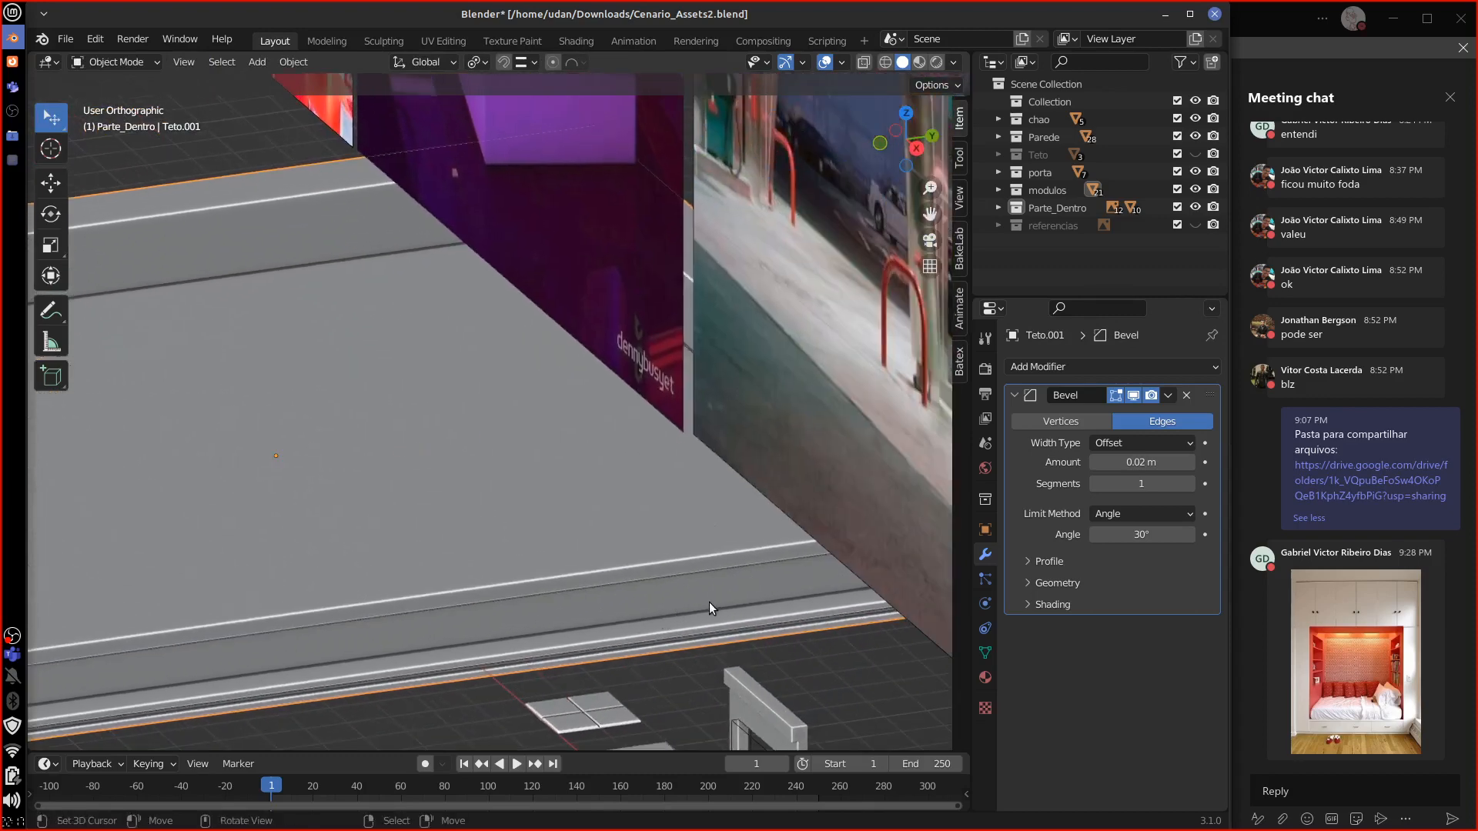
pyautogui.scroll(-8, 708, 603)
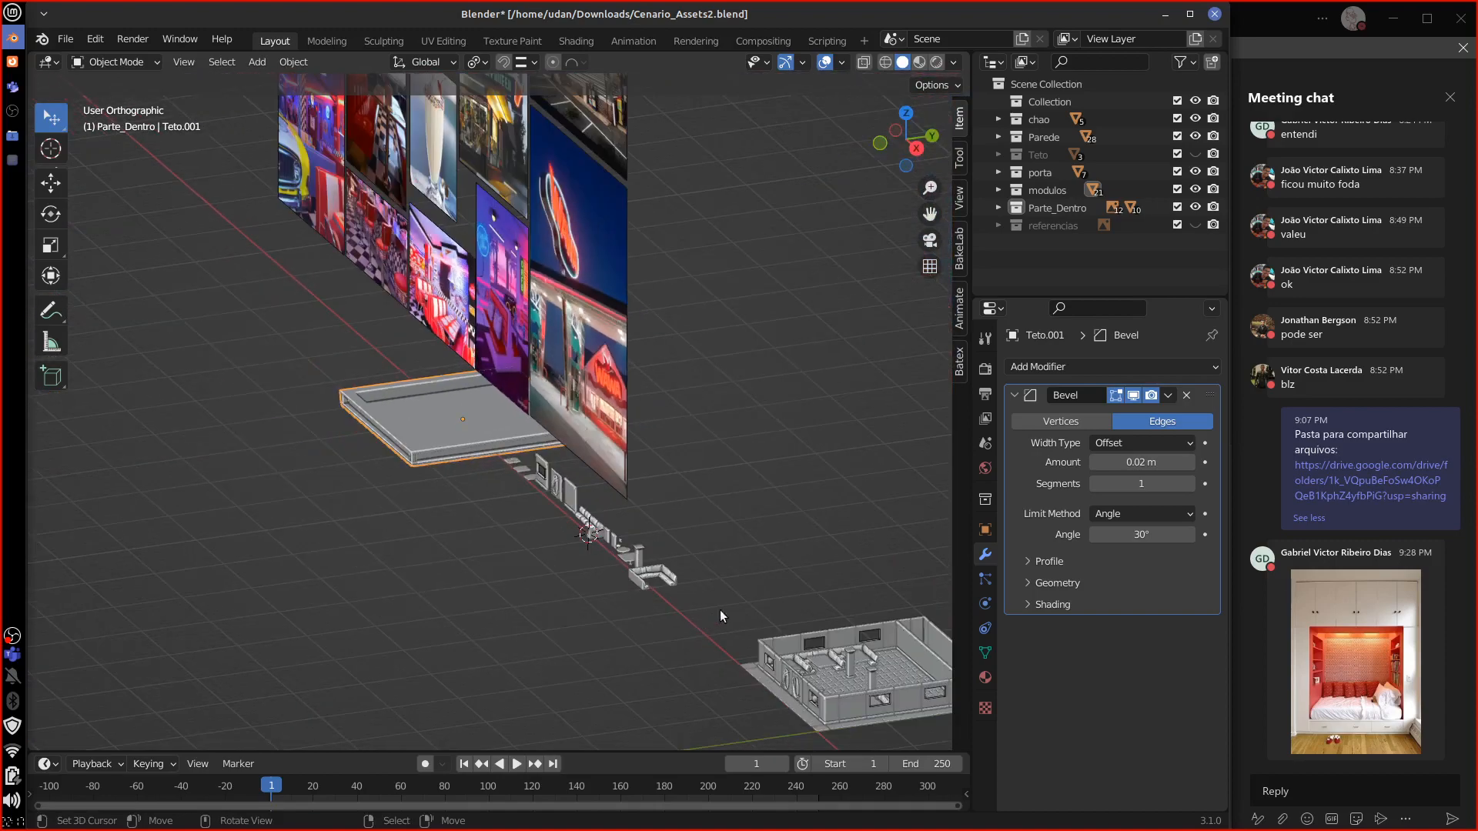
pyautogui.keyDown('alt'); pyautogui.keyDown('shift'); pyautogui.moveTo(775, 616); pyautogui.dragTo(722, 600); pyautogui.keyUp('shift'); pyautogui.keyUp('alt')
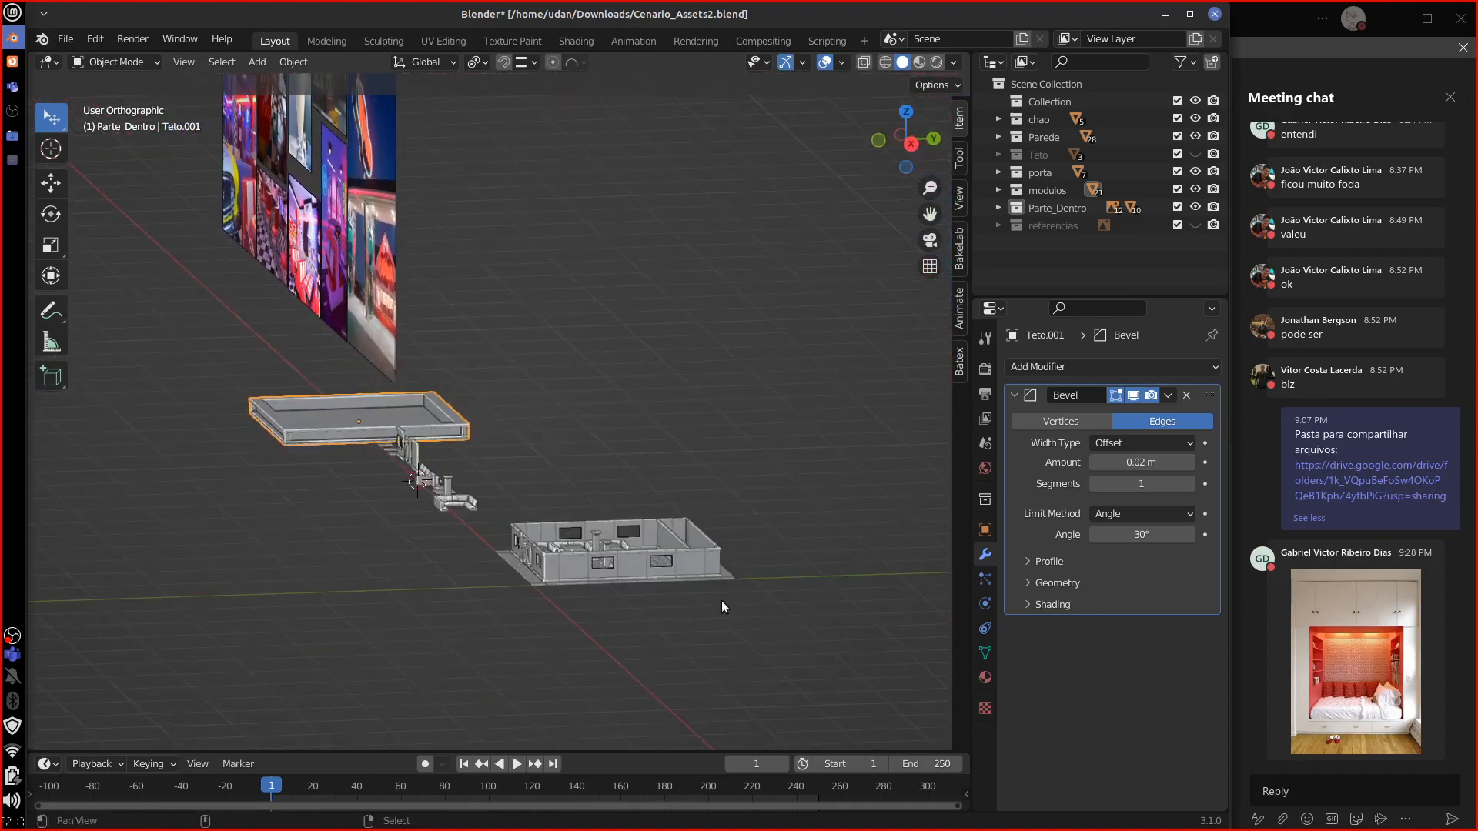
pyautogui.click(662, 563)
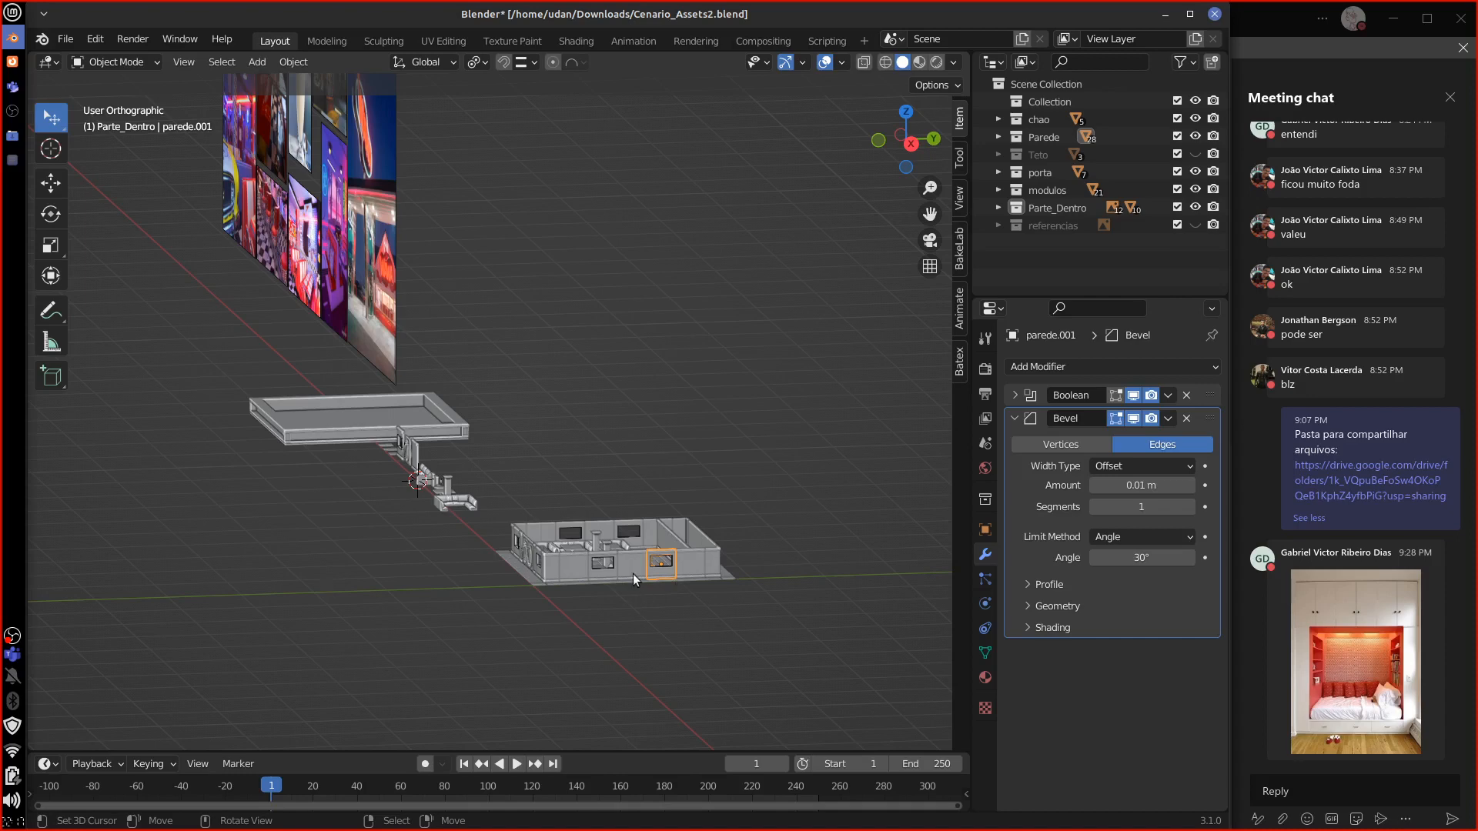
pyautogui.moveTo(477, 487); pyautogui.dragTo(793, 639)
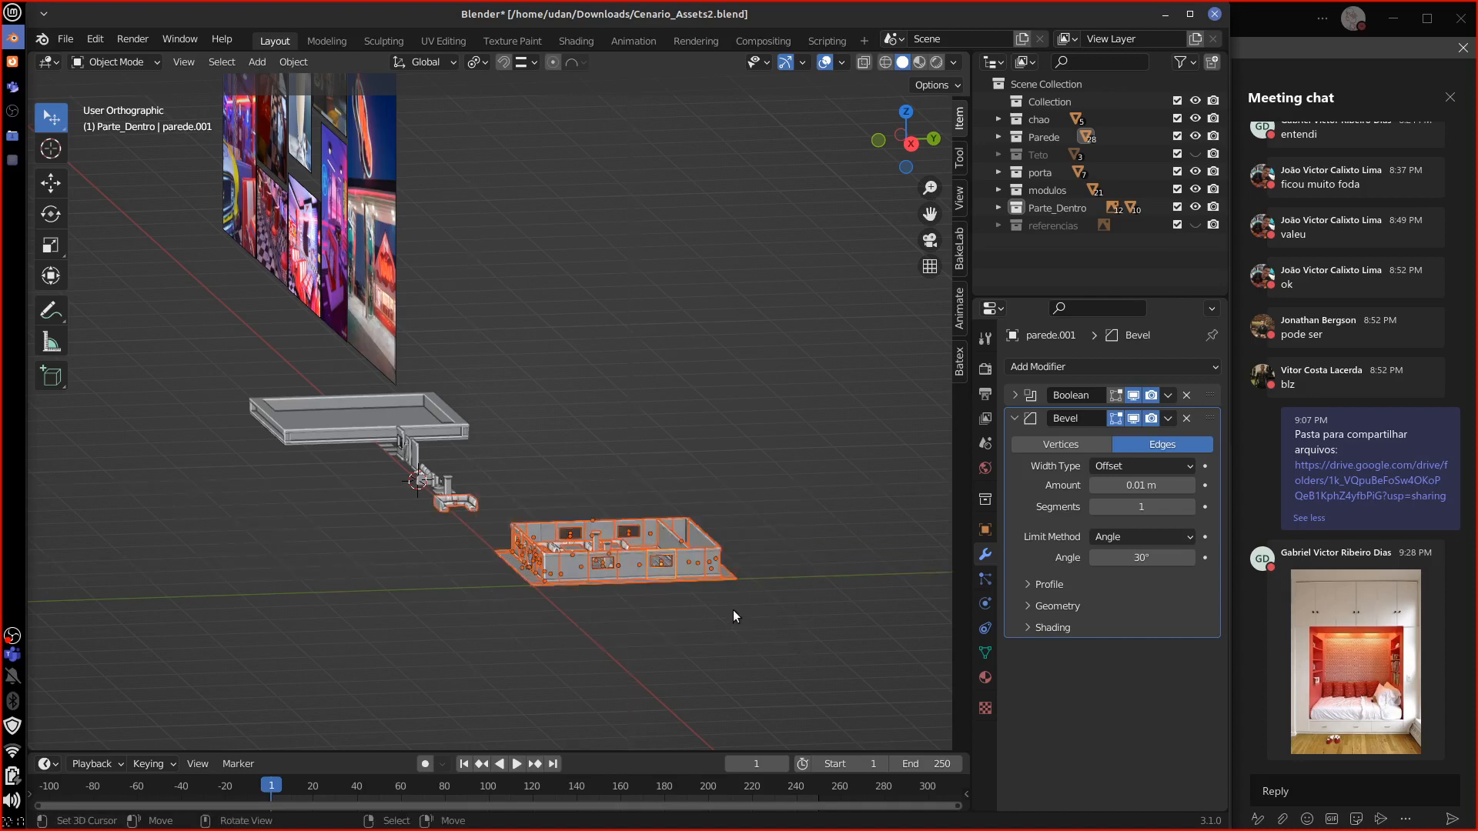
pyautogui.press('KP_Decimal')
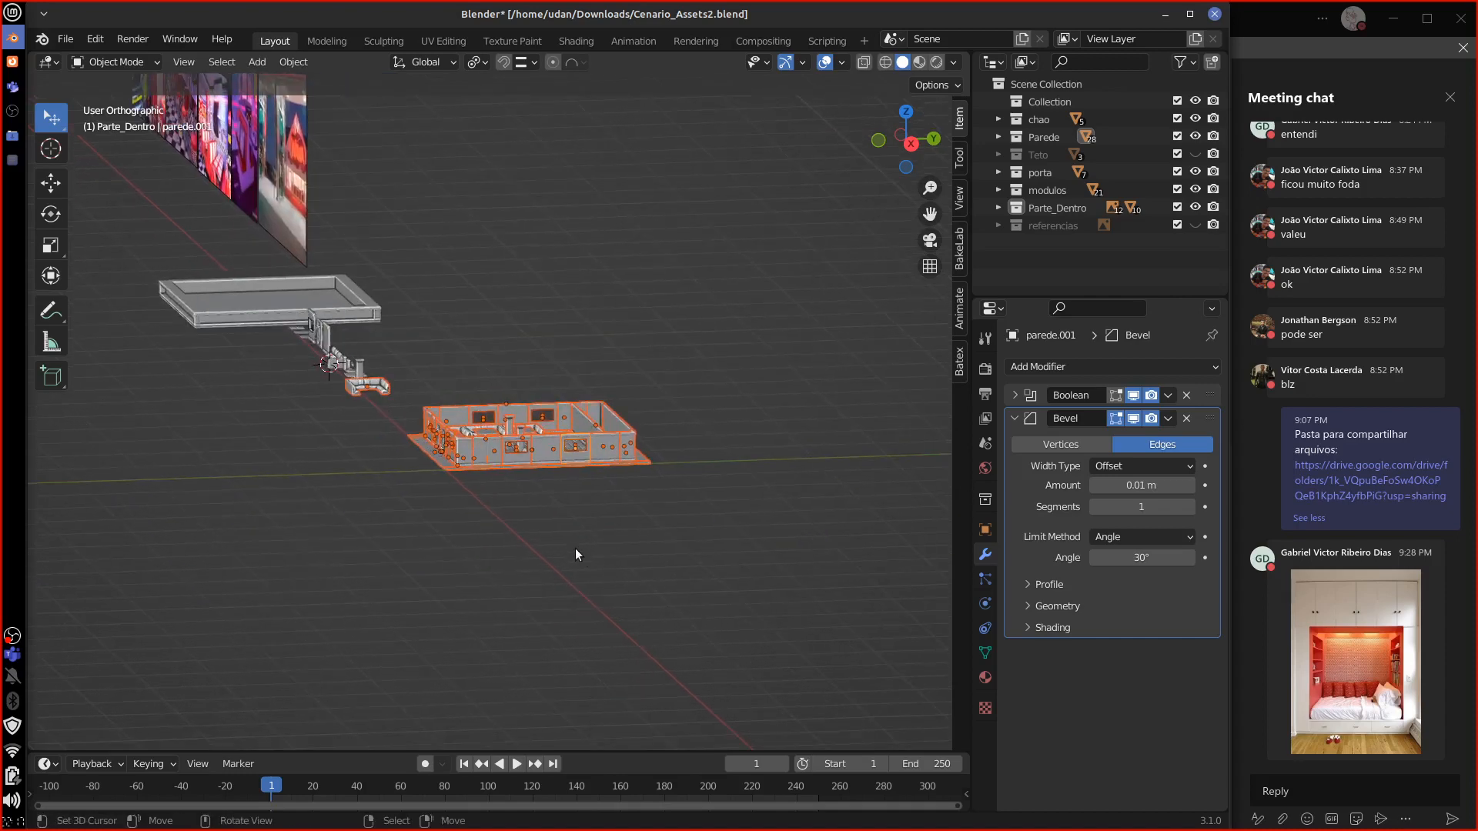
# Step: Show and hide the Teto and referencias collections to compare the diner with and without them
pyautogui.moveTo(575, 548); pyautogui.dragTo(671, 585, button='middle')
pyautogui.click(1194, 154)
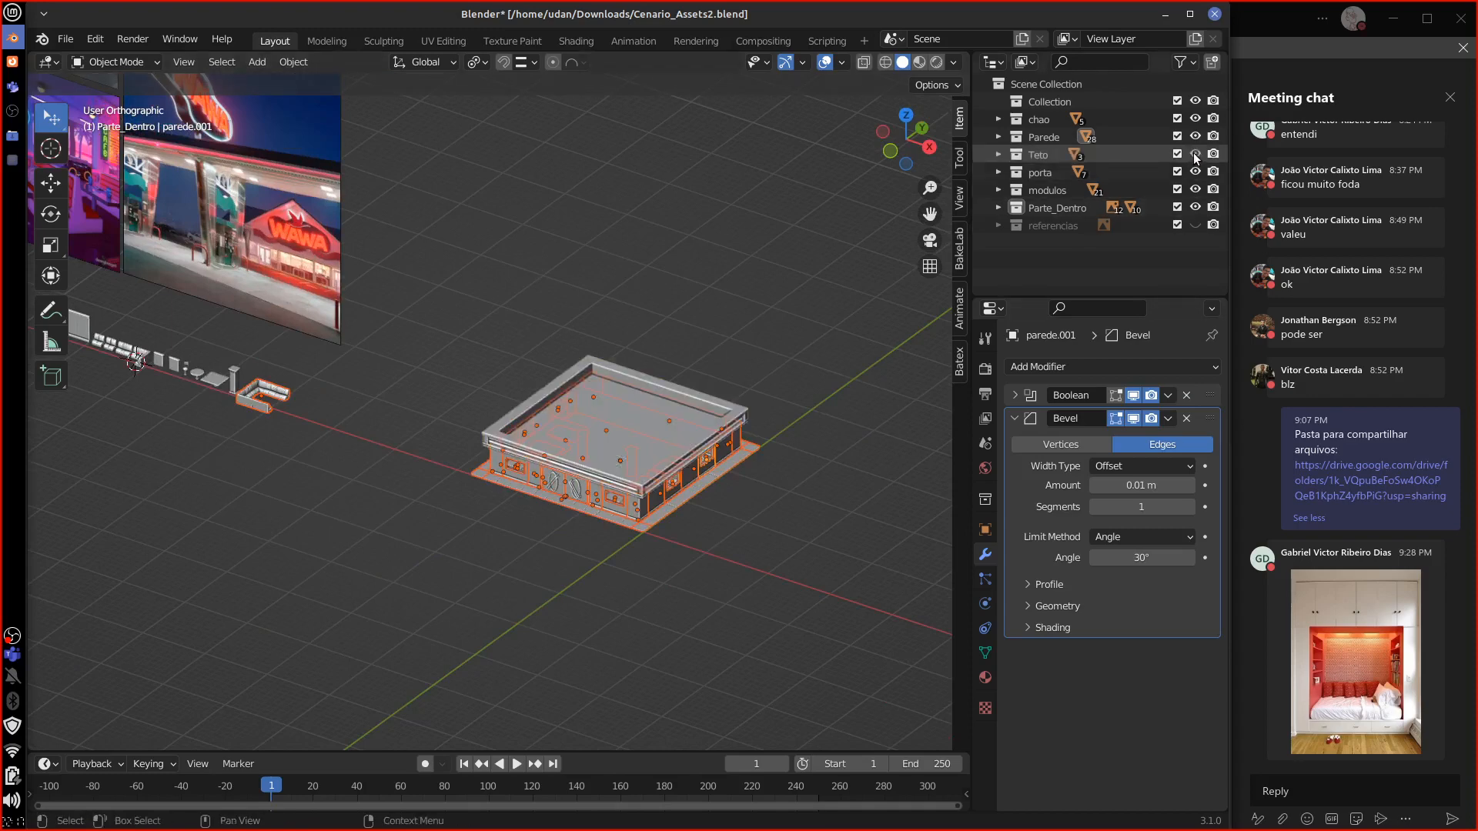
pyautogui.click(1194, 154)
pyautogui.click(1196, 225)
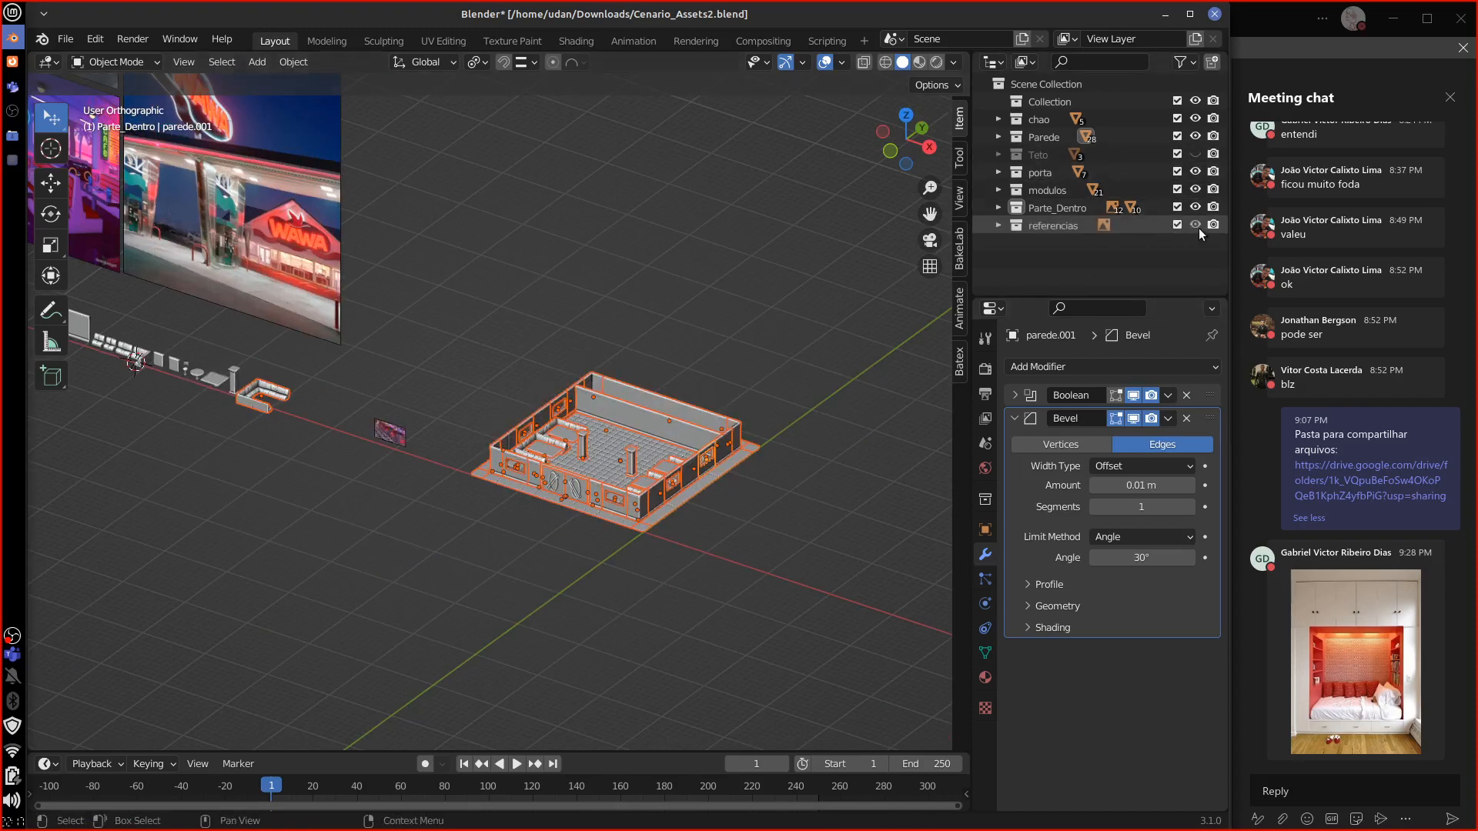
pyautogui.click(1196, 226)
pyautogui.click(1196, 225)
pyautogui.click(1196, 225)
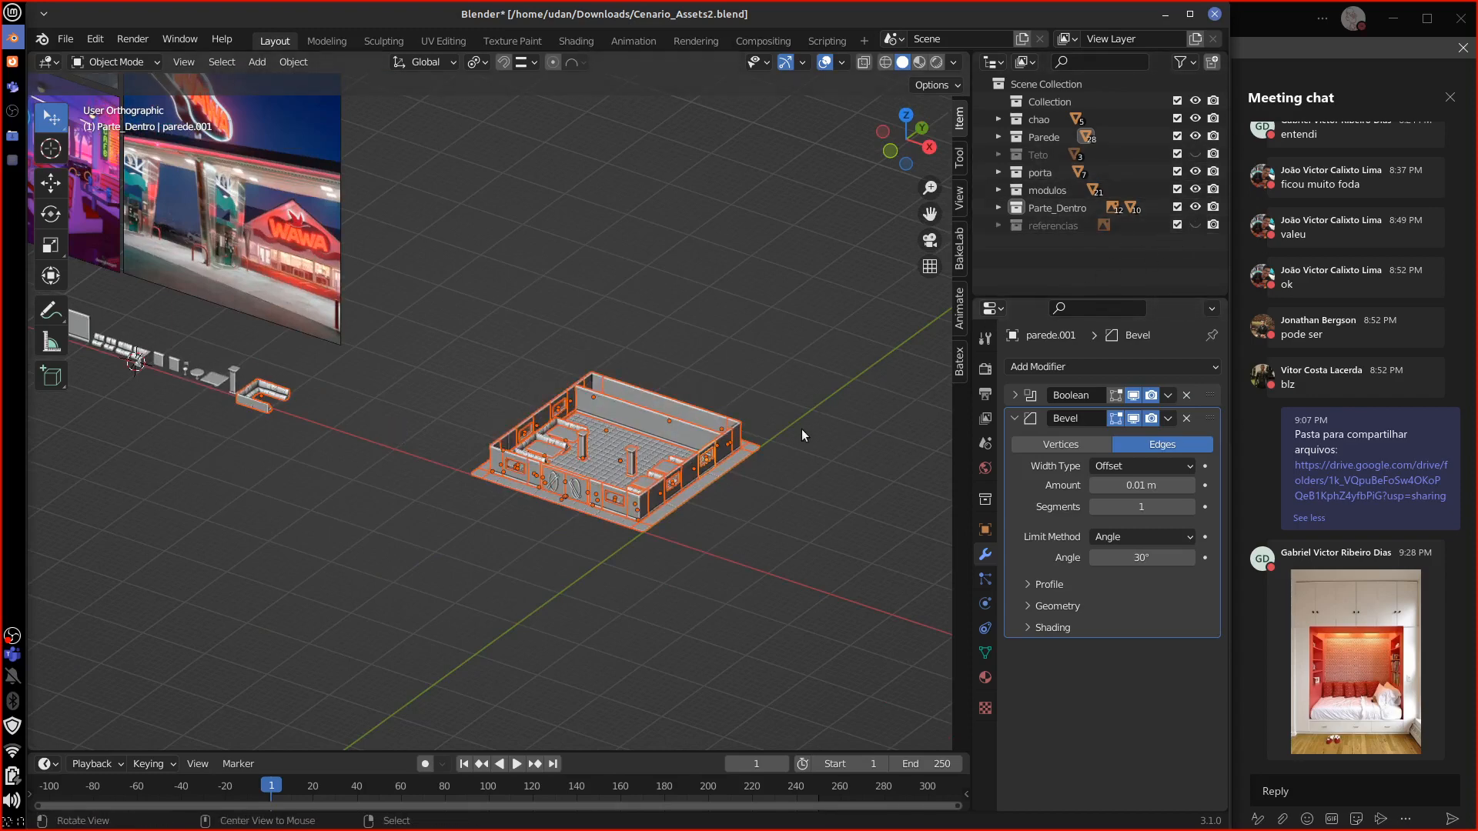
# Step: Reselect the complete diner building and bring its front entrance into close view
pyautogui.moveTo(801, 428); pyautogui.dragTo(690, 427, button='middle')
pyautogui.click(585, 423)
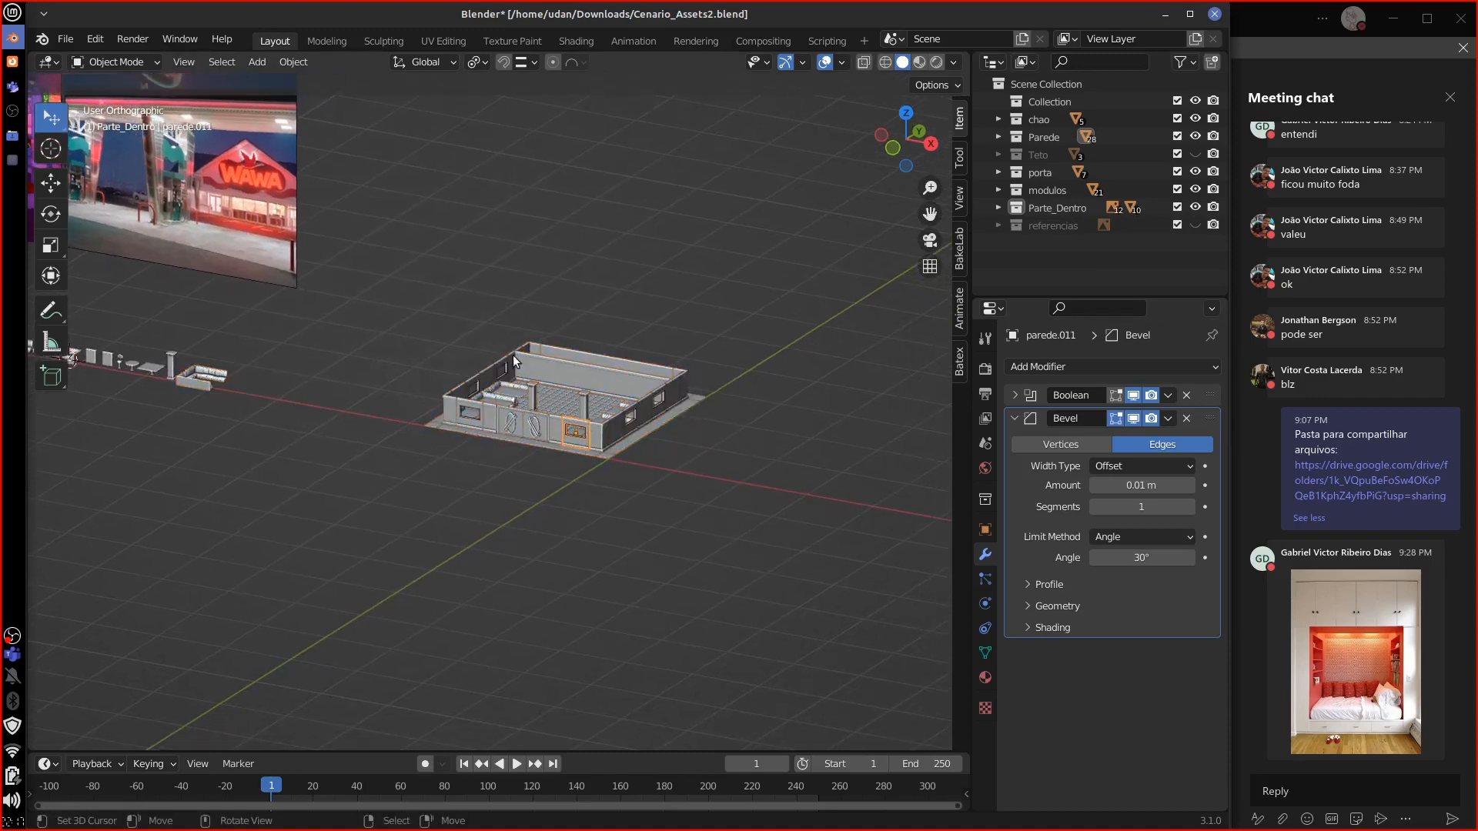
pyautogui.moveTo(403, 274); pyautogui.dragTo(715, 552)
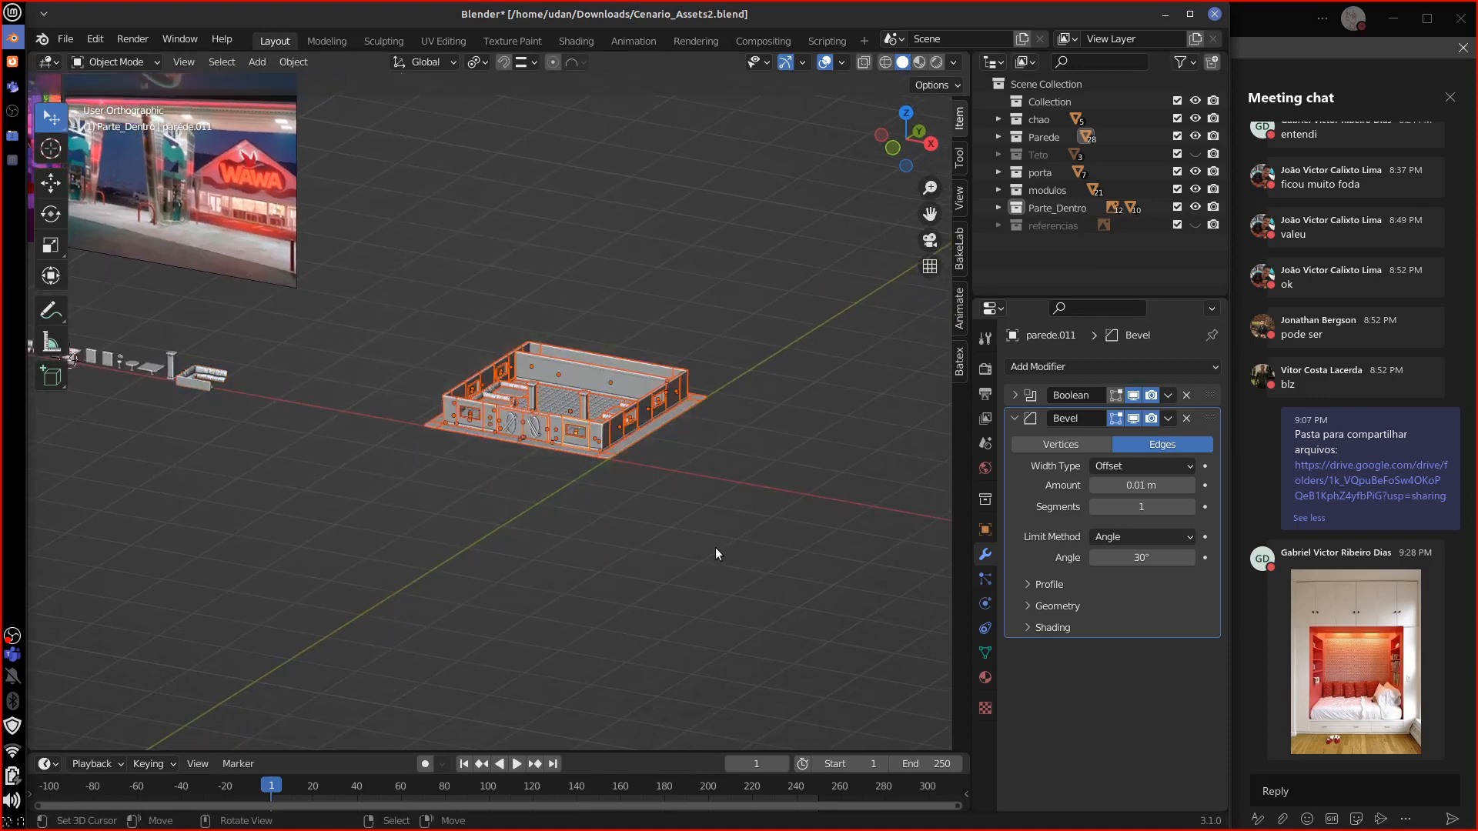
pyautogui.press('KP_Decimal')
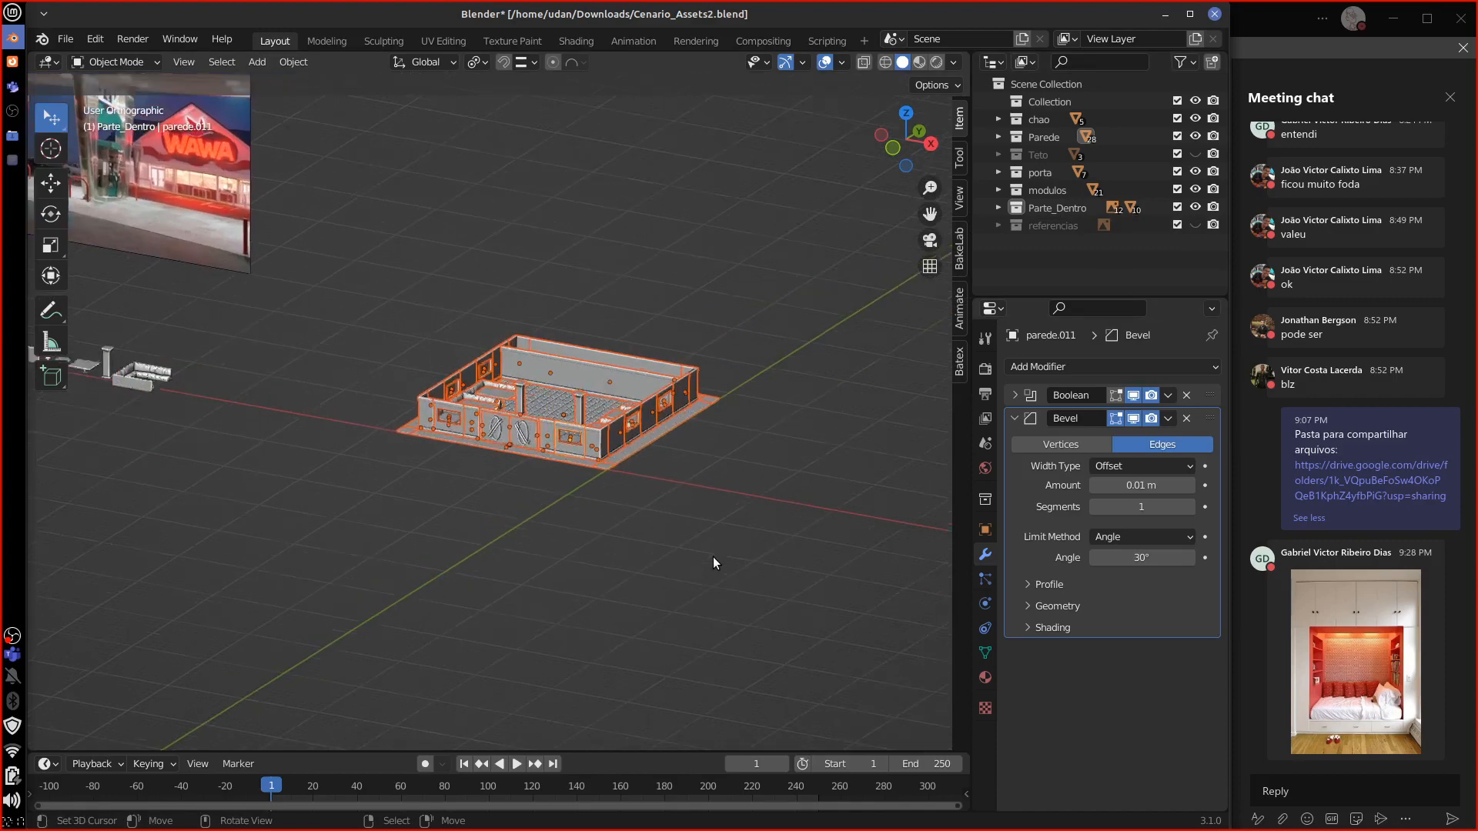
pyautogui.moveTo(642, 552)
pyautogui.mouseDown(button='middle')
pyautogui.moveTo(686, 518)
pyautogui.moveTo(636, 551)
pyautogui.mouseUp(button='middle')
pyautogui.scroll(5, 636, 551)
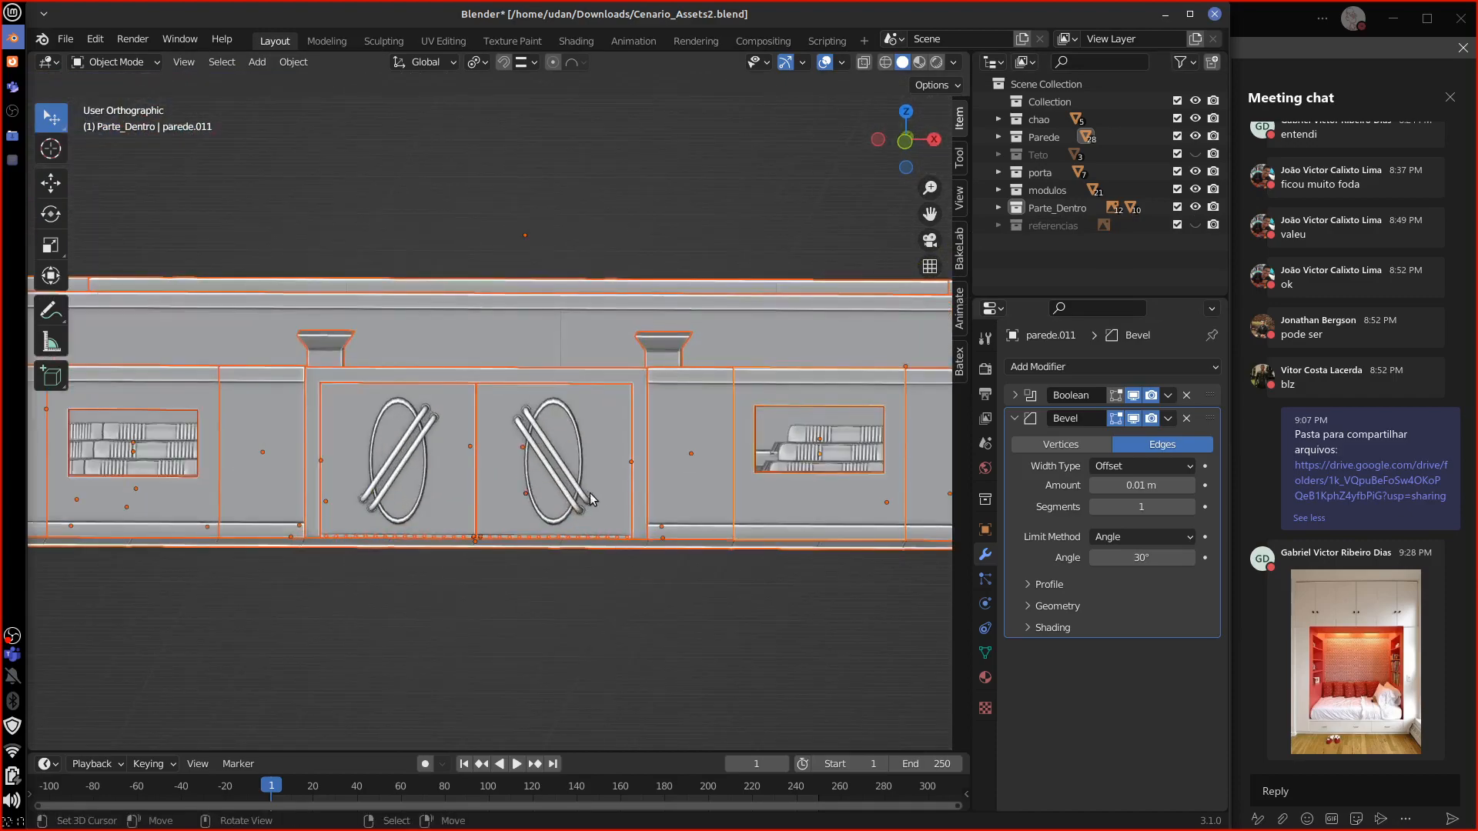
# Step: Select the right entrance door, Porta_direita, and show it in front orthographic view
pyautogui.click(579, 522)
pyautogui.rightClick(588, 513)
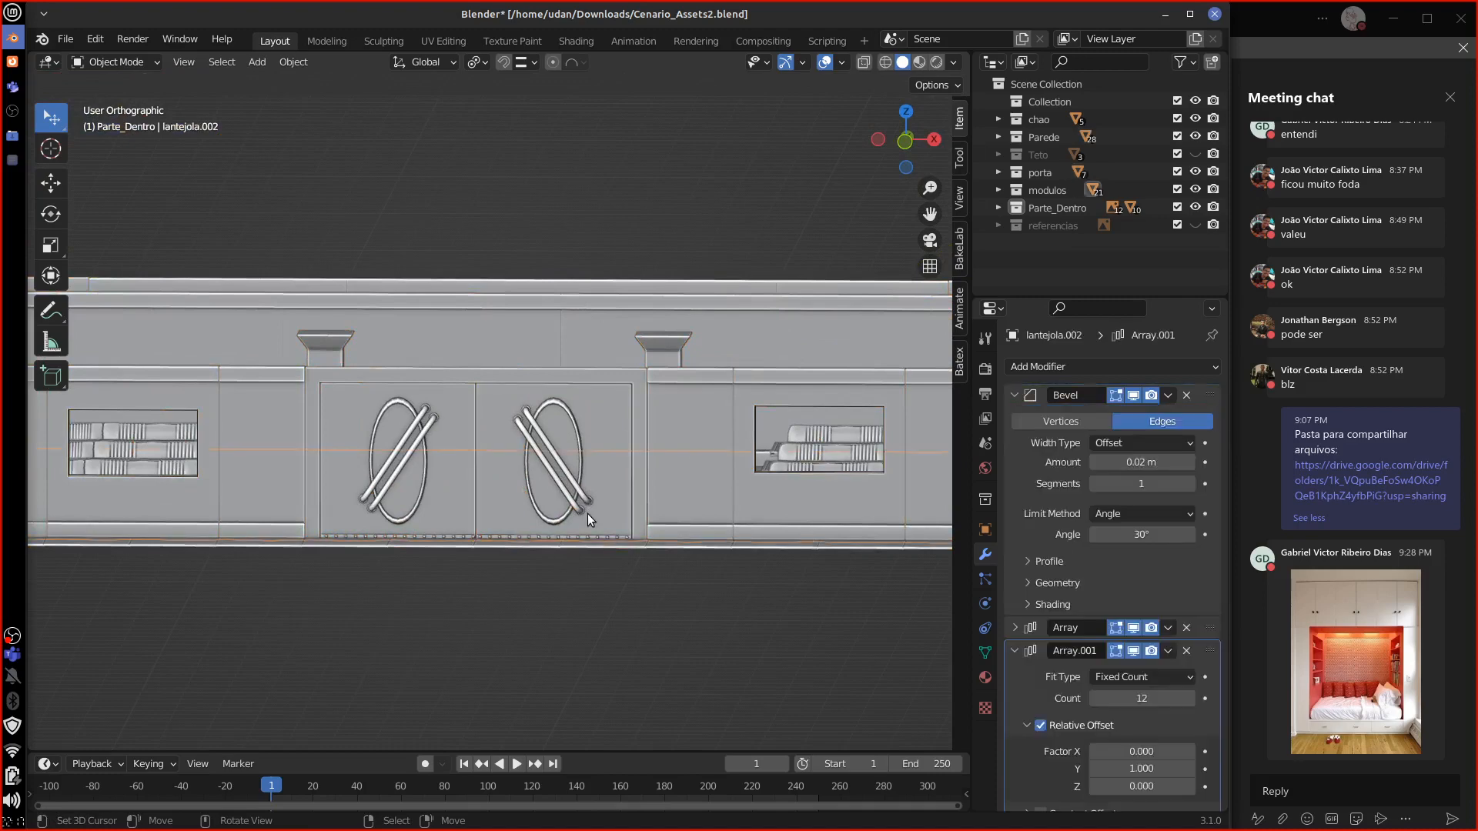
pyautogui.rightClick(583, 508)
pyautogui.rightClick(547, 548)
pyautogui.rightClick(580, 499)
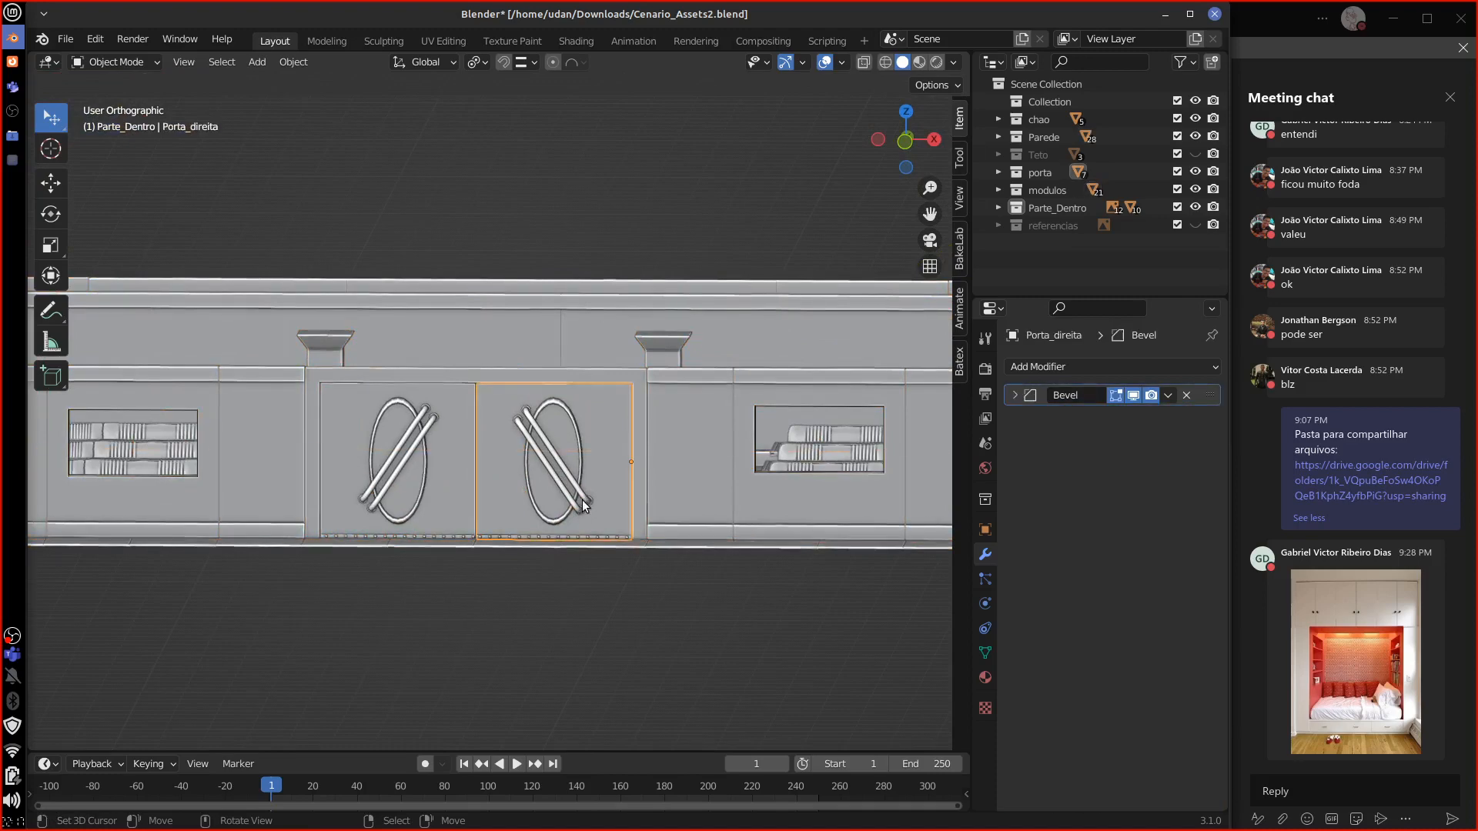
pyautogui.press('KP_1')
pyautogui.keyDown('shift'); pyautogui.moveTo(580, 530); pyautogui.dragTo(548, 601, button='middle'); pyautogui.keyUp('shift')
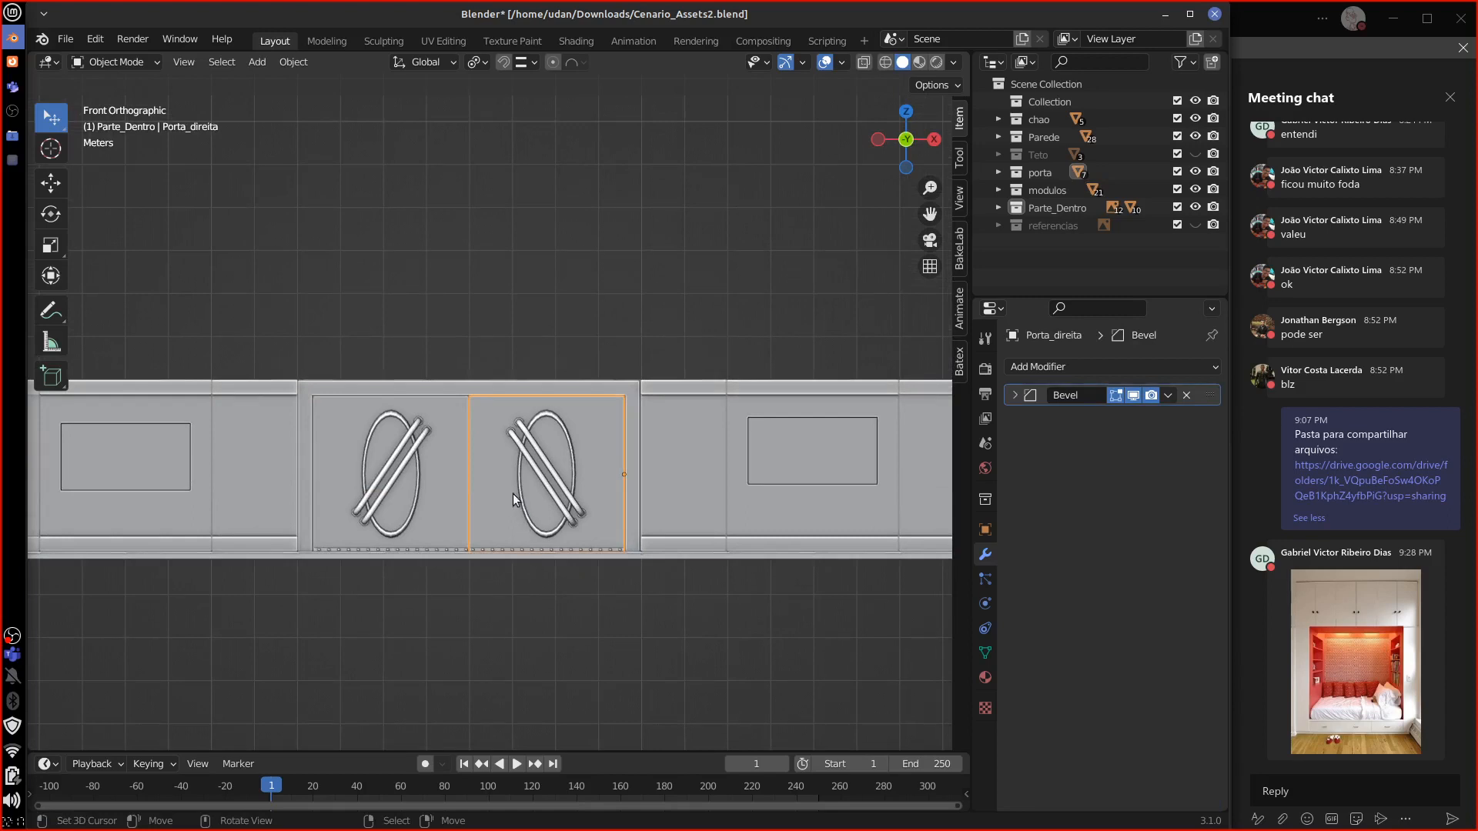
# Step: Place the 3D cursor on the lower part of the right door's handle and switch to the Select Box tool
pyautogui.keyDown('shift'); pyautogui.rightClick(520, 416); pyautogui.keyUp('shift')
pyautogui.keyDown('shift'); pyautogui.moveTo(562, 487); pyautogui.dragTo(554, 496, button='right'); pyautogui.keyUp('shift')
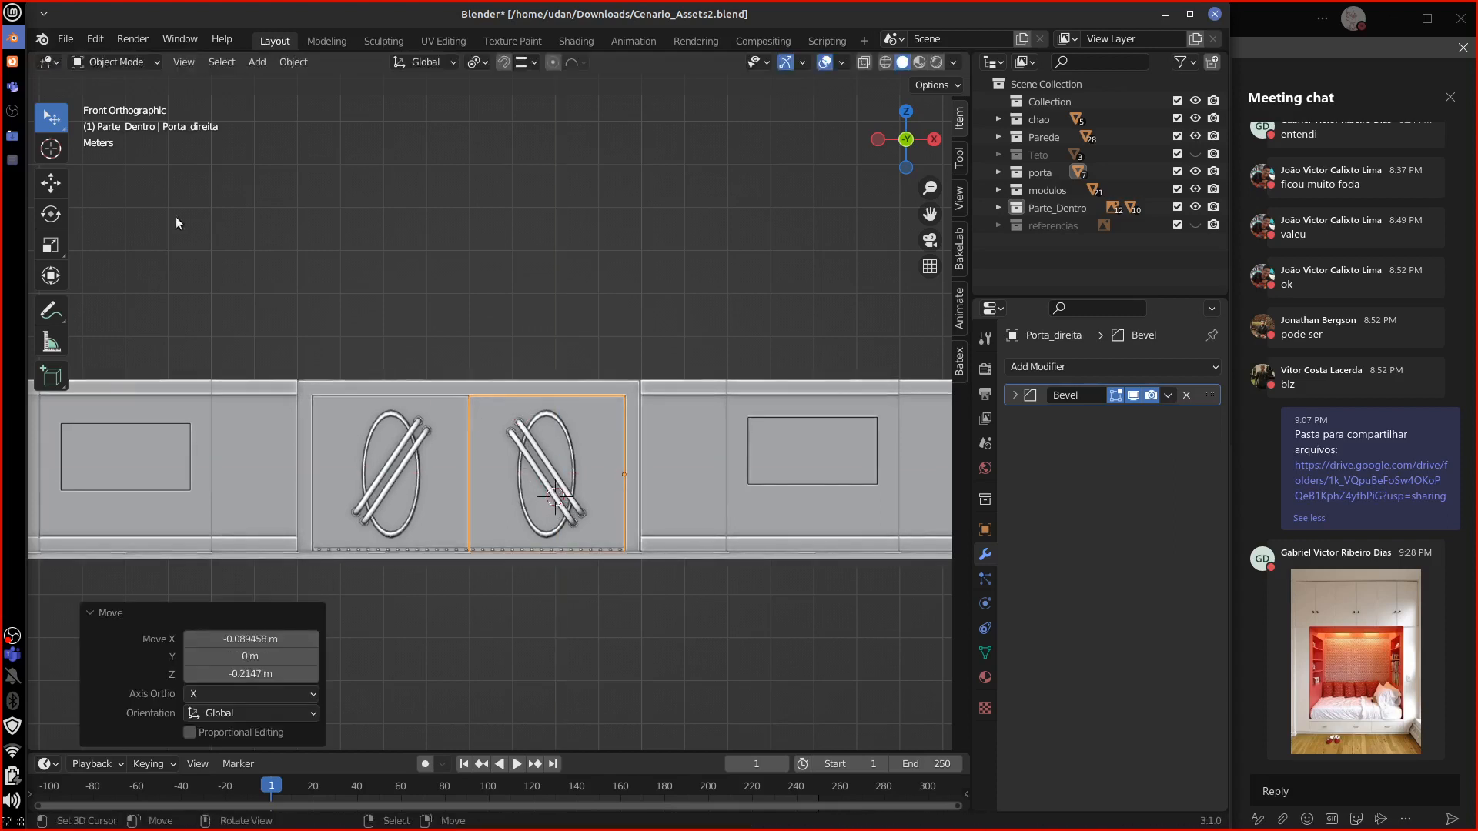
pyautogui.moveTo(57, 122); pyautogui.dragTo(169, 161)
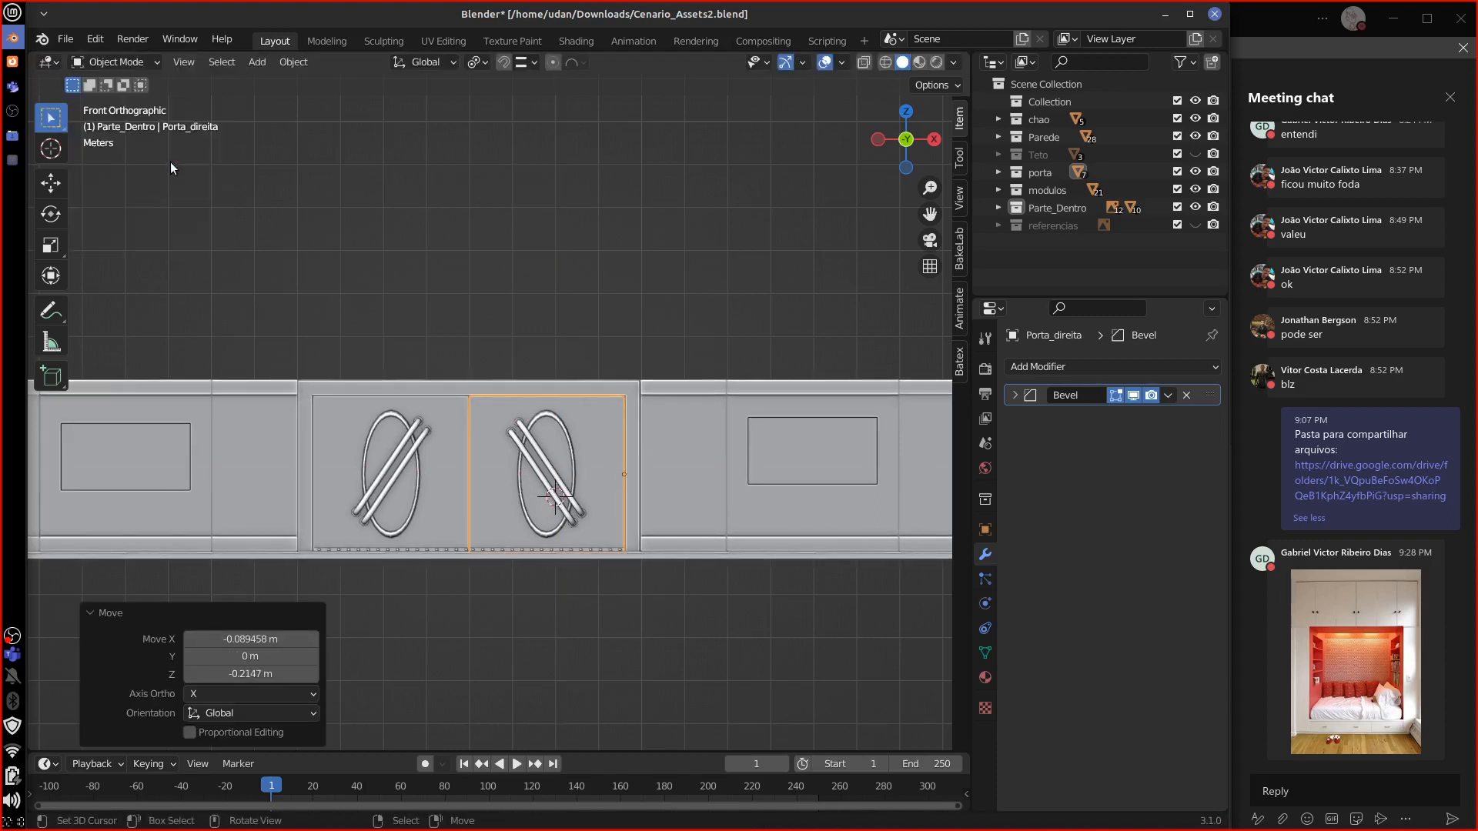
pyautogui.moveTo(525, 488); pyautogui.dragTo(534, 505)
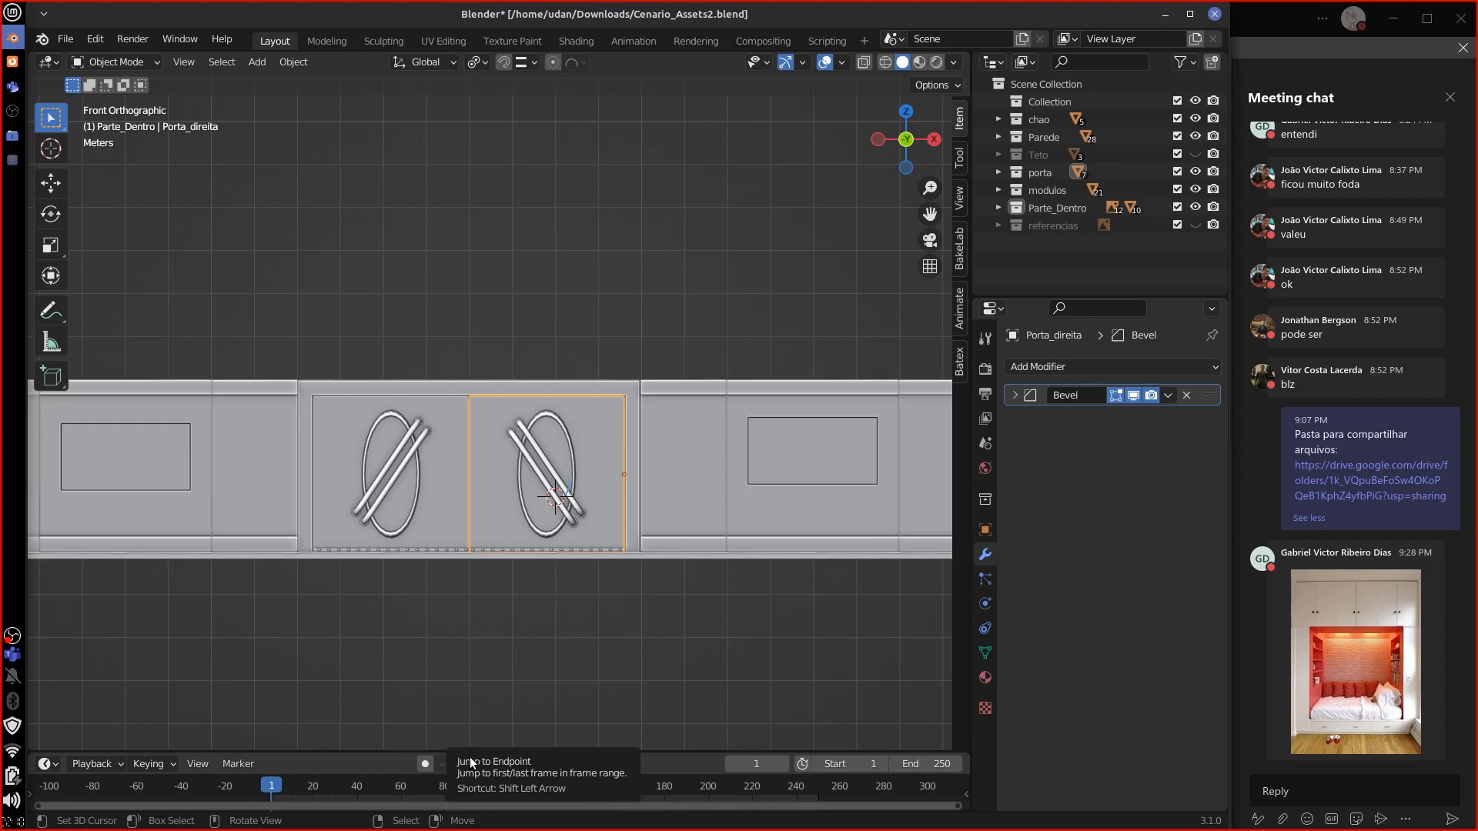
# Step: Try to move the right entrance door freely in the front view
pyautogui.press('g')
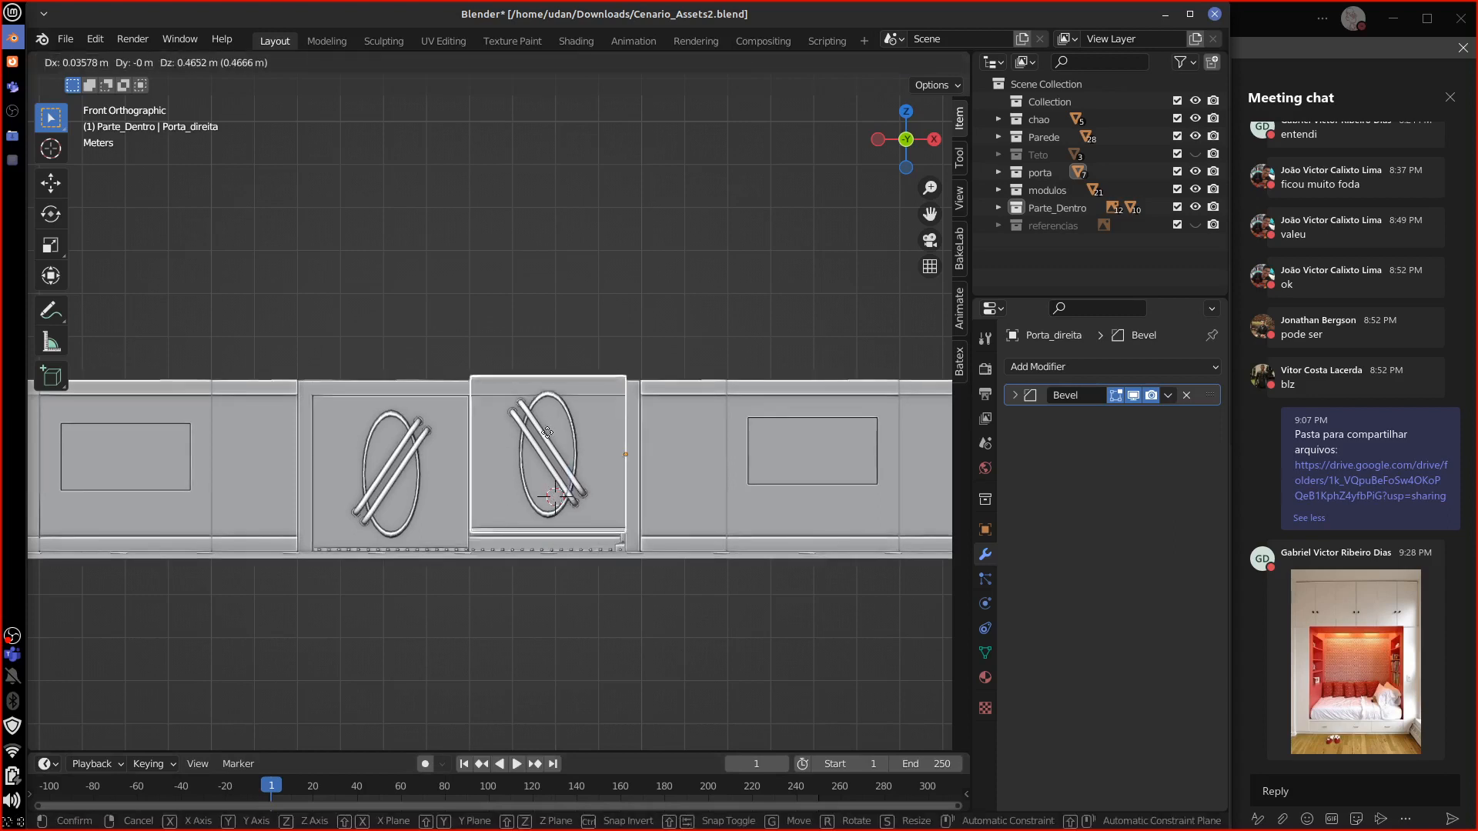
pyautogui.press('Escape')
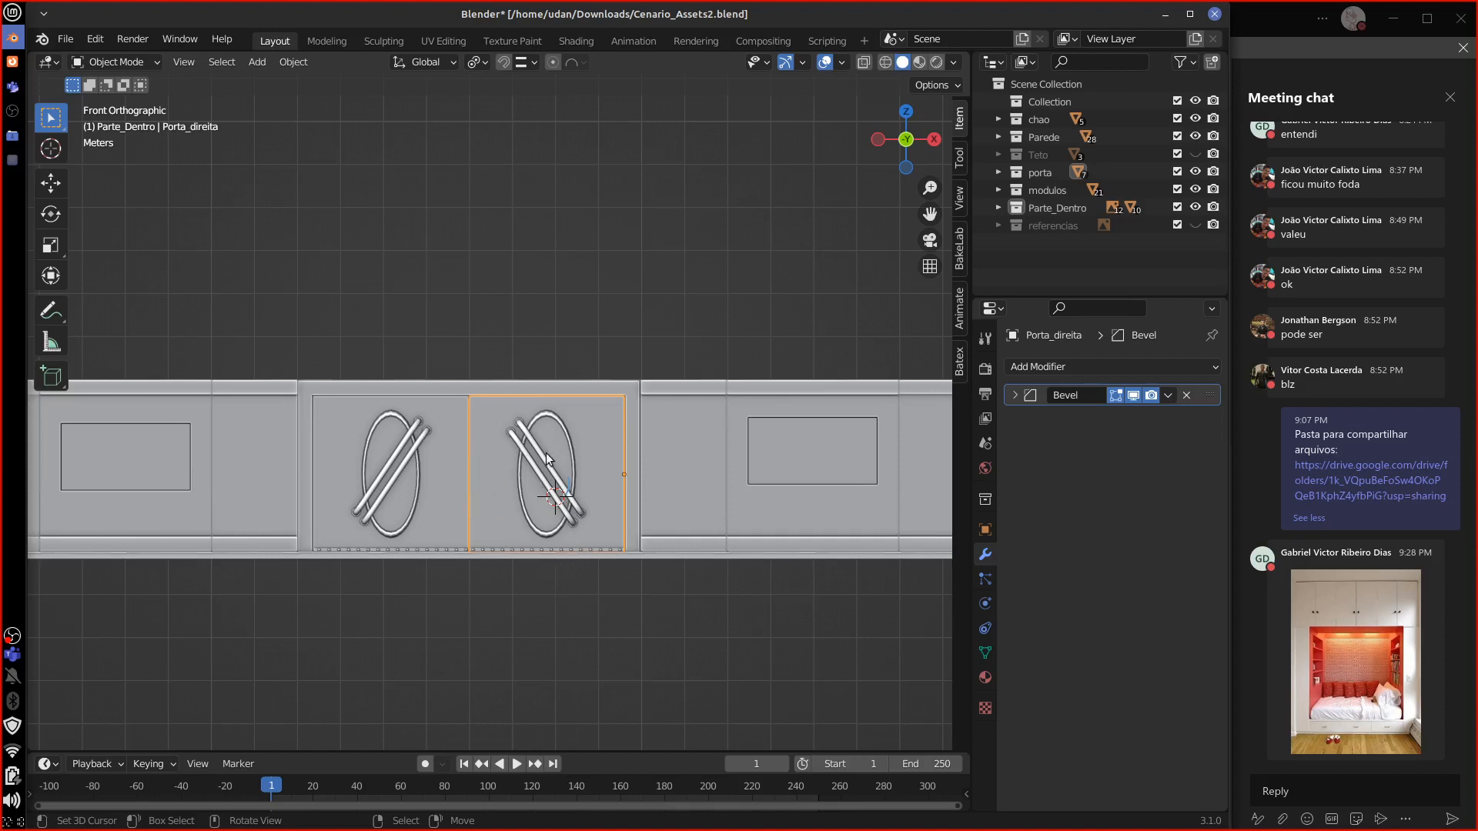
pyautogui.moveTo(552, 471)
pyautogui.mouseDown()
pyautogui.moveTo(539, 473)
pyautogui.moveTo(539, 539)
pyautogui.mouseUp()
pyautogui.moveTo(554, 508); pyautogui.dragTo(554, 537)
pyautogui.moveTo(536, 473)
pyautogui.mouseDown()
pyautogui.moveTo(526, 514)
pyautogui.moveTo(621, 528)
pyautogui.mouseUp()
pyautogui.moveTo(460, 547)
pyautogui.mouseDown(button='right')
pyautogui.moveTo(541, 542)
pyautogui.moveTo(588, 465)
pyautogui.moveTo(561, 445)
pyautogui.mouseUp(button='right')
# Step: Try to swing the right entrance door inward about its hinge in top orthographic view
pyautogui.press('KP_7')
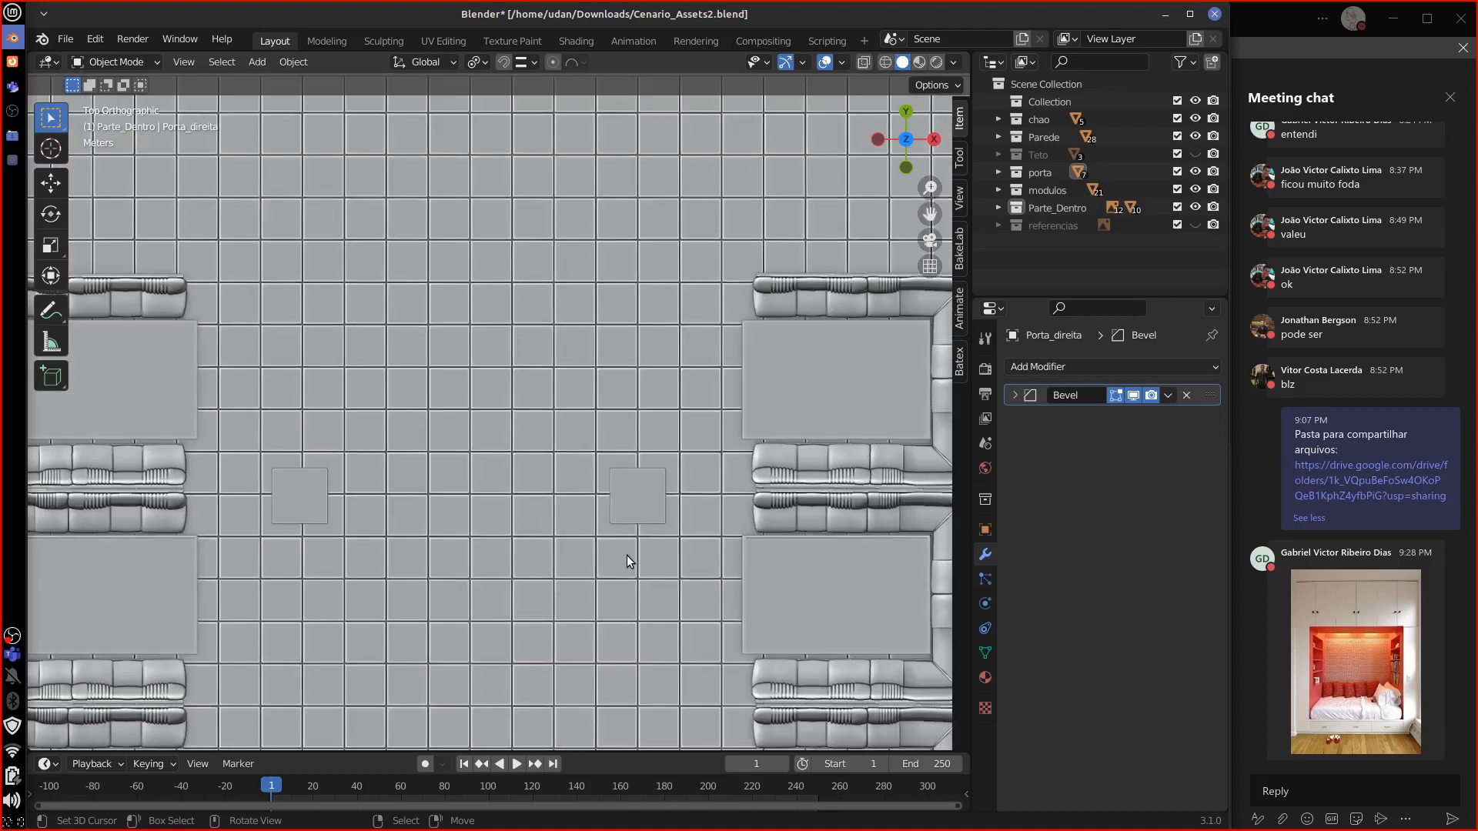
pyautogui.keyDown('shift'); pyautogui.moveTo(681, 647); pyautogui.dragTo(676, 592, button='middle'); pyautogui.keyUp('shift')
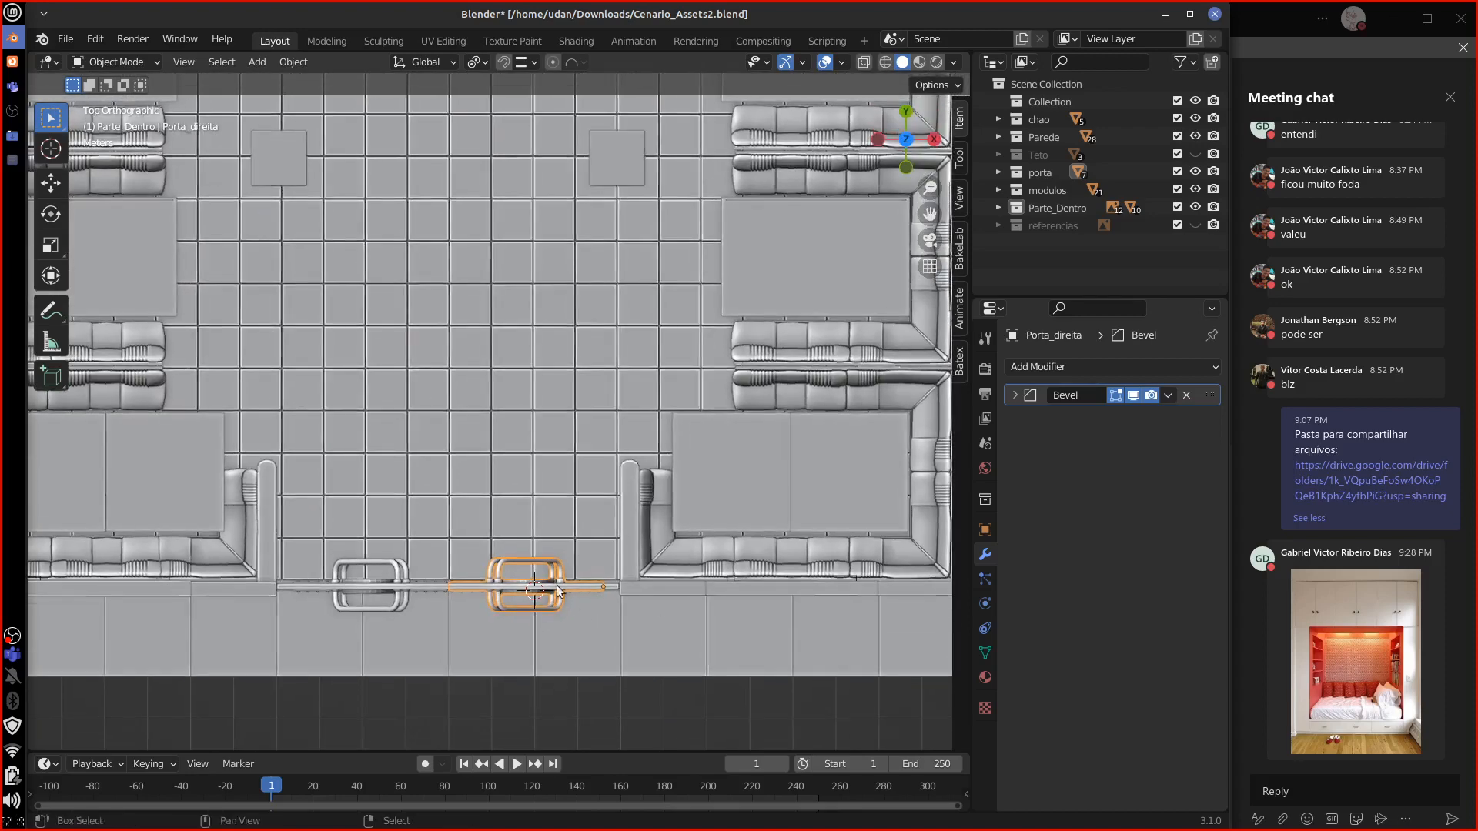
pyautogui.press('r')
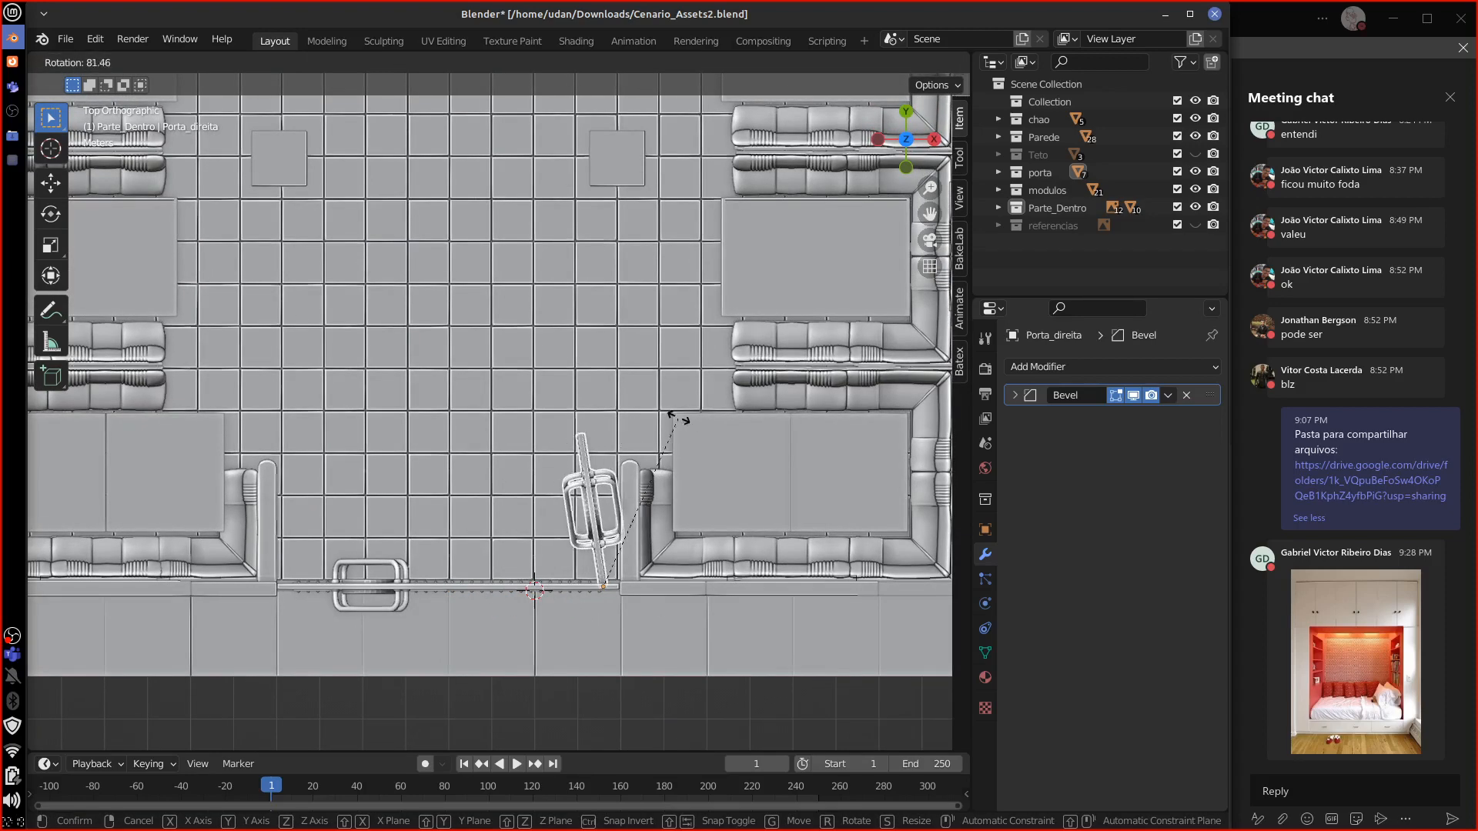
pyautogui.rightClick(615, 462)
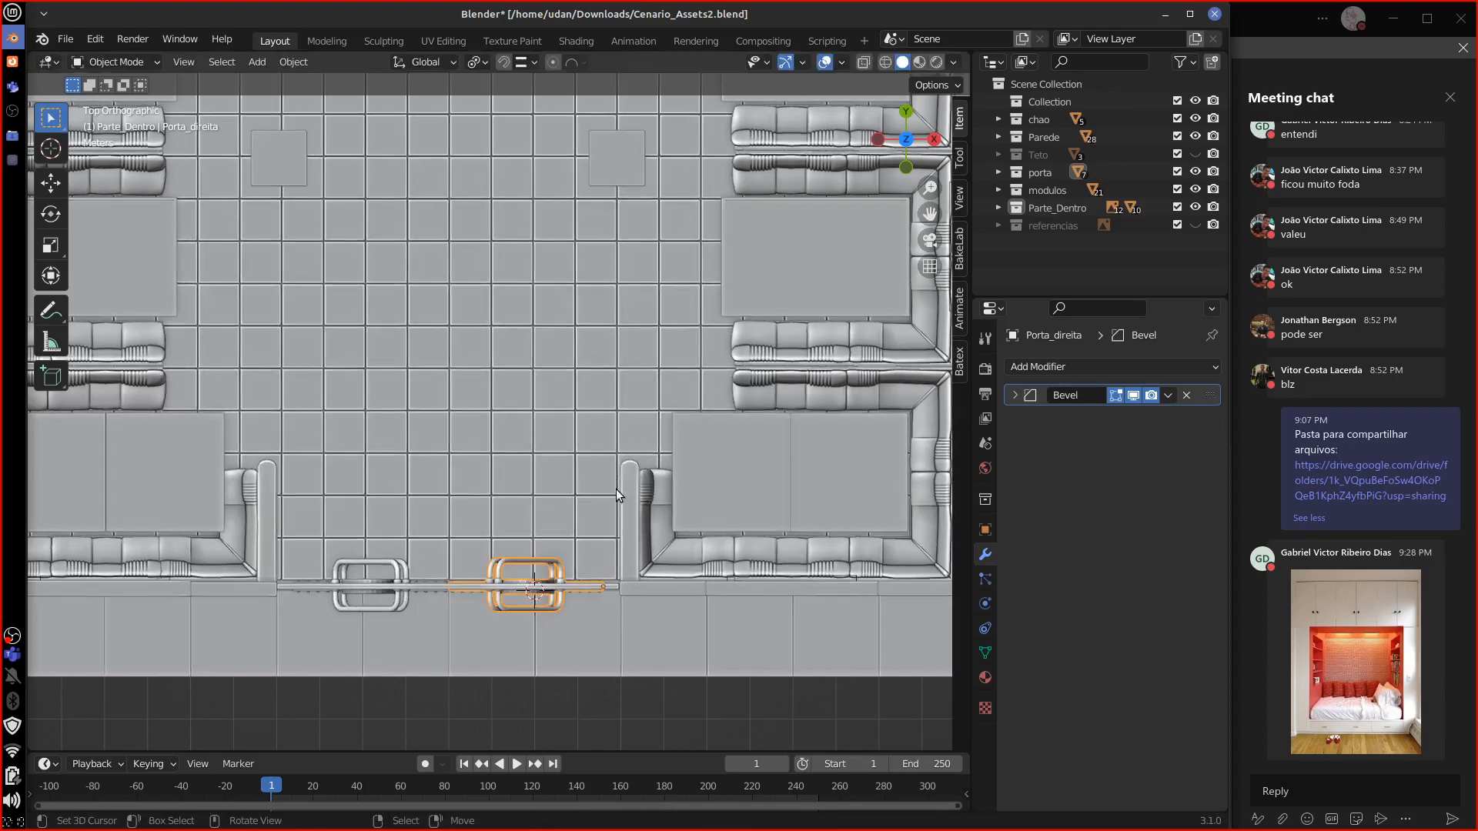
# Step: Rotate the right entrance door 55° about its hinge in top view and inspect the opening from the side
pyautogui.press('KP_1')
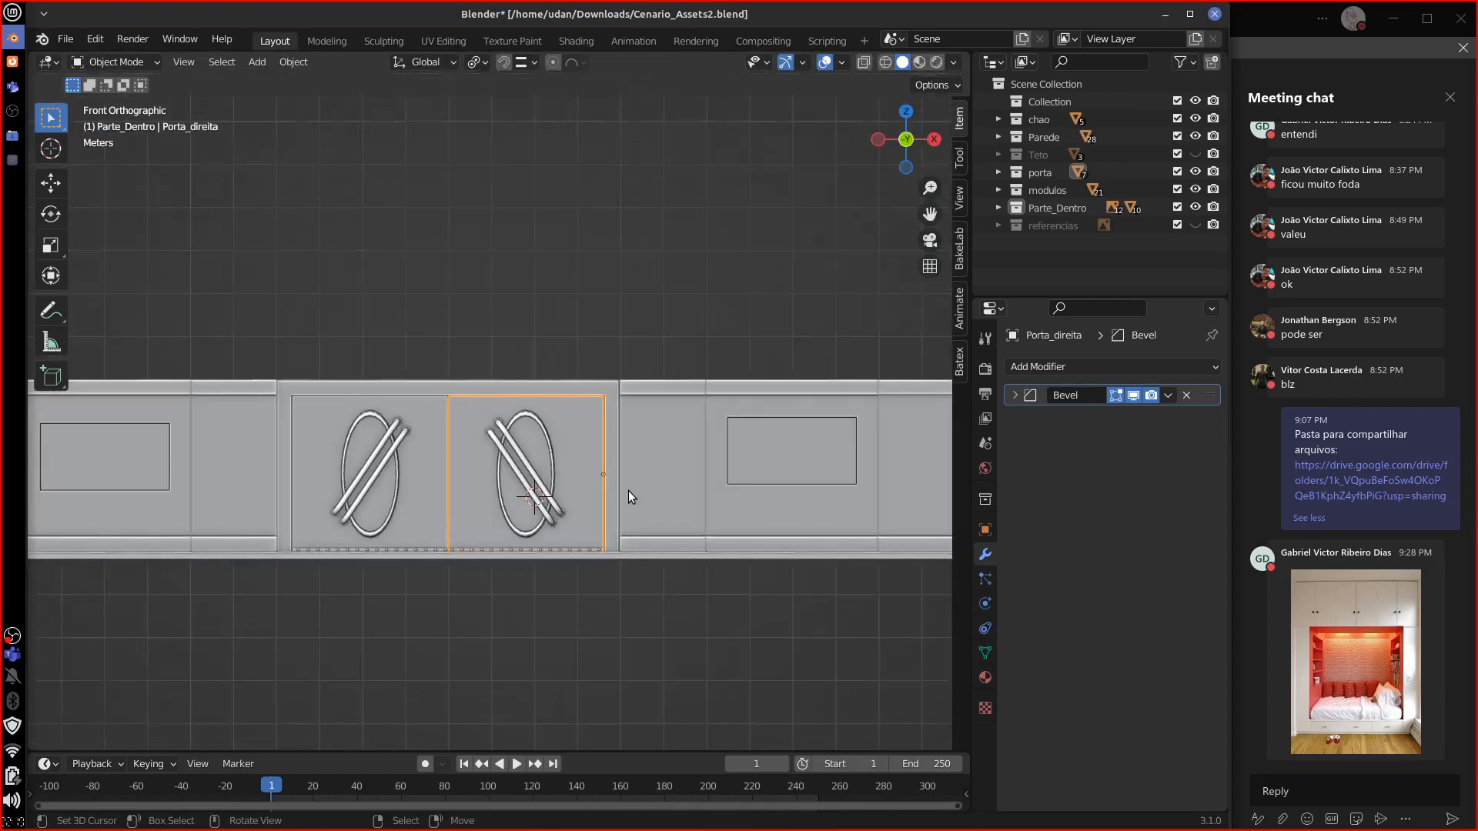
pyautogui.press('KP_7')
pyautogui.press('r')
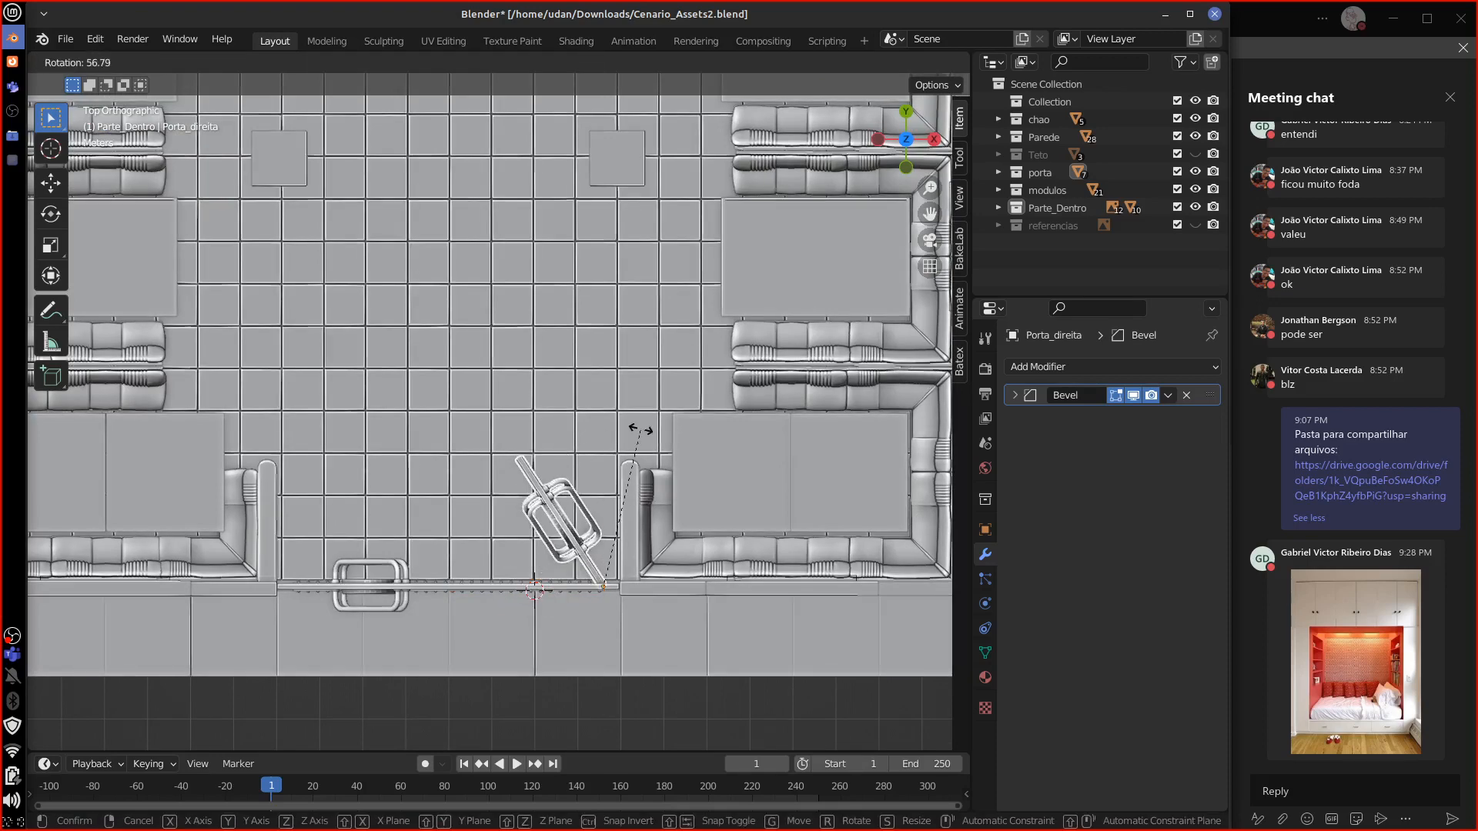
pyautogui.click(641, 444)
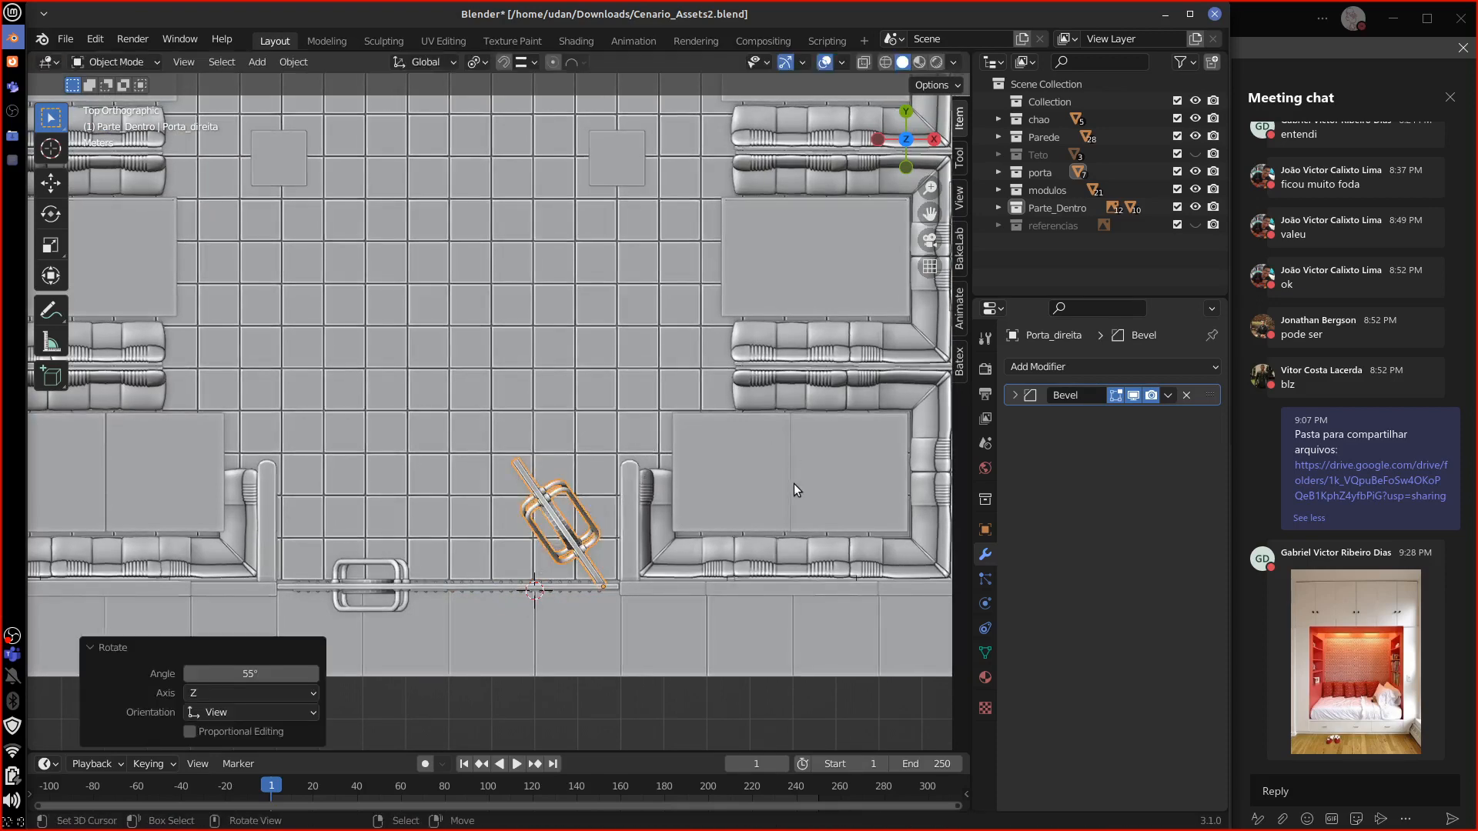
pyautogui.keyDown('shift'); pyautogui.moveTo(782, 508); pyautogui.dragTo(462, 359, button='middle'); pyautogui.keyUp('shift')
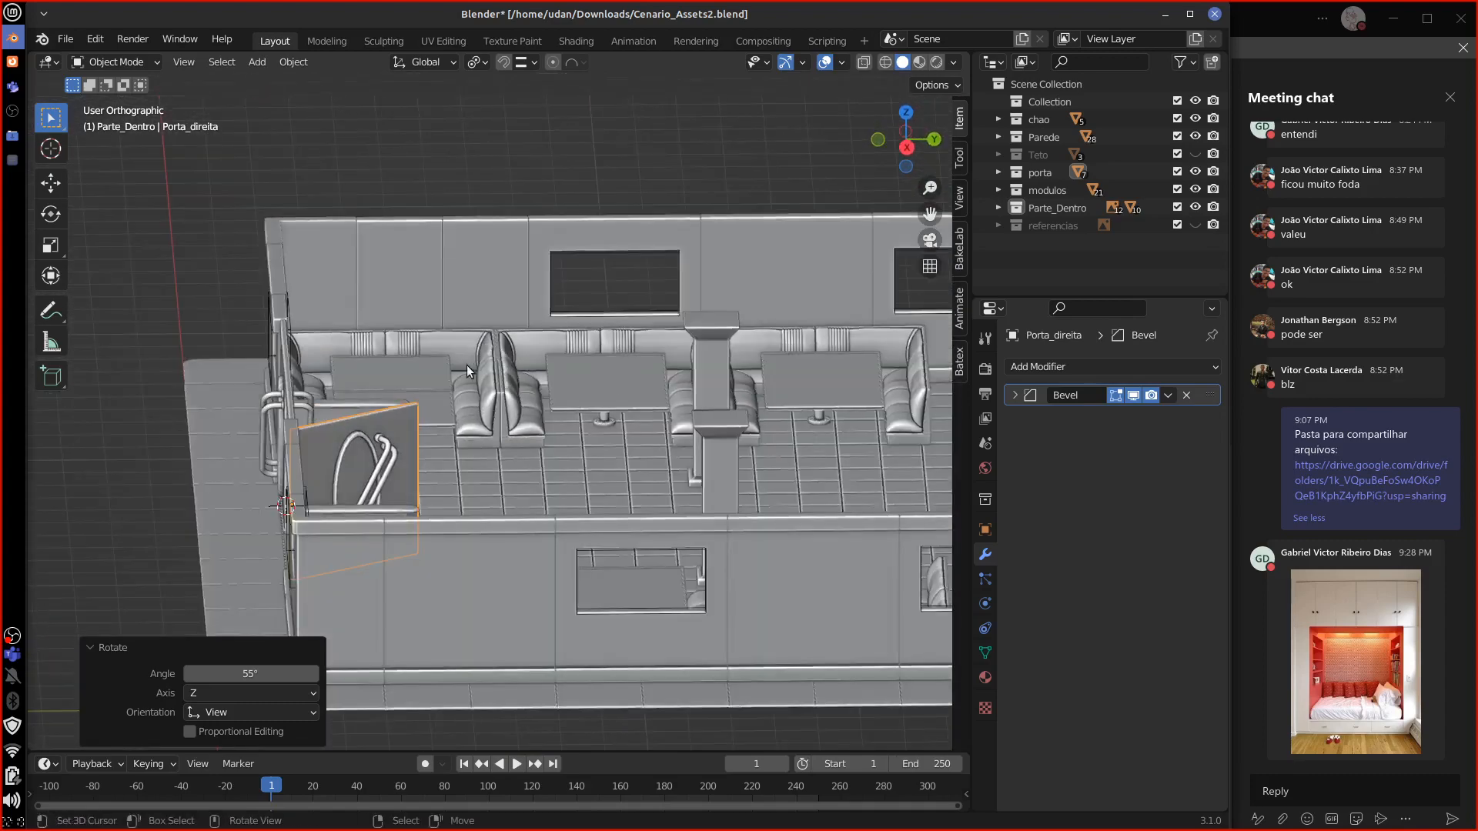
# Step: Sketch a small freehand human figure annotation over the booth seats beside the open door
pyautogui.press('d')
pyautogui.moveTo(466, 365); pyautogui.dragTo(462, 370)
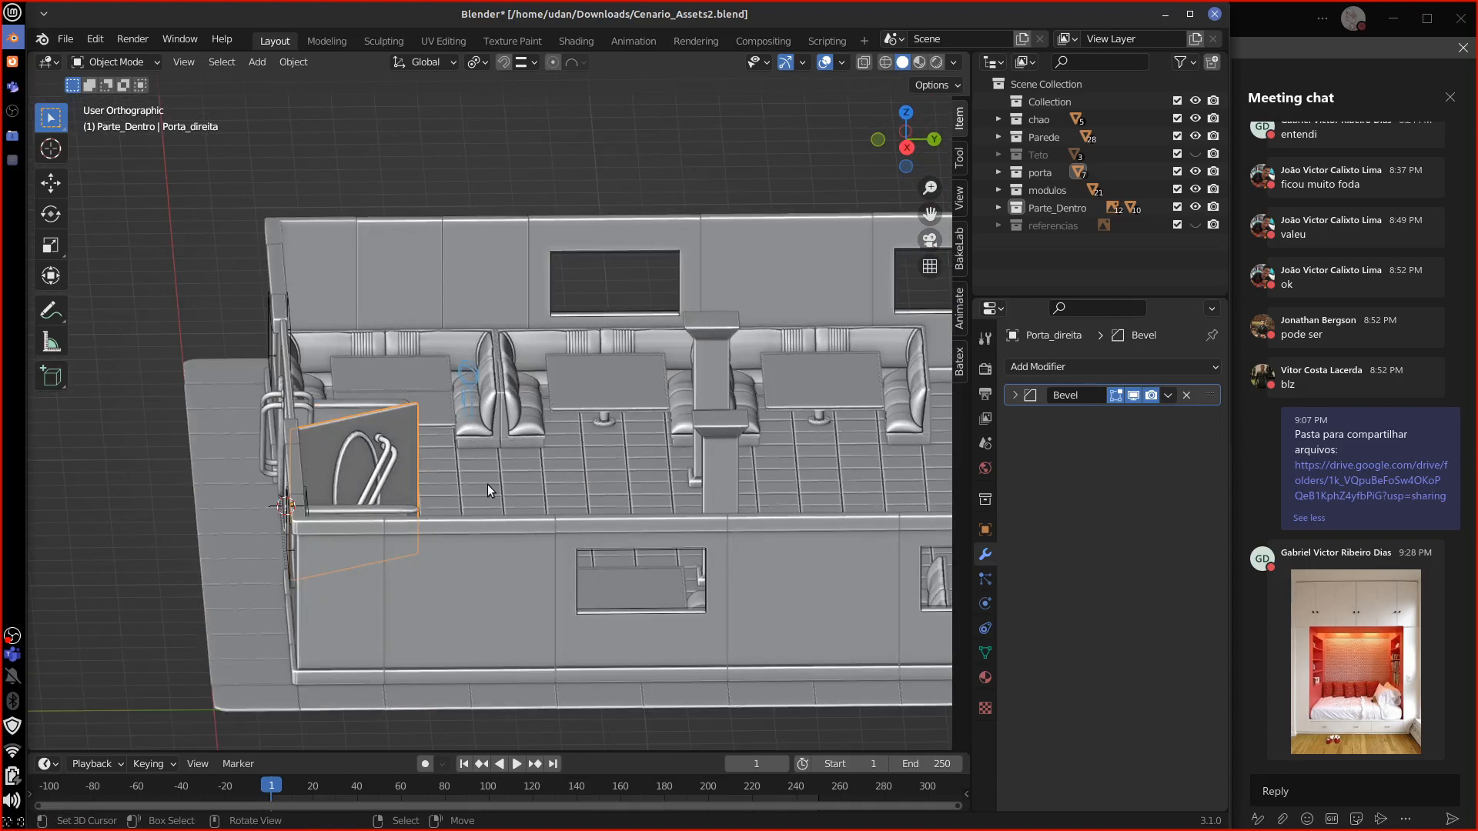
# Step: Start appending from another blend file and look for a human model in the Downloads, Home and Videos folders
pyautogui.click(75, 40)
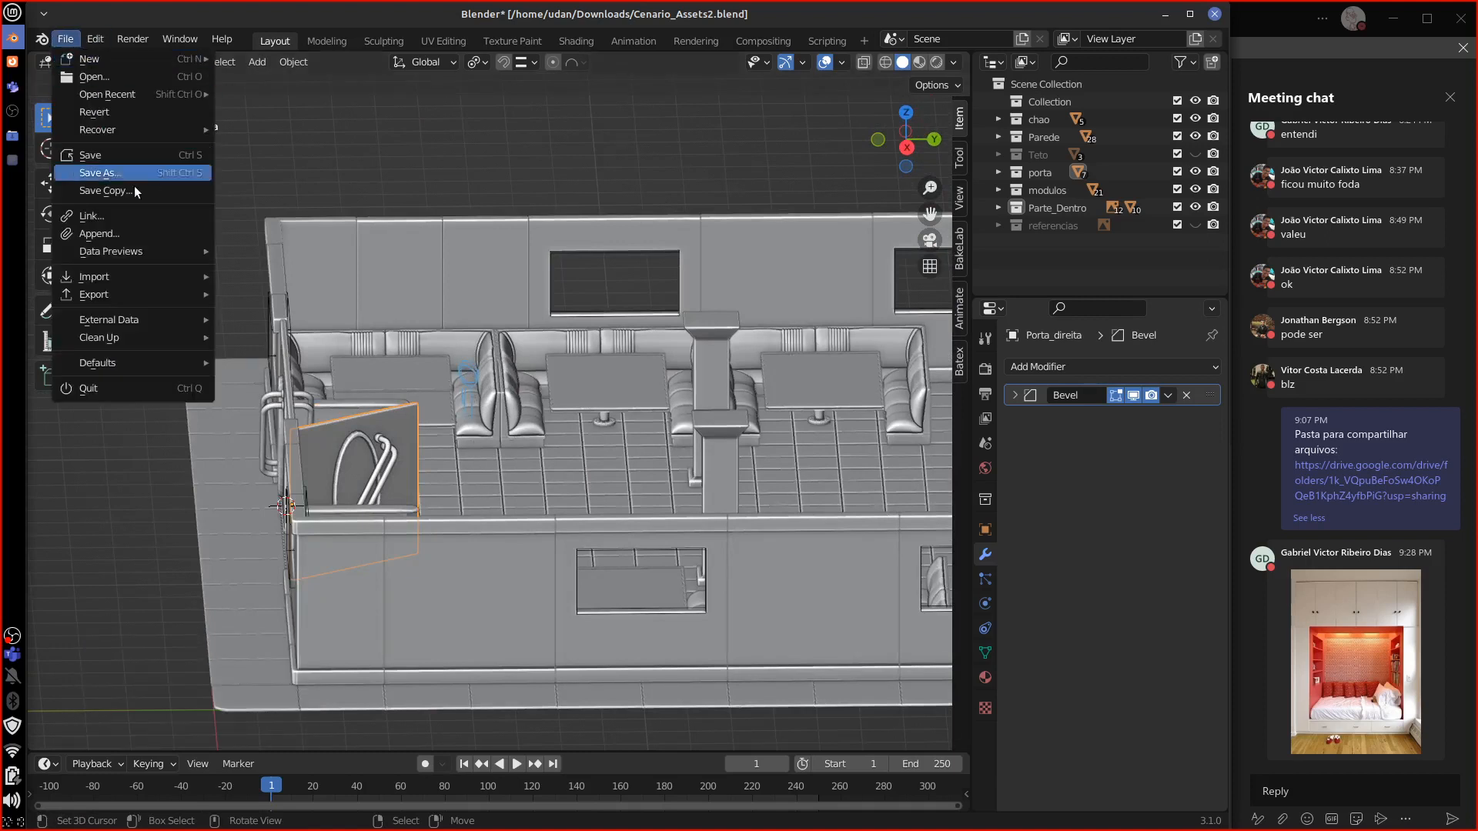
pyautogui.click(152, 234)
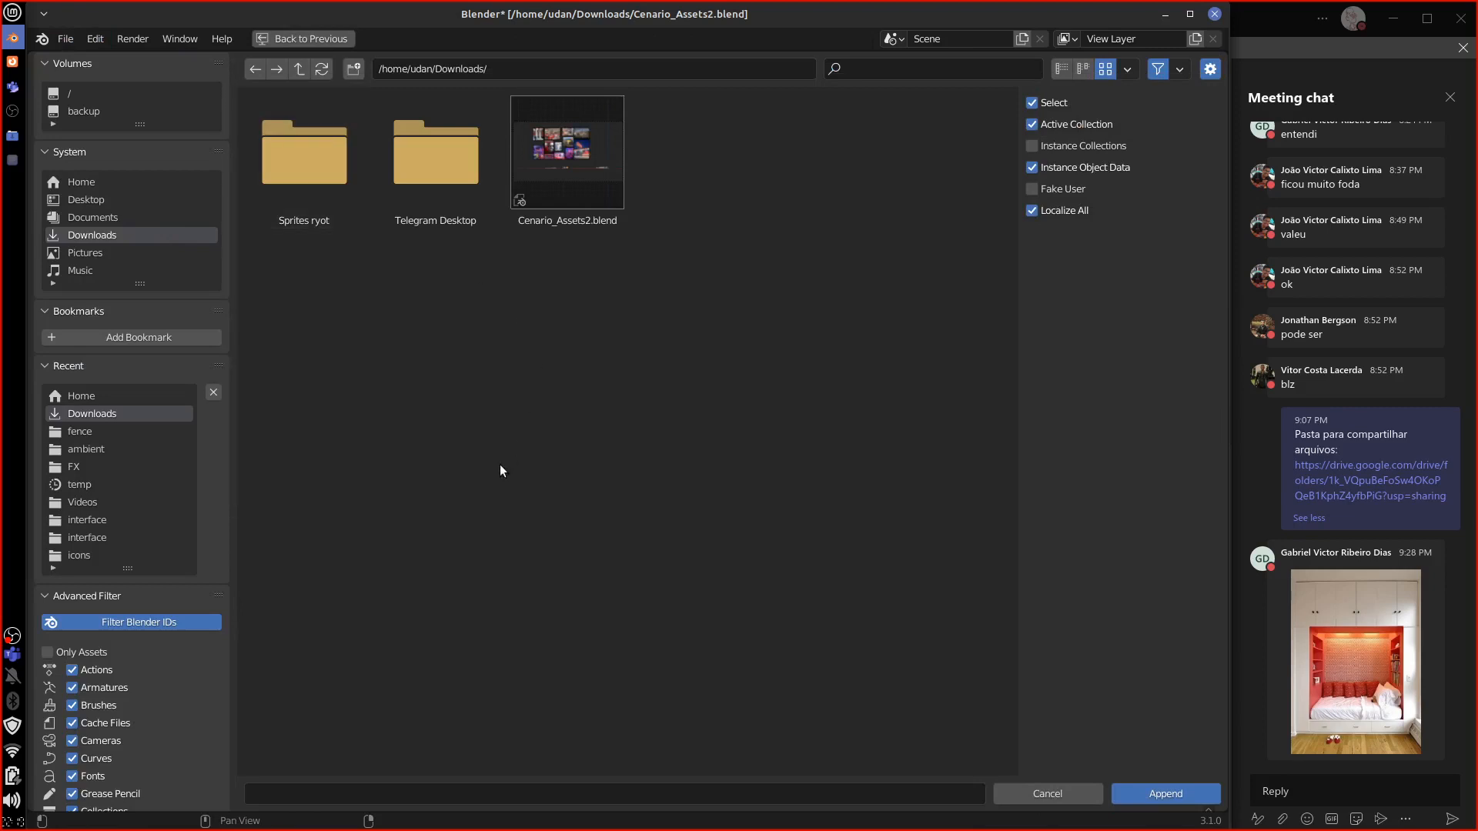
pyautogui.click(152, 394)
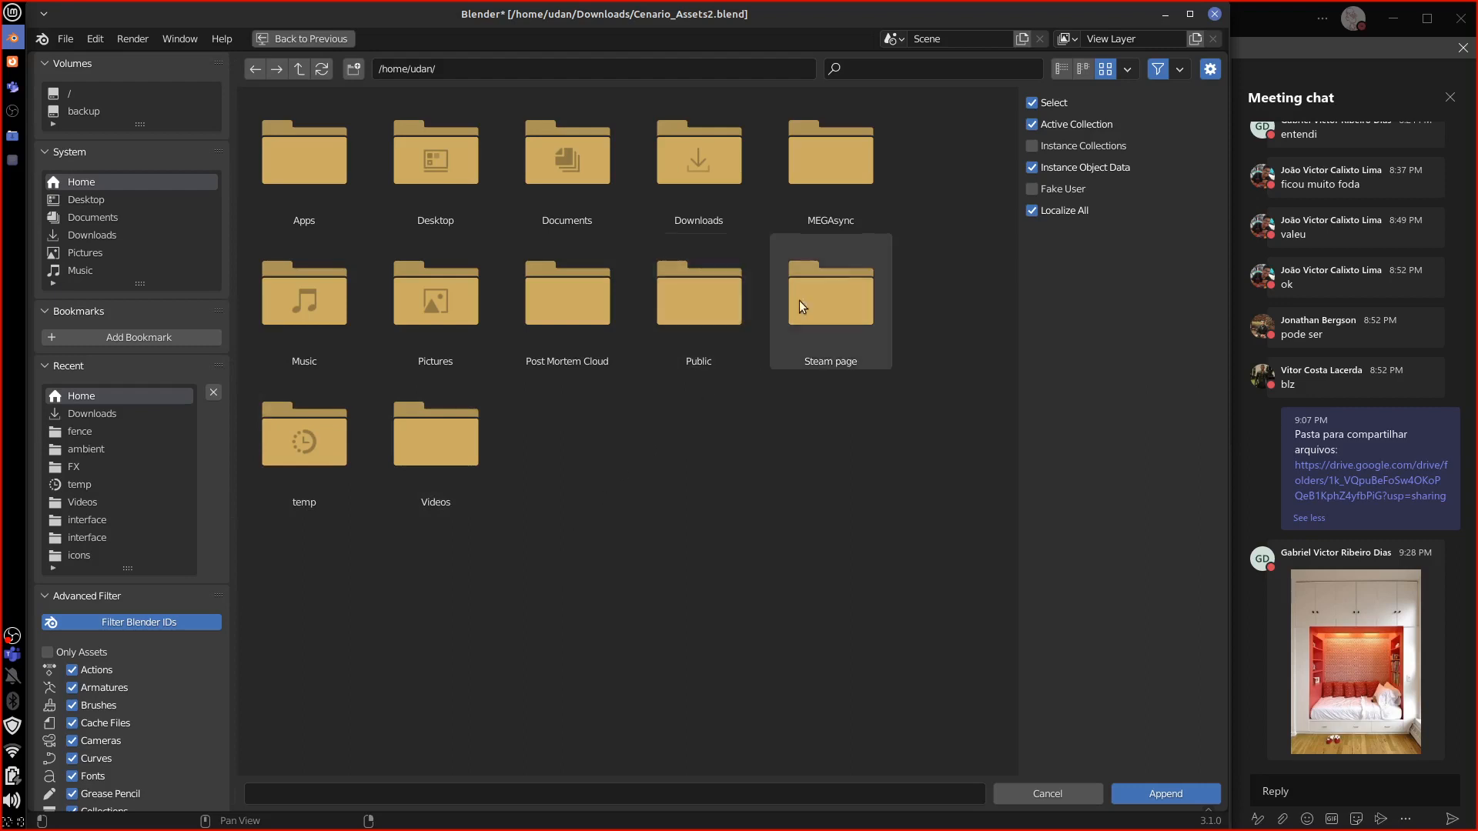
pyautogui.click(65, 39)
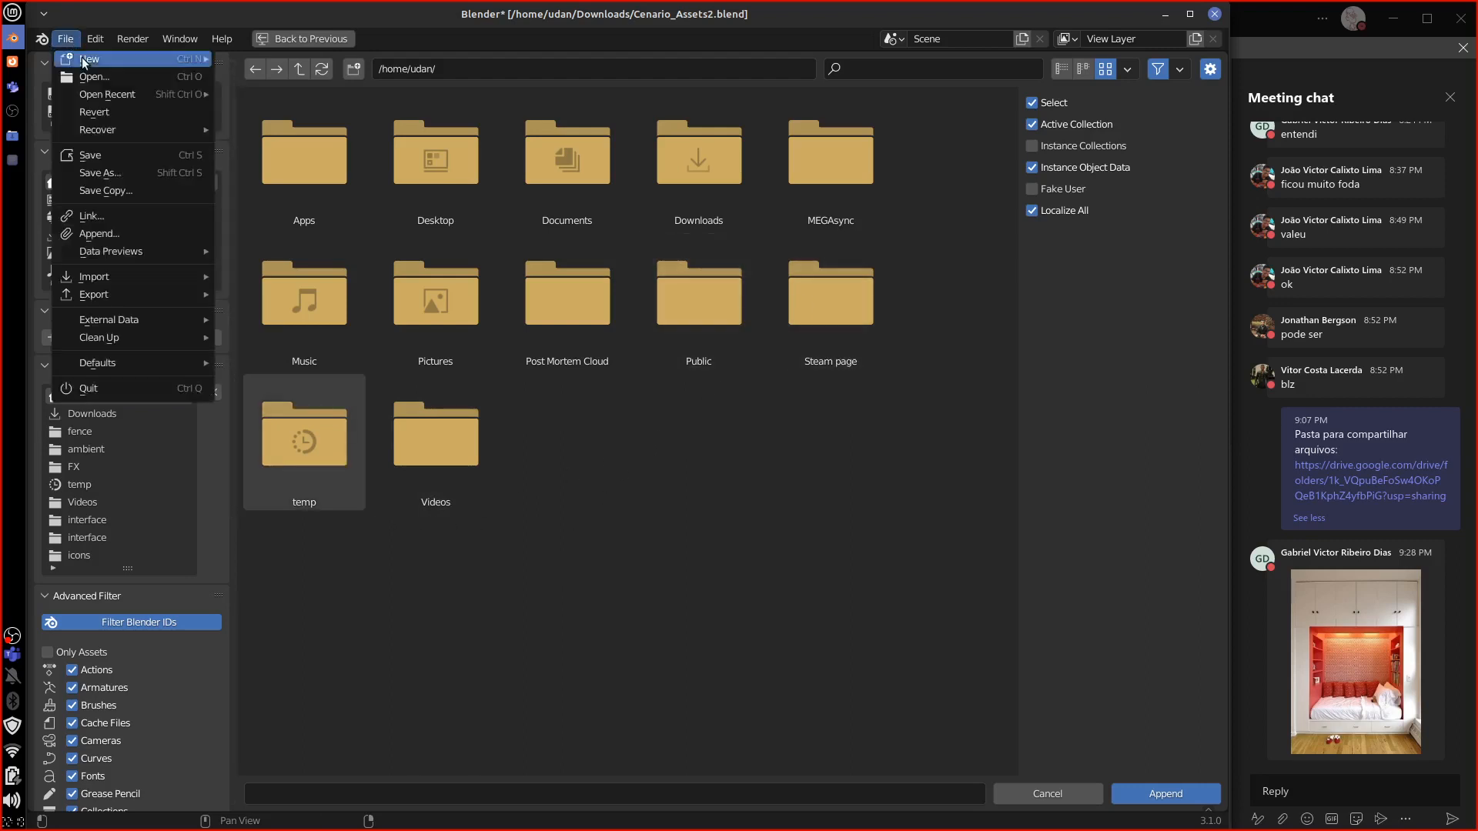
pyautogui.click(148, 233)
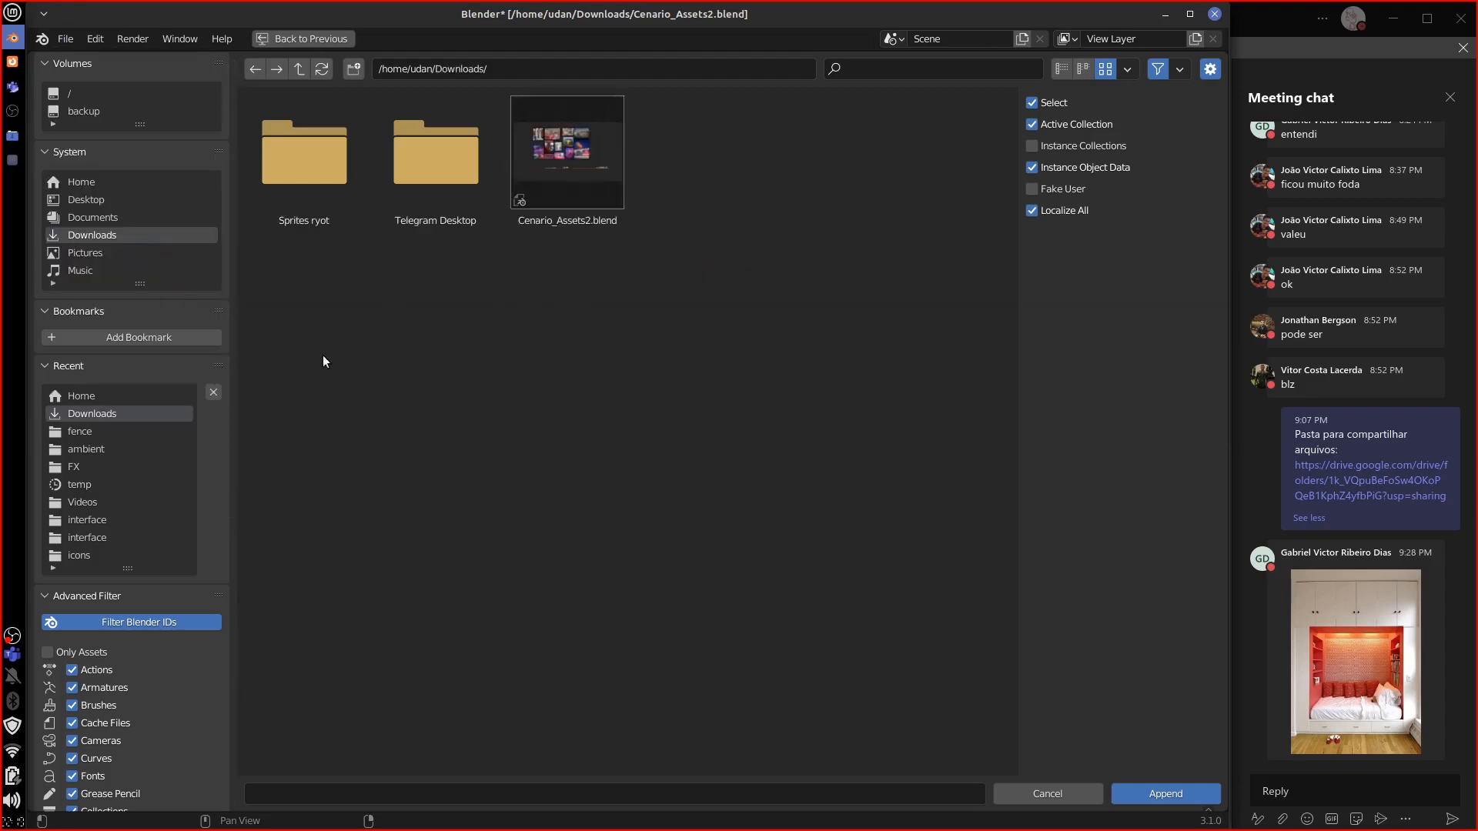
pyautogui.click(150, 430)
pyautogui.click(165, 502)
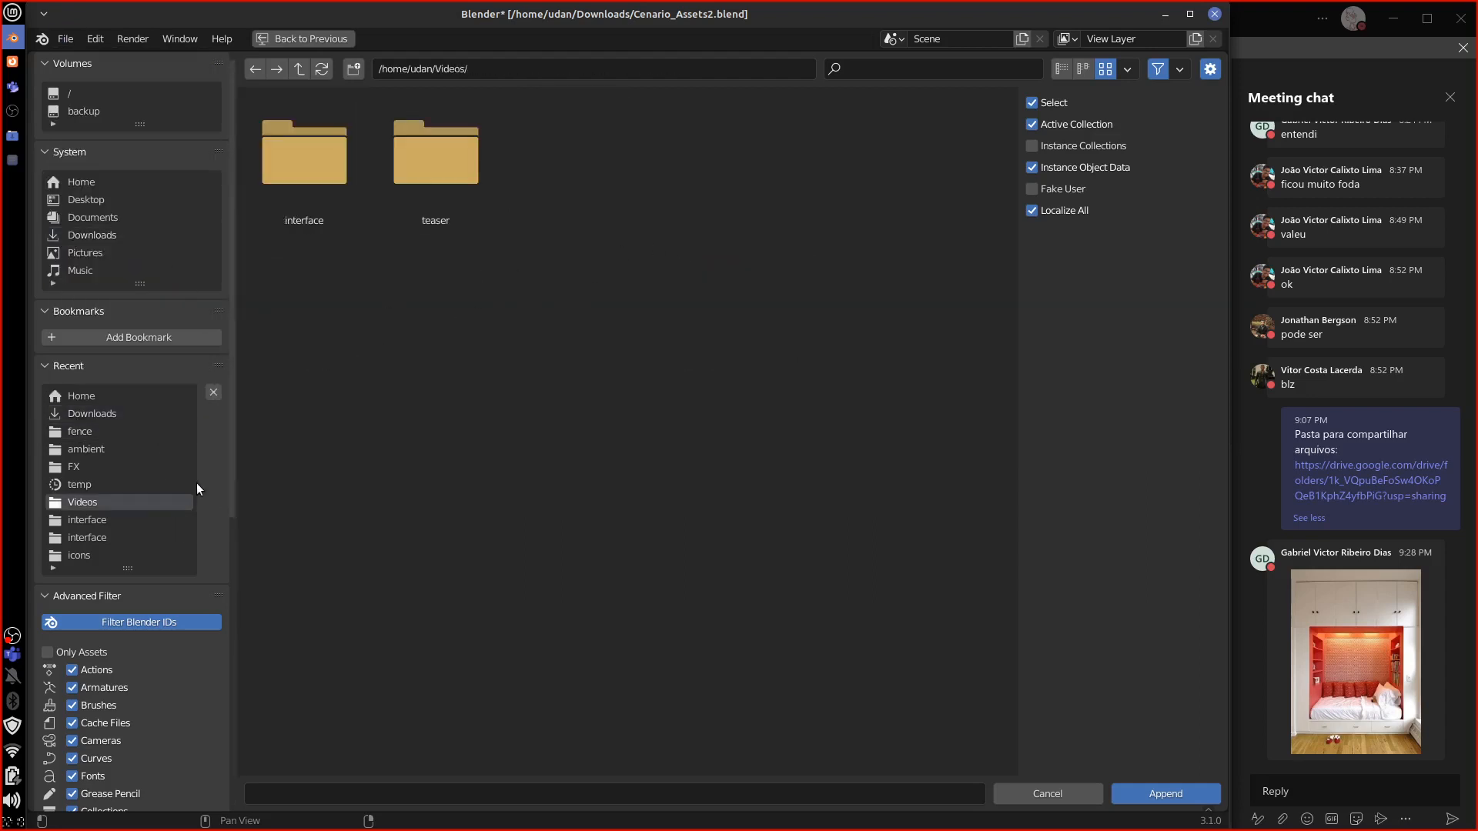
pyautogui.click(147, 183)
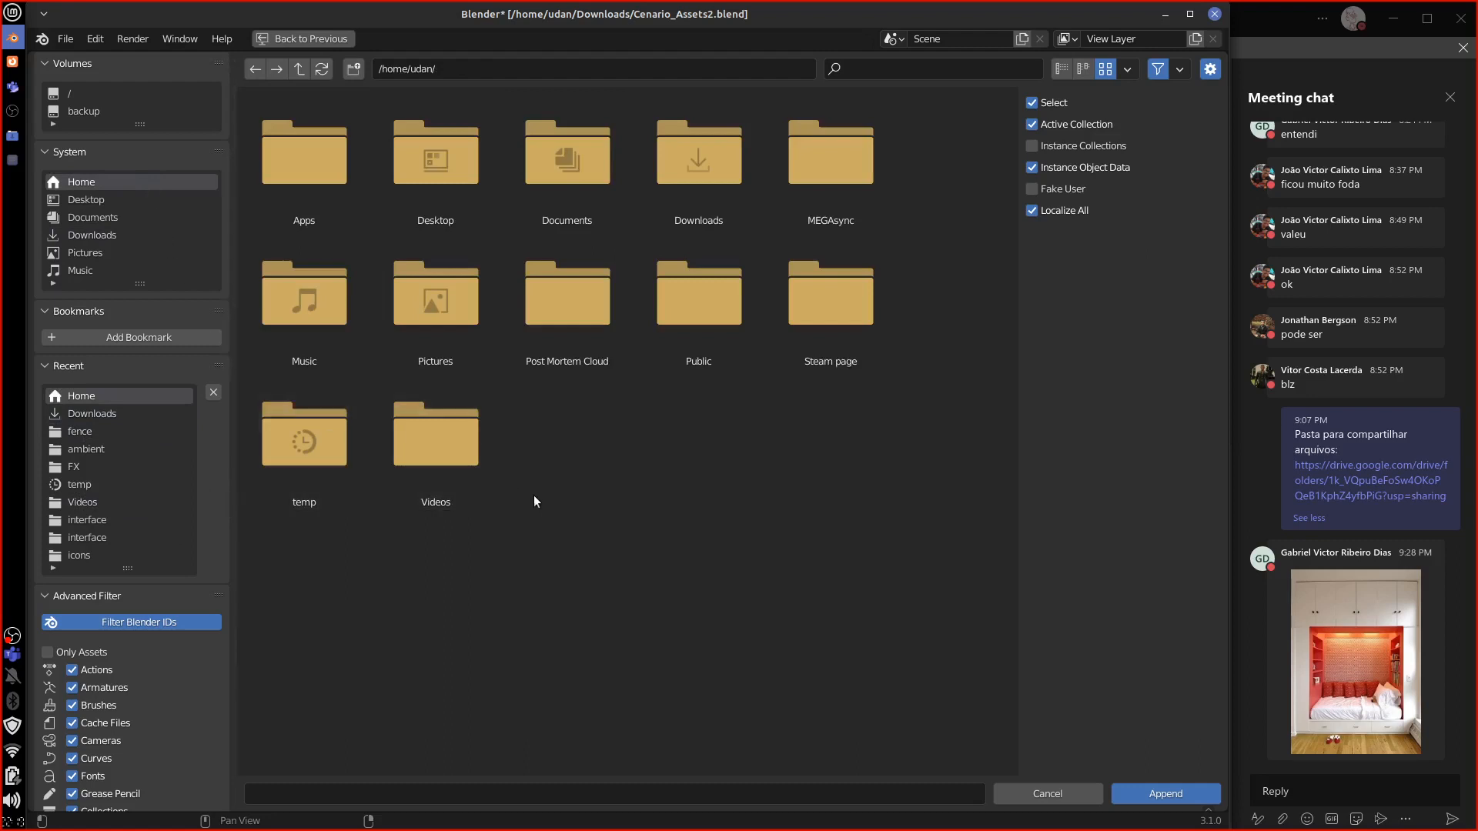
# Step: Look for a human model in the Documents subfolders assets_II, model_aulas and chars_II
pyautogui.doubleClick(581, 169)
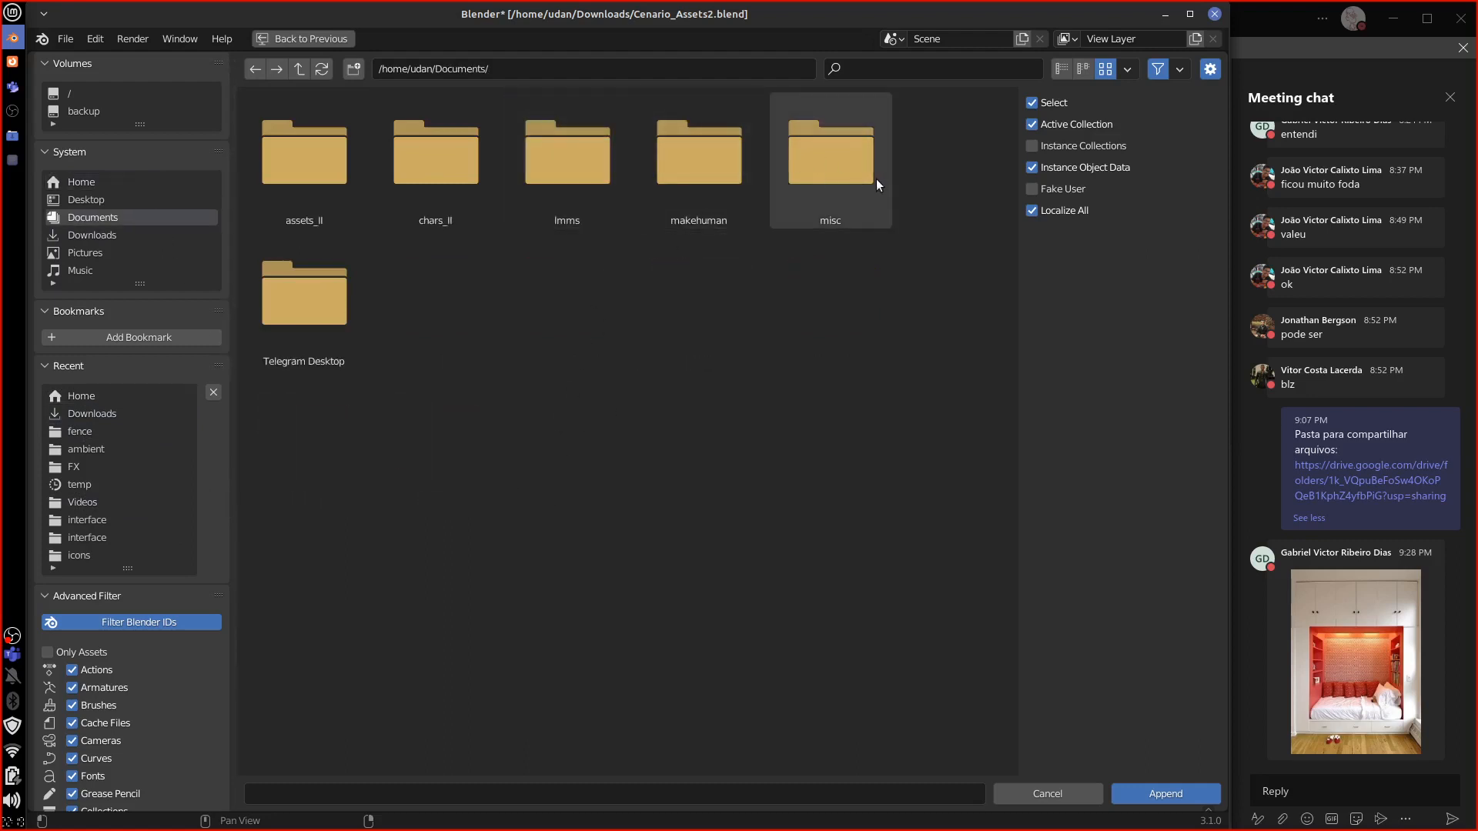
pyautogui.doubleClick(326, 166)
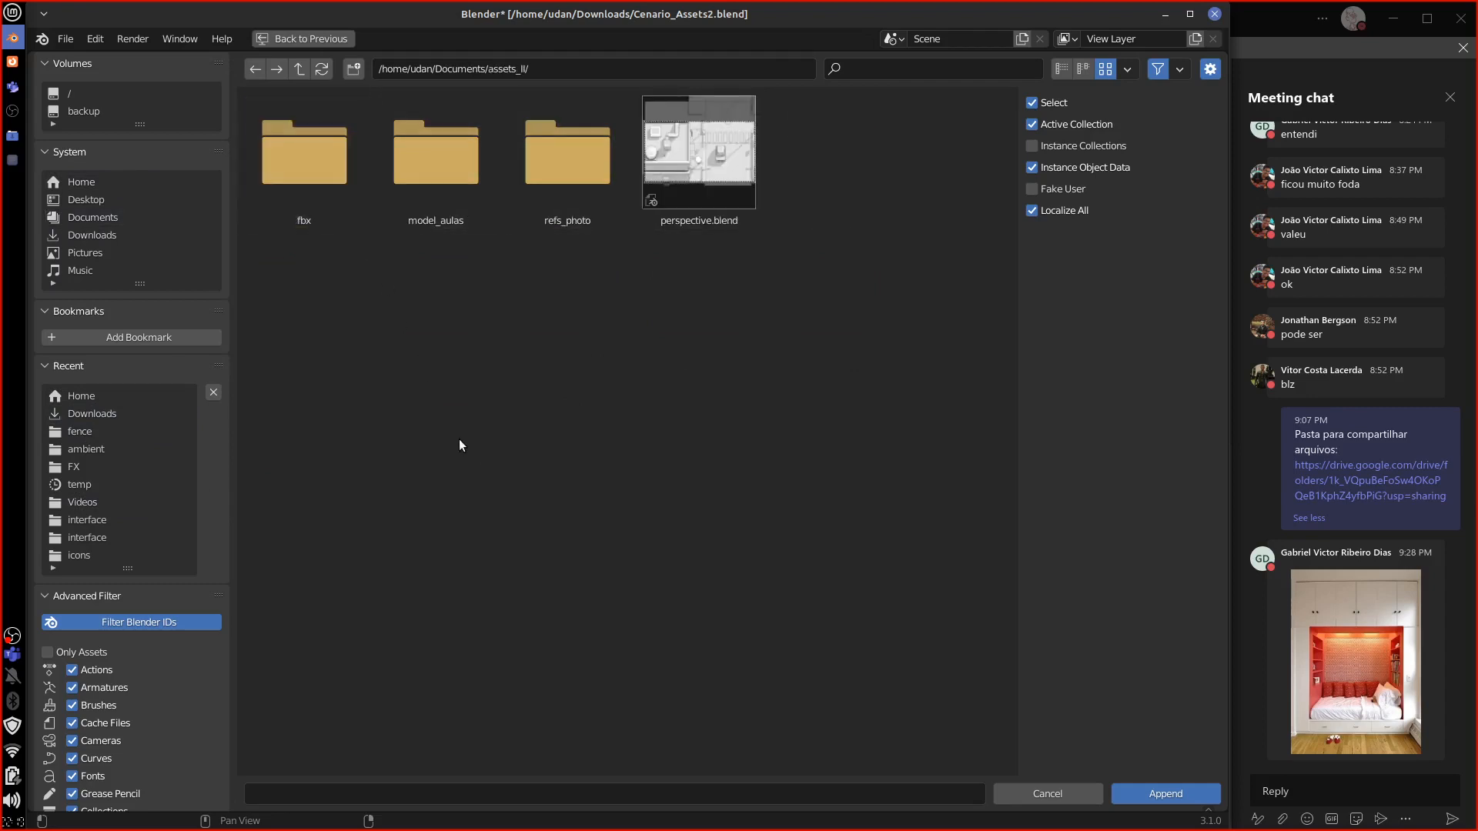
pyautogui.doubleClick(459, 173)
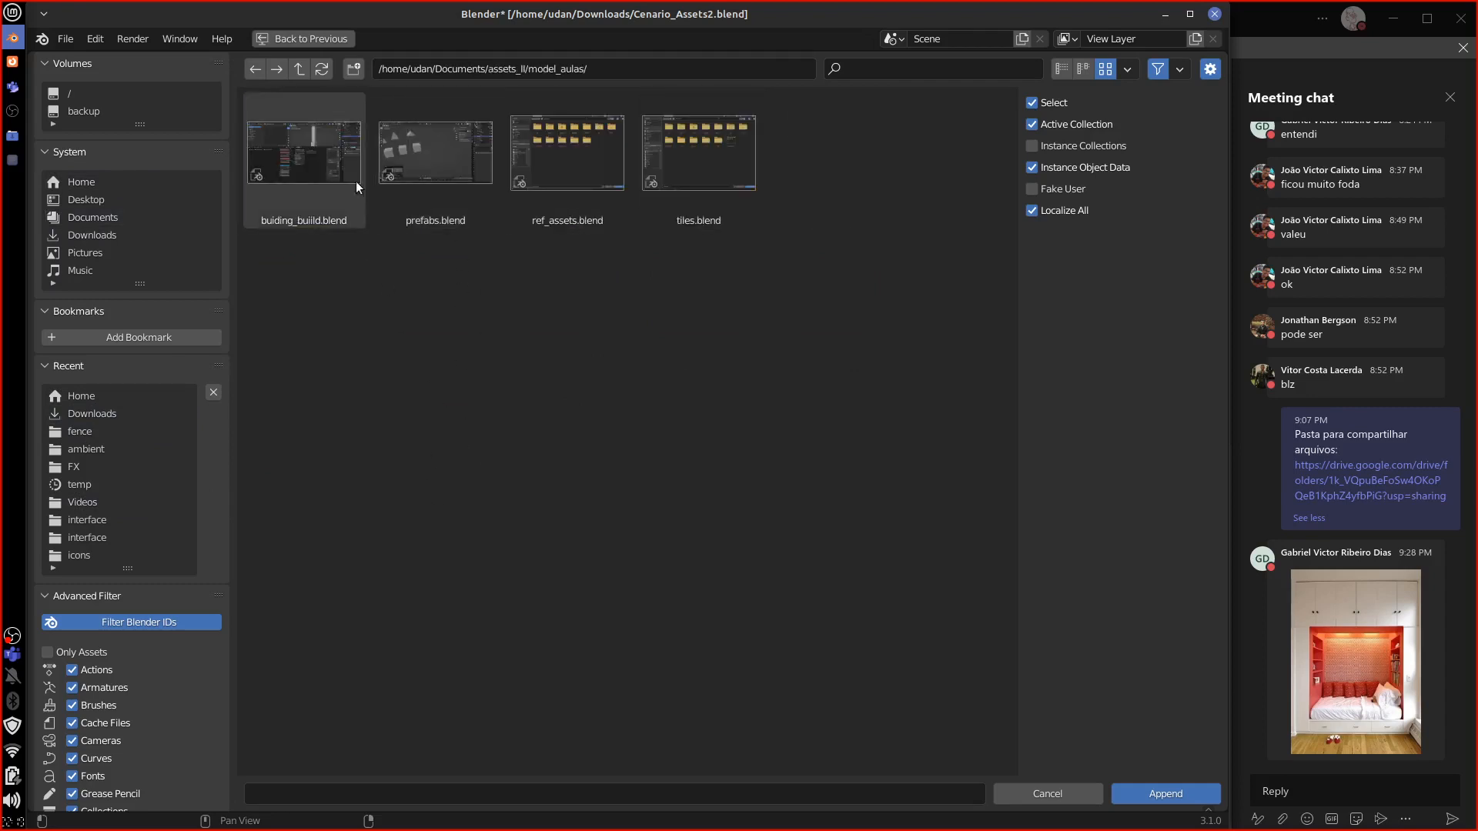
pyautogui.click(300, 69)
pyautogui.click(300, 70)
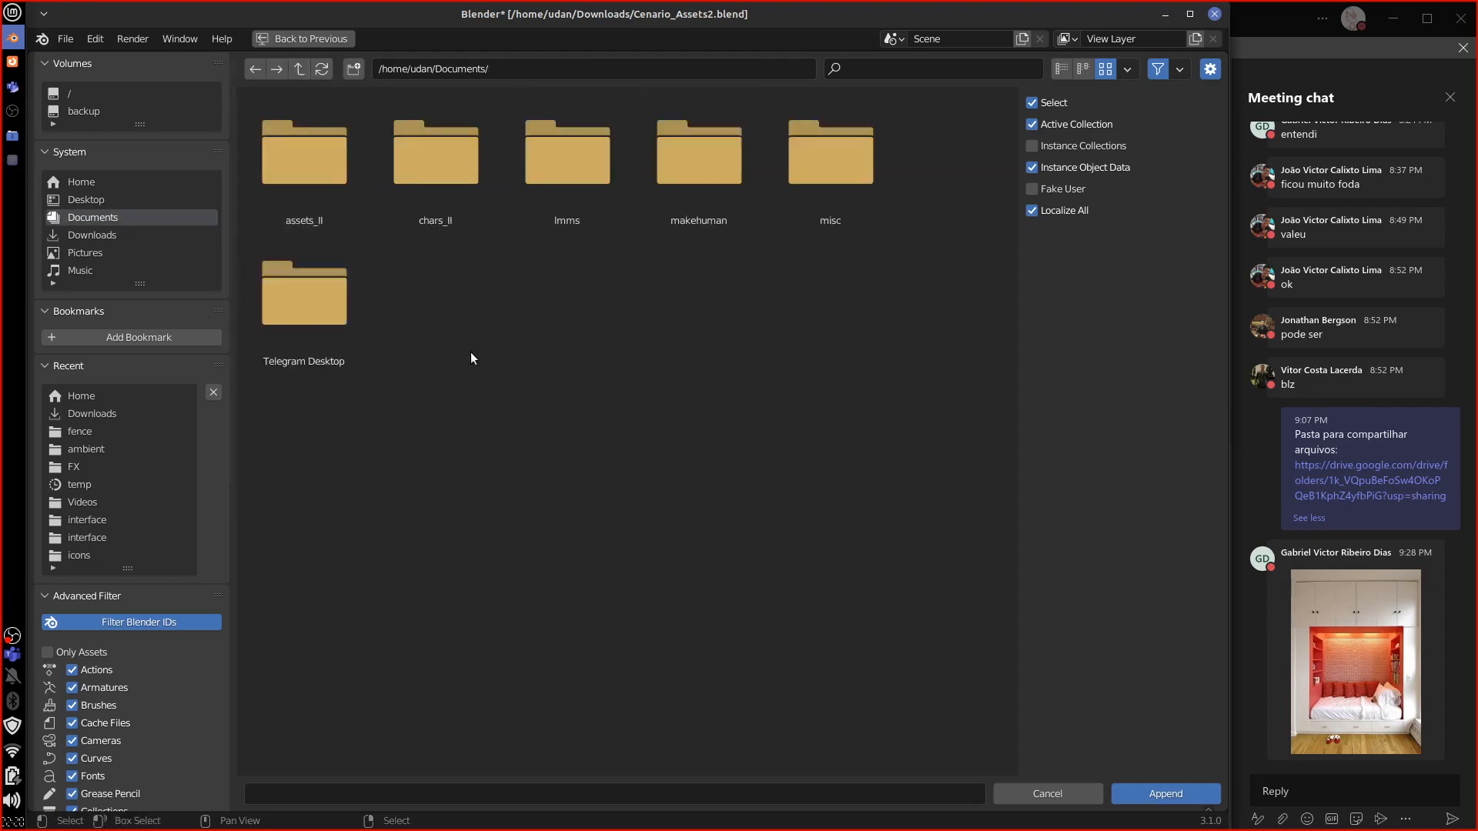
pyautogui.doubleClick(459, 204)
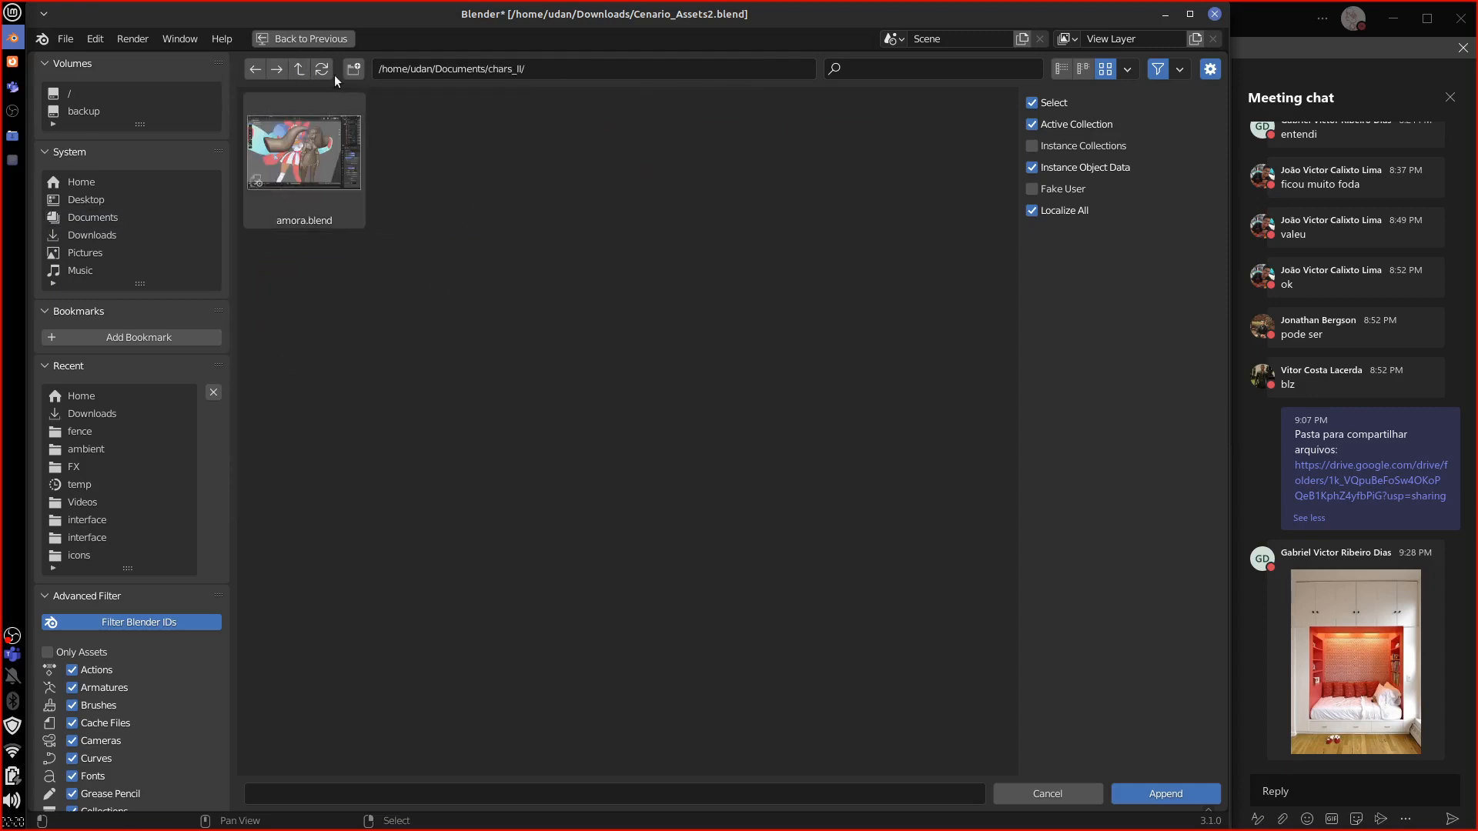
pyautogui.click(300, 70)
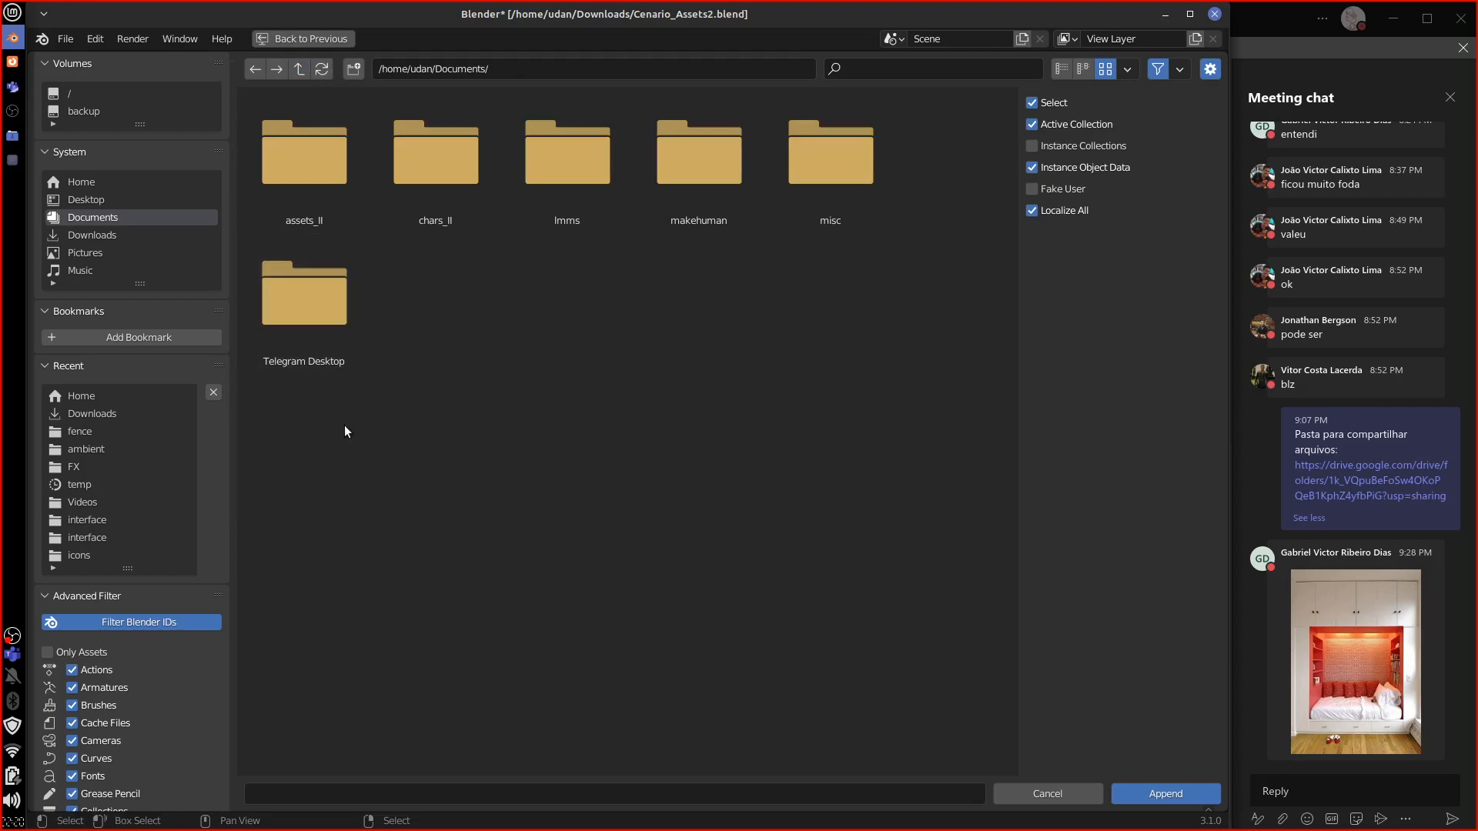
pyautogui.click(300, 69)
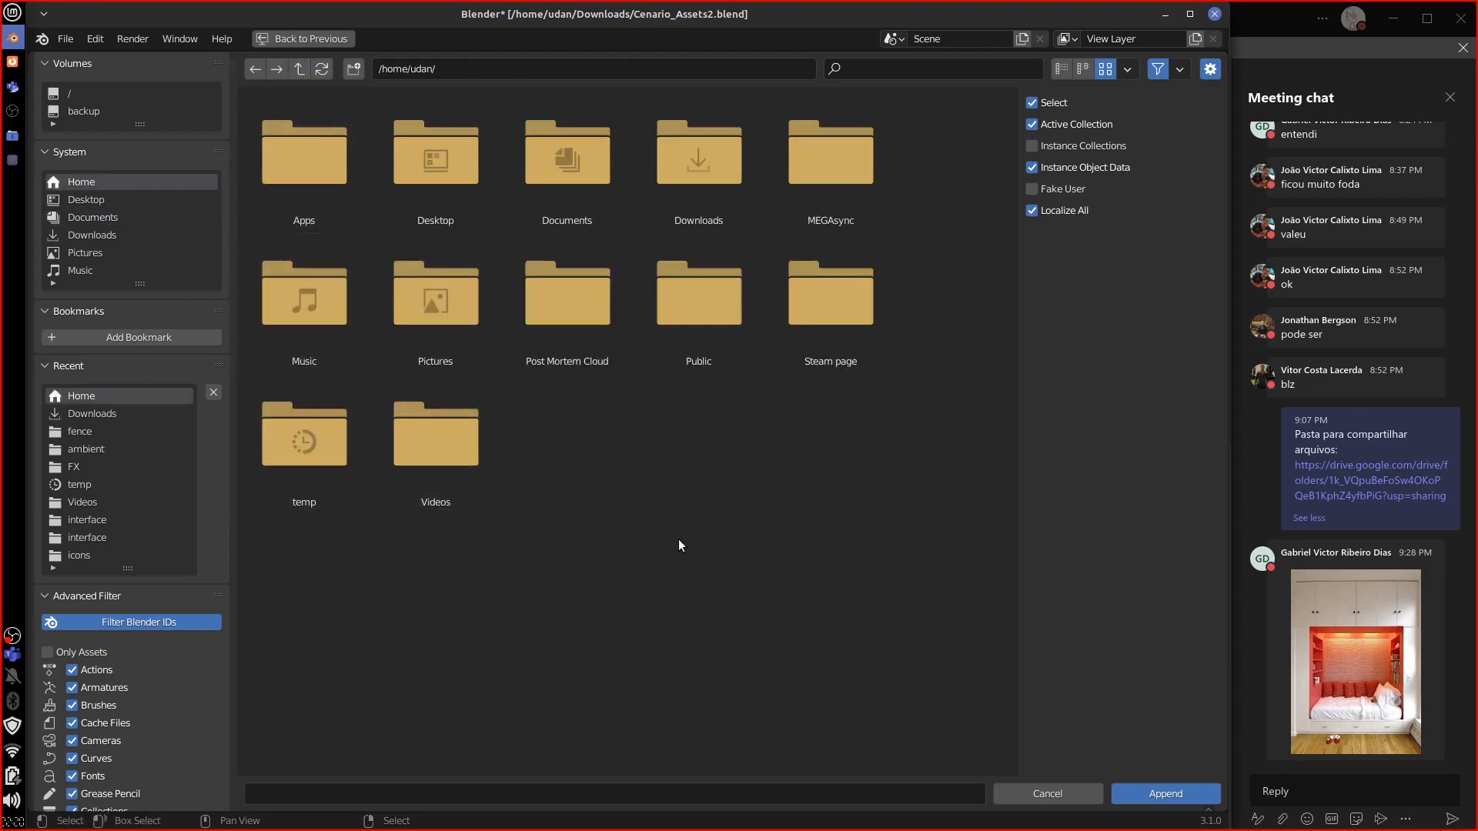
# Step: Check the MEGAsync folder 2022-SB and the Telegram Desktop folder in Downloads for a human model
pyautogui.click(838, 177)
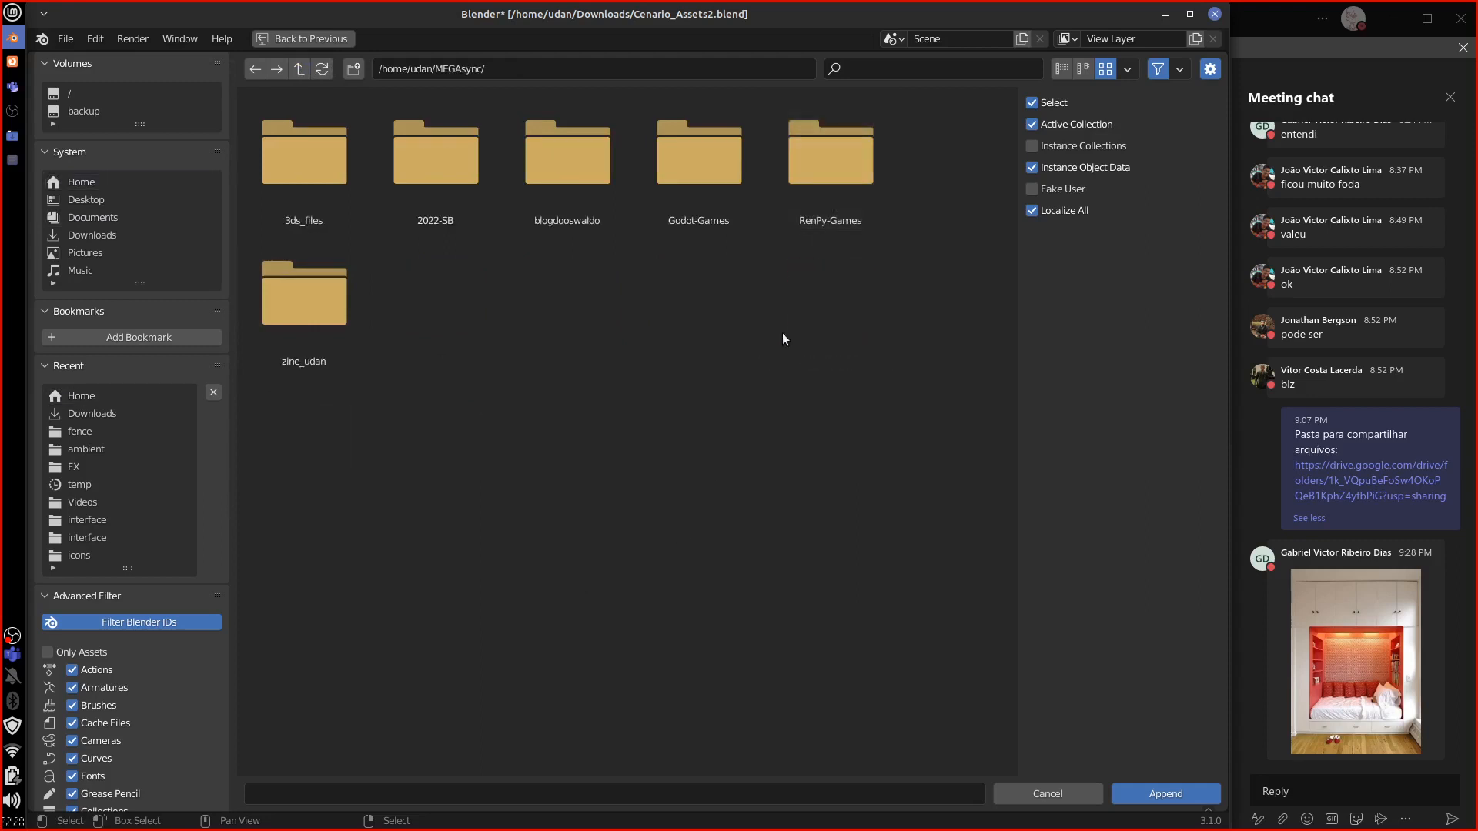
pyautogui.doubleClick(433, 158)
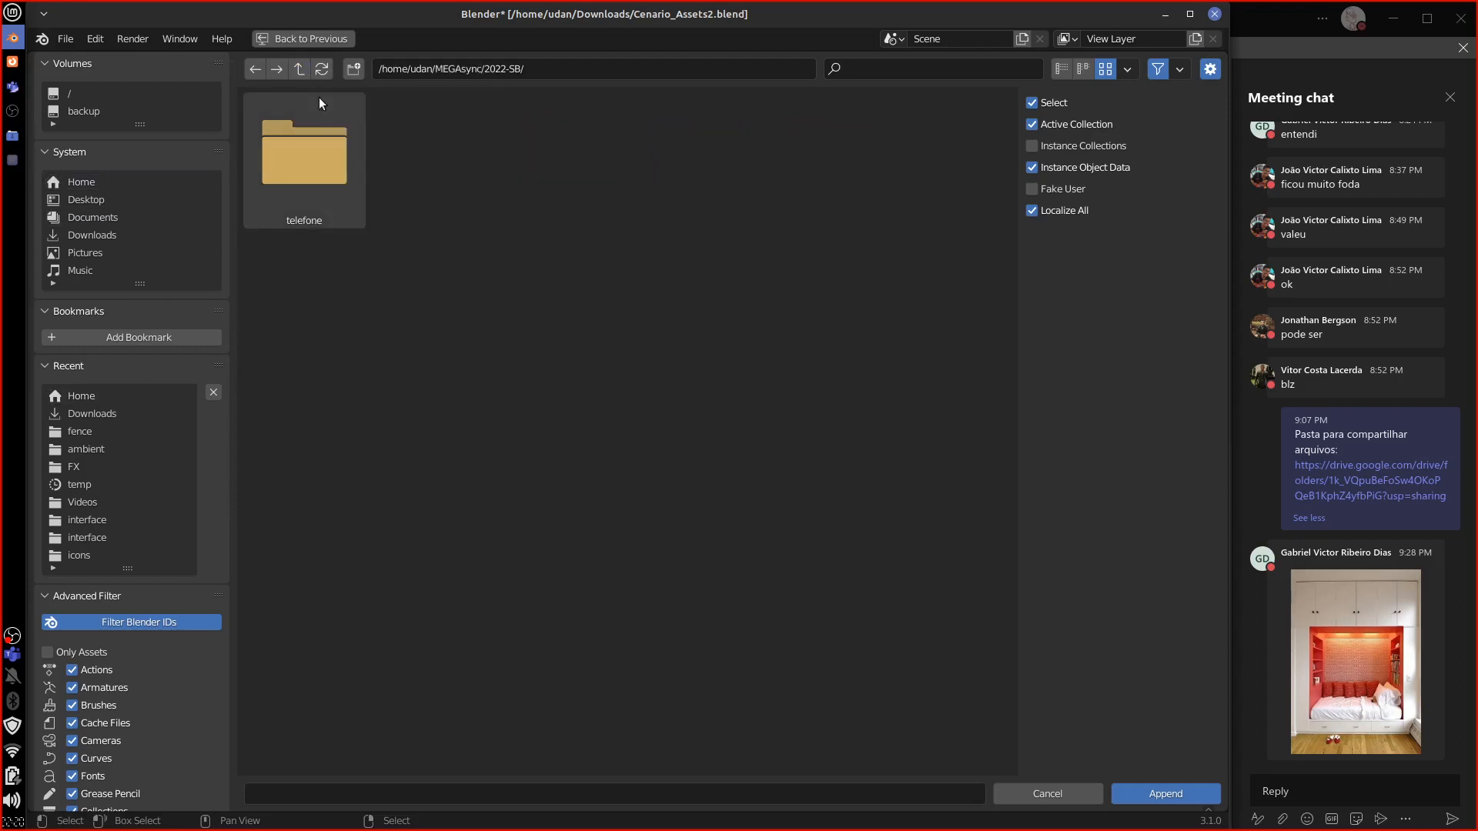
pyautogui.doubleClick(299, 69)
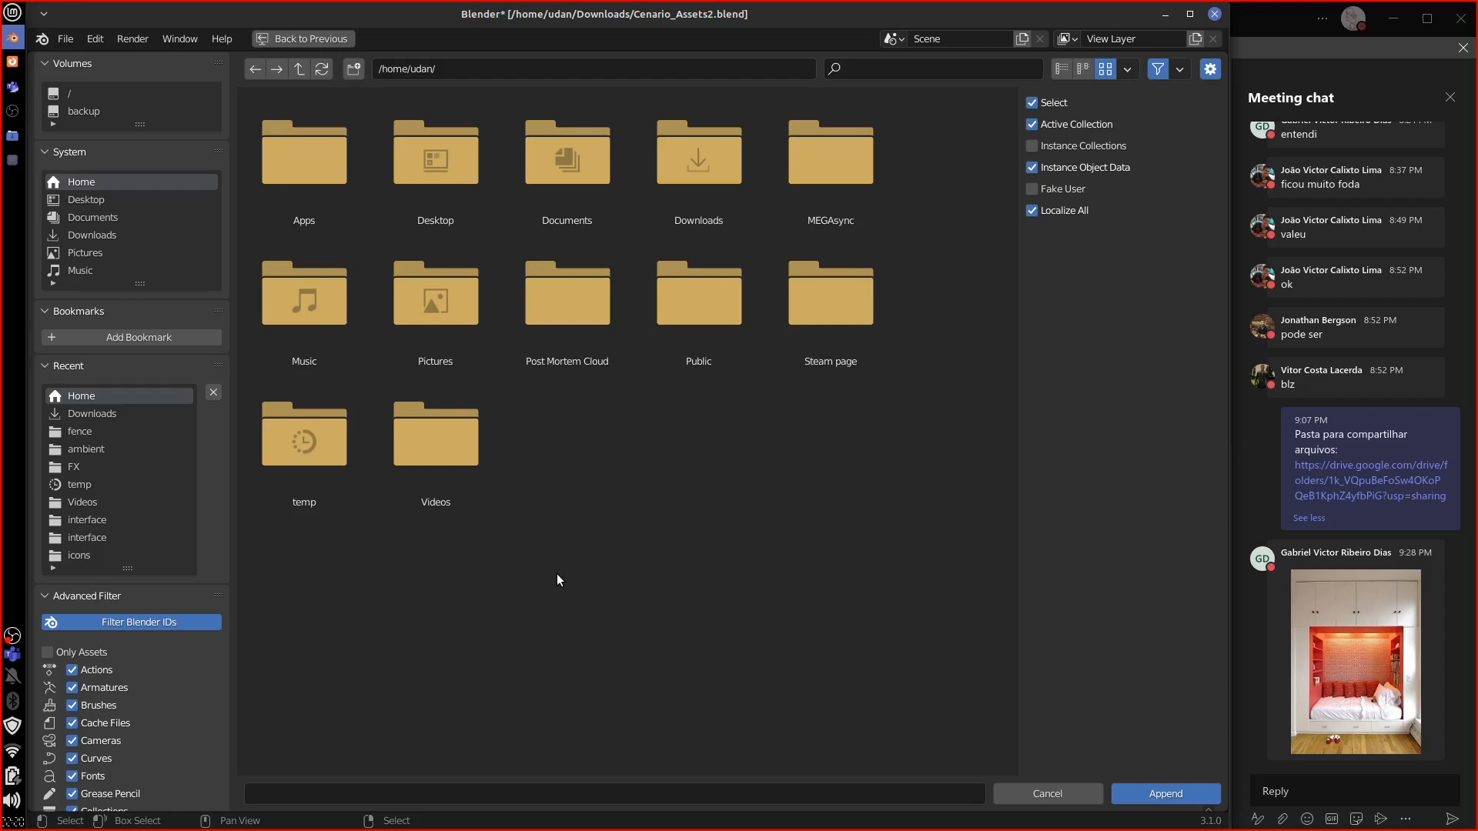
pyautogui.doubleClick(719, 168)
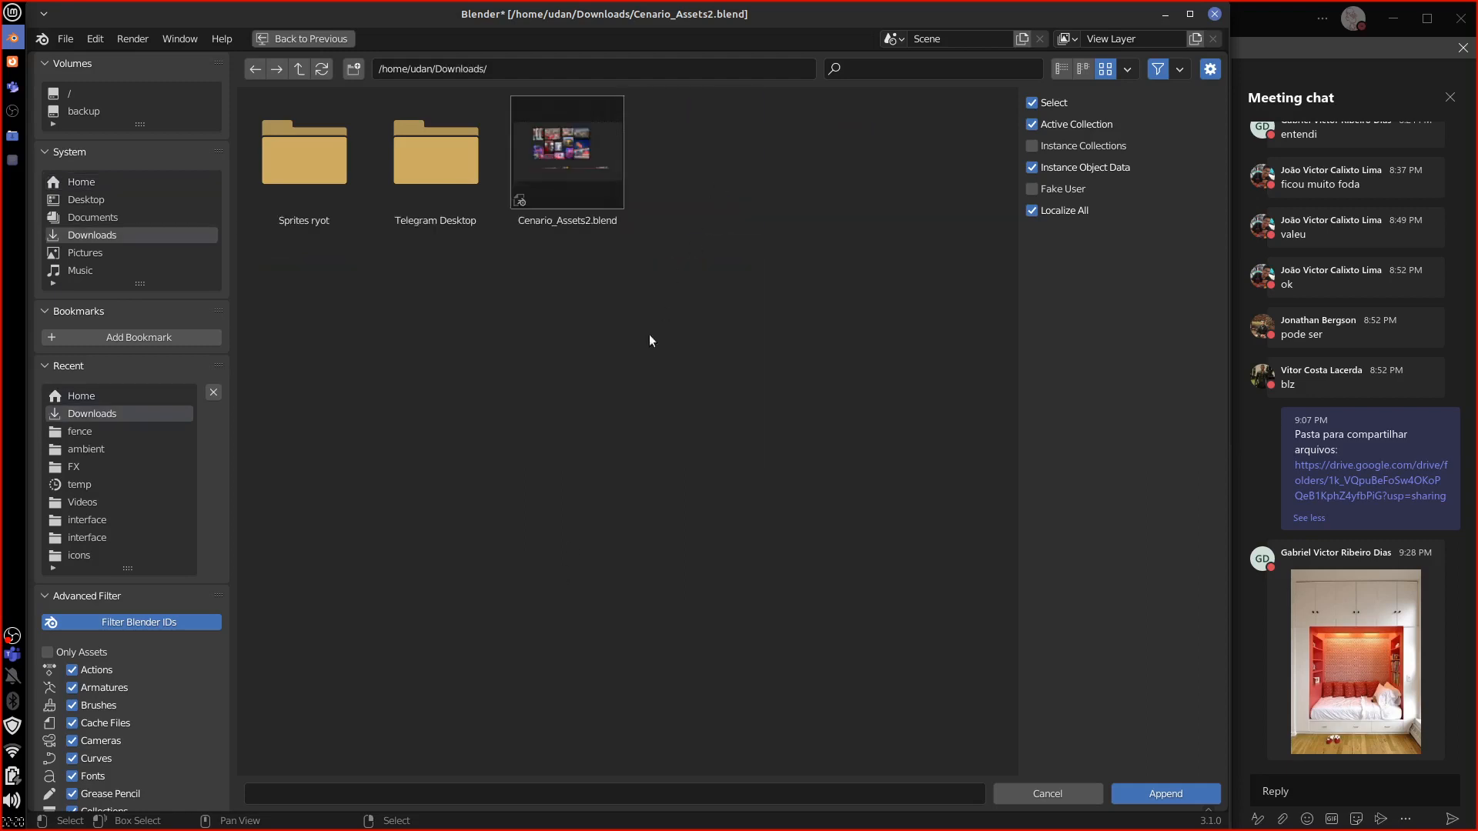
pyautogui.doubleClick(434, 158)
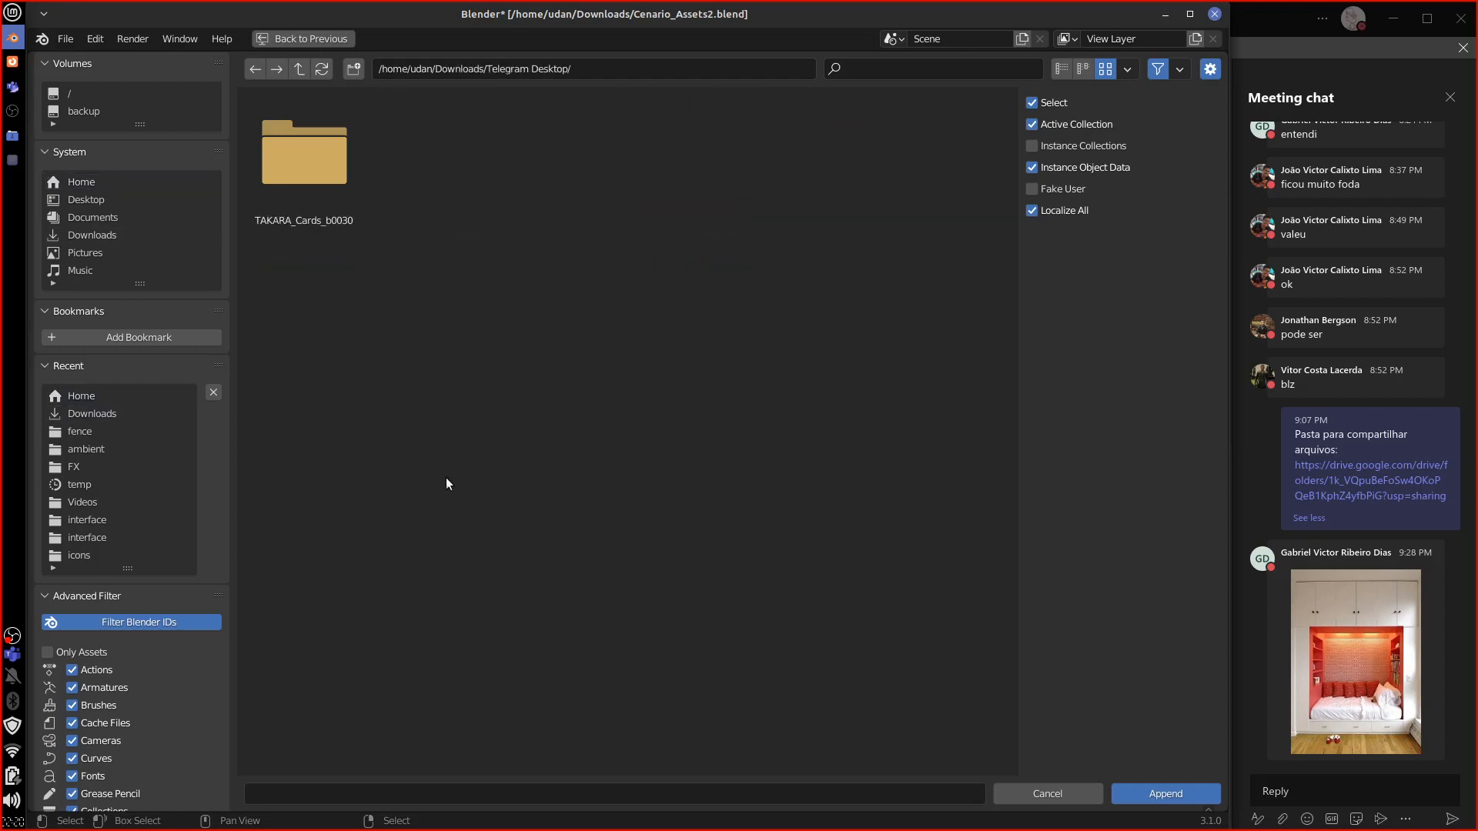
pyautogui.doubleClick(305, 69)
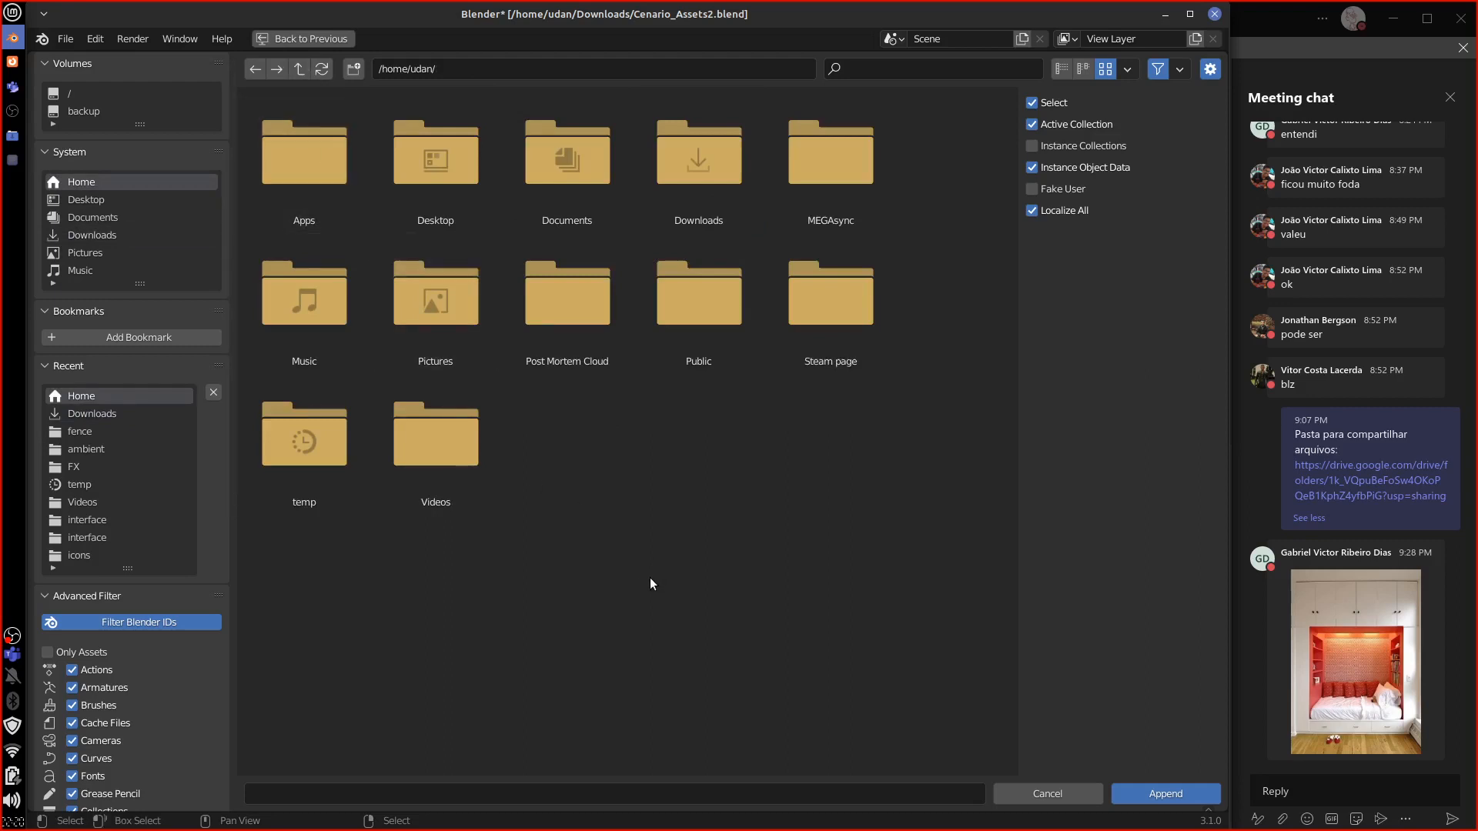
# Step: Switch to Firefox and open the CRIACAO_ASSETS_II Google Drive folder in a new tab
pyautogui.click(12, 62)
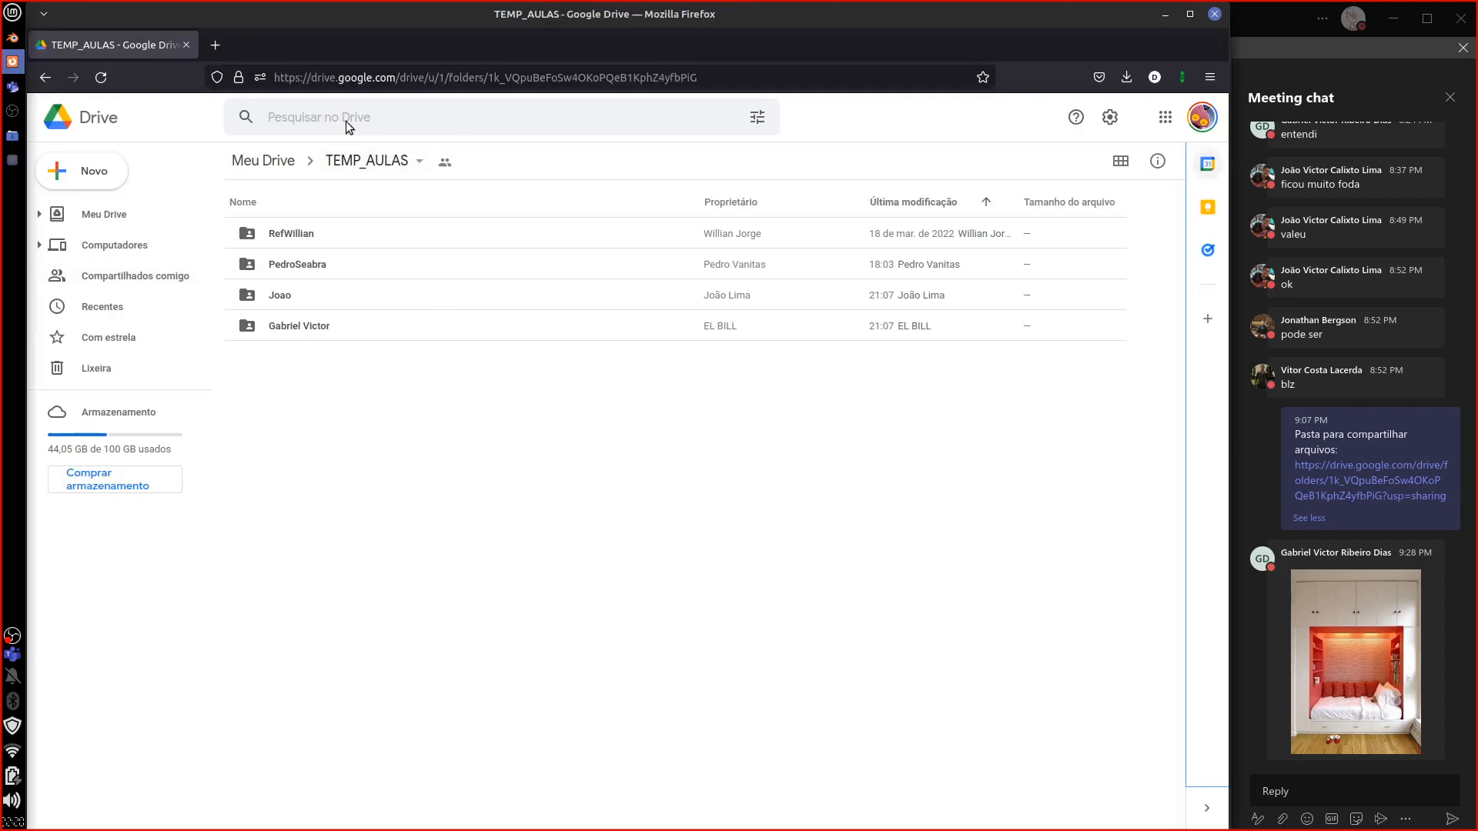
pyautogui.hotkey('ctrl', 't')
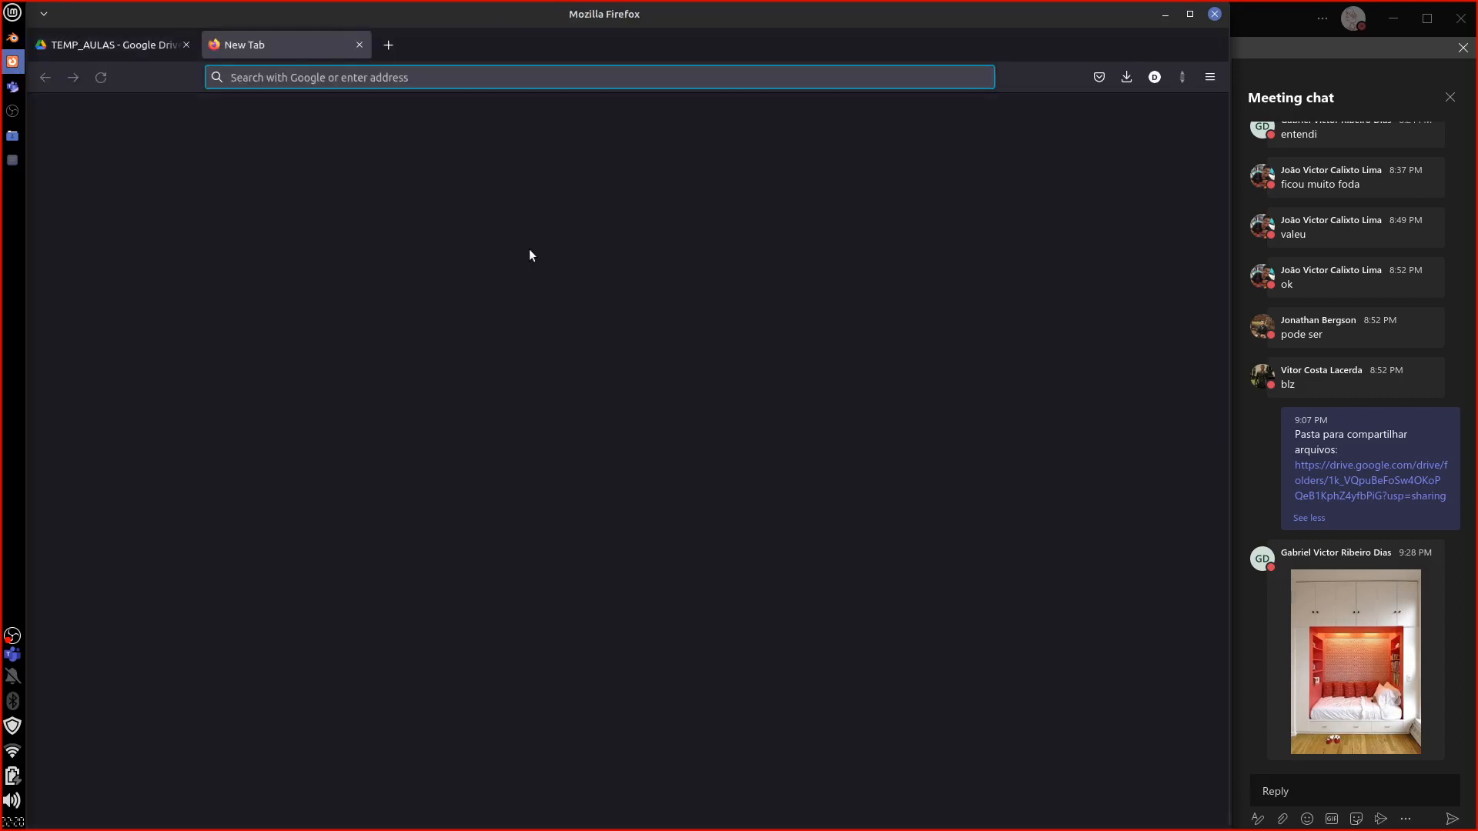
pyautogui.write('cria')
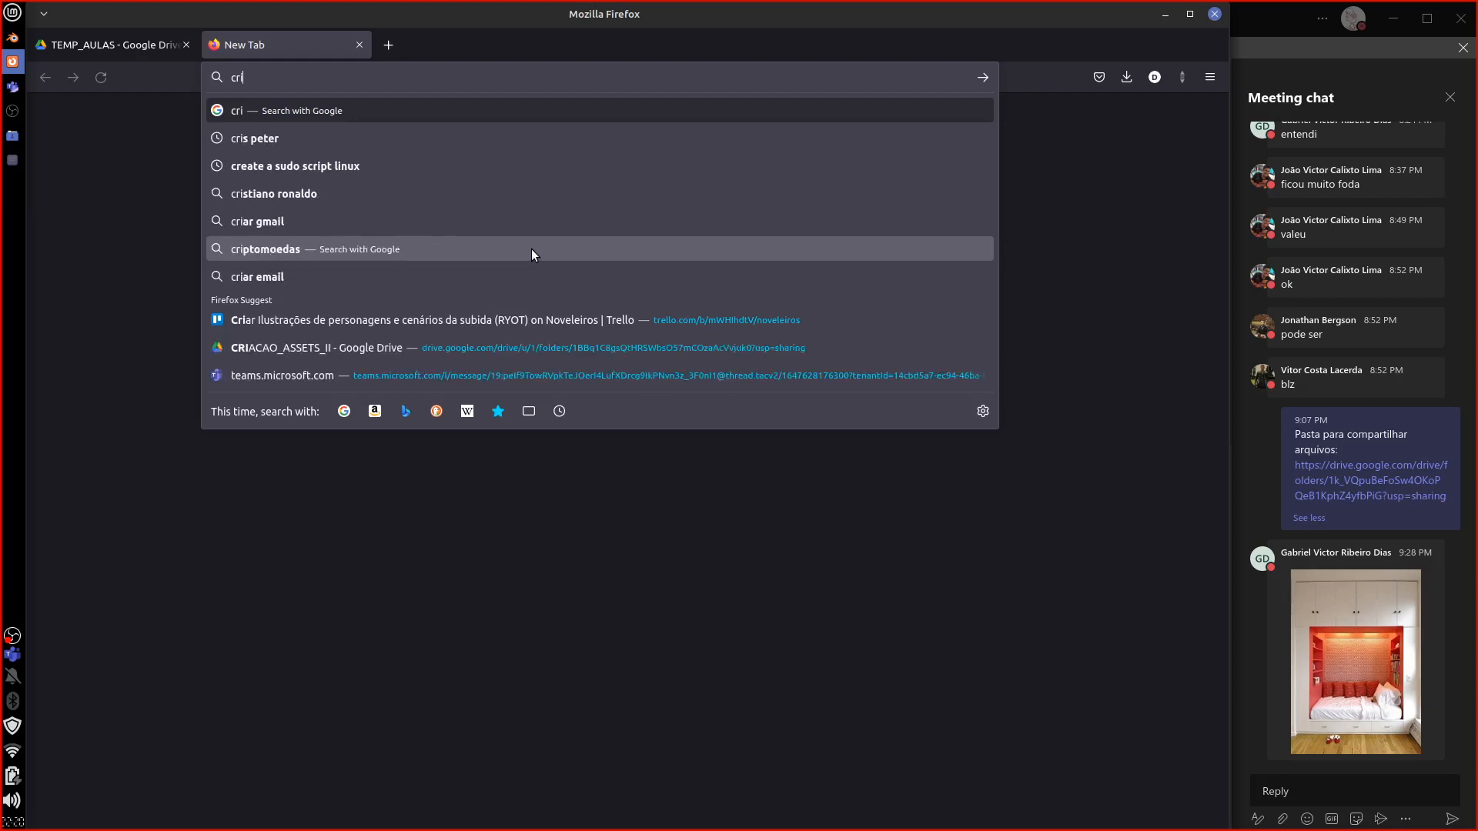
pyautogui.click(524, 355)
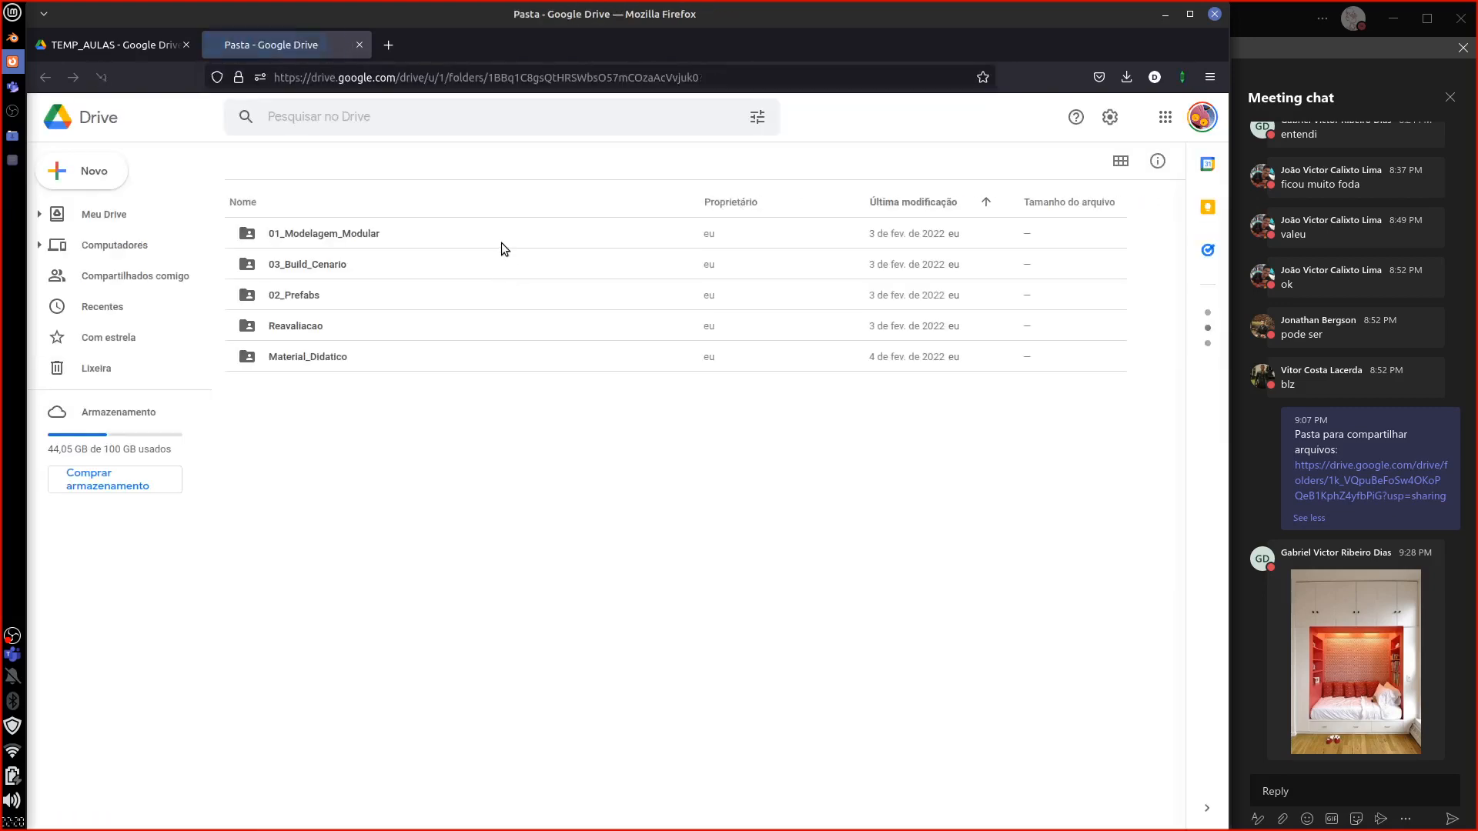
# Step: Download Cópia de female_rigged_basemesh.blend from the Models folder inside Material_Didatico
pyautogui.doubleClick(354, 358)
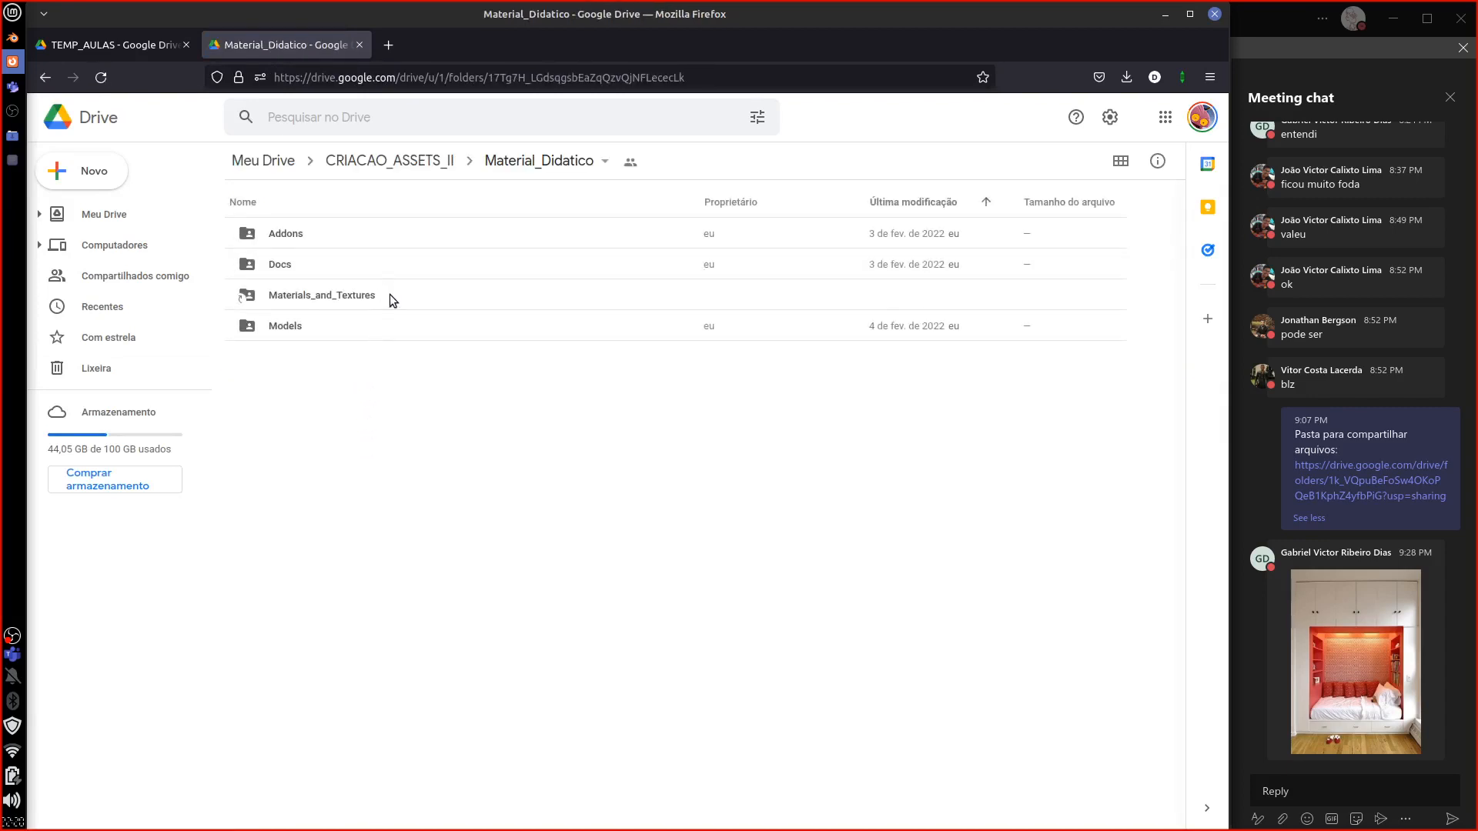
pyautogui.doubleClick(376, 326)
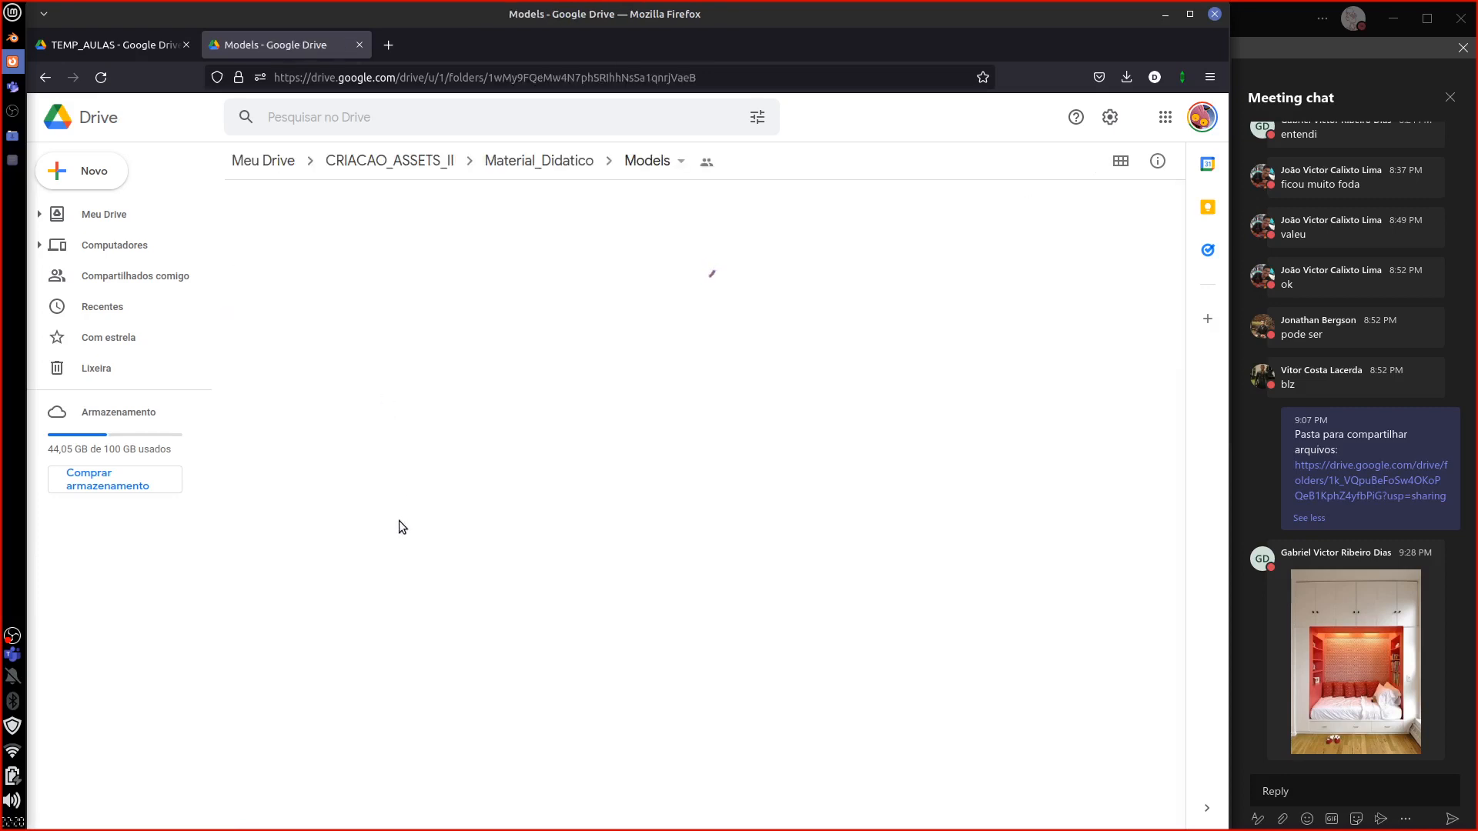
pyautogui.rightClick(404, 237)
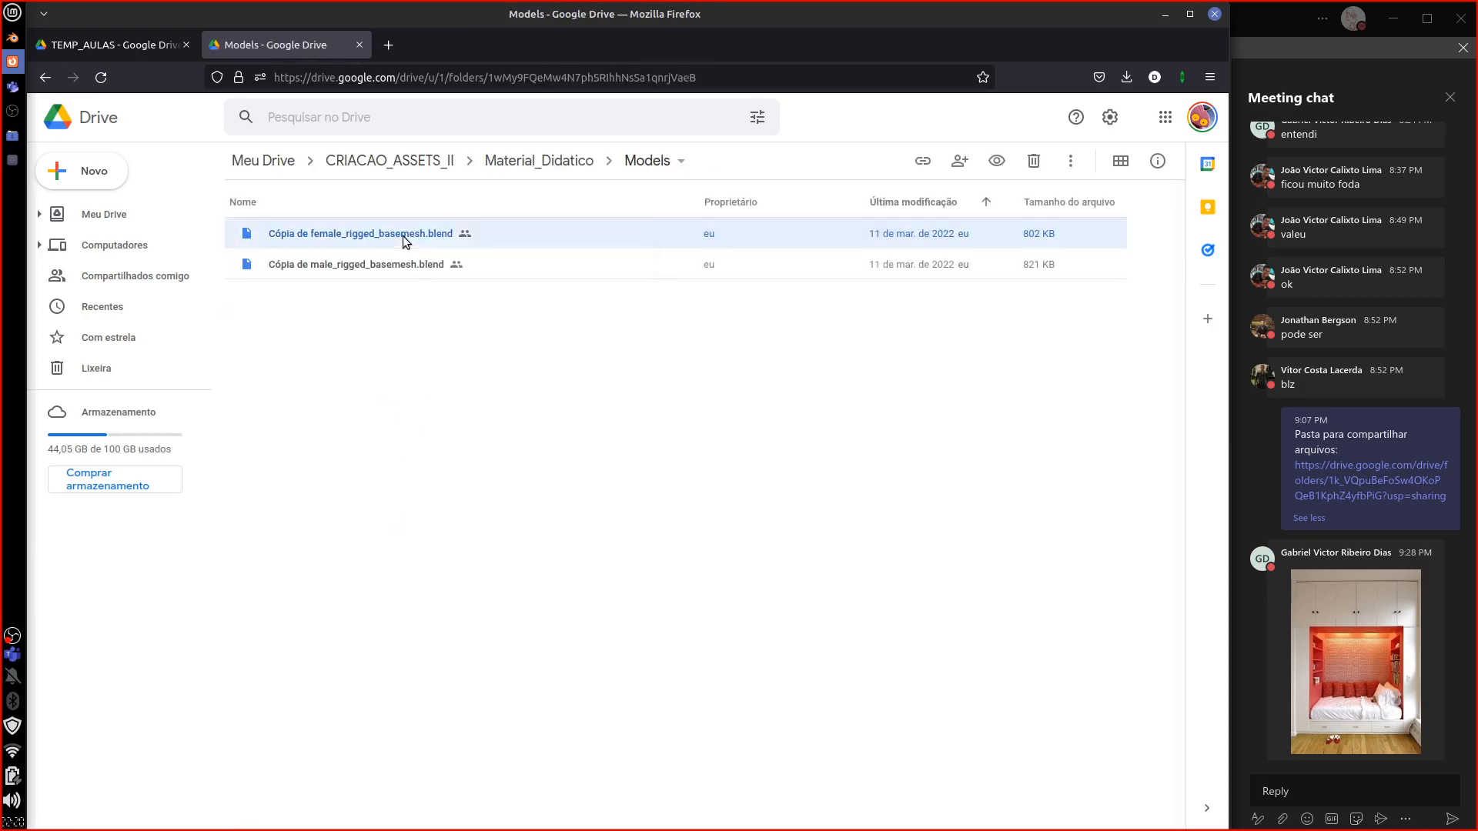
pyautogui.click(511, 581)
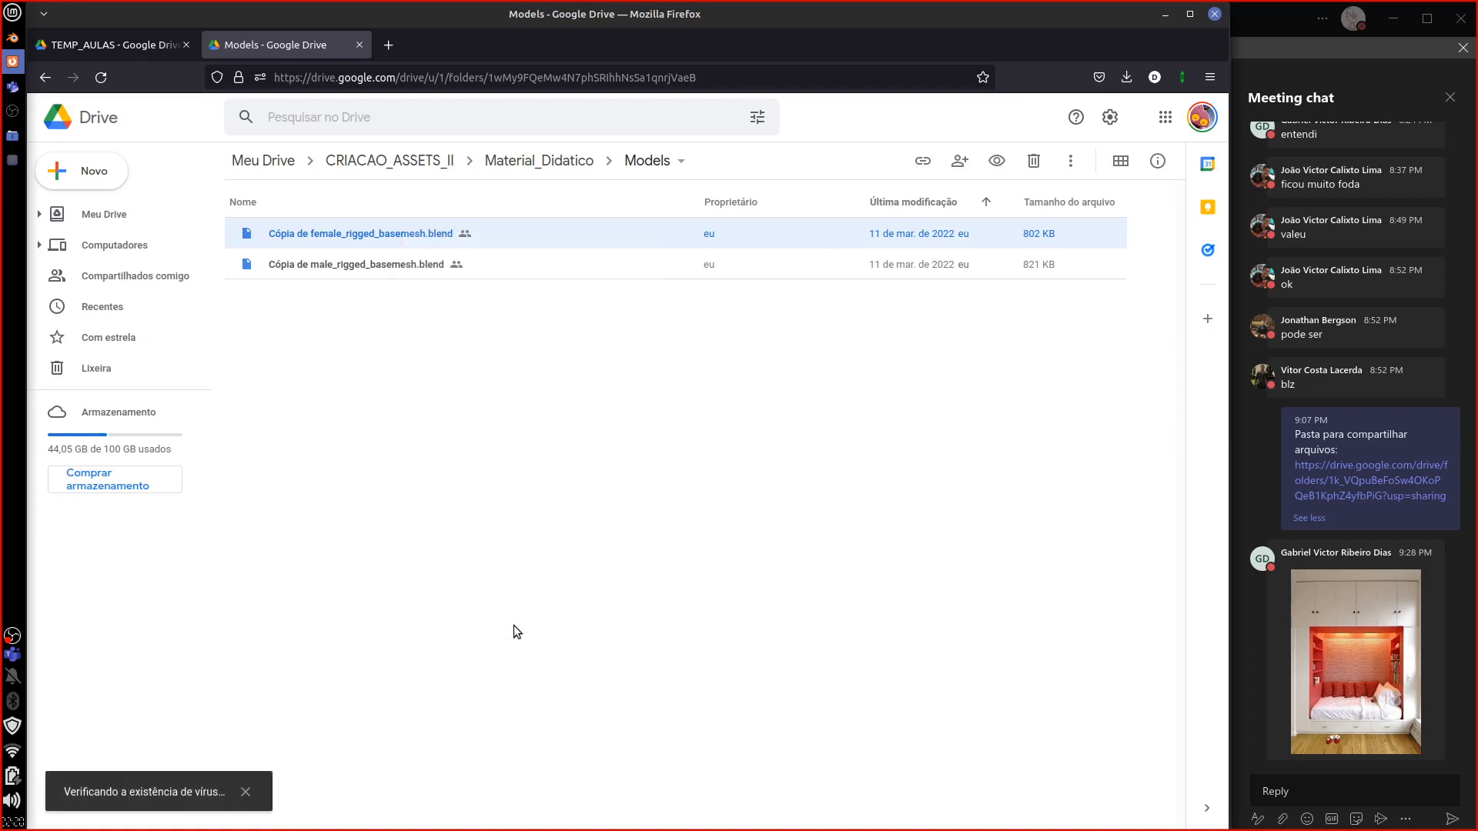
# Step: Switch back to Blender and append the objects female_body_basemesh and metarig from the downloaded Cópia de female_rigged_basemesh.blend
pyautogui.click(11, 36)
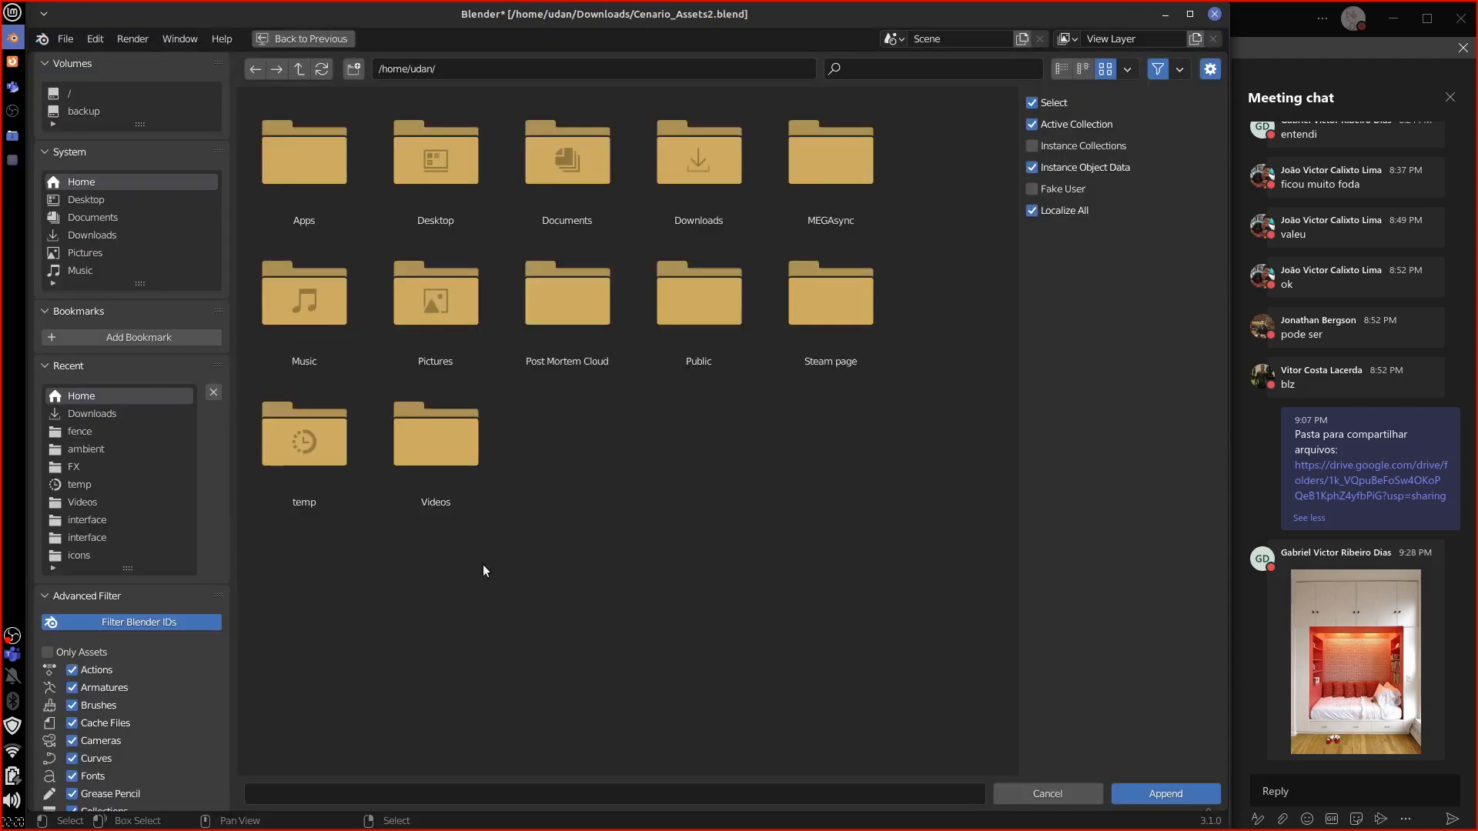
pyautogui.doubleClick(706, 166)
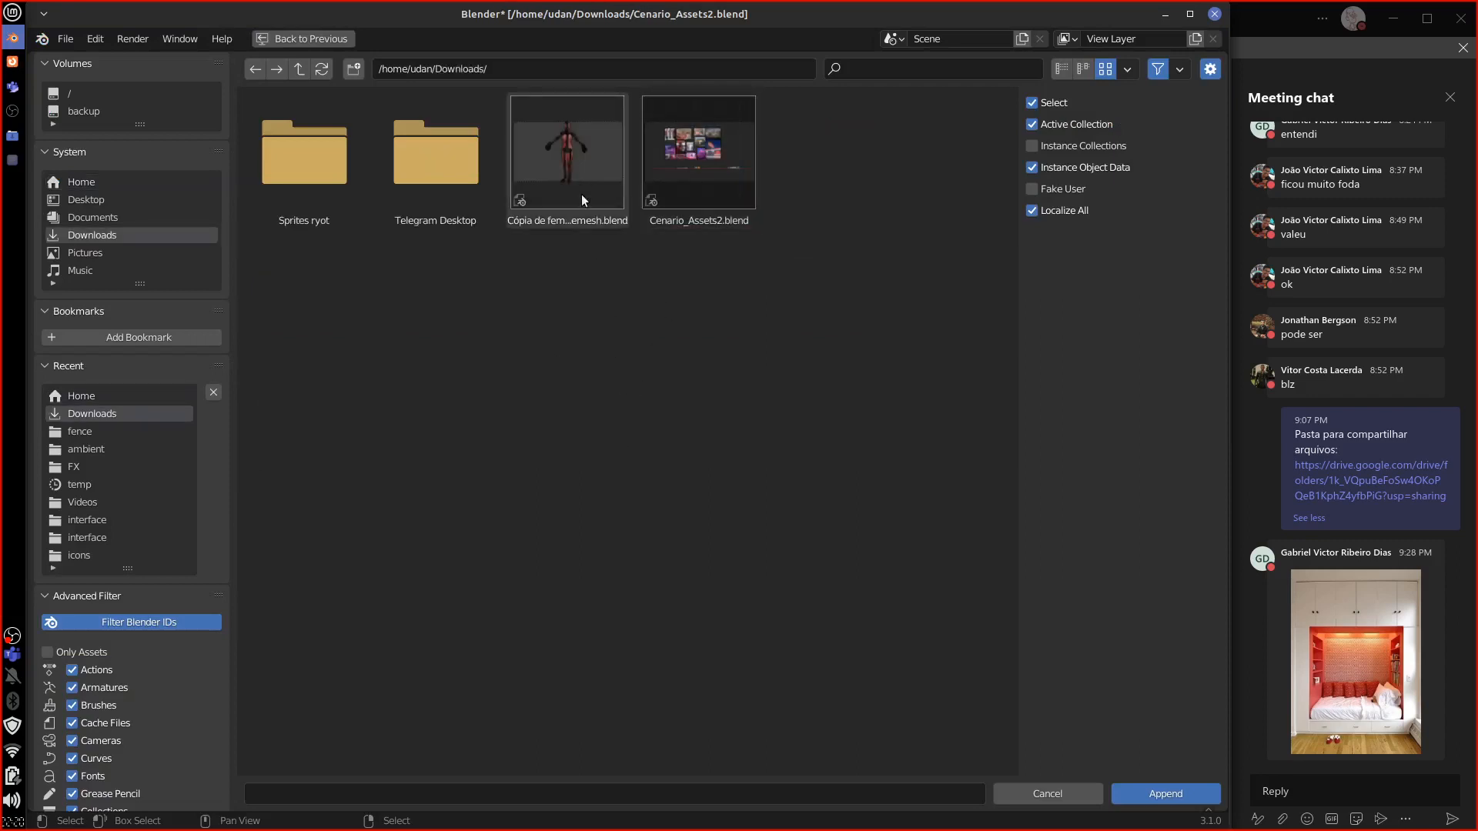
pyautogui.click(585, 198)
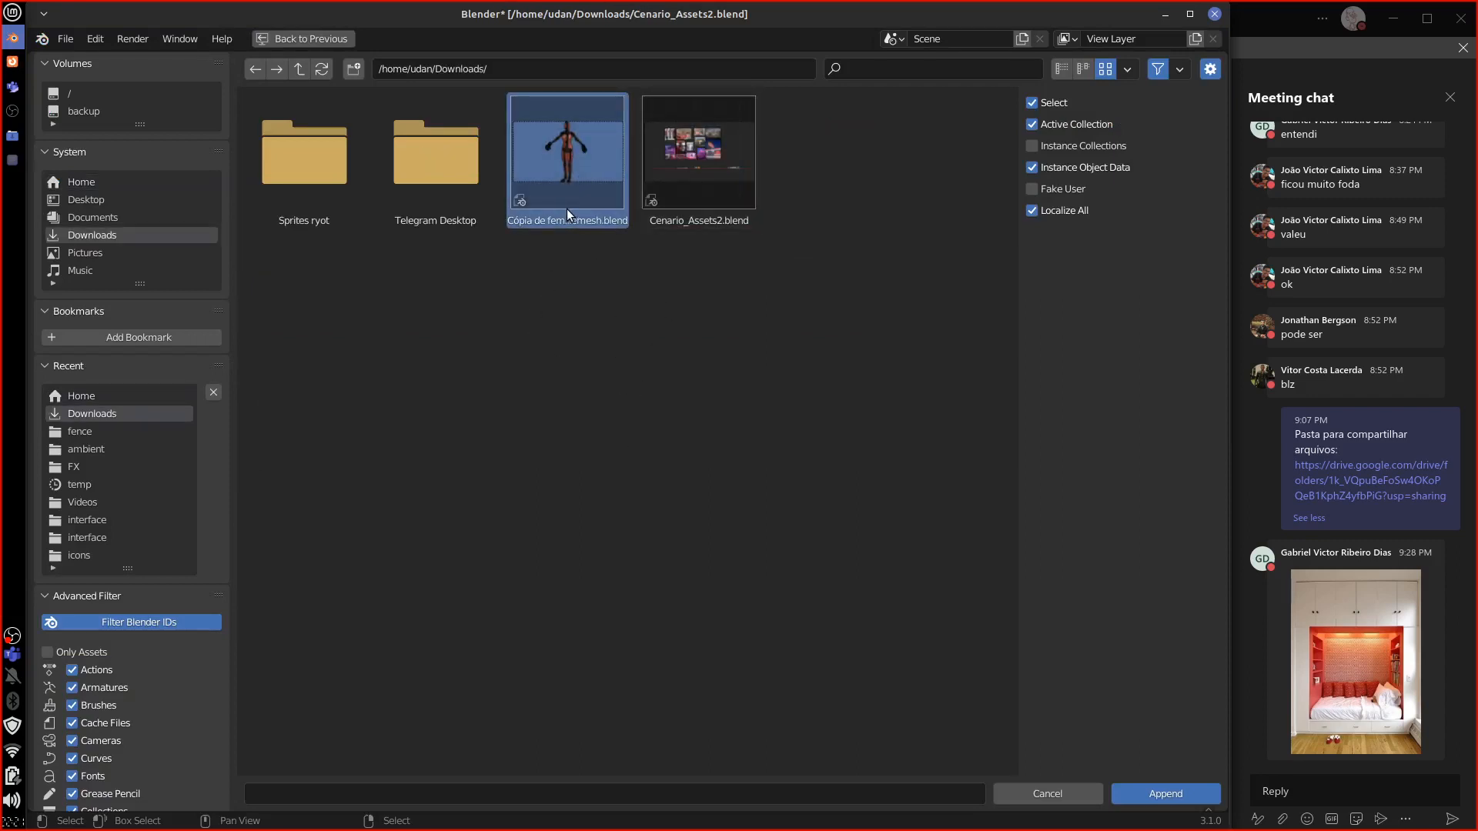
pyautogui.doubleClick(586, 197)
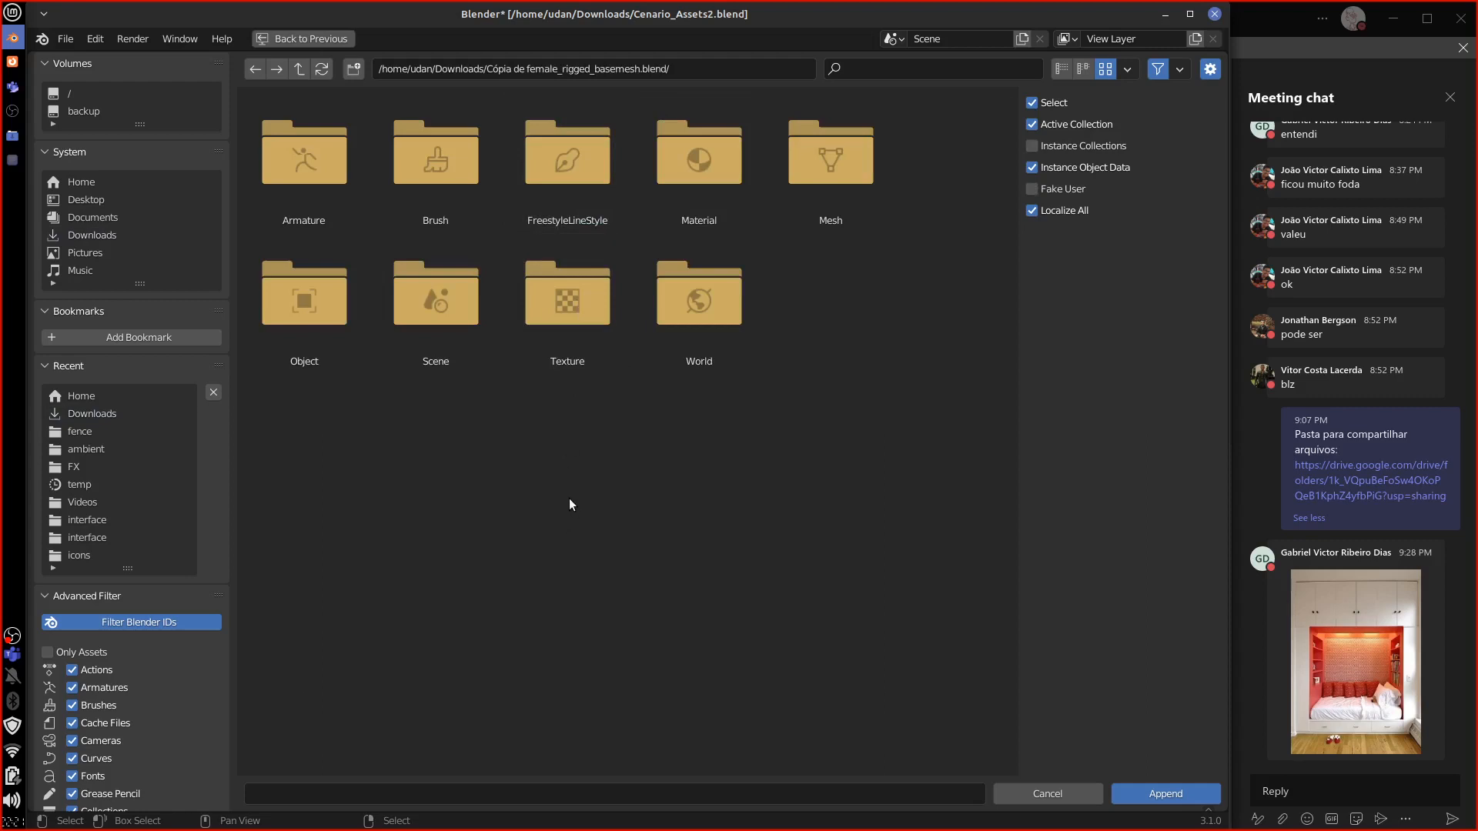
pyautogui.doubleClick(331, 311)
pyautogui.moveTo(470, 321); pyautogui.dragTo(323, 193)
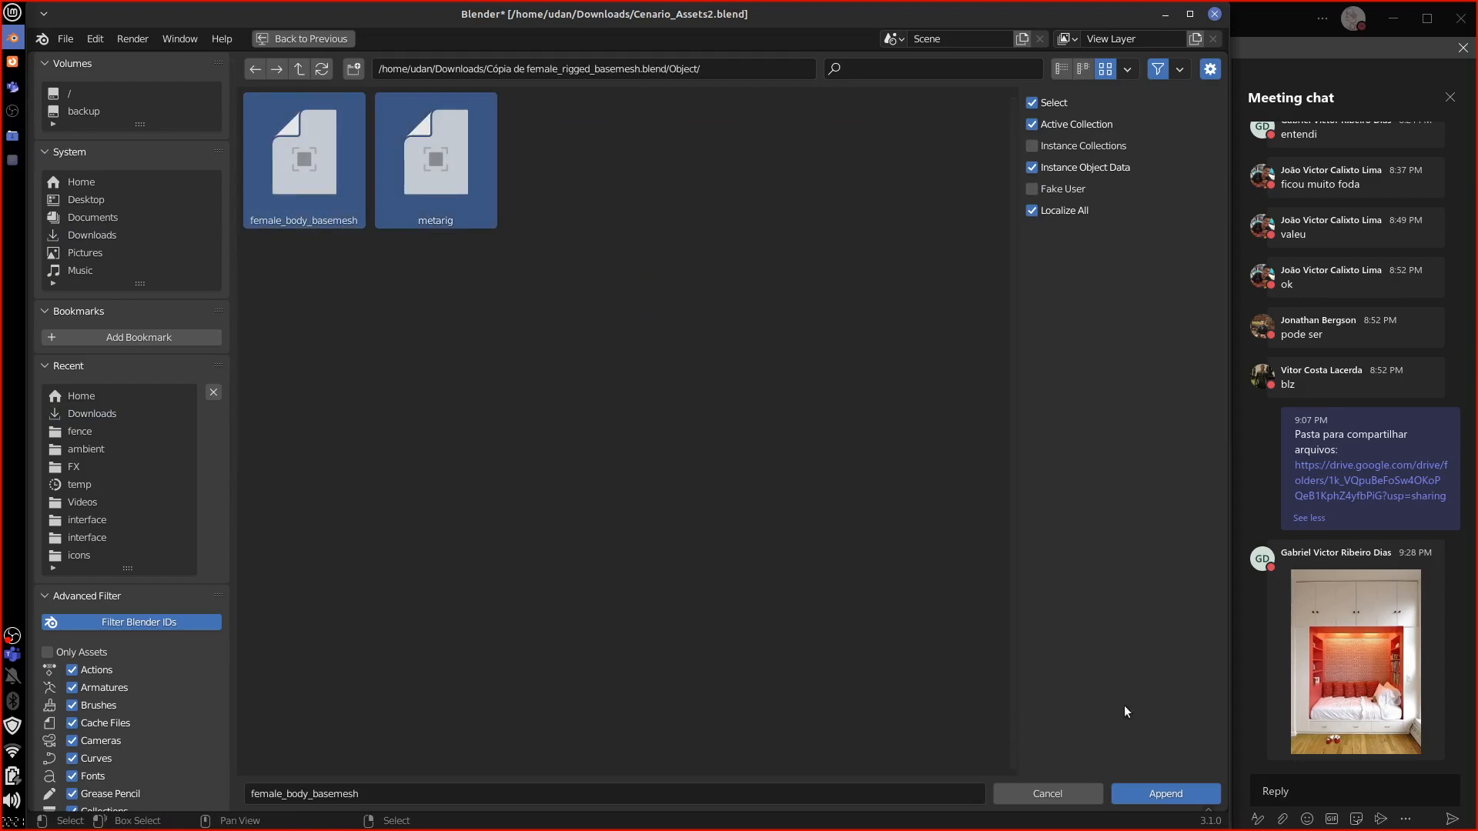
pyautogui.click(1160, 798)
pyautogui.moveTo(477, 608); pyautogui.dragTo(802, 563, button='middle')
pyautogui.click(795, 565)
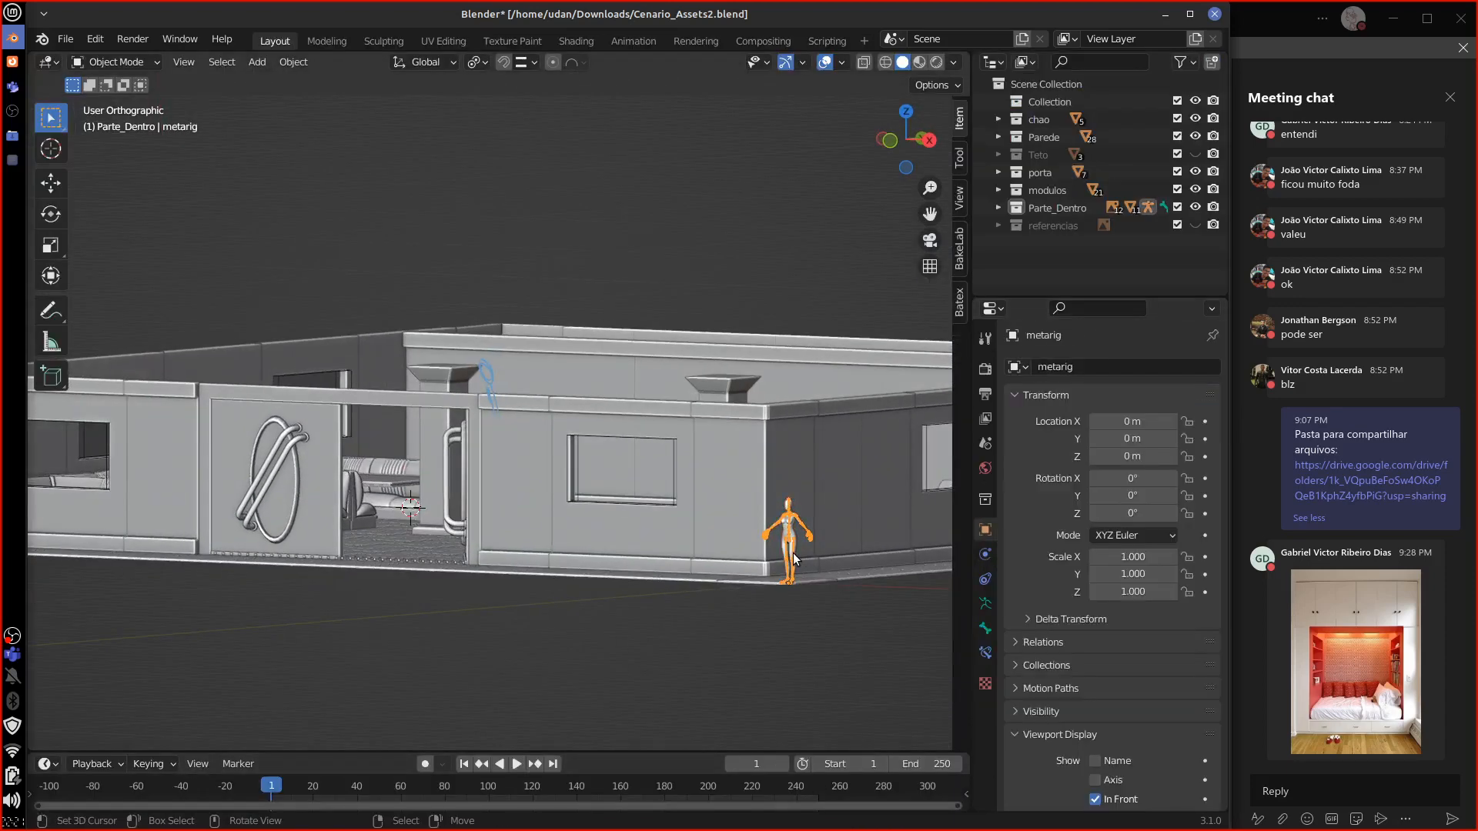
# Step: Move the metarig in top view by about -13.3 m in X and 3.4 m in Y, into the entrance doorway
pyautogui.press('KP_7')
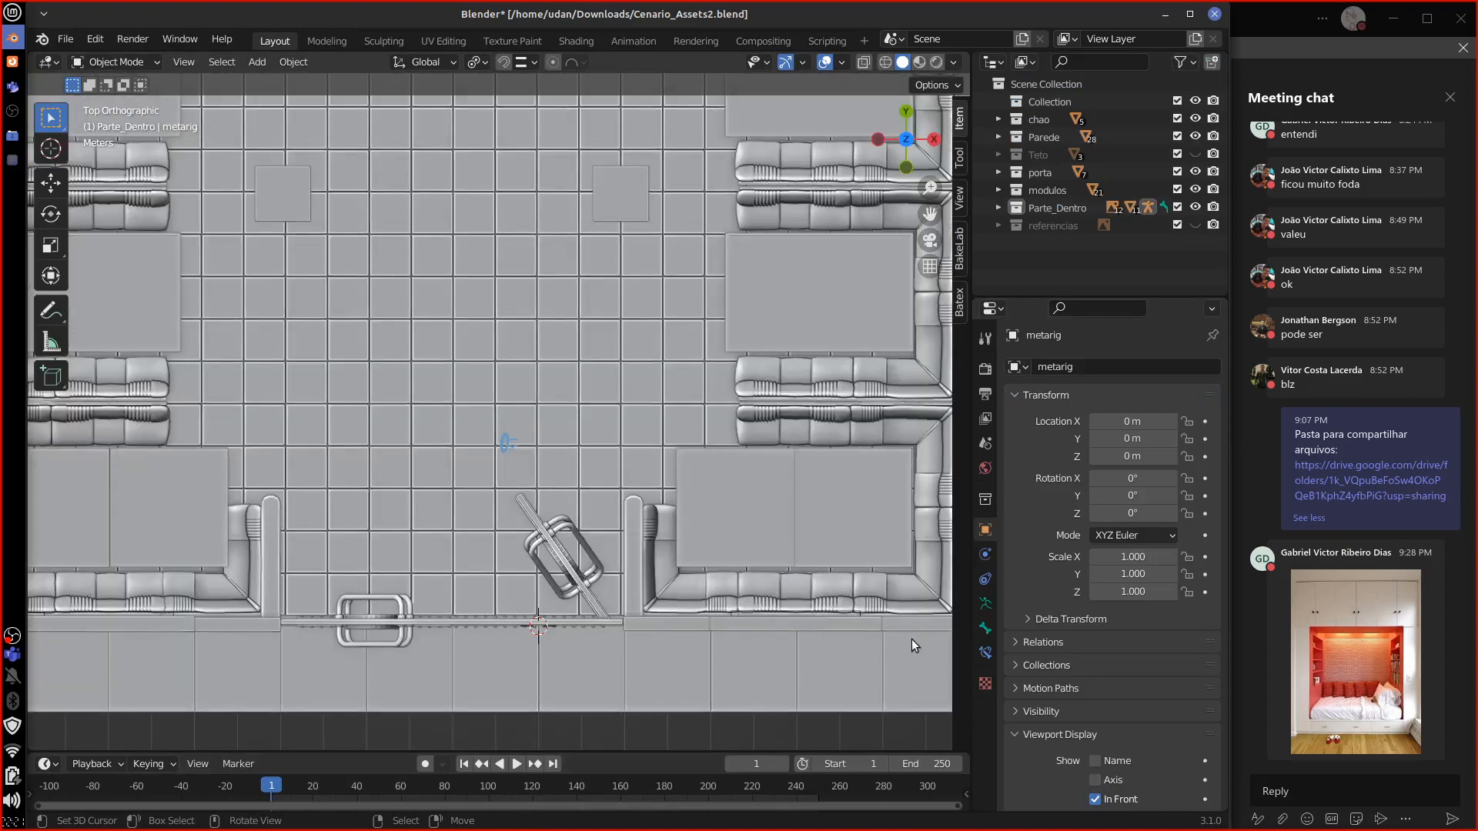
pyautogui.press('g')
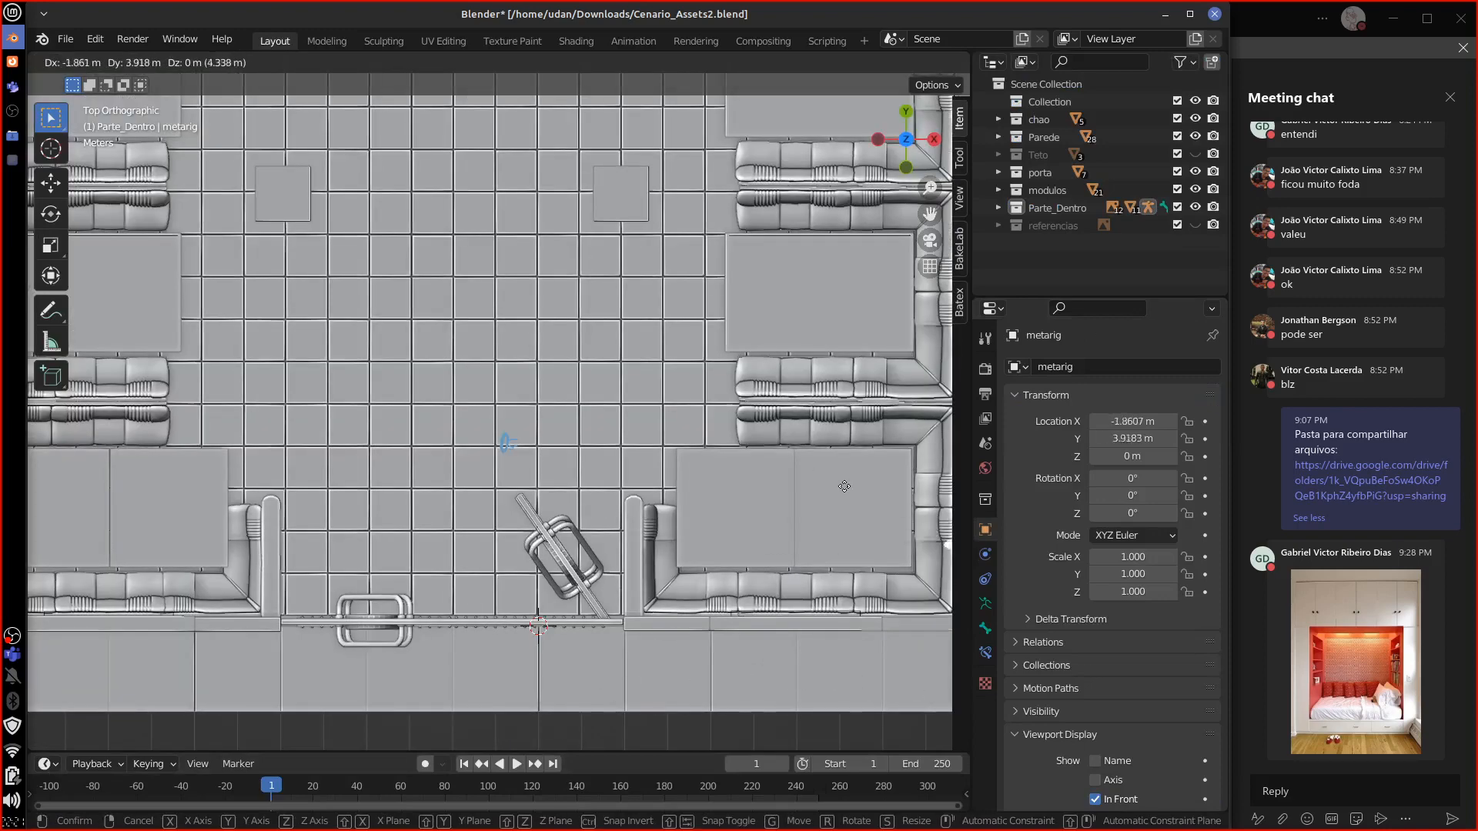
pyautogui.click(422, 501)
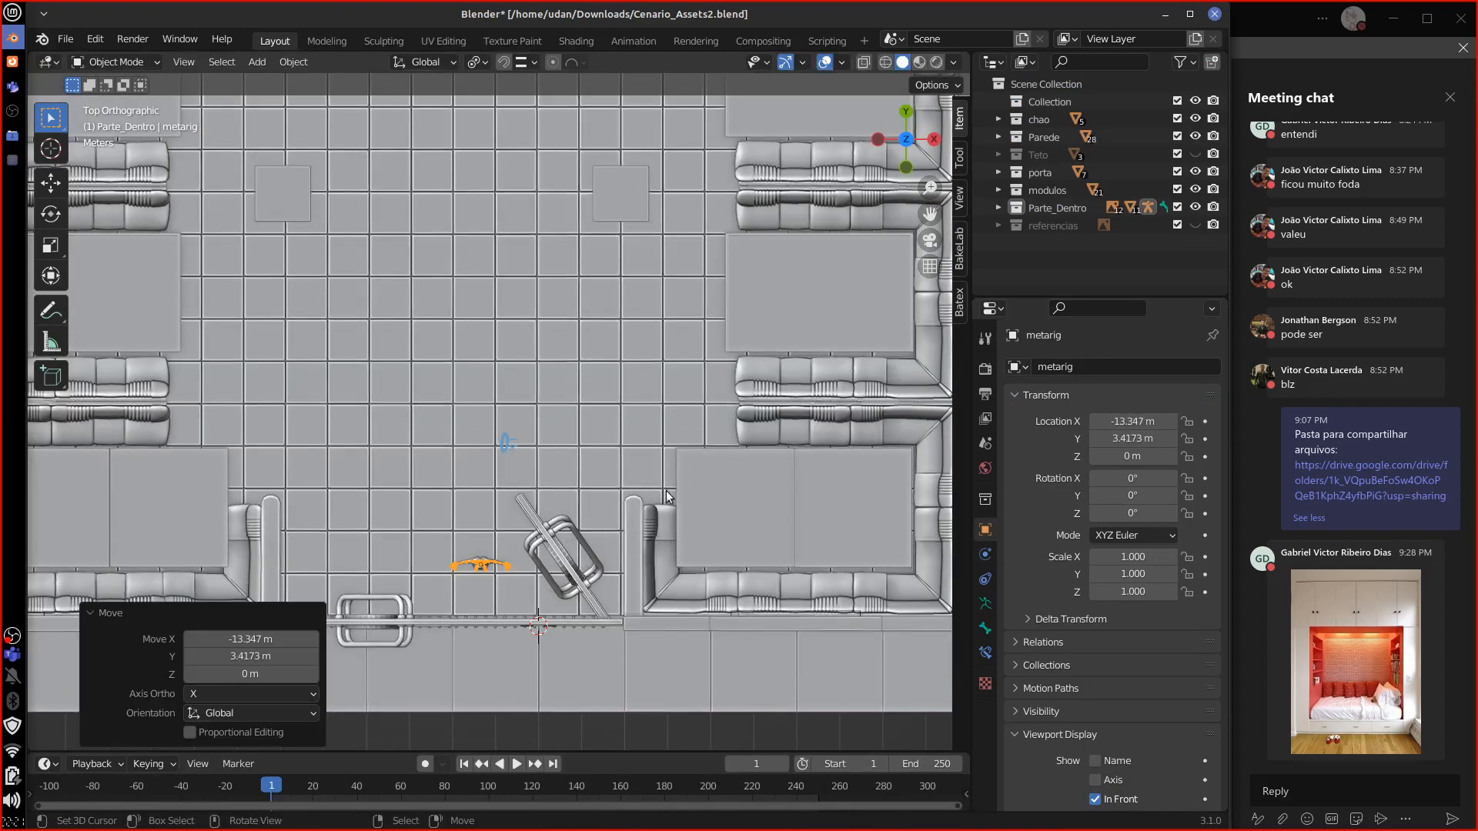
# Step: Set the solid viewport shading colour to Random and compare the human figure with the entrance doors
pyautogui.click(953, 62)
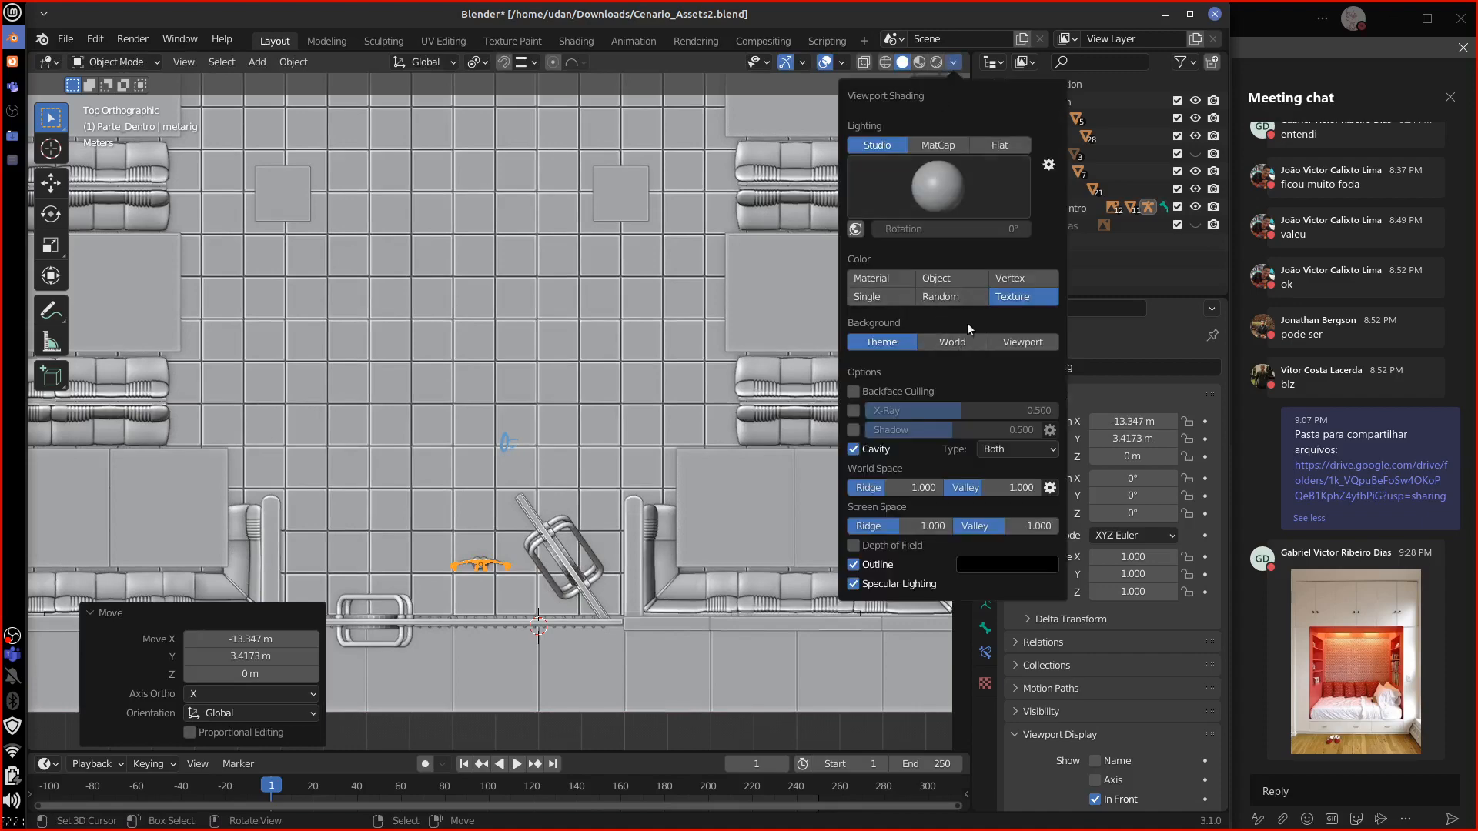
pyautogui.click(940, 297)
pyautogui.moveTo(645, 614)
pyautogui.mouseDown(button='middle')
pyautogui.moveTo(631, 422)
pyautogui.moveTo(542, 492)
pyautogui.moveTo(560, 532)
pyautogui.mouseUp(button='middle')
pyautogui.scroll(5, 547, 561)
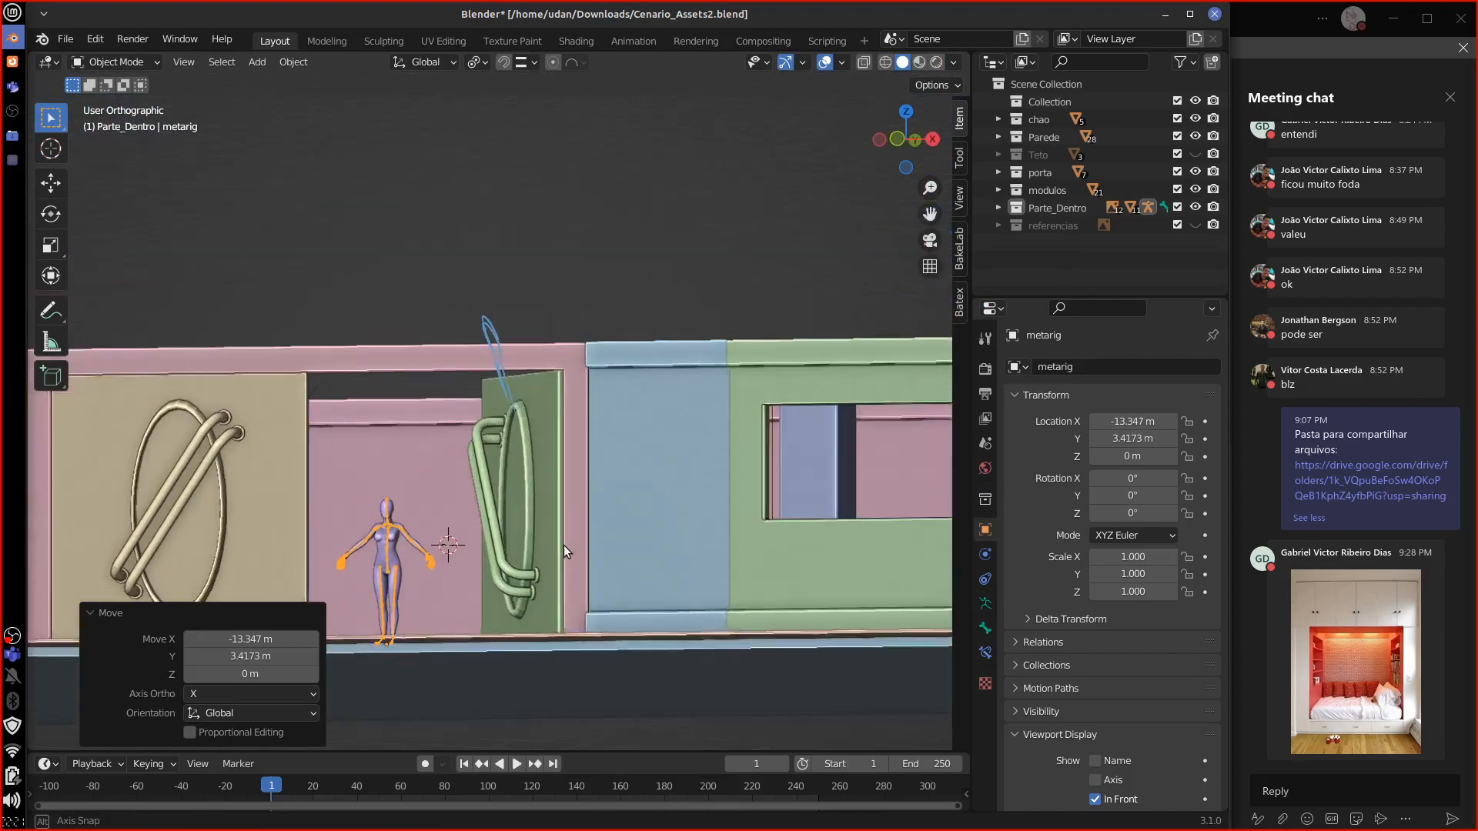
pyautogui.moveTo(641, 548); pyautogui.dragTo(675, 511, button='middle')
pyautogui.scroll(3, 675, 511)
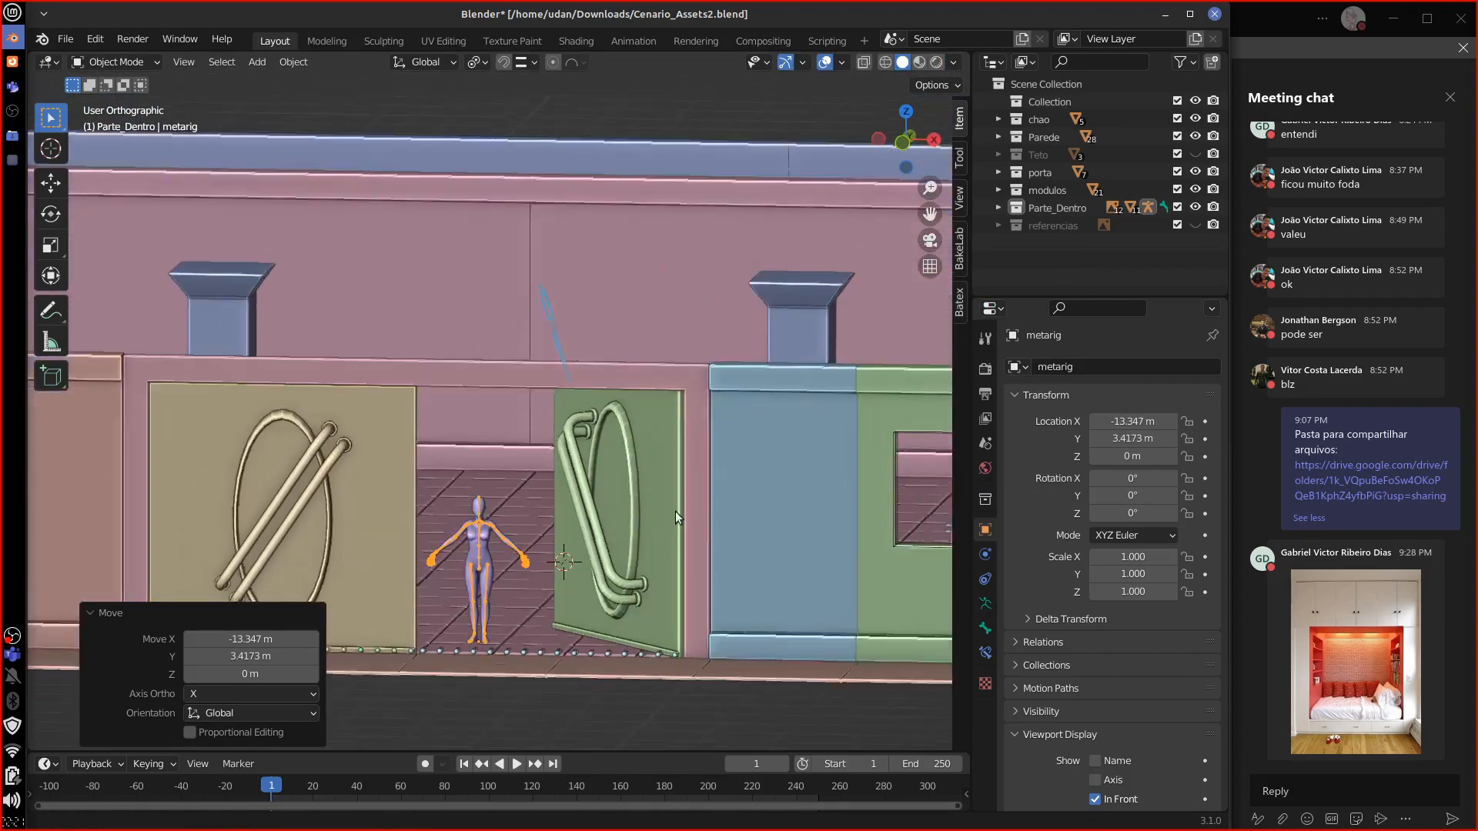
# Step: Move the metarig in top view by about -6.3 m in X and -0.18 m in Y, onto the corner booth seat beside the entrance
pyautogui.press('KP_7')
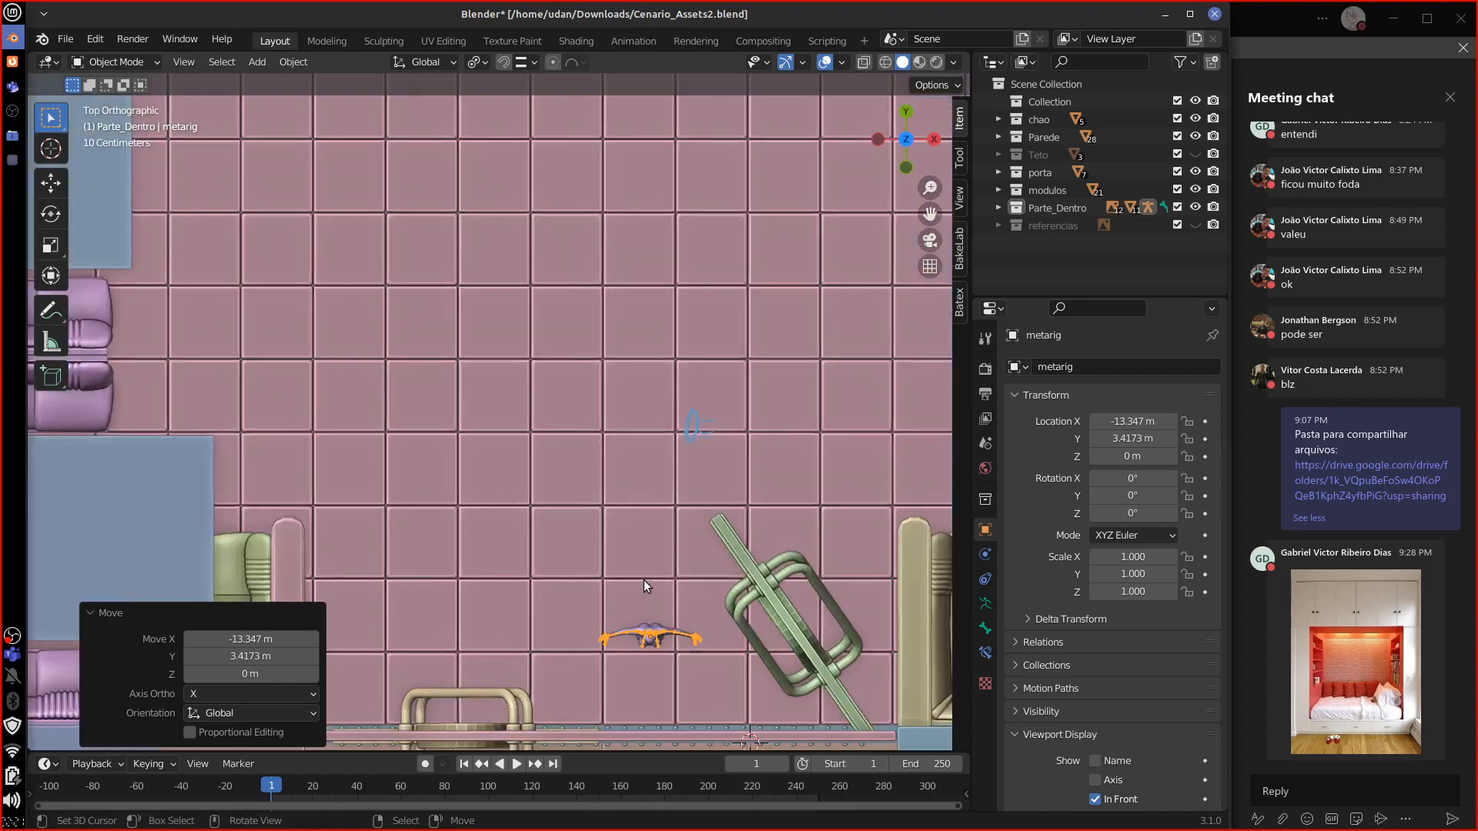
pyautogui.scroll(2, 686, 594)
pyautogui.keyDown('shift'); pyautogui.moveTo(687, 594); pyautogui.dragTo(801, 569, button='middle'); pyautogui.keyUp('shift')
pyautogui.press('g')
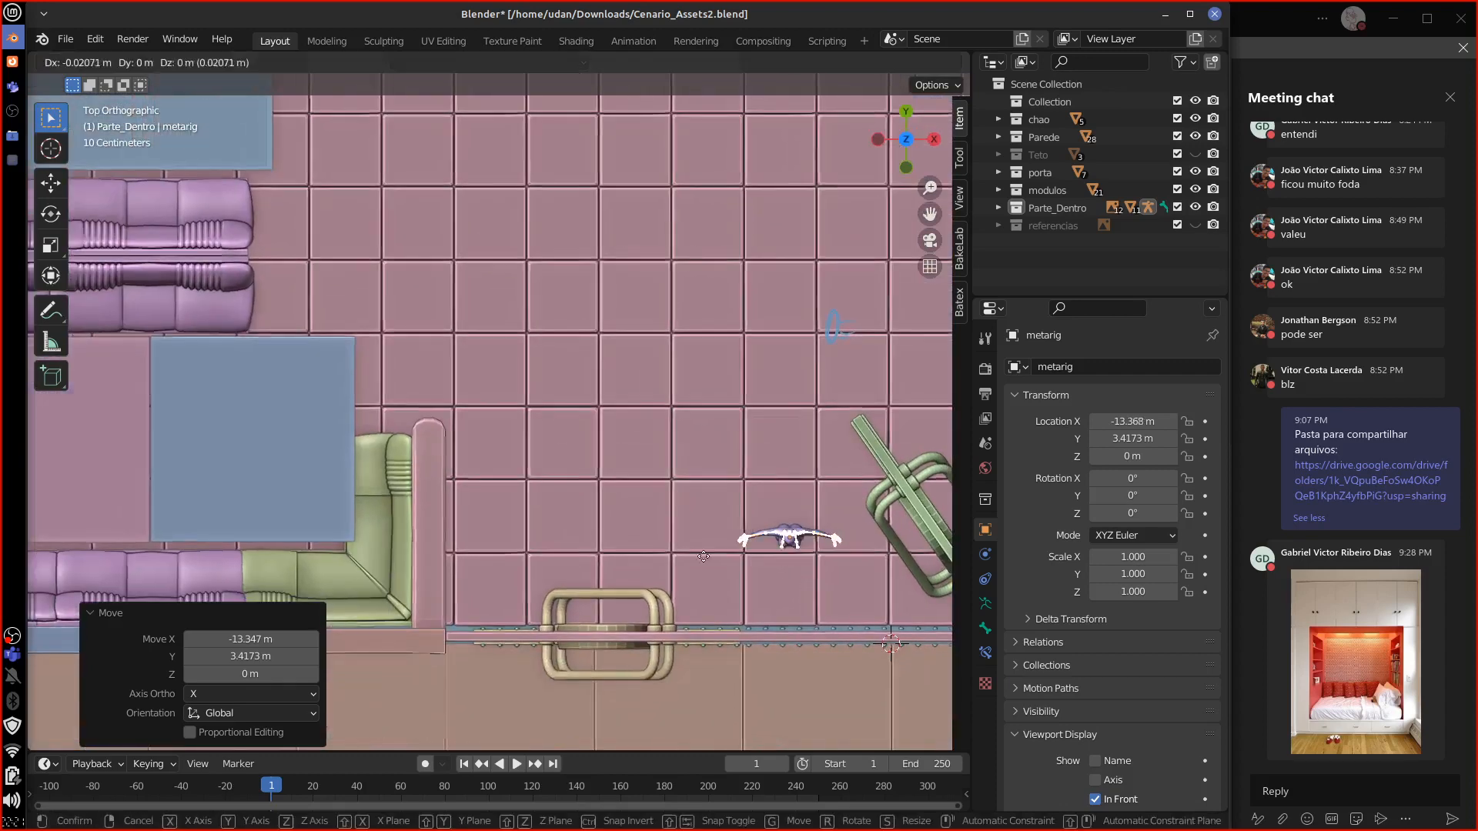
pyautogui.click(274, 570)
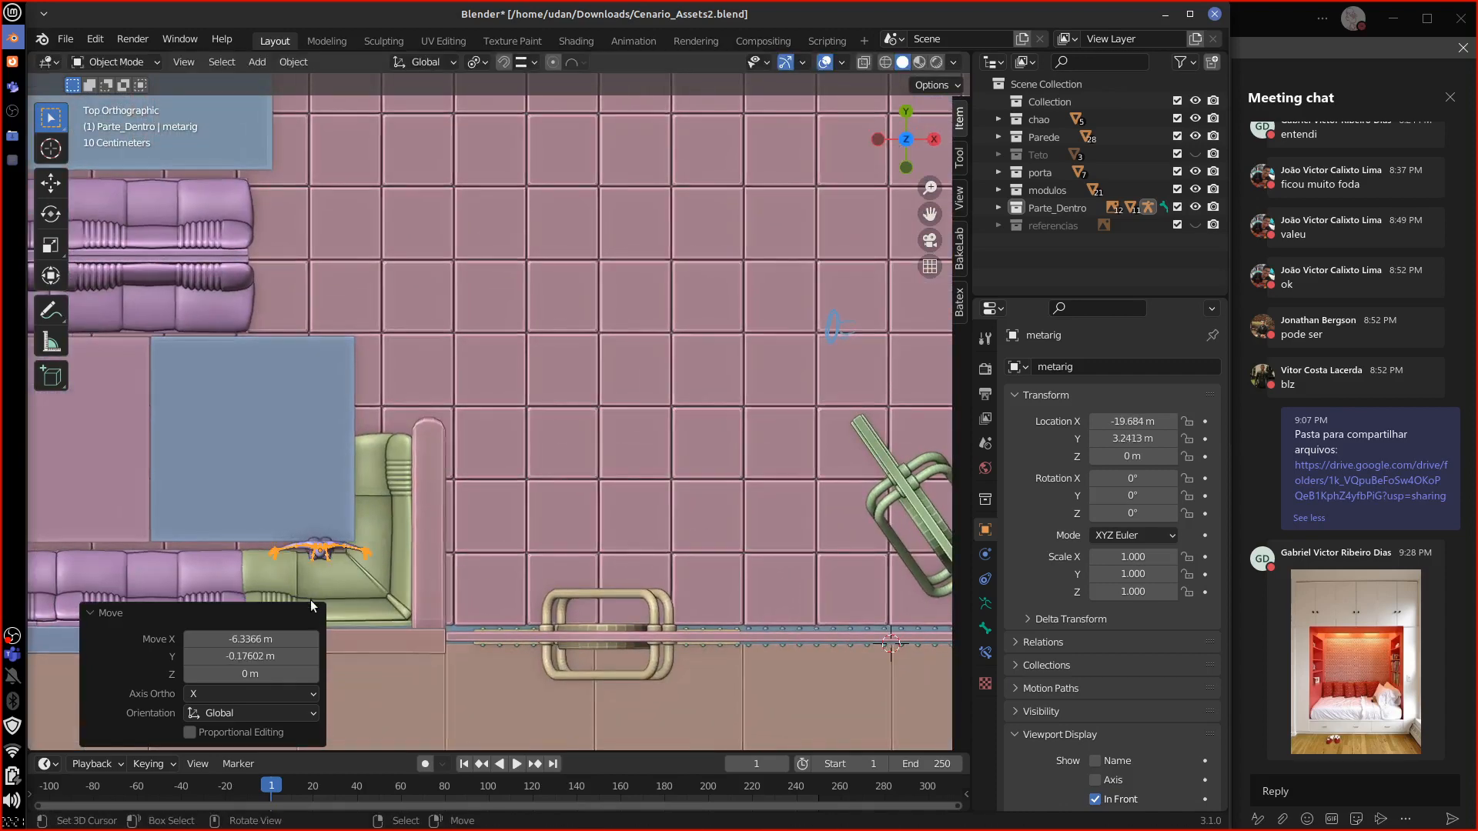
# Step: Rotate the metarig about 170° around Z at the booth and compare its size with the seat and table
pyautogui.press('r')
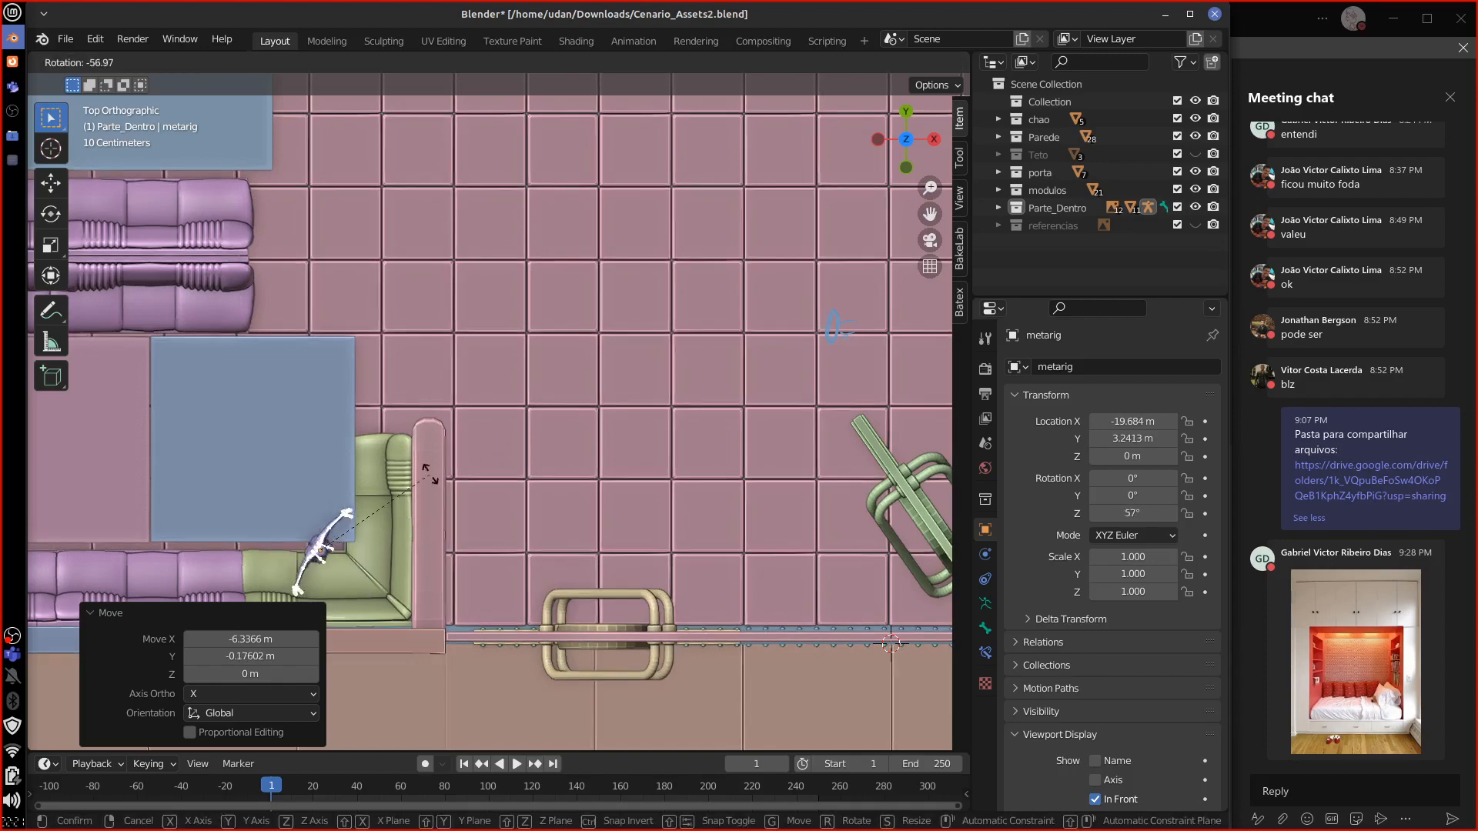
pyautogui.click(248, 484)
pyautogui.moveTo(248, 485); pyautogui.dragTo(437, 339, button='middle')
pyautogui.moveTo(562, 333); pyautogui.dragTo(732, 284, button='middle')
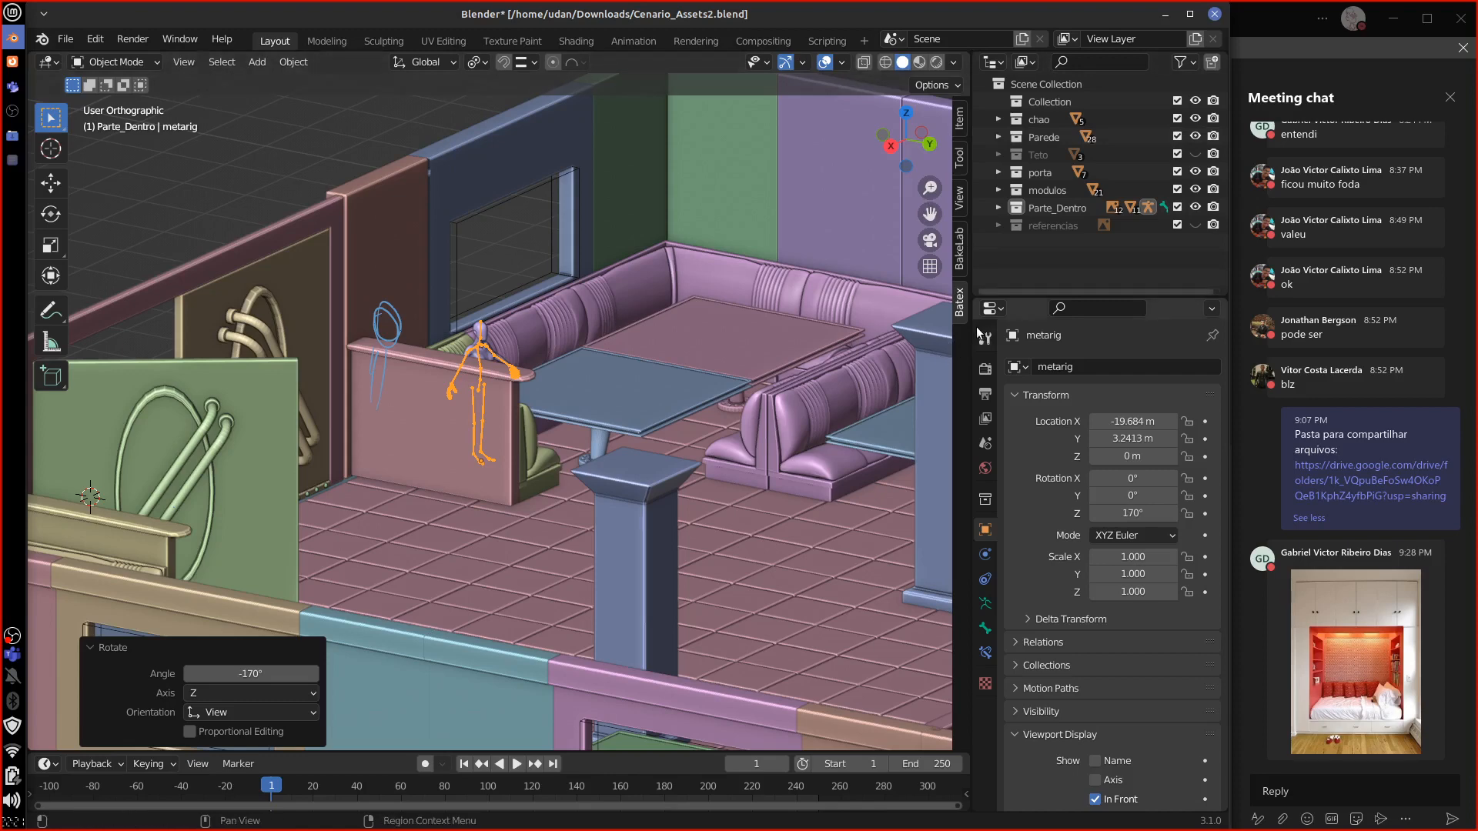
# Step: Widen the 3D viewport and check the transform dimensions of the metarig and of female_body_basemesh
pyautogui.moveTo(973, 329); pyautogui.dragTo(1030, 144)
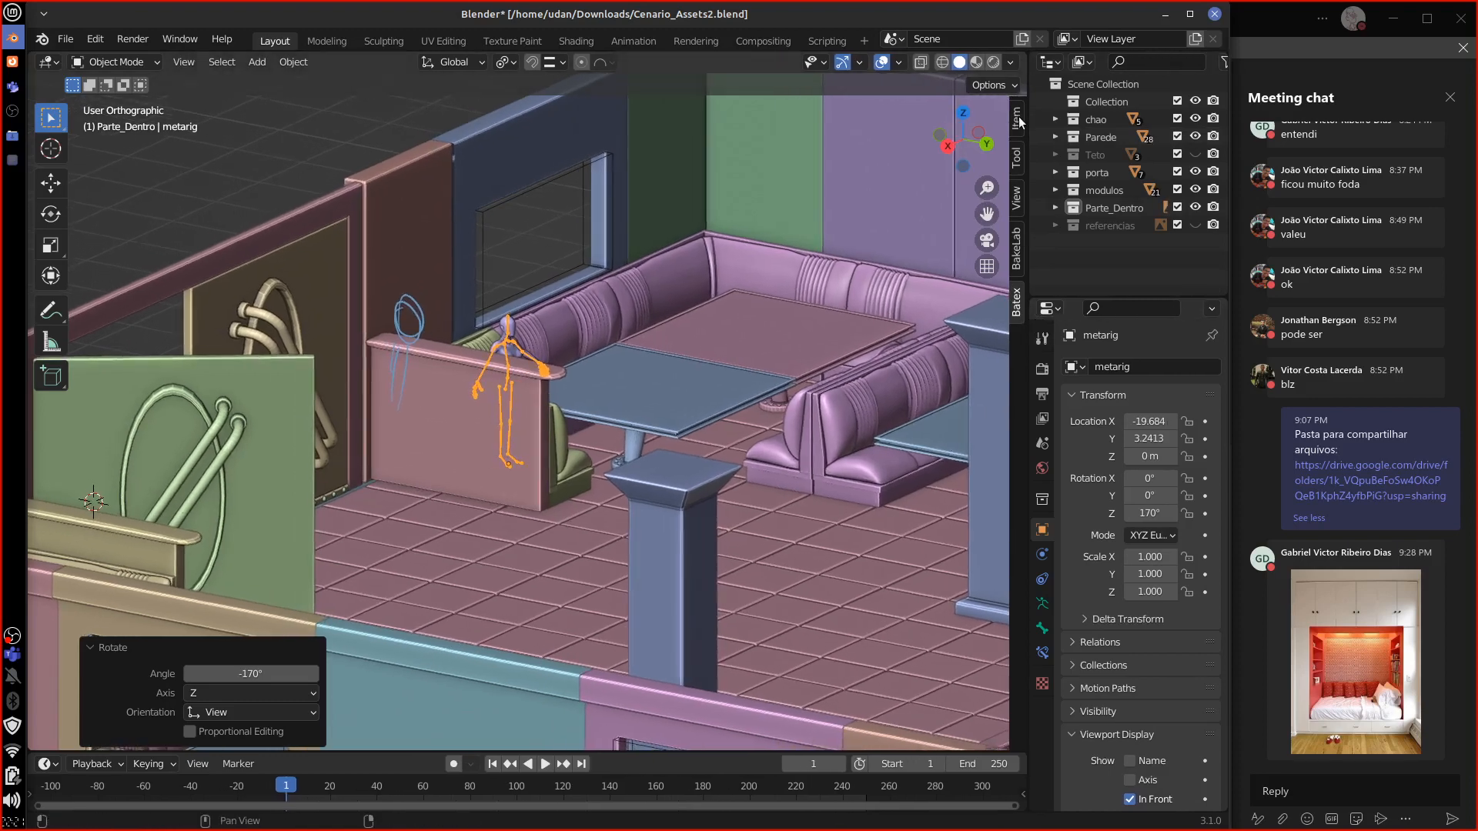
pyautogui.click(1017, 194)
pyautogui.moveTo(1008, 204); pyautogui.dragTo(816, 265)
pyautogui.click(1018, 123)
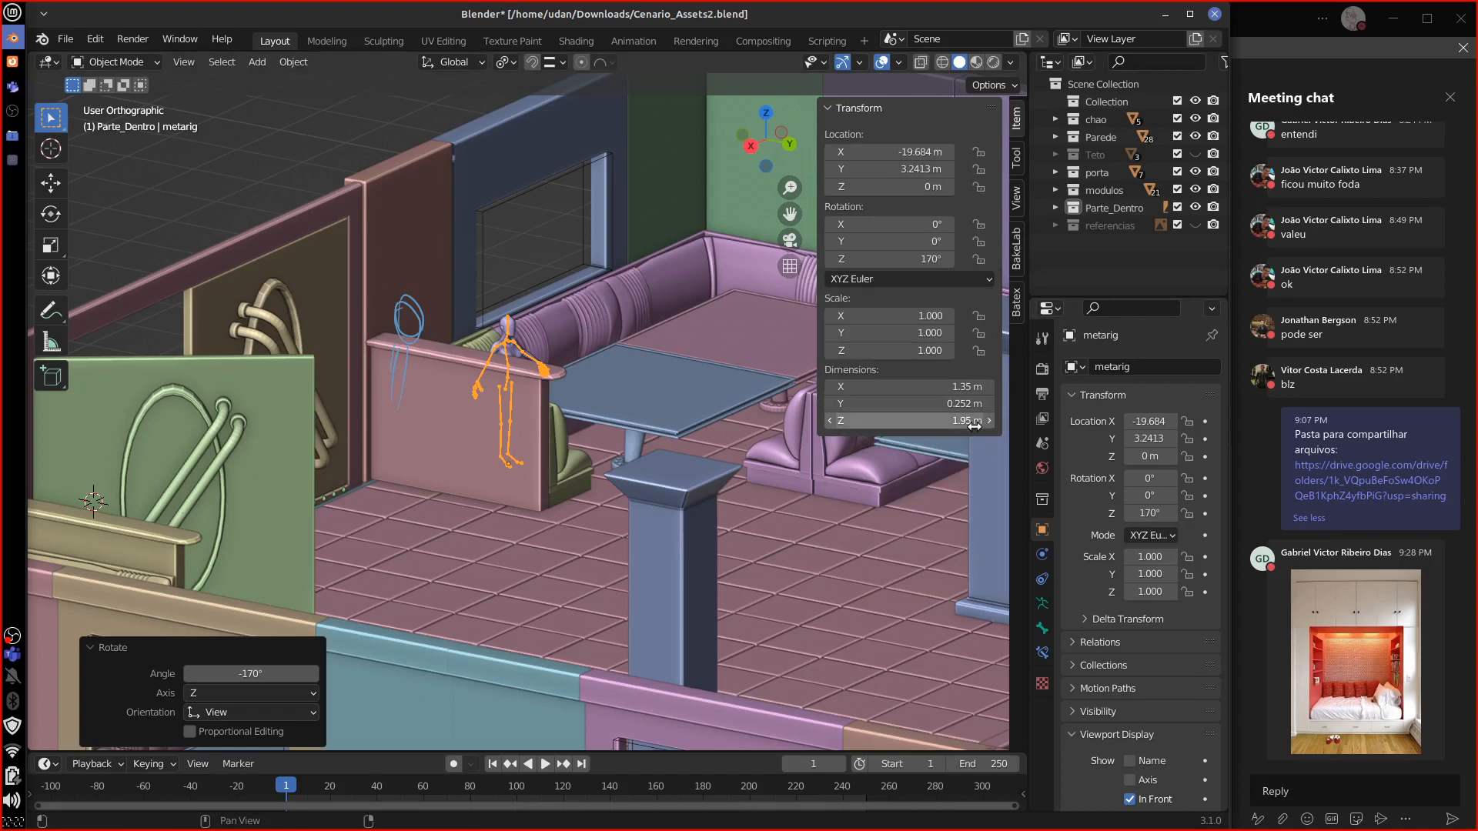
pyautogui.moveTo(685, 435); pyautogui.dragTo(608, 450, button='middle')
pyautogui.rightClick(672, 343)
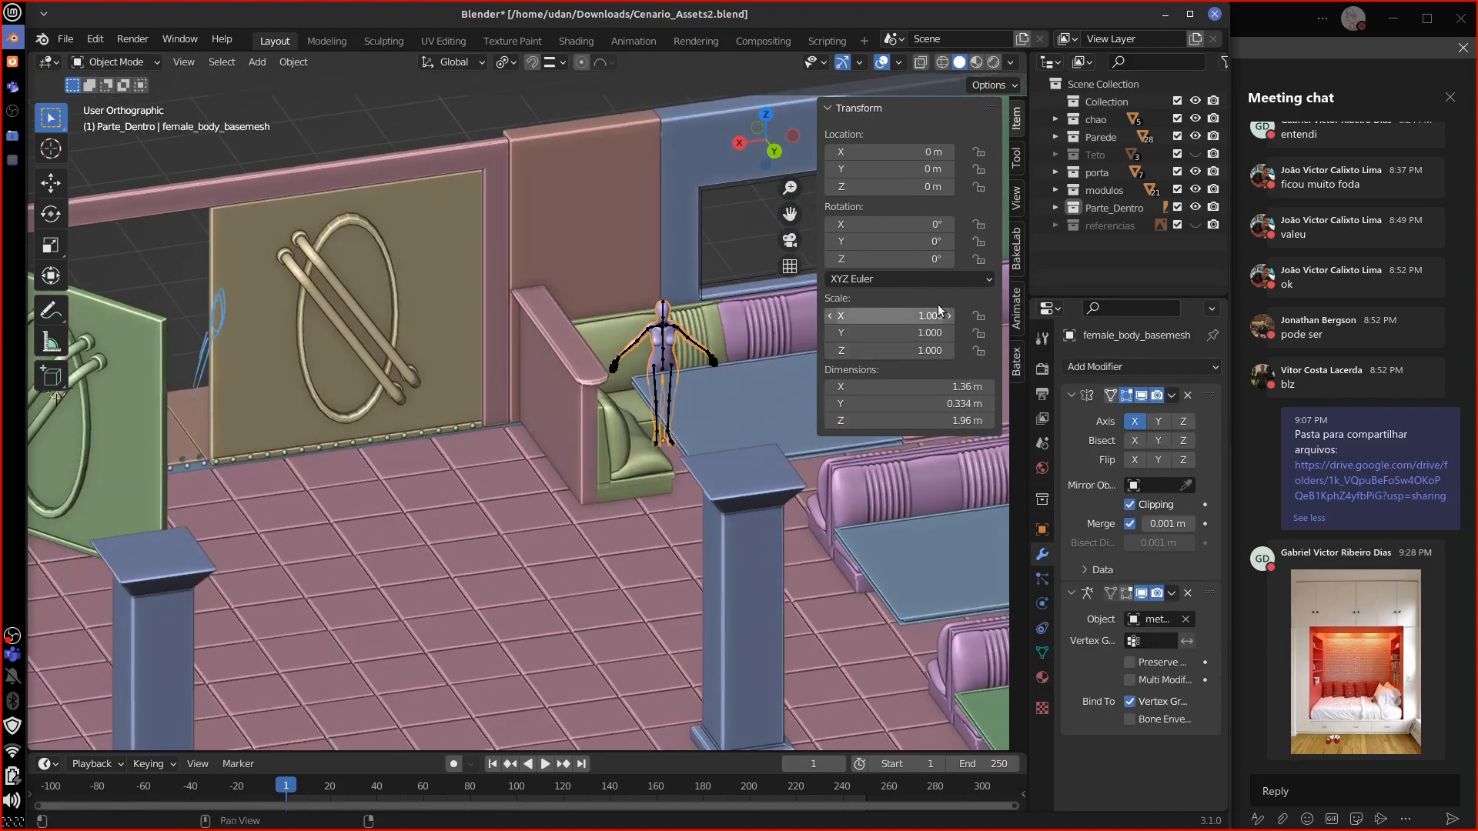
# Step: Move the human reference rig about 13 m along the X axis, in front of the window on the green wall section
pyautogui.click(673, 377)
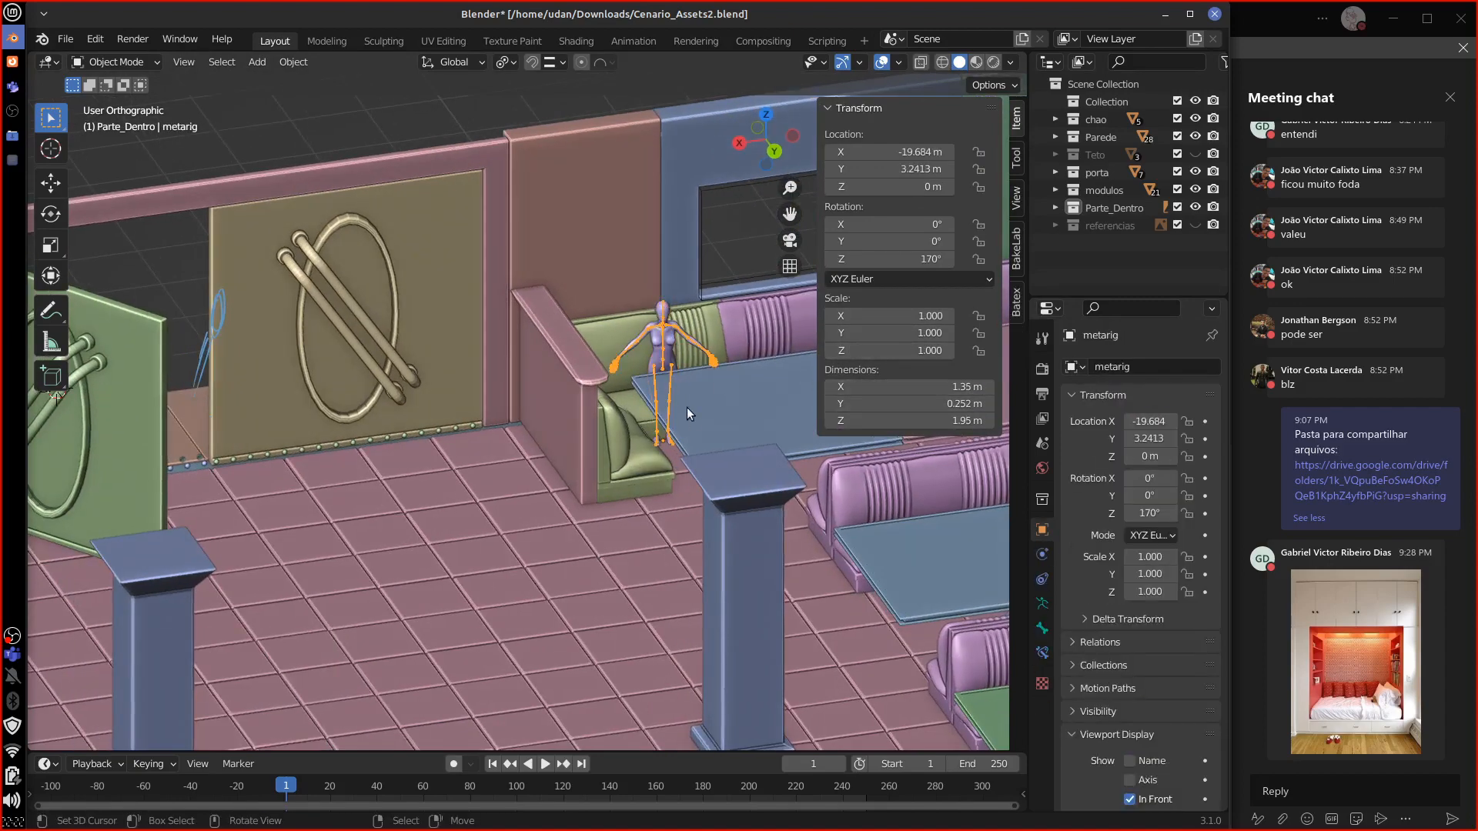
pyautogui.moveTo(686, 408)
pyautogui.mouseDown(button='middle')
pyautogui.moveTo(705, 423)
pyautogui.moveTo(793, 422)
pyautogui.moveTo(718, 414)
pyautogui.moveTo(741, 391)
pyautogui.moveTo(756, 450)
pyautogui.moveTo(784, 423)
pyautogui.moveTo(766, 413)
pyautogui.moveTo(669, 455)
pyautogui.moveTo(876, 353)
pyautogui.moveTo(691, 451)
pyautogui.moveTo(791, 453)
pyautogui.moveTo(727, 432)
pyautogui.moveTo(792, 463)
pyautogui.moveTo(753, 477)
pyautogui.moveTo(626, 463)
pyautogui.moveTo(619, 429)
pyautogui.moveTo(691, 381)
pyautogui.moveTo(875, 382)
pyautogui.moveTo(750, 396)
pyautogui.moveTo(687, 429)
pyautogui.mouseUp(button='middle')
pyautogui.scroll(-6, 727, 435)
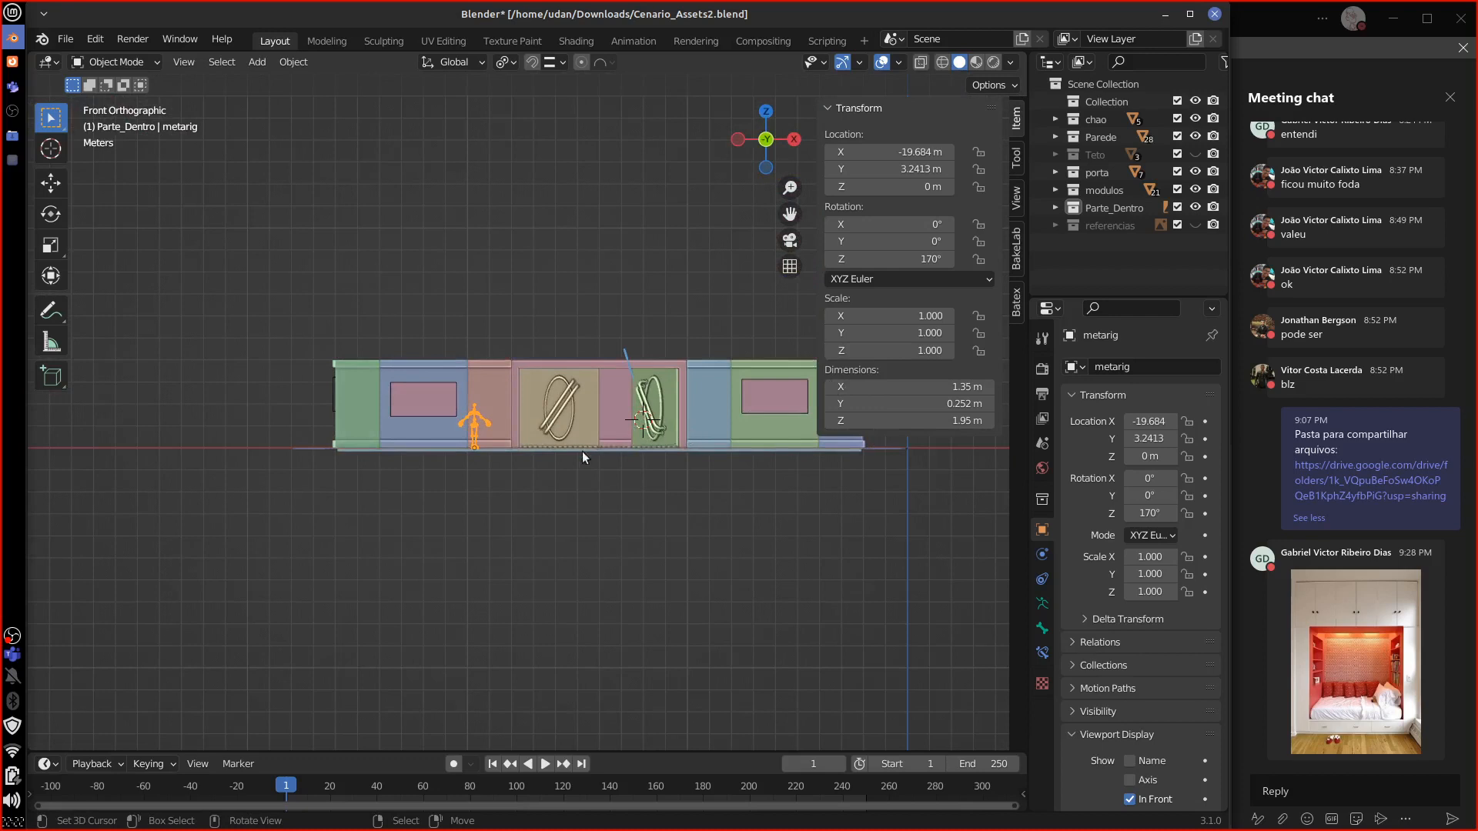
pyautogui.press('g')
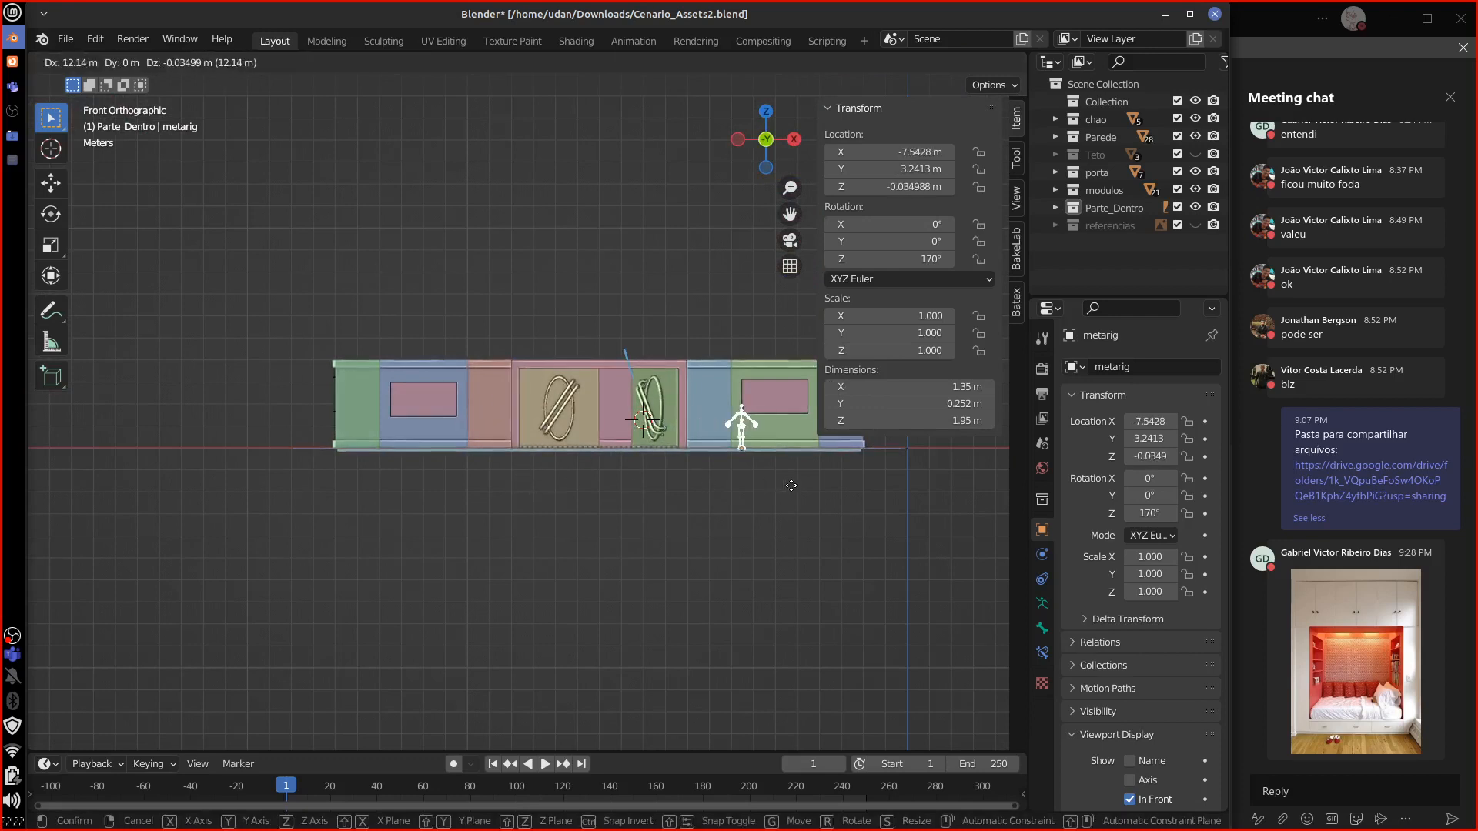
pyautogui.press('x')
pyautogui.click(798, 484)
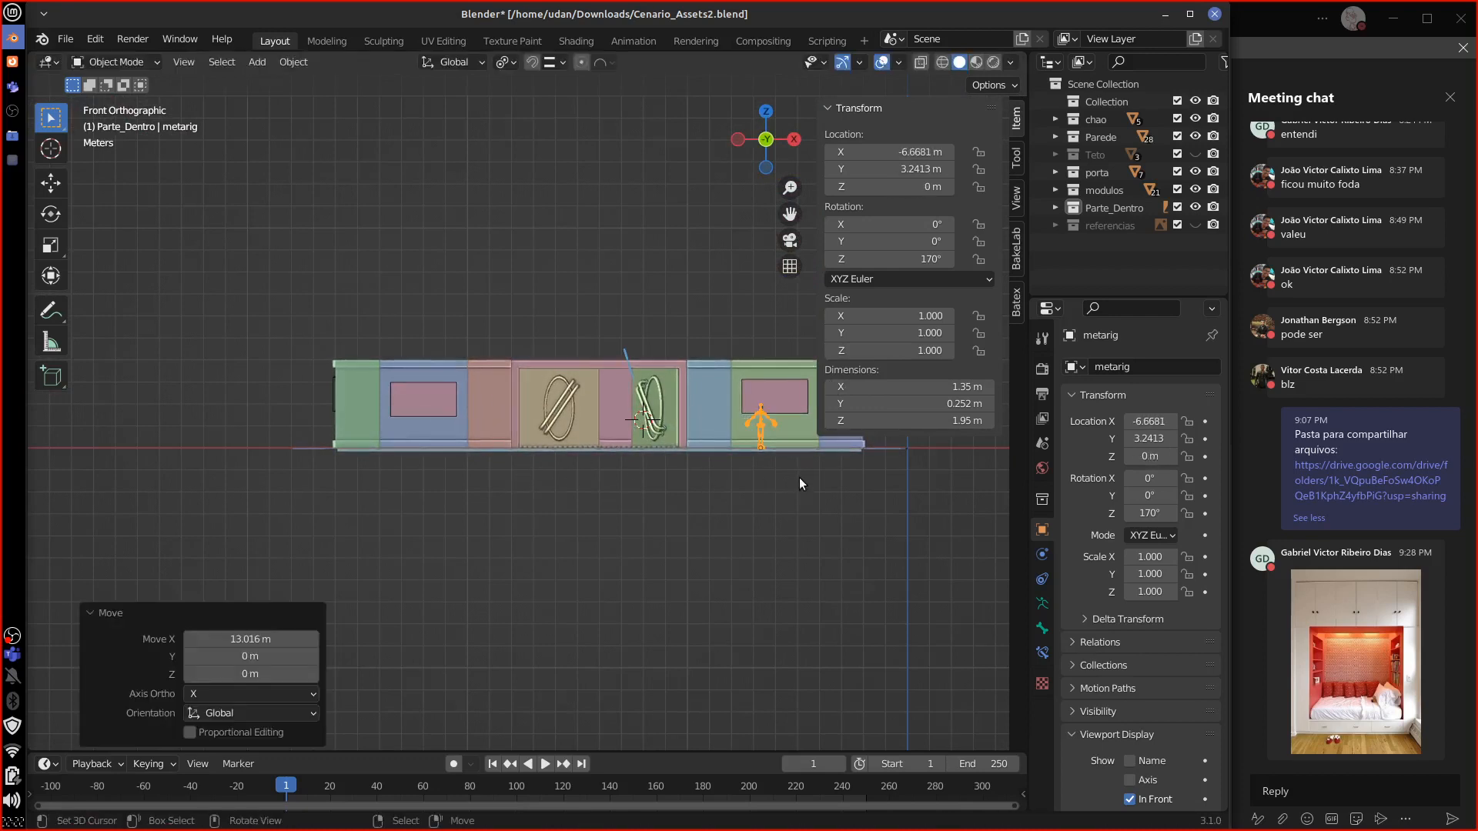
# Step: Compare the human figure's height with the window opening, selecting the wall and its window cube in wireframe display
pyautogui.scroll(2, 797, 478)
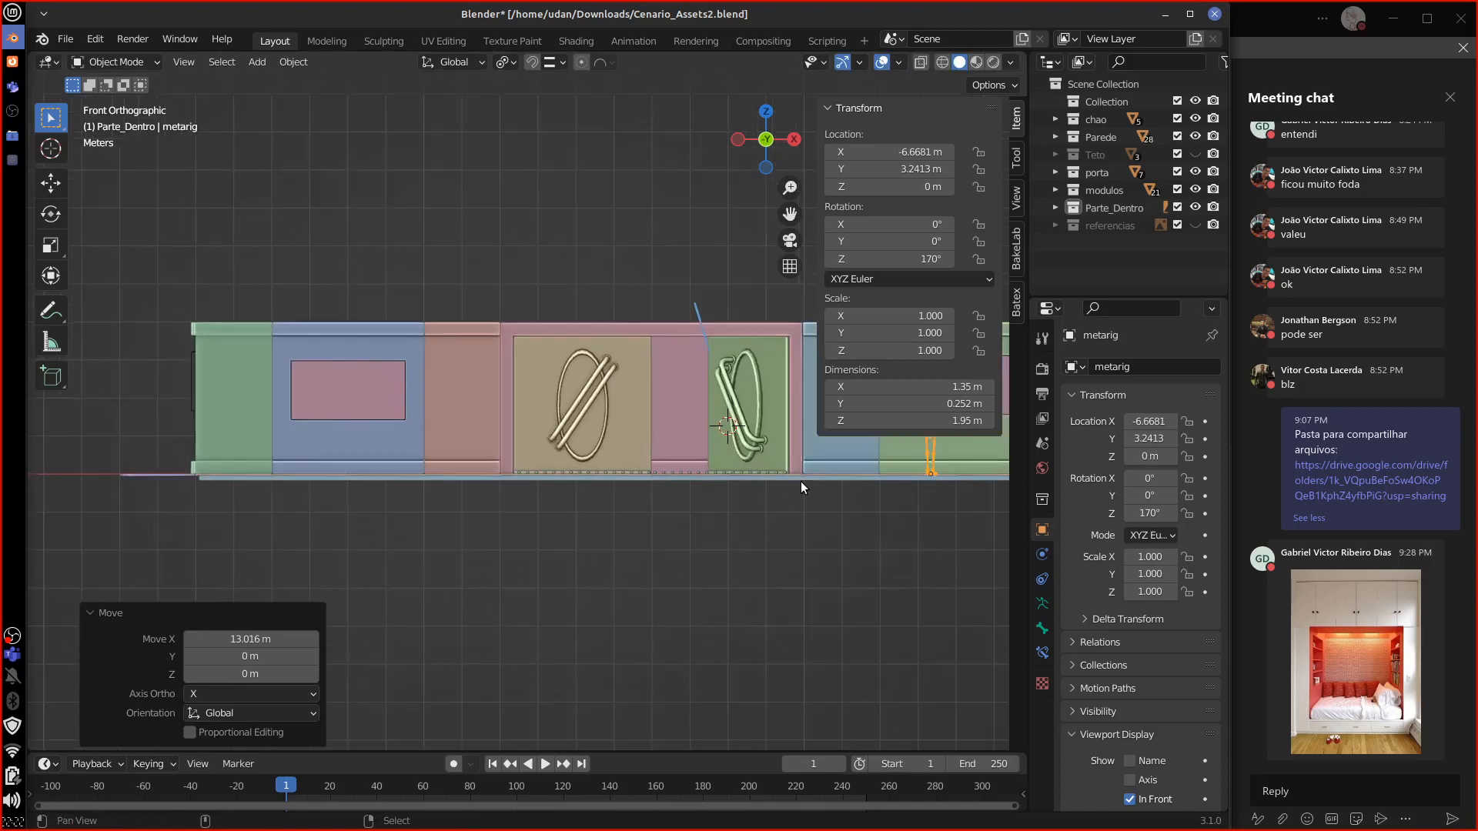
pyautogui.keyDown('shift'); pyautogui.moveTo(801, 482); pyautogui.dragTo(480, 459, button='middle'); pyautogui.keyUp('shift')
pyautogui.scroll(4, 479, 471)
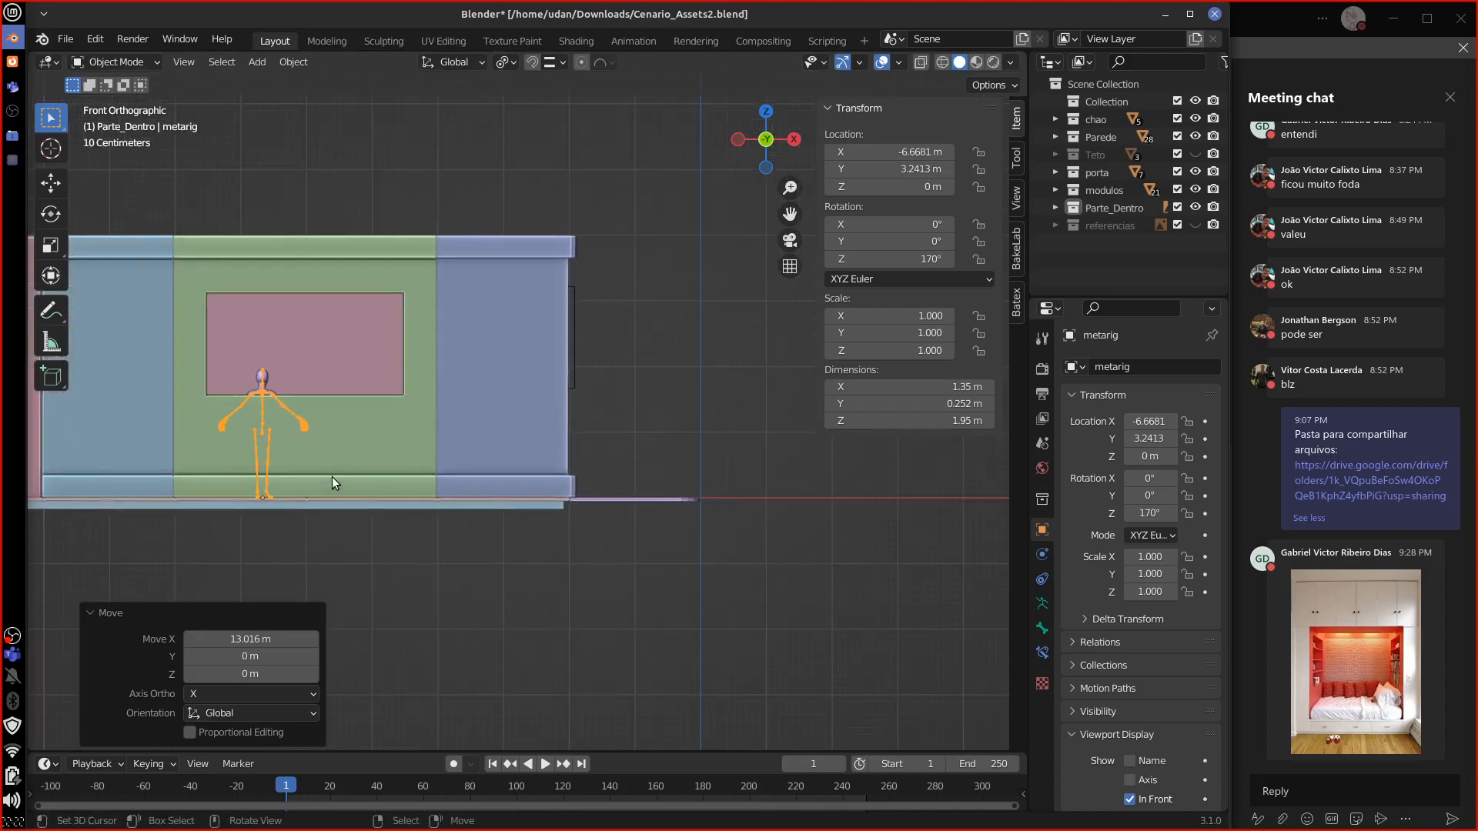
pyautogui.scroll(5, 307, 428)
pyautogui.press('KP_Decimal')
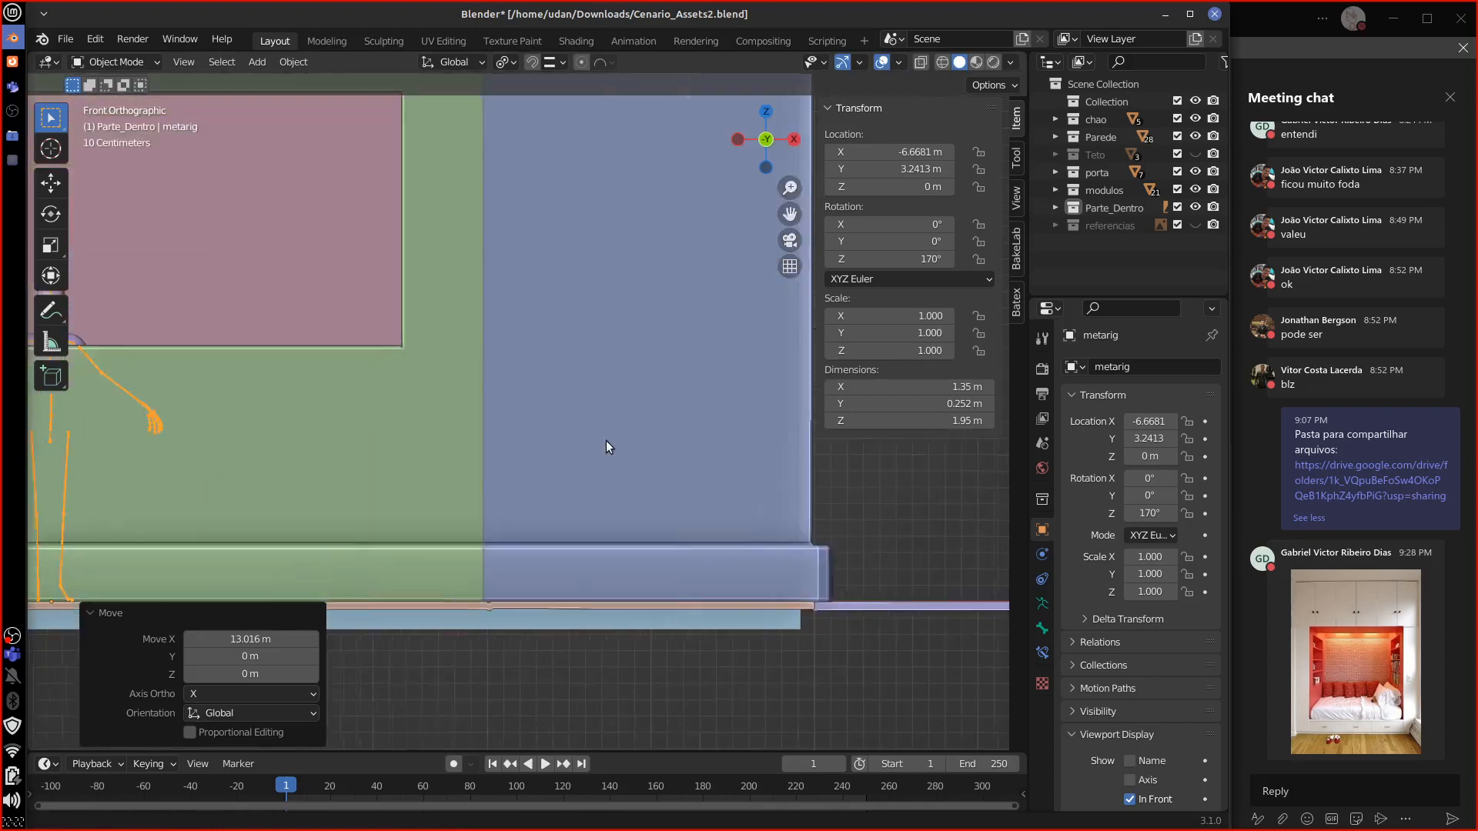
pyautogui.click(521, 399)
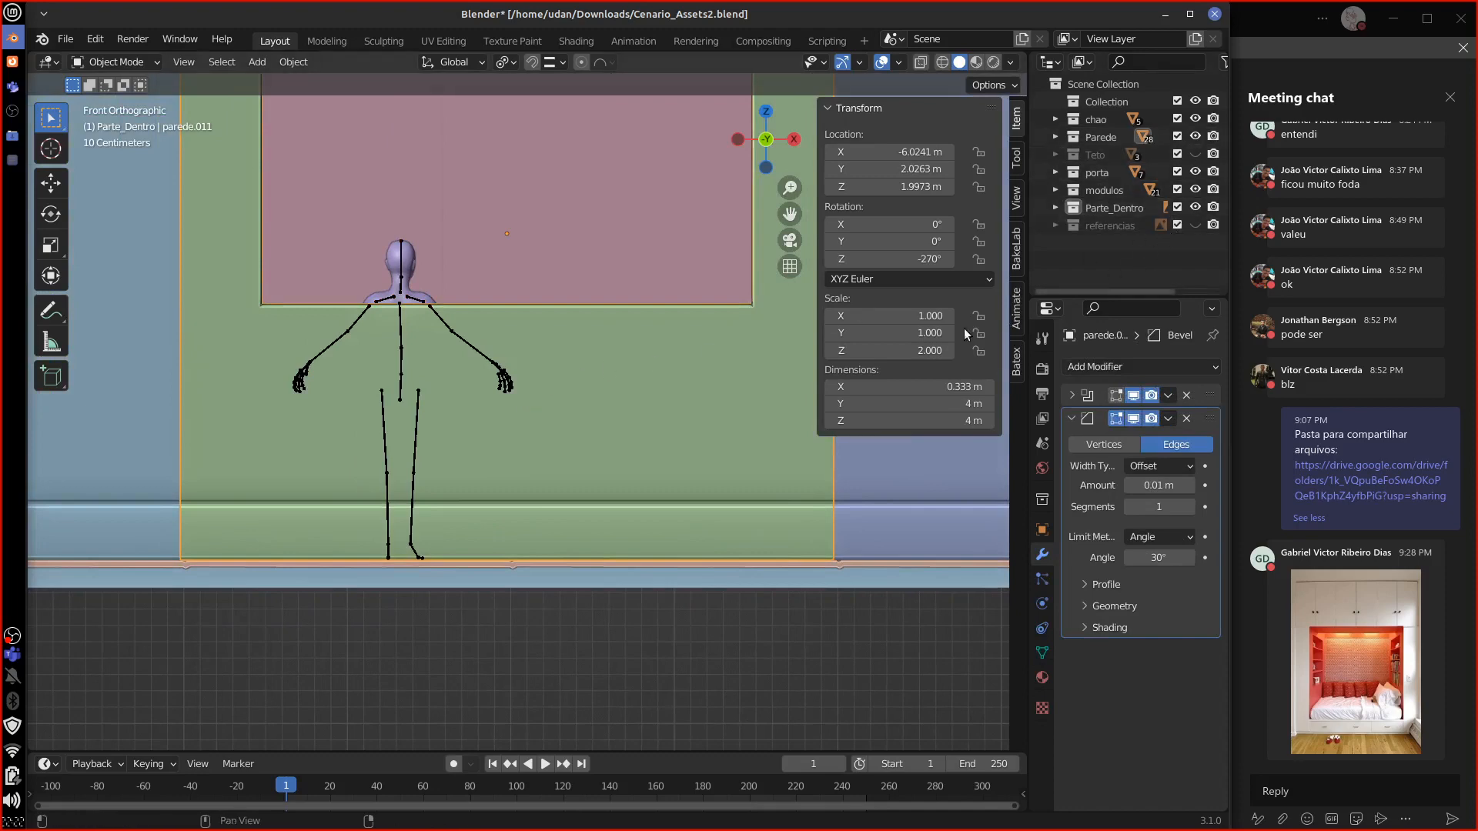
pyautogui.hotkey('shift', 'z')
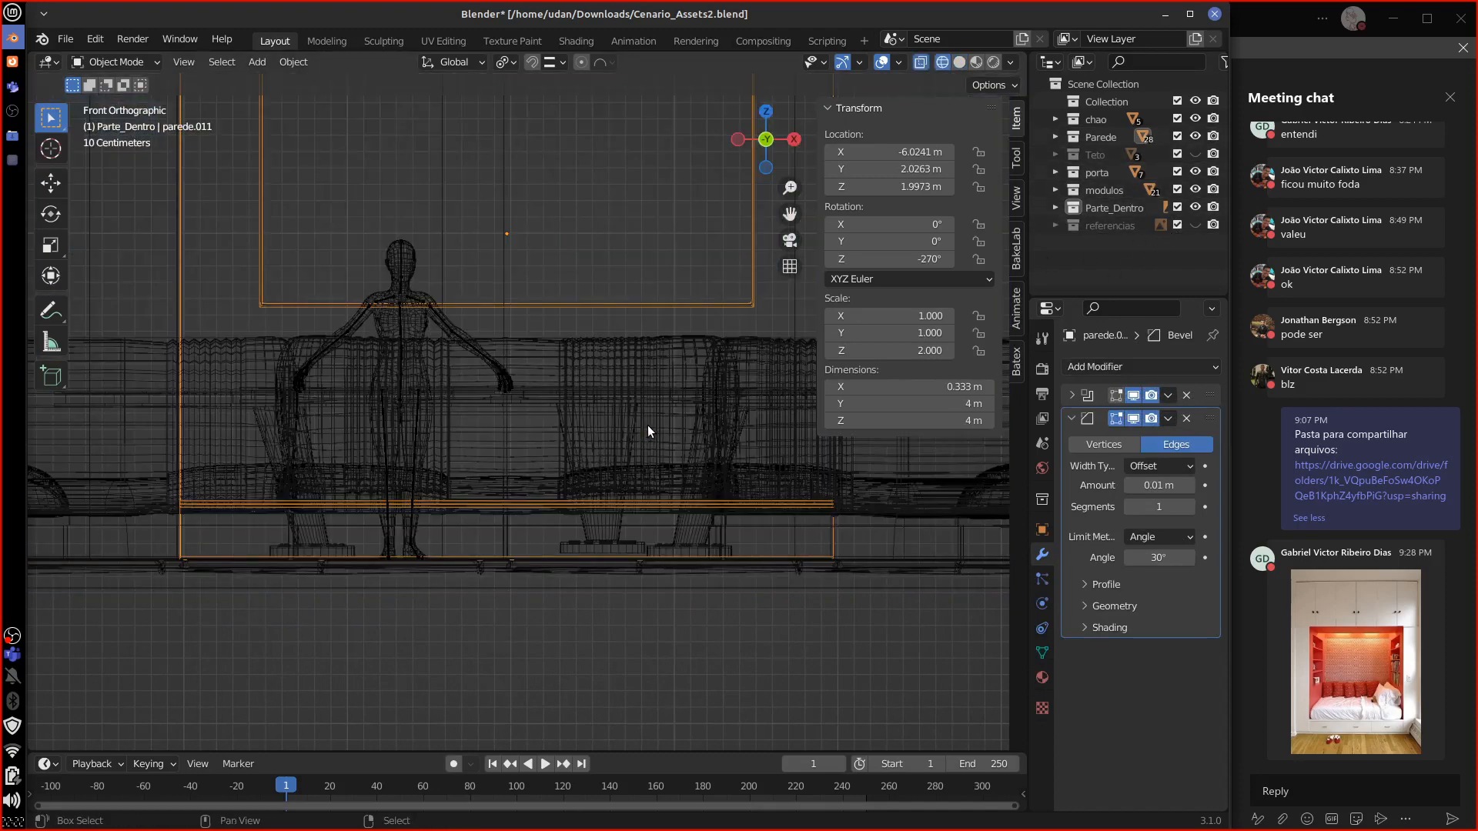
pyautogui.click(689, 316)
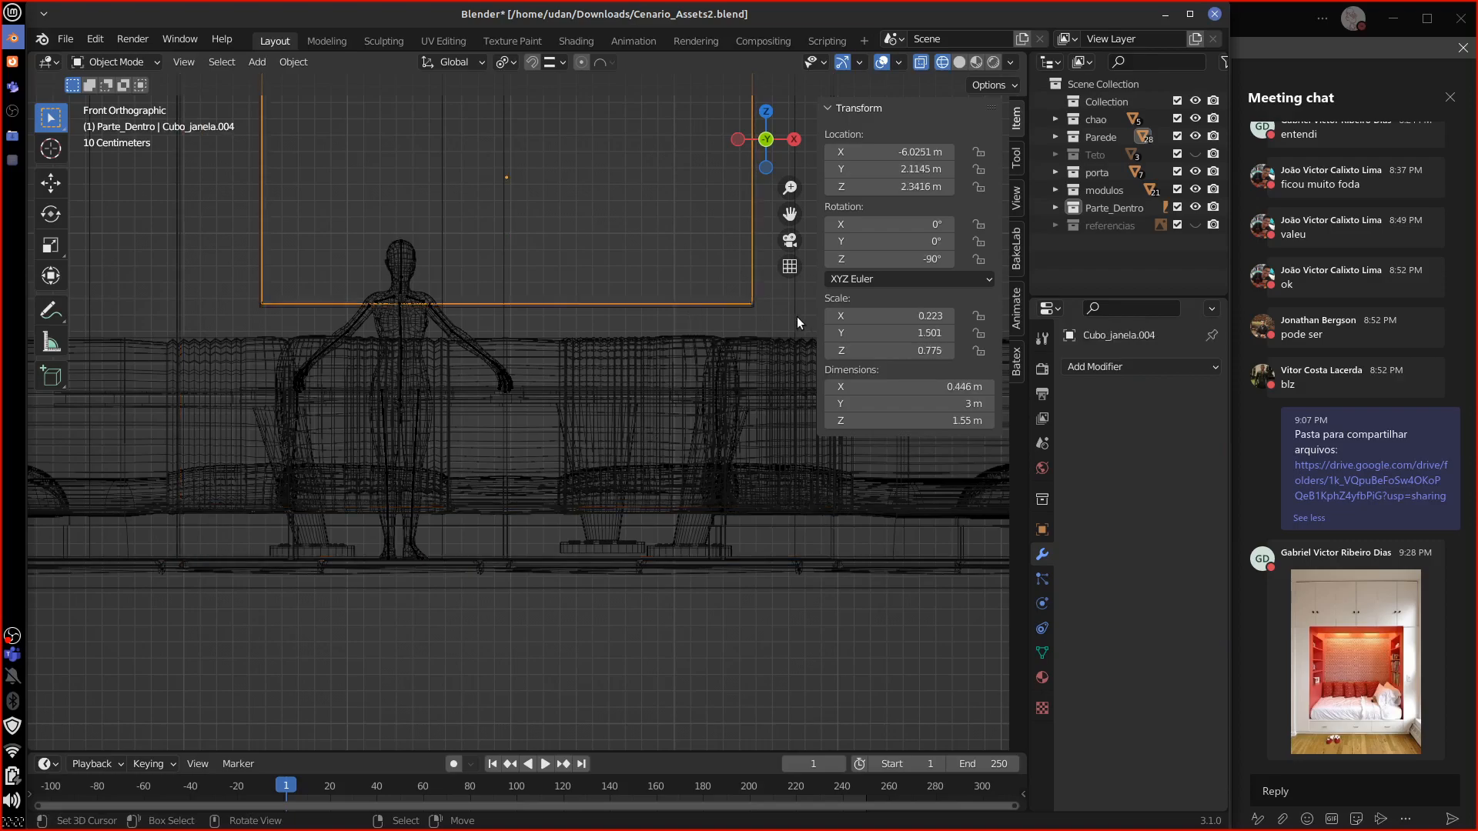
# Step: Check the window cube's placement in the wall from above in wireframe, then return to solid display and the front view
pyautogui.moveTo(692, 392); pyautogui.dragTo(623, 440, button='middle')
pyautogui.press('KP_7')
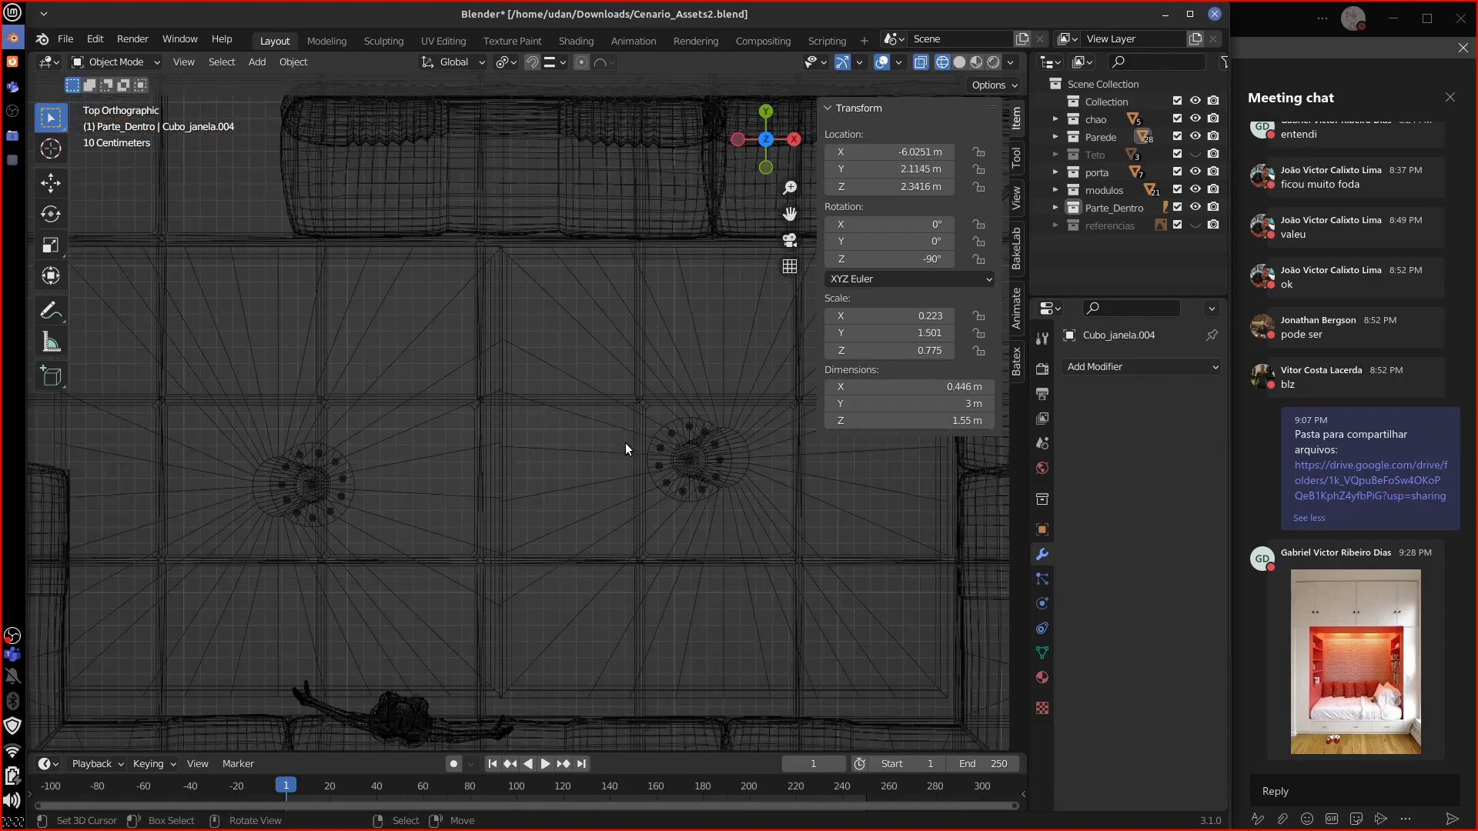
pyautogui.scroll(-6, 626, 461)
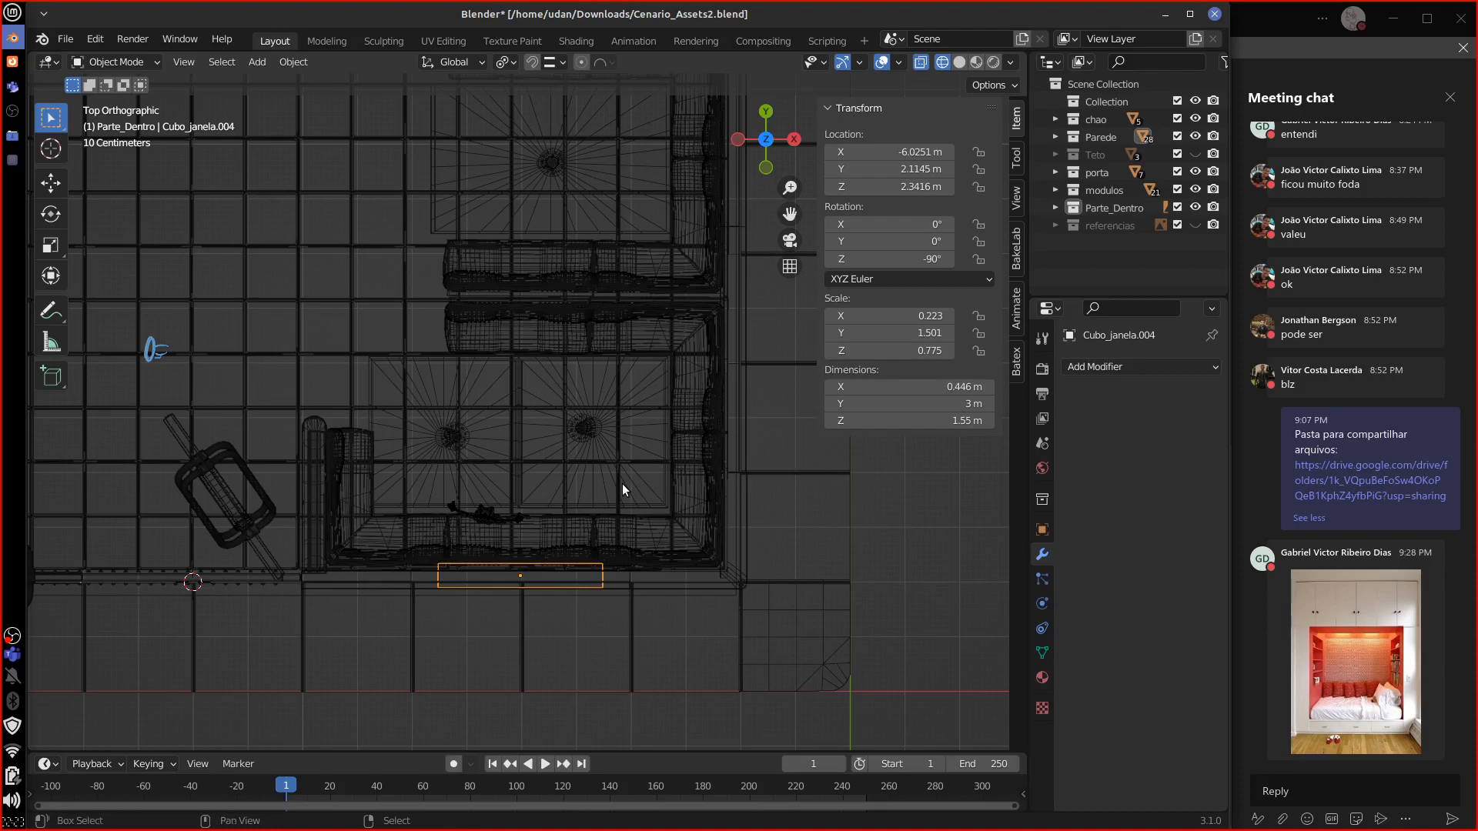
pyautogui.hotkey('shift', 'z')
pyautogui.moveTo(543, 381); pyautogui.dragTo(580, 492, button='middle')
pyautogui.scroll(-7, 584, 497)
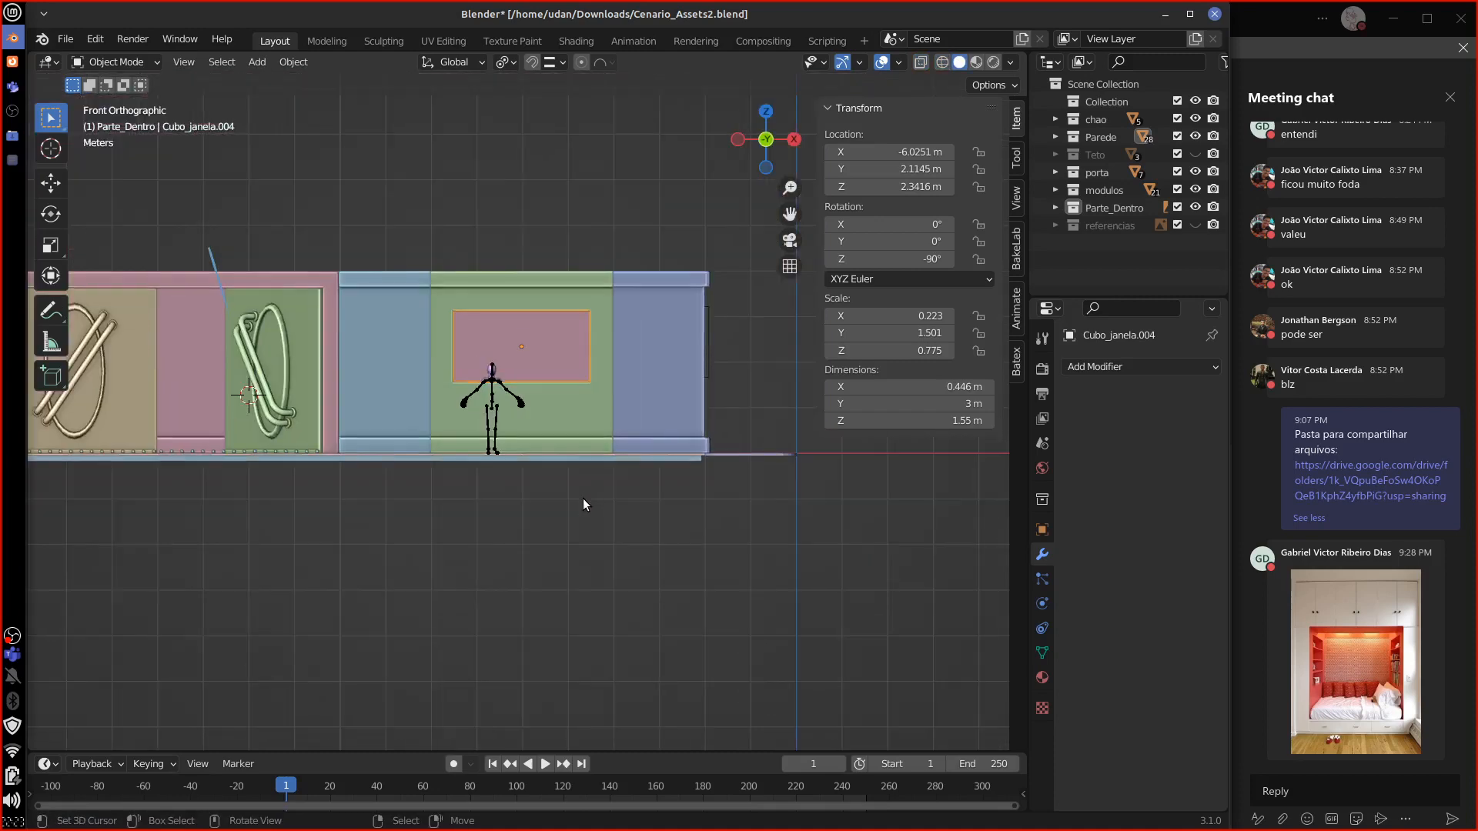
# Step: Examine the storefront windows in the Wawa gas station reference image
pyautogui.keyDown('shift'); pyautogui.moveTo(498, 435); pyautogui.dragTo(658, 725, button='middle'); pyautogui.keyUp('shift')
pyautogui.moveTo(472, 434)
pyautogui.keyDown('shift'); pyautogui.mouseDown(button='middle')
pyautogui.moveTo(608, 568)
pyautogui.moveTo(663, 600)
pyautogui.mouseUp(button='middle'); pyautogui.keyUp('shift')
pyautogui.keyDown('shift'); pyautogui.moveTo(368, 526); pyautogui.dragTo(719, 561, button='middle'); pyautogui.keyUp('shift')
pyautogui.keyDown('shift'); pyautogui.moveTo(676, 493); pyautogui.dragTo(511, 503, button='middle'); pyautogui.keyUp('shift')
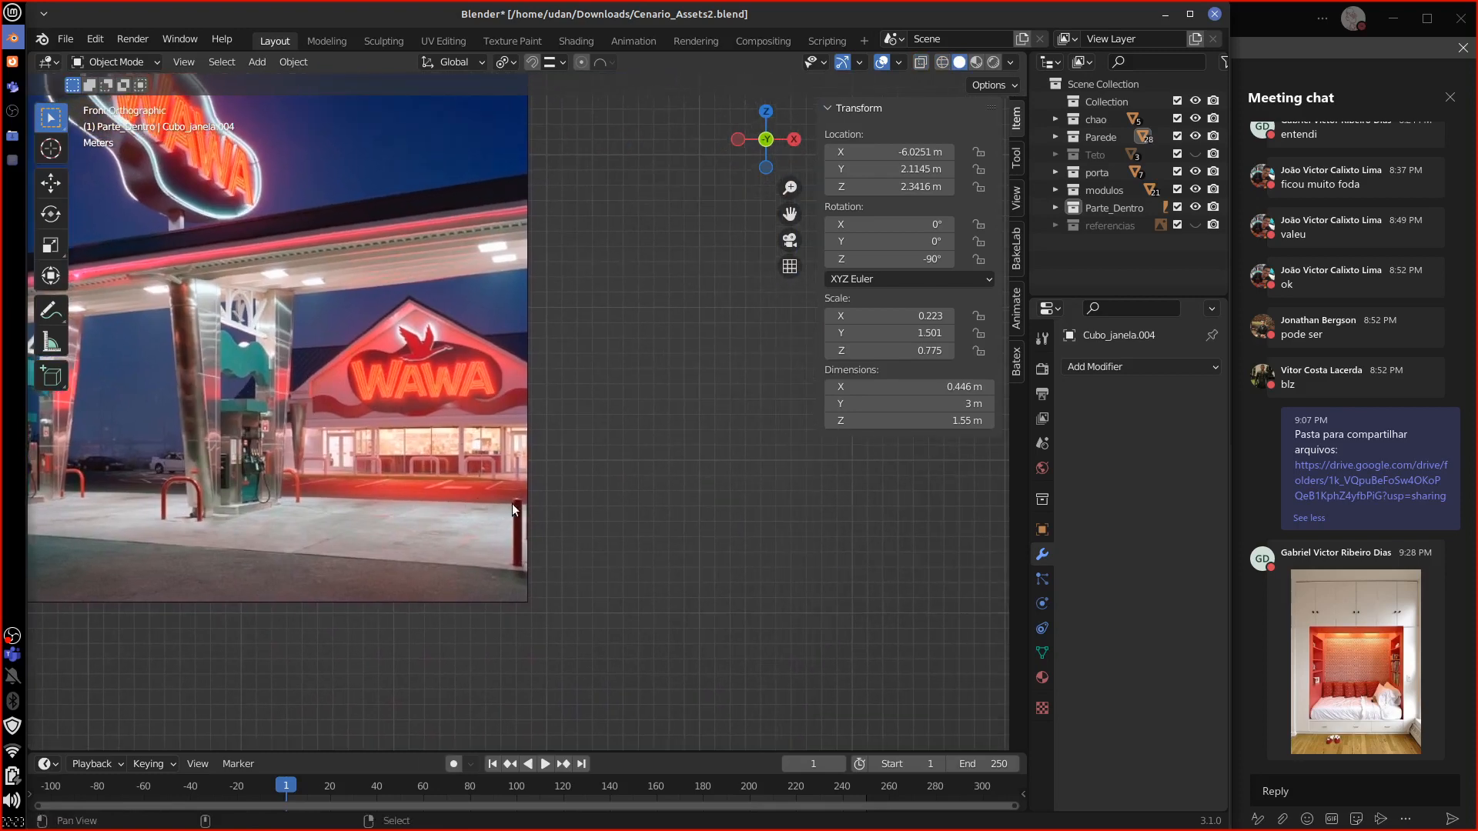
pyautogui.scroll(4, 517, 524)
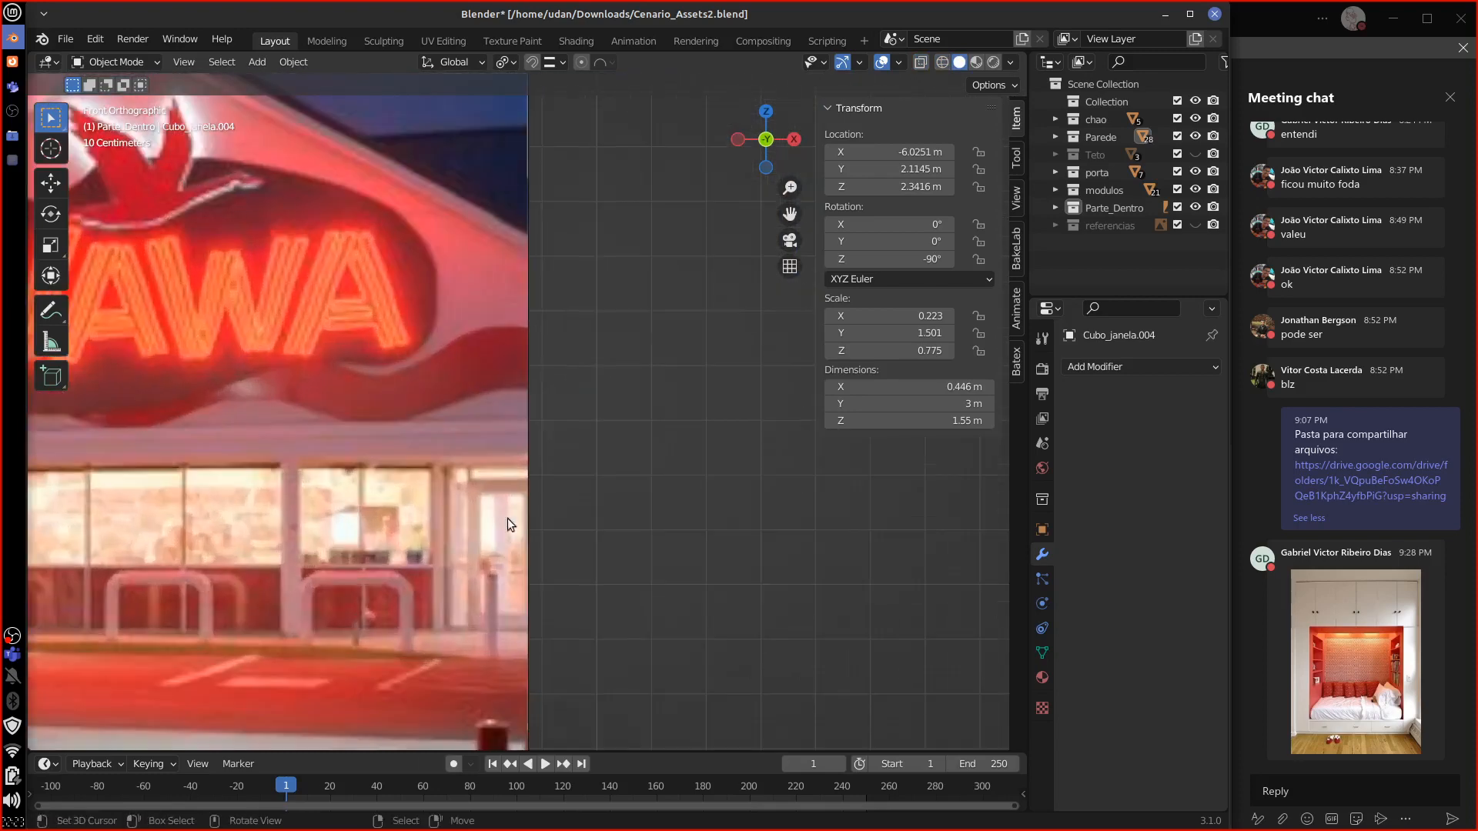
pyautogui.scroll(-4, 409, 601)
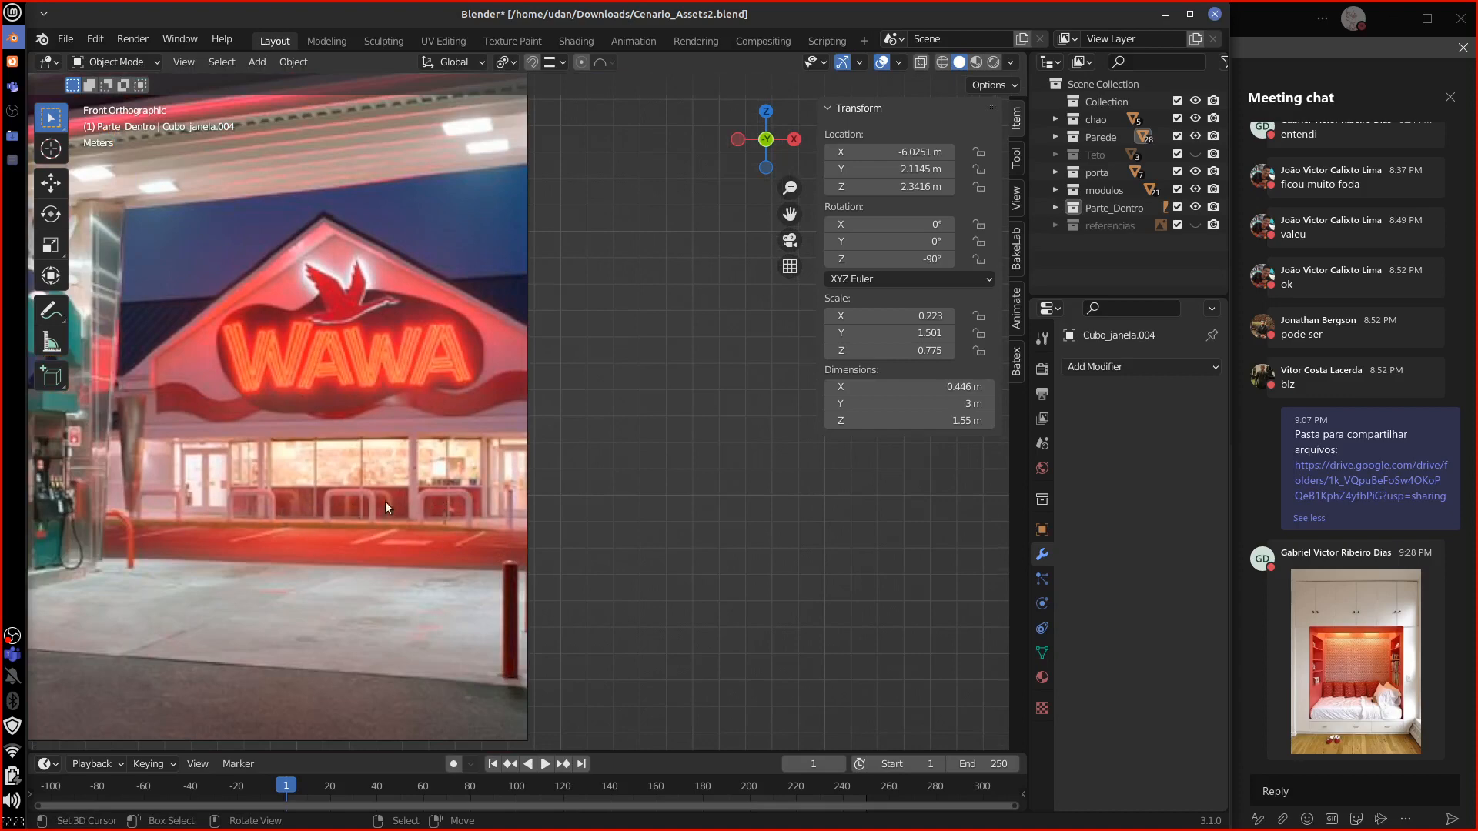
pyautogui.scroll(-5, 367, 516)
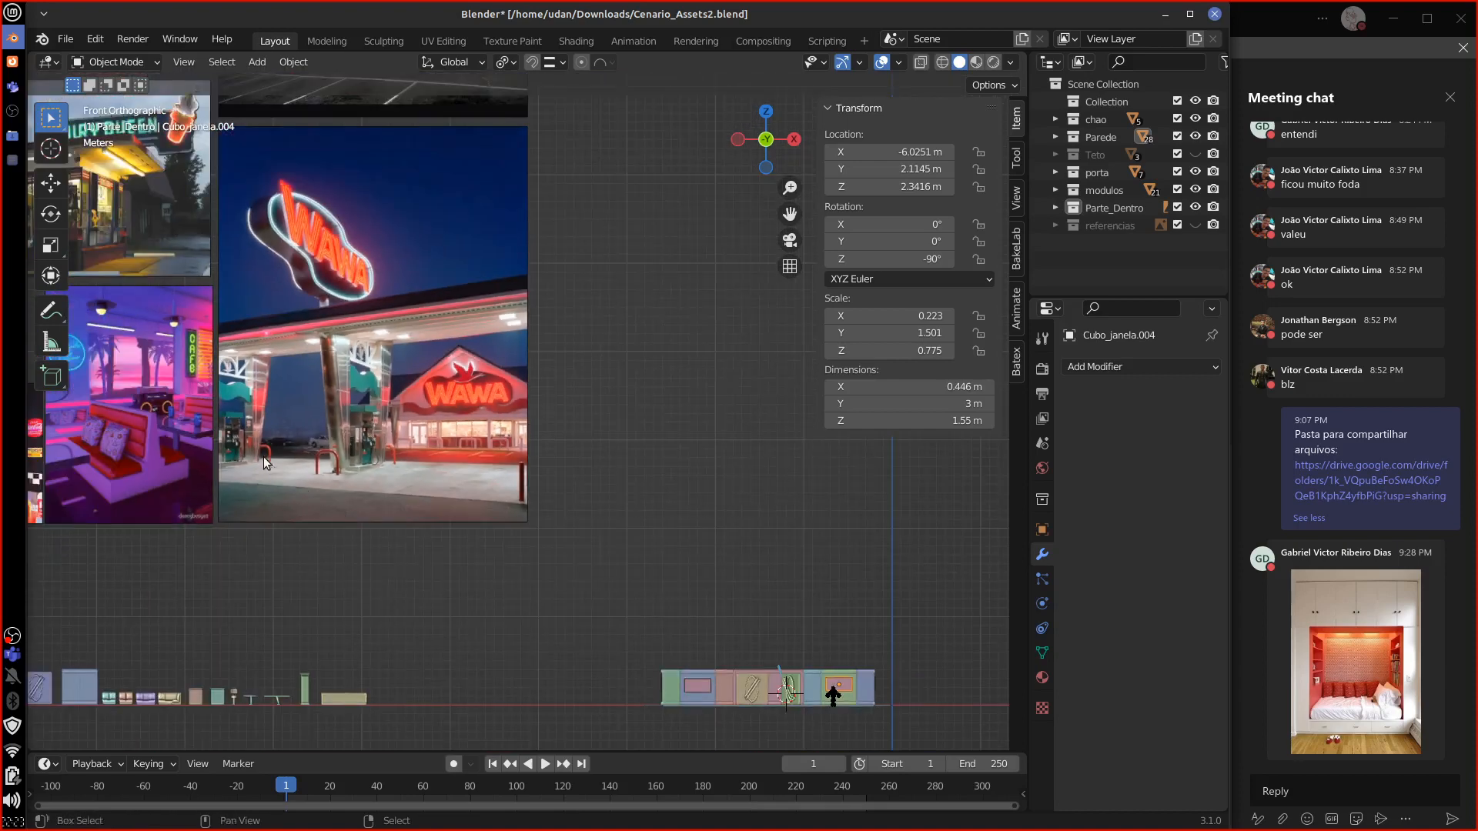
# Step: Examine the window and seating in the reference photo of the diner with red booths
pyautogui.keyDown('shift'); pyautogui.moveTo(264, 463); pyautogui.dragTo(727, 510, button='middle'); pyautogui.keyUp('shift')
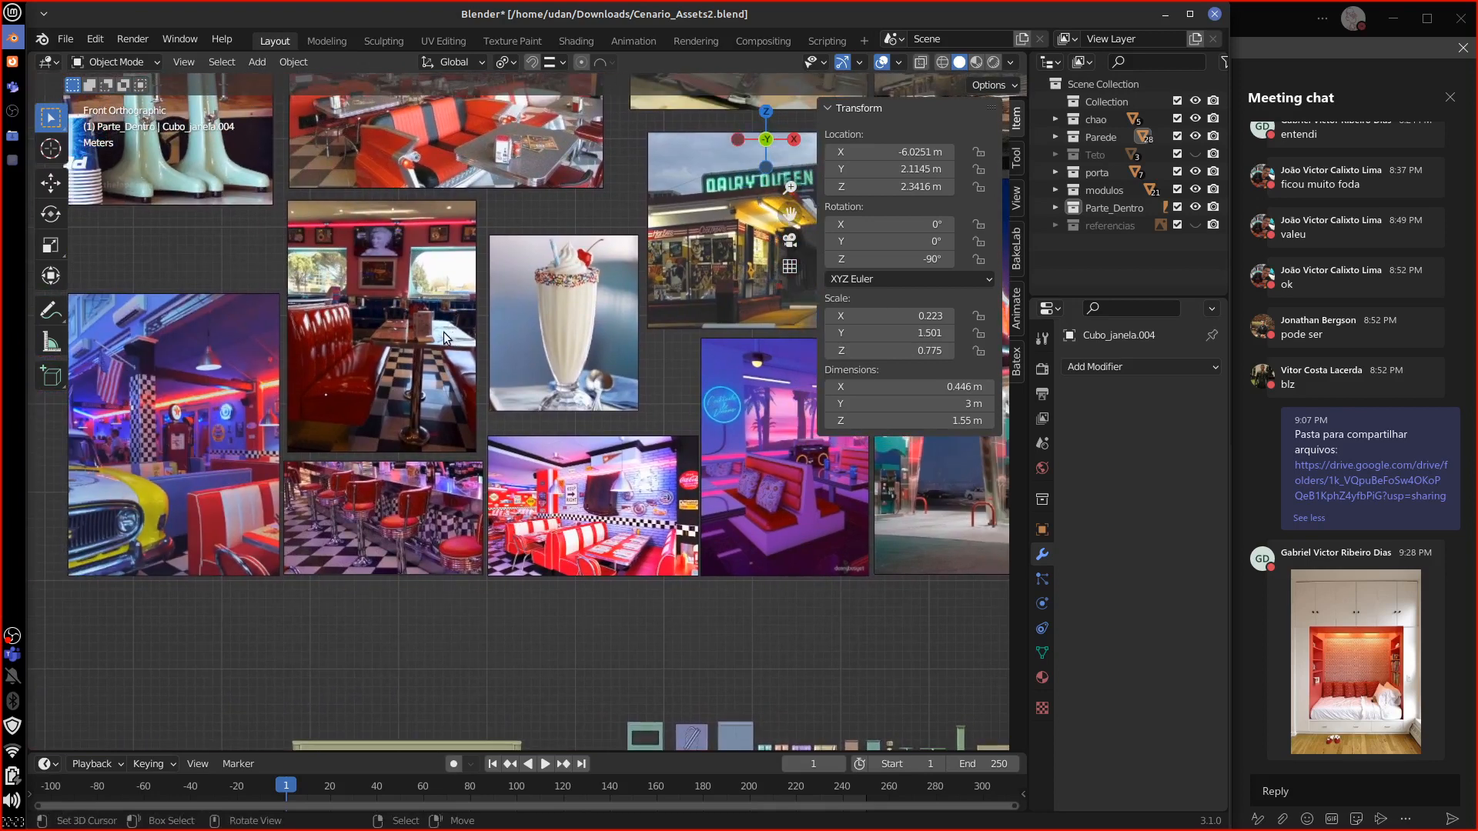
pyautogui.scroll(6, 453, 359)
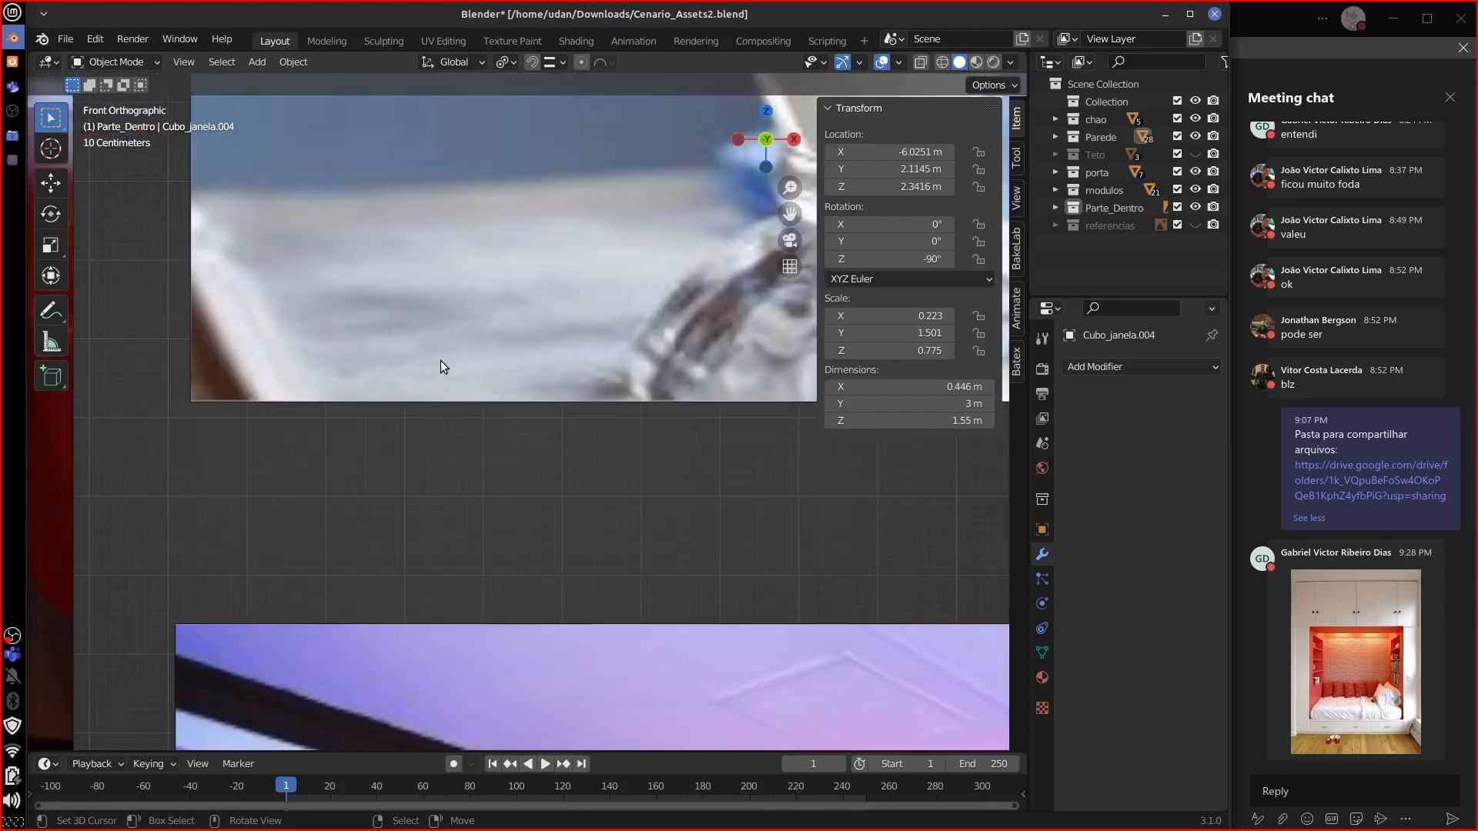
pyautogui.keyDown('shift'); pyautogui.moveTo(394, 342); pyautogui.dragTo(561, 611, button='middle'); pyautogui.keyUp('shift')
pyautogui.keyDown('shift'); pyautogui.moveTo(751, 611); pyautogui.dragTo(510, 611, button='middle'); pyautogui.keyUp('shift')
pyautogui.scroll(-6, 635, 613)
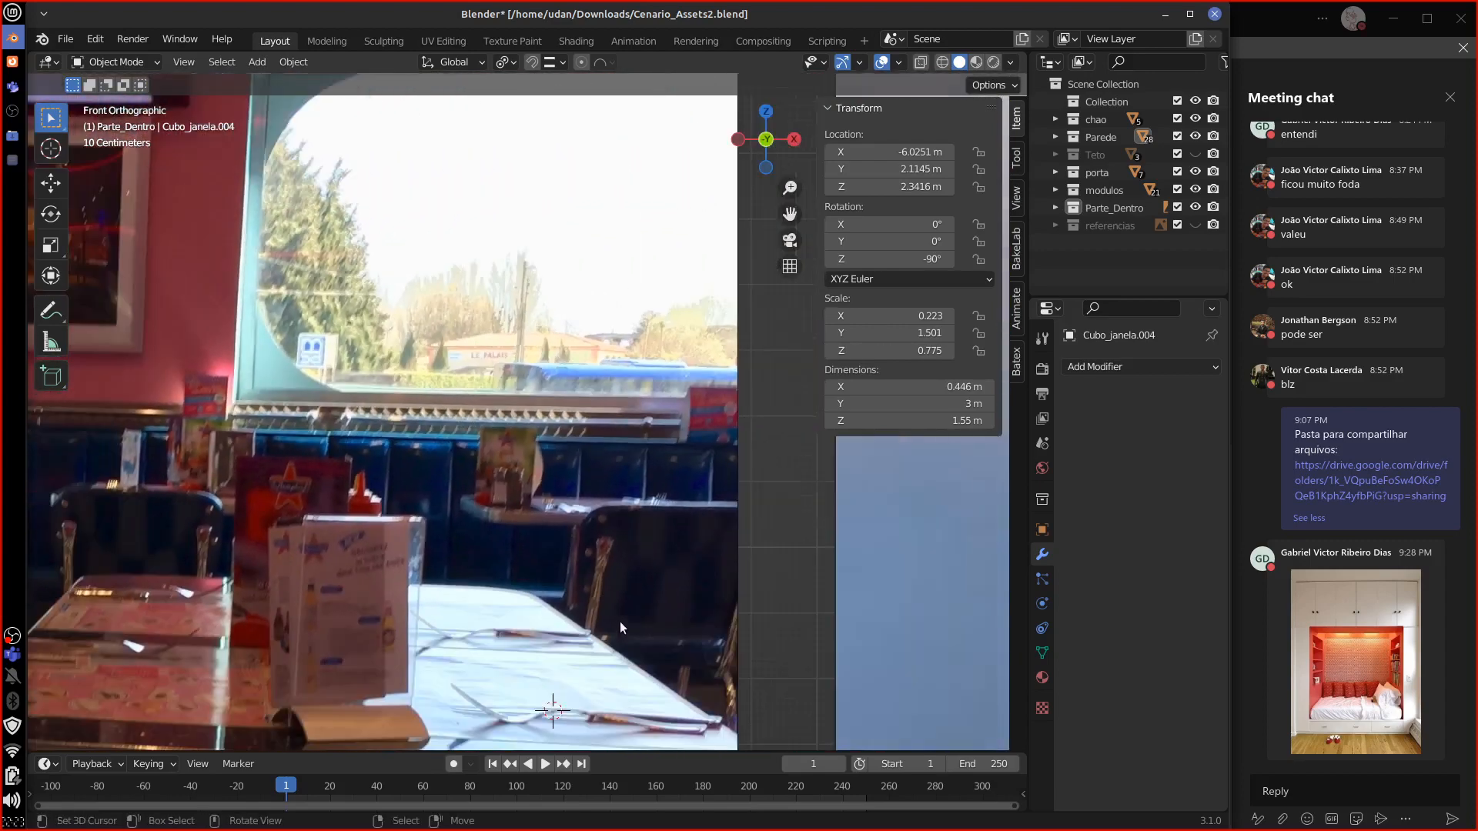
pyautogui.scroll(-2, 622, 627)
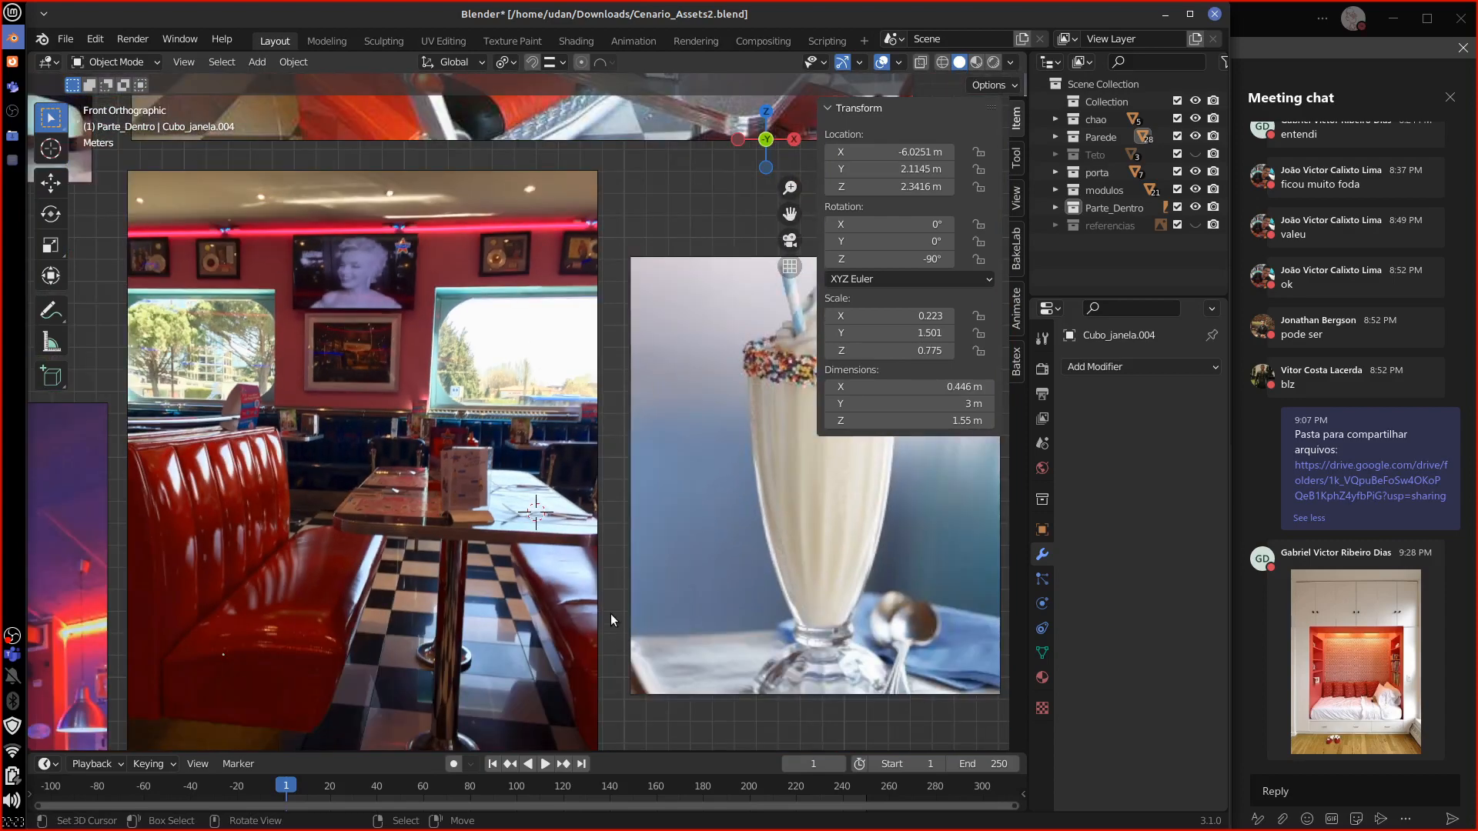
# Step: Look over the reference photos of the car-shaped booths and the Olympia Diner exterior
pyautogui.keyDown('shift'); pyautogui.scroll(8, 623, 585); pyautogui.keyUp('shift')
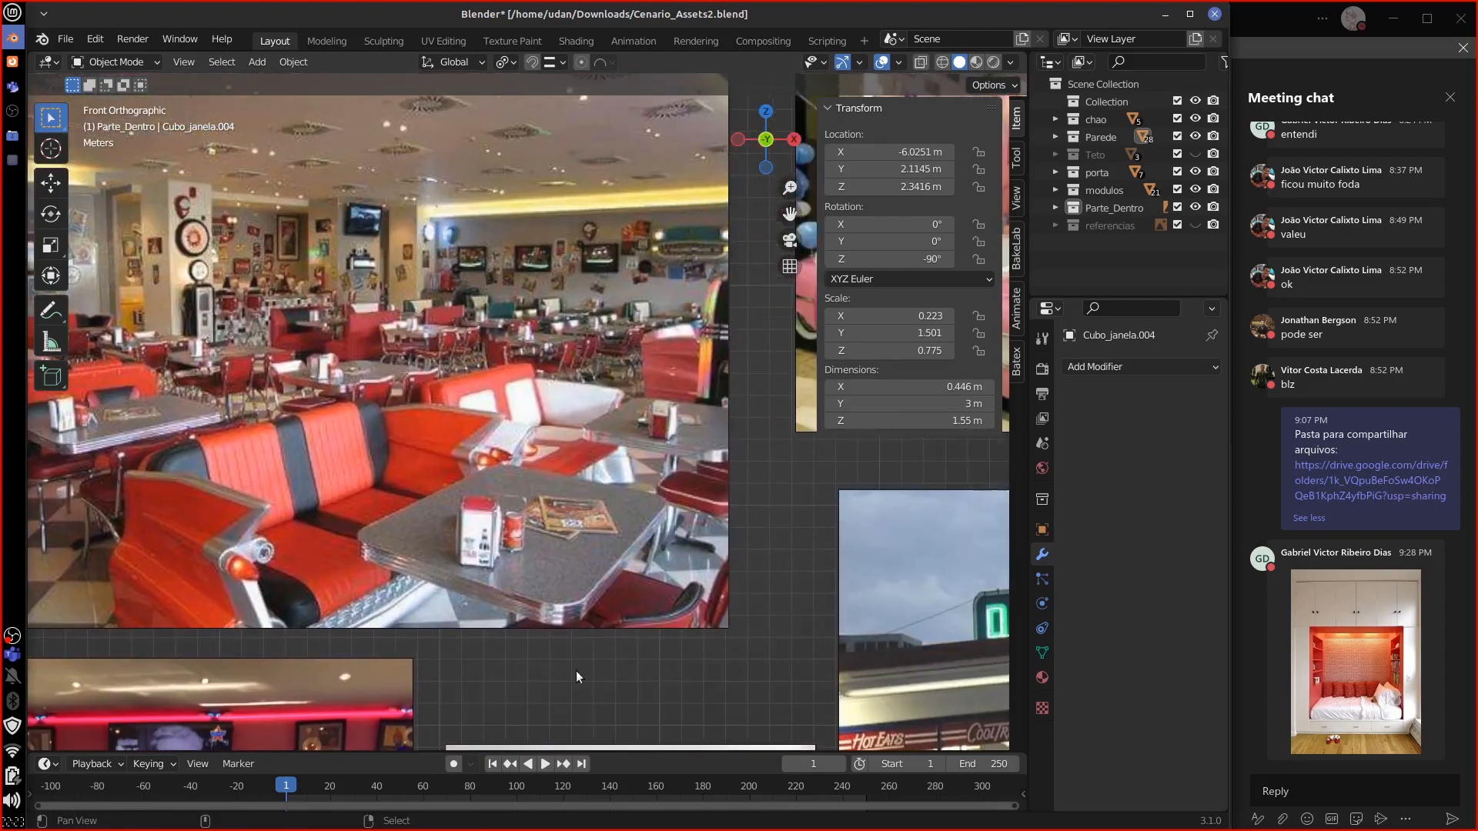
pyautogui.keyDown('shift'); pyautogui.scroll(2, 596, 669); pyautogui.keyUp('shift')
pyautogui.keyDown('ctrl'); pyautogui.scroll(-11, 616, 617); pyautogui.keyUp('ctrl')
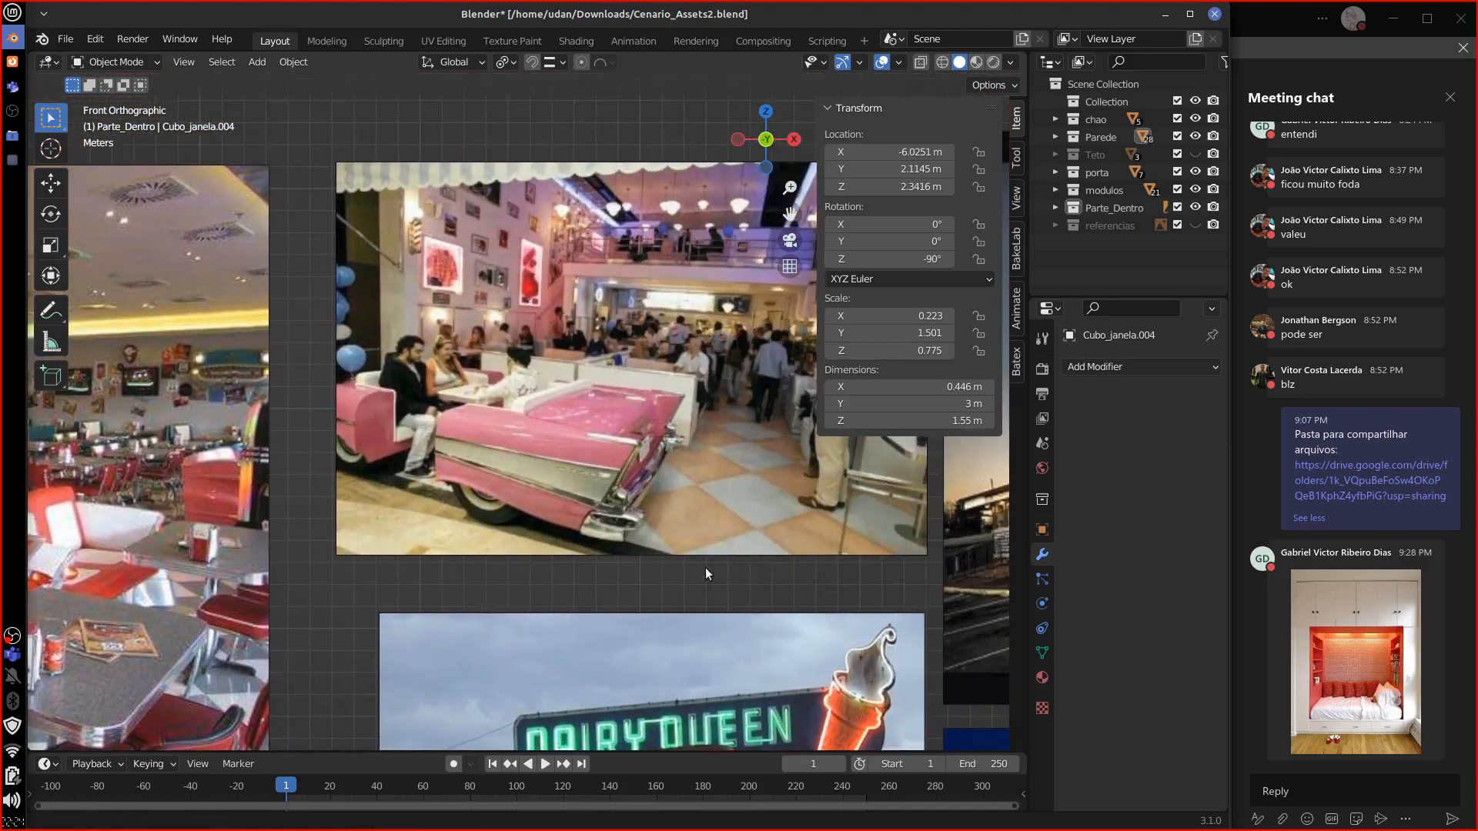
pyautogui.keyDown('ctrl'); pyautogui.scroll(-7, 703, 574); pyautogui.keyUp('ctrl')
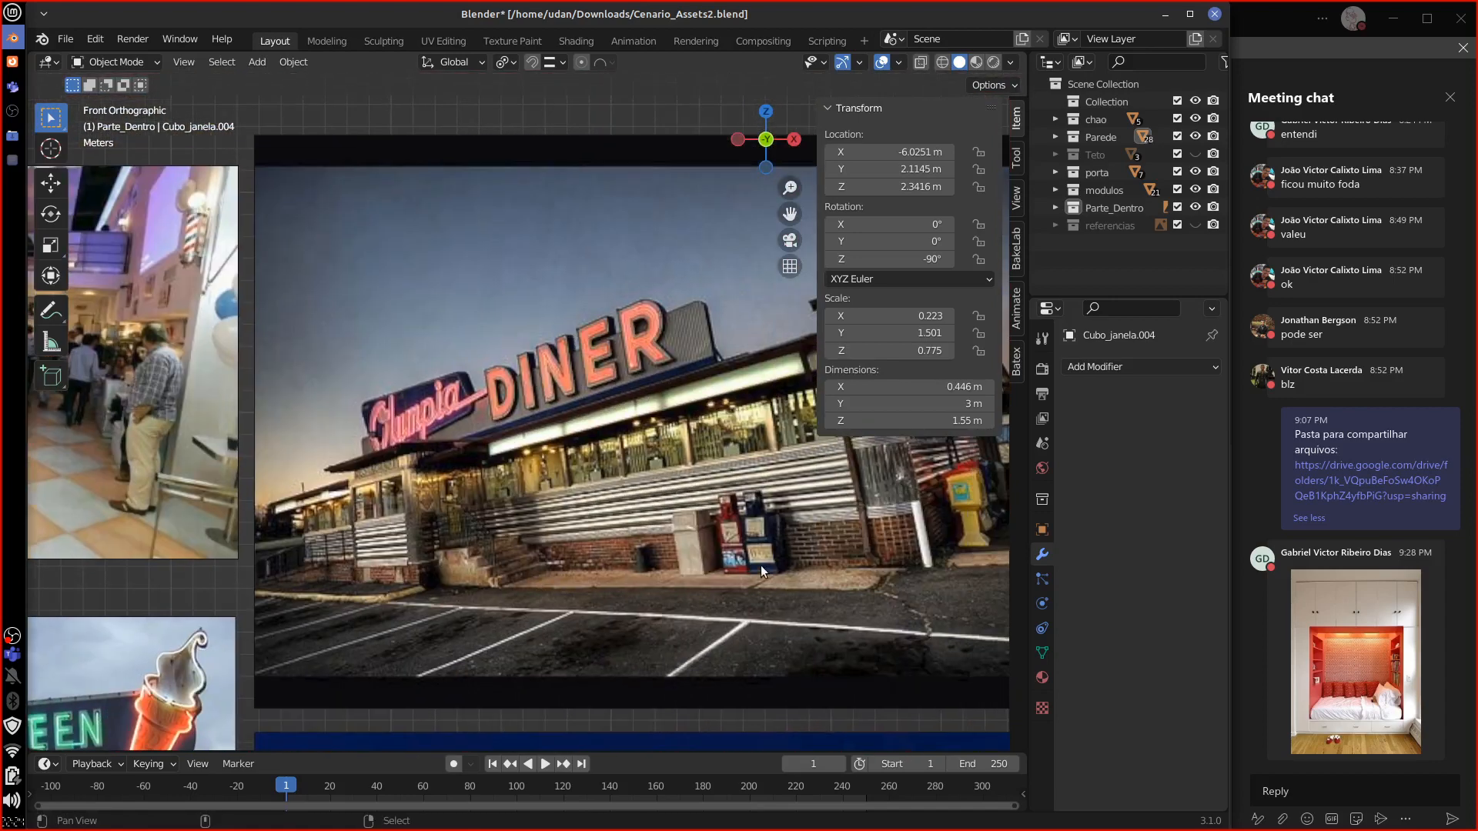
pyautogui.keyDown('ctrl'); pyautogui.scroll(6, 662, 566); pyautogui.keyUp('ctrl')
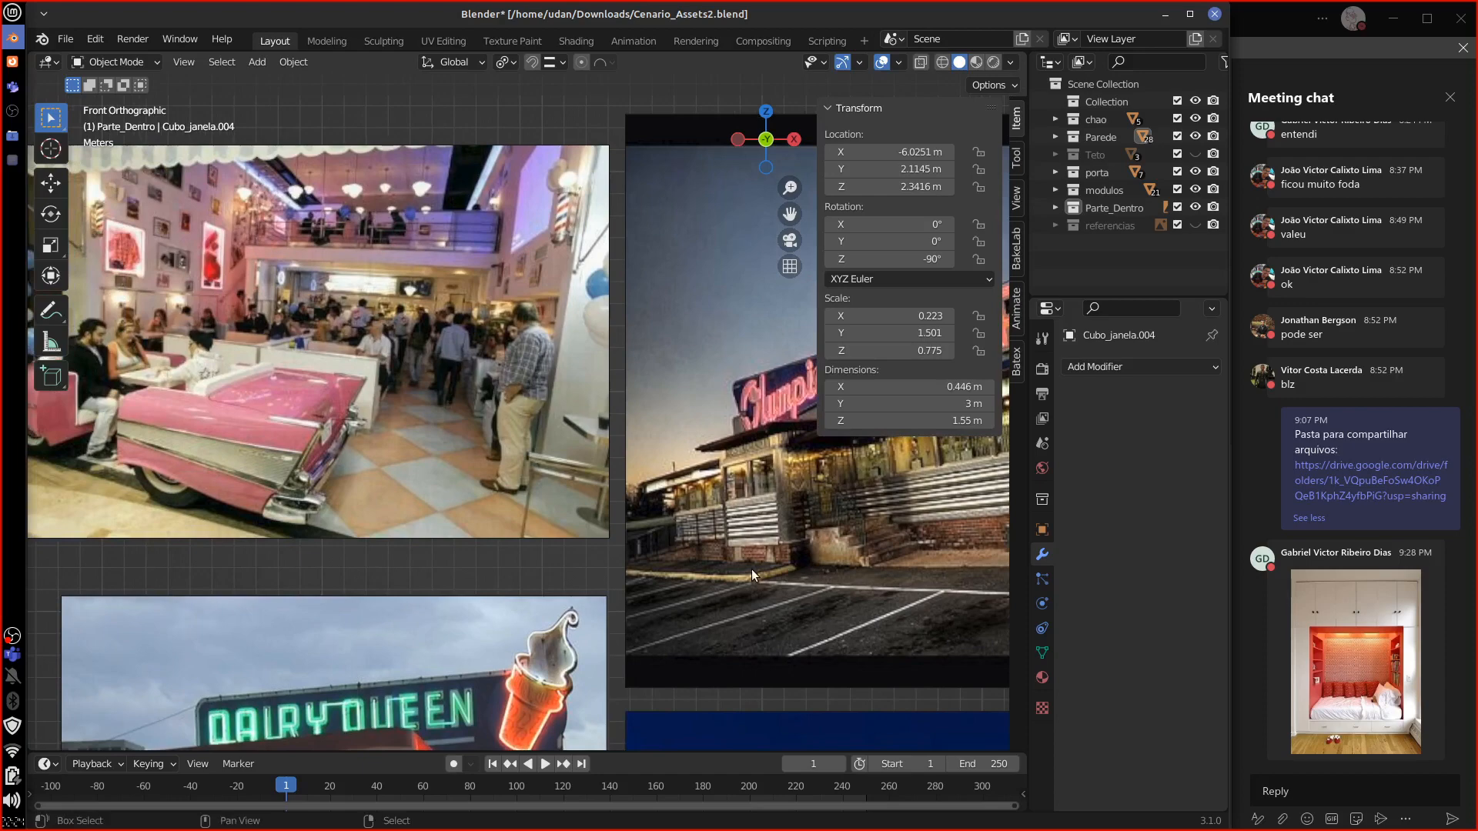
pyautogui.keyDown('alt'); pyautogui.keyDown('shift'); pyautogui.moveTo(819, 583); pyautogui.dragTo(440, 612); pyautogui.keyUp('shift'); pyautogui.keyUp('alt')
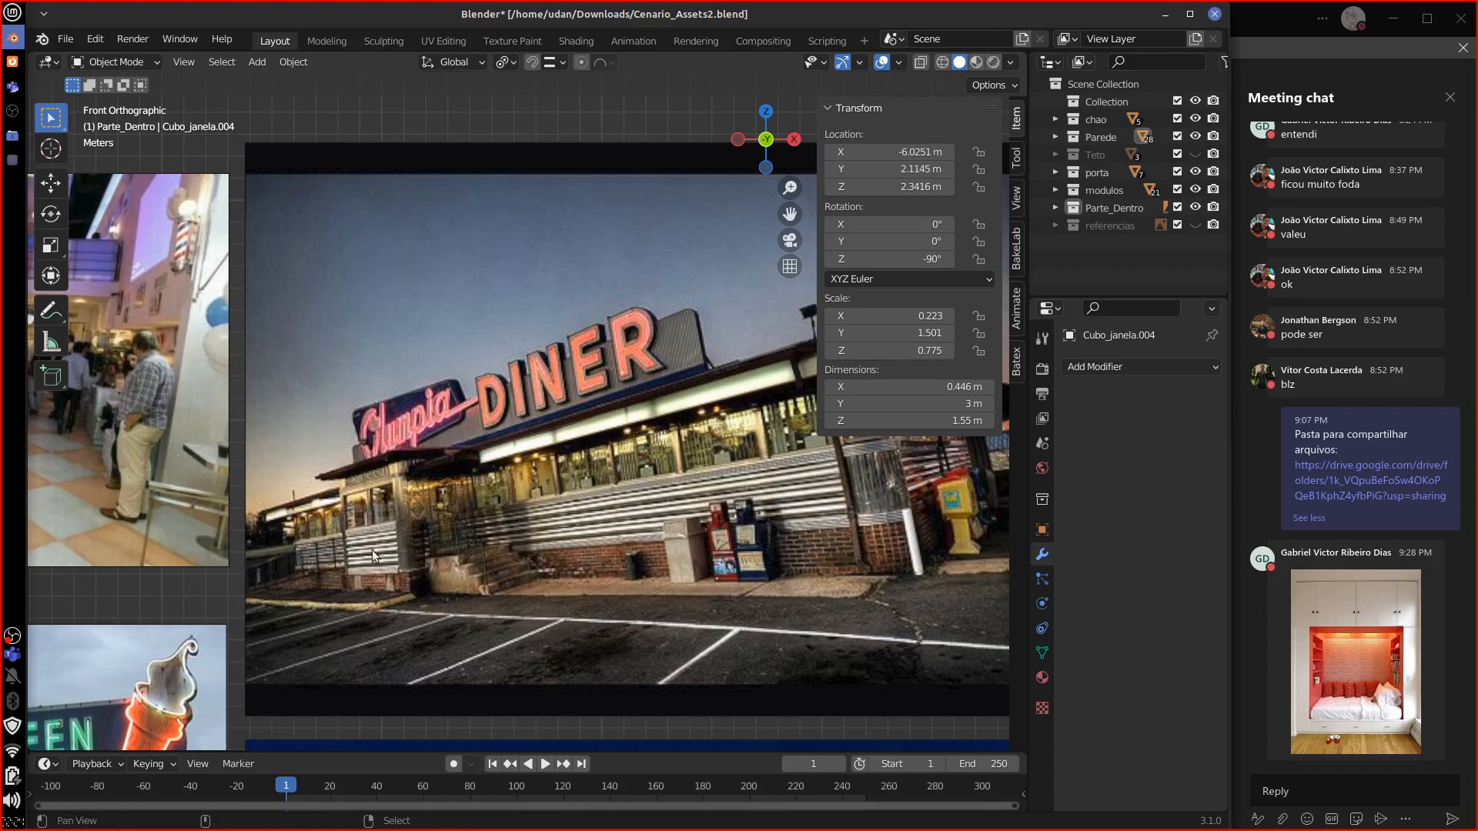
# Step: Examine the Dairy Queen reference photo's shop windows and return to the diner interior with red booths
pyautogui.scroll(3, 372, 550)
pyautogui.scroll(2, 685, 580)
pyautogui.scroll(2, 811, 354)
pyautogui.keyDown('shift'); pyautogui.moveTo(811, 354); pyautogui.dragTo(900, 228, button='middle'); pyautogui.keyUp('shift')
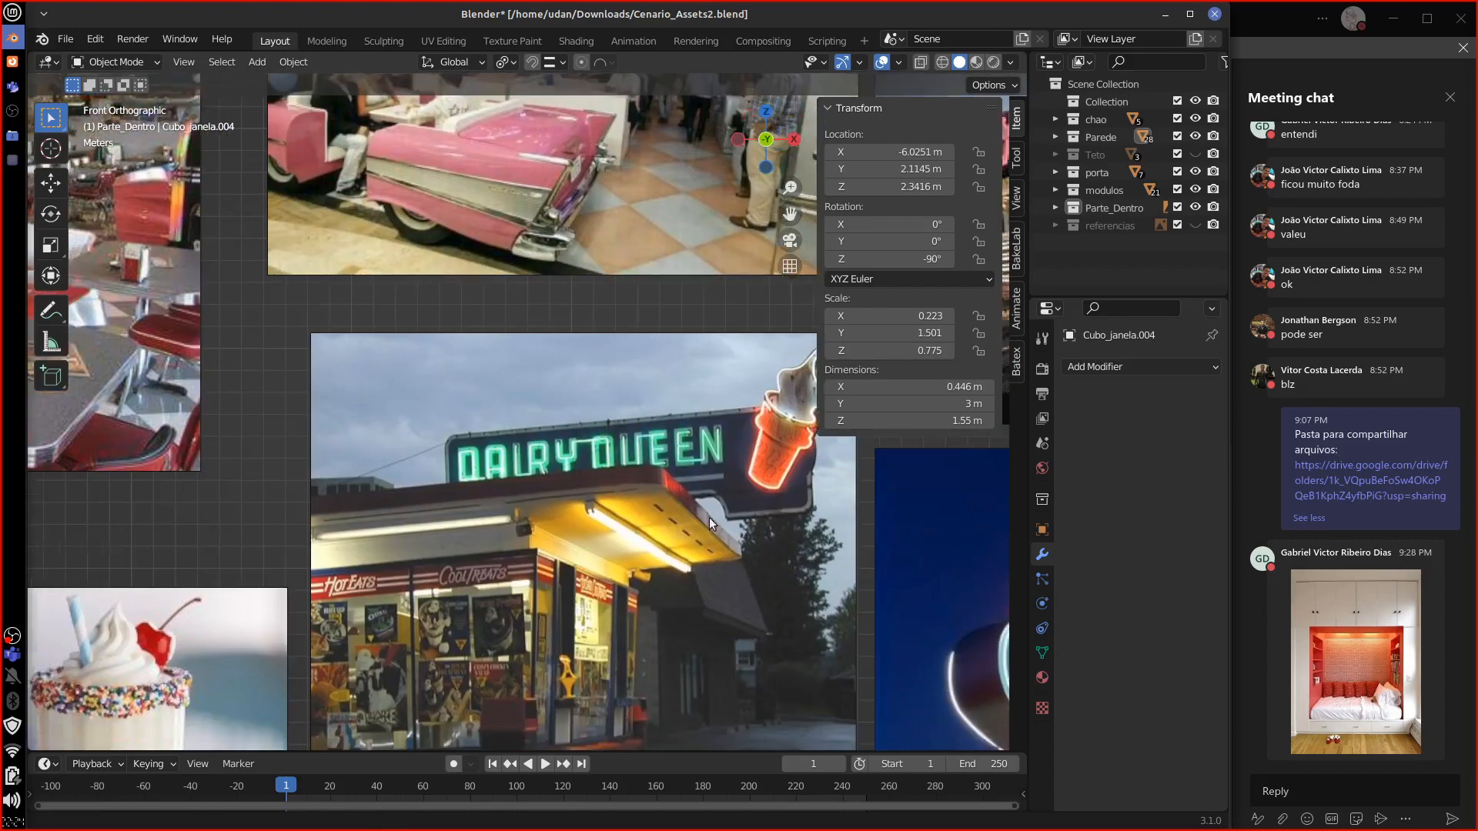
pyautogui.keyDown('shift'); pyautogui.moveTo(709, 517); pyautogui.dragTo(744, 448, button='middle'); pyautogui.keyUp('shift')
pyautogui.keyDown('shift'); pyautogui.moveTo(643, 576); pyautogui.dragTo(538, 621, button='middle'); pyautogui.keyUp('shift')
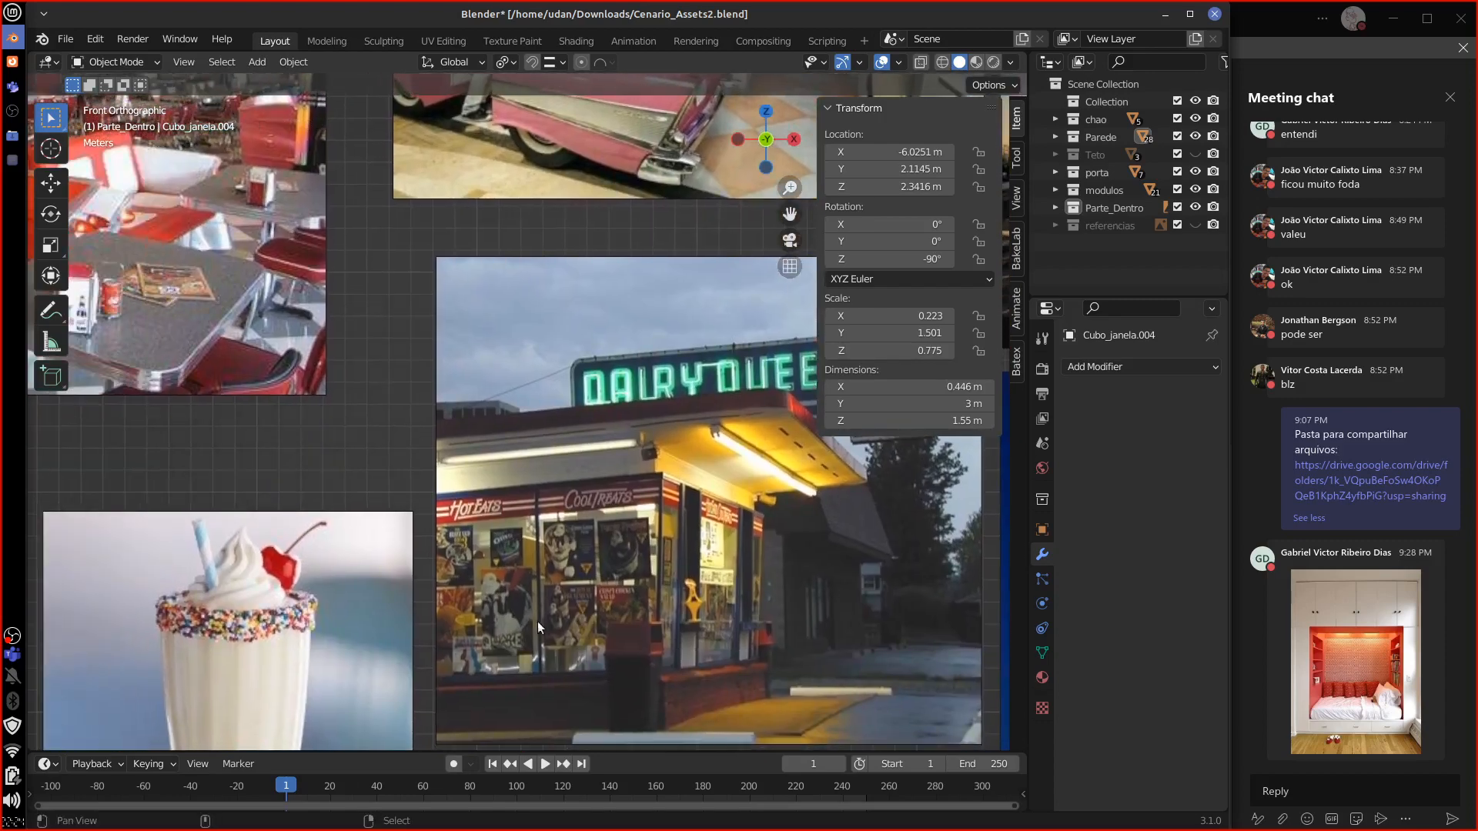
pyautogui.moveTo(759, 627)
pyautogui.keyDown('shift'); pyautogui.mouseDown(button='middle')
pyautogui.moveTo(792, 544)
pyautogui.moveTo(978, 494)
pyautogui.mouseUp(button='middle'); pyautogui.keyUp('shift')
pyautogui.keyDown('shift'); pyautogui.moveTo(428, 707); pyautogui.dragTo(685, 584, button='middle'); pyautogui.keyUp('shift')
pyautogui.keyDown('shift'); pyautogui.moveTo(674, 590); pyautogui.dragTo(678, 658, button='middle'); pyautogui.keyUp('shift')
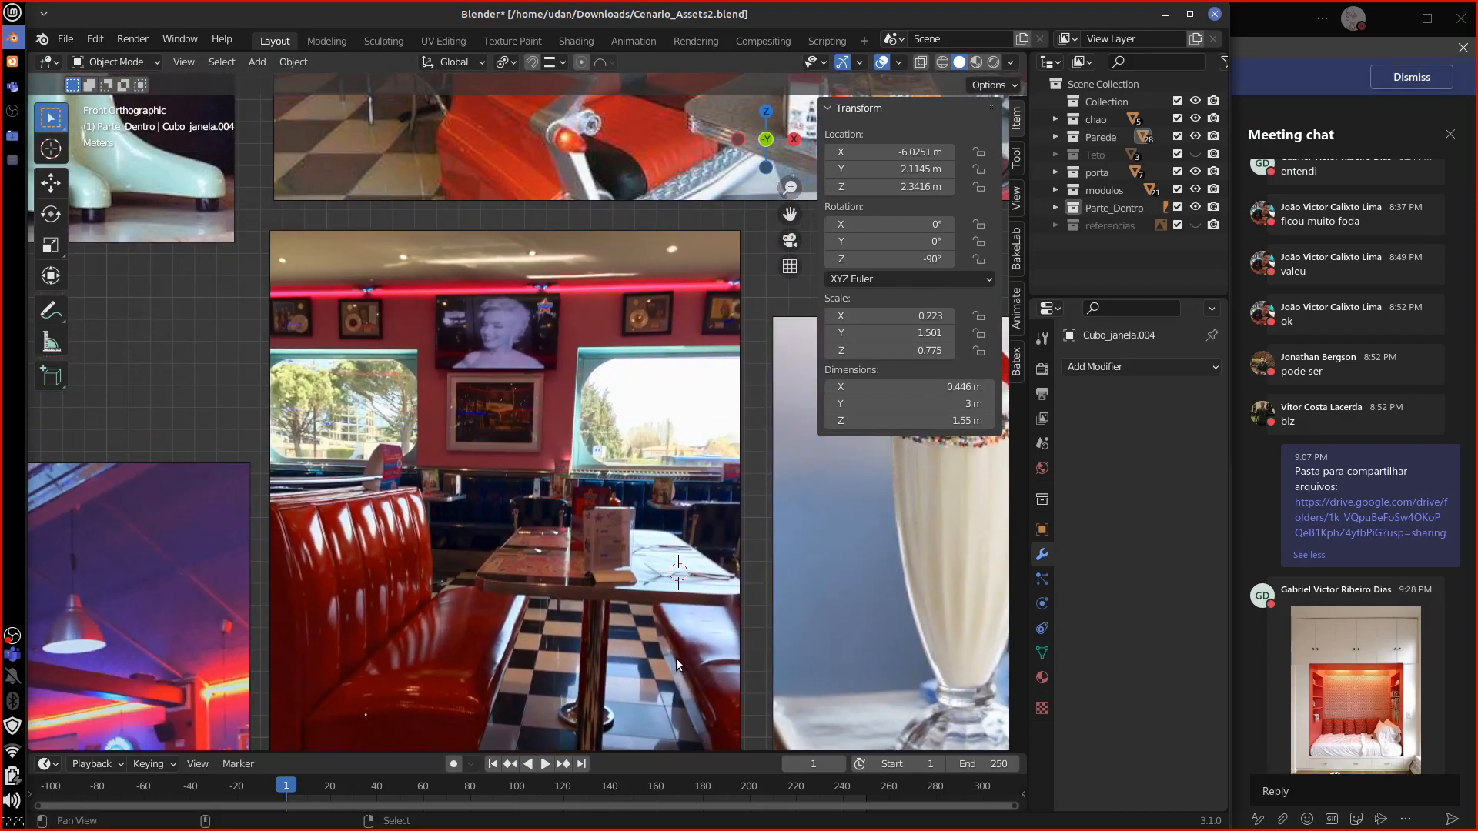
# Step: Study the rounded window frame and its sill up close in the red-booth diner reference photo
pyautogui.keyDown('shift'); pyautogui.moveTo(656, 531); pyautogui.dragTo(474, 558, button='middle'); pyautogui.keyUp('shift')
pyautogui.scroll(1, 528, 554)
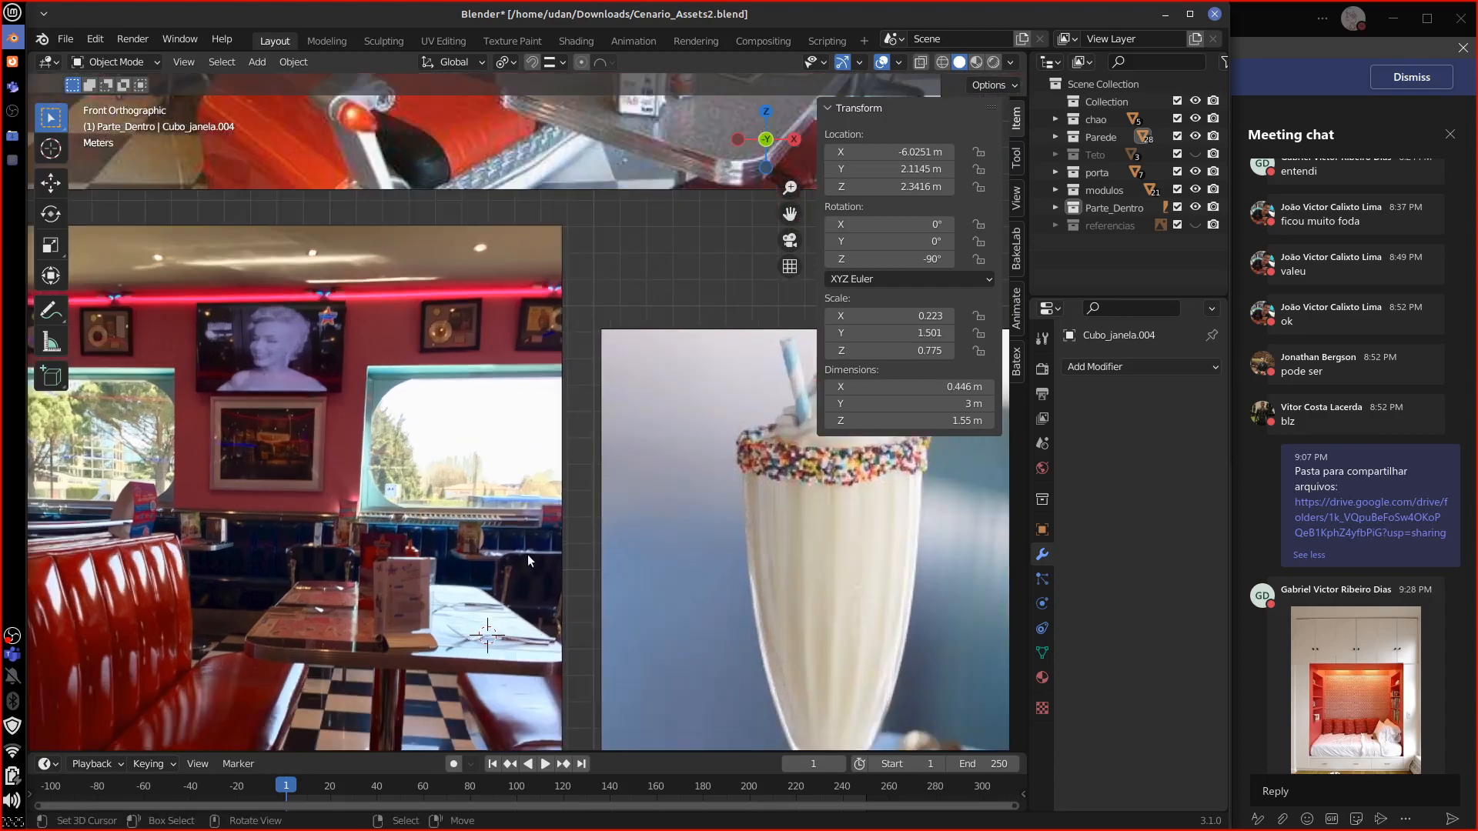
pyautogui.scroll(5, 528, 557)
pyautogui.keyDown('shift'); pyautogui.moveTo(509, 617); pyautogui.dragTo(795, 552, button='middle'); pyautogui.keyUp('shift')
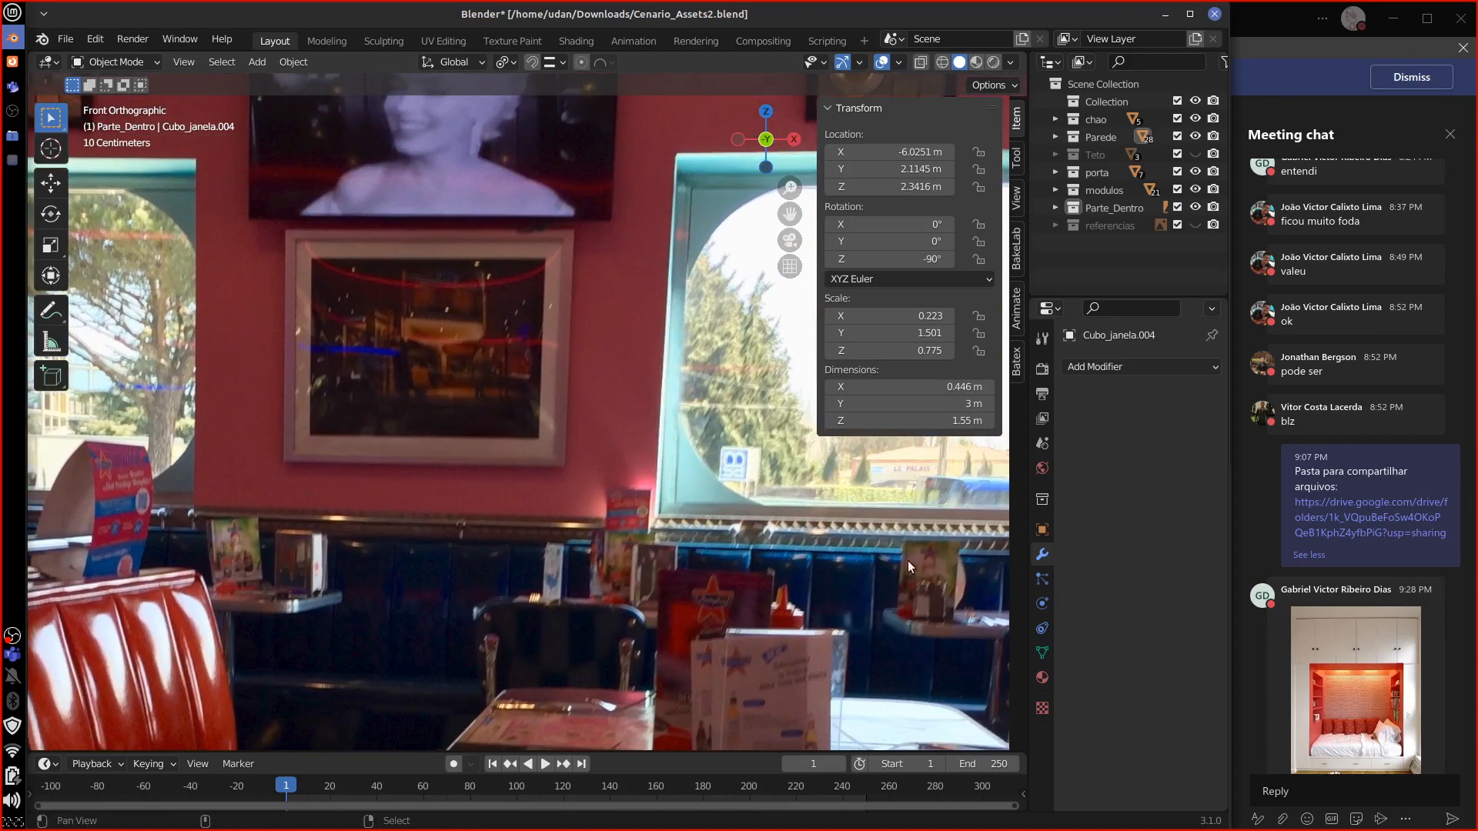
pyautogui.keyDown('shift'); pyautogui.moveTo(907, 561); pyautogui.dragTo(801, 583, button='middle'); pyautogui.keyUp('shift')
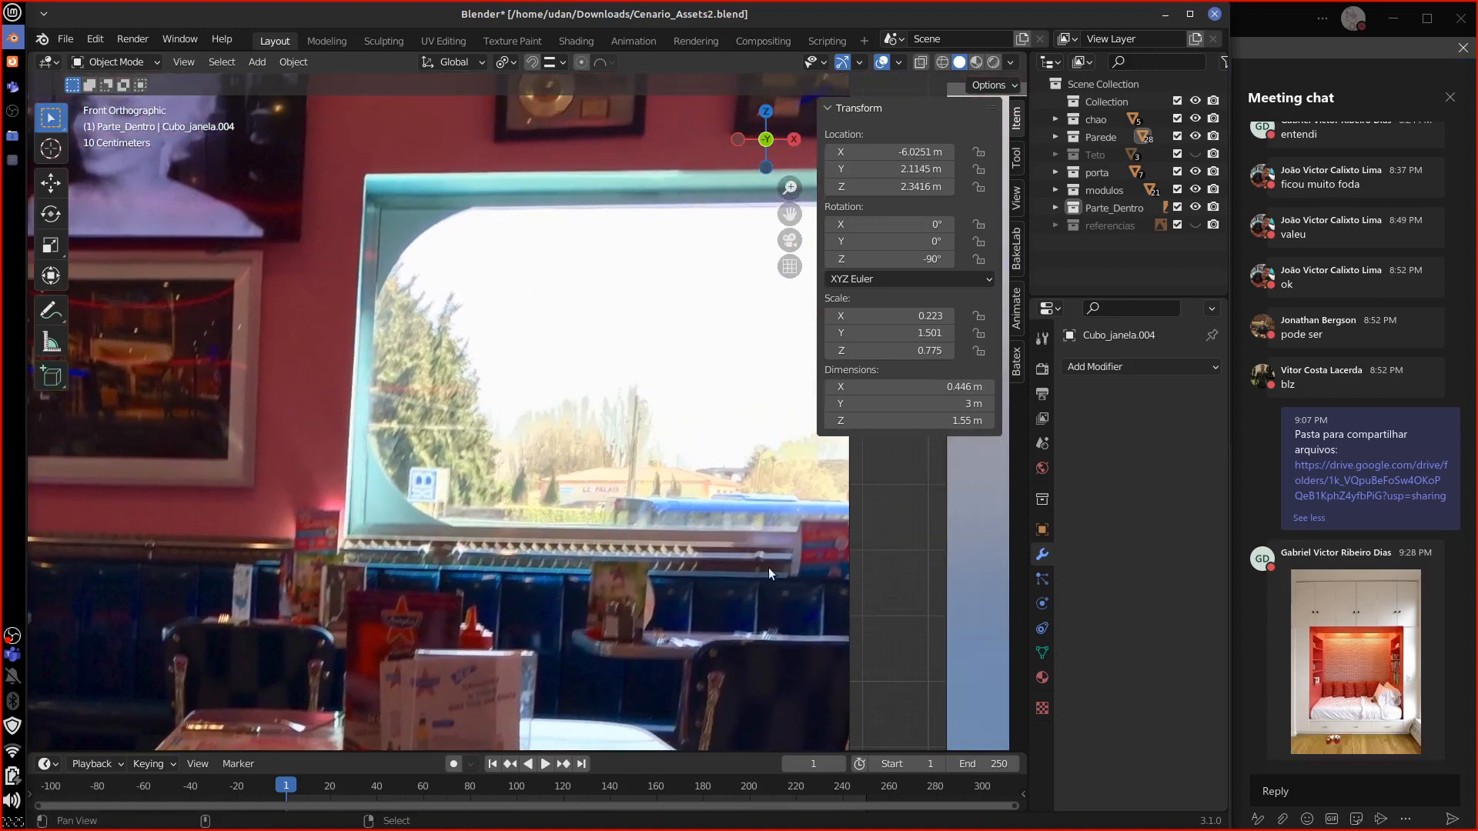
pyautogui.keyDown('shift'); pyautogui.moveTo(488, 463); pyautogui.dragTo(445, 454, button='middle'); pyautogui.keyUp('shift')
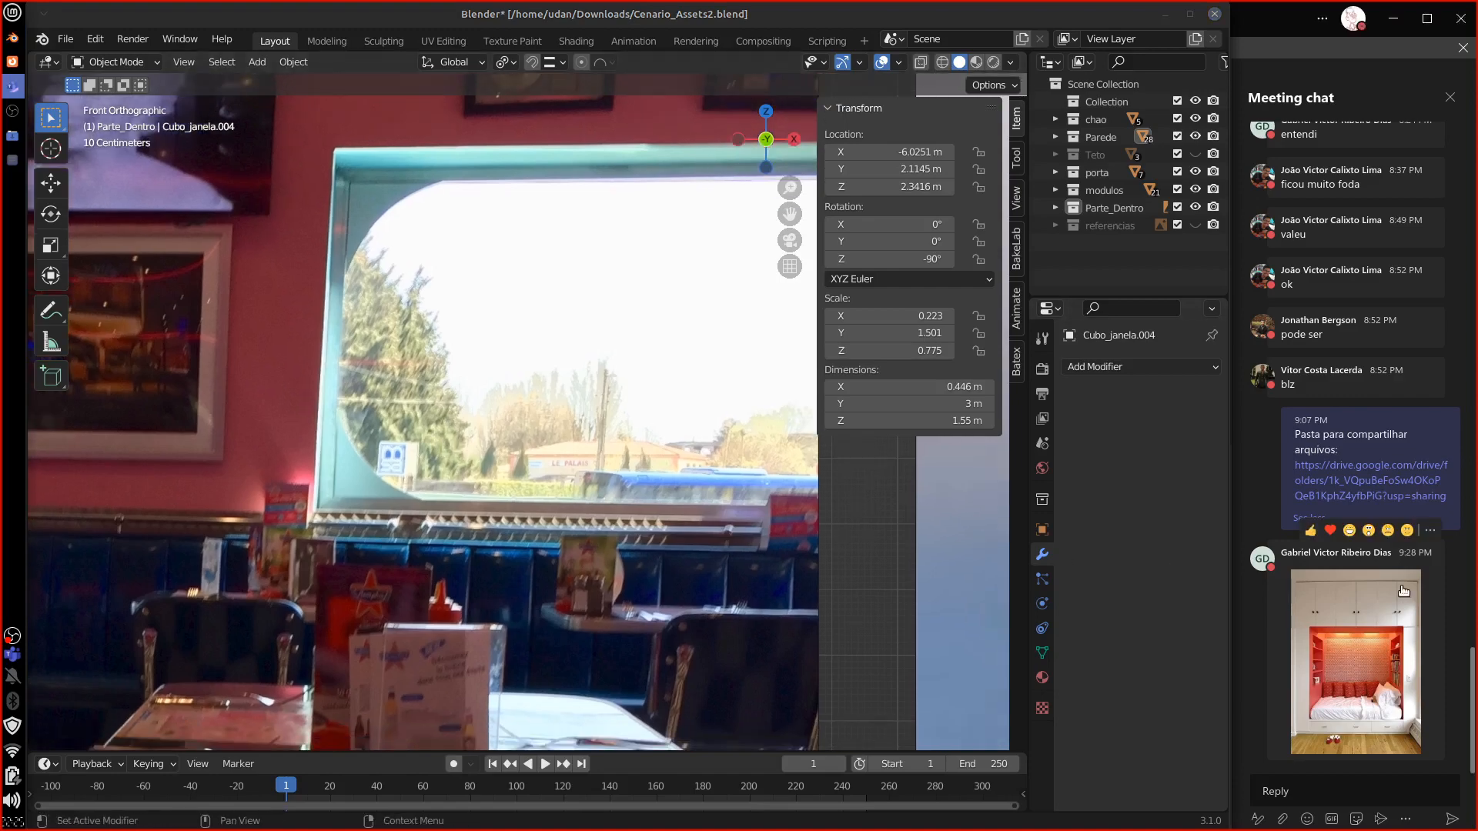
pyautogui.click(1467, 731)
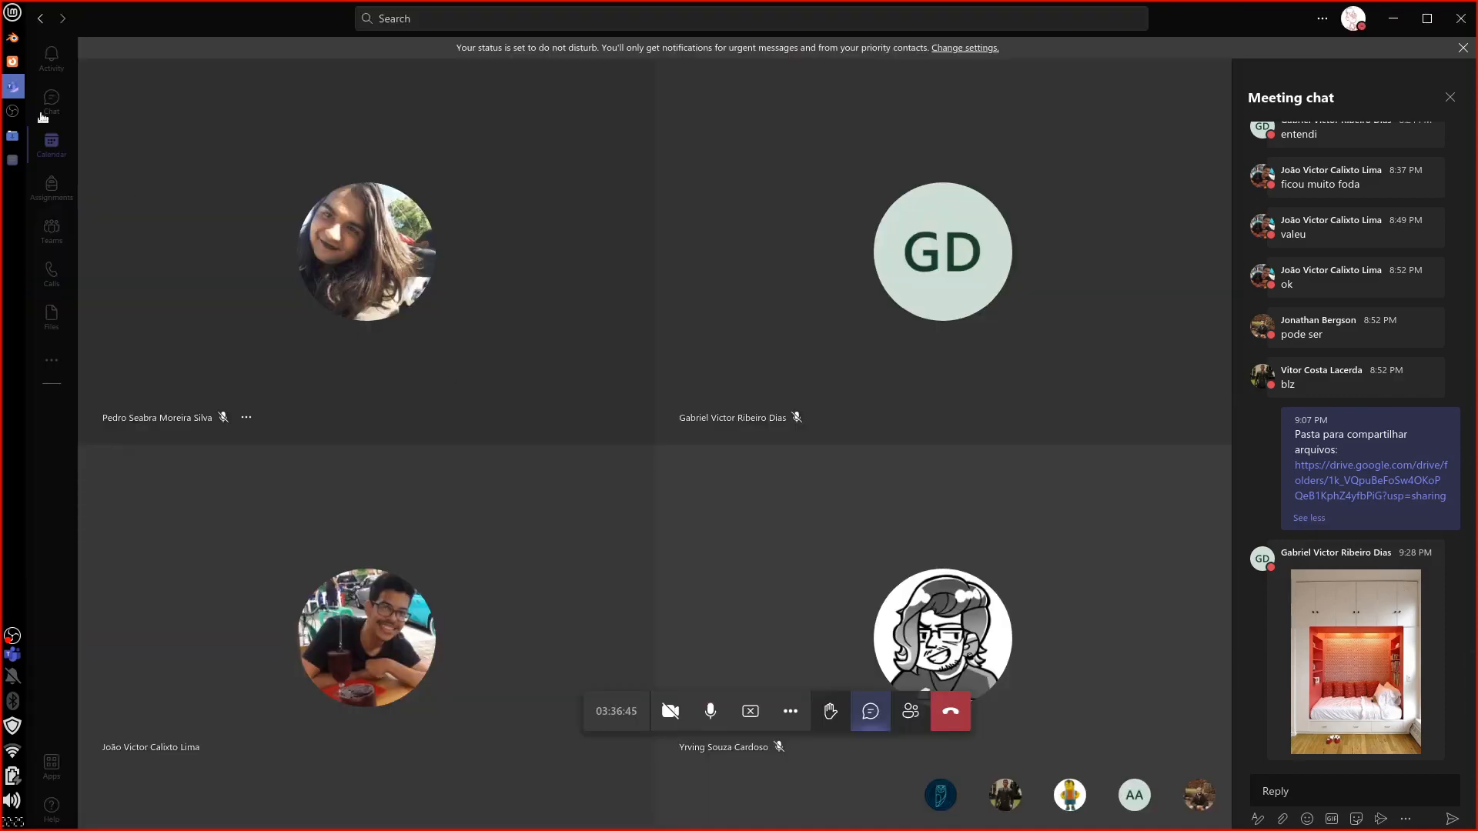
pyautogui.click(12, 37)
pyautogui.keyDown('shift'); pyautogui.moveTo(682, 433); pyautogui.dragTo(556, 441, button='middle'); pyautogui.keyUp('shift')
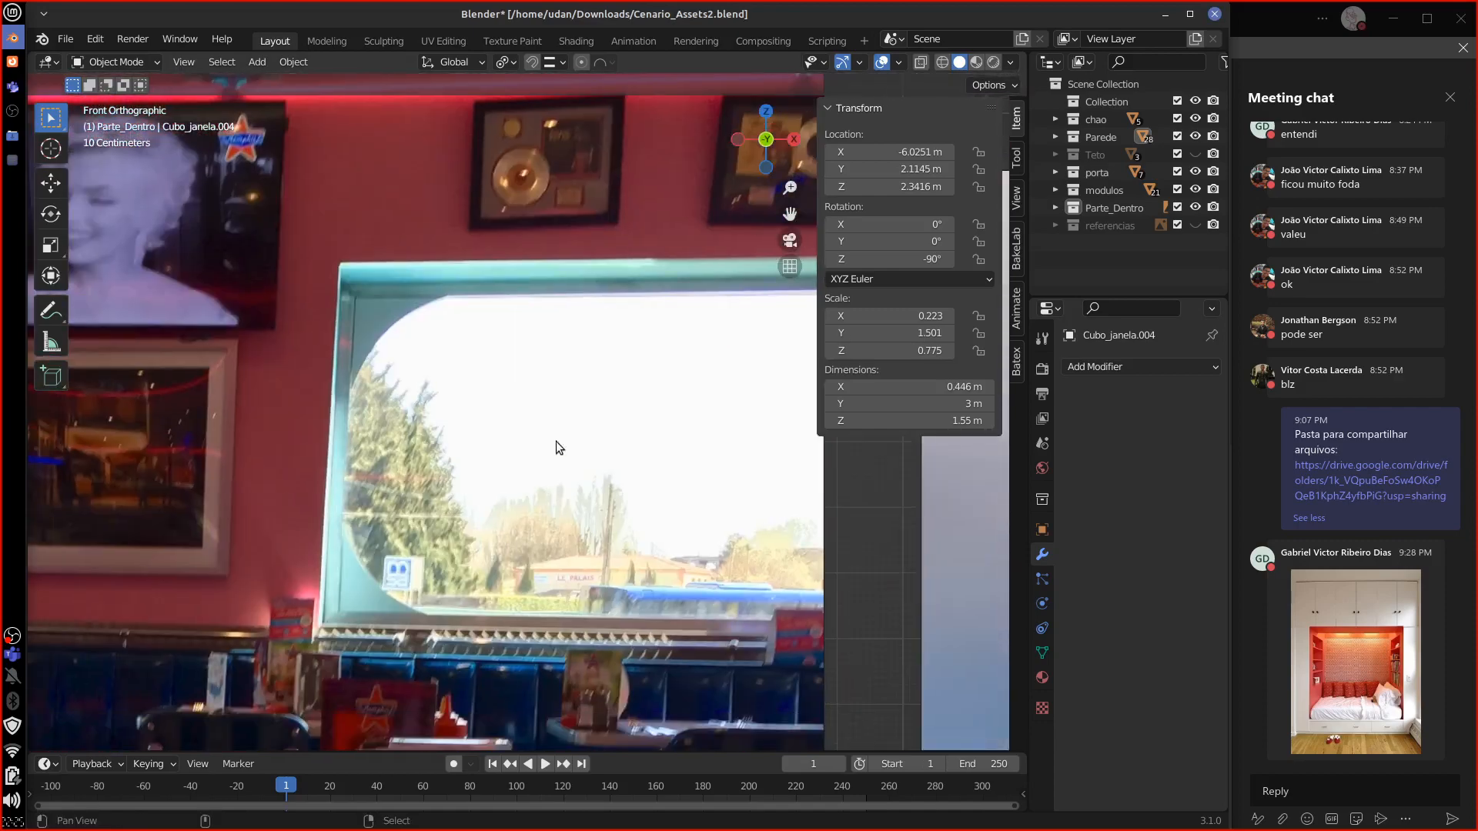
# Step: Look over the red-booth diner interior and the pink car-booth reference photos
pyautogui.keyDown('shift'); pyautogui.moveTo(468, 611); pyautogui.dragTo(547, 580, button='middle'); pyautogui.keyUp('shift')
pyautogui.keyDown('shift'); pyautogui.moveTo(413, 661); pyautogui.dragTo(353, 562, button='middle'); pyautogui.keyUp('shift')
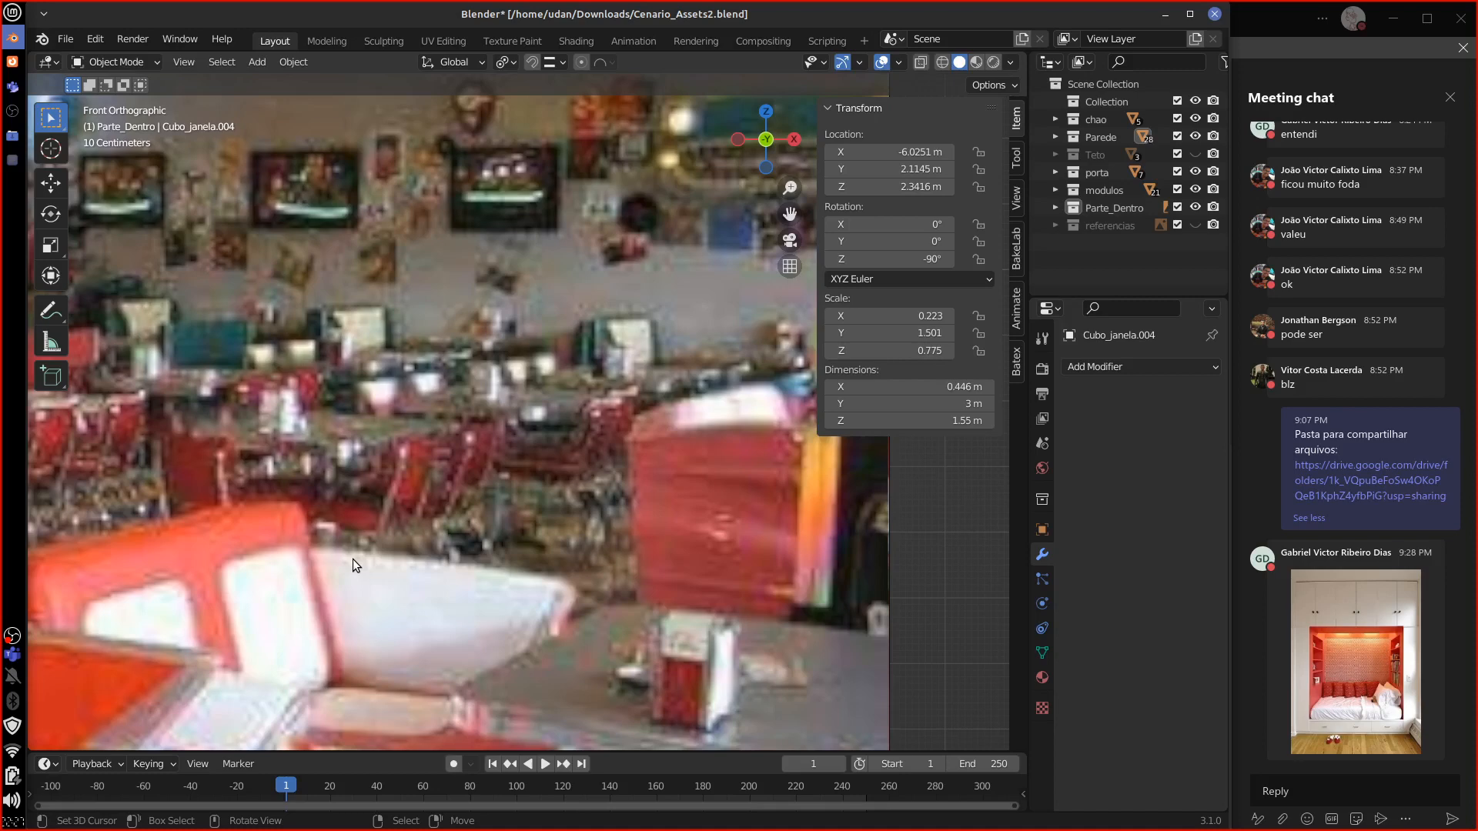
pyautogui.keyDown('ctrl'); pyautogui.scroll(-8, 677, 539); pyautogui.keyUp('ctrl')
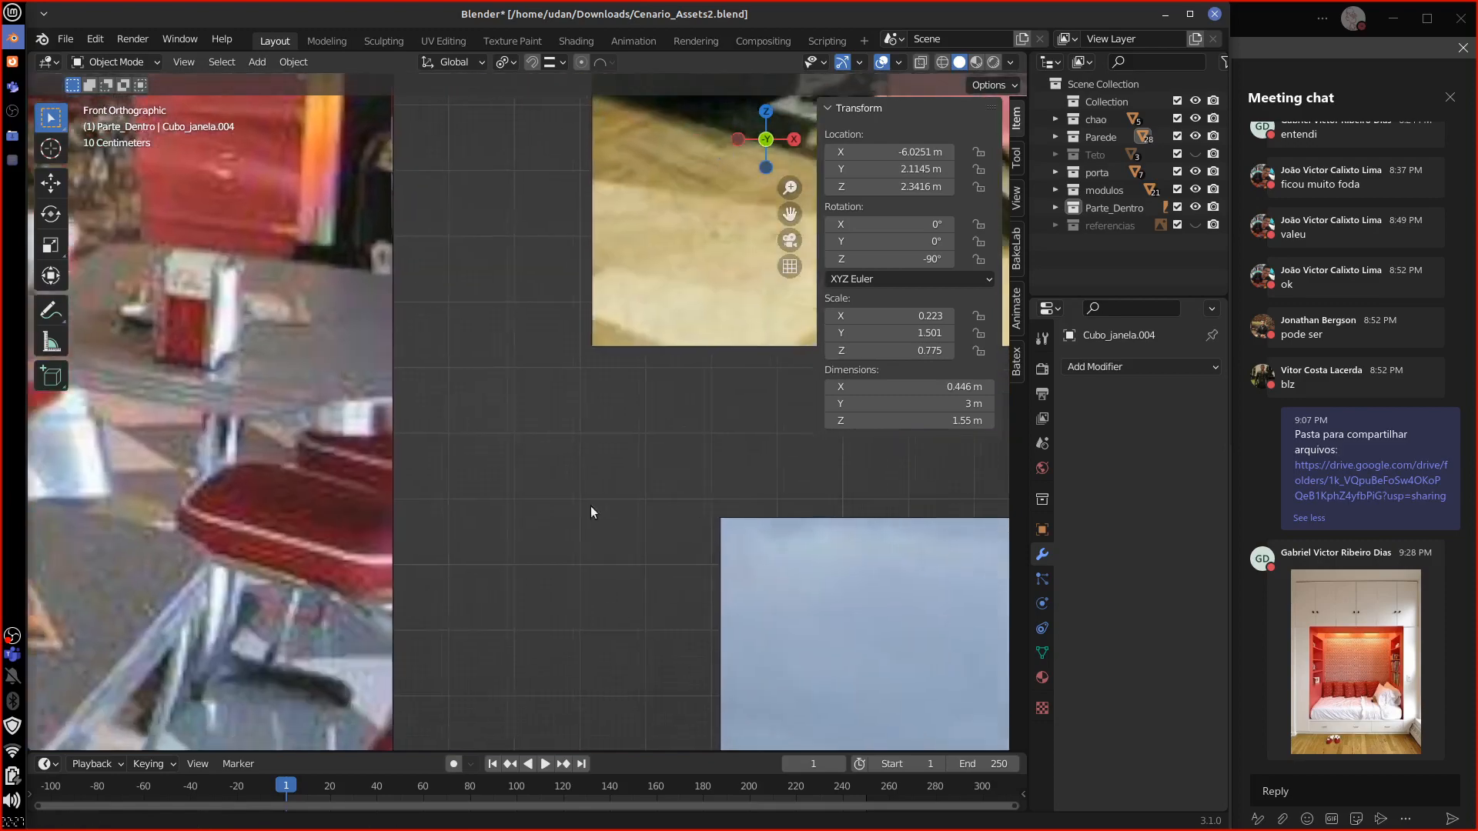
pyautogui.keyDown('shift'); pyautogui.moveTo(590, 506); pyautogui.dragTo(437, 608, button='middle'); pyautogui.keyUp('shift')
pyautogui.keyDown('shift'); pyautogui.moveTo(769, 447); pyautogui.dragTo(454, 598, button='middle'); pyautogui.keyUp('shift')
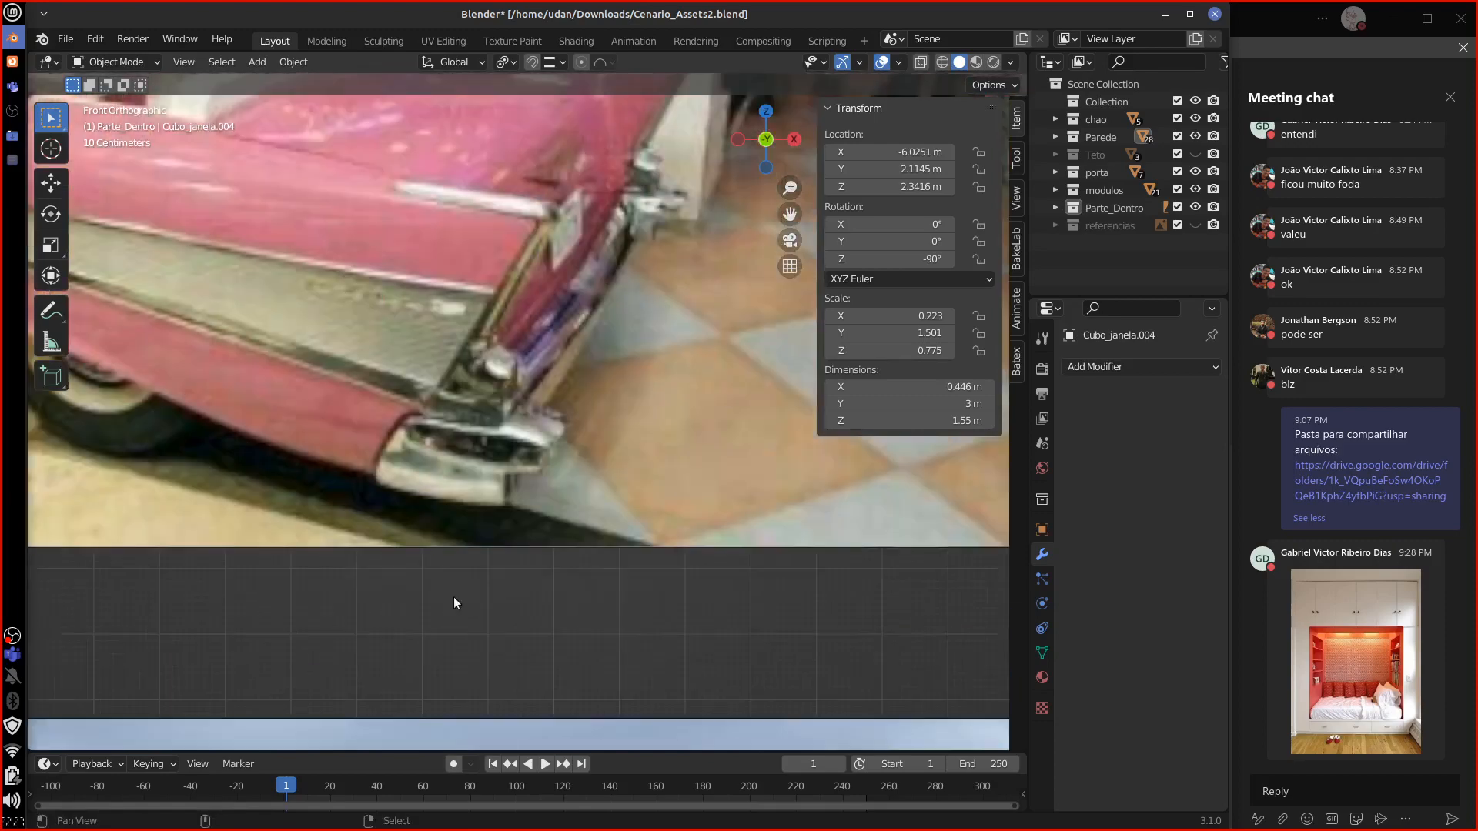
pyautogui.scroll(-2, 637, 543)
pyautogui.scroll(-3, 639, 542)
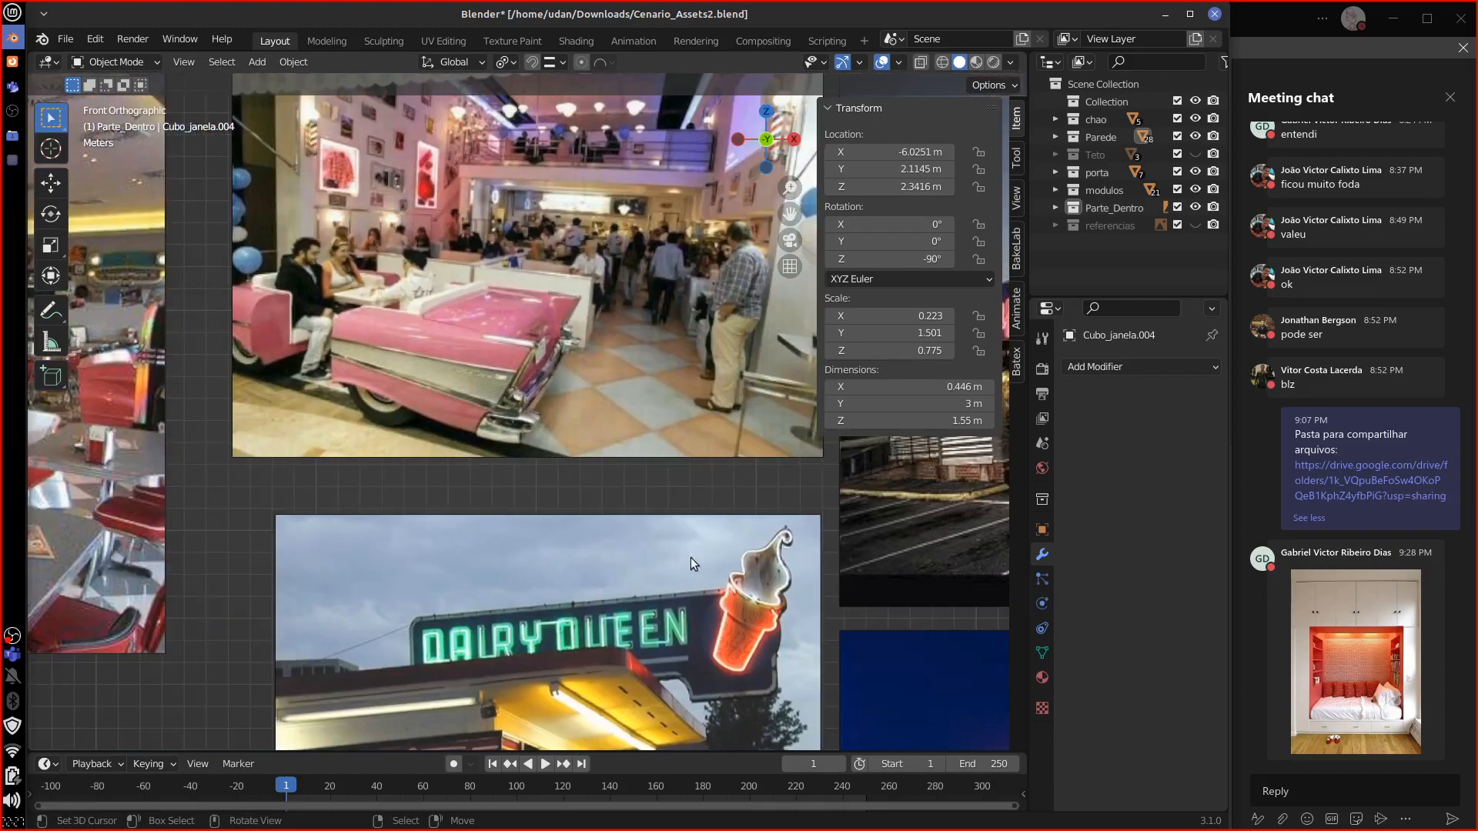
# Step: Examine the Olympia Diner exterior and the Wawa gas station reference photos
pyautogui.keyDown('ctrl'); pyautogui.scroll(-3, 739, 566); pyautogui.keyUp('ctrl')
pyautogui.keyDown('shift'); pyautogui.moveTo(761, 570); pyautogui.dragTo(482, 576, button='middle'); pyautogui.keyUp('shift')
pyautogui.keyDown('shift'); pyautogui.moveTo(762, 597); pyautogui.dragTo(485, 594, button='middle'); pyautogui.keyUp('shift')
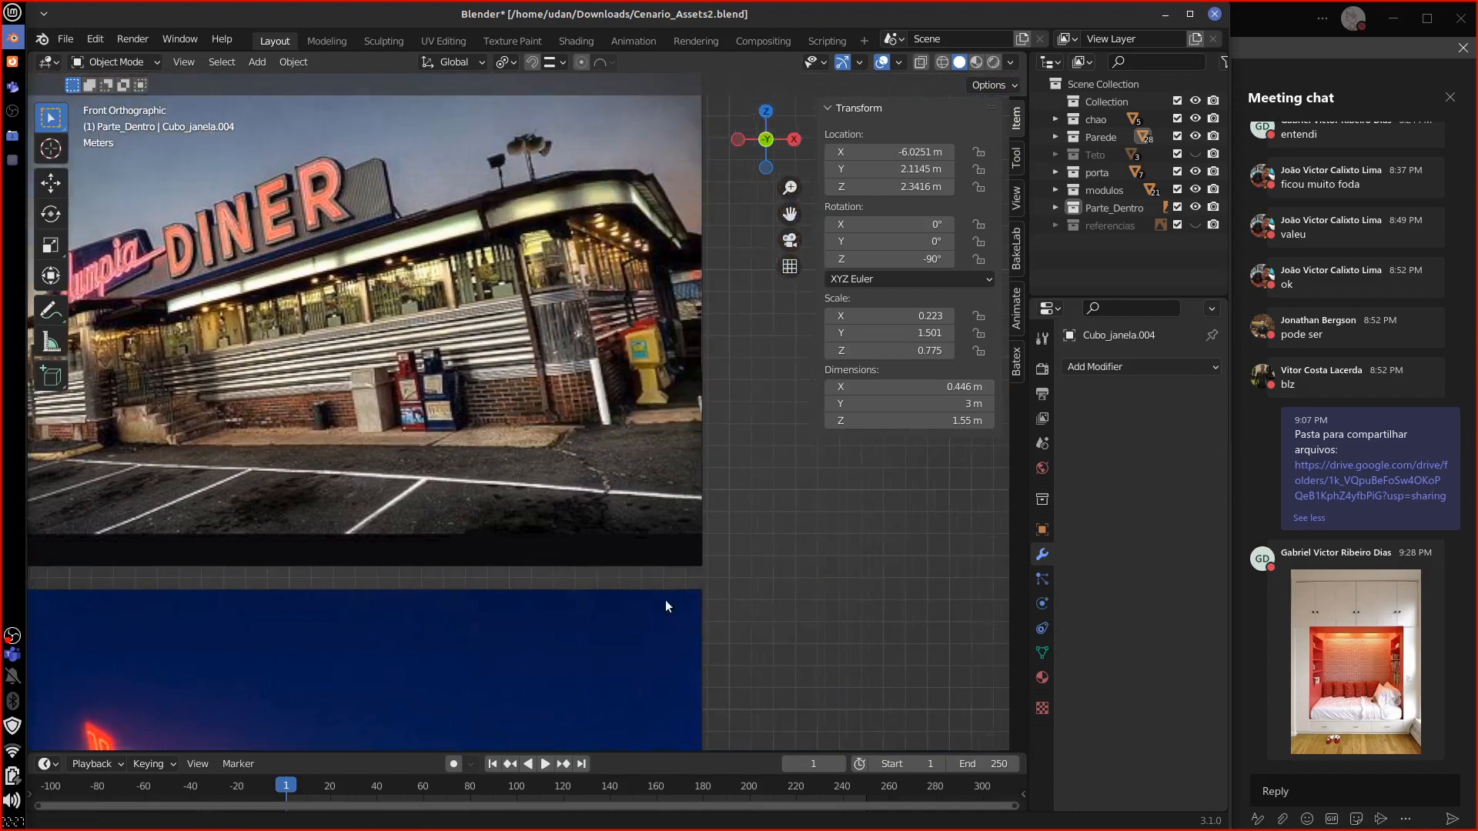
pyautogui.keyDown('shift'); pyautogui.moveTo(631, 677); pyautogui.dragTo(631, 538, button='middle'); pyautogui.keyUp('shift')
pyautogui.keyDown('shift'); pyautogui.moveTo(539, 724); pyautogui.dragTo(651, 347, button='middle'); pyautogui.keyUp('shift')
pyautogui.keyDown('shift'); pyautogui.moveTo(589, 669); pyautogui.dragTo(651, 453, button='middle'); pyautogui.keyUp('shift')
pyautogui.keyDown('shift'); pyautogui.moveTo(677, 720); pyautogui.dragTo(670, 528, button='middle'); pyautogui.keyUp('shift')
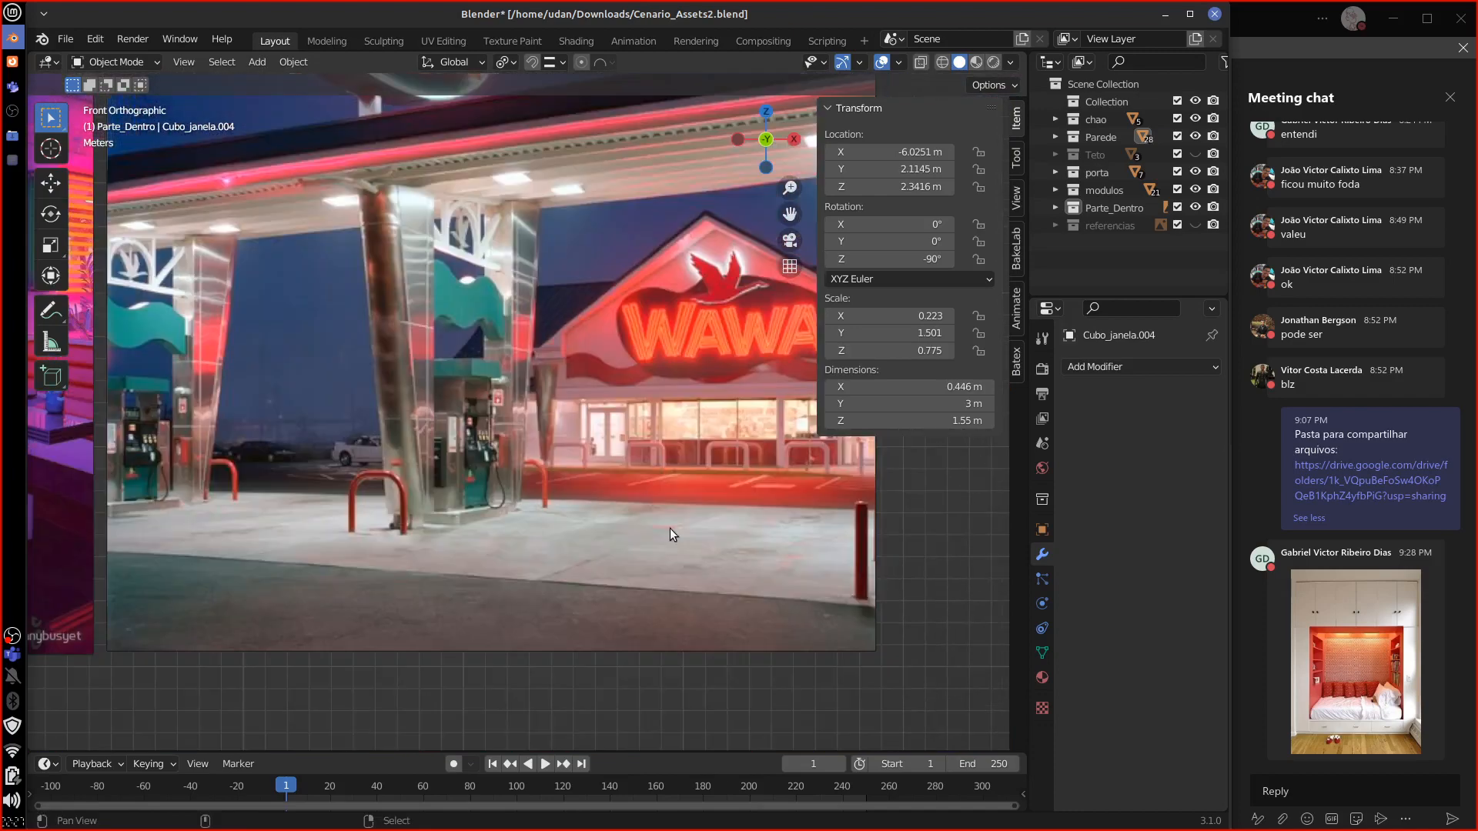
pyautogui.keyDown('shift'); pyautogui.moveTo(801, 590); pyautogui.dragTo(614, 571, button='middle'); pyautogui.keyUp('shift')
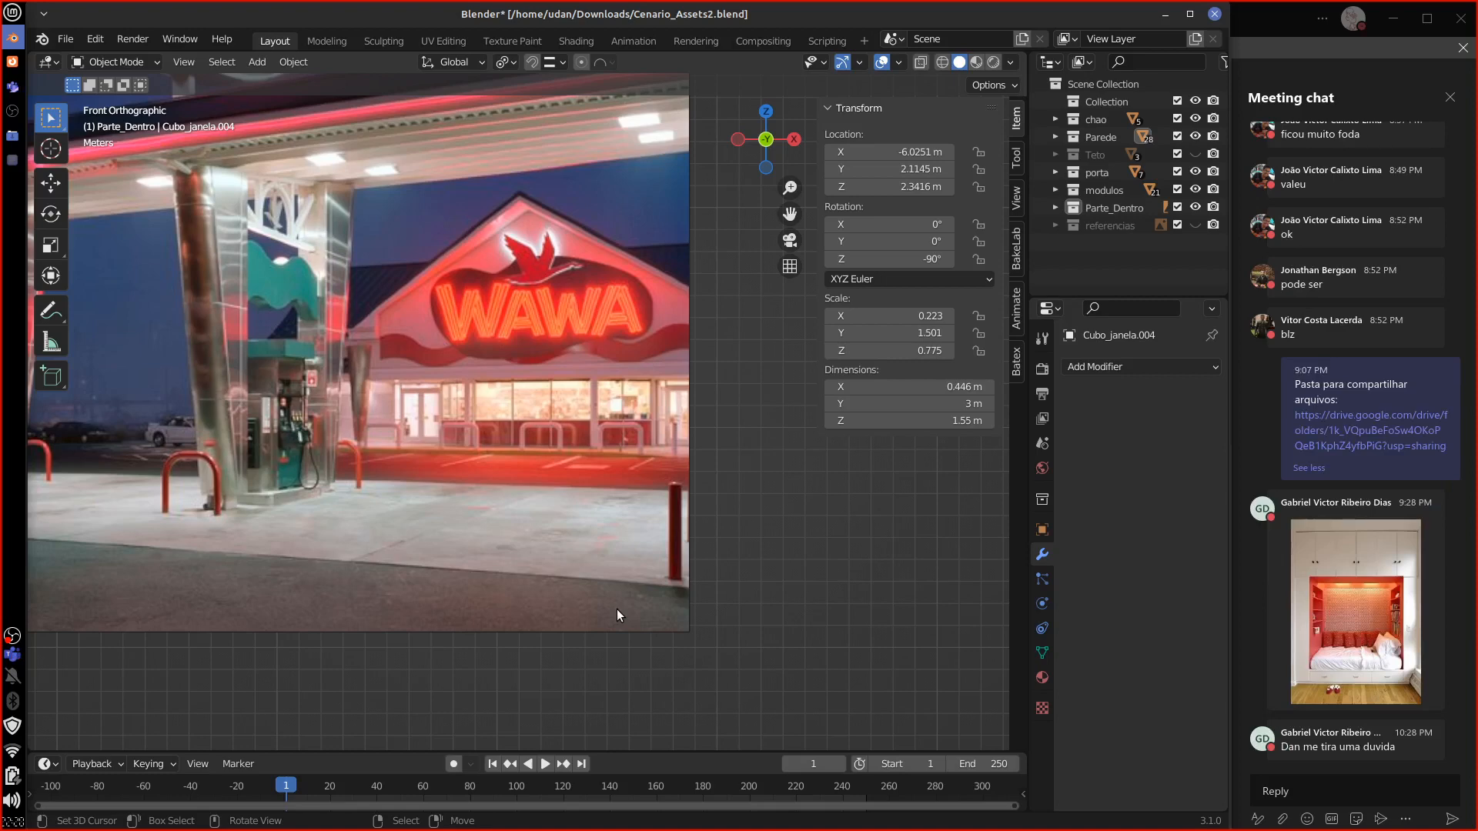
pyautogui.keyDown('shift'); pyautogui.moveTo(462, 496); pyautogui.dragTo(804, 560, button='middle'); pyautogui.keyUp('shift')
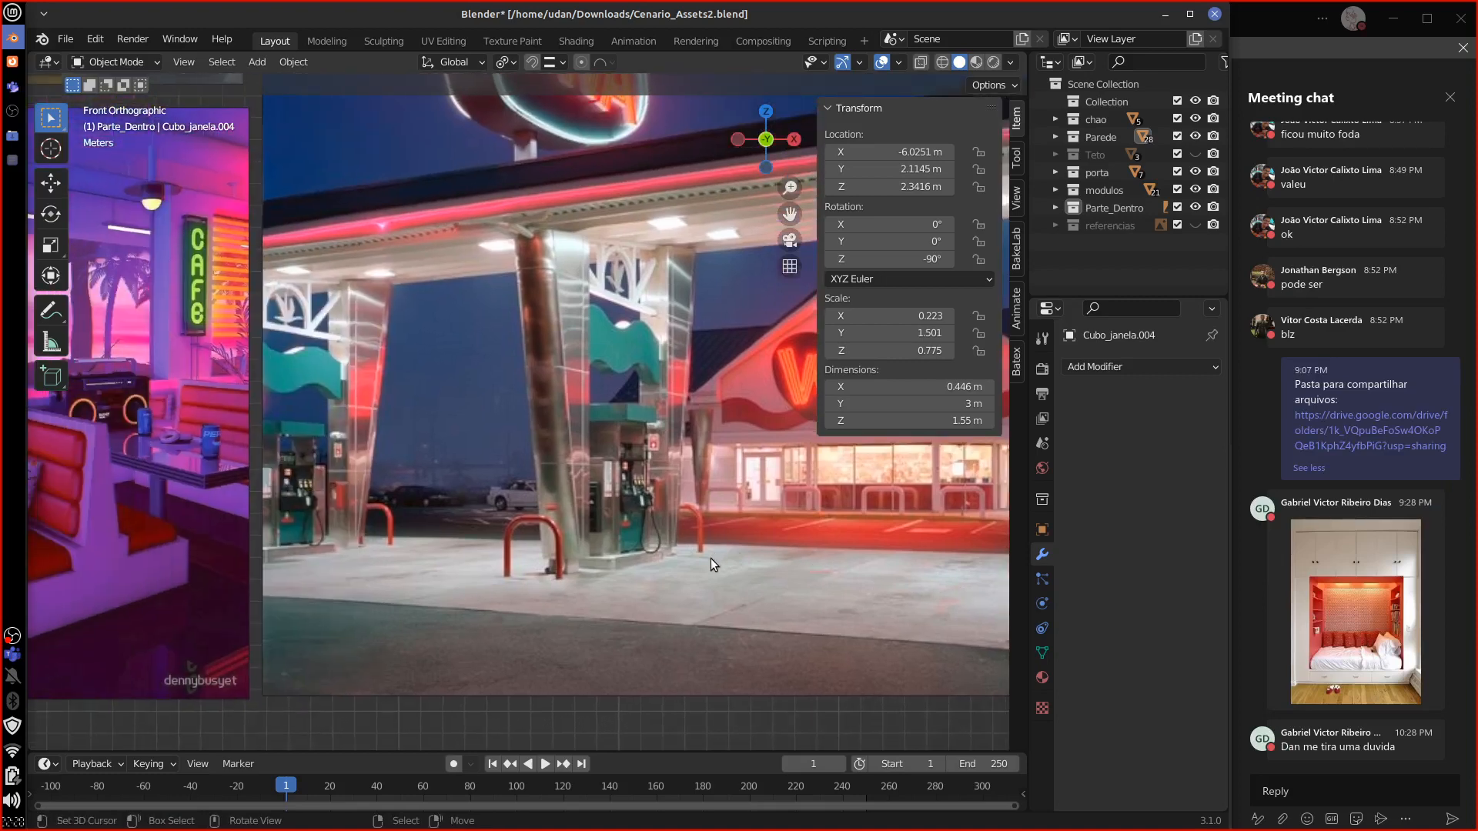
# Step: Survey the reference board back to the milkshake and red-booth photos, then find the row of modelled furniture
pyautogui.scroll(-5, 709, 558)
pyautogui.keyDown('shift'); pyautogui.moveTo(533, 365); pyautogui.dragTo(760, 524, button='middle'); pyautogui.keyUp('shift')
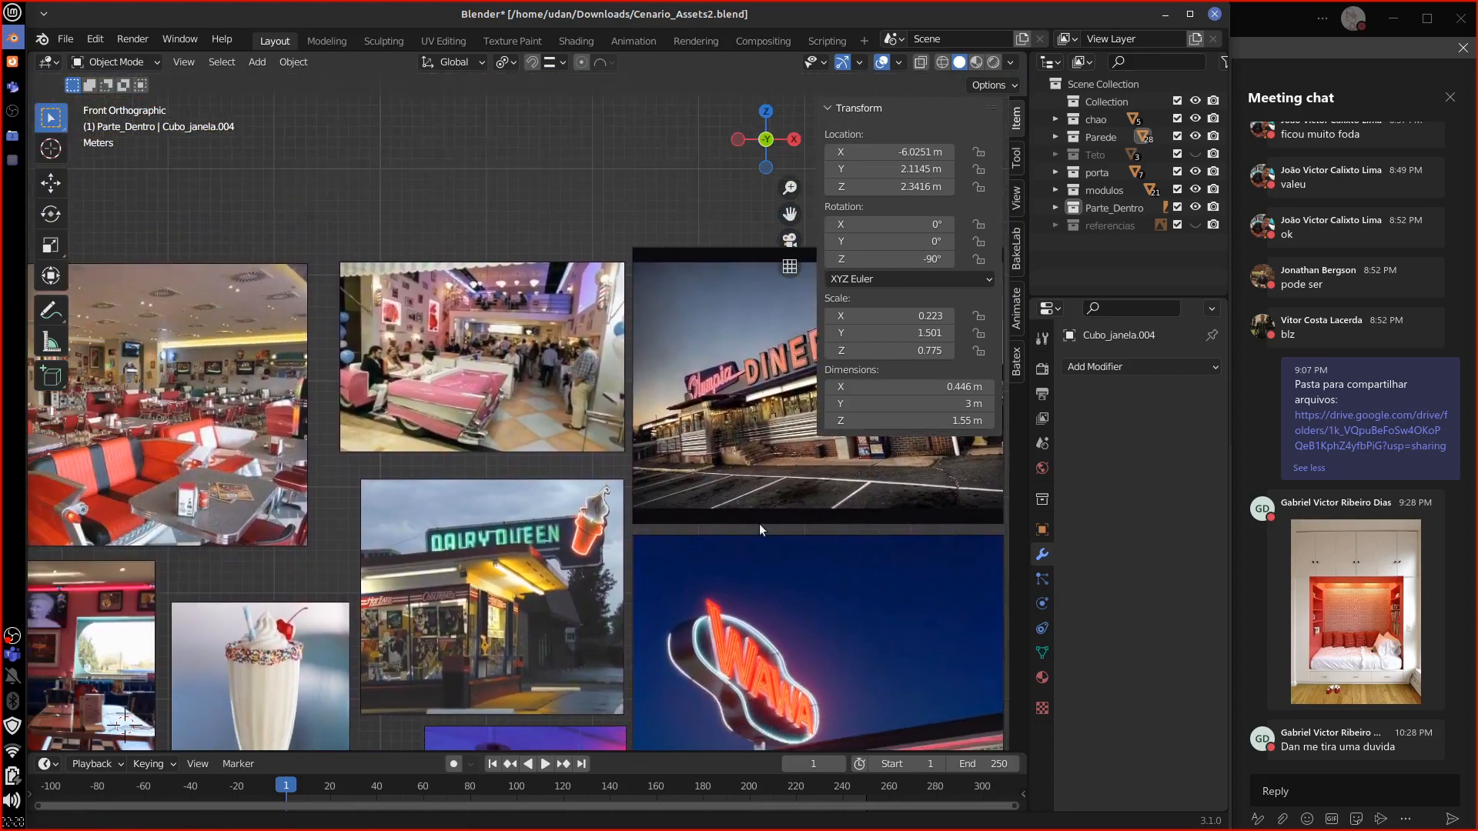
pyautogui.keyDown('shift'); pyautogui.moveTo(616, 557); pyautogui.dragTo(755, 541, button='middle'); pyautogui.keyUp('shift')
pyautogui.keyDown('shift'); pyautogui.moveTo(581, 581); pyautogui.dragTo(744, 528, button='middle'); pyautogui.keyUp('shift')
pyautogui.keyDown('shift'); pyautogui.moveTo(638, 590); pyautogui.dragTo(759, 514, button='middle'); pyautogui.keyUp('shift')
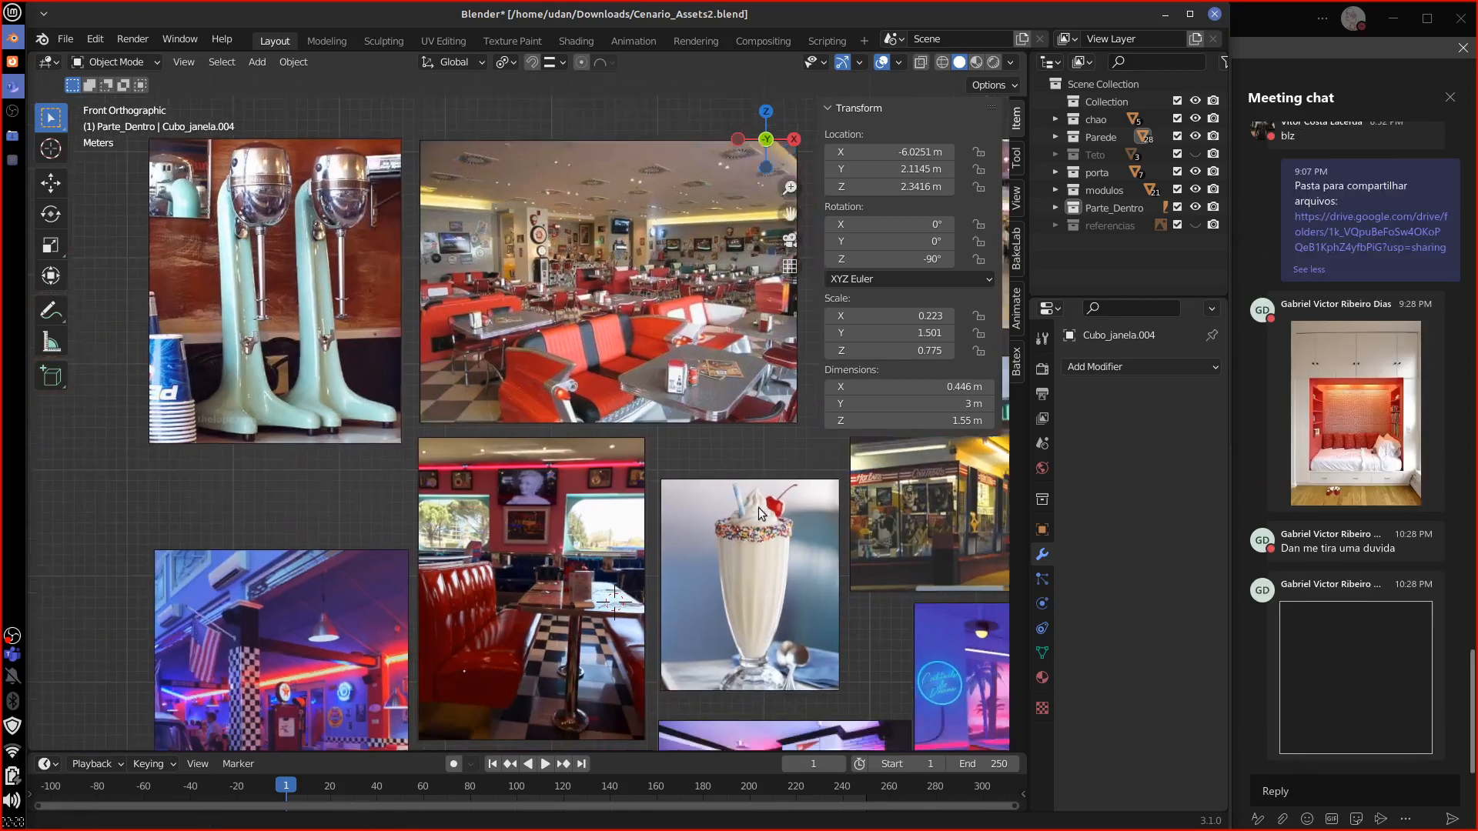
pyautogui.keyDown('shift'); pyautogui.moveTo(419, 656); pyautogui.dragTo(570, 652, button='middle'); pyautogui.keyUp('shift')
pyautogui.scroll(10, 593, 537)
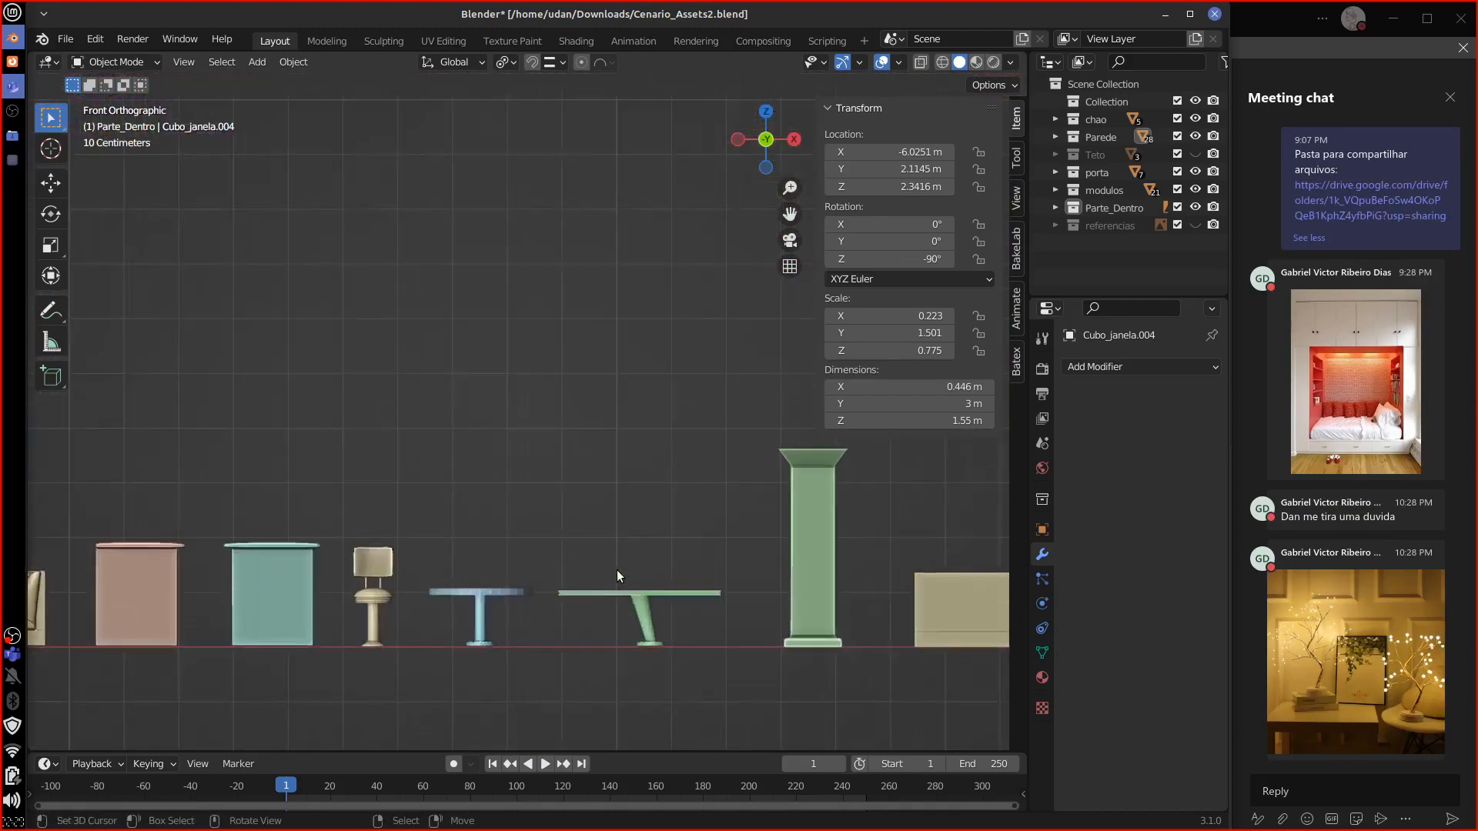
# Step: Select the diner stool and inspect it in perspective and from the front beside the round table
pyautogui.moveTo(653, 611); pyautogui.dragTo(465, 548, button='middle')
pyautogui.click(331, 573)
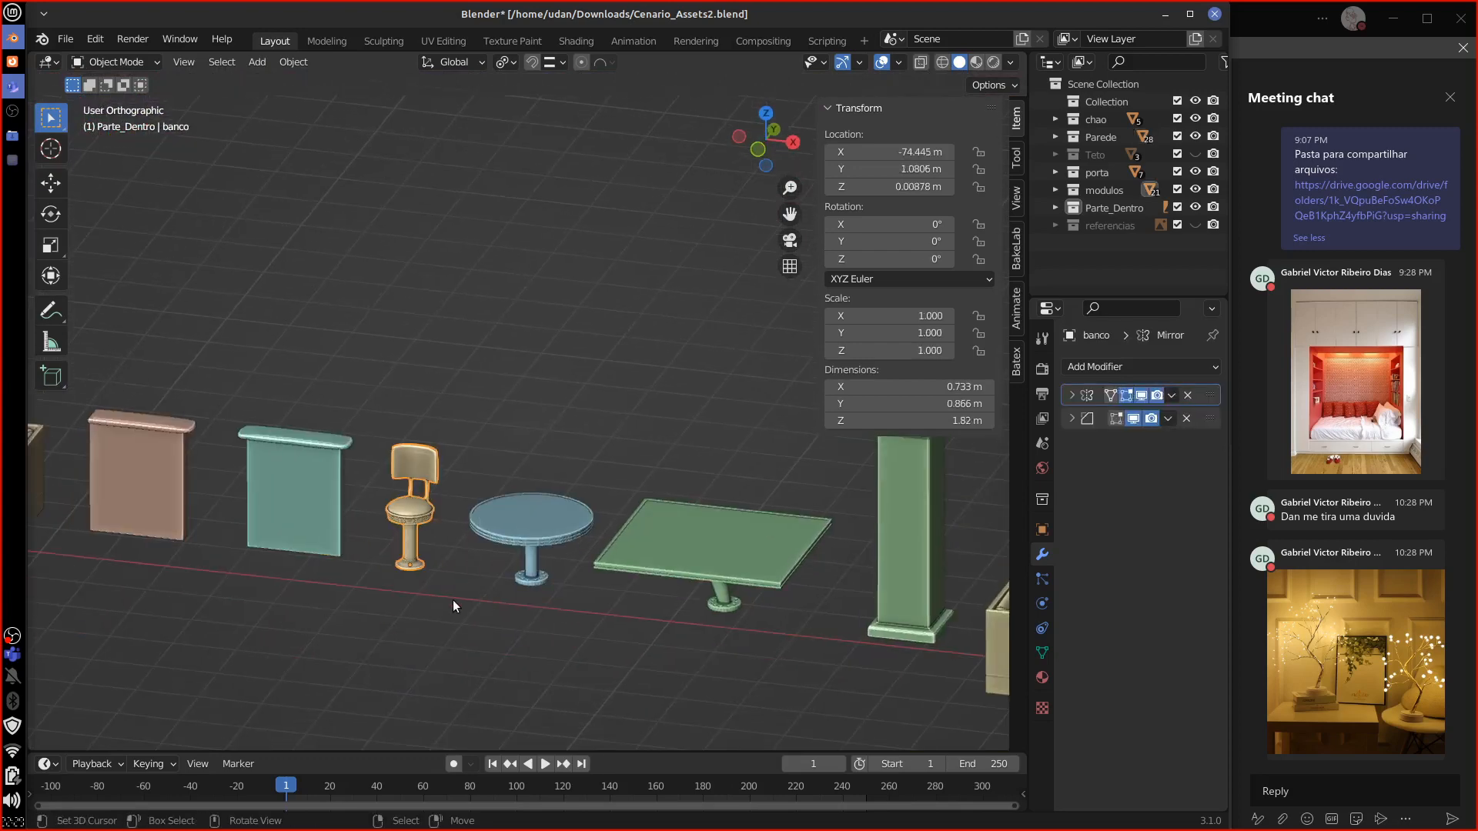
pyautogui.press('z')
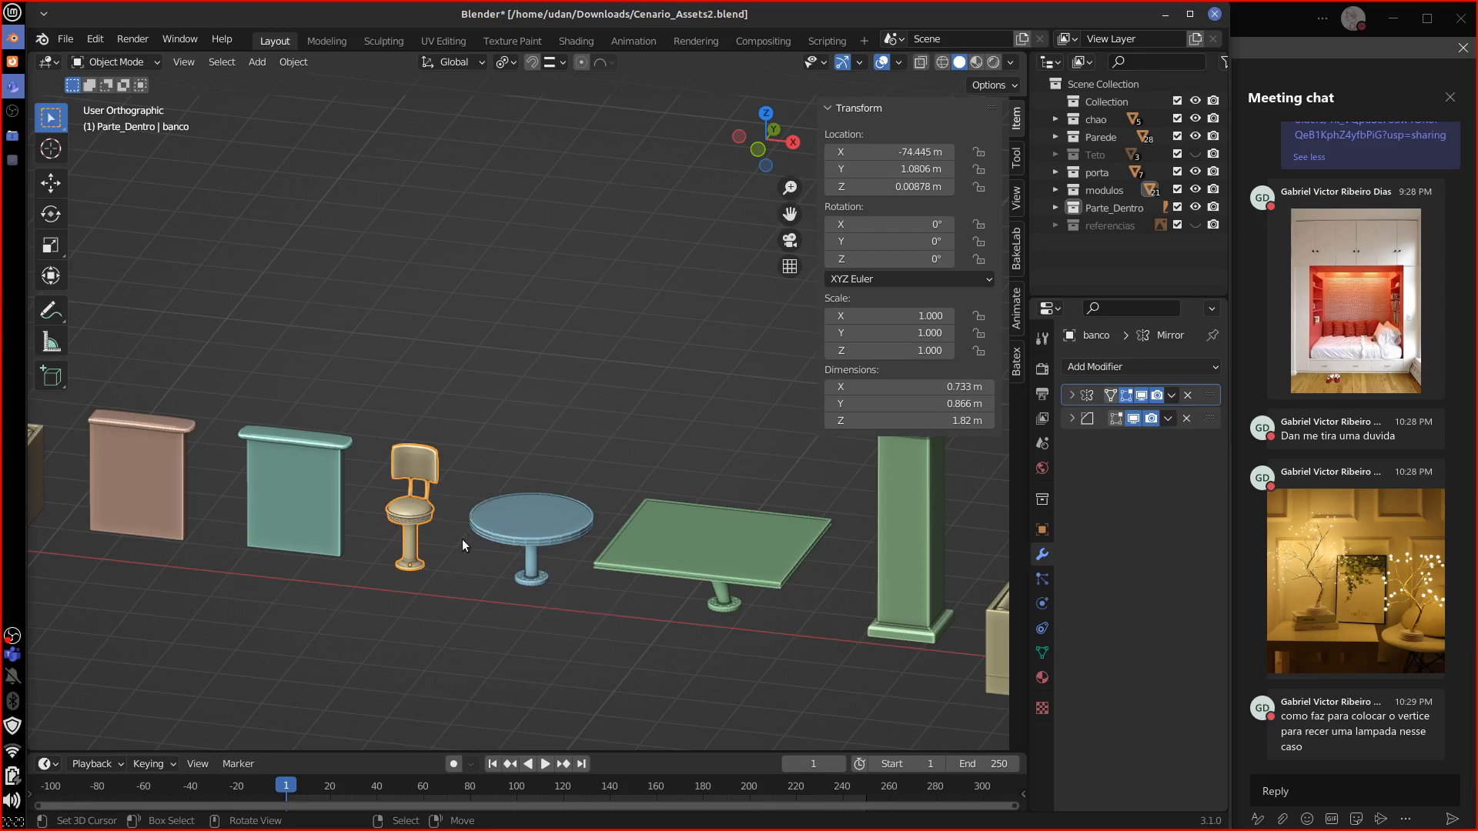
pyautogui.scroll(3, 459, 548)
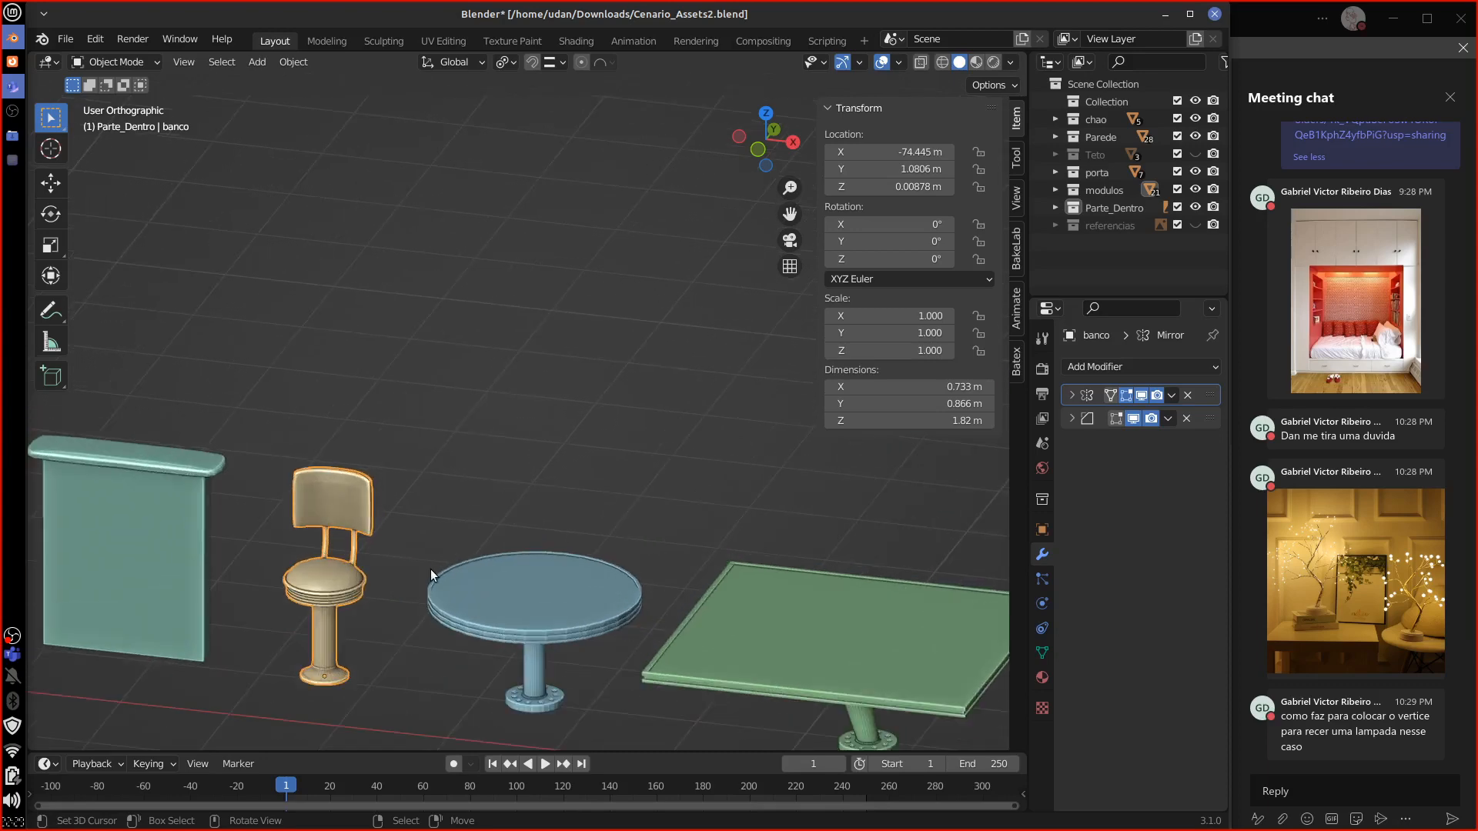
pyautogui.moveTo(431, 569); pyautogui.dragTo(483, 553, button='middle')
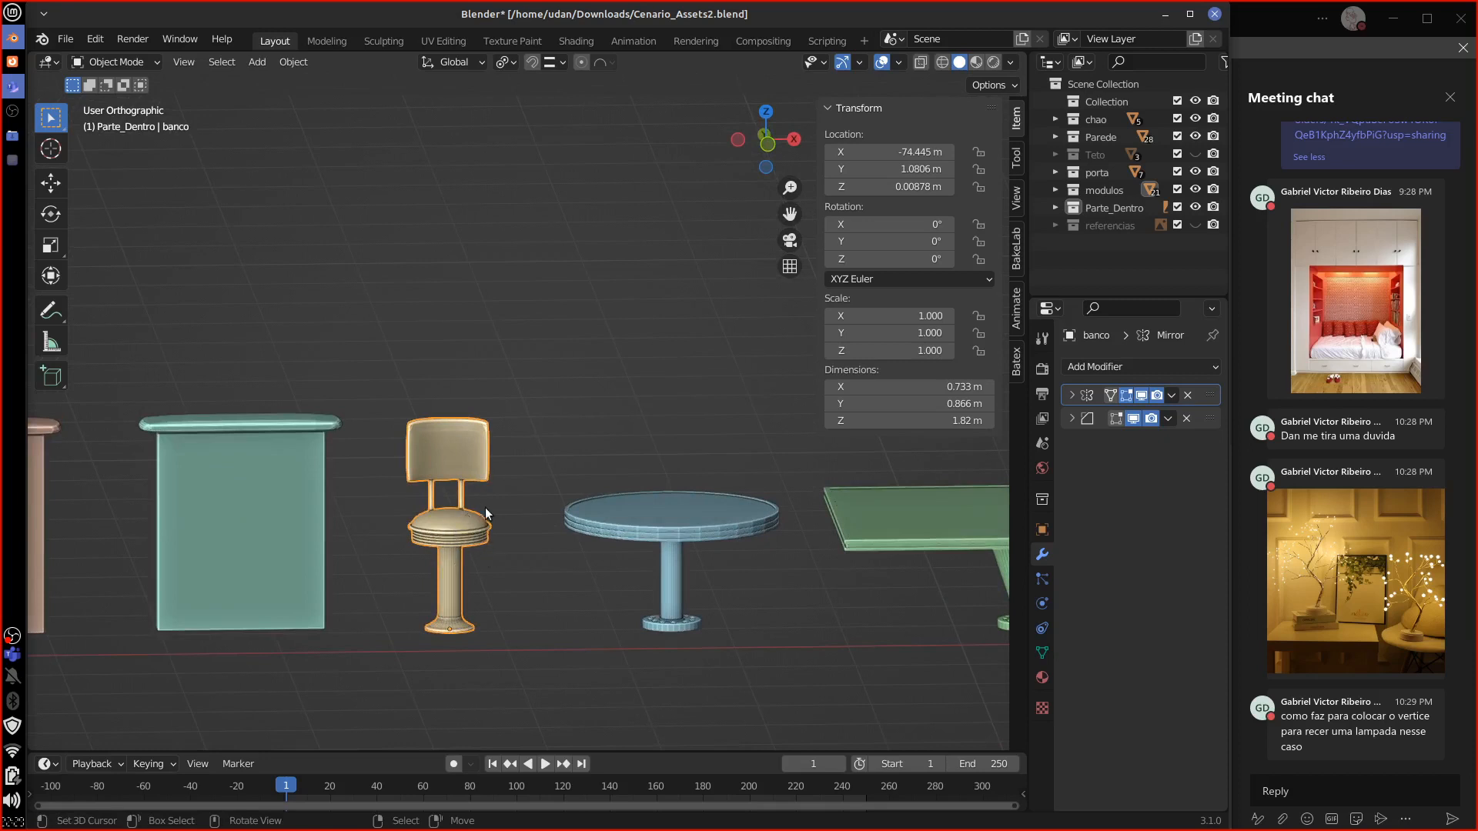
pyautogui.press('KP_1')
pyautogui.keyDown('shift'); pyautogui.moveTo(443, 437); pyautogui.dragTo(493, 537, button='middle'); pyautogui.keyUp('shift')
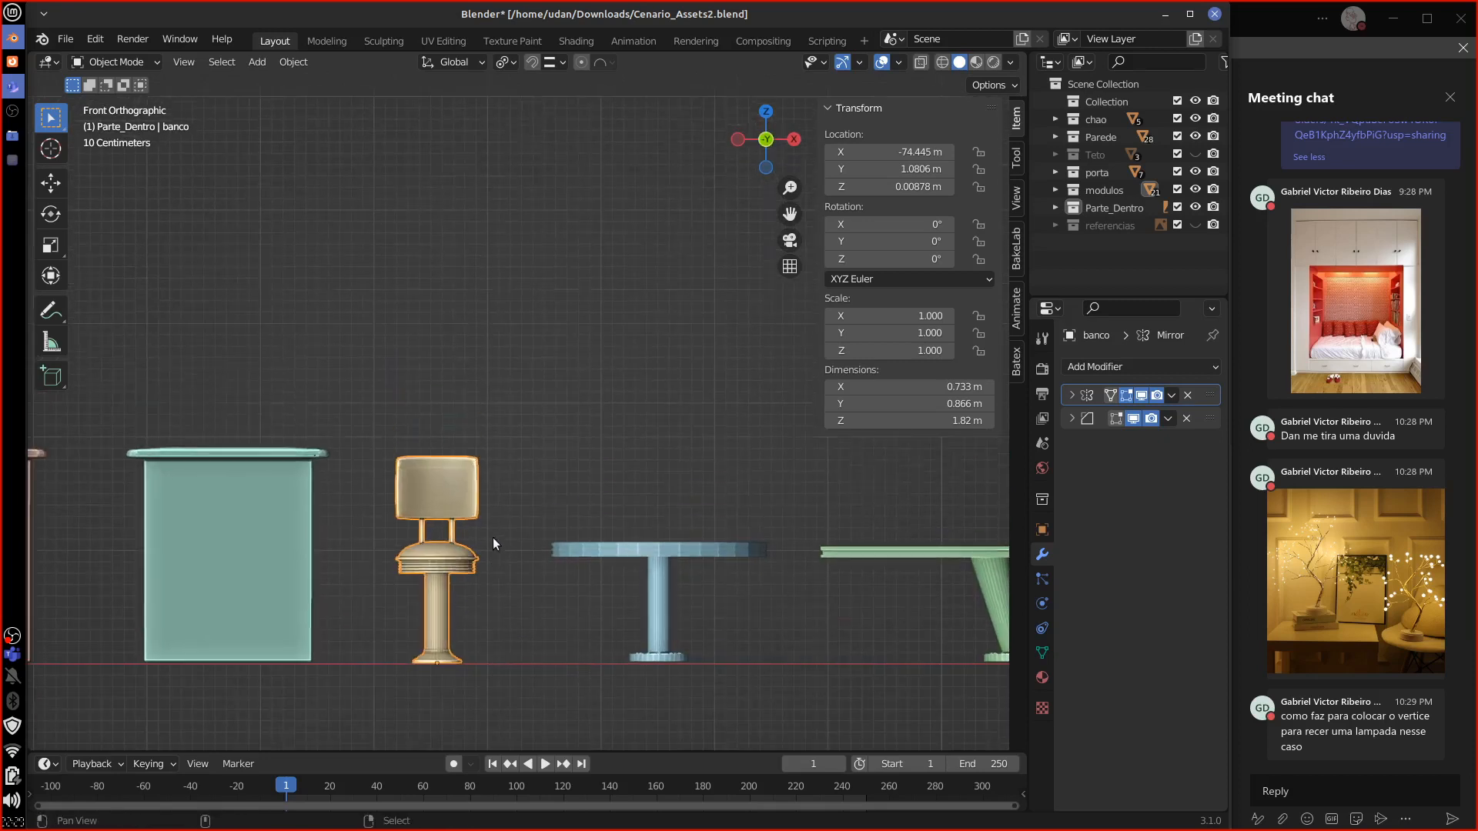
pyautogui.keyDown('shift'); pyautogui.moveTo(497, 611); pyautogui.dragTo(598, 586, button='middle'); pyautogui.keyUp('shift')
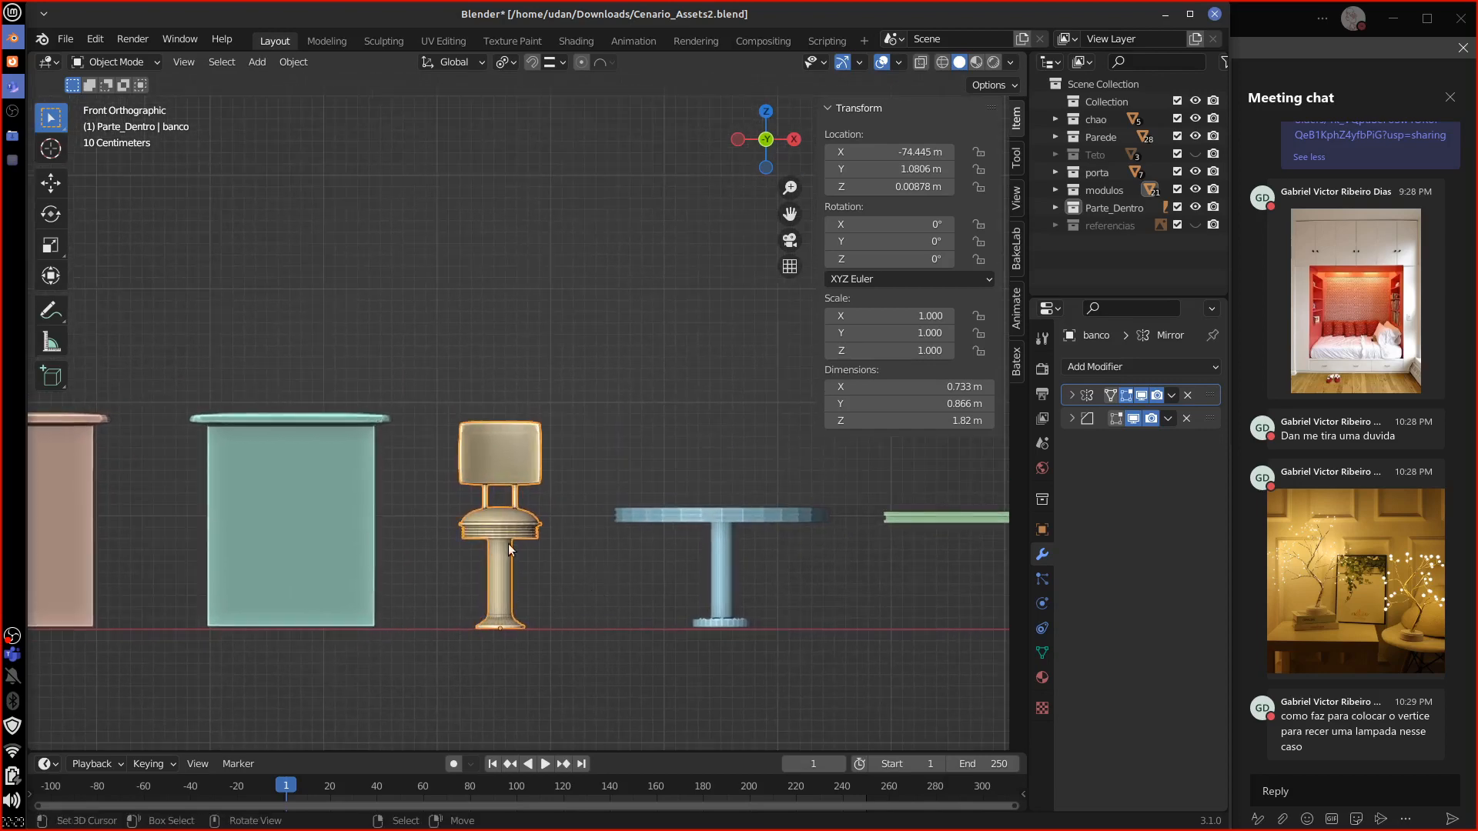
pyautogui.press('d')
pyautogui.moveTo(501, 561)
pyautogui.mouseDown()
pyautogui.moveTo(483, 589)
pyautogui.moveTo(504, 606)
pyautogui.mouseUp()
pyautogui.hotkey('ctrl', 'z')
pyautogui.press('d')
pyautogui.moveTo(484, 594)
pyautogui.mouseDown()
pyautogui.moveTo(534, 594)
pyautogui.moveTo(539, 608)
pyautogui.mouseUp()
pyautogui.hotkey('ctrl', 'z')
# Step: Open the round table's mesh in Edit Mode and bring its tabletop edge and pedestal into close view
pyautogui.click(1279, 558)
pyautogui.keyDown('alt'); pyautogui.moveTo(482, 694); pyautogui.dragTo(631, 584); pyautogui.keyUp('alt')
pyautogui.click(616, 616)
pyautogui.press('Tab')
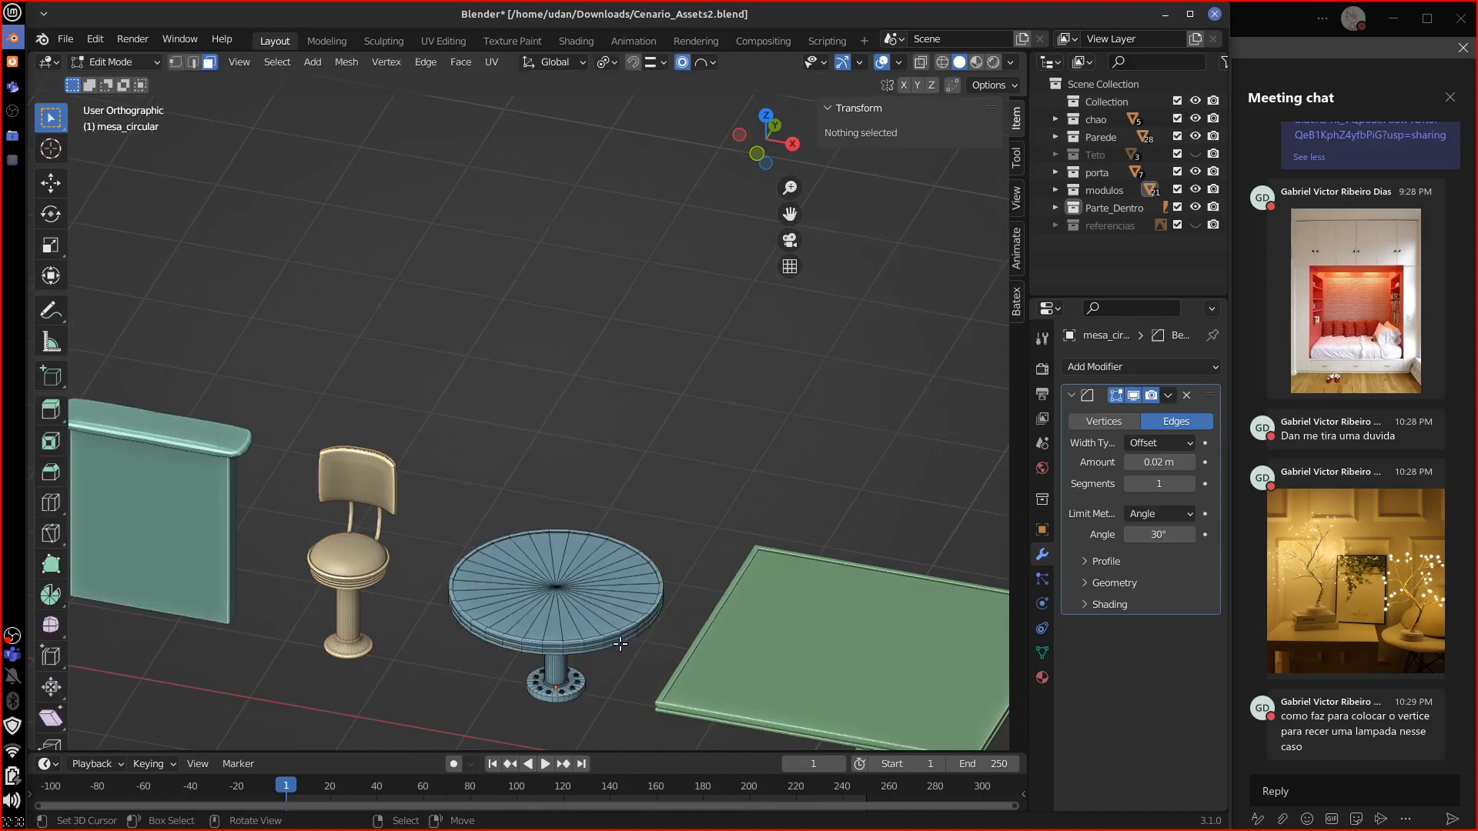
pyautogui.scroll(3, 616, 674)
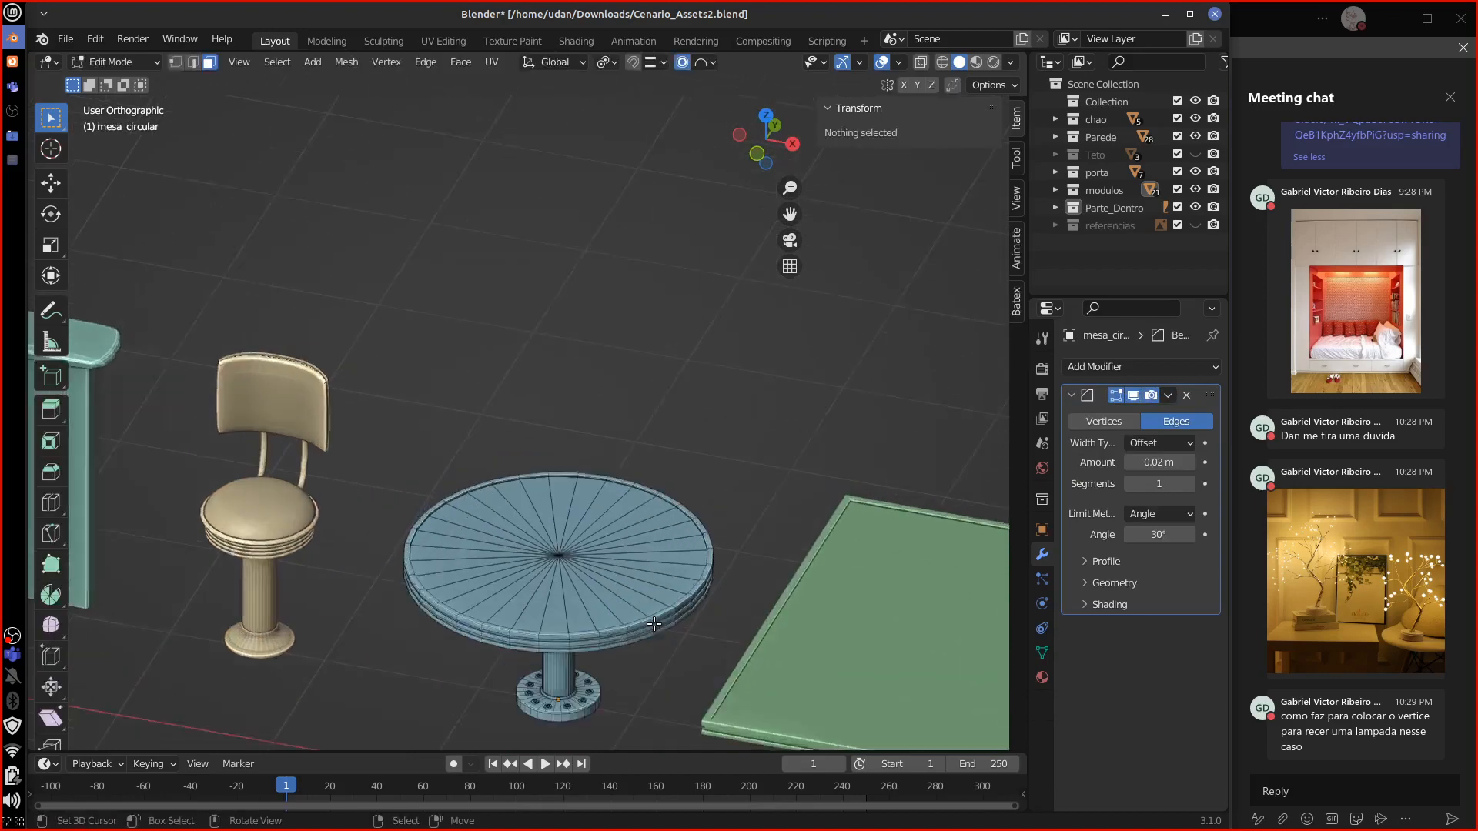
pyautogui.keyDown('alt'); pyautogui.moveTo(654, 624); pyautogui.dragTo(704, 608); pyautogui.keyUp('alt')
pyautogui.press('Tab')
pyautogui.press('Tab')
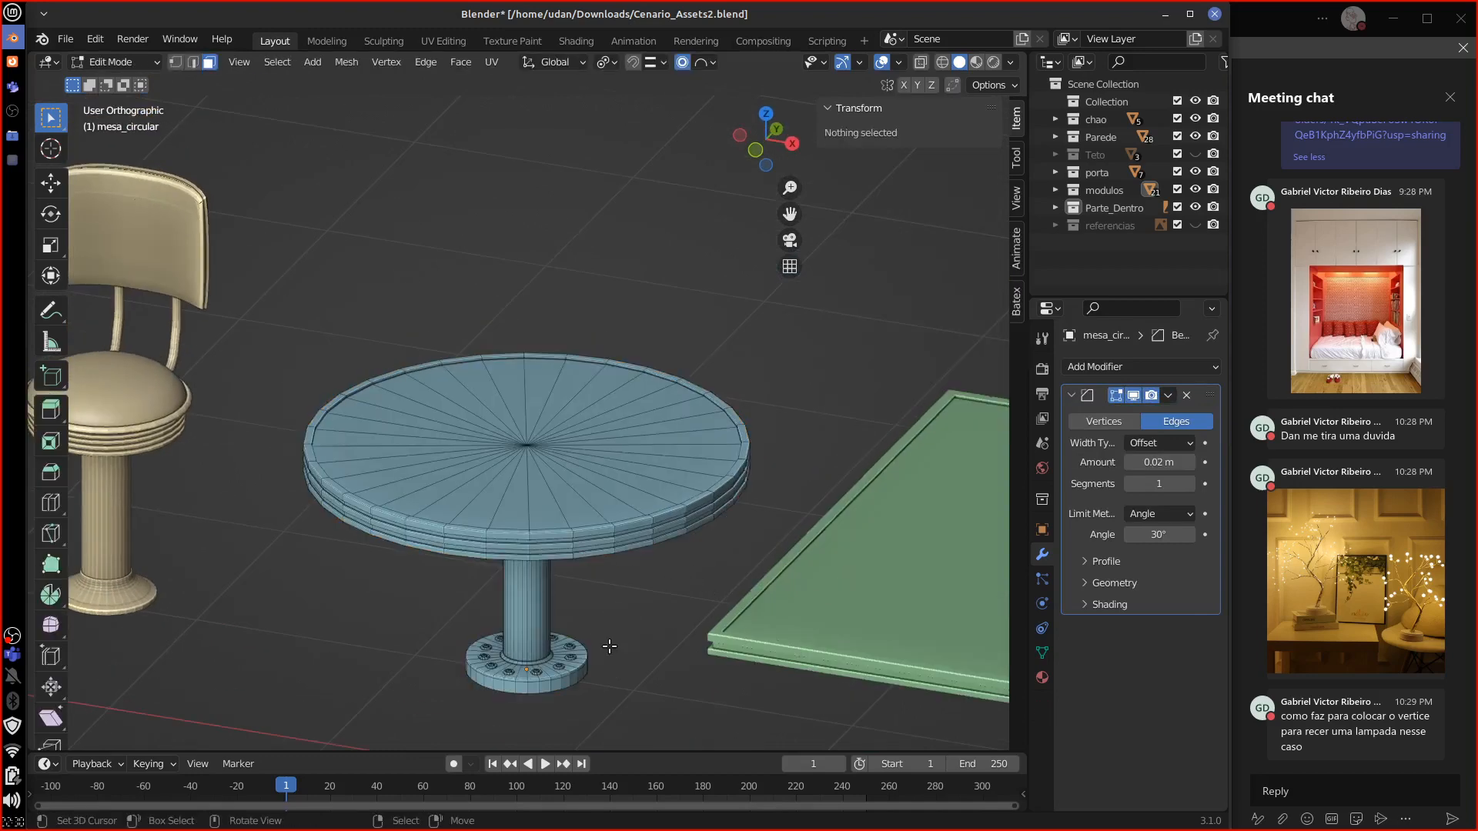
pyautogui.scroll(4, 635, 654)
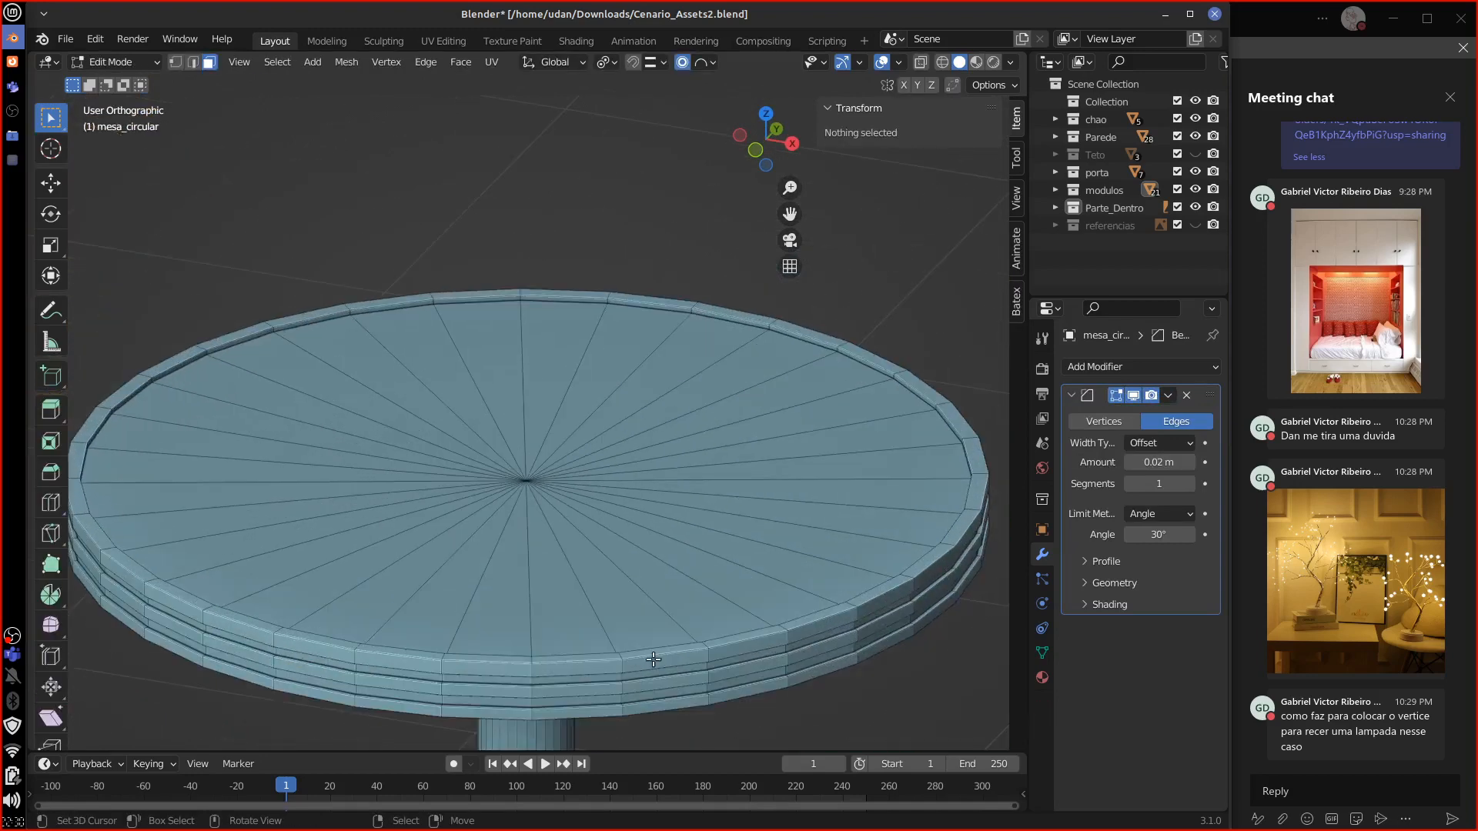
pyautogui.keyDown('shift'); pyautogui.moveTo(654, 660); pyautogui.dragTo(559, 535, button='middle'); pyautogui.keyUp('shift')
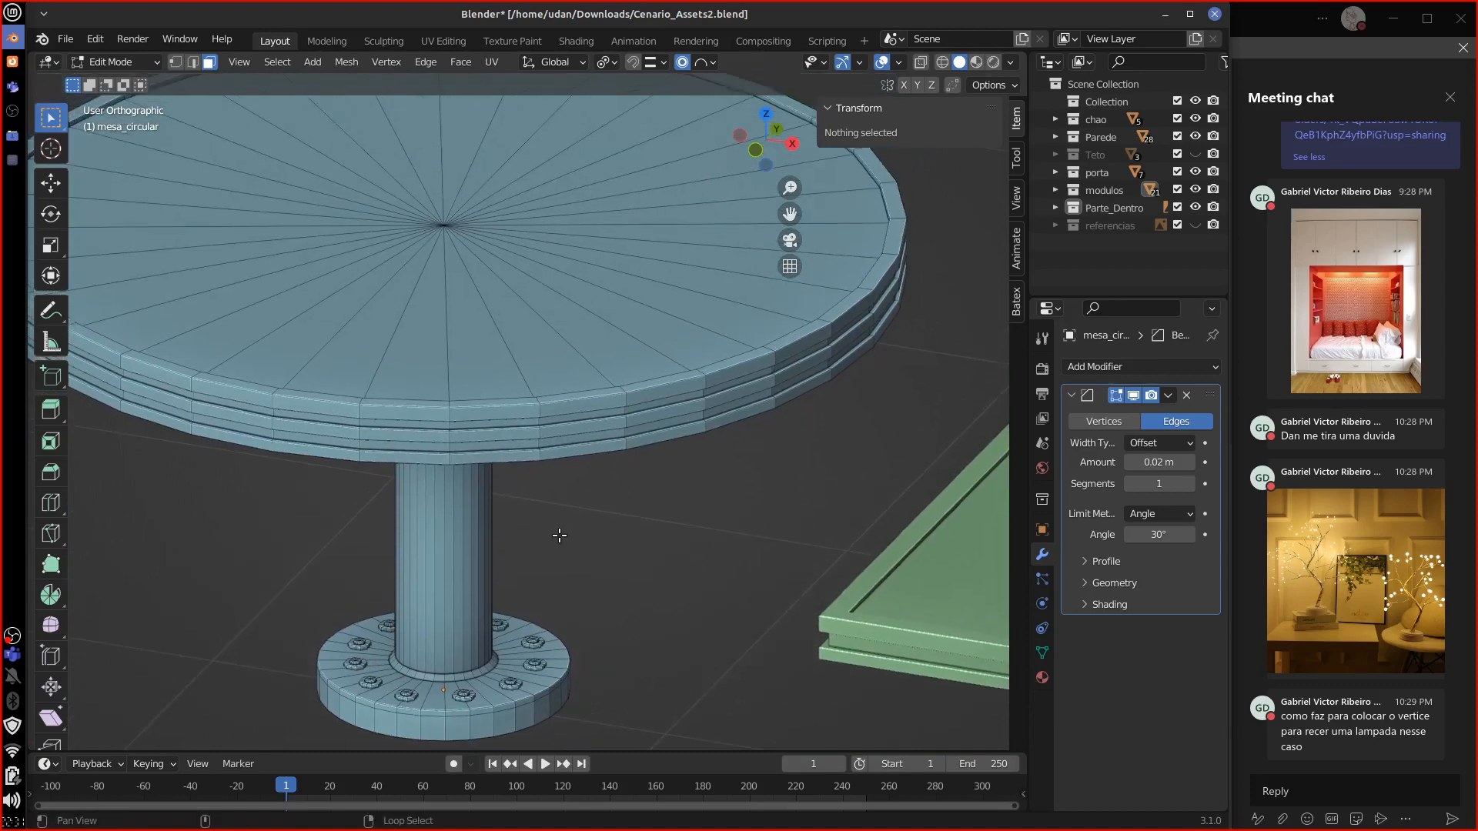
# Step: Select the vertex loop along the tabletop's inner rim and assign it to a new vertex group at weight 1.000
pyautogui.press('1')
pyautogui.keyDown('alt'); pyautogui.click(534, 410); pyautogui.keyUp('alt')
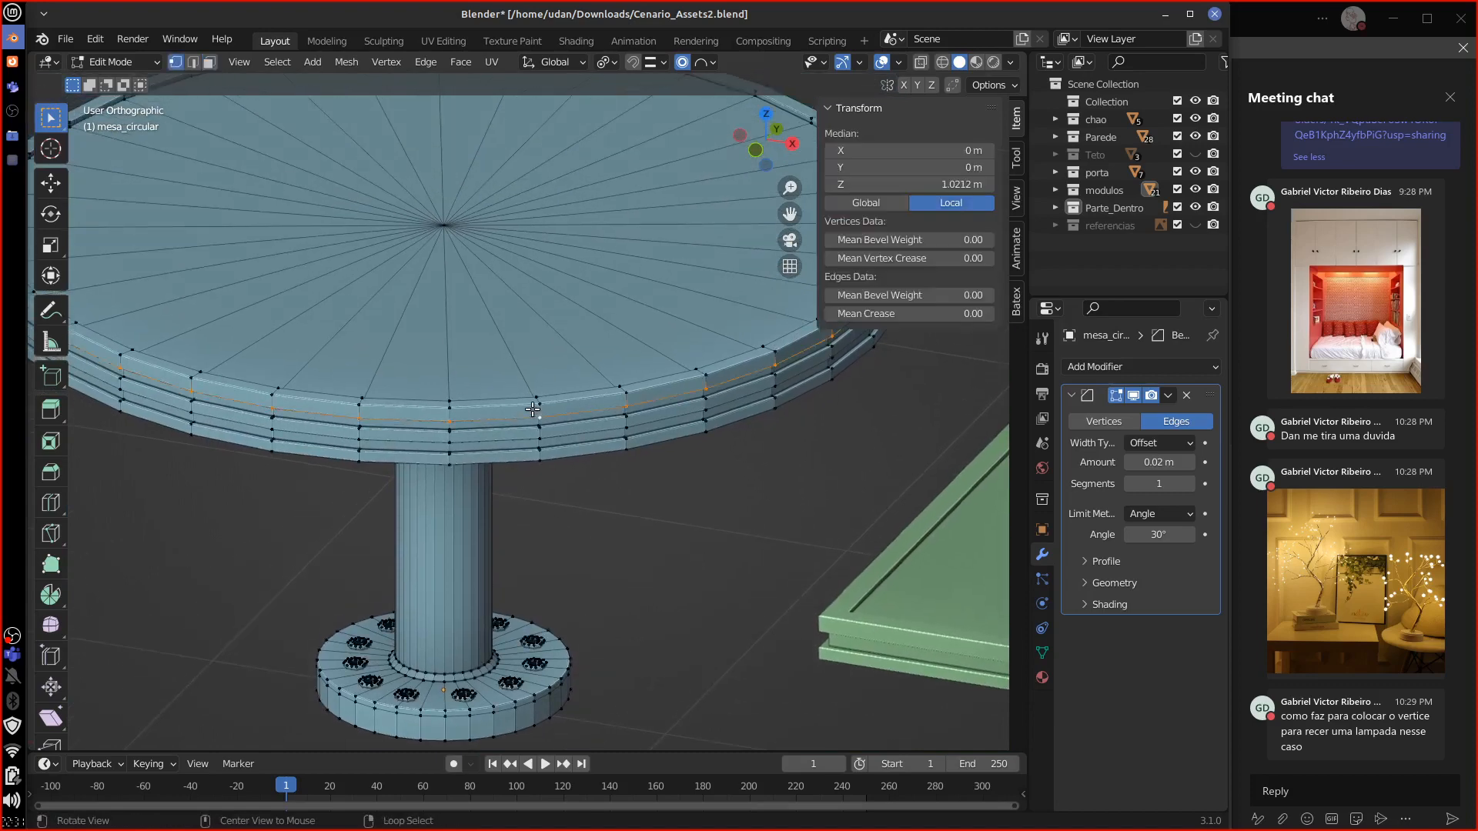
pyautogui.keyDown('alt'); pyautogui.click(536, 401); pyautogui.keyUp('alt')
pyautogui.moveTo(536, 401); pyautogui.dragTo(802, 519, button='middle')
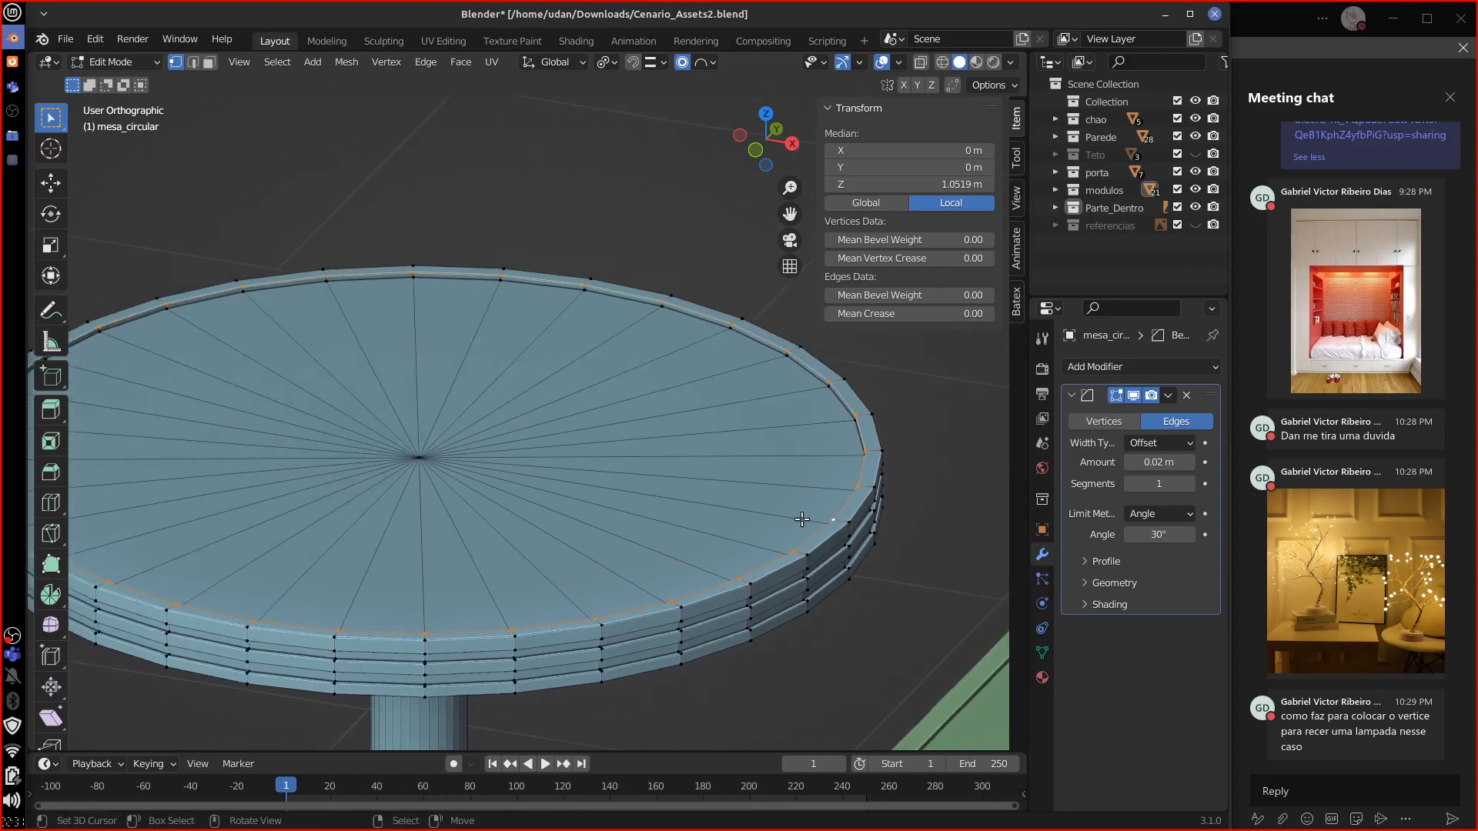
pyautogui.click(1042, 653)
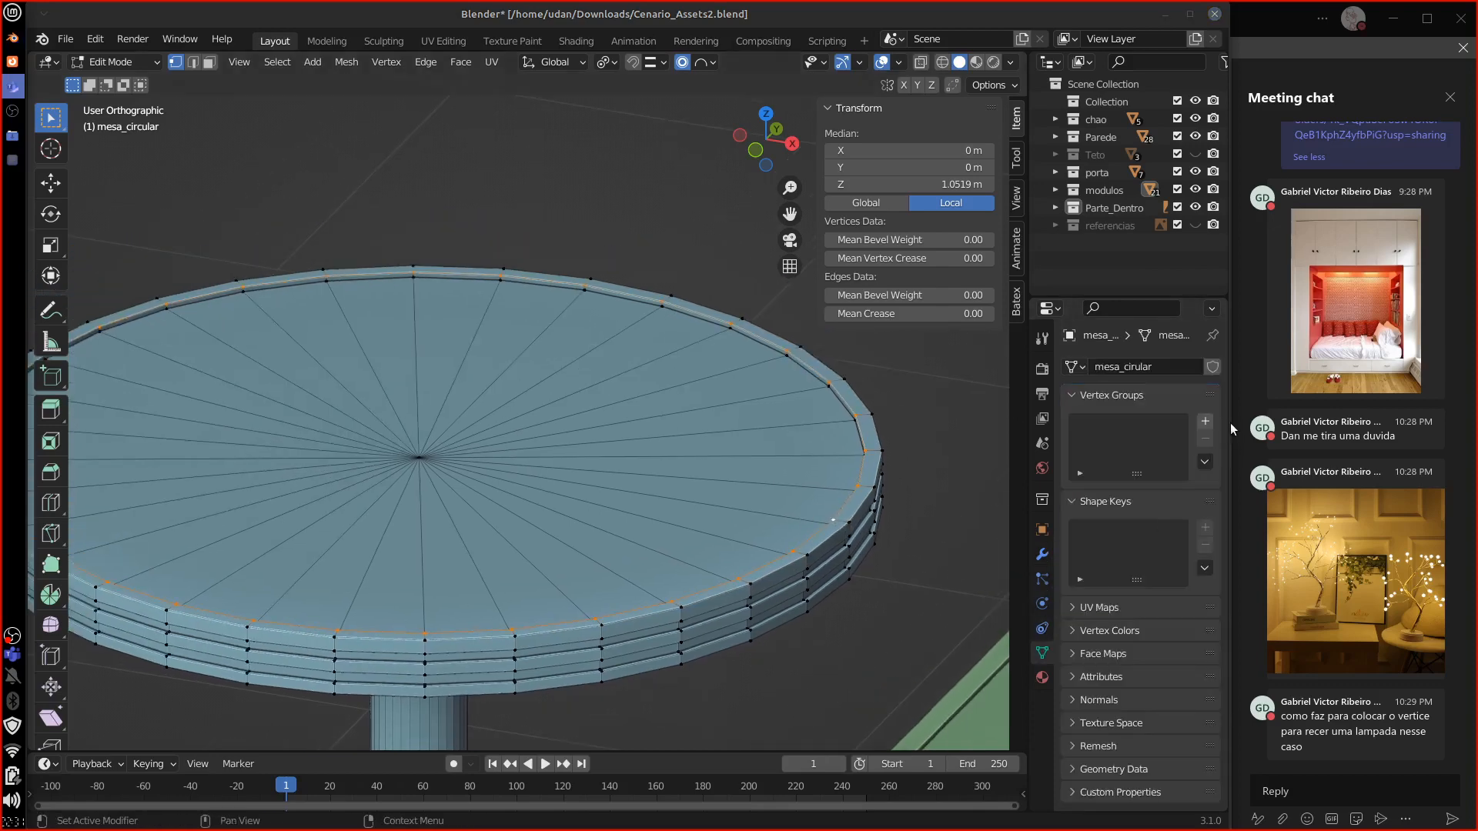
pyautogui.click(1206, 421)
pyautogui.click(1083, 530)
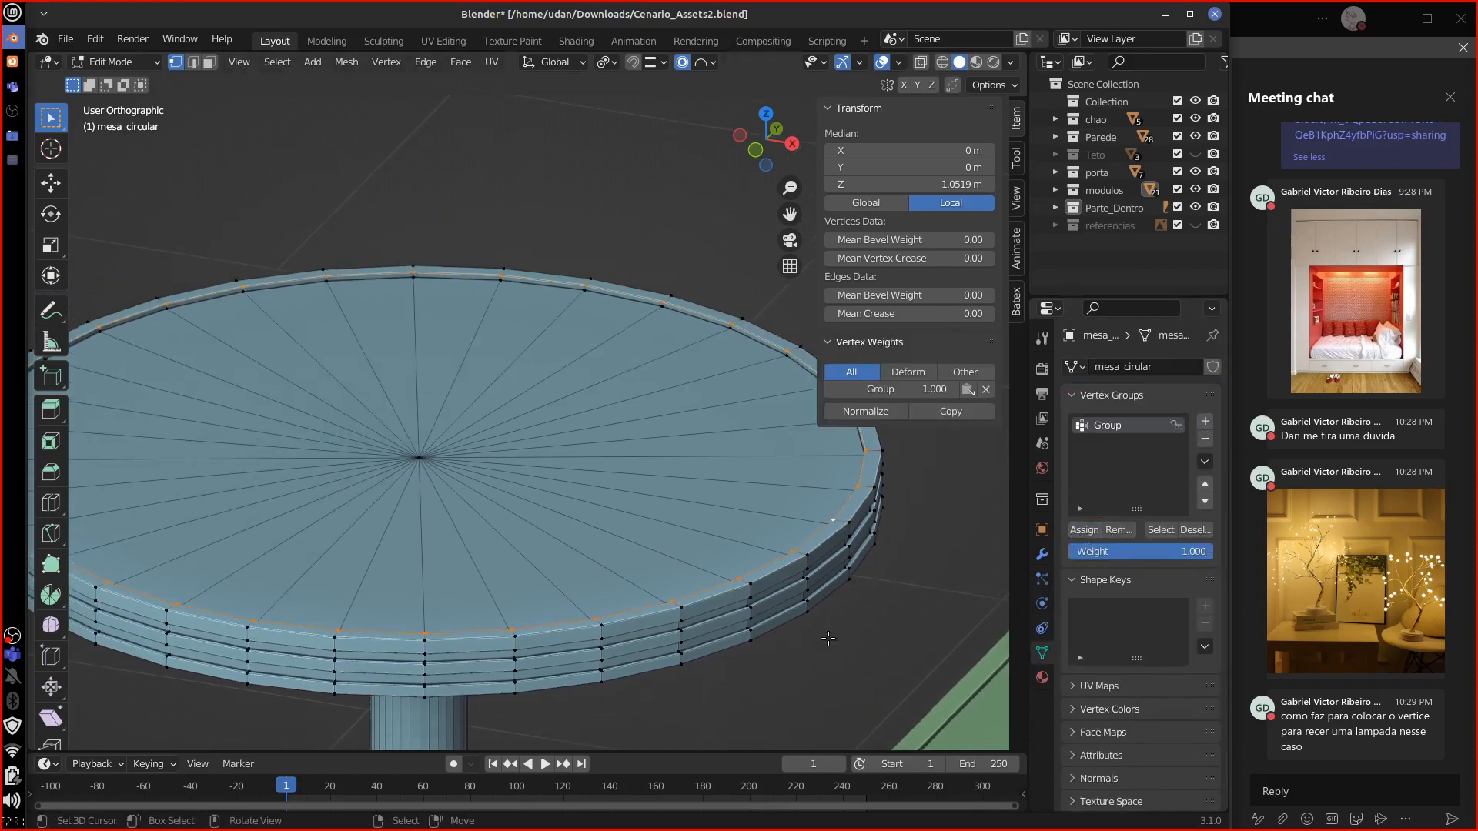
# Step: Return to Object Mode and add a particle system of type Hair to the round table
pyautogui.press('Tab')
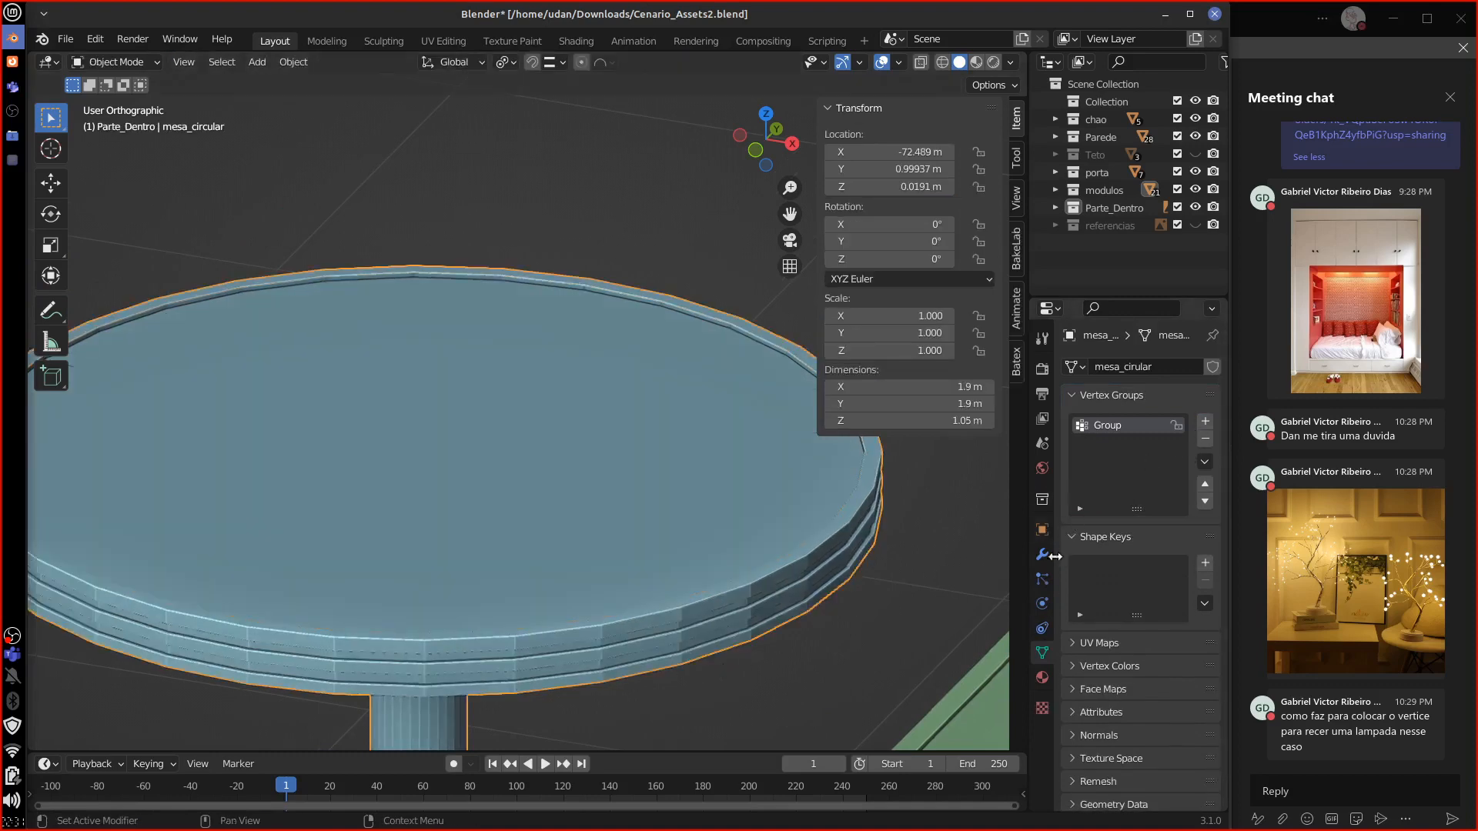
pyautogui.click(1042, 577)
pyautogui.click(1212, 368)
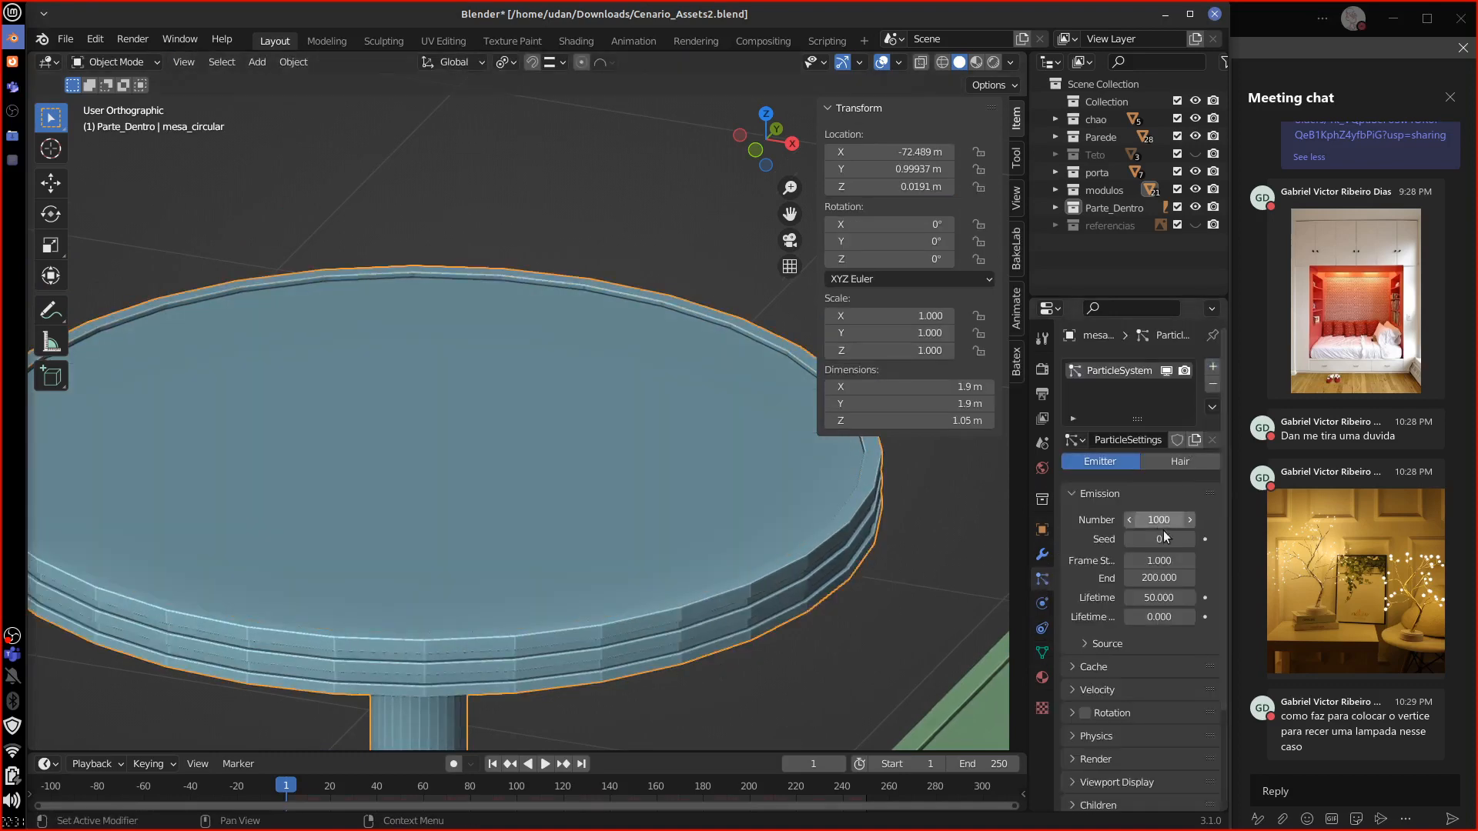
pyautogui.click(1179, 464)
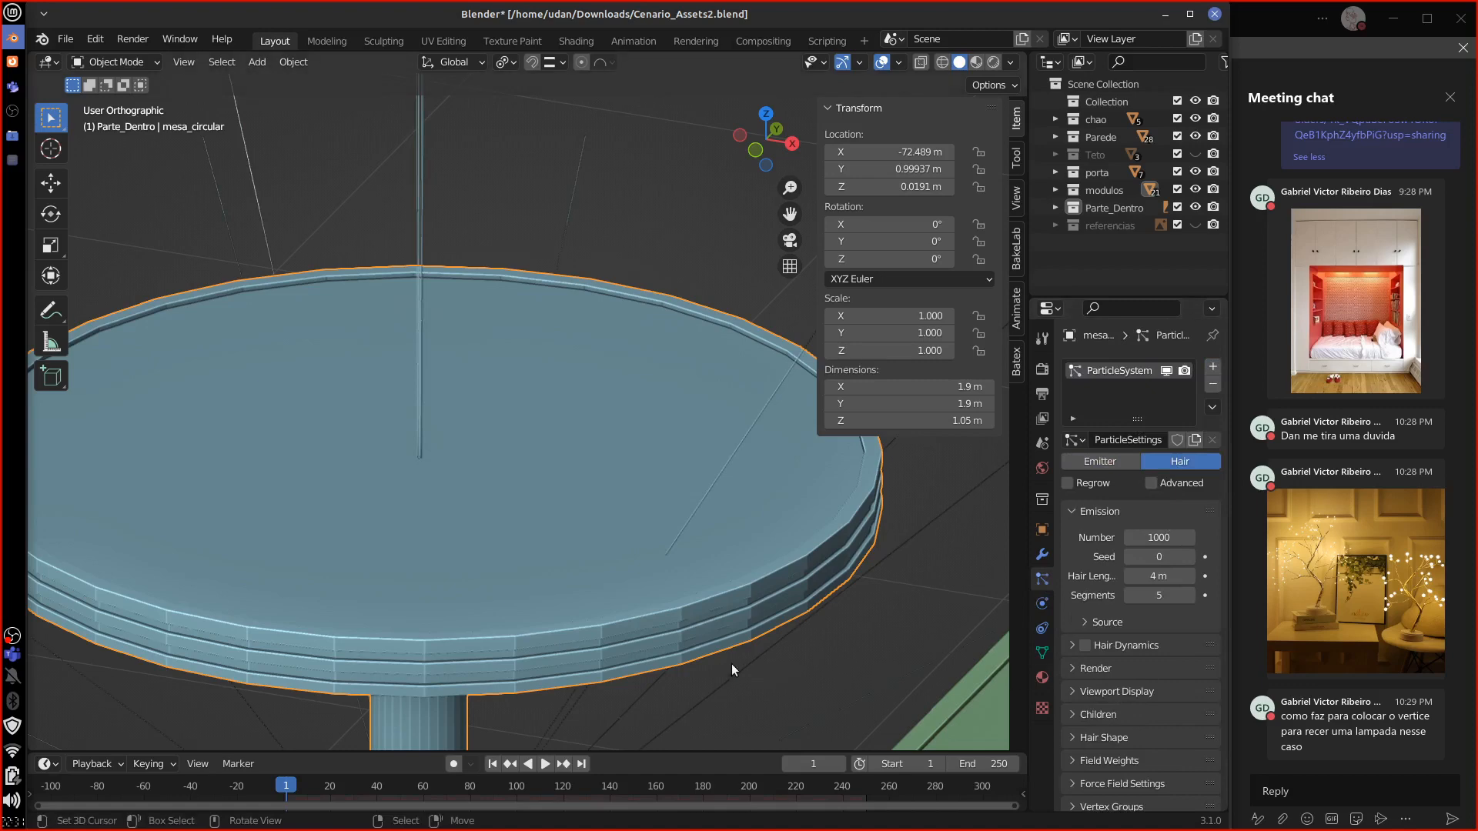
# Step: Set the table's hair particles to emit from Vertices
pyautogui.keyDown('shift'); pyautogui.moveTo(794, 672); pyautogui.dragTo(788, 619, button='middle'); pyautogui.keyUp('shift')
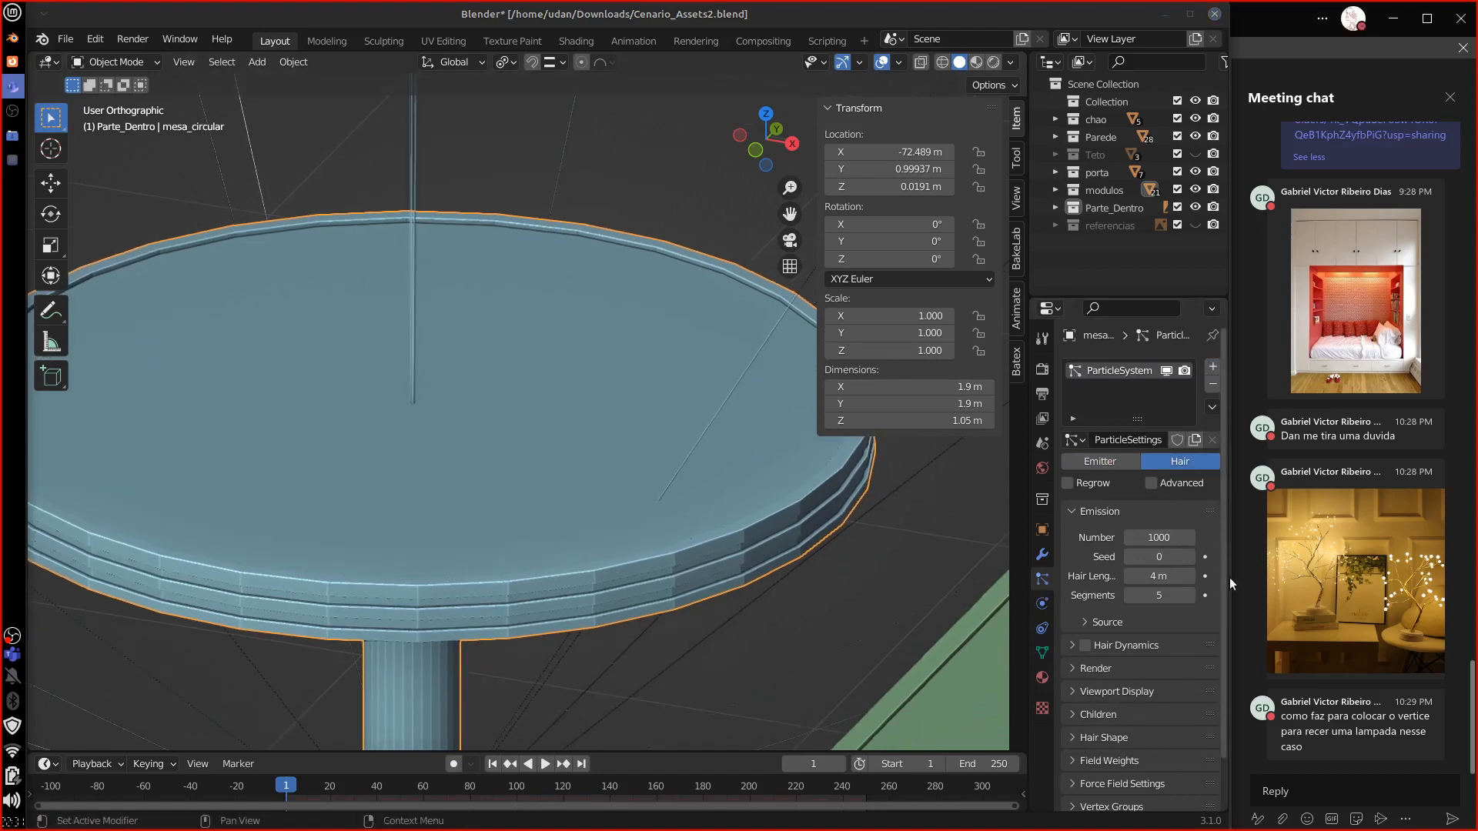
pyautogui.click(1178, 622)
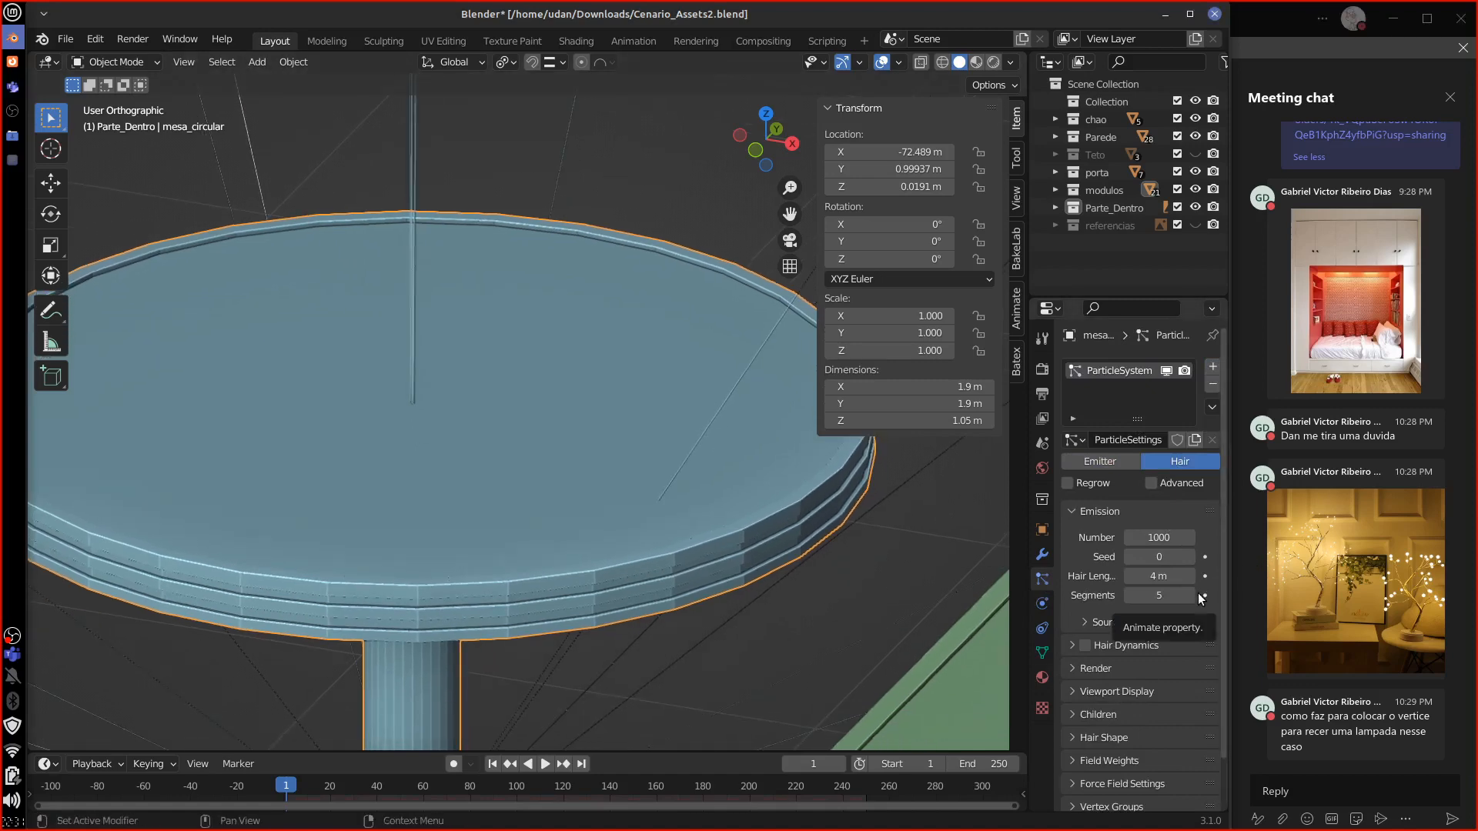
pyautogui.click(1193, 649)
pyautogui.click(1153, 669)
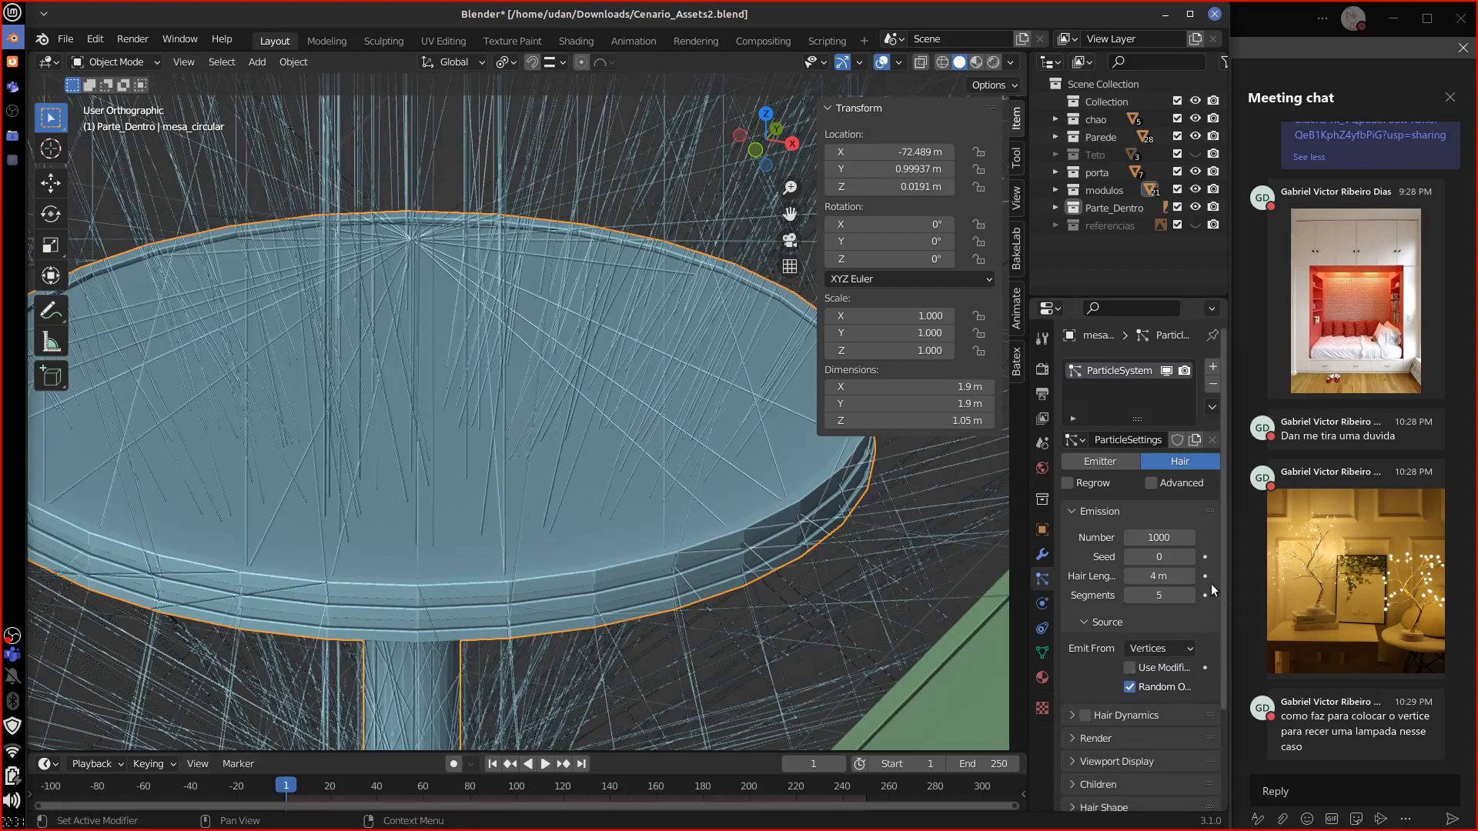
# Step: Limit the hair density to the tabletop rim's vertex group, Group, and check the strands around the table
pyautogui.click(1080, 510)
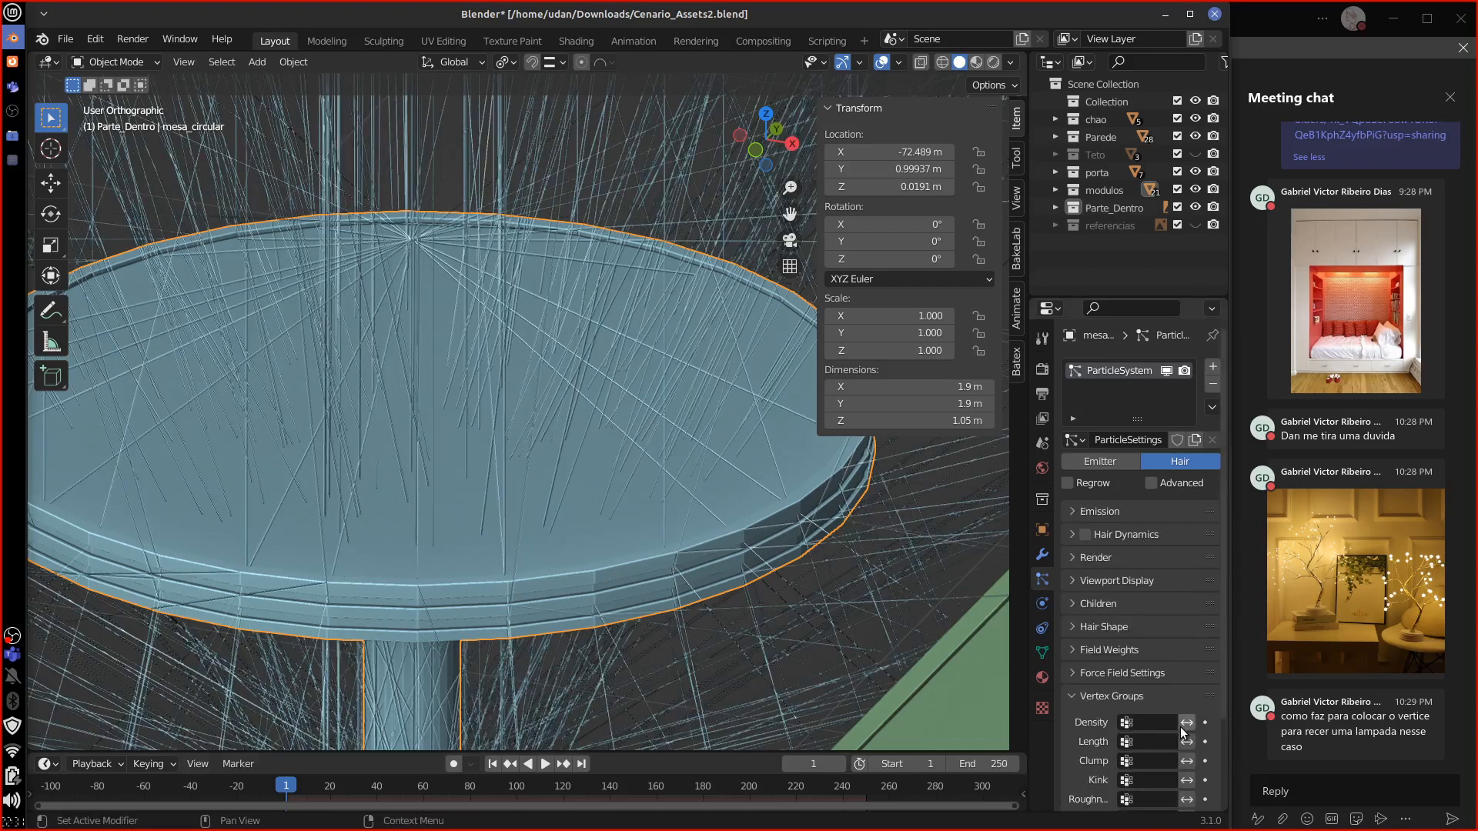
pyautogui.click(1161, 696)
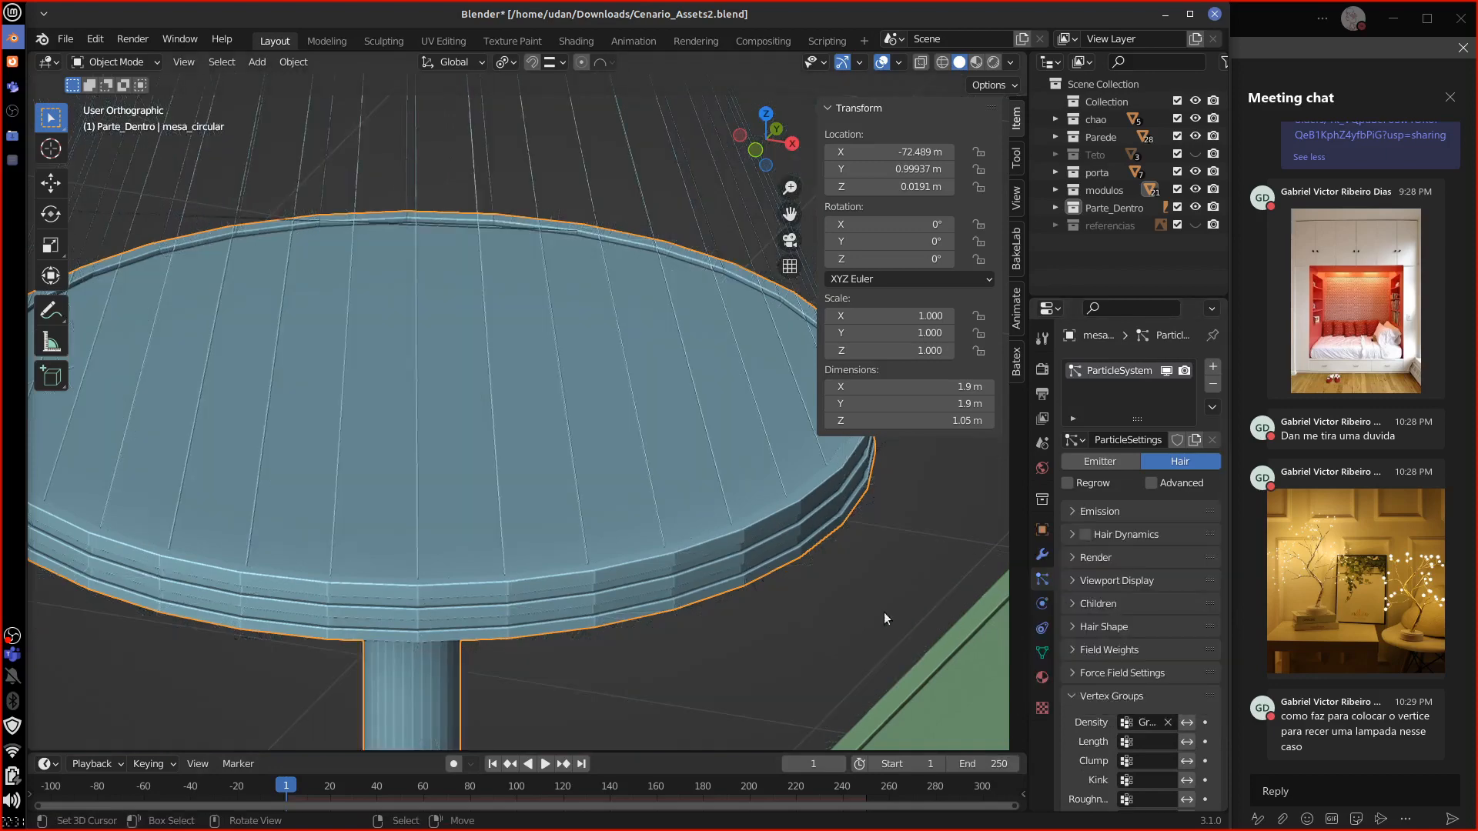
pyautogui.scroll(-5, 884, 611)
pyautogui.scroll(5, 887, 551)
pyautogui.keyDown('shift'); pyautogui.moveTo(765, 614); pyautogui.dragTo(718, 616, button='middle'); pyautogui.keyUp('shift')
pyautogui.scroll(-3, 753, 655)
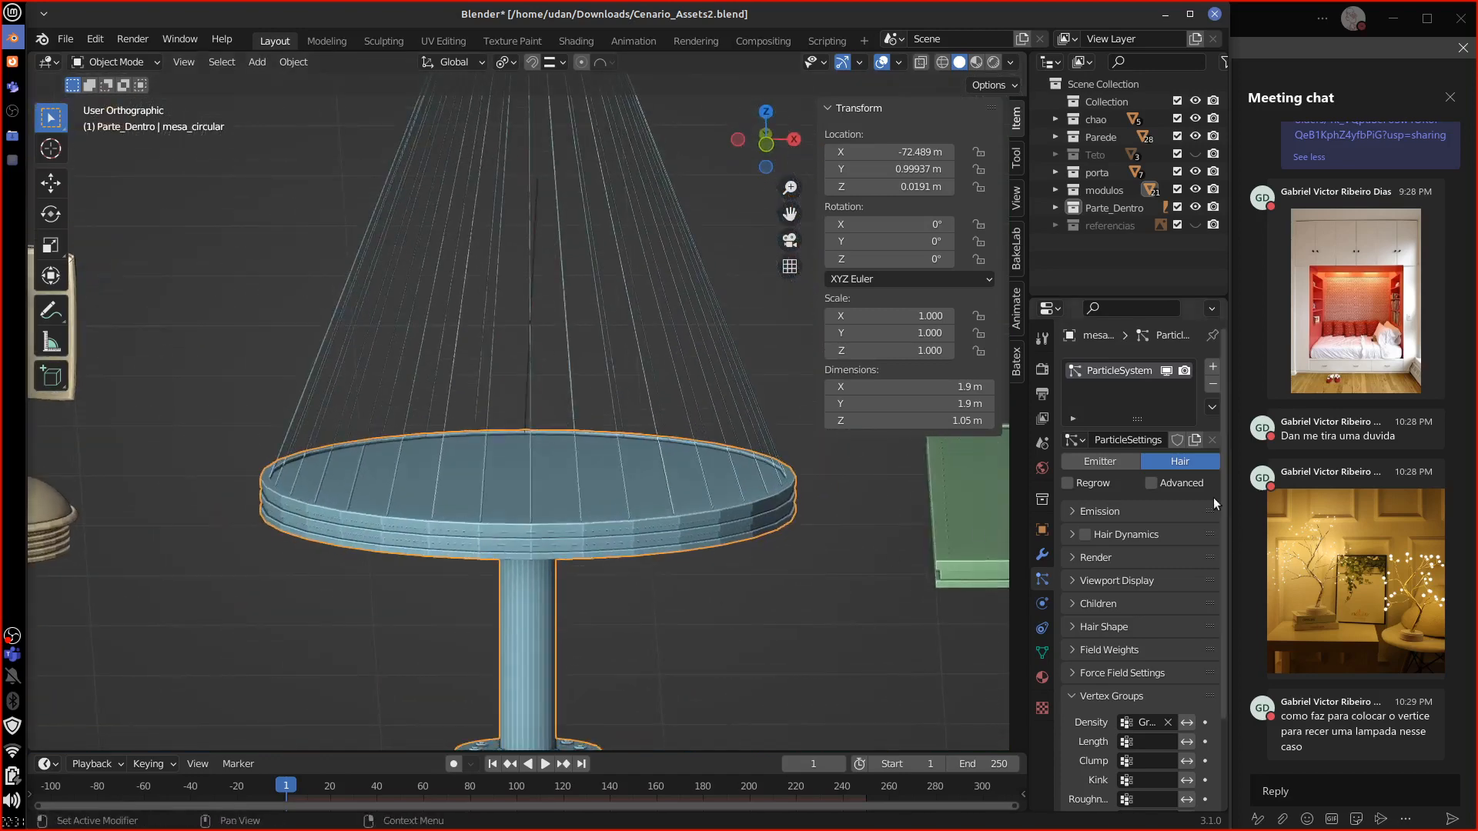
# Step: Try hair counts of 37, 100 and 16 for the table's particle system, settling on 36
pyautogui.click(1128, 511)
pyautogui.moveTo(1192, 537); pyautogui.dragTo(157, 623)
pyautogui.moveTo(159, 622); pyautogui.dragTo(338, 612)
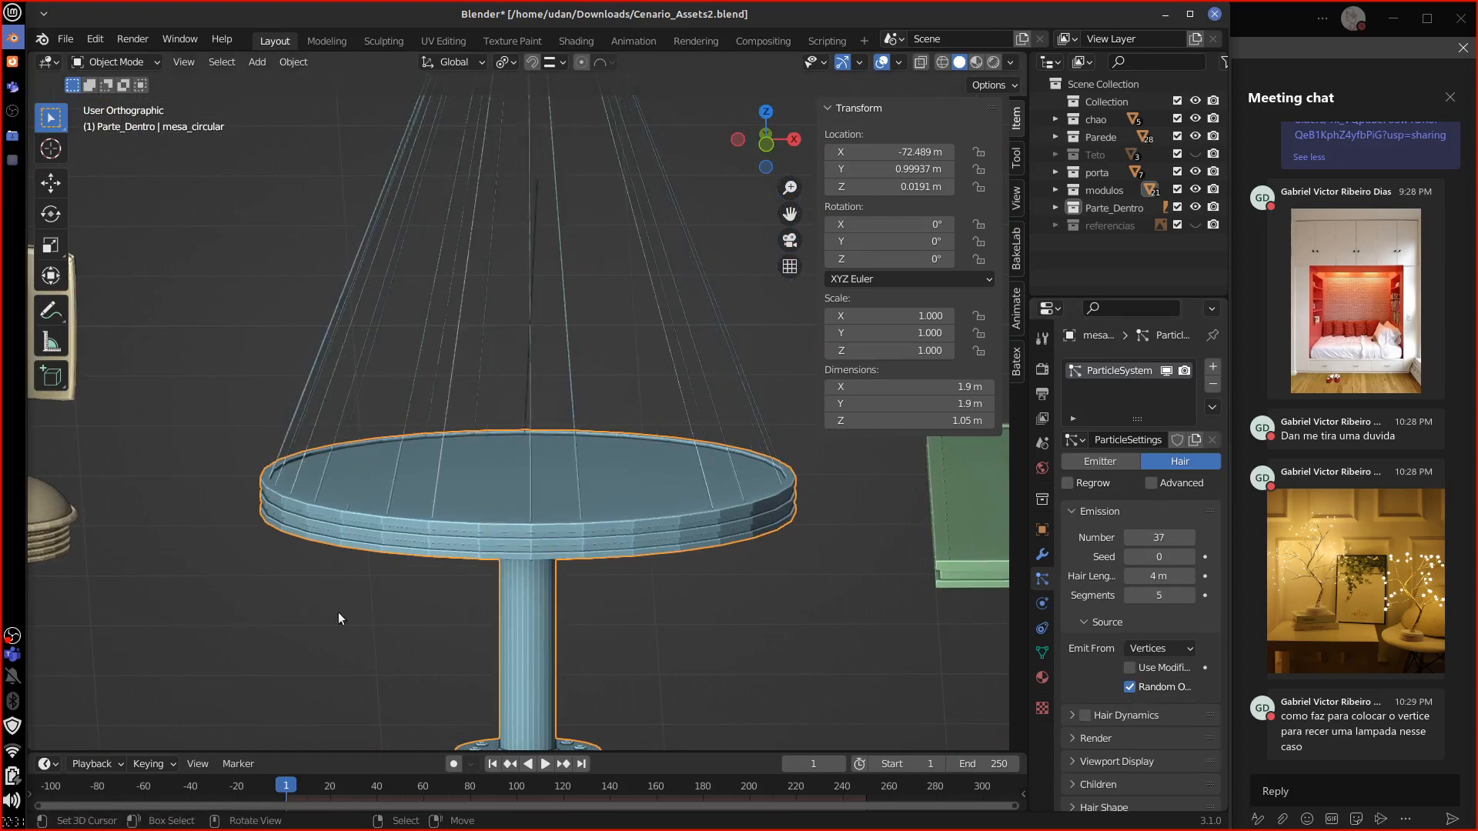
pyautogui.click(1166, 536)
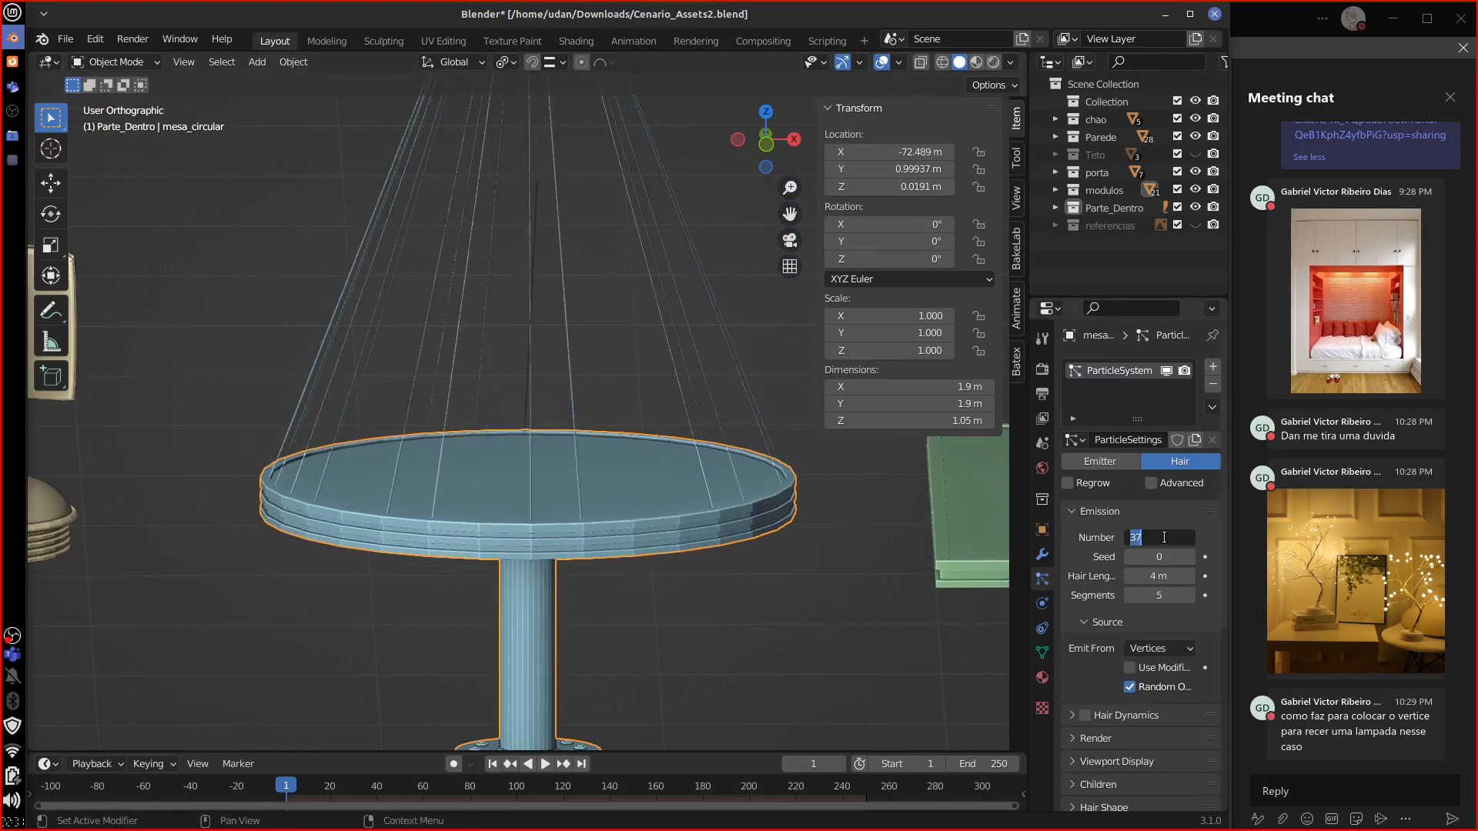
pyautogui.write('0')
pyautogui.press('Return')
pyautogui.click(1166, 530)
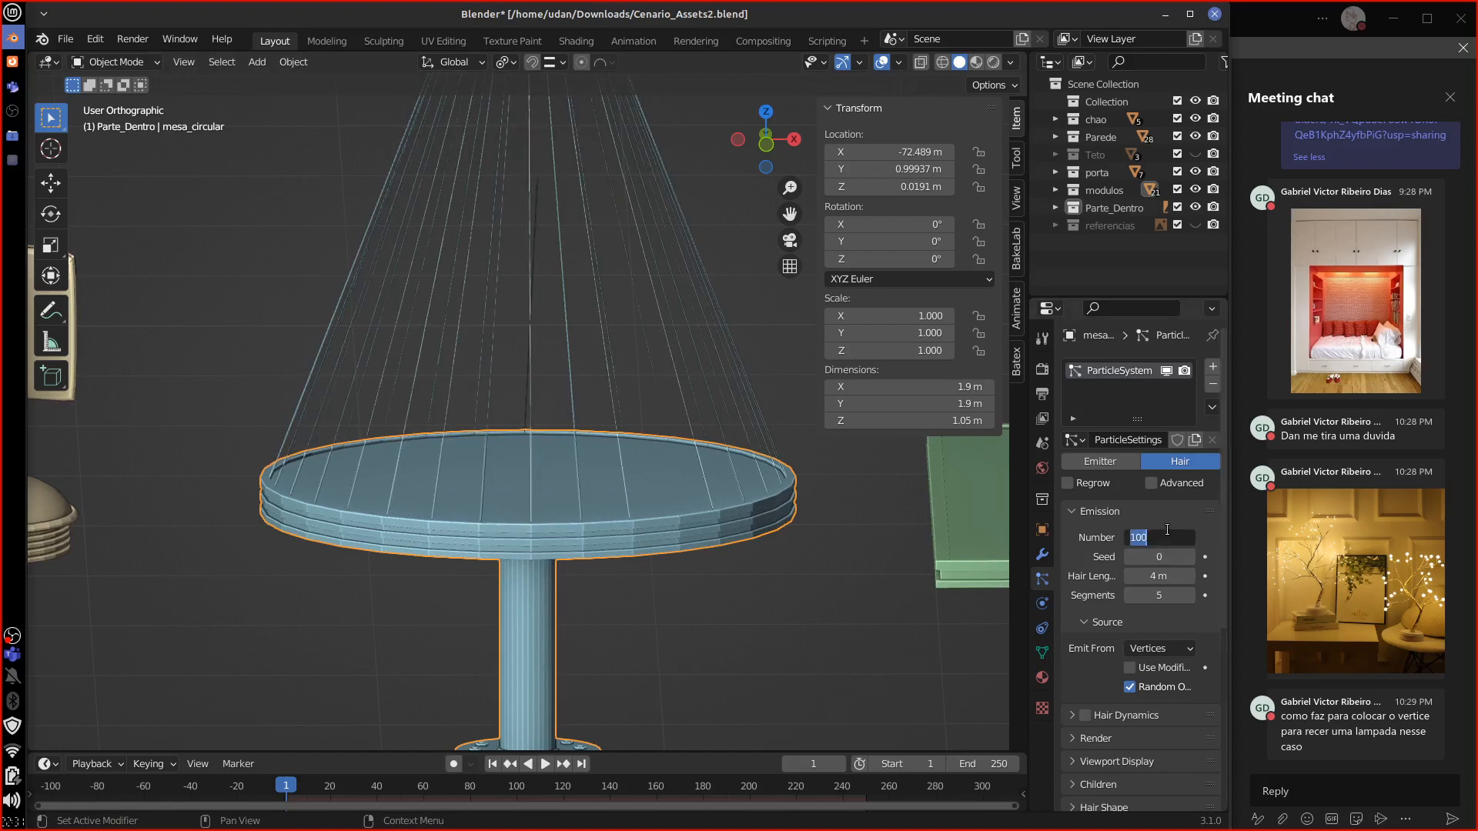
pyautogui.write('16')
pyautogui.press('Return')
pyautogui.click(1173, 542)
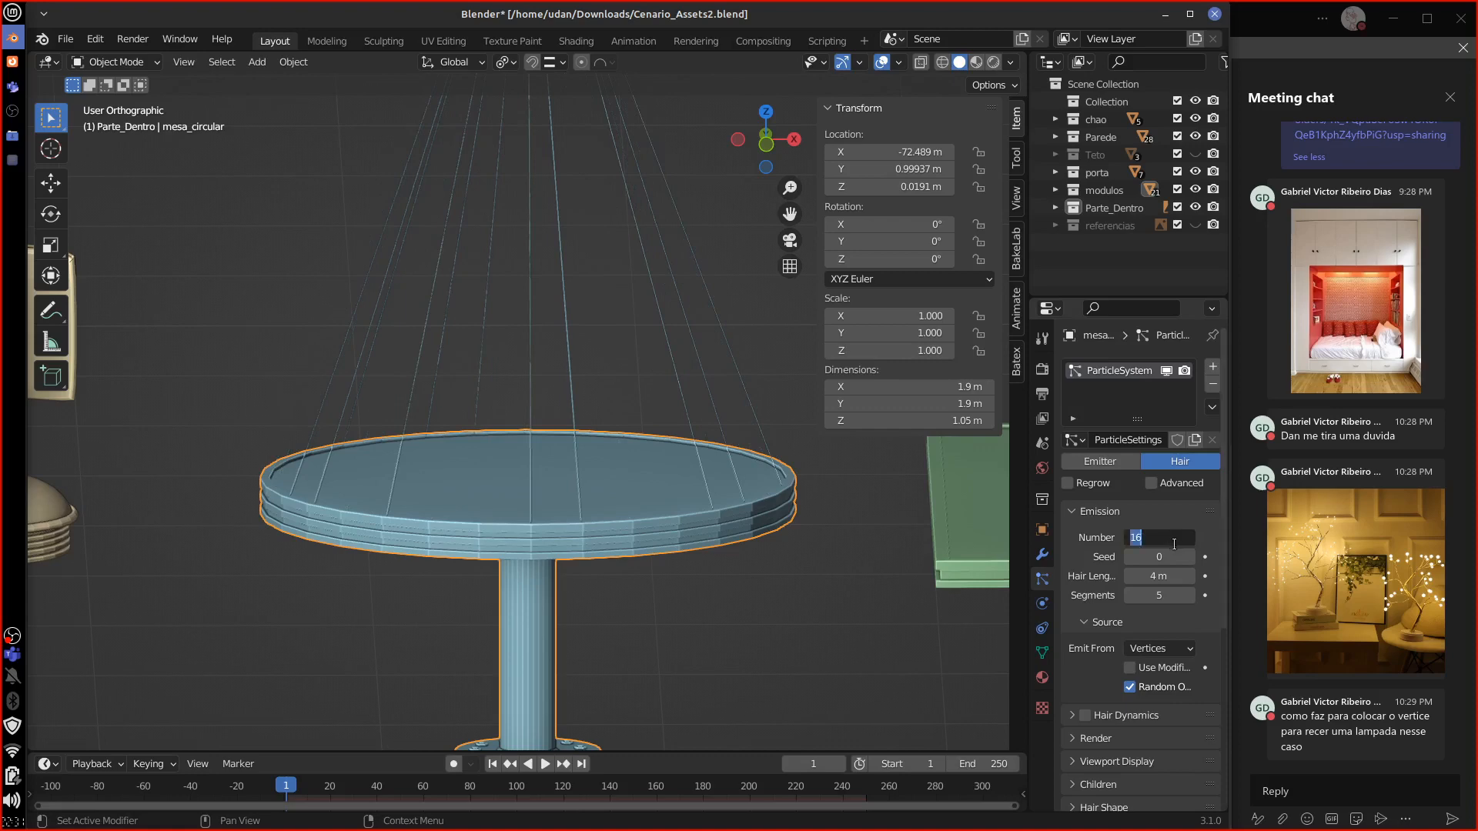
pyautogui.write('36')
pyautogui.press('Return')
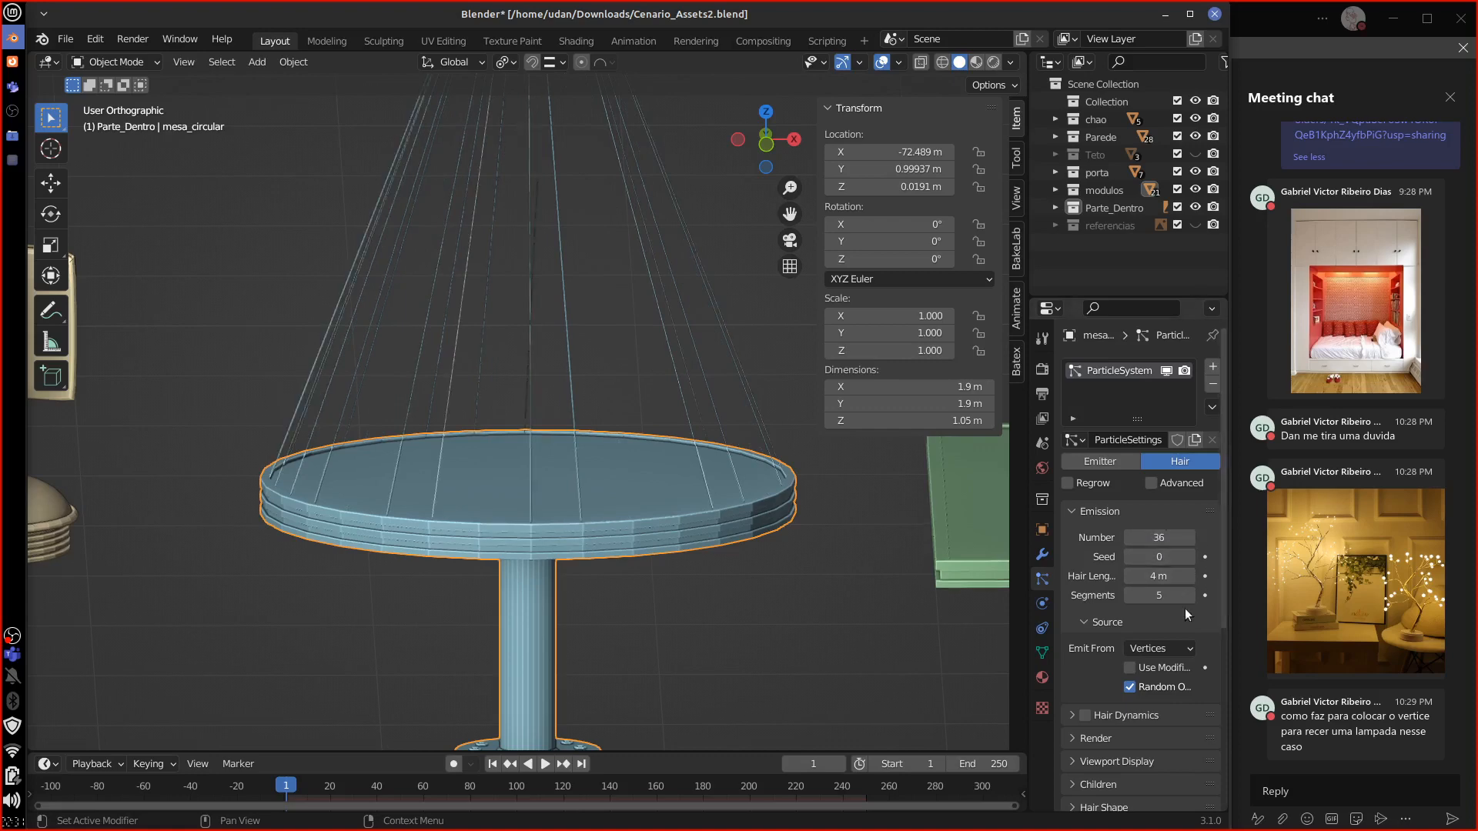
# Step: Turn off the random emission order and set the hair length to 0.1 m after trying 1 m
pyautogui.click(1184, 686)
pyautogui.scroll(-2, 1222, 593)
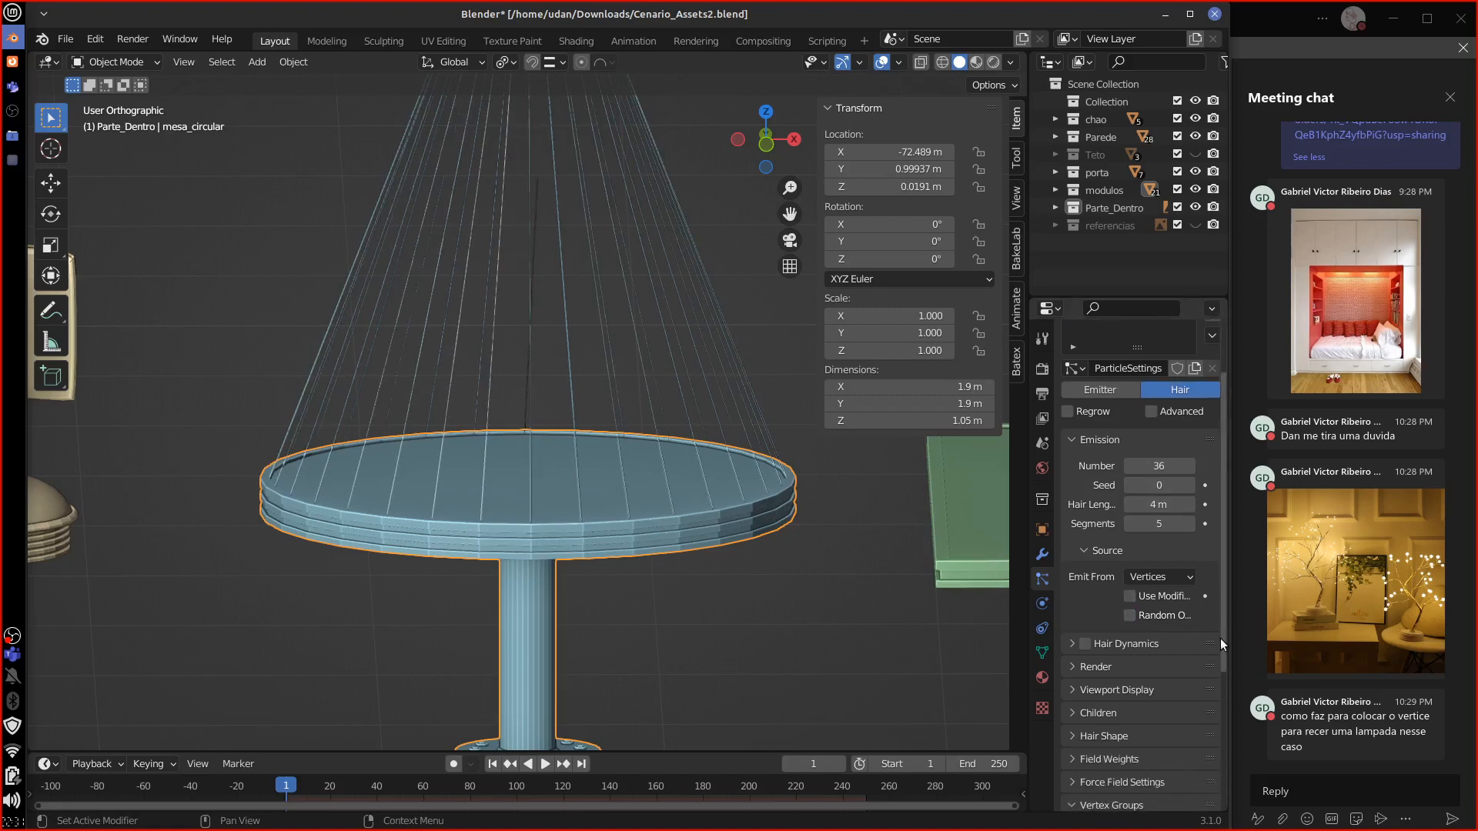
pyautogui.click(1174, 498)
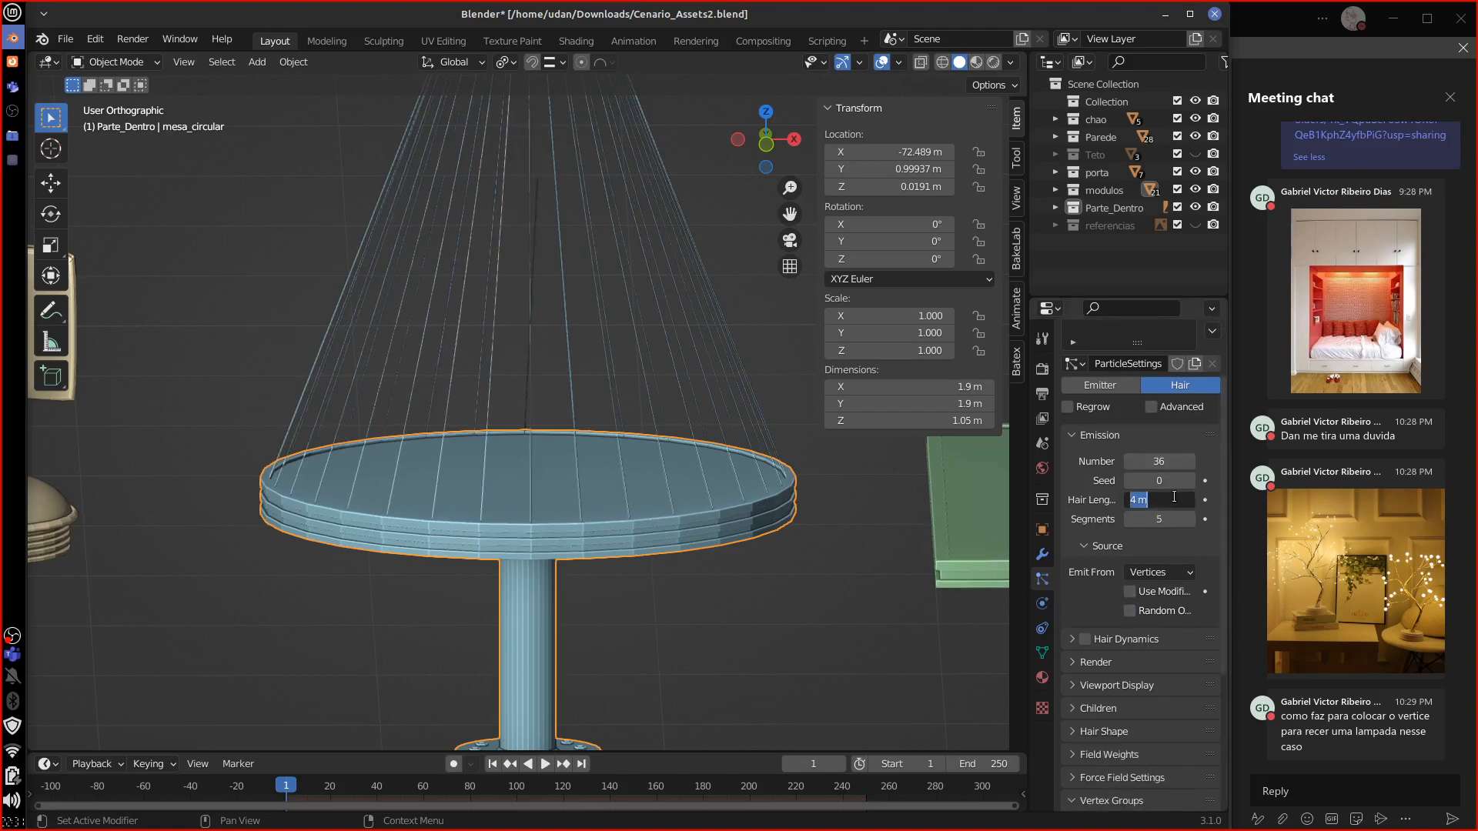
pyautogui.write('1')
pyautogui.press('Return')
pyautogui.click(1176, 494)
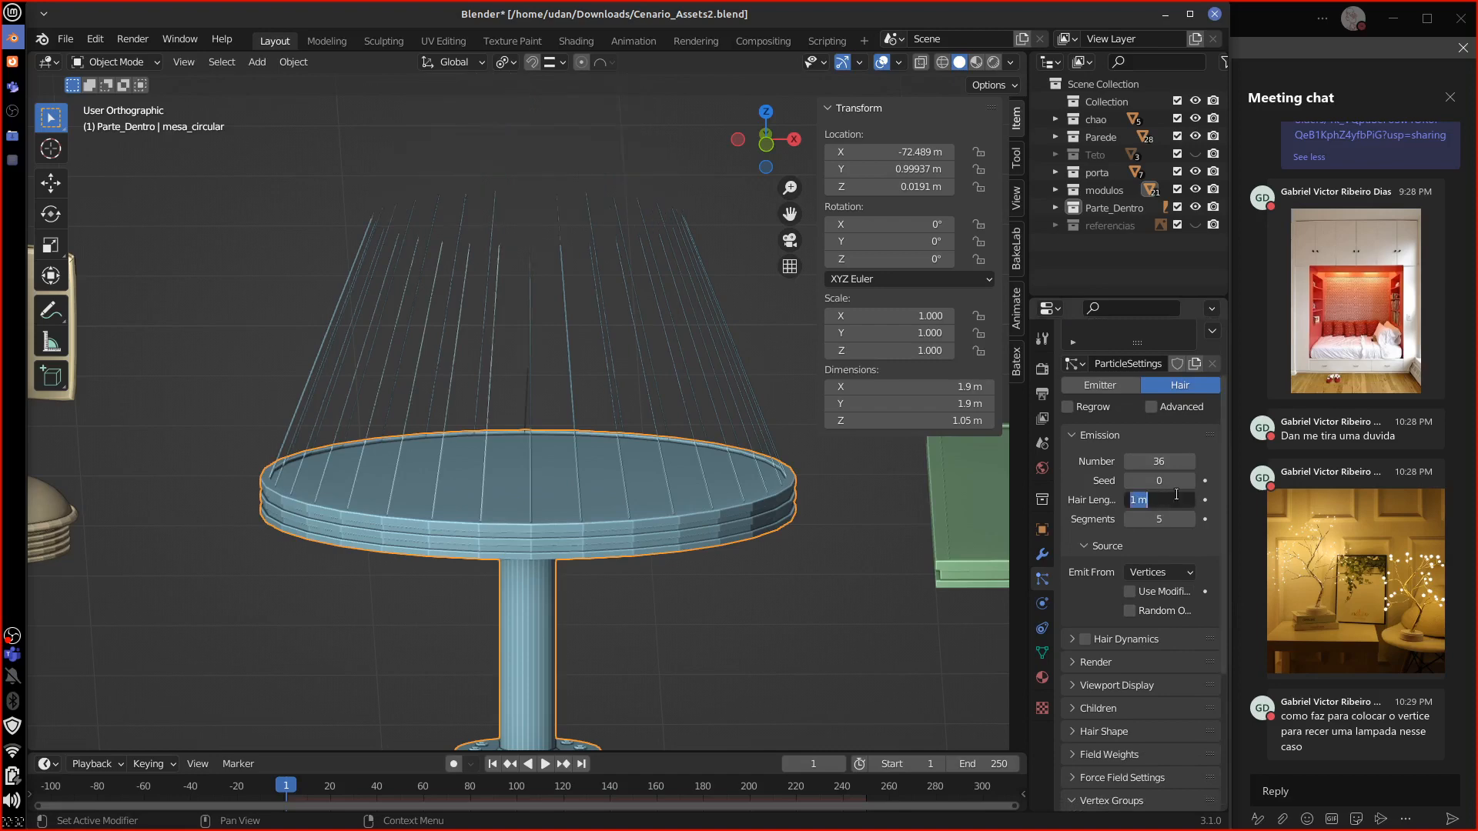
pyautogui.write('0.1')
pyautogui.press('Return')
# Step: Add a point light at the 3D cursor beside the round table
pyautogui.moveTo(788, 585); pyautogui.dragTo(745, 658, button='middle')
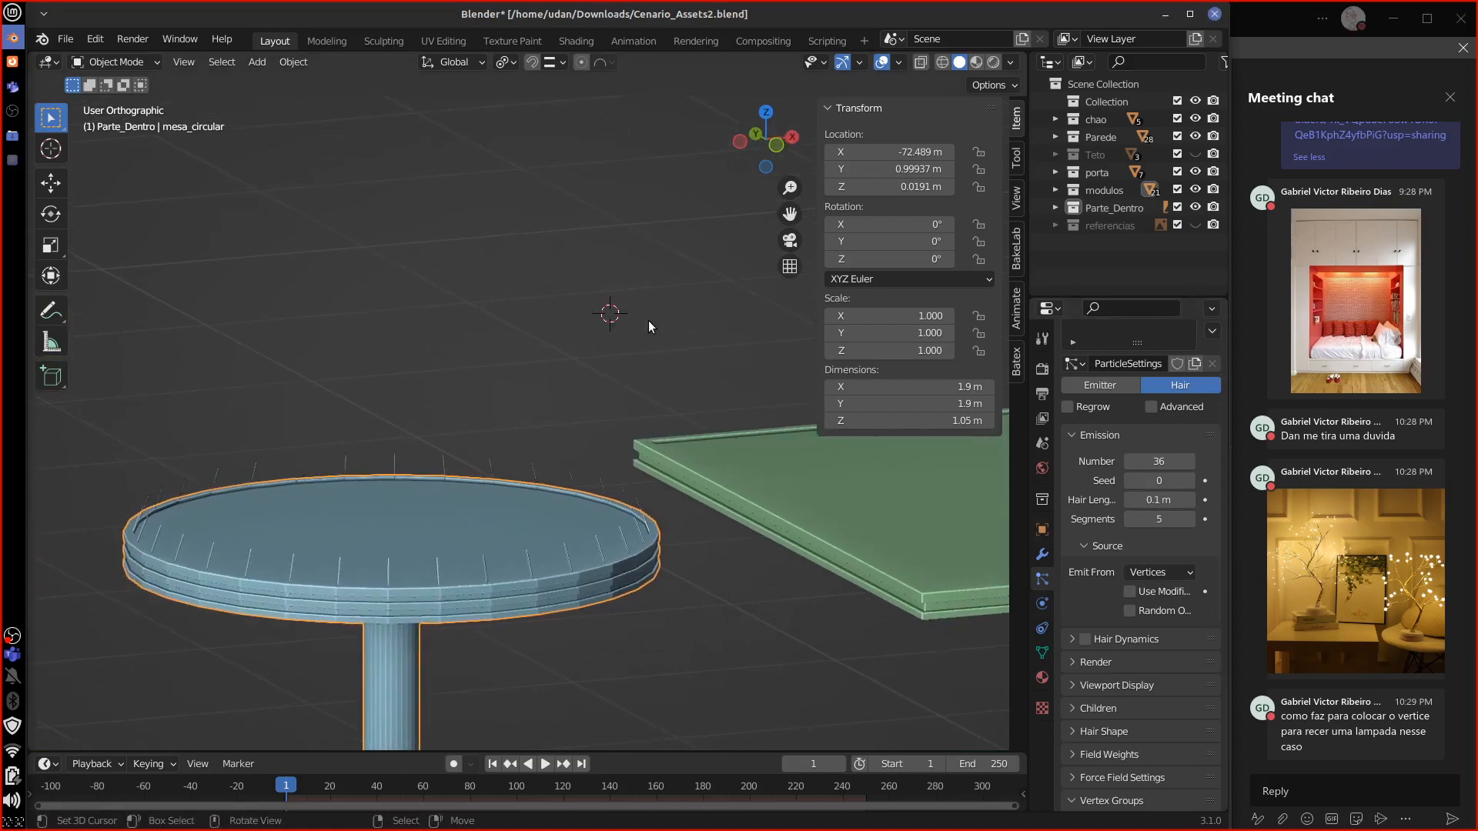
pyautogui.hotkey('shift', 'a')
pyautogui.moveTo(657, 339)
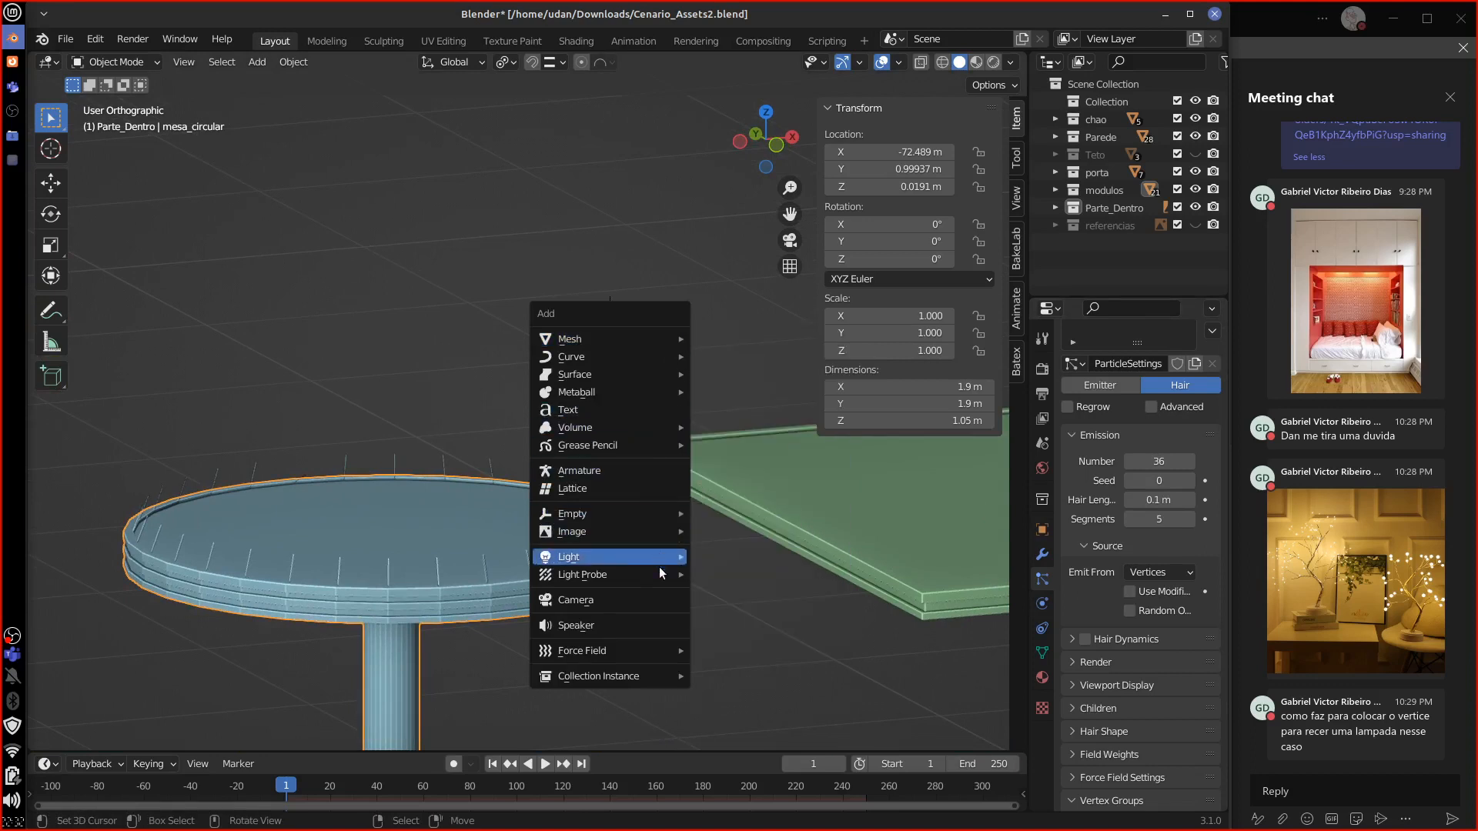
pyautogui.moveTo(654, 554)
pyautogui.click(768, 551)
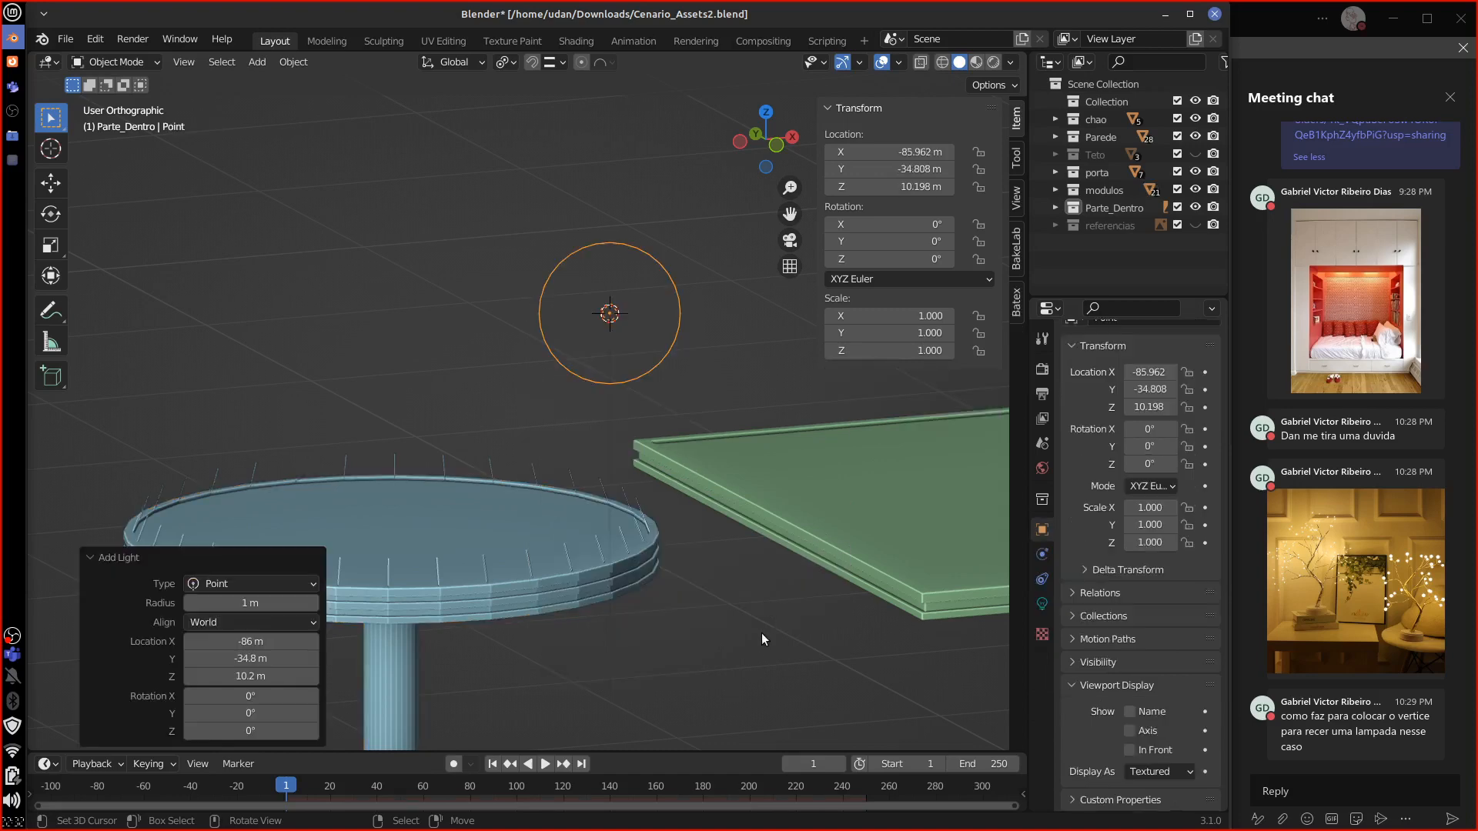
# Step: Select the round table and render its hair particles as Object at a scale of 1
pyautogui.click(598, 559)
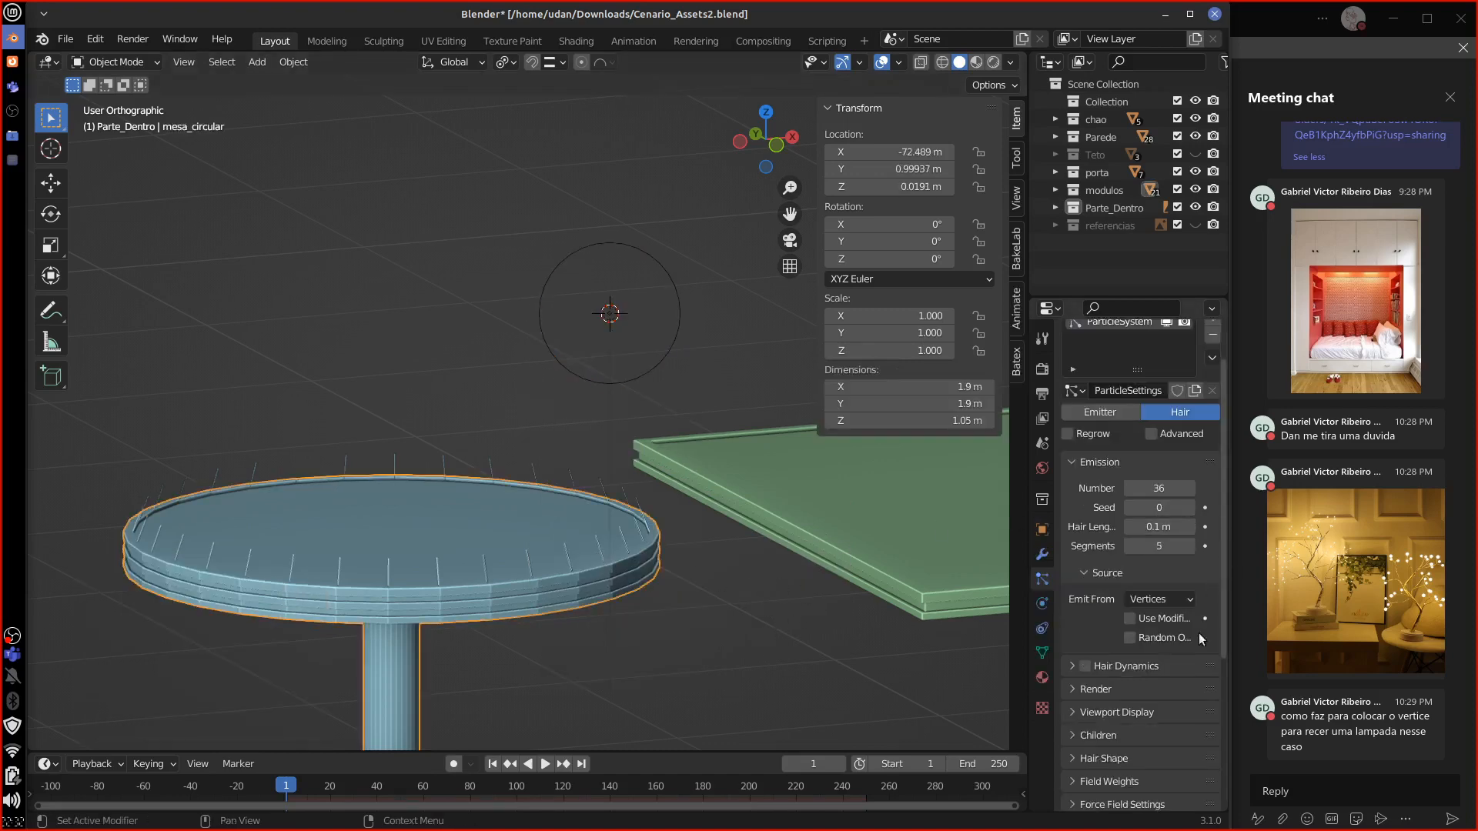
pyautogui.click(1169, 688)
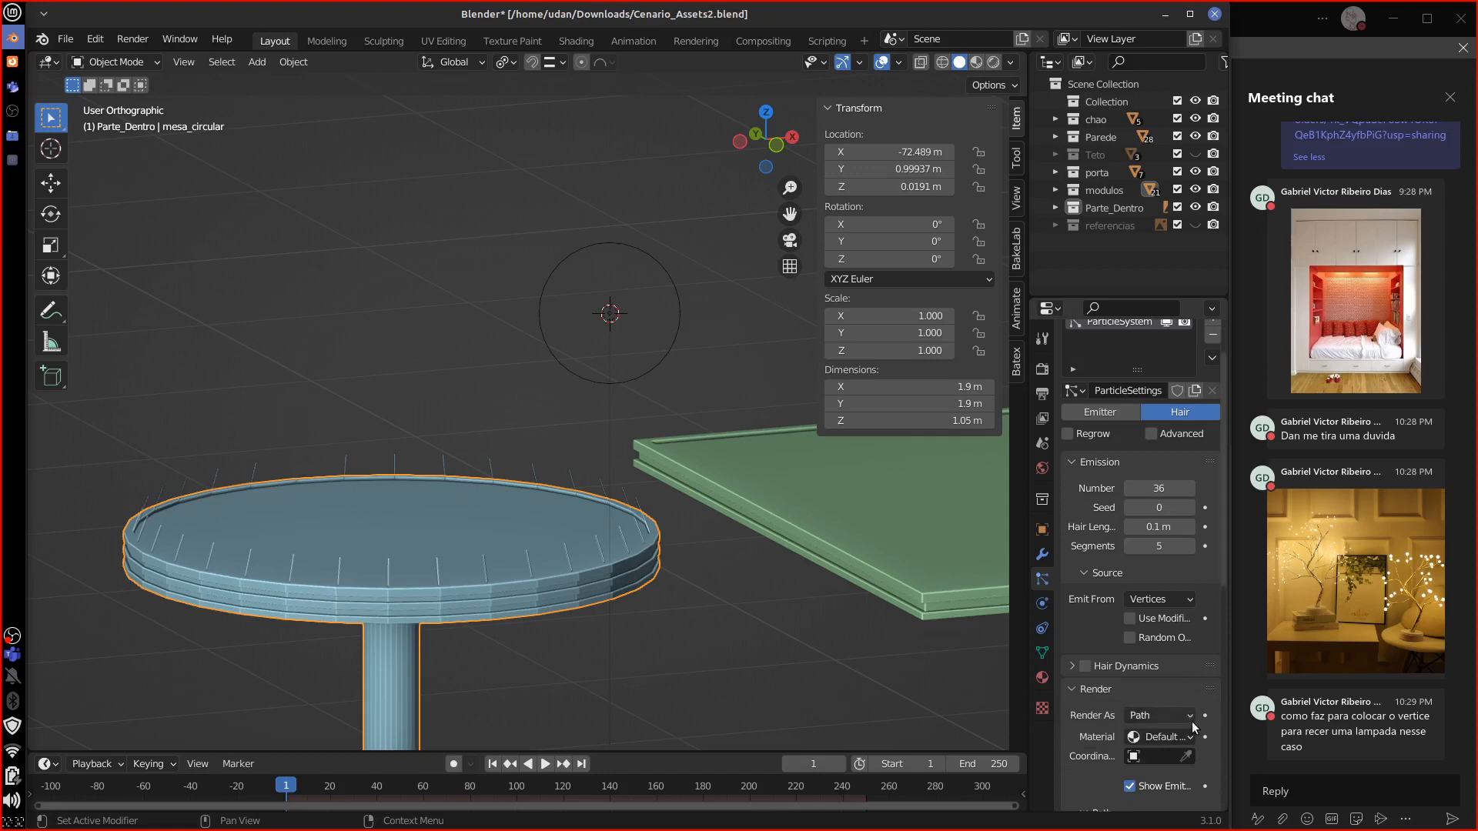
pyautogui.click(1161, 715)
pyautogui.click(1159, 657)
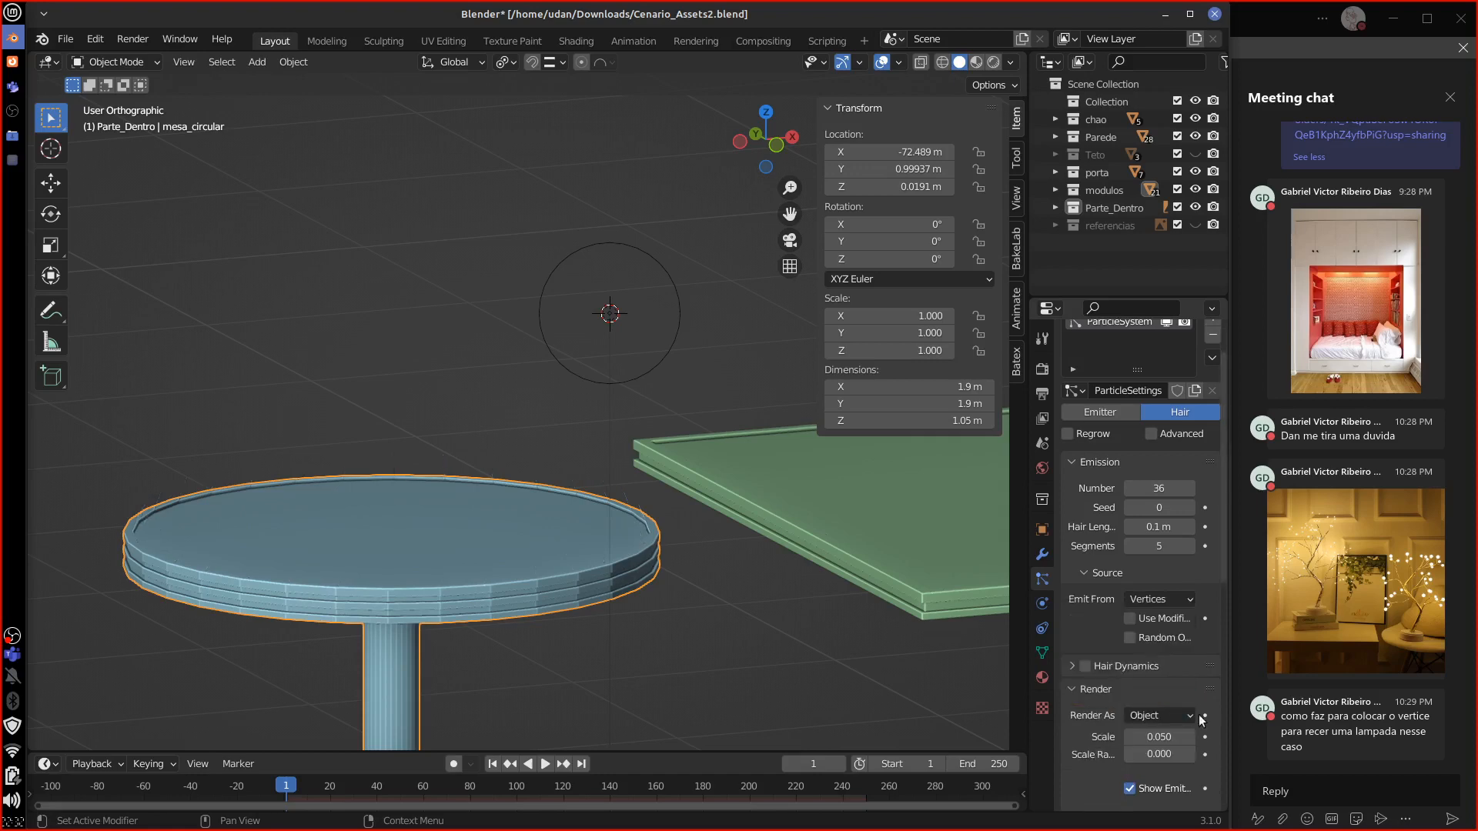
pyautogui.scroll(-4, 1222, 577)
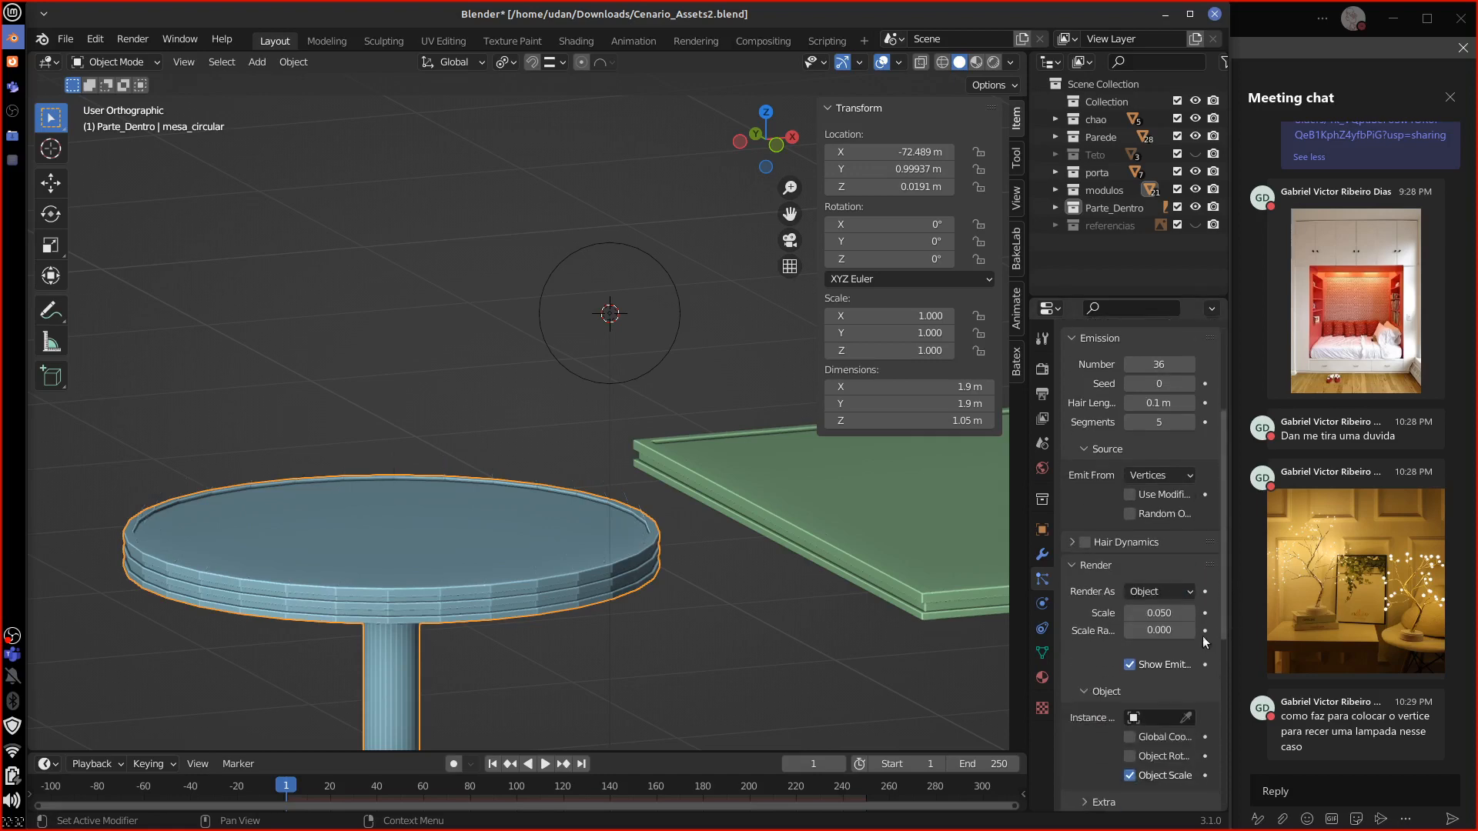
pyautogui.click(1180, 608)
pyautogui.write('1')
pyautogui.press('Return')
# Step: Assign the Point light as the instance object of the table's particle system
pyautogui.click(1149, 716)
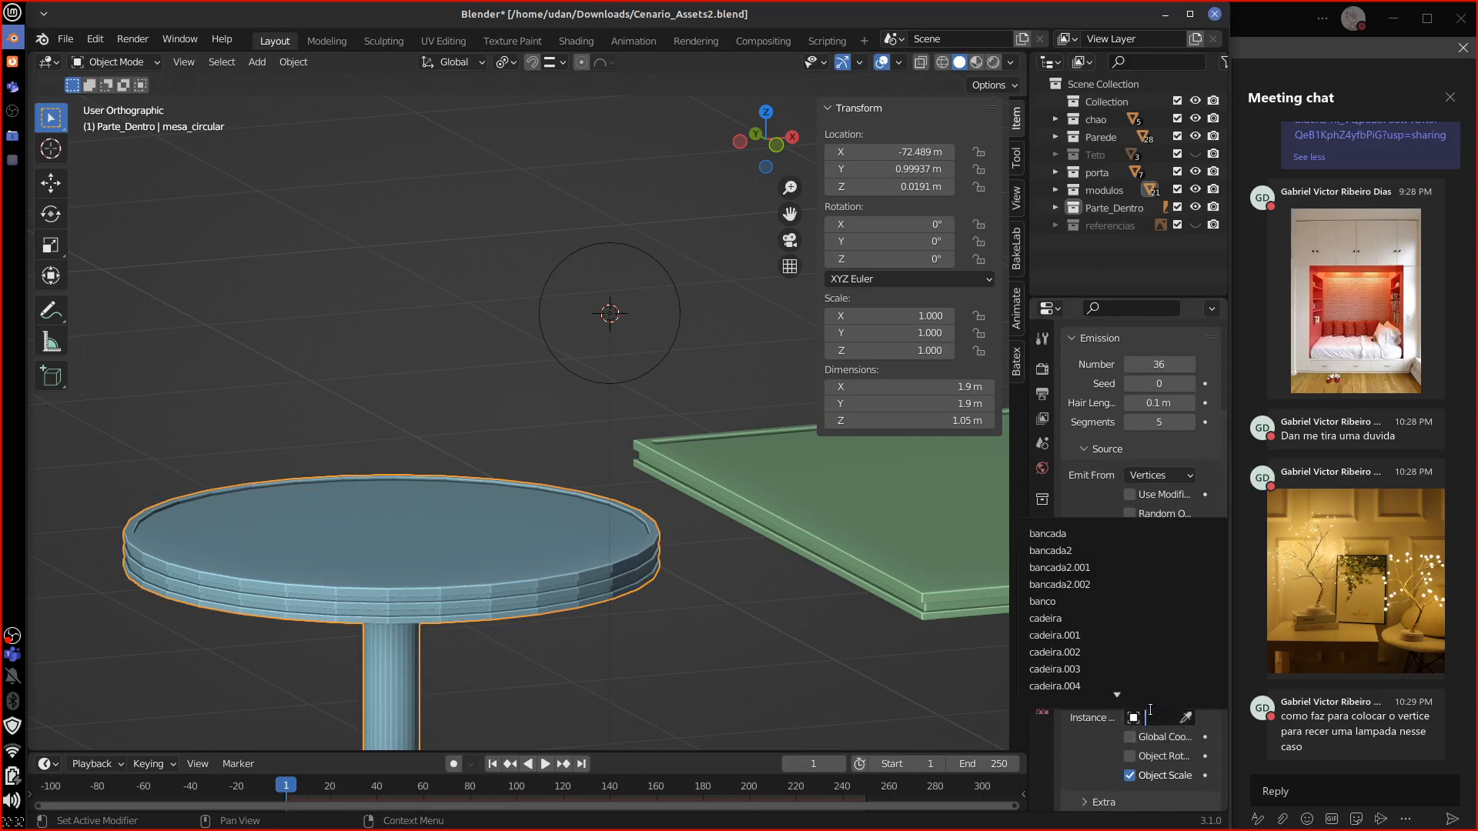
pyautogui.write('lam')
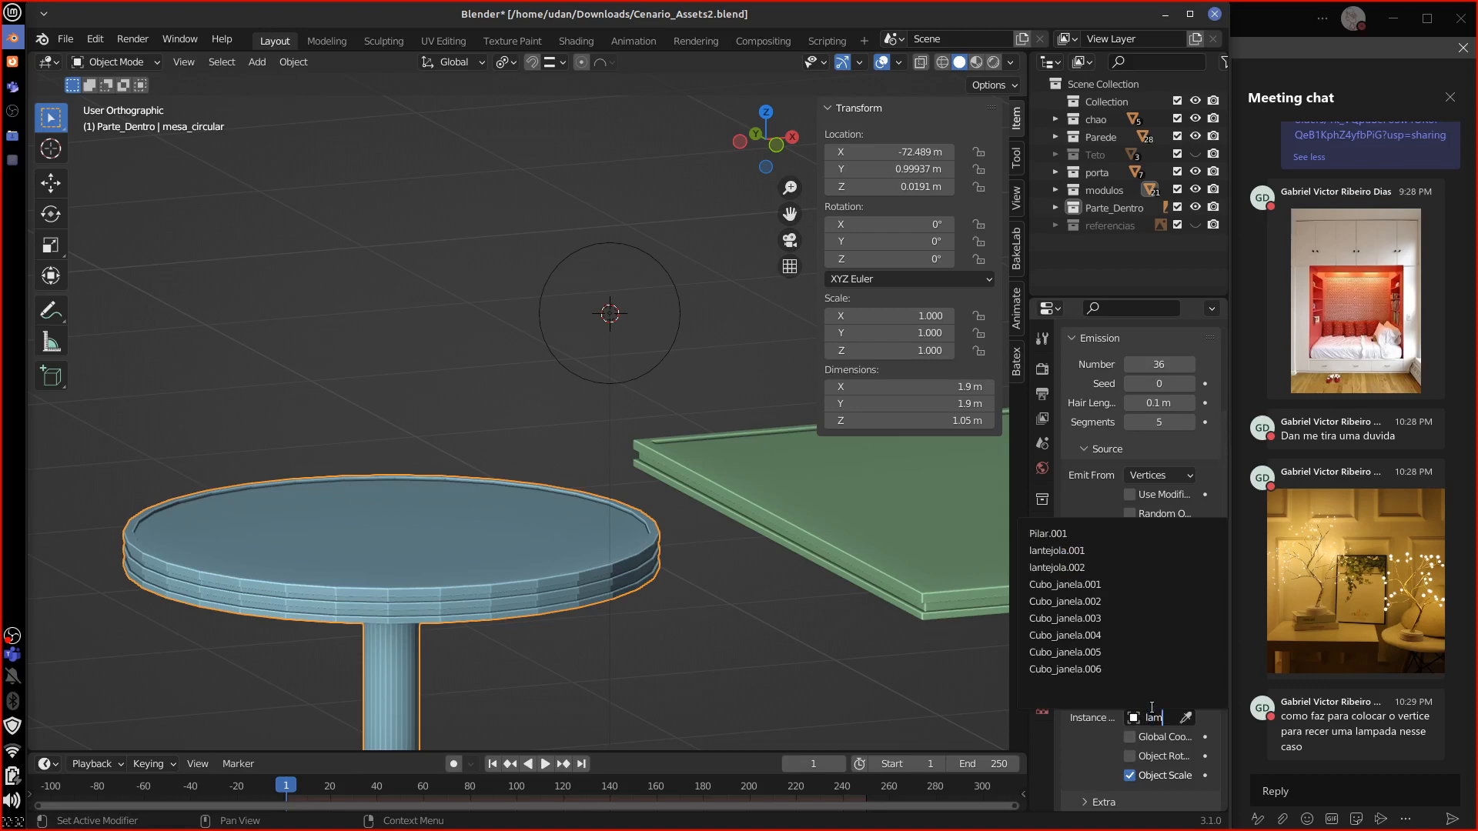
pyautogui.write('p')
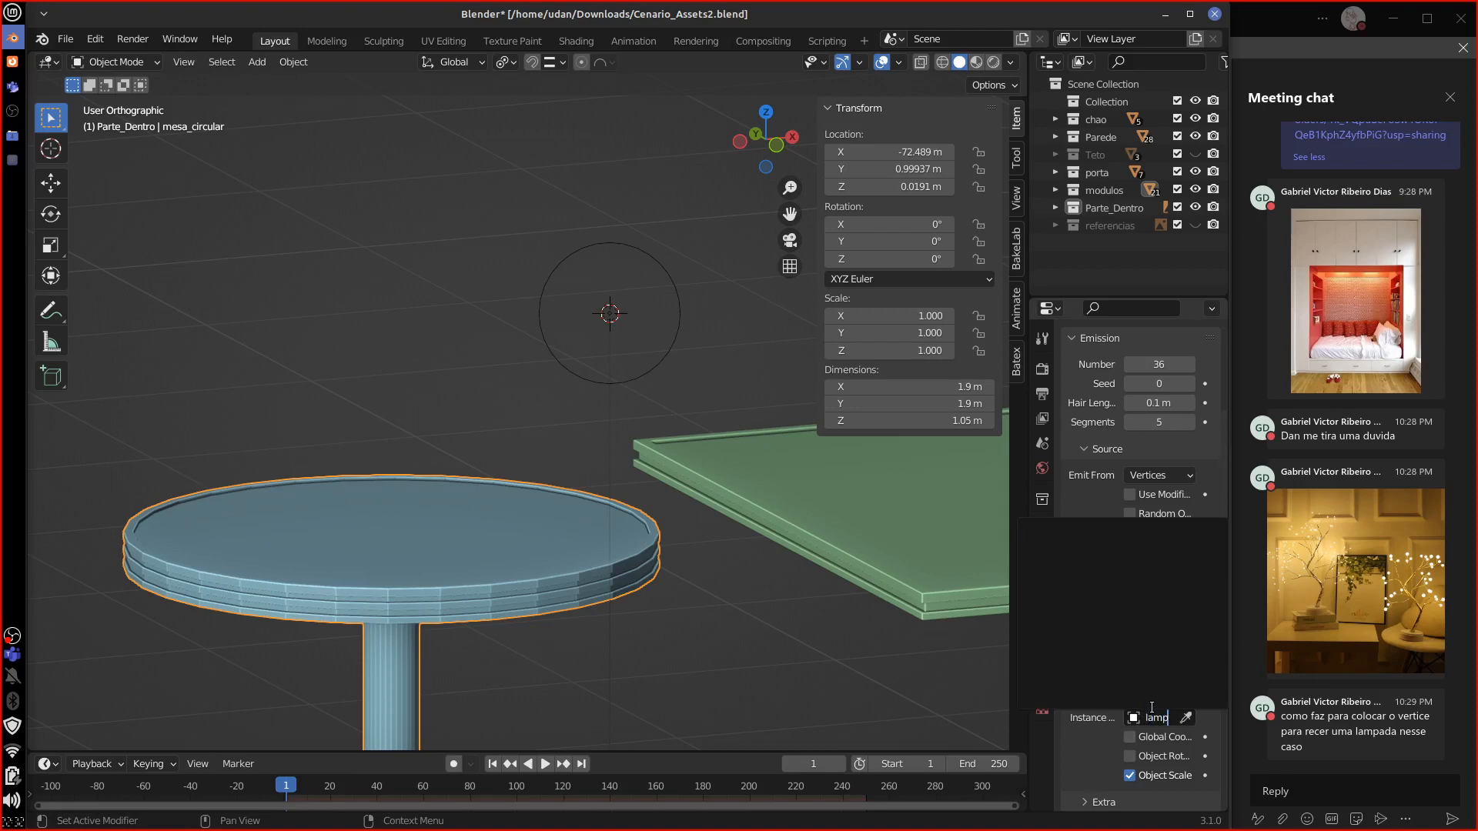
pyautogui.press('BackSpace')
pyautogui.press('BackSpace')
pyautogui.press('BackSpace')
pyautogui.press('BackSpace')
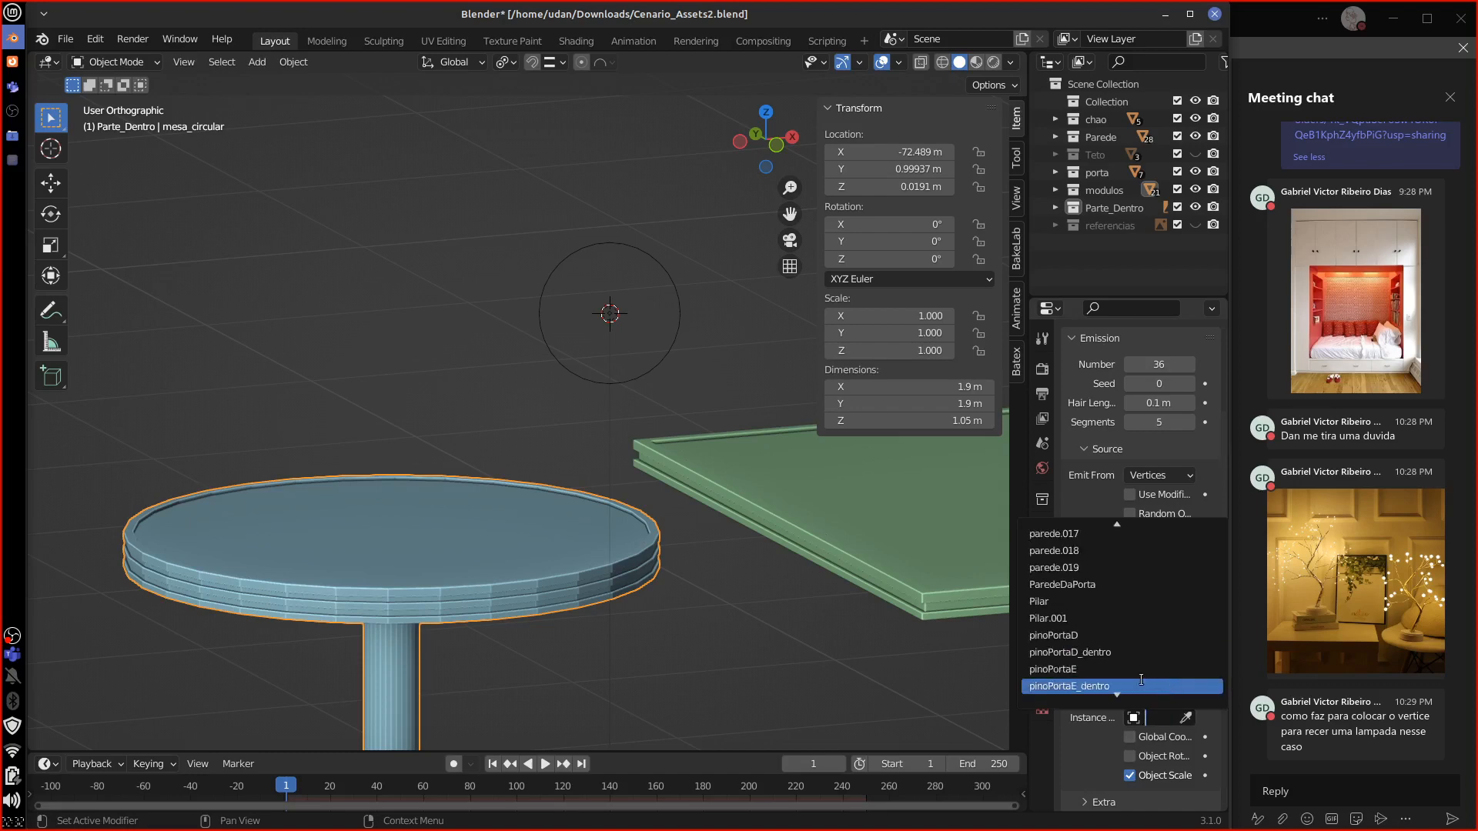
pyautogui.write('po')
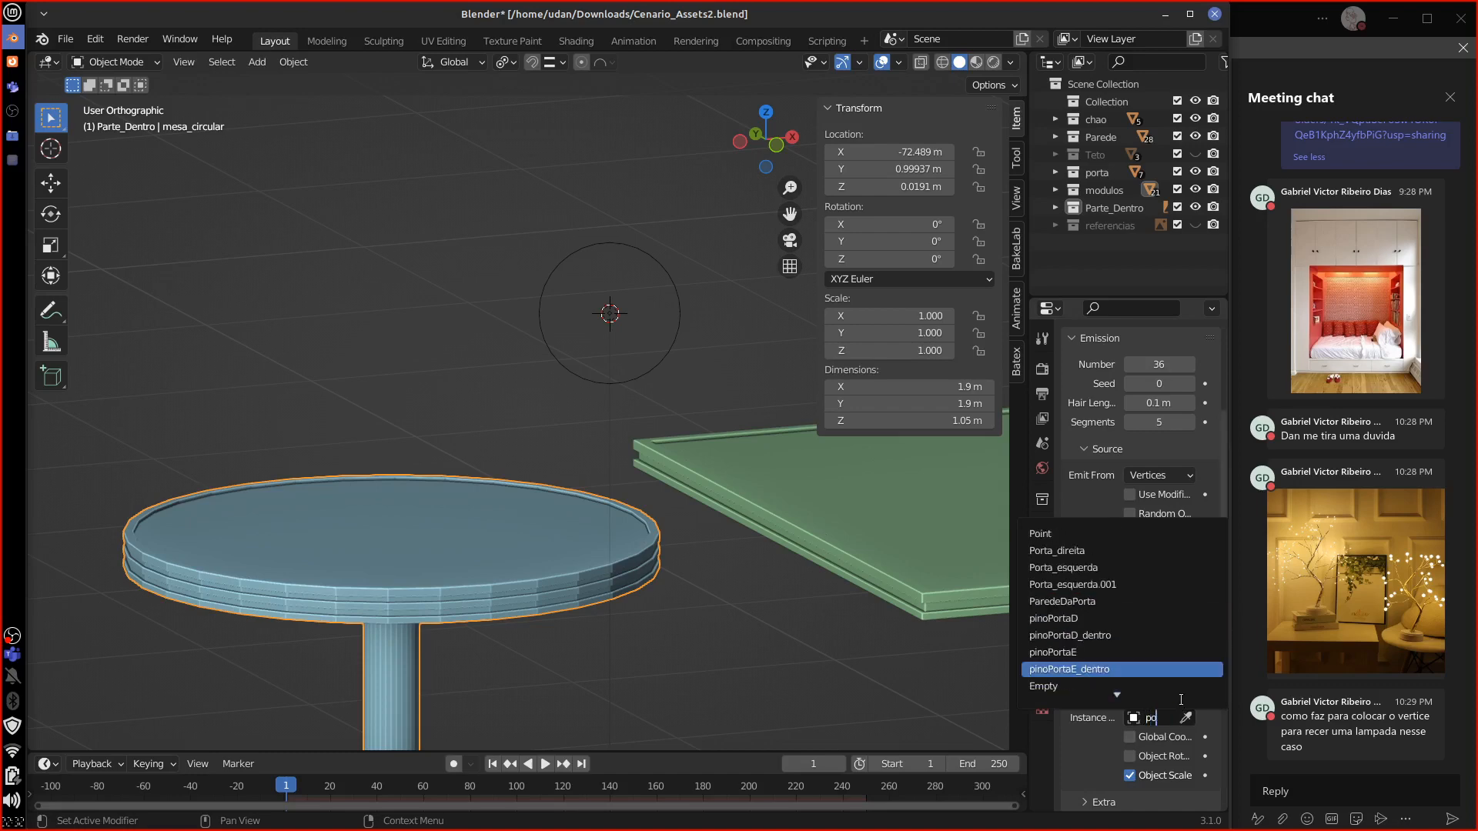
pyautogui.write('i')
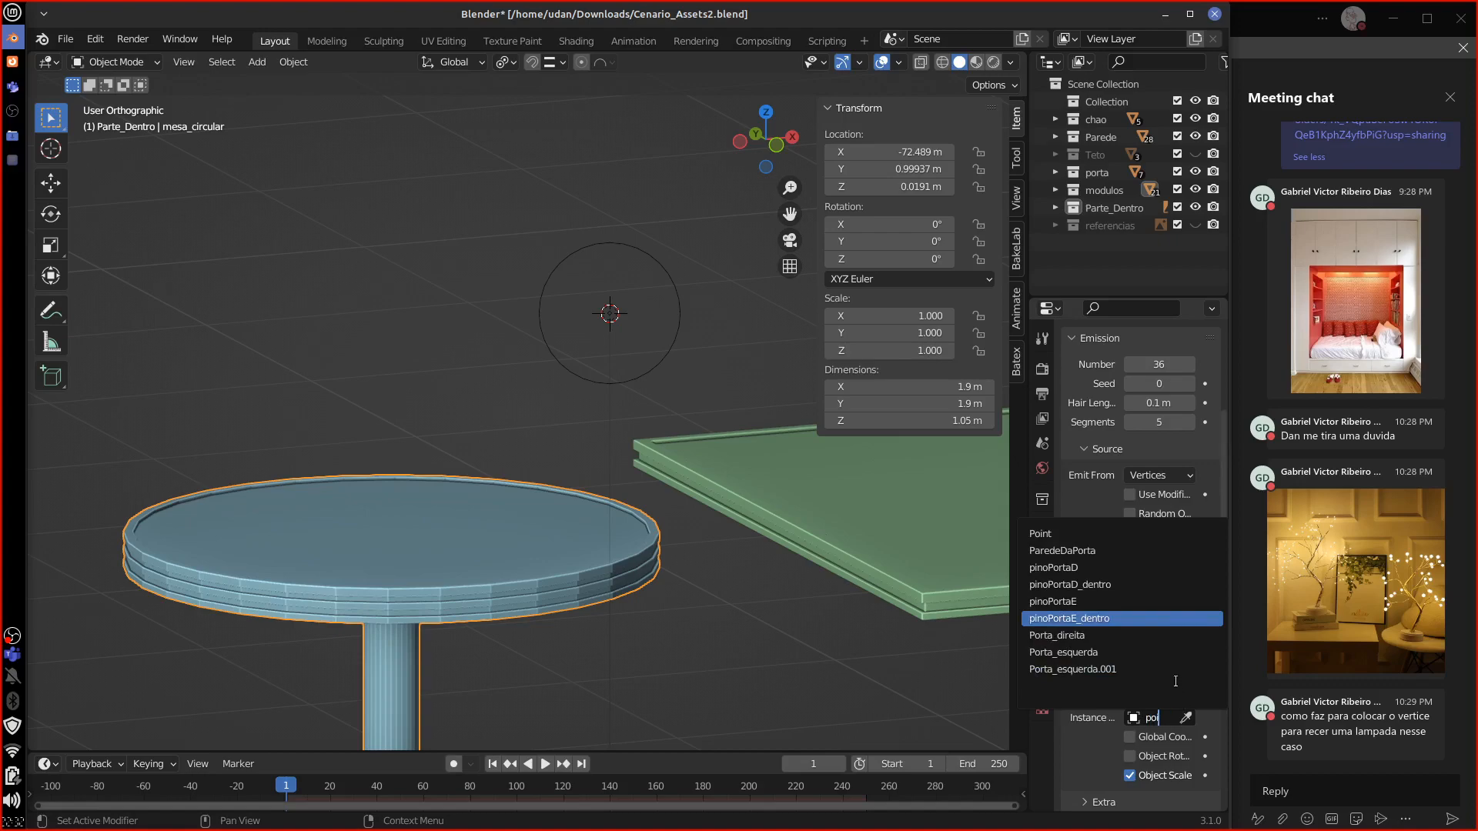
pyautogui.click(1097, 533)
# Step: Switch the viewport to rendered shading and examine the lights around the round table's rim
pyautogui.moveTo(780, 653)
pyautogui.mouseDown(button='middle')
pyautogui.moveTo(825, 647)
pyautogui.moveTo(800, 668)
pyautogui.mouseUp(button='middle')
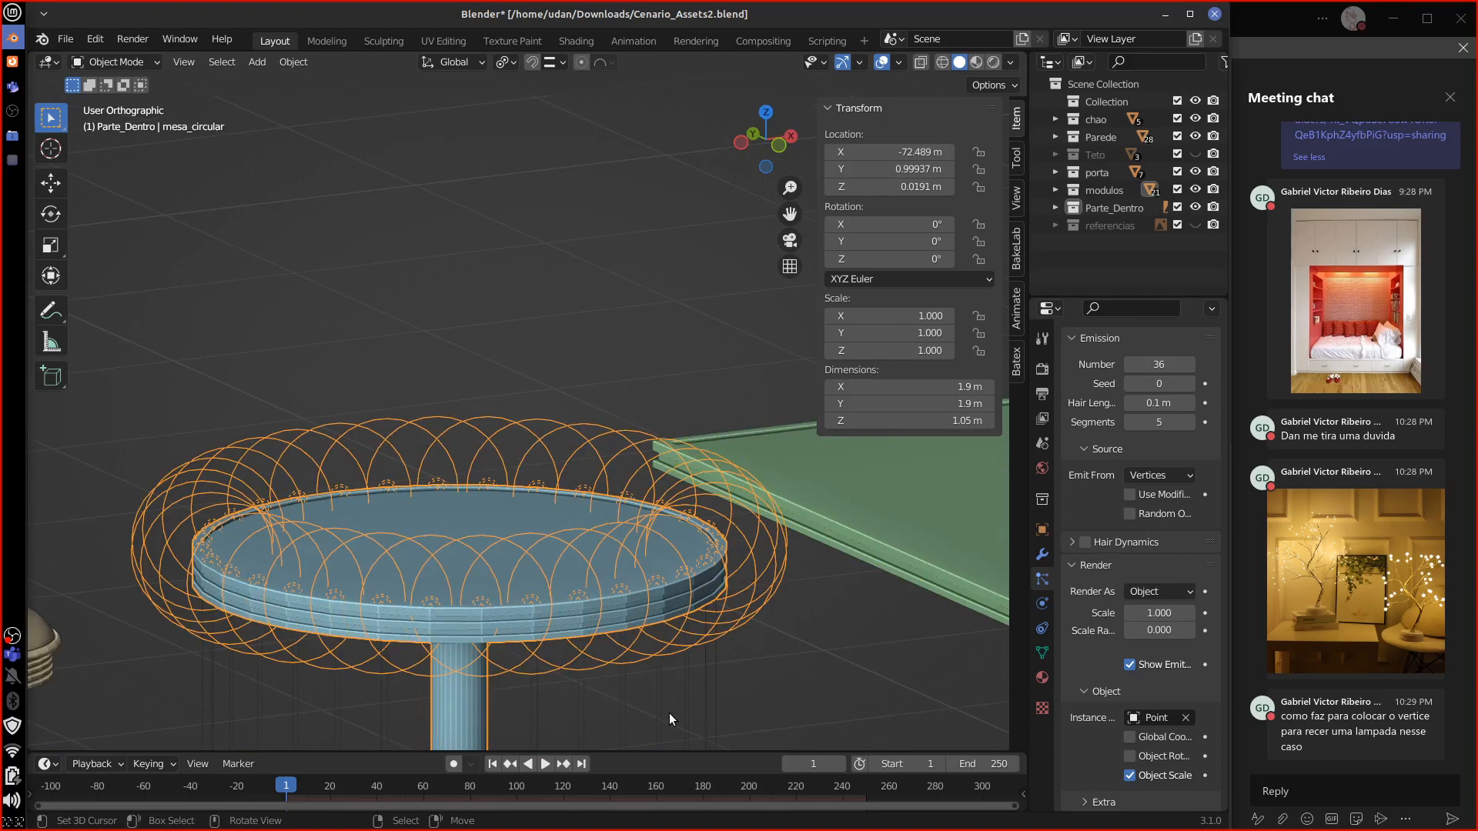
pyautogui.keyDown('shift'); pyautogui.moveTo(668, 713); pyautogui.dragTo(1018, 102, button='middle'); pyautogui.keyUp('shift')
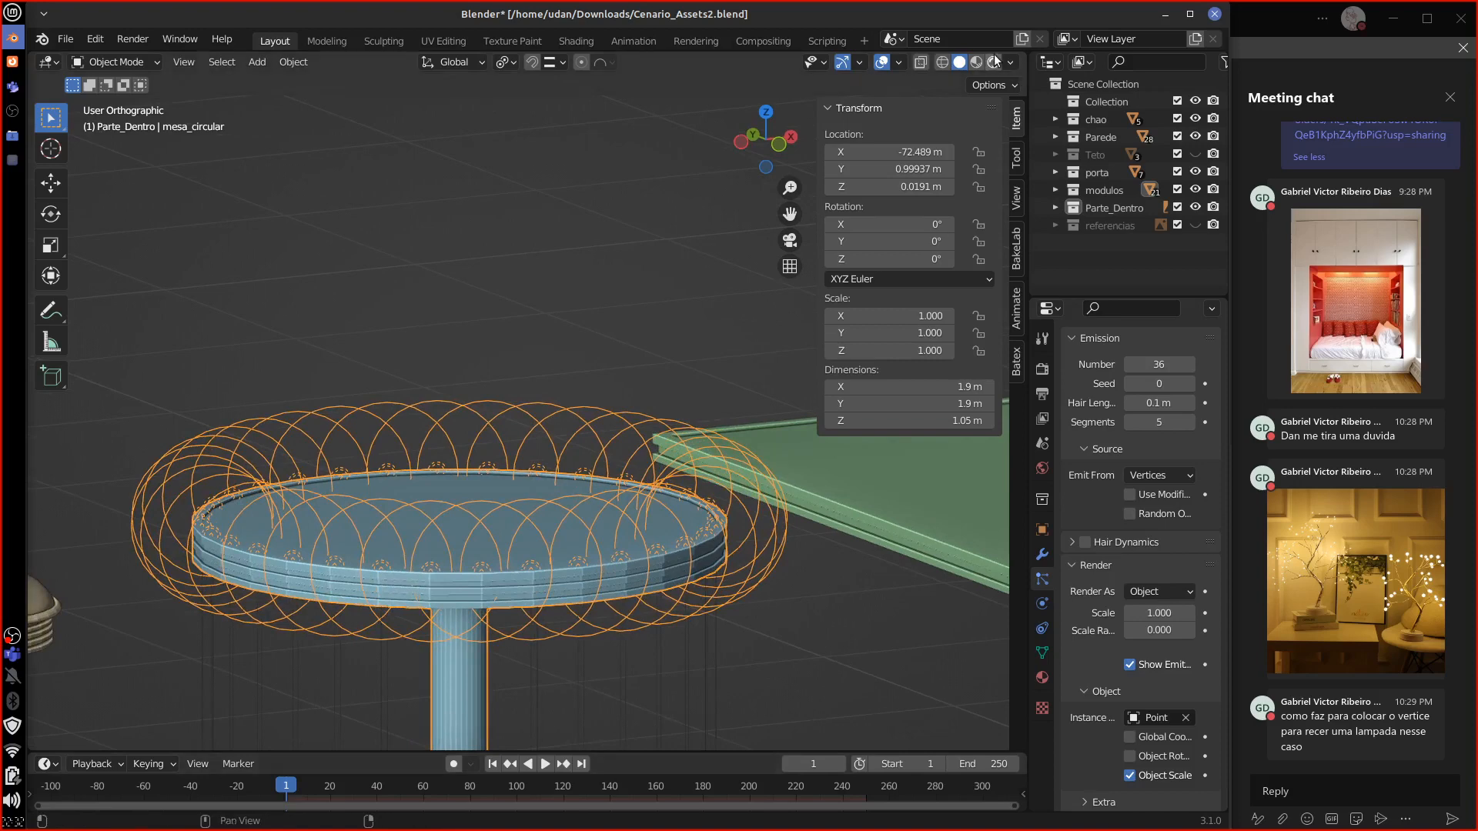
pyautogui.hotkey('shift', 'z')
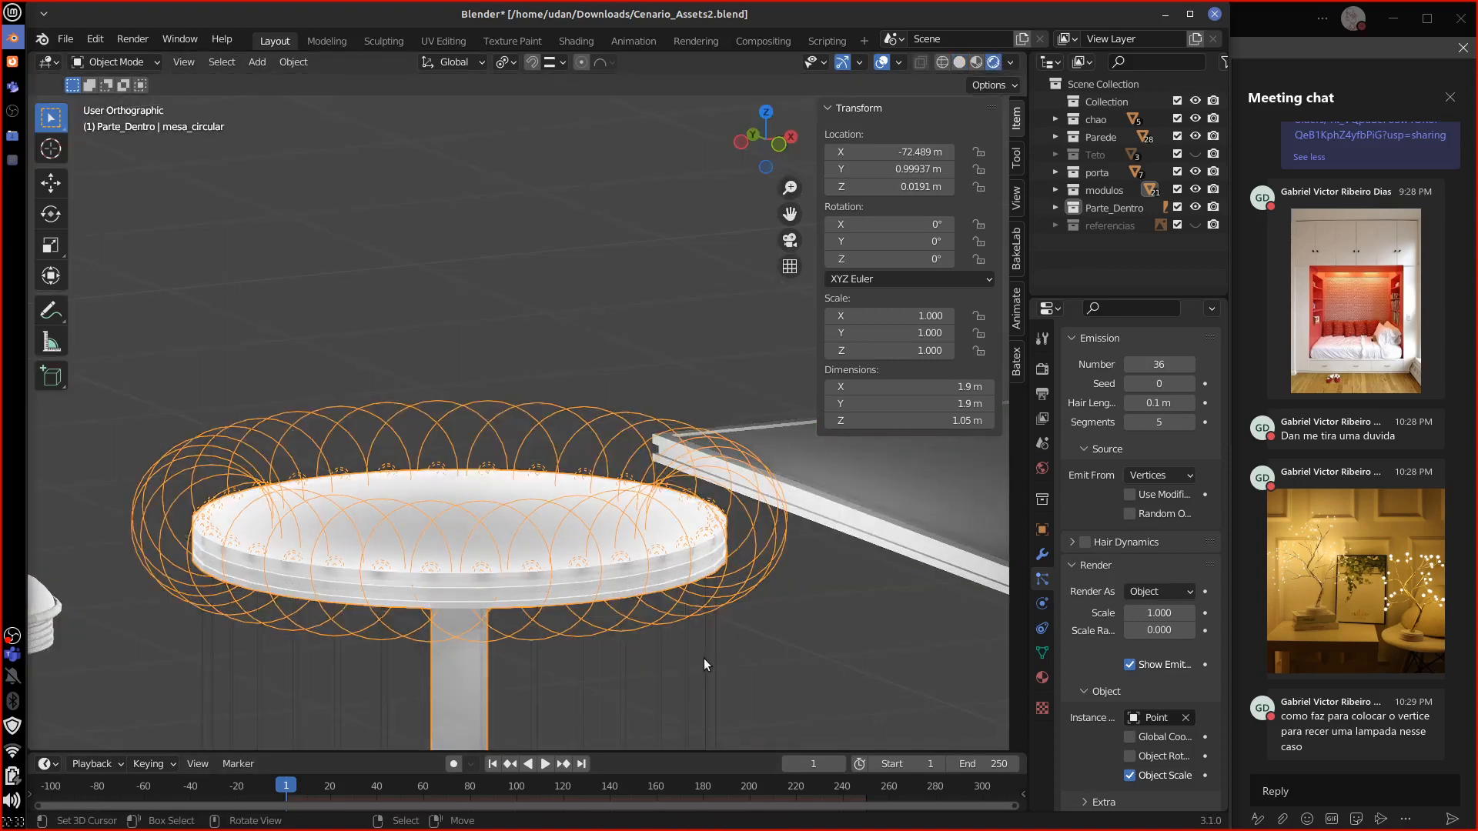
pyautogui.click(1042, 554)
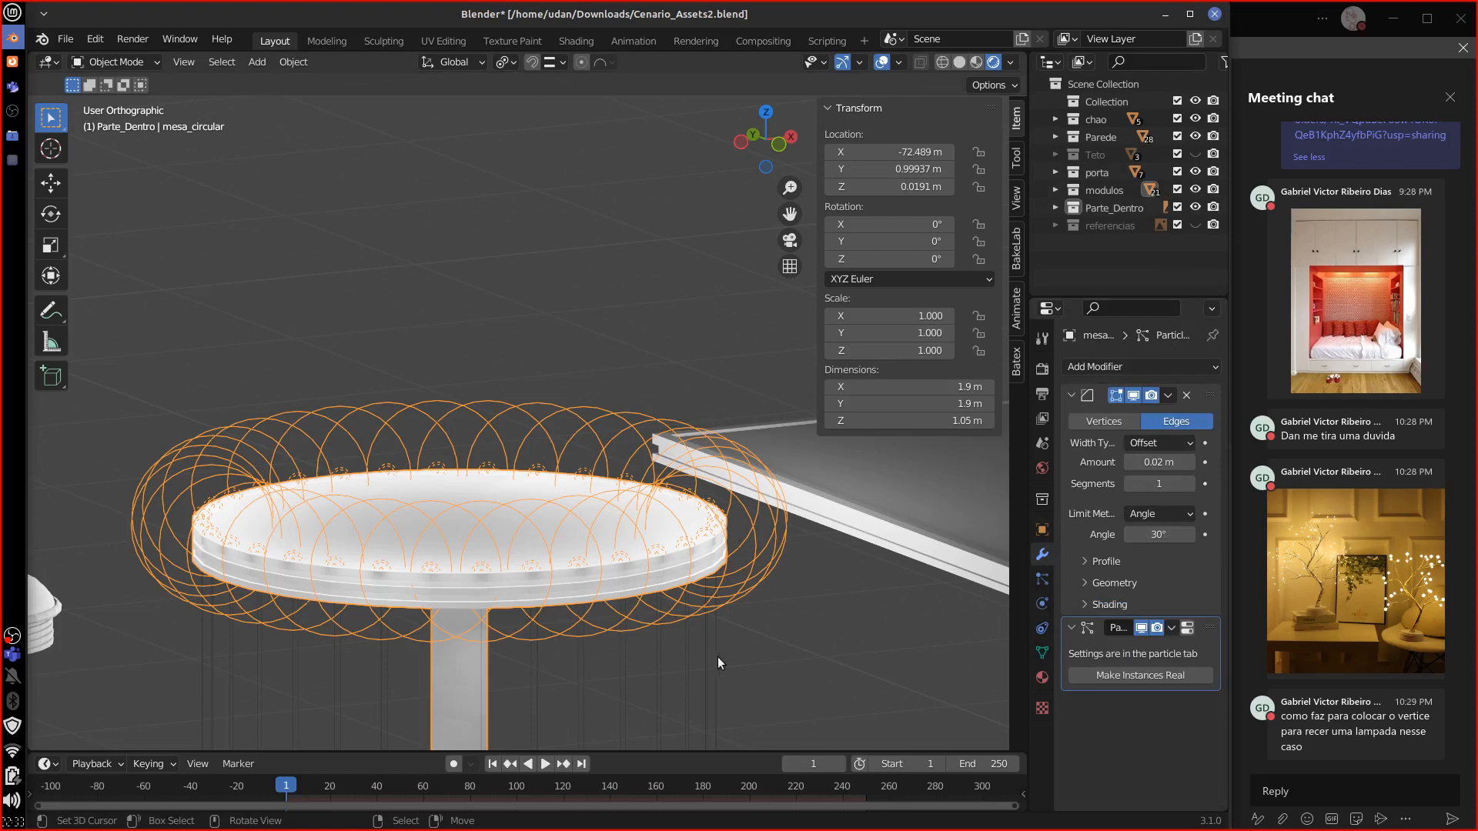
pyautogui.scroll(-3, 737, 634)
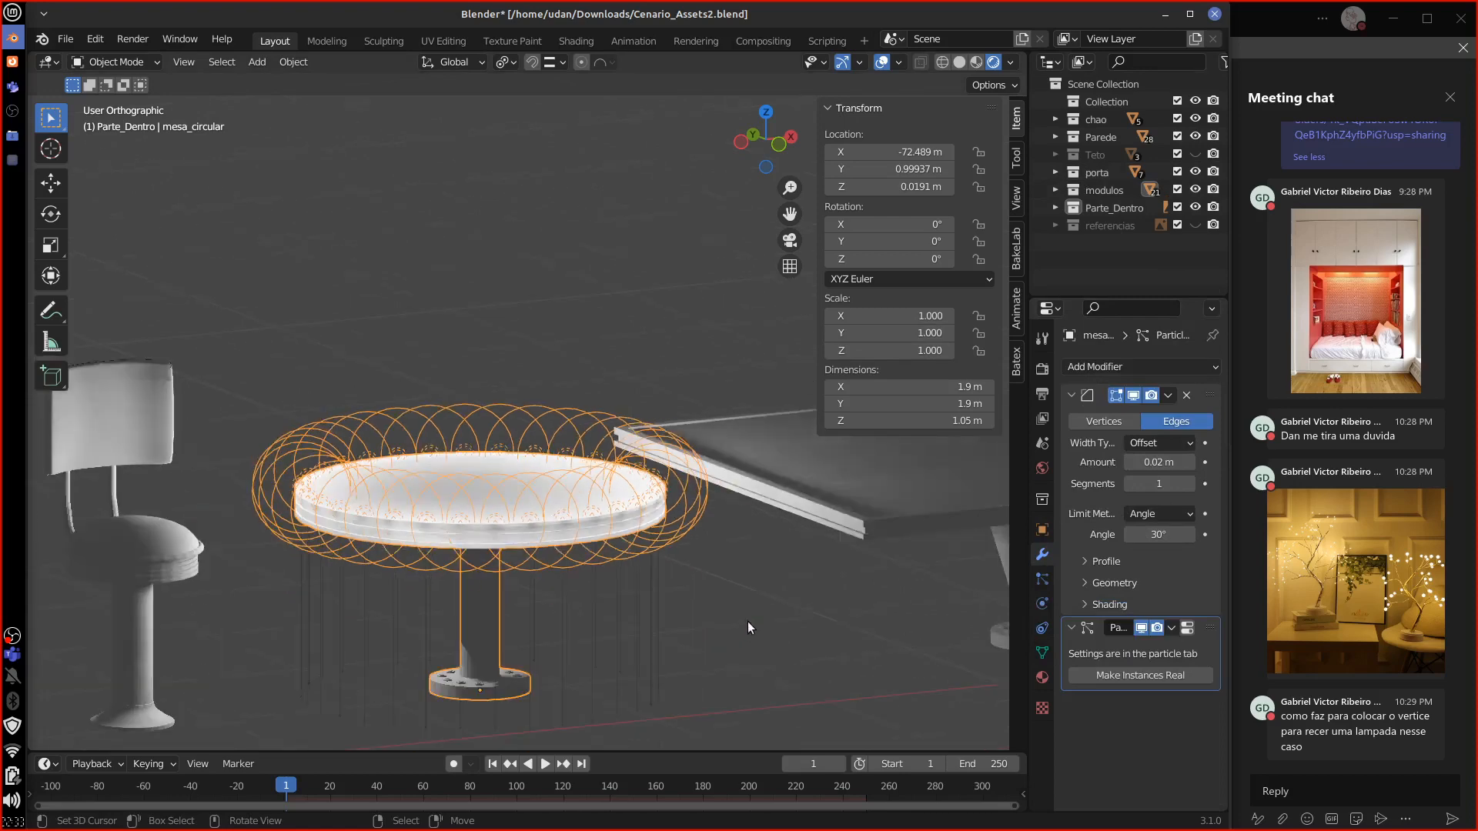
pyautogui.moveTo(746, 621); pyautogui.dragTo(714, 651, button='middle')
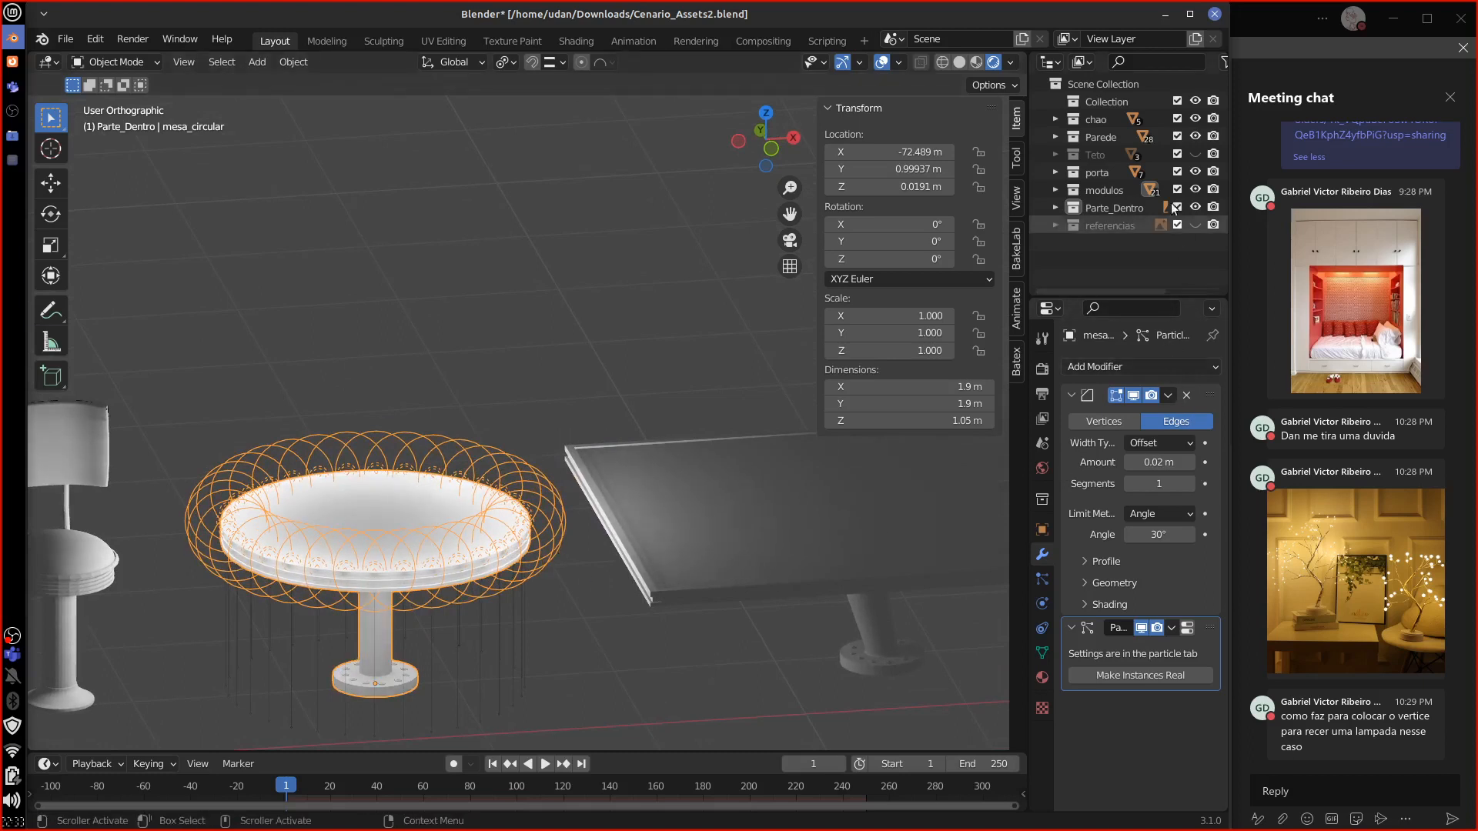
# Step: Filter the outliner with "poi", select the Point light and open its light settings
pyautogui.write('po')
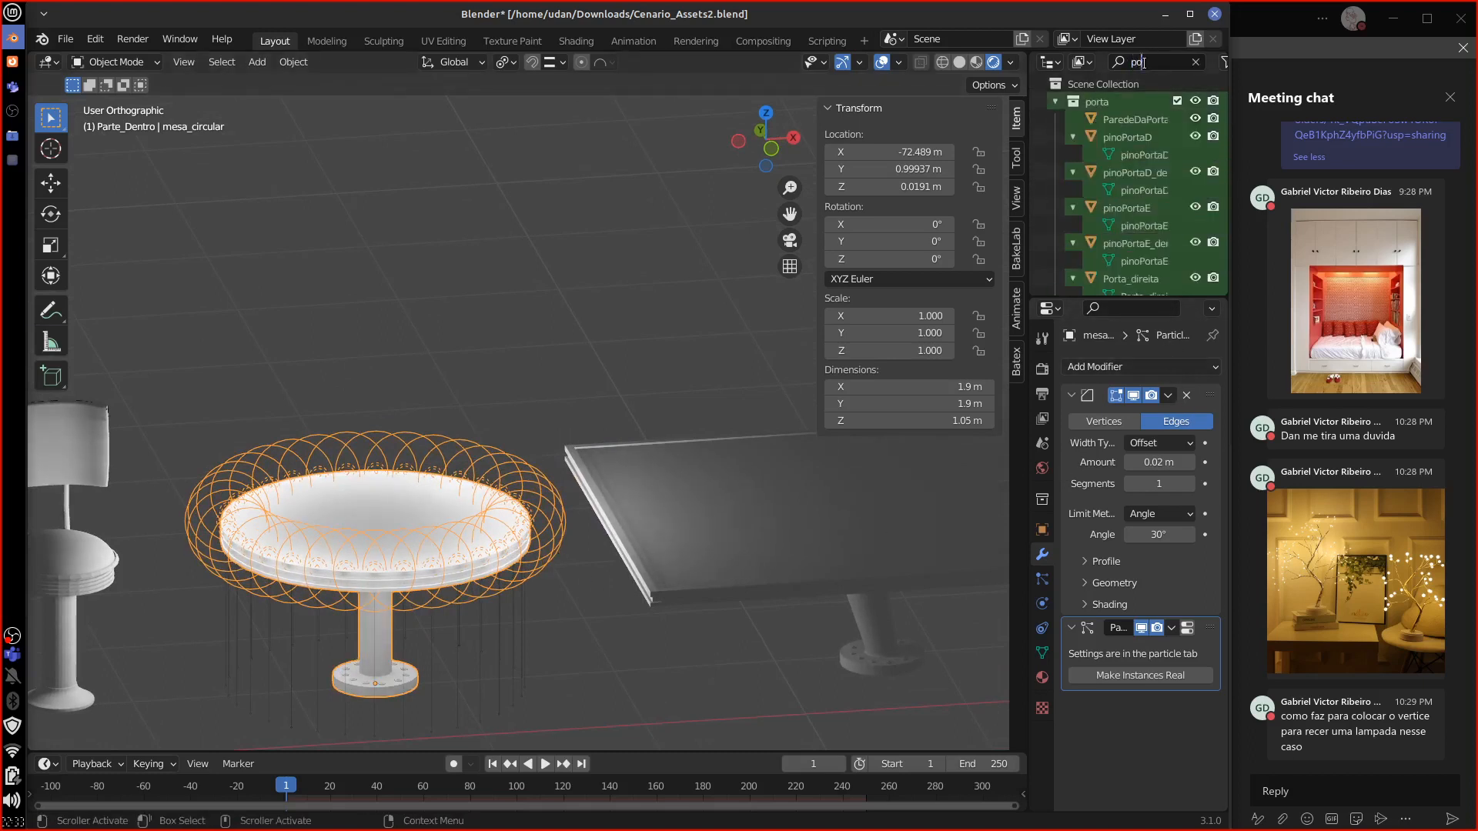
pyautogui.write('i')
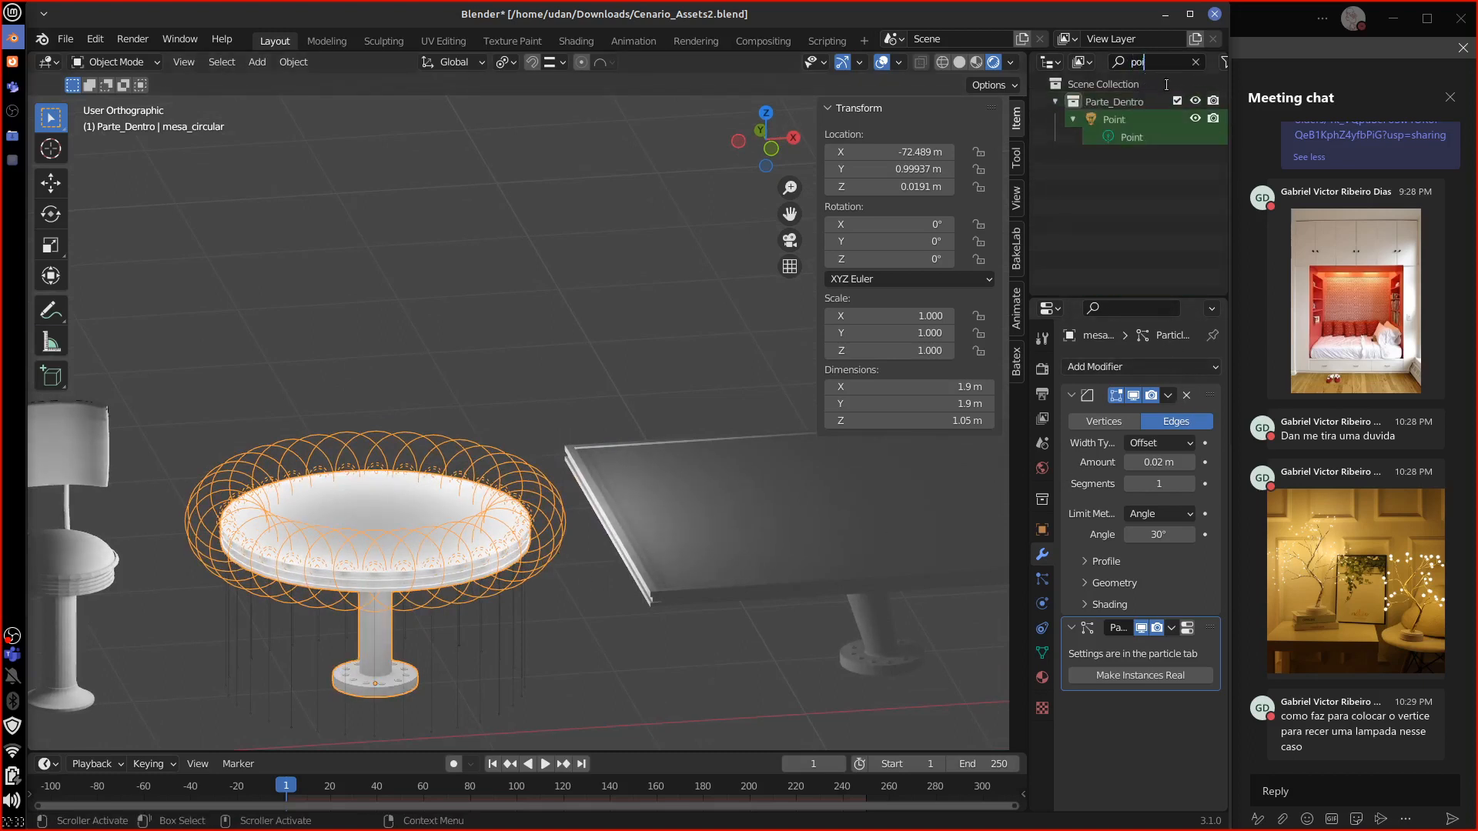
pyautogui.click(1156, 119)
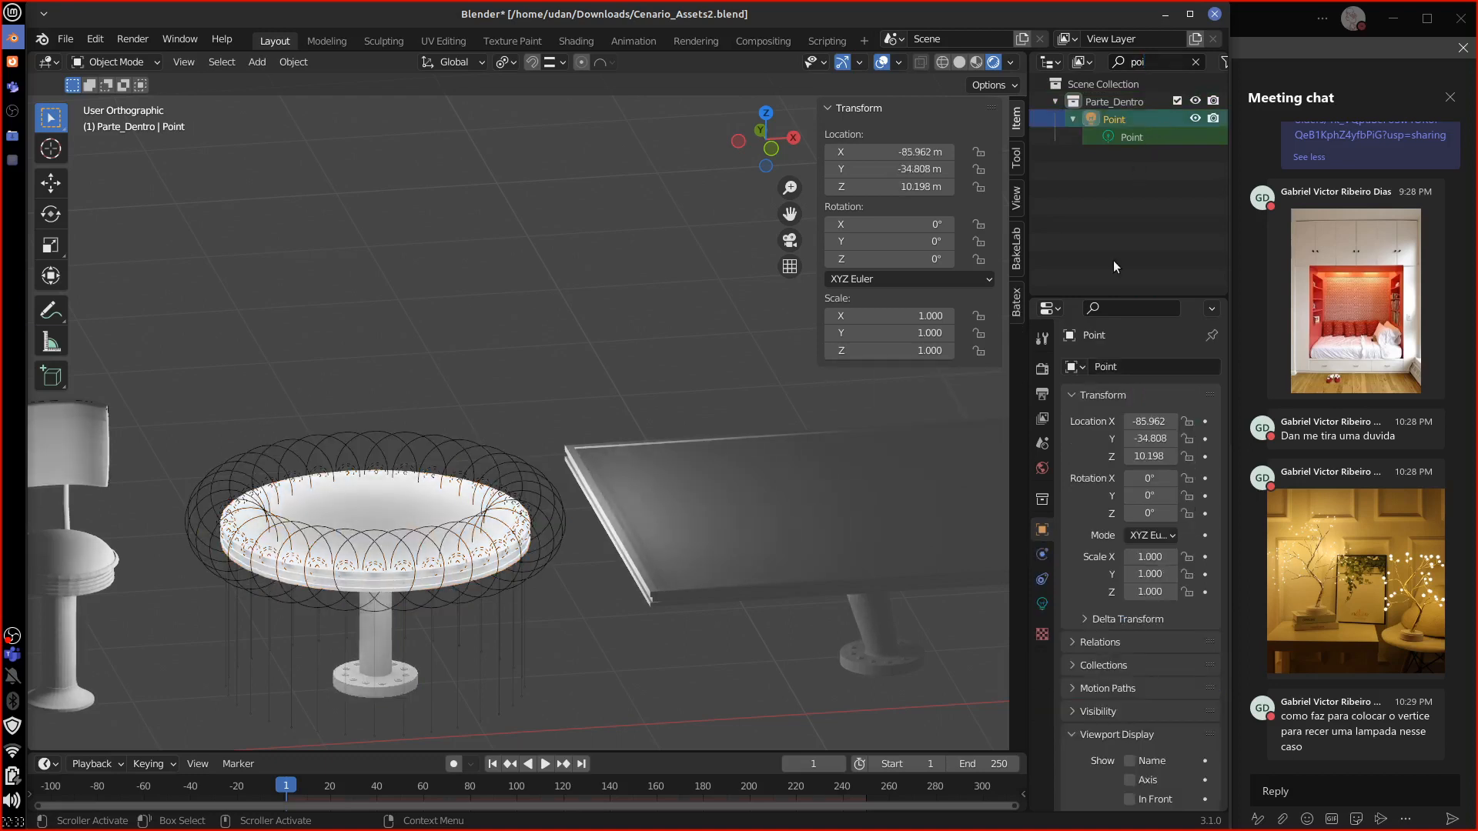
pyautogui.click(1042, 603)
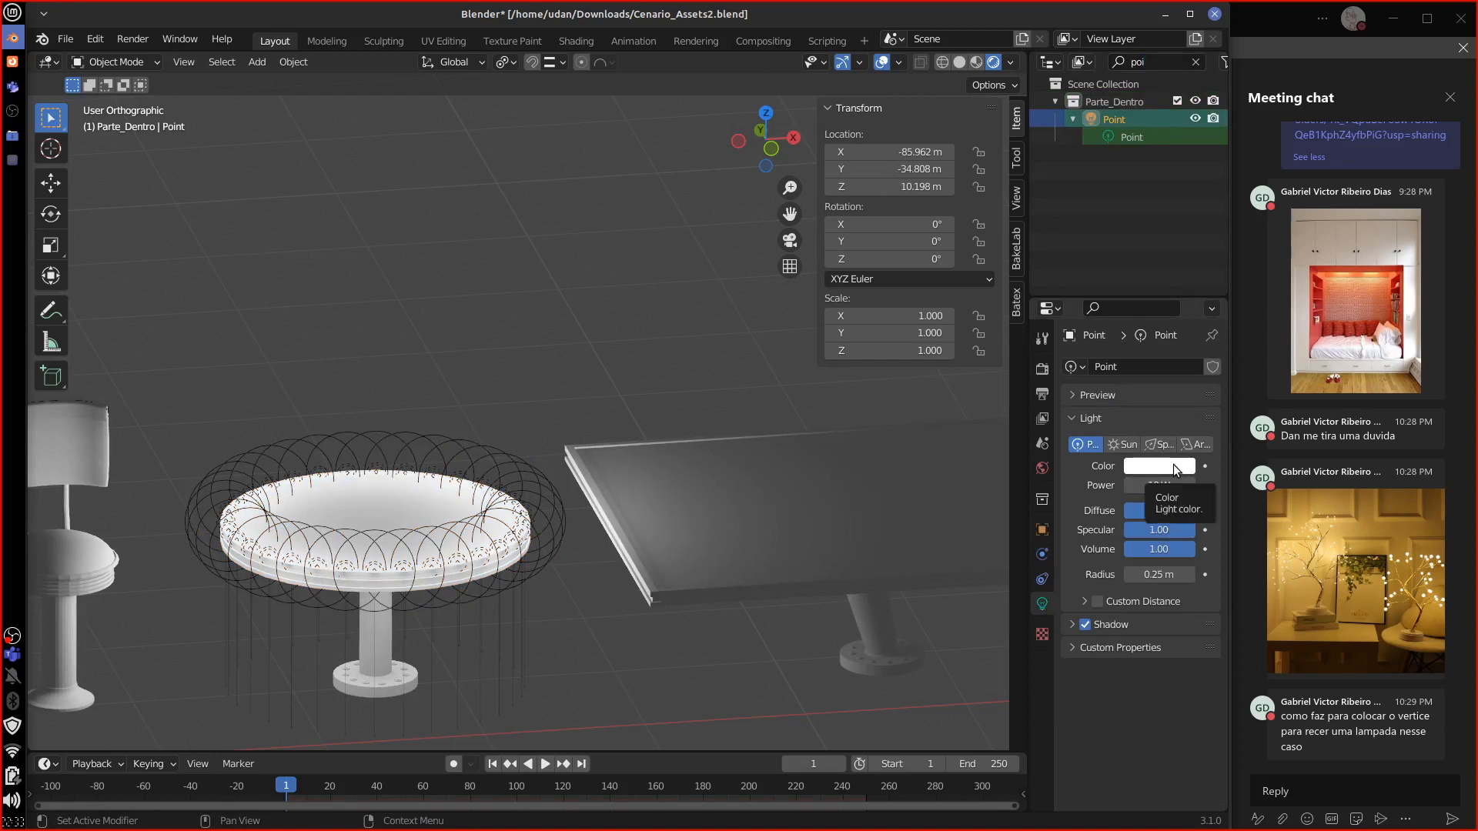
# Step: Lower the Point light's power, trying 0.5 W before settling on 1 W
pyautogui.moveTo(1158, 485); pyautogui.dragTo(1069, 497)
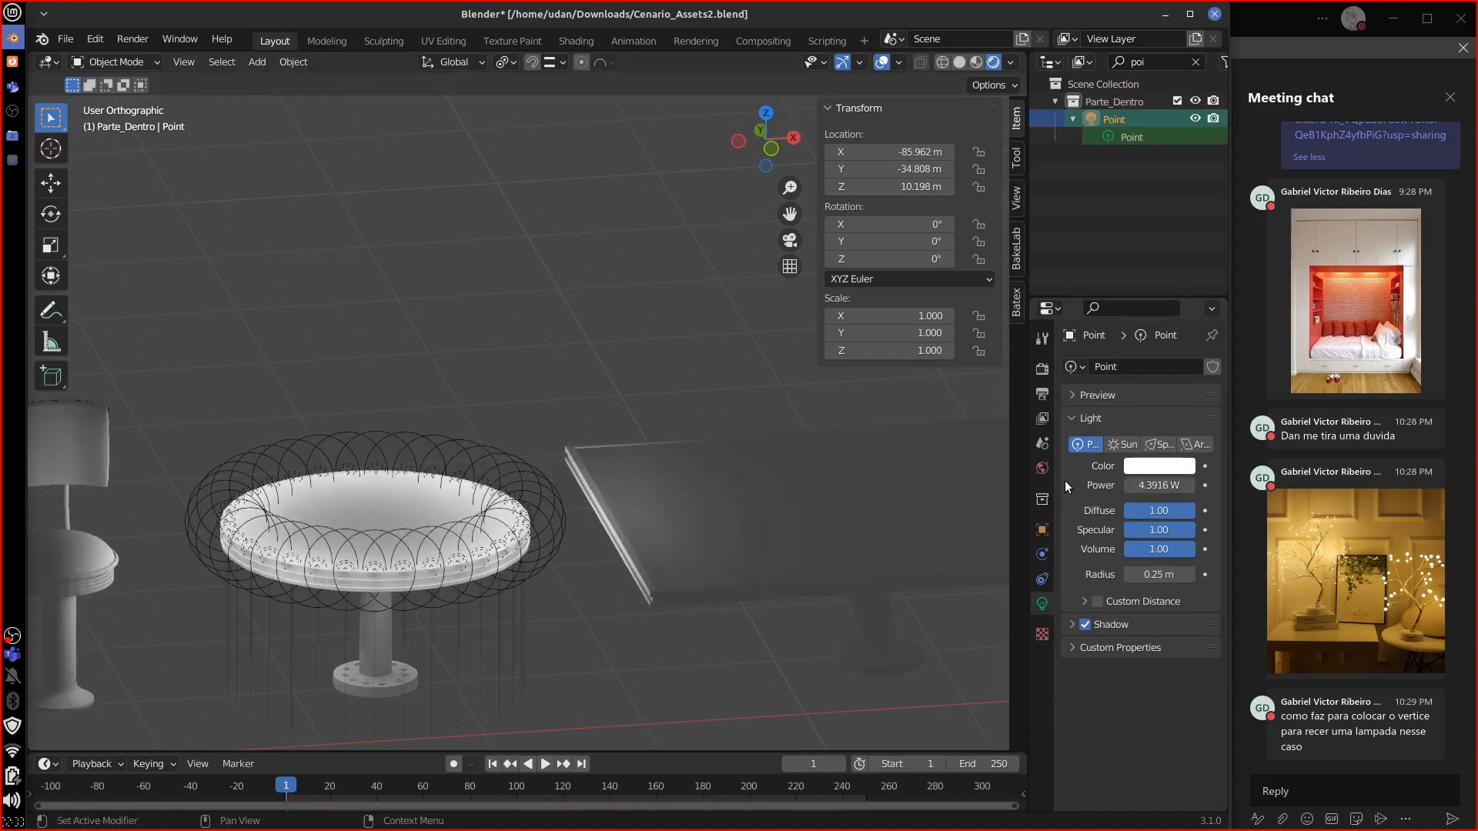
pyautogui.click(1170, 480)
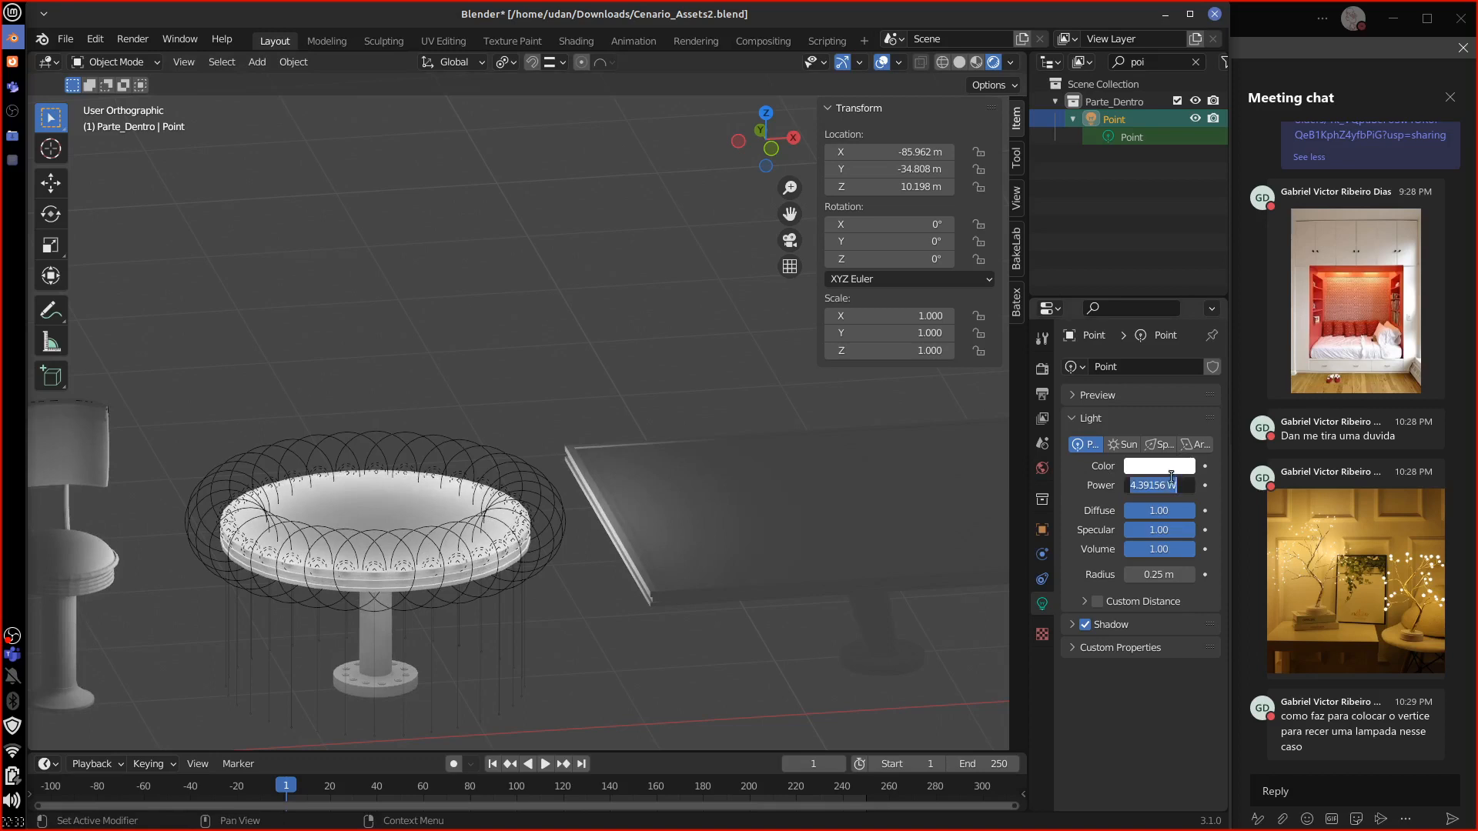
pyautogui.write('0.5')
pyautogui.press('Return')
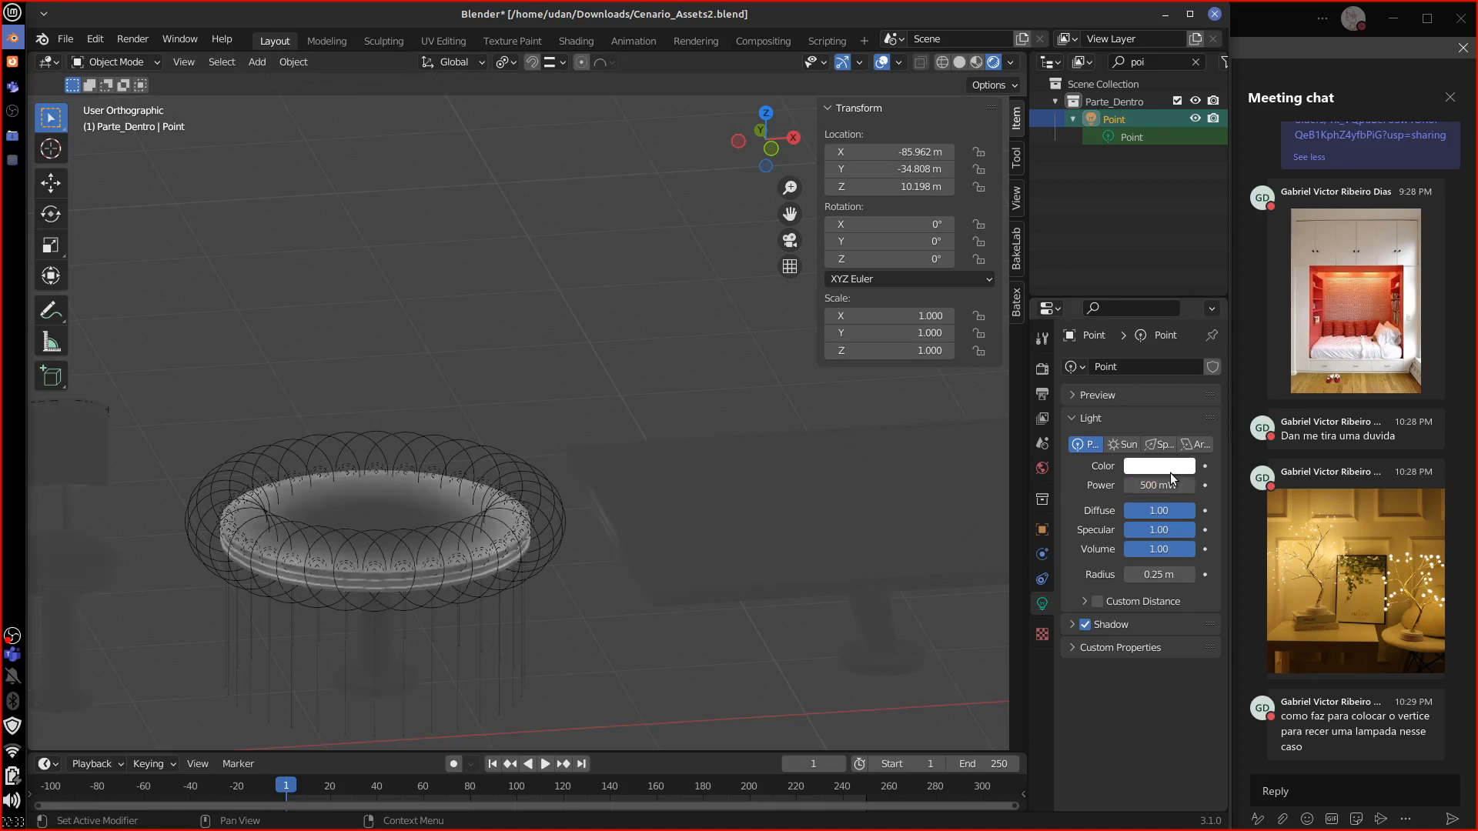
pyautogui.click(1155, 483)
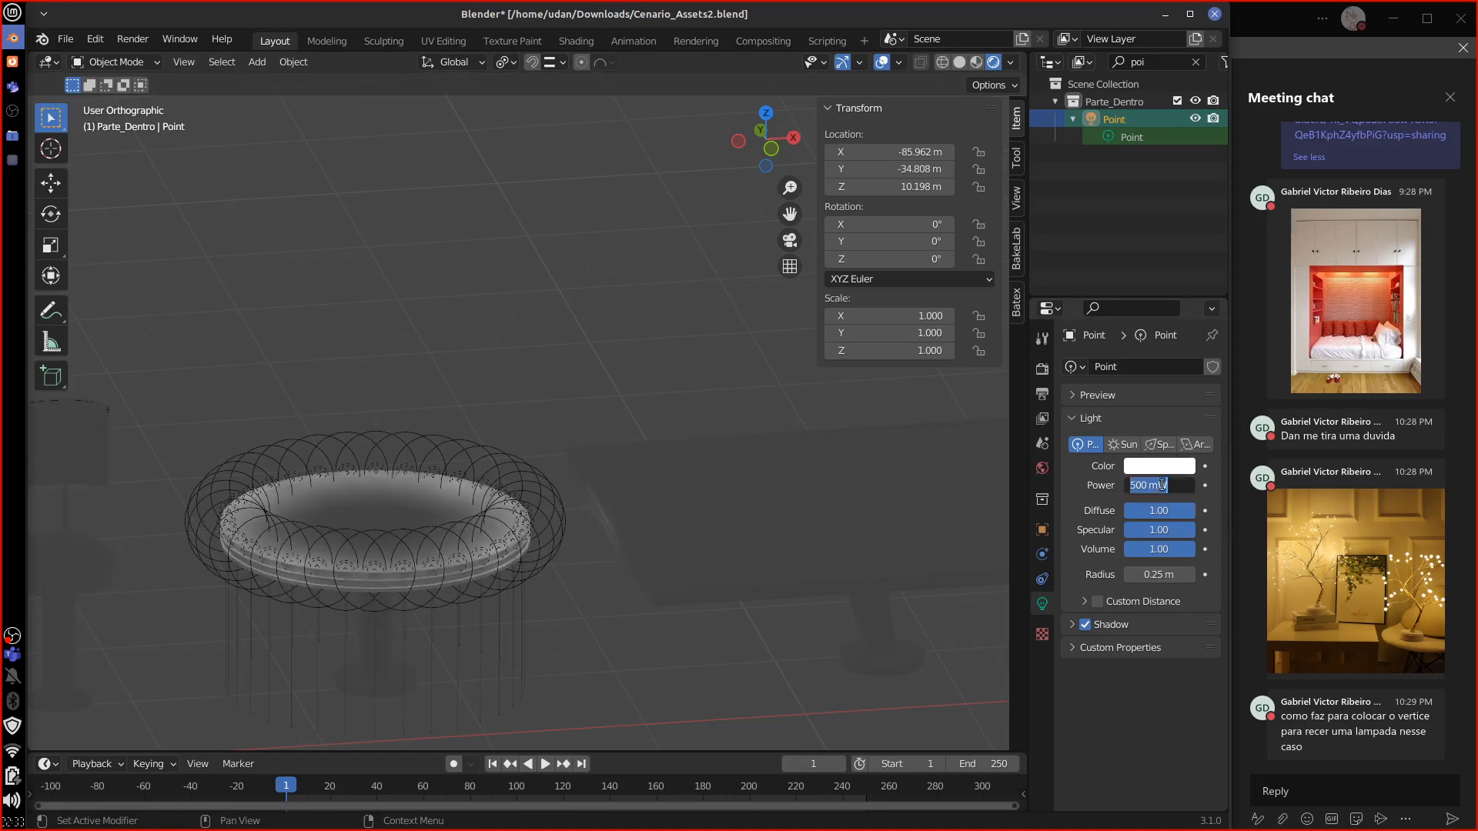
pyautogui.write('1')
pyautogui.press('Return')
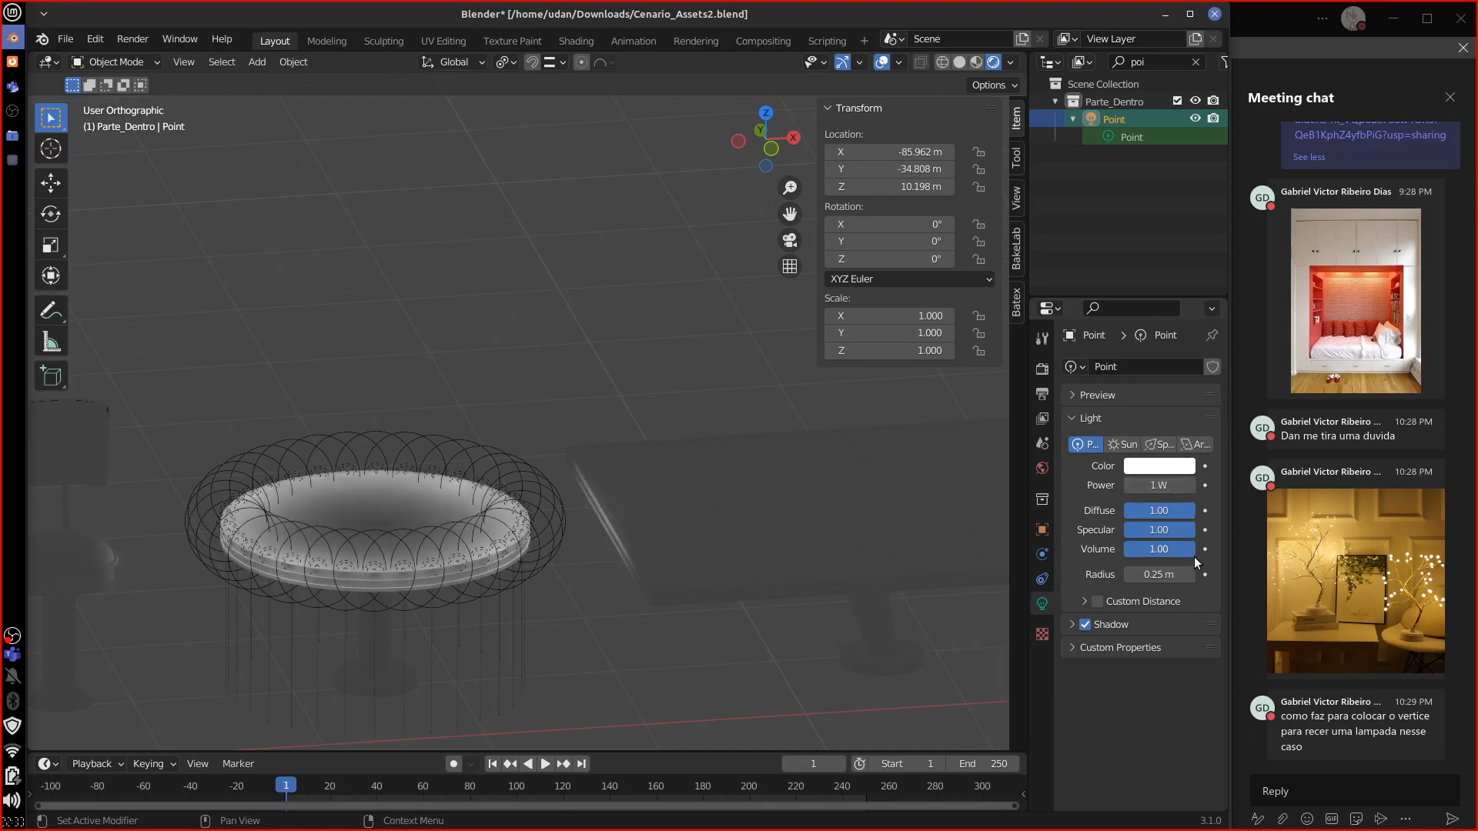
# Step: Reduce the Point light's radius to 0 m and inspect the lights around the round table's rim
pyautogui.moveTo(1184, 576); pyautogui.dragTo(1070, 577)
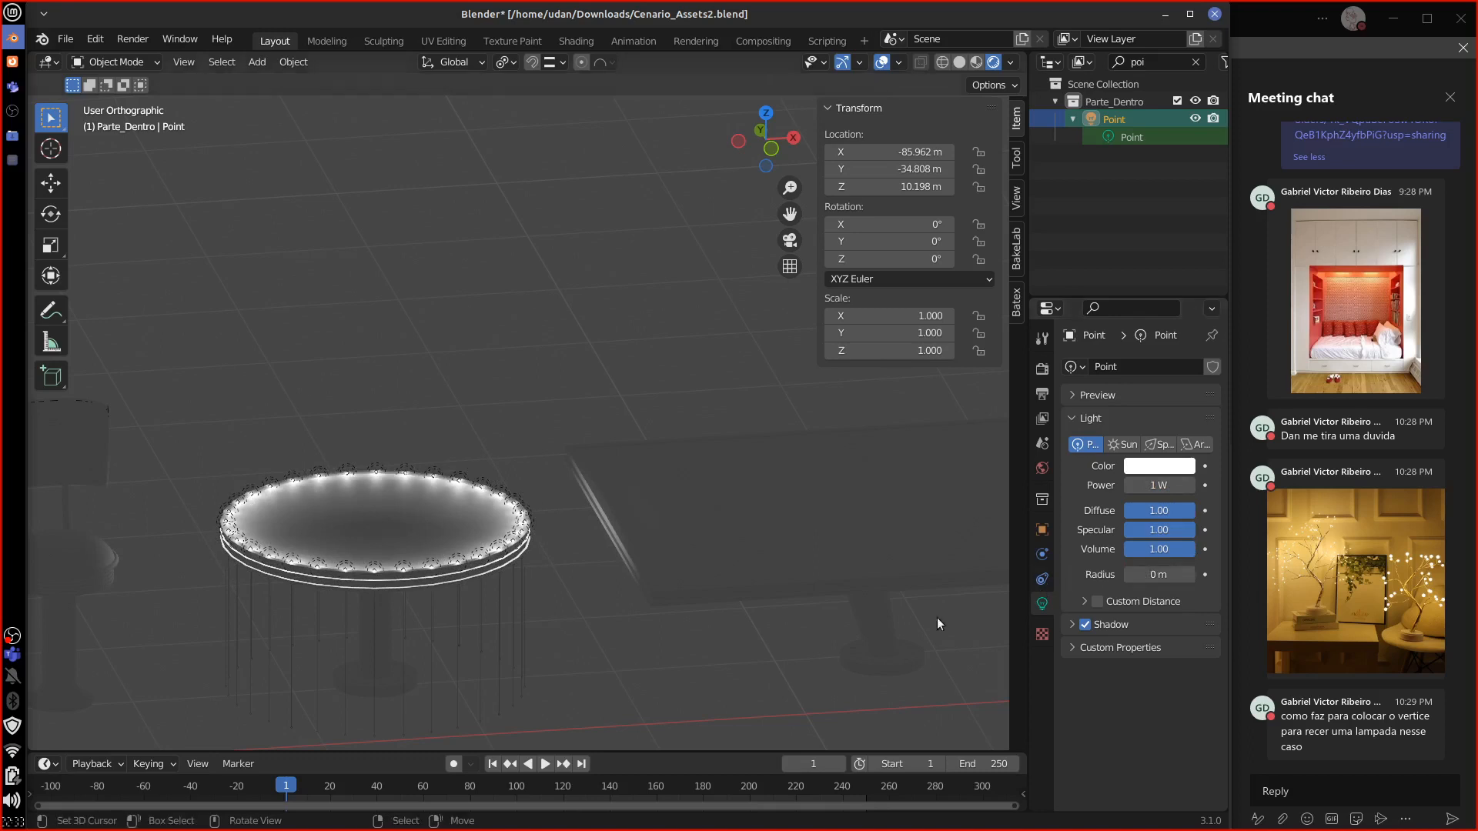
pyautogui.moveTo(936, 617); pyautogui.dragTo(614, 605, button='middle')
pyautogui.scroll(4, 667, 621)
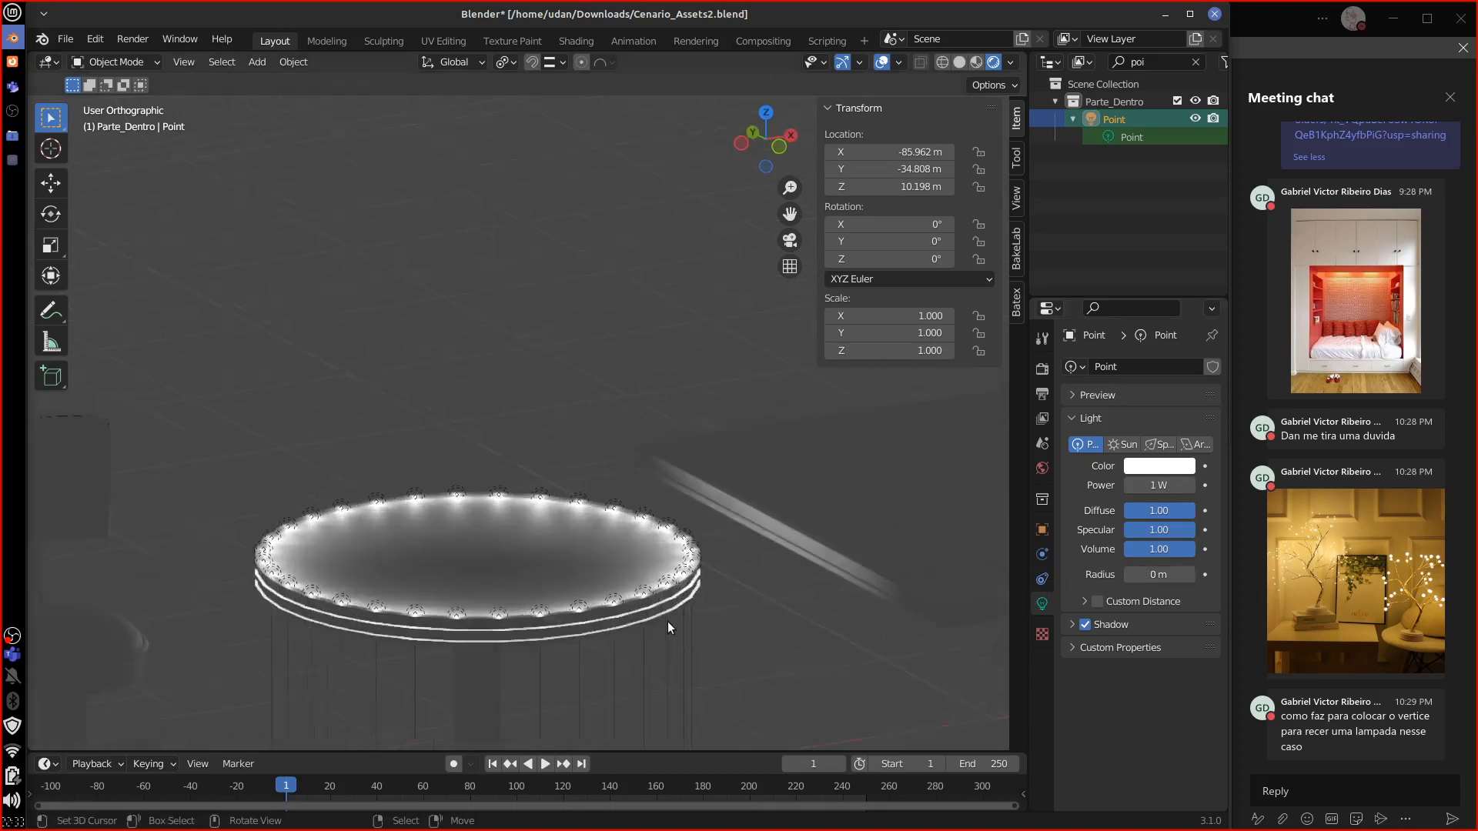
pyautogui.keyDown('shift'); pyautogui.moveTo(699, 622); pyautogui.dragTo(728, 538, button='middle'); pyautogui.keyUp('shift')
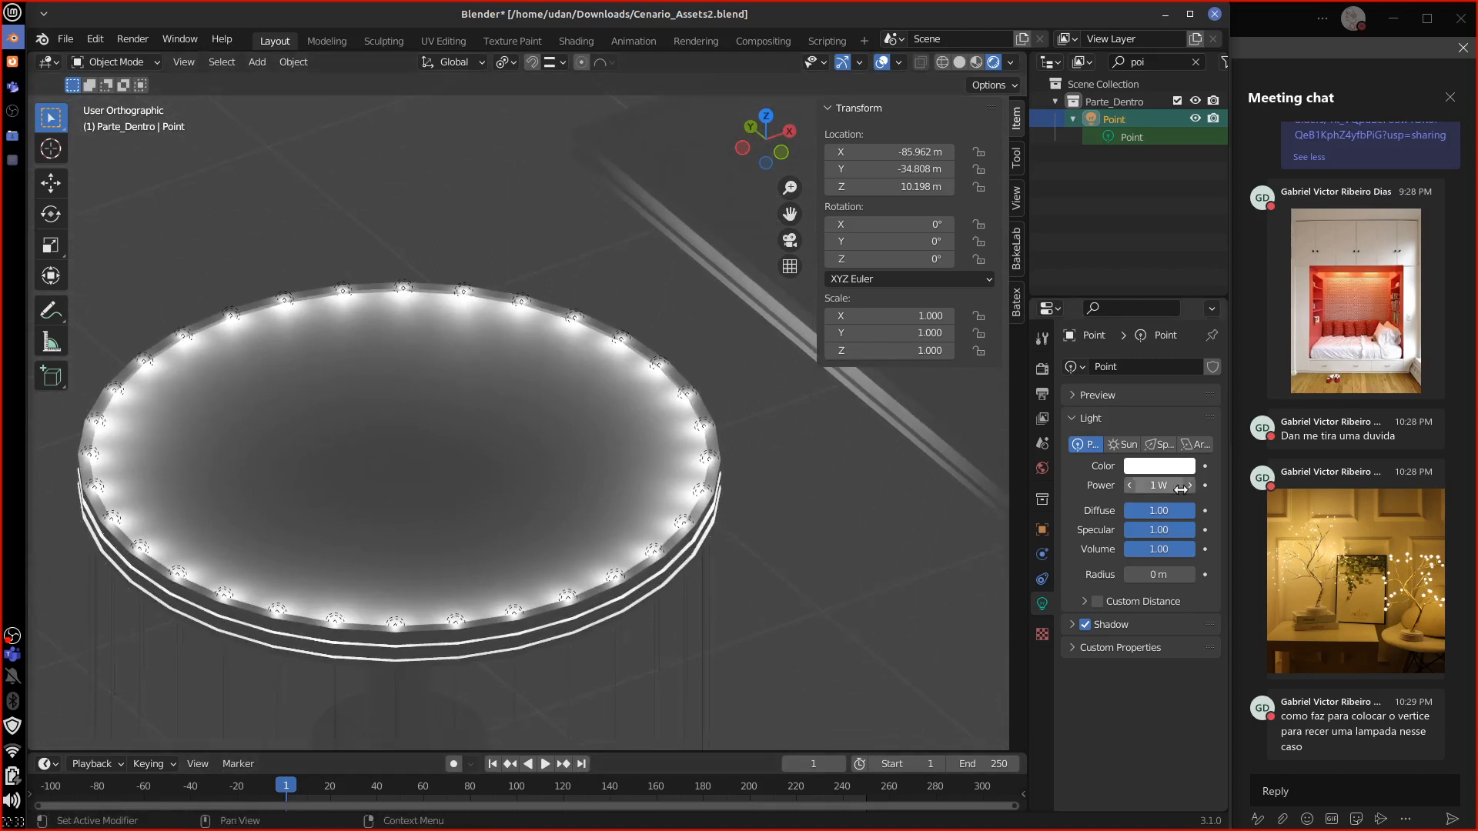
# Step: Give the Point light a warm orange color with hue 0.055, saturation 0.723 and value 1.000
pyautogui.click(1162, 467)
pyautogui.click(1088, 323)
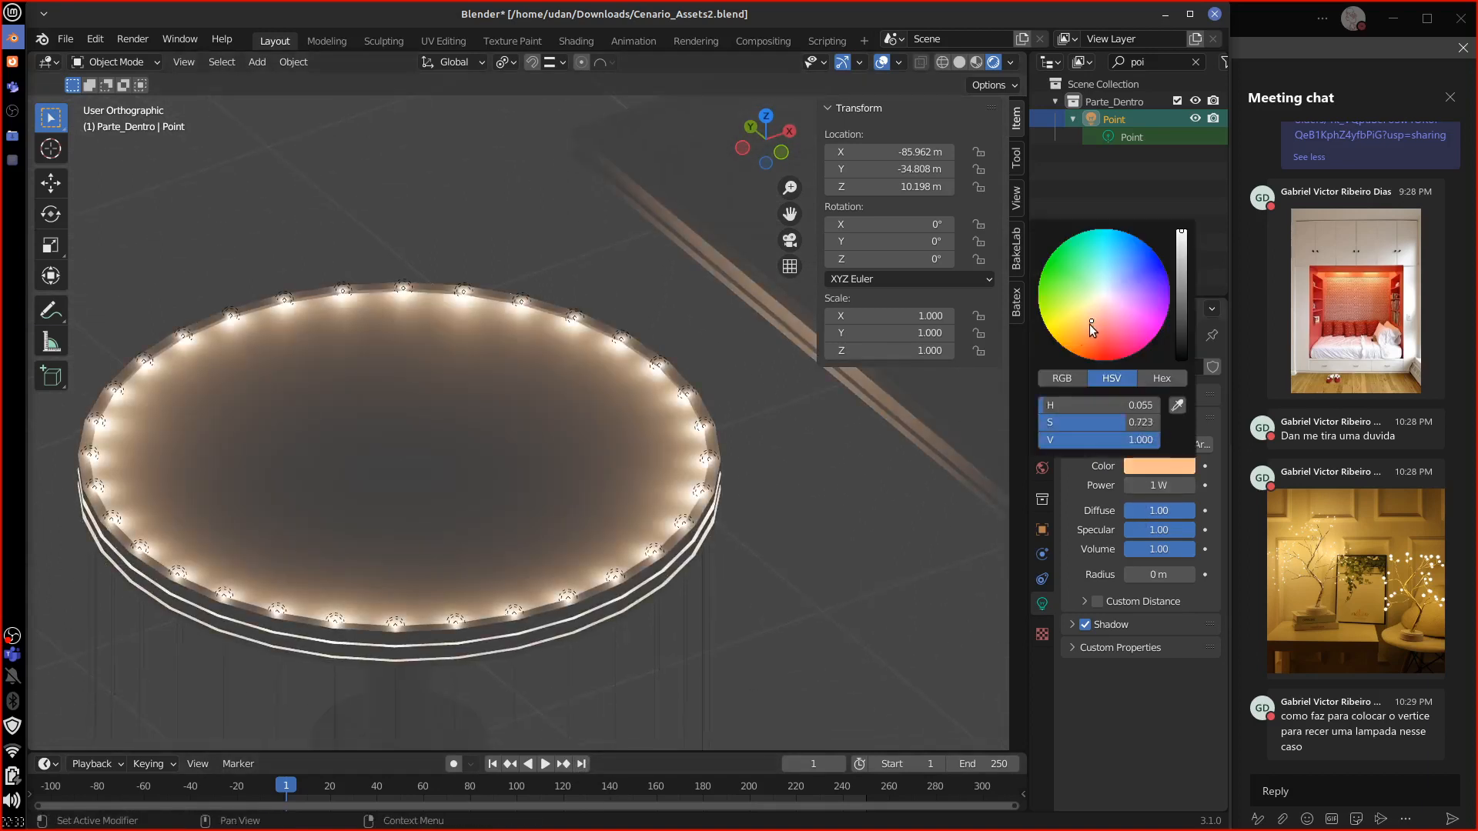
pyautogui.moveTo(520, 701); pyautogui.dragTo(582, 648, button='middle')
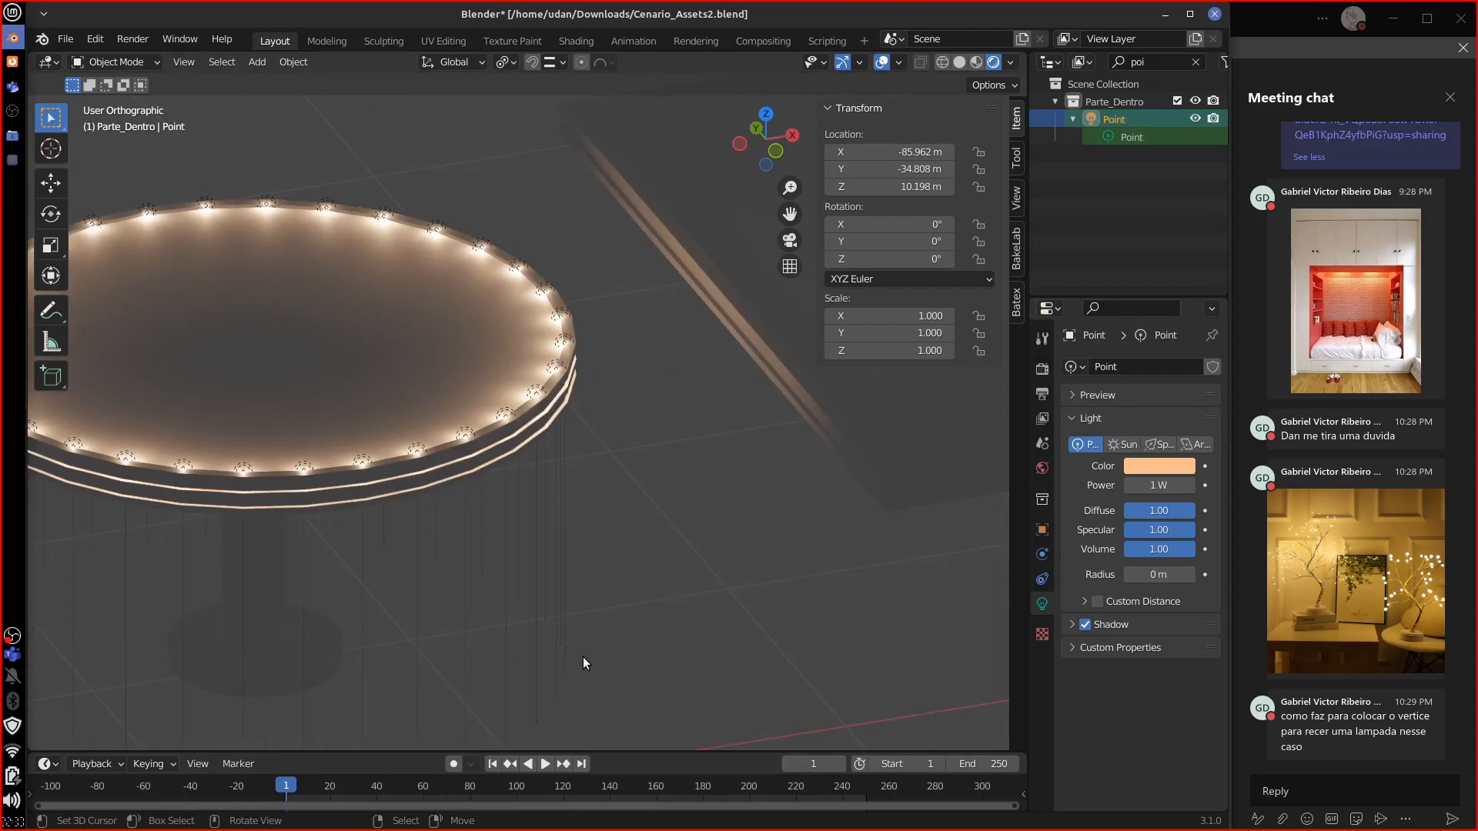
pyautogui.scroll(-2, 589, 667)
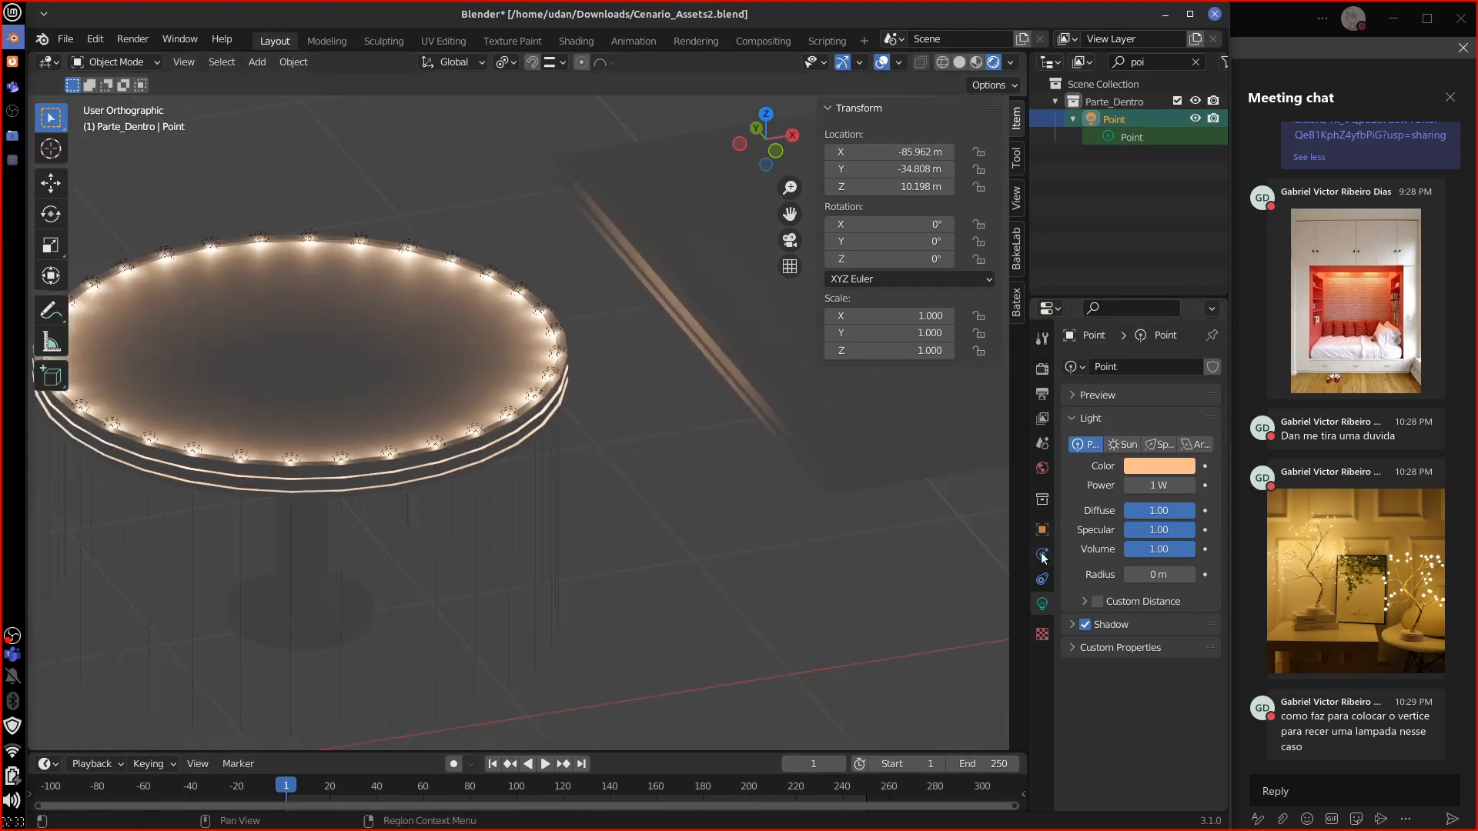
# Step: Set the World background color to black and view the lit round table from farther out
pyautogui.click(1042, 467)
pyautogui.click(1170, 480)
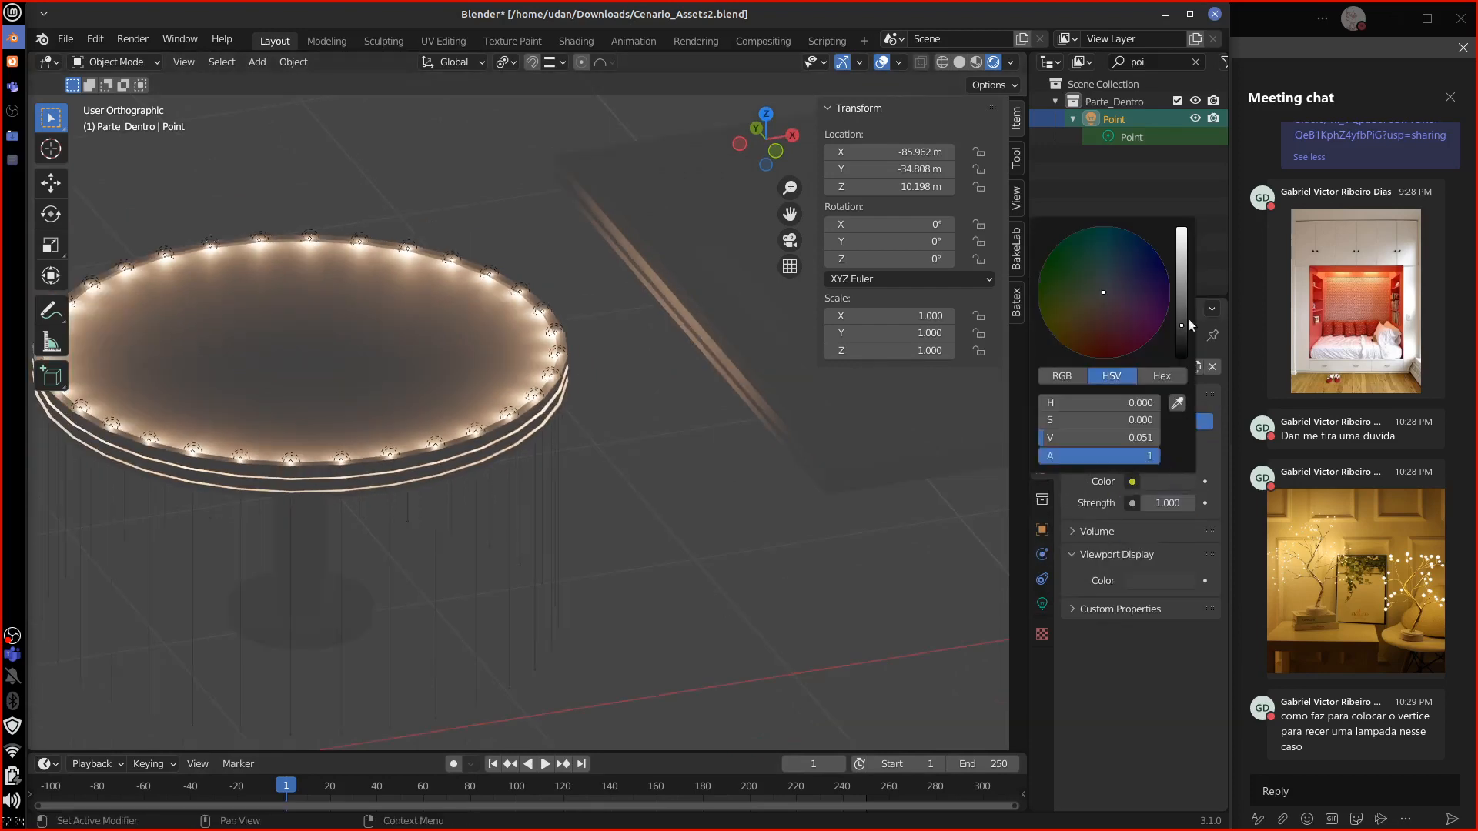
pyautogui.moveTo(1183, 321); pyautogui.dragTo(1150, 545)
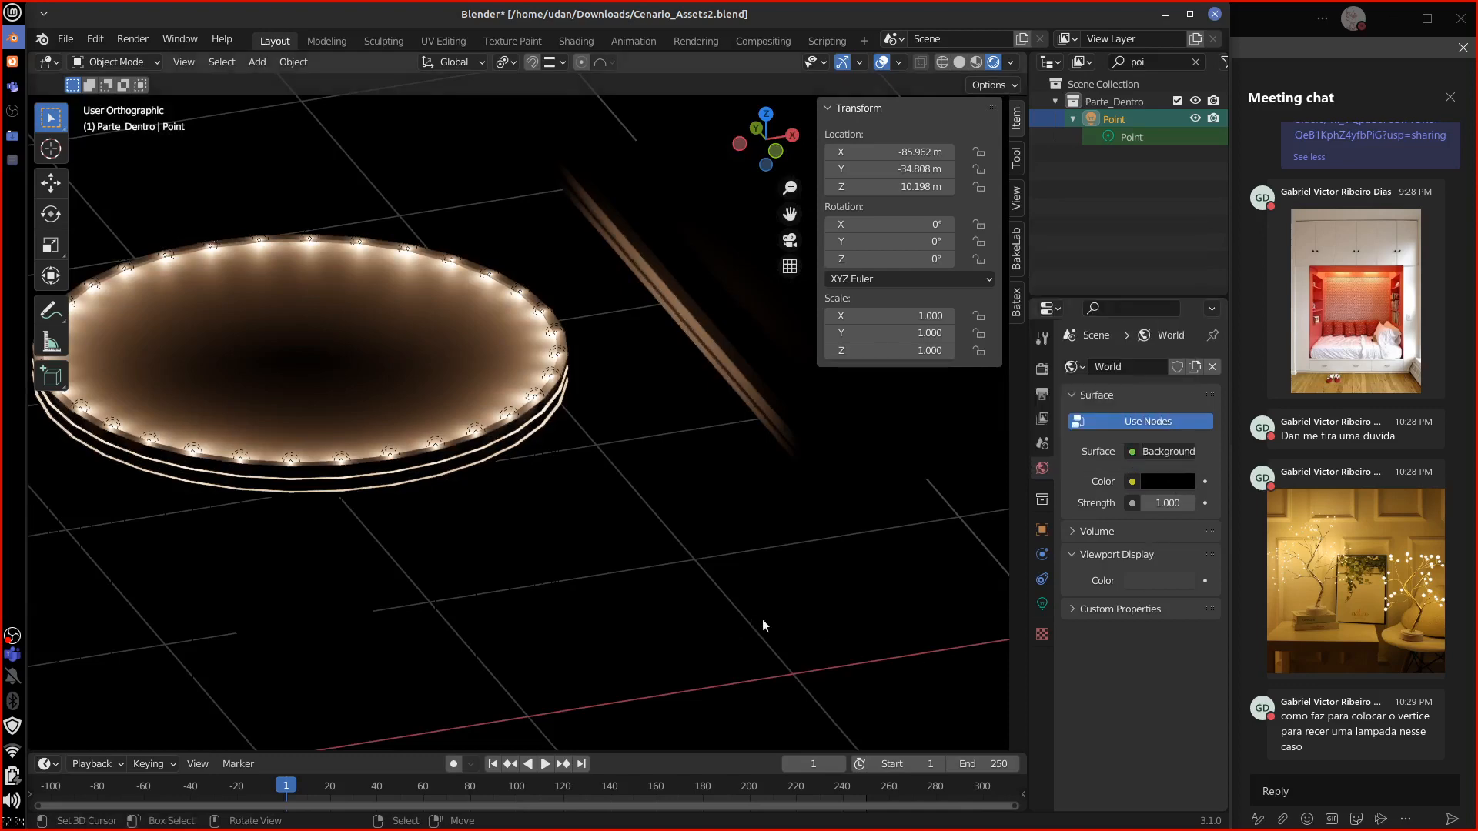
pyautogui.moveTo(762, 618)
pyautogui.mouseDown(button='middle')
pyautogui.moveTo(852, 613)
pyautogui.moveTo(722, 620)
pyautogui.moveTo(752, 616)
pyautogui.moveTo(750, 603)
pyautogui.mouseUp(button='middle')
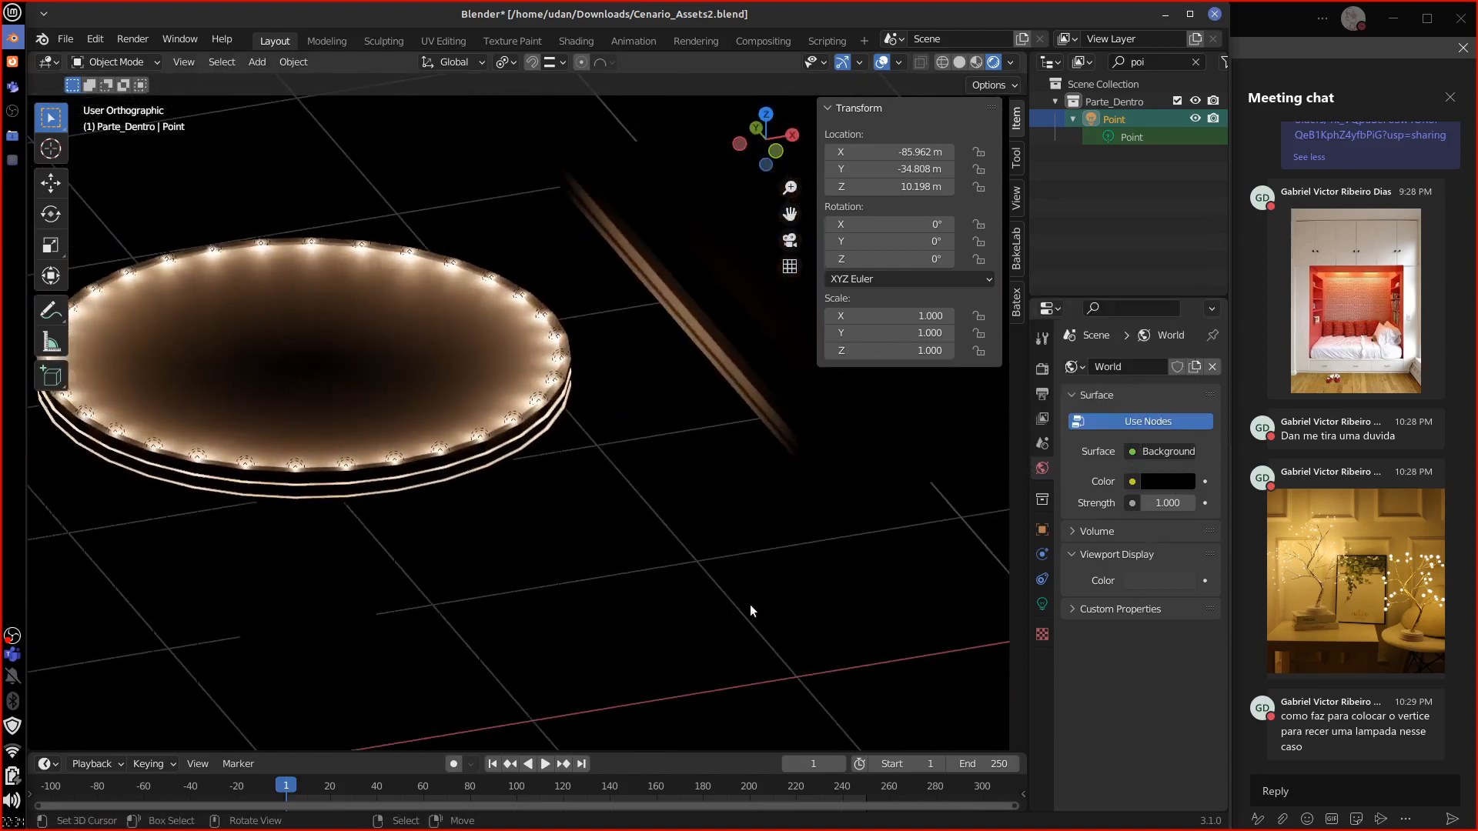
pyautogui.scroll(-6, 750, 607)
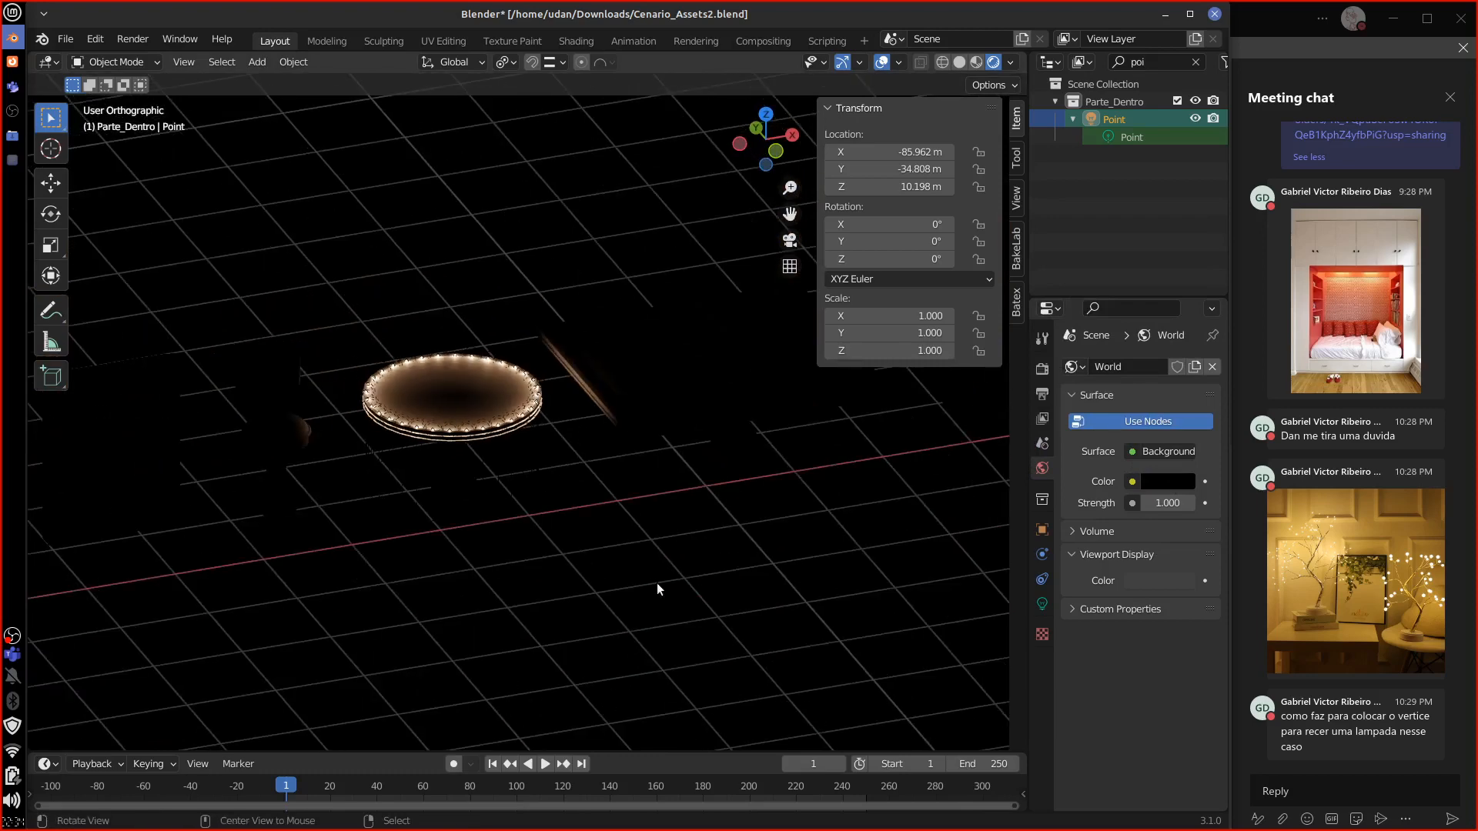
pyautogui.moveTo(657, 585)
pyautogui.mouseDown(button='middle')
pyautogui.moveTo(603, 567)
pyautogui.moveTo(611, 588)
pyautogui.moveTo(732, 515)
pyautogui.moveTo(597, 626)
pyautogui.mouseUp(button='middle')
# Step: Return the viewport to solid shading and apply Shade Smooth to the square table
pyautogui.click(958, 62)
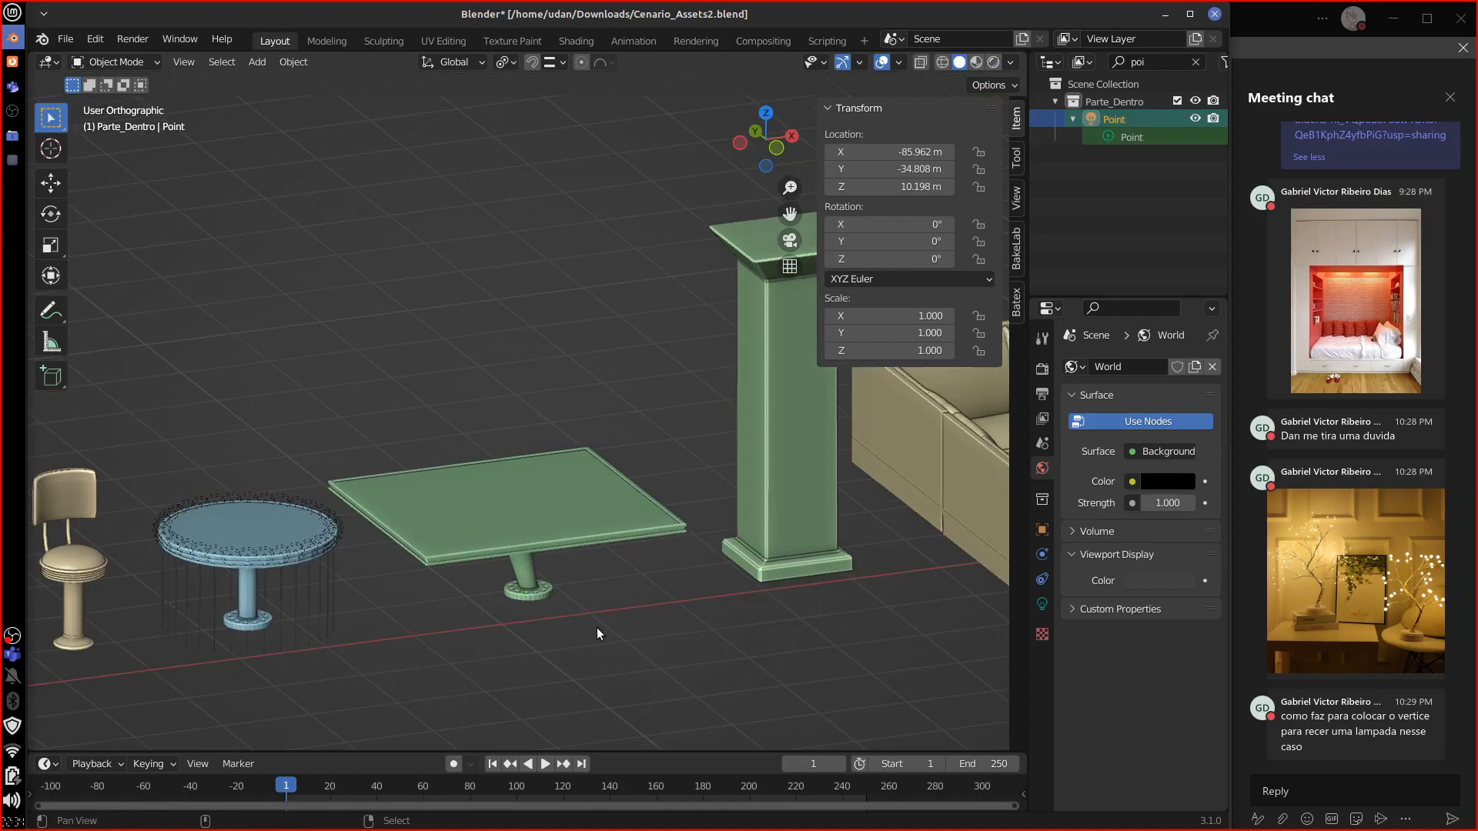
pyautogui.click(600, 552)
pyautogui.moveTo(668, 594); pyautogui.dragTo(622, 543, button='middle')
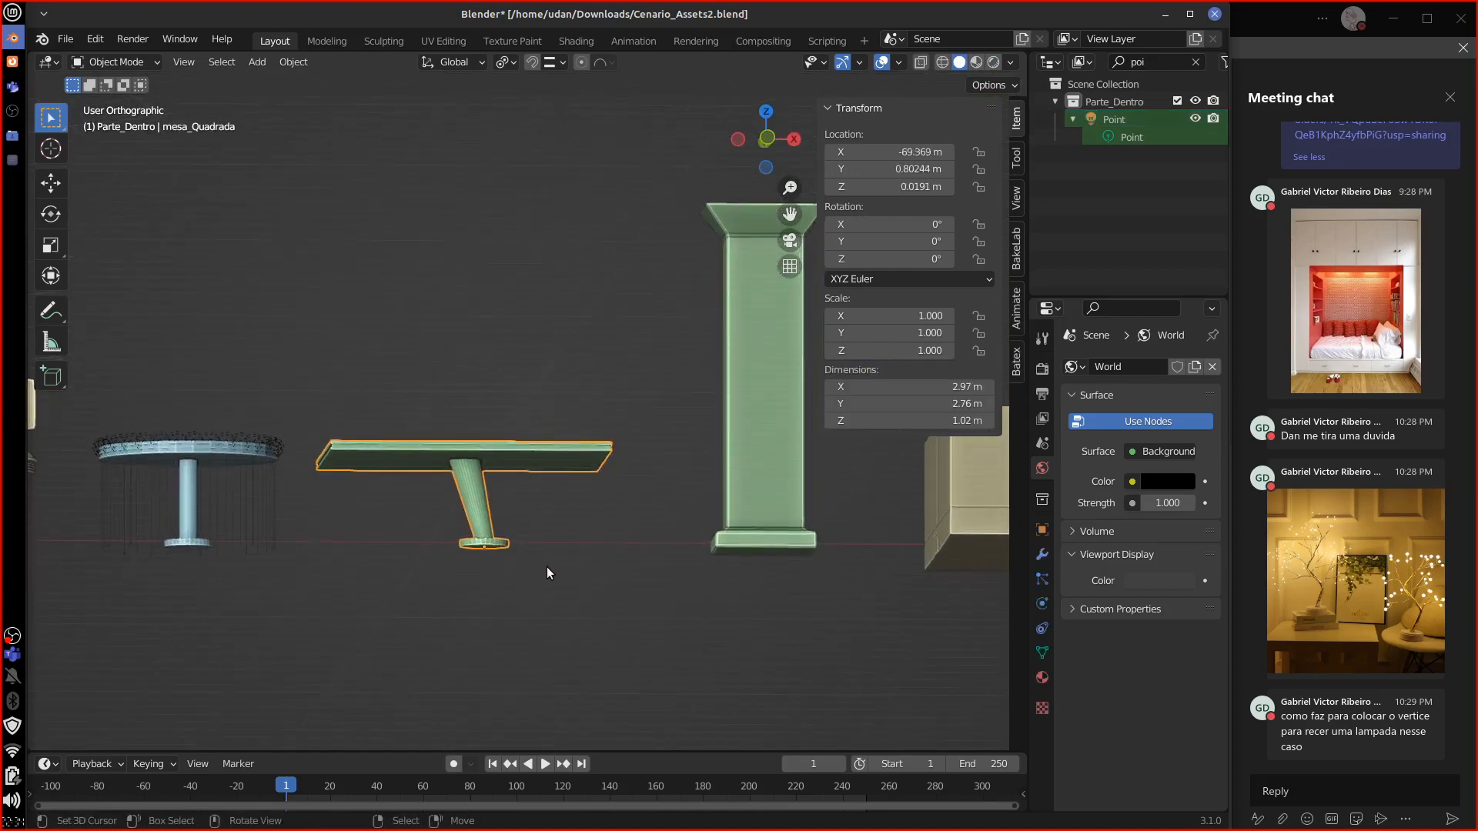
pyautogui.scroll(3, 539, 573)
pyautogui.keyDown('shift'); pyautogui.moveTo(511, 593); pyautogui.dragTo(565, 517, button='middle'); pyautogui.keyUp('shift')
pyautogui.click(297, 66)
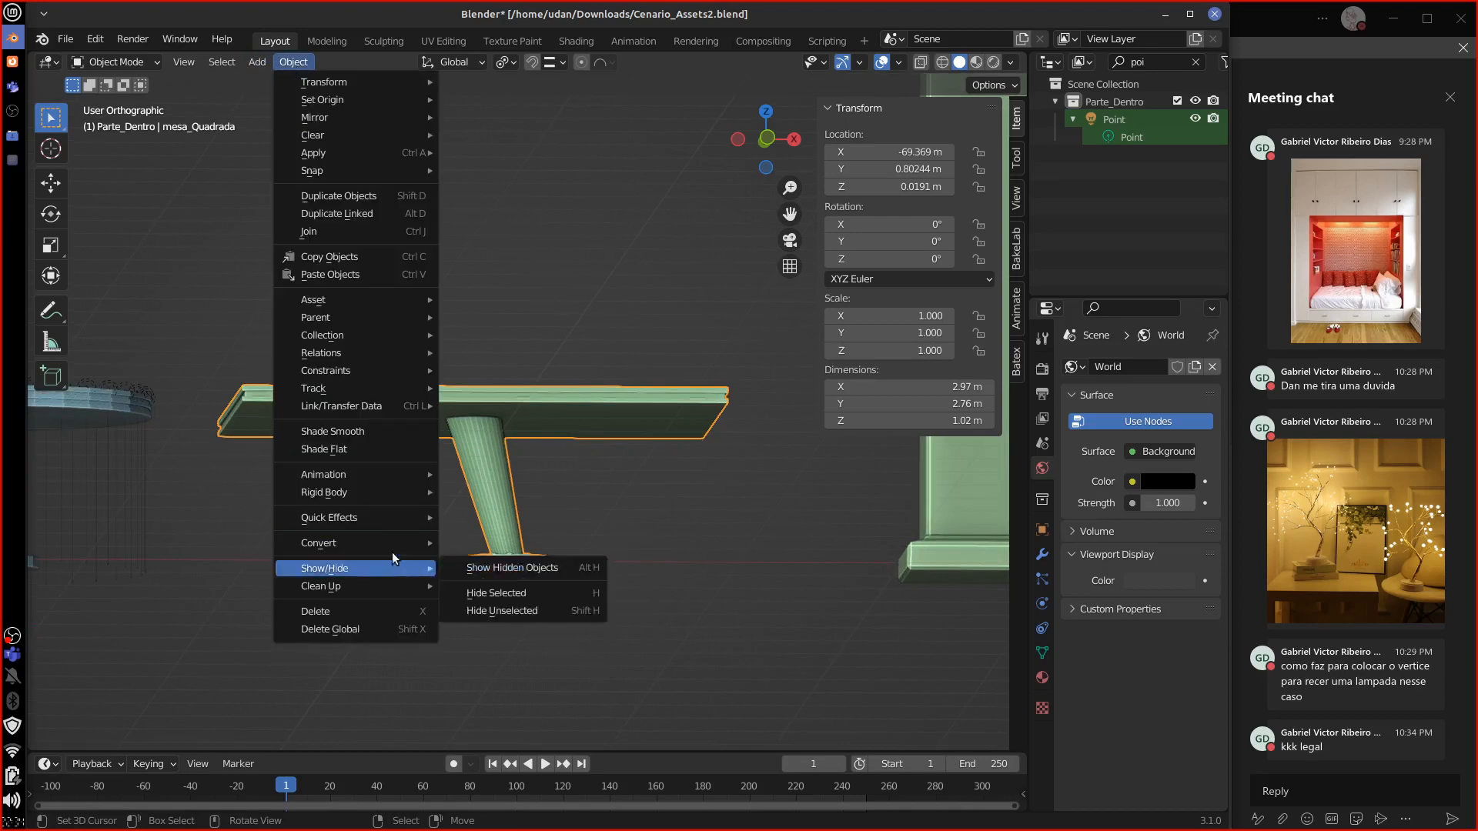
pyautogui.click(374, 429)
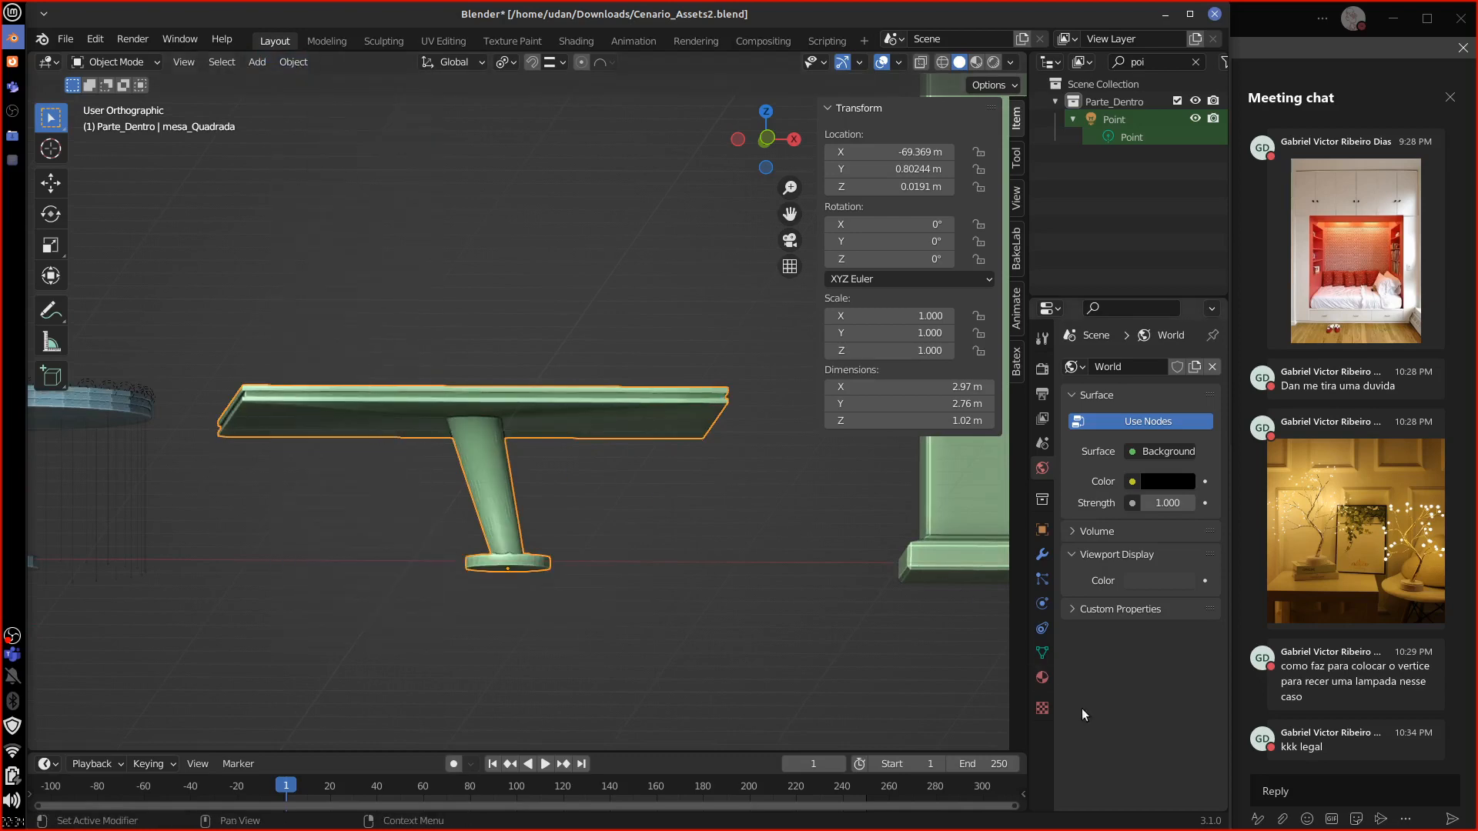
# Step: Enable Auto Smooth in the square table's mesh normals settings
pyautogui.click(1042, 653)
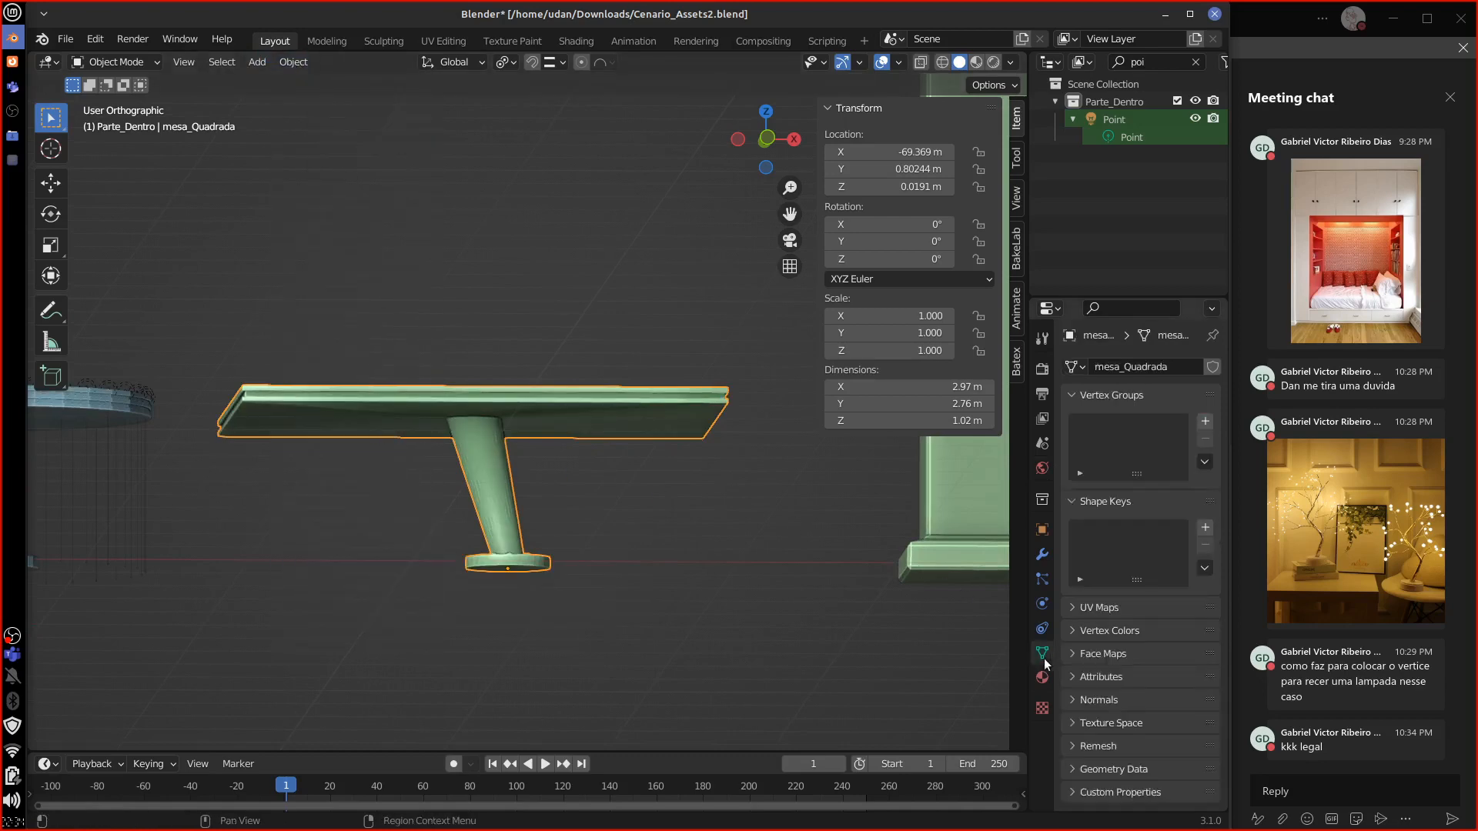
pyautogui.click(1141, 675)
pyautogui.click(1142, 677)
pyautogui.click(1141, 700)
pyautogui.click(1131, 725)
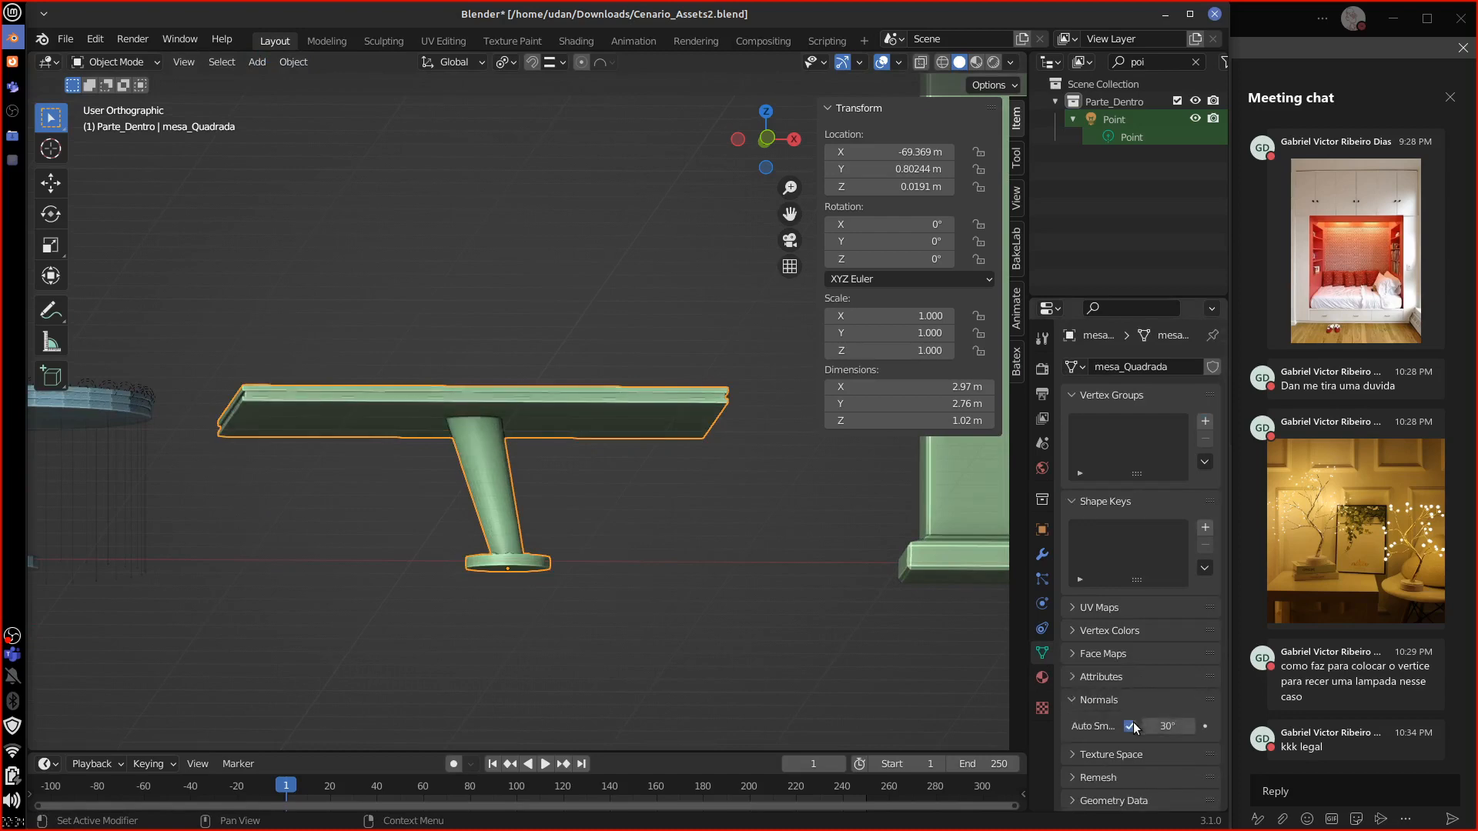
# Step: Enable Auto Smooth for the round table's normals and apply Shade Smooth to it
pyautogui.moveTo(778, 611); pyautogui.dragTo(916, 524, button='middle')
pyautogui.click(445, 460)
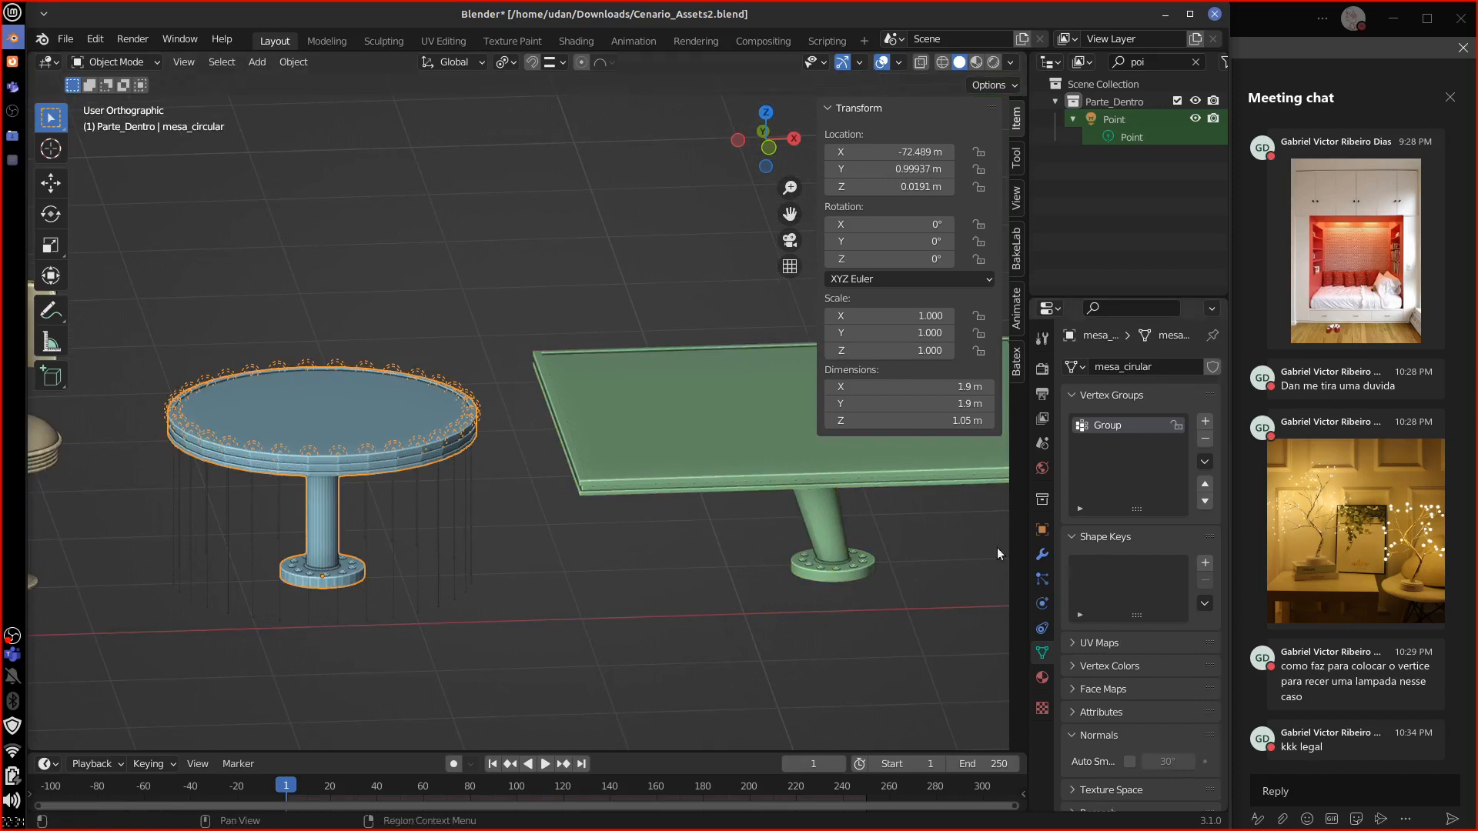
pyautogui.click(1132, 761)
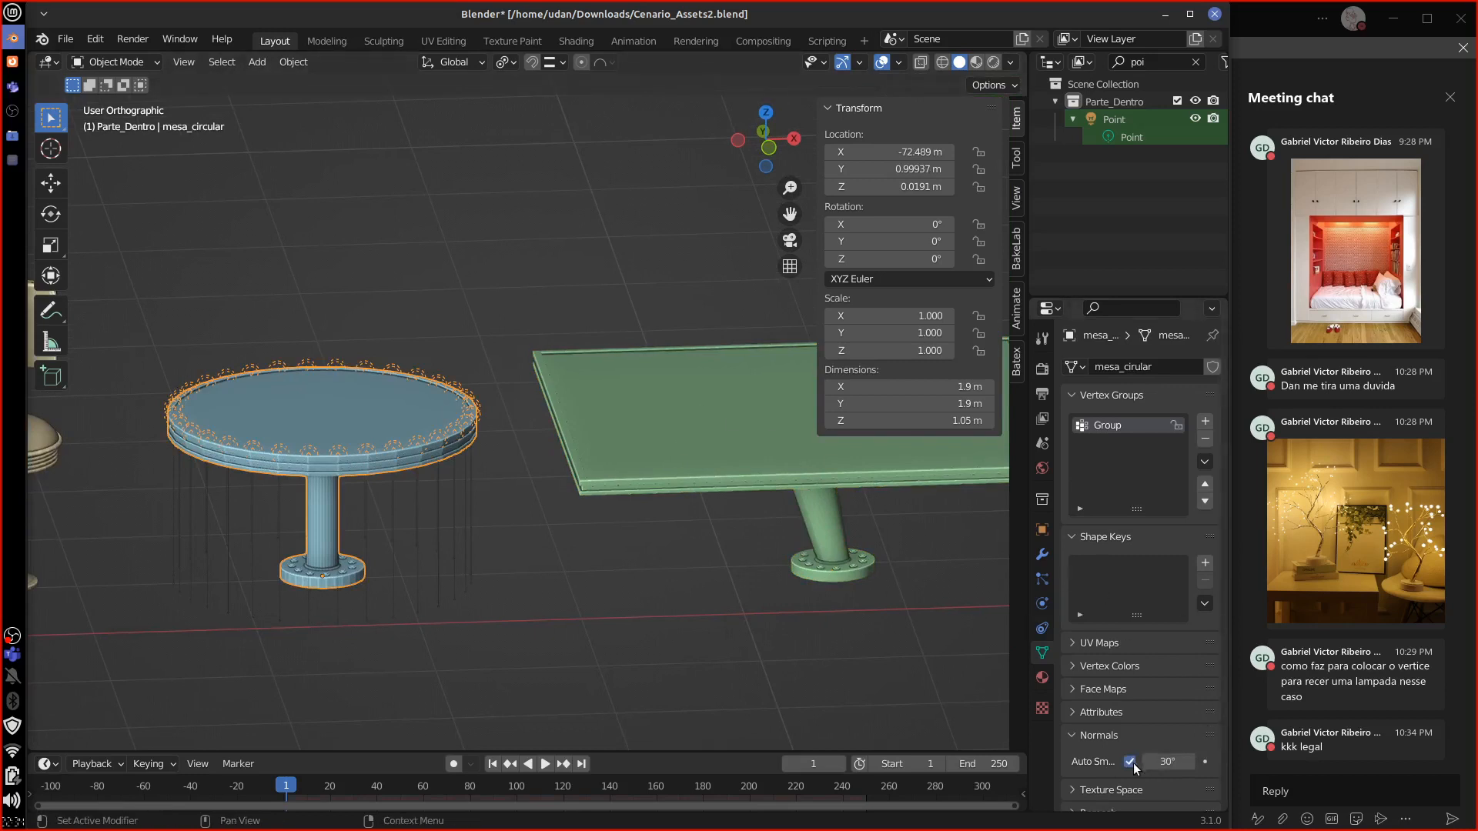
pyautogui.click(293, 61)
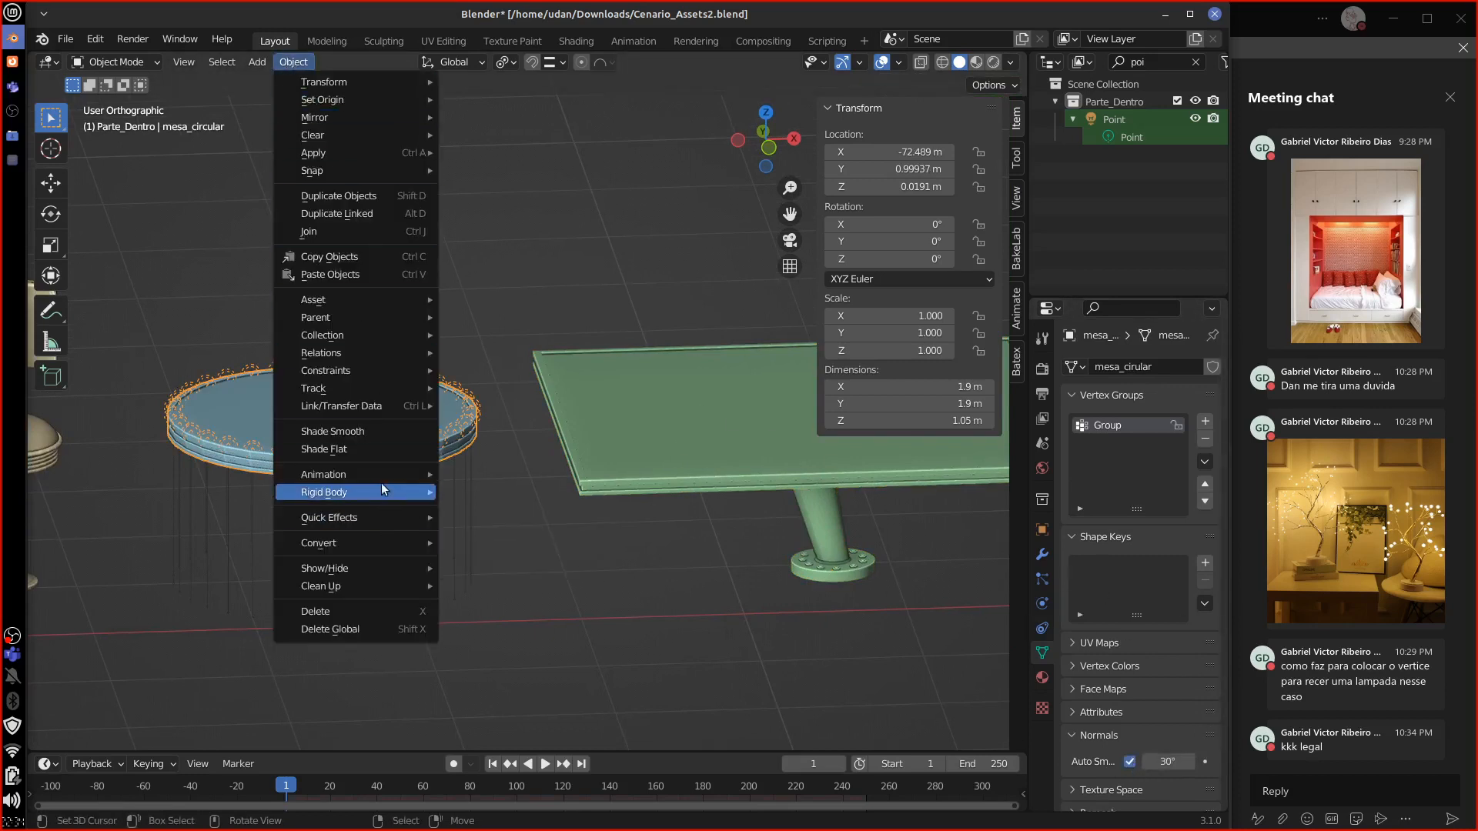
pyautogui.click(368, 431)
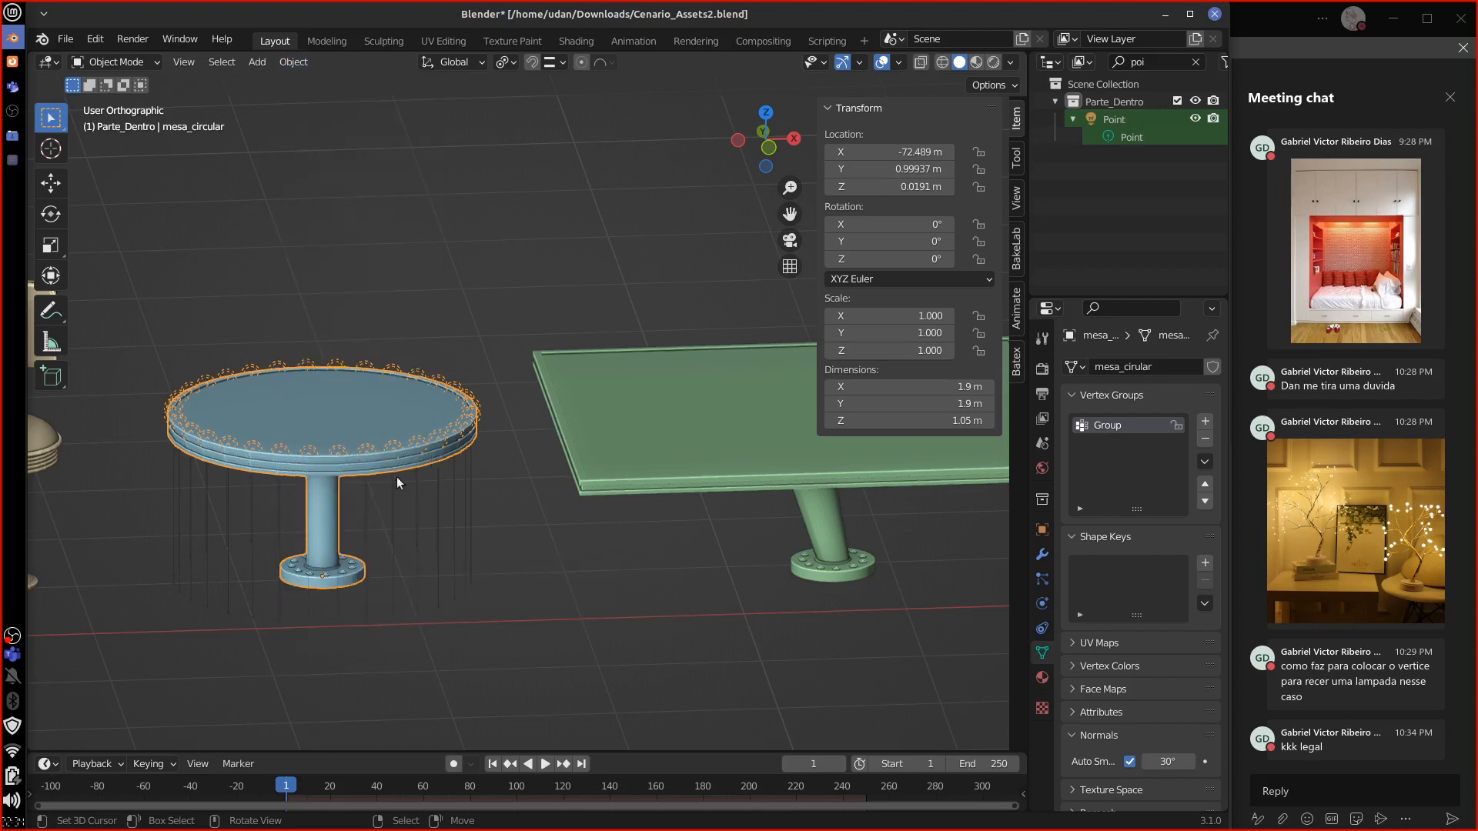
# Step: Select the brown counter model bancada2 and enter Edit Mode on its mesh
pyautogui.moveTo(395, 477); pyautogui.dragTo(427, 507, button='middle')
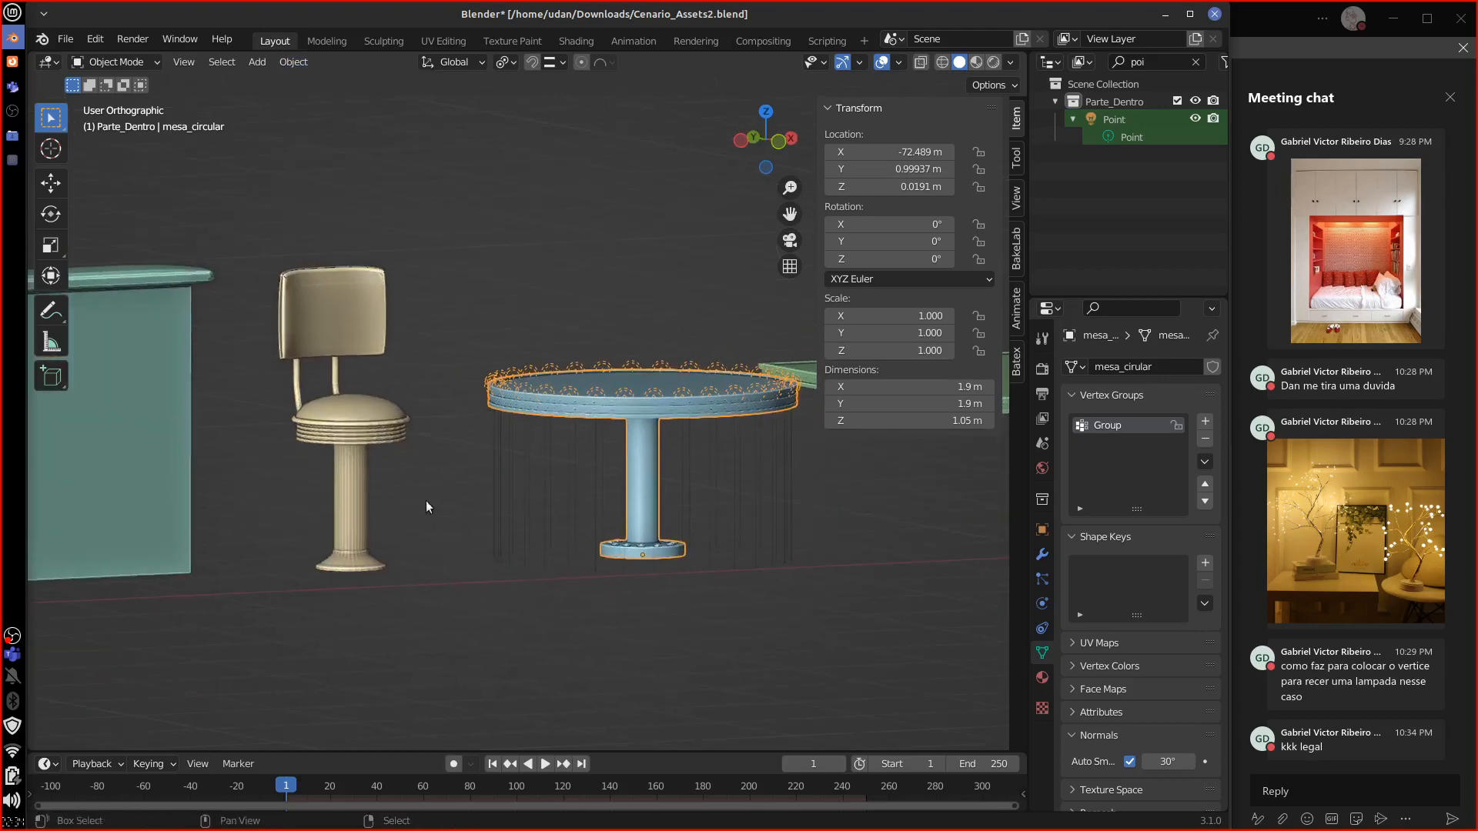
pyautogui.rightClick(362, 494)
pyautogui.keyDown('shift'); pyautogui.moveTo(212, 563); pyautogui.dragTo(870, 548, button='middle'); pyautogui.keyUp('shift')
pyautogui.keyDown('shift'); pyautogui.moveTo(570, 576); pyautogui.dragTo(643, 533, button='middle'); pyautogui.keyUp('shift')
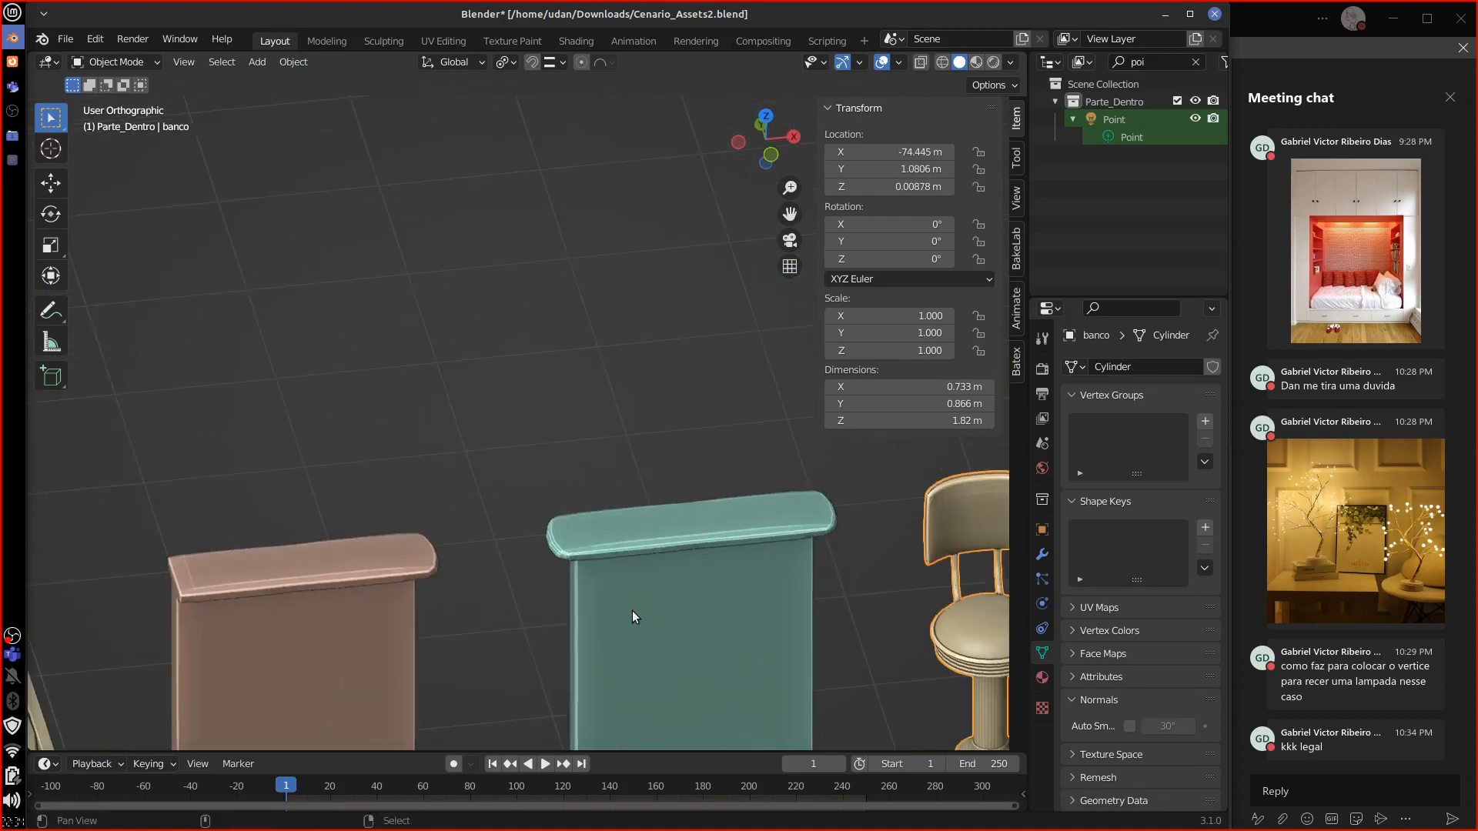
pyautogui.click(375, 574)
pyautogui.press('Tab')
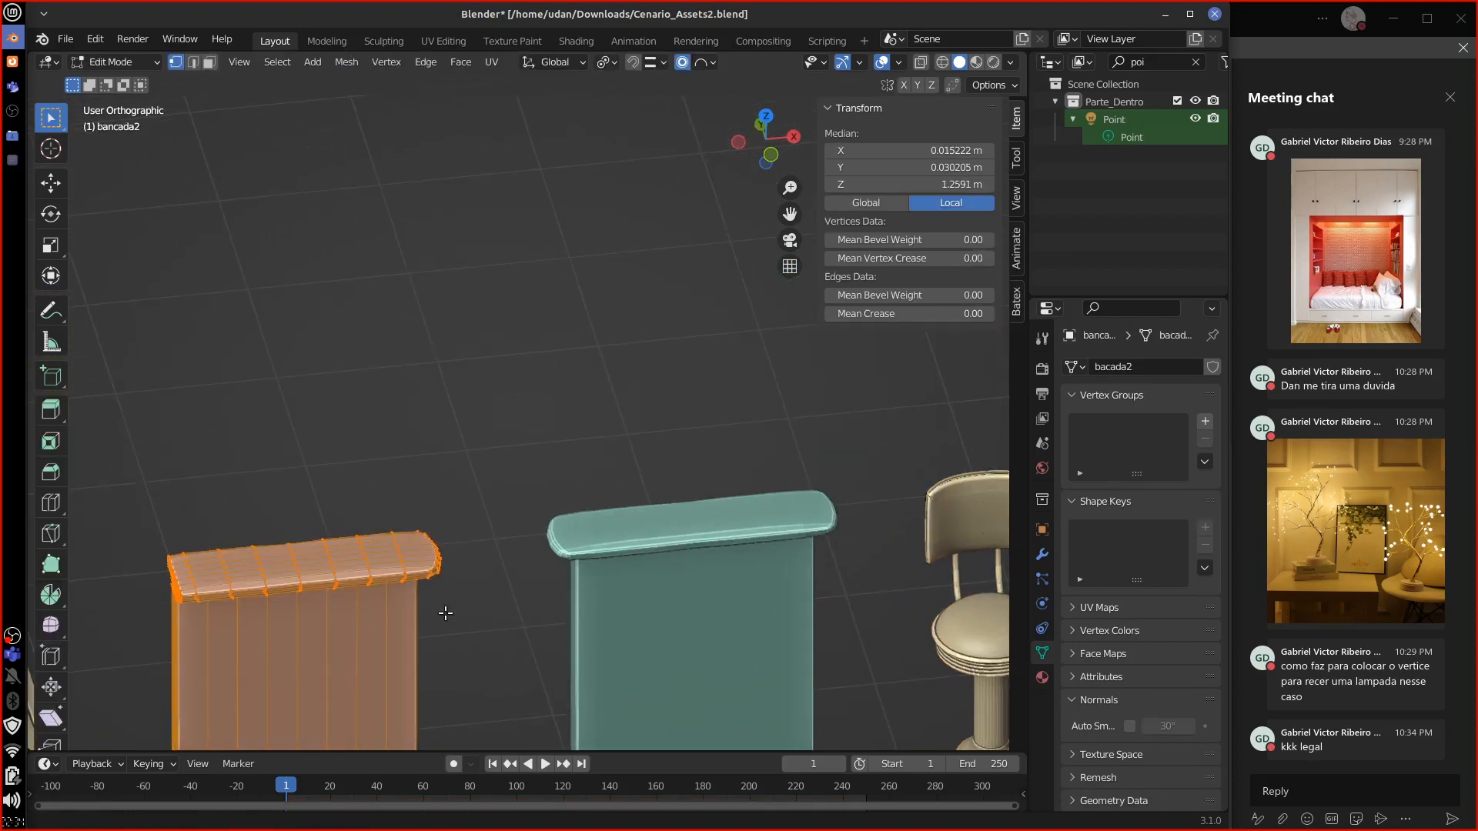
# Step: Select the edge loop along the countertop's front rim and examine the uneven slab up close
pyautogui.keyDown('shift'); pyautogui.moveTo(446, 610); pyautogui.dragTo(476, 577, button='middle'); pyautogui.keyUp('shift')
pyautogui.moveTo(571, 649); pyautogui.dragTo(509, 619, button='middle')
pyautogui.scroll(5, 510, 619)
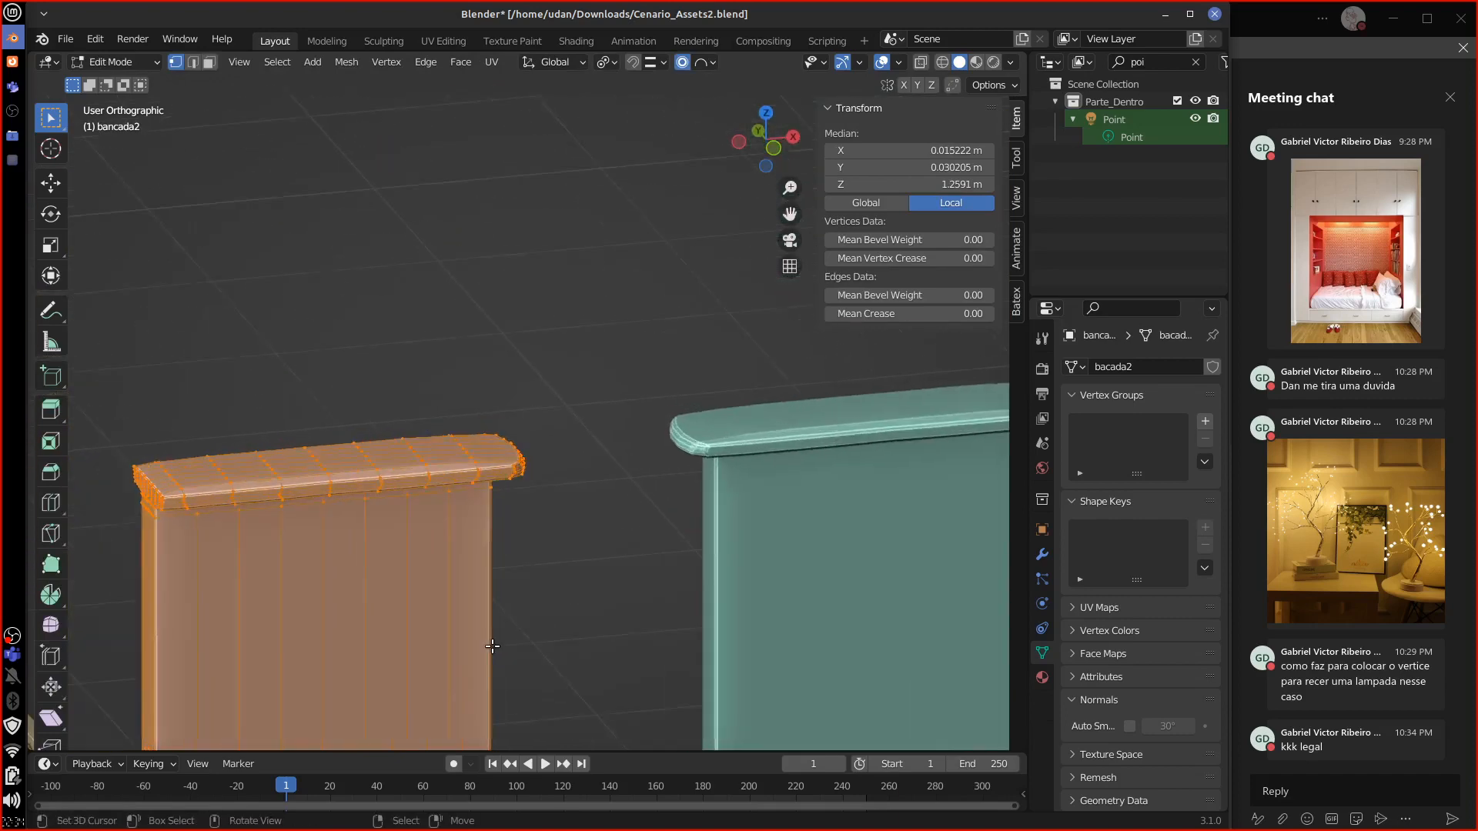
pyautogui.scroll(2, 484, 577)
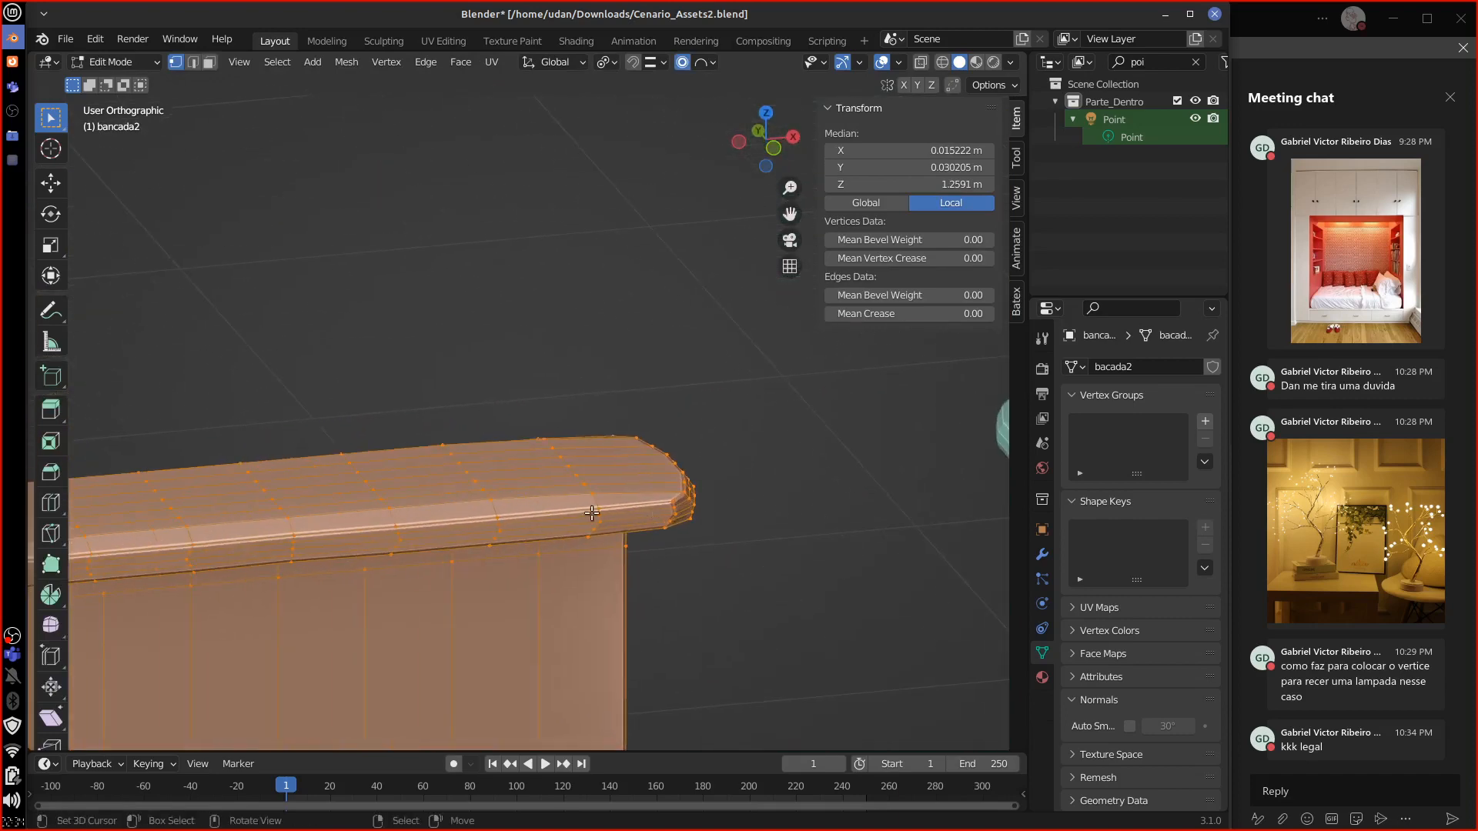
pyautogui.moveTo(593, 511); pyautogui.dragTo(481, 530, button='middle')
pyautogui.keyDown('alt'); pyautogui.click(480, 514); pyautogui.keyUp('alt')
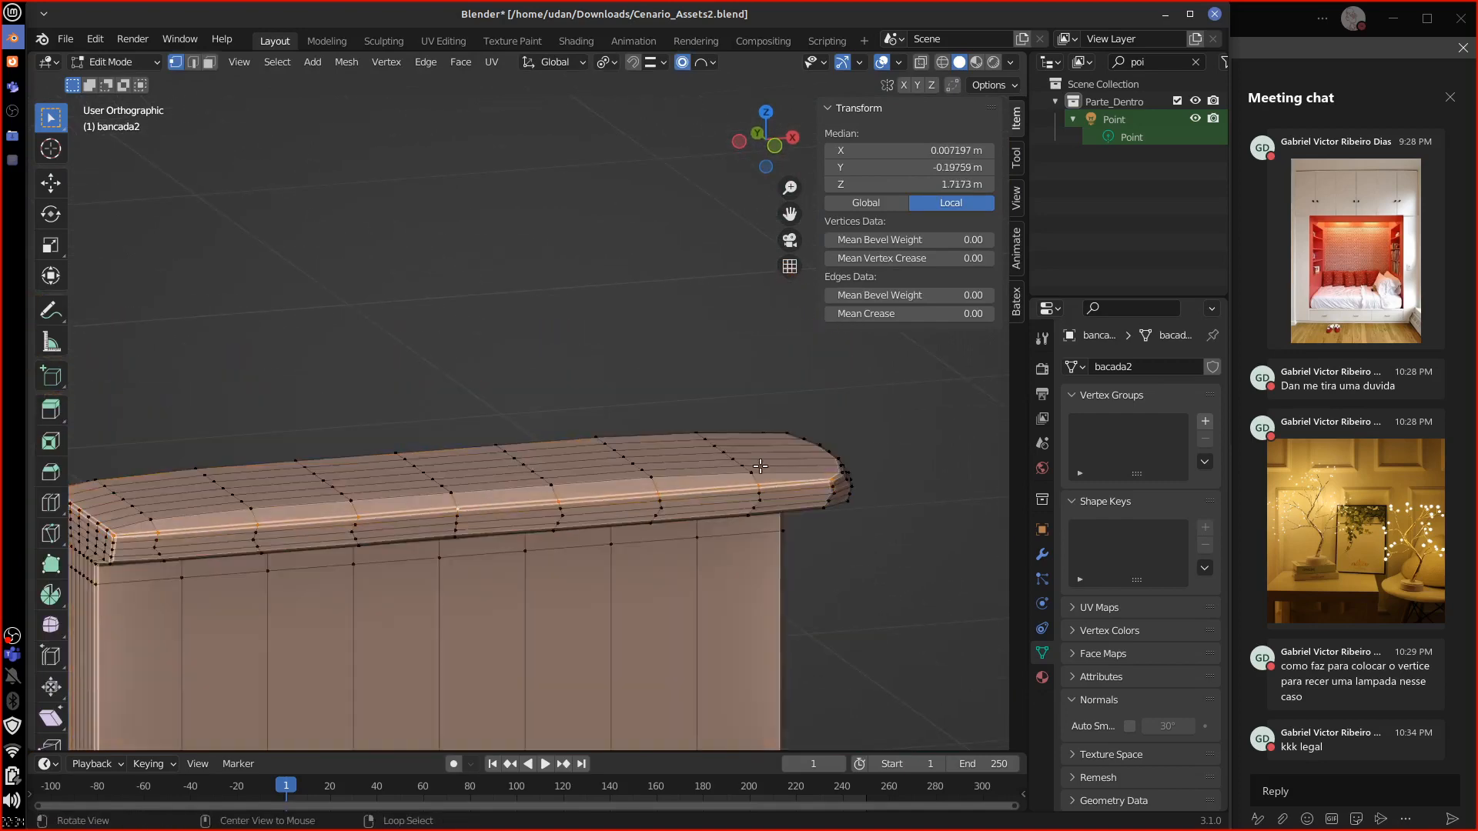
pyautogui.keyDown('shift'); pyautogui.moveTo(733, 496); pyautogui.dragTo(754, 532, button='middle'); pyautogui.keyUp('shift')
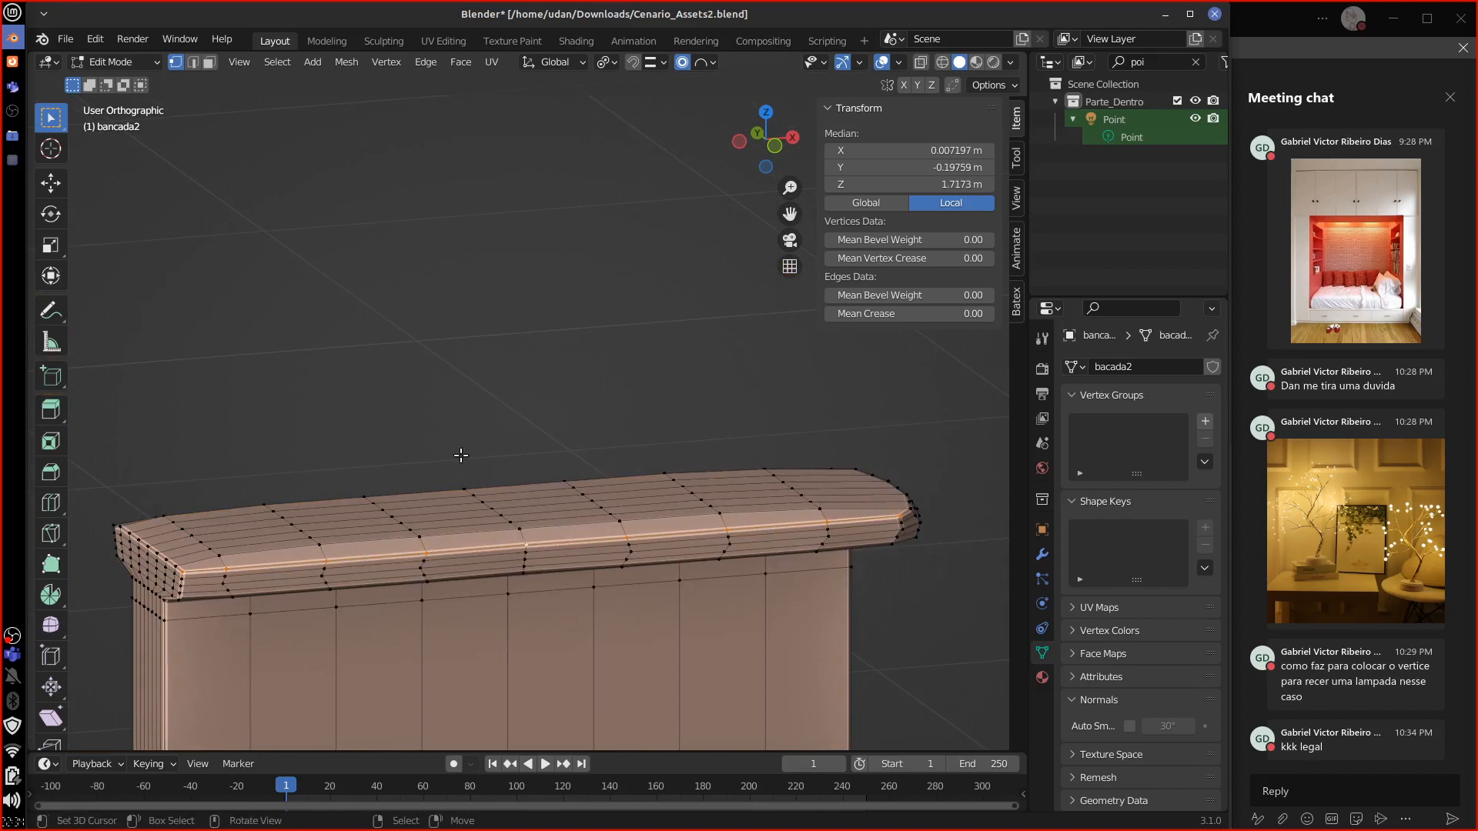
# Step: From the top view, replace the selection with the countertop's inner top vertices plus its surrounding rim loops, ending on the rounded end
pyautogui.press('KP_7')
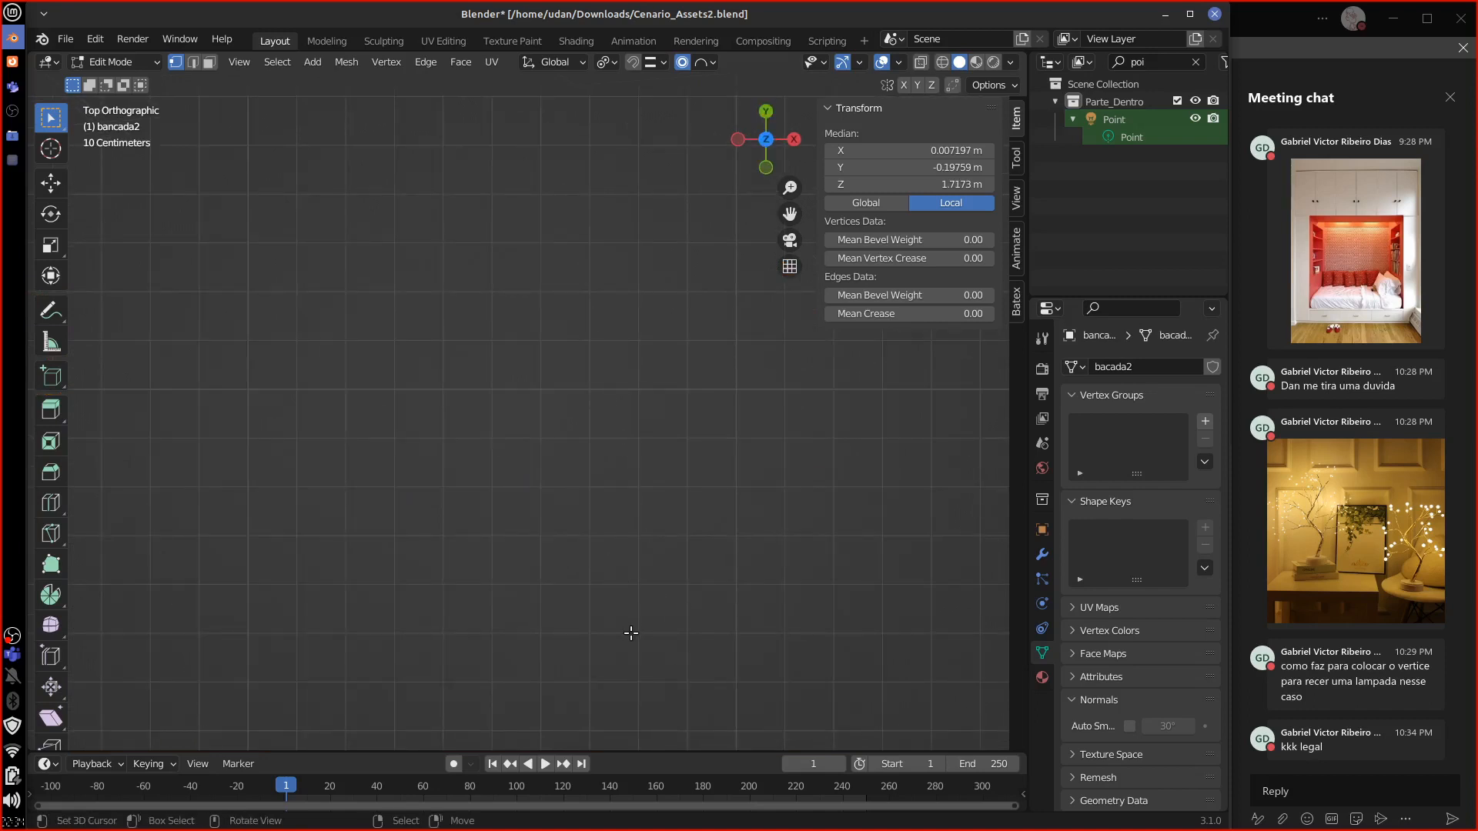
pyautogui.press('KP_Decimal')
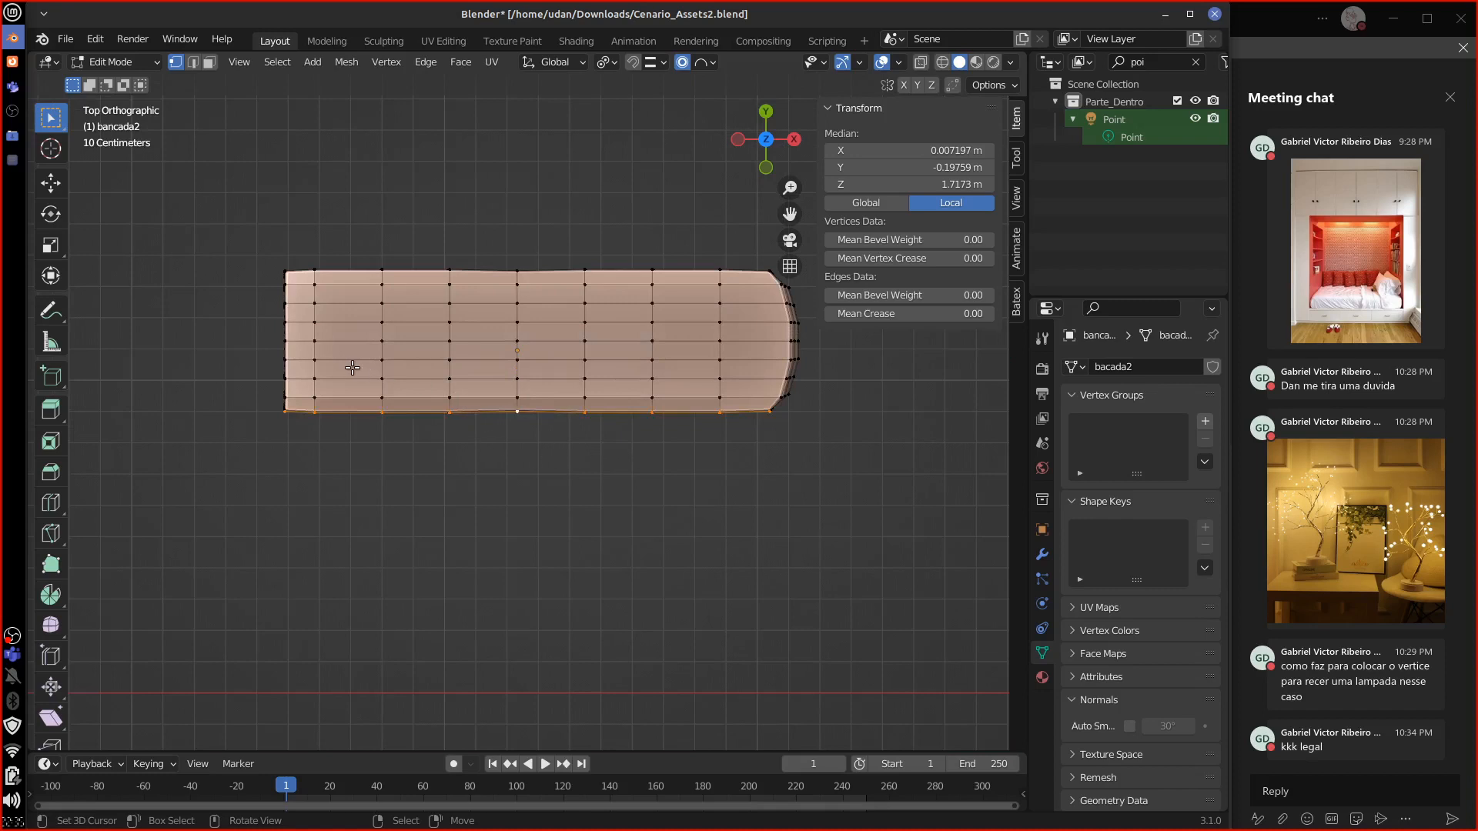
pyautogui.hotkey('alt', 'a')
pyautogui.press('b')
pyautogui.moveTo(306, 282); pyautogui.dragTo(750, 404)
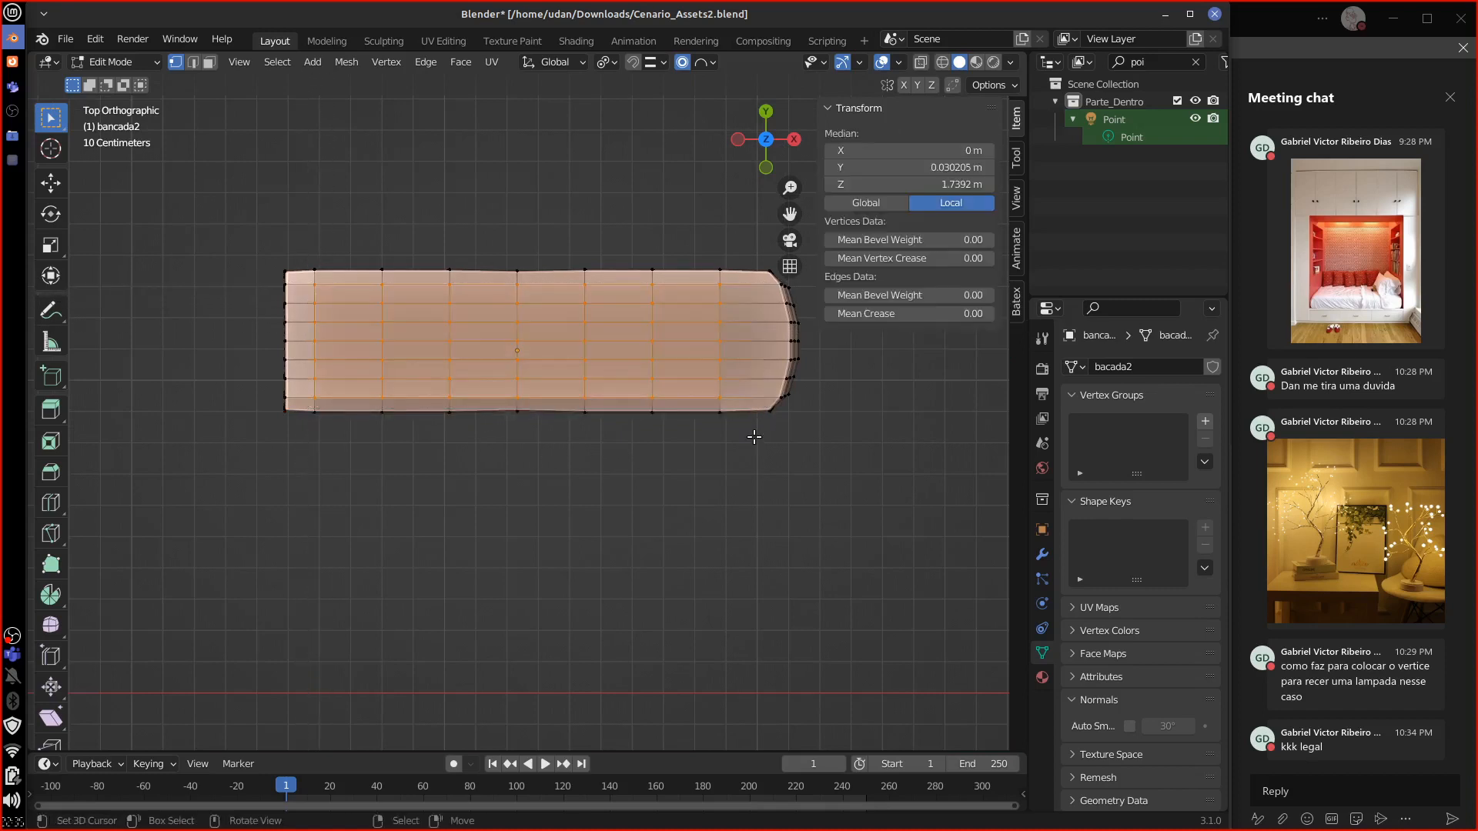
pyautogui.keyDown('alt'); pyautogui.keyDown('shift'); pyautogui.click(399, 269); pyautogui.keyUp('shift'); pyautogui.keyUp('alt')
pyautogui.keyDown('alt'); pyautogui.keyDown('shift'); pyautogui.click(547, 405); pyautogui.keyUp('shift'); pyautogui.keyUp('alt')
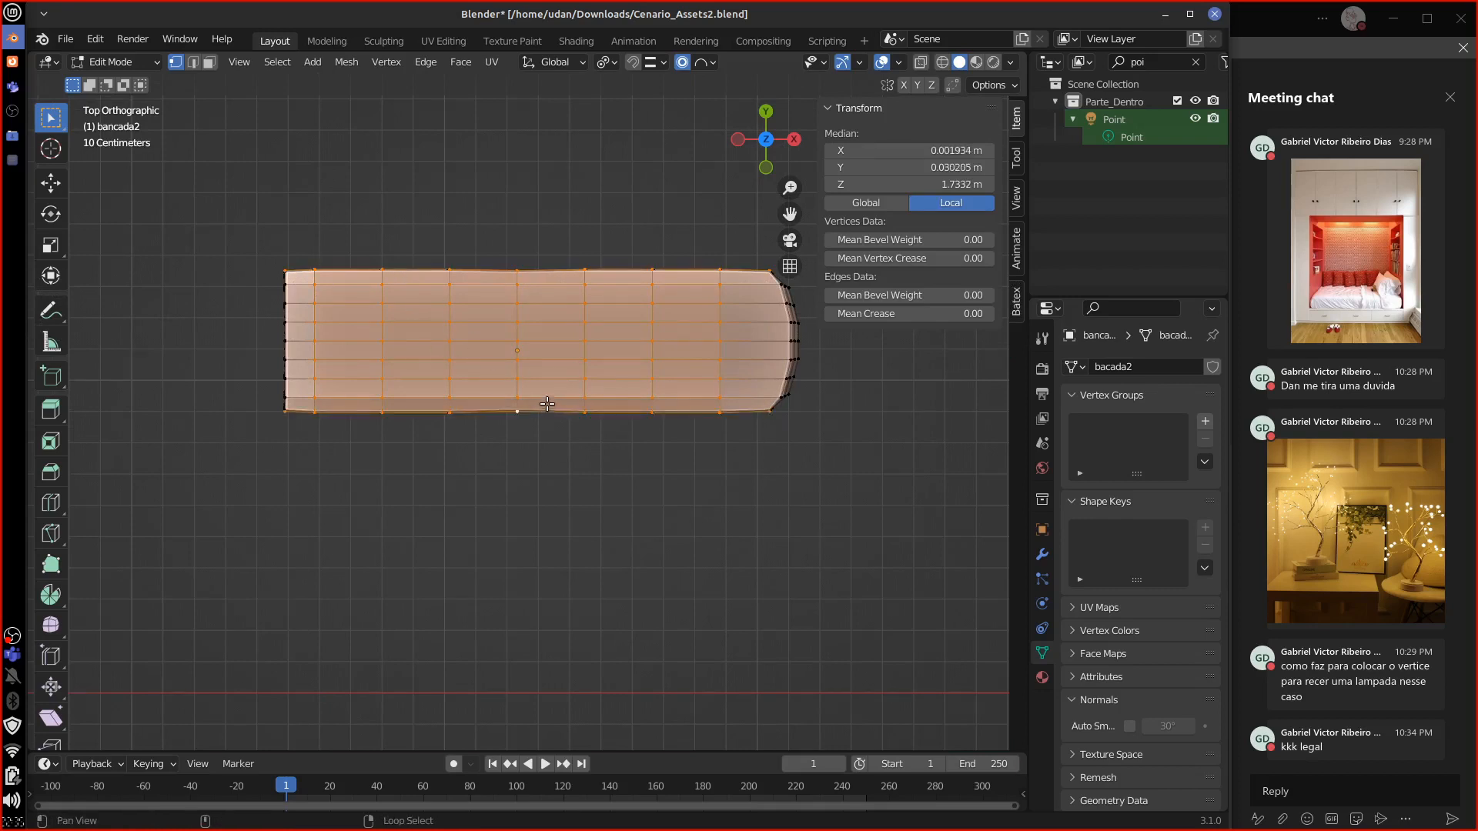
pyautogui.keyDown('alt'); pyautogui.keyDown('shift'); pyautogui.click(289, 311); pyautogui.keyUp('shift'); pyautogui.keyUp('alt')
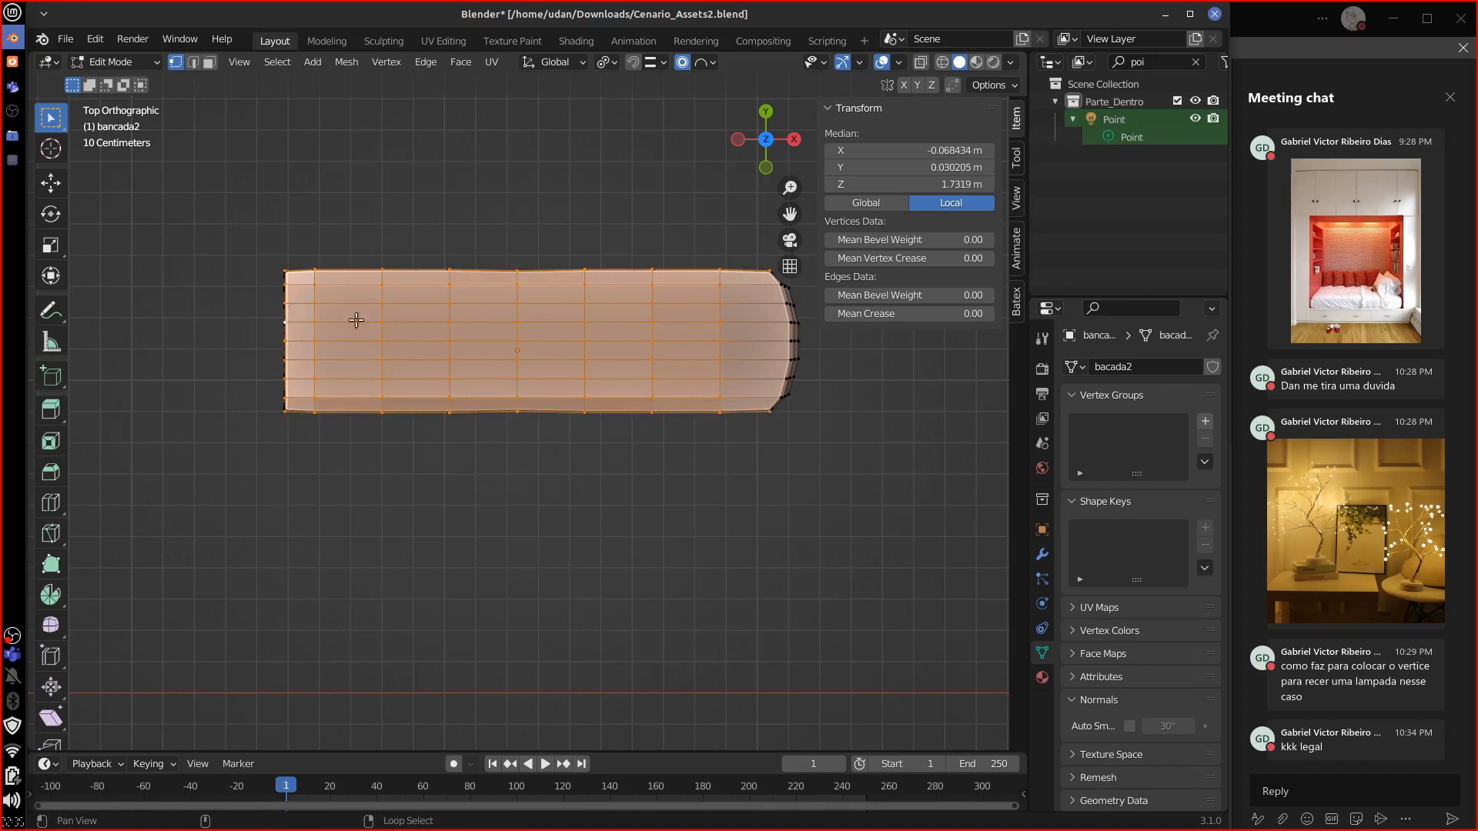
pyautogui.keyDown('alt'); pyautogui.keyDown('shift'); pyautogui.click(785, 346); pyautogui.keyUp('shift'); pyautogui.keyUp('alt')
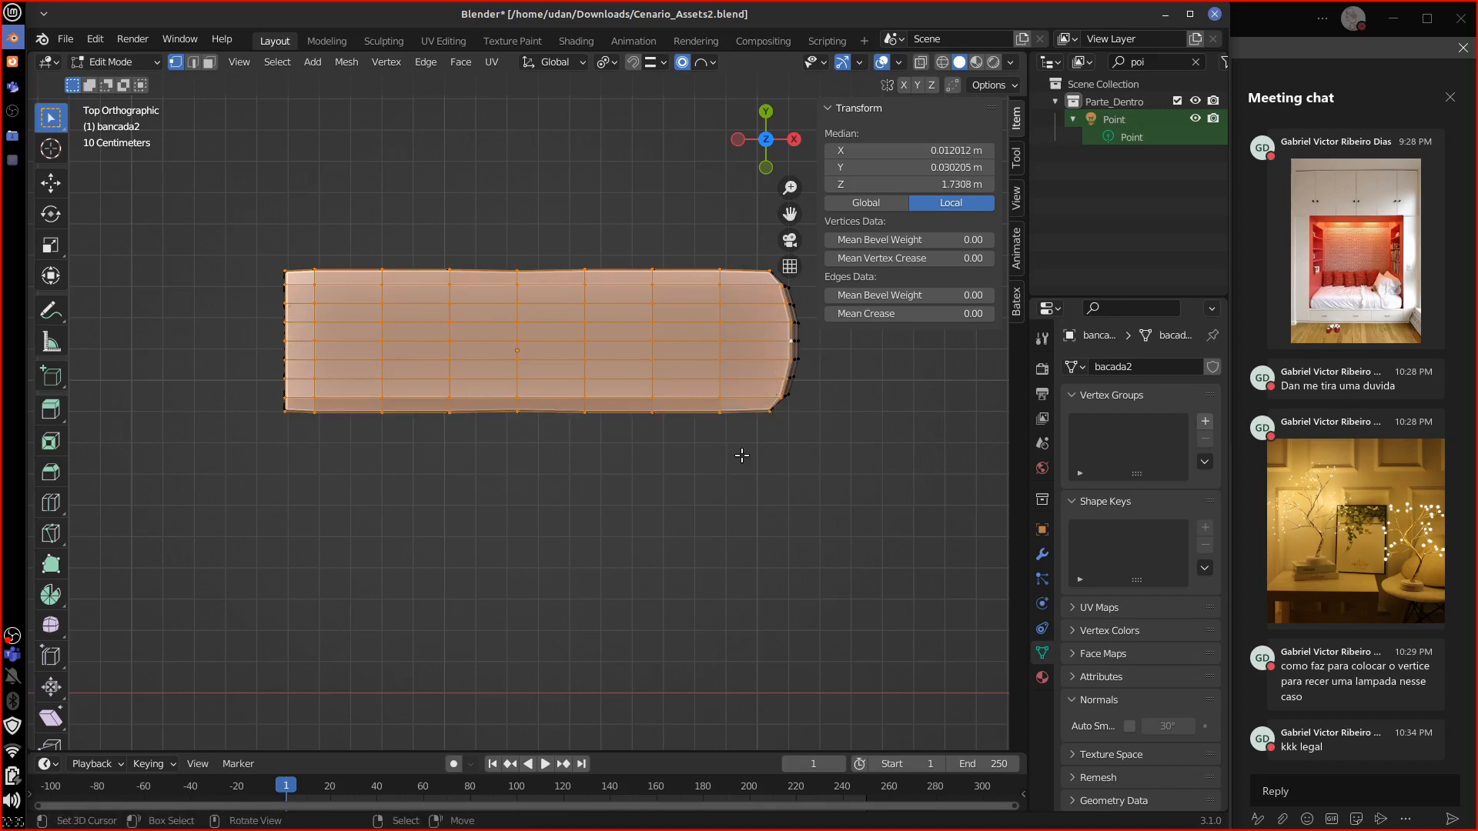
# Step: Set the transform pivot point to Active Element and view the countertop's rounded end from the front
pyautogui.press('KP_Decimal')
pyautogui.moveTo(727, 564); pyautogui.dragTo(834, 441, button='middle')
pyautogui.scroll(4, 845, 468)
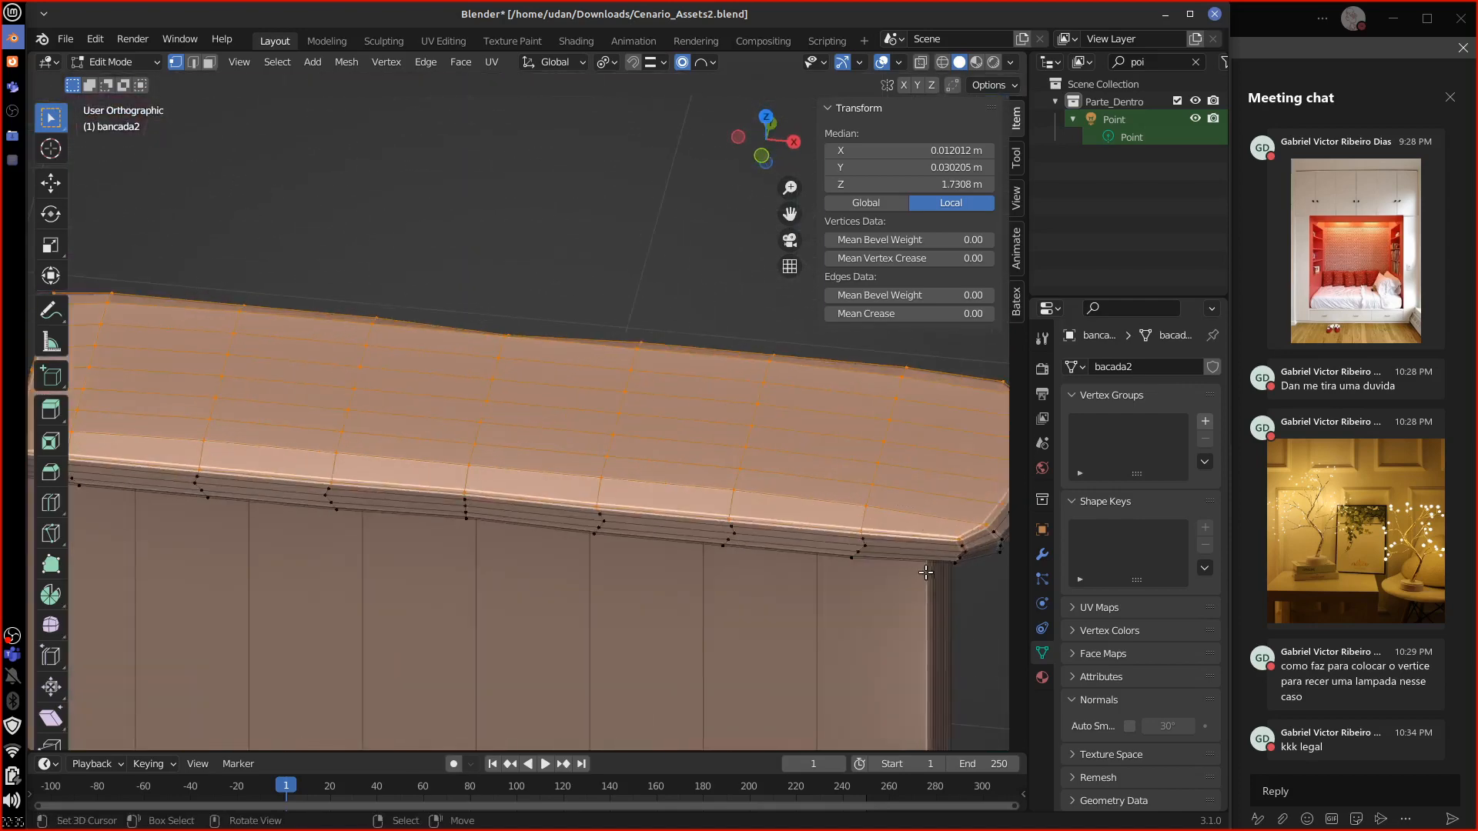
pyautogui.keyDown('shift'); pyautogui.moveTo(915, 567); pyautogui.dragTo(769, 542, button='middle'); pyautogui.keyUp('shift')
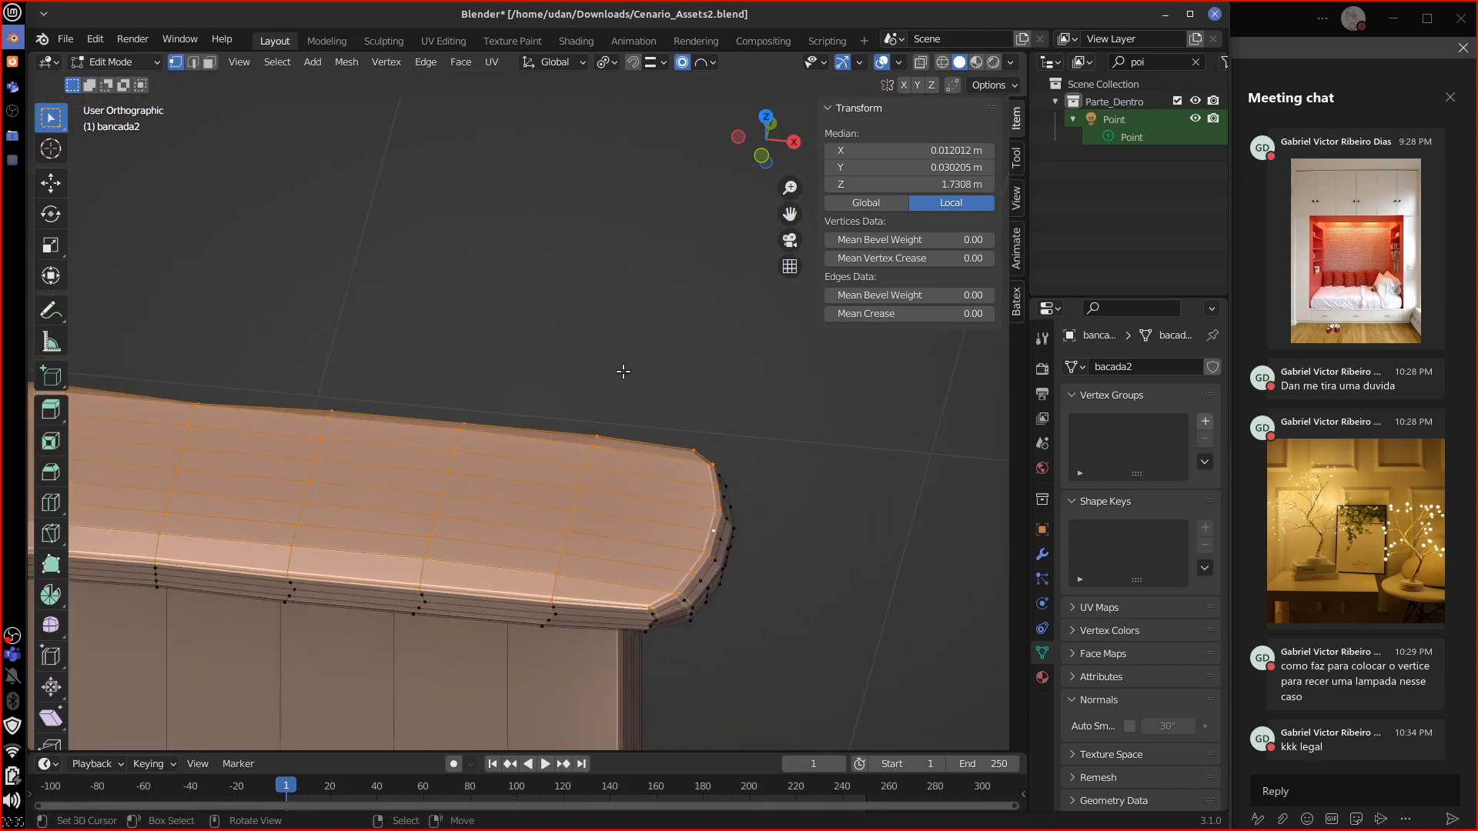
pyautogui.click(605, 62)
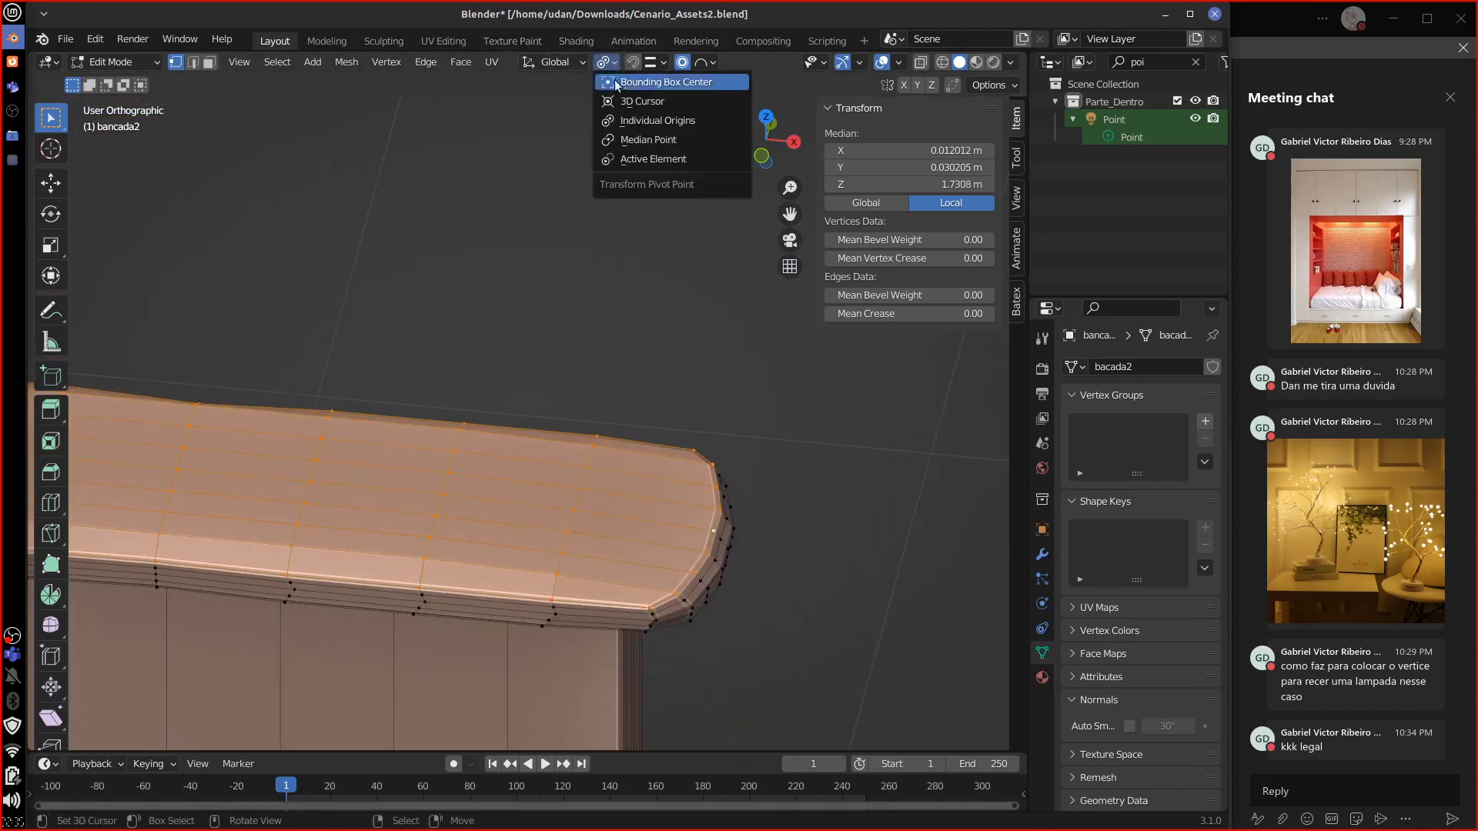
pyautogui.click(679, 158)
pyautogui.press('KP_1')
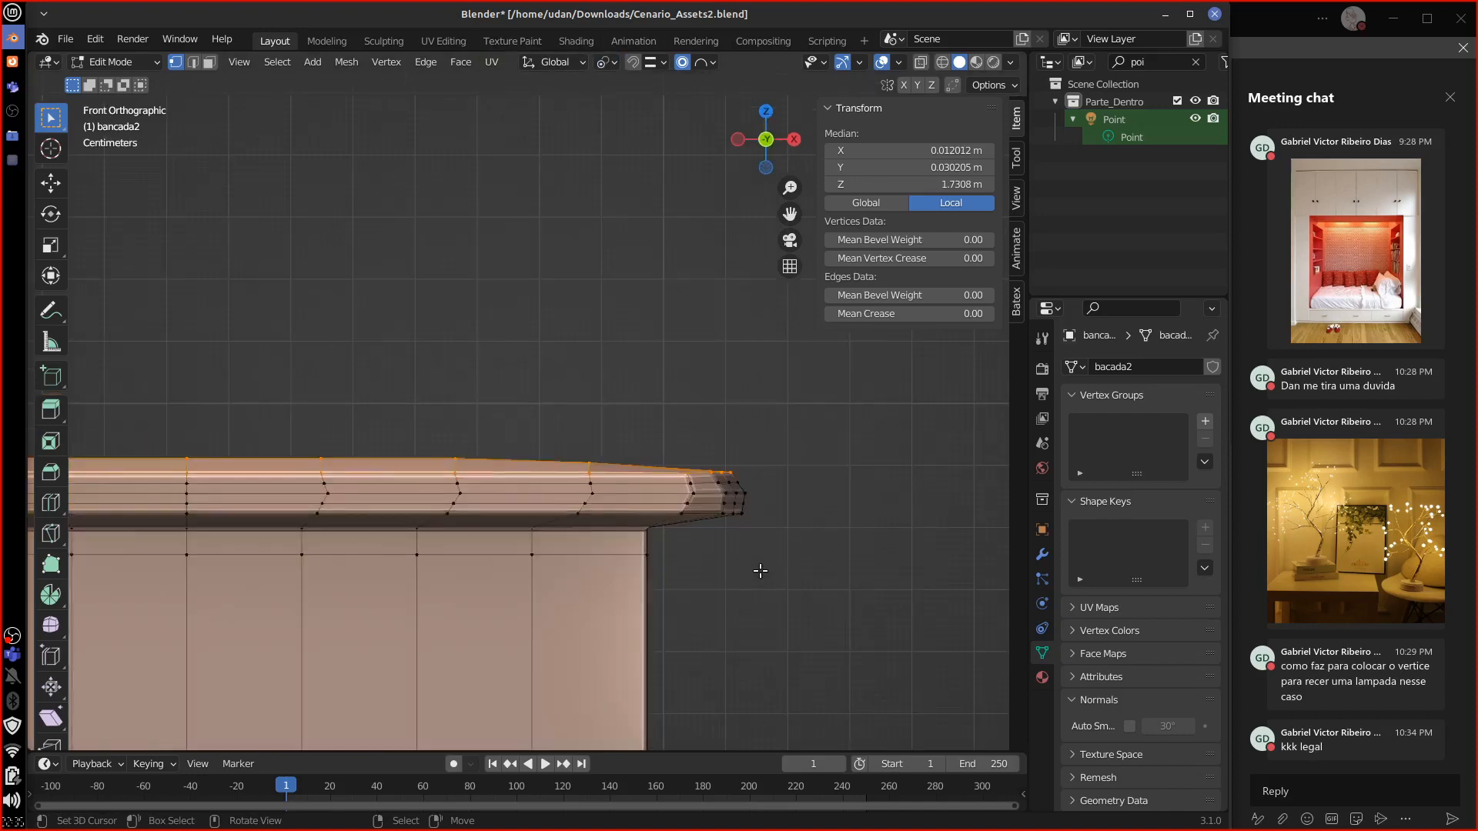
pyautogui.scroll(2, 847, 504)
pyautogui.press('s')
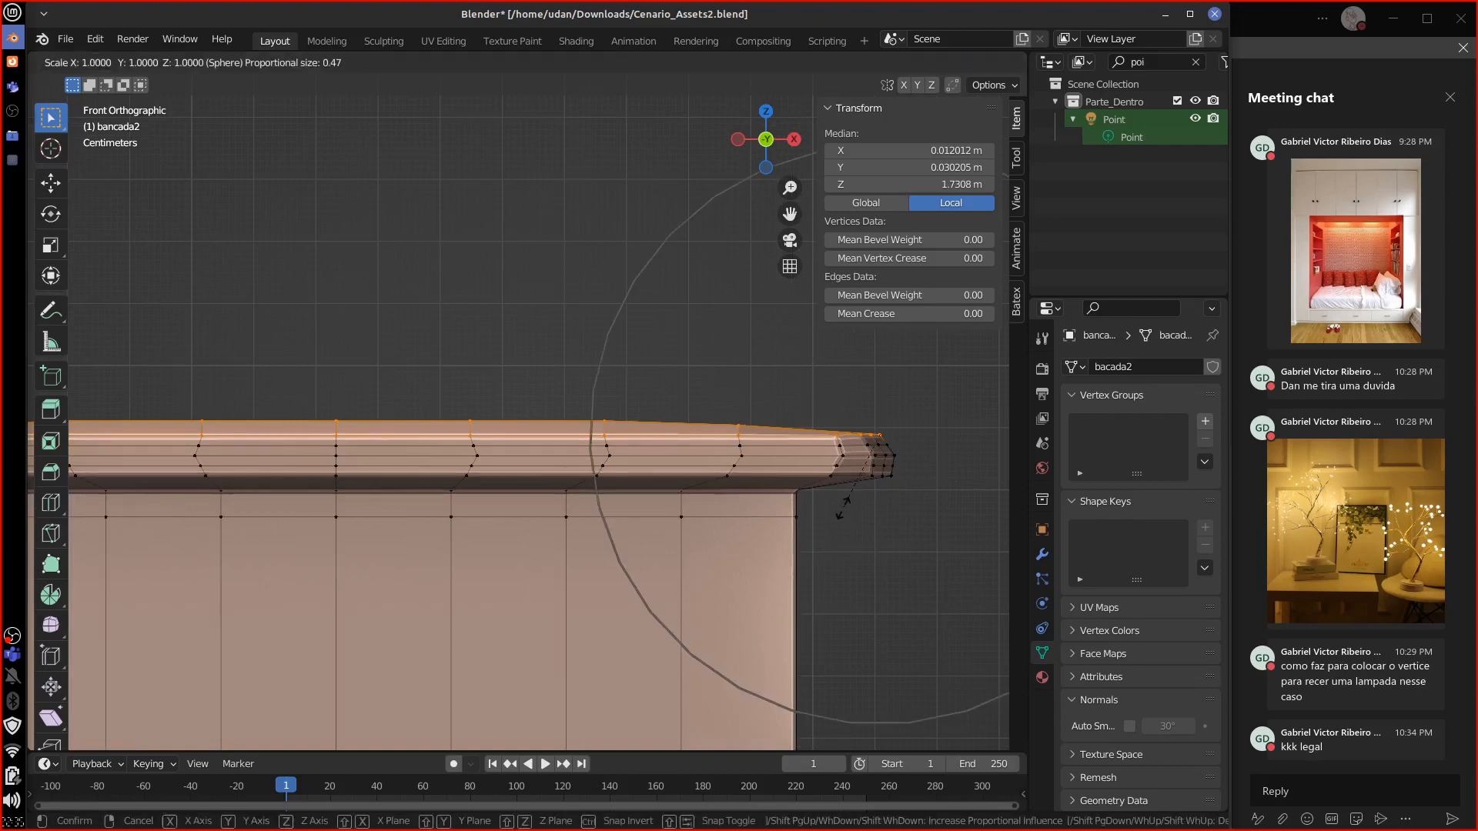
pyautogui.press('z')
pyautogui.press('0')
pyautogui.press('Escape')
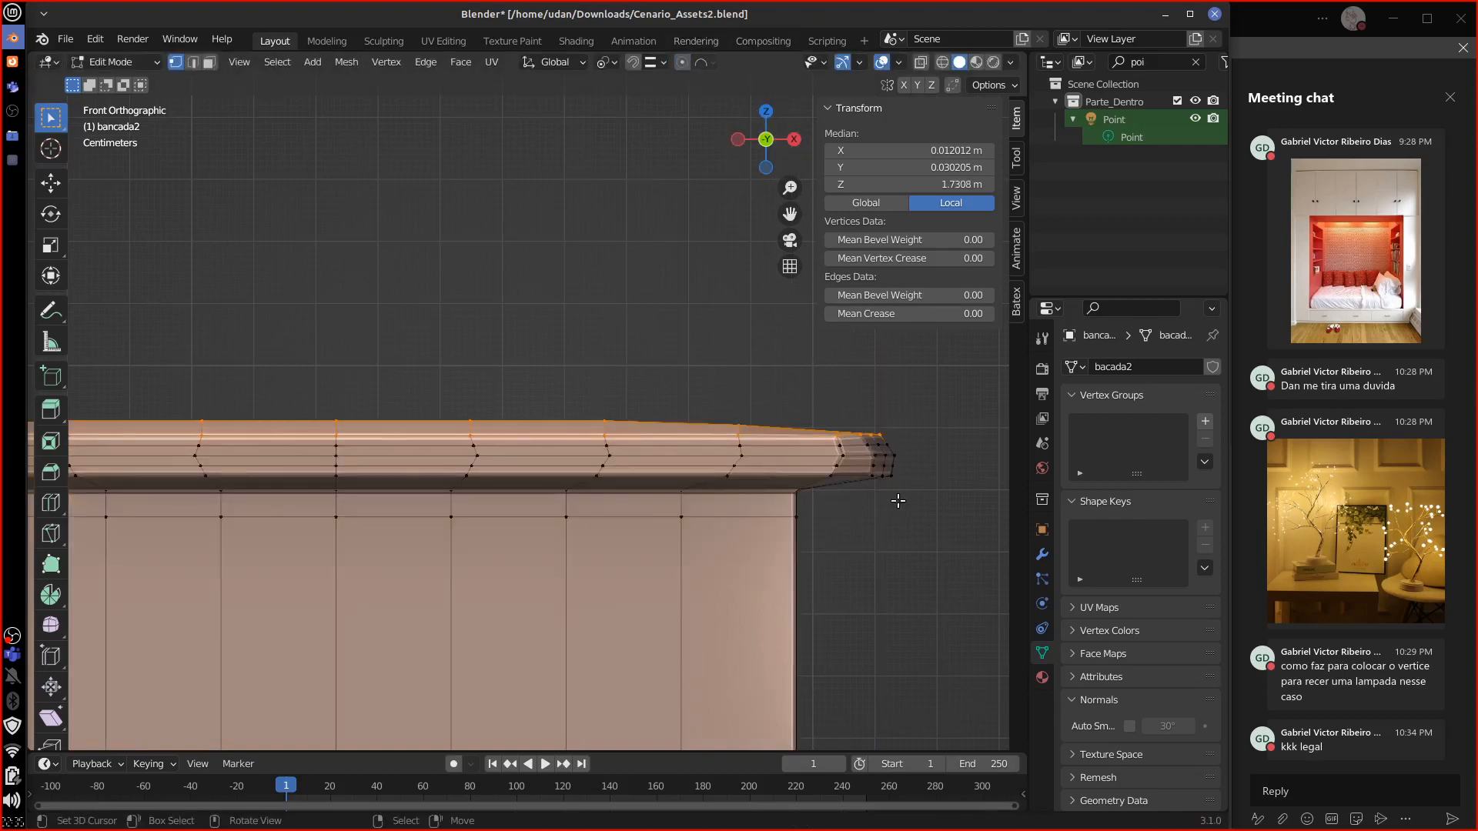
# Step: With proportional editing turned off, flatten the selected countertop surface to the active rim vertex by scaling it to 0 along Z
pyautogui.press('s')
pyautogui.press('z')
pyautogui.press('0')
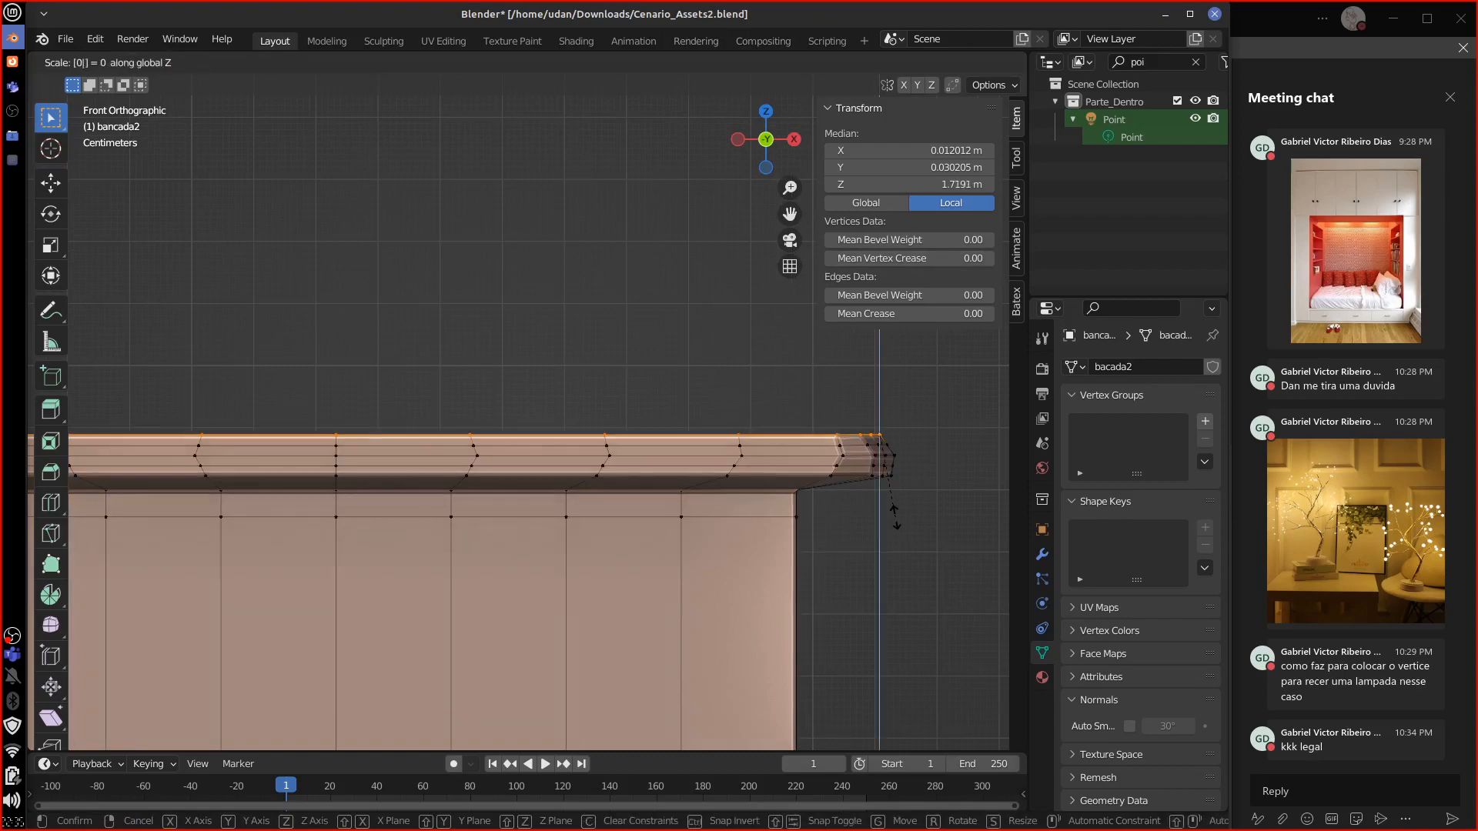
pyautogui.press('Return')
# Step: Select the countertop's lower outer edge loop together with the inner loop where its underside meets the counter body
pyautogui.moveTo(894, 519); pyautogui.dragTo(728, 446, button='middle')
pyautogui.keyDown('alt'); pyautogui.click(716, 432); pyautogui.keyUp('alt')
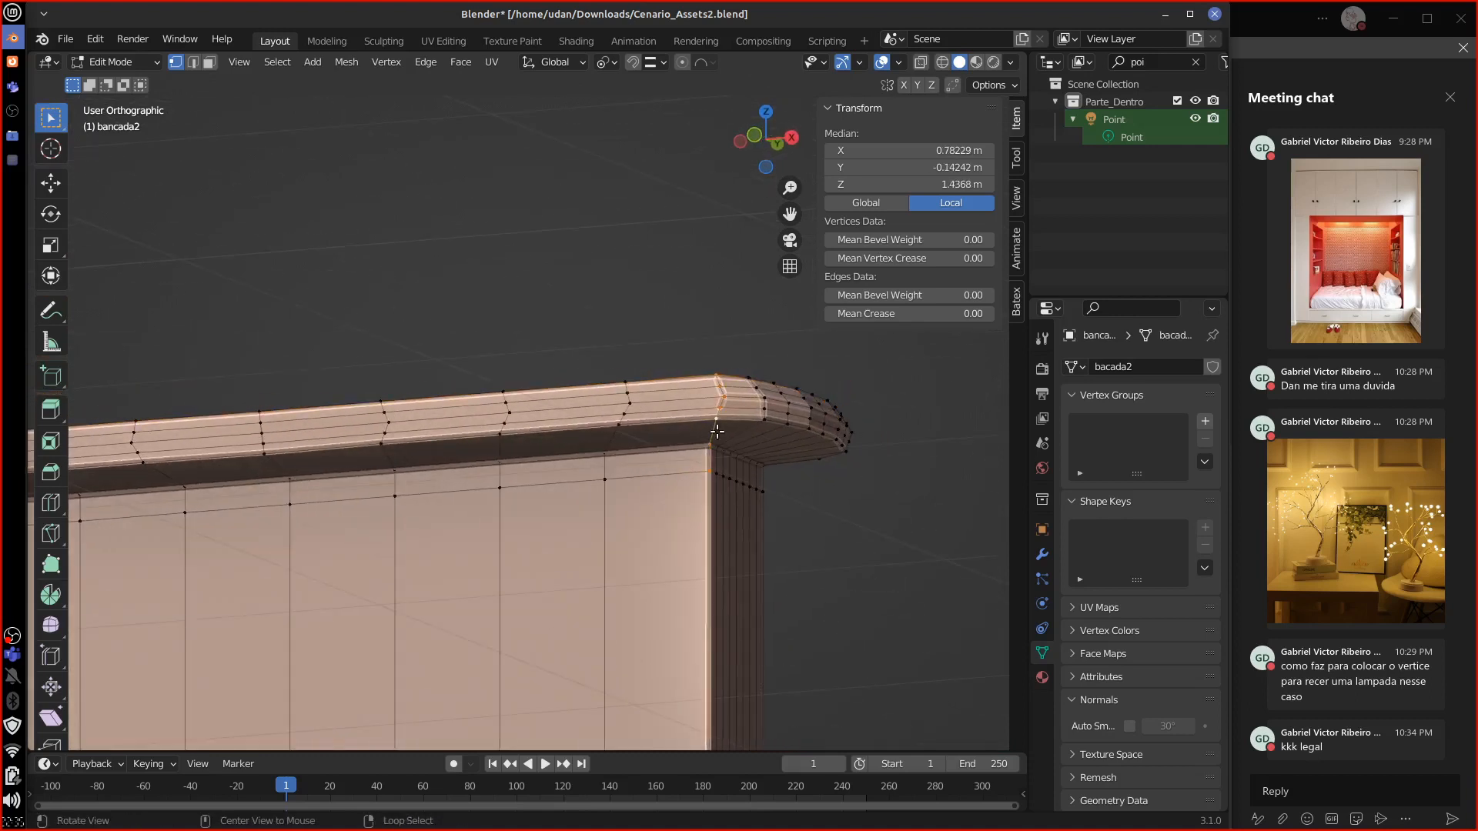
pyautogui.keyDown('alt'); pyautogui.click(745, 426); pyautogui.keyUp('alt')
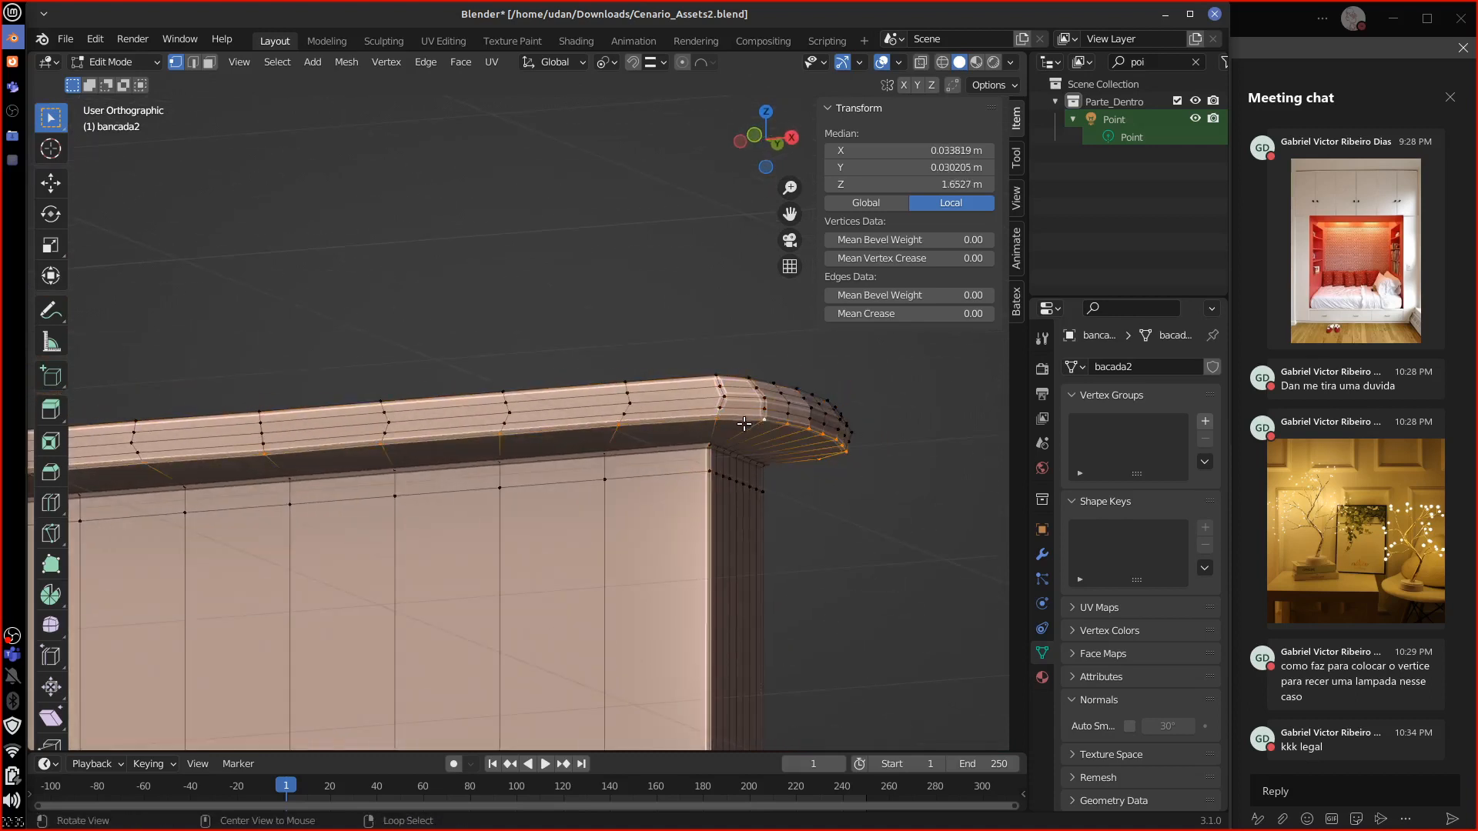
pyautogui.keyDown('alt'); pyautogui.click(700, 439); pyautogui.keyUp('alt')
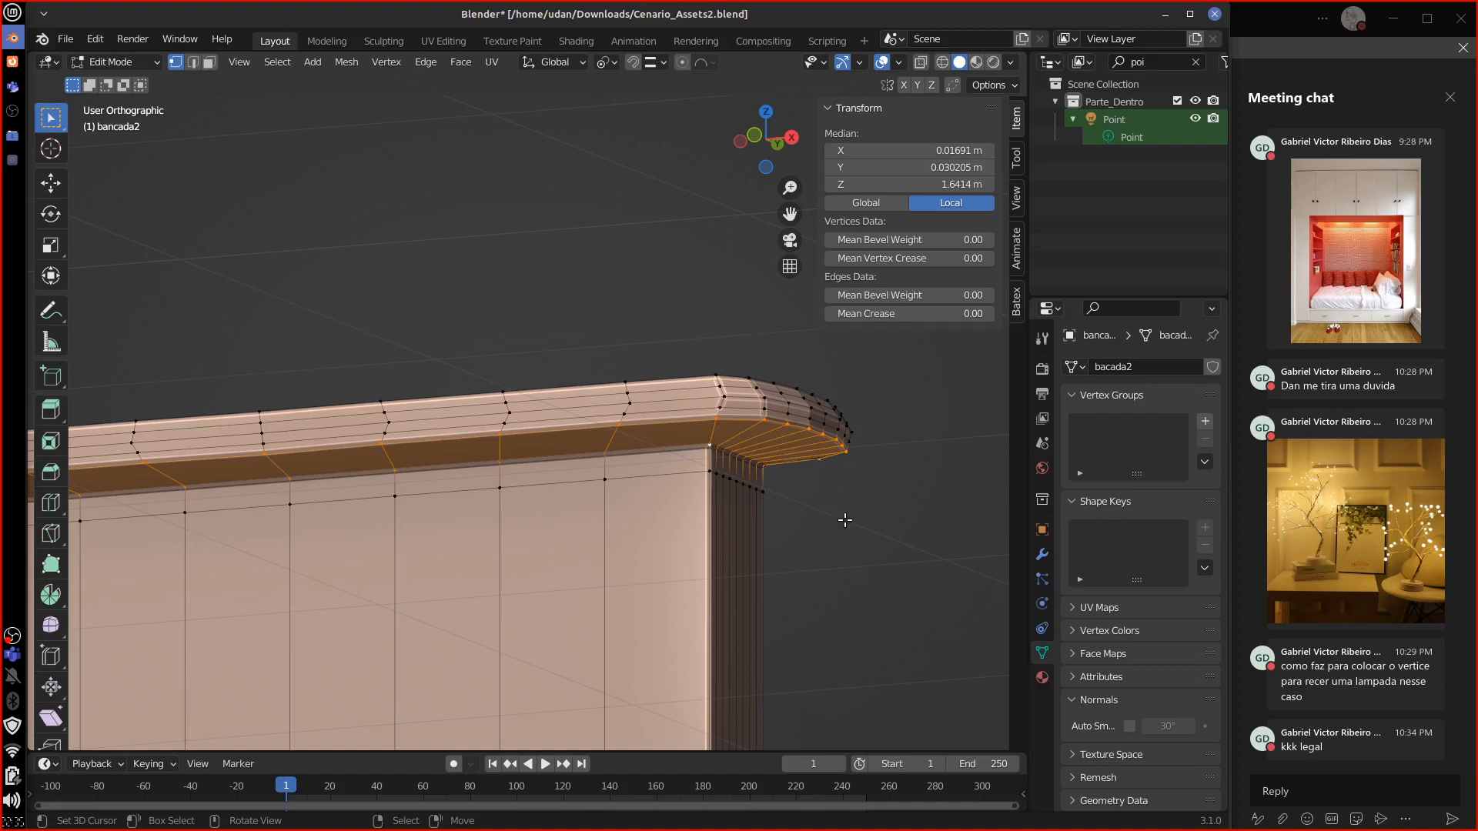
pyautogui.press('KP_1')
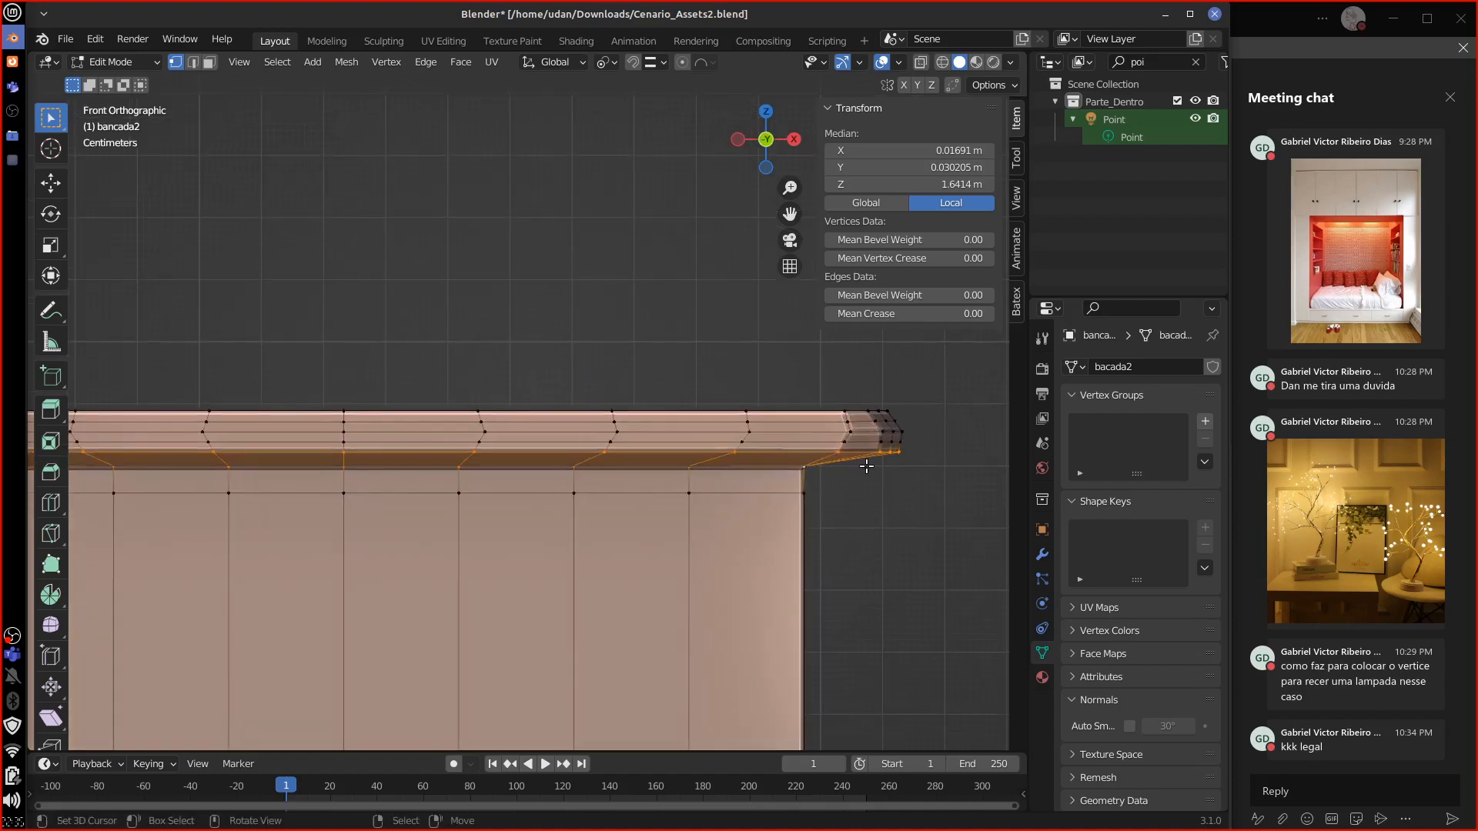
pyautogui.keyDown('shift'); pyautogui.click(835, 456); pyautogui.keyUp('shift')
pyautogui.keyDown('shift'); pyautogui.click(834, 462); pyautogui.keyUp('shift')
pyautogui.press('s')
pyautogui.press('z')
pyautogui.press('0')
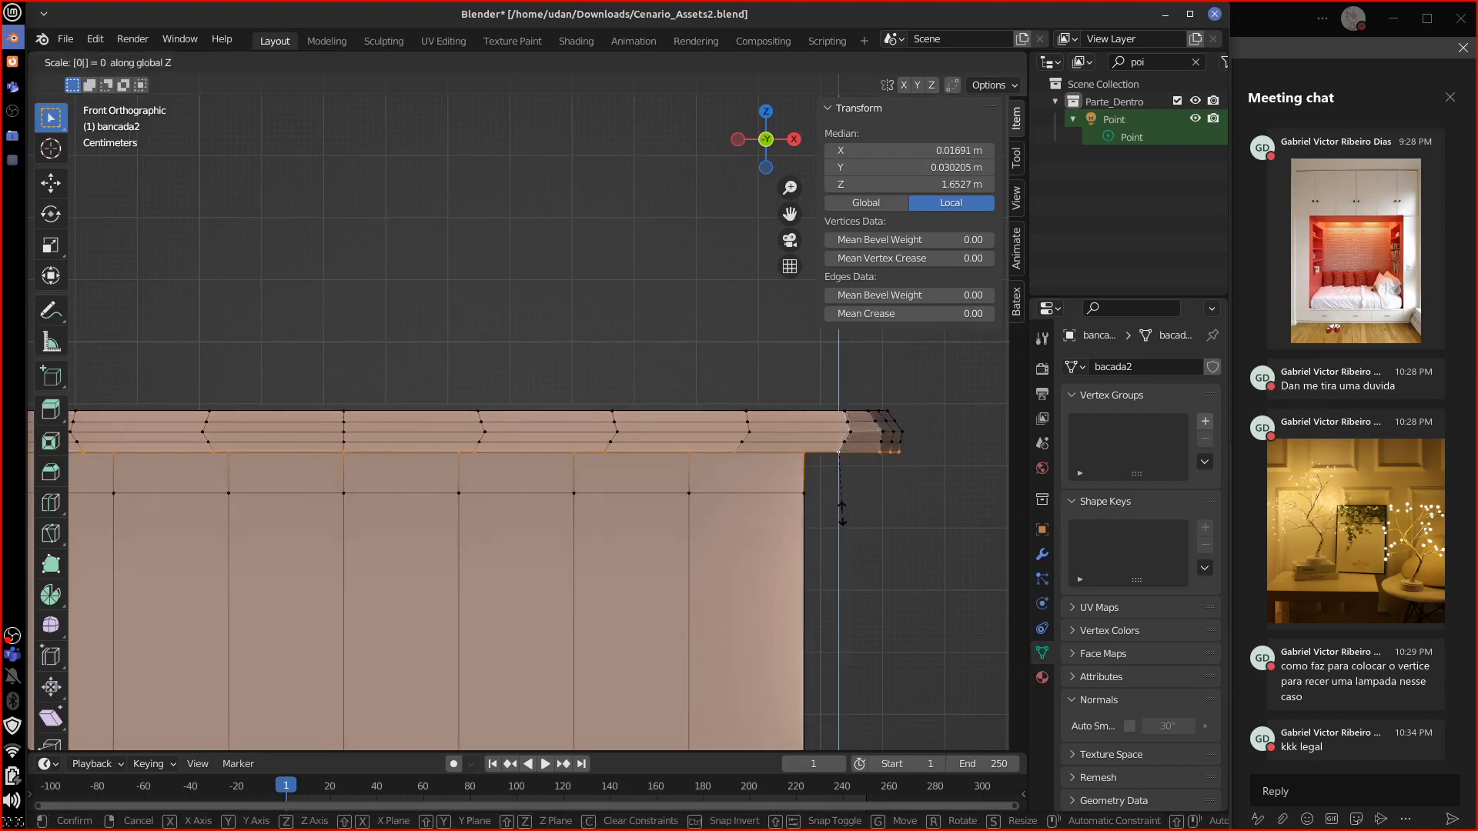
pyautogui.press('Escape')
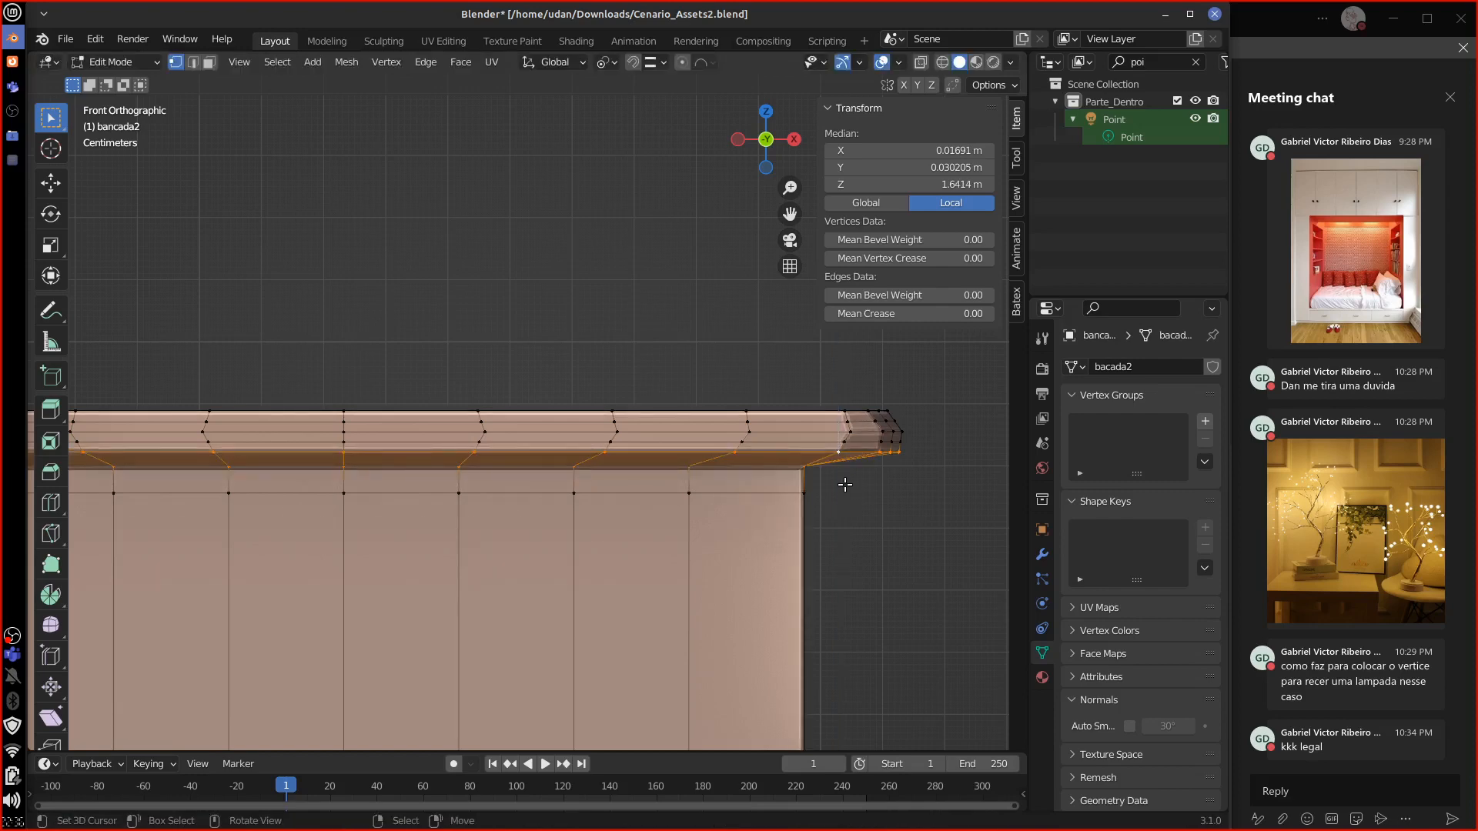
# Step: Make the inner corner vertex beside the counter body active and flatten the underside loops to its height with a Z scale of 0
pyautogui.keyDown('shift'); pyautogui.rightClick(810, 462); pyautogui.keyUp('shift')
pyautogui.keyDown('shift'); pyautogui.rightClick(809, 463); pyautogui.keyUp('shift')
pyautogui.press('s')
pyautogui.press('z')
pyautogui.press('0')
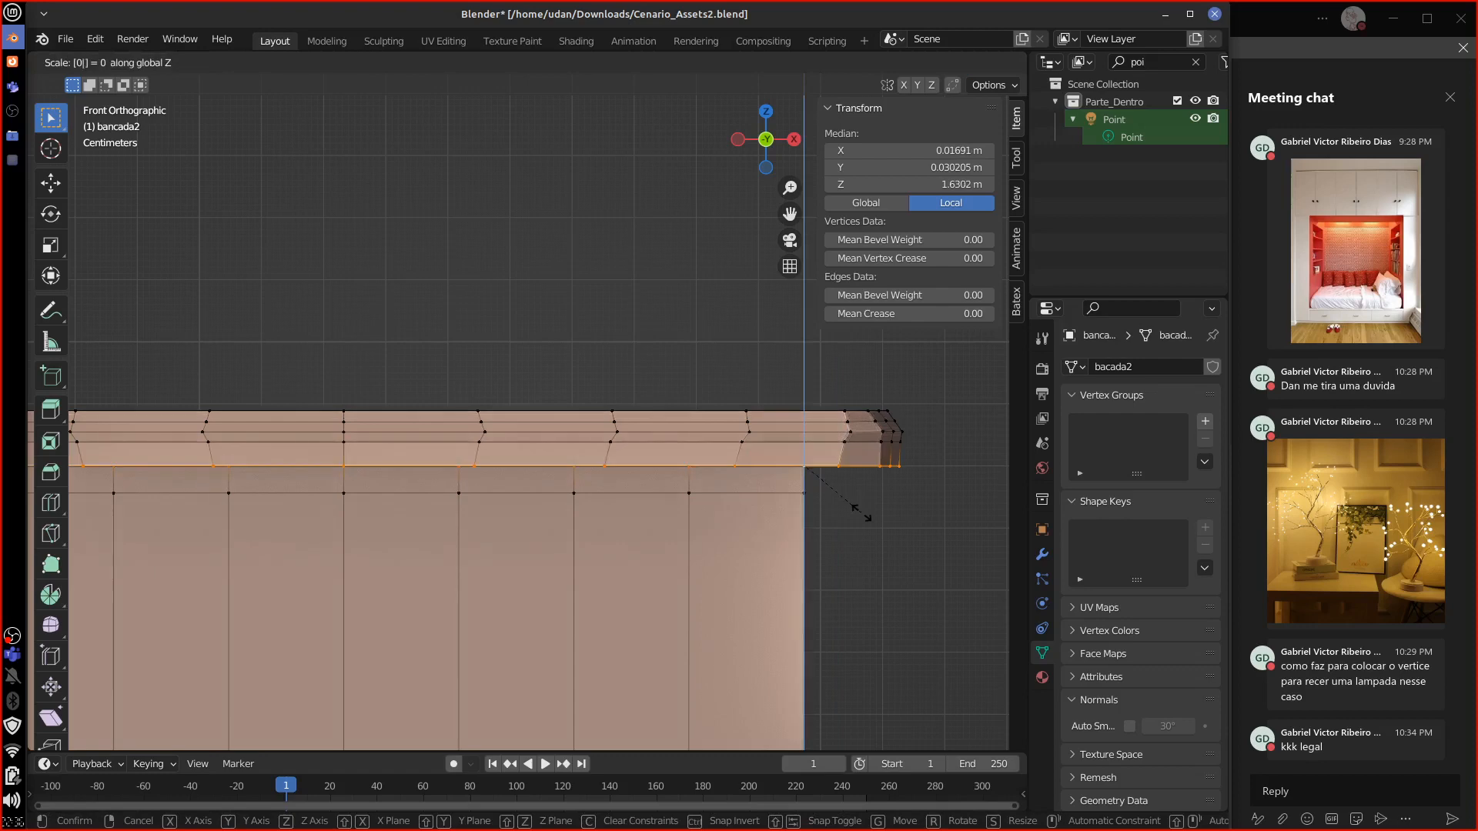
pyautogui.press('Return')
# Step: Straighten the second vertical edge loop in from the rounded end, scaling it to 0 along X about its active counter-body vertex
pyautogui.moveTo(861, 502); pyautogui.dragTo(745, 484, button='middle')
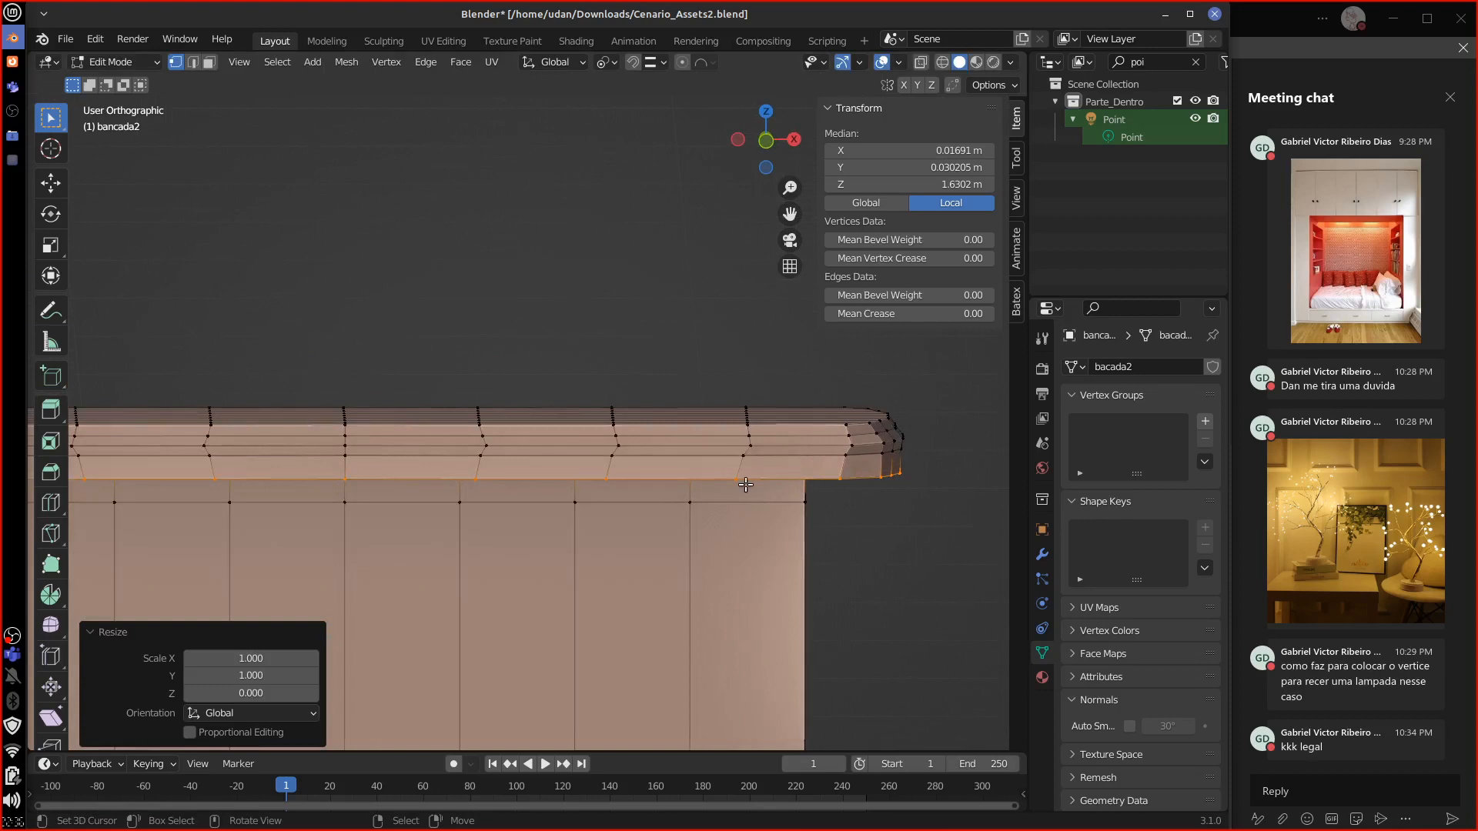
pyautogui.keyDown('alt'); pyautogui.rightClick(619, 453); pyautogui.keyUp('alt')
pyautogui.keyDown('alt'); pyautogui.rightClick(618, 445); pyautogui.keyUp('alt')
pyautogui.press('KP_1')
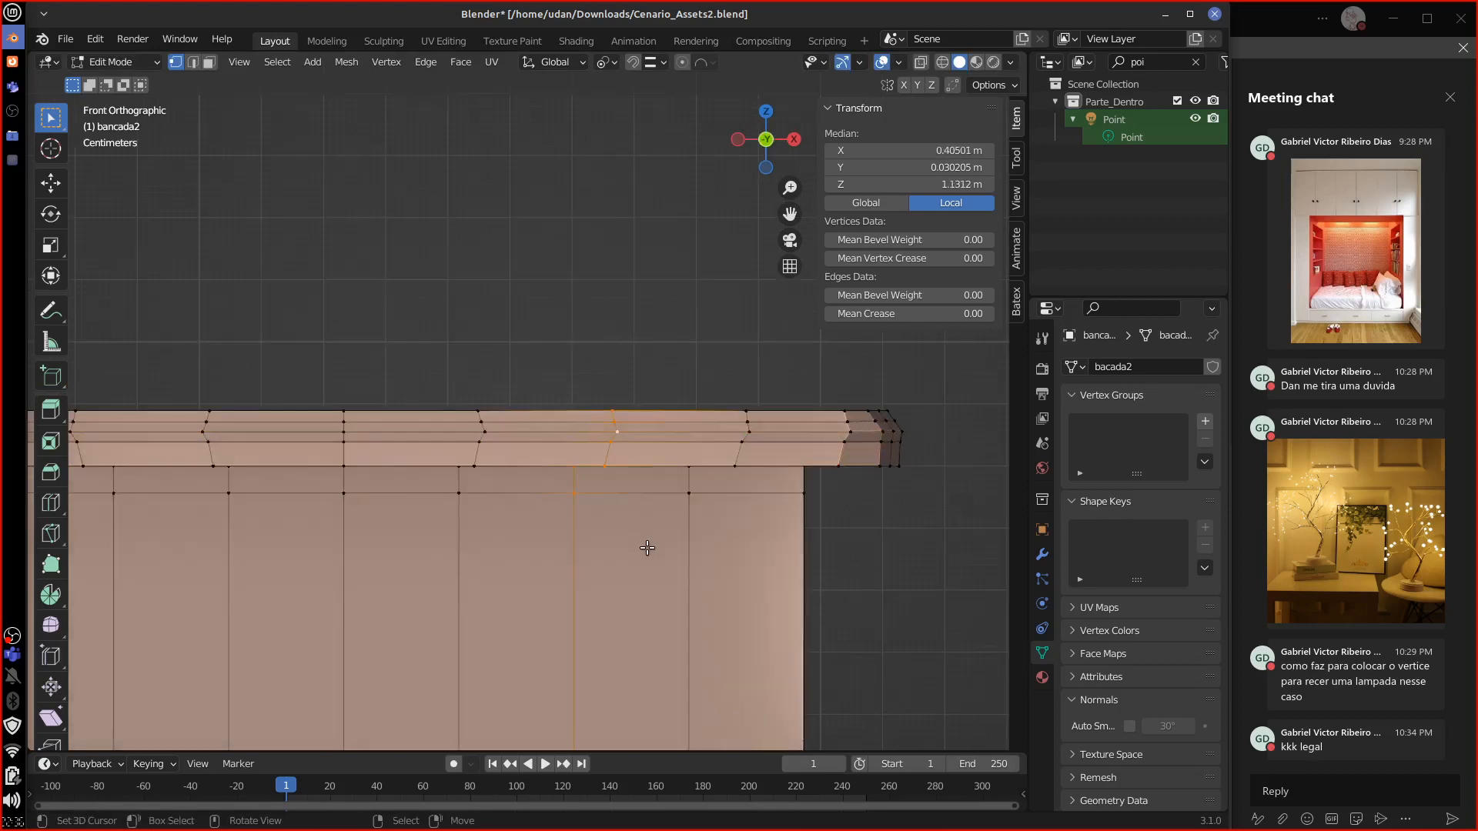
pyautogui.rightClick(577, 493)
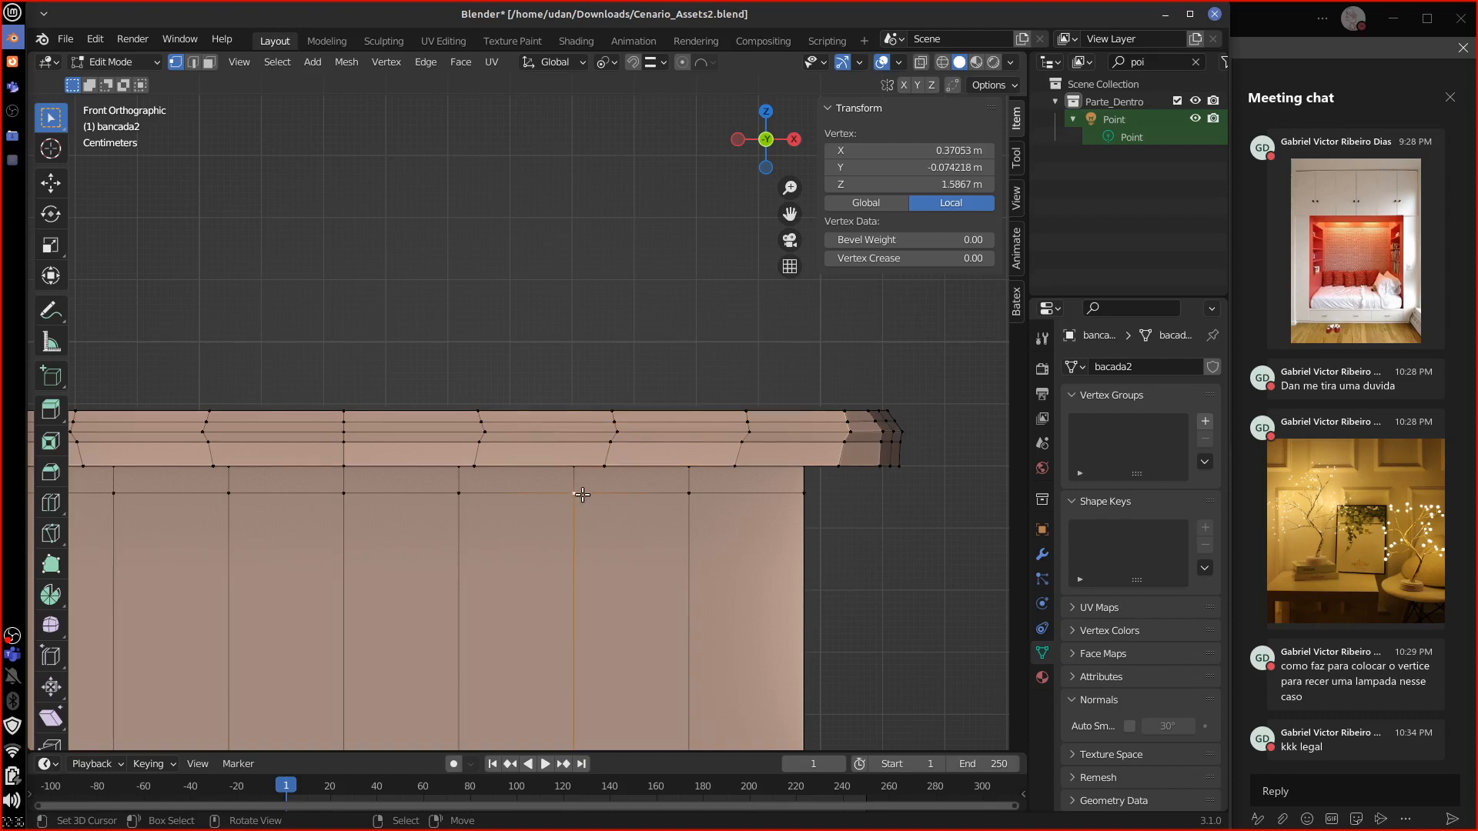
pyautogui.keyDown('shift'); pyautogui.rightClick(606, 460); pyautogui.keyUp('shift')
pyautogui.keyDown('shift'); pyautogui.rightClick(606, 454); pyautogui.keyUp('shift')
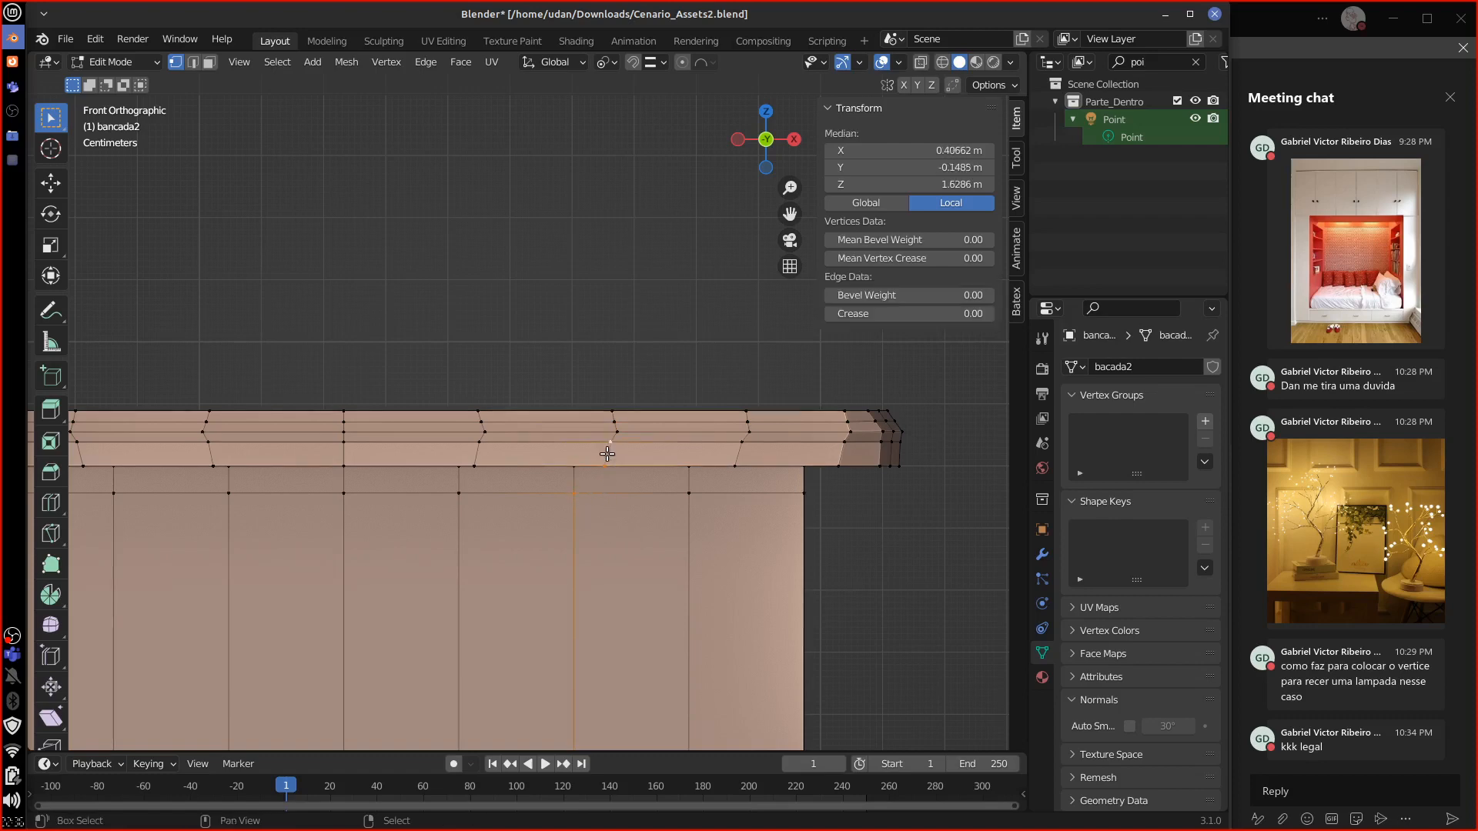
pyautogui.keyDown('alt'); pyautogui.keyDown('shift'); pyautogui.rightClick(574, 519); pyautogui.keyUp('shift'); pyautogui.keyUp('alt')
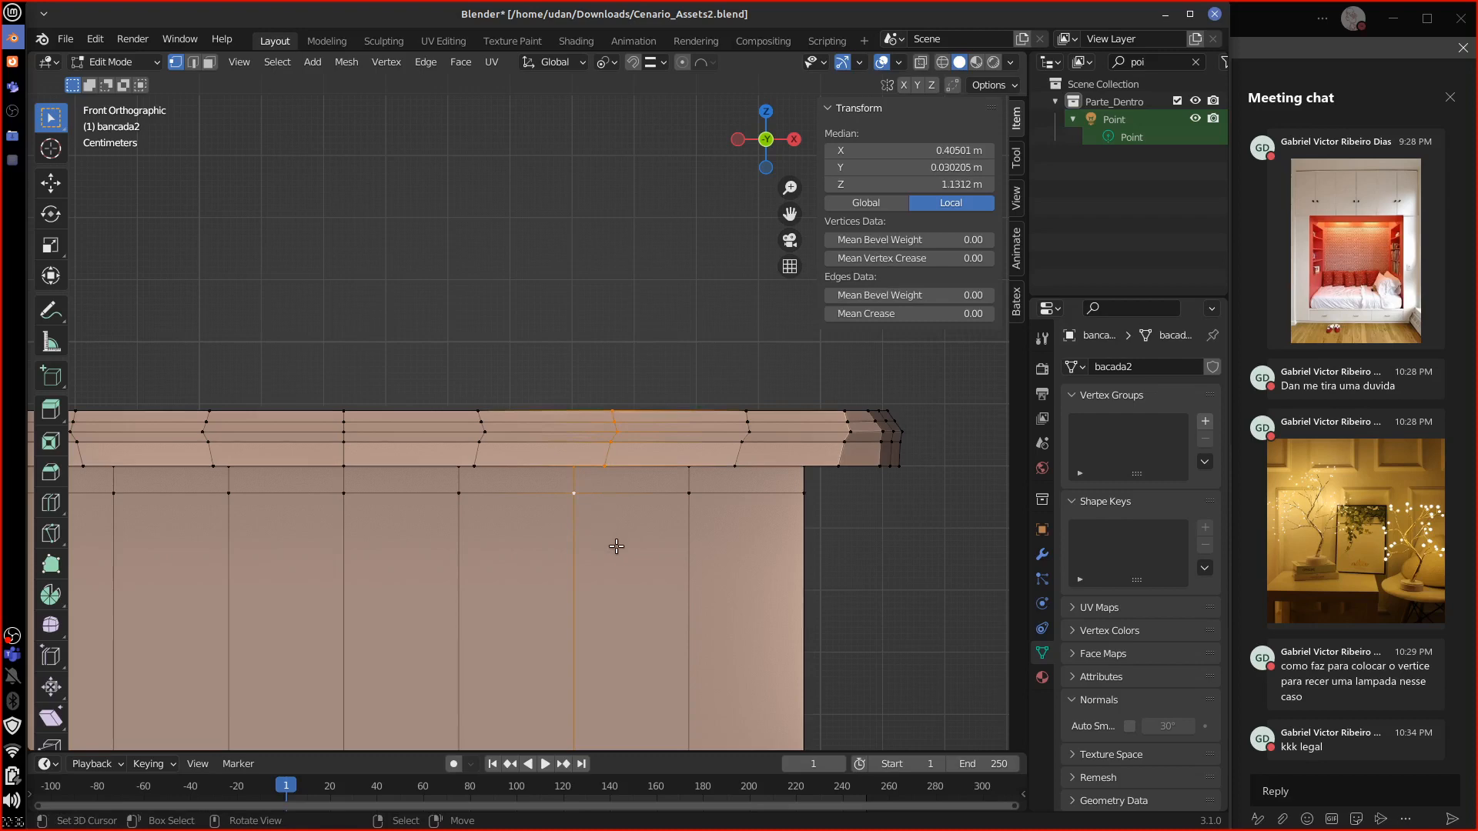
pyautogui.press('s')
pyautogui.press('x')
pyautogui.press('0')
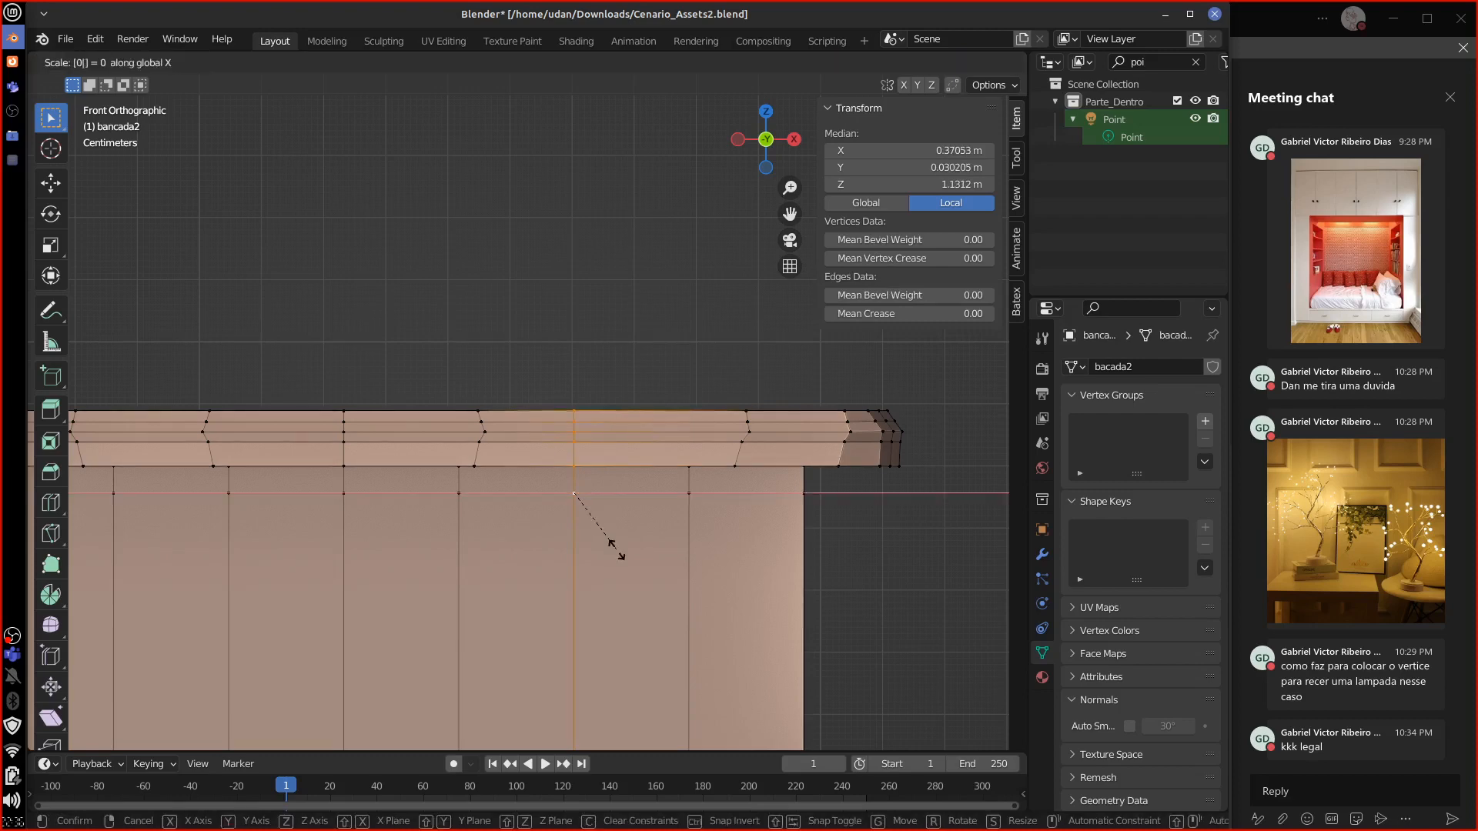
pyautogui.press('Return')
# Step: Straighten the vertical edge loop nearest the rounded end by scaling it to 0 along X about its active counter-body vertex
pyautogui.moveTo(661, 580); pyautogui.dragTo(688, 486, button='middle')
pyautogui.keyDown('alt'); pyautogui.click(685, 487); pyautogui.keyUp('alt')
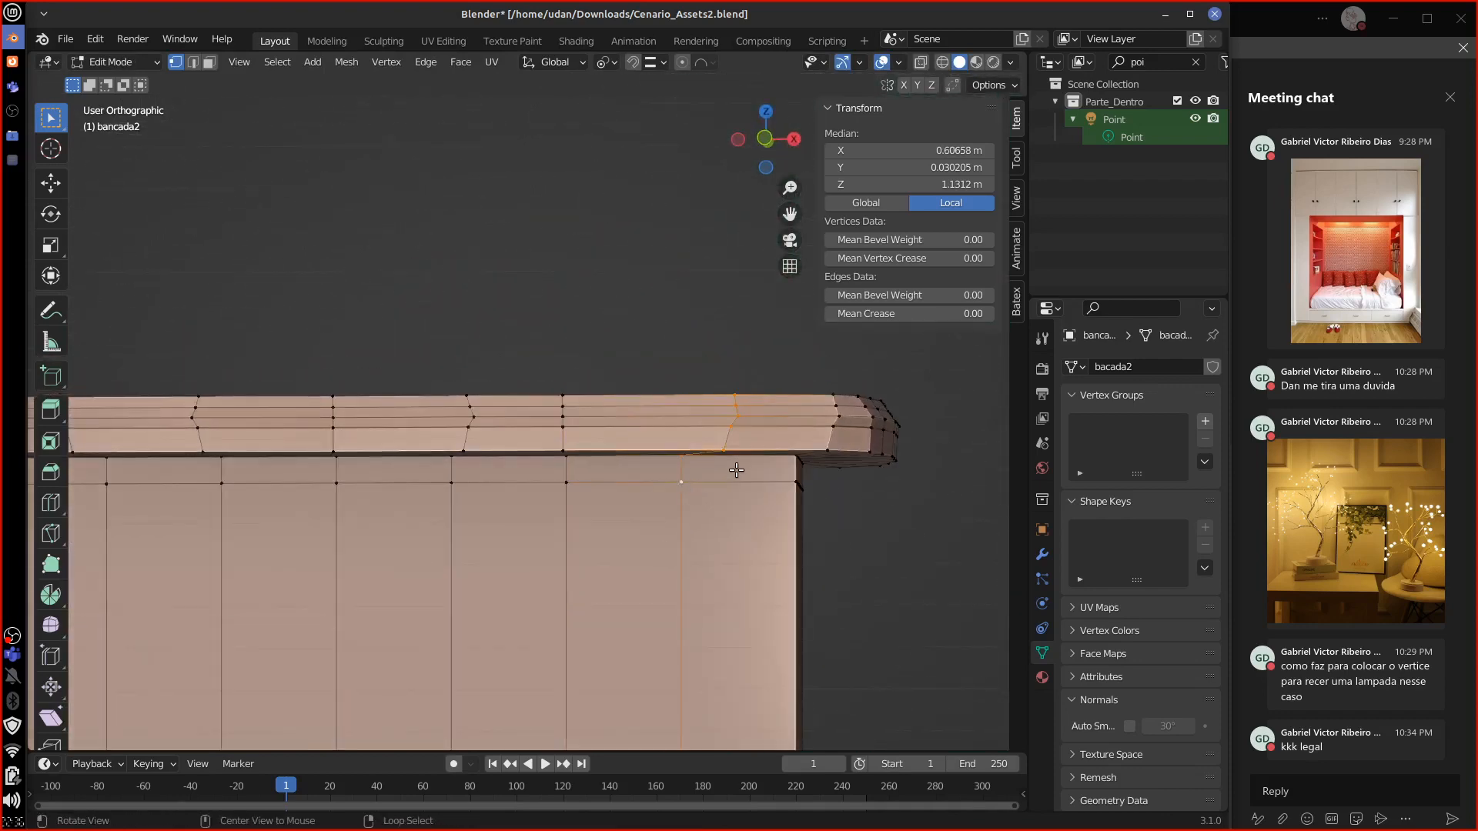
pyautogui.press('KP_1')
pyautogui.press('s')
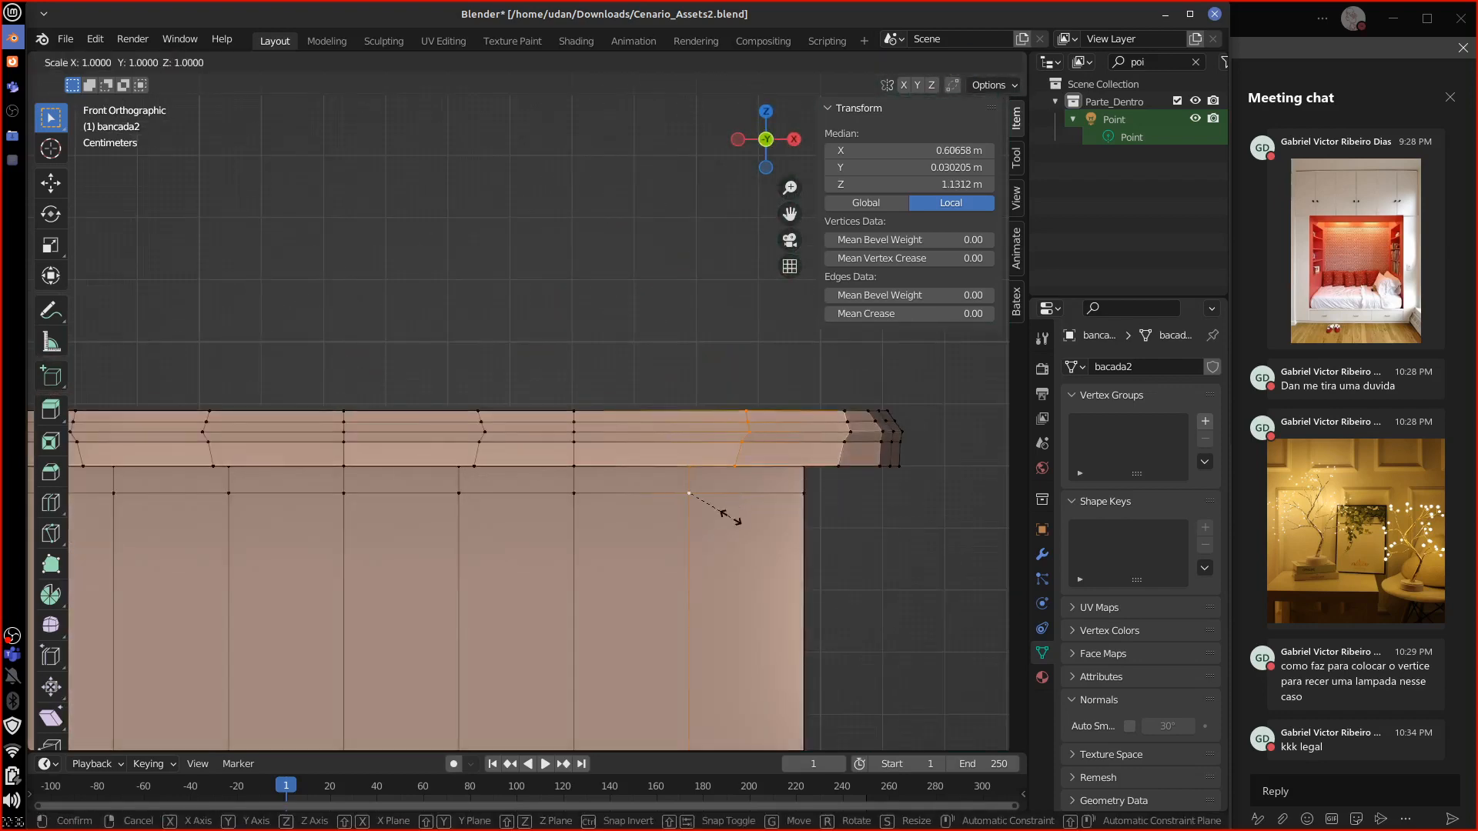
pyautogui.press('x')
pyautogui.press('0')
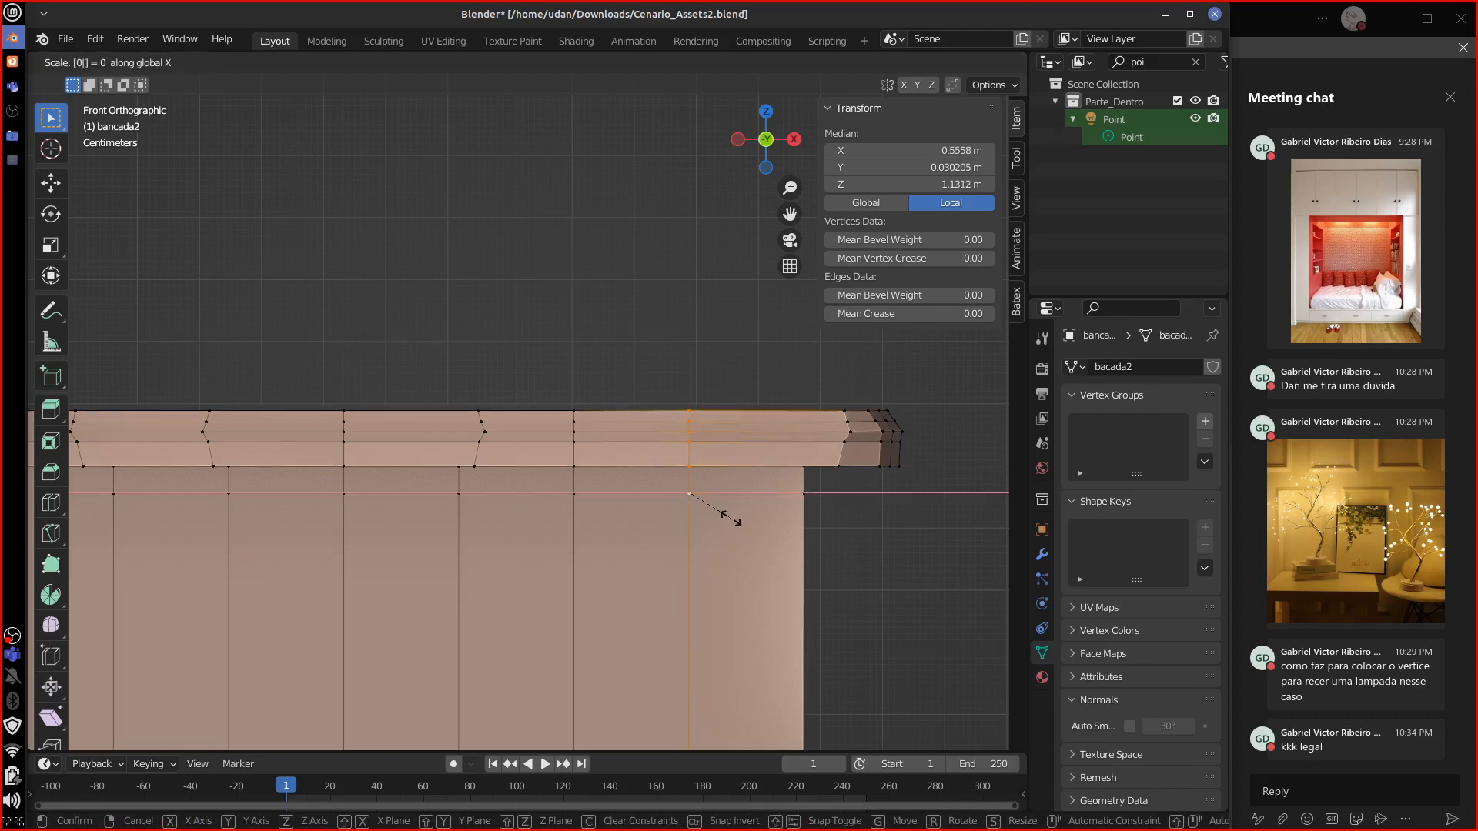
pyautogui.press('Return')
# Step: Straighten the third vertical edge loop in from the rounded end with an X scale of 0 about its active counter-body vertex
pyautogui.moveTo(726, 521); pyautogui.dragTo(810, 467, button='middle')
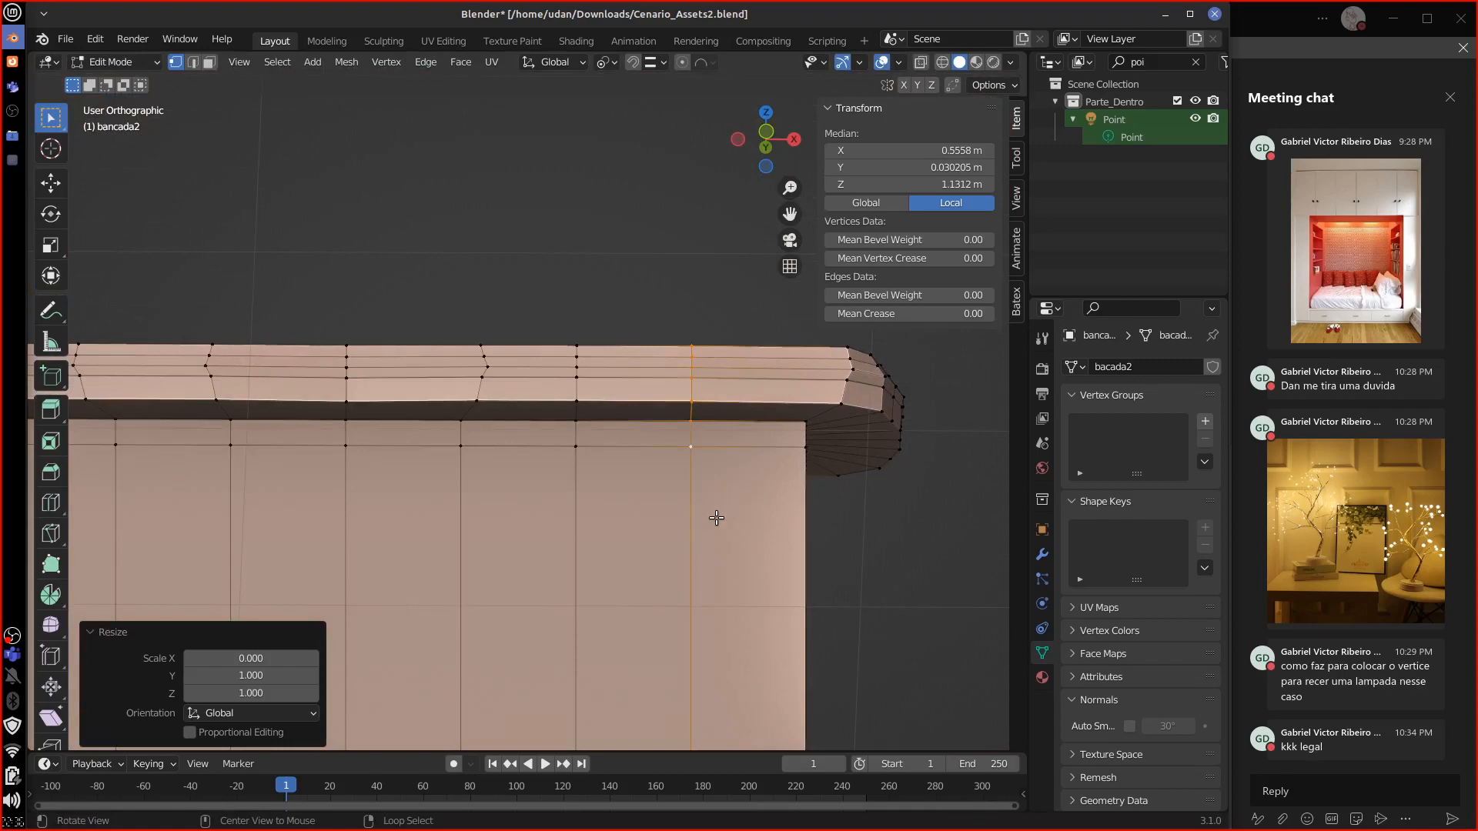
pyautogui.moveTo(585, 538)
pyautogui.mouseDown(button='middle')
pyautogui.moveTo(547, 551)
pyautogui.moveTo(492, 461)
pyautogui.moveTo(548, 600)
pyautogui.moveTo(462, 585)
pyautogui.moveTo(561, 554)
pyautogui.mouseUp(button='middle')
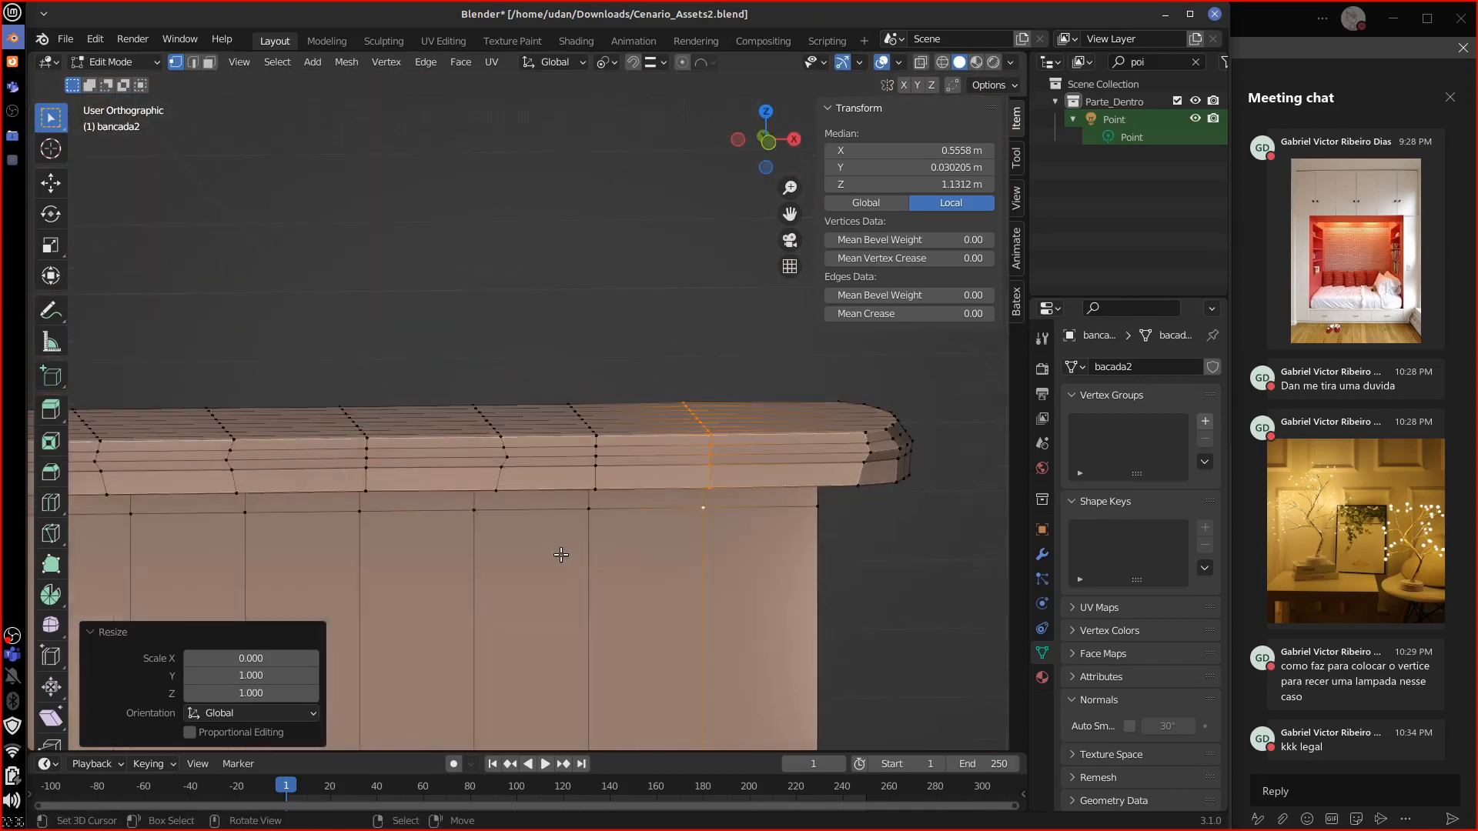
pyautogui.press('KP_1')
pyautogui.keyDown('alt'); pyautogui.click(461, 487); pyautogui.keyUp('alt')
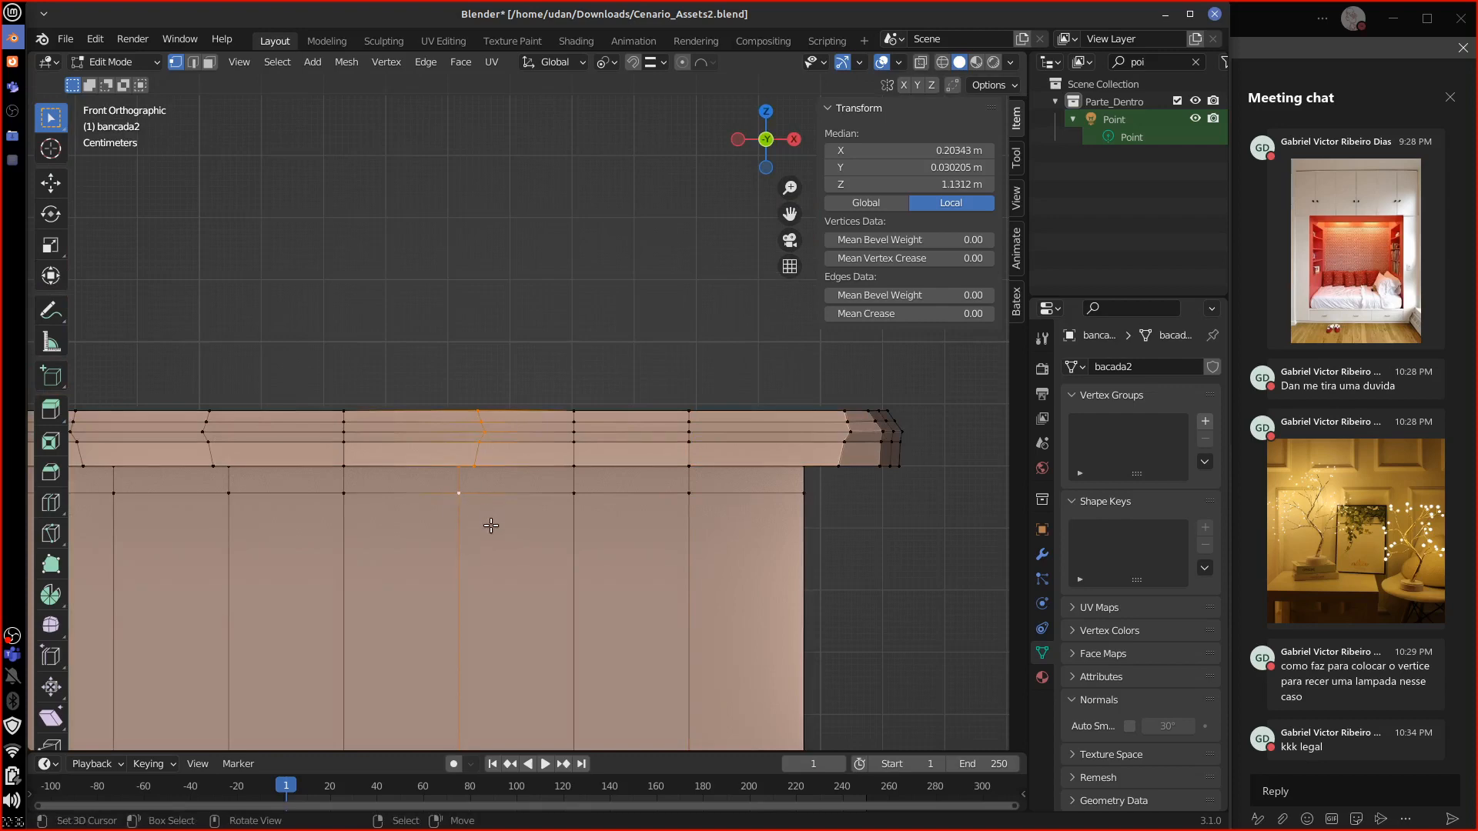
pyautogui.press('s')
pyautogui.press('x')
pyautogui.press('0')
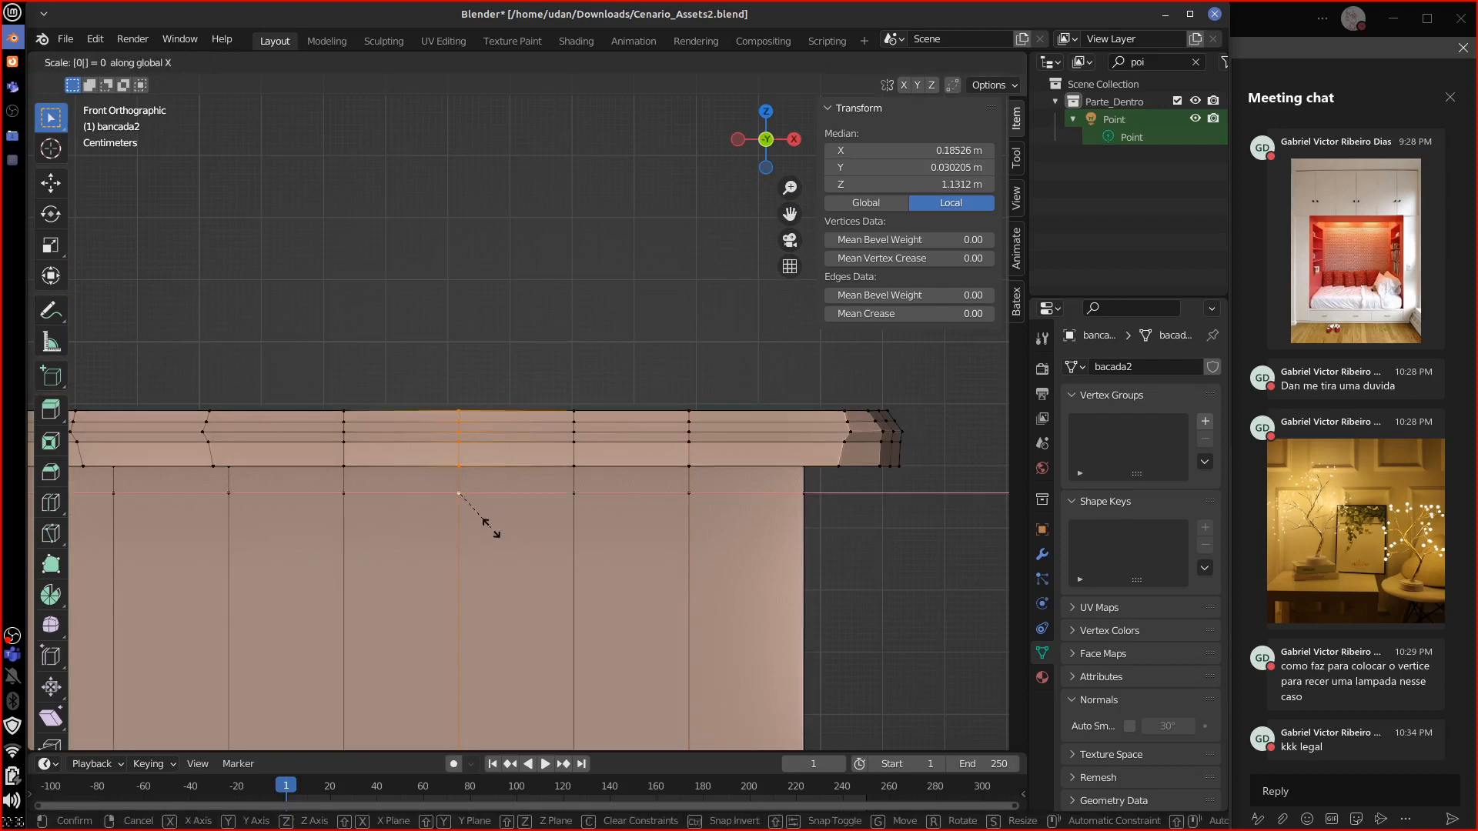
pyautogui.press('Return')
# Step: Select the vertical loop nearest the rounded end and edge-slide it toward the body's corner with a factor of about -0.725
pyautogui.moveTo(493, 527); pyautogui.dragTo(584, 438, button='middle')
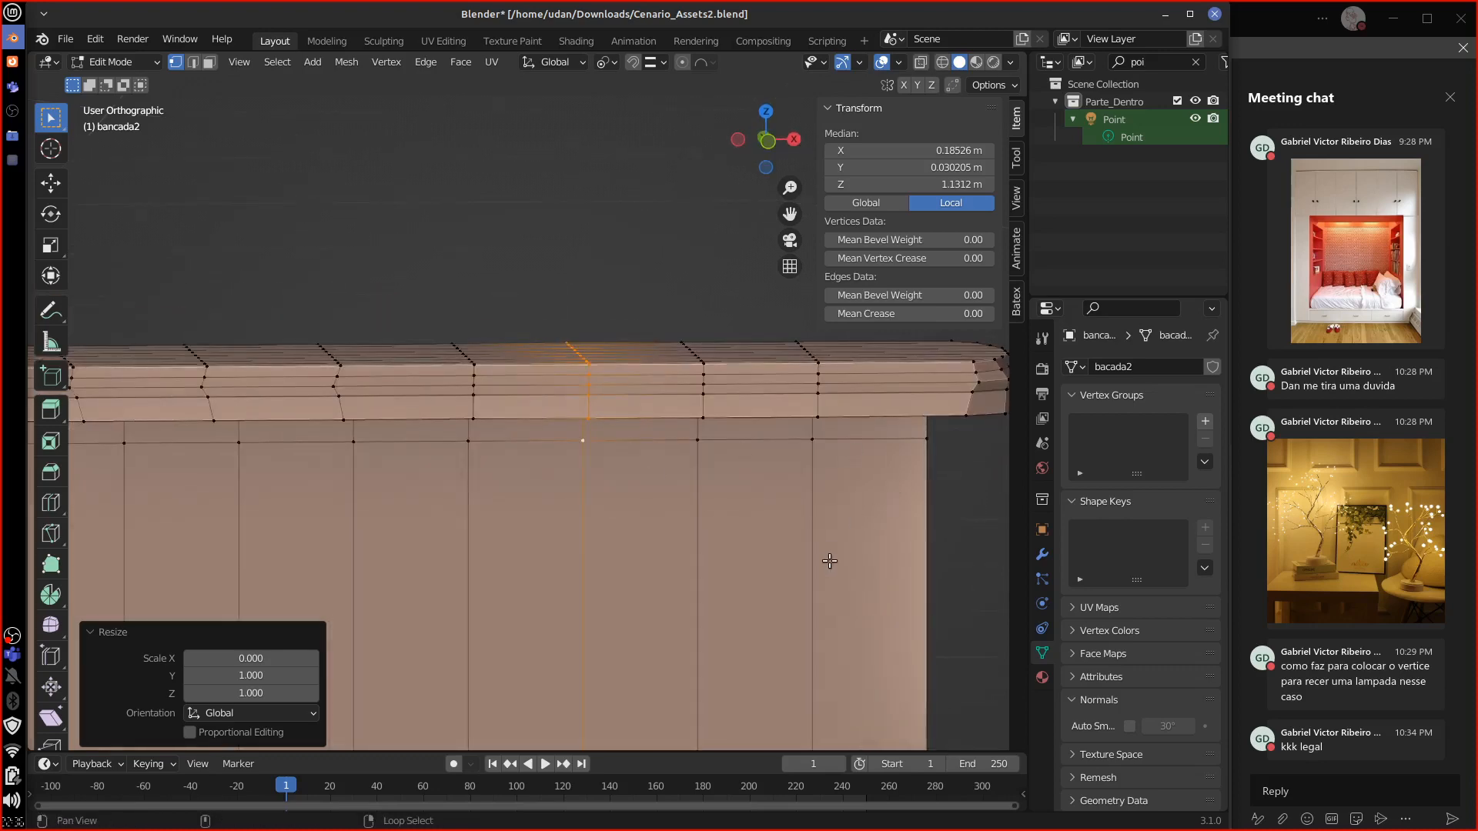
pyautogui.moveTo(881, 518); pyautogui.dragTo(870, 508, button='middle')
pyautogui.keyDown('alt'); pyautogui.rightClick(751, 529); pyautogui.keyUp('alt')
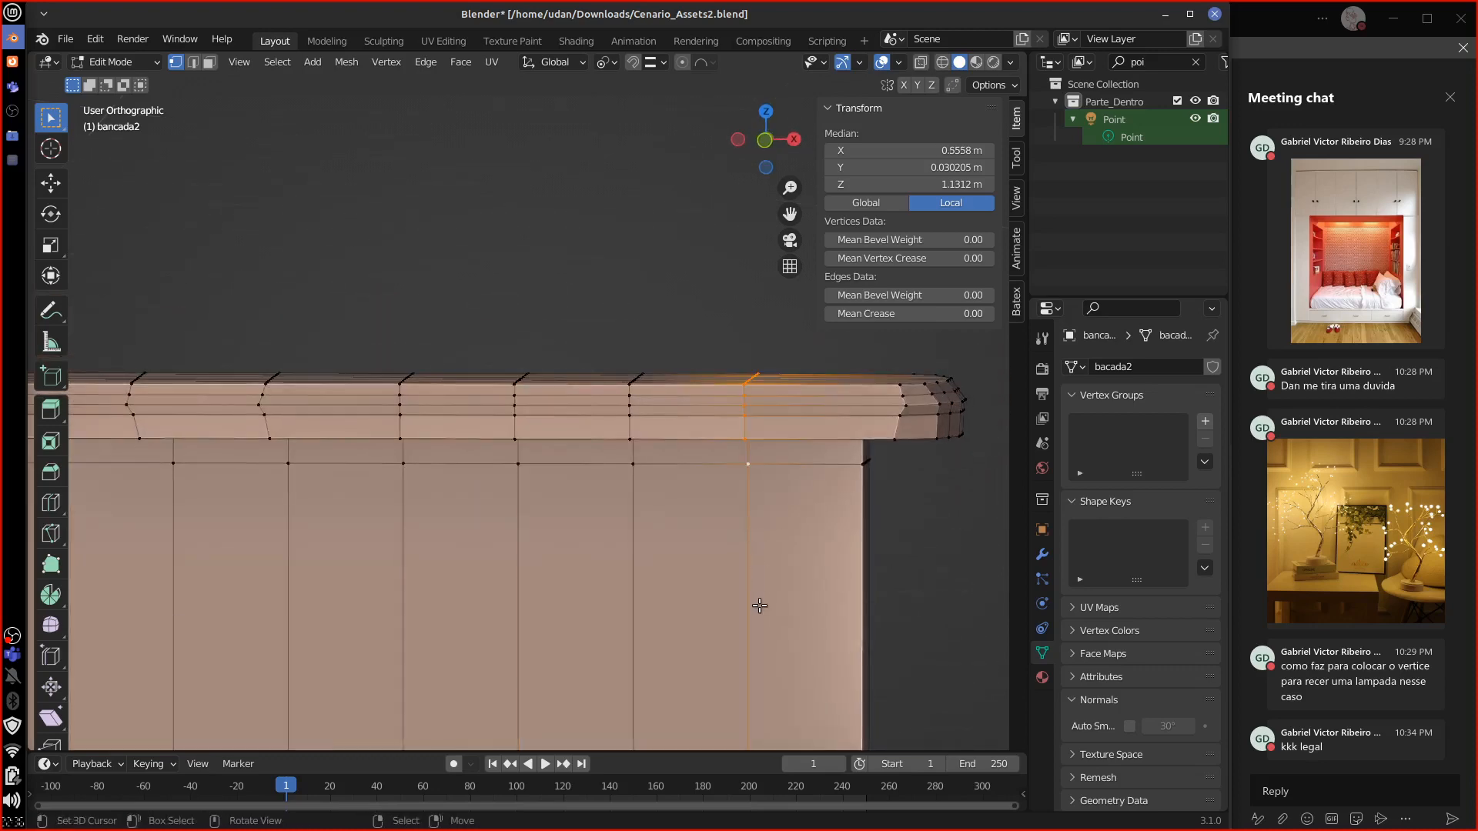
pyautogui.press('KP_1')
pyautogui.press('g')
pyautogui.press('g')
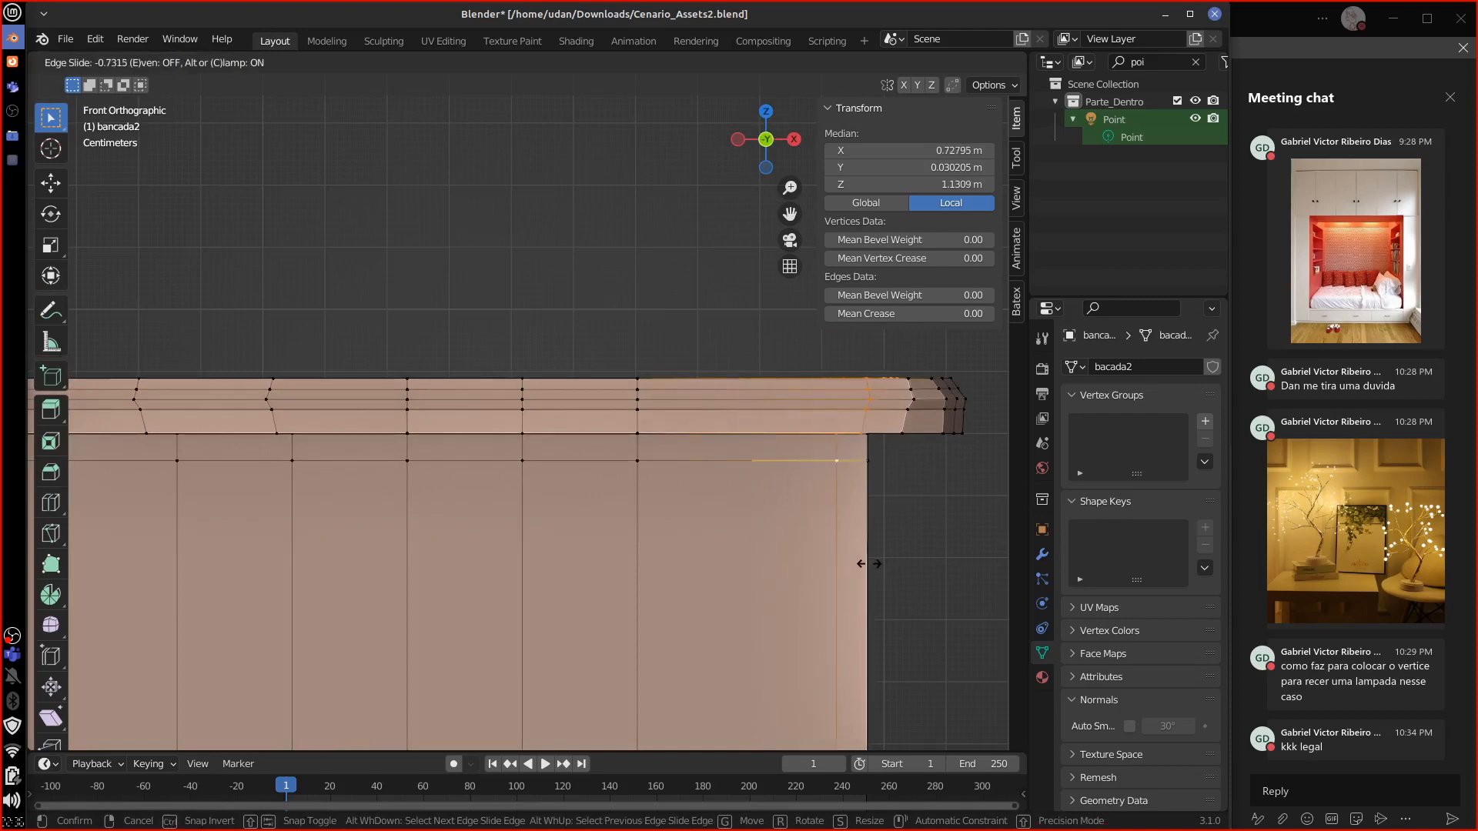
pyautogui.click(867, 555)
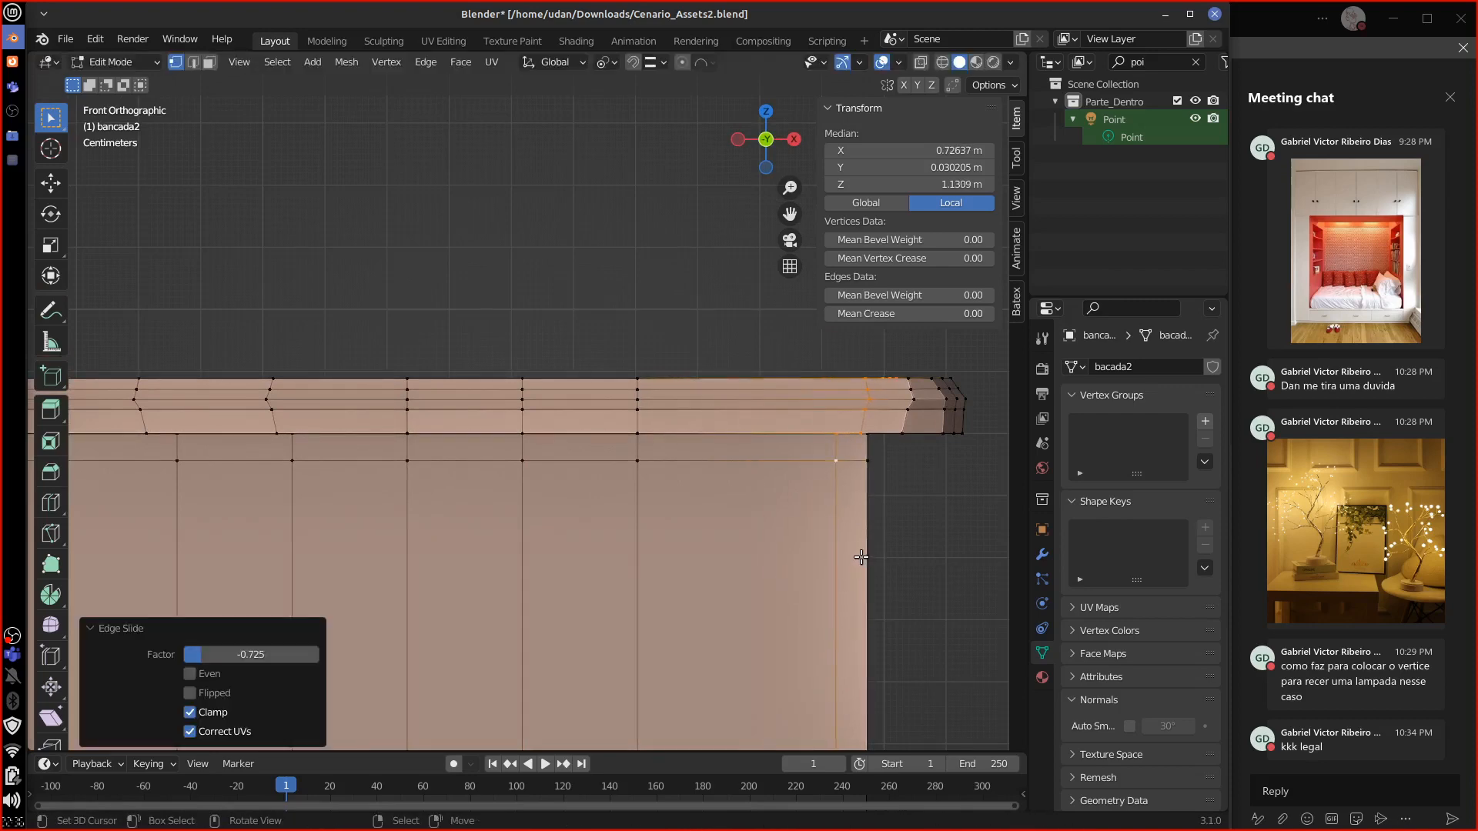
# Step: Realign the slid corner loop vertically by scaling it to 0 along X about its active counter-body vertex
pyautogui.press('s')
pyautogui.press('x')
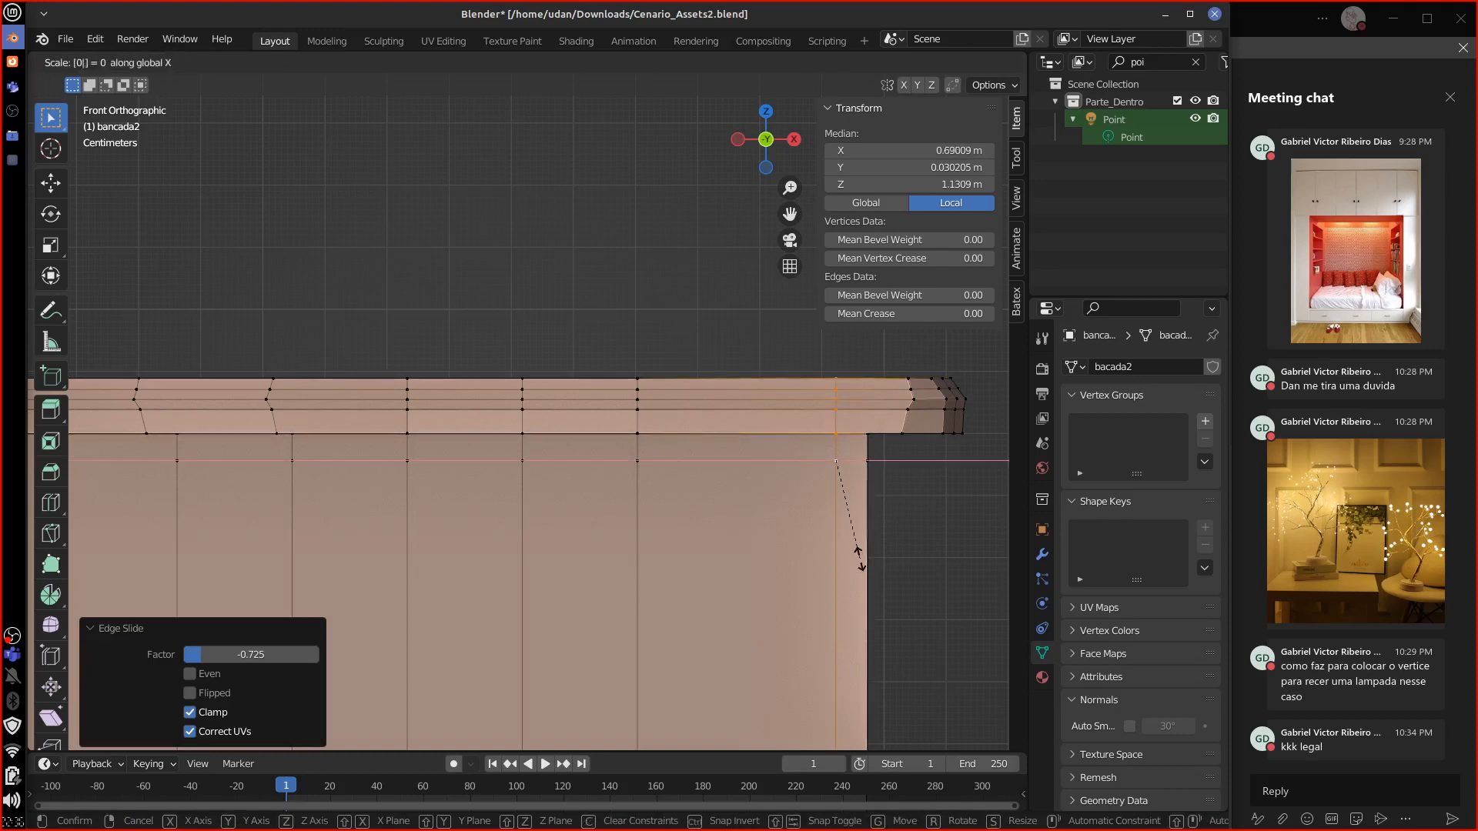
pyautogui.press('0')
pyautogui.press('Return')
# Step: At the square end, straighten the first inner vertical loop to its active countertop-rim vertex with an X scale of 0
pyautogui.moveTo(859, 551); pyautogui.dragTo(916, 341, button='middle')
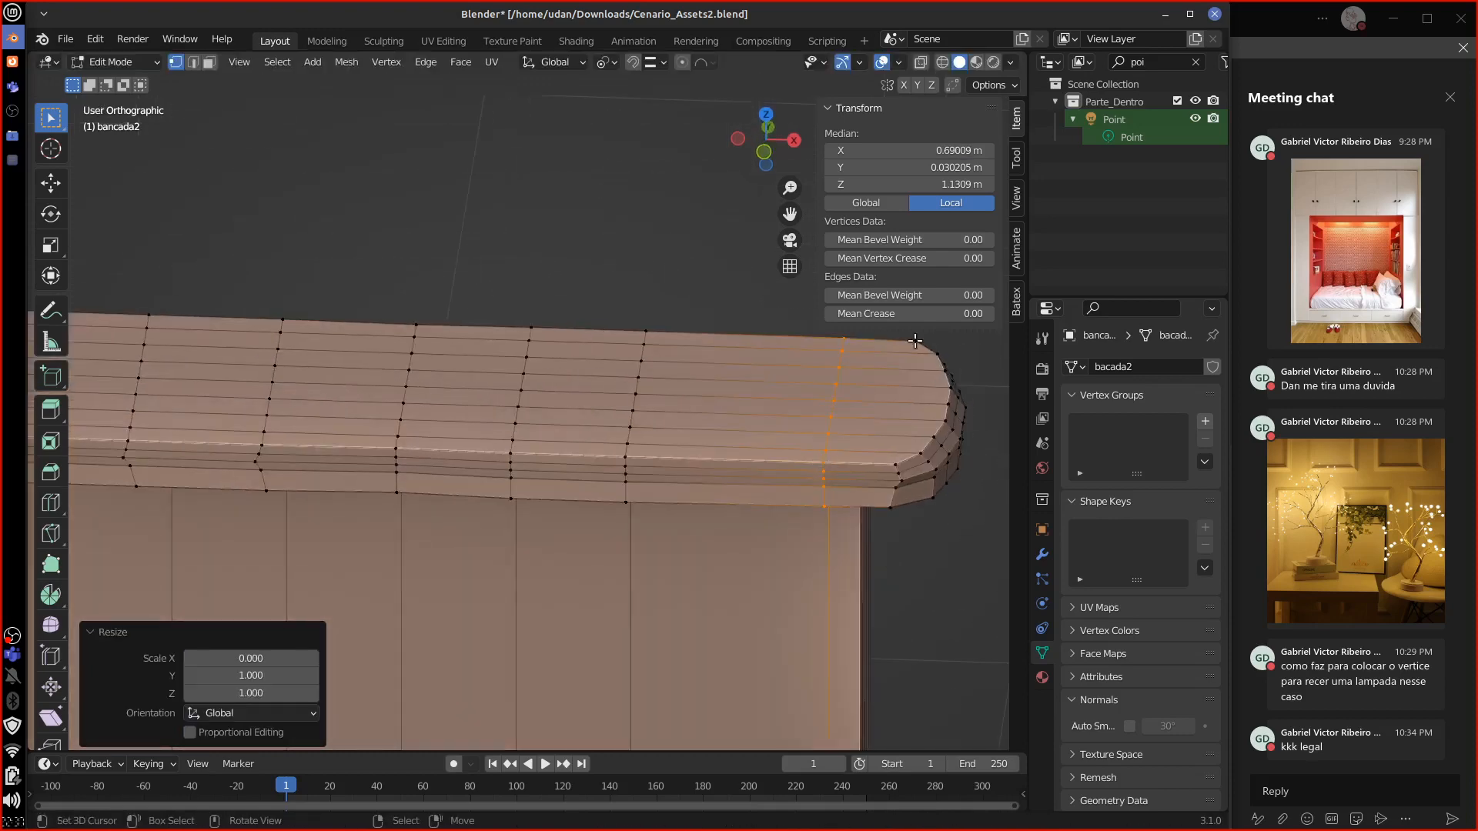
pyautogui.keyDown('shift'); pyautogui.moveTo(344, 530); pyautogui.dragTo(828, 538, button='middle'); pyautogui.keyUp('shift')
pyautogui.keyDown('alt'); pyautogui.rightClick(489, 473); pyautogui.keyUp('alt')
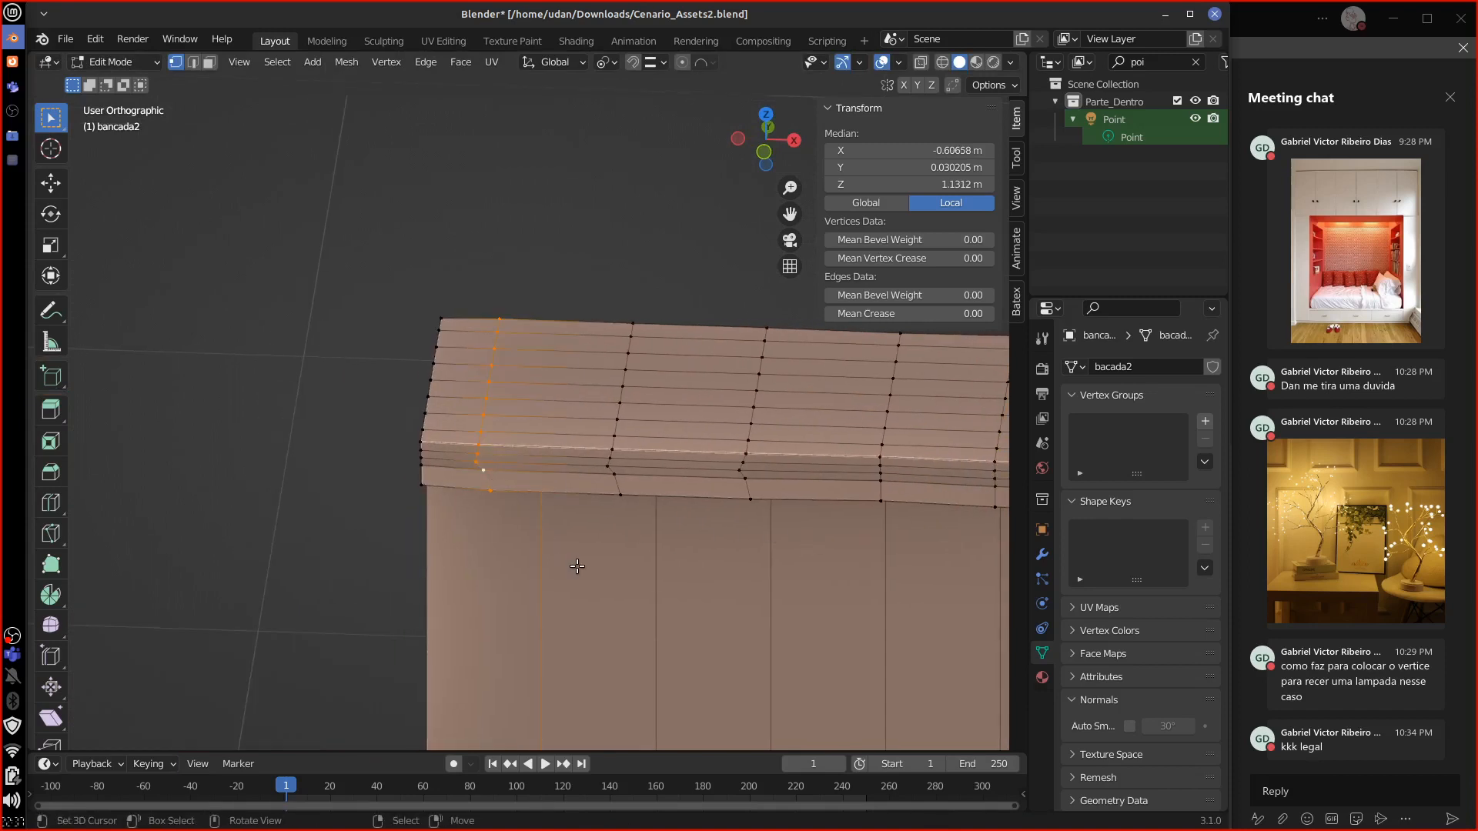
pyautogui.press('KP_1')
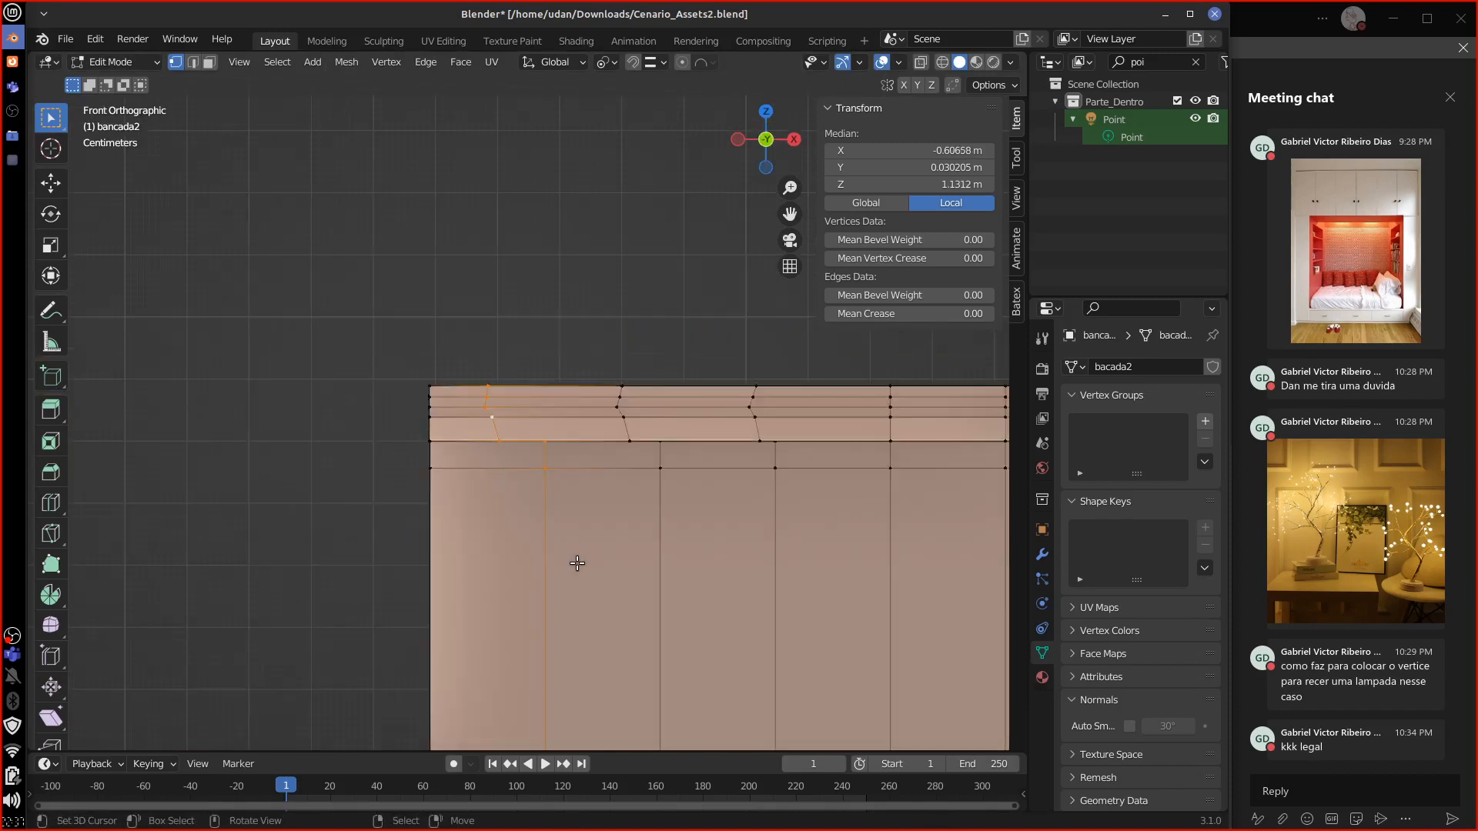
pyautogui.keyDown('shift'); pyautogui.rightClick(547, 472); pyautogui.keyUp('shift')
pyautogui.keyDown('shift'); pyautogui.rightClick(547, 471); pyautogui.keyUp('shift')
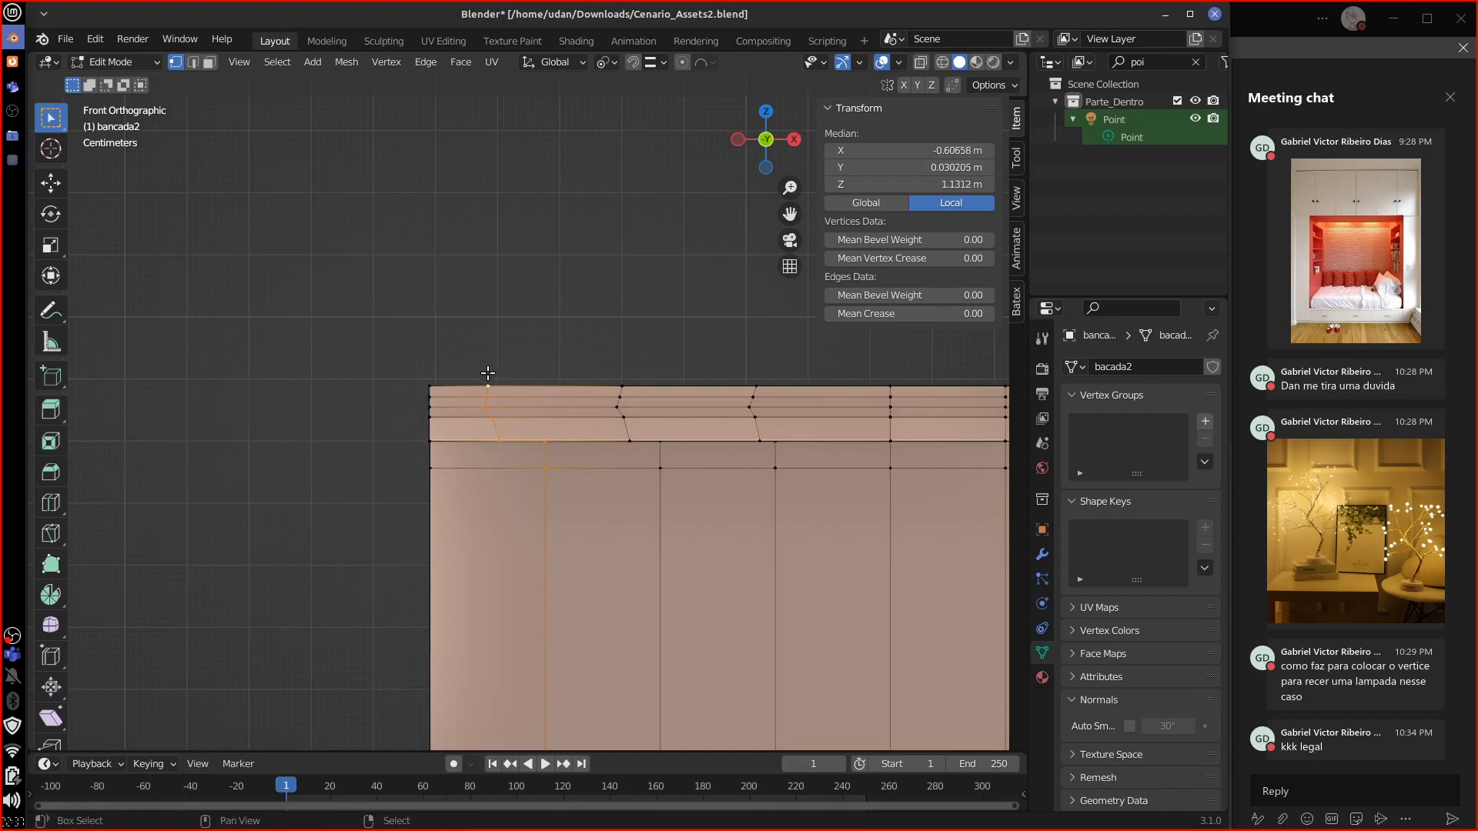
pyautogui.press('s')
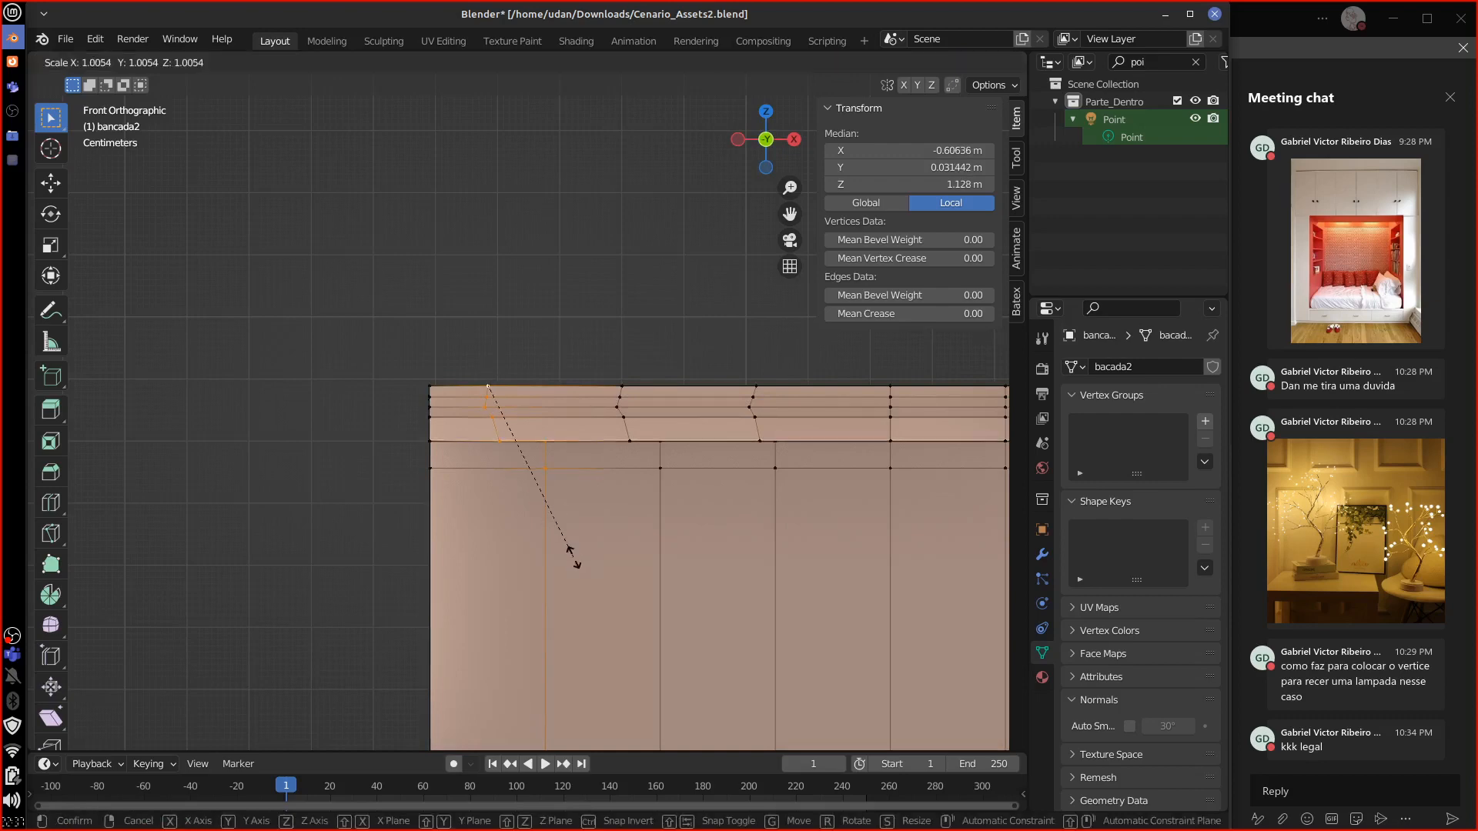
pyautogui.press('x')
pyautogui.press('0')
pyautogui.press('Return')
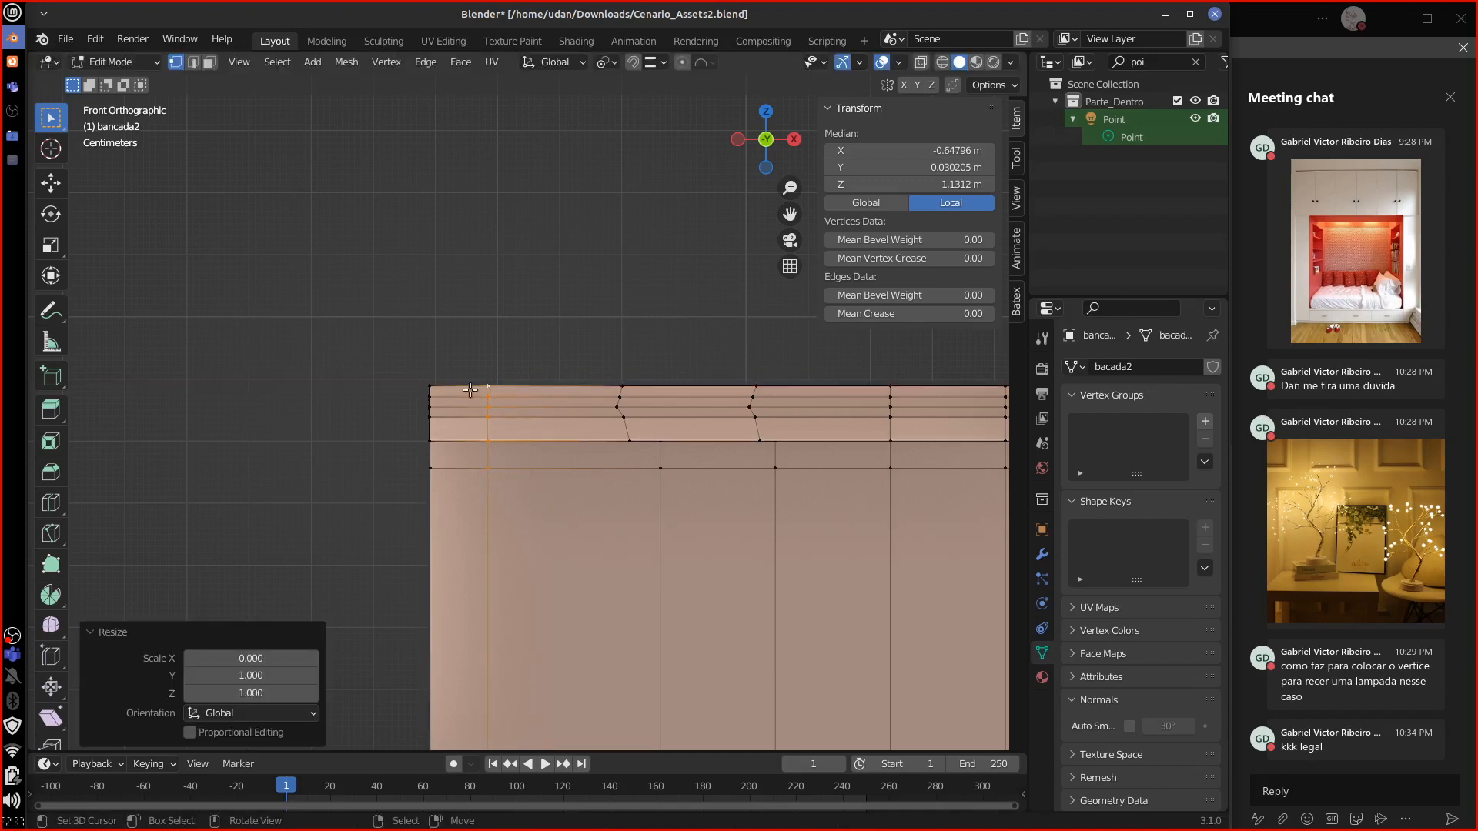
# Step: Edge-slide this loop toward the square end with a factor of about -0.607 and flatten it to 0 along X
pyautogui.press('g')
pyautogui.press('g')
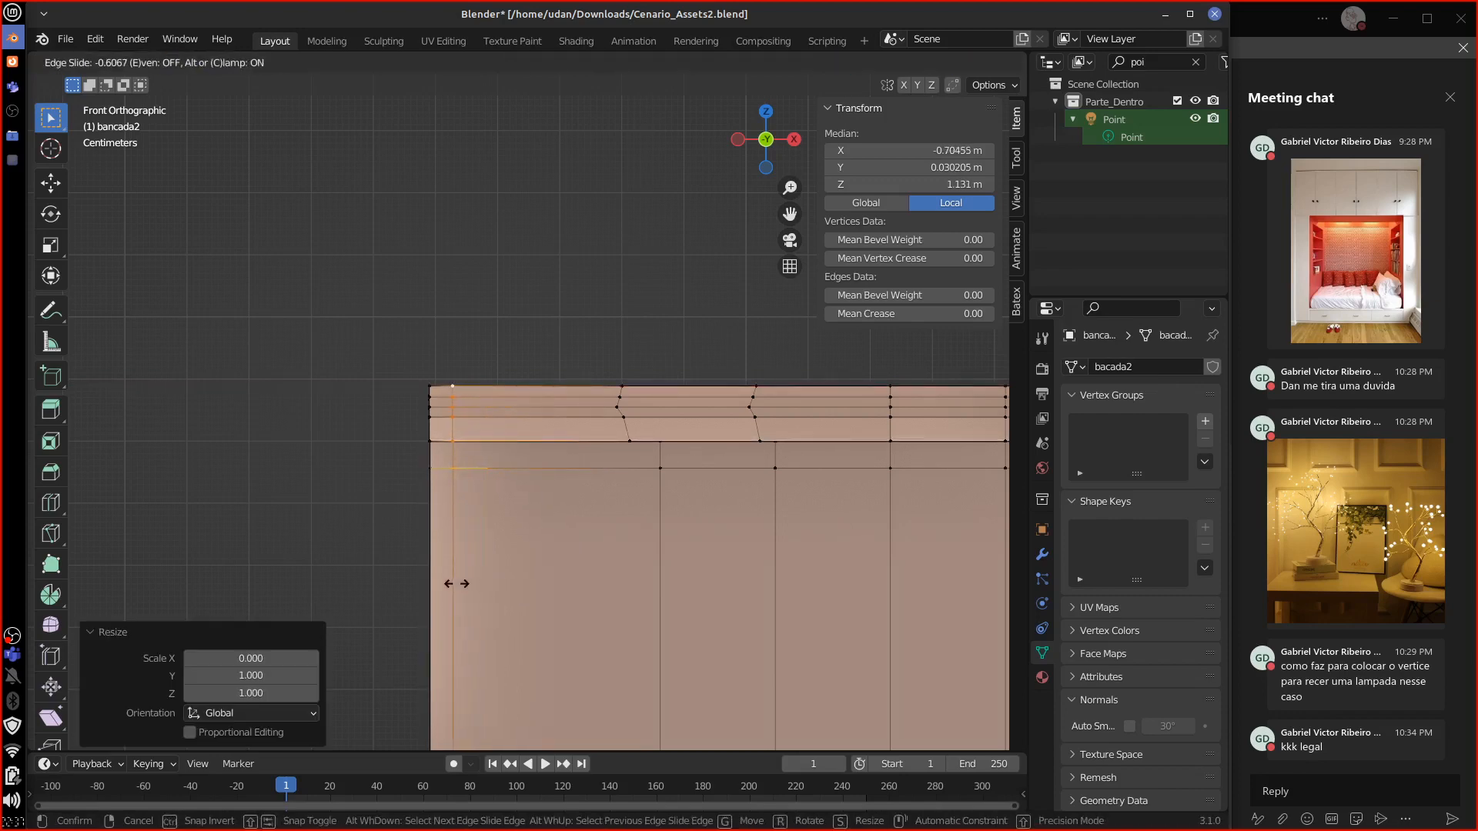
pyautogui.click(456, 583)
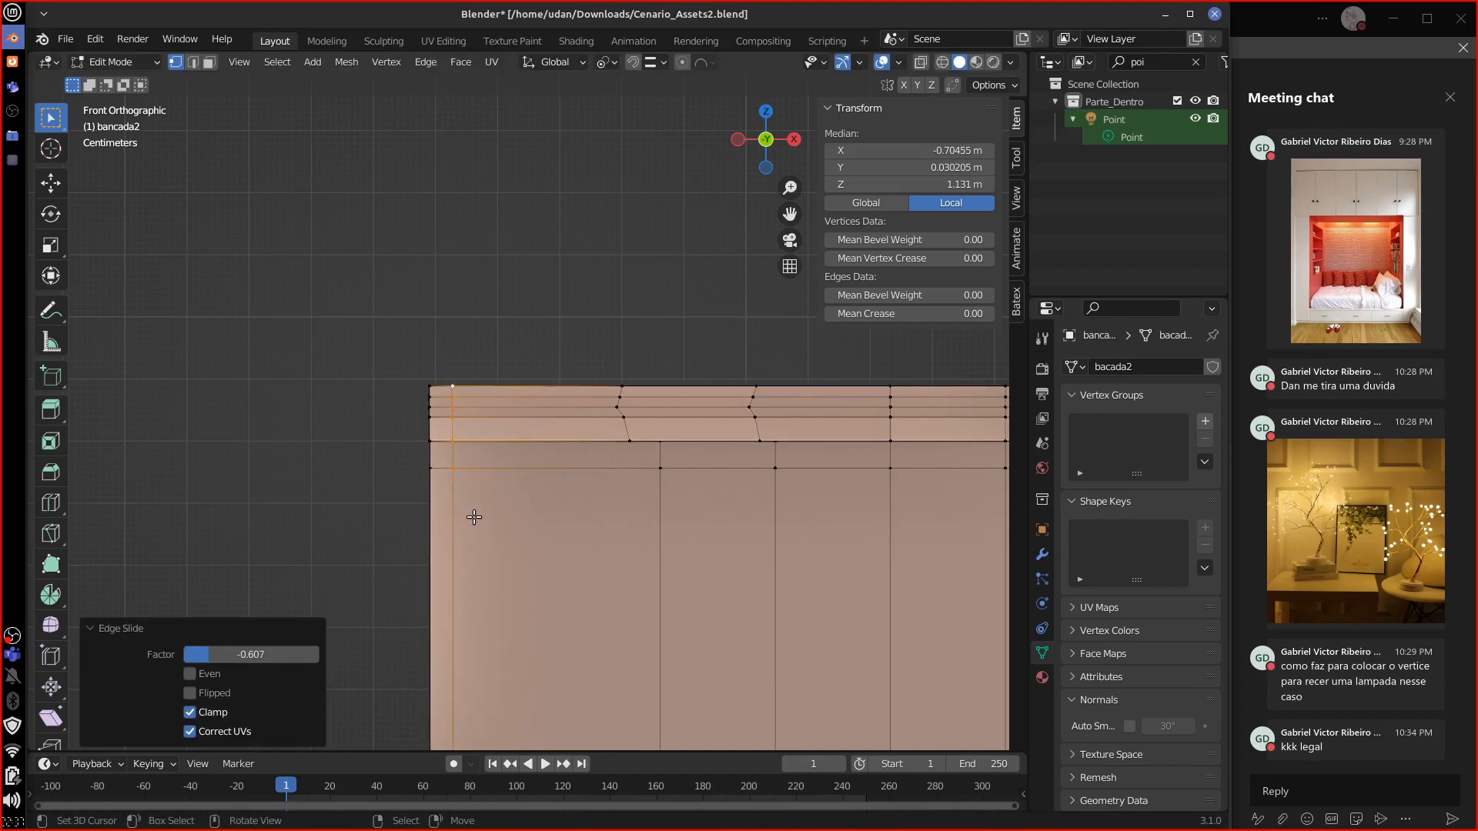
pyautogui.press('s')
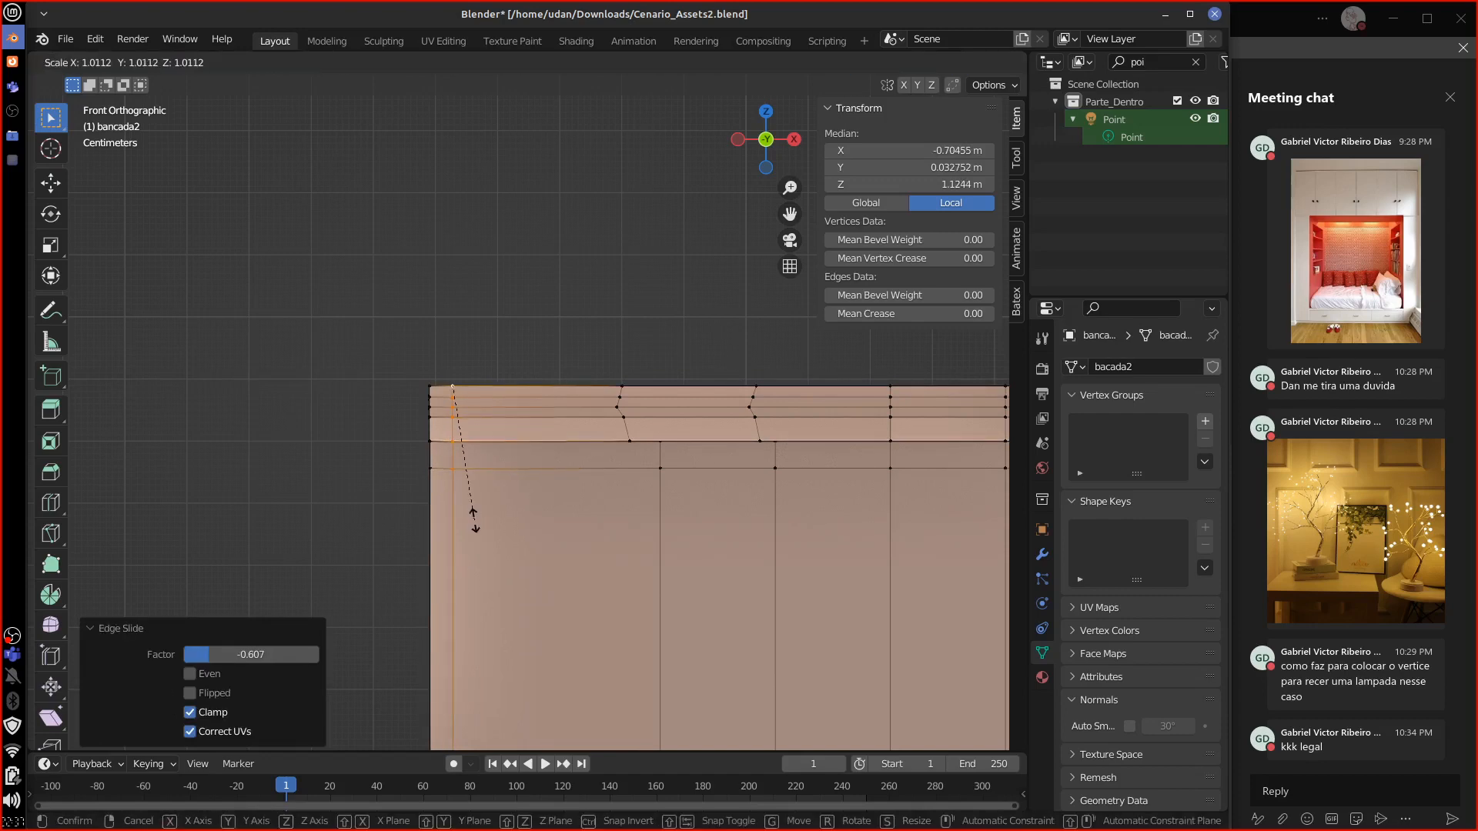
pyautogui.press('x')
pyautogui.press('0')
pyautogui.press('Return')
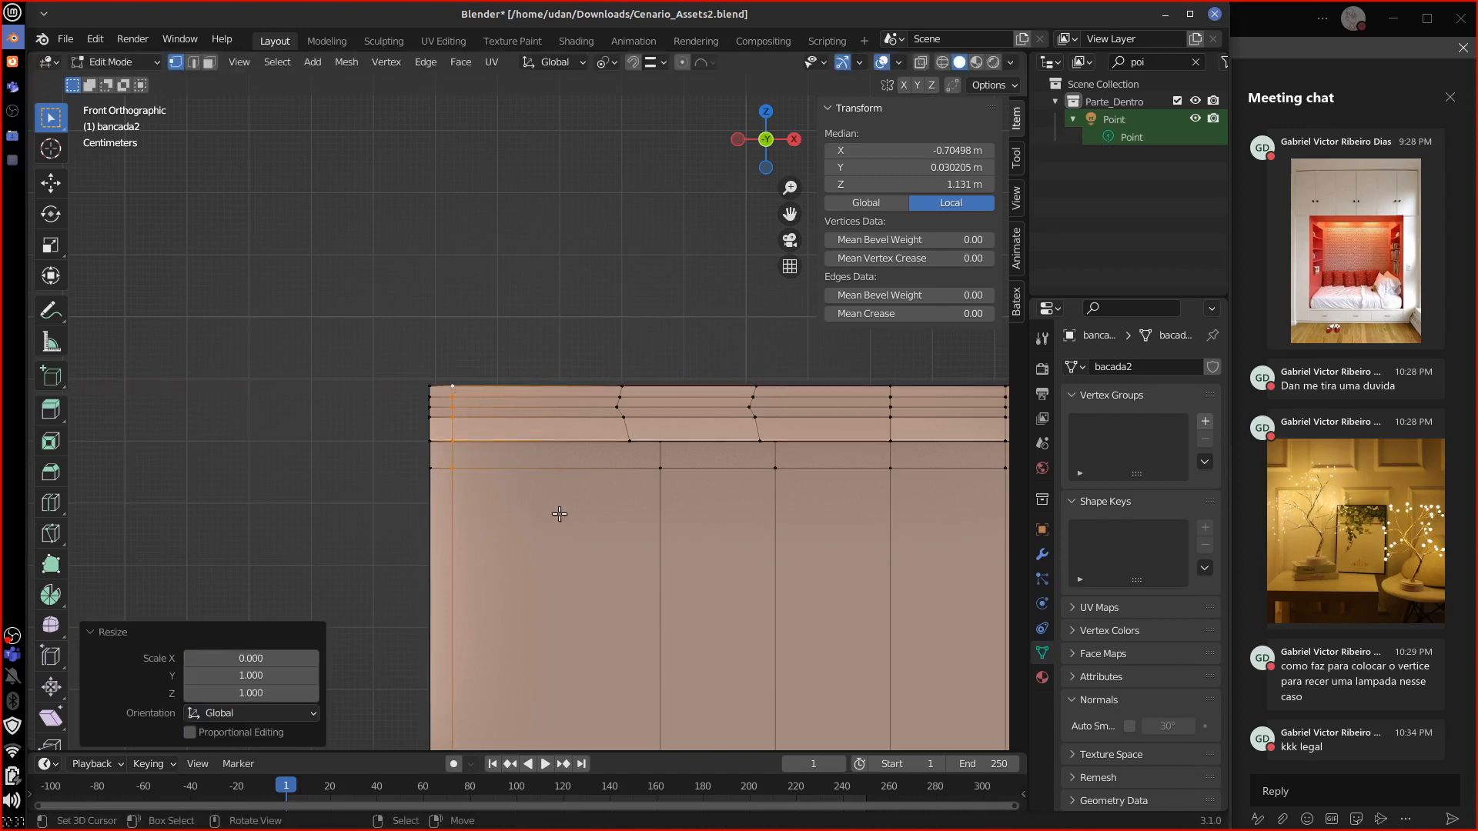
# Step: Straighten the second vertical edge loop in from the square end, scaling it to 0 along X about its counter-body vertex
pyautogui.keyDown('alt'); pyautogui.rightClick(671, 528); pyautogui.keyUp('alt')
pyautogui.keyDown('shift'); pyautogui.moveTo(761, 608); pyautogui.dragTo(646, 593, button='middle'); pyautogui.keyUp('shift')
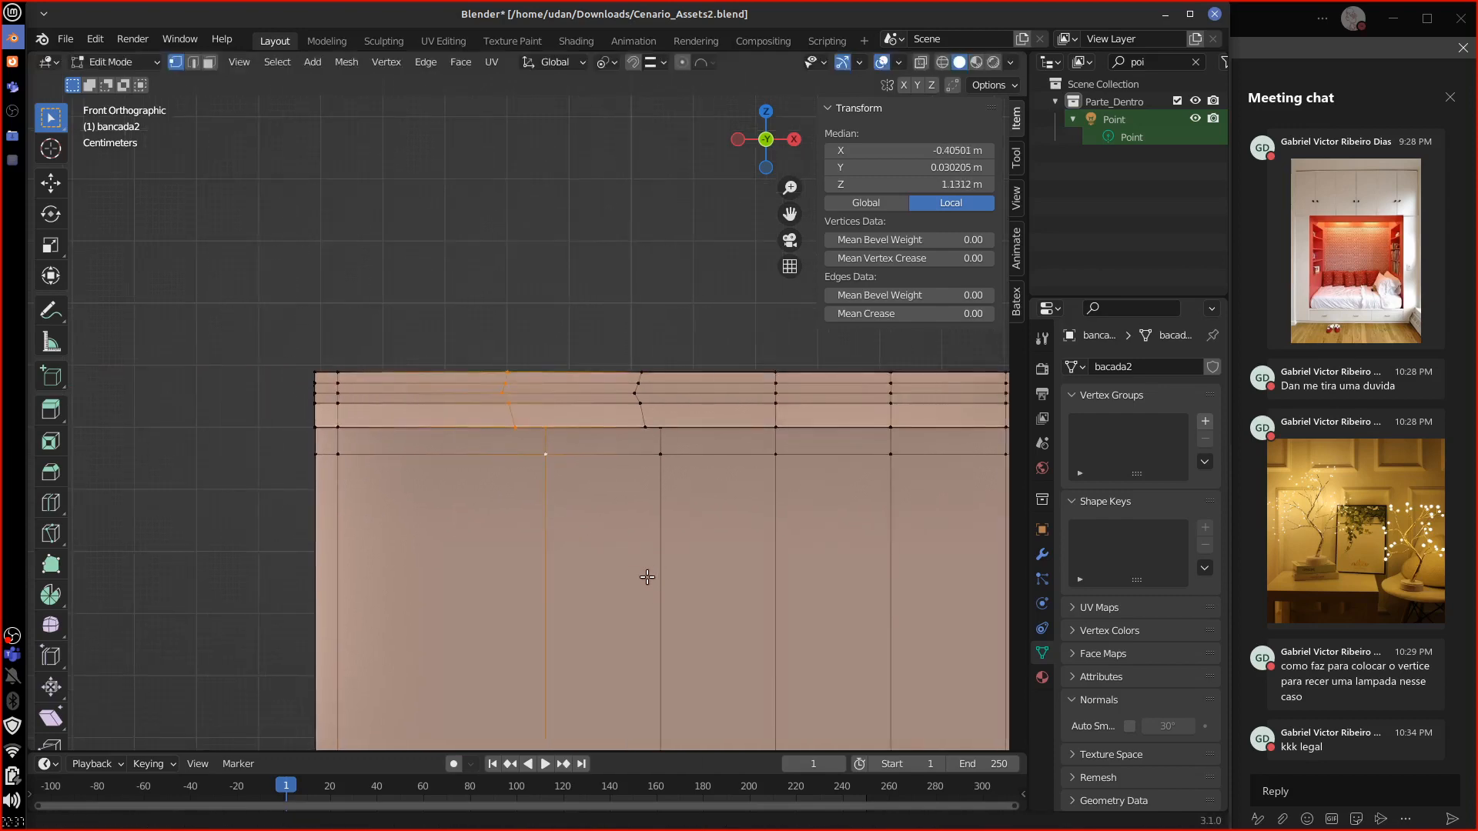
pyautogui.press('s')
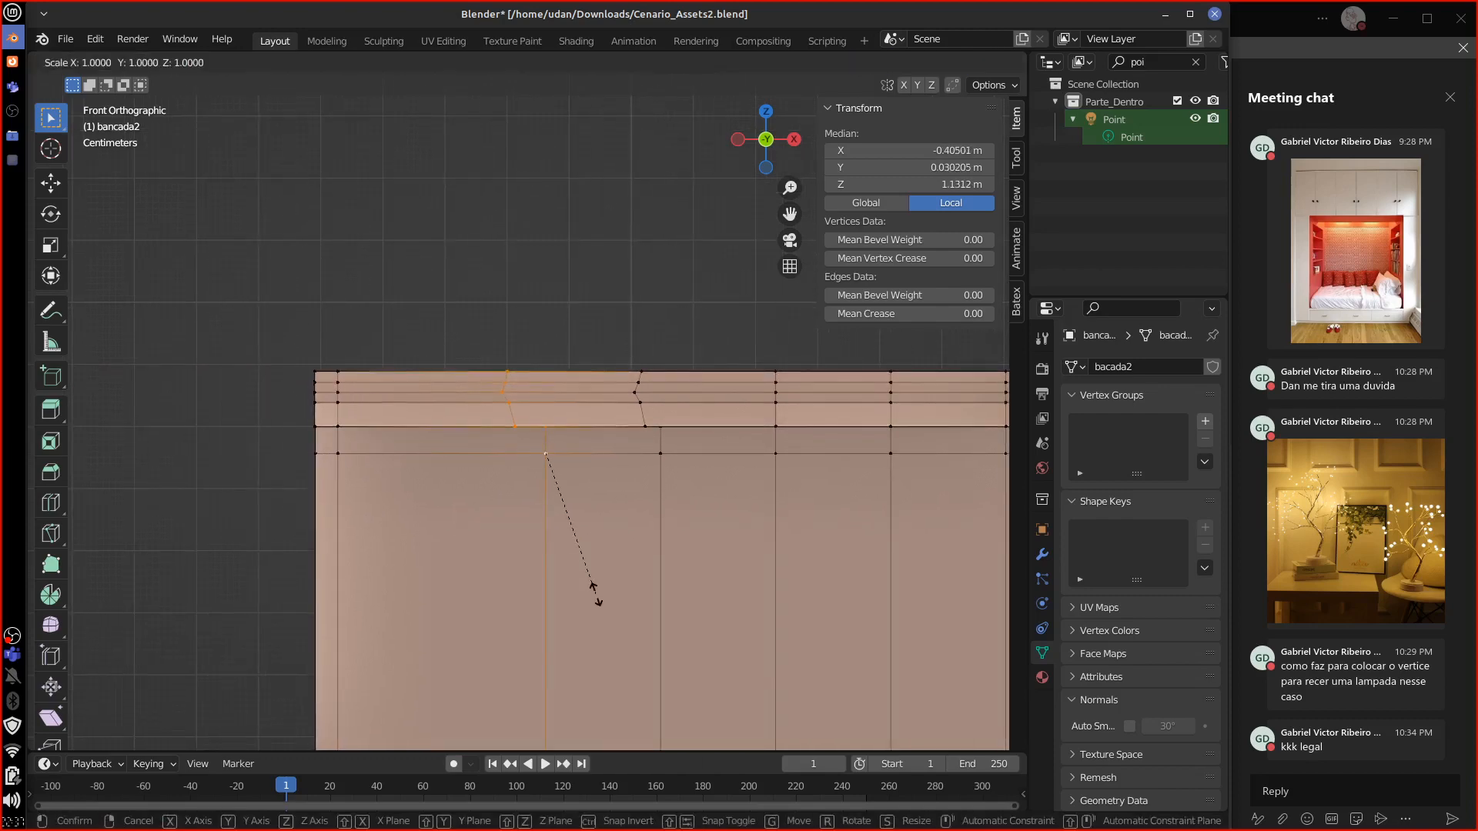
pyautogui.press('x')
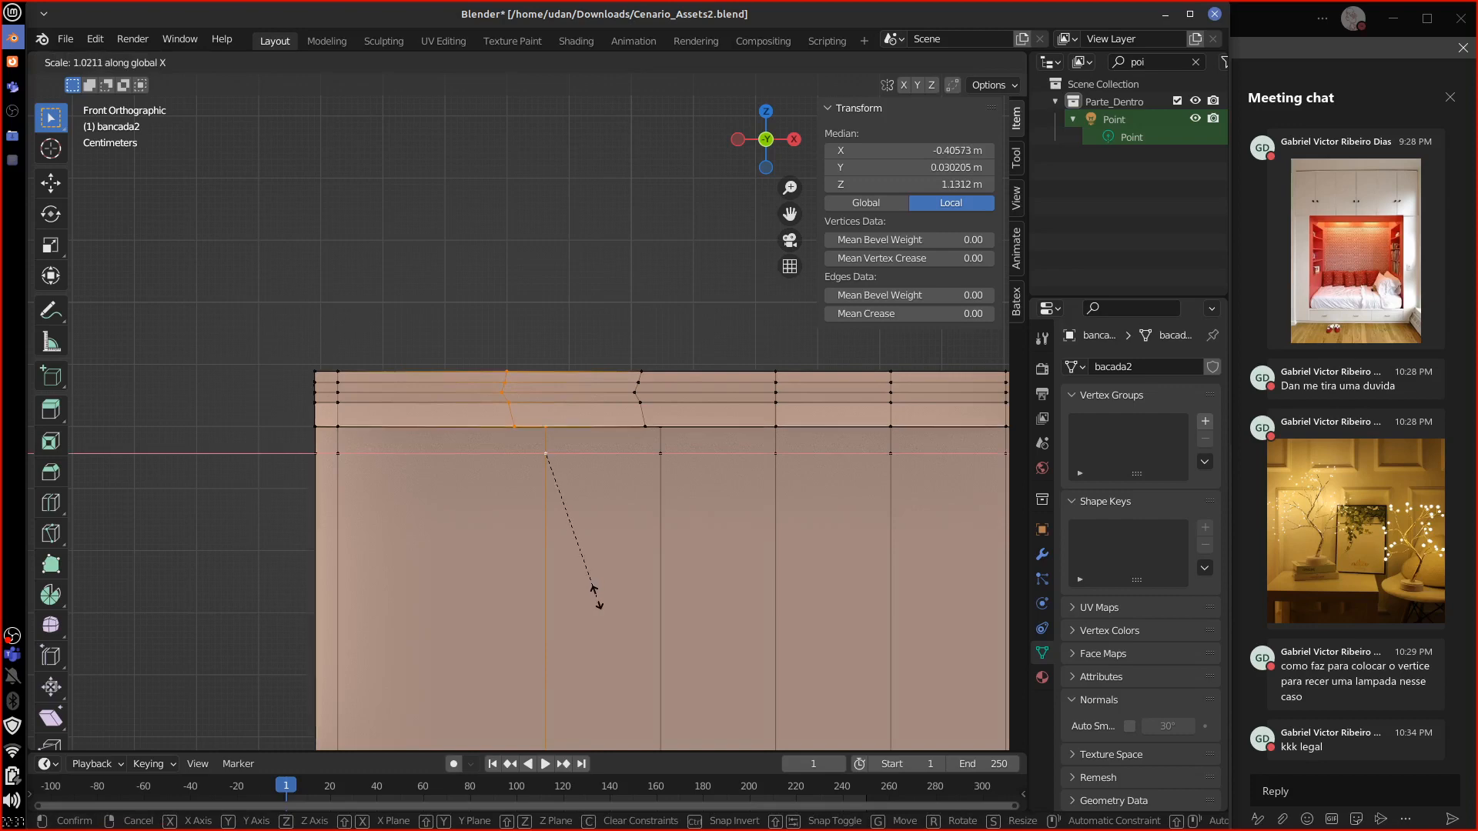
pyautogui.press('0')
pyautogui.press('Return')
# Step: Move the straightened loop about -0.237 m along X toward the square end
pyautogui.press('g')
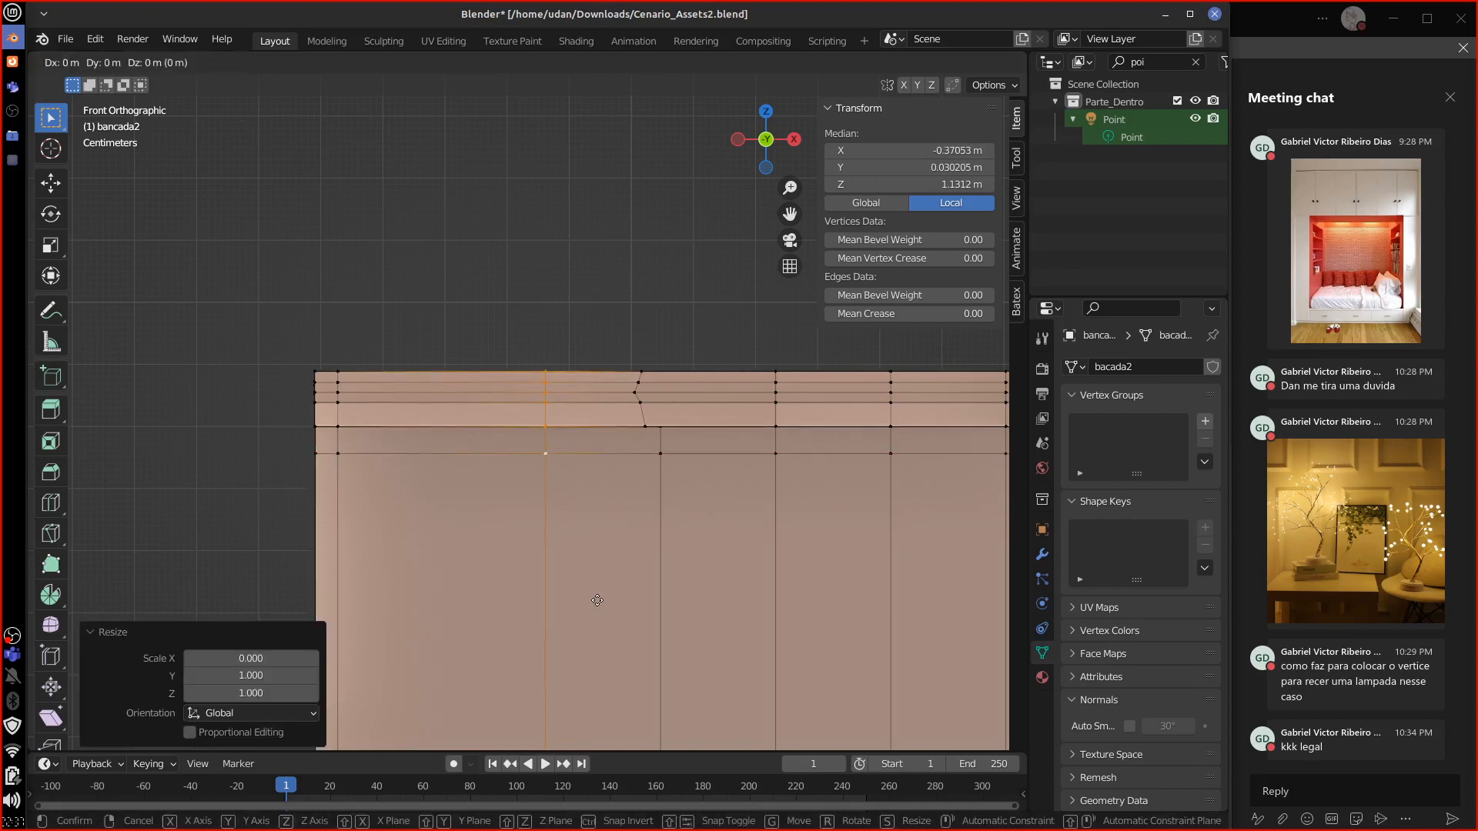
pyautogui.press('x')
pyautogui.click(452, 590)
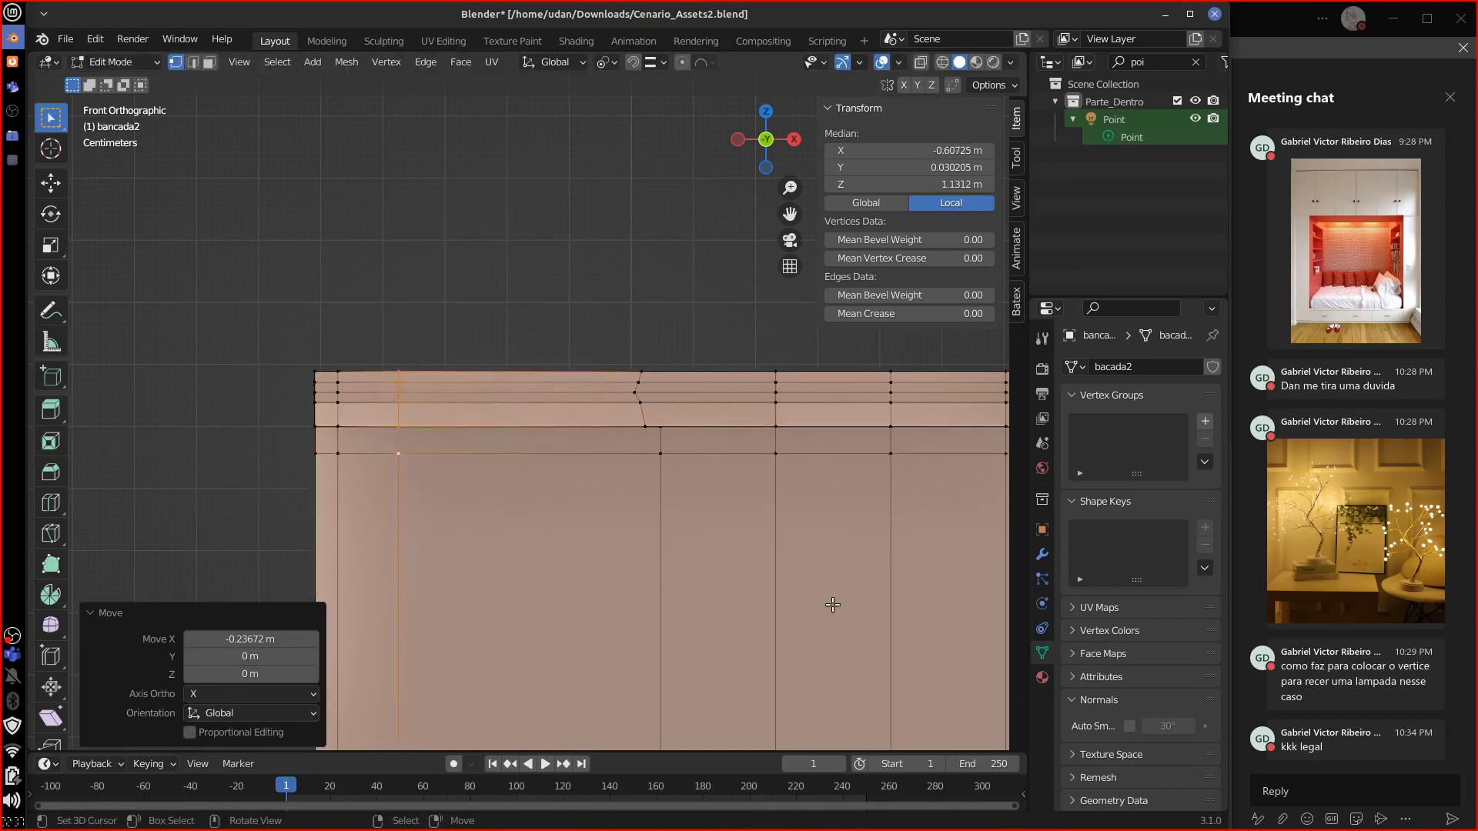
# Step: Add a Subdivision Surface modifier to the counter and remove its Bevel modifier
pyautogui.click(1042, 554)
pyautogui.moveTo(782, 653); pyautogui.dragTo(724, 628, button='middle')
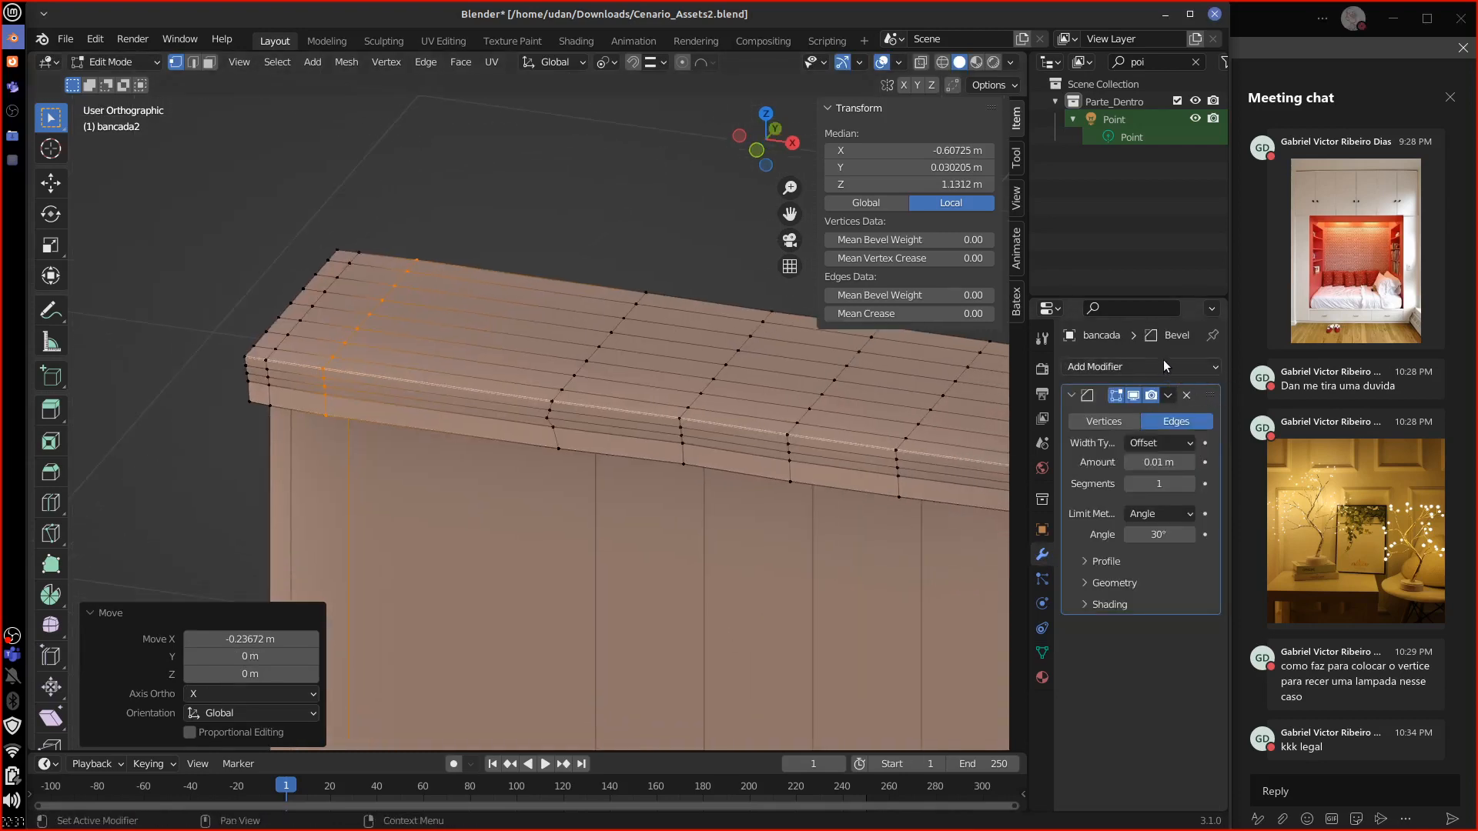
pyautogui.click(1162, 365)
pyautogui.click(896, 684)
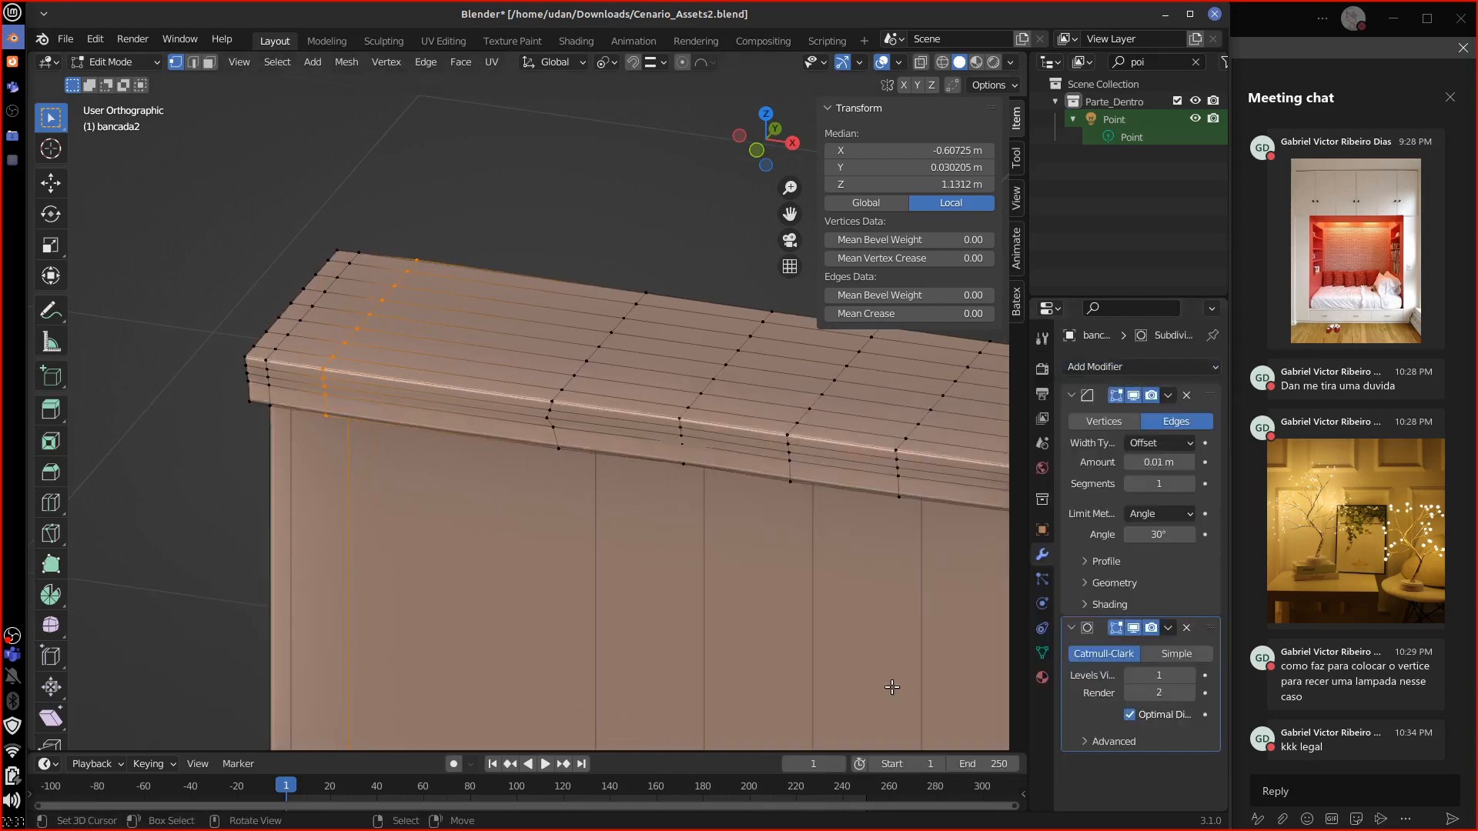
pyautogui.moveTo(724, 654); pyautogui.dragTo(370, 479, button='middle')
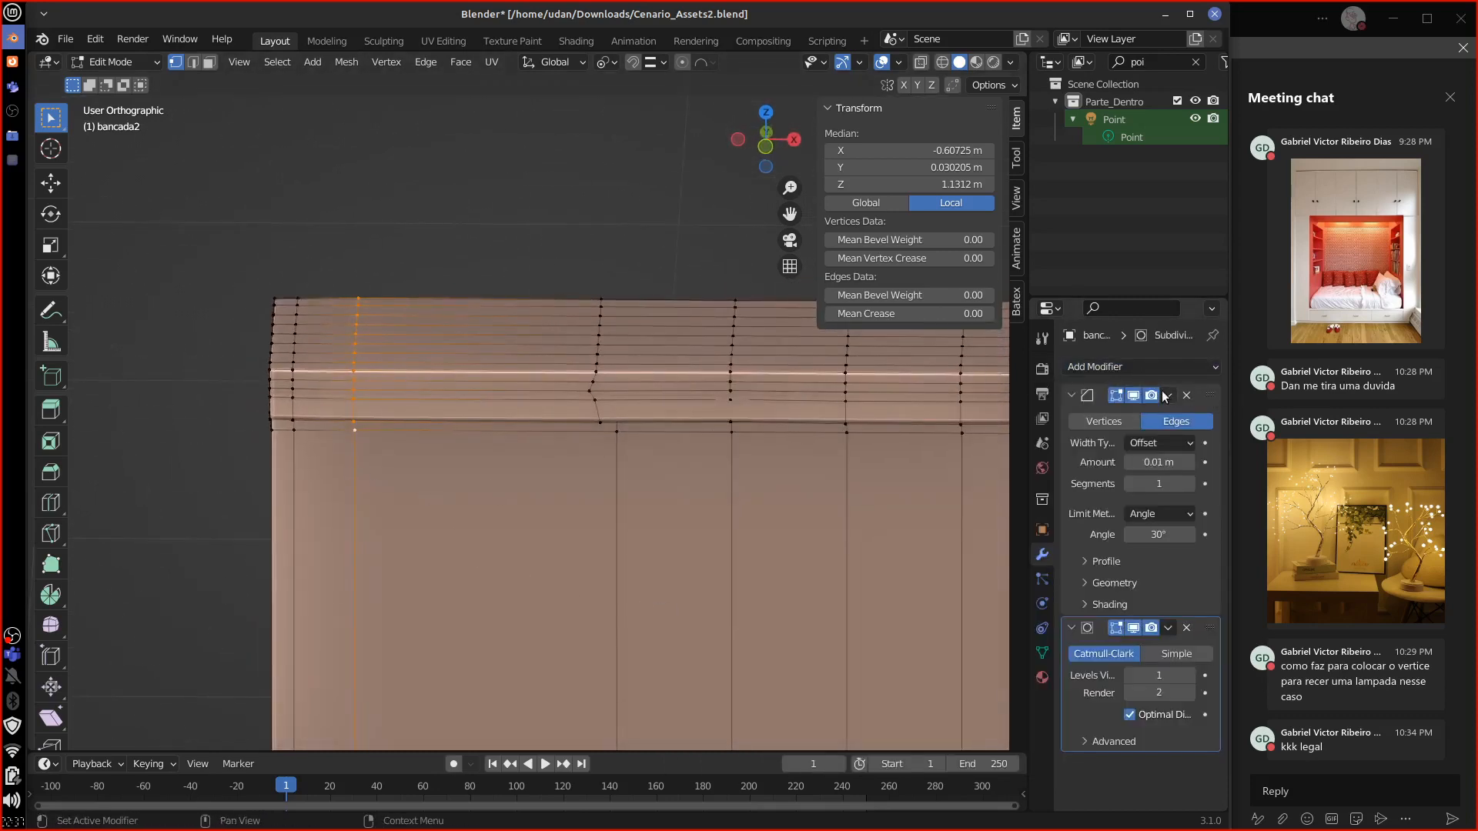
pyautogui.click(1186, 395)
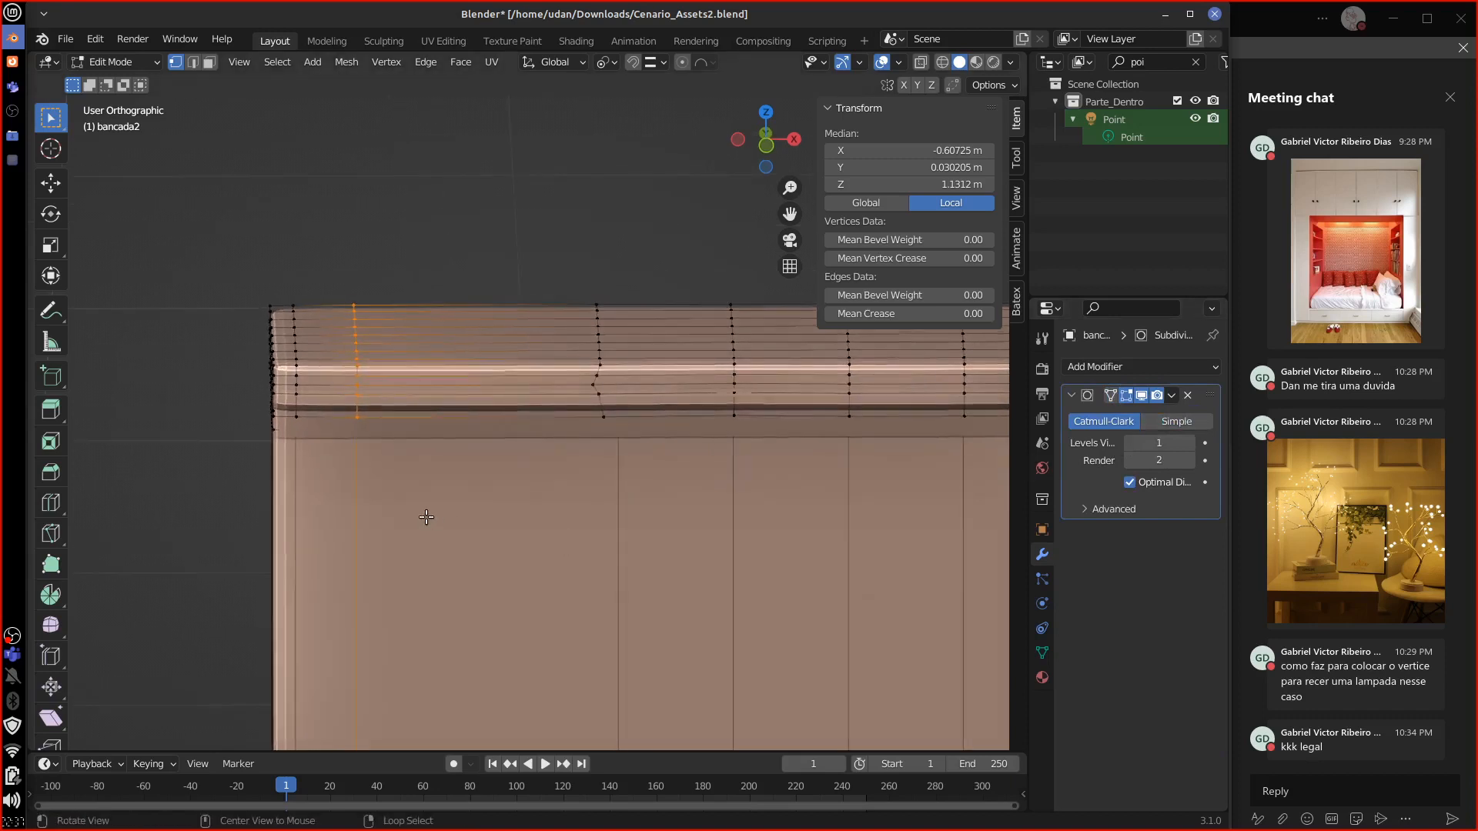
# Step: Edge-slide the second loop from the square end back toward the counter's middle, close to its neighbouring vertical loop
pyautogui.press('g')
pyautogui.press('g')
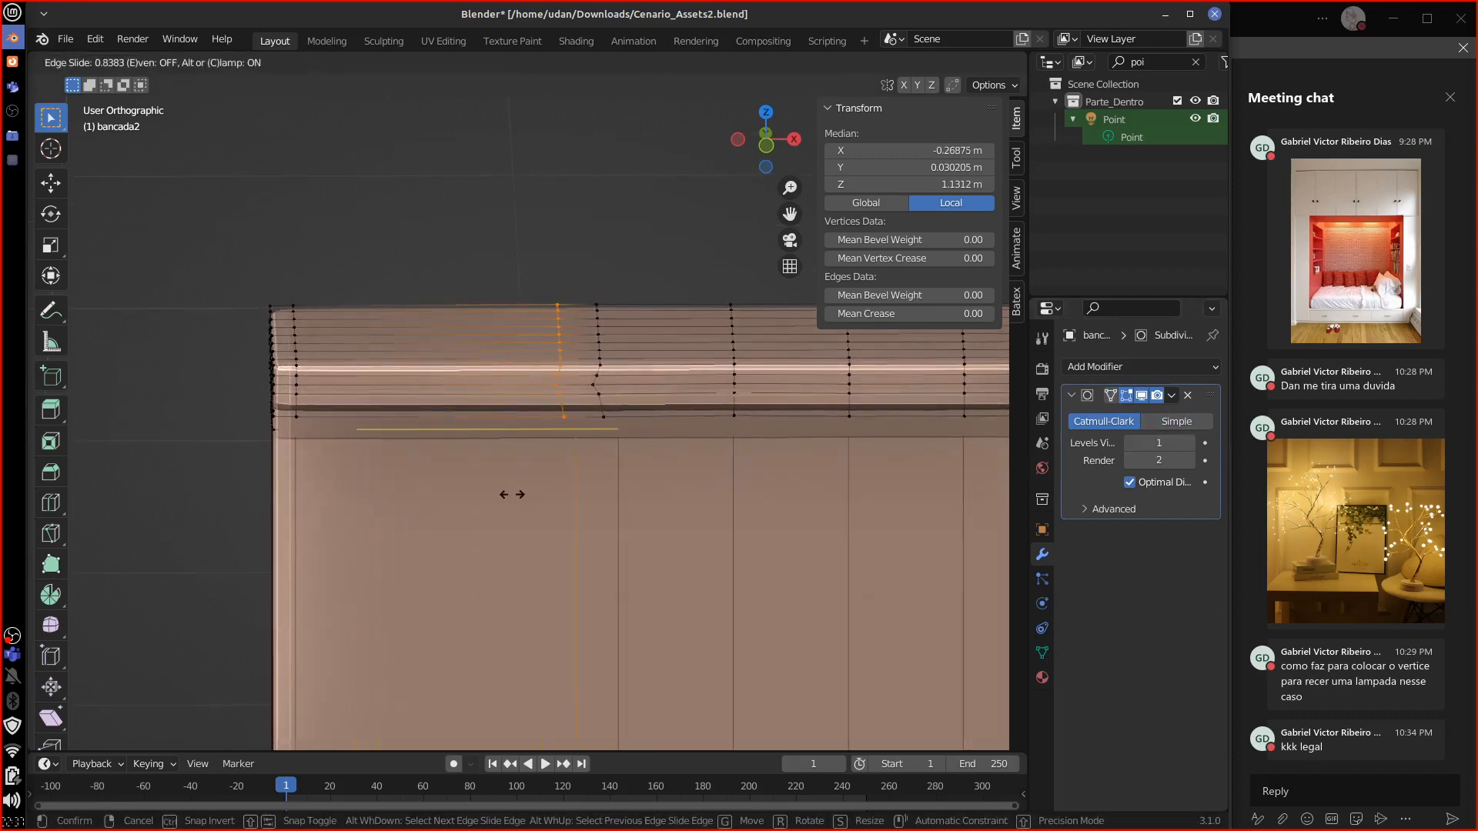
pyautogui.click(496, 501)
pyautogui.hotkey('ctrl', 'z')
# Step: Try edge-sliding the loop nearest the square end toward the middle with a factor of about -0.624, and undo it
pyautogui.press('g')
pyautogui.press('g')
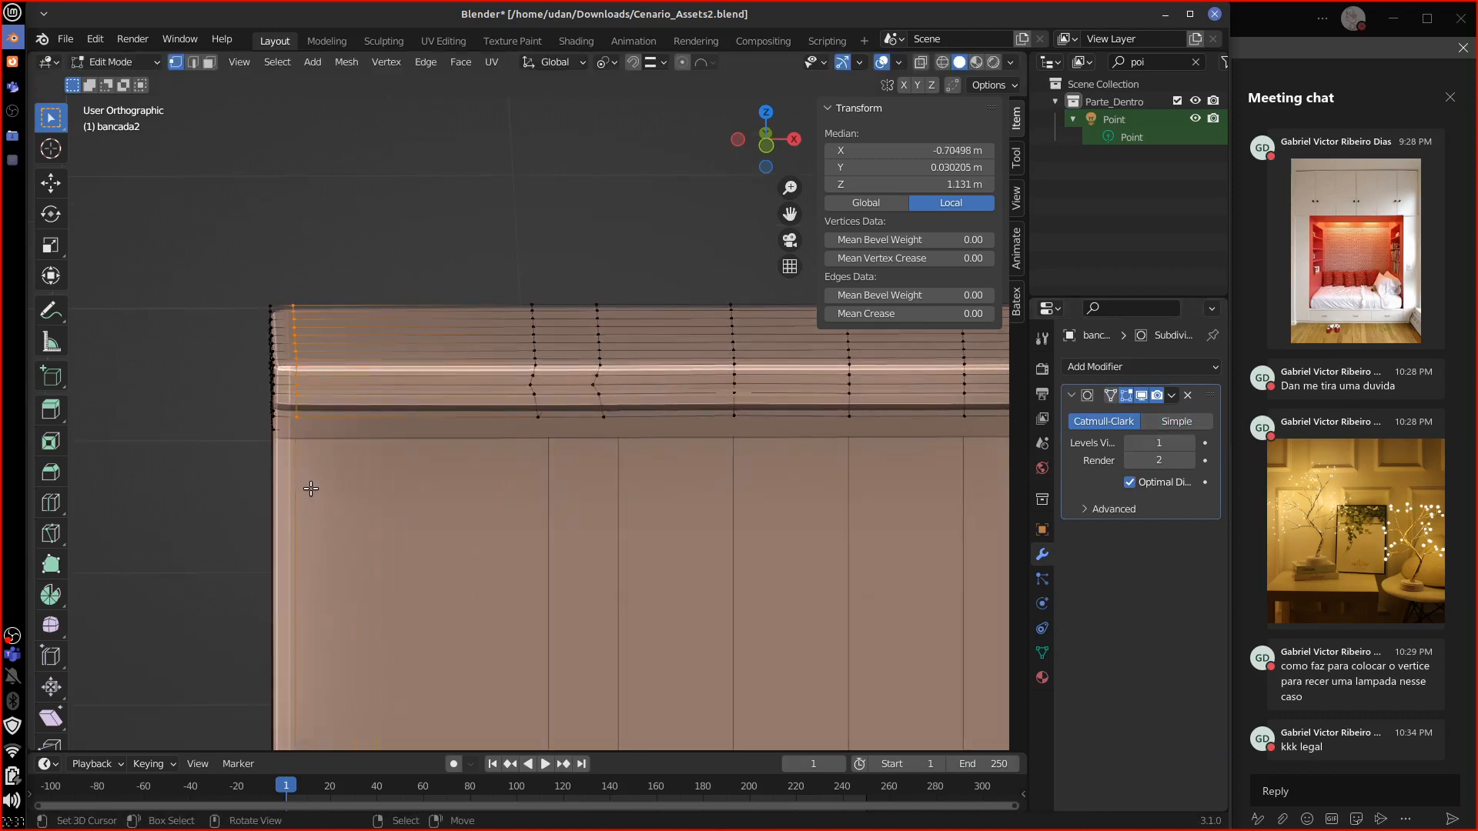
pyautogui.click(412, 501)
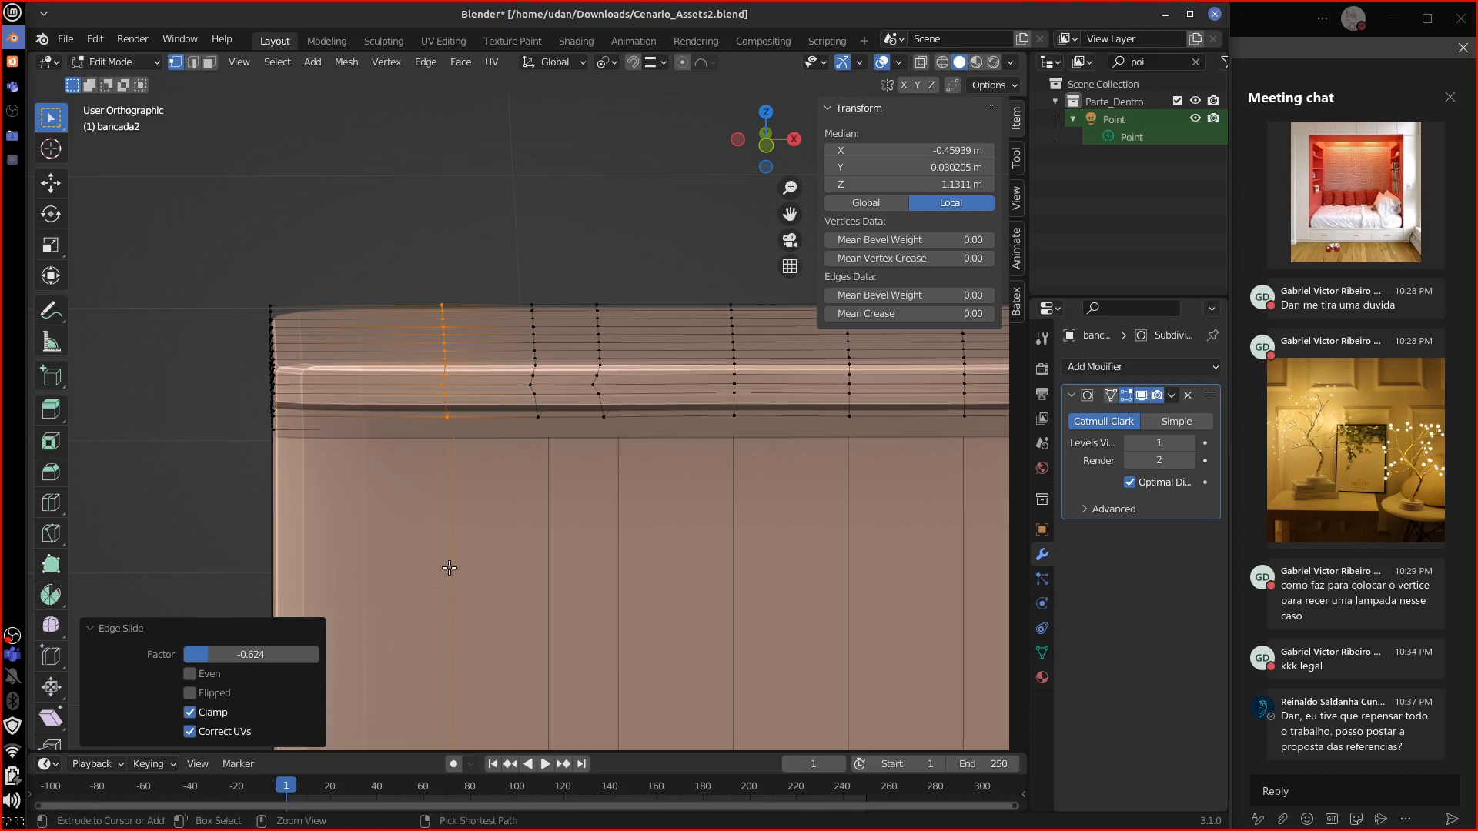
pyautogui.hotkey('ctrl', 'z')
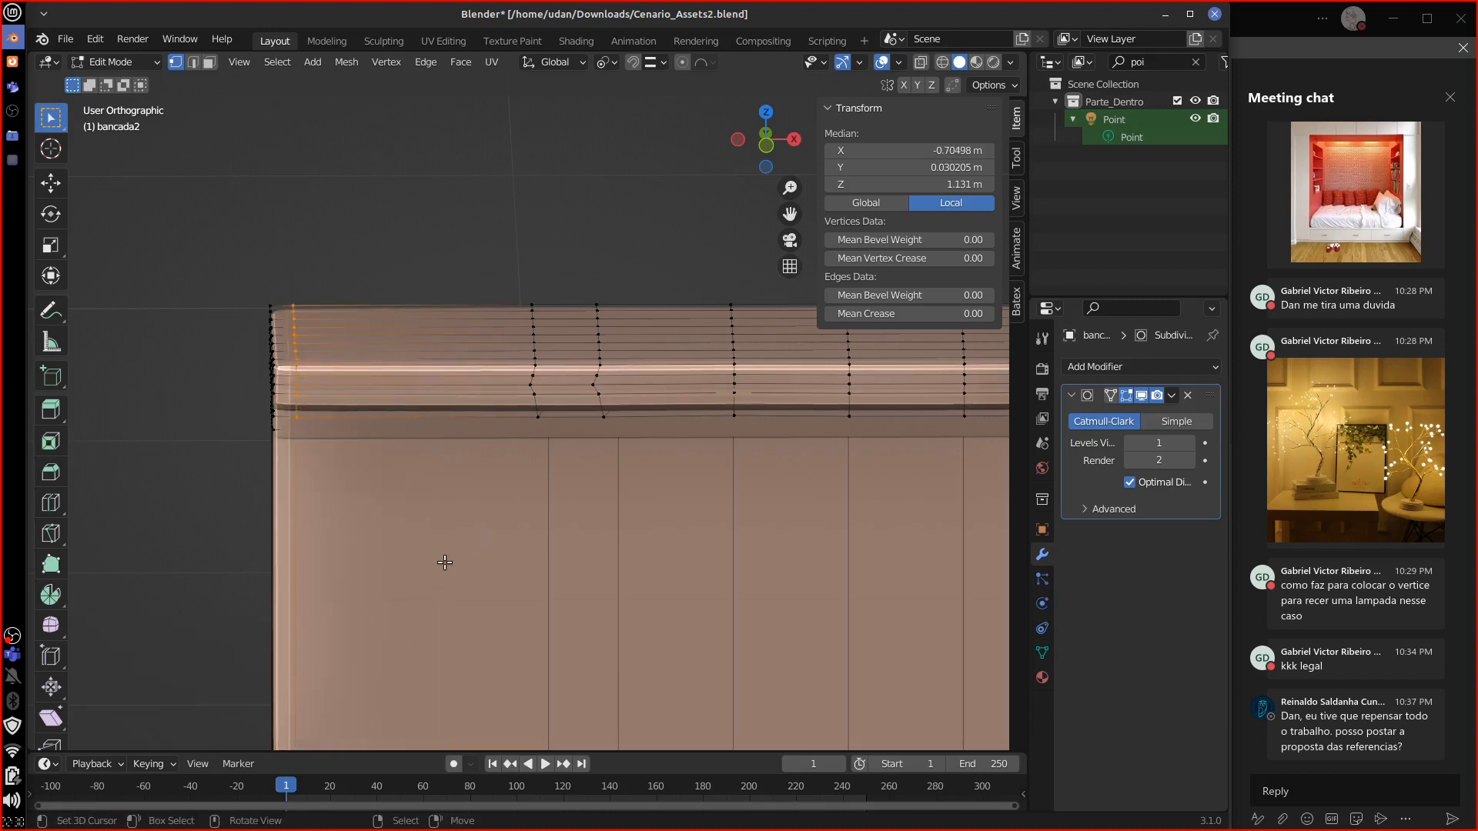
# Step: Edge-slide the loop nearest the counter's square end slightly closer to that end
pyautogui.press('g')
pyautogui.press('g')
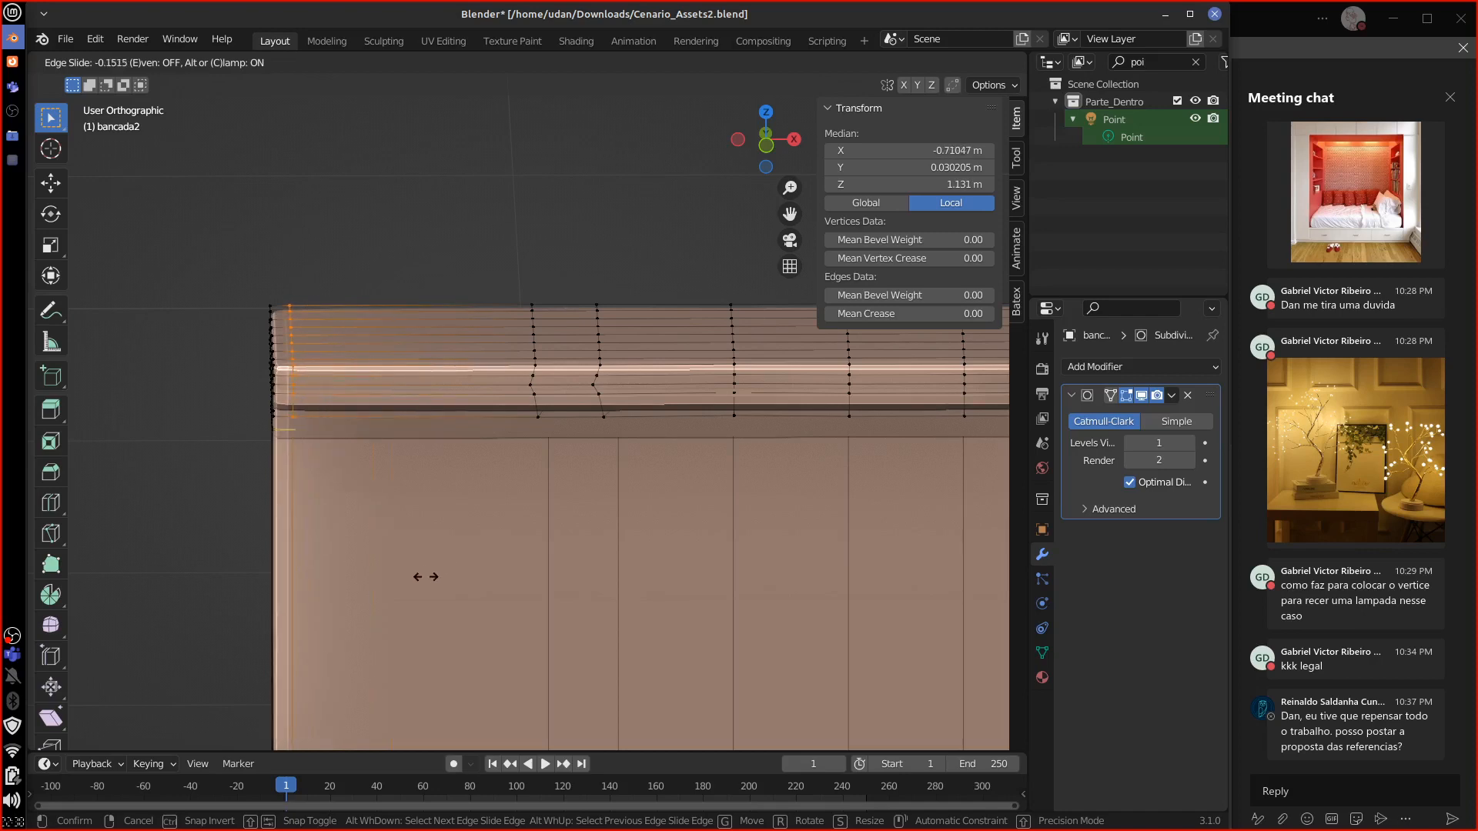
pyautogui.click(427, 577)
# Step: Delete the two adjacent vertical edge loops between the square-end support loop and the counter's middle
pyautogui.keyDown('alt'); pyautogui.click(546, 501); pyautogui.keyUp('alt')
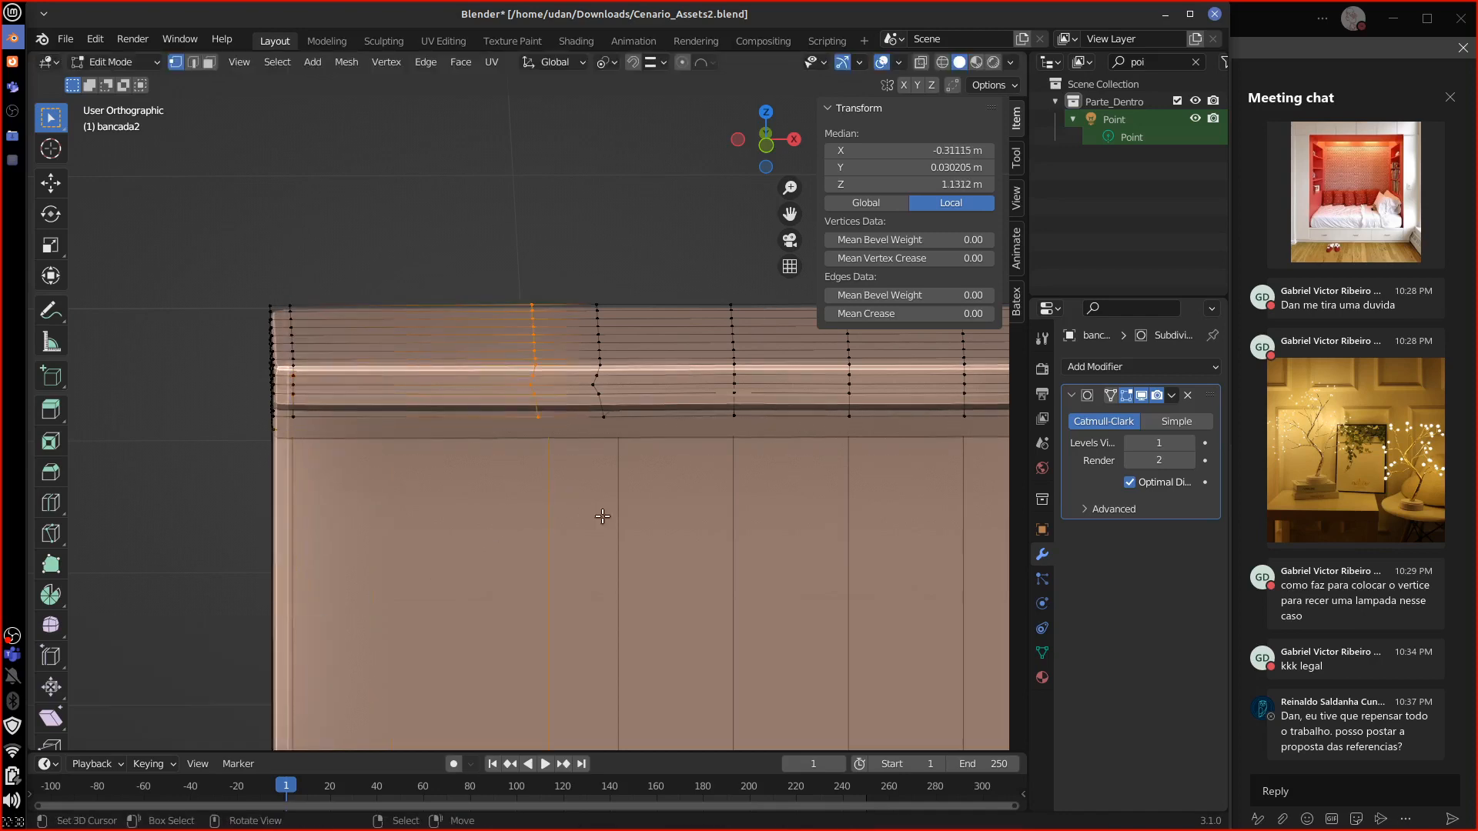
pyautogui.keyDown('shift'); pyautogui.moveTo(653, 586); pyautogui.dragTo(422, 603, button='middle'); pyautogui.keyUp('shift')
pyautogui.keyDown('shift'); pyautogui.moveTo(504, 564); pyautogui.dragTo(668, 441, button='middle'); pyautogui.keyUp('shift')
pyautogui.press('x')
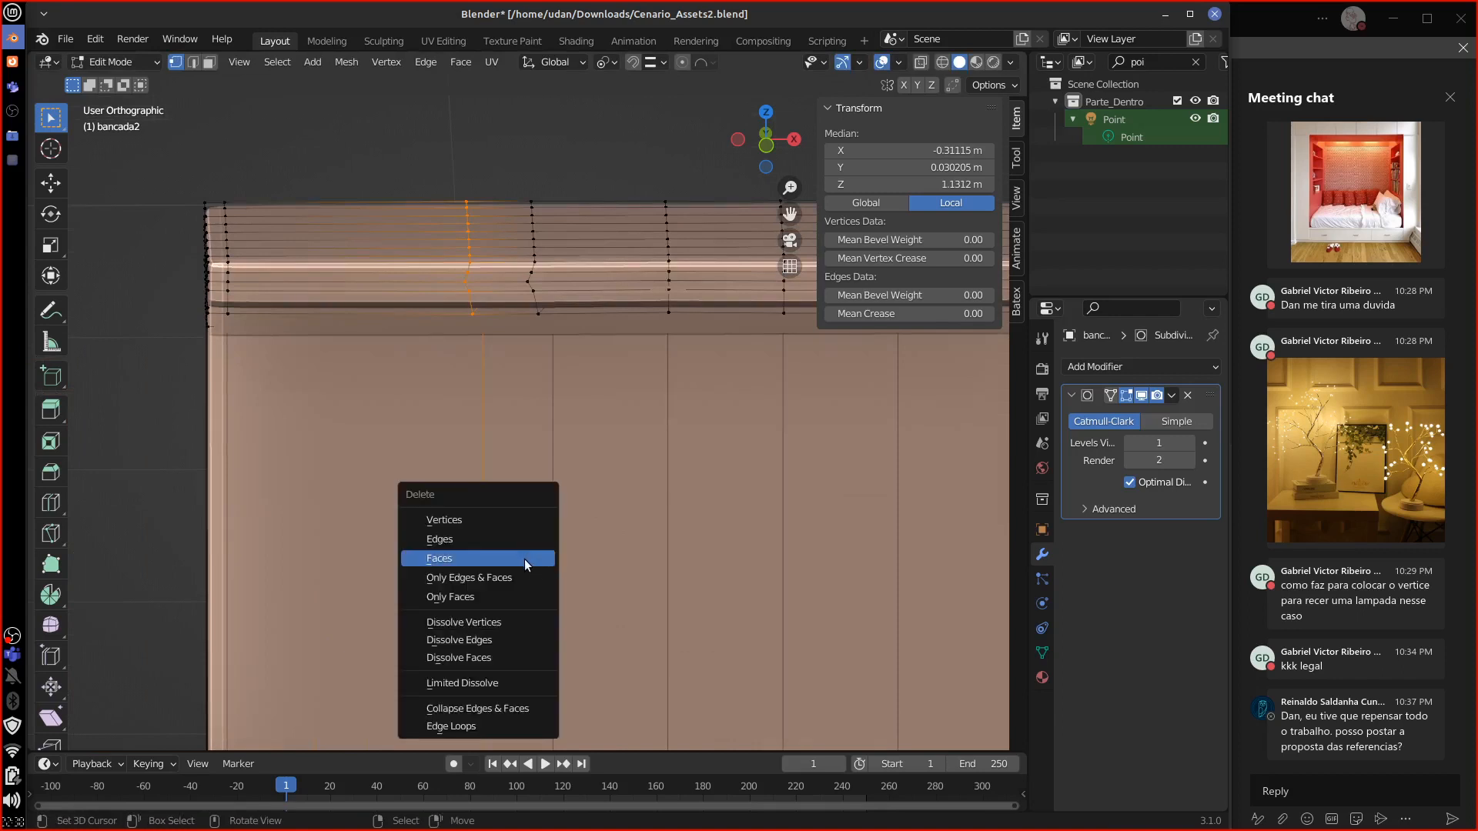
pyautogui.click(488, 723)
pyautogui.keyDown('alt'); pyautogui.click(559, 539); pyautogui.keyUp('alt')
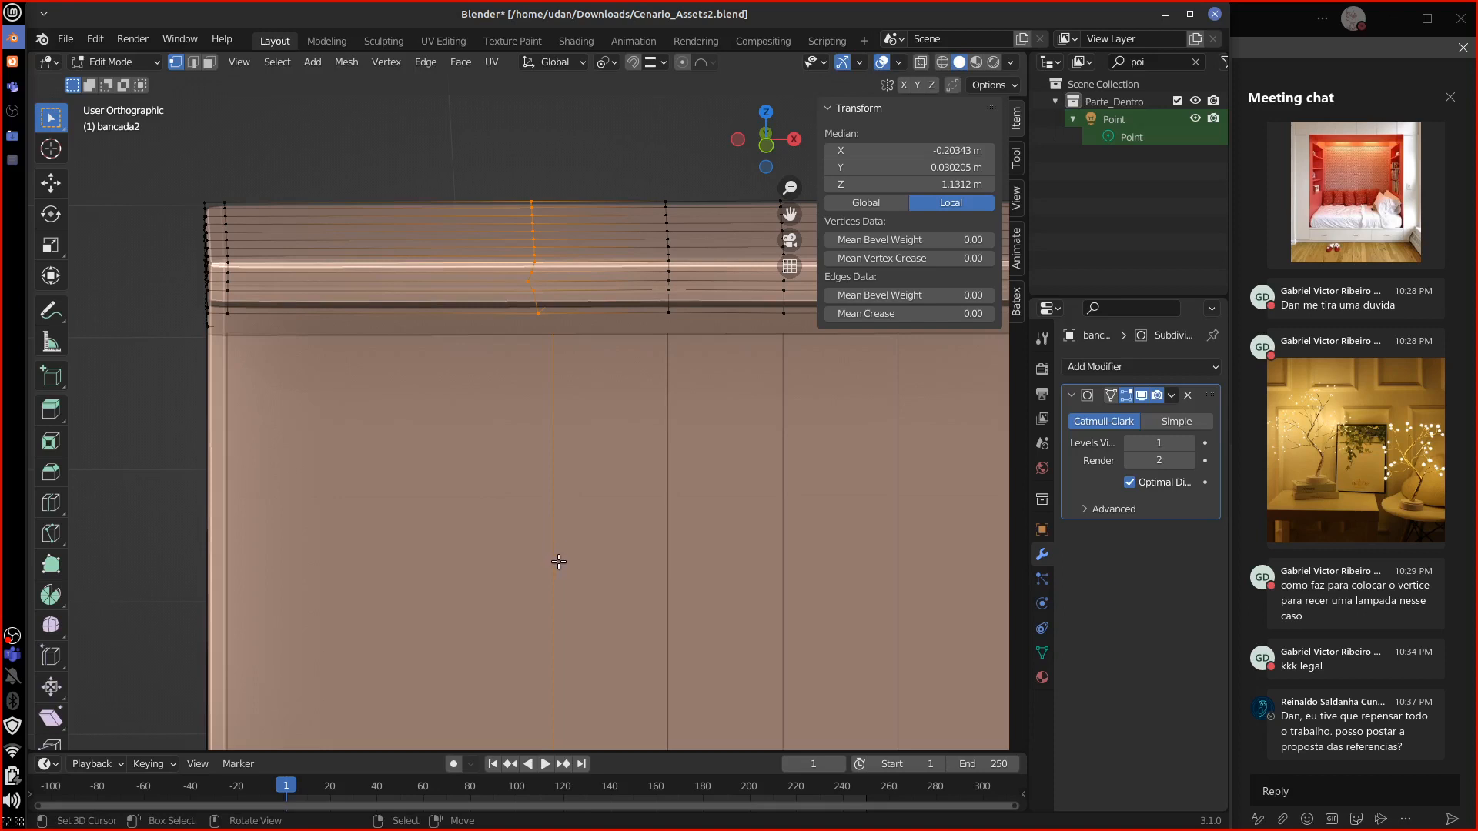
pyautogui.press('x')
pyautogui.click(555, 569)
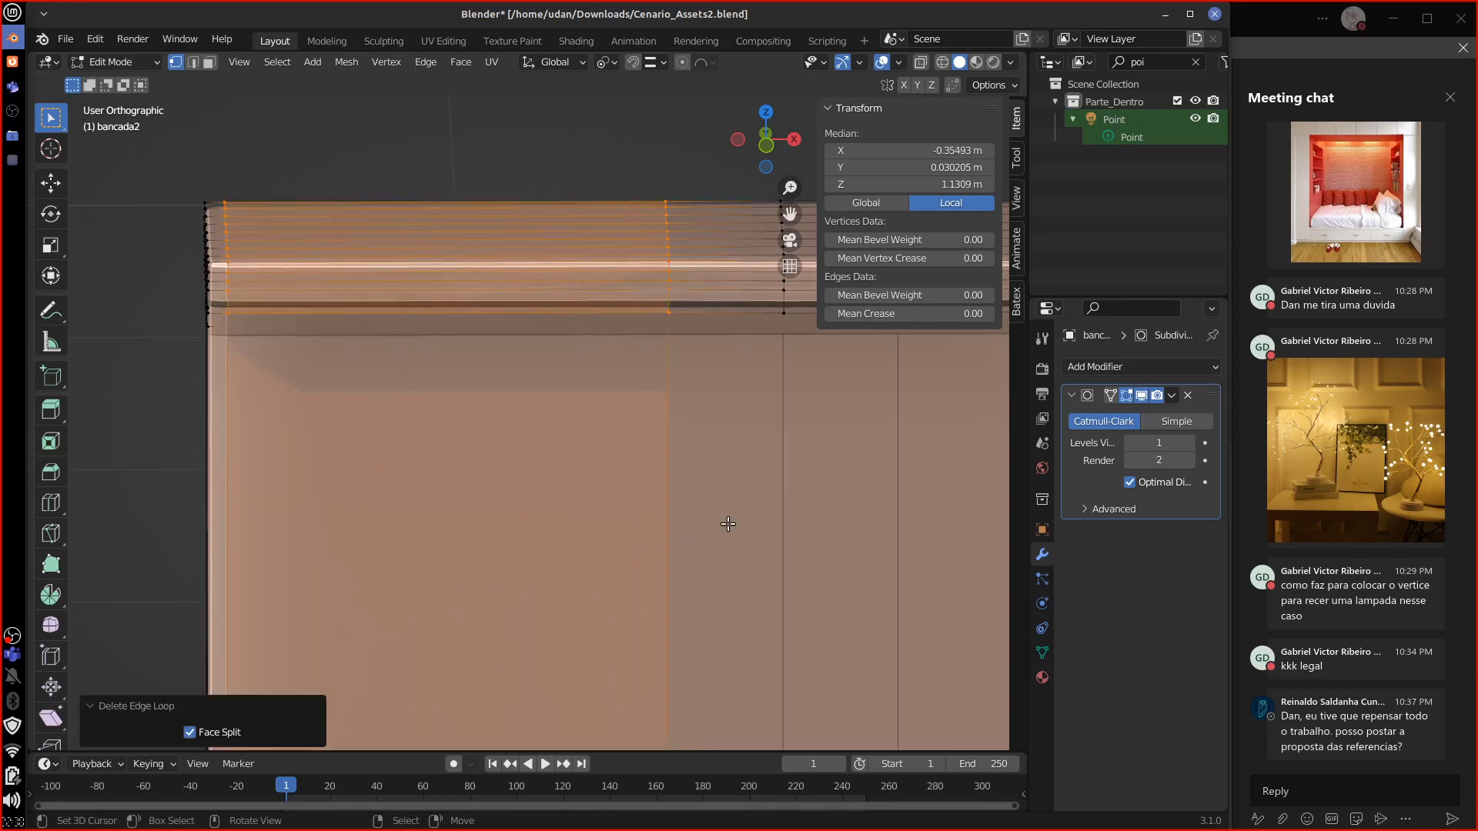
# Step: Delete the three remaining middle edge loops, leaving only the support loops near the counter's two ends
pyautogui.keyDown('shift'); pyautogui.moveTo(598, 553); pyautogui.dragTo(631, 547, button='middle'); pyautogui.keyUp('shift')
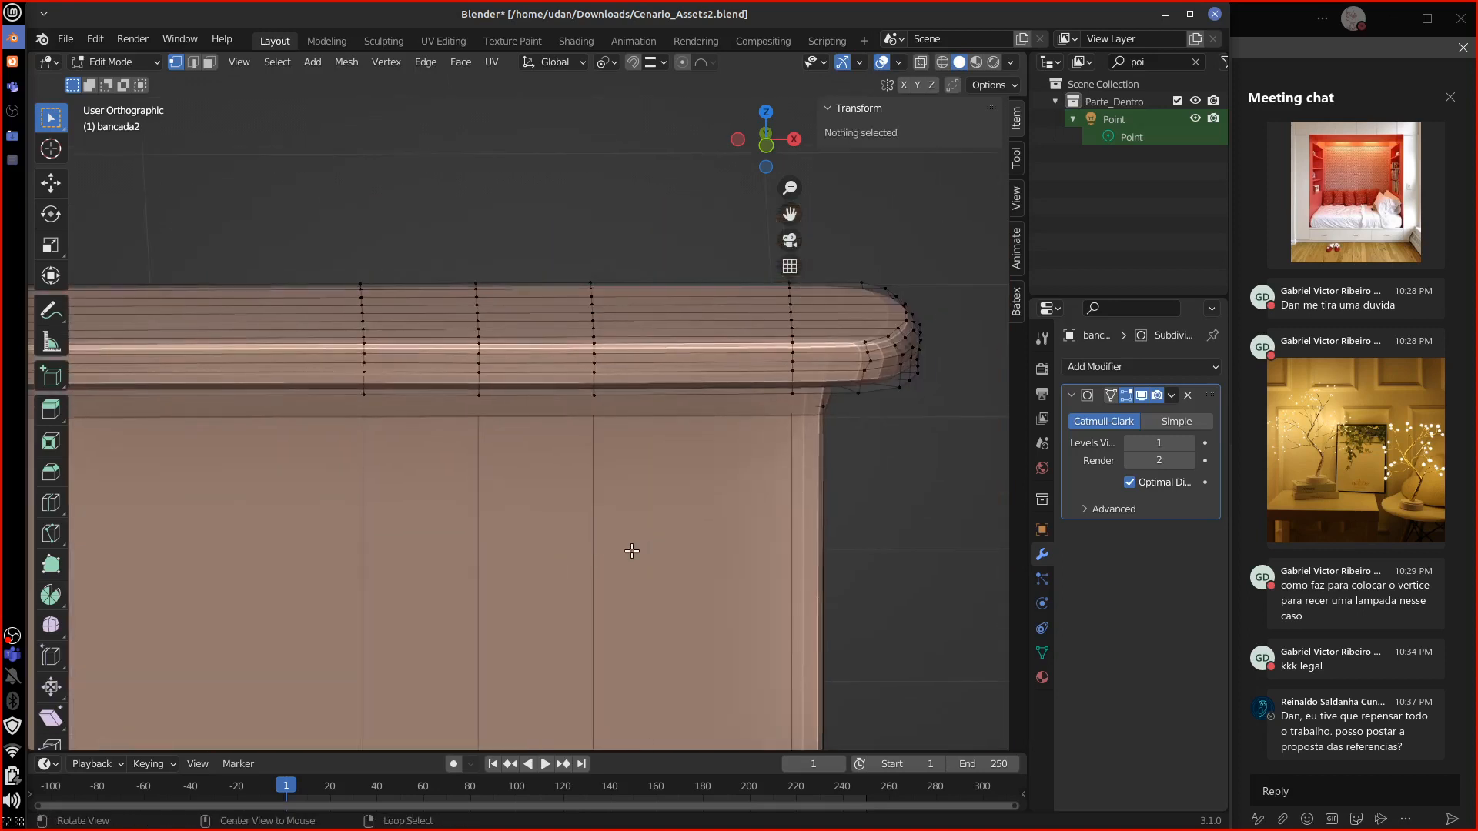
pyautogui.keyDown('alt'); pyautogui.click(590, 557); pyautogui.keyUp('alt')
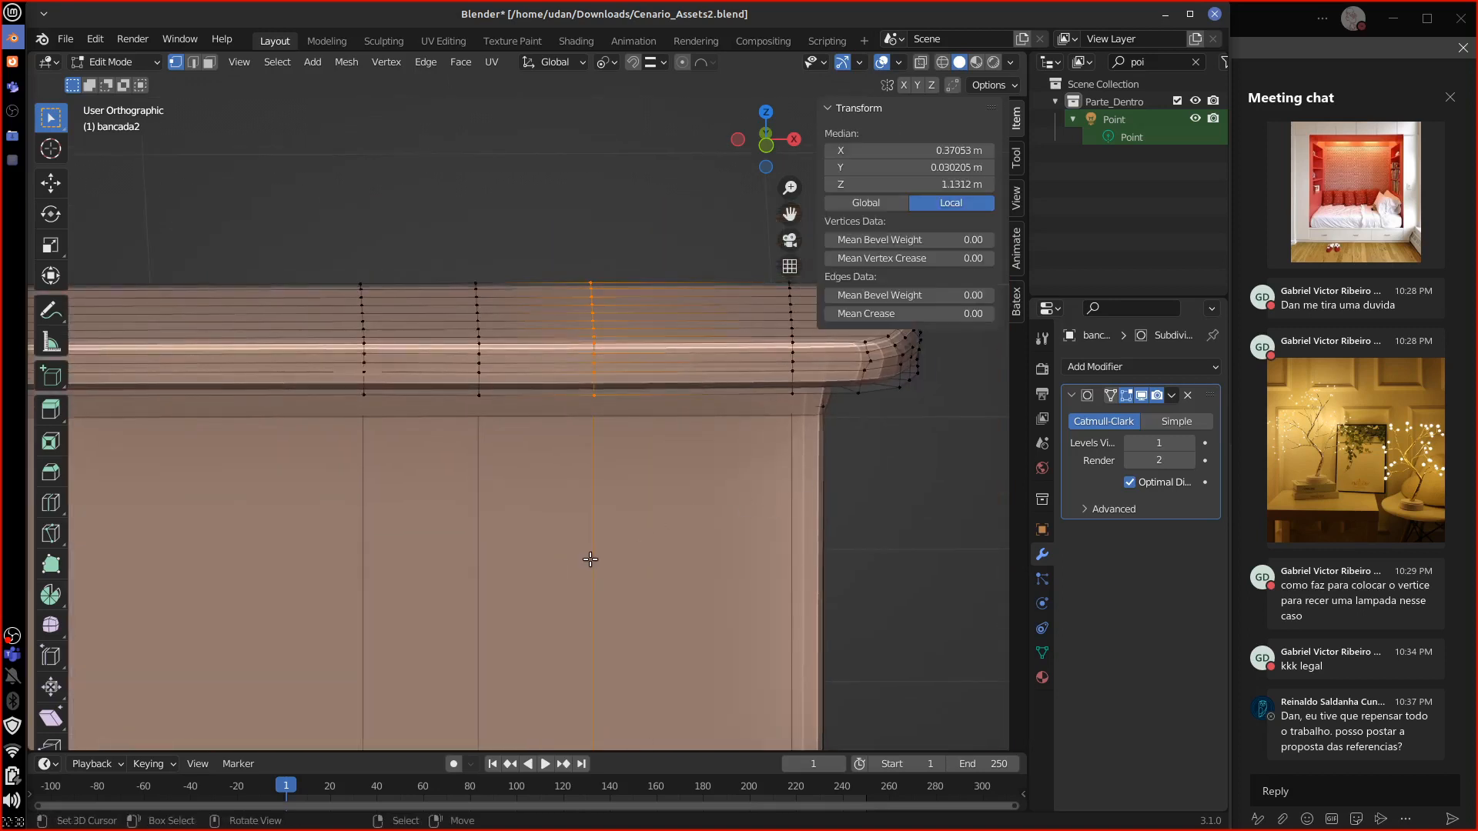
pyautogui.press('x')
pyautogui.click(587, 567)
pyautogui.keyDown('alt'); pyautogui.click(474, 585); pyautogui.keyUp('alt')
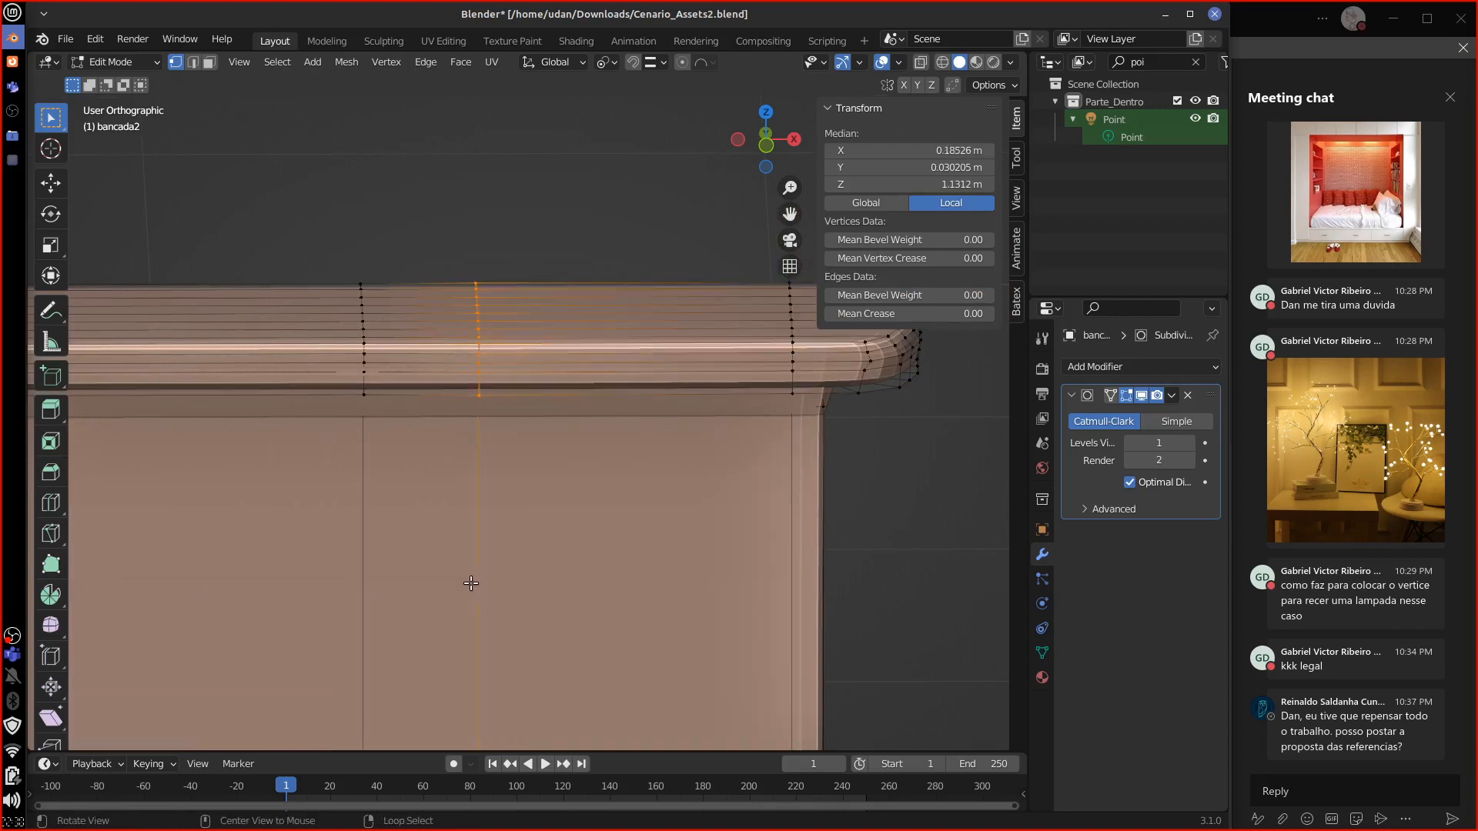
pyautogui.press('x')
pyautogui.click(470, 588)
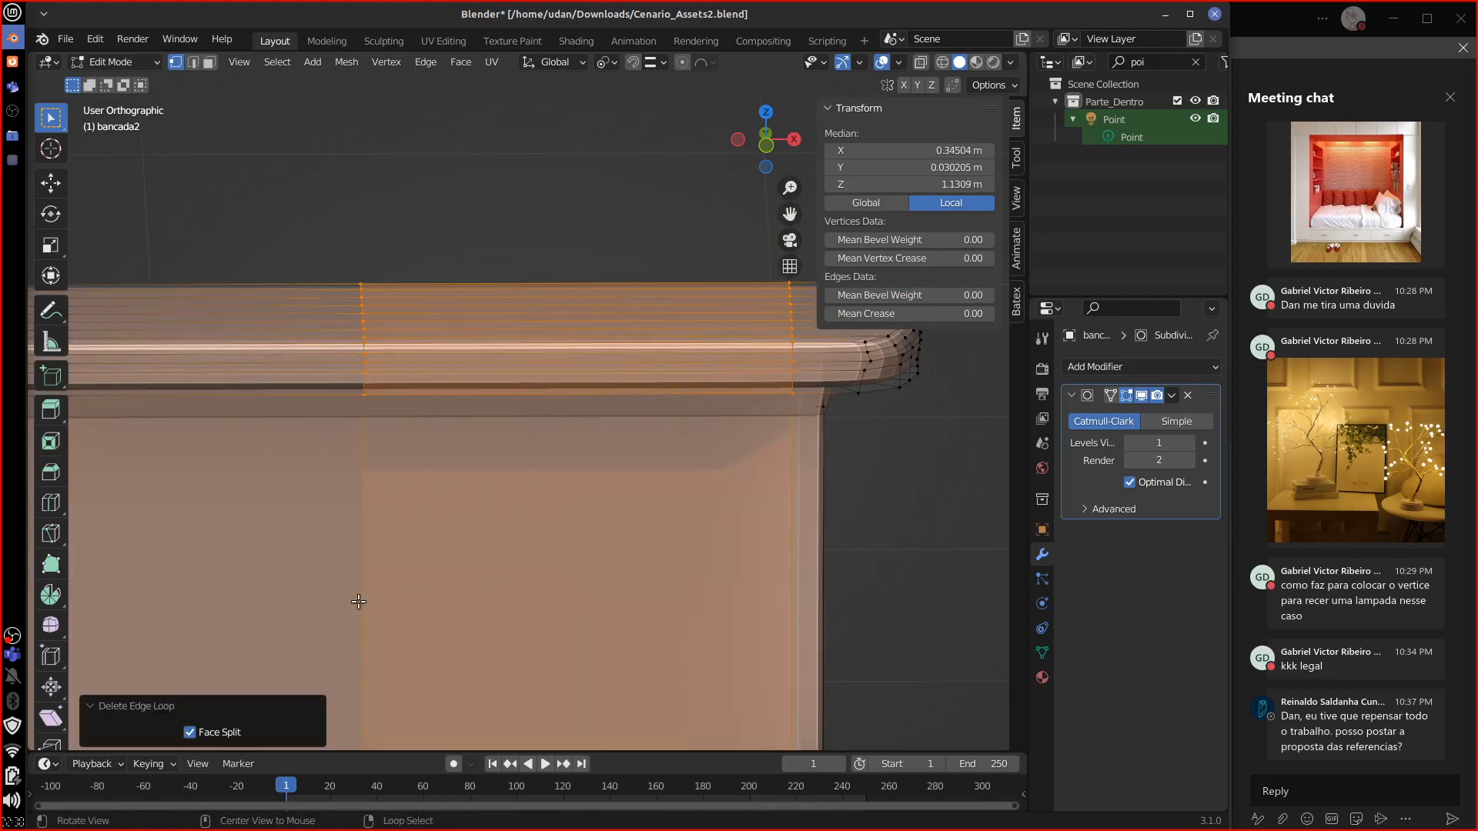
pyautogui.keyDown('alt'); pyautogui.click(362, 605); pyautogui.keyUp('alt')
pyautogui.press('x')
pyautogui.click(361, 616)
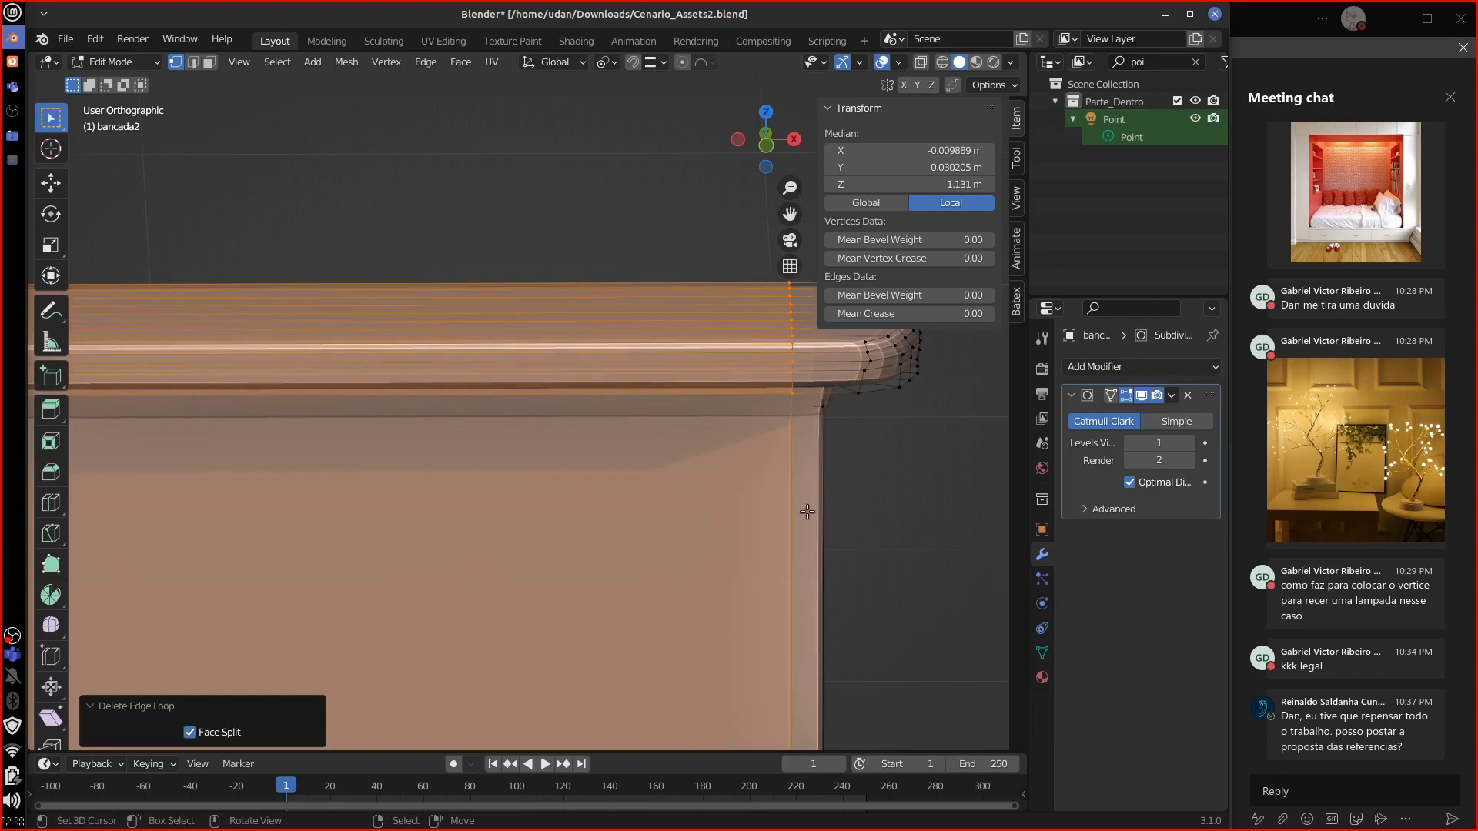
pyautogui.moveTo(808, 505); pyautogui.dragTo(740, 629, button='middle')
pyautogui.keyDown('alt'); pyautogui.click(783, 487); pyautogui.keyUp('alt')
pyautogui.scroll(-4, 739, 625)
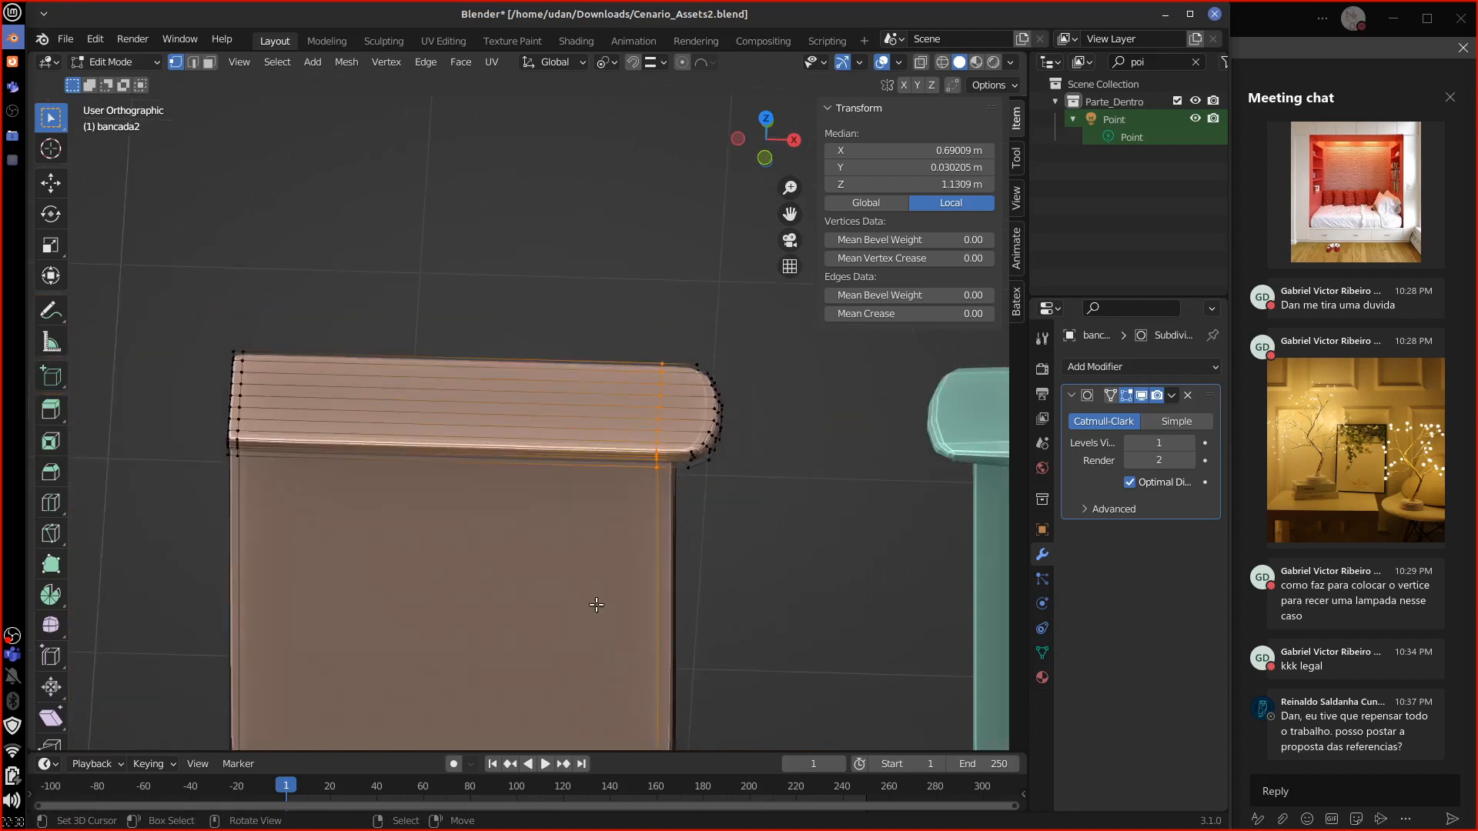
pyautogui.moveTo(720, 495); pyautogui.dragTo(692, 530, button='middle')
pyautogui.press('g')
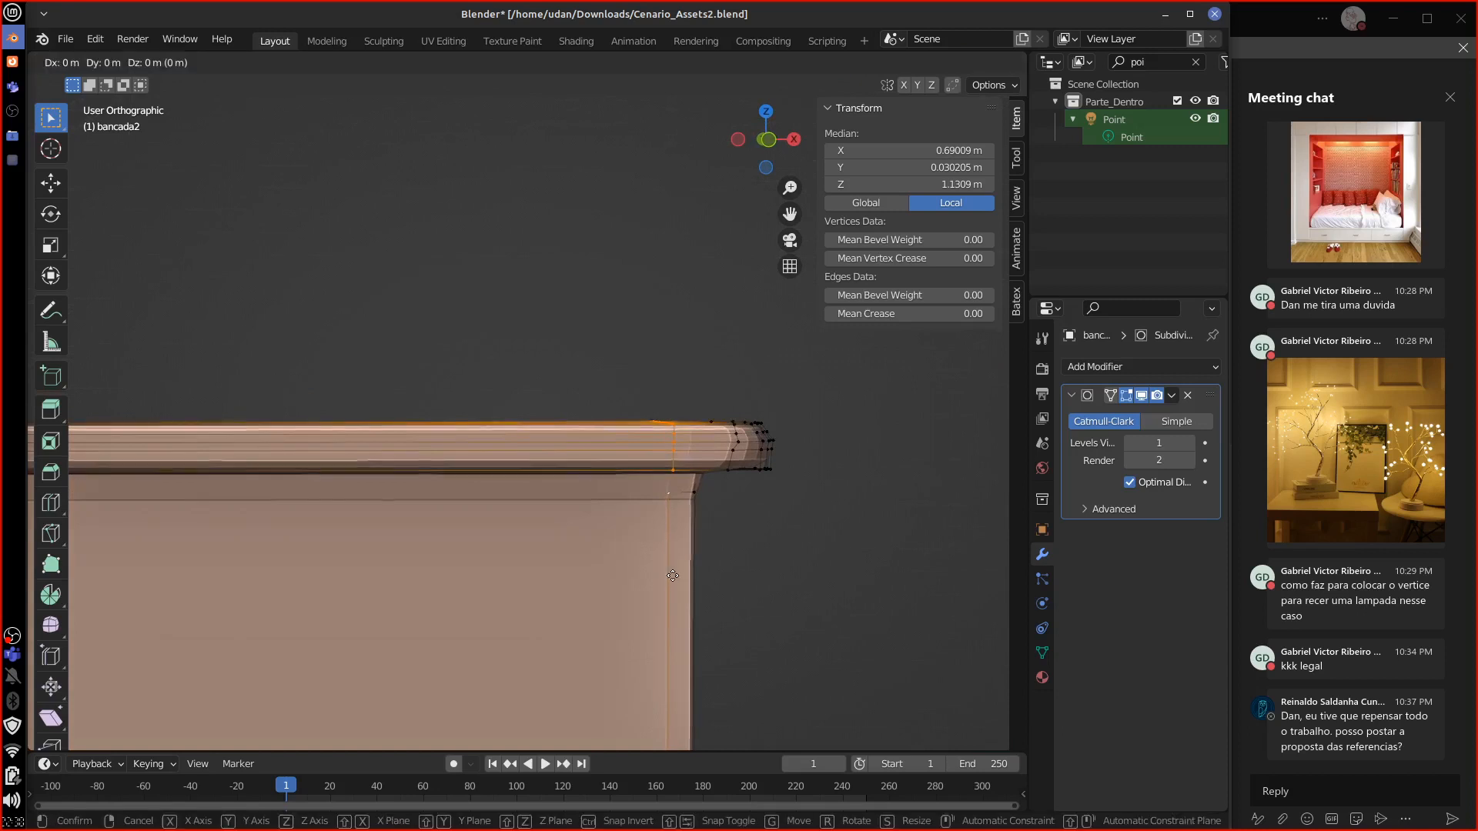
pyautogui.press('x')
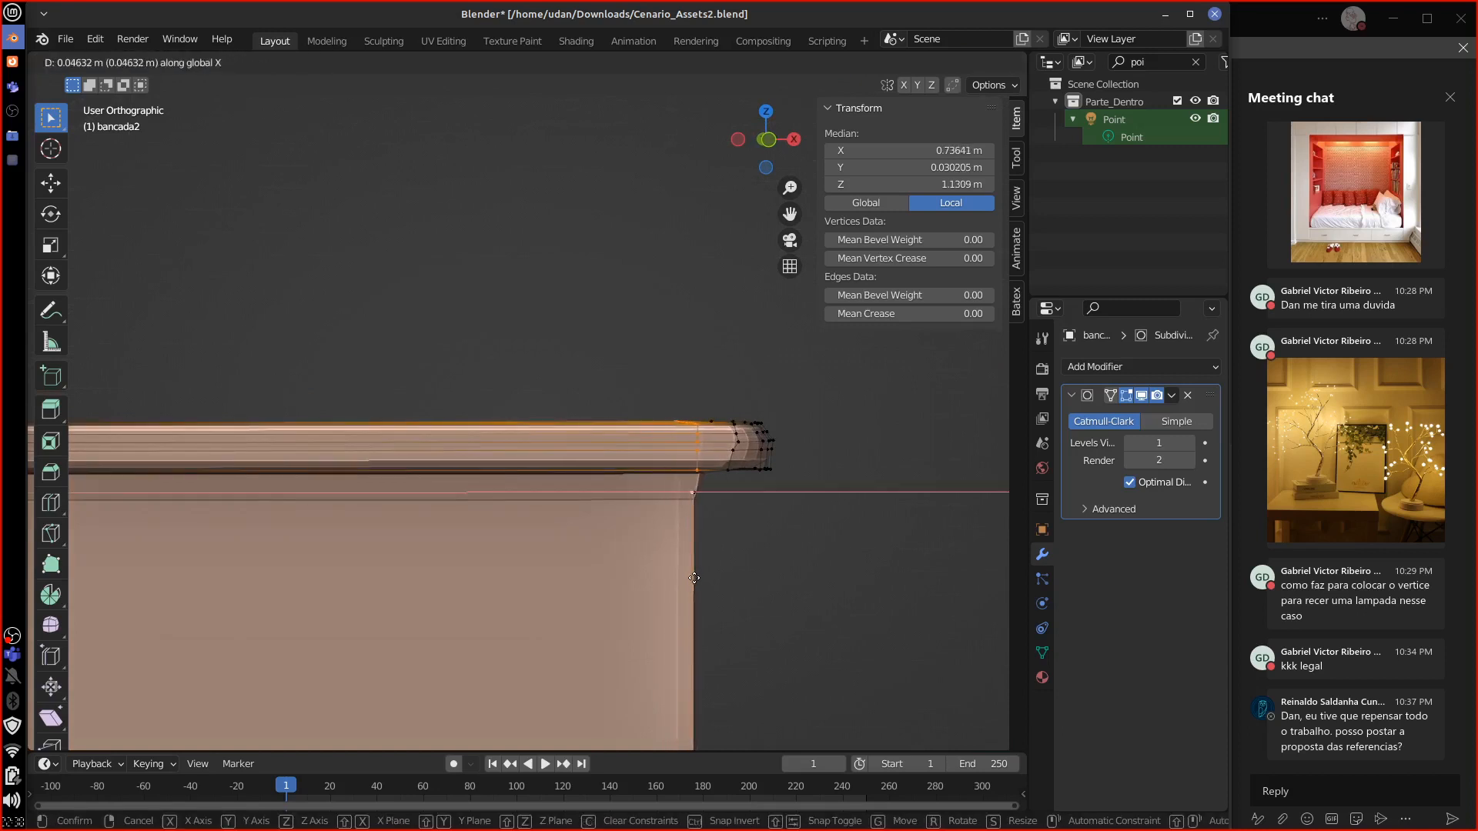
pyautogui.press('Escape')
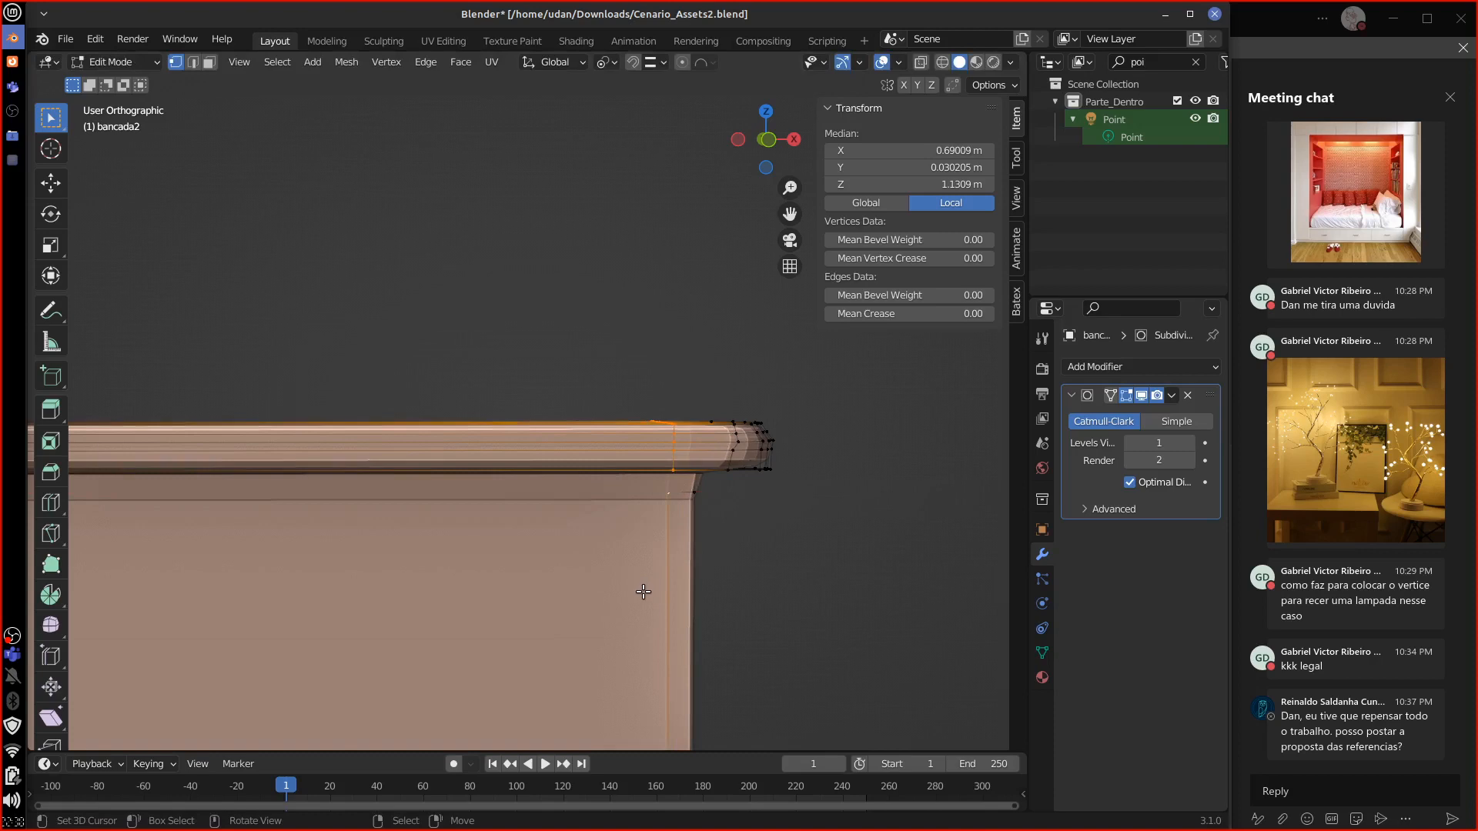
# Step: Add one loop cut across the counter close to the rounded-end loop, with a slide factor of -0.960
pyautogui.press('KP_7')
pyautogui.hotkey('ctrl', 'r')
pyautogui.click(493, 447)
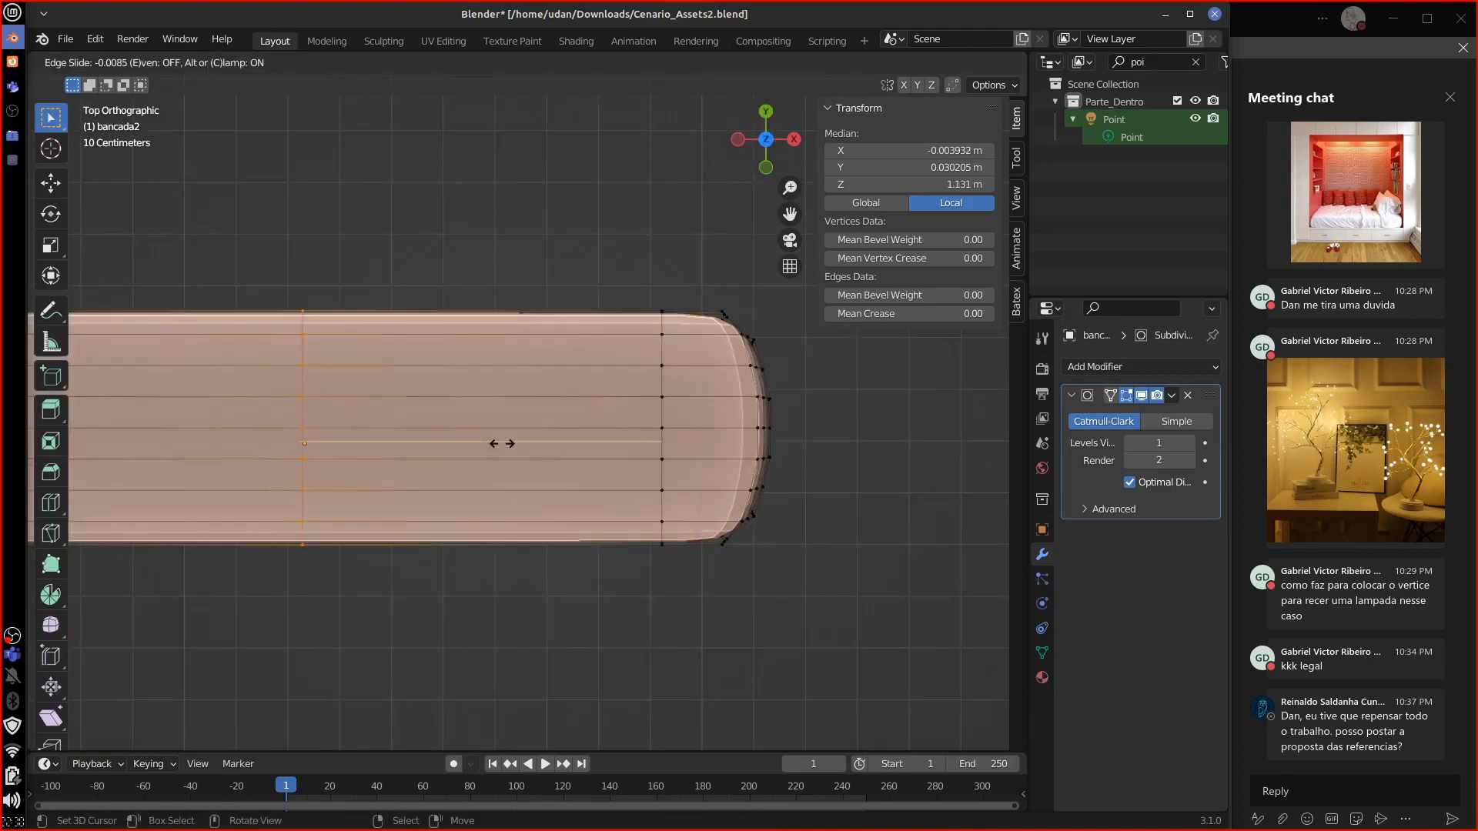
pyautogui.click(843, 483)
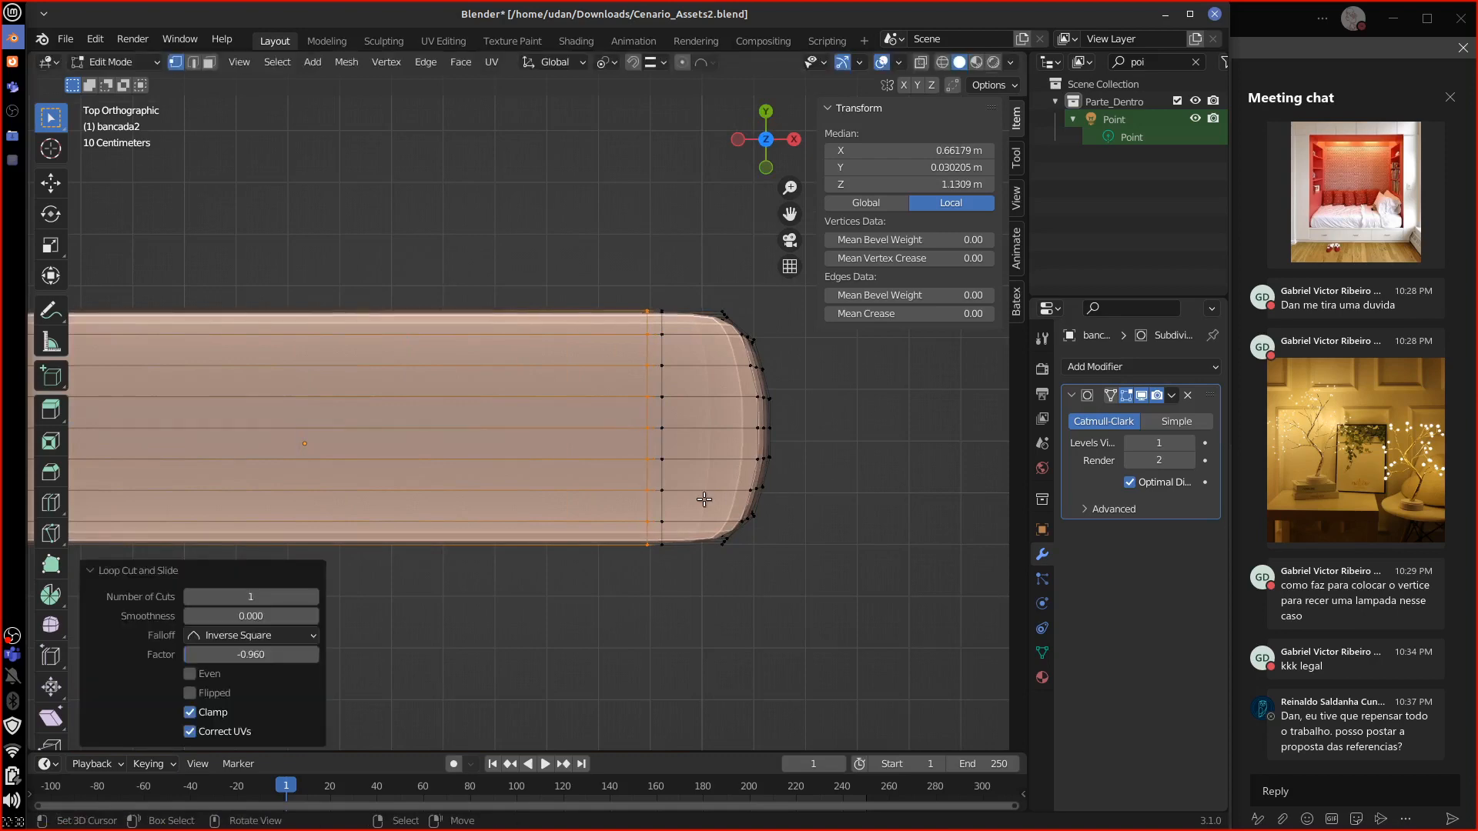
# Step: Edge-slide the original loop beside the new cut outward toward the counter's rounded end
pyautogui.keyDown('alt'); pyautogui.click(693, 491); pyautogui.keyUp('alt')
pyautogui.moveTo(689, 494)
pyautogui.mouseDown(button='middle')
pyautogui.moveTo(732, 441)
pyautogui.moveTo(669, 500)
pyautogui.mouseUp(button='middle')
pyautogui.keyDown('alt'); pyautogui.click(663, 506); pyautogui.keyUp('alt')
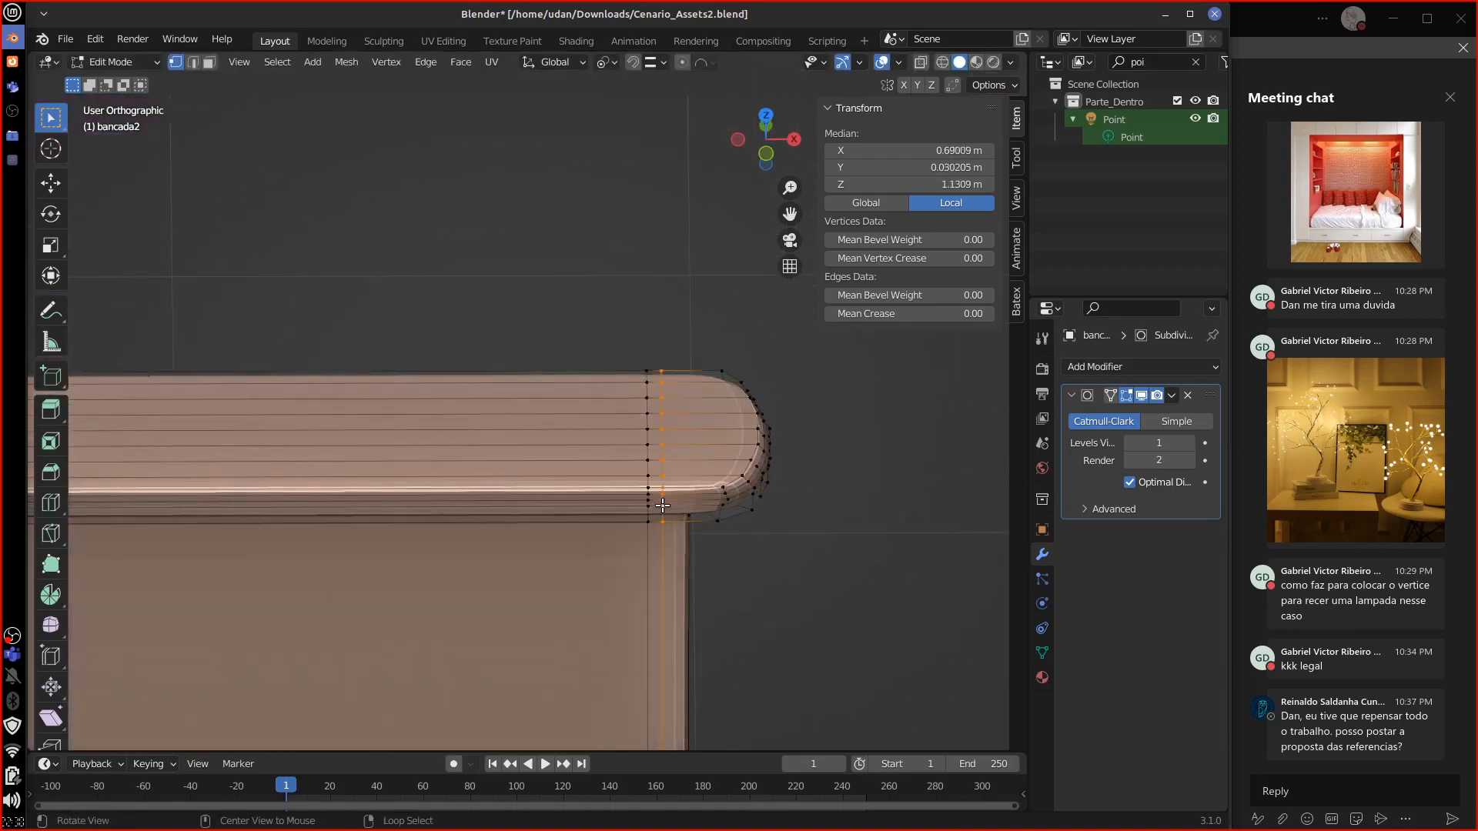
pyautogui.press('g')
pyautogui.press('g')
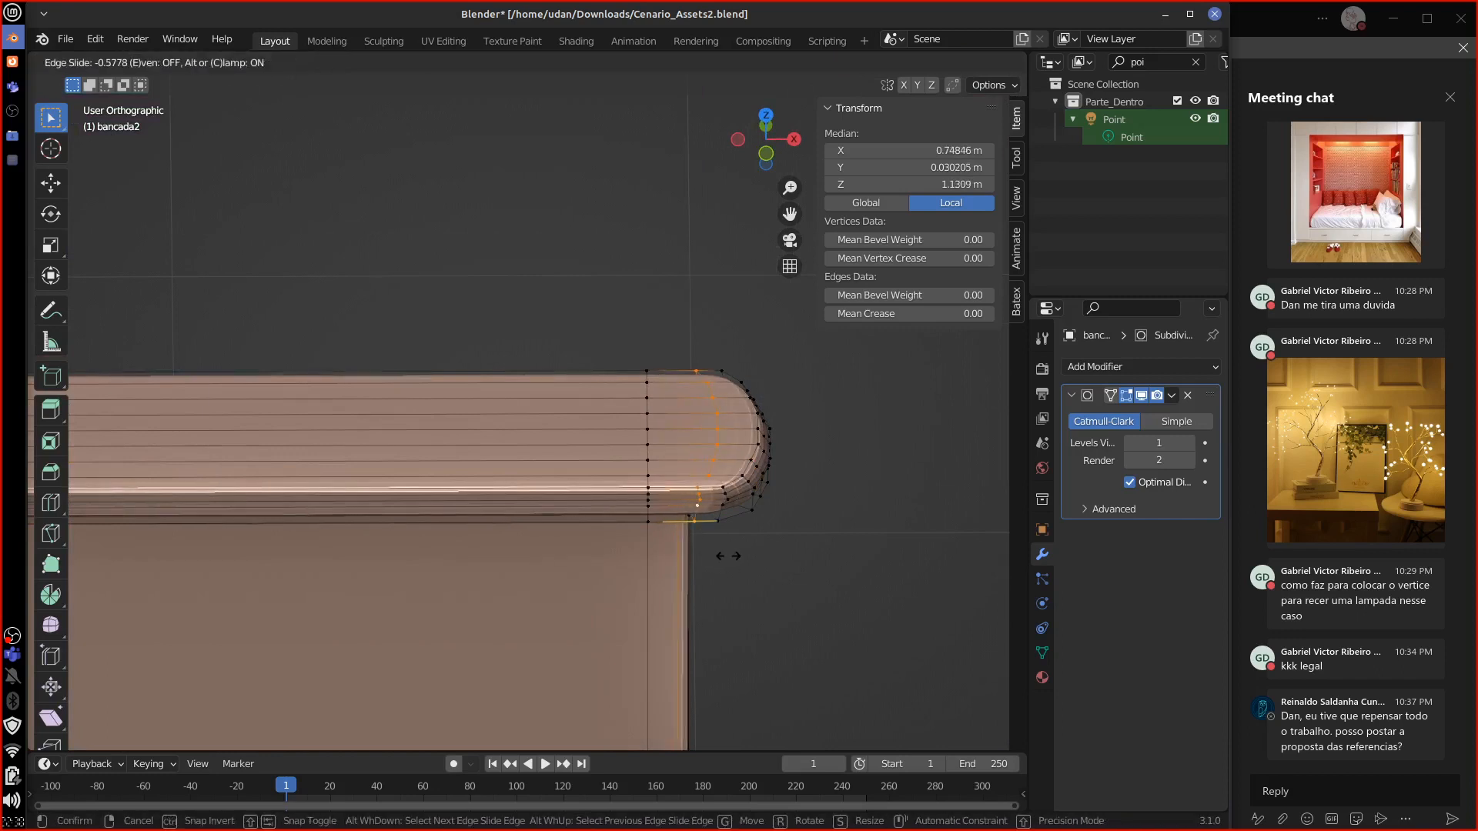
pyautogui.click(724, 560)
# Step: Examine the counter's subdivided shading in Object Mode, and return to mesh editing
pyautogui.press('Tab')
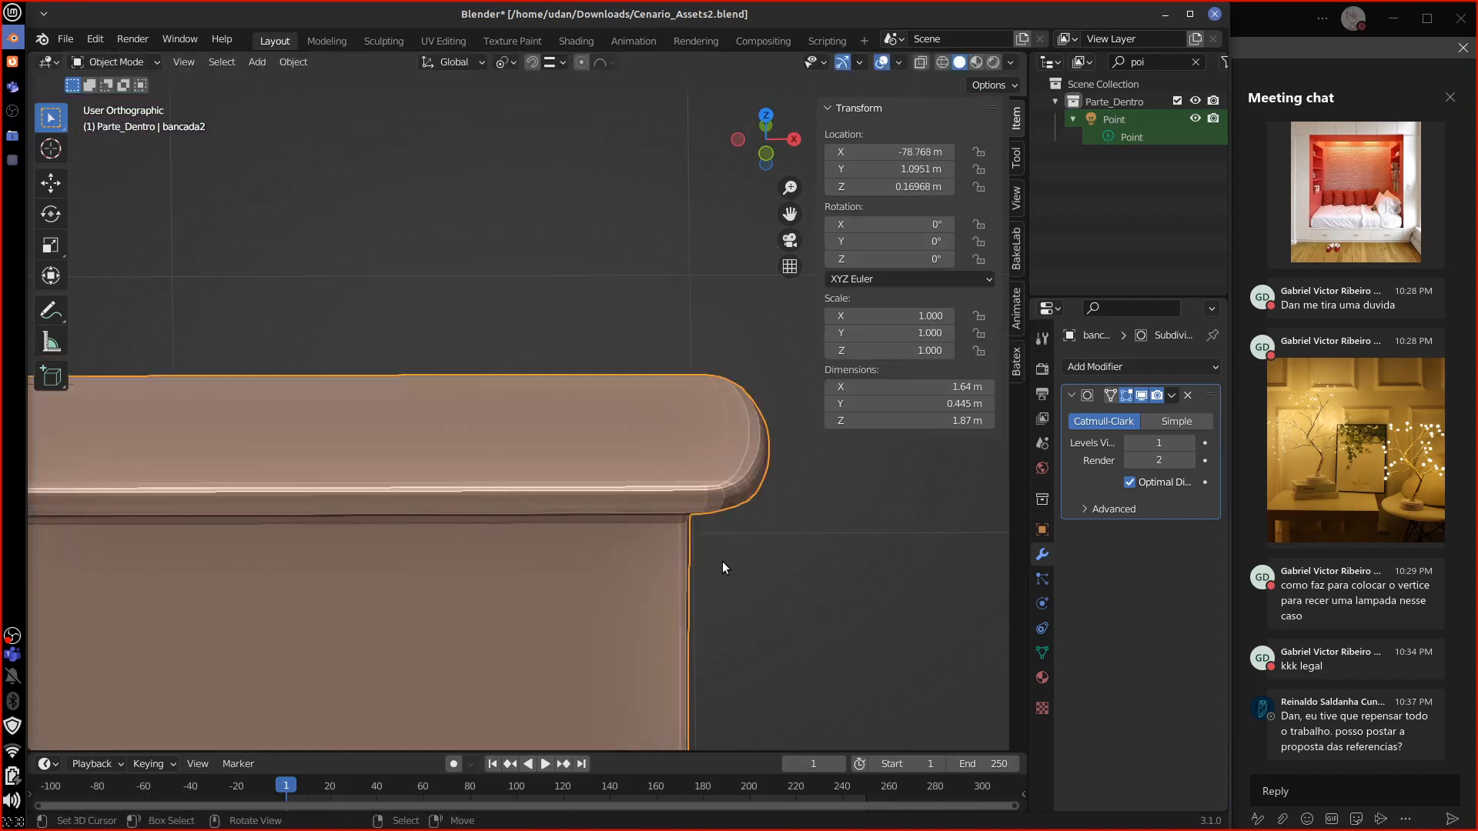
pyautogui.press('Tab')
pyautogui.press('Tab')
pyautogui.scroll(-3, 750, 568)
pyautogui.keyDown('alt'); pyautogui.moveTo(620, 659); pyautogui.dragTo(714, 589); pyautogui.keyUp('alt')
pyautogui.keyDown('alt'); pyautogui.moveTo(841, 587); pyautogui.dragTo(543, 534); pyautogui.keyUp('alt')
pyautogui.press('Tab')
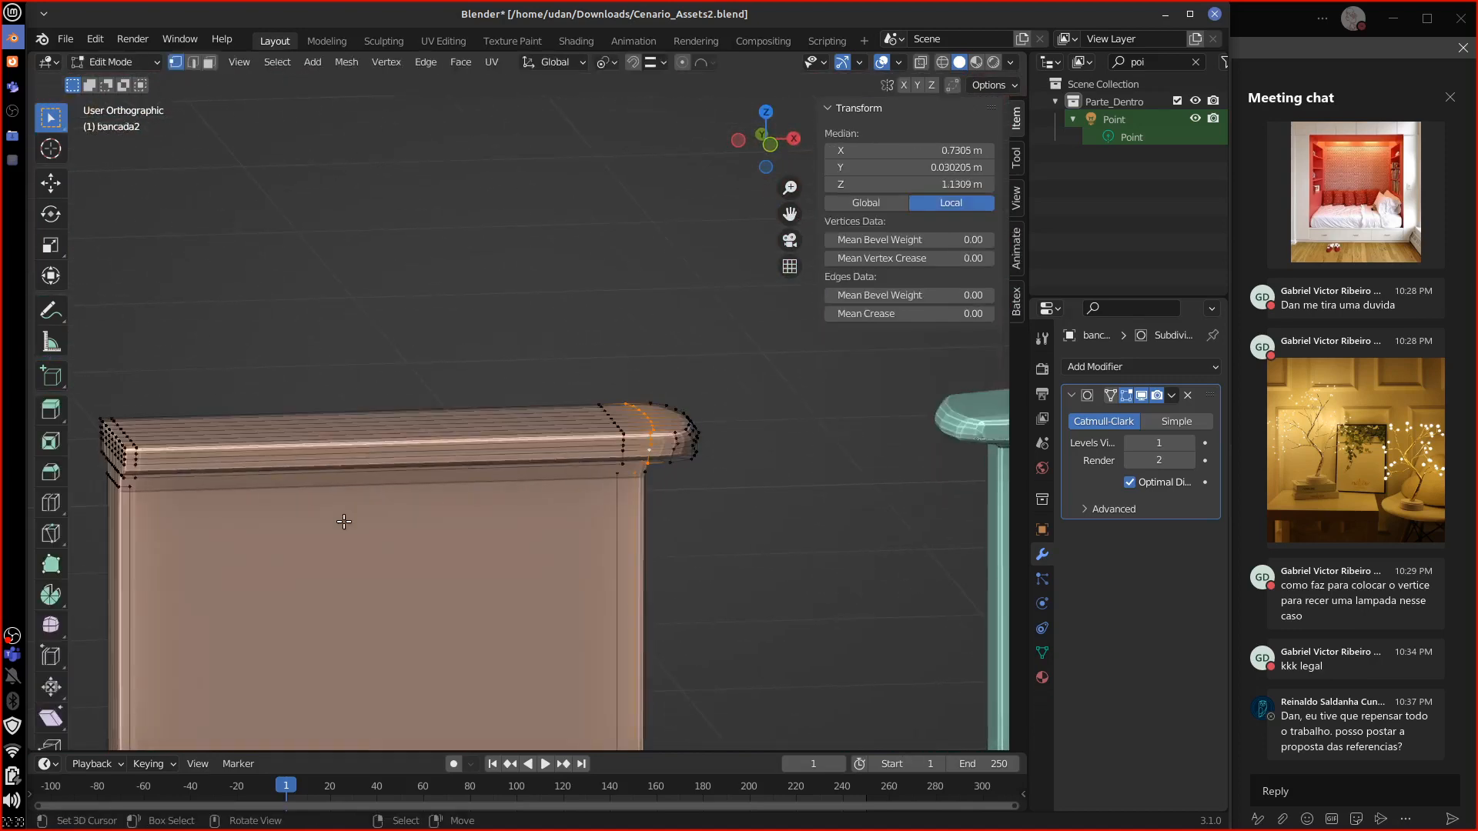
# Step: Add one loop cut across the counter near the square end, with a slide factor of -0.789
pyautogui.keyDown('alt'); pyautogui.moveTo(273, 492); pyautogui.dragTo(254, 495); pyautogui.keyUp('alt')
pyautogui.keyDown('alt'); pyautogui.rightClick(118, 499); pyautogui.keyUp('alt')
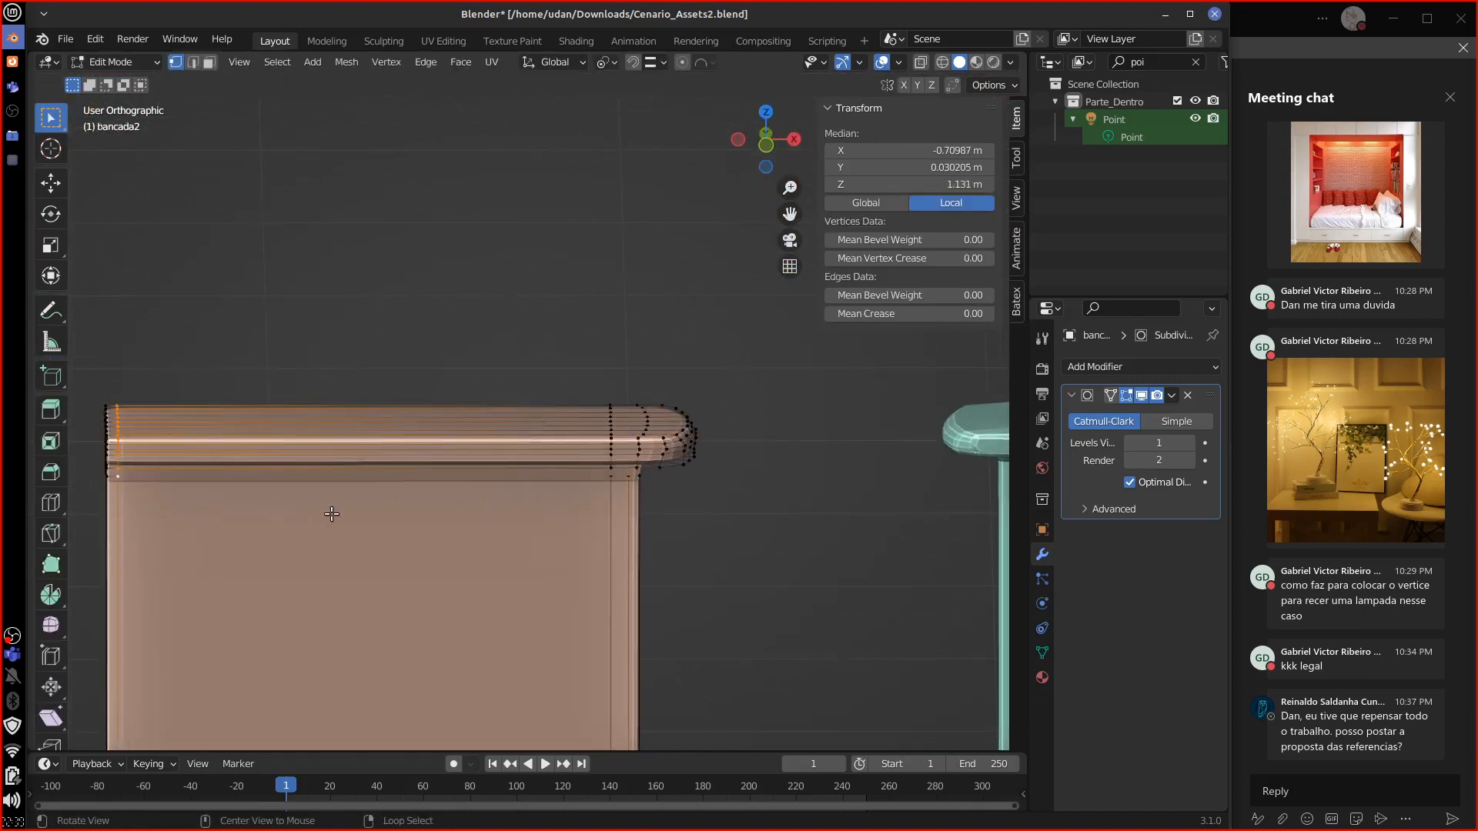
pyautogui.hotkey('ctrl', 'r')
pyautogui.click(345, 464)
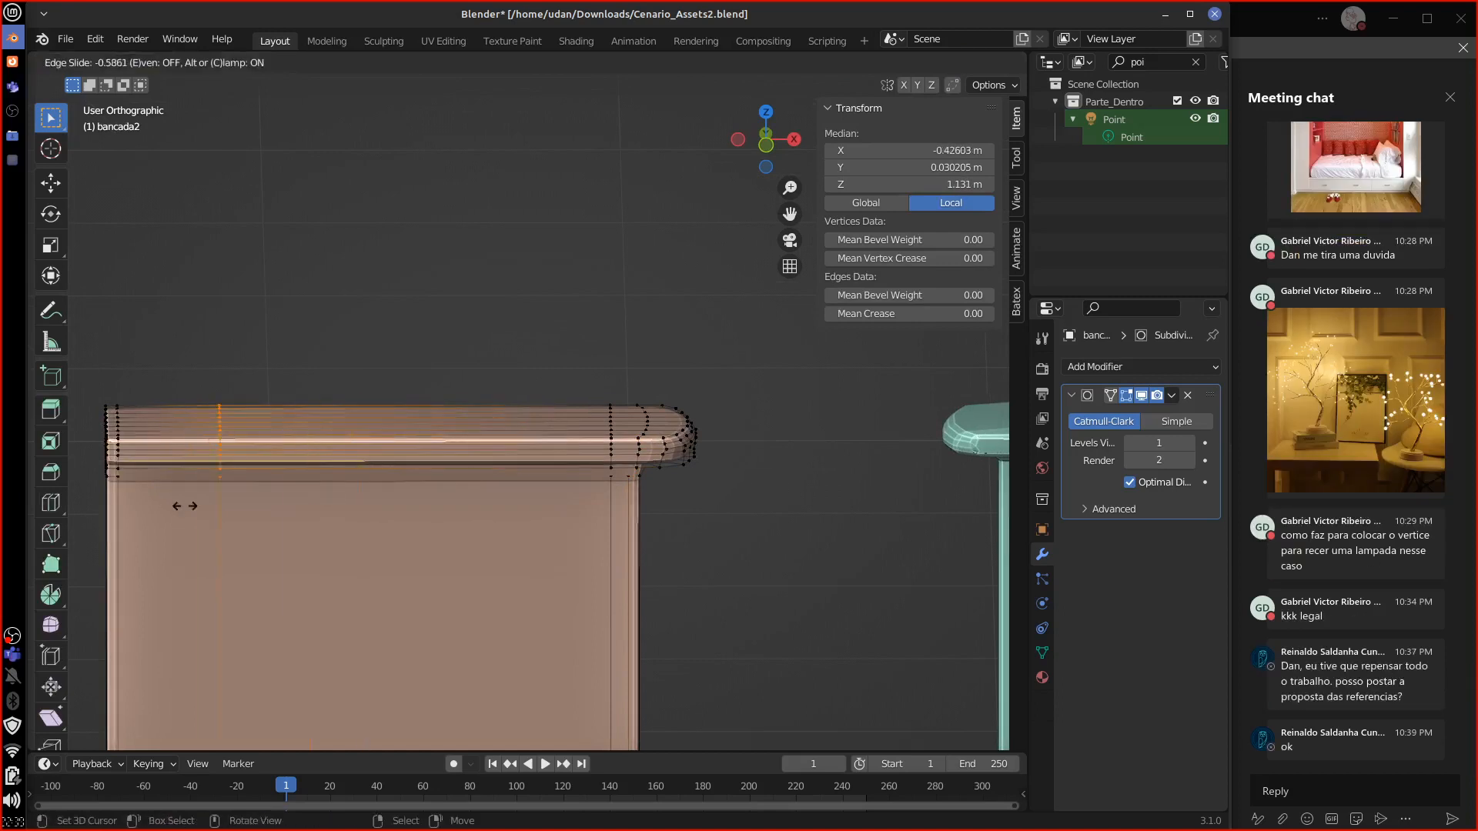
pyautogui.click(129, 551)
# Step: Examine the edge loops running lengthwise through the counter's square end by selecting them one after another
pyautogui.moveTo(433, 539); pyautogui.dragTo(368, 534, button='middle')
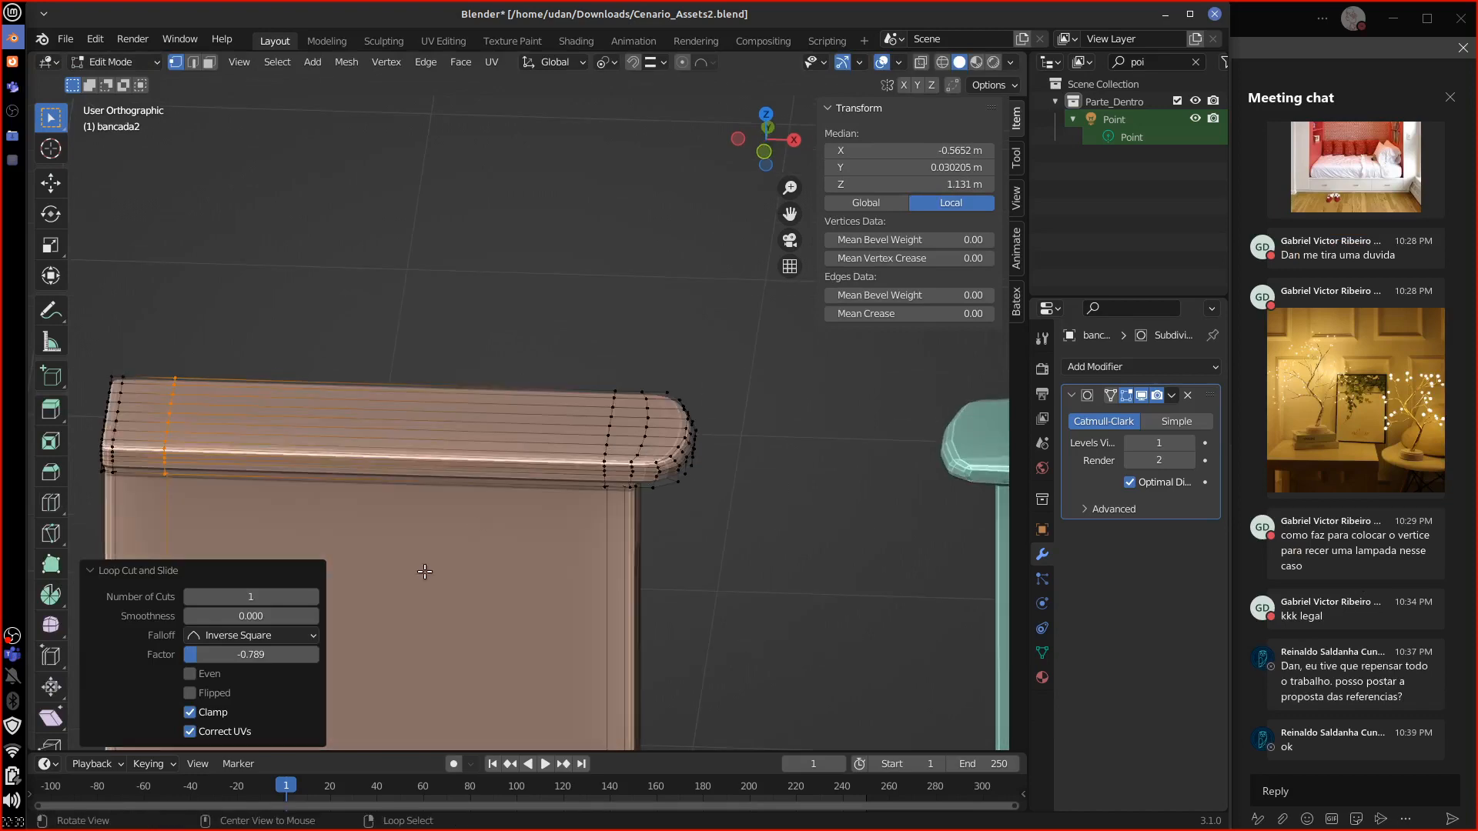
pyautogui.moveTo(507, 571); pyautogui.dragTo(700, 523, button='middle')
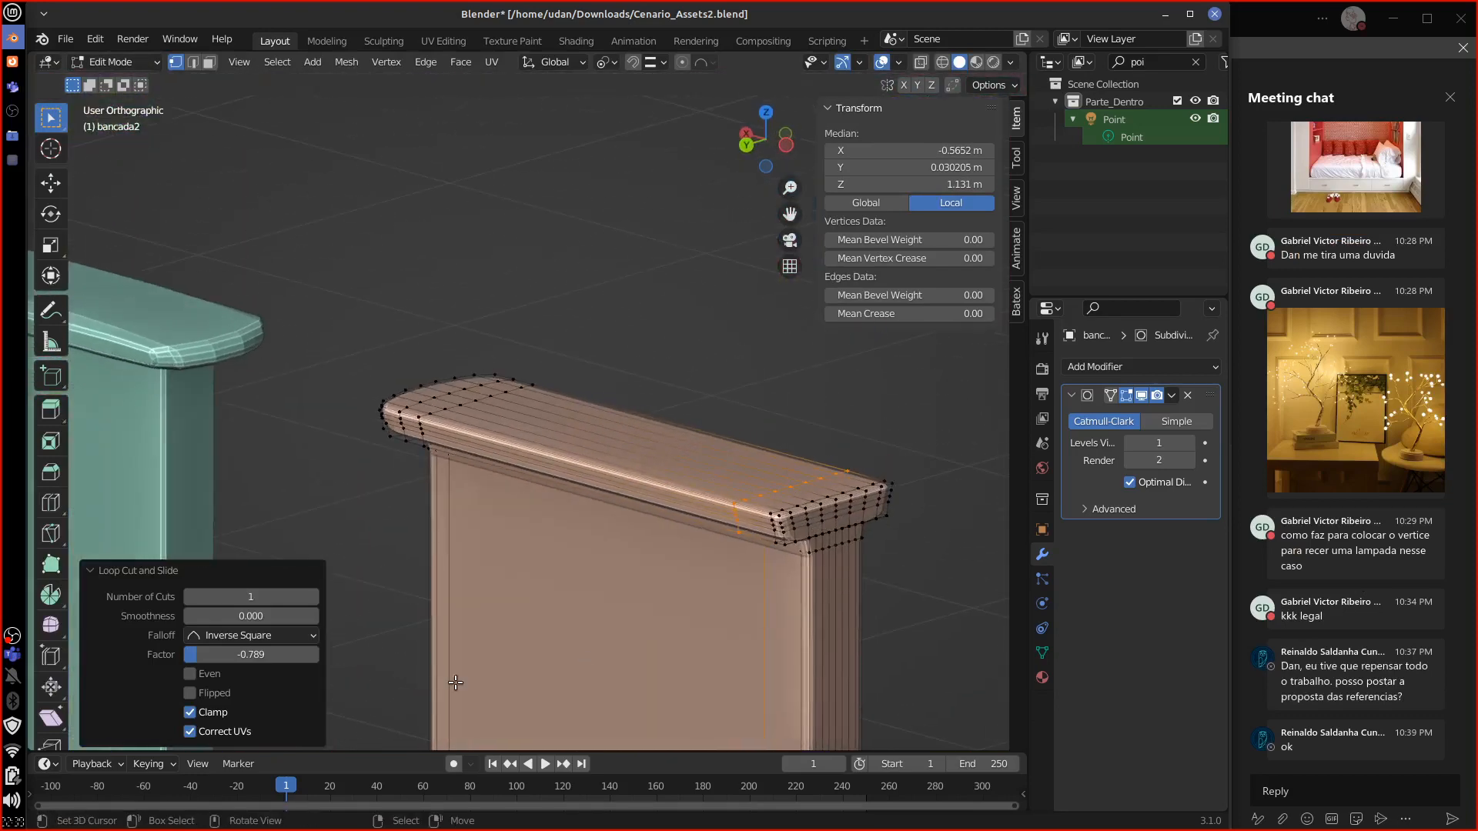
pyautogui.moveTo(428, 683); pyautogui.dragTo(639, 631, button='middle')
pyautogui.keyDown('alt'); pyautogui.click(630, 640); pyautogui.keyUp('alt')
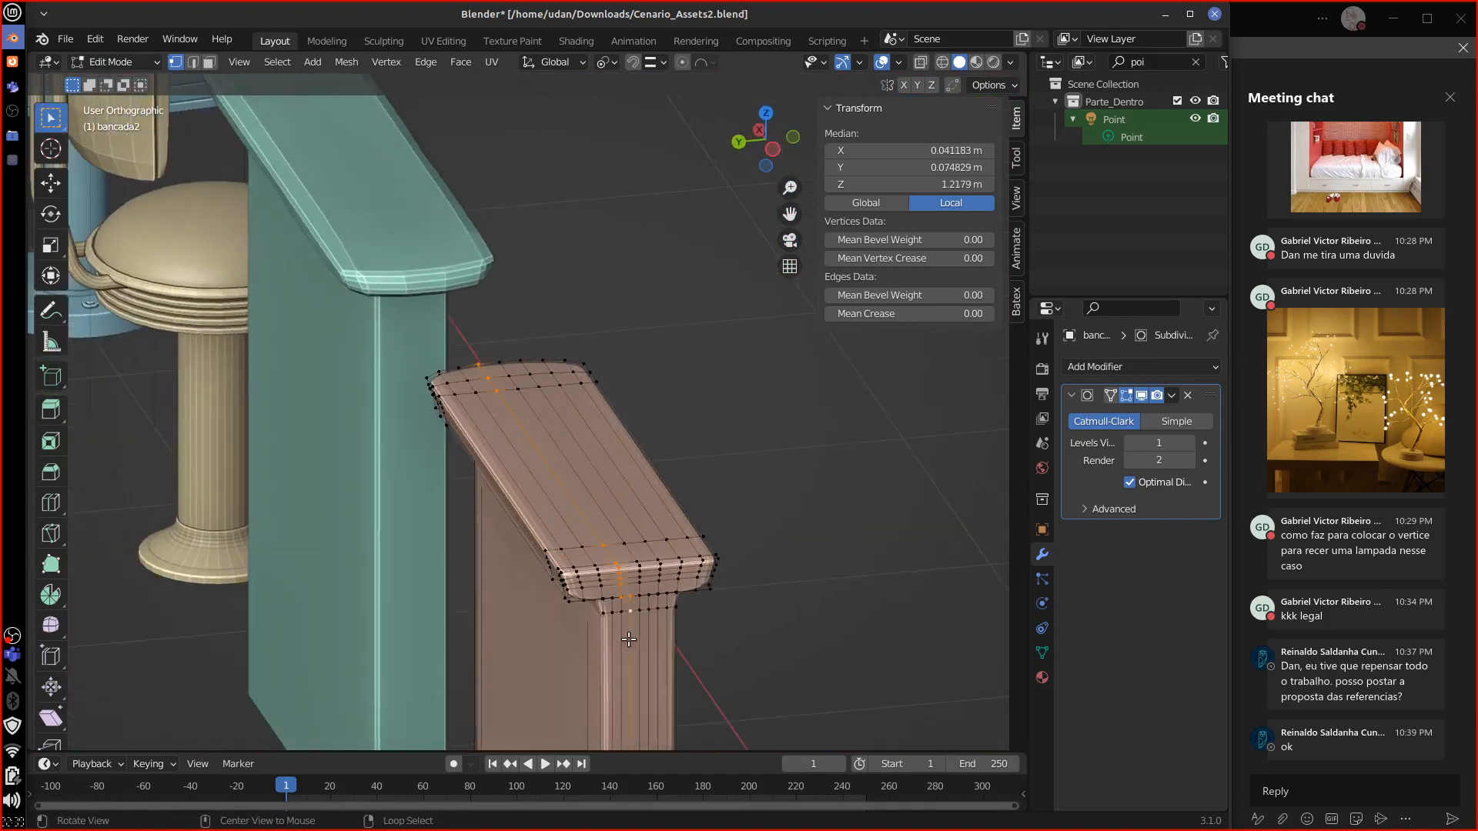
pyautogui.keyDown('alt'); pyautogui.click(613, 641); pyautogui.keyUp('alt')
pyautogui.keyDown('alt'); pyautogui.click(623, 633); pyautogui.keyUp('alt')
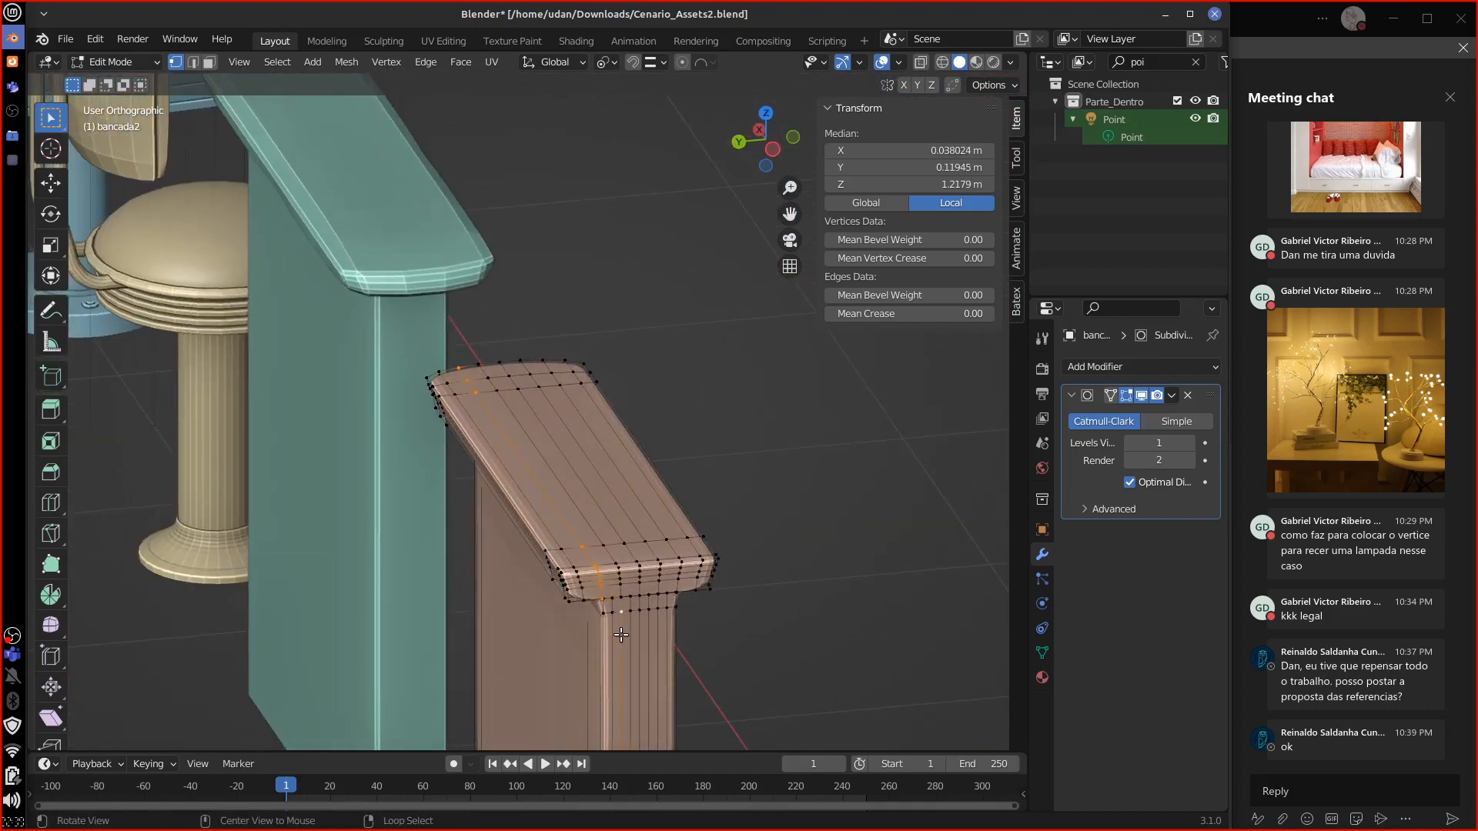
pyautogui.keyDown('alt'); pyautogui.click(644, 622); pyautogui.keyUp('alt')
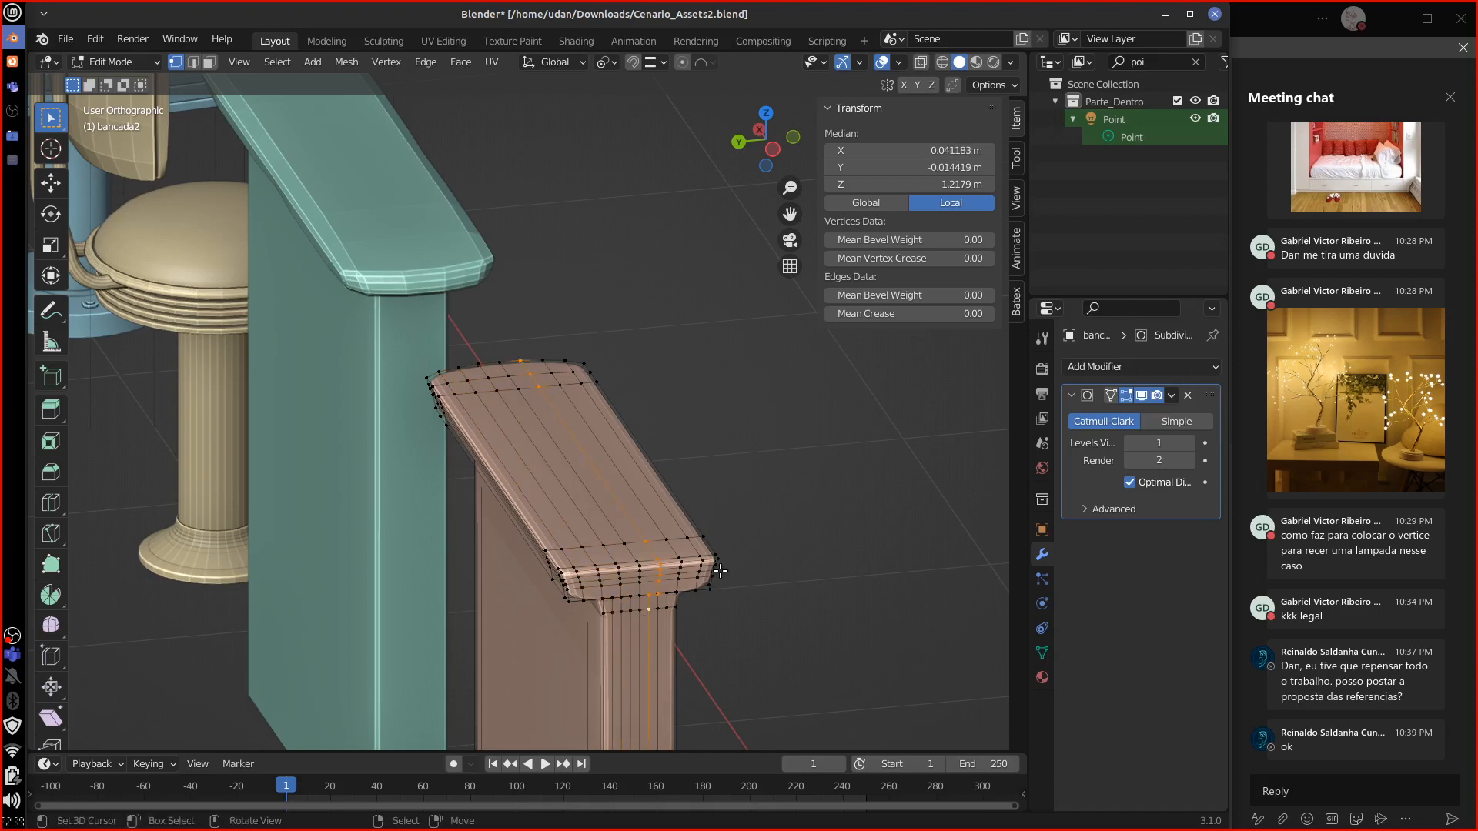
# Step: Switch mesh editing to the teal counter bancada and isolate it in Local View from the front
pyautogui.hotkey('alt', 'q')
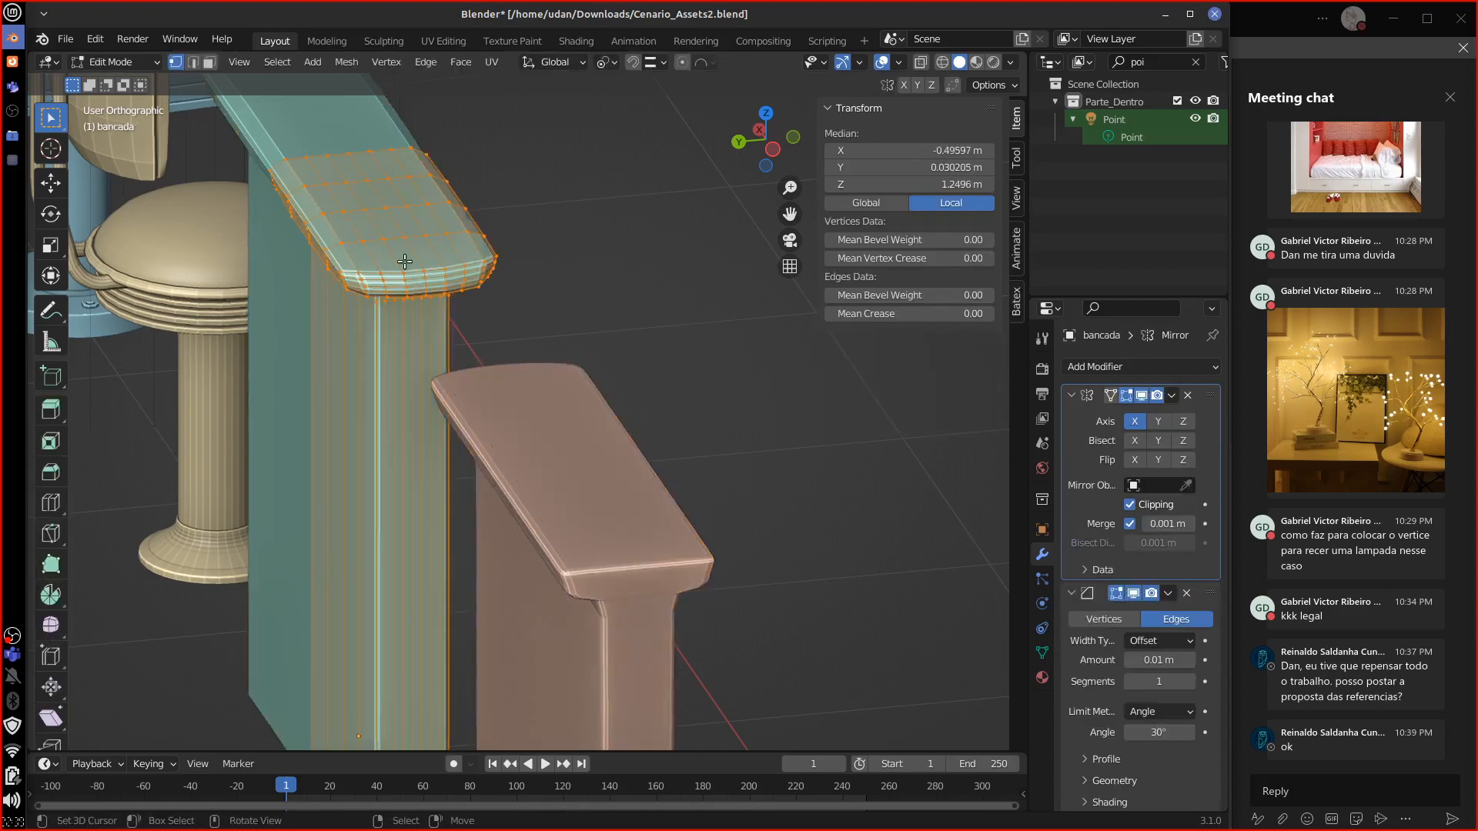
pyautogui.moveTo(451, 337); pyautogui.dragTo(333, 471, button='middle')
pyautogui.press('KP_1')
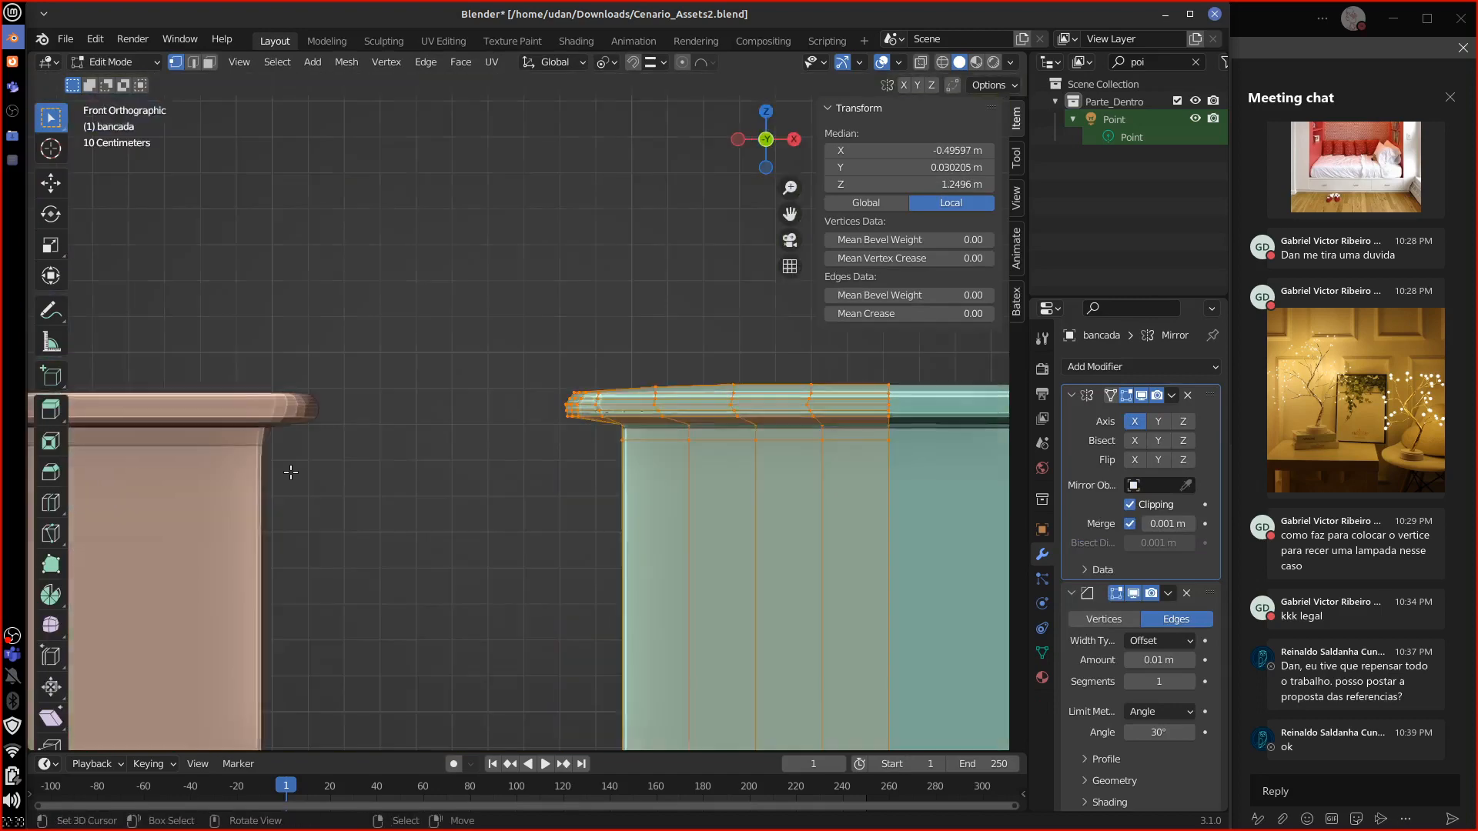
pyautogui.press('KP_Divide')
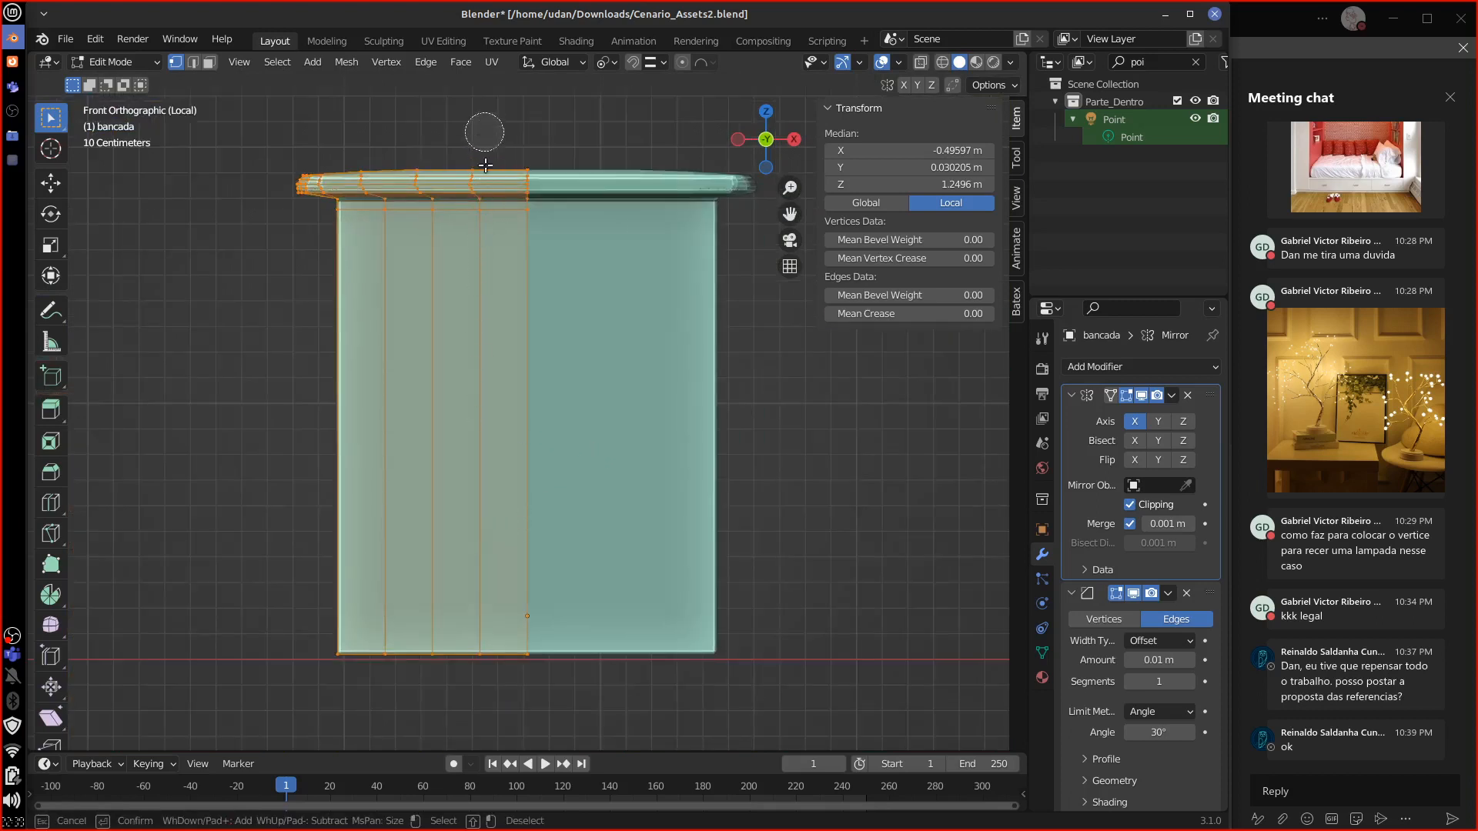
pyautogui.press('d')
pyautogui.moveTo(481, 160)
pyautogui.mouseDown()
pyautogui.moveTo(452, 736)
pyautogui.moveTo(476, 714)
pyautogui.mouseUp()
pyautogui.moveTo(454, 730); pyautogui.dragTo(483, 114, button='right')
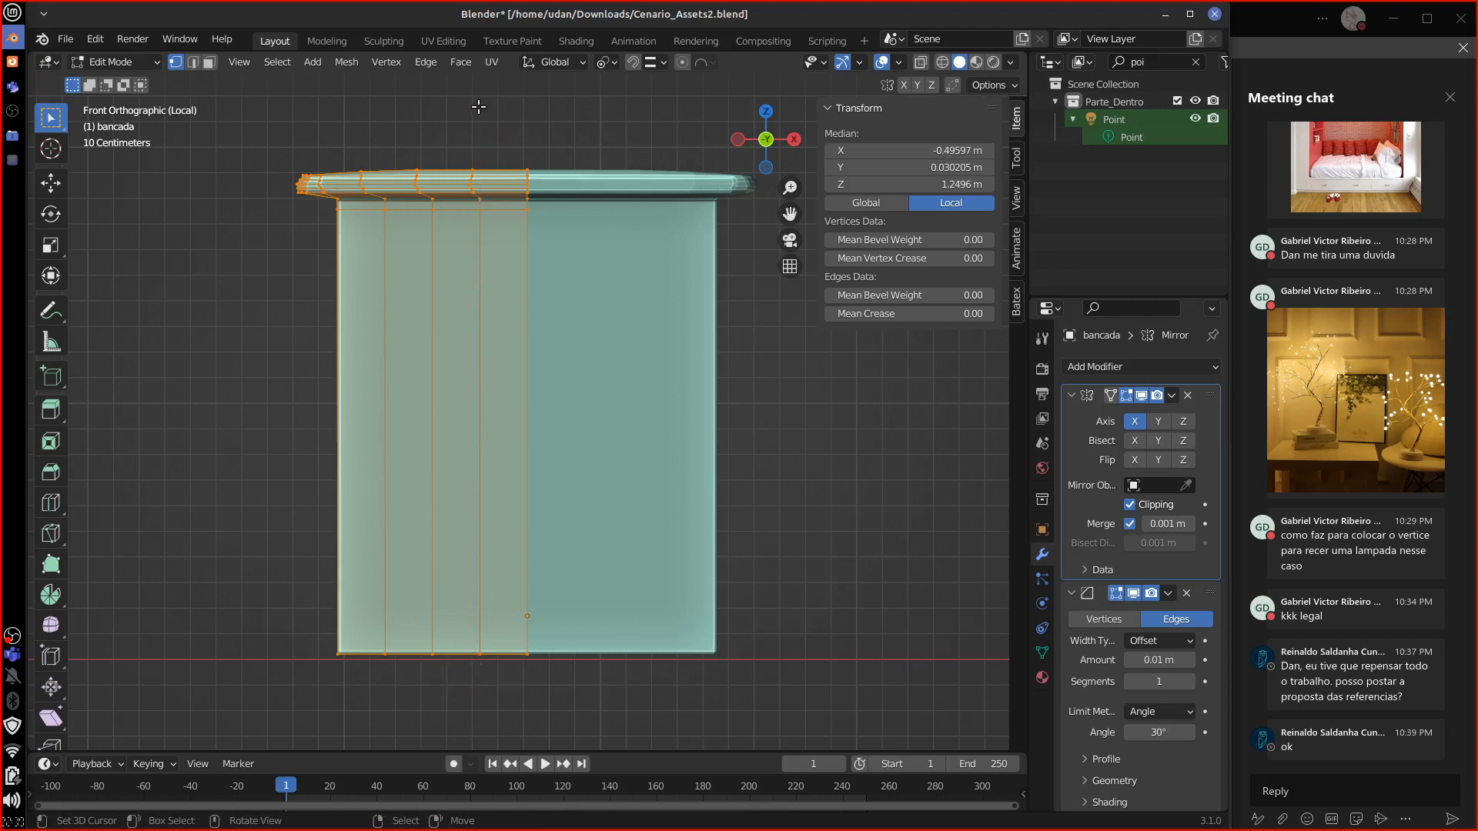
# Step: Annotate bancada with four vertical strokes along its edge loops and mirror centre, plus one horizontal stroke across the countertop
pyautogui.moveTo(480, 116); pyautogui.dragTo(493, 711)
pyautogui.moveTo(422, 117); pyautogui.dragTo(438, 674)
pyautogui.moveTo(378, 131); pyautogui.dragTo(376, 697)
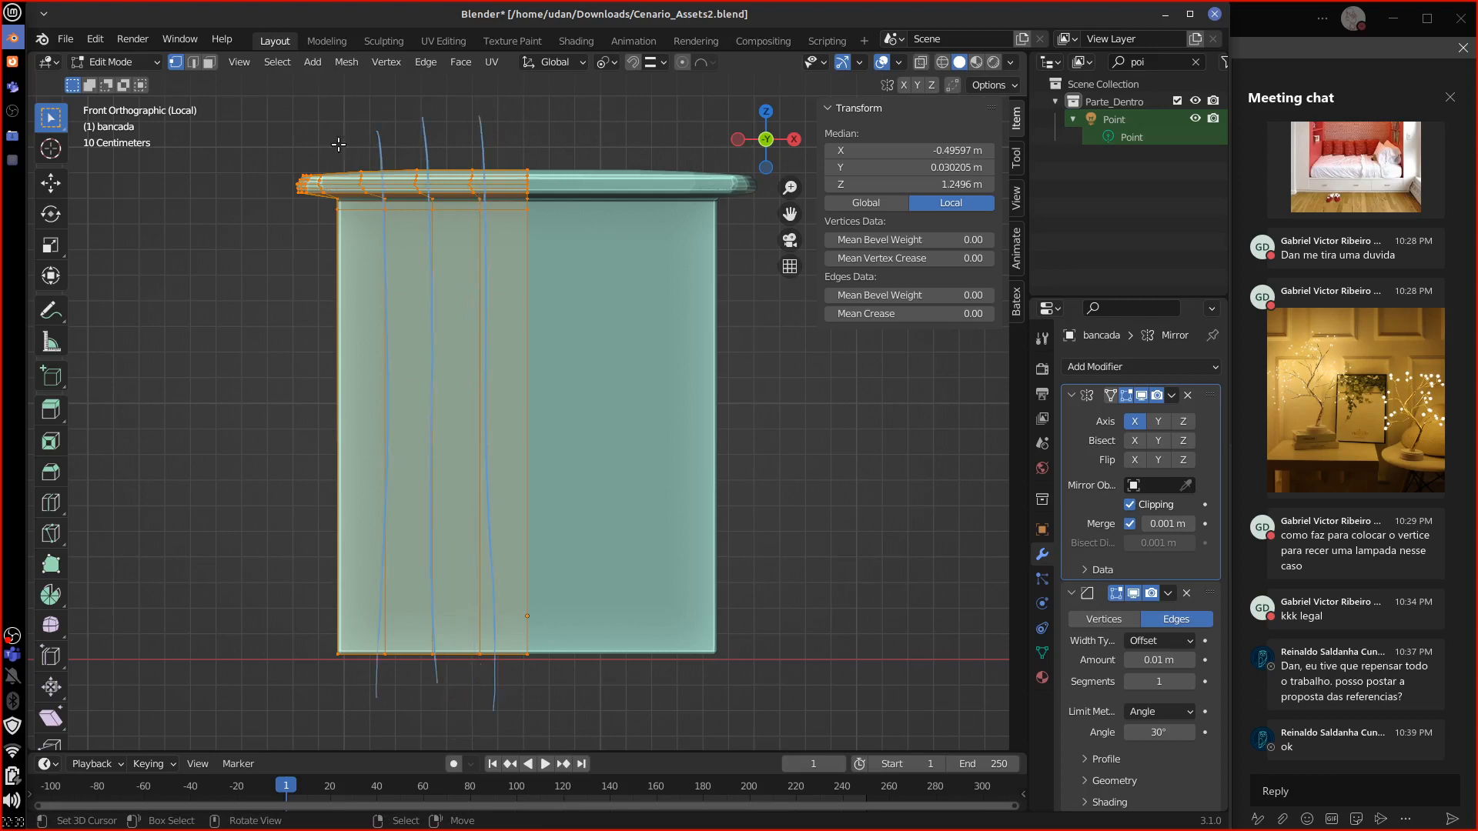
pyautogui.moveTo(537, 135); pyautogui.dragTo(526, 716)
pyautogui.moveTo(240, 180); pyautogui.dragTo(816, 176)
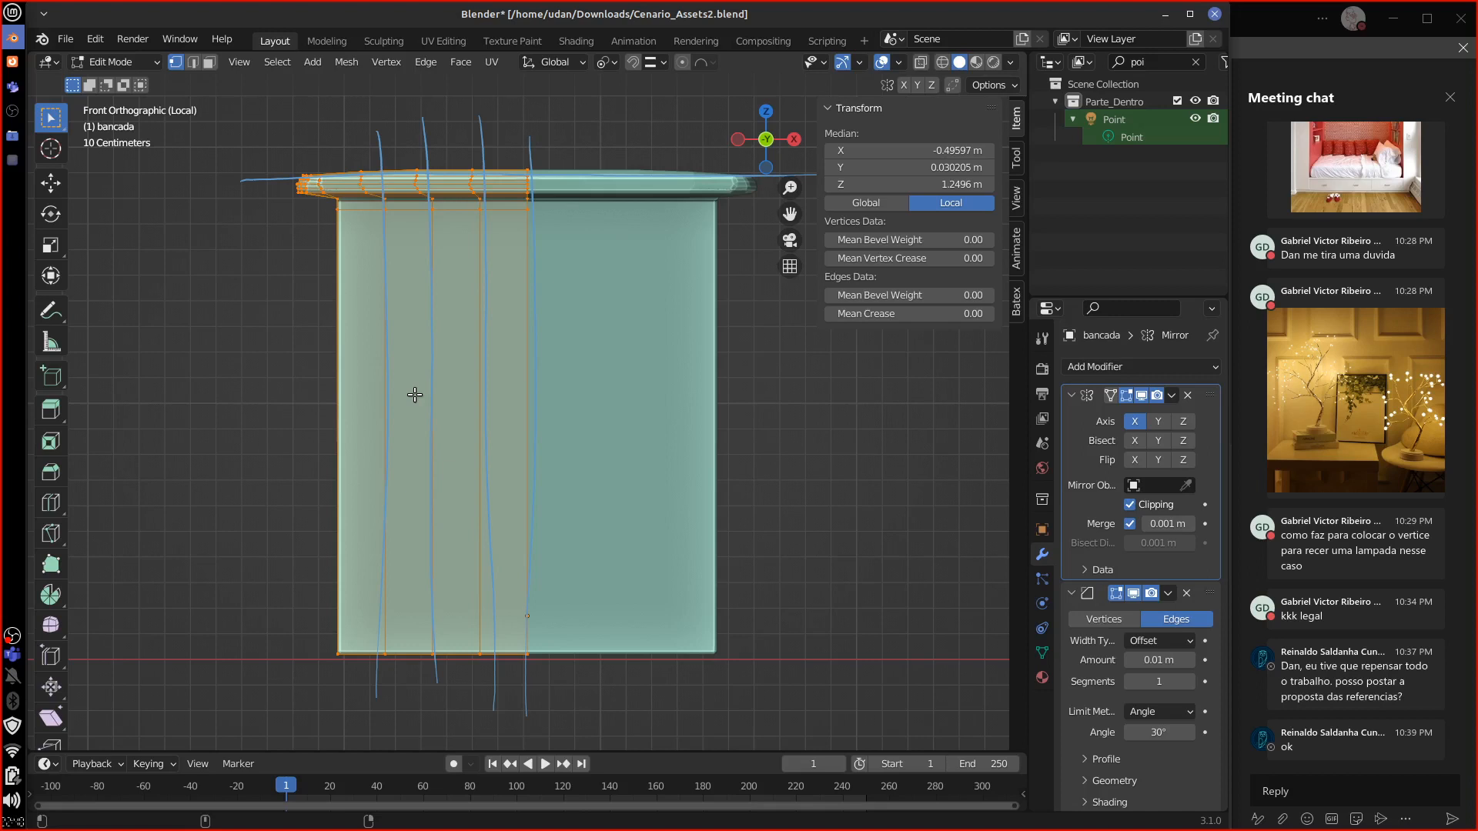
# Step: Cancel closing the file Cenario_Assets2.blend and leave Local View to bring back the other objects
pyautogui.moveTo(770, 514); pyautogui.dragTo(600, 662, button='middle')
pyautogui.click(1213, 15)
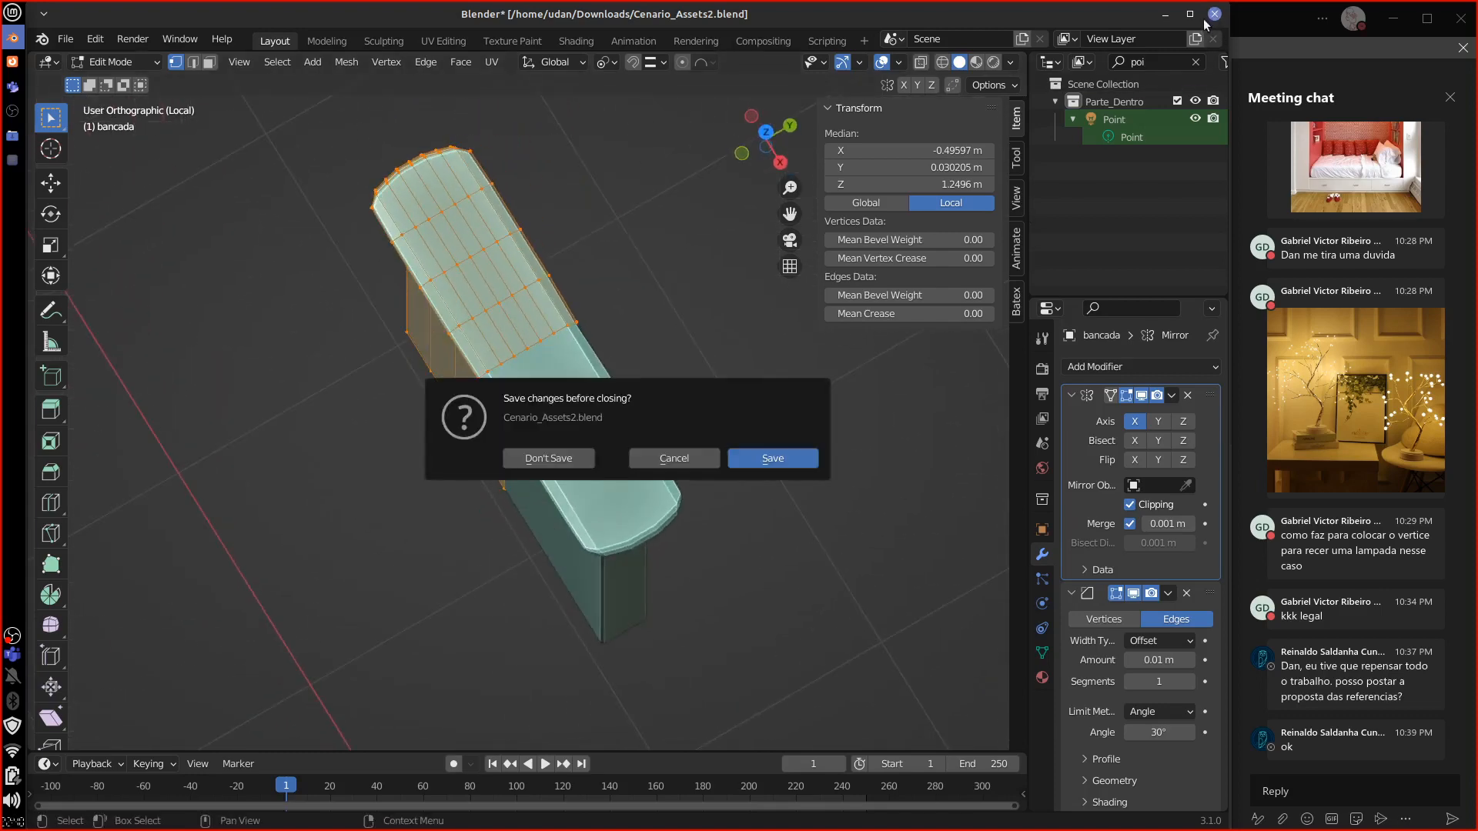
pyautogui.click(660, 457)
pyautogui.moveTo(561, 636); pyautogui.dragTo(709, 541, button='middle')
pyautogui.press('KP_Divide')
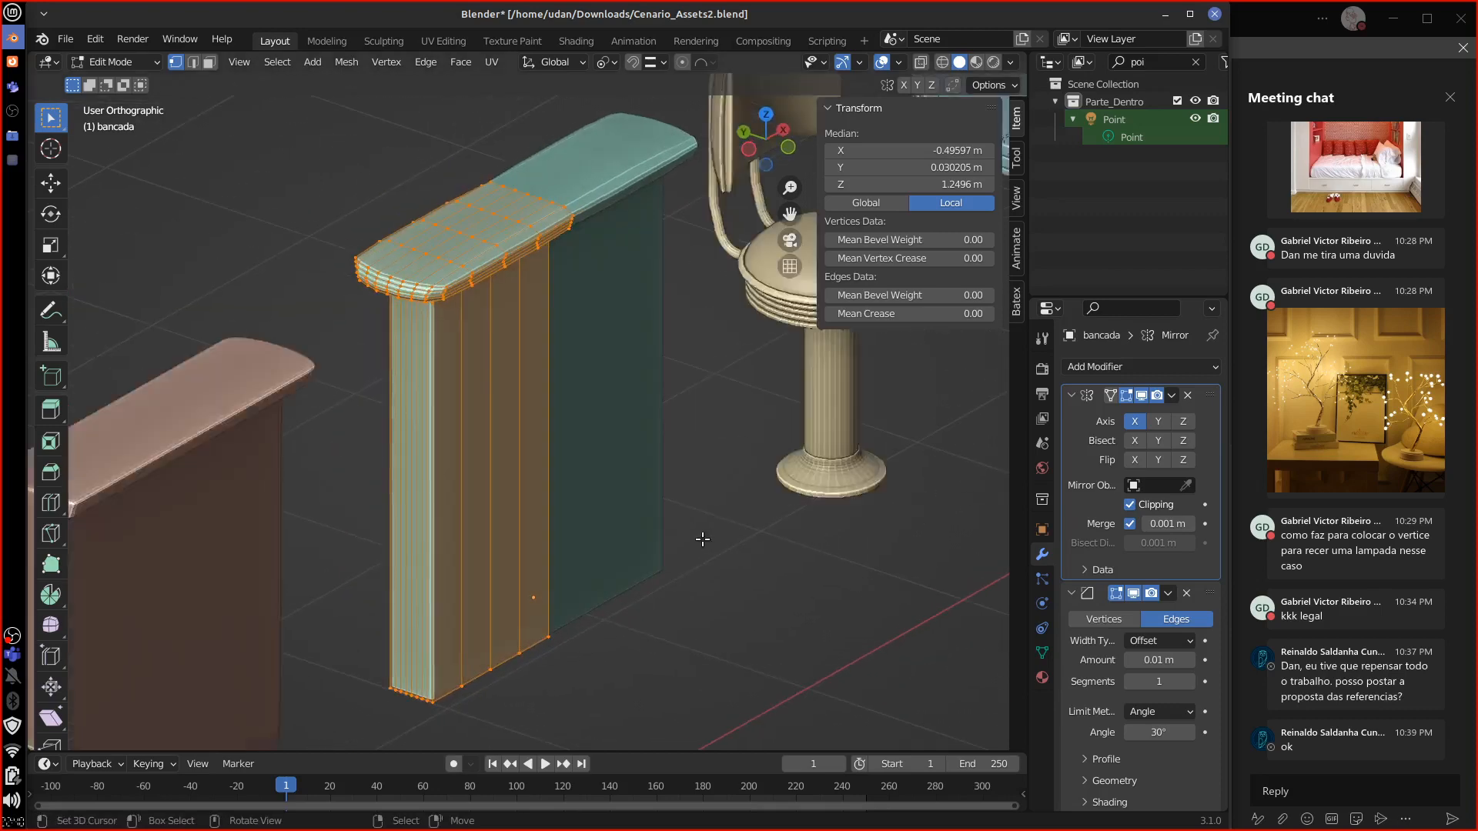
# Step: Deselect everything on bancada and switch mesh editing to the green square table mesa_Quadrada
pyautogui.scroll(-6, 702, 547)
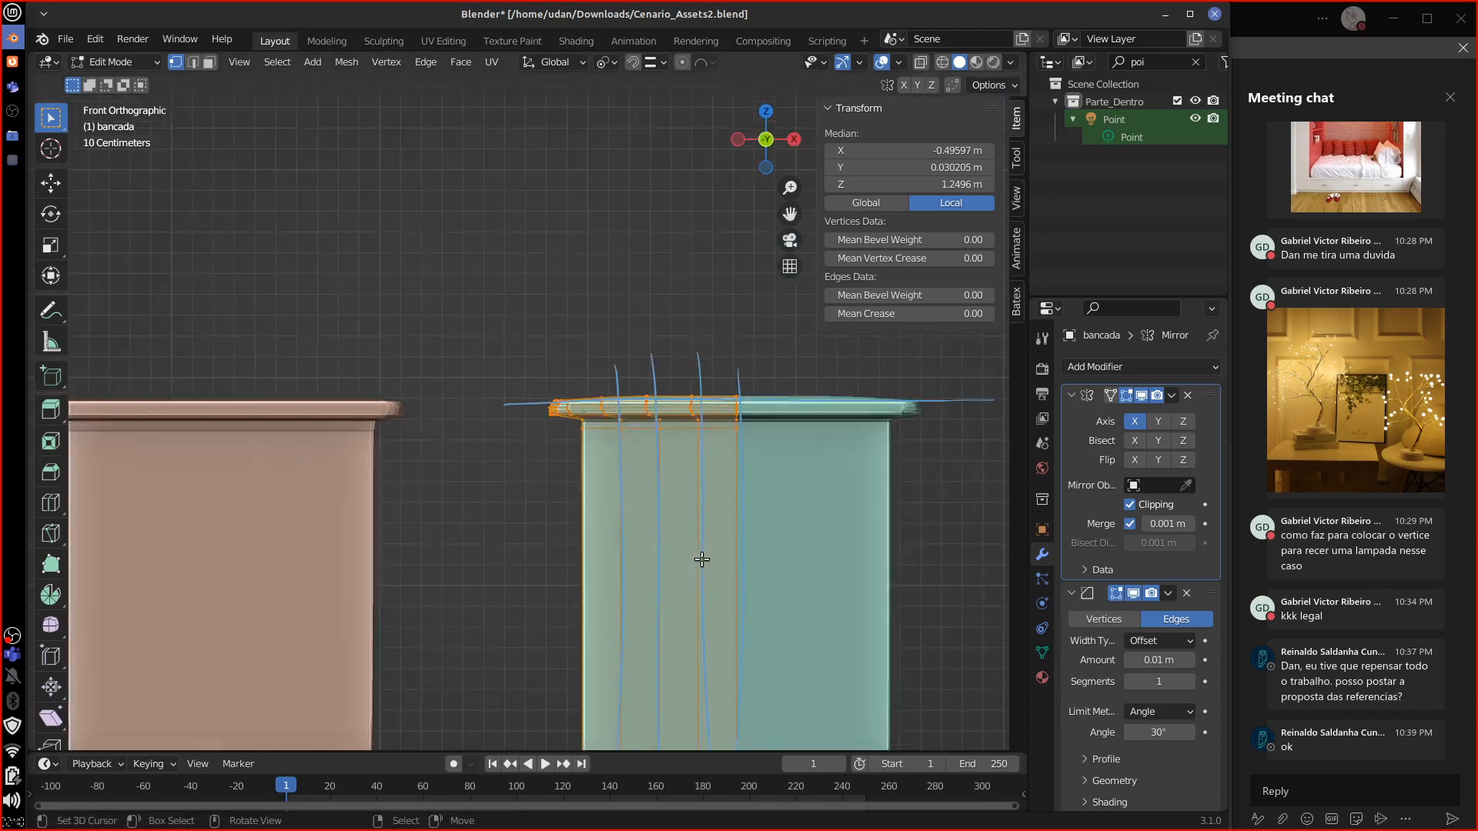
pyautogui.keyDown('shift'); pyautogui.moveTo(810, 637); pyautogui.dragTo(699, 677, button='middle'); pyautogui.keyUp('shift')
pyautogui.hotkey('alt', 'a')
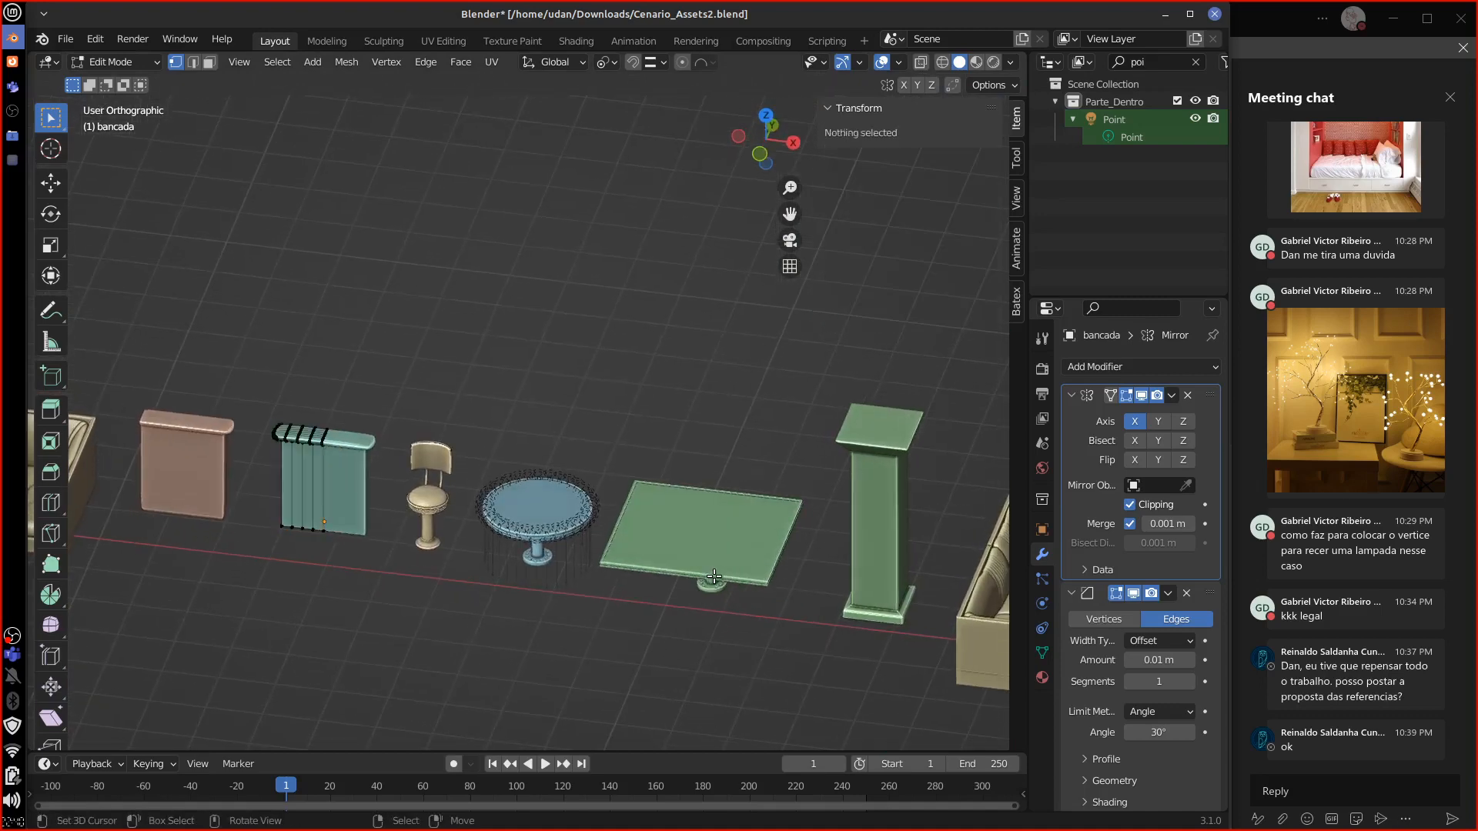
pyautogui.press('Tab')
pyautogui.click(715, 580)
pyautogui.press('Tab')
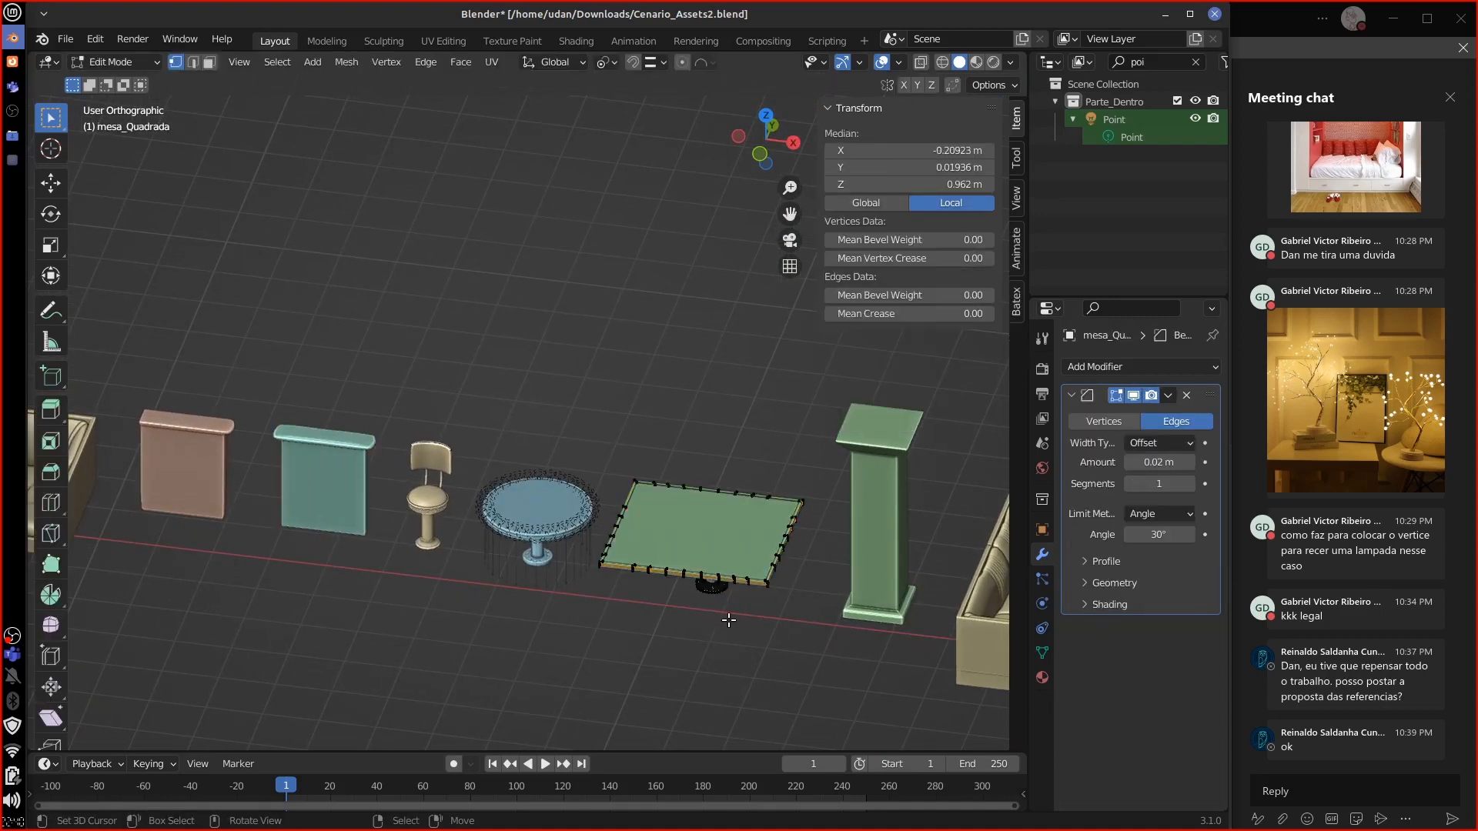
# Step: Select the large top face of mesa_Quadrada in face select mode
pyautogui.keyDown('shift'); pyautogui.moveTo(744, 632); pyautogui.dragTo(627, 627, button='middle'); pyautogui.keyUp('shift')
pyautogui.scroll(1, 673, 633)
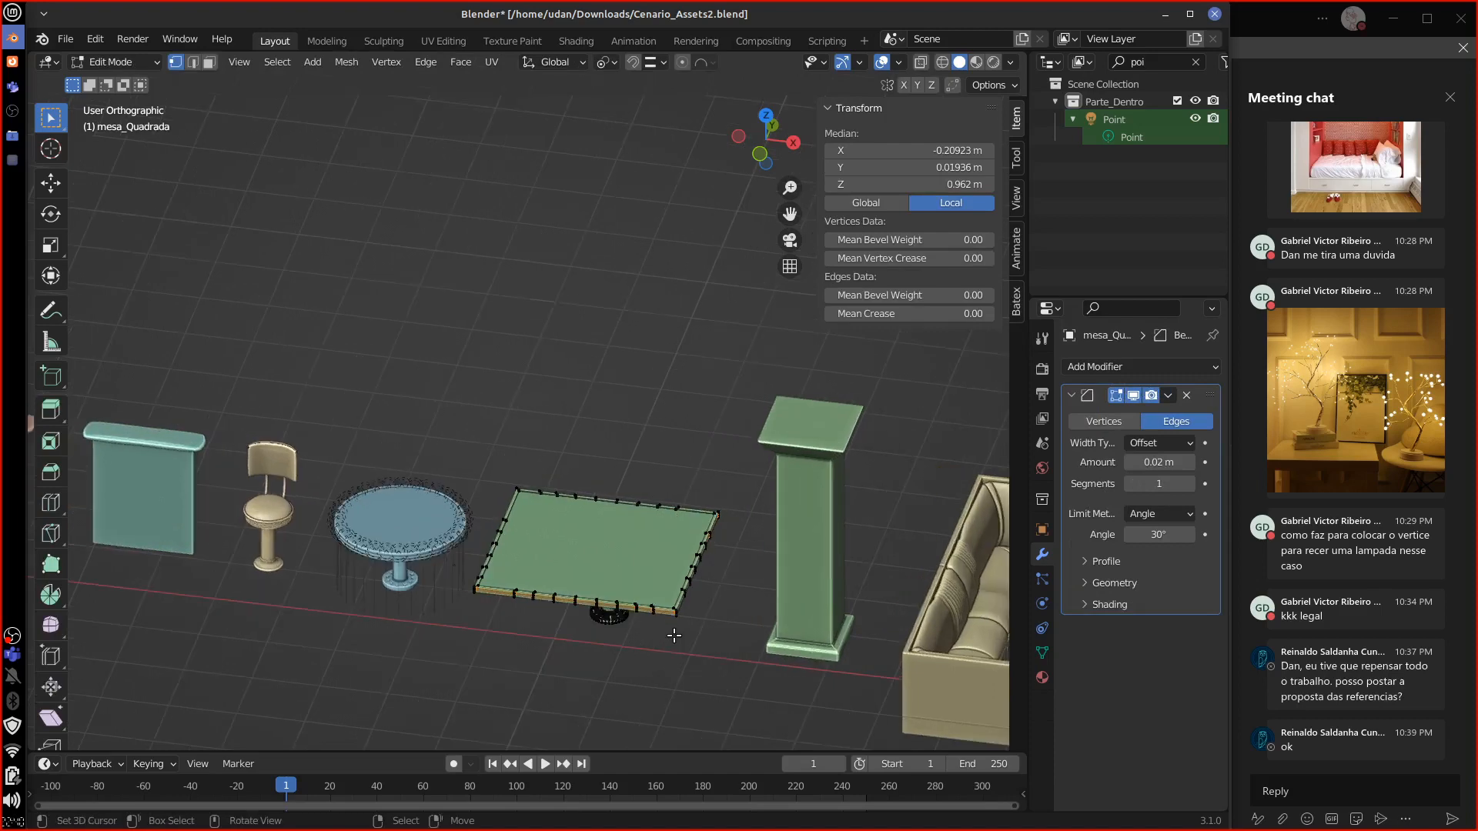
pyautogui.scroll(1, 674, 634)
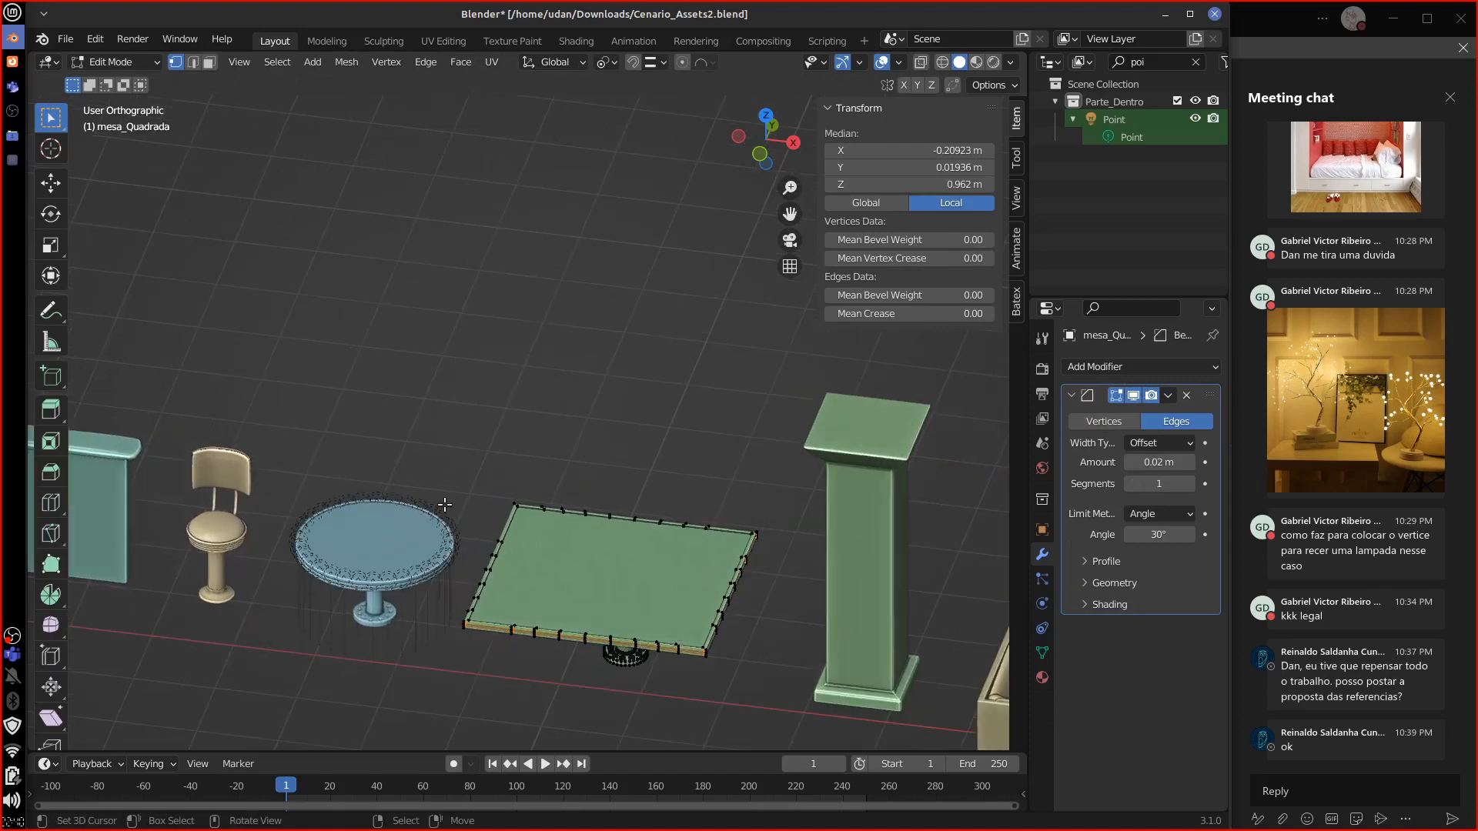
pyautogui.click(208, 62)
pyautogui.click(641, 573)
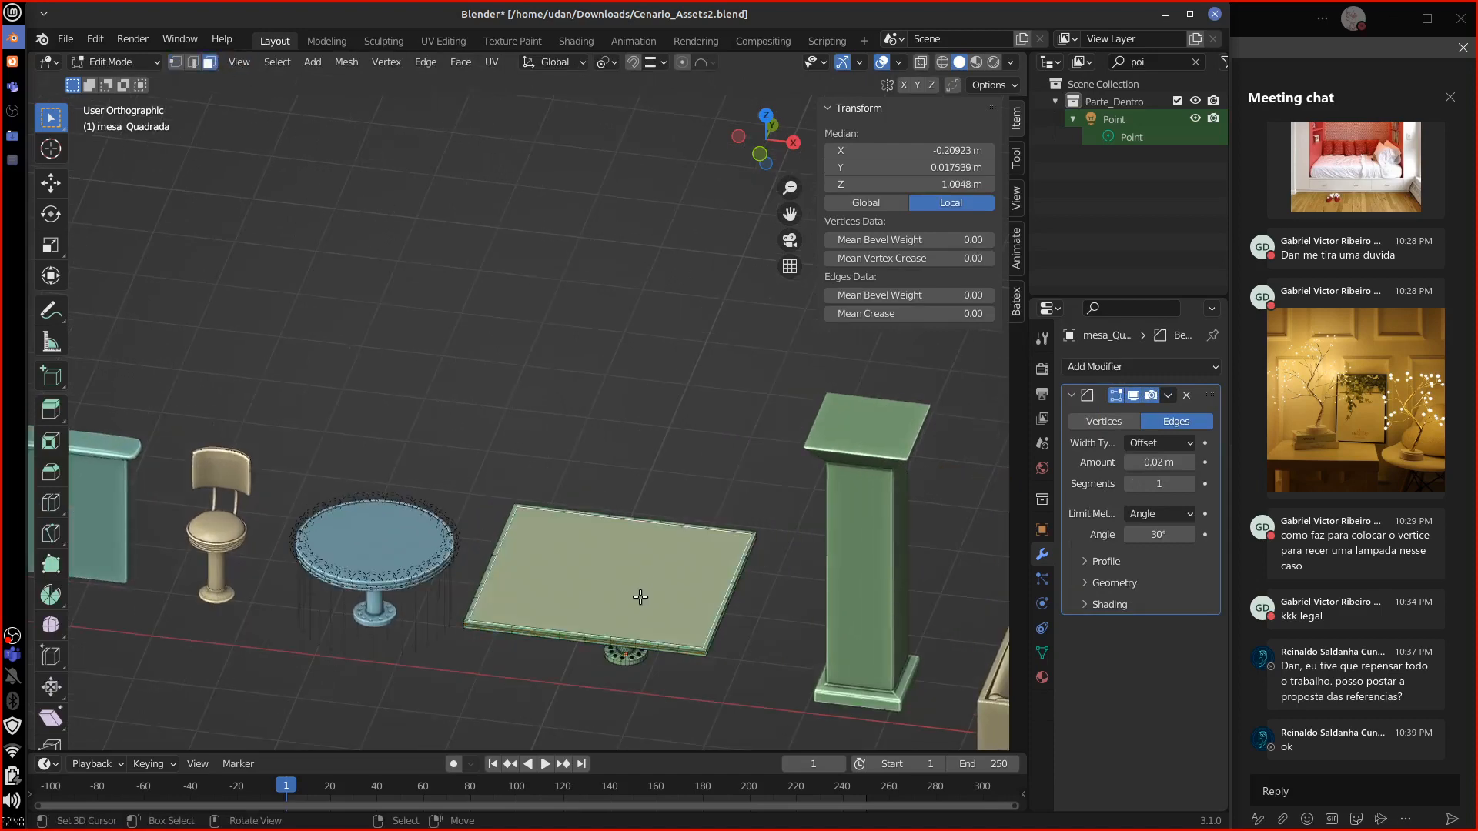
pyautogui.press('KP_1')
pyautogui.keyDown('shift'); pyautogui.moveTo(671, 577); pyautogui.dragTo(607, 600, button='middle'); pyautogui.keyUp('shift')
pyautogui.scroll(3, 570, 631)
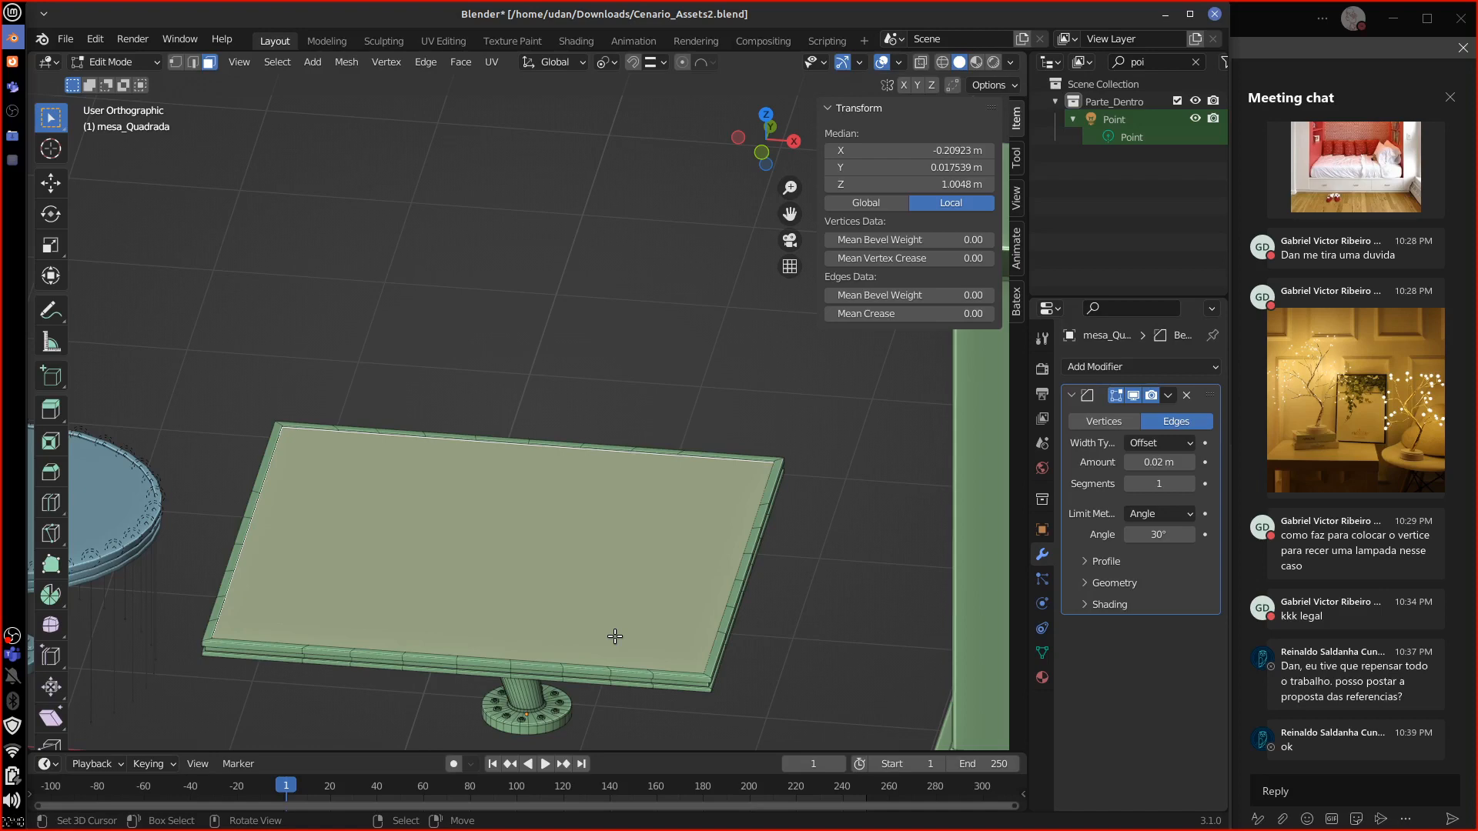
pyautogui.press('KP_1')
pyautogui.moveTo(526, 555); pyautogui.dragTo(488, 614, button='middle')
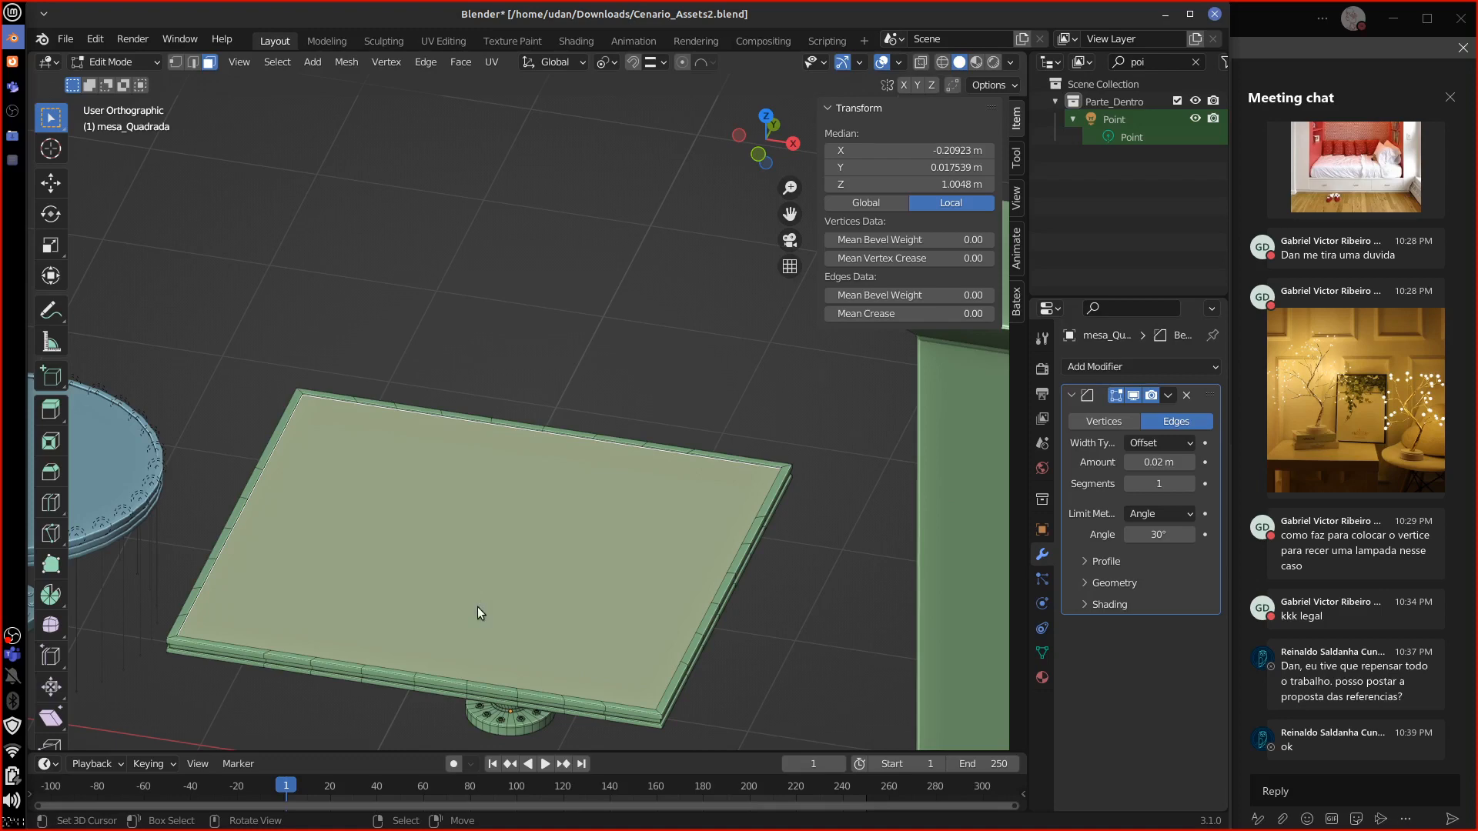
# Step: Return mesa_Quadrada to Object Mode and compare its look in Rendered and Material Preview shading
pyautogui.press('Tab')
pyautogui.moveTo(597, 551); pyautogui.dragTo(639, 550, button='middle')
pyautogui.click(976, 62)
pyautogui.click(993, 62)
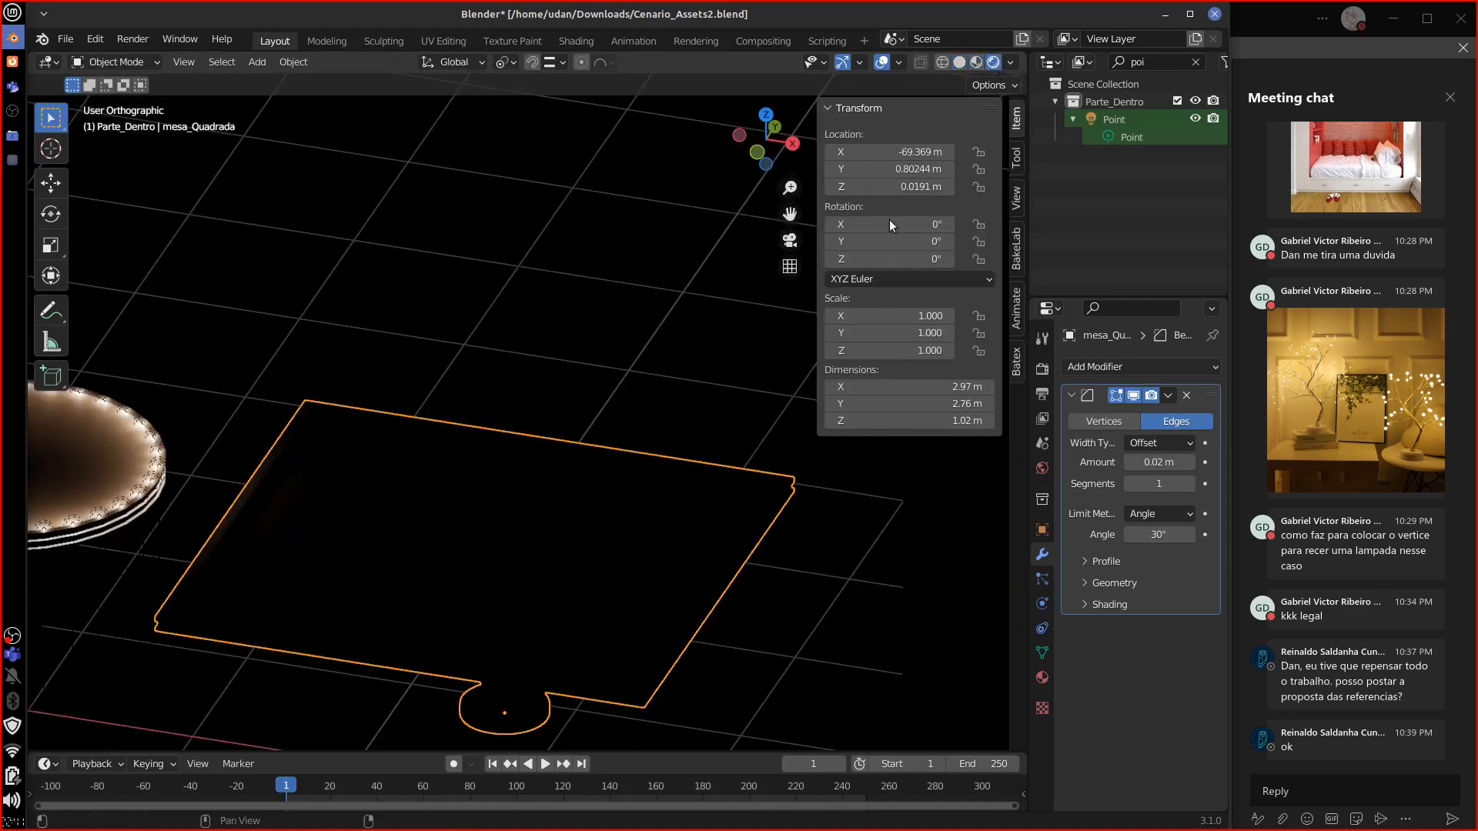
pyautogui.moveTo(603, 612); pyautogui.dragTo(610, 596, button='middle')
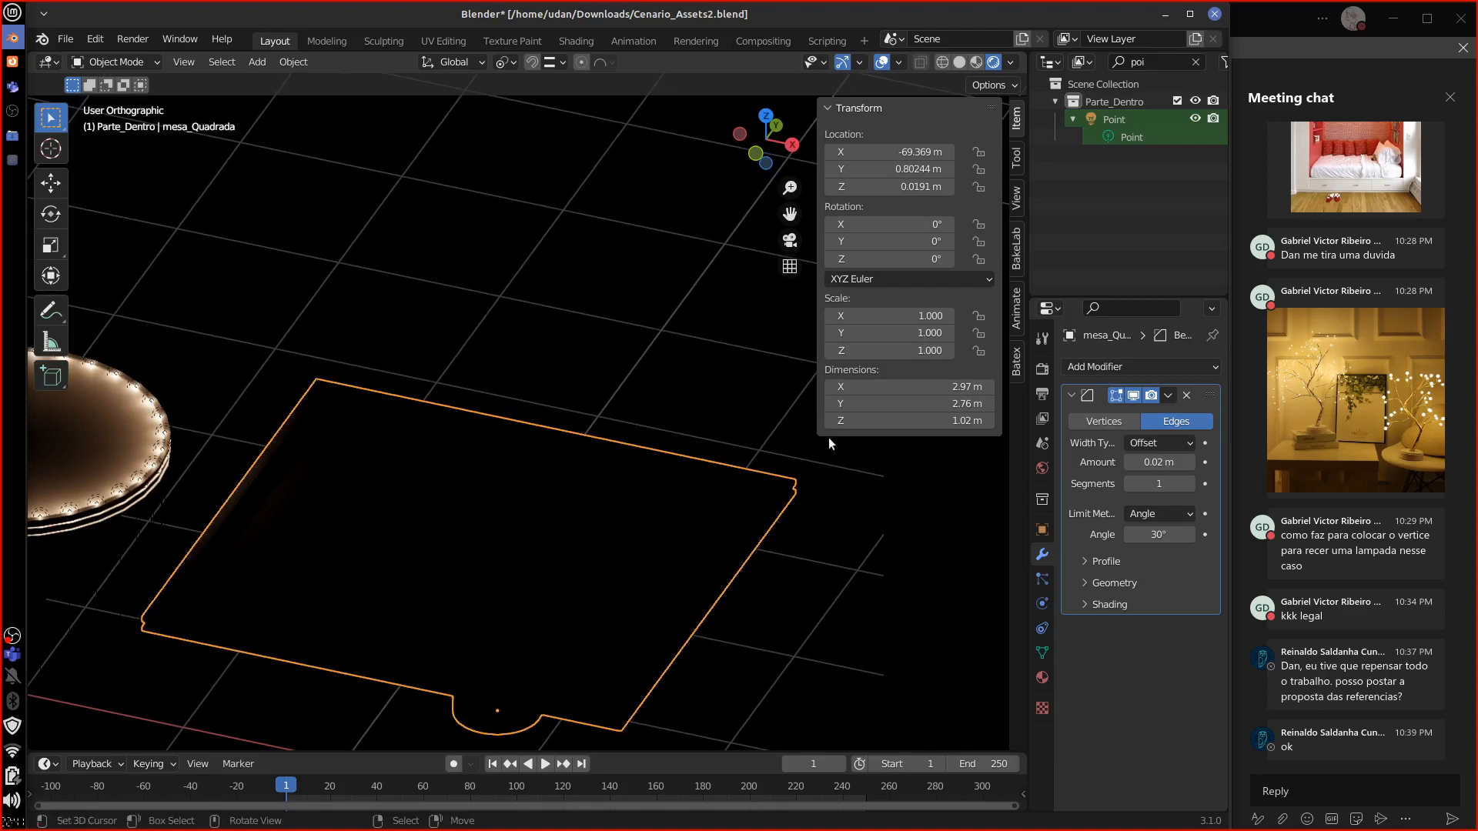
pyautogui.click(977, 62)
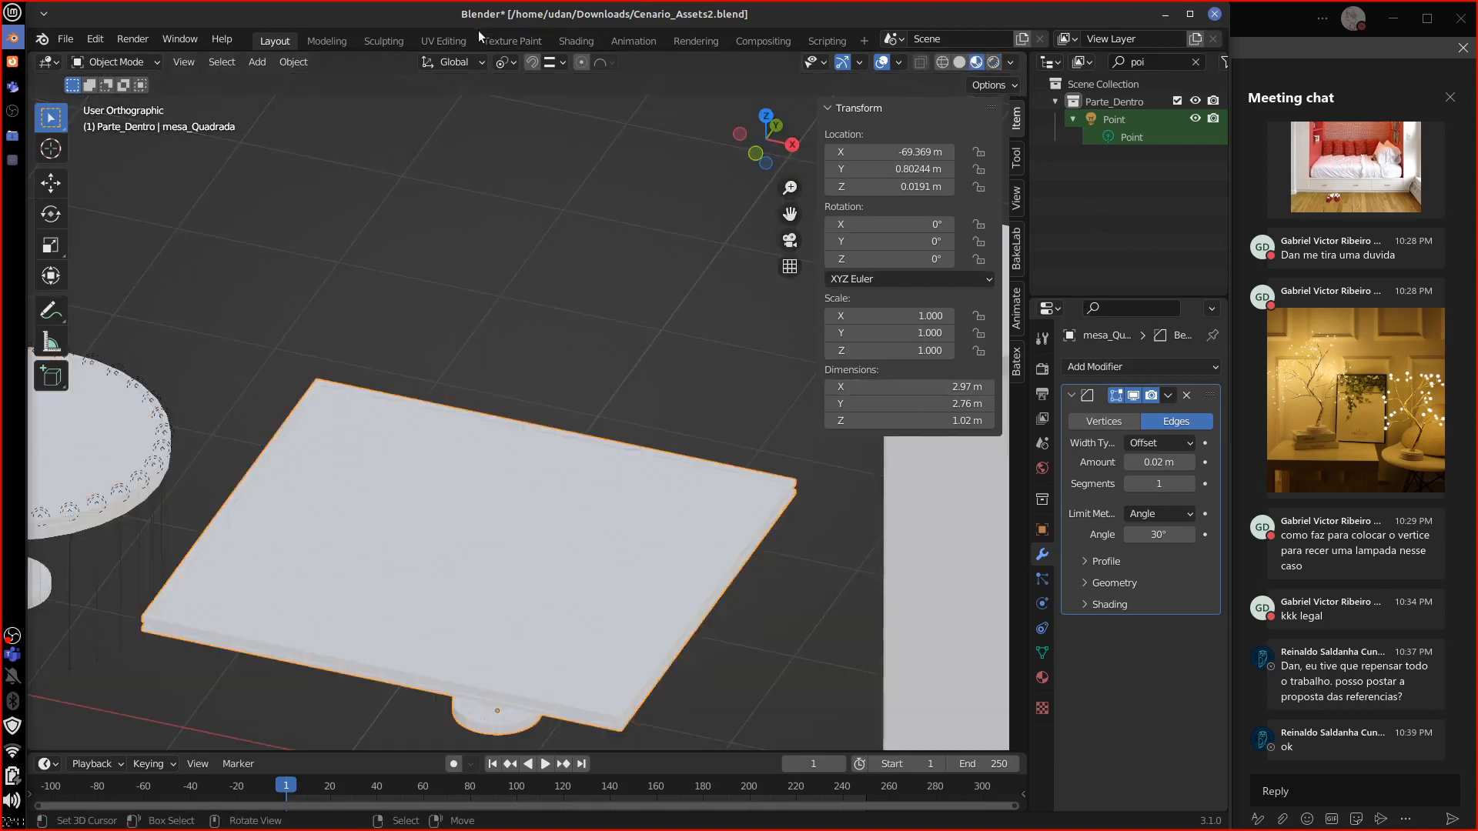
# Step: Open the Shading workspace, frame mesa_Quadrada and create a new material for it
pyautogui.click(575, 41)
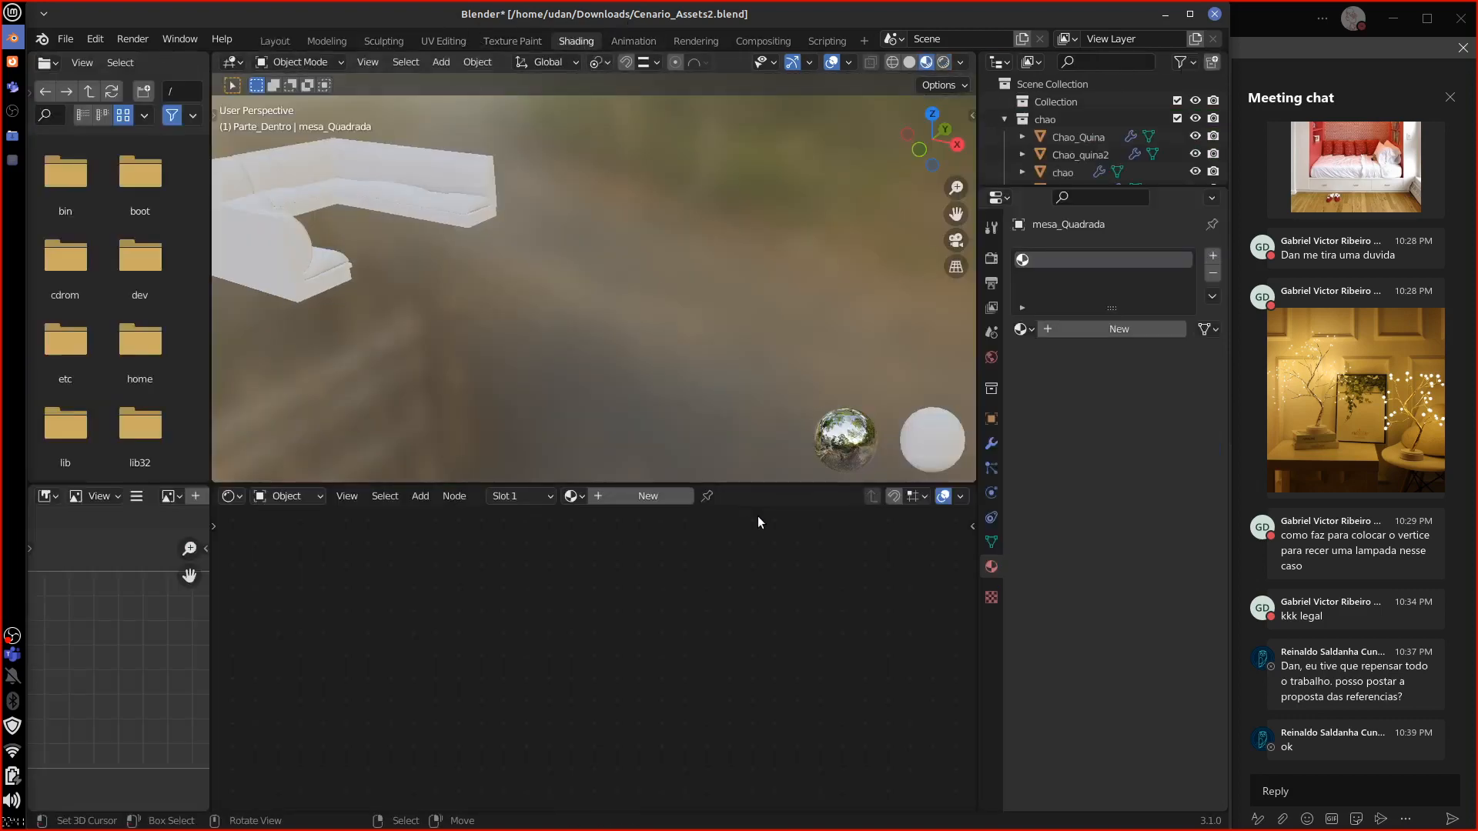
pyautogui.press('KP_Decimal')
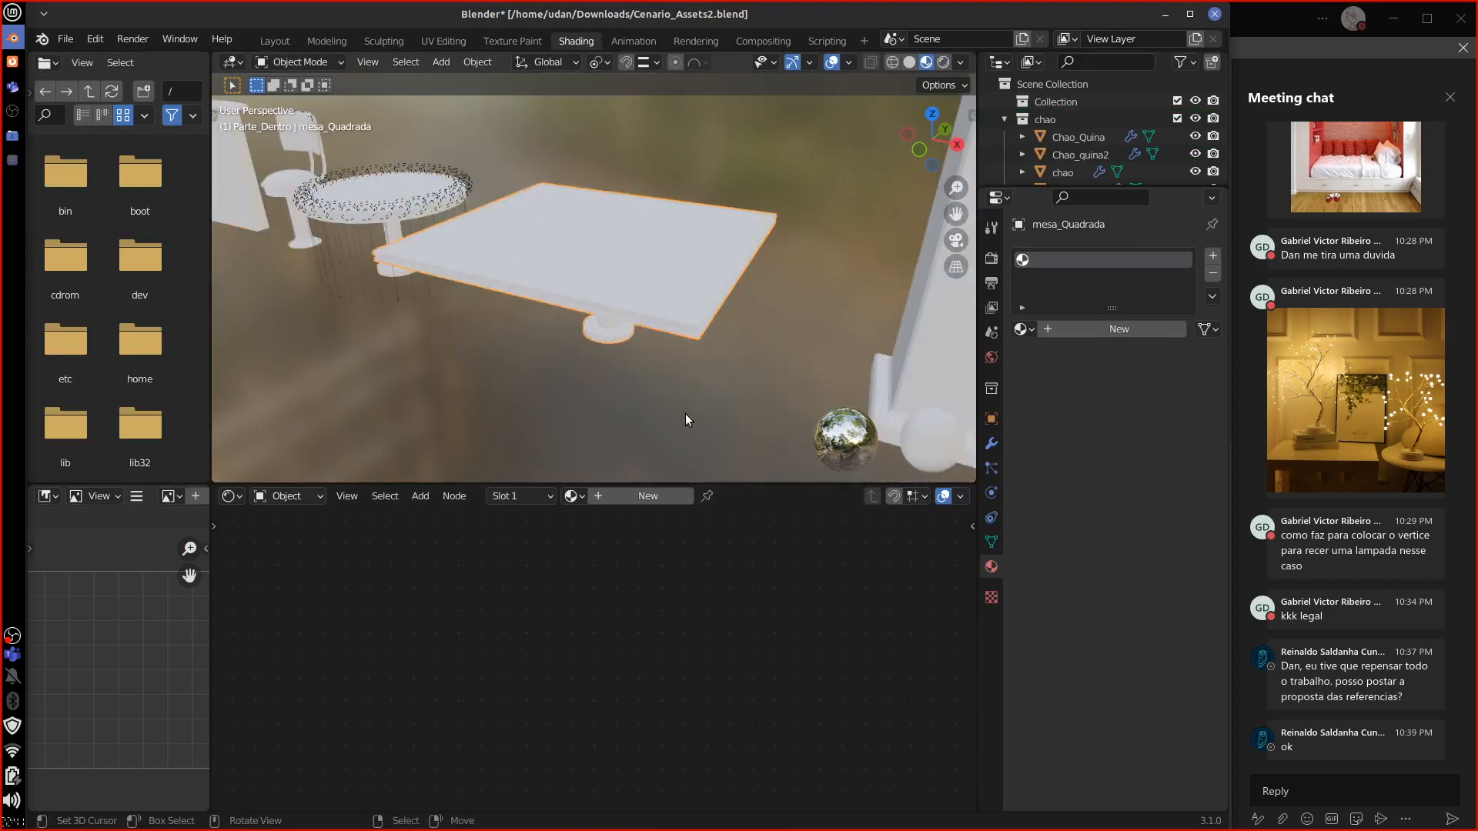
pyautogui.moveTo(685, 413); pyautogui.dragTo(732, 405, button='middle')
pyautogui.click(623, 495)
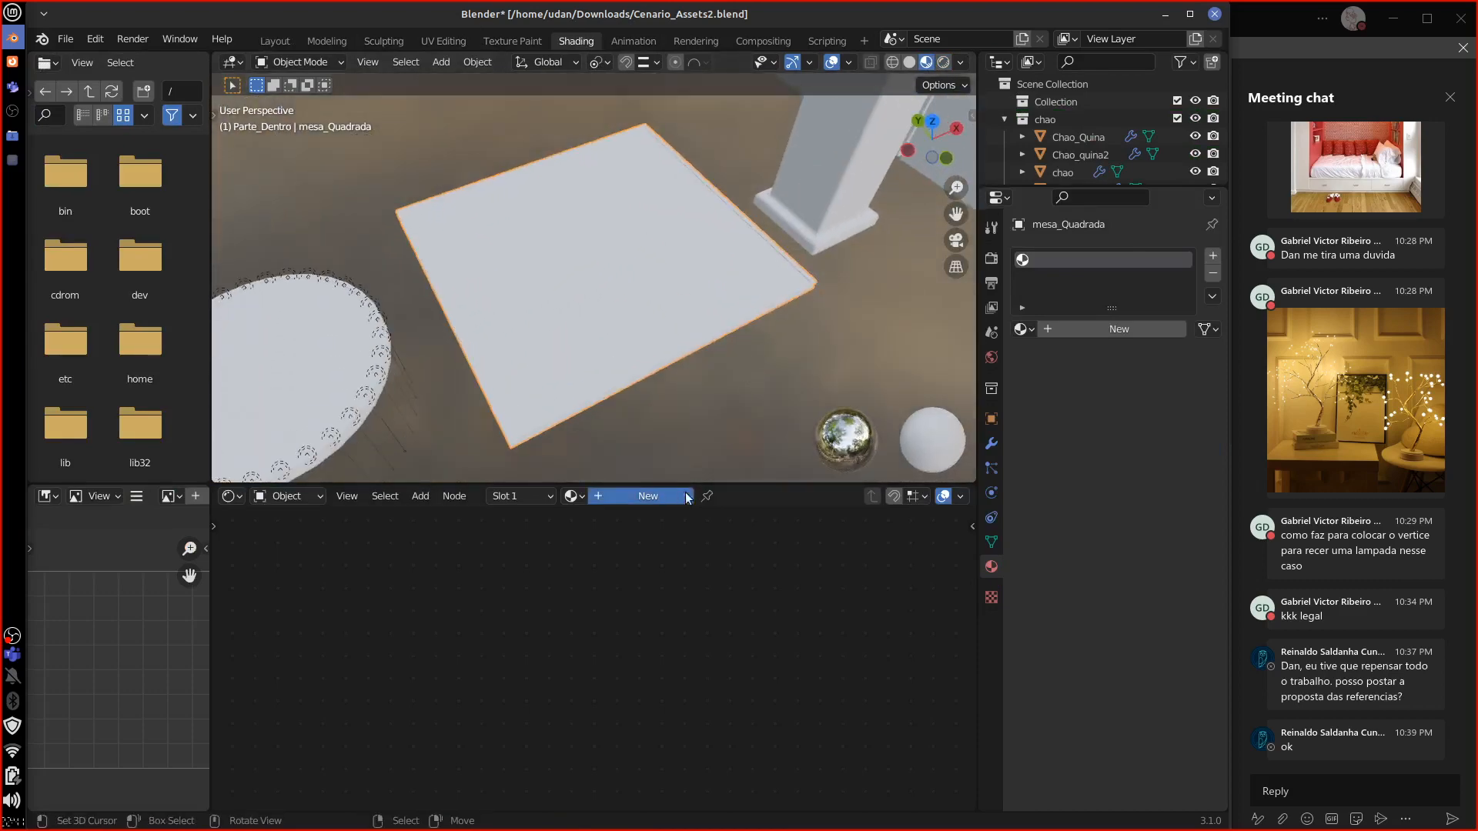
# Step: Set the Principled BSDF's Specular to 1.000 and Roughness to 0.000, then cancel the link search started from its inputs
pyautogui.moveTo(812, 642); pyautogui.dragTo(824, 644, button='middle')
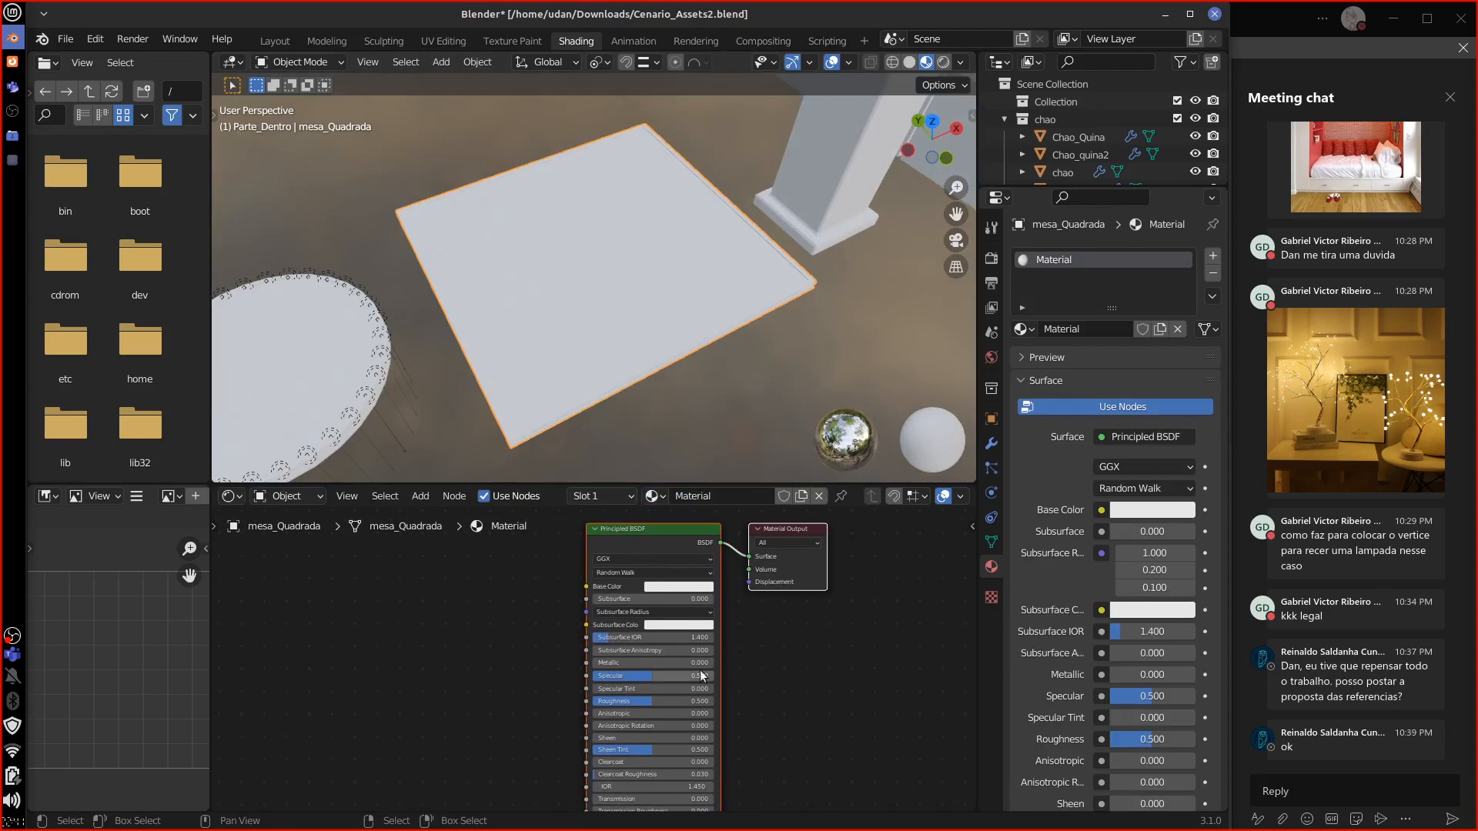
pyautogui.moveTo(643, 676); pyautogui.dragTo(816, 677)
pyautogui.moveTo(654, 700); pyautogui.dragTo(536, 699)
pyautogui.moveTo(723, 346); pyautogui.dragTo(972, 280, button='middle')
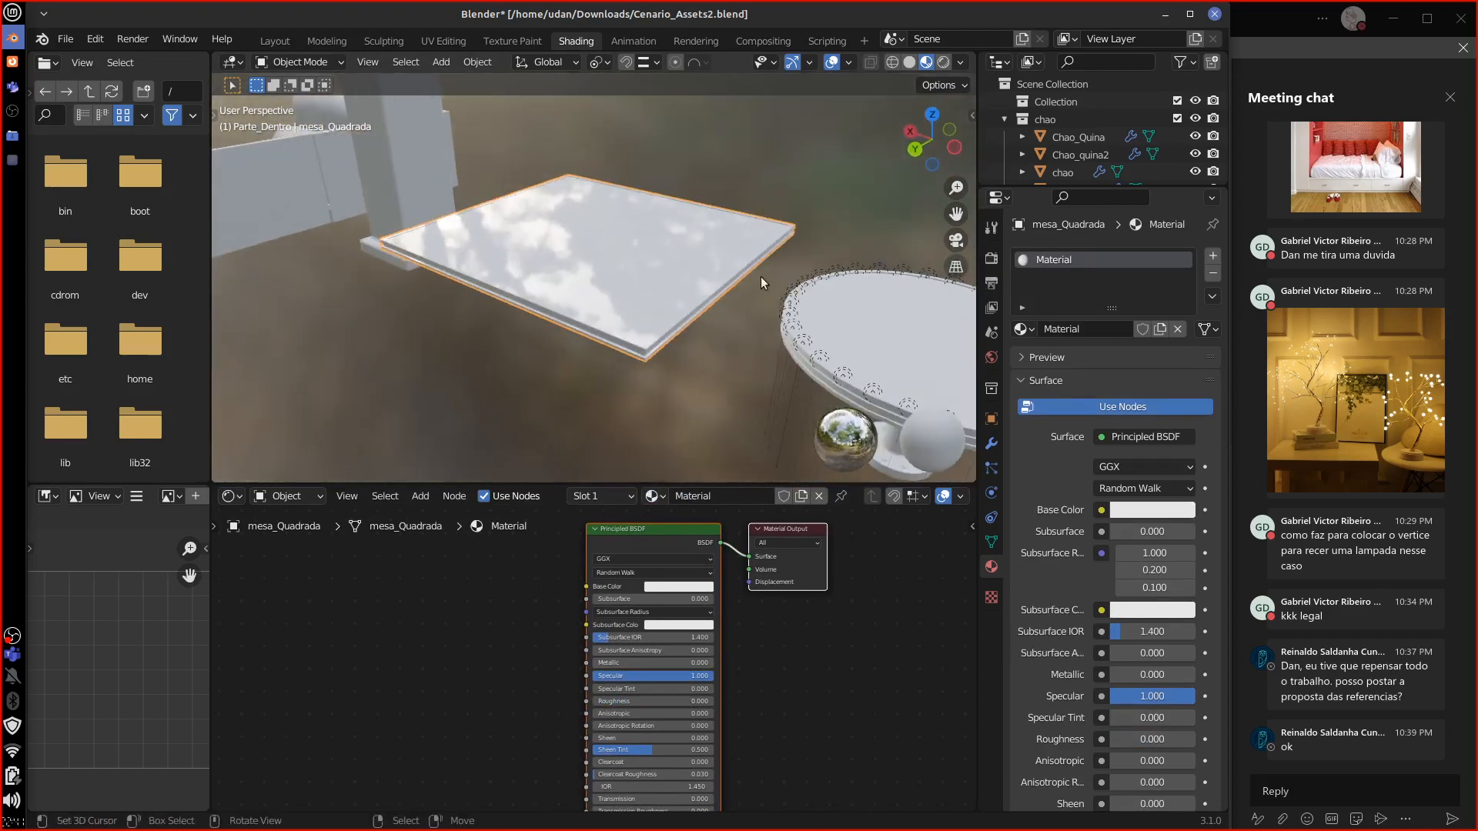
pyautogui.scroll(5, 731, 302)
pyautogui.scroll(-3, 745, 298)
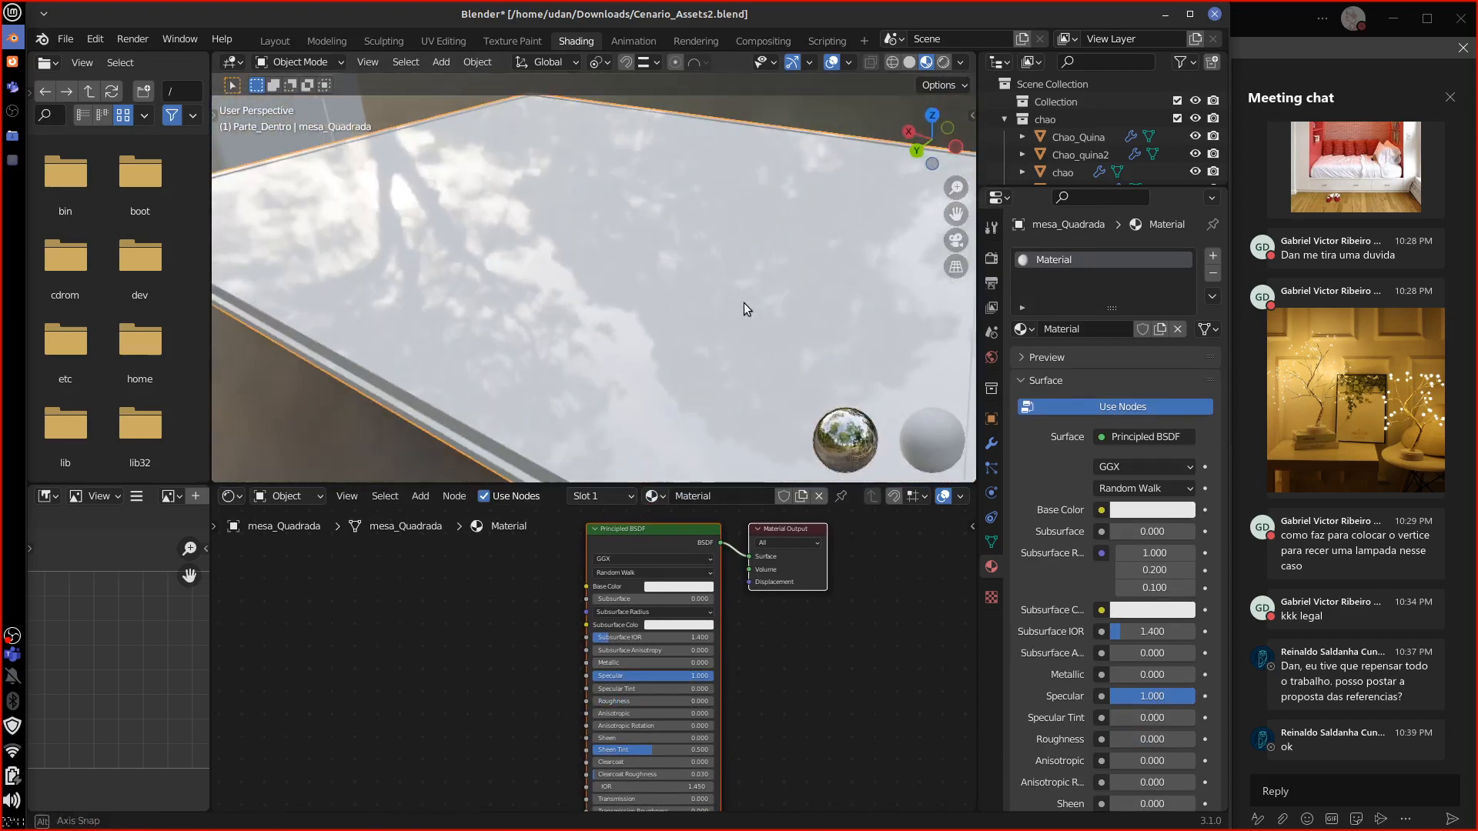
pyautogui.scroll(-4, 741, 299)
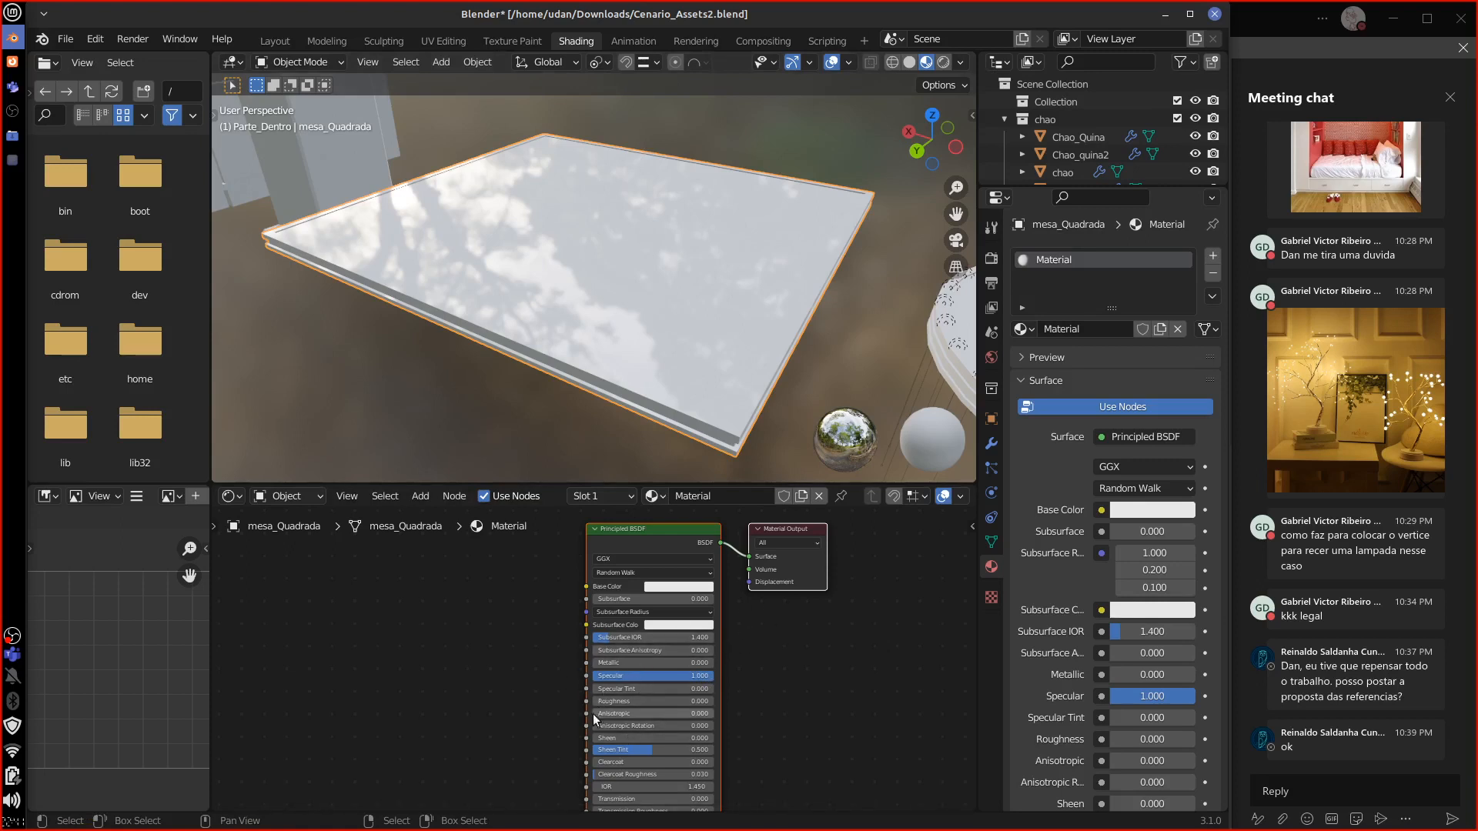
pyautogui.moveTo(583, 701); pyautogui.dragTo(458, 735)
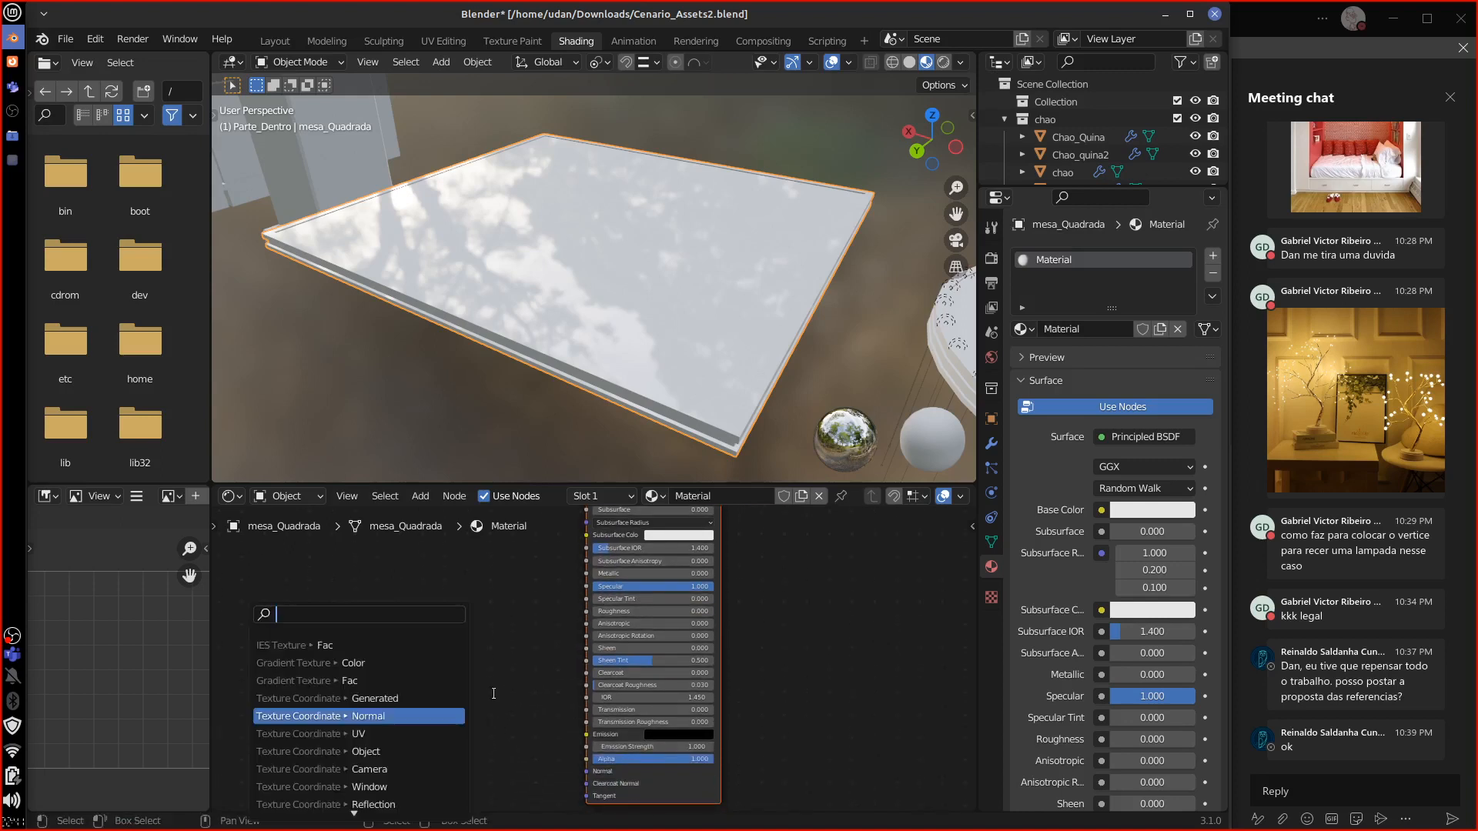
pyautogui.keyDown('shift'); pyautogui.scroll(2, 816, 608); pyautogui.keyUp('shift')
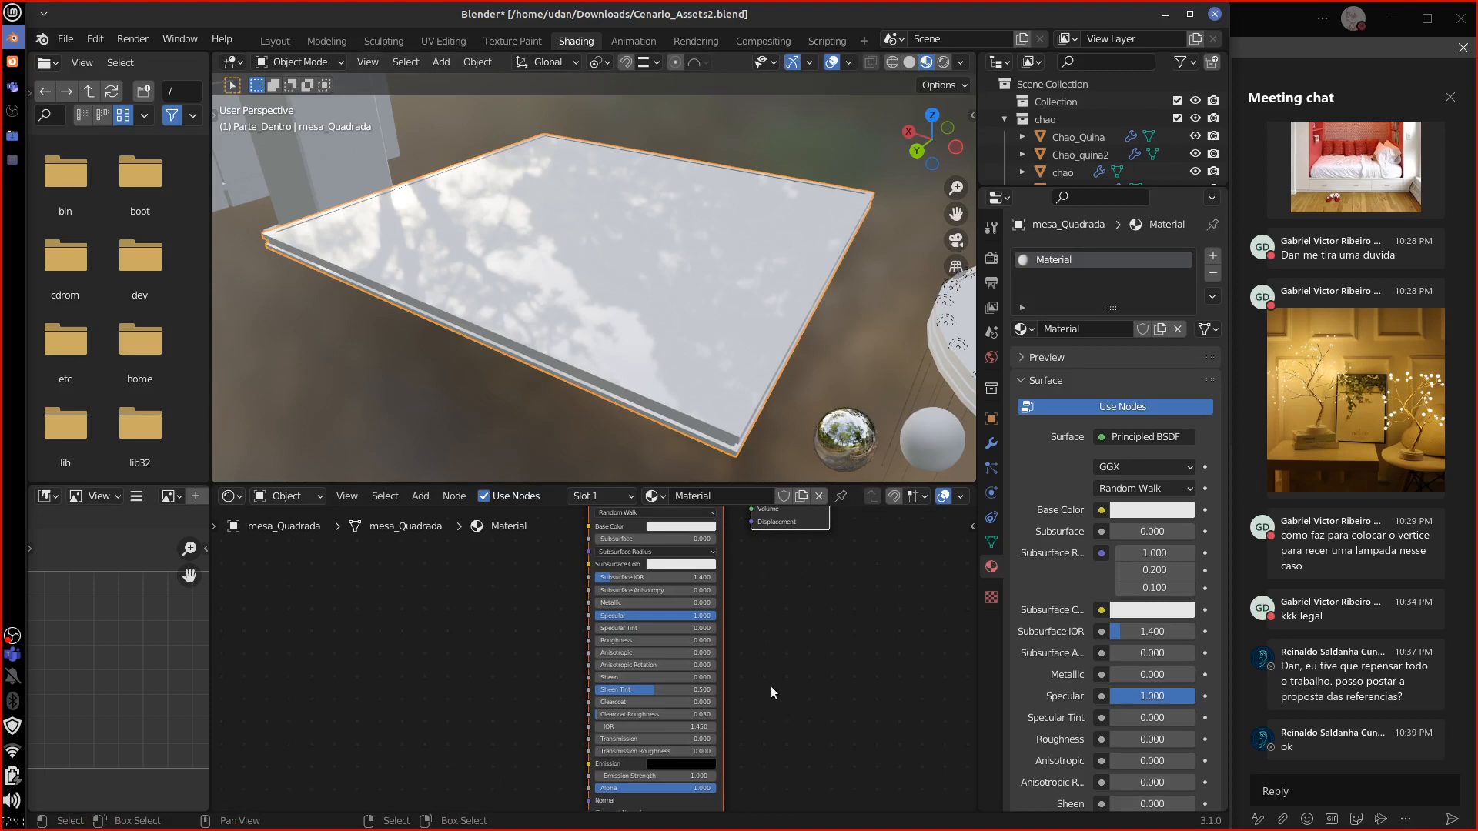
# Step: Select all faces of mesa_Quadrada except the tabletop and enter Vertex Paint with painting masked to those faces
pyautogui.press('Tab')
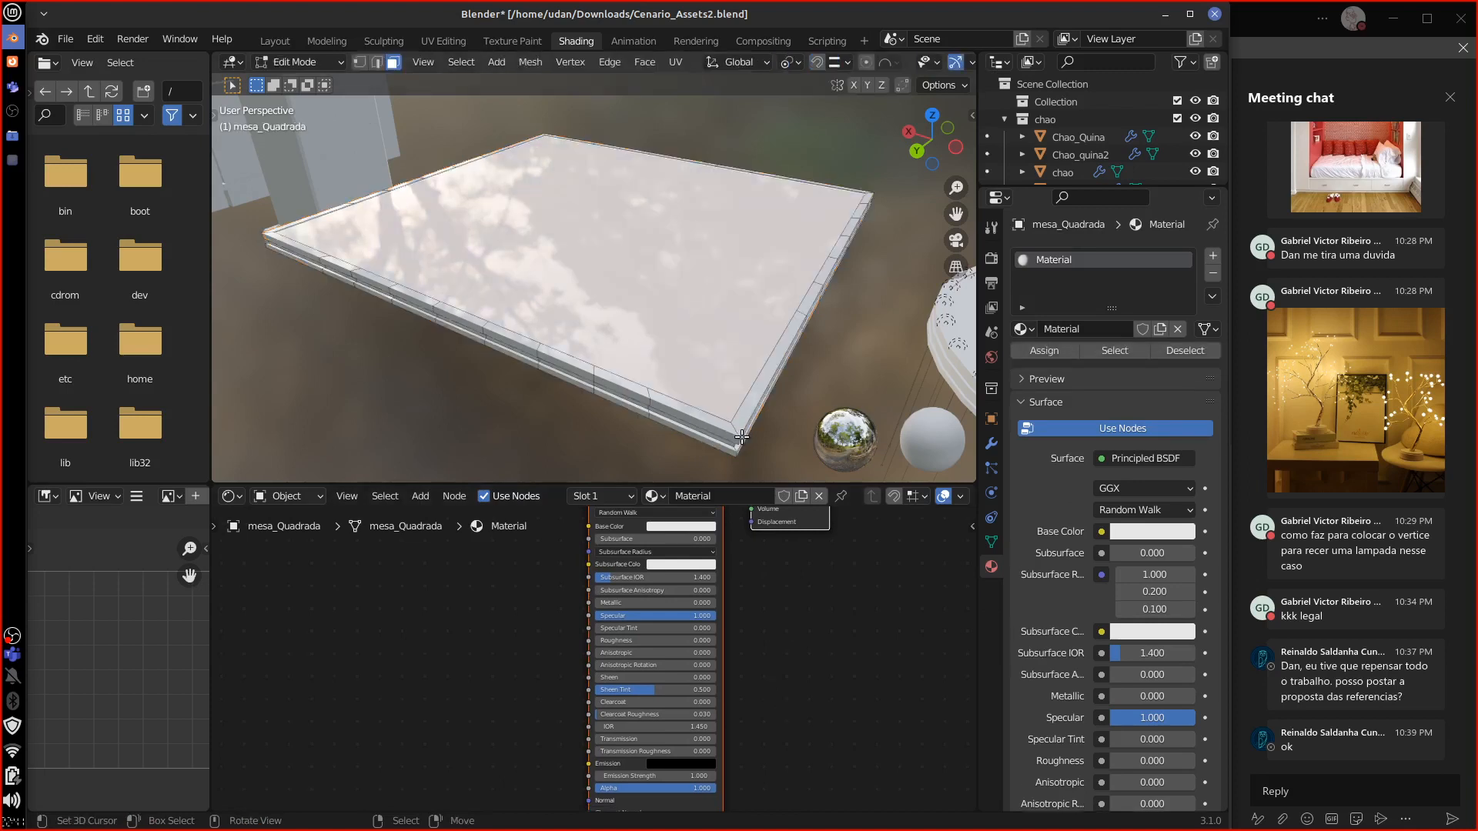
pyautogui.press('a')
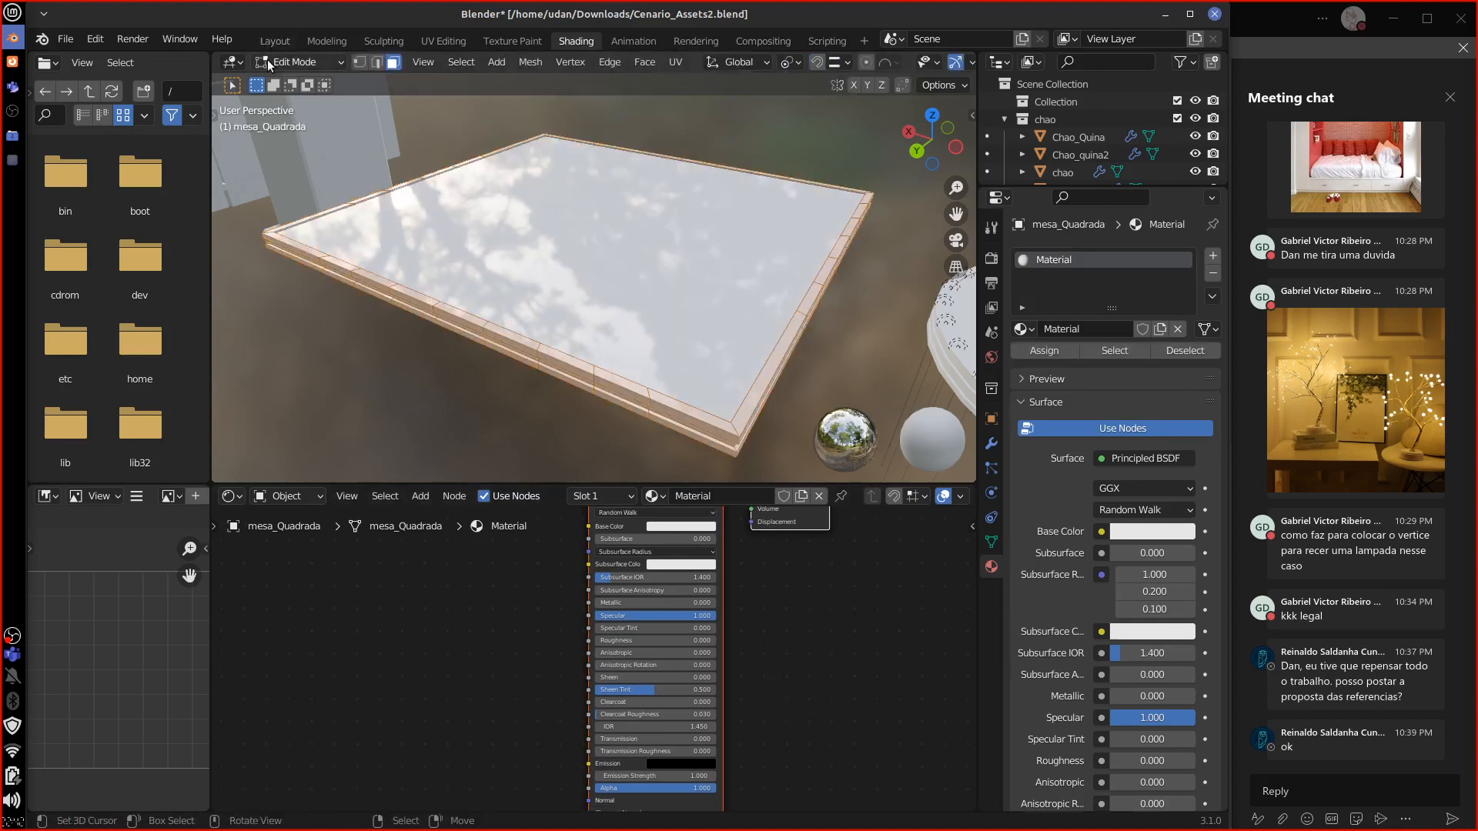
pyautogui.click(232, 61)
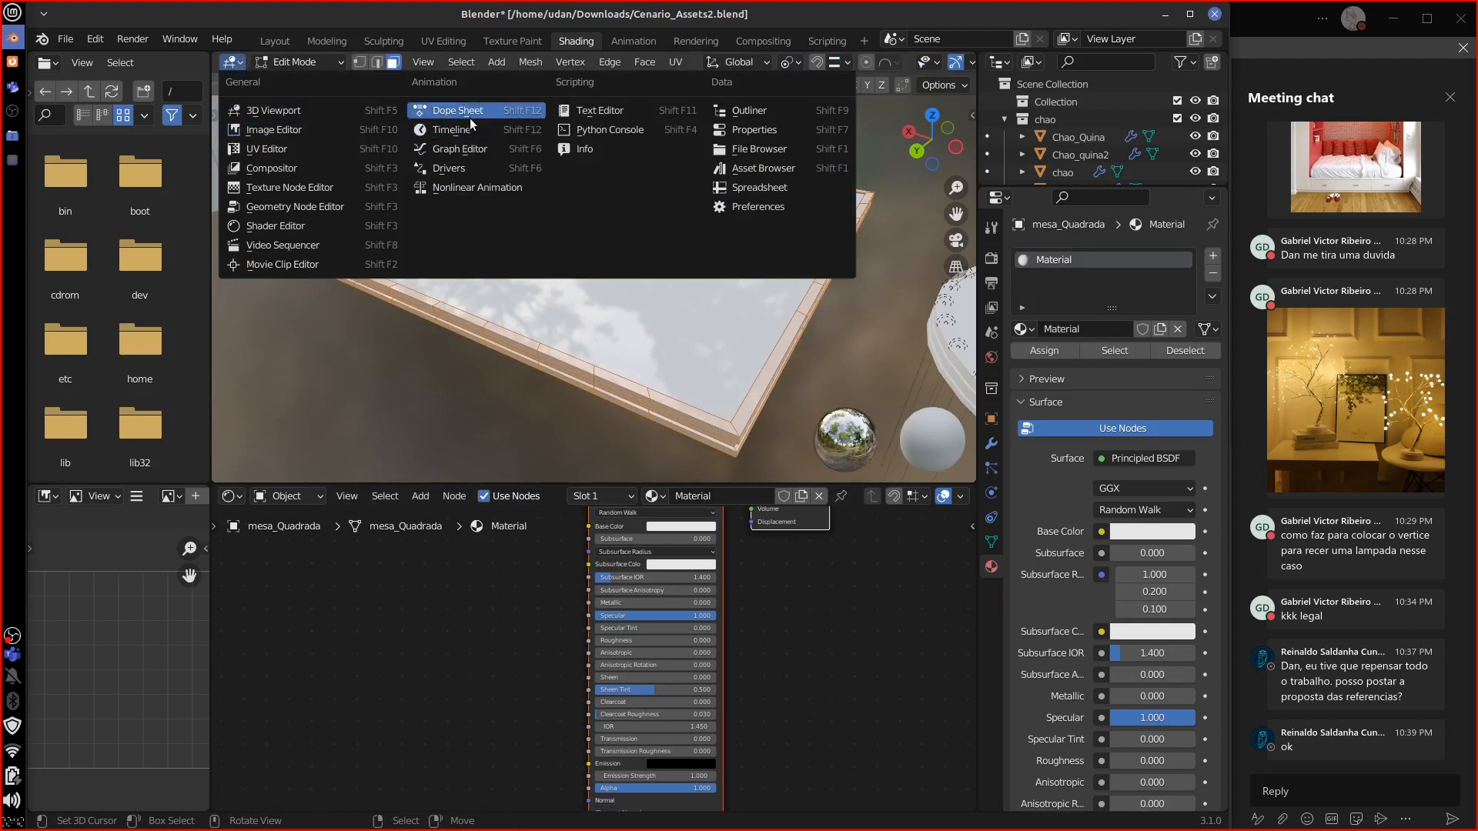
pyautogui.click(308, 62)
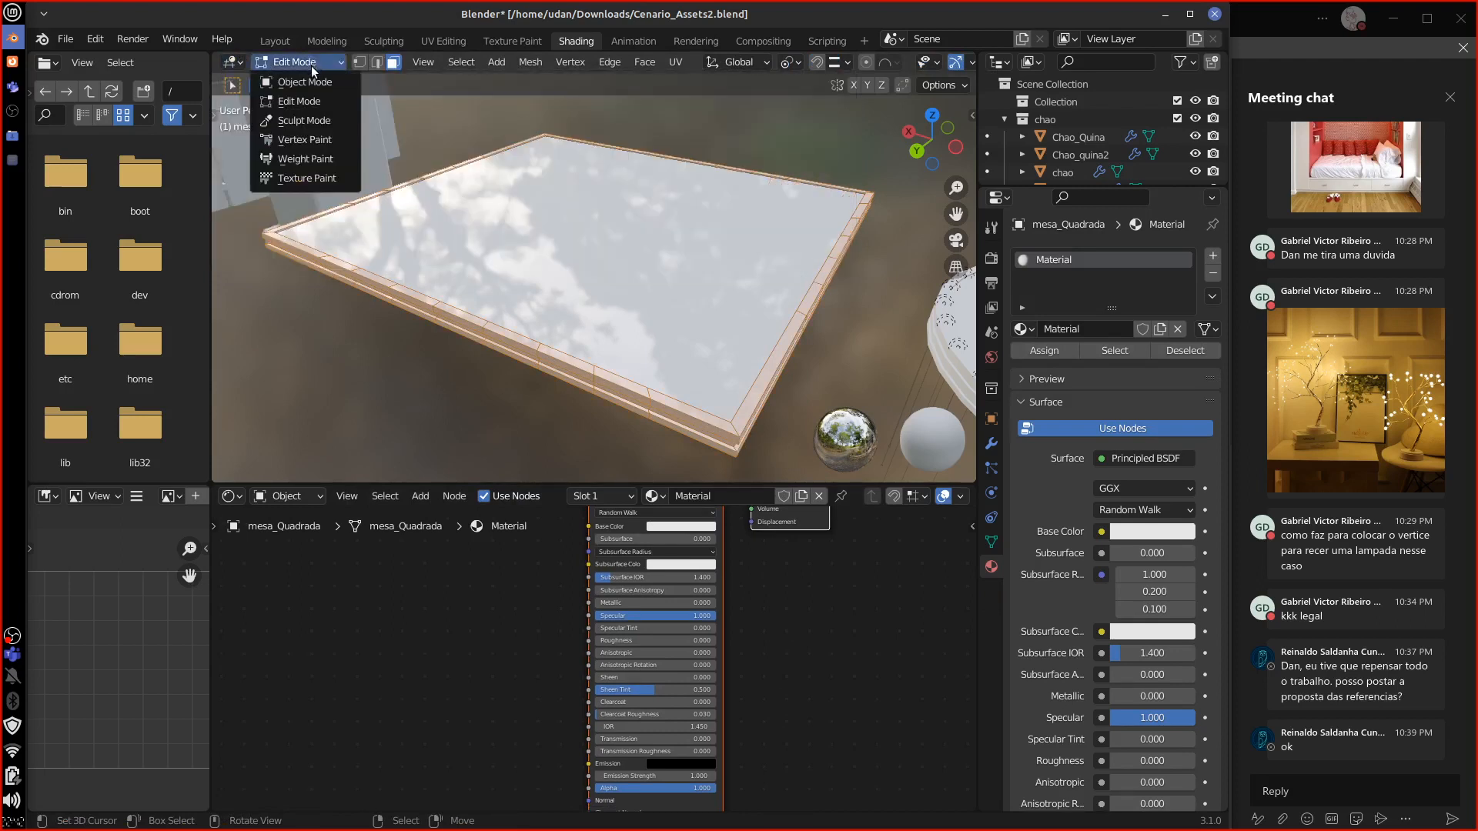
pyautogui.click(312, 68)
pyautogui.click(340, 60)
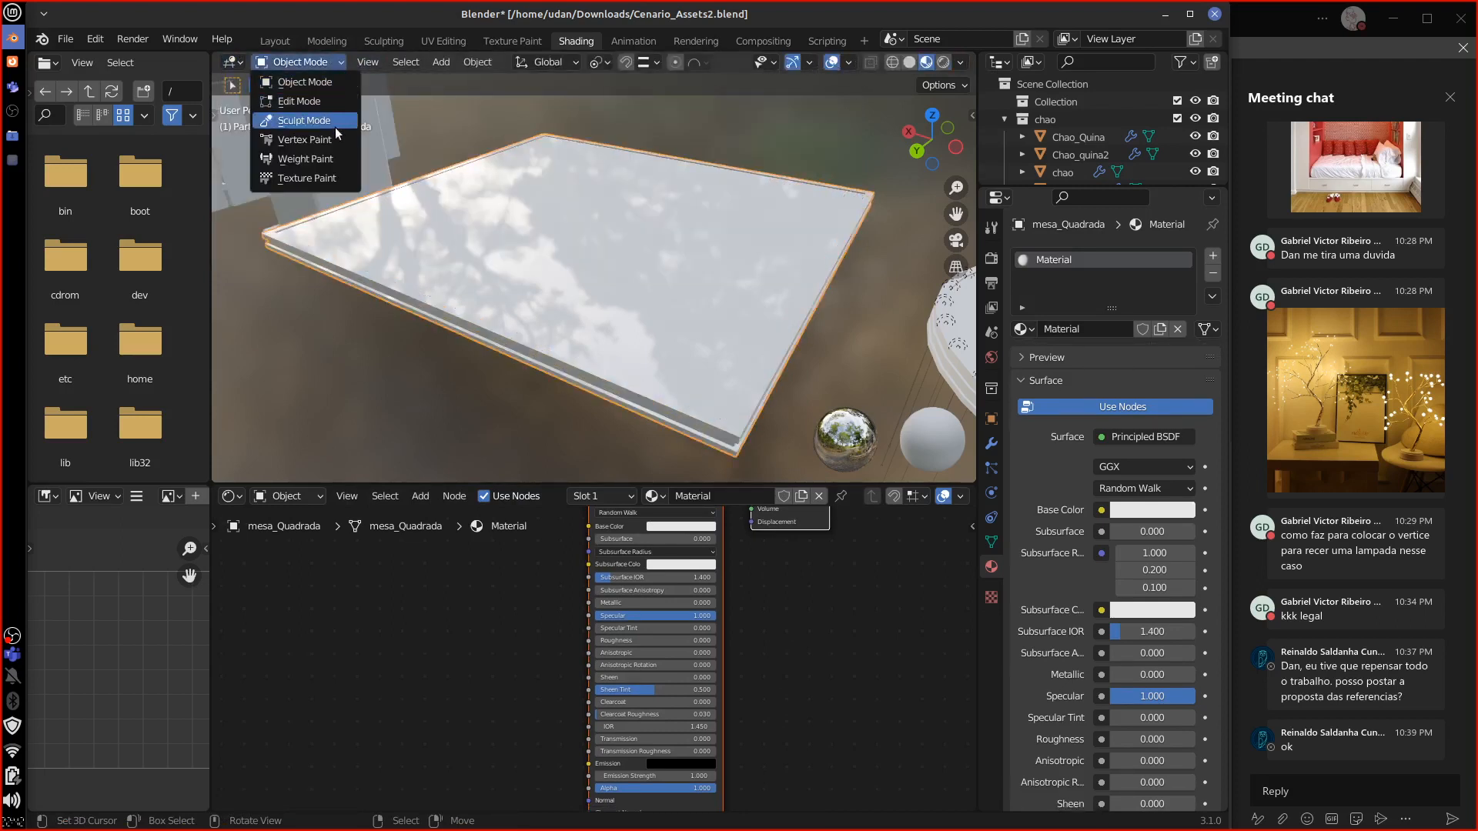
pyautogui.click(334, 139)
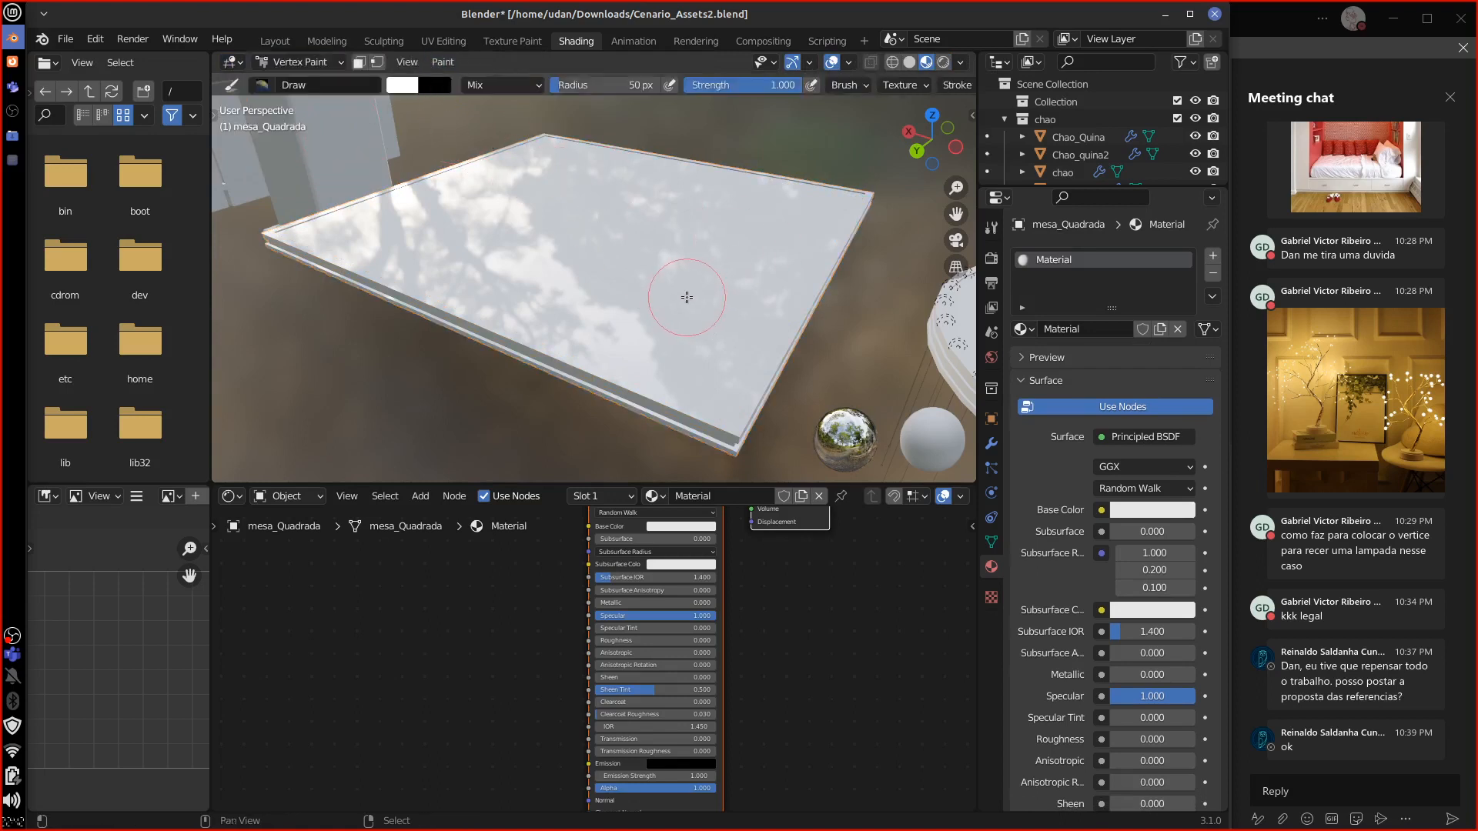
pyautogui.click(358, 62)
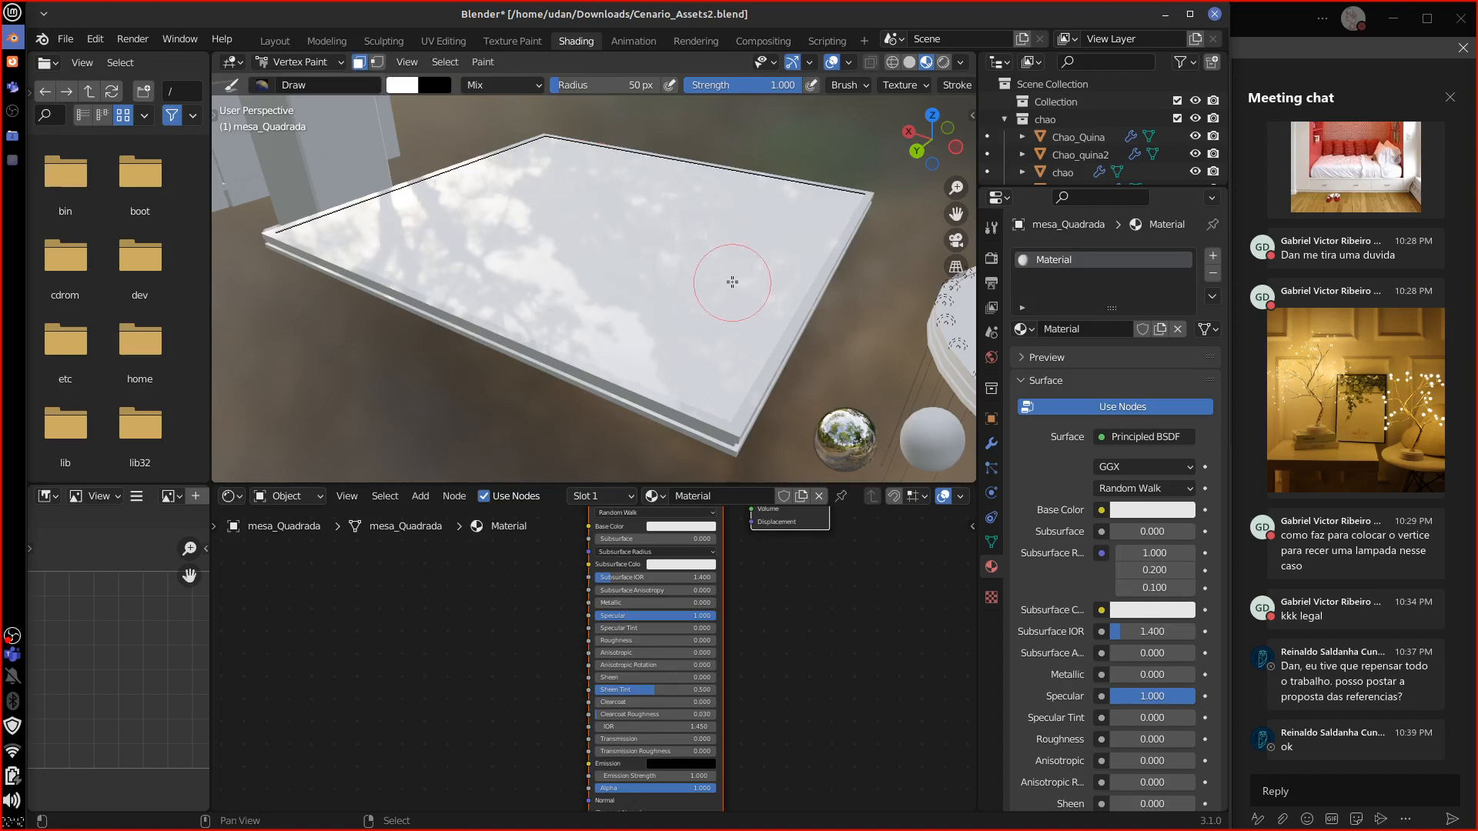
# Step: Set the brush colour to black, fill the masked frame and base faces with it, and use Solid shading
pyautogui.moveTo(723, 280); pyautogui.dragTo(493, 106, button='middle')
pyautogui.click(434, 85)
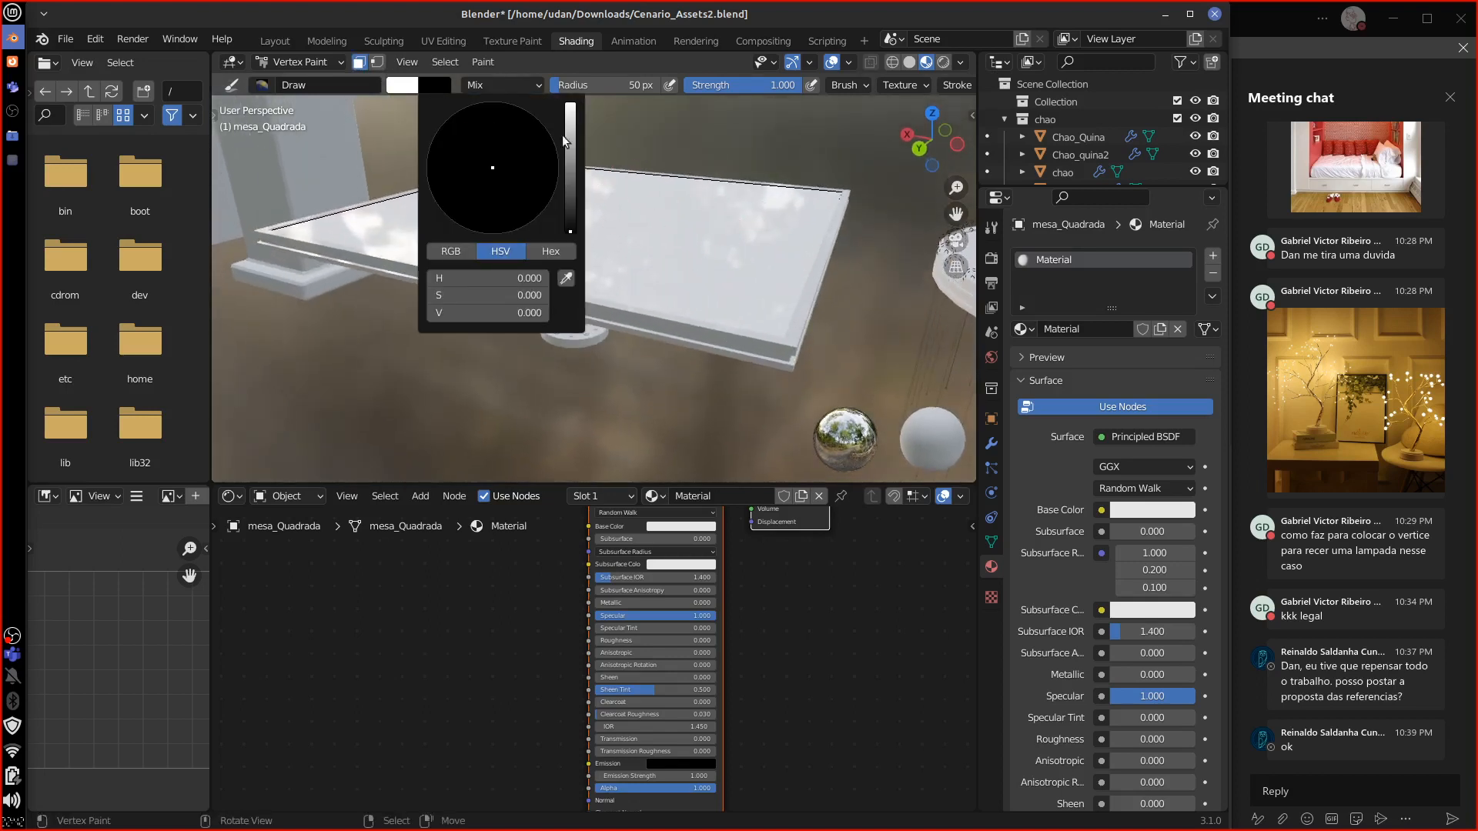
pyautogui.click(394, 87)
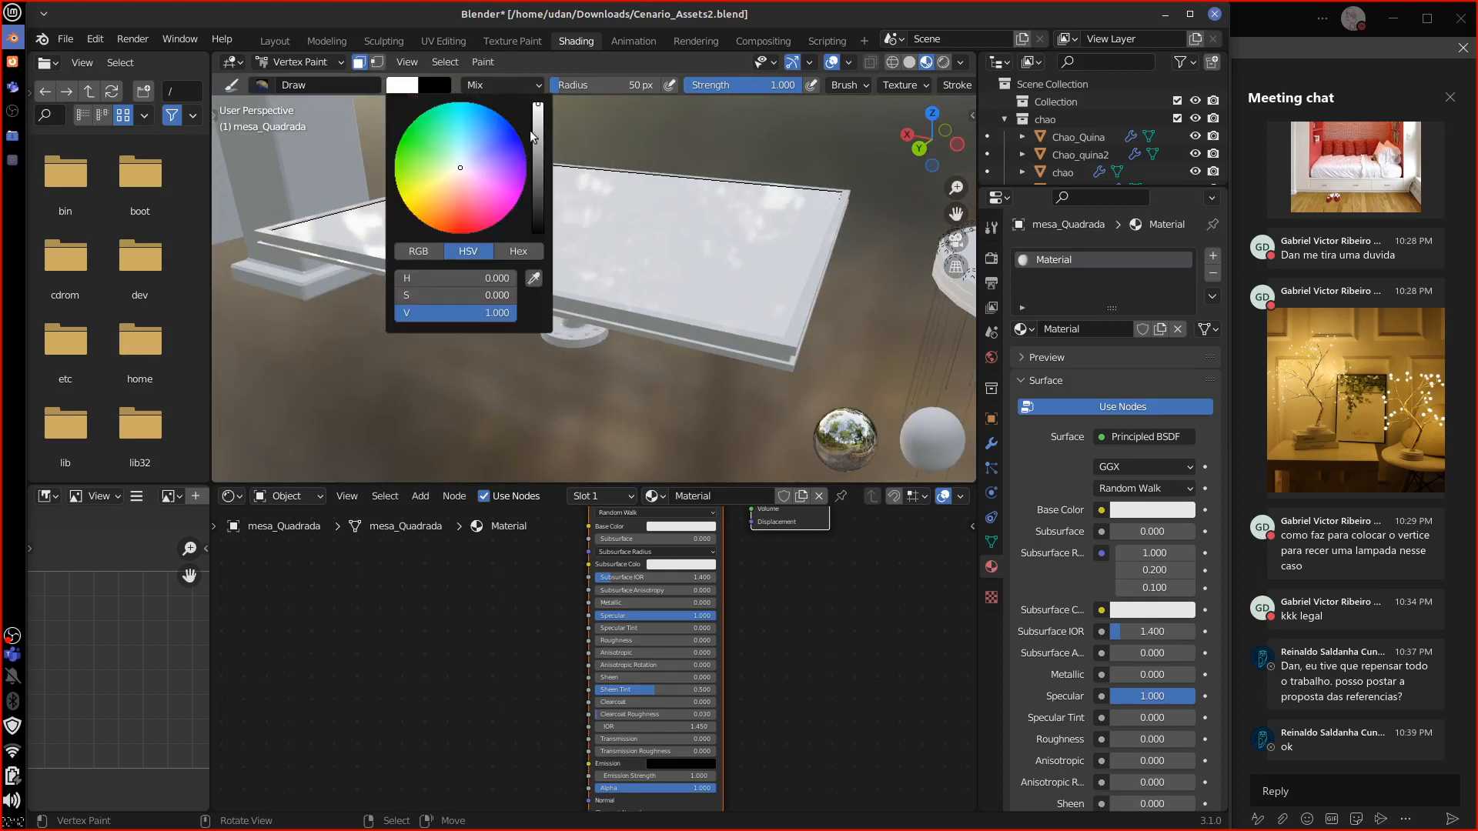
pyautogui.moveTo(535, 139); pyautogui.dragTo(547, 344)
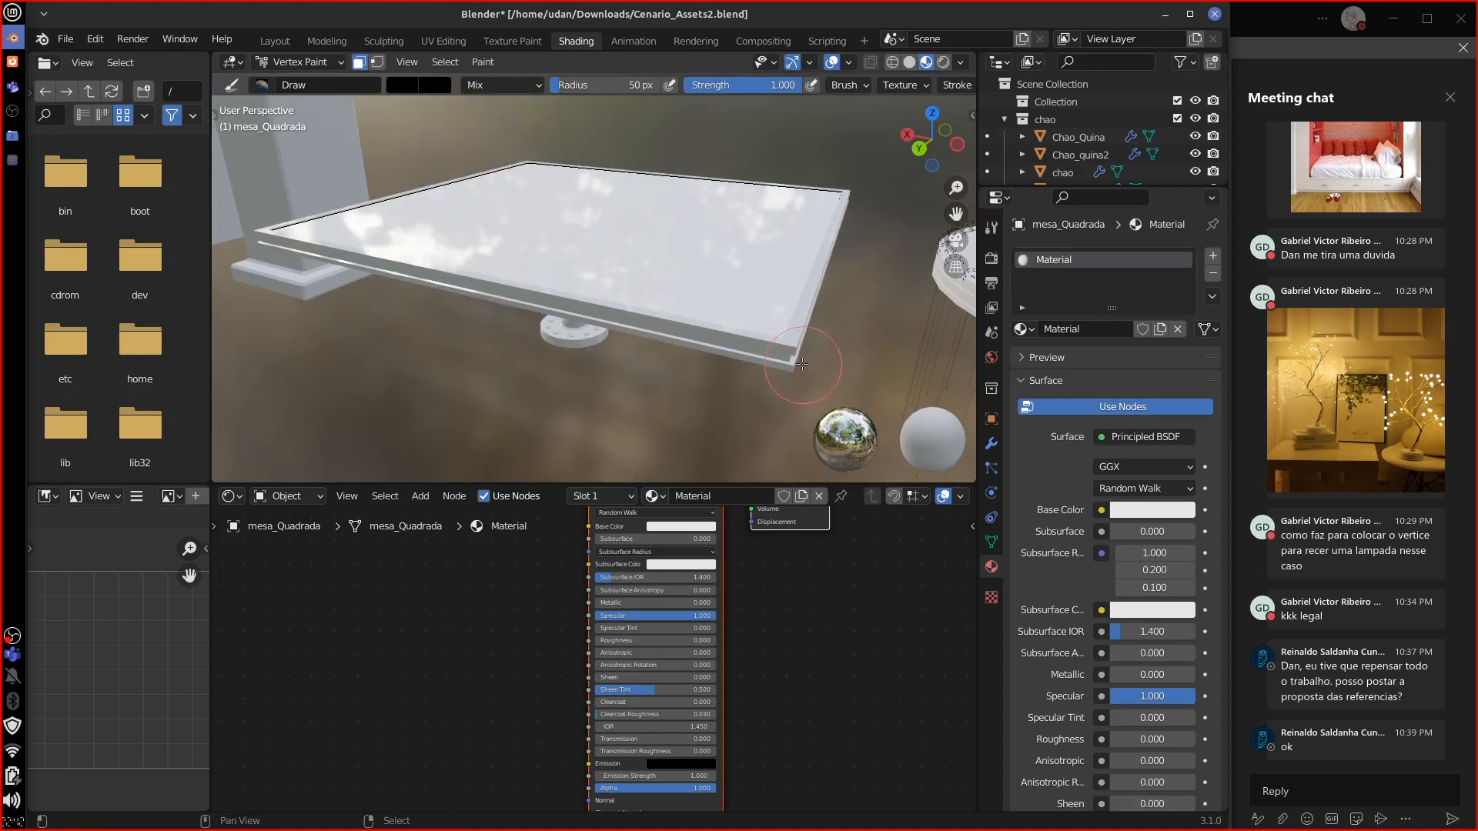
pyautogui.click(909, 63)
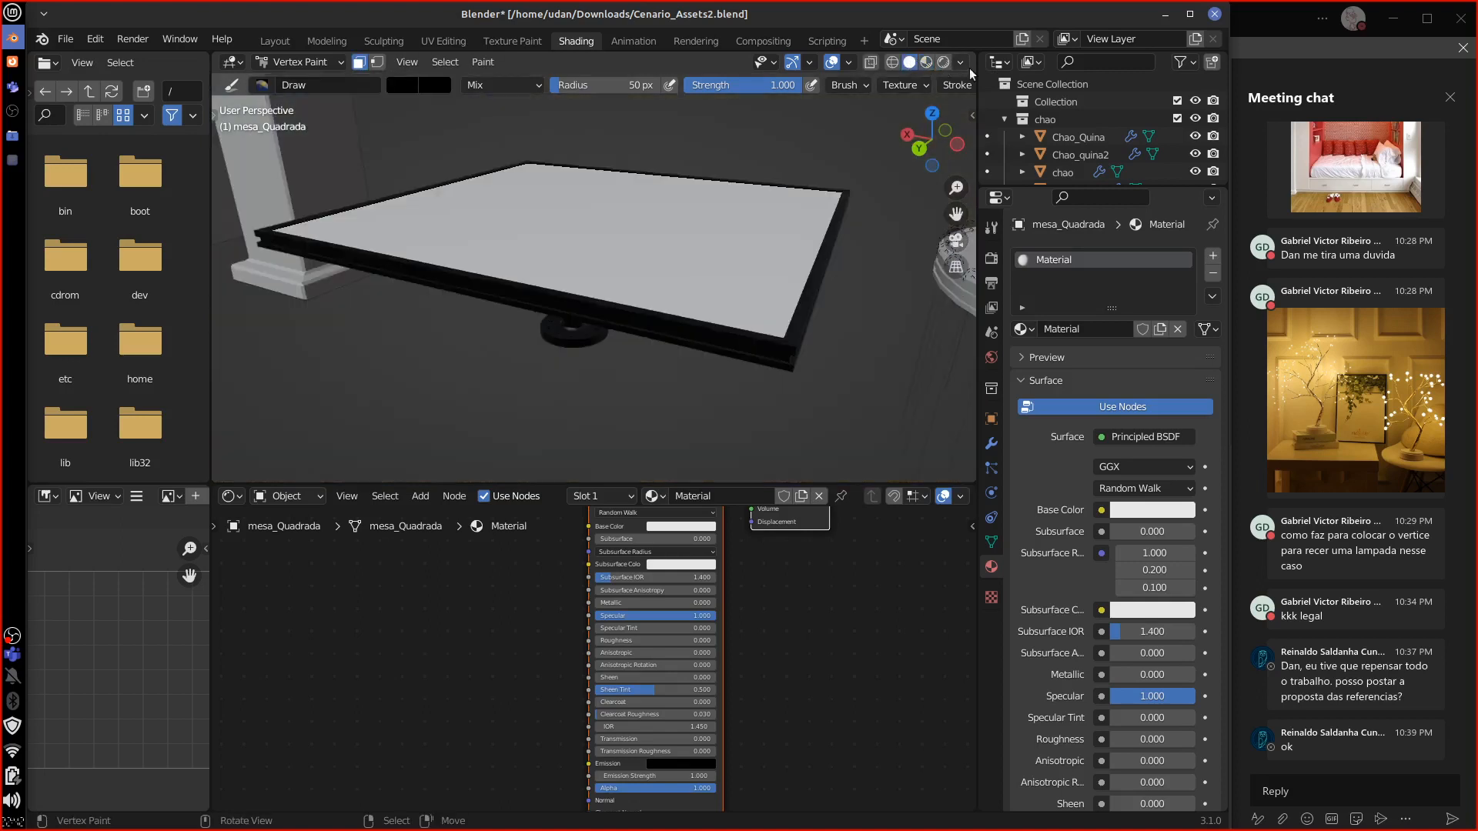
# Step: Inspect the black-painted frame, the Solid shading options and the face selection in Edit Mode
pyautogui.moveTo(829, 304); pyautogui.dragTo(762, 351, button='middle')
pyautogui.click(959, 62)
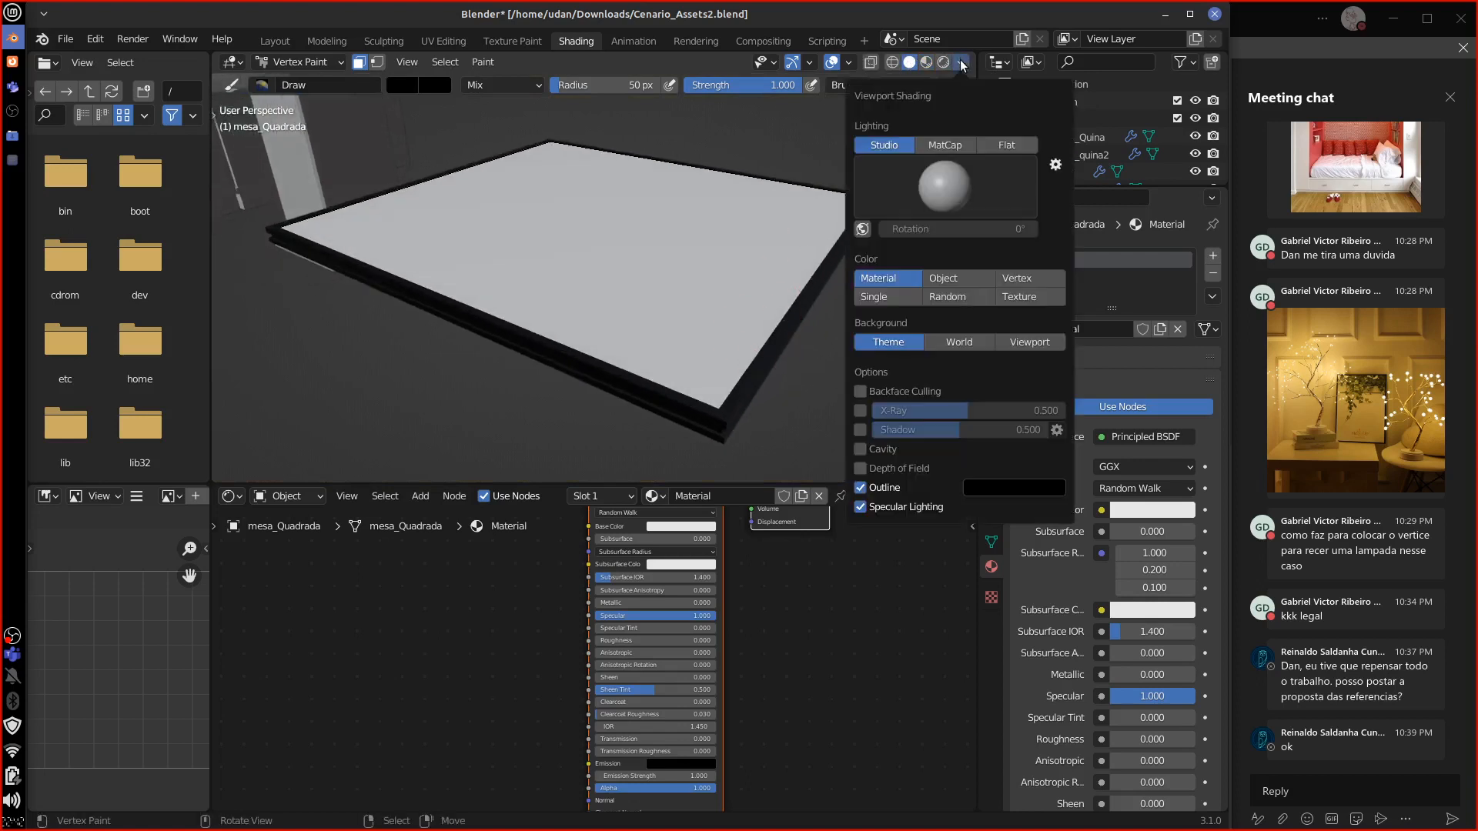
pyautogui.moveTo(844, 247)
pyautogui.mouseDown(button='middle')
pyautogui.moveTo(769, 397)
pyautogui.moveTo(725, 321)
pyautogui.mouseUp(button='middle')
pyautogui.press('Tab')
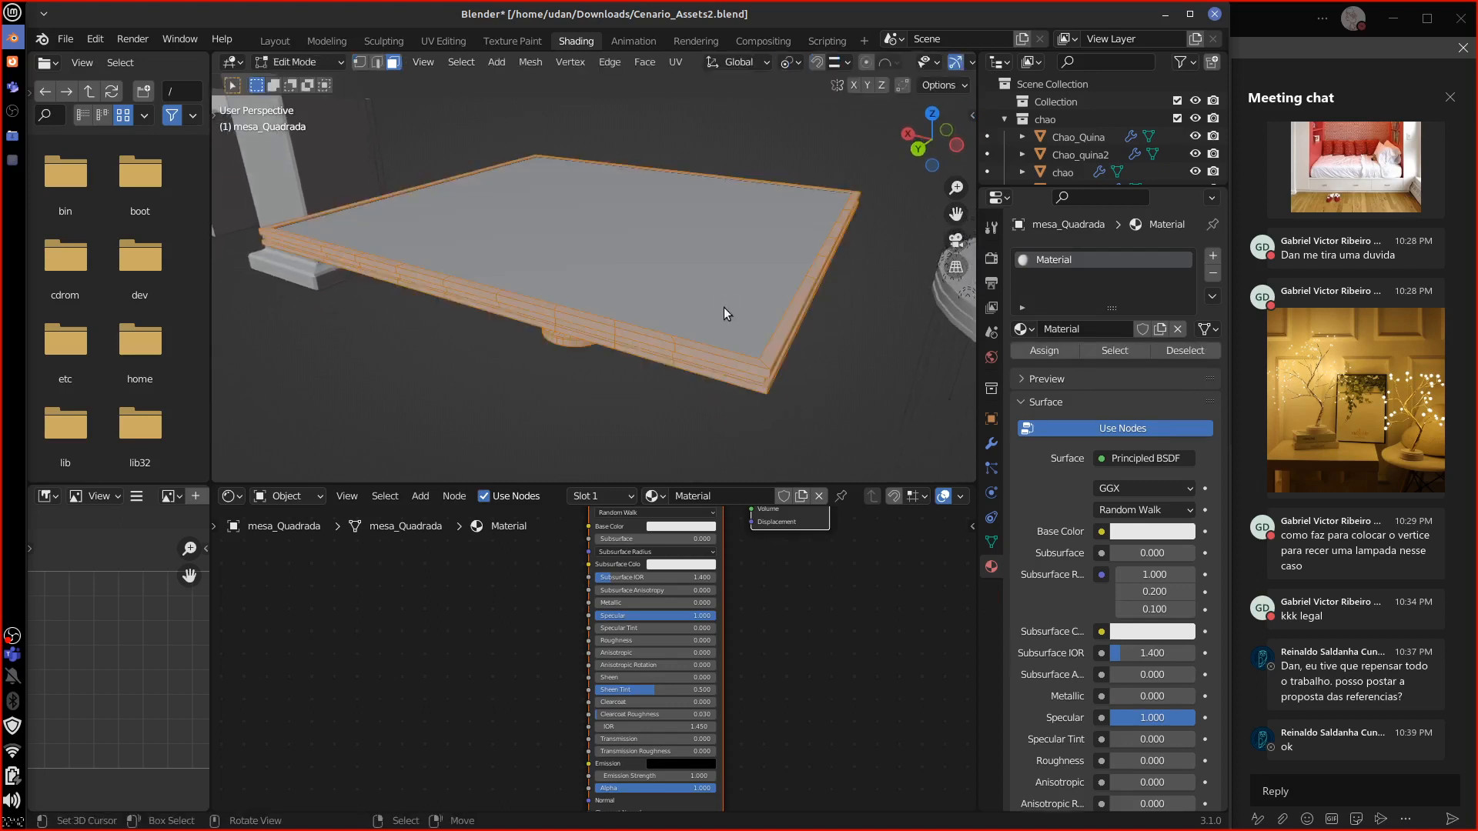
pyautogui.press('Tab')
# Step: Add a Vertex Color node using the Col layer, link its Color to the Principled BSDF's Roughness, and preview the material
pyautogui.moveTo(725, 638); pyautogui.dragTo(777, 691, button='middle')
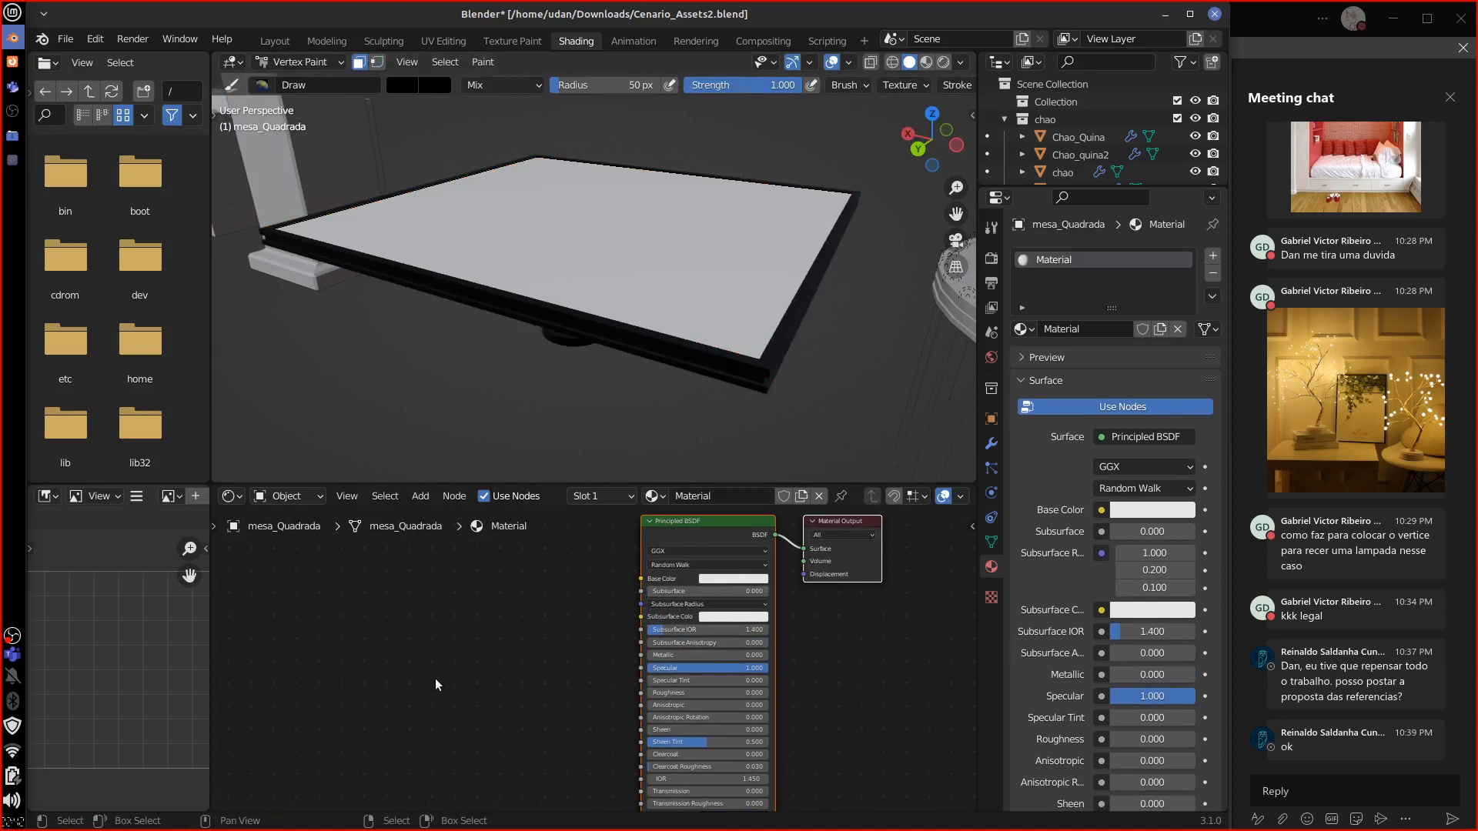
pyautogui.hotkey('shift', 'a')
pyautogui.moveTo(431, 650)
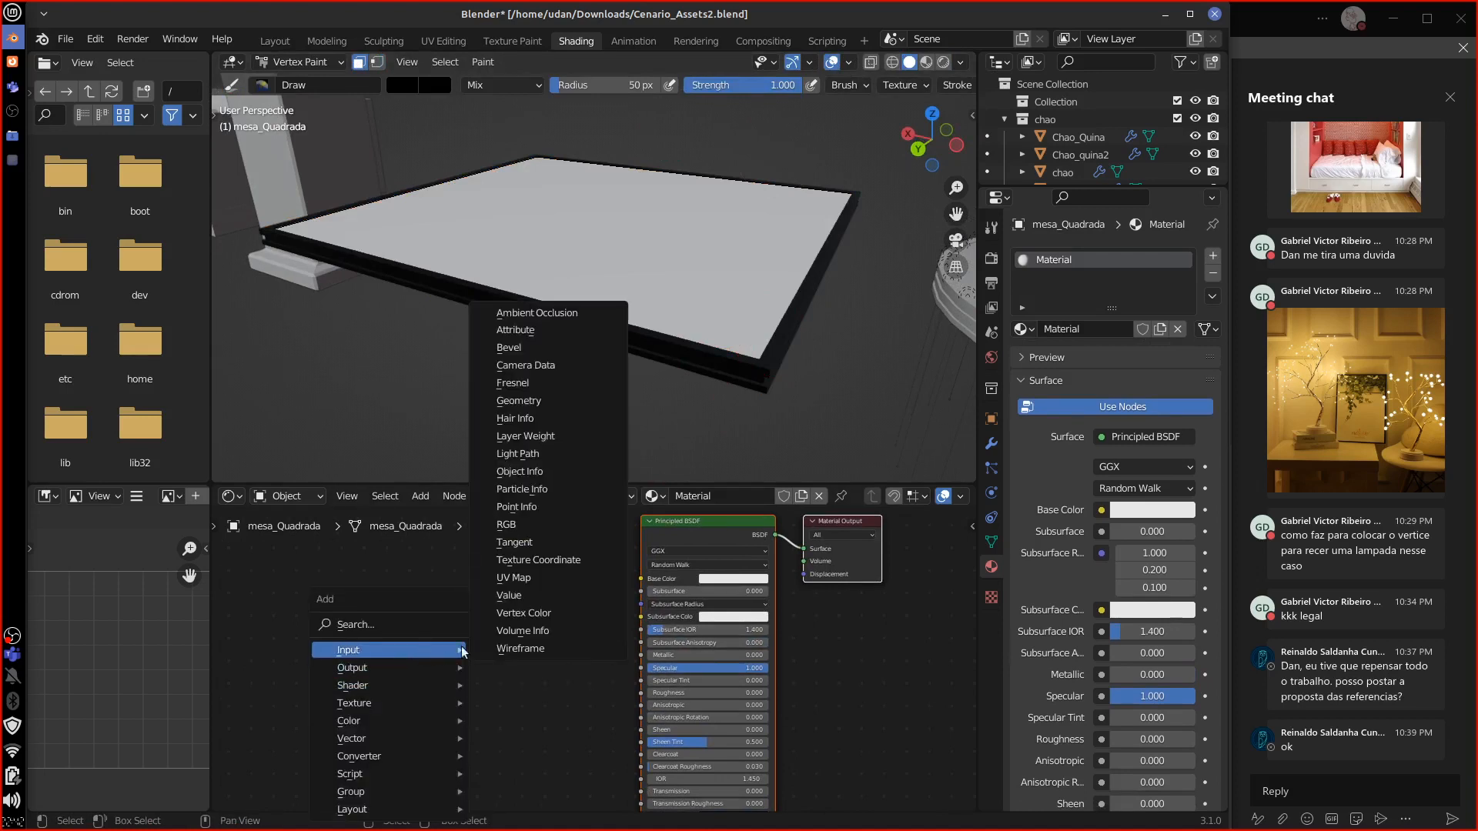
pyautogui.click(560, 611)
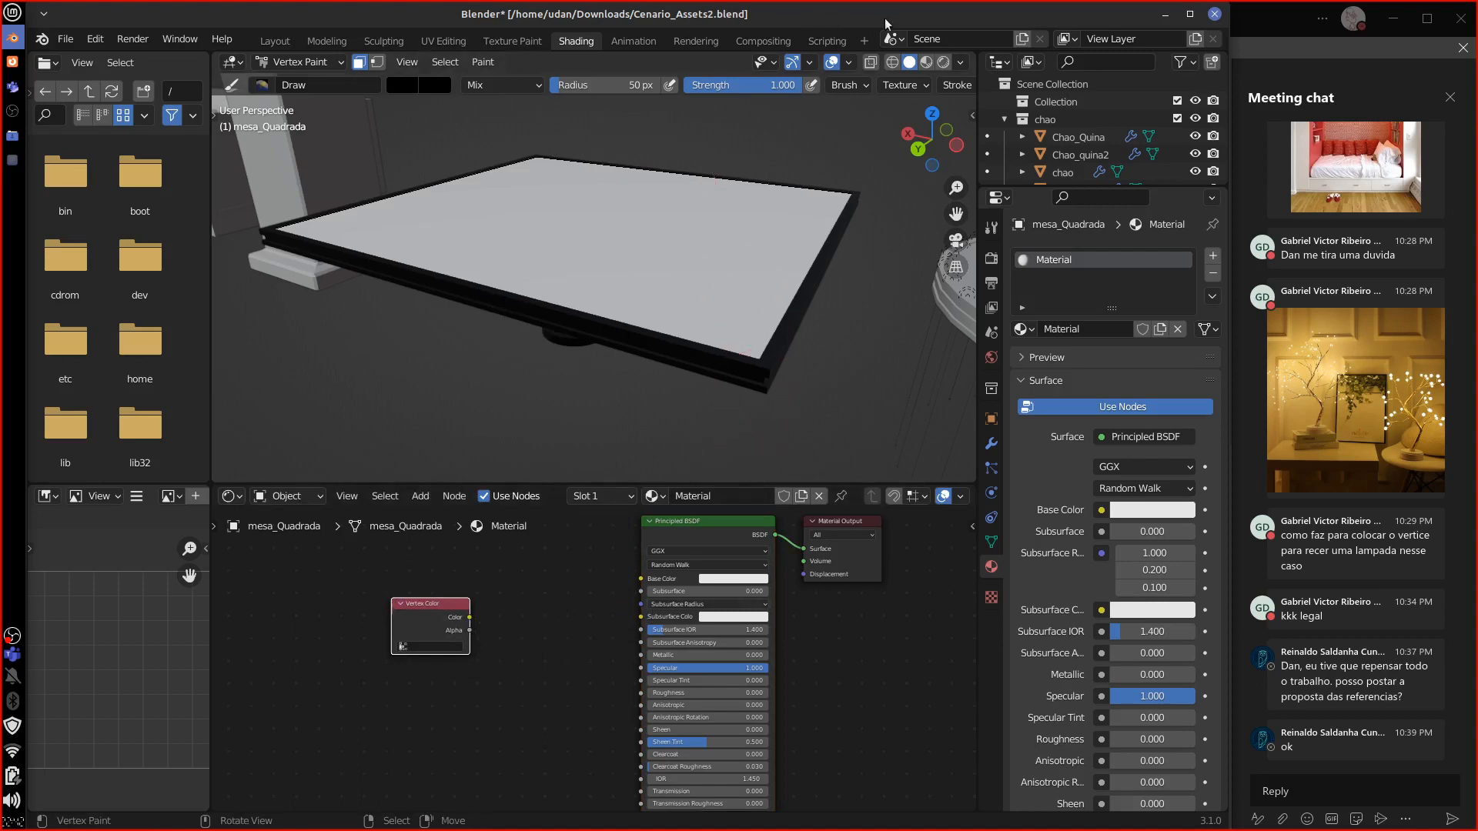
pyautogui.click(927, 62)
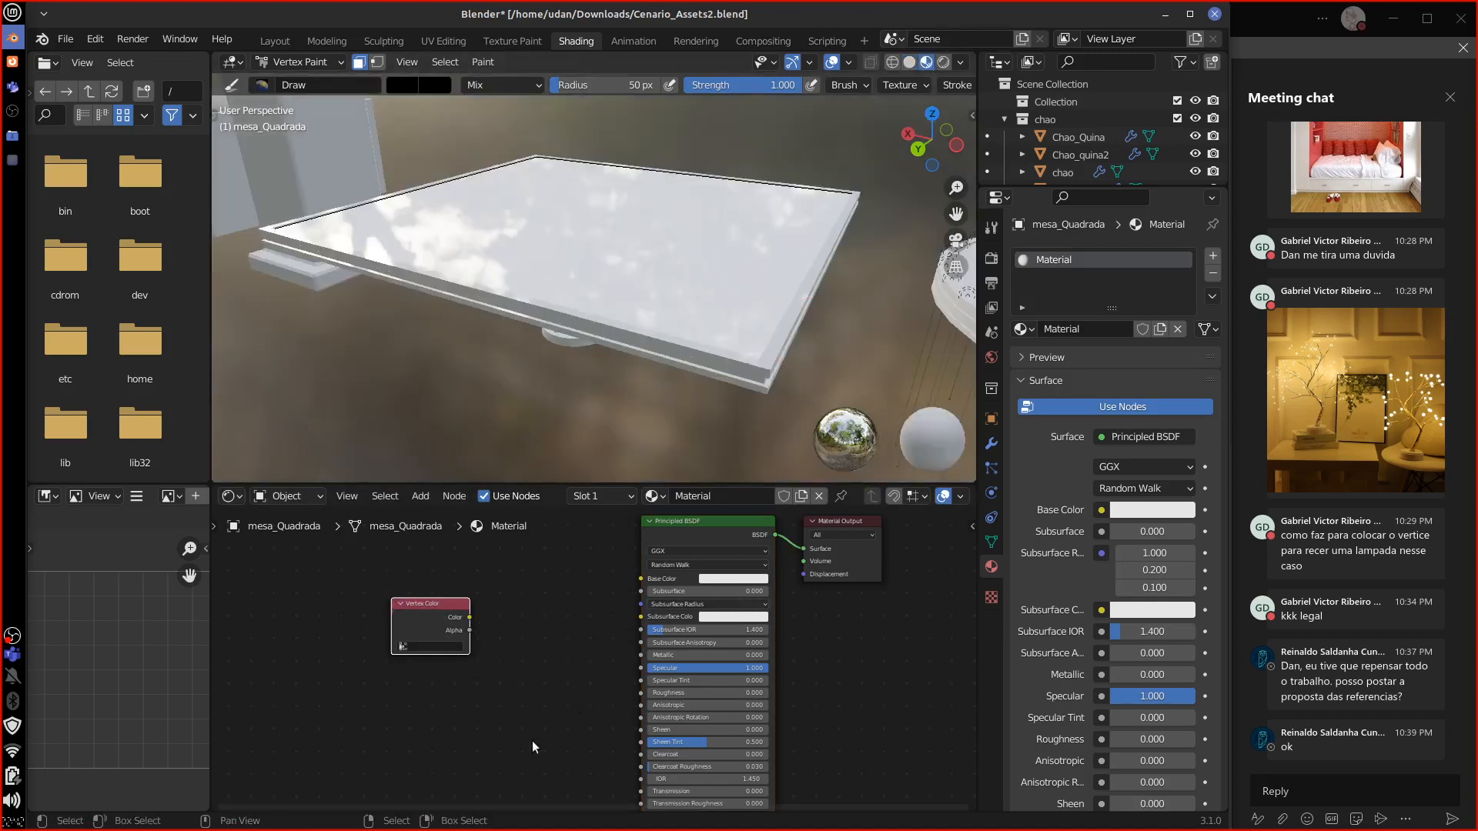
pyautogui.click(404, 666)
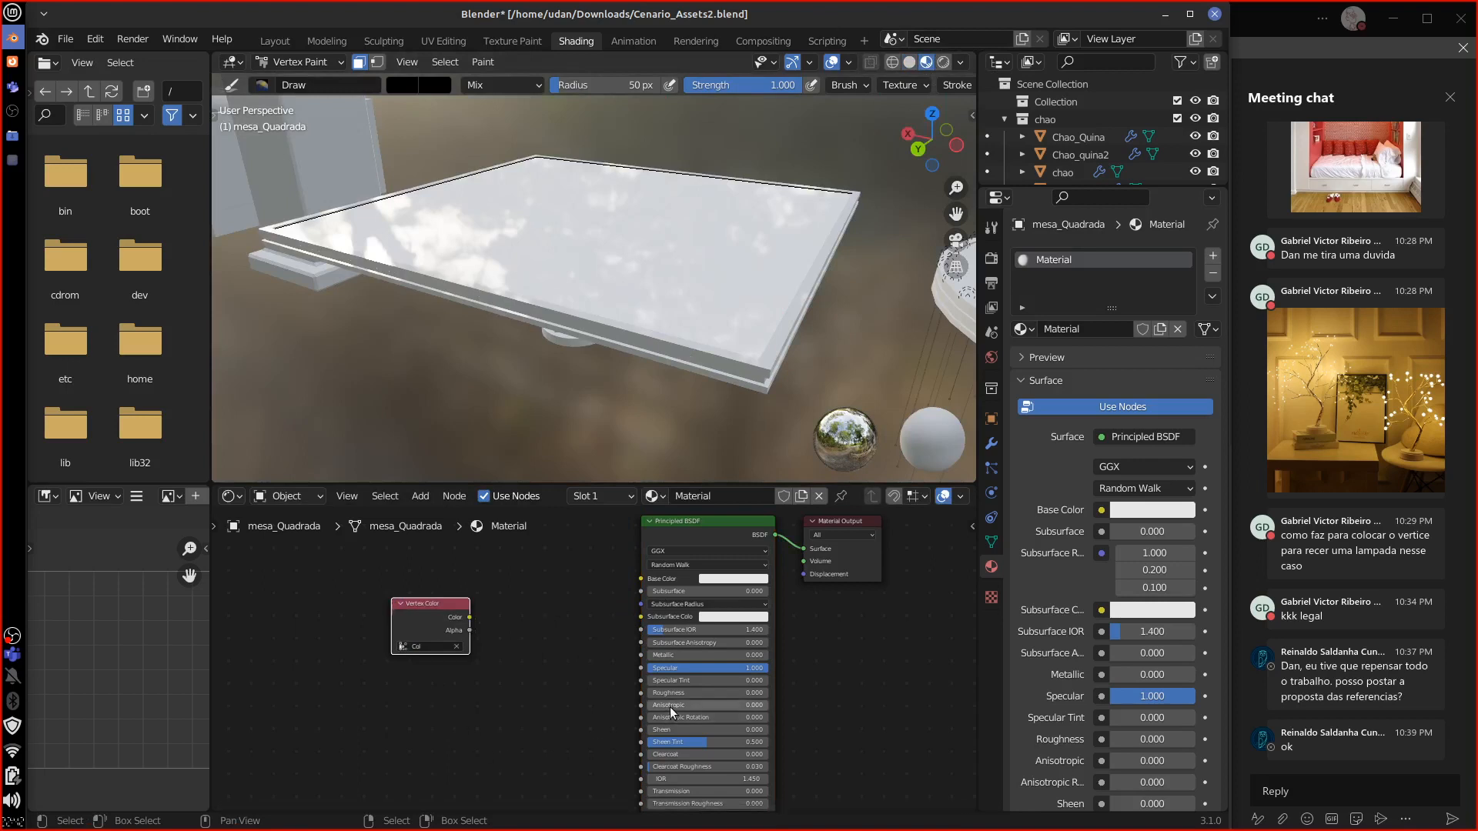
pyautogui.moveTo(448, 607); pyautogui.dragTo(642, 692)
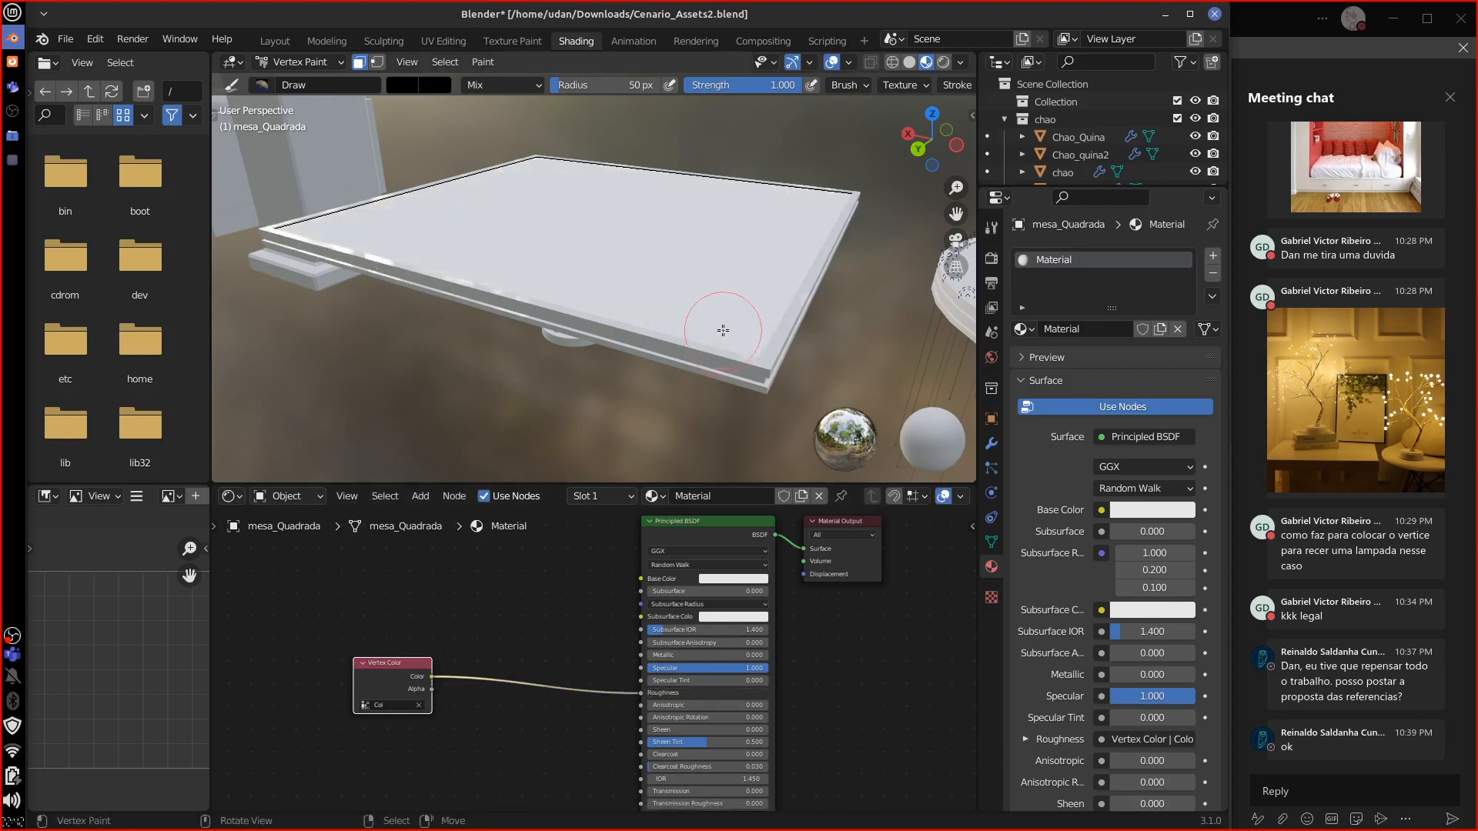
pyautogui.moveTo(723, 331); pyautogui.dragTo(671, 368, button='middle')
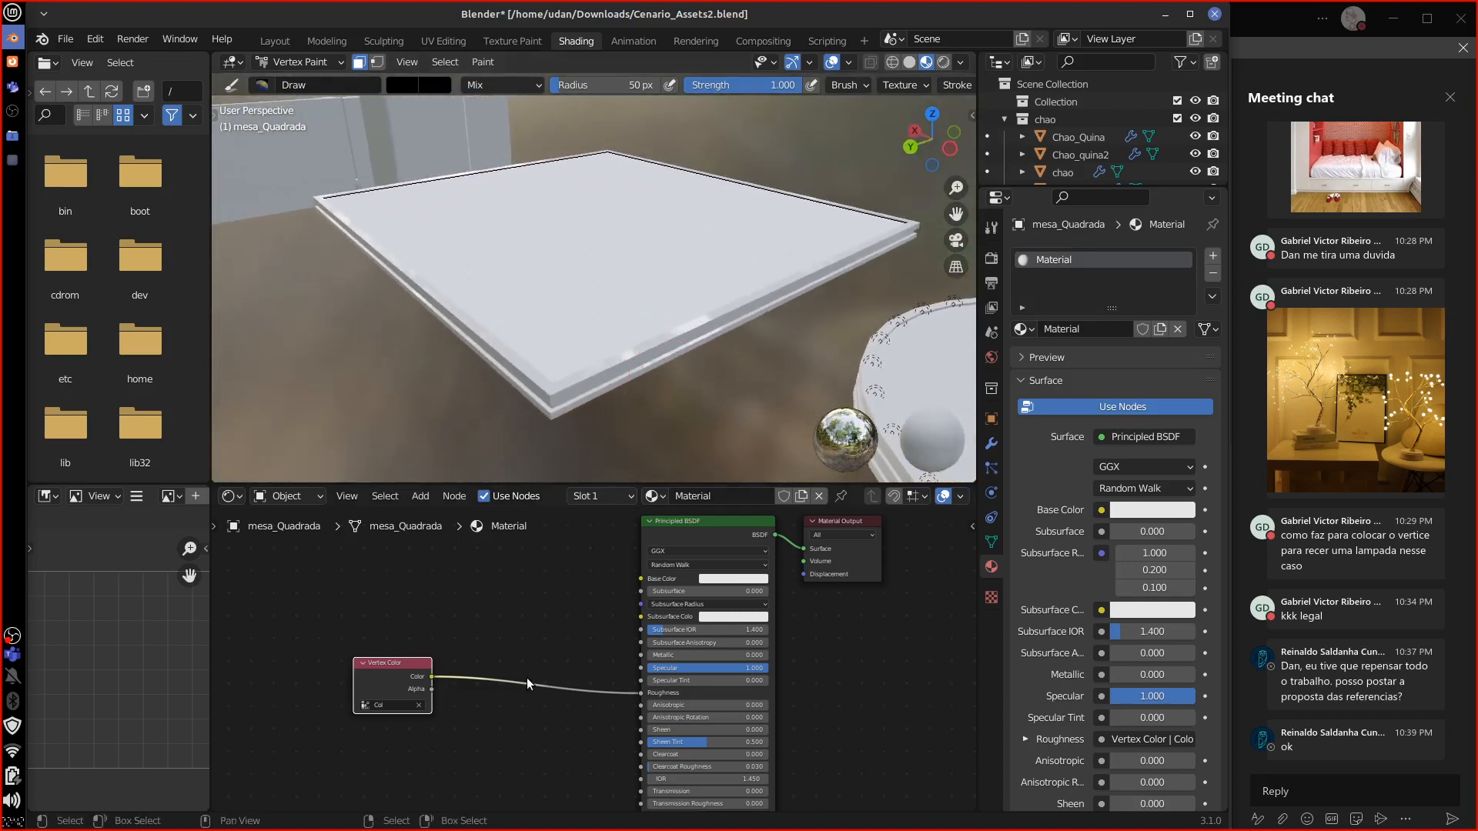
# Step: Insert an Invert node on the link between the Vertex Color node and the Principled BSDF's Roughness
pyautogui.hotkey('shift', 'a')
pyautogui.moveTo(526, 678)
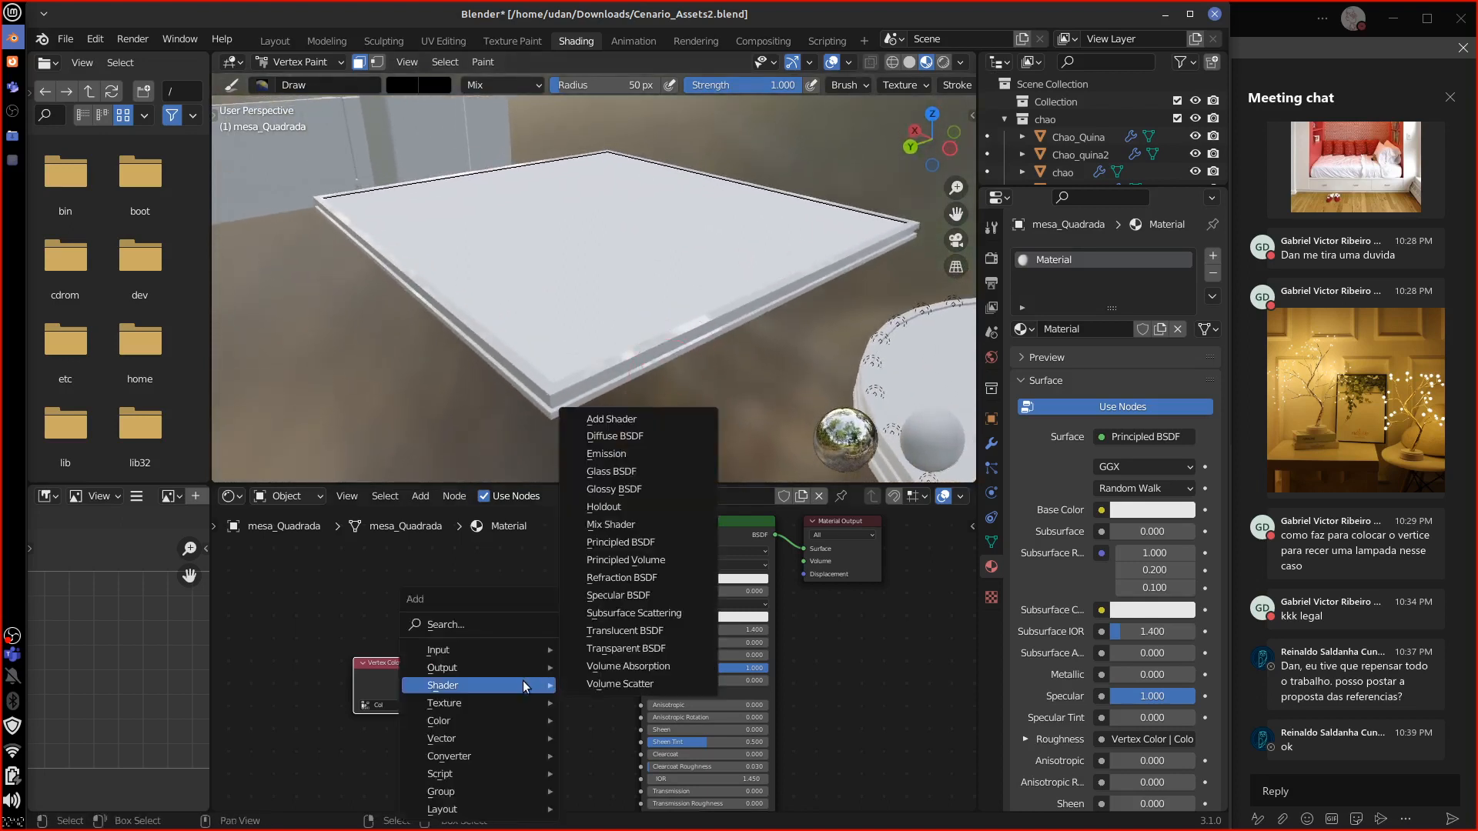
pyautogui.moveTo(511, 723)
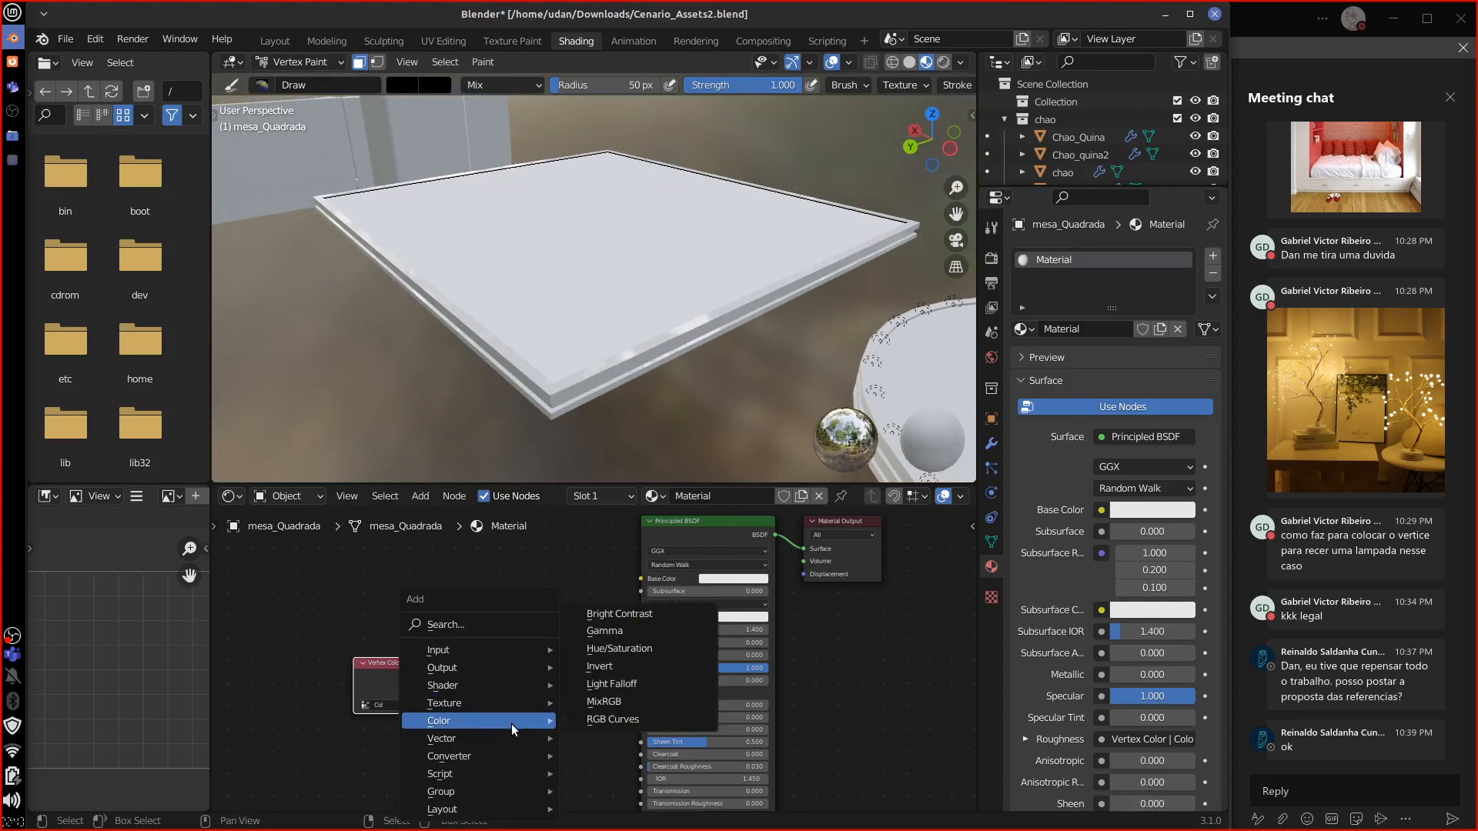
pyautogui.click(640, 665)
pyautogui.click(538, 682)
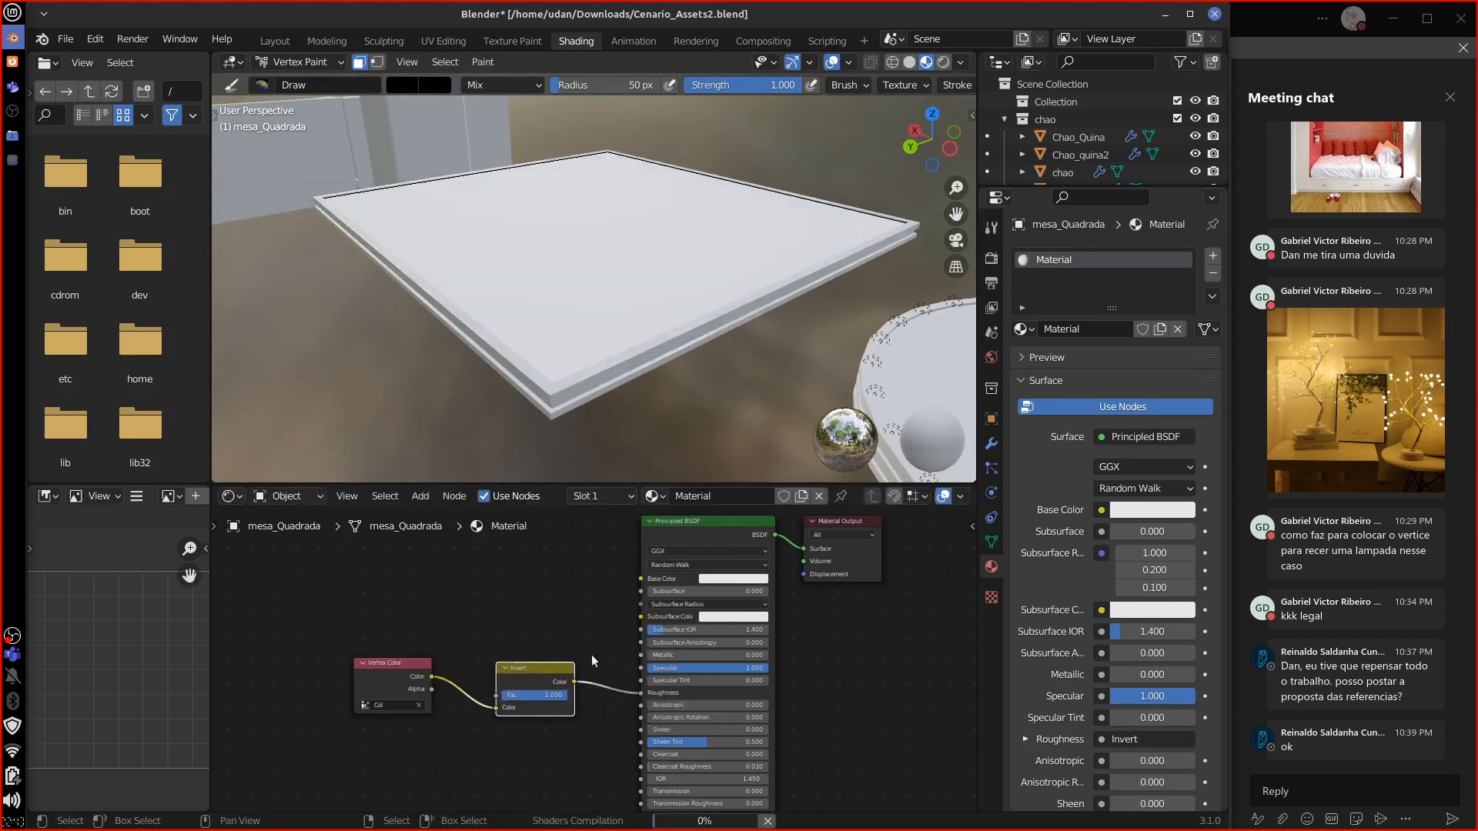
pyautogui.moveTo(672, 358)
pyautogui.mouseDown(button='middle')
pyautogui.moveTo(691, 315)
pyautogui.moveTo(746, 364)
pyautogui.moveTo(735, 354)
pyautogui.moveTo(720, 385)
pyautogui.moveTo(716, 338)
pyautogui.moveTo(704, 368)
pyautogui.moveTo(660, 370)
pyautogui.moveTo(696, 356)
pyautogui.mouseUp(button='middle')
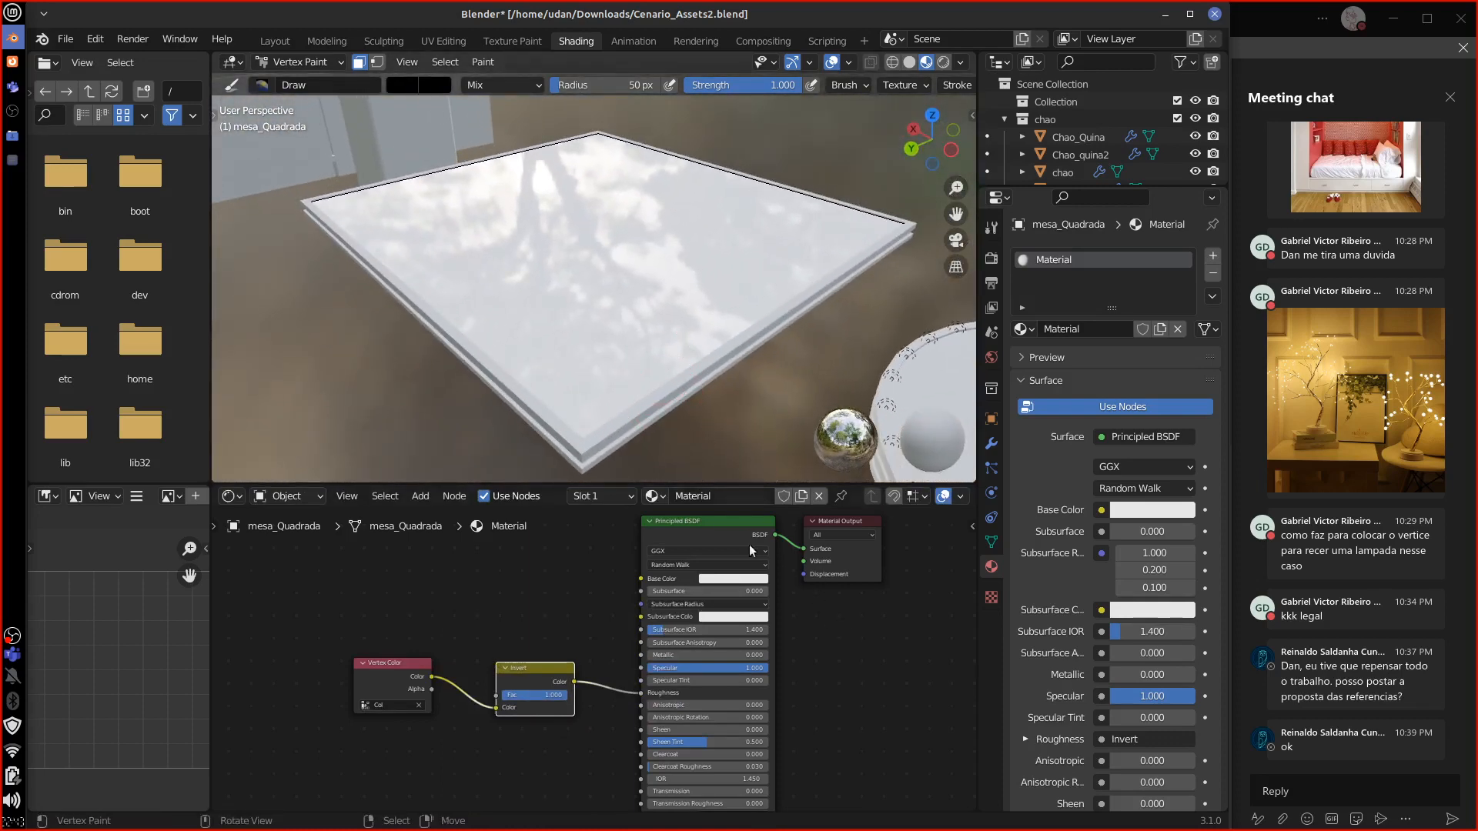
# Step: Move the Invert node lower and link the Vertex Color node's Color output to the Principled BSDF's Specular
pyautogui.moveTo(577, 673); pyautogui.dragTo(624, 645)
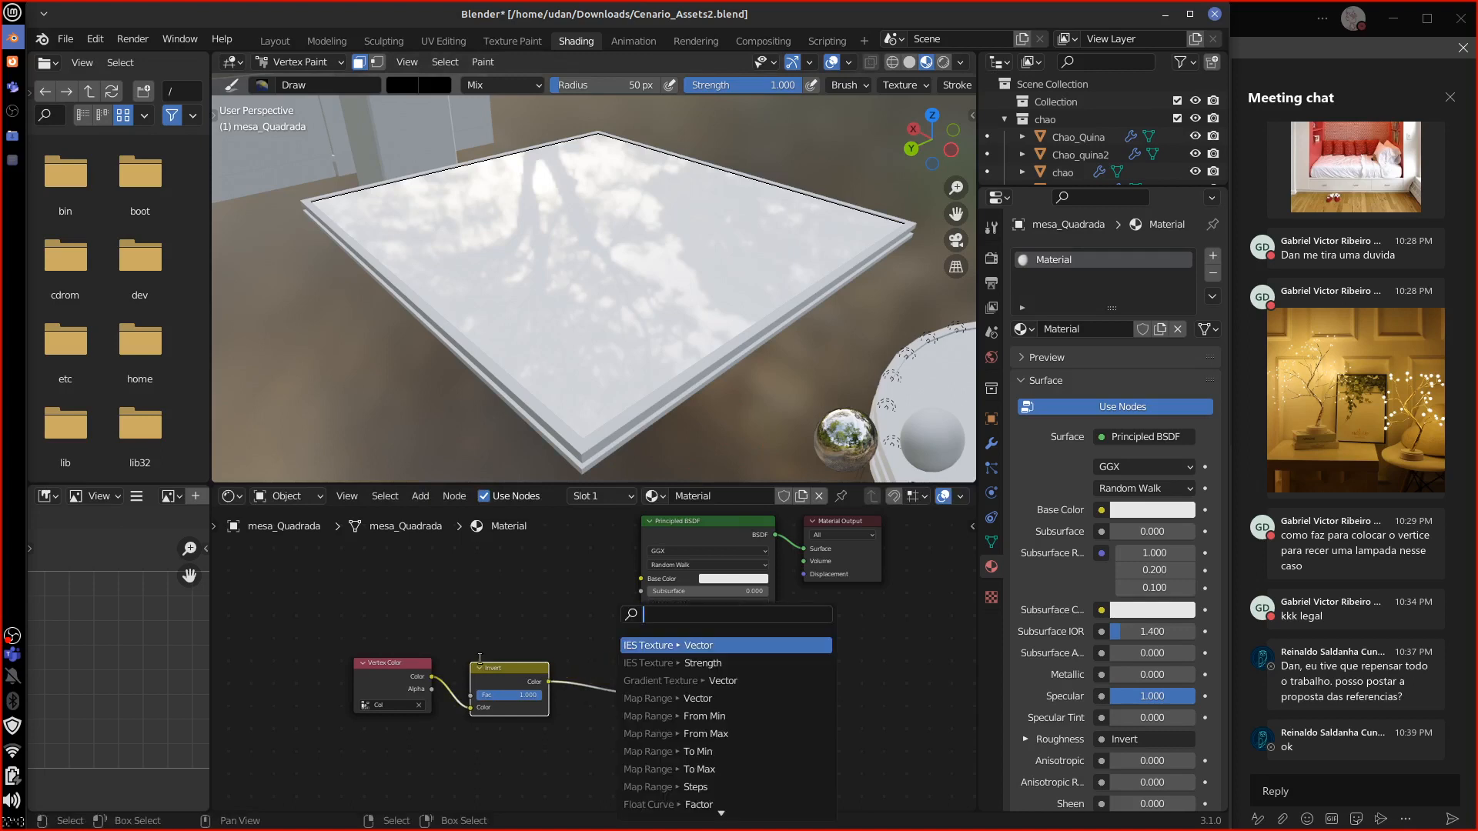
pyautogui.moveTo(515, 672); pyautogui.dragTo(519, 698)
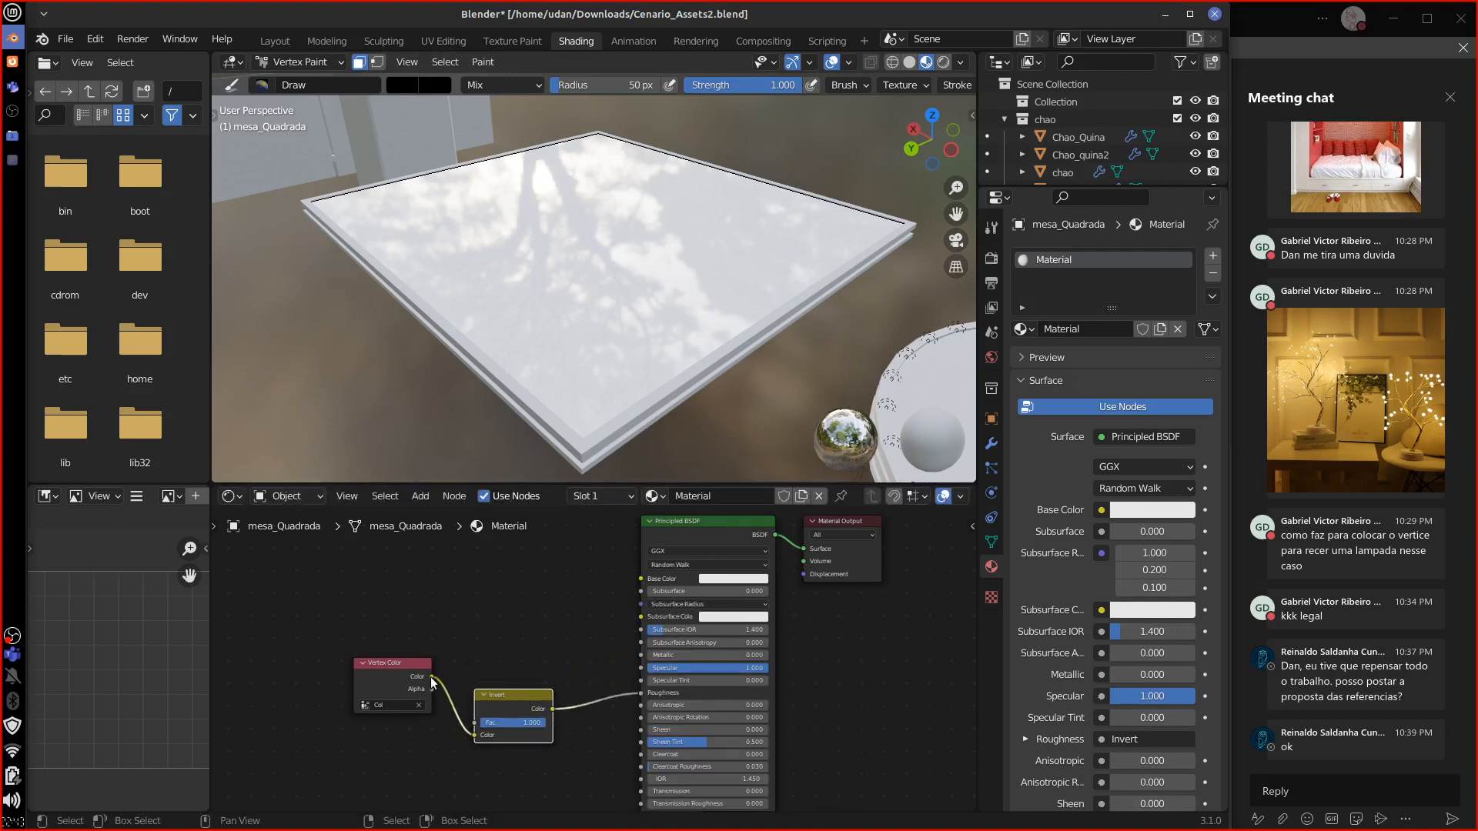
pyautogui.moveTo(431, 677); pyautogui.dragTo(639, 668)
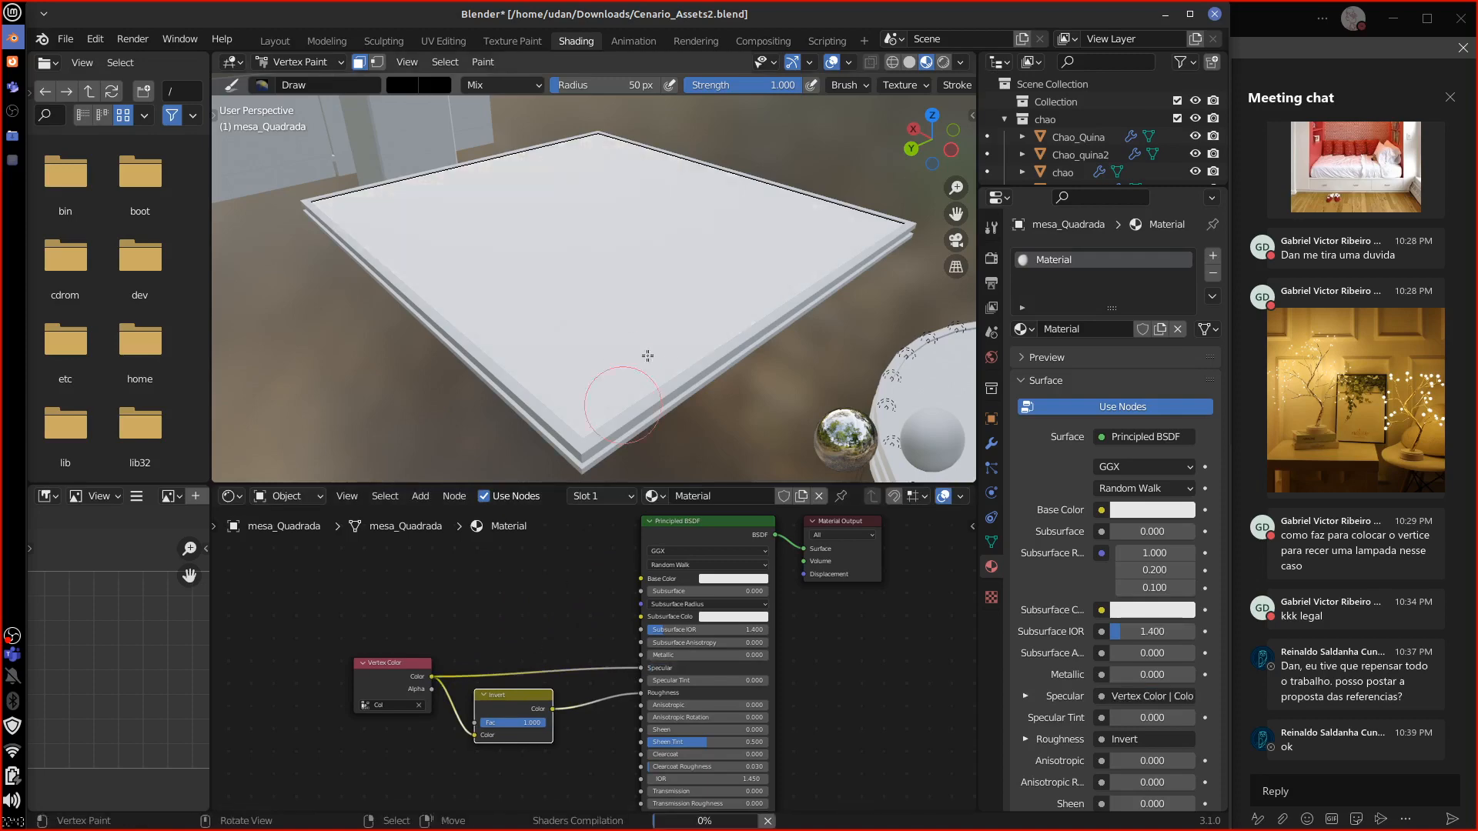
pyautogui.moveTo(696, 375); pyautogui.dragTo(846, 421, button='middle')
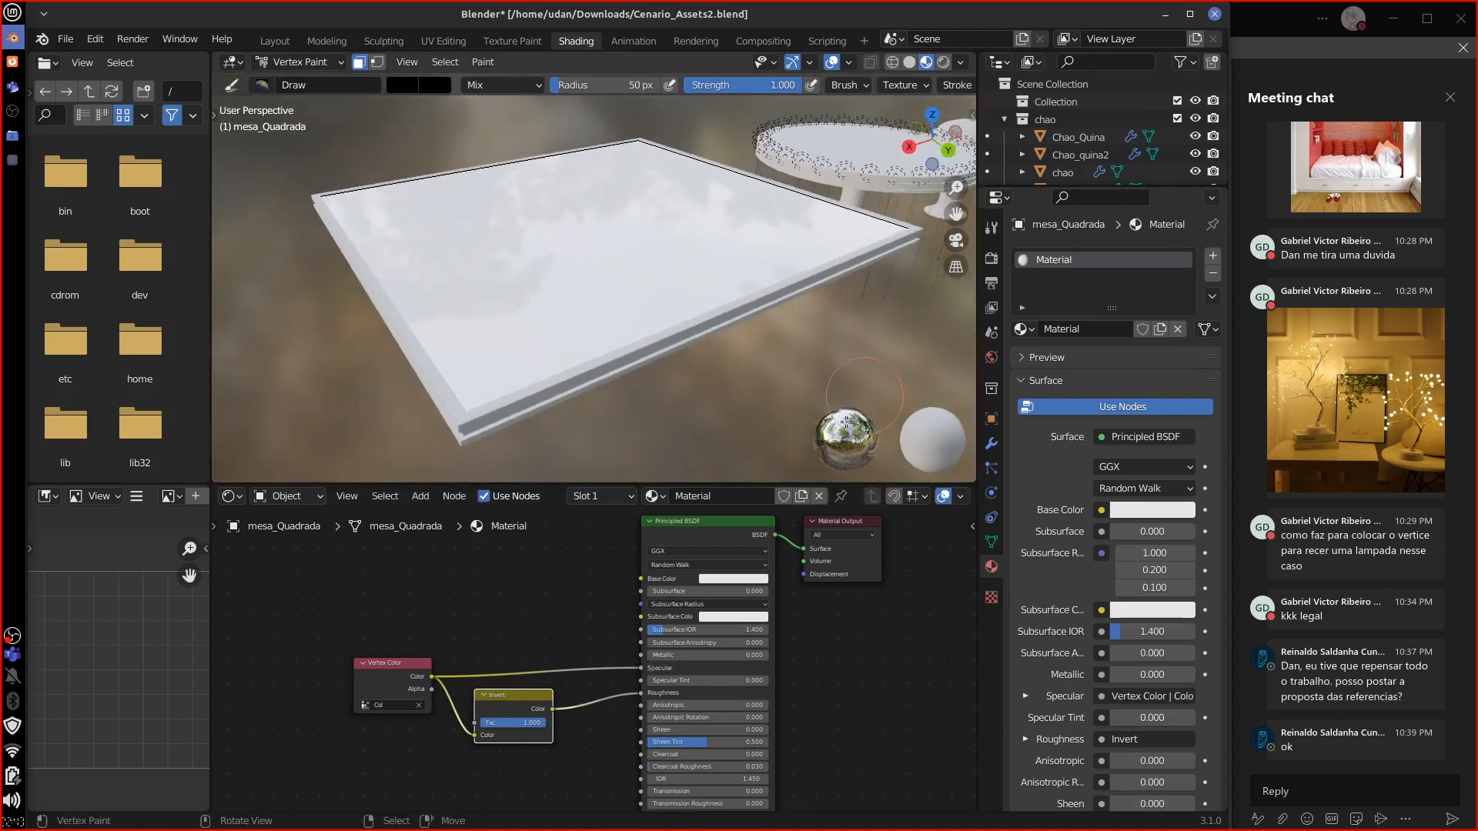
# Step: Set the Principled BSDF's Base Color to a medium brown and view the tabletop and frame
pyautogui.click(735, 578)
pyautogui.moveTo(797, 441)
pyautogui.mouseDown()
pyautogui.moveTo(797, 483)
pyautogui.moveTo(796, 466)
pyautogui.mouseUp()
pyautogui.click(710, 499)
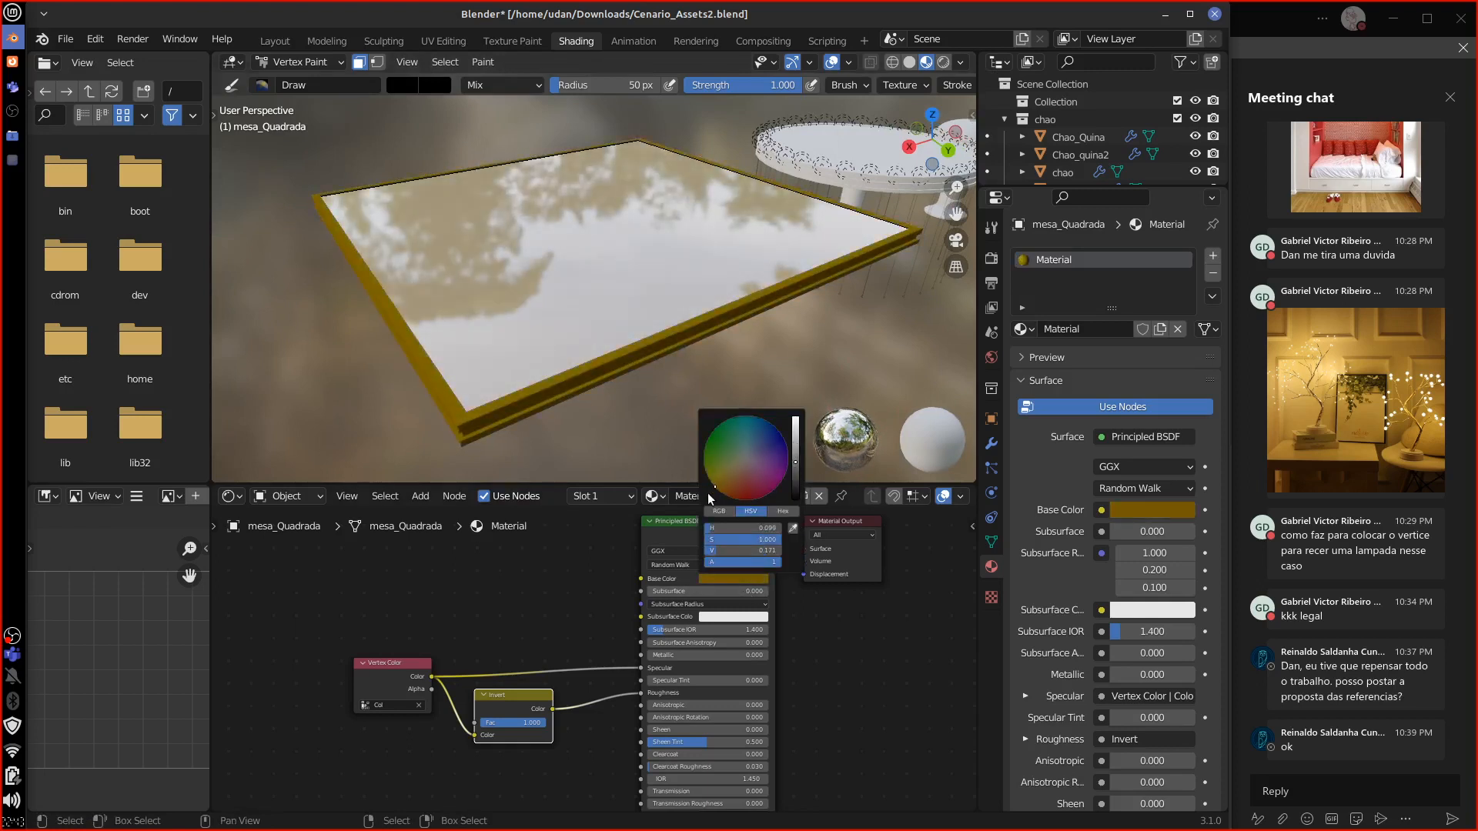
pyautogui.moveTo(709, 499); pyautogui.dragTo(796, 466)
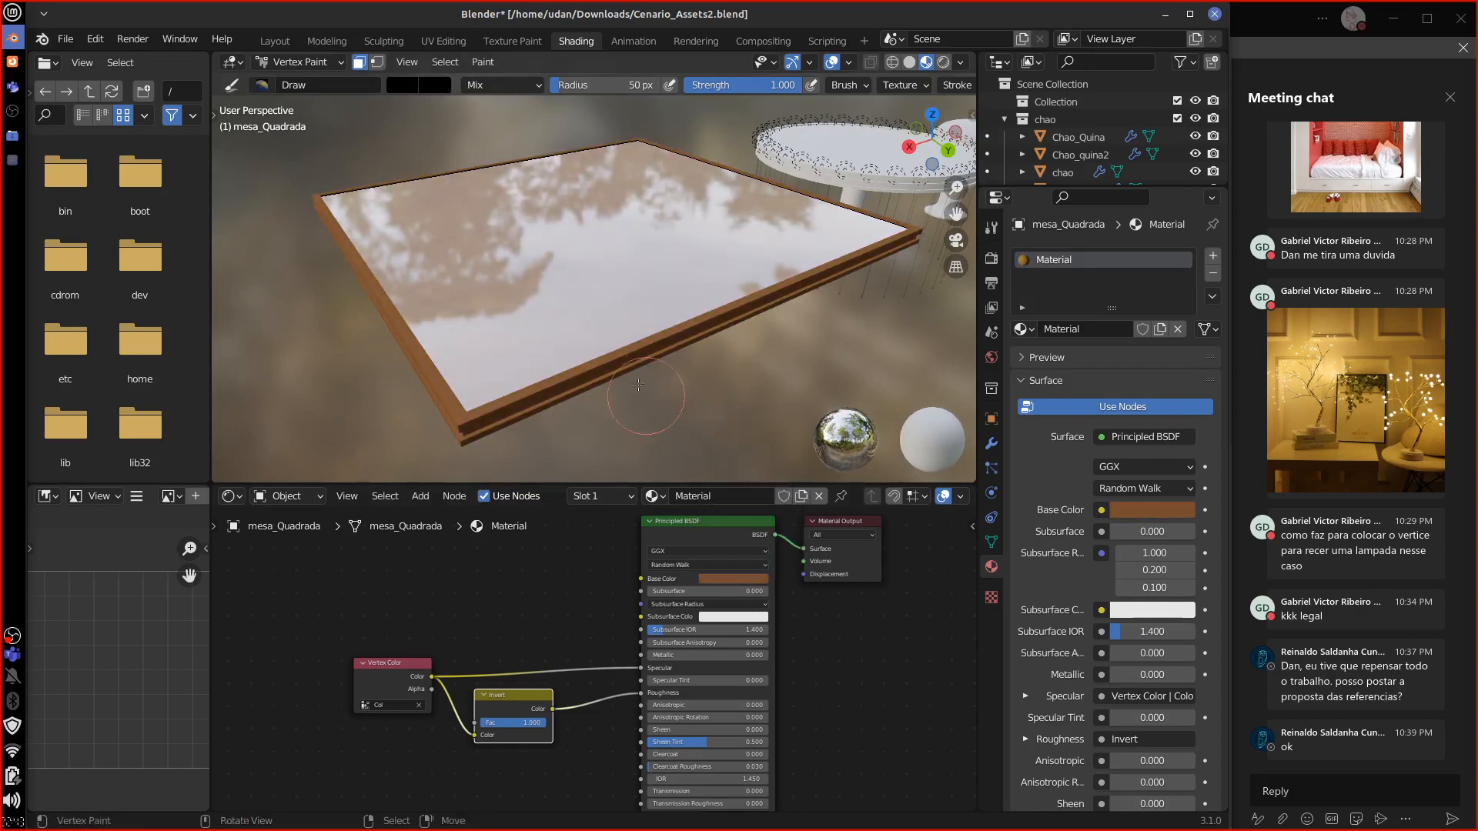
pyautogui.moveTo(769, 400)
pyautogui.mouseDown(button='middle')
pyautogui.moveTo(745, 371)
pyautogui.moveTo(608, 373)
pyautogui.moveTo(719, 364)
pyautogui.moveTo(651, 375)
pyautogui.mouseUp(button='middle')
pyautogui.scroll(4, 633, 380)
pyautogui.scroll(-3, 619, 375)
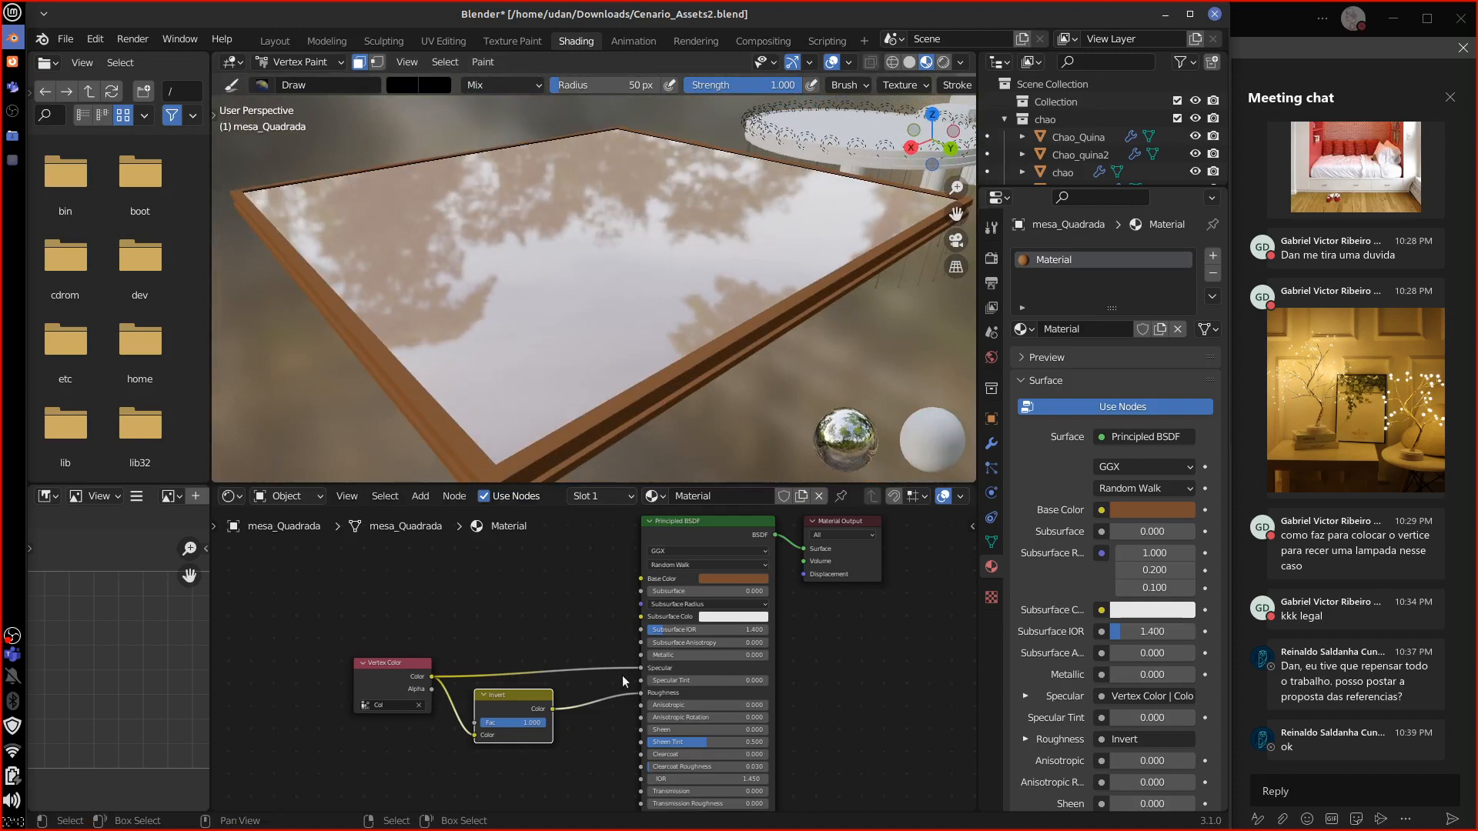
# Step: Space the Vertex Color and Invert nodes apart and examine their links to Specular and Roughness
pyautogui.moveTo(407, 663); pyautogui.dragTo(397, 642)
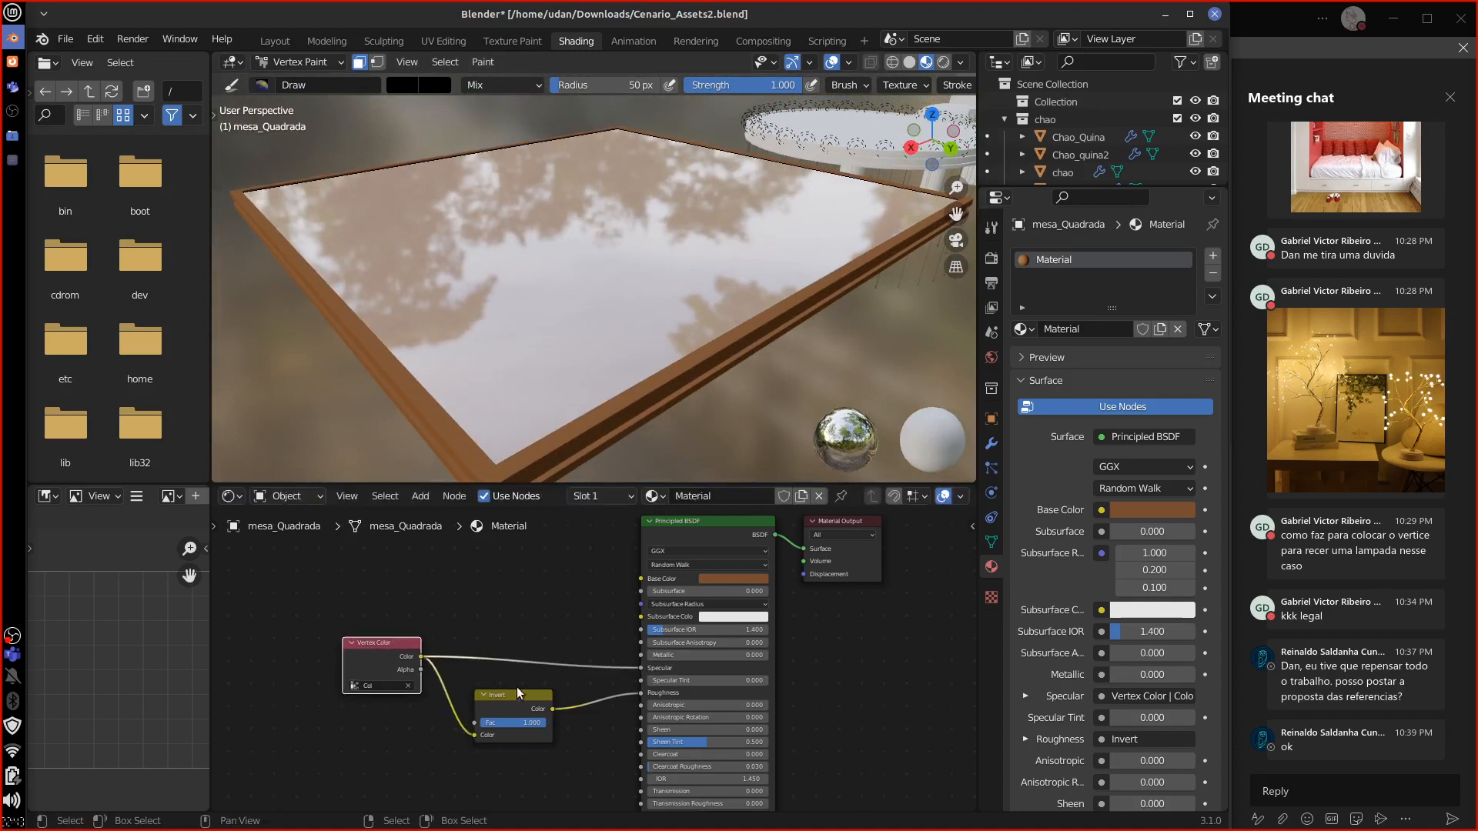
pyautogui.press('b')
pyautogui.moveTo(512, 696); pyautogui.dragTo(518, 699)
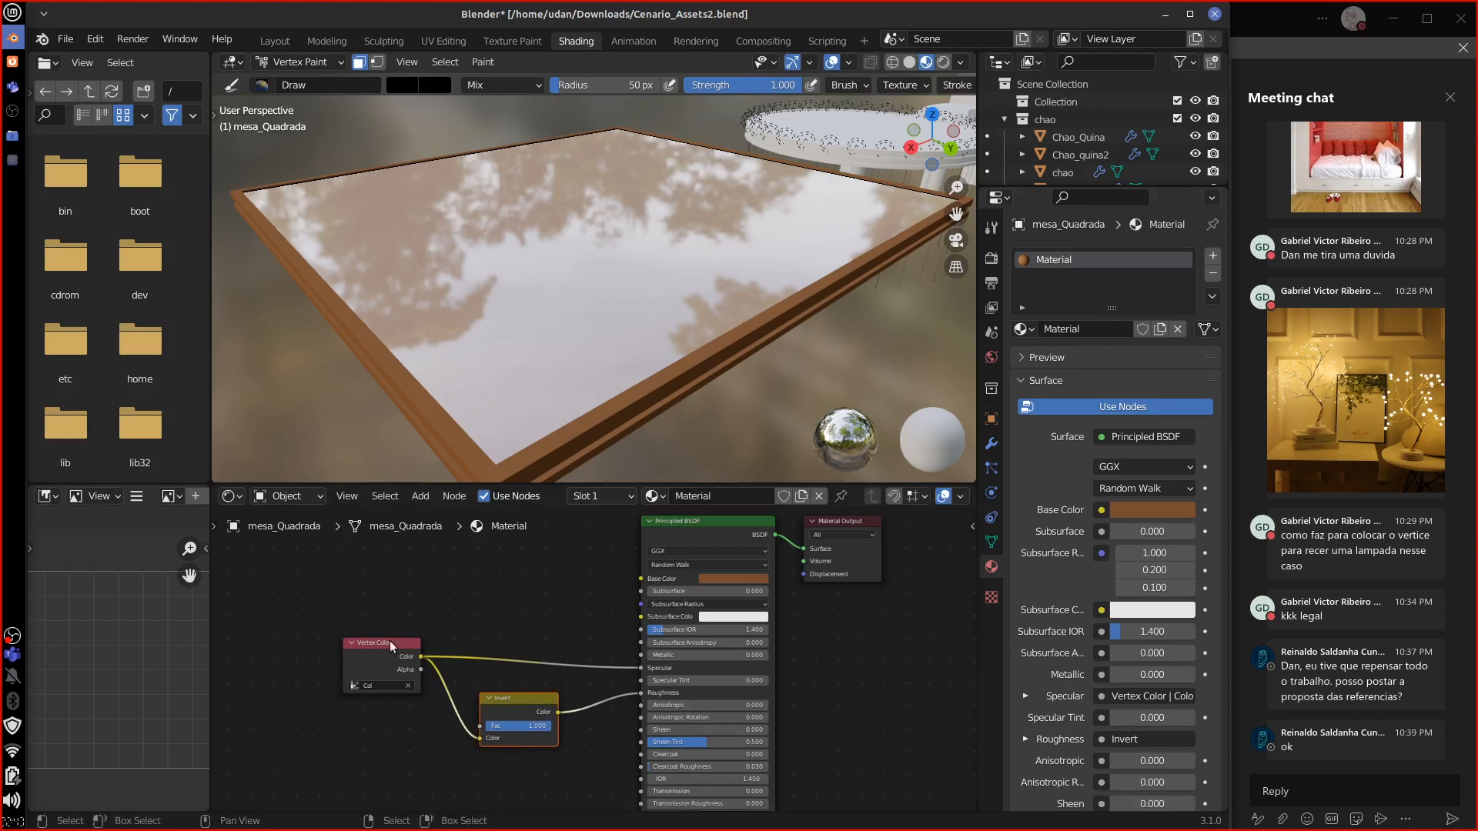
pyautogui.moveTo(389, 655); pyautogui.dragTo(385, 634)
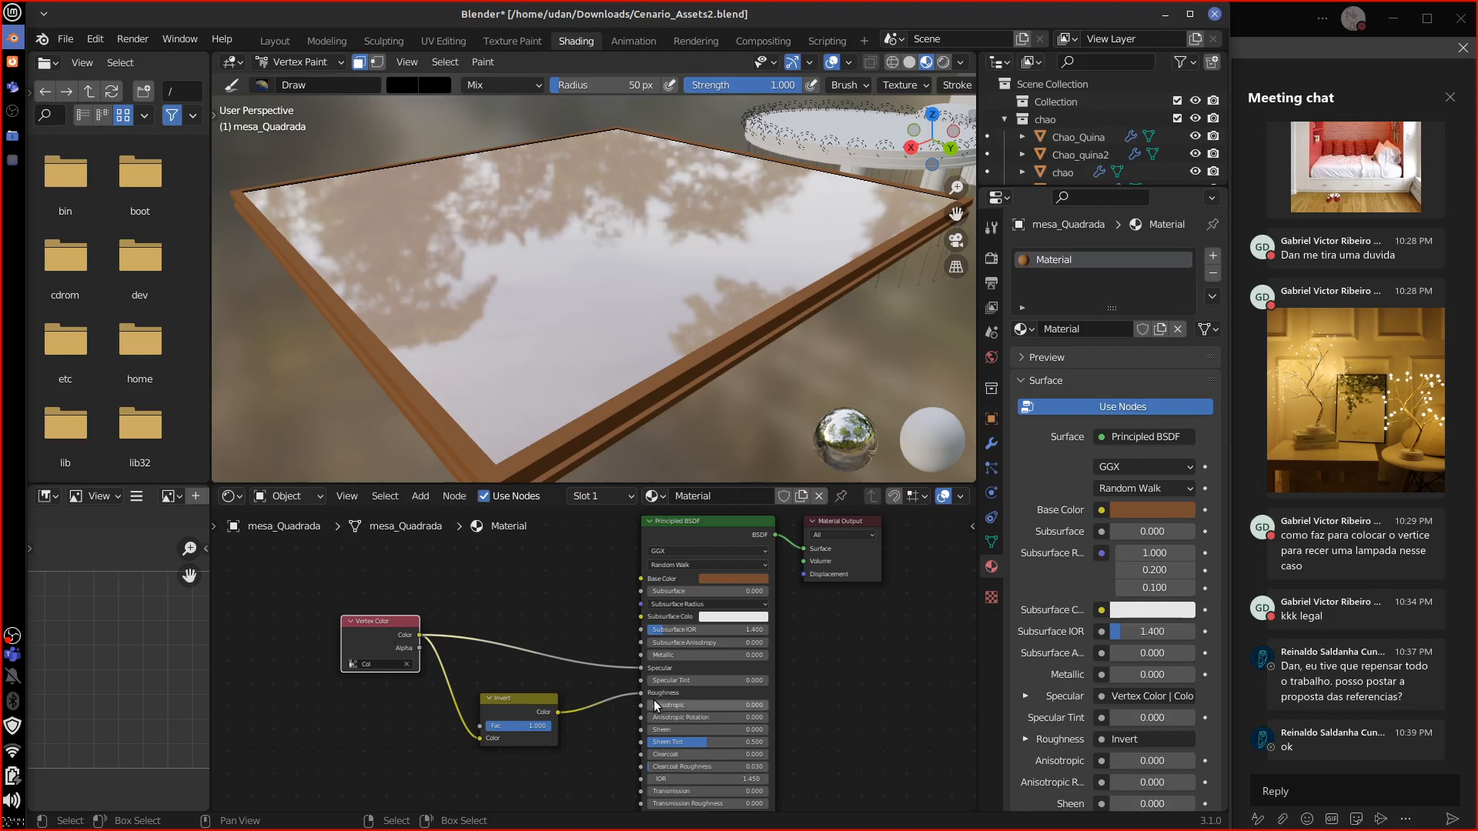
pyautogui.moveTo(677, 696)
pyautogui.mouseDown(button='middle')
pyautogui.moveTo(659, 699)
pyautogui.moveTo(691, 725)
pyautogui.mouseUp(button='middle')
pyautogui.scroll(3, 674, 699)
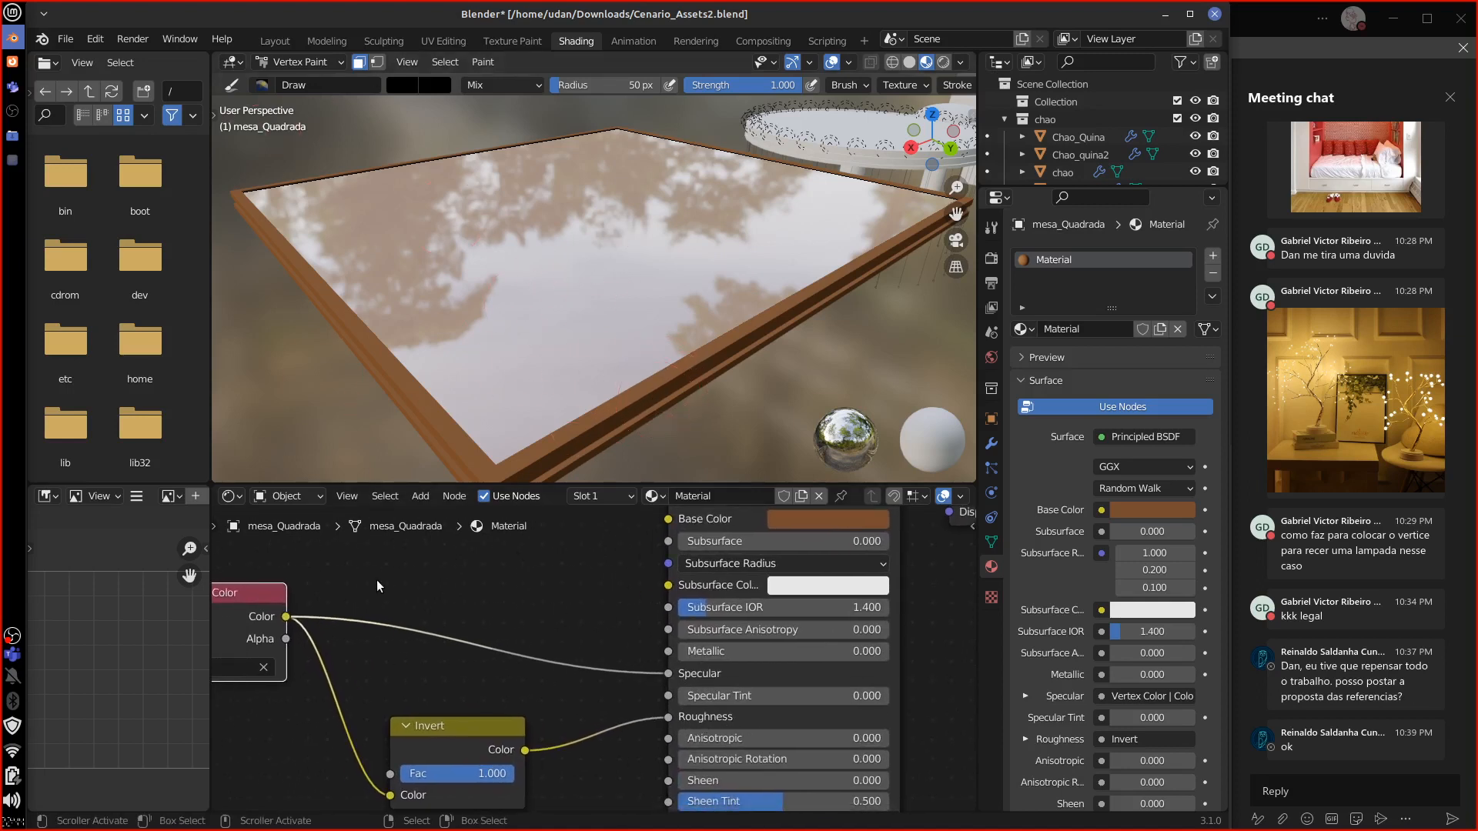
pyautogui.scroll(1, 569, 671)
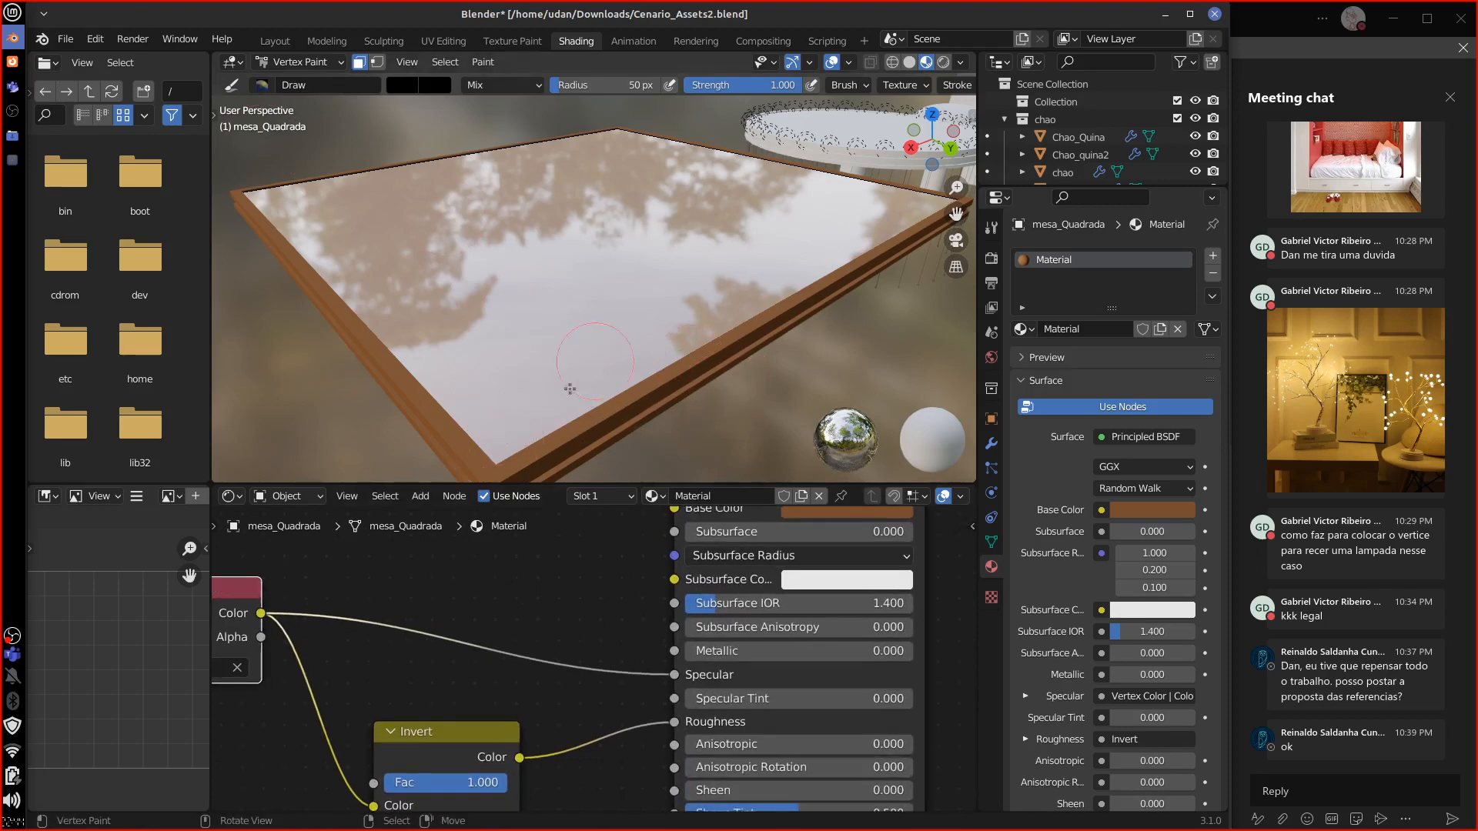
# Step: Turn off the face painting mask and paint black over one tabletop corner with the 50 px Draw brush at strength 1.000
pyautogui.scroll(4, 713, 157)
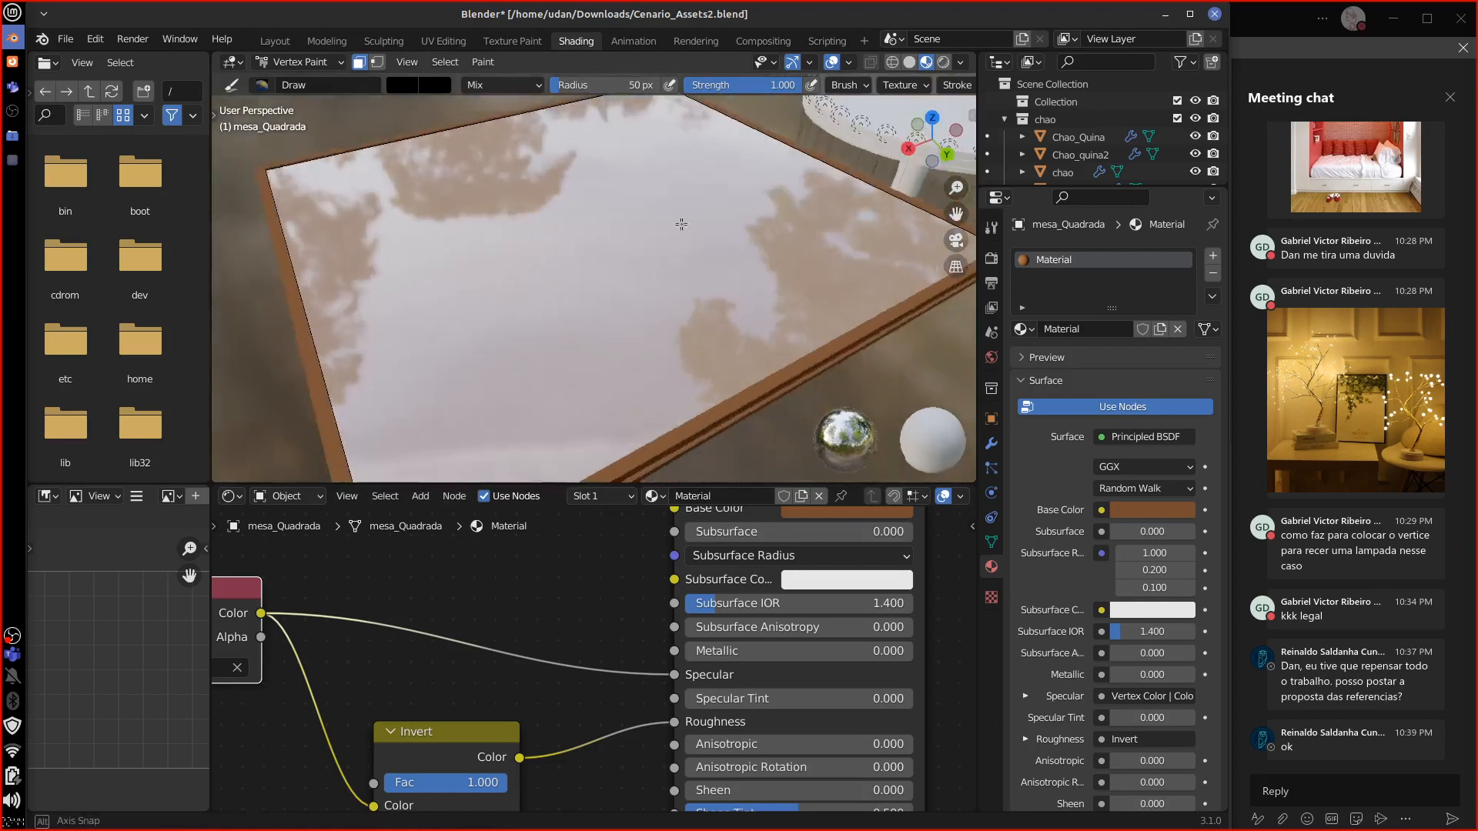
pyautogui.click(361, 66)
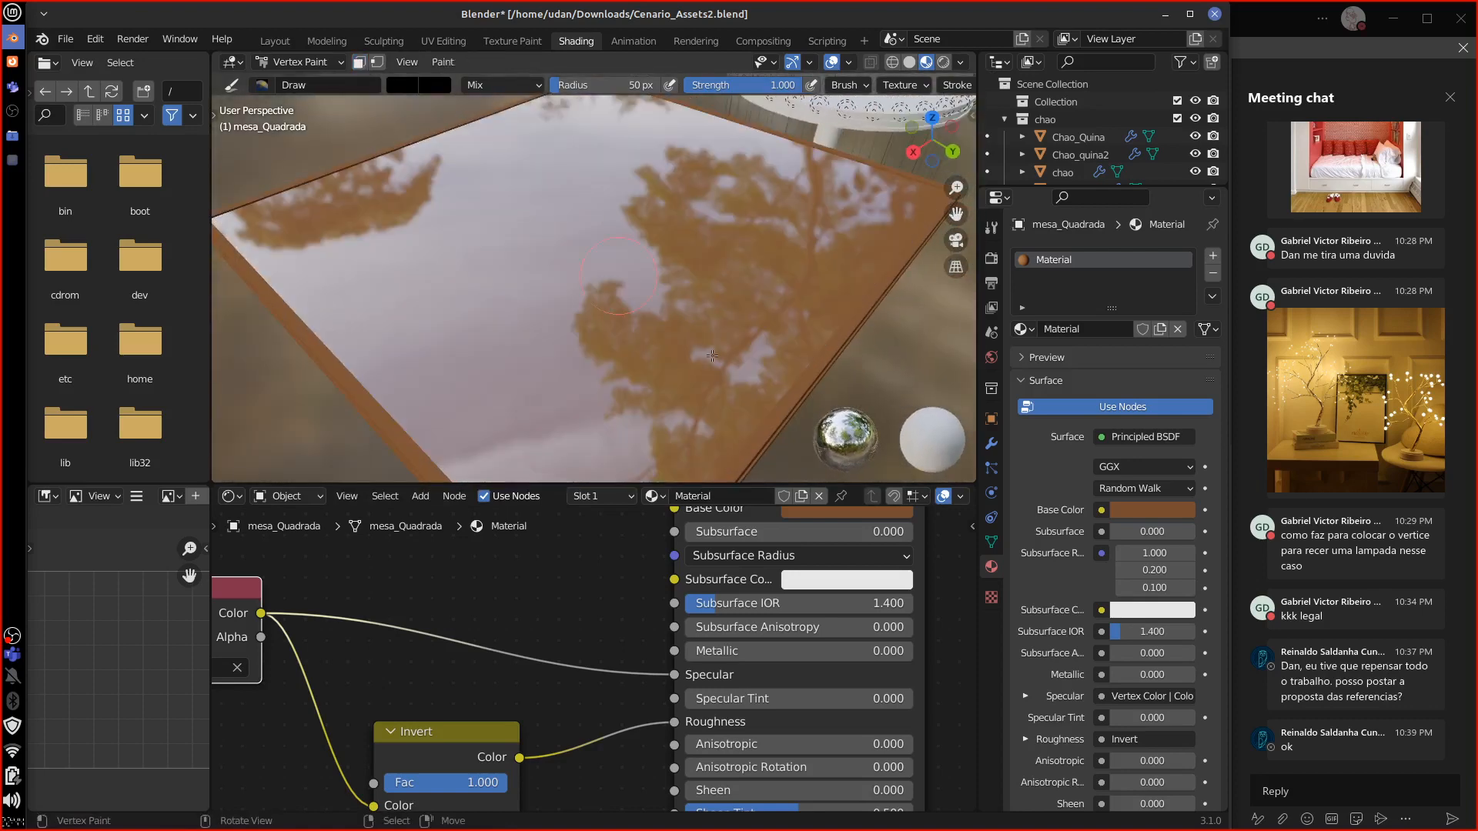
pyautogui.moveTo(758, 418)
pyautogui.mouseDown(button='middle')
pyautogui.moveTo(789, 385)
pyautogui.moveTo(727, 412)
pyautogui.moveTo(605, 387)
pyautogui.mouseUp(button='middle')
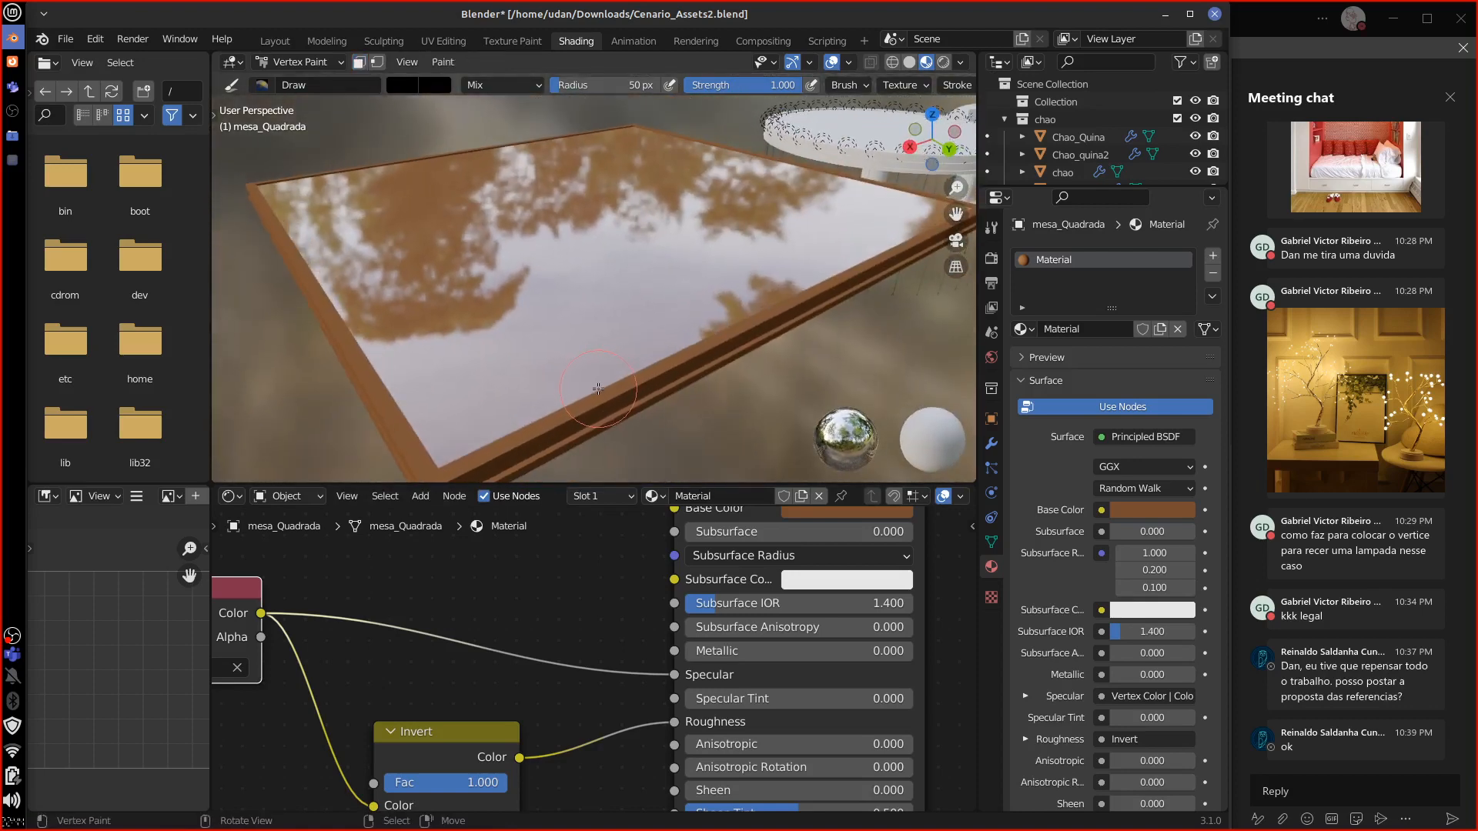
pyautogui.scroll(2, 577, 400)
pyautogui.scroll(-3, 495, 407)
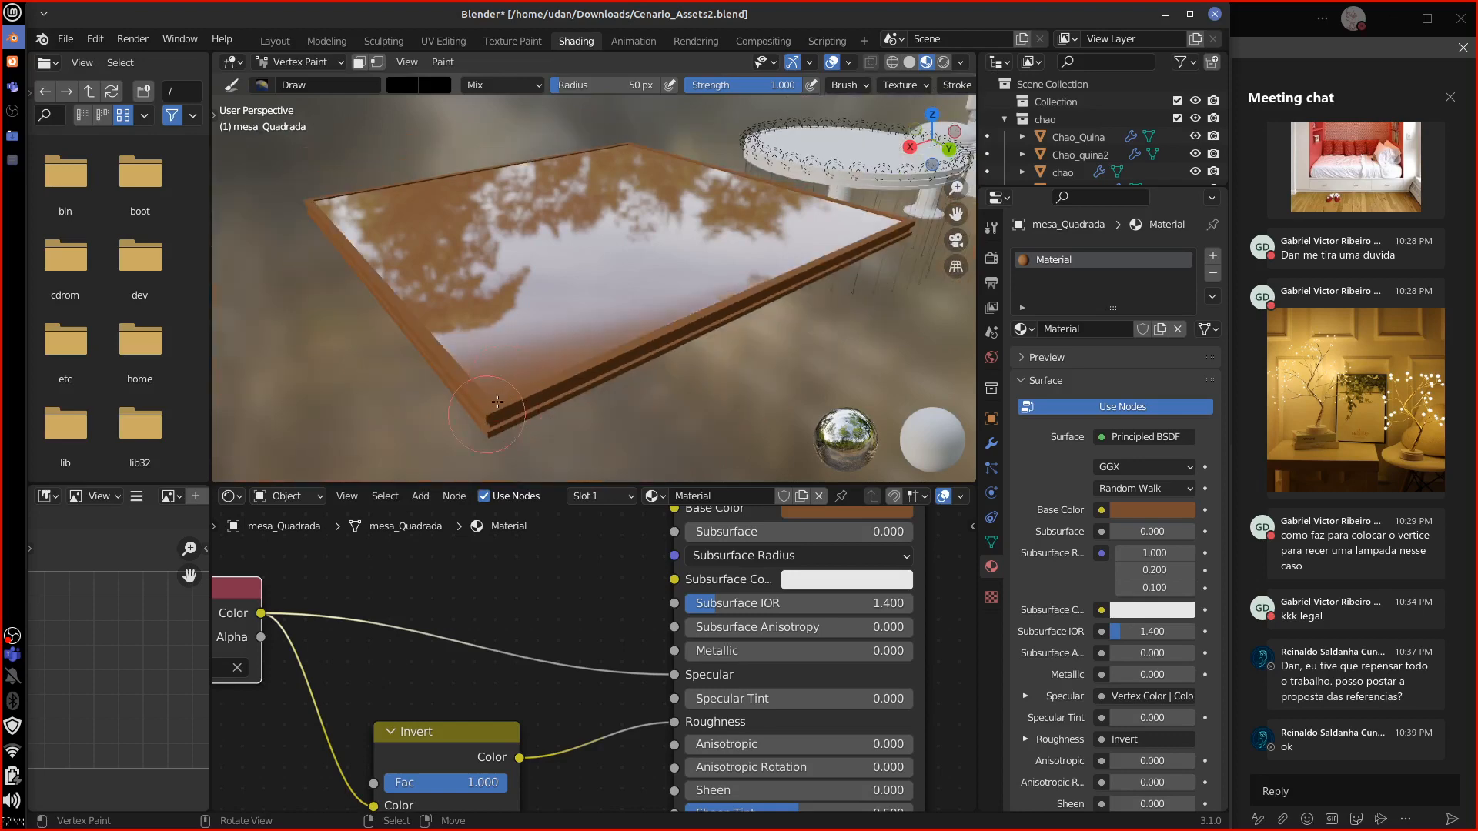
pyautogui.moveTo(484, 381); pyautogui.dragTo(576, 422, button='middle')
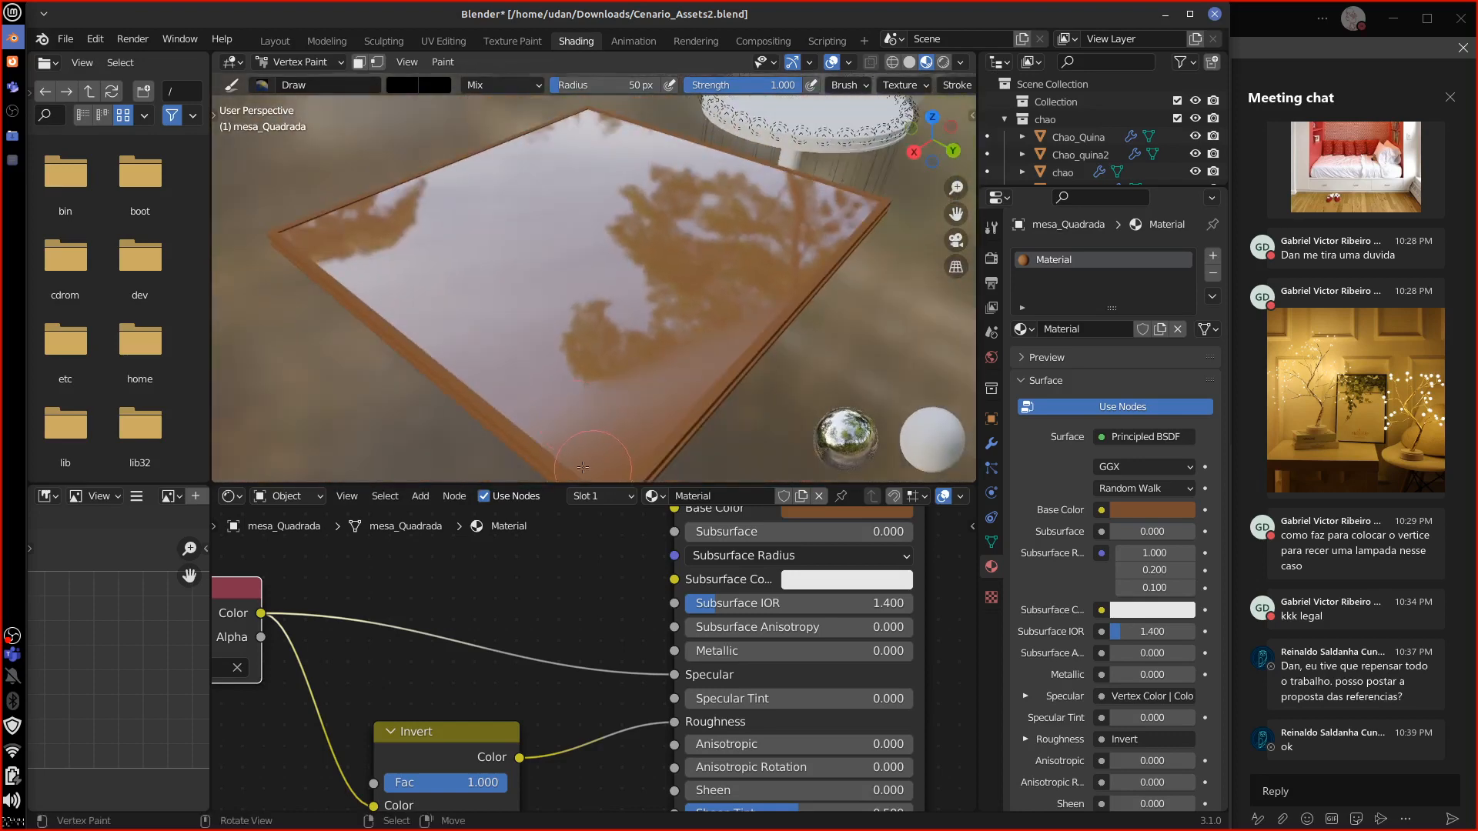
pyautogui.moveTo(582, 467); pyautogui.dragTo(618, 469)
pyautogui.moveTo(696, 400); pyautogui.dragTo(727, 379, button='middle')
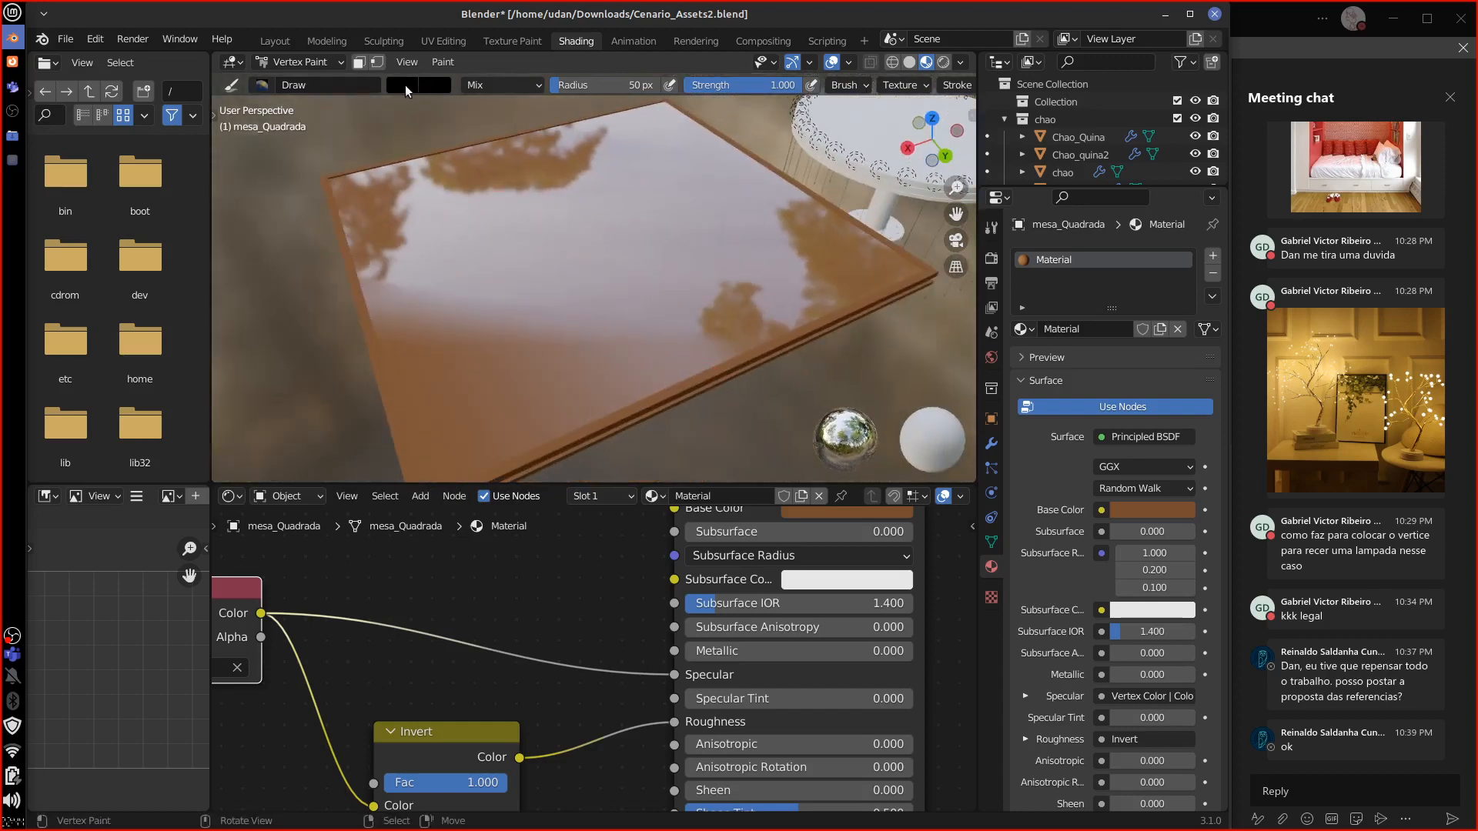
# Step: Set the vertex paint brush colour to a mid grey
pyautogui.click(406, 85)
pyautogui.click(539, 177)
pyautogui.moveTo(871, 376); pyautogui.dragTo(650, 413, button='middle')
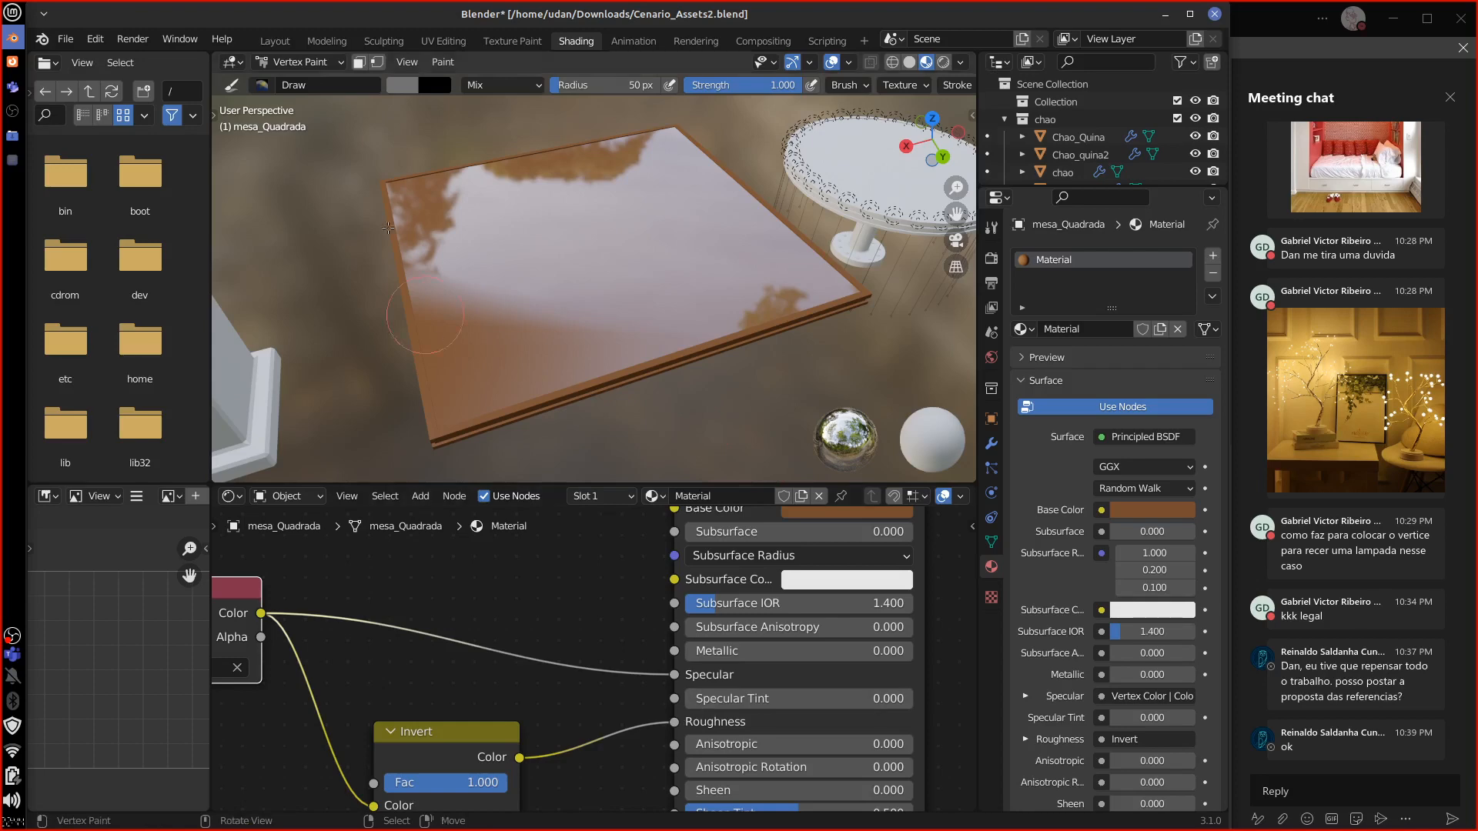
# Step: Show the table's vertex paint in the Layout workspace with Solid shading and examine the painted corner's gradient
pyautogui.click(275, 43)
pyautogui.moveTo(686, 626)
pyautogui.mouseDown(button='middle')
pyautogui.moveTo(682, 587)
pyautogui.moveTo(563, 614)
pyautogui.moveTo(658, 568)
pyautogui.mouseUp(button='middle')
pyautogui.click(960, 62)
pyautogui.moveTo(778, 575); pyautogui.dragTo(623, 568, button='middle')
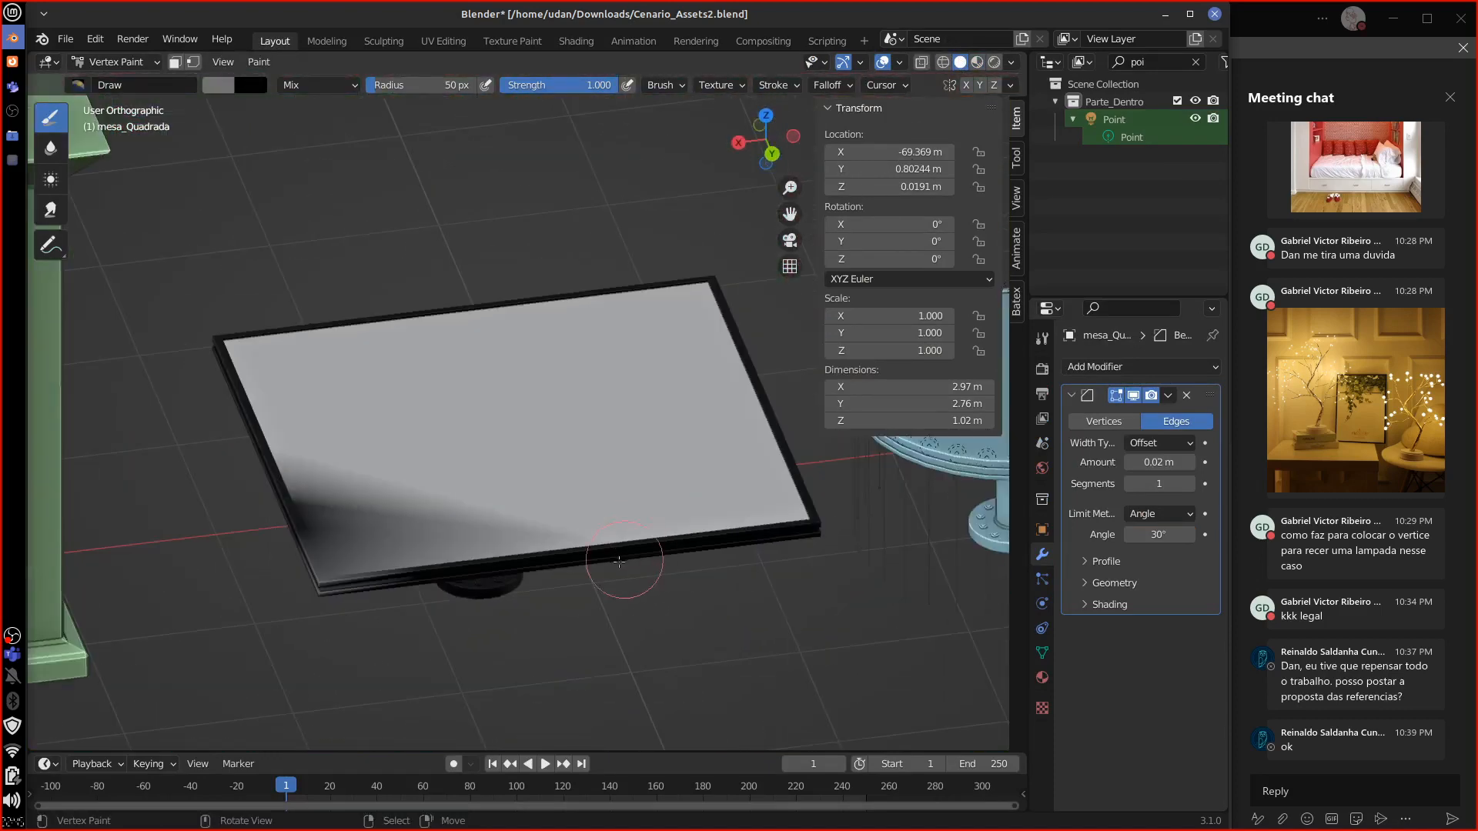
# Step: Look through the Texture Paint and Sculpting workspaces, then return to Layout with mesa_Quadrada in Object Mode
pyautogui.click(512, 41)
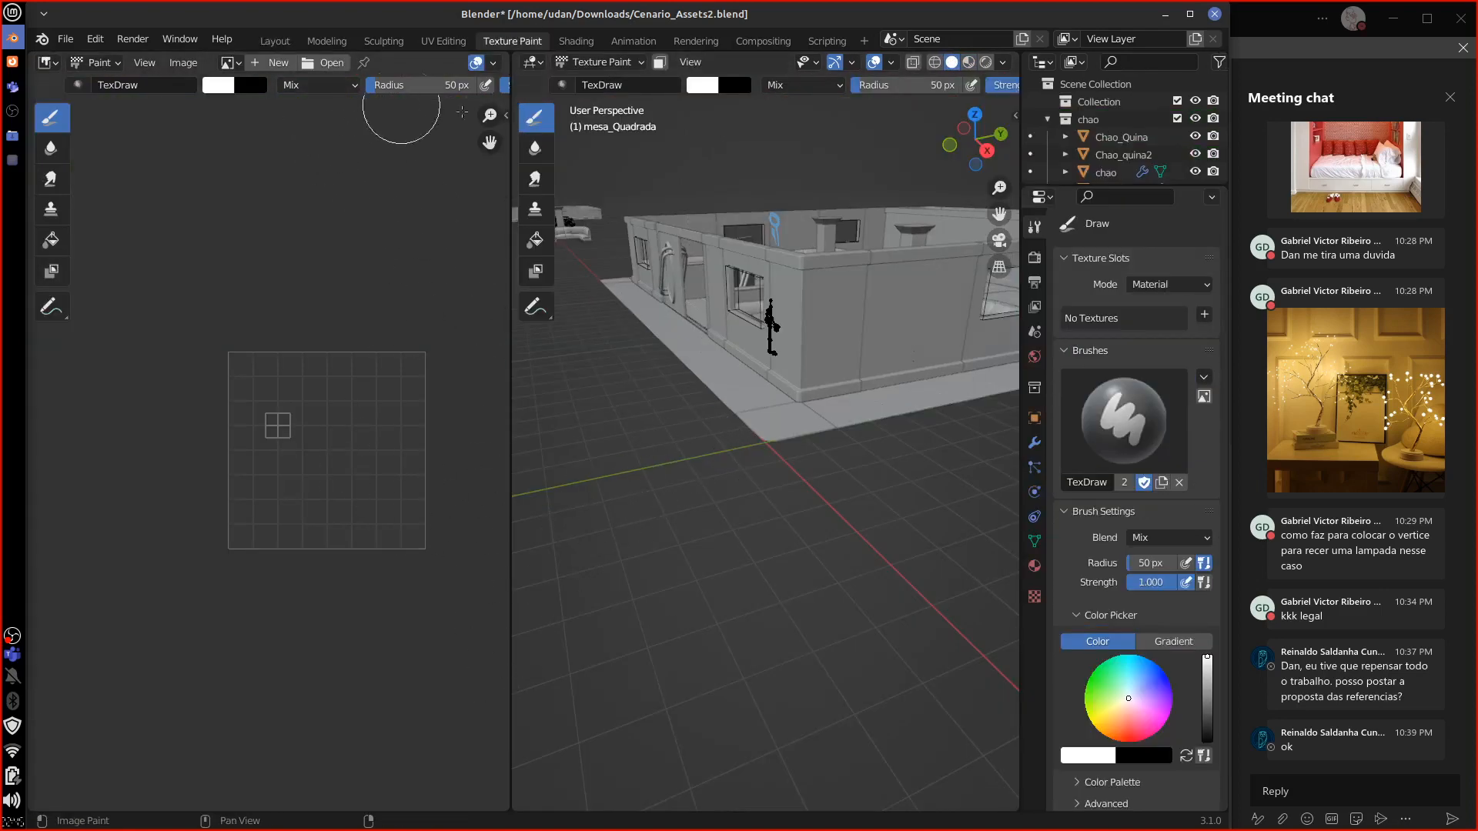
pyautogui.click(384, 41)
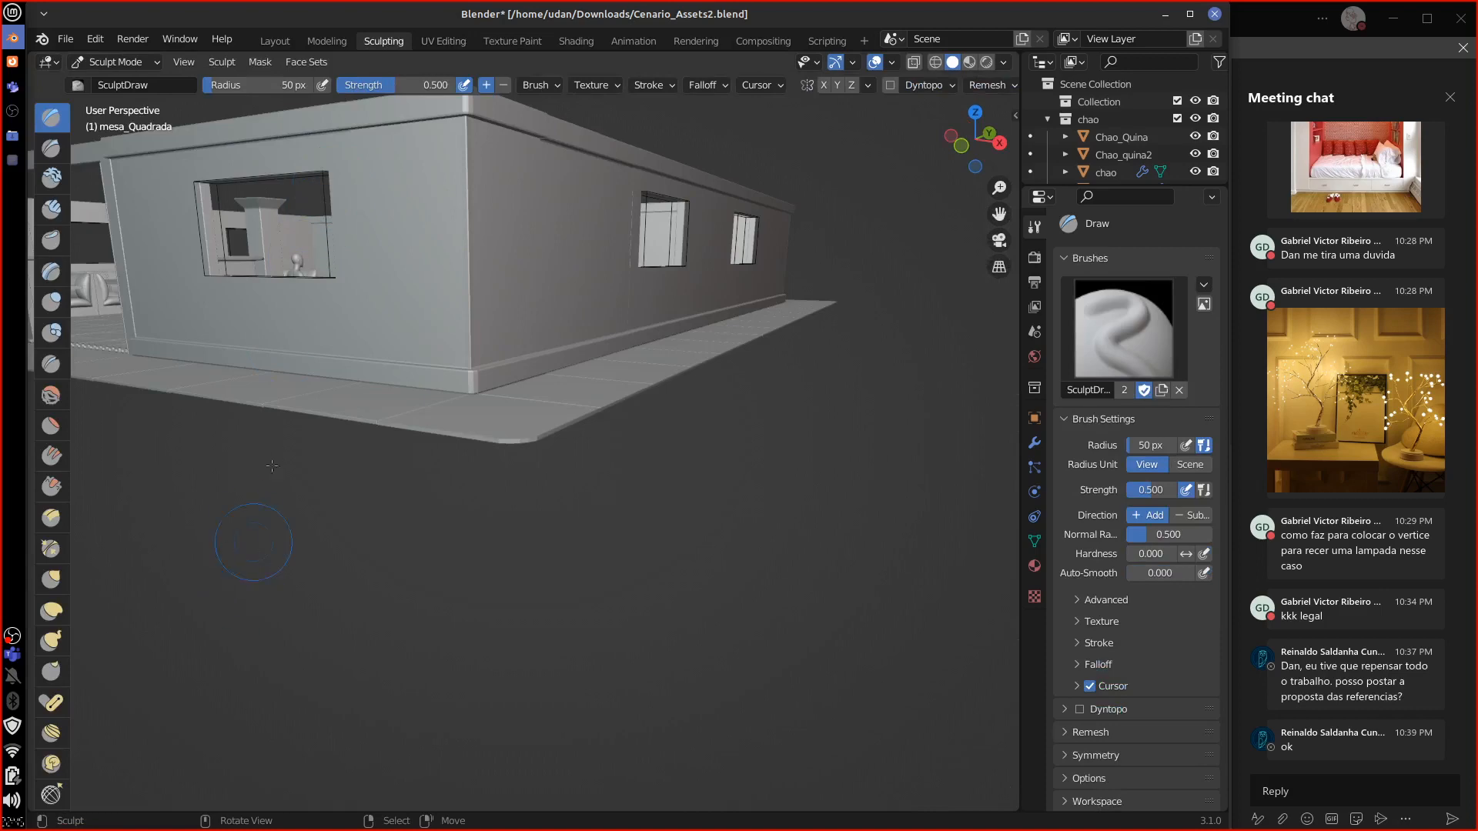
pyautogui.click(275, 41)
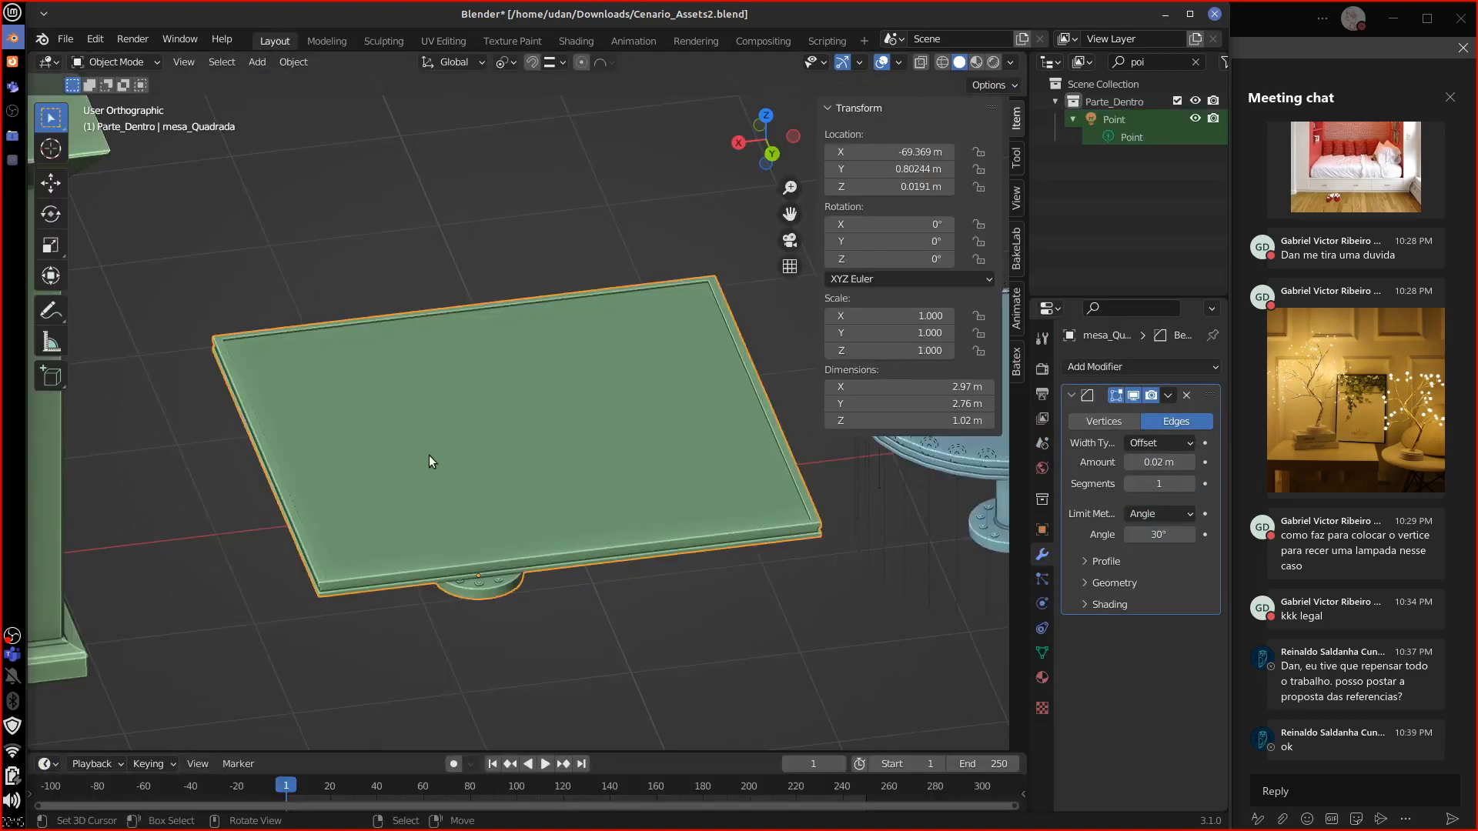
pyautogui.moveTo(429, 459); pyautogui.dragTo(585, 542, button='middle')
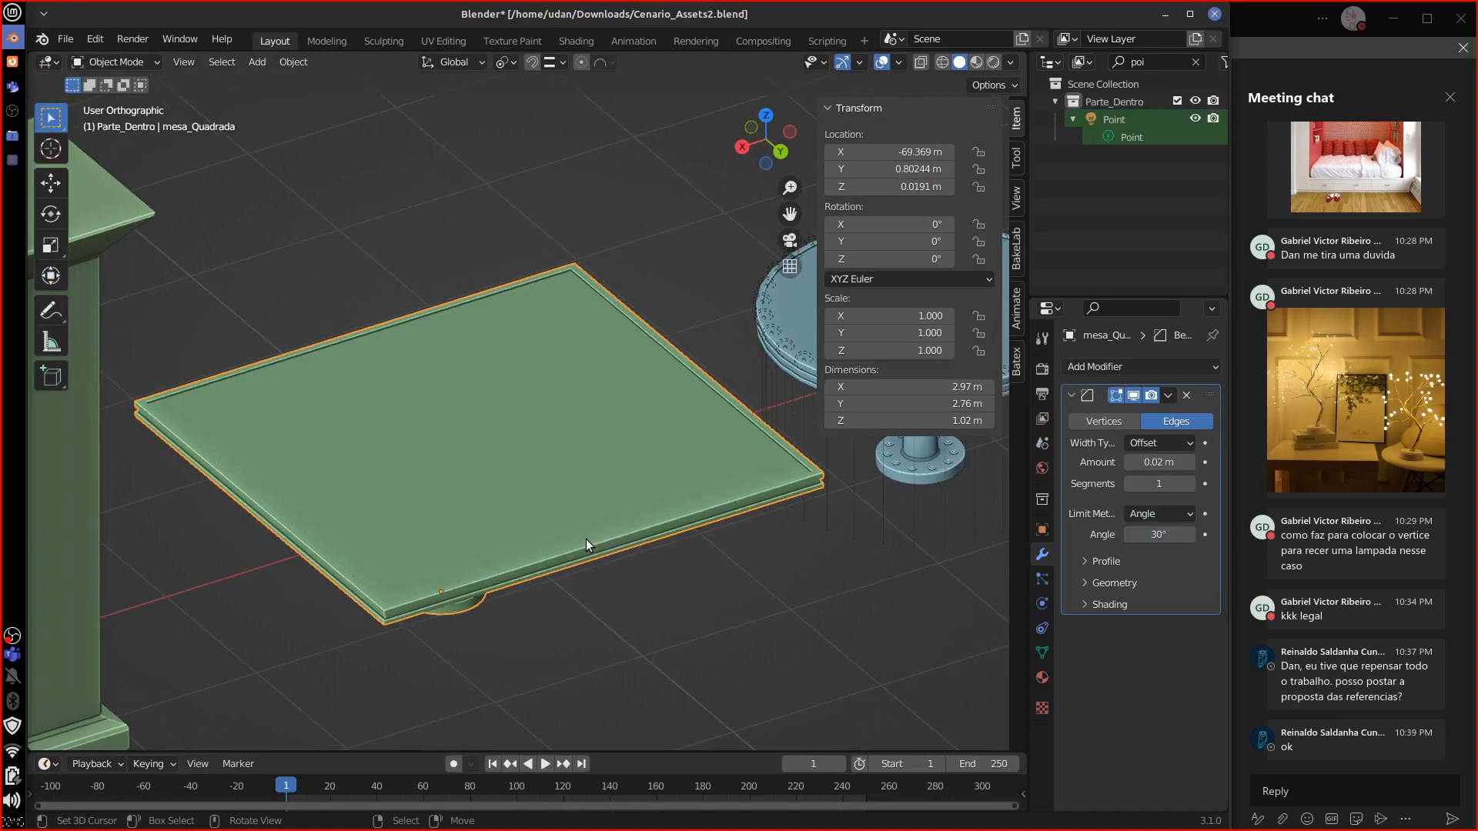
# Step: Hide the viewport's transform sidebar and view the round table and chair with Rendered shading
pyautogui.moveTo(818, 327); pyautogui.dragTo(1016, 354)
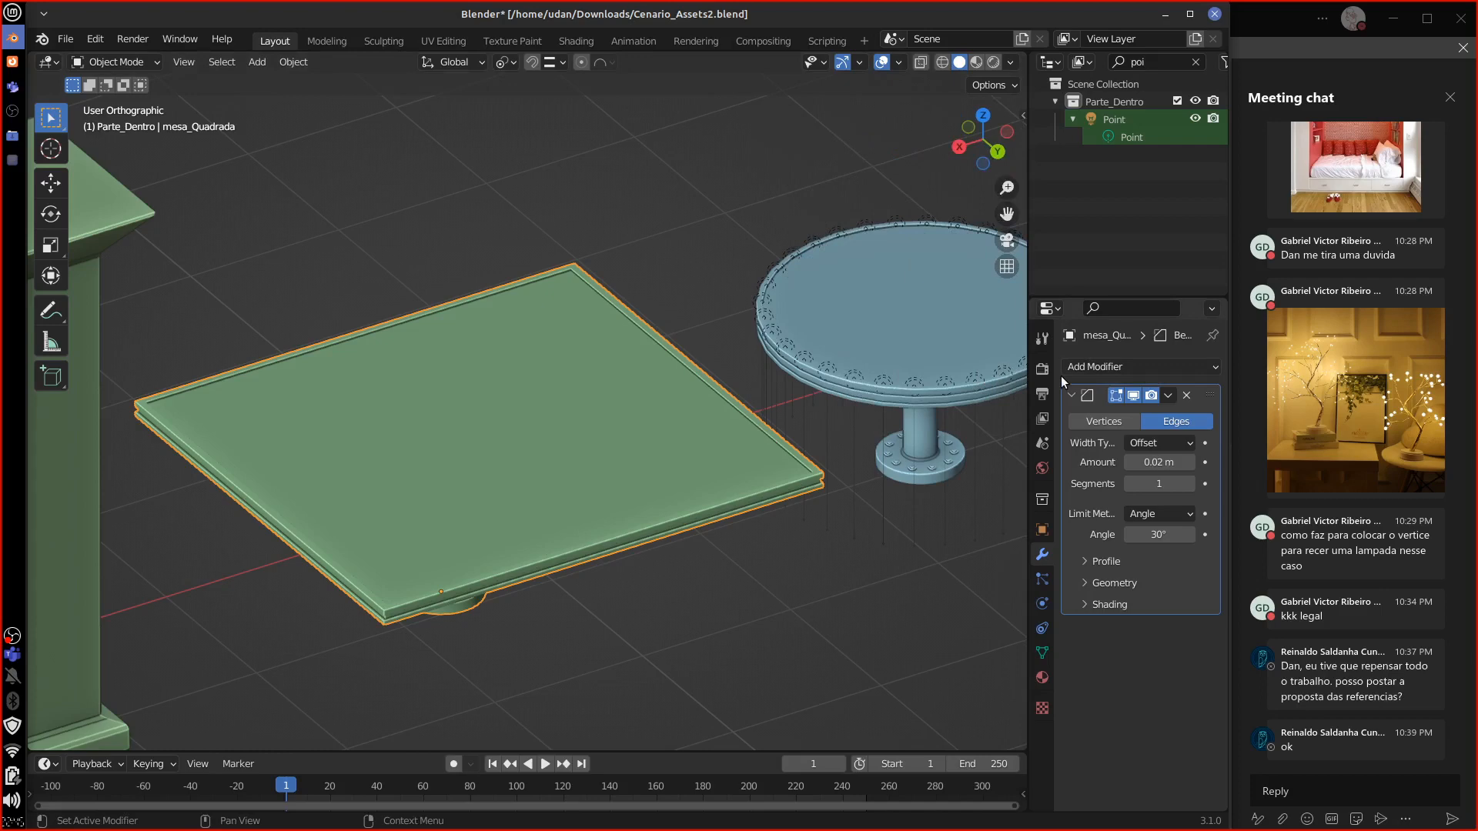
pyautogui.moveTo(769, 603); pyautogui.dragTo(610, 594, button='middle')
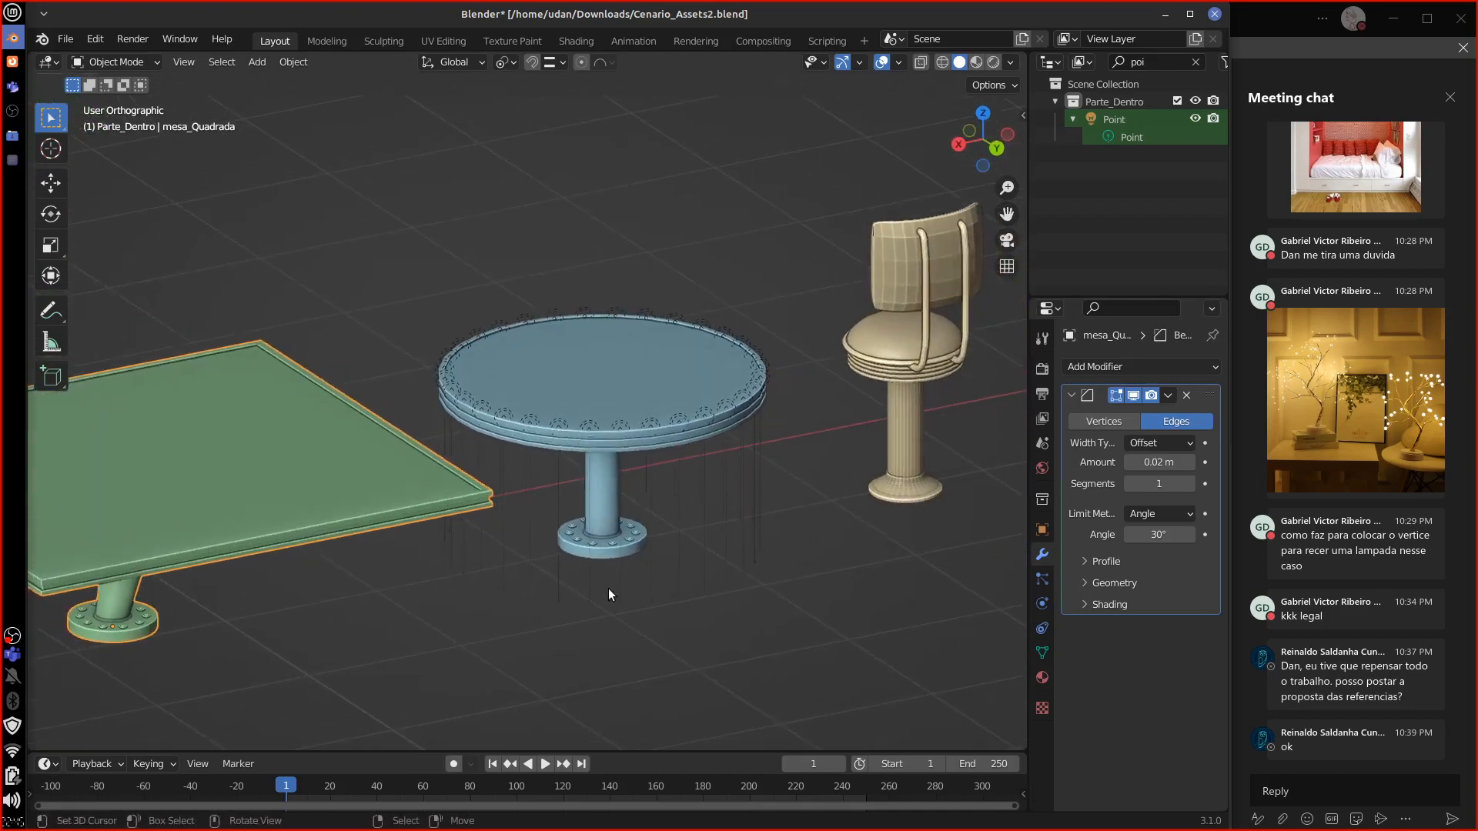
pyautogui.click(993, 61)
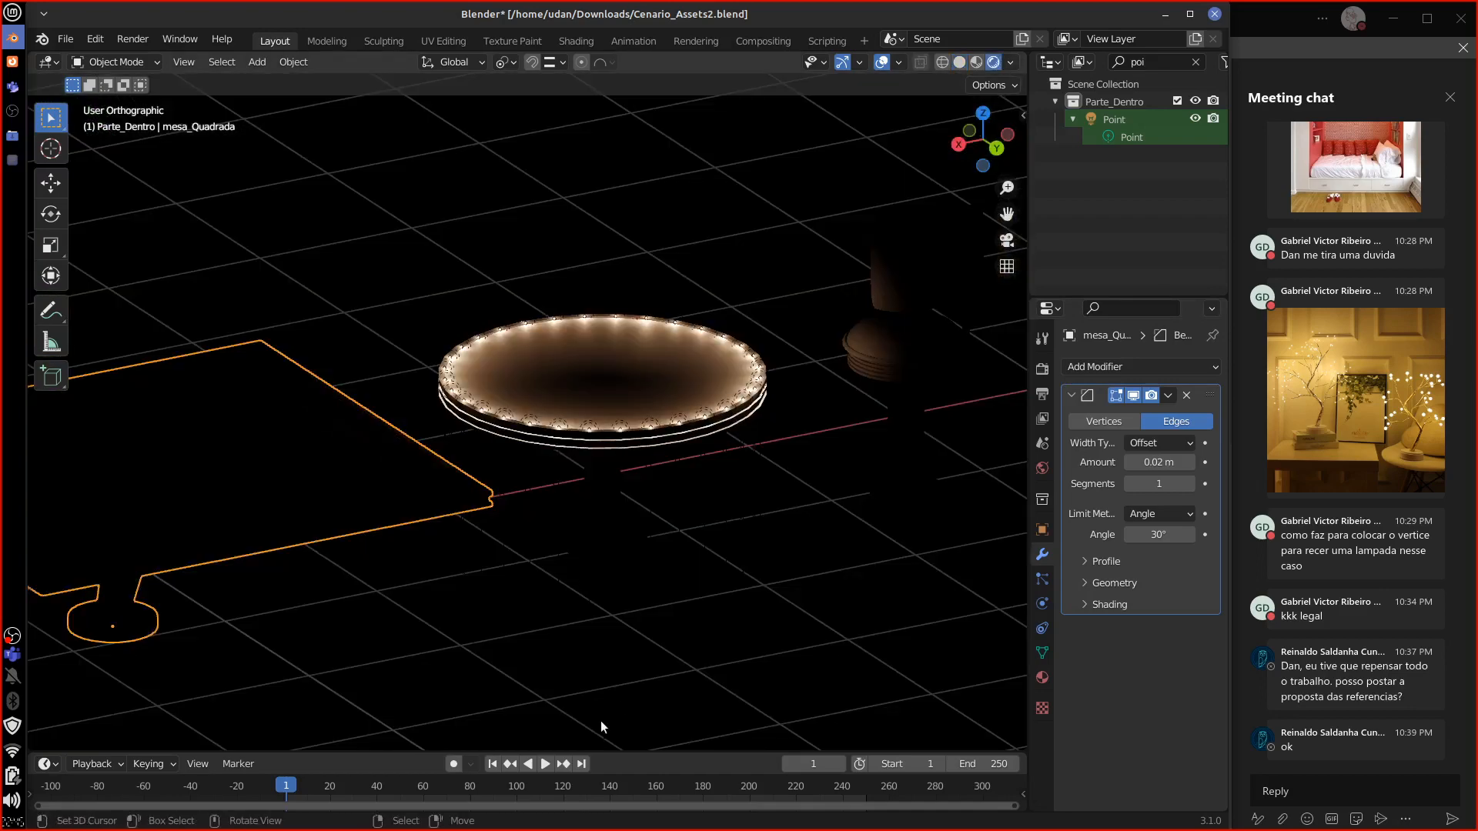
# Step: Close Blender and discard the unsaved changes to Cenario_Assets2.blend
pyautogui.click(1213, 13)
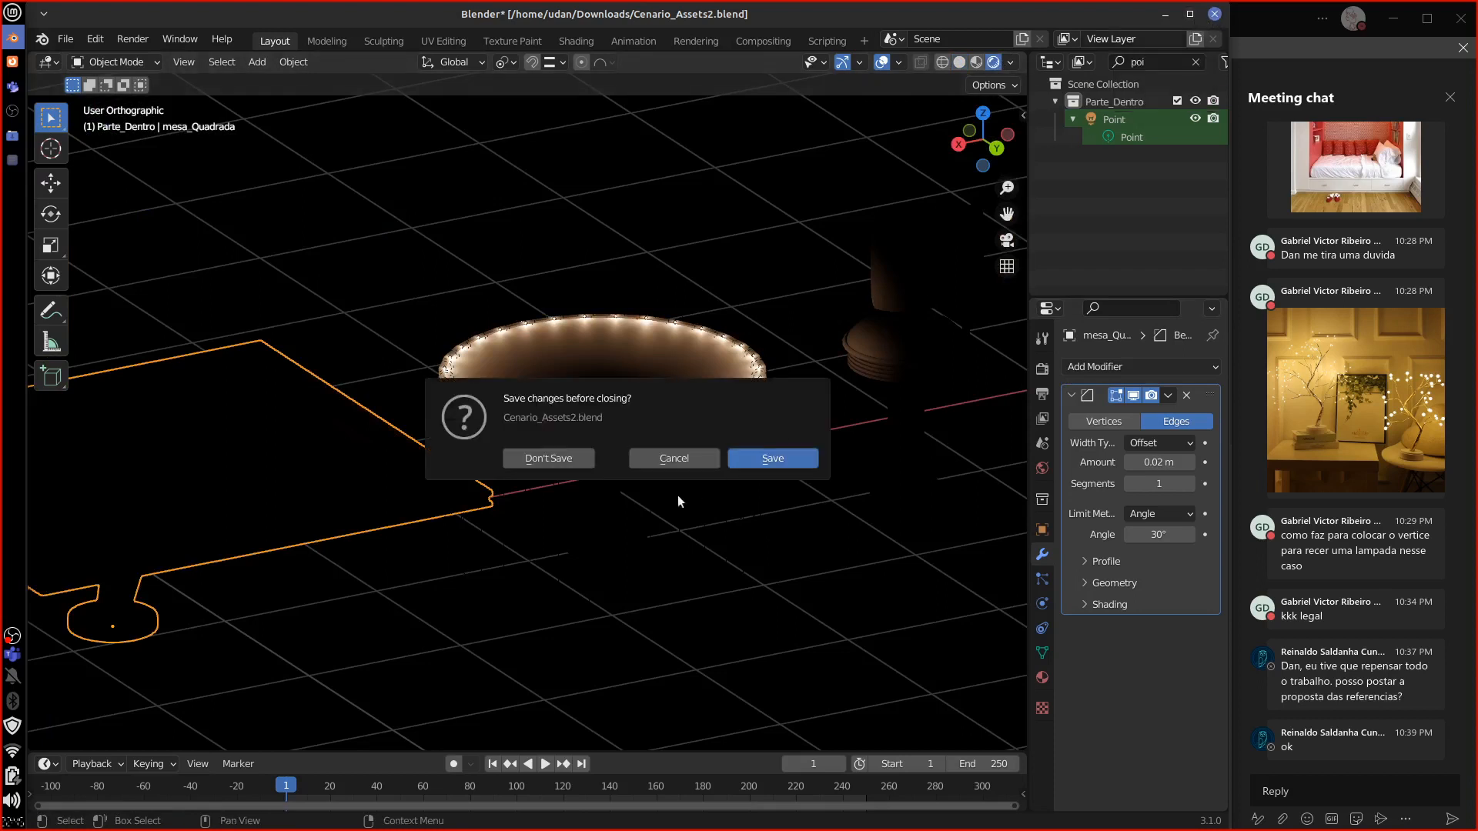
pyautogui.click(548, 457)
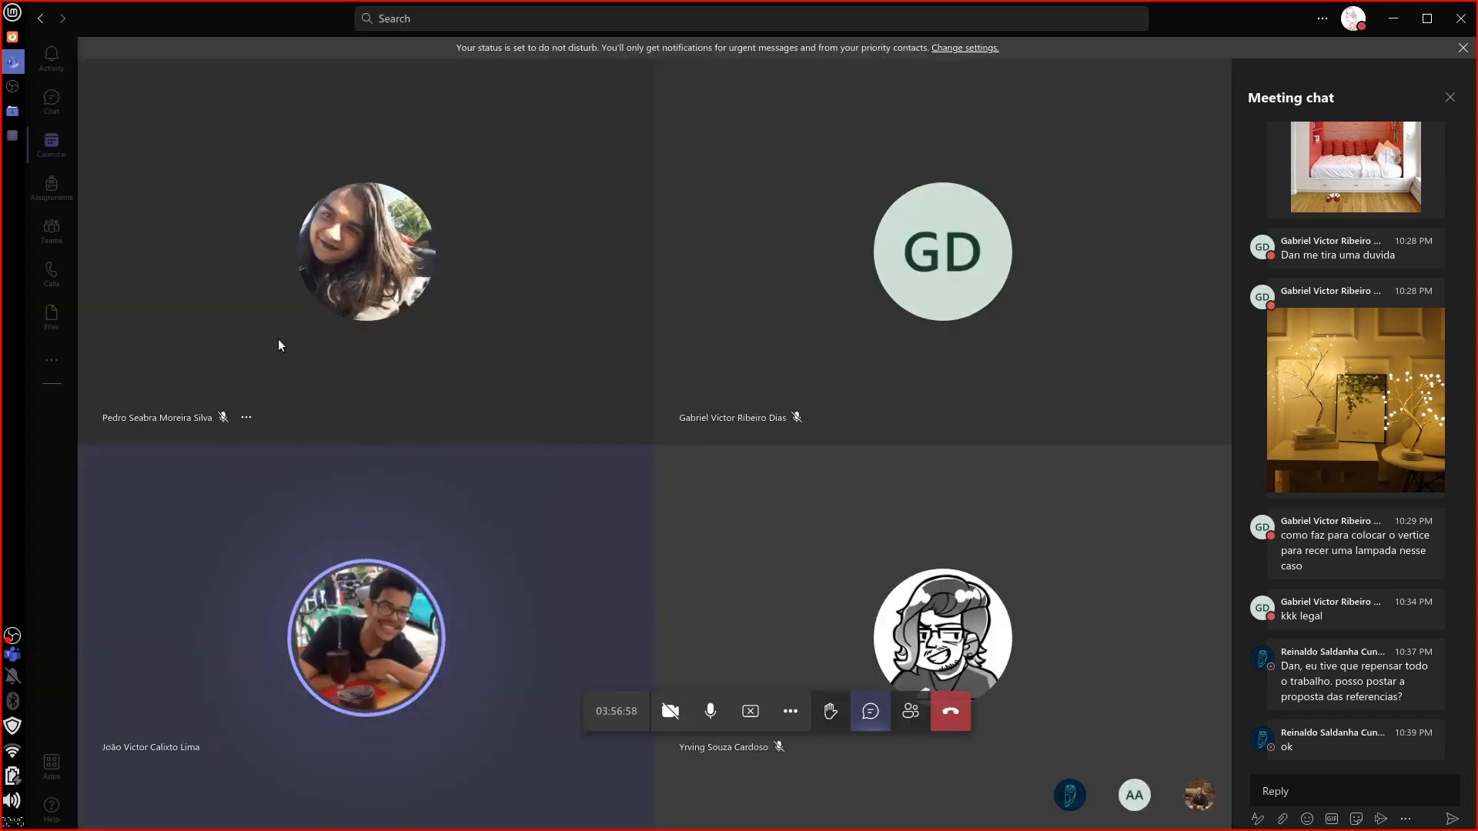
# Step: Switch to Google Drive in Firefox and open the references PDF in the TEMP_AULAS student folder that holds it
pyautogui.click(13, 38)
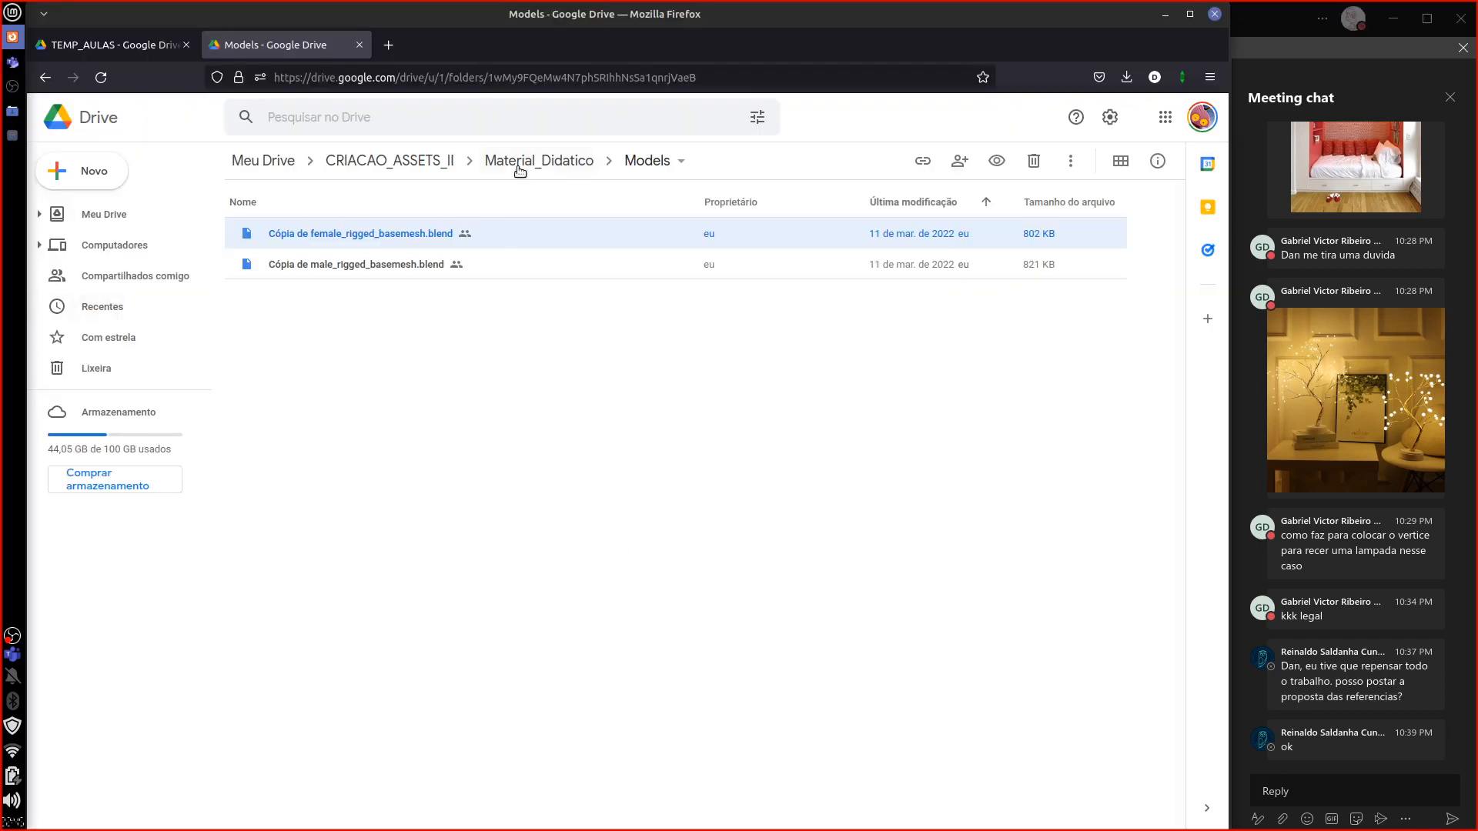
pyautogui.click(291, 160)
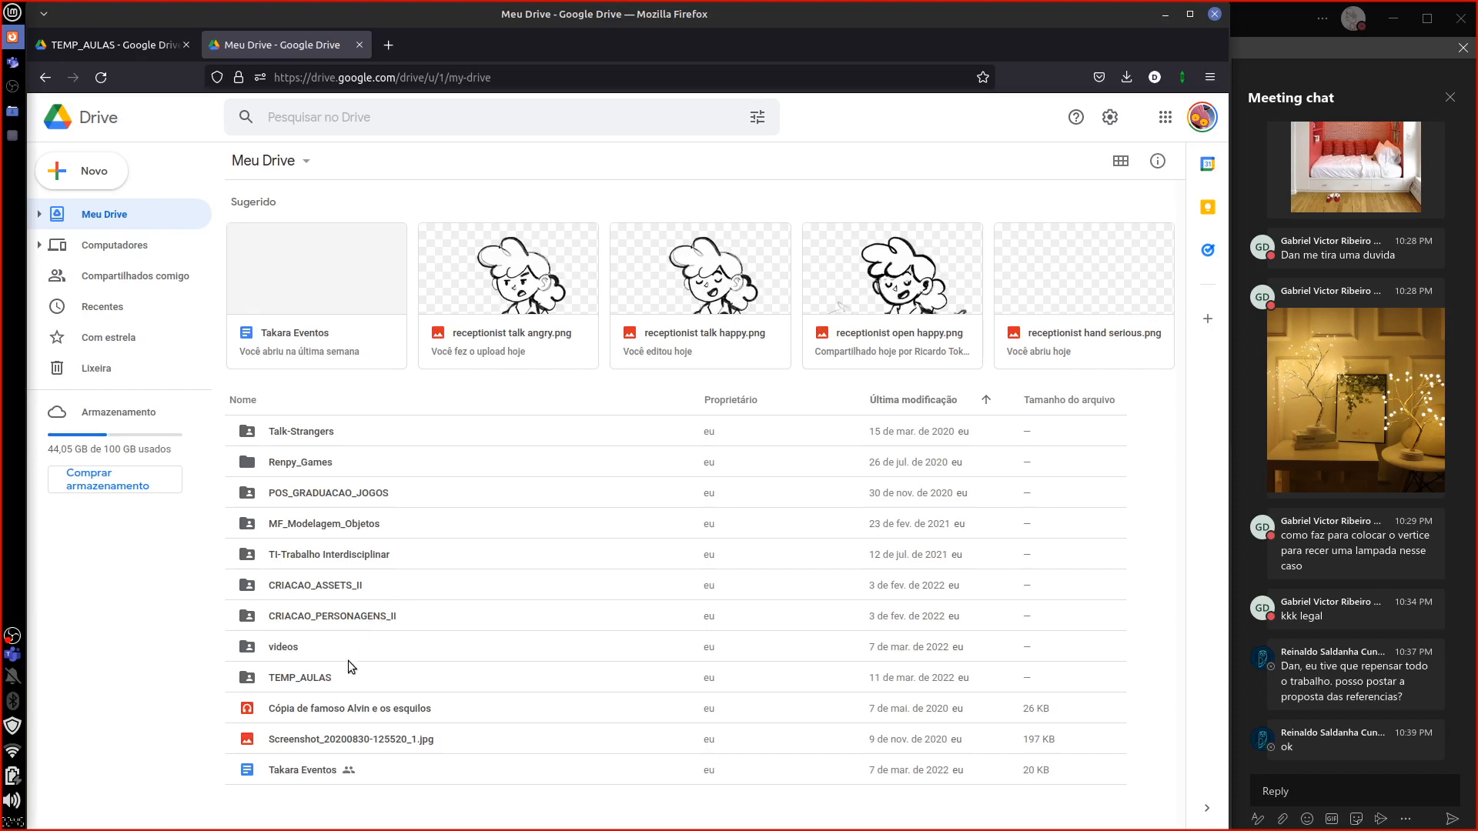
pyautogui.doubleClick(354, 678)
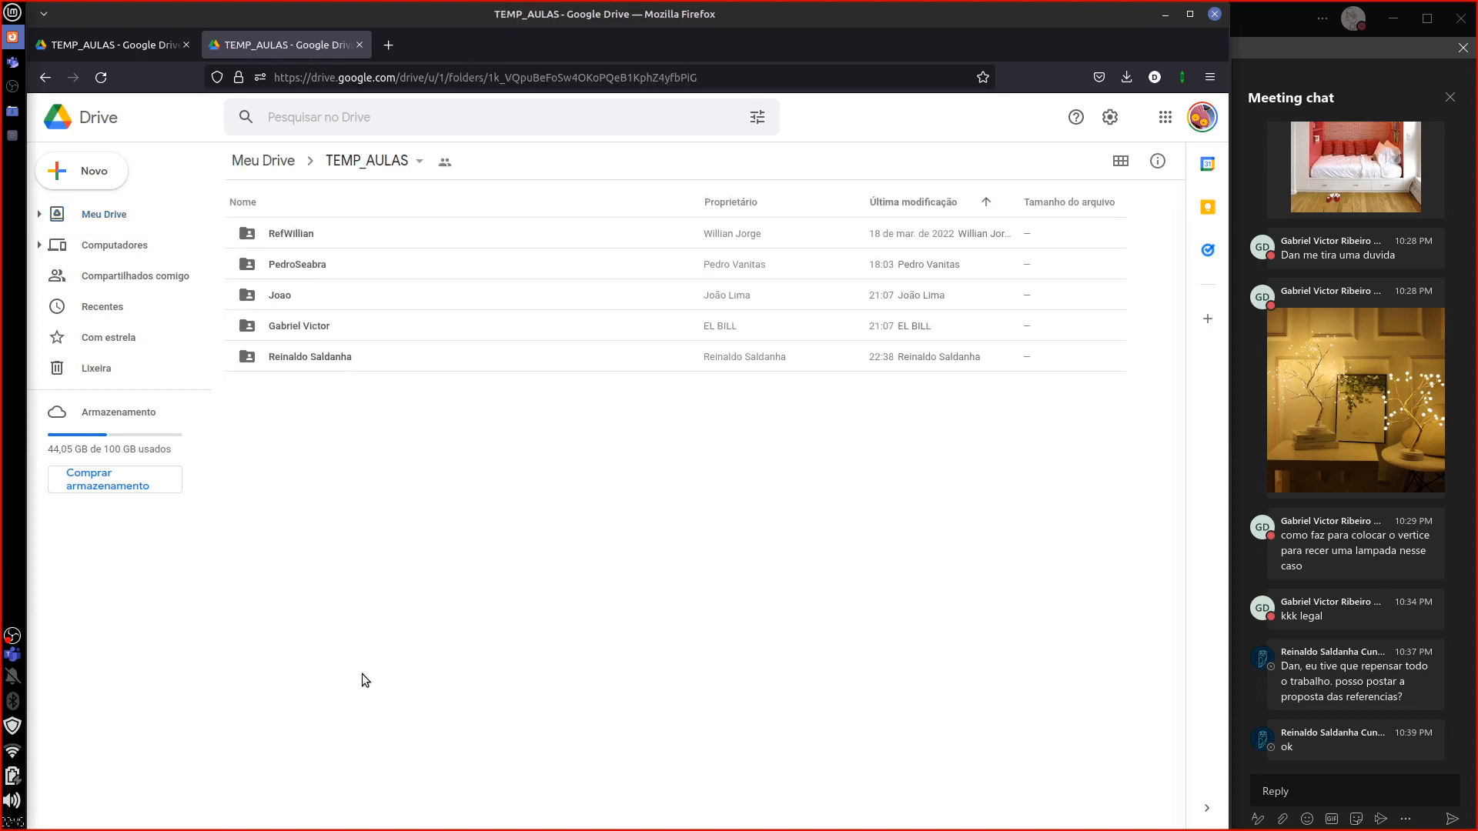
pyautogui.doubleClick(357, 363)
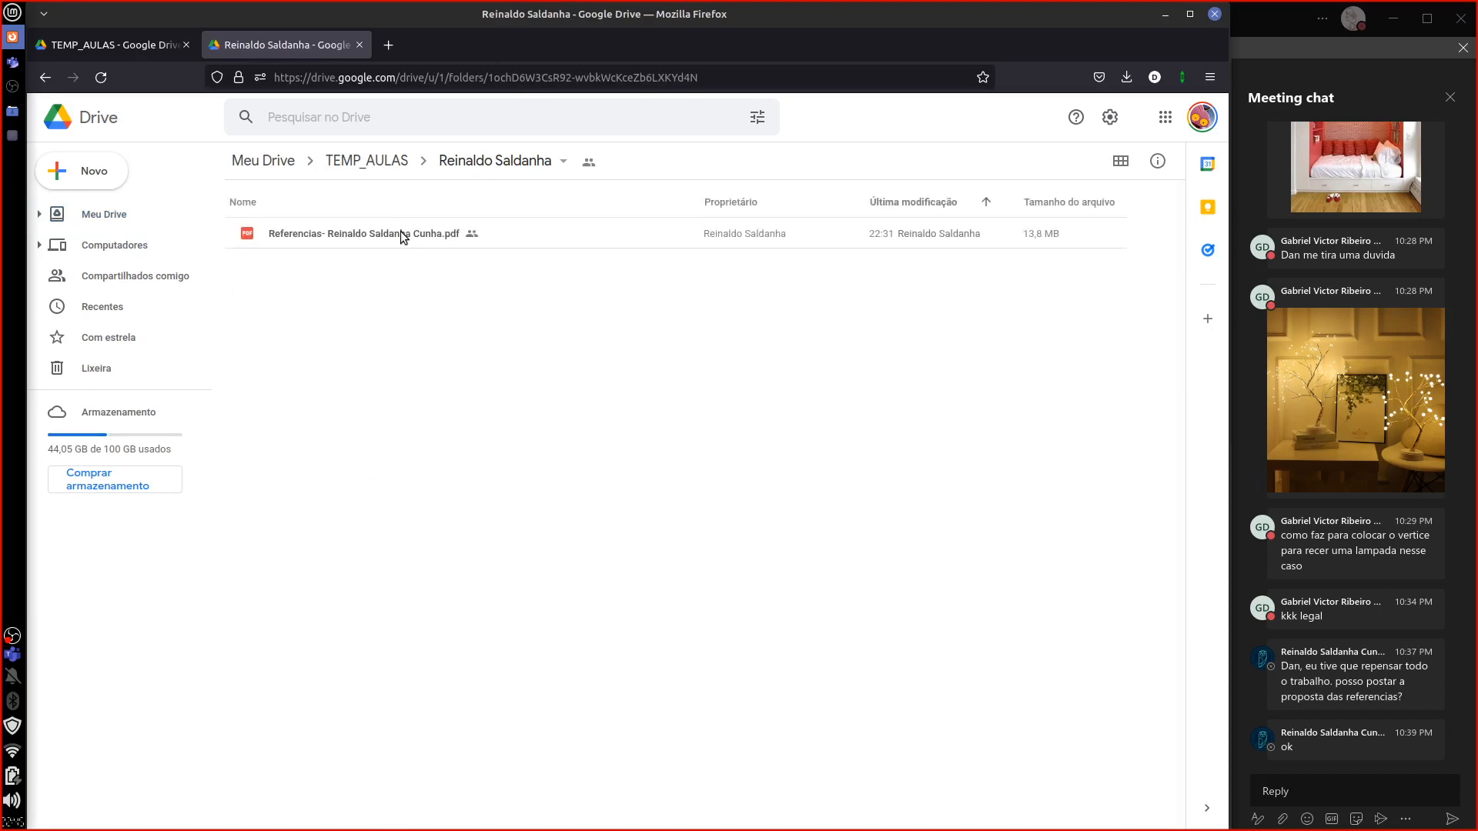
pyautogui.doubleClick(400, 234)
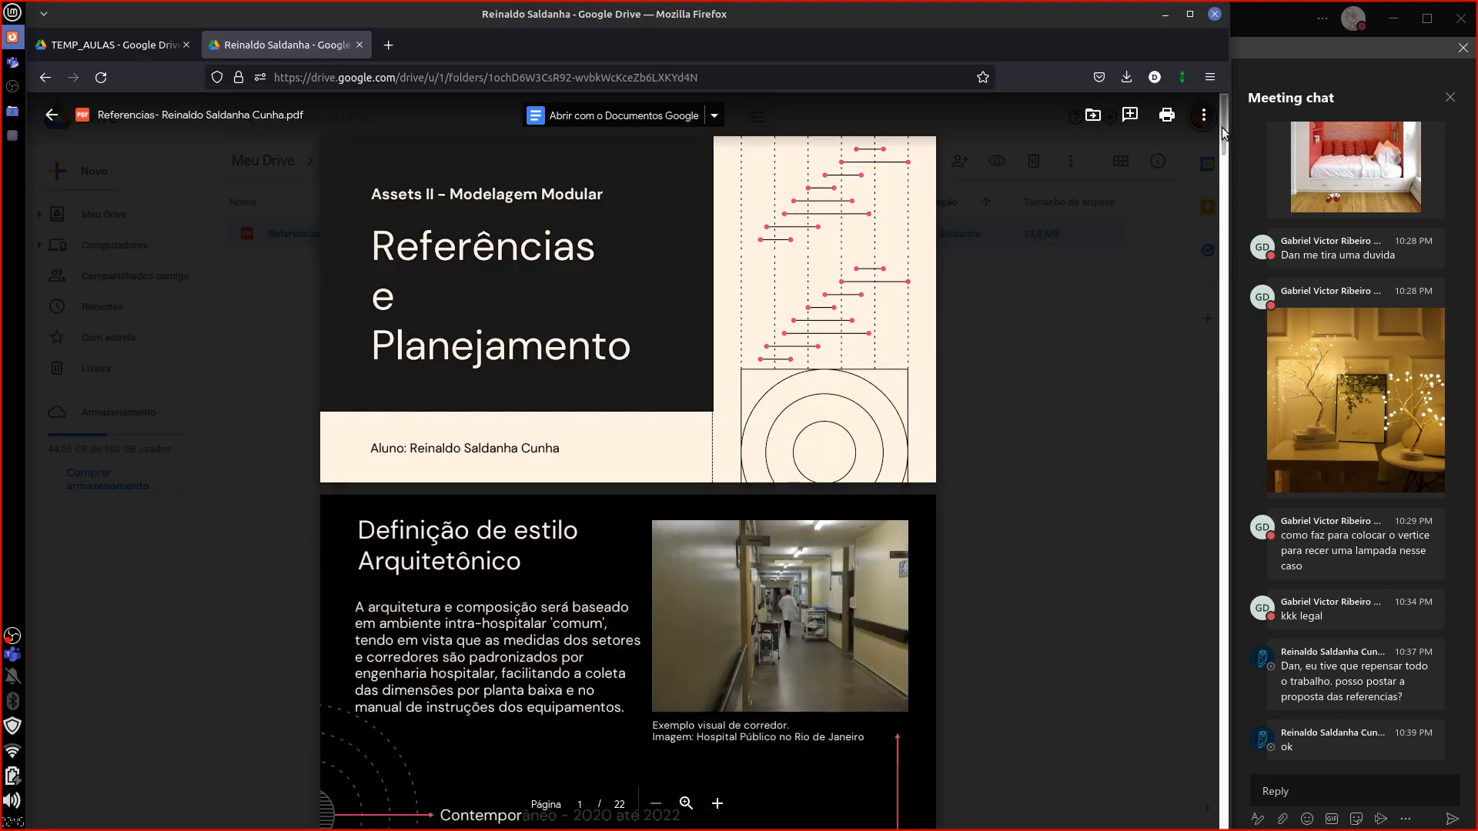
# Step: Read through the hospital references PDF down to the small surgical room and props pages, then back up to the Cama de CTI pages
pyautogui.moveTo(1222, 126); pyautogui.dragTo(1169, 315)
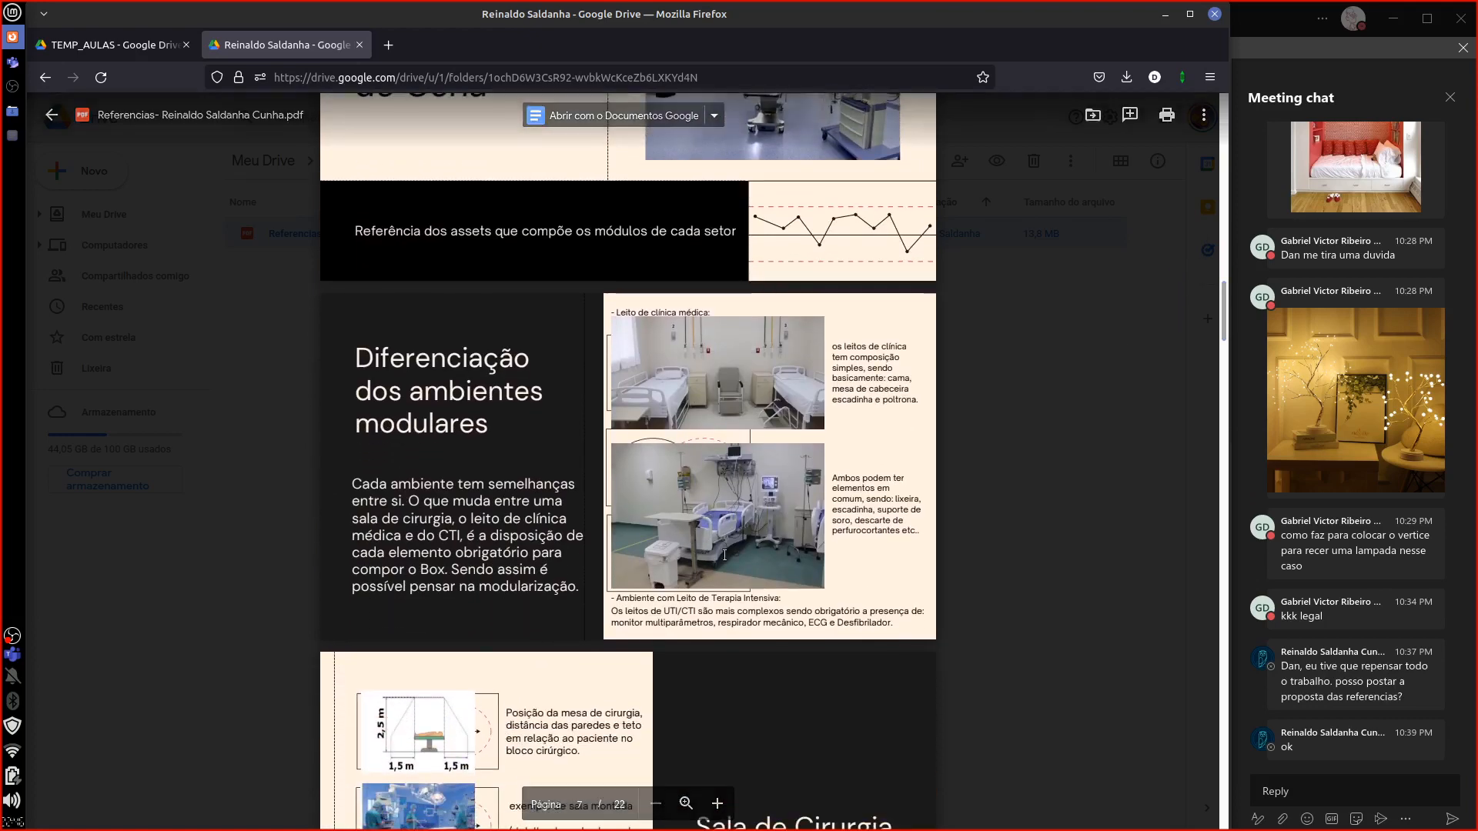
pyautogui.moveTo(1221, 317); pyautogui.dragTo(1190, 727)
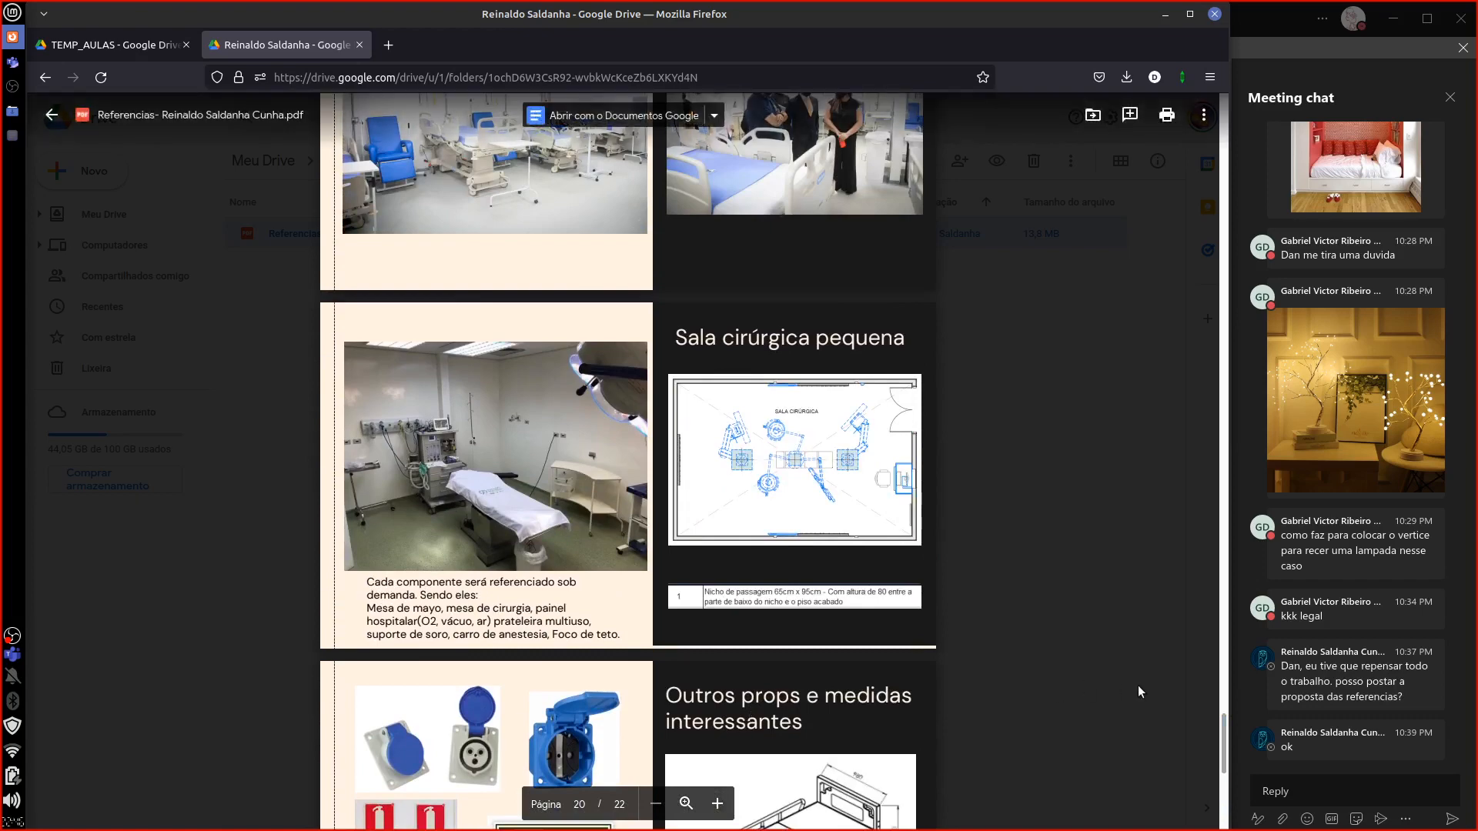
pyautogui.moveTo(1224, 731); pyautogui.dragTo(1215, 713)
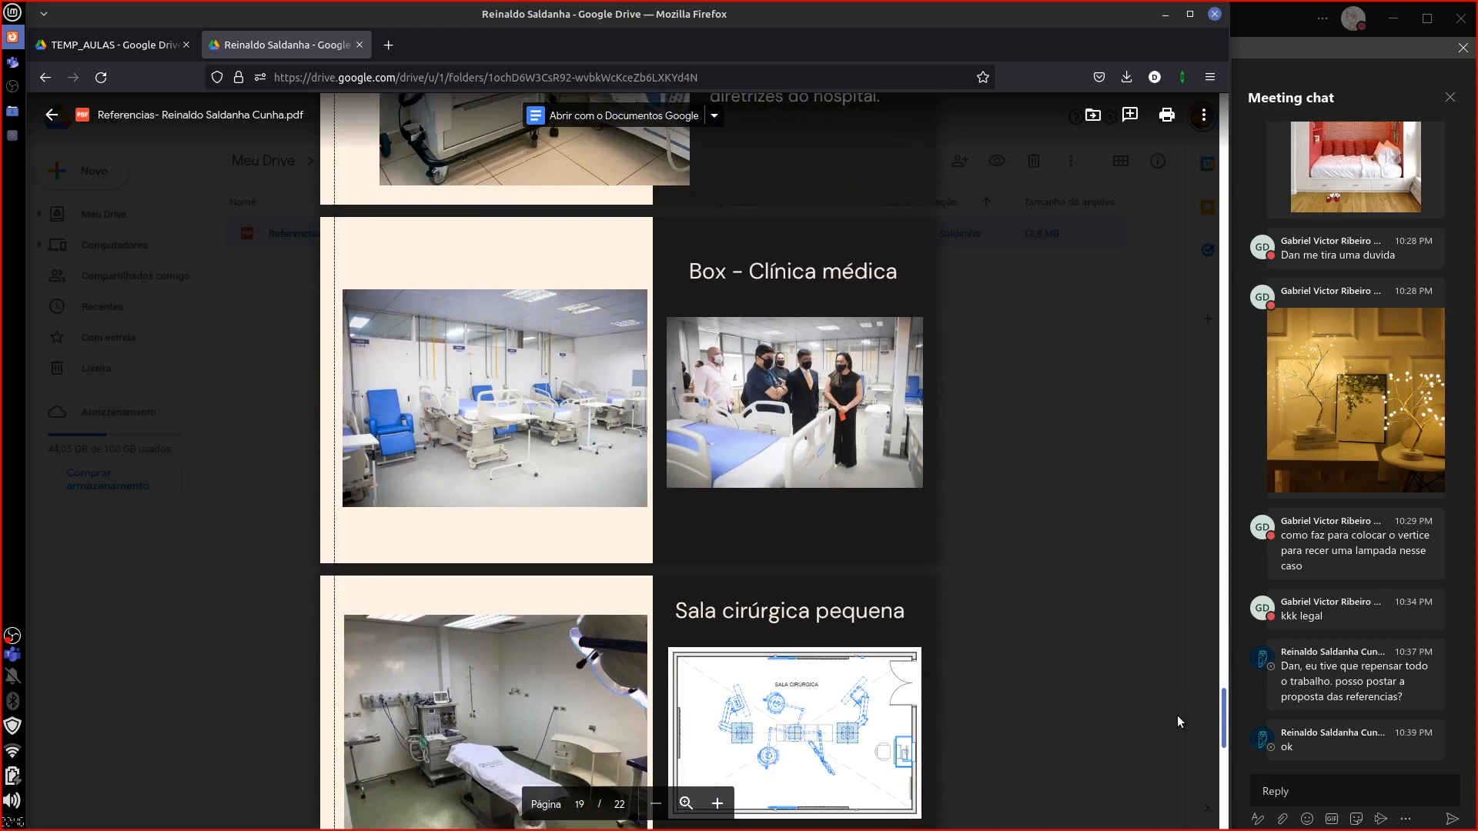
pyautogui.scroll(-2, 1176, 727)
pyautogui.scroll(-2, 1176, 728)
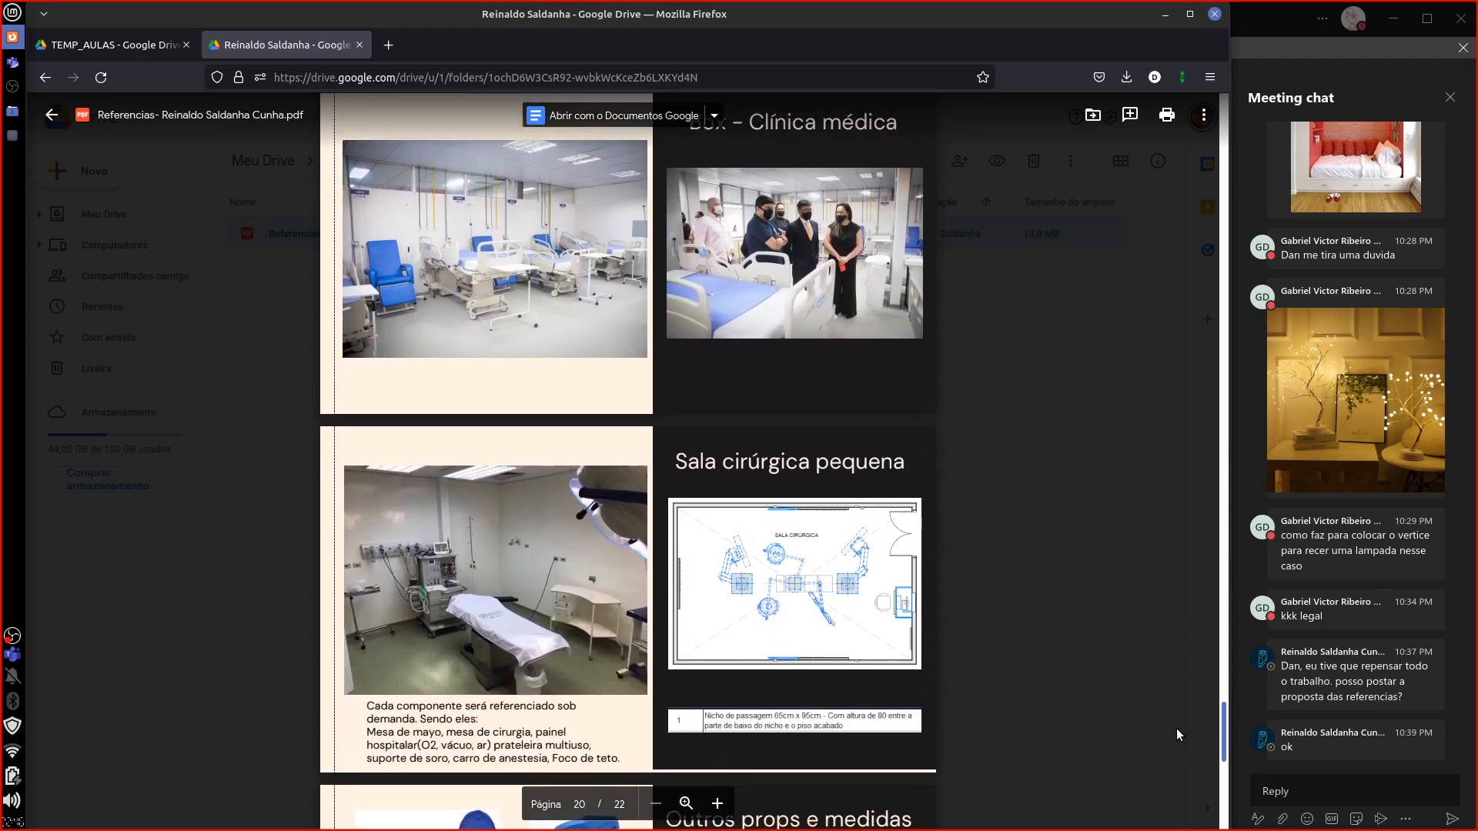
pyautogui.scroll(-2, 1173, 742)
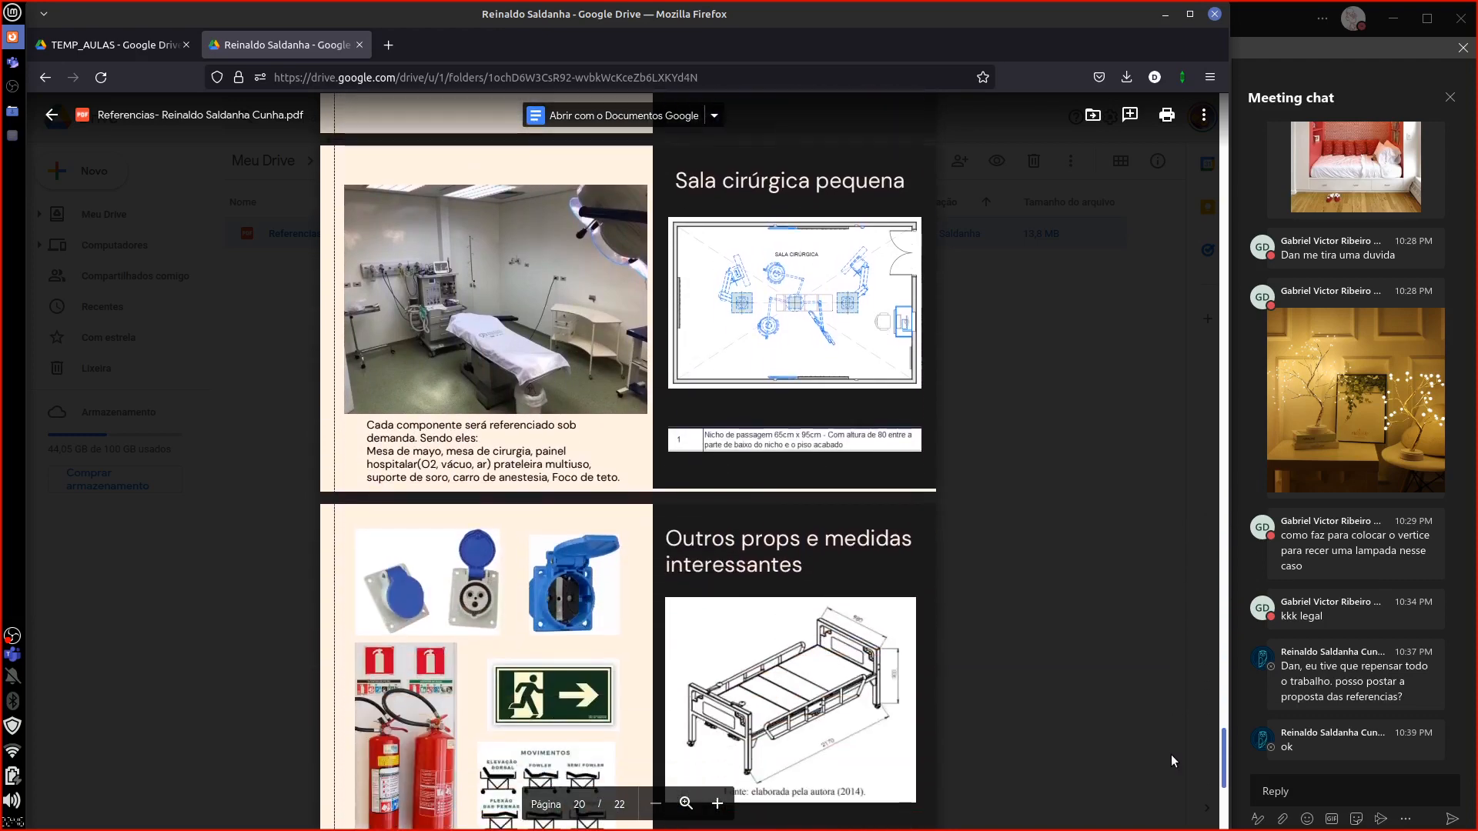
pyautogui.scroll(9, 1164, 731)
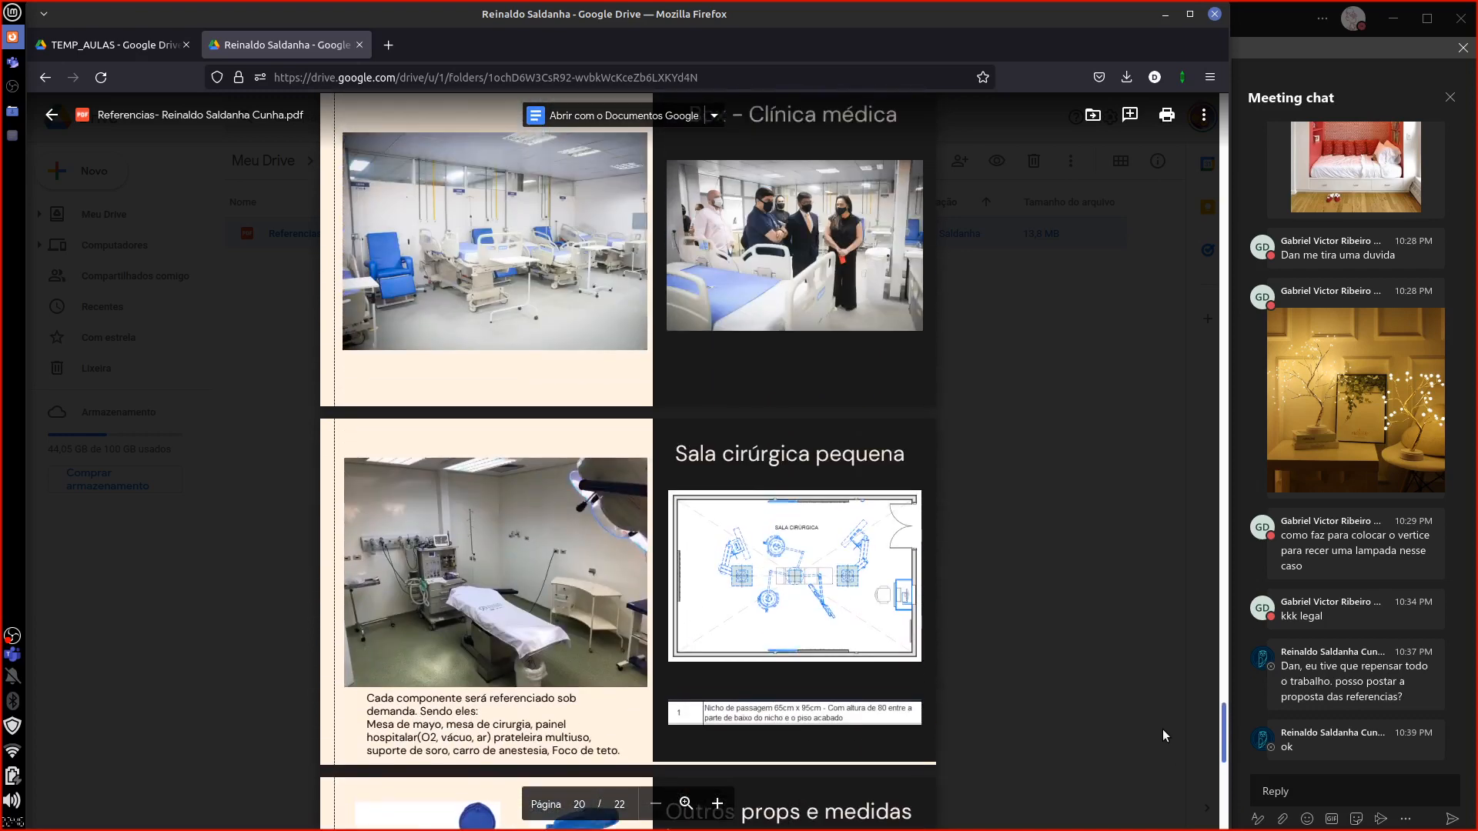
pyautogui.scroll(10, 1159, 693)
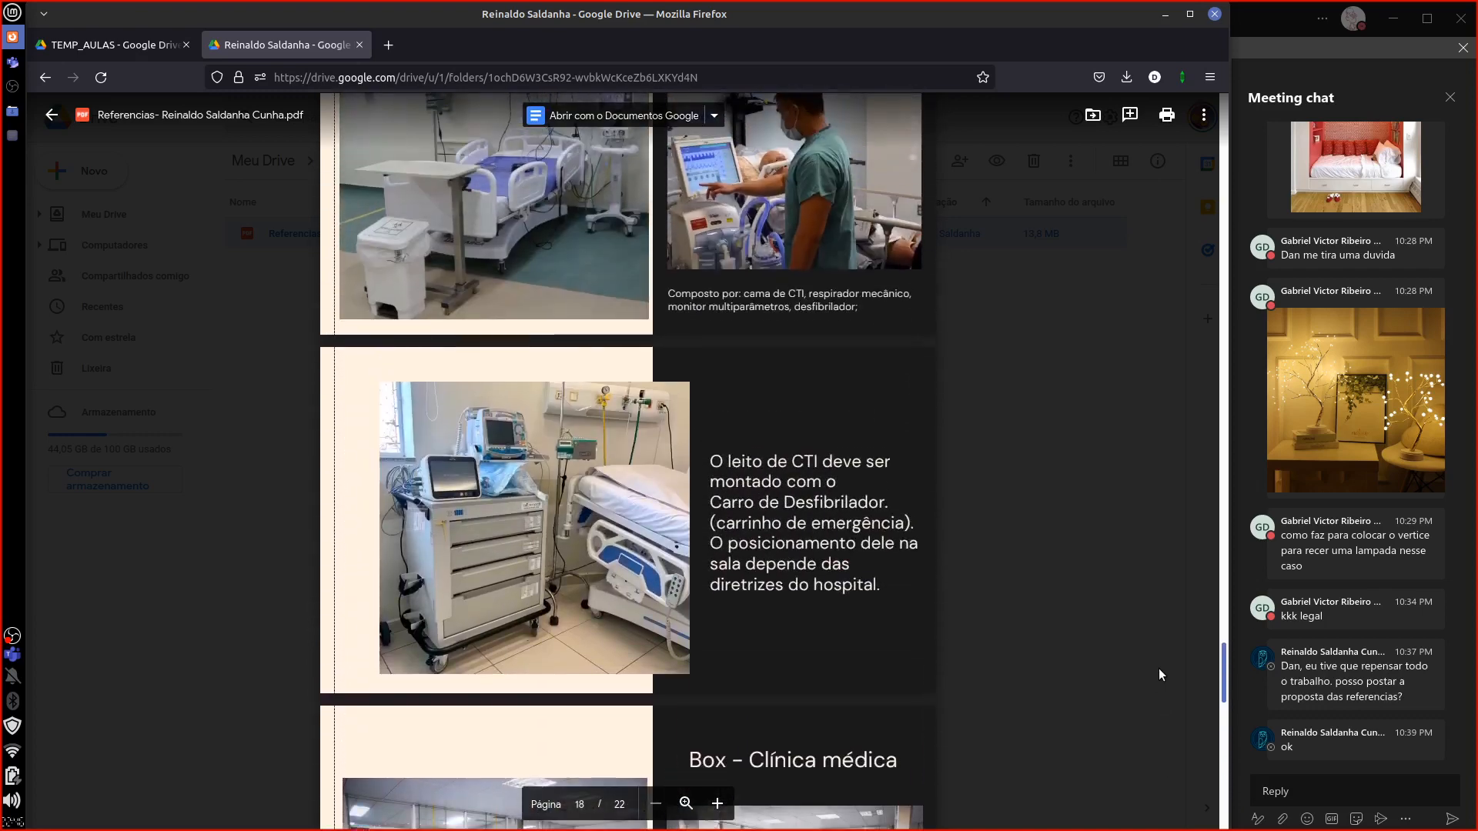
pyautogui.scroll(20, 1157, 623)
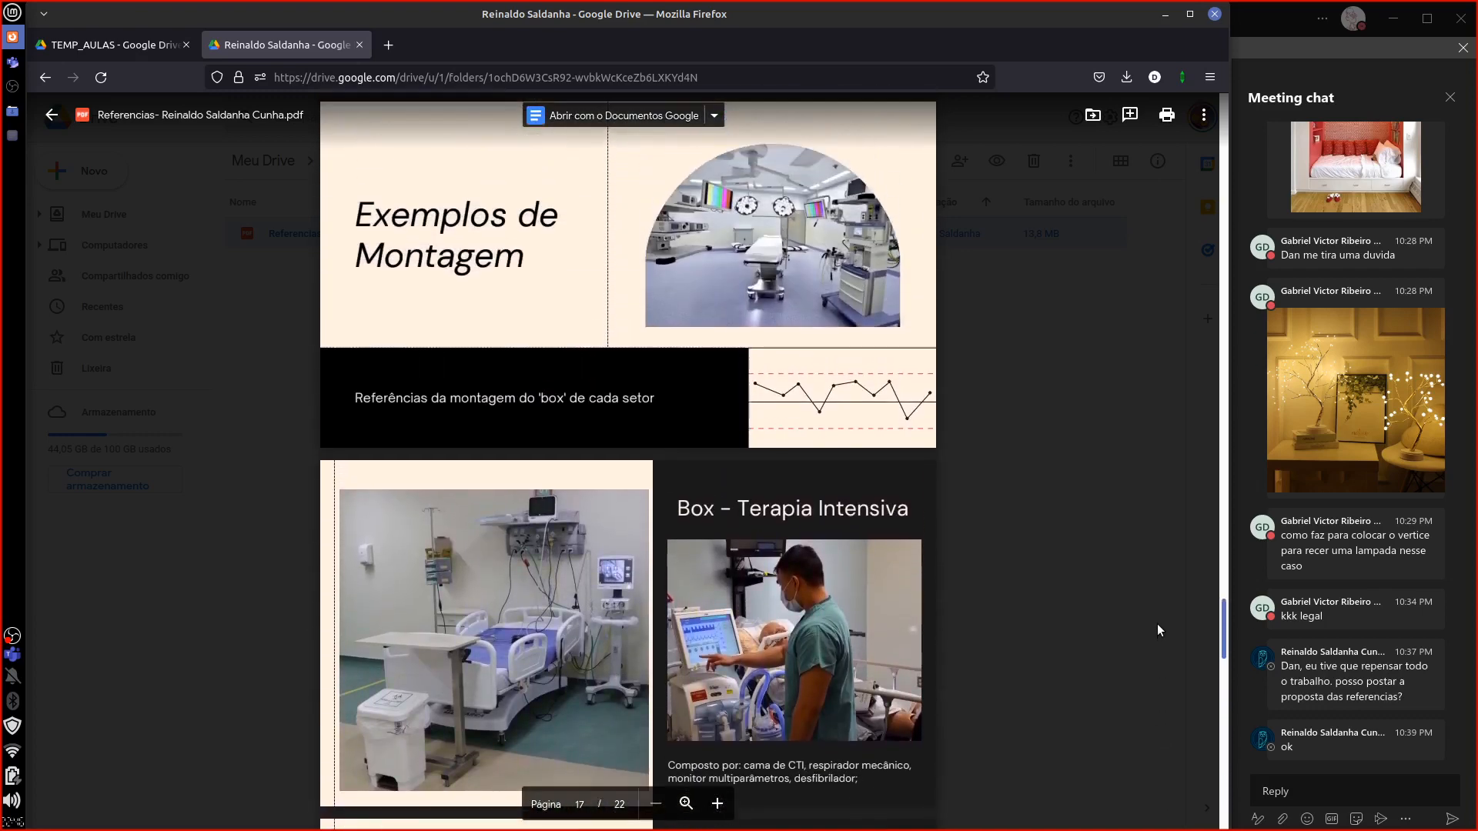
pyautogui.scroll(-4, 1133, 525)
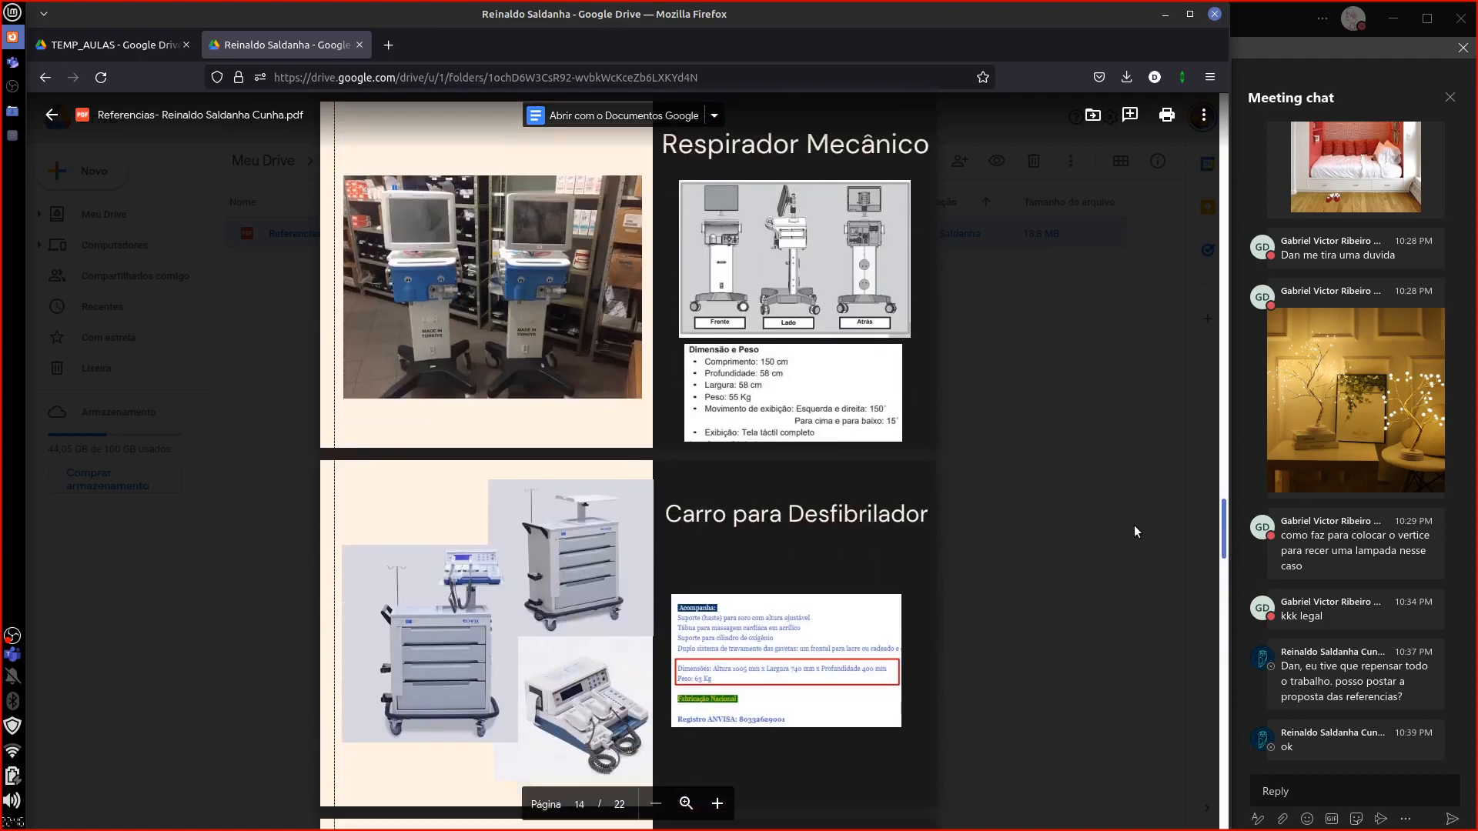
pyautogui.scroll(6, 1133, 518)
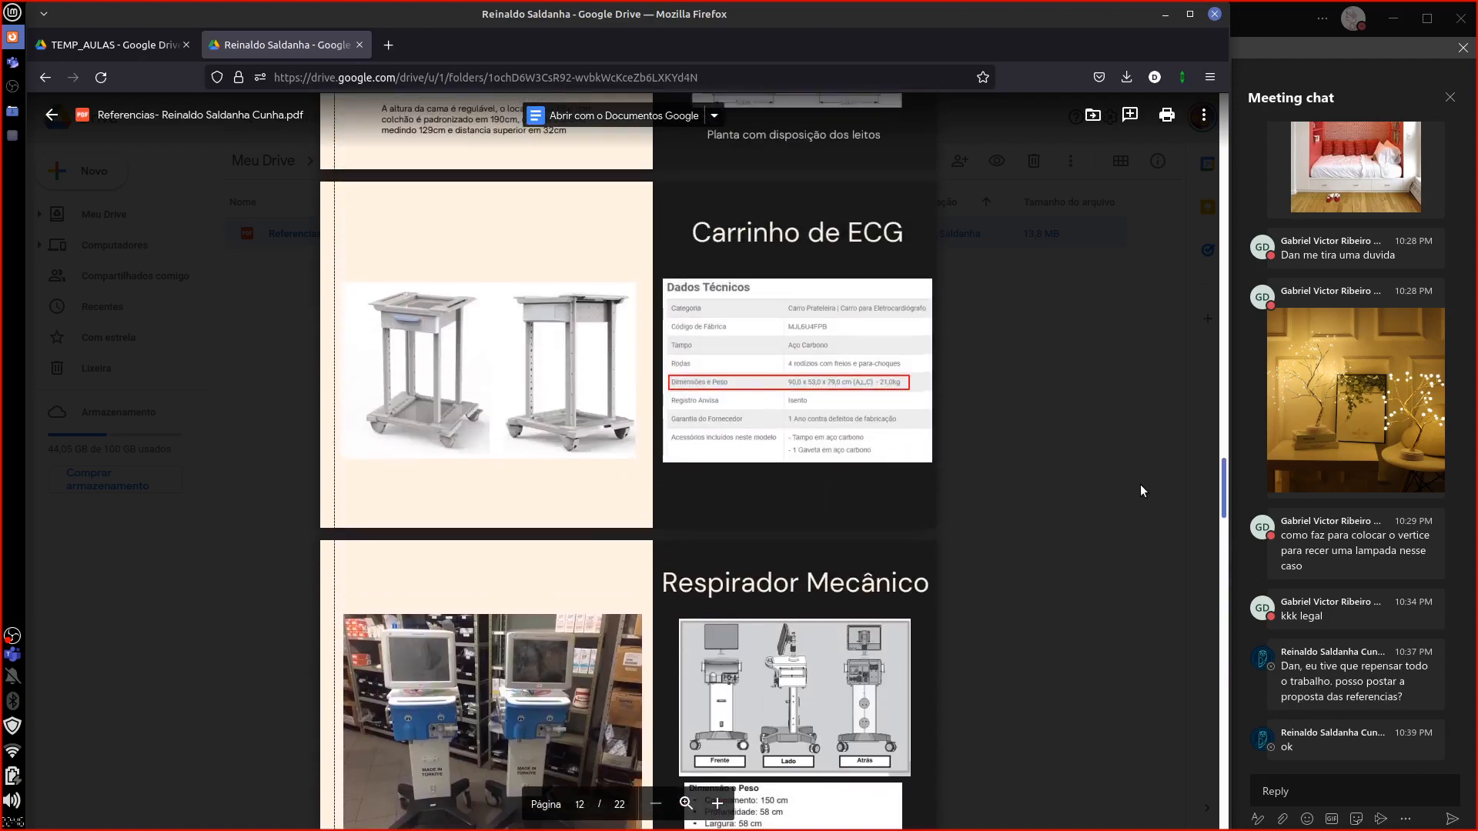
pyautogui.scroll(12, 1139, 484)
pyautogui.scroll(-1, 1096, 393)
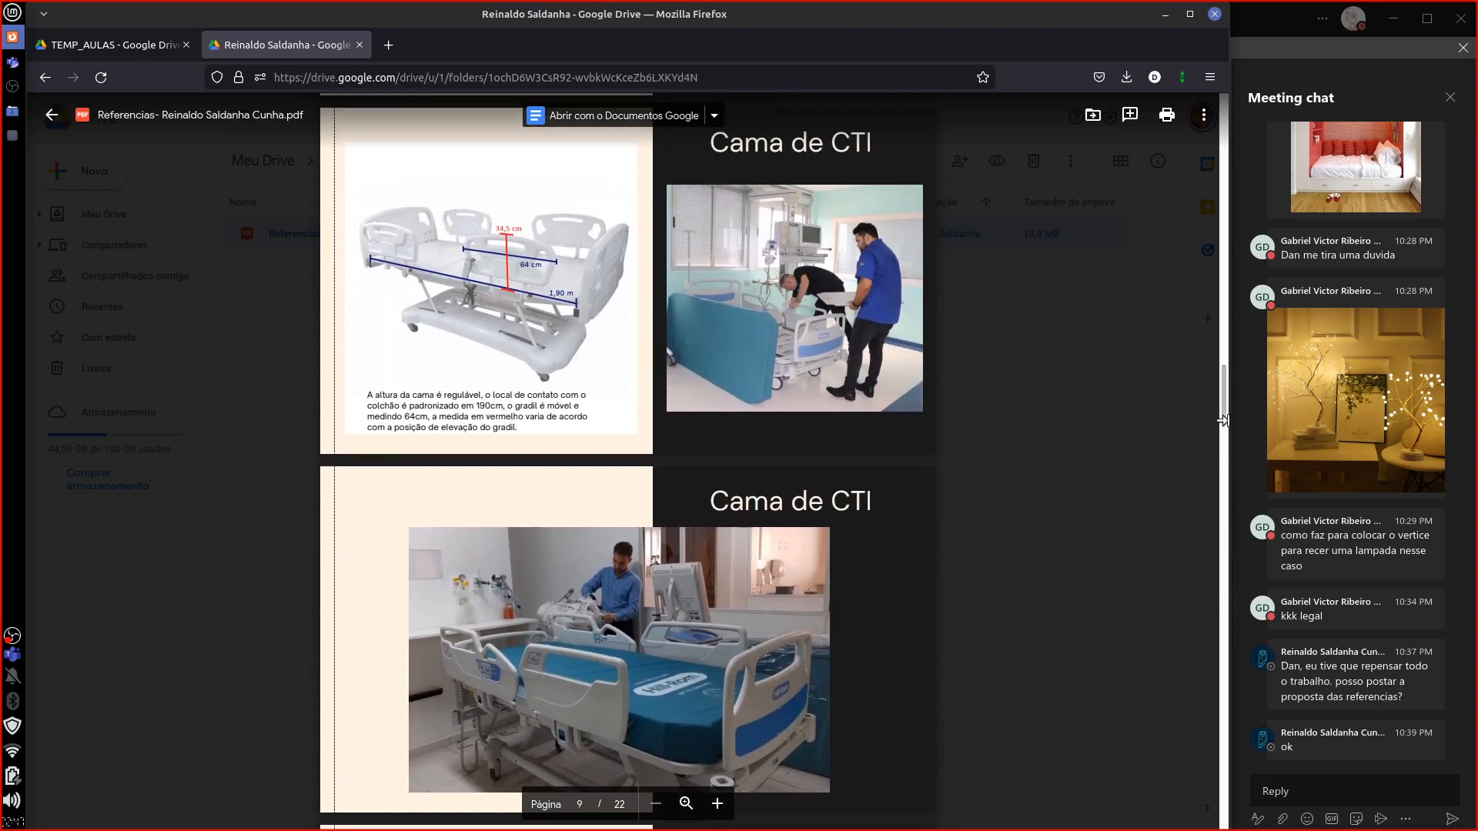
# Step: Review the PDF from the reception example to the closing Referências page and back, then close the preview
pyautogui.moveTo(1224, 420); pyautogui.dragTo(1168, 186)
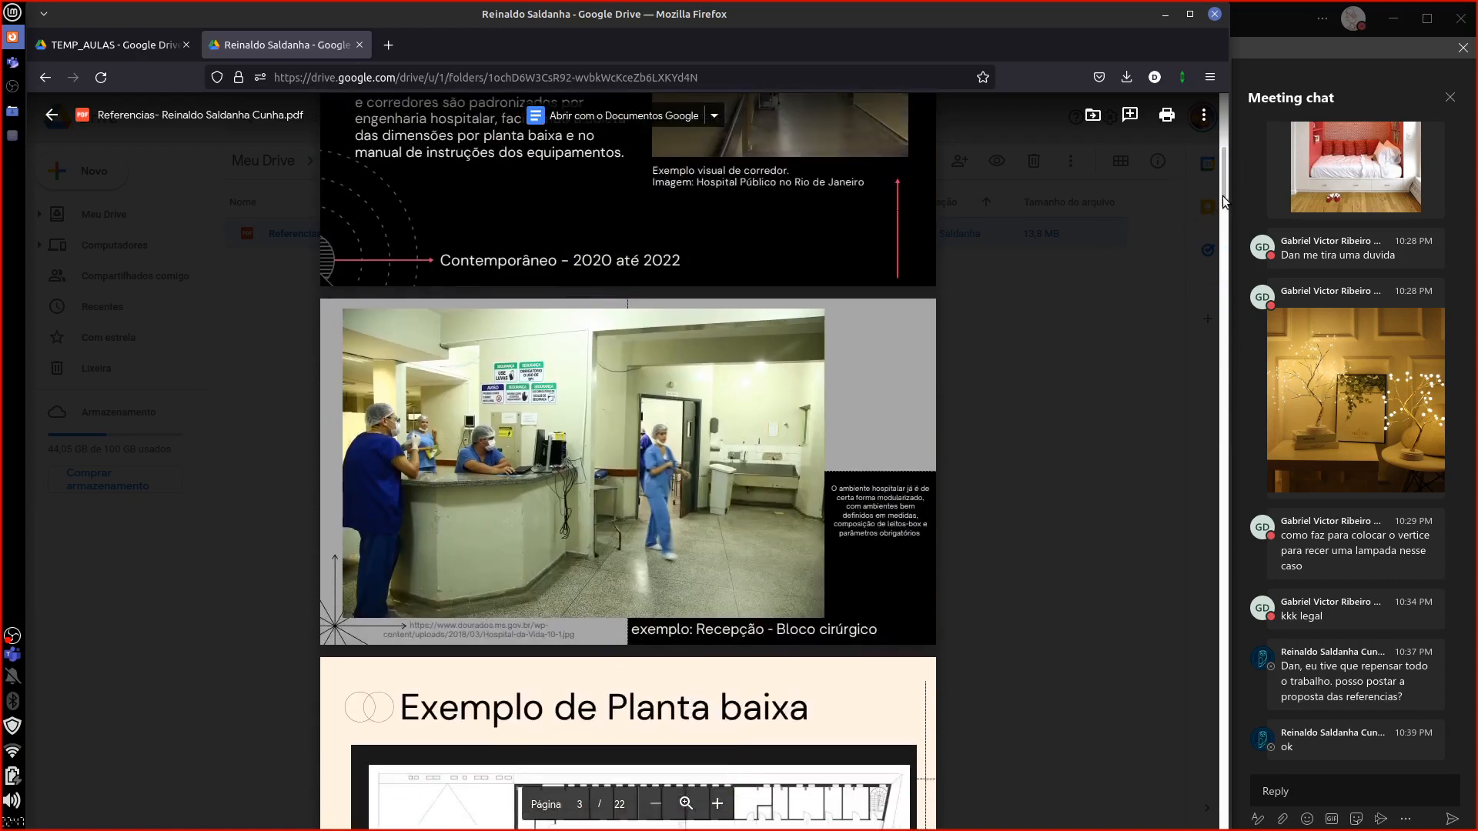
pyautogui.moveTo(1222, 196); pyautogui.dragTo(1068, 751)
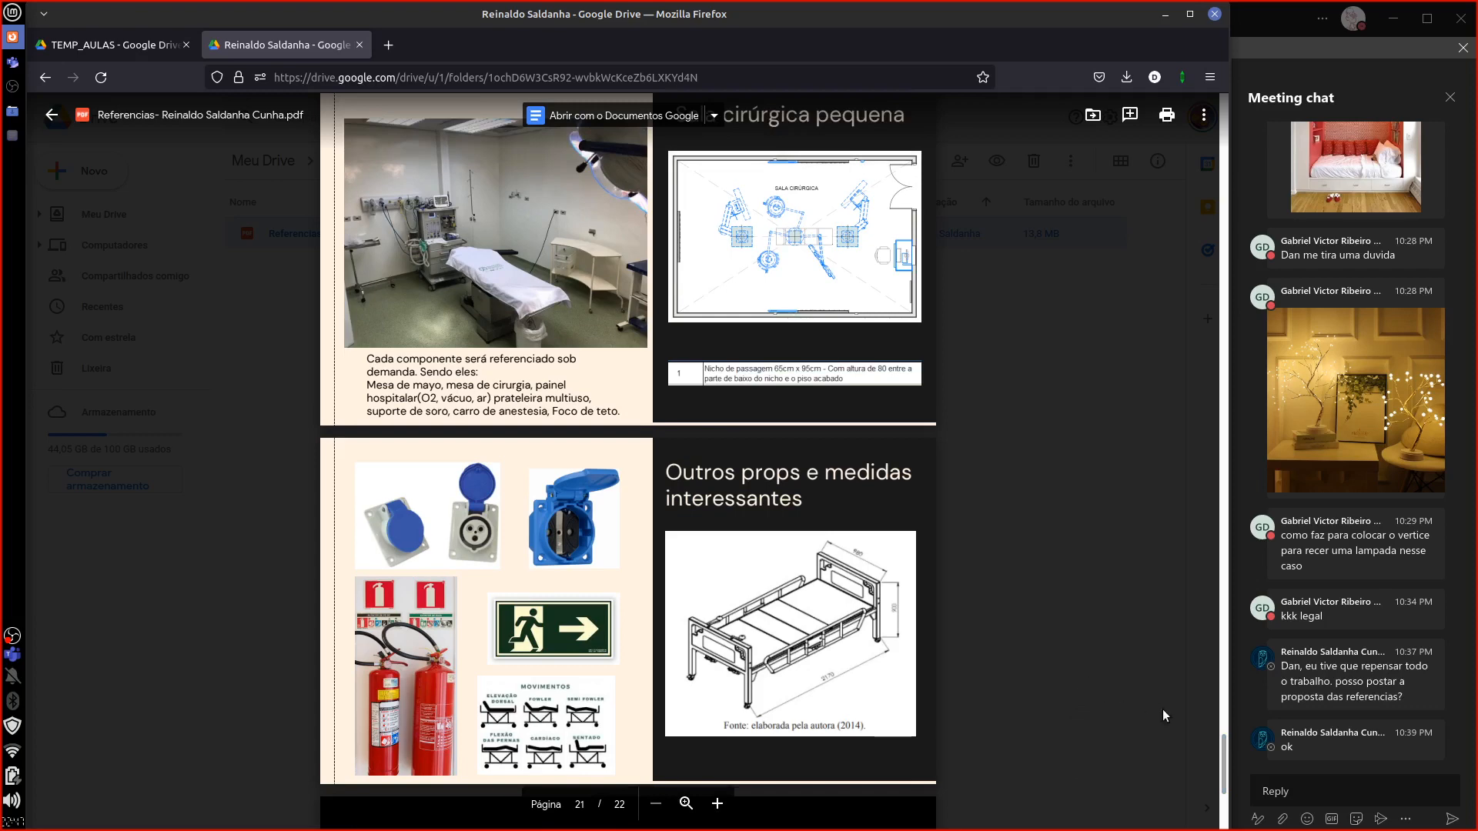
pyautogui.moveTo(1224, 758); pyautogui.dragTo(1213, 828)
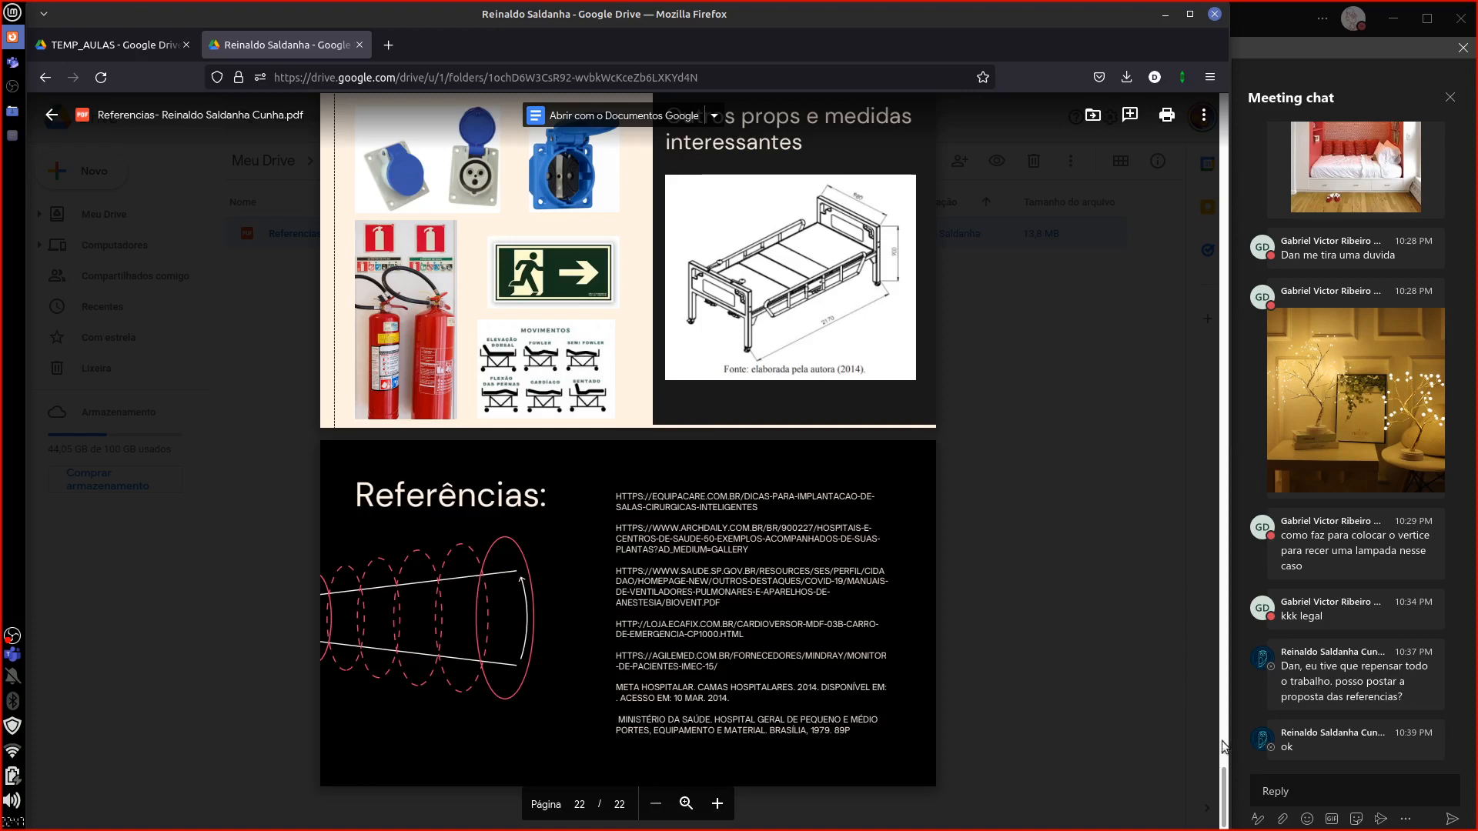
pyautogui.moveTo(1223, 781); pyautogui.dragTo(1217, 714)
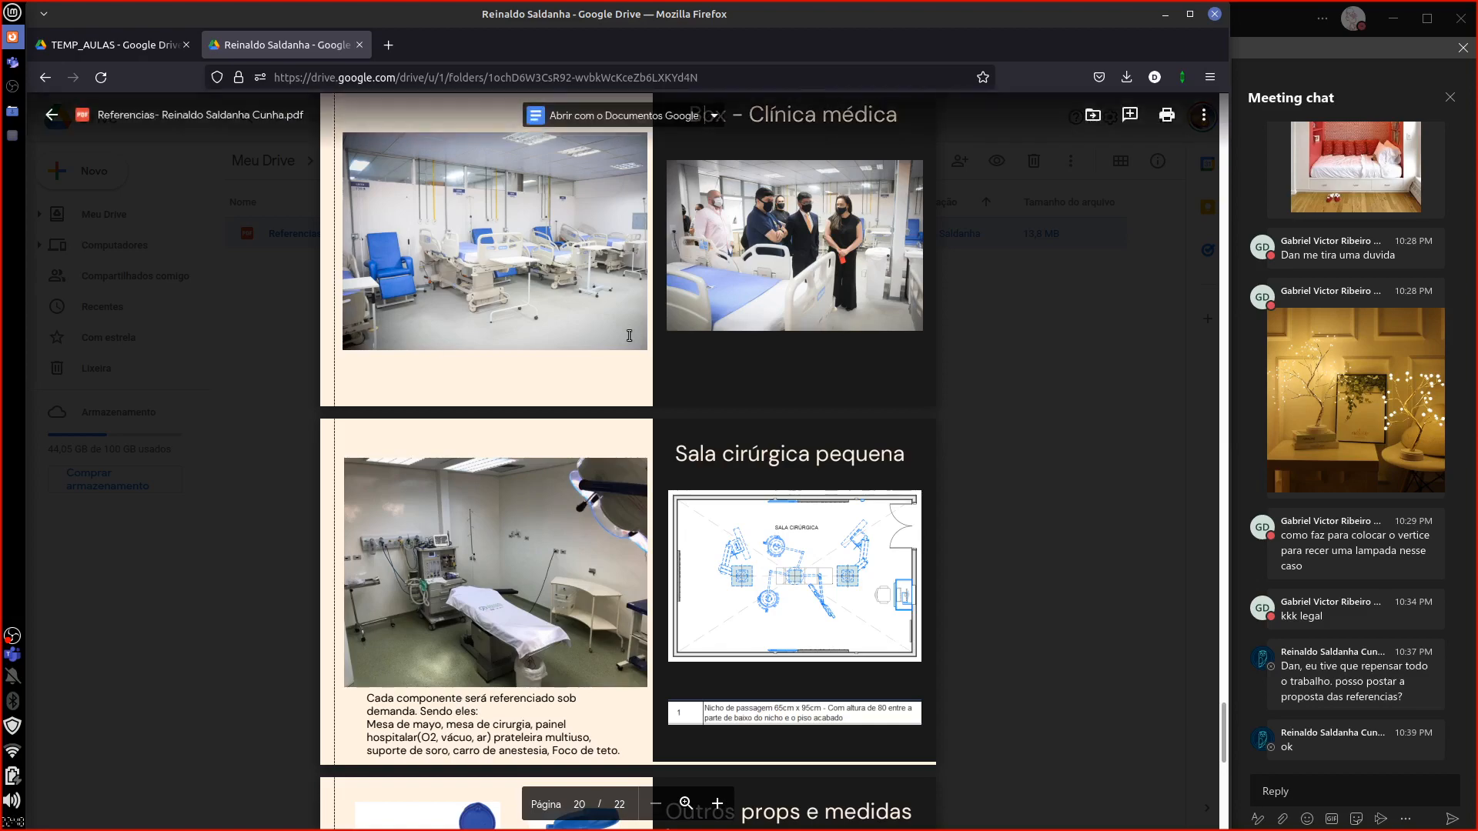
pyautogui.moveTo(1223, 746); pyautogui.dragTo(1204, 661)
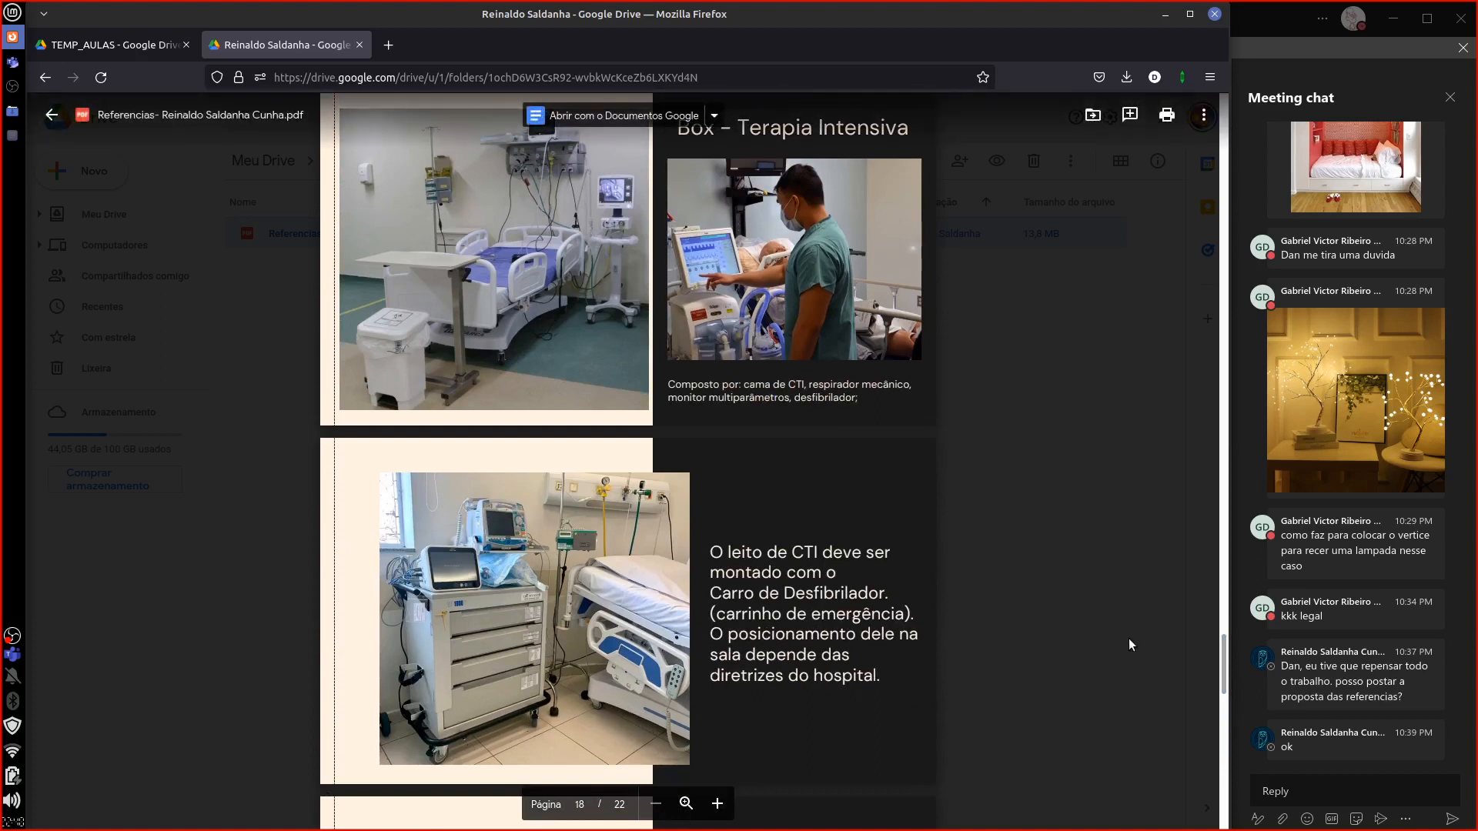
pyautogui.moveTo(1223, 654); pyautogui.dragTo(1085, 155)
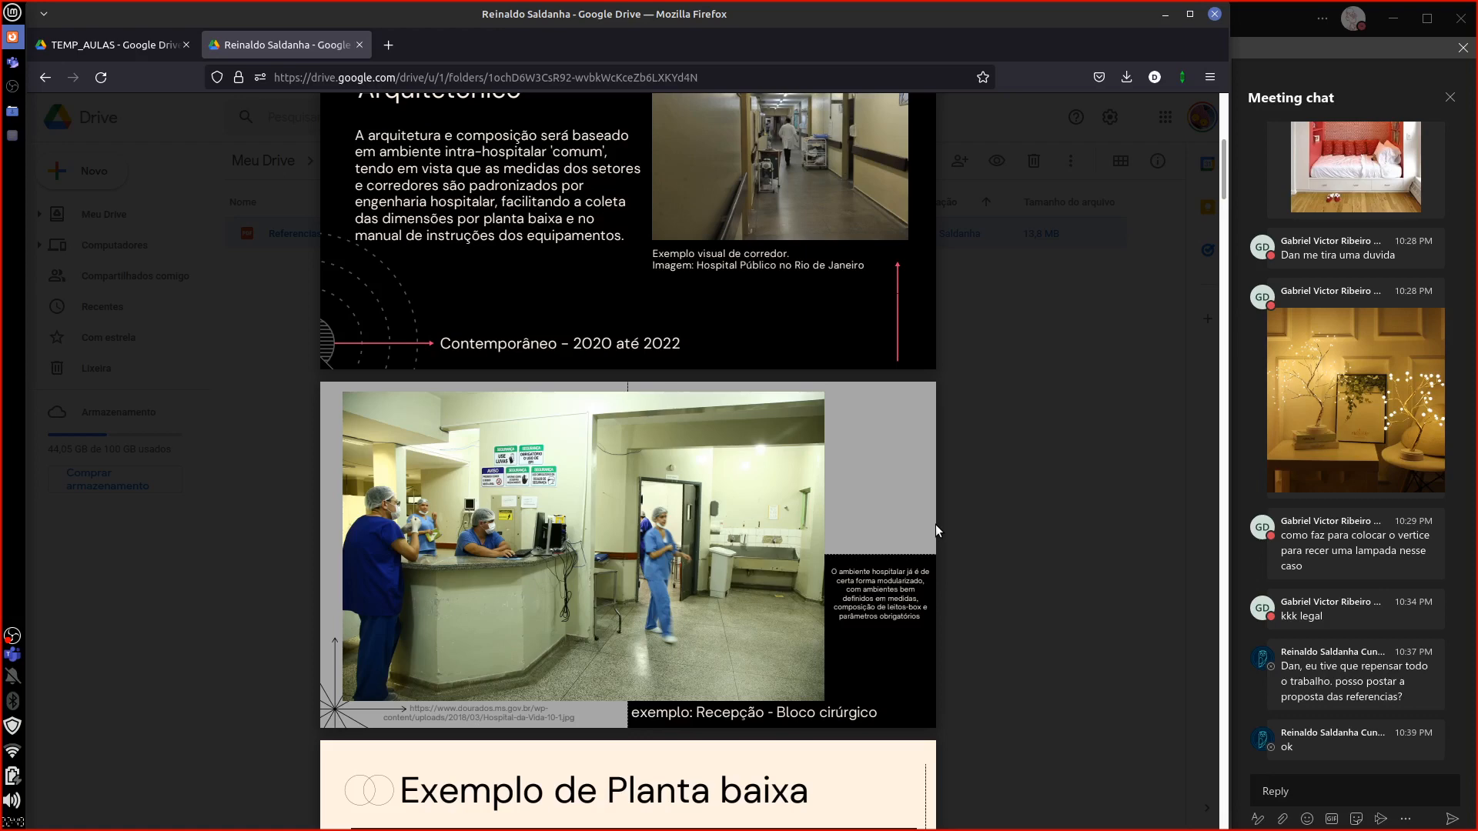
pyautogui.click(990, 493)
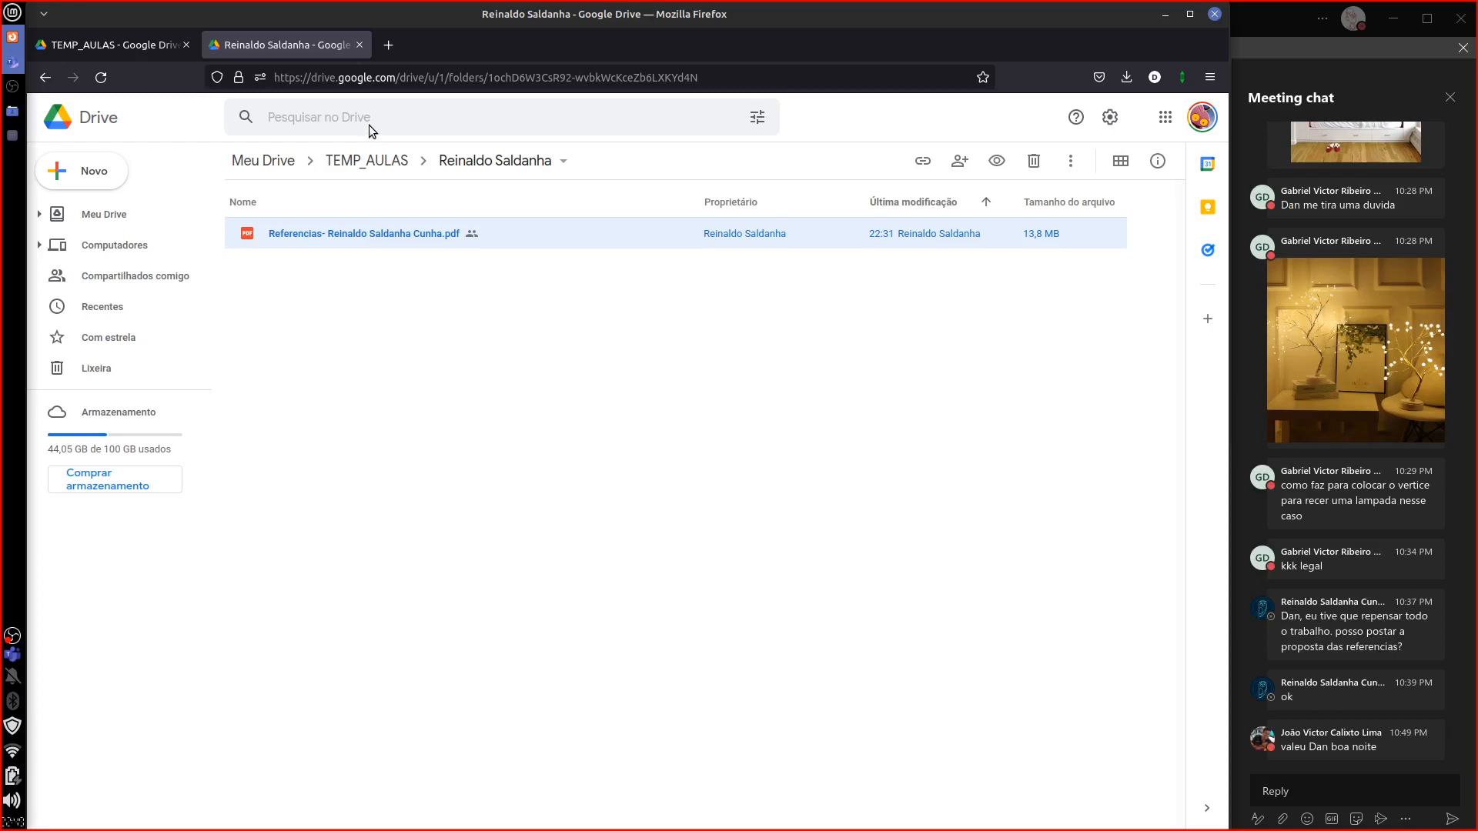
pyautogui.click(12, 88)
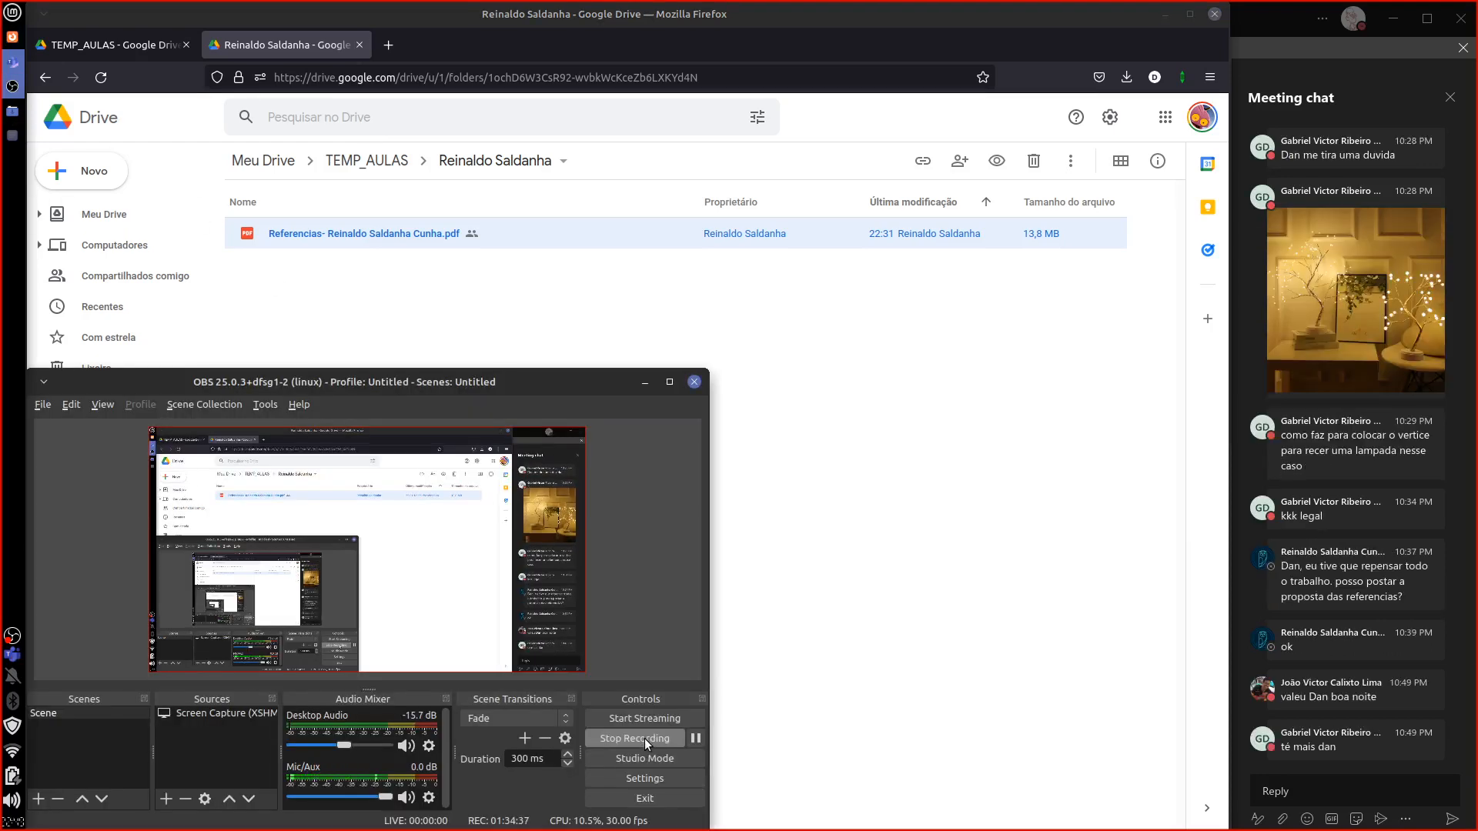